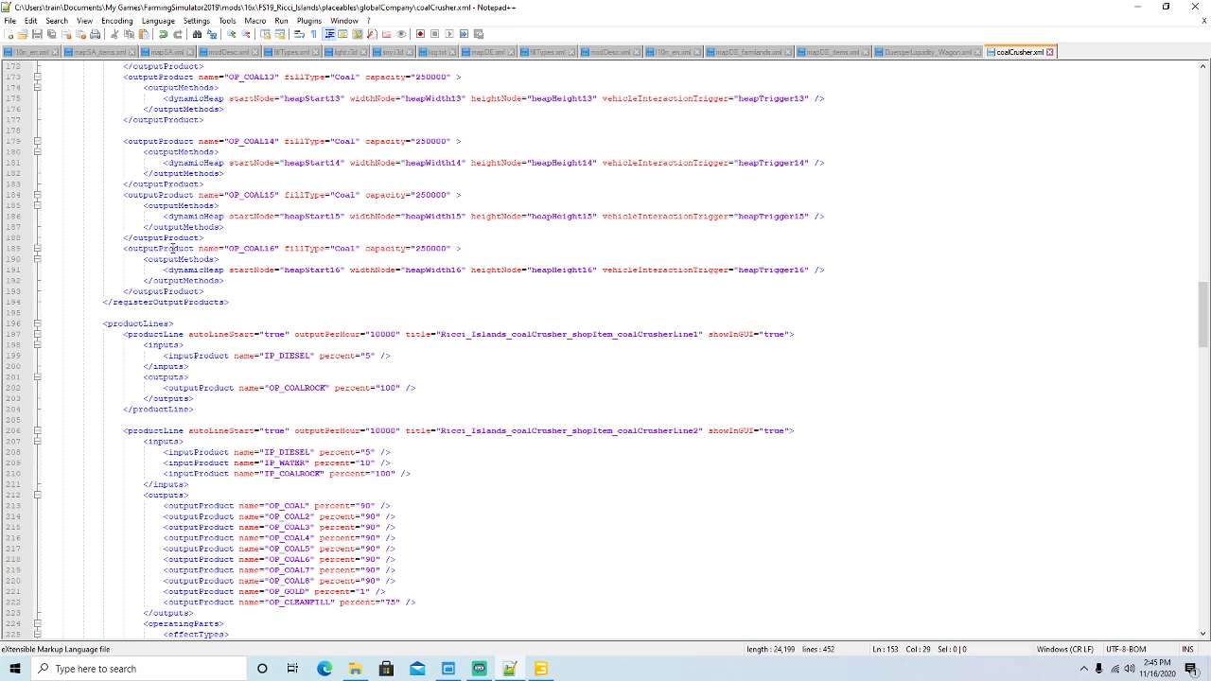
Review the production lines in coalCrusher.xml from coalCrusherLine1 through coalCrusherLine5.
{"action": "scroll", "coordinate": [351, 301], "scroll_direction": "down", "scroll_amount": 6}
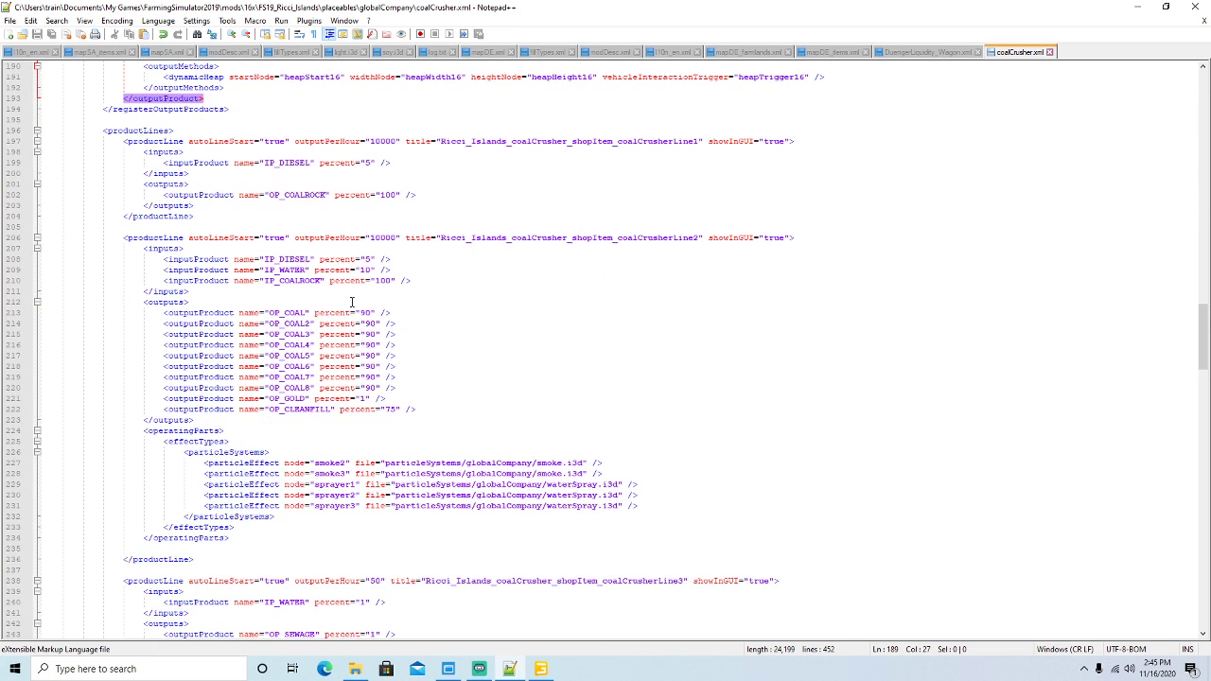
{"action": "scroll", "coordinate": [352, 302], "scroll_direction": "down", "scroll_amount": 15}
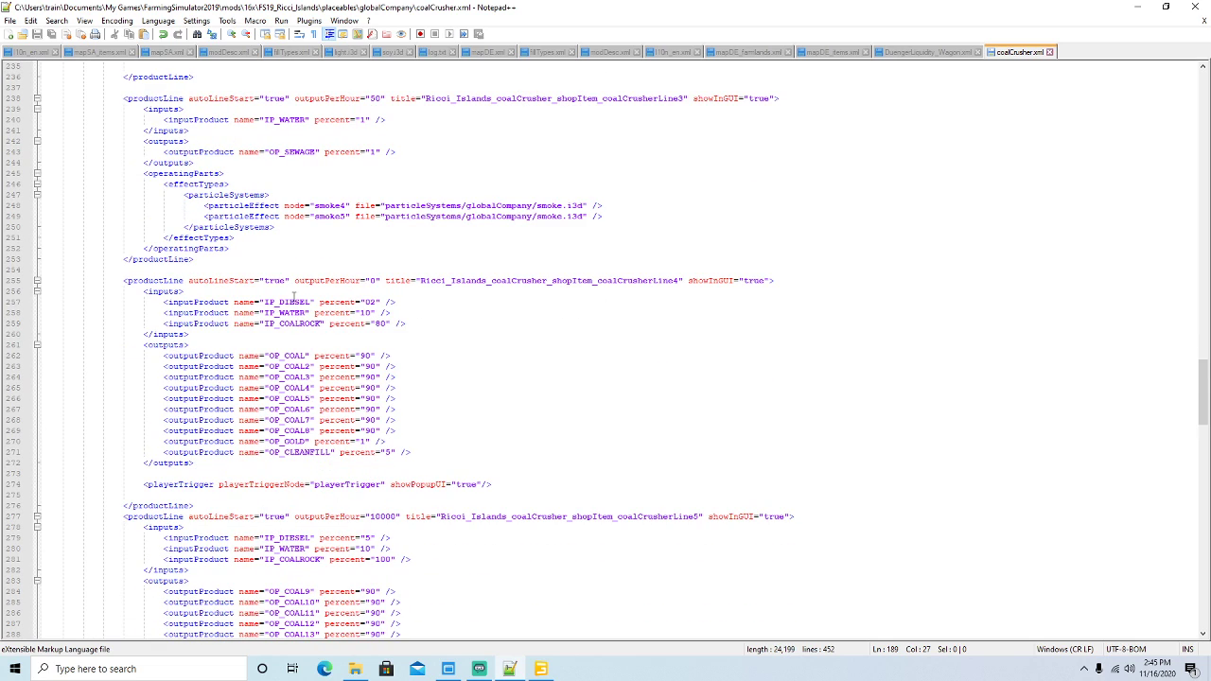
{"action": "left_click", "coordinate": [168, 277]}
{"action": "scroll", "coordinate": [169, 277], "scroll_direction": "down", "scroll_amount": 4}
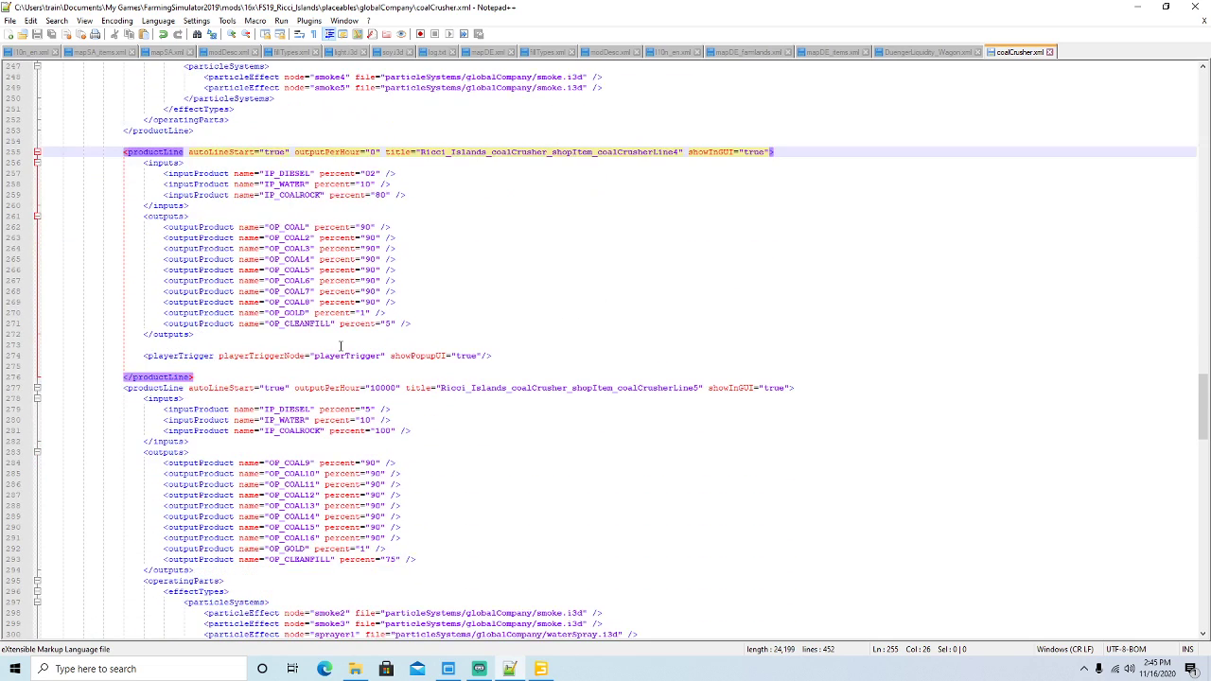
{"action": "left_click", "coordinate": [158, 388]}
{"action": "scroll", "coordinate": [388, 320], "scroll_direction": "down", "scroll_amount": 3}
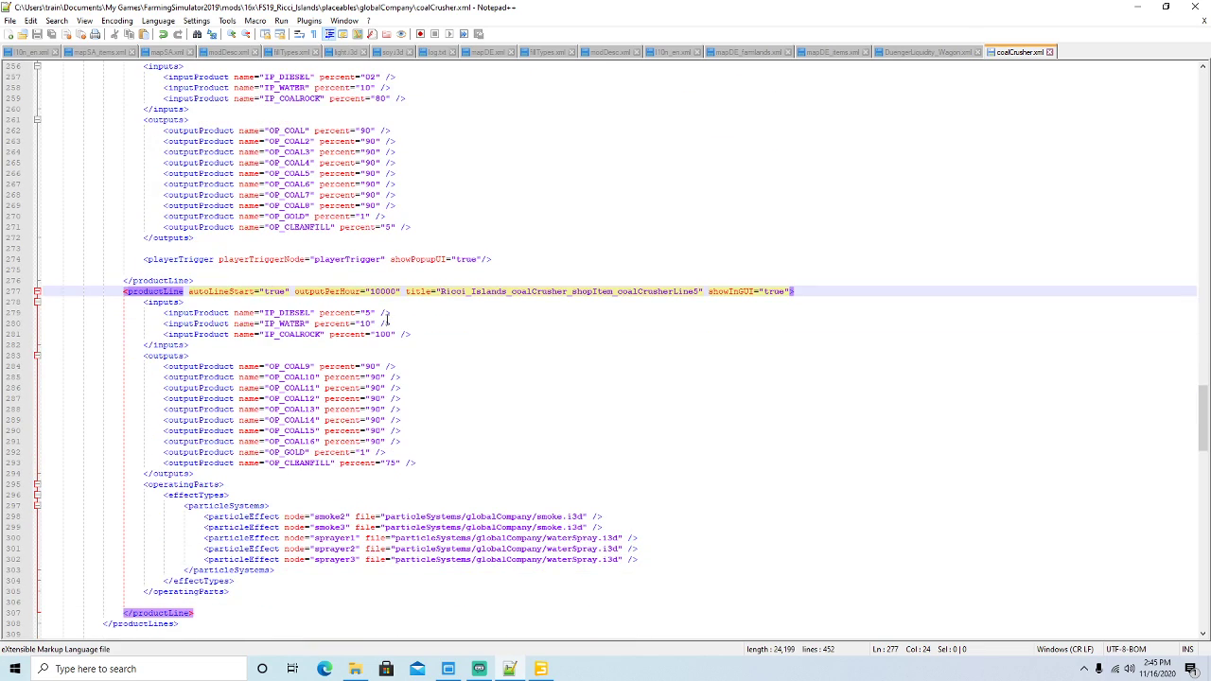
{"action": "scroll", "coordinate": [300, 273], "scroll_direction": "down", "scroll_amount": 1}
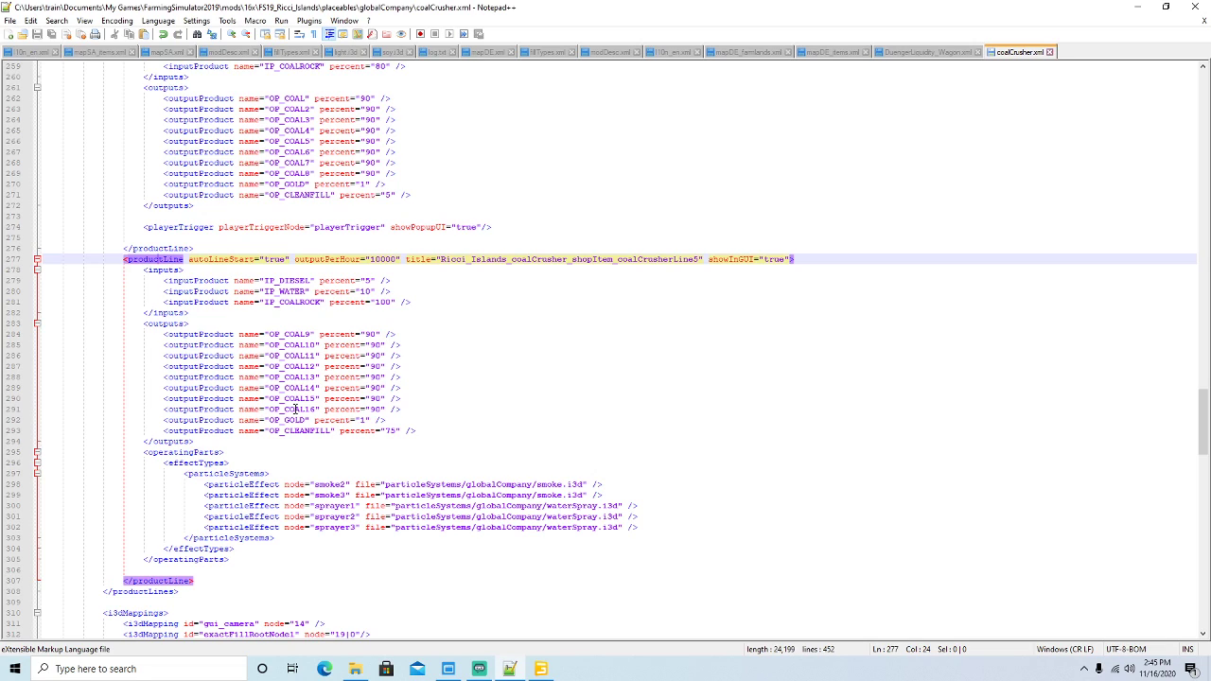
Check the coalCrusherLine5 outputs one by one, from OP_COAL9 to OP_COAL16 plus OP_GOLD and OP_CLEANFILL.
{"action": "left_click", "coordinate": [290, 334]}
{"action": "left_click", "coordinate": [293, 344]}
{"action": "left_click", "coordinate": [296, 366]}
{"action": "left_click", "coordinate": [299, 376]}
{"action": "left_click", "coordinate": [300, 388]}
{"action": "left_click", "coordinate": [303, 399]}
{"action": "left_click", "coordinate": [303, 409]}
{"action": "left_click", "coordinate": [298, 421]}
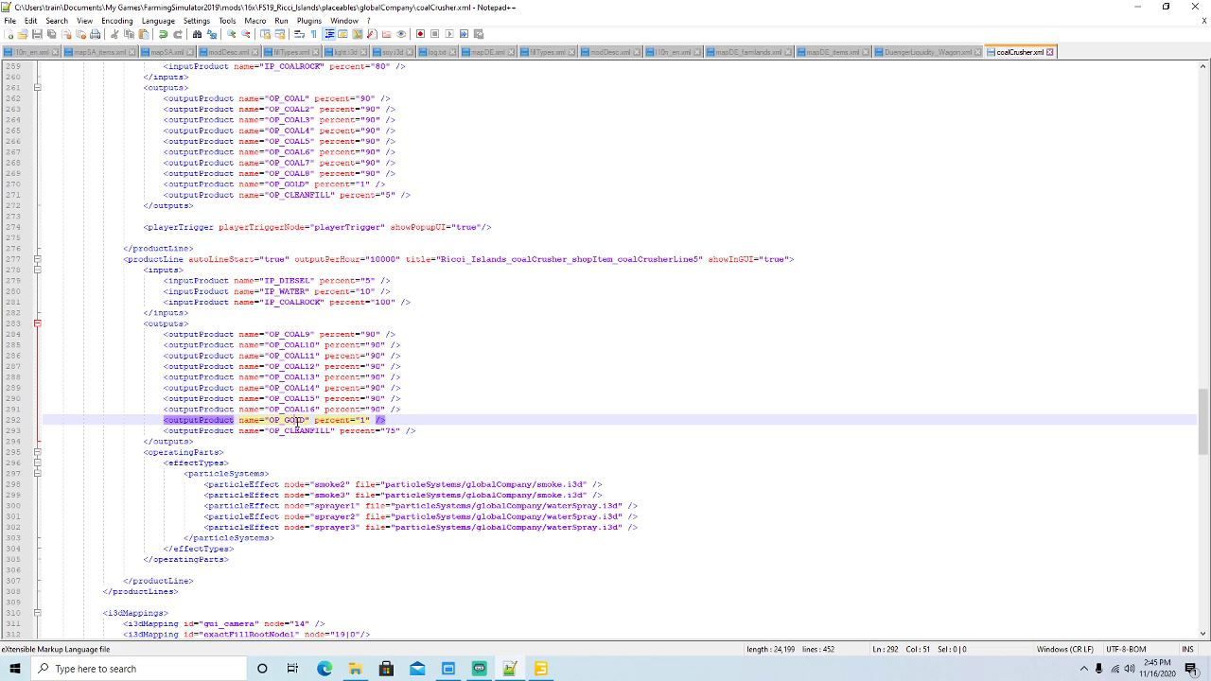
{"action": "left_click", "coordinate": [299, 431]}
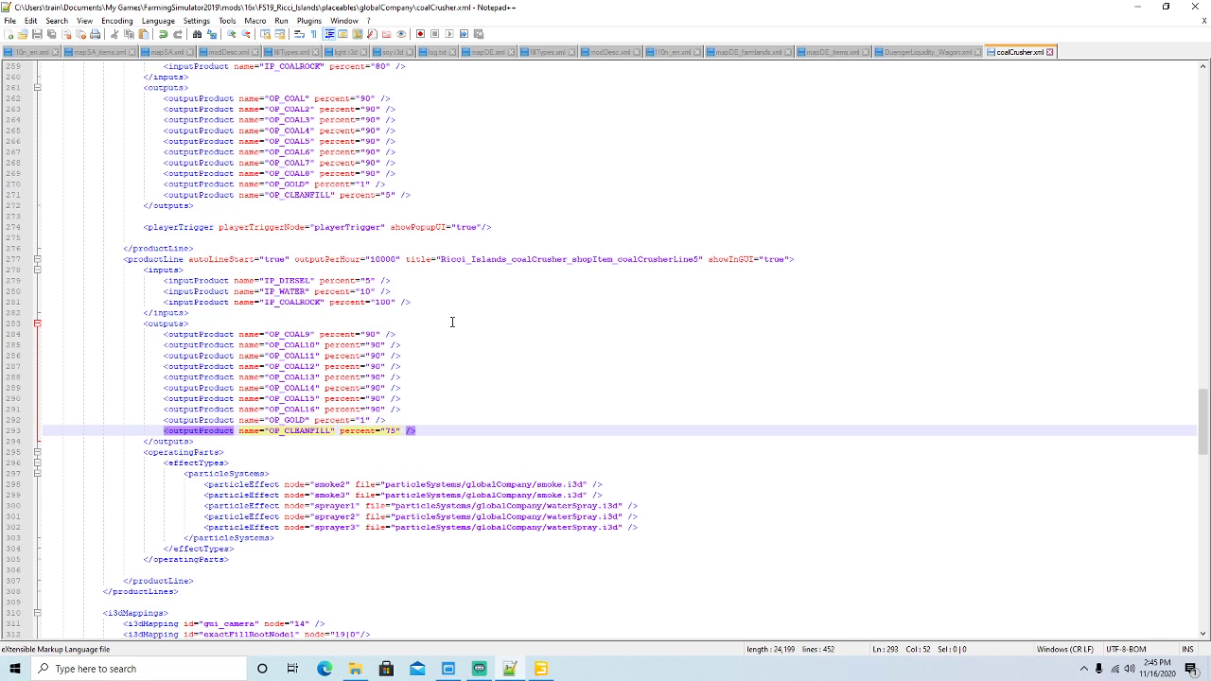
Delete the operatingParts block and the leftover blank lines from the coalCrusherLine5 production line, and save the file.
{"action": "scroll", "coordinate": [464, 311], "scroll_direction": "down", "scroll_amount": 3}
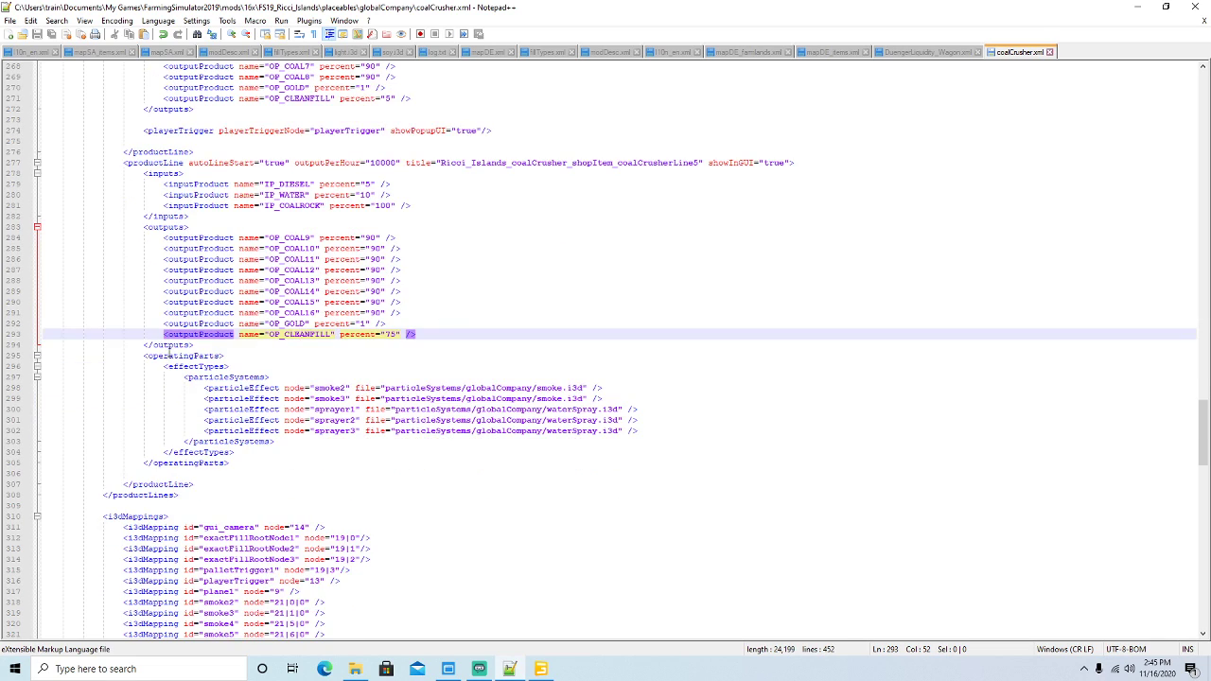
{"action": "left_click", "coordinate": [169, 355]}
{"action": "left_click_drag", "start_coordinate": [230, 465], "coordinate": [46, 355]}
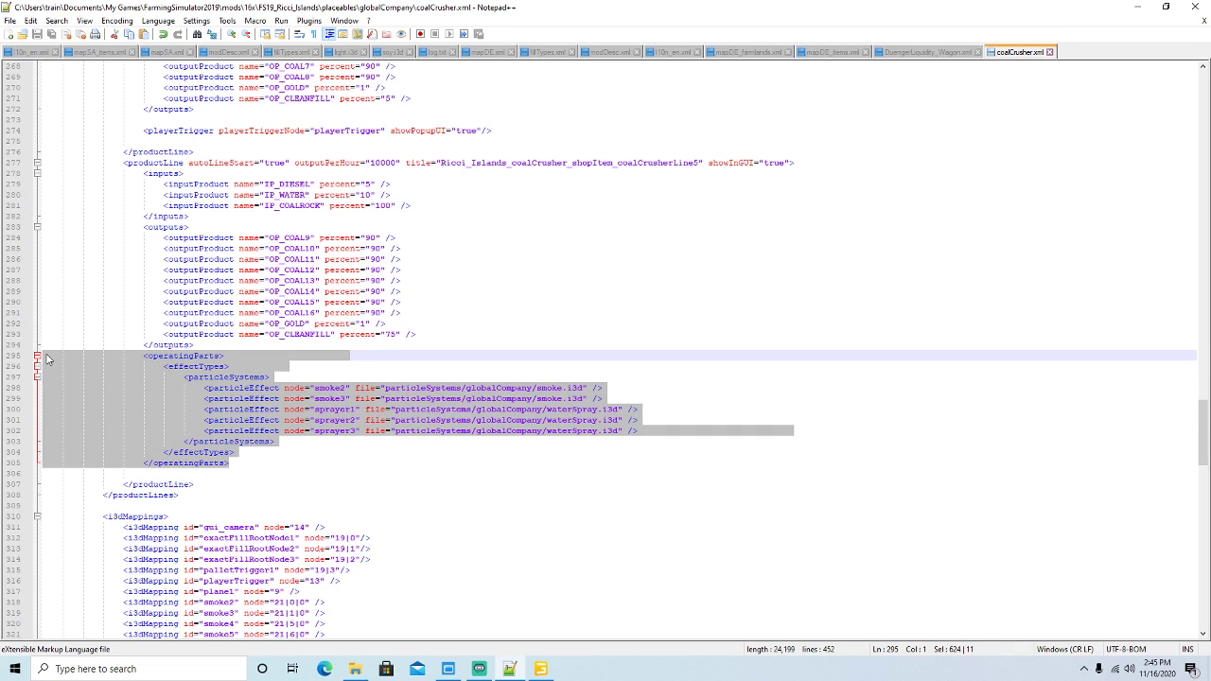
{"action": "key", "text": "Delete"}
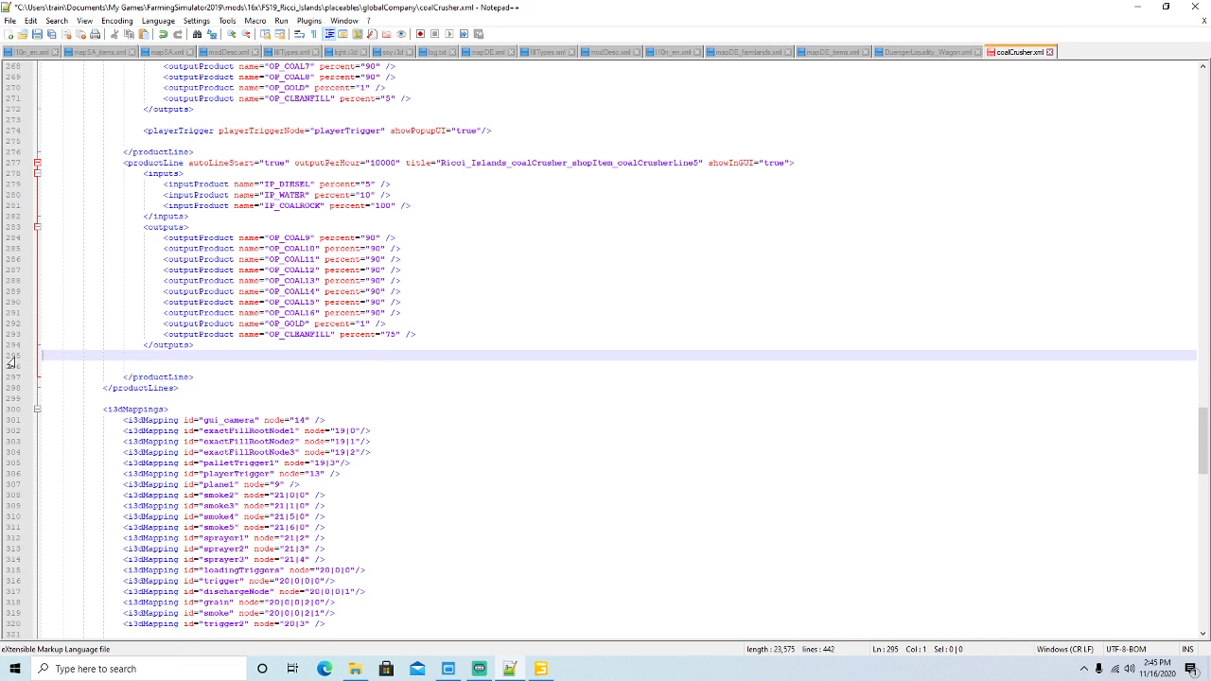
{"action": "left_click", "coordinate": [11, 360]}
{"action": "key", "text": "Delete"}
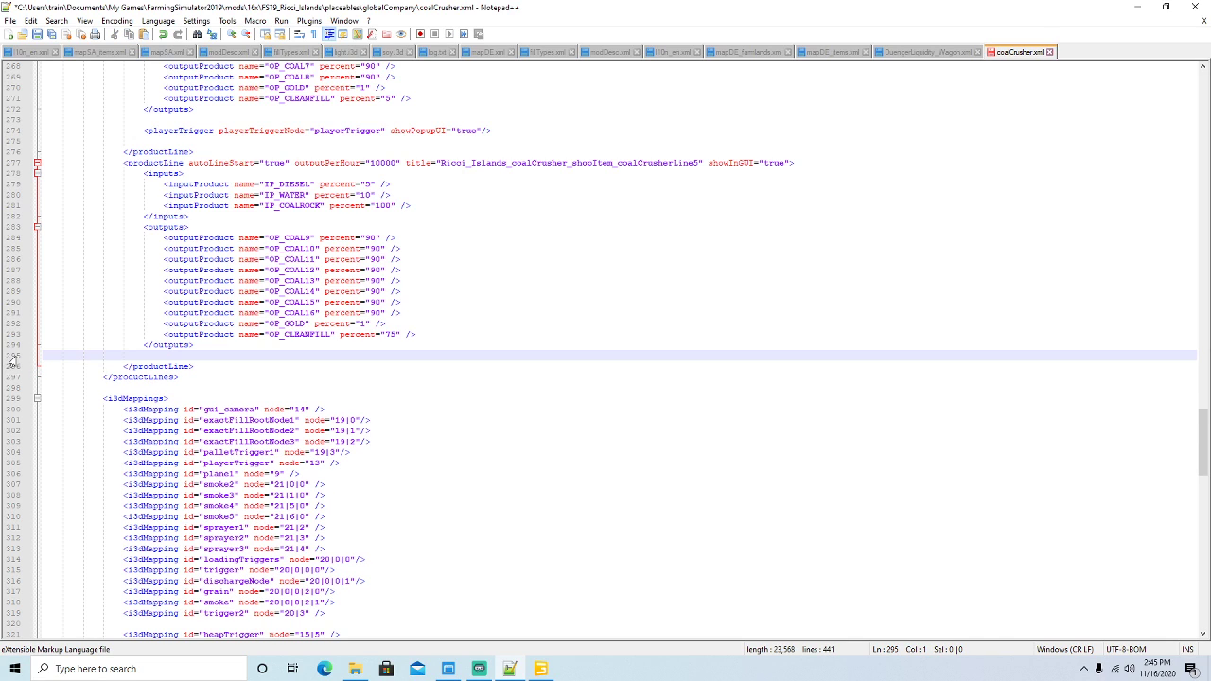
{"action": "left_click", "coordinate": [12, 361]}
{"action": "key", "text": "Delete"}
{"action": "scroll", "coordinate": [236, 354], "scroll_direction": "up", "scroll_amount": 1}
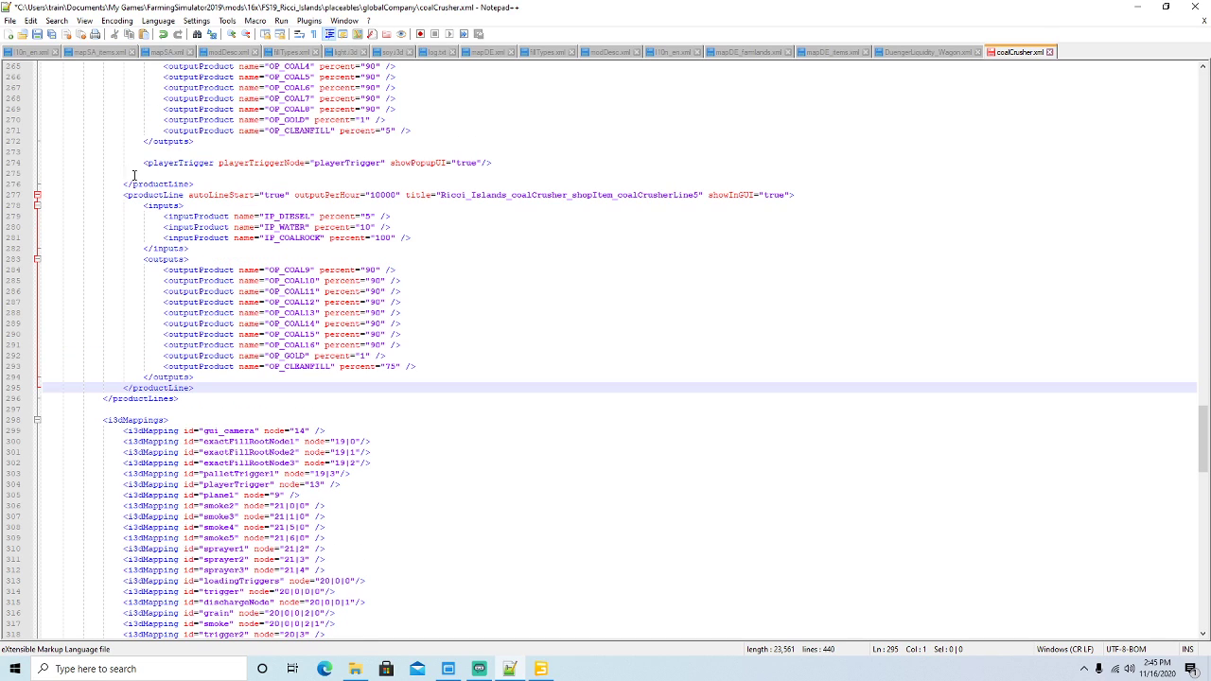
{"action": "left_click", "coordinate": [147, 195]}
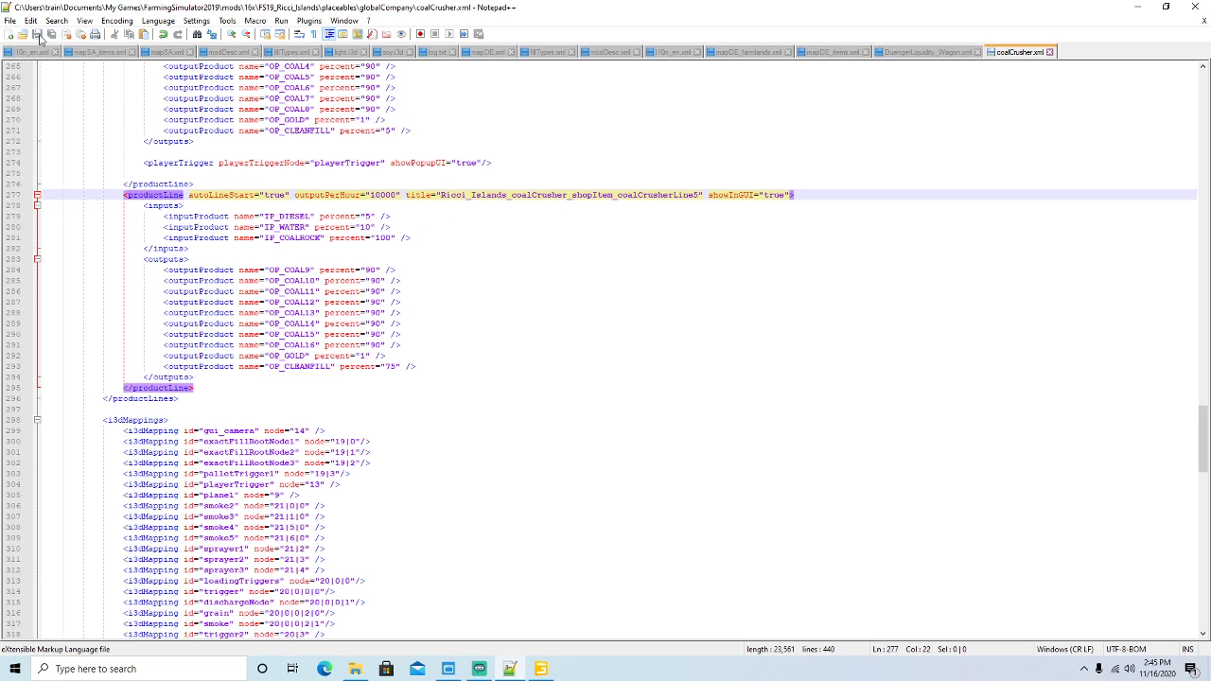
Examine the i3dMapping entries for the heap trigger, start, width and height nodes up to heap 16.
{"action": "scroll", "coordinate": [301, 230], "scroll_direction": "down", "scroll_amount": 7}
{"action": "scroll", "coordinate": [300, 230], "scroll_direction": "down", "scroll_amount": 17}
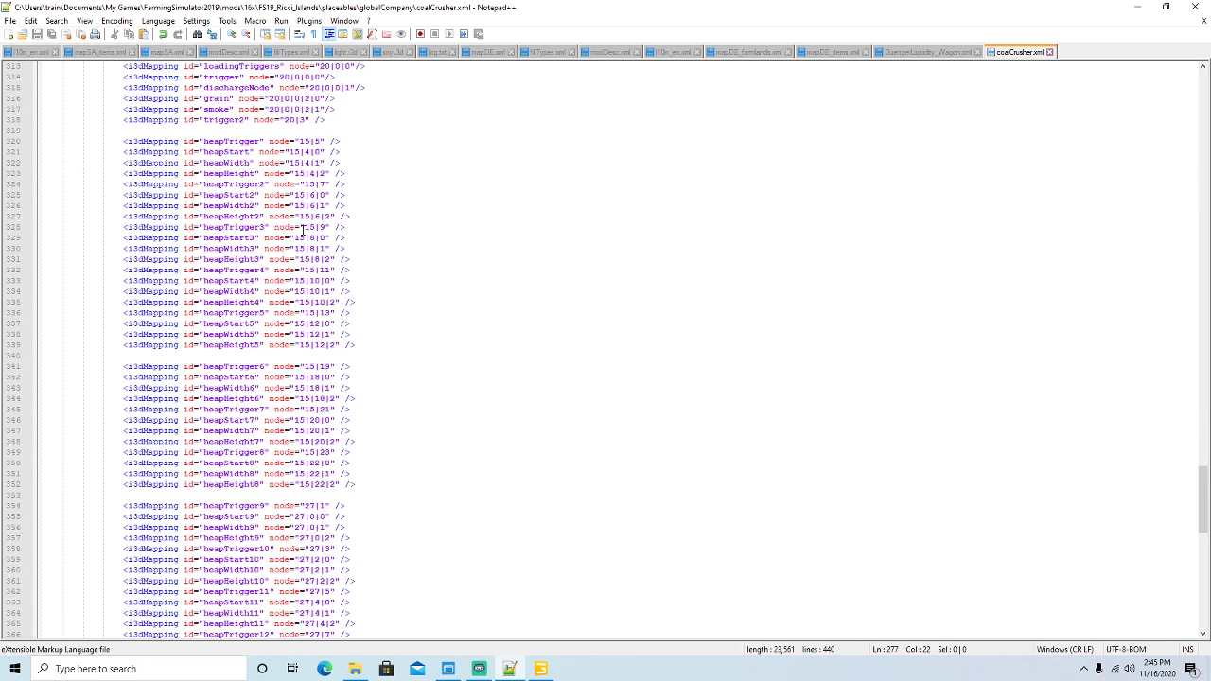
{"action": "scroll", "coordinate": [291, 270], "scroll_direction": "down", "scroll_amount": 2}
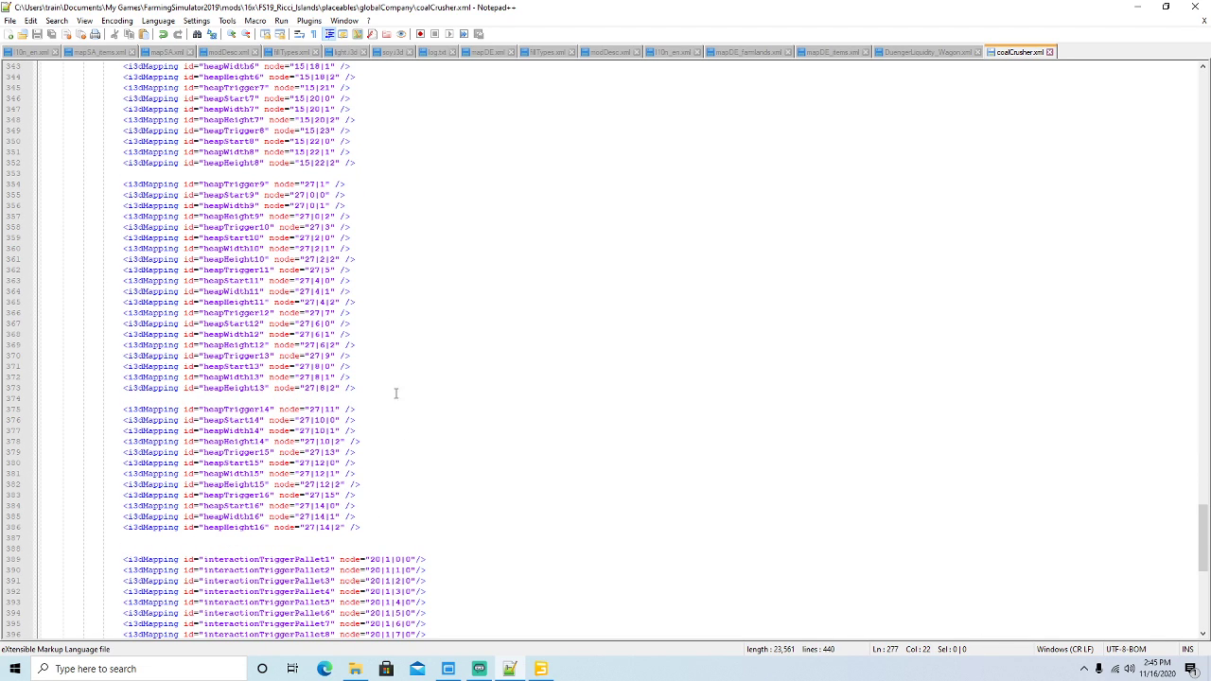
Switch to GIANTS Editor, then collapse and select the coalMine02 group in the scene hierarchy.
{"action": "left_click", "coordinate": [1137, 7]}
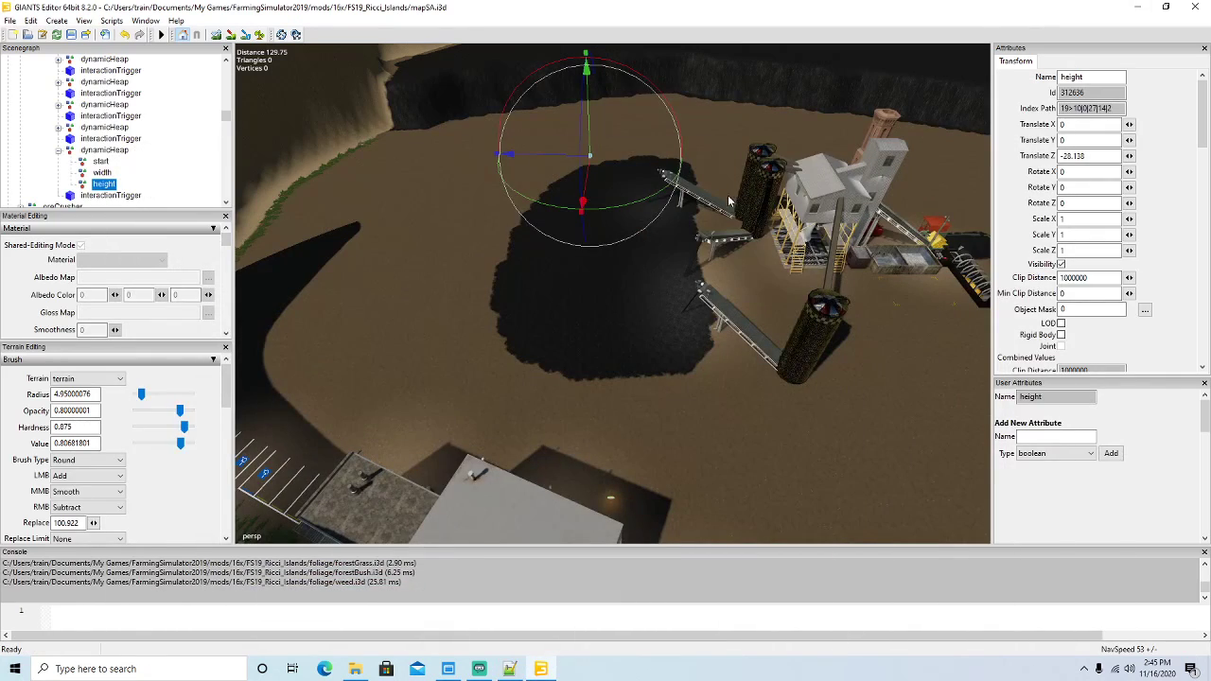
{"action": "scroll", "coordinate": [99, 172], "scroll_direction": "up", "scroll_amount": 5}
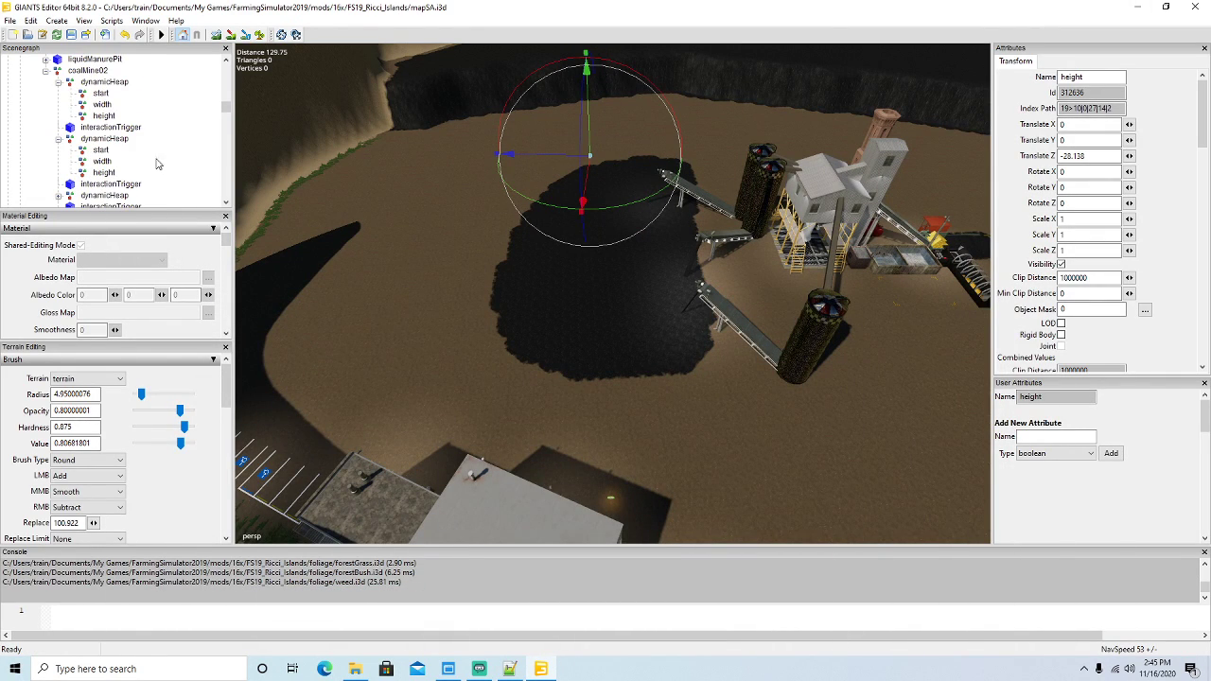
{"action": "scroll", "coordinate": [142, 156], "scroll_direction": "up", "scroll_amount": 1}
{"action": "left_click", "coordinate": [46, 116]}
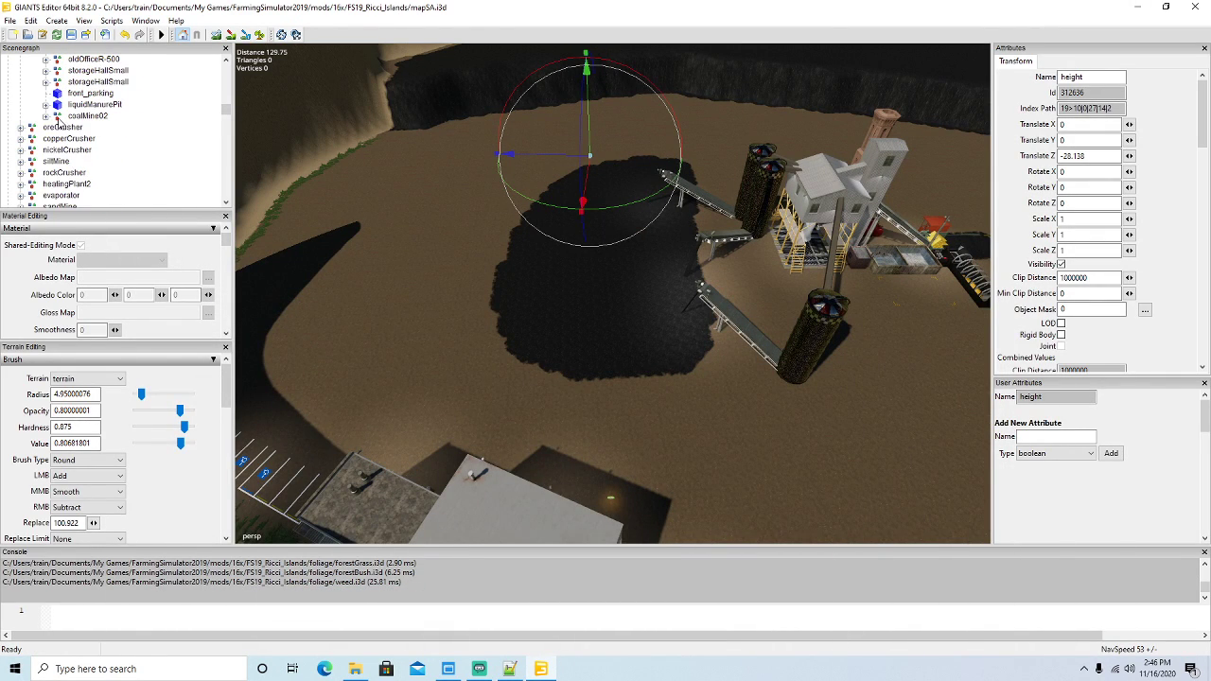
{"action": "left_click", "coordinate": [59, 116]}
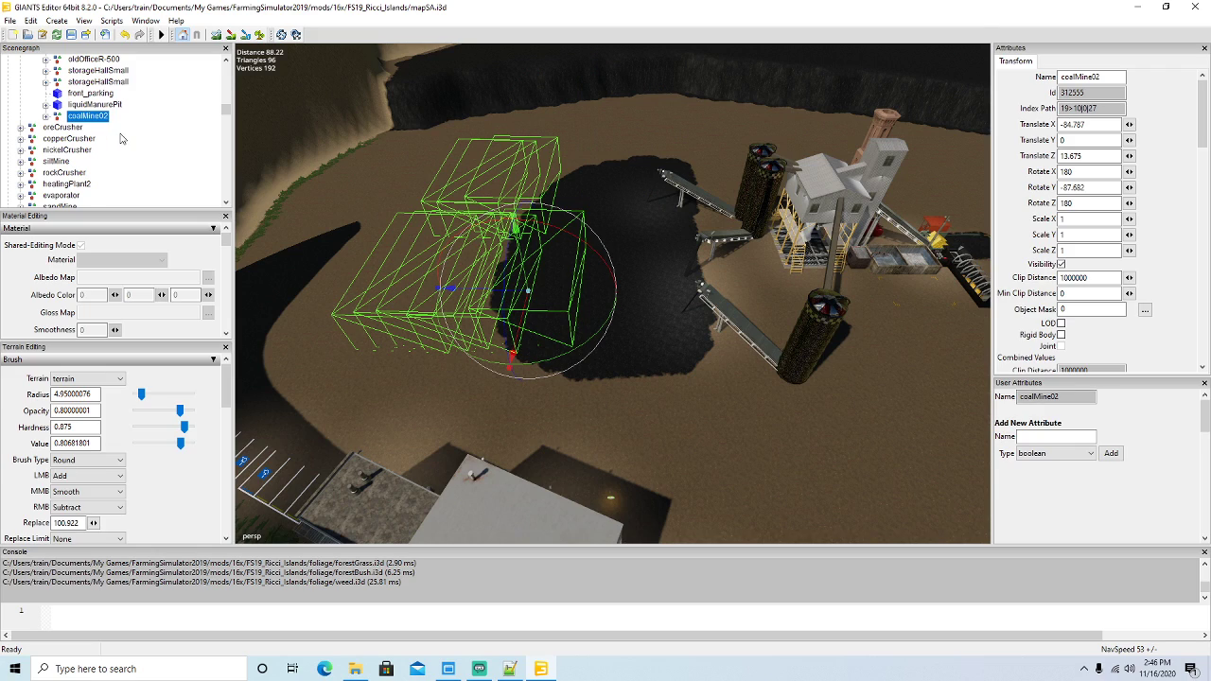
Select the inner coalCrusher node that holds the production attributes and save the mapSA.i3d scene.
{"action": "scroll", "coordinate": [114, 139], "scroll_direction": "up", "scroll_amount": 5}
{"action": "scroll", "coordinate": [142, 140], "scroll_direction": "up", "scroll_amount": 6}
{"action": "scroll", "coordinate": [142, 140], "scroll_direction": "up", "scroll_amount": 10}
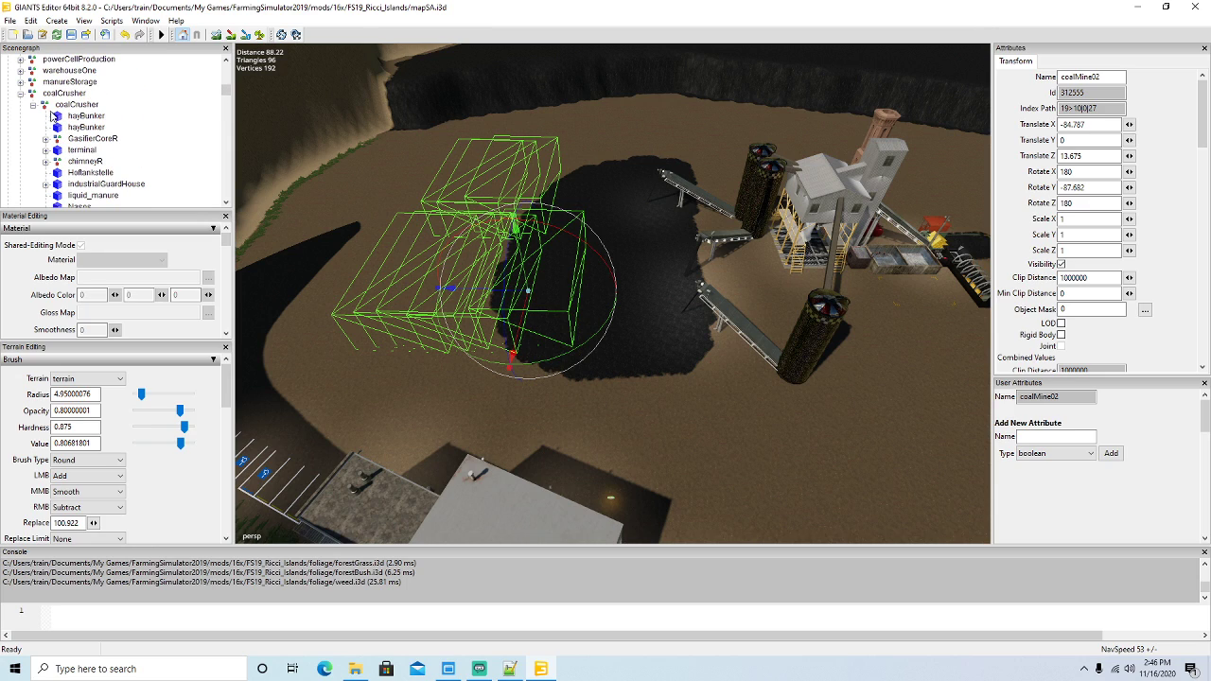
{"action": "left_click", "coordinate": [45, 108]}
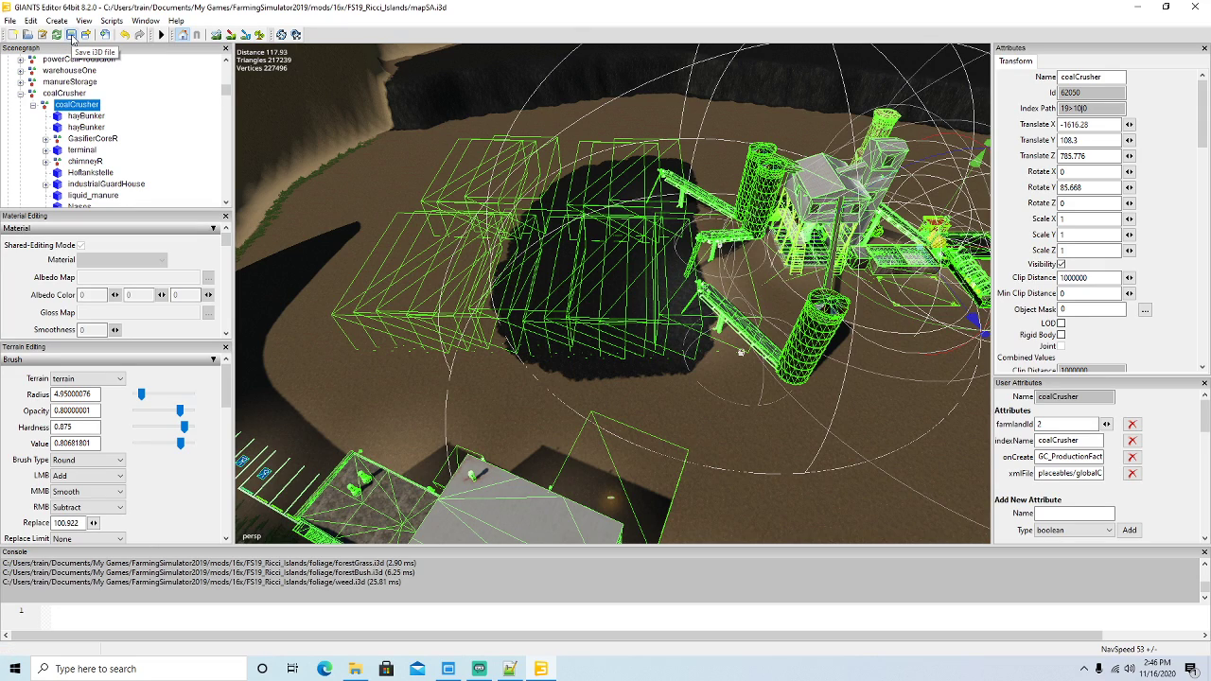
{"action": "left_click", "coordinate": [71, 37]}
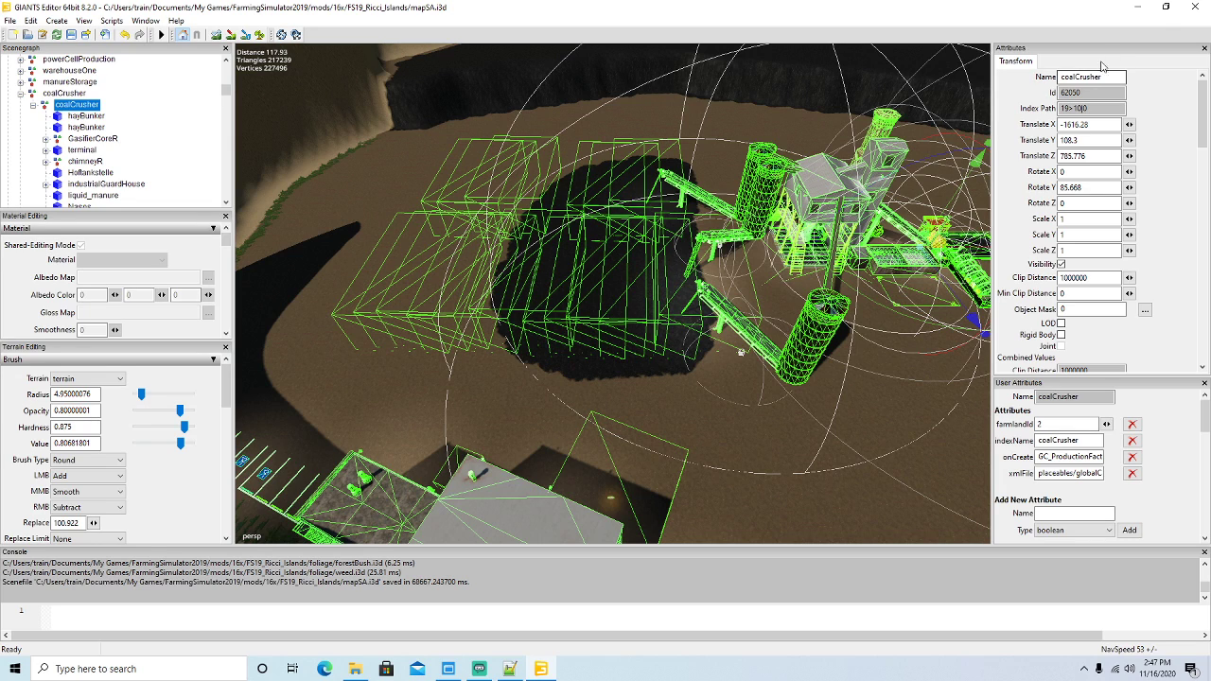
Switch to File Explorer and go up to the FS19_Ricci_Islands mod folder.
{"action": "left_click", "coordinate": [1139, 7]}
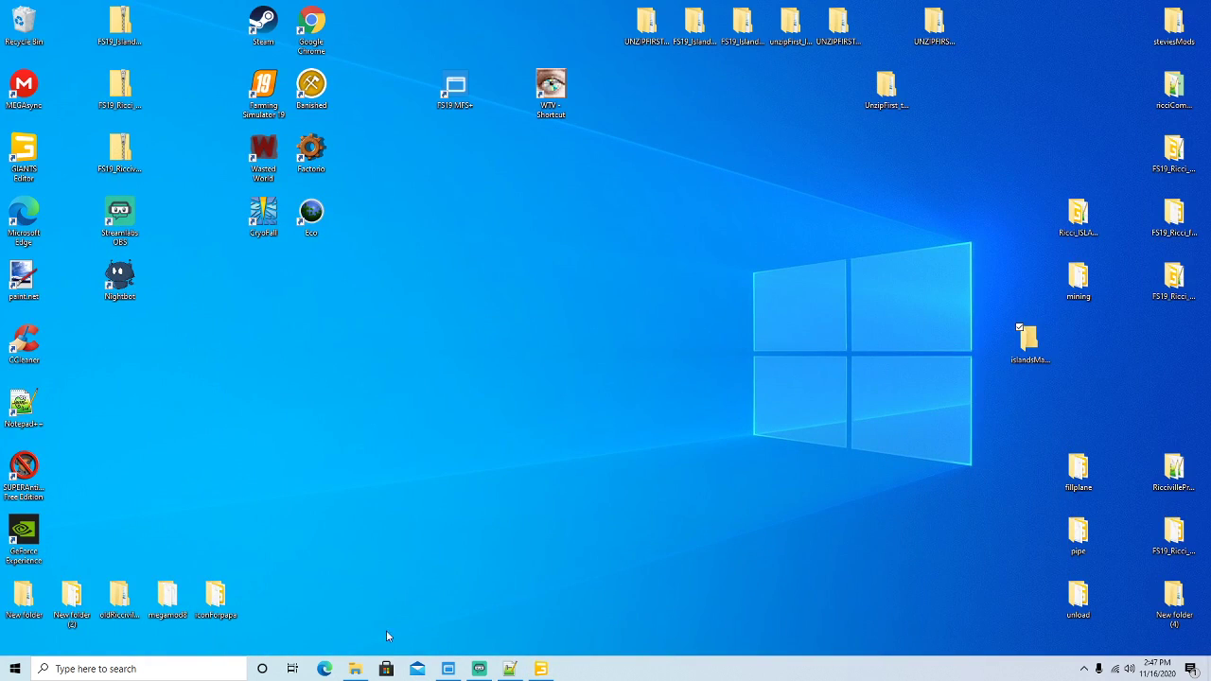
{"action": "left_click", "coordinate": [356, 669]}
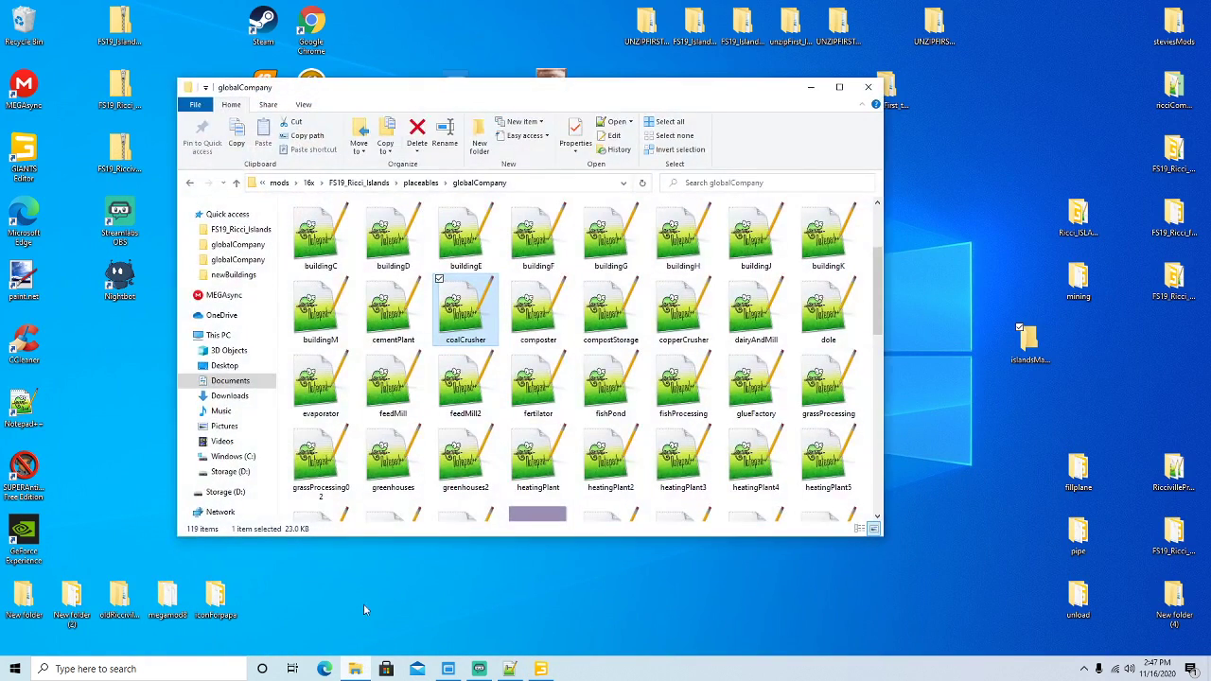
{"action": "left_click", "coordinate": [359, 183]}
{"action": "left_click_drag", "start_coordinate": [445, 107], "coordinate": [472, 92]}
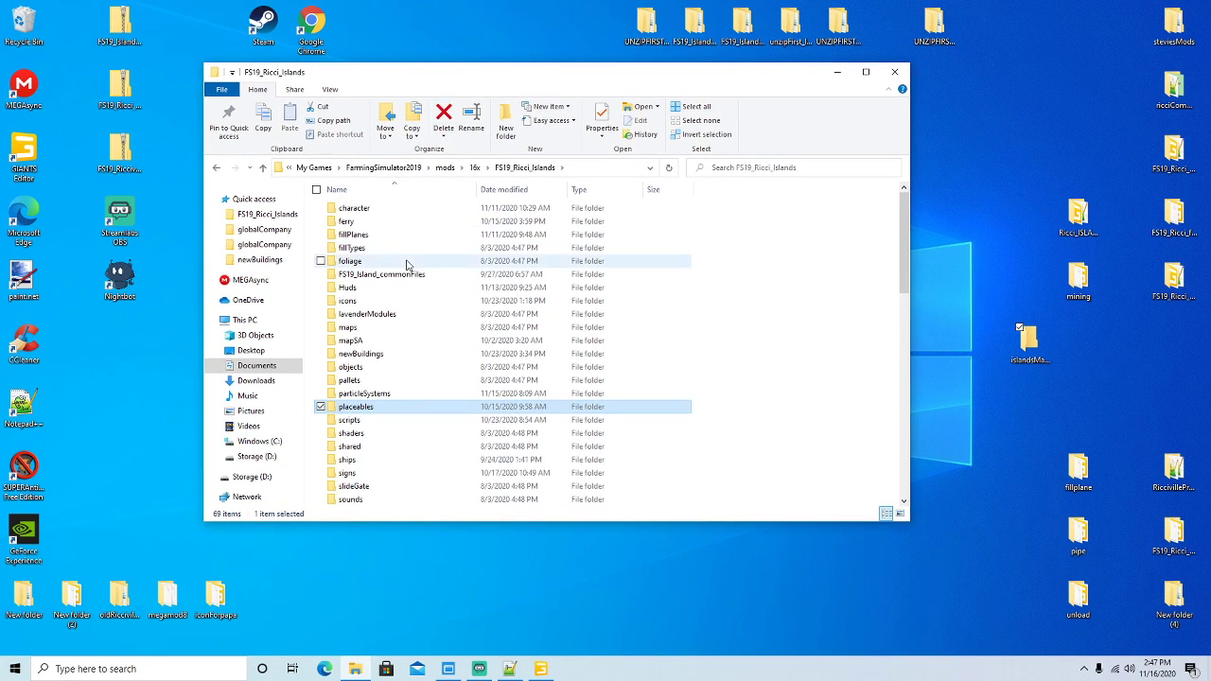
Delete the mapSA.i3d.terrain.lod.type.cache and mapSA.i3d.terrain.nmap.cache files from the mod folder.
{"action": "scroll", "coordinate": [407, 265], "scroll_direction": "down", "scroll_amount": 10}
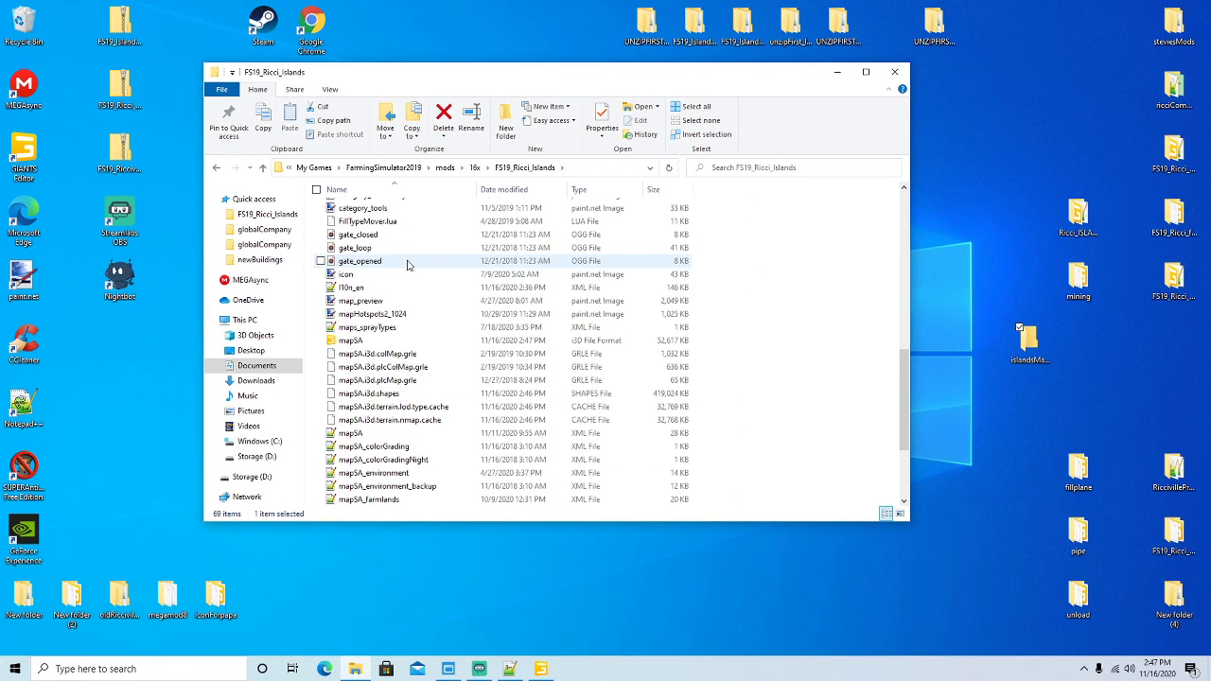
{"action": "scroll", "coordinate": [407, 265], "scroll_direction": "down", "scroll_amount": 1}
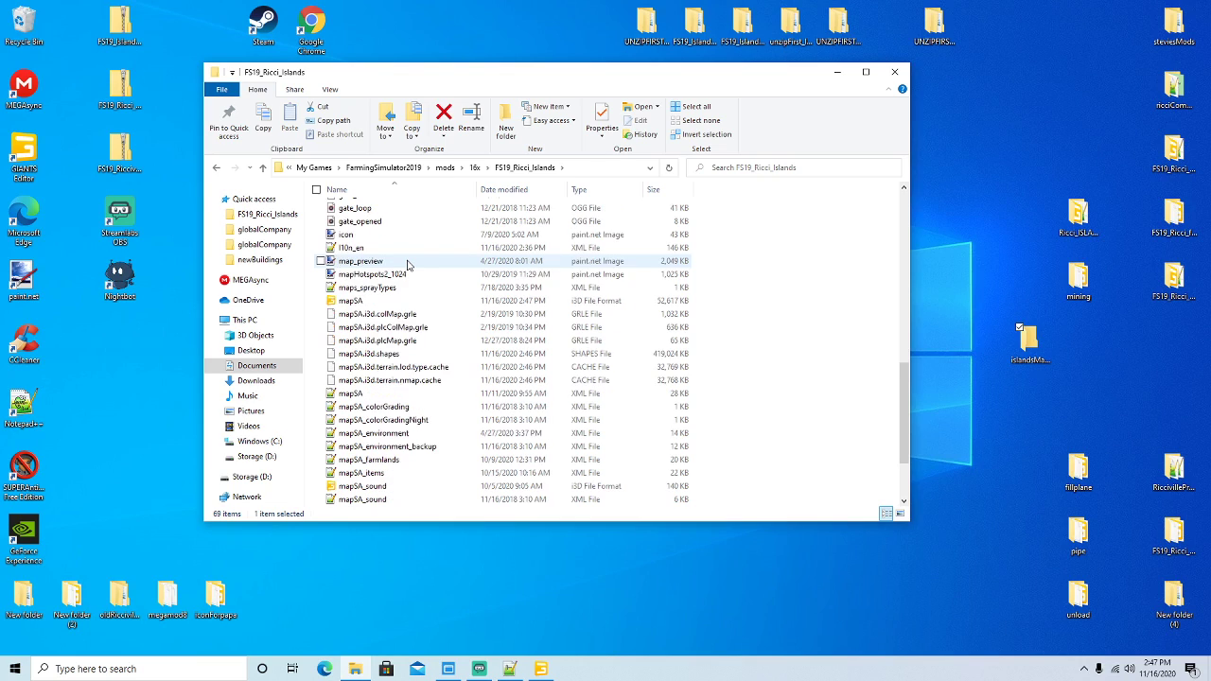
{"action": "left_click", "coordinate": [439, 369]}
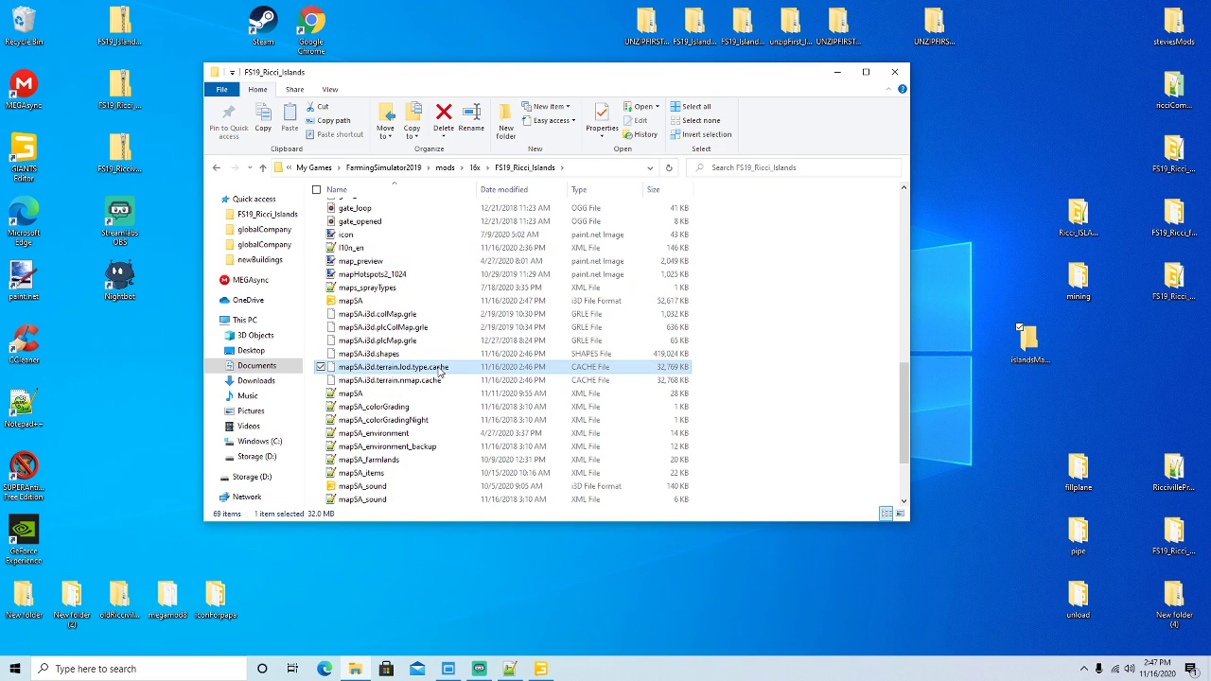
{"action": "key", "text": "Delete"}
{"action": "left_click", "coordinate": [439, 367]}
{"action": "key", "text": "Delete"}
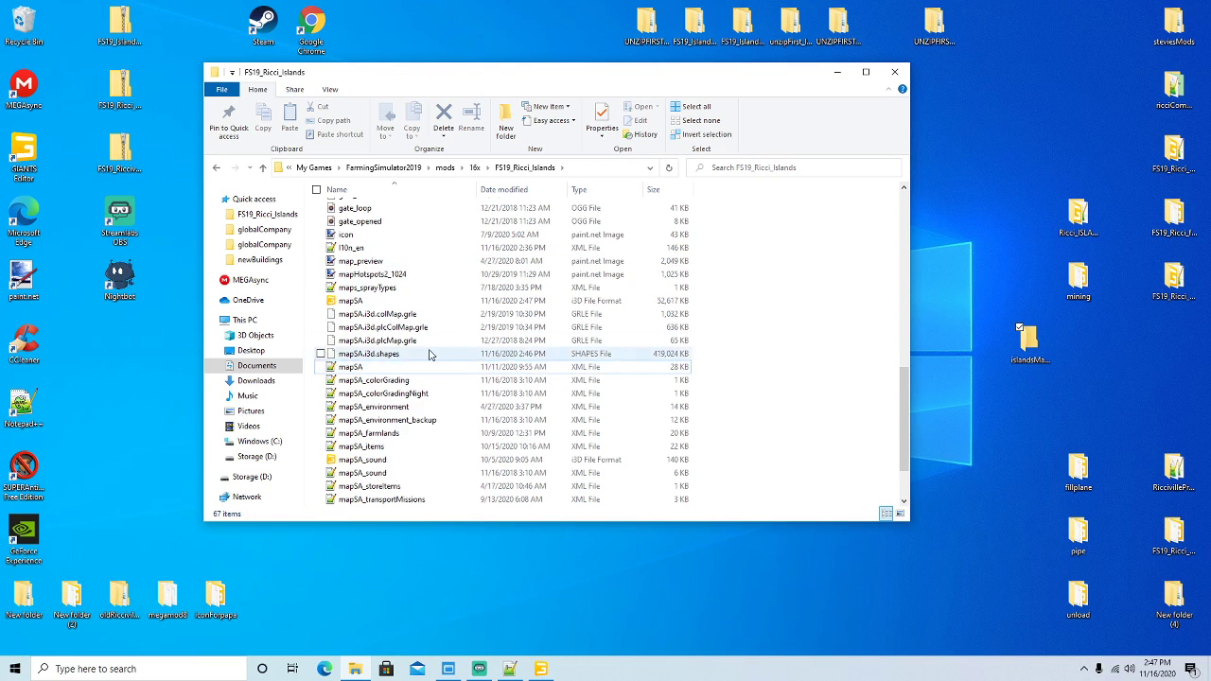
Select everything in the mod folder and compress it with 7-Zip into FS19_Ricci_Islands.zip.
{"action": "left_click", "coordinate": [317, 189]}
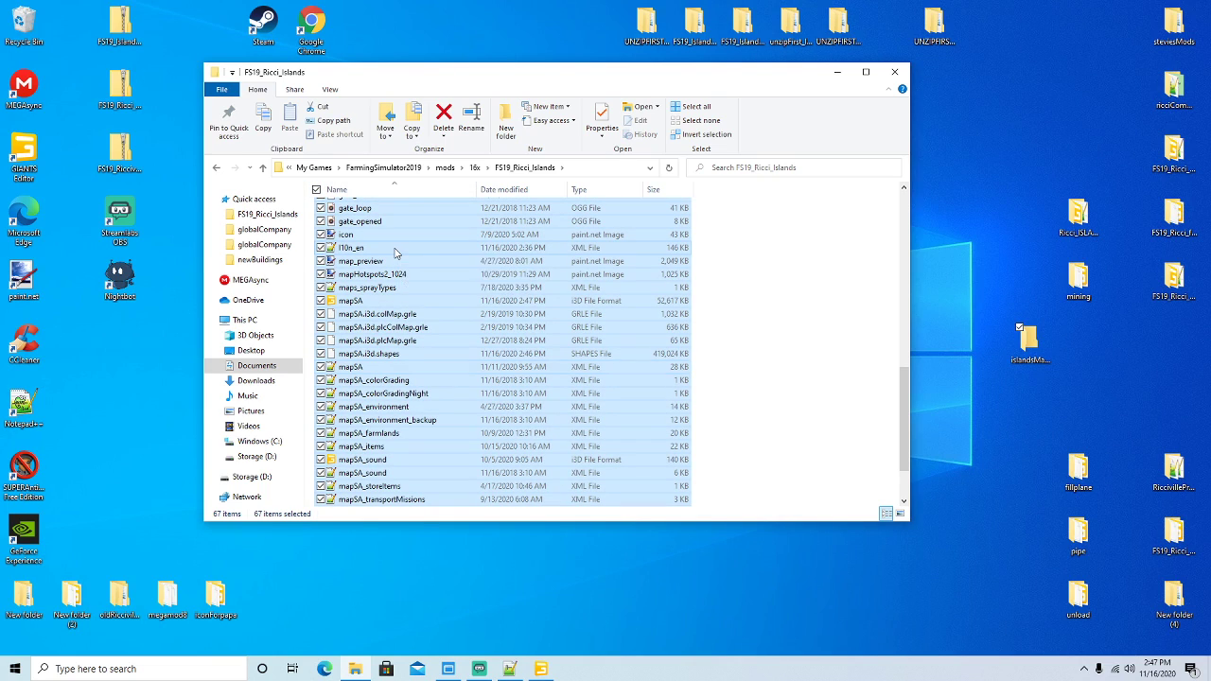
{"action": "right_click", "coordinate": [396, 252]}
{"action": "mouse_move", "coordinate": [501, 261]}
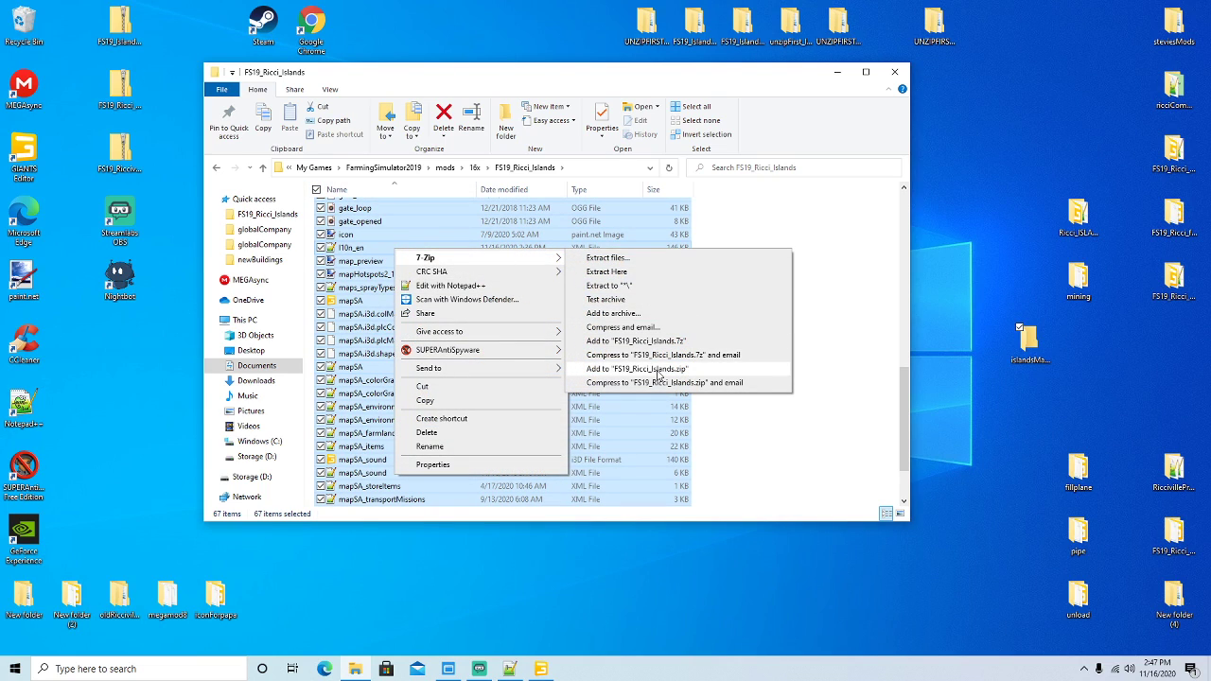
{"action": "left_click", "coordinate": [636, 369]}
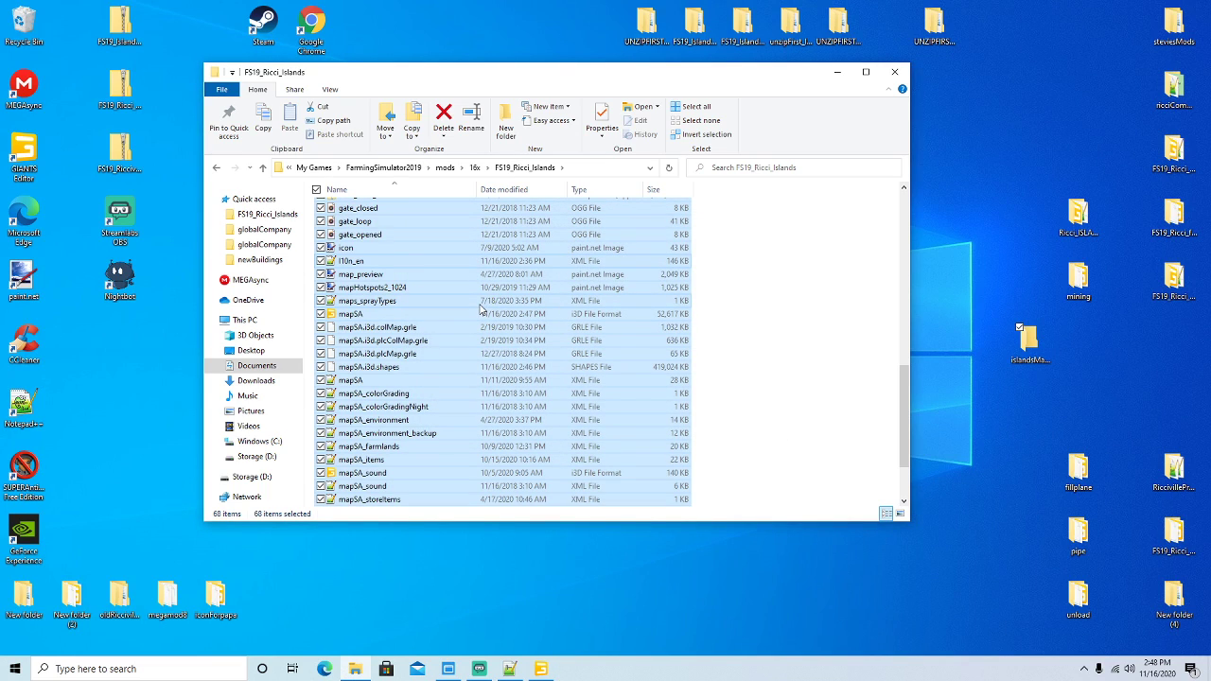
Copy the new FS19_Ricci_Islands zip file from the mod folder.
{"action": "scroll", "coordinate": [481, 309], "scroll_direction": "down", "scroll_amount": 2}
{"action": "scroll", "coordinate": [481, 308], "scroll_direction": "up", "scroll_amount": 5}
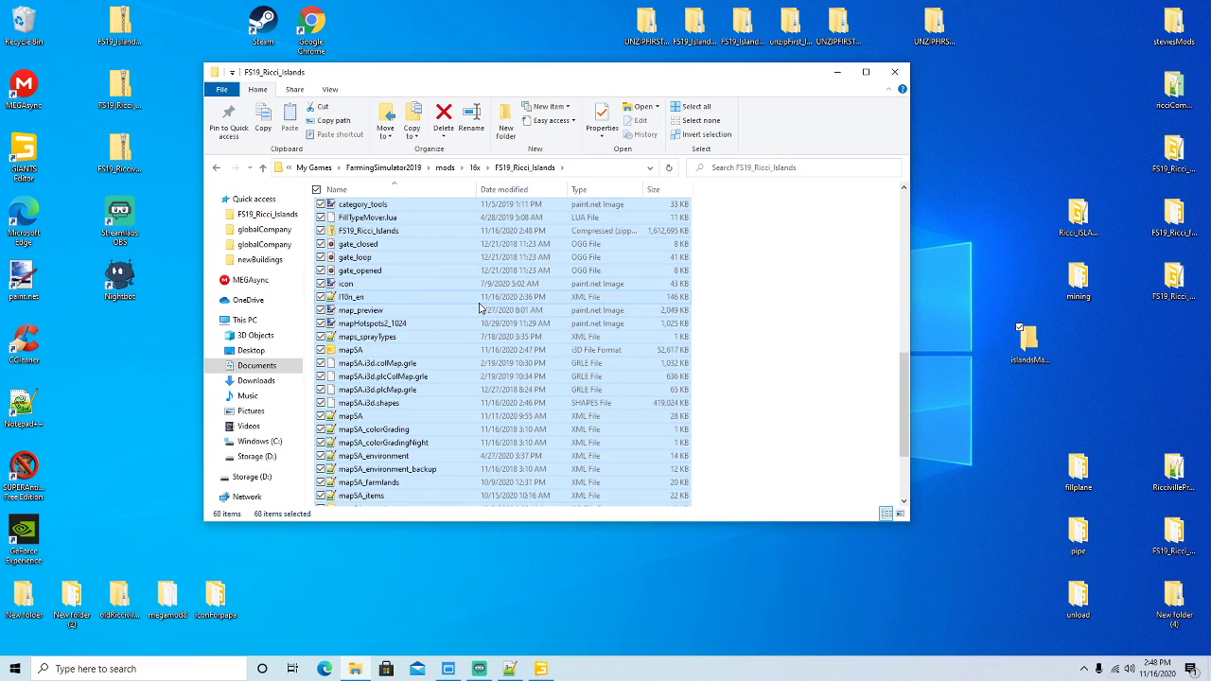
{"action": "left_click", "coordinate": [377, 317]}
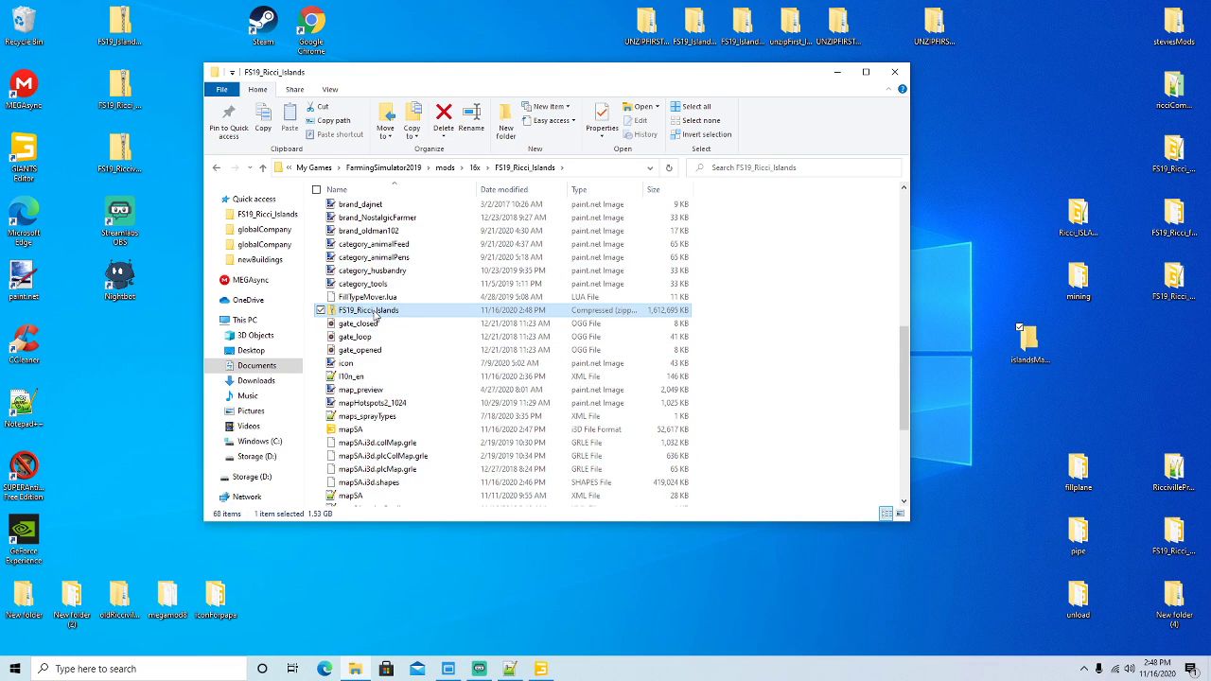
{"action": "right_click", "coordinate": [382, 315]}
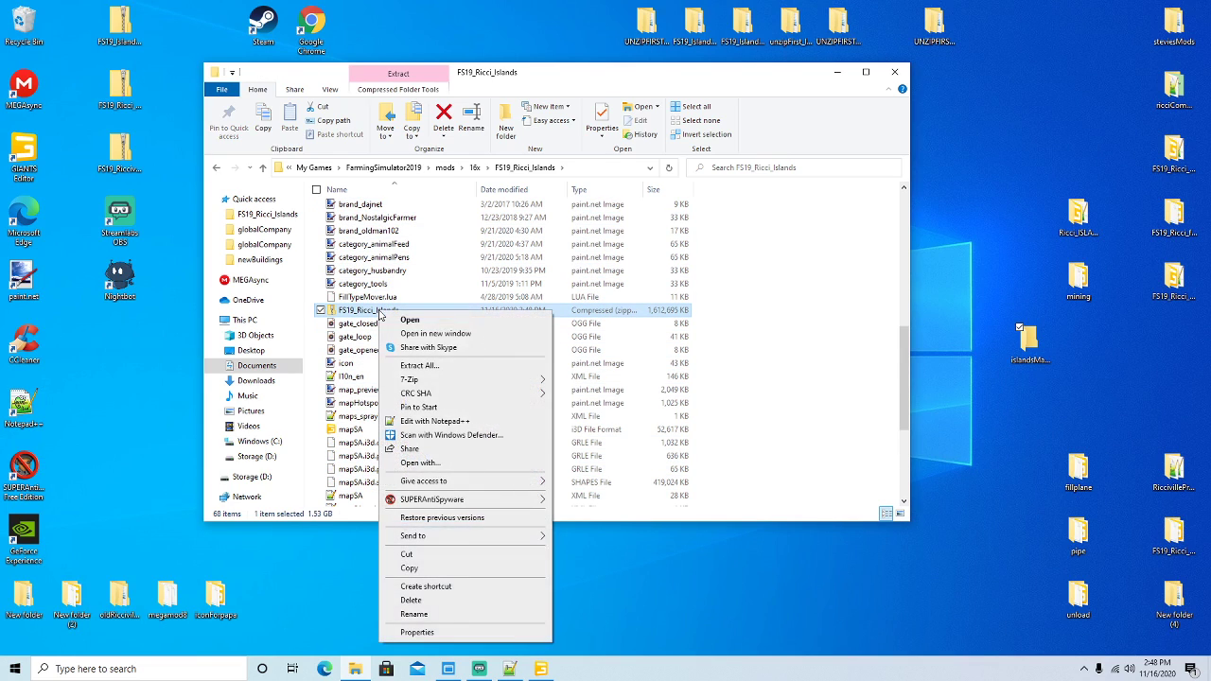
{"action": "left_click", "coordinate": [408, 567]}
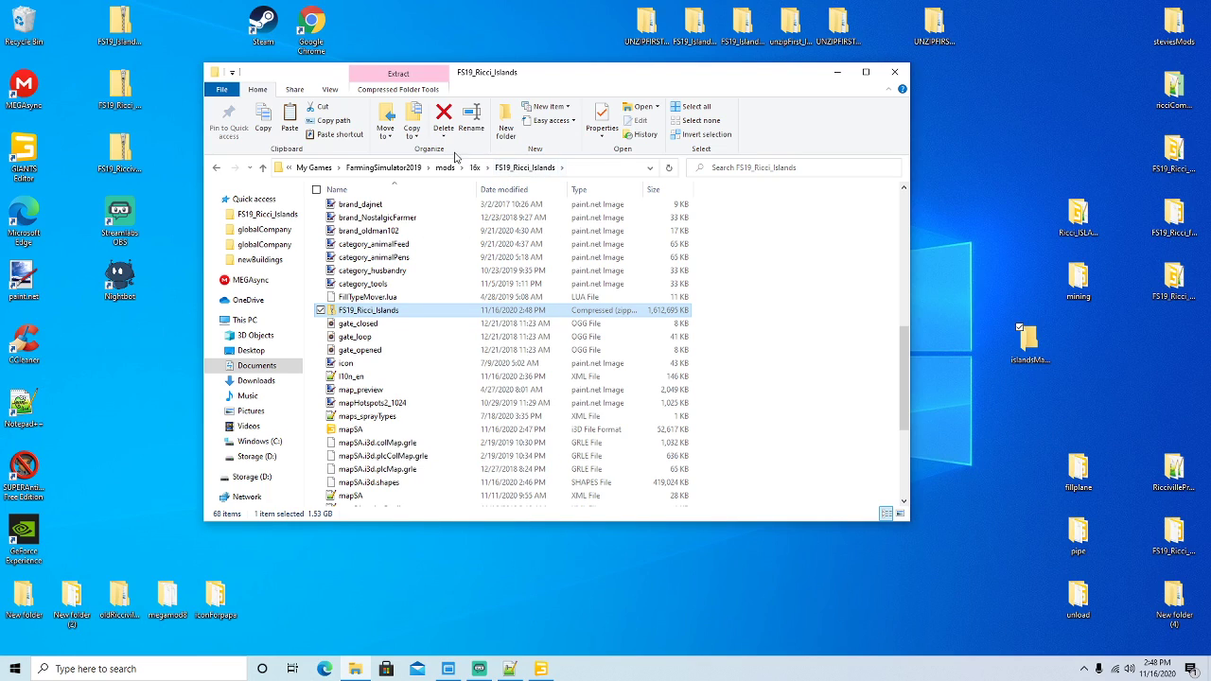
Paste the zip into the Islandtesttesttest folder under mods, replacing the existing file, and minimize the folder window.
{"action": "left_click", "coordinate": [443, 168]}
{"action": "double_click", "coordinate": [387, 346]}
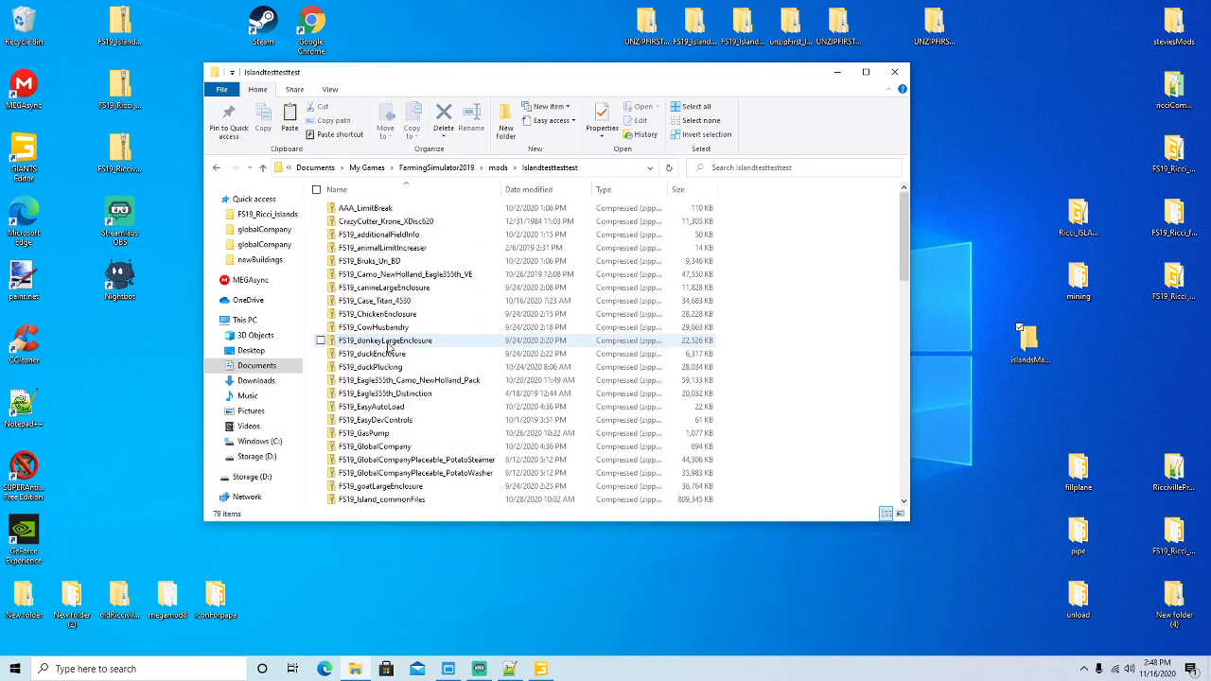
{"action": "right_click", "coordinate": [815, 336]}
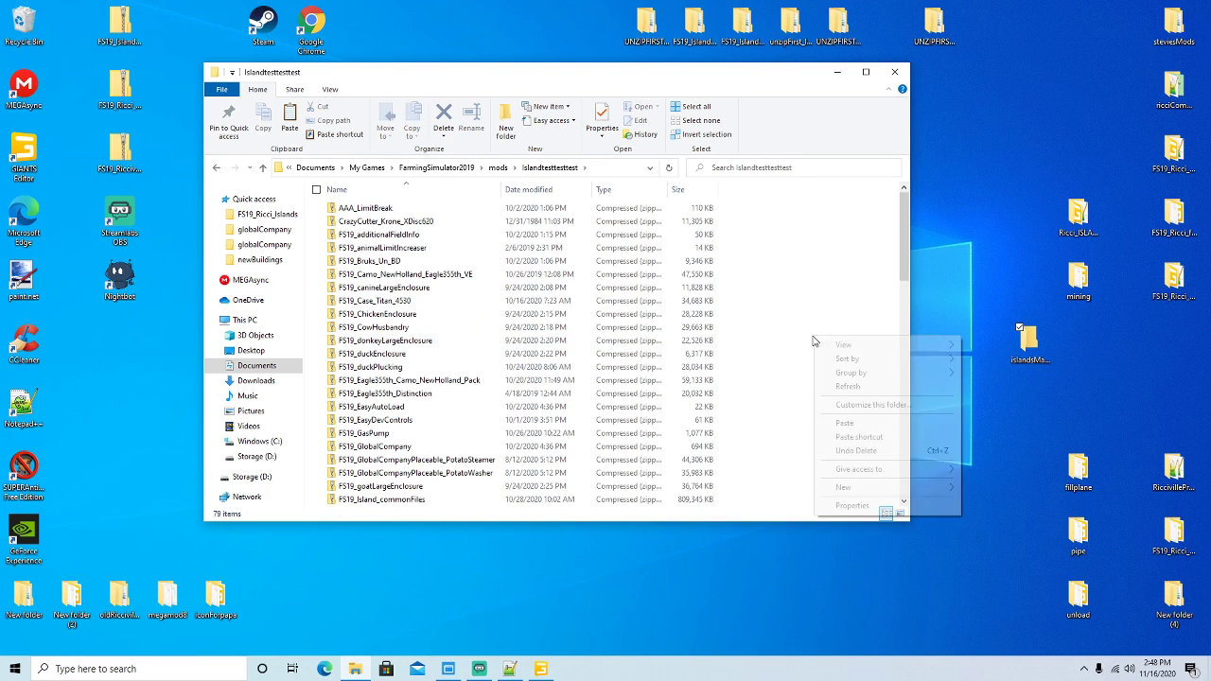
{"action": "left_click", "coordinate": [845, 423]}
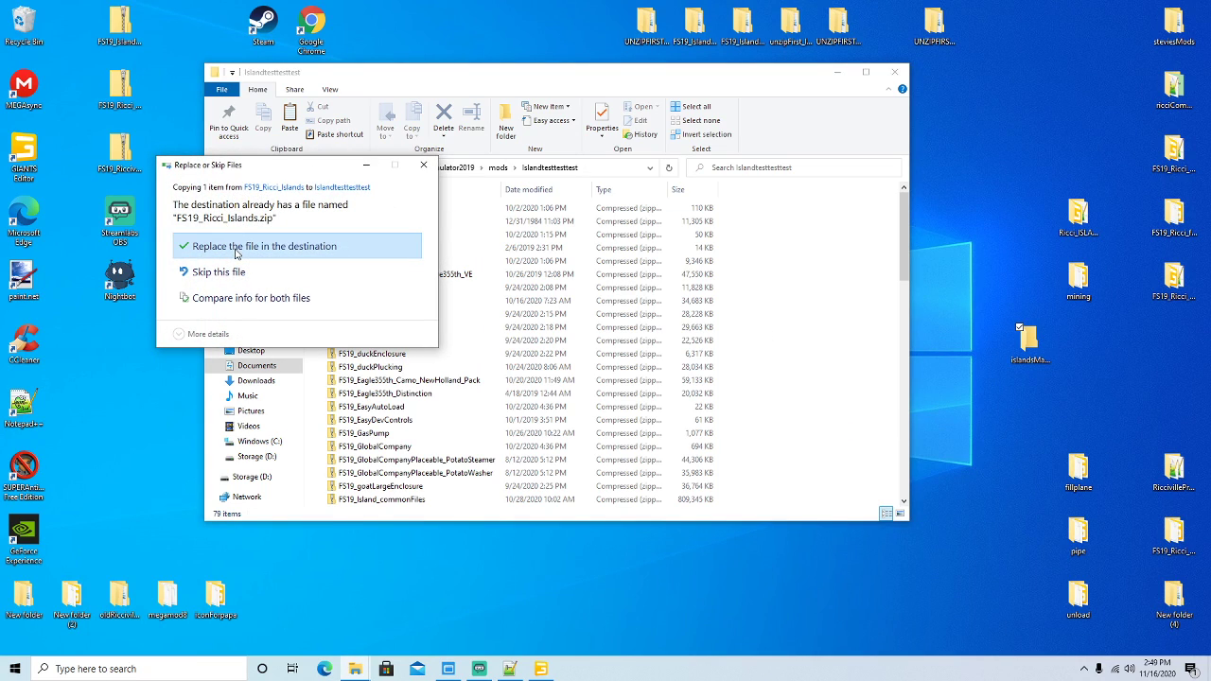
{"action": "left_click", "coordinate": [236, 247]}
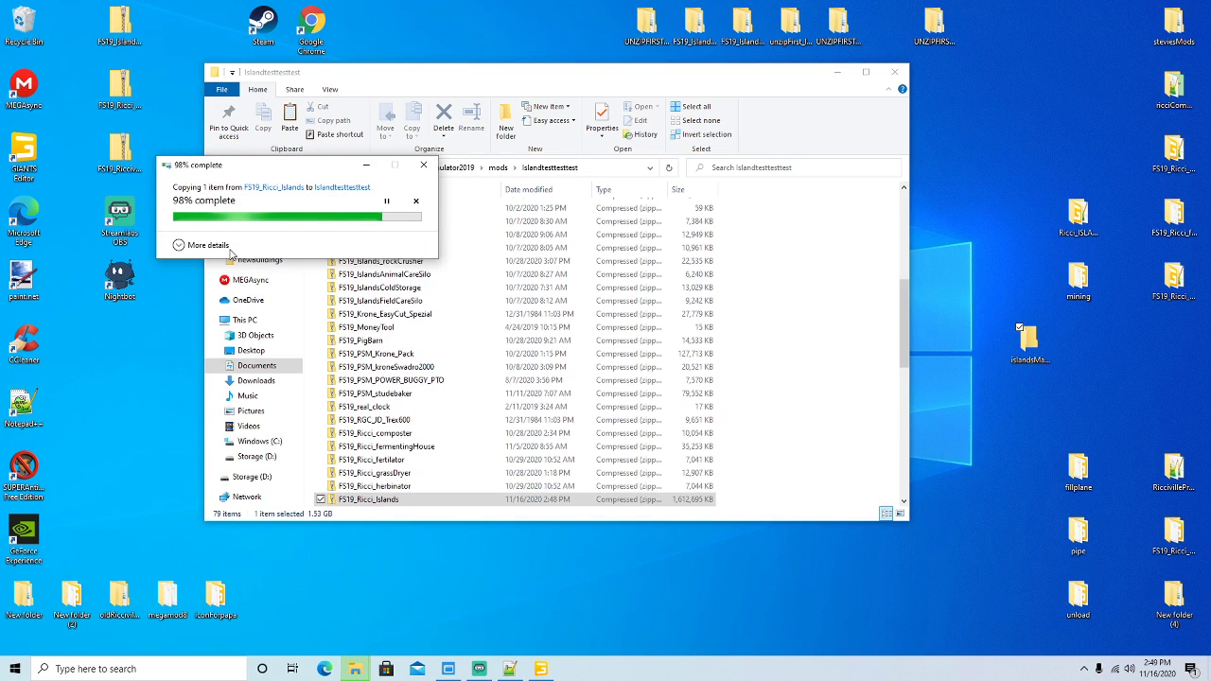
{"action": "left_click", "coordinate": [837, 76]}
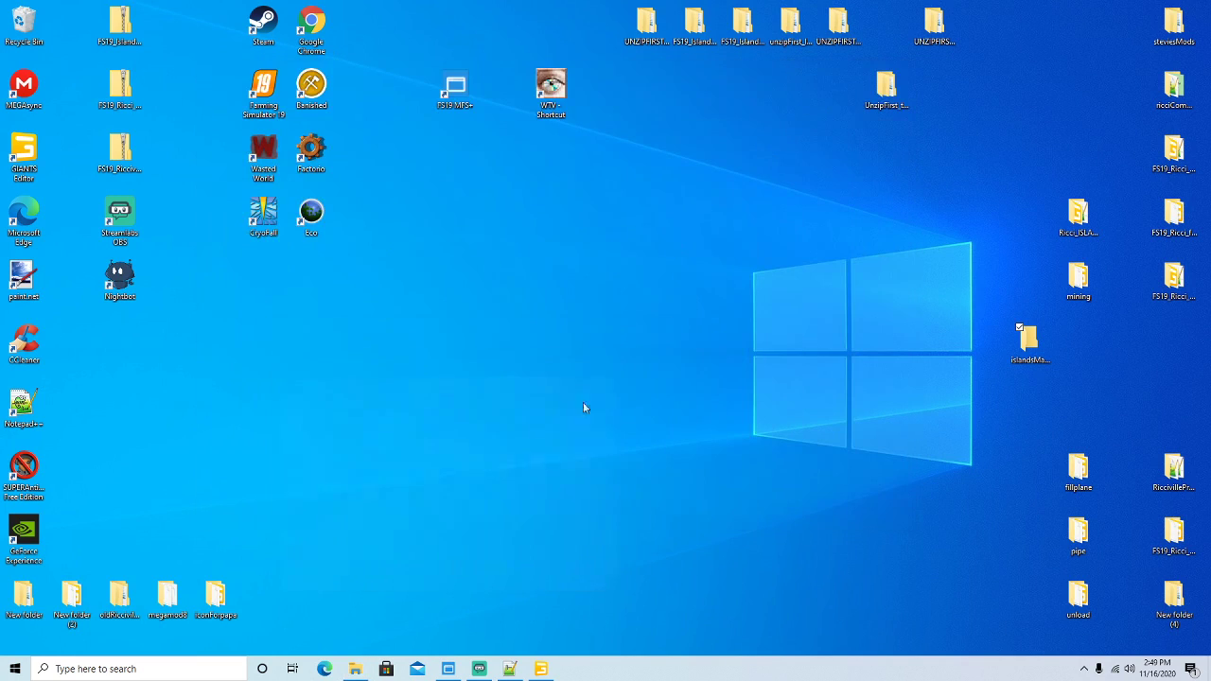
Switch to FS19_MFS+, activate the testtest mod folder and launch Farming Simulator 19 from the desktop.
{"action": "left_click", "coordinate": [449, 669]}
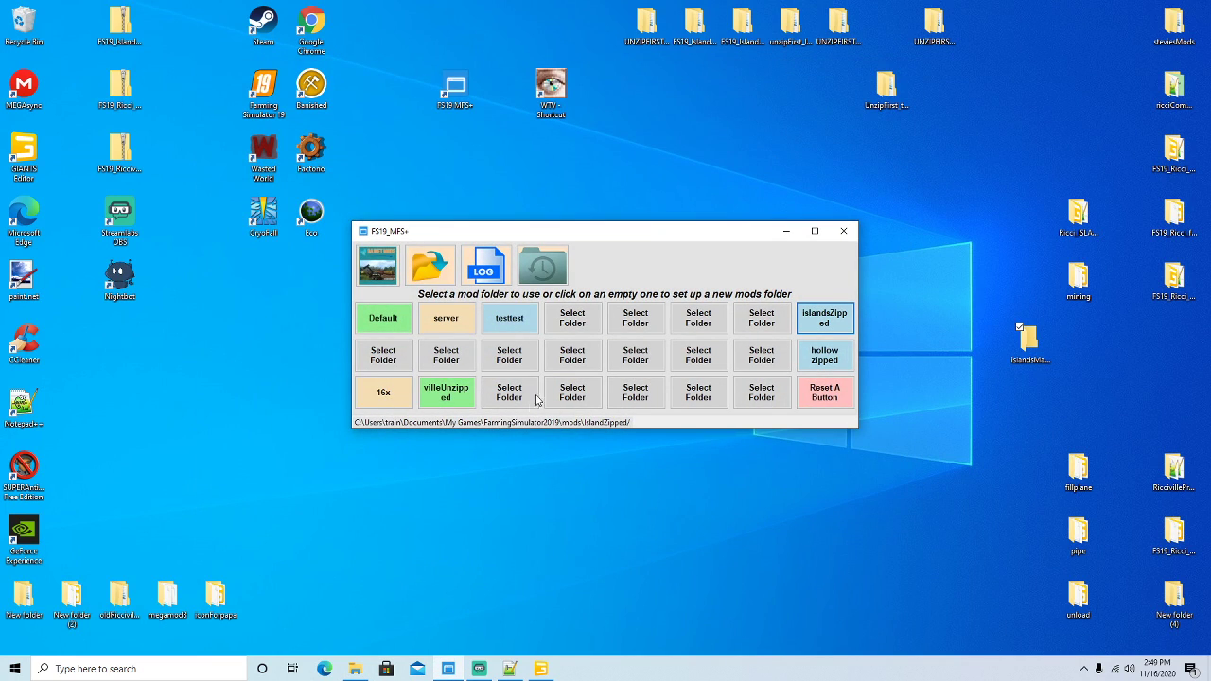
{"action": "left_click", "coordinate": [519, 318]}
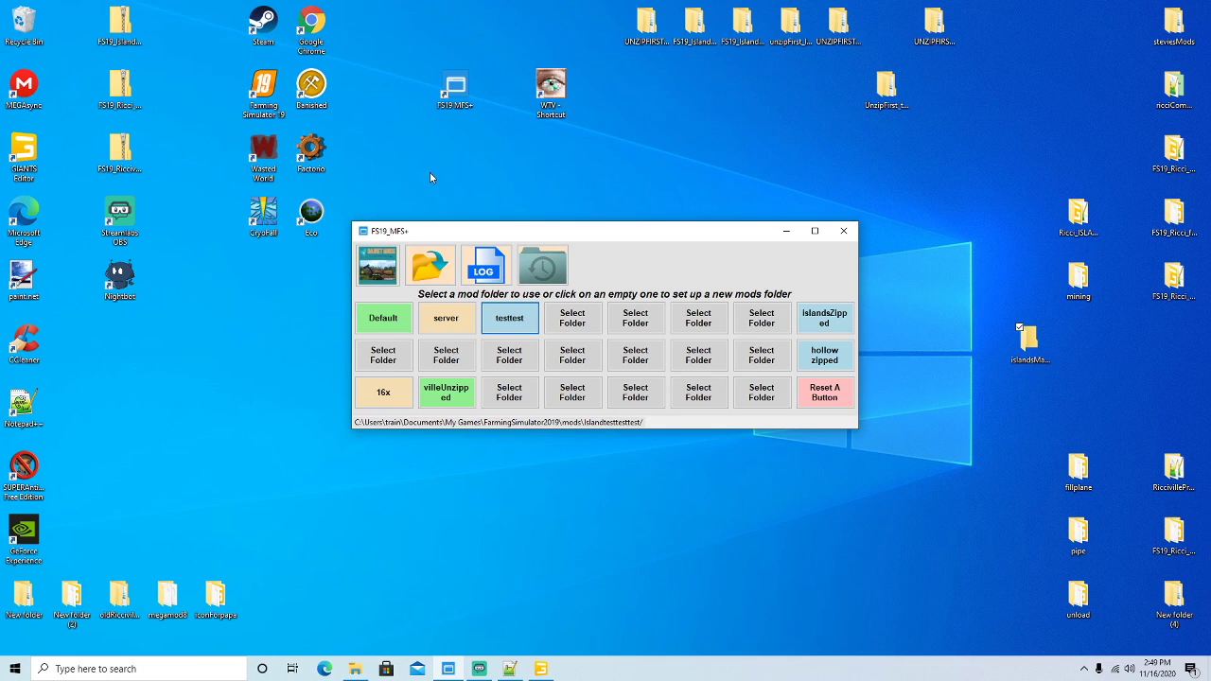
{"action": "left_click", "coordinate": [263, 89]}
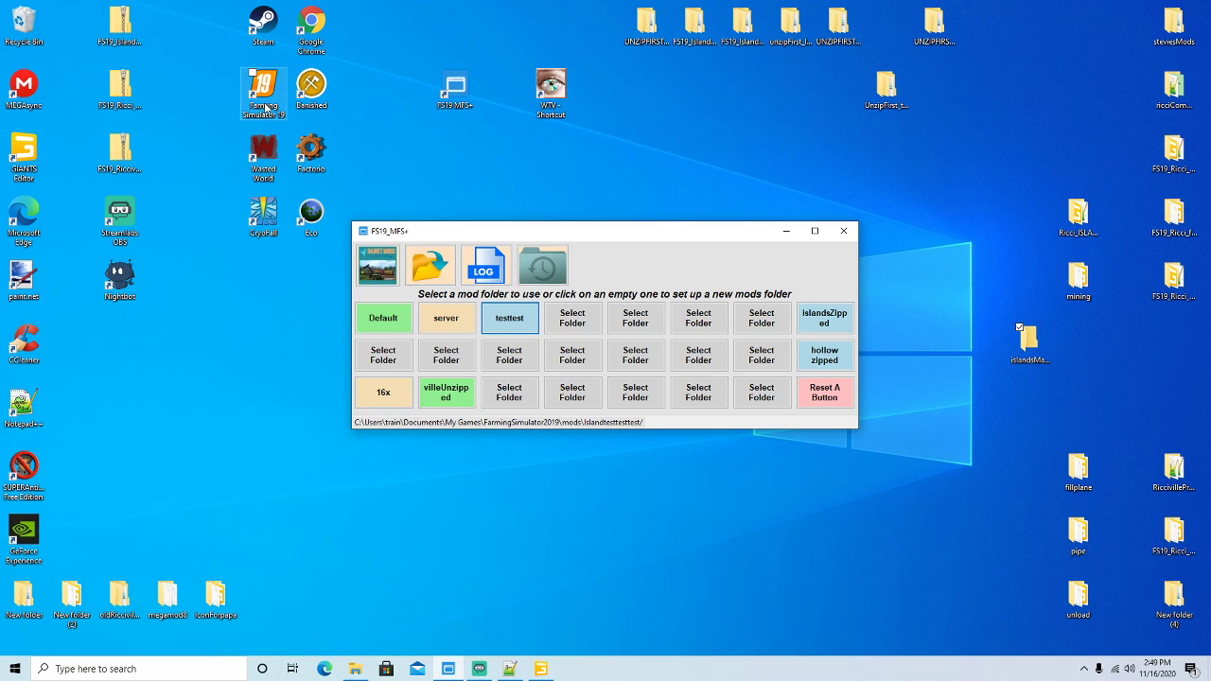
{"action": "right_click", "coordinate": [263, 92]}
{"action": "left_click", "coordinate": [279, 104]}
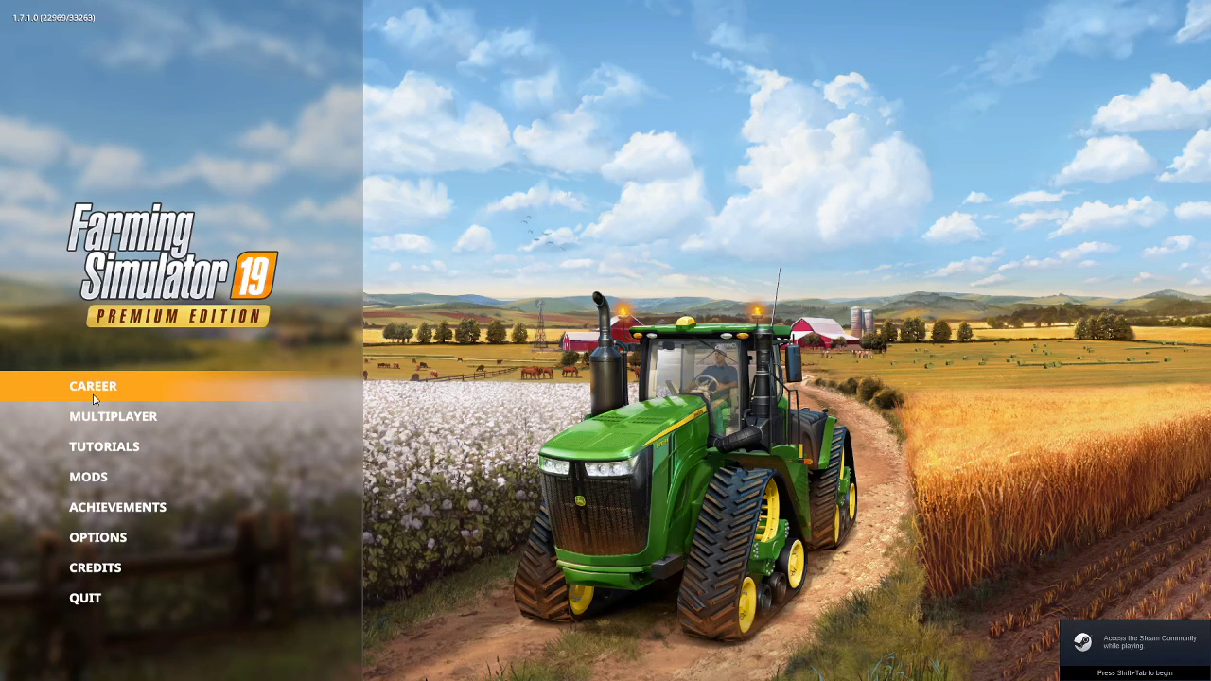
Load career Savegame 3 on Ricci_Islands, accepting the missing content and keeping the mod selection, and start the game.
{"action": "left_click", "coordinate": [95, 392]}
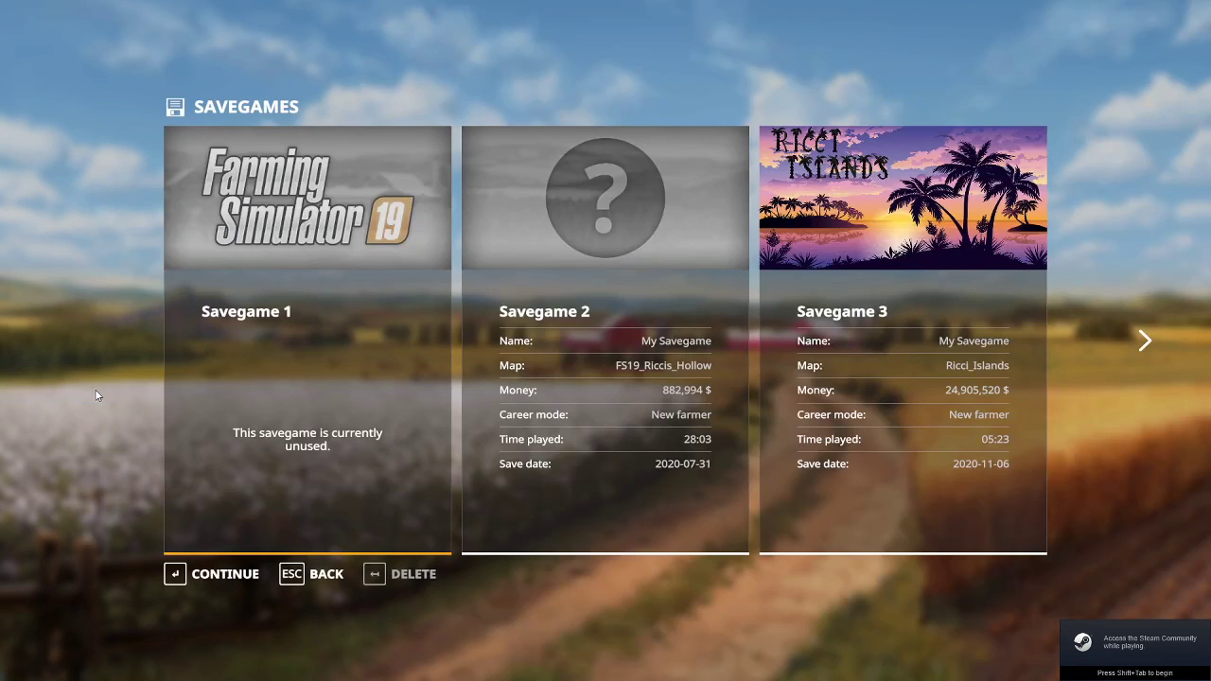
{"action": "left_click", "coordinate": [833, 455]}
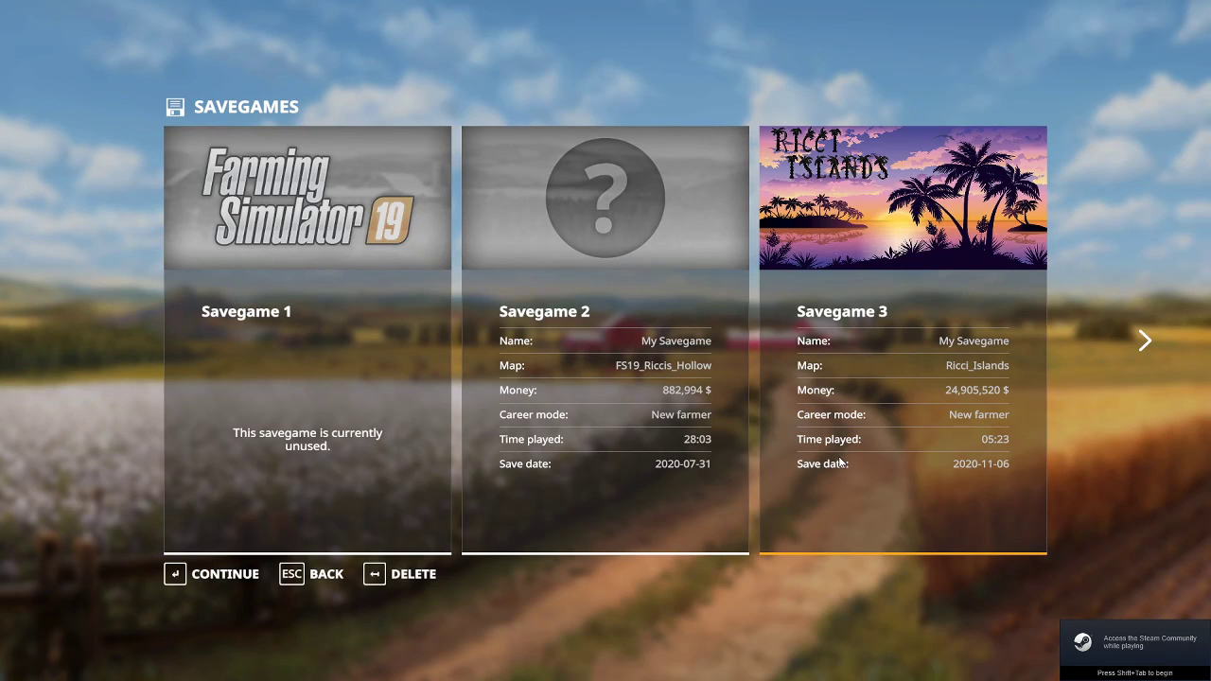
{"action": "left_click", "coordinate": [216, 580]}
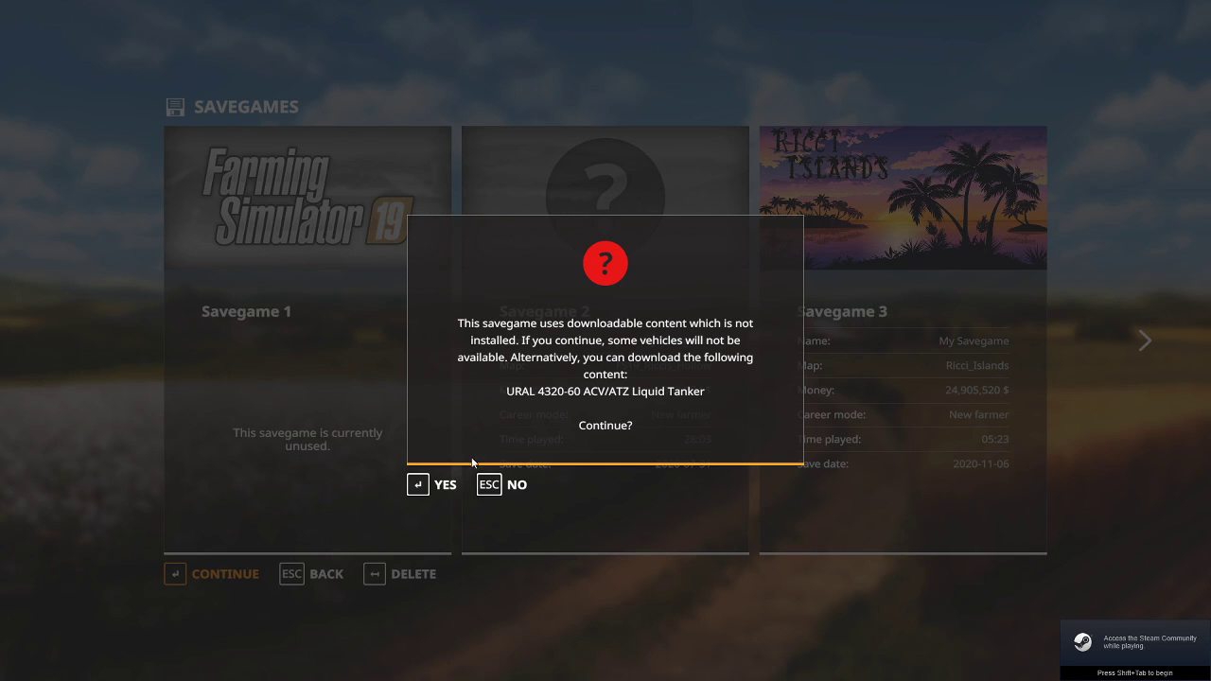
{"action": "left_click", "coordinate": [443, 484]}
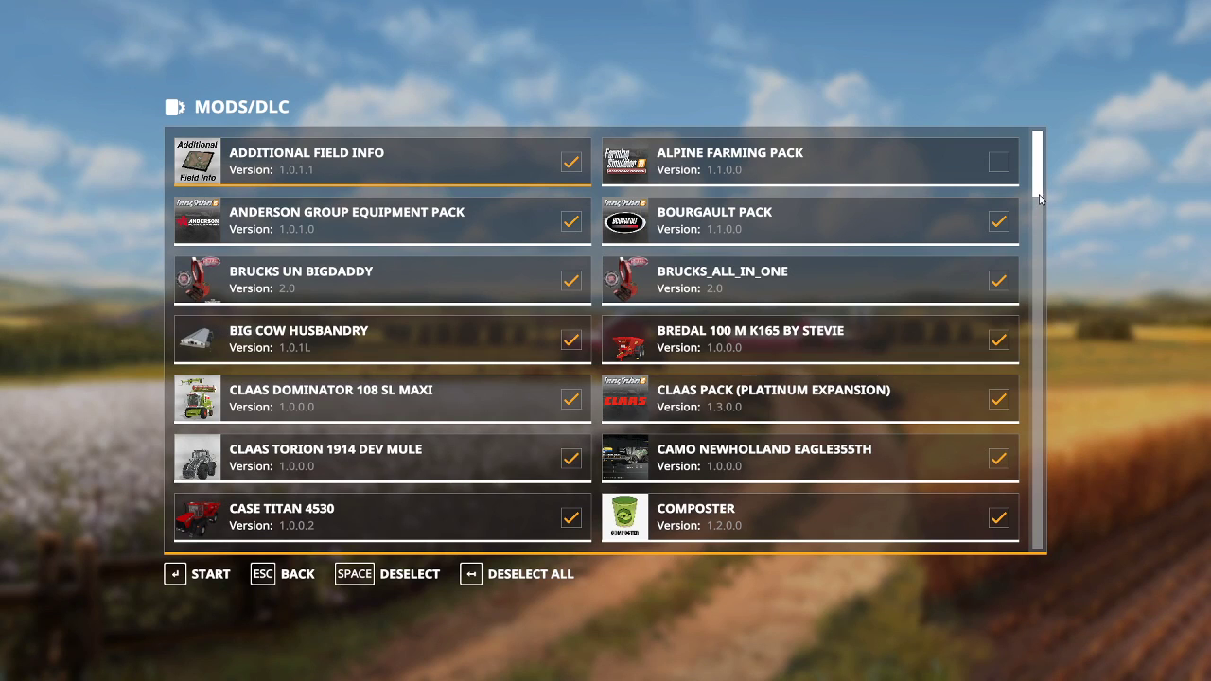
{"action": "left_click_drag", "start_coordinate": [1043, 197], "coordinate": [1039, 531]}
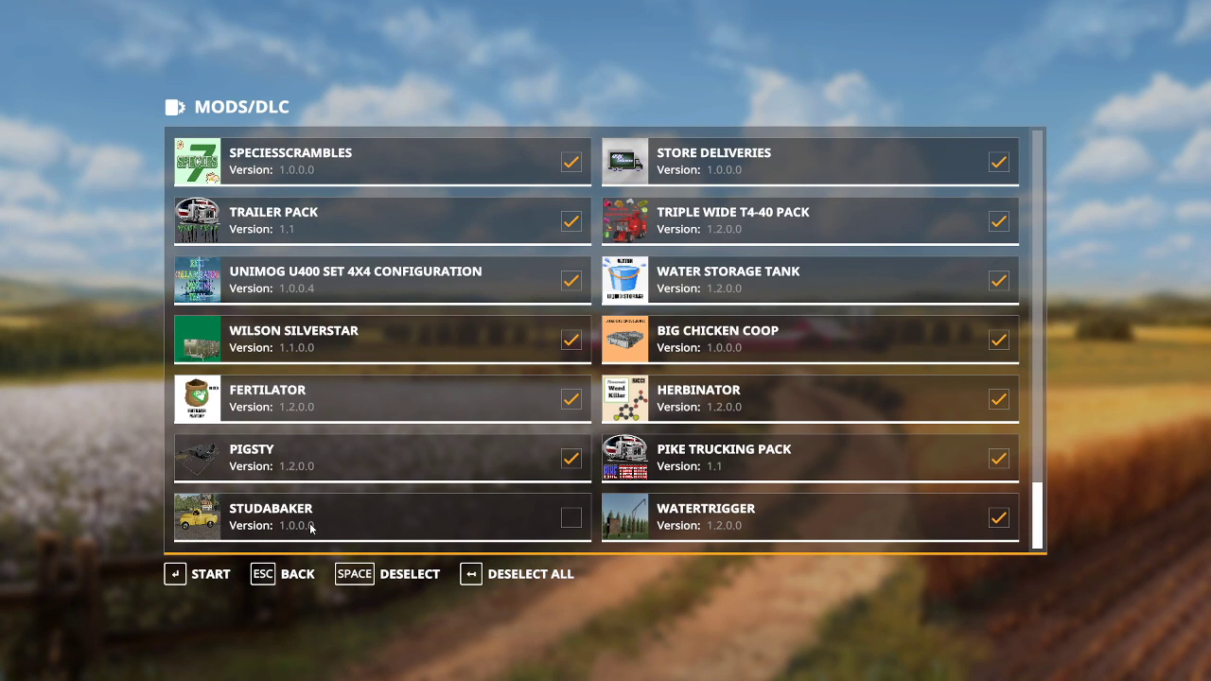
{"action": "left_click", "coordinate": [223, 574]}
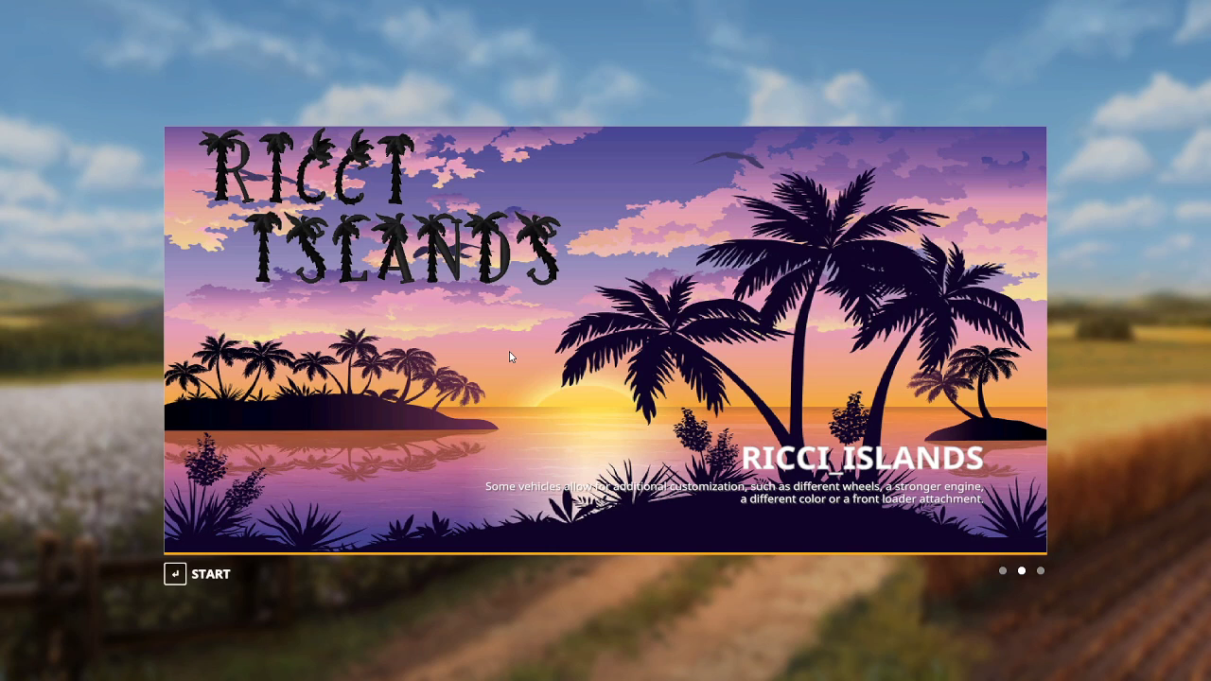
{"action": "left_click", "coordinate": [213, 581]}
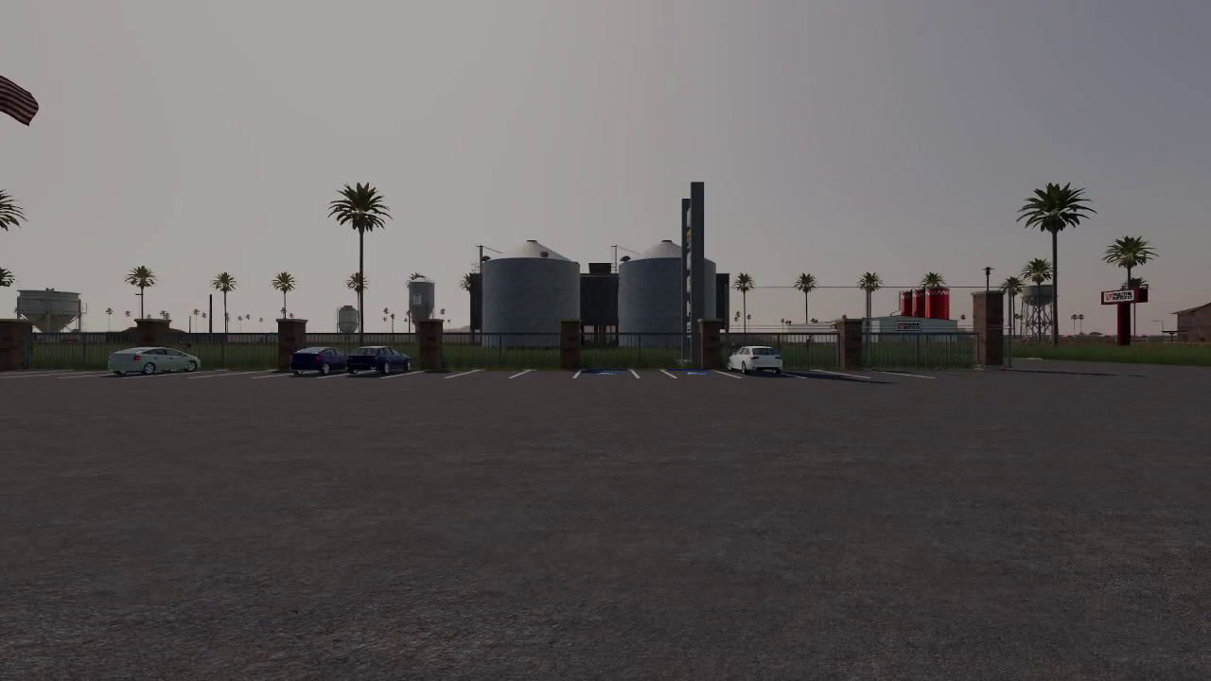
Open the in-game map and visit the Coal Processing location.
{"action": "mouse_move", "coordinate": [606, 341]}
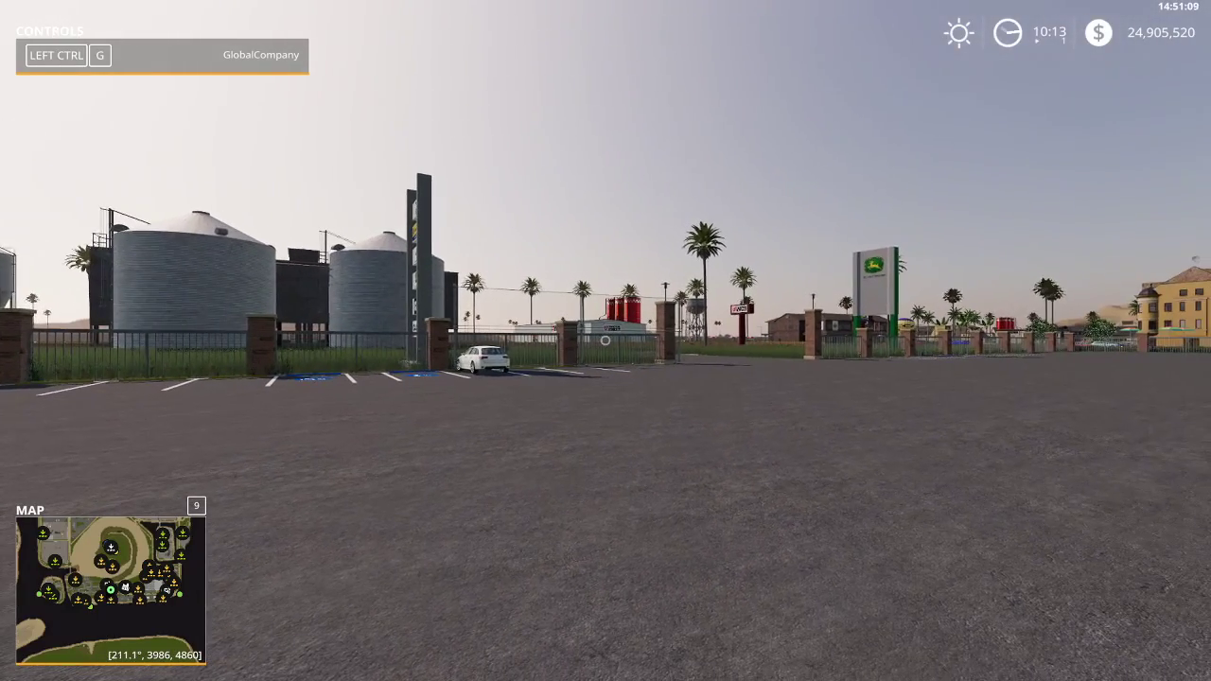
{"action": "key", "text": "Escape"}
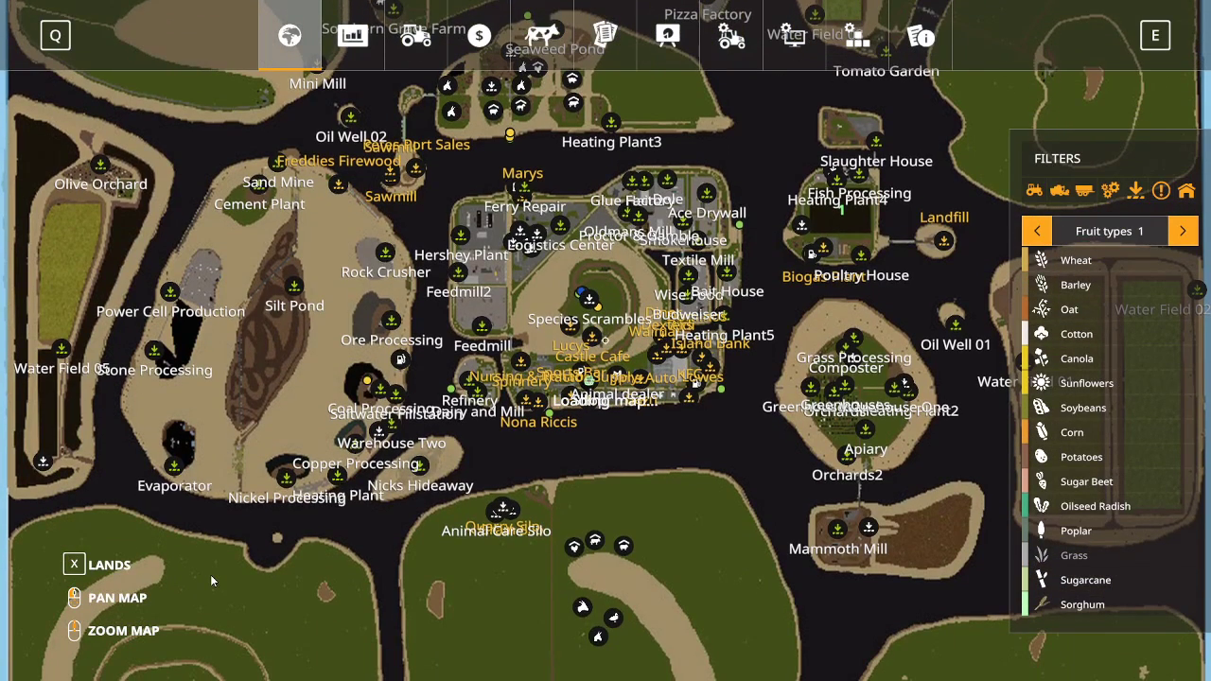
{"action": "left_click", "coordinate": [381, 390]}
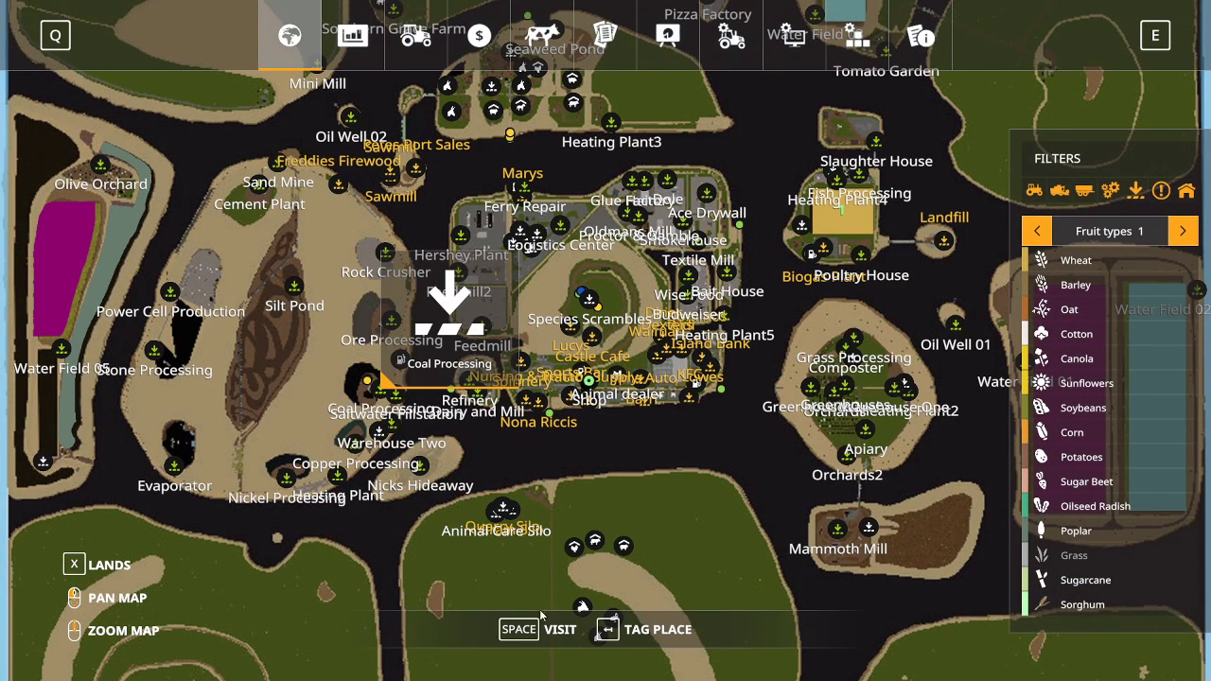
{"action": "left_click", "coordinate": [557, 630]}
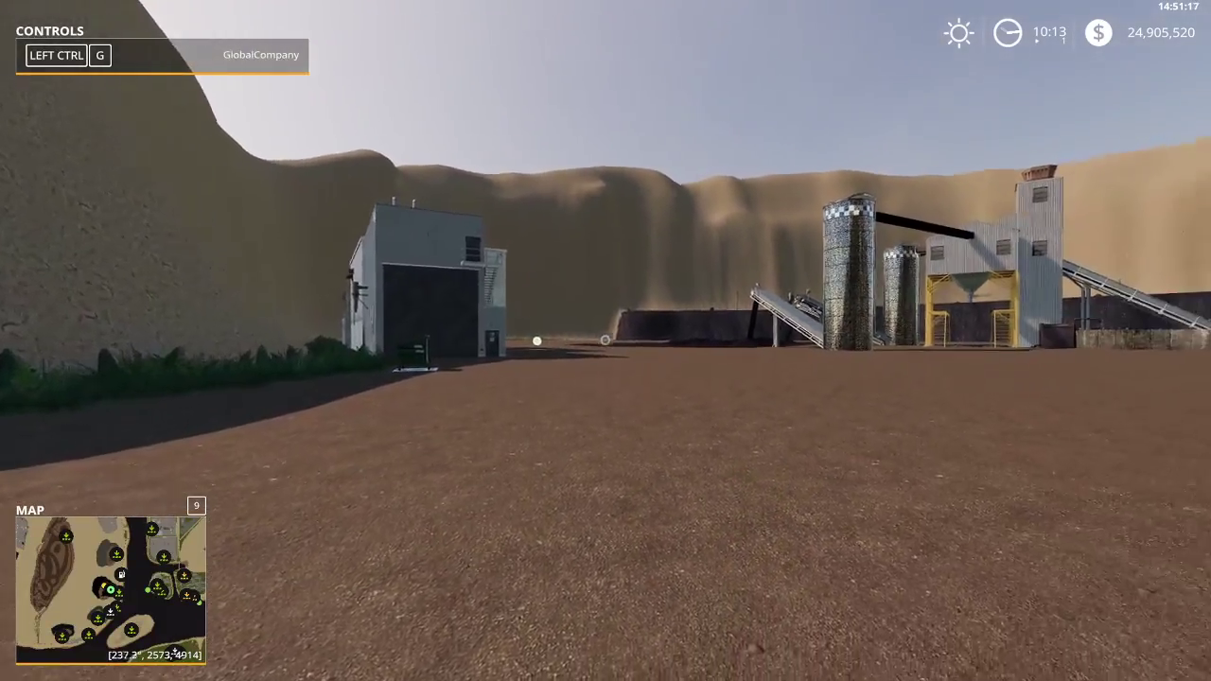
Walk forward across the coal processing yard to look over the site.
{"action": "key", "text": "w"}
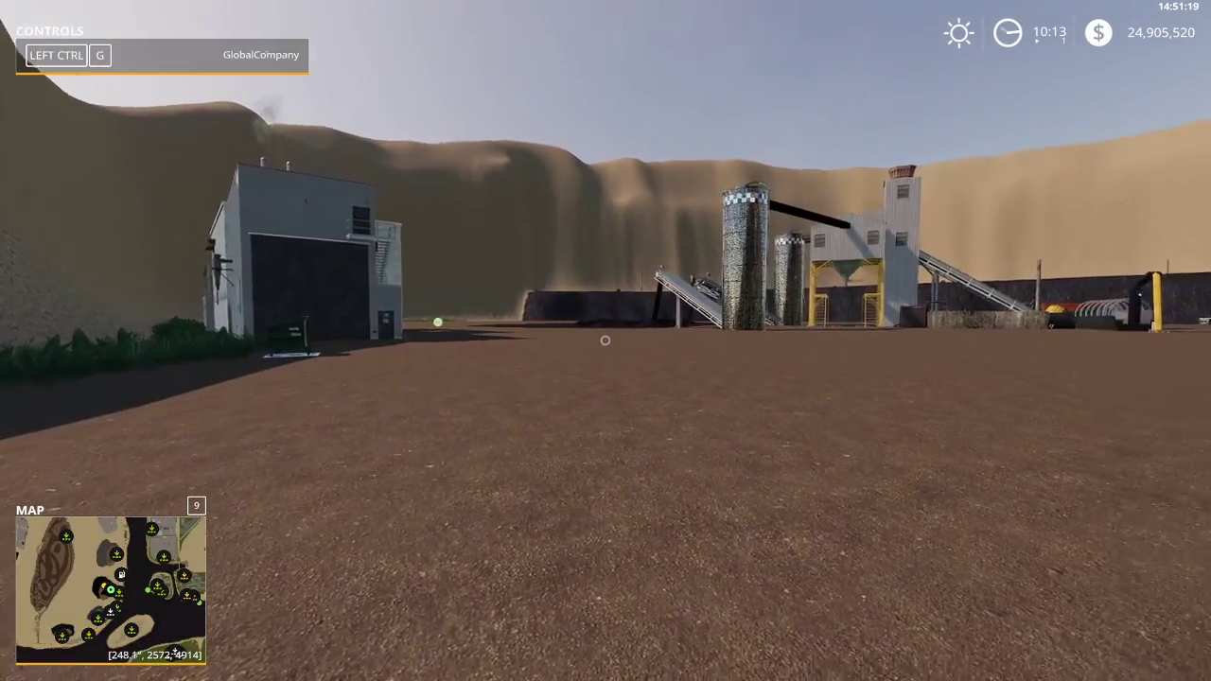
{"action": "key", "text": "w"}
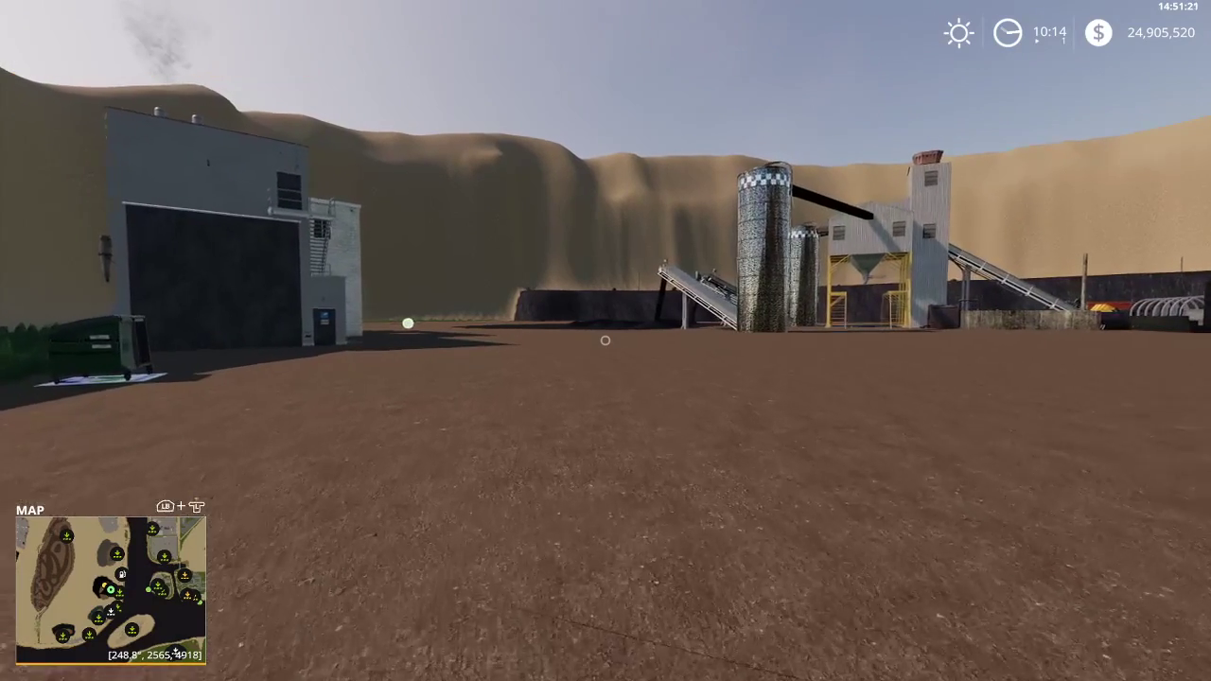
{"action": "key", "text": "w"}
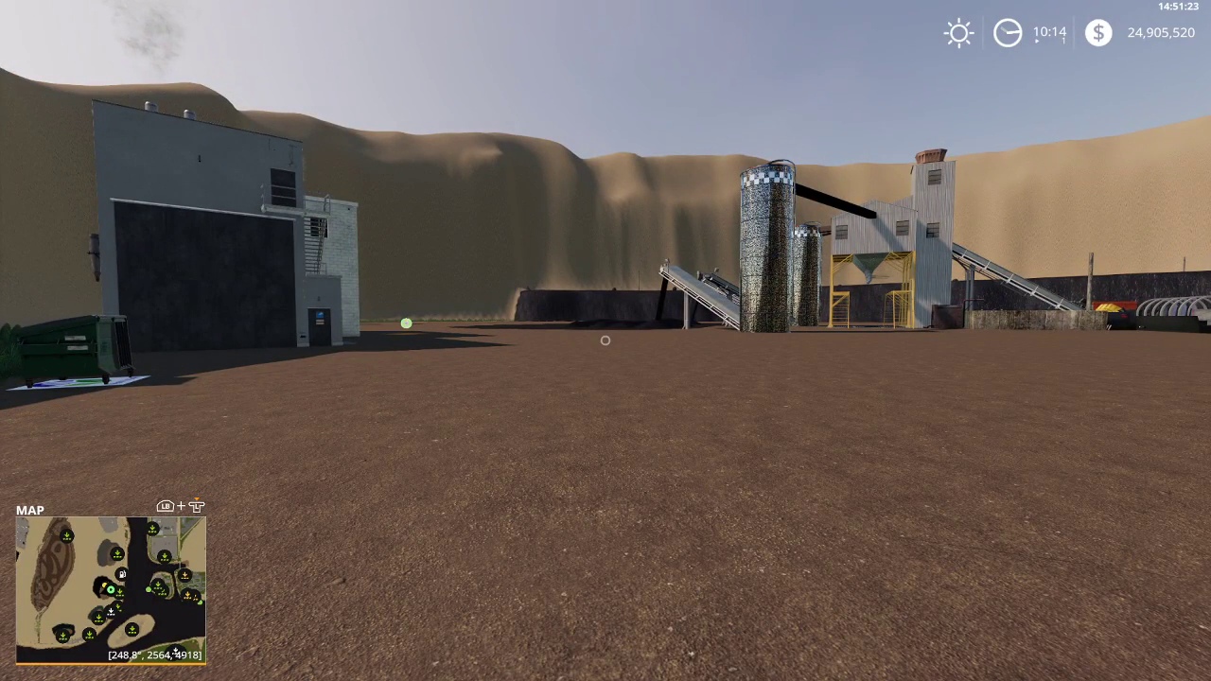
{"action": "key", "text": "w"}
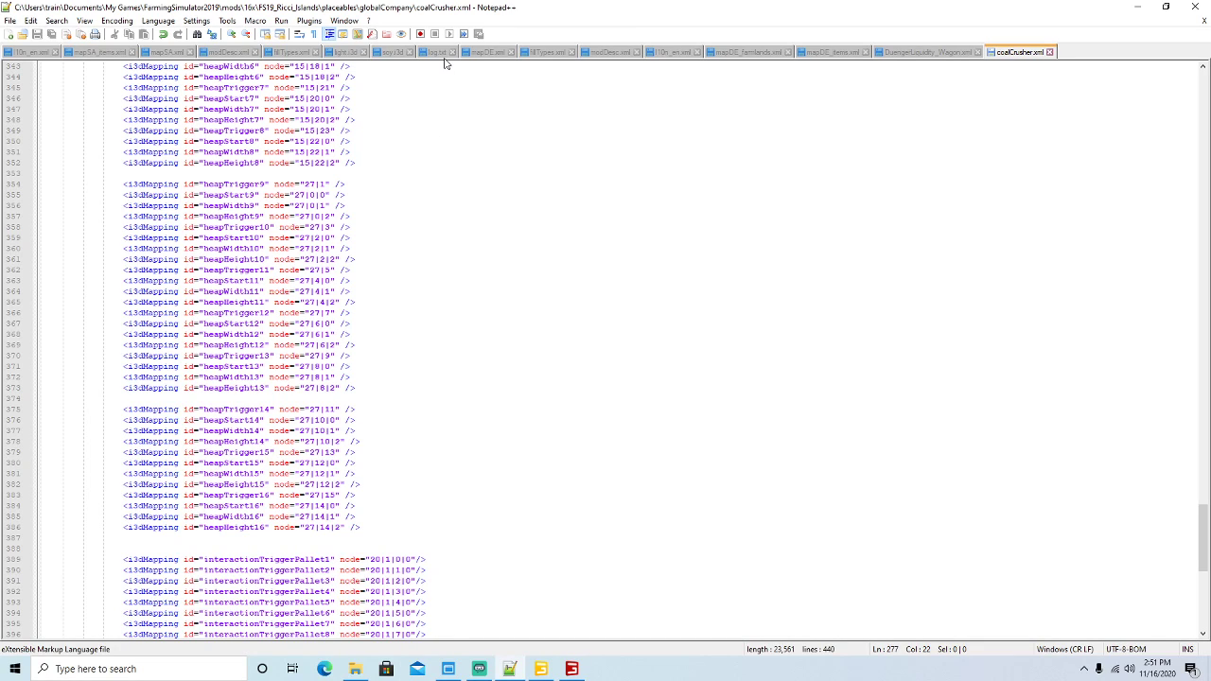
Switch to log.txt, reload its updated contents and return to the start of its first lines.
{"action": "left_click", "coordinate": [437, 52]}
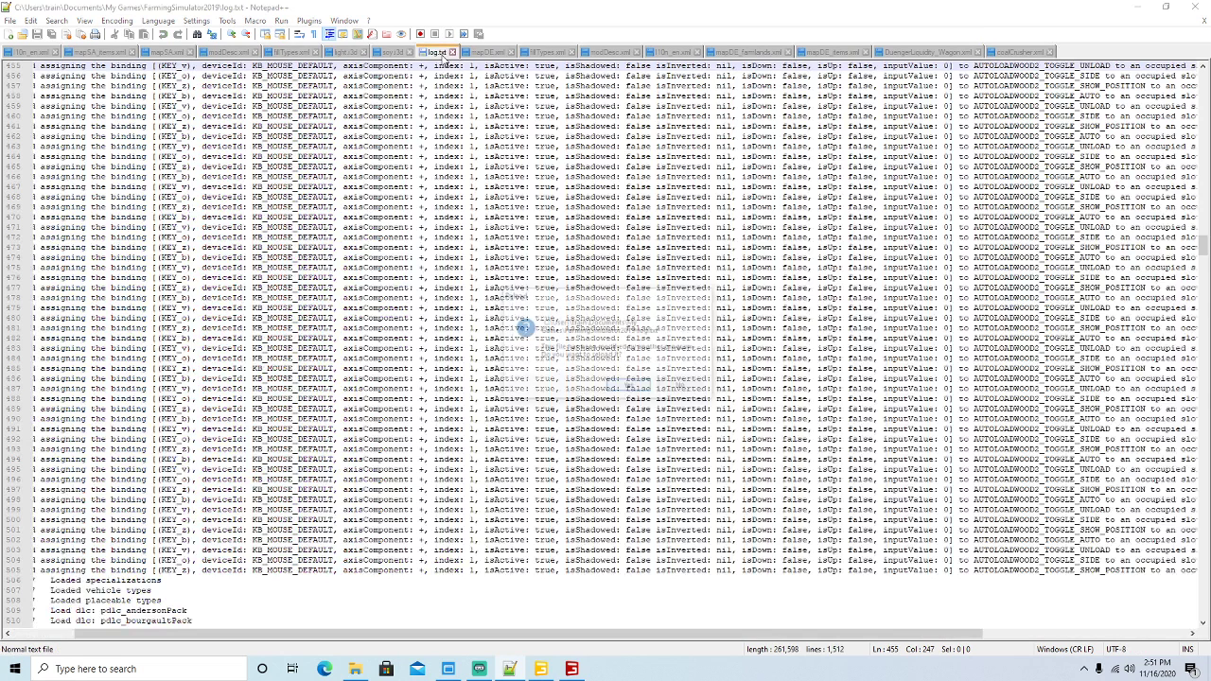
{"action": "left_click", "coordinate": [629, 386]}
{"action": "left_click_drag", "start_coordinate": [1203, 388], "coordinate": [1203, 76]}
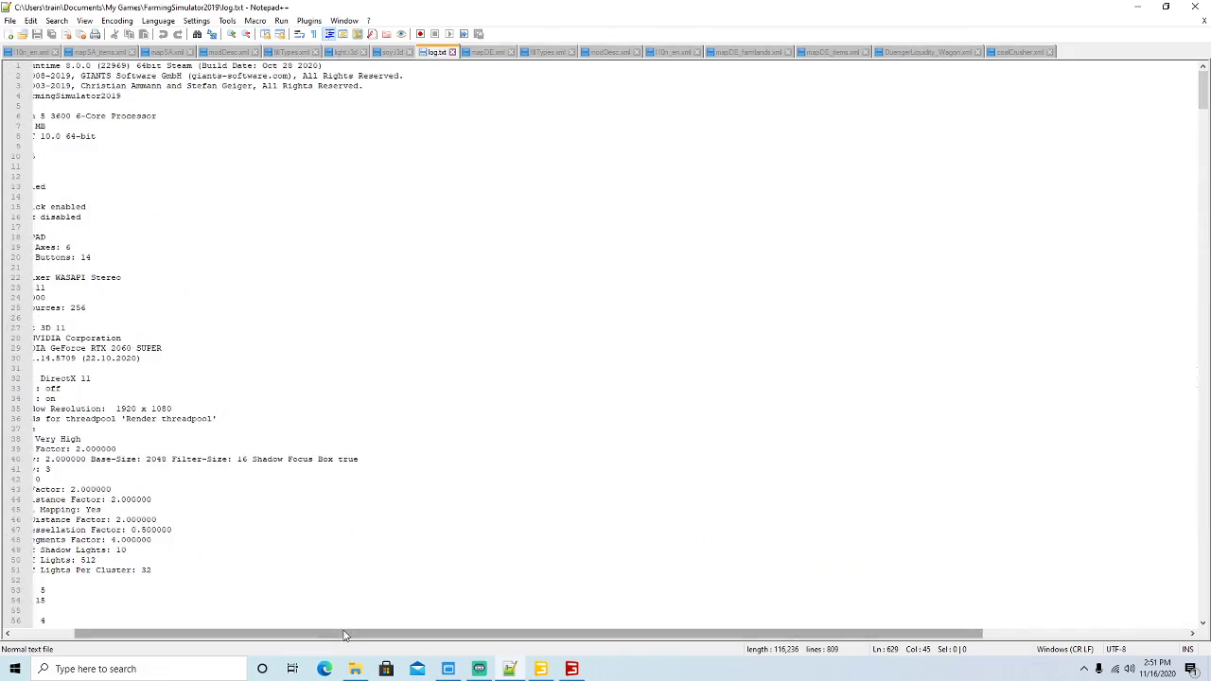
{"action": "scroll", "coordinate": [326, 485], "scroll_direction": "left", "scroll_amount": 3}
Read through the game log from the available mods to the last savegame entries, checking for errors and warnings.
{"action": "scroll", "coordinate": [387, 359], "scroll_direction": "down", "scroll_amount": 20}
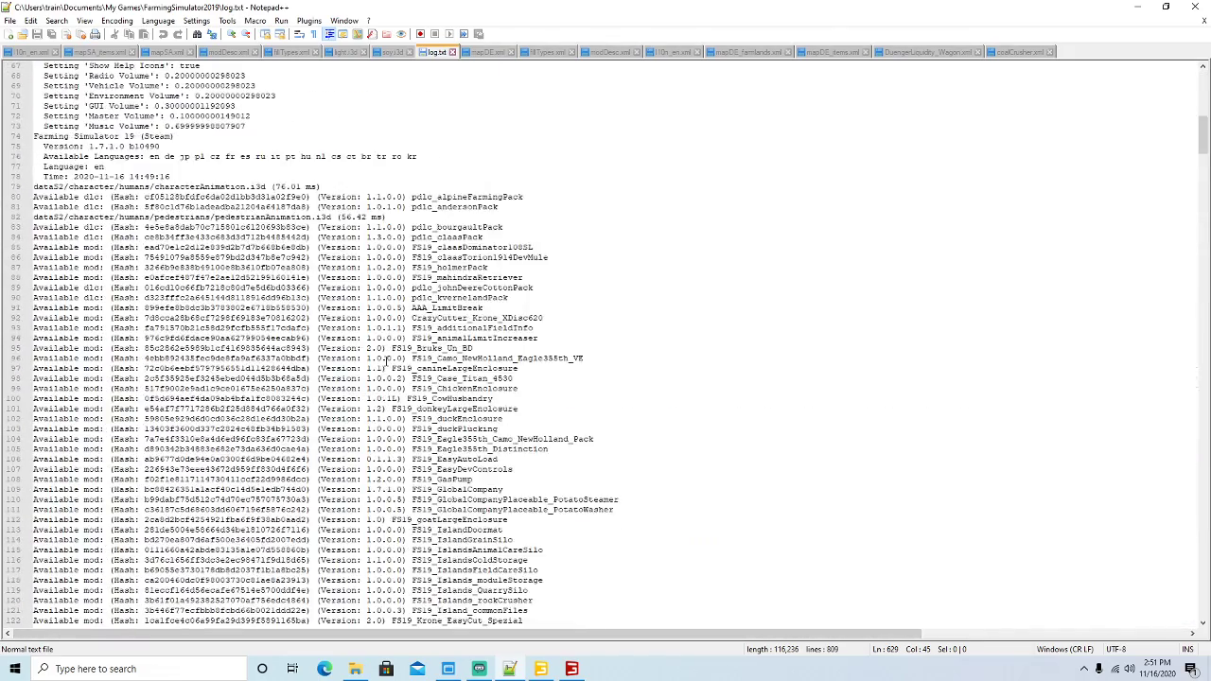
{"action": "scroll", "coordinate": [387, 359], "scroll_direction": "down", "scroll_amount": 20}
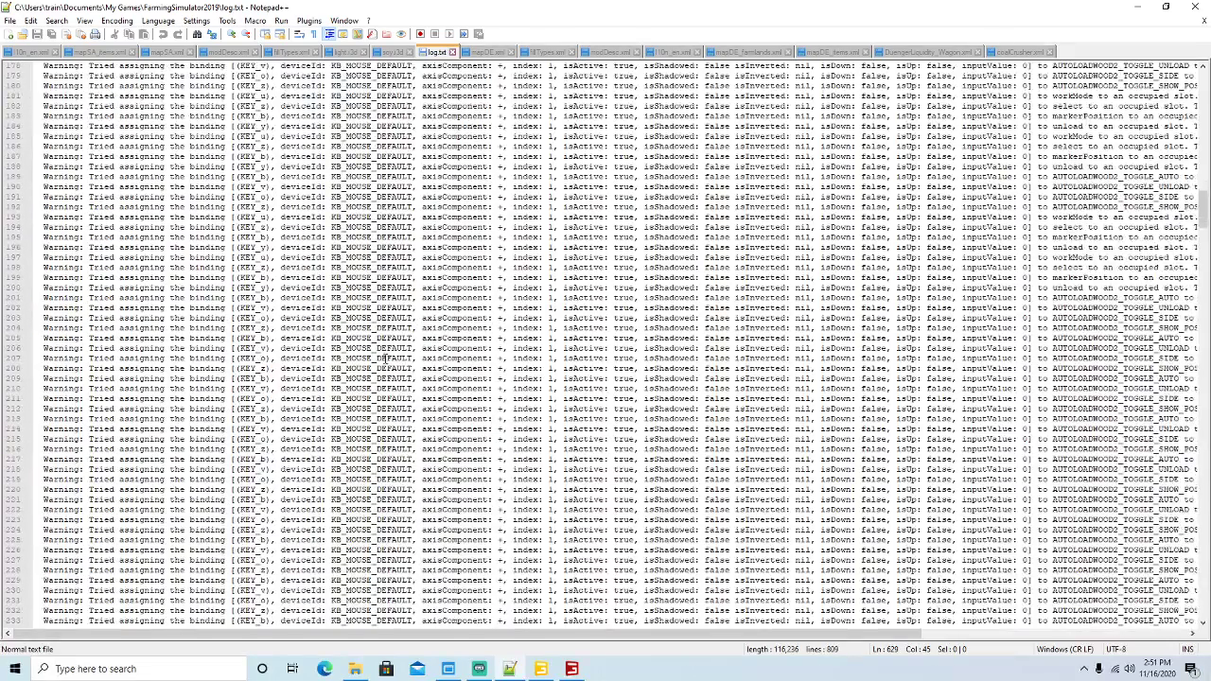
{"action": "scroll", "coordinate": [384, 357], "scroll_direction": "down", "scroll_amount": 20}
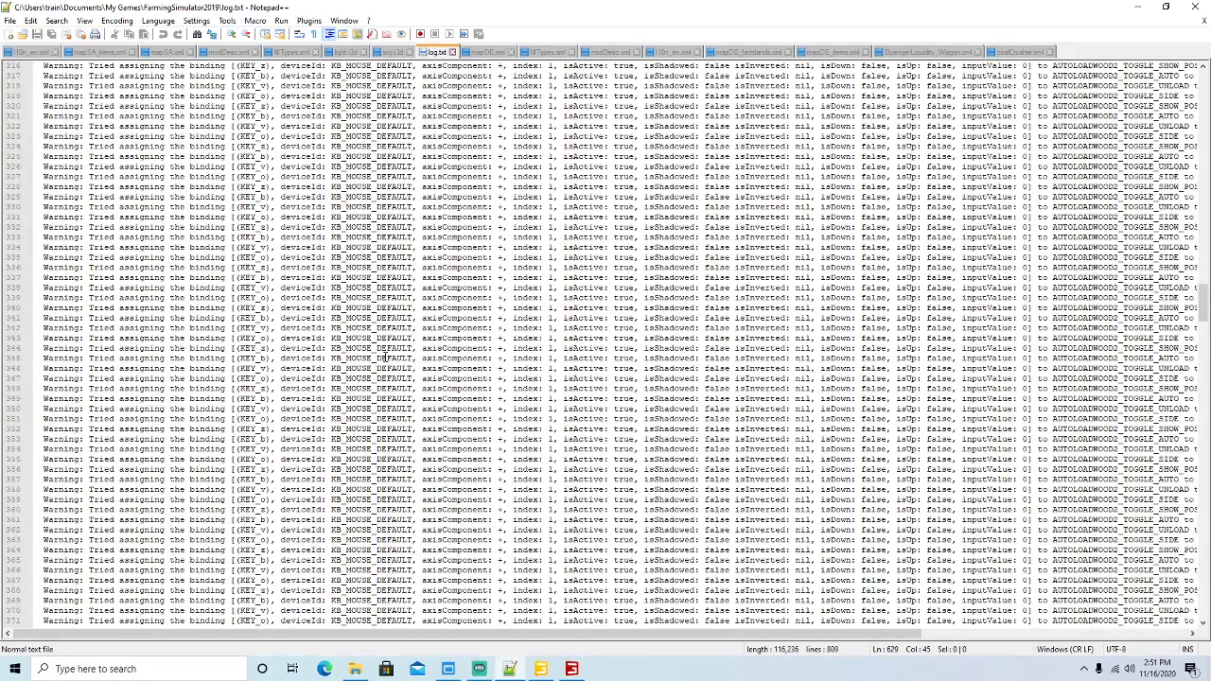
{"action": "scroll", "coordinate": [384, 357], "scroll_direction": "down", "scroll_amount": 14}
{"action": "scroll", "coordinate": [385, 357], "scroll_direction": "down", "scroll_amount": 20}
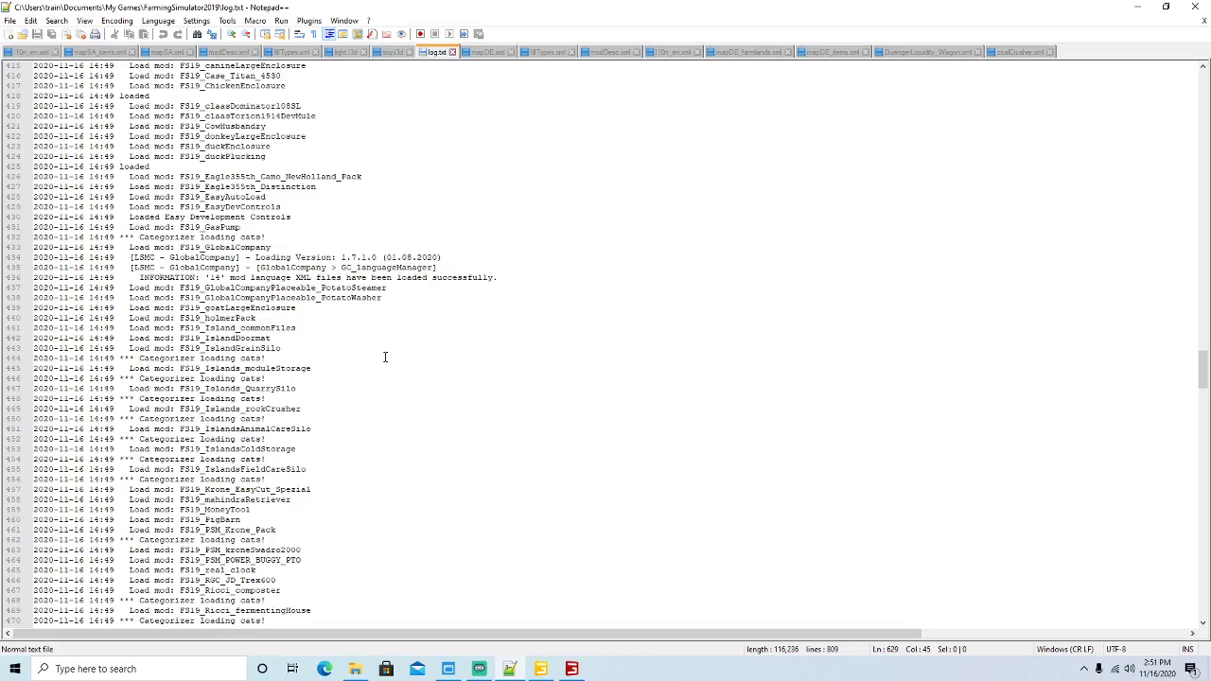
{"action": "scroll", "coordinate": [385, 357], "scroll_direction": "down", "scroll_amount": 20}
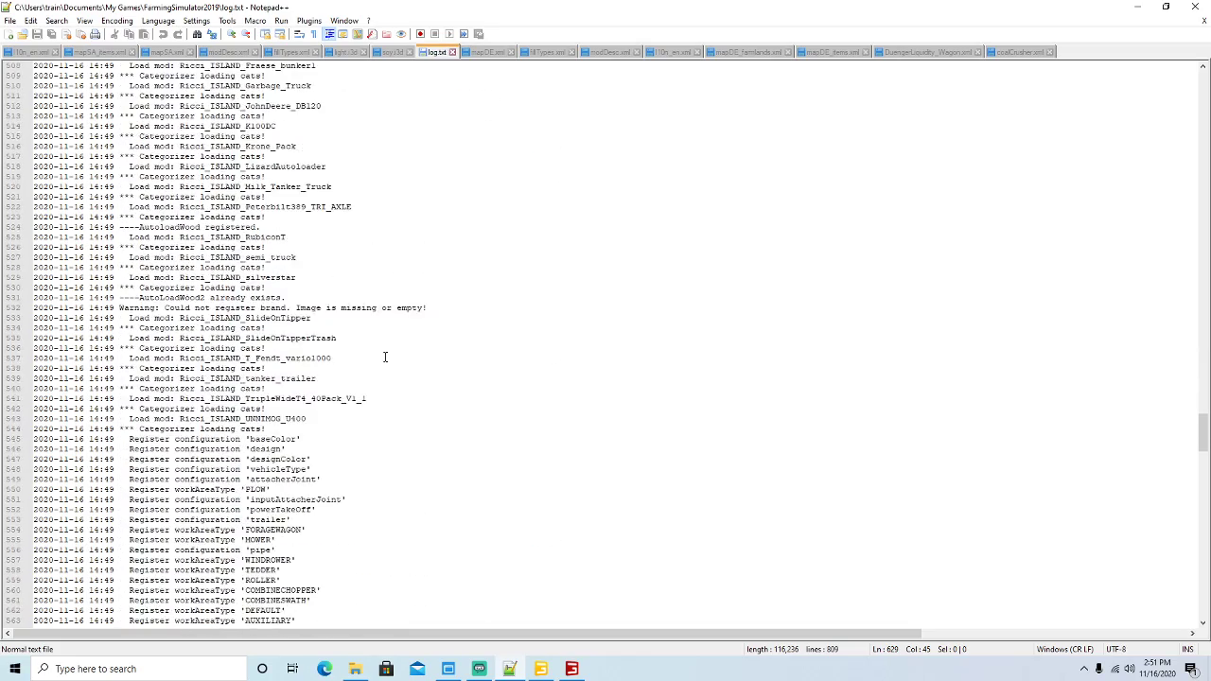
{"action": "scroll", "coordinate": [385, 357], "scroll_direction": "down", "scroll_amount": 20}
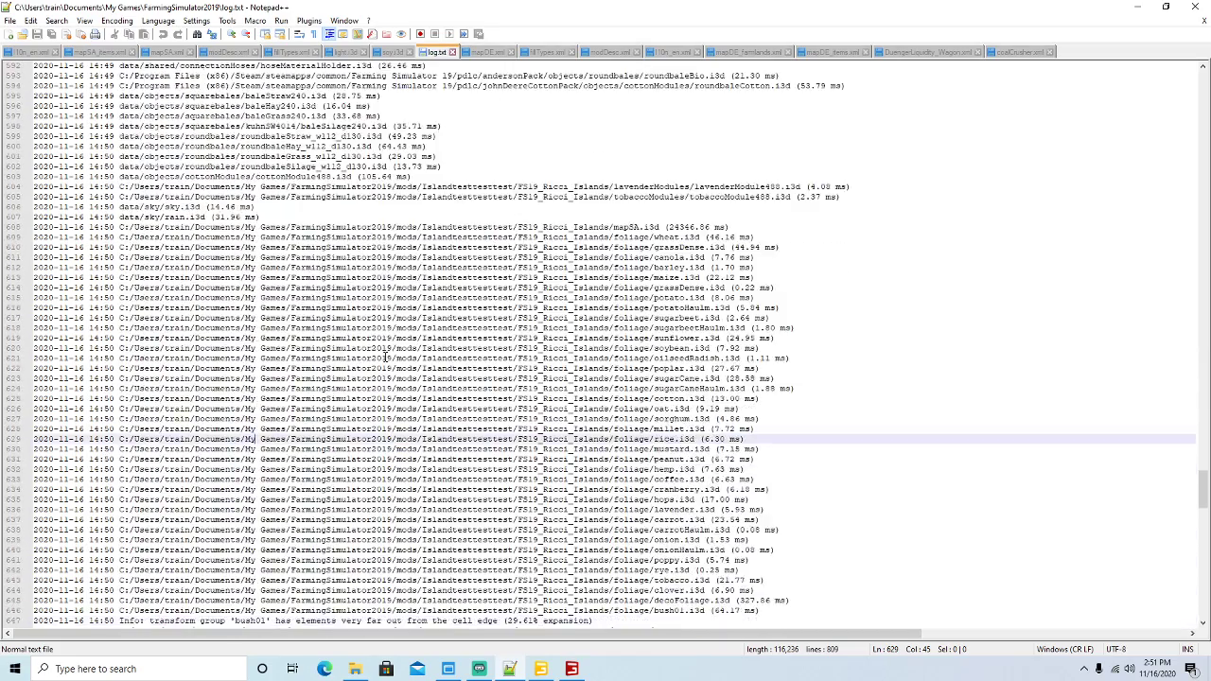
{"action": "scroll", "coordinate": [385, 356], "scroll_direction": "down", "scroll_amount": 20}
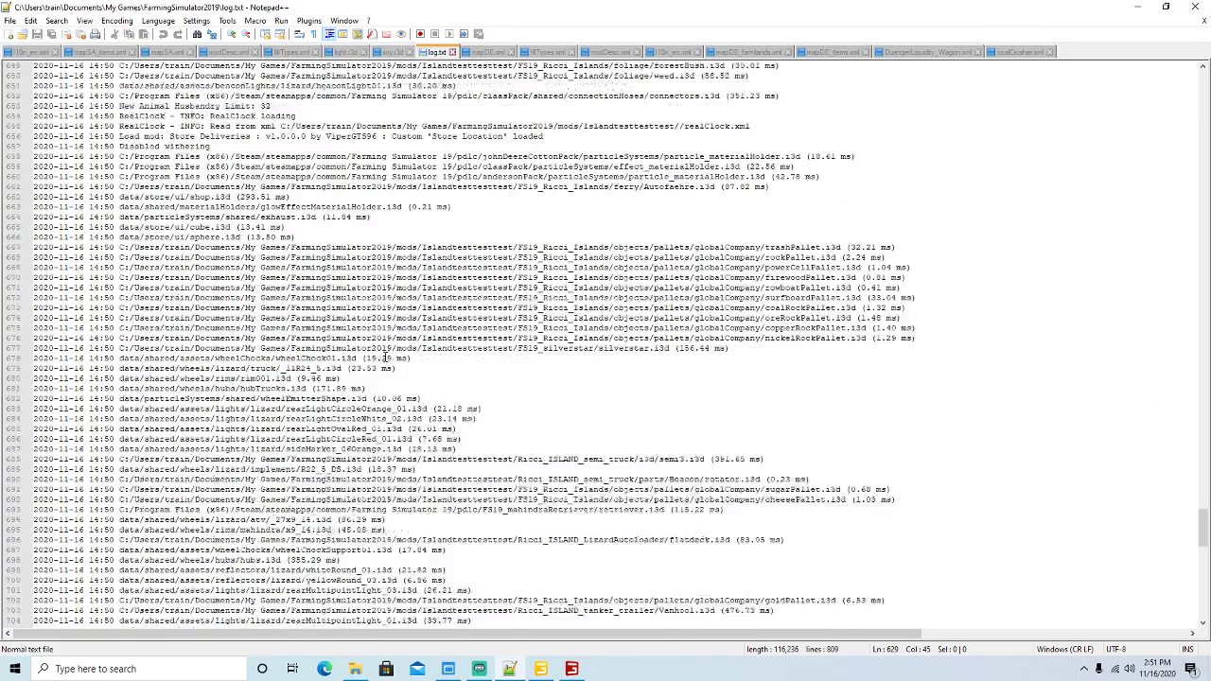
{"action": "scroll", "coordinate": [385, 357], "scroll_direction": "down", "scroll_amount": 4}
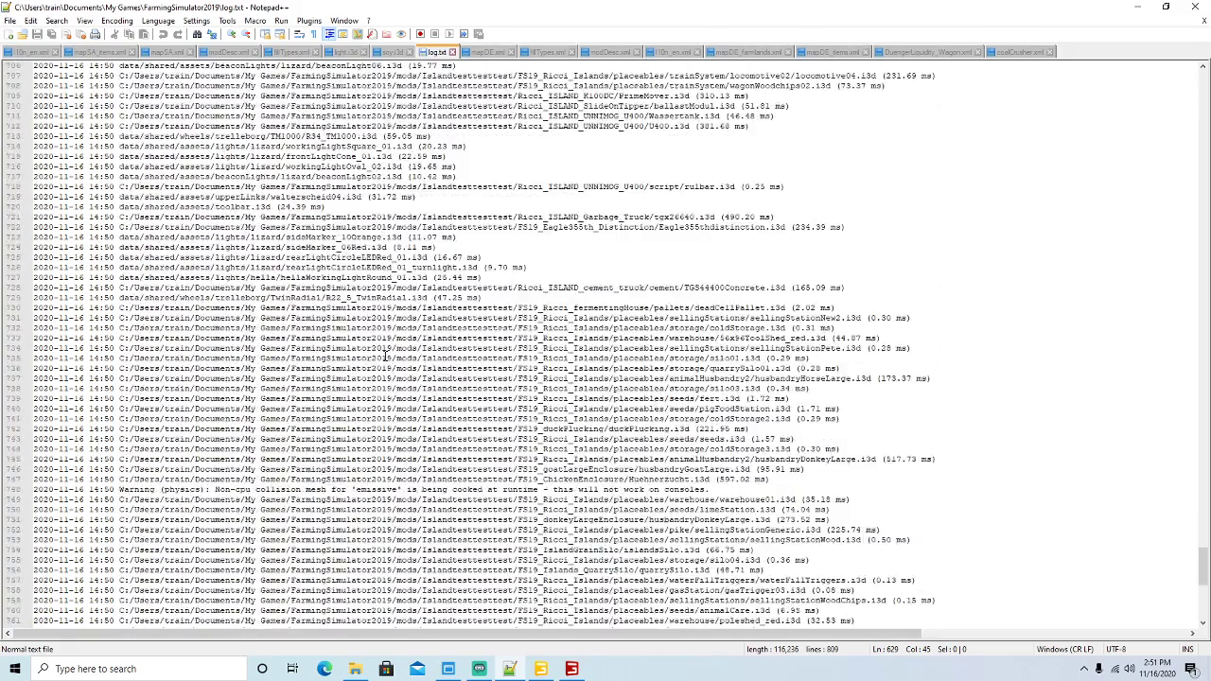
{"action": "scroll", "coordinate": [385, 356], "scroll_direction": "down", "scroll_amount": 4}
{"action": "scroll", "coordinate": [385, 356], "scroll_direction": "down", "scroll_amount": 12}
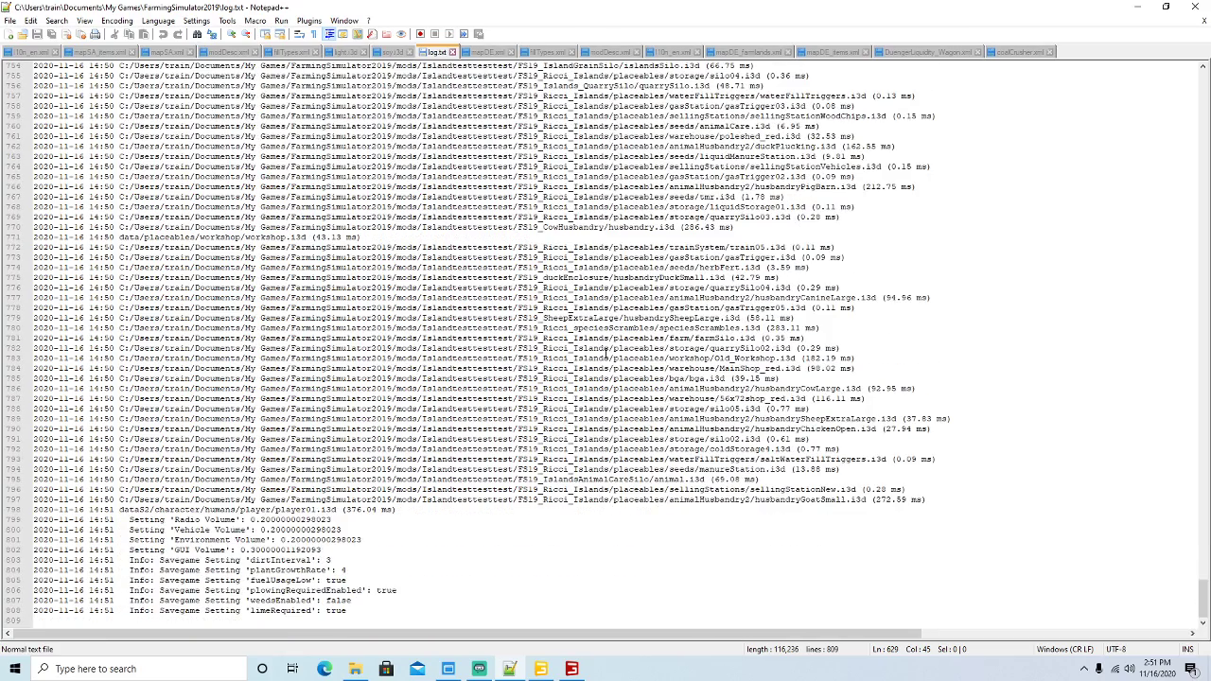
Return to Farming Simulator 19, walk to the coal crusher's marker and open its product menu.
{"action": "left_click", "coordinate": [1140, 9]}
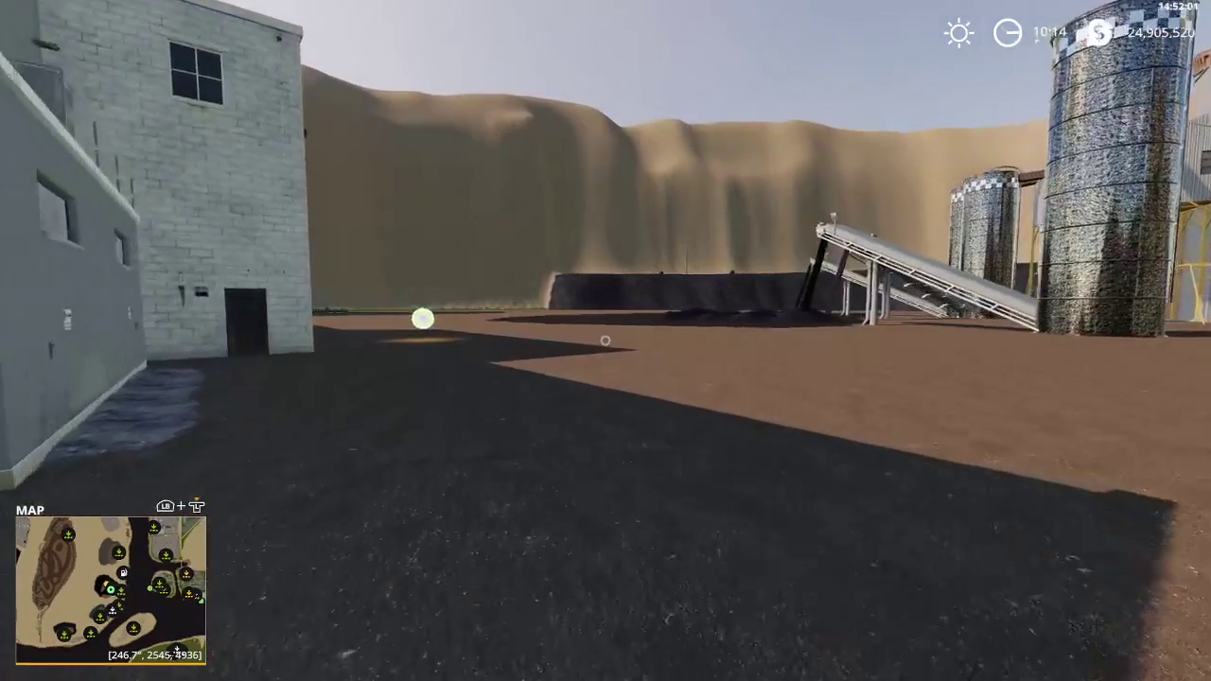
{"action": "key", "text": "w"}
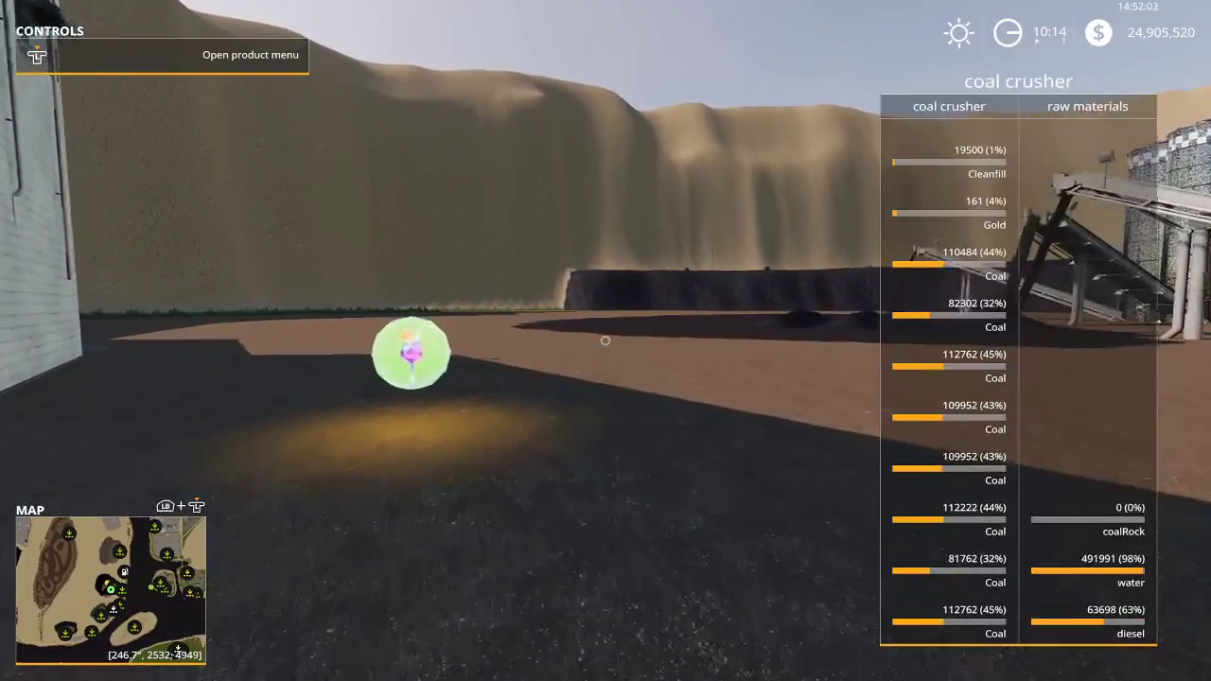
{"action": "key", "text": "w"}
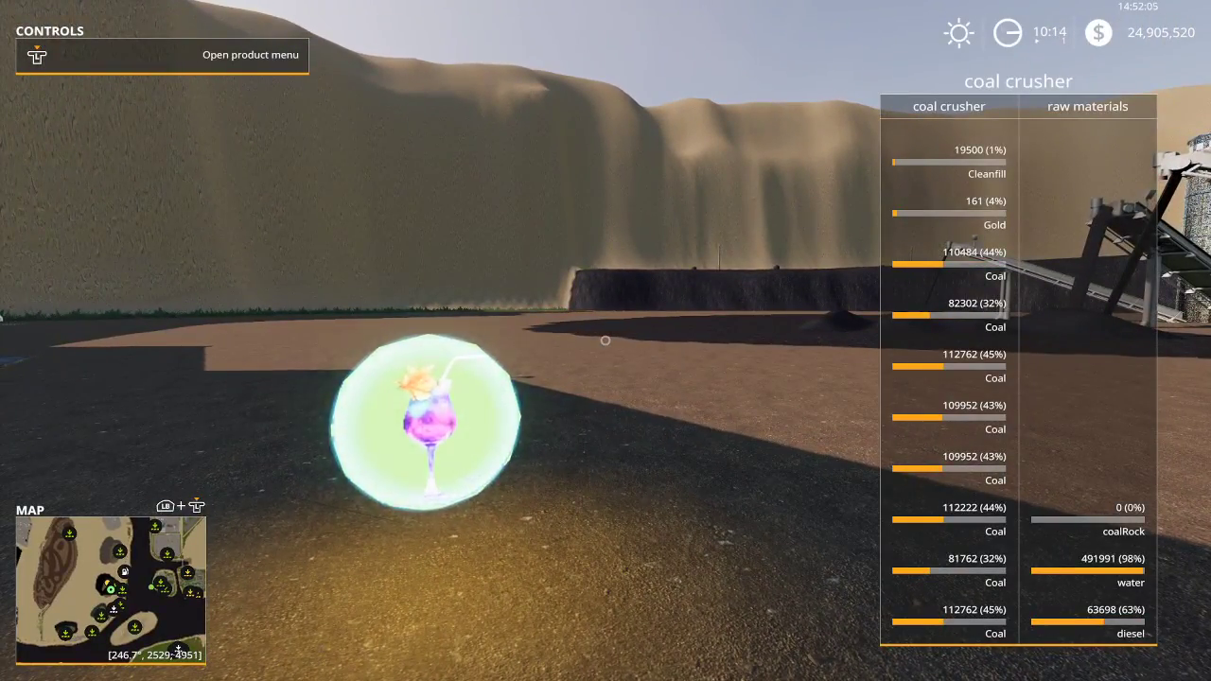
{"action": "key", "text": "r"}
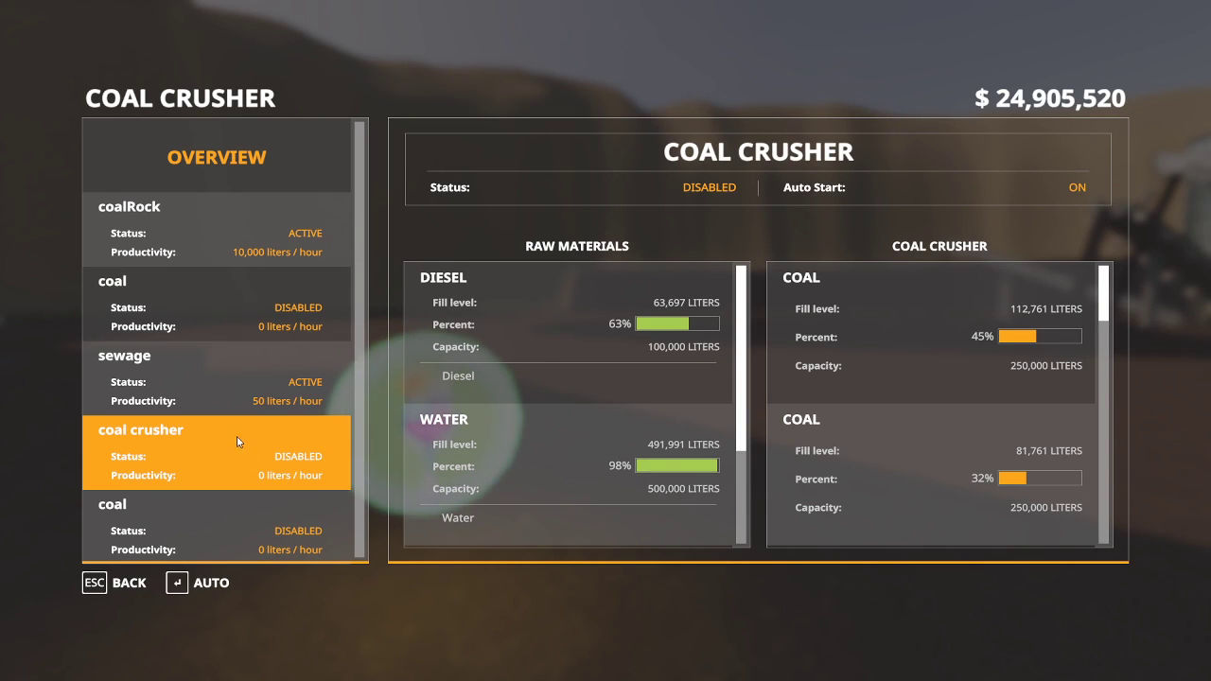
Examine the raw materials and outputs of the two coal product lines, then leave the coal crusher menu.
{"action": "left_click", "coordinate": [214, 311]}
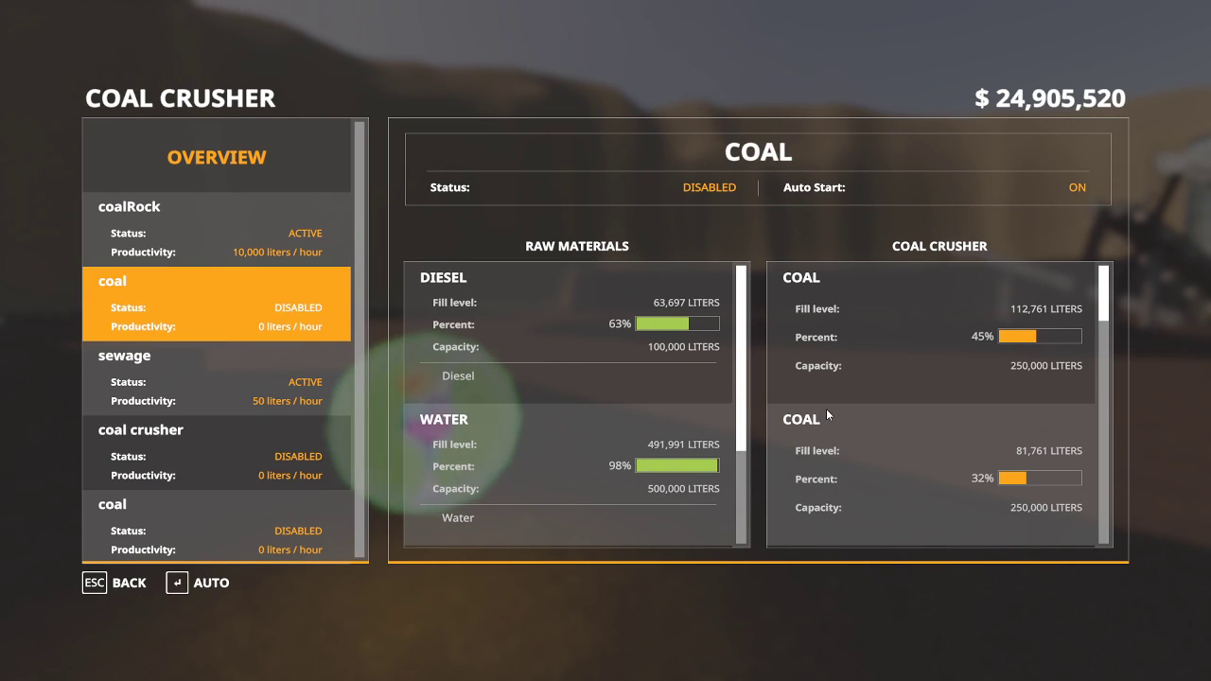
{"action": "scroll", "coordinate": [826, 409], "scroll_direction": "down", "scroll_amount": 4}
{"action": "scroll", "coordinate": [826, 412], "scroll_direction": "down", "scroll_amount": 4}
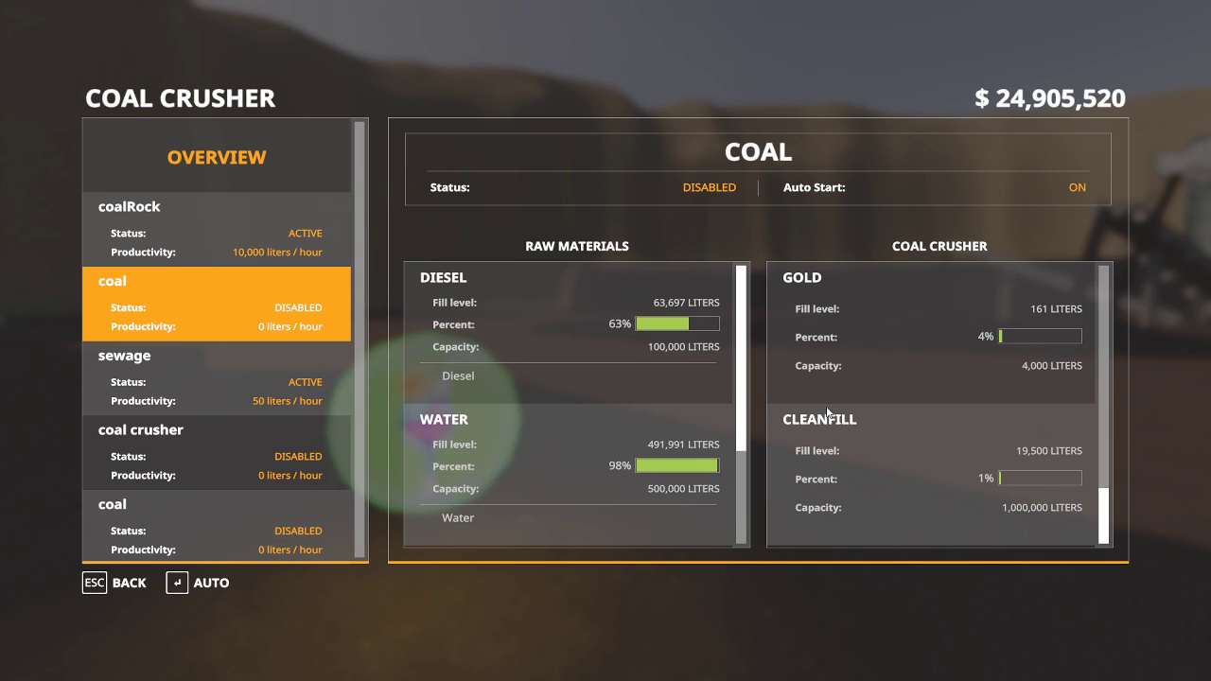
{"action": "left_click", "coordinate": [194, 528]}
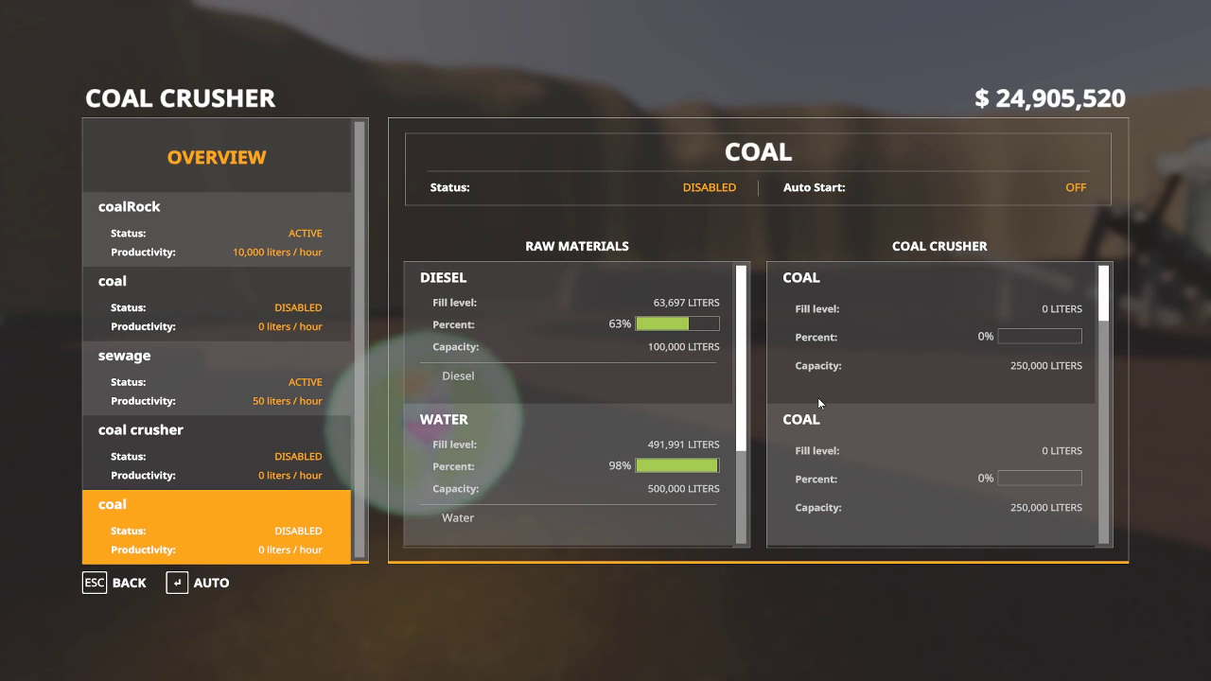
{"action": "scroll", "coordinate": [652, 402], "scroll_direction": "down", "scroll_amount": 1}
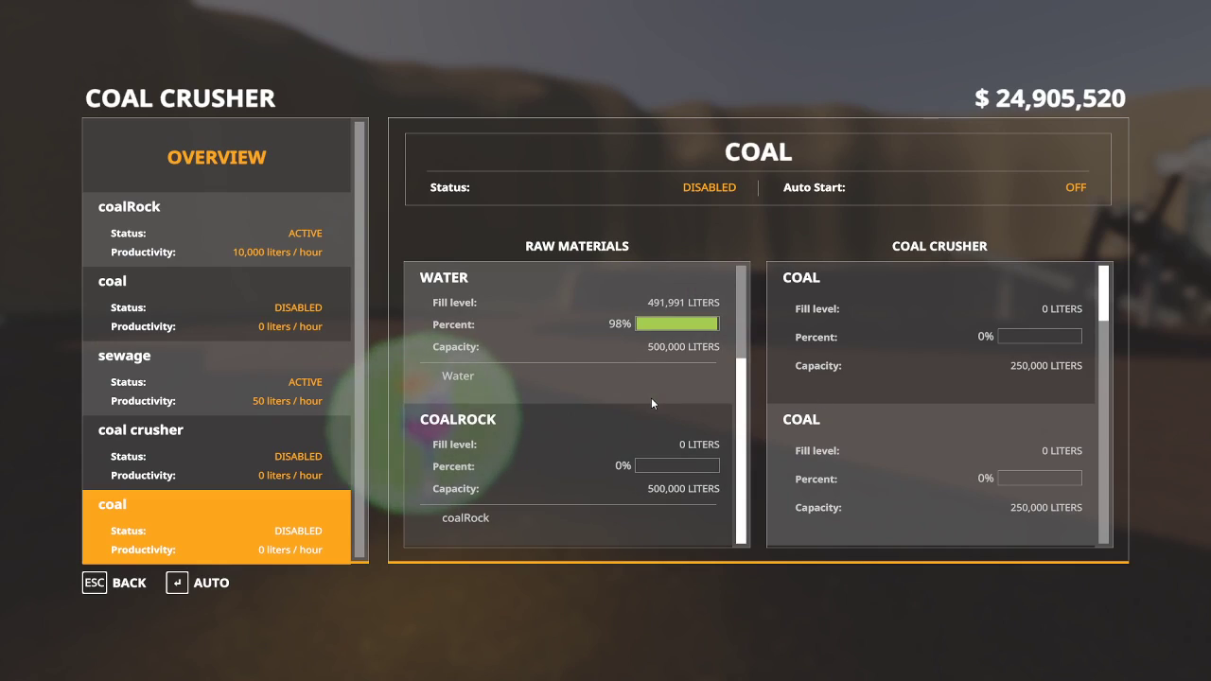
{"action": "key", "text": "Escape"}
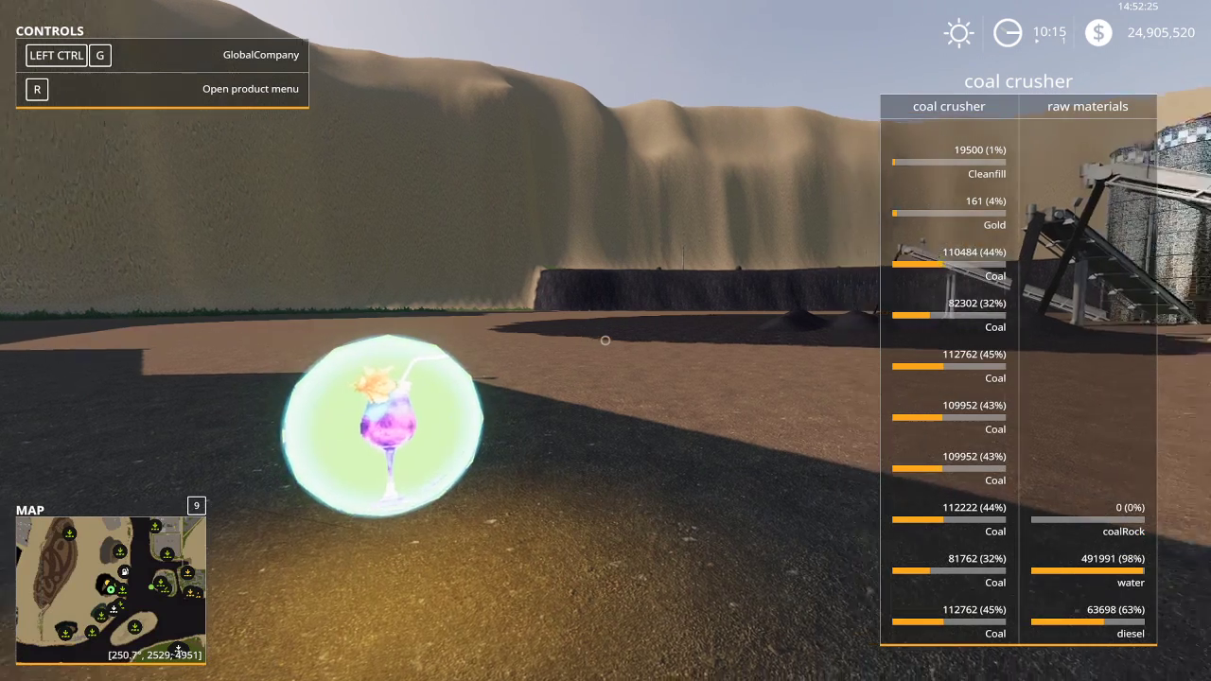
Turn on the 4x player speed multiplier in the Easy Development Commands player settings.
{"action": "key", "text": "w"}
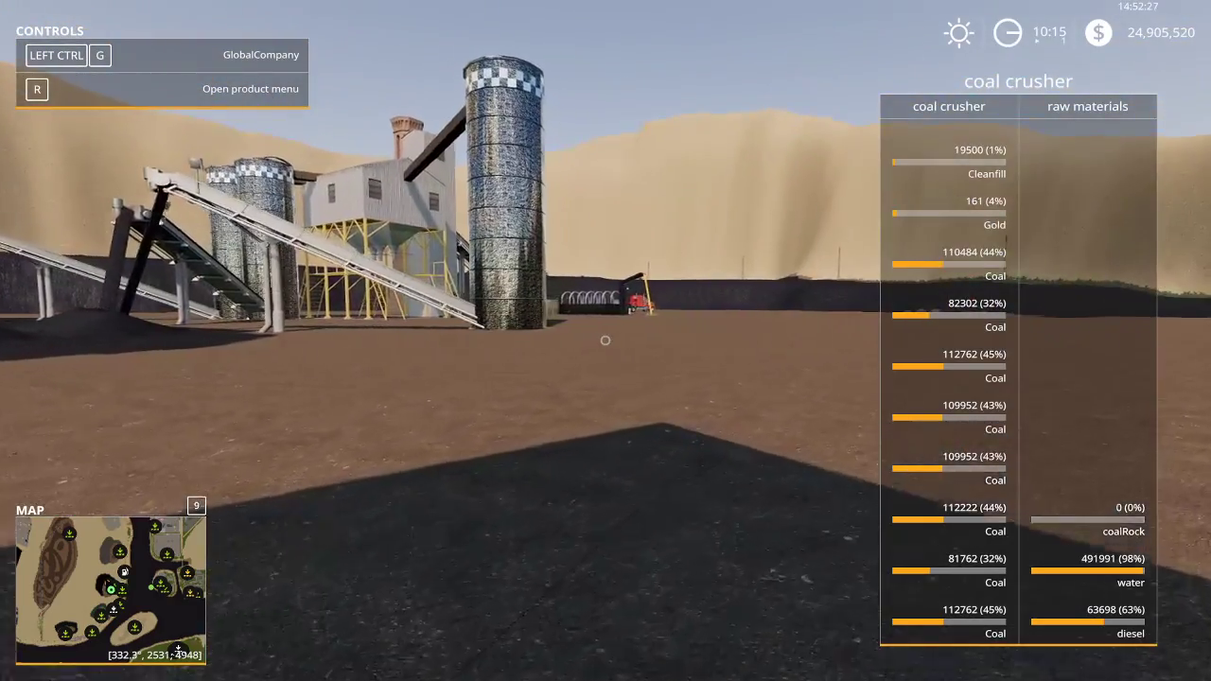
{"action": "key", "text": "alt+d"}
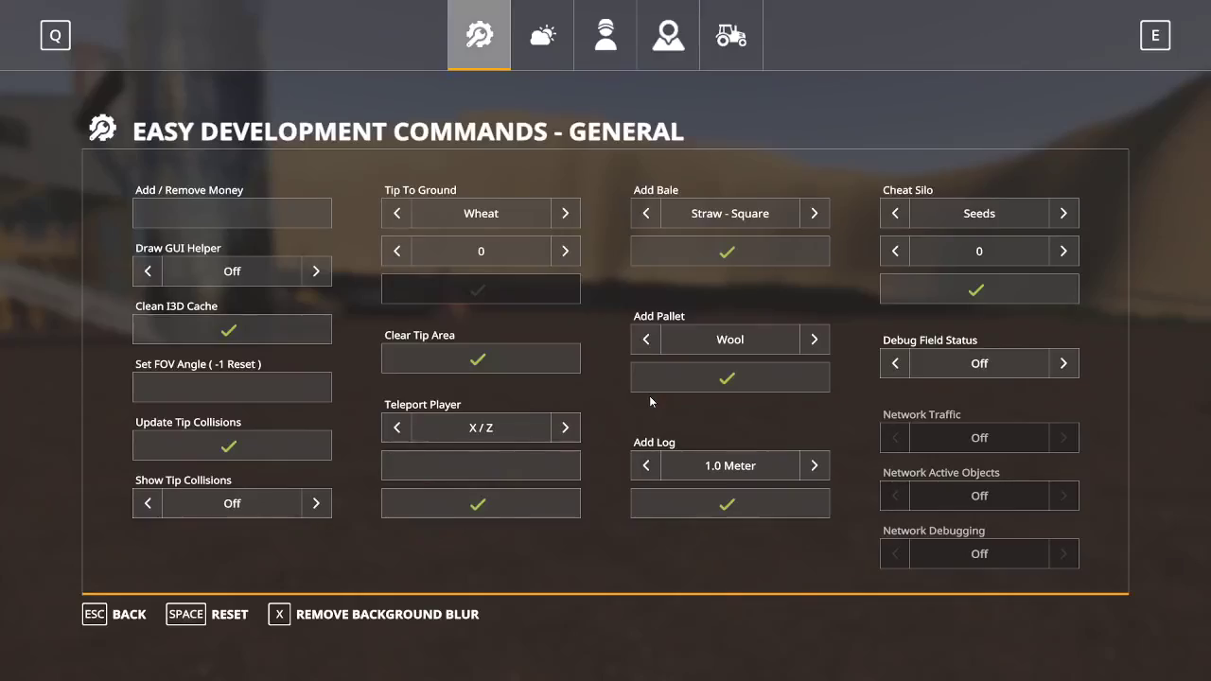
{"action": "left_click", "coordinate": [611, 34]}
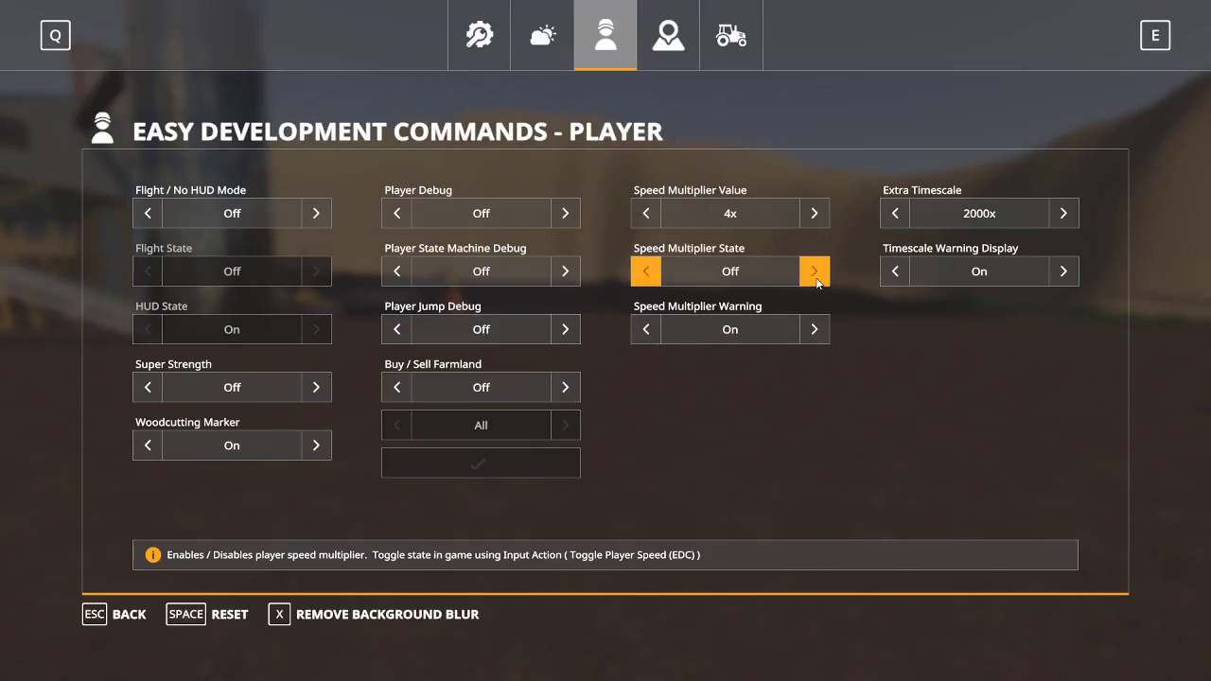
{"action": "key", "text": "Escape"}
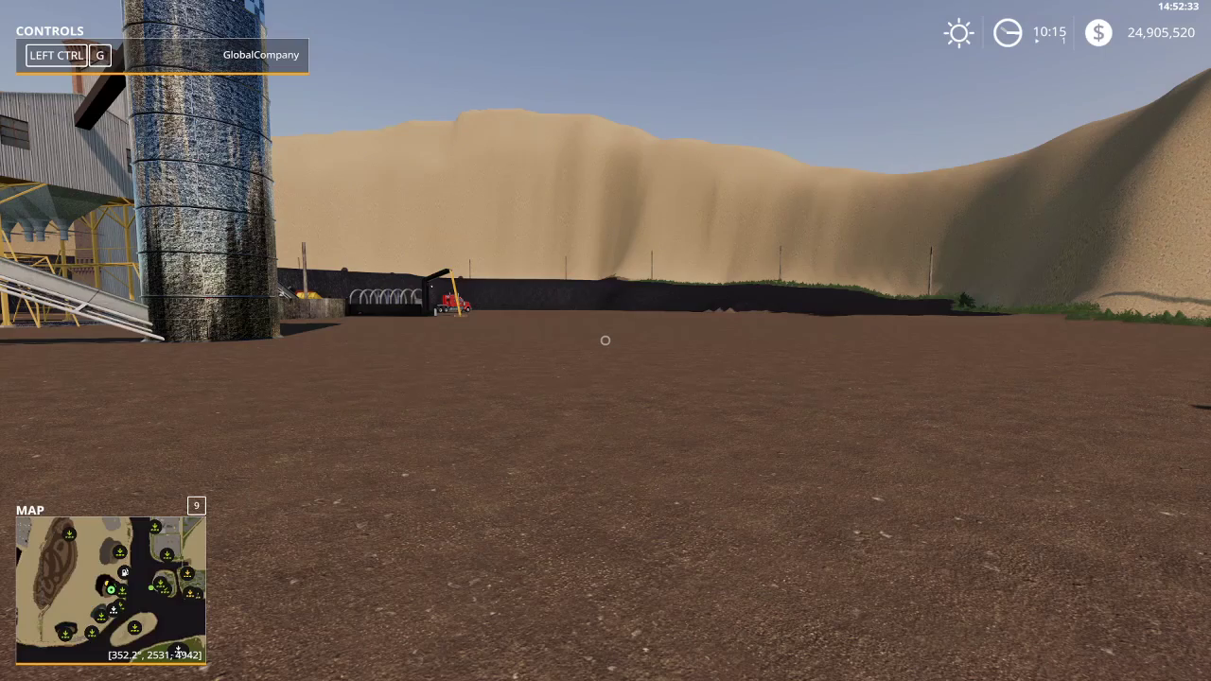
Run across the yard to the red semi truck with the flatbed trailer, get in and turn it around.
{"action": "key", "text": "w"}
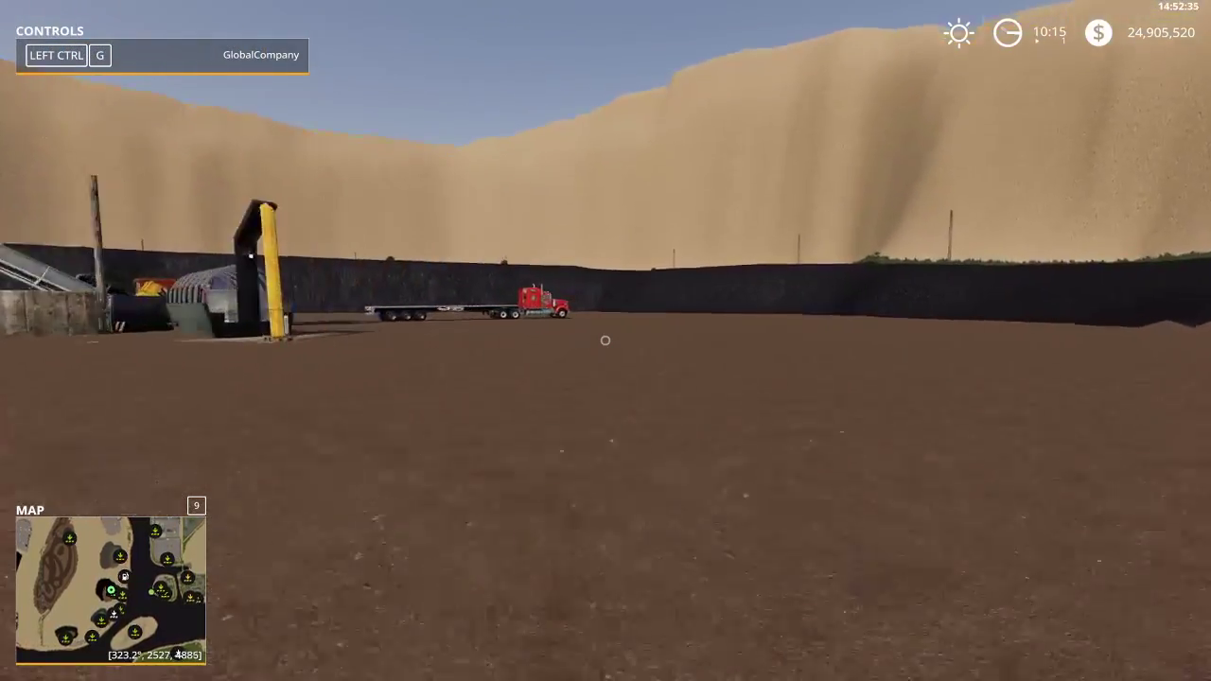
{"action": "key", "text": "e"}
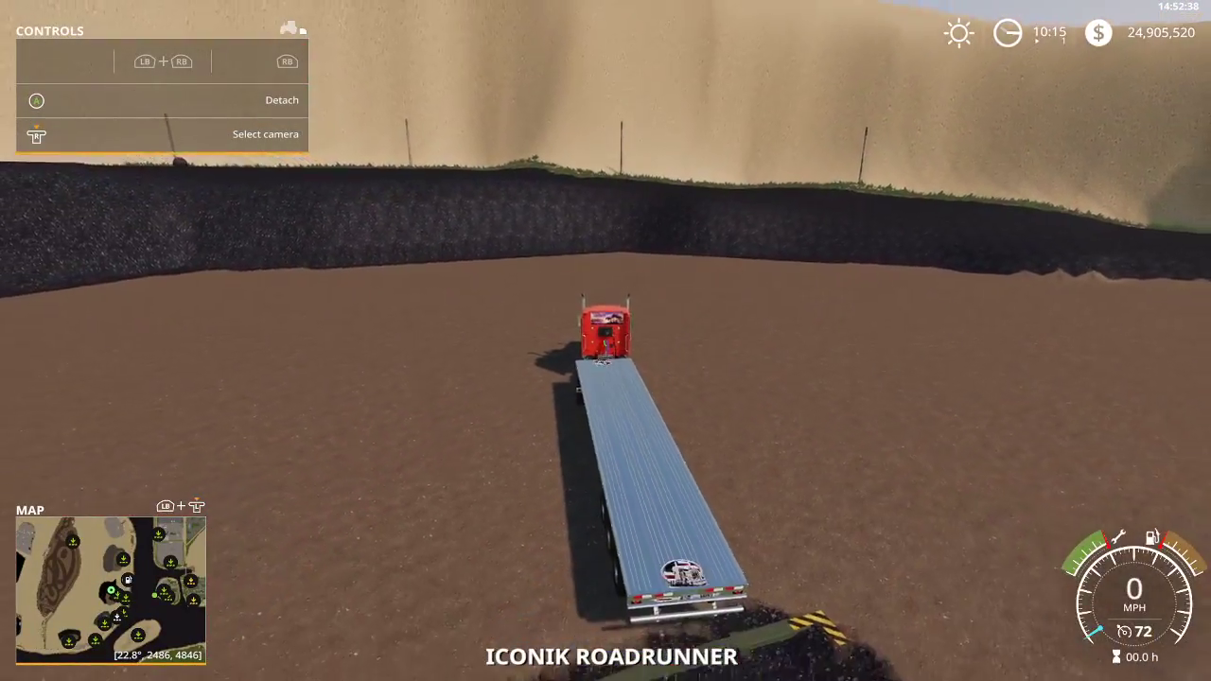
{"action": "key", "text": "w"}
{"action": "key", "text": "w"}
{"action": "key", "text": "d"}
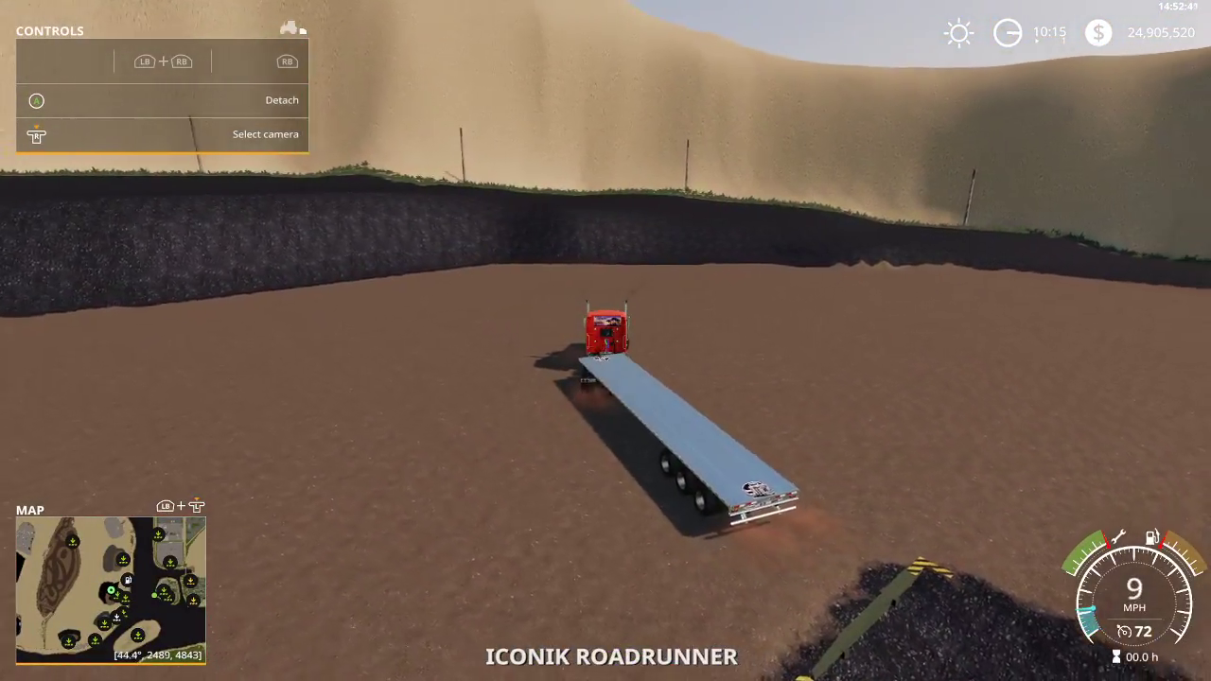
{"action": "key", "text": "w"}
{"action": "key", "text": "d"}
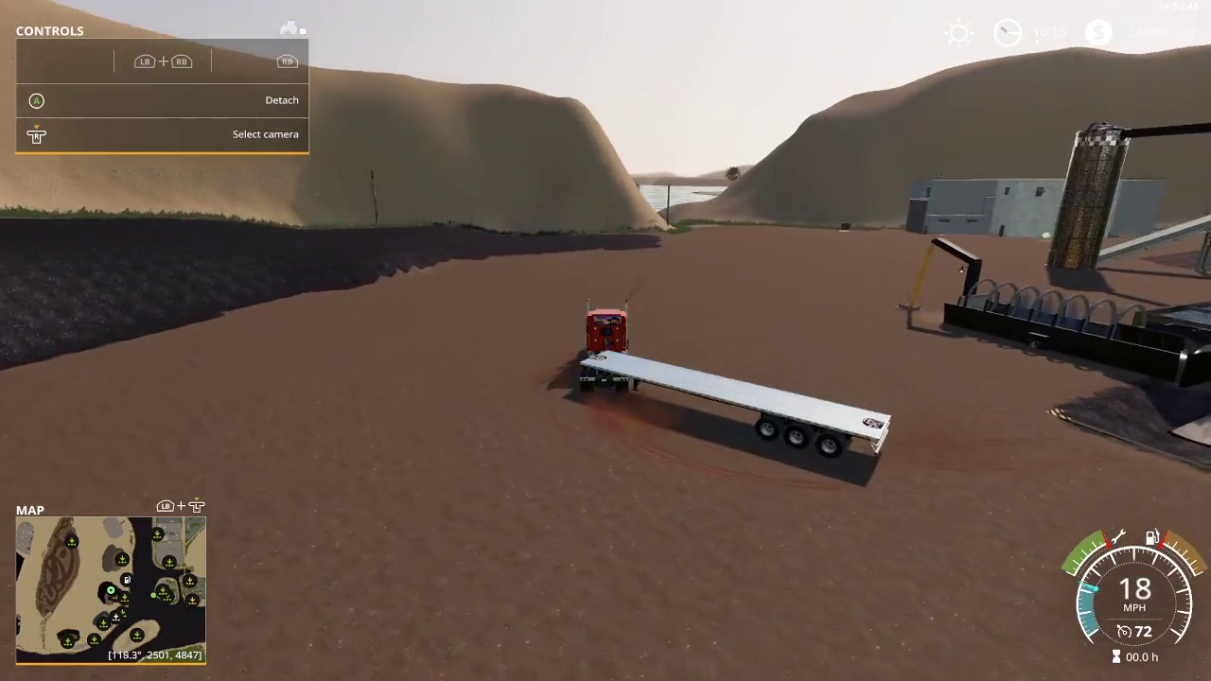
Drive the red semi and empty flatbed trailer across the yard and up onto the coal ledge toward the rocks.
{"action": "key", "text": "w"}
{"action": "key", "text": "a"}
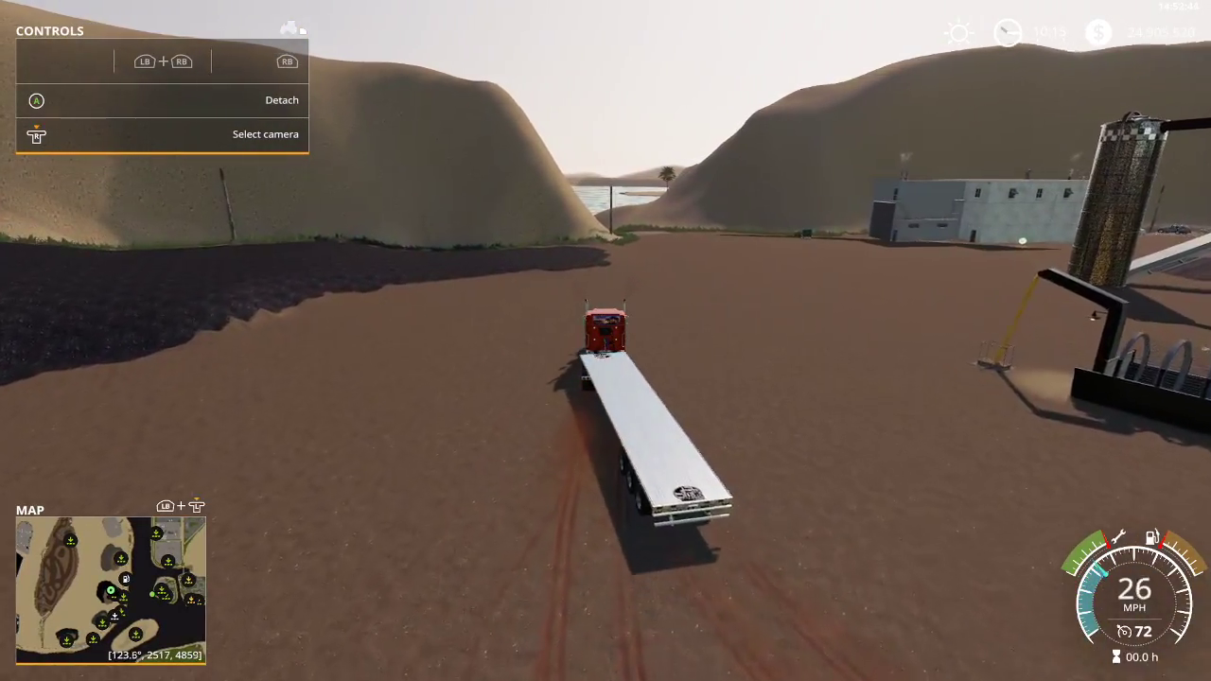
{"action": "key", "text": "a"}
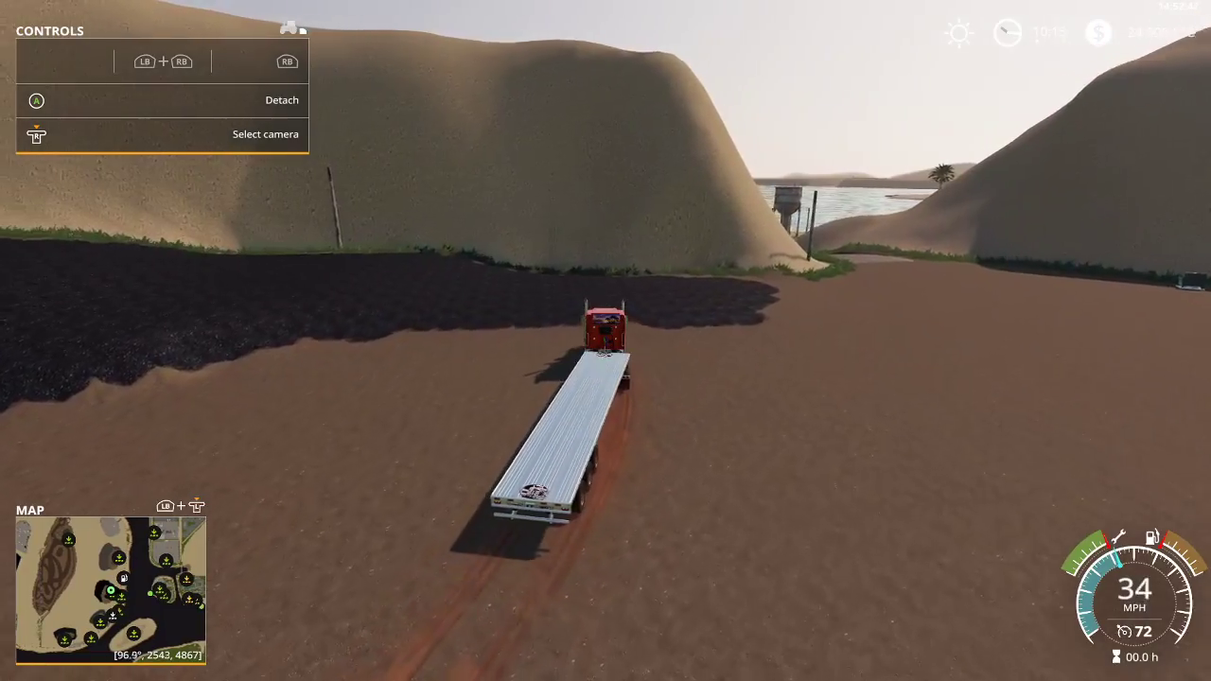
{"action": "key", "text": "a"}
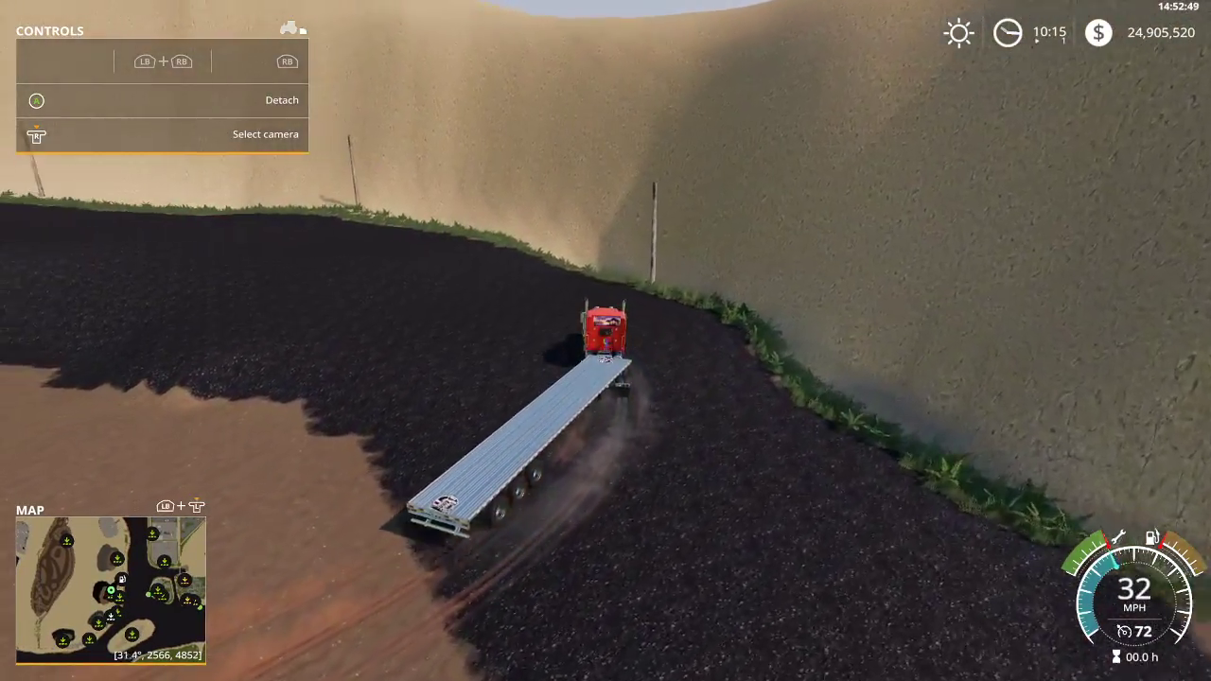
{"action": "key", "text": "a"}
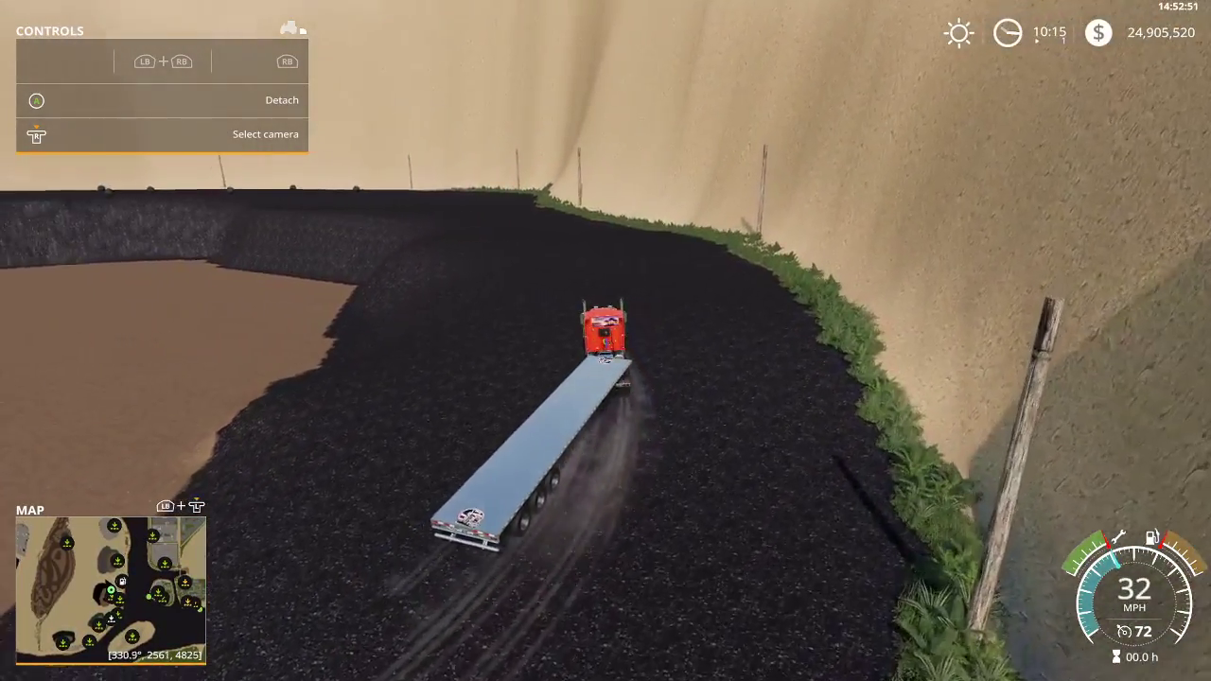
{"action": "key", "text": "a"}
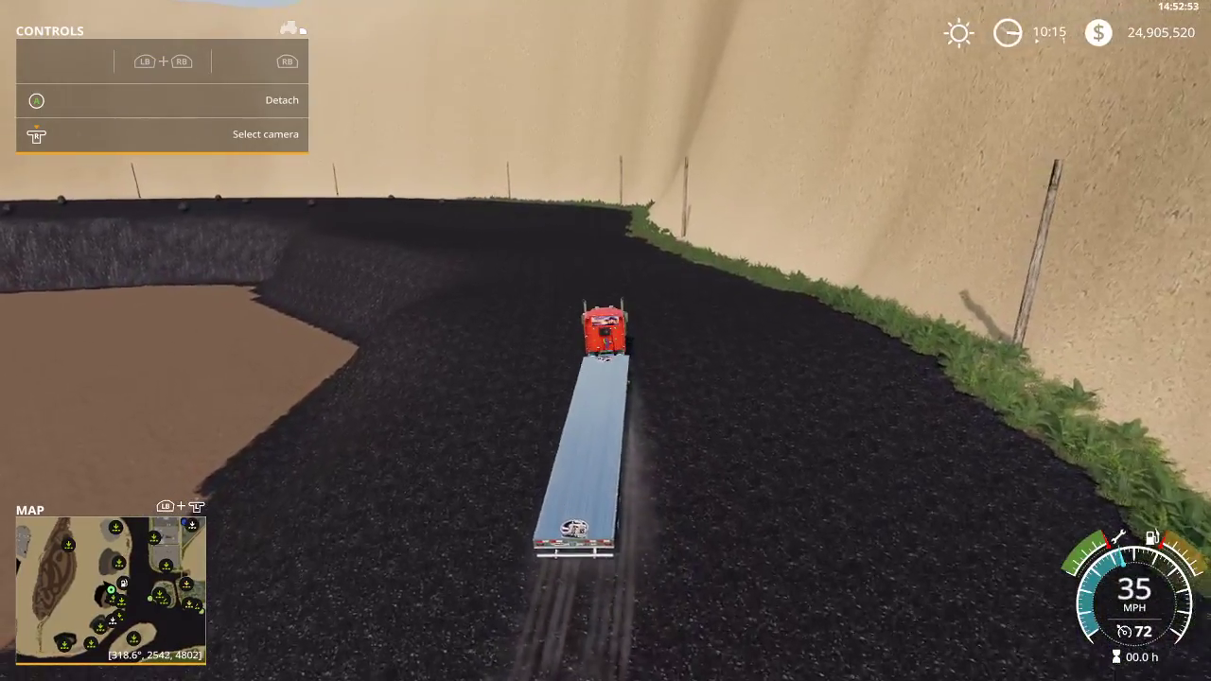
{"action": "key", "text": "a"}
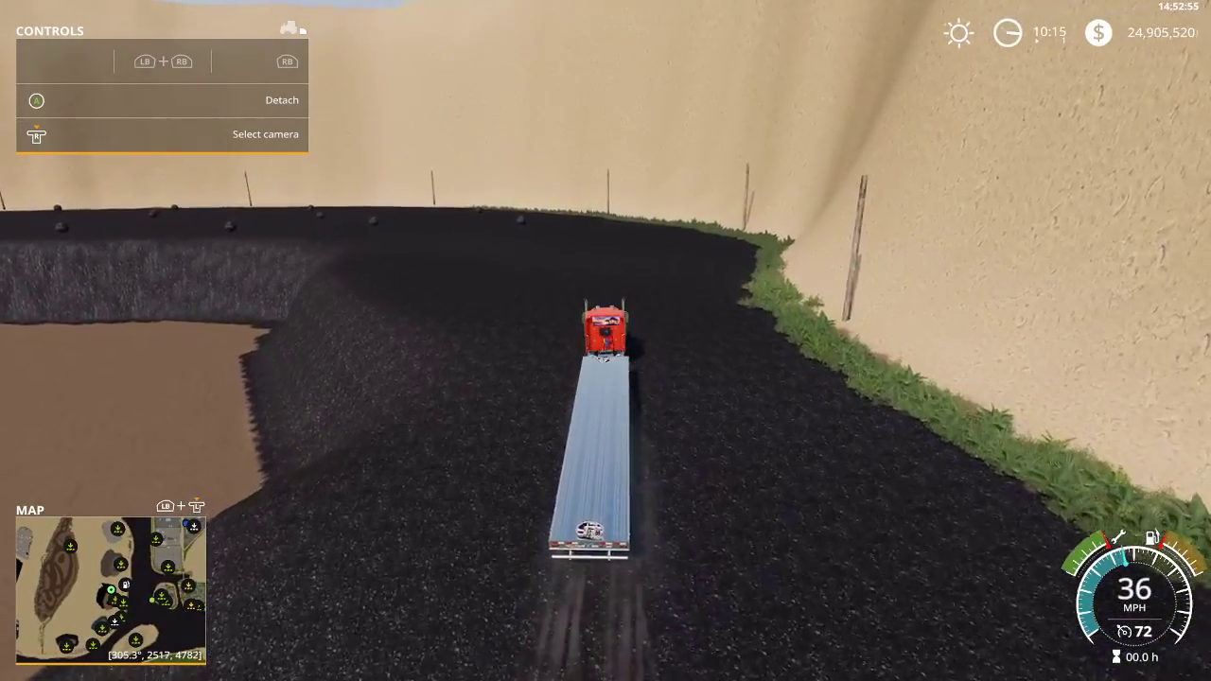
Drive around the coal ledge over the scattered rocks to autoload eight coal rocks onto the flatbed trailer.
{"action": "key", "text": "a"}
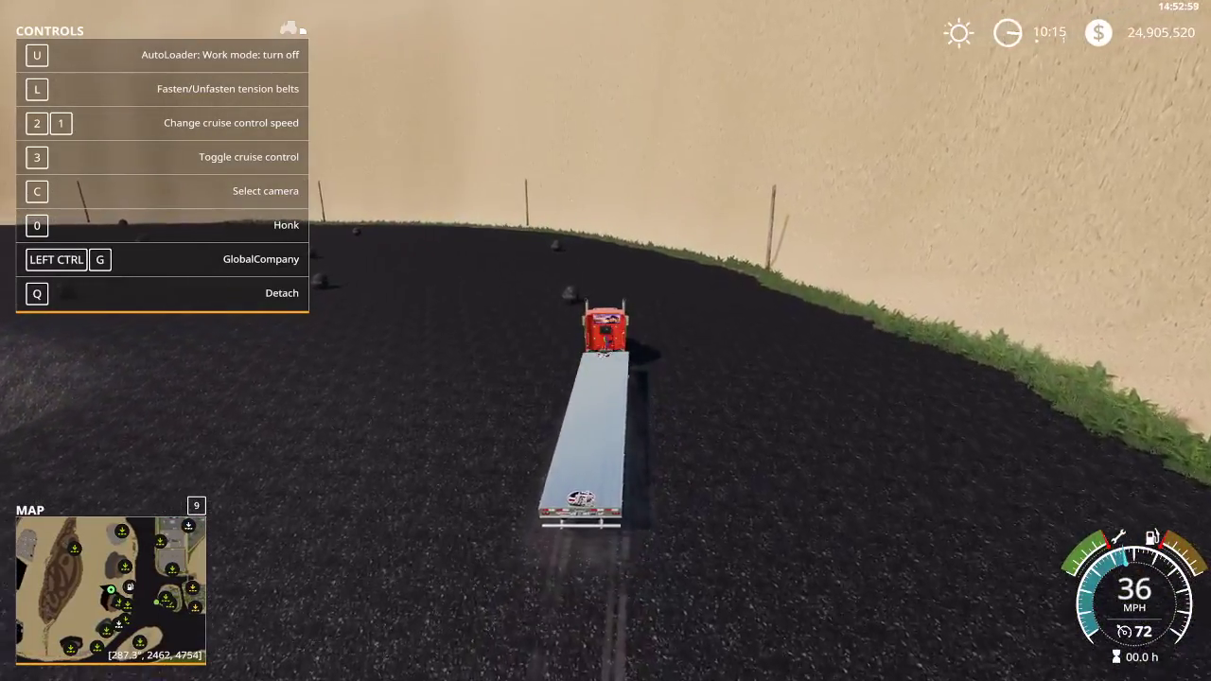
{"action": "key", "text": "a"}
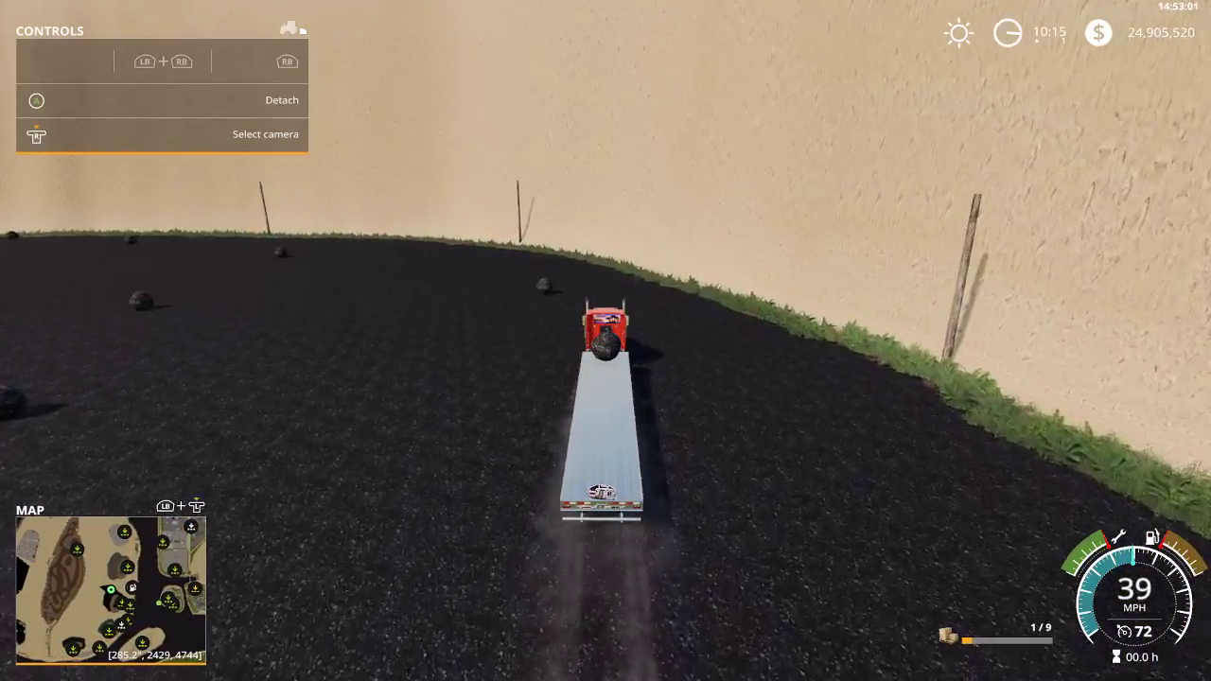
{"action": "key", "text": "a"}
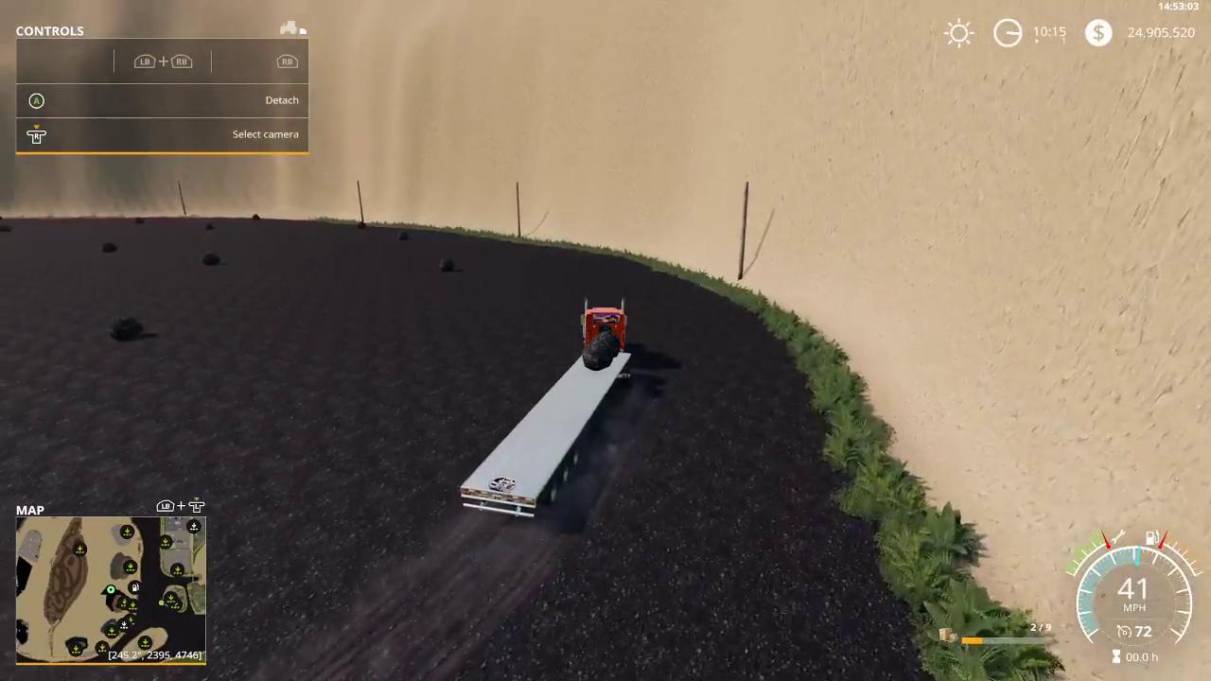
{"action": "key", "text": "w"}
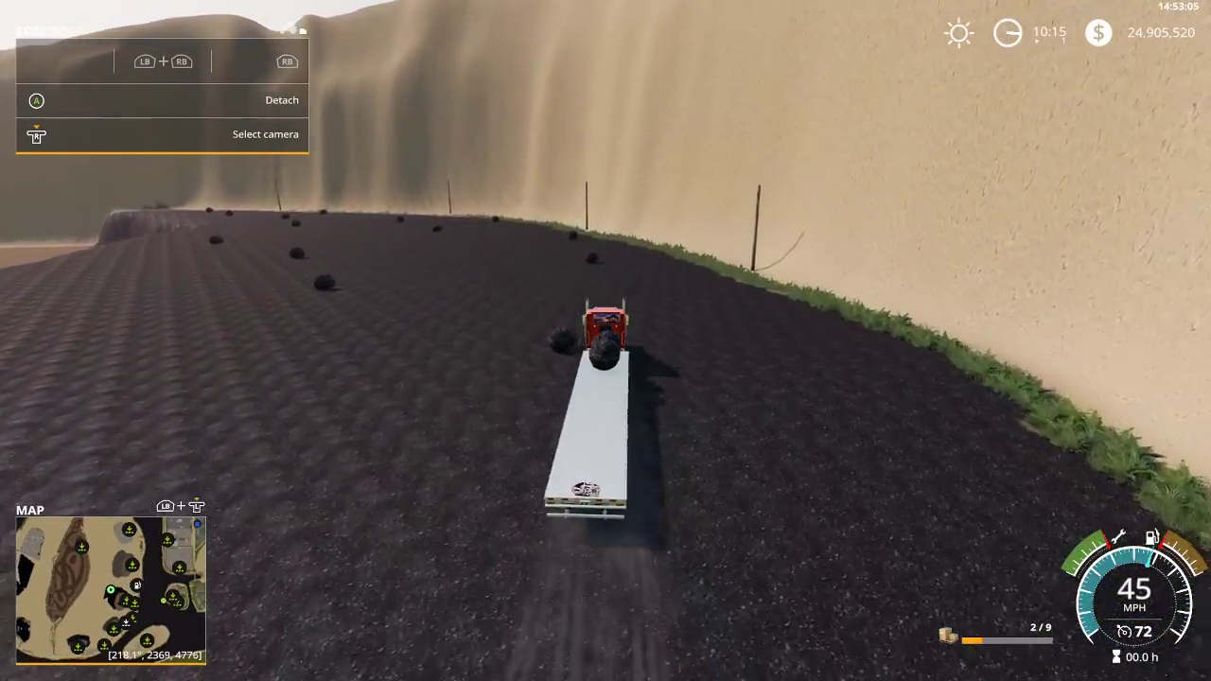
{"action": "key", "text": "d"}
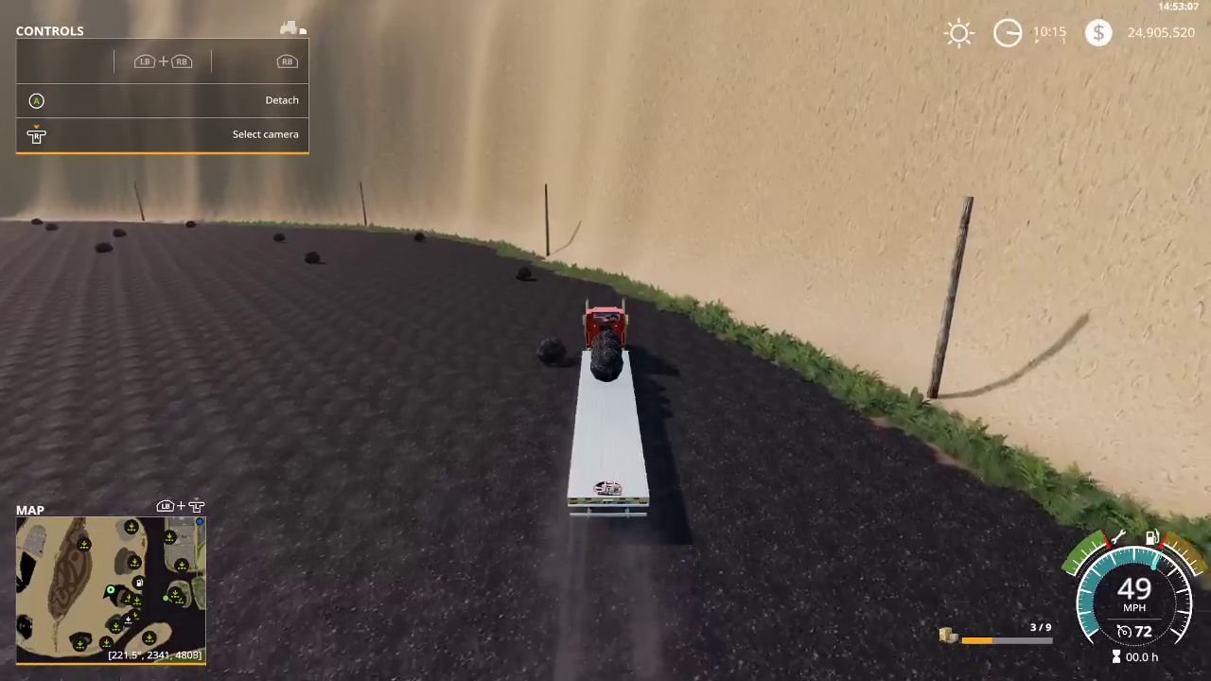
{"action": "key", "text": "a"}
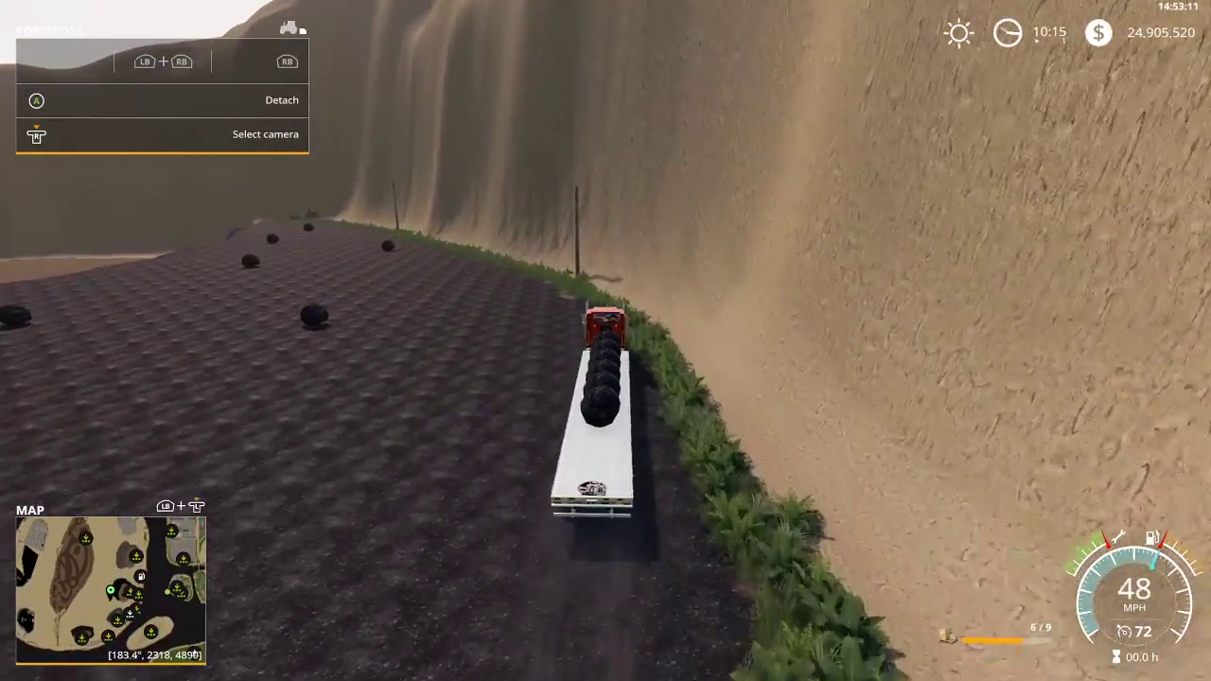
{"action": "key", "text": "a"}
{"action": "key", "text": "a"}
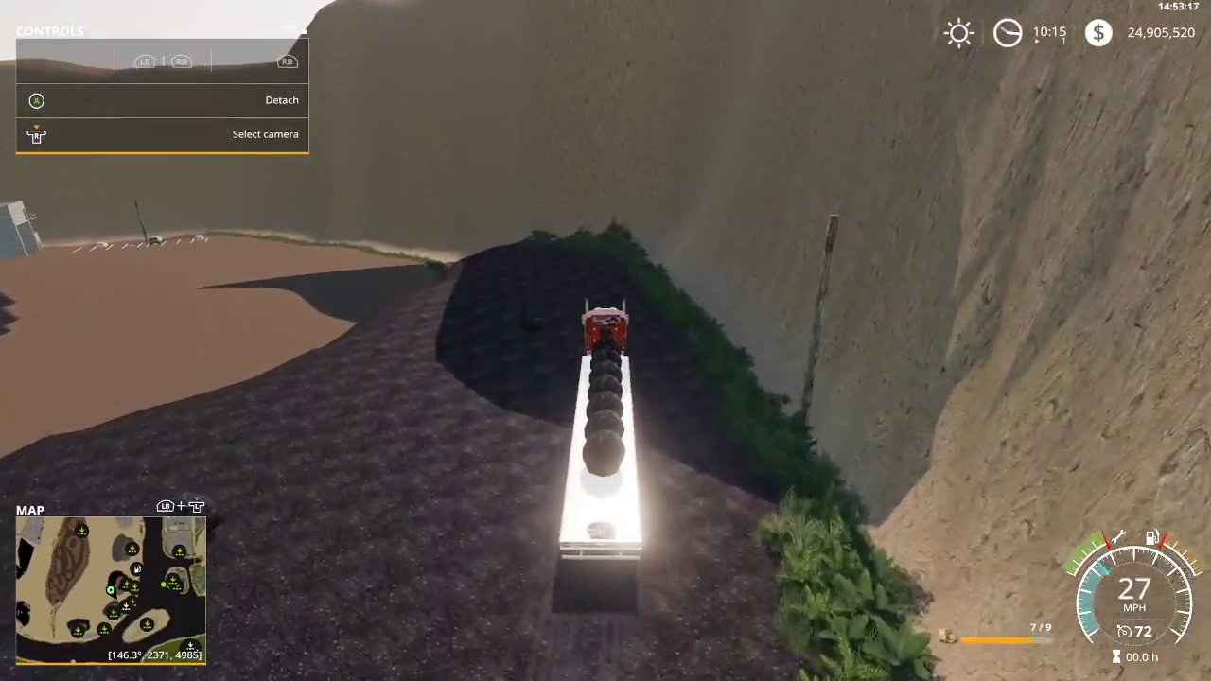
{"action": "key", "text": "a"}
Turn the truck around at the end of the coal ledge and pick up the ninth coal rock.
{"action": "key", "text": "s"}
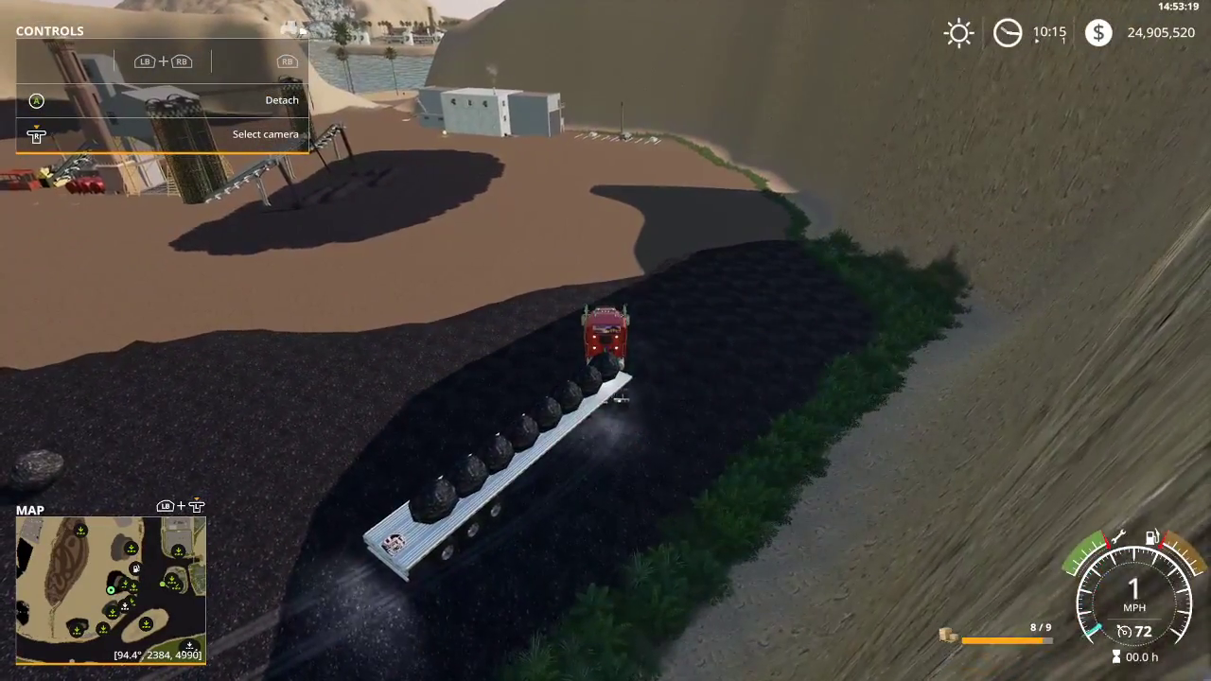
{"action": "key", "text": "w"}
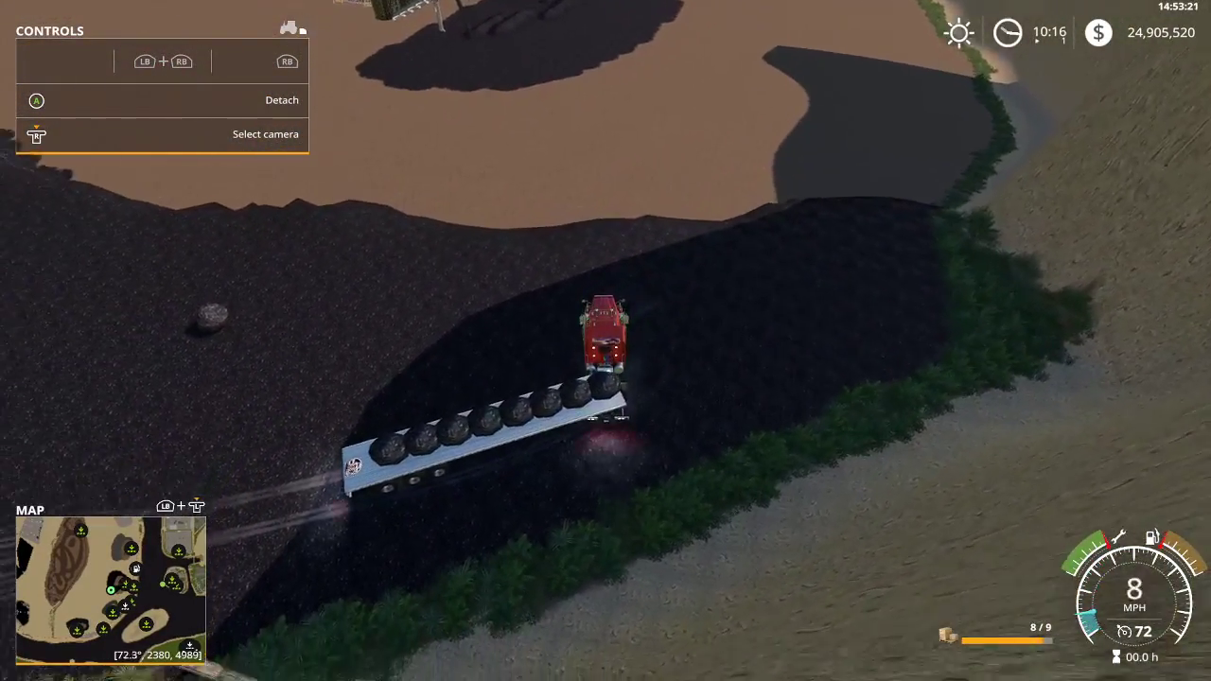
{"action": "key", "text": "s"}
{"action": "key", "text": "a"}
{"action": "key", "text": "w"}
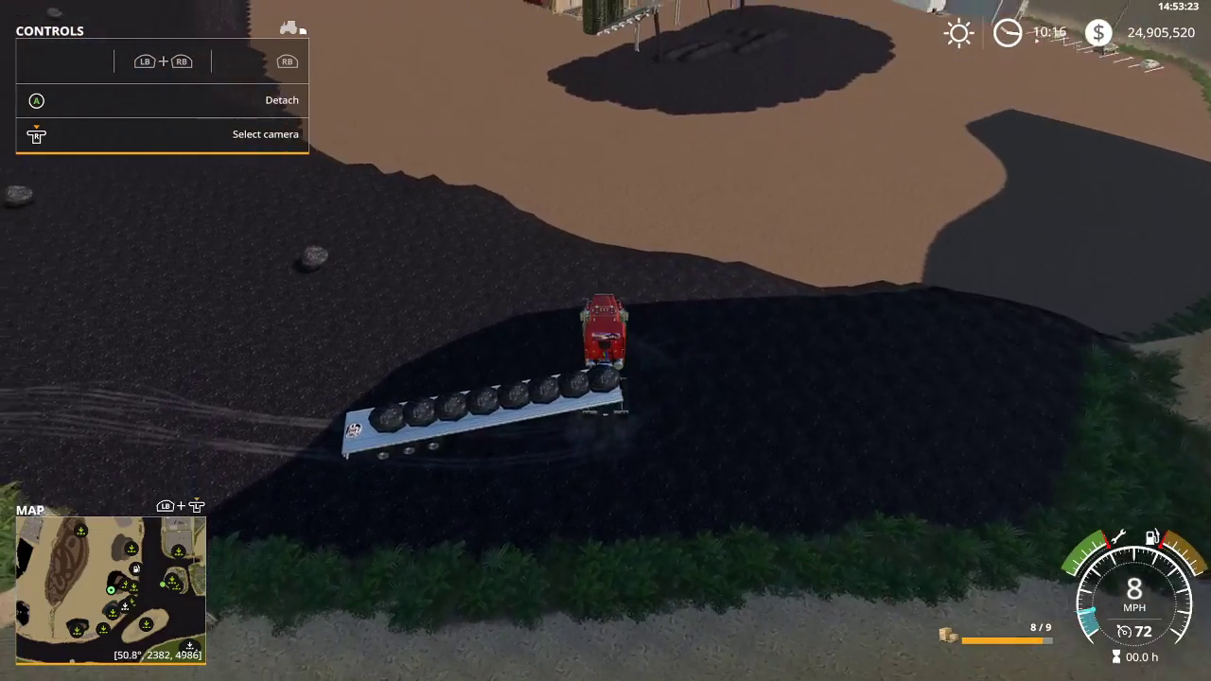
{"action": "key", "text": "w"}
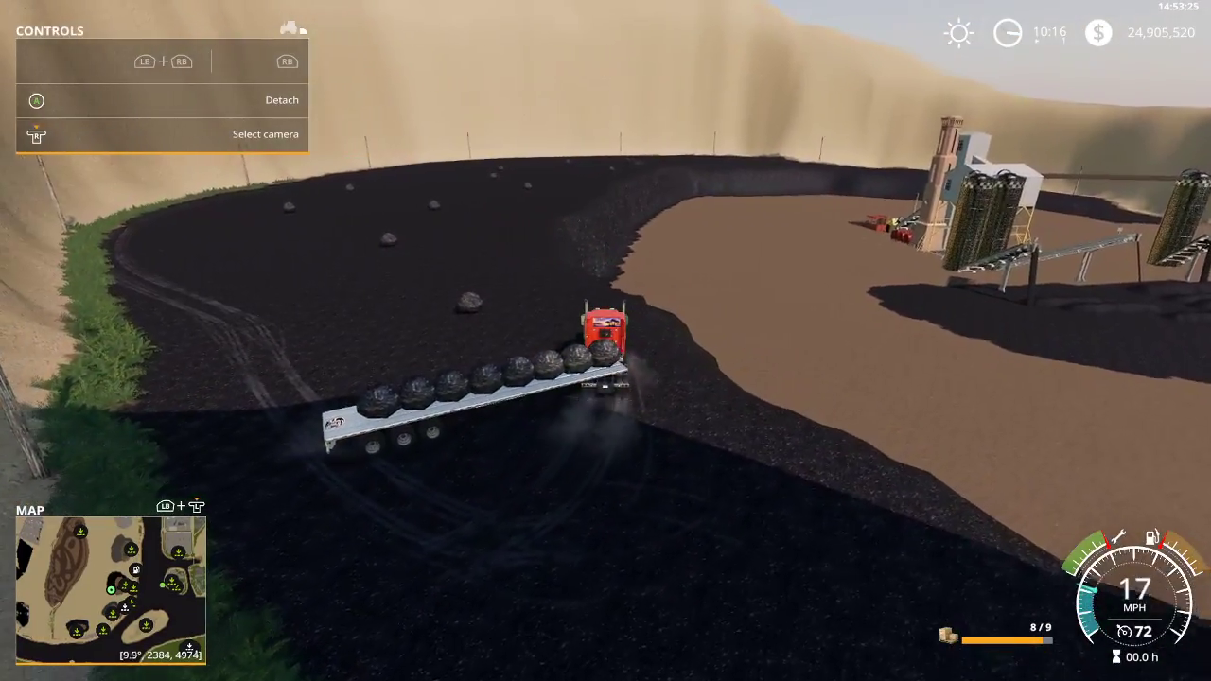
Drive the fully loaded truck back along the coal ledge toward the yard entrance.
{"action": "key", "text": "w"}
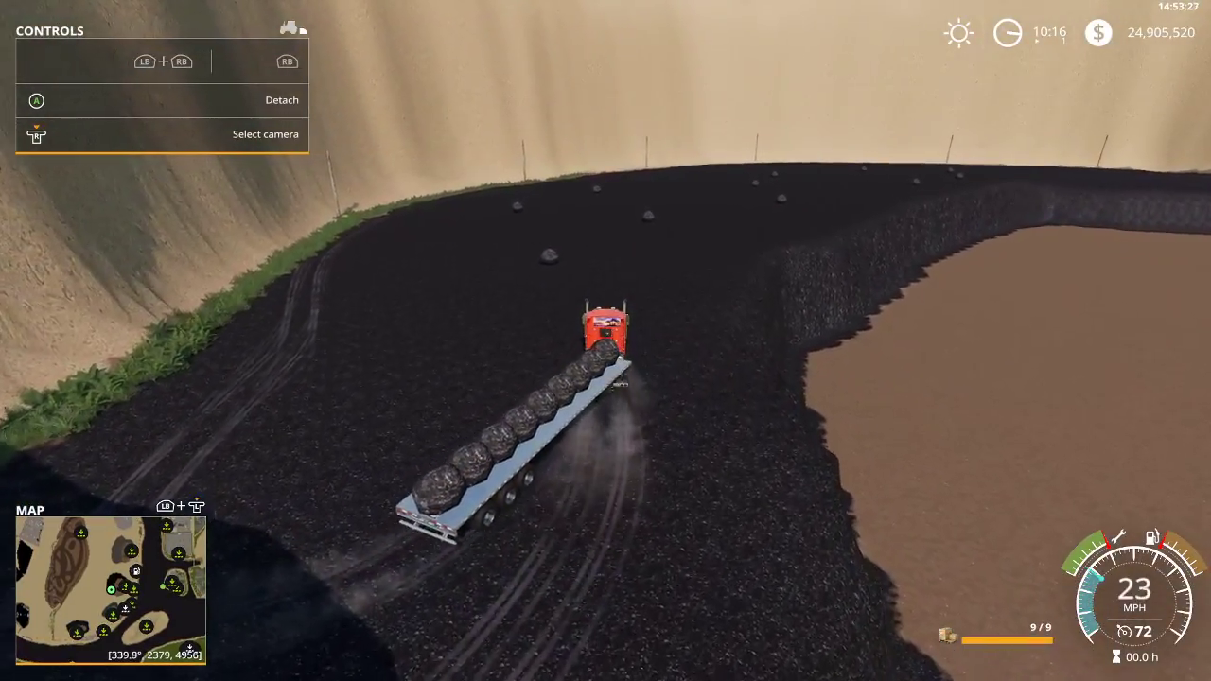
{"action": "key", "text": "w"}
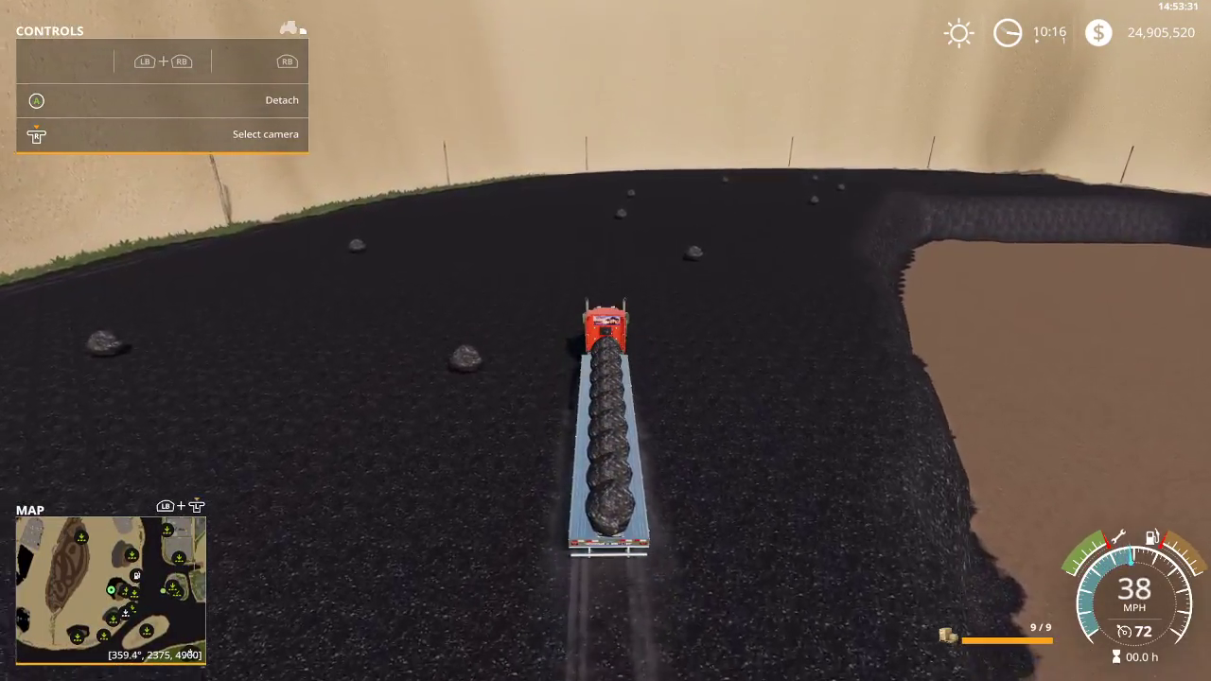
{"action": "key", "text": "w"}
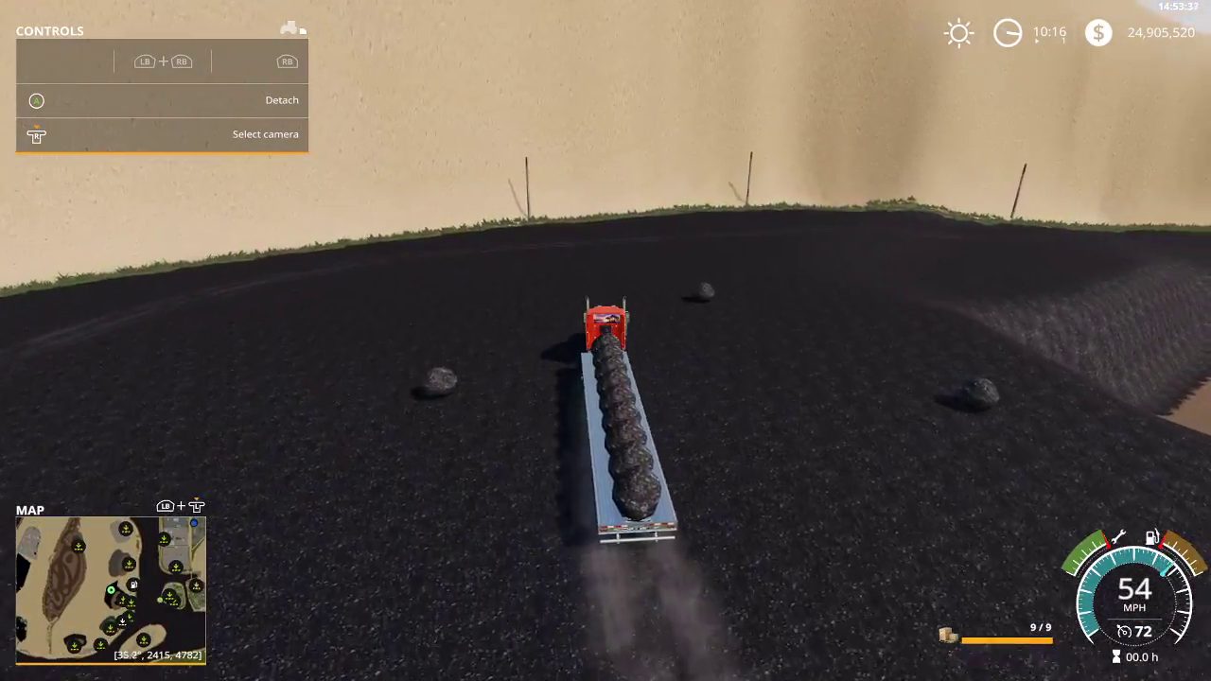
{"action": "key", "text": "w"}
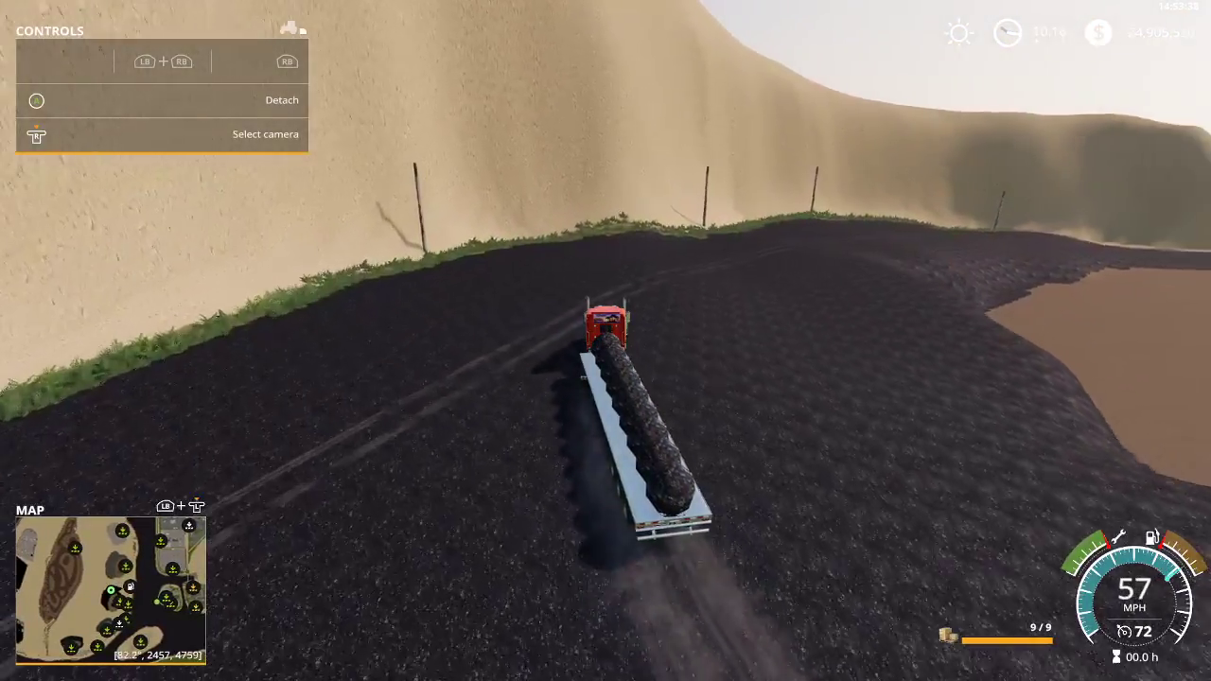
{"action": "key", "text": "w"}
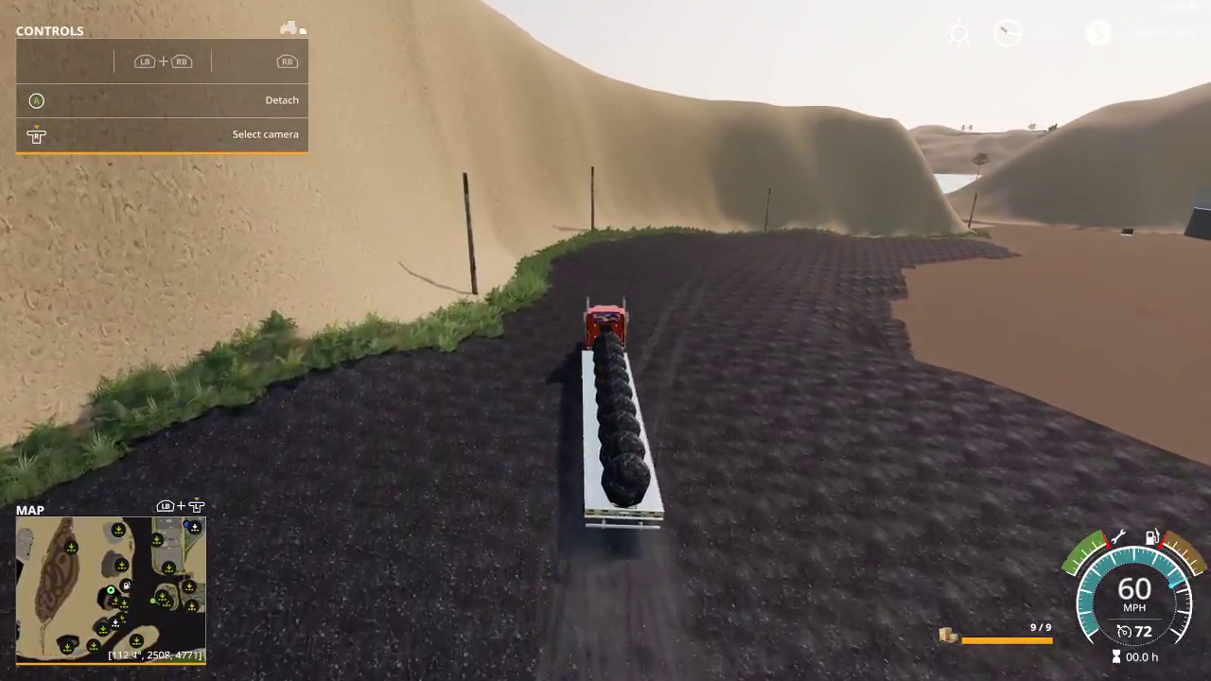
{"action": "key", "text": "d"}
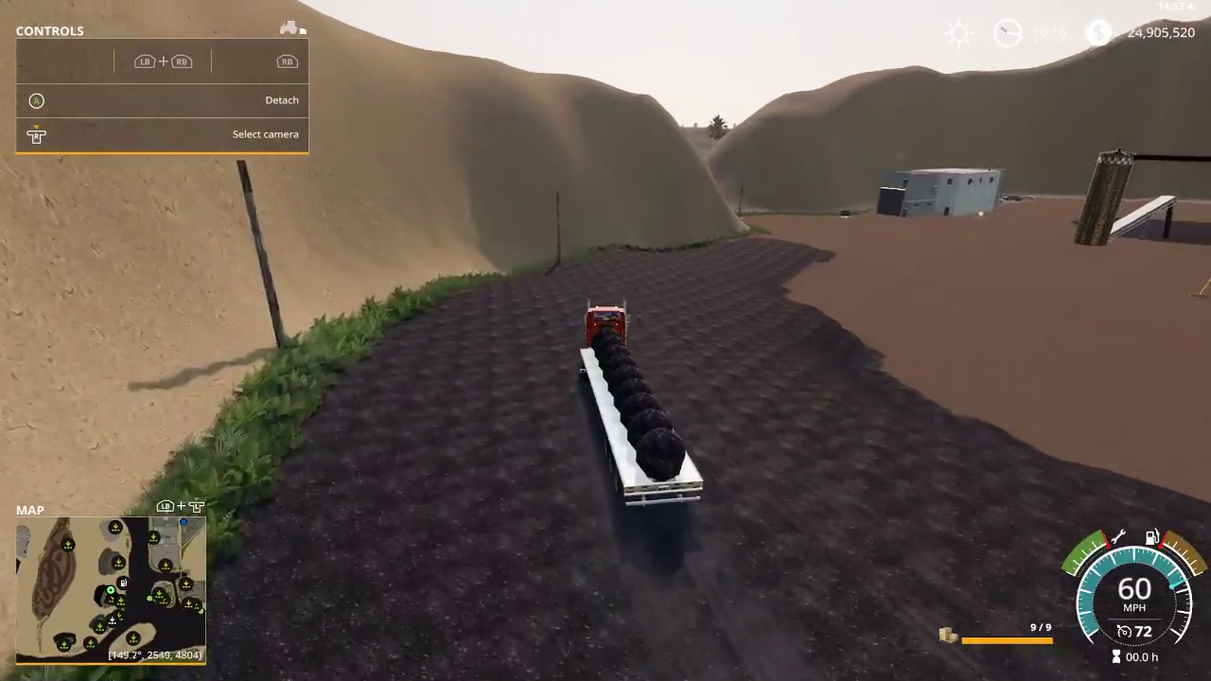
{"action": "key", "text": "d"}
Turn off the coal ledge and haul the nine rocks across the yard to the coal crusher.
{"action": "key", "text": "s"}
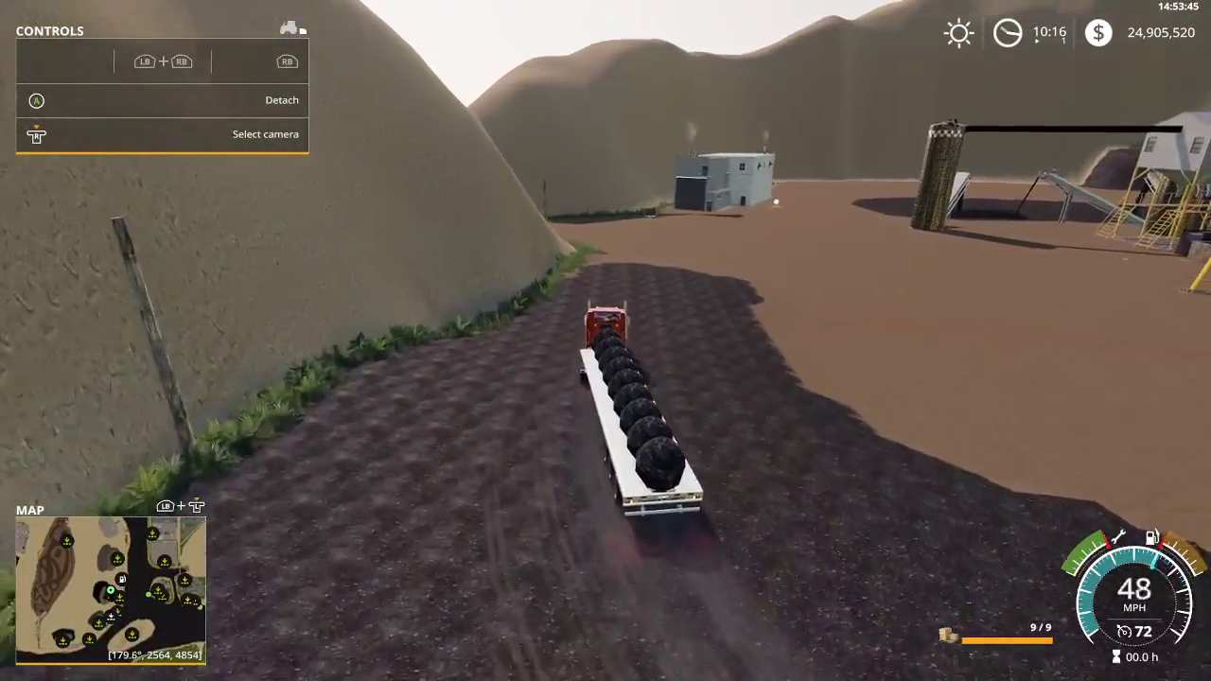
{"action": "key", "text": "d"}
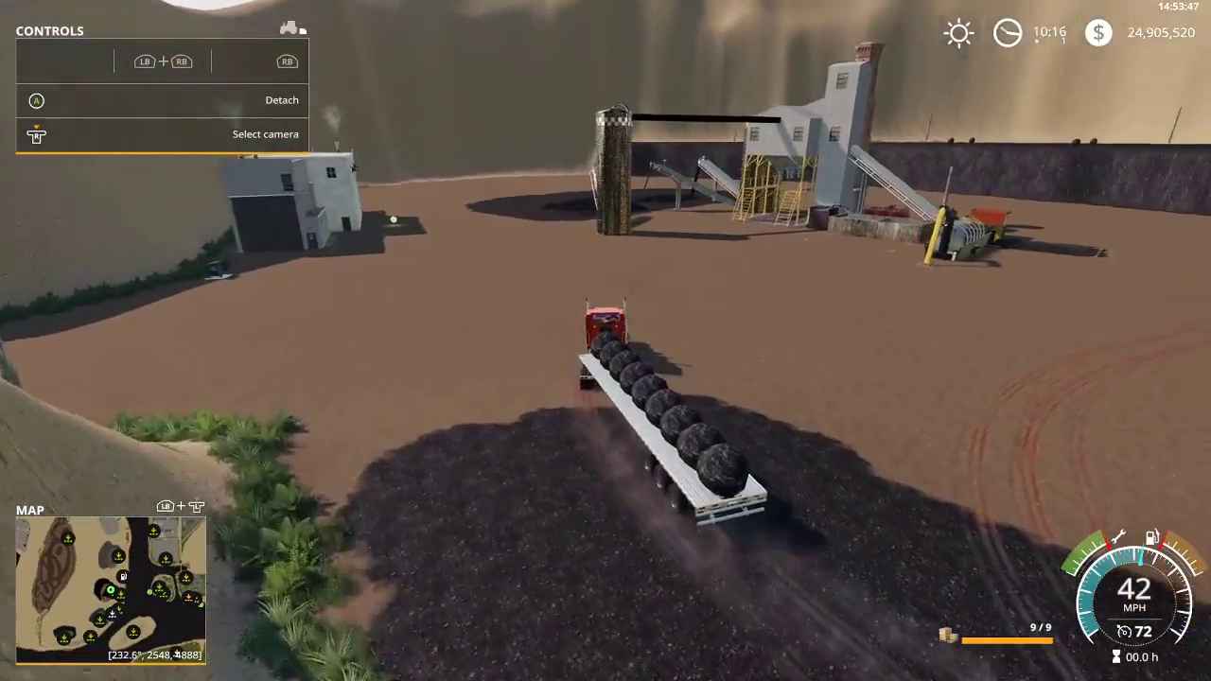
{"action": "key", "text": "d"}
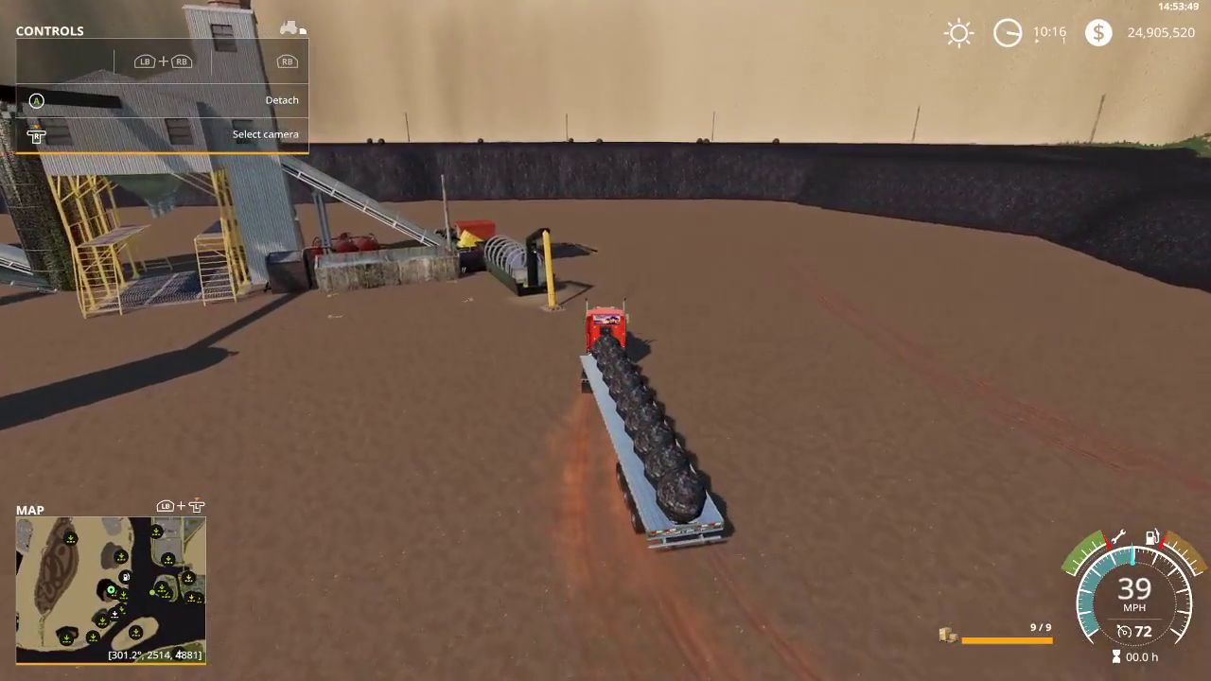
{"action": "key", "text": "w"}
{"action": "key", "text": "d"}
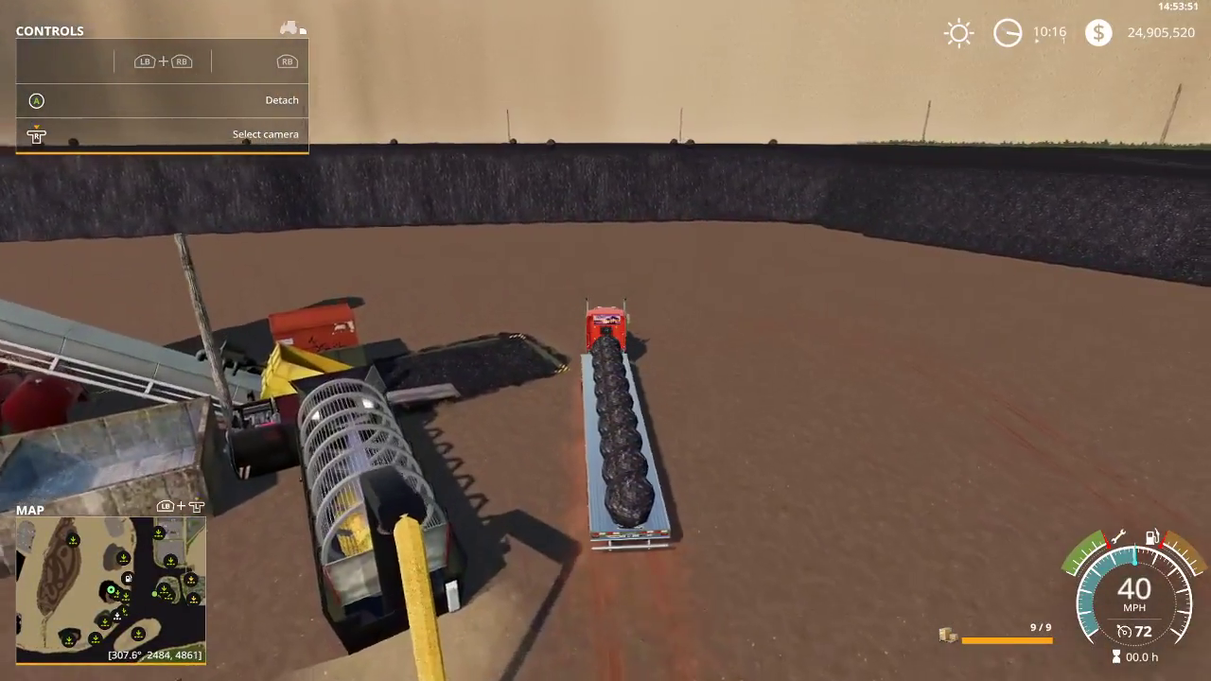
{"action": "key", "text": "d"}
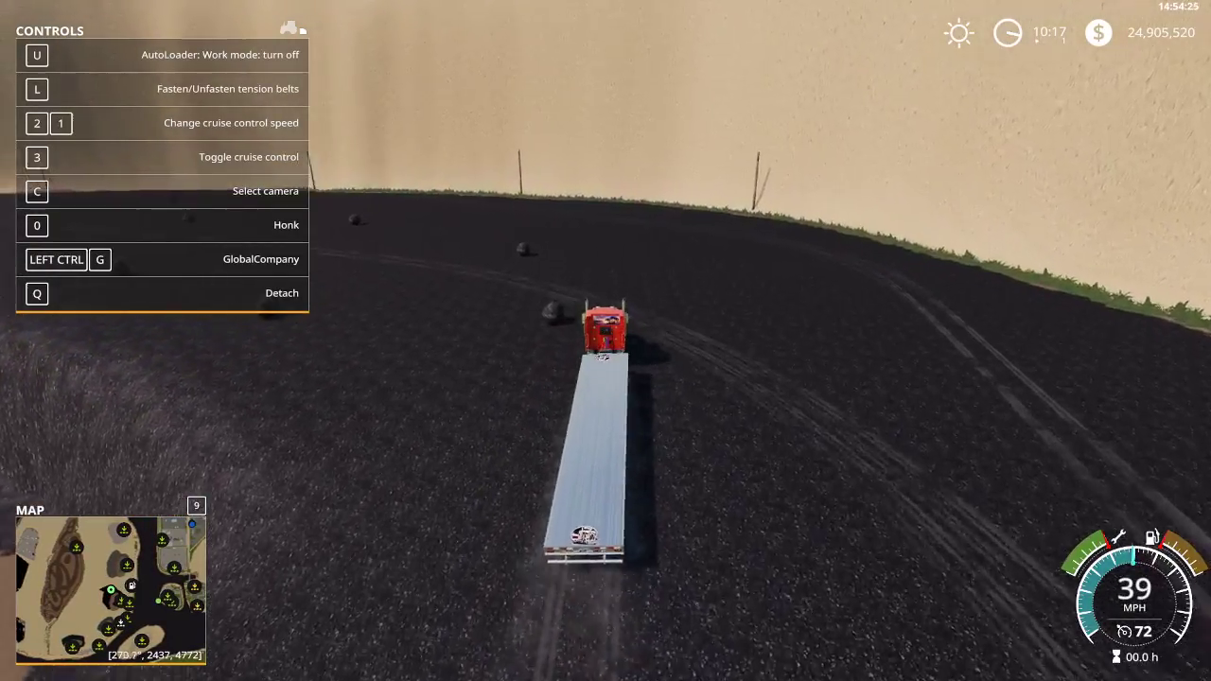
Load nine more coal rocks onto the emptied trailer and haul them back along the ledge toward the yard.
{"action": "key", "text": "w"}
{"action": "key", "text": "a"}
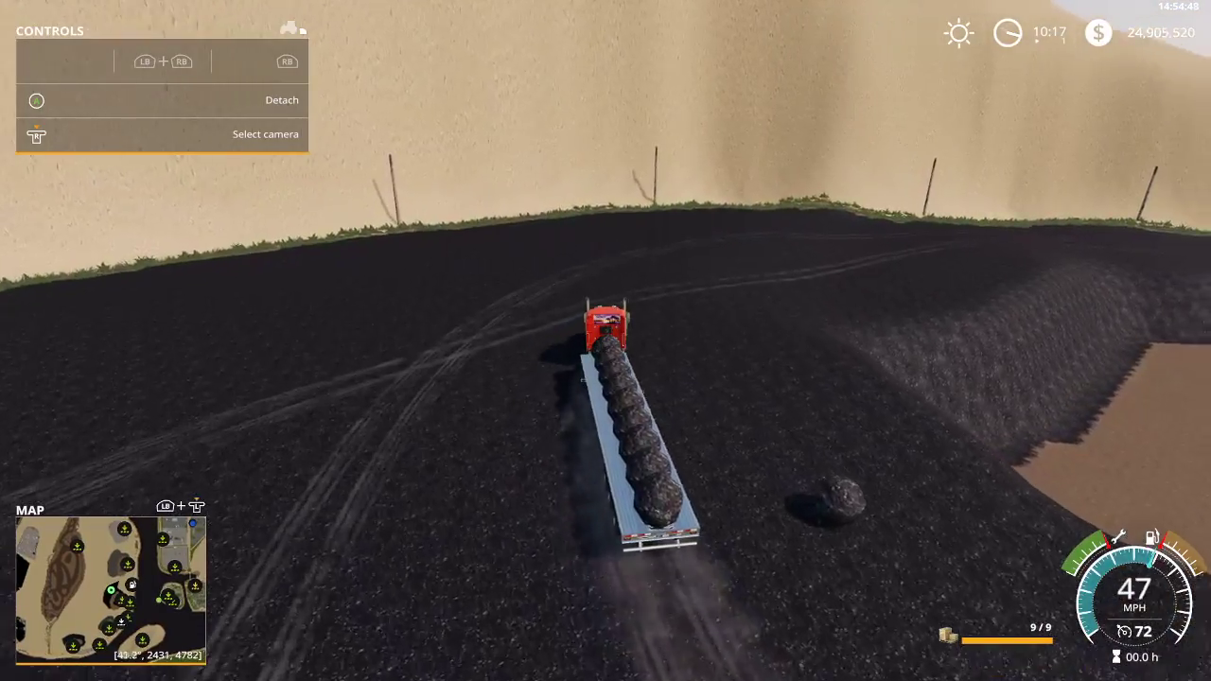
{"action": "key", "text": "d"}
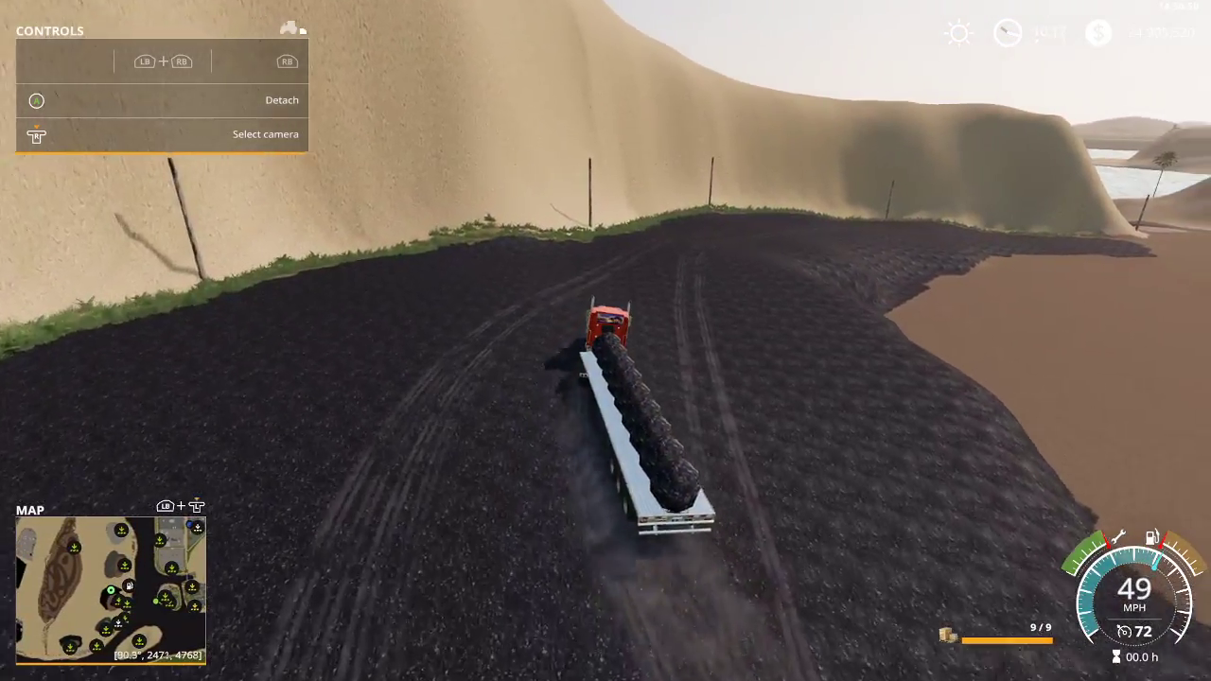
{"action": "key", "text": "d"}
{"action": "key", "text": "d"}
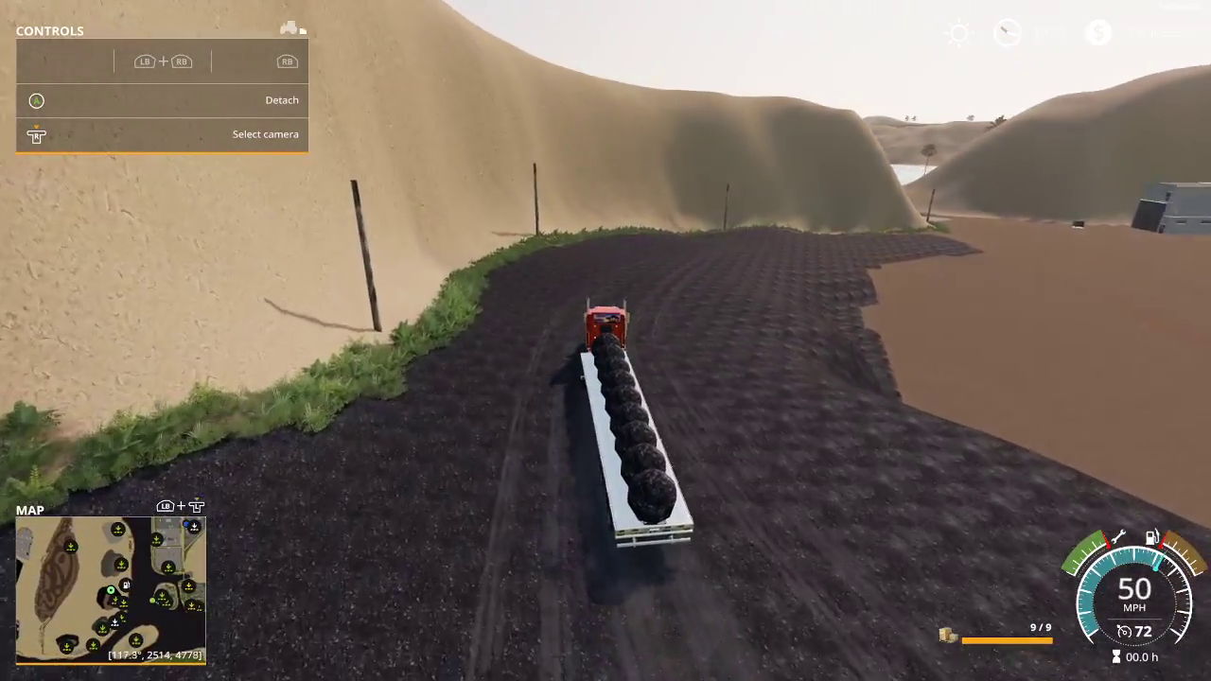
{"action": "key", "text": "d"}
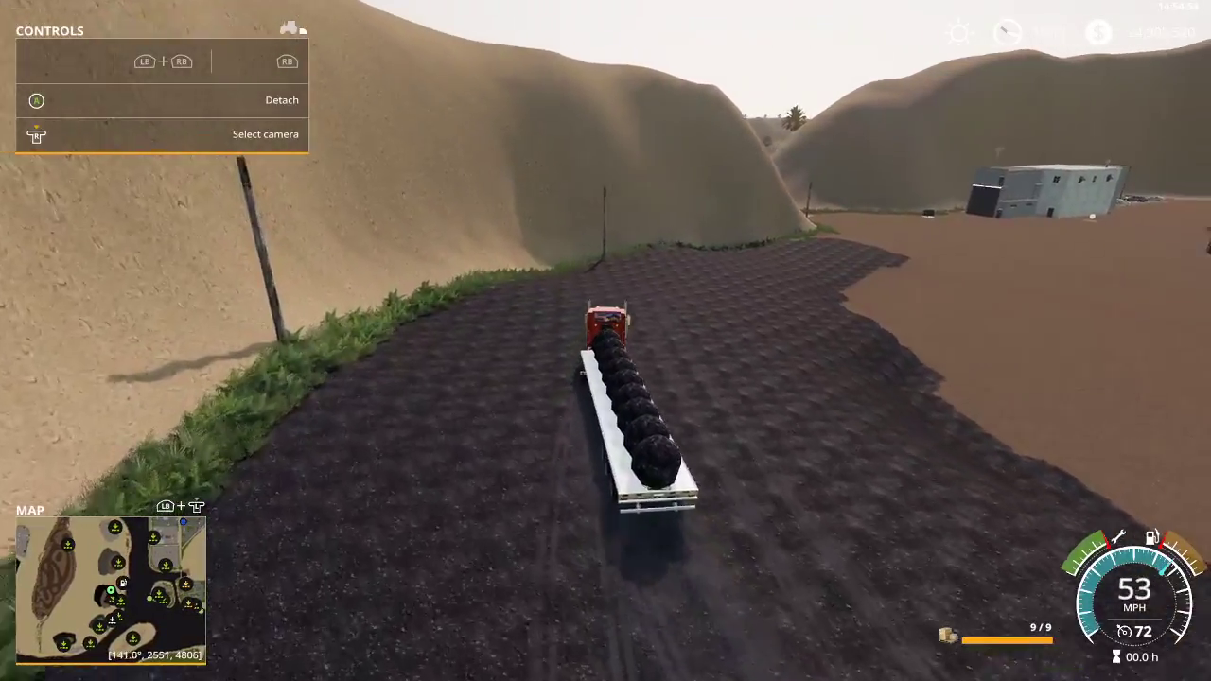
{"action": "key", "text": "d"}
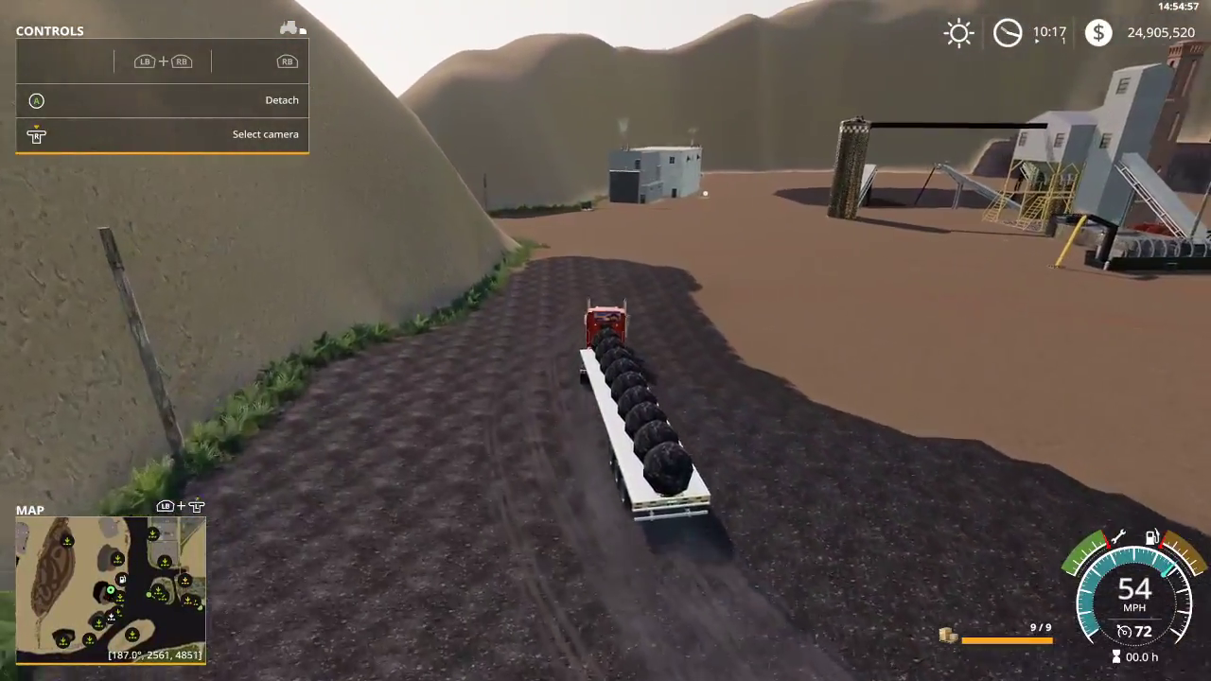
Back the loaded trailer up to the coal crusher's intake and unload the nine coal rocks with the AutoLoader.
{"action": "key", "text": "s"}
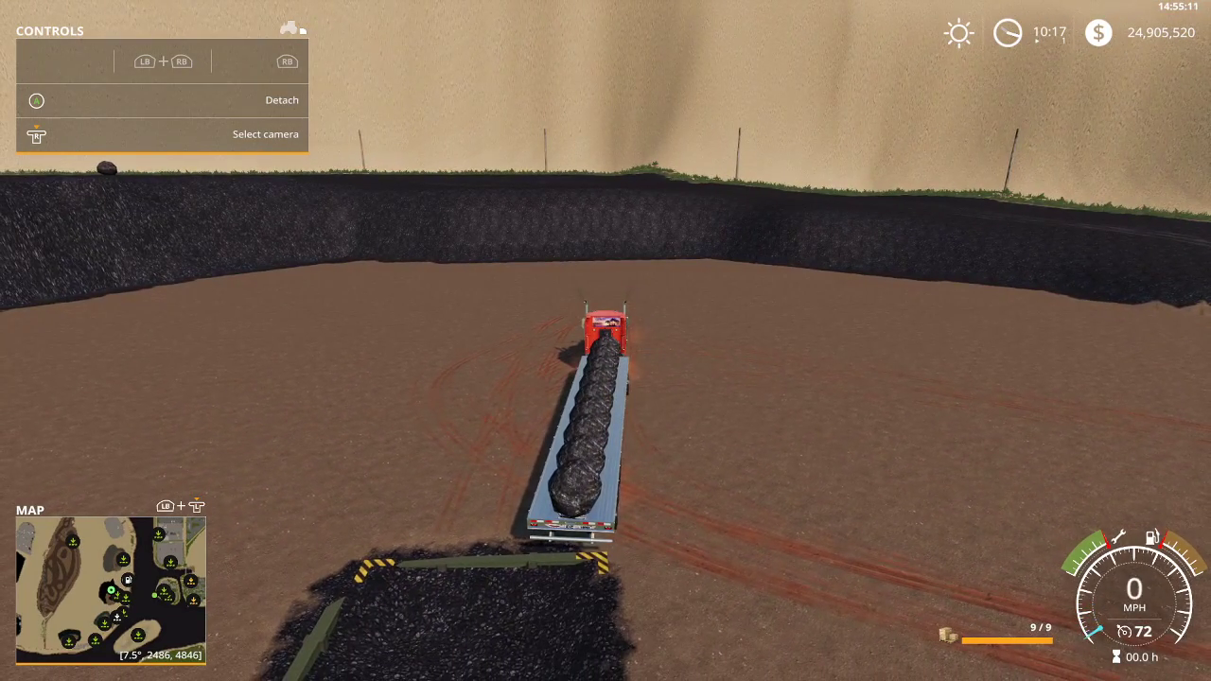
{"action": "key", "text": "b"}
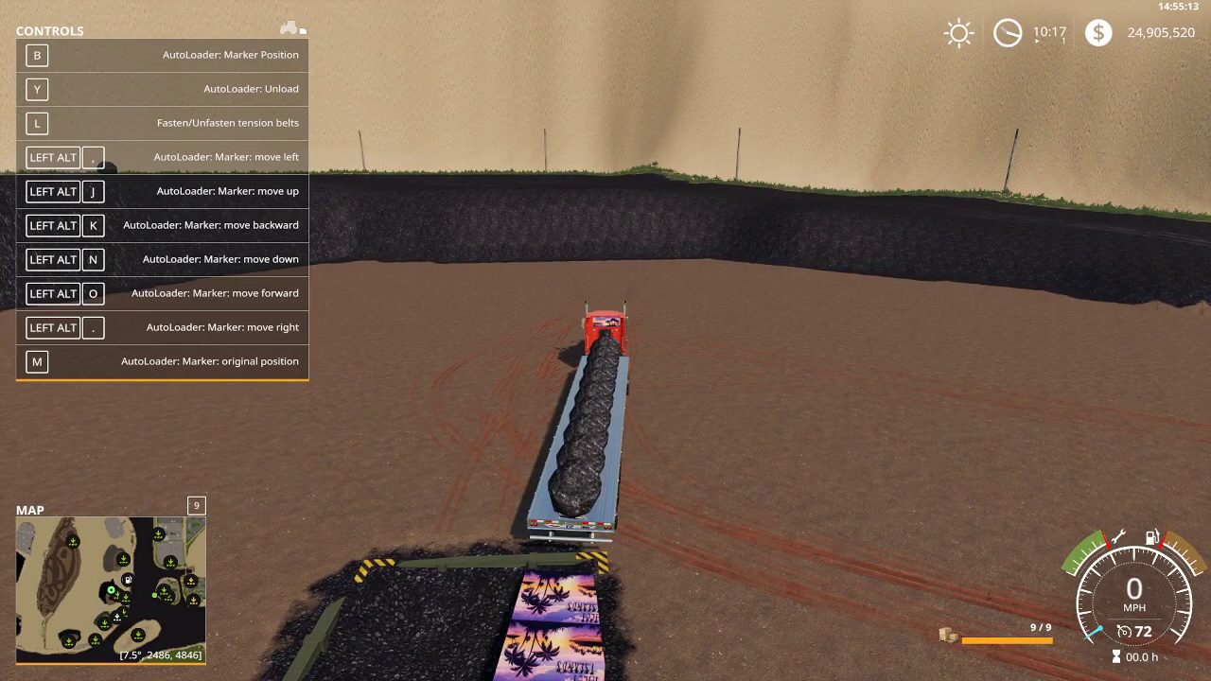
{"action": "key", "text": "y"}
Leave the truck and walk across the yard to the coal crusher's marker beside the grey building.
{"action": "key", "text": "w"}
{"action": "key", "text": "e"}
{"action": "key", "text": "shift+a"}
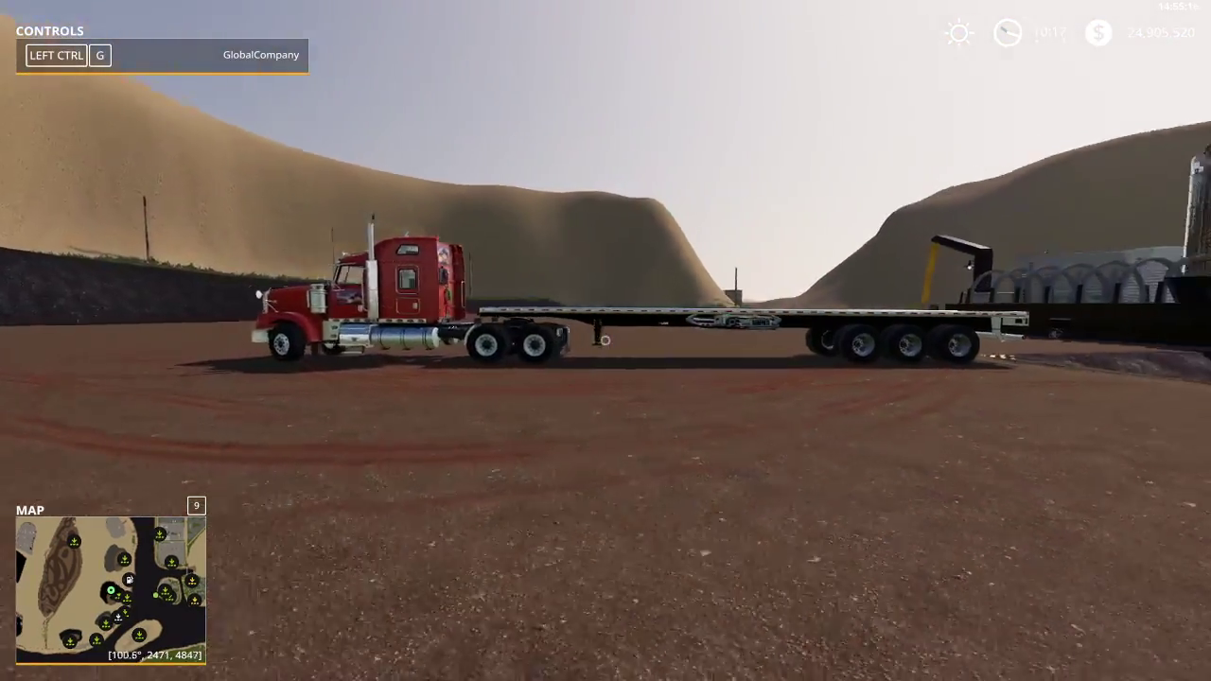
{"action": "key", "text": "w"}
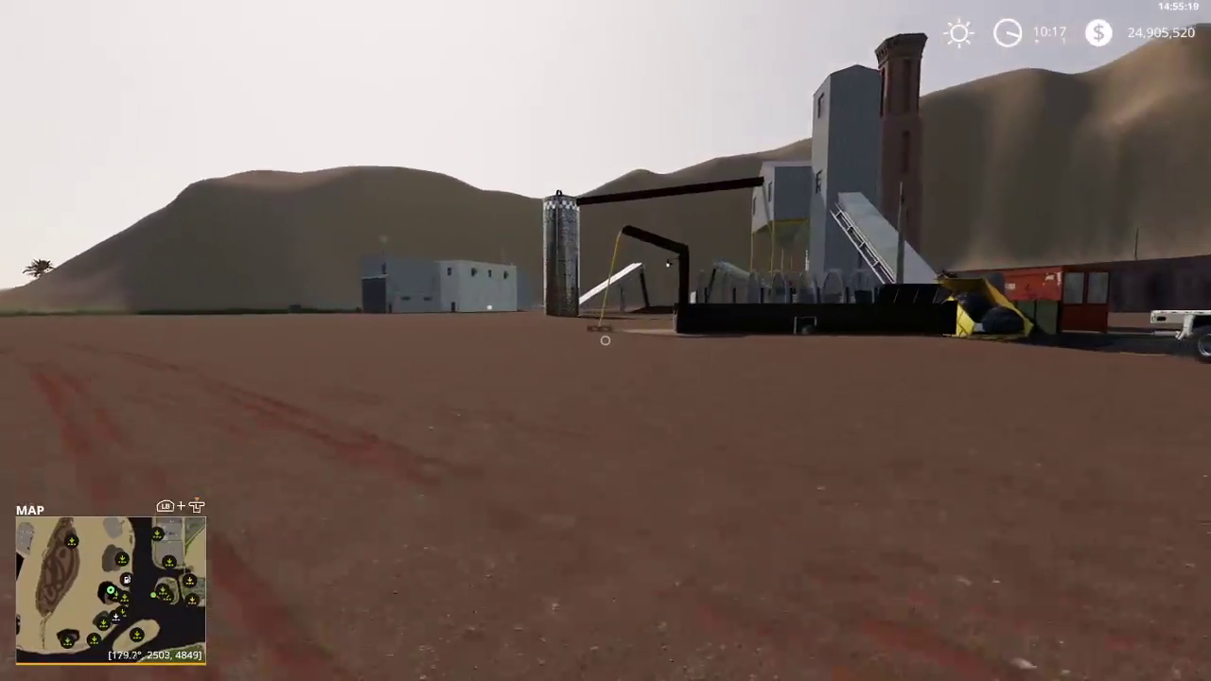
{"action": "key", "text": "w"}
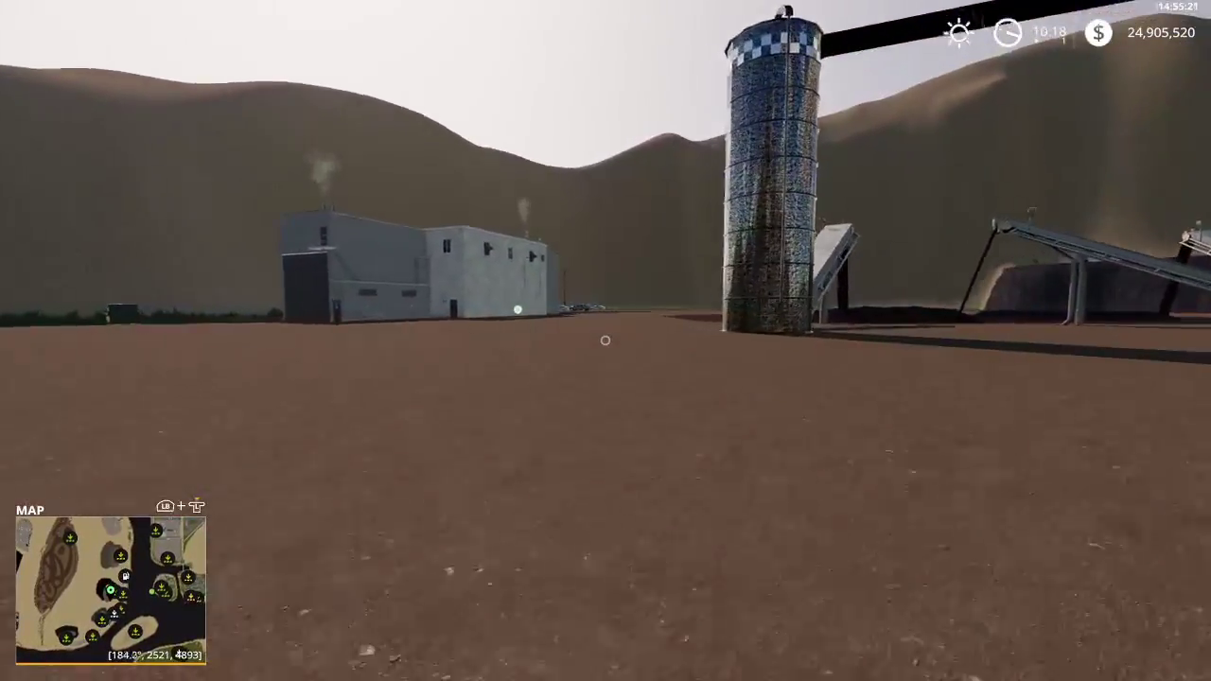
{"action": "key", "text": "w"}
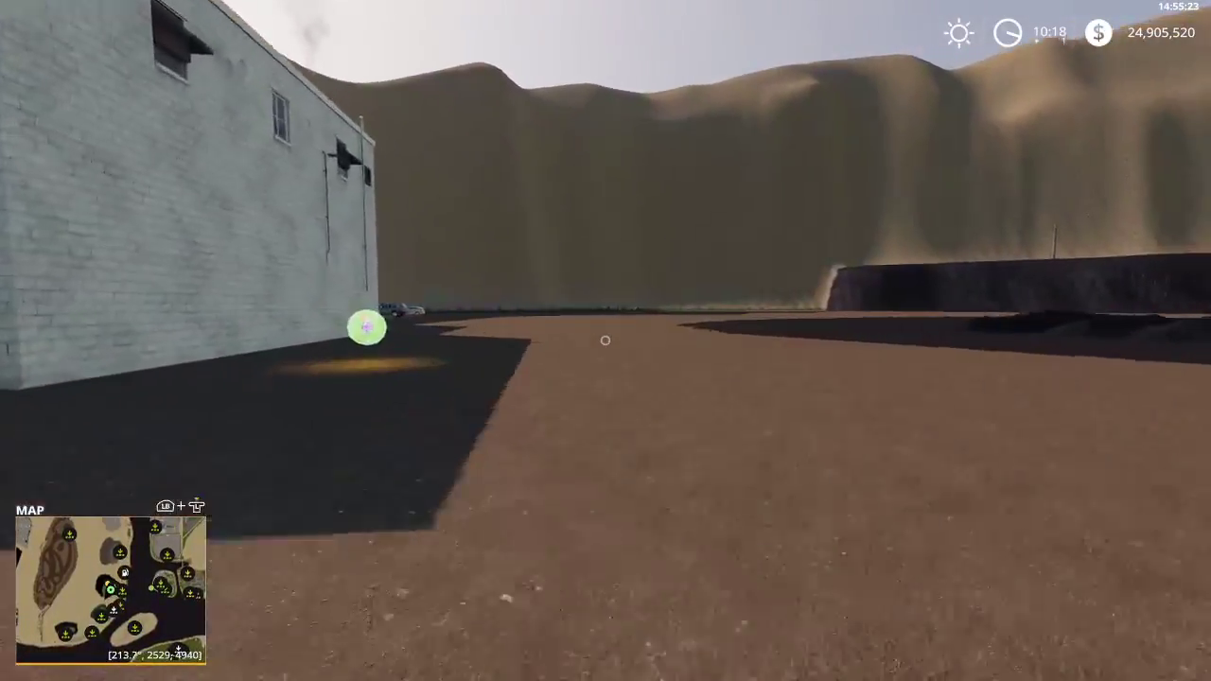
Open the crusher's product menu and start the "coal crusher" line and the inactive "coal" line below it.
{"action": "key", "text": "t"}
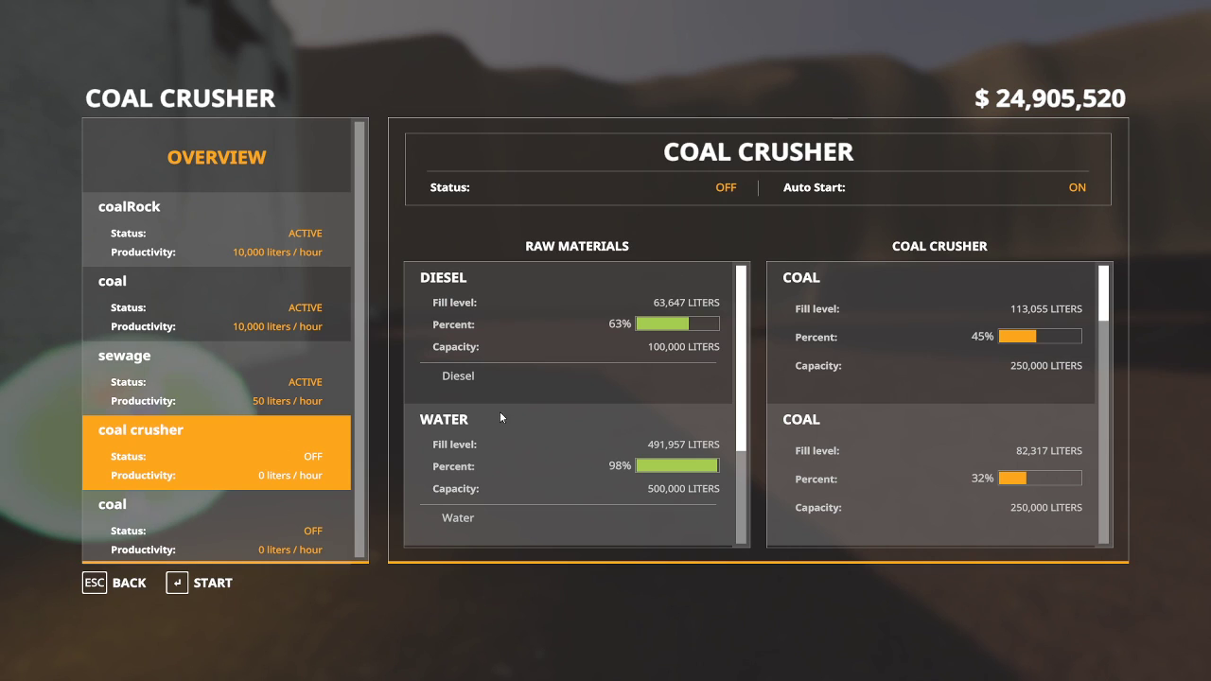
{"action": "left_click", "coordinate": [212, 581]}
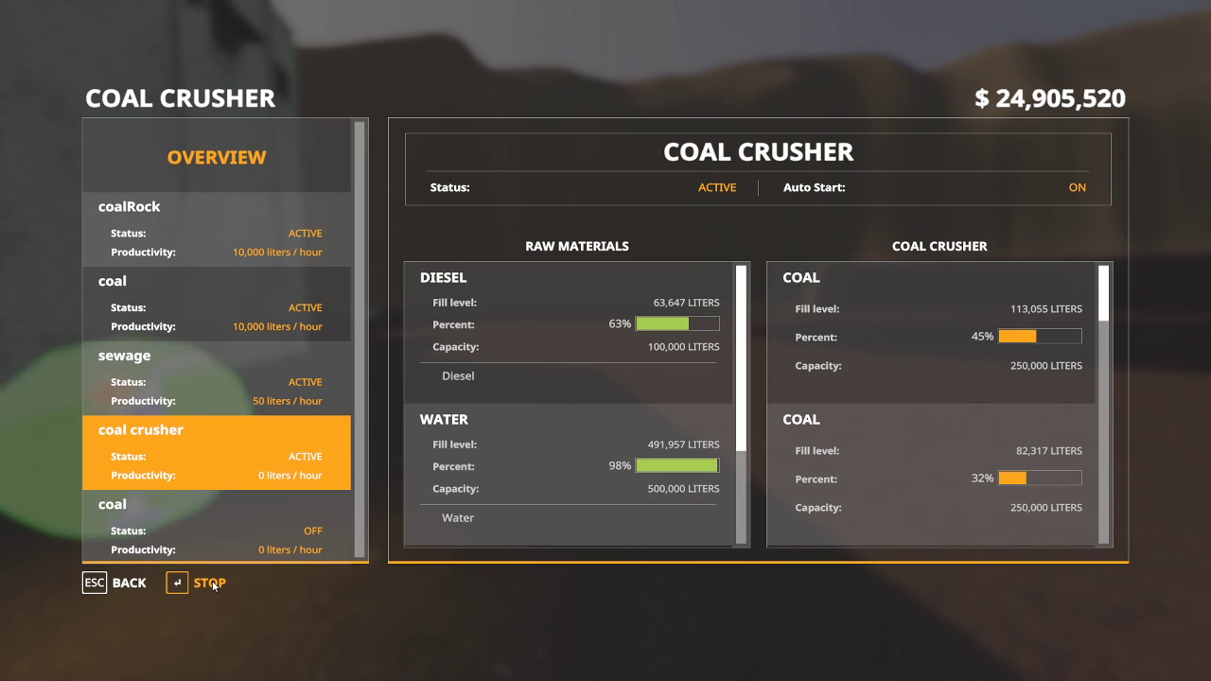
{"action": "left_click", "coordinate": [223, 530]}
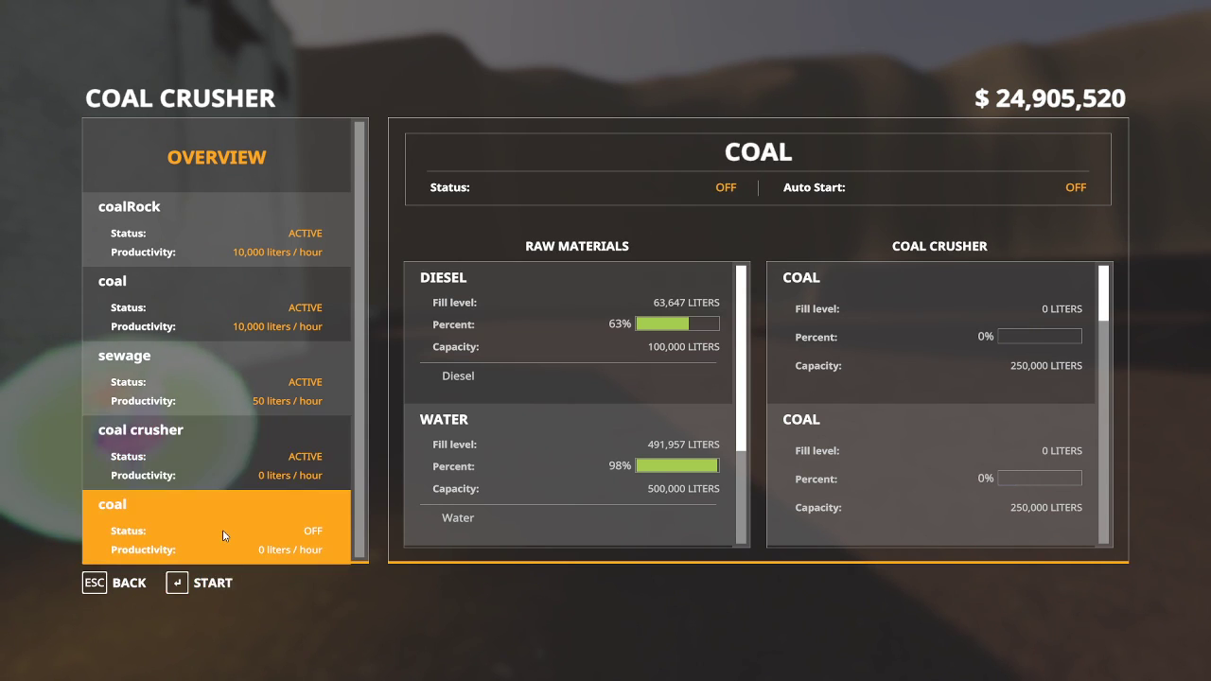
{"action": "left_click", "coordinate": [222, 580]}
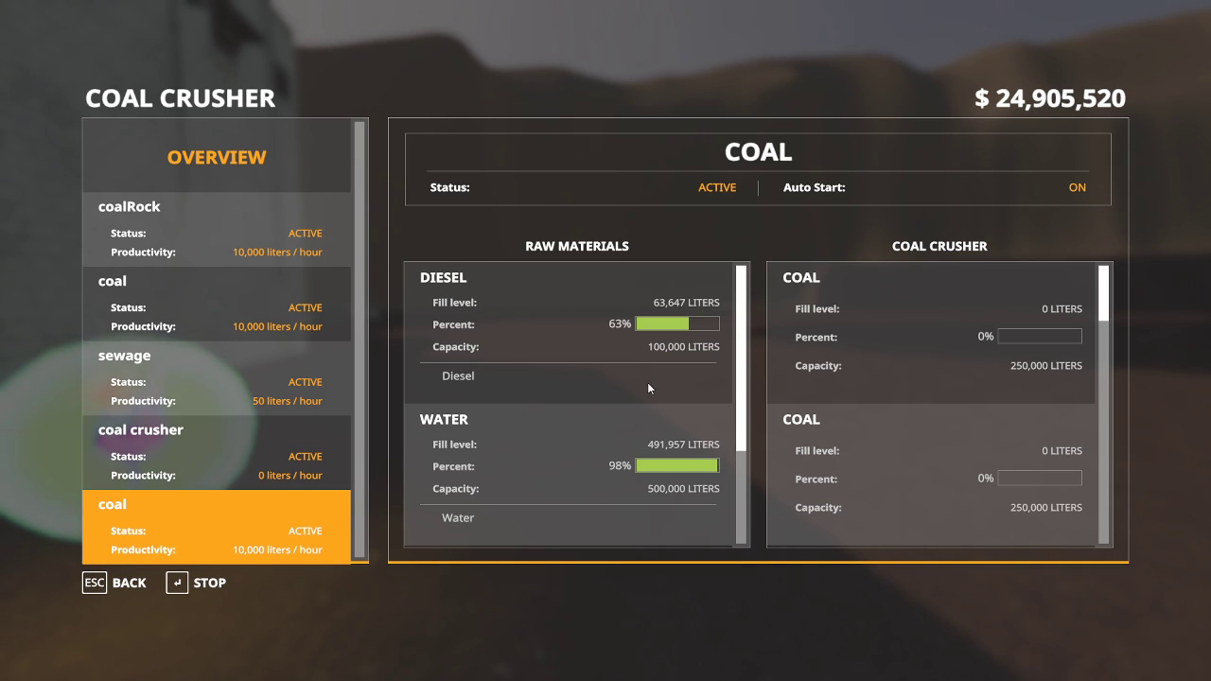
Review the output fill levels of the crusher's coal lines and close the product menu.
{"action": "scroll", "coordinate": [647, 381], "scroll_direction": "down", "scroll_amount": 1}
{"action": "scroll", "coordinate": [648, 385], "scroll_direction": "up", "scroll_amount": 1}
{"action": "scroll", "coordinate": [648, 385], "scroll_direction": "down", "scroll_amount": 1}
{"action": "scroll", "coordinate": [648, 384], "scroll_direction": "up", "scroll_amount": 1}
{"action": "scroll", "coordinate": [821, 410], "scroll_direction": "down", "scroll_amount": 5}
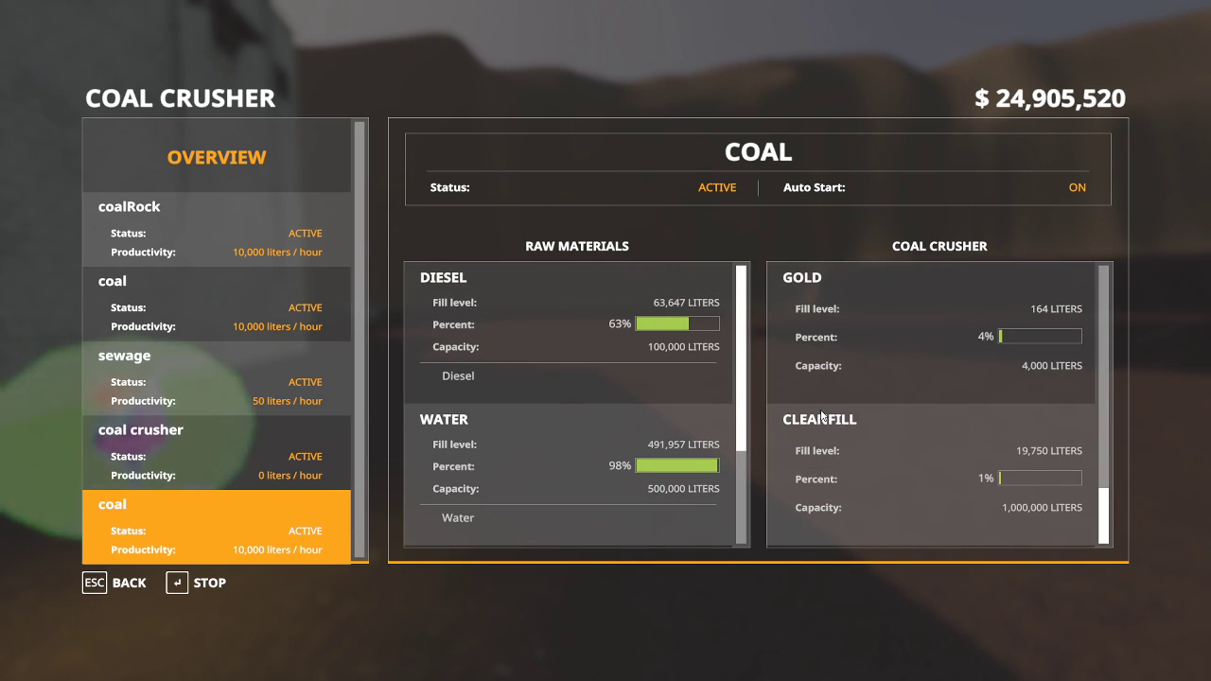
{"action": "scroll", "coordinate": [821, 415], "scroll_direction": "up", "scroll_amount": 4}
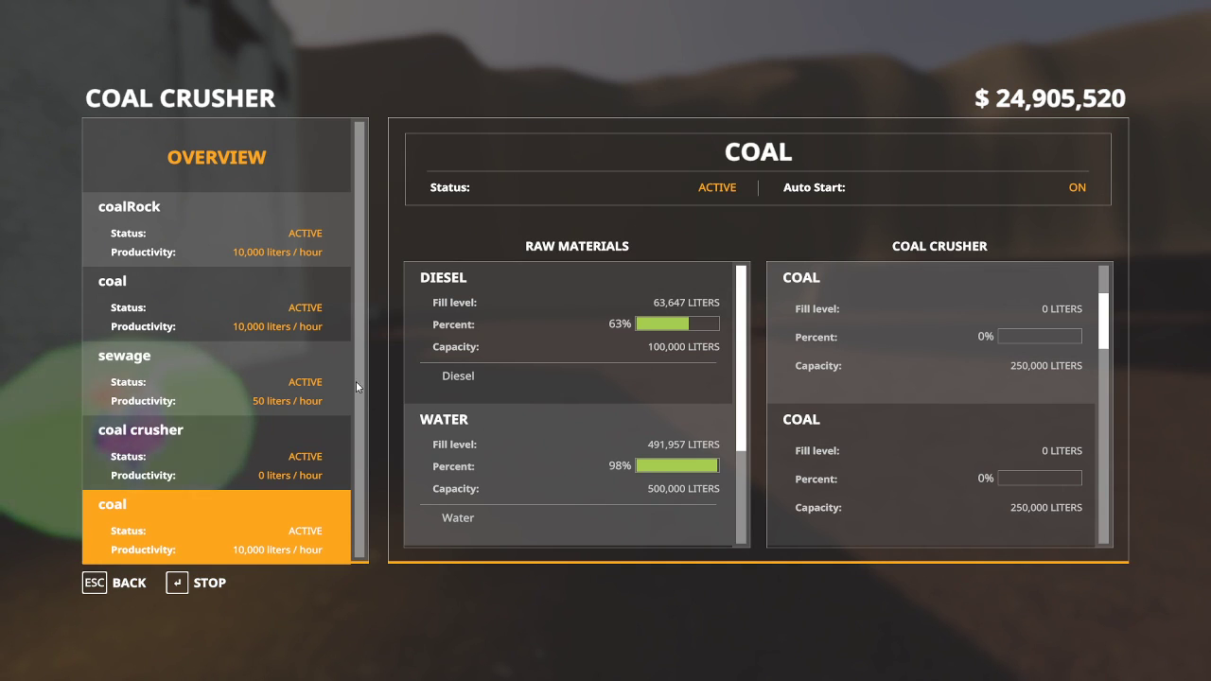
{"action": "left_click", "coordinate": [234, 315]}
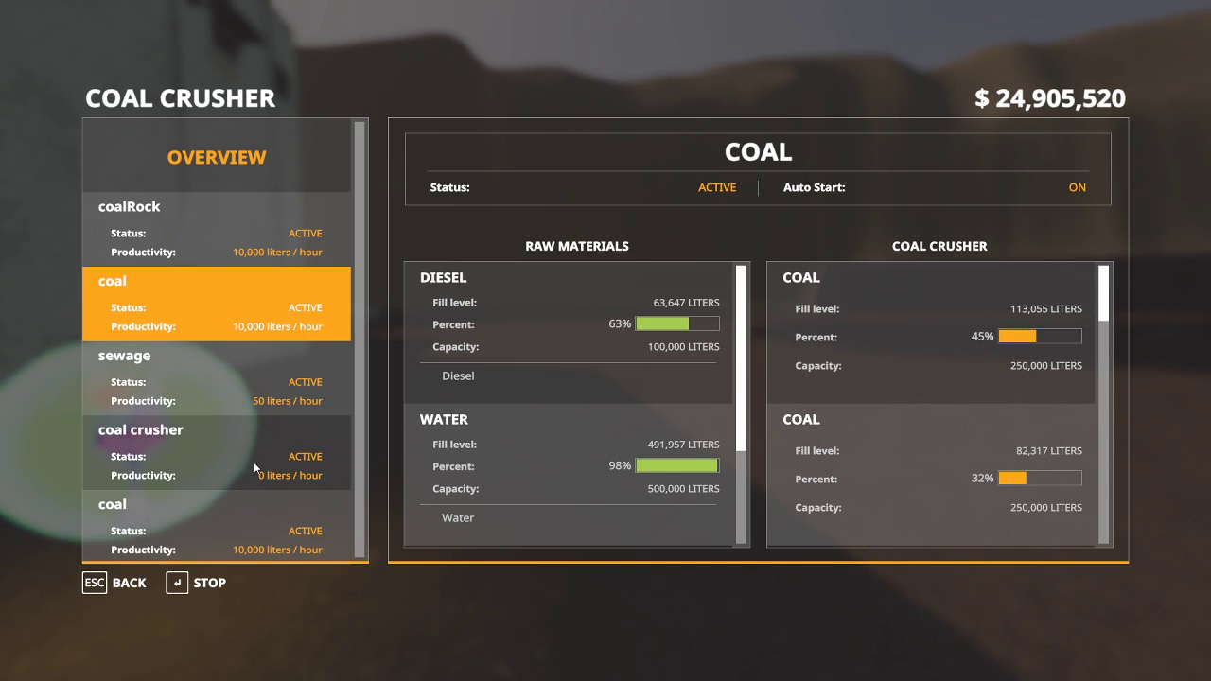
{"action": "key", "text": "Escape"}
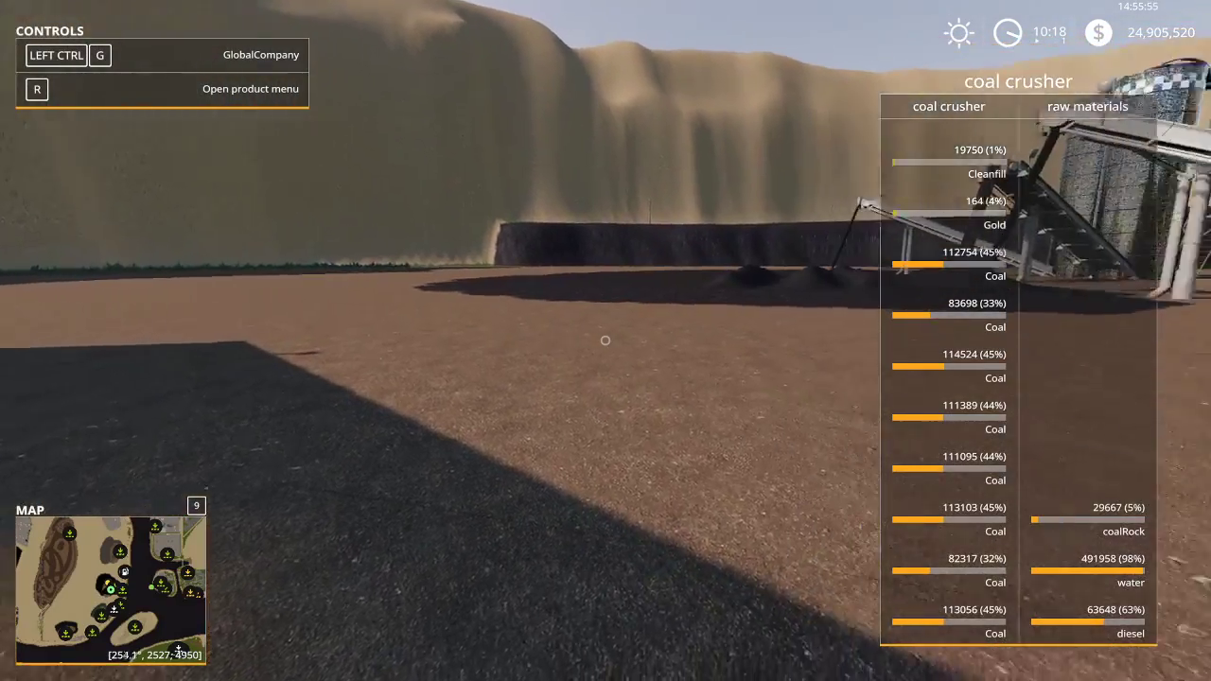
Walk to the coal spilling area, speed game time up to 120, and watch the coal piles beside the conveyors grow.
{"action": "key", "text": "w"}
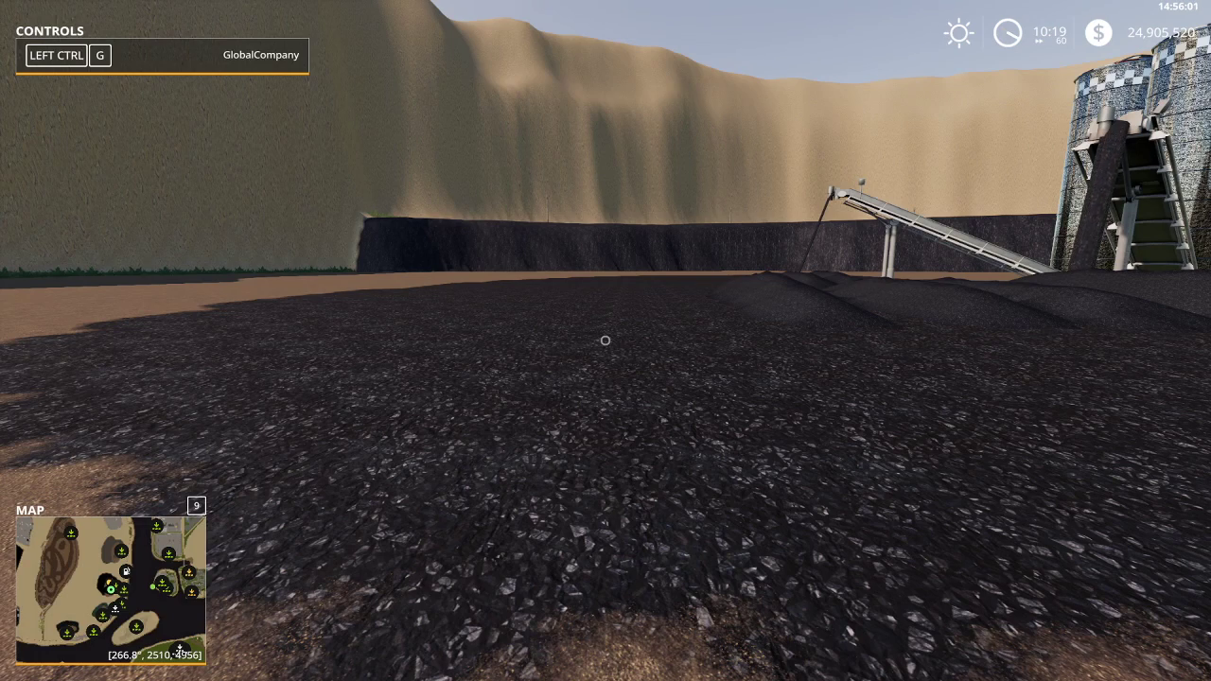
{"action": "key", "text": "a"}
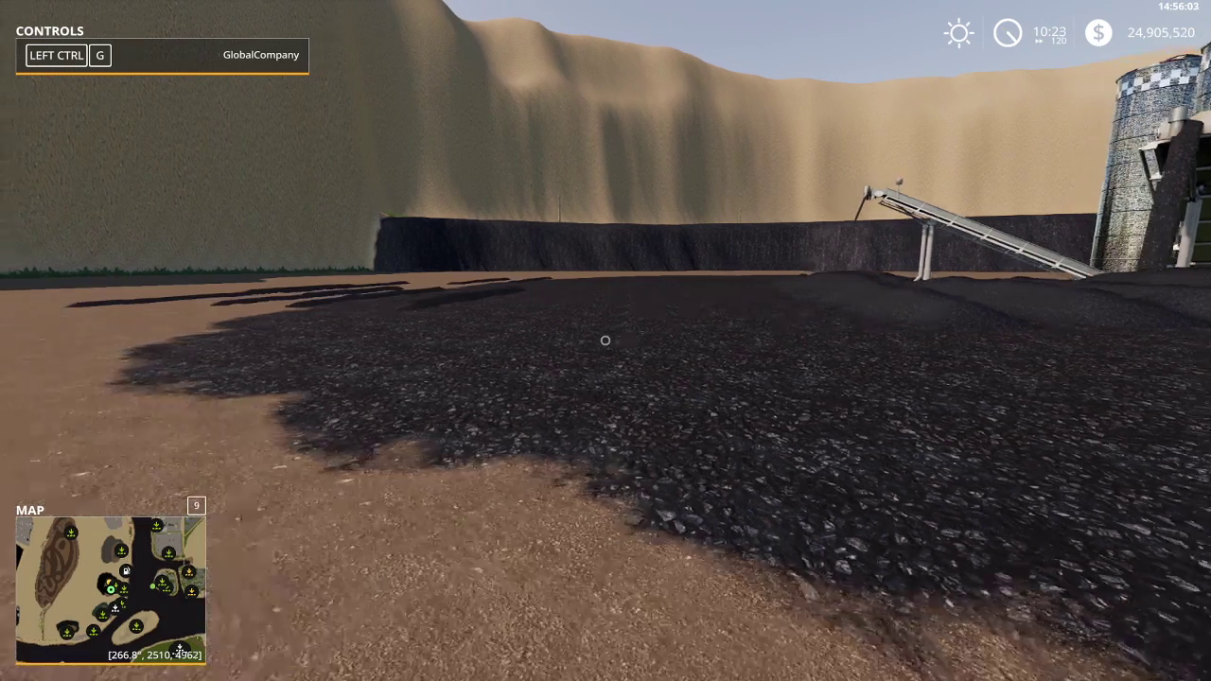
{"action": "key", "text": "w"}
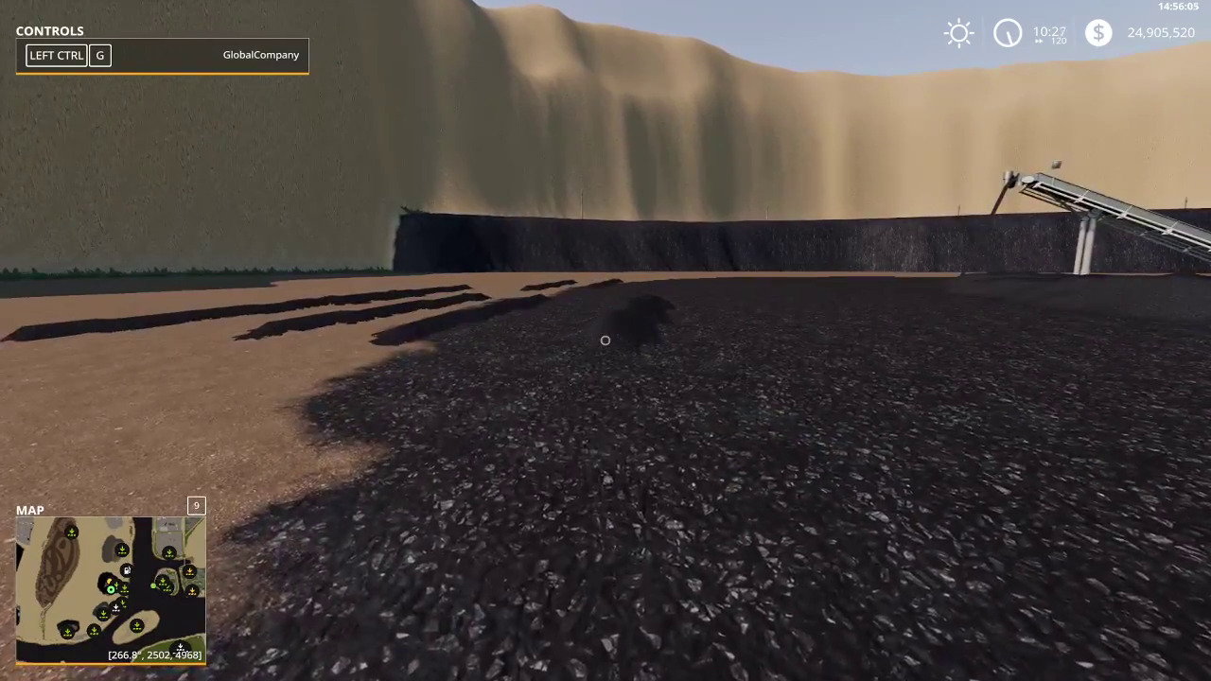
{"action": "key", "text": "s"}
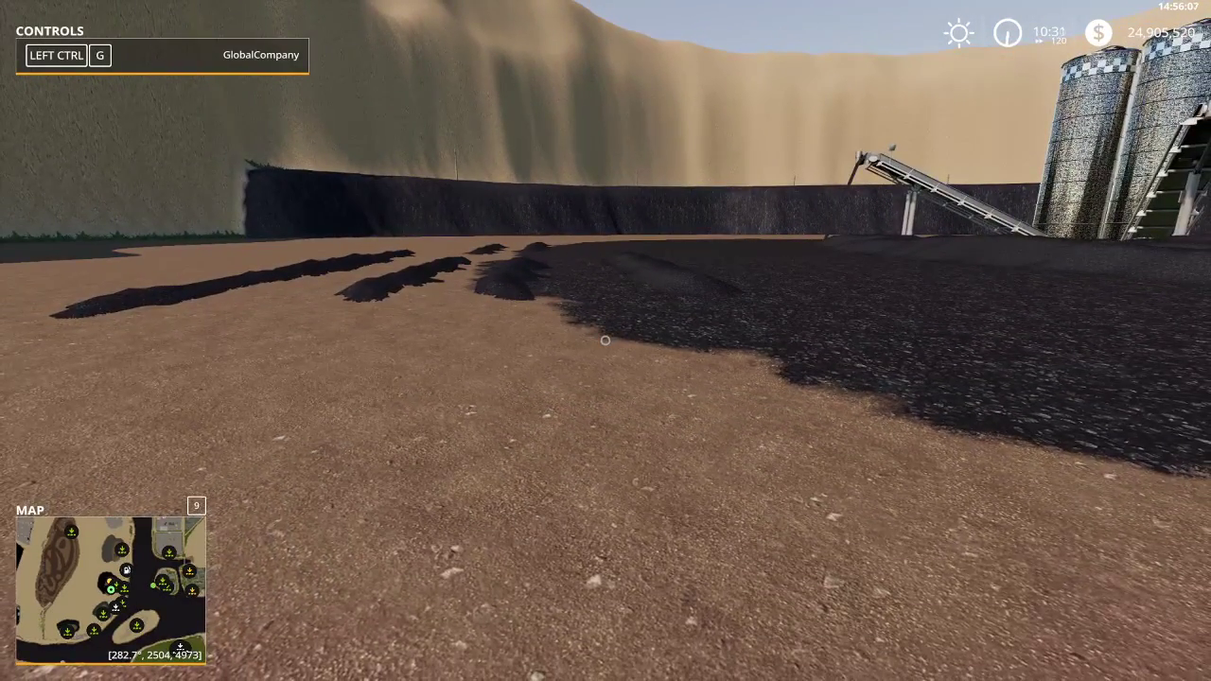
{"action": "key", "text": "w"}
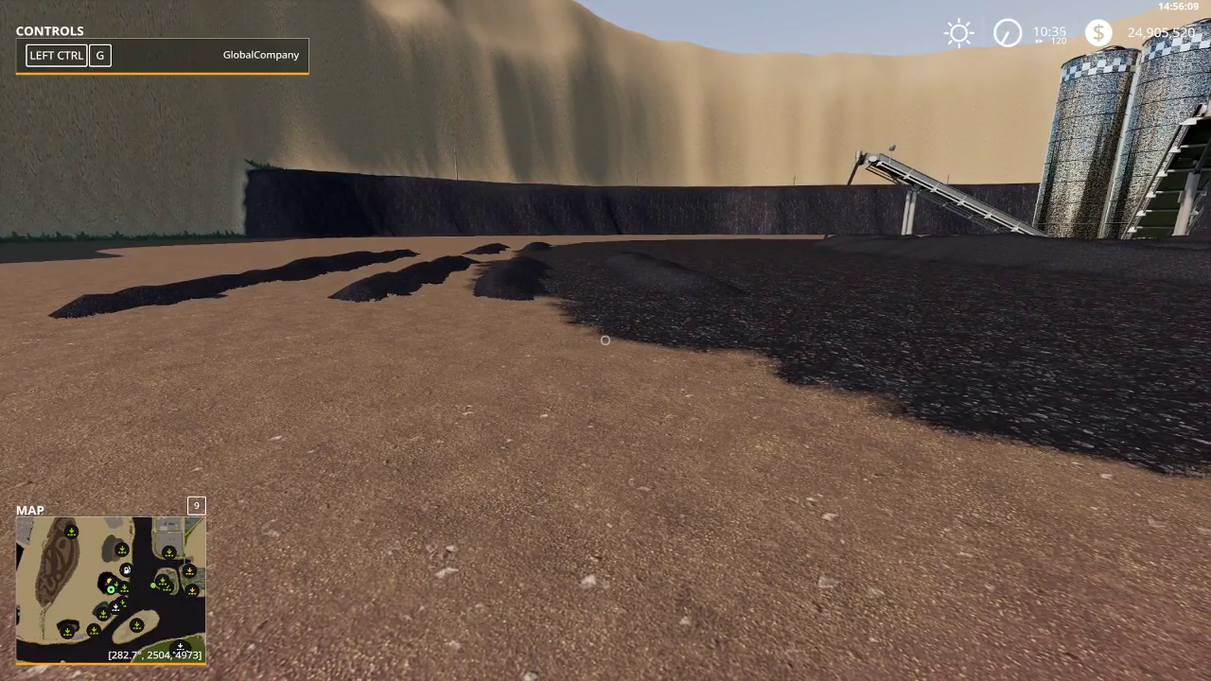
{"action": "key", "text": "w"}
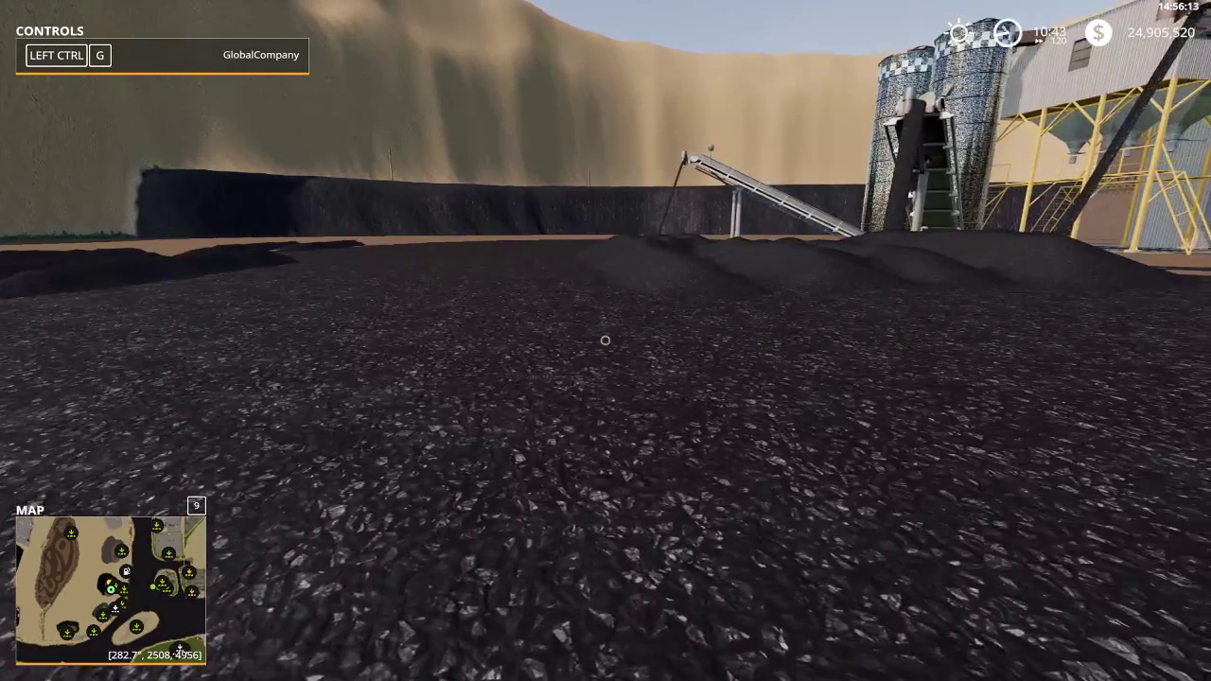
{"action": "key", "text": "s"}
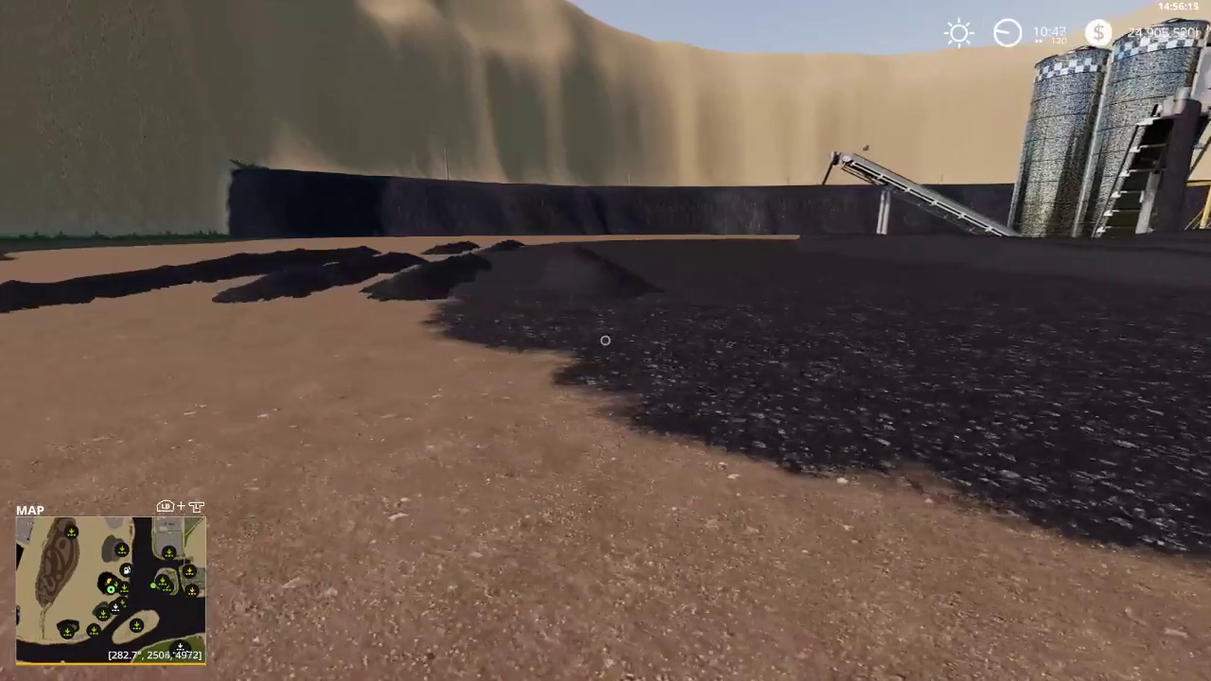
{"action": "key", "text": "s"}
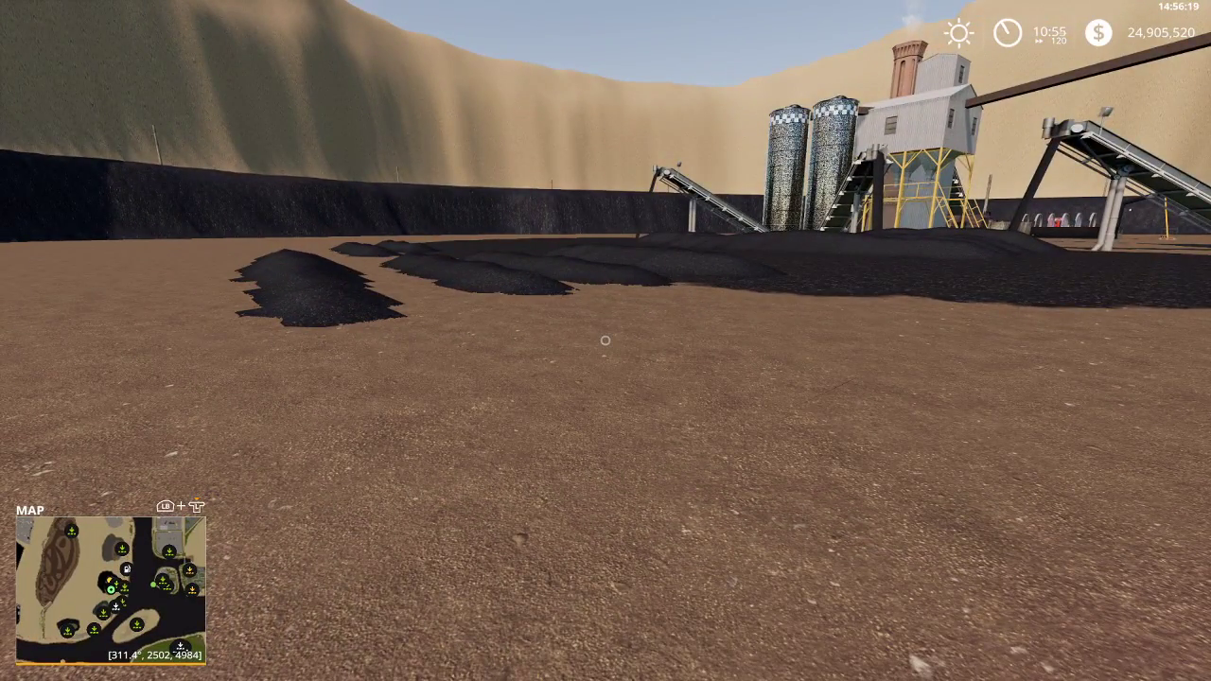
Walk along the edge of the coal field and examine the growing heaps and conveyors from several sides.
{"action": "key", "text": "w"}
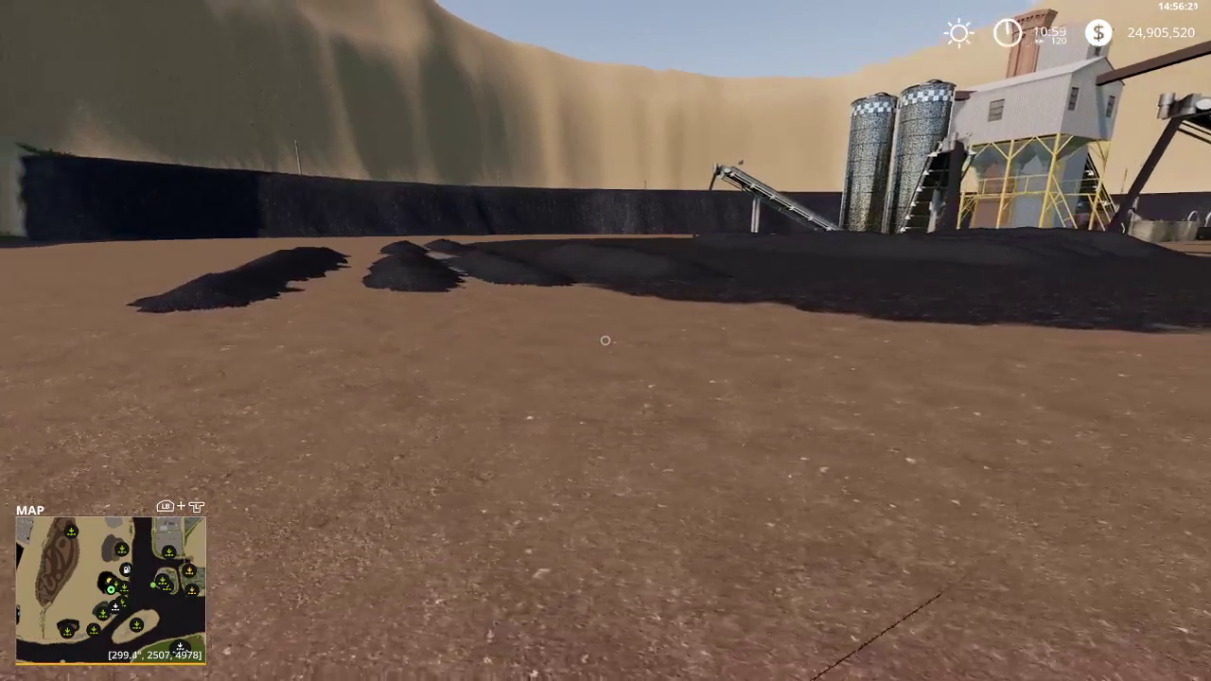
{"action": "key", "text": "a"}
{"action": "key", "text": "w"}
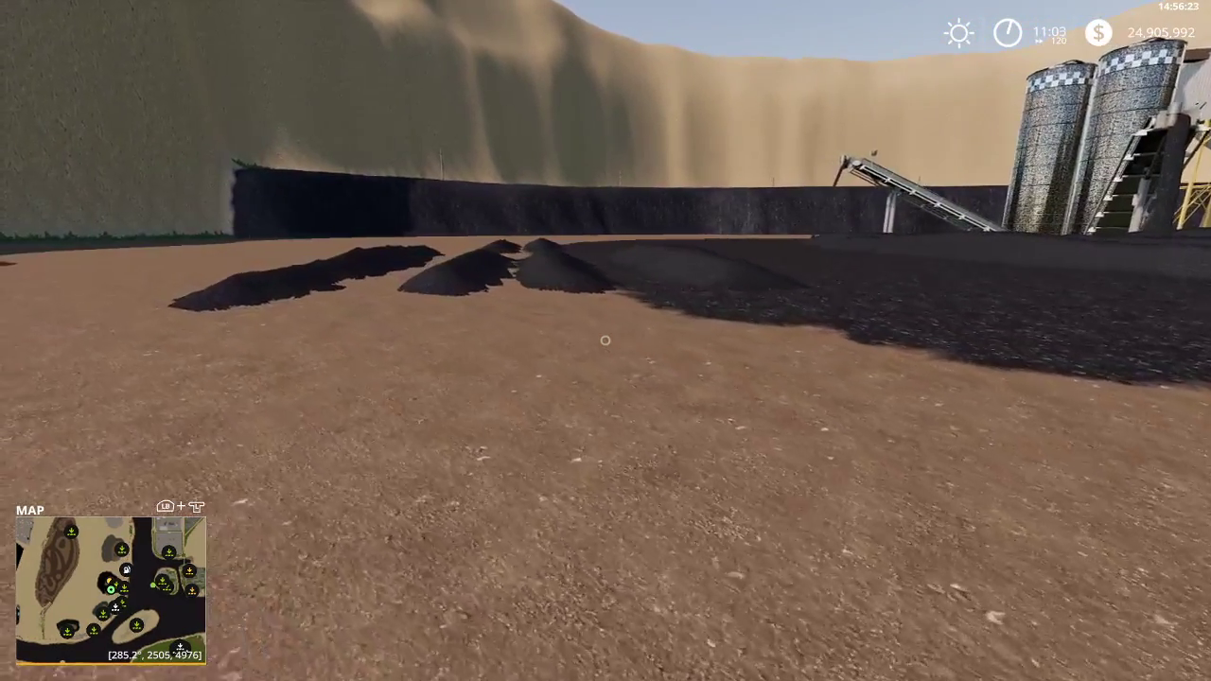
{"action": "key", "text": "s"}
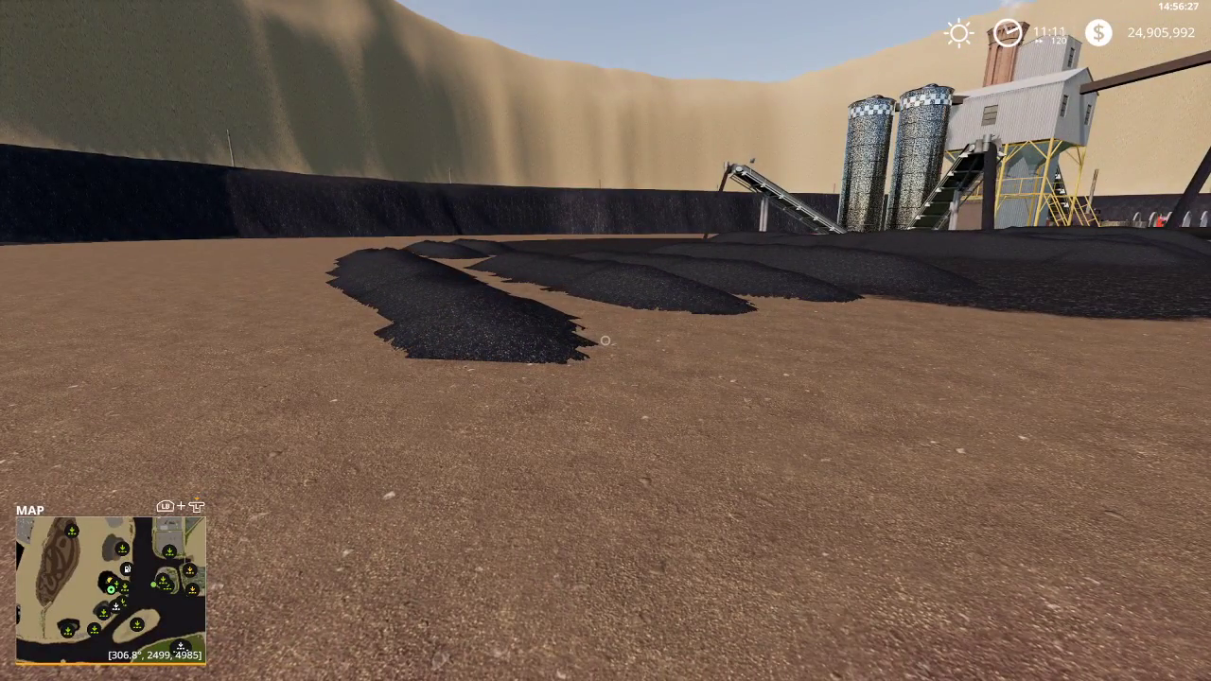
{"action": "key", "text": "d"}
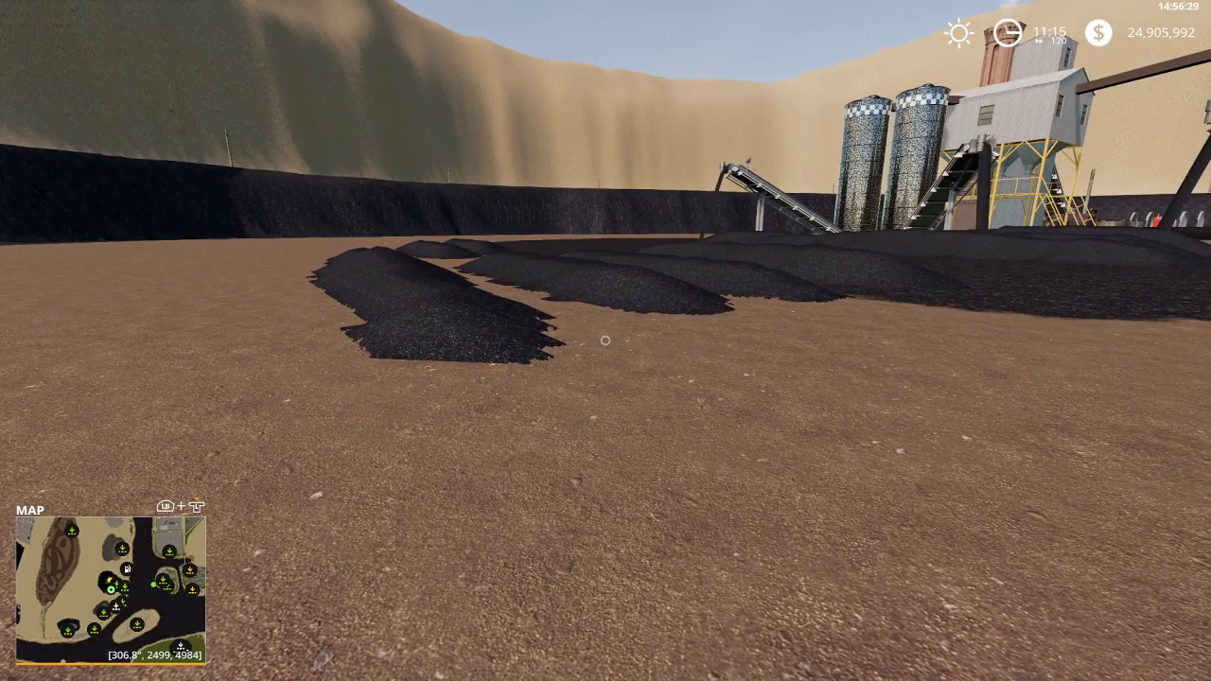
{"action": "key", "text": "d"}
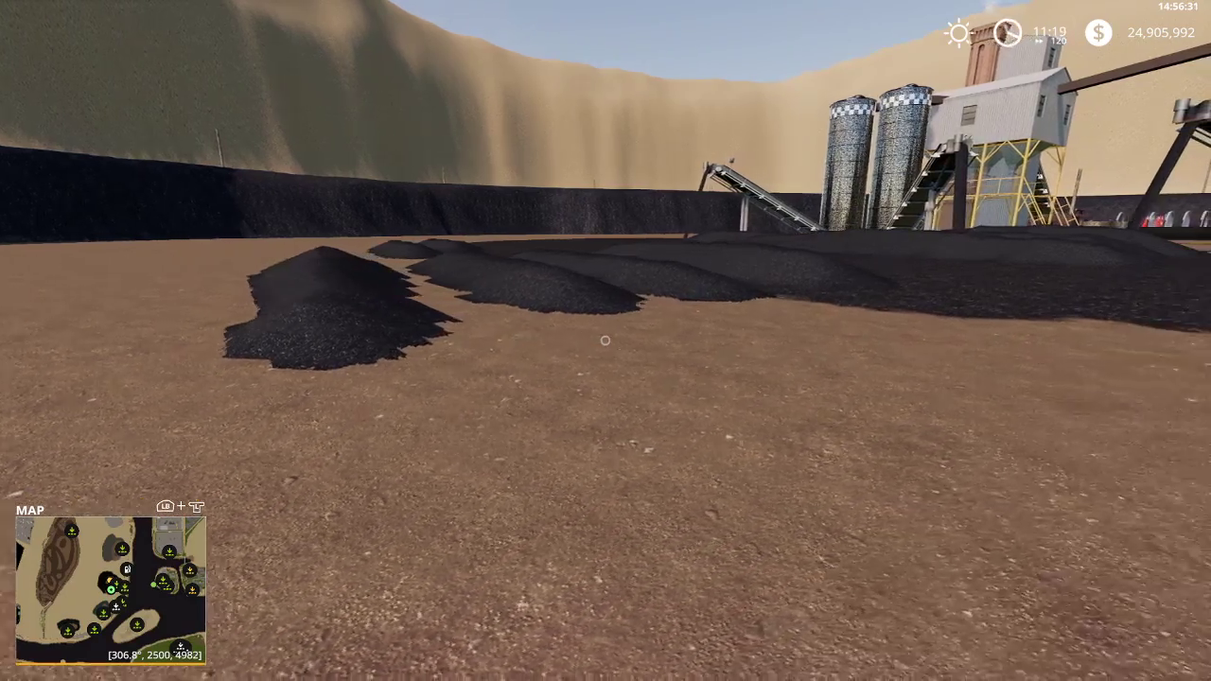
{"action": "key", "text": "w"}
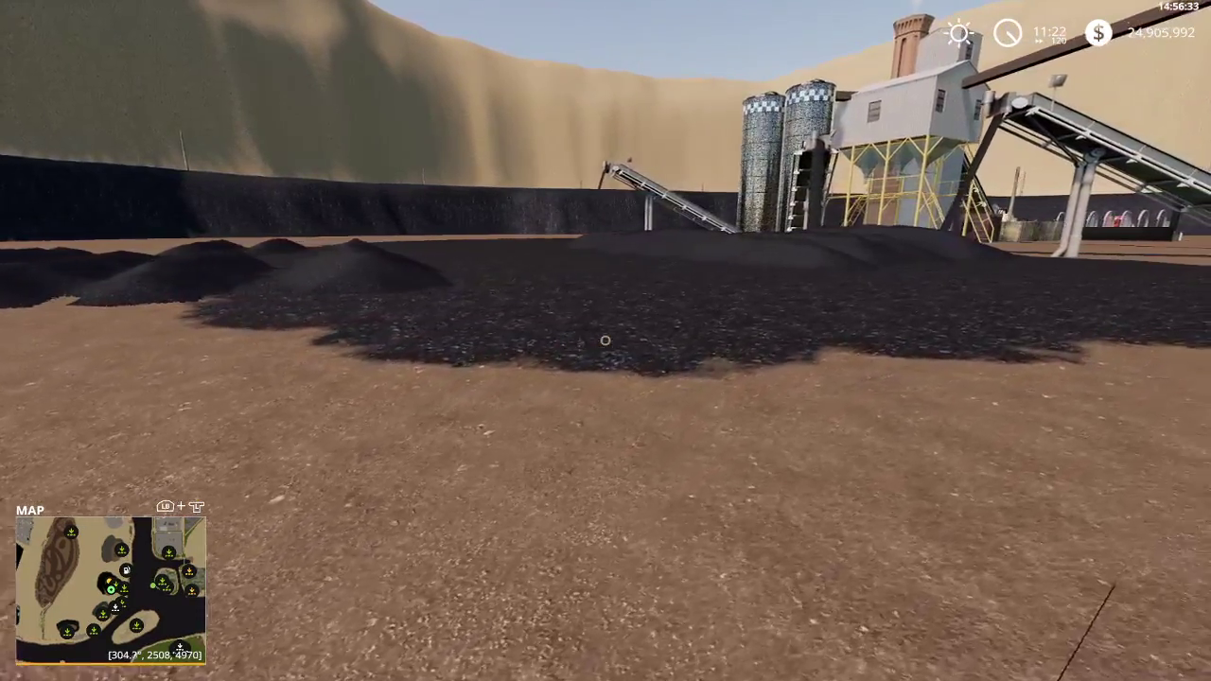
{"action": "key", "text": "w"}
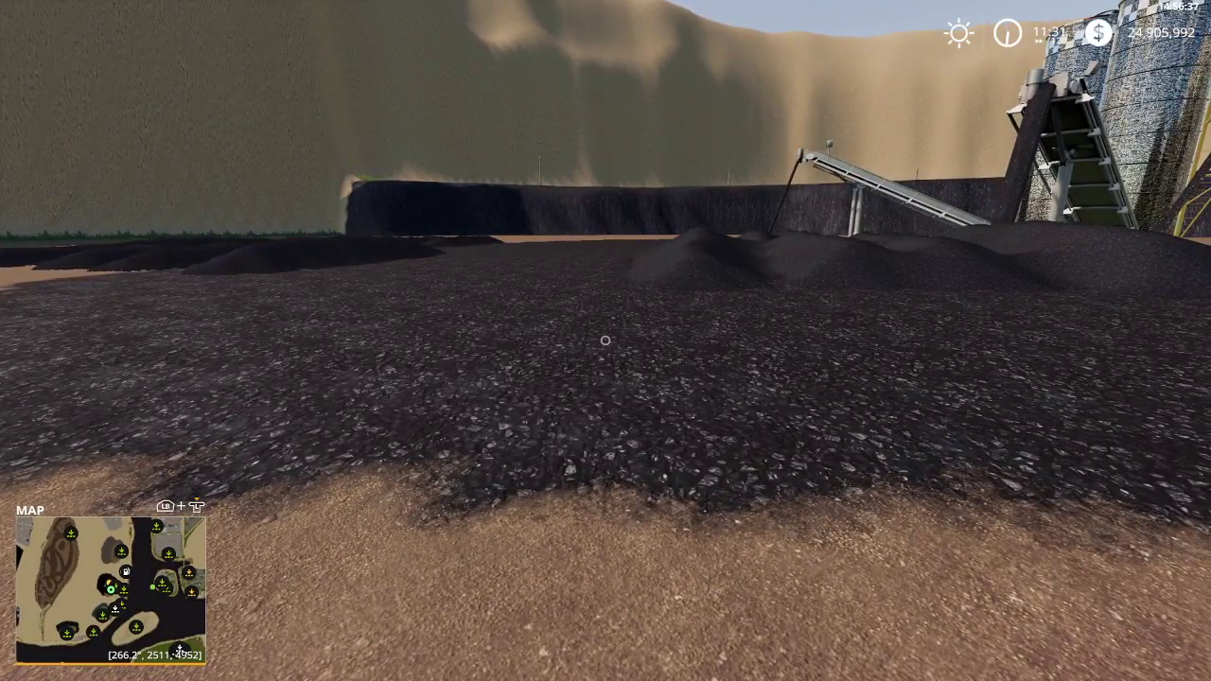
Return to the crusher's marker and check the coal output and remaining raw material levels.
{"action": "key", "text": "s"}
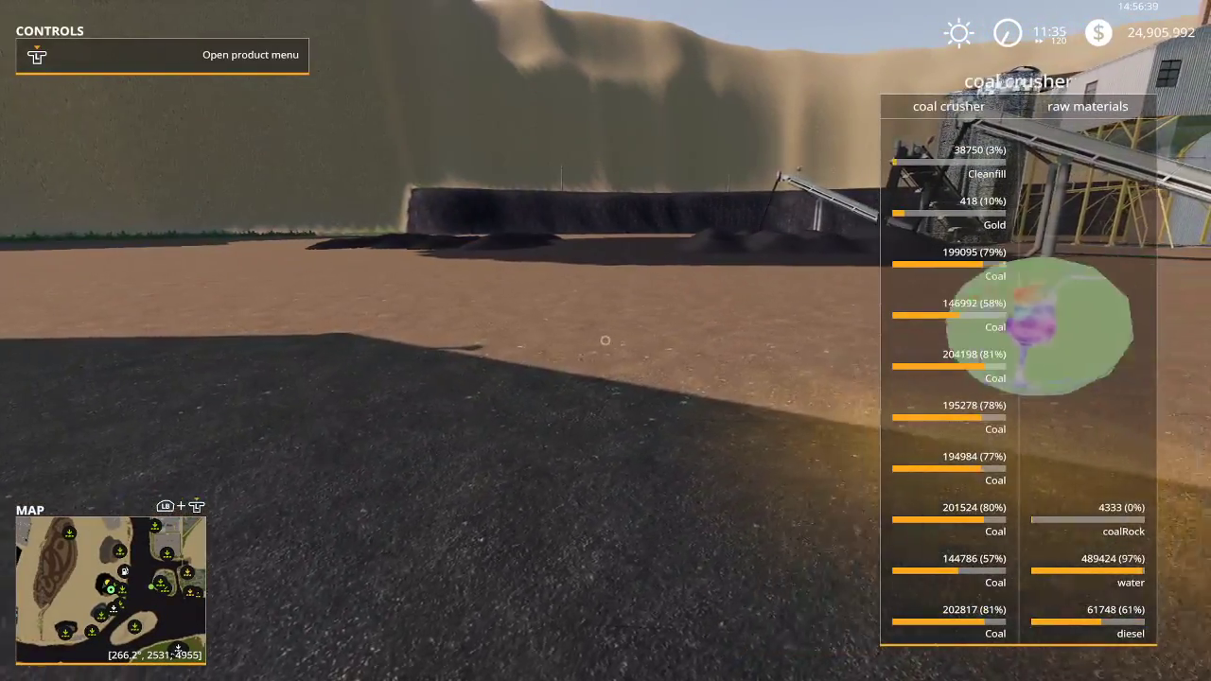
{"action": "key", "text": "d"}
{"action": "key", "text": "w"}
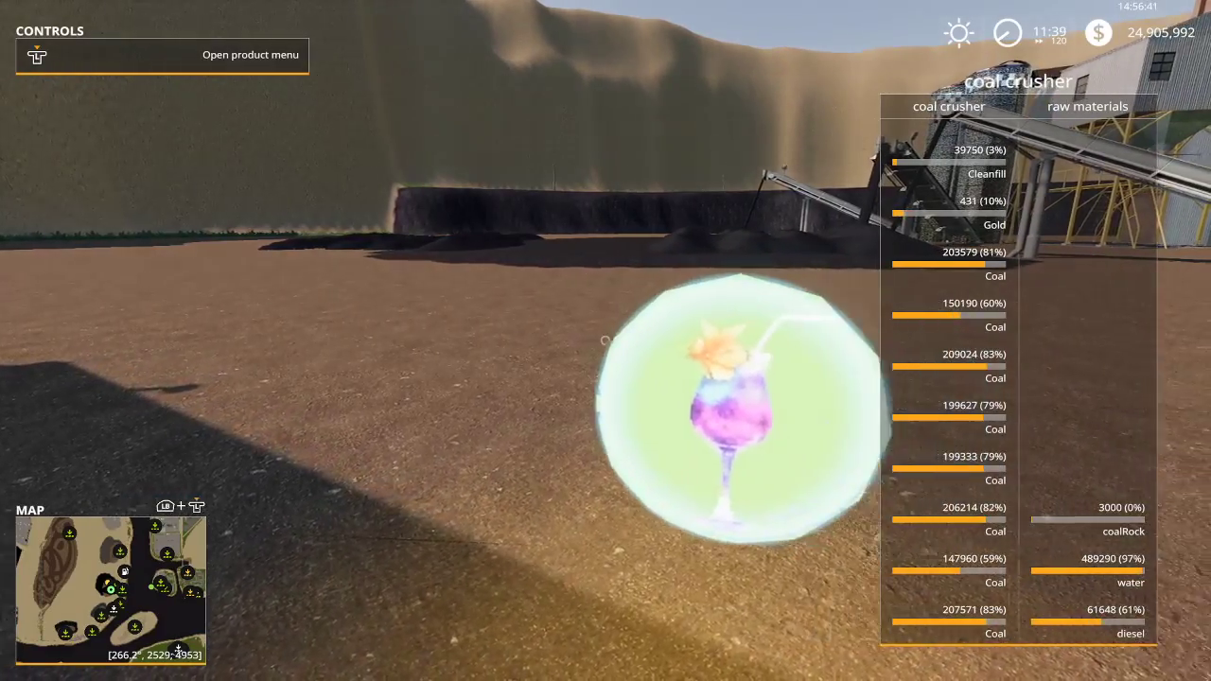
{"action": "key", "text": "d"}
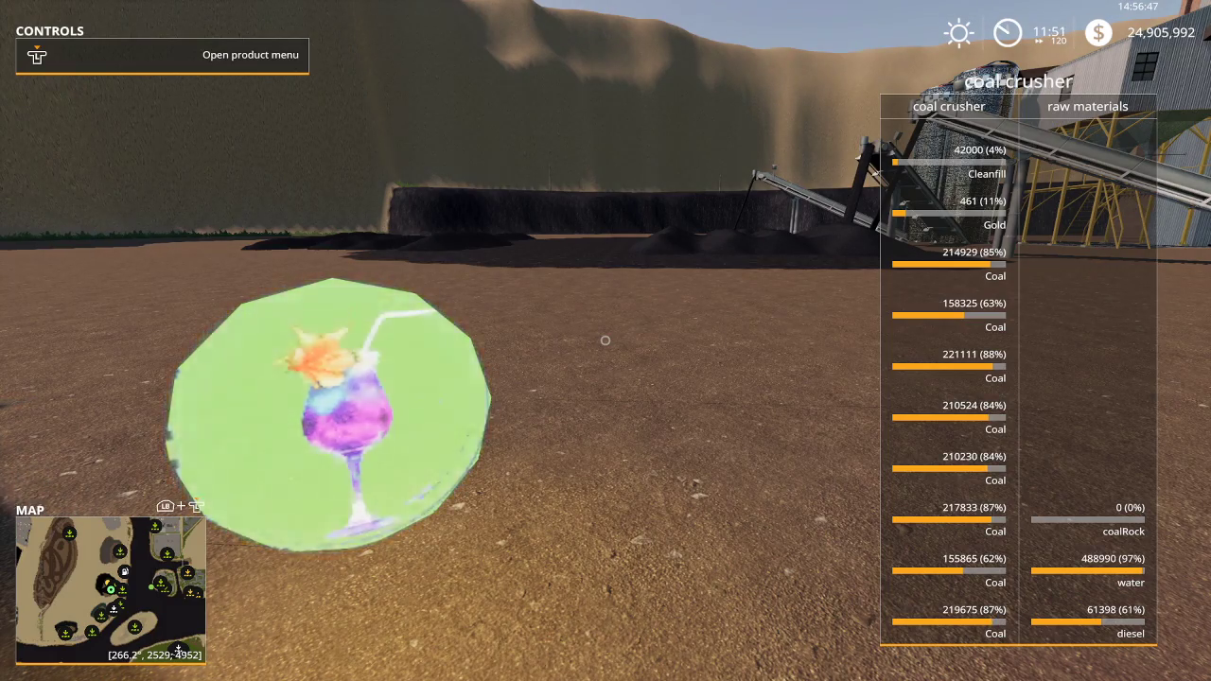
Walk out onto the coal heaps and look back over the piles toward the crusher plant.
{"action": "key", "text": "w"}
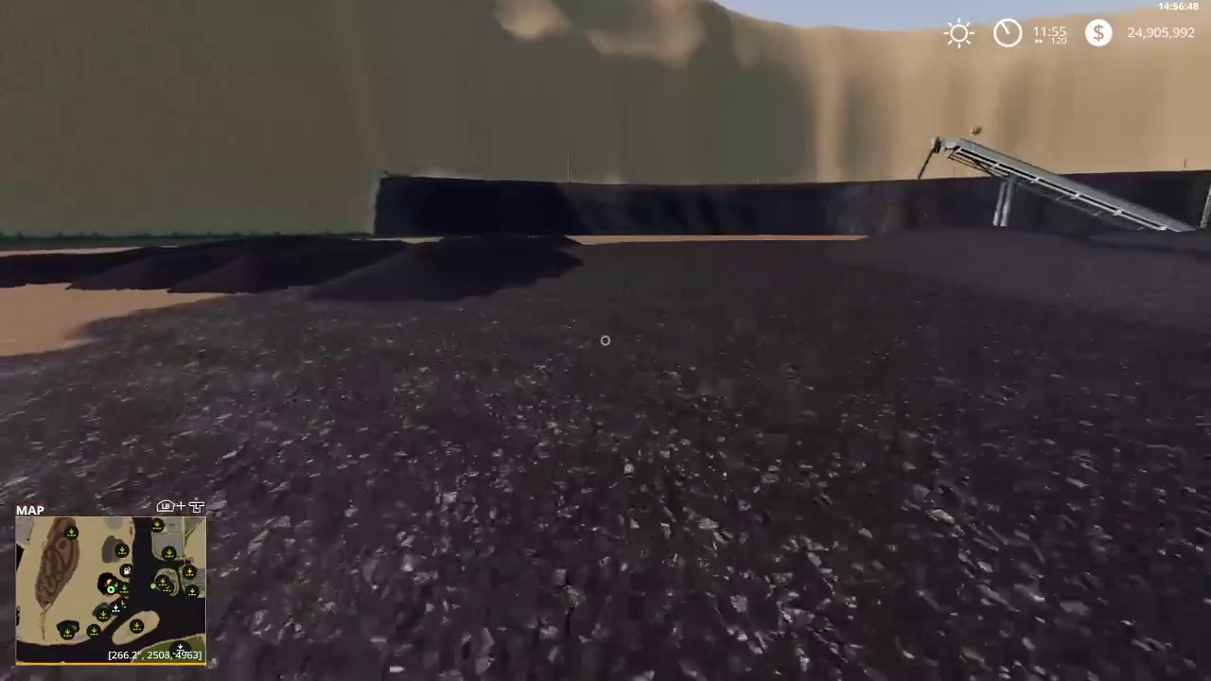
{"action": "key", "text": "w"}
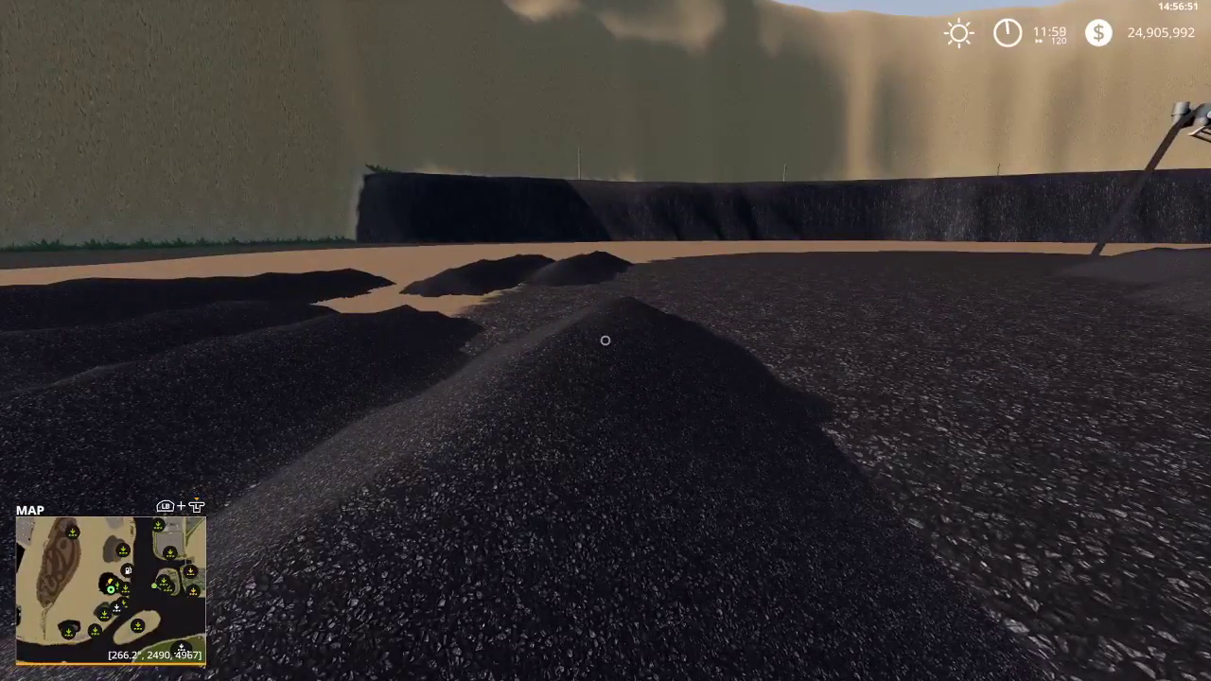
{"action": "mouse_move", "coordinate": [605, 341]}
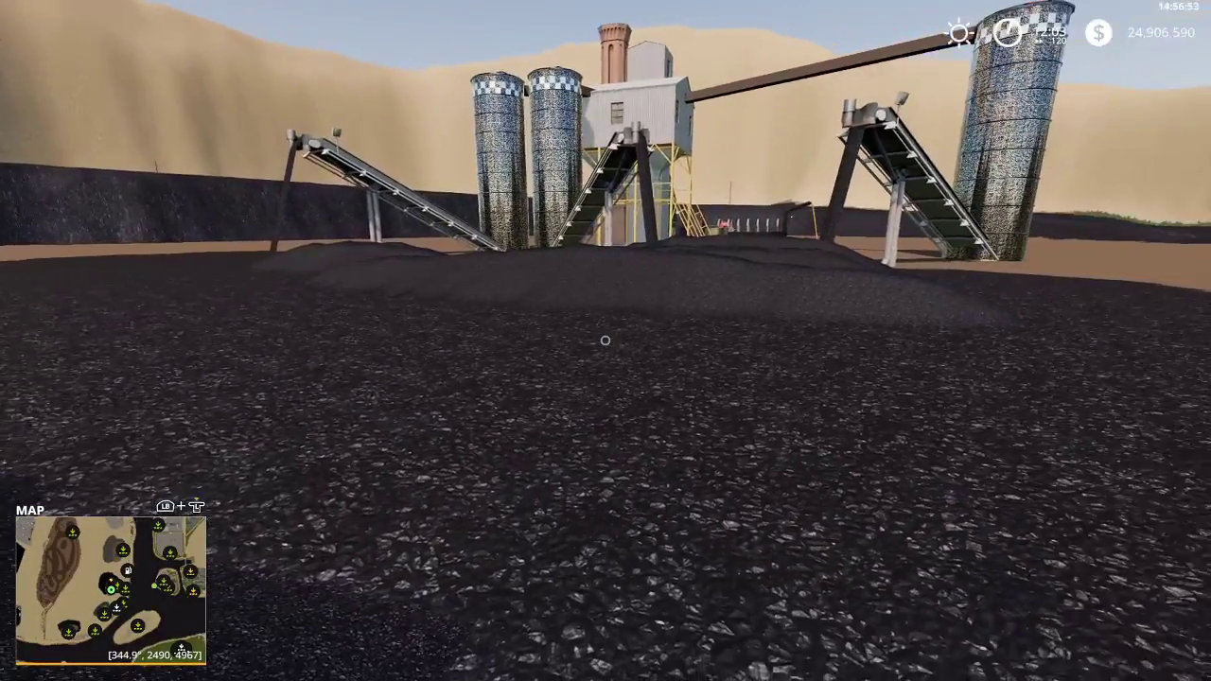
Walk across the coal heaps to the bare ground beside them and look over the remaining piles.
{"action": "key", "text": "w"}
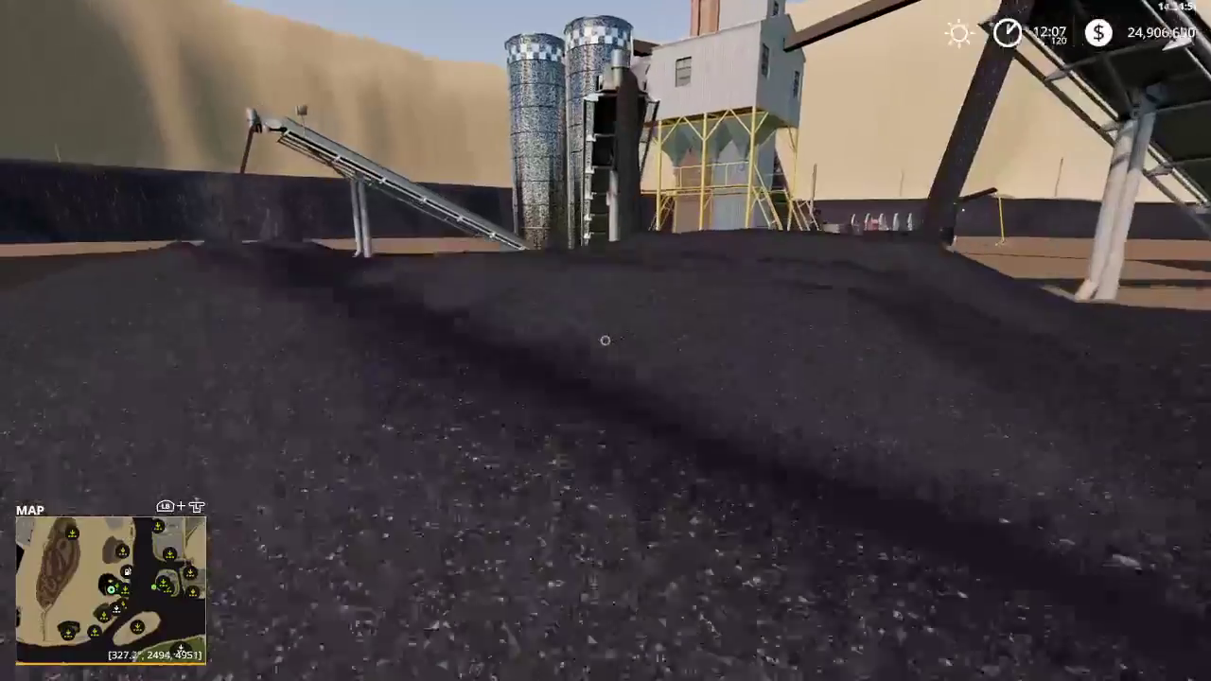
{"action": "key", "text": "s"}
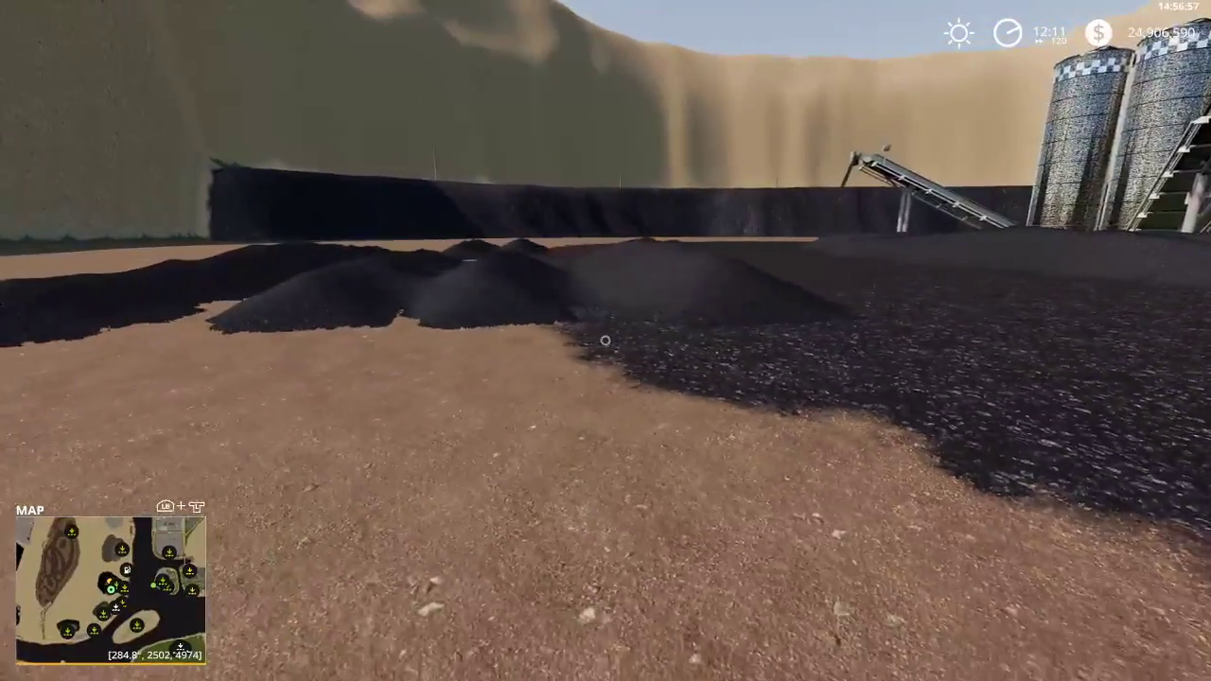
Save the game from the game settings, return to the main menu and quit Farming Simulator 19.
{"action": "key", "text": "Escape"}
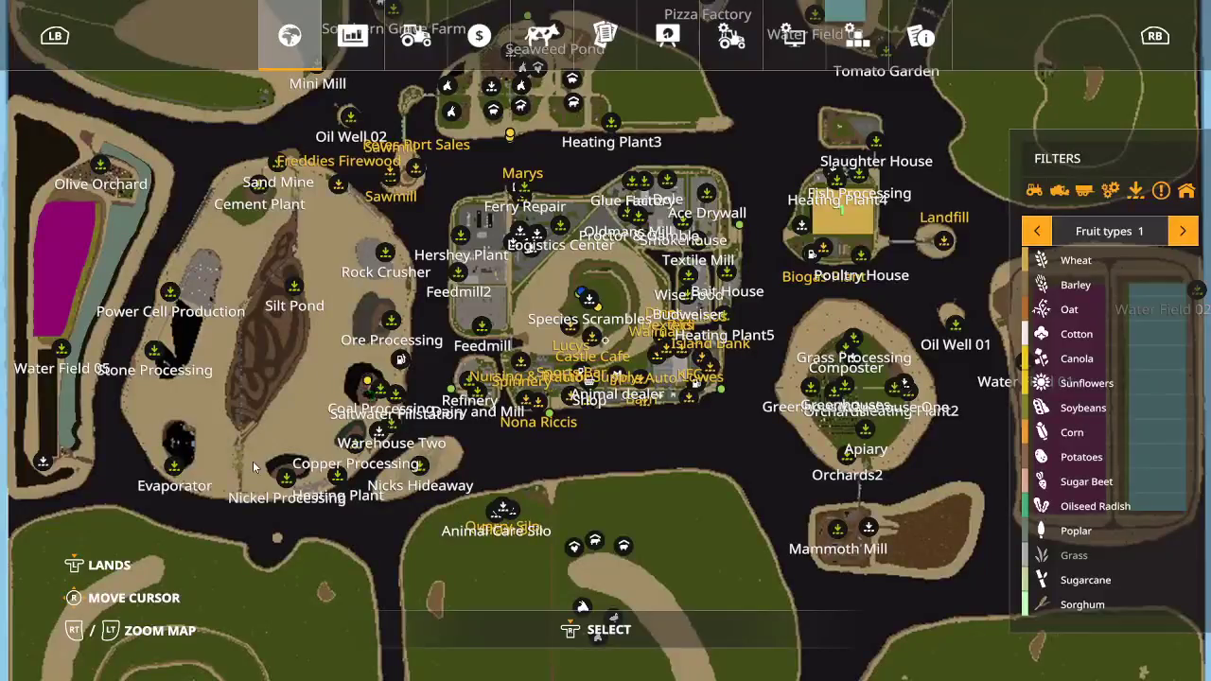
{"action": "left_click", "coordinate": [732, 36]}
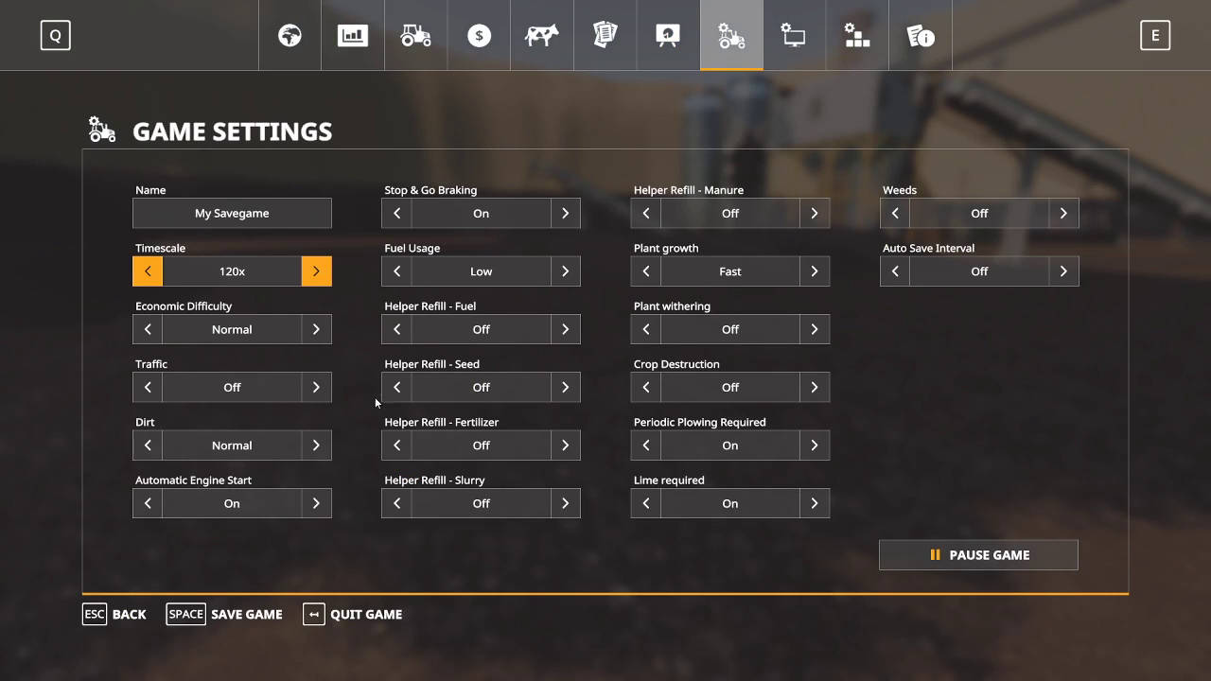
{"action": "left_click", "coordinate": [248, 614]}
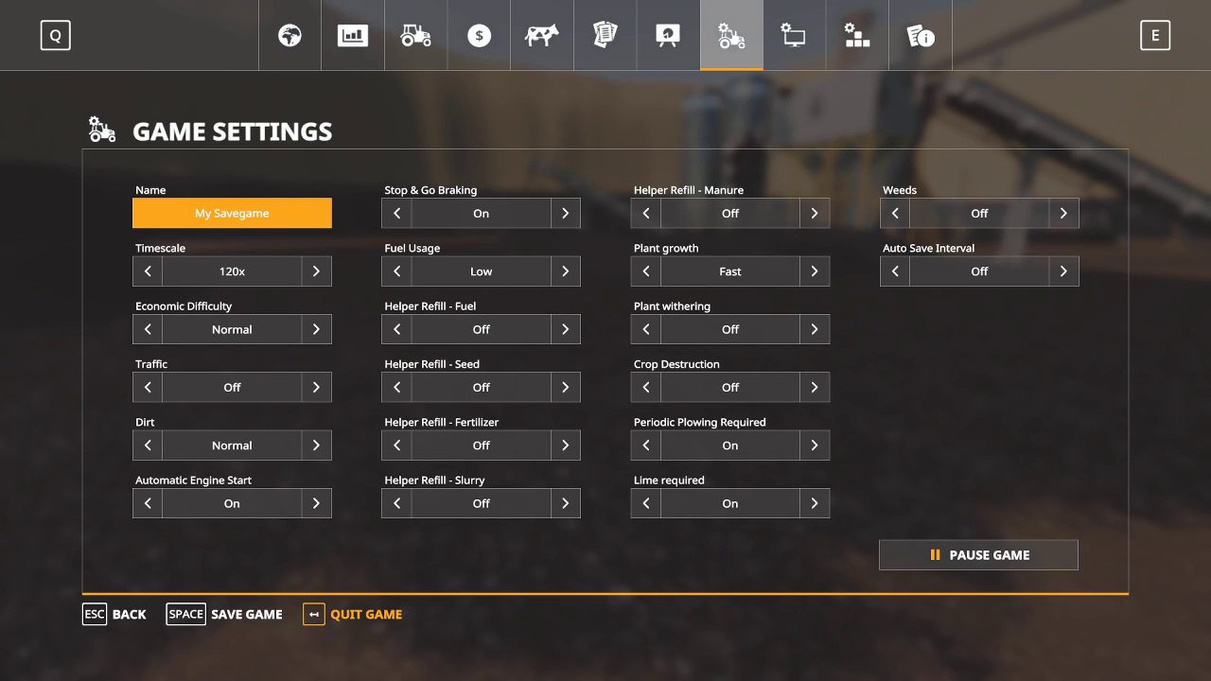
{"action": "left_click", "coordinate": [366, 615]}
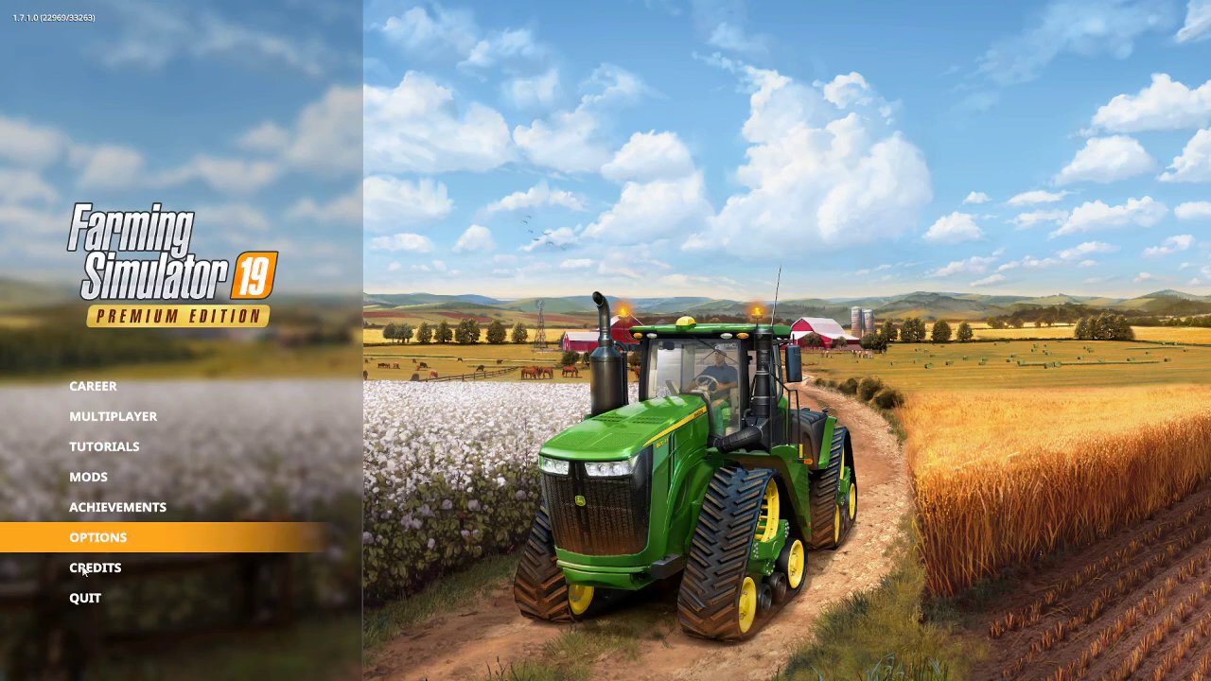
{"action": "left_click", "coordinate": [490, 598]}
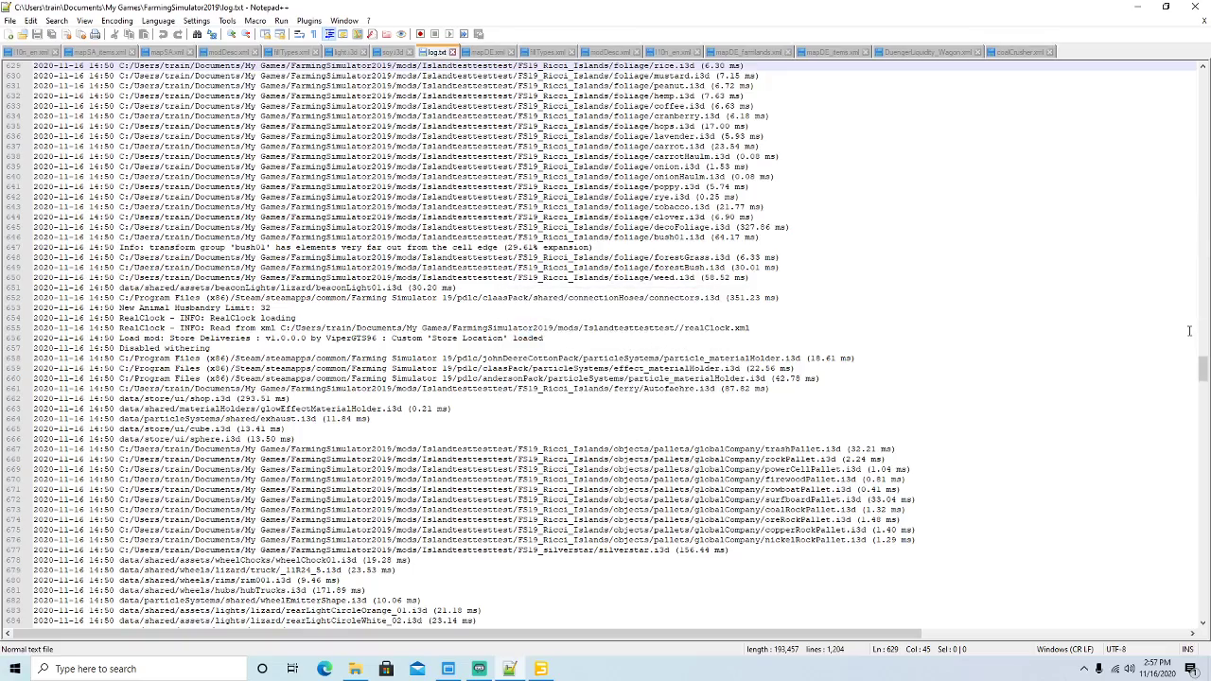
Read through log.txt in Notepad++ from the first line to the game-saved entry, checking for errors and warnings.
{"action": "left_click_drag", "start_coordinate": [1201, 368], "coordinate": [1201, 74]}
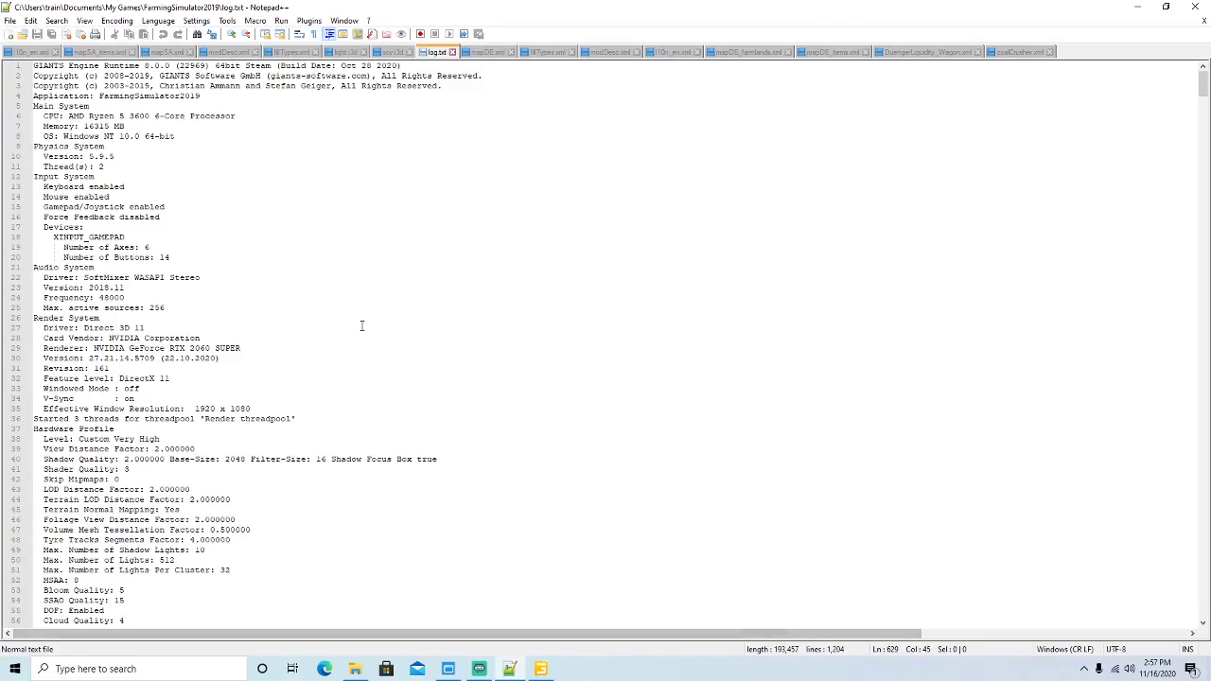
{"action": "scroll", "coordinate": [355, 320], "scroll_direction": "down", "scroll_amount": 16}
{"action": "scroll", "coordinate": [354, 317], "scroll_direction": "down", "scroll_amount": 20}
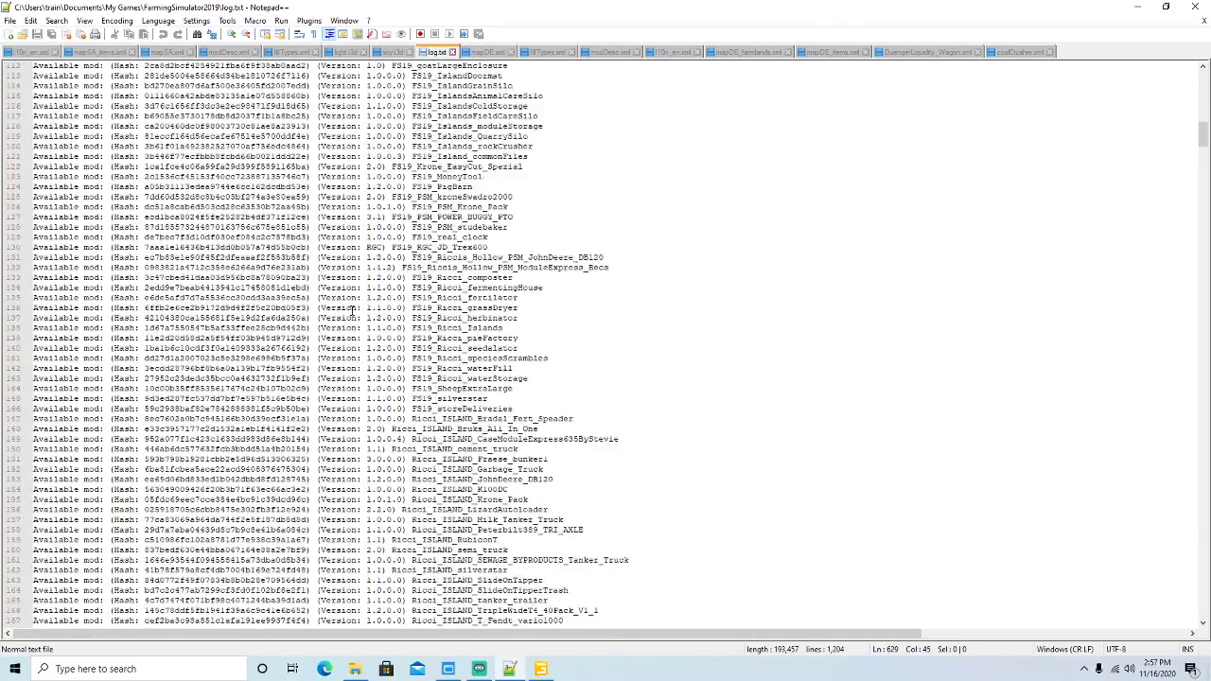
{"action": "scroll", "coordinate": [350, 308], "scroll_direction": "down", "scroll_amount": 20}
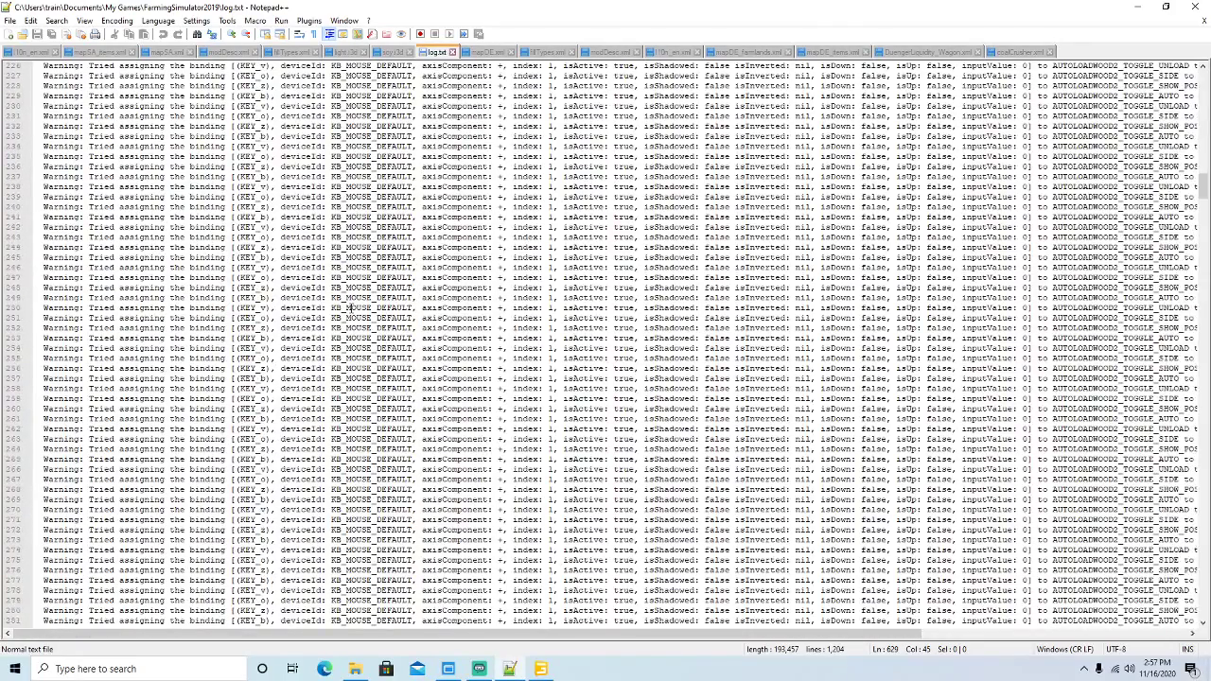
{"action": "scroll", "coordinate": [350, 308], "scroll_direction": "down", "scroll_amount": 20}
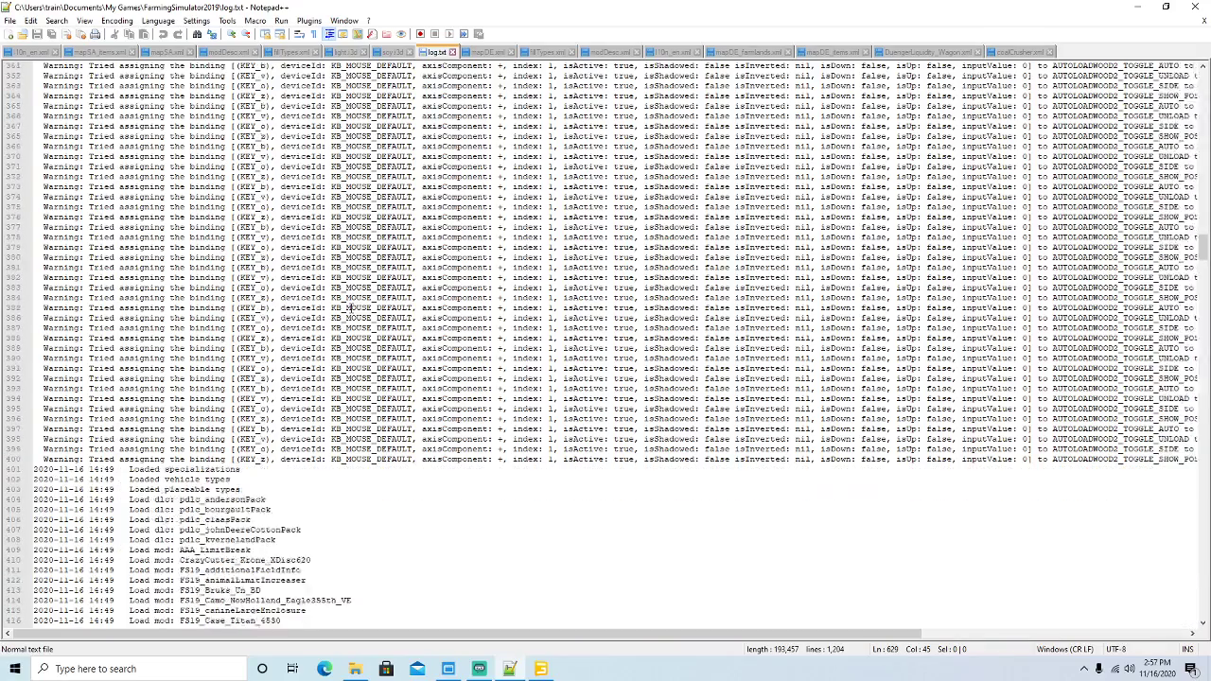
{"action": "scroll", "coordinate": [350, 308], "scroll_direction": "down", "scroll_amount": 20}
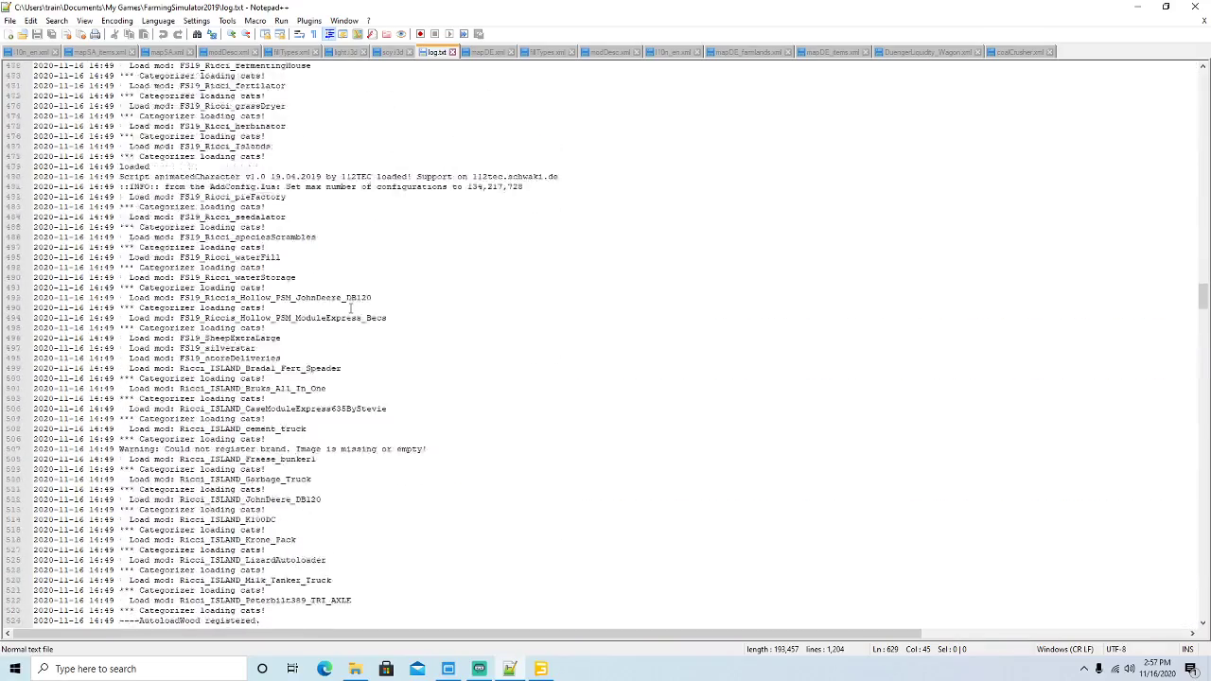
{"action": "scroll", "coordinate": [350, 309], "scroll_direction": "down", "scroll_amount": 20}
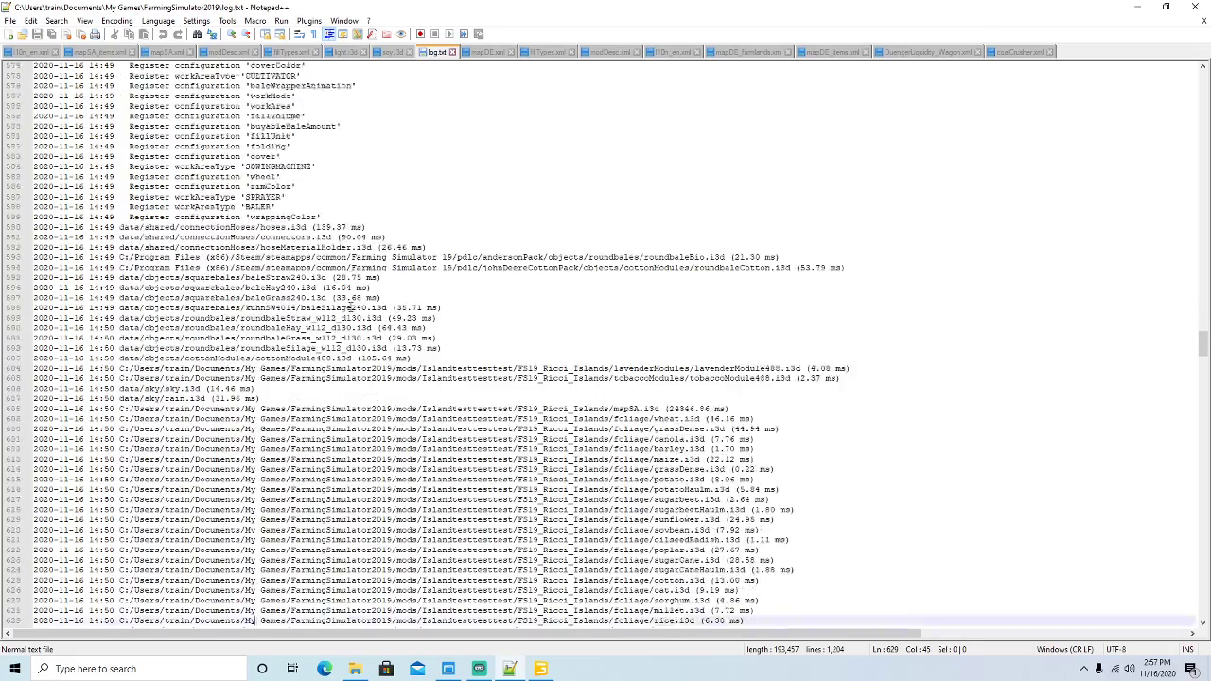
{"action": "scroll", "coordinate": [350, 309], "scroll_direction": "down", "scroll_amount": 20}
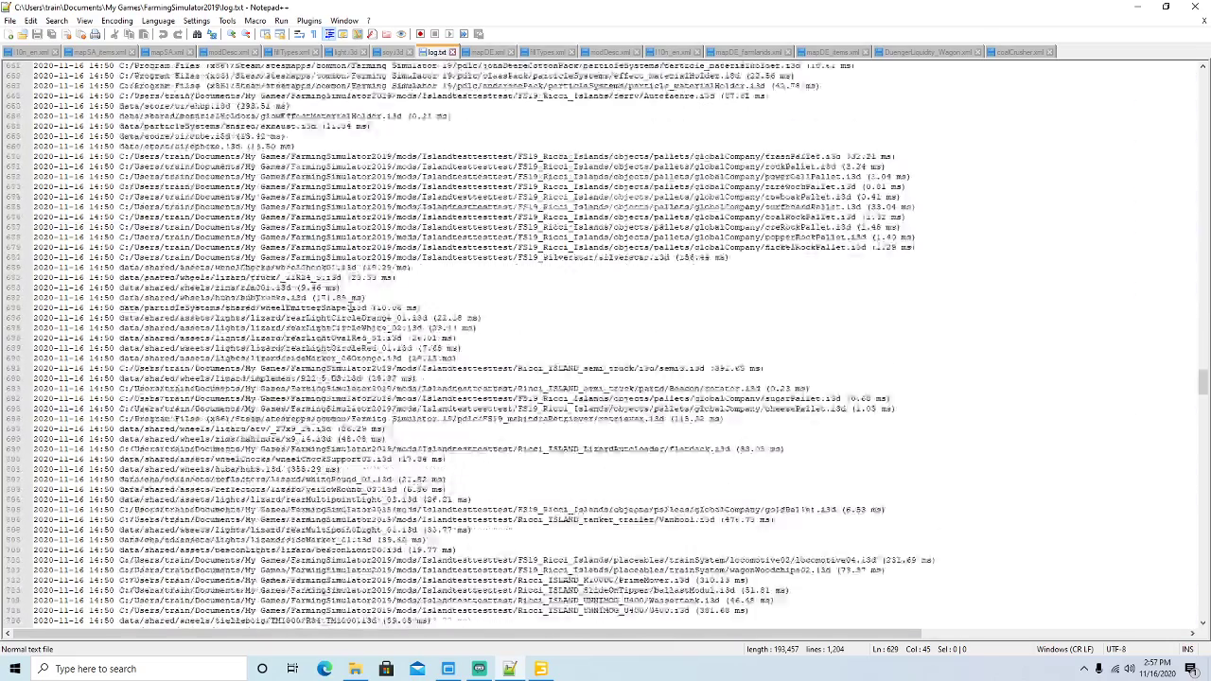
{"action": "scroll", "coordinate": [350, 309], "scroll_direction": "down", "scroll_amount": 5}
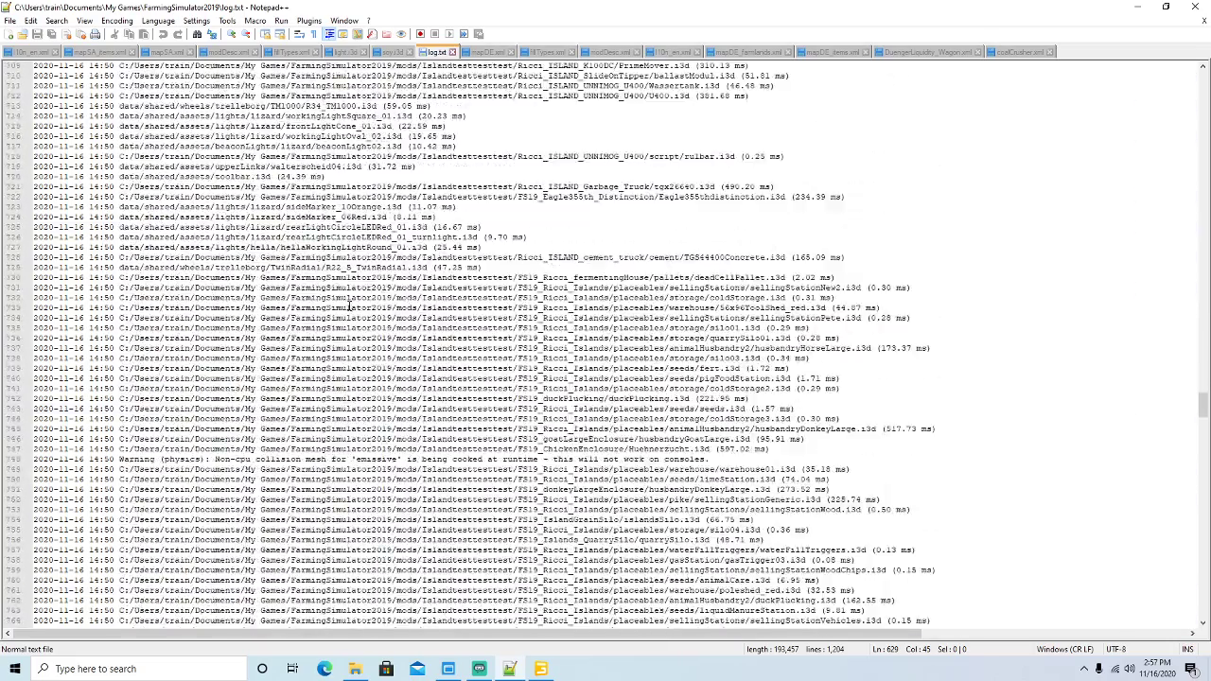
{"action": "scroll", "coordinate": [350, 308], "scroll_direction": "down", "scroll_amount": 17}
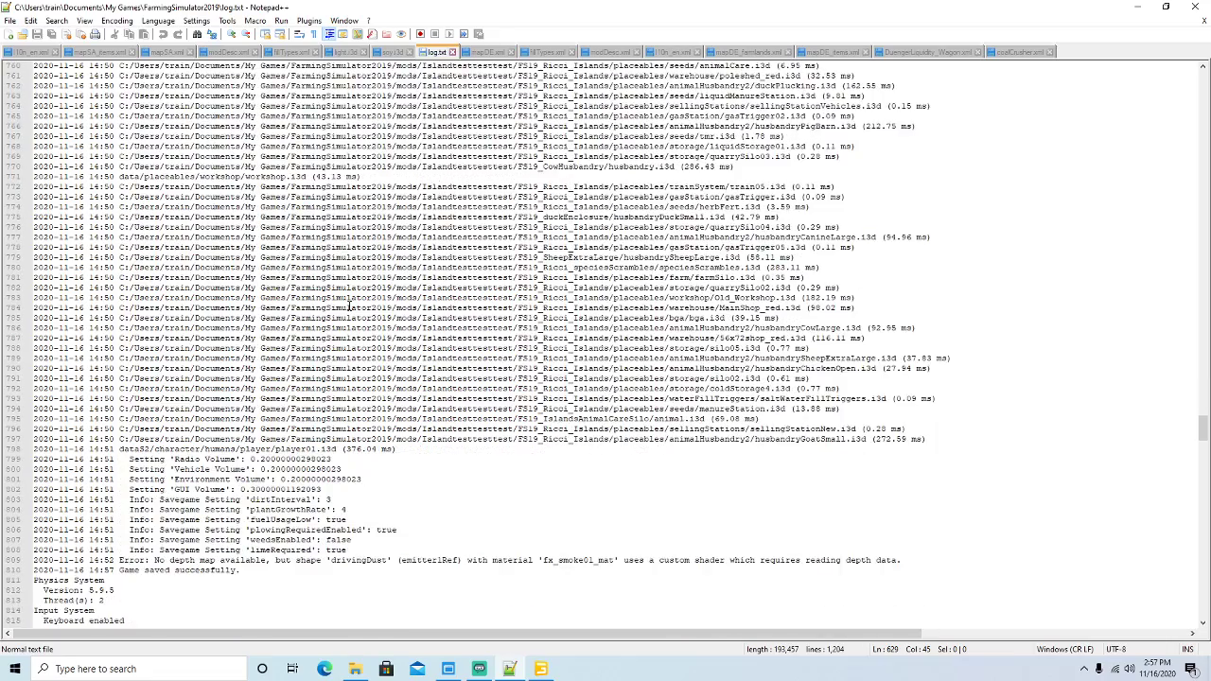
Minimize the log, switch to GIANTS Editor and examine the coal crusher and its spill area from above.
{"action": "left_click", "coordinate": [1139, 7]}
{"action": "left_click", "coordinate": [546, 670]}
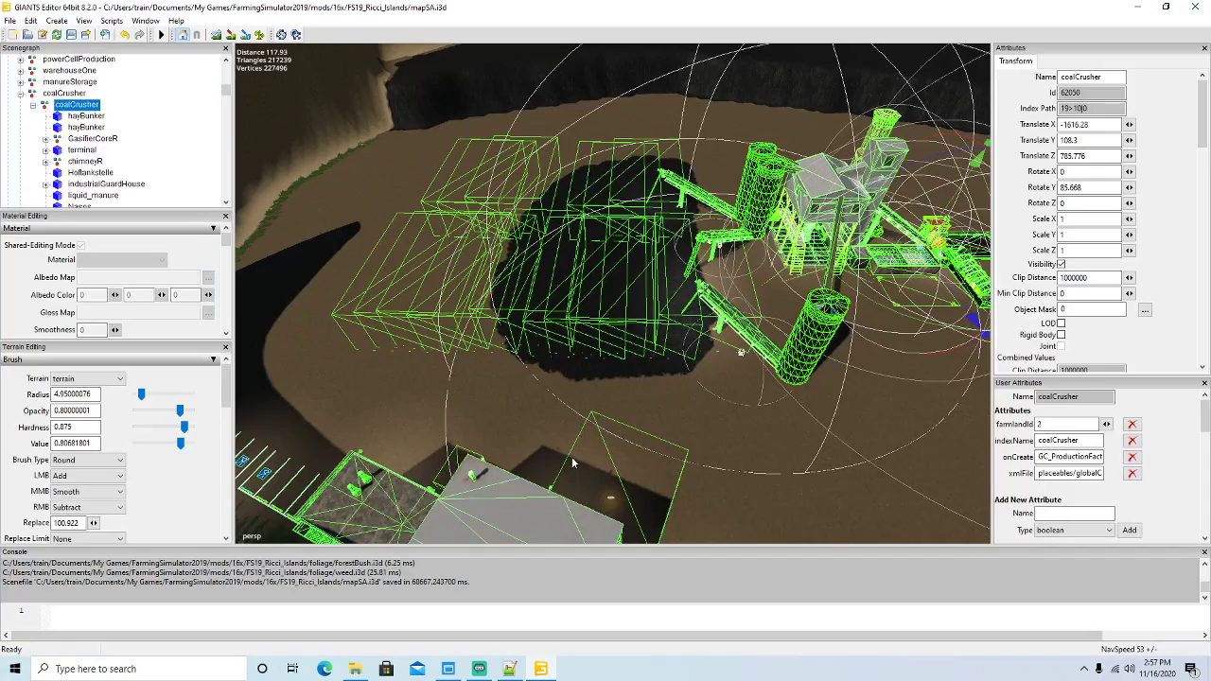
{"action": "scroll", "coordinate": [498, 431], "scroll_direction": "down", "scroll_amount": 3}
{"action": "left_click_drag", "start_coordinate": [499, 431], "coordinate": [545, 427], "text": "alt"}
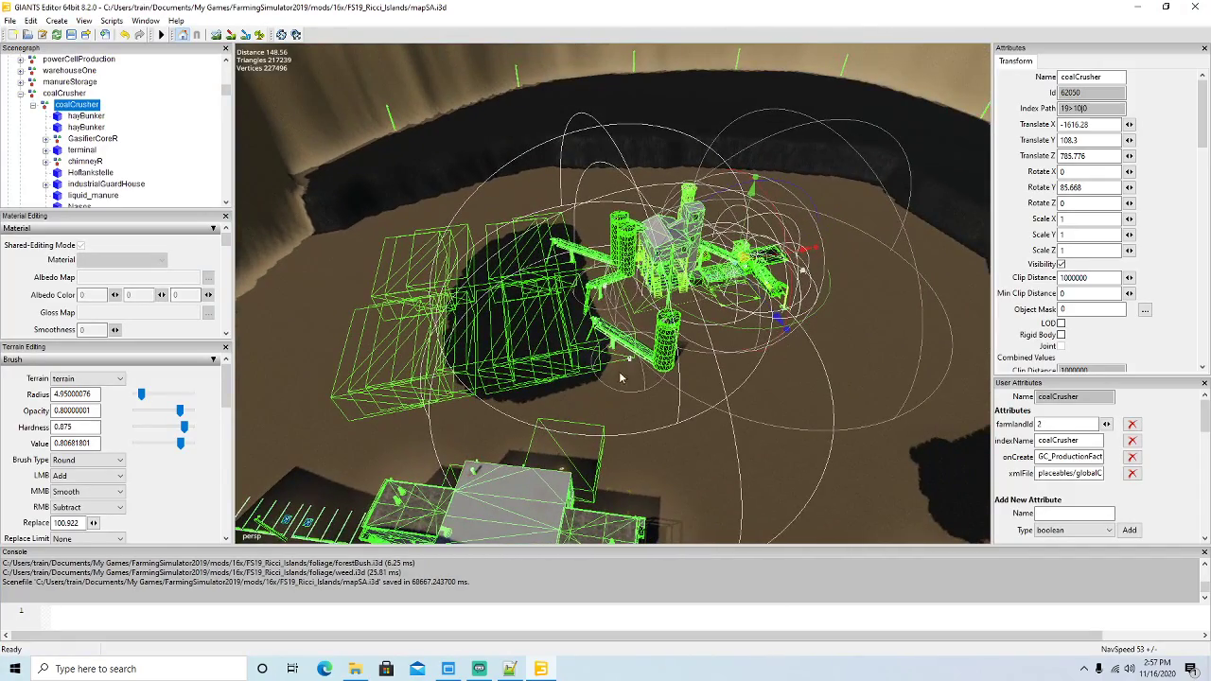
{"action": "middle_click_drag", "start_coordinate": [701, 428], "coordinate": [685, 441]}
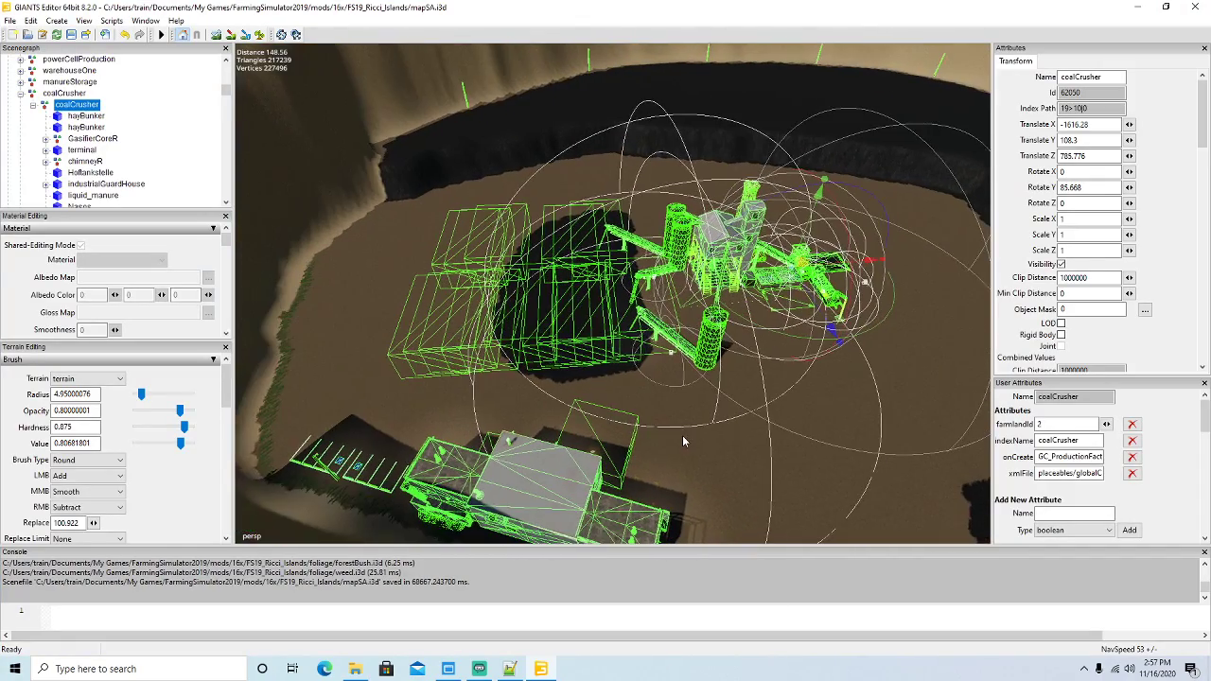
{"action": "left_click_drag", "start_coordinate": [683, 441], "coordinate": [690, 438], "text": "alt"}
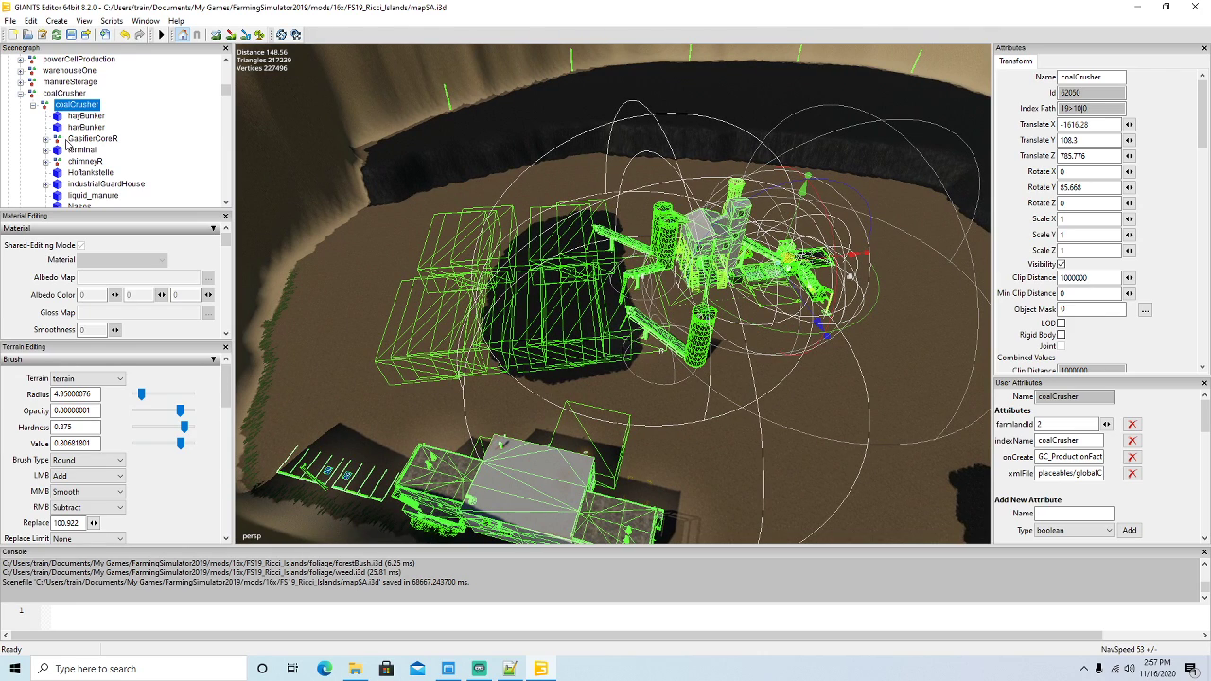
Expand the coalCrusher's OUT group and the first ExtendedPalletSpawner inside it in the scenegraph.
{"action": "scroll", "coordinate": [108, 133], "scroll_direction": "down", "scroll_amount": 1}
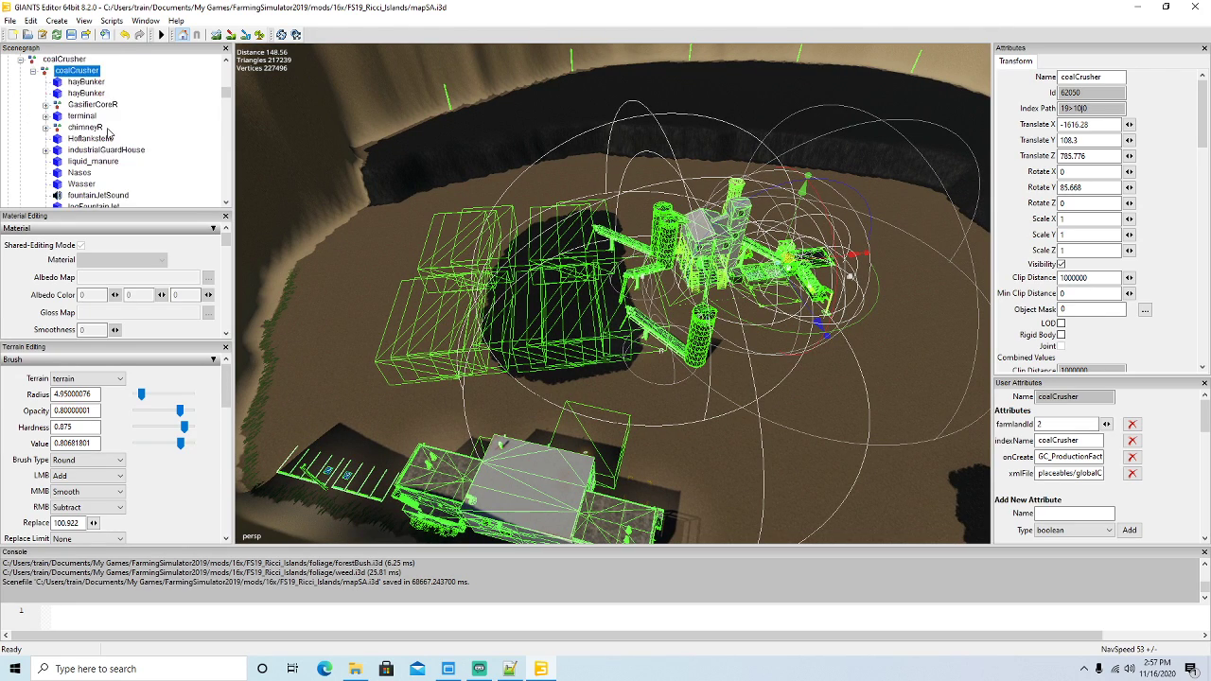
{"action": "scroll", "coordinate": [107, 132], "scroll_direction": "up", "scroll_amount": 1}
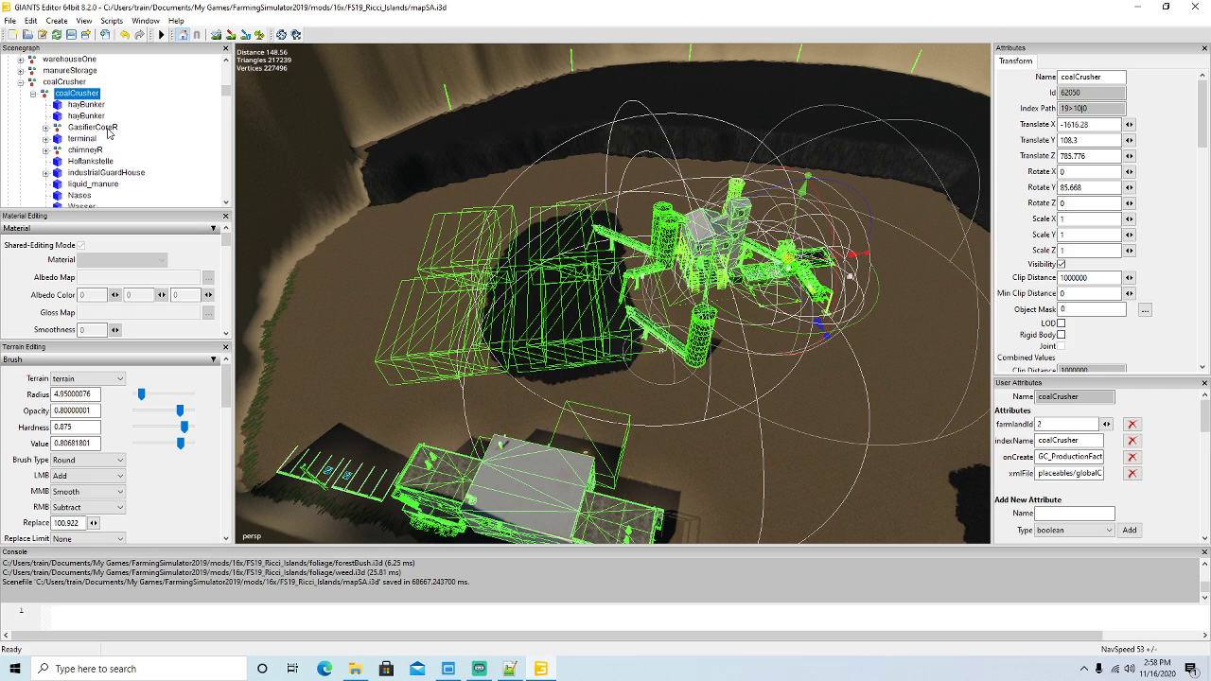
{"action": "scroll", "coordinate": [110, 128], "scroll_direction": "down", "scroll_amount": 3}
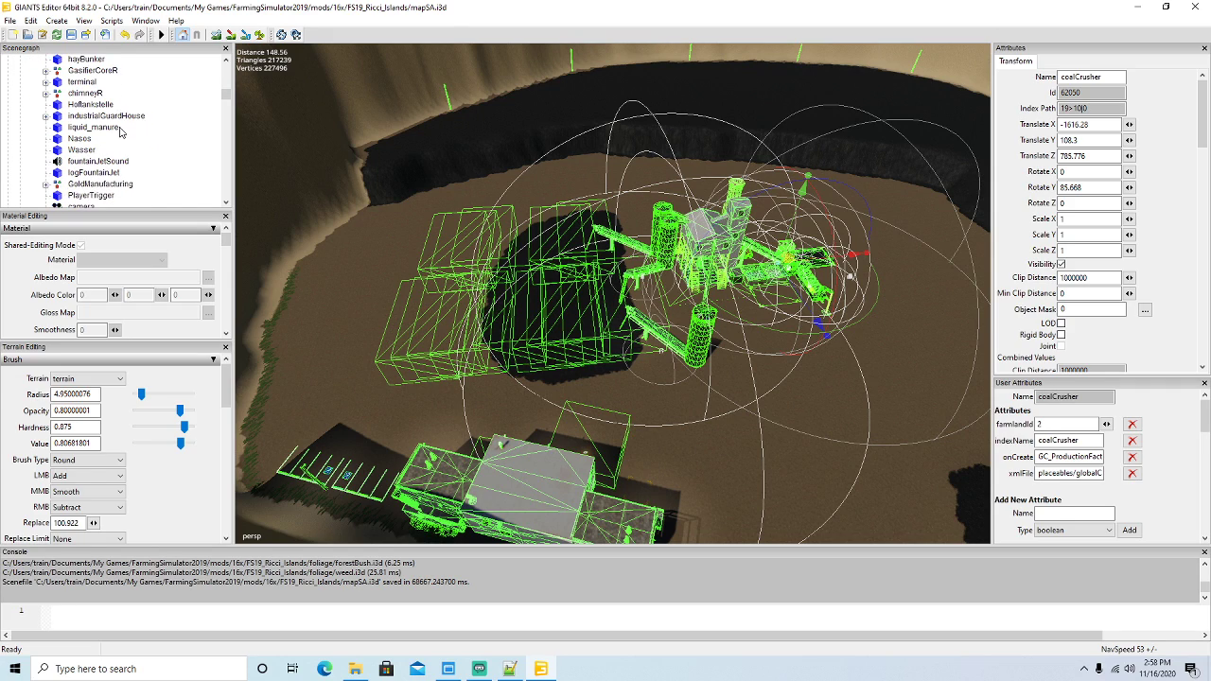
{"action": "scroll", "coordinate": [121, 132], "scroll_direction": "down", "scroll_amount": 2}
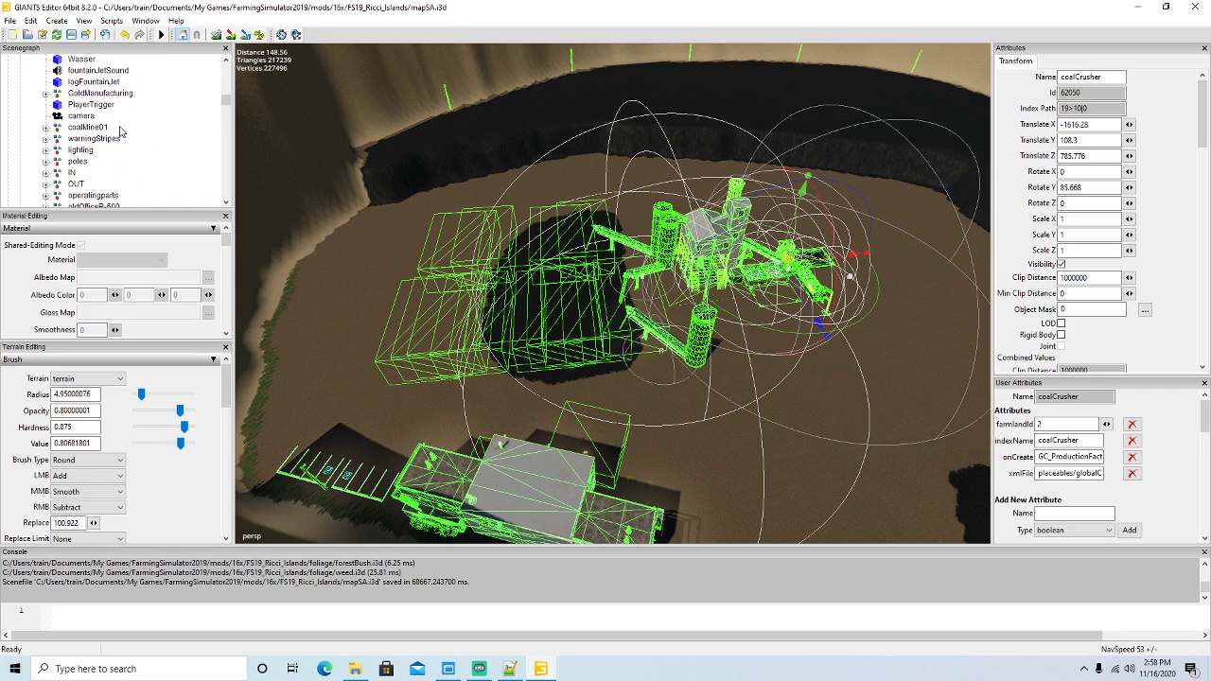
{"action": "left_click", "coordinate": [46, 162]}
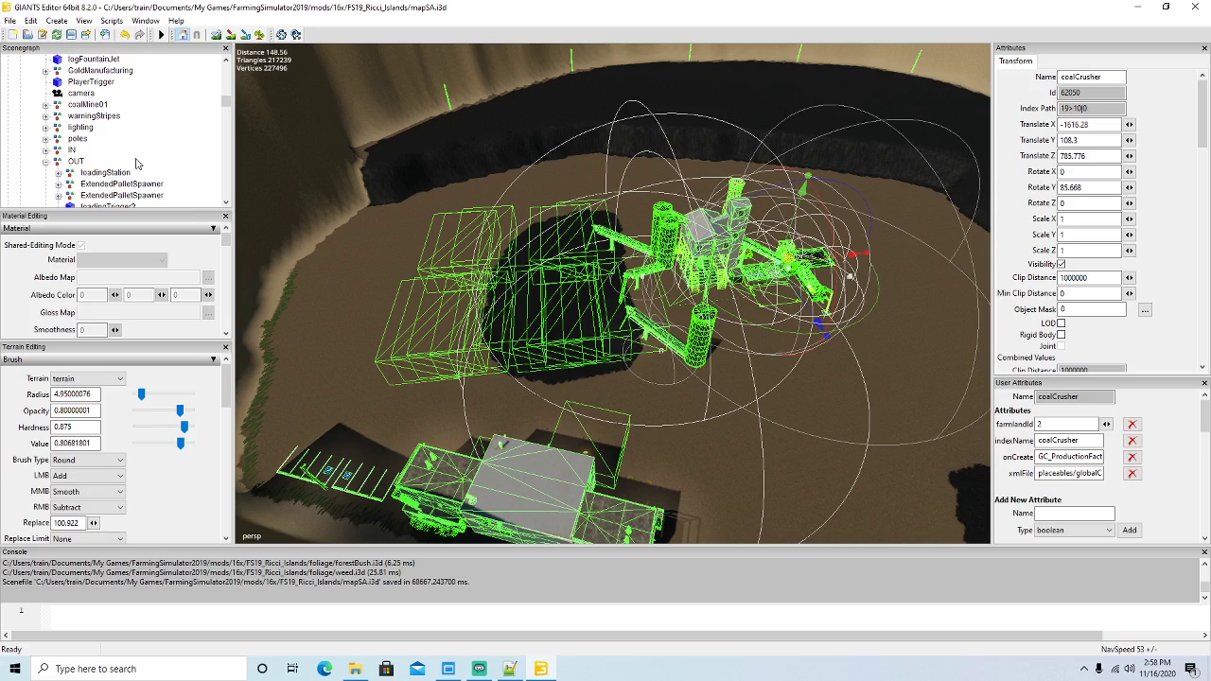
{"action": "scroll", "coordinate": [677, 412], "scroll_direction": "down", "scroll_amount": 3}
{"action": "left_click_drag", "start_coordinate": [709, 405], "coordinate": [717, 374], "text": "alt"}
{"action": "scroll", "coordinate": [753, 337], "scroll_direction": "up", "scroll_amount": 5}
{"action": "scroll", "coordinate": [718, 378], "scroll_direction": "down", "scroll_amount": 3}
{"action": "scroll", "coordinate": [116, 166], "scroll_direction": "down", "scroll_amount": 1}
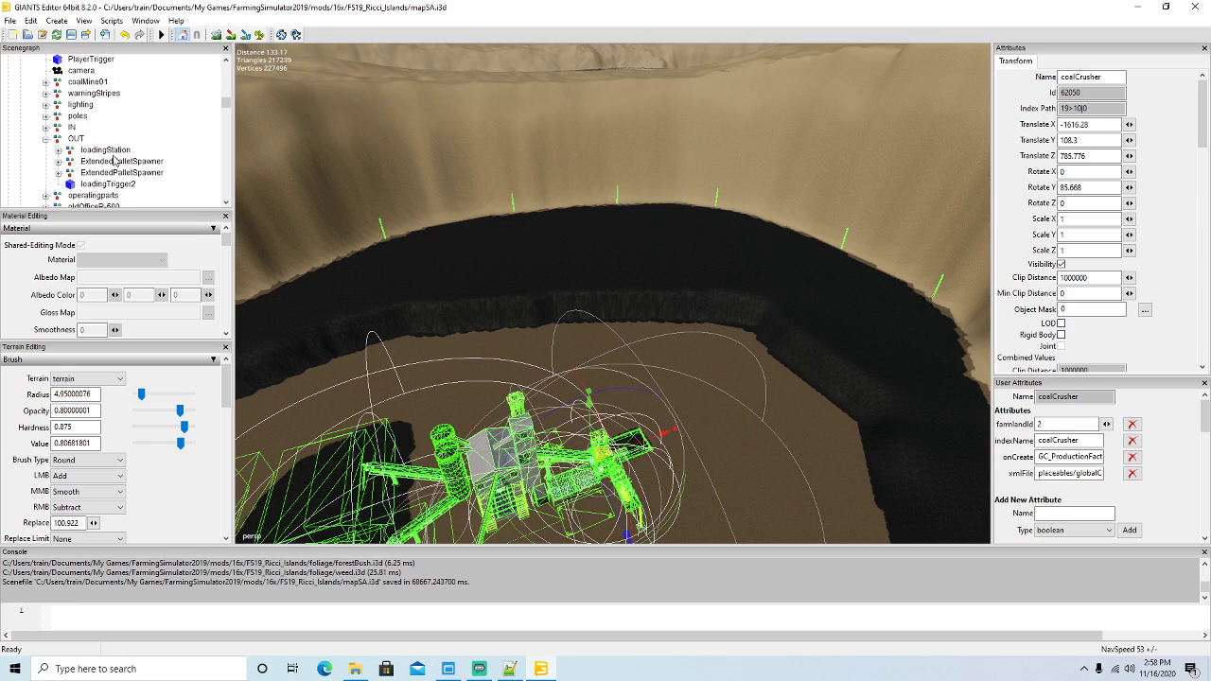
{"action": "left_click", "coordinate": [57, 162]}
{"action": "scroll", "coordinate": [81, 121], "scroll_direction": "down", "scroll_amount": 3}
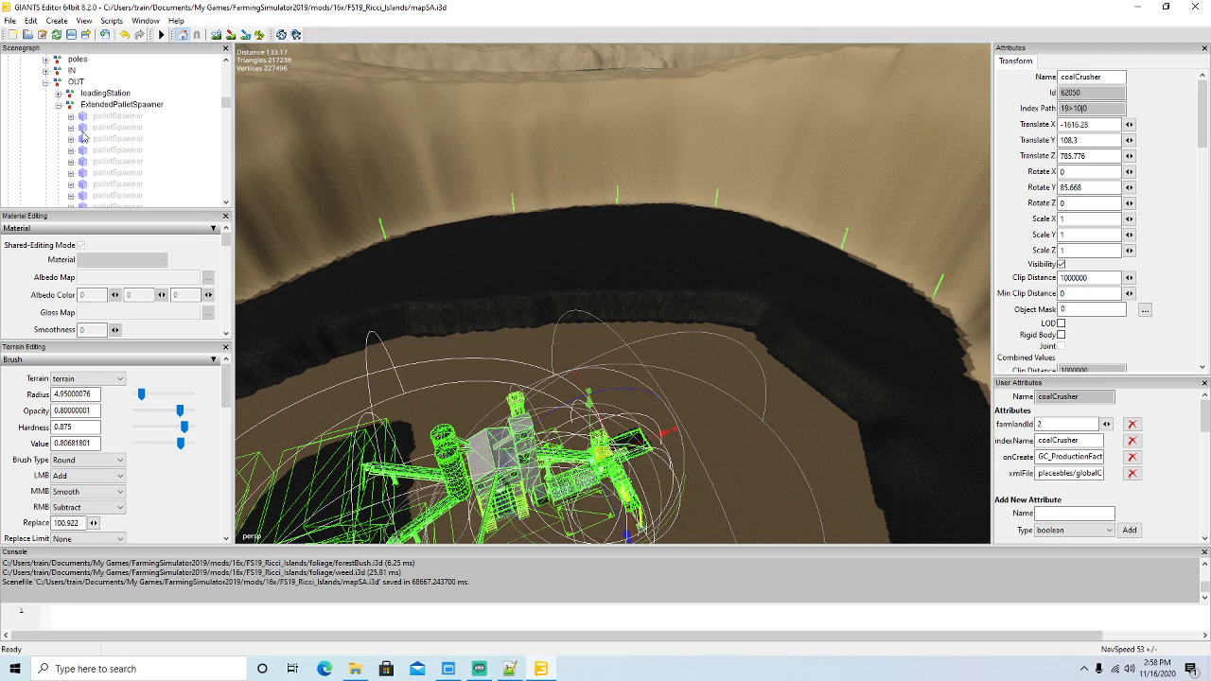
Turn on visibility for the first seven palletSpawner objects in the coal crusher's first ExtendedPalletSpawner group.
{"action": "left_click", "coordinate": [82, 117]}
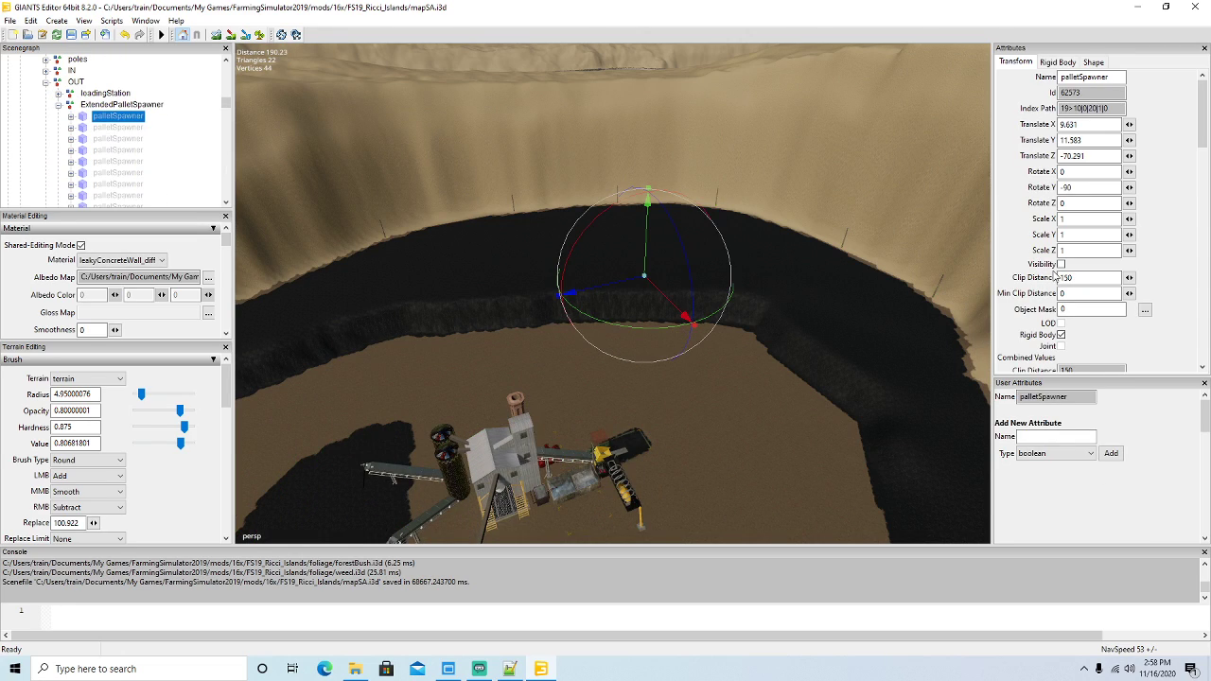
{"action": "left_click", "coordinate": [86, 128]}
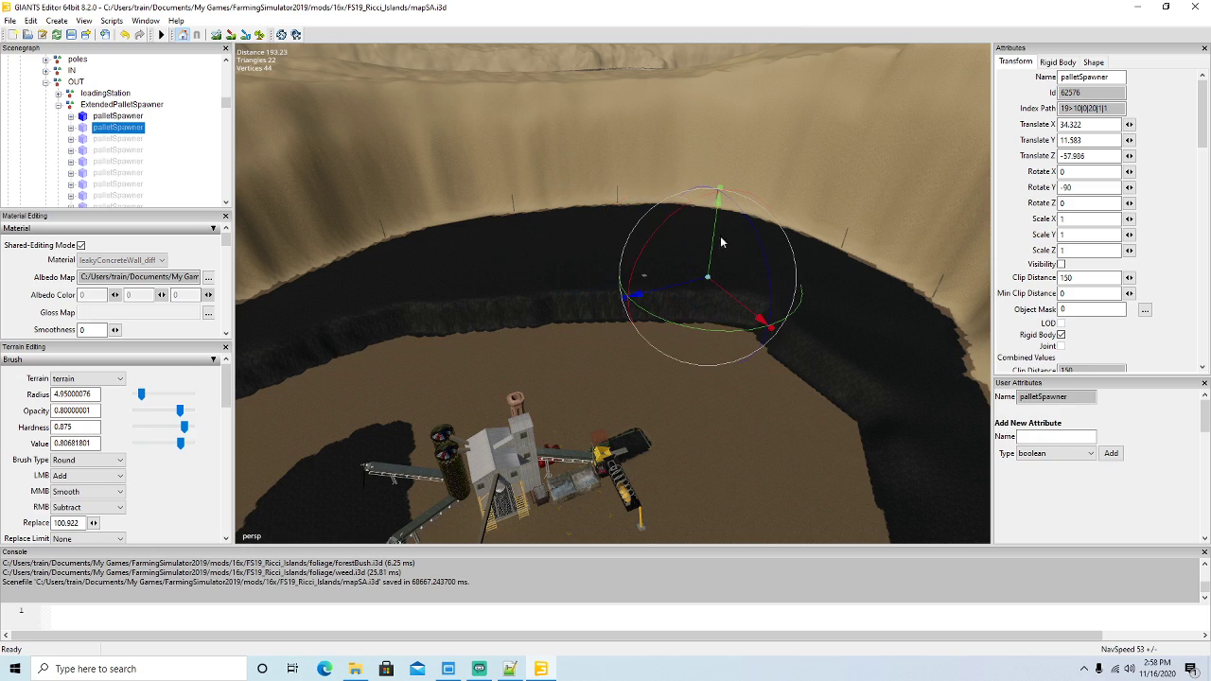
{"action": "left_click", "coordinate": [1060, 264]}
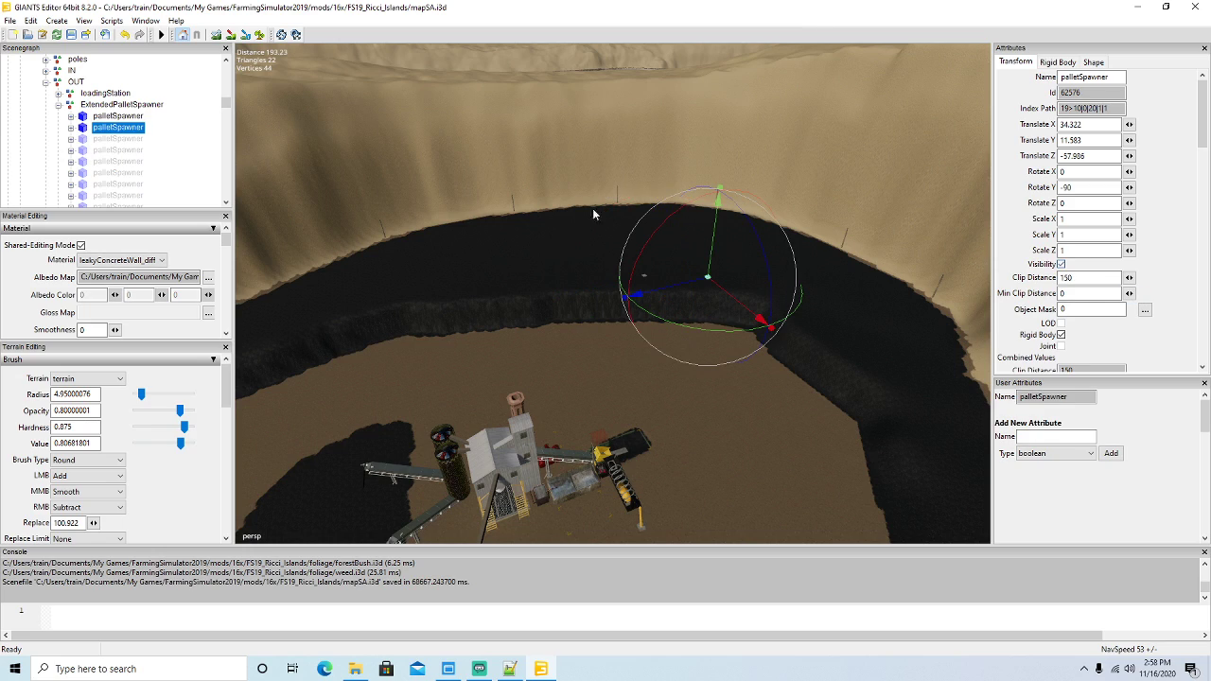
{"action": "left_click", "coordinate": [83, 139]}
{"action": "left_click", "coordinate": [1062, 265]}
{"action": "left_click", "coordinate": [85, 150]}
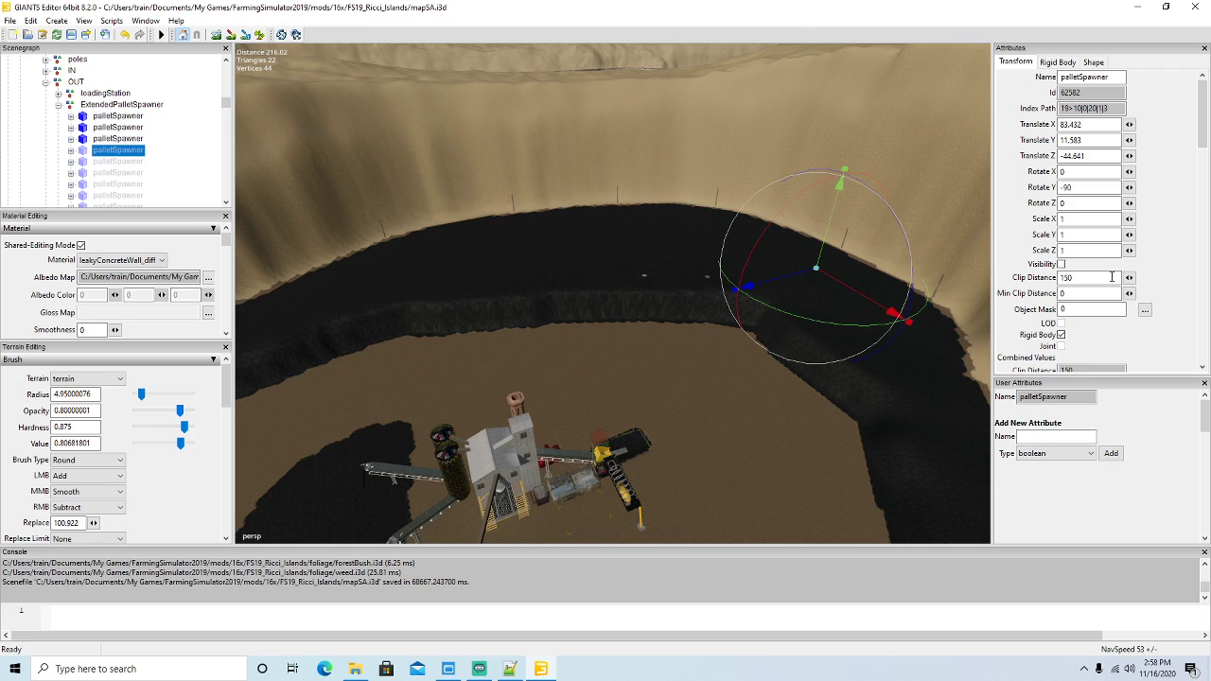
{"action": "left_click", "coordinate": [1062, 265]}
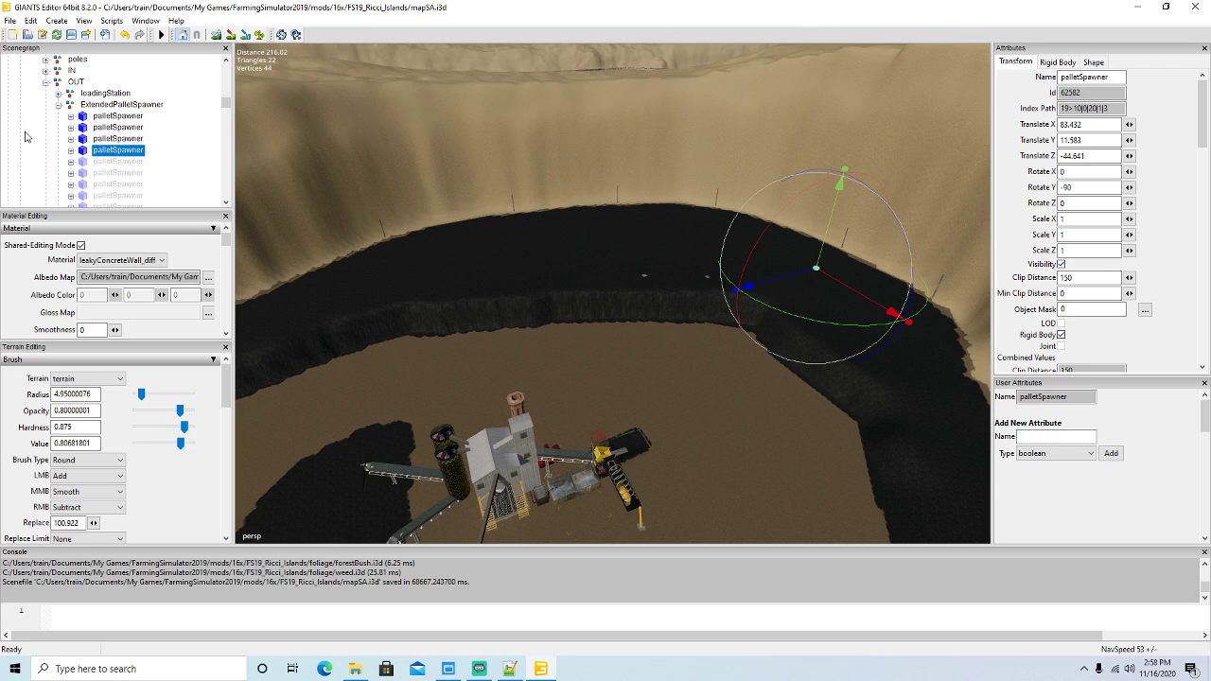
{"action": "left_click", "coordinate": [83, 162]}
{"action": "left_click", "coordinate": [1062, 265]}
{"action": "left_click", "coordinate": [83, 173]}
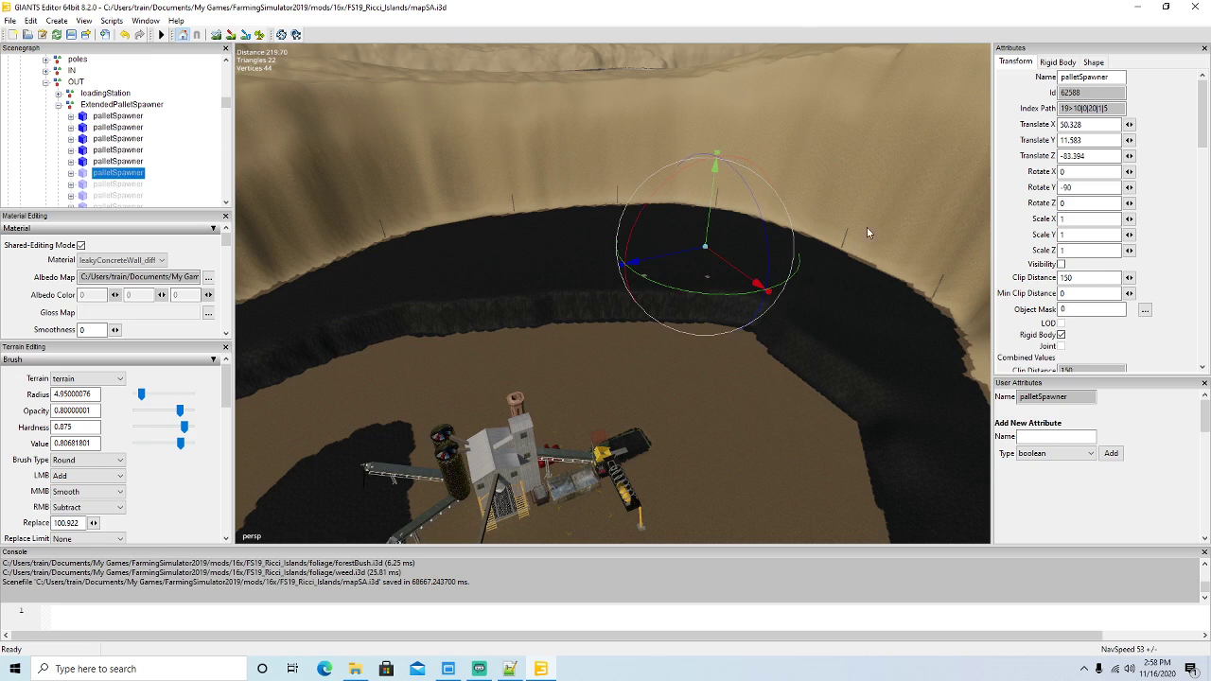
{"action": "left_click", "coordinate": [1062, 265]}
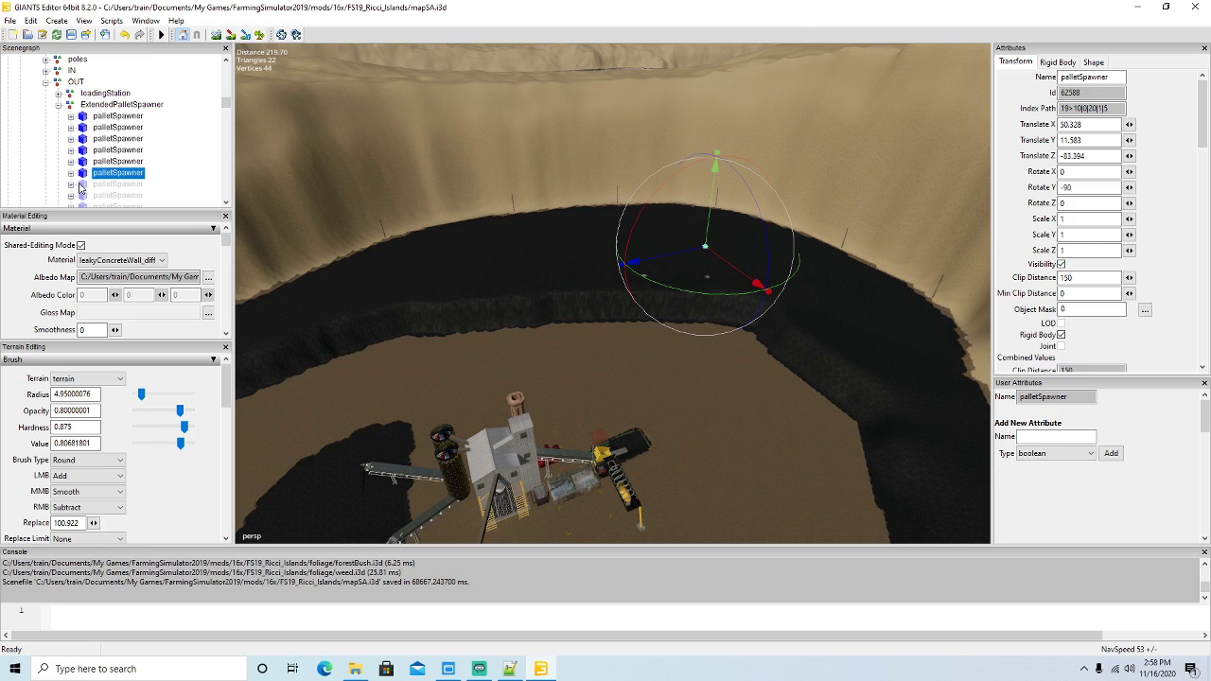
{"action": "left_click", "coordinate": [83, 184]}
{"action": "left_click", "coordinate": [1062, 265]}
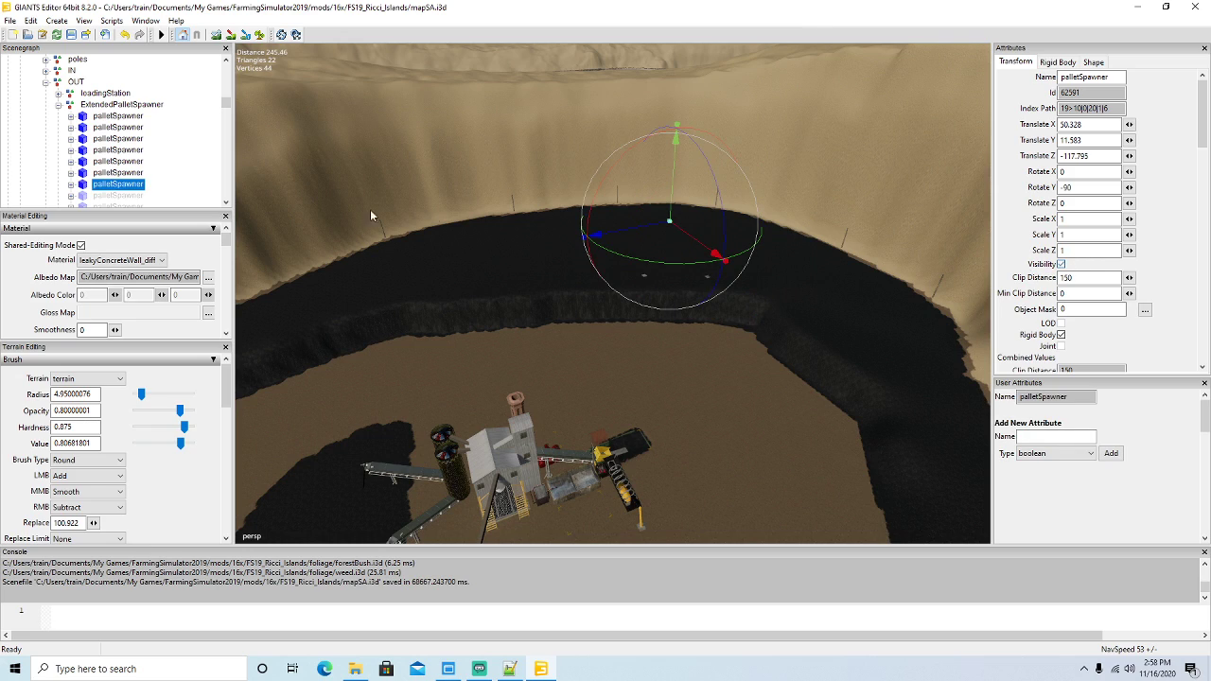
Turn on visibility for the eighth through eleventh palletSpawner objects in the same group.
{"action": "scroll", "coordinate": [121, 155], "scroll_direction": "down", "scroll_amount": 2}
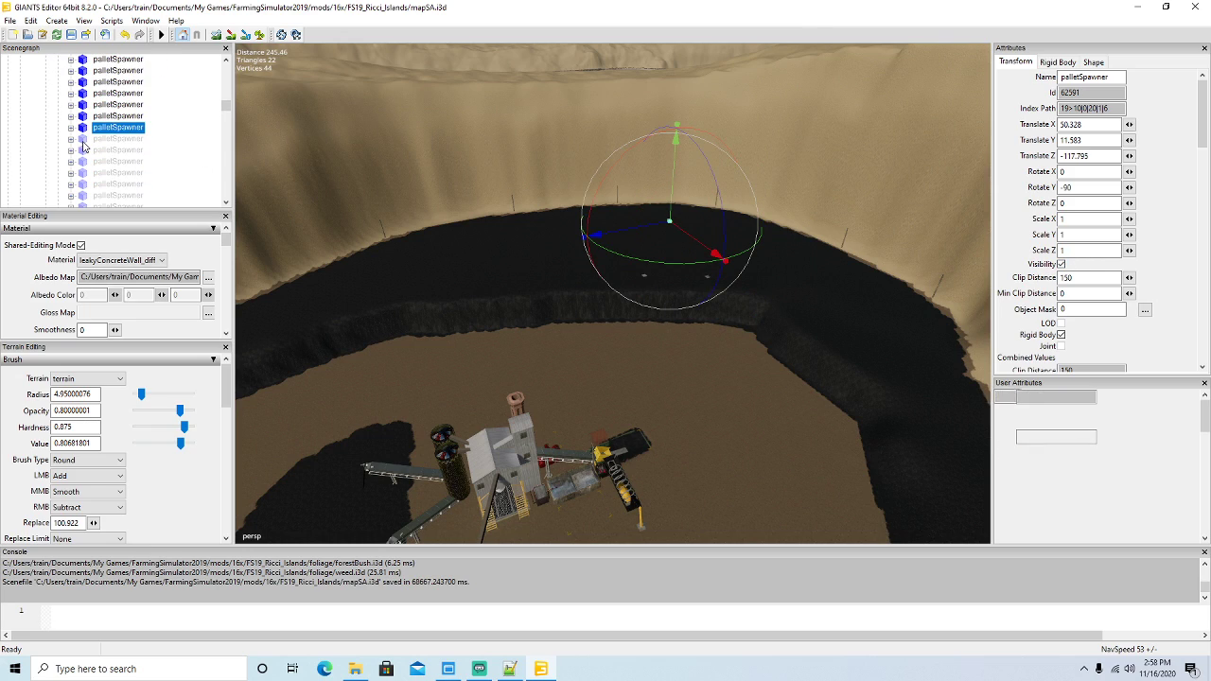
{"action": "left_click", "coordinate": [83, 142]}
{"action": "left_click", "coordinate": [1062, 264]}
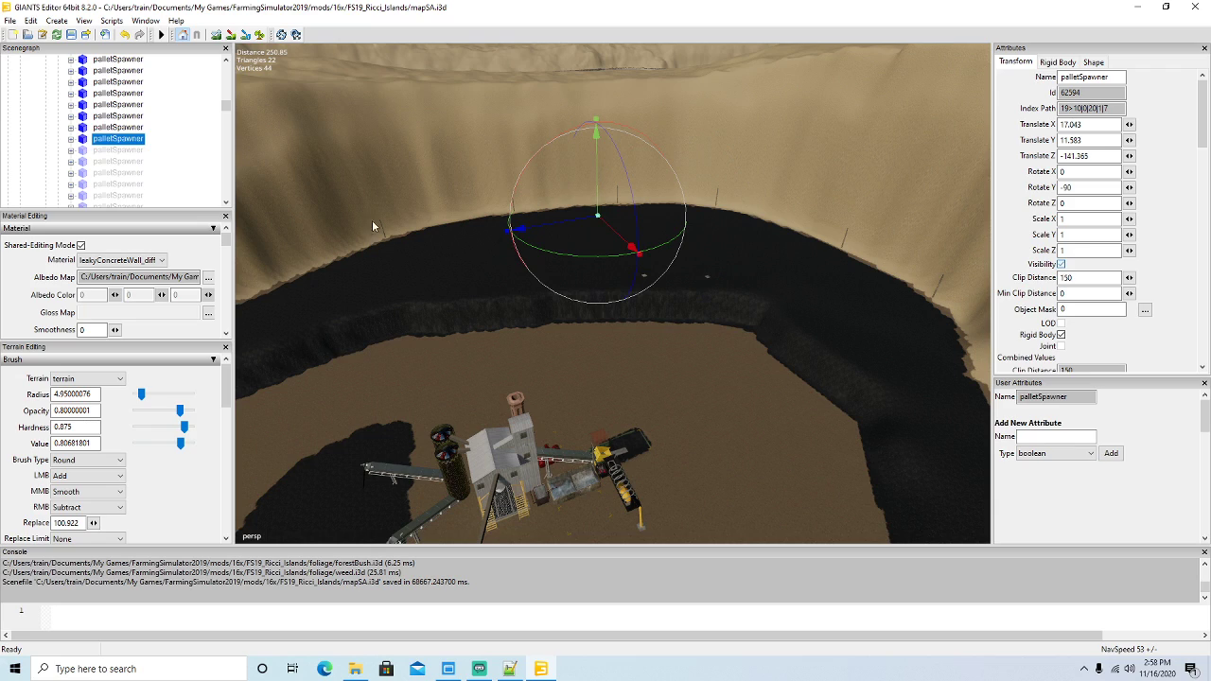
{"action": "left_click", "coordinate": [85, 152]}
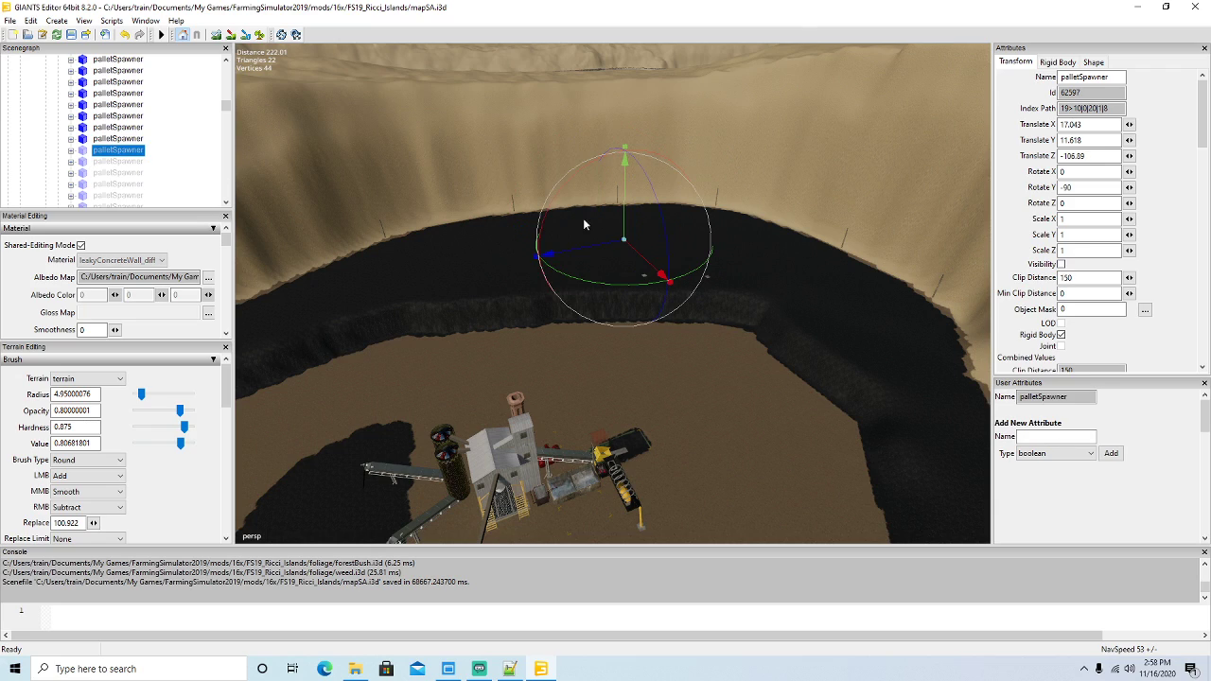
{"action": "left_click", "coordinate": [1061, 265]}
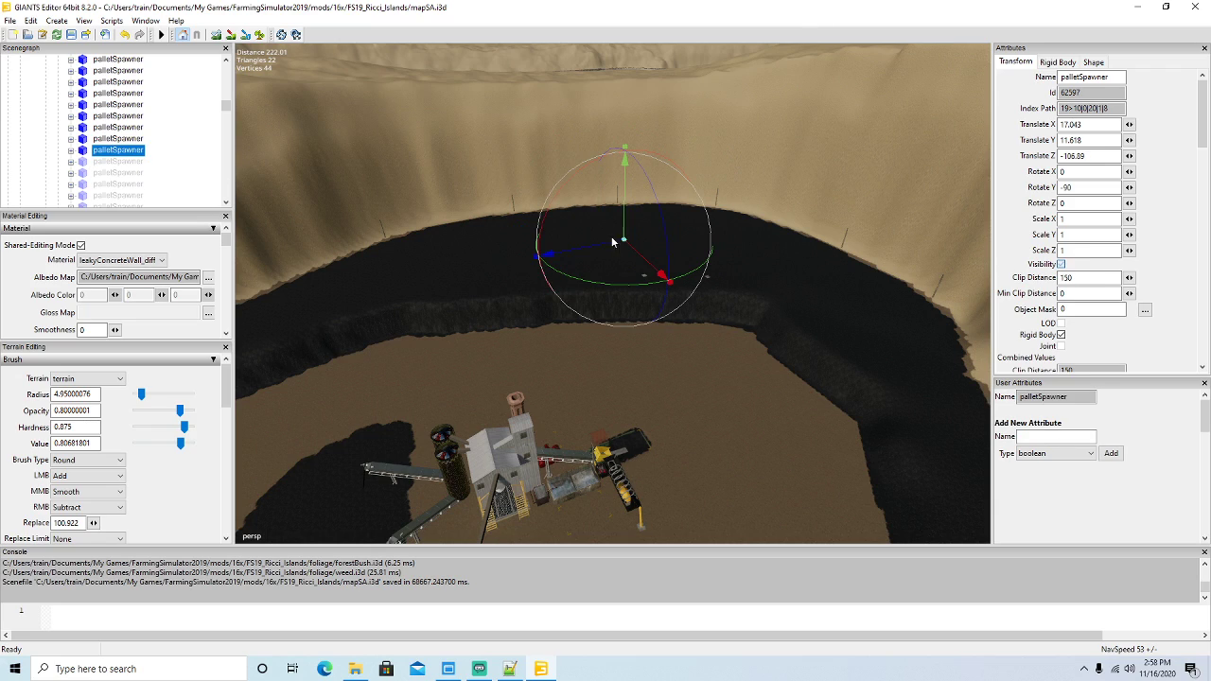
{"action": "left_click", "coordinate": [84, 161]}
{"action": "left_click", "coordinate": [1061, 265]}
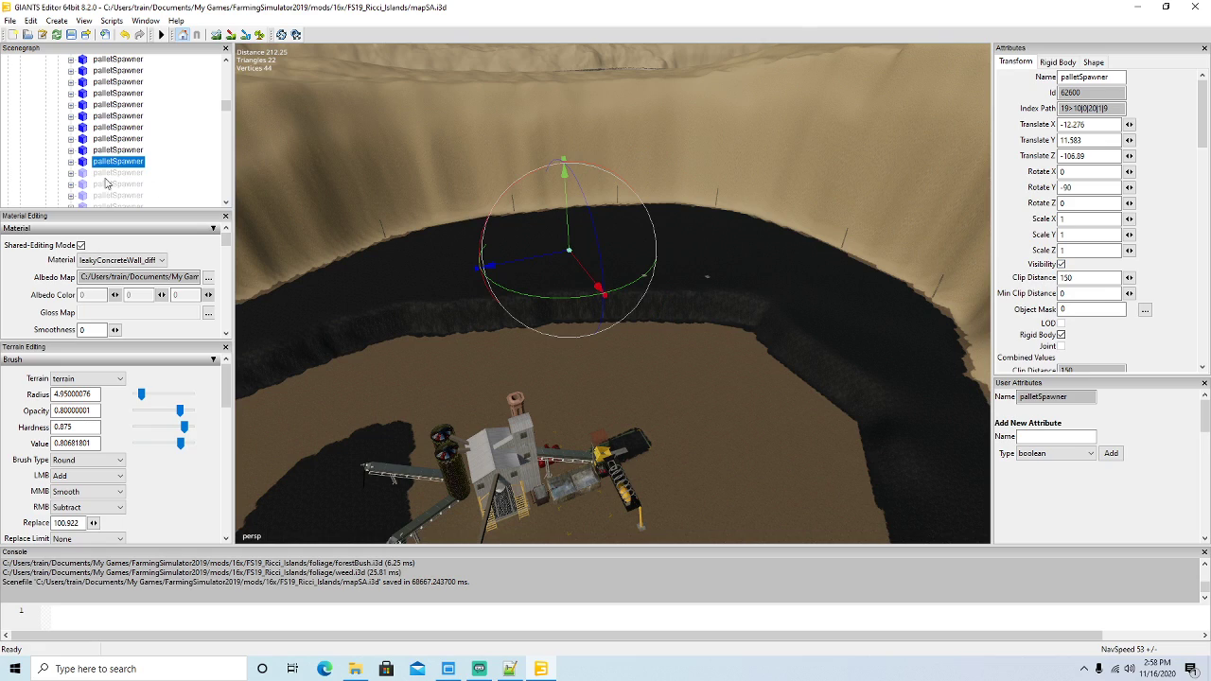
{"action": "left_click", "coordinate": [84, 173]}
{"action": "left_click", "coordinate": [1060, 265]}
Turn on visibility for the twelfth through fifteenth palletSpawner objects in the group.
{"action": "scroll", "coordinate": [129, 178], "scroll_direction": "down", "scroll_amount": 1}
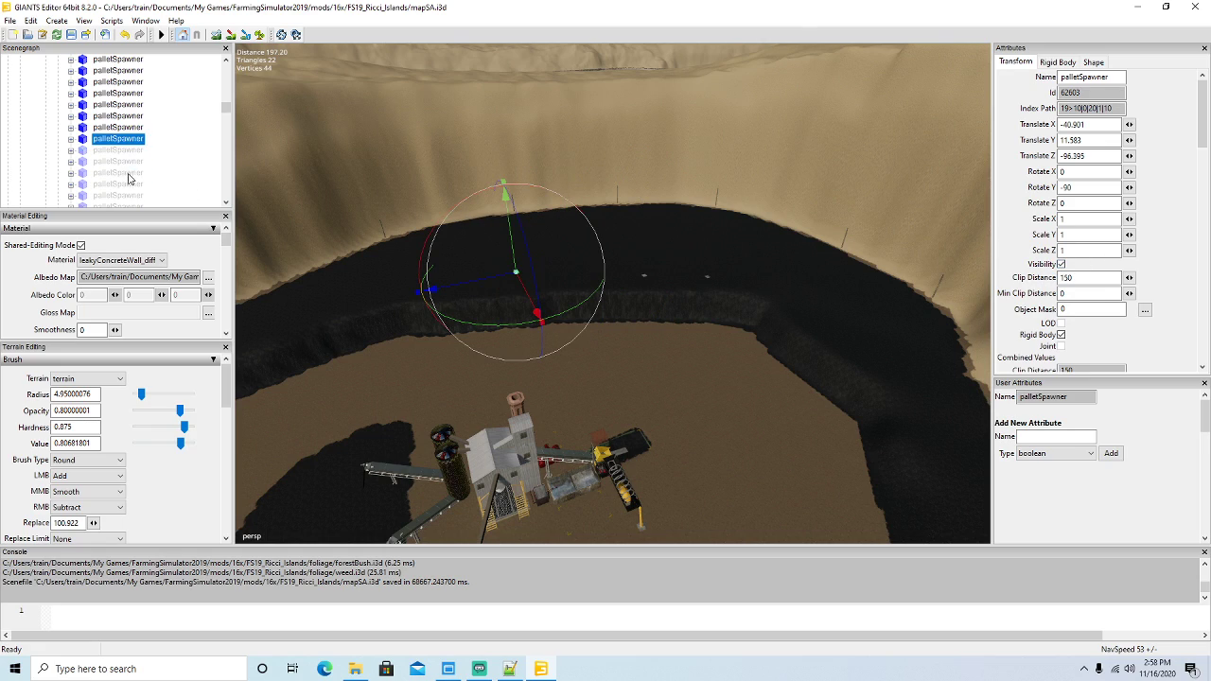
{"action": "left_click", "coordinate": [83, 150]}
{"action": "left_click", "coordinate": [1061, 265]}
{"action": "scroll", "coordinate": [132, 198], "scroll_direction": "down", "scroll_amount": 1}
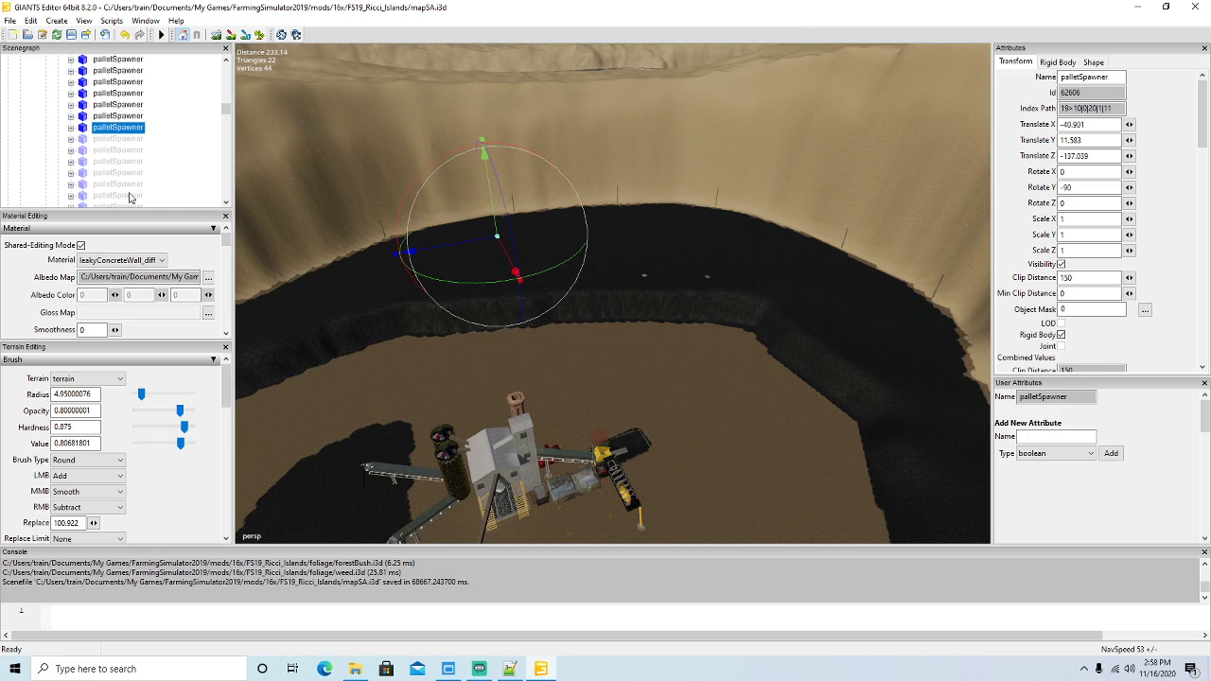
{"action": "left_click", "coordinate": [85, 141]}
{"action": "left_click", "coordinate": [1060, 265]}
{"action": "left_click", "coordinate": [86, 151]}
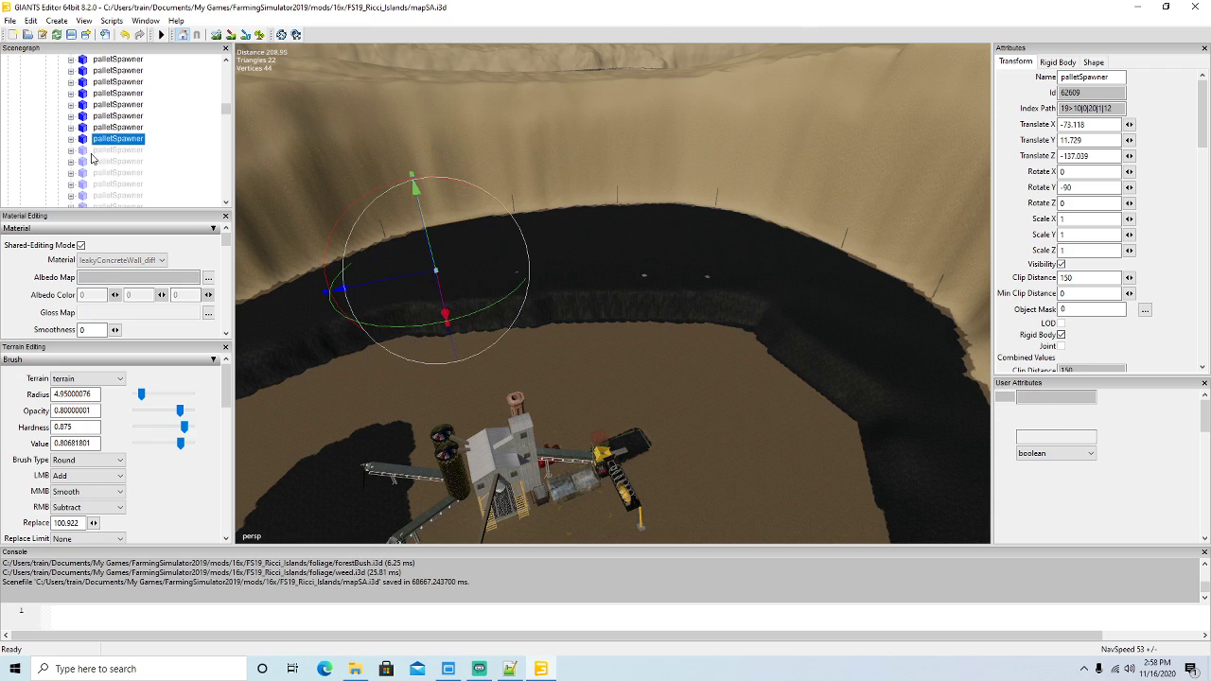
{"action": "left_click", "coordinate": [1062, 266]}
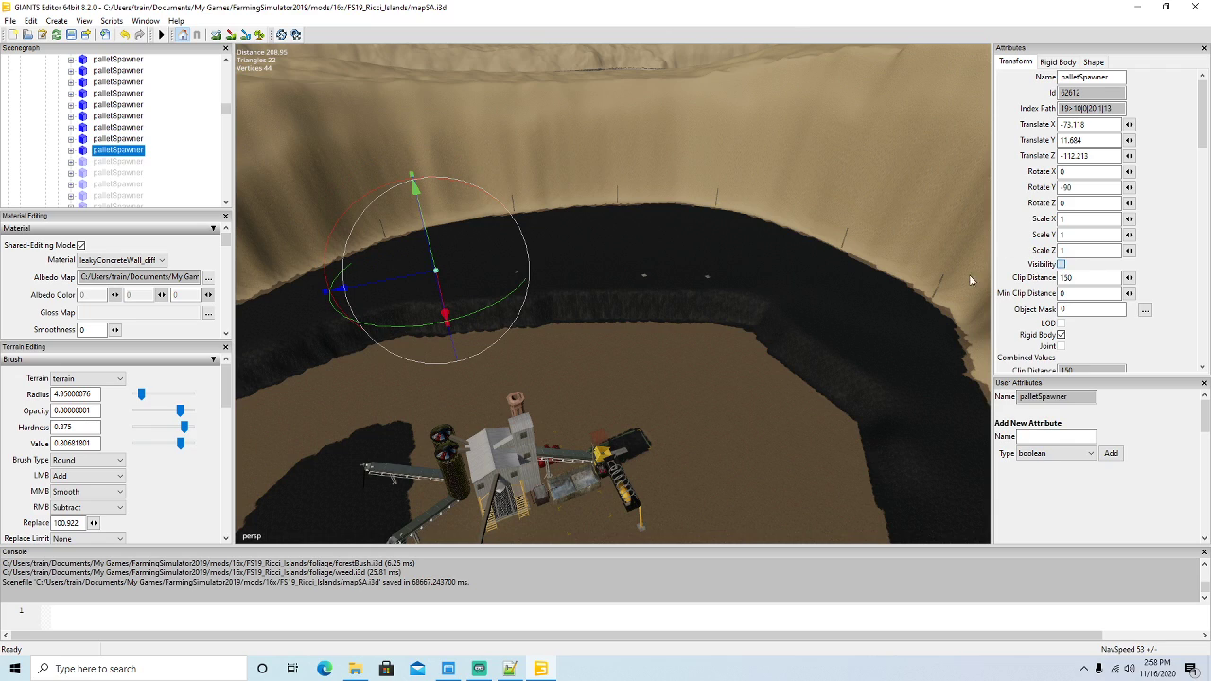
{"action": "left_click", "coordinate": [85, 163]}
{"action": "left_click", "coordinate": [1062, 266]}
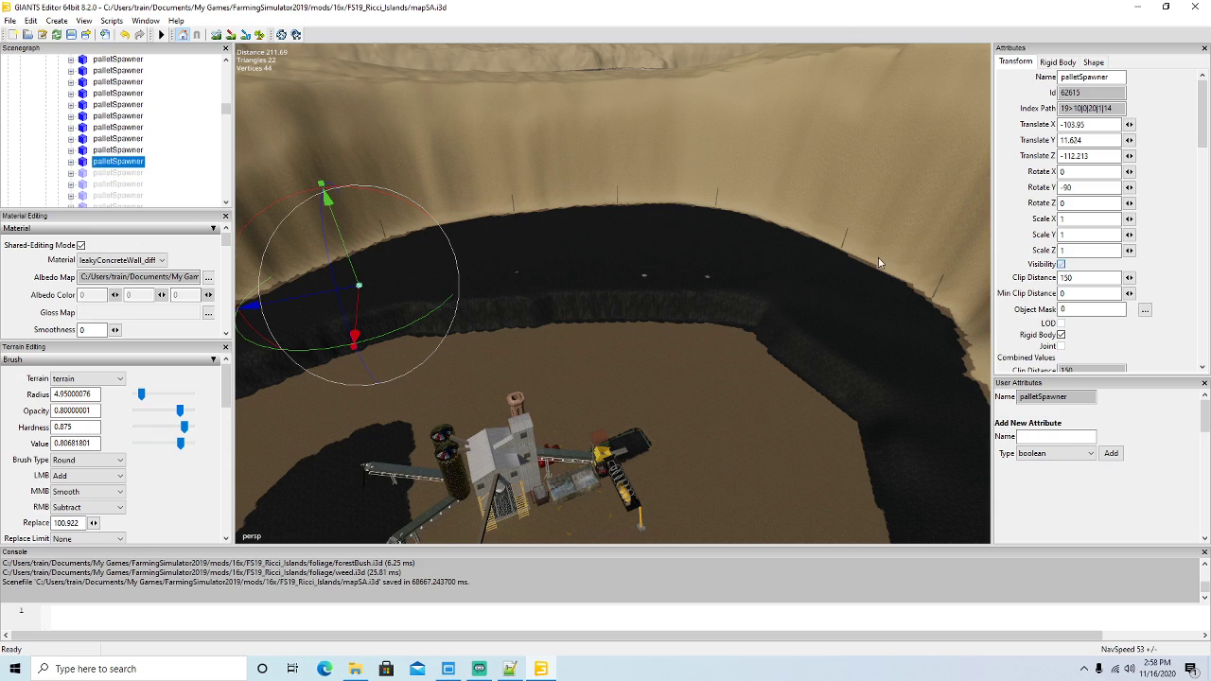
Turn on visibility for the last five hidden palletSpawner objects in the first ExtendedPalletSpawner group.
{"action": "scroll", "coordinate": [90, 156], "scroll_direction": "down", "scroll_amount": 1}
{"action": "left_click", "coordinate": [84, 139]}
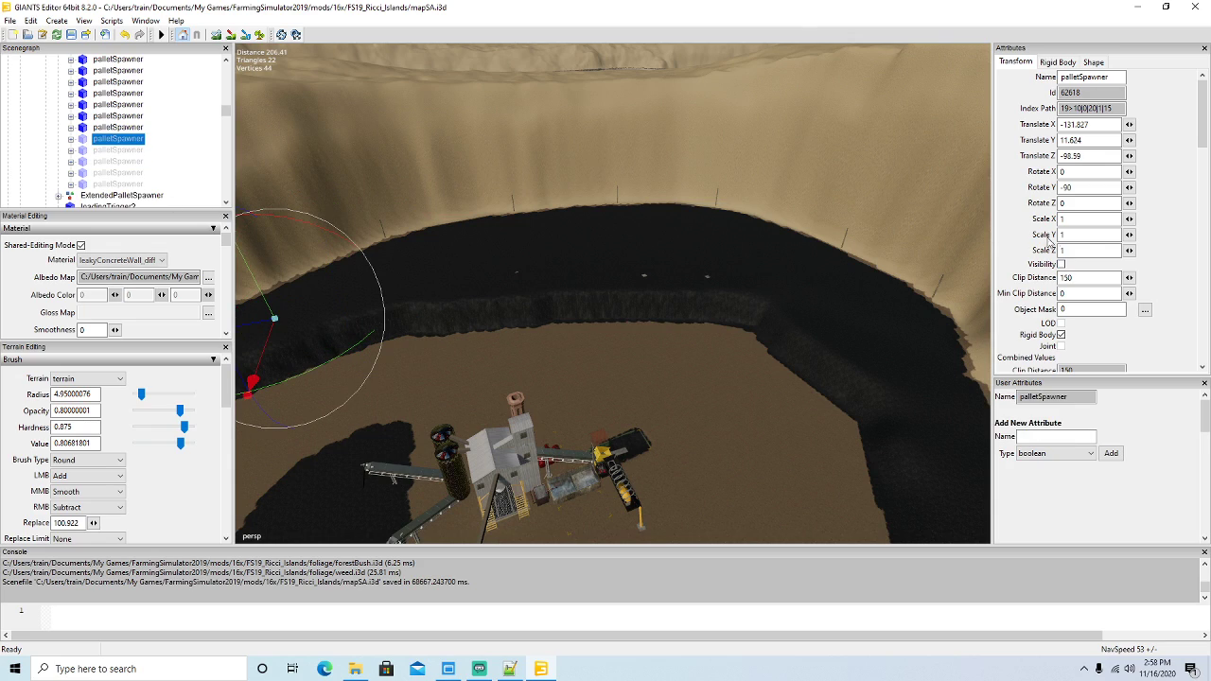
{"action": "left_click", "coordinate": [1063, 265]}
{"action": "left_click", "coordinate": [84, 150]}
{"action": "left_click", "coordinate": [1062, 265]}
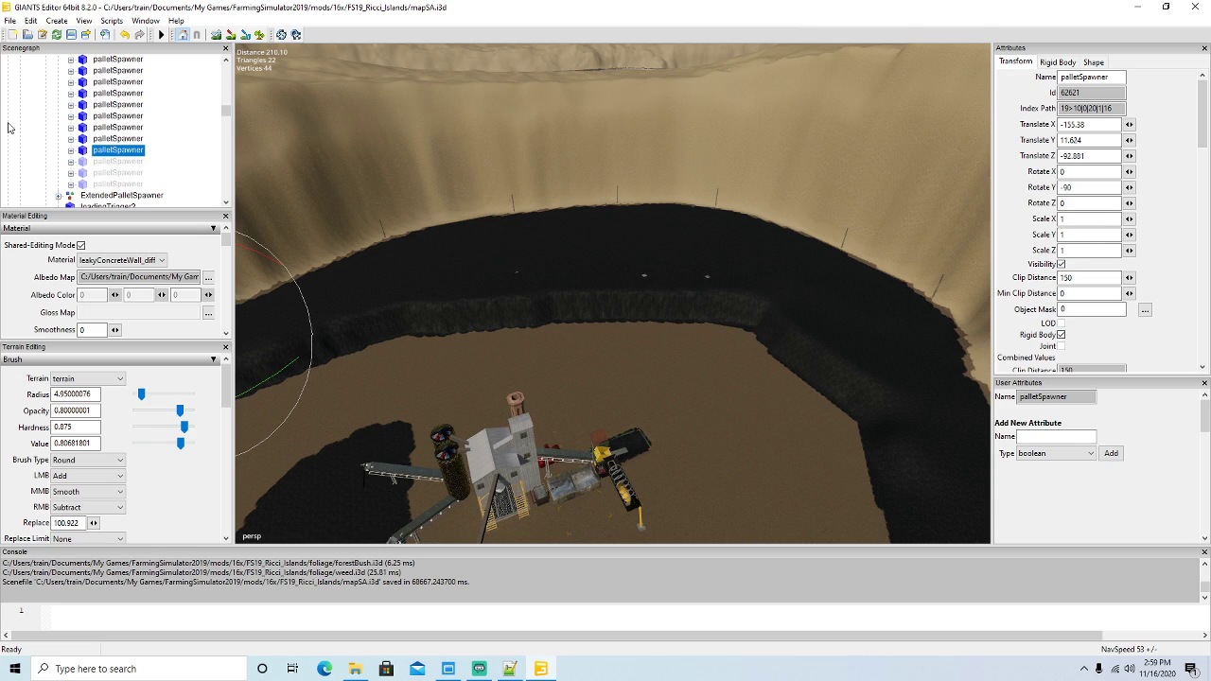
{"action": "left_click", "coordinate": [84, 162]}
{"action": "left_click", "coordinate": [1062, 265]}
{"action": "left_click", "coordinate": [84, 173]}
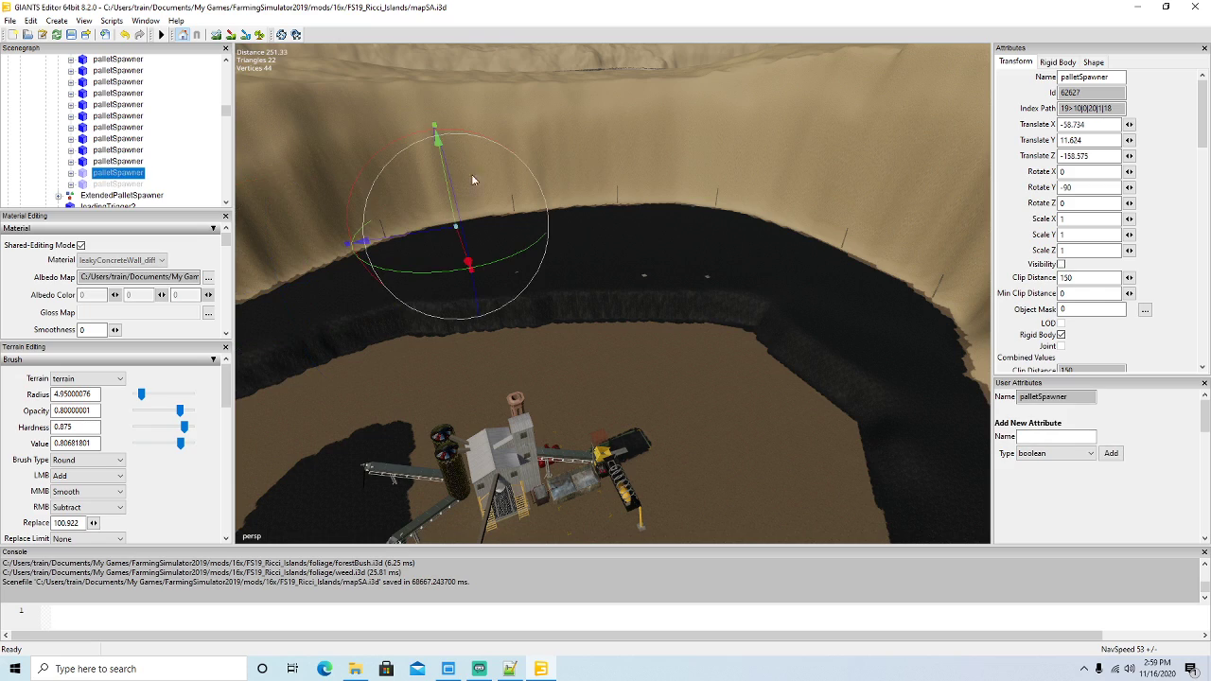
{"action": "left_click", "coordinate": [1061, 265]}
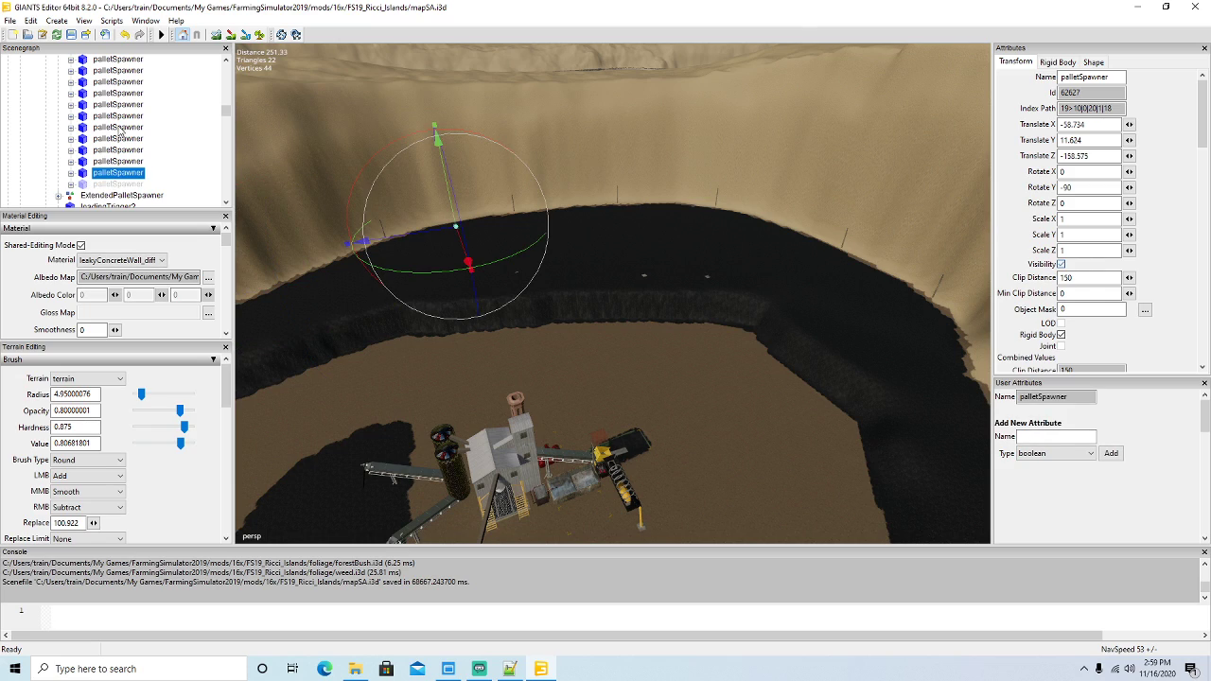
{"action": "left_click", "coordinate": [85, 184]}
{"action": "left_click", "coordinate": [1061, 265]}
Duplicate the last pallet spawner near the pit wall and move the copy inward to about Z -126.9.
{"action": "left_click_drag", "start_coordinate": [744, 349], "coordinate": [690, 287], "text": "alt"}
{"action": "scroll", "coordinate": [757, 326], "scroll_direction": "up", "scroll_amount": 2}
{"action": "scroll", "coordinate": [689, 287], "scroll_direction": "up", "scroll_amount": 6}
{"action": "right_click_drag", "start_coordinate": [689, 286], "coordinate": [499, 284]}
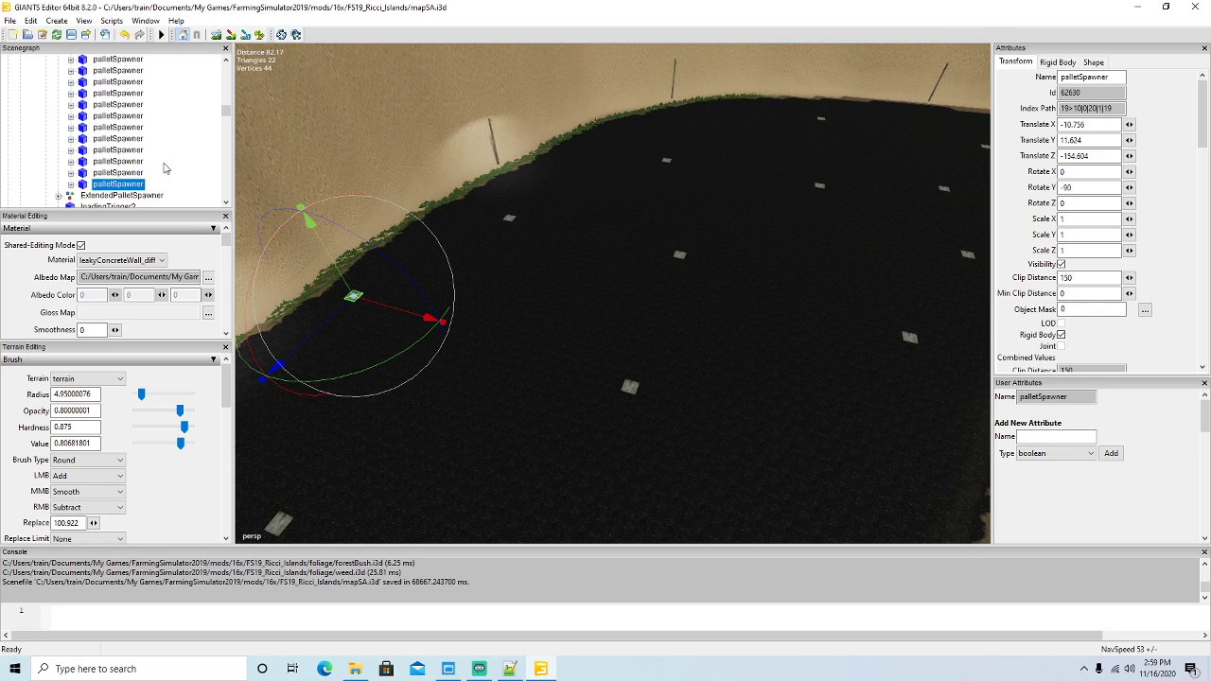
{"action": "right_click_drag", "start_coordinate": [578, 341], "coordinate": [496, 295]}
{"action": "scroll", "coordinate": [496, 291], "scroll_direction": "up", "scroll_amount": 3}
{"action": "left_click_drag", "start_coordinate": [496, 291], "coordinate": [656, 350], "text": "alt"}
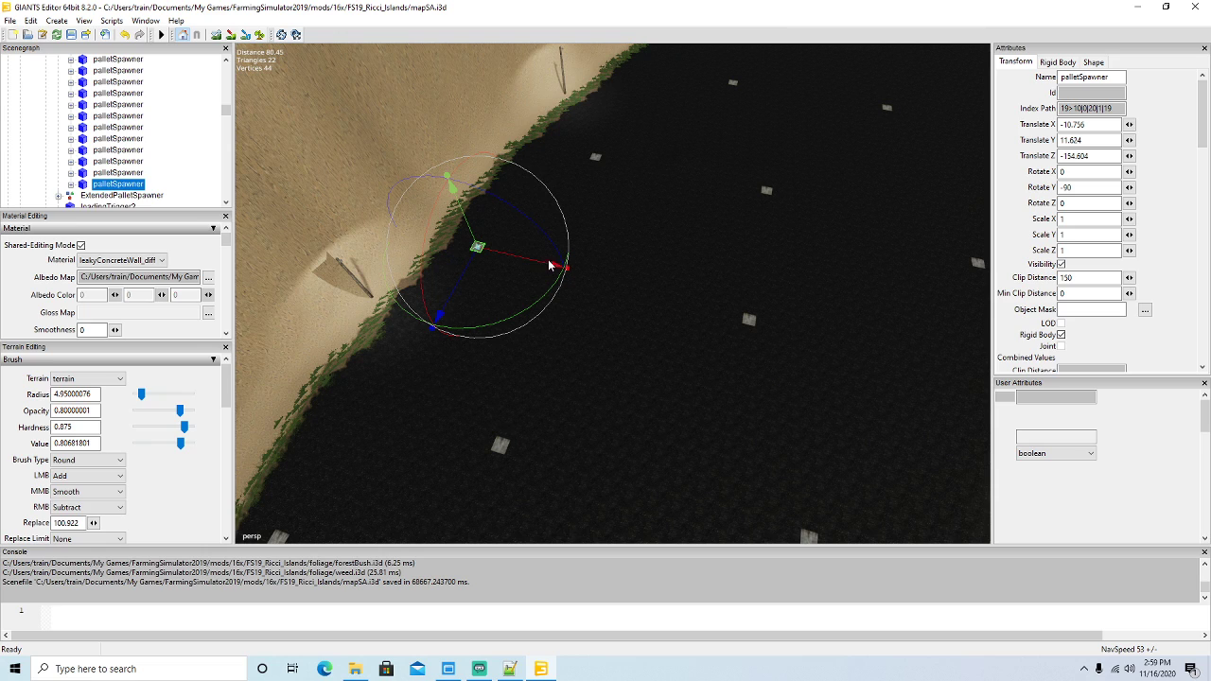
{"action": "key", "text": "ctrl+d"}
{"action": "left_click_drag", "start_coordinate": [530, 264], "coordinate": [747, 374]}
Duplicate the new pallet spawner and place the copy at about X -36.6, Z -118.5.
{"action": "right_click_drag", "start_coordinate": [746, 373], "coordinate": [477, 406]}
{"action": "scroll", "coordinate": [479, 410], "scroll_direction": "up", "scroll_amount": 5}
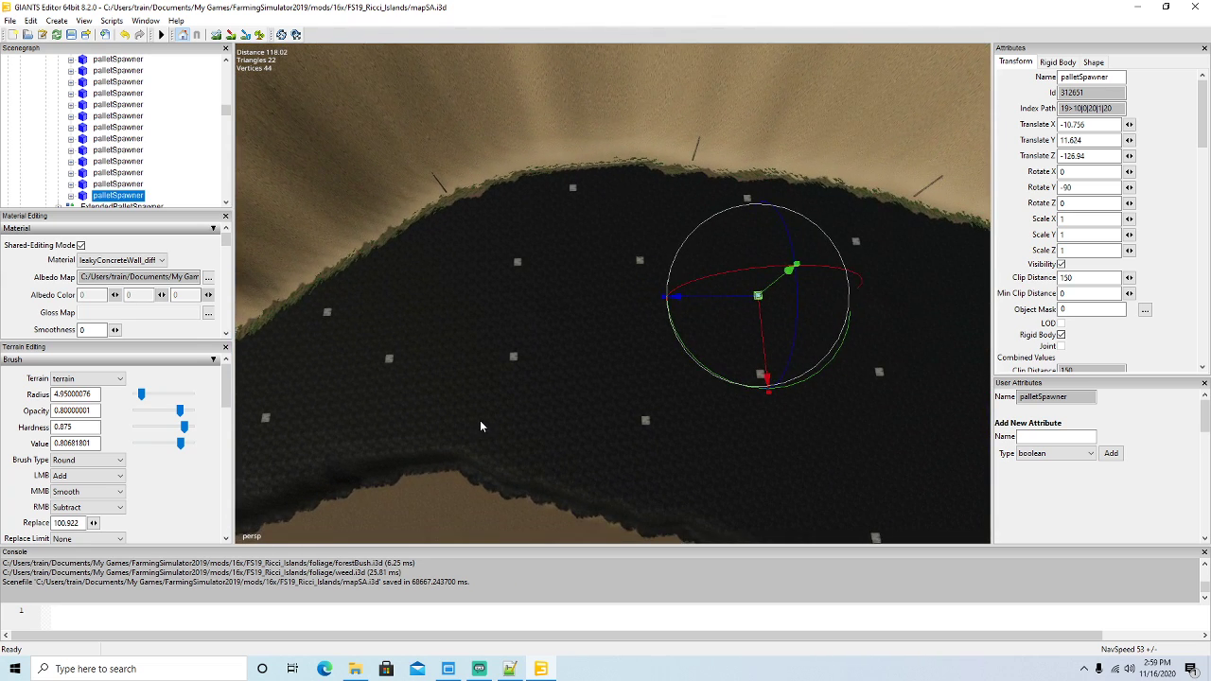
{"action": "key", "text": "ctrl+d"}
{"action": "left_click_drag", "start_coordinate": [761, 325], "coordinate": [763, 368]}
{"action": "left_click_drag", "start_coordinate": [717, 329], "coordinate": [602, 334]}
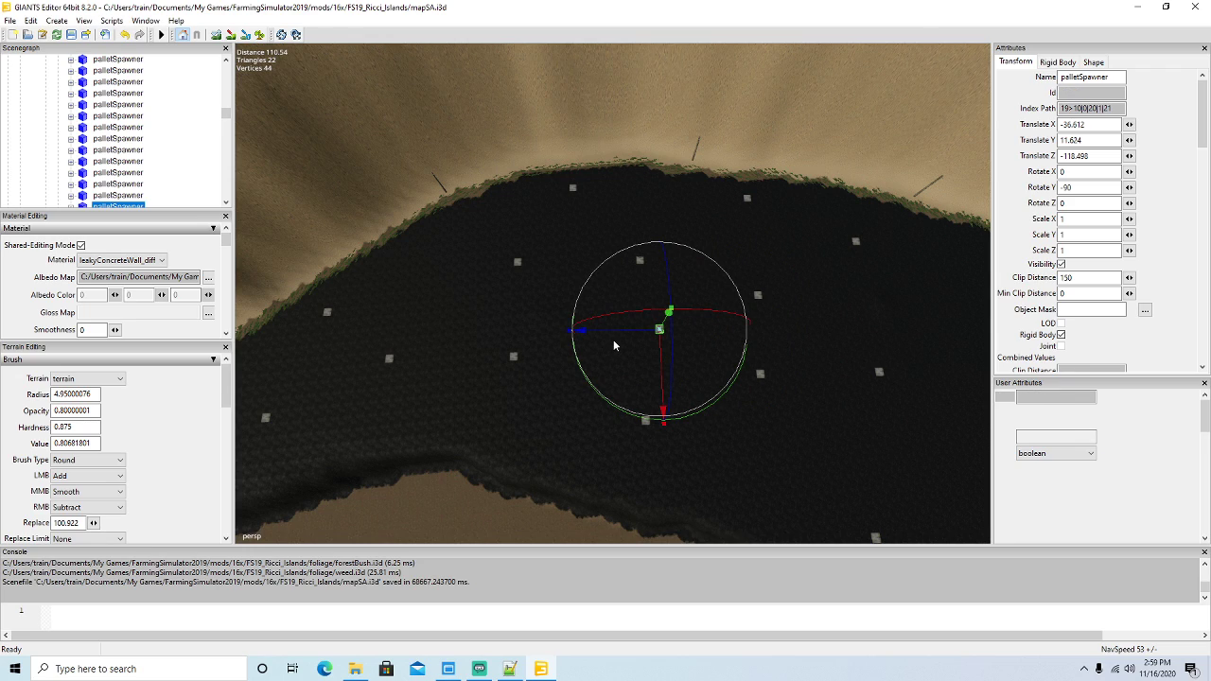
Add two more pallet spawner copies at about X -87.2, one at Z -128.7 and one at Z -146.4.
{"action": "left_click_drag", "start_coordinate": [617, 330], "coordinate": [387, 302]}
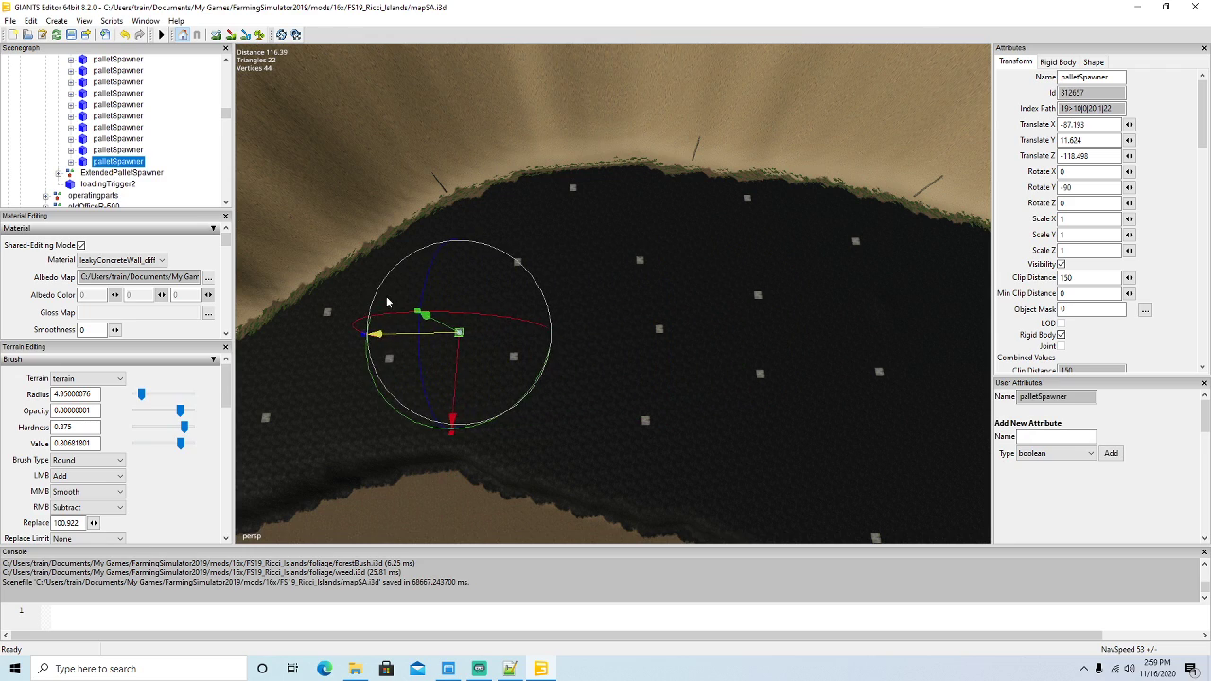
{"action": "left_click_drag", "start_coordinate": [449, 367], "coordinate": [447, 329]}
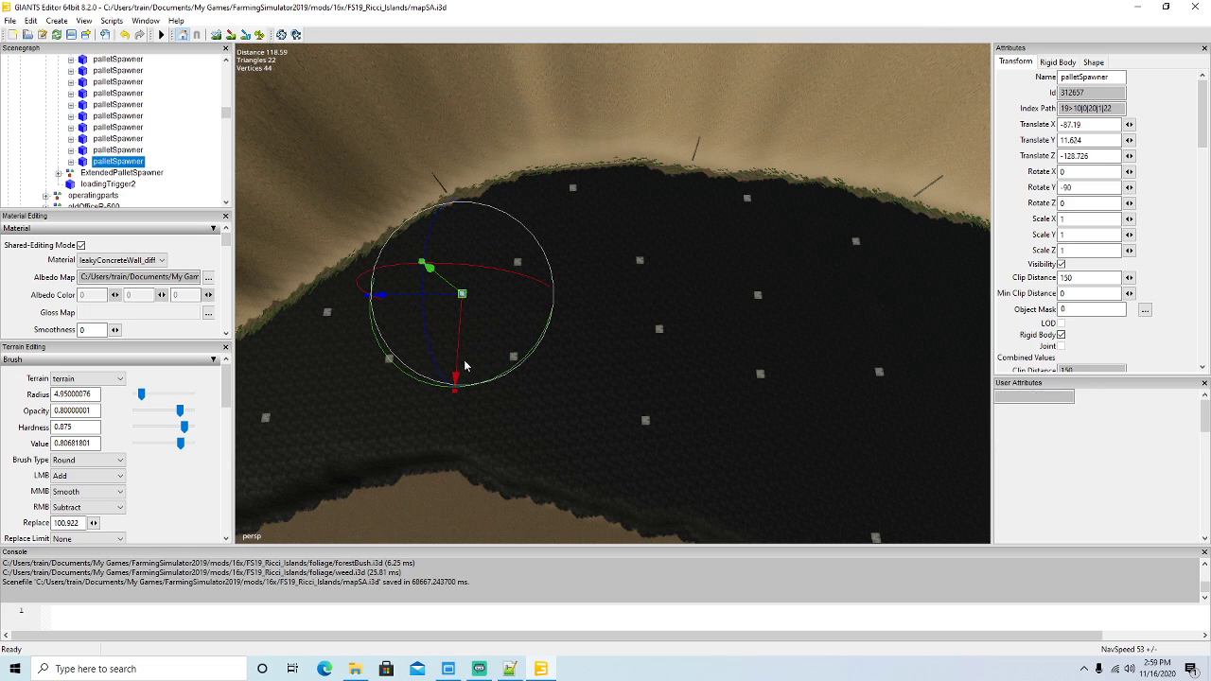
{"action": "key", "text": "ctrl+d"}
{"action": "left_click_drag", "start_coordinate": [461, 345], "coordinate": [473, 305]}
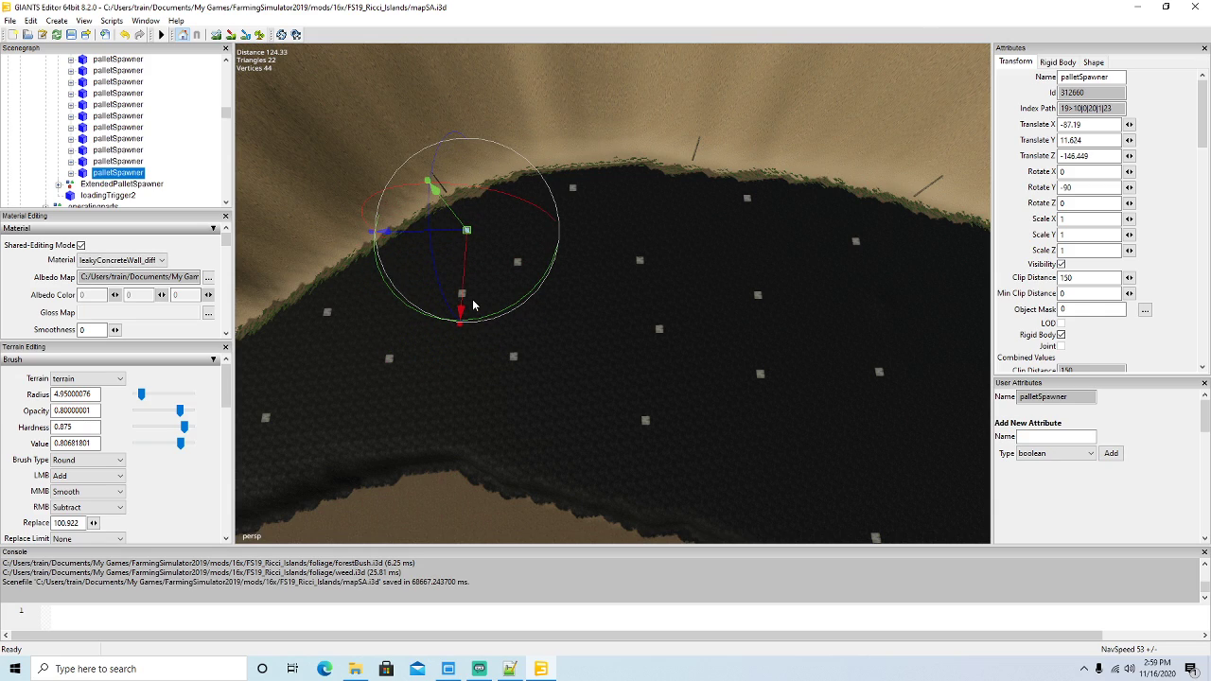
Duplicate the pallet spawner twice more at about Z -103.2, placing the copies at X -87.2 and X -25.3.
{"action": "key", "text": "ctrl+d"}
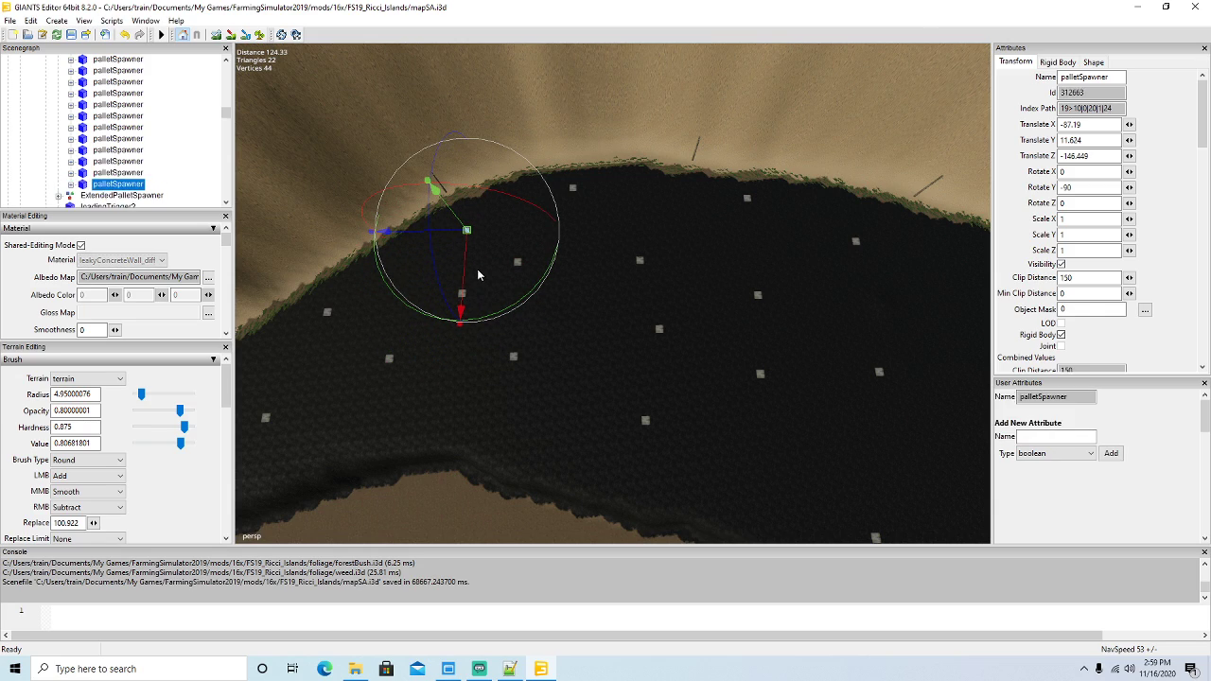
{"action": "left_click_drag", "start_coordinate": [467, 268], "coordinate": [460, 450]}
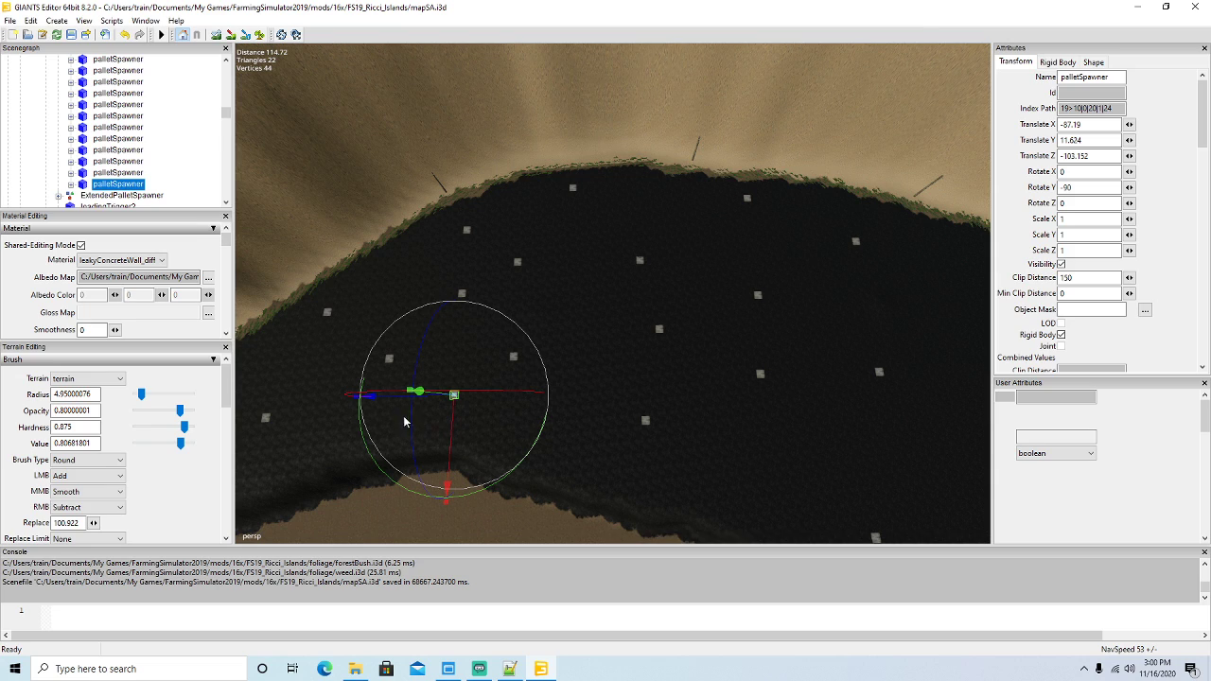
{"action": "key", "text": "ctrl+d"}
{"action": "left_click_drag", "start_coordinate": [390, 403], "coordinate": [674, 422]}
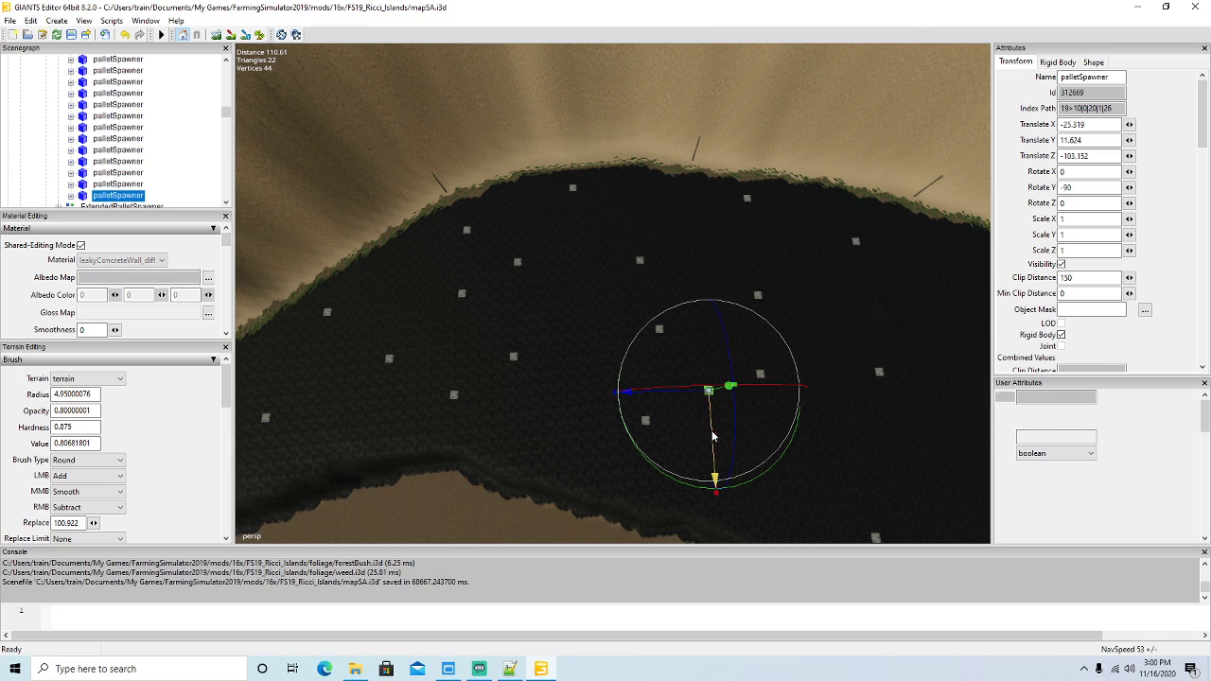
Duplicate the pallet spawner twice along about X -25.3, placing the copies at Z -132.0 and Z -149.9.
{"action": "key", "text": "ctrl+d"}
{"action": "left_click_drag", "start_coordinate": [713, 431], "coordinate": [717, 346]}
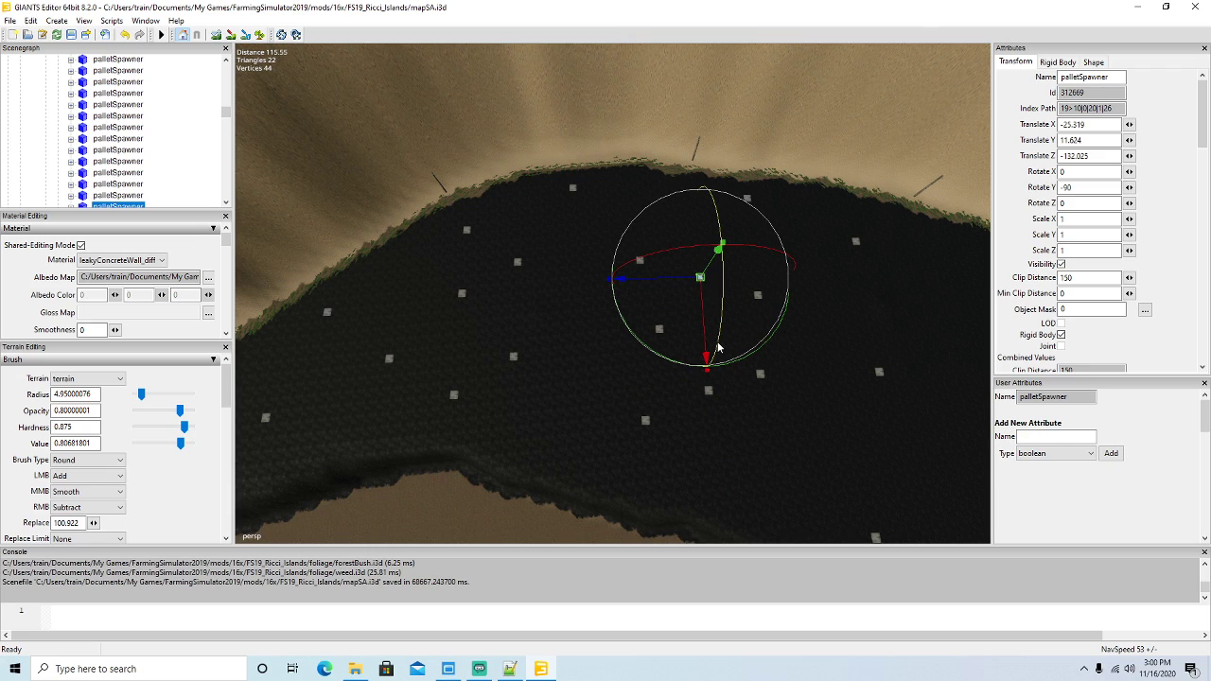
{"action": "key", "text": "ctrl+d"}
{"action": "left_click_drag", "start_coordinate": [716, 348], "coordinate": [702, 251]}
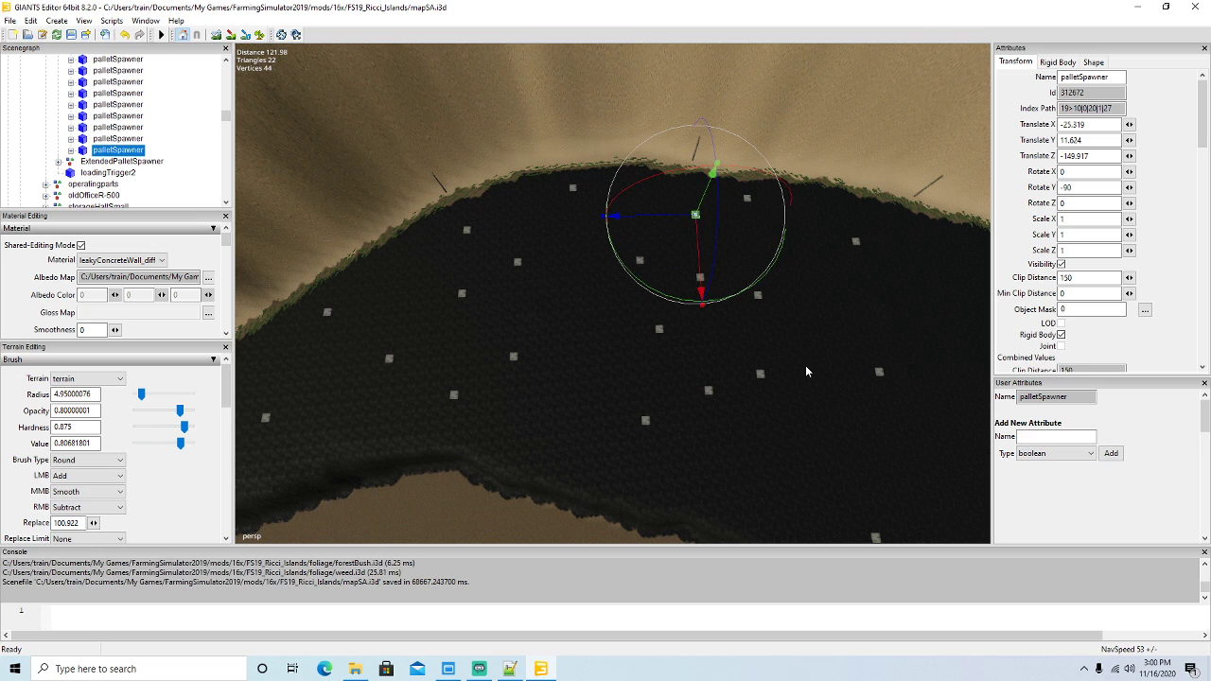
{"action": "key", "text": "d"}
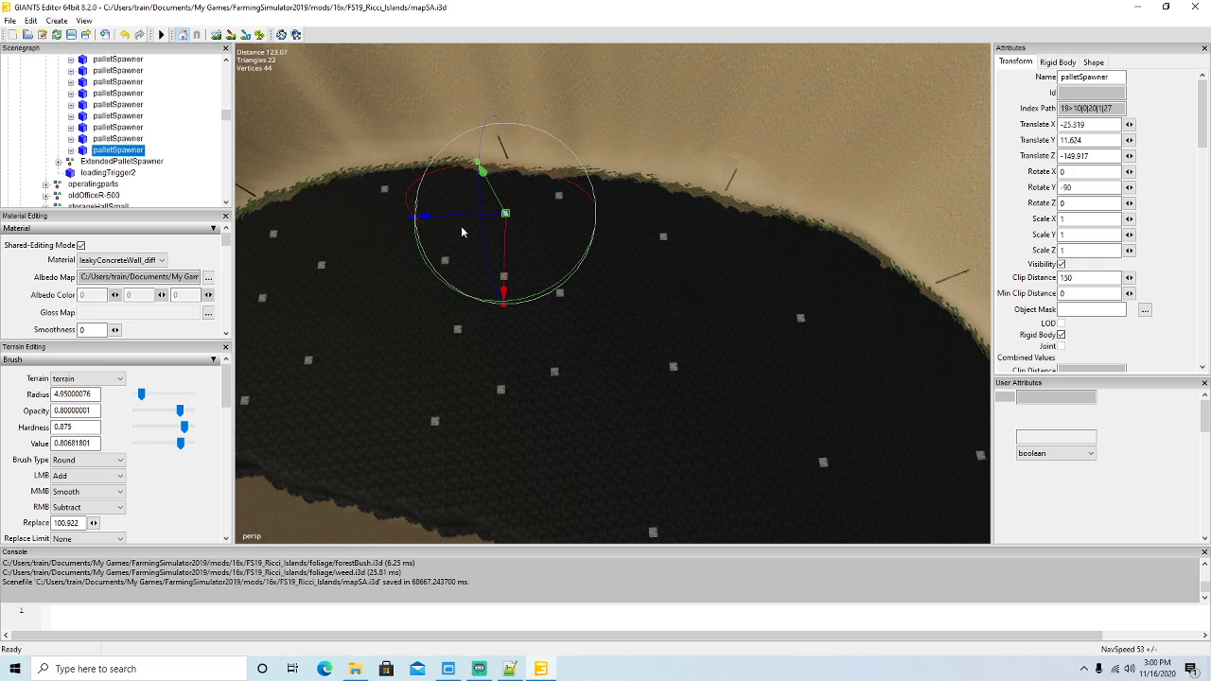
Duplicate the pallet spawner twice at about X 1.6, placing the copies at Z -140.0 and Z -97.1.
{"action": "key", "text": "ctrl+d"}
{"action": "left_click_drag", "start_coordinate": [553, 241], "coordinate": [556, 268]}
{"action": "scroll", "coordinate": [556, 268], "scroll_direction": "up", "scroll_amount": 2}
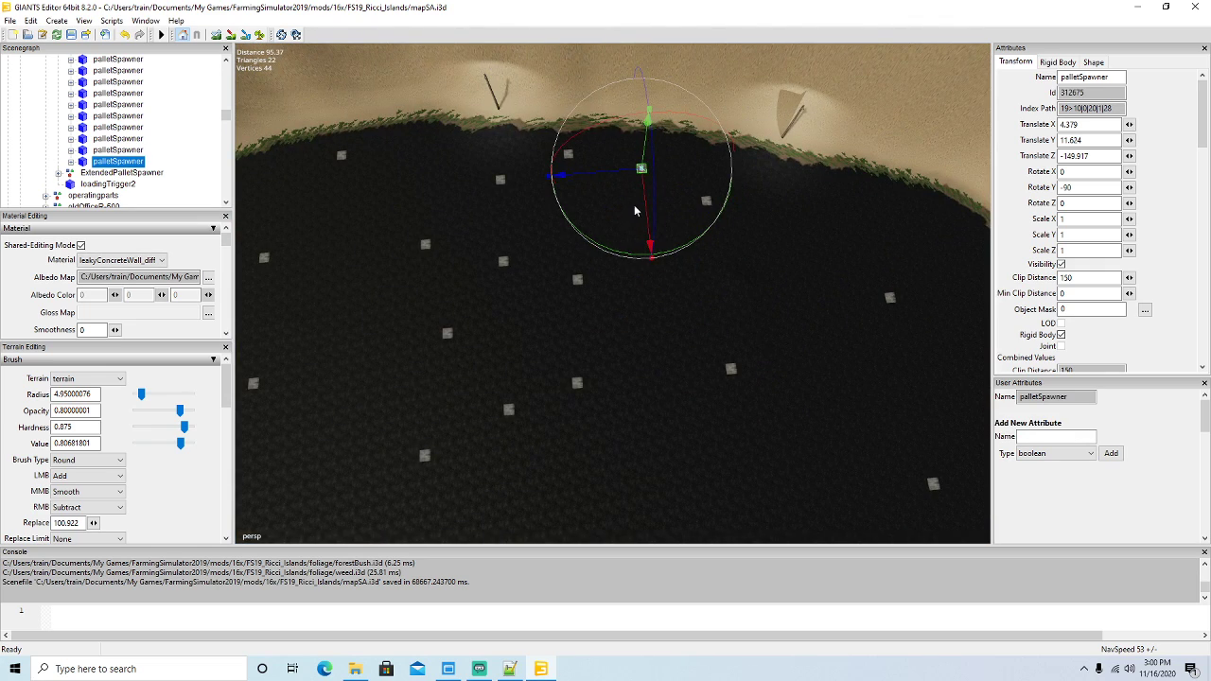
{"action": "left_click_drag", "start_coordinate": [642, 208], "coordinate": [604, 217]}
{"action": "scroll", "coordinate": [615, 304], "scroll_direction": "down", "scroll_amount": 5}
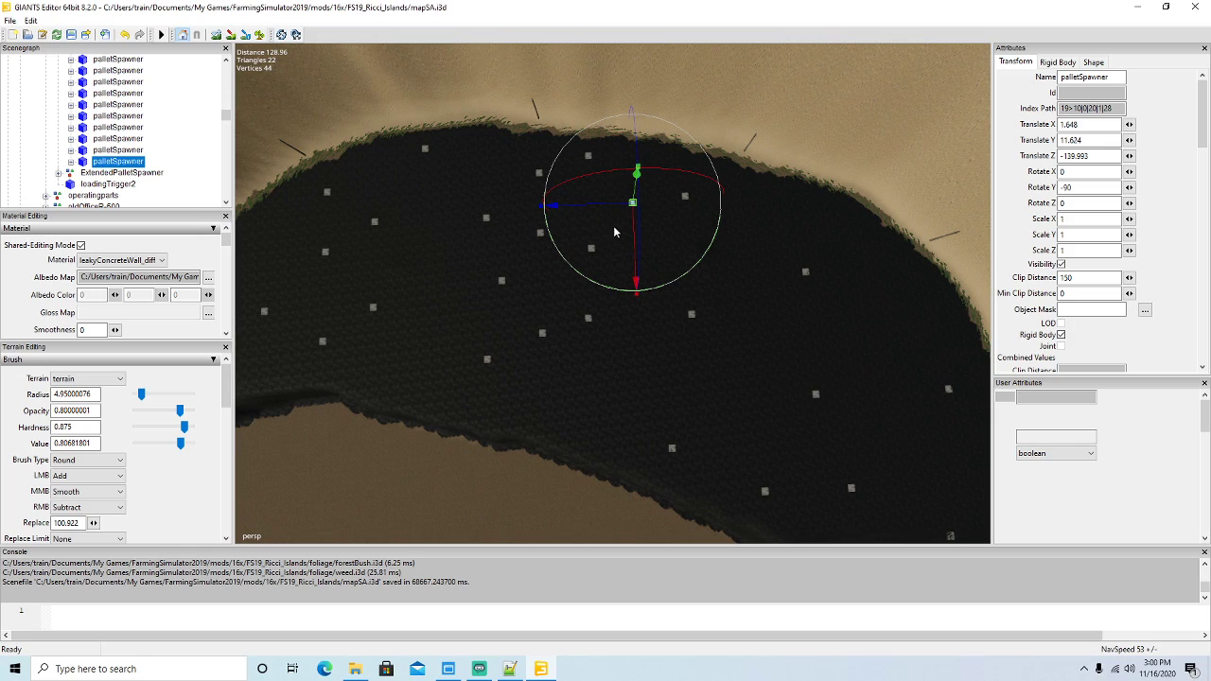
{"action": "key", "text": "ctrl+d"}
{"action": "left_click_drag", "start_coordinate": [634, 234], "coordinate": [644, 407]}
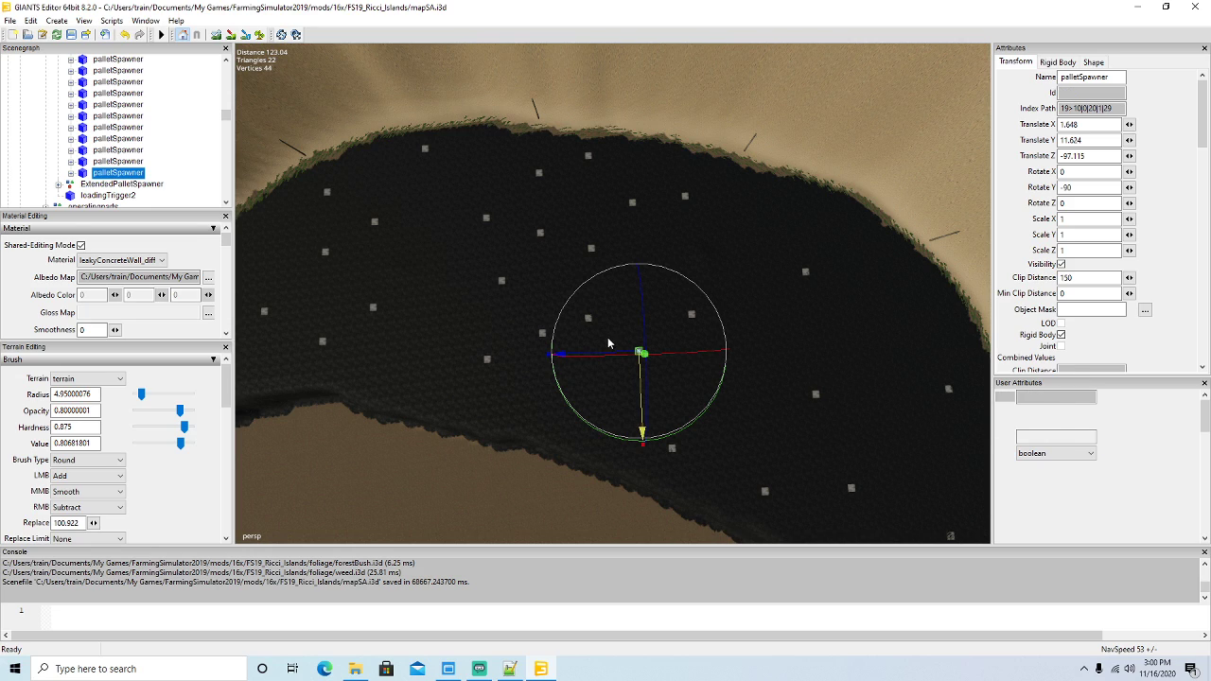
Add three more pallet spawner copies at about X 28.8, at Z -87.2, Z -103.2 and Z -121.4.
{"action": "key", "text": "ctrl+d"}
{"action": "left_click_drag", "start_coordinate": [603, 356], "coordinate": [729, 467]}
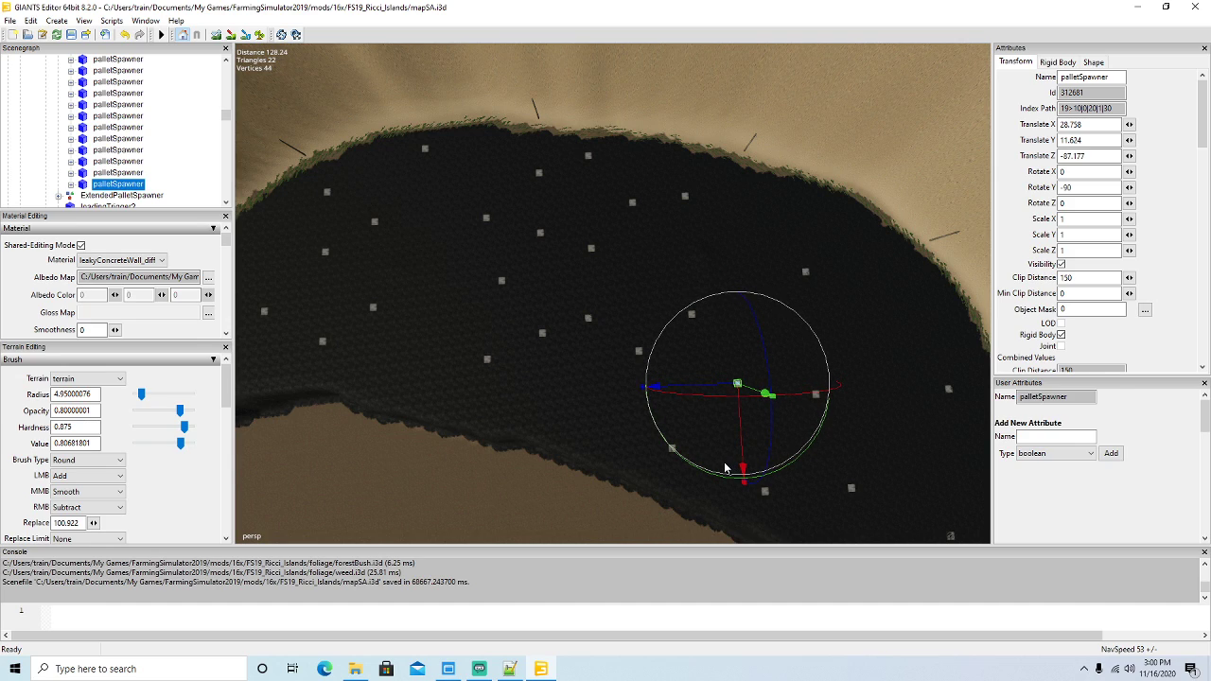
{"action": "key", "text": "ctrl+d"}
{"action": "left_click_drag", "start_coordinate": [738, 437], "coordinate": [697, 351]}
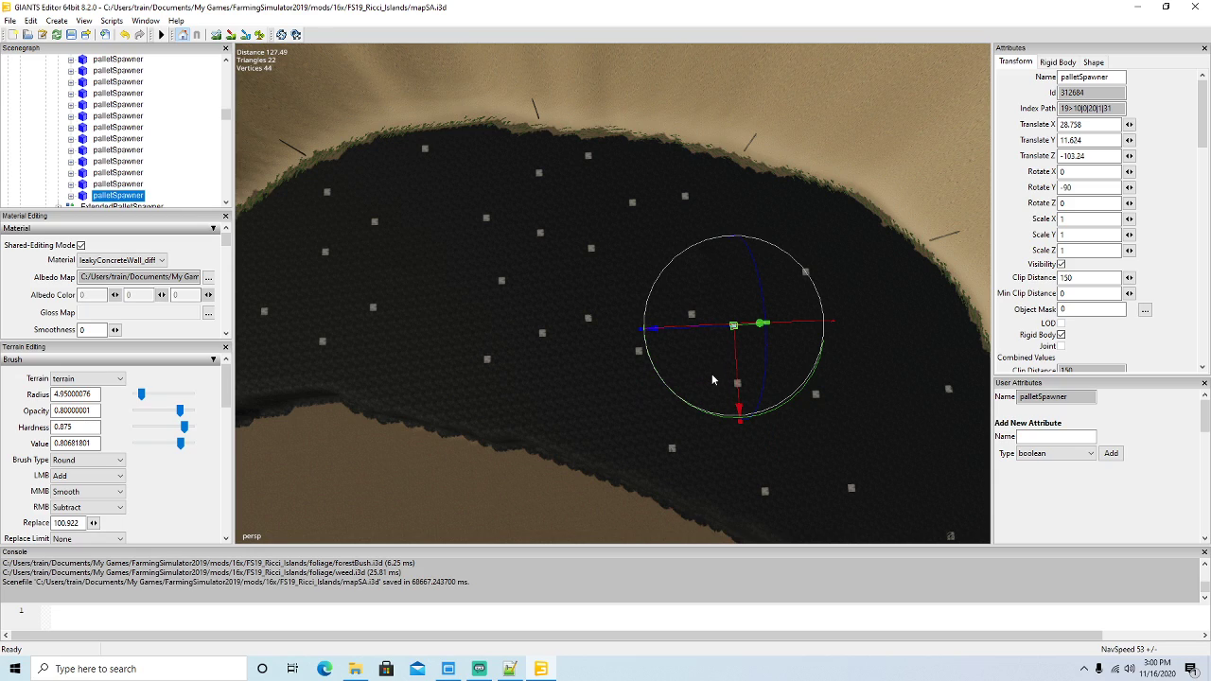
{"action": "key", "text": "ctrl+d"}
{"action": "left_click_drag", "start_coordinate": [735, 372], "coordinate": [730, 299]}
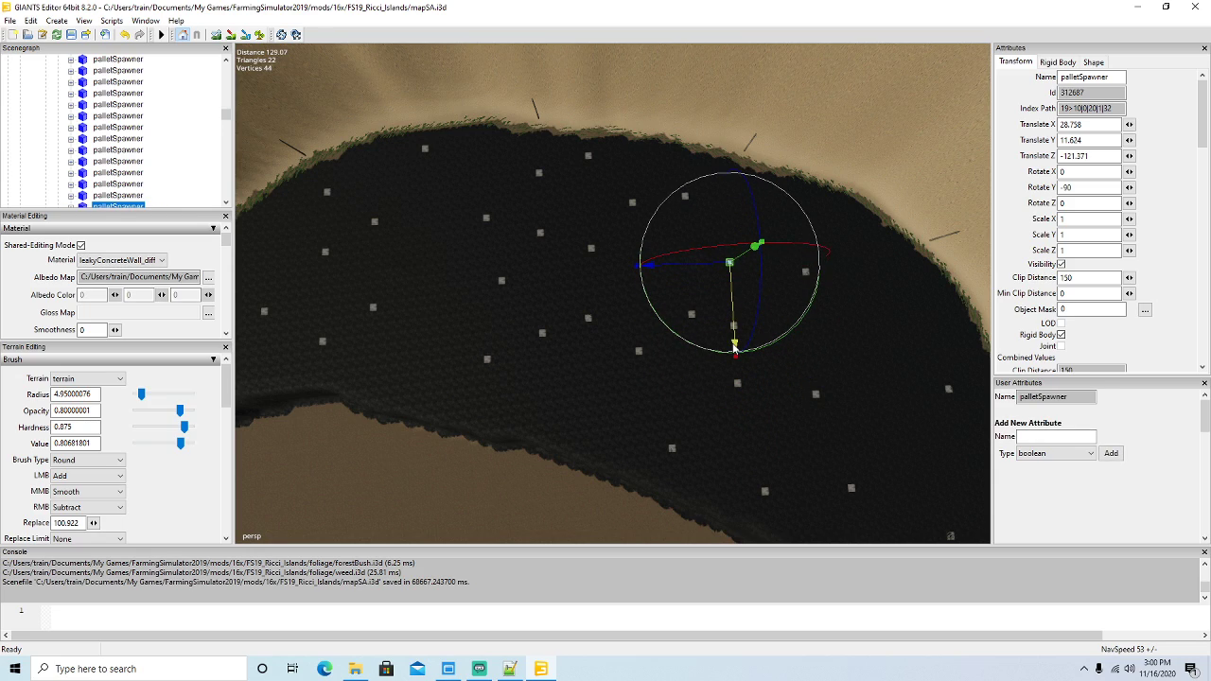
Duplicate the pallet spawner twice, placing the copies at about X 40.0, Z -135.6 and X 63.8, Z -125.8.
{"action": "key", "text": "ctrl+d"}
{"action": "left_click_drag", "start_coordinate": [734, 348], "coordinate": [737, 230]}
{"action": "left_click_drag", "start_coordinate": [591, 339], "coordinate": [734, 296], "text": "alt"}
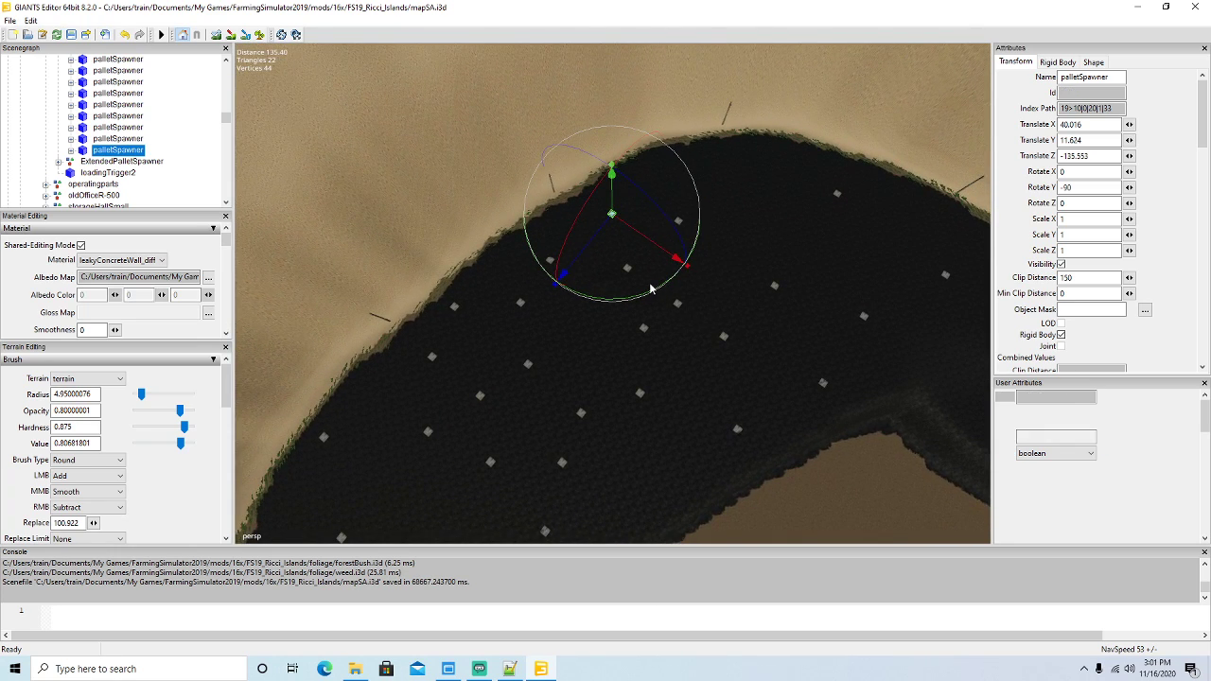
{"action": "key", "text": "ctrl+d"}
{"action": "left_click_drag", "start_coordinate": [587, 249], "coordinate": [669, 199]}
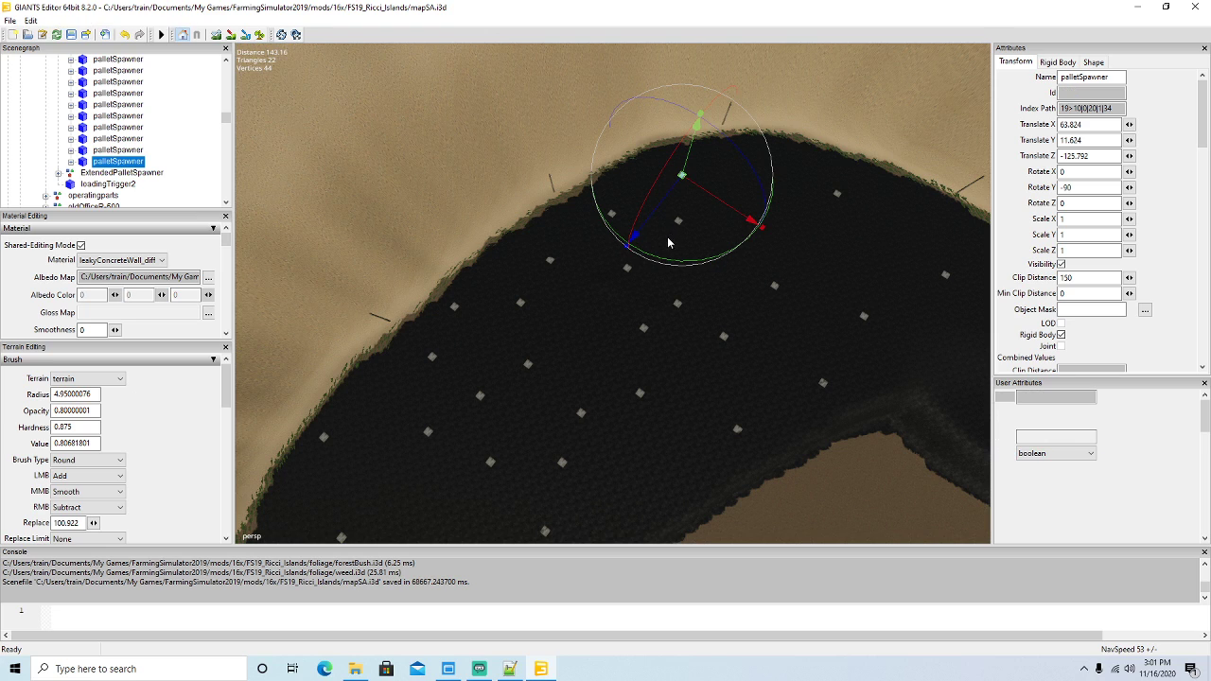
Add three more pallet spawner copies at about X 63.8, Z -104.4, then X 73.8, Z -90.0 and X 73.8, Z -67.6.
{"action": "key", "text": "ctrl+d"}
{"action": "left_click_drag", "start_coordinate": [729, 210], "coordinate": [797, 244]}
{"action": "mouse_move", "coordinate": [698, 321]}
{"action": "left_mouse_down", "text": "alt"}
{"action": "mouse_move", "coordinate": [900, 247]}
{"action": "mouse_move", "coordinate": [718, 313]}
{"action": "left_mouse_up", "text": "alt"}
{"action": "scroll", "coordinate": [900, 247], "scroll_direction": "up", "scroll_amount": 3}
{"action": "scroll", "coordinate": [718, 313], "scroll_direction": "down", "scroll_amount": 2}
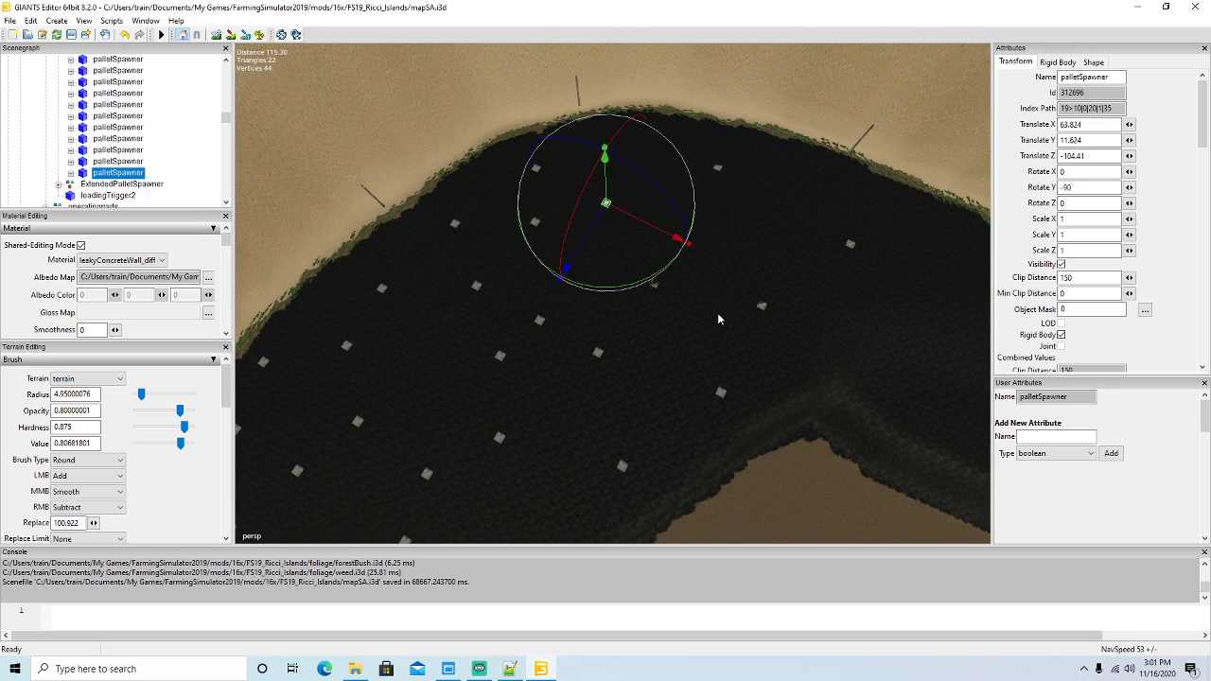
{"action": "key", "text": "ctrl+d"}
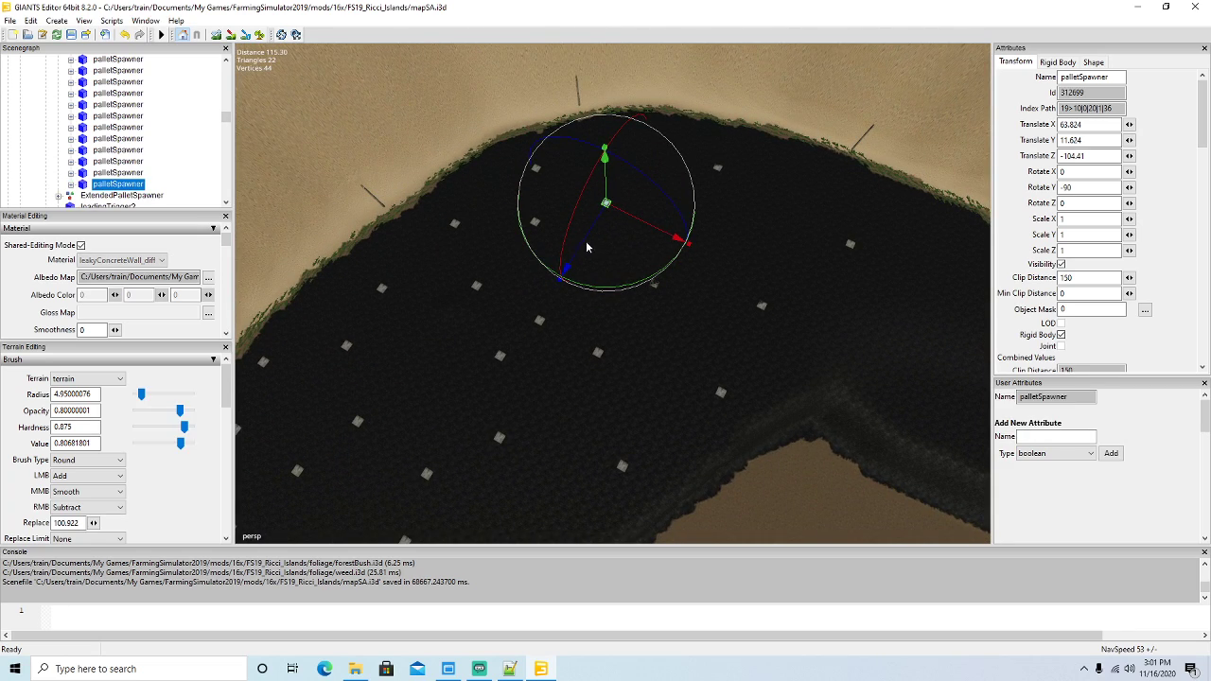
{"action": "left_click_drag", "start_coordinate": [601, 233], "coordinate": [712, 243]}
{"action": "key", "text": "ctrl+d"}
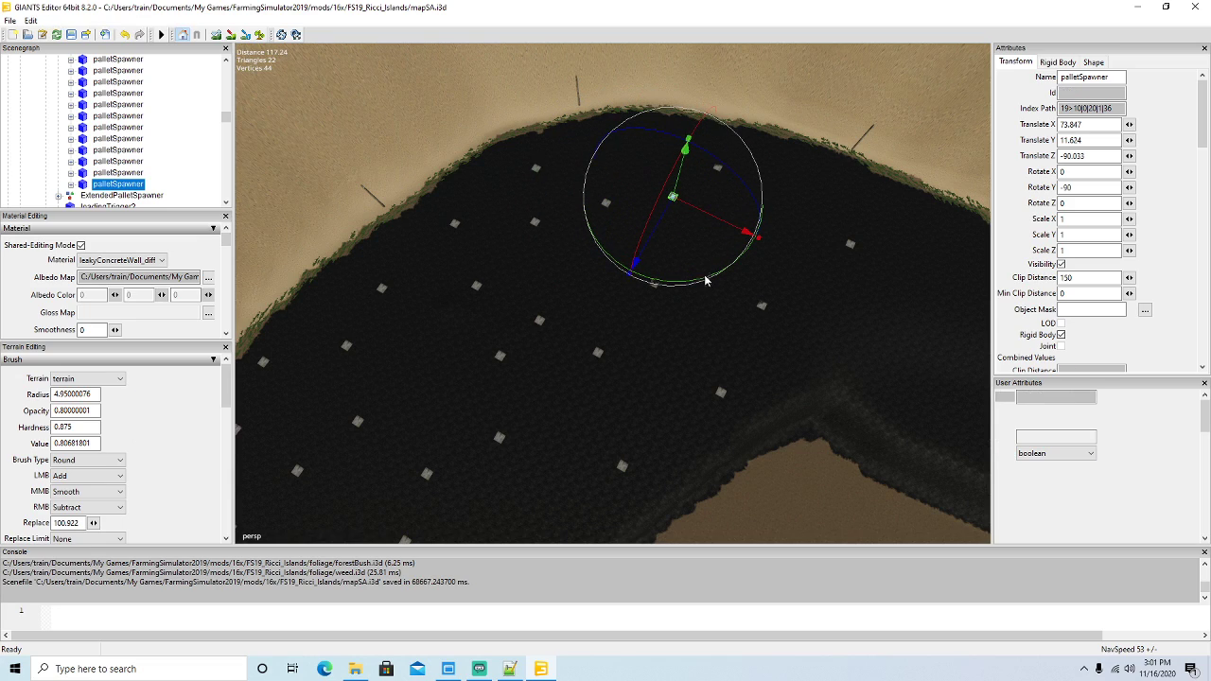
{"action": "left_click_drag", "start_coordinate": [711, 220], "coordinate": [795, 262]}
{"action": "left_click_drag", "start_coordinate": [737, 397], "coordinate": [611, 408], "text": "alt"}
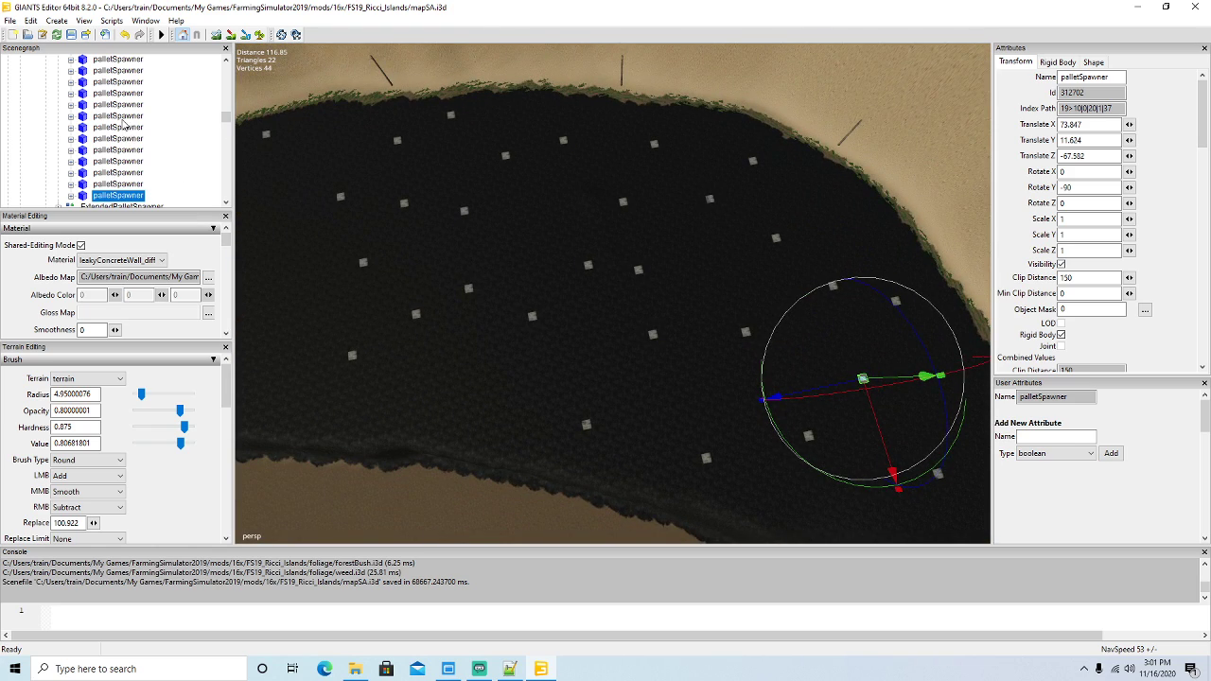
Switch to coalCrusher.xml in Notepad++ and check the pallet creator numbering of the coal rock and gold outputs.
{"action": "left_click", "coordinate": [509, 668]}
{"action": "left_click", "coordinate": [1014, 52]}
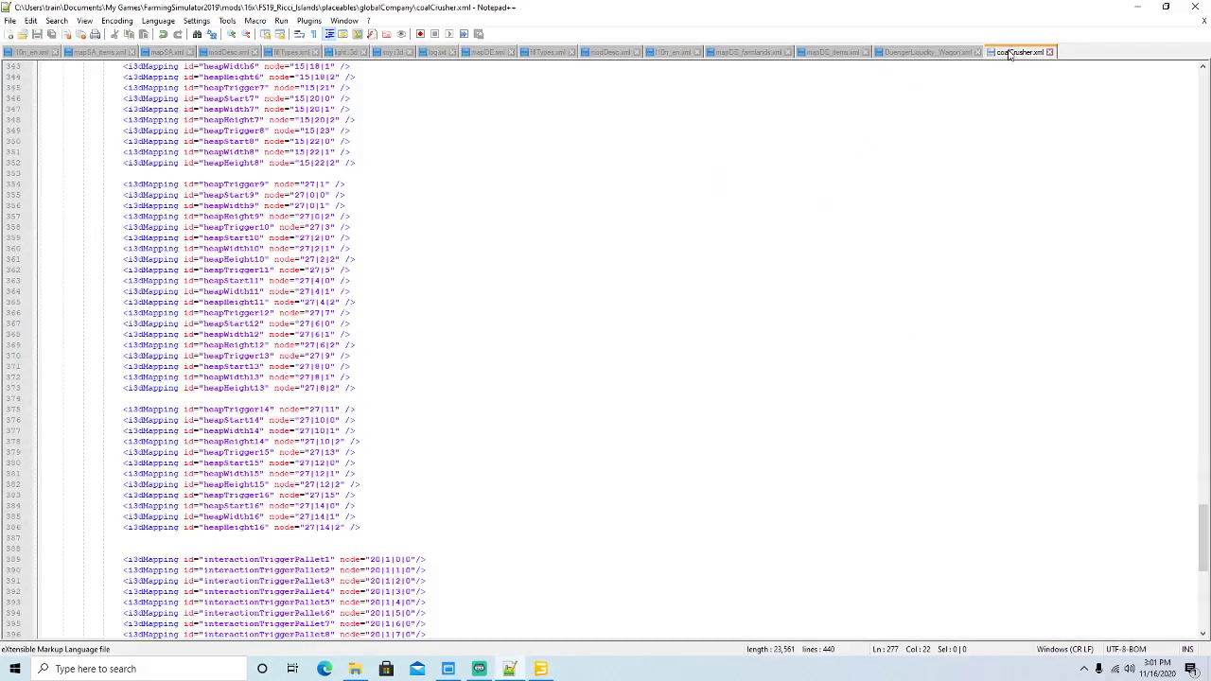
{"action": "scroll", "coordinate": [533, 272], "scroll_direction": "up", "scroll_amount": 20}
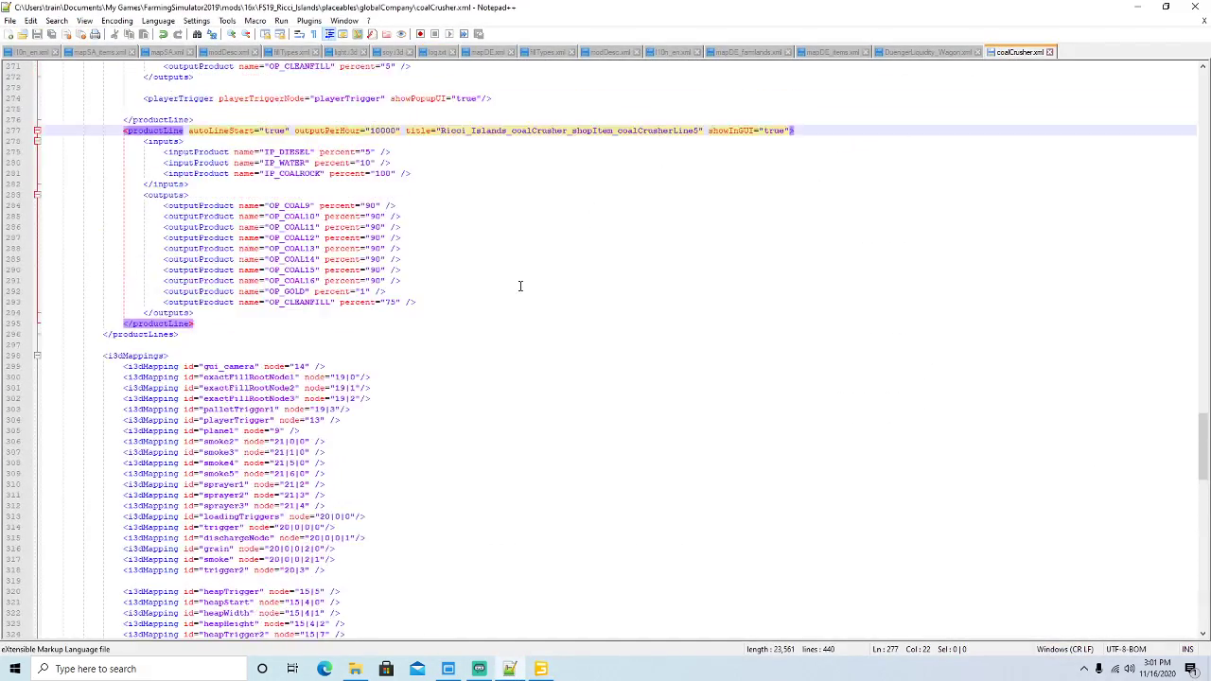
{"action": "scroll", "coordinate": [520, 286], "scroll_direction": "up", "scroll_amount": 20}
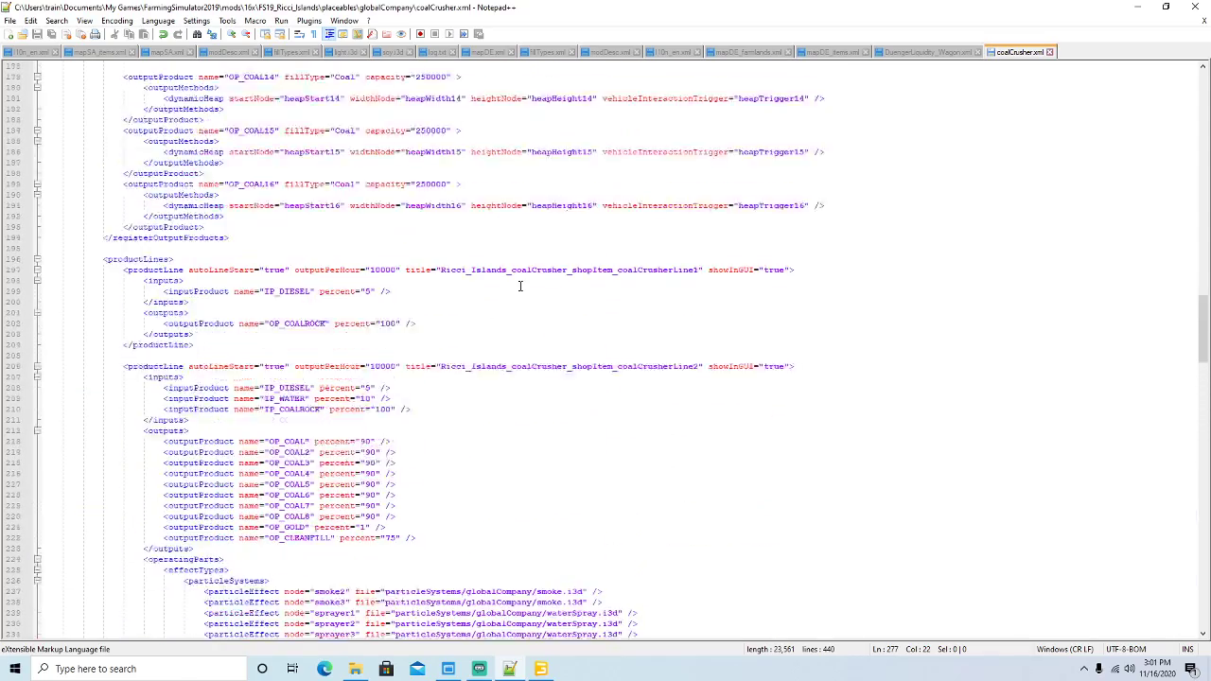
{"action": "scroll", "coordinate": [519, 286], "scroll_direction": "up", "scroll_amount": 20}
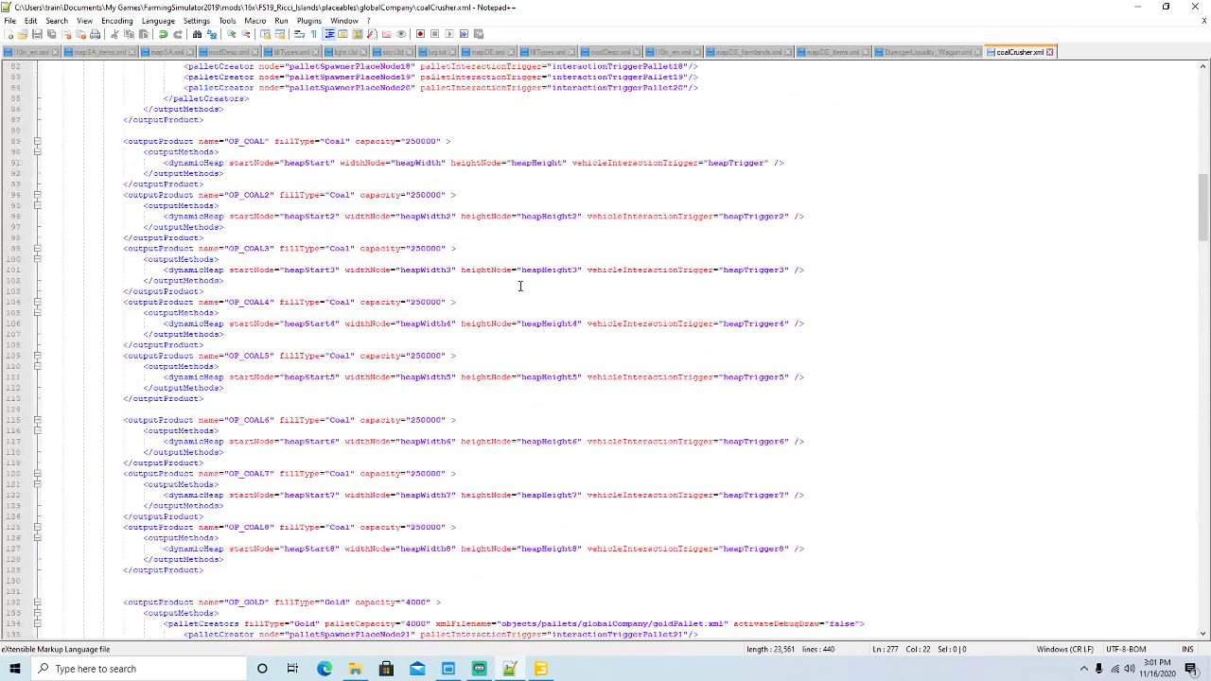
{"action": "scroll", "coordinate": [520, 286], "scroll_direction": "up", "scroll_amount": 1}
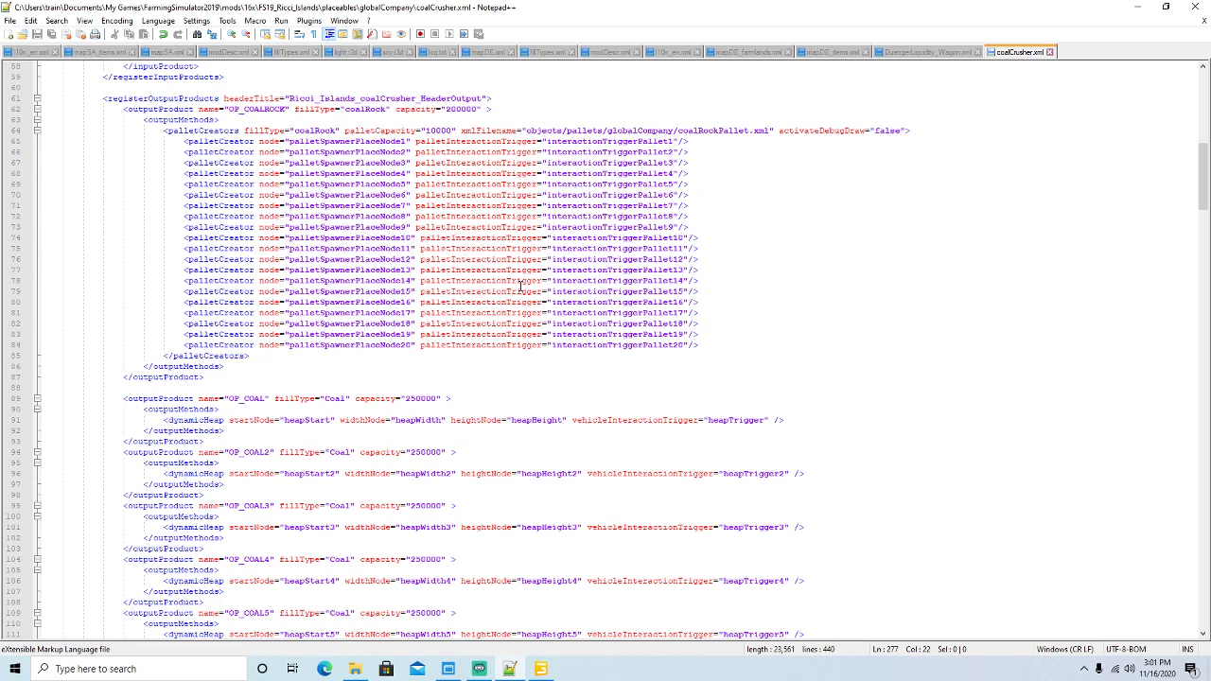
{"action": "scroll", "coordinate": [519, 286], "scroll_direction": "down", "scroll_amount": 18}
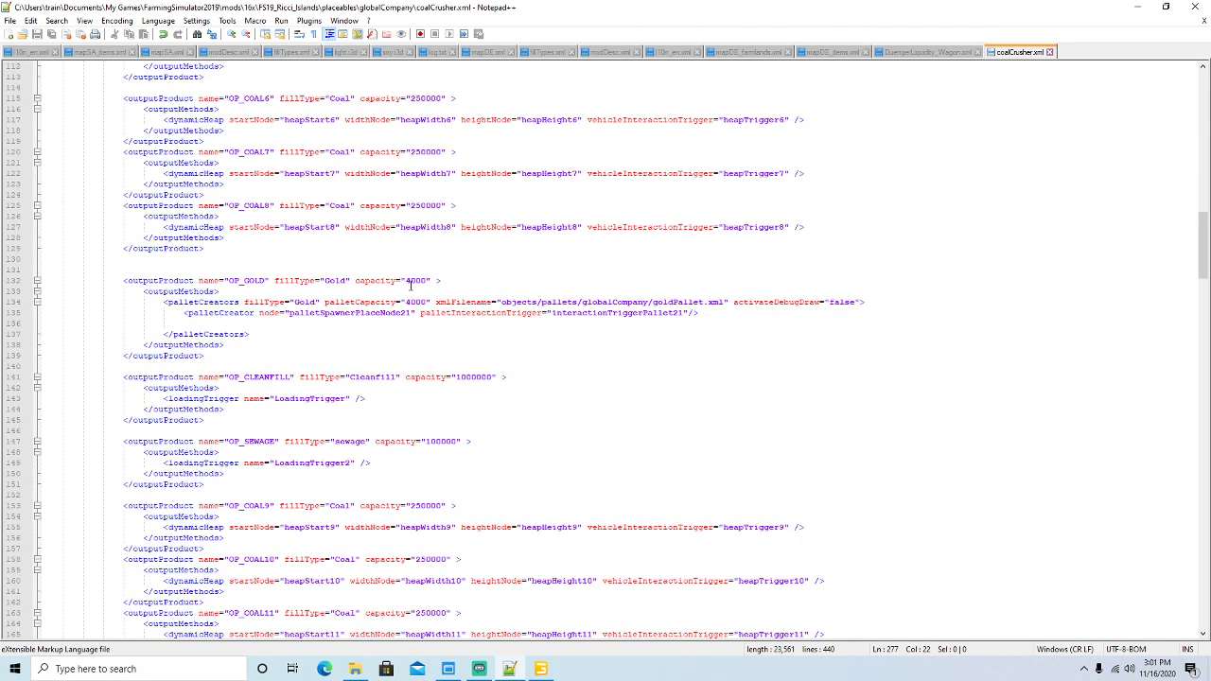
{"action": "left_click_drag", "start_coordinate": [401, 312], "coordinate": [414, 312]}
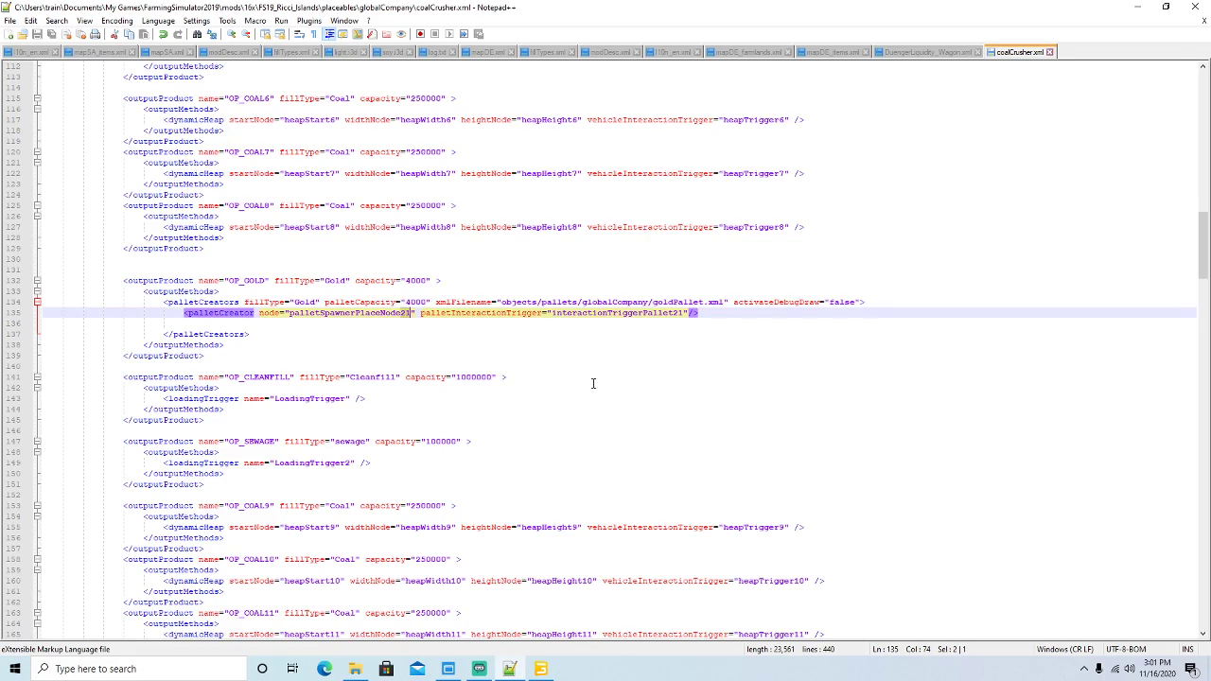
{"action": "scroll", "coordinate": [594, 382], "scroll_direction": "down", "scroll_amount": 3}
{"action": "scroll", "coordinate": [594, 381], "scroll_direction": "down", "scroll_amount": 20}
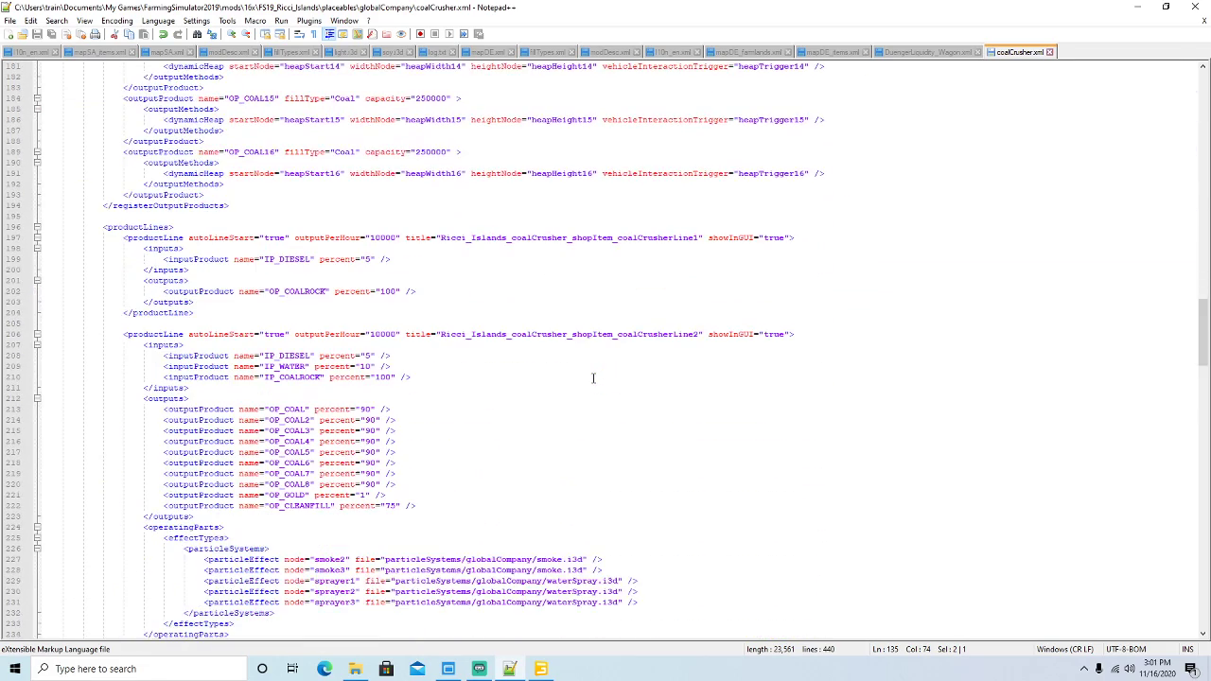
{"action": "scroll", "coordinate": [593, 378], "scroll_direction": "down", "scroll_amount": 6}
{"action": "scroll", "coordinate": [594, 379], "scroll_direction": "down", "scroll_amount": 5}
{"action": "scroll", "coordinate": [593, 378], "scroll_direction": "up", "scroll_amount": 20}
{"action": "scroll", "coordinate": [593, 378], "scroll_direction": "up", "scroll_amount": 20}
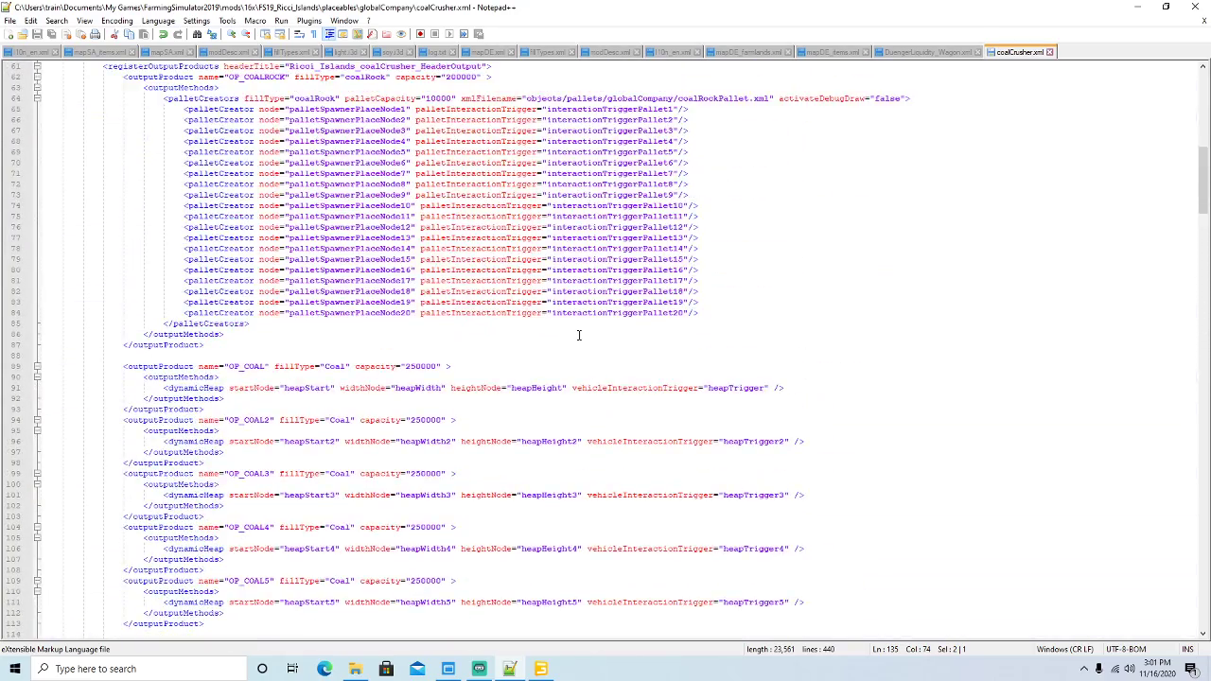
Copy the palletCreator lines 1 to 18 of the OP_COALROCK output and paste them below the palletSpawnerPlaceNode20 line.
{"action": "scroll", "coordinate": [579, 336], "scroll_direction": "up", "scroll_amount": 1}
{"action": "left_click", "coordinate": [719, 345]}
{"action": "key", "text": "Return"}
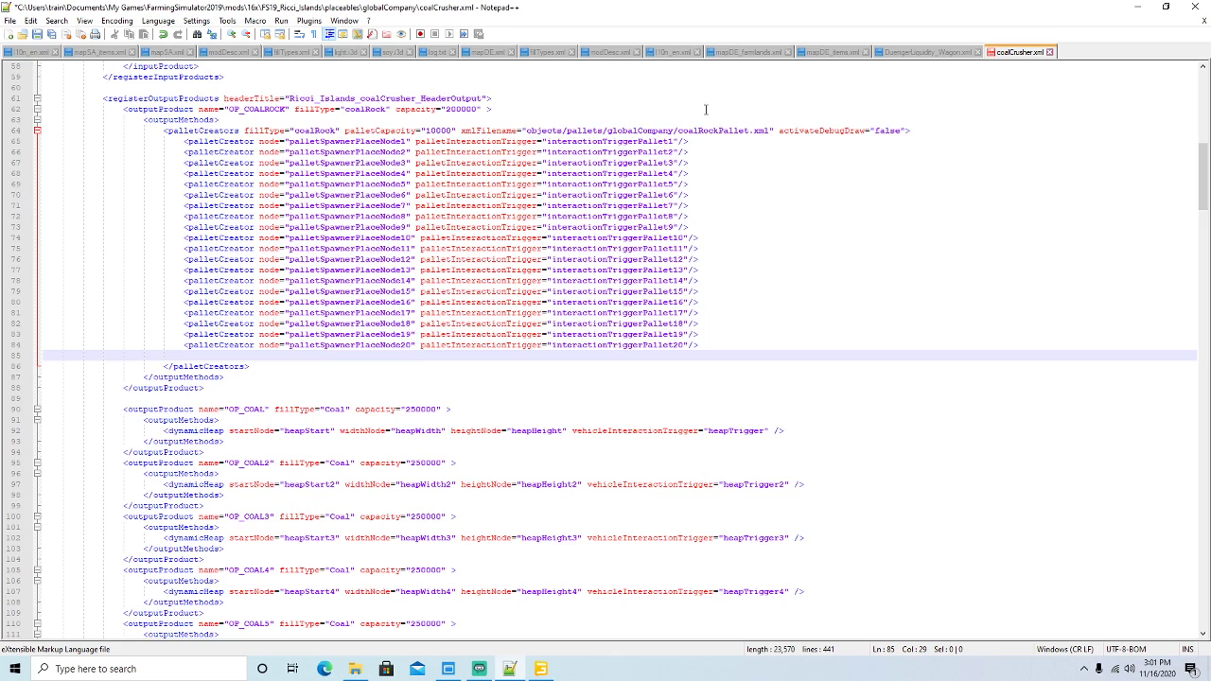
{"action": "left_click_drag", "start_coordinate": [702, 324], "coordinate": [43, 140]}
{"action": "key", "text": "ctrl+c"}
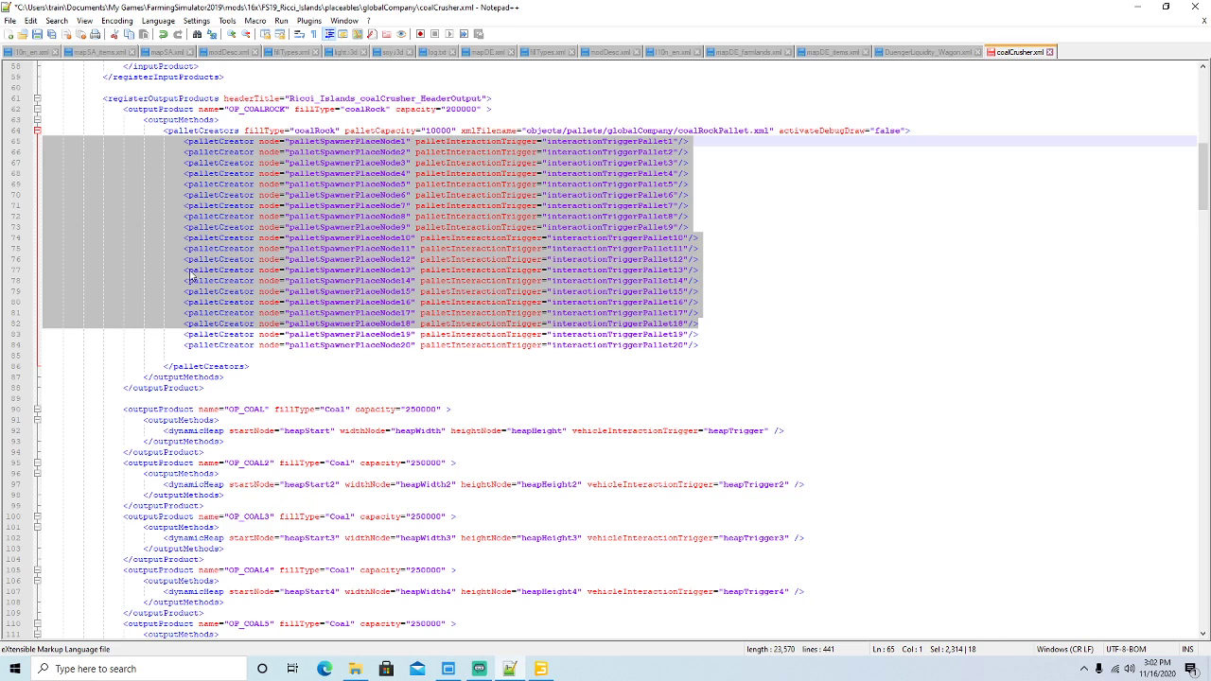
{"action": "left_click", "coordinate": [45, 358]}
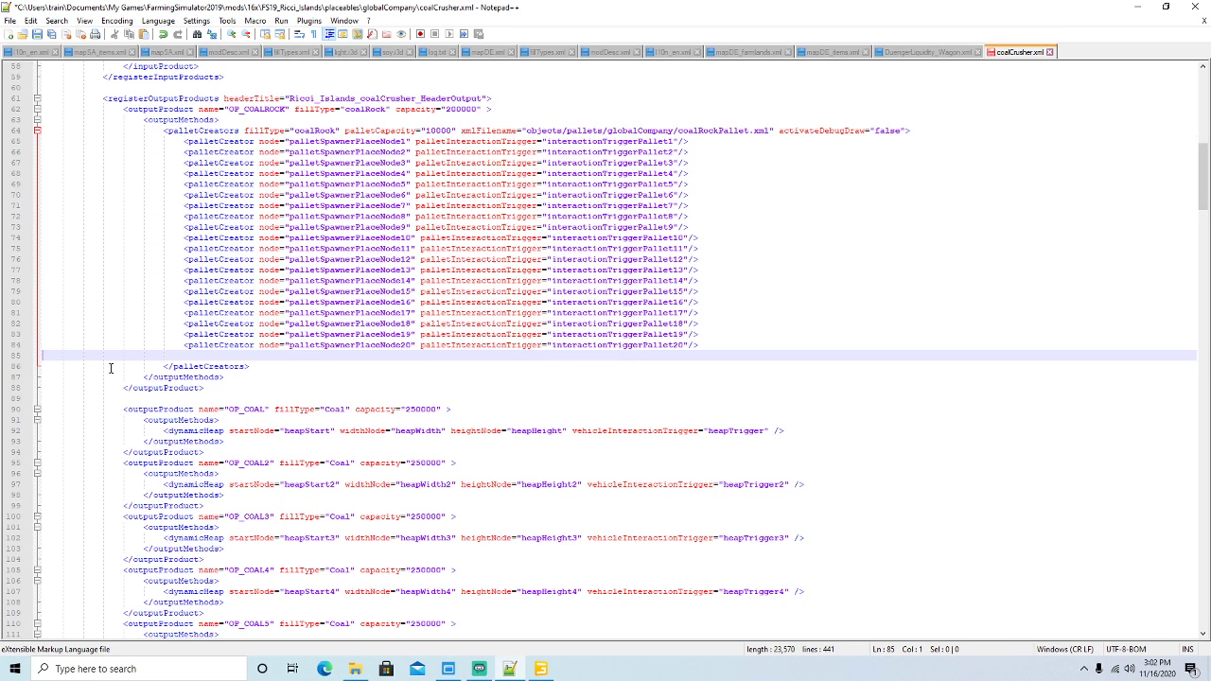
{"action": "key", "text": "ctrl+v"}
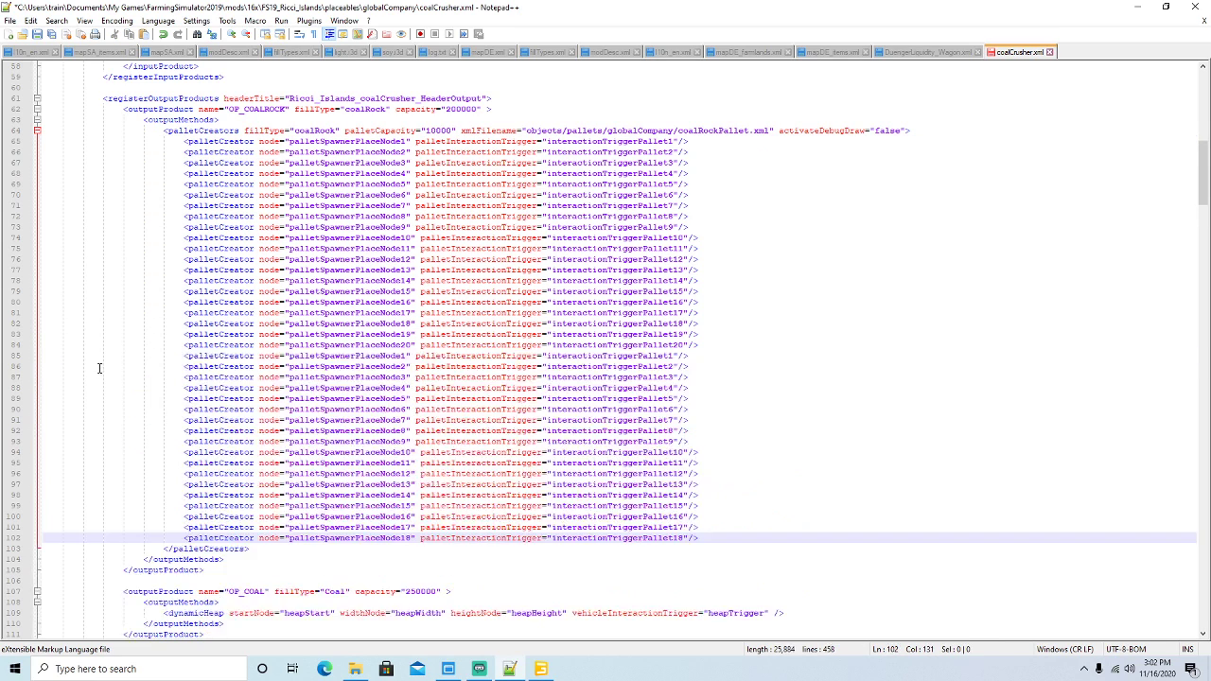
Renumber the spawner nodes of the first four pasted palletCreator lines as palletSpawnerPlaceNode22 to palletSpawnerPlaceNode25.
{"action": "left_click", "coordinate": [408, 356]}
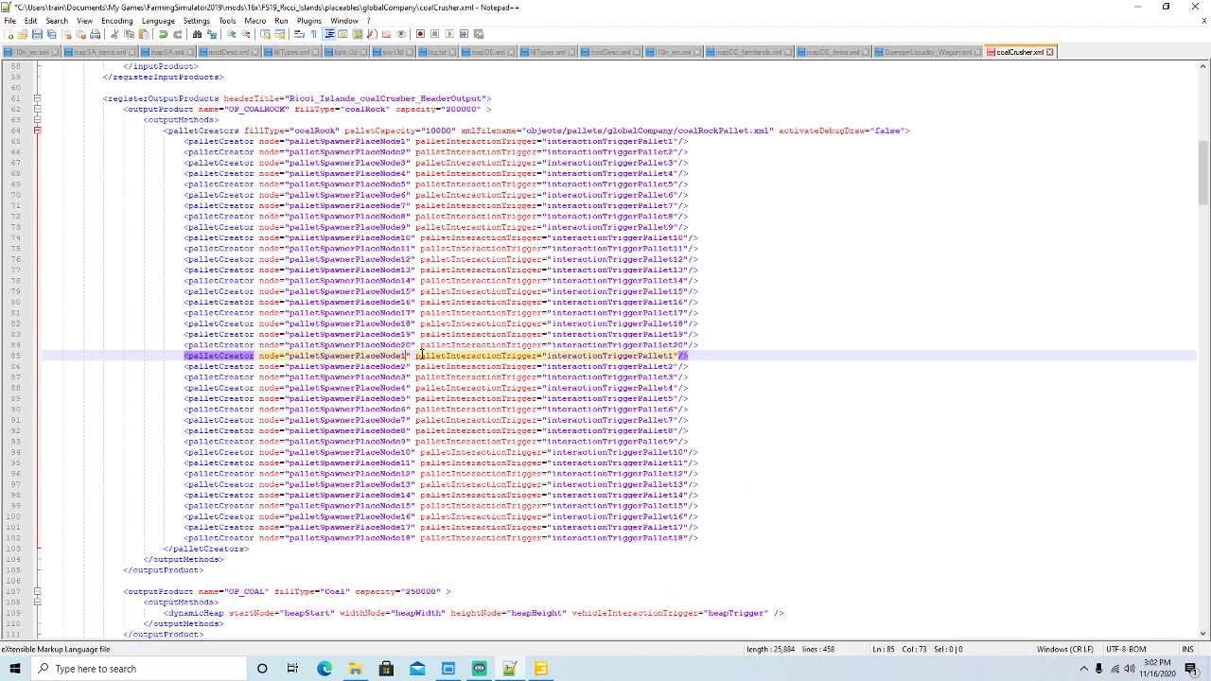
{"action": "type", "text": "2"}
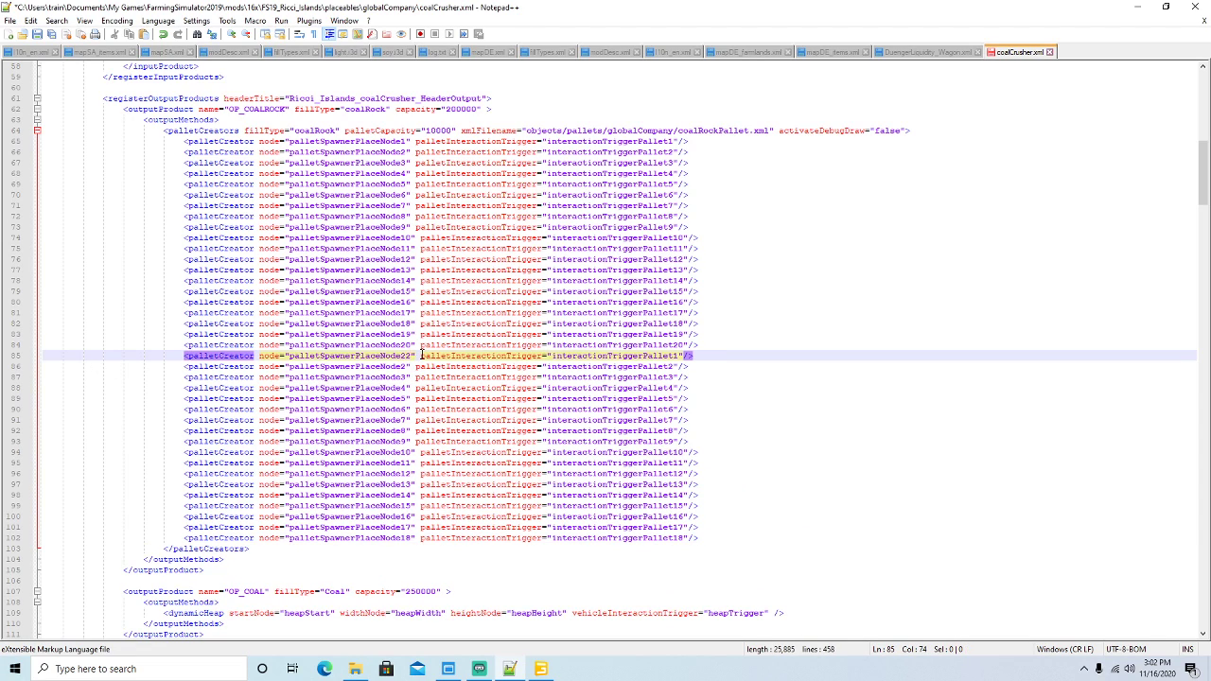
{"action": "key", "text": "Down"}
{"action": "type", "text": "3"}
{"action": "key", "text": "Down"}
{"action": "key", "text": "BackSpace"}
{"action": "type", "text": "24"}
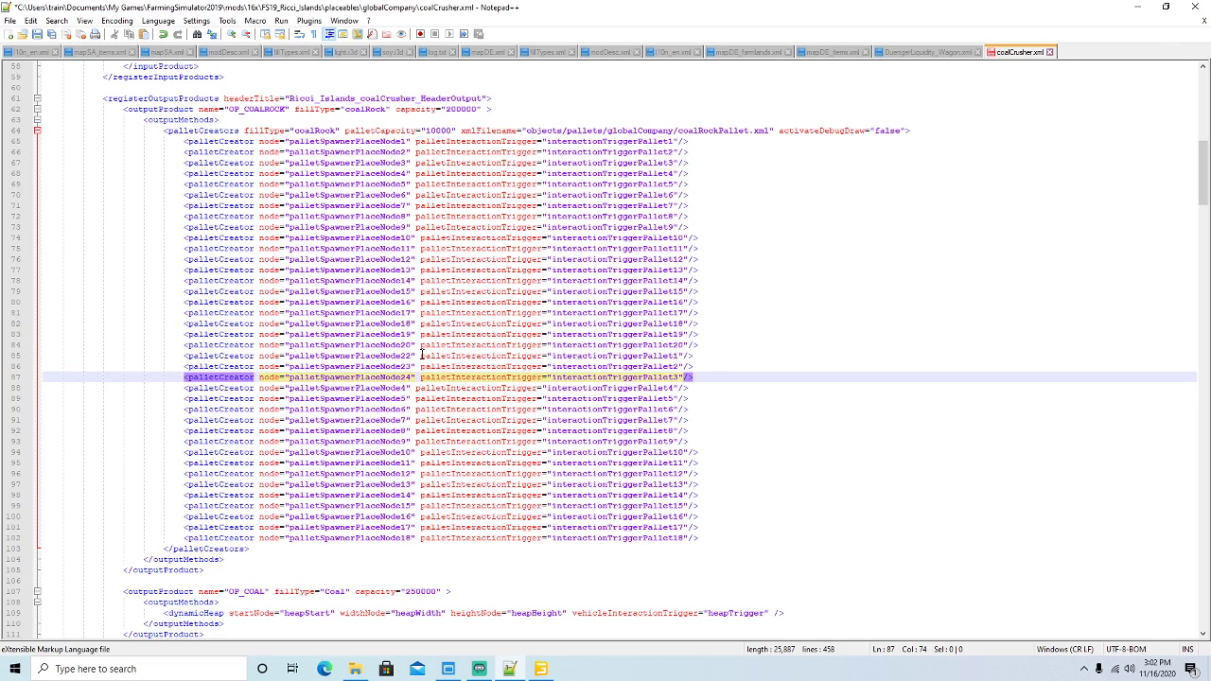
{"action": "key", "text": "Down"}
{"action": "key", "text": "BackSpace"}
{"action": "type", "text": "25"}
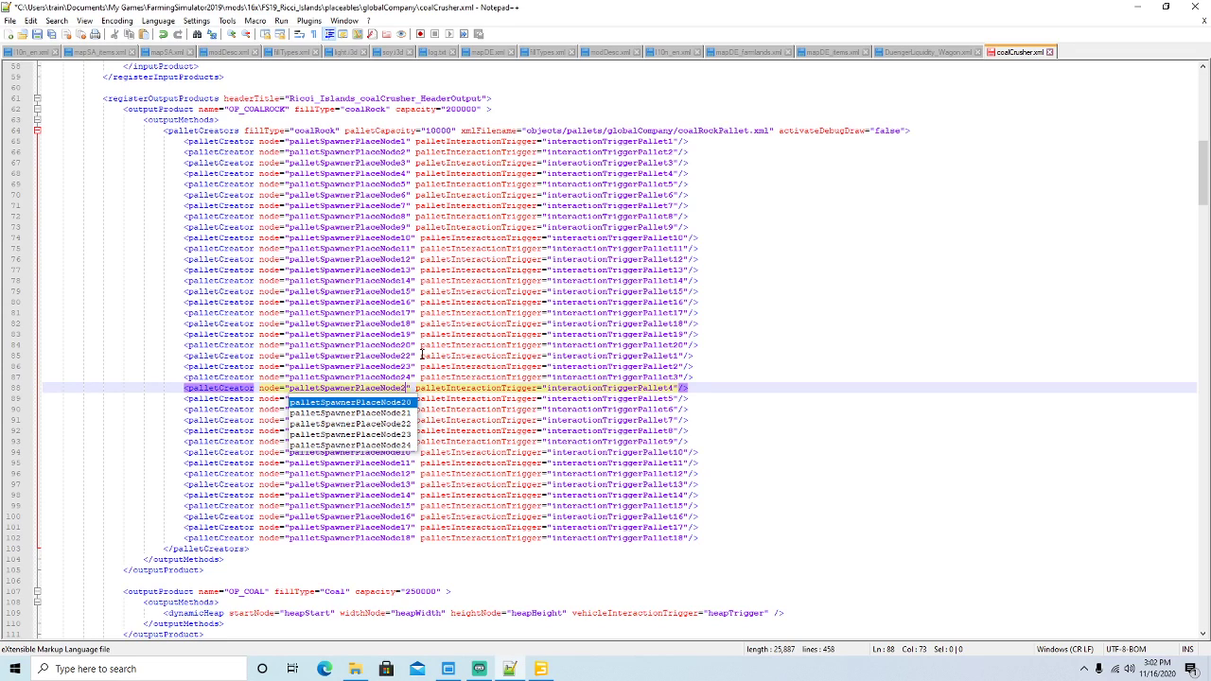
Renumber the spawner nodes of the next four pasted palletCreator lines as palletSpawnerPlaceNode26 to palletSpawnerPlaceNode29.
{"action": "key", "text": "Down"}
{"action": "key", "text": "BackSpace"}
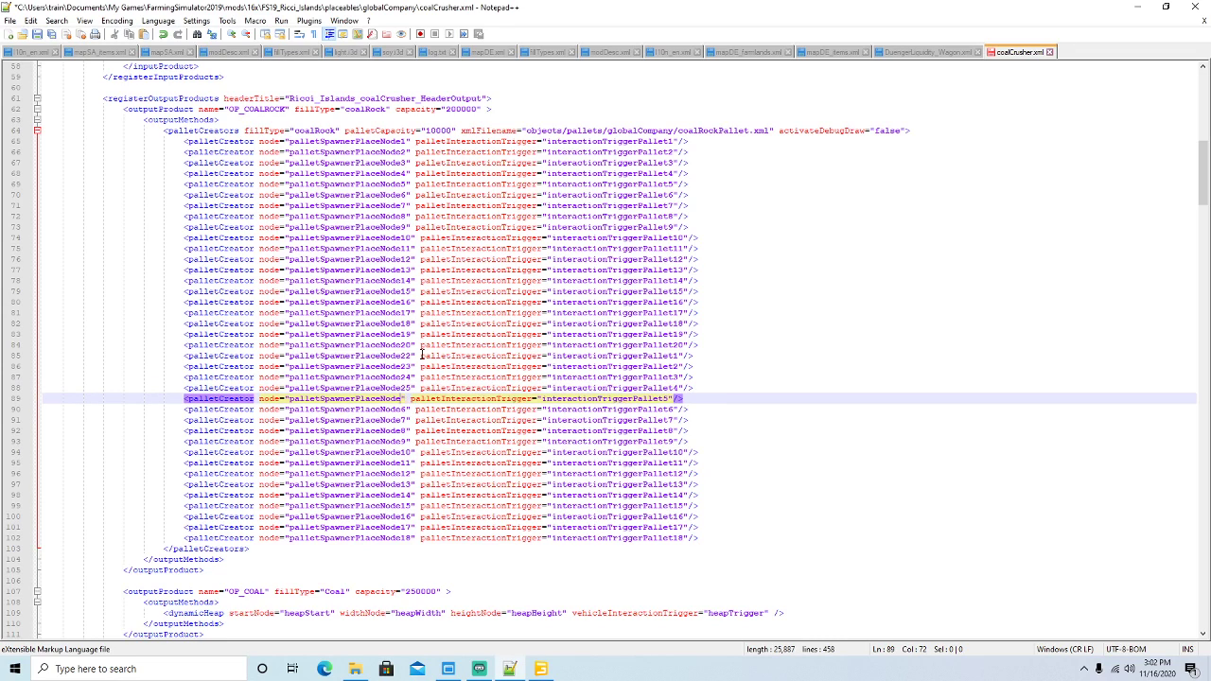
{"action": "type", "text": "26"}
{"action": "key", "text": "Down"}
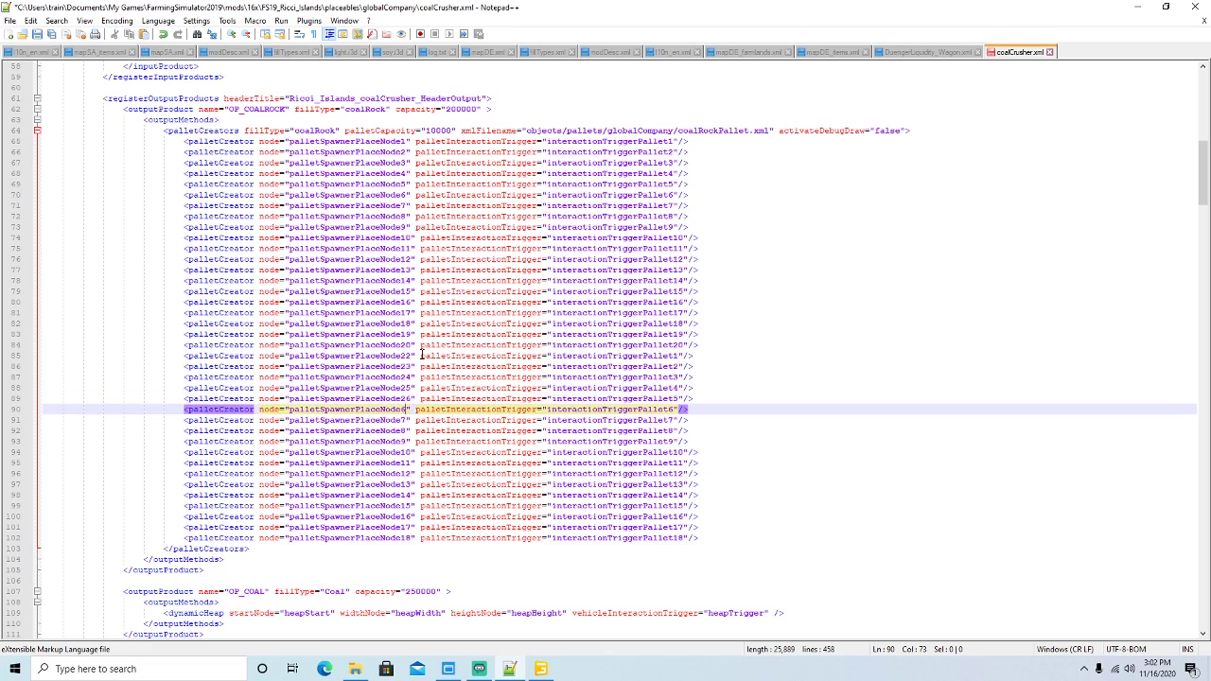
{"action": "key", "text": "BackSpace"}
{"action": "type", "text": "27"}
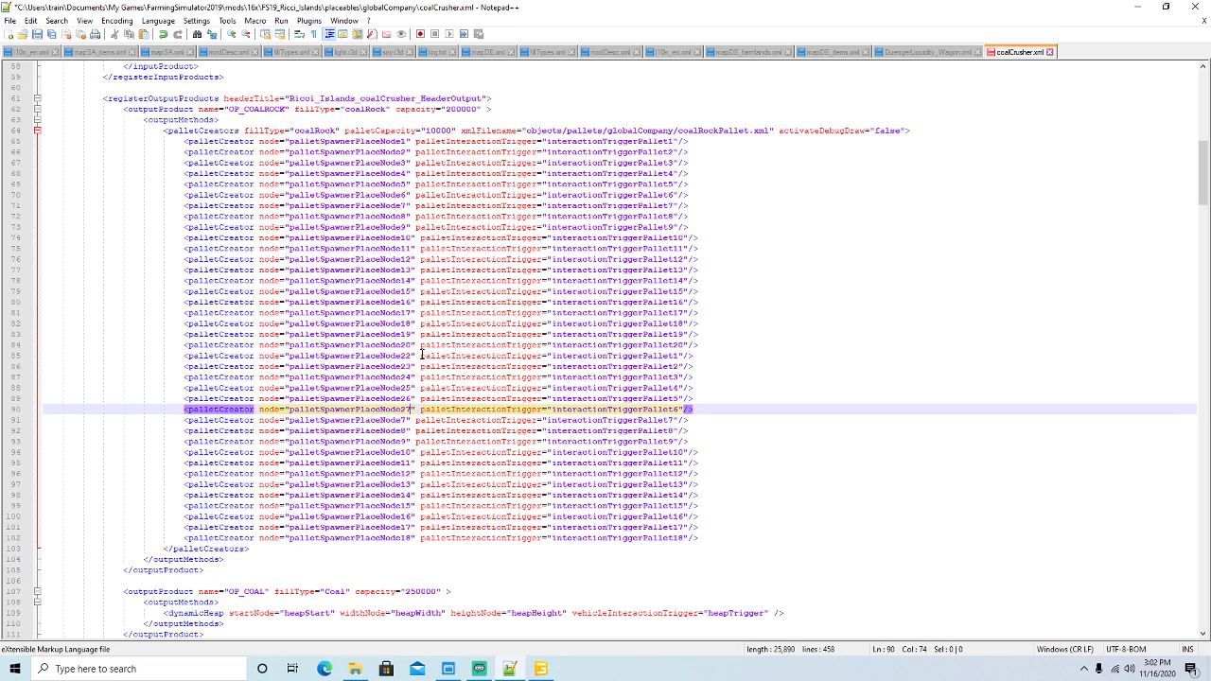
{"action": "key", "text": "Down"}
{"action": "key", "text": "BackSpace"}
{"action": "type", "text": "28"}
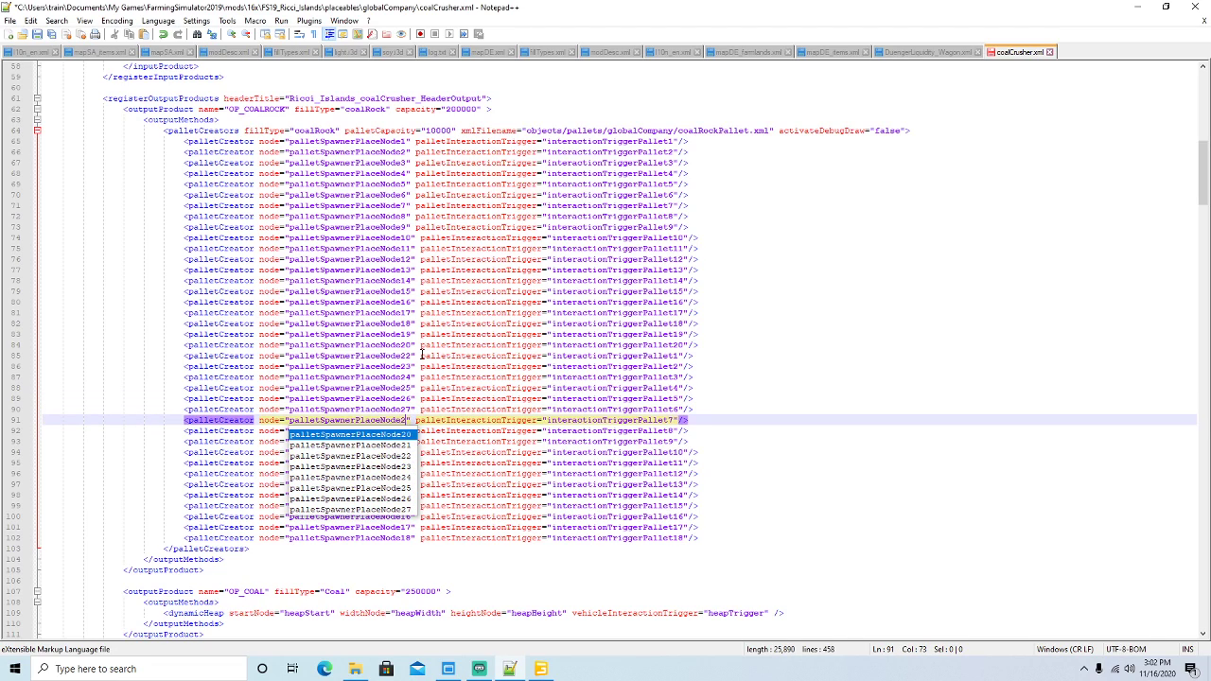
{"action": "key", "text": "Down"}
{"action": "type", "text": "29"}
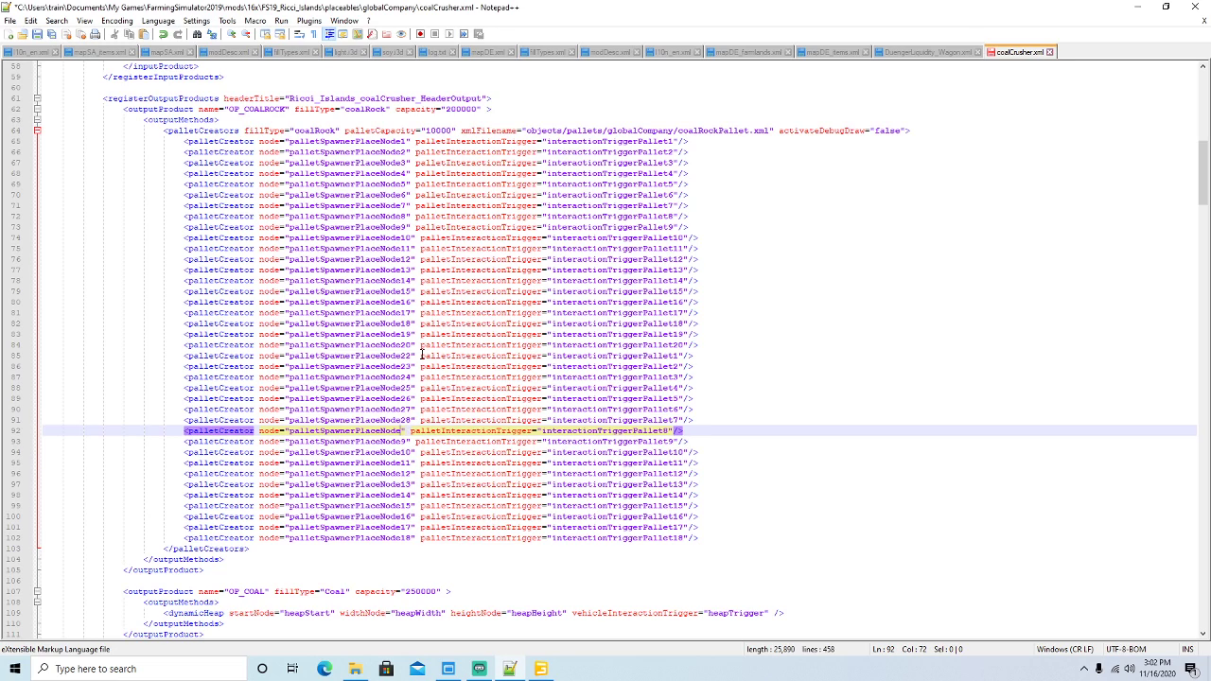
{"action": "key", "text": "Down"}
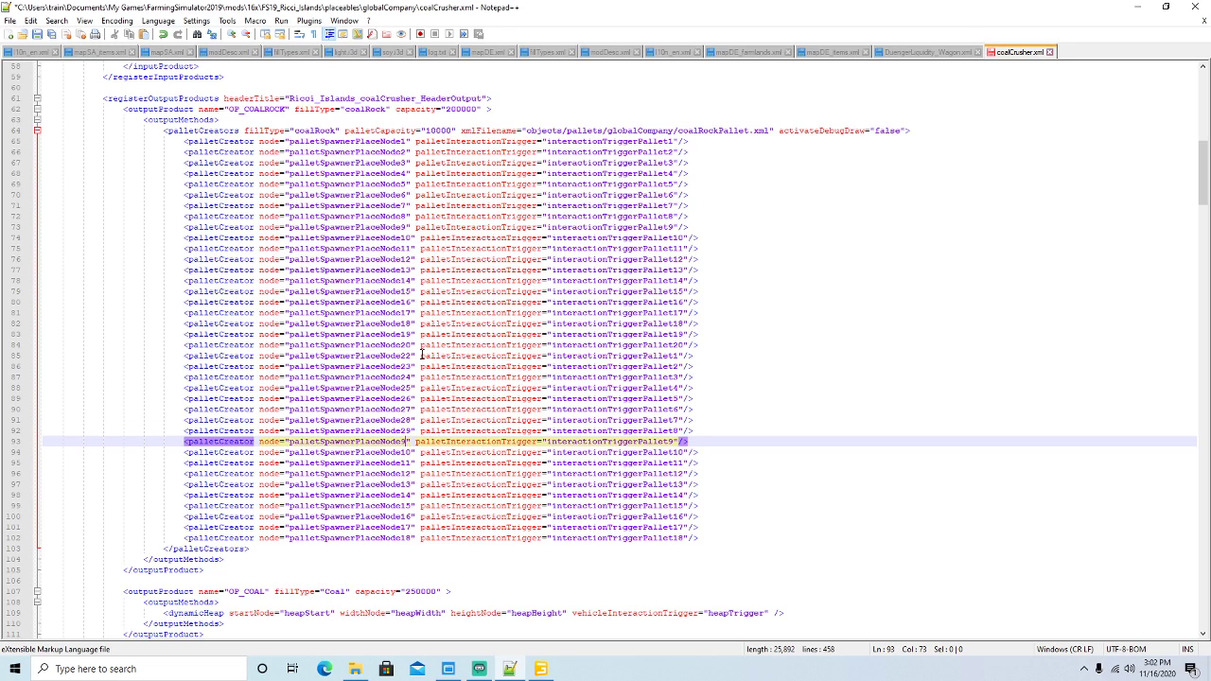
Renumber the spawner nodes of the ninth to twelfth pasted palletCreator lines as palletSpawnerPlaceNode30 to palletSpawnerPlaceNode33.
{"action": "key", "text": "BackSpace"}
{"action": "type", "text": "30"}
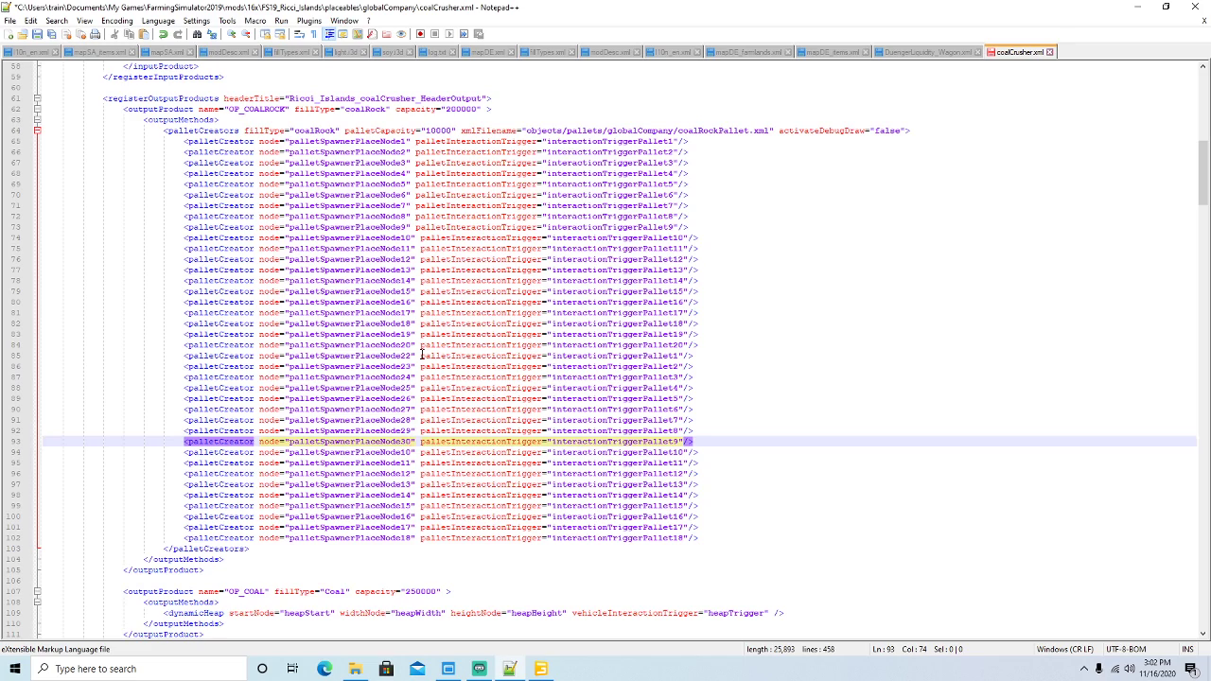
{"action": "key", "text": "Down"}
{"action": "key", "text": "BackSpace"}
{"action": "key", "text": "BackSpace"}
{"action": "type", "text": "31"}
{"action": "key", "text": "Down"}
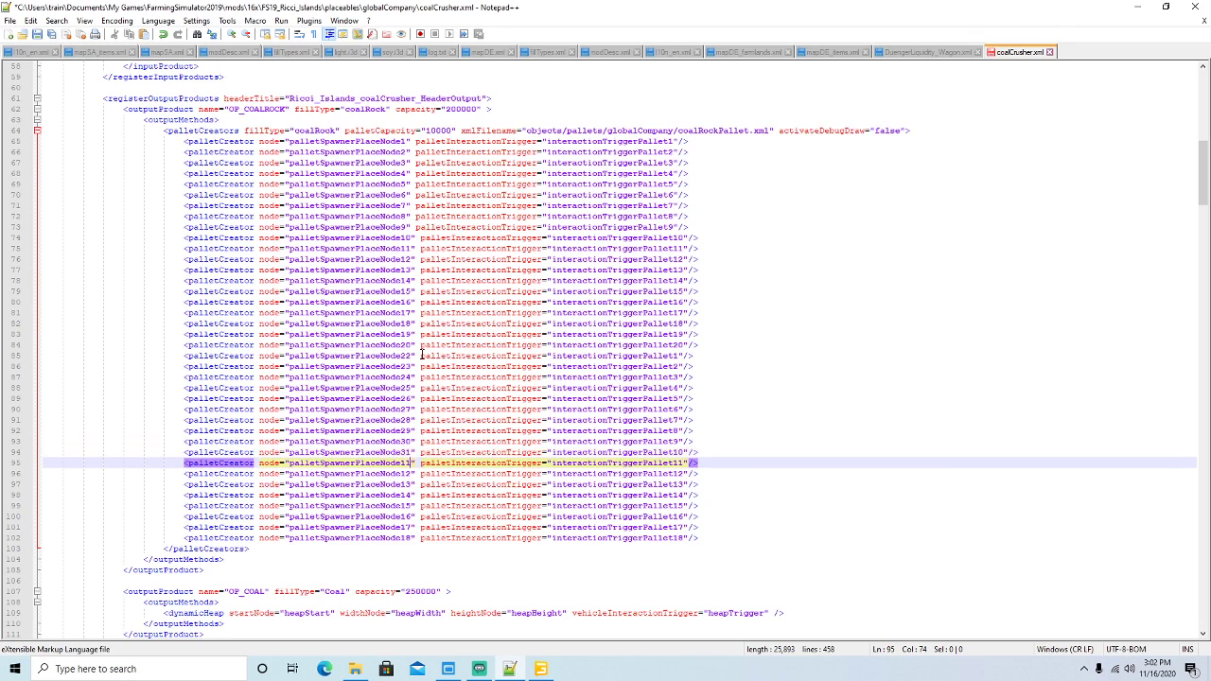
{"action": "key", "text": "BackSpace"}
{"action": "key", "text": "BackSpace"}
{"action": "type", "text": "32"}
{"action": "key", "text": "Down"}
{"action": "key", "text": "BackSpace"}
{"action": "key", "text": "BackSpace"}
{"action": "type", "text": "33"}
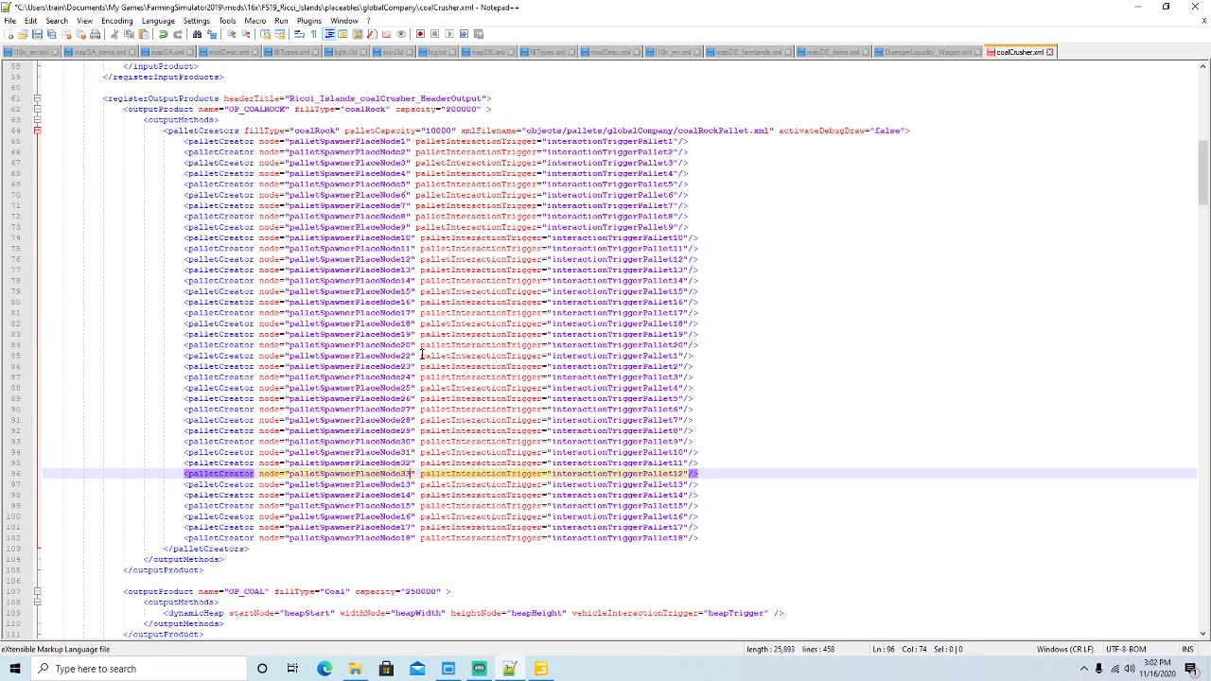
Renumber the spawner nodes of the next three pasted palletCreator lines as palletSpawnerPlaceNode34 to palletSpawnerPlaceNode36.
{"action": "key", "text": "Down"}
{"action": "key", "text": "BackSpace"}
{"action": "key", "text": "BackSpace"}
{"action": "type", "text": "3"}
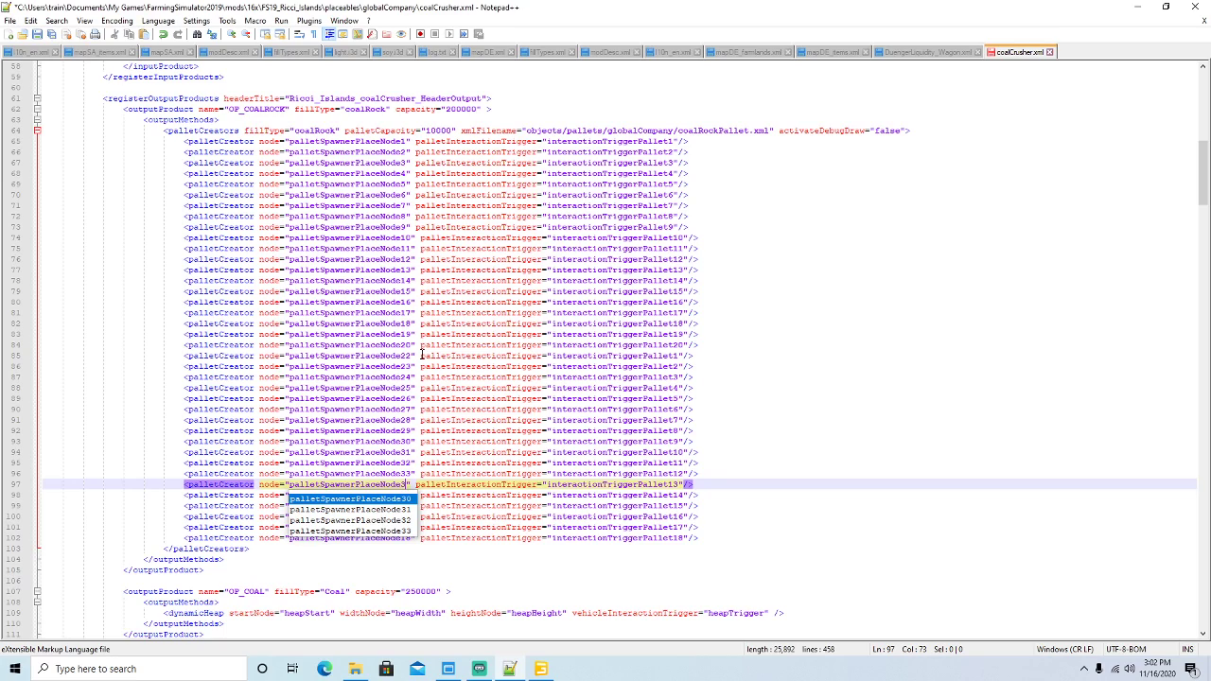
{"action": "type", "text": "4"}
{"action": "key", "text": "Down"}
{"action": "key", "text": "BackSpace"}
{"action": "key", "text": "BackSpace"}
{"action": "type", "text": "35"}
{"action": "key", "text": "Down"}
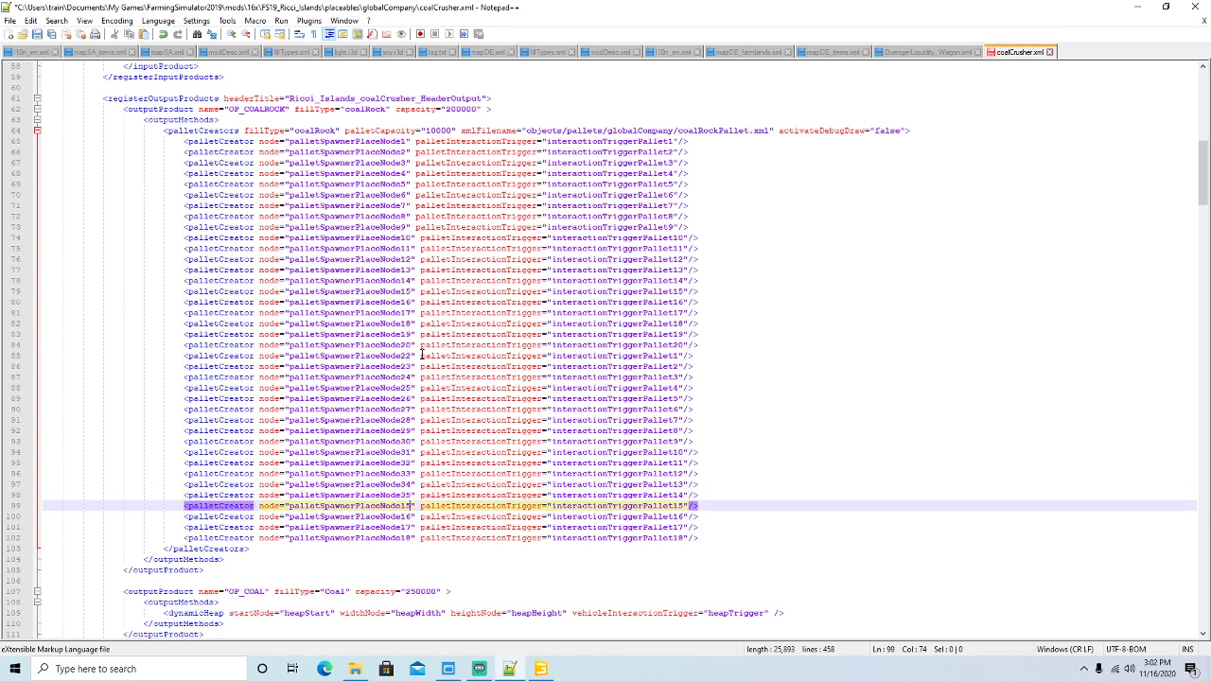
{"action": "key", "text": "BackSpace"}
{"action": "key", "text": "BackSpace"}
{"action": "type", "text": "36"}
Renumber the spawner nodes of the last three pasted palletCreator lines as palletSpawnerPlaceNode37 to palletSpawnerPlaceNode39.
{"action": "key", "text": "Down"}
{"action": "key", "text": "BackSpace"}
{"action": "key", "text": "BackSpace"}
{"action": "type", "text": "37"}
{"action": "key", "text": "Down"}
{"action": "key", "text": "BackSpace"}
{"action": "key", "text": "BackSpace"}
{"action": "type", "text": "38"}
{"action": "key", "text": "Down"}
{"action": "key", "text": "BackSpace"}
{"action": "key", "text": "BackSpace"}
{"action": "type", "text": "39"}
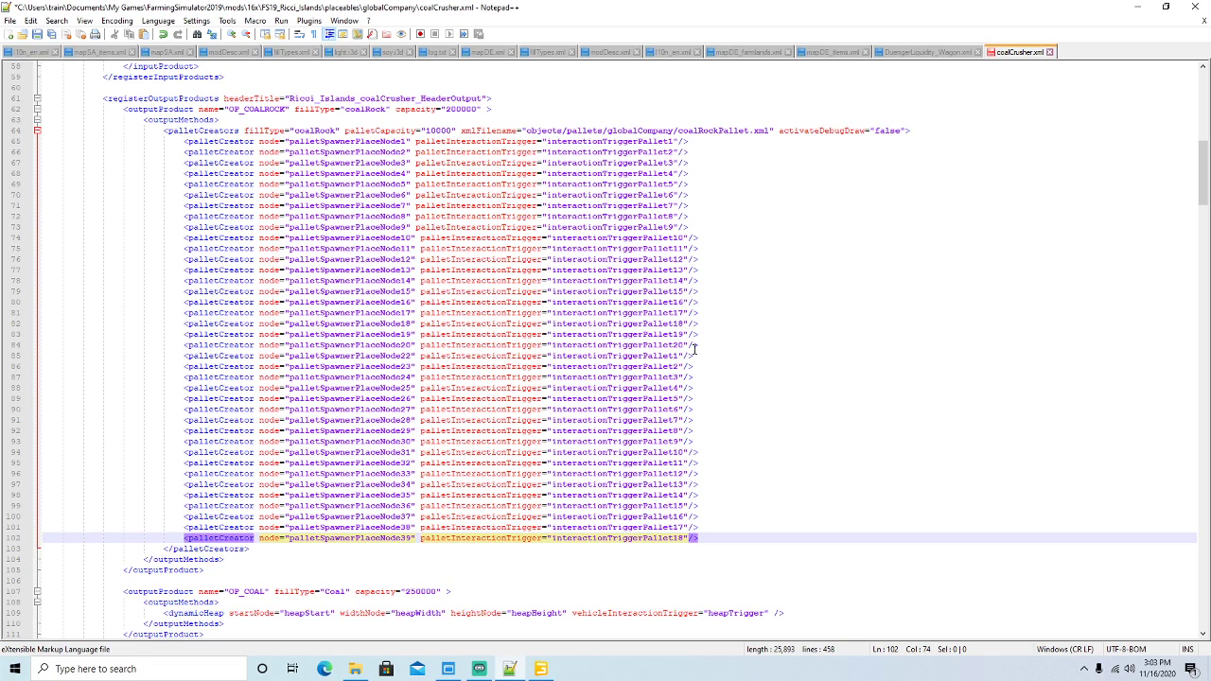
Renumber the interaction triggers of the palletSpawnerPlaceNode22 to 25 lines as interactionTriggerPallet22 to interactionTriggerPallet25.
{"action": "left_click_drag", "start_coordinate": [681, 354], "coordinate": [675, 355]}
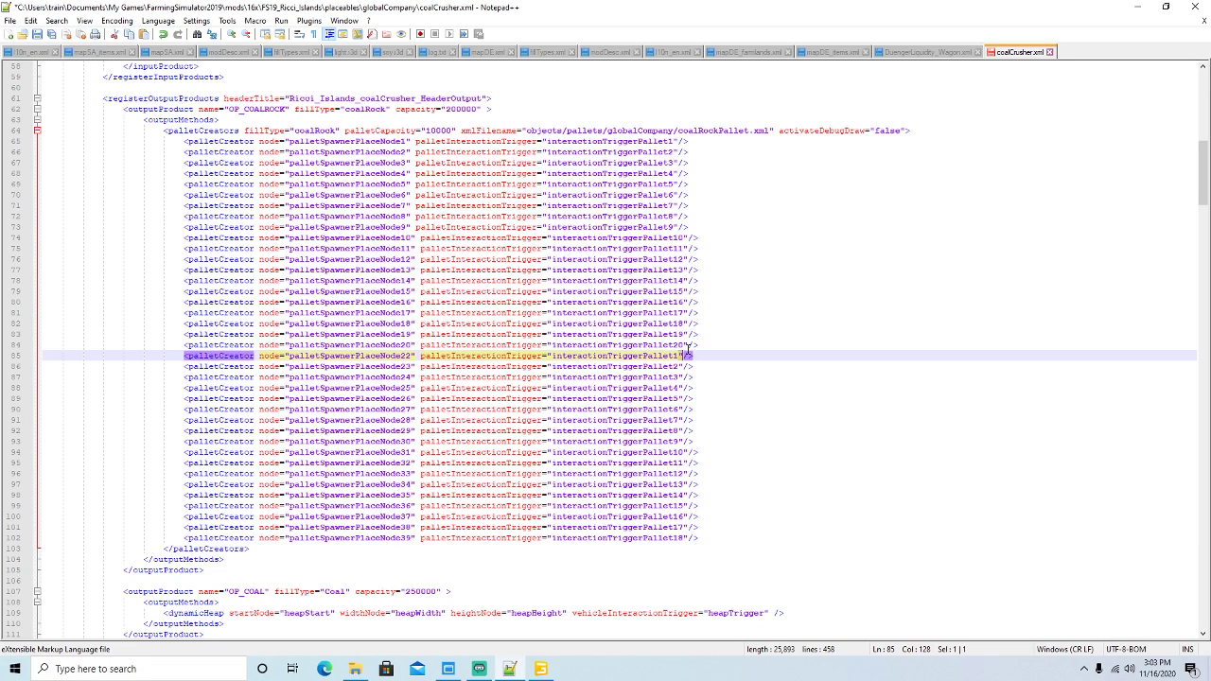
{"action": "key", "text": "BackSpace"}
{"action": "type", "text": "22"}
{"action": "key", "text": "Down"}
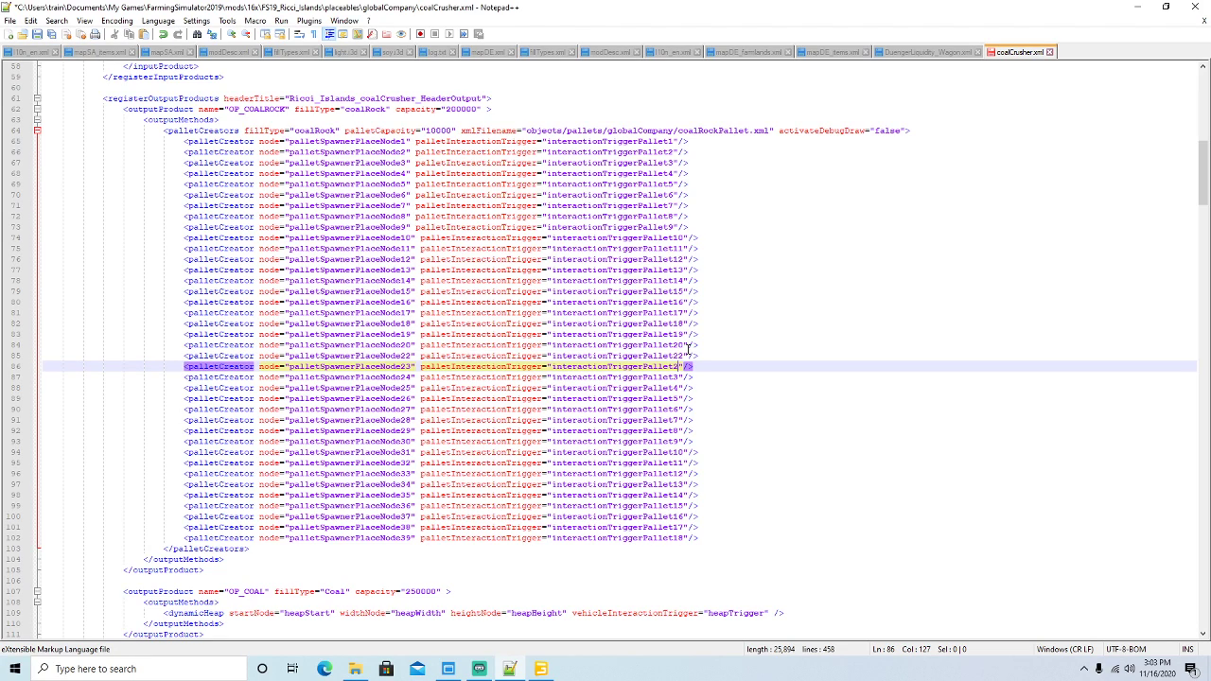
{"action": "type", "text": "3"}
{"action": "key", "text": "Down"}
{"action": "key", "text": "BackSpace"}
{"action": "type", "text": "24"}
{"action": "key", "text": "Down"}
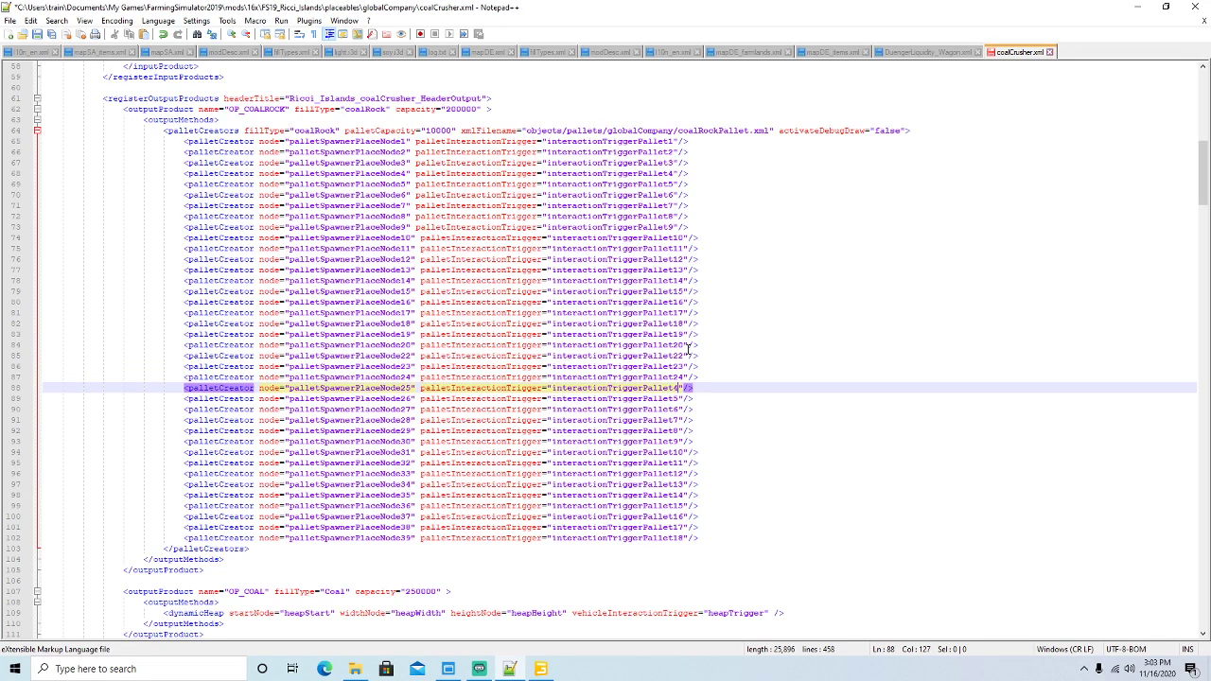
{"action": "key", "text": "BackSpace"}
{"action": "type", "text": "25"}
Renumber the interaction triggers of the palletSpawnerPlaceNode26 to 29 lines as interactionTriggerPallet26 to interactionTriggerPallet29.
{"action": "key", "text": "Down"}
{"action": "key", "text": "BackSpace"}
{"action": "type", "text": "26"}
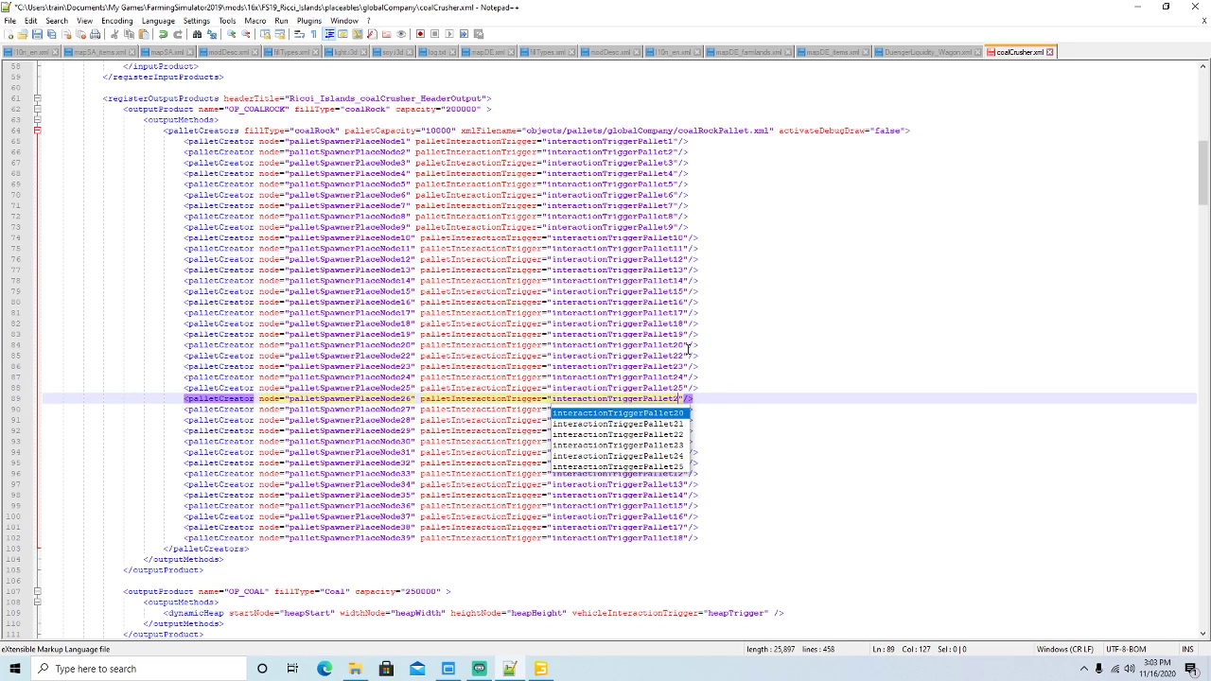
{"action": "key", "text": "Down"}
{"action": "key", "text": "BackSpace"}
{"action": "type", "text": "27"}
{"action": "key", "text": "Down"}
{"action": "key", "text": "BackSpace"}
{"action": "type", "text": "28"}
{"action": "key", "text": "Down"}
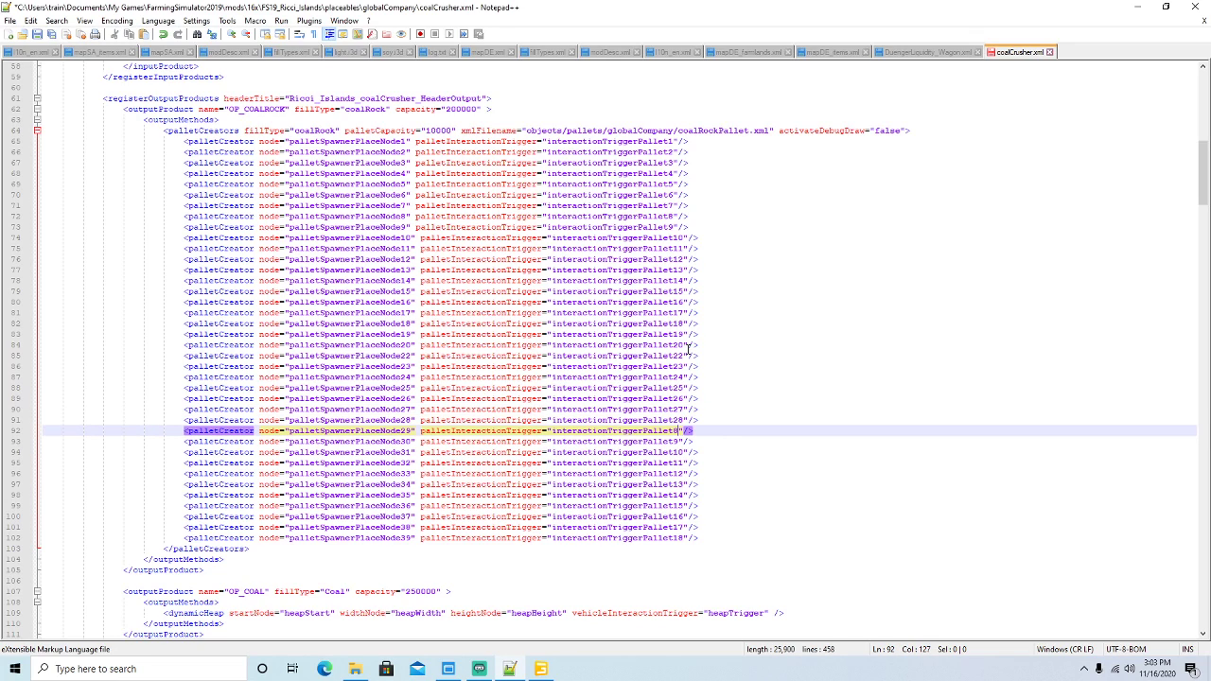
{"action": "key", "text": "BackSpace"}
{"action": "type", "text": "29"}
Renumber the interaction triggers of the palletSpawnerPlaceNode30 to 32 lines as interactionTriggerPallet30 to interactionTriggerPallet32.
{"action": "key", "text": "Down"}
{"action": "key", "text": "BackSpace"}
{"action": "type", "text": "30"}
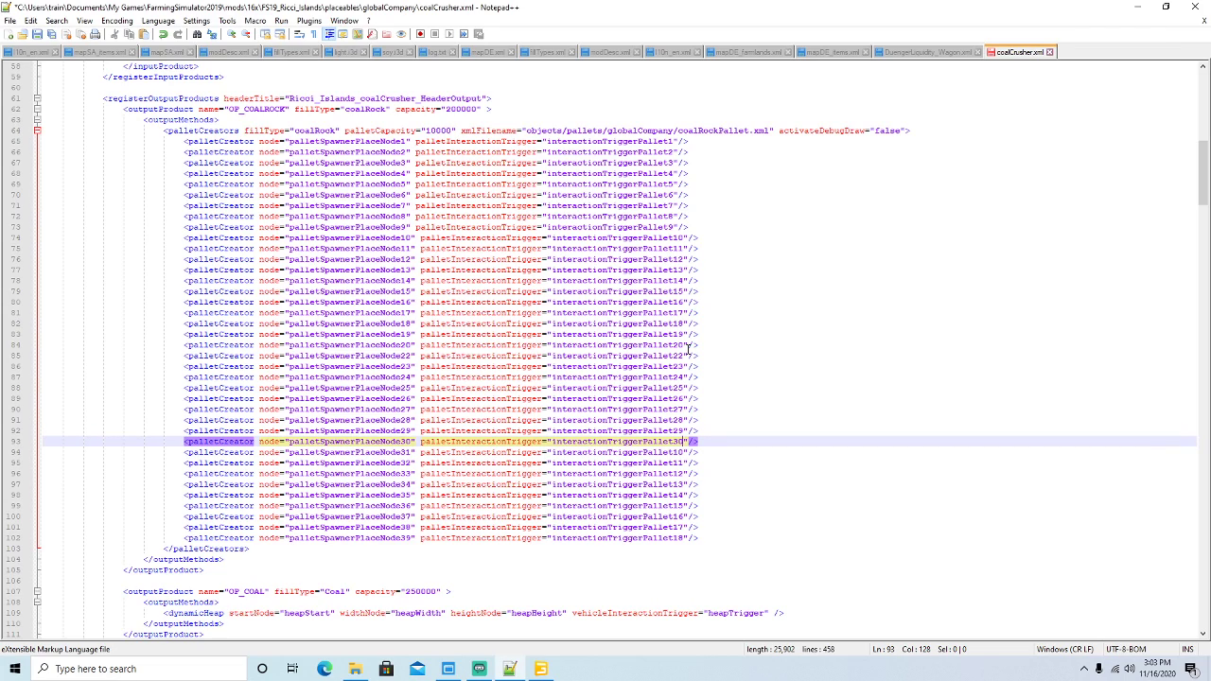
{"action": "key", "text": "Down"}
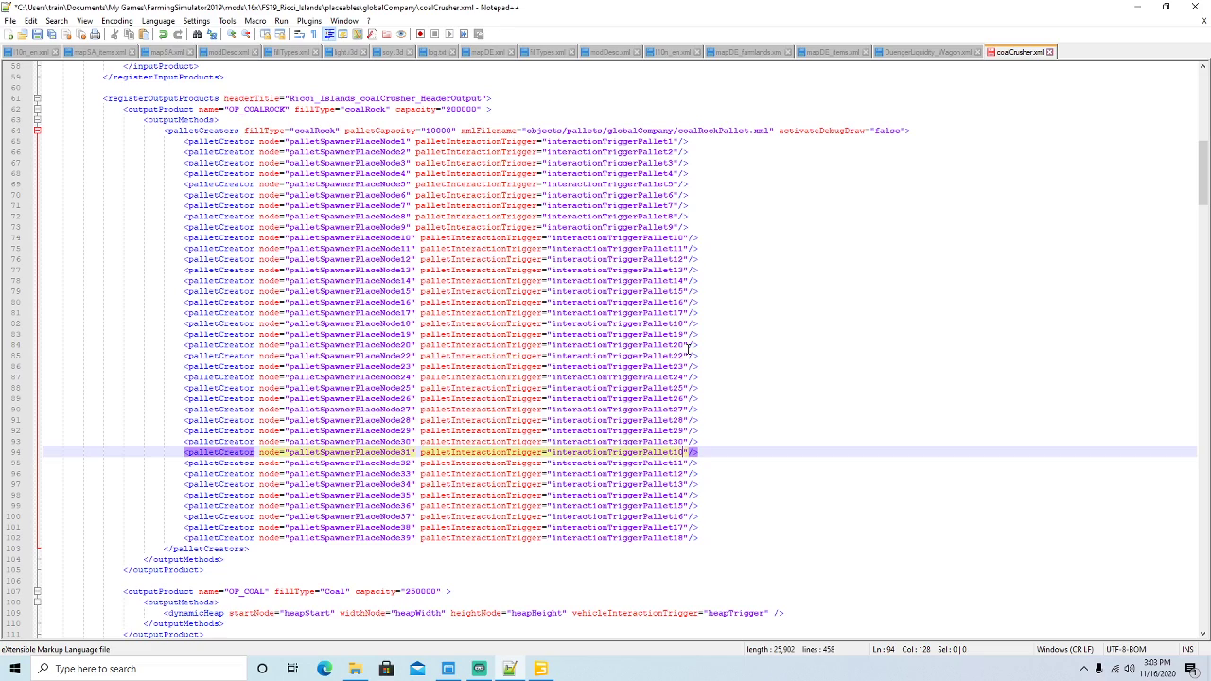
{"action": "key", "text": "BackSpace"}
{"action": "key", "text": "BackSpace"}
{"action": "type", "text": "31"}
{"action": "key", "text": "Down"}
{"action": "key", "text": "BackSpace"}
{"action": "key", "text": "BackSpace"}
{"action": "type", "text": "32"}
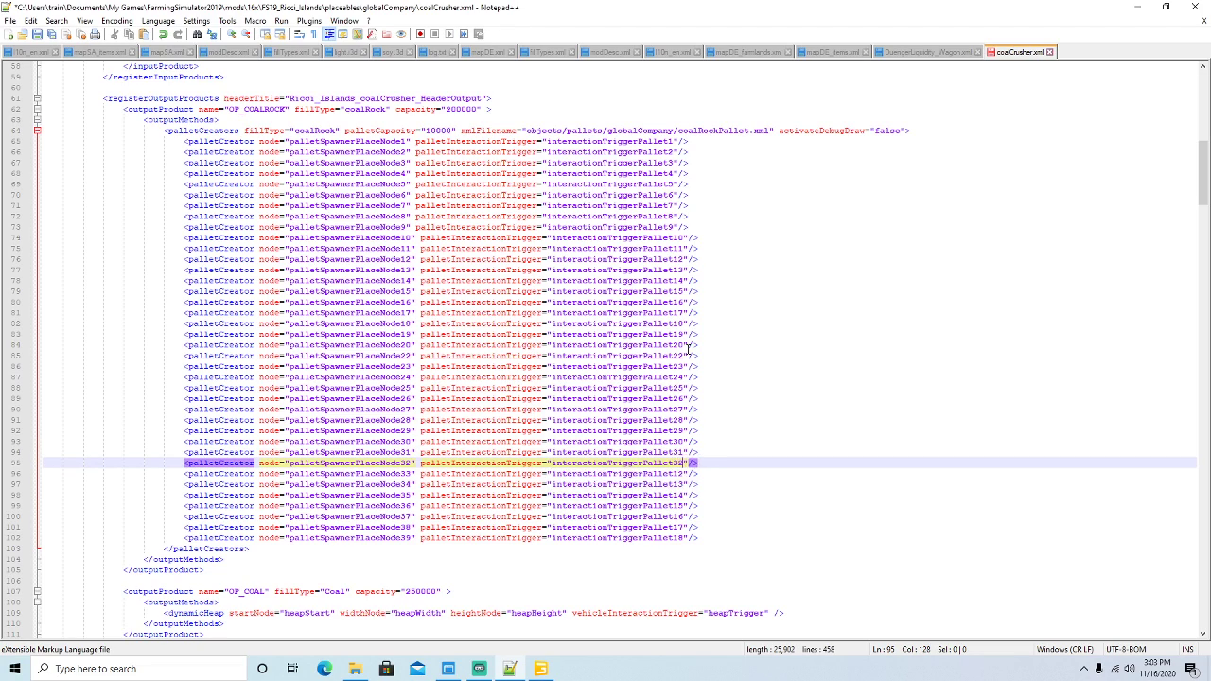
Renumber the interaction triggers of the palletSpawnerPlaceNode33 to 35 lines as interactionTriggerPallet33 to interactionTriggerPallet35.
{"action": "key", "text": "Down"}
{"action": "key", "text": "BackSpace"}
{"action": "key", "text": "BackSpace"}
{"action": "type", "text": "33"}
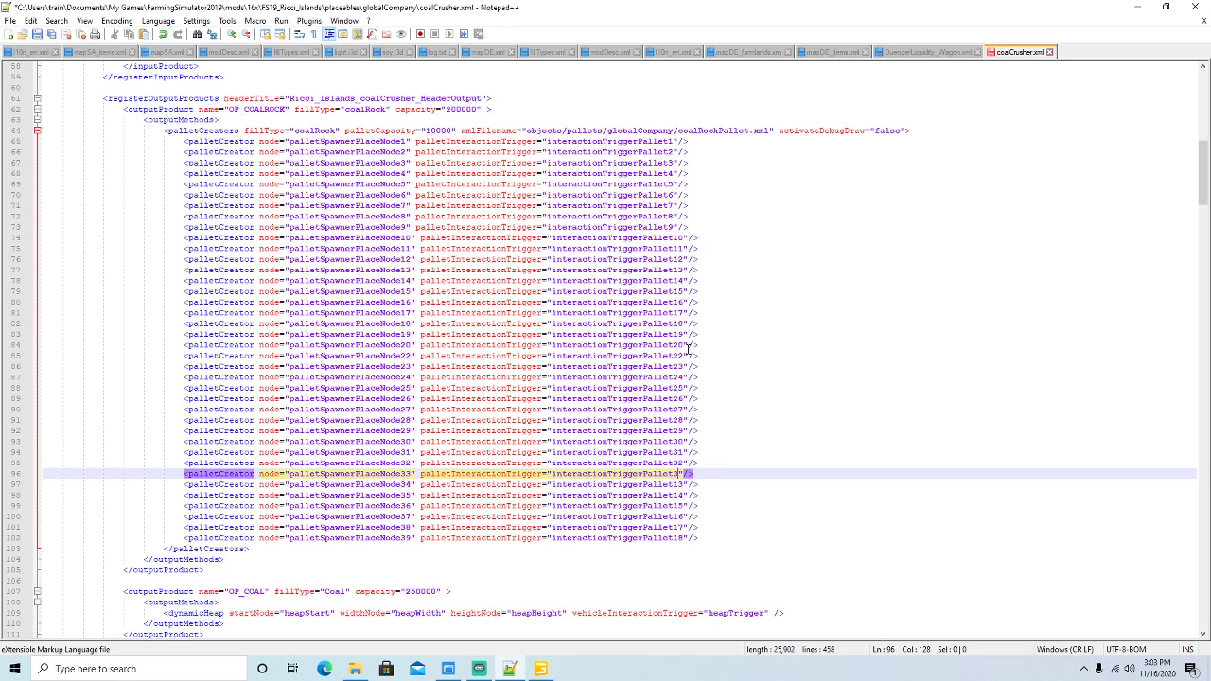
{"action": "key", "text": "Down"}
{"action": "key", "text": "BackSpace"}
{"action": "key", "text": "BackSpace"}
{"action": "type", "text": "34"}
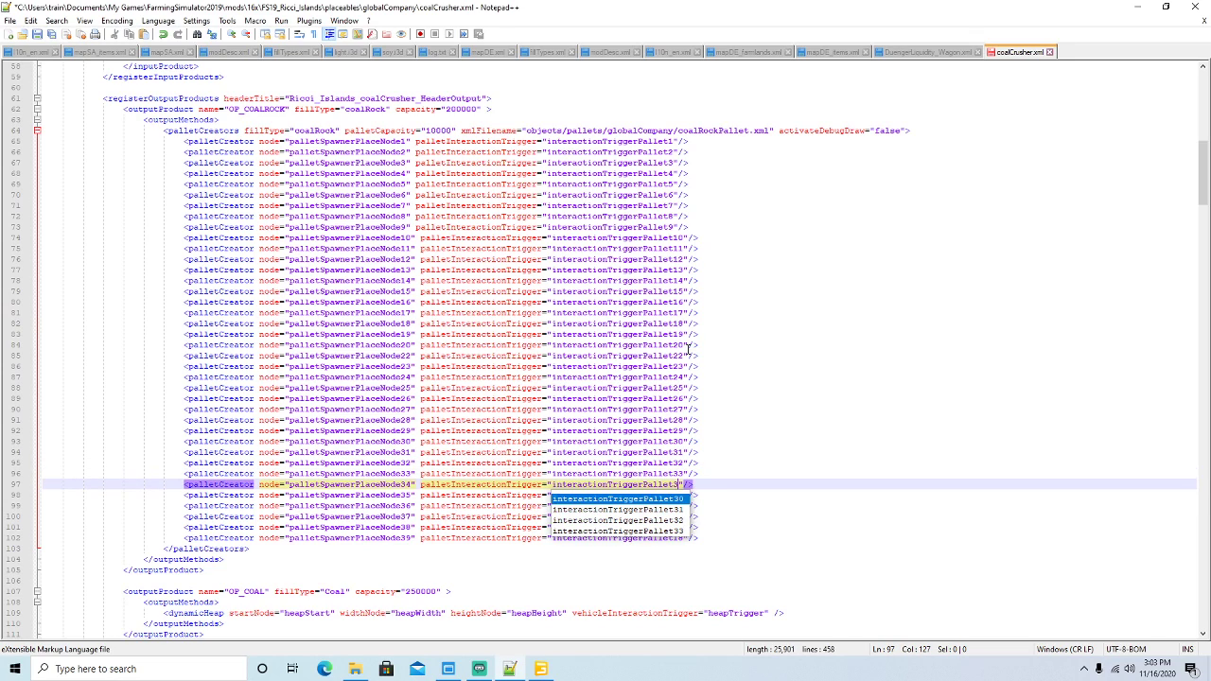
{"action": "key", "text": "Down"}
{"action": "key", "text": "BackSpace"}
{"action": "key", "text": "BackSpace"}
{"action": "type", "text": "35"}
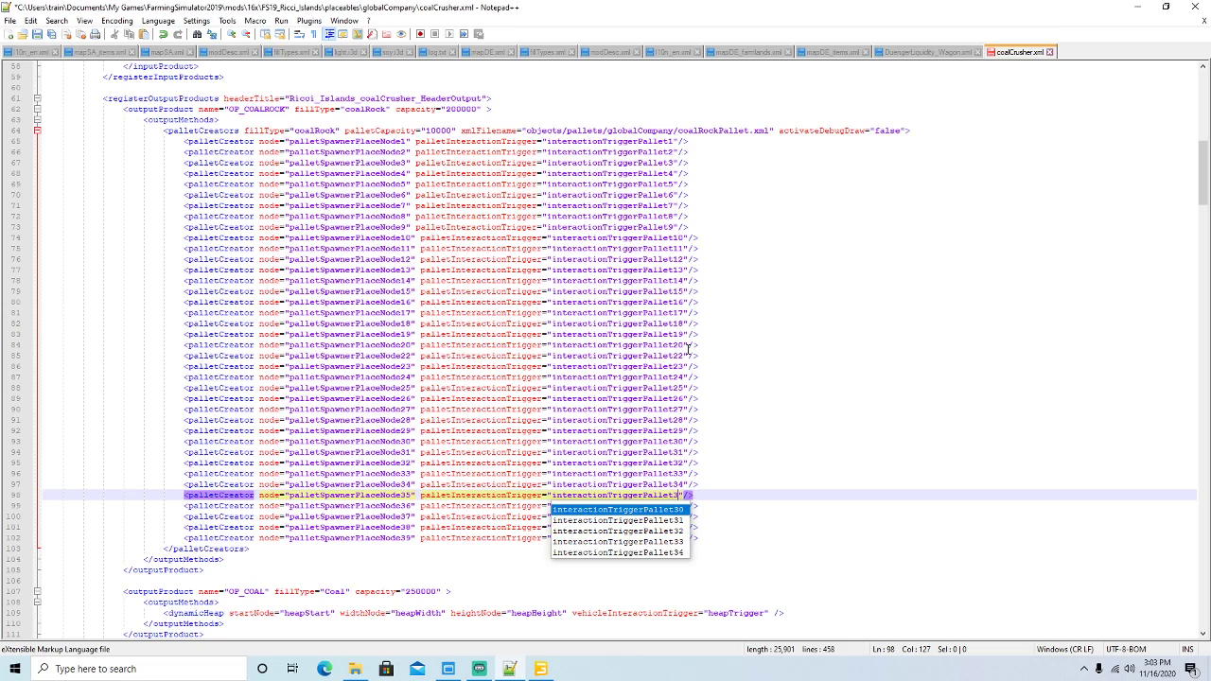
Renumber the interaction triggers of the palletSpawnerPlaceNode36 and 37 lines as interactionTriggerPallet36 and interactionTriggerPallet37.
{"action": "key", "text": "Down"}
{"action": "key", "text": "BackSpace"}
{"action": "key", "text": "BackSpace"}
{"action": "type", "text": "3"}
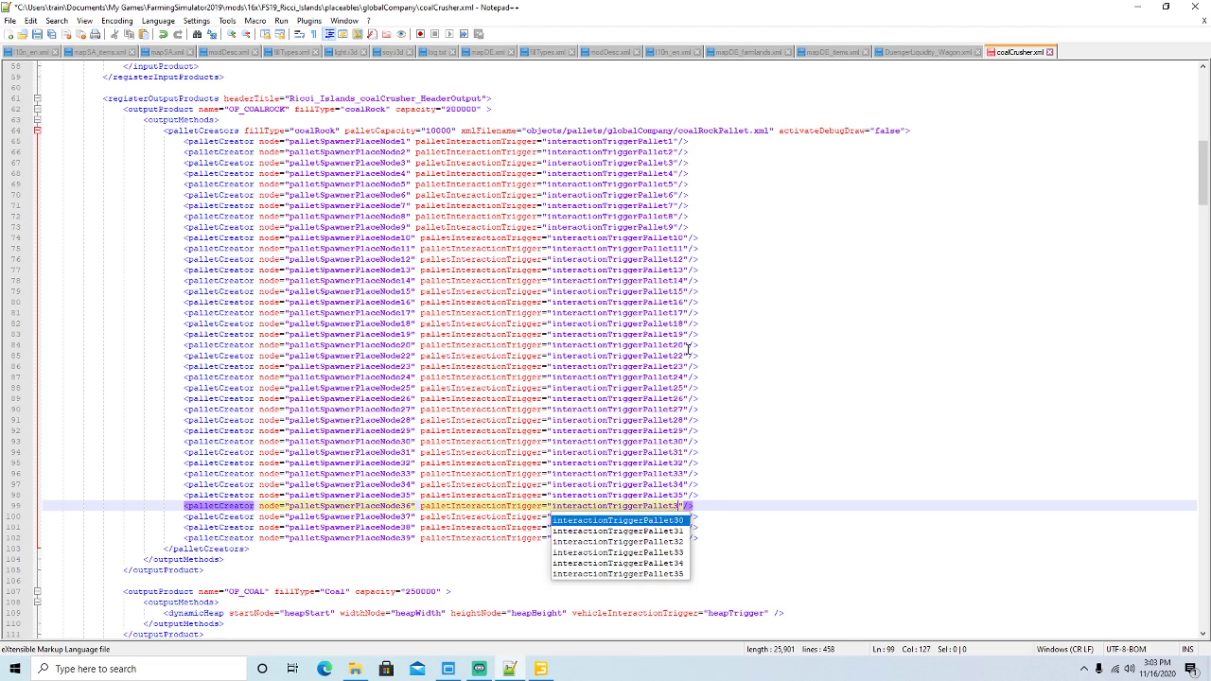
{"action": "type", "text": "6"}
{"action": "key", "text": "Down"}
{"action": "key", "text": "BackSpace"}
{"action": "key", "text": "BackSpace"}
{"action": "type", "text": "37\"/>"}
Renumber the interaction triggers of the palletSpawnerPlaceNode38 and 39 lines as interactionTriggerPallet38 and interactionTriggerPallet39, and save the file.
{"action": "key", "text": "Down"}
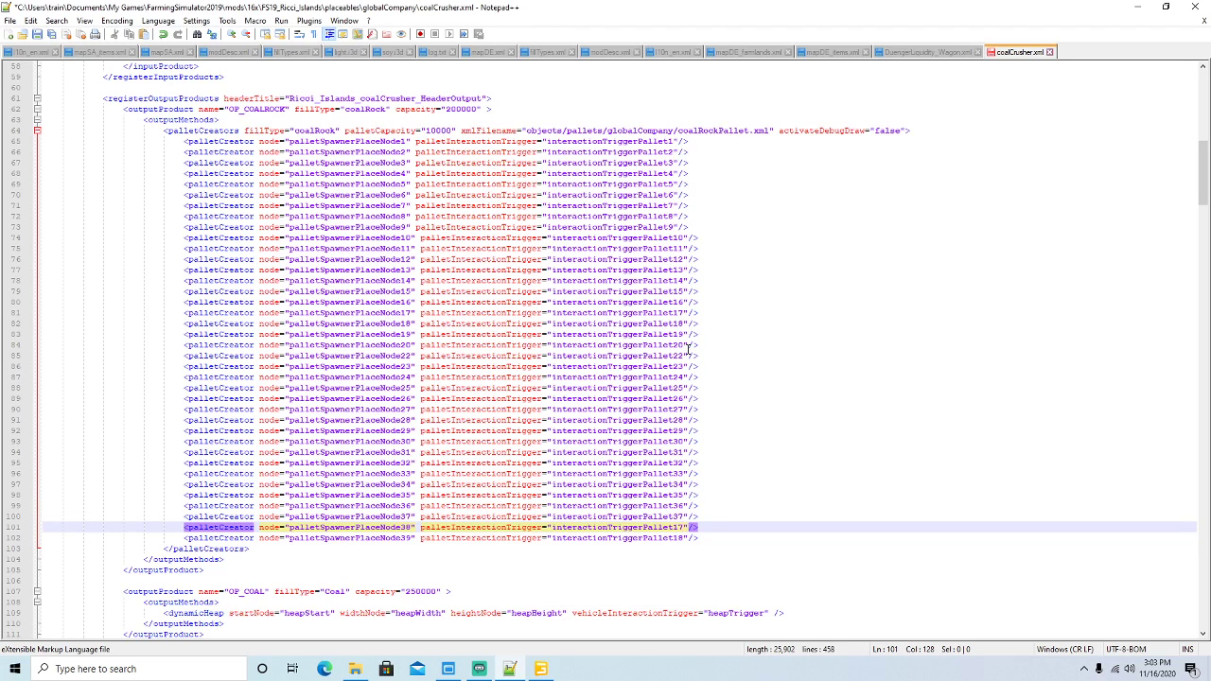
{"action": "key", "text": "BackSpace"}
{"action": "key", "text": "BackSpace"}
{"action": "type", "text": "38"}
{"action": "key", "text": "Down"}
{"action": "key", "text": "BackSpace"}
{"action": "key", "text": "BackSpace"}
{"action": "type", "text": "39"}
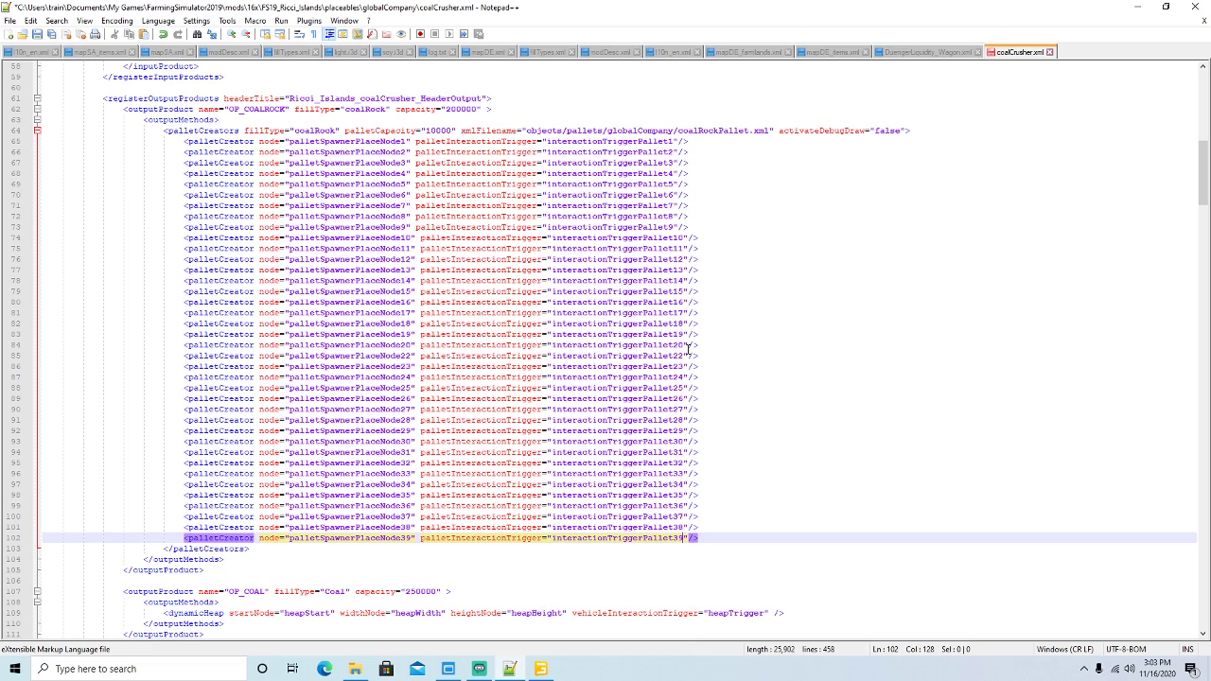
{"action": "key", "text": "ctrl+s"}
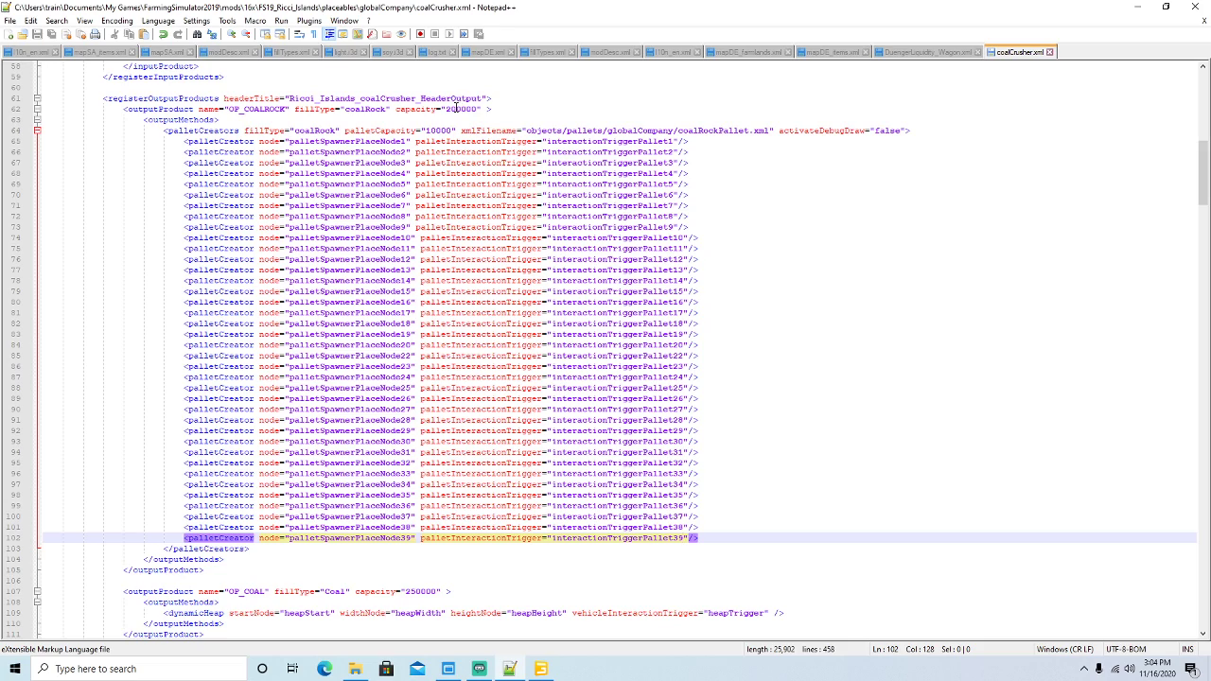
Set the capacity of the OP_COALROCK output product to 380000 and save coalCrusher.xml.
{"action": "left_click", "coordinate": [456, 109]}
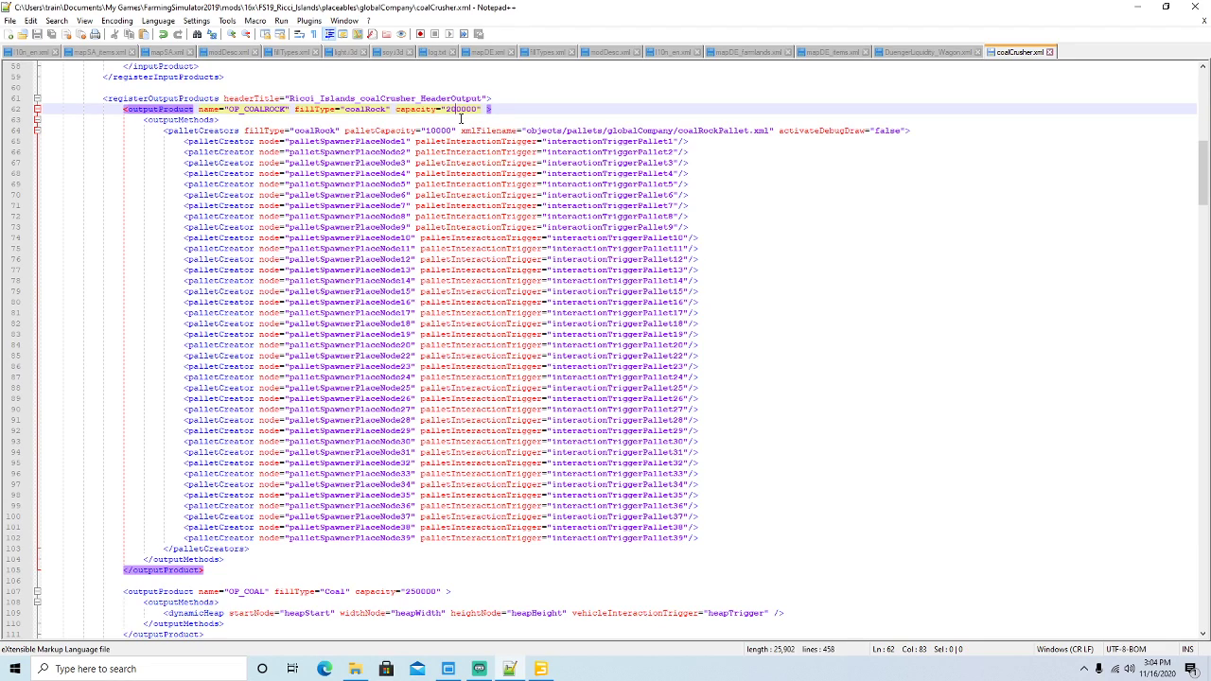
{"action": "key", "text": "BackSpace"}
{"action": "type", "text": "3"}
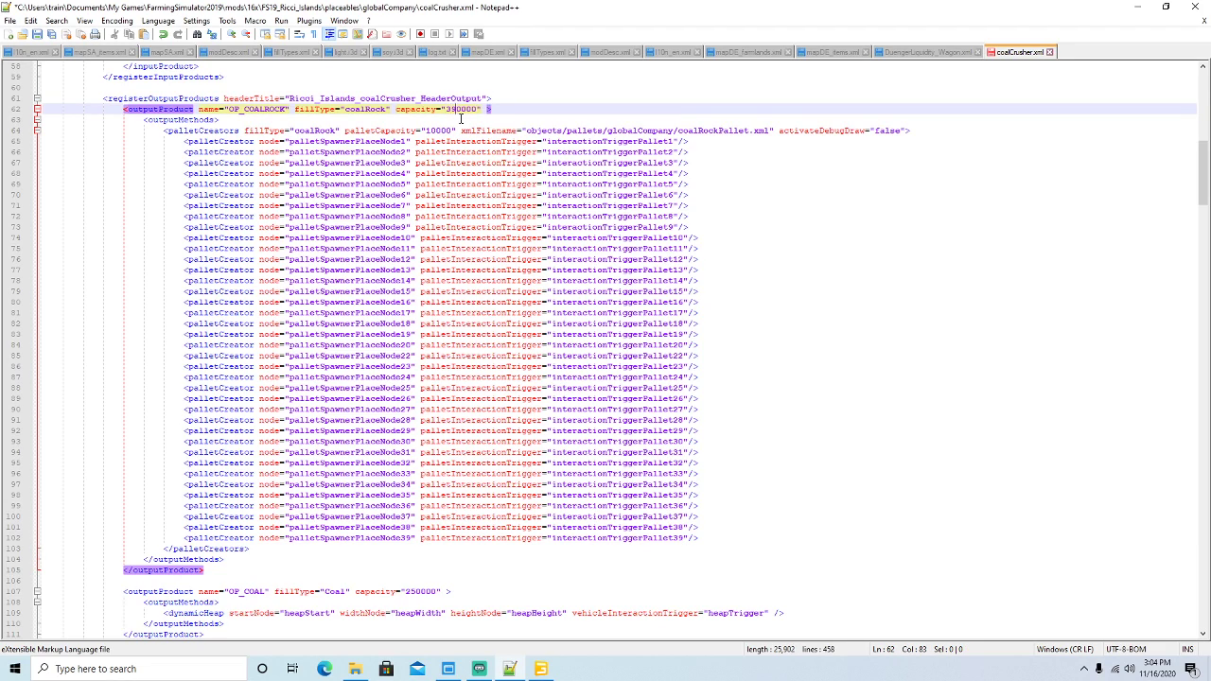
{"action": "left_click", "coordinate": [37, 36]}
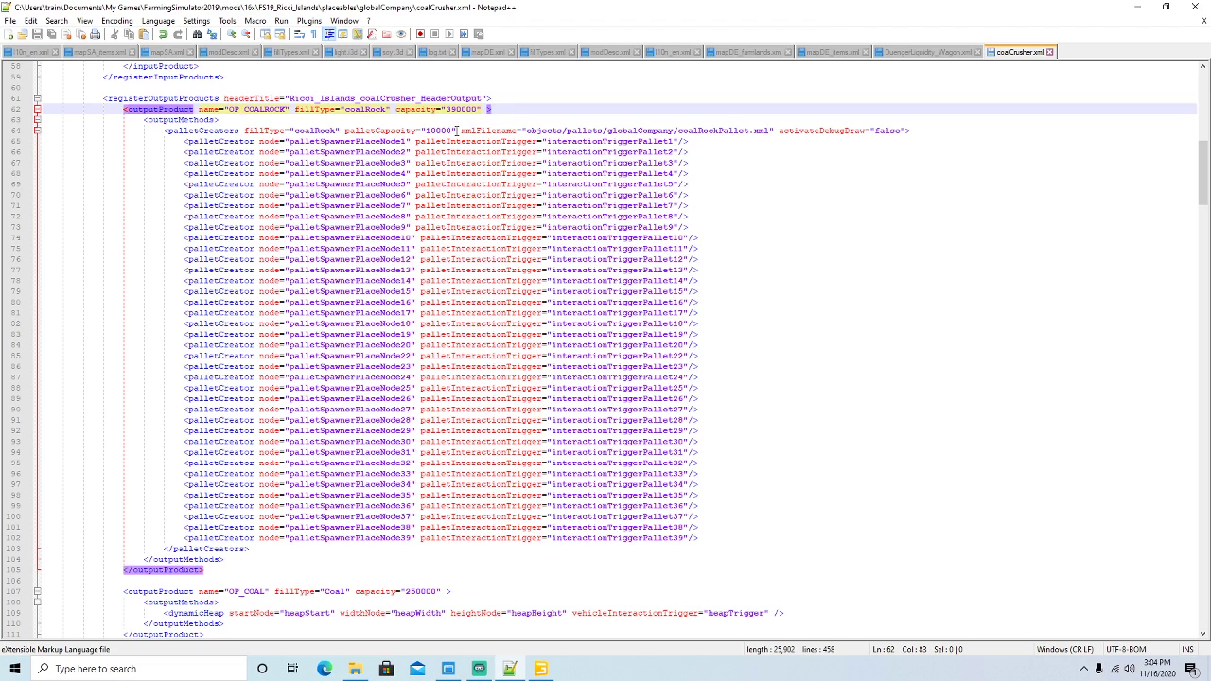
{"action": "key", "text": "BackSpace"}
{"action": "type", "text": "0"}
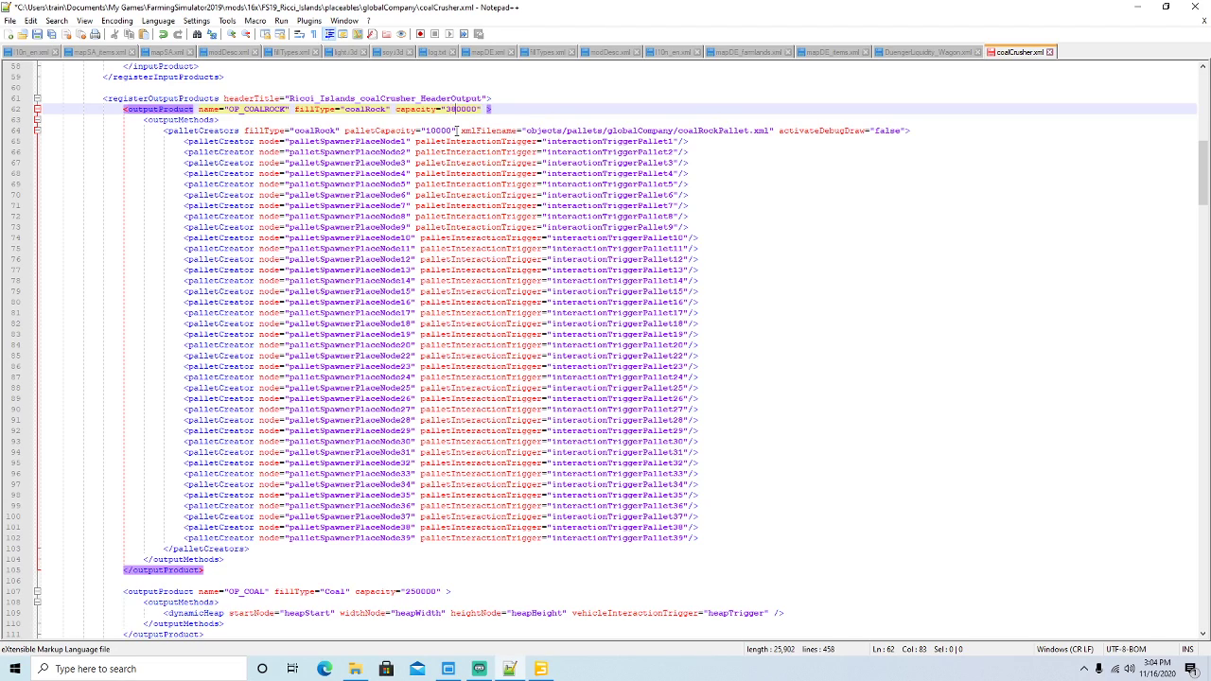
{"action": "key", "text": "ctrl+s"}
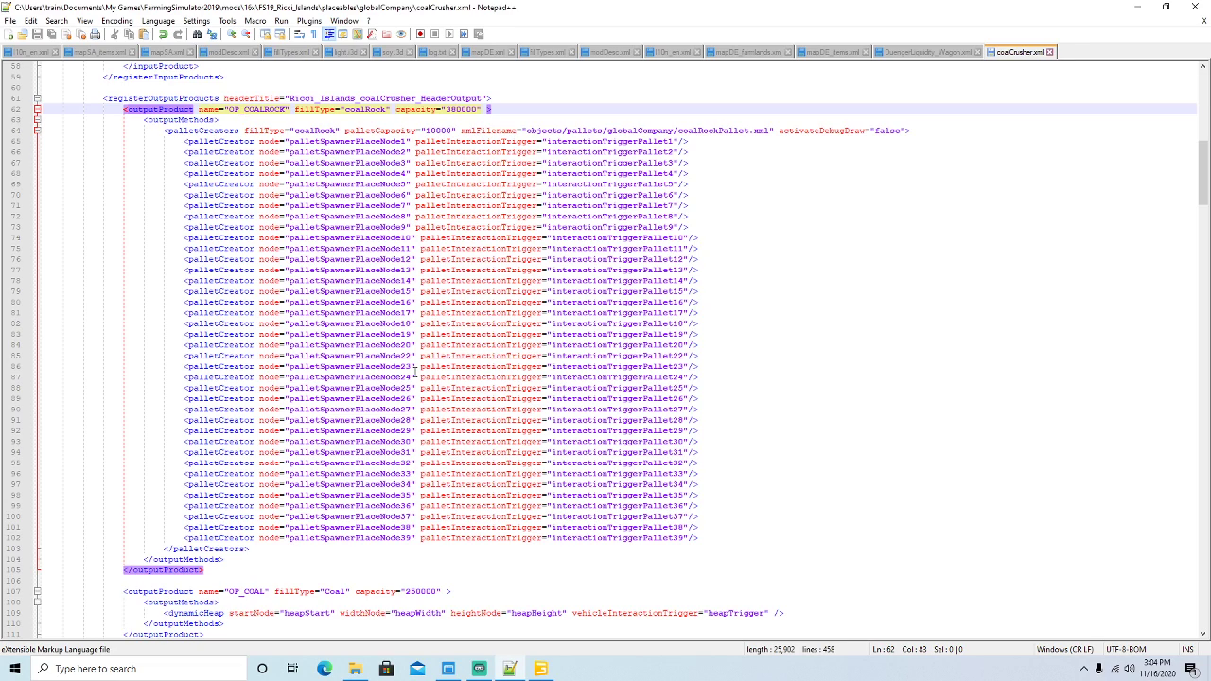
Copy the i3dMapping lines interactionTriggerPallet1 to interactionTriggerPallet20 and paste them below the palletSpawnerPlaceNode21 mapping, separated by a blank line.
{"action": "scroll", "coordinate": [416, 369], "scroll_direction": "down", "scroll_amount": 18}
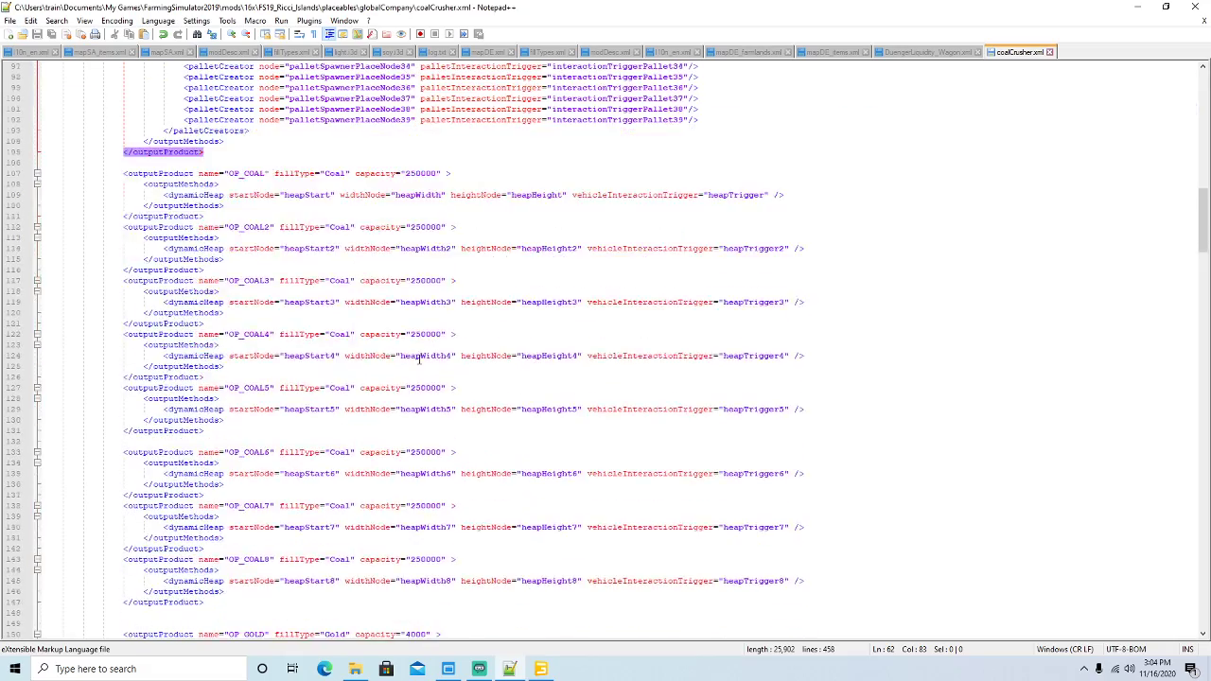
{"action": "scroll", "coordinate": [420, 358], "scroll_direction": "down", "scroll_amount": 20}
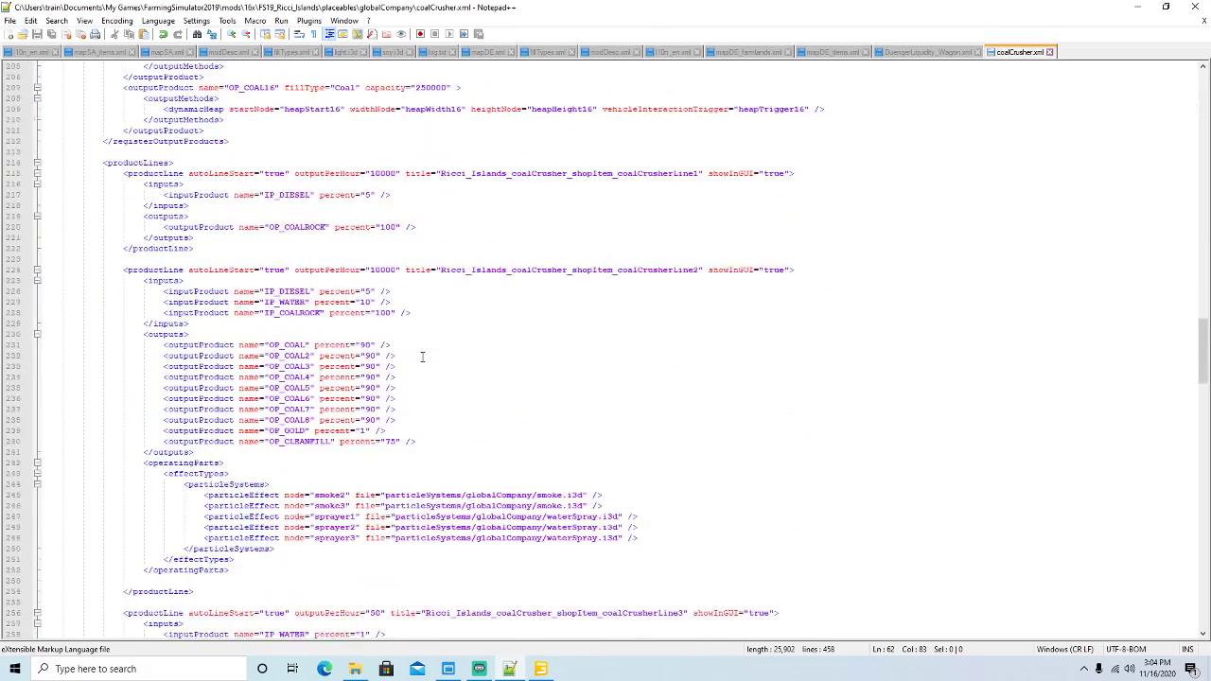
{"action": "scroll", "coordinate": [423, 356], "scroll_direction": "down", "scroll_amount": 20}
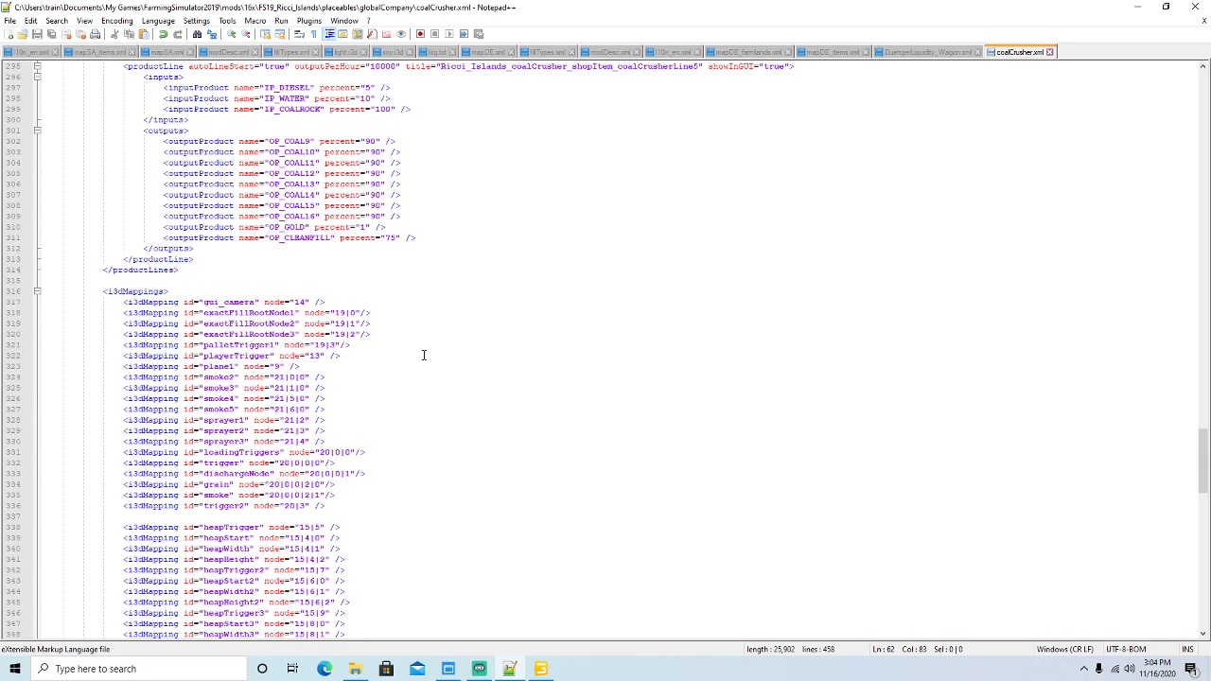
{"action": "scroll", "coordinate": [424, 356], "scroll_direction": "down", "scroll_amount": 20}
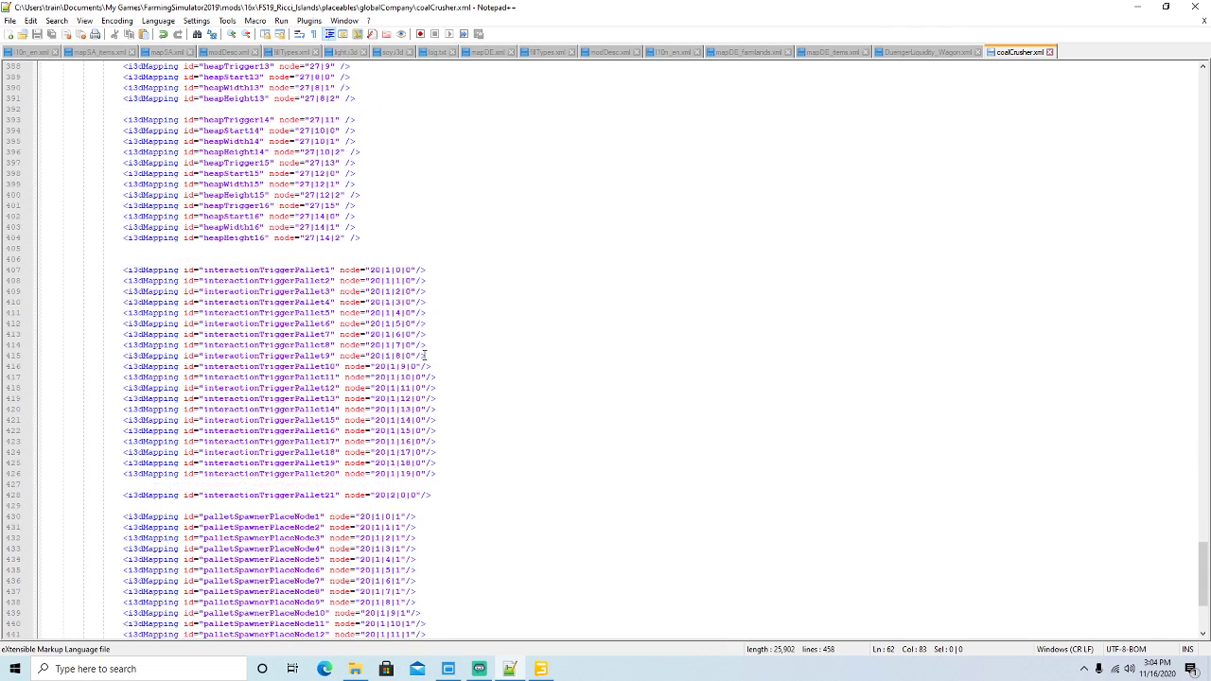
{"action": "left_click_drag", "start_coordinate": [438, 346], "coordinate": [40, 142]}
{"action": "key", "text": "ctrl+c"}
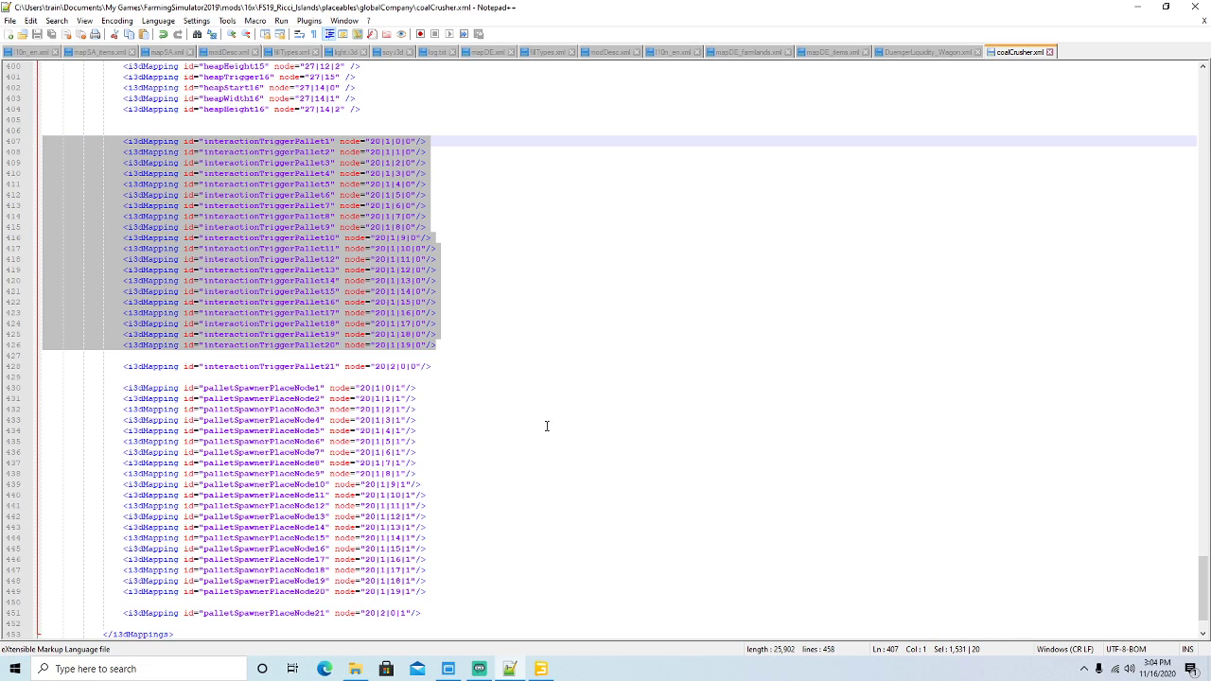
{"action": "scroll", "coordinate": [643, 495], "scroll_direction": "down", "scroll_amount": 2}
{"action": "left_click", "coordinate": [436, 546]}
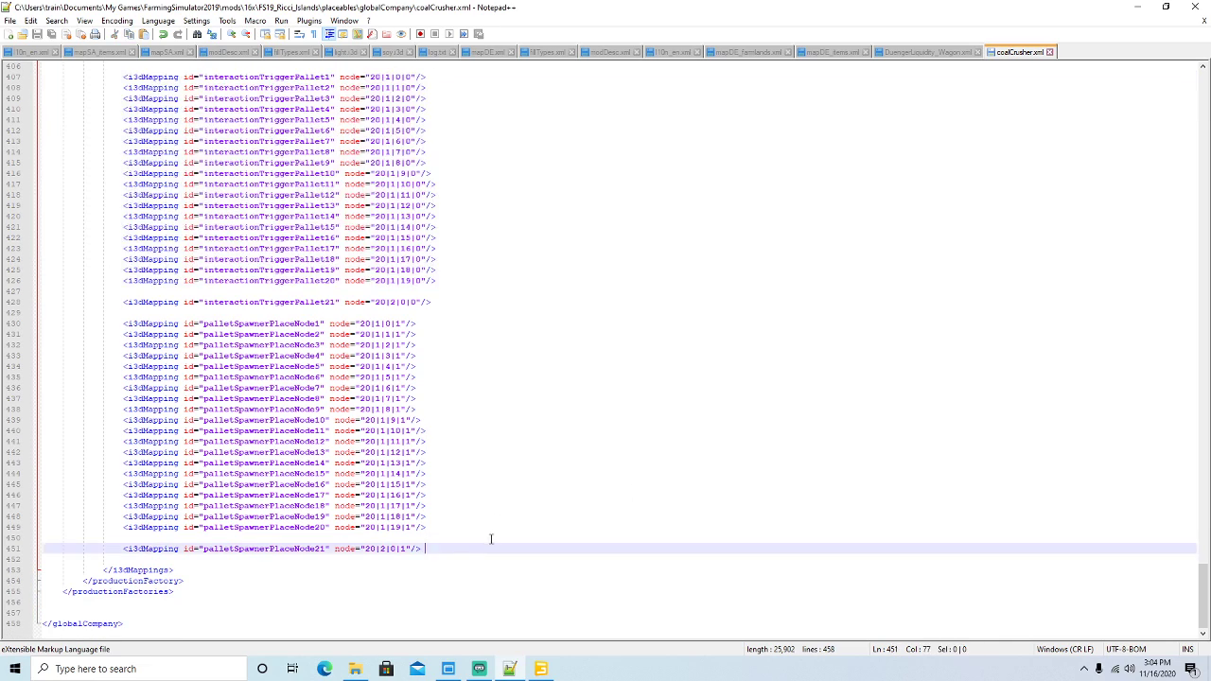
{"action": "key", "text": "Return"}
{"action": "key", "text": "Return"}
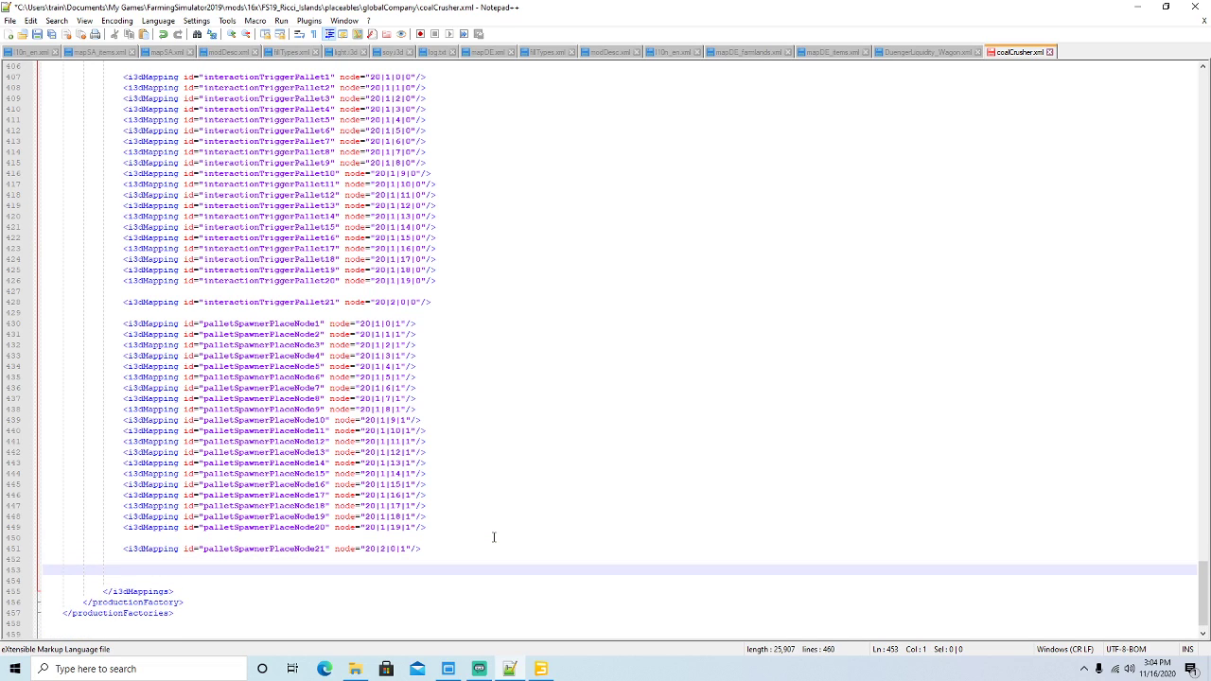
{"action": "key", "text": "ctrl+v"}
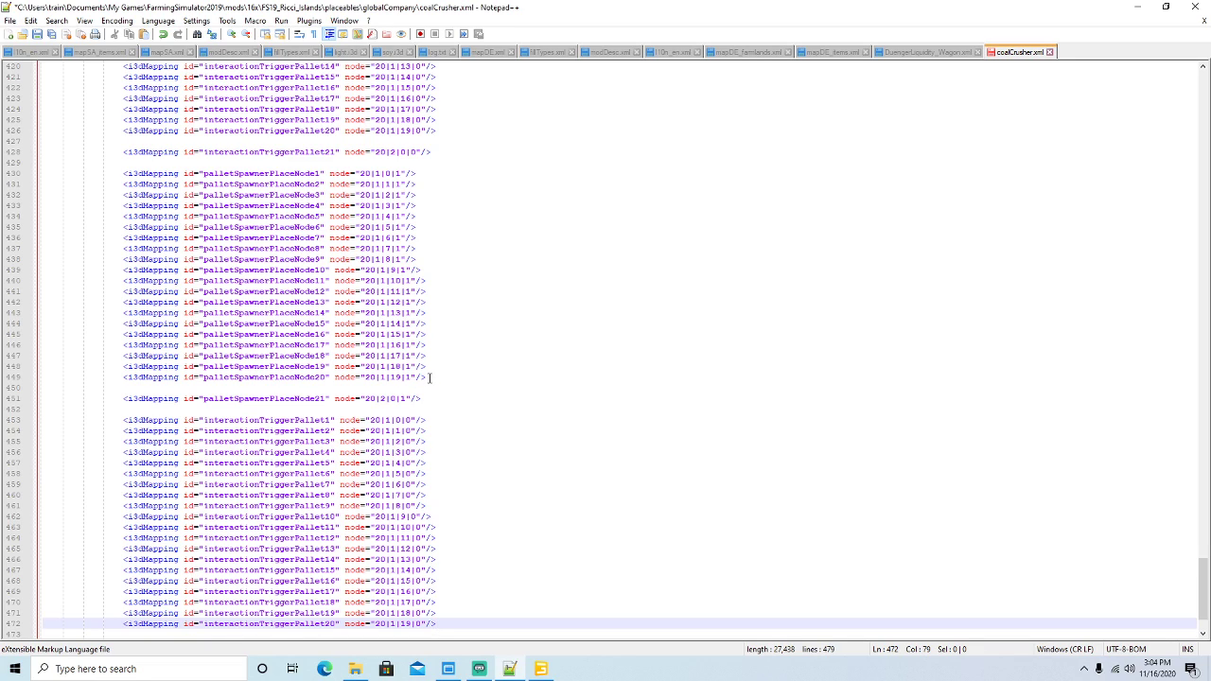
Copy the i3dMapping lines palletSpawnerPlaceNode1 to palletSpawnerPlaceNode20 and paste them below the copied interactionTriggerPallet20 mapping, separated by a blank line.
{"action": "left_click_drag", "start_coordinate": [429, 378], "coordinate": [37, 176]}
{"action": "key", "text": "ctrl+c"}
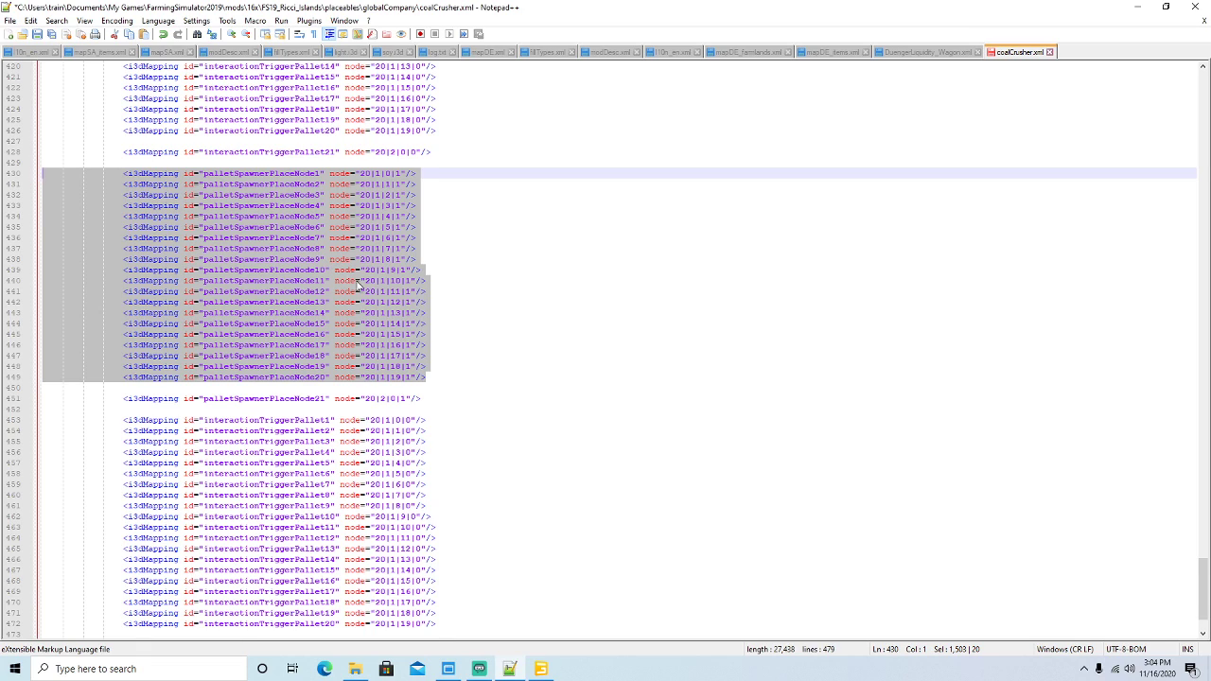
{"action": "scroll", "coordinate": [508, 355], "scroll_direction": "down", "scroll_amount": 3}
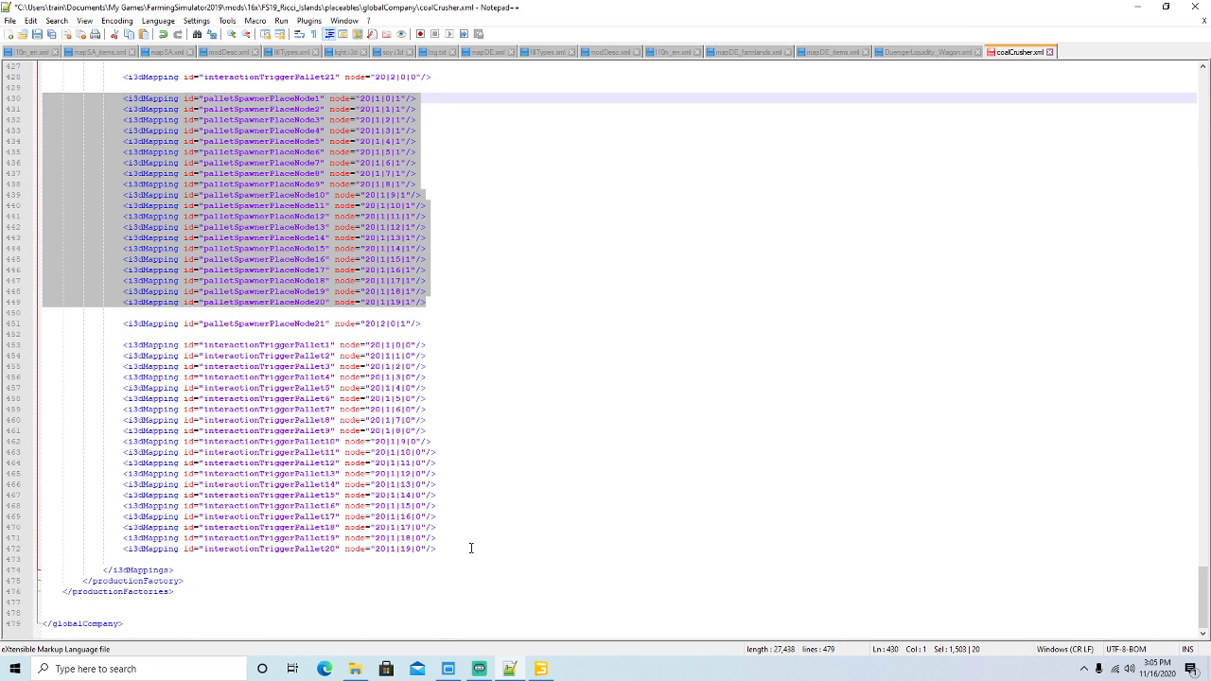
{"action": "left_click", "coordinate": [447, 550]}
{"action": "key", "text": "Return"}
{"action": "key", "text": "Return"}
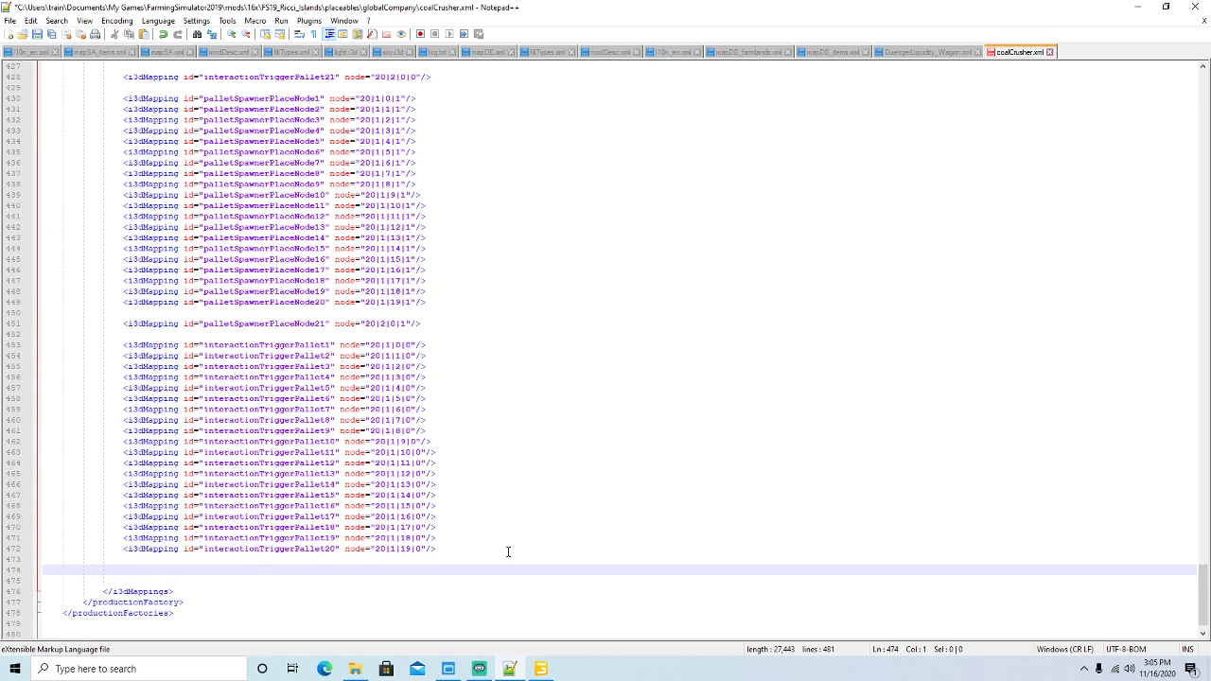
{"action": "key", "text": "ctrl+v"}
Delete the surplus mappings numbered 19 and 20 from both the copied interactionTriggerPallet block and the copied palletSpawnerPlaceNode block.
{"action": "left_click_drag", "start_coordinate": [435, 399], "coordinate": [36, 392]}
{"action": "key", "text": "Delete"}
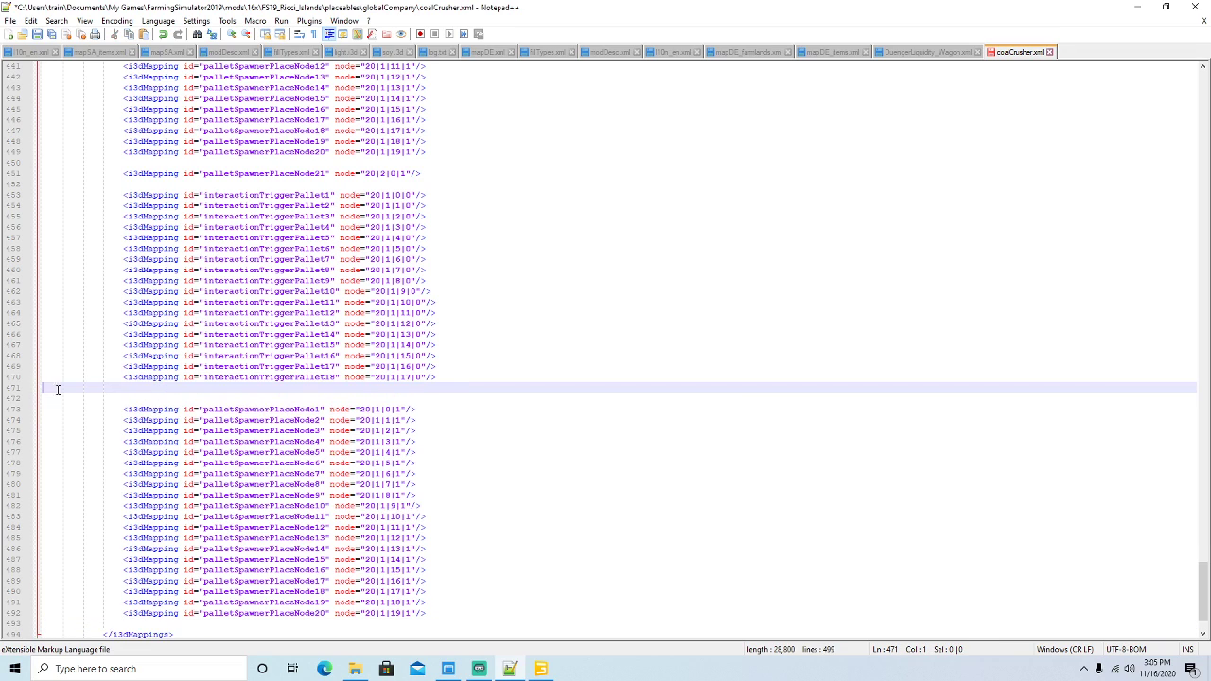
{"action": "scroll", "coordinate": [430, 446], "scroll_direction": "down", "scroll_amount": 2}
{"action": "left_click_drag", "start_coordinate": [422, 553], "coordinate": [38, 538]}
{"action": "key", "text": "Delete"}
Renumber the copied interactionTriggerPallet1 and 2 mappings as interactionTriggerPallet22 and interactionTriggerPallet23.
{"action": "scroll", "coordinate": [463, 386], "scroll_direction": "up", "scroll_amount": 3}
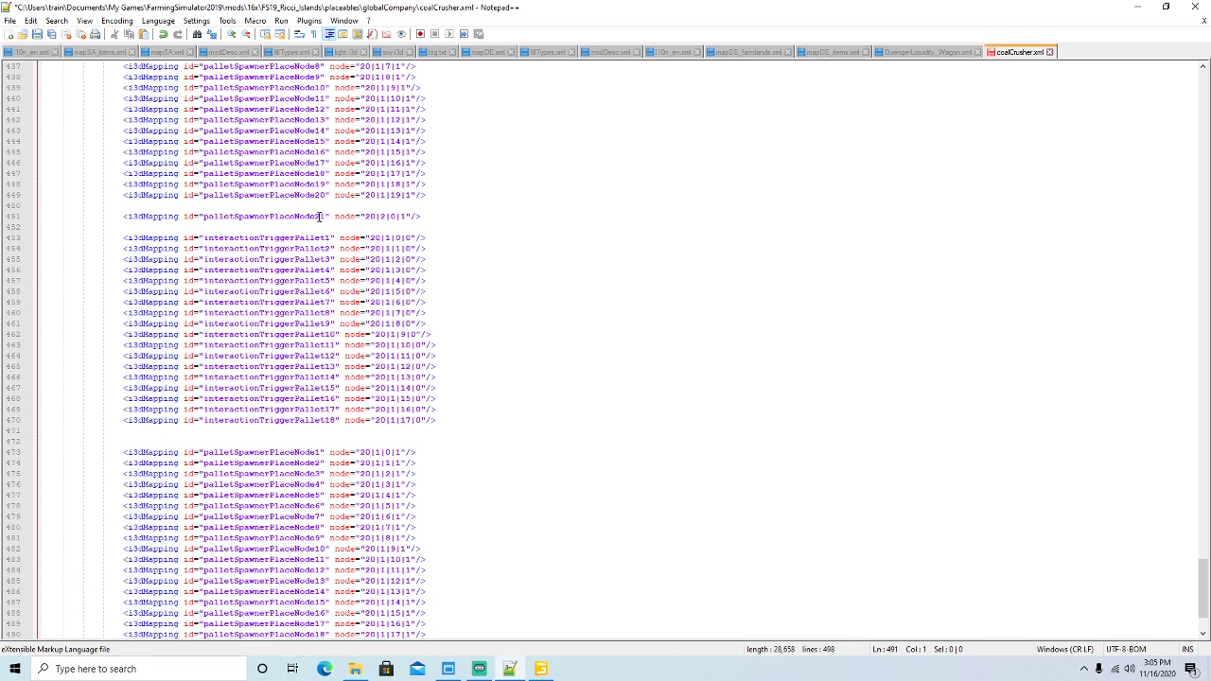
{"action": "left_click", "coordinate": [328, 237]}
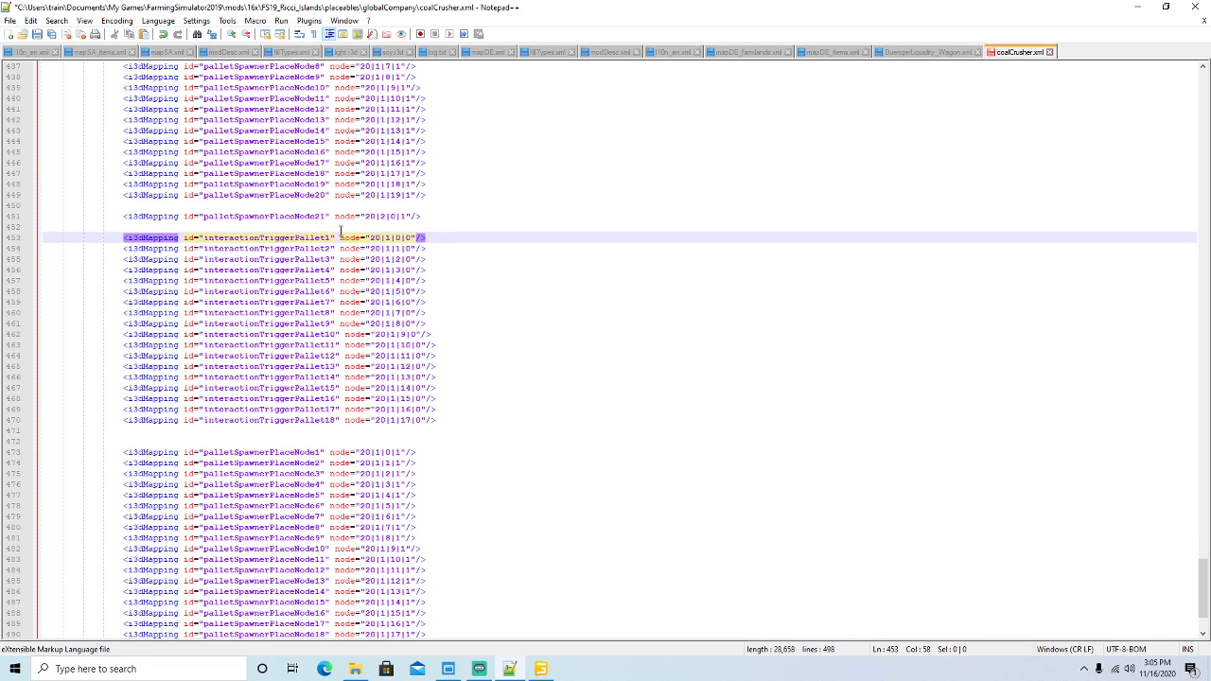
{"action": "key", "text": "BackSpace"}
{"action": "type", "text": "22"}
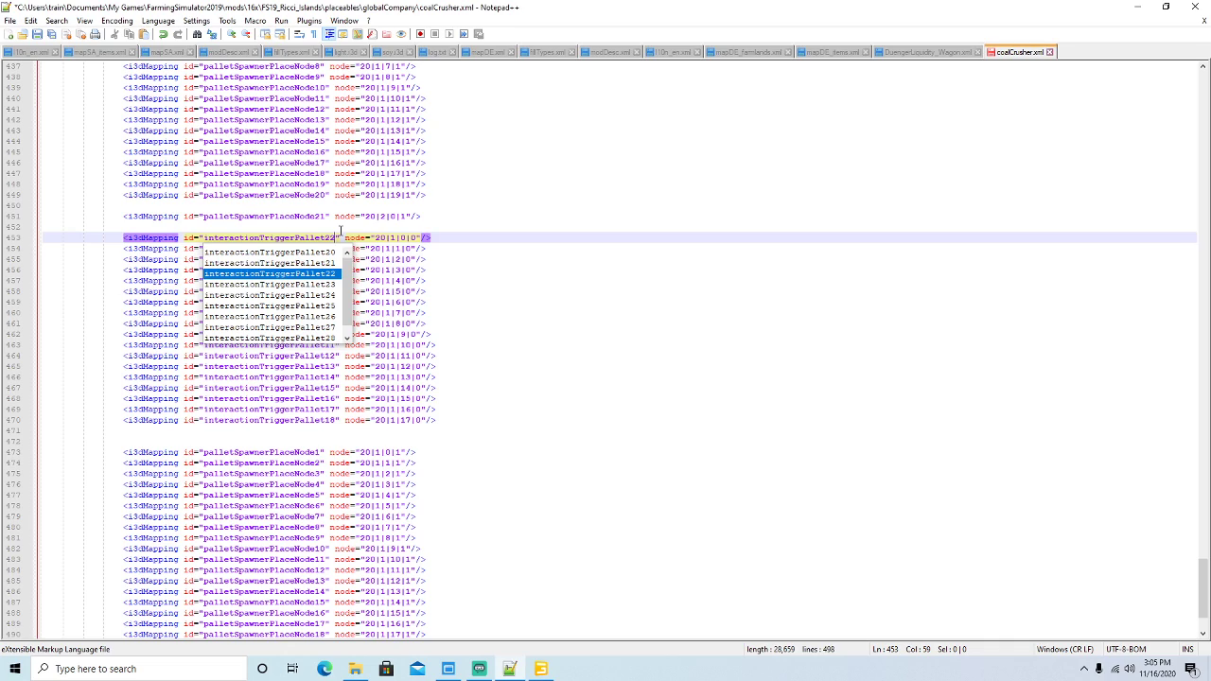
{"action": "key", "text": "Escape"}
{"action": "key", "text": "Down"}
{"action": "type", "text": "3"}
Renumber the copied interactionTriggerPallet3 and 4 mappings as interactionTriggerPallet24 and interactionTriggerPallet25.
{"action": "key", "text": "Down"}
{"action": "key", "text": "BackSpace"}
{"action": "type", "text": "24"}
{"action": "key", "text": "Down"}
{"action": "key", "text": "Down"}
{"action": "key", "text": "Down"}
{"action": "key", "text": "Down"}
{"action": "key", "text": "Left"}
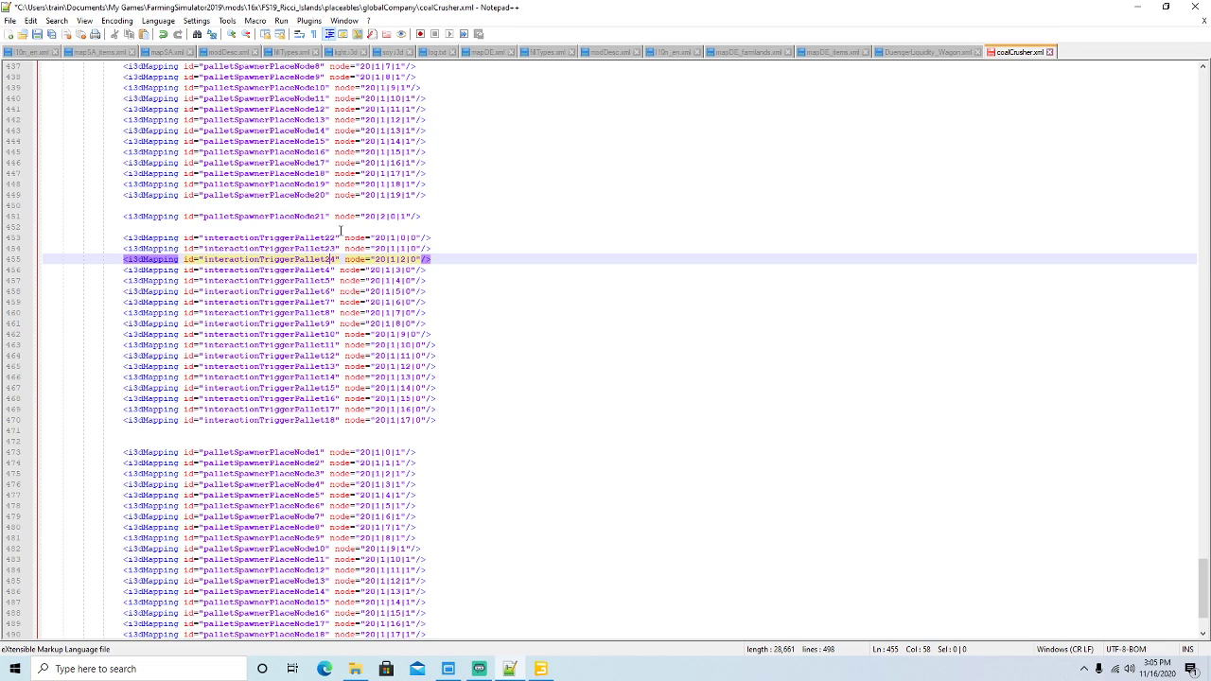
{"action": "key", "text": "Down"}
{"action": "key", "text": "BackSpace"}
{"action": "type", "text": "25"}
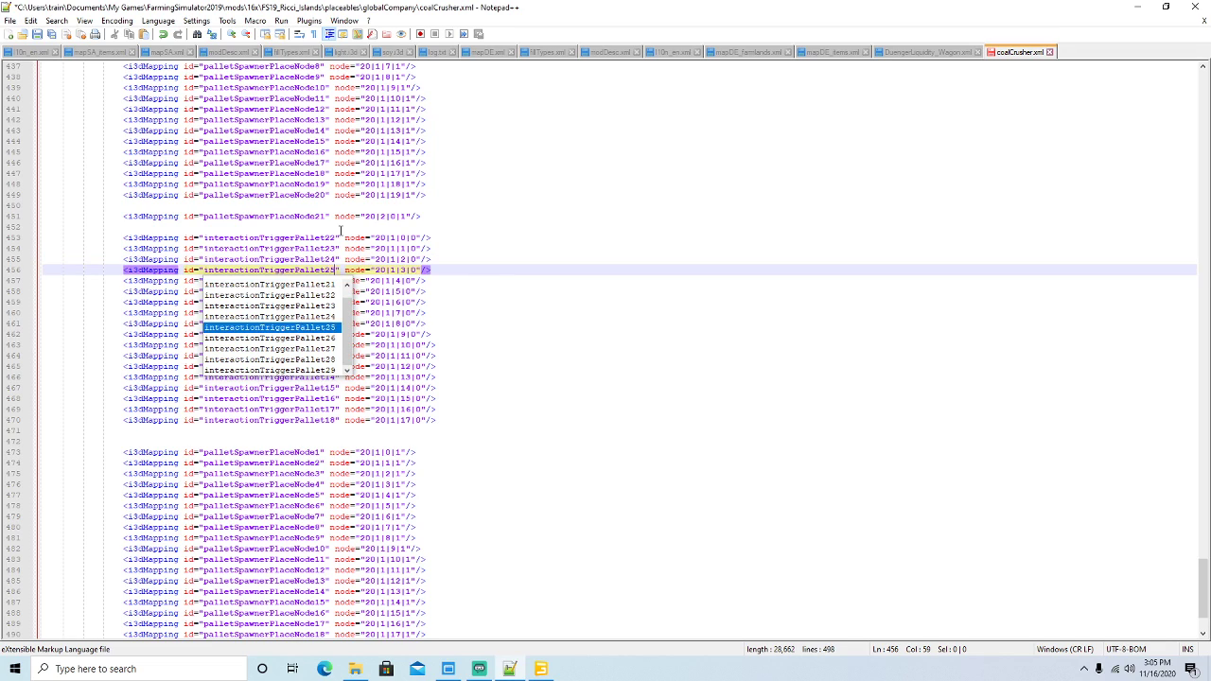
Renumber the copied interactionTriggerPallet5 and 6 mappings as interactionTriggerPallet26 and interactionTriggerPallet27.
{"action": "key", "text": "Left"}
{"action": "key", "text": "Down"}
{"action": "key", "text": "BackSpace"}
{"action": "type", "text": "2"}
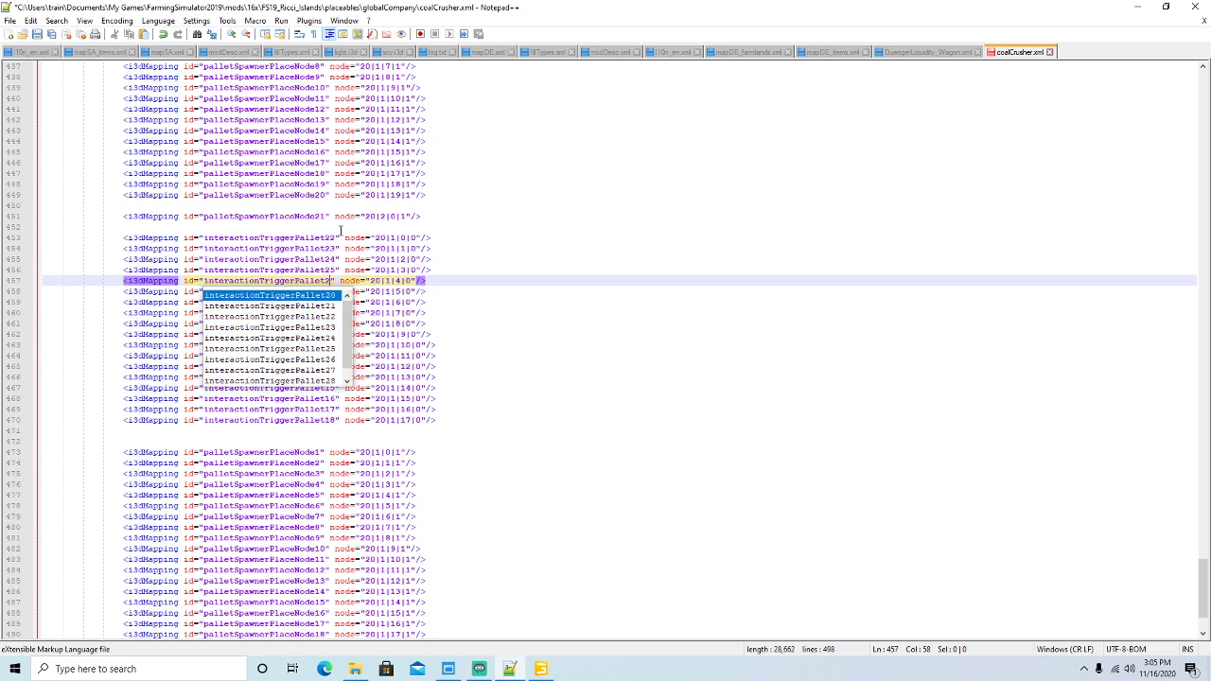
{"action": "type", "text": "6"}
{"action": "key", "text": "Left"}
{"action": "key", "text": "Down"}
{"action": "key", "text": "BackSpace"}
{"action": "type", "text": "27"}
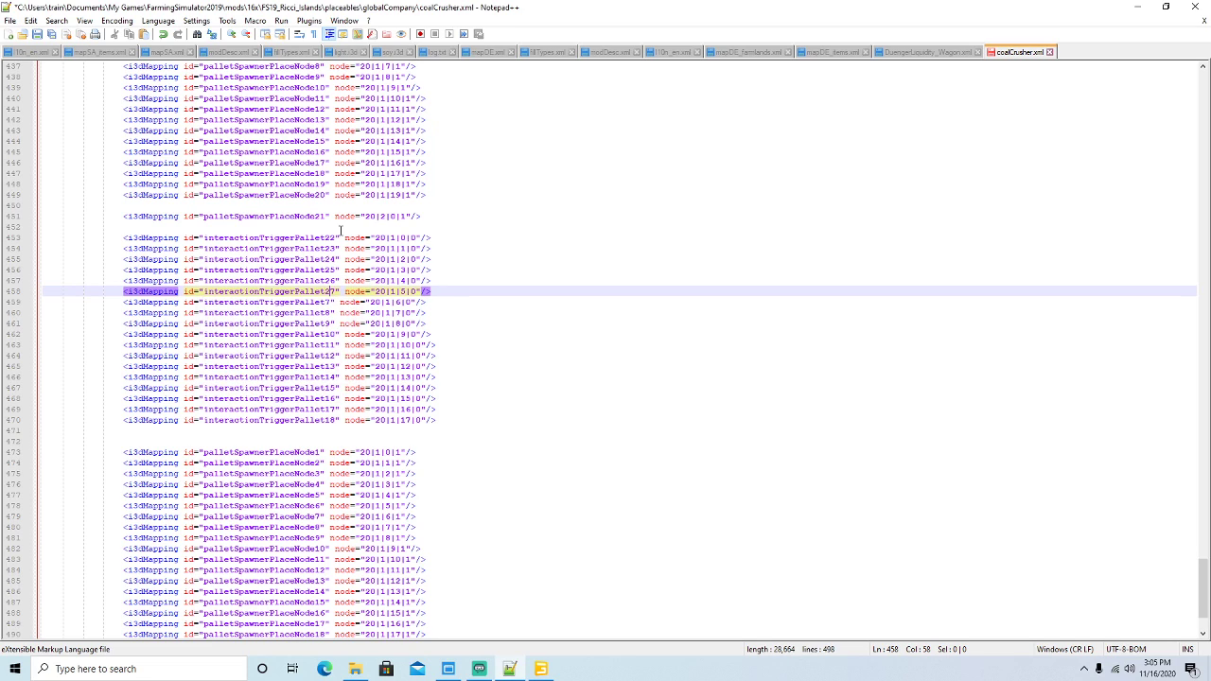
Renumber the copied interactionTriggerPallet7 and 8 mappings as interactionTriggerPallet28 and interactionTriggerPallet29.
{"action": "key", "text": "Left"}
{"action": "key", "text": "Down"}
{"action": "key", "text": "BackSpace"}
{"action": "type", "text": "28"}
{"action": "key", "text": "Left"}
{"action": "key", "text": "Down"}
{"action": "key", "text": "BackSpace"}
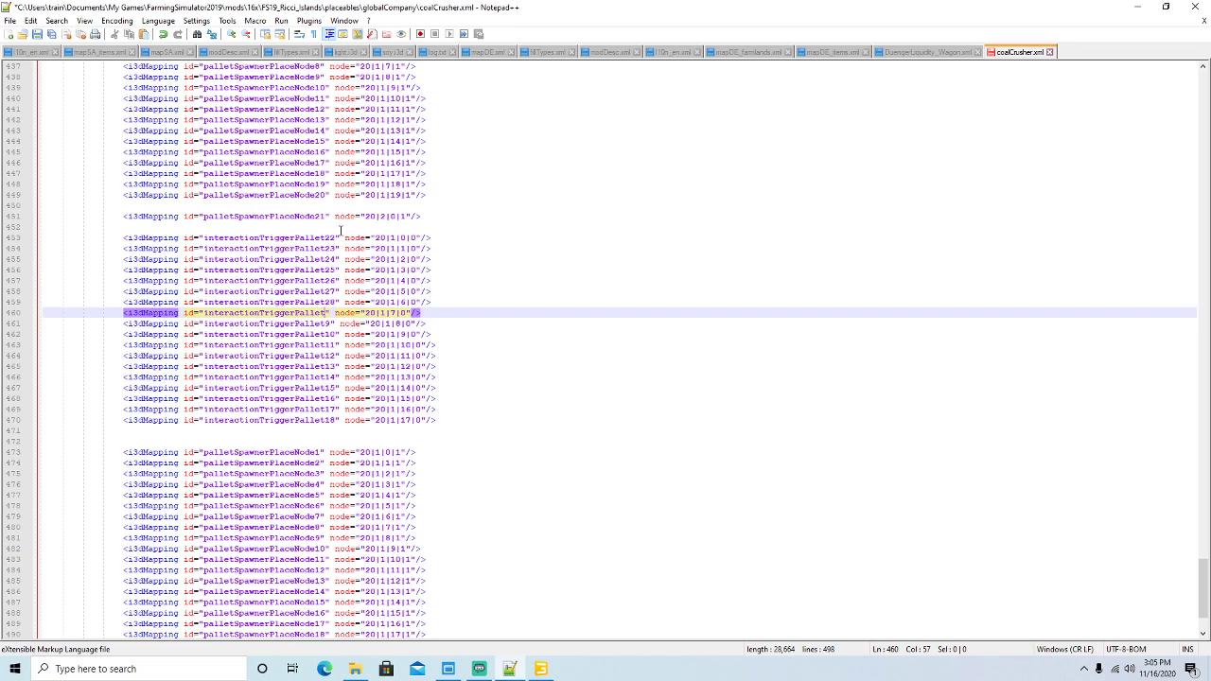
{"action": "type", "text": "29"}
Renumber the copied interactionTriggerPallet9 and 10 mappings as interactionTriggerPallet30 and interactionTriggerPallet31.
{"action": "key", "text": "Left"}
{"action": "key", "text": "Down"}
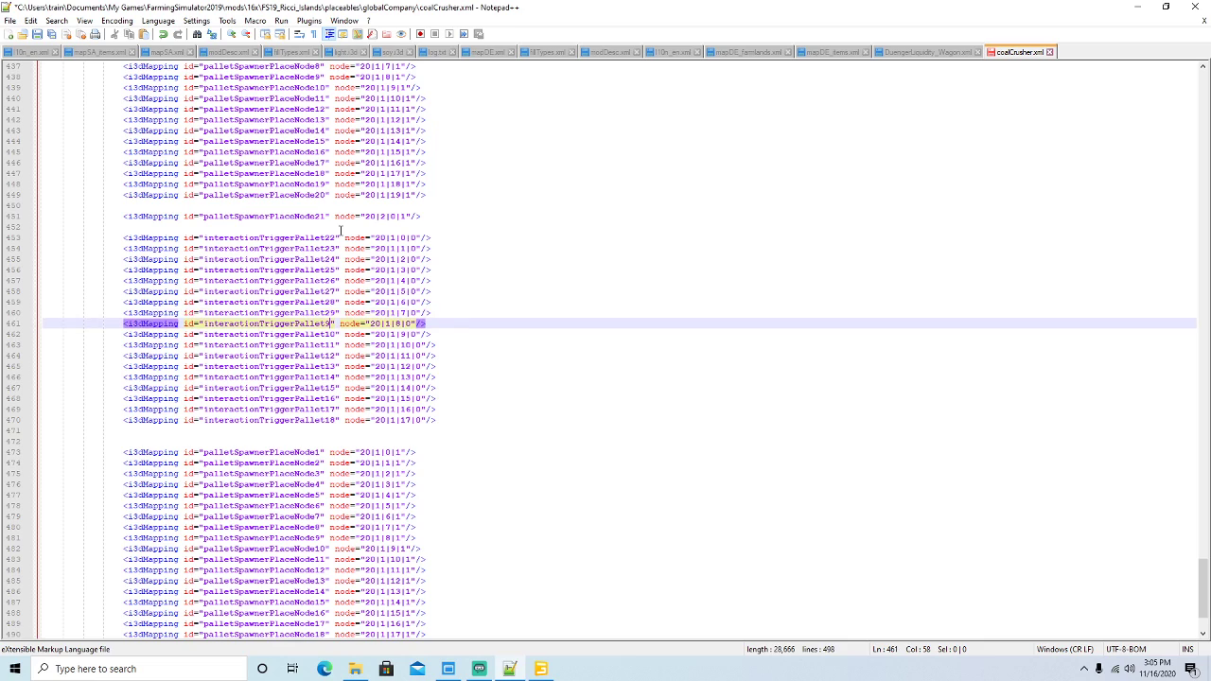
{"action": "key", "text": "BackSpace"}
{"action": "type", "text": "30"}
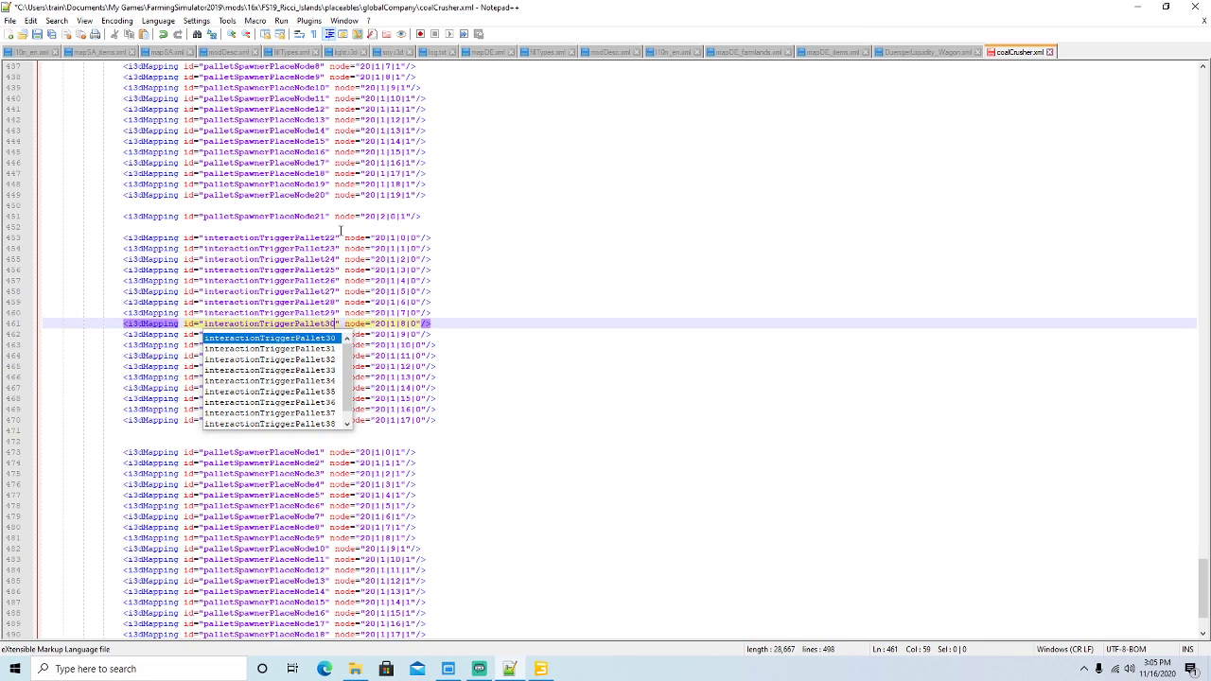
{"action": "key", "text": "Left"}
{"action": "key", "text": "Down"}
{"action": "key", "text": "BackSpace"}
{"action": "key", "text": "BackSpace"}
{"action": "type", "text": "31"}
Renumber the copied interactionTriggerPallet11 and 12 mappings as interactionTriggerPallet32 and interactionTriggerPallet33.
{"action": "key", "text": "Left"}
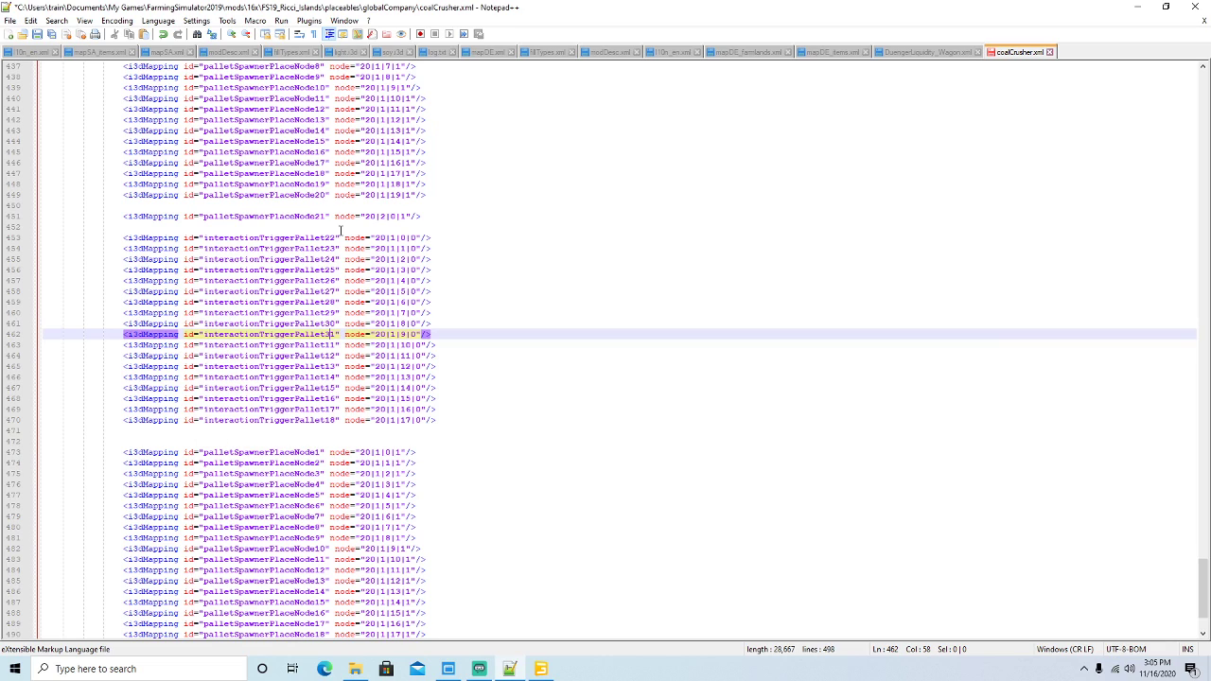
{"action": "key", "text": "Down"}
{"action": "key", "text": "Right"}
{"action": "key", "text": "BackSpace"}
{"action": "key", "text": "BackSpace"}
{"action": "type", "text": "32"}
{"action": "key", "text": "Left"}
{"action": "key", "text": "Down"}
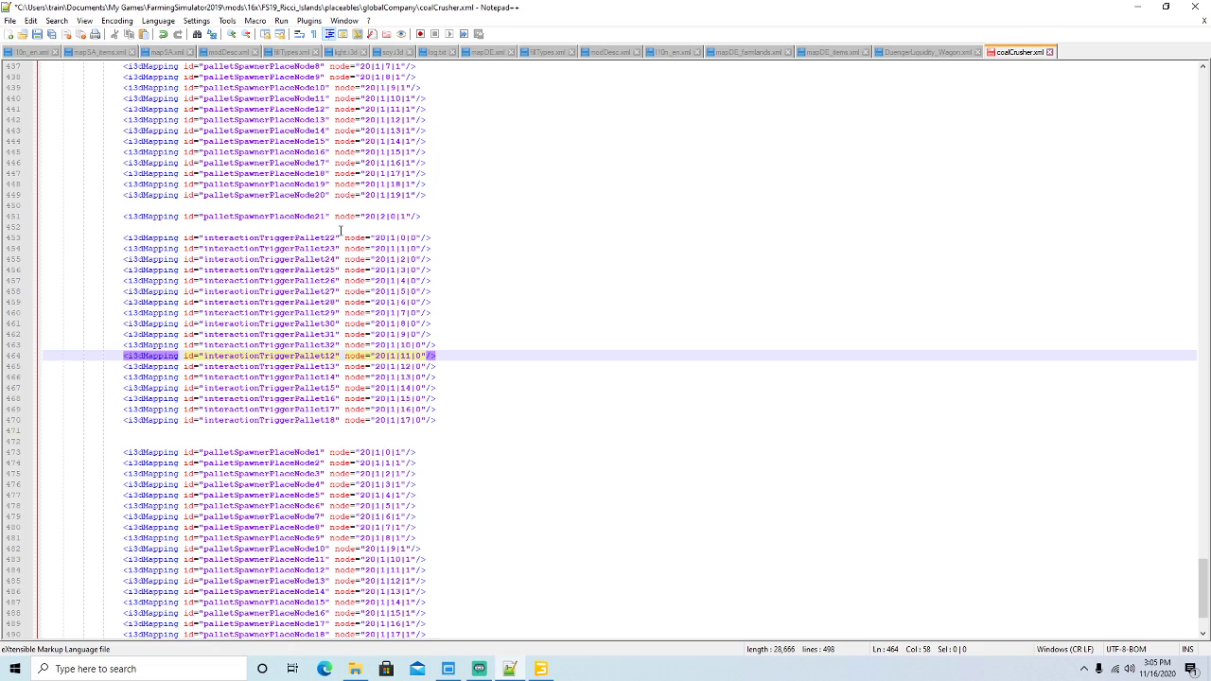
{"action": "key", "text": "BackSpace"}
{"action": "key", "text": "BackSpace"}
{"action": "type", "text": "33"}
Renumber the copied interactionTriggerPallet13 and 14 mappings as interactionTriggerPallet34 and interactionTriggerPallet35.
{"action": "key", "text": "Left"}
{"action": "key", "text": "Down"}
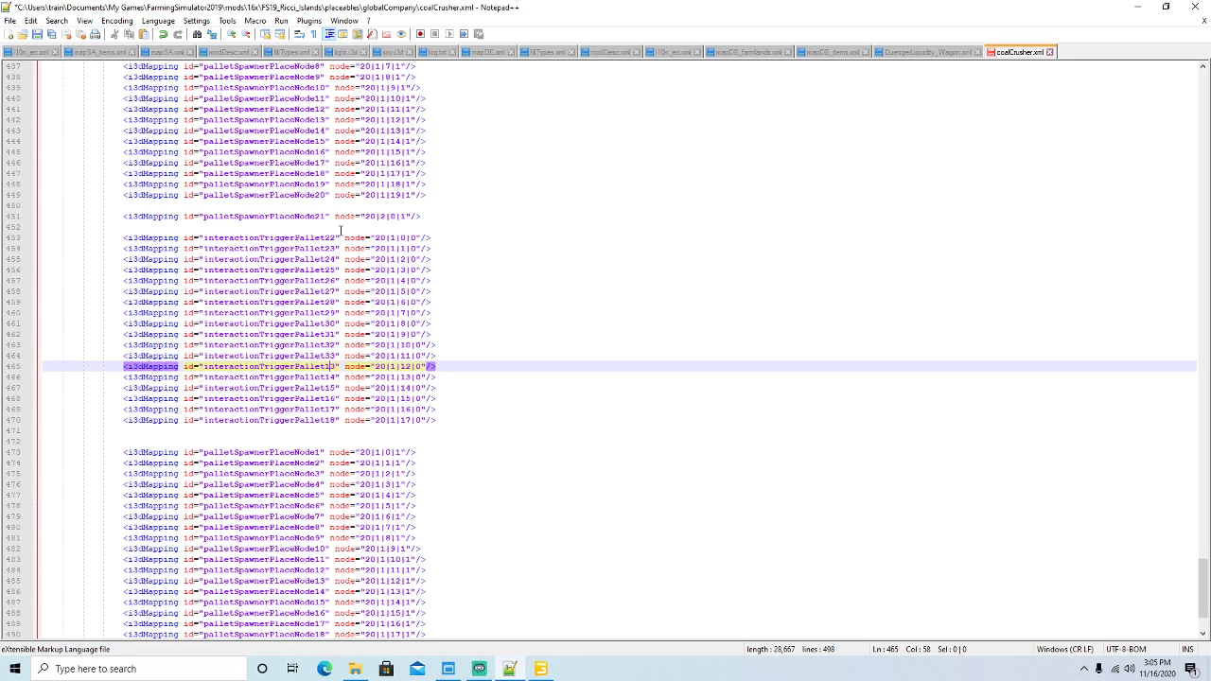
{"action": "key", "text": "BackSpace"}
{"action": "key", "text": "BackSpace"}
{"action": "type", "text": "34"}
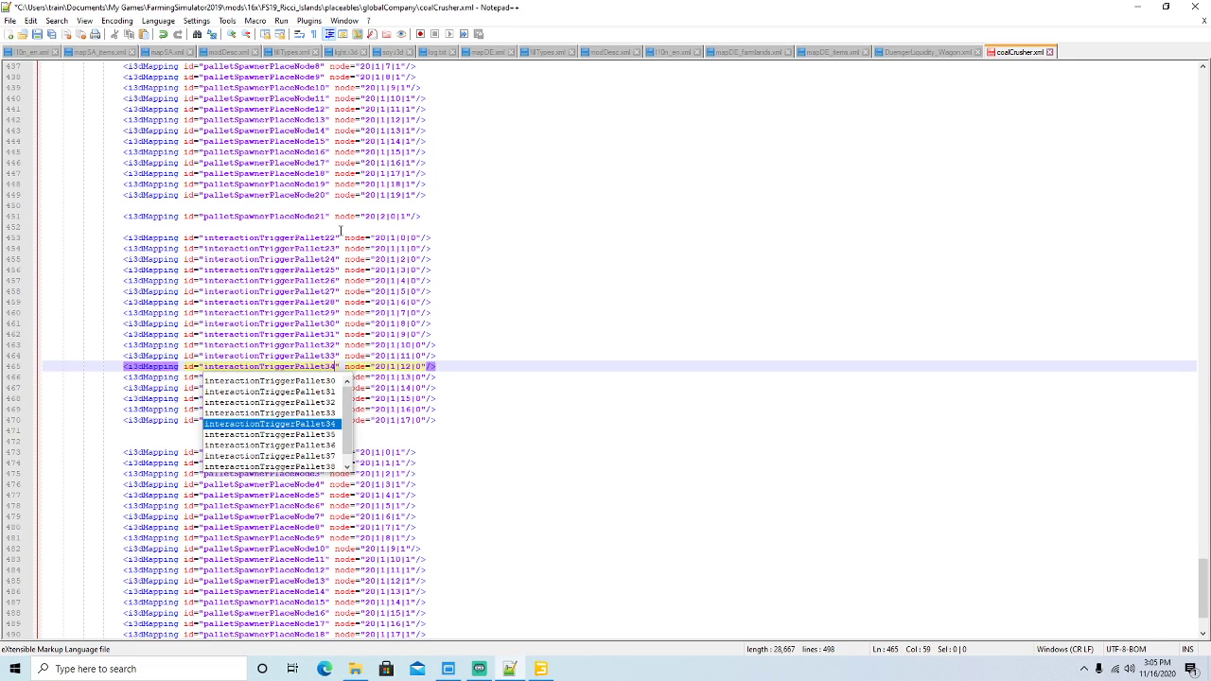
{"action": "key", "text": "Left"}
{"action": "key", "text": "Down"}
{"action": "key", "text": "Right"}
{"action": "key", "text": "BackSpace"}
{"action": "key", "text": "BackSpace"}
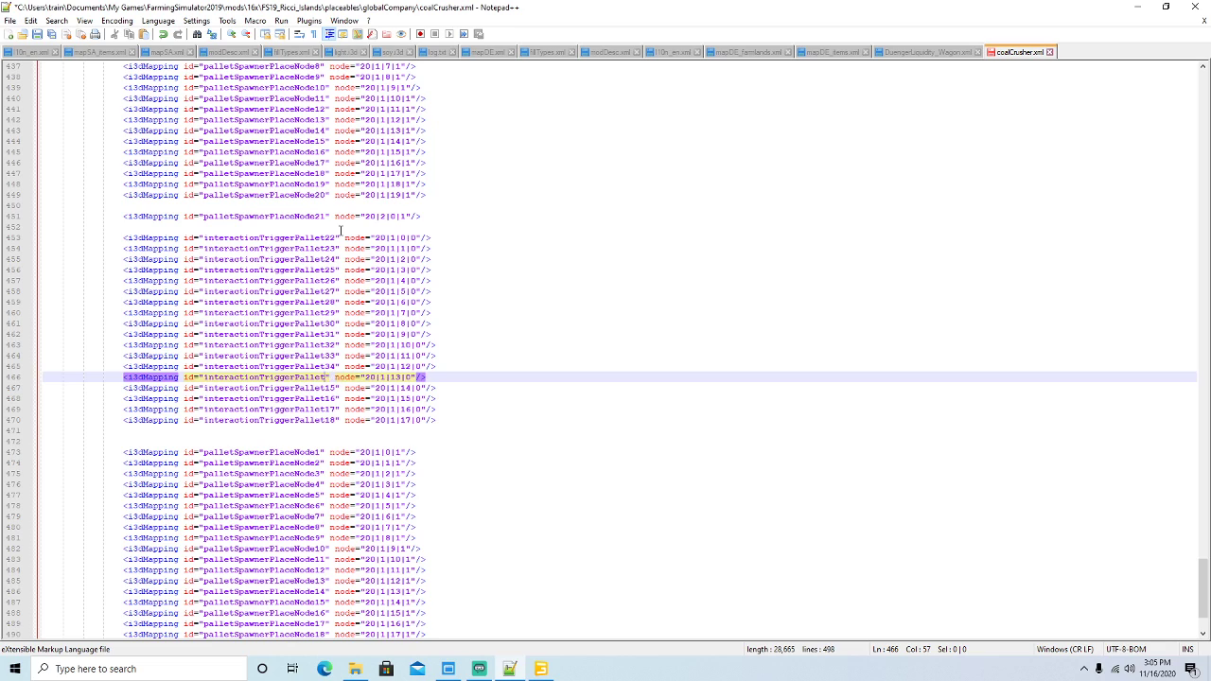
{"action": "type", "text": "35"}
Renumber the copied interactionTriggerPallet15 and 16 mappings as interactionTriggerPallet36 and interactionTriggerPallet37.
{"action": "key", "text": "Left"}
{"action": "key", "text": "Down"}
{"action": "key", "text": "BackSpace"}
{"action": "key", "text": "BackSpace"}
{"action": "type", "text": "36"}
{"action": "key", "text": "Left"}
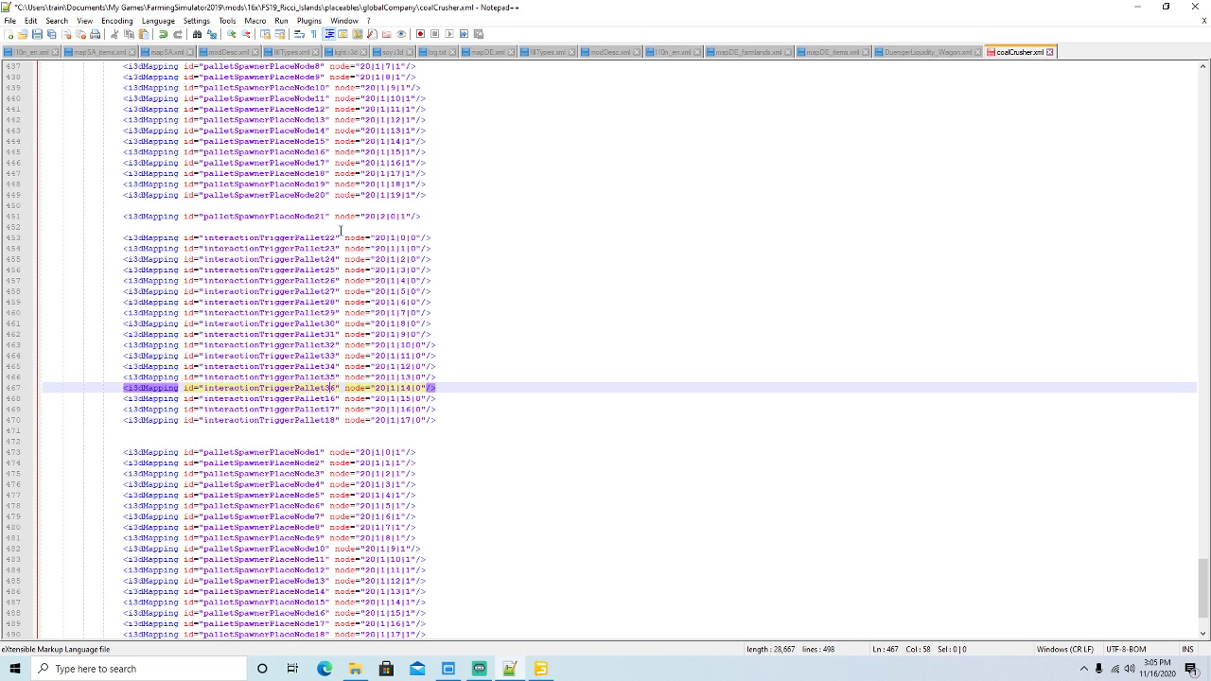
{"action": "key", "text": "Down"}
{"action": "key", "text": "Right"}
{"action": "key", "text": "BackSpace"}
{"action": "key", "text": "BackSpace"}
{"action": "type", "text": "37"}
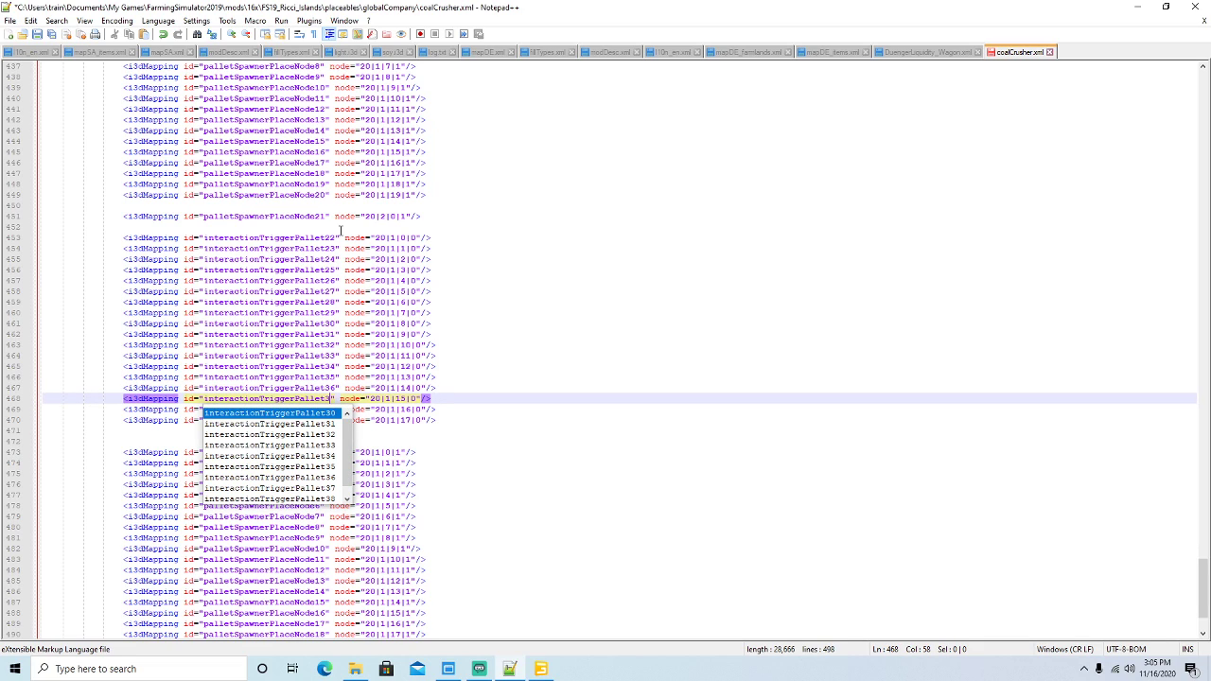
Renumber the copied interactionTriggerPallet17 and 18 mappings as interactionTriggerPallet38 and interactionTriggerPallet39, and save the file.
{"action": "key", "text": "Left"}
{"action": "key", "text": "Down"}
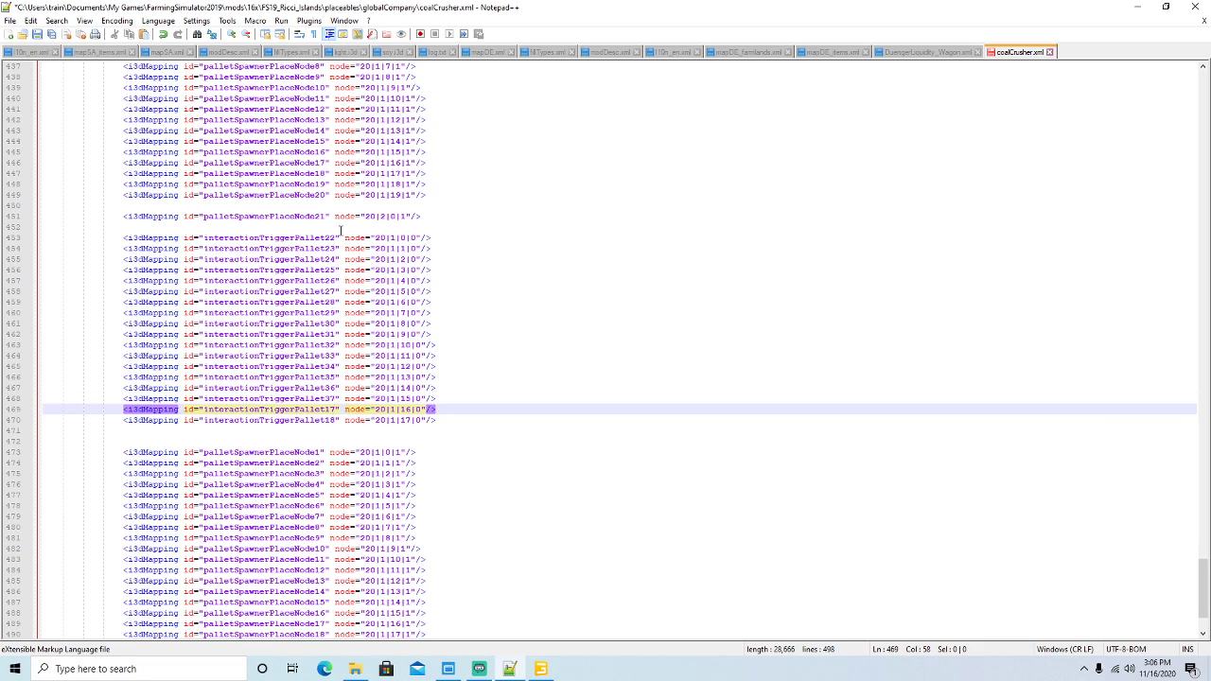
{"action": "key", "text": "BackSpace"}
{"action": "key", "text": "BackSpace"}
{"action": "type", "text": "38"}
{"action": "key", "text": "Left"}
{"action": "key", "text": "Down"}
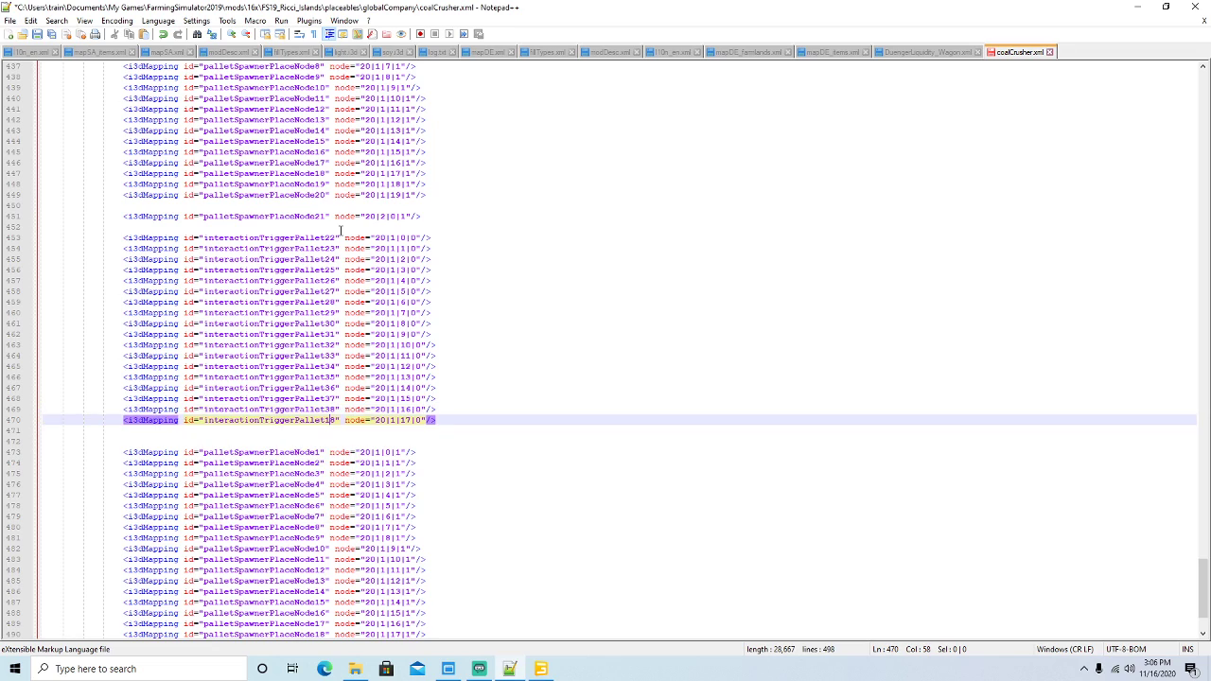
{"action": "key", "text": "BackSpace"}
{"action": "key", "text": "BackSpace"}
{"action": "type", "text": "39"}
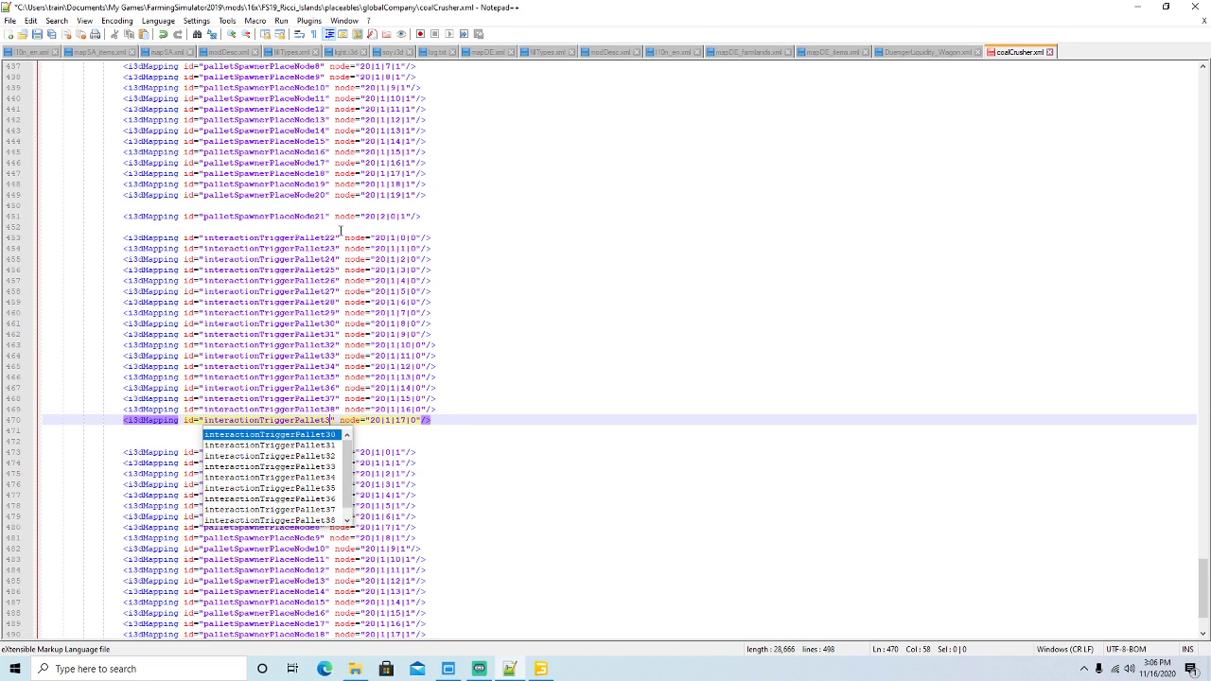
{"action": "key", "text": "Right"}
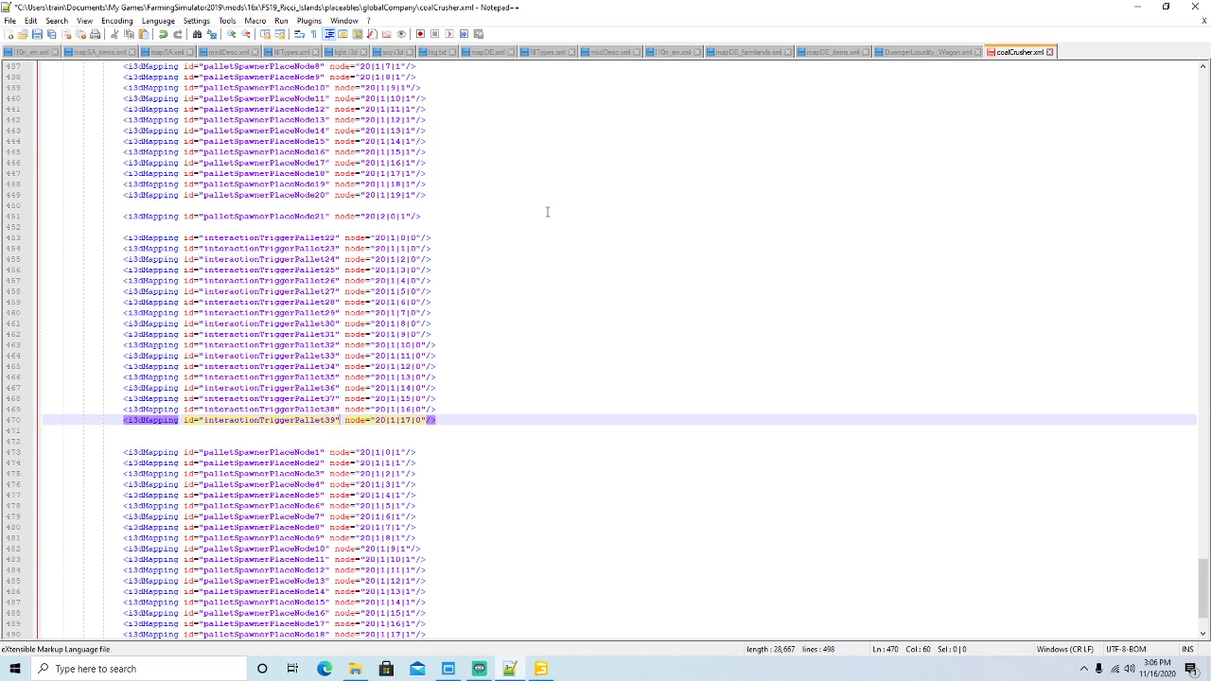
Renumber the copied palletSpawnerPlaceNode1 and 2 mappings as palletSpawnerPlaceNode22 and palletSpawnerPlaceNode23.
{"action": "scroll", "coordinate": [629, 263], "scroll_direction": "up", "scroll_amount": 10}
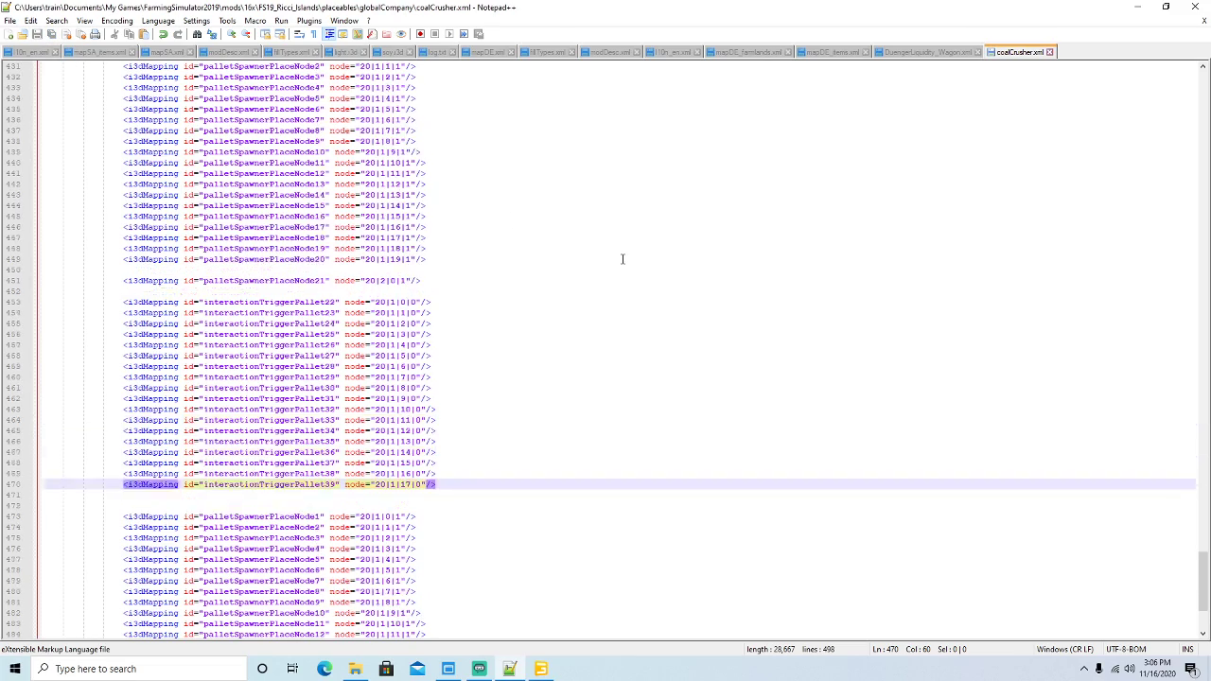
{"action": "scroll", "coordinate": [628, 263], "scroll_direction": "up", "scroll_amount": 17}
{"action": "left_click_drag", "start_coordinate": [1203, 484], "coordinate": [1141, 586]}
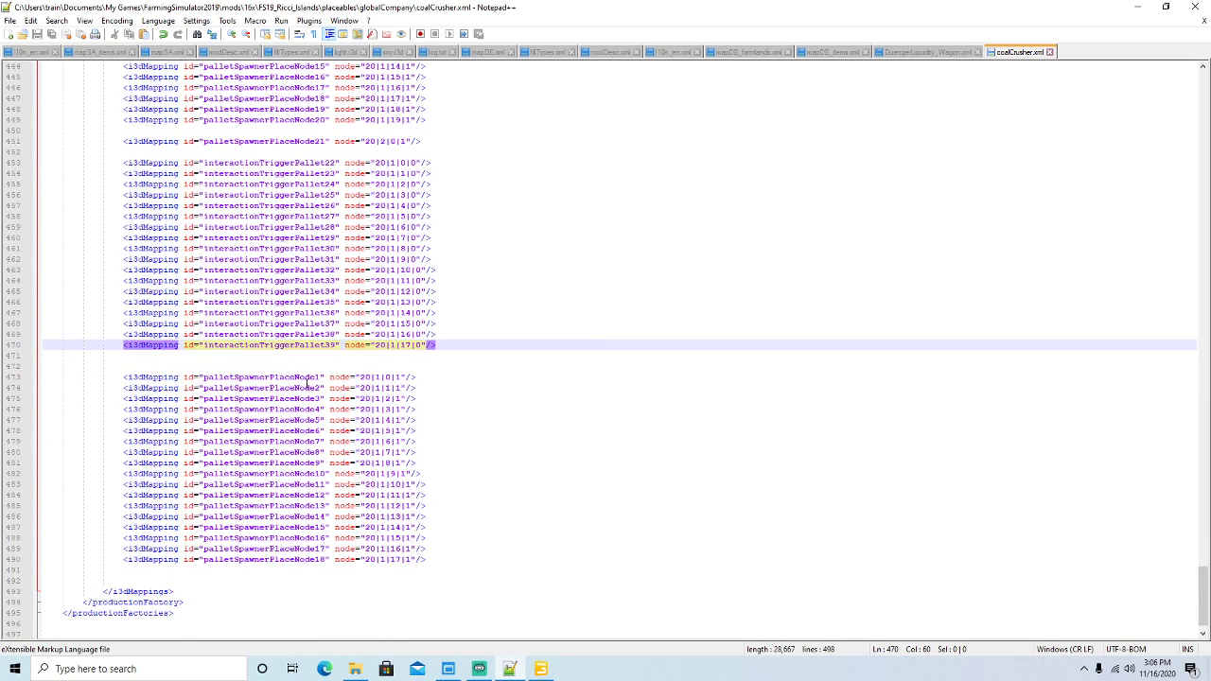
{"action": "left_click", "coordinate": [322, 376]}
{"action": "key", "text": "BackSpace"}
{"action": "type", "text": "22"}
{"action": "key", "text": "Left"}
{"action": "key", "text": "Down"}
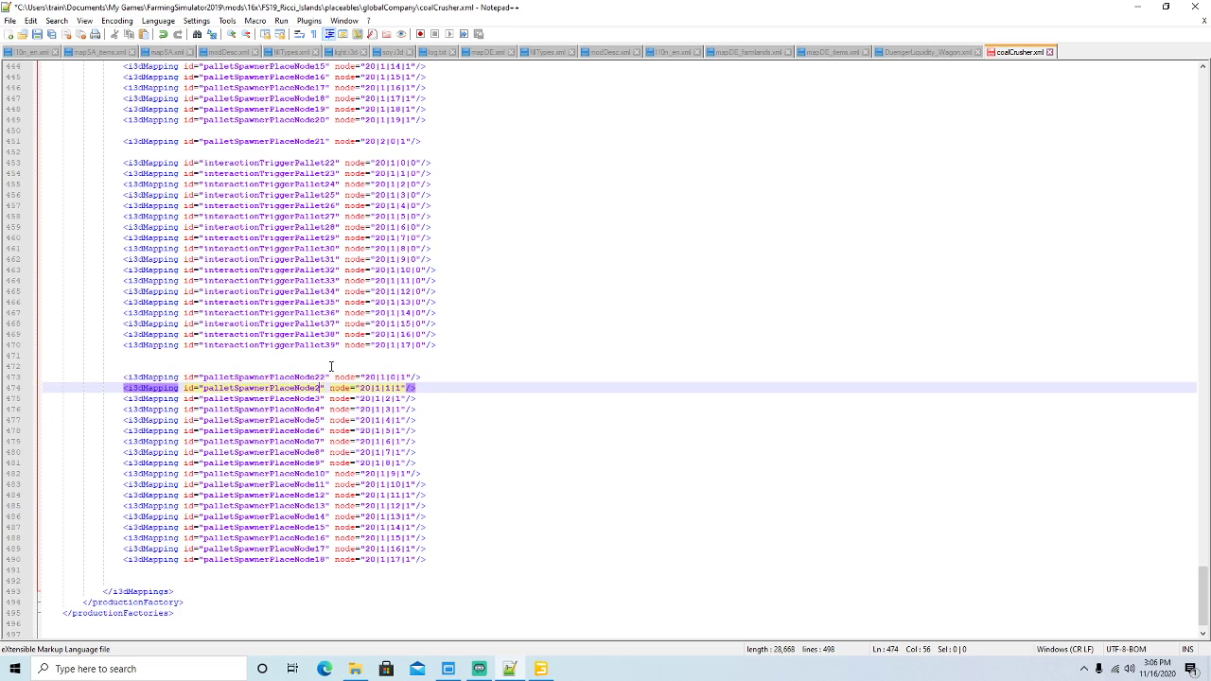
{"action": "type", "text": "3"}
Renumber the copied palletSpawnerPlaceNode3 and 4 mappings as palletSpawnerPlaceNode24 and palletSpawnerPlaceNode25.
{"action": "key", "text": "Down"}
{"action": "key", "text": "BackSpace"}
{"action": "type", "text": "24"}
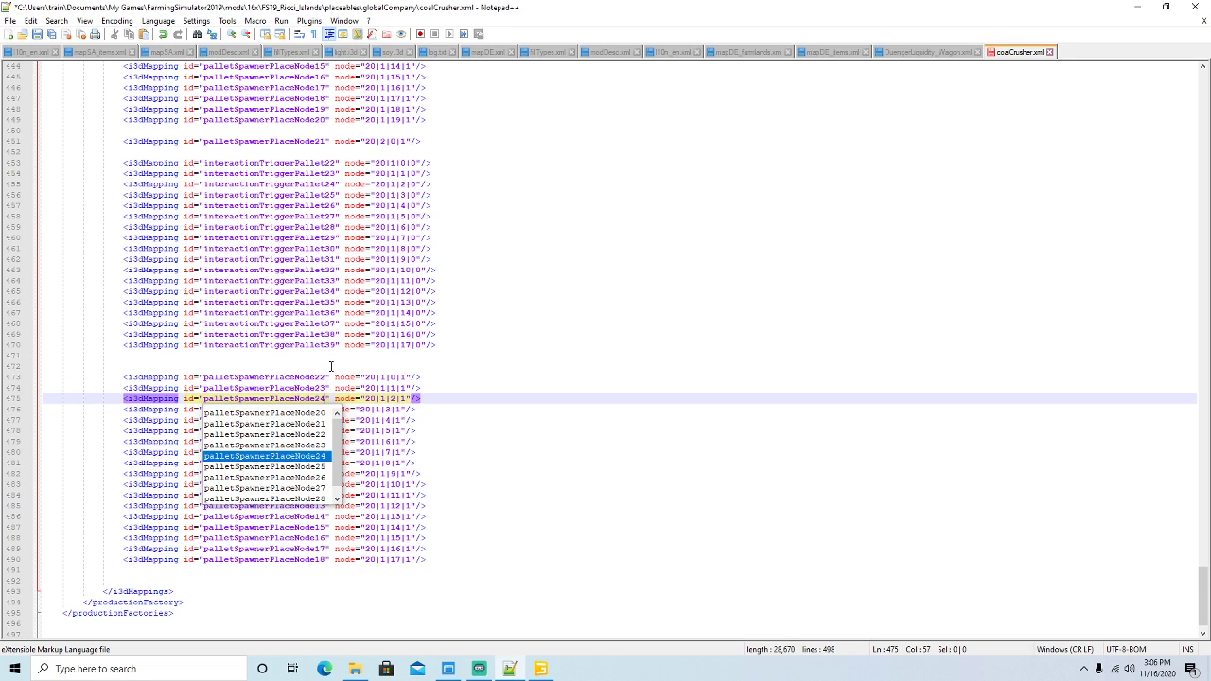
{"action": "key", "text": "Down"}
{"action": "key", "text": "BackSpace"}
{"action": "type", "text": "2"}
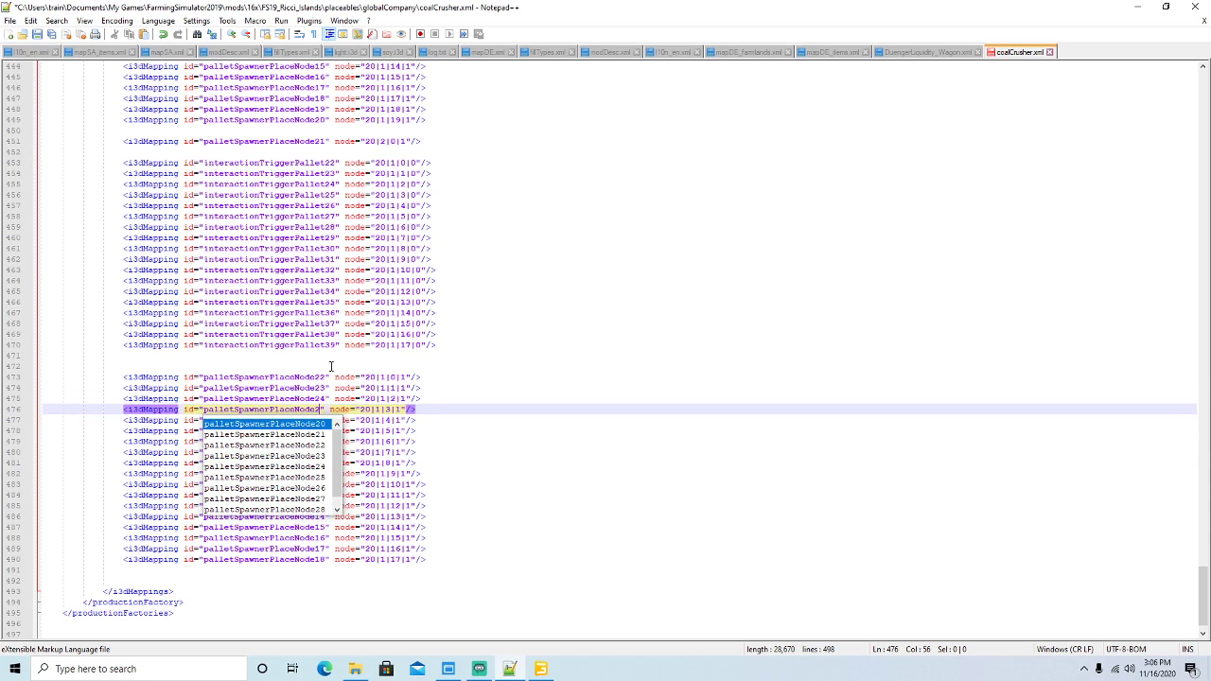
{"action": "type", "text": "5"}
Renumber the copied palletSpawnerPlaceNode5 and 6 mappings as palletSpawnerPlaceNode26 and palletSpawnerPlaceNode27.
{"action": "key", "text": "Down"}
{"action": "key", "text": "BackSpace"}
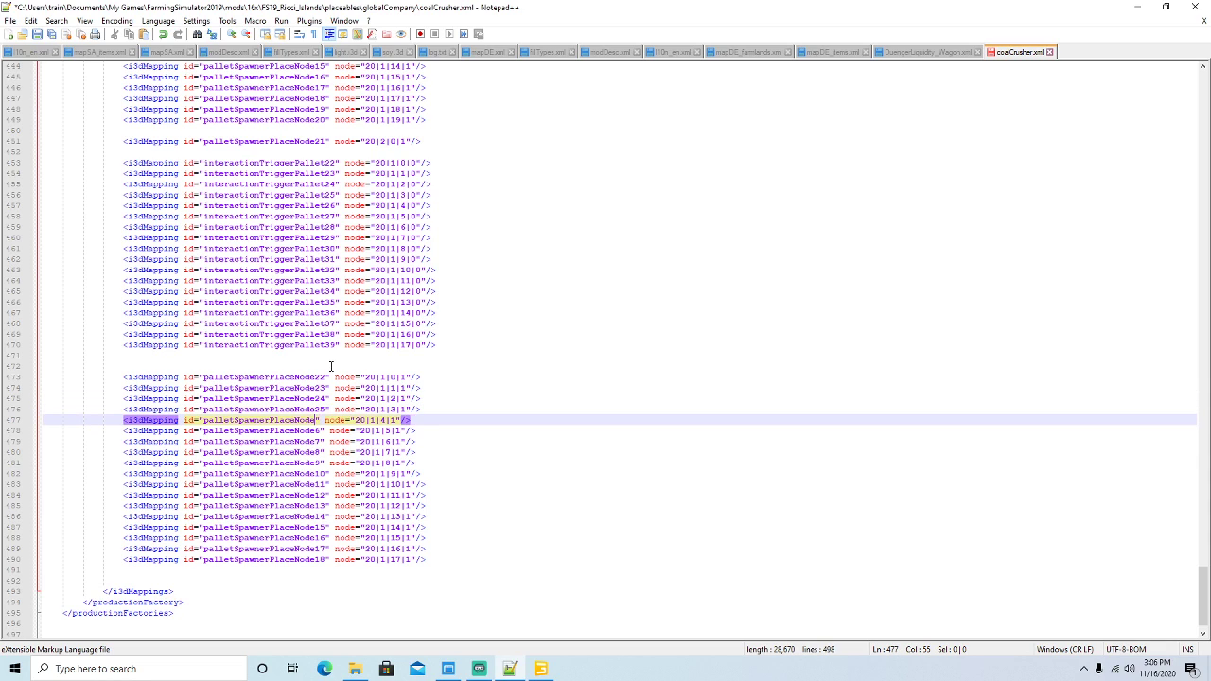
{"action": "type", "text": "26"}
{"action": "key", "text": "Down"}
{"action": "key", "text": "BackSpace"}
{"action": "type", "text": "27"}
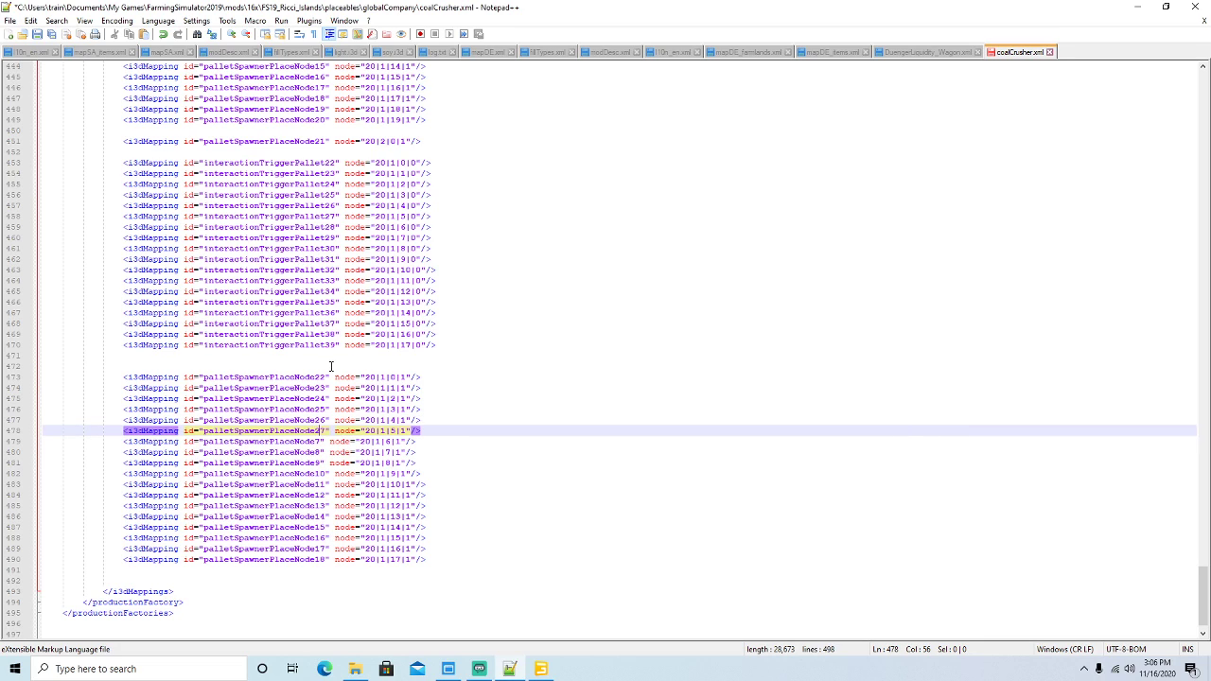
Renumber the copied palletSpawnerPlaceNode7 and 8 mappings as palletSpawnerPlaceNode28 and palletSpawnerPlaceNode29.
{"action": "key", "text": "Down"}
{"action": "key", "text": "BackSpace"}
{"action": "type", "text": "28"}
{"action": "key", "text": "Down"}
{"action": "key", "text": "BackSpace"}
{"action": "type", "text": "2"}
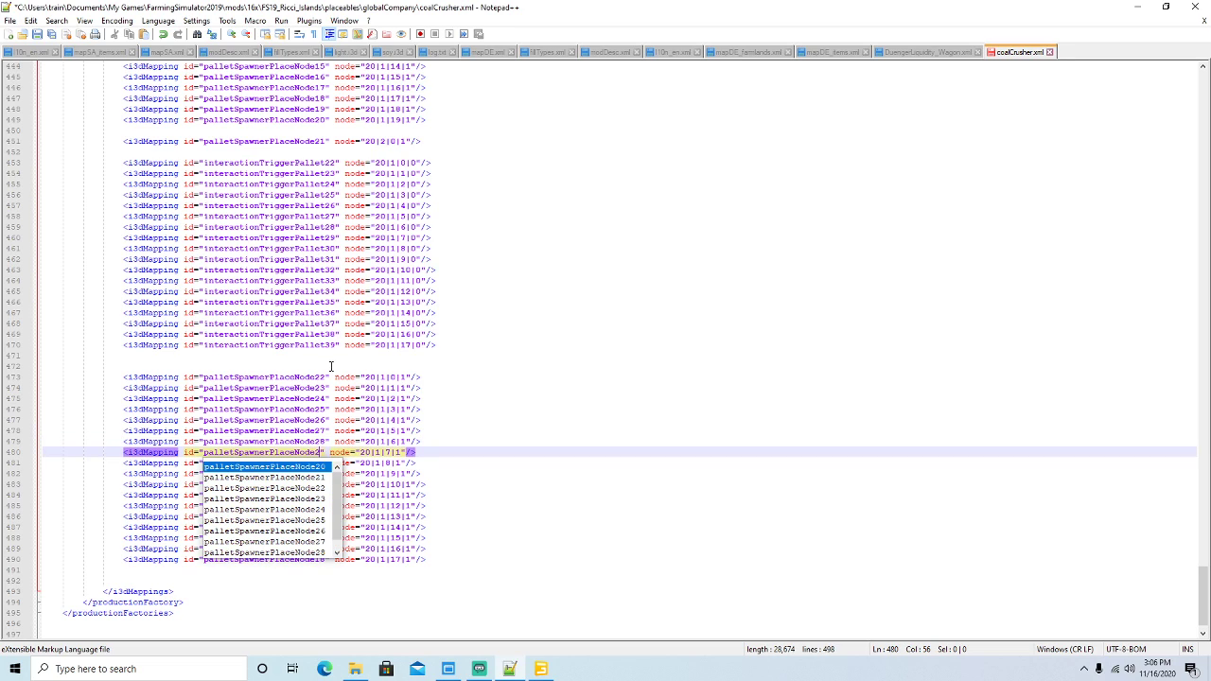
{"action": "type", "text": "9"}
Renumber the copied palletSpawnerPlaceNode9 and 10 mappings as palletSpawnerPlaceNode30 and palletSpawnerPlaceNode31.
{"action": "key", "text": "Down"}
{"action": "key", "text": "BackSpace"}
{"action": "type", "text": "30"}
{"action": "key", "text": "Left"}
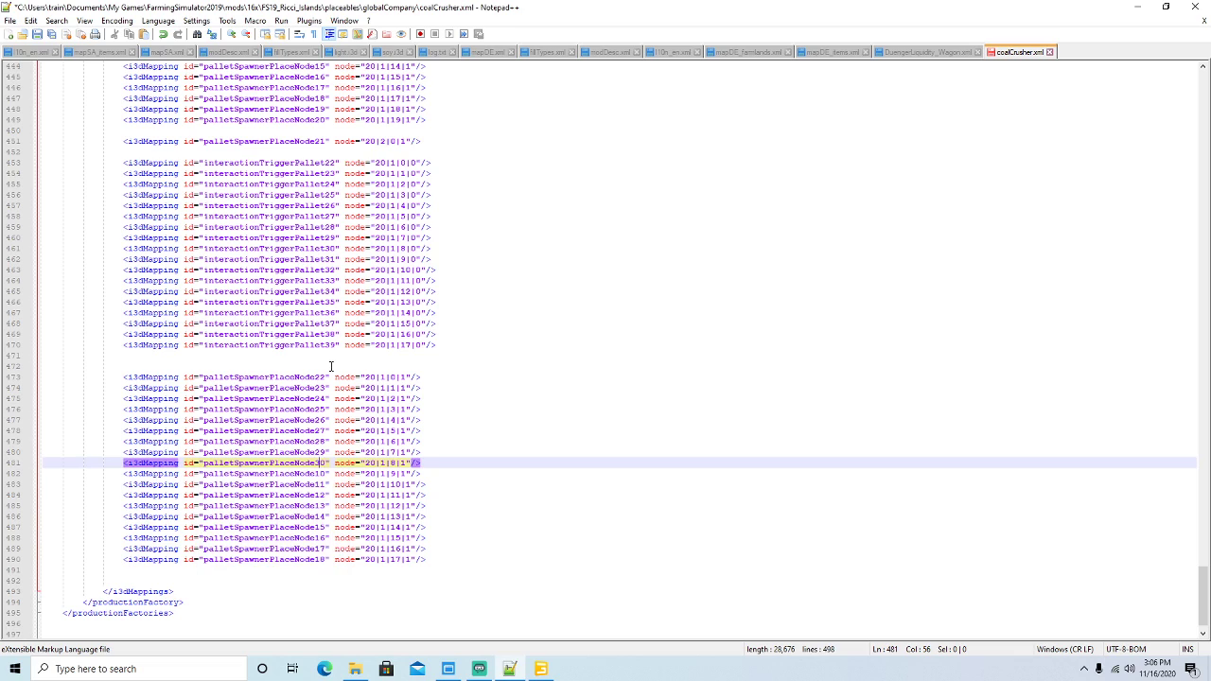
{"action": "key", "text": "Down"}
{"action": "key", "text": "BackSpace"}
{"action": "key", "text": "BackSpace"}
{"action": "type", "text": "31"}
Renumber the copied palletSpawnerPlaceNode11 and 12 mappings as palletSpawnerPlaceNode32 and palletSpawnerPlaceNode33.
{"action": "key", "text": "Left"}
{"action": "key", "text": "Down"}
{"action": "key", "text": "BackSpace"}
{"action": "key", "text": "BackSpace"}
{"action": "type", "text": "32"}
{"action": "key", "text": "Left"}
{"action": "key", "text": "Down"}
{"action": "key", "text": "BackSpace"}
{"action": "key", "text": "BackSpace"}
{"action": "type", "text": "33"}
{"action": "key", "text": "Left"}
{"action": "key", "text": "Down"}
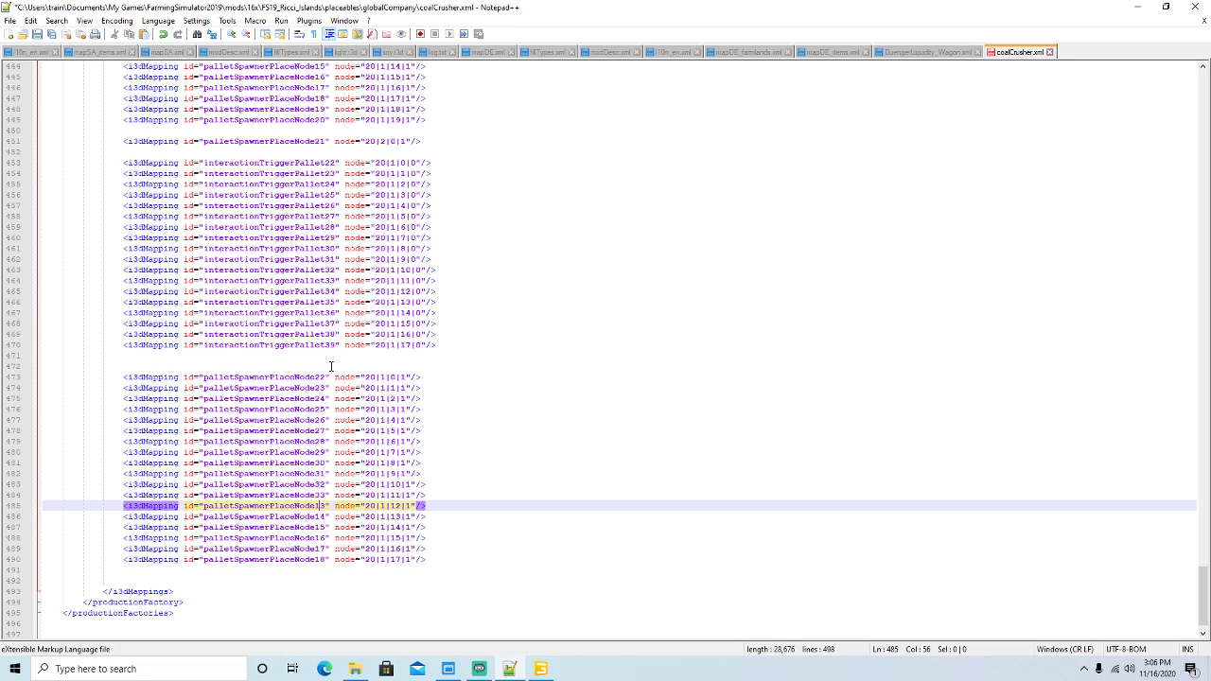
Renumber the copied palletSpawnerPlaceNode13 and 14 mappings as palletSpawnerPlaceNode34 and palletSpawnerPlaceNode35.
{"action": "key", "text": "BackSpace"}
{"action": "key", "text": "BackSpace"}
{"action": "type", "text": "34"}
{"action": "key", "text": "Left"}
{"action": "key", "text": "Down"}
{"action": "key", "text": "BackSpace"}
{"action": "key", "text": "BackSpace"}
{"action": "type", "text": "35"}
{"action": "key", "text": "Left"}
{"action": "key", "text": "Down"}
Renumber the copied palletSpawnerPlaceNode15 and 16 mappings as palletSpawnerPlaceNode36 and palletSpawnerPlaceNode37.
{"action": "key", "text": "BackSpace"}
{"action": "key", "text": "BackSpace"}
{"action": "type", "text": "36"}
{"action": "key", "text": "Left"}
{"action": "key", "text": "Down"}
{"action": "key", "text": "BackSpace"}
{"action": "key", "text": "BackSpace"}
{"action": "type", "text": "37"}
{"action": "key", "text": "Left"}
{"action": "key", "text": "Down"}
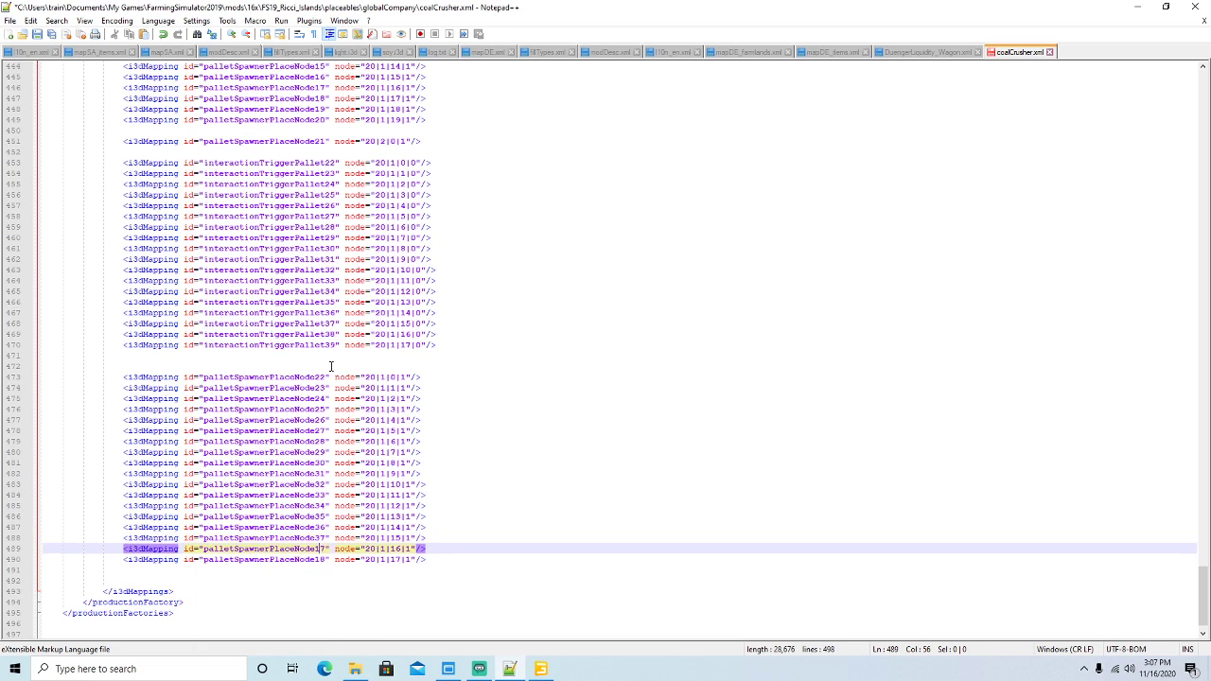
Renumber the copied palletSpawnerPlaceNode17 and 18 mappings as palletSpawnerPlaceNode38 and palletSpawnerPlaceNode39, and save coalCrusher.xml.
{"action": "key", "text": "BackSpace"}
{"action": "key", "text": "BackSpace"}
{"action": "type", "text": "38"}
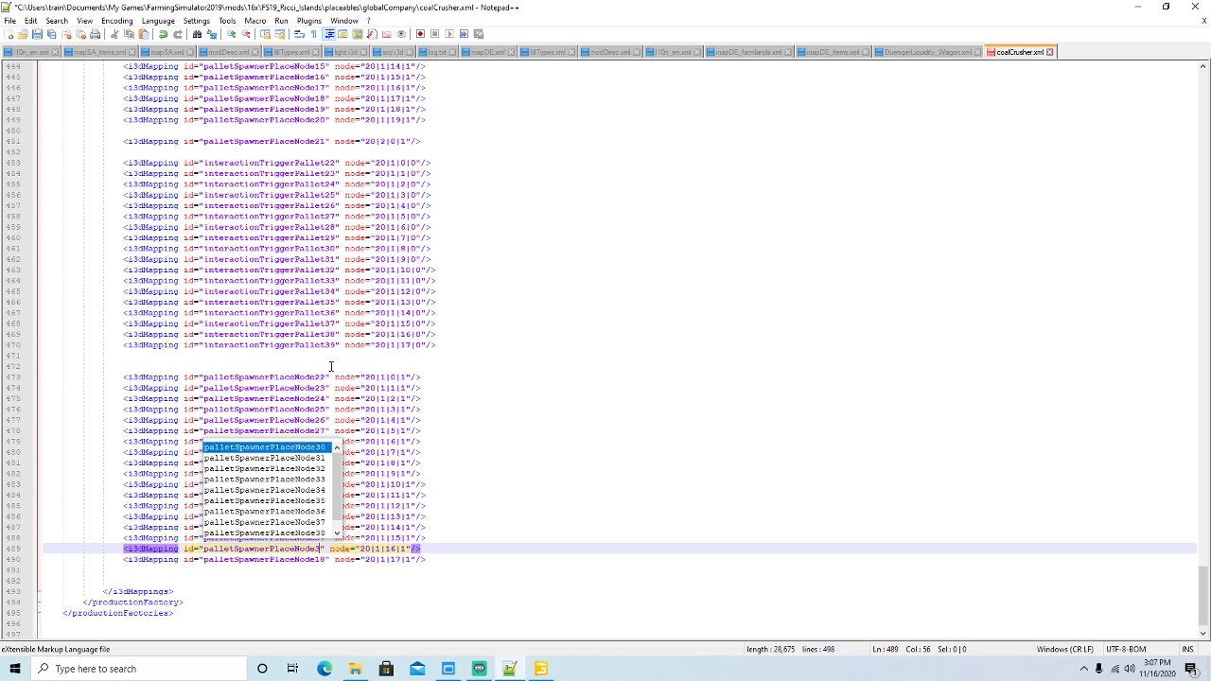
{"action": "key", "text": "Left"}
{"action": "key", "text": "Down"}
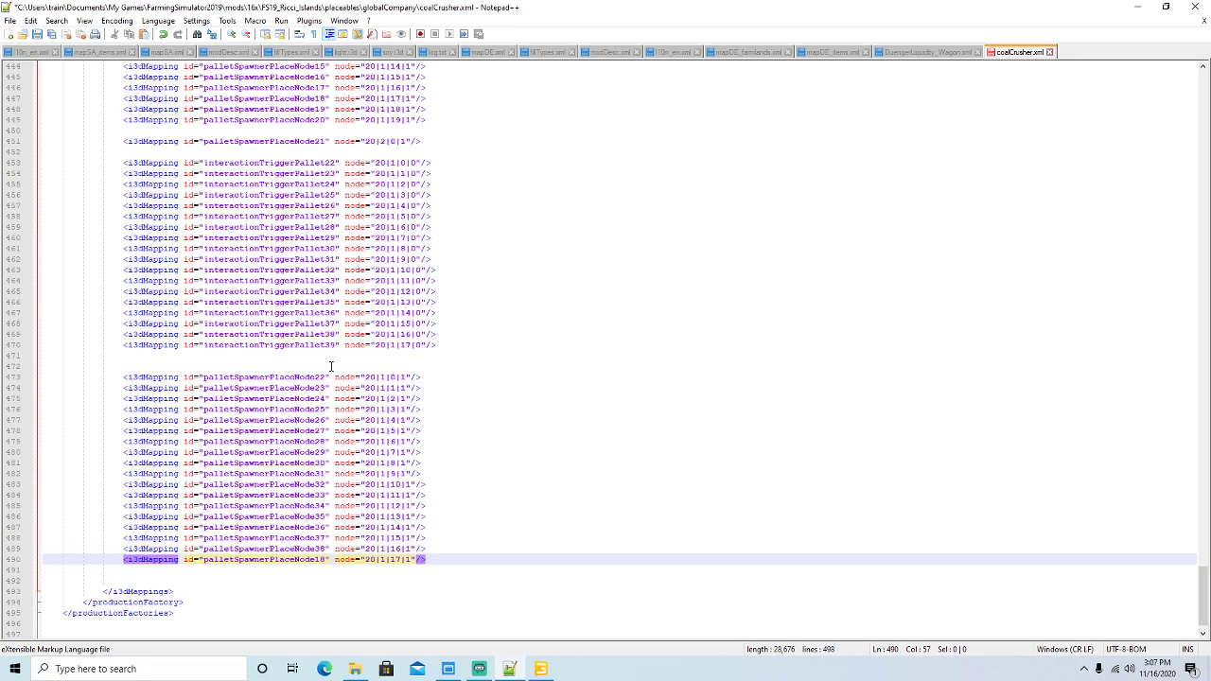
{"action": "key", "text": "BackSpace"}
{"action": "key", "text": "BackSpace"}
{"action": "type", "text": "39"}
{"action": "key", "text": "Left"}
{"action": "left_click", "coordinate": [37, 34]}
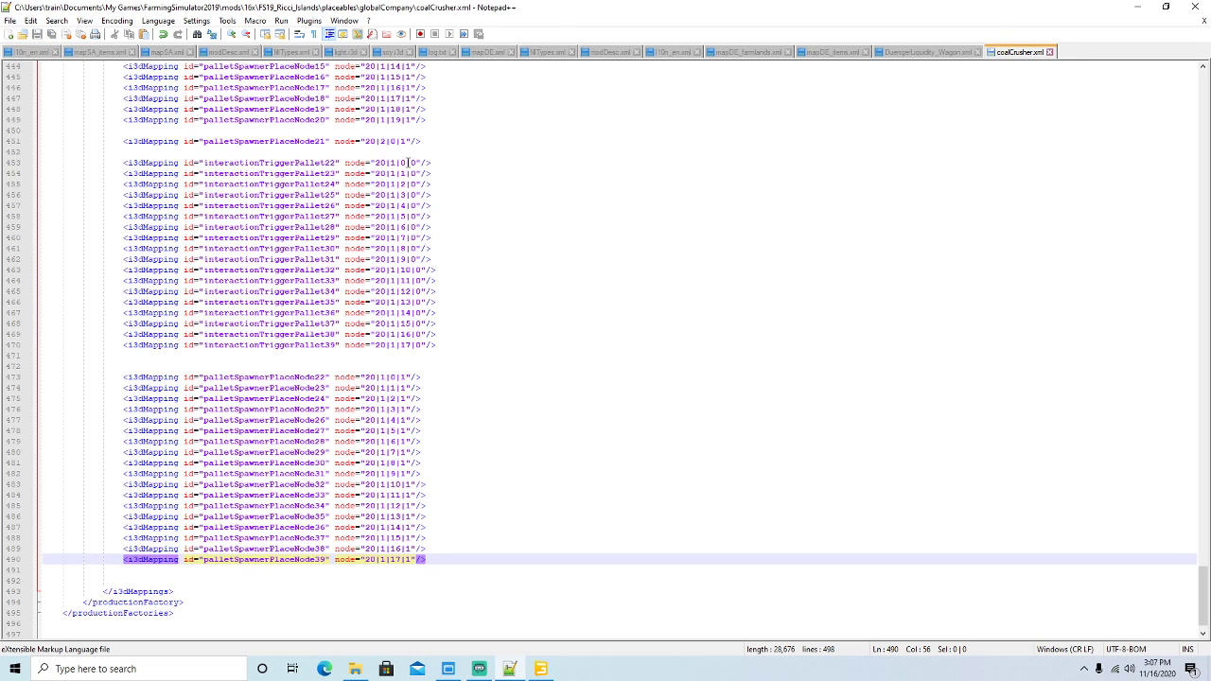
Switch to GIANTS Editor and check the index paths of the last six palletSpawner objects in the first ExtendedPalletSpawner group.
{"action": "left_click", "coordinate": [405, 163]}
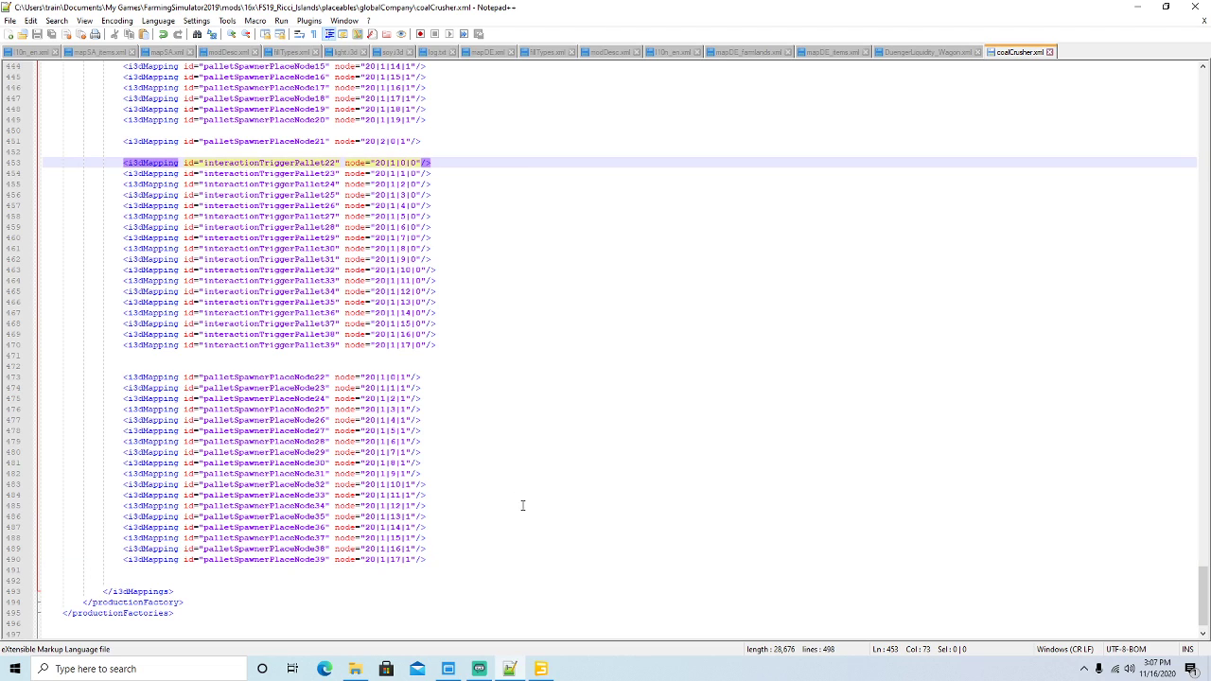
{"action": "left_click", "coordinate": [540, 669]}
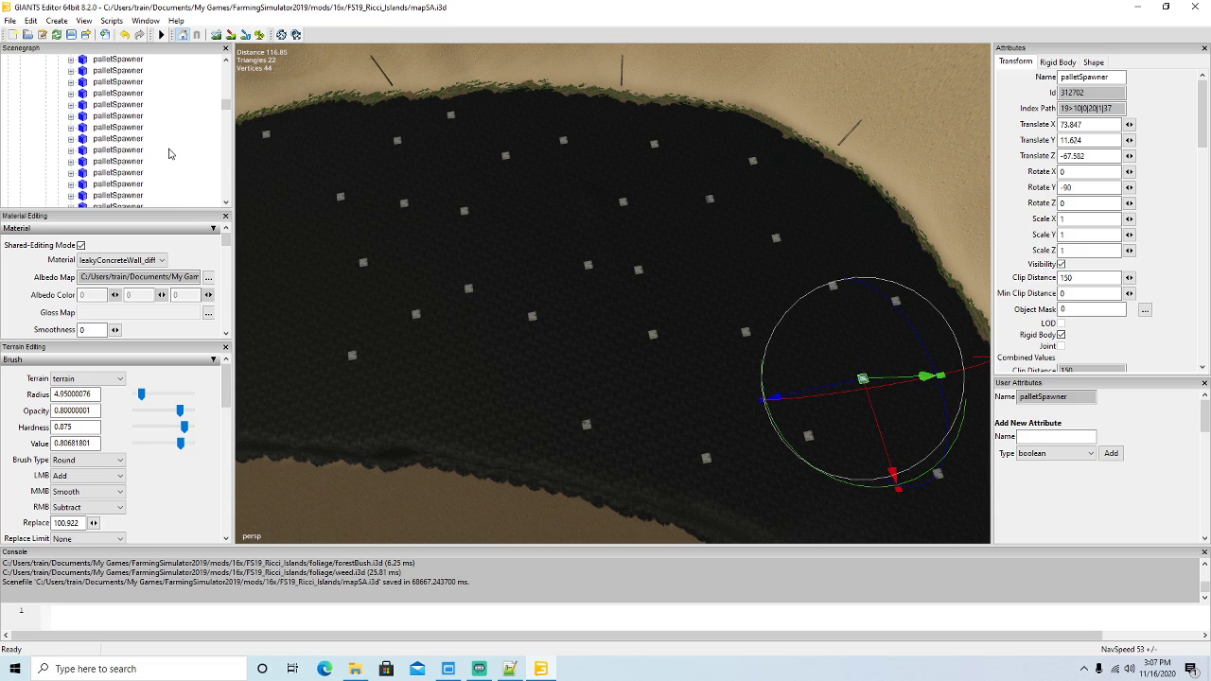
{"action": "left_click", "coordinate": [83, 106]}
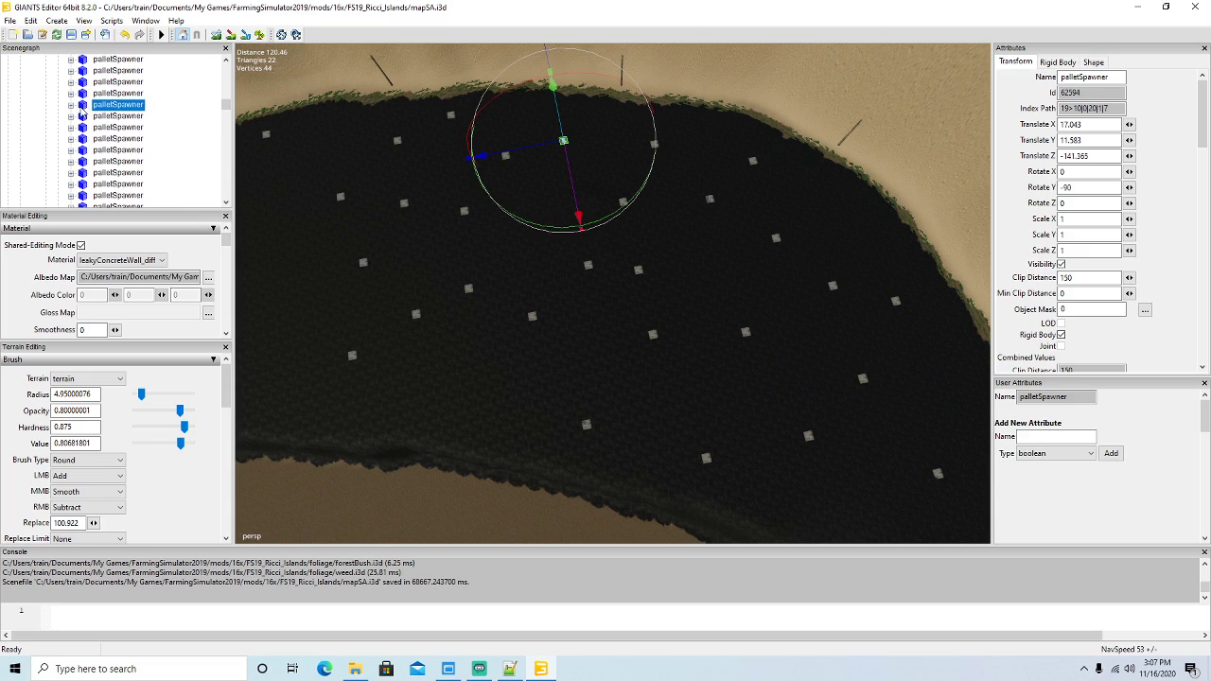
{"action": "scroll", "coordinate": [163, 121], "scroll_direction": "up", "scroll_amount": 3}
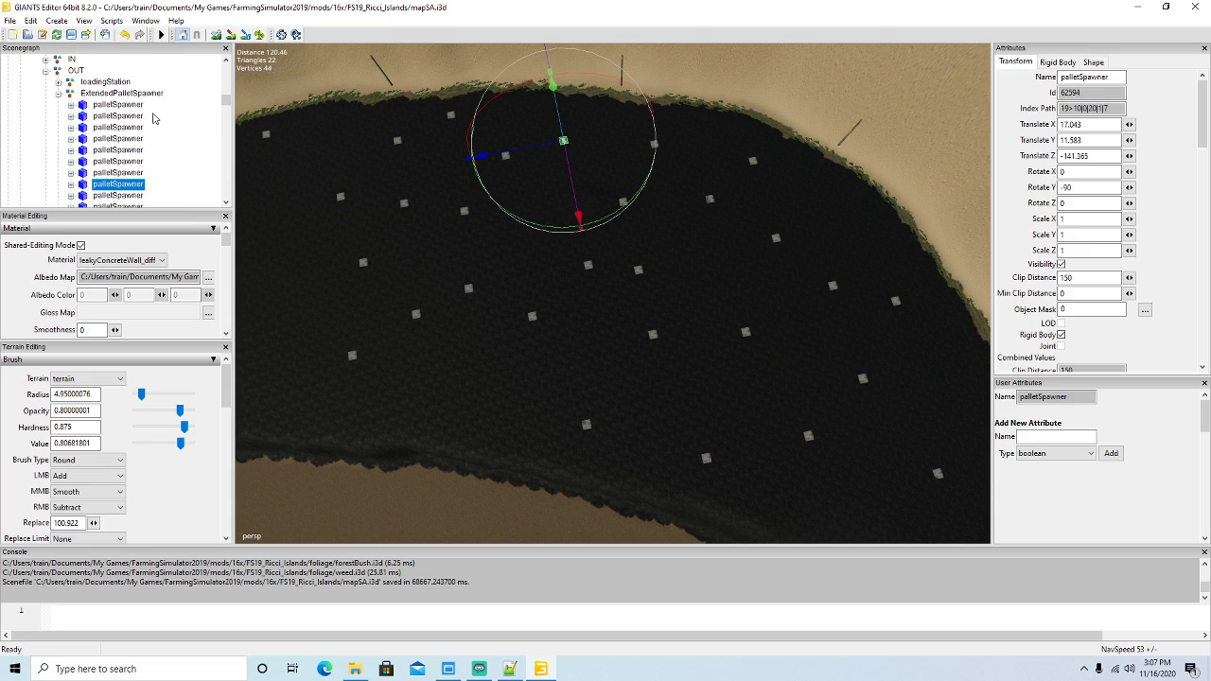
{"action": "scroll", "coordinate": [156, 117], "scroll_direction": "down", "scroll_amount": 3}
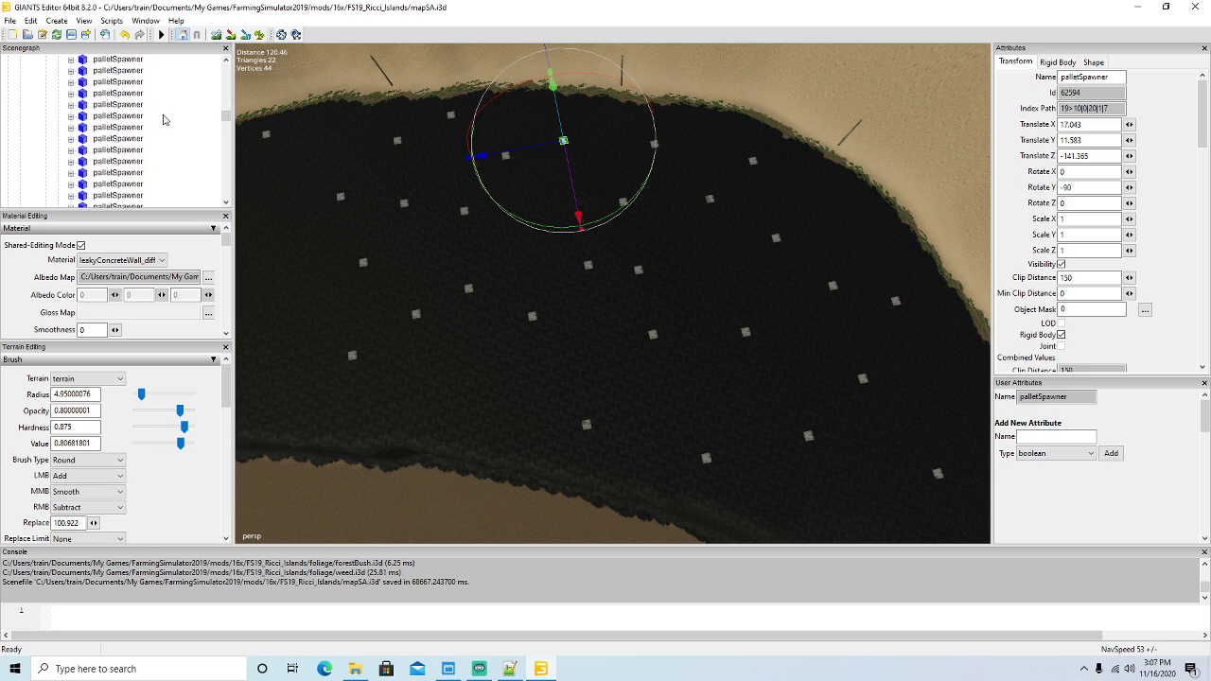
{"action": "scroll", "coordinate": [163, 119], "scroll_direction": "down", "scroll_amount": 3}
{"action": "left_click", "coordinate": [87, 128]}
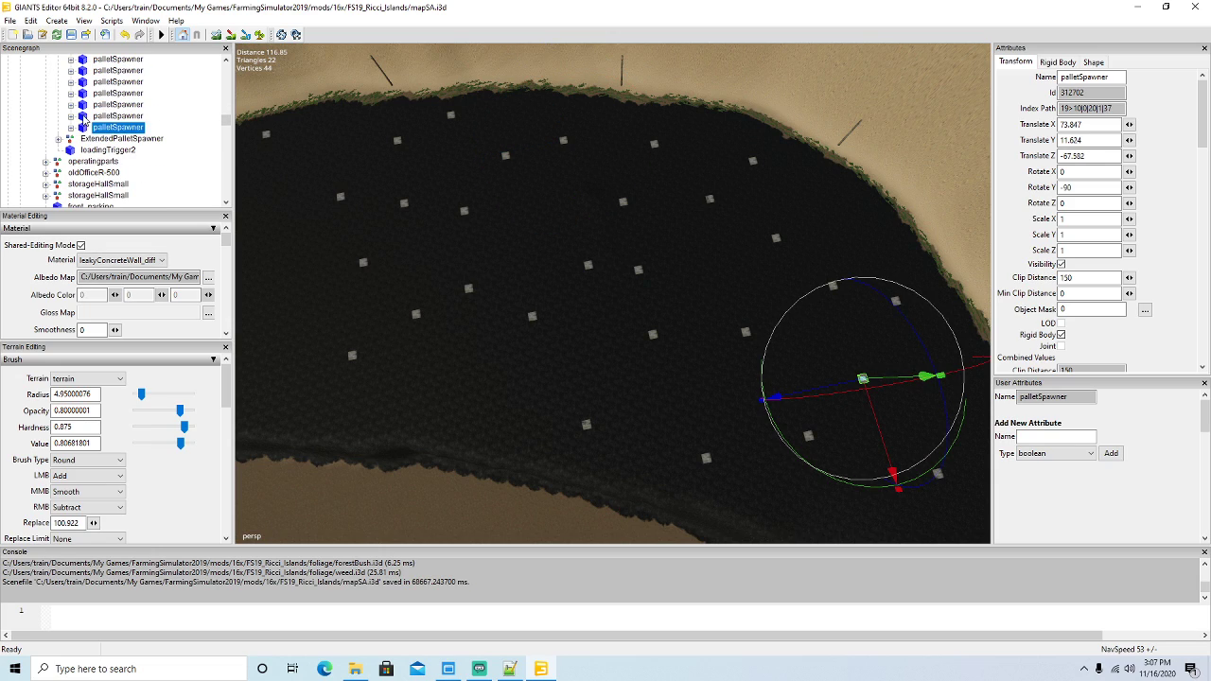
{"action": "left_click", "coordinate": [86, 115]}
{"action": "left_click", "coordinate": [85, 104]}
{"action": "left_click", "coordinate": [86, 93]}
{"action": "left_click", "coordinate": [85, 81]}
{"action": "left_click", "coordinate": [86, 70]}
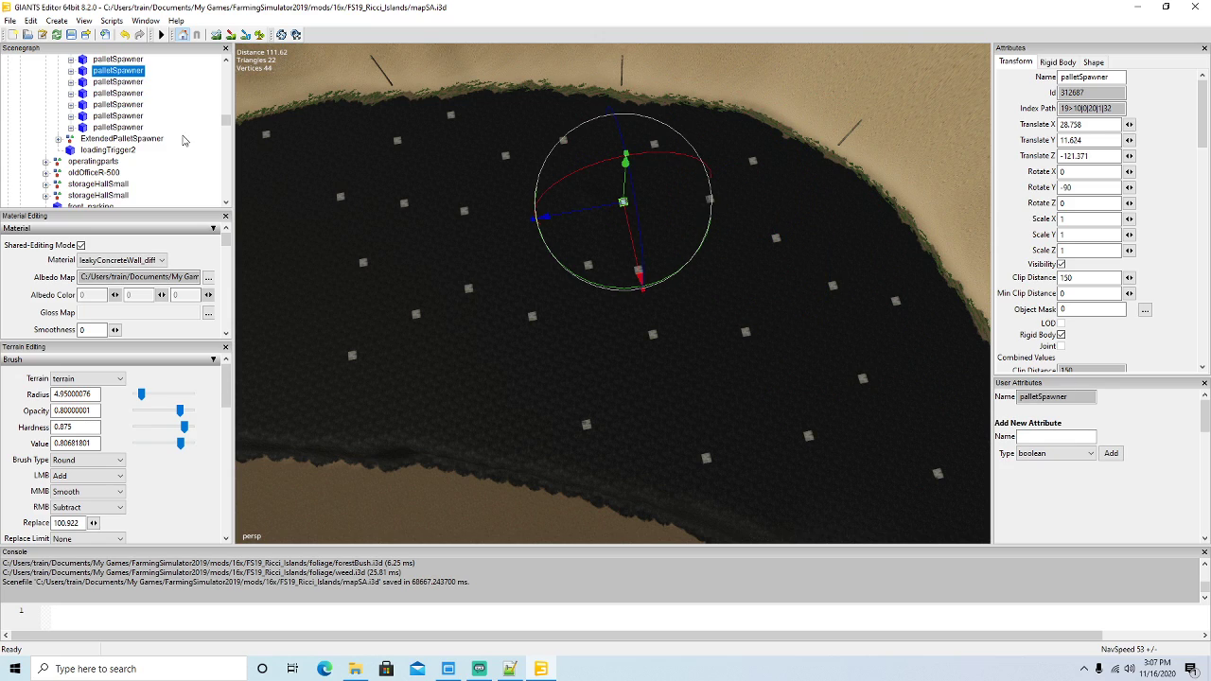
Continue upward through the added palletSpawner objects in the scenegraph, checking each one's index path.
{"action": "scroll", "coordinate": [185, 140], "scroll_direction": "up", "scroll_amount": 2}
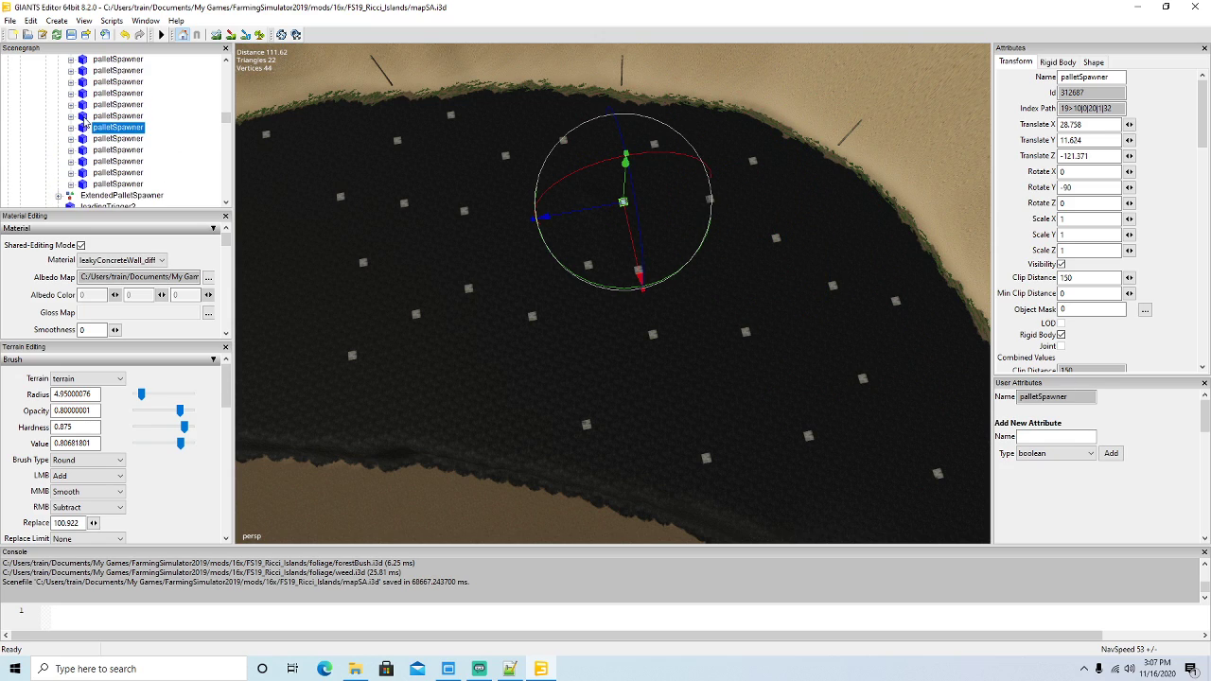
{"action": "left_click", "coordinate": [85, 119]}
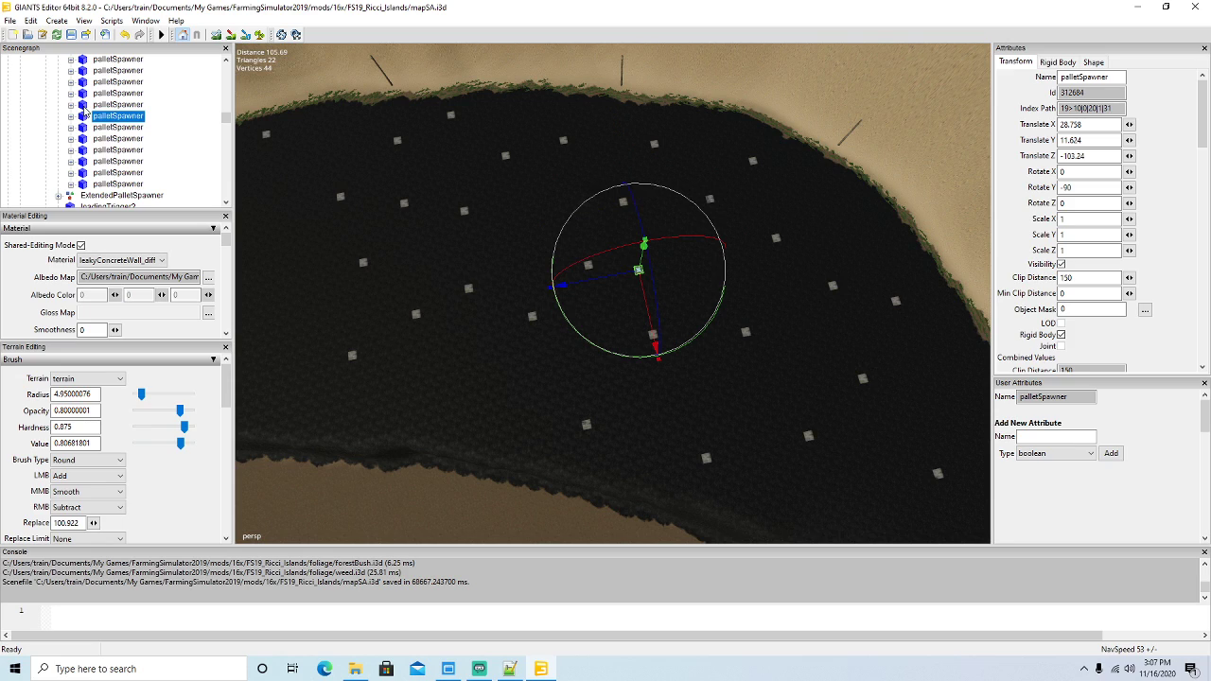
{"action": "left_click", "coordinate": [84, 106]}
{"action": "left_click", "coordinate": [84, 92]}
{"action": "left_click", "coordinate": [84, 104]}
{"action": "scroll", "coordinate": [192, 146], "scroll_direction": "up", "scroll_amount": 2}
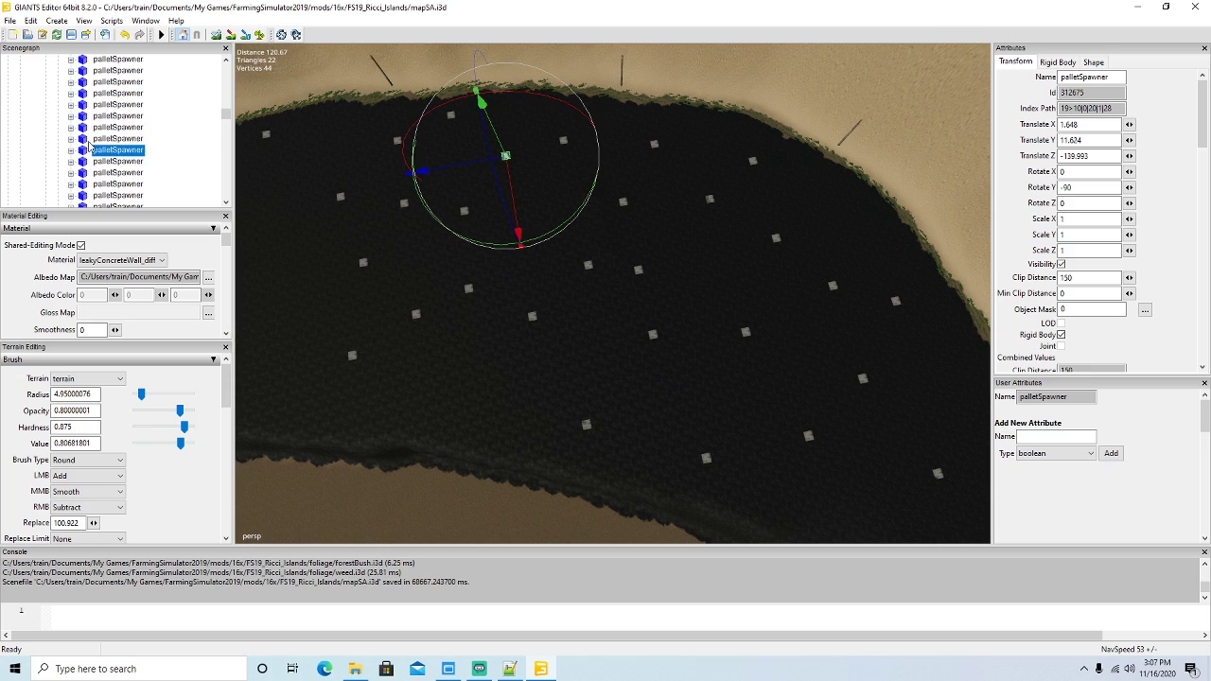
{"action": "left_click", "coordinate": [84, 139]}
{"action": "left_click", "coordinate": [84, 127]}
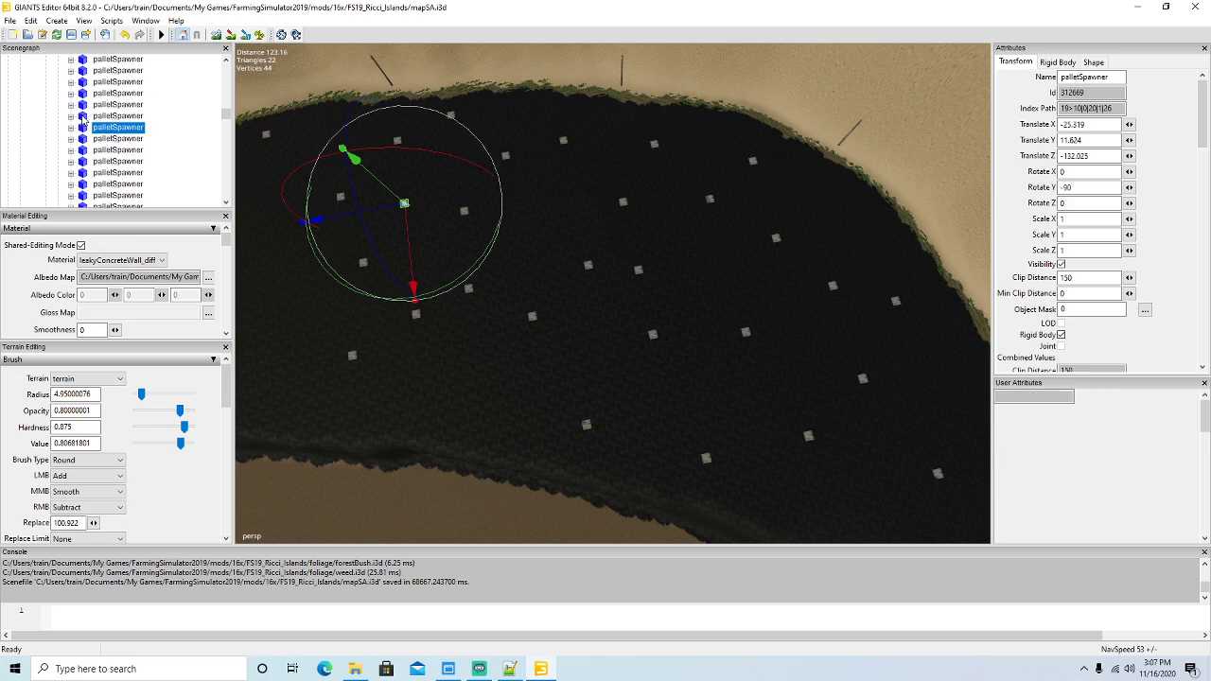
{"action": "left_click", "coordinate": [85, 115]}
{"action": "left_click", "coordinate": [84, 104]}
{"action": "left_click", "coordinate": [84, 92]}
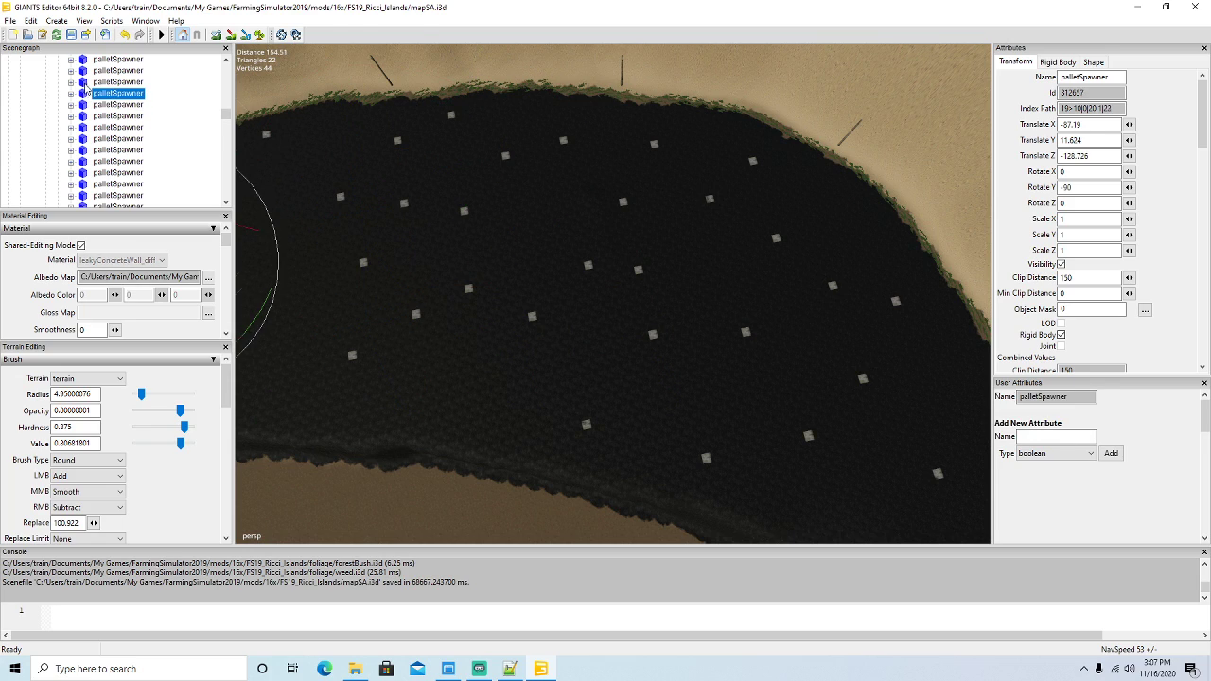
{"action": "left_click", "coordinate": [84, 82]}
Locate the first added palletSpawner, expand it and inspect the index path of its palletSpawnerTrigger.
{"action": "scroll", "coordinate": [185, 130], "scroll_direction": "up", "scroll_amount": 2}
{"action": "left_click", "coordinate": [86, 104]}
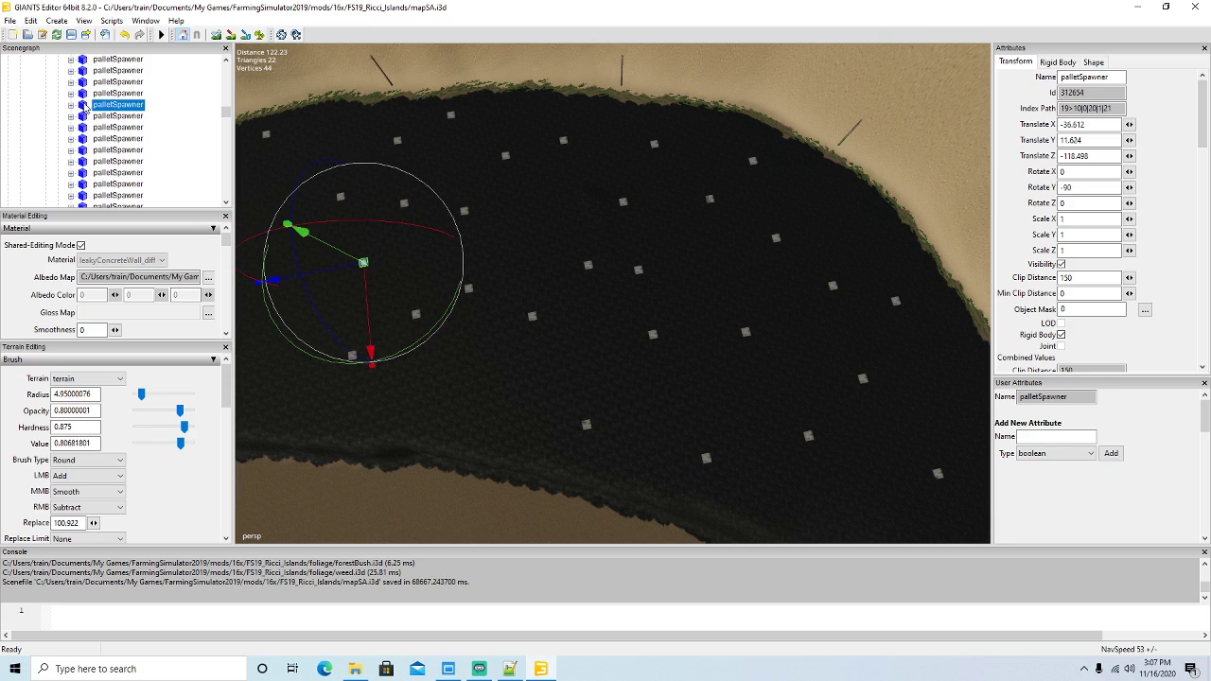
{"action": "left_click", "coordinate": [84, 93]}
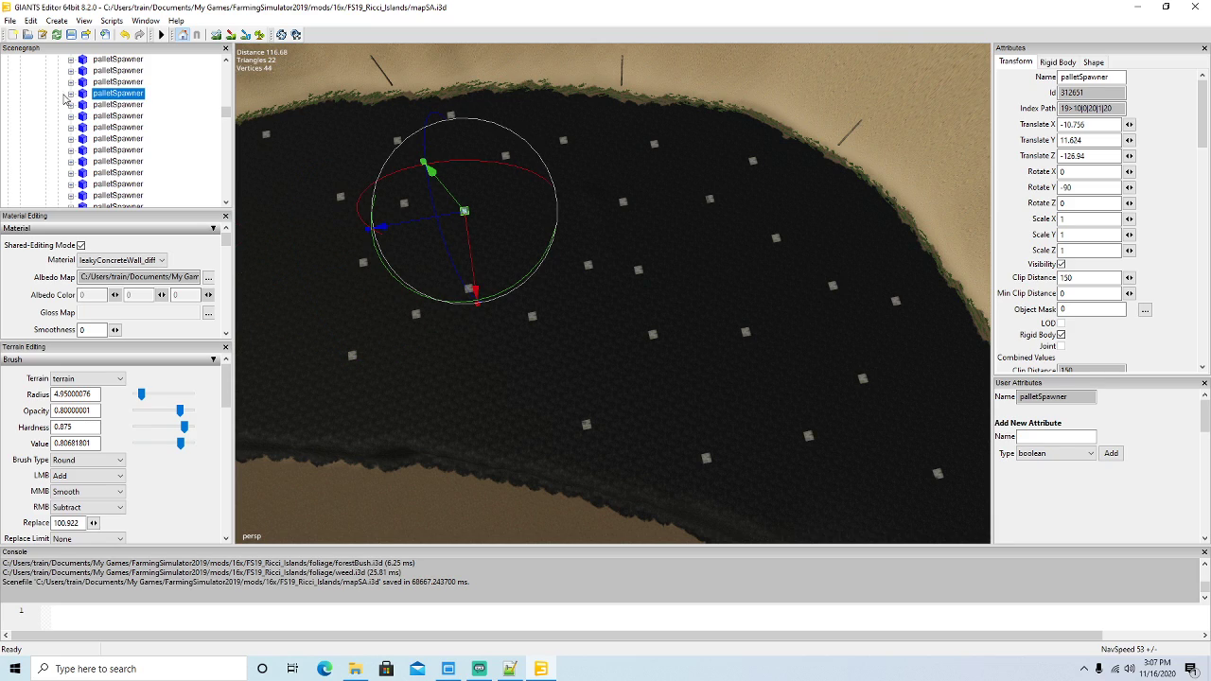
{"action": "left_click", "coordinate": [68, 95]}
{"action": "left_click", "coordinate": [79, 93]}
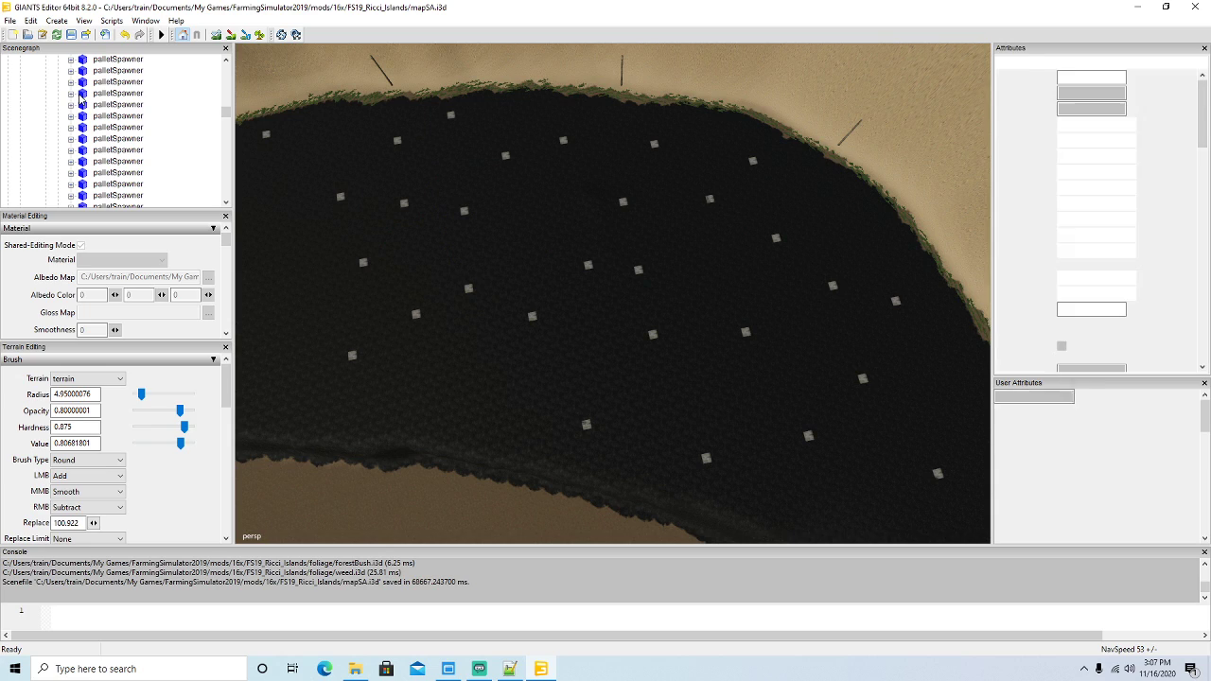
{"action": "left_click", "coordinate": [71, 94]}
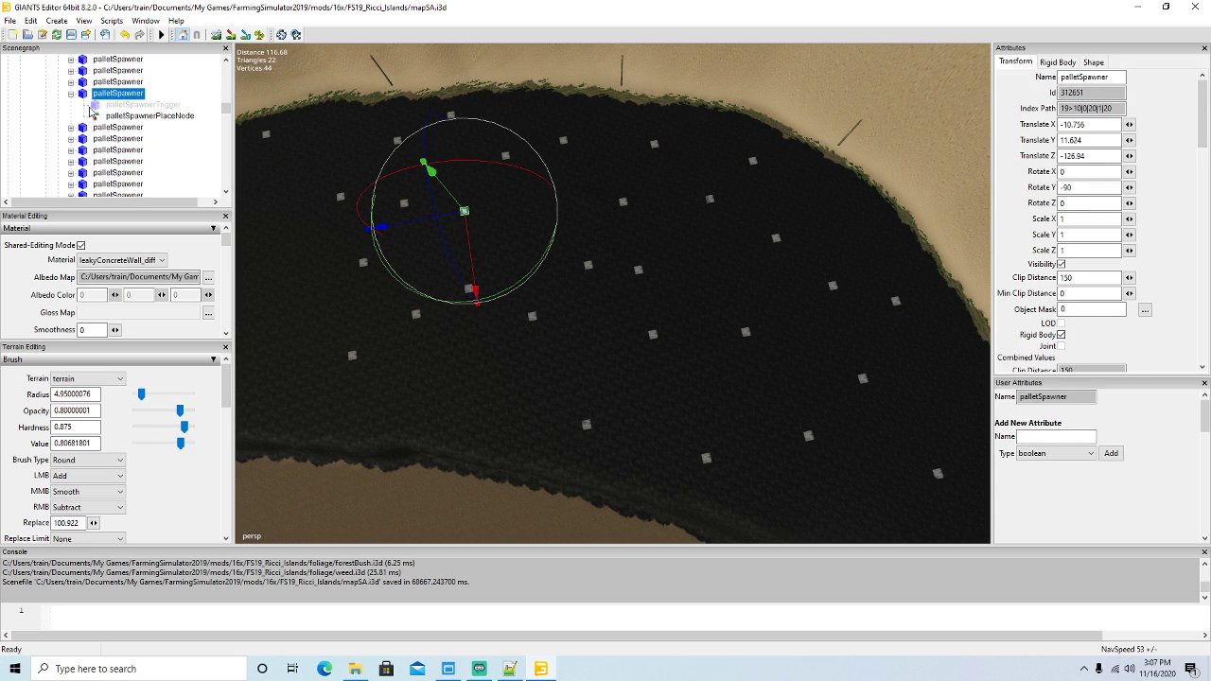
{"action": "left_click", "coordinate": [98, 107]}
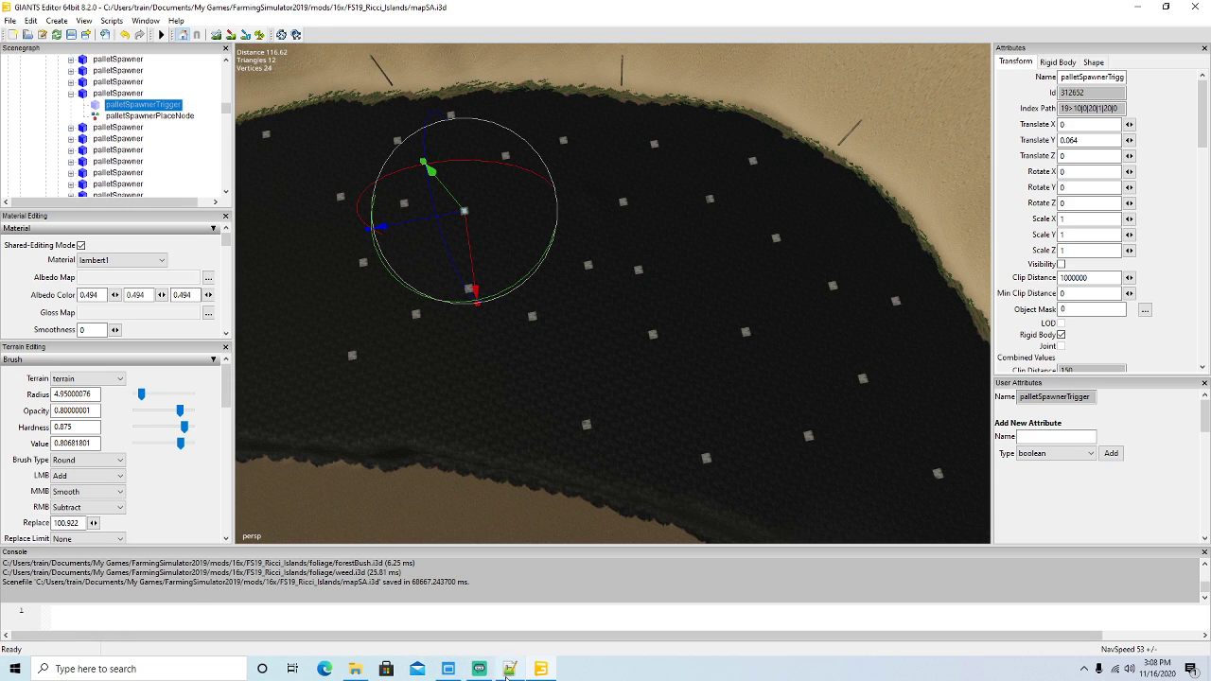
Switch to coalCrusher.xml in Notepad++, restore its window to a smaller size, and set interactionTriggerPallet22's node path to 20|1|20|0.
{"action": "left_click", "coordinate": [509, 669]}
{"action": "scroll", "coordinate": [494, 266], "scroll_direction": "up", "scroll_amount": 8}
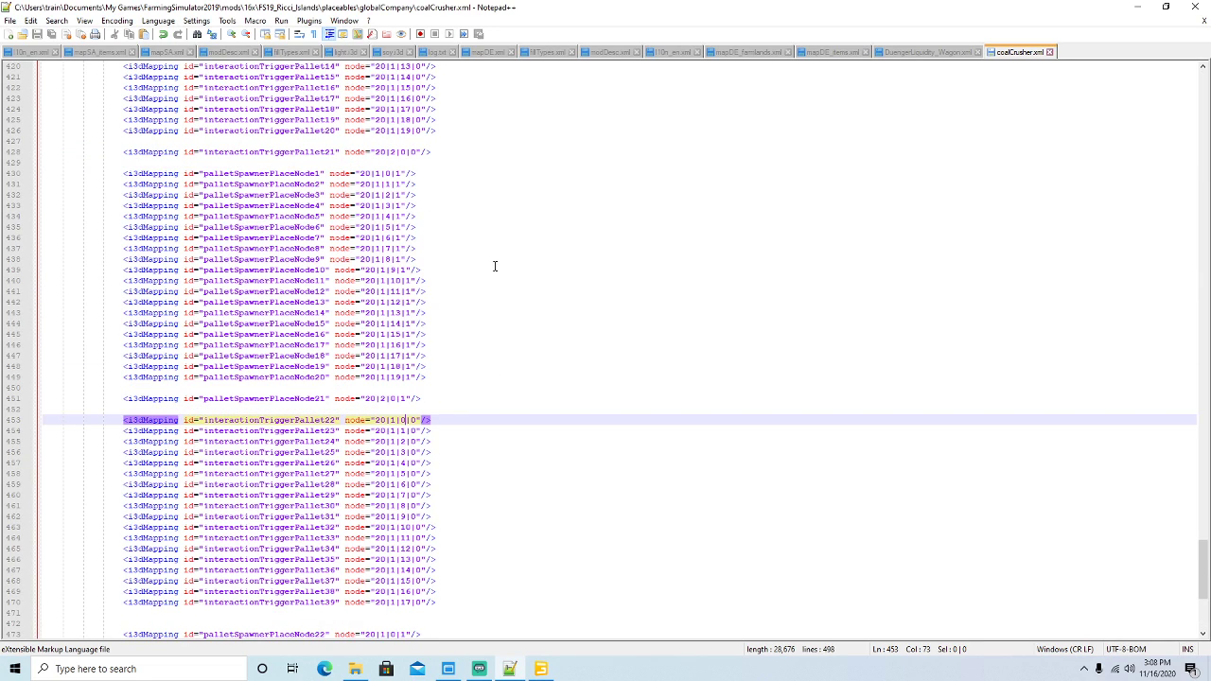
{"action": "scroll", "coordinate": [494, 266], "scroll_direction": "up", "scroll_amount": 3}
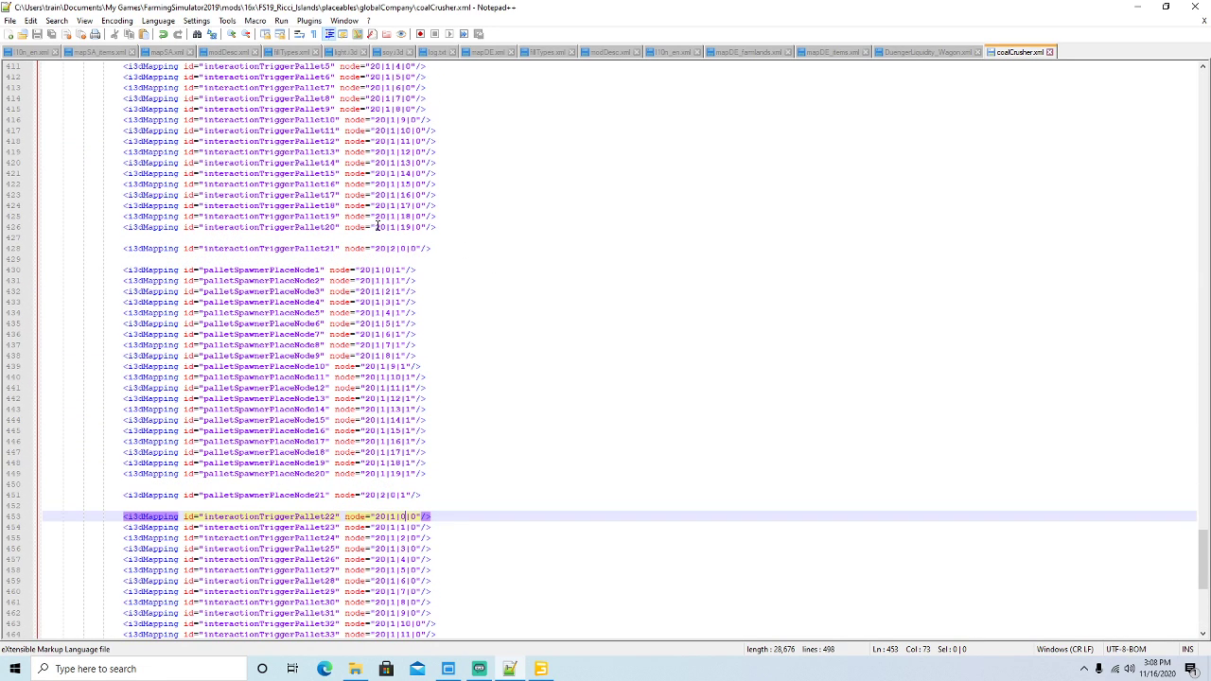
{"action": "scroll", "coordinate": [503, 250], "scroll_direction": "up", "scroll_amount": 7}
{"action": "scroll", "coordinate": [482, 258], "scroll_direction": "down", "scroll_amount": 4}
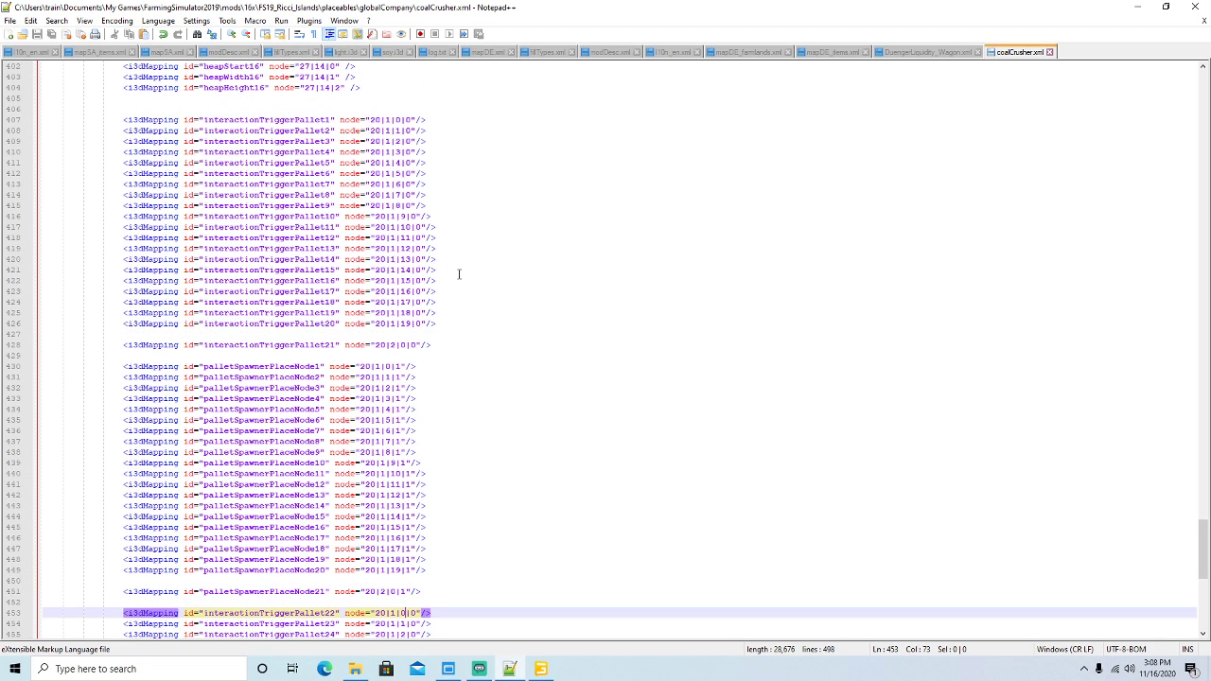
{"action": "scroll", "coordinate": [511, 318], "scroll_direction": "down", "scroll_amount": 4}
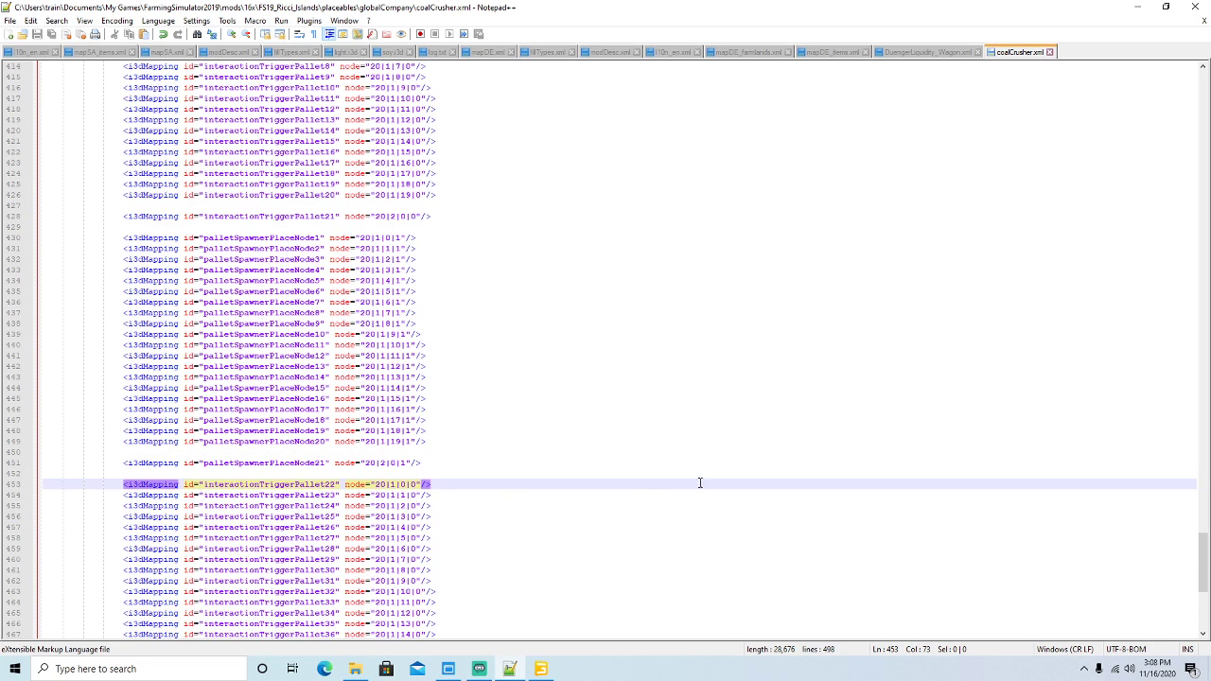
{"action": "left_click", "coordinate": [1166, 6]}
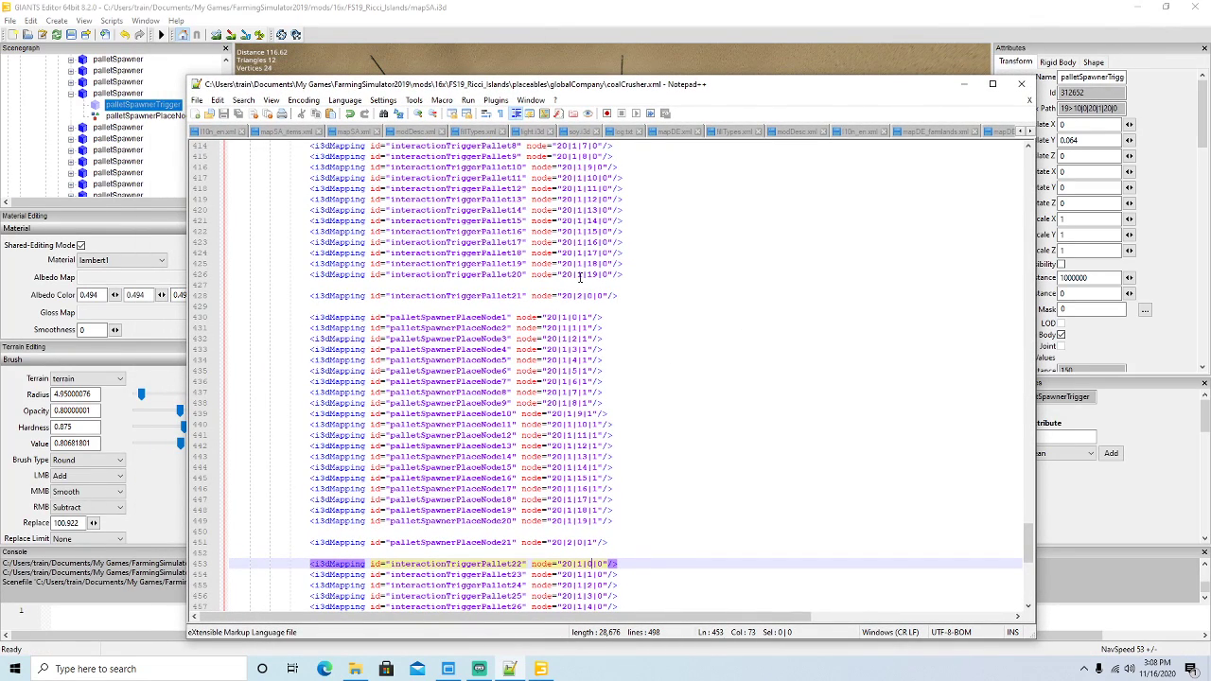
{"action": "scroll", "coordinate": [711, 335], "scroll_direction": "down", "scroll_amount": 9}
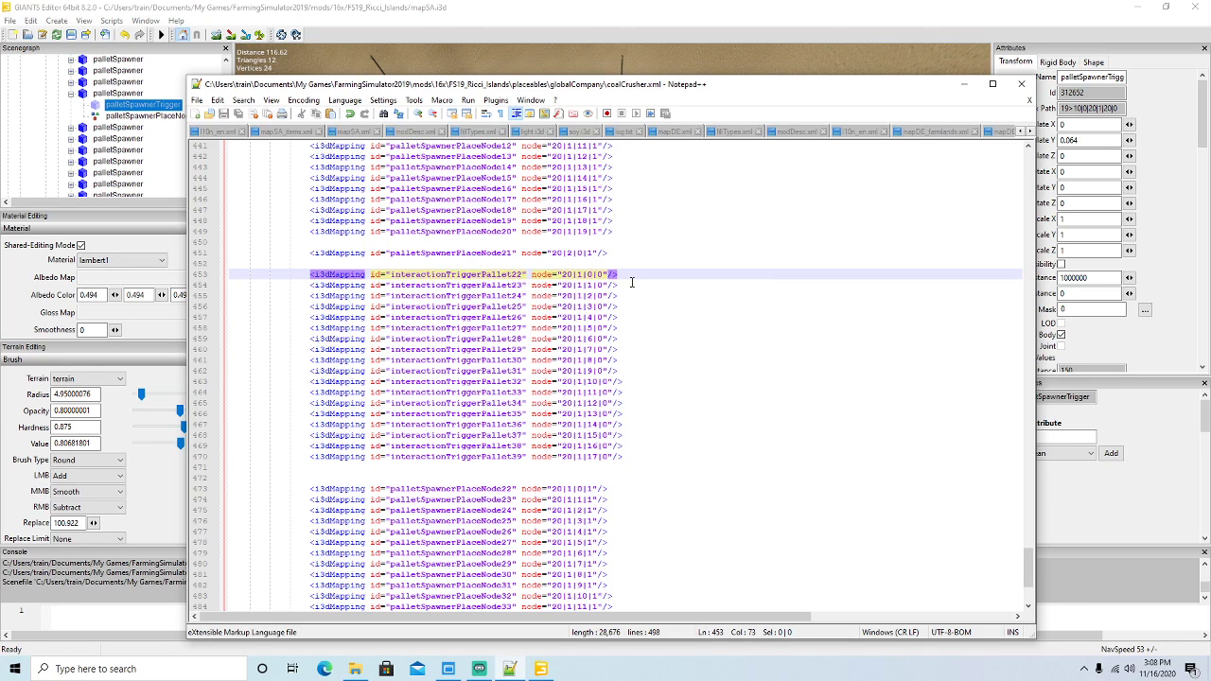
{"action": "type", "text": "2"}
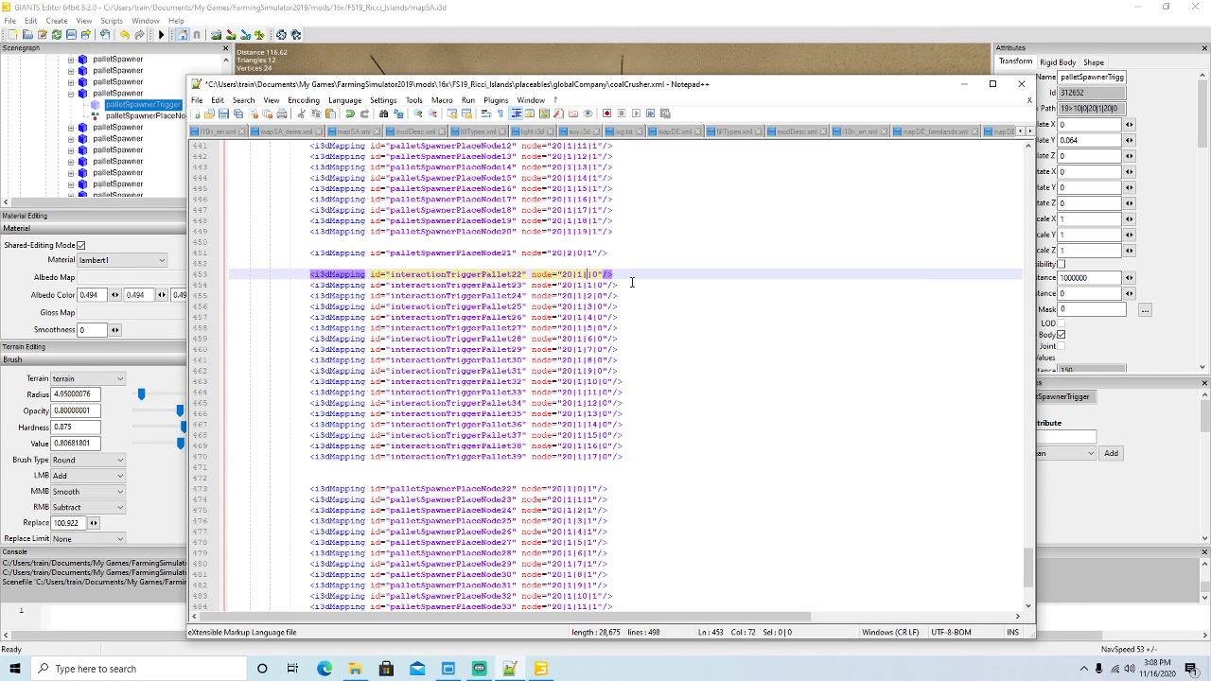
{"action": "key", "text": "Down"}
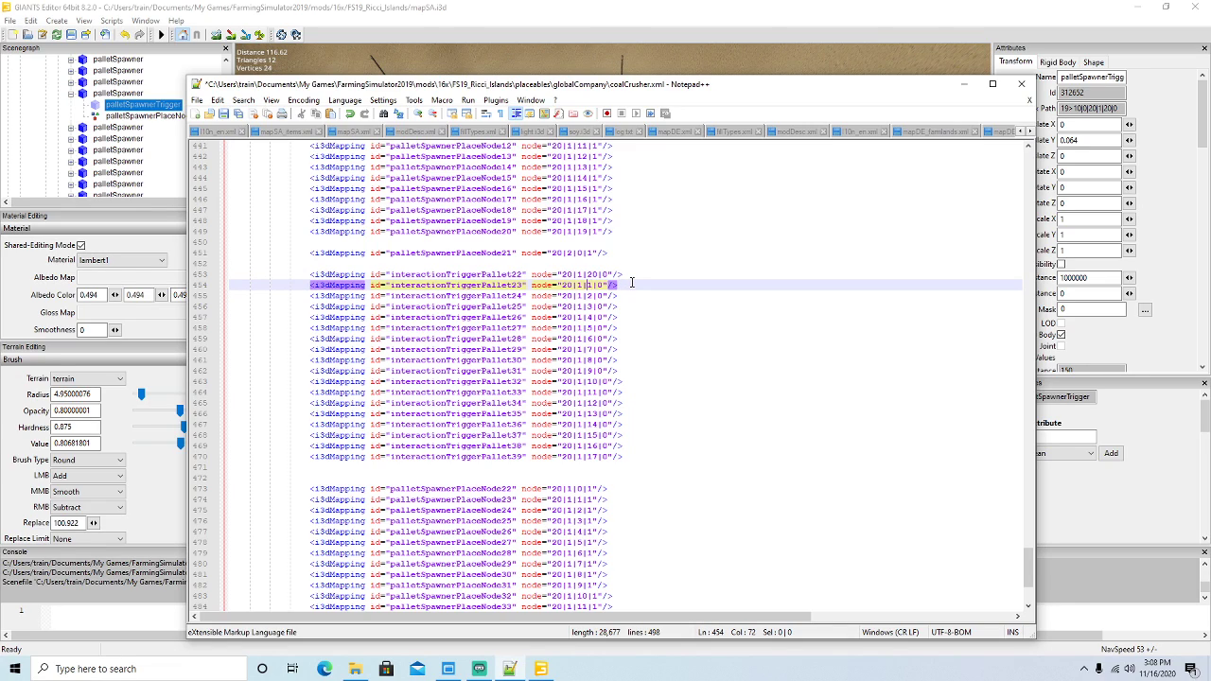
Set the node paths of interactionTriggerPallet23 through 26 to 20|1|21|0 through 20|1|24|0.
{"action": "type", "text": "2"}
{"action": "key", "text": "Down"}
{"action": "type", "text": "2"}
{"action": "key", "text": "Down"}
{"action": "type", "text": "2"}
{"action": "key", "text": "Down"}
{"action": "type", "text": "2"}
{"action": "key", "text": "Down"}
Set the node paths of interactionTriggerPallet27 through 31 to 20|1|25|0 through 20|1|29|0.
{"action": "type", "text": "2"}
{"action": "key", "text": "Down"}
{"action": "type", "text": "2"}
{"action": "key", "text": "Down"}
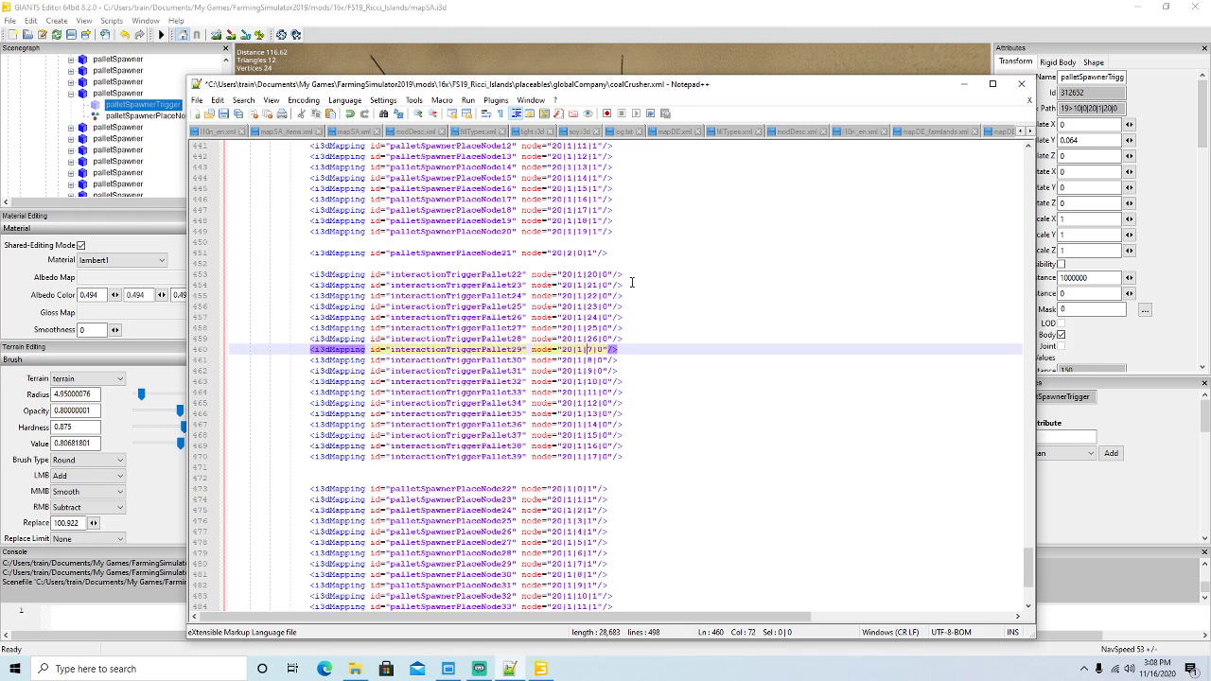
{"action": "type", "text": "2"}
{"action": "key", "text": "Down"}
{"action": "type", "text": "2"}
{"action": "key", "text": "Down"}
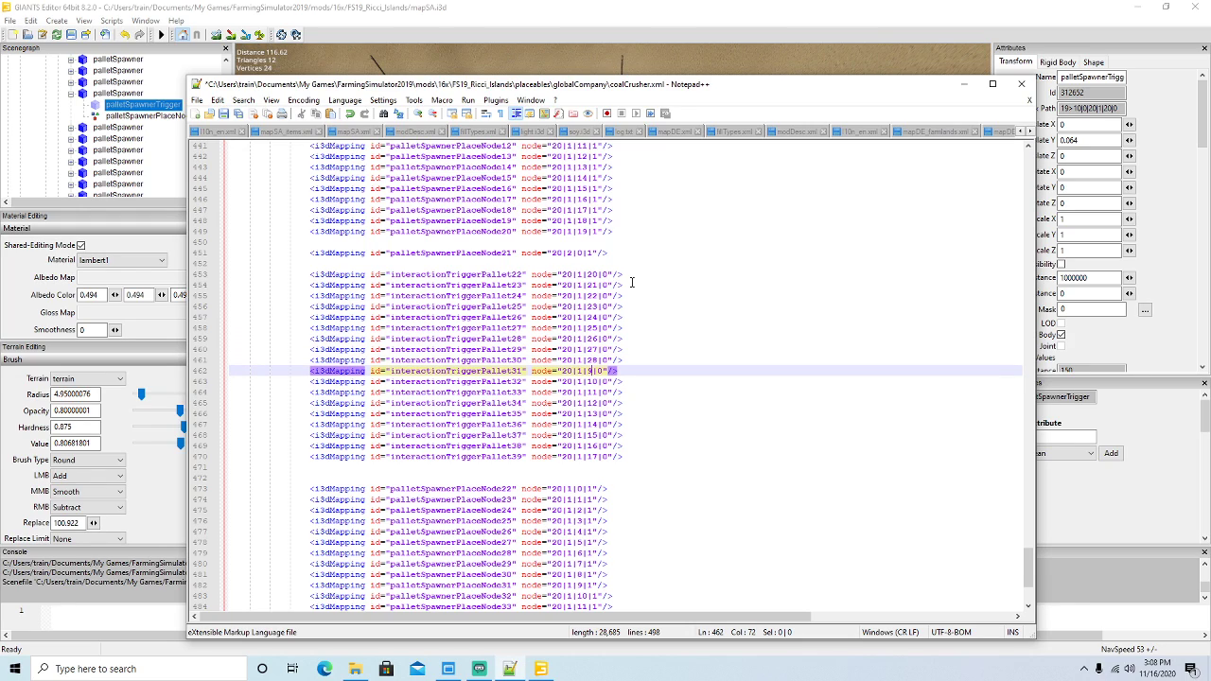
{"action": "type", "text": "2"}
{"action": "key", "text": "Down"}
Set the node paths of interactionTriggerPallet32 and 33 to 20|1|30|0 and 20|1|31|0.
{"action": "key", "text": "BackSpace"}
{"action": "type", "text": "3"}
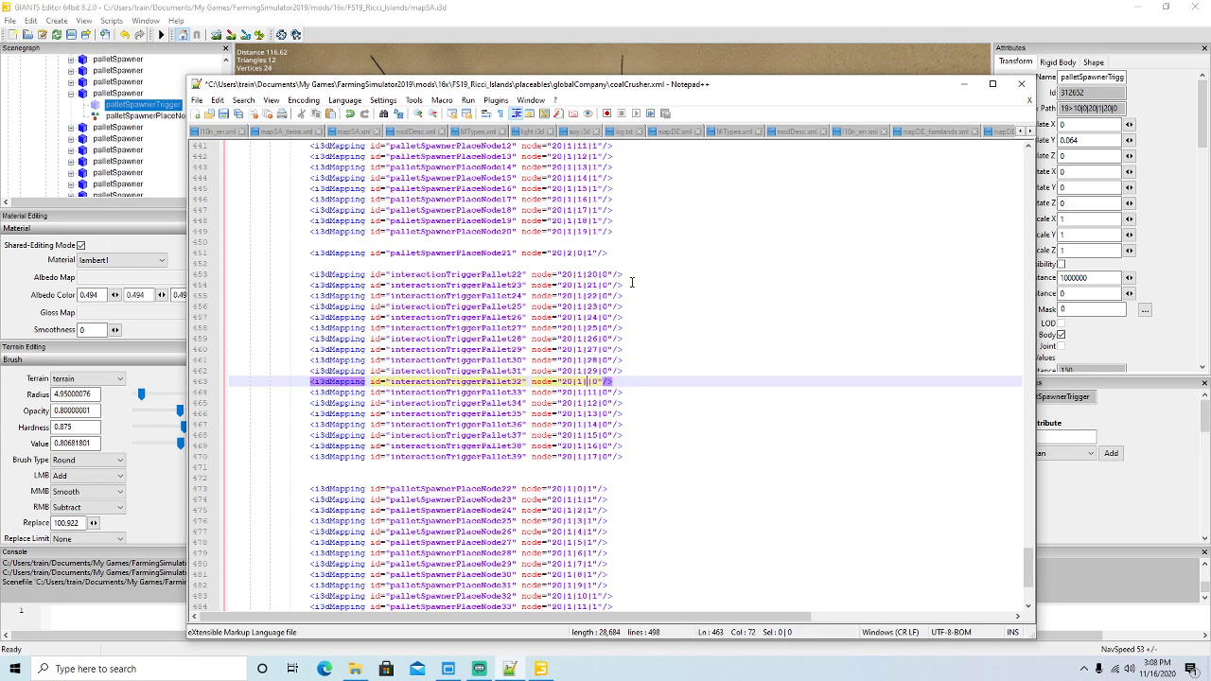
{"action": "key", "text": "Down"}
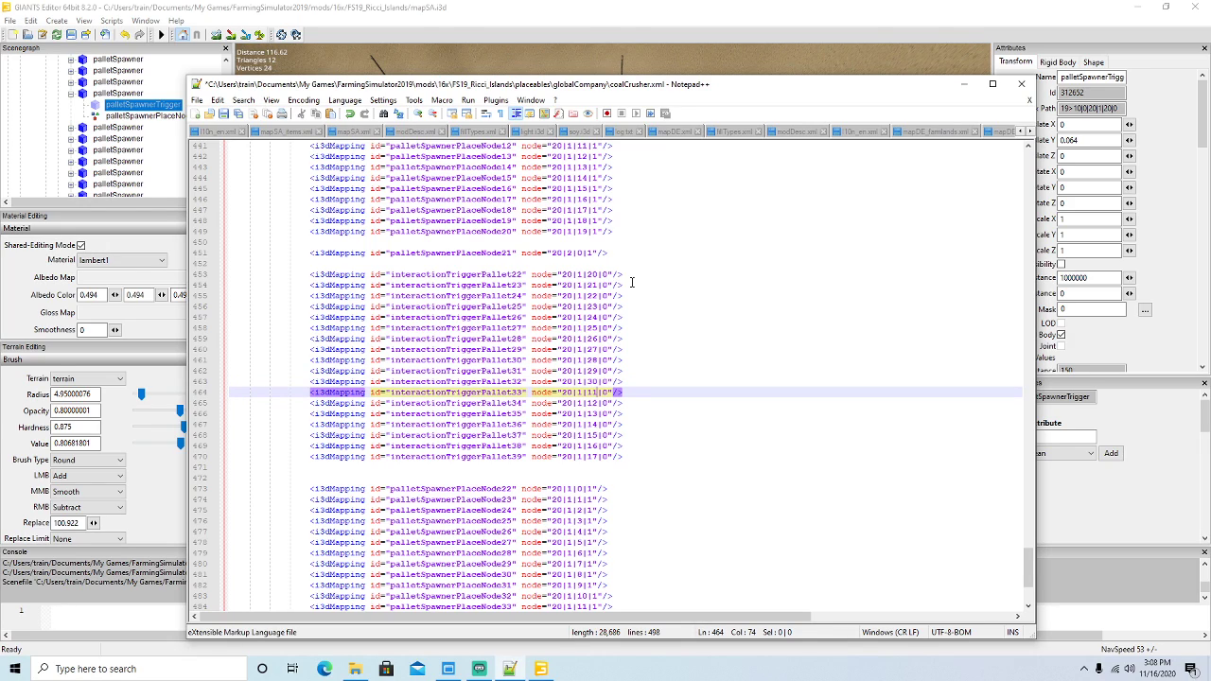
{"action": "key", "text": "BackSpace"}
{"action": "type", "text": "3"}
{"action": "key", "text": "Down"}
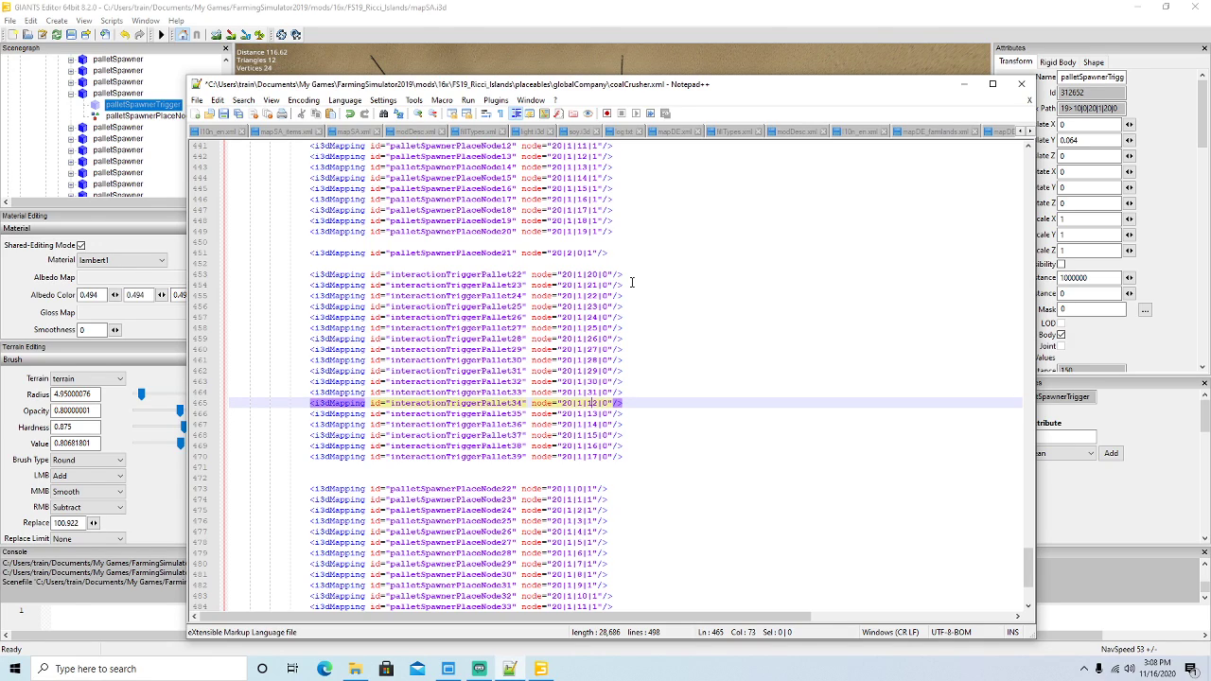
Set the node paths of interactionTriggerPallet34 through 36 to 20|1|32|0 through 20|1|34|0.
{"action": "key", "text": "BackSpace"}
{"action": "type", "text": "3"}
{"action": "key", "text": "Down"}
{"action": "key", "text": "BackSpace"}
{"action": "type", "text": "3"}
{"action": "key", "text": "Down"}
{"action": "key", "text": "BackSpace"}
{"action": "type", "text": "3"}
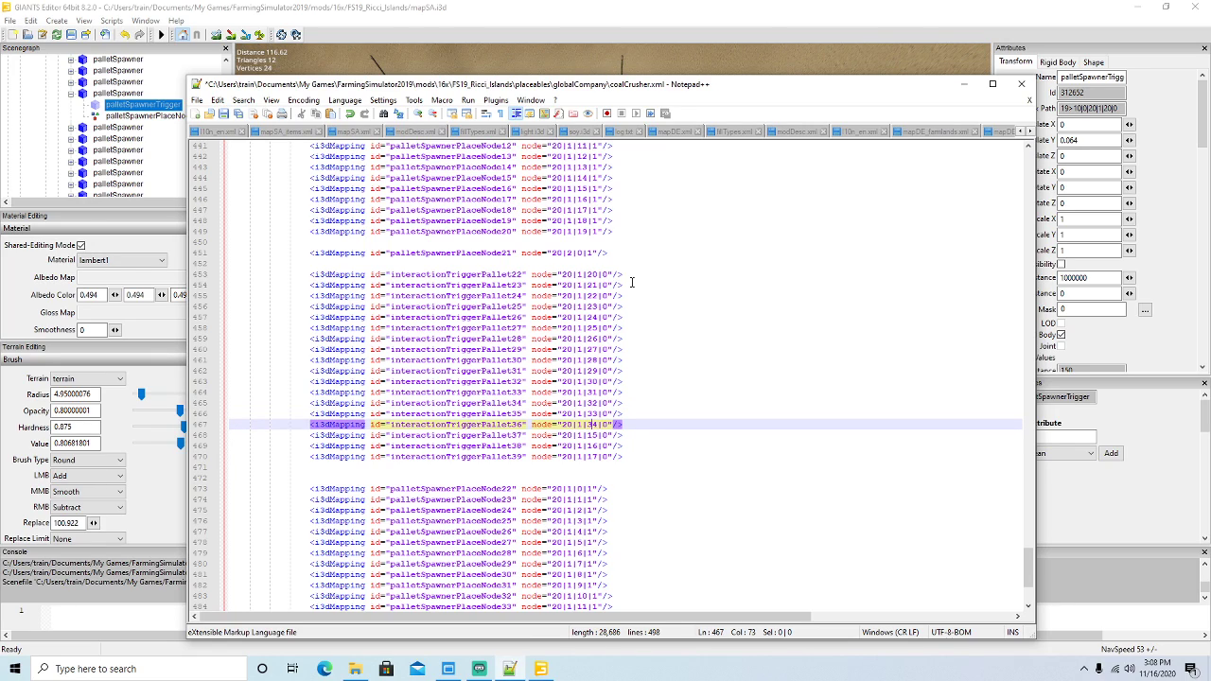
Set the node paths of interactionTriggerPallet37 through 39 to 20|1|35|0 through 20|1|37|0.
{"action": "key", "text": "Down"}
{"action": "key", "text": "BackSpace"}
{"action": "type", "text": "3"}
{"action": "key", "text": "Down"}
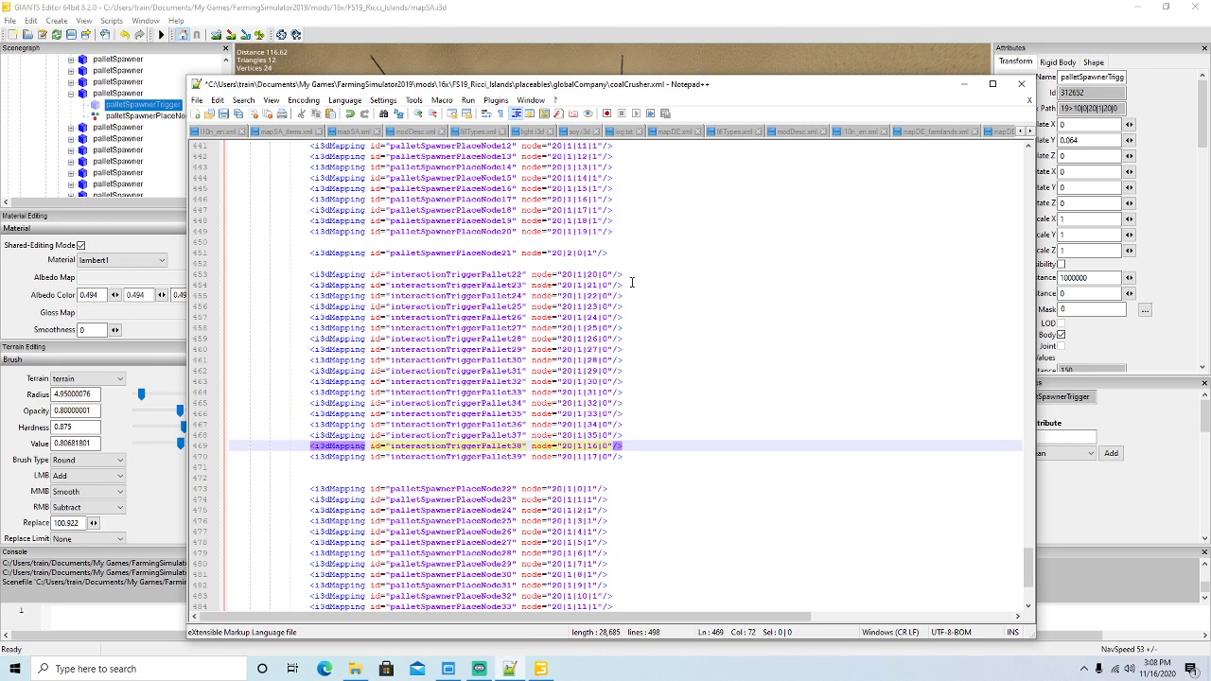
{"action": "key", "text": "Down"}
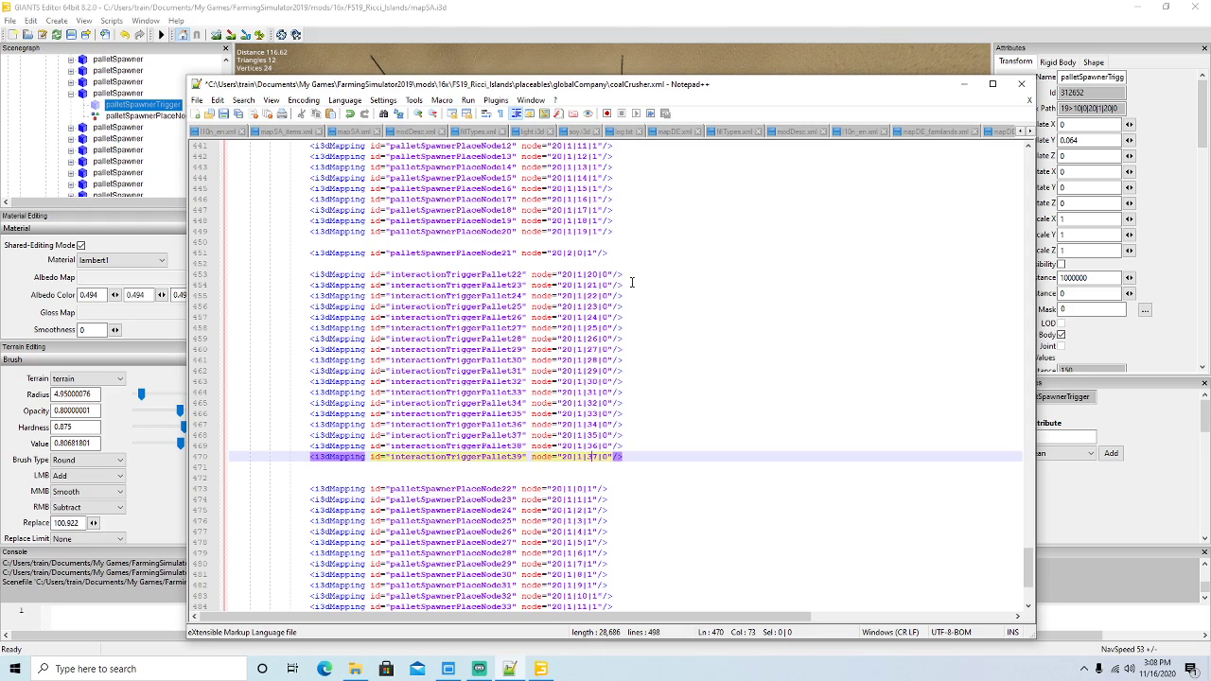
Switch to GIANTS Editor and check the index path of the last pallet spawner's palletSpawnerTrigger.
{"action": "scroll", "coordinate": [584, 319], "scroll_direction": "down", "scroll_amount": 1}
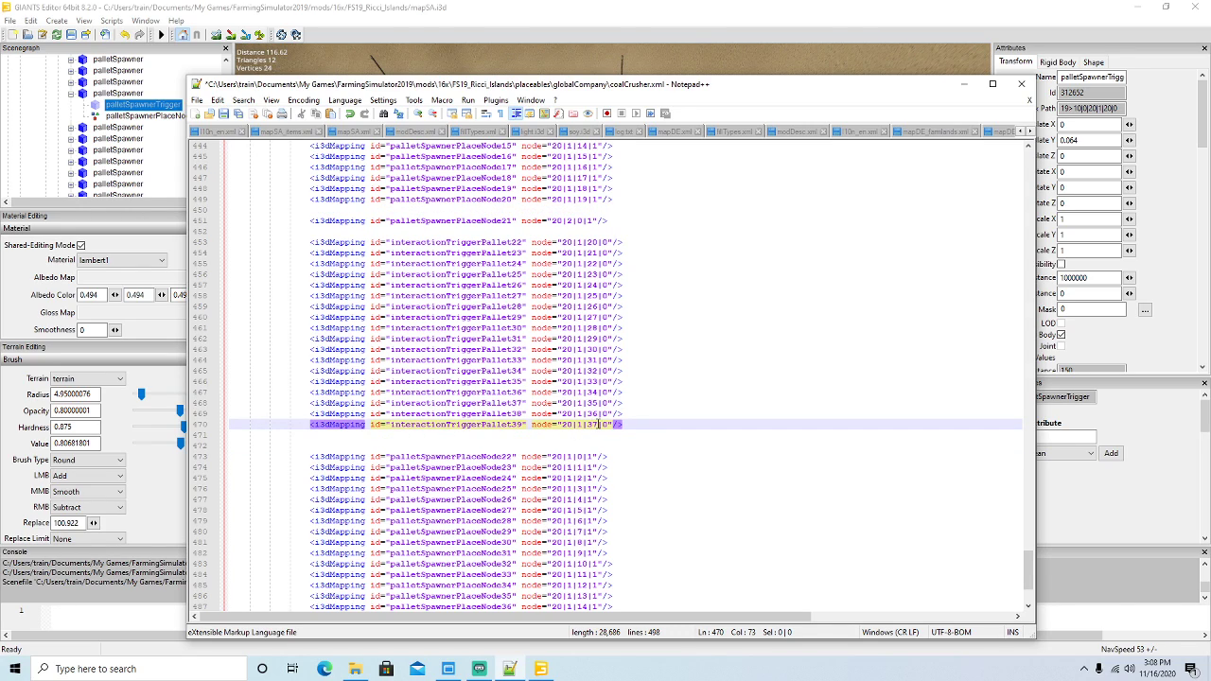
{"action": "scroll", "coordinate": [151, 127], "scroll_direction": "down", "scroll_amount": 2}
{"action": "scroll", "coordinate": [151, 123], "scroll_direction": "down", "scroll_amount": 2}
{"action": "left_click", "coordinate": [72, 139]}
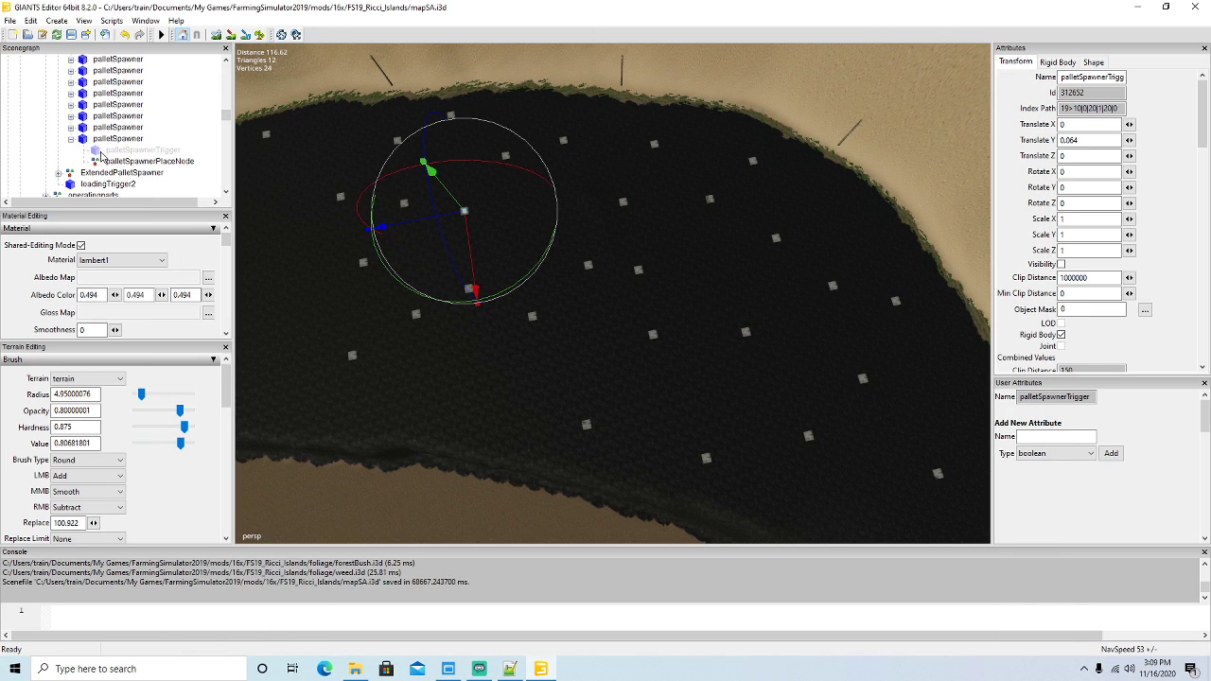
{"action": "left_click", "coordinate": [100, 154]}
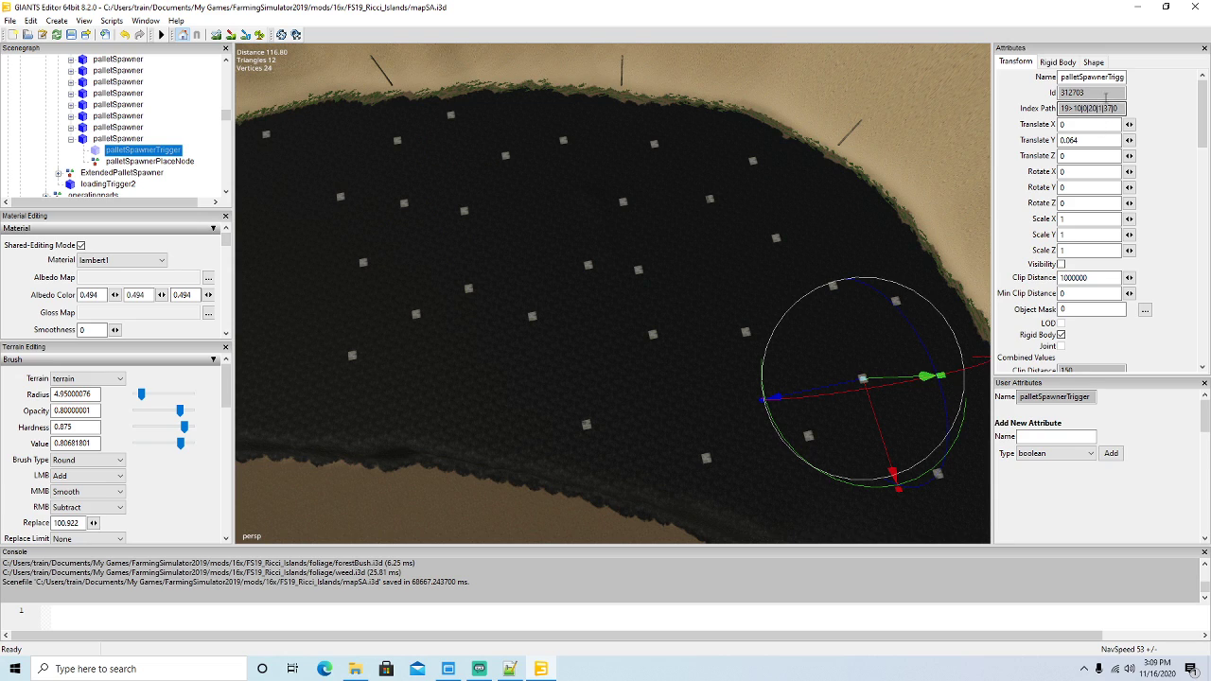
Switch back to Notepad++ and set the node paths of palletSpawnerPlaceNode22 through 25 to 20|1|20|1 through 20|1|23|1.
{"action": "left_click", "coordinate": [509, 669]}
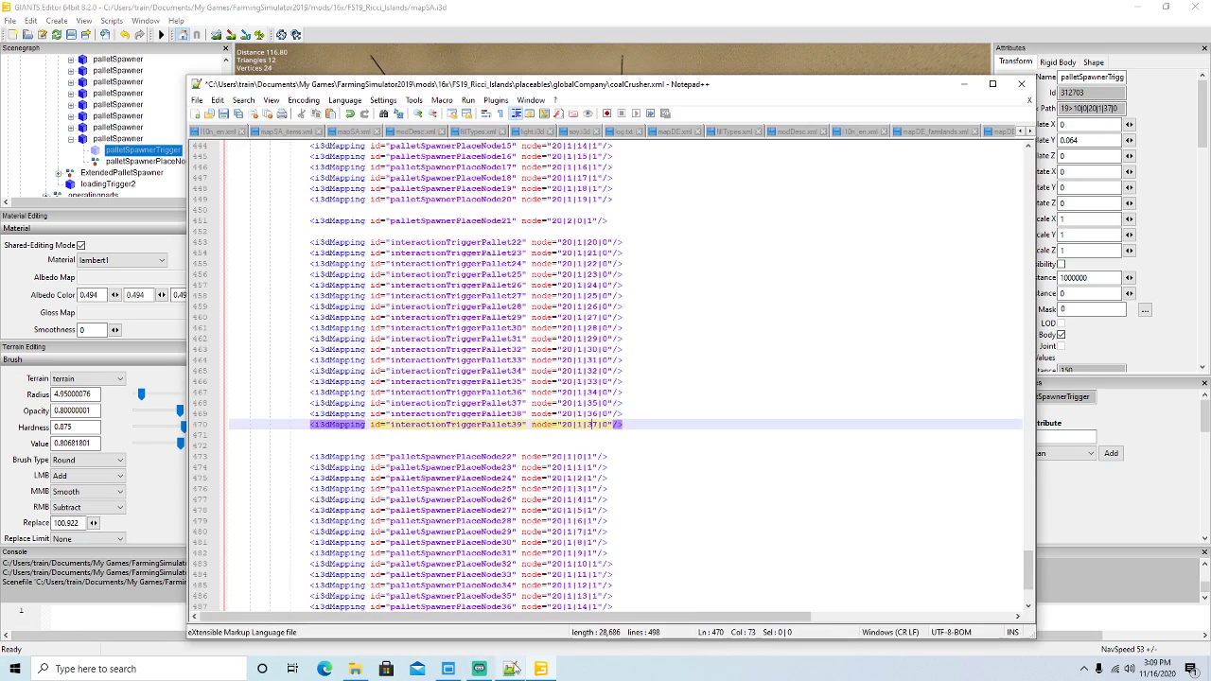
{"action": "scroll", "coordinate": [710, 394], "scroll_direction": "down", "scroll_amount": 3}
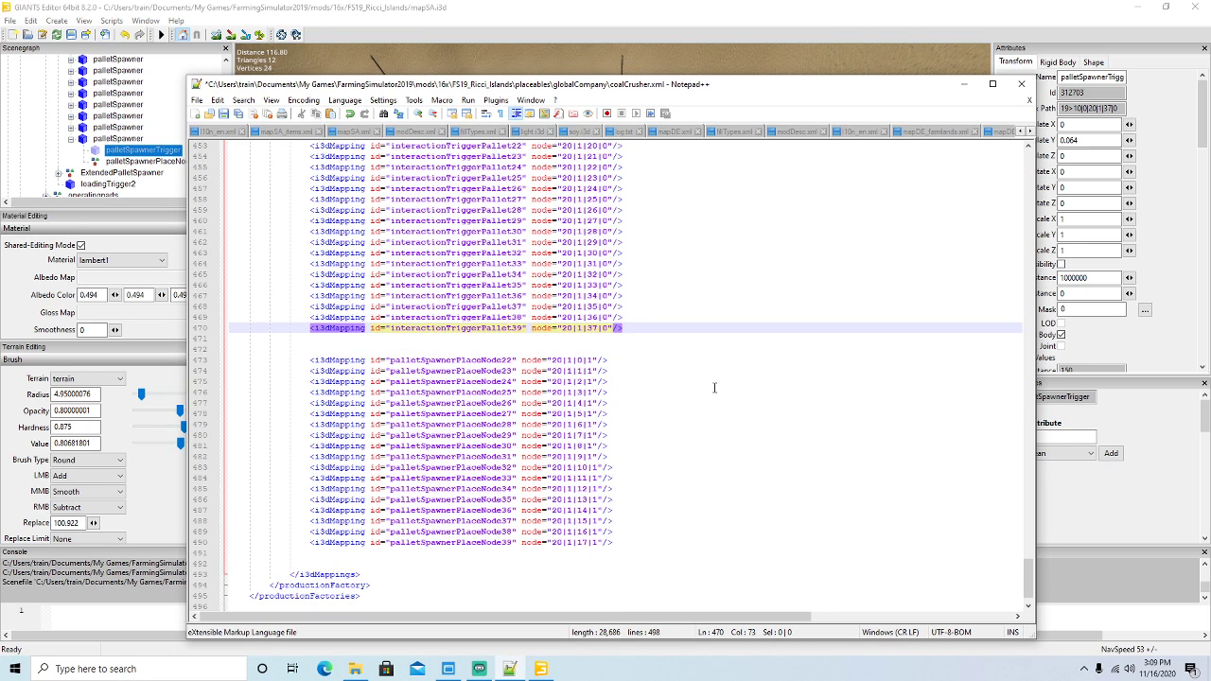
{"action": "scroll", "coordinate": [714, 388], "scroll_direction": "up", "scroll_amount": 3}
{"action": "scroll", "coordinate": [715, 387], "scroll_direction": "down", "scroll_amount": 1}
{"action": "scroll", "coordinate": [600, 382], "scroll_direction": "down", "scroll_amount": 1}
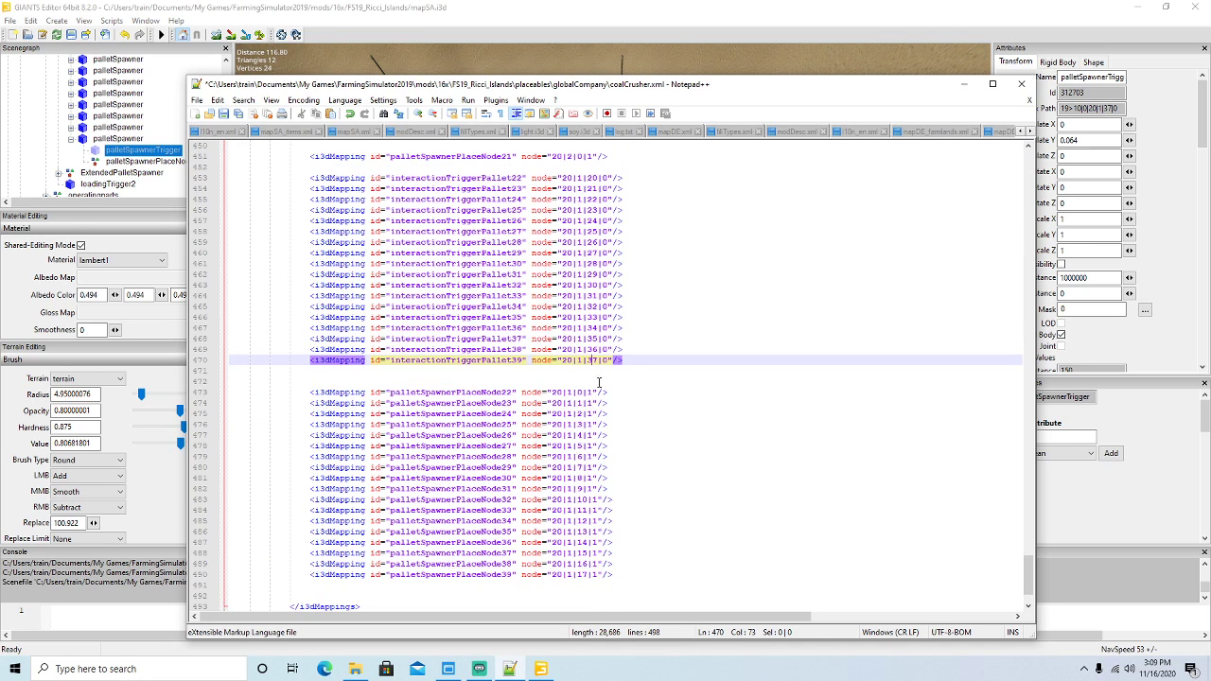
{"action": "left_click", "coordinate": [578, 392]}
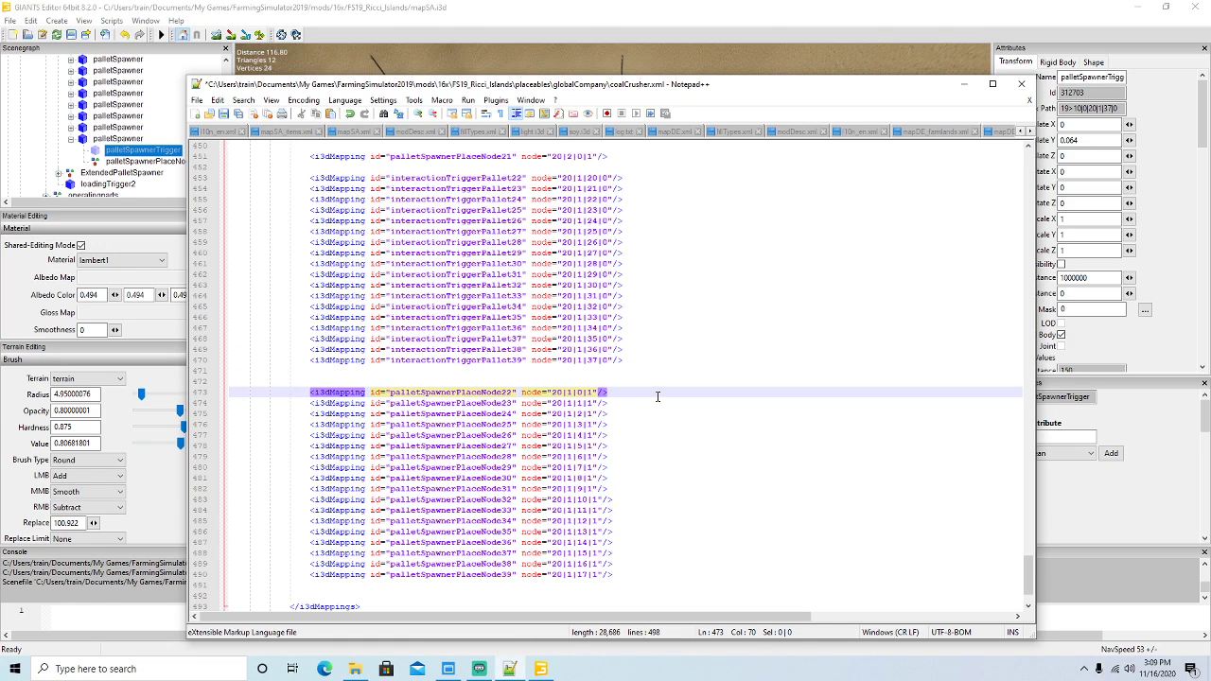
{"action": "type", "text": "2"}
{"action": "key", "text": "Down"}
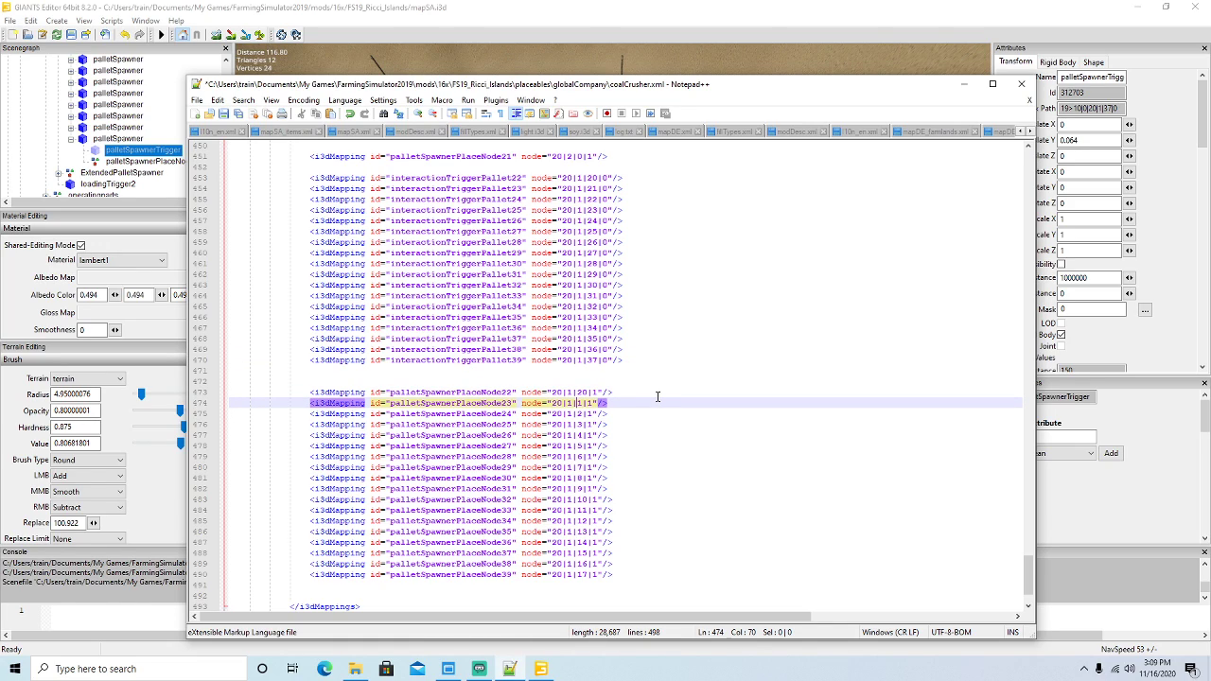
{"action": "type", "text": "2"}
{"action": "key", "text": "Down"}
{"action": "type", "text": "2"}
{"action": "key", "text": "Down"}
{"action": "type", "text": "2"}
{"action": "key", "text": "Down"}
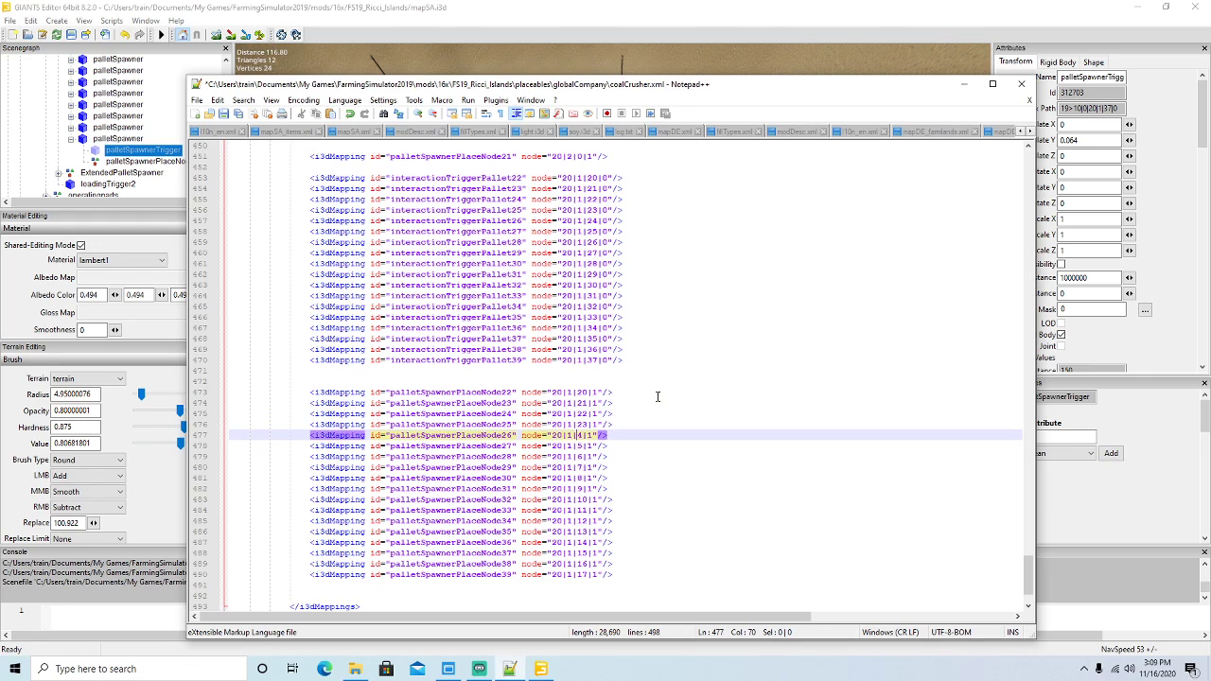
Set the node paths of palletSpawnerPlaceNode26 through 31 to 20|1|24|1 through 20|1|29|1.
{"action": "type", "text": "2"}
{"action": "key", "text": "Down"}
{"action": "type", "text": "2"}
{"action": "key", "text": "Down"}
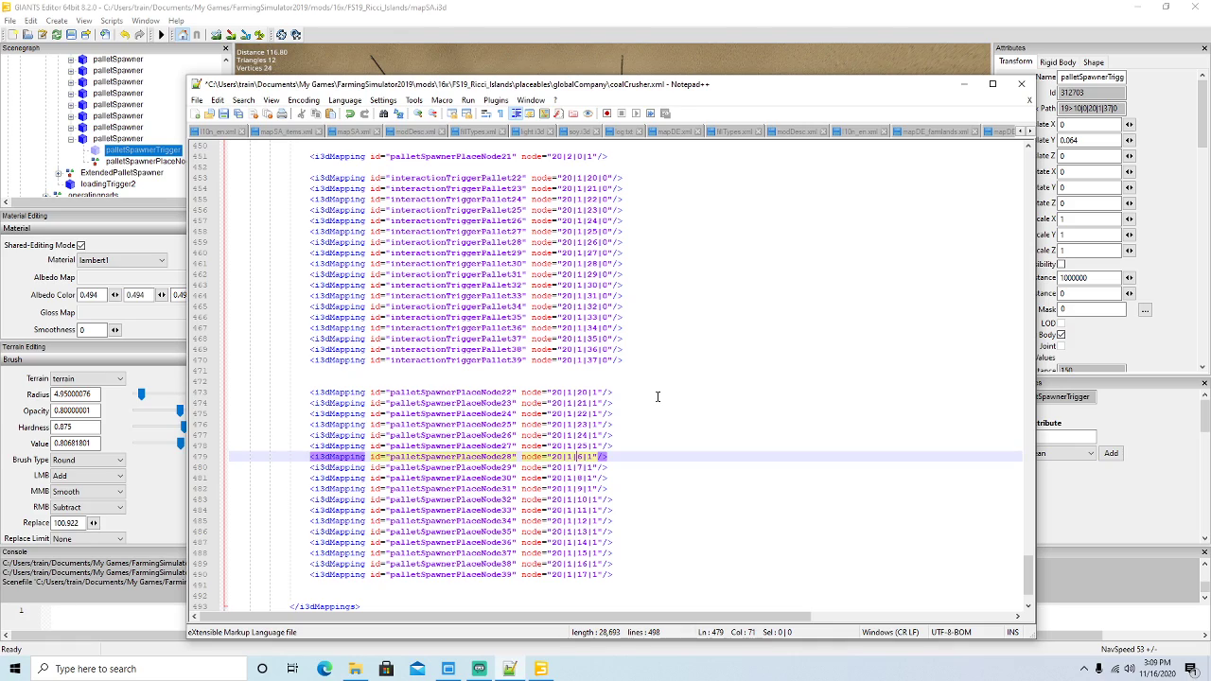
{"action": "type", "text": "2"}
{"action": "key", "text": "Down"}
{"action": "type", "text": "2"}
{"action": "key", "text": "Down"}
{"action": "type", "text": "2"}
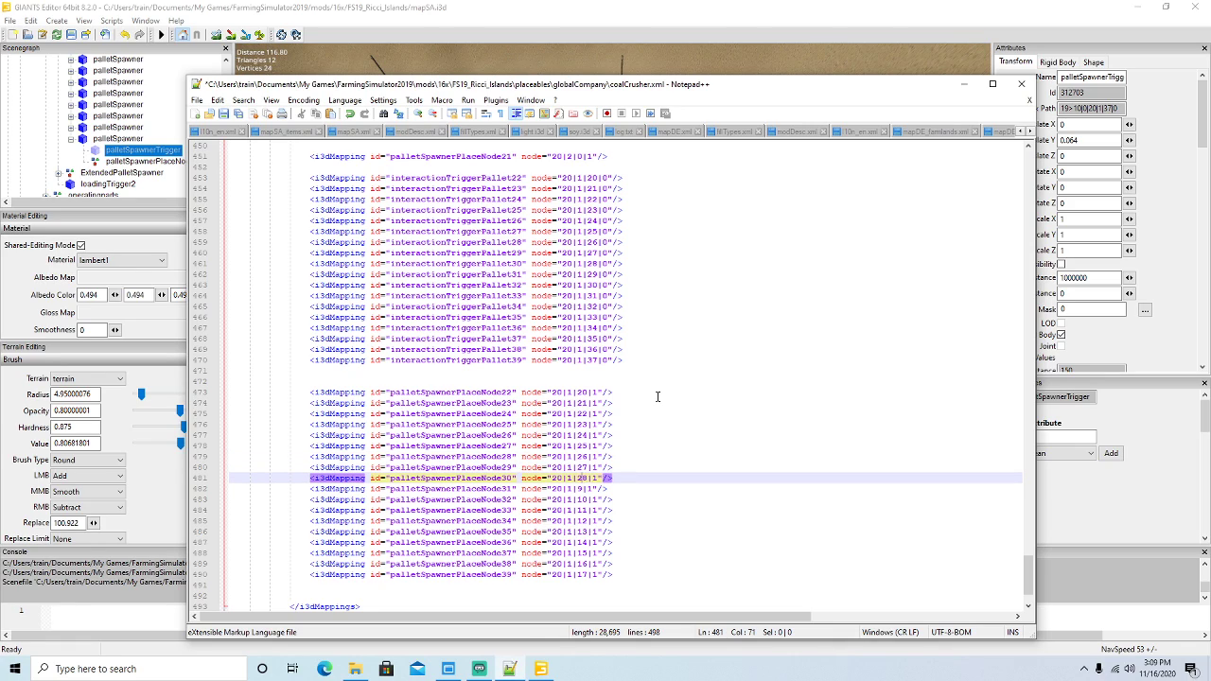
{"action": "key", "text": "Down"}
{"action": "type", "text": "2"}
Set the node paths of palletSpawnerPlaceNode32 through 34 to 20|1|30|1 through 20|1|32|1.
{"action": "key", "text": "Down"}
{"action": "key", "text": "BackSpace"}
{"action": "type", "text": "3"}
{"action": "key", "text": "Down"}
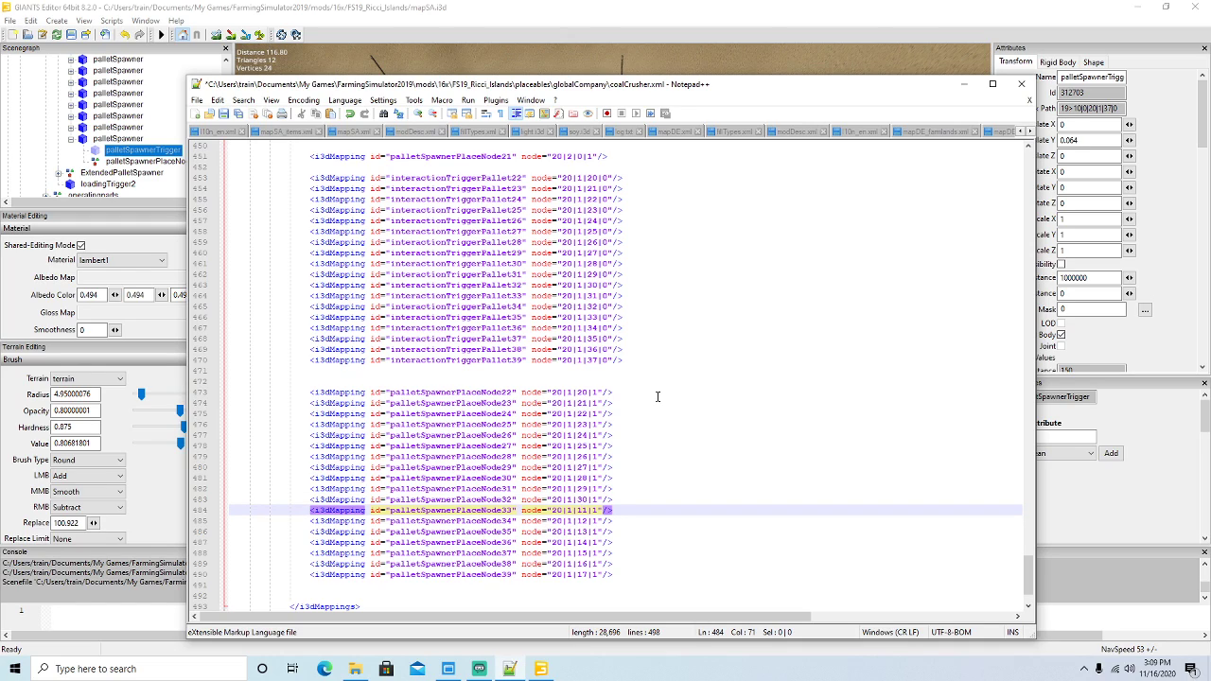
{"action": "key", "text": "BackSpace"}
{"action": "type", "text": "3"}
{"action": "key", "text": "Down"}
{"action": "key", "text": "BackSpace"}
{"action": "type", "text": "3"}
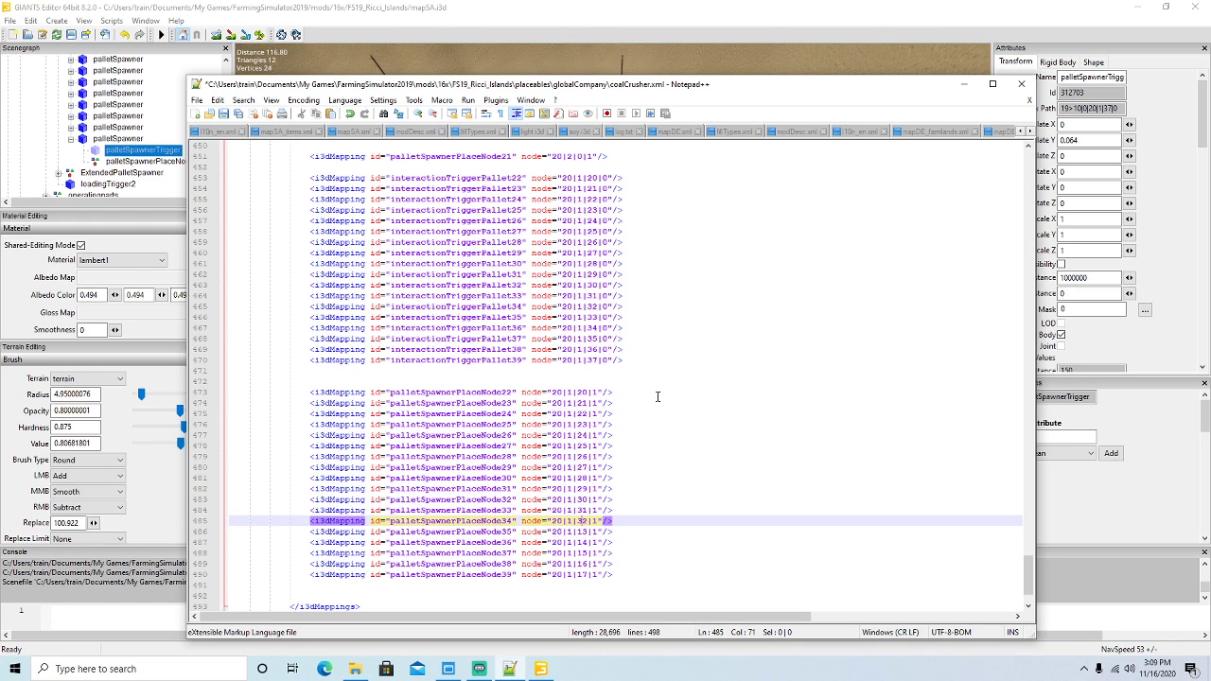
Set the node paths of palletSpawnerPlaceNode35 through 37 to 20|1|33|1 through 20|1|35|1.
{"action": "key", "text": "Down"}
{"action": "key", "text": "BackSpace"}
{"action": "type", "text": "3"}
{"action": "key", "text": "Down"}
{"action": "key", "text": "BackSpace"}
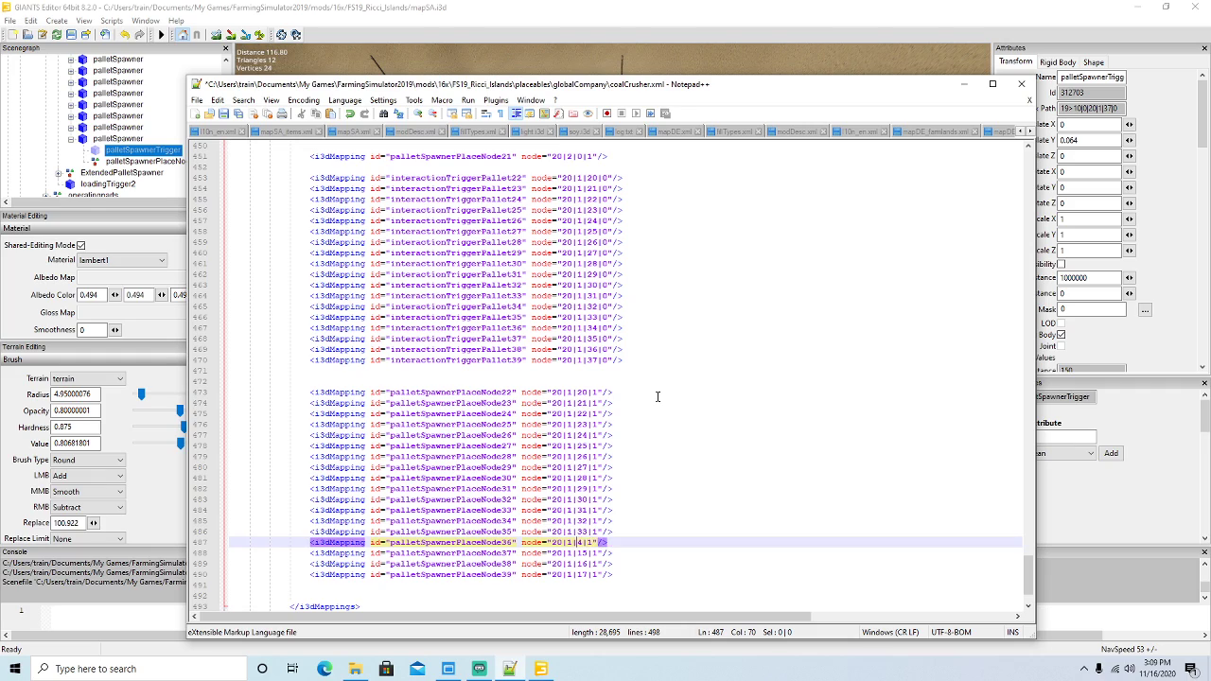
{"action": "type", "text": "3"}
{"action": "key", "text": "Down"}
{"action": "key", "text": "BackSpace"}
{"action": "type", "text": "3"}
Set the node paths of palletSpawnerPlaceNode38 and 39 to 20|1|36|1 and 20|1|37|1.
{"action": "key", "text": "Down"}
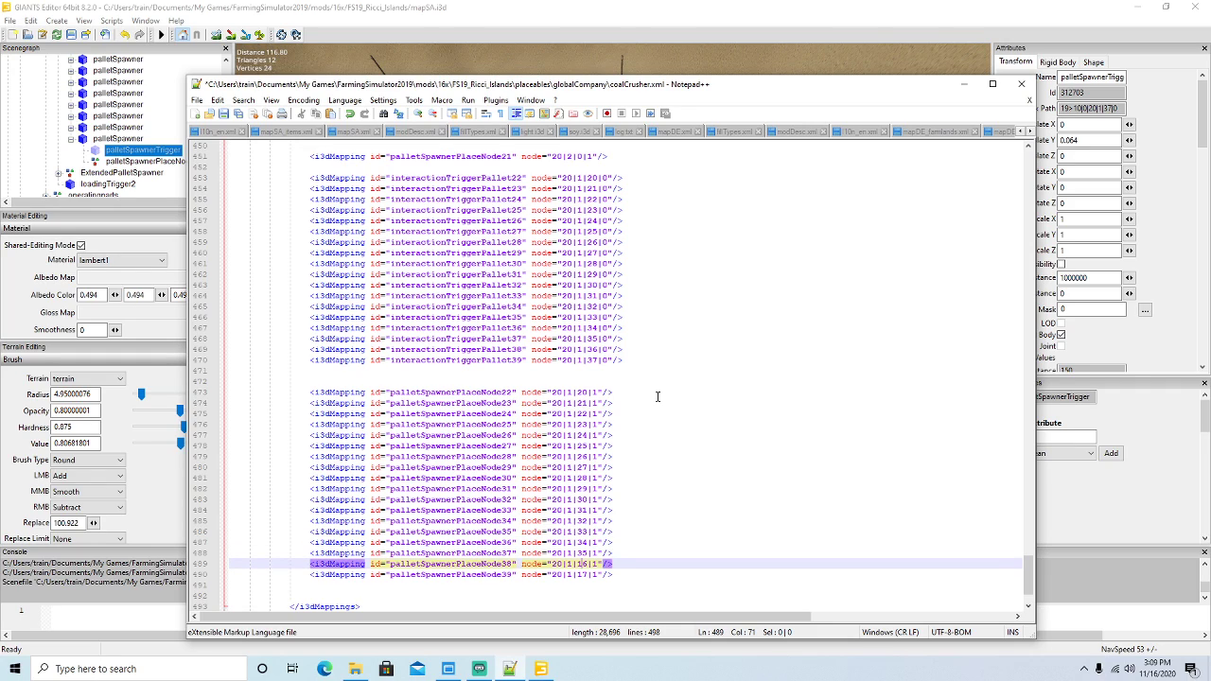
{"action": "key", "text": "BackSpace"}
{"action": "type", "text": "3"}
{"action": "key", "text": "Down"}
{"action": "key", "text": "BackSpace"}
{"action": "type", "text": "3"}
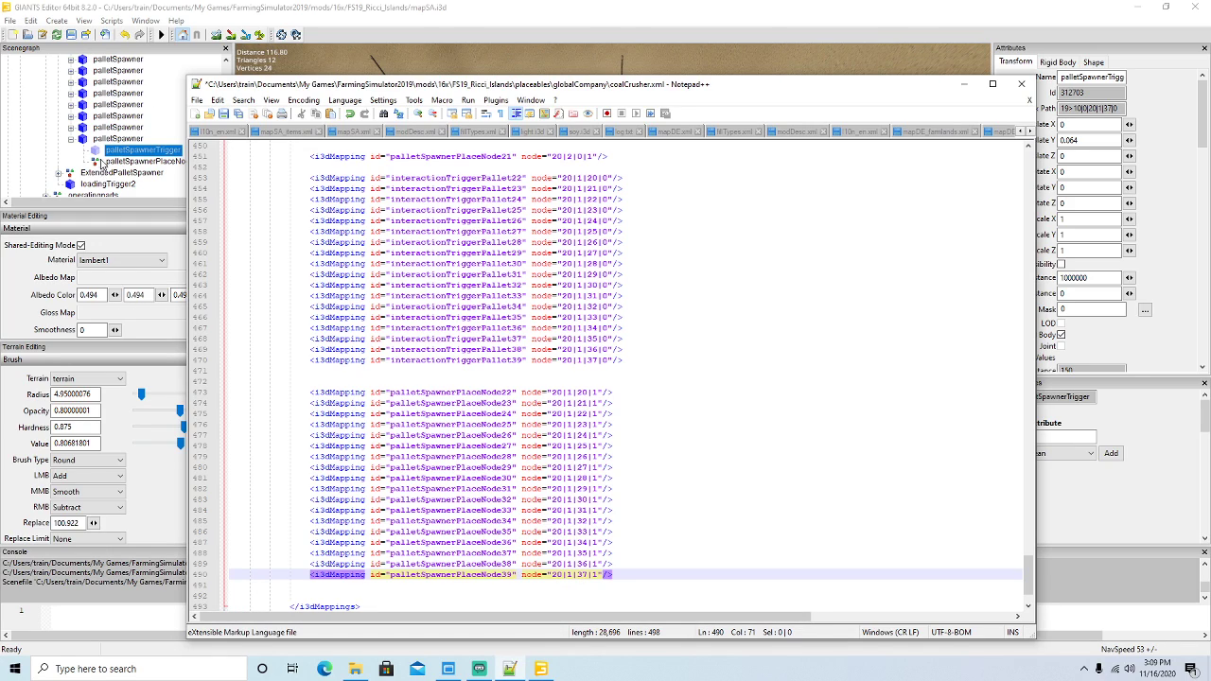
Switch to GIANTS Editor and check the index path of the last pallet spawner's palletSpawnerPlaceNode.
{"action": "scroll", "coordinate": [101, 163], "scroll_direction": "down", "scroll_amount": 1}
{"action": "left_click", "coordinate": [59, 140]}
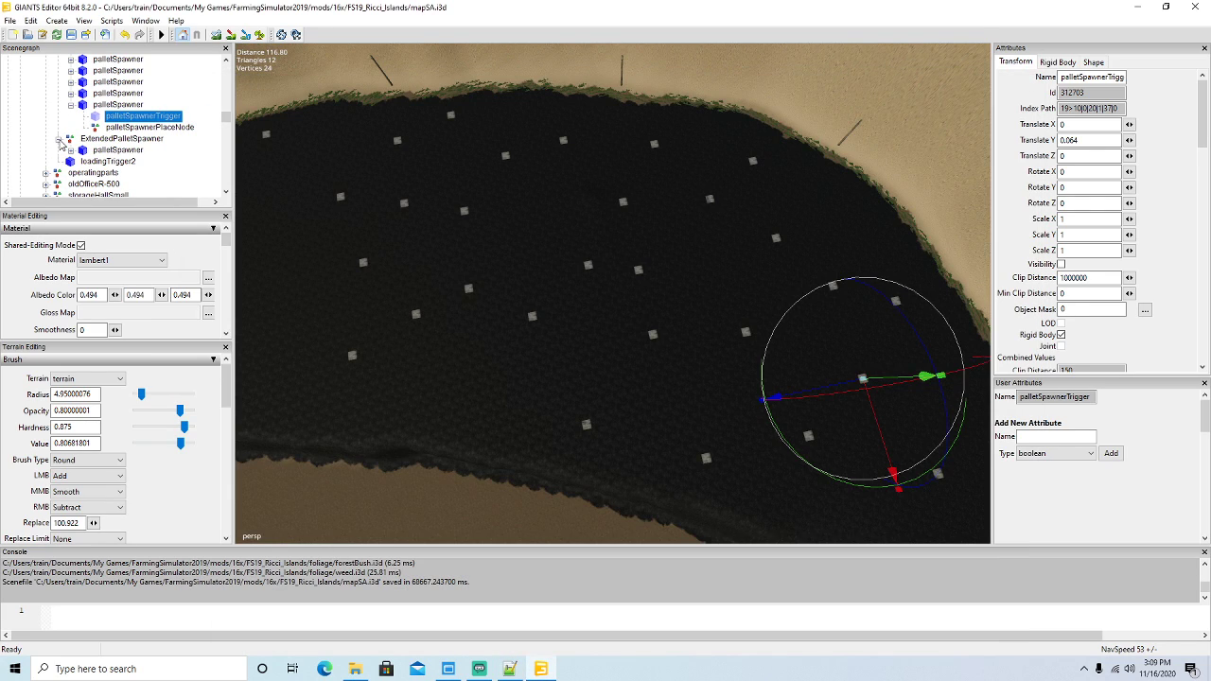
{"action": "left_click", "coordinate": [58, 140]}
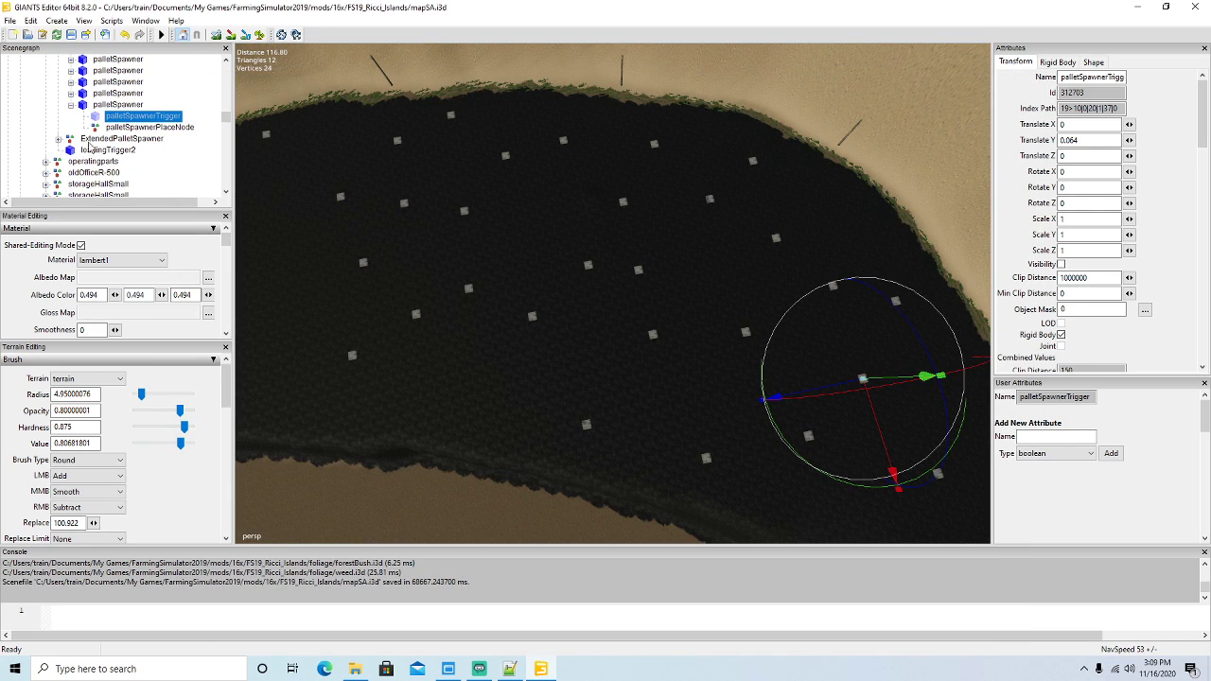
{"action": "left_click", "coordinate": [97, 128]}
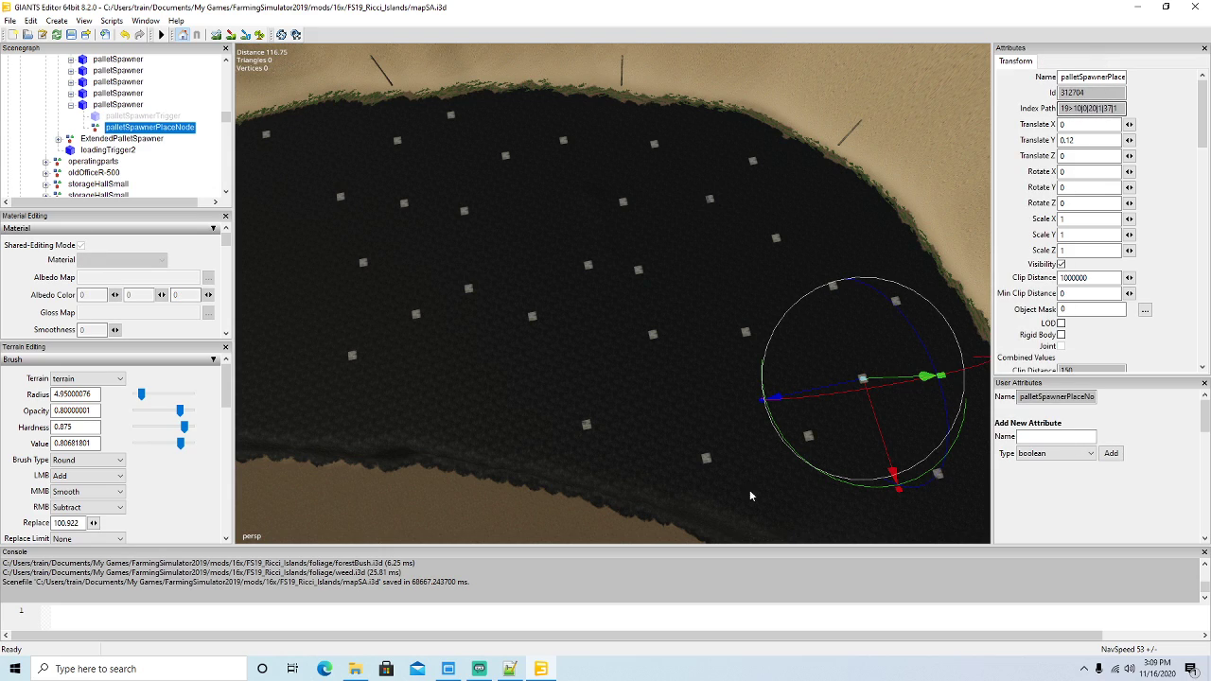
Return to Notepad++, save coalCrusher.xml and minimize the editor window.
{"action": "left_click", "coordinate": [512, 670]}
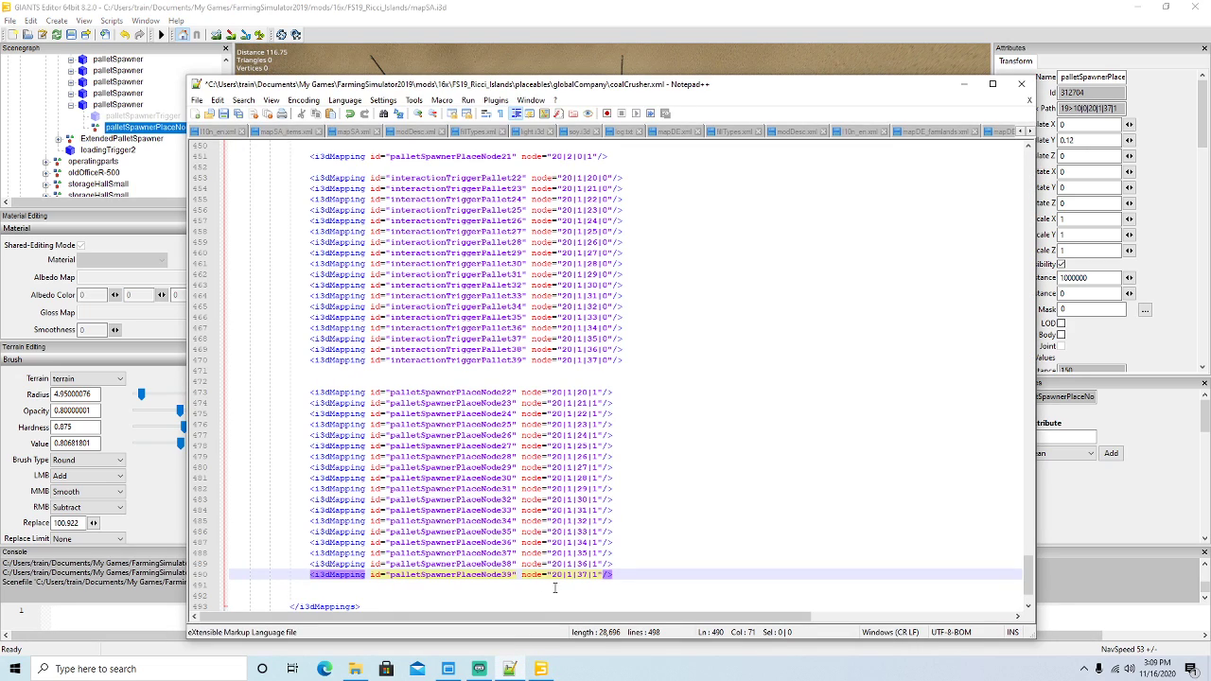
{"action": "left_click", "coordinate": [223, 114]}
{"action": "left_click", "coordinate": [964, 85]}
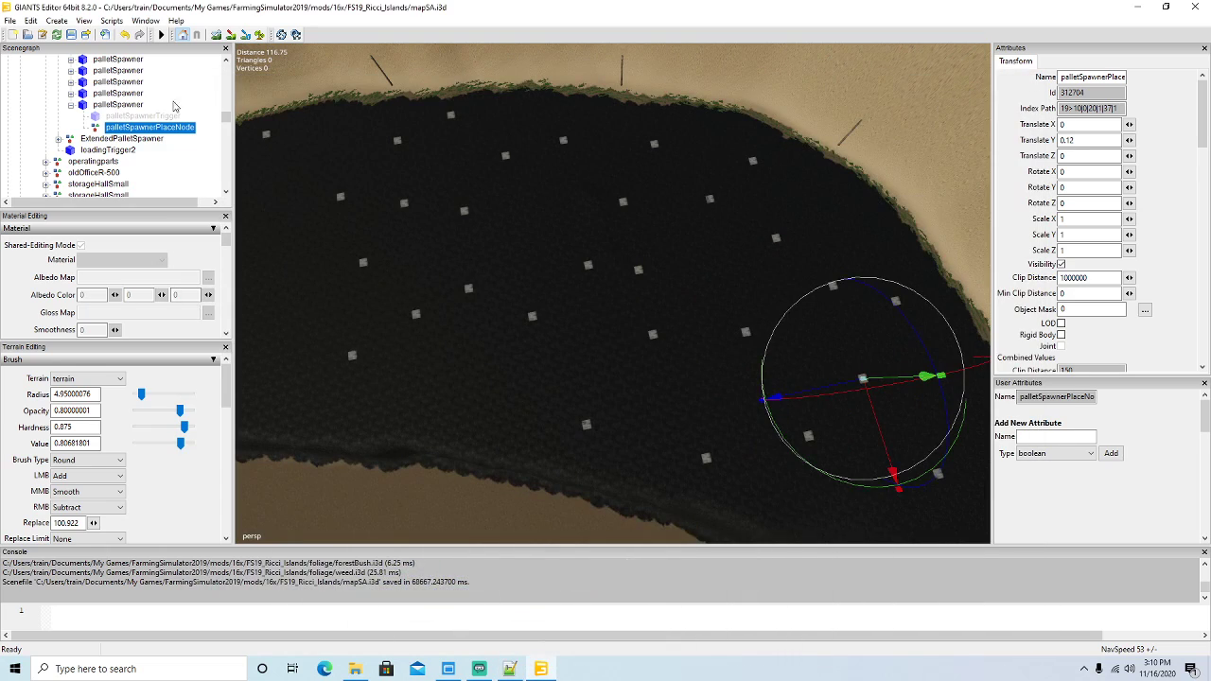
Collapse the expanded palletSpawner nodes in the first ExtendedPalletSpawner group of the OUT group.
{"action": "left_click", "coordinate": [71, 106]}
{"action": "scroll", "coordinate": [143, 130], "scroll_direction": "up", "scroll_amount": 4}
{"action": "scroll", "coordinate": [145, 131], "scroll_direction": "up", "scroll_amount": 3}
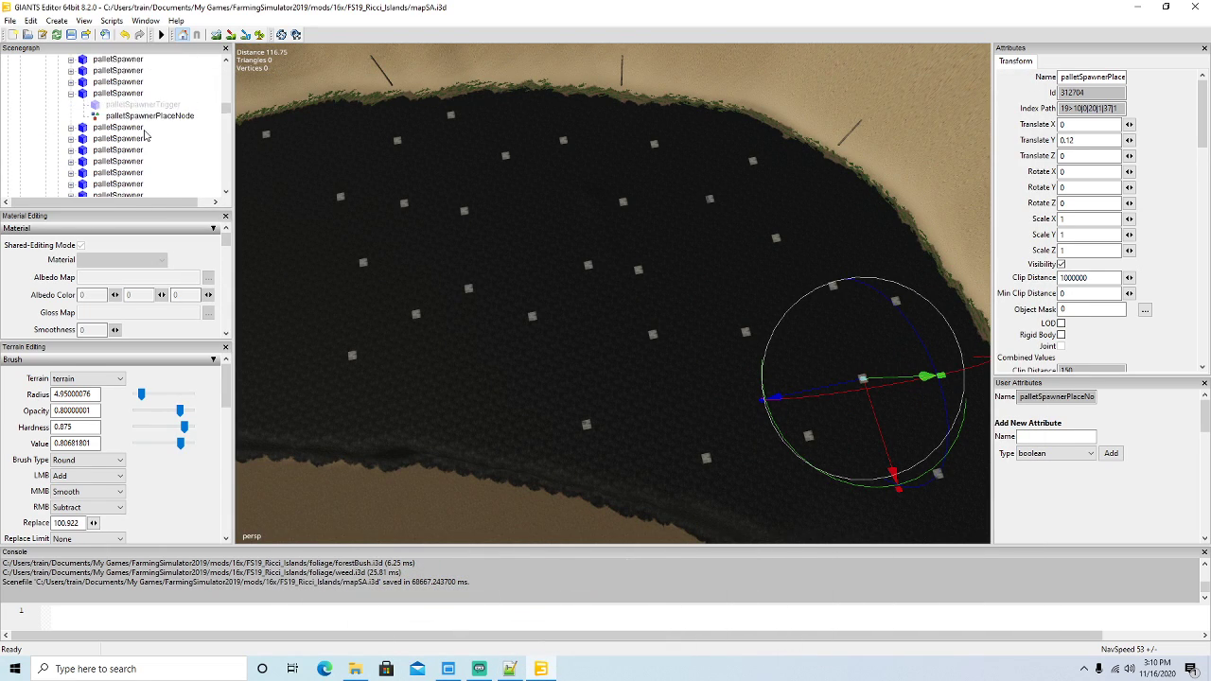
{"action": "left_click", "coordinate": [72, 127]}
{"action": "scroll", "coordinate": [136, 134], "scroll_direction": "up", "scroll_amount": 2}
Turn off visibility for the first four palletSpawner objects in the ExtendedPalletSpawner group.
{"action": "left_click", "coordinate": [83, 117]}
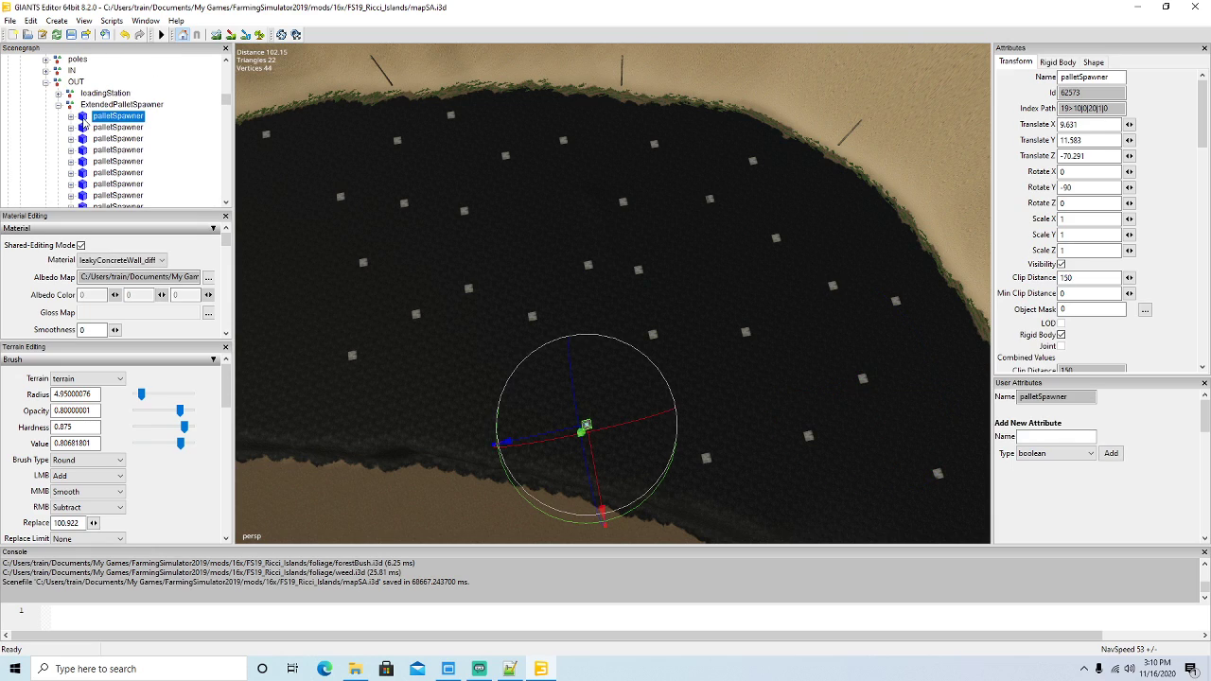
{"action": "left_click", "coordinate": [1062, 264]}
{"action": "left_click", "coordinate": [114, 127]}
{"action": "left_click", "coordinate": [1062, 264]}
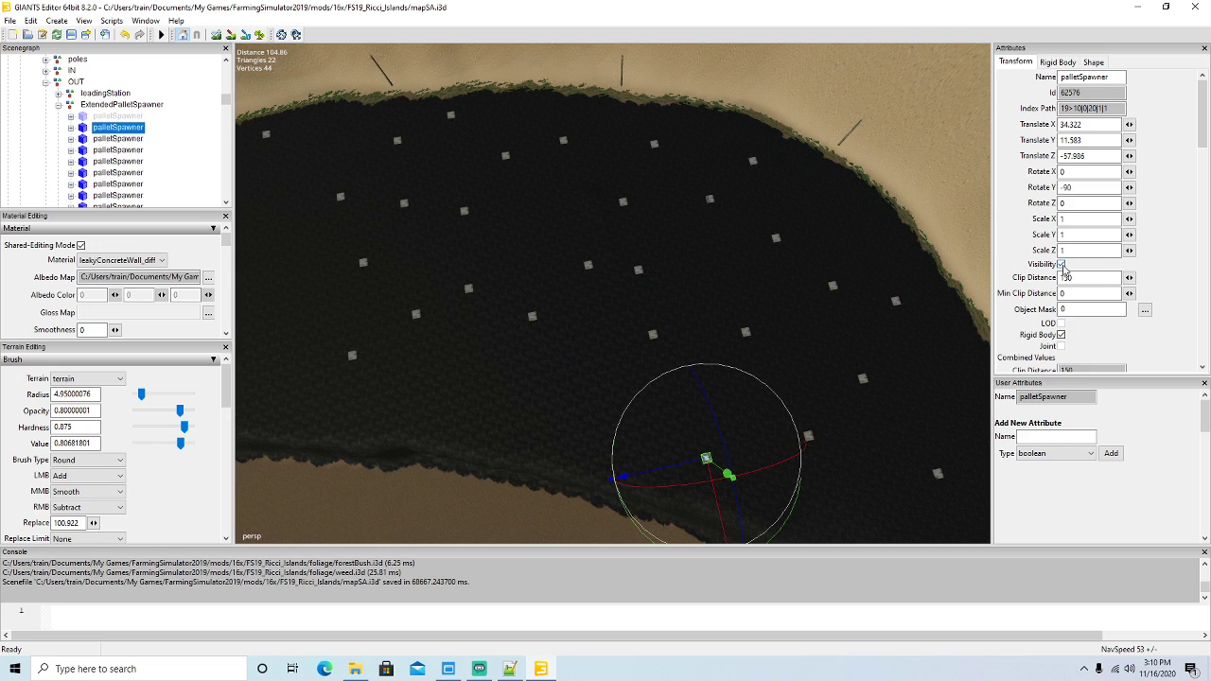
{"action": "left_click", "coordinate": [85, 139]}
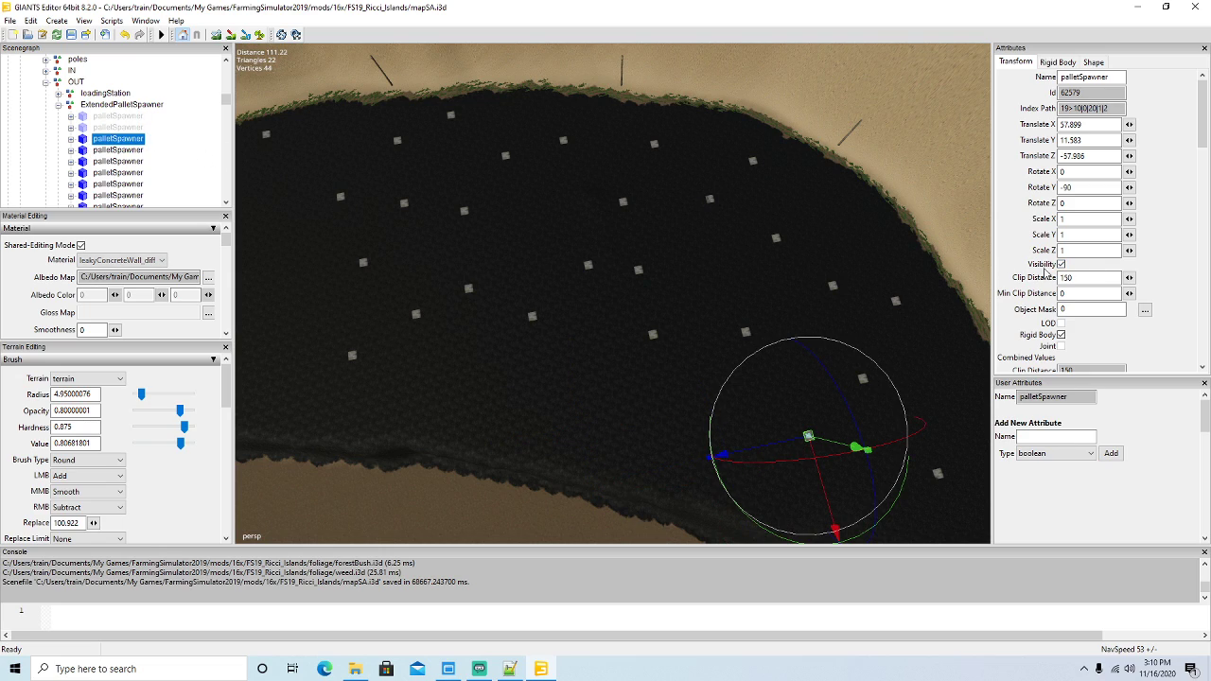
{"action": "left_click", "coordinate": [1061, 264]}
{"action": "left_click", "coordinate": [87, 150]}
{"action": "left_click", "coordinate": [1062, 264]}
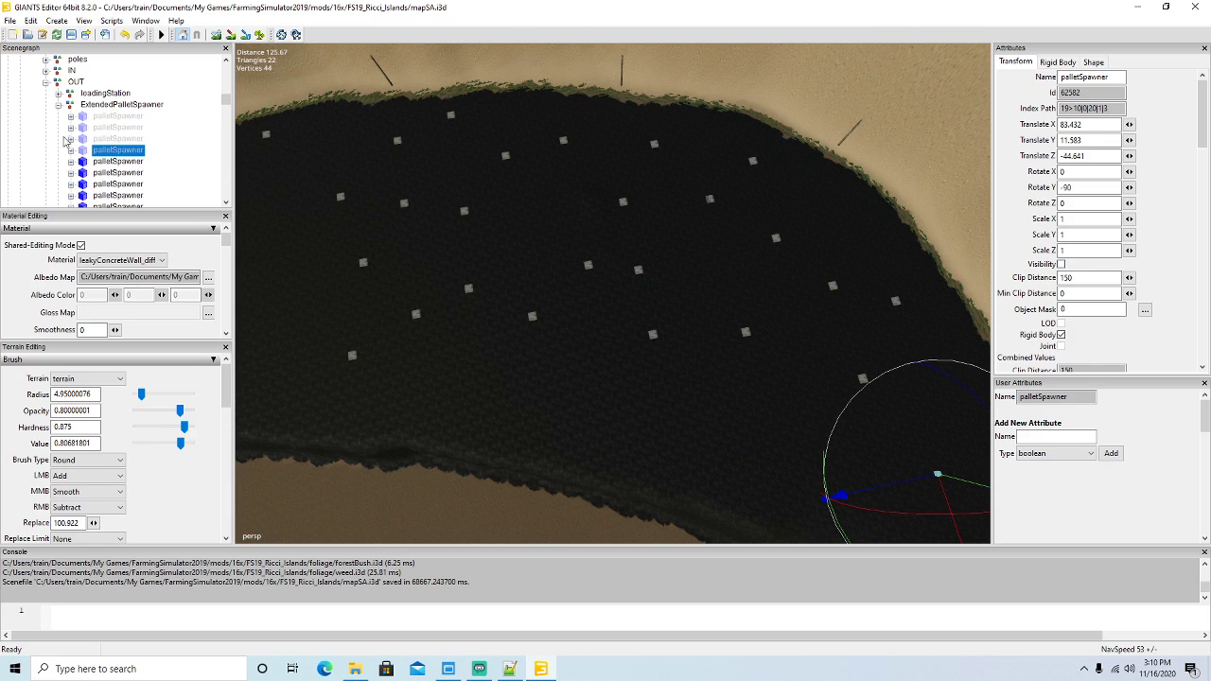
Turn off visibility for the fifth through eighth palletSpawner objects in the ExtendedPalletSpawner group.
{"action": "left_click", "coordinate": [85, 162]}
{"action": "left_click", "coordinate": [1062, 264]}
{"action": "left_click", "coordinate": [83, 172]}
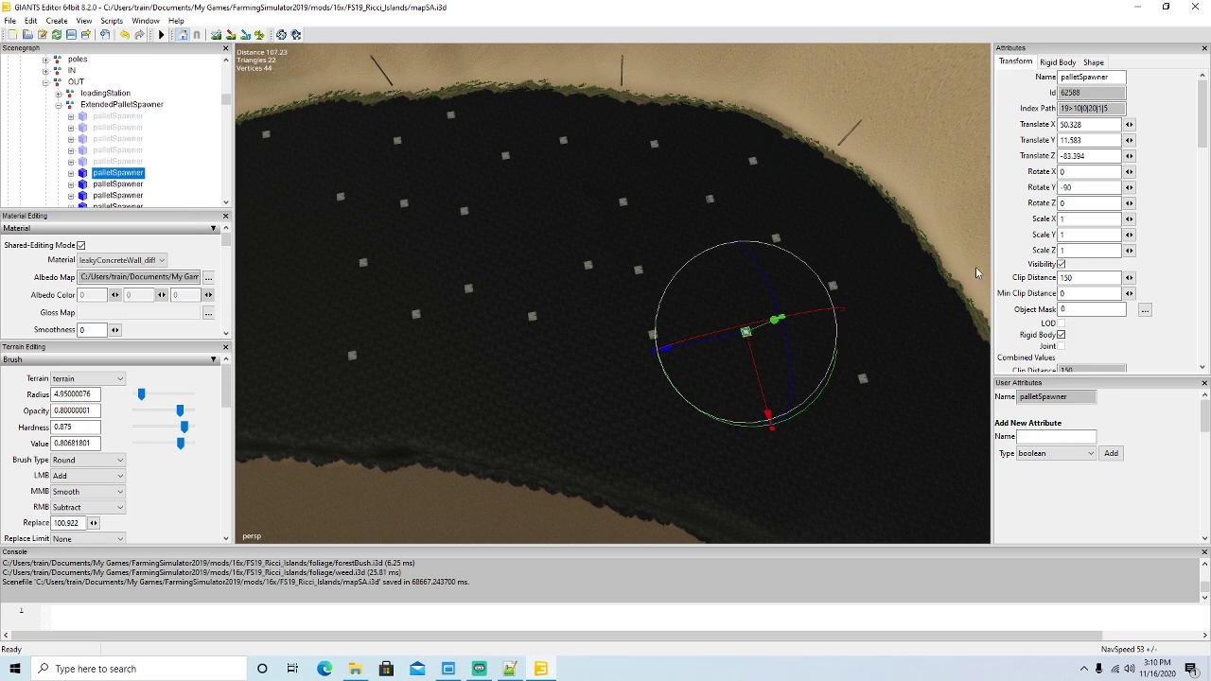
{"action": "left_click", "coordinate": [1061, 264]}
{"action": "left_click", "coordinate": [83, 184]}
{"action": "left_click", "coordinate": [1062, 264]}
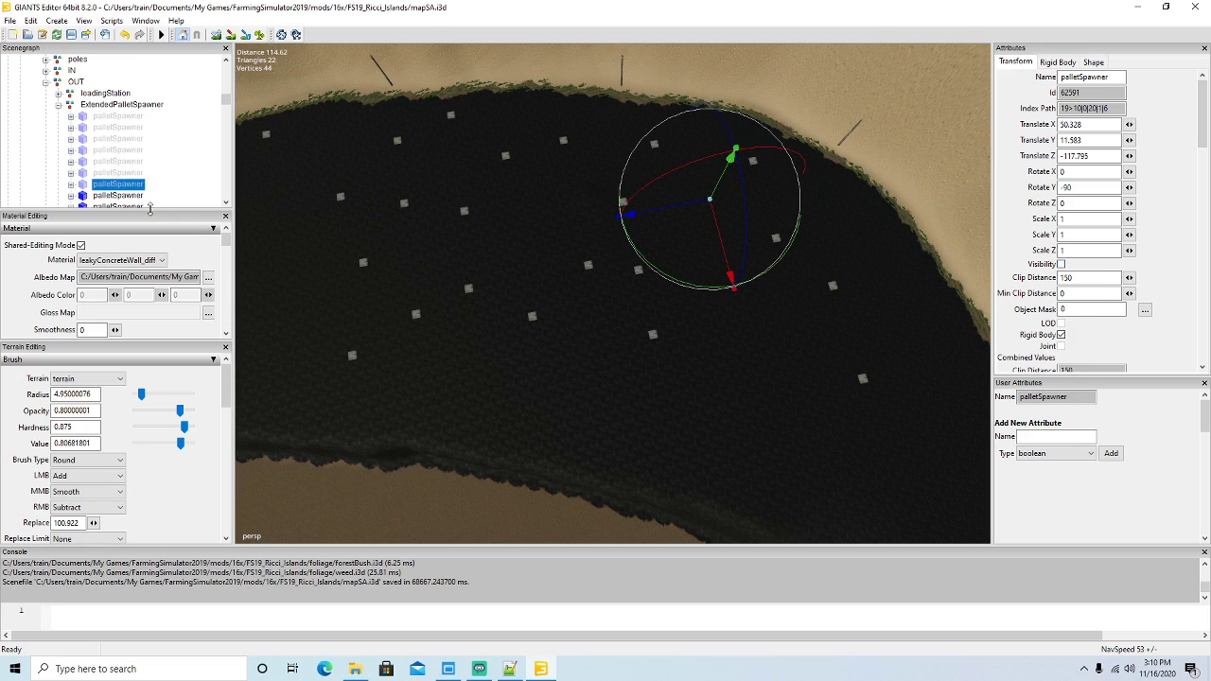
{"action": "left_click", "coordinate": [83, 194]}
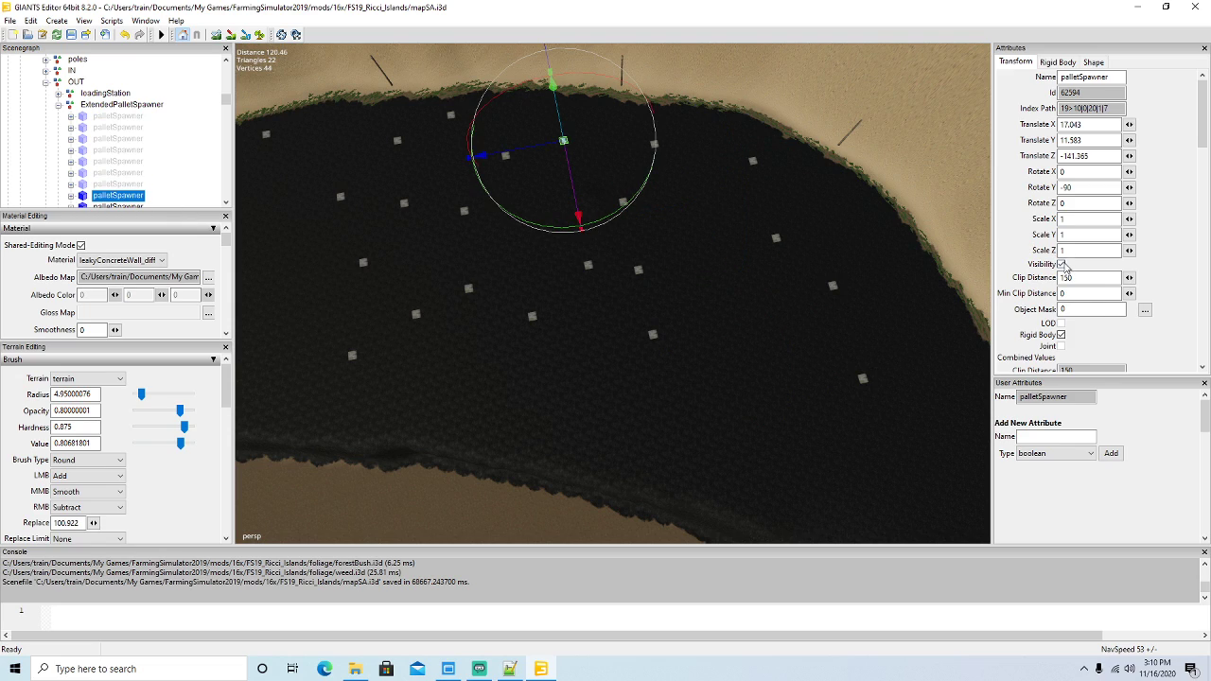
{"action": "left_click", "coordinate": [1062, 264]}
Make the ninth, tenth and eleventh palletSpawner objects in the ExtendedPalletSpawner group invisible.
{"action": "scroll", "coordinate": [174, 140], "scroll_direction": "down", "scroll_amount": 1}
{"action": "scroll", "coordinate": [173, 140], "scroll_direction": "down", "scroll_amount": 1}
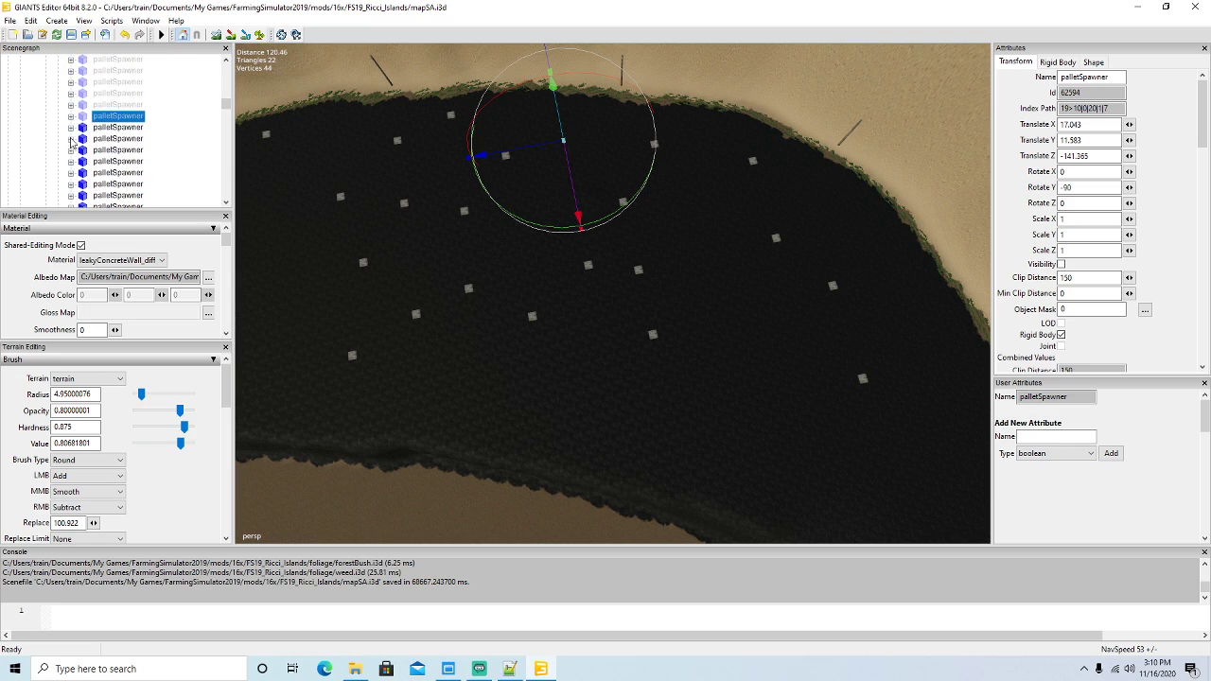
{"action": "left_click", "coordinate": [82, 128]}
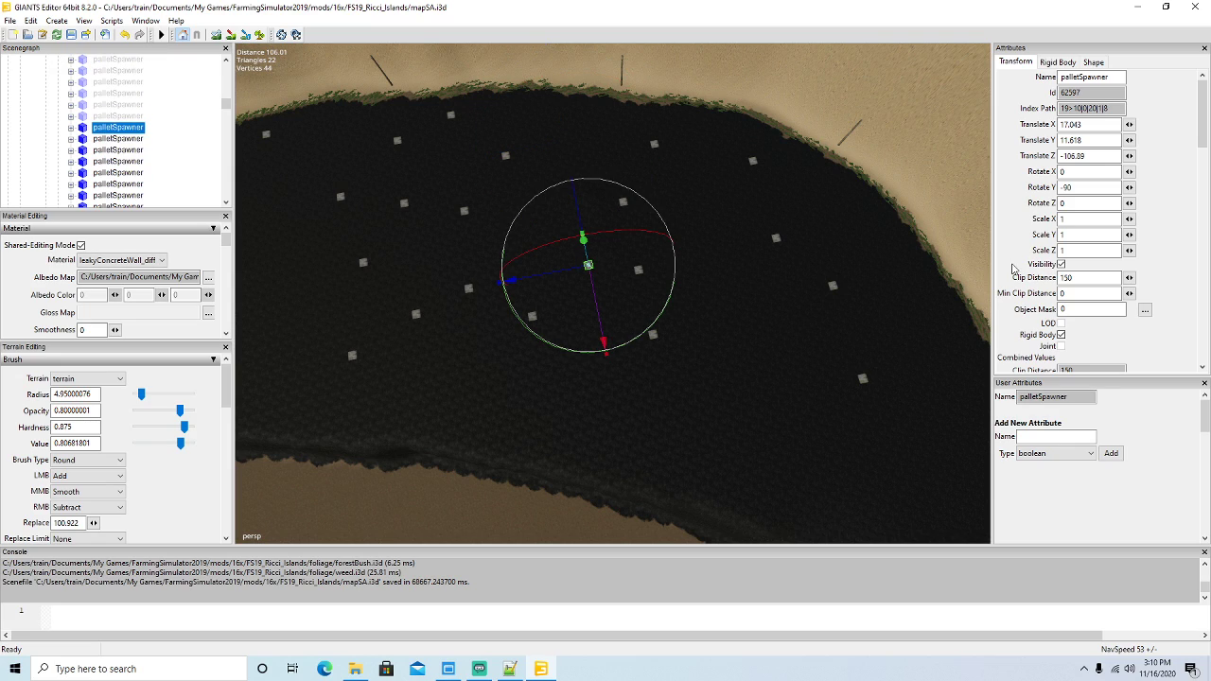
{"action": "left_click", "coordinate": [1061, 264]}
{"action": "left_click", "coordinate": [94, 139]}
{"action": "left_click", "coordinate": [1062, 264]}
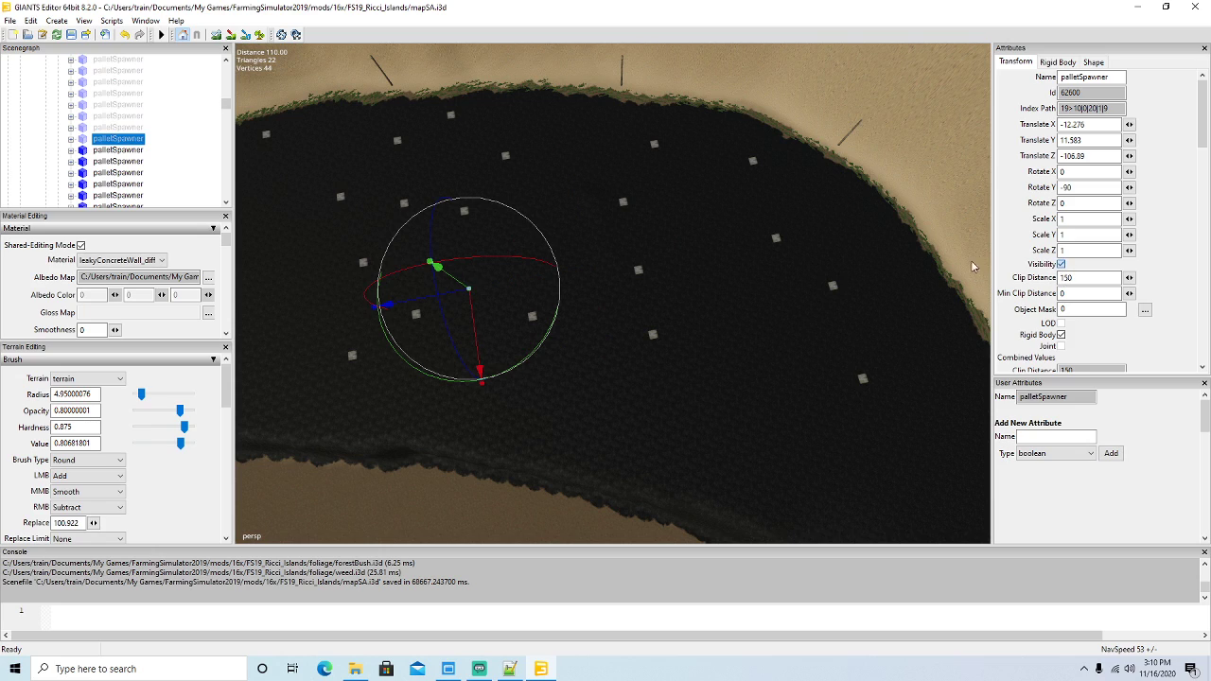
{"action": "left_click", "coordinate": [85, 151]}
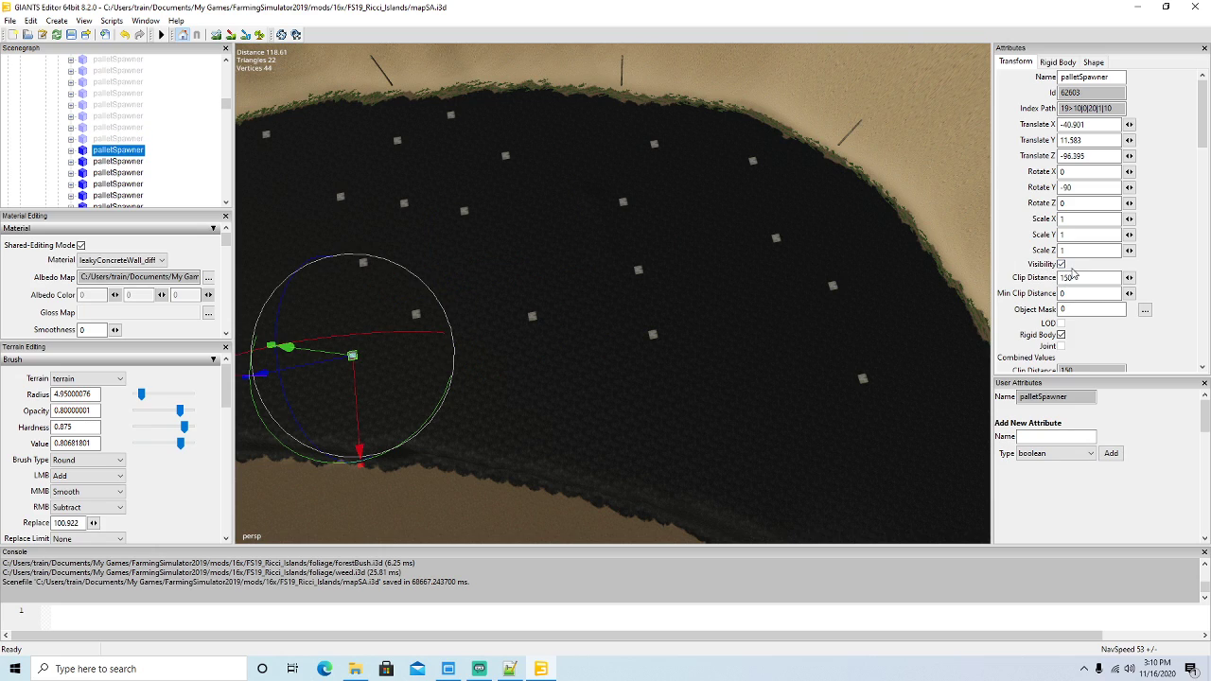
{"action": "left_click", "coordinate": [1062, 264]}
Turn off visibility for the twelfth through fifteenth palletSpawner objects in the ExtendedPalletSpawner group.
{"action": "scroll", "coordinate": [182, 154], "scroll_direction": "down", "scroll_amount": 2}
{"action": "left_click", "coordinate": [83, 116]}
{"action": "left_click", "coordinate": [1062, 264]}
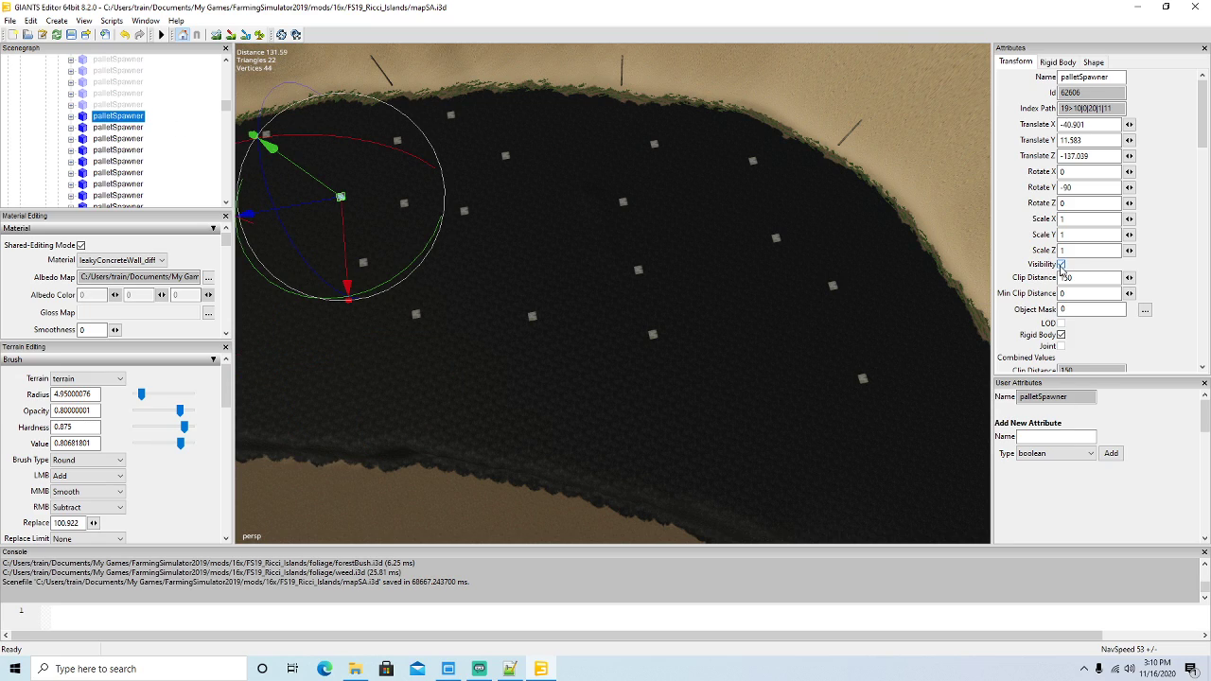
{"action": "left_click", "coordinate": [91, 127]}
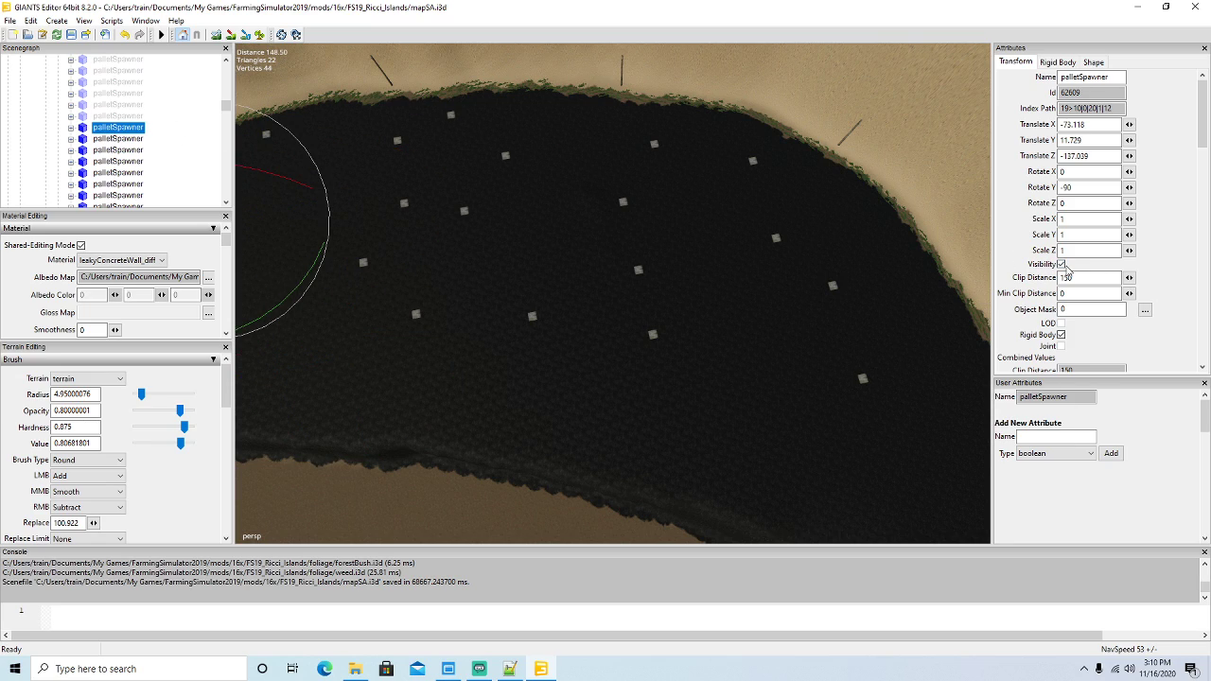
{"action": "left_click", "coordinate": [1062, 264]}
{"action": "left_click", "coordinate": [86, 139]}
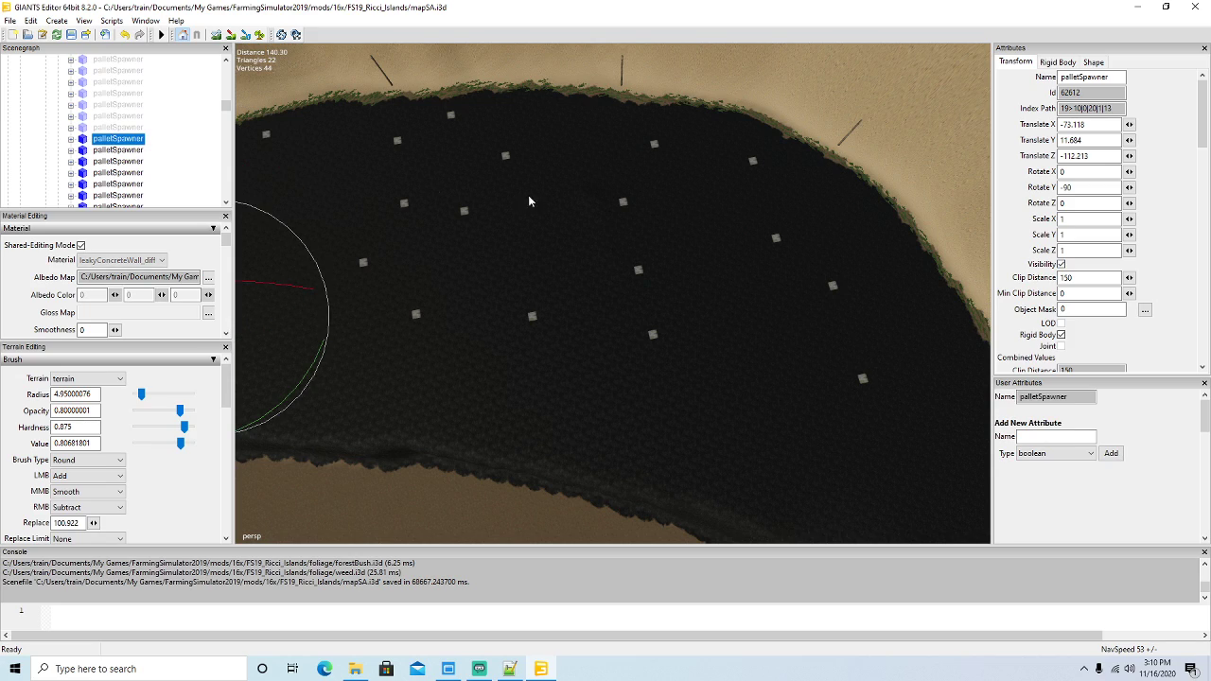
{"action": "left_click", "coordinate": [1061, 264]}
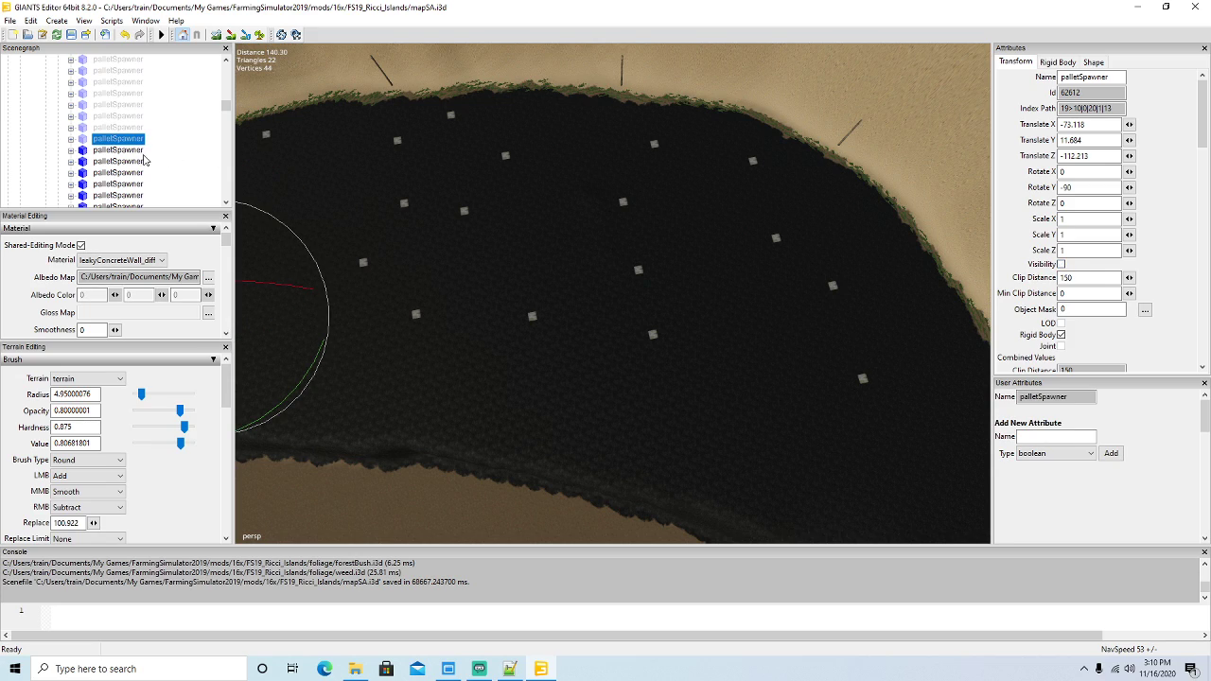
{"action": "left_click", "coordinate": [87, 150]}
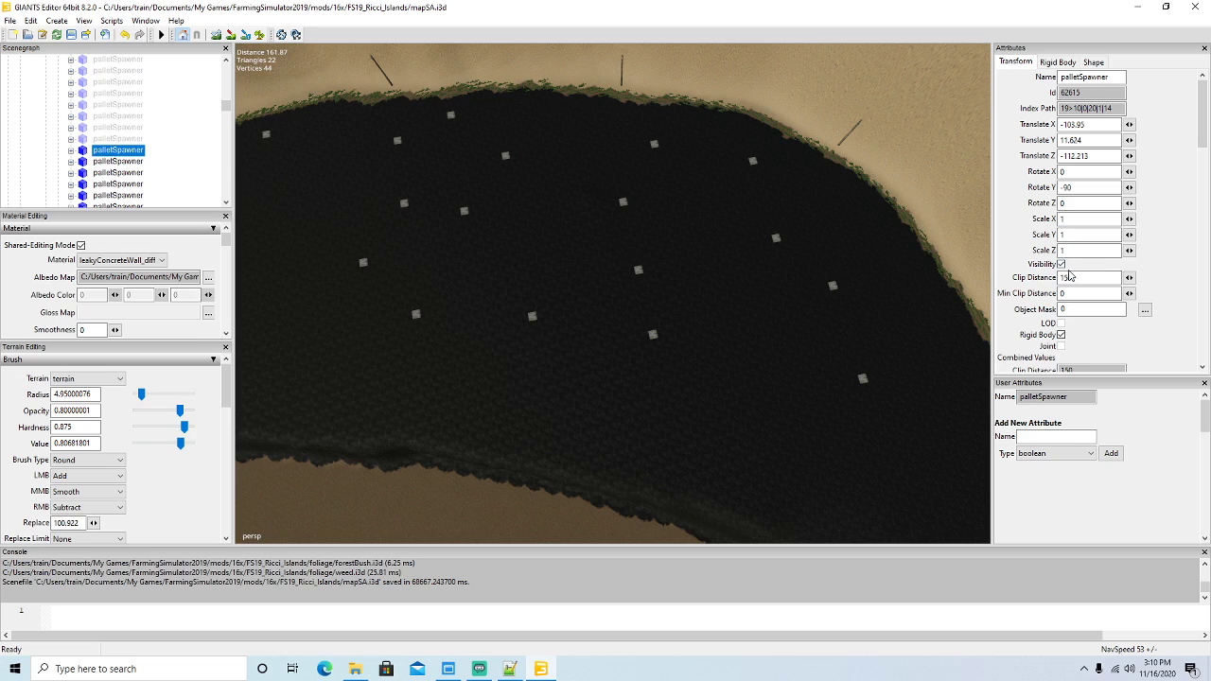
{"action": "left_click", "coordinate": [1062, 264]}
Turn off visibility for the sixteenth through nineteenth palletSpawner objects in the ExtendedPalletSpawner group.
{"action": "scroll", "coordinate": [168, 148], "scroll_direction": "down", "scroll_amount": 2}
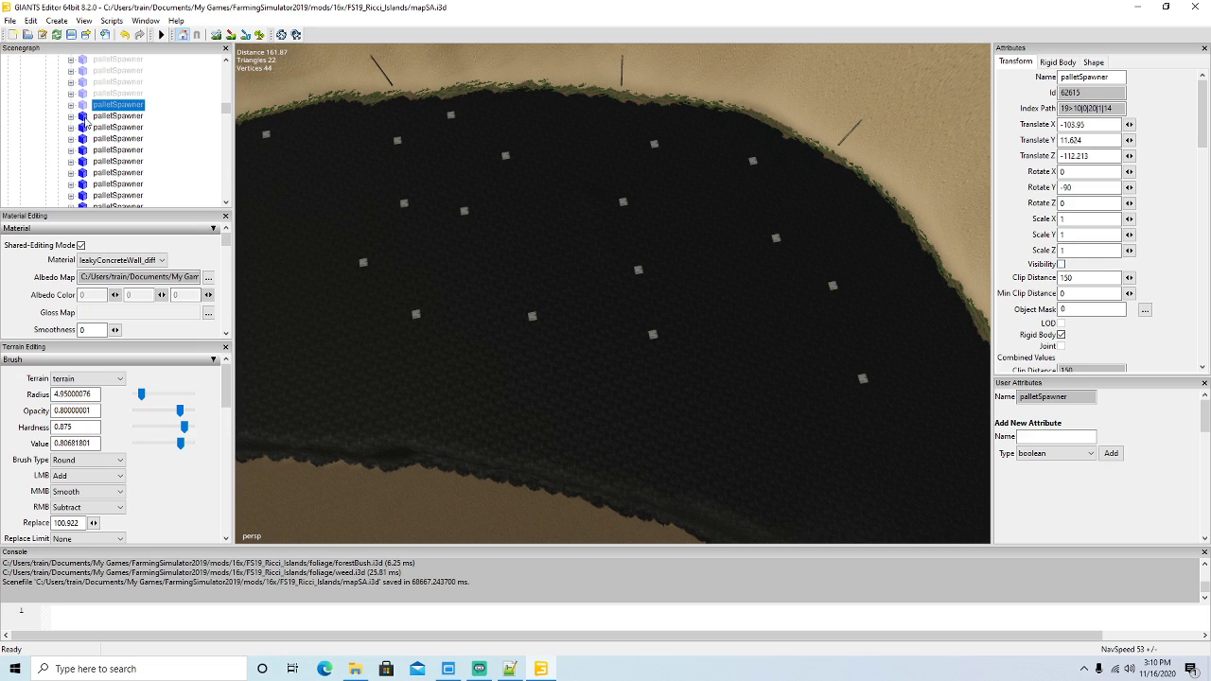
{"action": "left_click", "coordinate": [86, 117]}
{"action": "left_click", "coordinate": [1061, 264]}
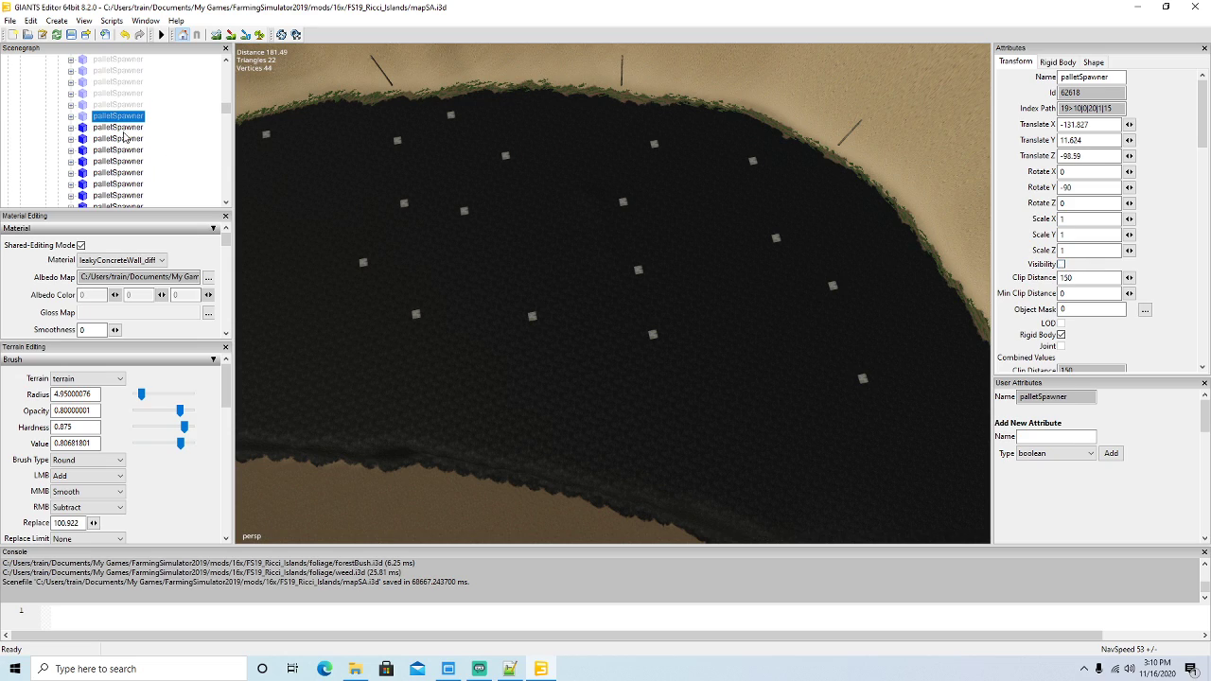
{"action": "left_click", "coordinate": [84, 129]}
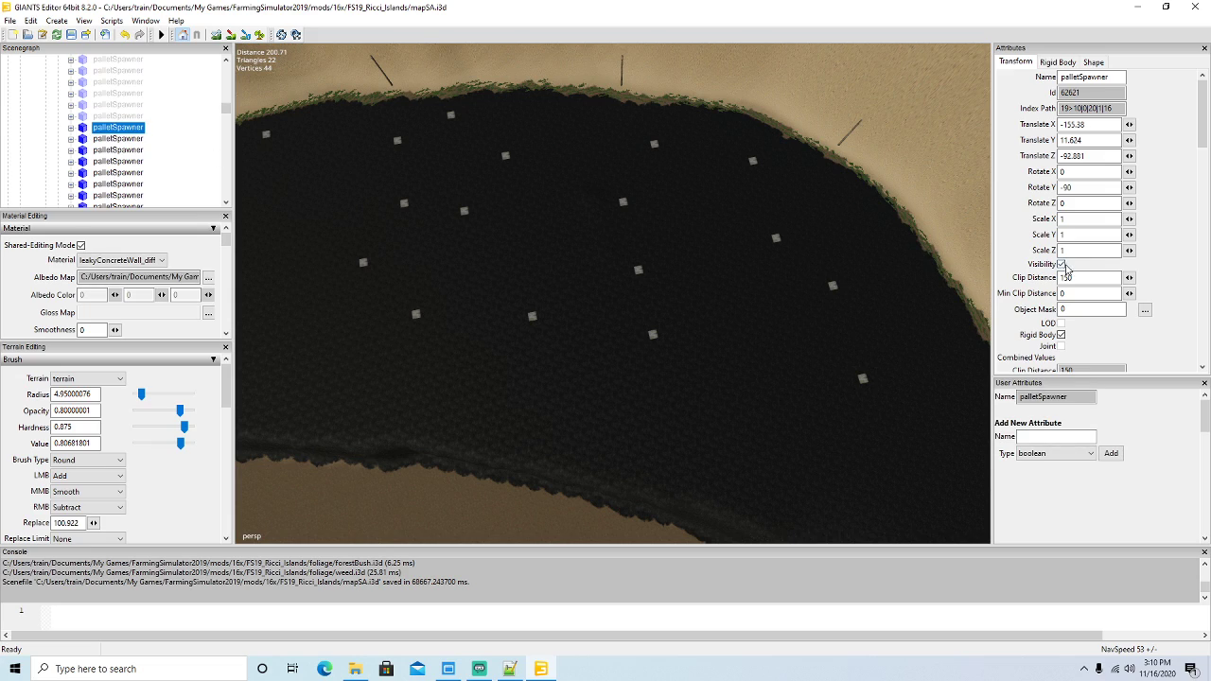
{"action": "left_click", "coordinate": [1061, 265]}
{"action": "left_click", "coordinate": [84, 139]}
{"action": "left_click", "coordinate": [1061, 264]}
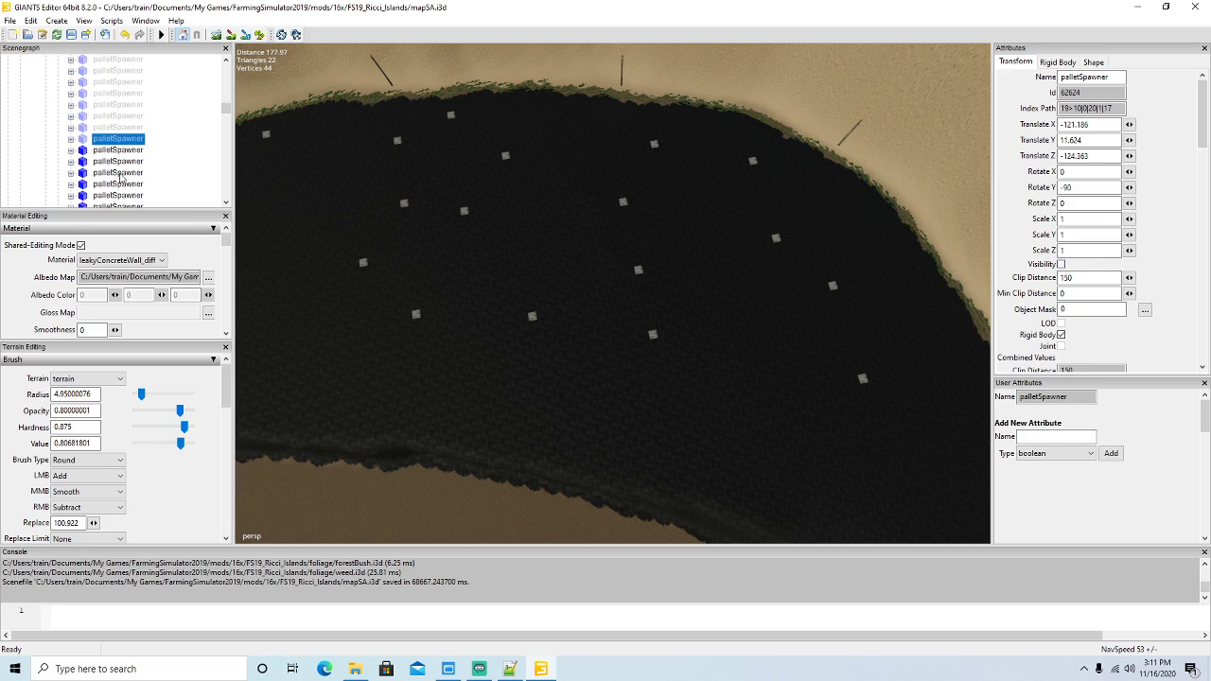
{"action": "left_click", "coordinate": [84, 151]}
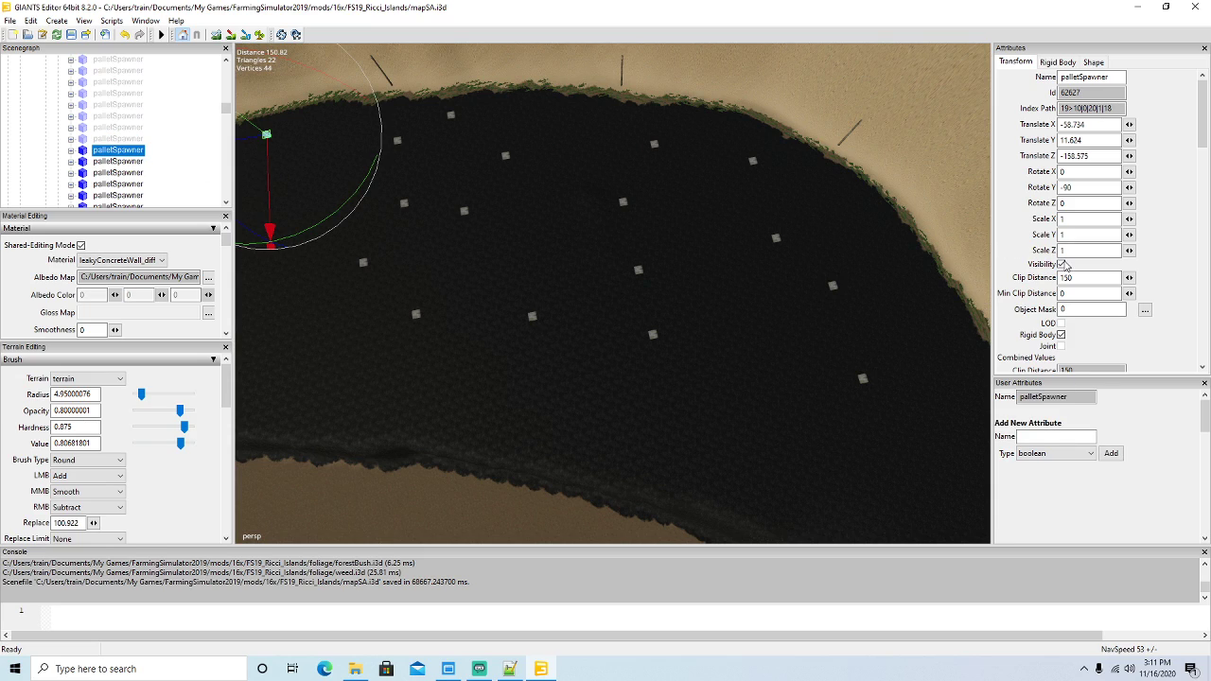
{"action": "left_click", "coordinate": [1061, 264]}
Make the 20th, 21st and 22nd palletSpawner objects in the ExtendedPalletSpawner group invisible.
{"action": "scroll", "coordinate": [127, 112], "scroll_direction": "down", "scroll_amount": 1}
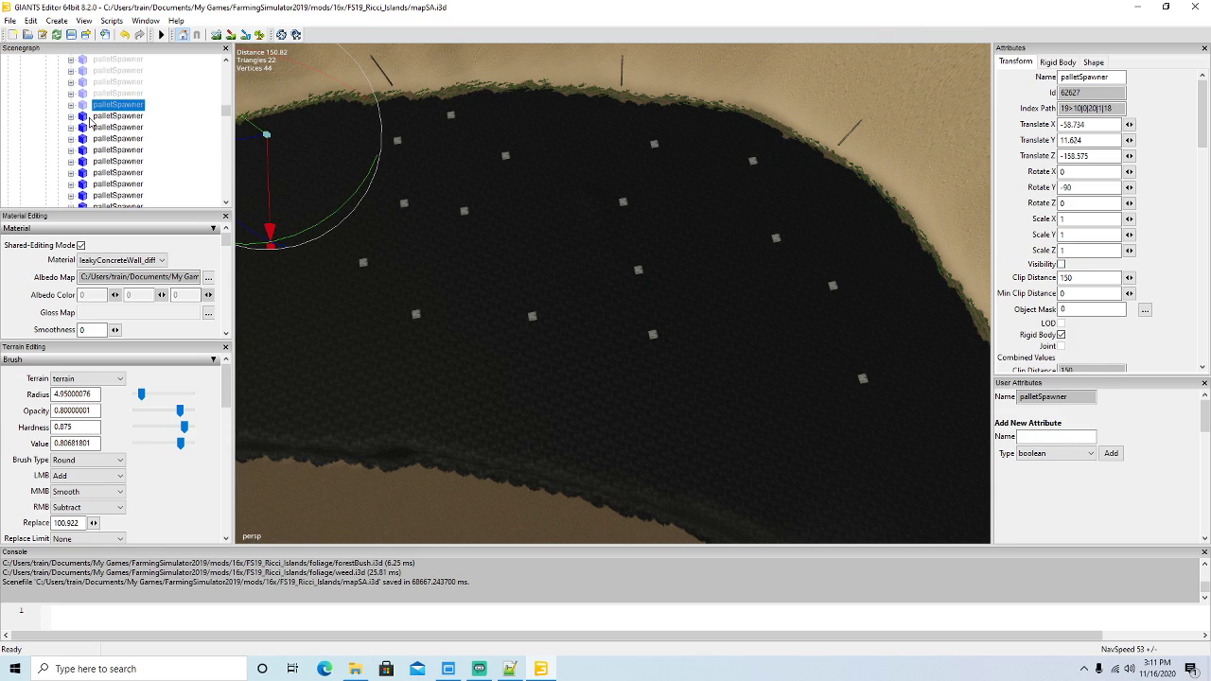
{"action": "left_click", "coordinate": [85, 116]}
{"action": "left_click", "coordinate": [1062, 264]}
{"action": "left_click", "coordinate": [88, 129]}
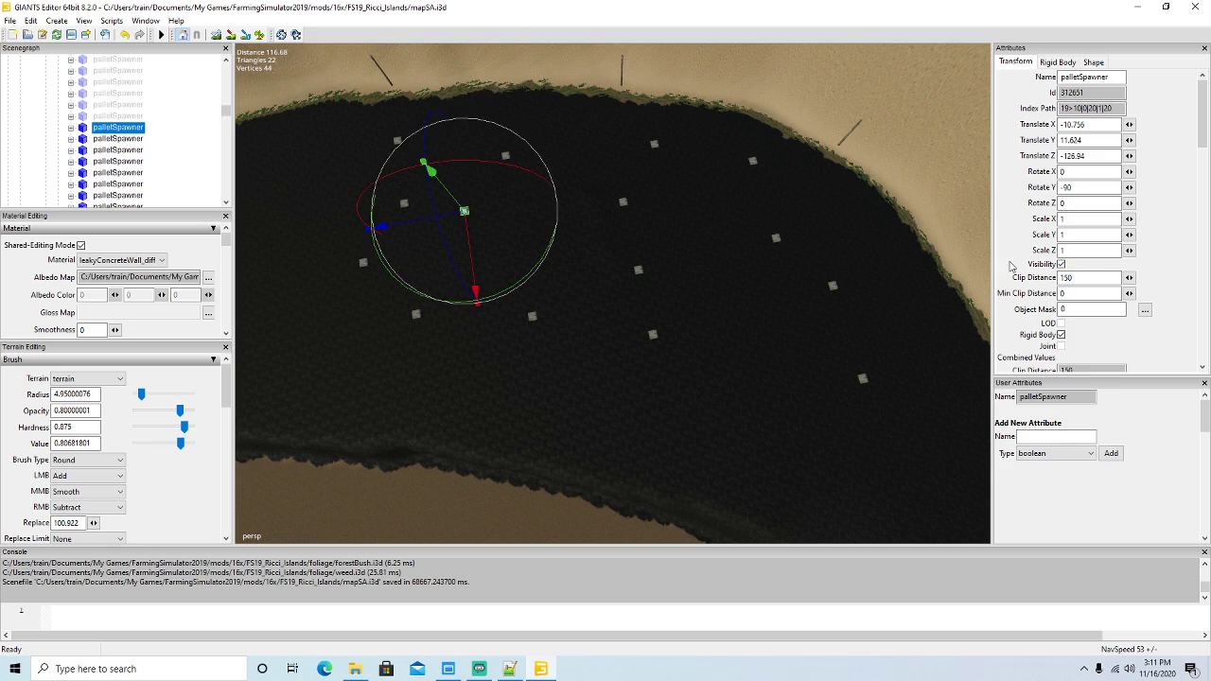
{"action": "left_click", "coordinate": [1062, 265]}
{"action": "left_click", "coordinate": [84, 140]}
{"action": "left_click", "coordinate": [1061, 265]}
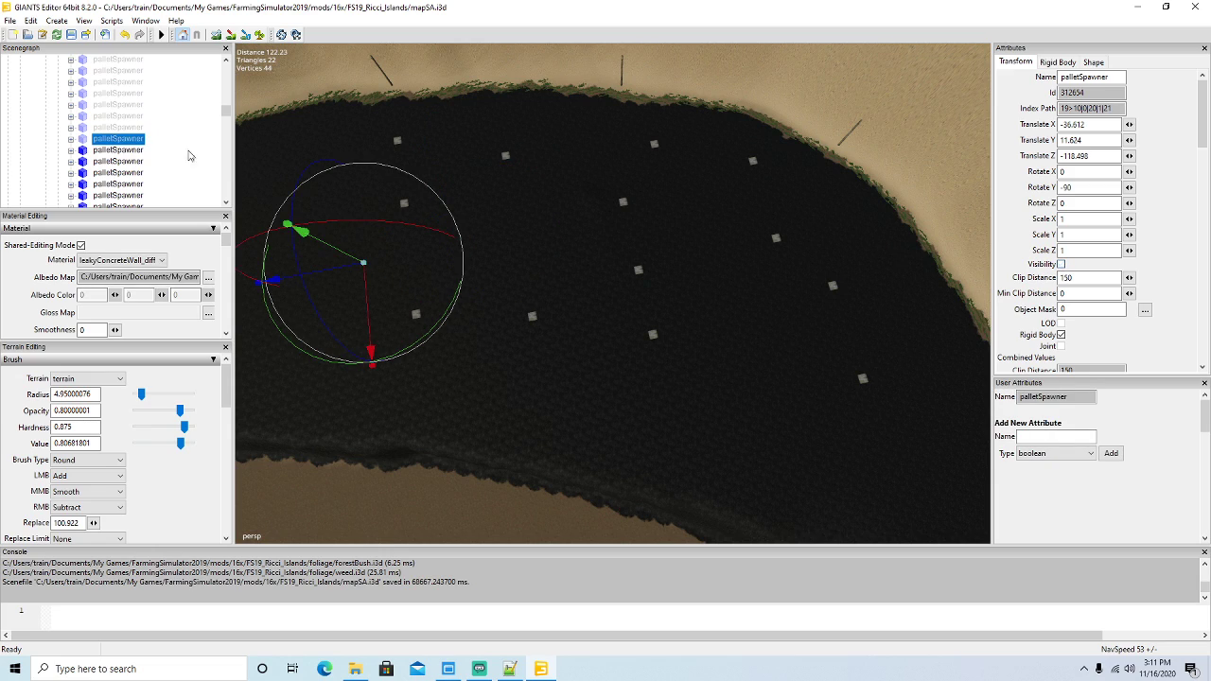
Turn off visibility for the 23rd, 24th and 25th palletSpawner objects in the ExtendedPalletSpawner group.
{"action": "left_click", "coordinate": [87, 152]}
{"action": "left_click", "coordinate": [1062, 265]}
{"action": "left_click", "coordinate": [85, 163]}
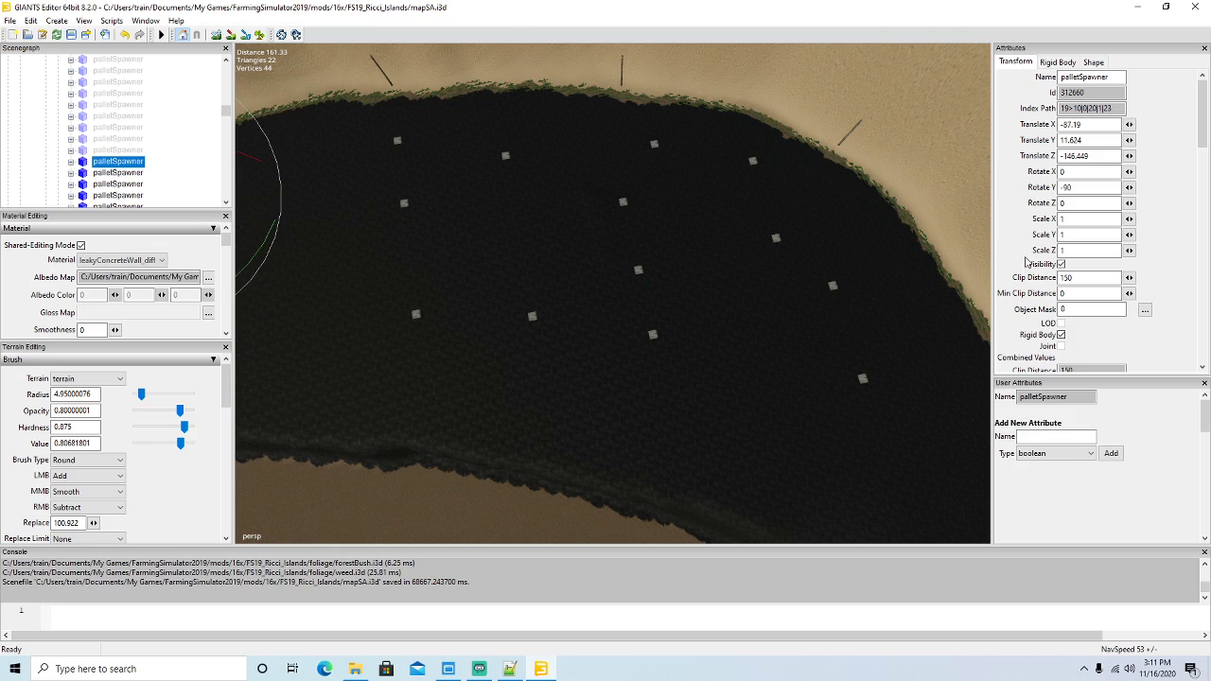
{"action": "left_click", "coordinate": [1061, 265]}
{"action": "left_click", "coordinate": [85, 173]}
{"action": "left_click", "coordinate": [1061, 265]}
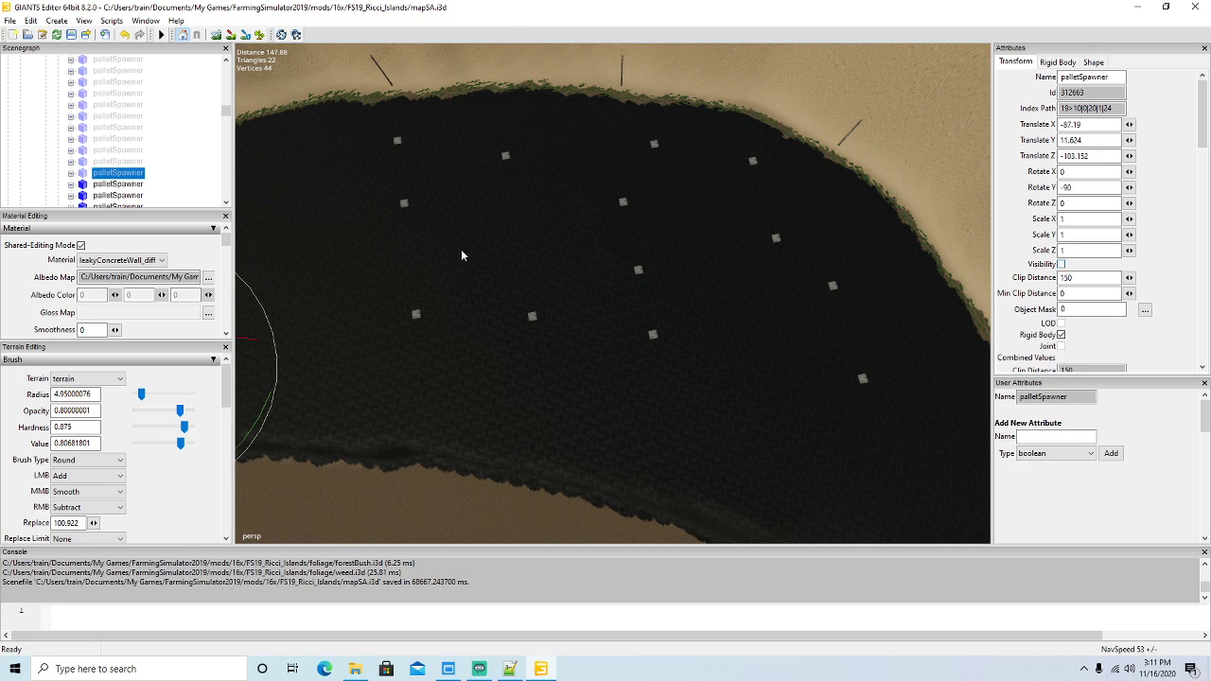
Turn off visibility for the 26th through 29th palletSpawner objects in the ExtendedPalletSpawner group.
{"action": "scroll", "coordinate": [80, 129], "scroll_direction": "down", "scroll_amount": 2}
{"action": "left_click", "coordinate": [113, 139]}
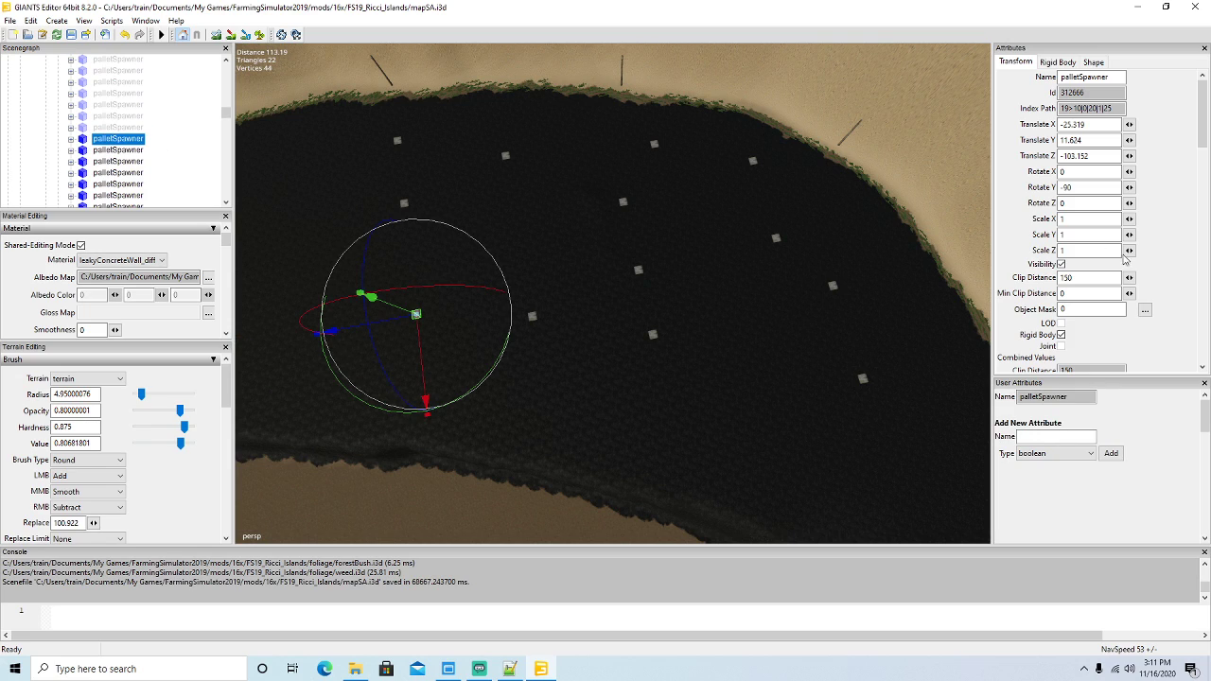
{"action": "left_click", "coordinate": [1062, 265]}
{"action": "left_click", "coordinate": [87, 151]}
{"action": "left_click", "coordinate": [1062, 265]}
{"action": "left_click", "coordinate": [91, 162]}
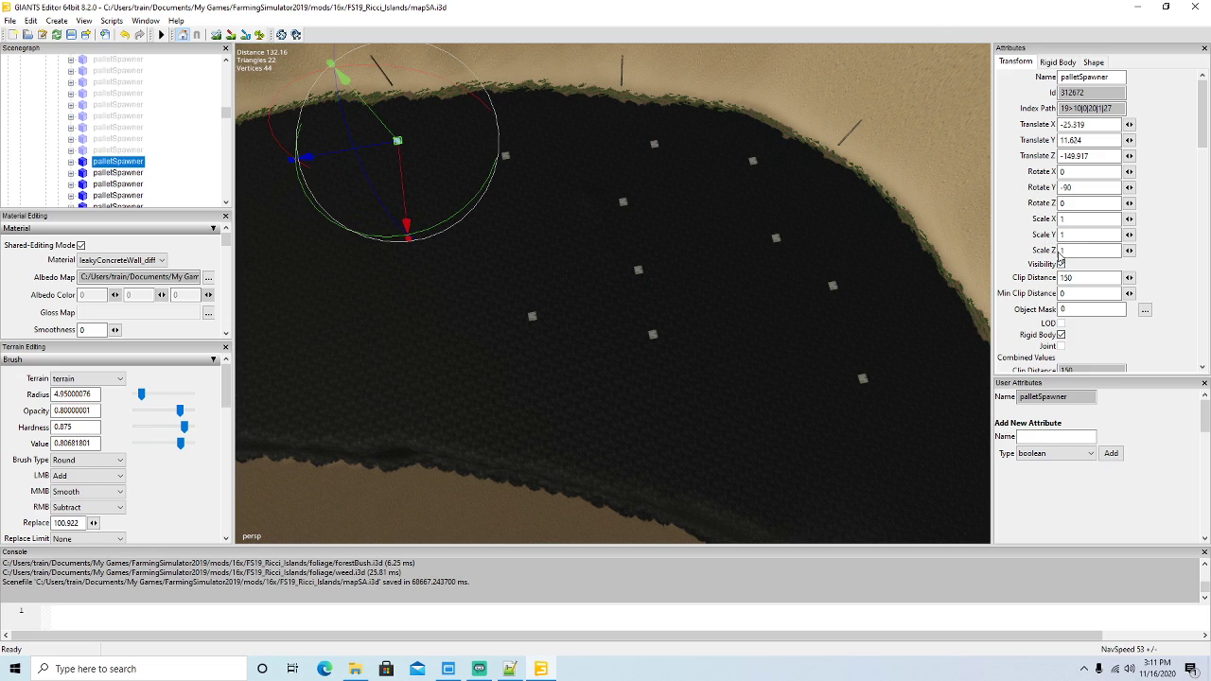
{"action": "left_click", "coordinate": [1062, 264]}
{"action": "left_click", "coordinate": [84, 174]}
{"action": "left_click", "coordinate": [1062, 264]}
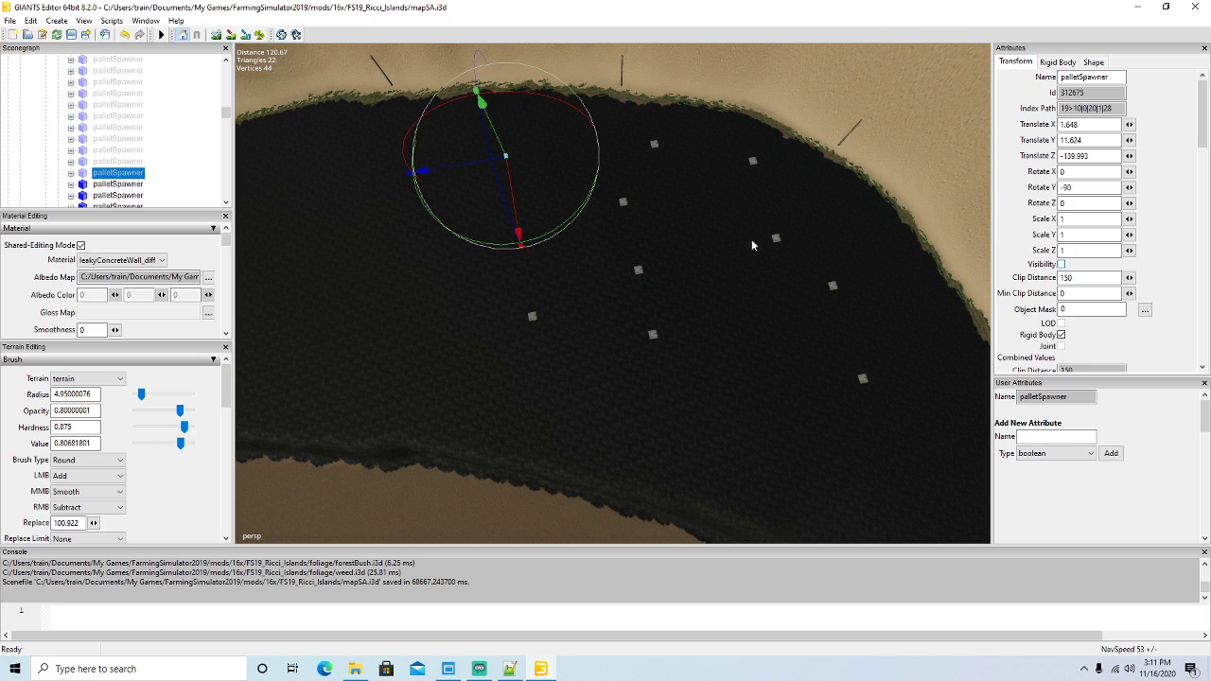
Turn off visibility for the 30th through 33rd palletSpawner objects in the ExtendedPalletSpawner group.
{"action": "scroll", "coordinate": [132, 126], "scroll_direction": "down", "scroll_amount": 1}
{"action": "left_click", "coordinate": [84, 149]}
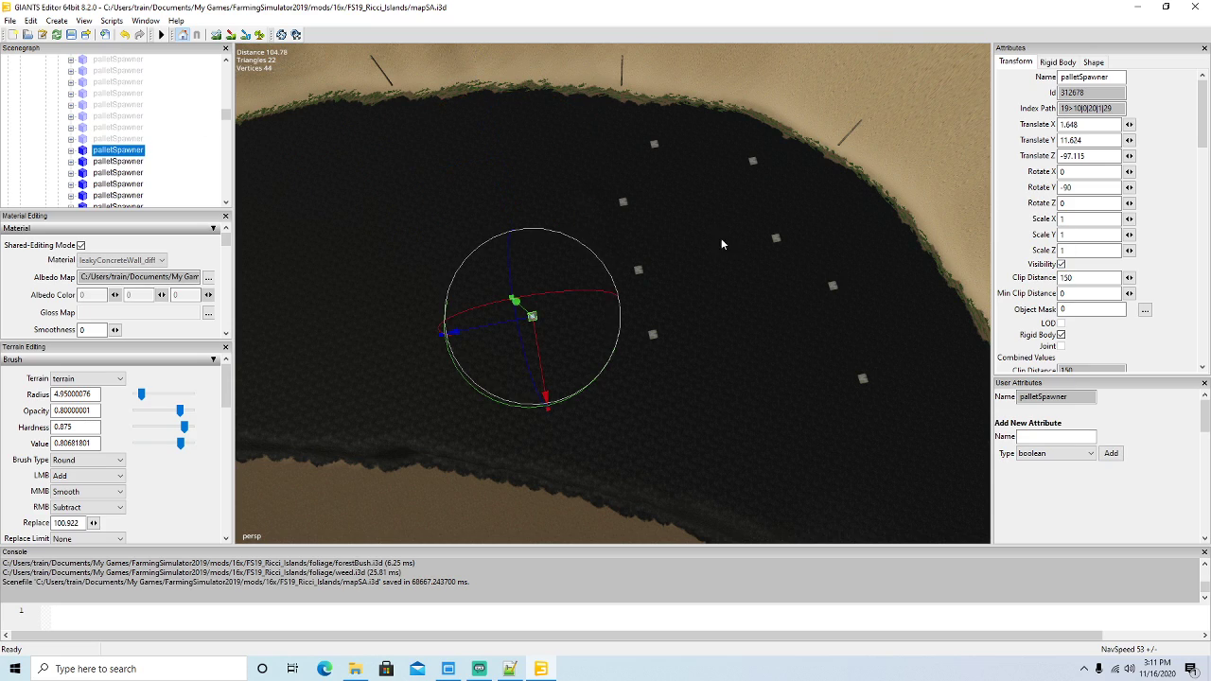
{"action": "left_click", "coordinate": [1062, 265]}
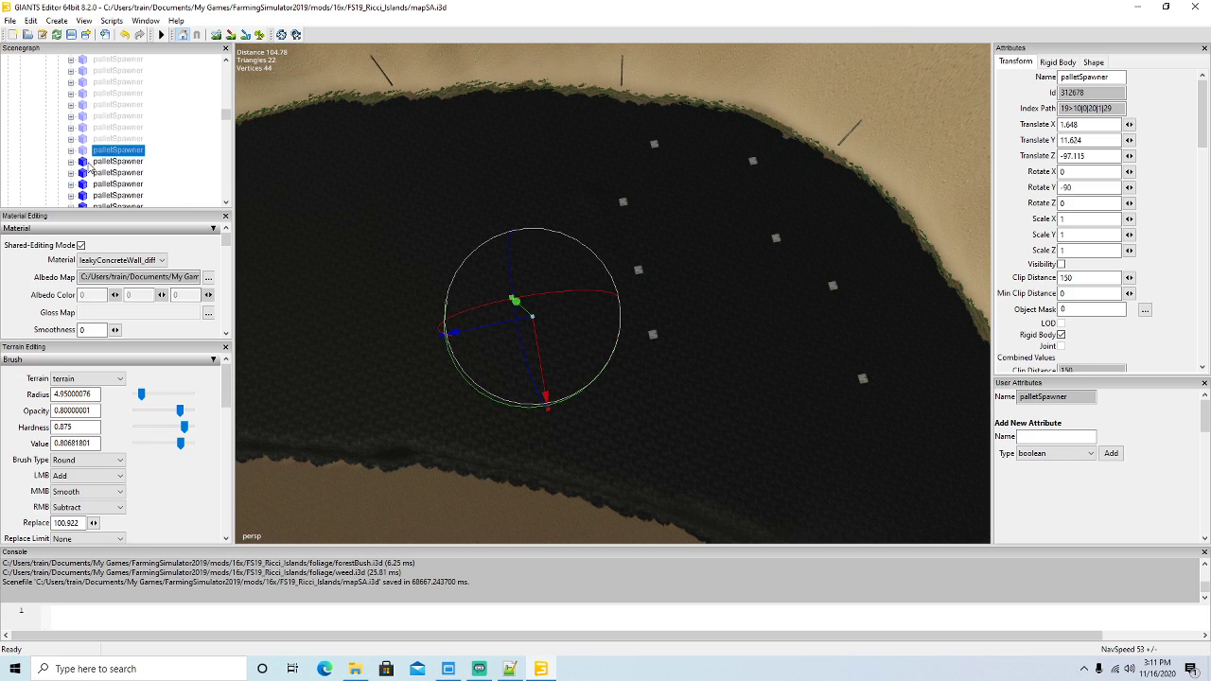
{"action": "left_click", "coordinate": [84, 162]}
{"action": "left_click", "coordinate": [1062, 265]}
{"action": "left_click", "coordinate": [86, 175]}
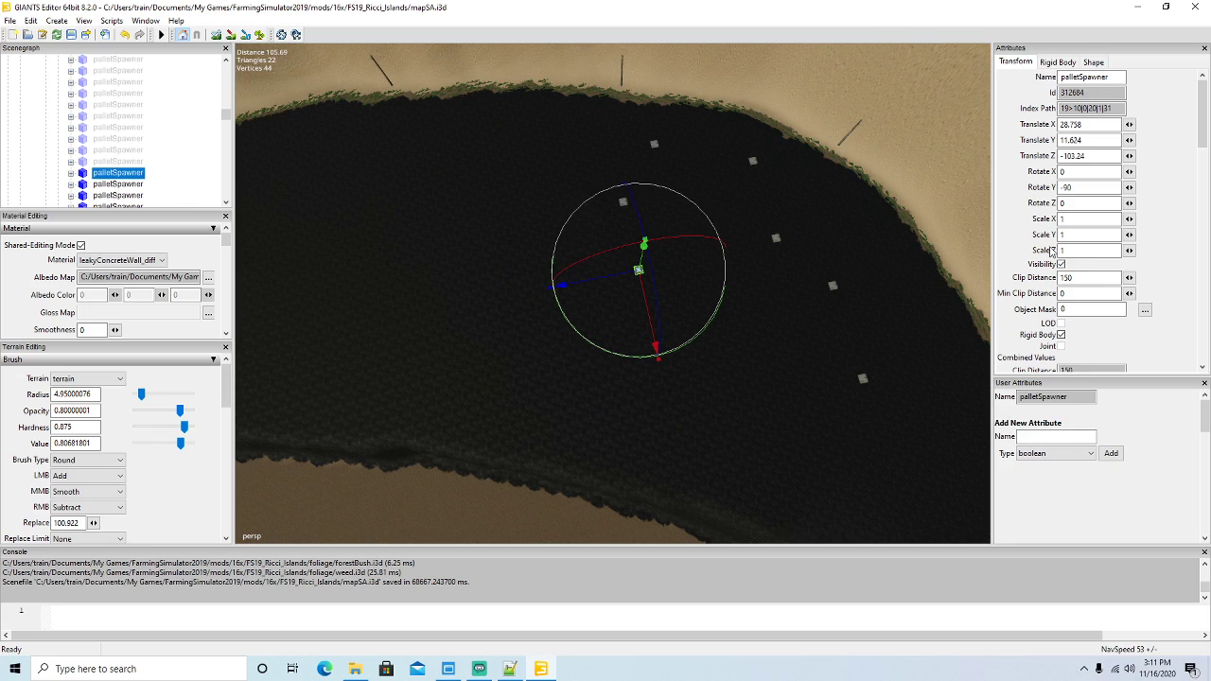
{"action": "scroll", "coordinate": [127, 170], "scroll_direction": "down", "scroll_amount": 1}
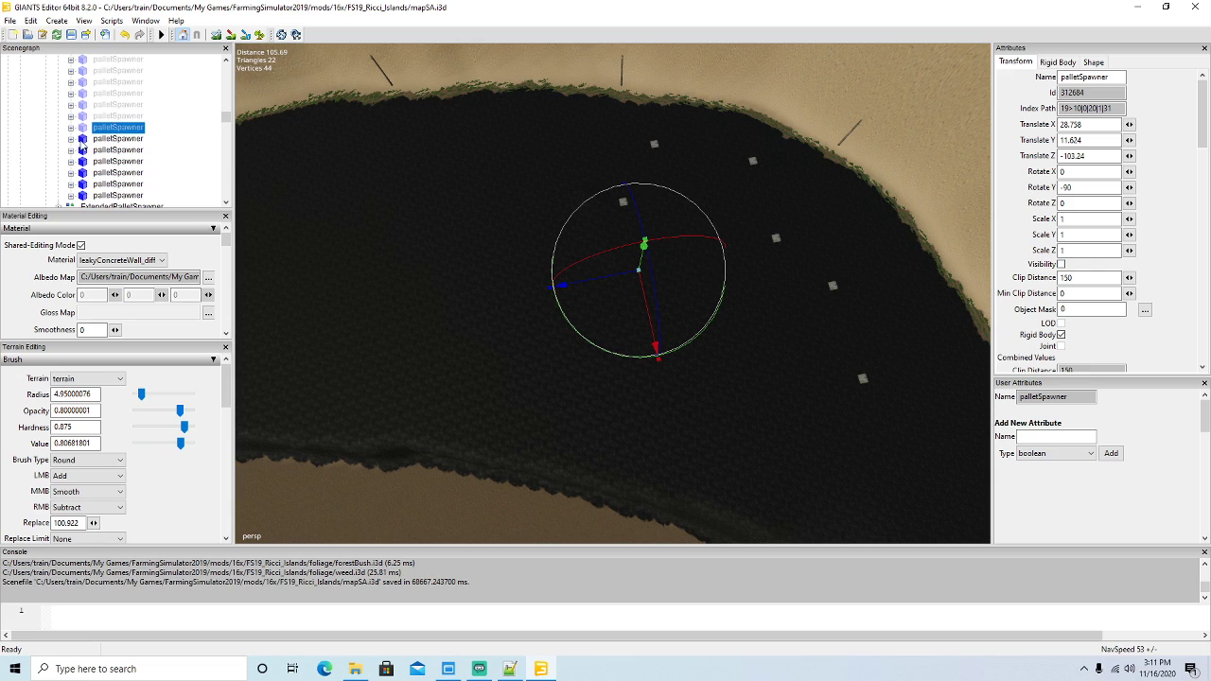
{"action": "left_click", "coordinate": [85, 140]}
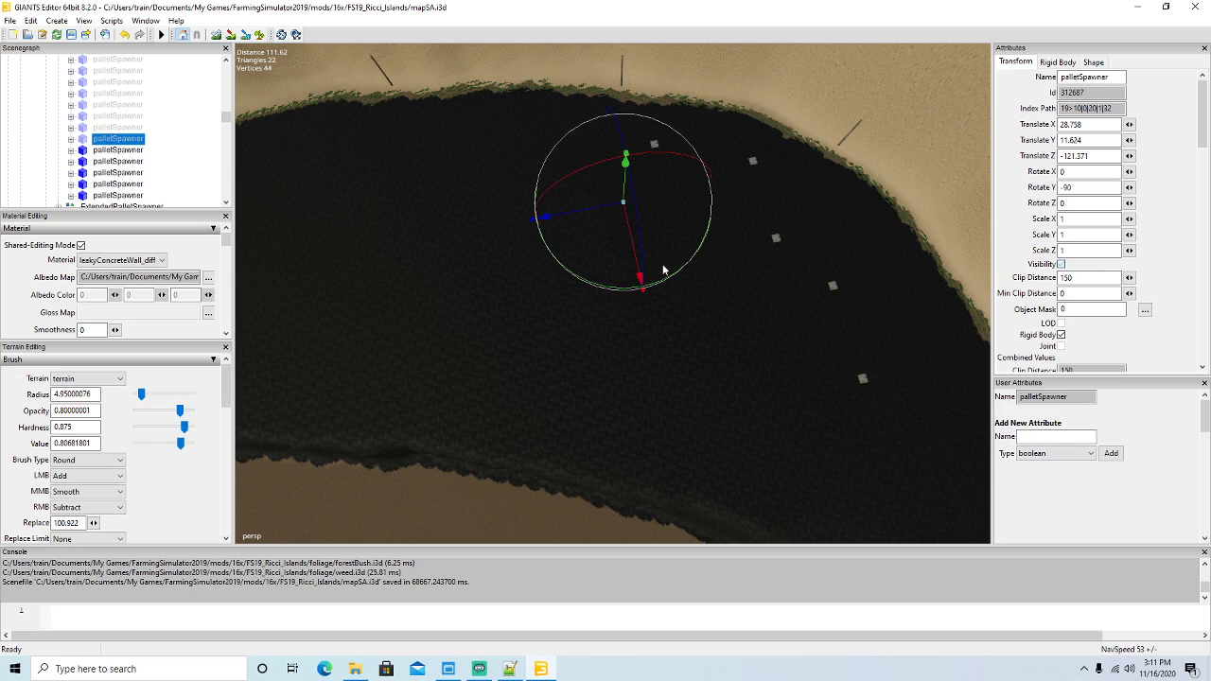
Turn off visibility for the 34th, 35th and 36th palletSpawner objects in the ExtendedPalletSpawner group.
{"action": "left_click", "coordinate": [85, 152]}
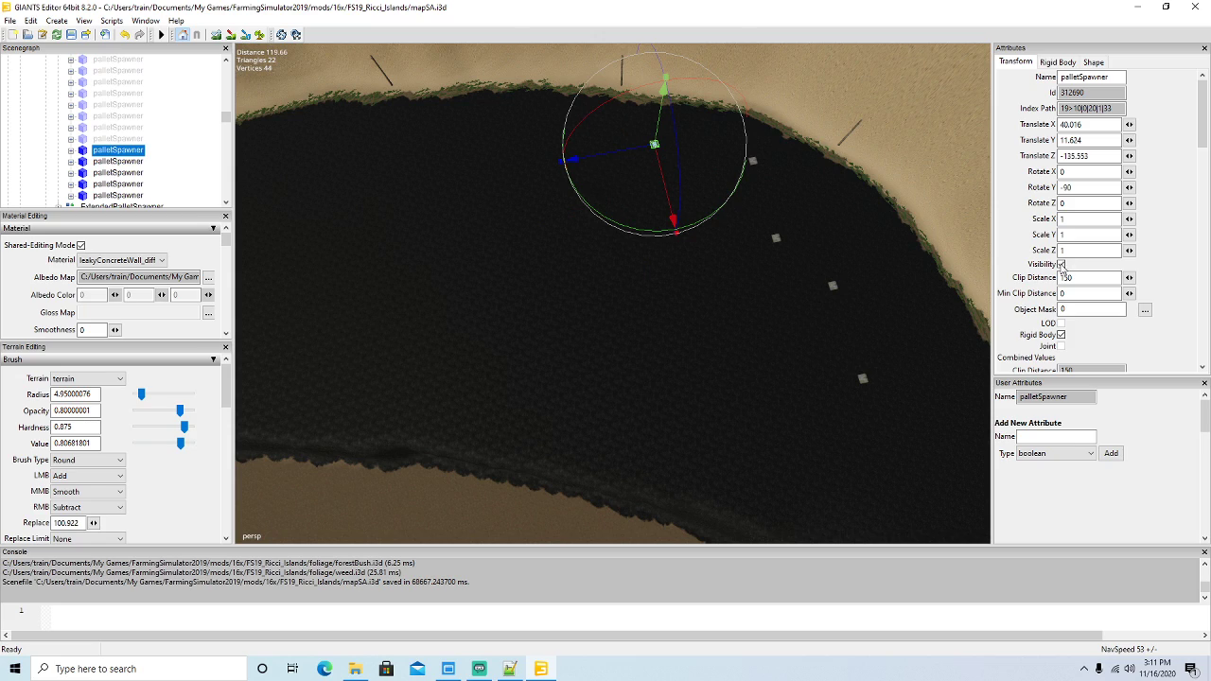
{"action": "left_click", "coordinate": [1061, 265]}
{"action": "left_click", "coordinate": [80, 161]}
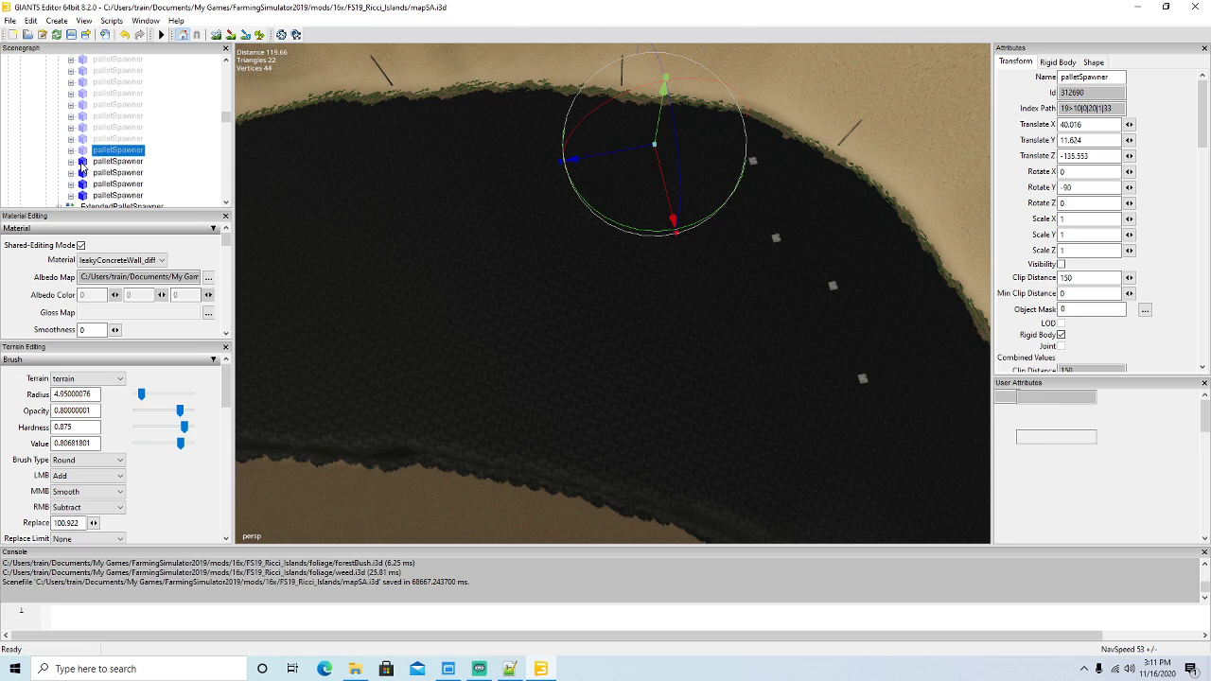
{"action": "left_click", "coordinate": [1061, 266]}
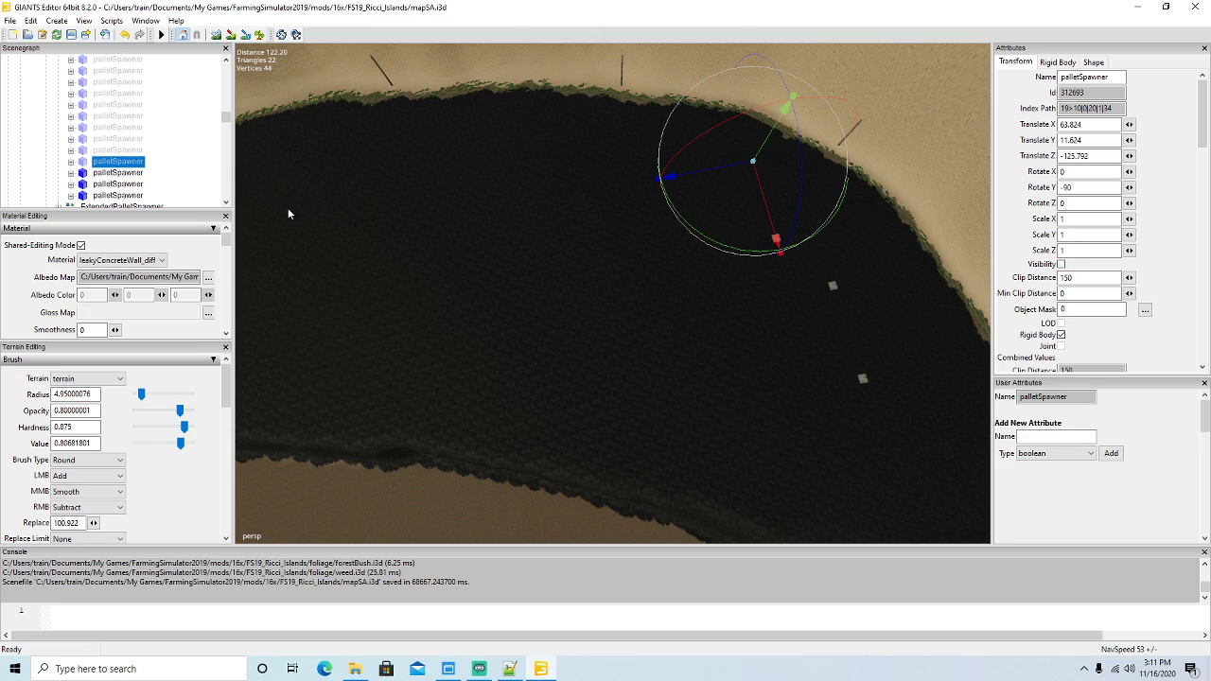
{"action": "left_click", "coordinate": [87, 174]}
{"action": "left_click", "coordinate": [1062, 265]}
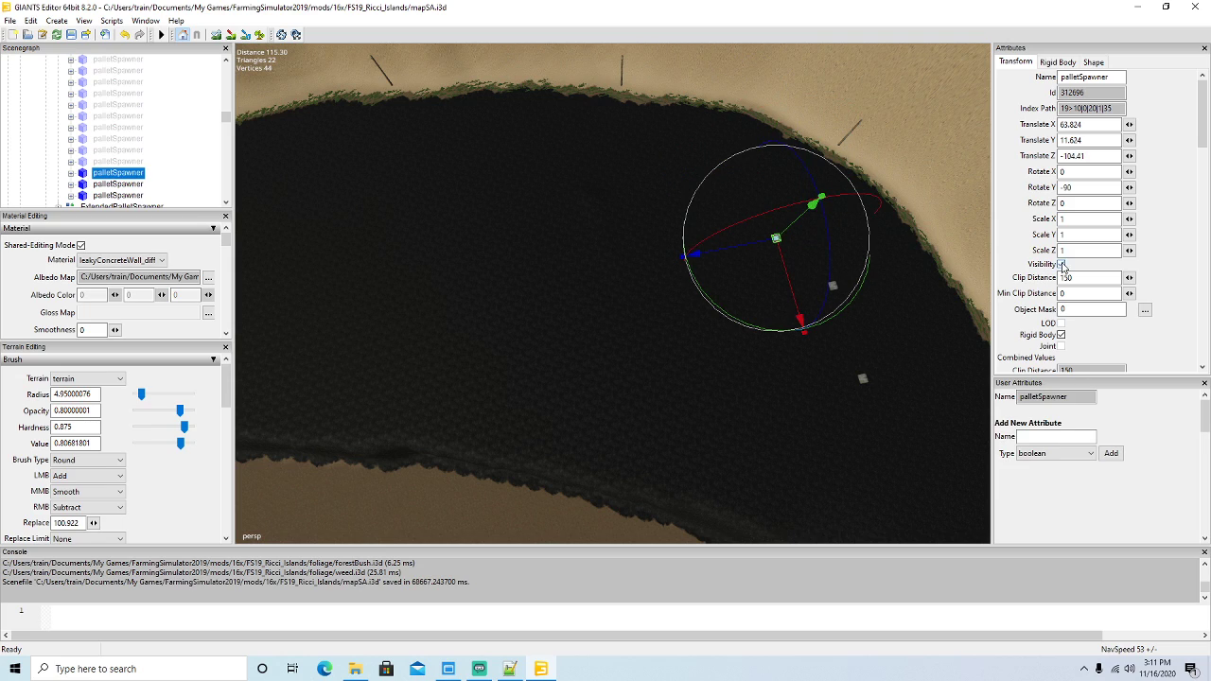
Turn off visibility for the last two palletSpawner objects in the ExtendedPalletSpawner group and save the map.
{"action": "scroll", "coordinate": [95, 138], "scroll_direction": "down", "scroll_amount": 1}
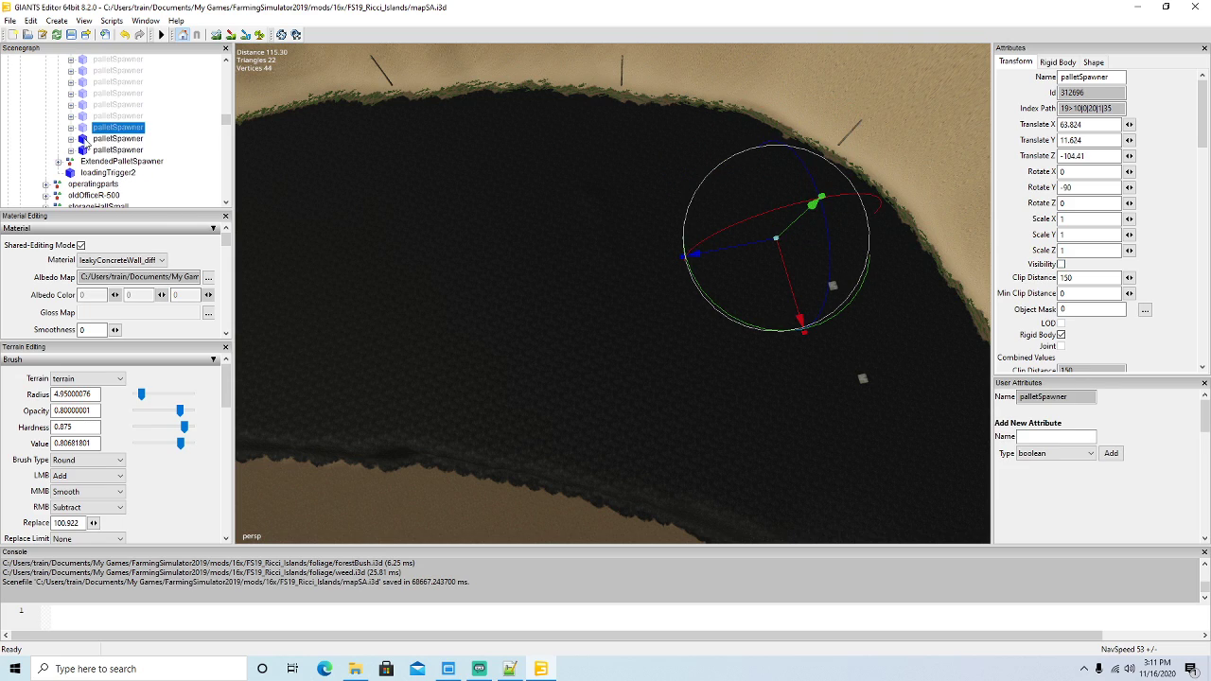
{"action": "left_click", "coordinate": [94, 138]}
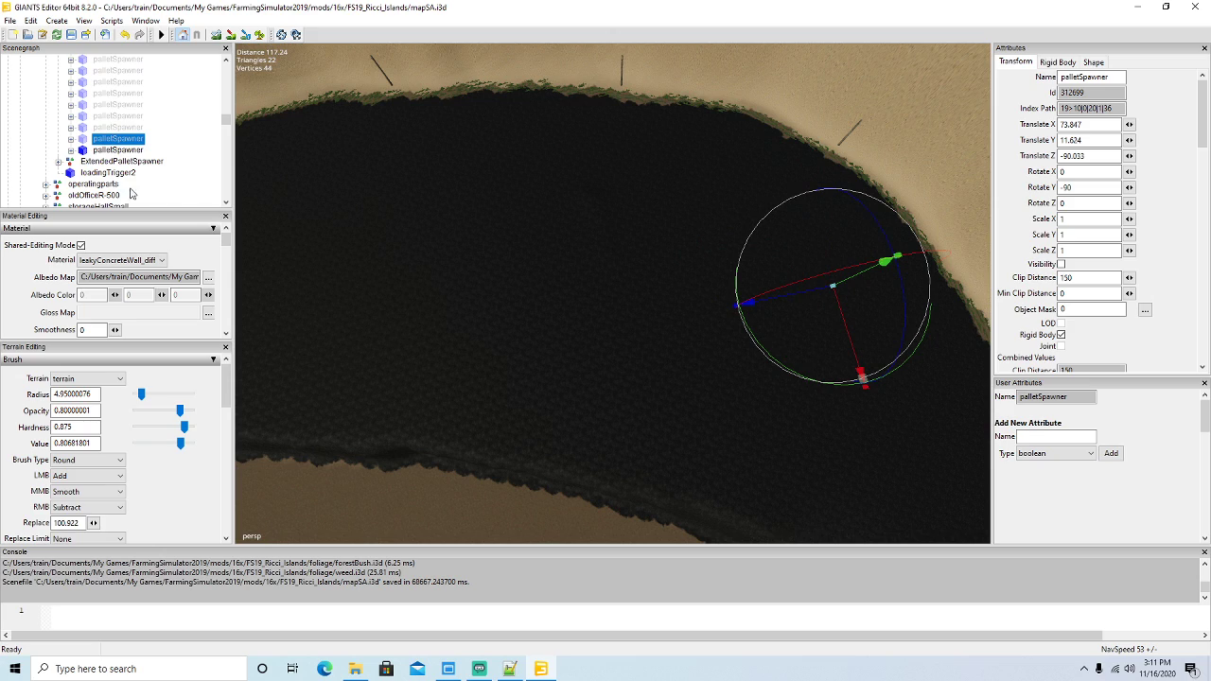
{"action": "left_click", "coordinate": [87, 151]}
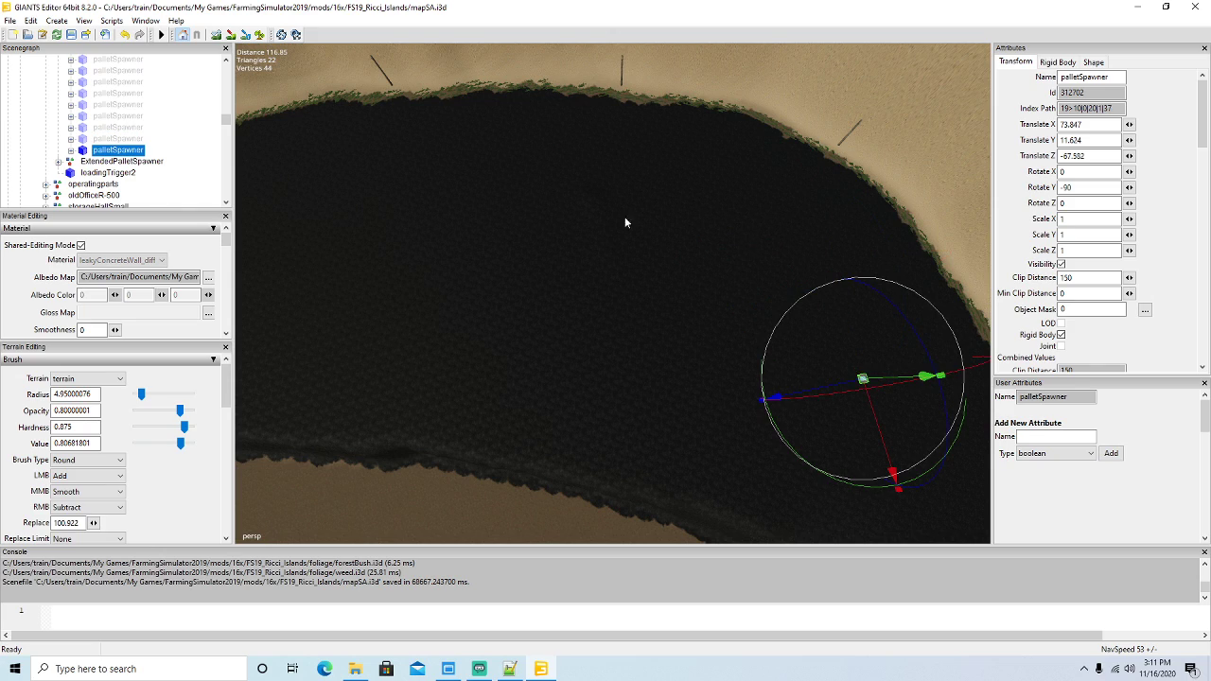
{"action": "left_click", "coordinate": [1062, 265]}
{"action": "left_click", "coordinate": [71, 35]}
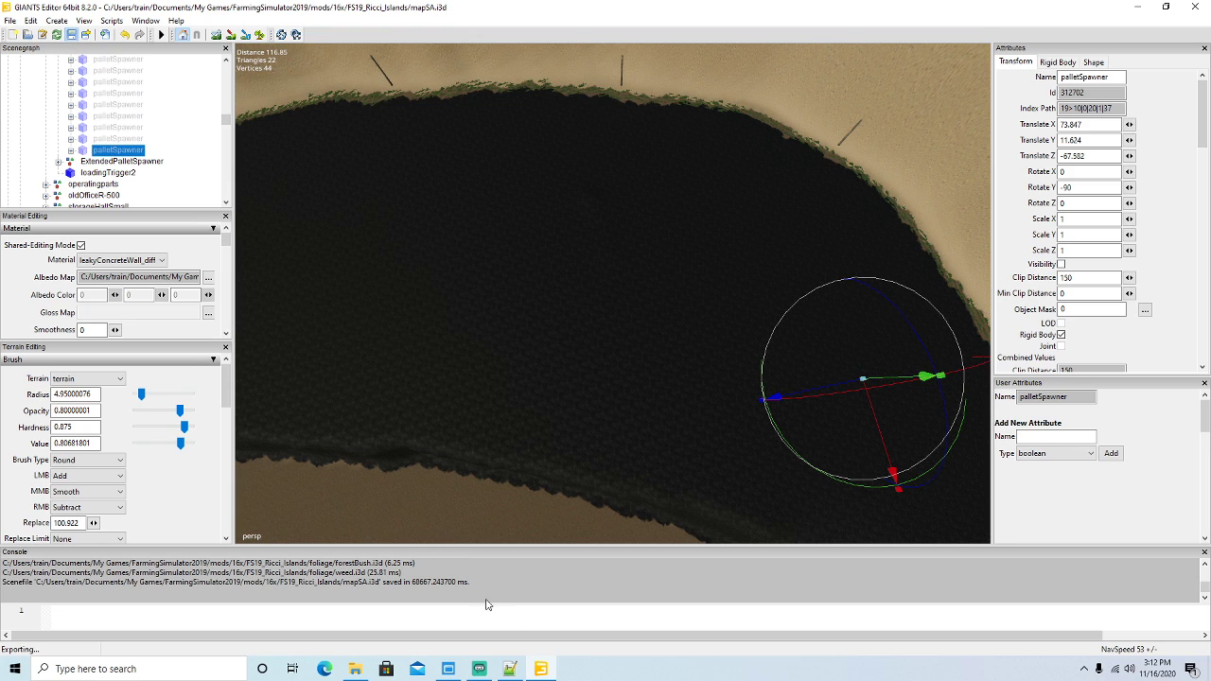
Switch to Notepad++, set the mod version in modDesc.xml to 1.2.0.0 and save the file.
{"action": "left_click", "coordinate": [509, 669]}
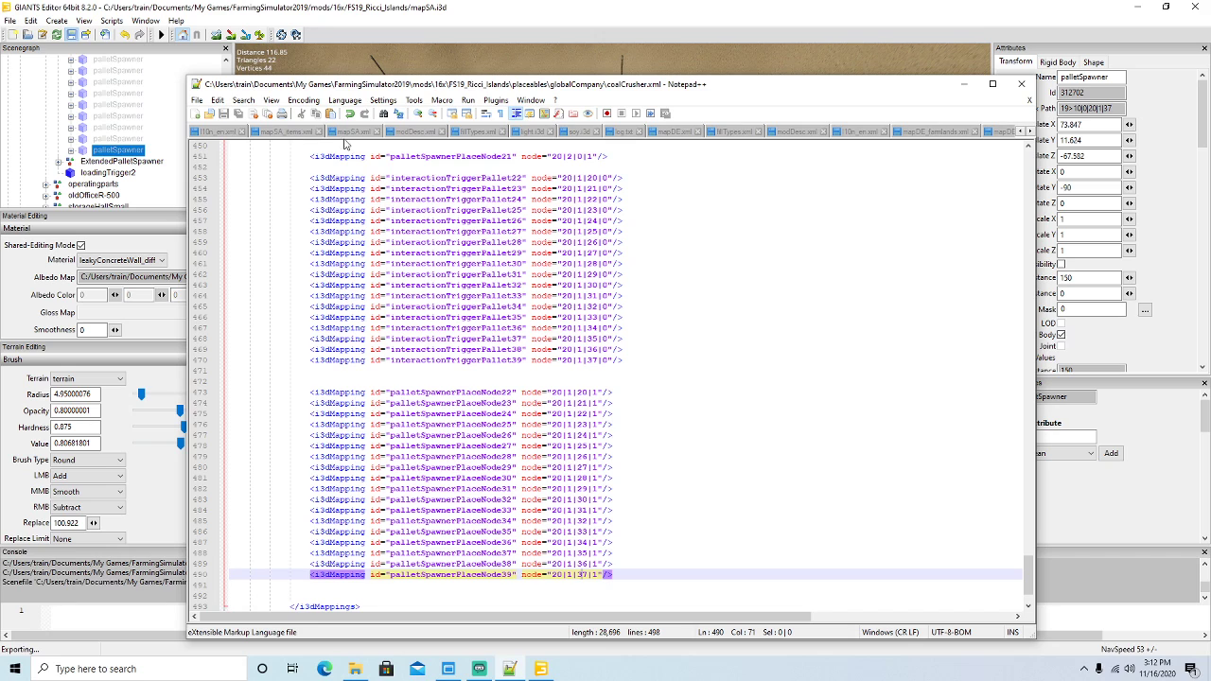
{"action": "left_click", "coordinate": [417, 132]}
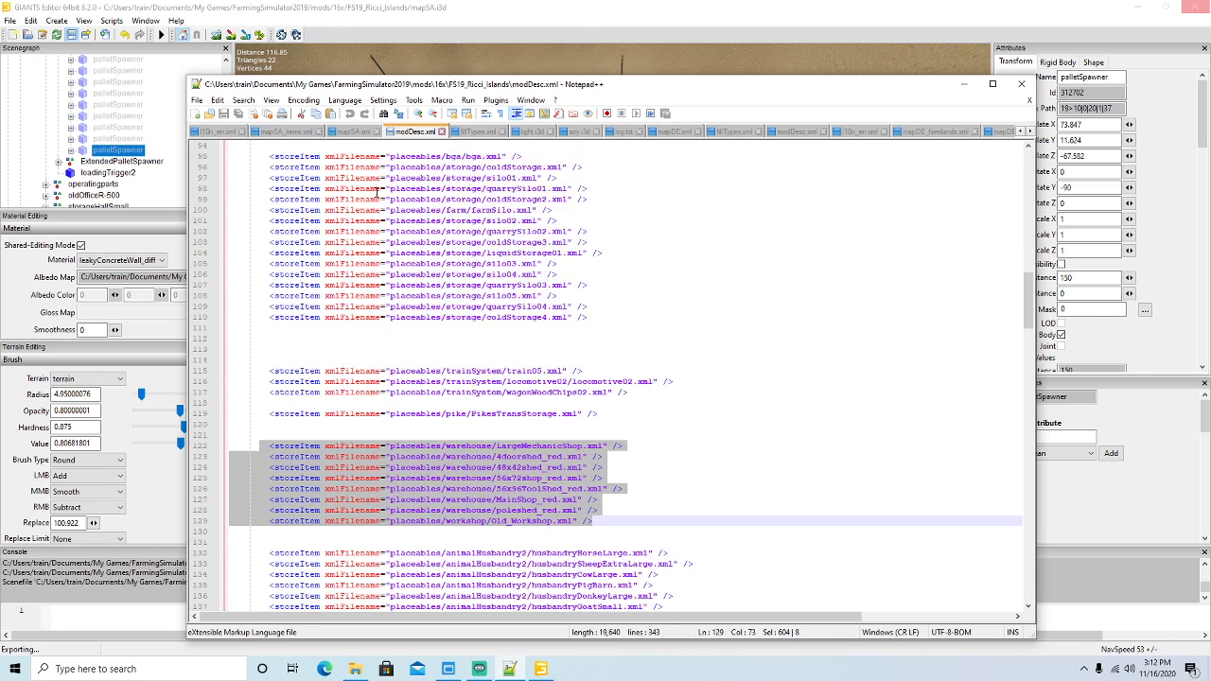
{"action": "scroll", "coordinate": [411, 192], "scroll_direction": "up", "scroll_amount": 20}
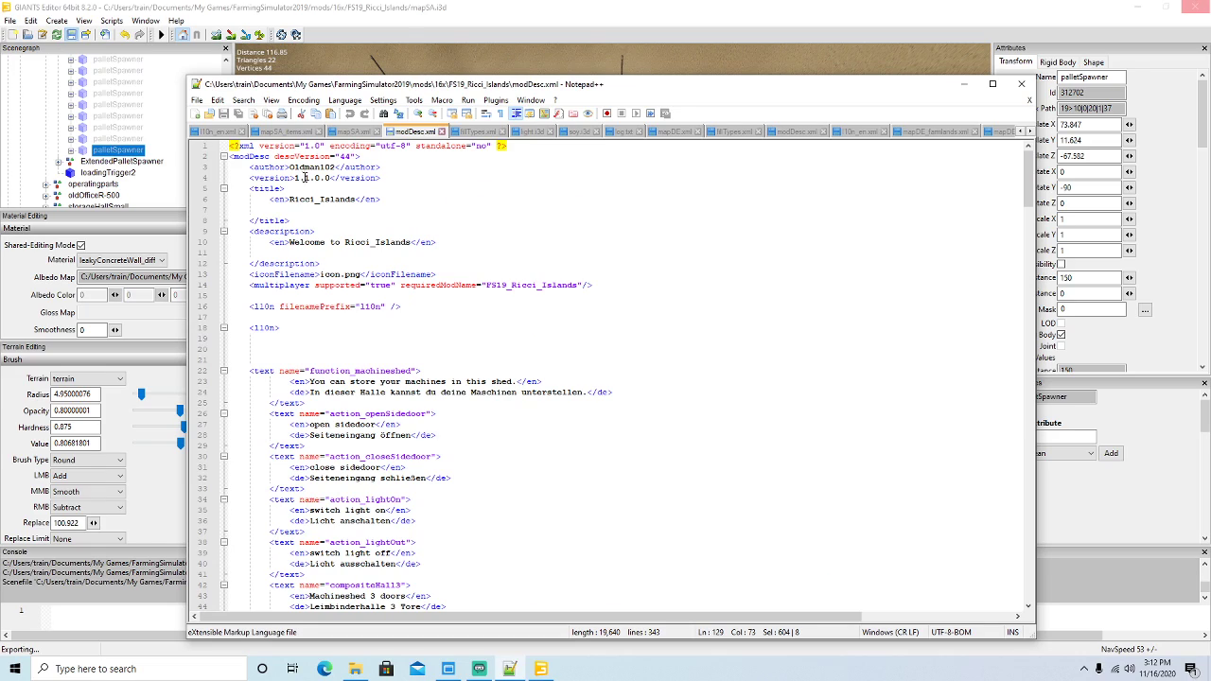
{"action": "left_click", "coordinate": [304, 178]}
{"action": "key", "text": "BackSpace"}
{"action": "type", "text": "2"}
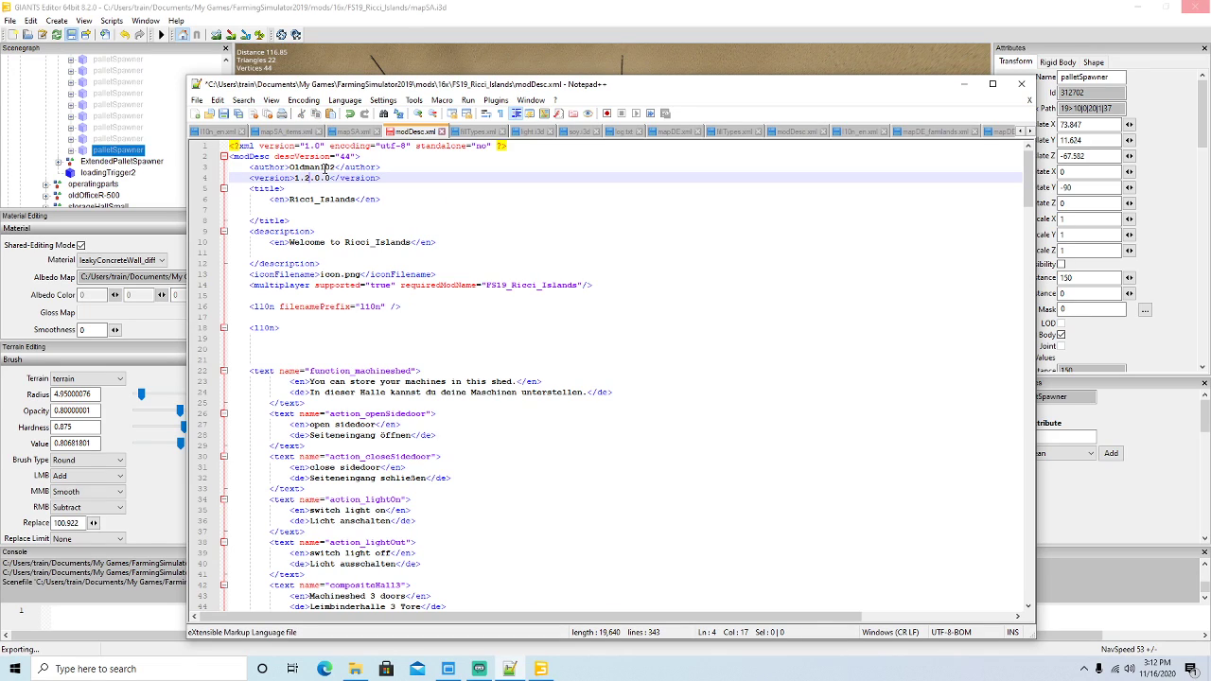
{"action": "left_click", "coordinate": [223, 114]}
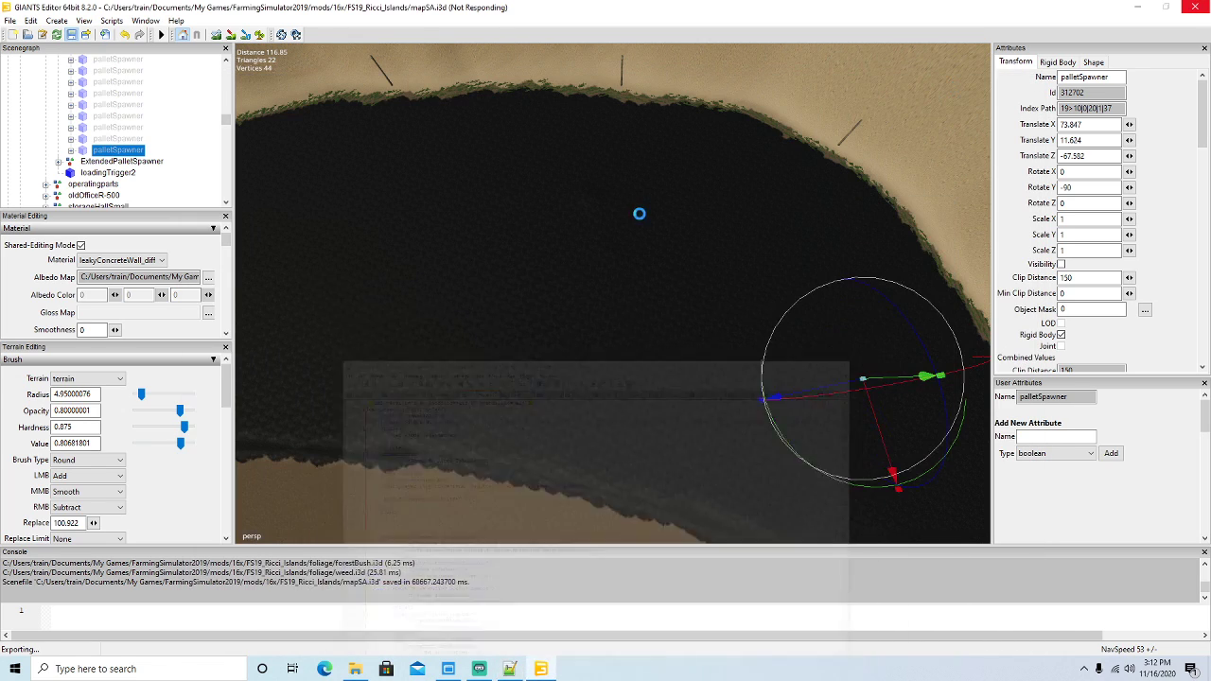
{"action": "left_click", "coordinate": [964, 84]}
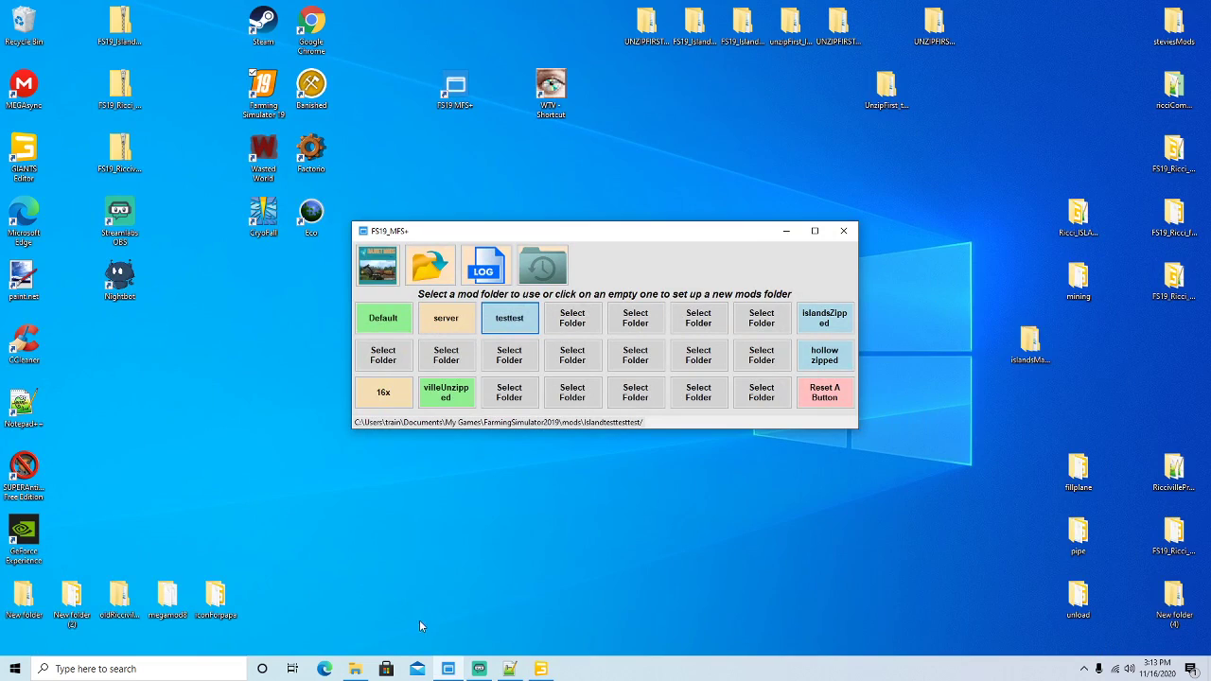
In File Explorer, delete the old FS19_Ricci_Islands zip archive from the mods/16x/FS19_Ricci_Islands folder.
{"action": "left_click", "coordinate": [356, 669]}
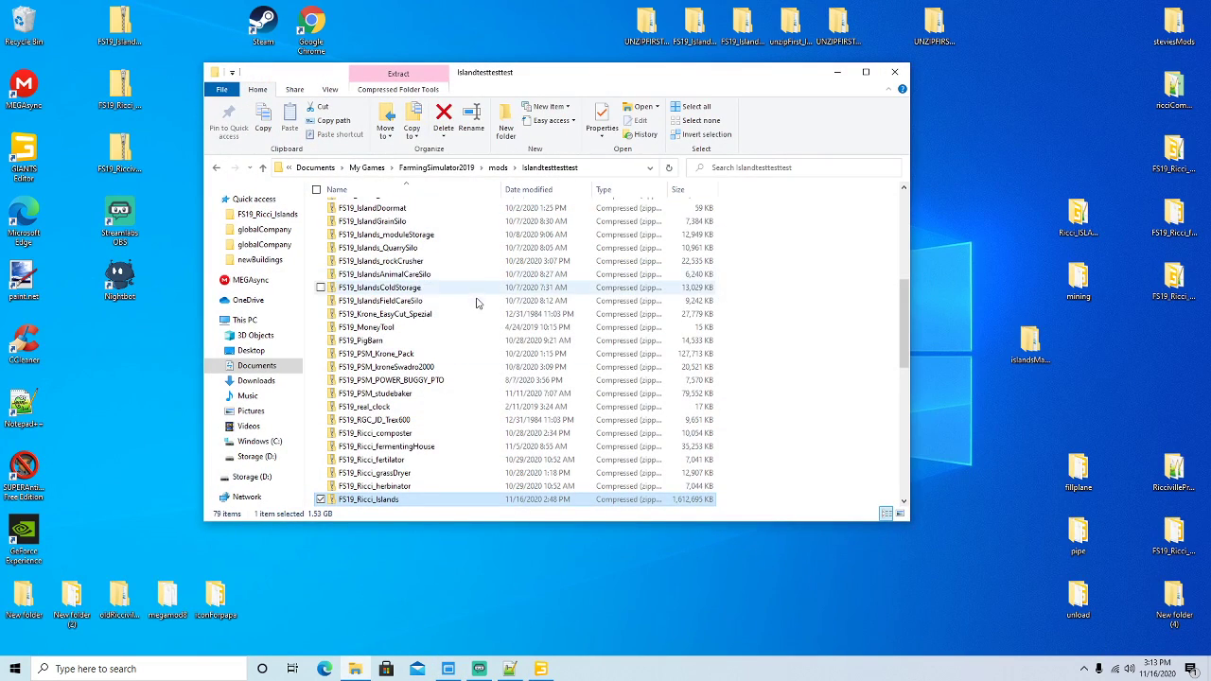
{"action": "left_click", "coordinate": [498, 167]}
{"action": "double_click", "coordinate": [355, 210]}
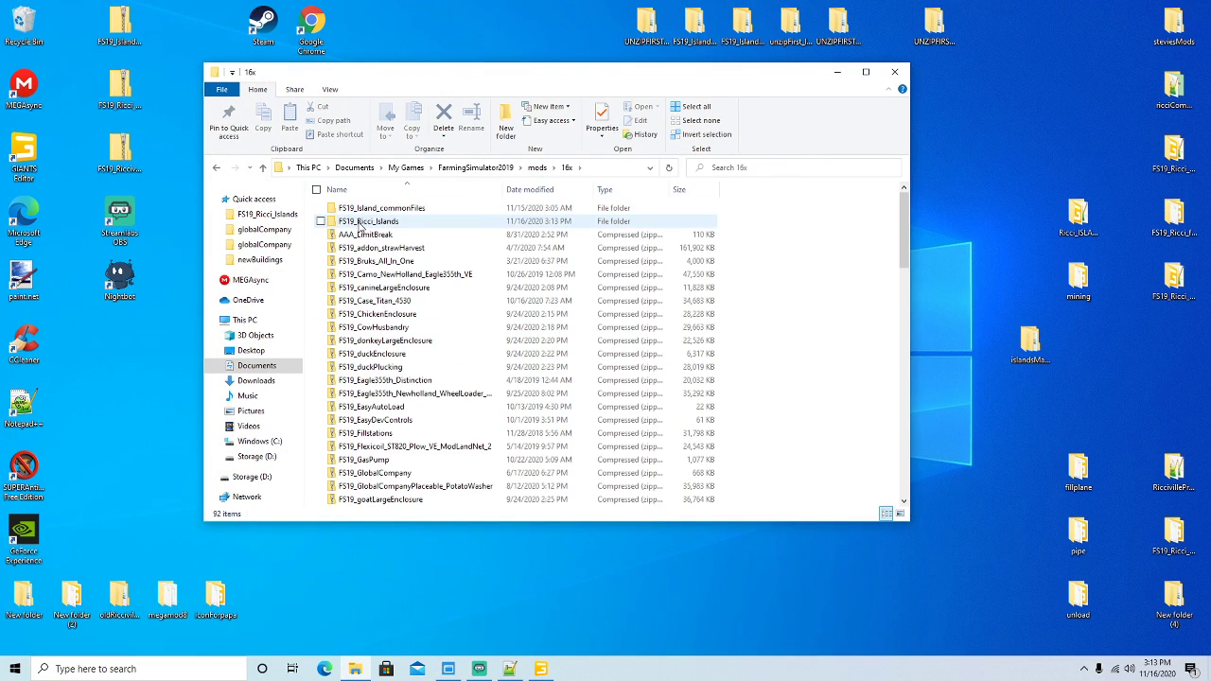
{"action": "double_click", "coordinate": [367, 222]}
{"action": "scroll", "coordinate": [421, 274], "scroll_direction": "down", "scroll_amount": 5}
{"action": "scroll", "coordinate": [425, 273], "scroll_direction": "down", "scroll_amount": 2}
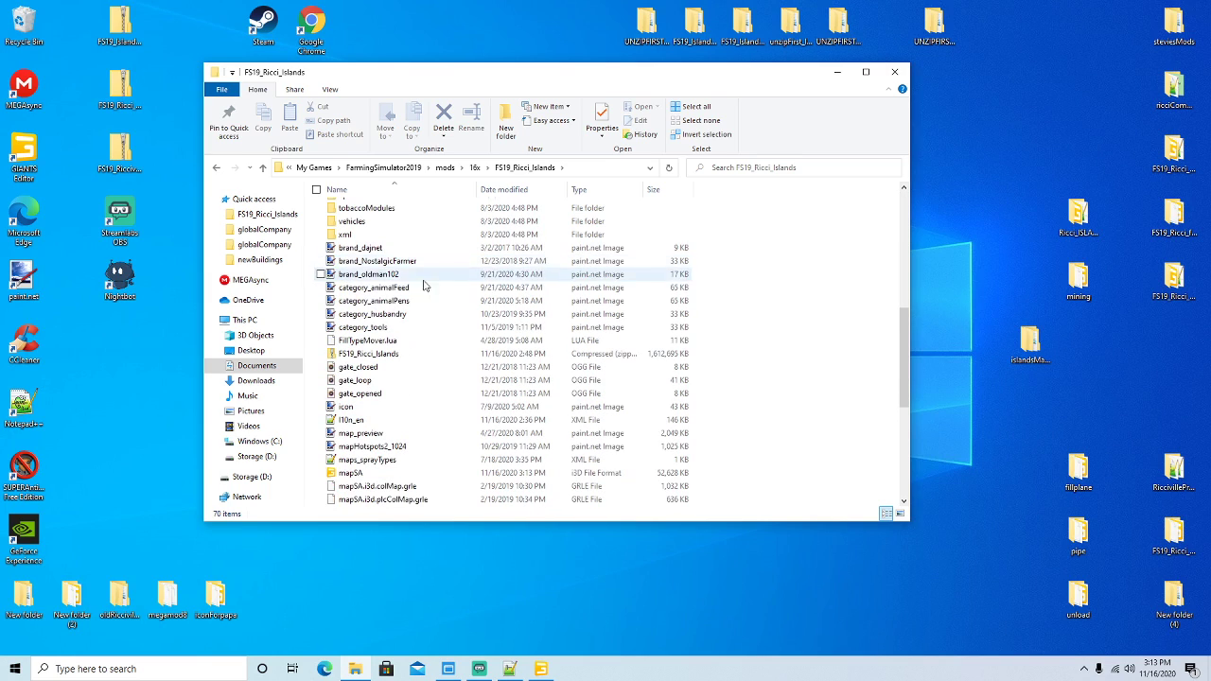
{"action": "left_click", "coordinate": [385, 354]}
{"action": "right_click", "coordinate": [385, 355]}
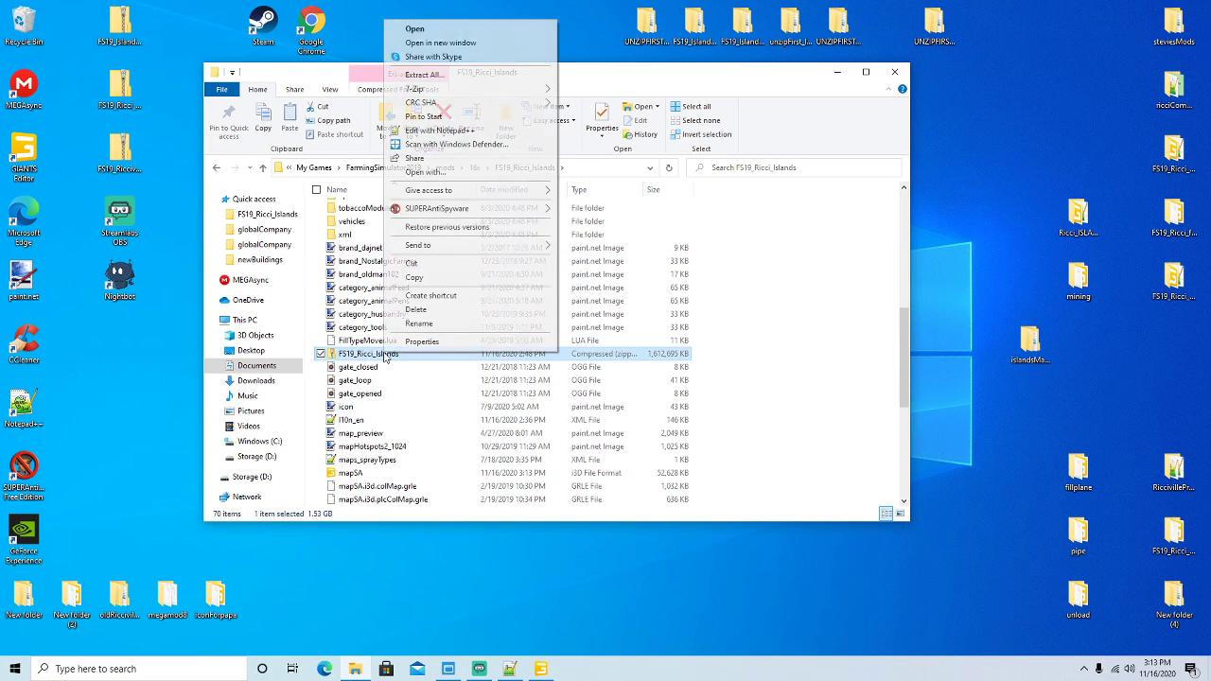
{"action": "left_click", "coordinate": [417, 313]}
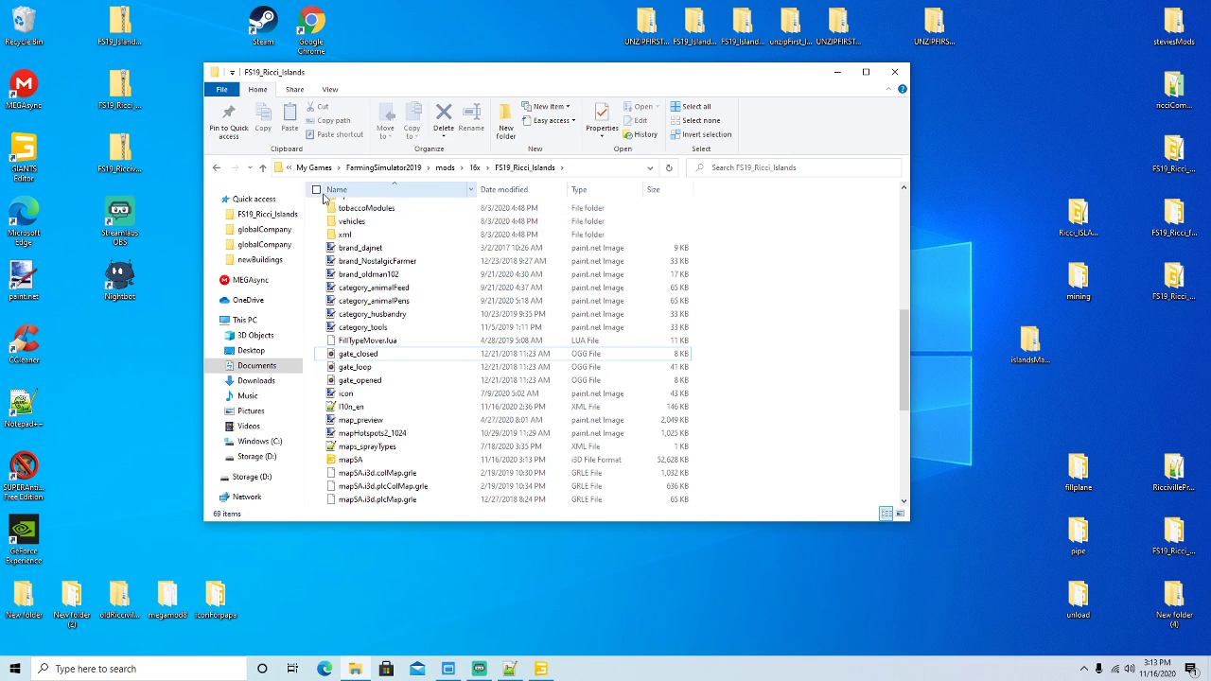
Compress everything in the FS19_Ricci_Islands folder into FS19_Ricci_Islands.zip with 7-Zip.
{"action": "left_click", "coordinate": [316, 189]}
{"action": "right_click", "coordinate": [399, 247]}
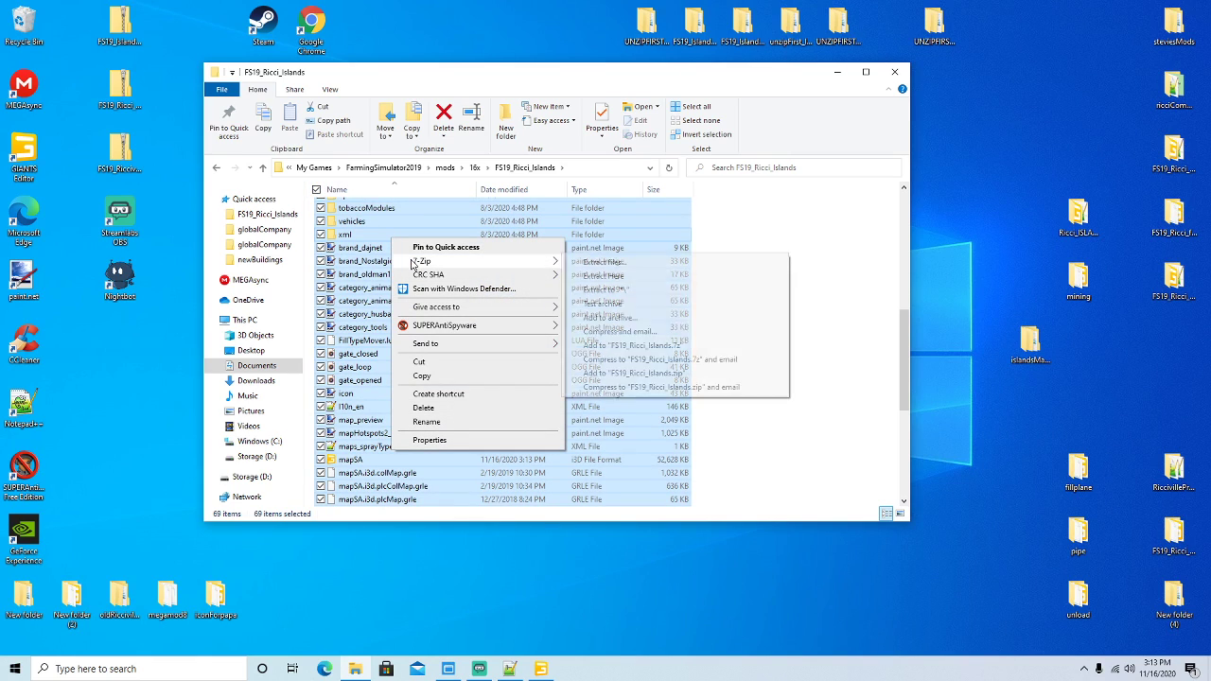
{"action": "mouse_move", "coordinate": [493, 262]}
{"action": "left_click", "coordinate": [660, 374]}
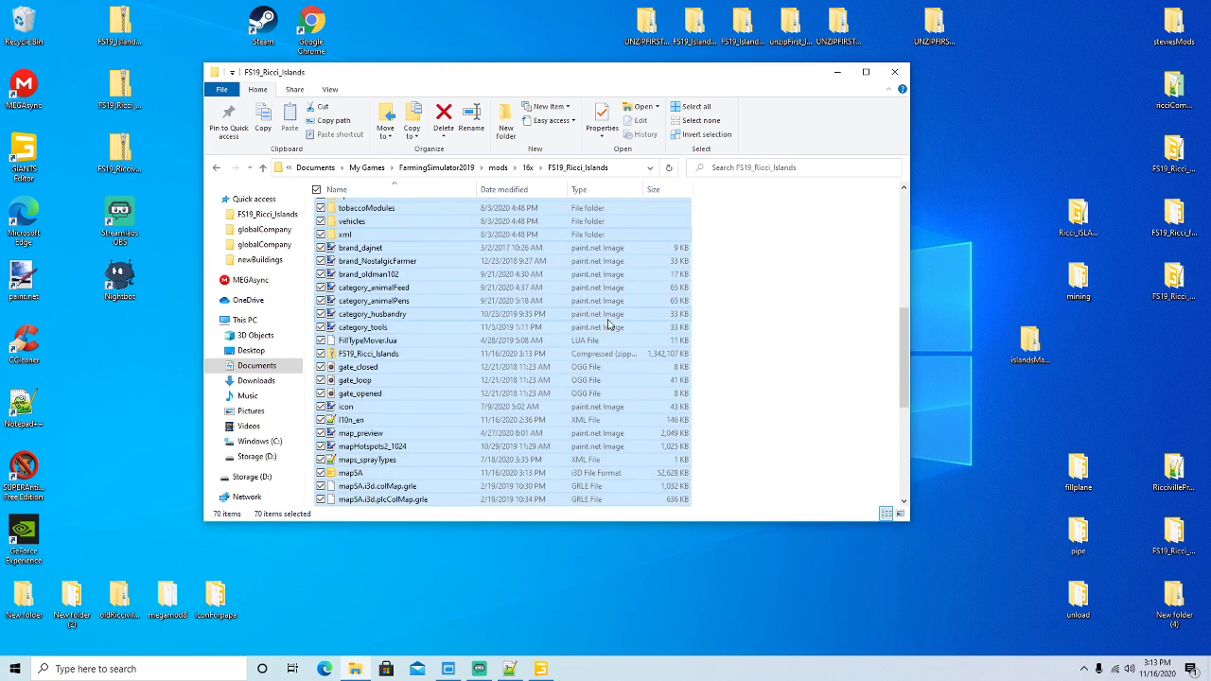
Copy the new FS19_Ricci_Islands zip into the mods/Islandtesttesttest folder, replacing the existing file, and close File Explorer.
{"action": "left_click", "coordinate": [393, 356]}
{"action": "right_click", "coordinate": [394, 357]}
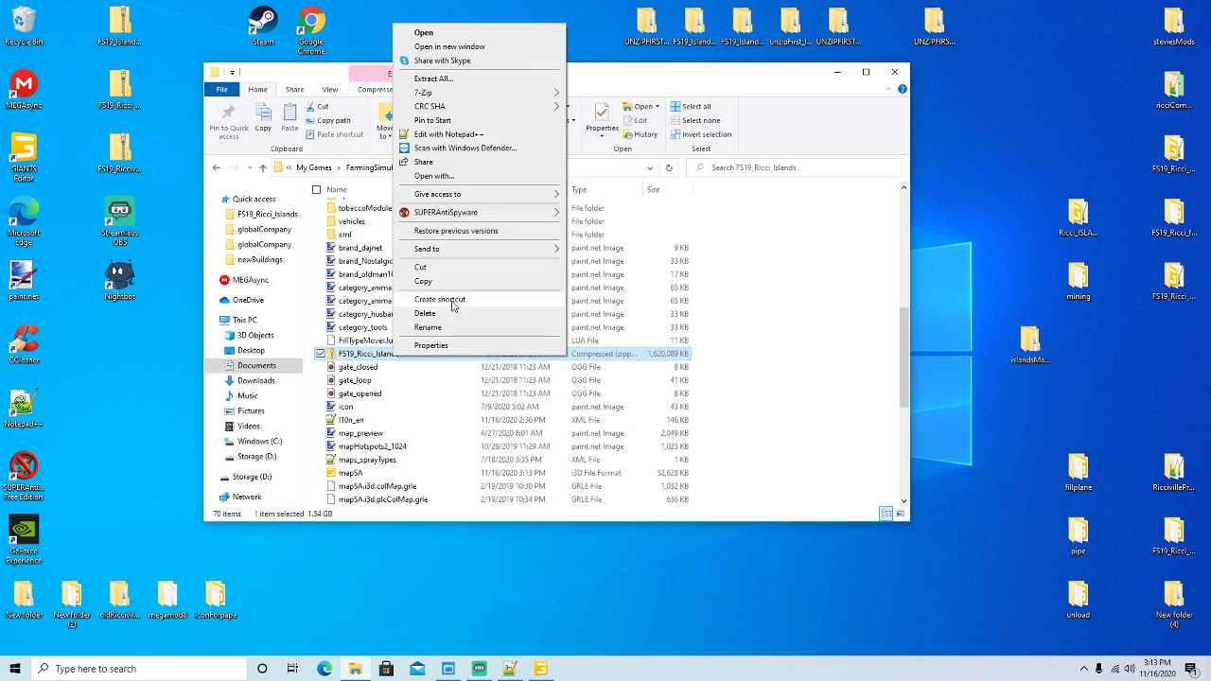
{"action": "left_click", "coordinate": [423, 282]}
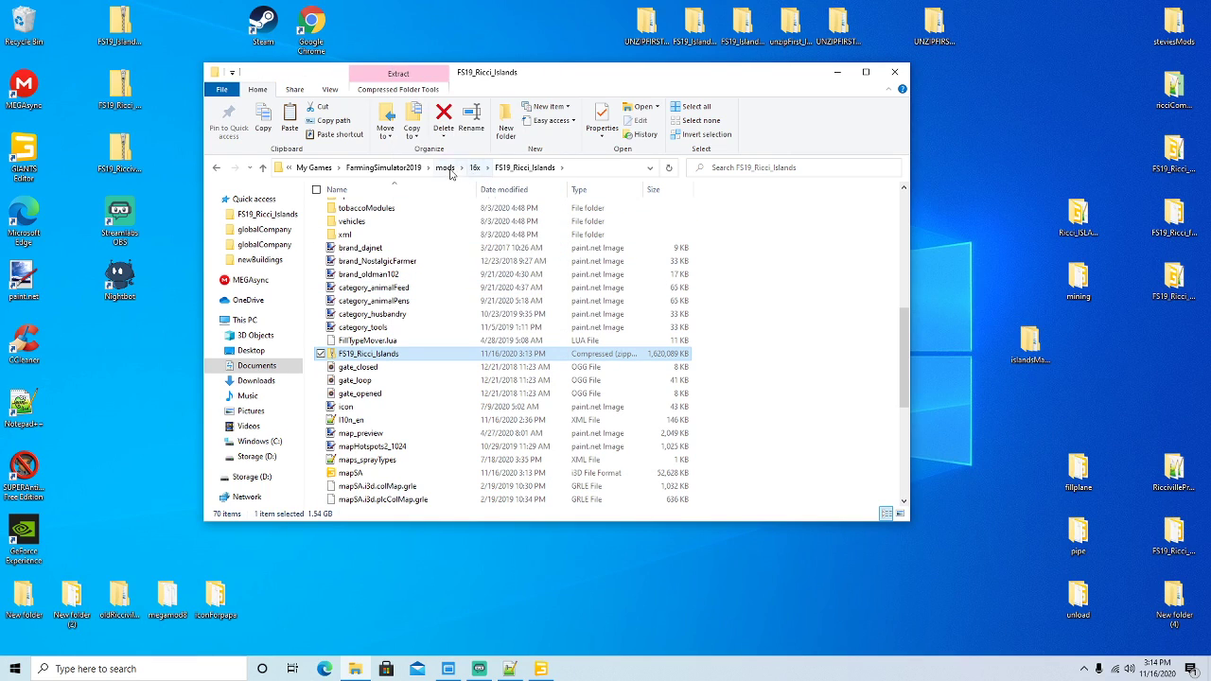
{"action": "left_click", "coordinate": [453, 167]}
{"action": "double_click", "coordinate": [384, 344]}
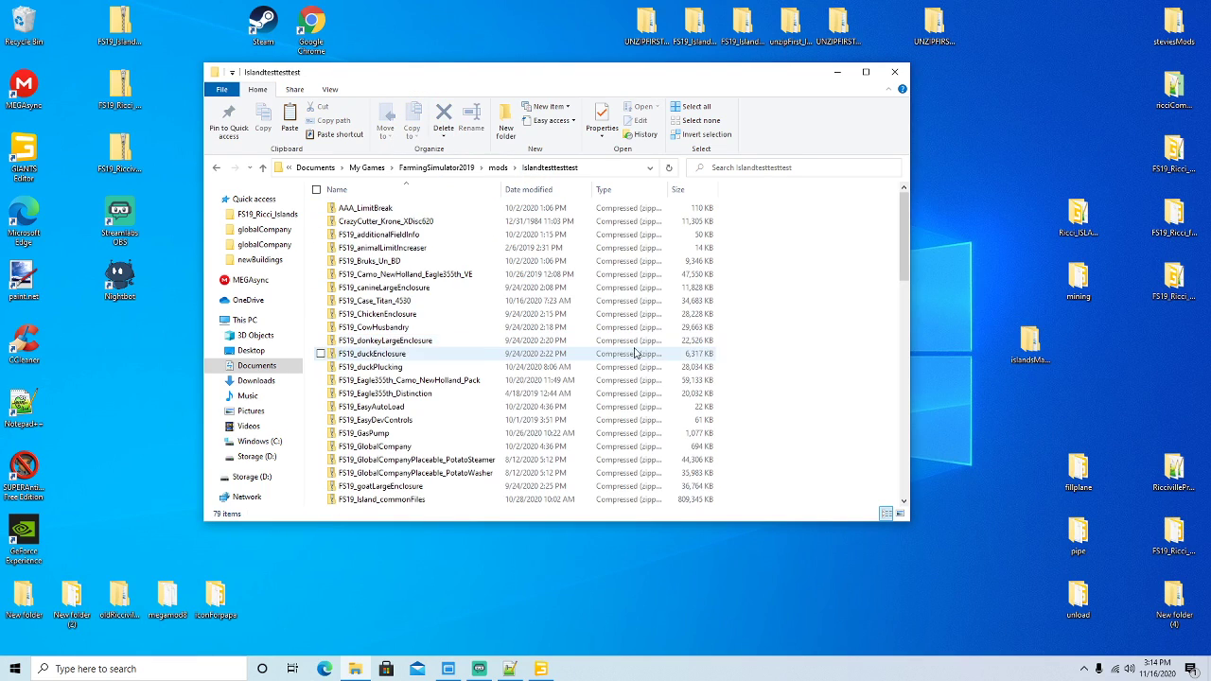
{"action": "right_click", "coordinate": [796, 330]}
{"action": "left_click", "coordinate": [822, 420]}
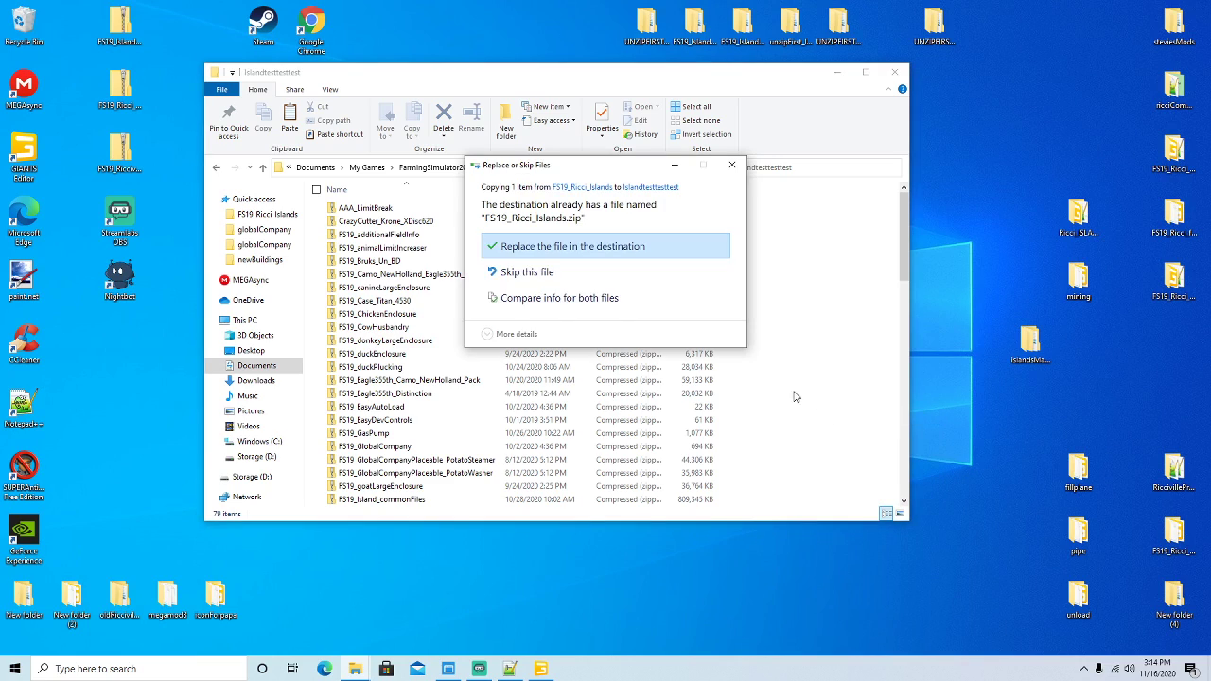
{"action": "left_click", "coordinate": [597, 250]}
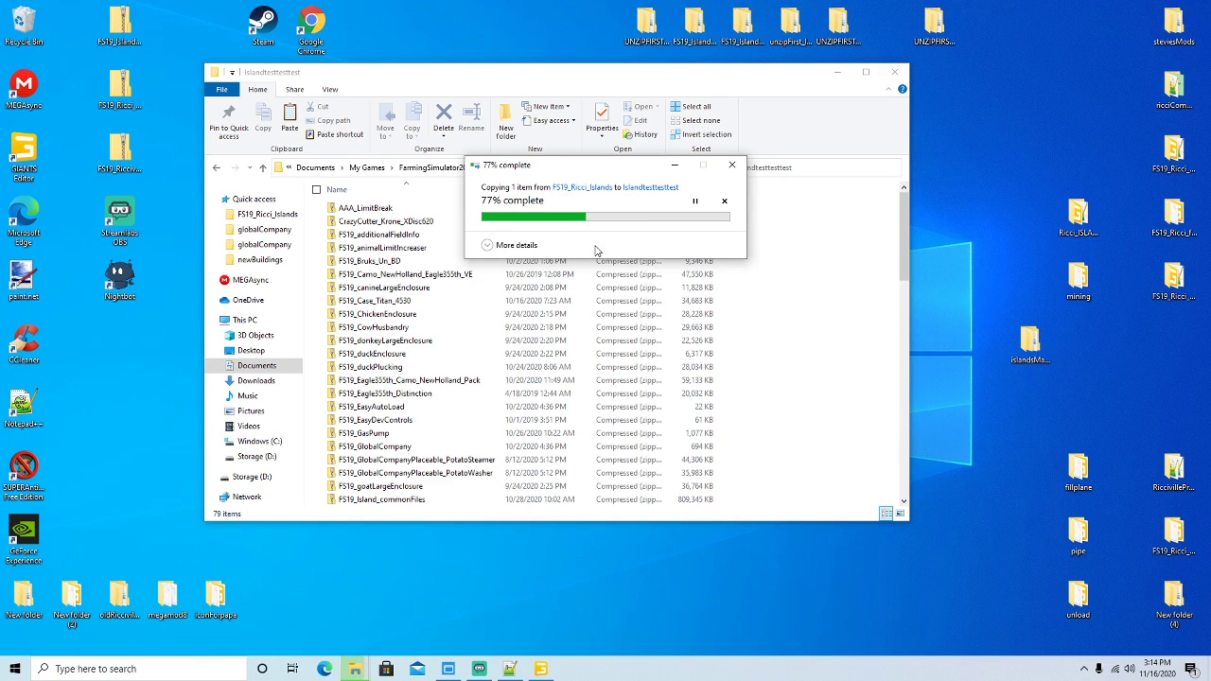
{"action": "left_click", "coordinate": [895, 72]}
Launch Farming Simulator 19 from the desktop and skip the intro video.
{"action": "right_click", "coordinate": [256, 92]}
{"action": "left_click", "coordinate": [284, 98]}
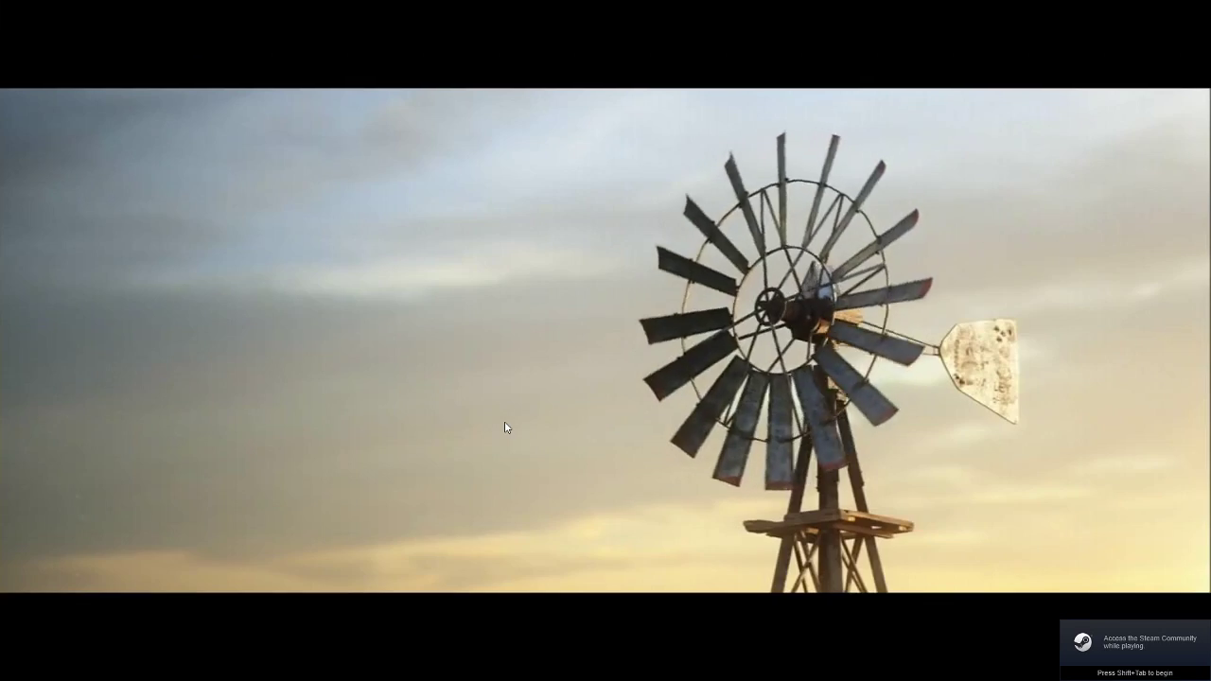
{"action": "left_click", "coordinate": [506, 422]}
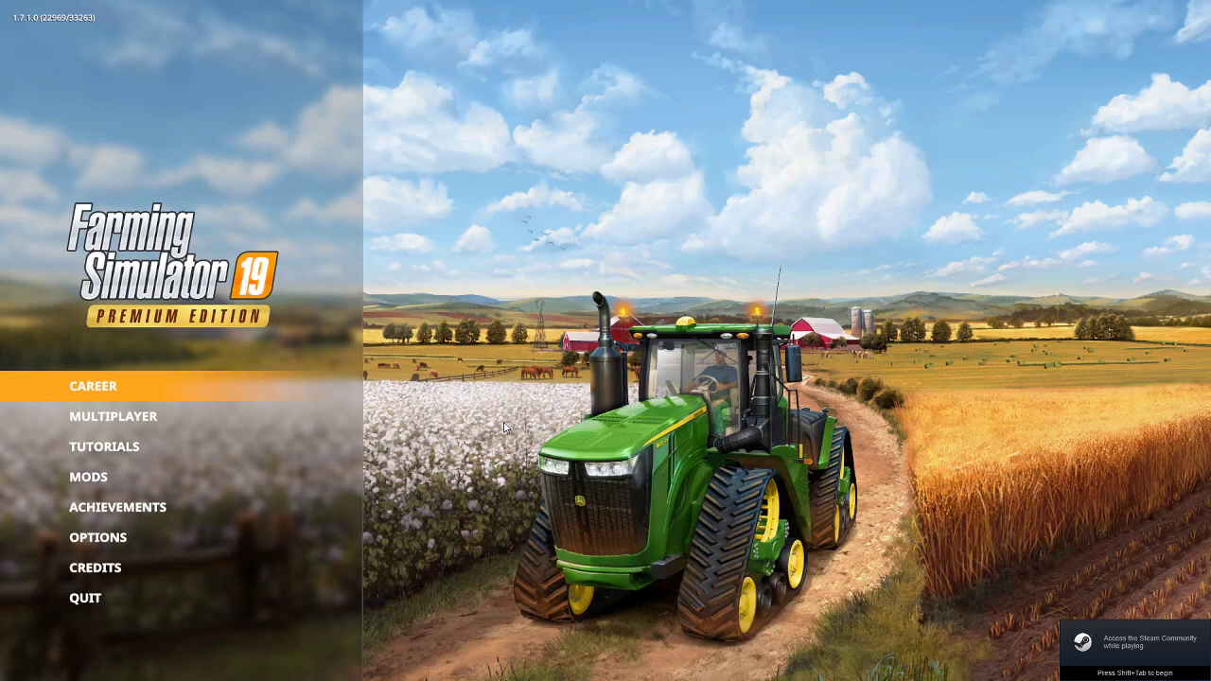
Load the Ricci_Islands career in Savegame 3 with the preselected mods and start playing.
{"action": "left_click", "coordinate": [109, 390]}
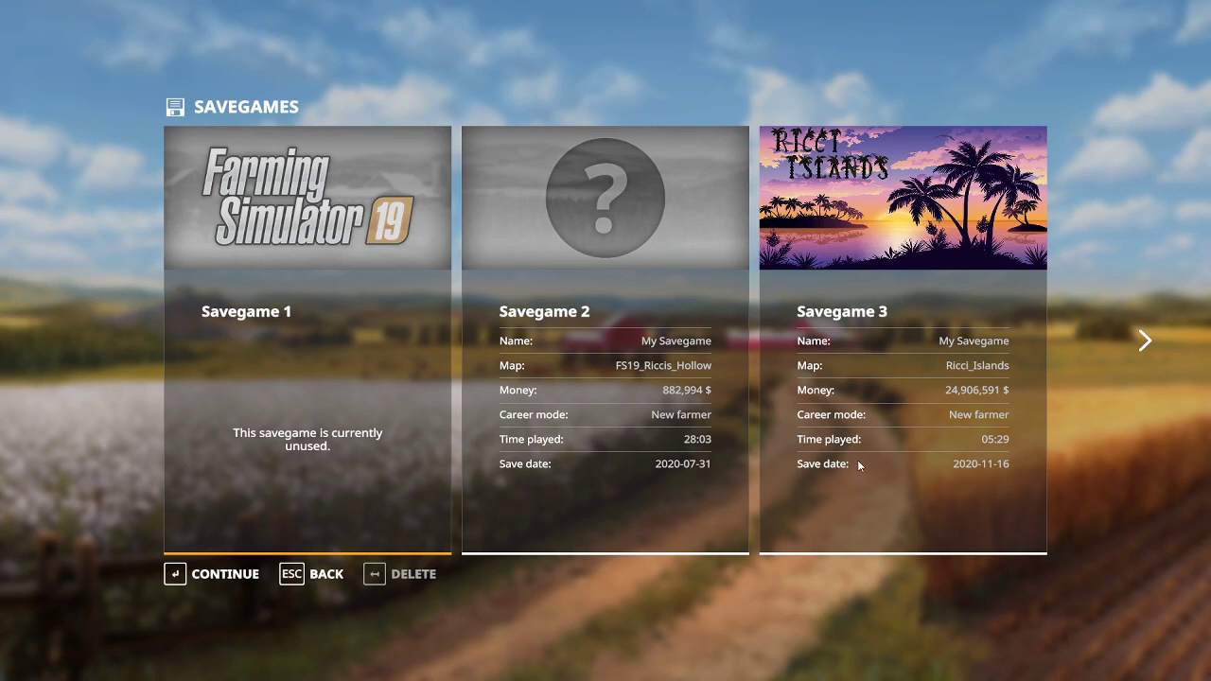
{"action": "left_click", "coordinate": [235, 575]}
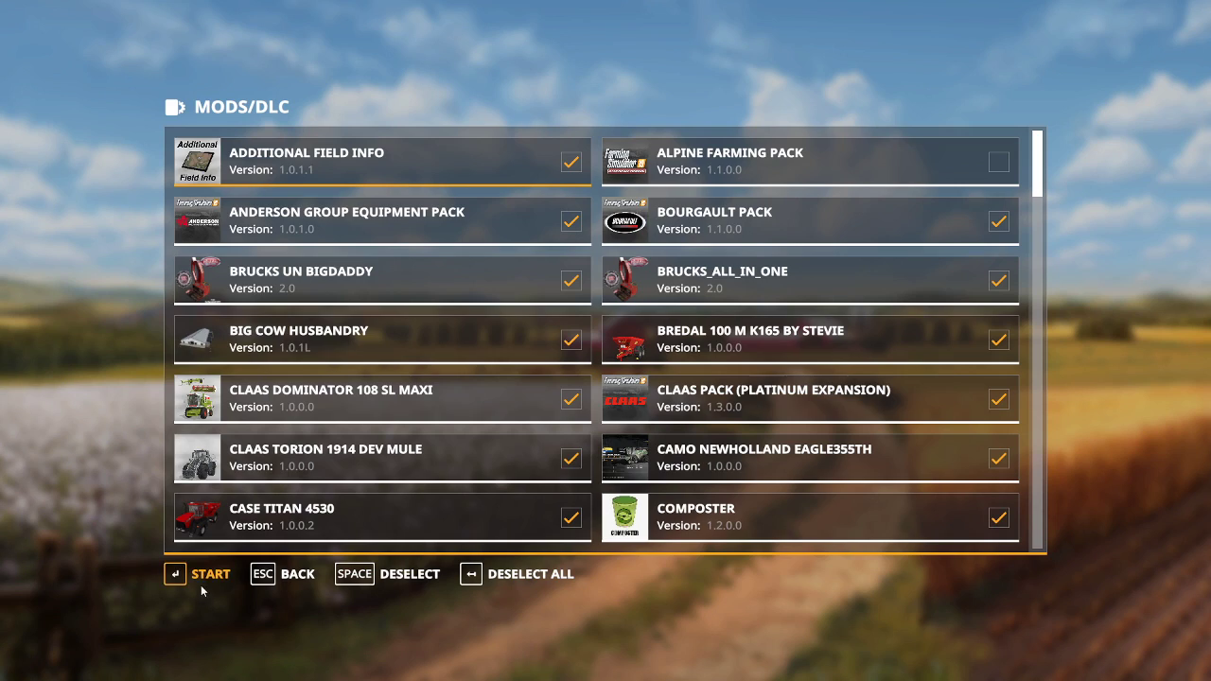
{"action": "left_click", "coordinate": [201, 577]}
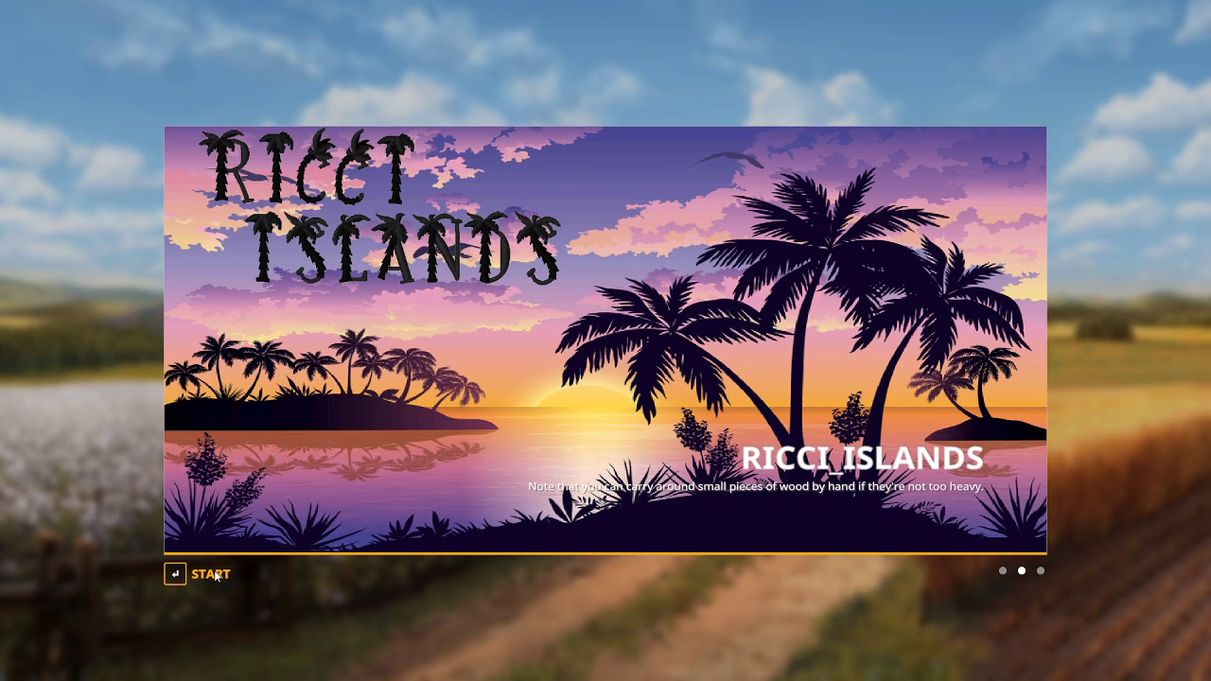
{"action": "left_click", "coordinate": [211, 575]}
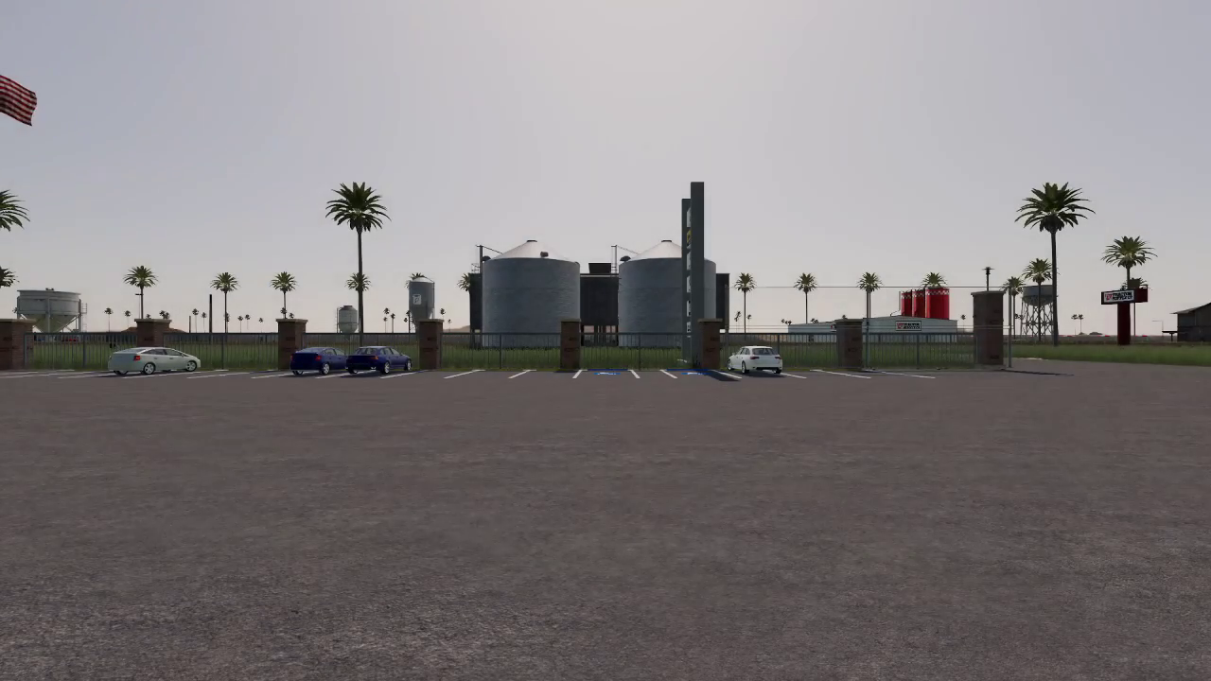
{"action": "key", "text": "w"}
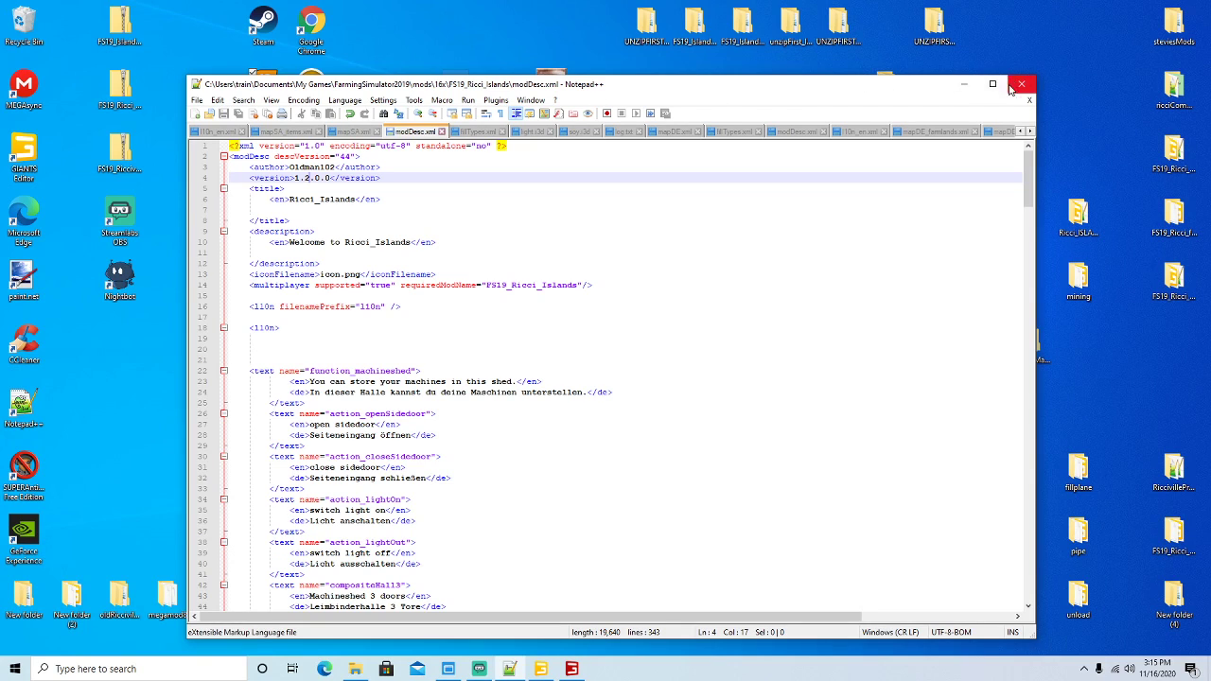
Maximize Notepad++ and reload the changed log.txt from disk, showing it from its first line.
{"action": "left_click", "coordinate": [993, 83]}
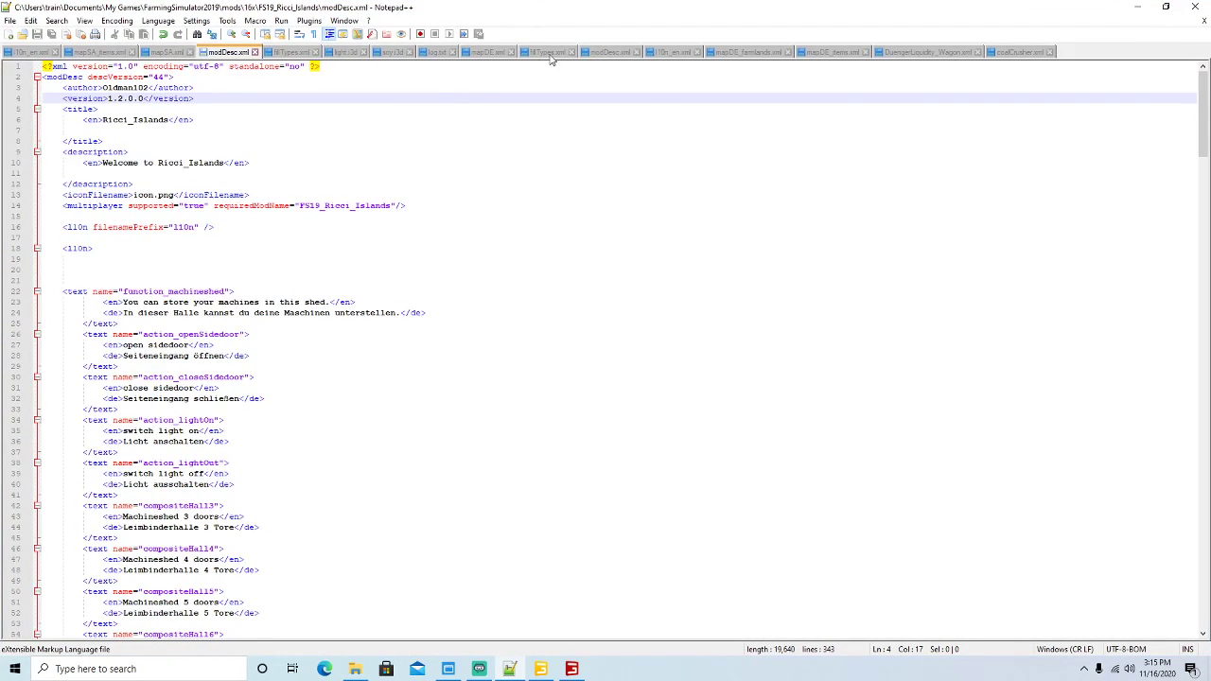
{"action": "left_click", "coordinate": [445, 56]}
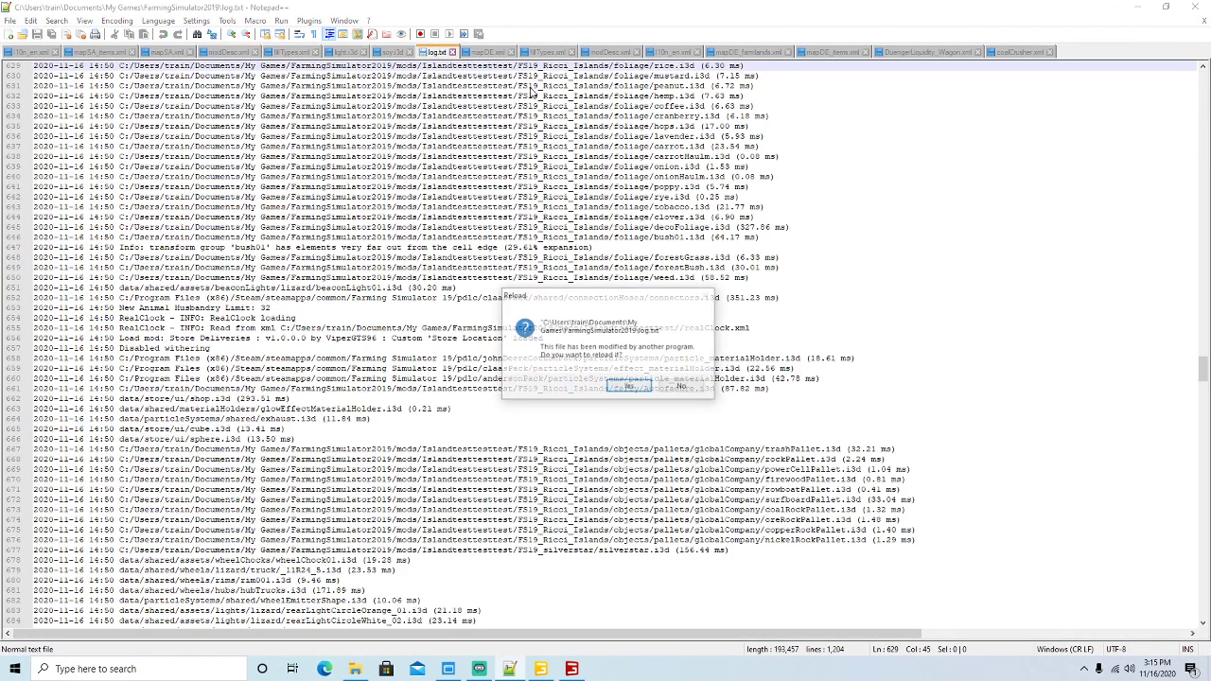
{"action": "left_click", "coordinate": [628, 387]}
{"action": "left_click_drag", "start_coordinate": [1202, 519], "coordinate": [1203, 83]}
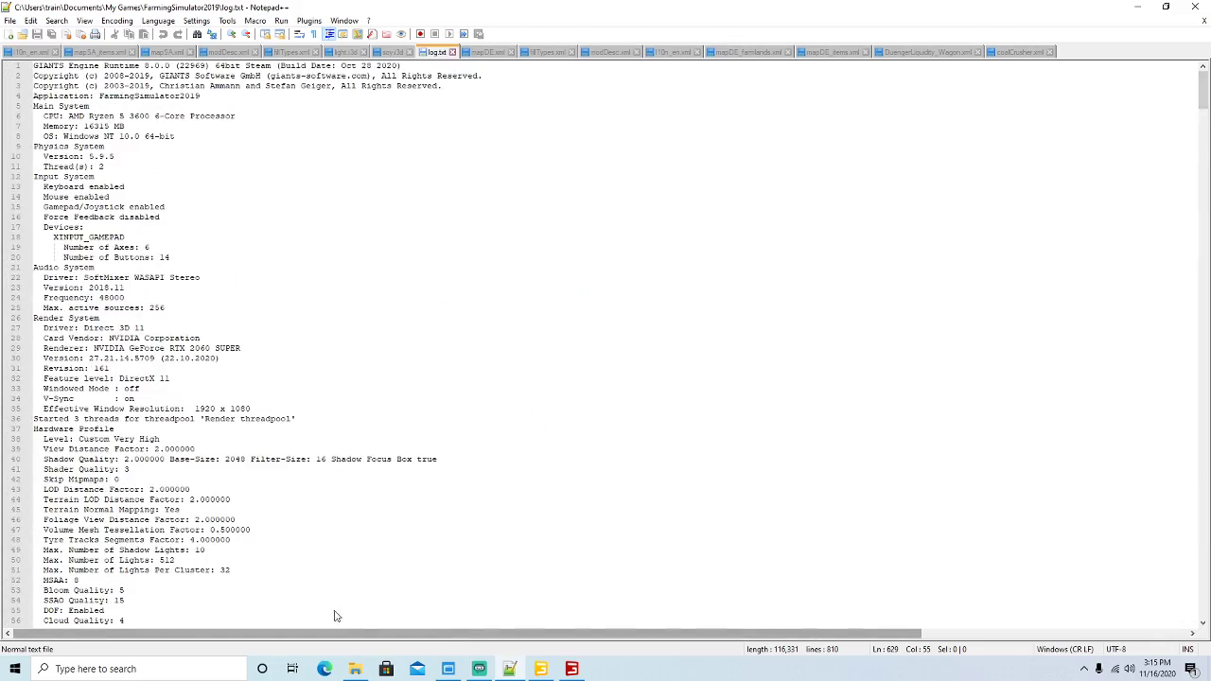
Examine the game log through to its last entry for errors and warnings, and minimize Notepad++.
{"action": "scroll", "coordinate": [398, 365], "scroll_direction": "down", "scroll_amount": 20}
{"action": "scroll", "coordinate": [397, 360], "scroll_direction": "down", "scroll_amount": 20}
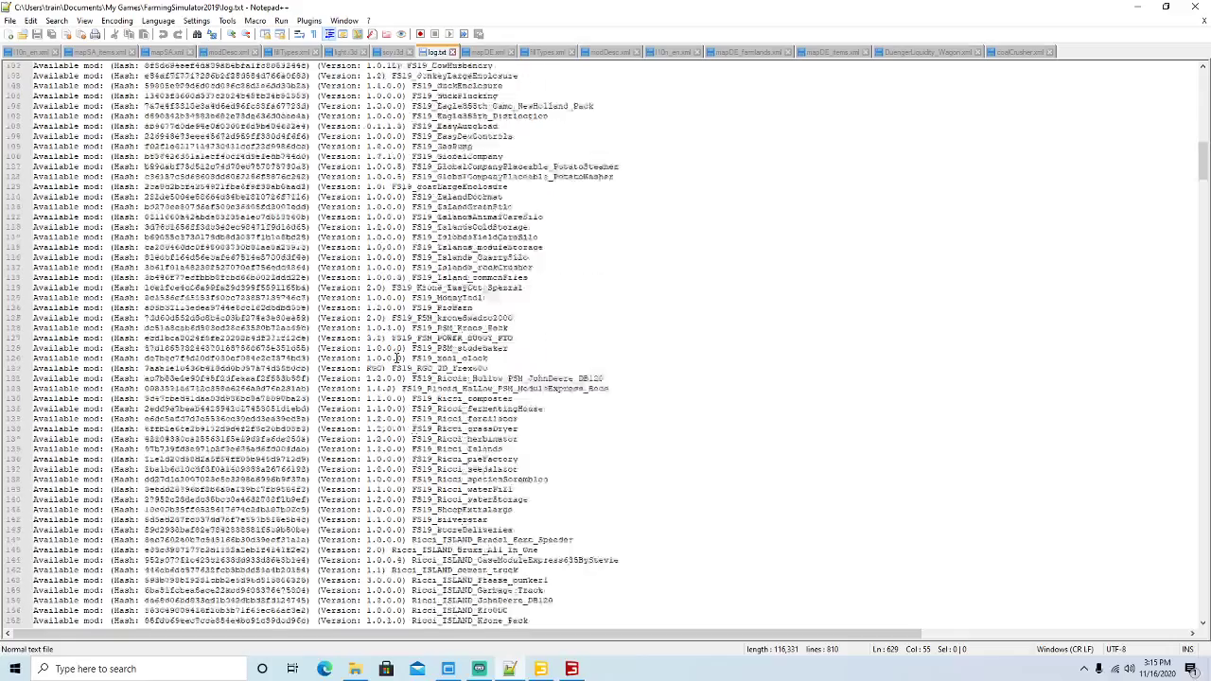
{"action": "scroll", "coordinate": [400, 353], "scroll_direction": "down", "scroll_amount": 20}
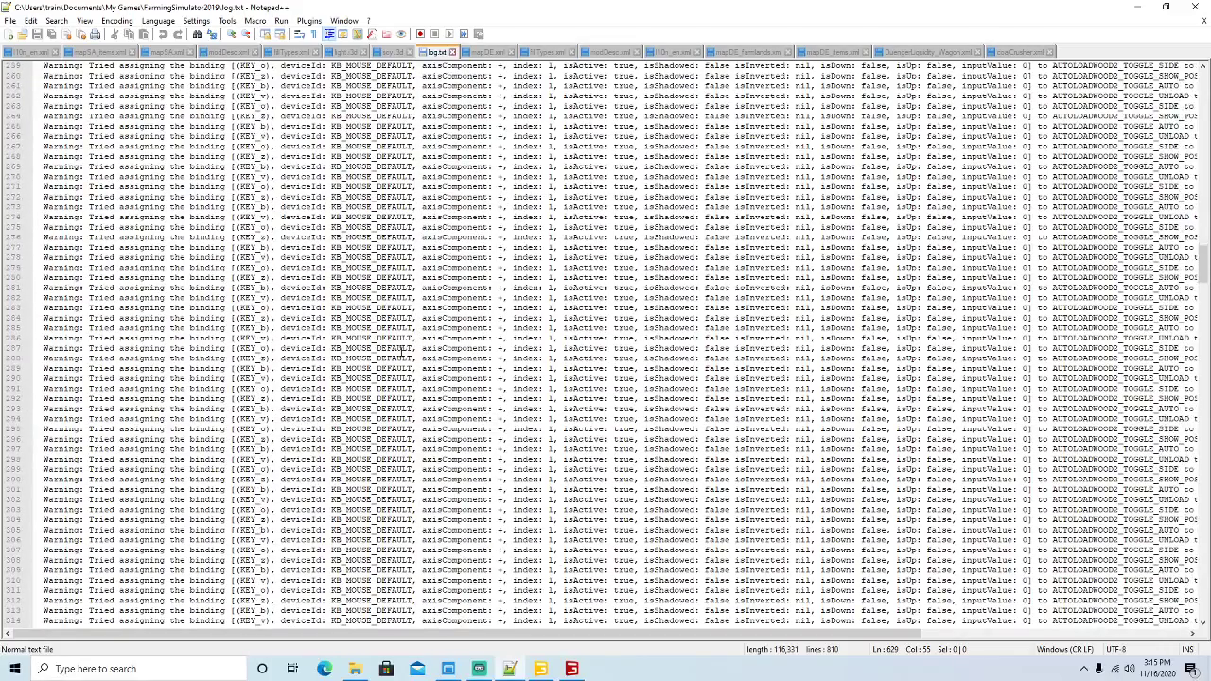
{"action": "scroll", "coordinate": [402, 352], "scroll_direction": "down", "scroll_amount": 20}
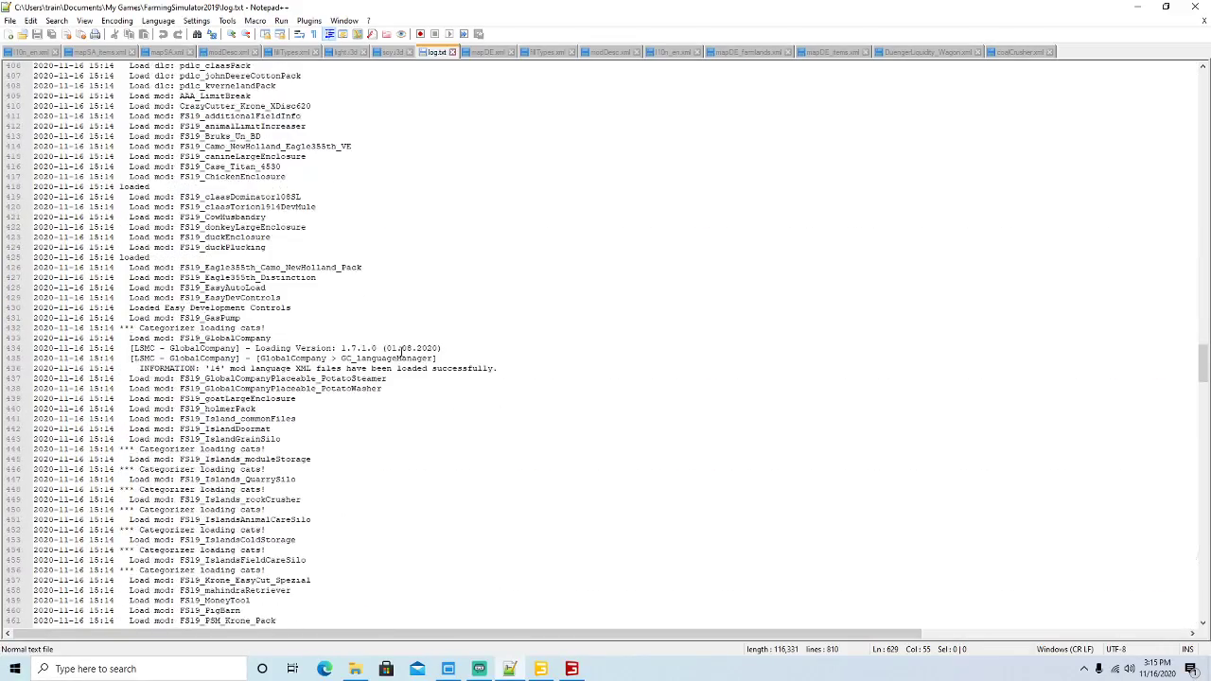
{"action": "scroll", "coordinate": [401, 352], "scroll_direction": "down", "scroll_amount": 20}
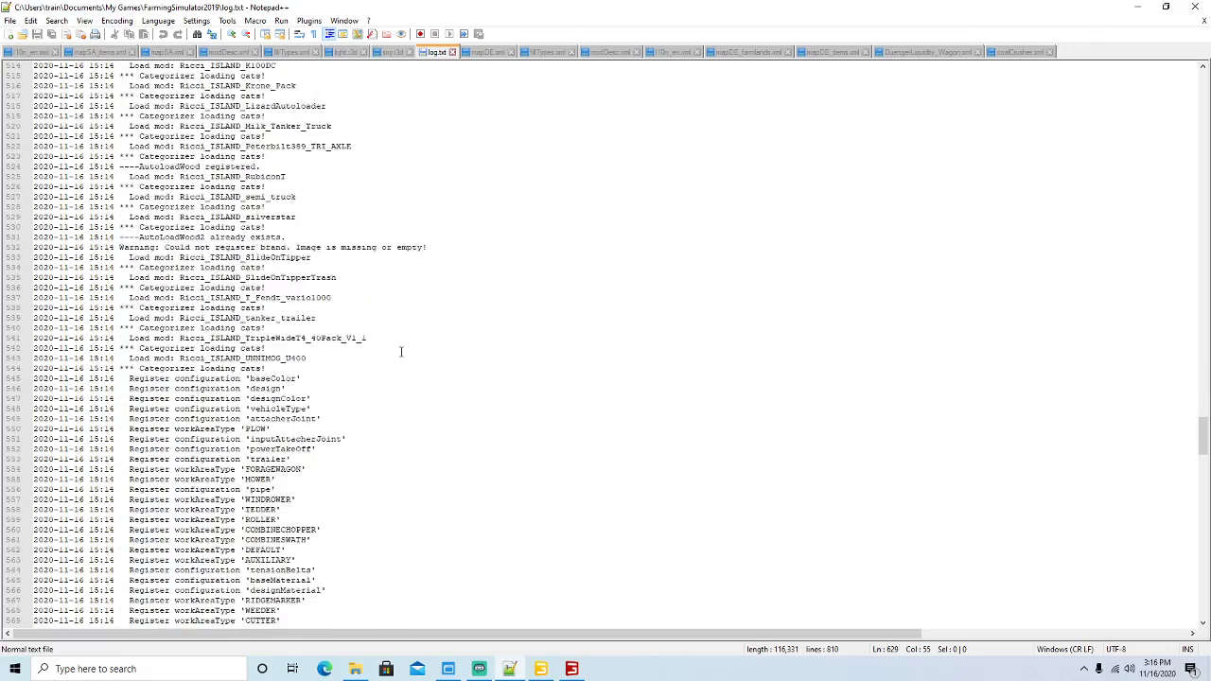
{"action": "scroll", "coordinate": [402, 352], "scroll_direction": "down", "scroll_amount": 20}
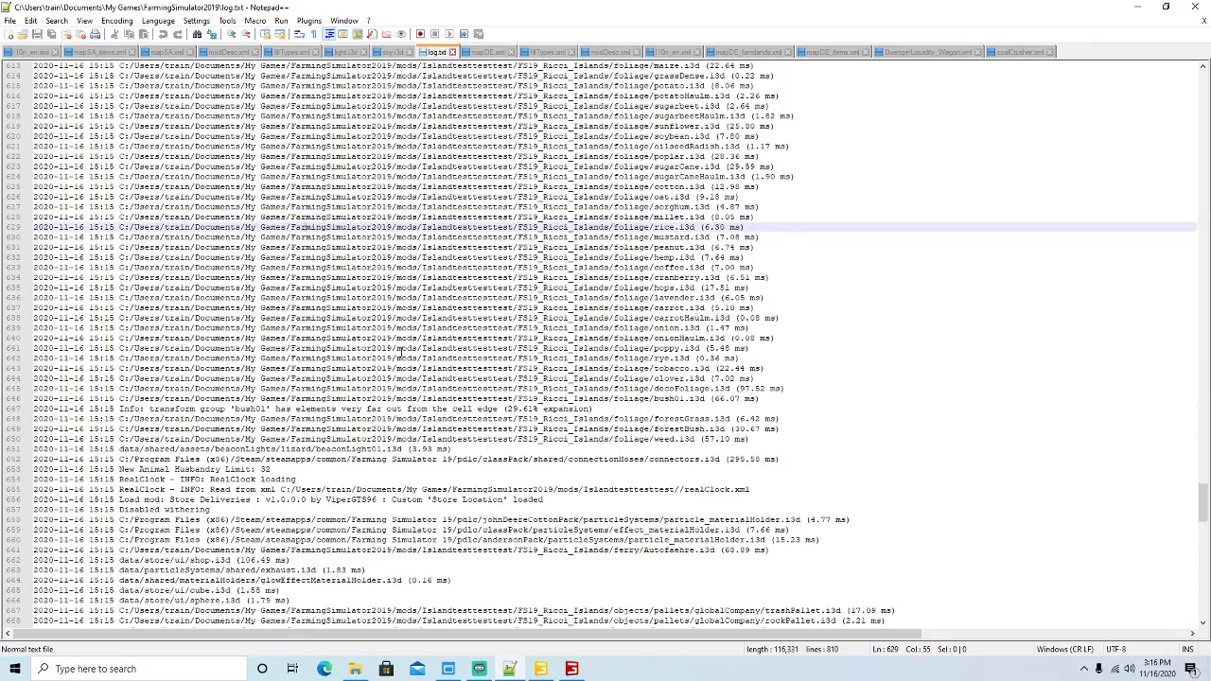
{"action": "scroll", "coordinate": [401, 352], "scroll_direction": "down", "scroll_amount": 20}
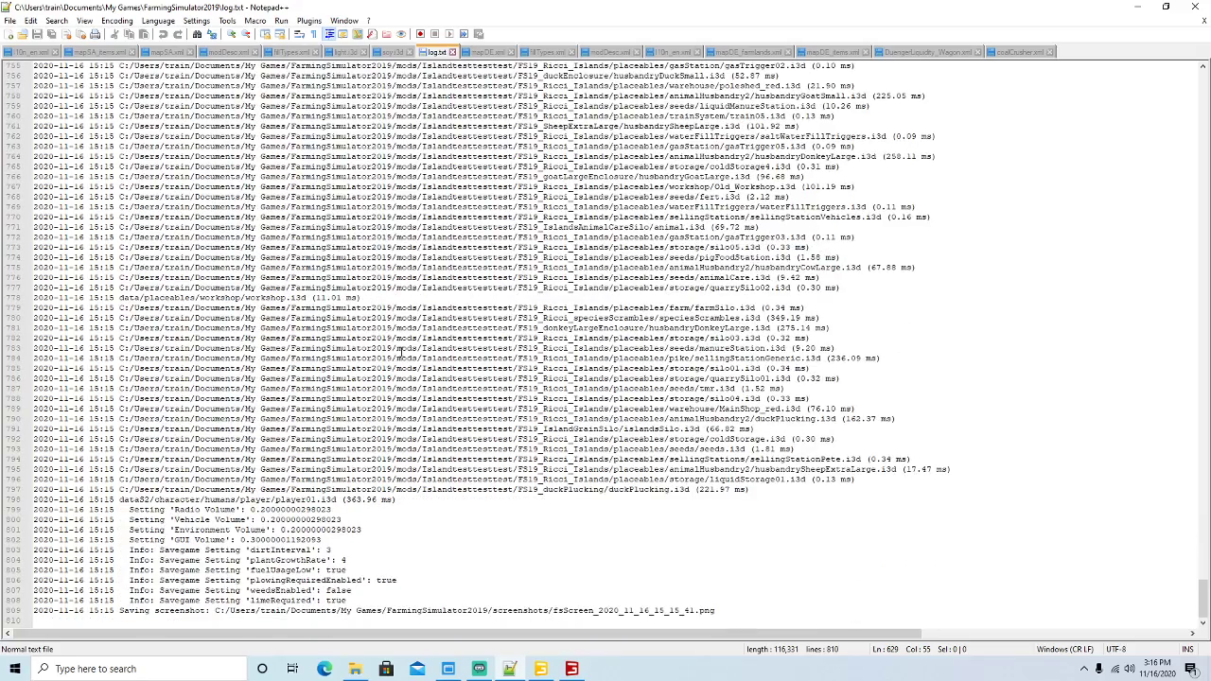
{"action": "left_click", "coordinate": [1139, 7]}
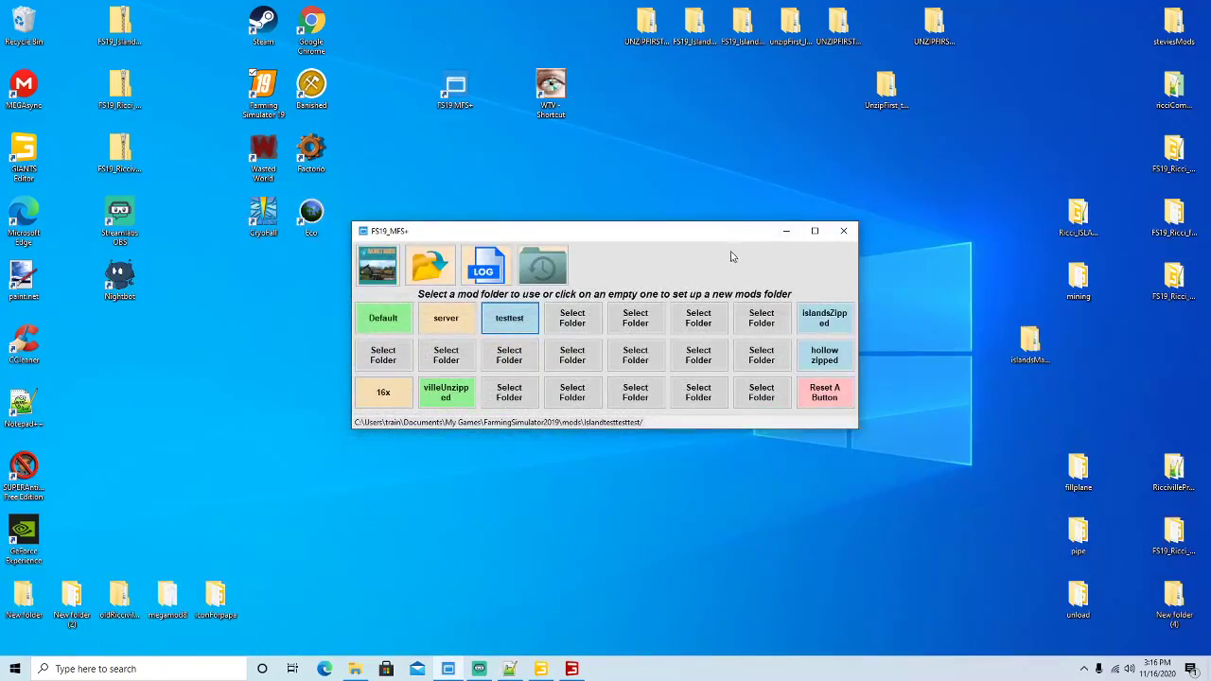
Switch to Farming Simulator 19 and visit the Glue Factory from the map.
{"action": "left_click", "coordinate": [575, 673]}
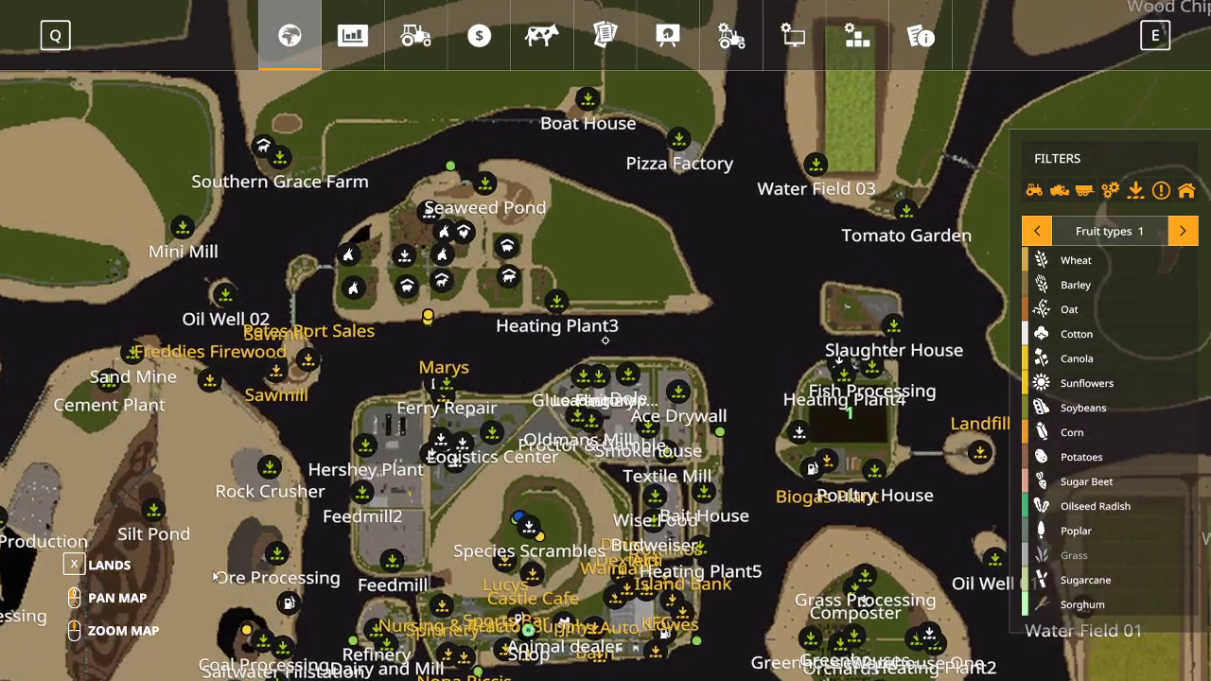
{"action": "left_click_drag", "start_coordinate": [212, 570], "coordinate": [201, 537]}
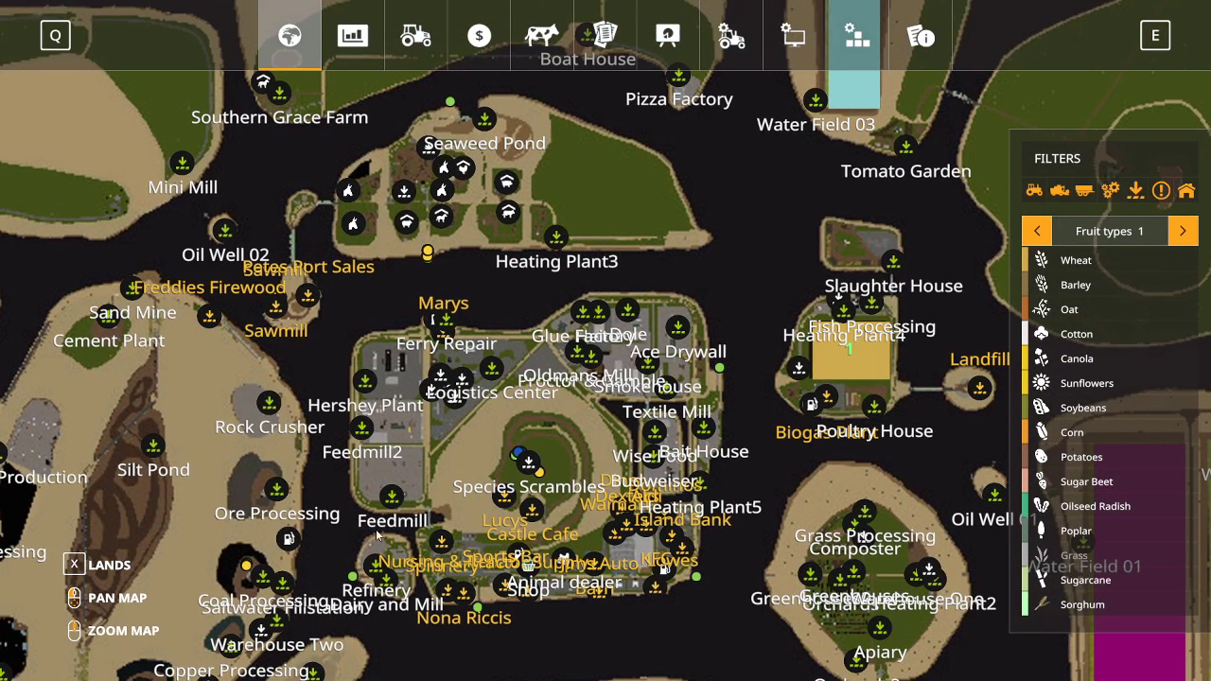
{"action": "left_click", "coordinate": [583, 320]}
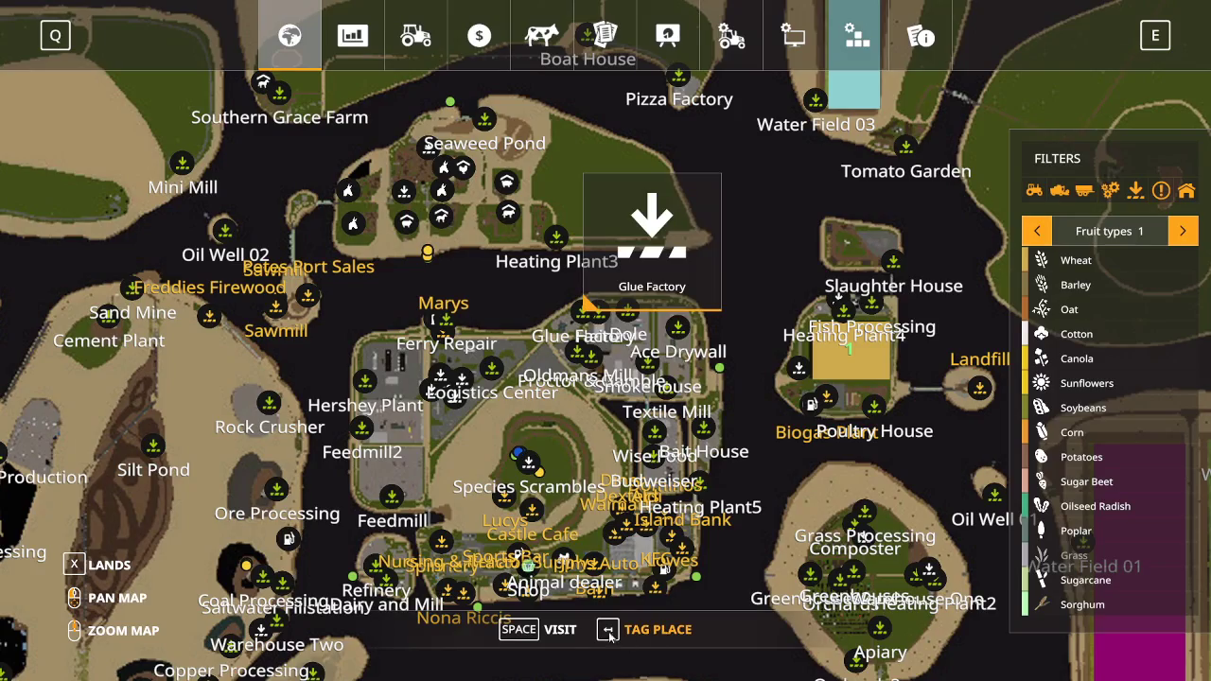
{"action": "left_click", "coordinate": [561, 630]}
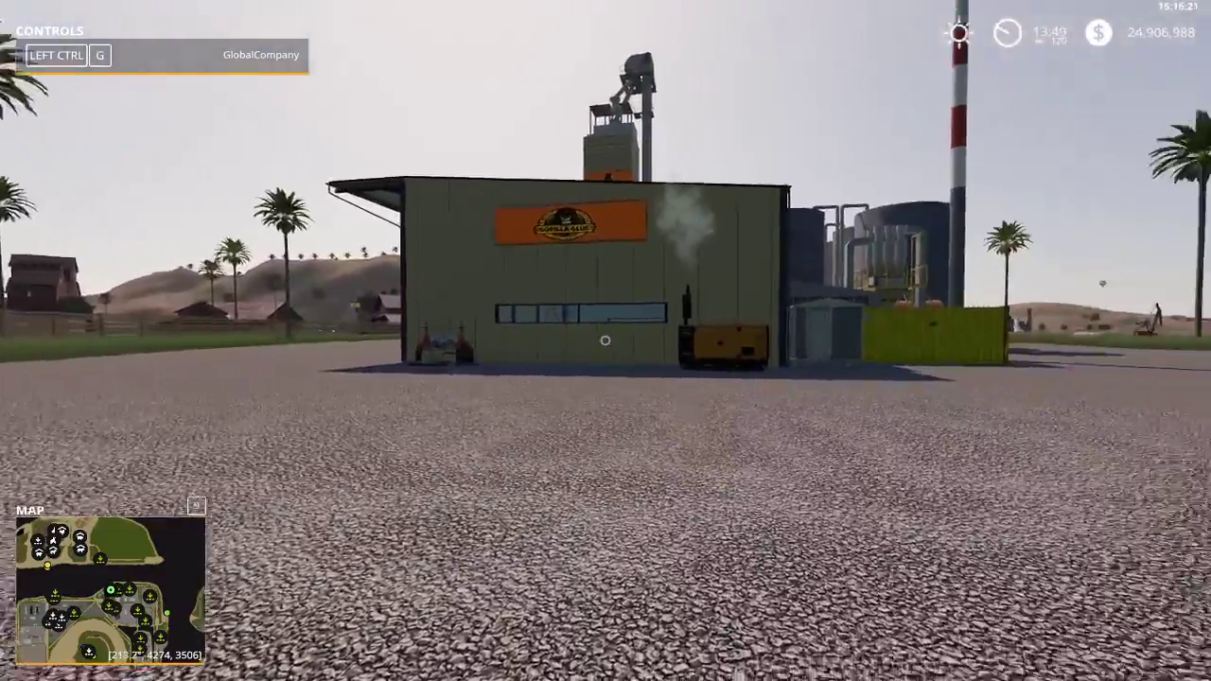
Move to a view of the Glue Factory's yard and show the collision wireframes.
{"action": "key", "text": "d"}
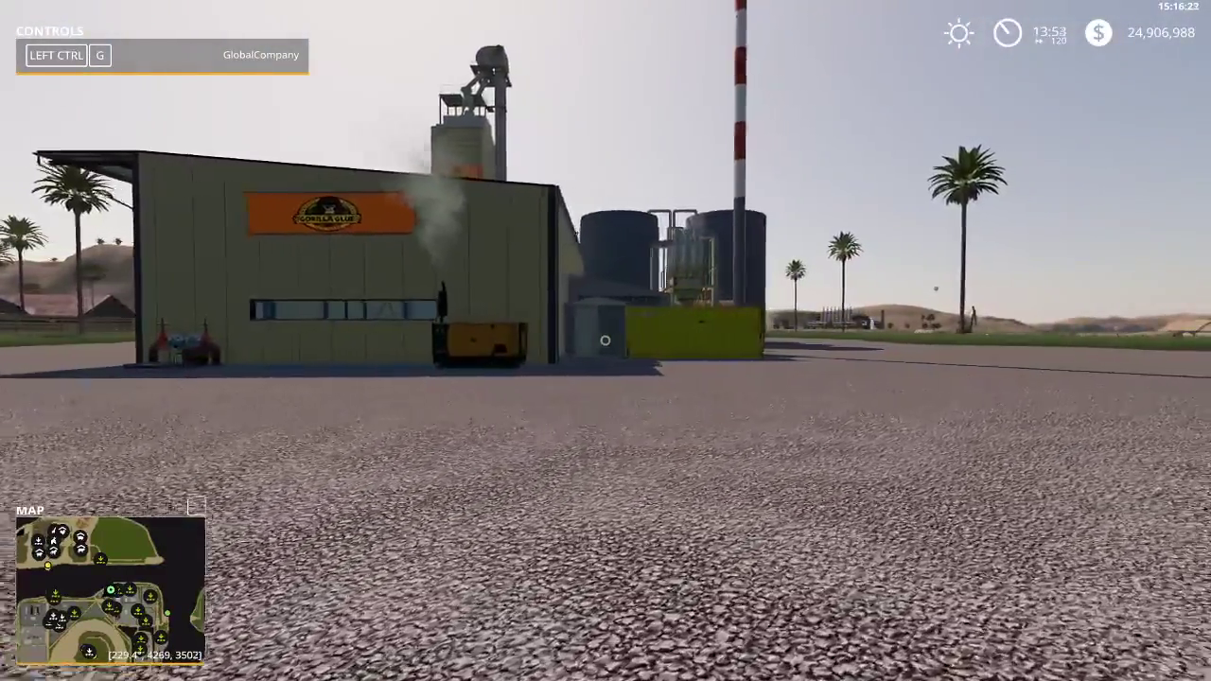
{"action": "key", "text": "d"}
{"action": "key", "text": "ctrl+g"}
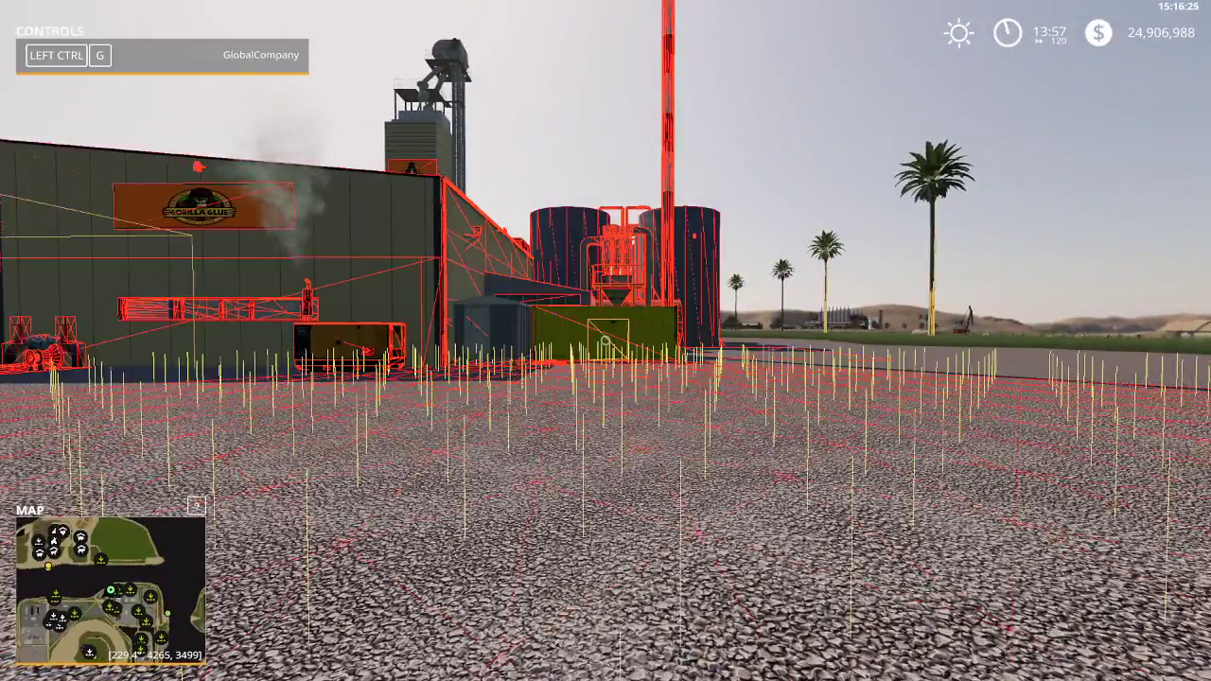
Walk around the Glue Factory's yard, tanks and loading bay, inspecting the collision wireframes of the ground and objects.
{"action": "key", "text": "d"}
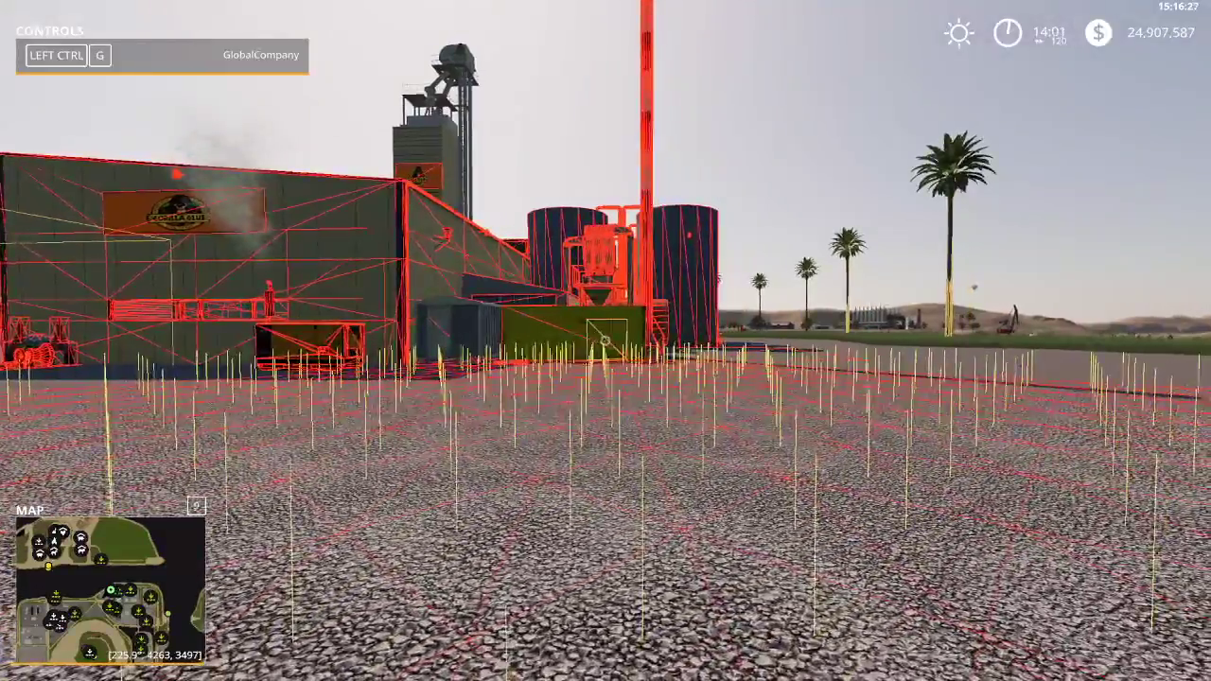
{"action": "key", "text": "w"}
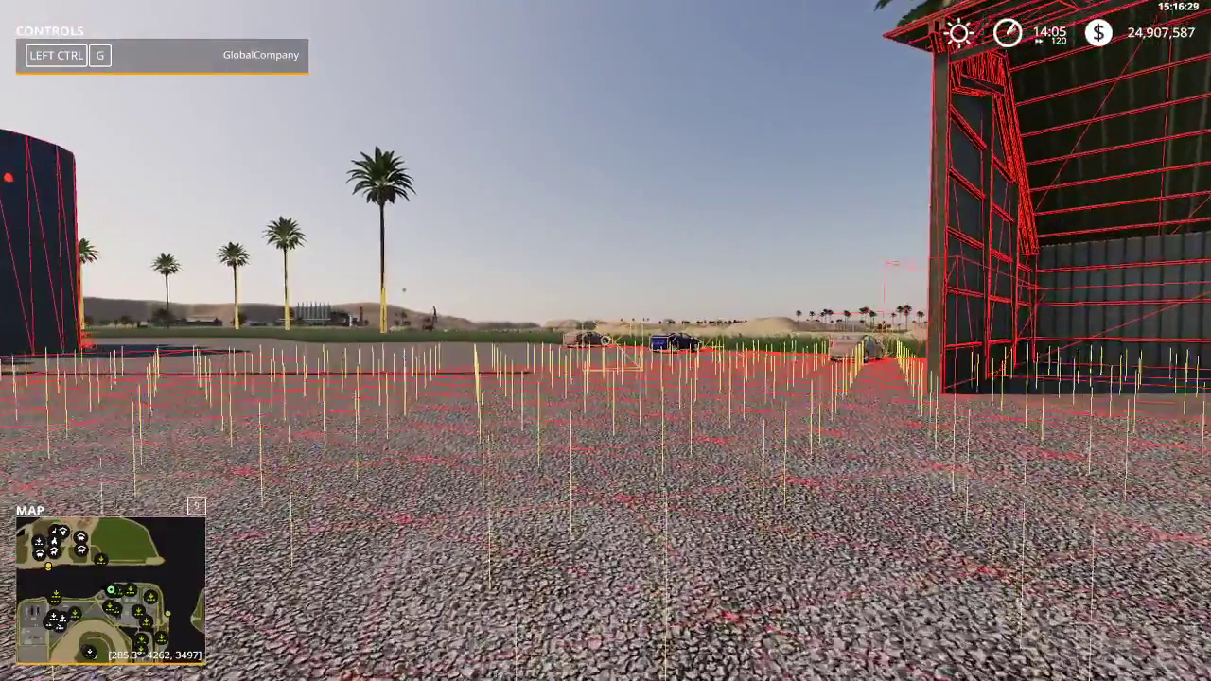
{"action": "key", "text": "w"}
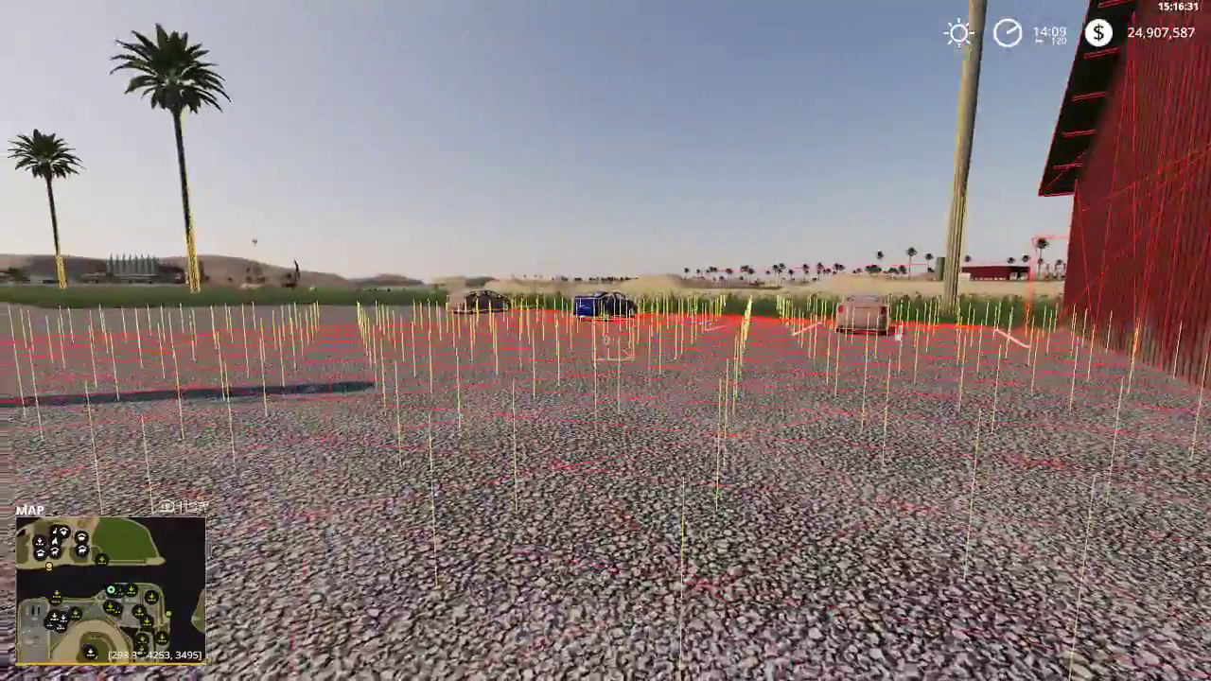
{"action": "key", "text": "w"}
{"action": "key", "text": "w"}
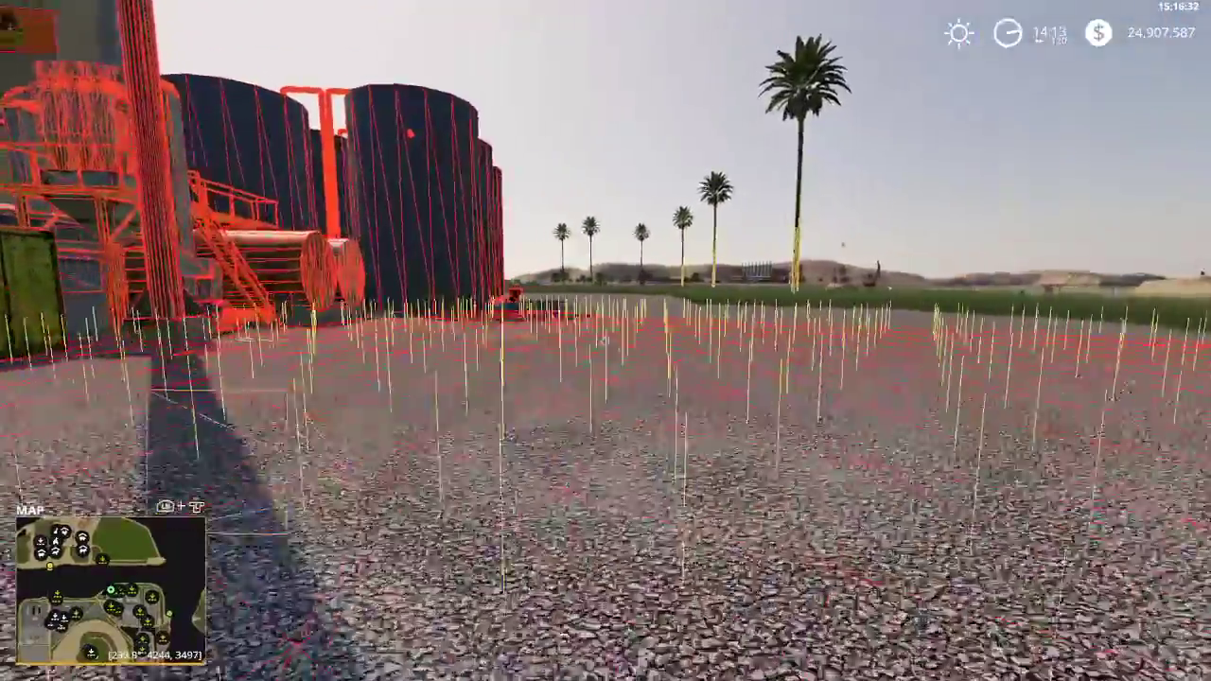
{"action": "key", "text": "w"}
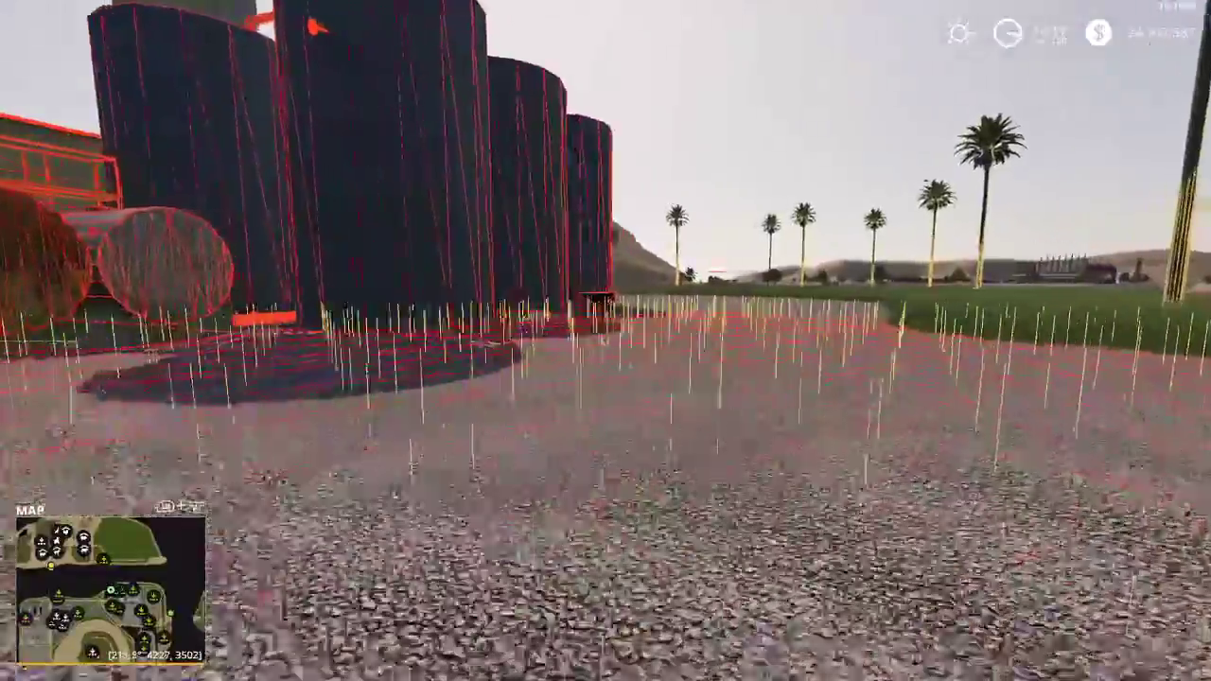
{"action": "key", "text": "w"}
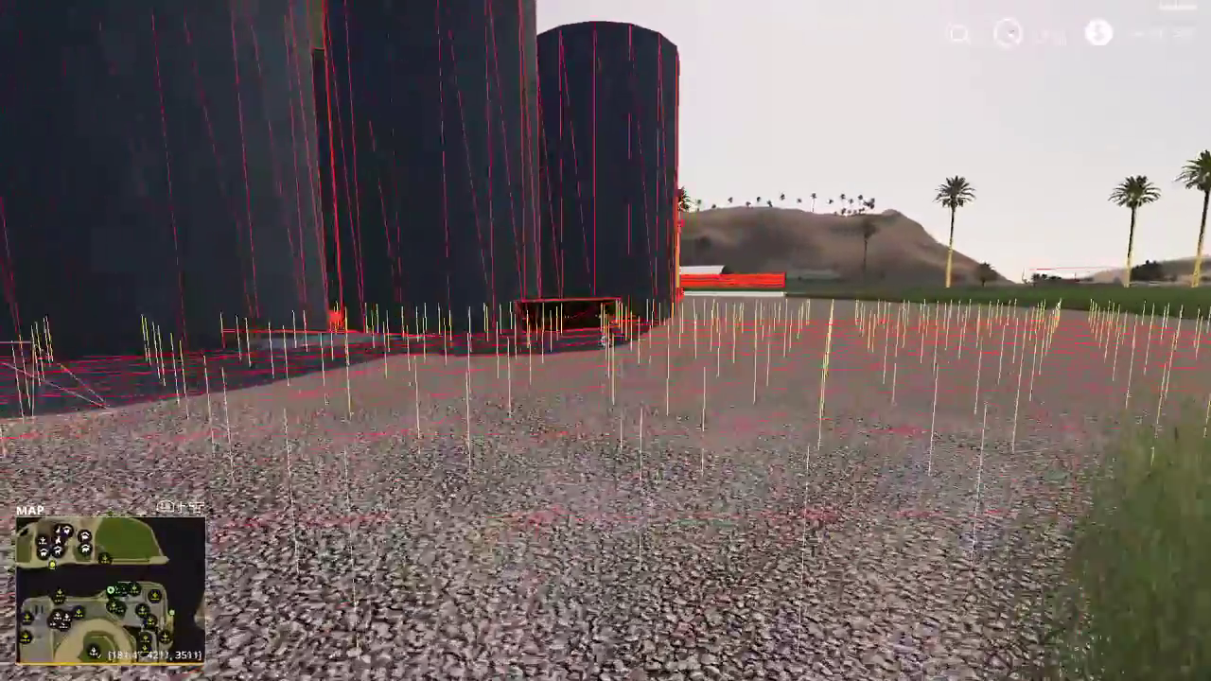
{"action": "key", "text": "w"}
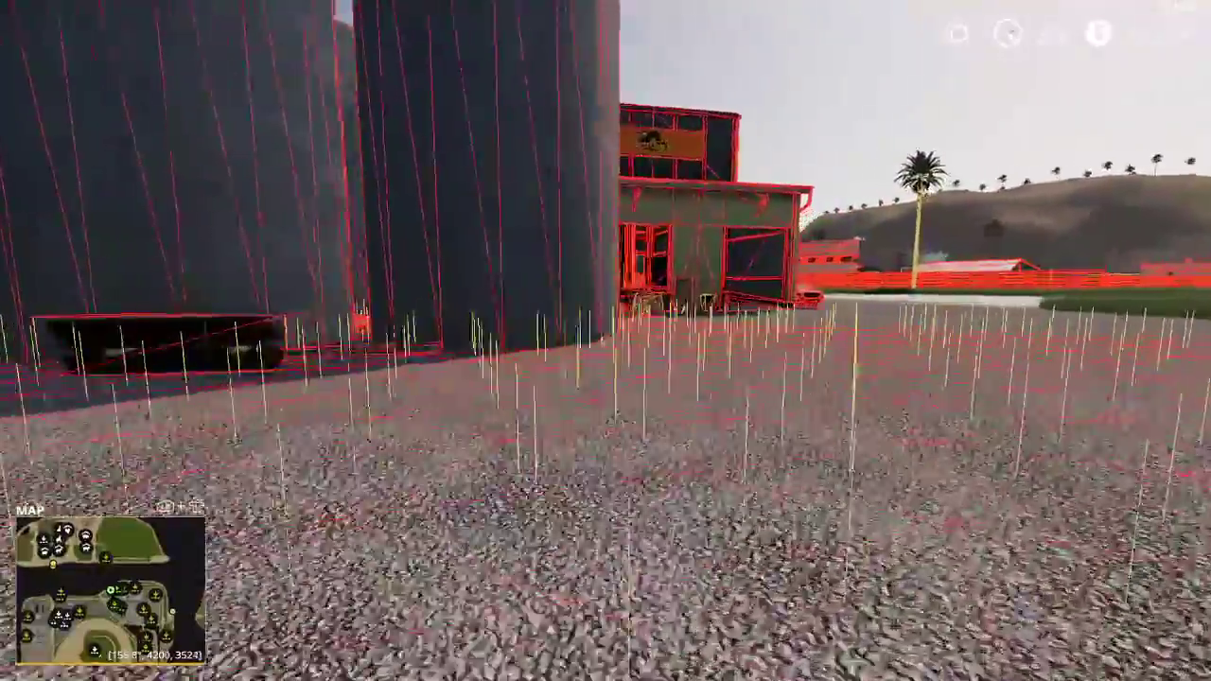
{"action": "key", "text": "w"}
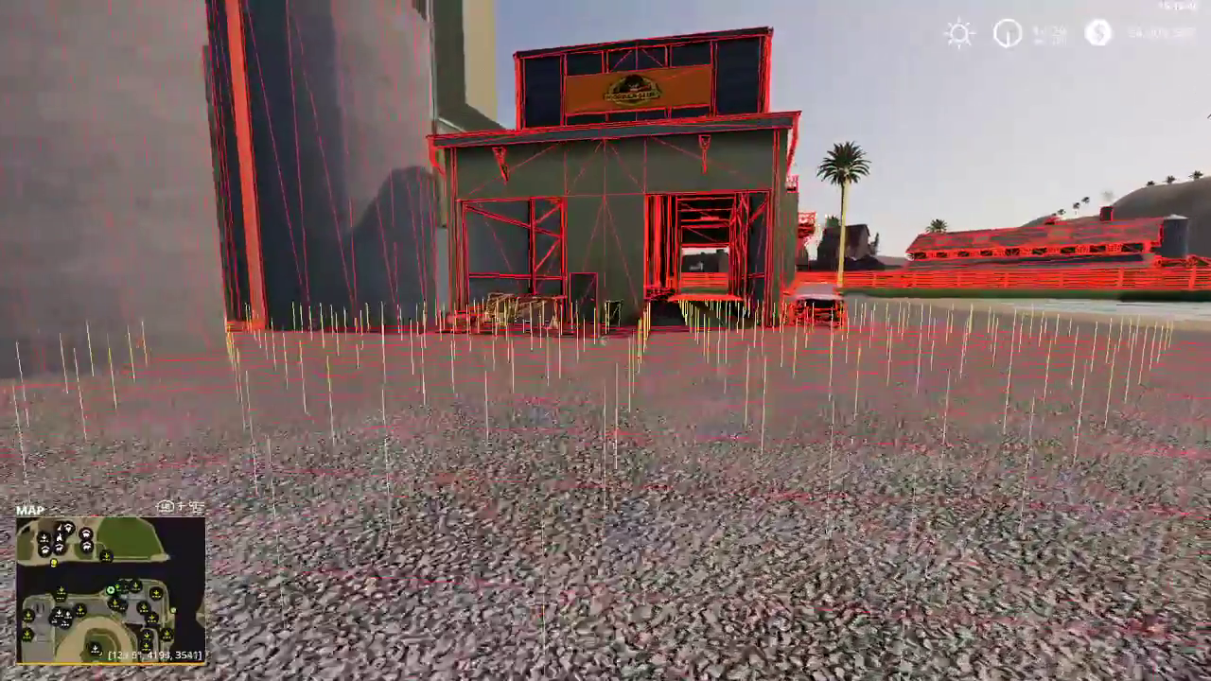
{"action": "key", "text": "w"}
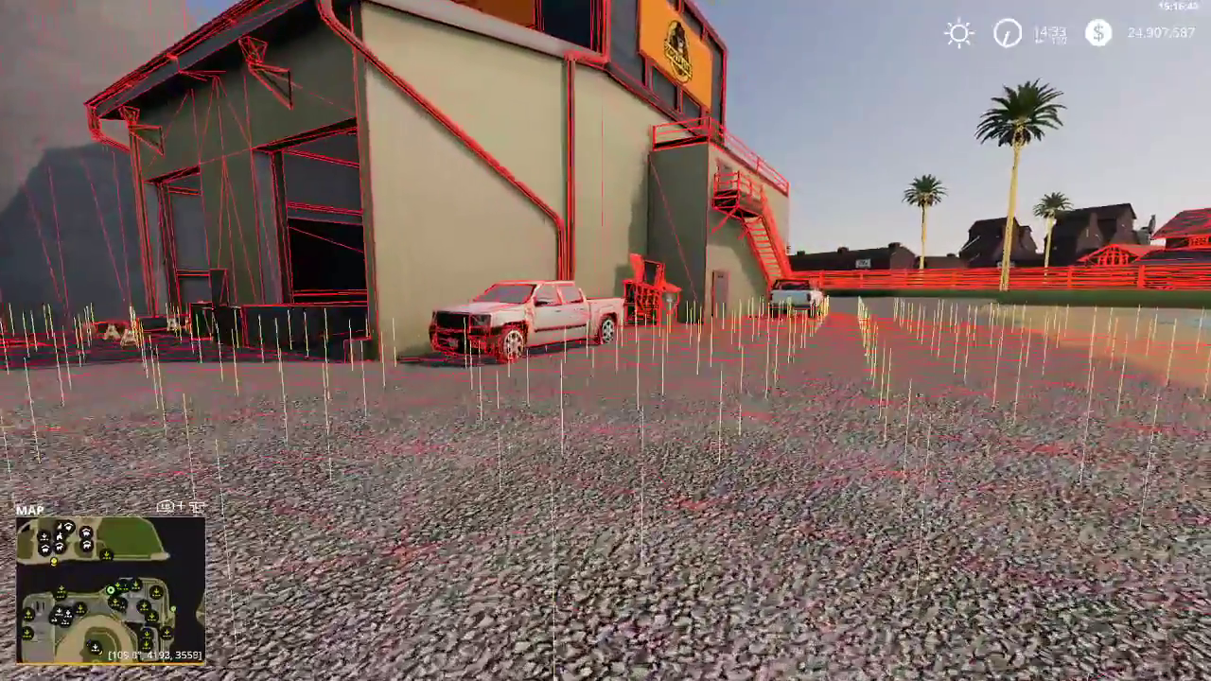
Check the player speed multiplier in Easy Development Commands and inspect the collisions around the factory's front up to the pipes and pallet.
{"action": "key", "text": "ctrl+d"}
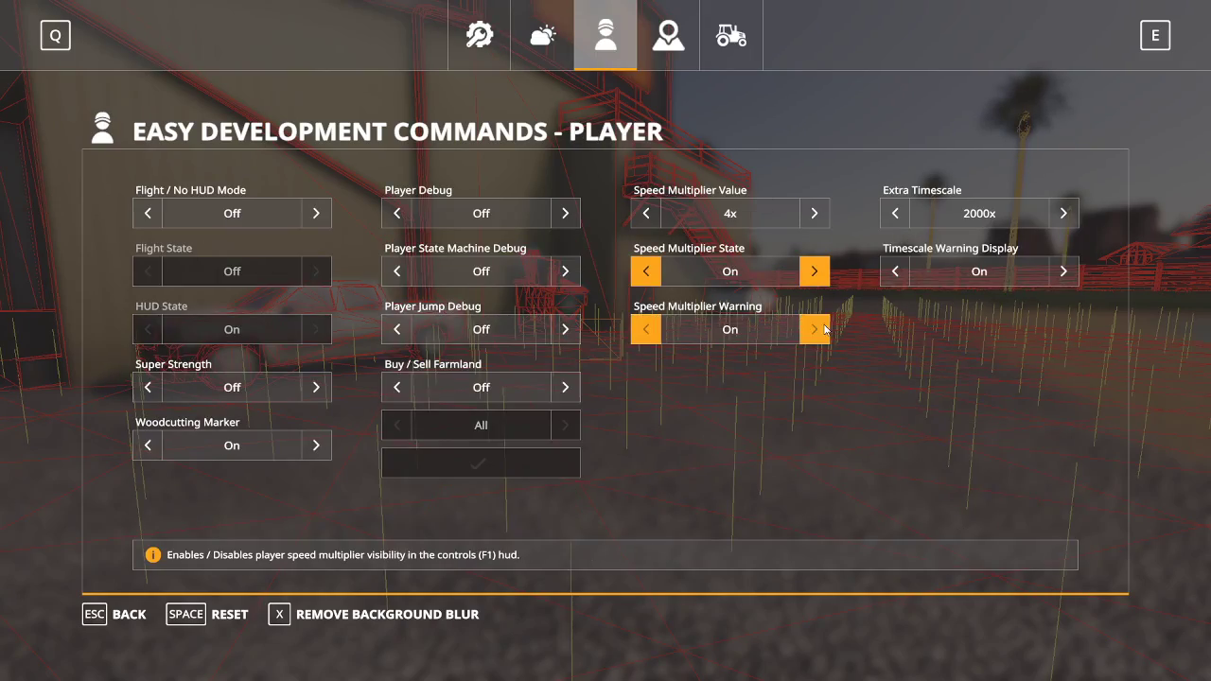
{"action": "key", "text": "Escape"}
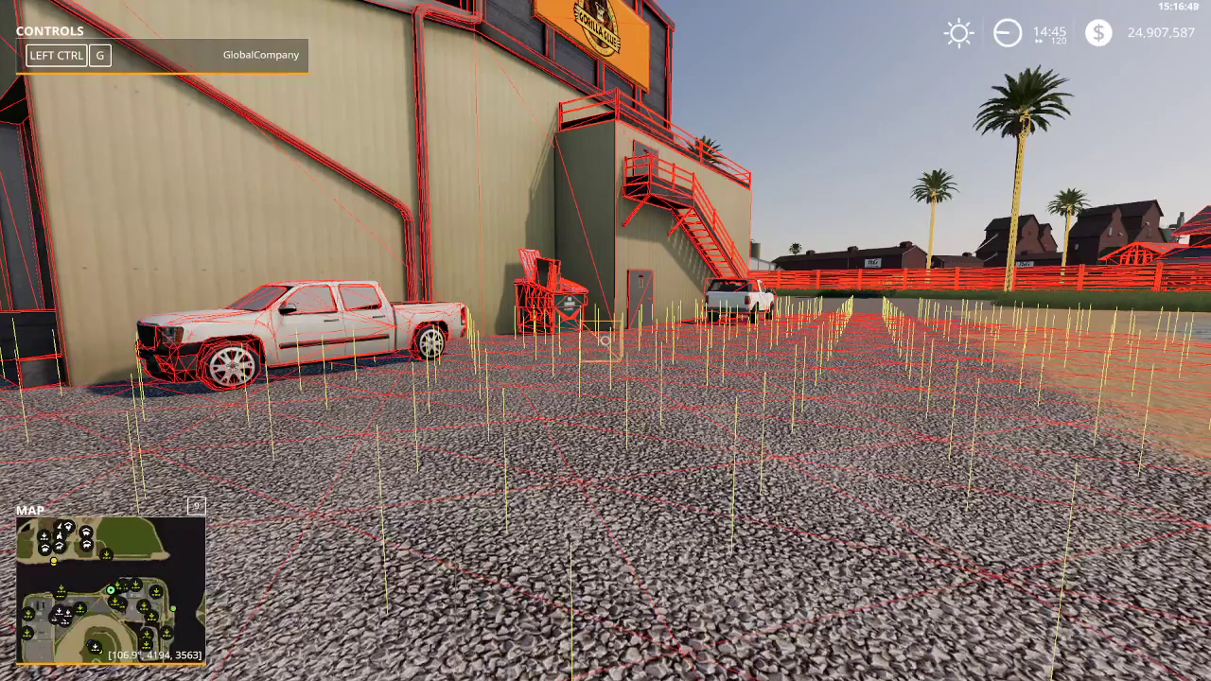
{"action": "key", "text": "w"}
{"action": "key", "text": "w"}
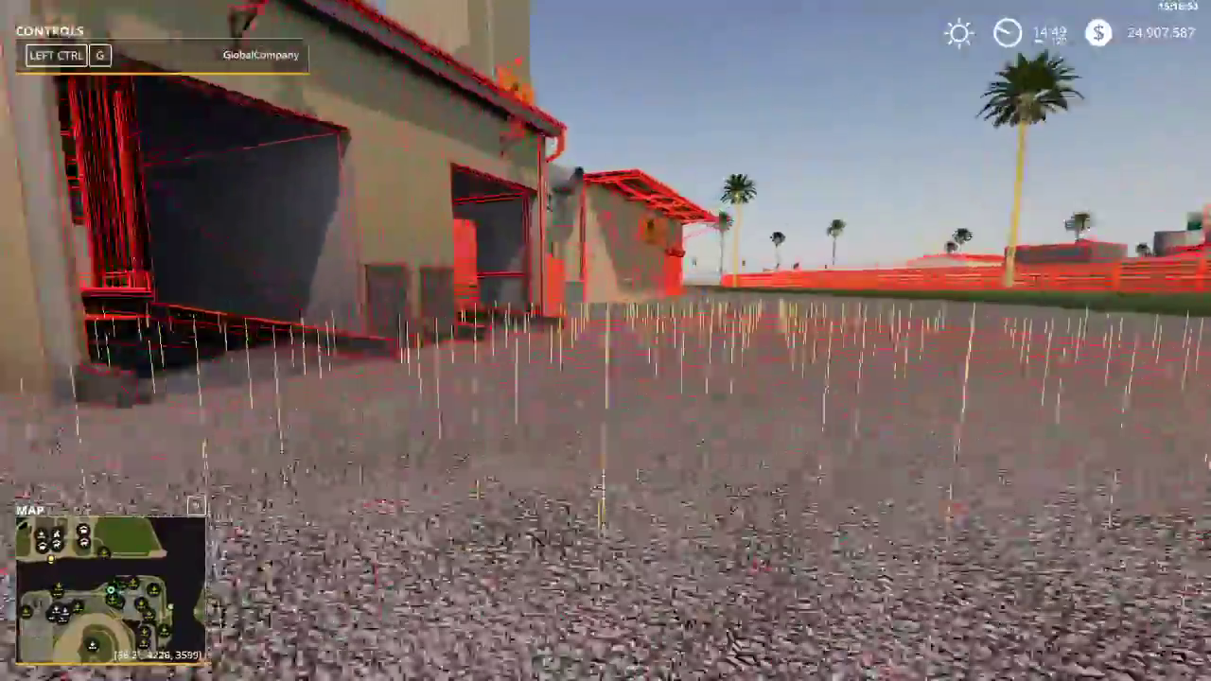
{"action": "key", "text": "w"}
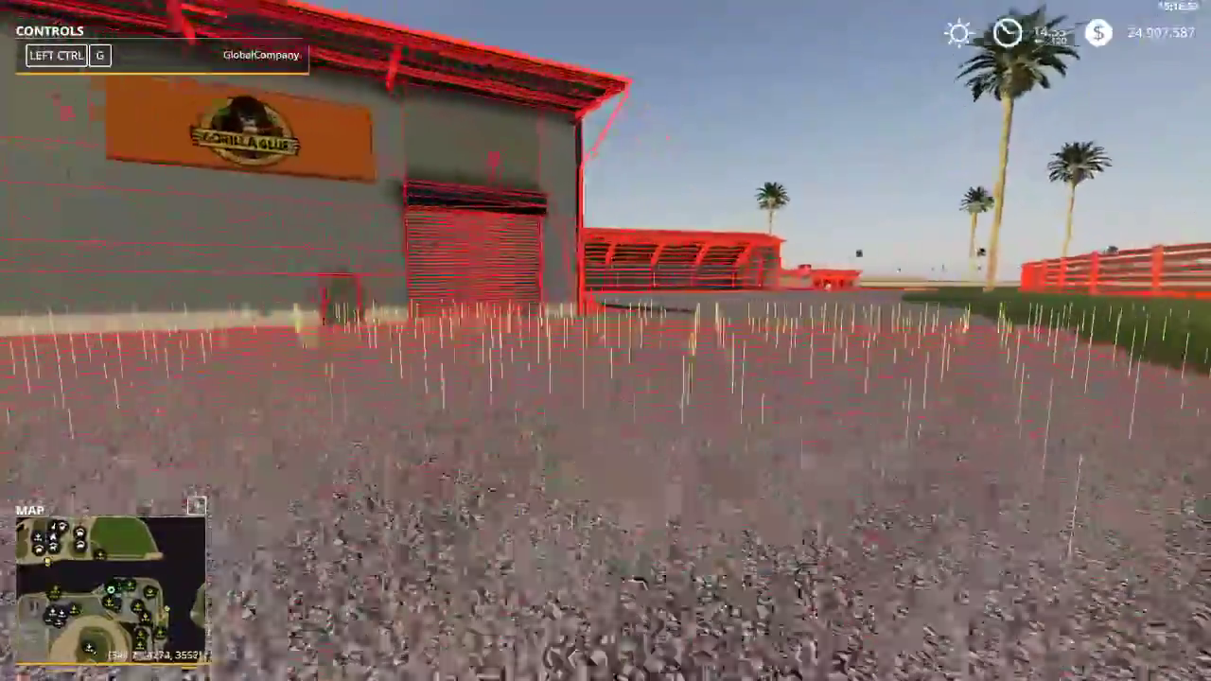
{"action": "key", "text": "w"}
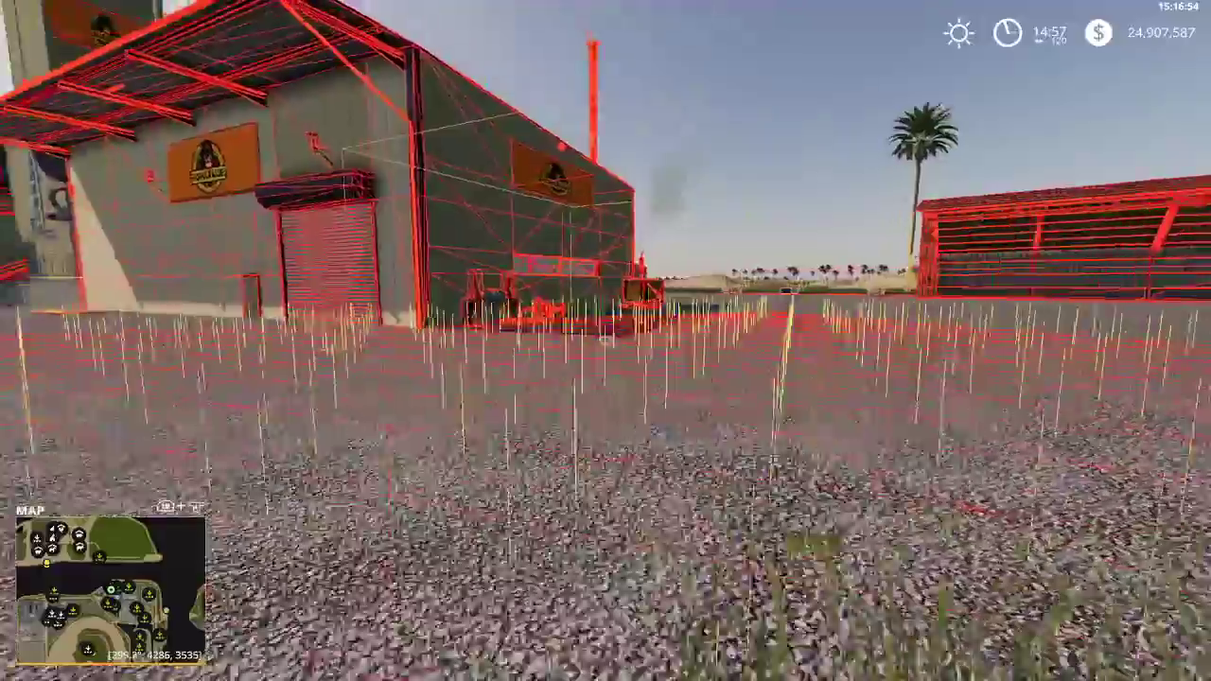
{"action": "key", "text": "w"}
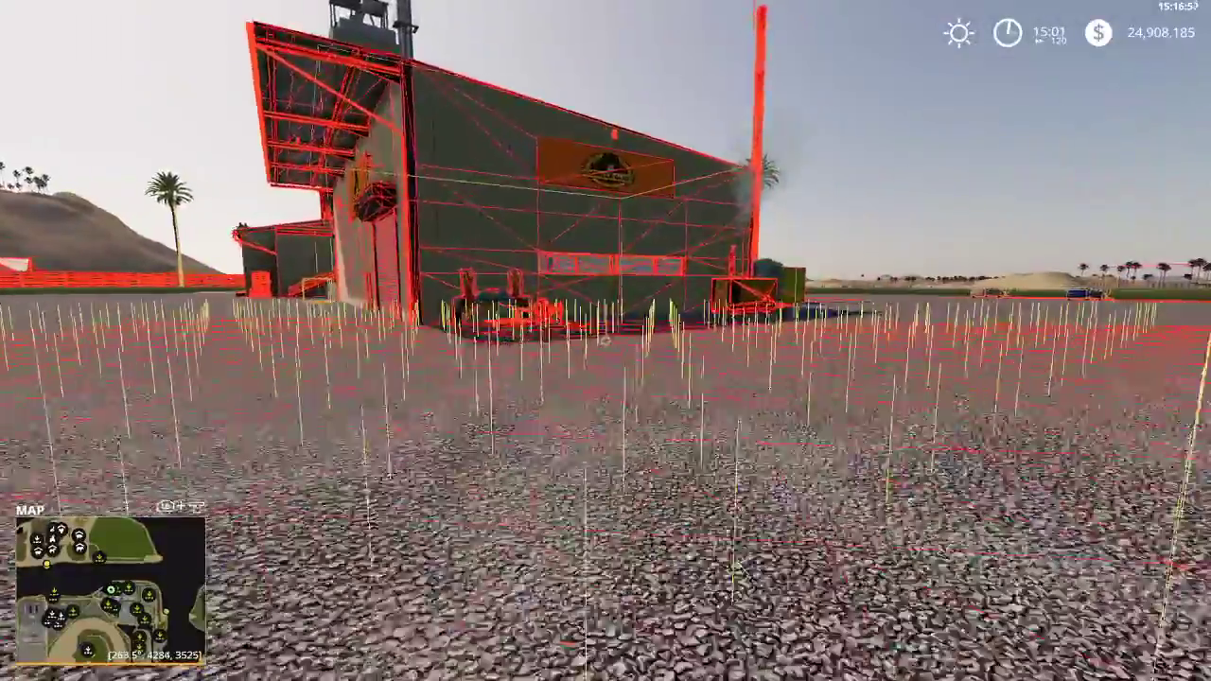
{"action": "key", "text": "w"}
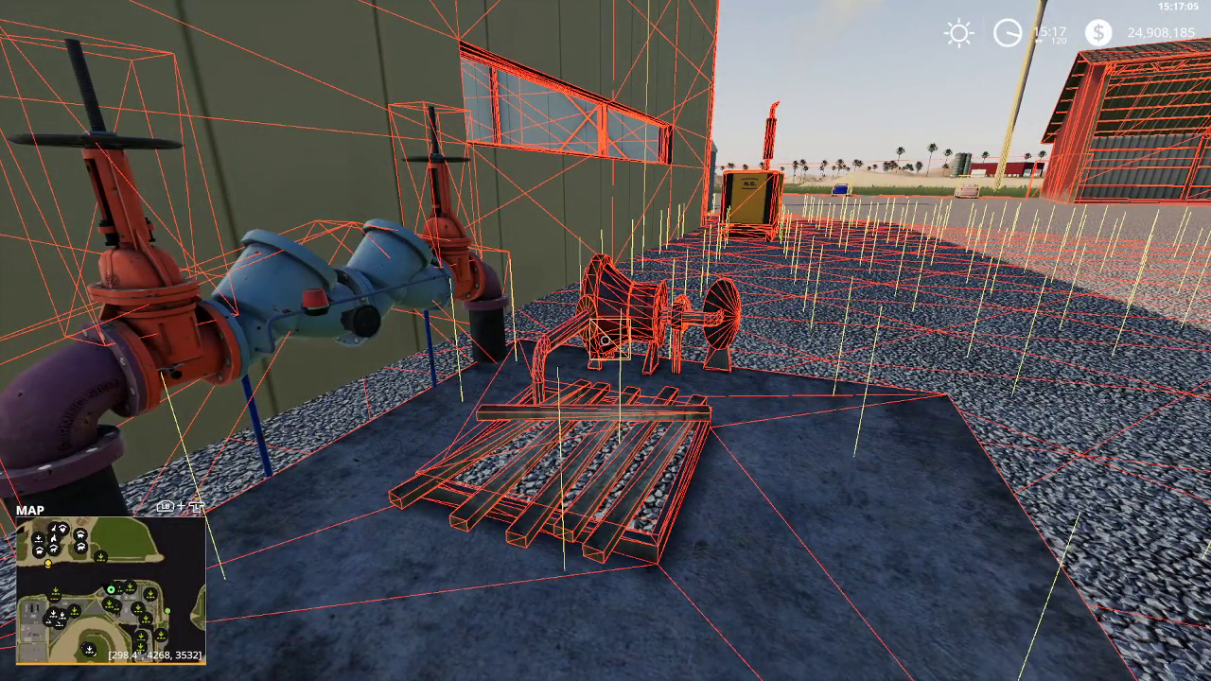
Hide the collision wireframes and inspect the ground between the factory's pipes and the yellow generator.
{"action": "key", "text": "F5"}
{"action": "key", "text": "s"}
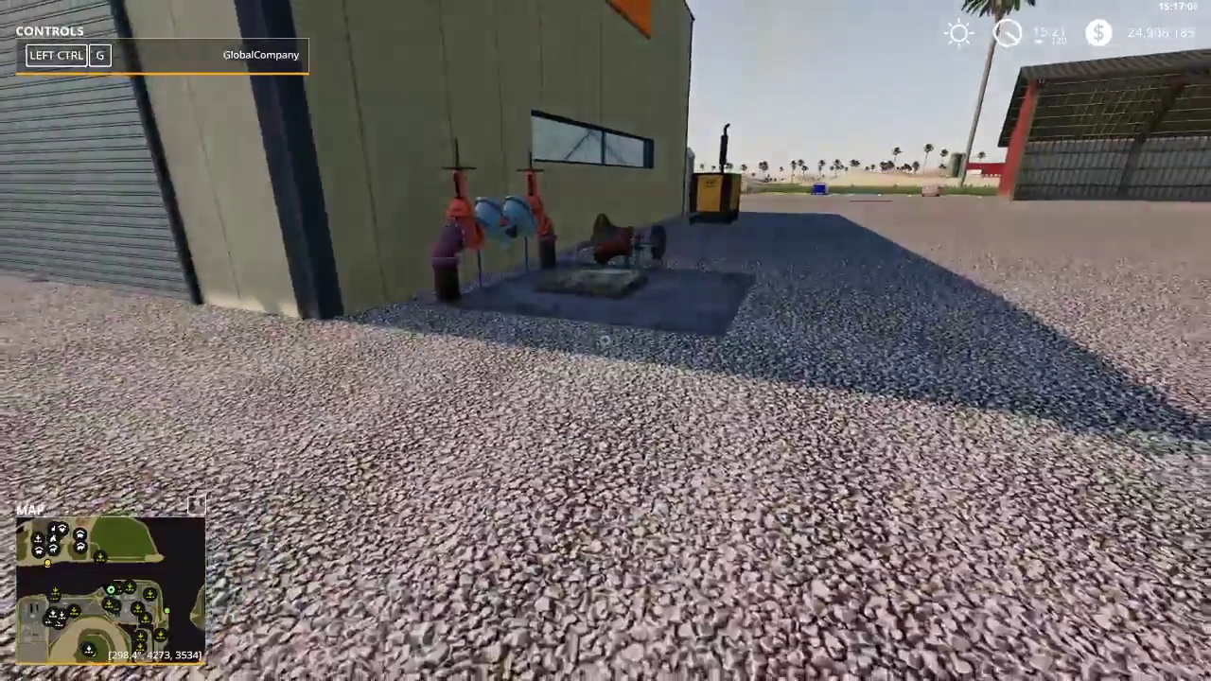
{"action": "key", "text": "w"}
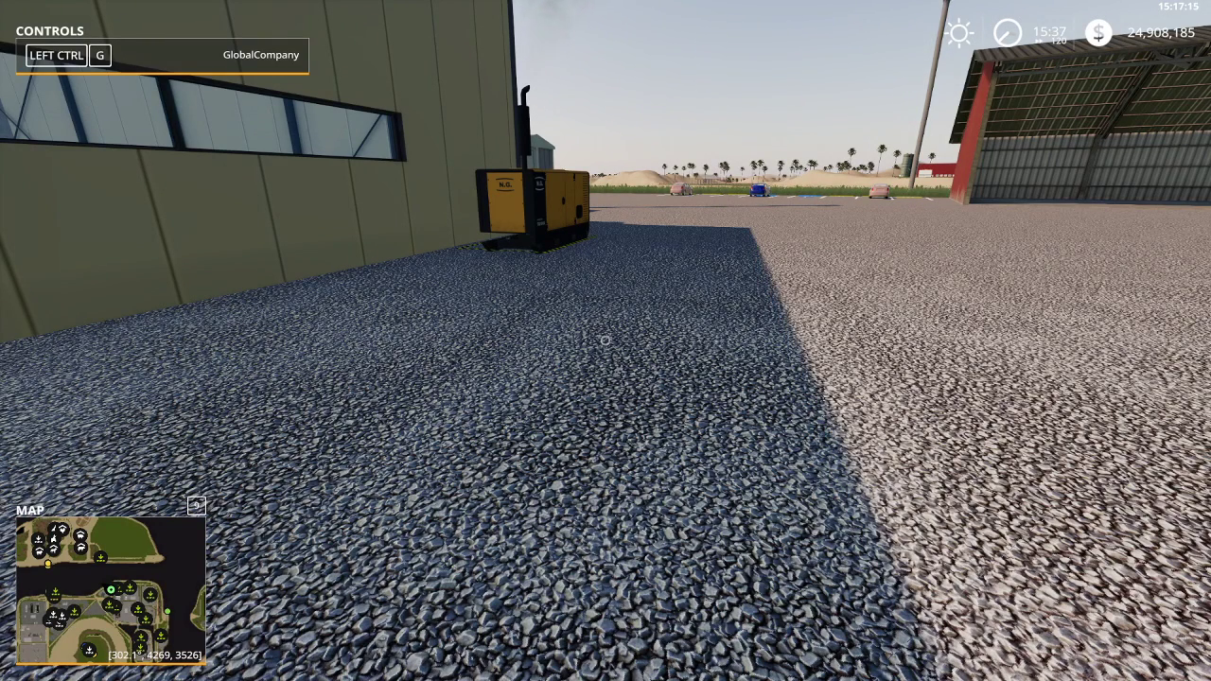
{"action": "key", "text": "s"}
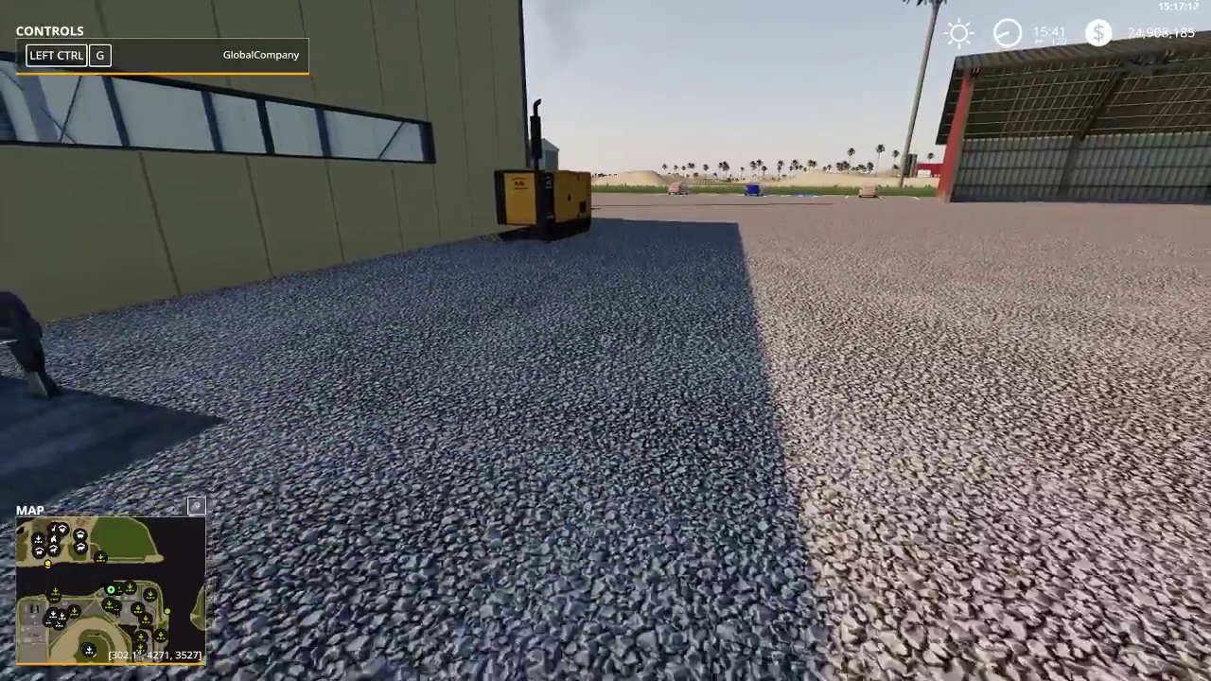
Inspect the ground beside the factory's pipes and walk across the yard to check the glue production levels at the office building's product marker.
{"action": "key", "text": "s"}
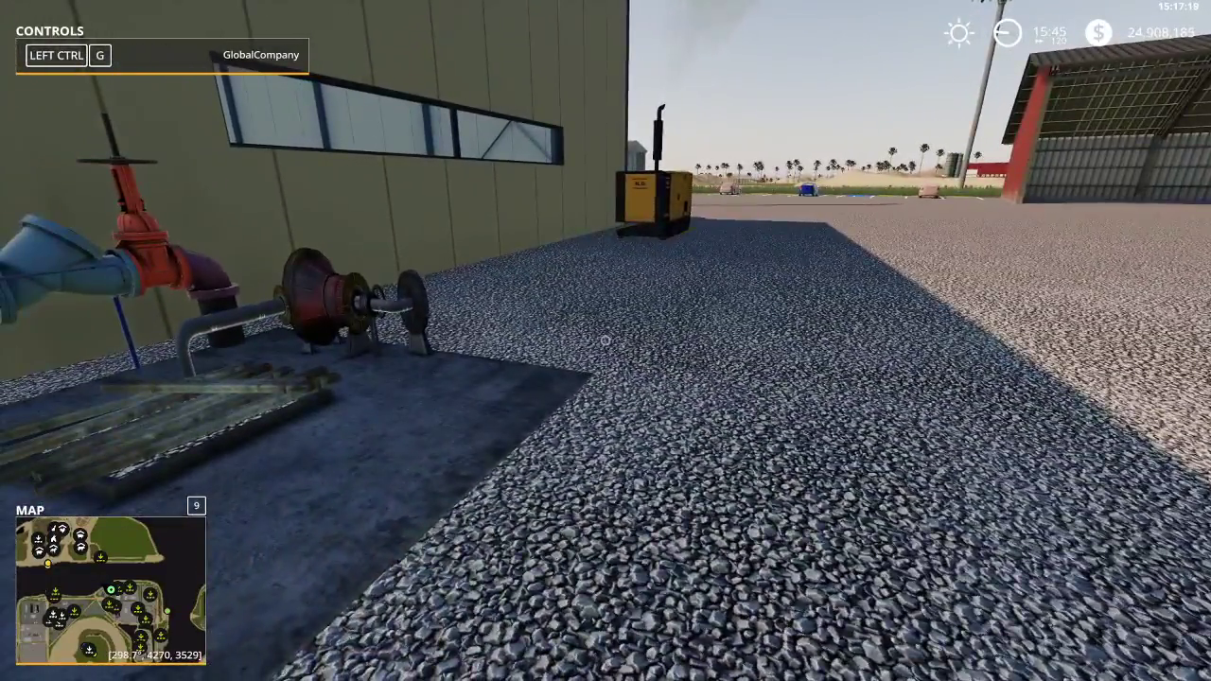
{"action": "key", "text": "w"}
{"action": "key", "text": "w"}
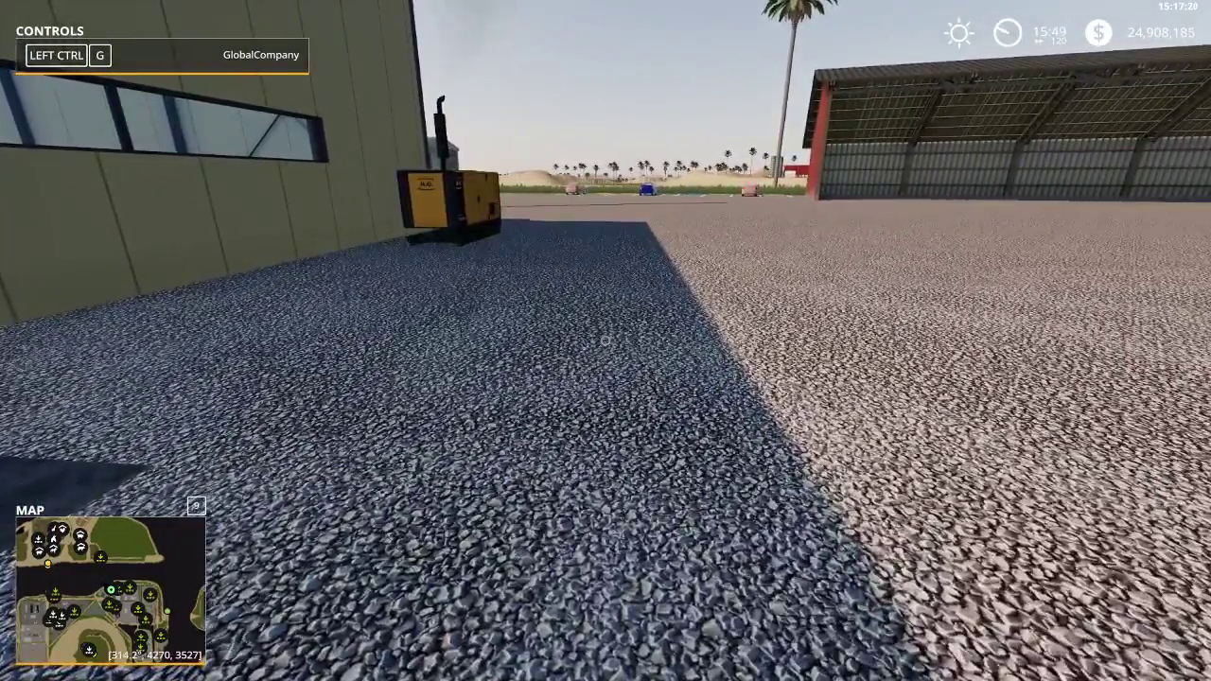
{"action": "key", "text": "s"}
{"action": "key", "text": "w"}
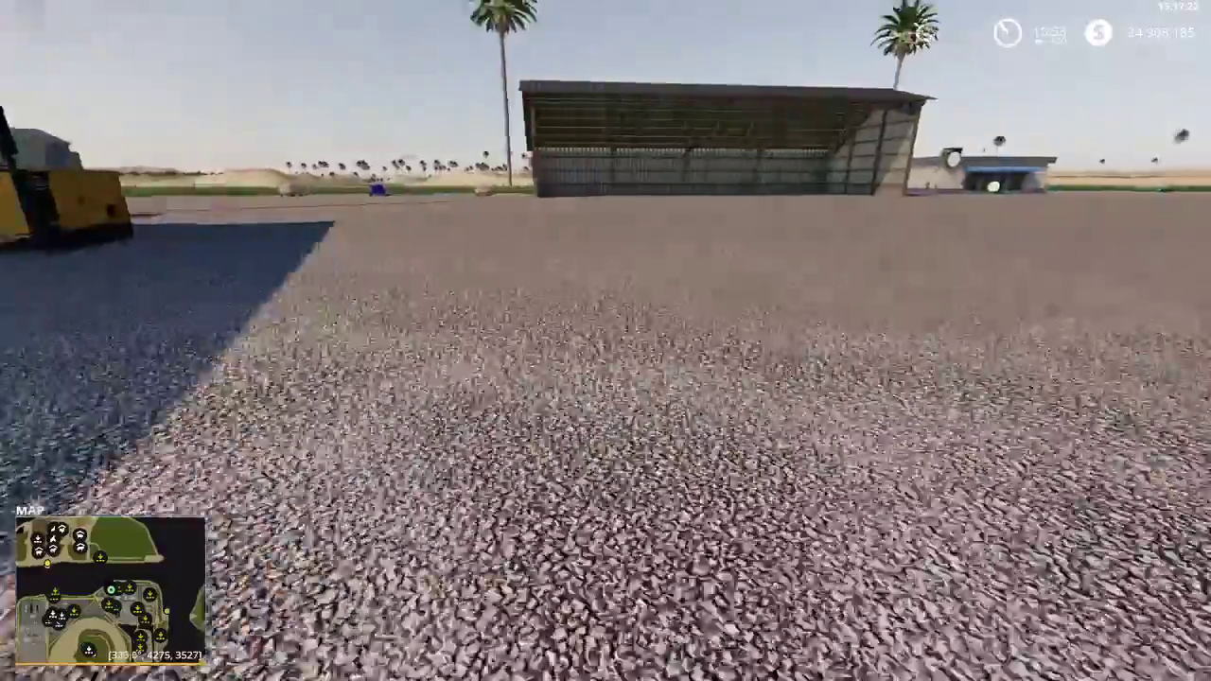
{"action": "key", "text": "w"}
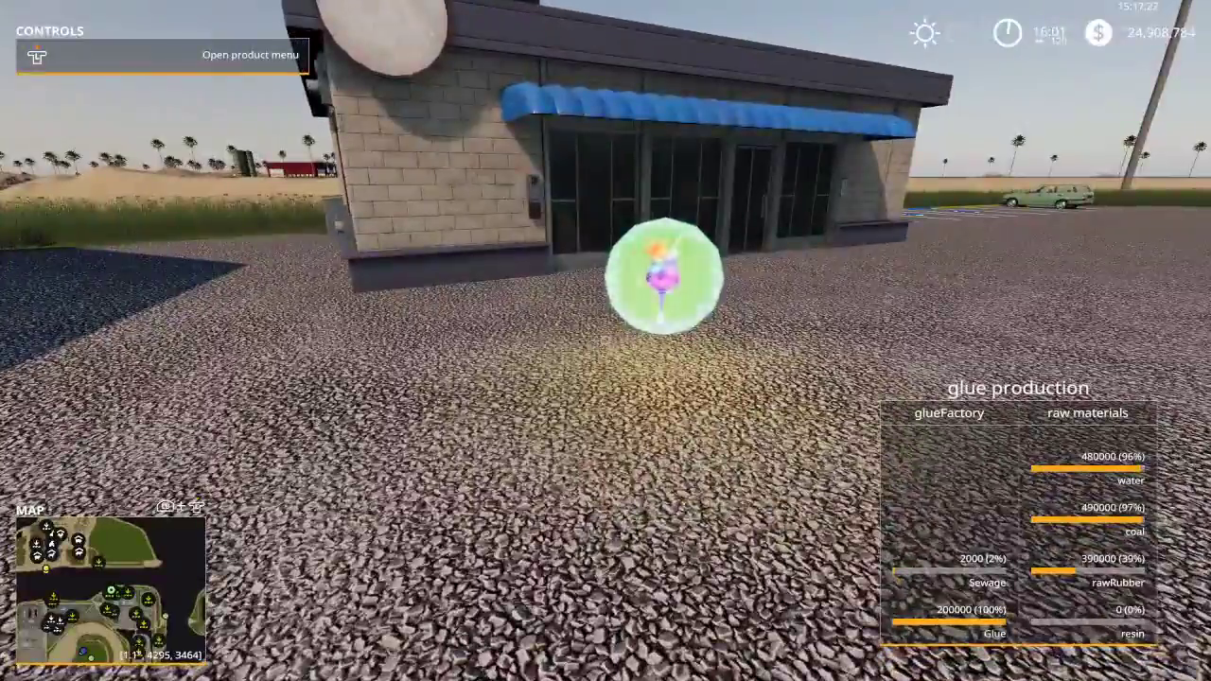
{"action": "key", "text": "s"}
{"action": "key", "text": "s"}
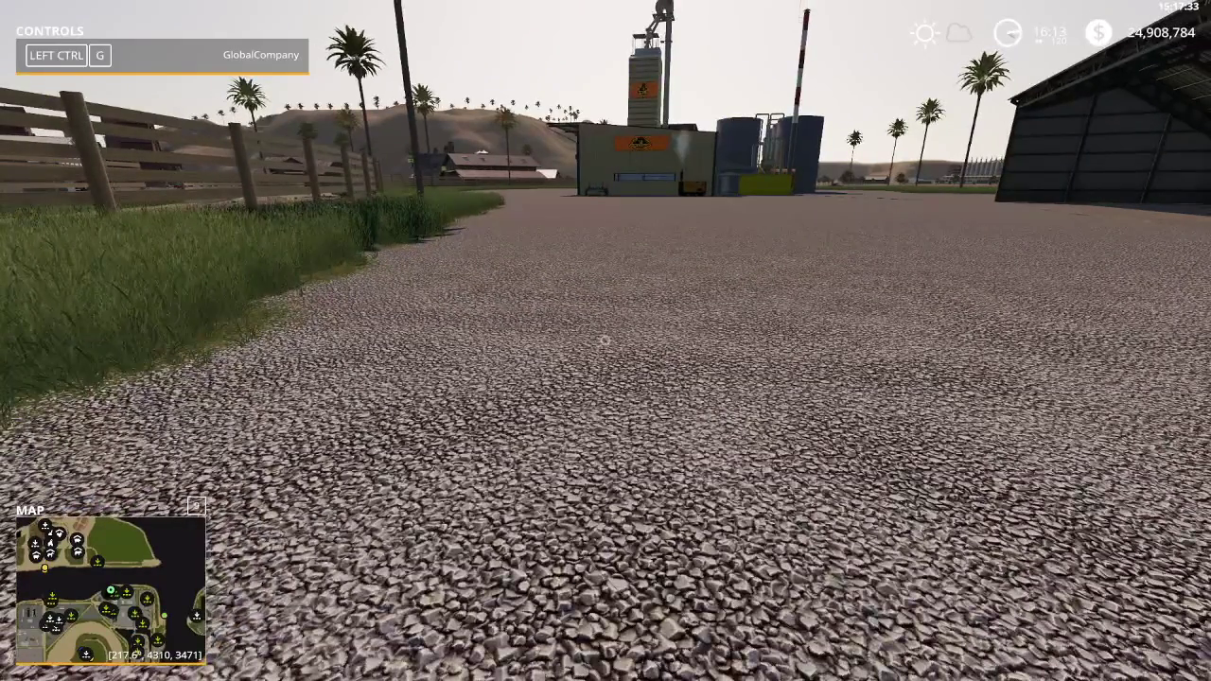
Lease the Mercedes-Benz Unimog U400 4x4 from the Ricci collaboration mods category of the vehicle store.
{"action": "key", "text": "p"}
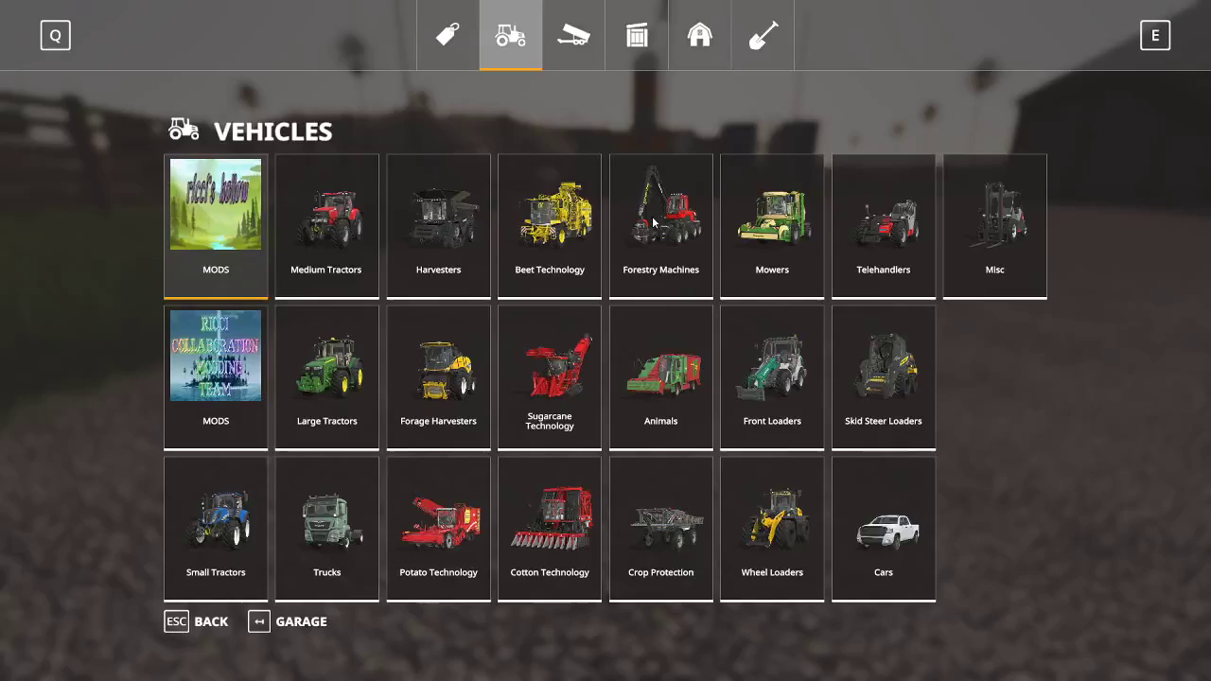
{"action": "left_click", "coordinate": [215, 358]}
{"action": "scroll", "coordinate": [591, 316], "scroll_direction": "down", "scroll_amount": 20}
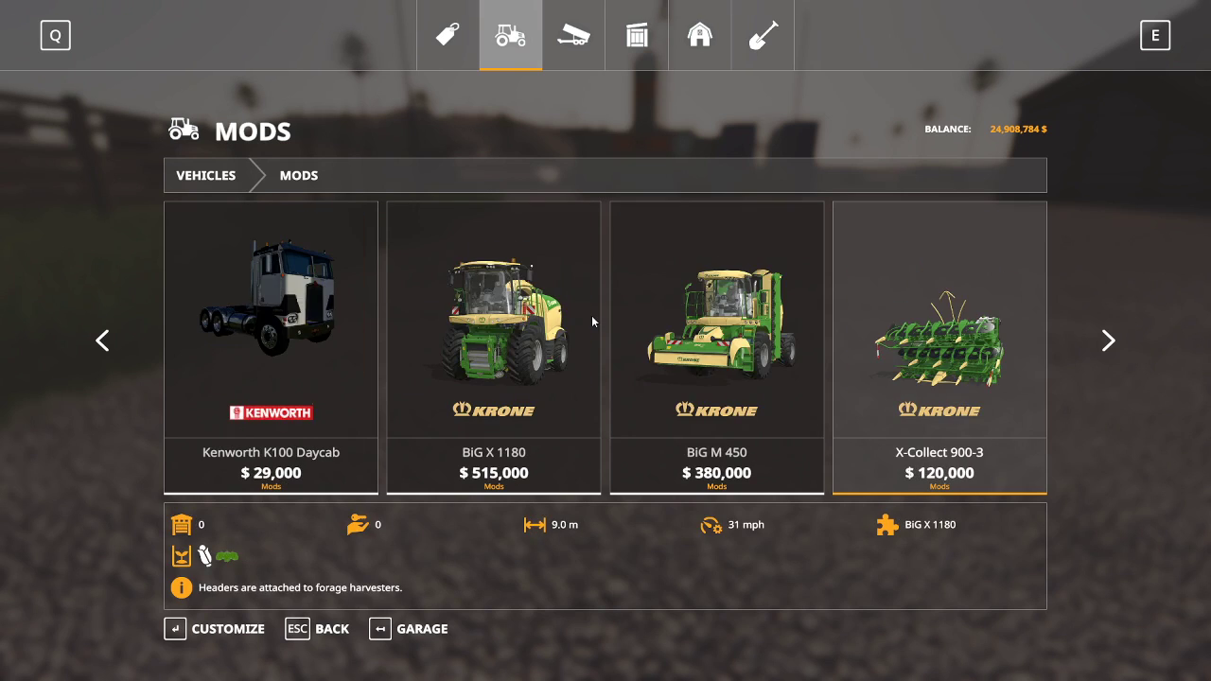
{"action": "scroll", "coordinate": [592, 314], "scroll_direction": "down", "scroll_amount": 16}
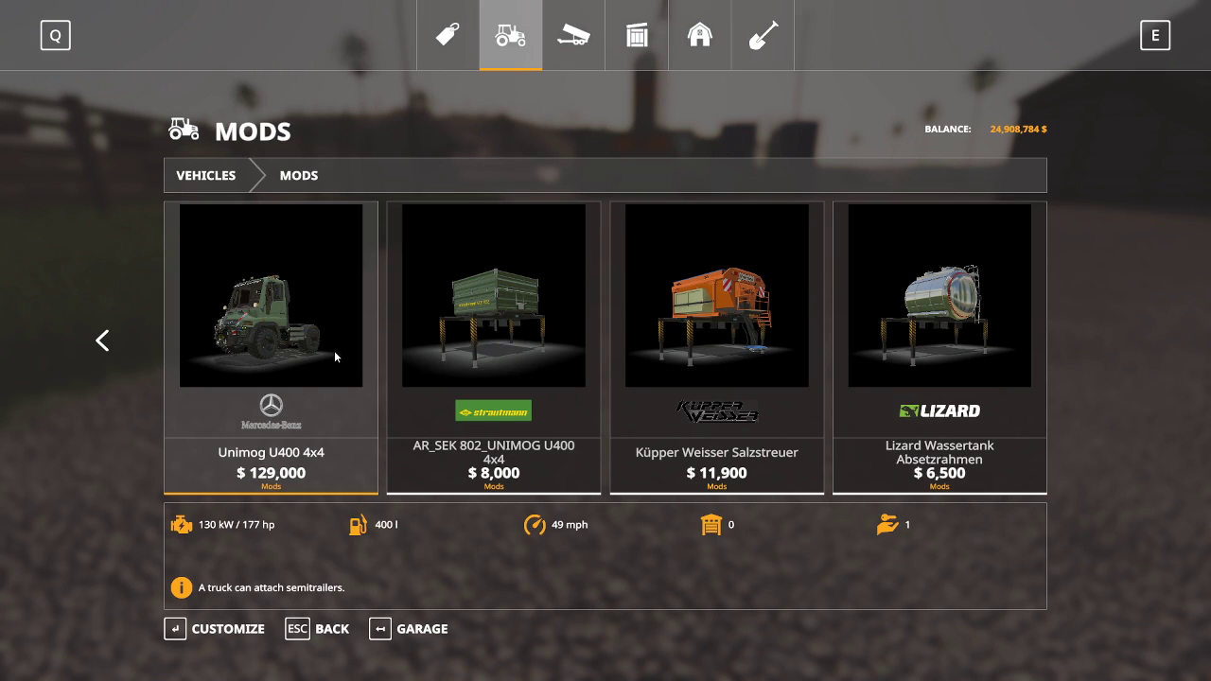
{"action": "left_click", "coordinate": [336, 352]}
{"action": "left_click", "coordinate": [376, 630]}
{"action": "left_click", "coordinate": [441, 436]}
{"action": "left_click", "coordinate": [442, 436]}
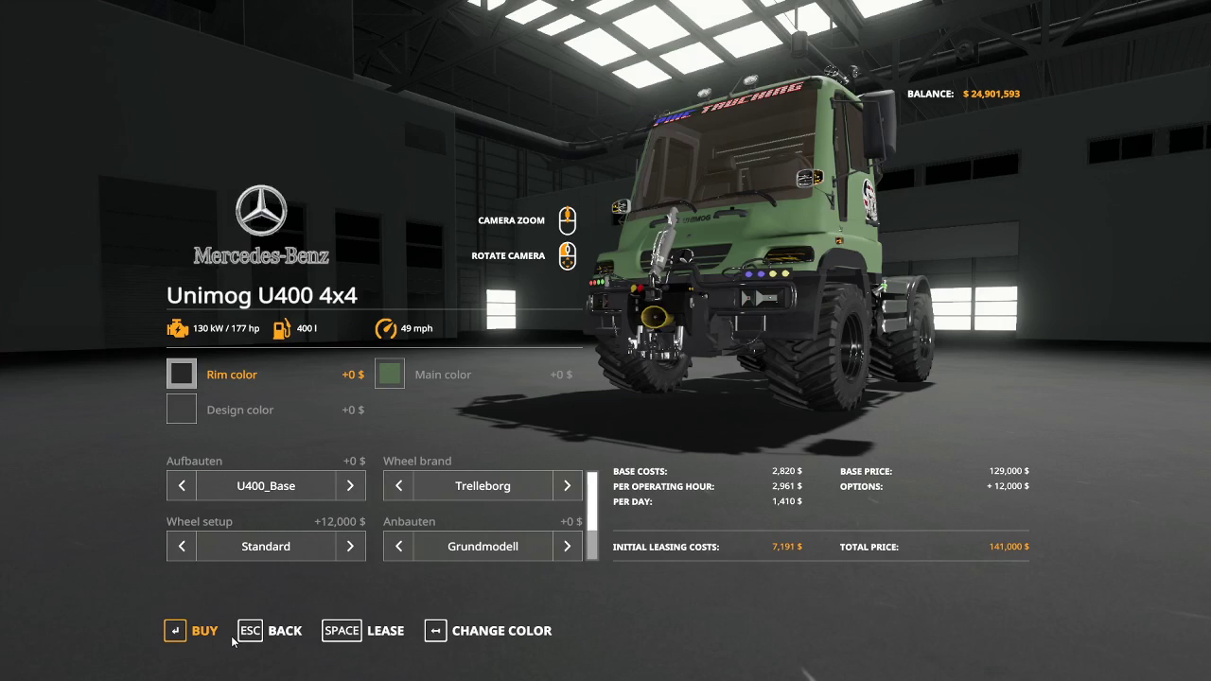
{"action": "left_click", "coordinate": [286, 631]}
Lease the Lizard Wassertank Absetzrahmen from the same mods category and leave the store.
{"action": "scroll", "coordinate": [688, 349], "scroll_direction": "down", "scroll_amount": 2}
{"action": "scroll", "coordinate": [834, 340], "scroll_direction": "down", "scroll_amount": 1}
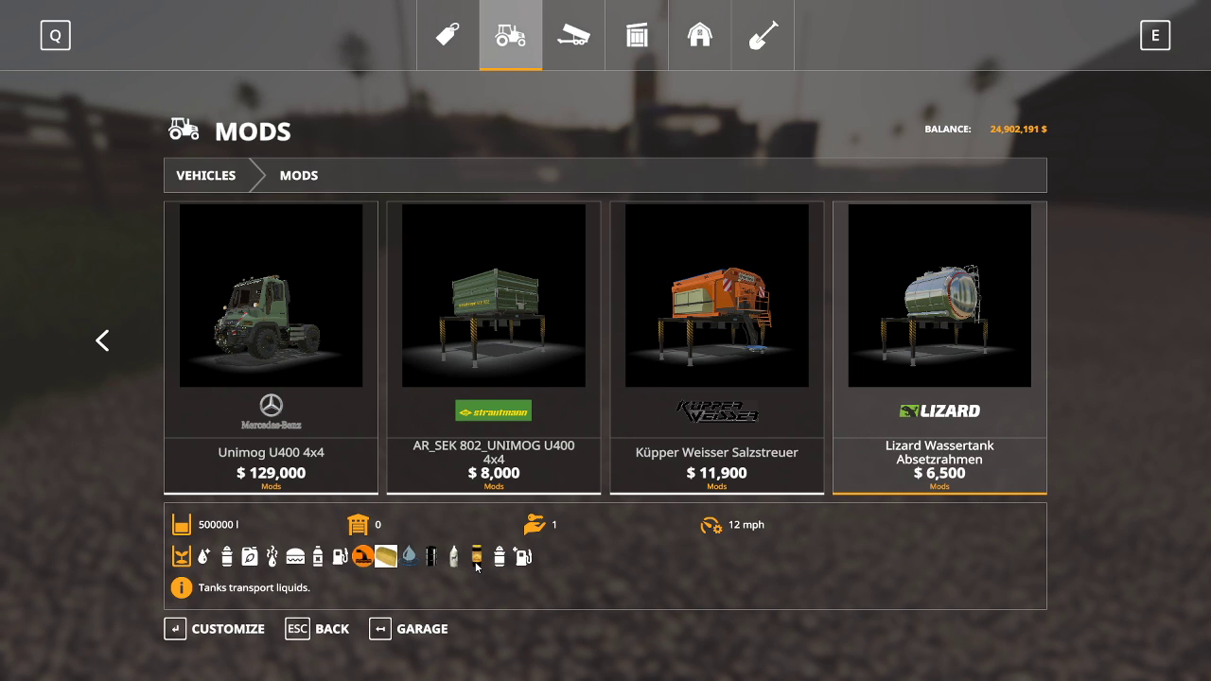
{"action": "left_click", "coordinate": [880, 342]}
{"action": "left_click", "coordinate": [379, 629]}
{"action": "left_click", "coordinate": [445, 435]}
{"action": "left_click", "coordinate": [444, 435]}
{"action": "key", "text": "Escape"}
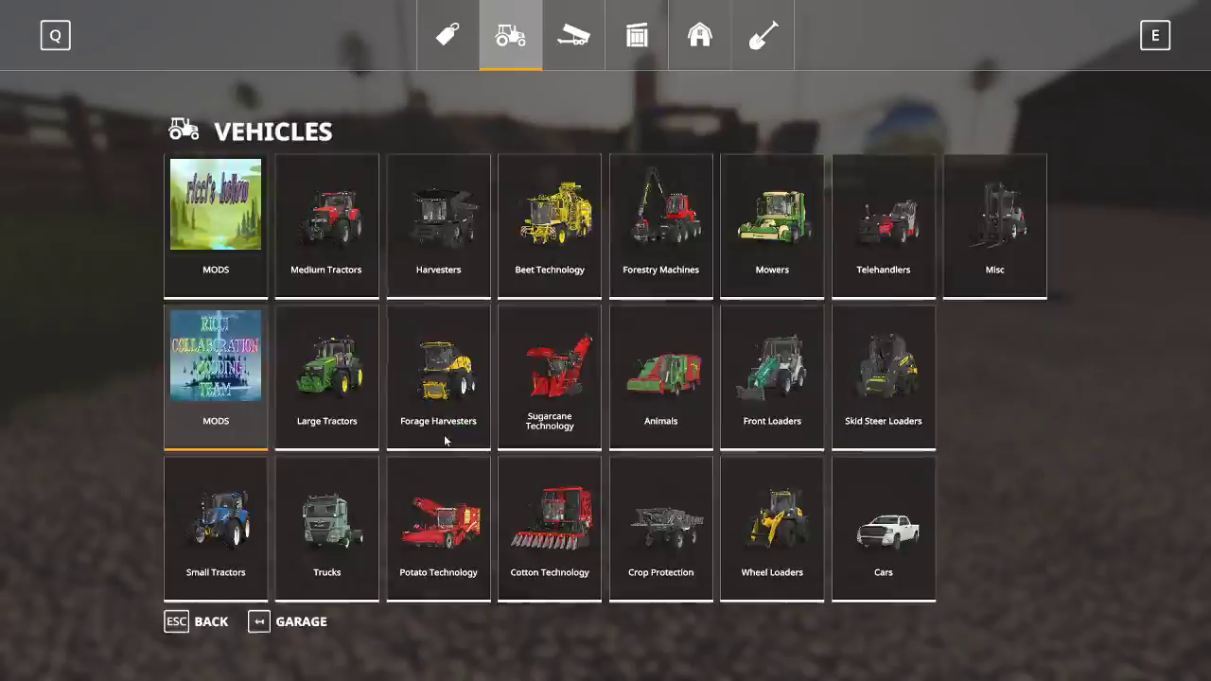
{"action": "key", "text": "Escape"}
Drive the Unimog around, back it under the Lizard water tank, and attach the tank.
{"action": "scroll", "coordinate": [605, 341], "scroll_direction": "down", "scroll_amount": 8}
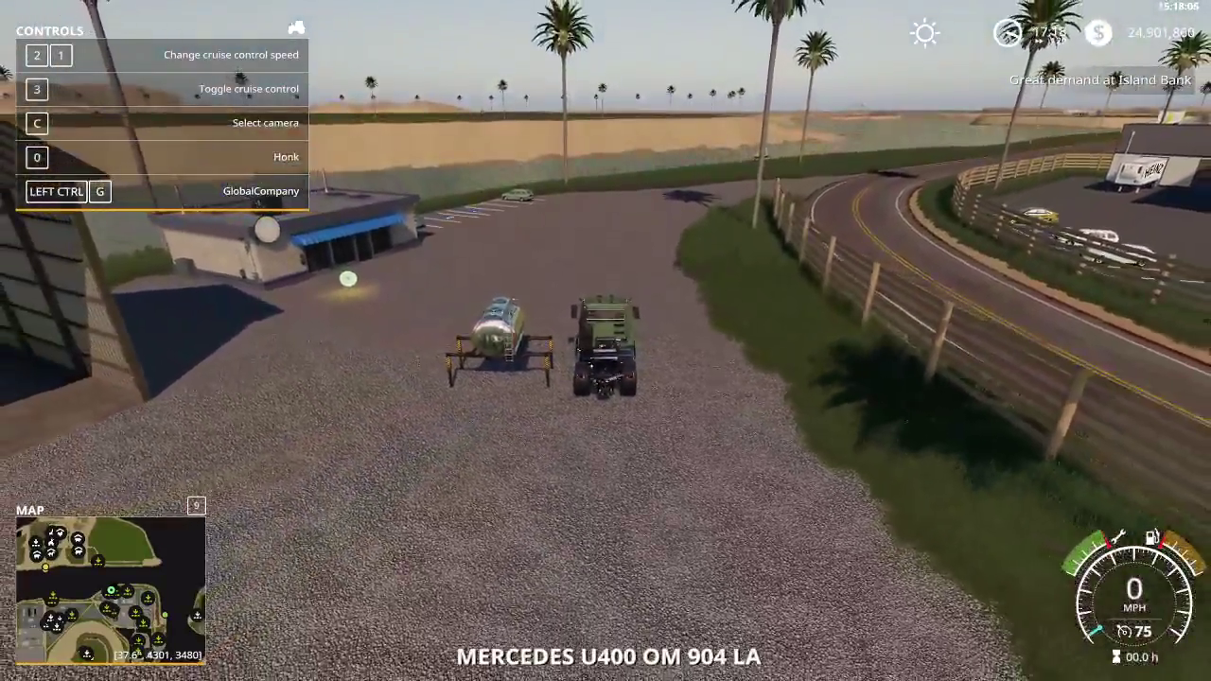
{"action": "key", "text": "w"}
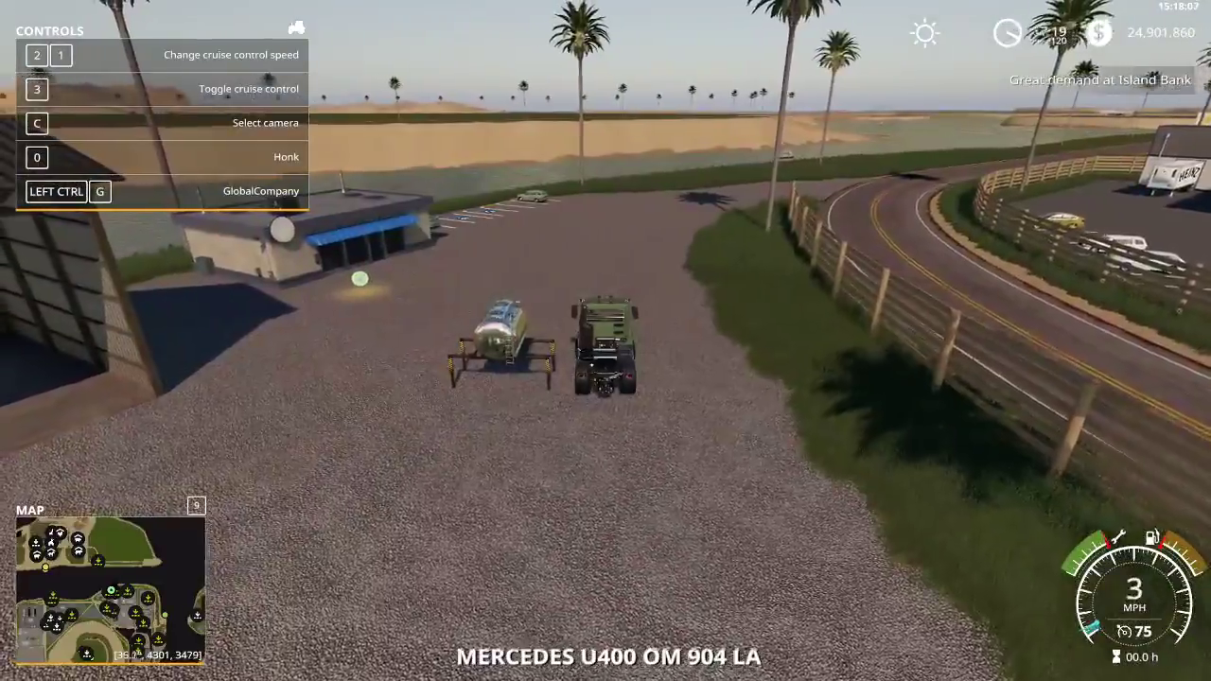
{"action": "key", "text": "a"}
{"action": "key", "text": "d"}
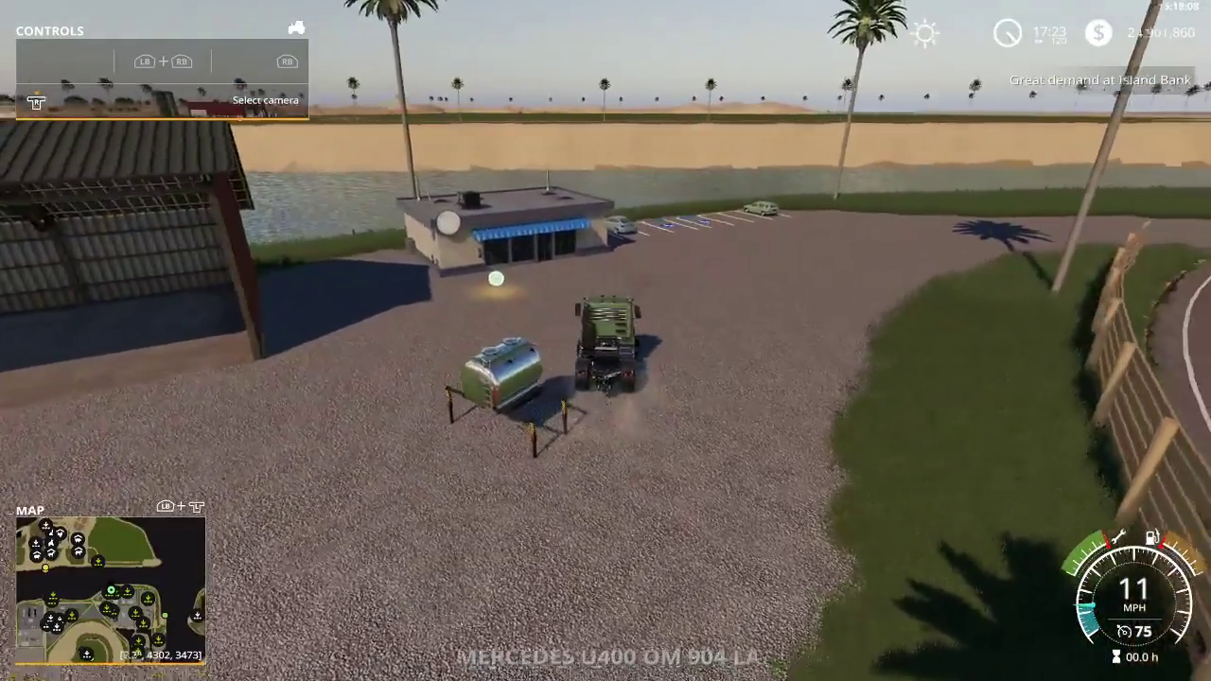
{"action": "key", "text": "s"}
{"action": "key", "text": "s"}
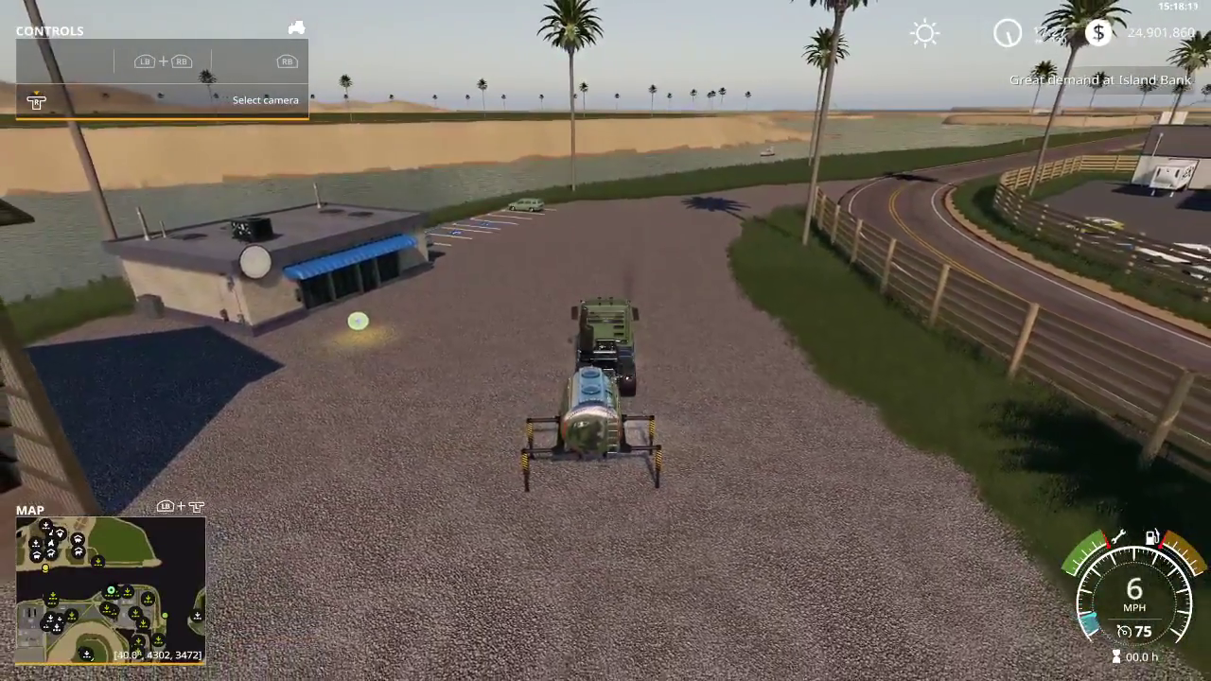
{"action": "key", "text": "q"}
{"action": "key", "text": "s"}
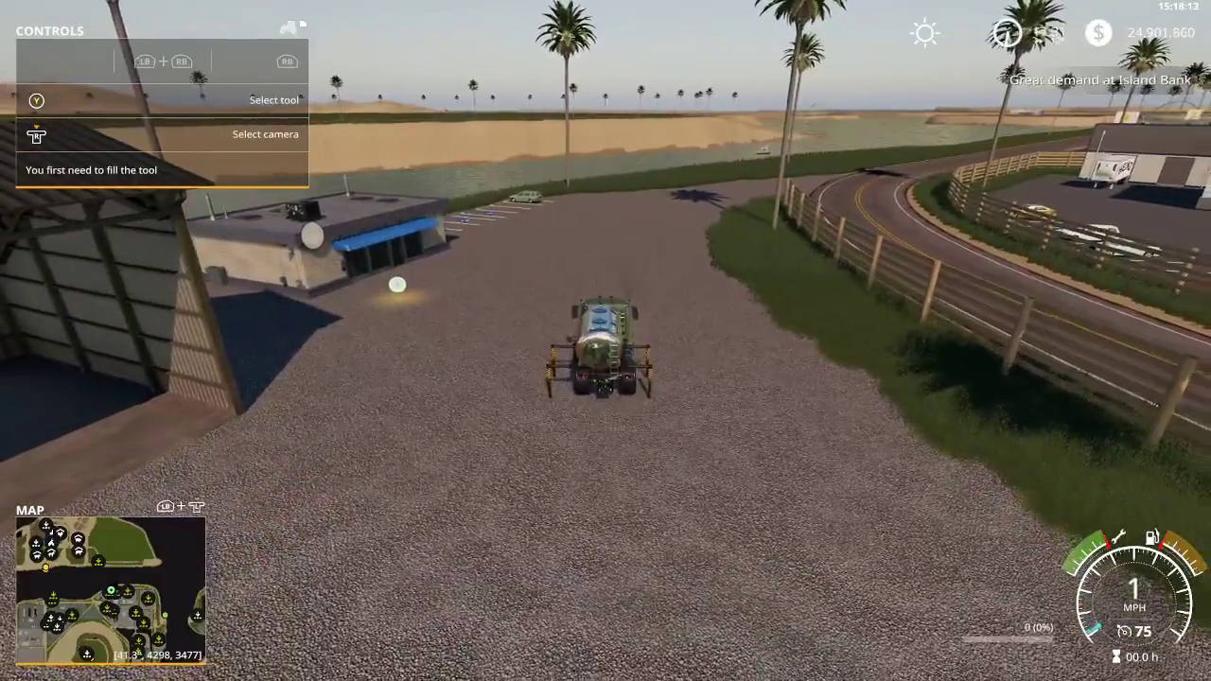
Drive the Unimog with its tank across the yard to the pipes on the Glue Factory's side.
{"action": "key", "text": "w"}
{"action": "key", "text": "d"}
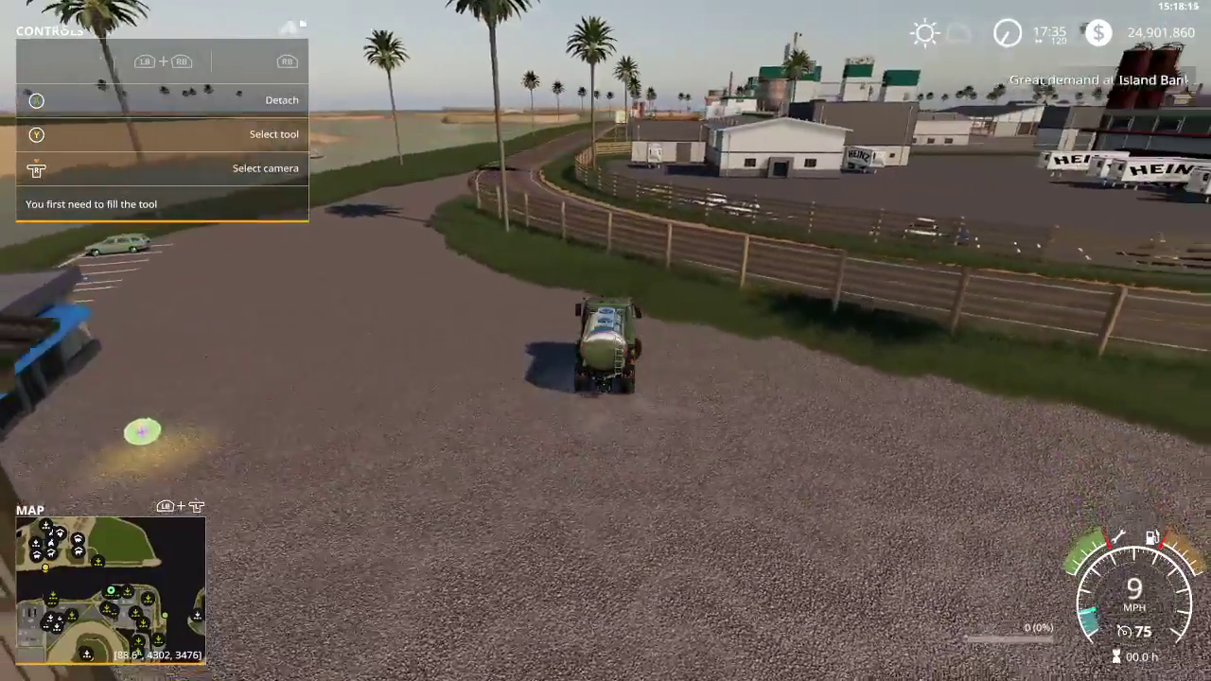
{"action": "key", "text": "s"}
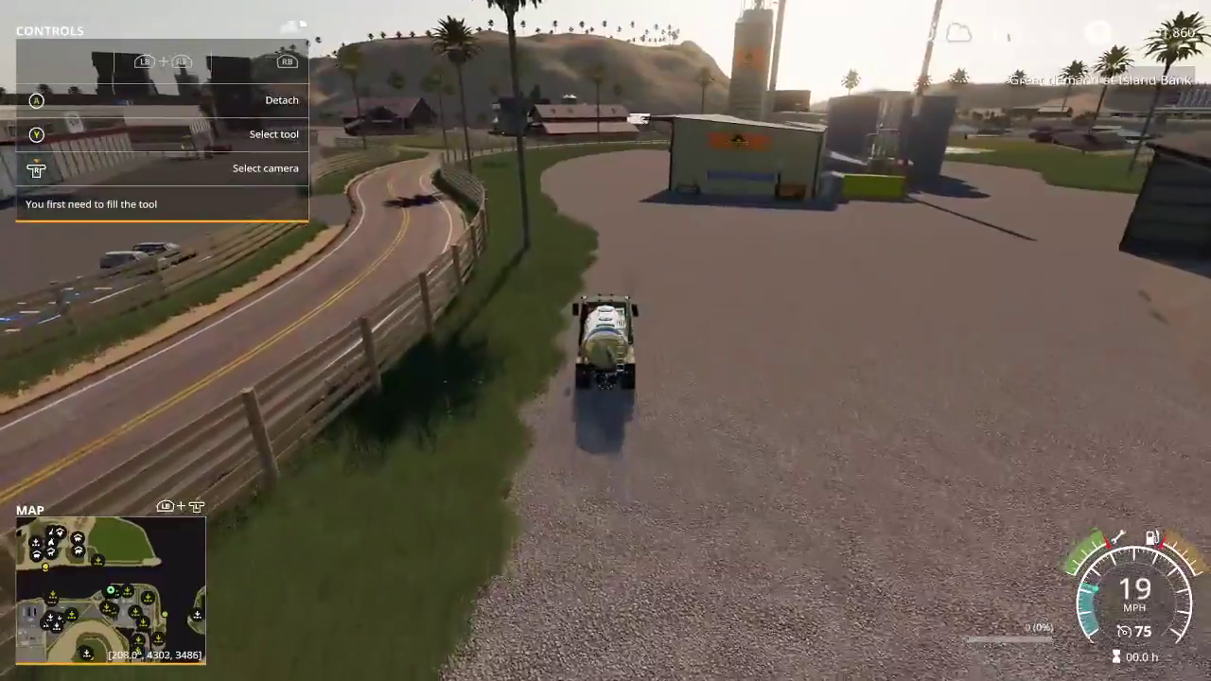
{"action": "key", "text": "s"}
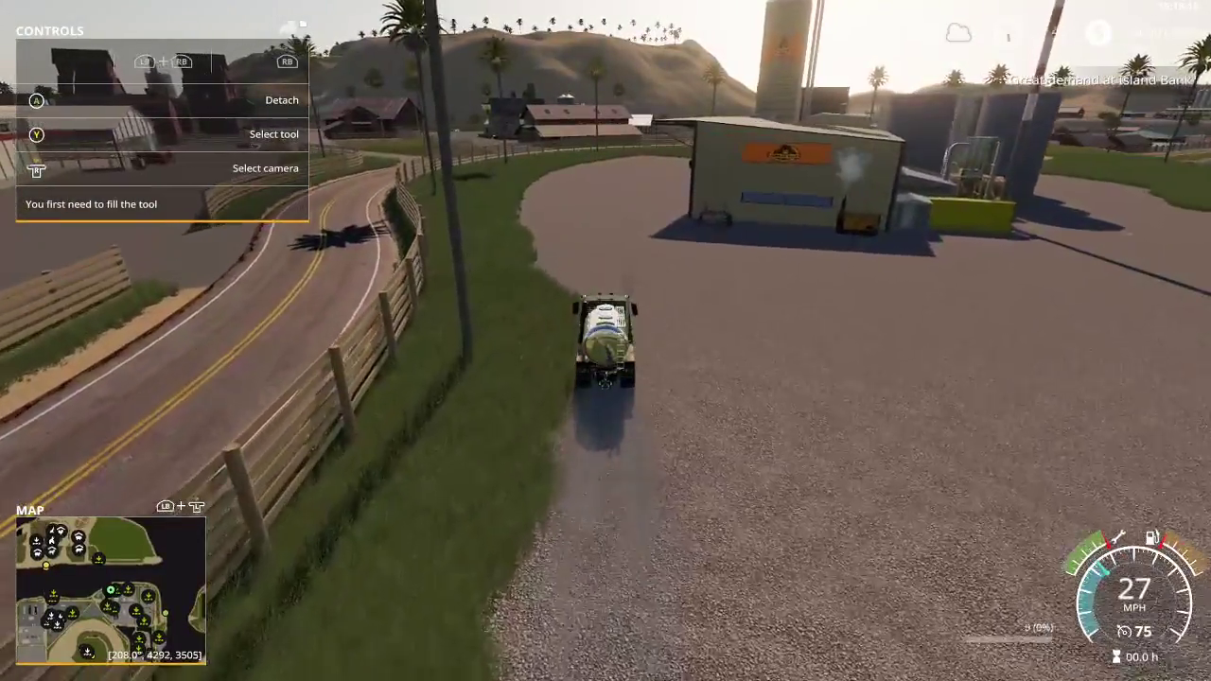
{"action": "key", "text": "d"}
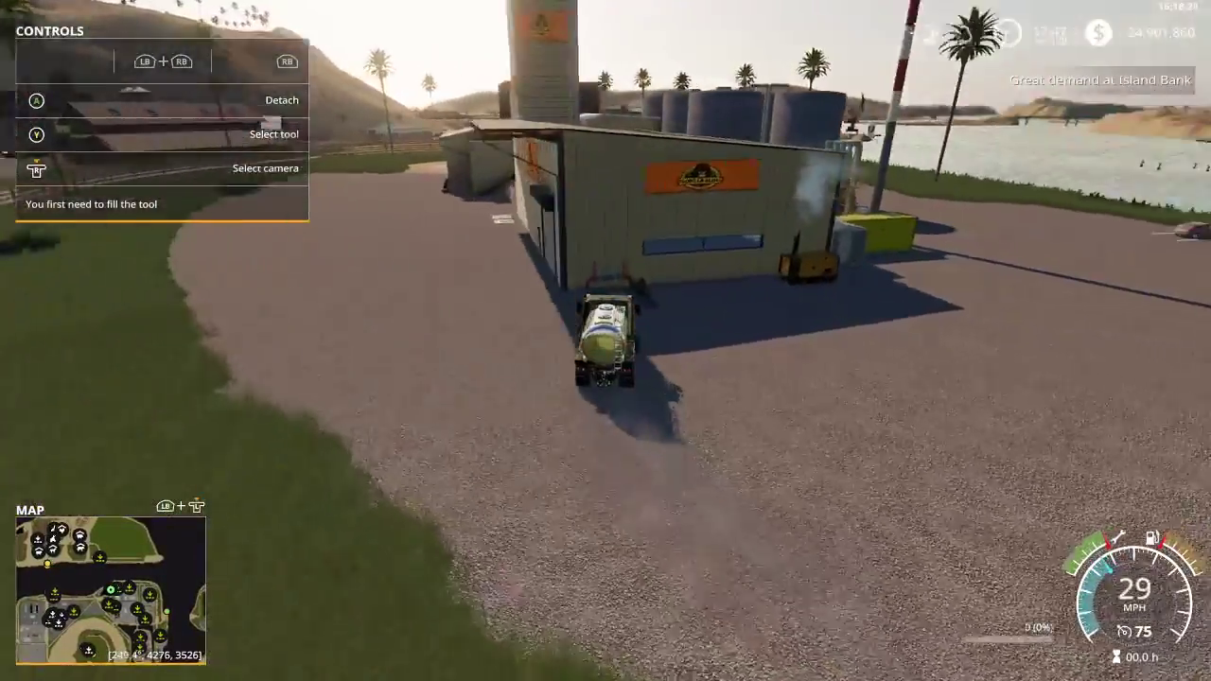
Position the Unimog beside the pipes and check which Glue Factory silo contents can be loaded into the tank, then cancel the filling.
{"action": "key", "text": "s"}
{"action": "key", "text": "w"}
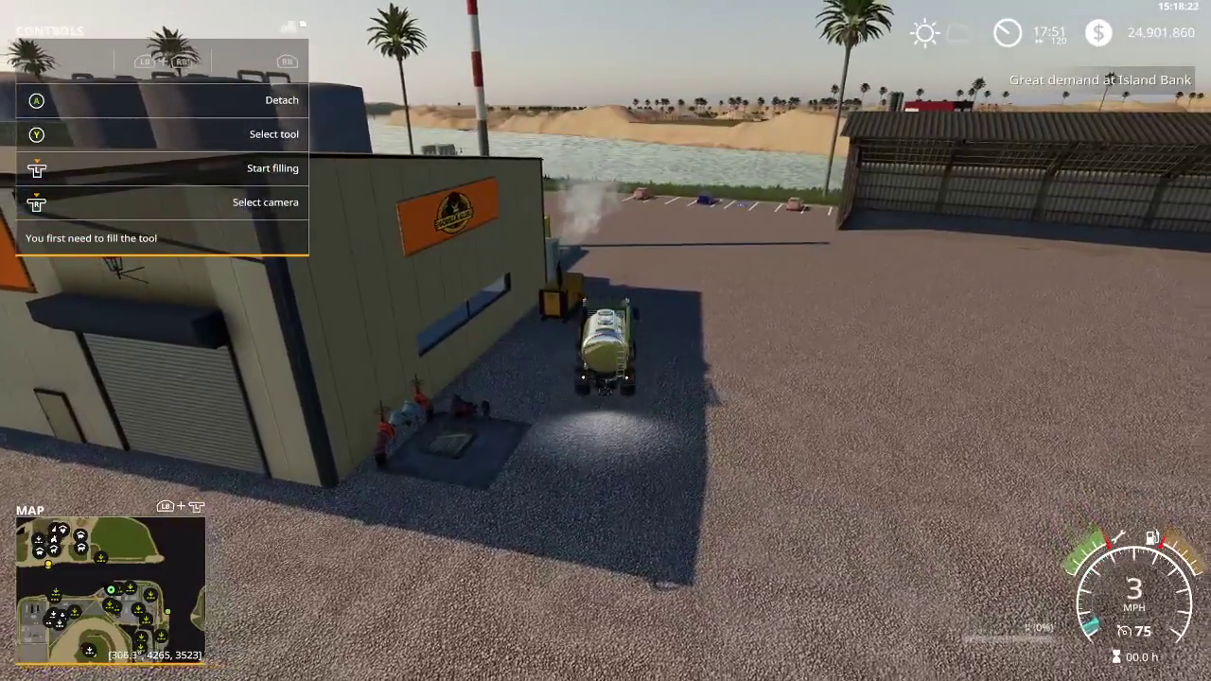
{"action": "key", "text": "s"}
{"action": "key", "text": "r"}
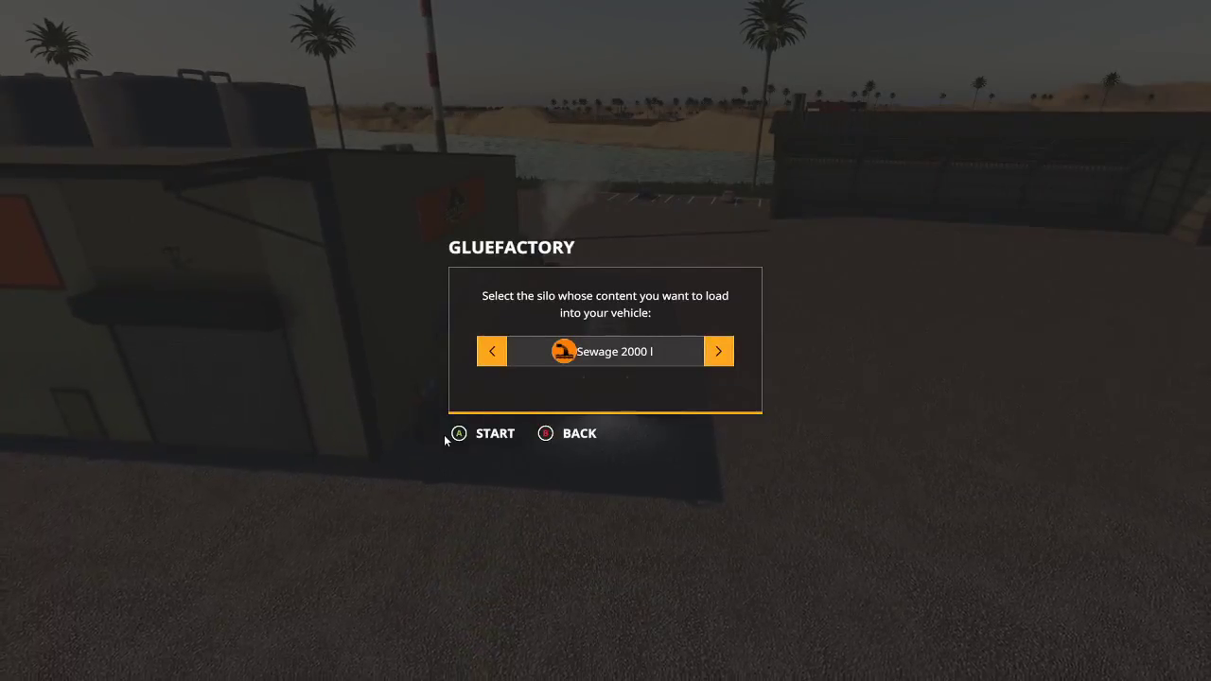
{"action": "key", "text": "Escape"}
Drive the Unimog away from the pipes into the open yard near the fence and get out.
{"action": "key", "text": "s"}
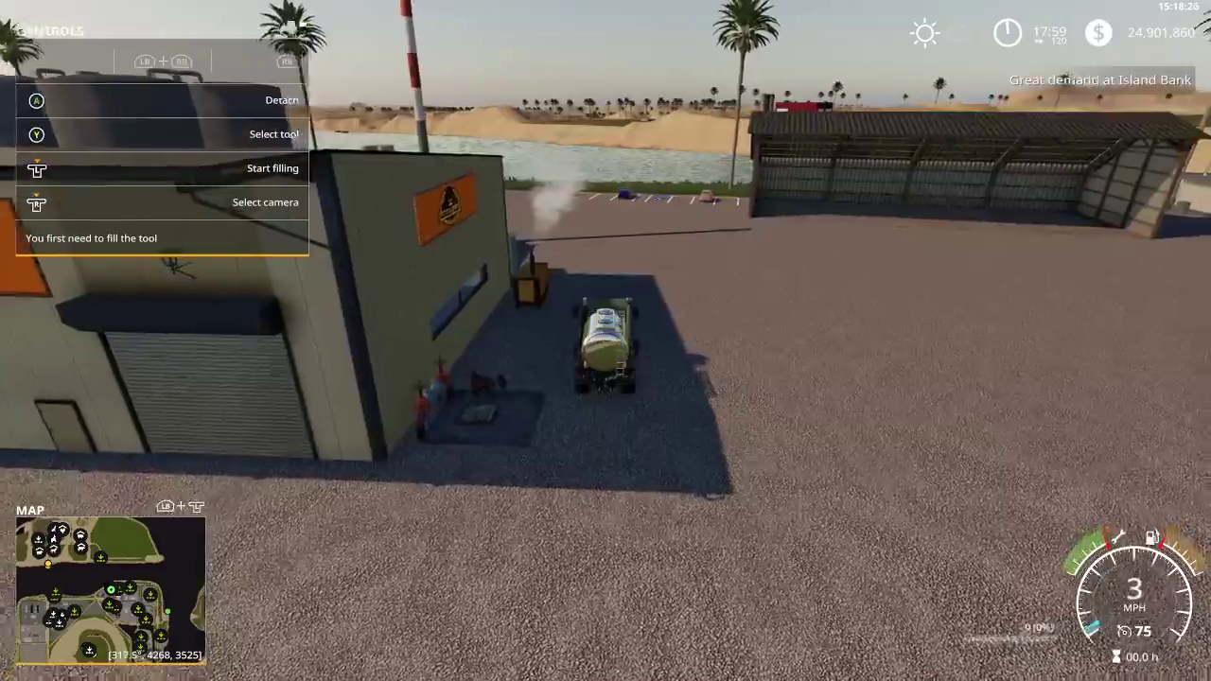
{"action": "key", "text": "w"}
{"action": "key", "text": "d"}
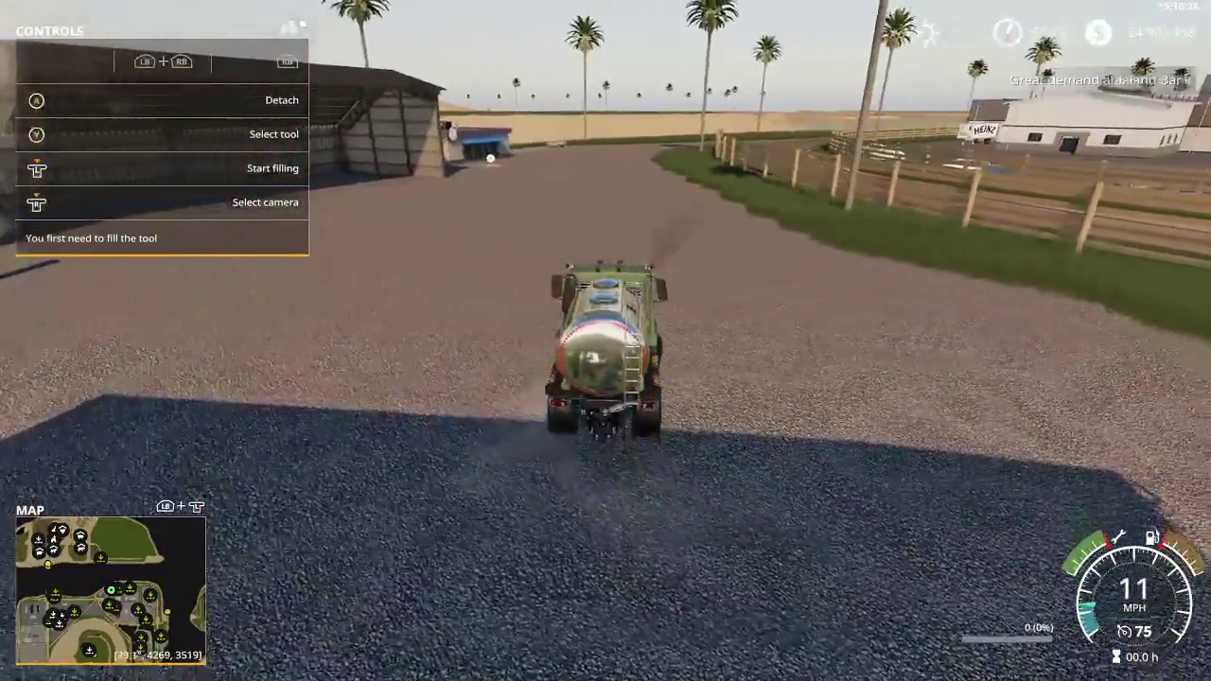
{"action": "key", "text": "w"}
{"action": "key", "text": "d"}
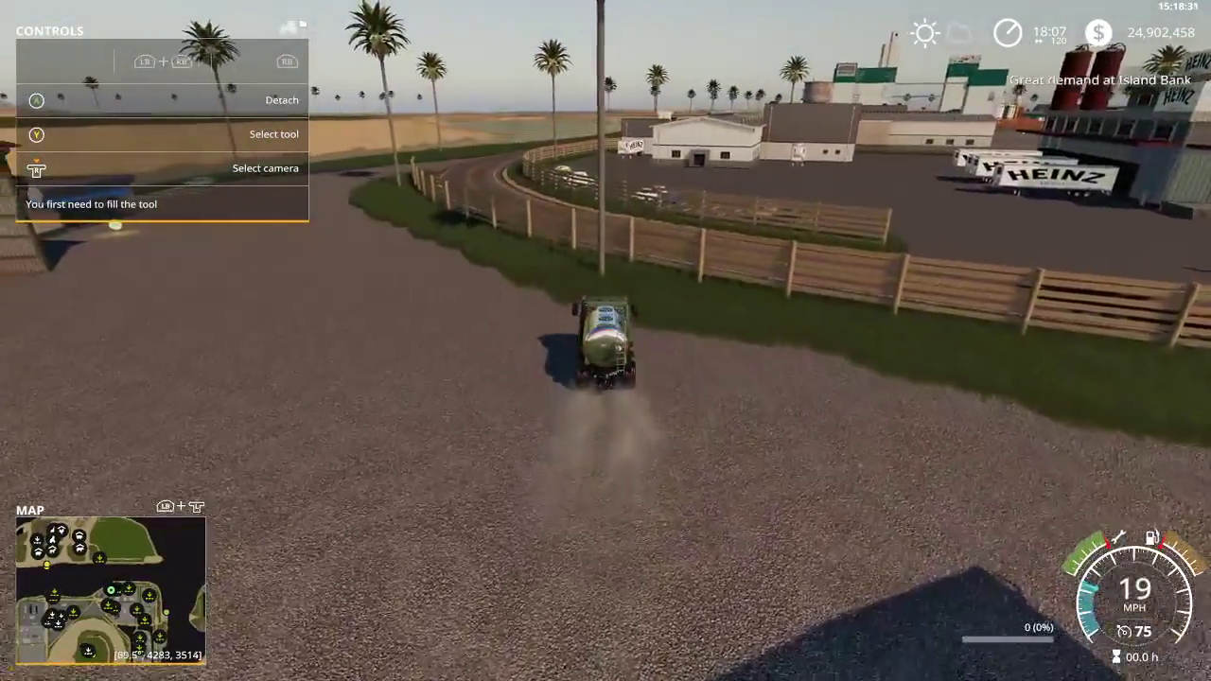
{"action": "key", "text": "e"}
Lease the FS19_RICCIVILLE_TANKER in its Standard design from the Ricci collaboration mods category and leave the store.
{"action": "key", "text": "p"}
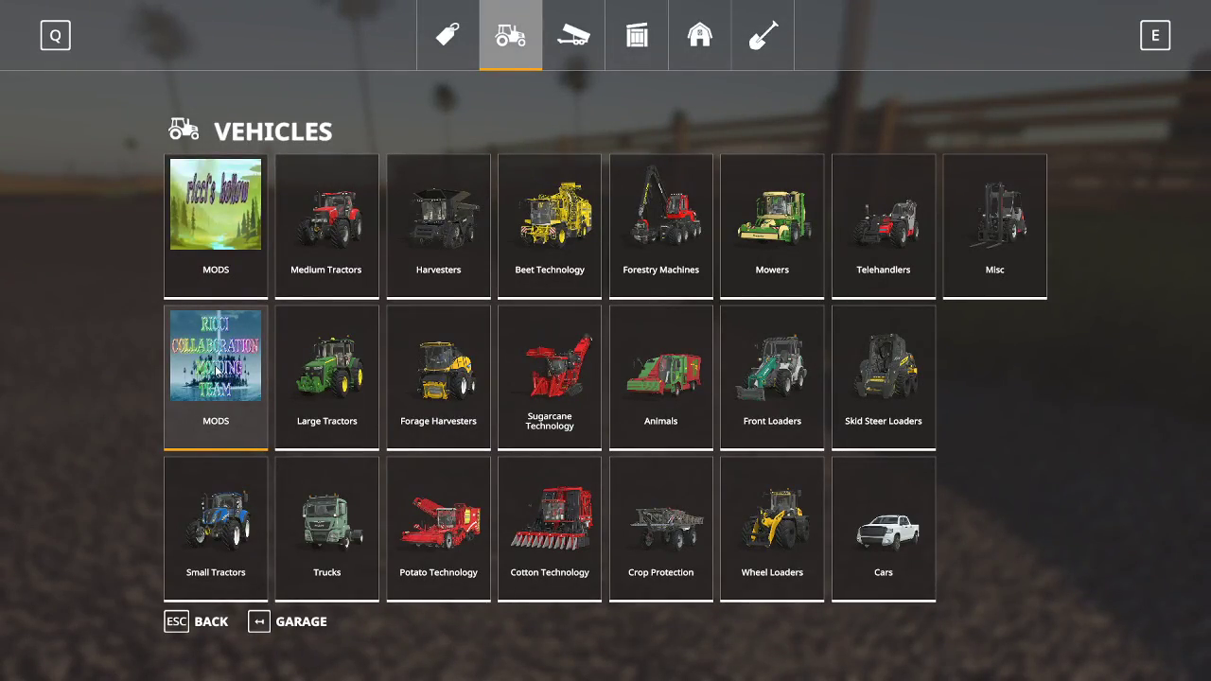
{"action": "left_click", "coordinate": [217, 369]}
{"action": "scroll", "coordinate": [508, 335], "scroll_direction": "up", "scroll_amount": 4}
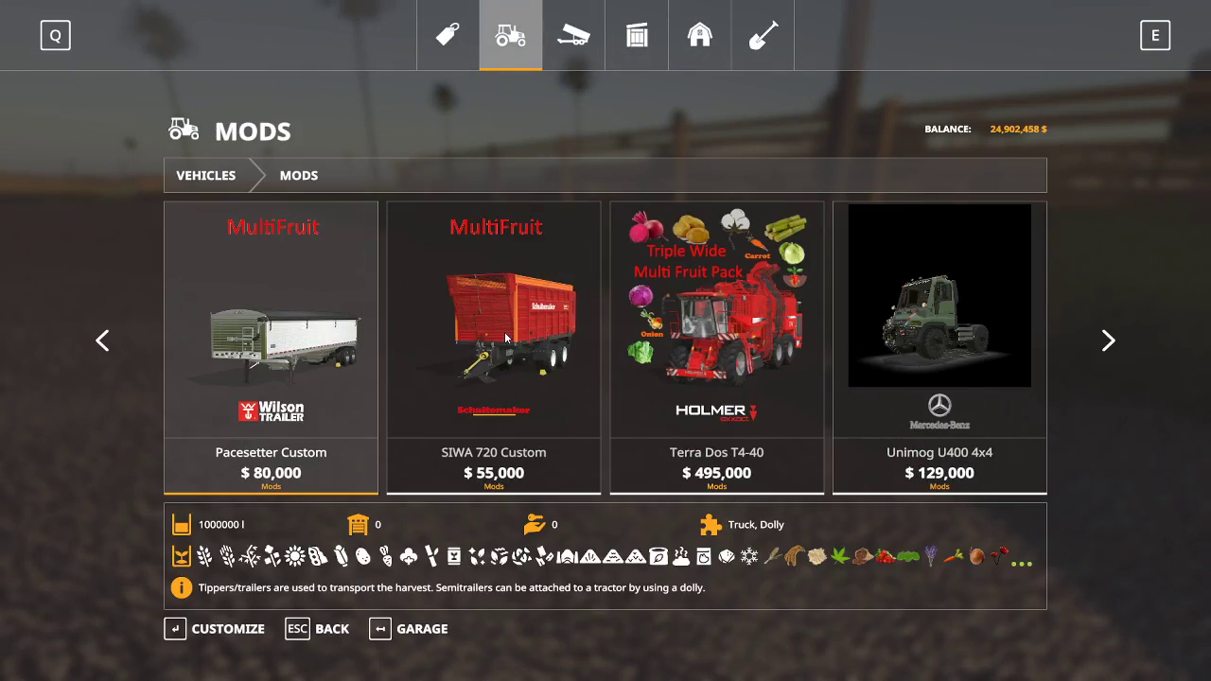
{"action": "scroll", "coordinate": [504, 331], "scroll_direction": "up", "scroll_amount": 11}
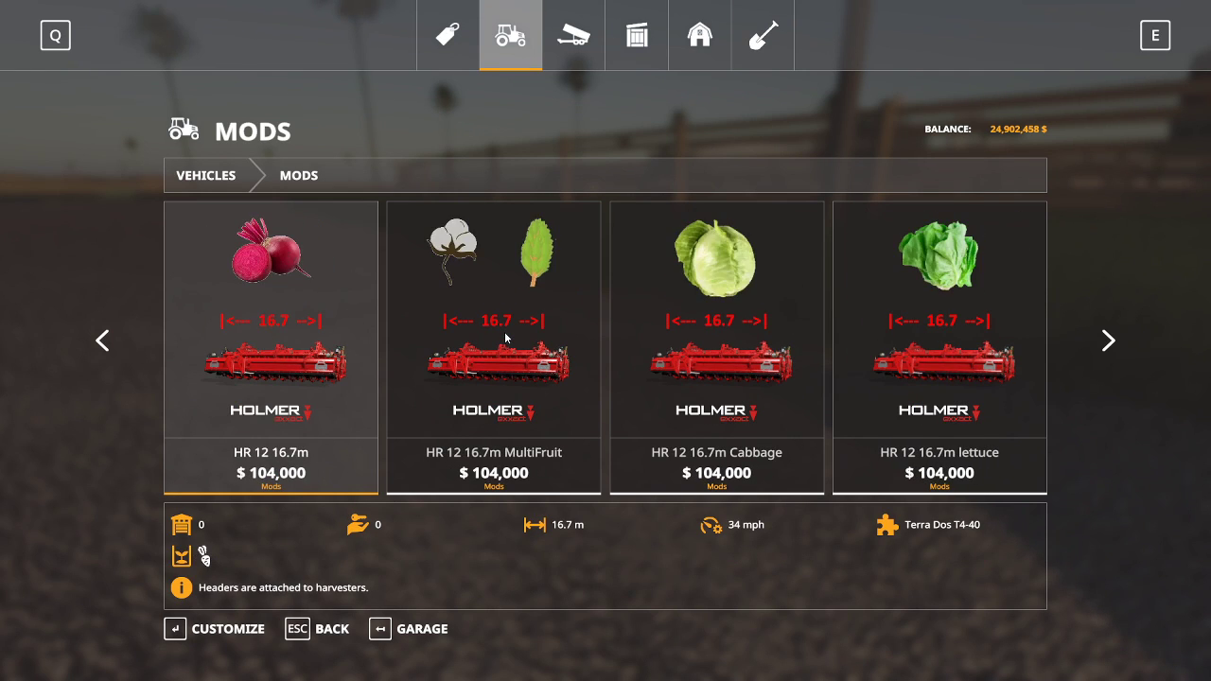
{"action": "scroll", "coordinate": [505, 331], "scroll_direction": "up", "scroll_amount": 3}
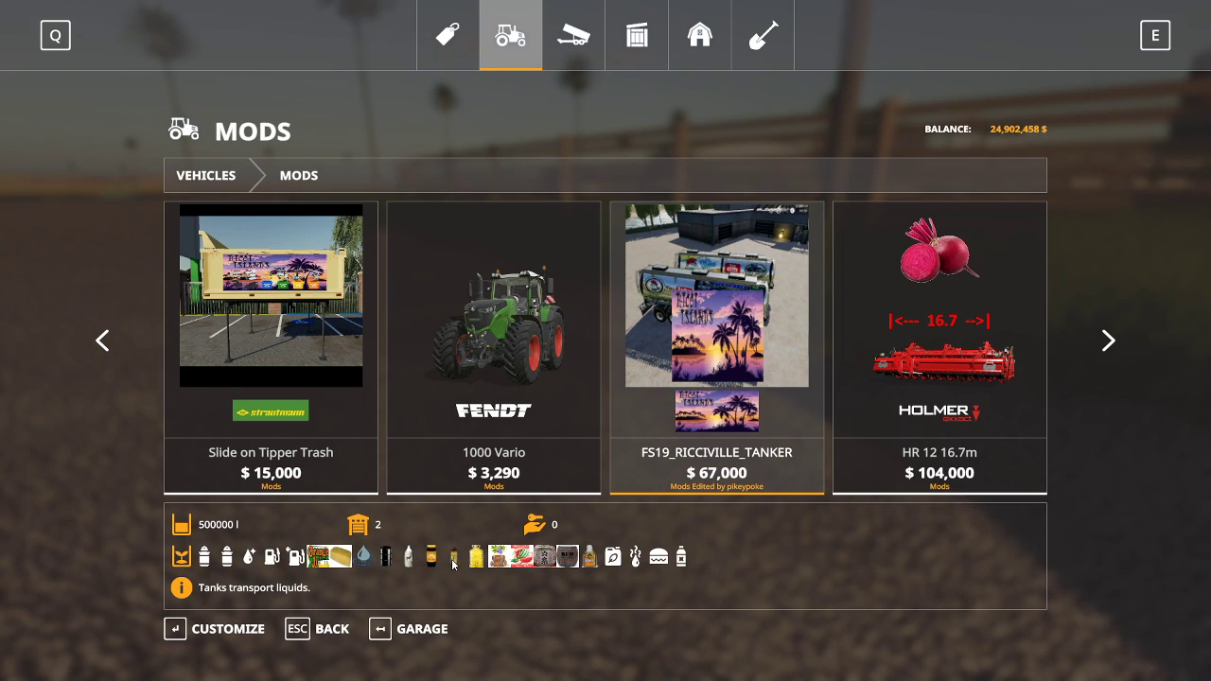
{"action": "left_click", "coordinate": [674, 390]}
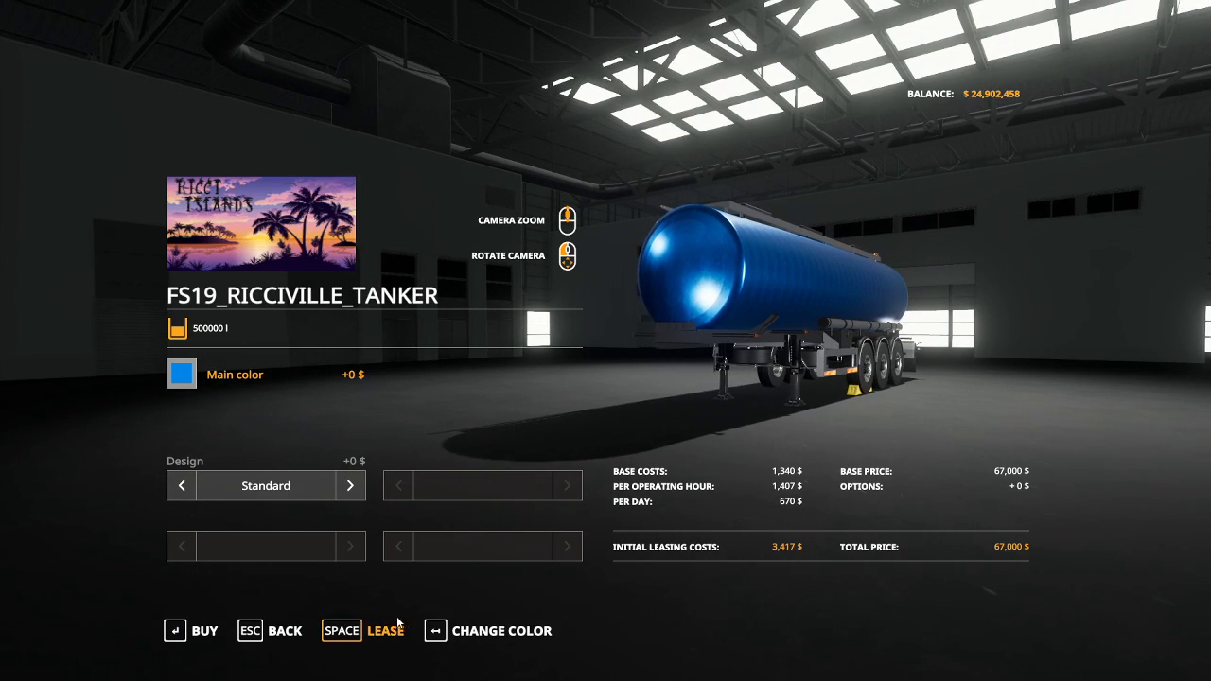
{"action": "left_click", "coordinate": [401, 621]}
{"action": "left_click", "coordinate": [444, 435]}
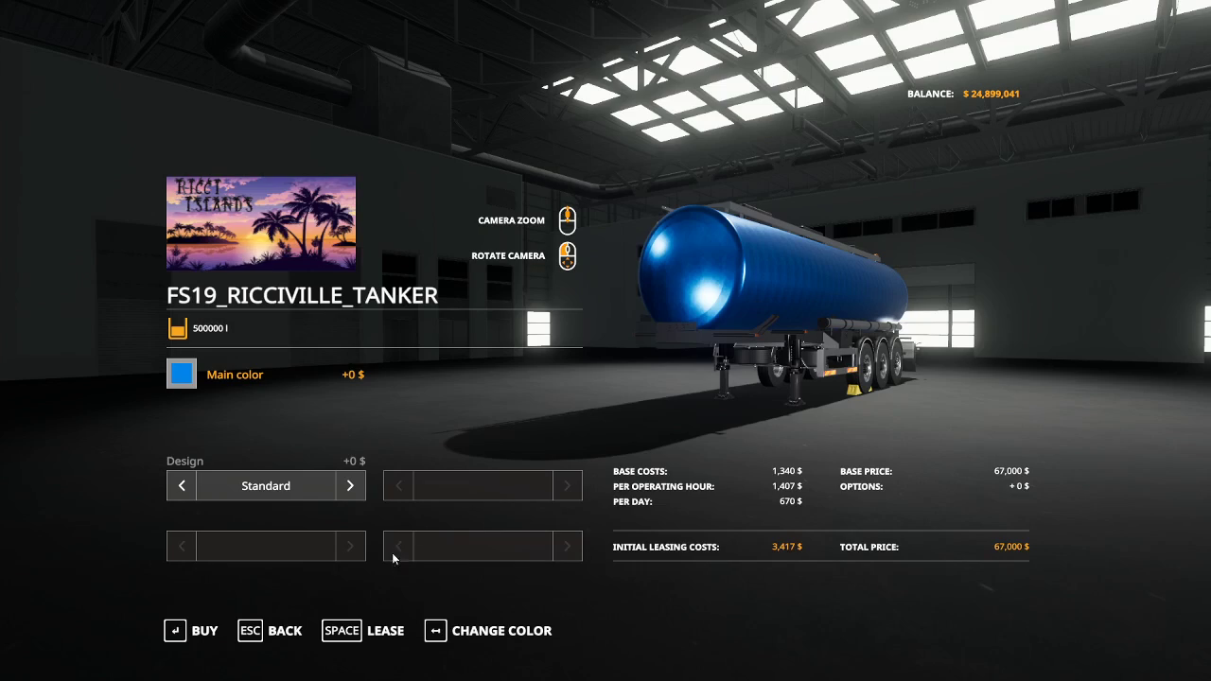
{"action": "left_click", "coordinate": [286, 632]}
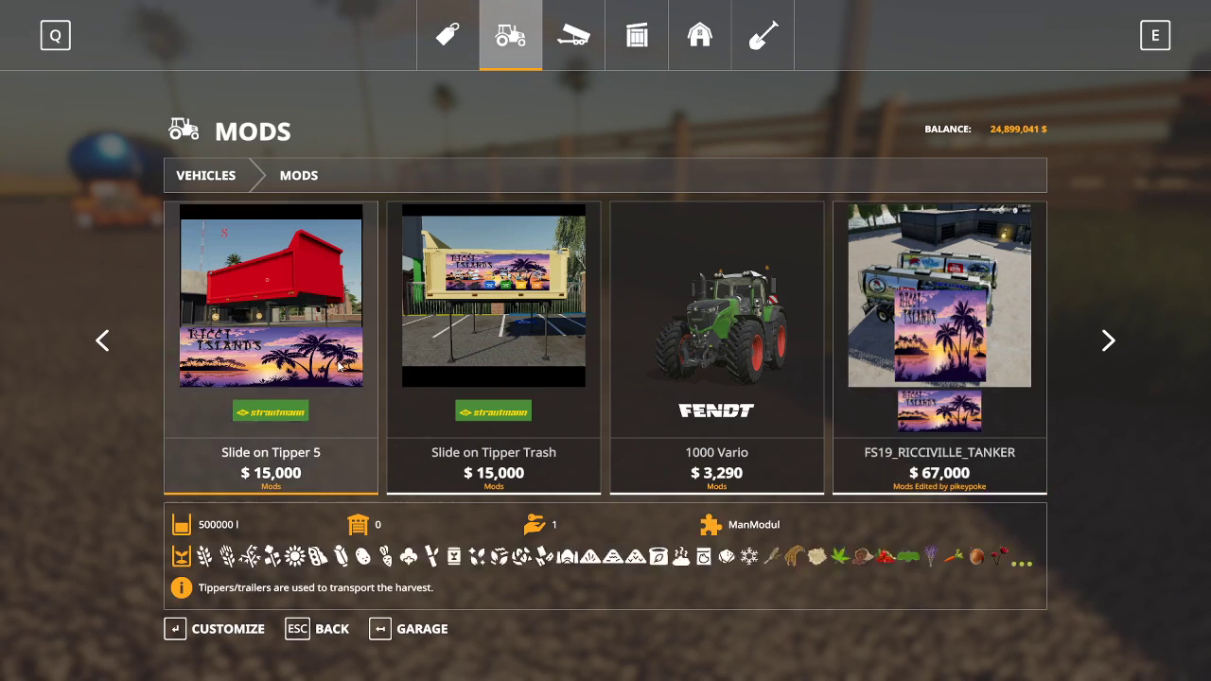
{"action": "scroll", "coordinate": [339, 366], "scroll_direction": "up", "scroll_amount": 1}
{"action": "key", "text": "Escape"}
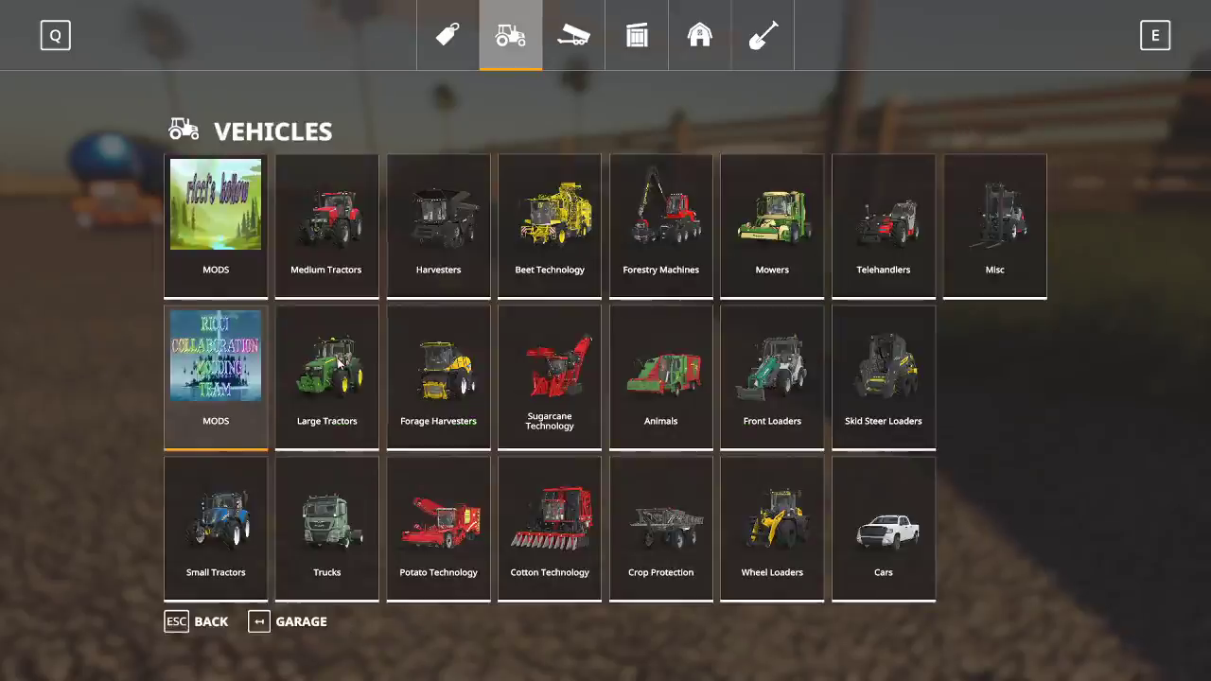
{"action": "key", "text": "Escape"}
Walk back to the parked Unimog, get in and set down its Lizard Wassertank frame beside the fence.
{"action": "key", "text": "s"}
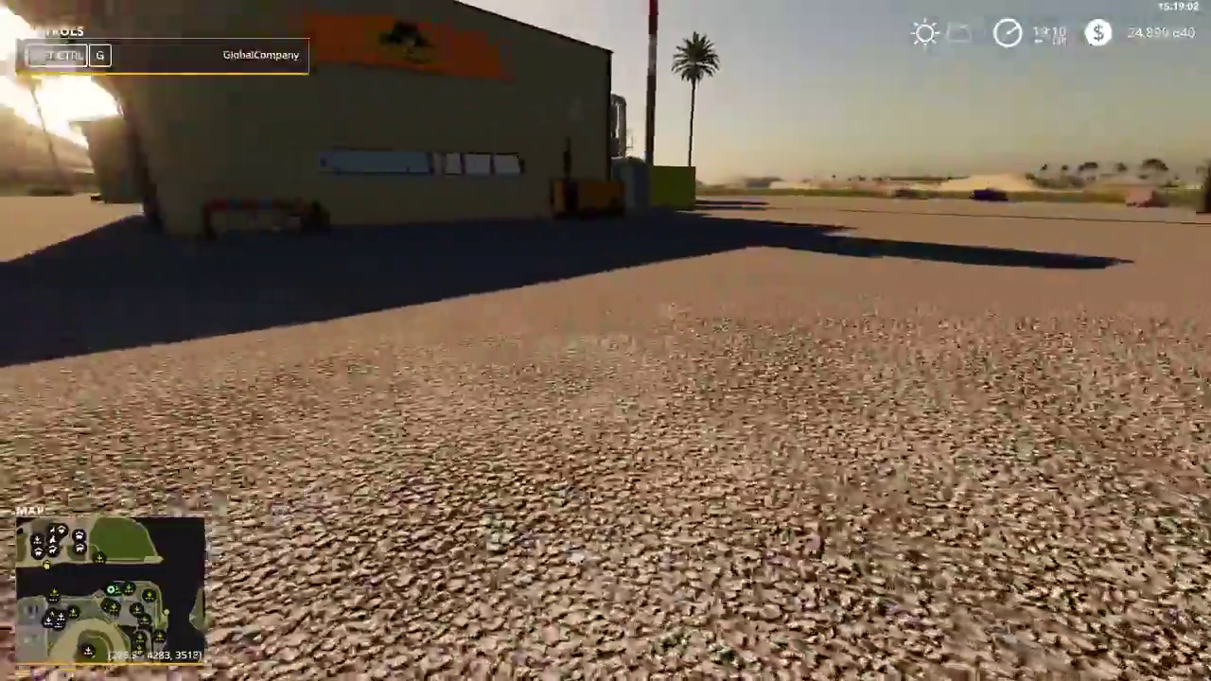
{"action": "key", "text": "s"}
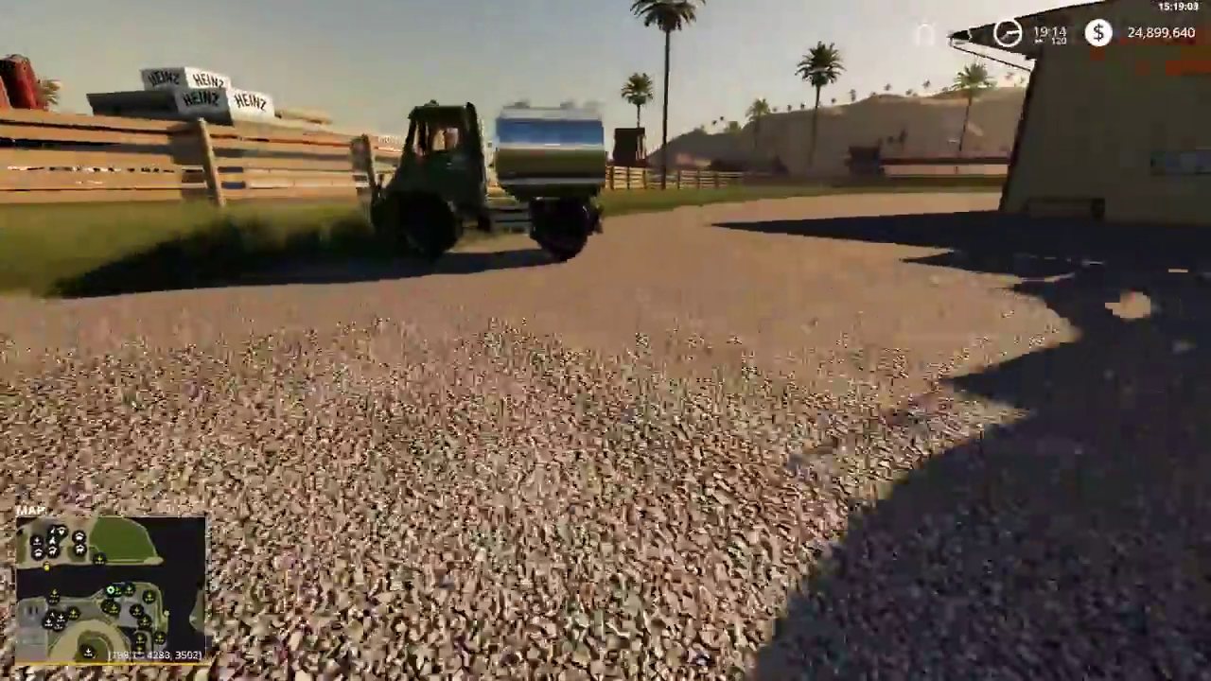
{"action": "key", "text": "e"}
{"action": "key", "text": "w"}
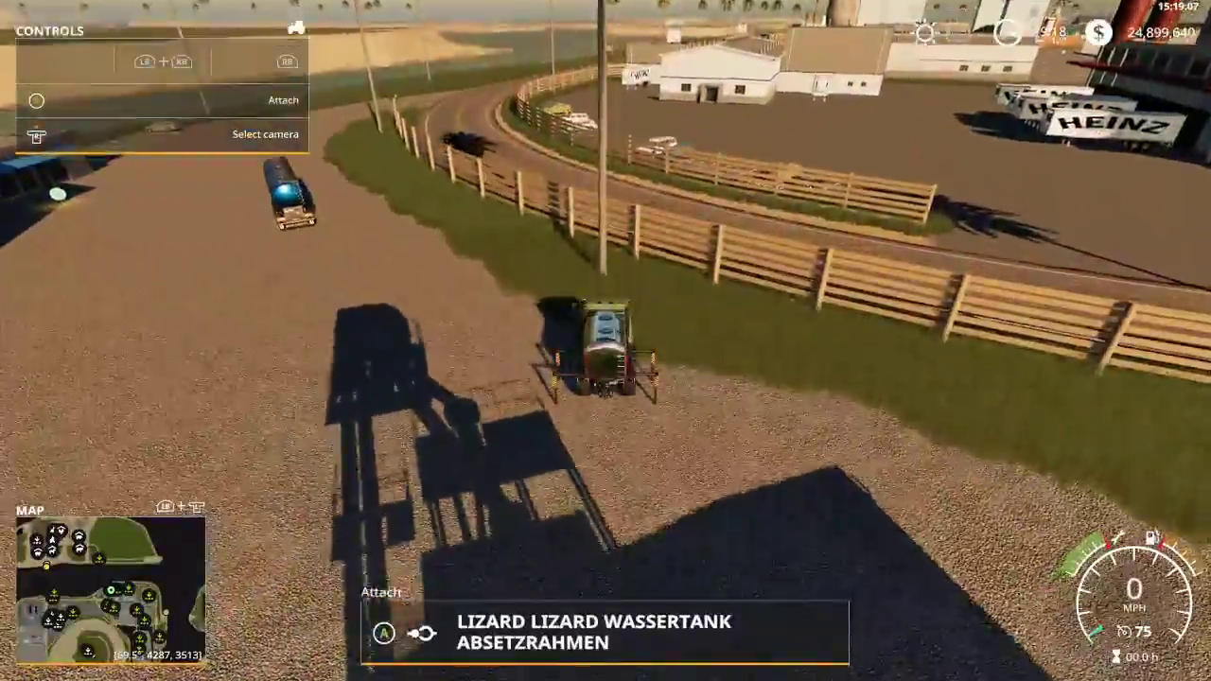
Drive the Unimog to the leased blue tanker trailer, back up to it and hitch it.
{"action": "key", "text": "w"}
{"action": "key", "text": "a"}
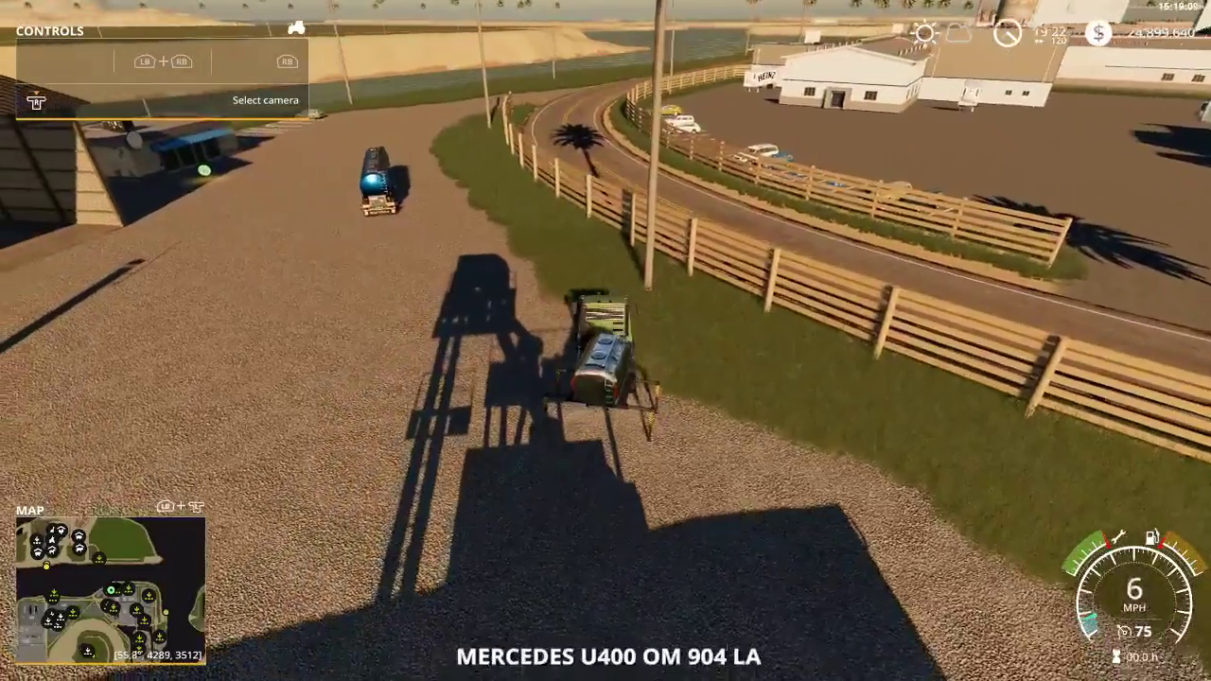
{"action": "key", "text": "s"}
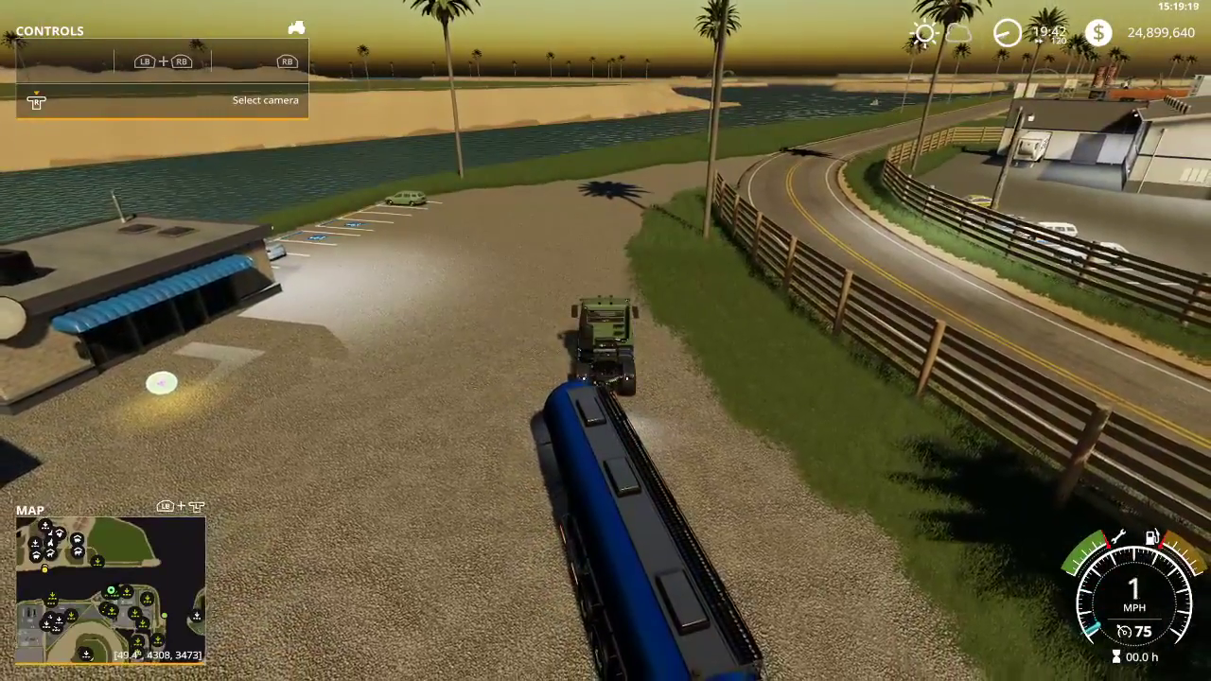
{"action": "key", "text": "w"}
{"action": "key", "text": "d"}
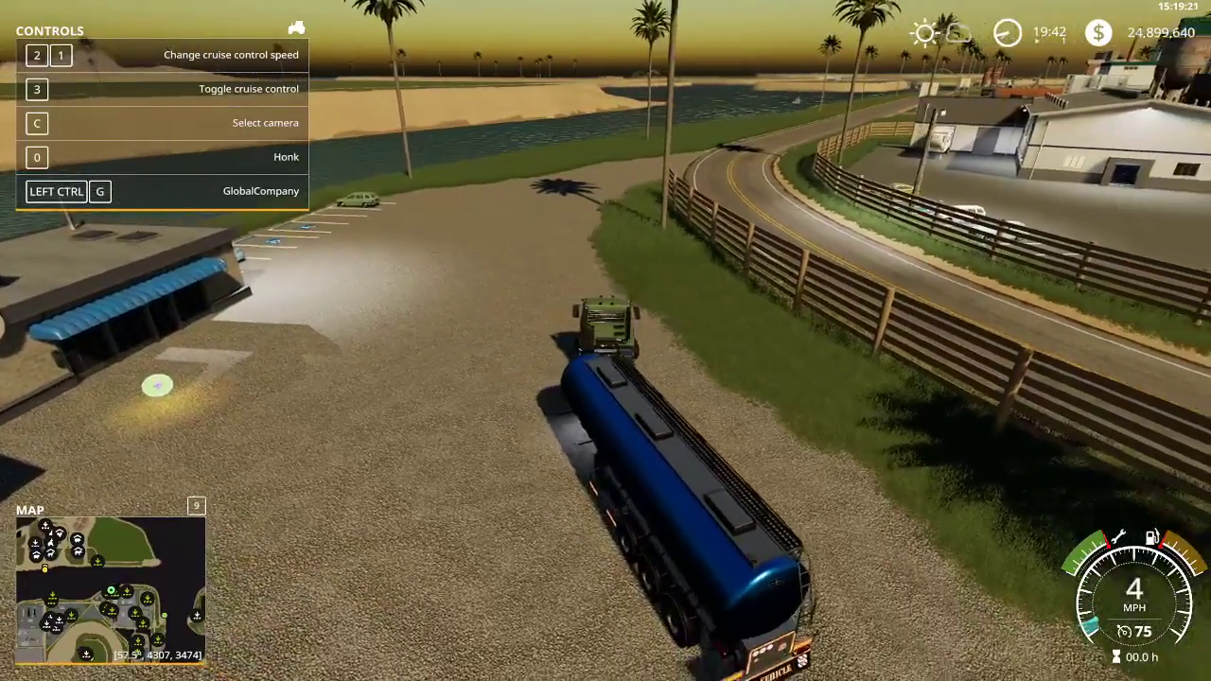
{"action": "key", "text": "q"}
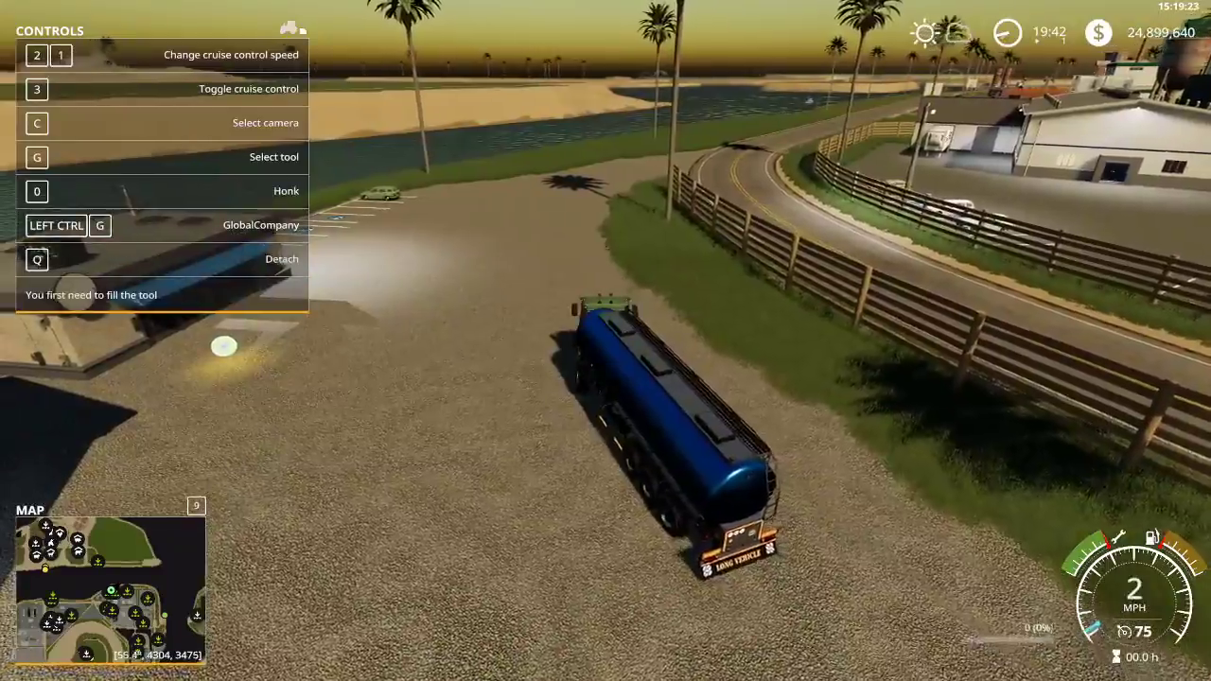
Turn the Unimog around with the tanker and drive it across the yard to the Glue Factory.
{"action": "key", "text": "w"}
{"action": "key", "text": "a"}
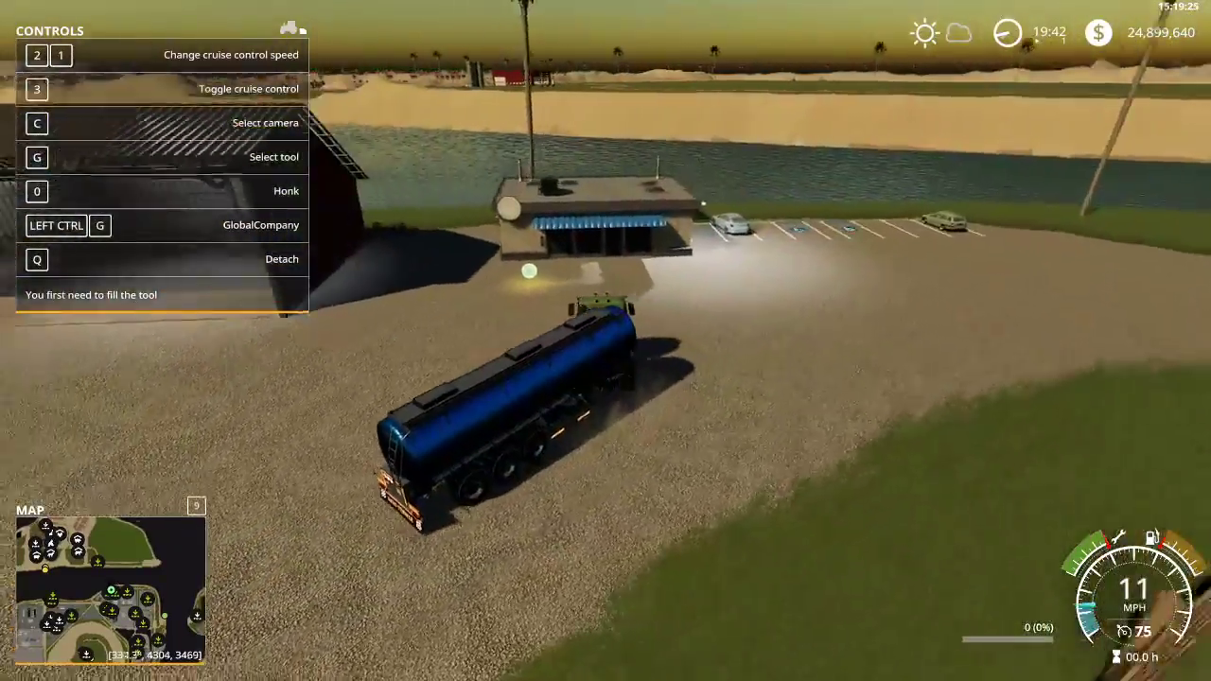
{"action": "key", "text": "w"}
{"action": "key", "text": "a"}
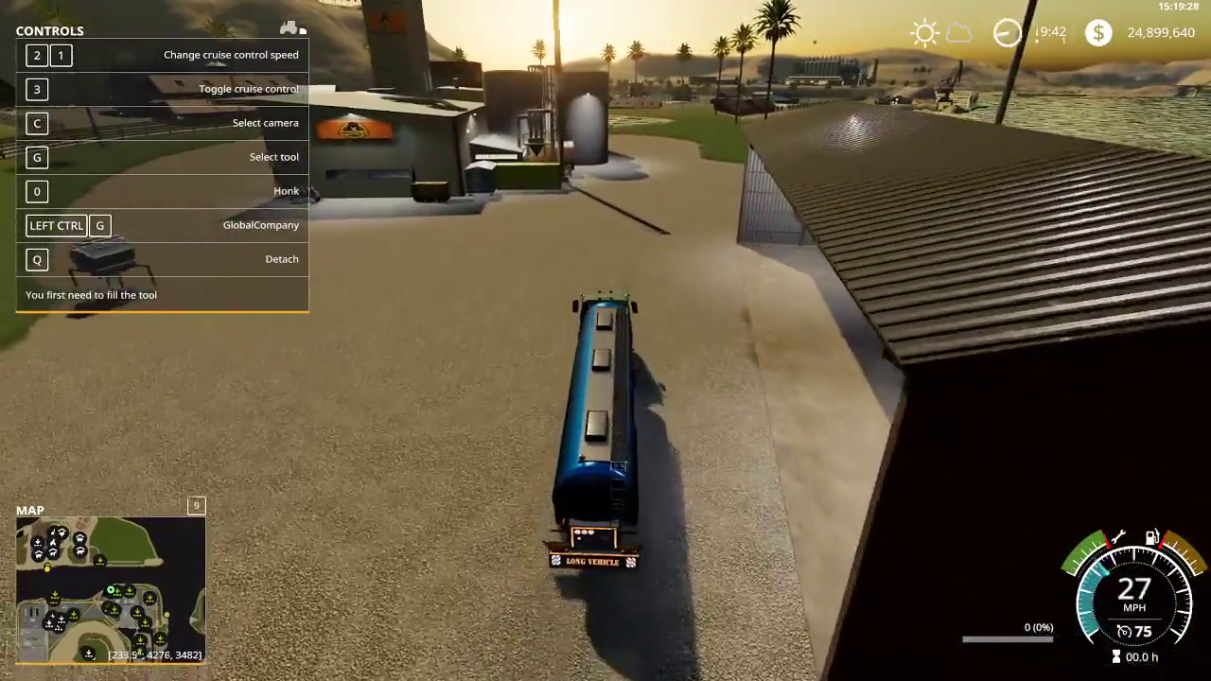
{"action": "key", "text": "a"}
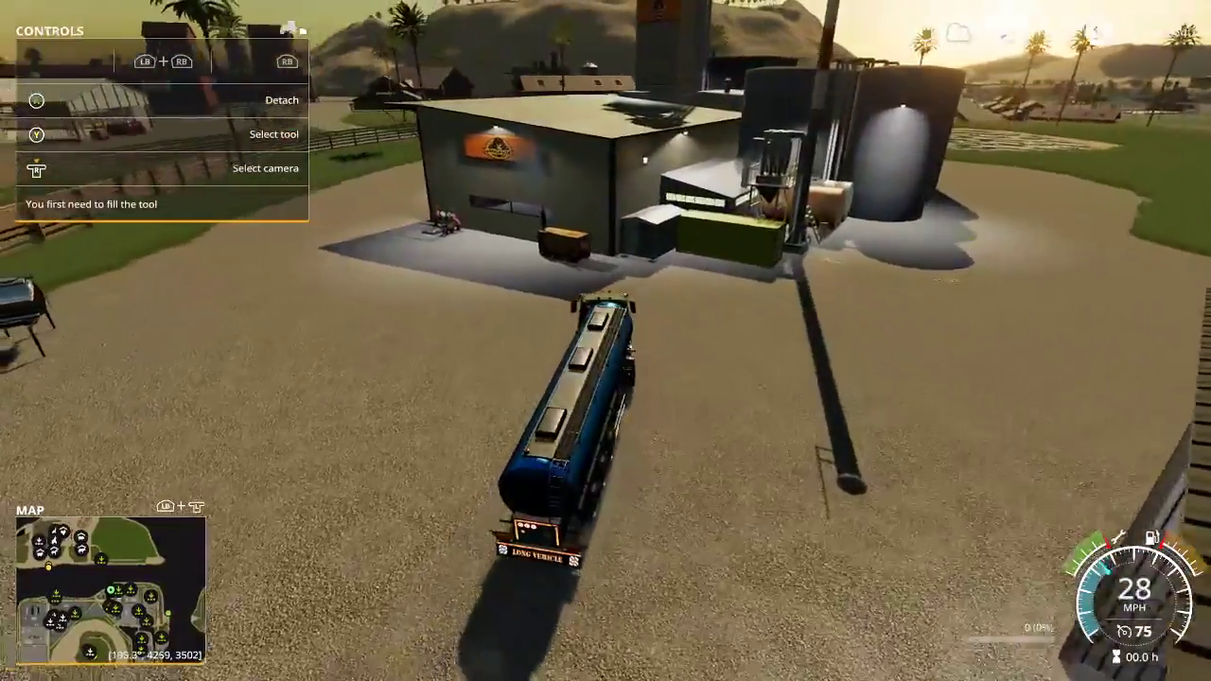
Stop the tanker alongside the Glue Factory and check which silo contents it can load, then close the selection.
{"action": "key", "text": "a"}
{"action": "key", "text": "s"}
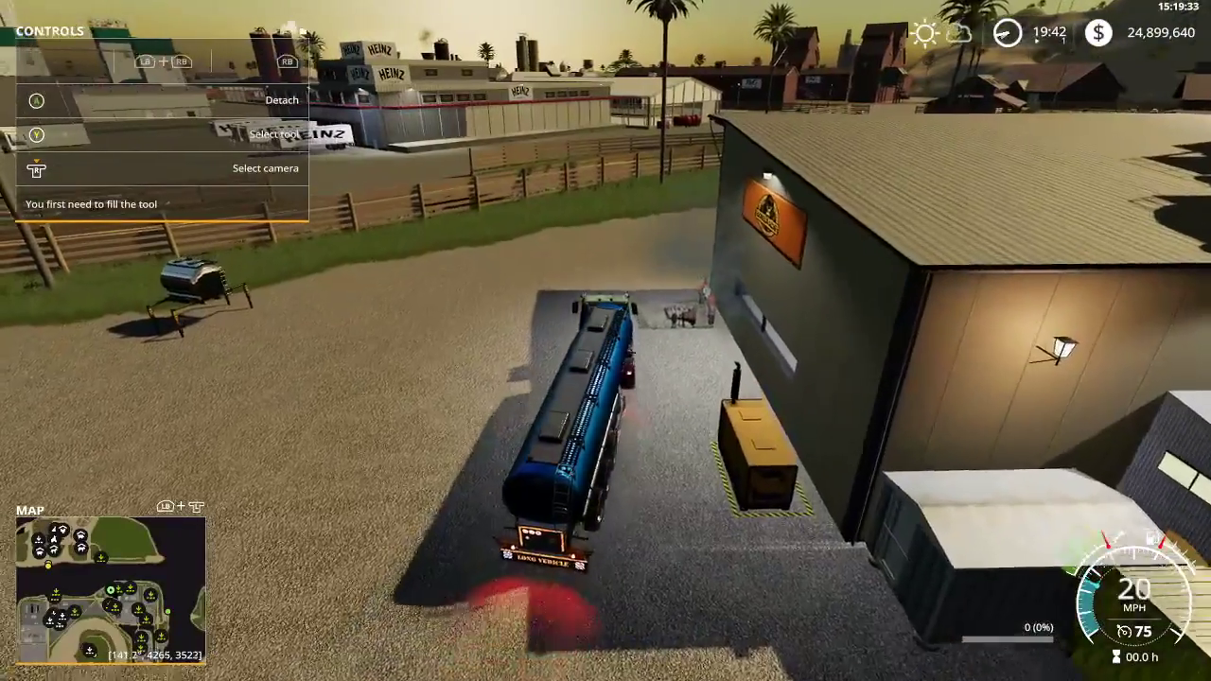
{"action": "key", "text": "r"}
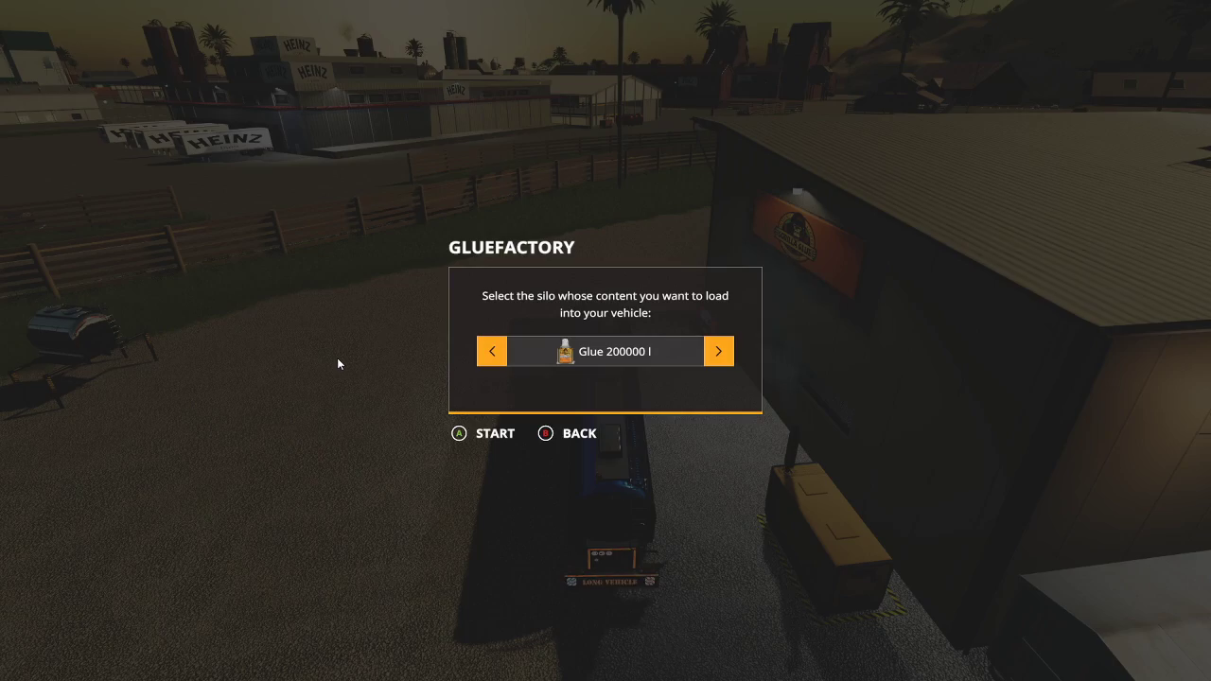
{"action": "key", "text": "Return"}
Cycle through the owned vehicles to the red Iconik Roadrunner with the flatbed in the dirt yard near the coal crusher.
{"action": "key", "text": "Tab"}
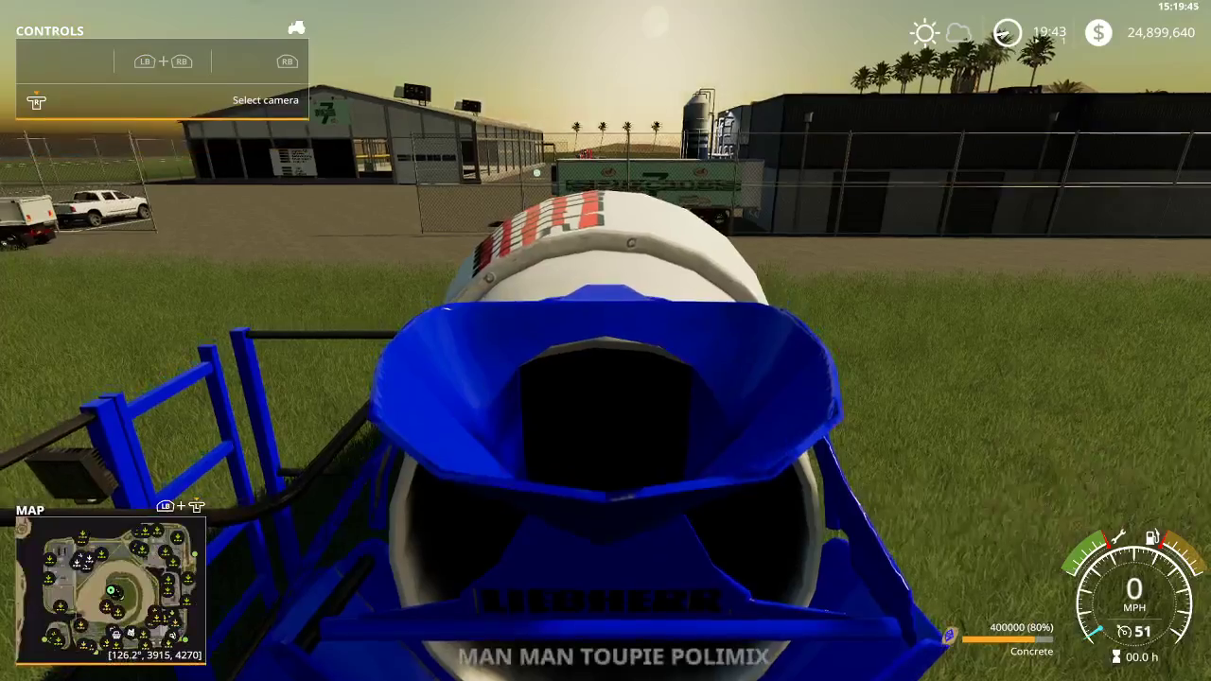
{"action": "key", "text": "Tab"}
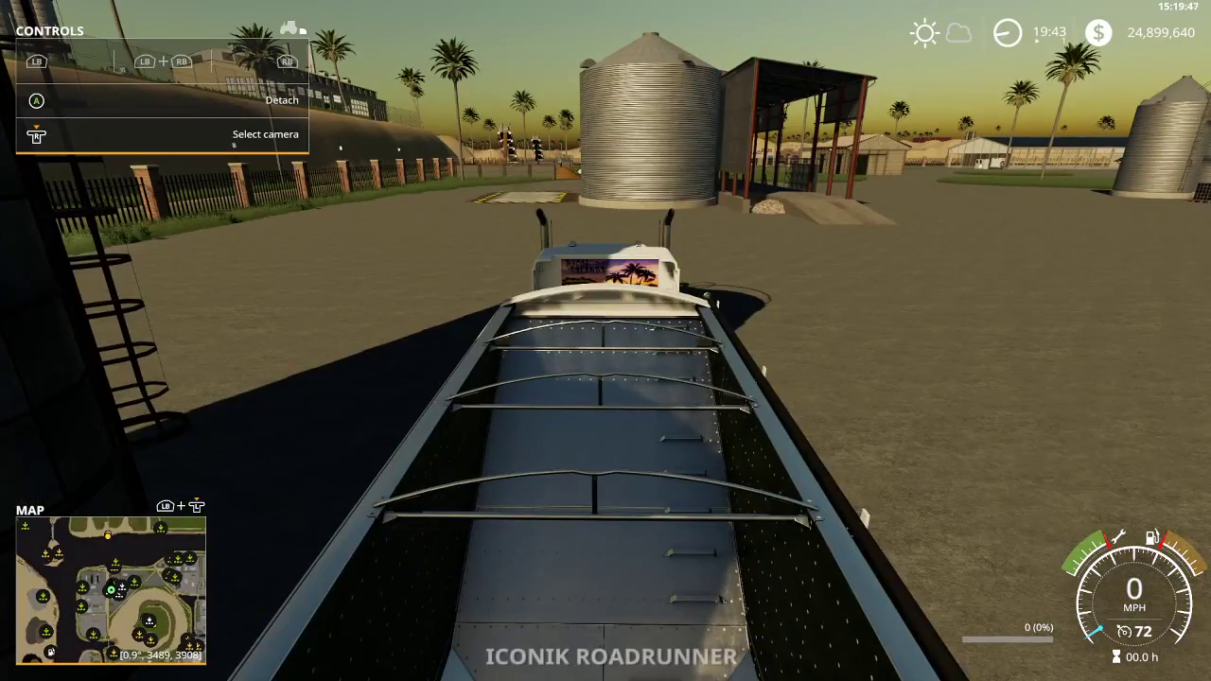
{"action": "key", "text": "Tab"}
{"action": "key", "text": "Tab"}
{"action": "key", "text": "Tab"}
{"action": "key", "text": "Tab"}
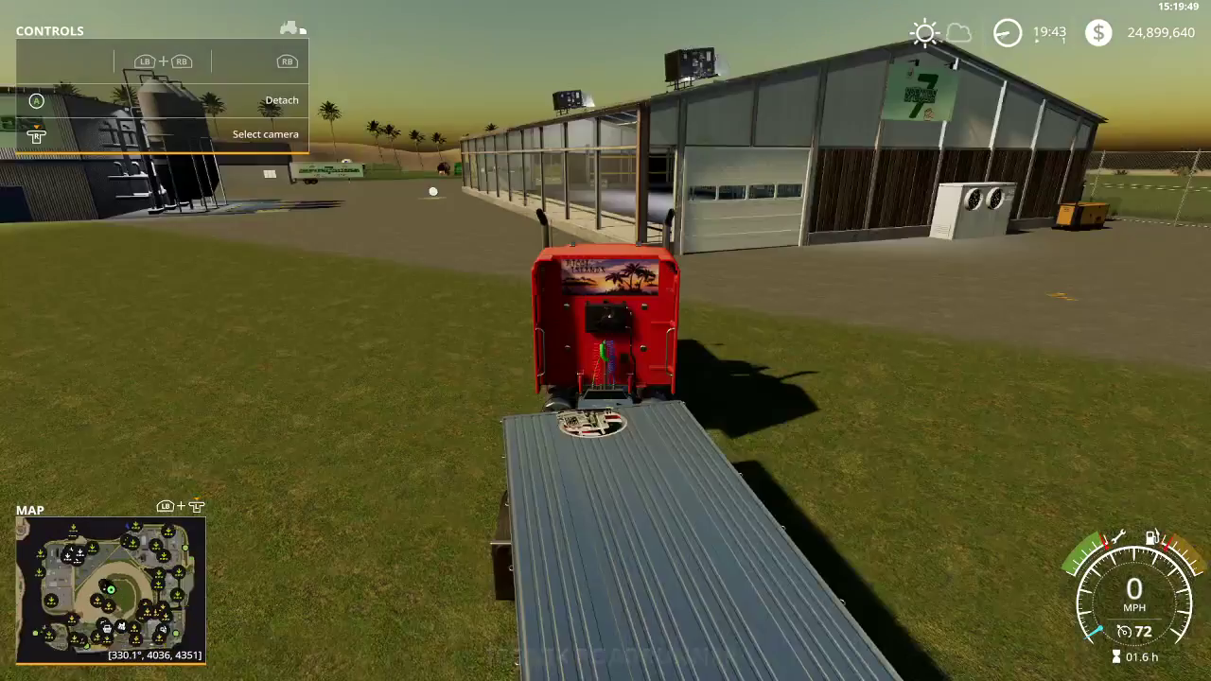
{"action": "key", "text": "Tab"}
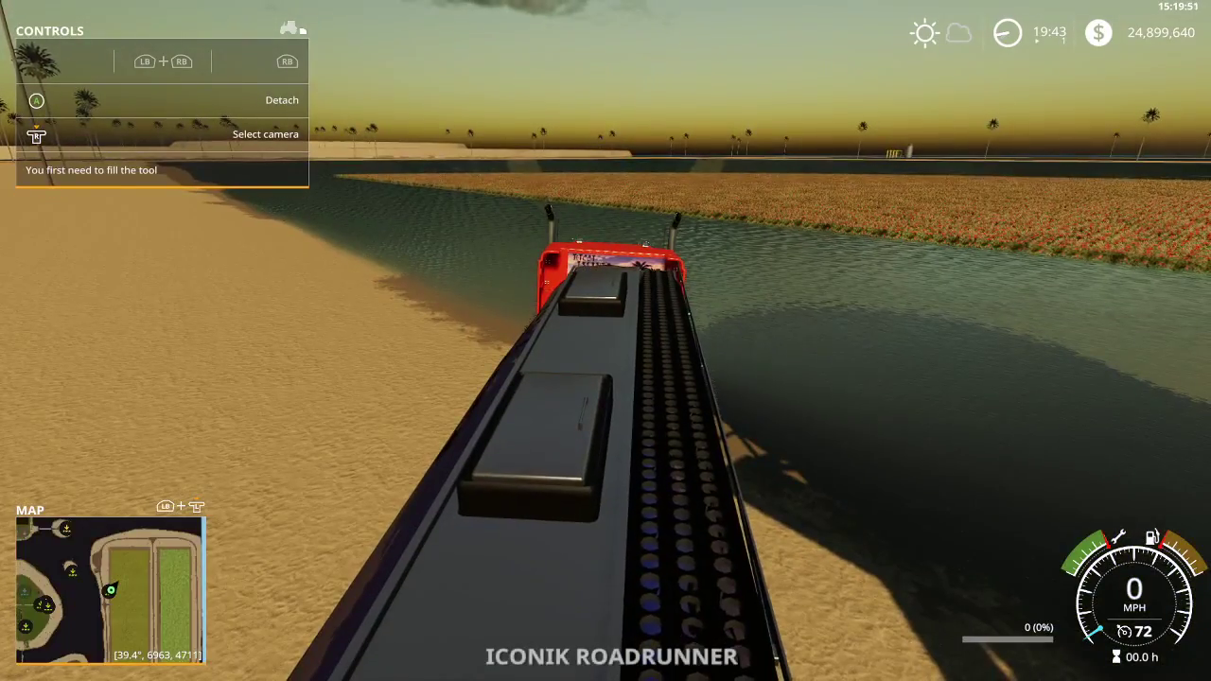
{"action": "key", "text": "Tab"}
{"action": "key", "text": "shift+Tab"}
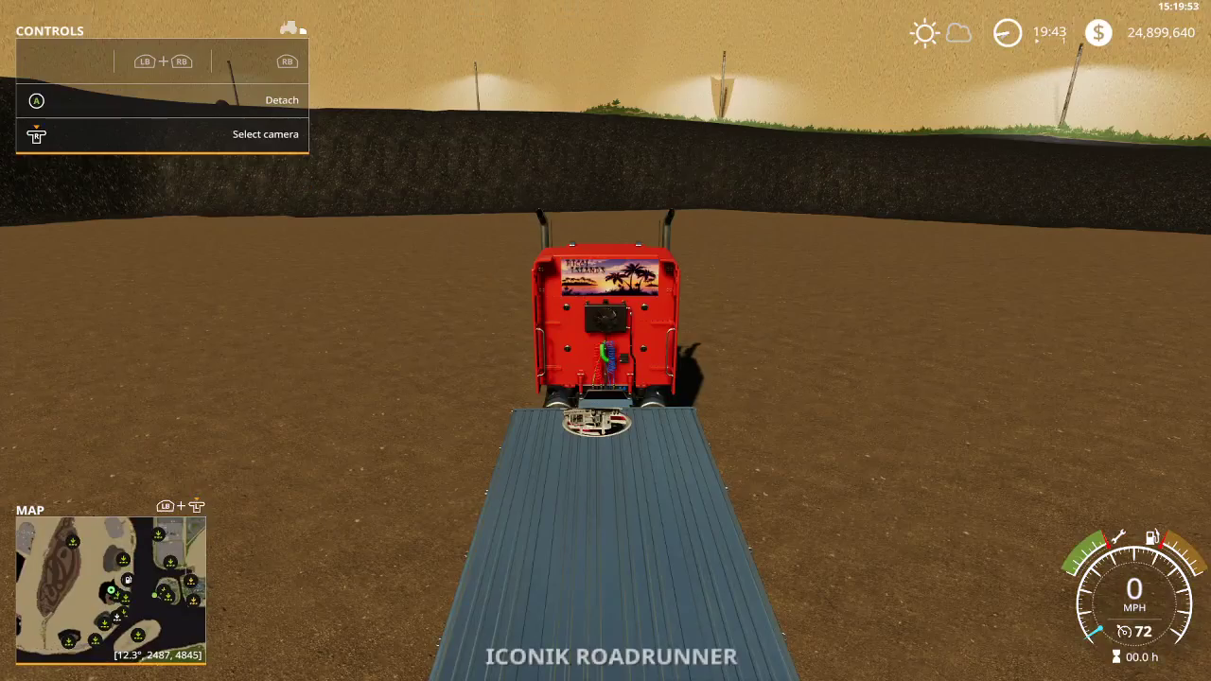
{"action": "scroll", "coordinate": [606, 340], "scroll_direction": "down", "scroll_amount": 5}
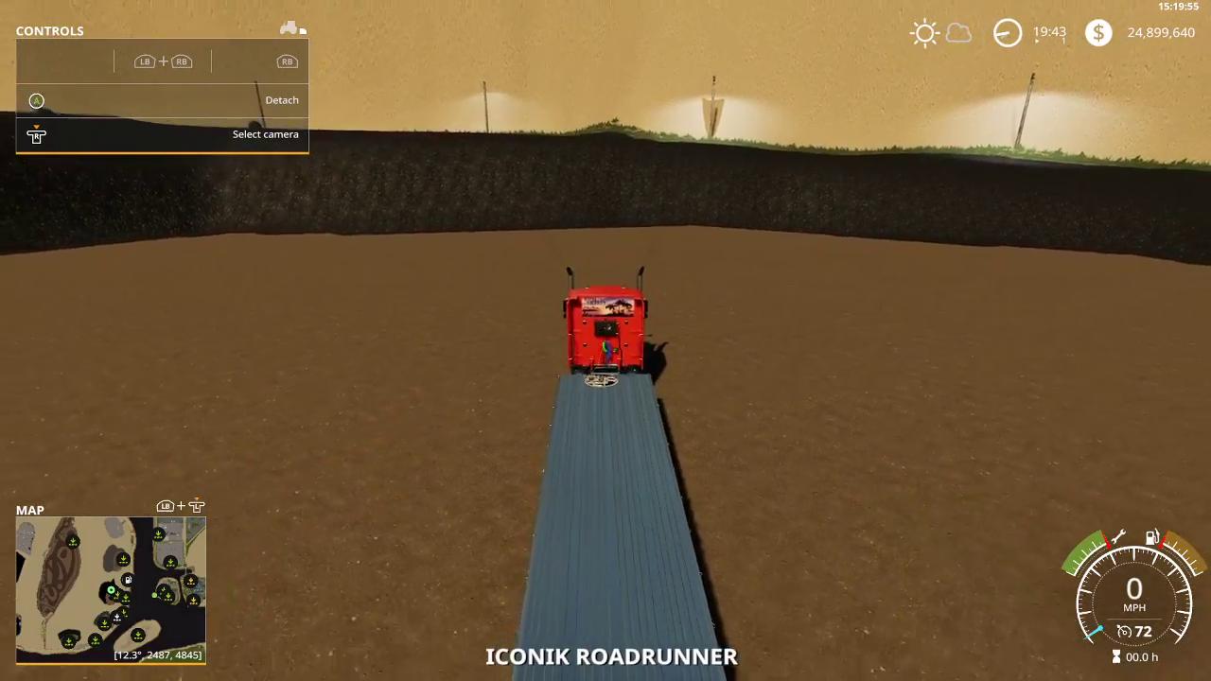
Get out of the Roadrunner, walk to the coal crusher's marker and check its product and raw material levels.
{"action": "key", "text": "e"}
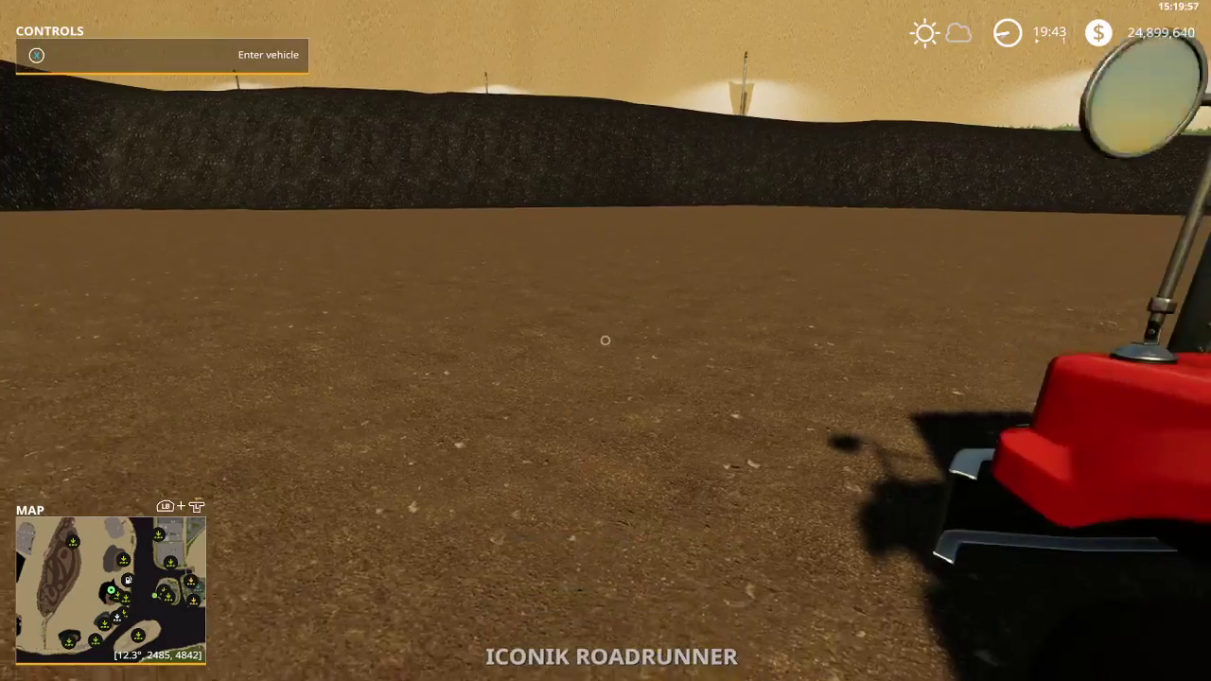
{"action": "key", "text": "w"}
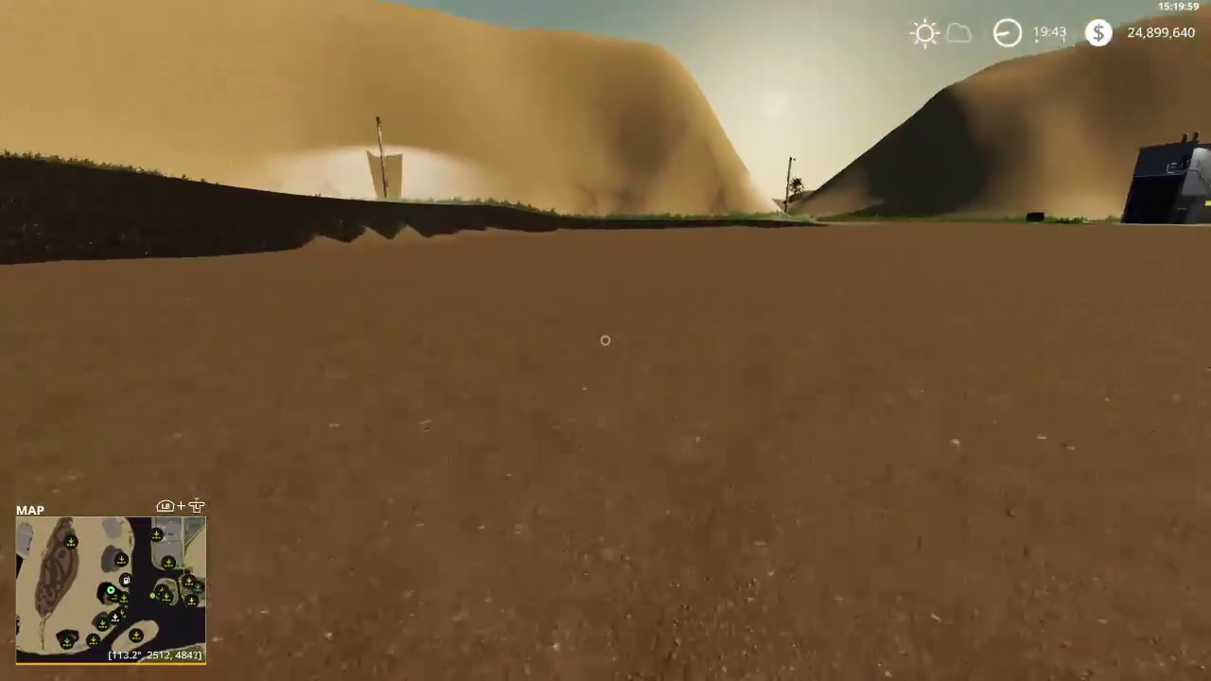
{"action": "key", "text": "w"}
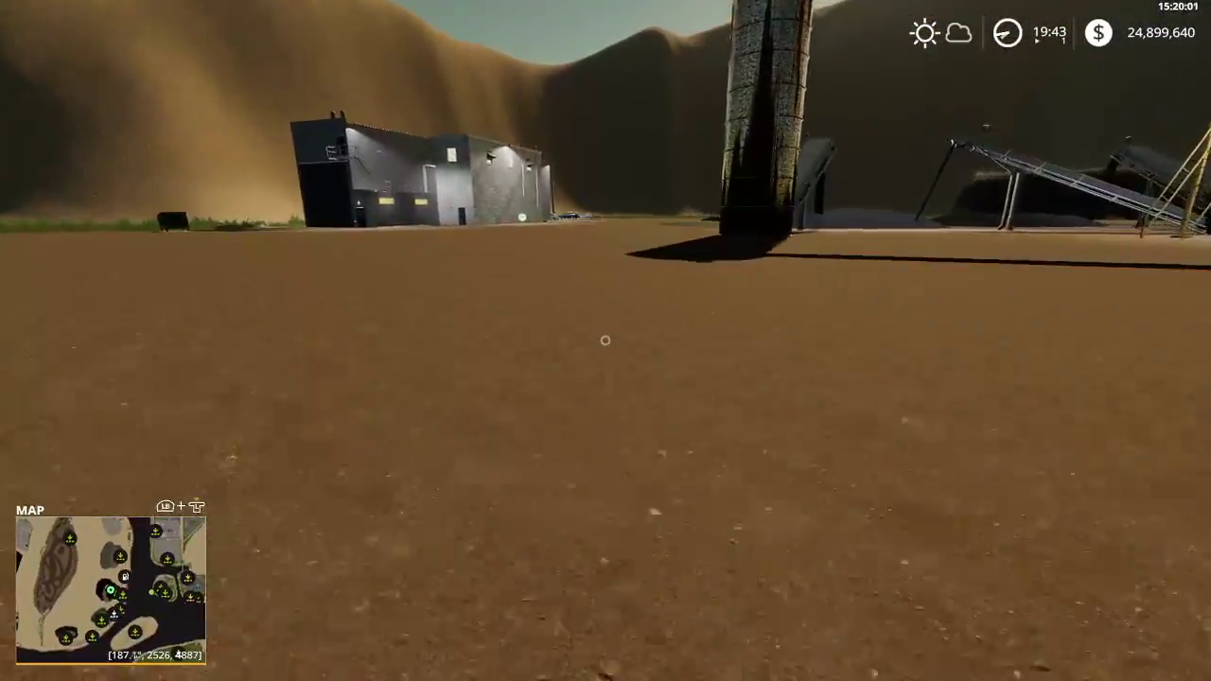
{"action": "key", "text": "w"}
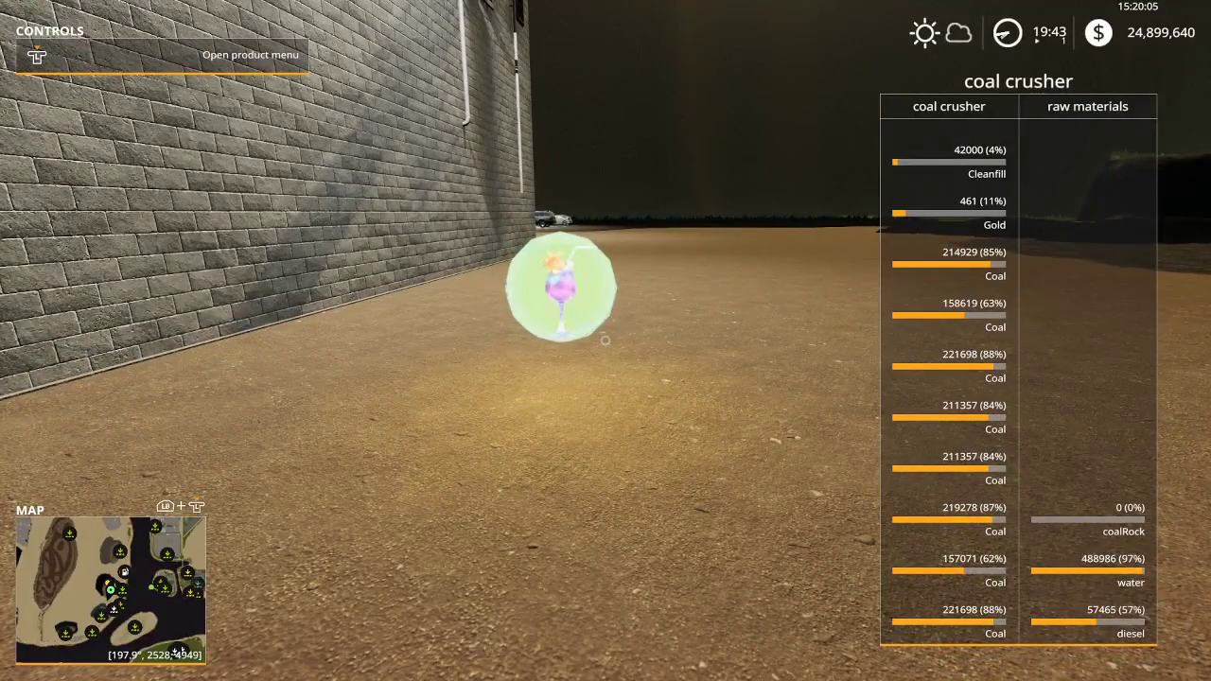
{"action": "key", "text": "w"}
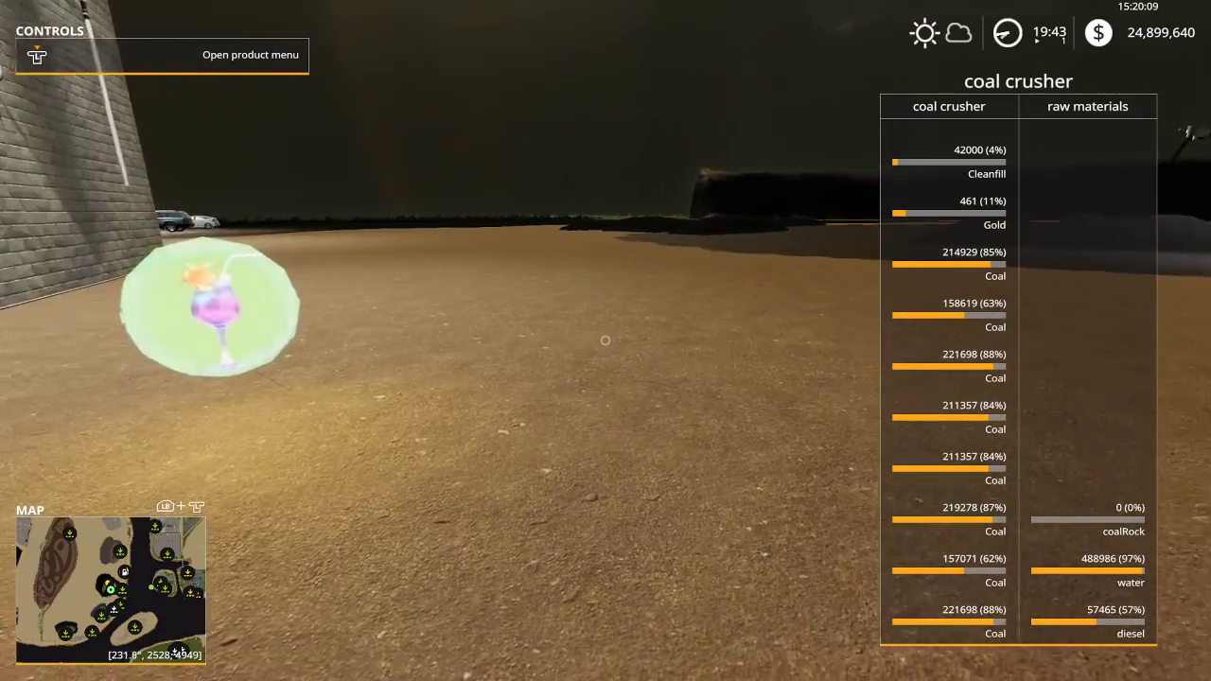
{"action": "key", "text": "s"}
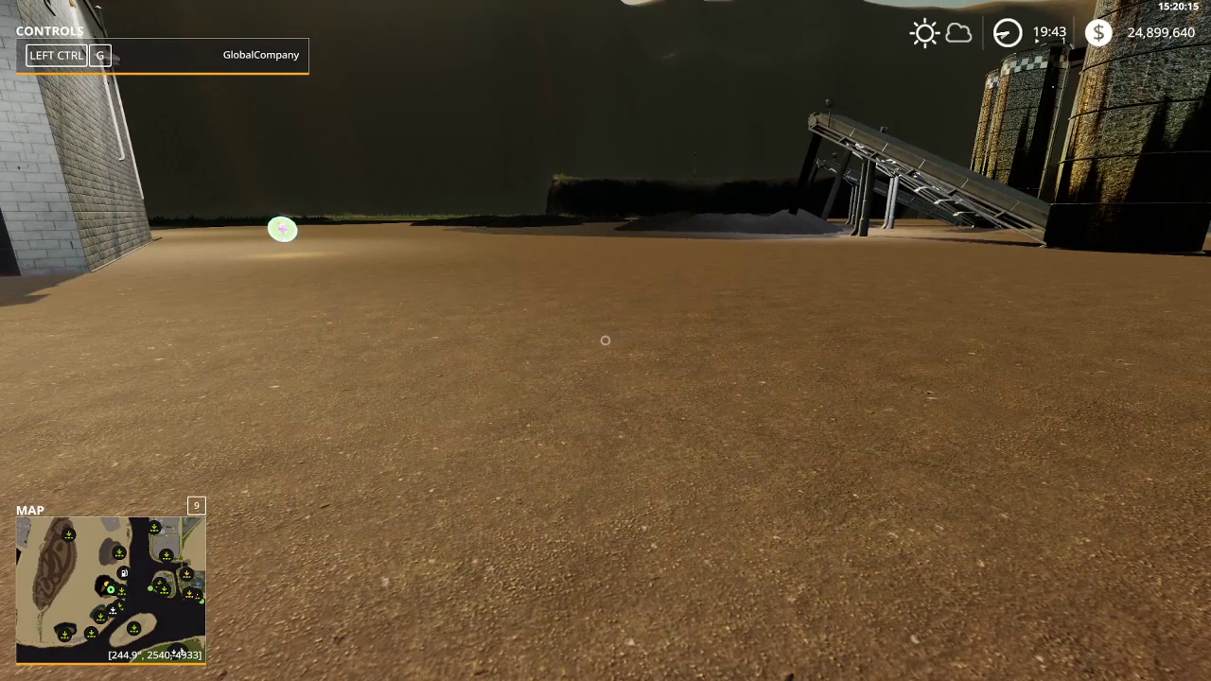
Lease the Fräse Bunker from the Ricci collaboration mods category of the vehicle store.
{"action": "key", "text": "p"}
{"action": "left_click", "coordinate": [215, 340]}
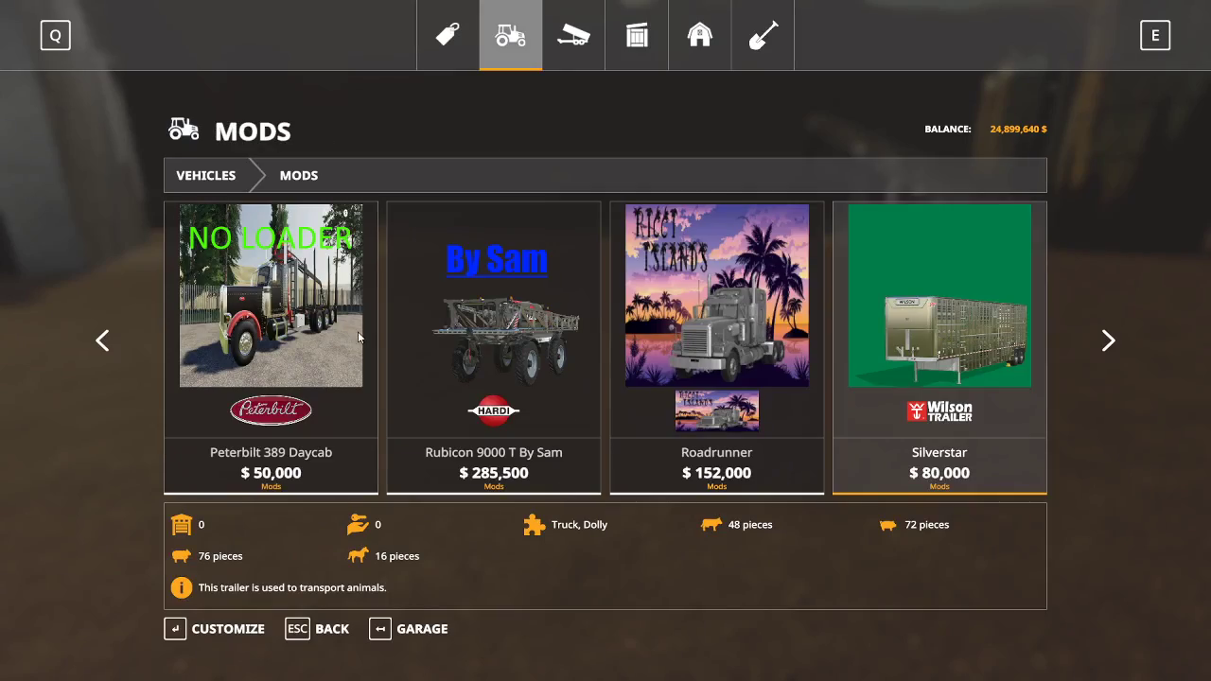
{"action": "scroll", "coordinate": [355, 331], "scroll_direction": "down", "scroll_amount": 2}
{"action": "scroll", "coordinate": [356, 335], "scroll_direction": "up", "scroll_amount": 2}
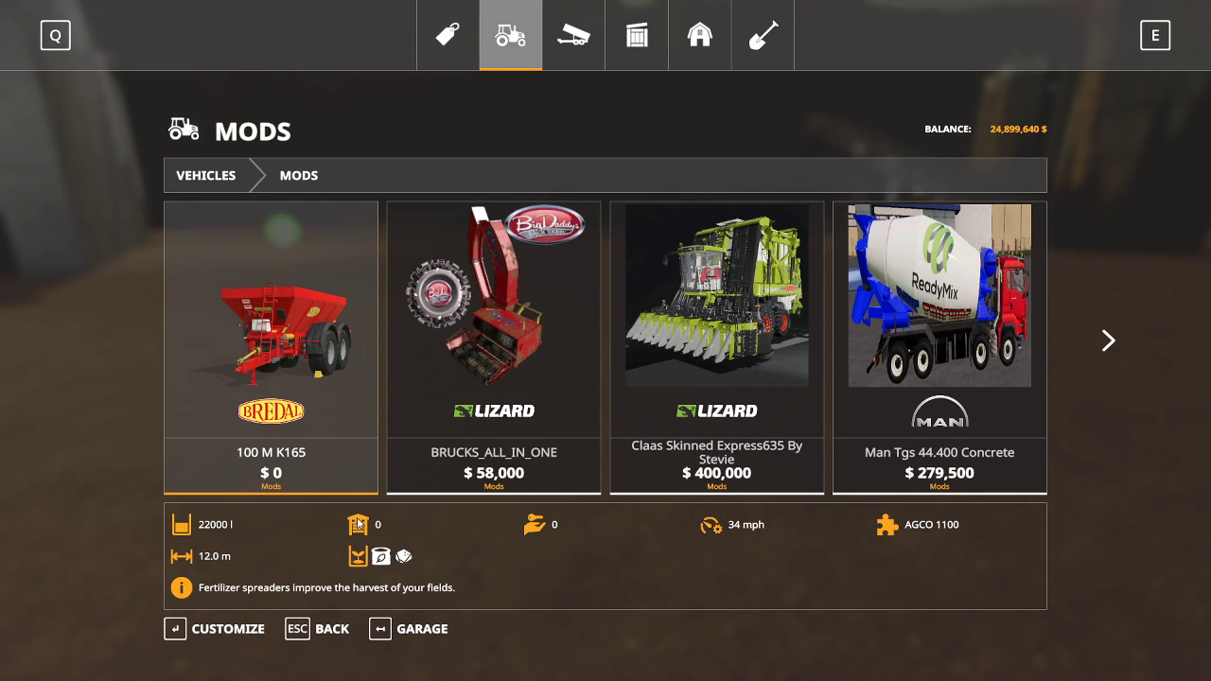
{"action": "scroll", "coordinate": [476, 390], "scroll_direction": "down", "scroll_amount": 8}
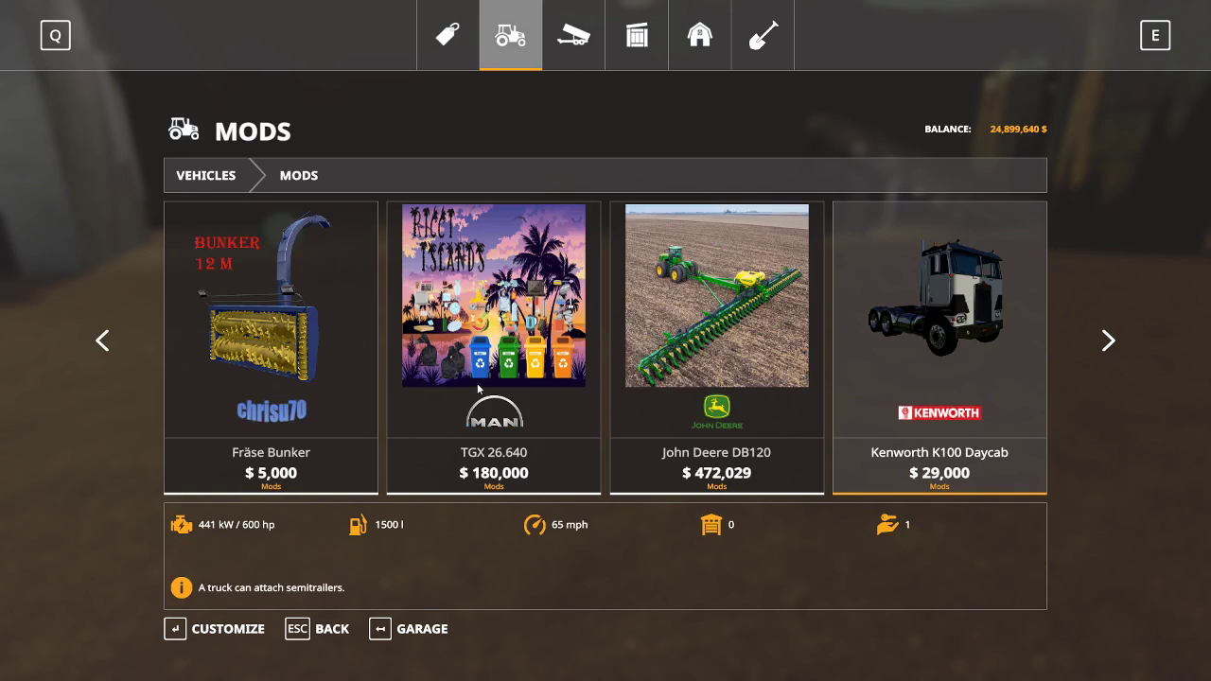
{"action": "scroll", "coordinate": [477, 381], "scroll_direction": "down", "scroll_amount": 5}
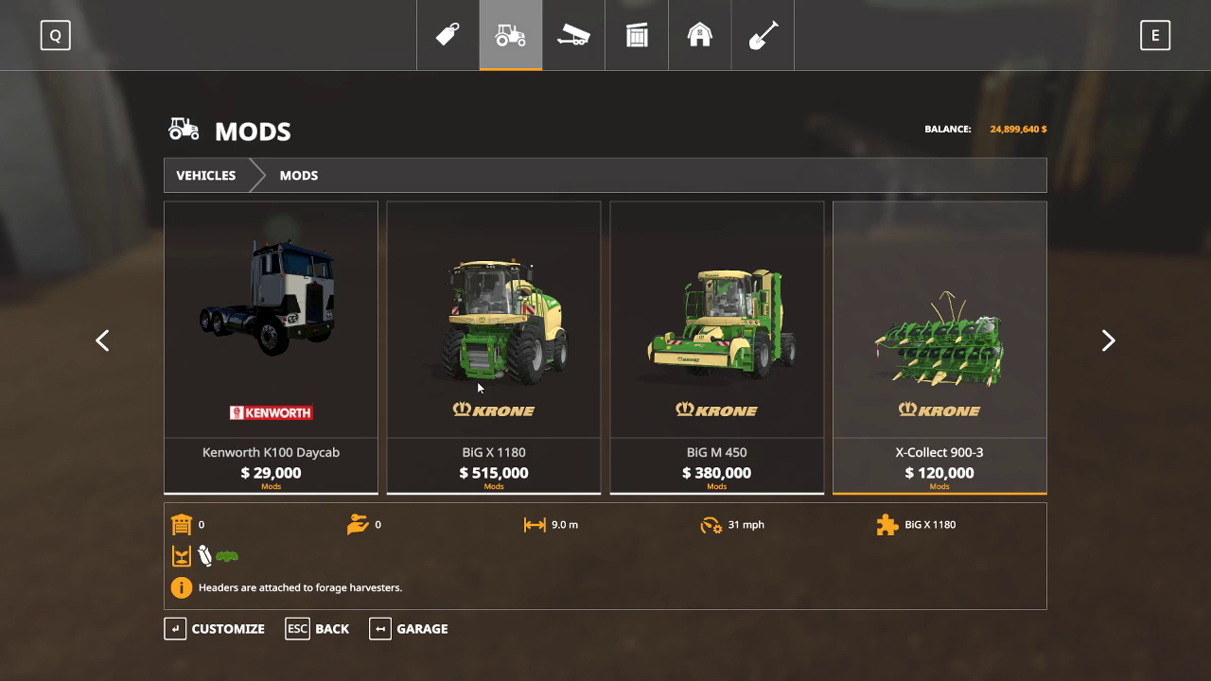
{"action": "scroll", "coordinate": [477, 381], "scroll_direction": "up", "scroll_amount": 10}
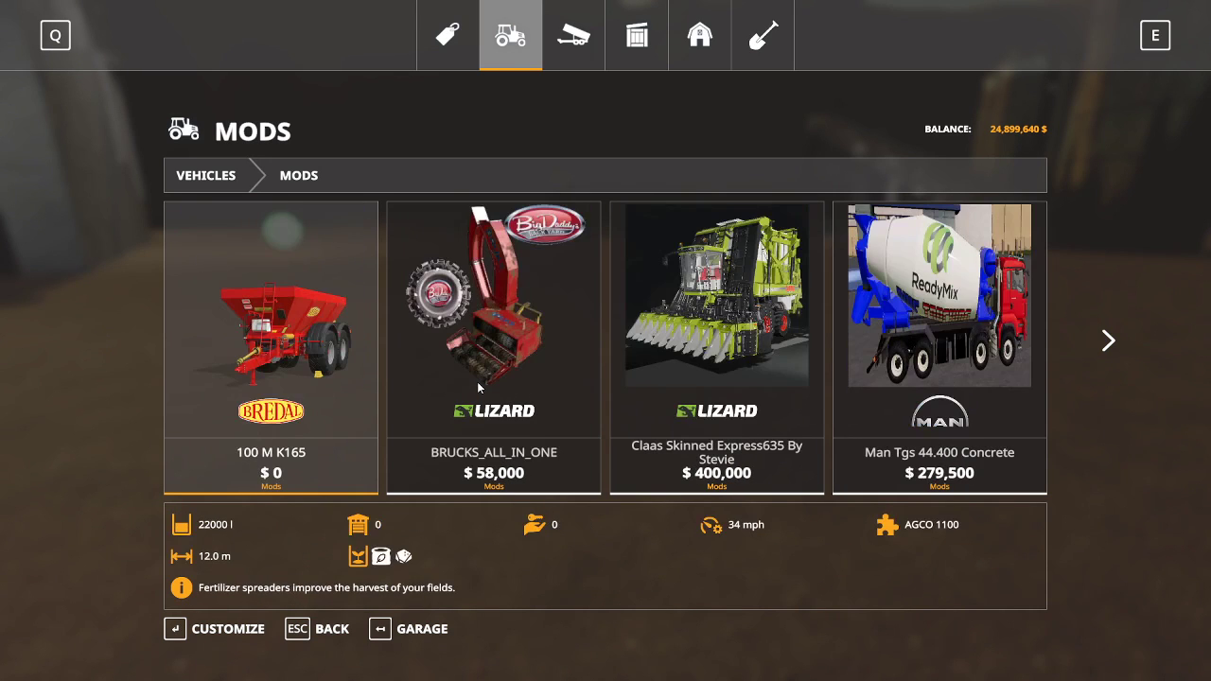
{"action": "scroll", "coordinate": [504, 354], "scroll_direction": "down", "scroll_amount": 3}
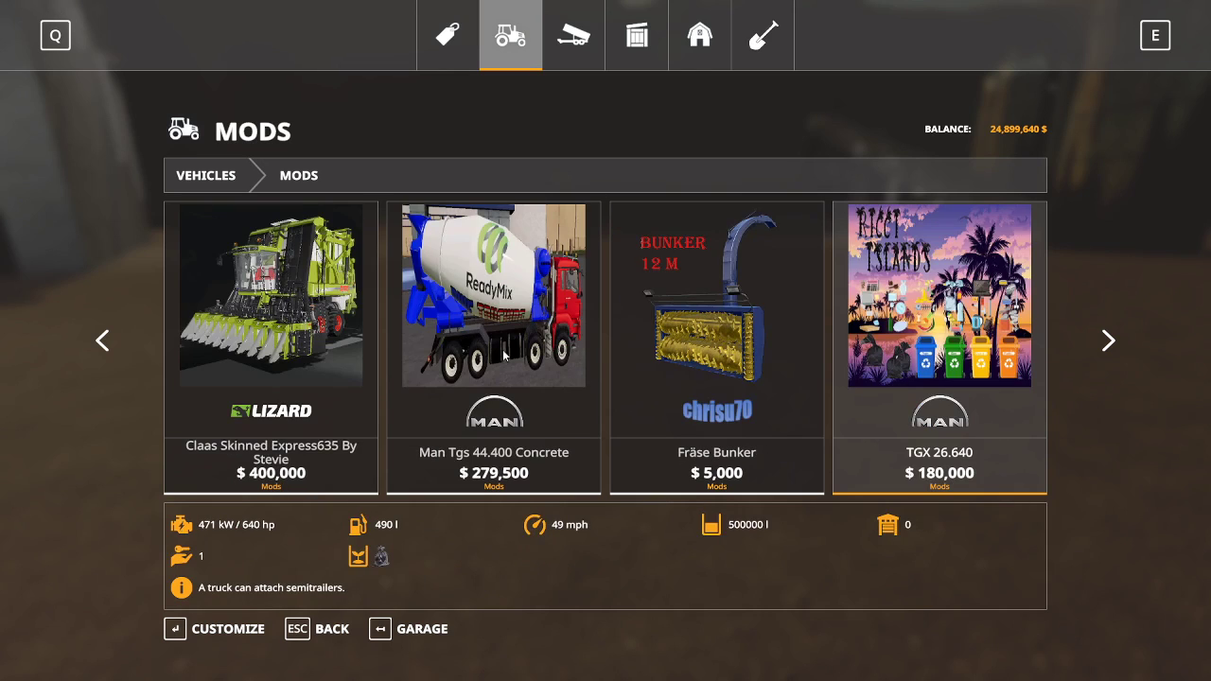
{"action": "left_click", "coordinate": [662, 351]}
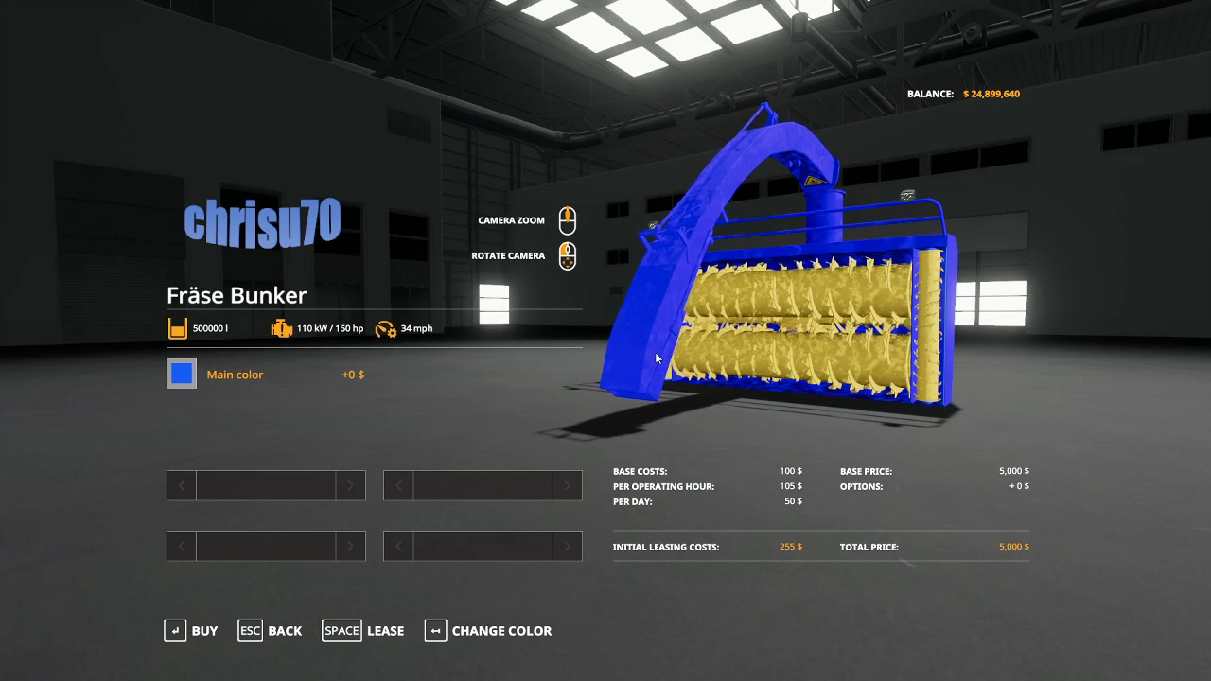
{"action": "left_click", "coordinate": [395, 639]}
{"action": "left_click", "coordinate": [443, 434]}
{"action": "left_click", "coordinate": [441, 429]}
{"action": "left_click", "coordinate": [284, 631]}
Lease the Krone TX 560D trailer with Trelleborg wheels, Standard capacity and no cover.
{"action": "scroll", "coordinate": [528, 341], "scroll_direction": "down", "scroll_amount": 4}
{"action": "scroll", "coordinate": [530, 336], "scroll_direction": "down", "scroll_amount": 3}
{"action": "scroll", "coordinate": [529, 336], "scroll_direction": "down", "scroll_amount": 6}
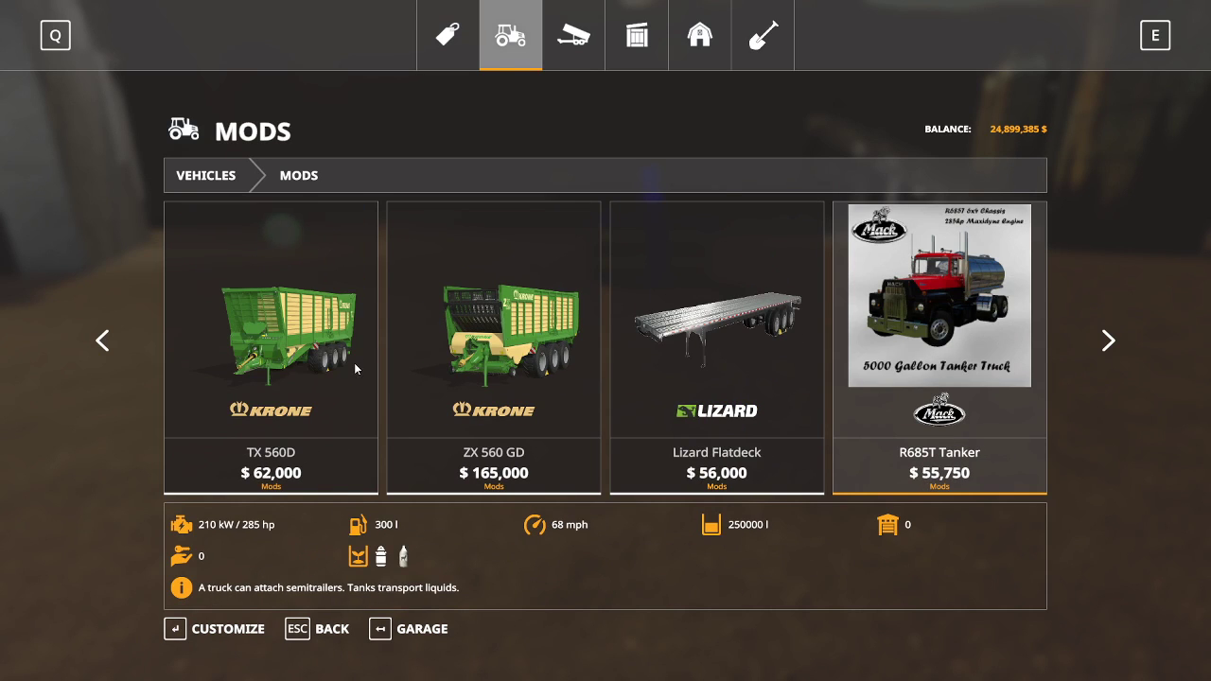
{"action": "left_click", "coordinate": [302, 371]}
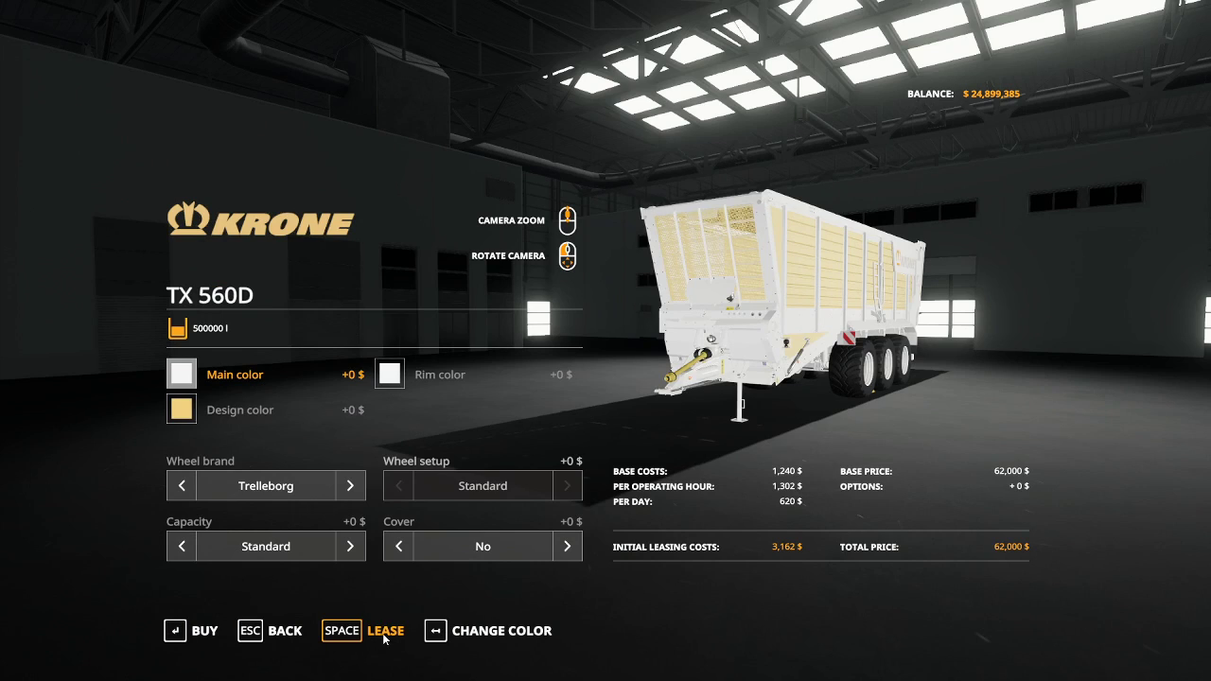
{"action": "left_click", "coordinate": [385, 633]}
{"action": "left_click", "coordinate": [426, 433]}
{"action": "left_click", "coordinate": [424, 432]}
{"action": "key", "text": "Escape"}
Lease the Fendt 1000 Vario with Trelleborg wheels, Standard wheel setup and the 1038 engine, and return to the yard.
{"action": "scroll", "coordinate": [498, 346], "scroll_direction": "down", "scroll_amount": 6}
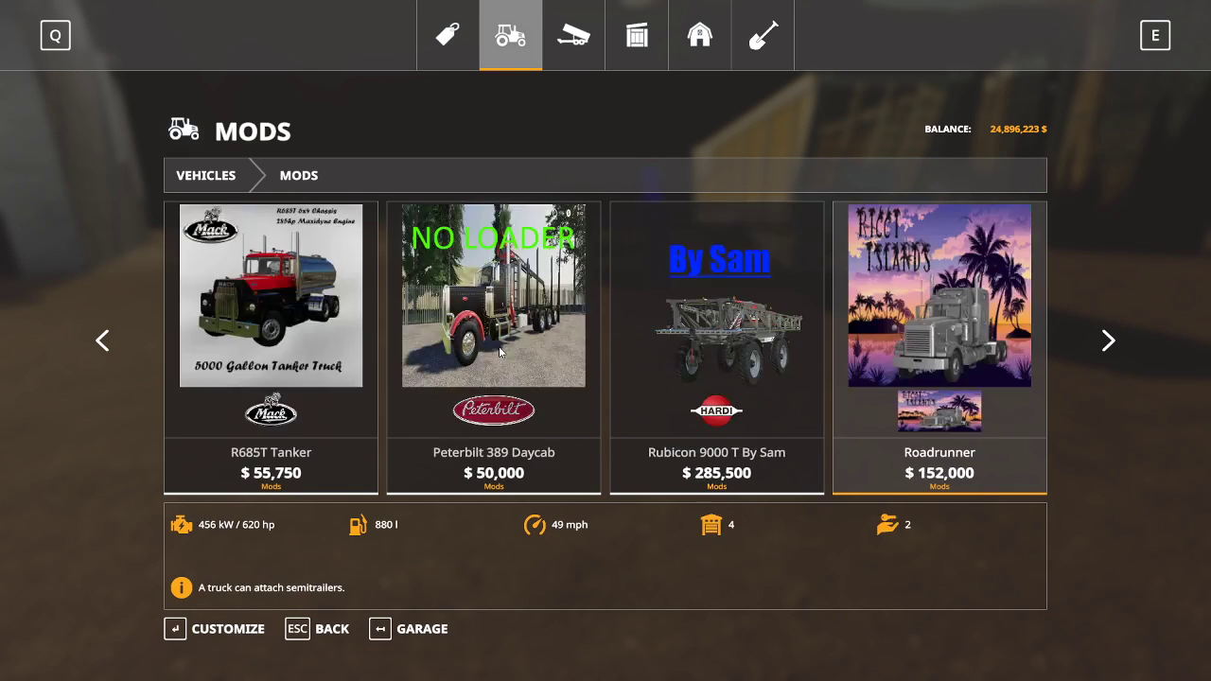
{"action": "scroll", "coordinate": [499, 352], "scroll_direction": "down", "scroll_amount": 2}
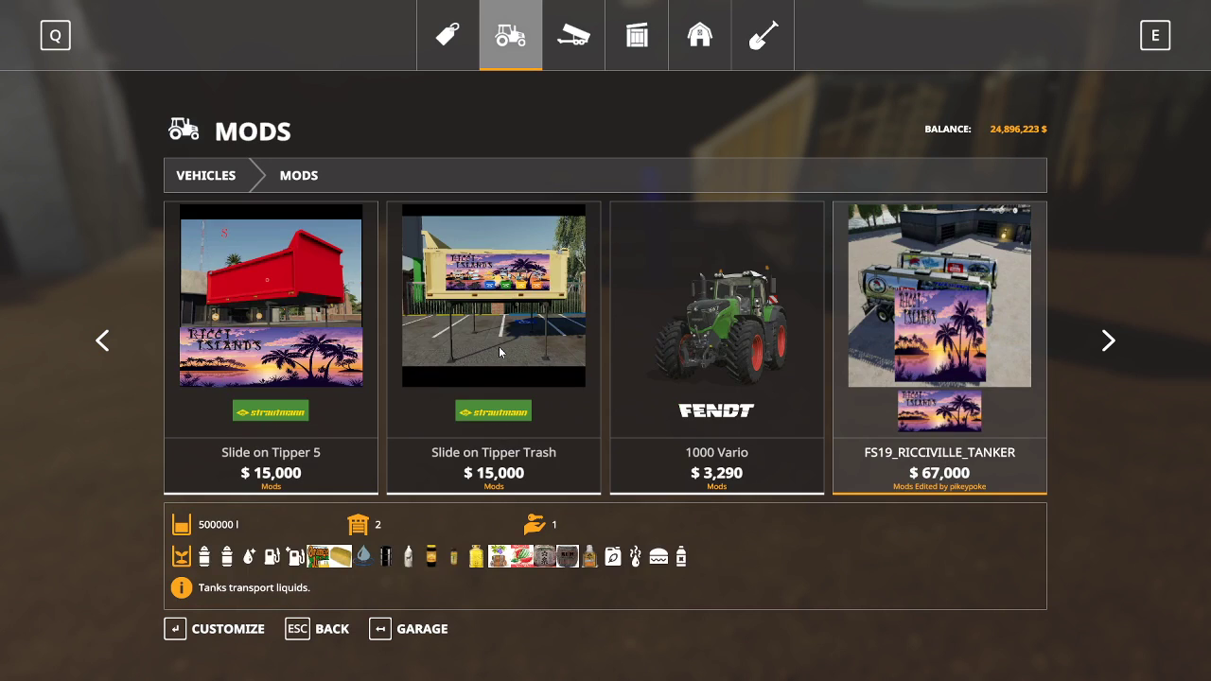
{"action": "left_click", "coordinate": [736, 364]}
{"action": "left_click", "coordinate": [385, 631]}
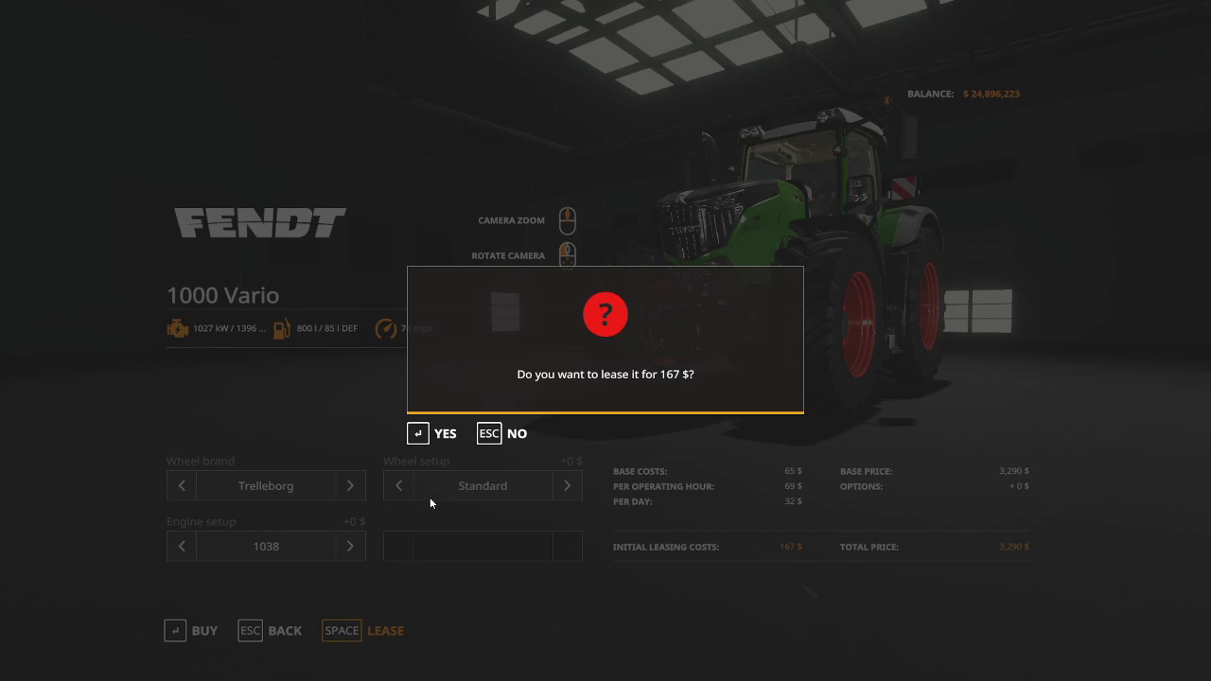
{"action": "left_click", "coordinate": [444, 437]}
{"action": "key", "text": "Escape"}
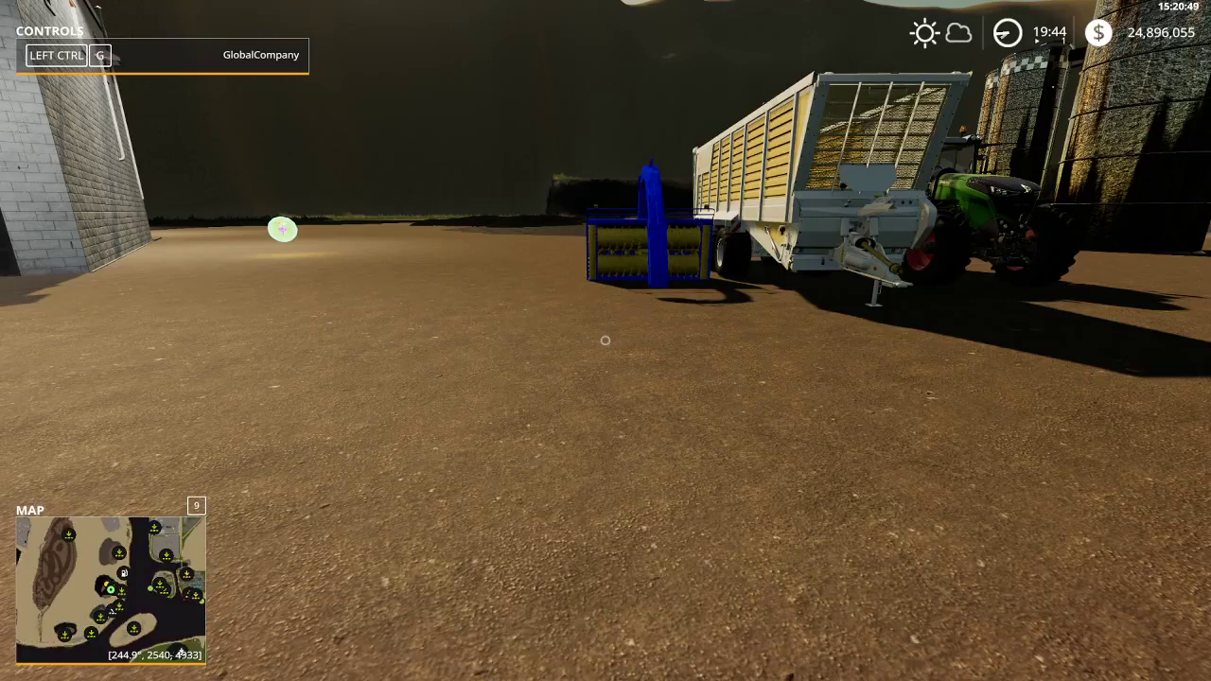
Get into the Fendt 1038 and hitch the blue milling machine to its front and the Krone trailer to its rear.
{"action": "key", "text": "w"}
{"action": "key", "text": "e"}
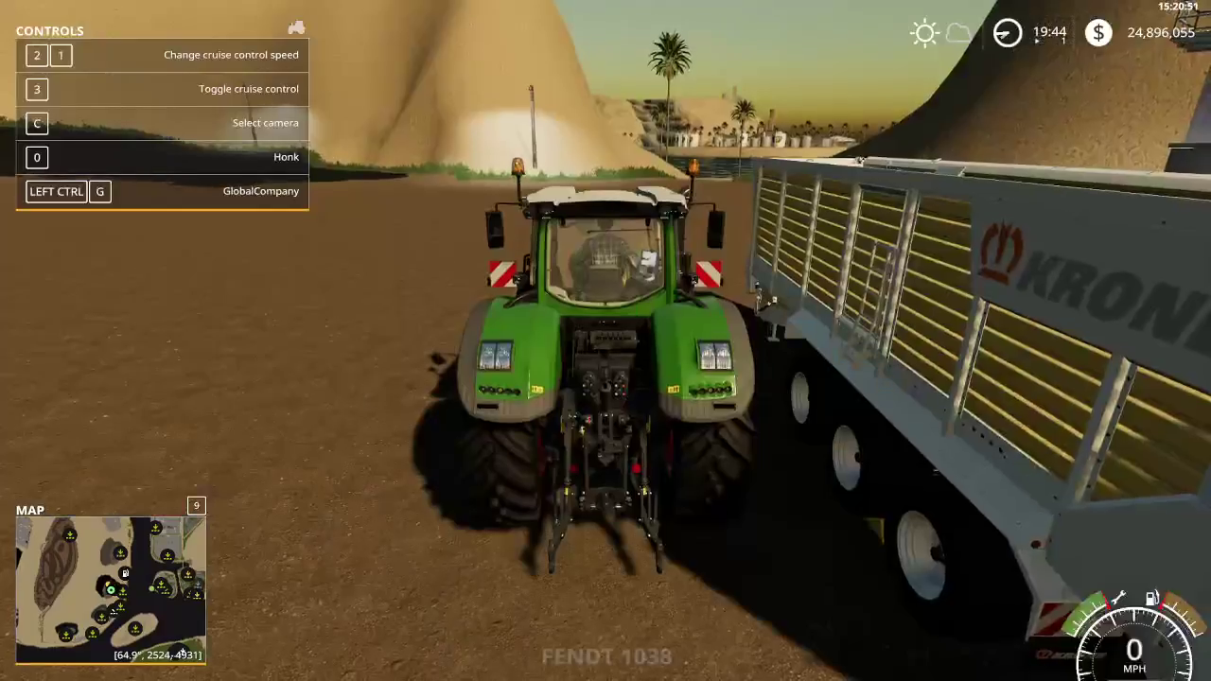
{"action": "scroll", "coordinate": [605, 340], "scroll_direction": "down", "scroll_amount": 5}
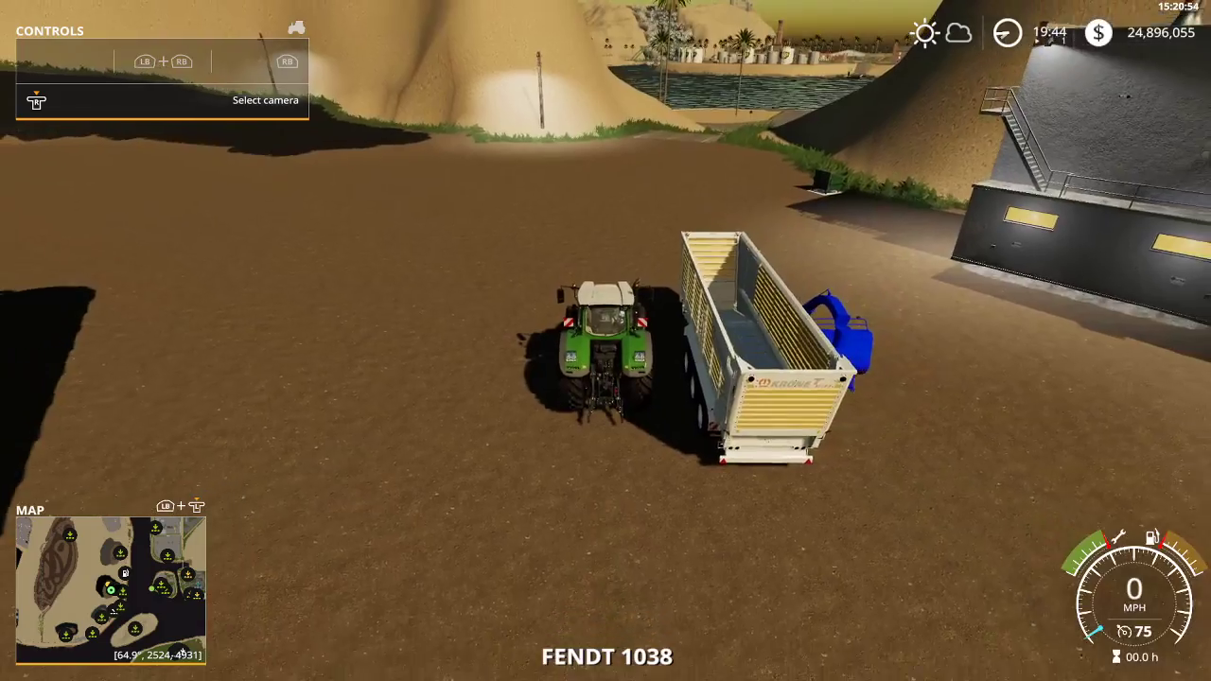
{"action": "key", "text": "s"}
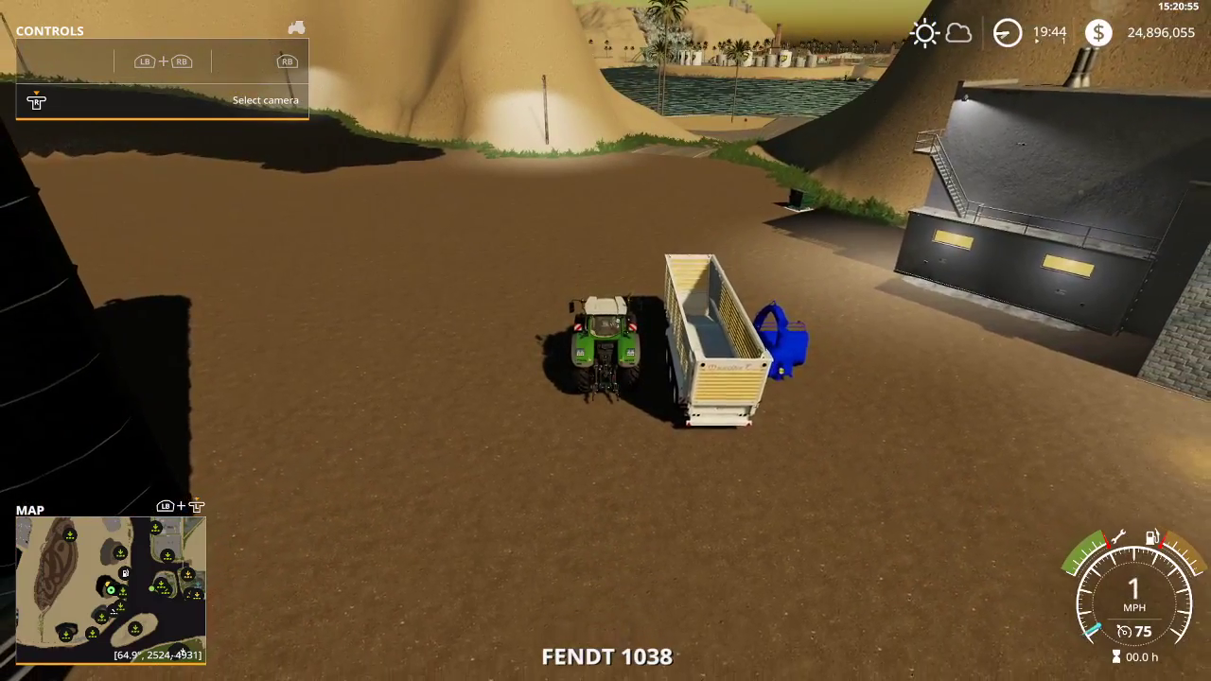
{"action": "key", "text": "s"}
{"action": "key", "text": "d"}
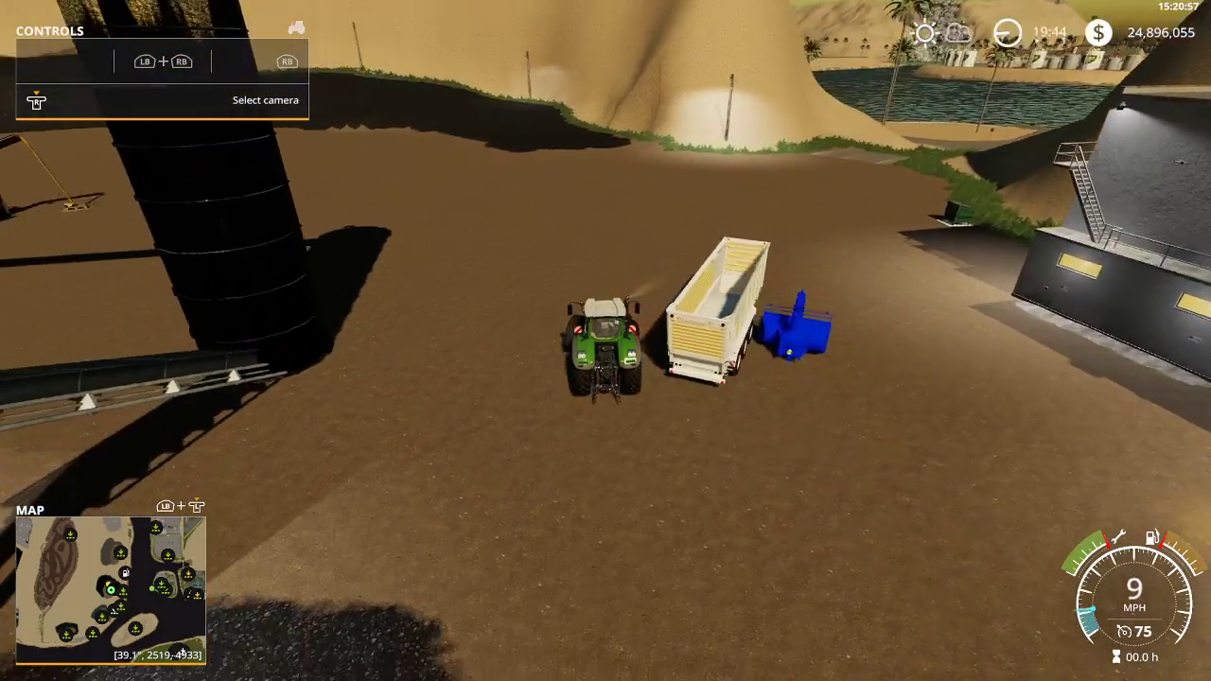
{"action": "key", "text": "a"}
{"action": "key", "text": "w"}
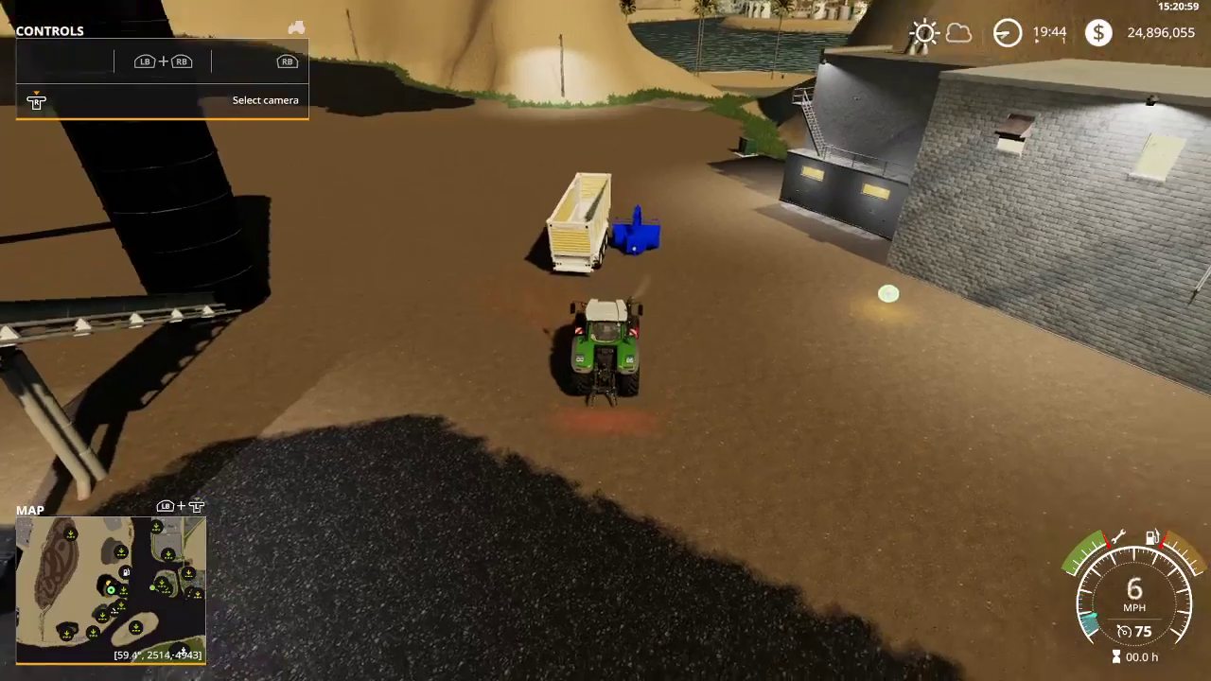
{"action": "key", "text": "s"}
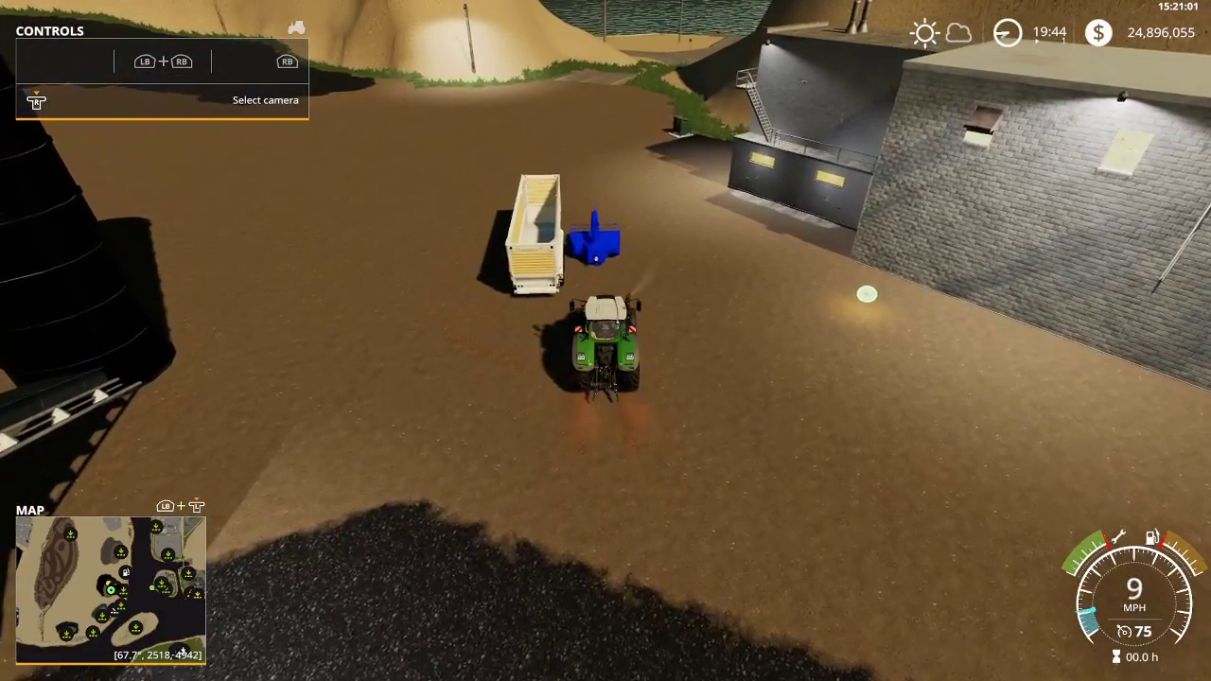
{"action": "key", "text": "q"}
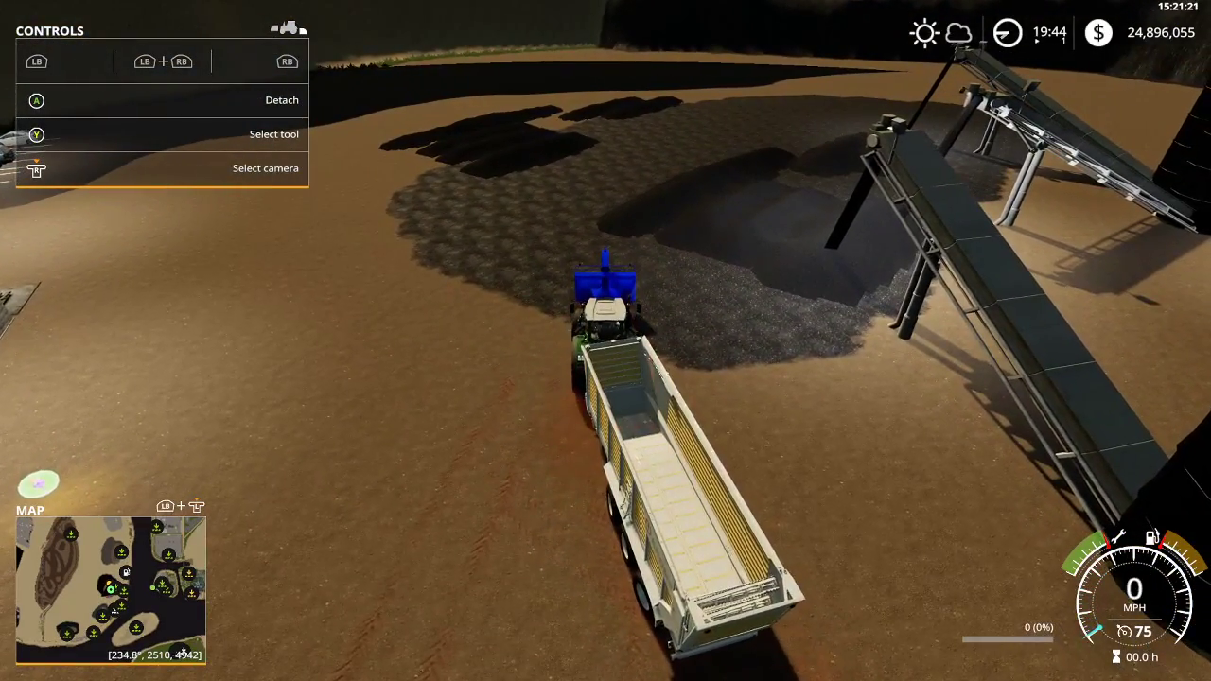
Unfold, lower and turn on the milling machine with its pipe out over the Krone trailer at the coal pile.
{"action": "key", "text": "g"}
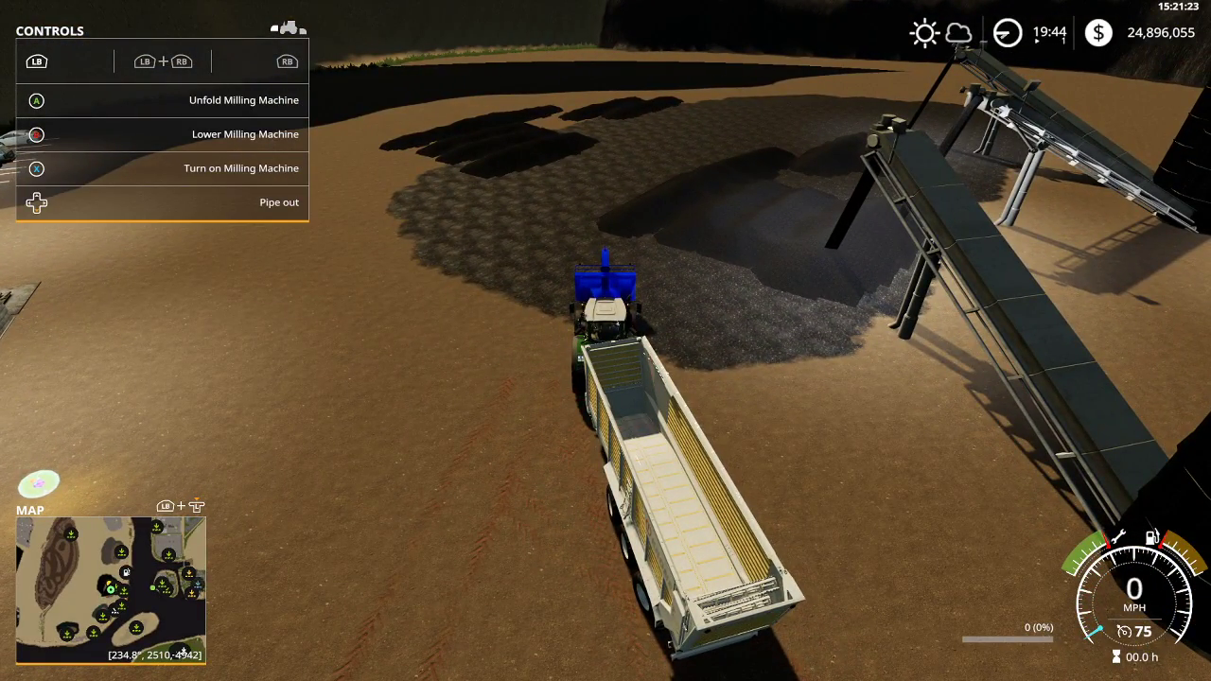
{"action": "key", "text": "o"}
{"action": "key", "text": "o"}
{"action": "key", "text": "o"}
{"action": "key", "text": "w"}
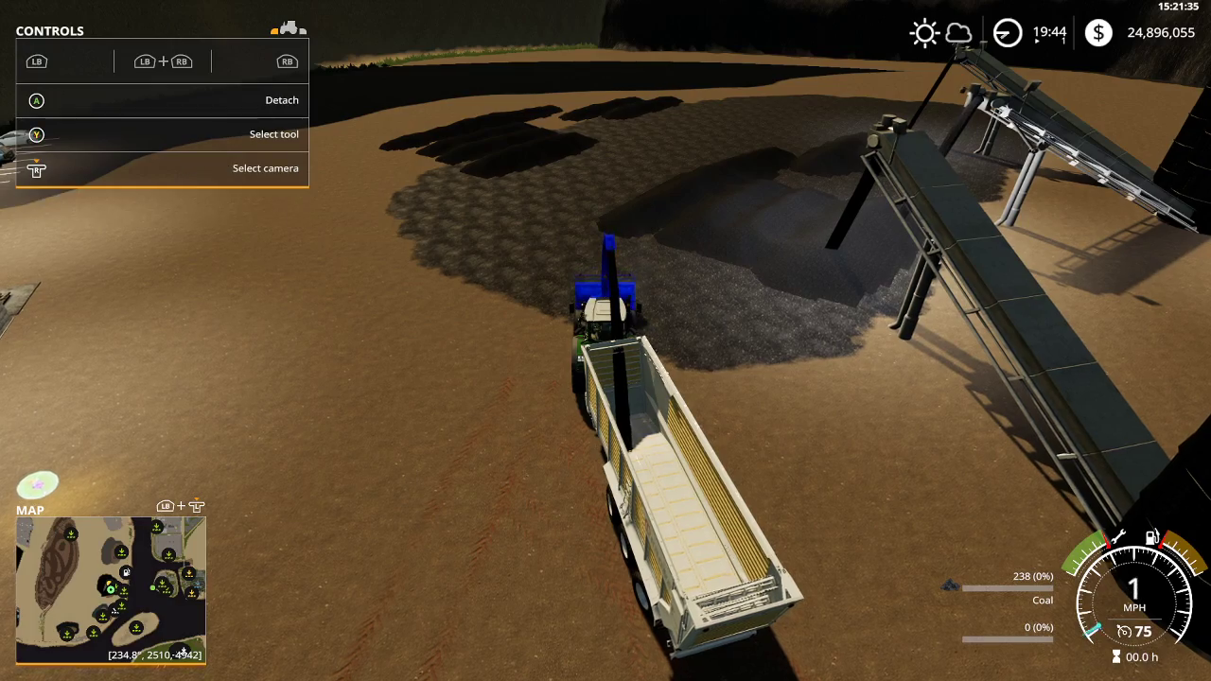
Mill through the coal heaps at low speed to load the coal into the Krone trailer, finishing the last ridges.
{"action": "key", "text": "d"}
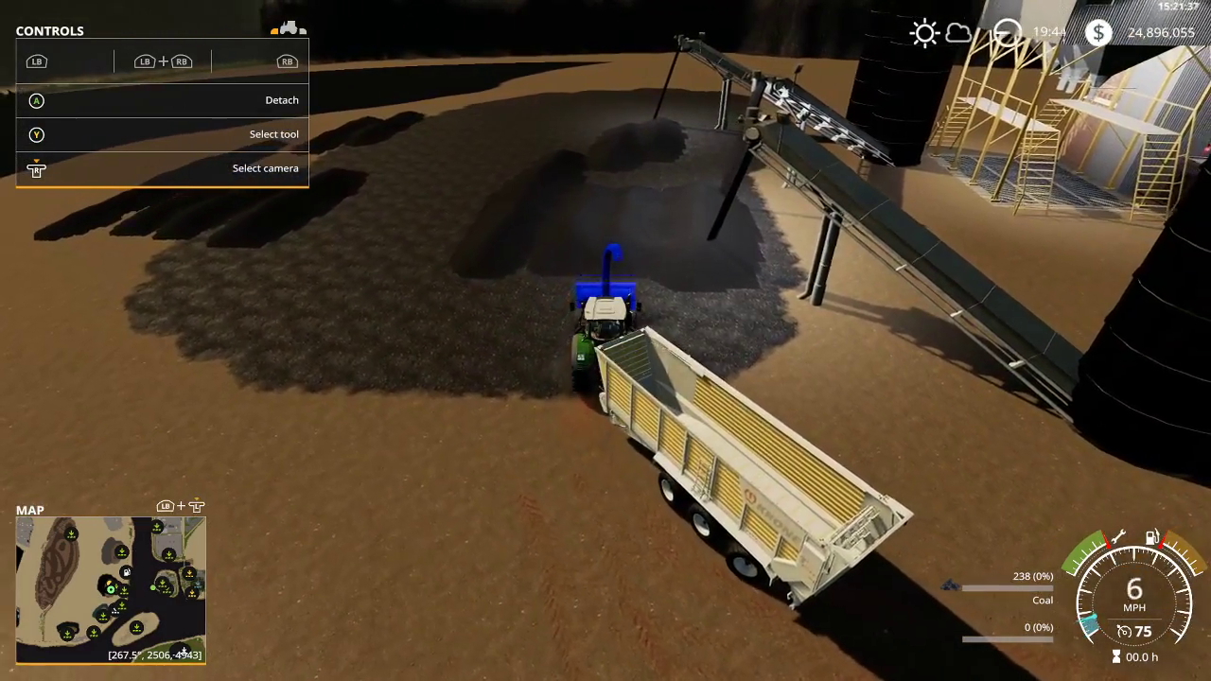
{"action": "key", "text": "w"}
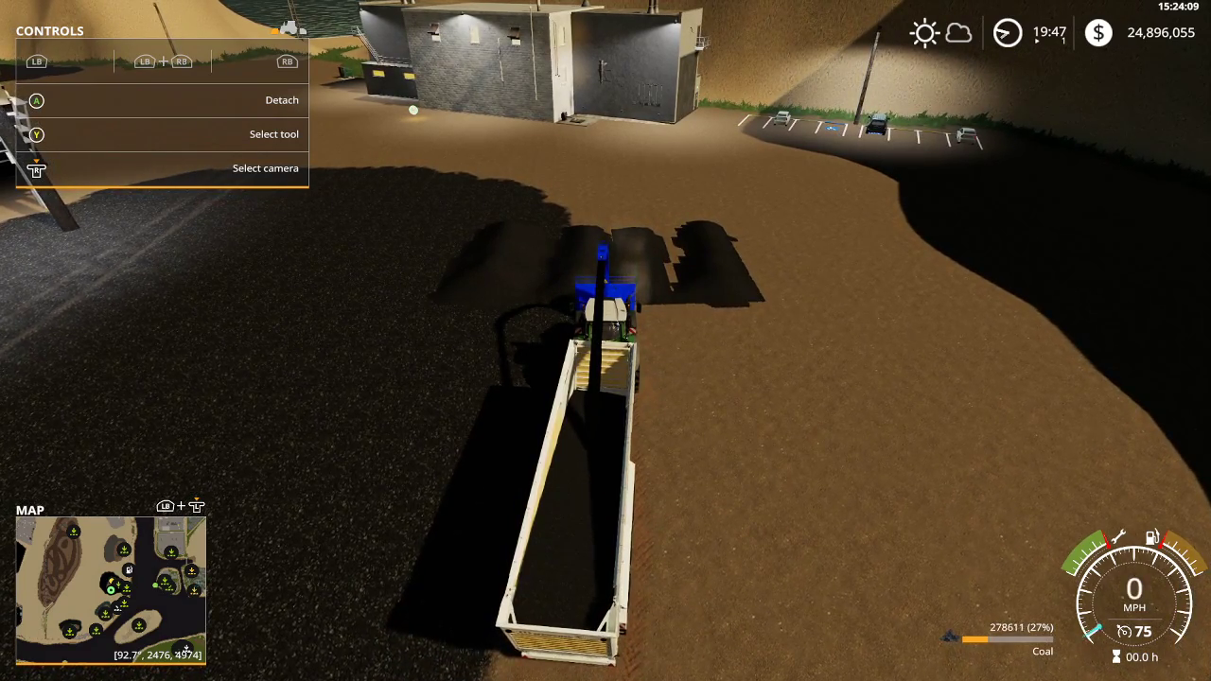
{"action": "key", "text": "w"}
{"action": "key", "text": "w"}
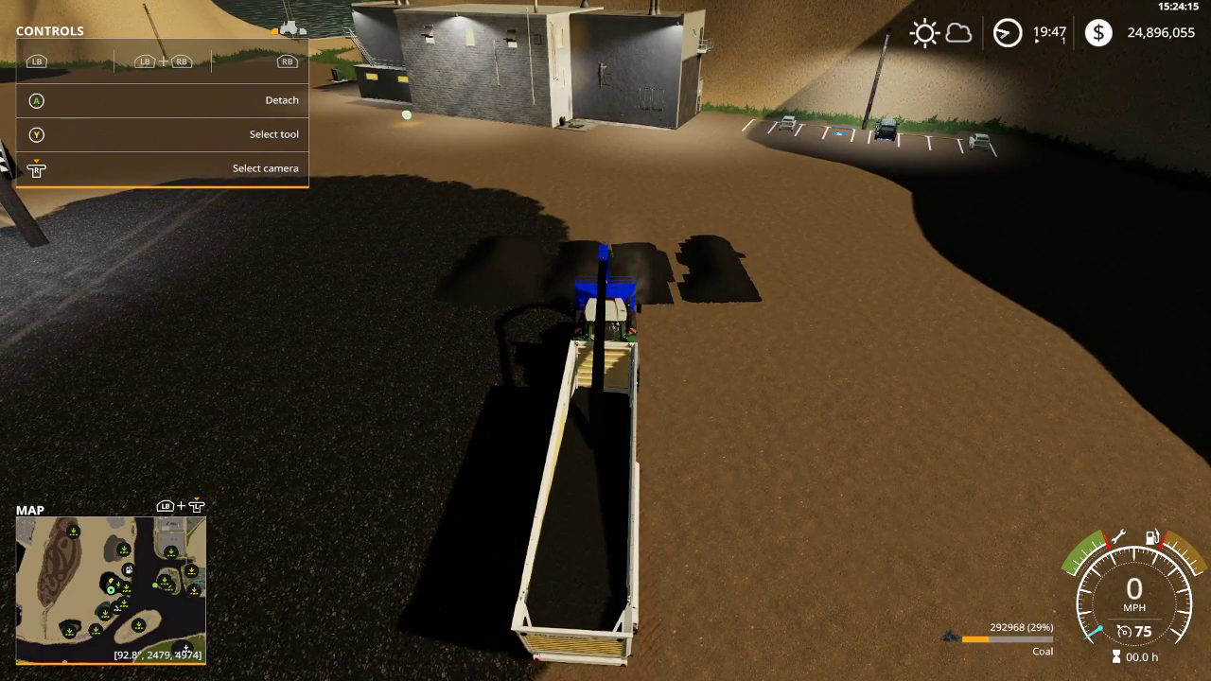
{"action": "key", "text": "w"}
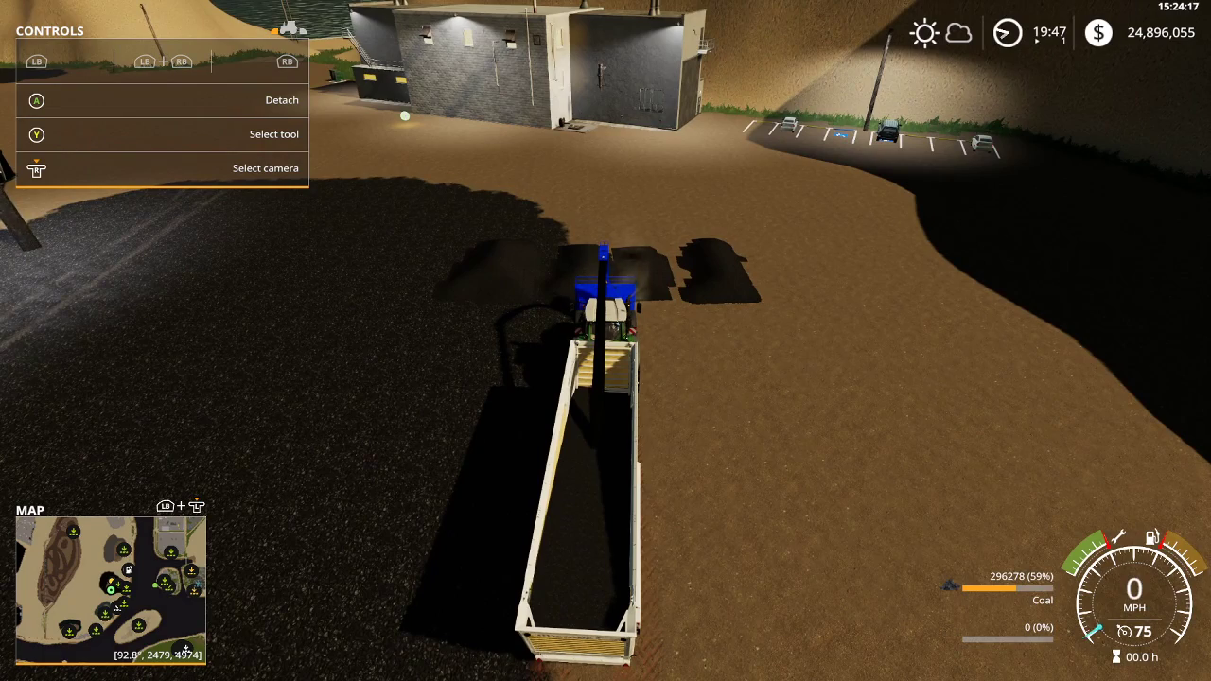
{"action": "key", "text": "w"}
{"action": "key", "text": "w"}
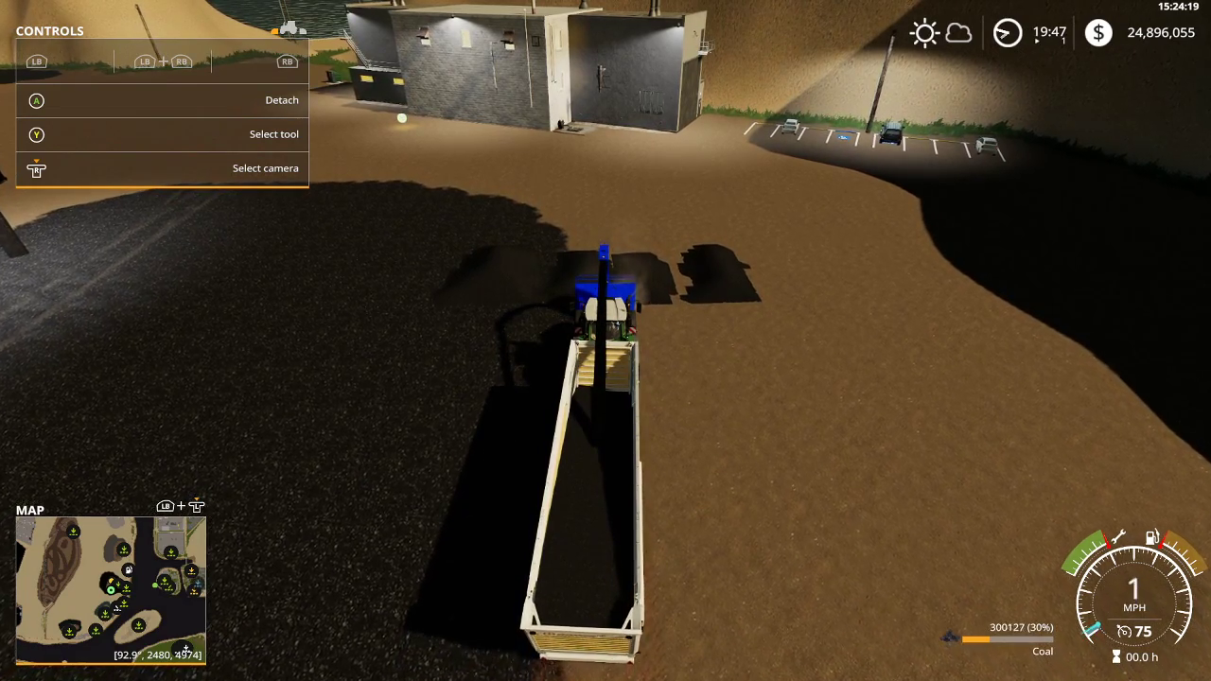
{"action": "key", "text": "w"}
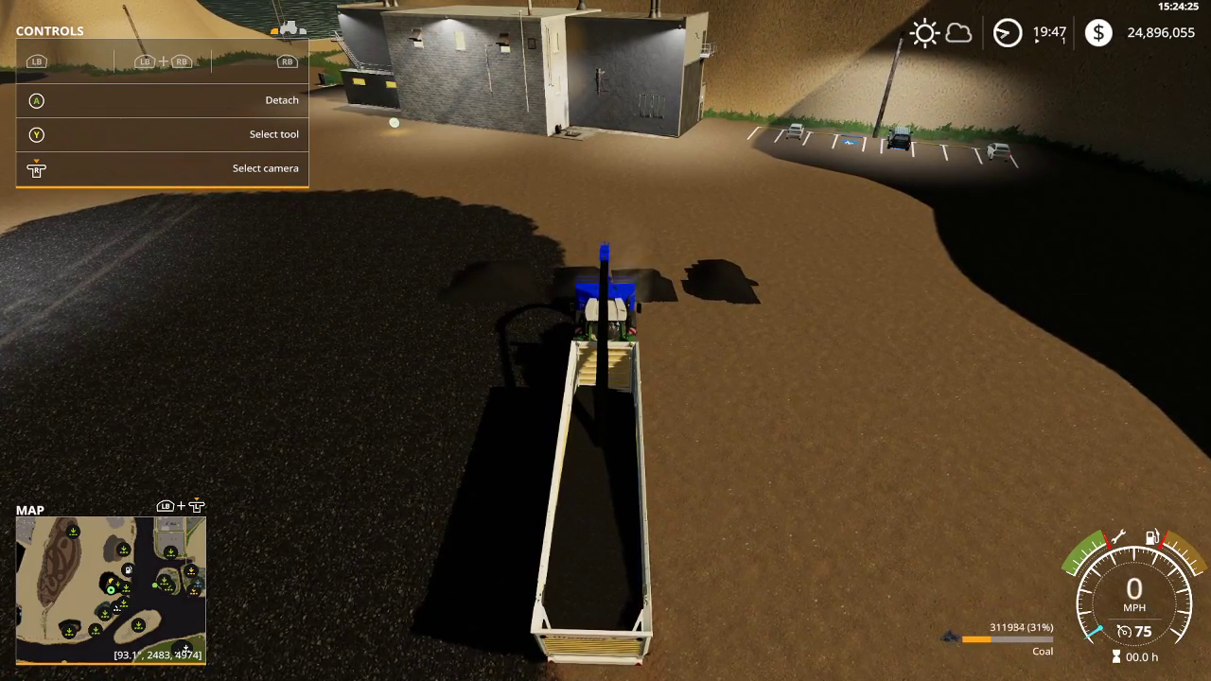
{"action": "key", "text": "w"}
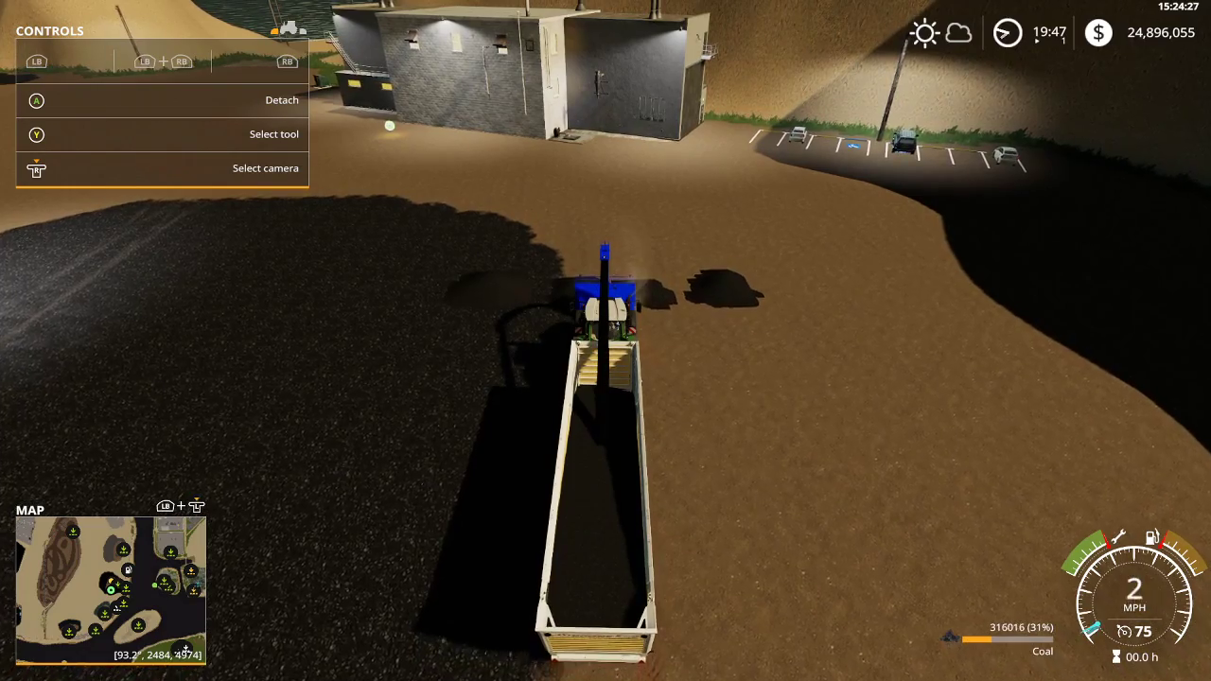
{"action": "key", "text": "w"}
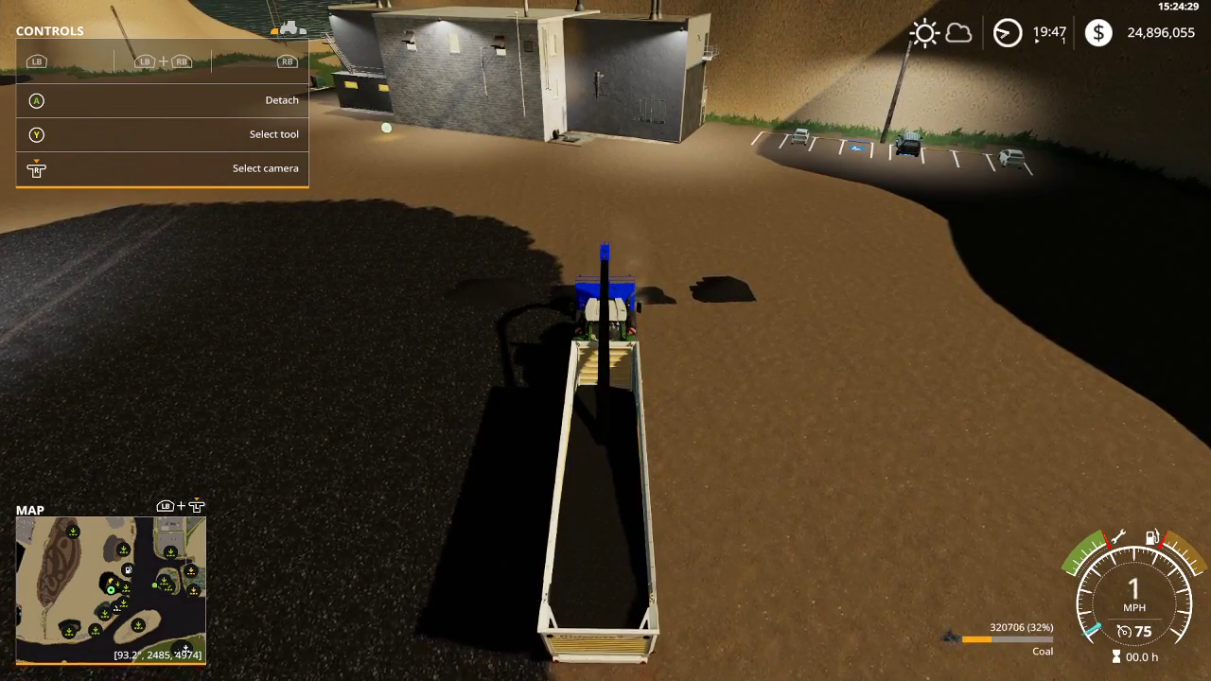
{"action": "key", "text": "w"}
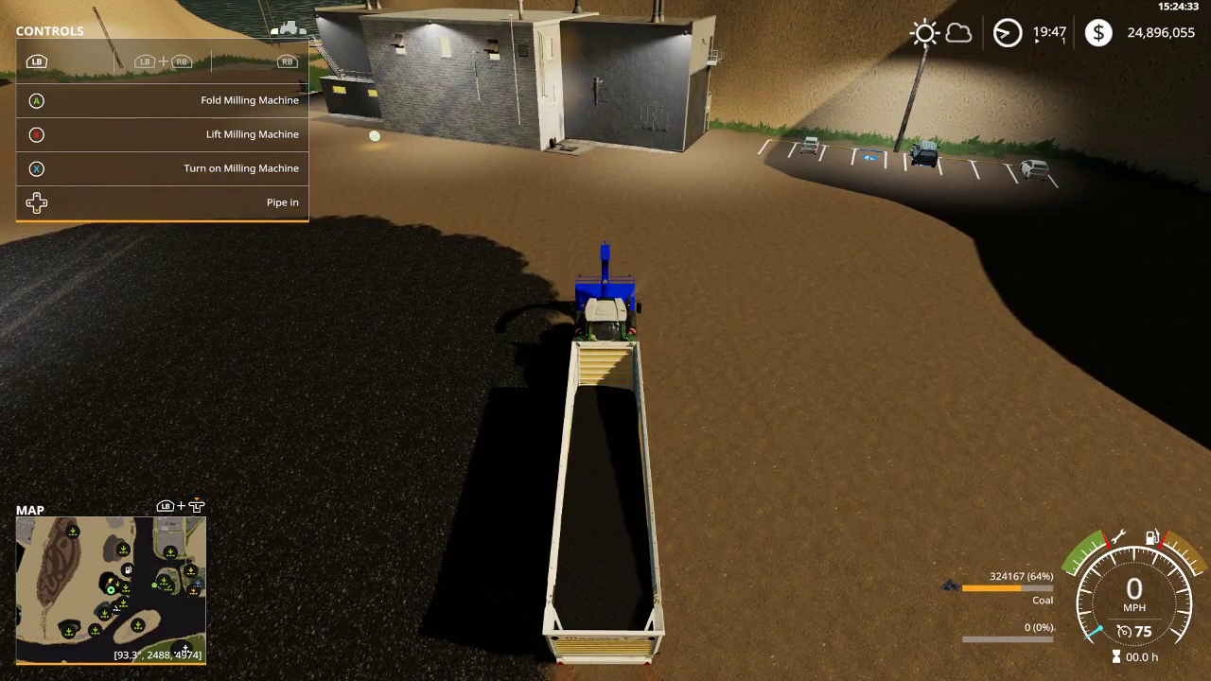
Drive the coal-loaded Fendt and trailer past the coal crusher's marker and park beyond the brick building.
{"action": "key", "text": "w"}
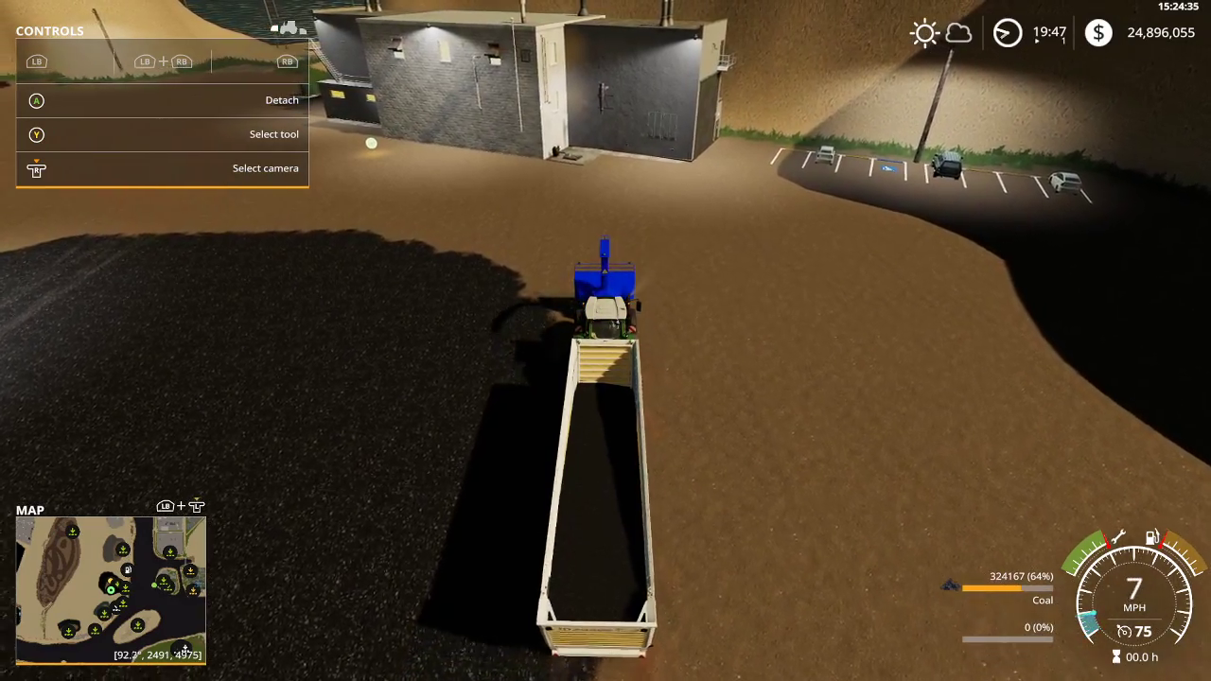
{"action": "key", "text": "w"}
{"action": "key", "text": "d"}
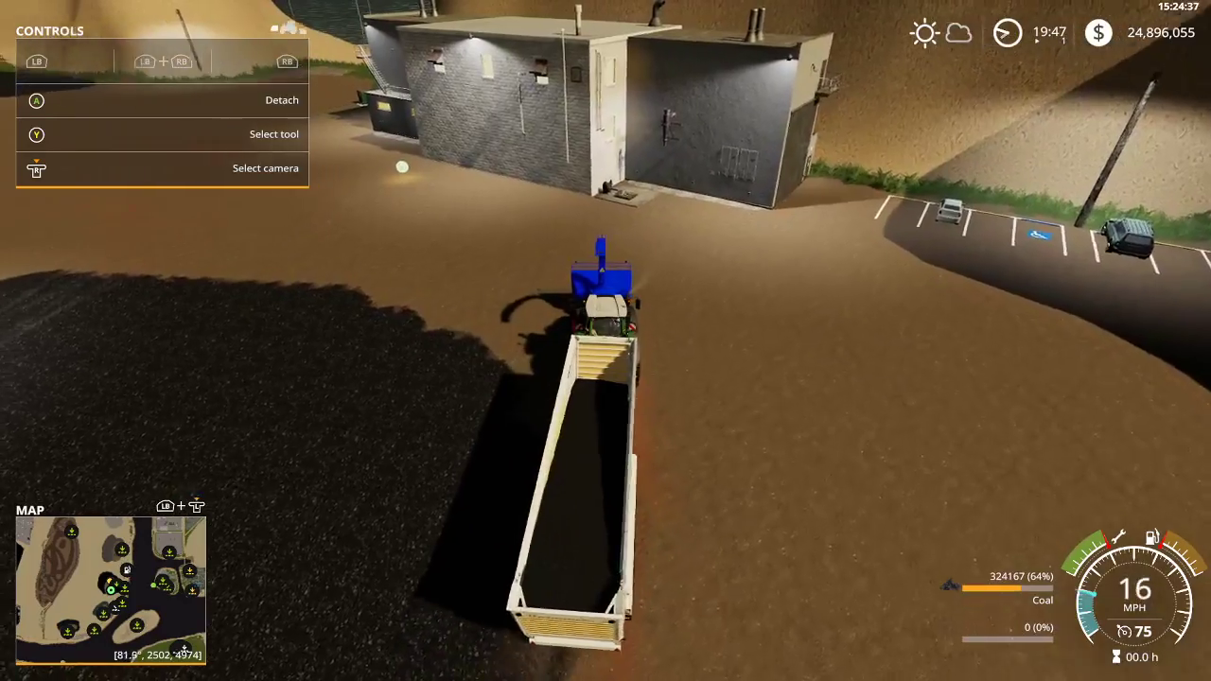
{"action": "key", "text": "w"}
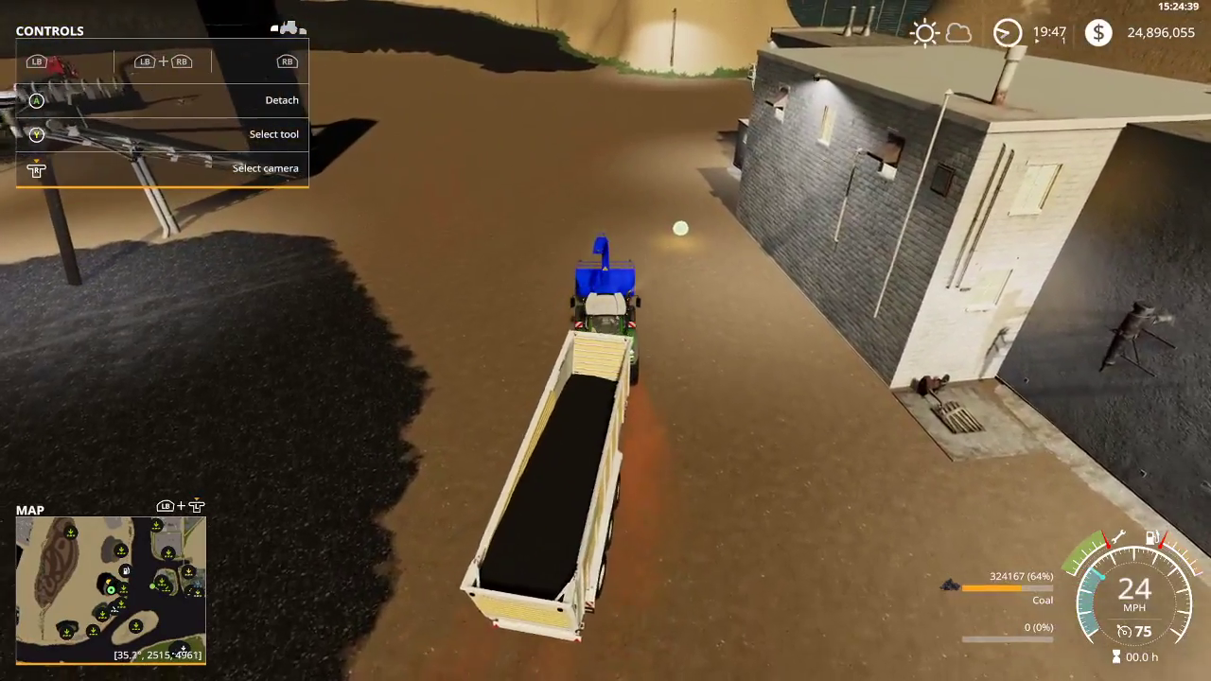
{"action": "key", "text": "w"}
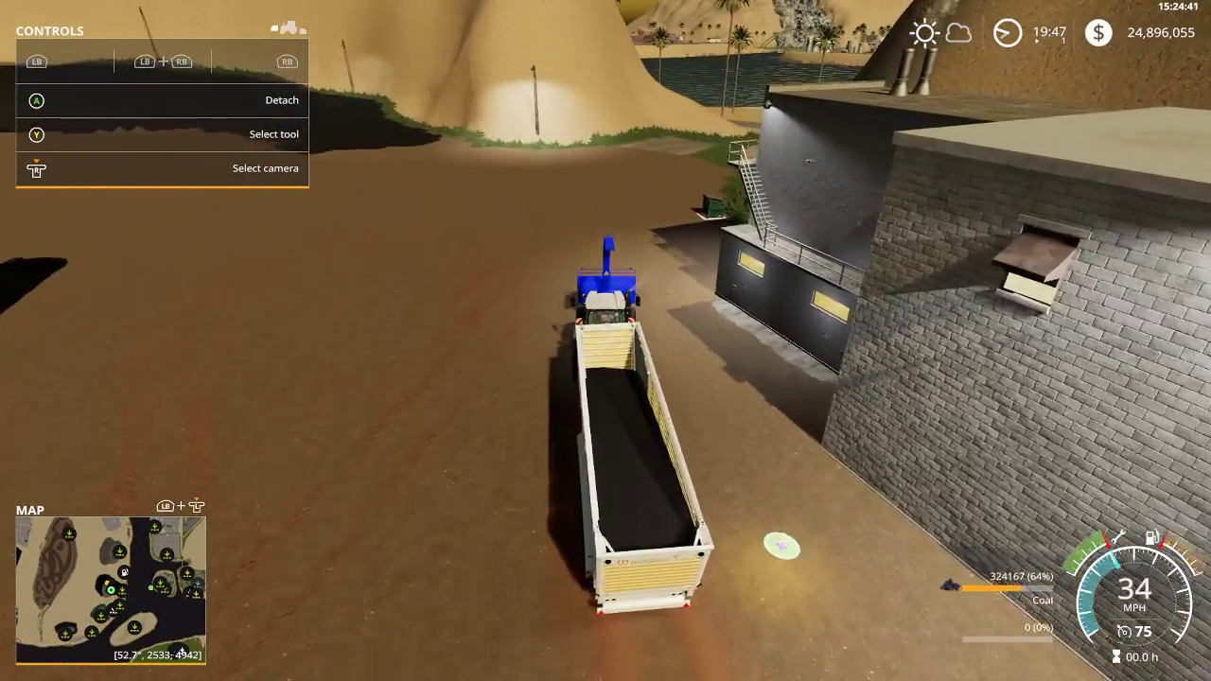
{"action": "key", "text": "s"}
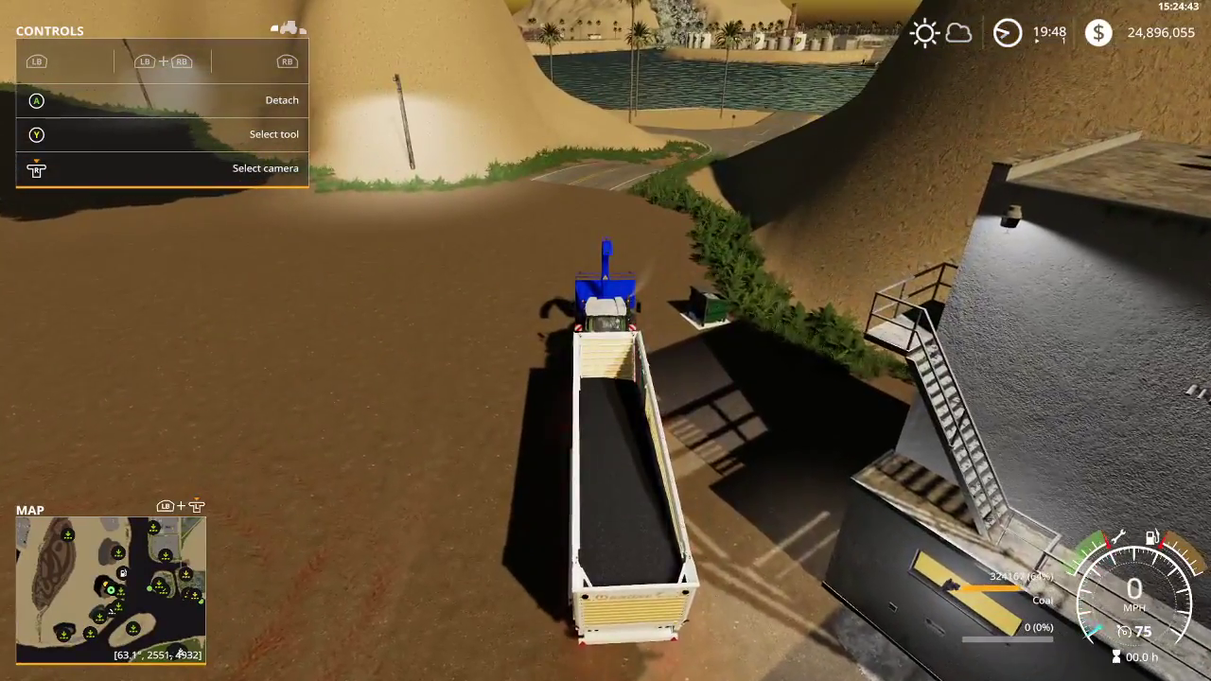
Get out of the Fendt, walk to the coal crusher's marker and check its product and raw material levels.
{"action": "key", "text": "e"}
{"action": "key", "text": "w"}
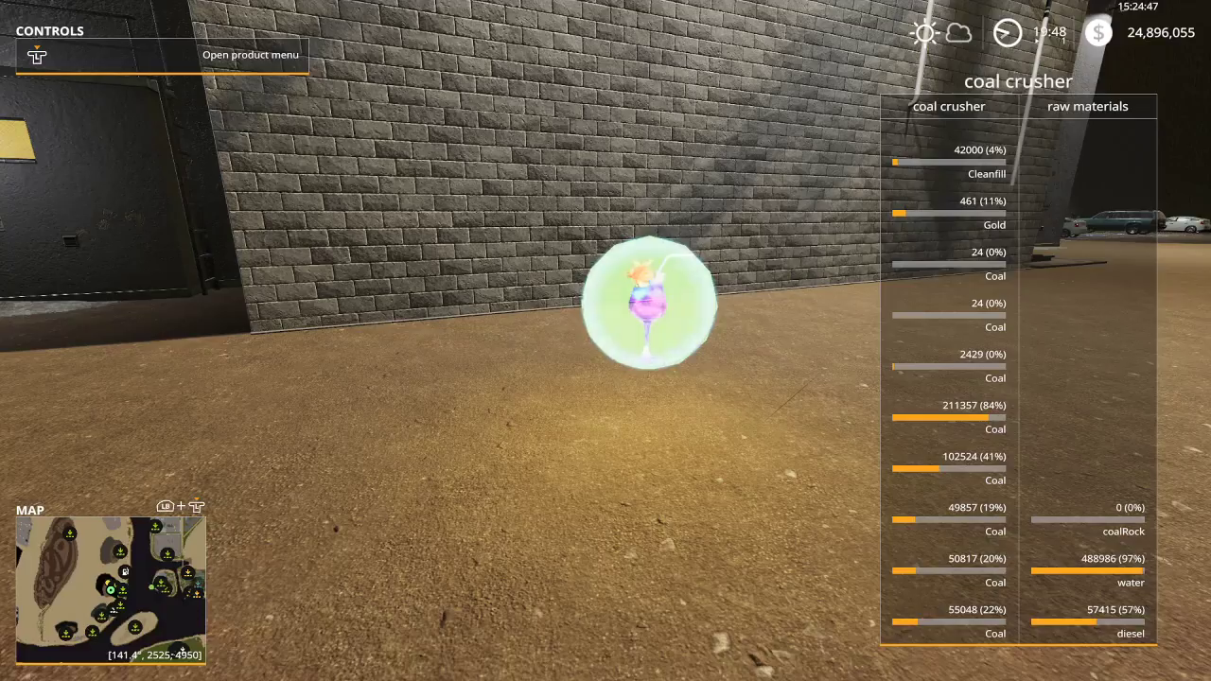
{"action": "key", "text": "w"}
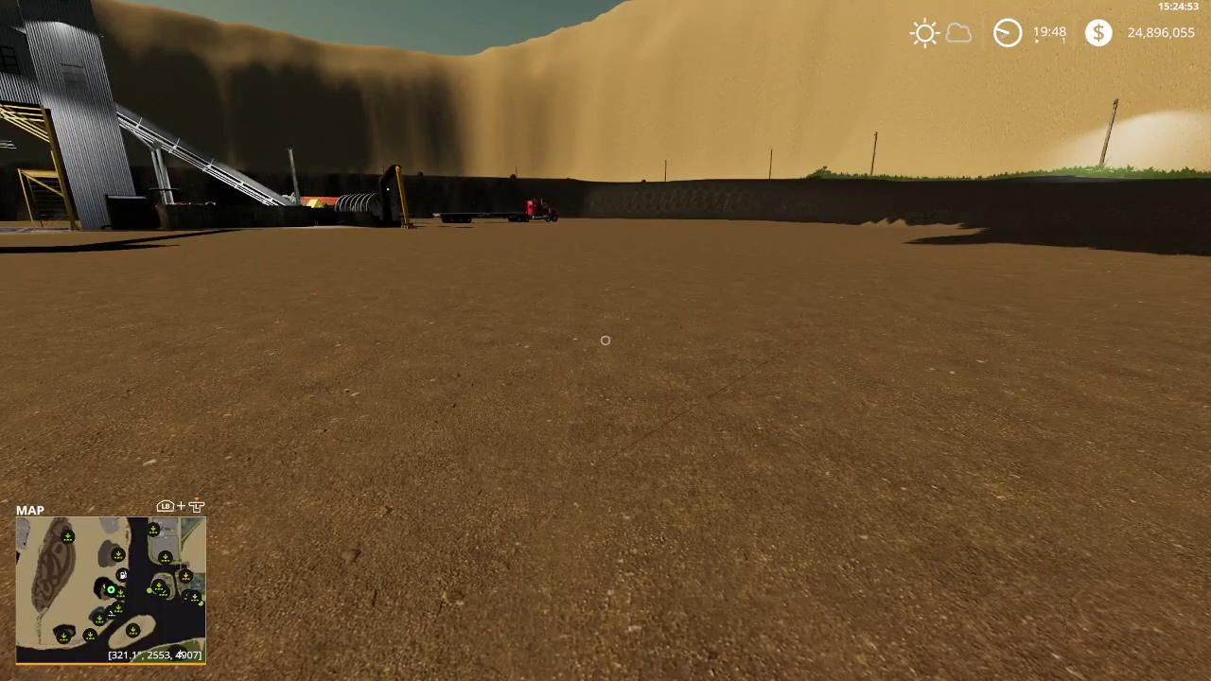
Walk to the red semi truck, get in and drive it with its flatbed trailer up onto the coal field.
{"action": "key", "text": "s"}
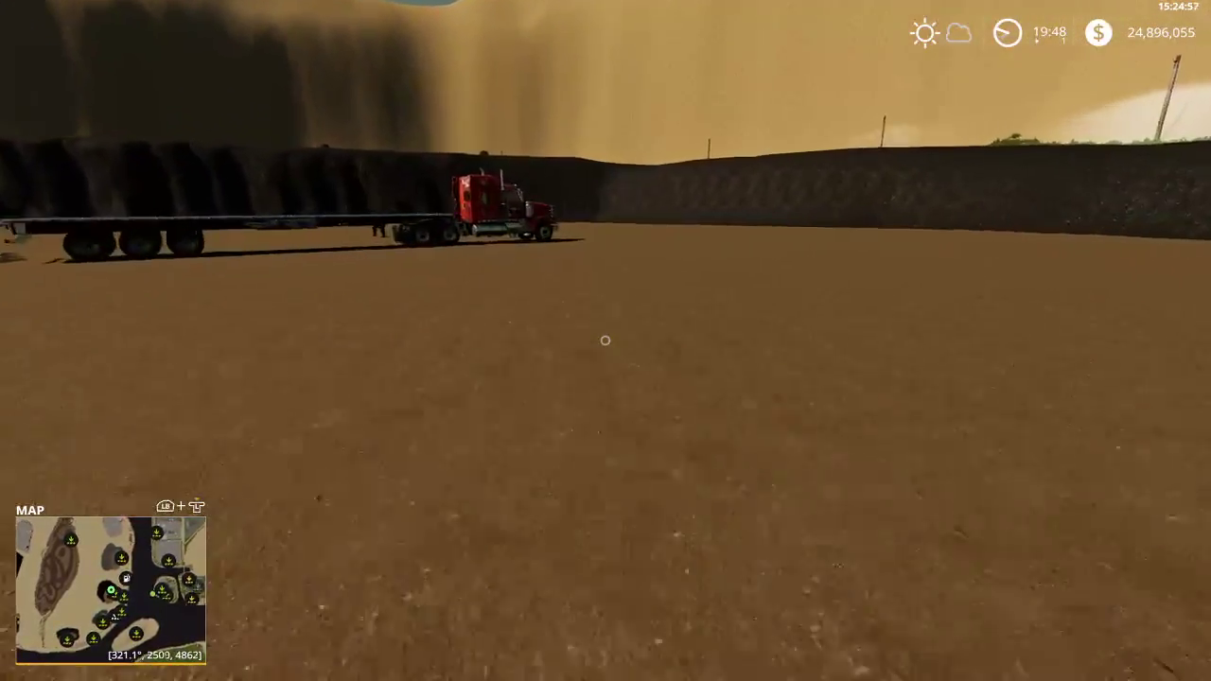
{"action": "key", "text": "w"}
{"action": "key", "text": "e"}
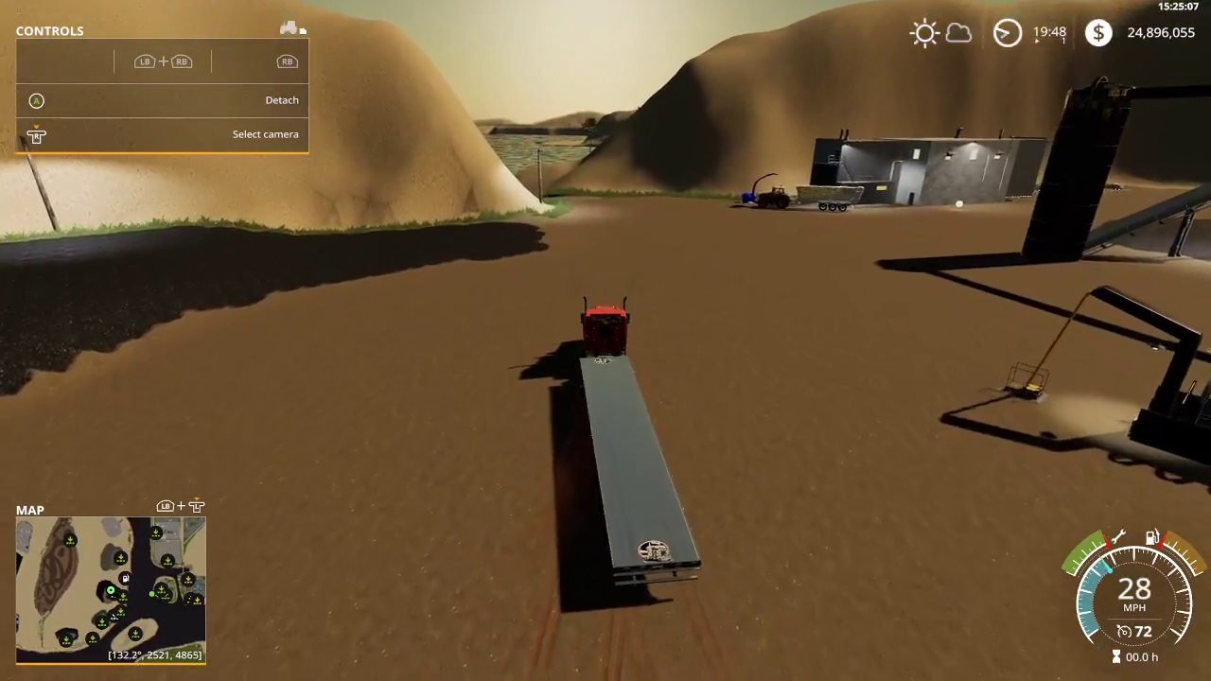
{"action": "key", "text": "a"}
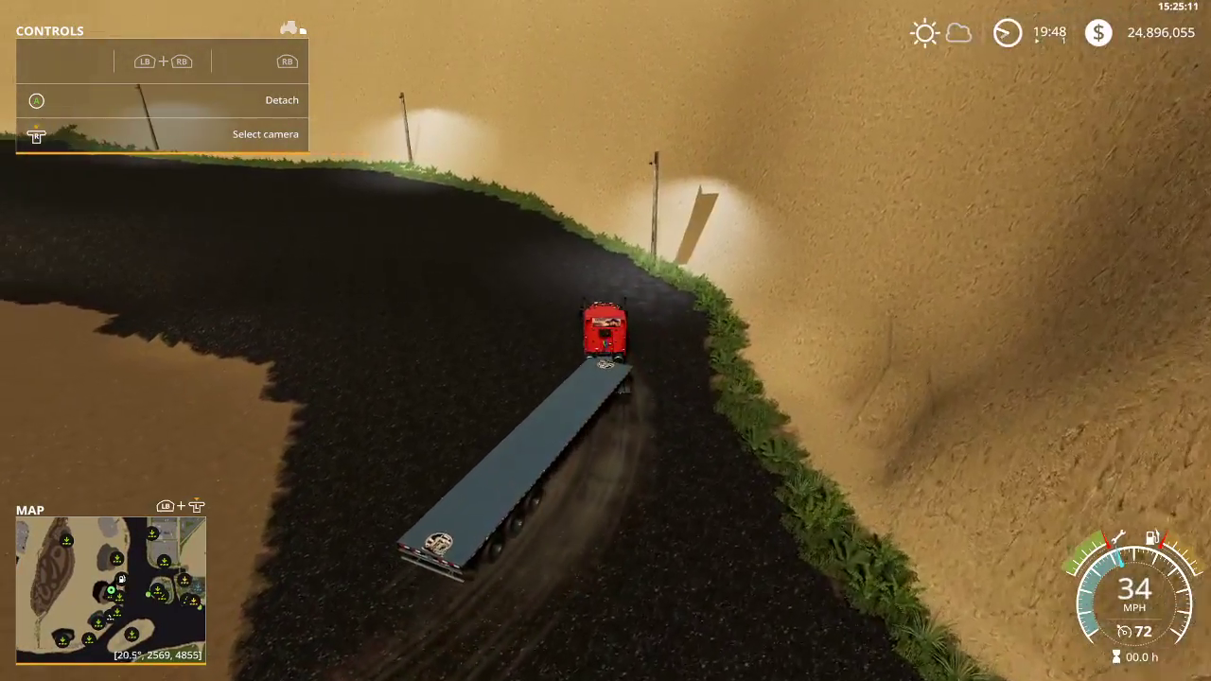
{"action": "key", "text": "a"}
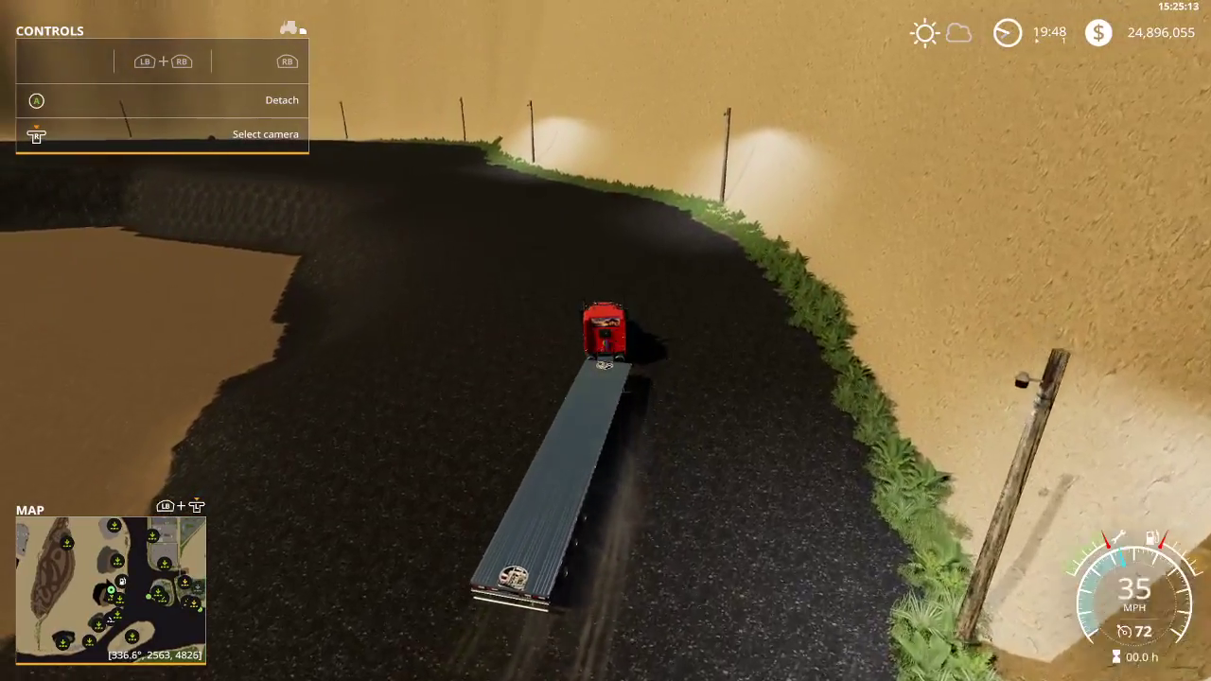
{"action": "key", "text": "a"}
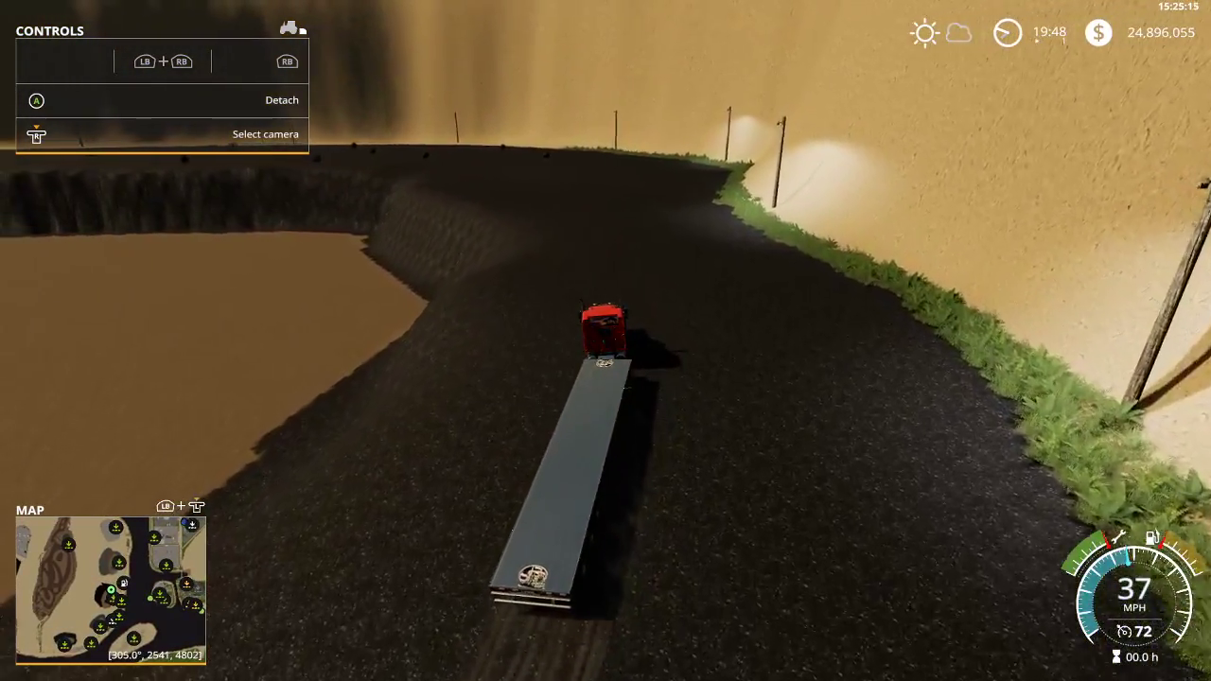
{"action": "key", "text": "w"}
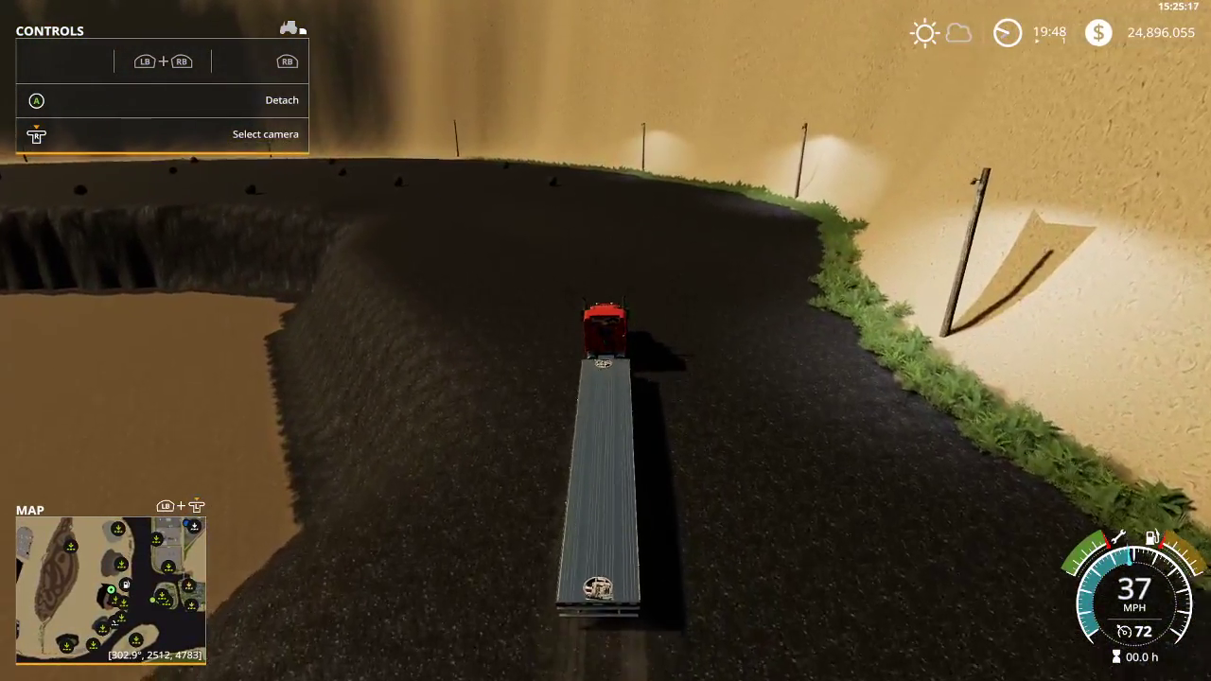
{"action": "key", "text": "w"}
{"action": "key", "text": "a"}
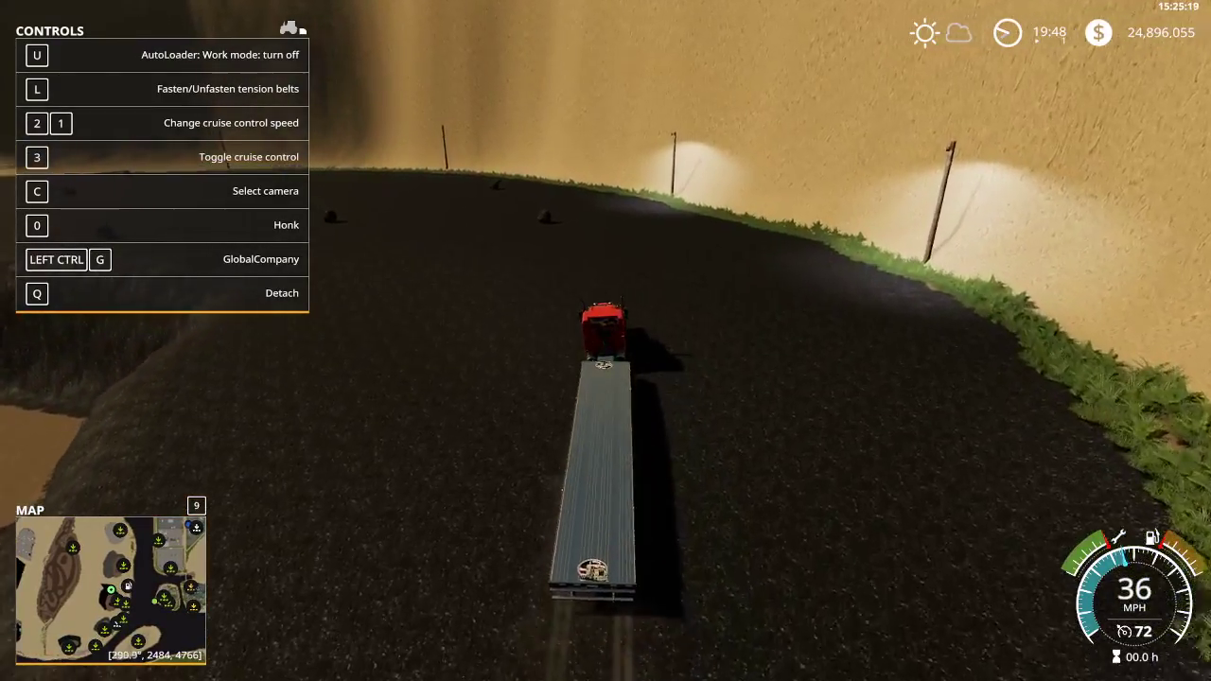
Drive past the boulders scattered over the coal field until the autoloader has filled the flatbed with nine rocks.
{"action": "key", "text": "a"}
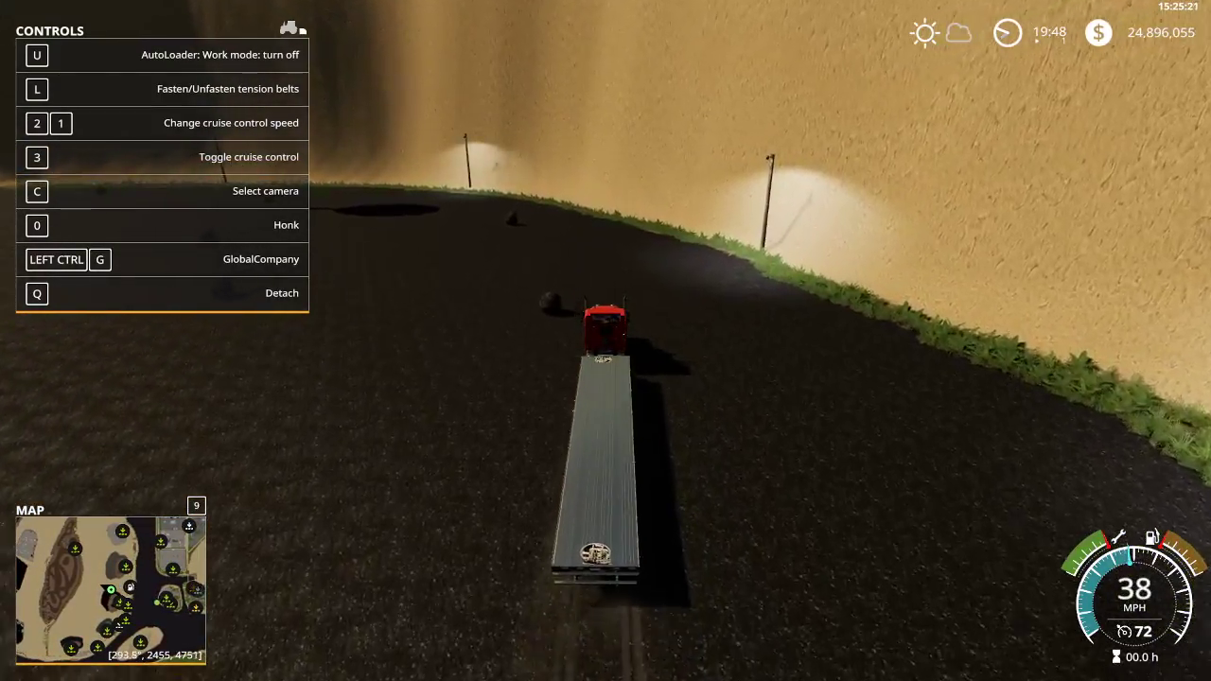
{"action": "key", "text": "a"}
{"action": "key", "text": "a"}
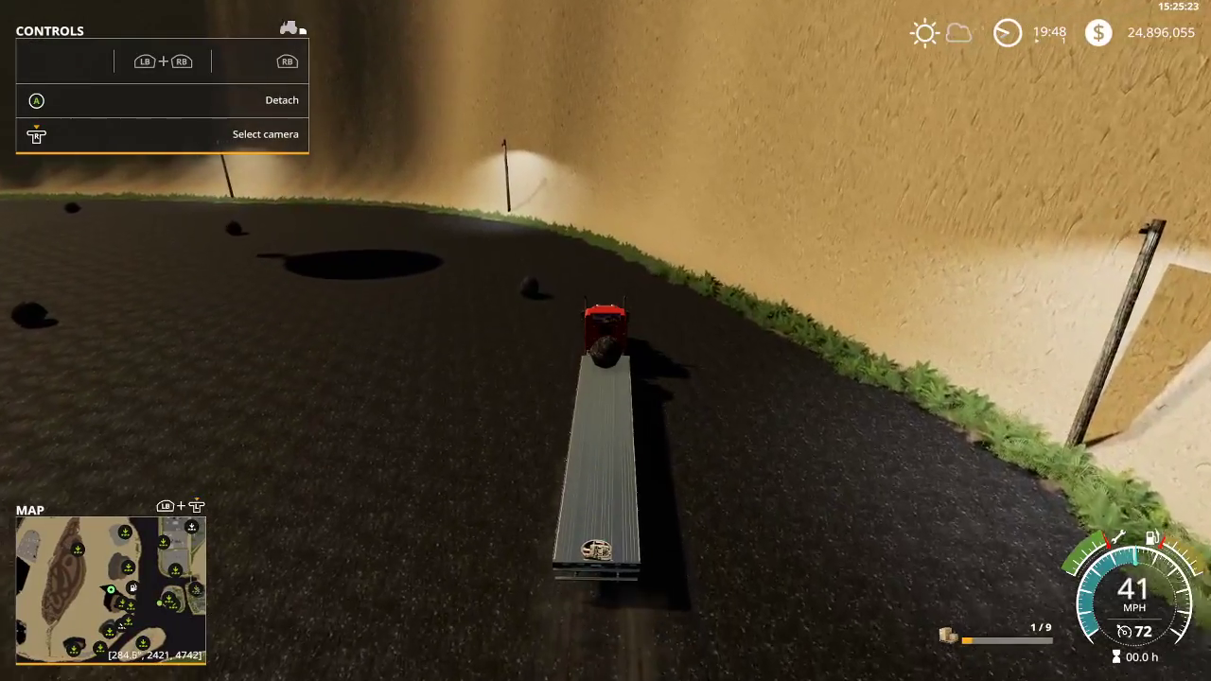
{"action": "key", "text": "a"}
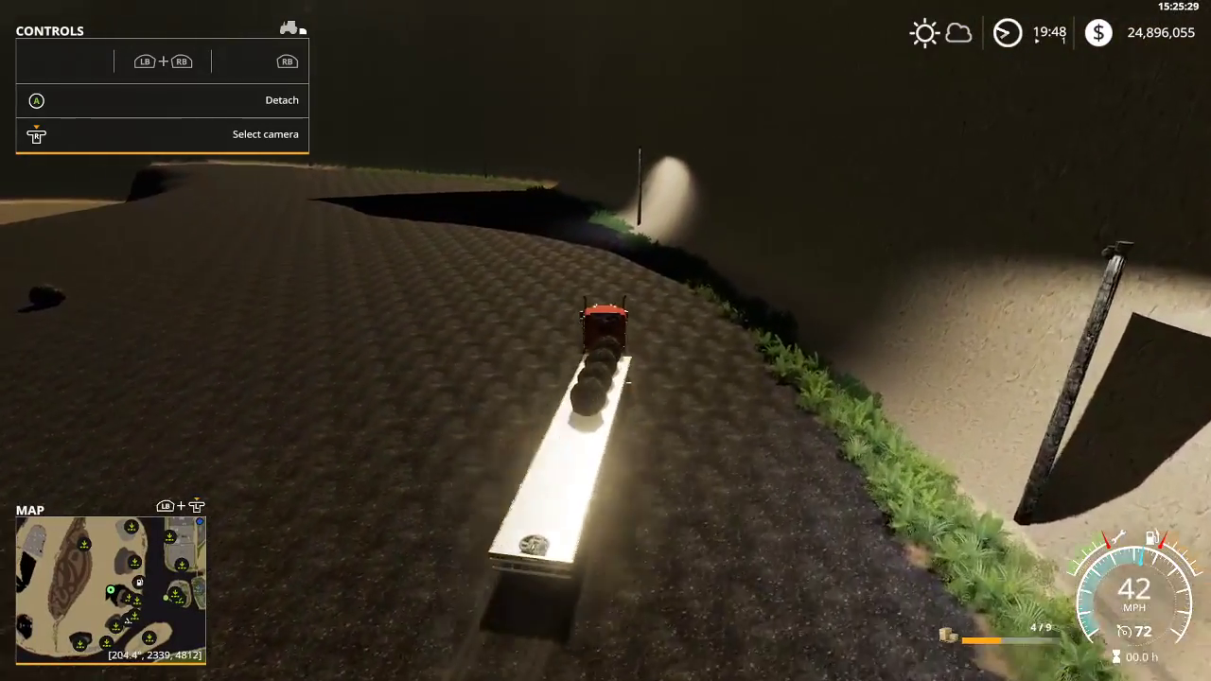
{"action": "key", "text": "a"}
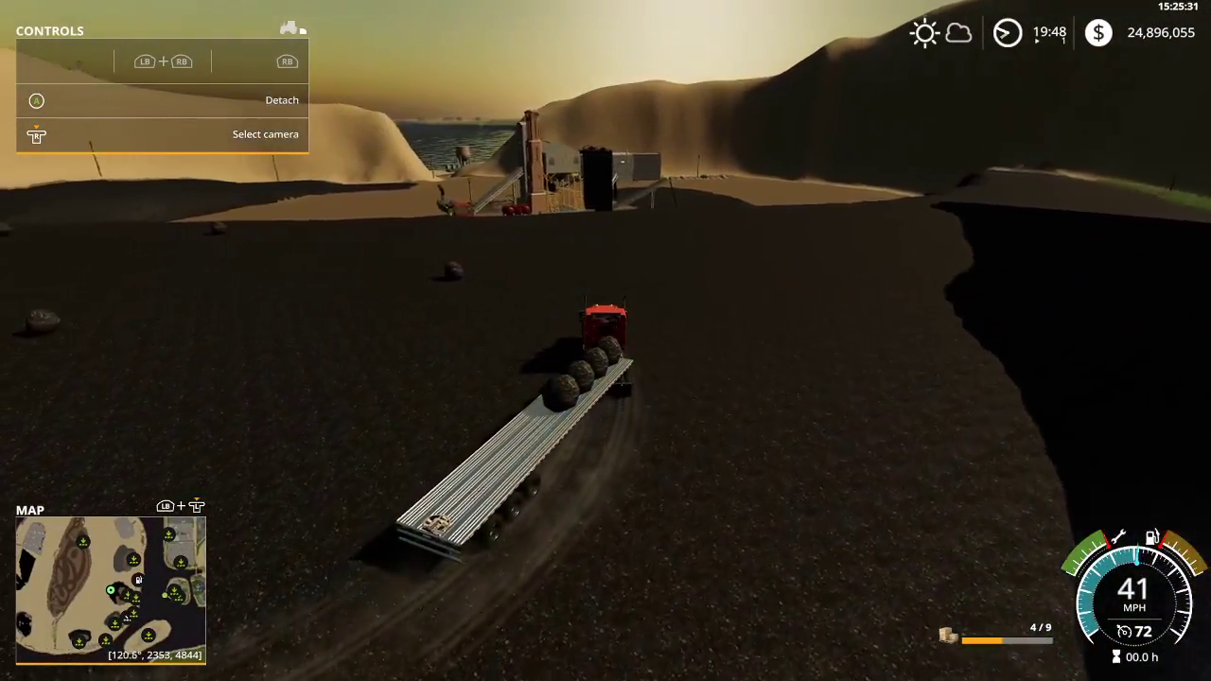
{"action": "key", "text": "a"}
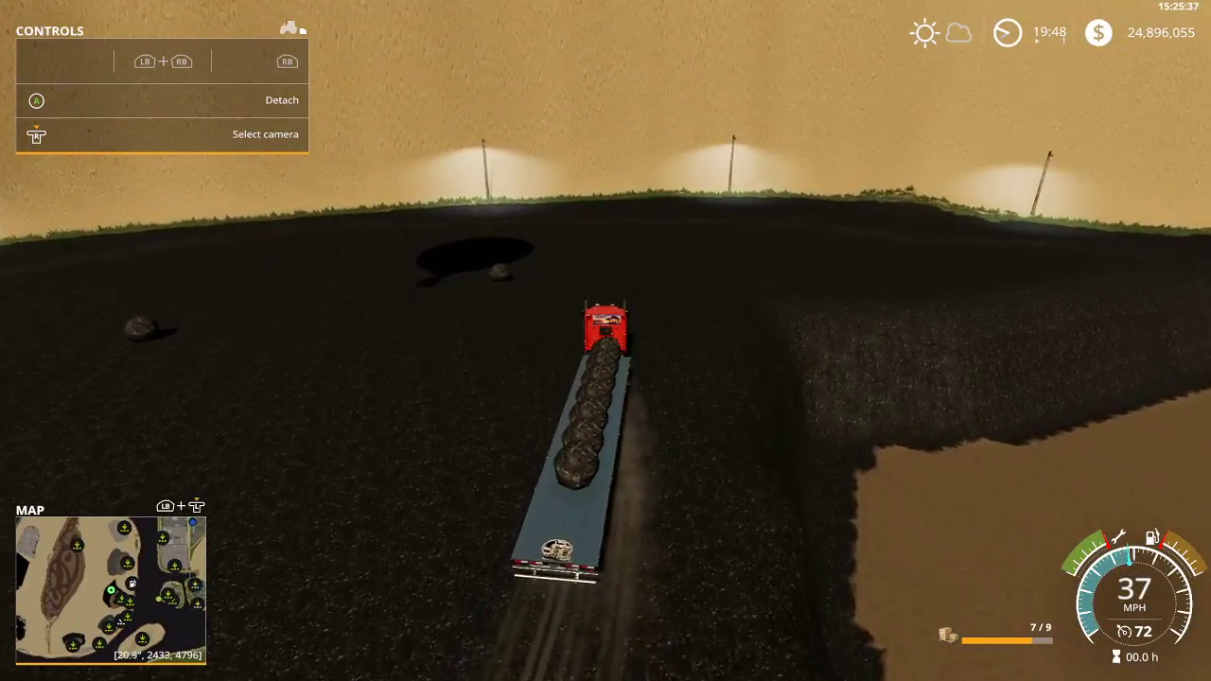
{"action": "key", "text": "a"}
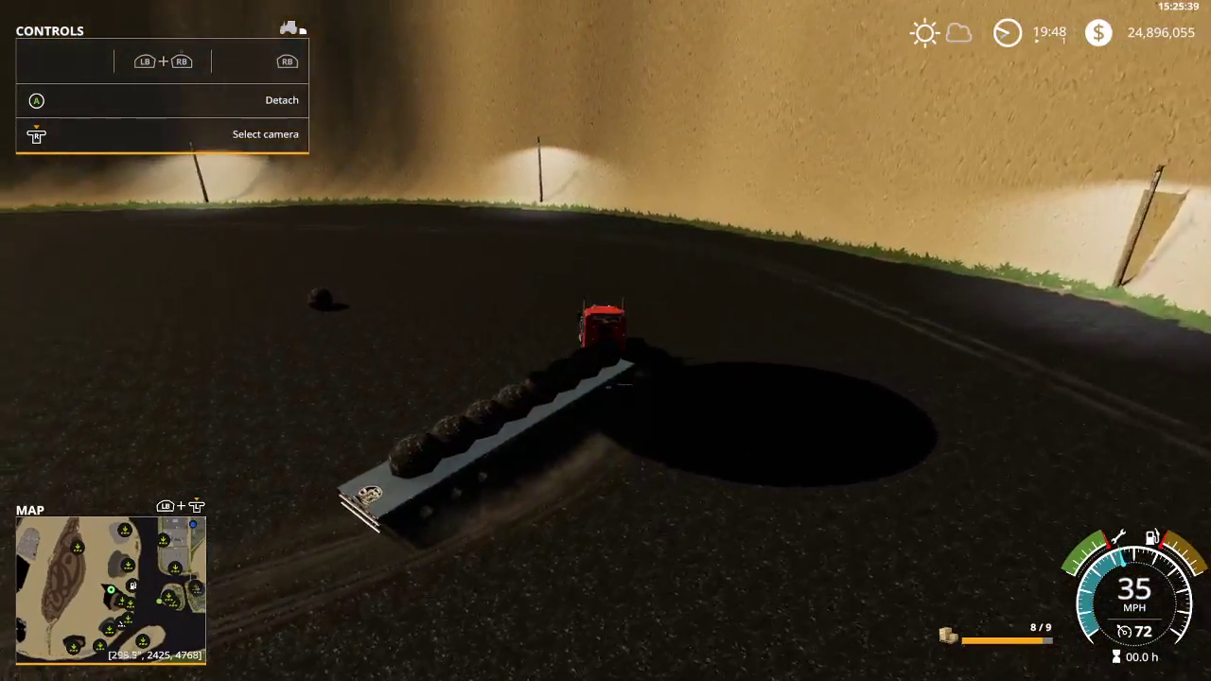
{"action": "key", "text": "a"}
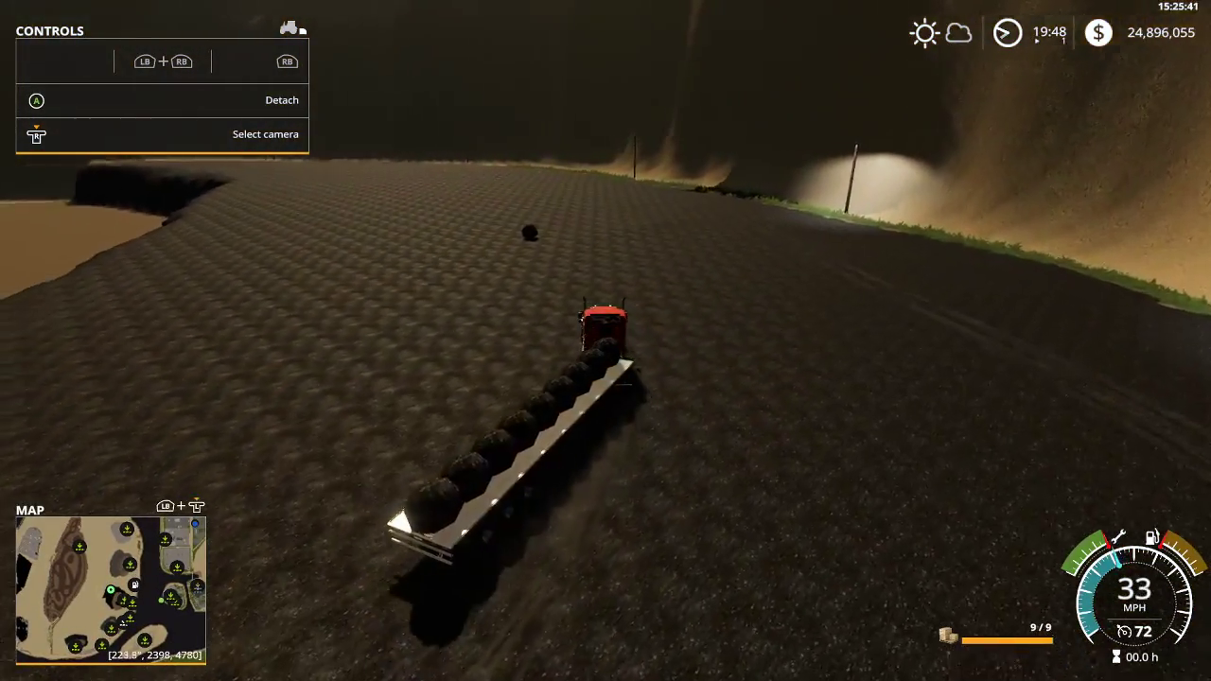
Drive the rock-loaded truck back down to the dirt floor and stop in the open near the coal crusher.
{"action": "key", "text": "a"}
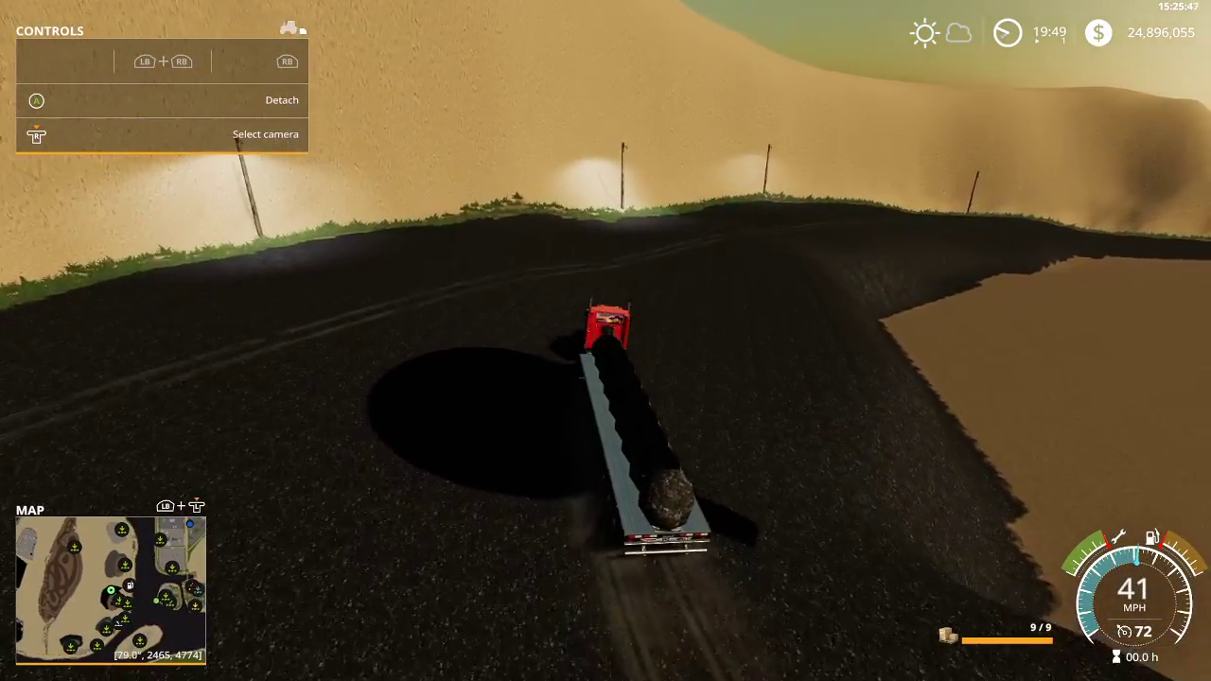
{"action": "key", "text": "d"}
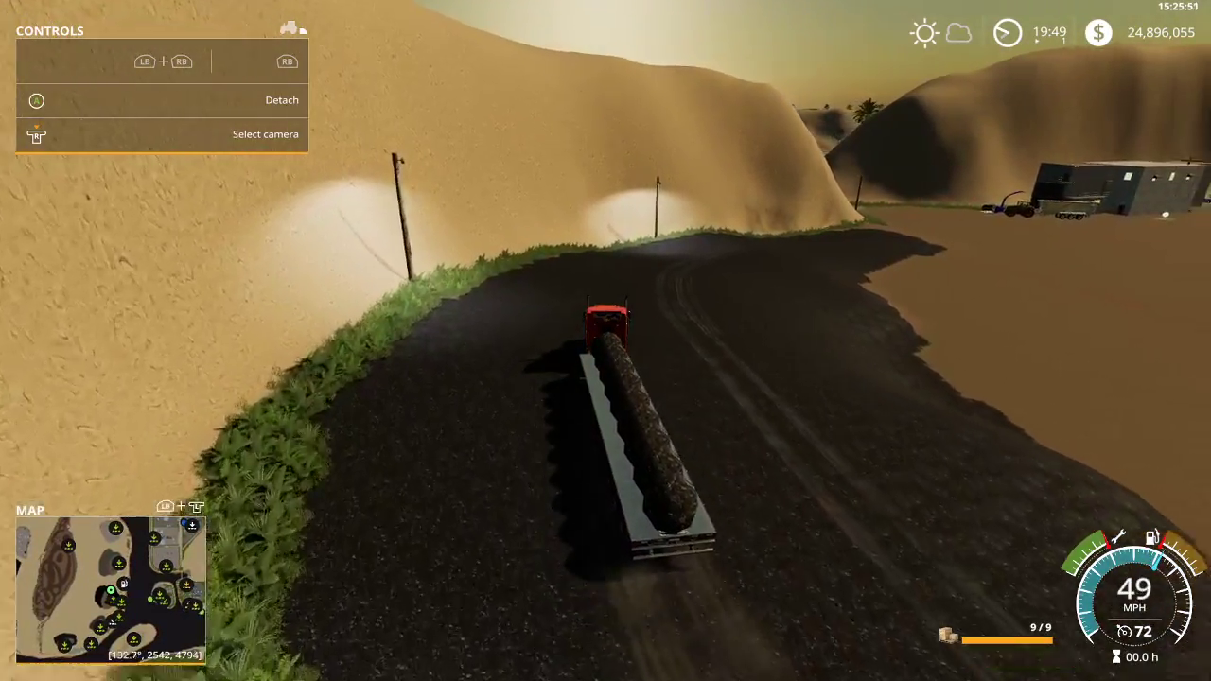
{"action": "key", "text": "d"}
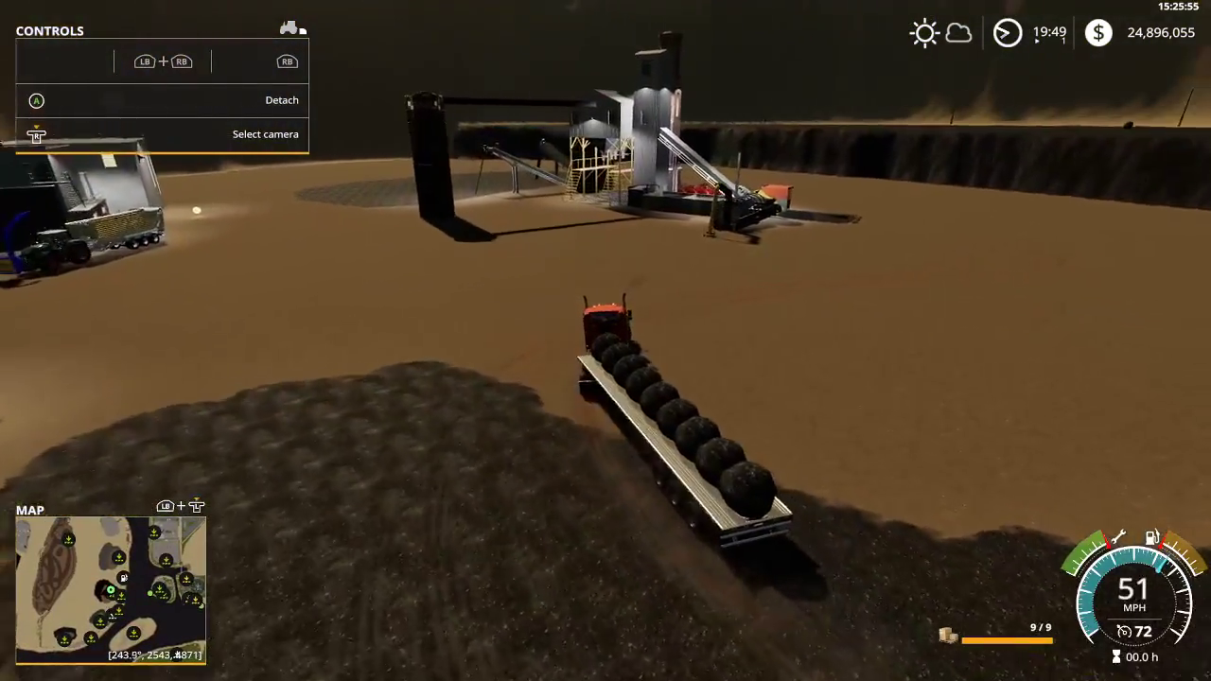
{"action": "key", "text": "d"}
{"action": "key", "text": "s"}
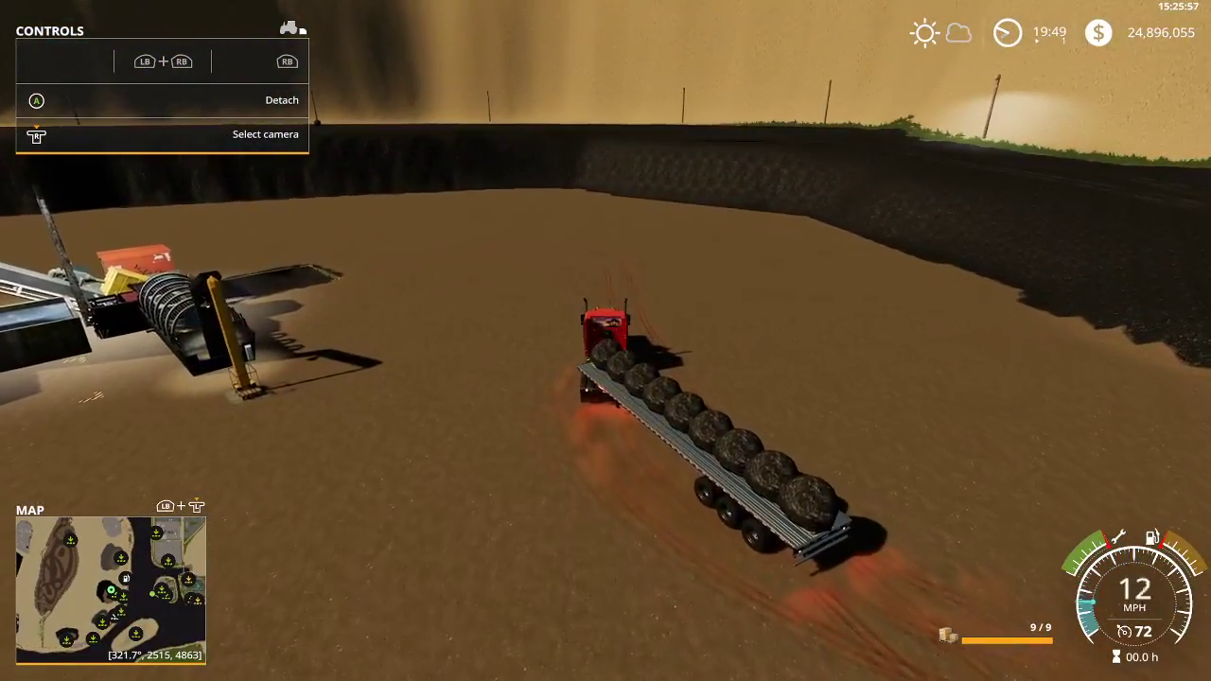
Get out of the truck, walk around its cab and get back in.
{"action": "key", "text": "e"}
{"action": "key", "text": "s"}
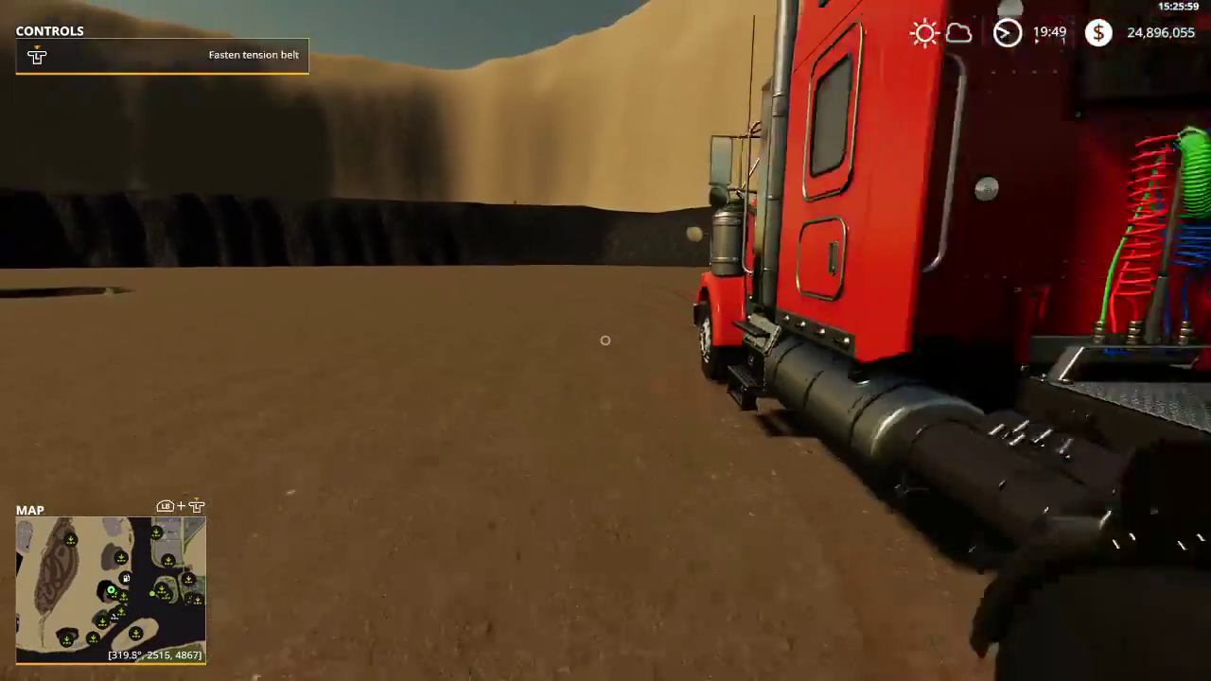
{"action": "key", "text": "s"}
{"action": "key", "text": "d"}
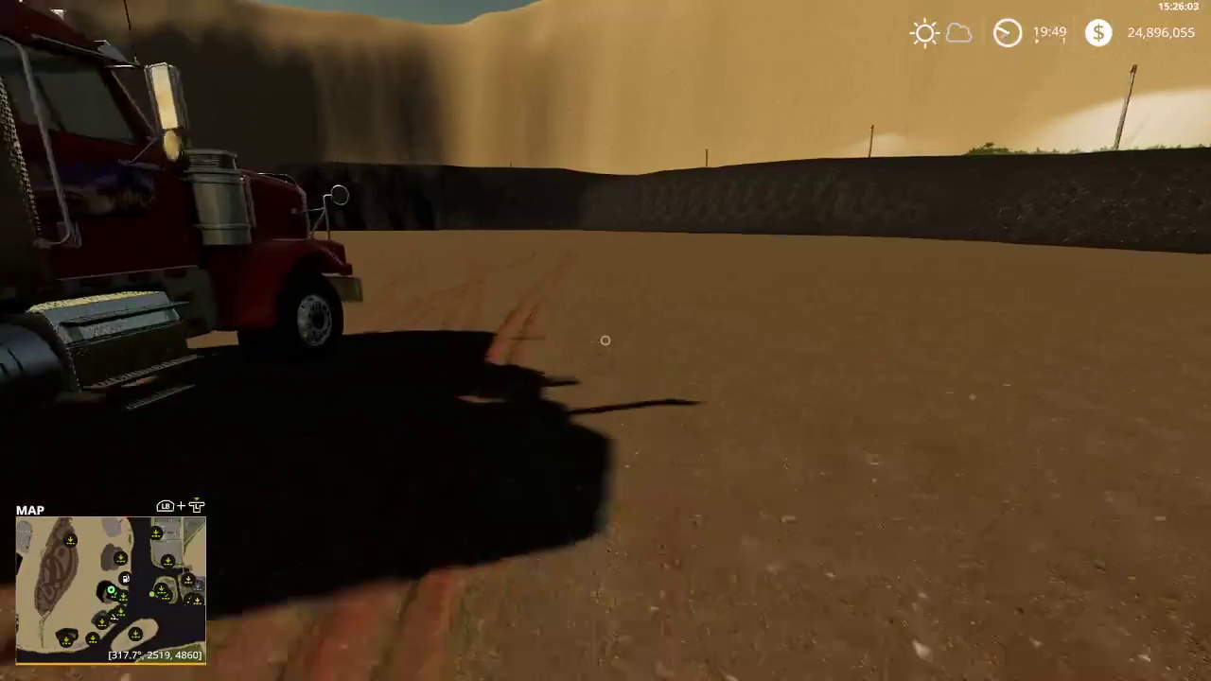
{"action": "key", "text": "e"}
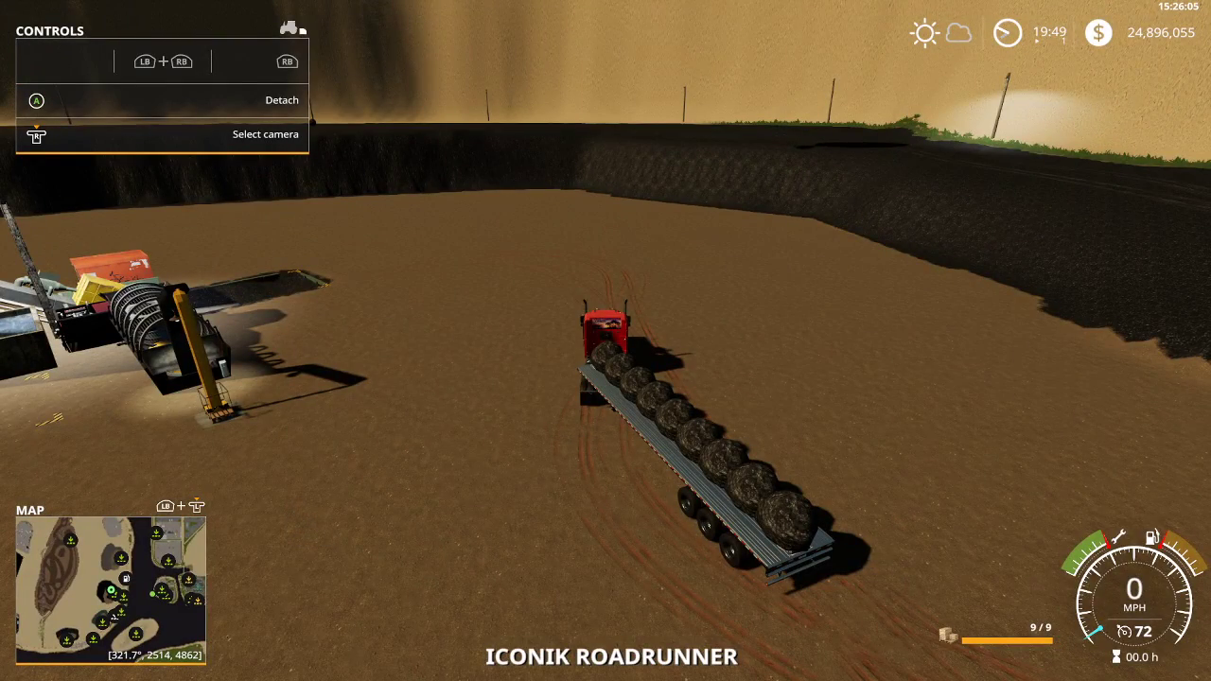
Pull up along the foot of the coal bank and unload the rocks on the bank side of the flatbed.
{"action": "key", "text": "w"}
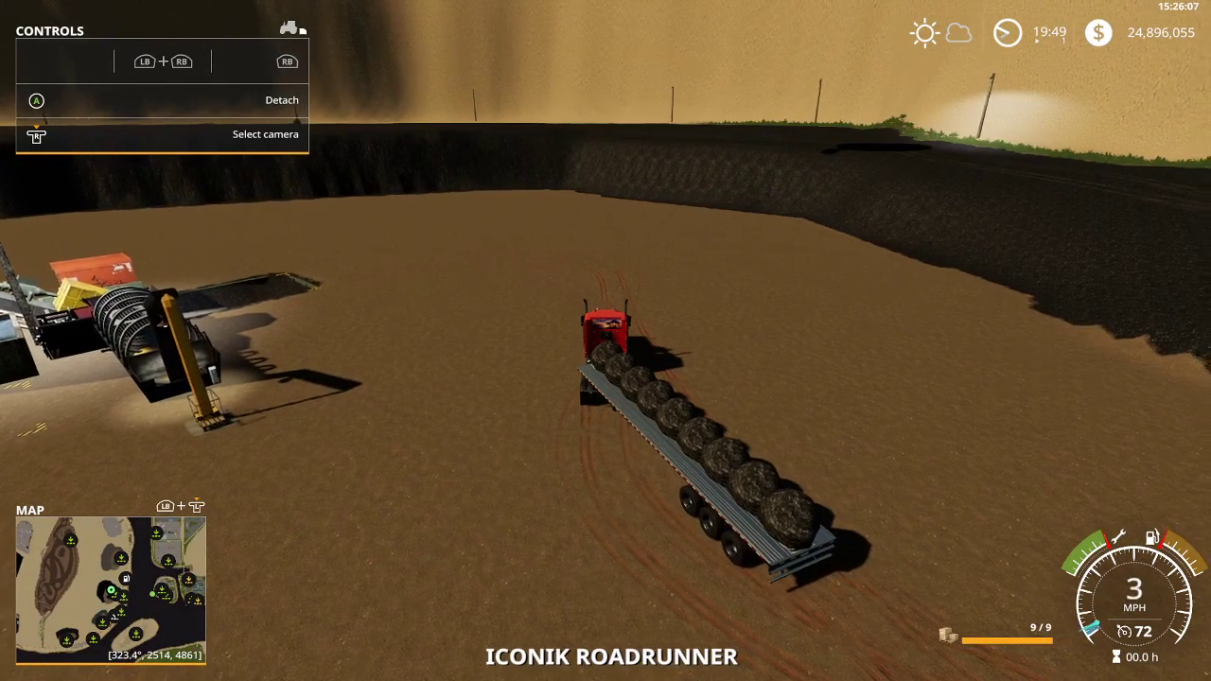
{"action": "key", "text": "w"}
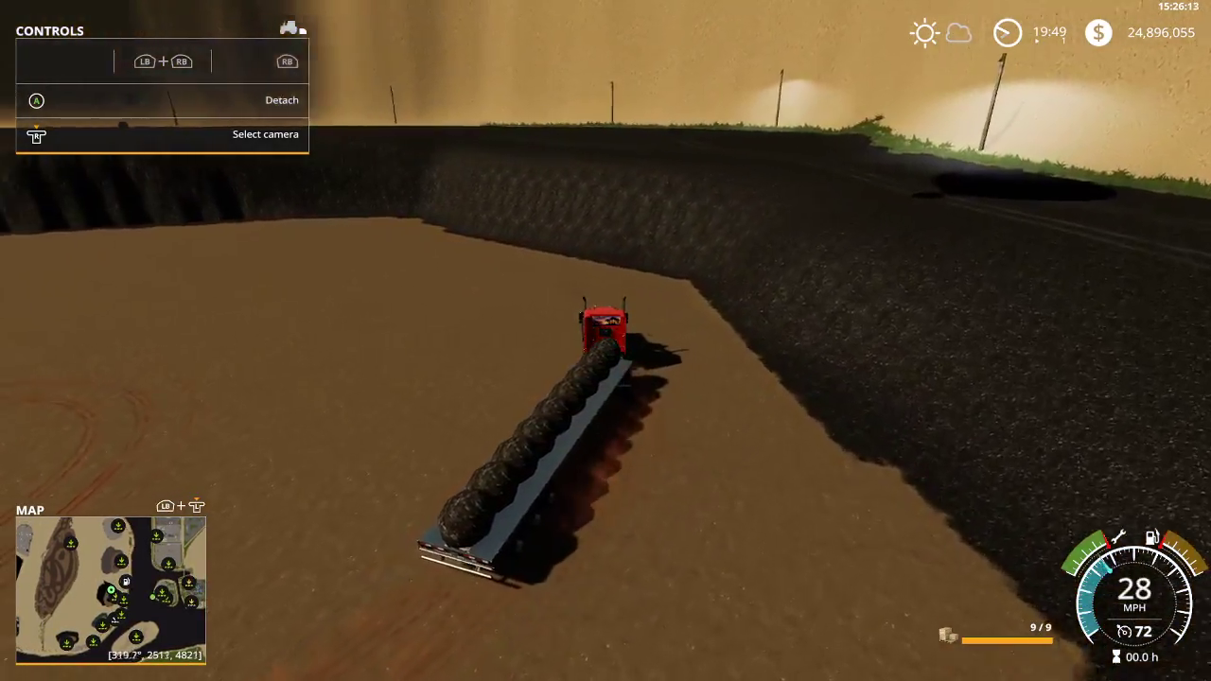
{"action": "key", "text": "s"}
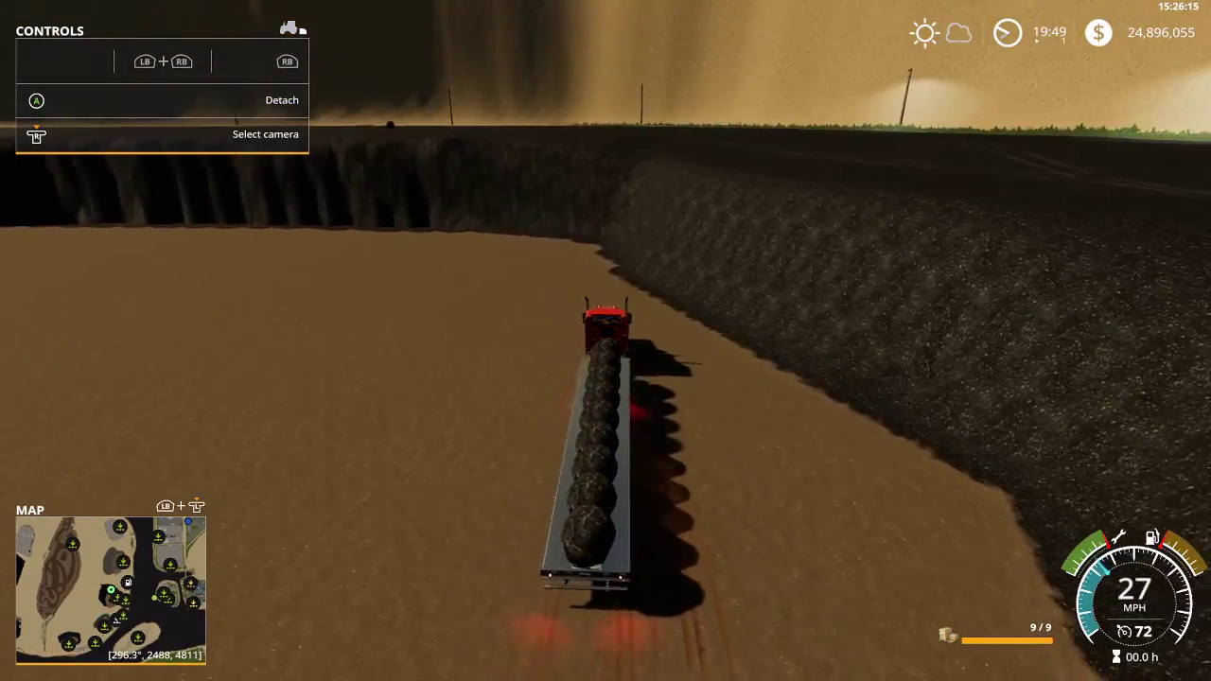
{"action": "key", "text": "b"}
{"action": "key", "text": "b"}
{"action": "key", "text": "b"}
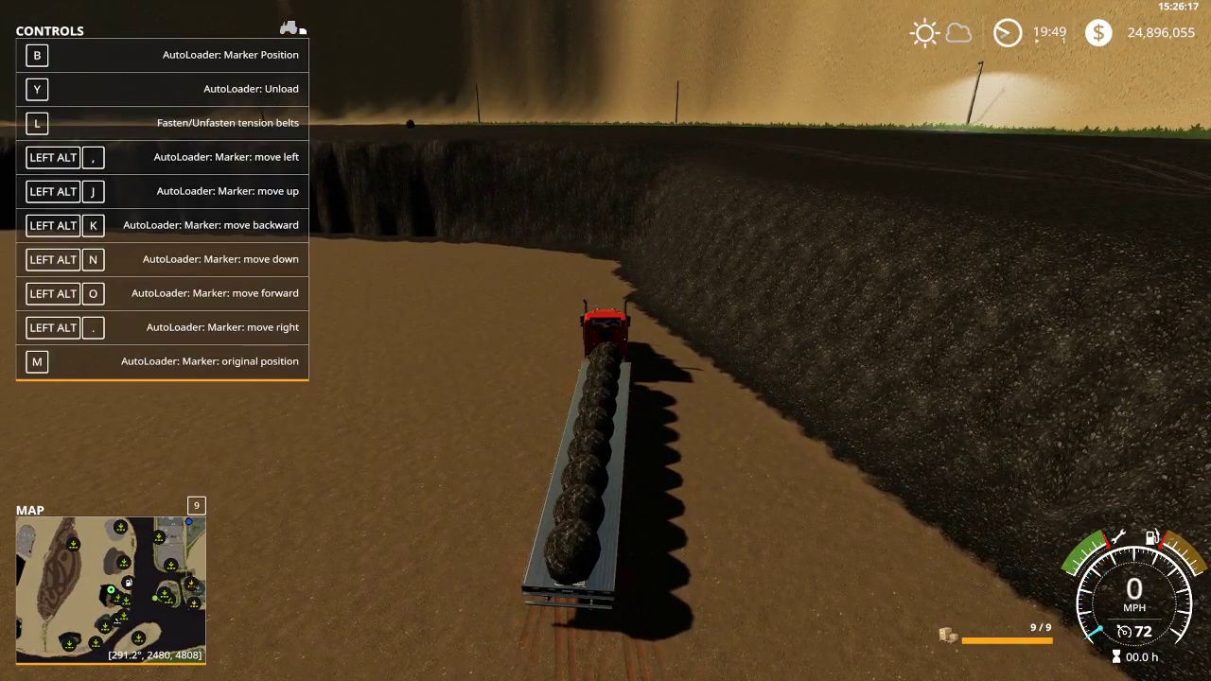
{"action": "key", "text": "y"}
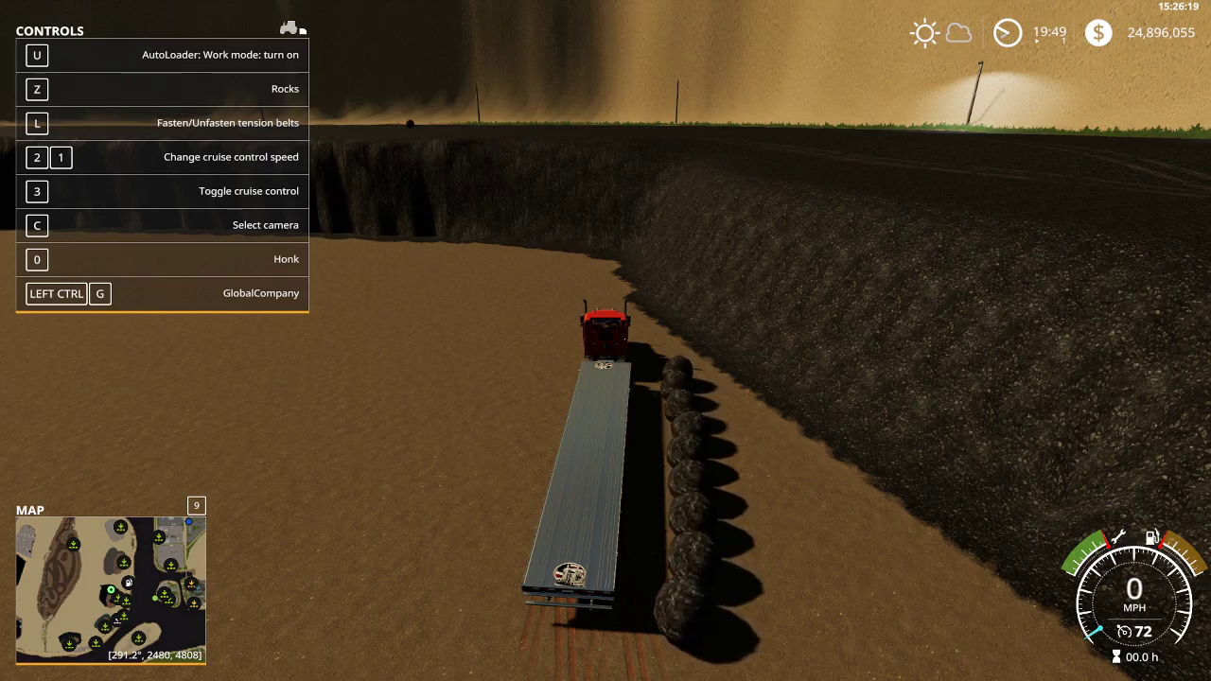
Detach the flatbed trailer beside the rocks, turn the truck around toward the coal crusher and stop.
{"action": "key", "text": "q"}
{"action": "key", "text": "w"}
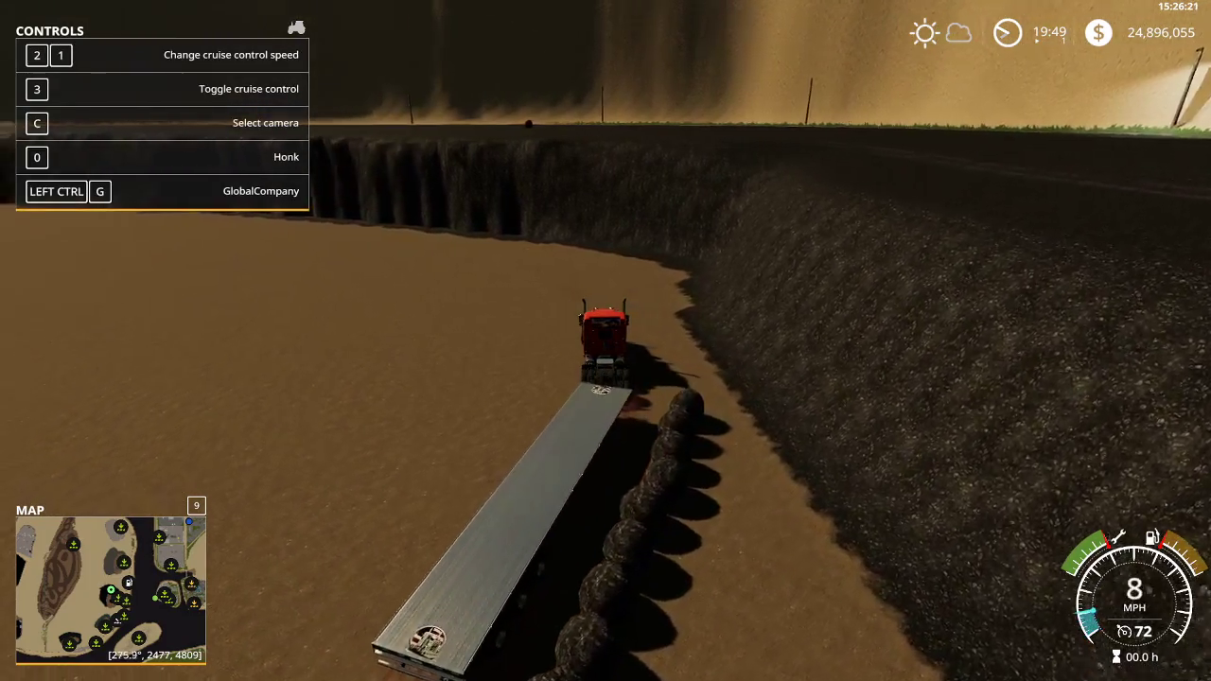
{"action": "key", "text": "w"}
{"action": "key", "text": "a"}
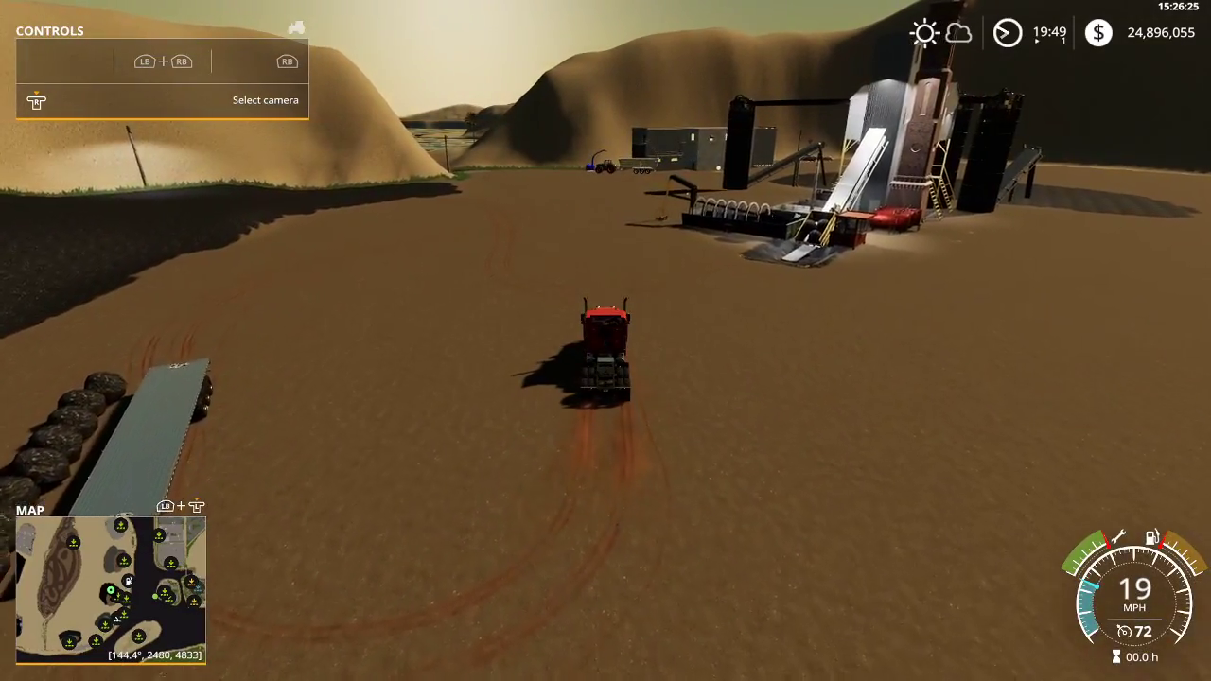
{"action": "key", "text": "s"}
Lease the FS19_RICCIVILLE_TANKER from the Ricci Collaboration Modding Team's vehicle mods with the Standard design, and return to the truck.
{"action": "key", "text": "p"}
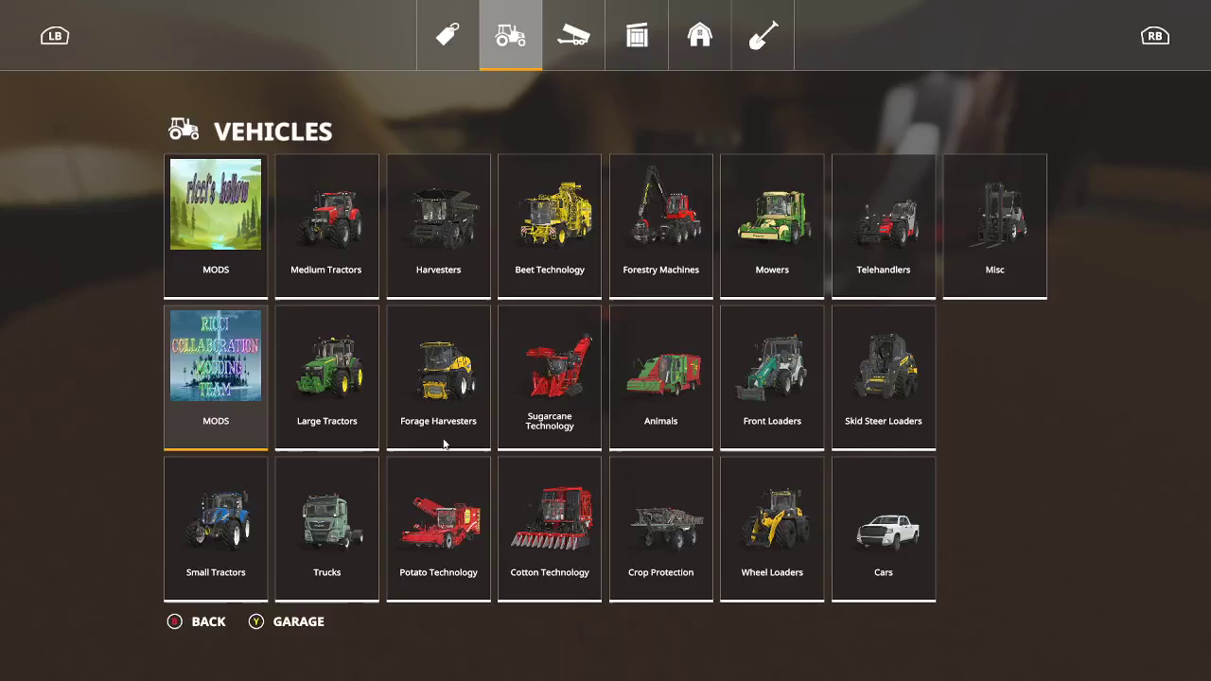
{"action": "left_click", "coordinate": [234, 401]}
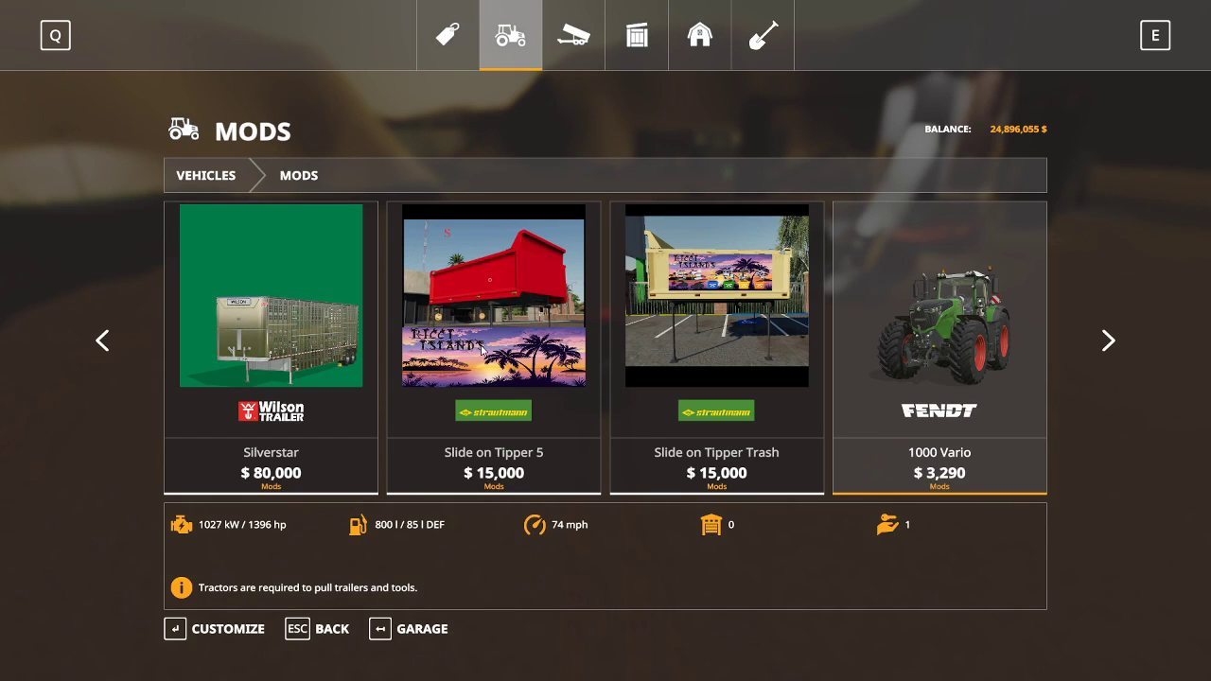
{"action": "key", "text": "Right"}
{"action": "key", "text": "Right"}
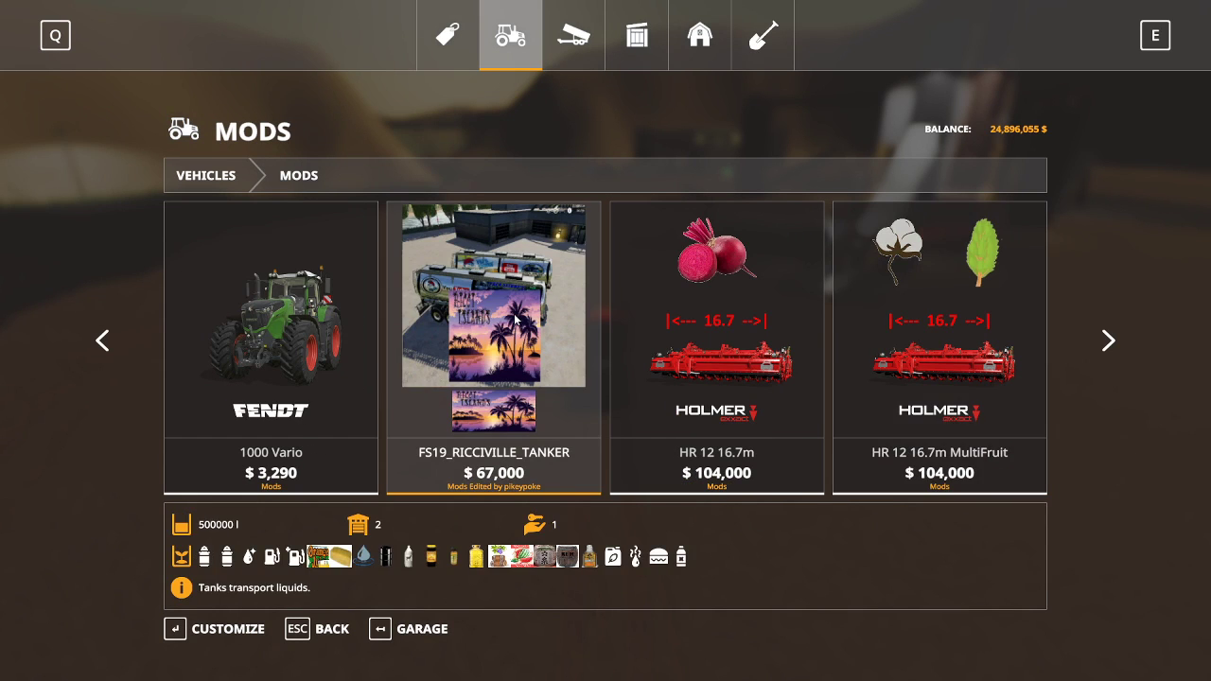
{"action": "left_click", "coordinate": [515, 319]}
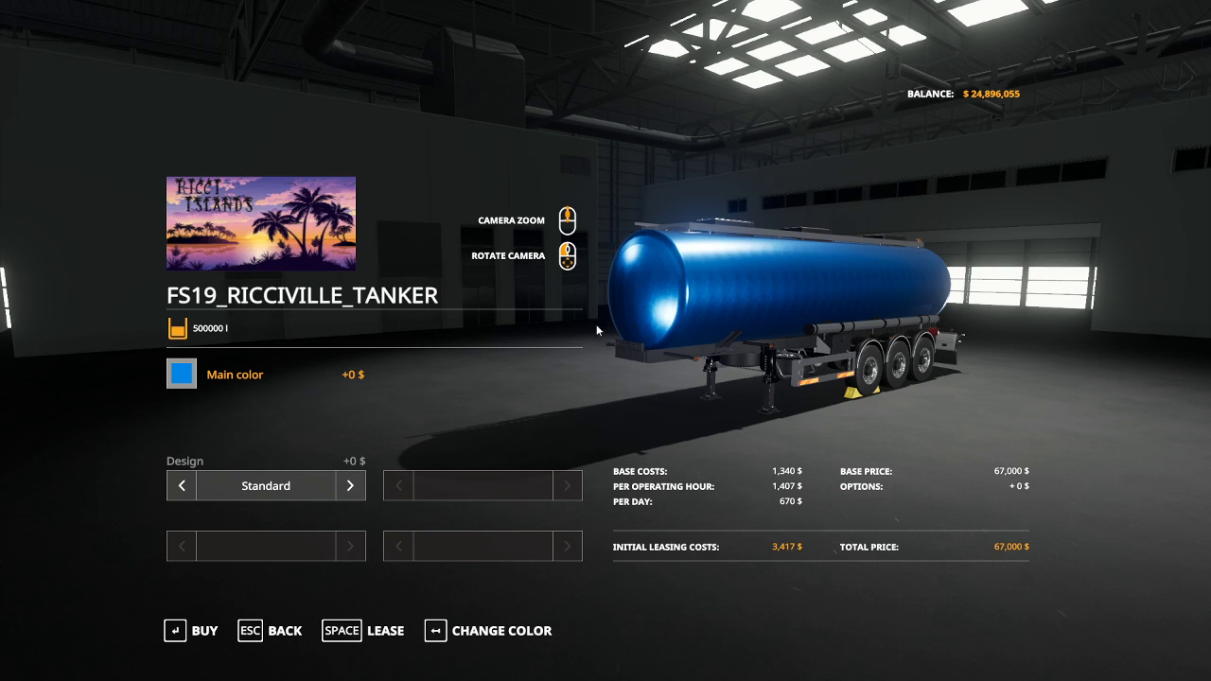
{"action": "left_click", "coordinate": [384, 634]}
{"action": "left_click", "coordinate": [439, 435]}
{"action": "left_click", "coordinate": [440, 433]}
{"action": "key", "text": "Escape"}
{"action": "key", "text": "Escape"}
{"action": "key", "text": "Escape"}
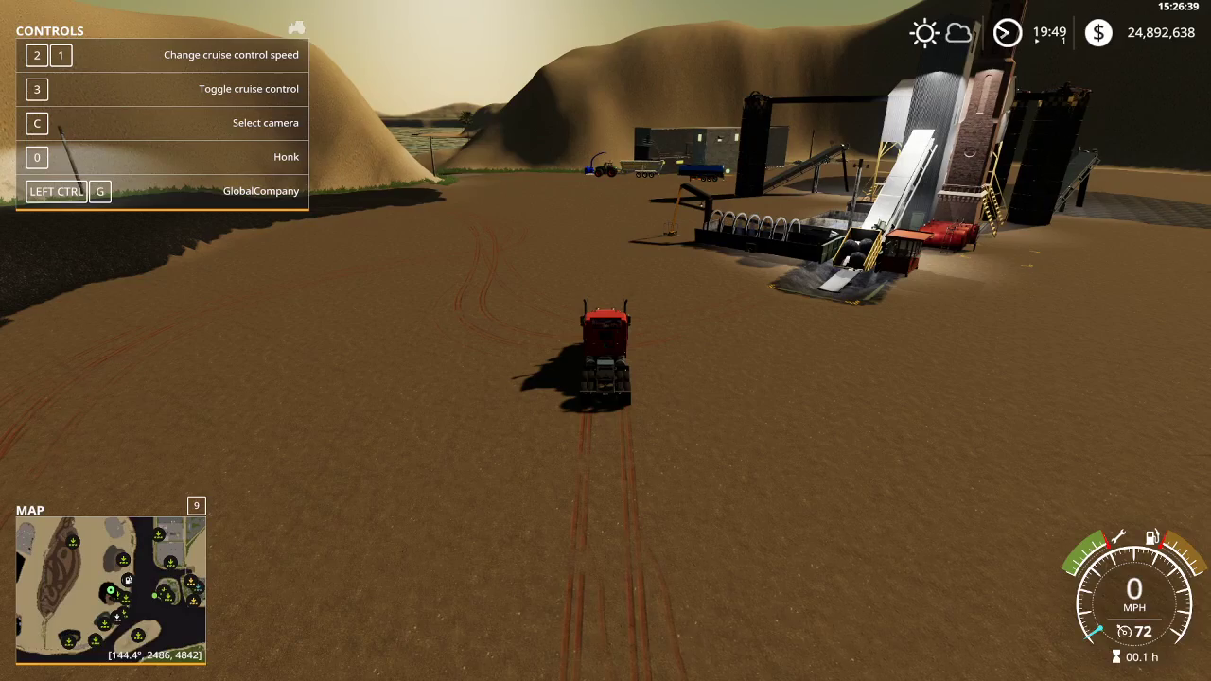
Drive the truck past the coal crusher toward the leased blue tanker near the grey factory building.
{"action": "key", "text": "w"}
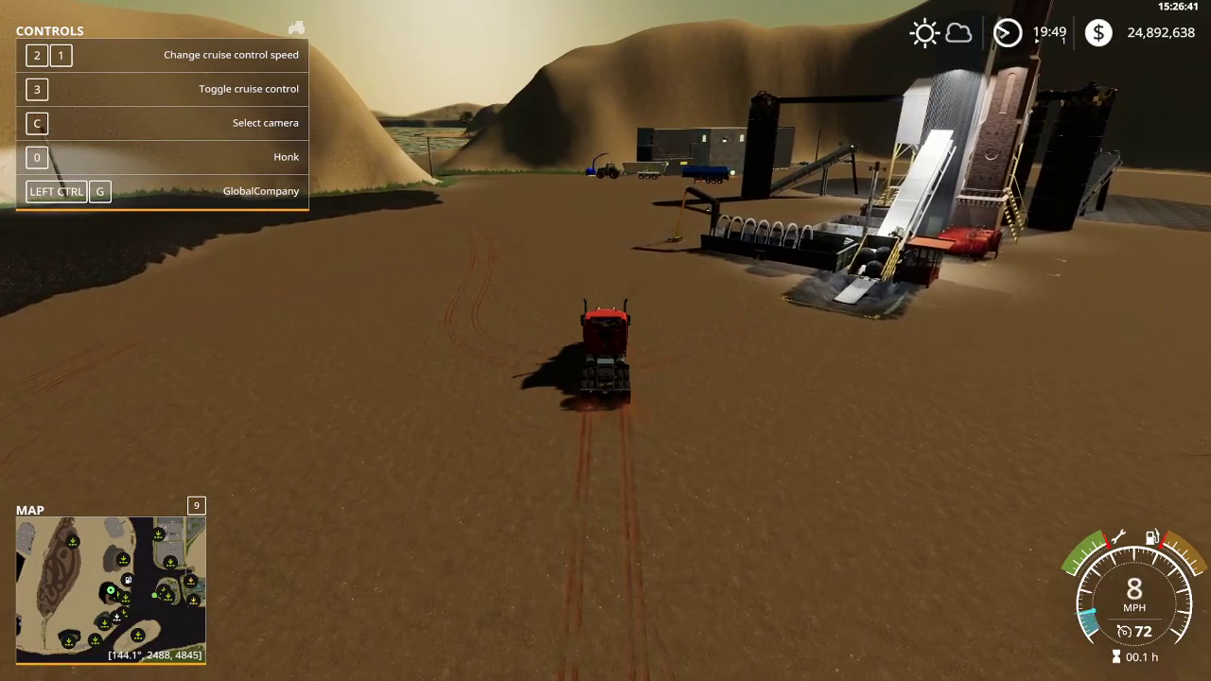
{"action": "key", "text": "w"}
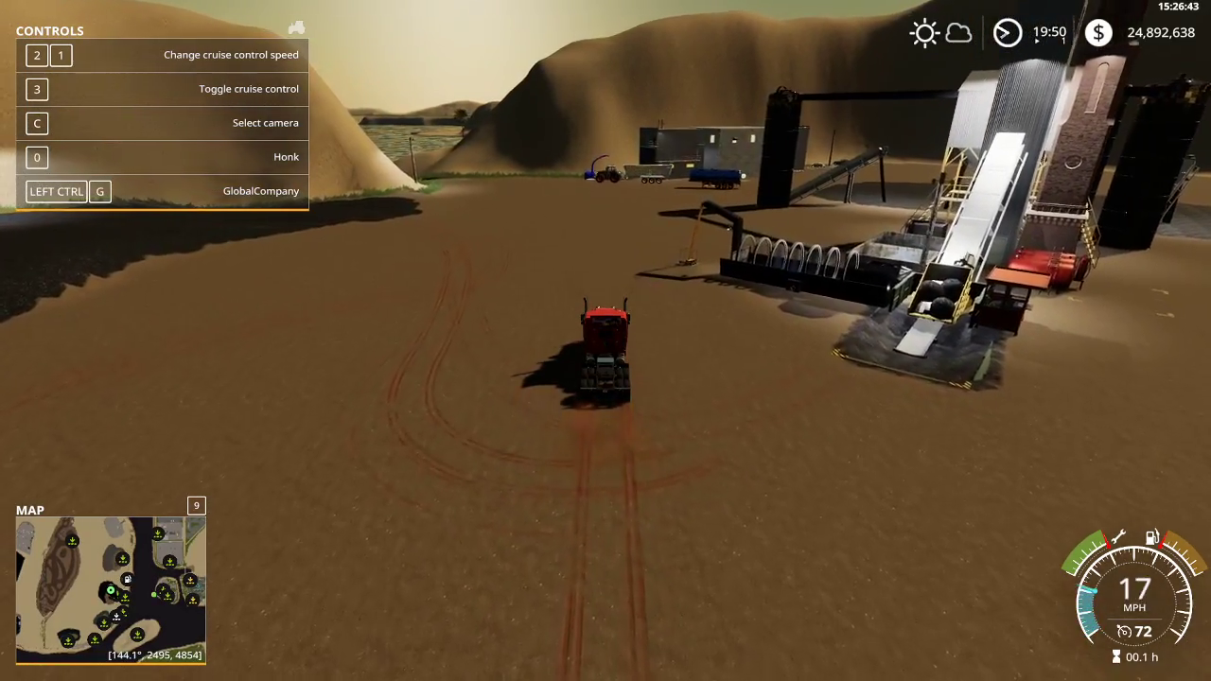
{"action": "key", "text": "w"}
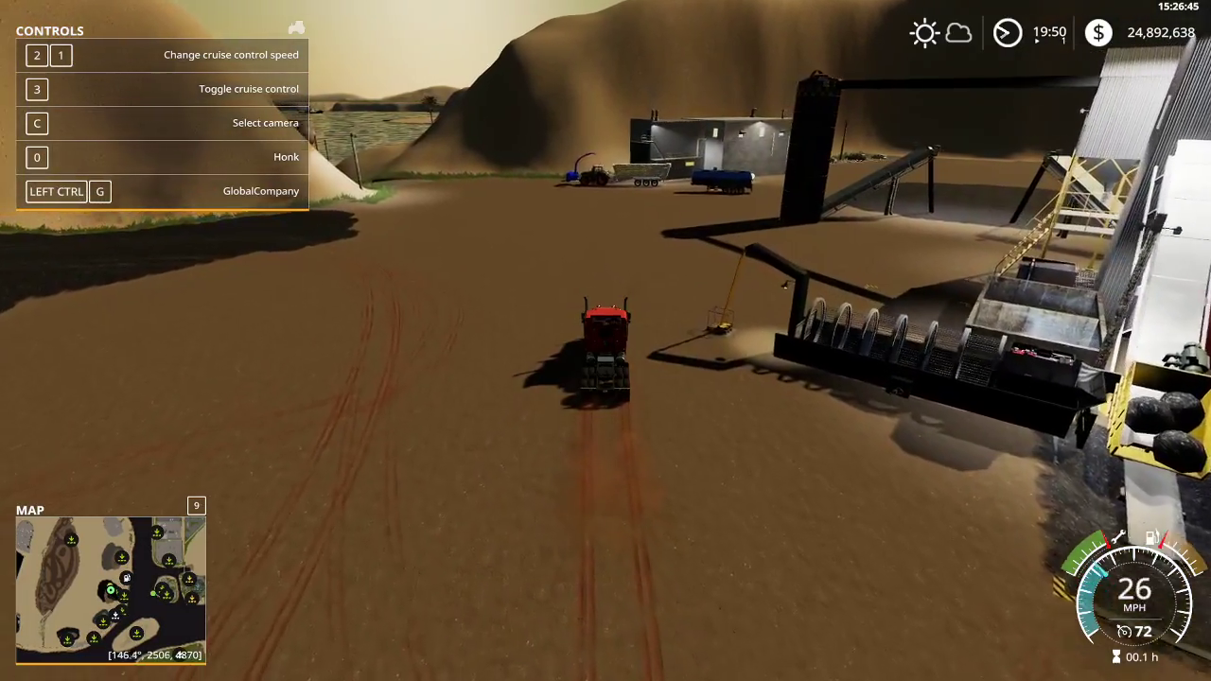
{"action": "key", "text": "w"}
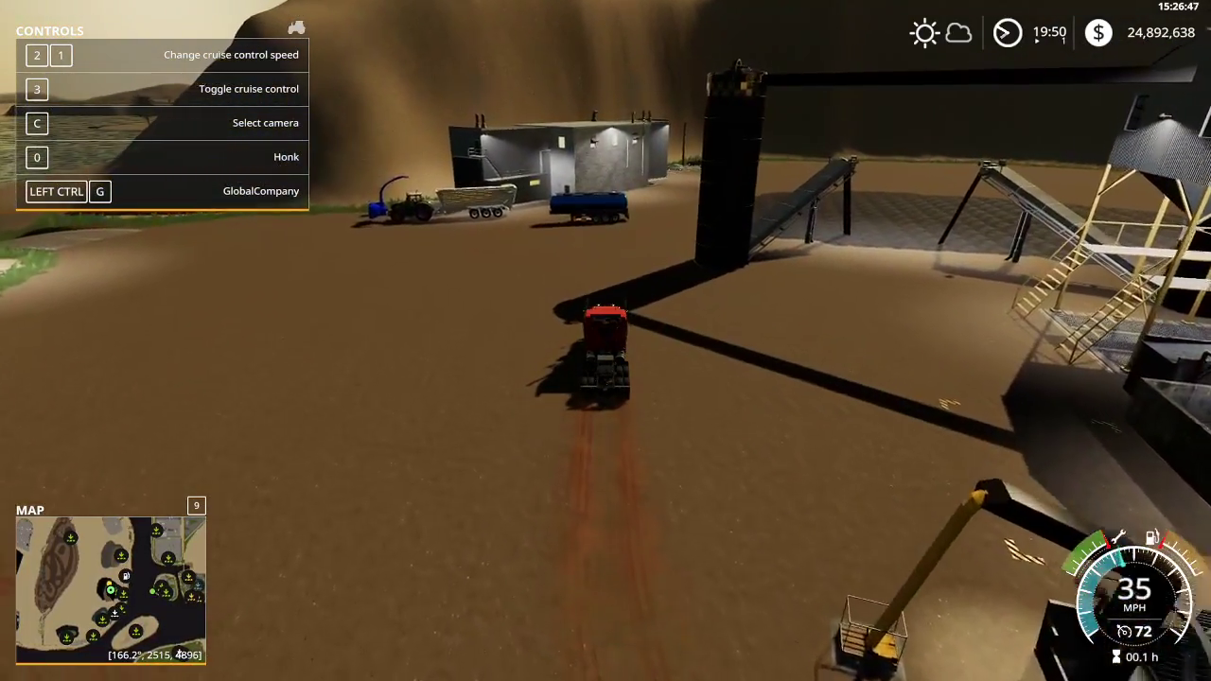
{"action": "key", "text": "a"}
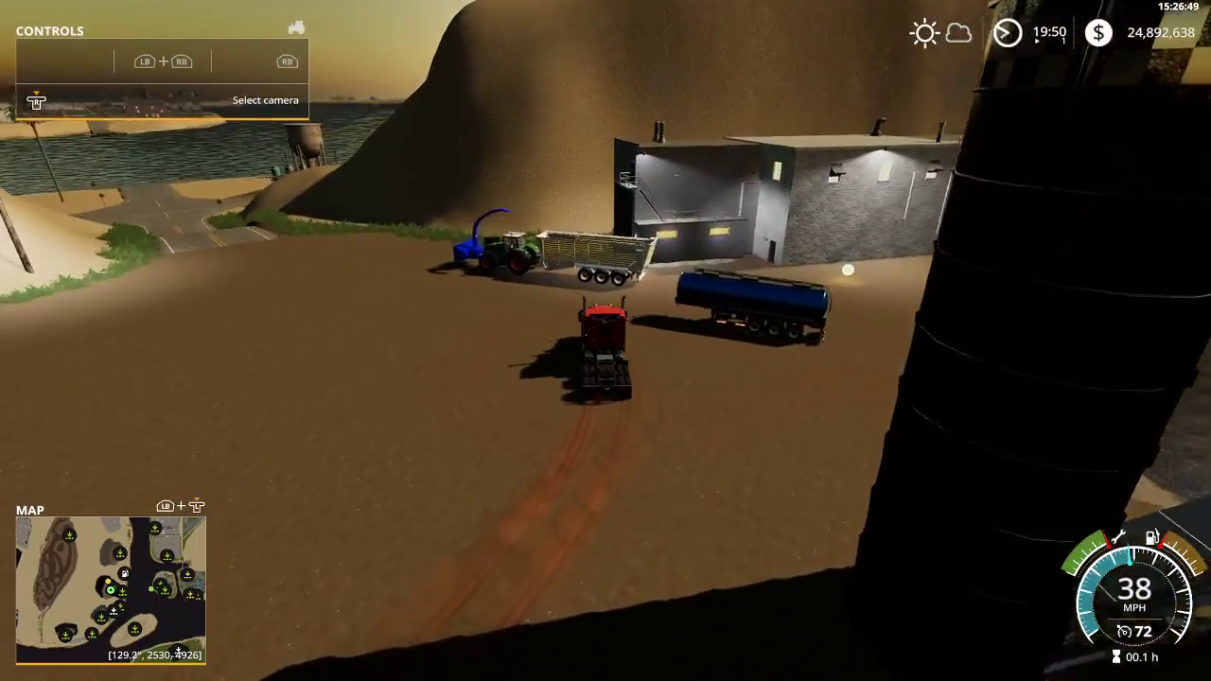
Slow down beyond the blue tanker and reverse the truck into line with its front, within coupling range.
{"action": "key", "text": "s"}
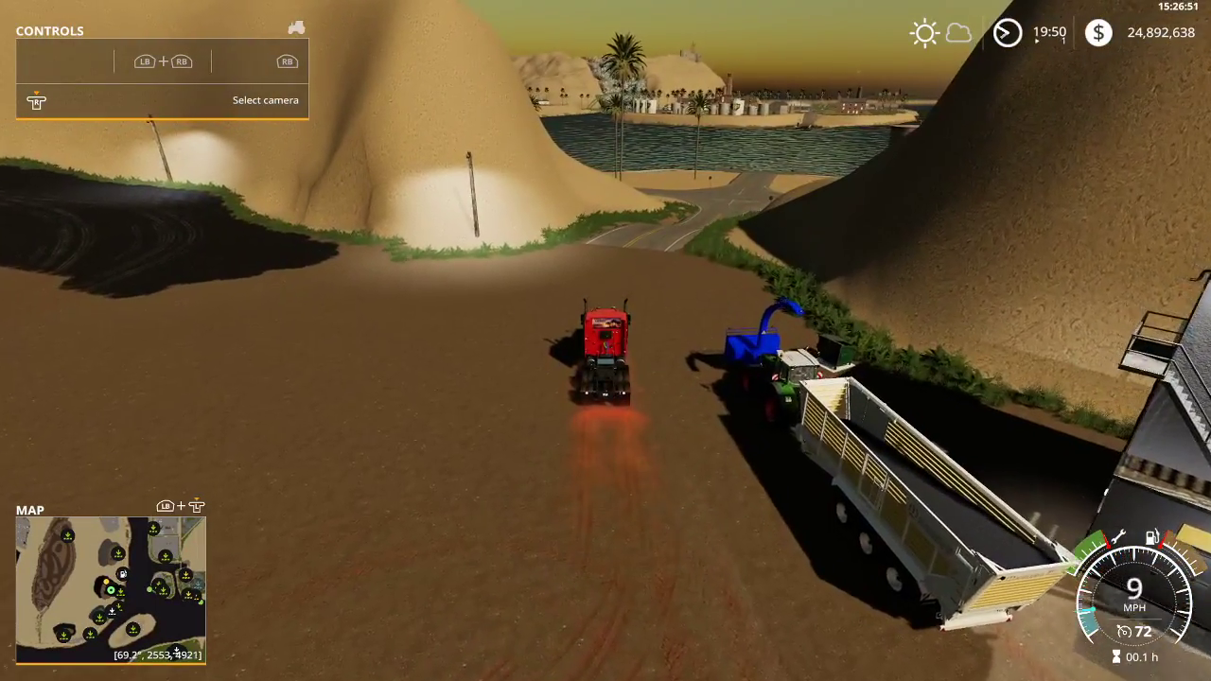
{"action": "key", "text": "s"}
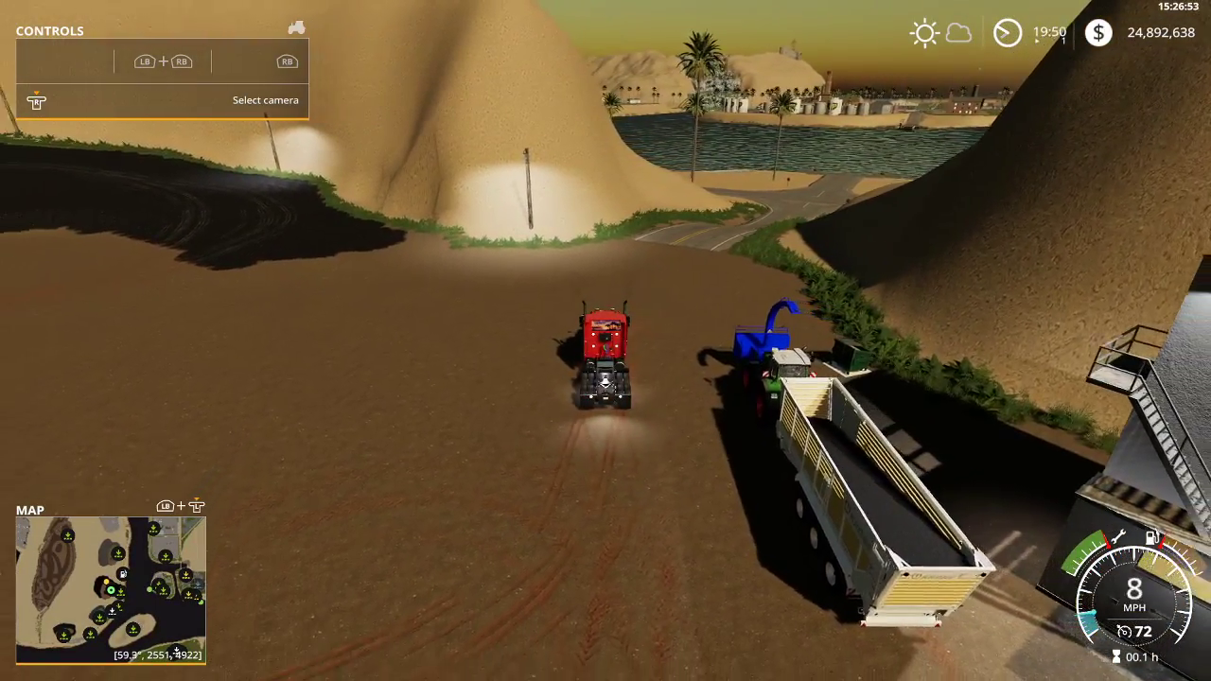
{"action": "key", "text": "s"}
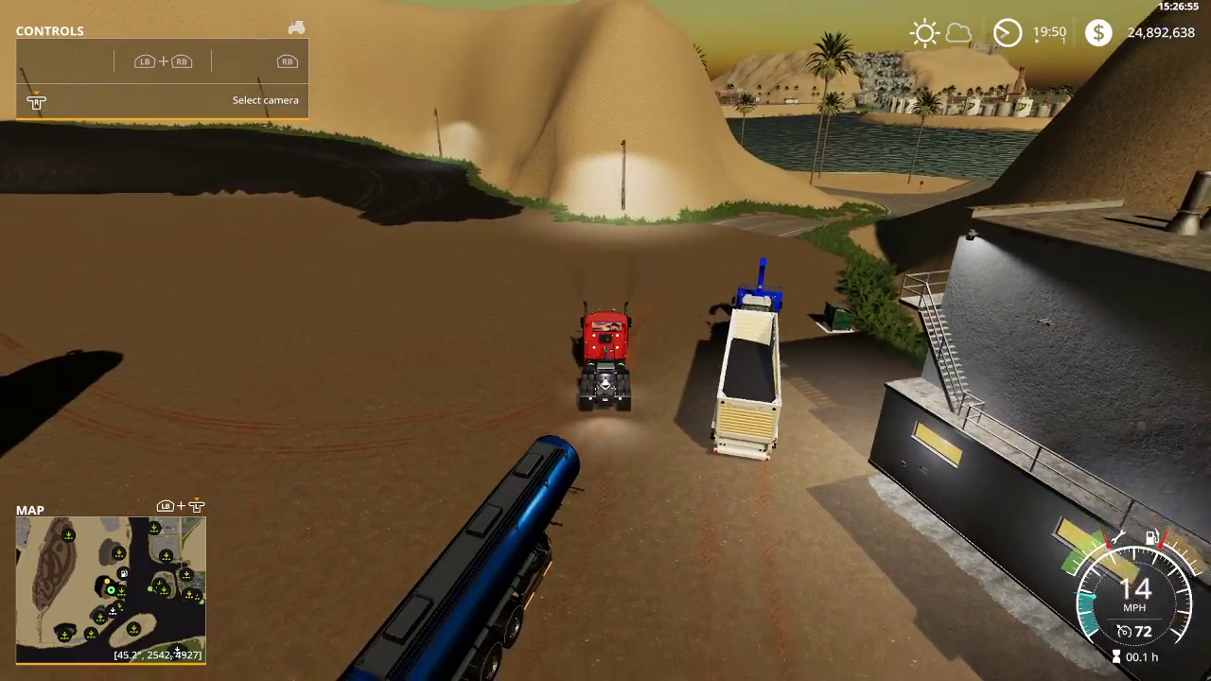
{"action": "key", "text": "w"}
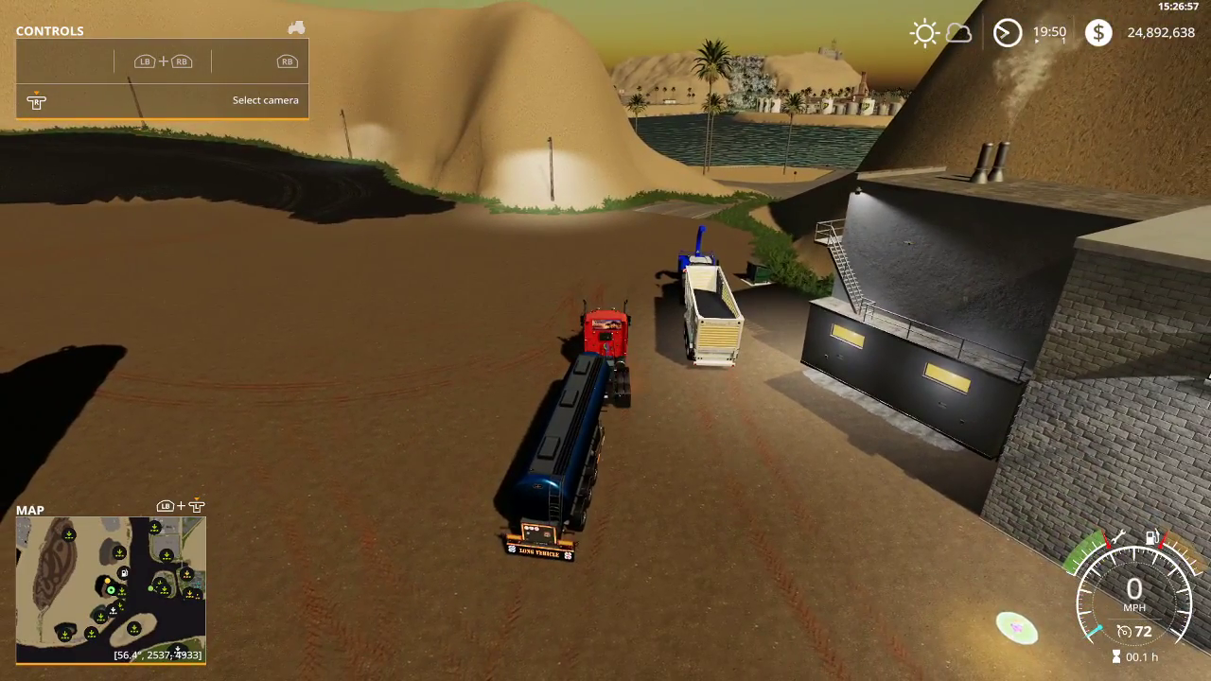
{"action": "key", "text": "s"}
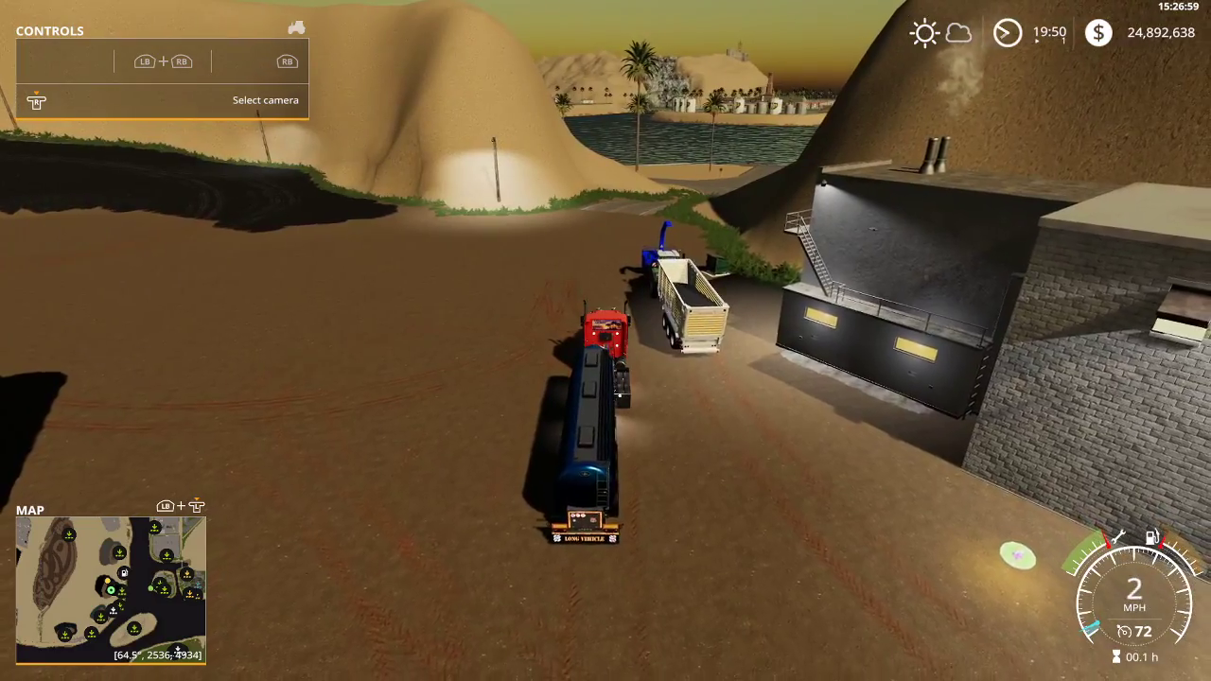
{"action": "key", "text": "w"}
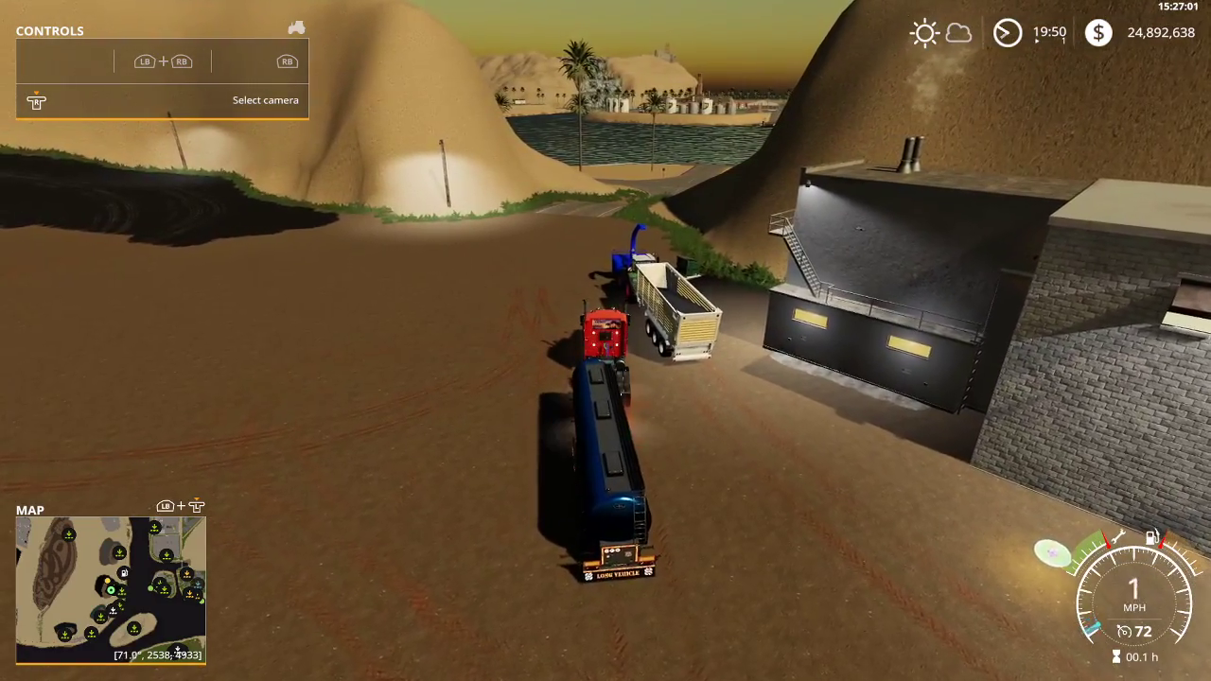
{"action": "key", "text": "s"}
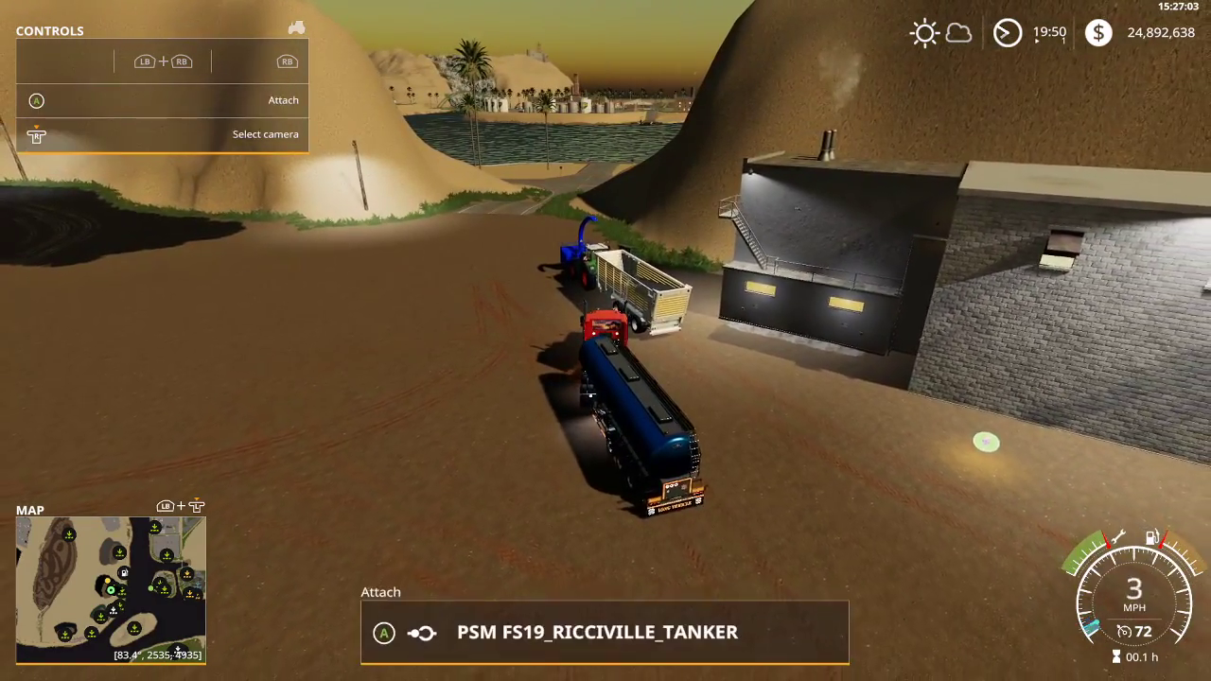
Attach the FS19_RICCIVILLE_TANKER and fill it with diesel using the vehicle settings of Easy Development Commands.
{"action": "key", "text": "alt+e"}
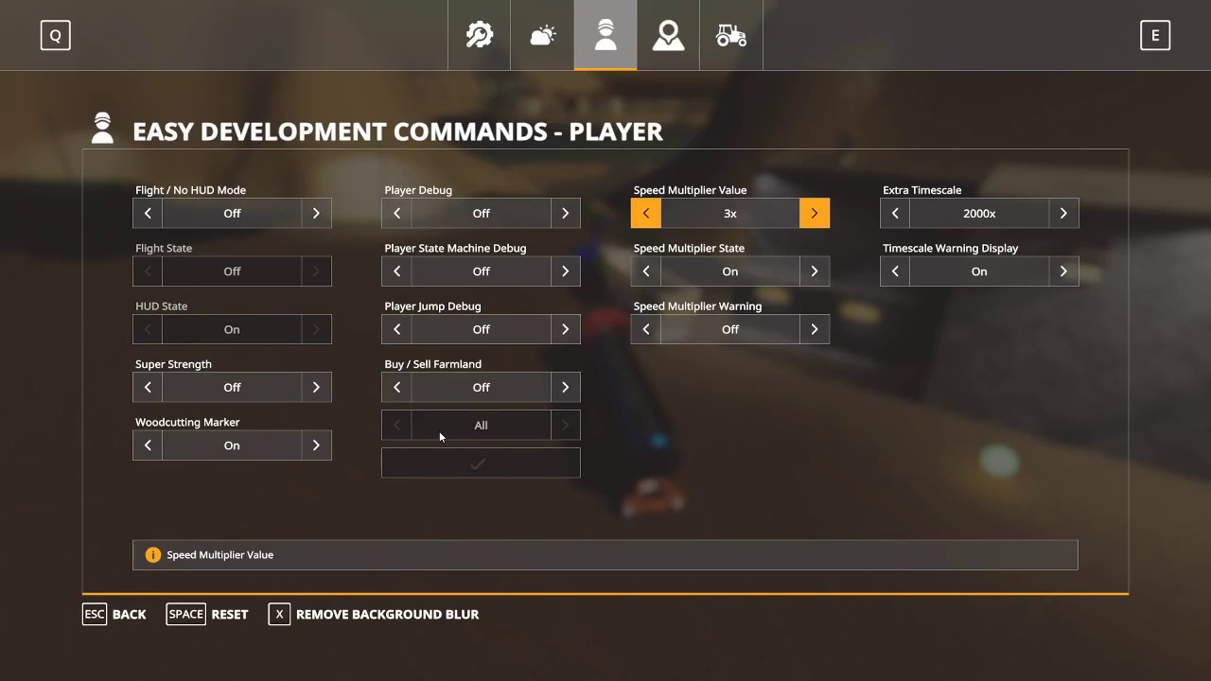
{"action": "left_click", "coordinate": [738, 17]}
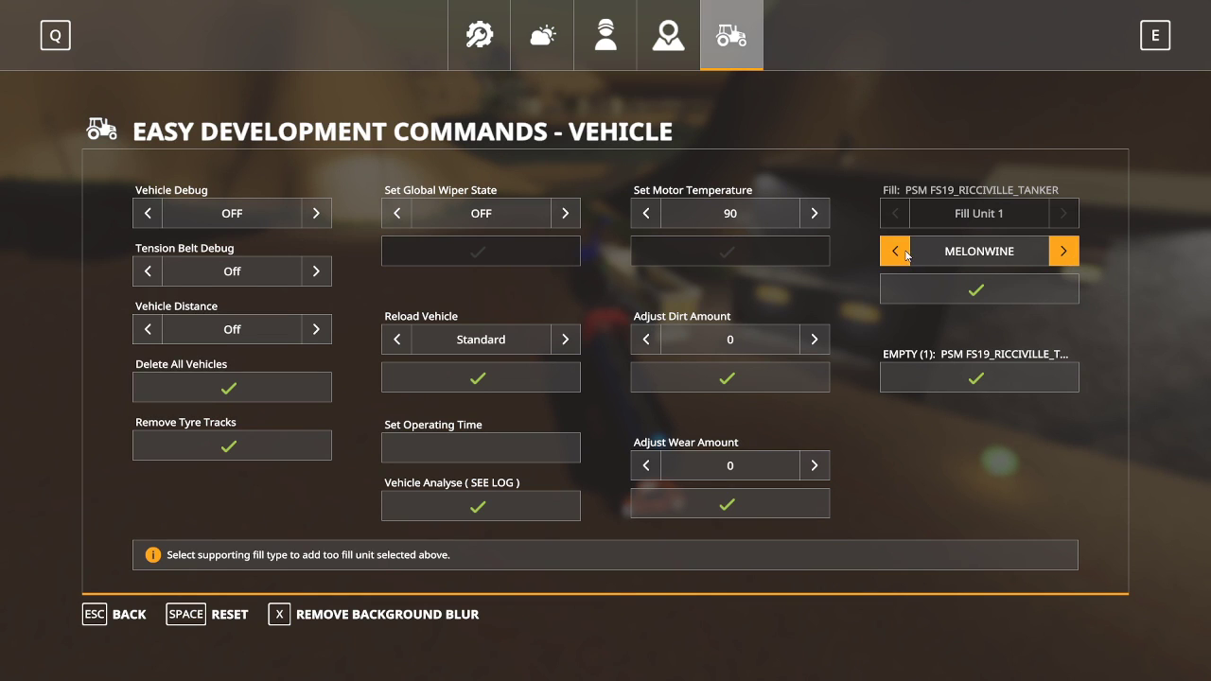
{"action": "key", "text": "Escape"}
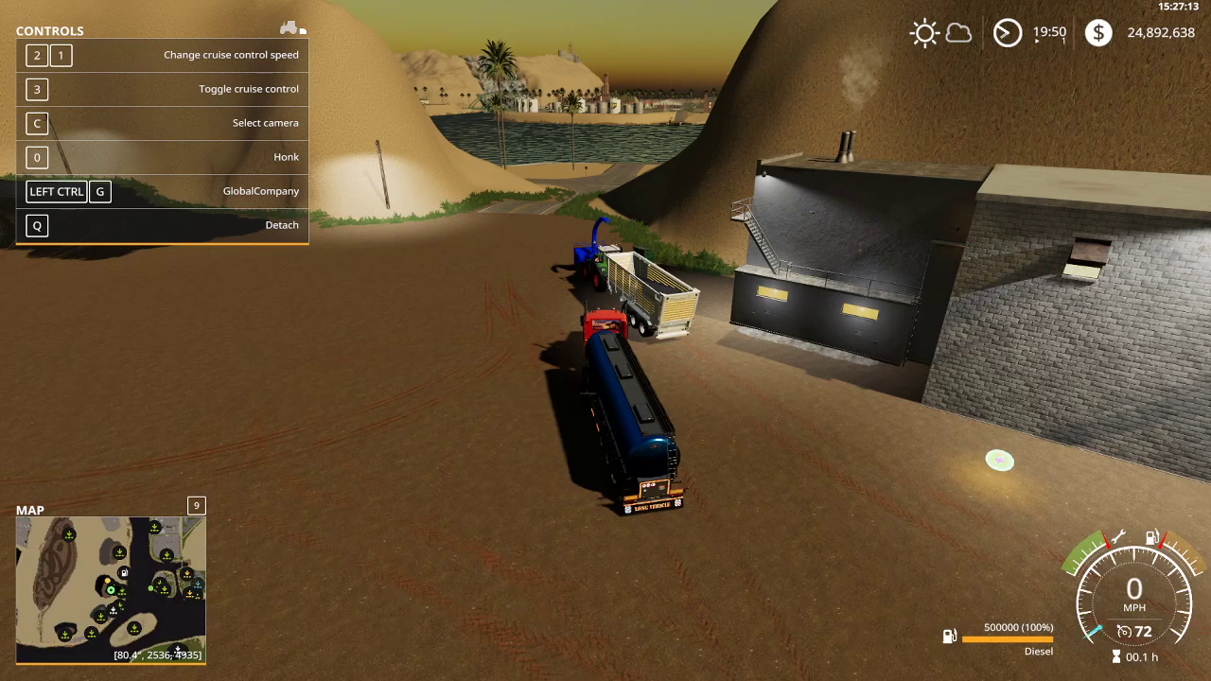
Turn the truck around and haul the diesel tanker around the coal crusher to its rock intake side.
{"action": "key", "text": "w"}
{"action": "key", "text": "a"}
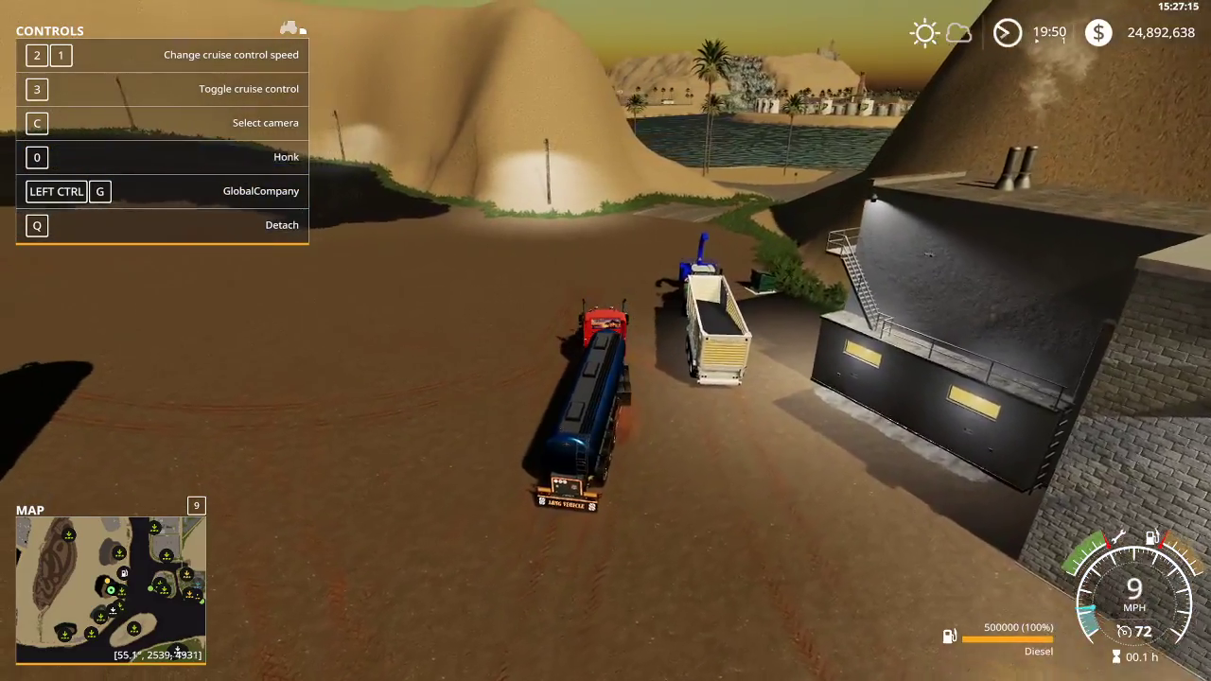
{"action": "key", "text": "w"}
{"action": "key", "text": "a"}
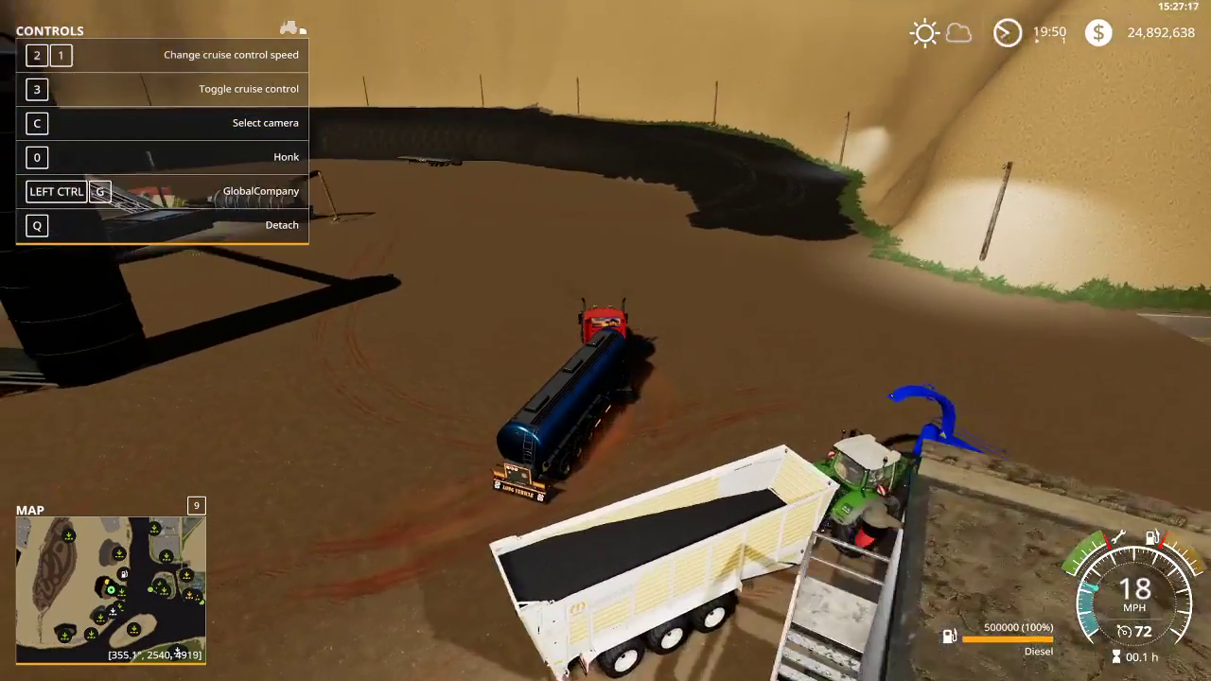
{"action": "key", "text": "w"}
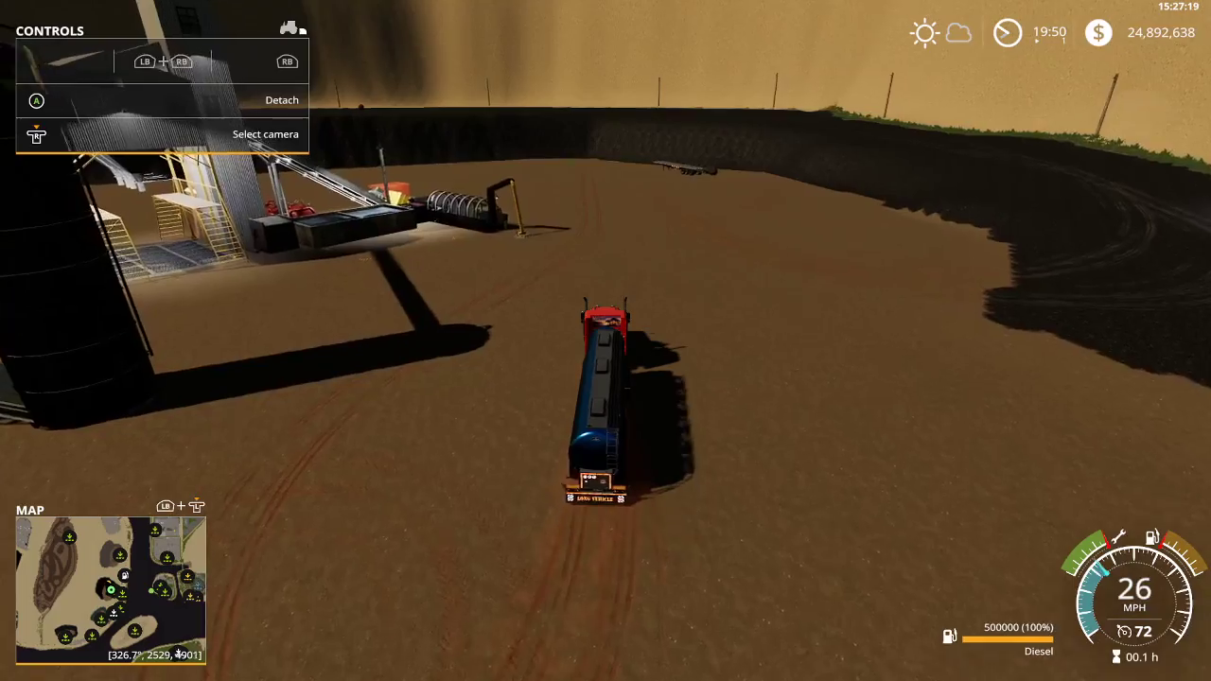
{"action": "key", "text": "w"}
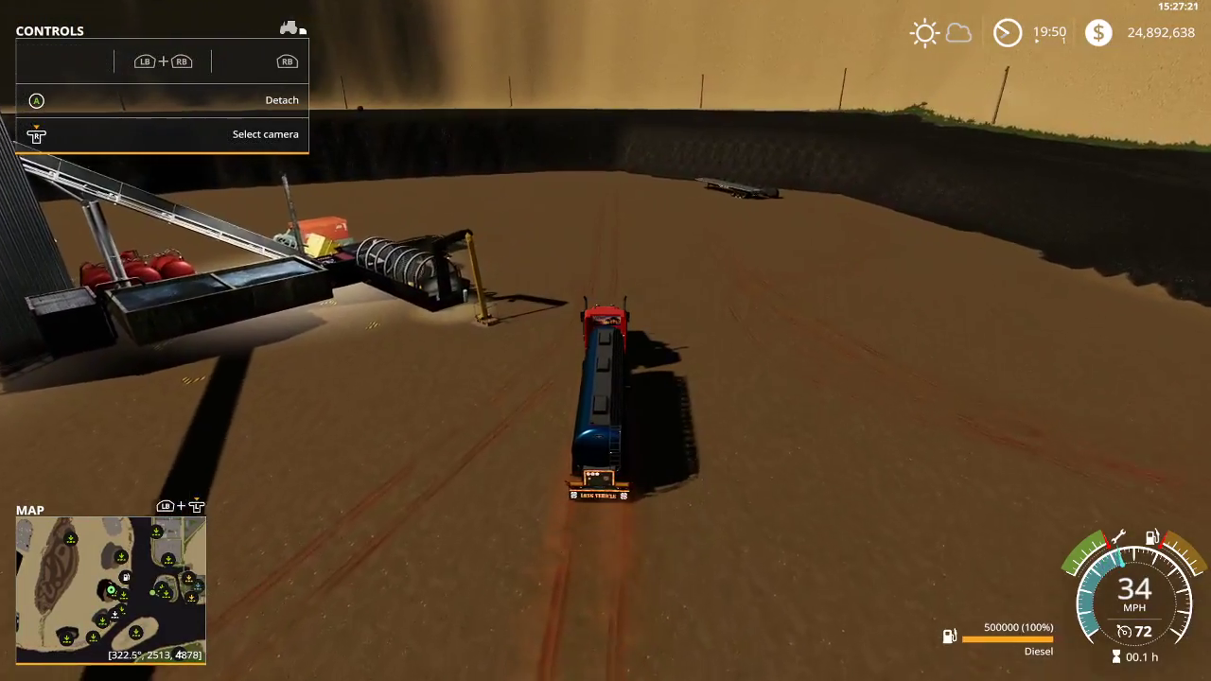
{"action": "key", "text": "a"}
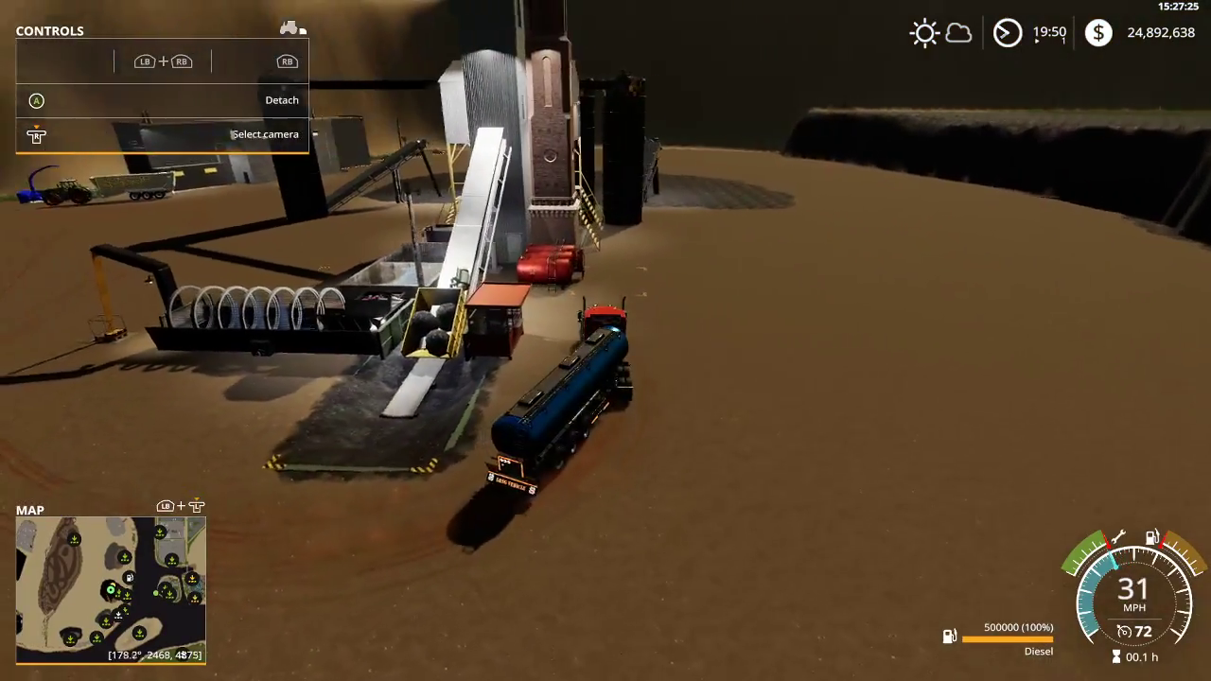
Stop the tanker beside the coal crusher's red fuel tanks, unload diesel into them and detach the tanker.
{"action": "key", "text": "d"}
{"action": "key", "text": "s"}
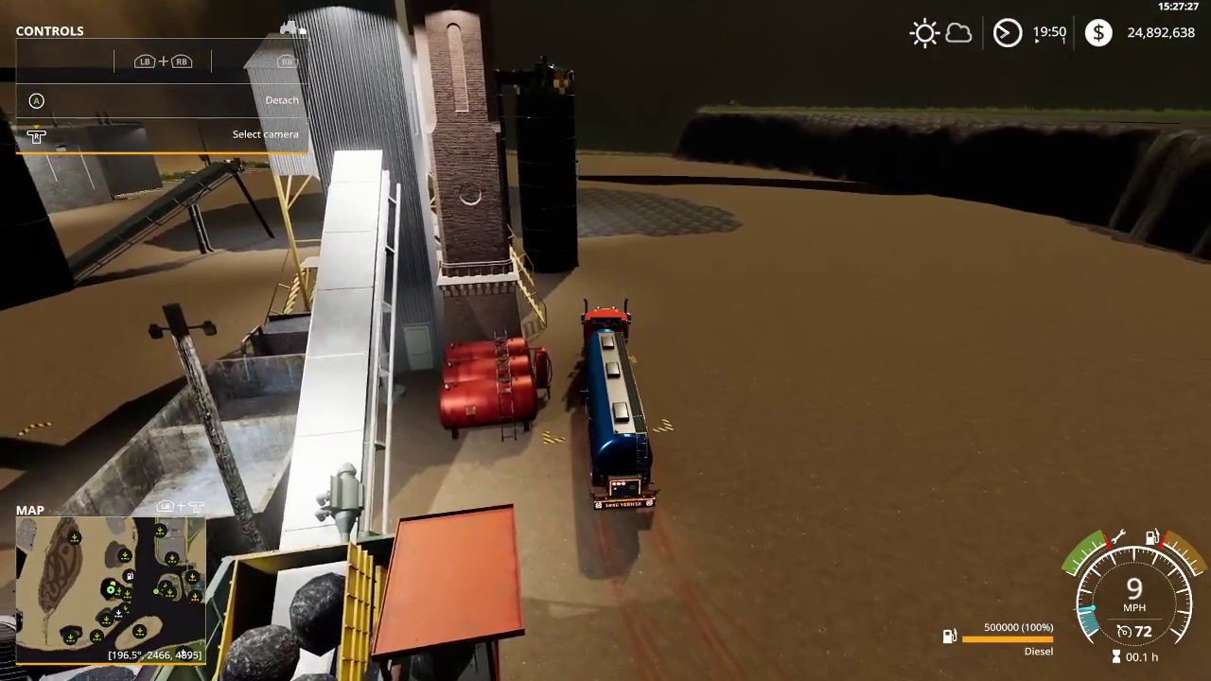
{"action": "key", "text": "s"}
{"action": "key", "text": "s"}
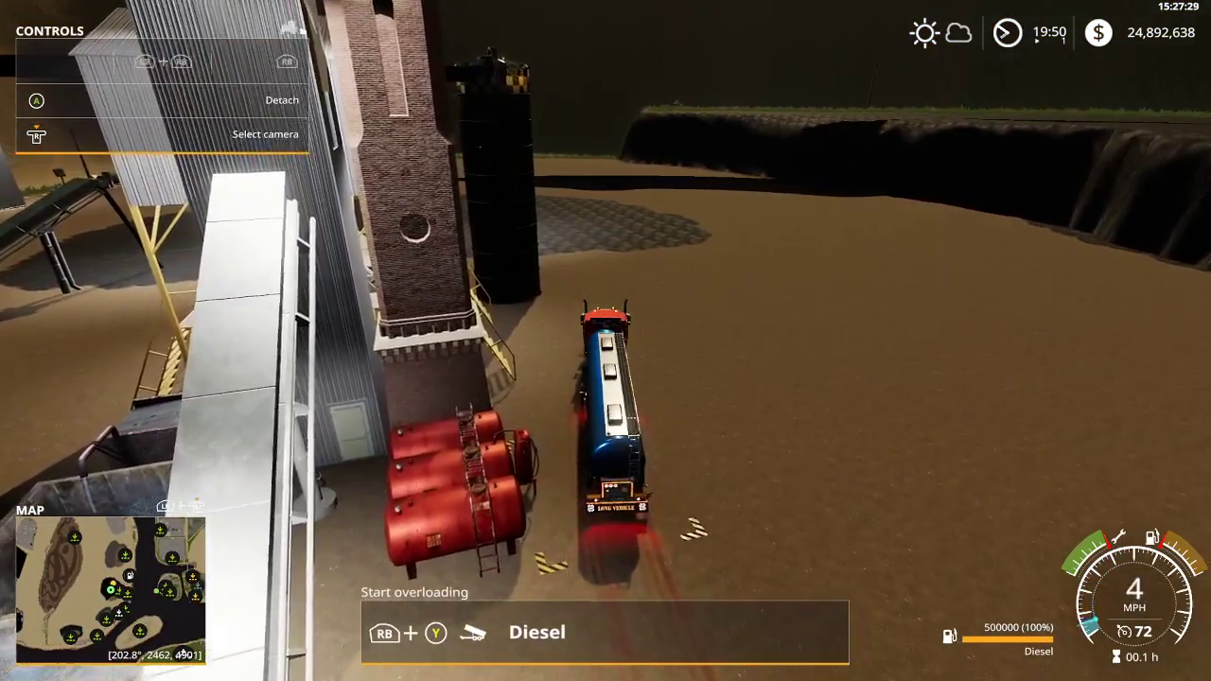
{"action": "key", "text": "i"}
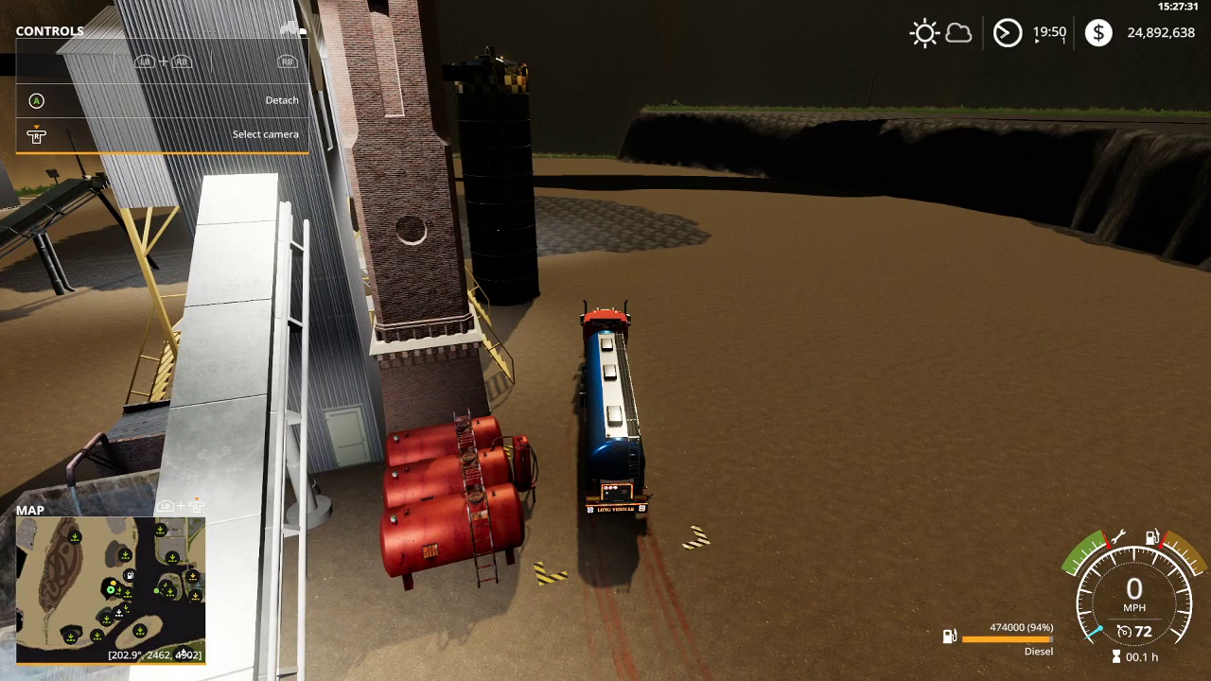
{"action": "key", "text": "q"}
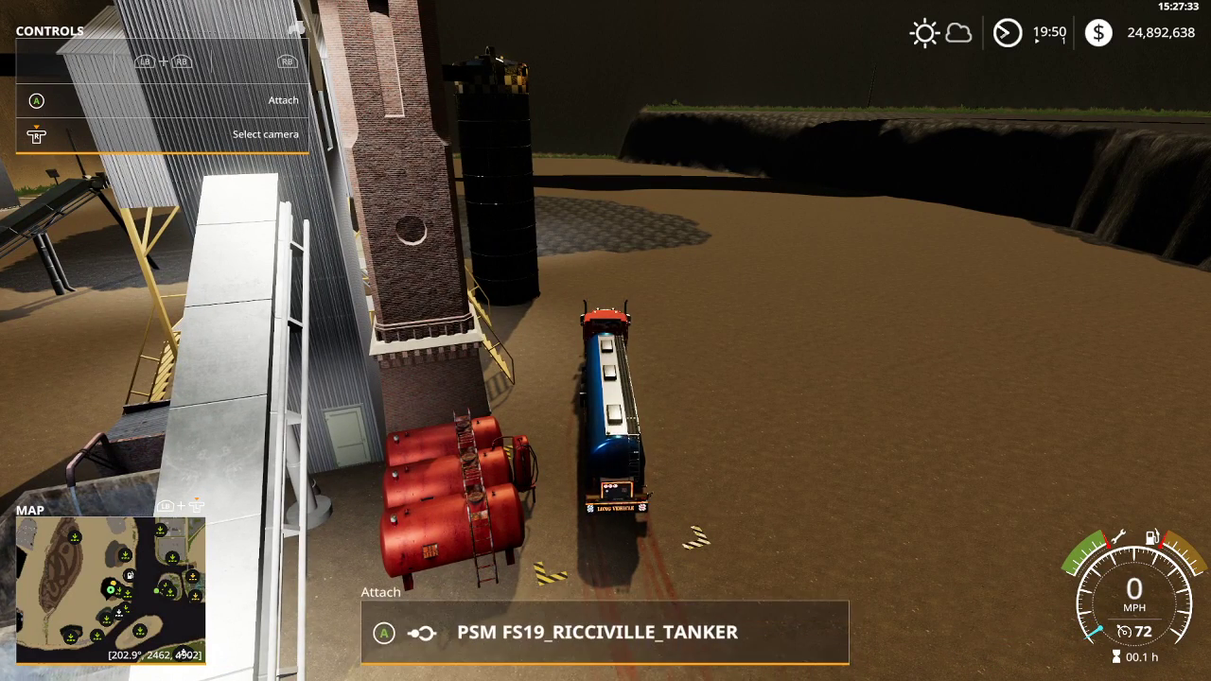
Drive the truck back to the flatbed trailer beside the row of rocks and attach it.
{"action": "key", "text": "w"}
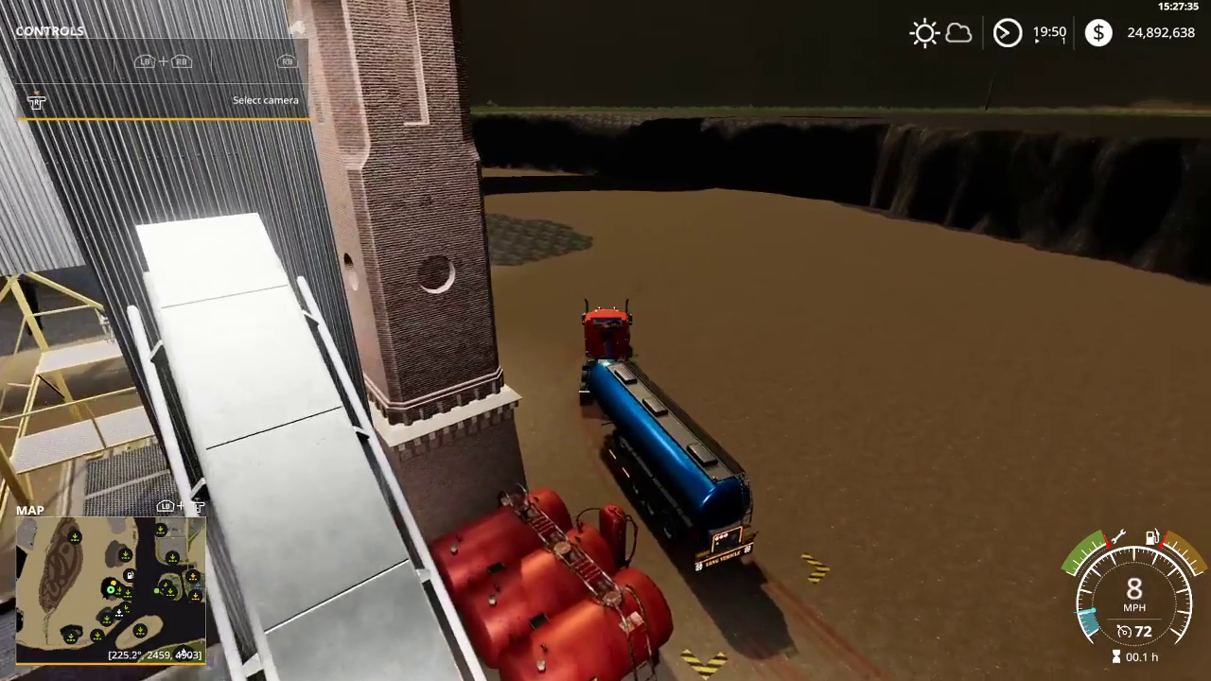
{"action": "key", "text": "d"}
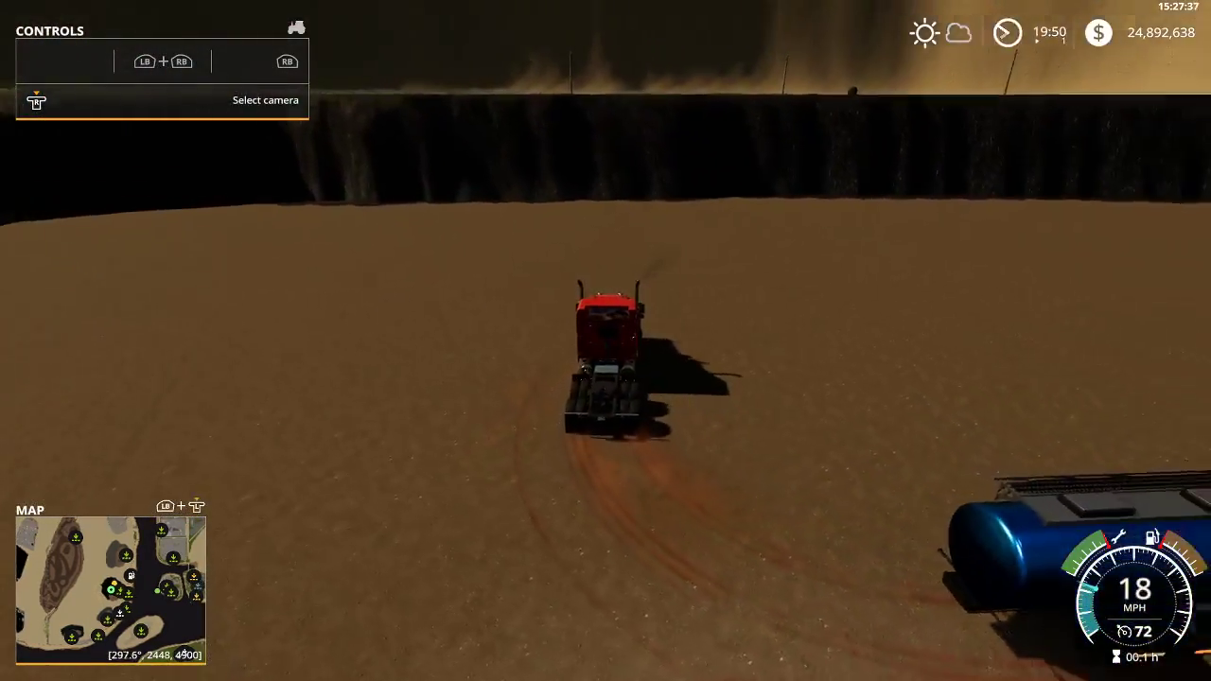
{"action": "key", "text": "w"}
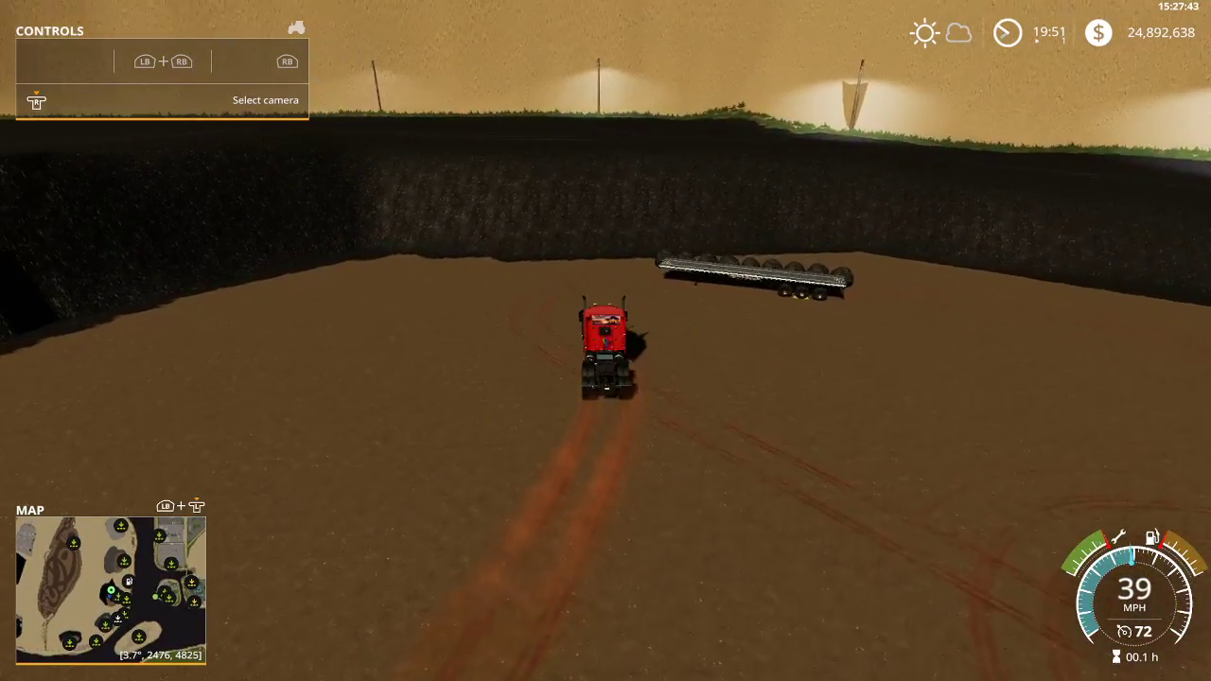
{"action": "key", "text": "s"}
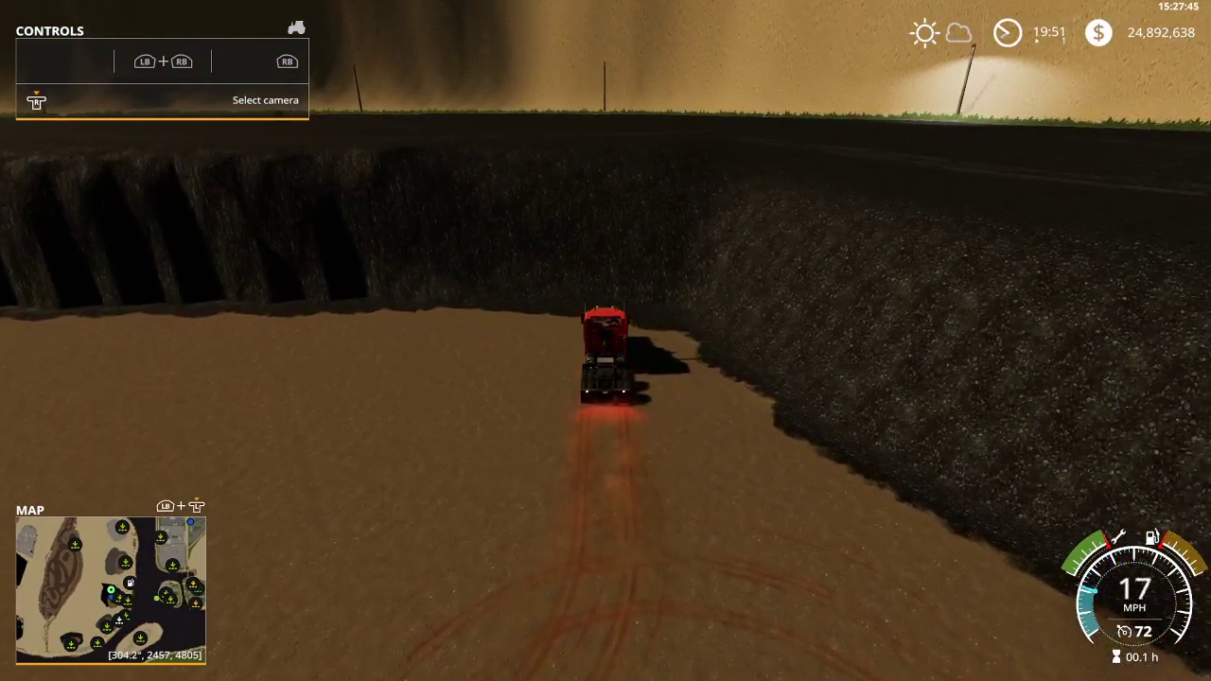
{"action": "key", "text": "w"}
{"action": "key", "text": "a"}
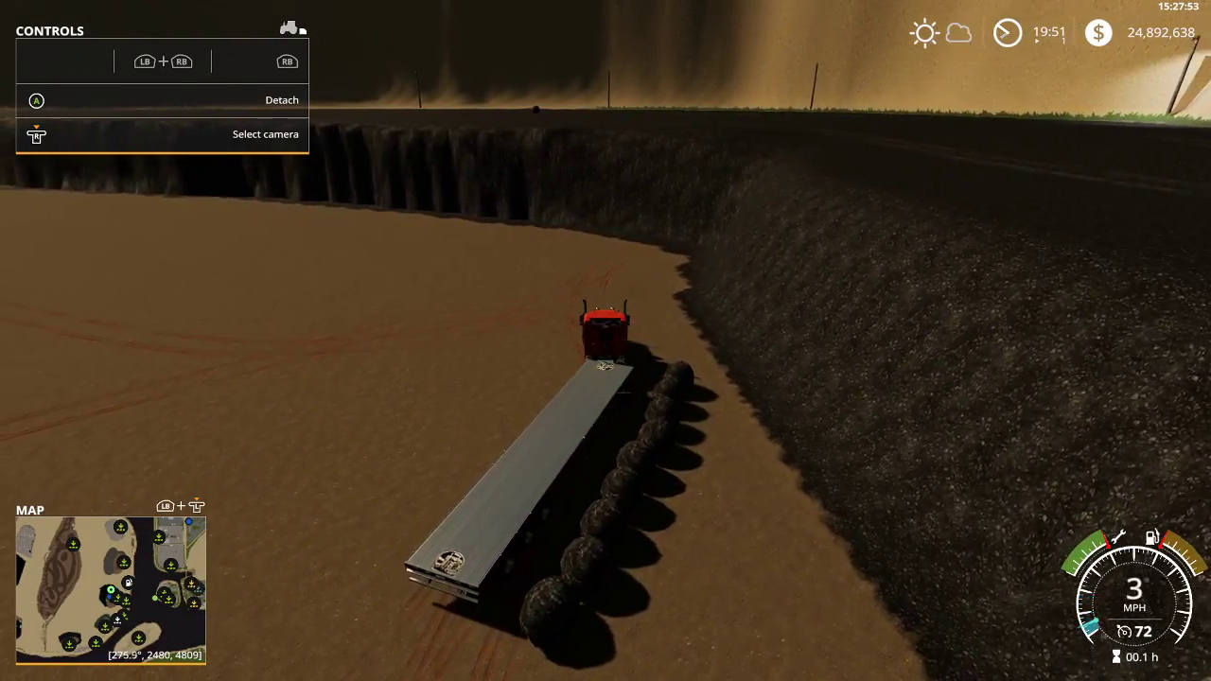
Turn the empty flatbed away from the rocks and haul it past the coal crusher toward the coal bank's low end.
{"action": "key", "text": "w"}
{"action": "key", "text": "a"}
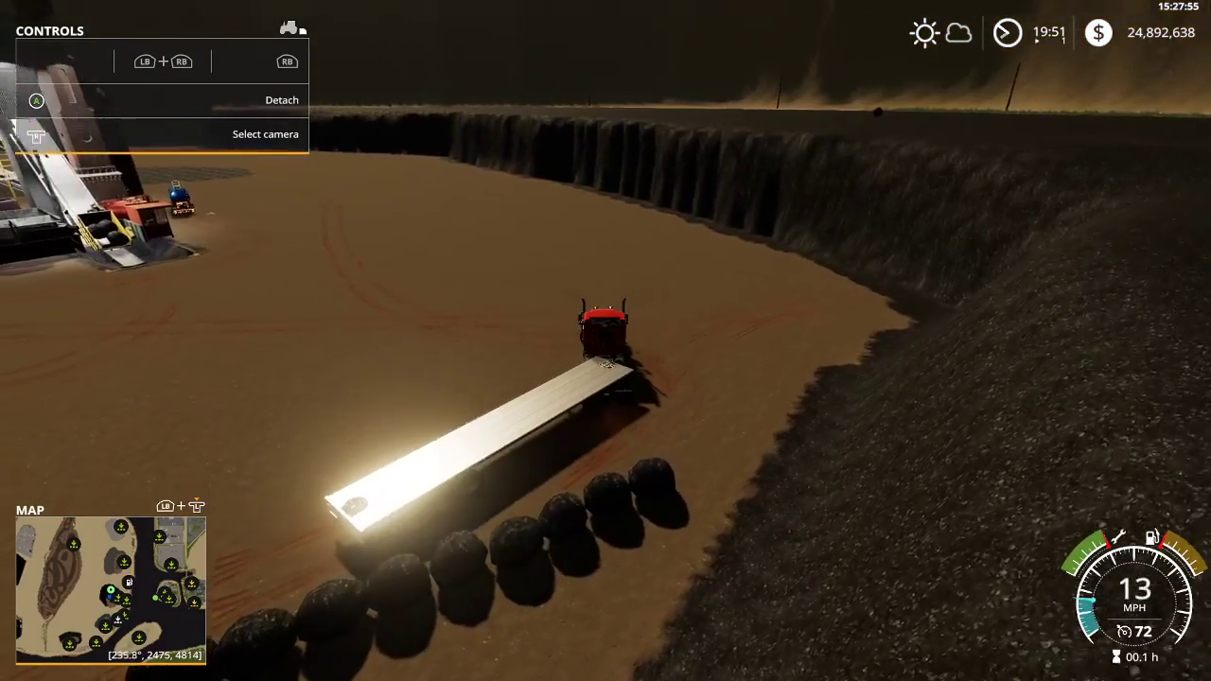
{"action": "key", "text": "w"}
{"action": "key", "text": "a"}
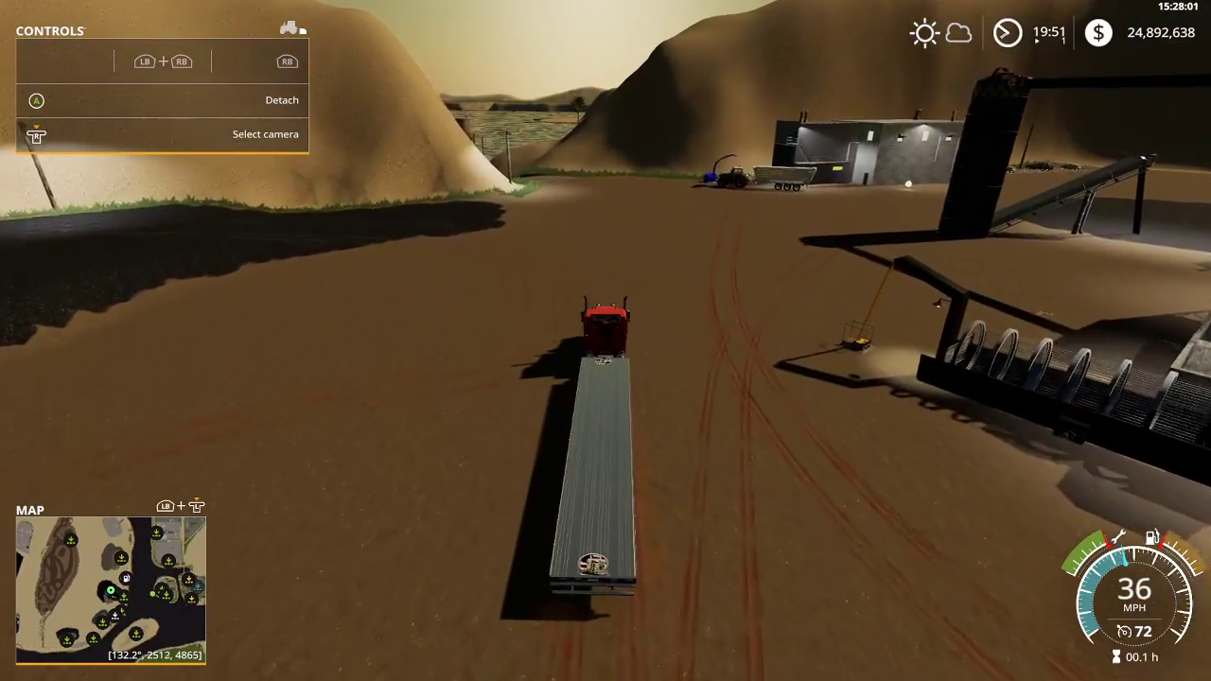
{"action": "key", "text": "w"}
{"action": "key", "text": "a"}
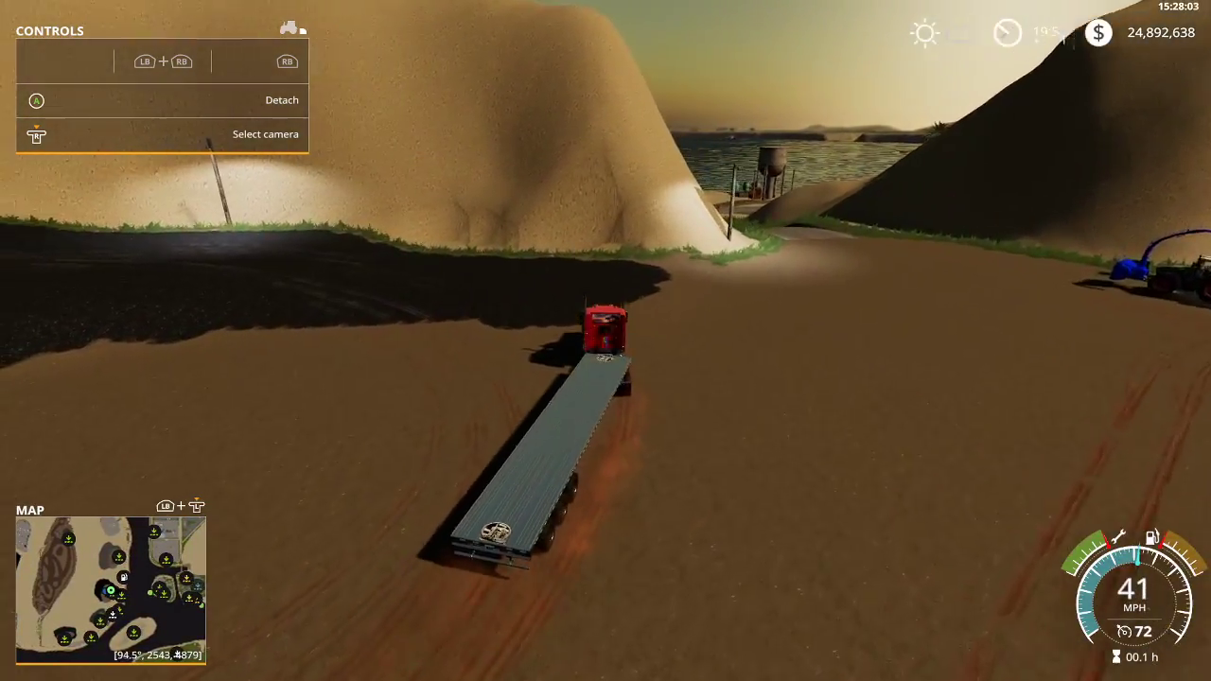
Haul the empty flatbed up the coal bank's curved road and stop on the upper level above the row of rocks.
{"action": "key", "text": "w"}
{"action": "key", "text": "a"}
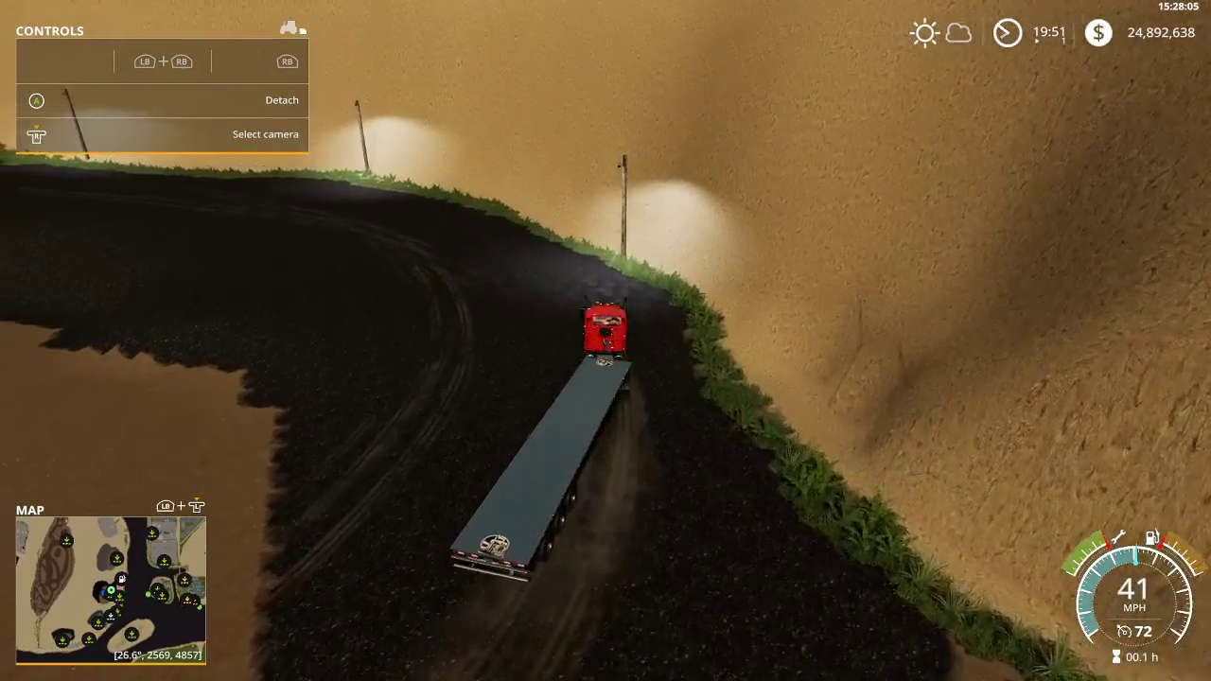
{"action": "key", "text": "w"}
{"action": "key", "text": "a"}
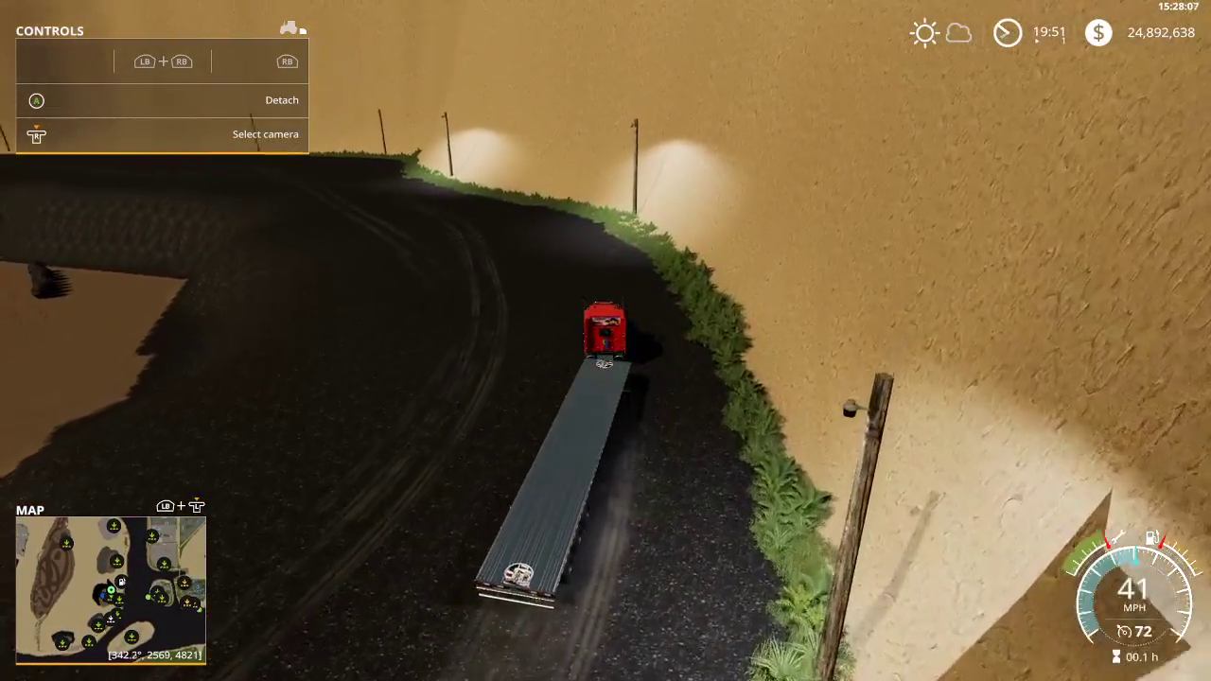
{"action": "key", "text": "w"}
{"action": "key", "text": "a"}
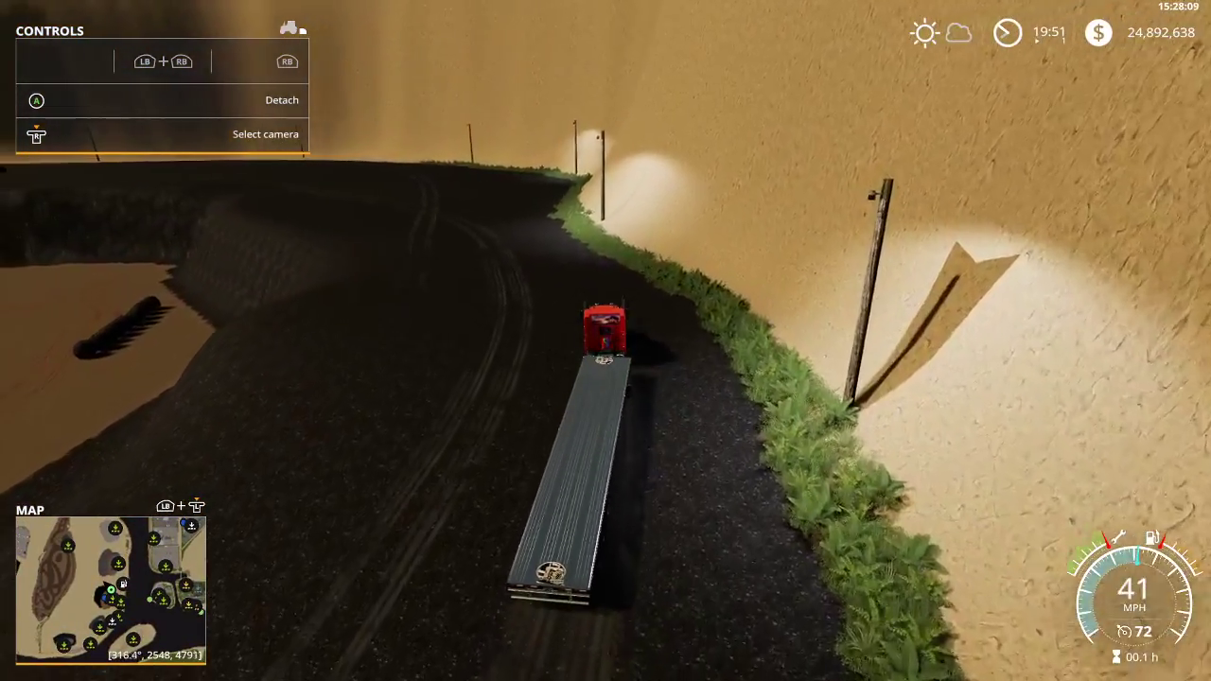
{"action": "key", "text": "w"}
{"action": "key", "text": "a"}
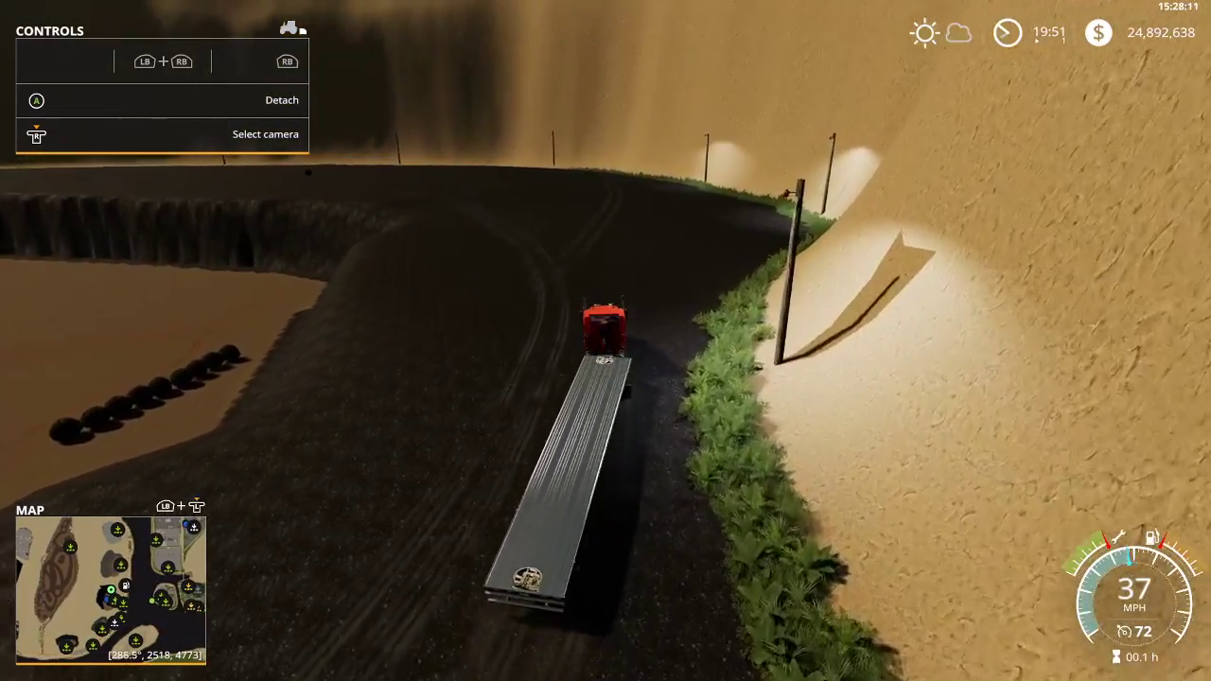
{"action": "key", "text": "s"}
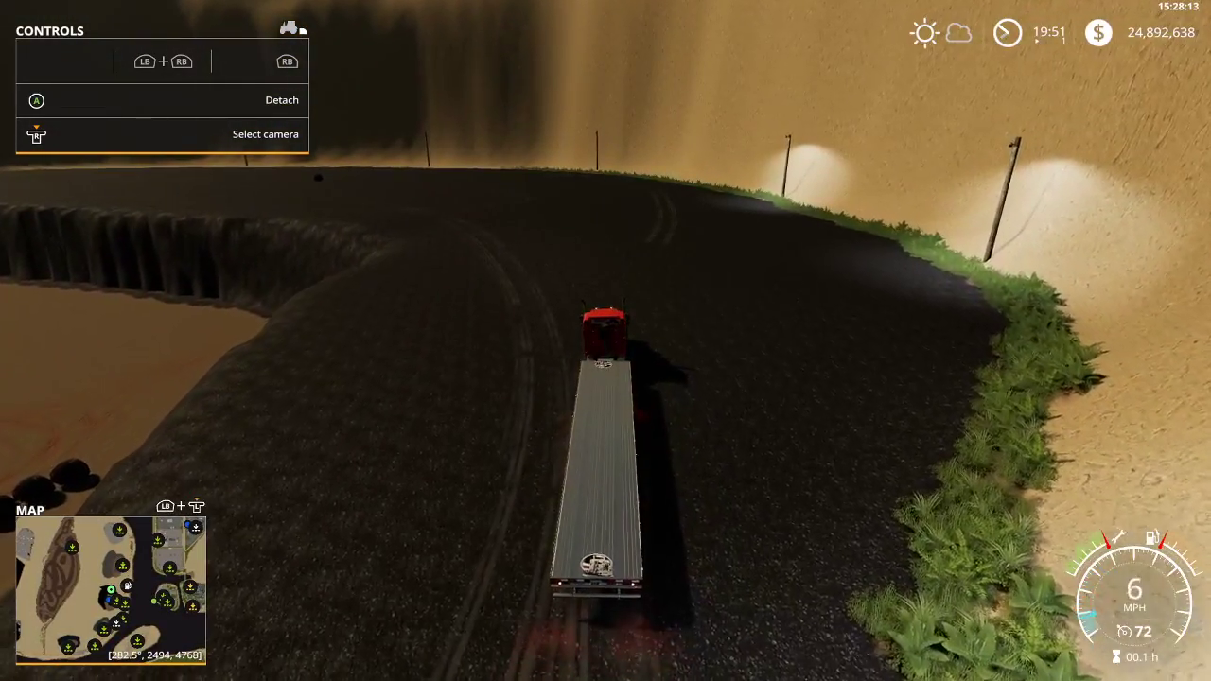
{"action": "key", "text": "s"}
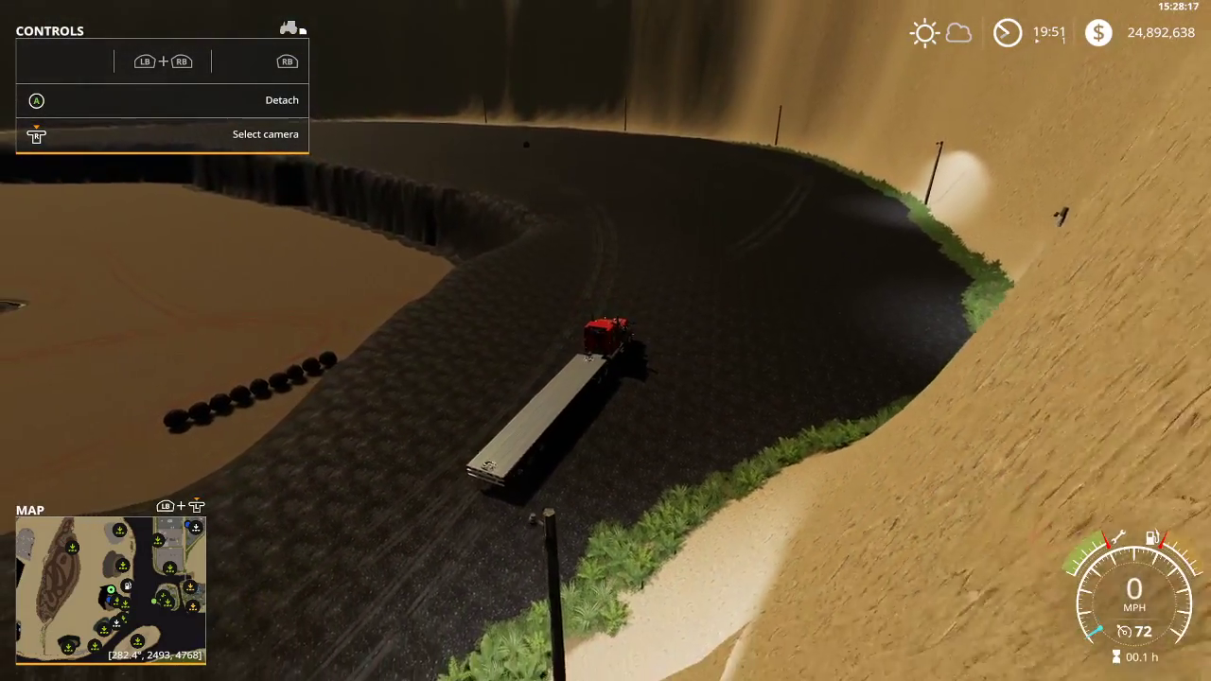
Fast-forward game time overnight to about 09:04 with the truck parked on the coal bank.
{"action": "key", "text": "8"}
{"action": "key", "text": "8"}
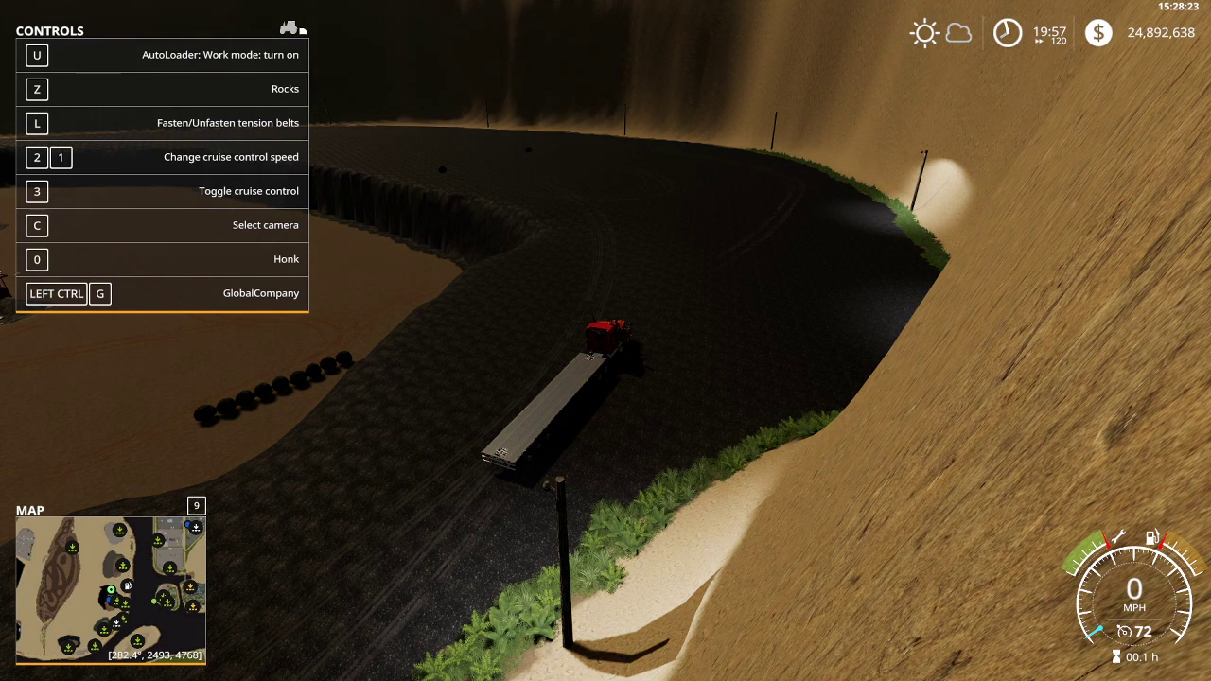
{"action": "key", "text": "8"}
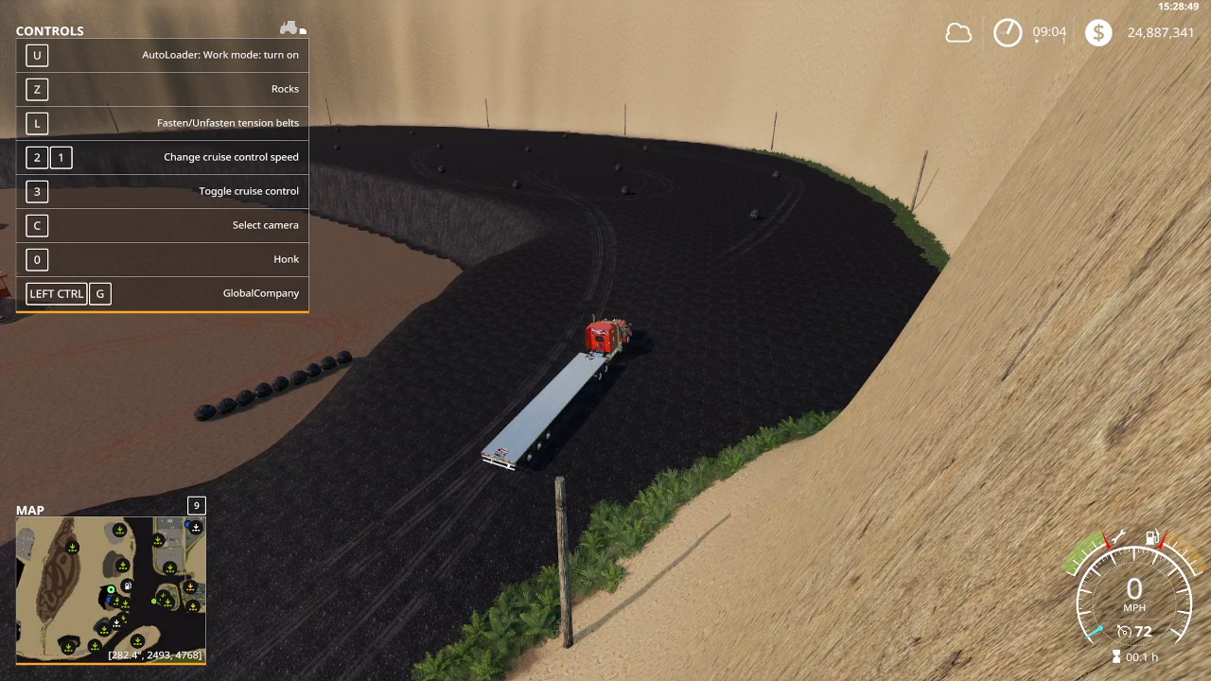
Leave the truck and go on foot past the coal crusher to its product marker beside the grey building.
{"action": "key", "text": "e"}
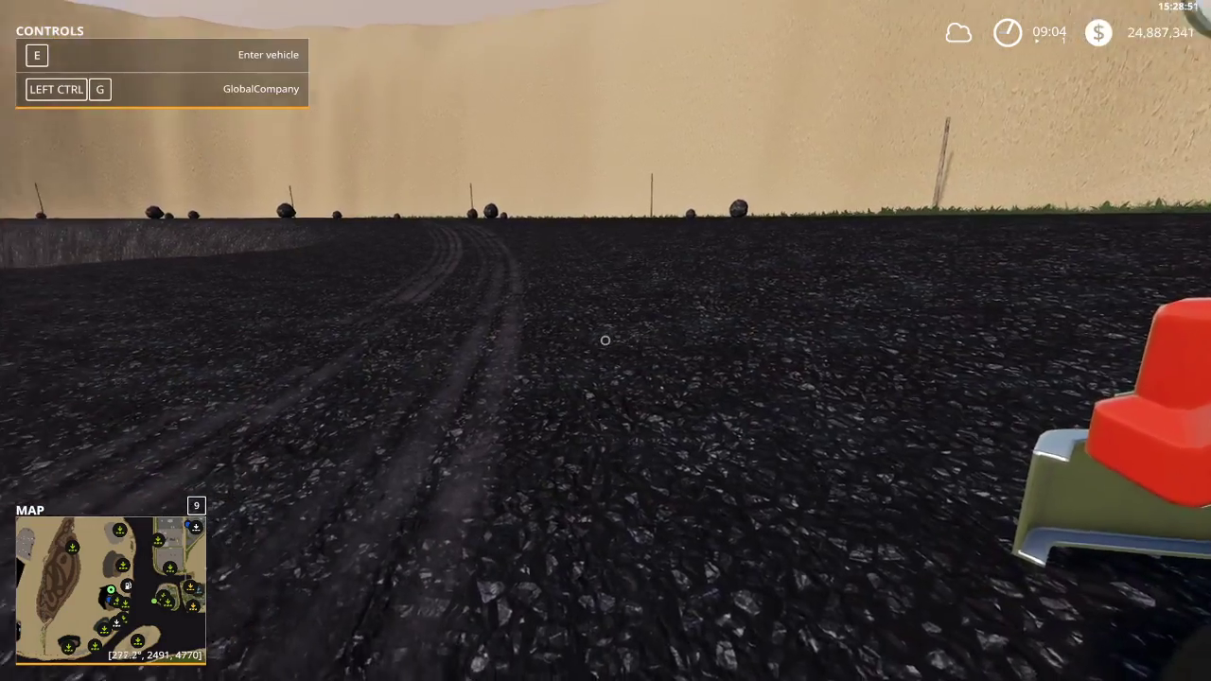
{"action": "key", "text": "w"}
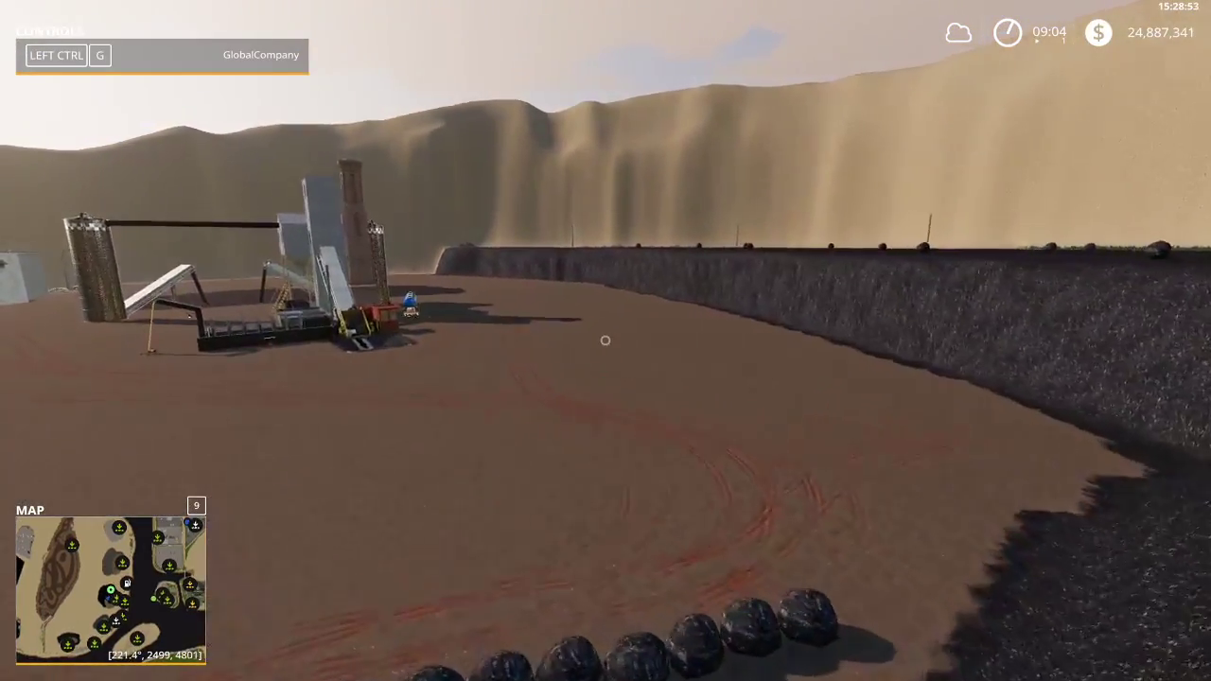
{"action": "key", "text": "w"}
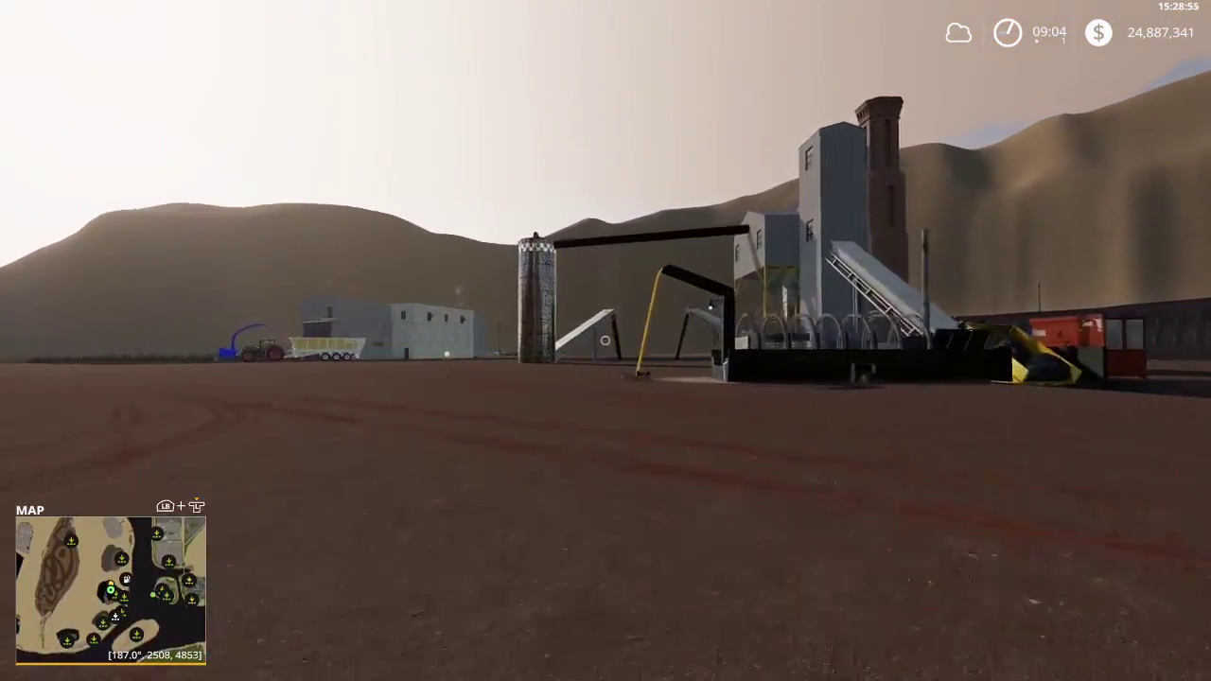
{"action": "key", "text": "w"}
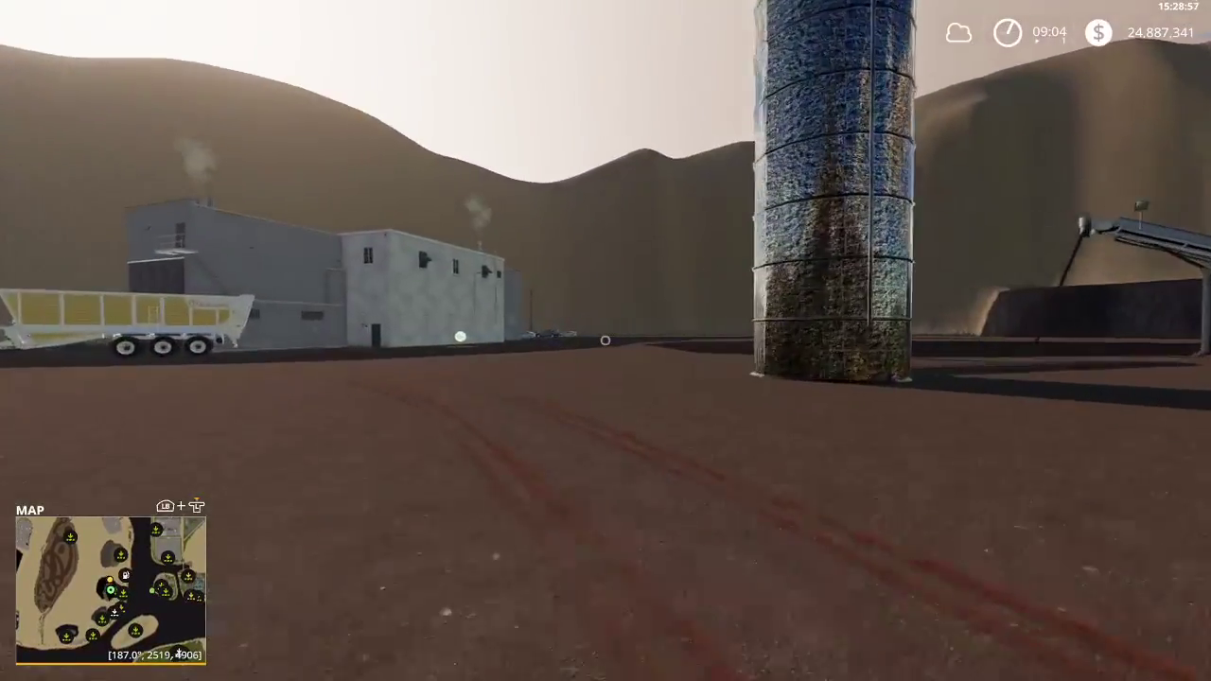
{"action": "key", "text": "w"}
Open the coal crusher's product menu and check the coalRock production line's diesel and output levels.
{"action": "key", "text": "r"}
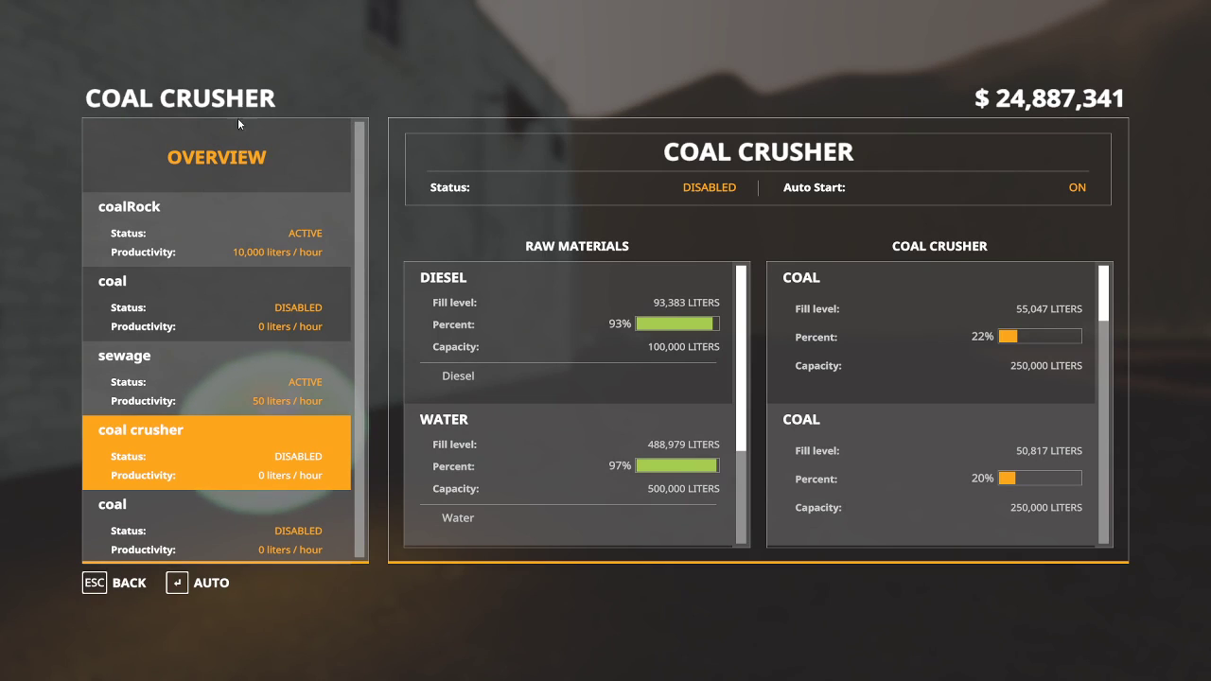
{"action": "left_click", "coordinate": [237, 224]}
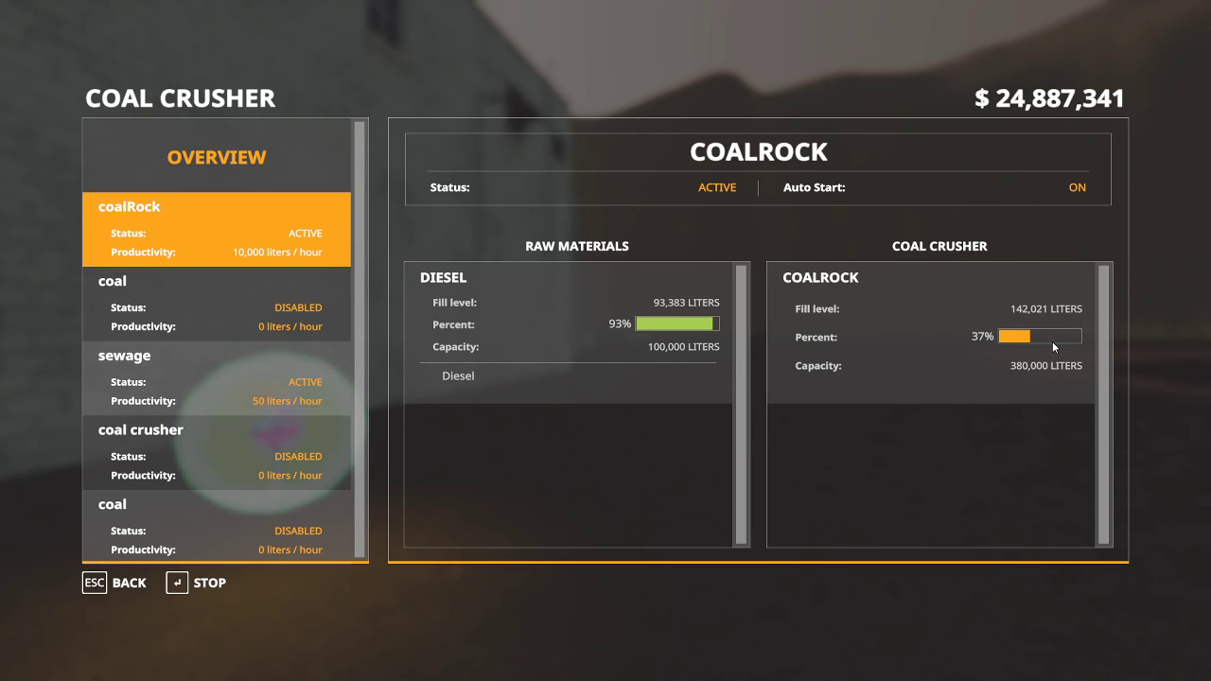
{"action": "key", "text": "Escape"}
Look over the coal bank on foot, return to the crusher's product marker and re-examine the coalRock production line.
{"action": "key", "text": "w"}
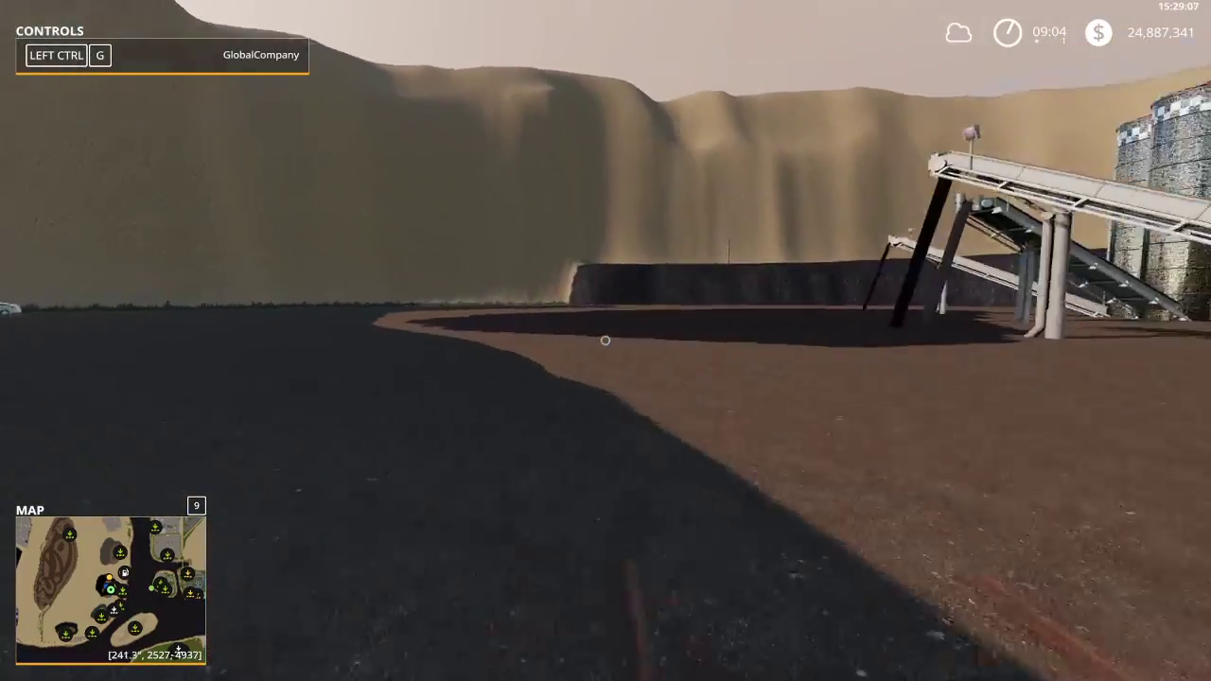
{"action": "key", "text": "w"}
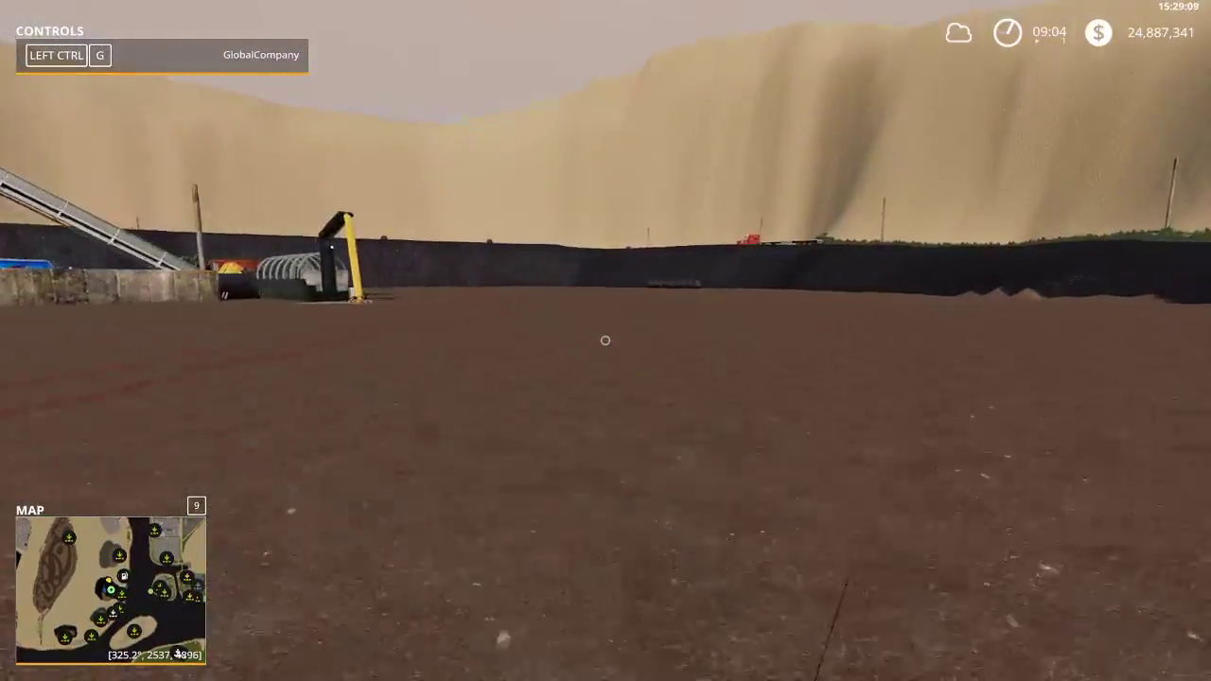
{"action": "key", "text": "w"}
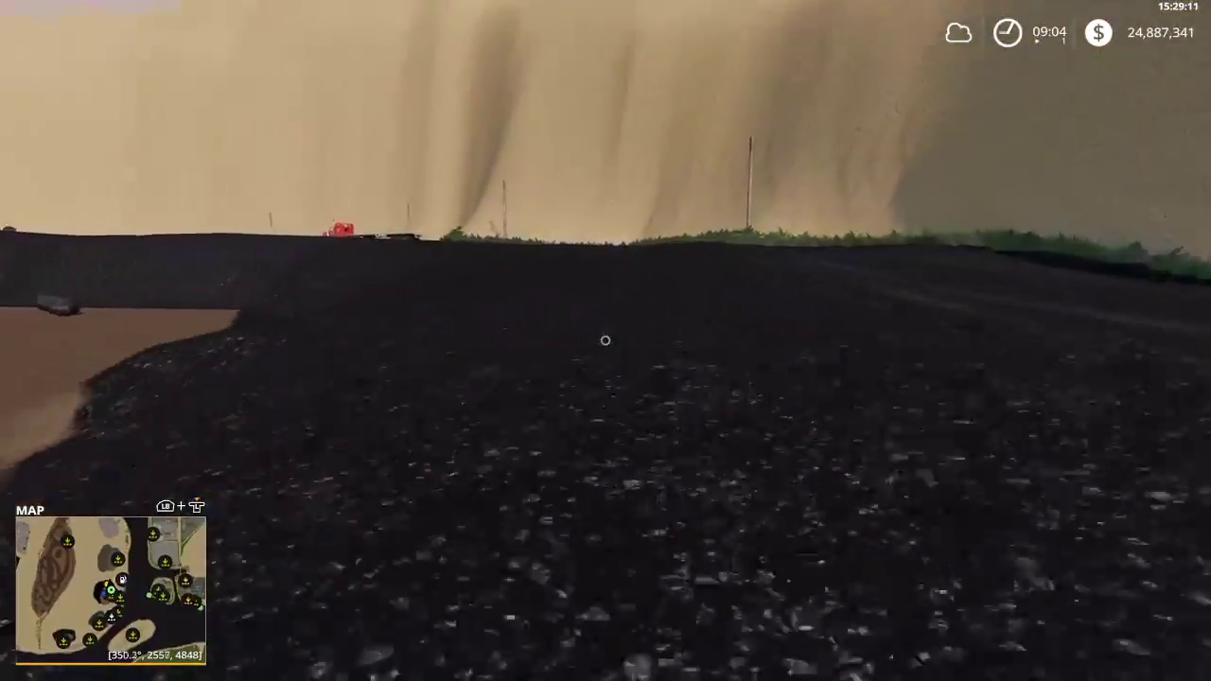
{"action": "key", "text": "w"}
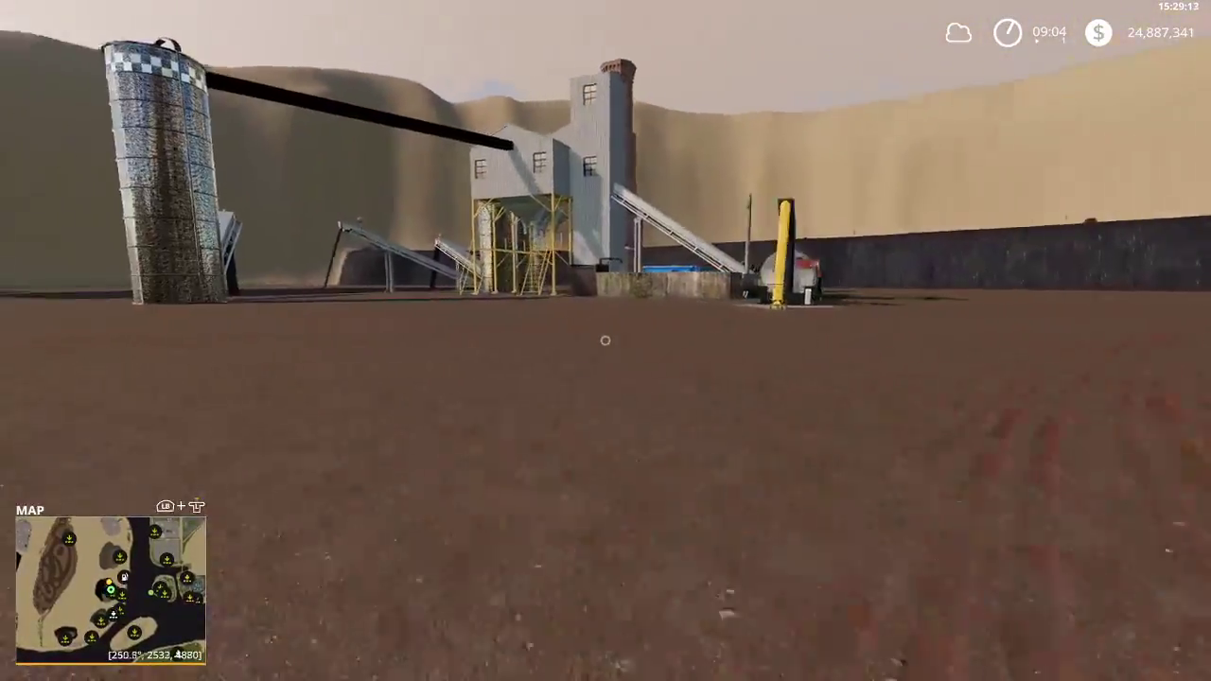
{"action": "key", "text": "w"}
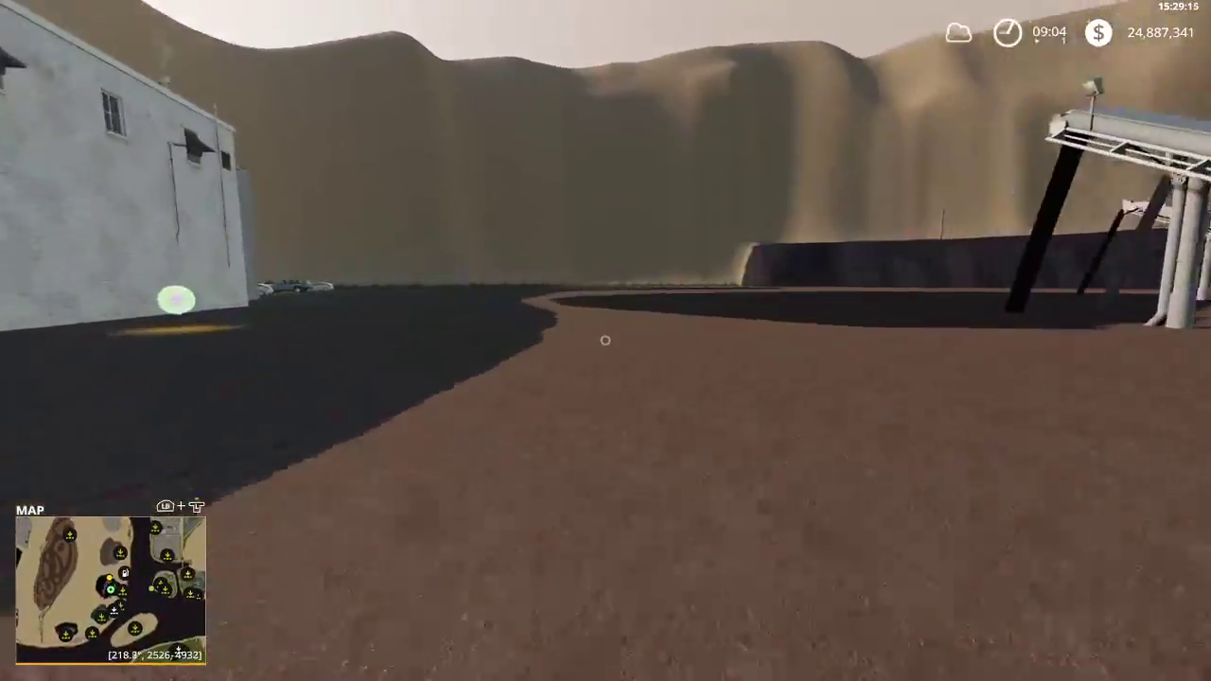
{"action": "key", "text": "w"}
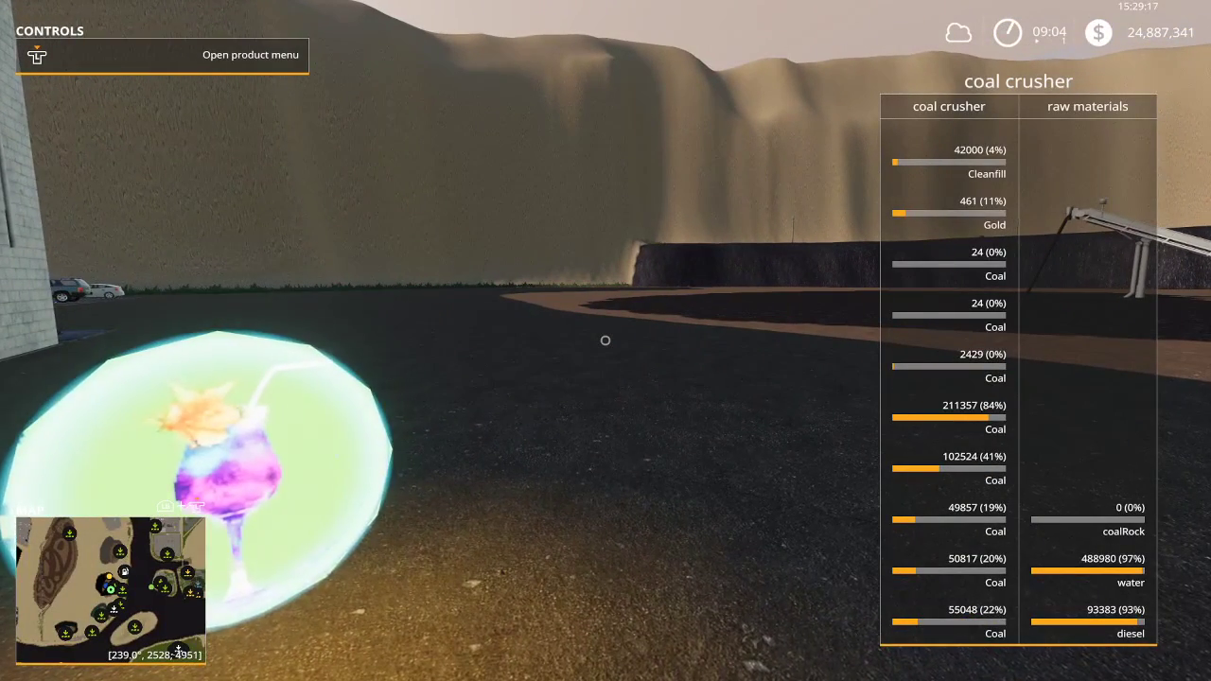
{"action": "key", "text": "t"}
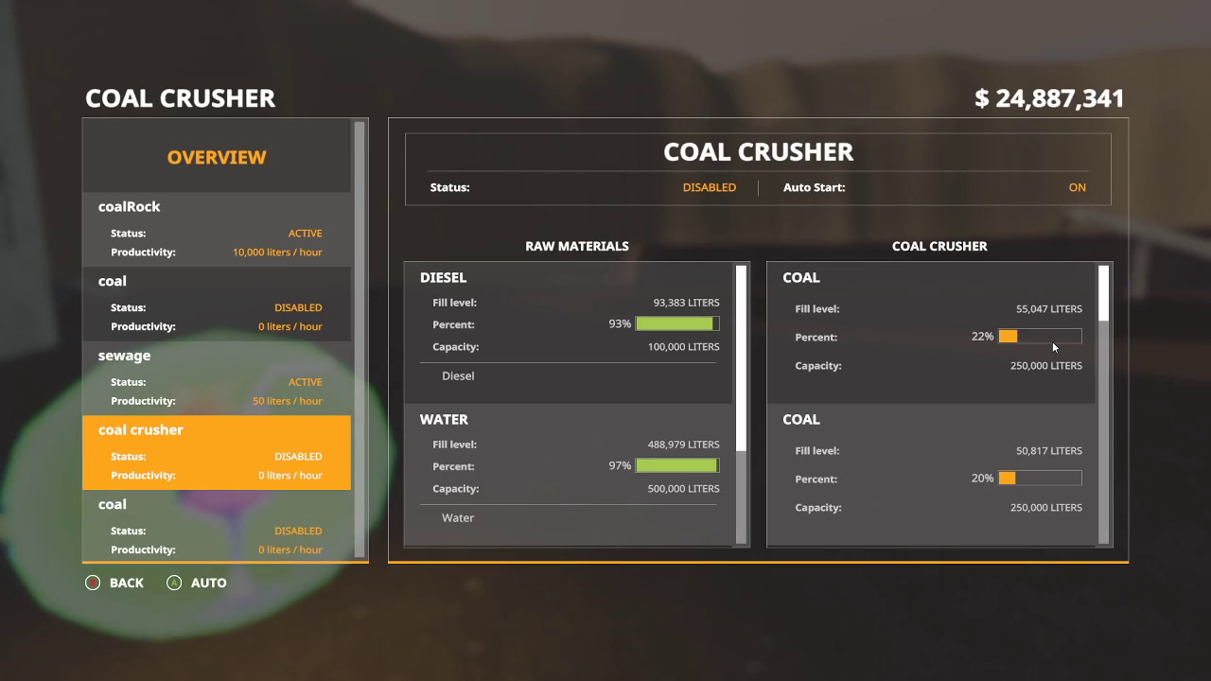
{"action": "left_click", "coordinate": [185, 222]}
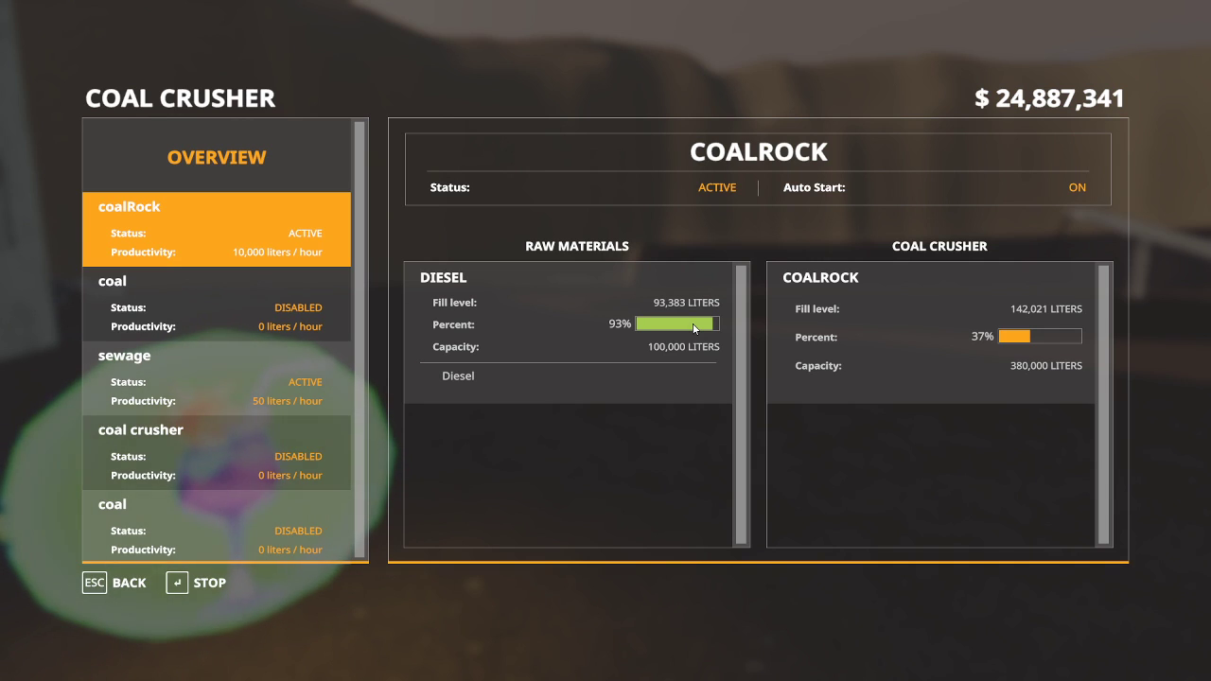
{"action": "key", "text": "Escape"}
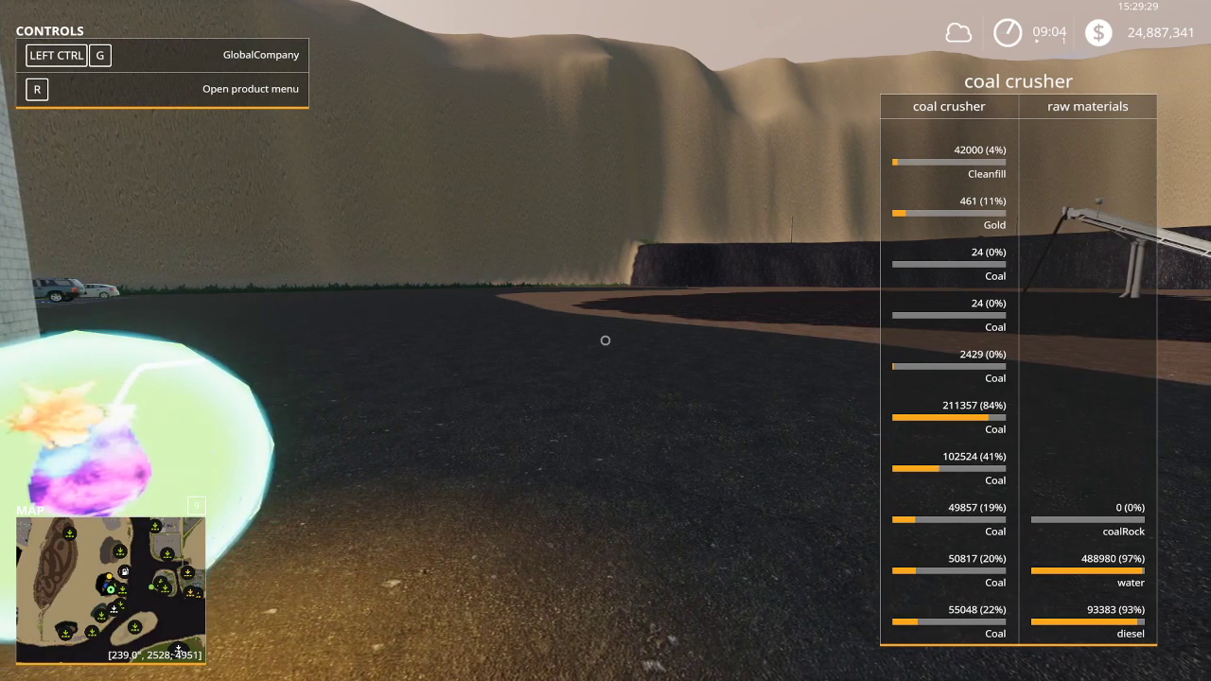
Boost game time to 2000x and monitor the coalRock line's stock in the crusher's product menu.
{"action": "key", "text": "8"}
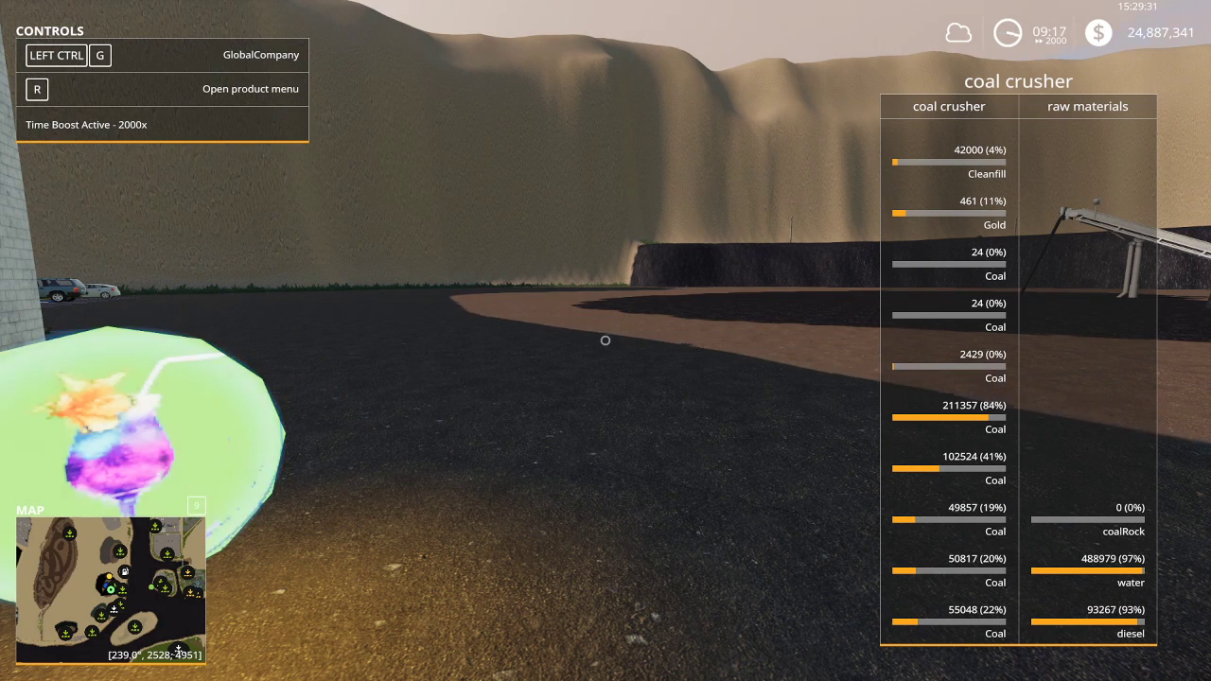
{"action": "key", "text": "t"}
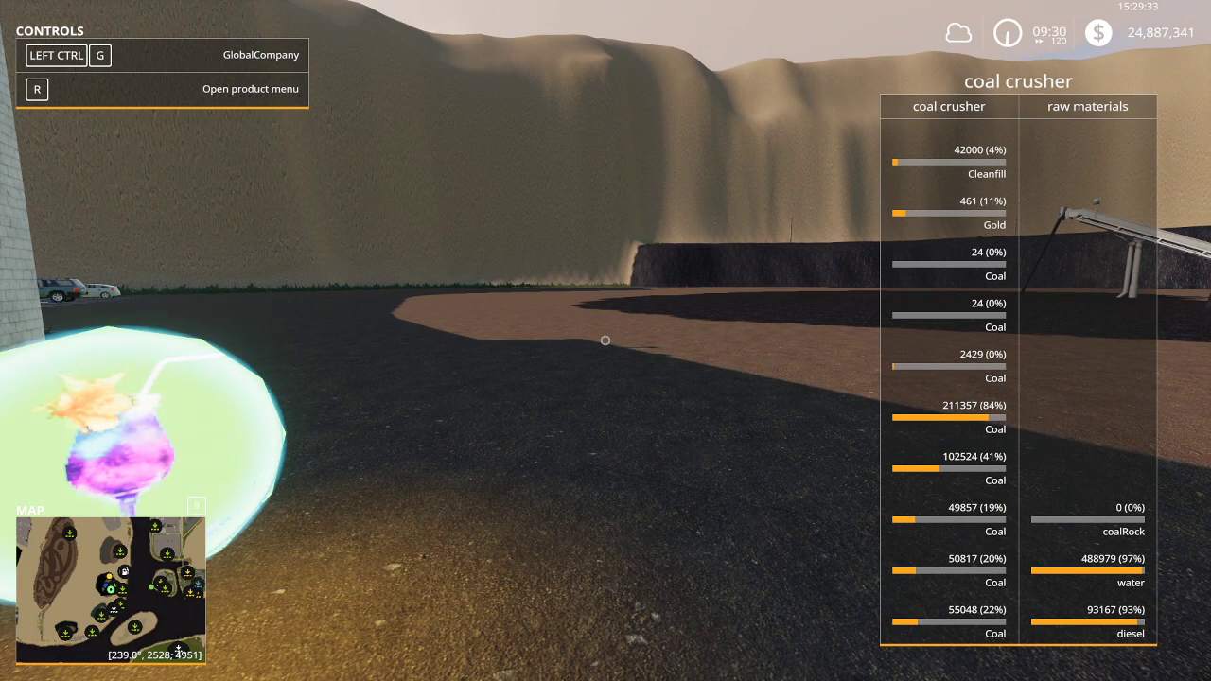
{"action": "key", "text": "t"}
{"action": "key", "text": "r"}
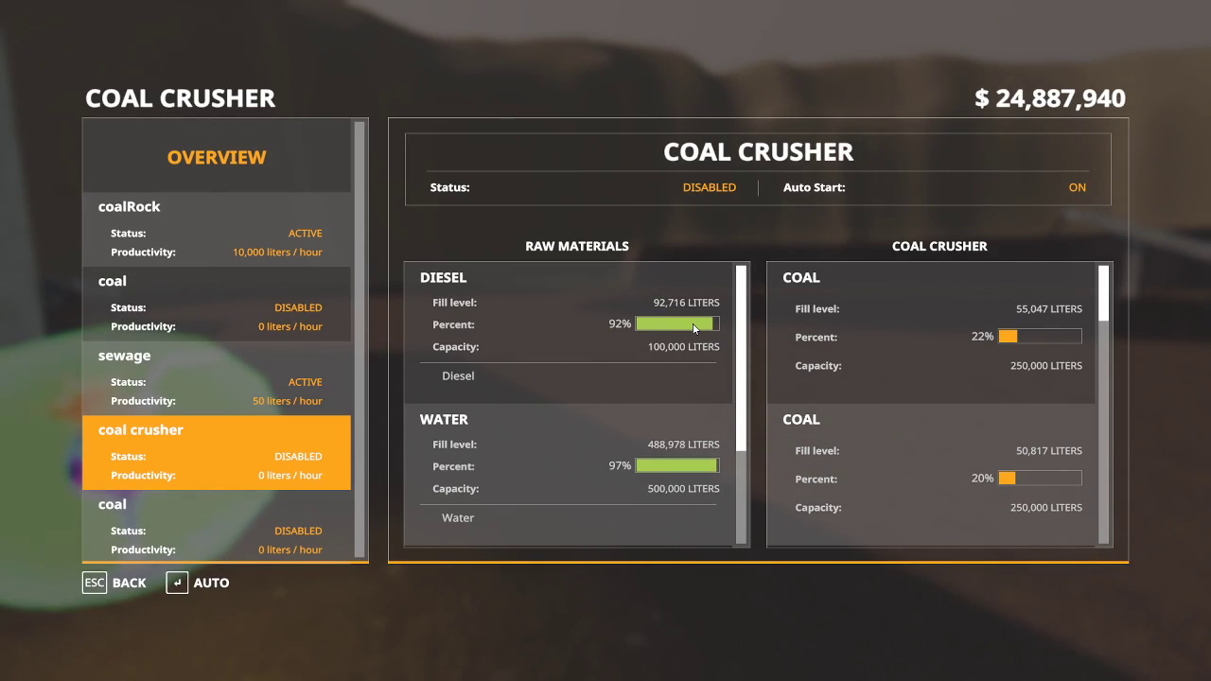
{"action": "left_click", "coordinate": [237, 244]}
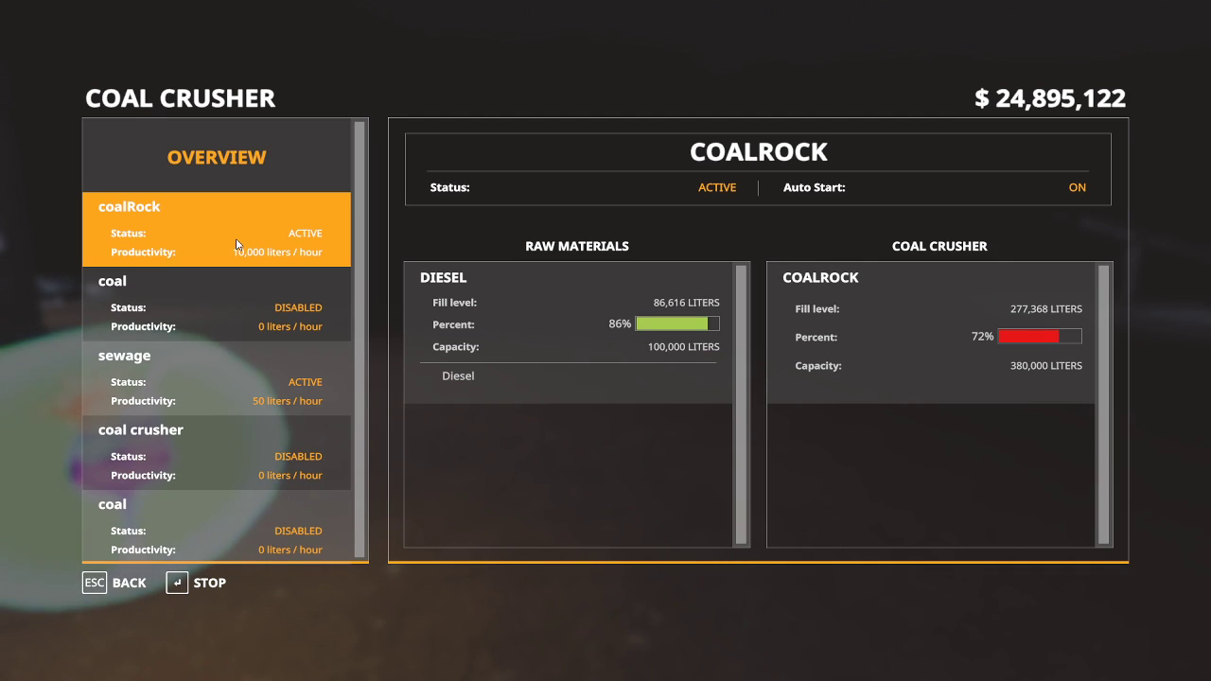
{"action": "key", "text": "Escape"}
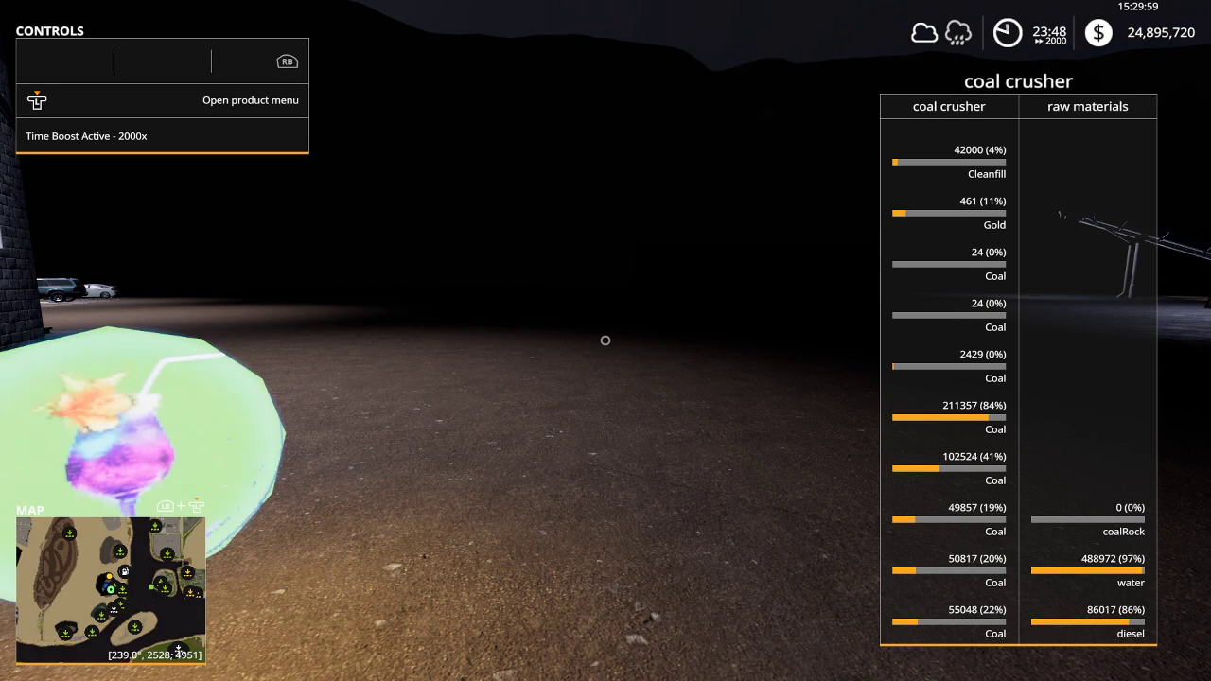
Slow game time back down and recheck the coalRock line's fill level in the product menu.
{"action": "key", "text": "7"}
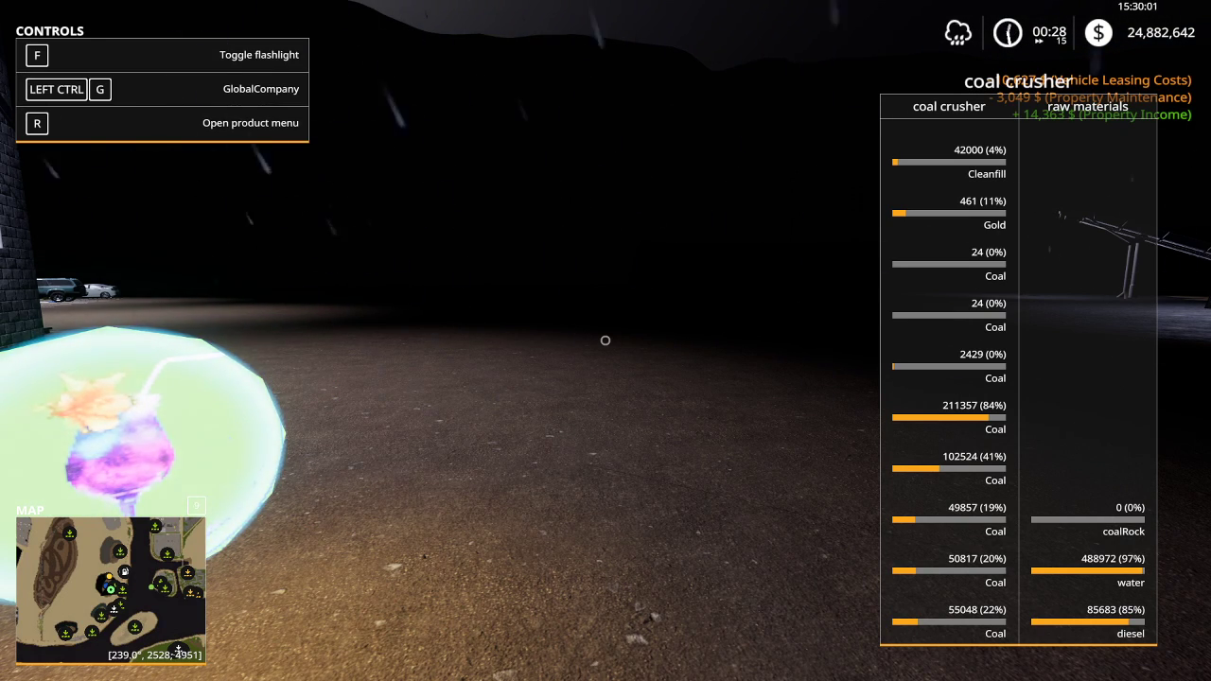
{"action": "key", "text": "7"}
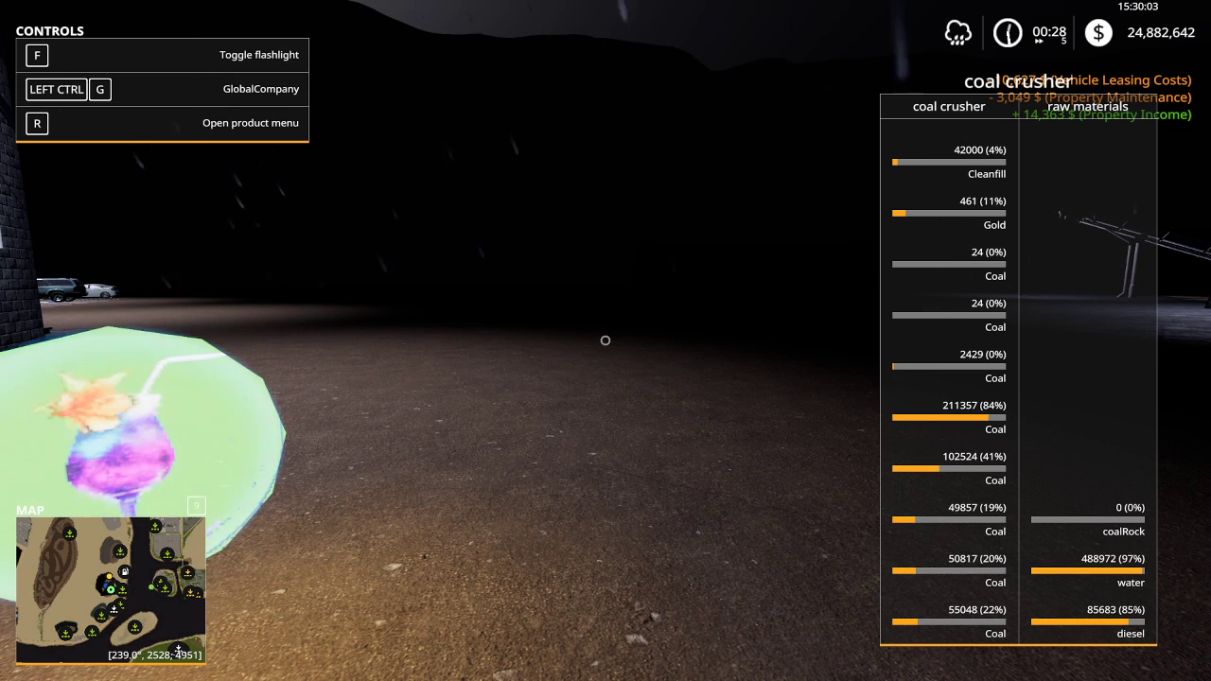
{"action": "key", "text": "r"}
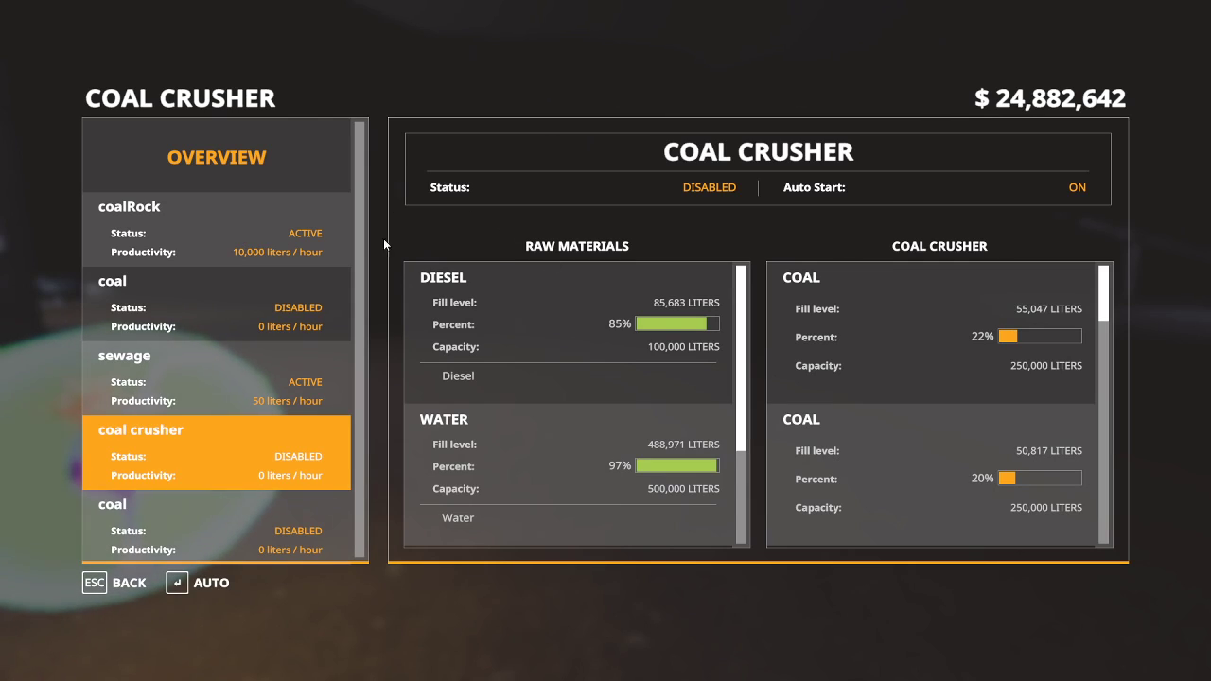
{"action": "left_click", "coordinate": [244, 230]}
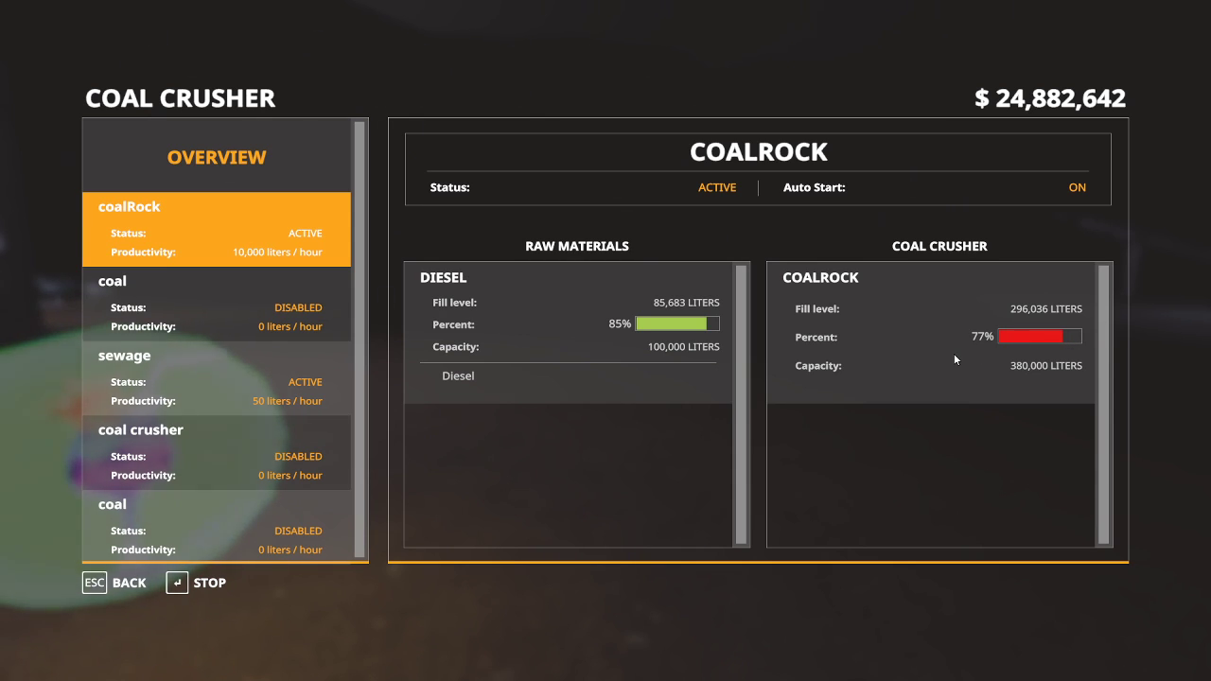
{"action": "key", "text": "Escape"}
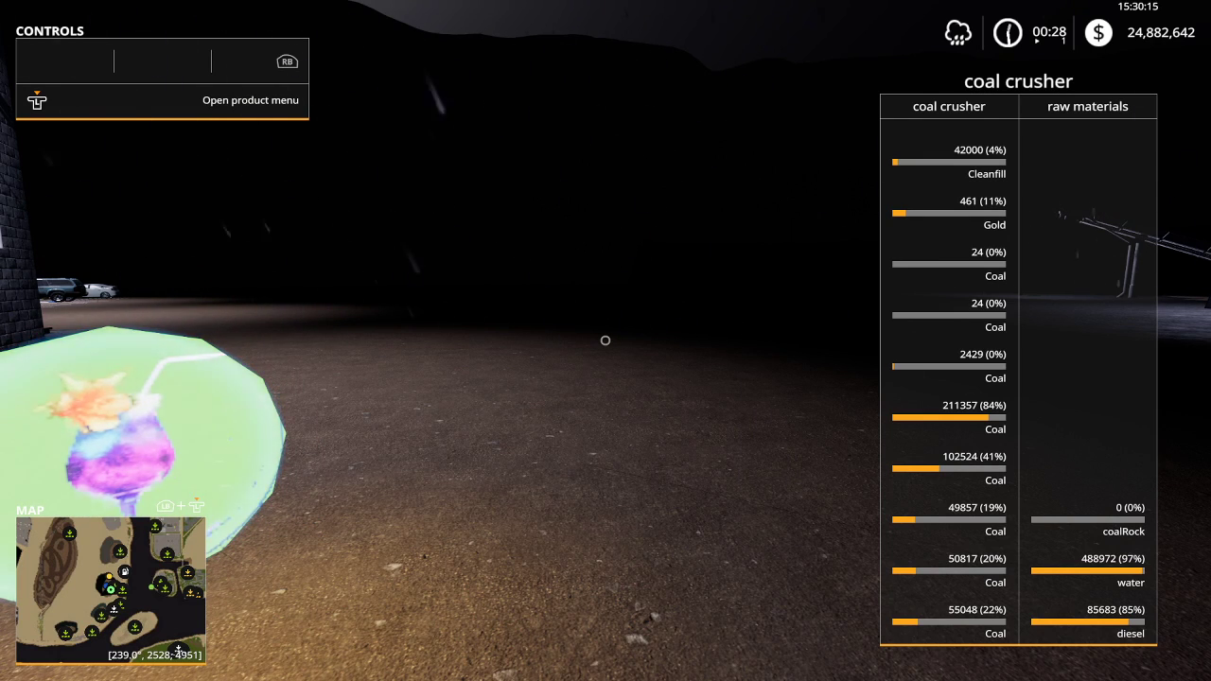
Fast-forward game time to 08:20, then recheck the coalRock line's fill level in the coal crusher's product menu.
{"action": "key", "text": "8"}
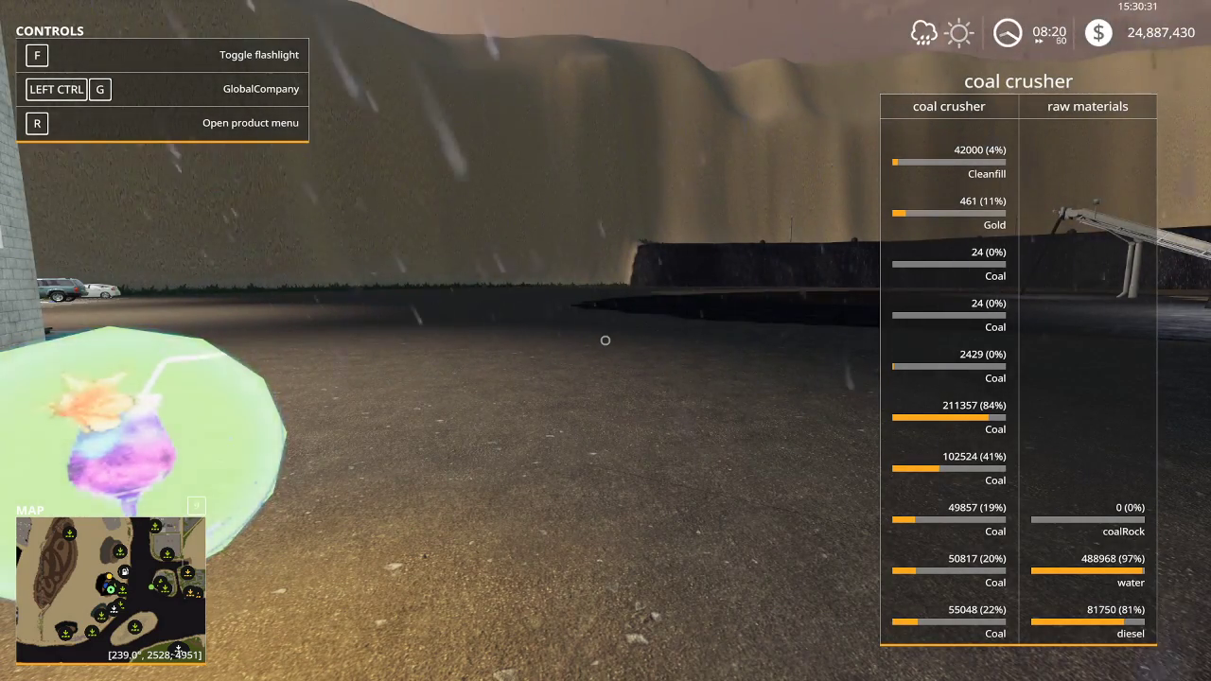
{"action": "key", "text": "r"}
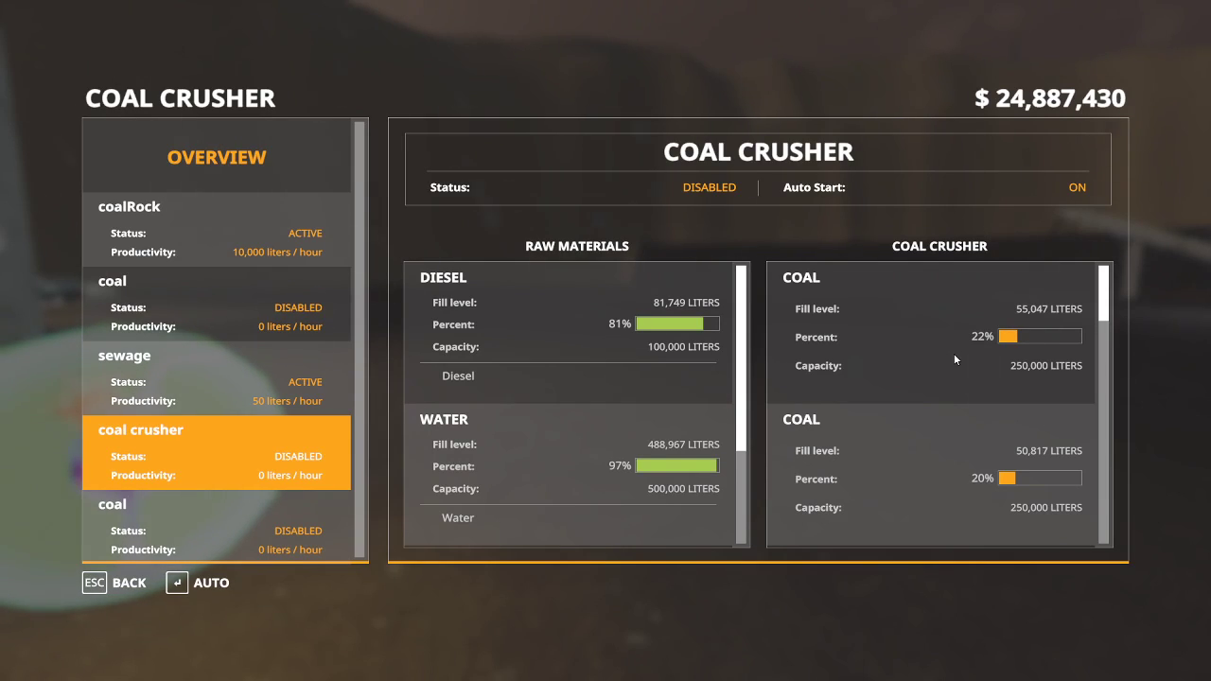
{"action": "left_click", "coordinate": [277, 233]}
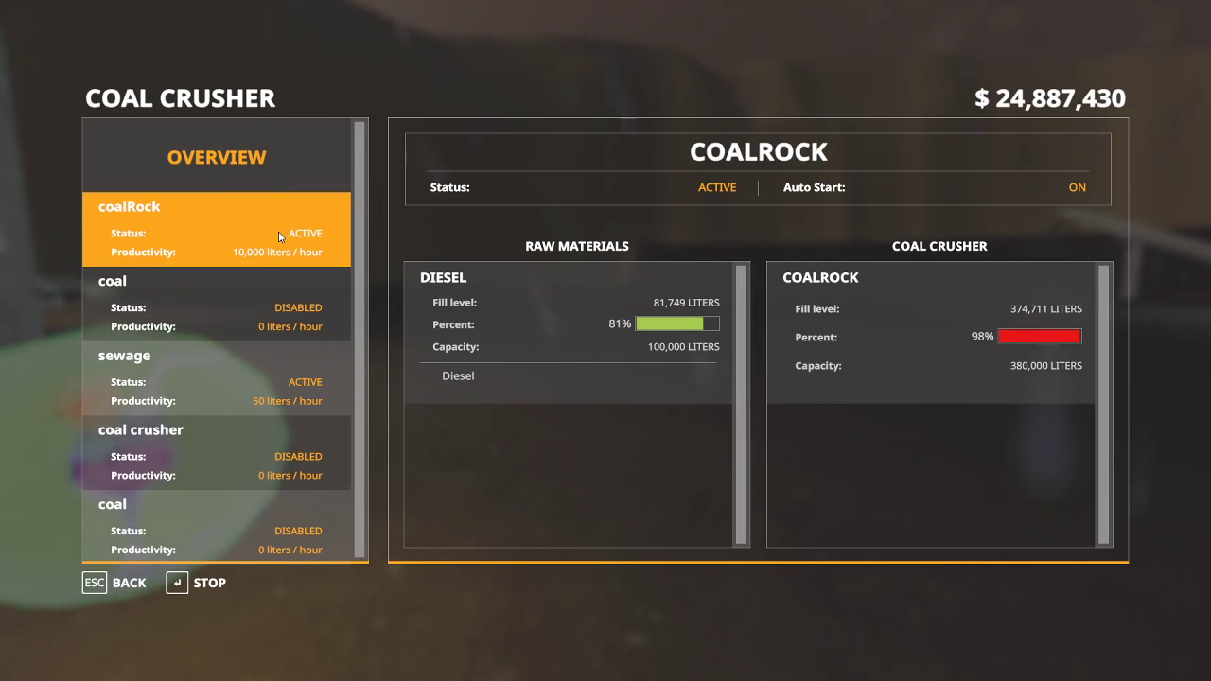
{"action": "key", "text": "Escape"}
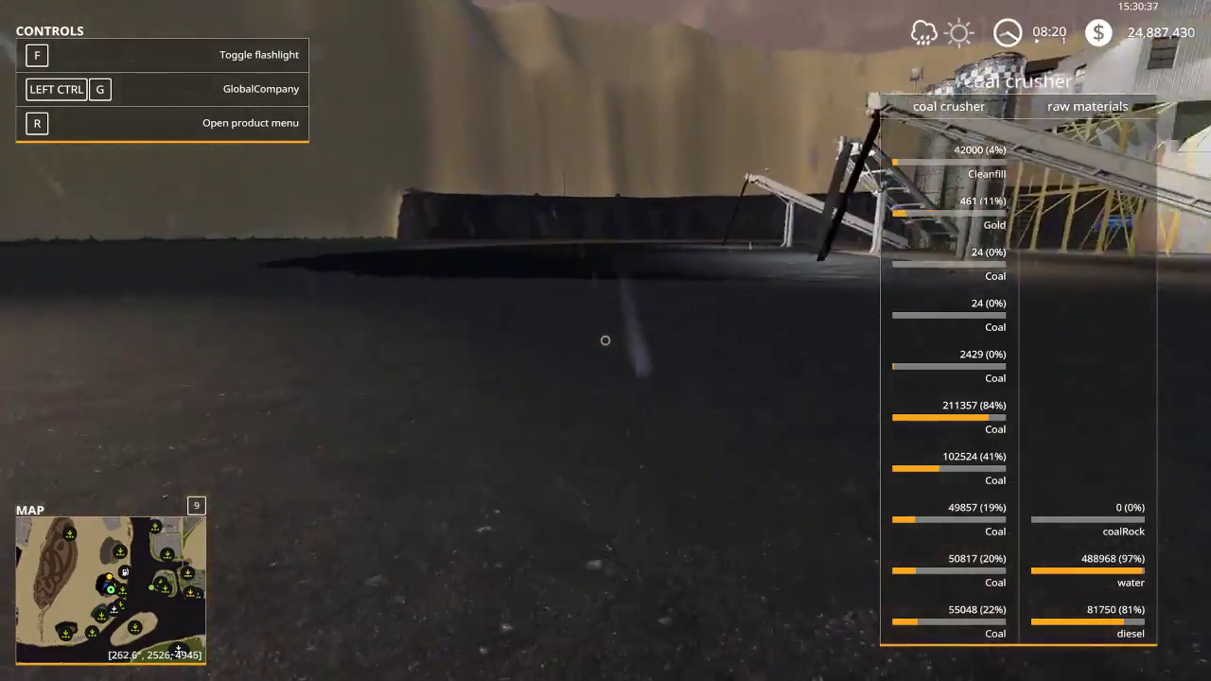
Walk up onto the coal bank to the red flatbed truck and get in.
{"action": "key", "text": "w"}
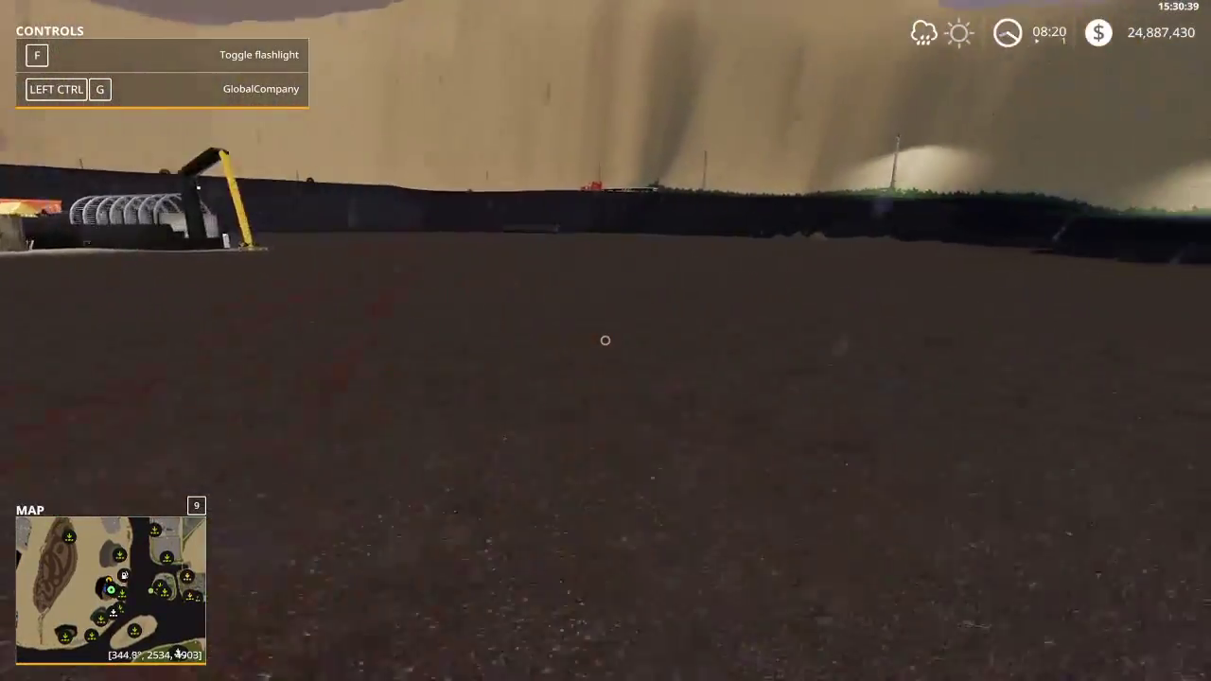
{"action": "key", "text": "w"}
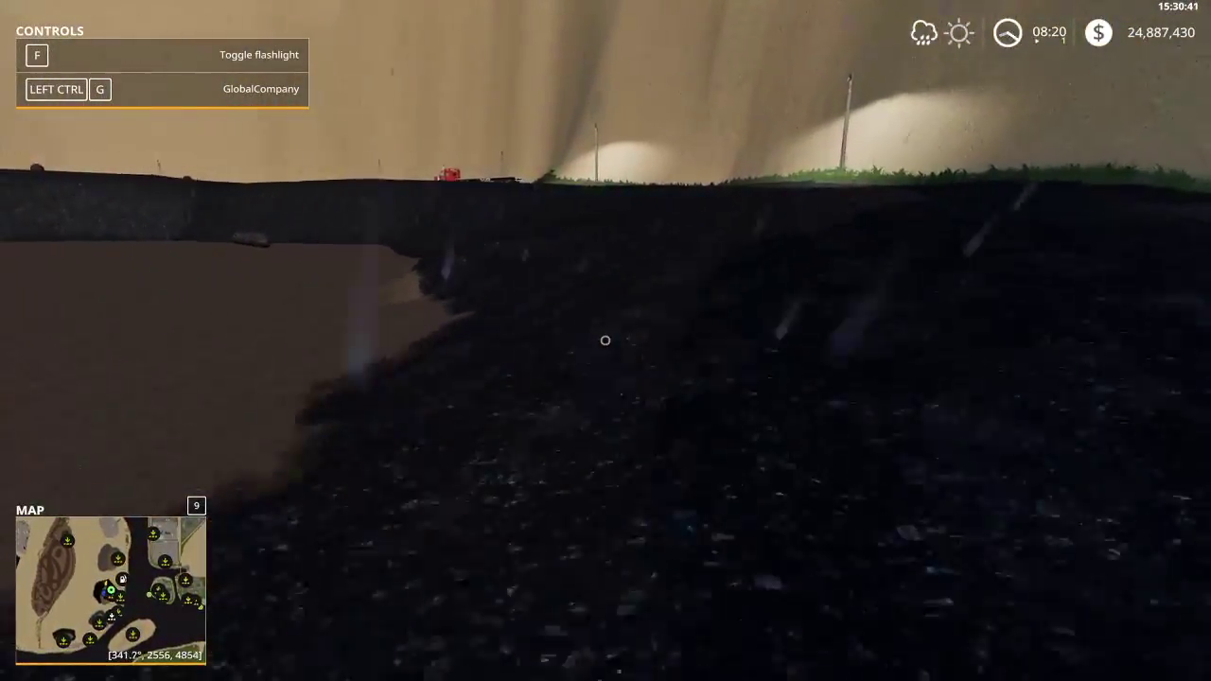
{"action": "key", "text": "w"}
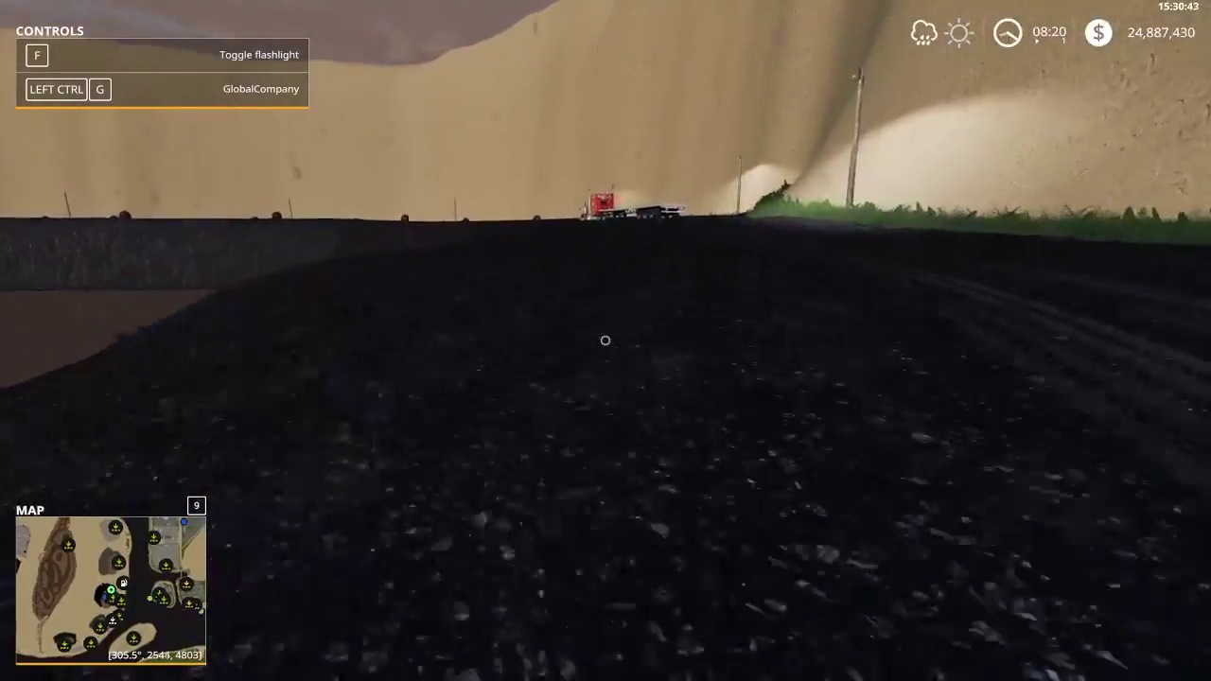
{"action": "key", "text": "w"}
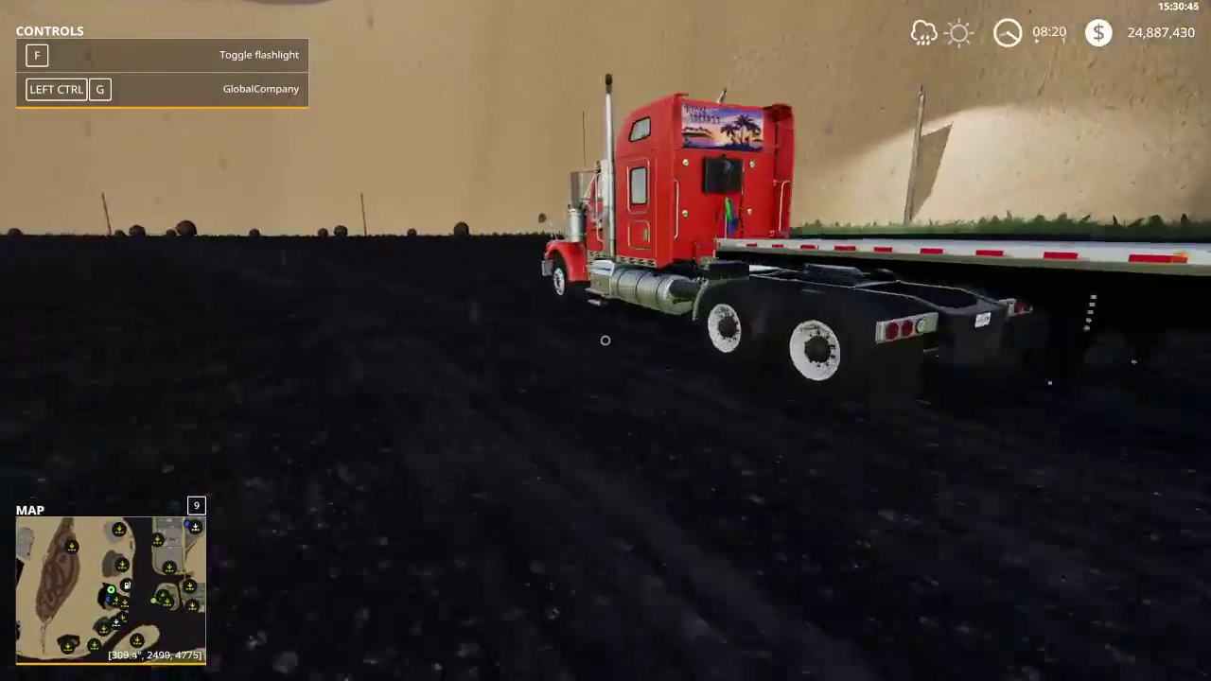
{"action": "key", "text": "e"}
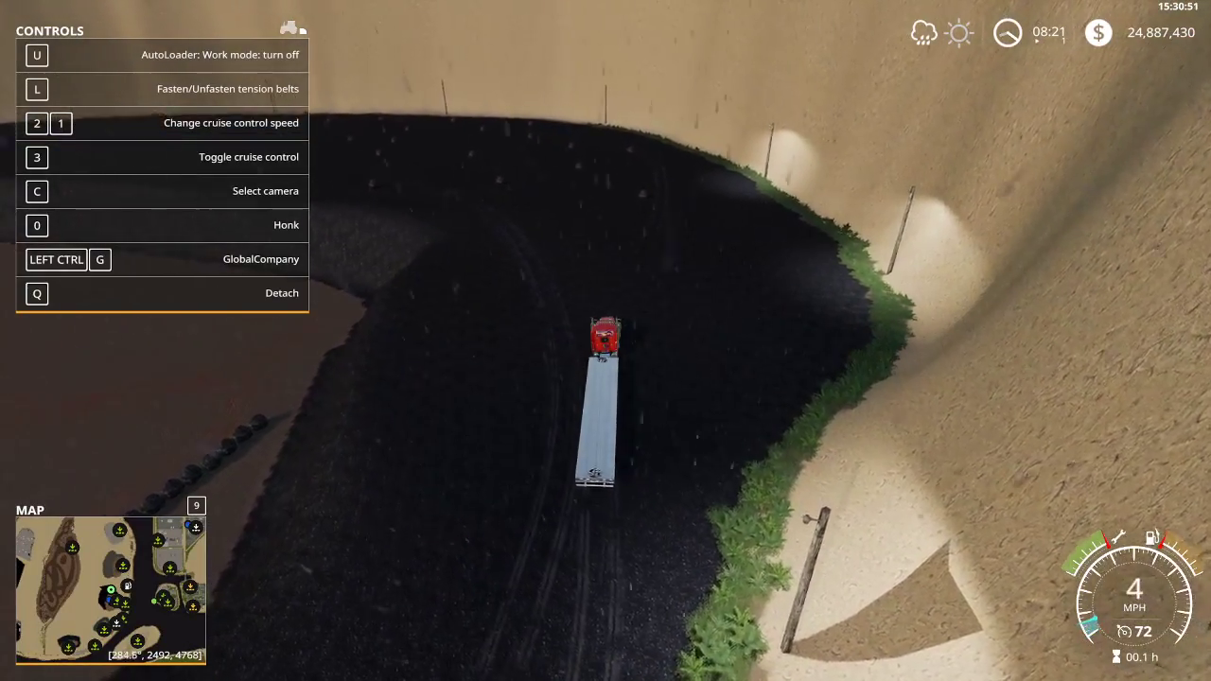
Drive the flatbed around the coal bank to auto-load nine coal rocks onto the trailer.
{"action": "key", "text": "w"}
{"action": "key", "text": "w"}
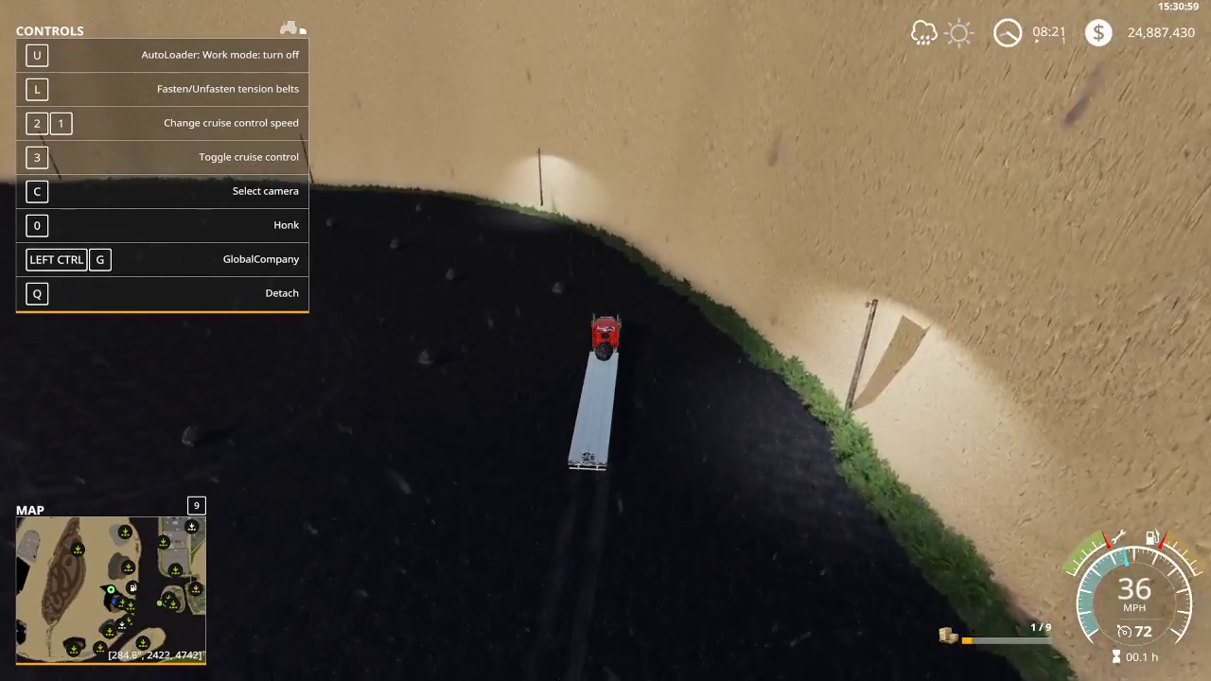
{"action": "key", "text": "w"}
{"action": "key", "text": "a"}
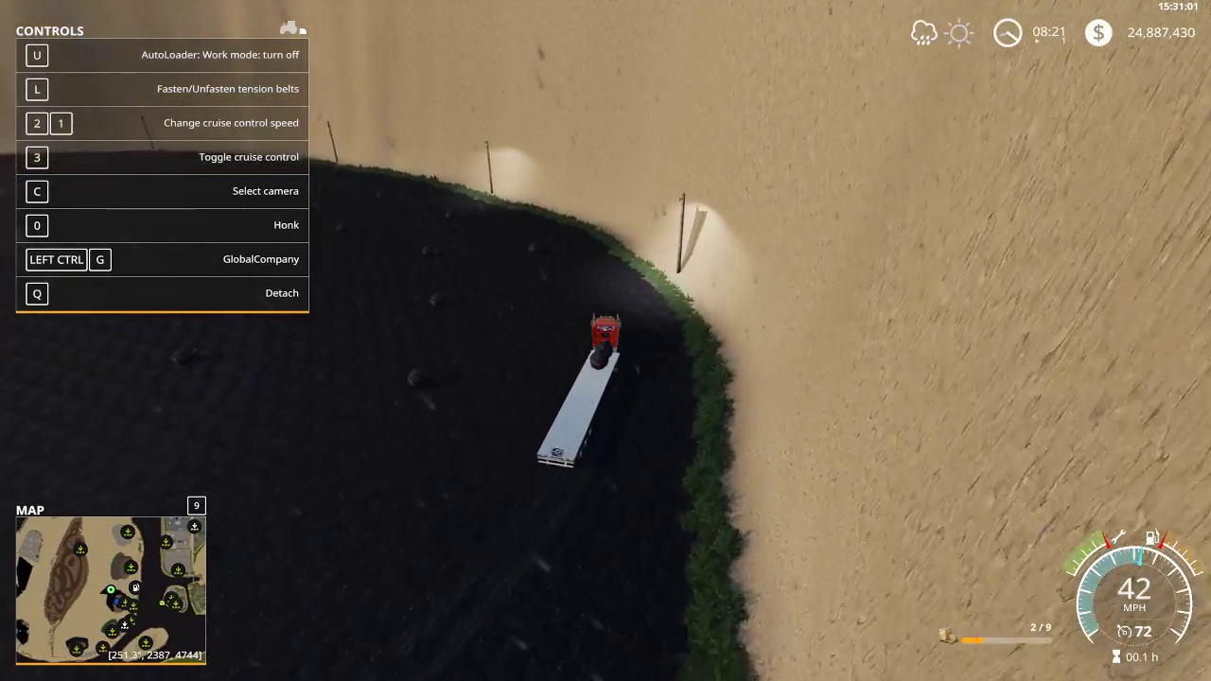
{"action": "key", "text": "w"}
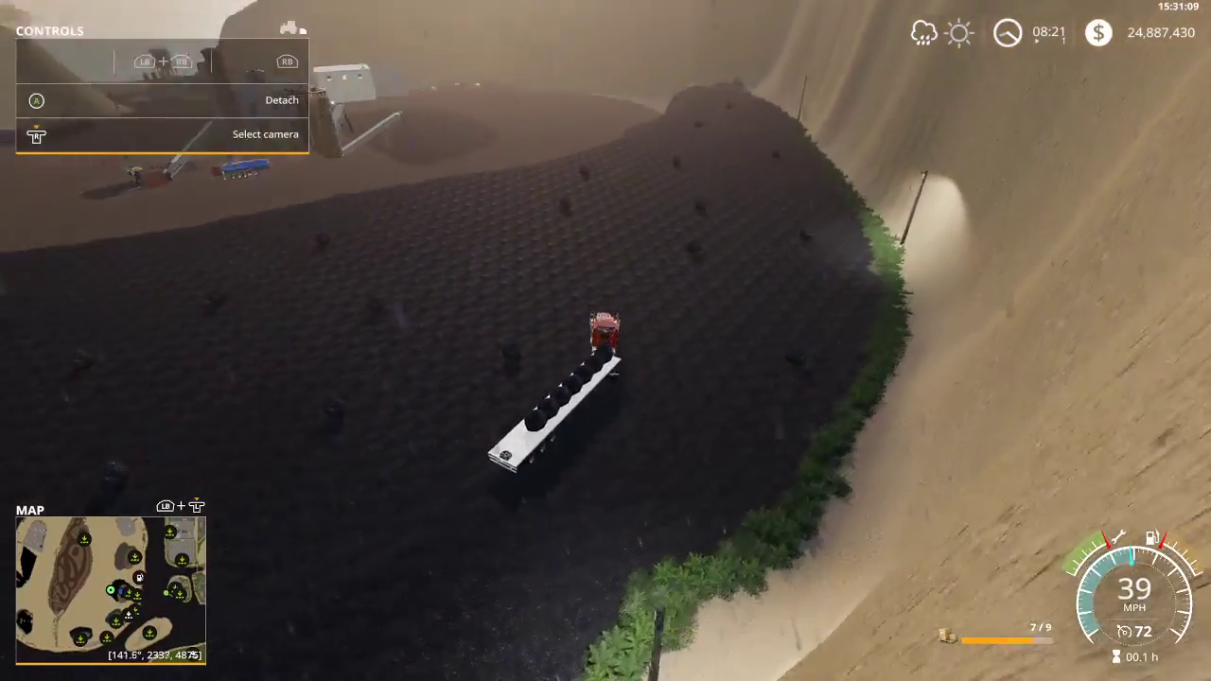
{"action": "key", "text": "w"}
{"action": "key", "text": "w"}
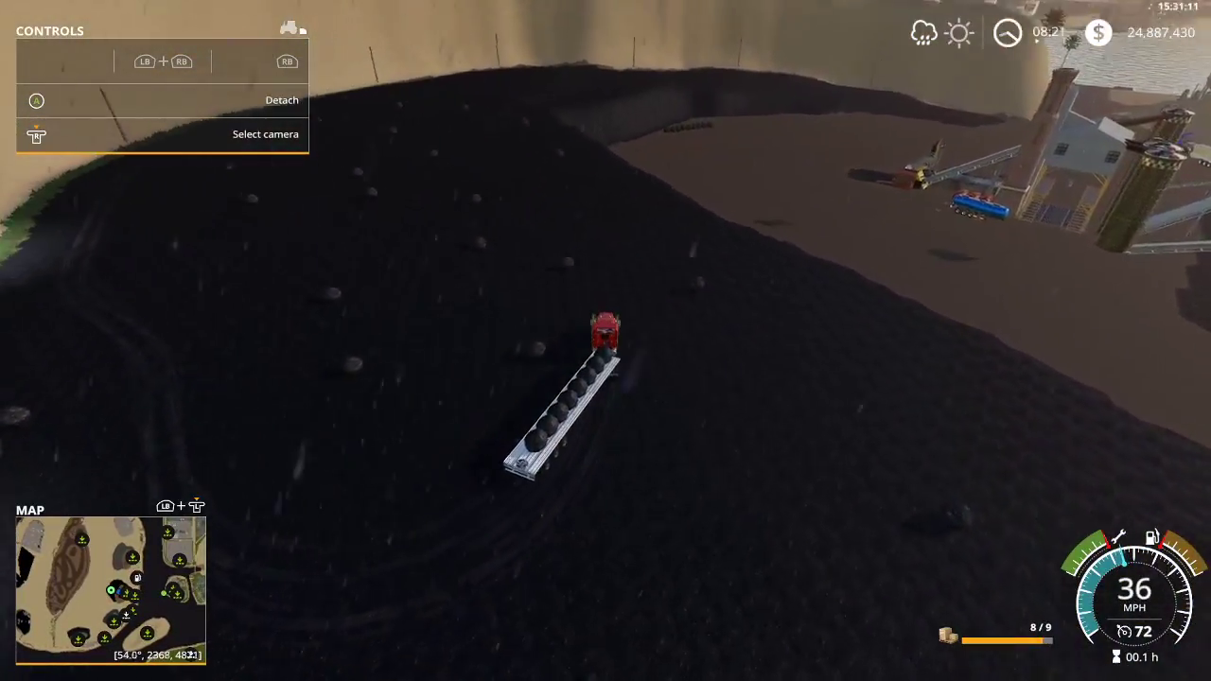
{"action": "key", "text": "w"}
{"action": "key", "text": "a"}
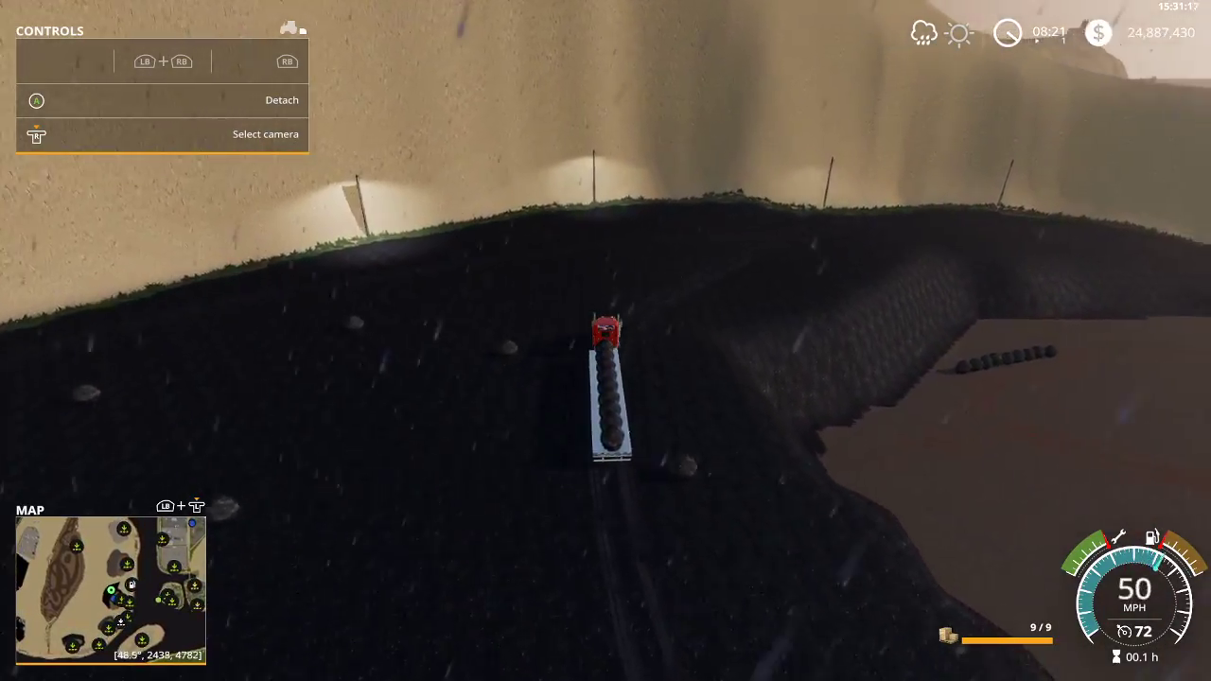
Drive the loaded flatbed off the coal bank and past the crusher's rock intake, stopping with the trailer facing it.
{"action": "key", "text": "w"}
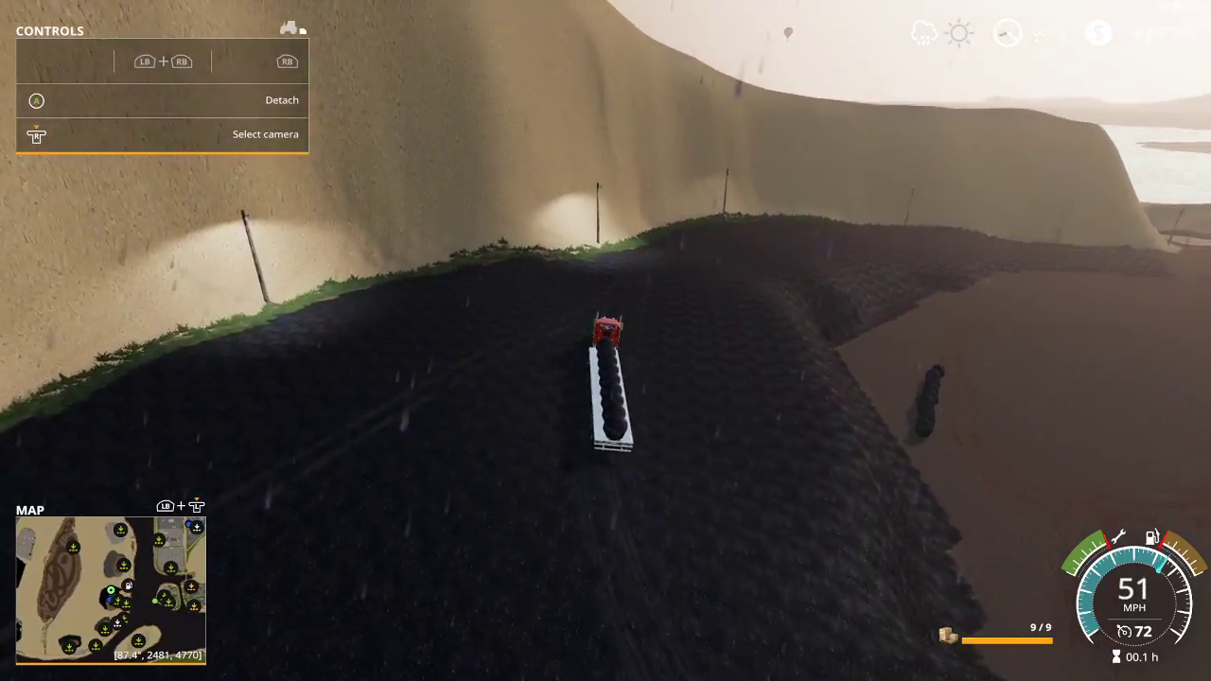
{"action": "key", "text": "w"}
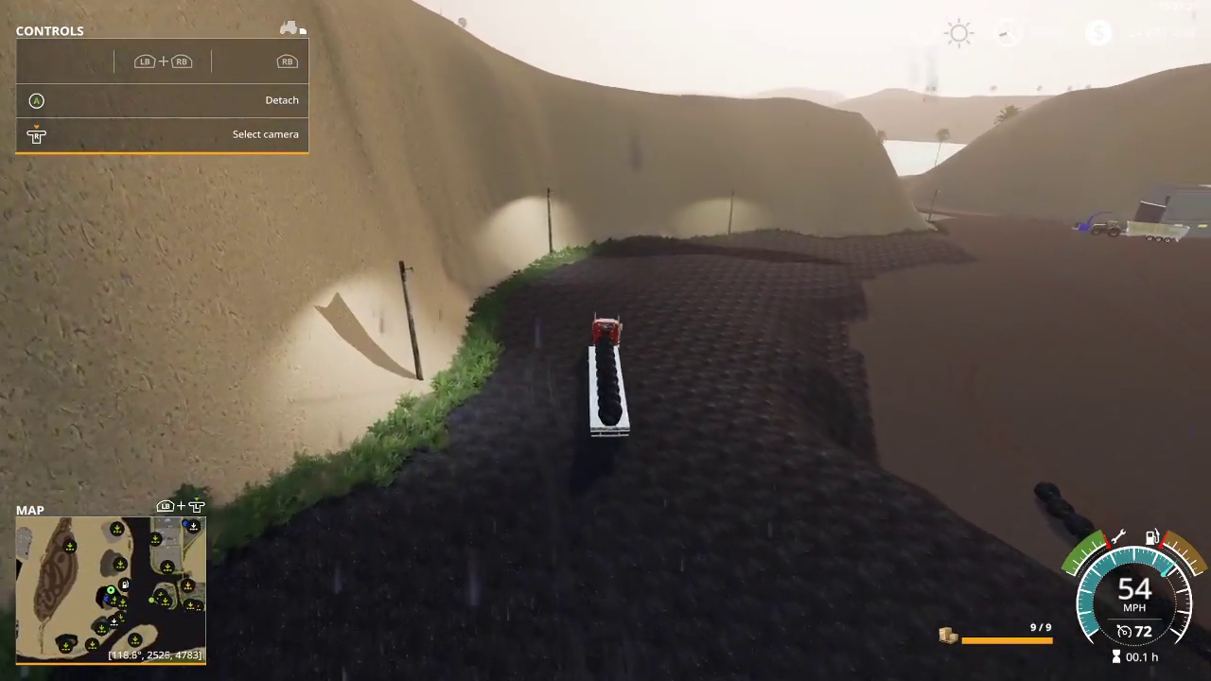
{"action": "key", "text": "w"}
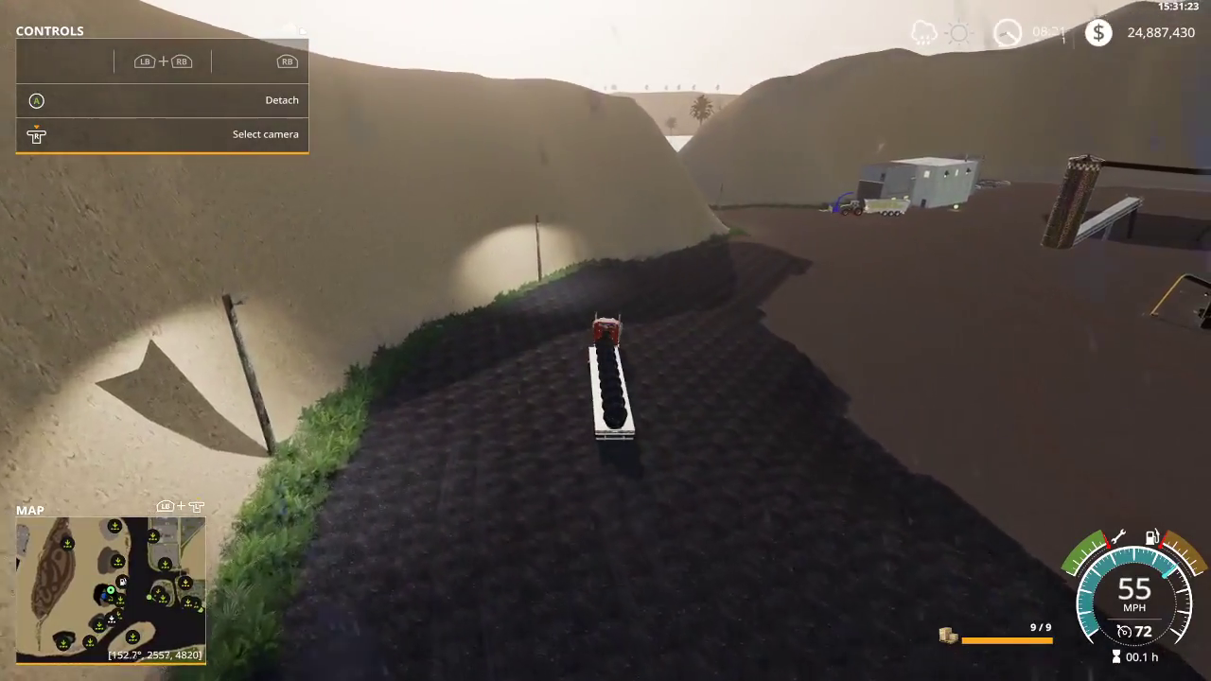
{"action": "key", "text": "d"}
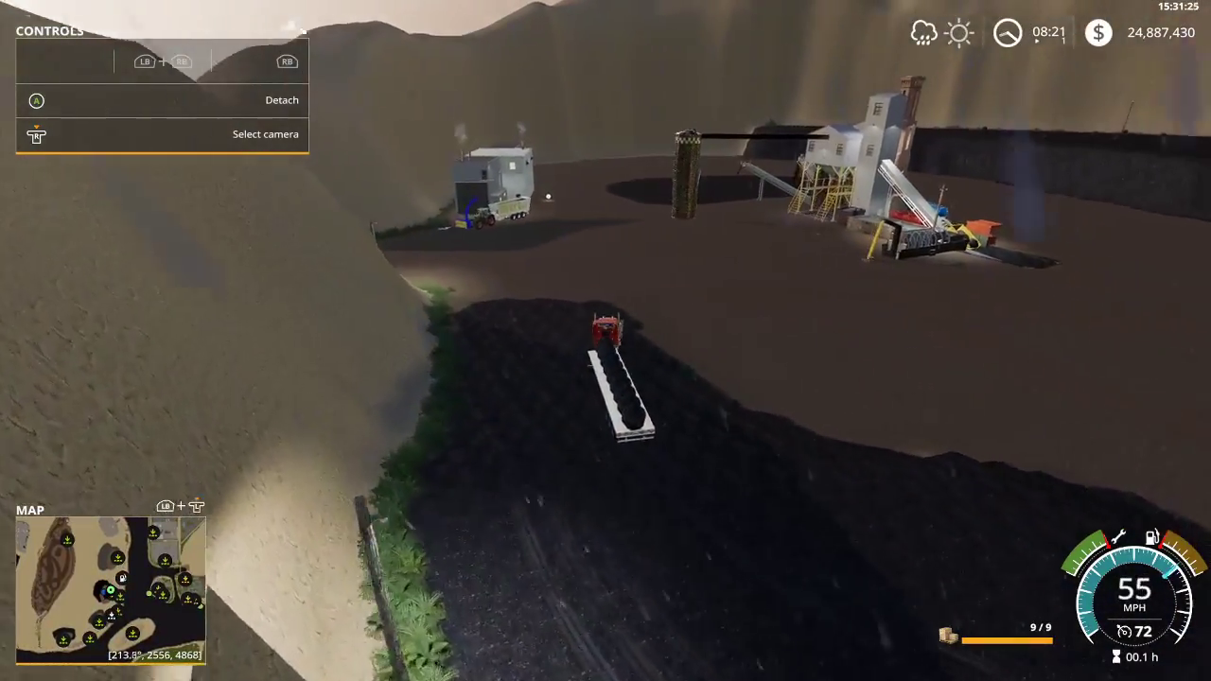
{"action": "key", "text": "d"}
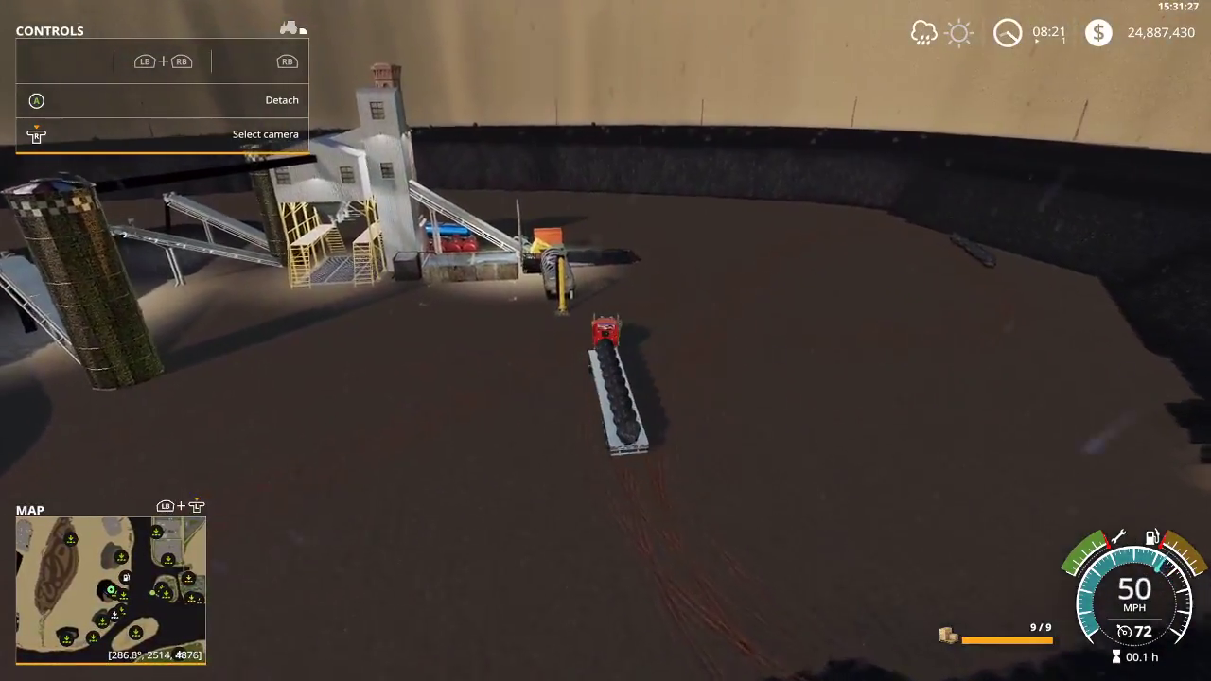
{"action": "key", "text": "d"}
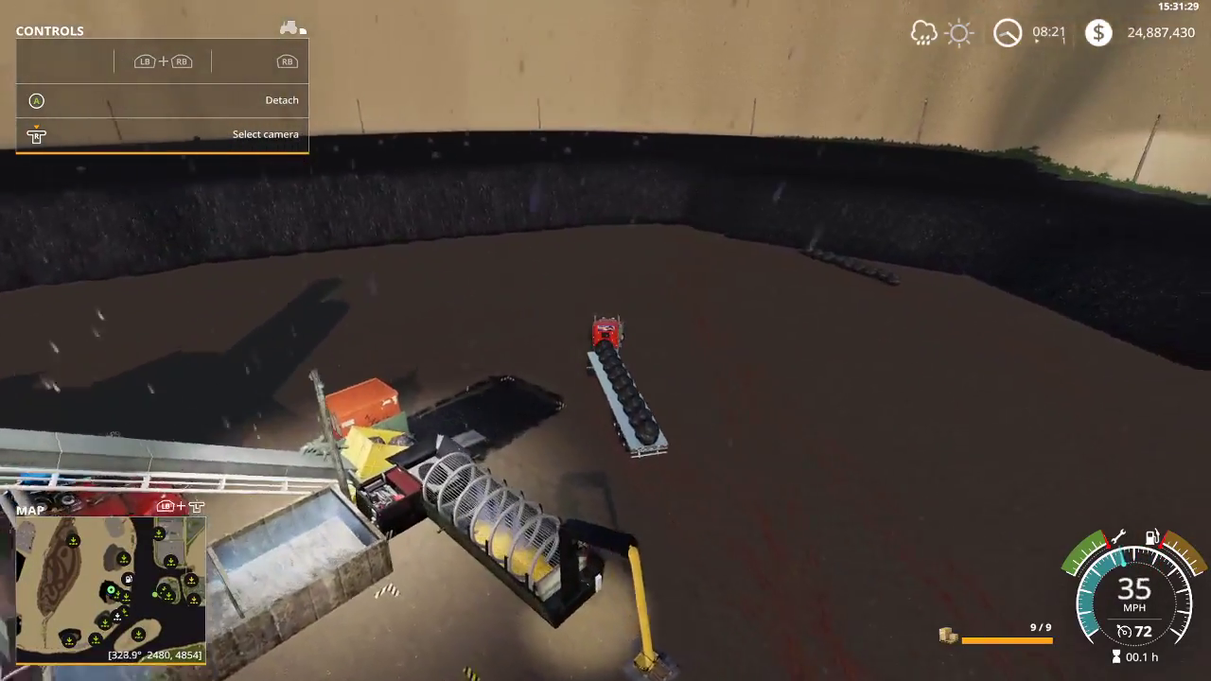
{"action": "key", "text": "d"}
{"action": "key", "text": "s"}
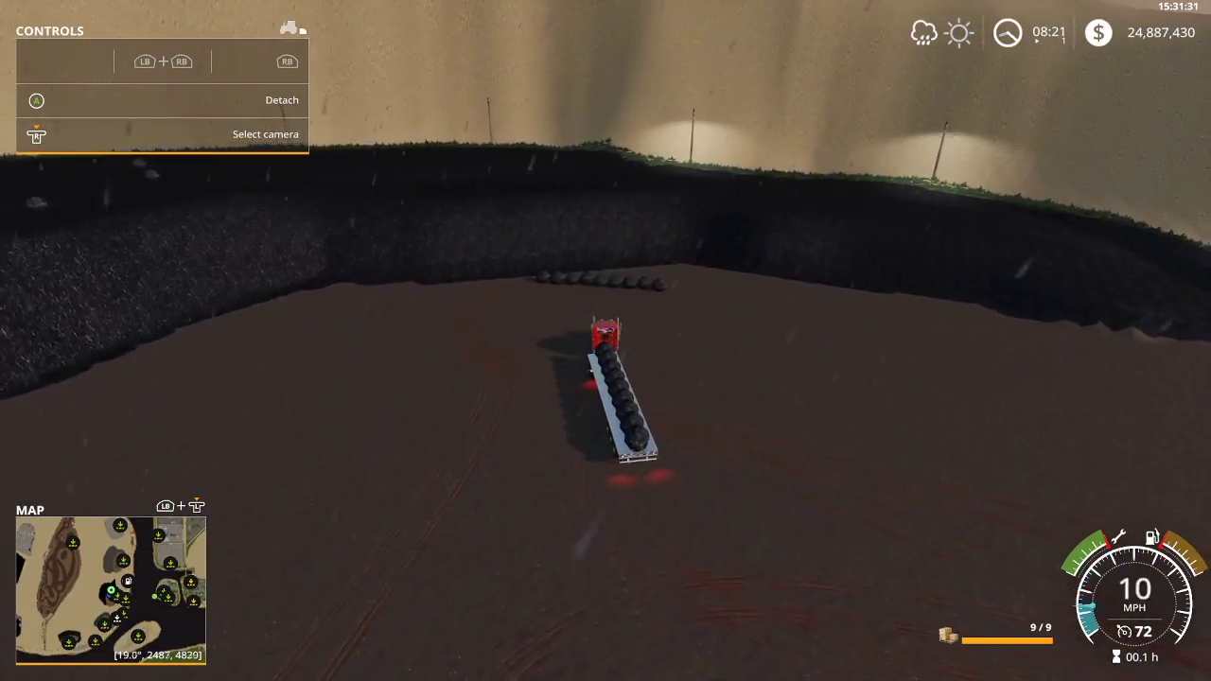
Straighten the flatbed and reverse the trailer up to the edge of the crusher's rock intake.
{"action": "key", "text": "w"}
{"action": "key", "text": "a"}
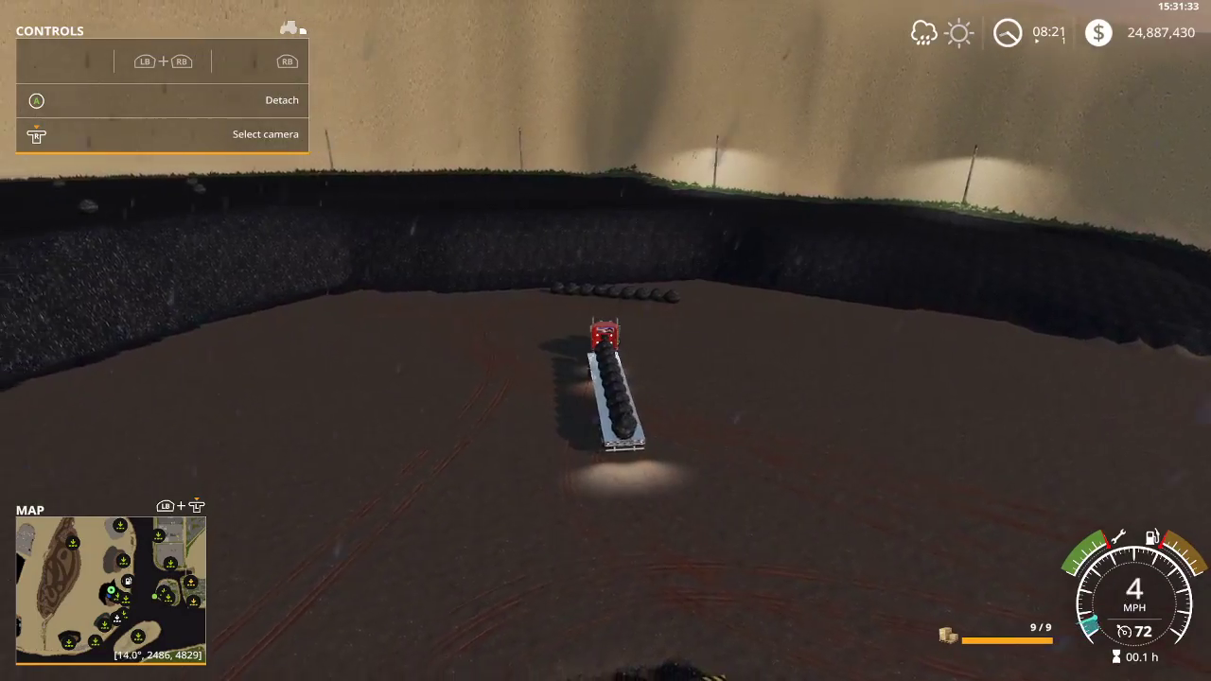
{"action": "key", "text": "w"}
{"action": "key", "text": "d"}
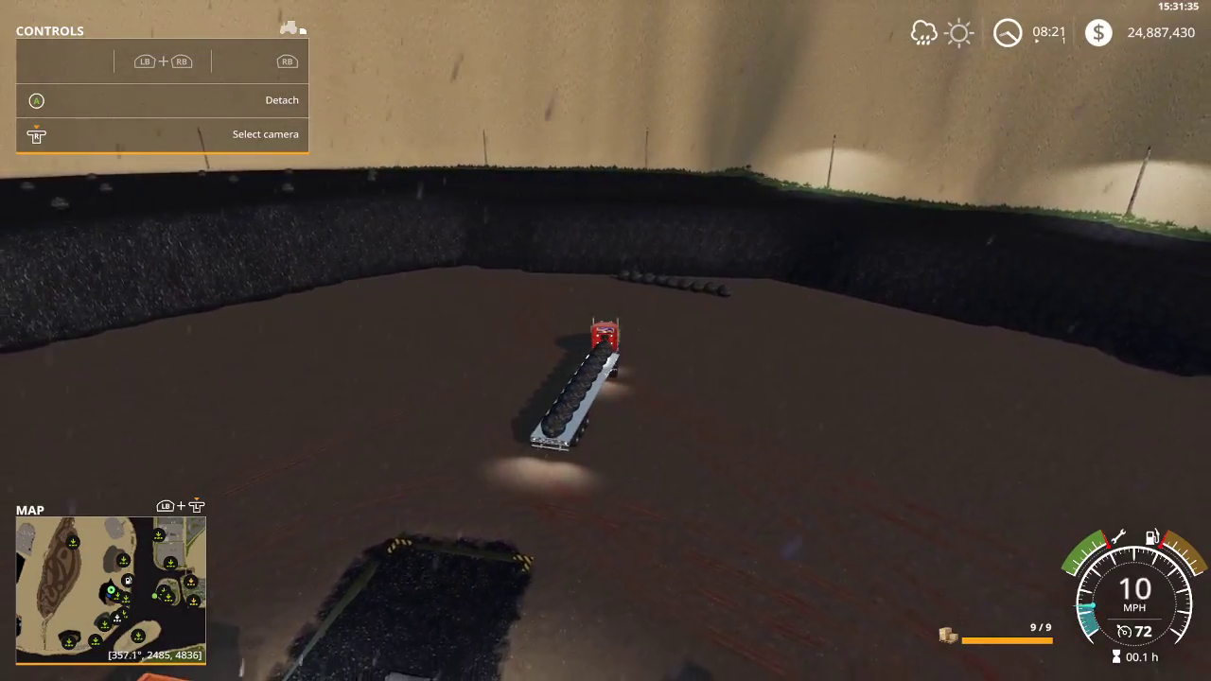
{"action": "key", "text": "s"}
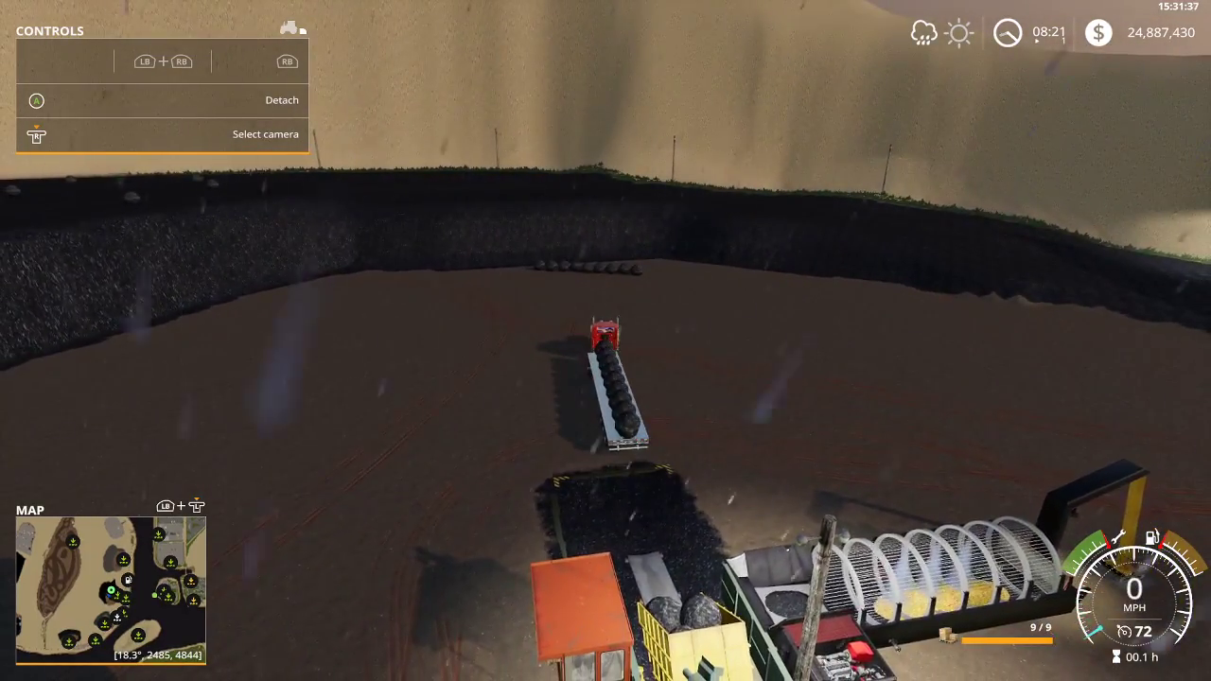
Set the AutoLoader marker behind the trailer, unload the rocks at the crusher intake and back up to push in the remaining rock.
{"action": "key", "text": "b"}
{"action": "key", "text": "b"}
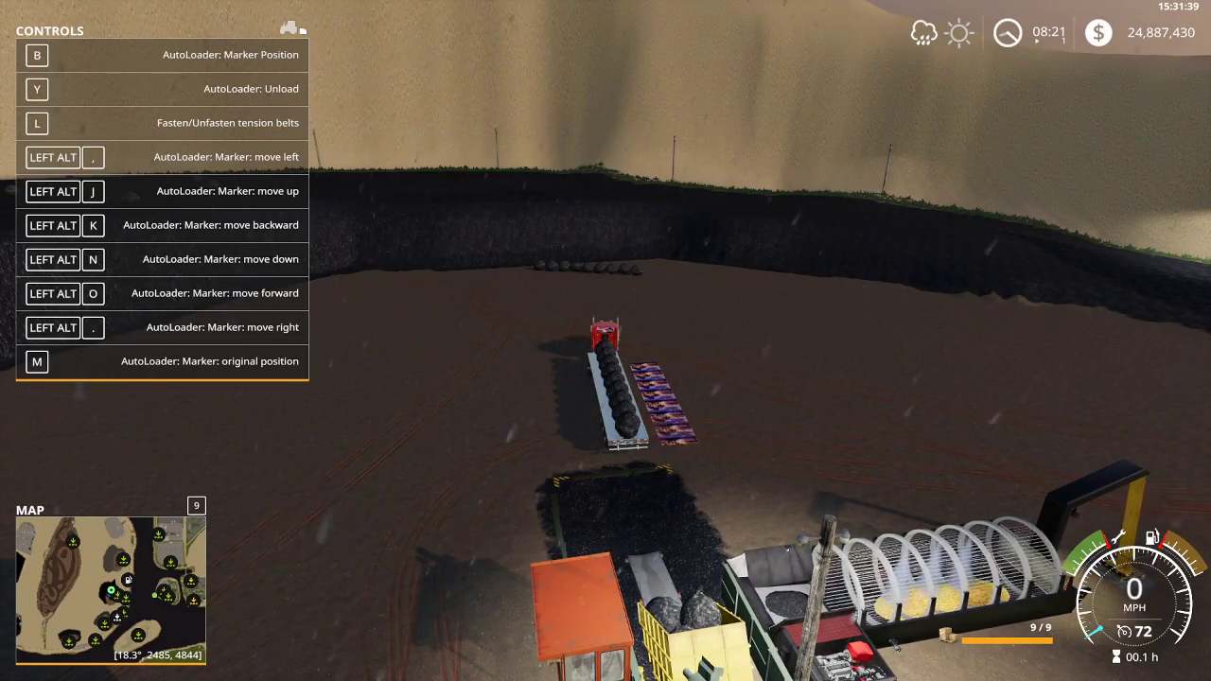
{"action": "key", "text": "b"}
{"action": "key", "text": "b"}
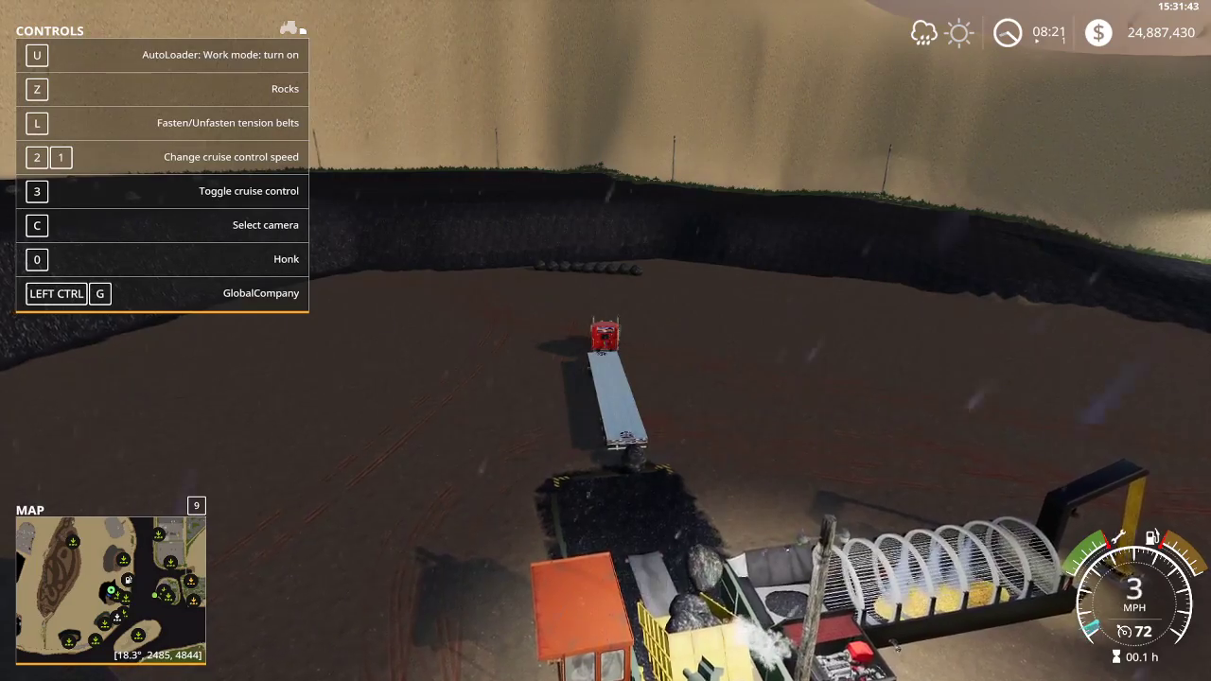
{"action": "key", "text": "s"}
{"action": "key", "text": "s"}
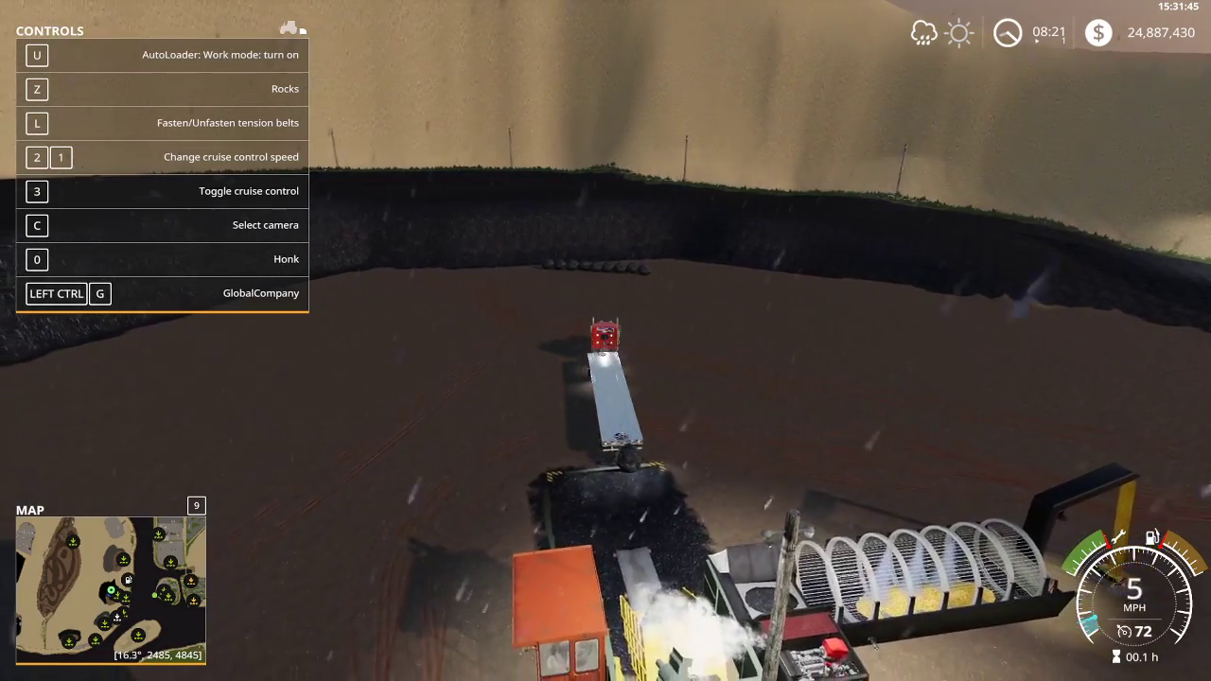
{"action": "key", "text": "w"}
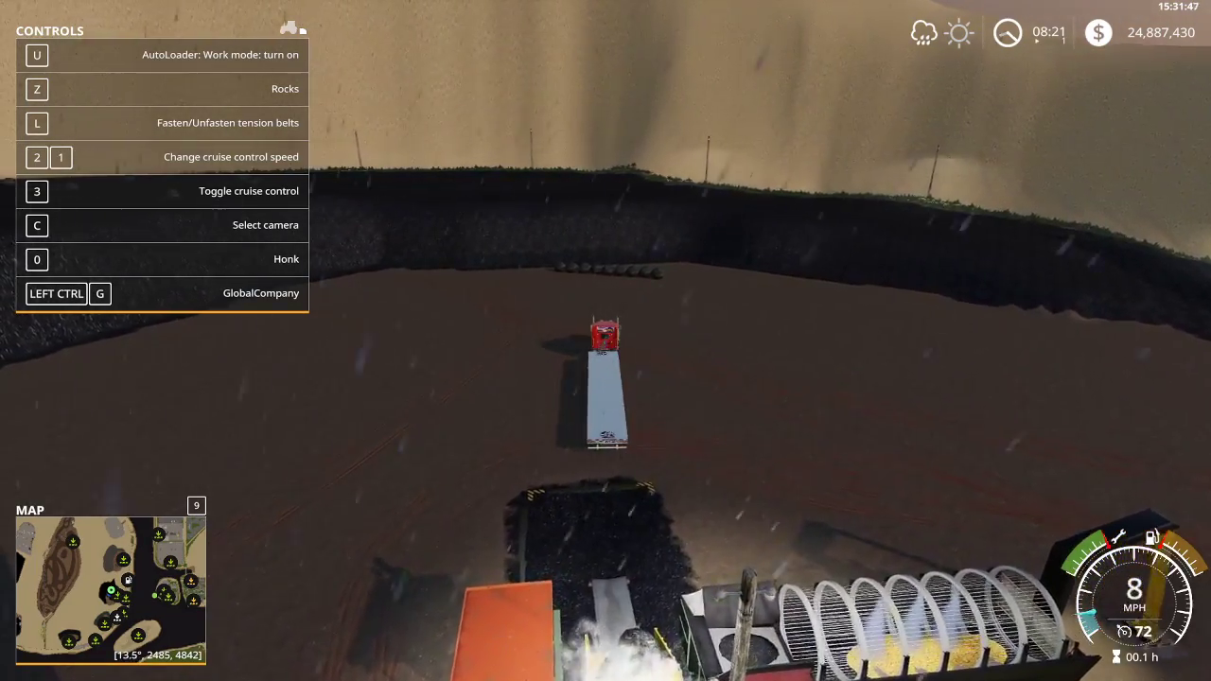
Drive the empty flatbed away from the crusher and up onto the surrounding coal bank.
{"action": "key", "text": "w"}
{"action": "key", "text": "d"}
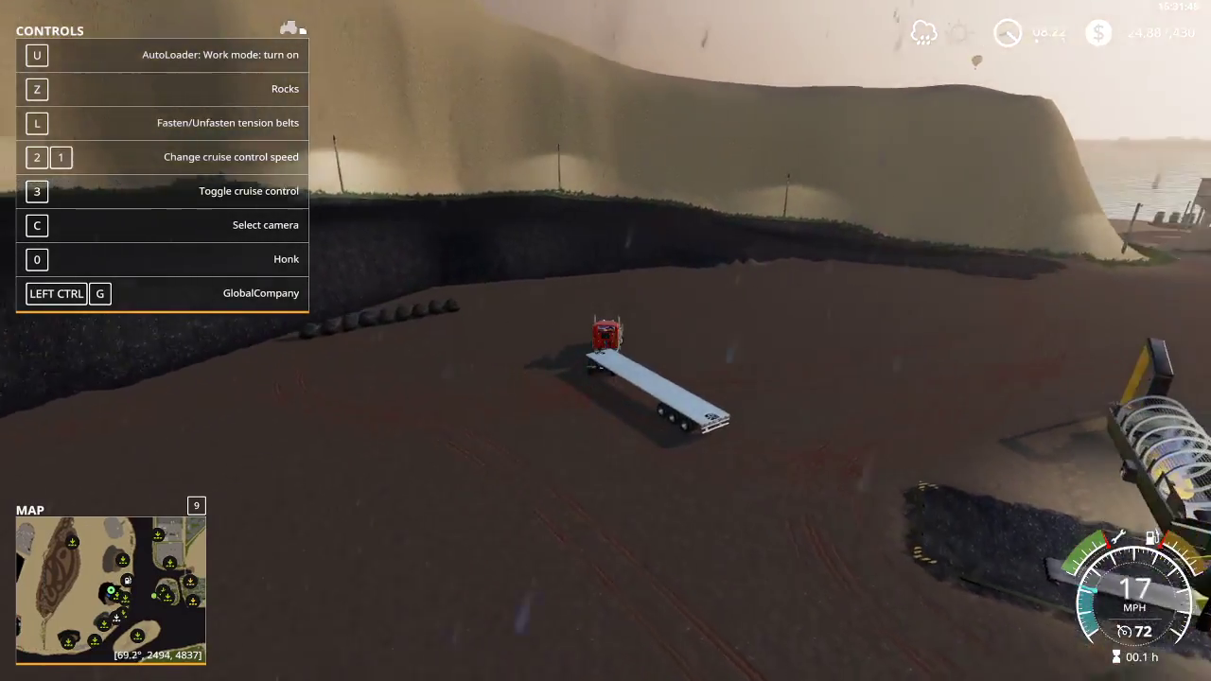
{"action": "key", "text": "w"}
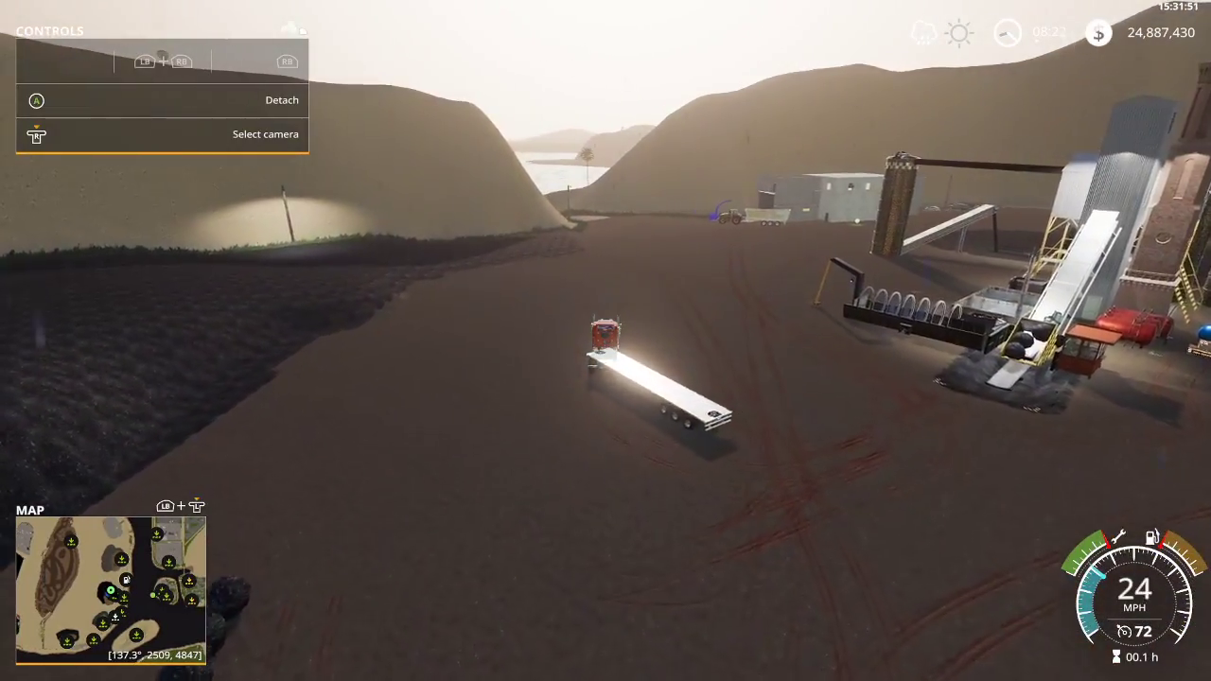
{"action": "key", "text": "w"}
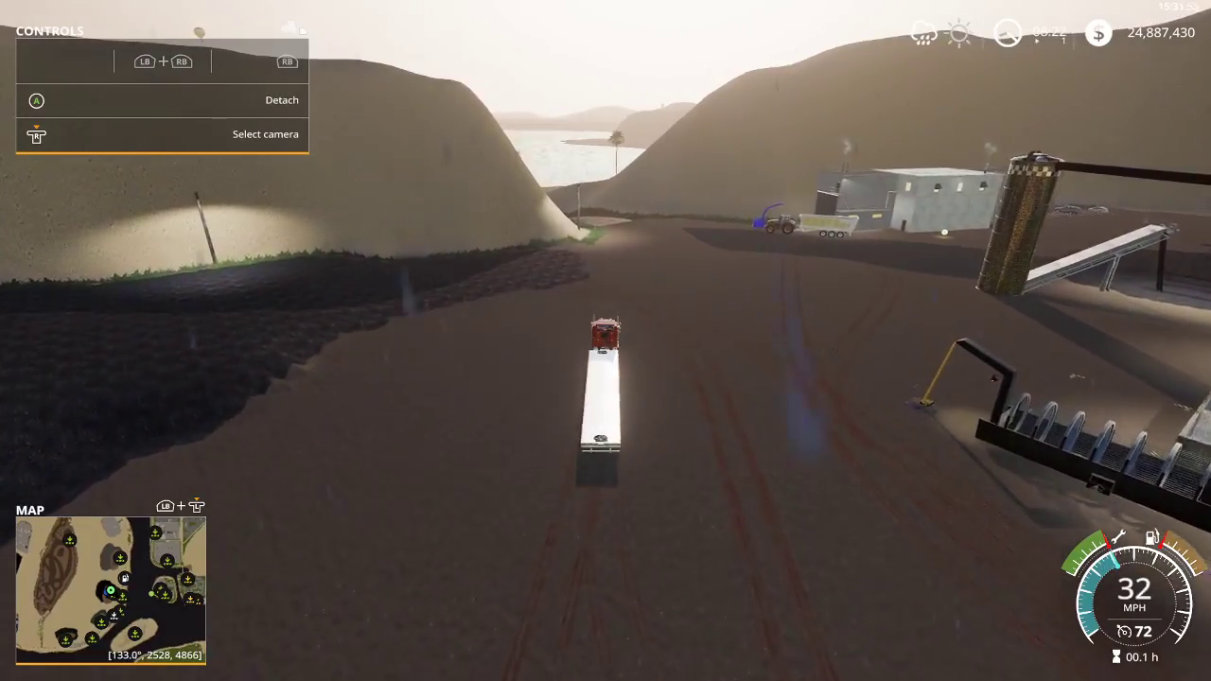
{"action": "key", "text": "a"}
{"action": "key", "text": "w"}
{"action": "key", "text": "a"}
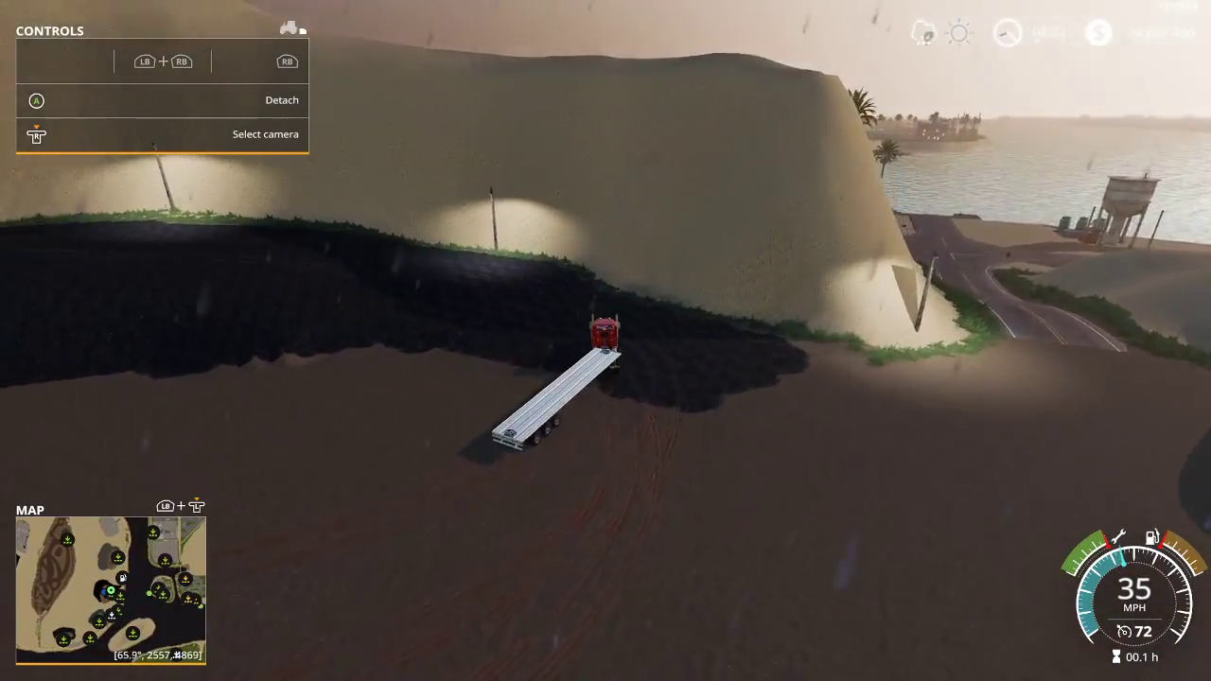
{"action": "key", "text": "w"}
{"action": "key", "text": "a"}
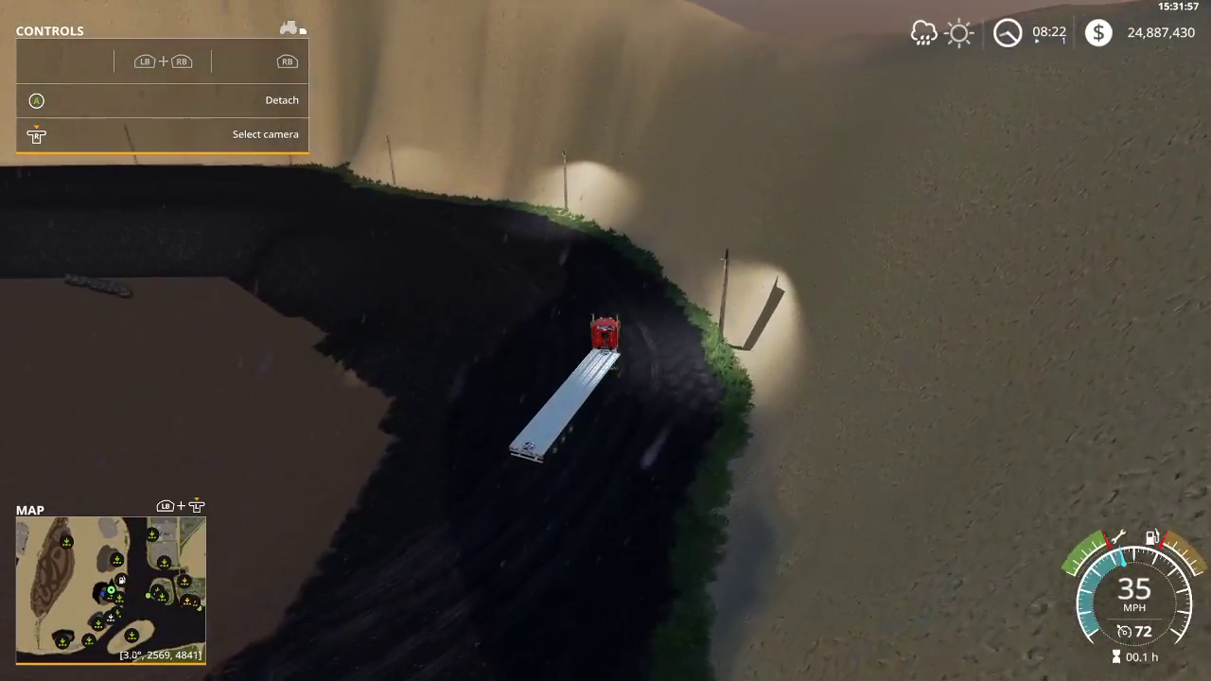
Follow the curve of the coal bank to the scattered coal rocks, with the AutoLoader's work mode turned on.
{"action": "key", "text": "w"}
{"action": "key", "text": "a"}
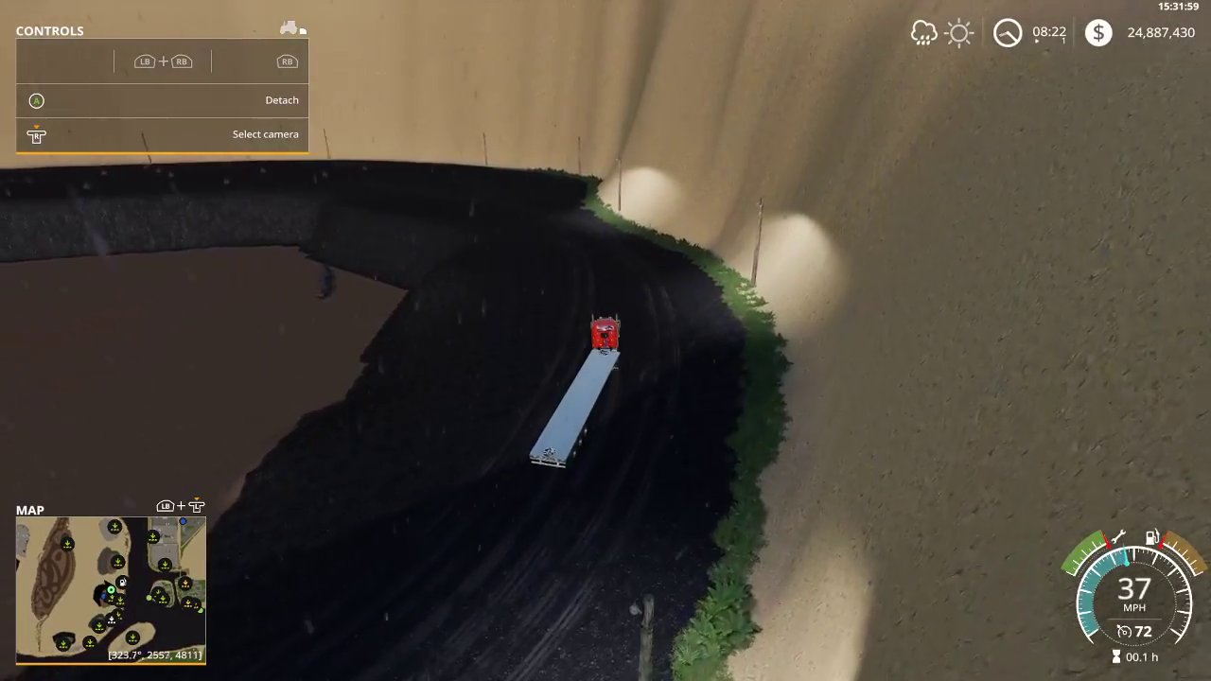
{"action": "key", "text": "w"}
{"action": "key", "text": "a"}
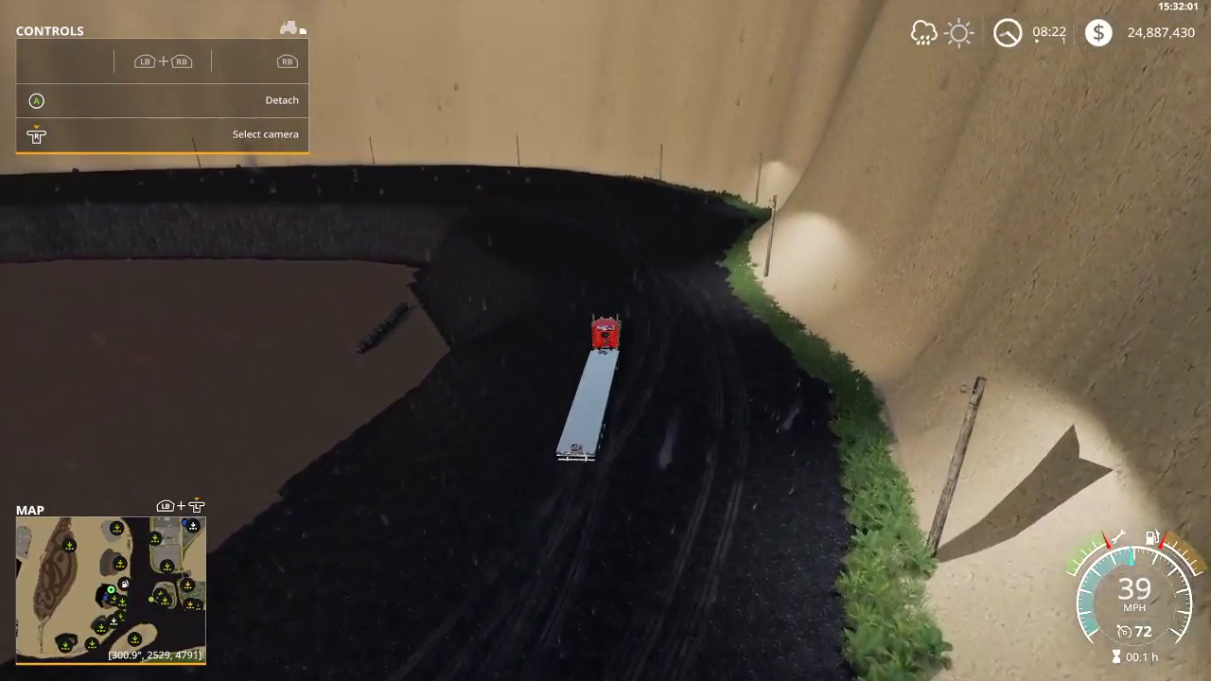
{"action": "key", "text": "w"}
{"action": "key", "text": "a"}
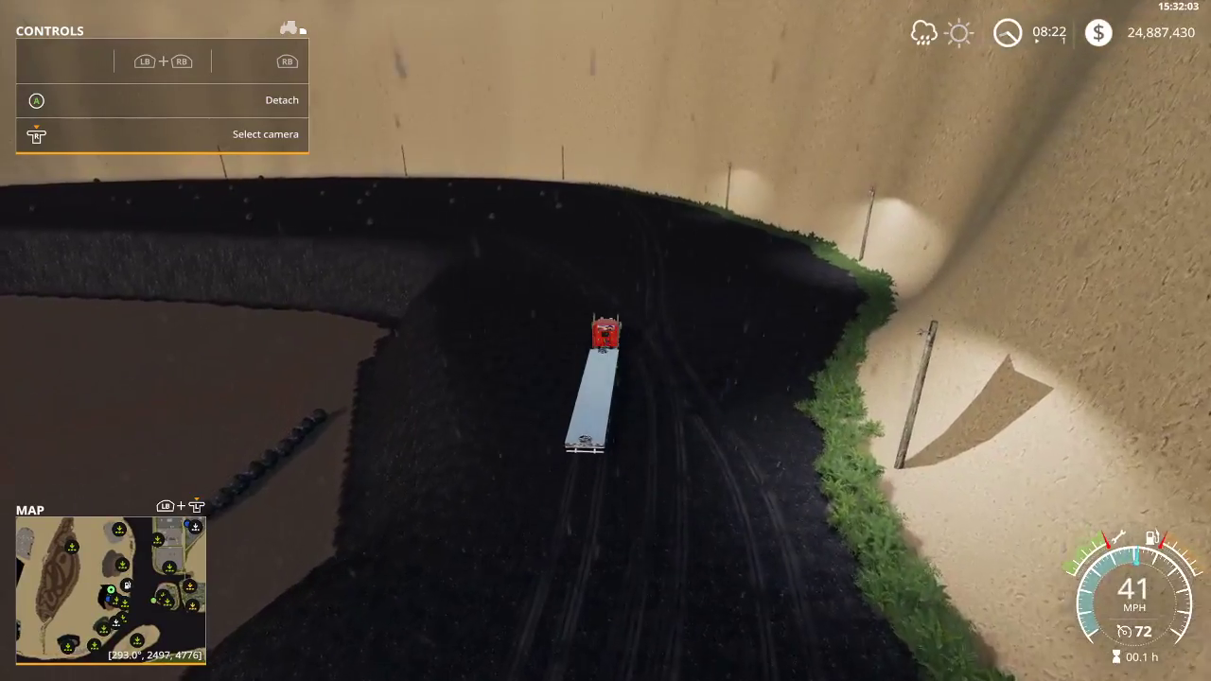
{"action": "key", "text": "w"}
{"action": "key", "text": "a"}
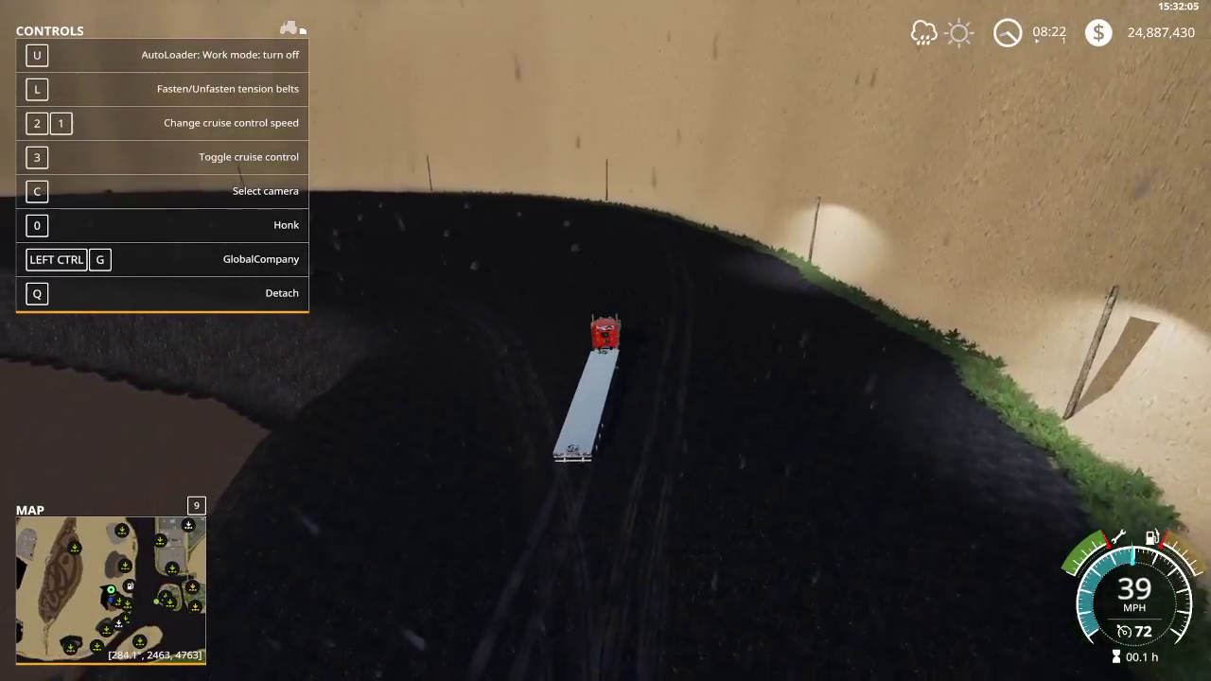
{"action": "key", "text": "w"}
{"action": "key", "text": "a"}
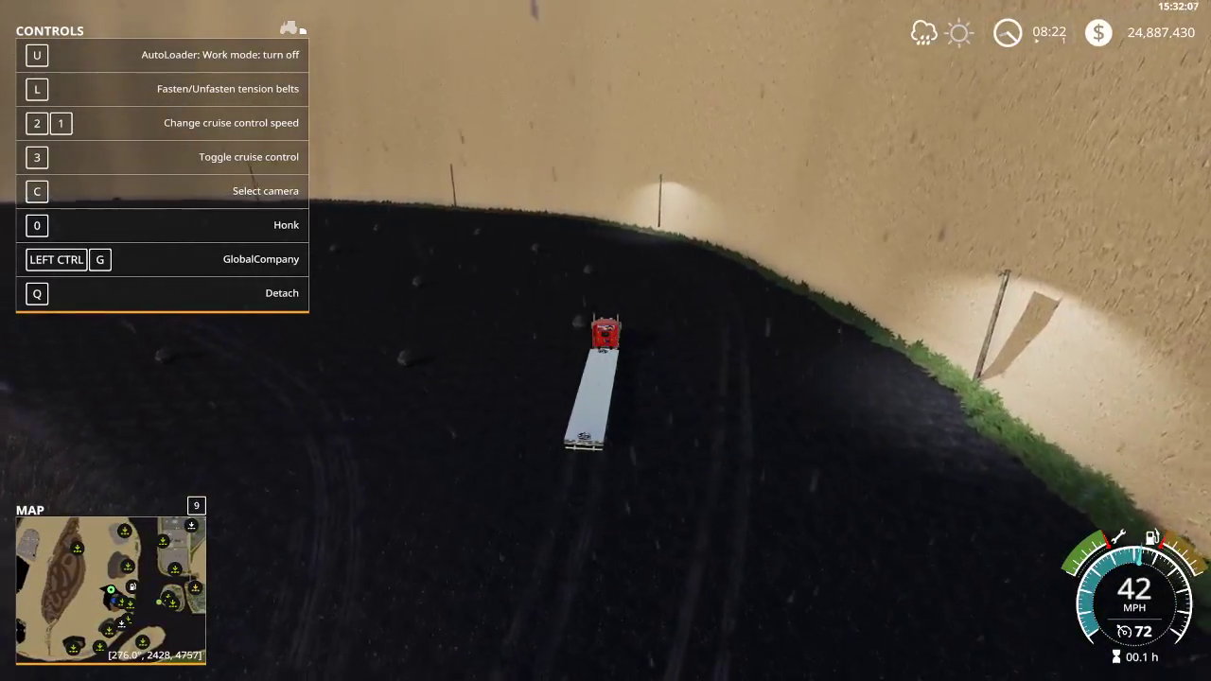
Loop through the scattered coal rocks on the bank to auto-load nine of them onto the trailer.
{"action": "key", "text": "w"}
{"action": "key", "text": "a"}
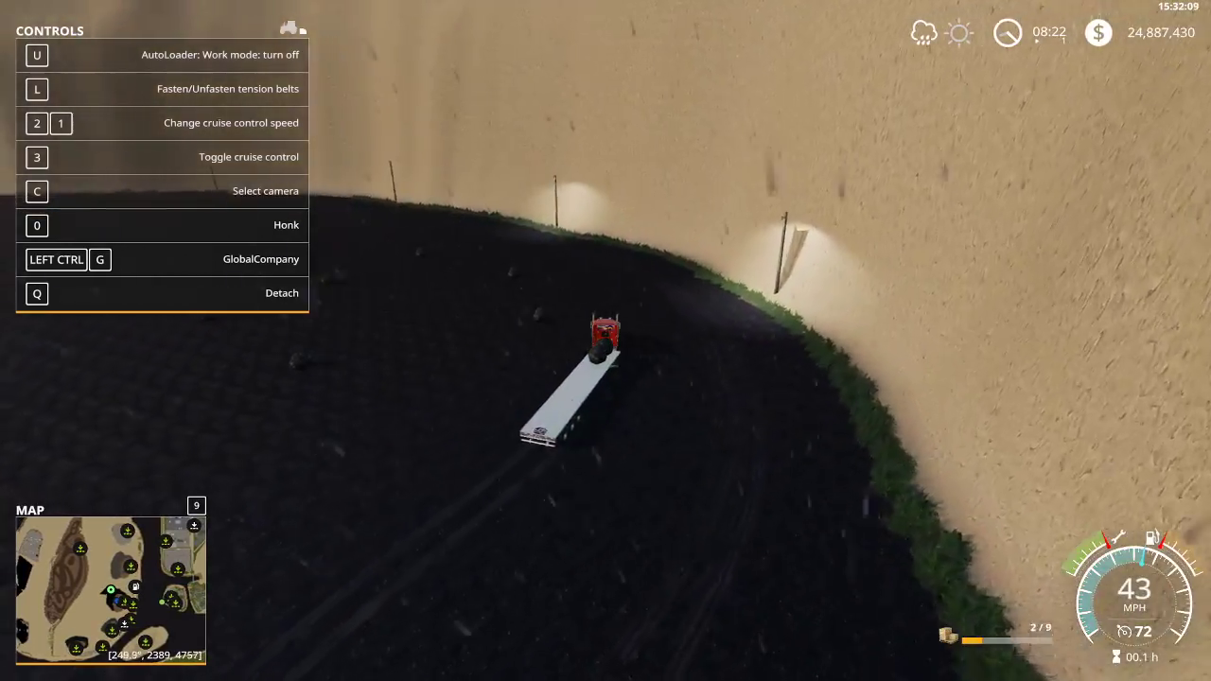
{"action": "key", "text": "a"}
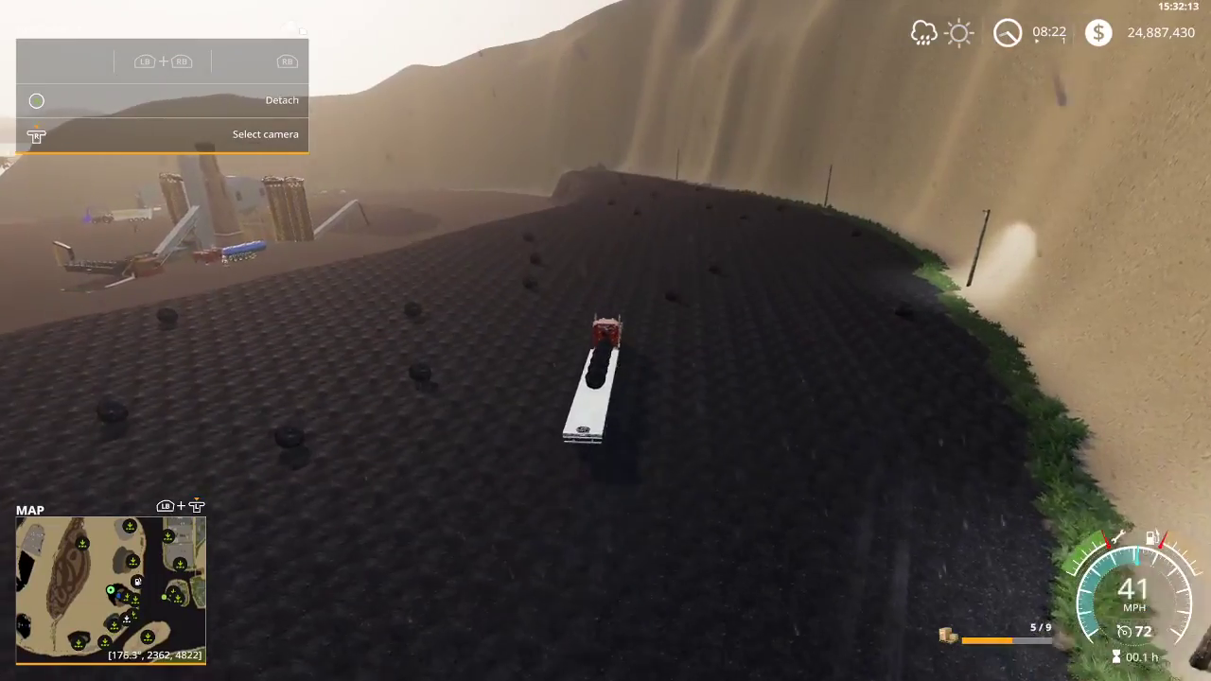
{"action": "key", "text": "d"}
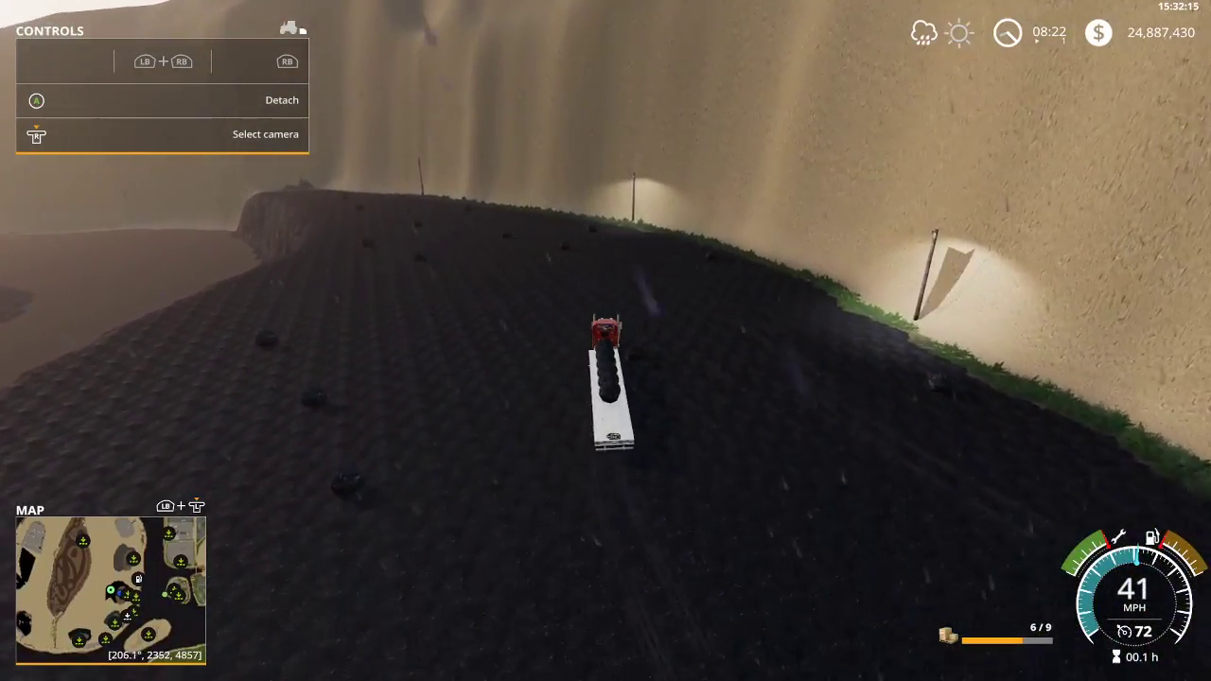
{"action": "key", "text": "a"}
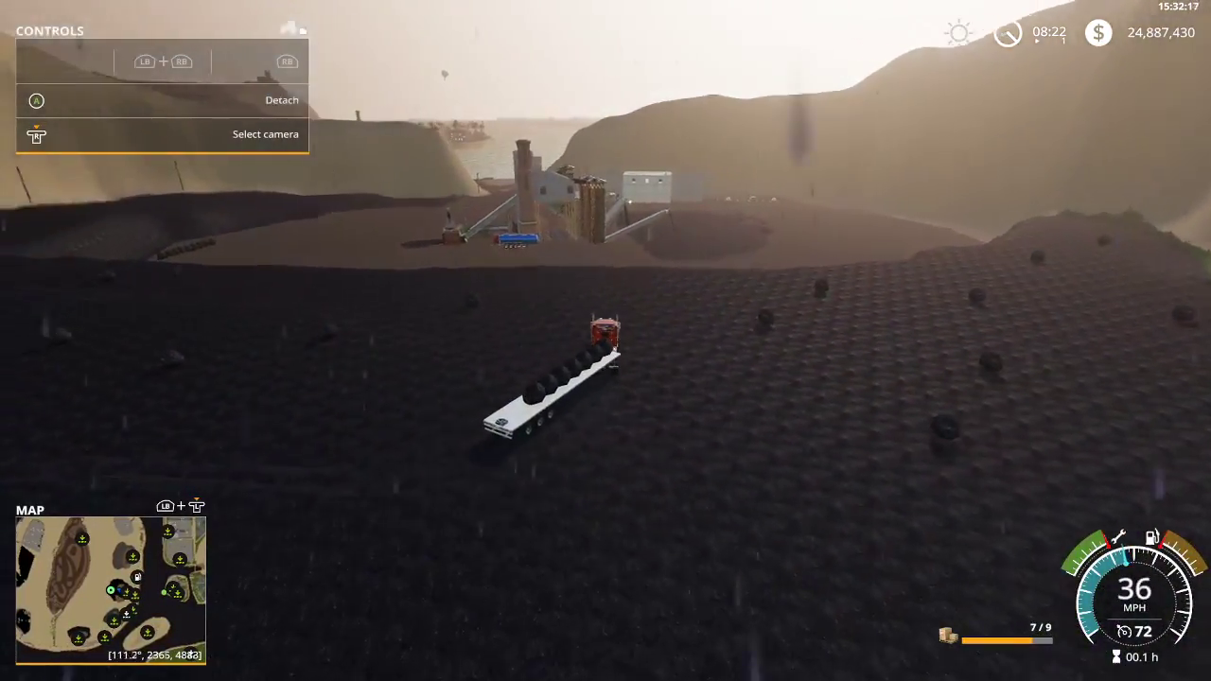
{"action": "key", "text": "a"}
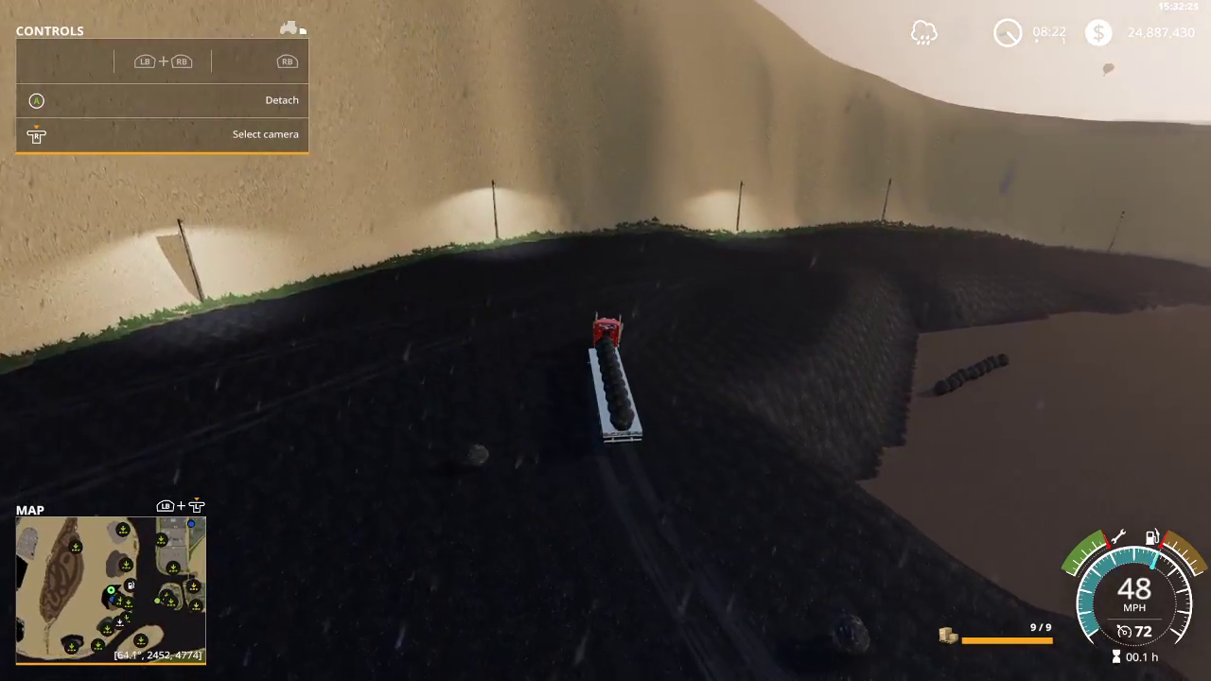
Drive the loaded flatbed along the bank, down onto the quarry floor and around to the crusher's rock intake.
{"action": "key", "text": "d"}
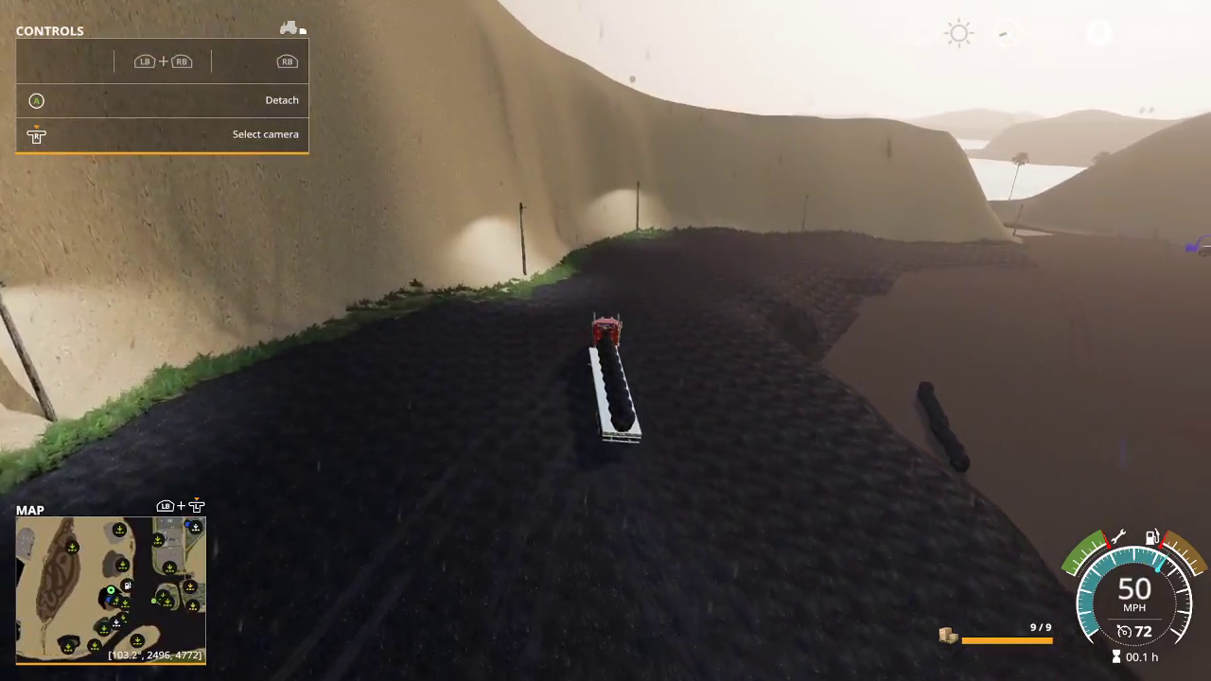
{"action": "key", "text": "d"}
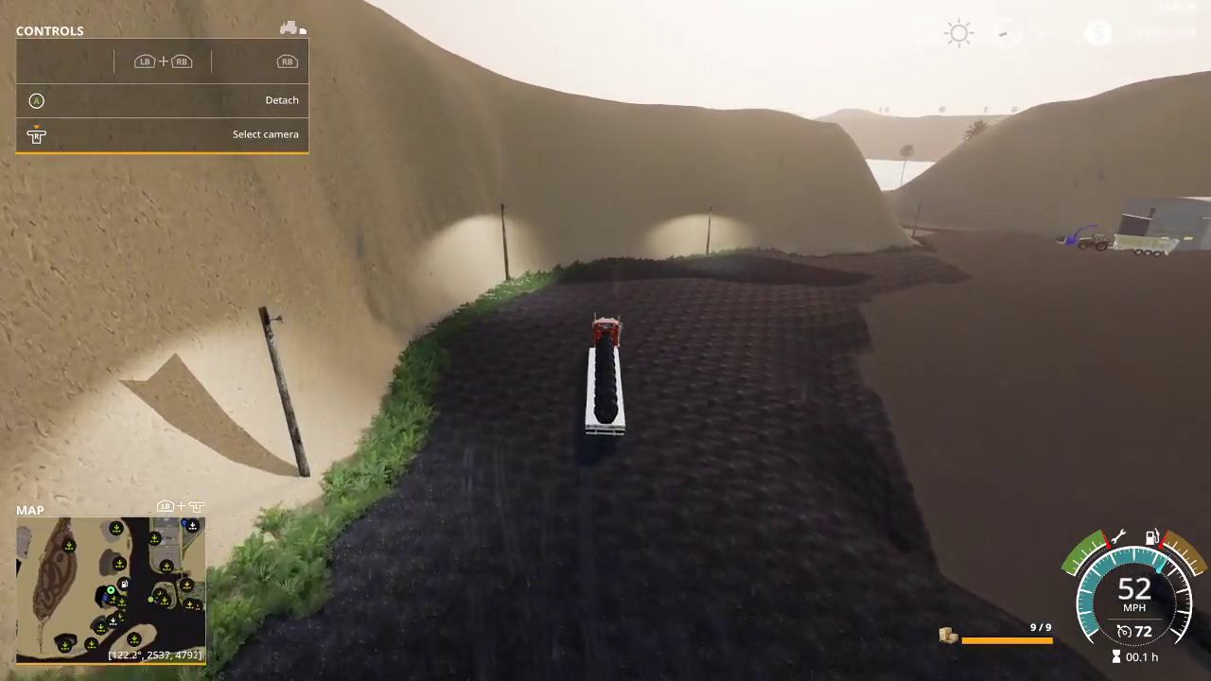
{"action": "key", "text": "d"}
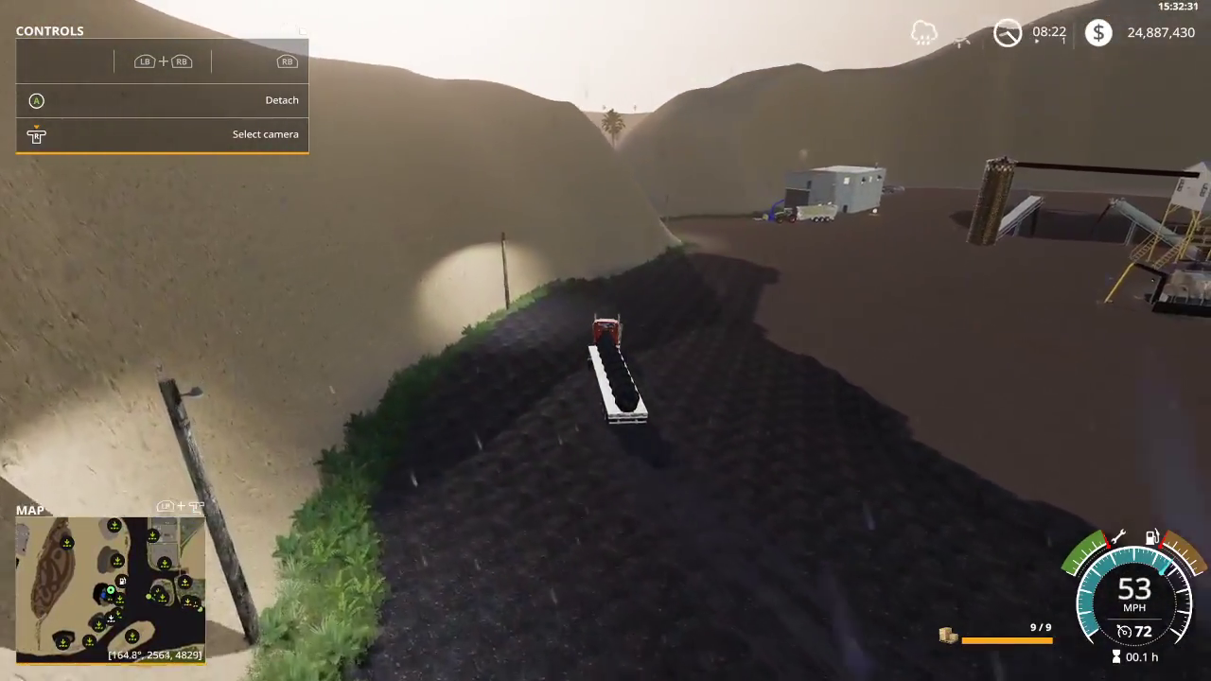
{"action": "key", "text": "d"}
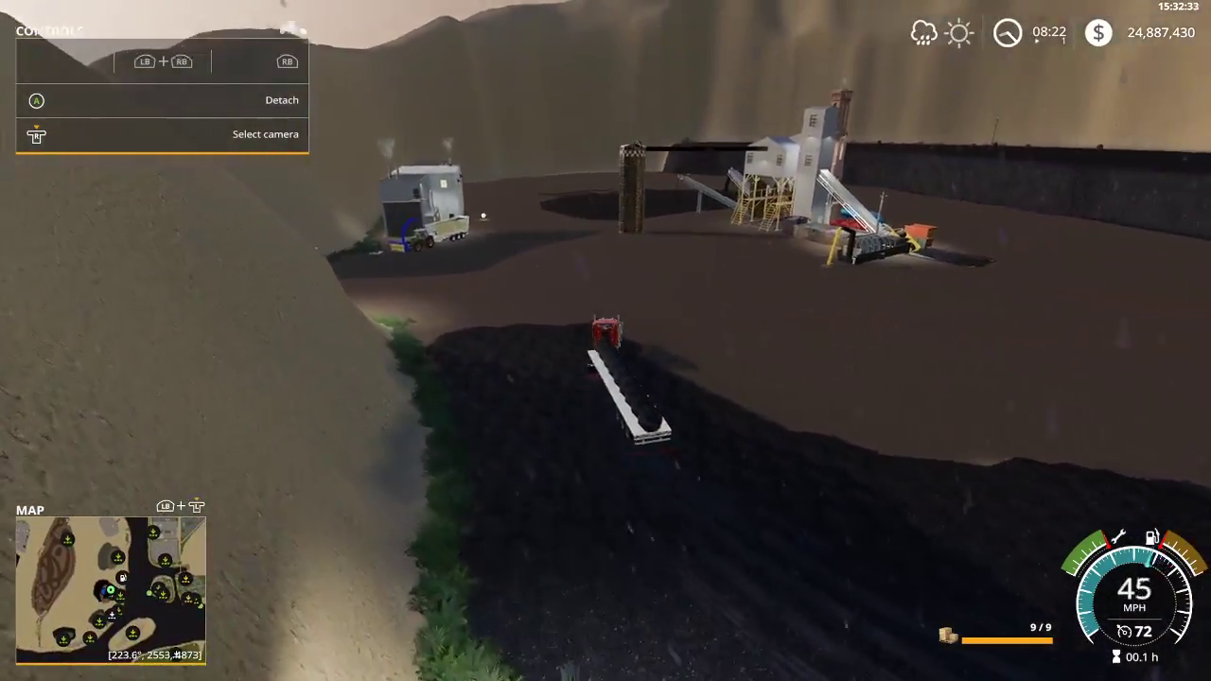
{"action": "key", "text": "d"}
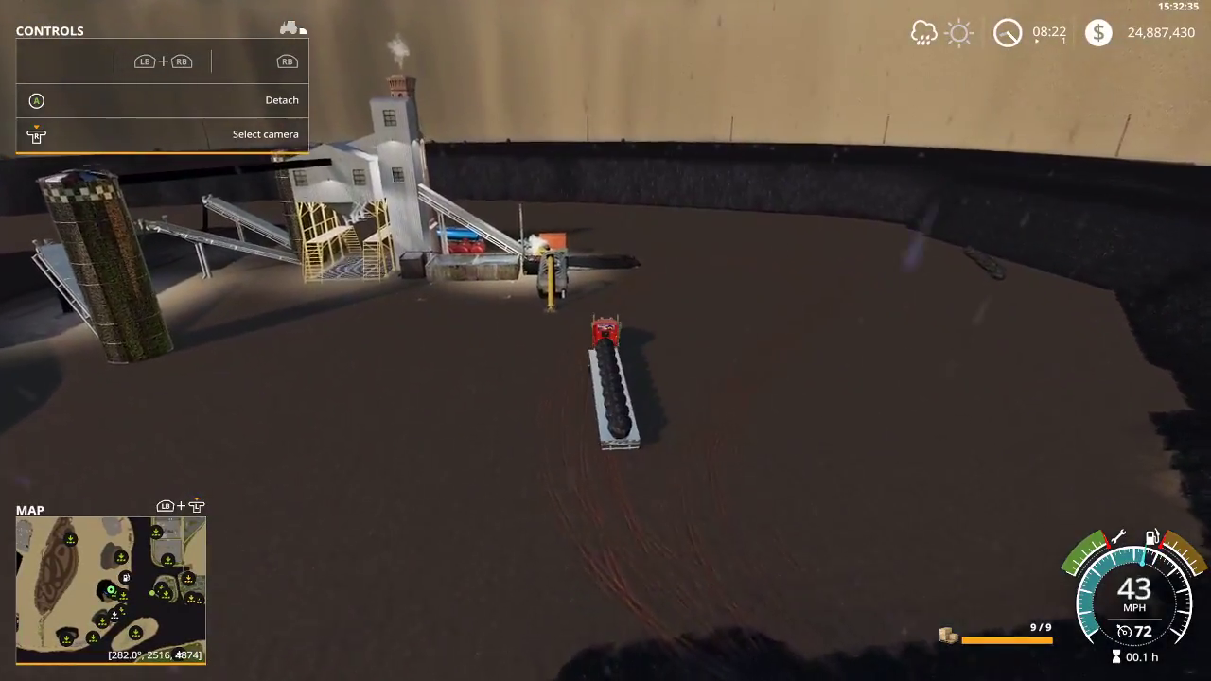
{"action": "key", "text": "d"}
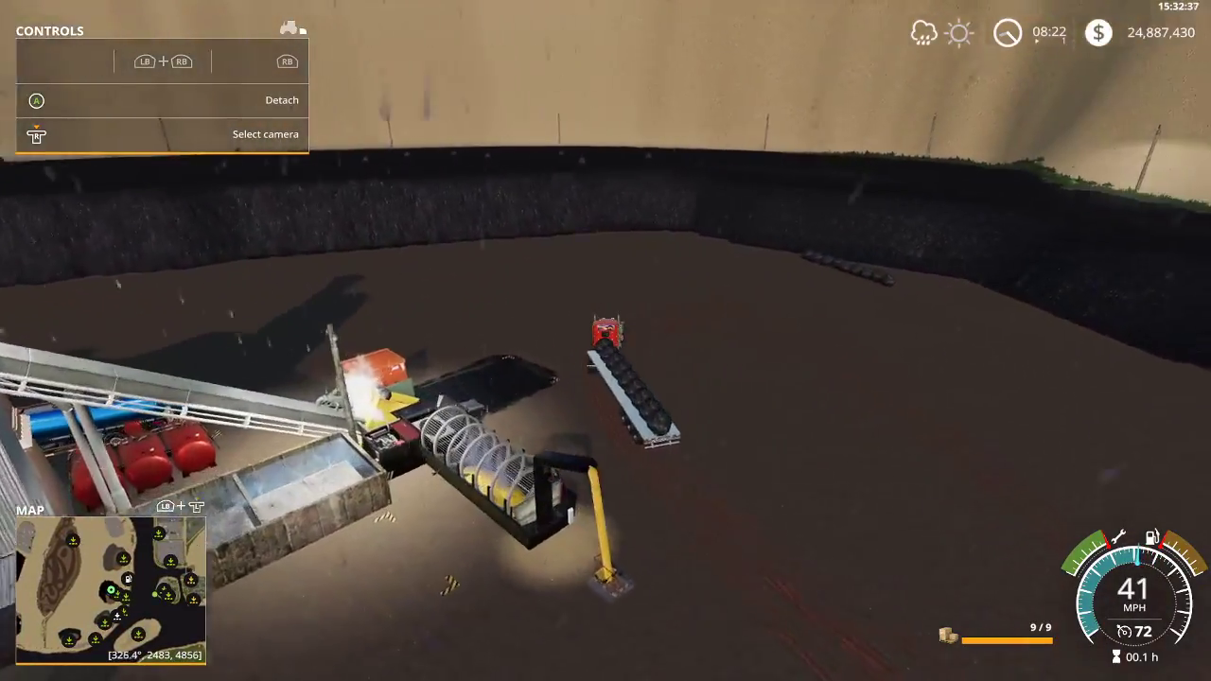
Reverse the loaded trailer up to the edge of the crusher's rock intake and stop there.
{"action": "key", "text": "s"}
{"action": "key", "text": "s"}
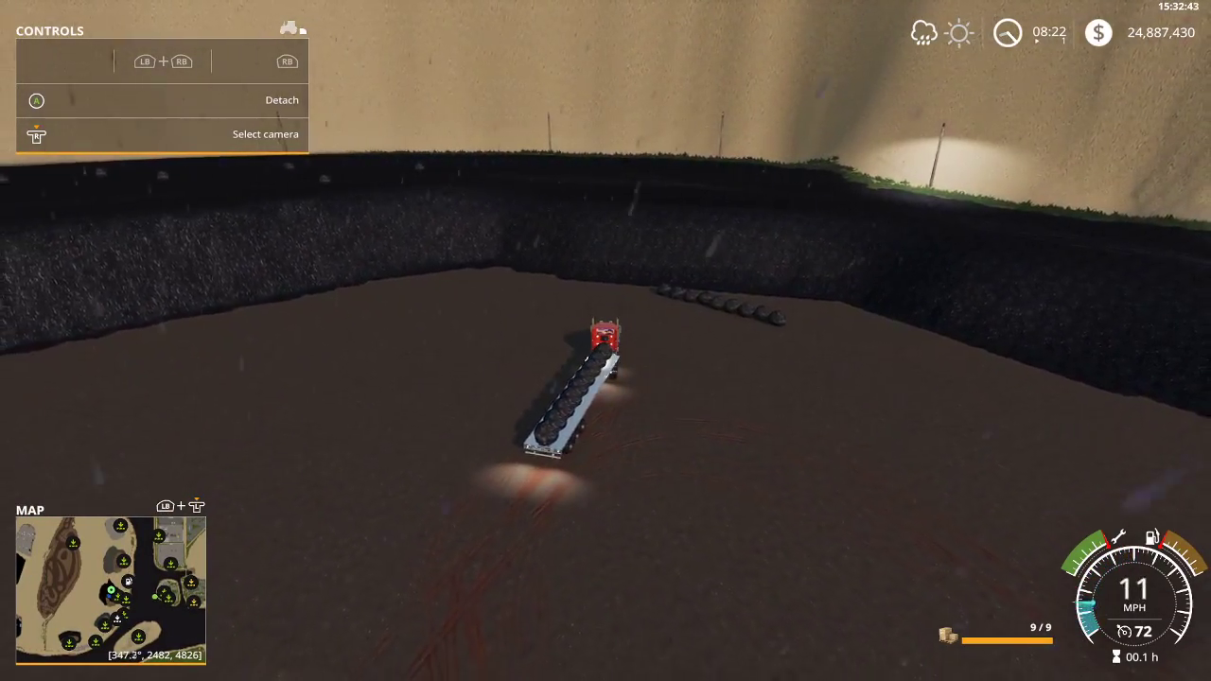
{"action": "key", "text": "d"}
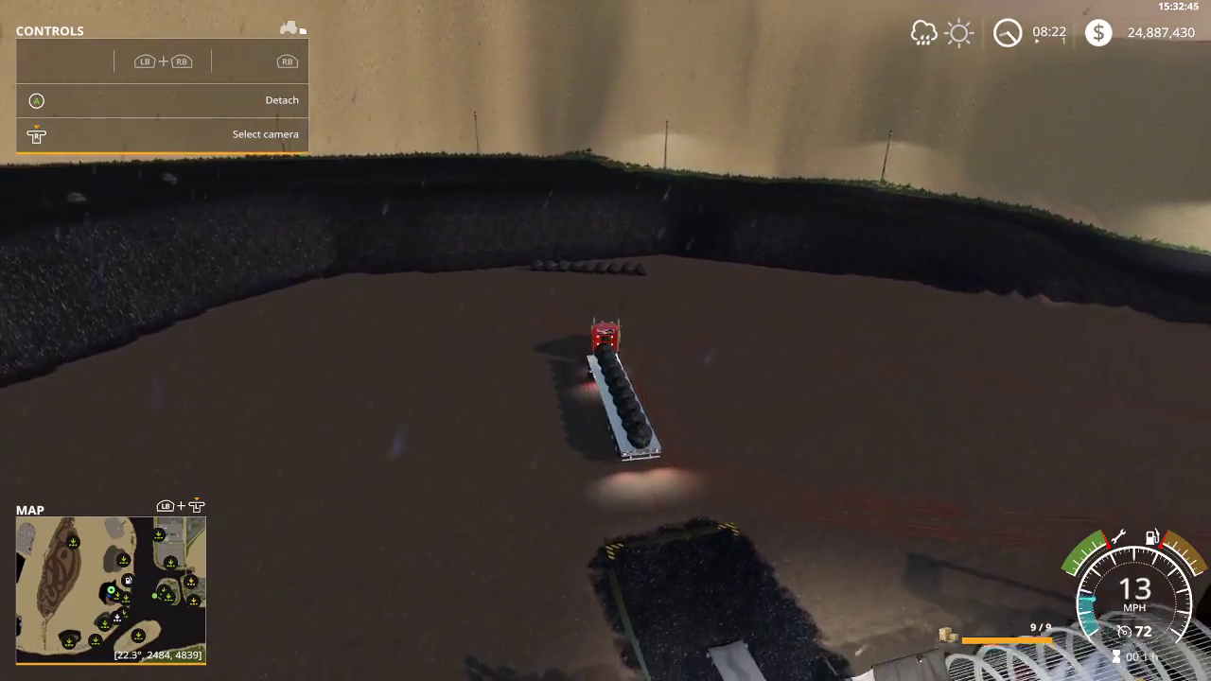
{"action": "key", "text": "s"}
{"action": "key", "text": "s"}
{"action": "key", "text": "d"}
{"action": "key", "text": "w"}
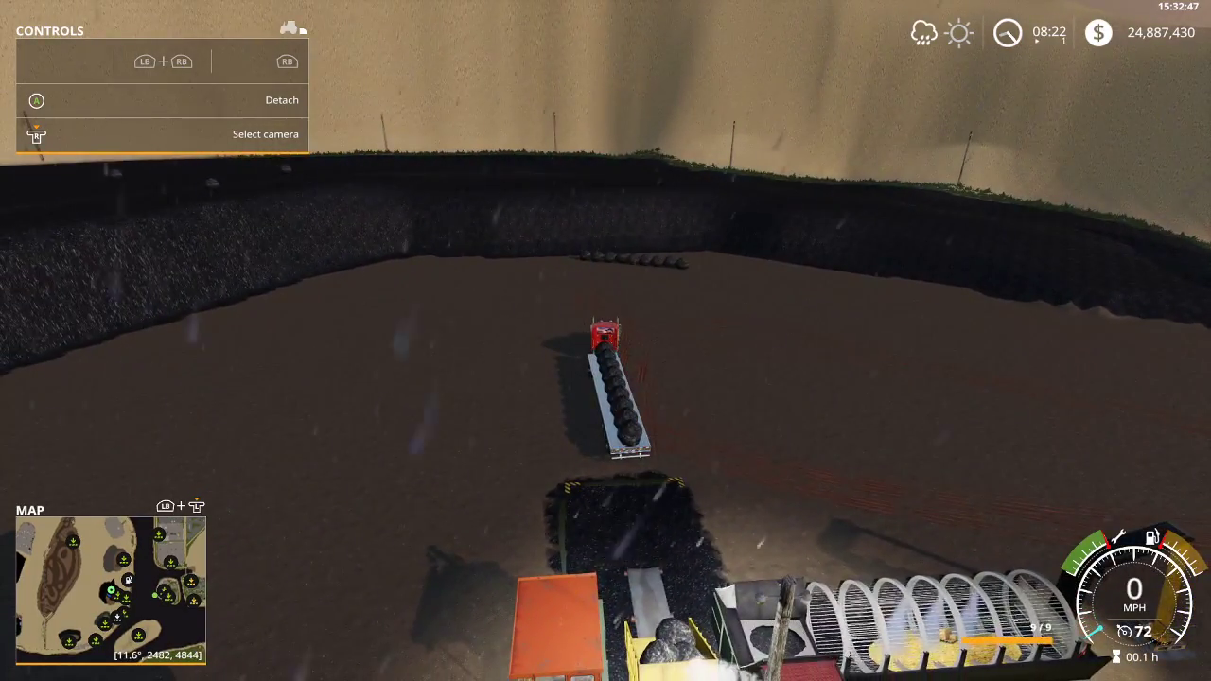
Set the AutoLoader marker behind the trailer over the crusher intake, unload the rocks and back up slightly.
{"action": "key", "text": "r"}
{"action": "key", "text": "r"}
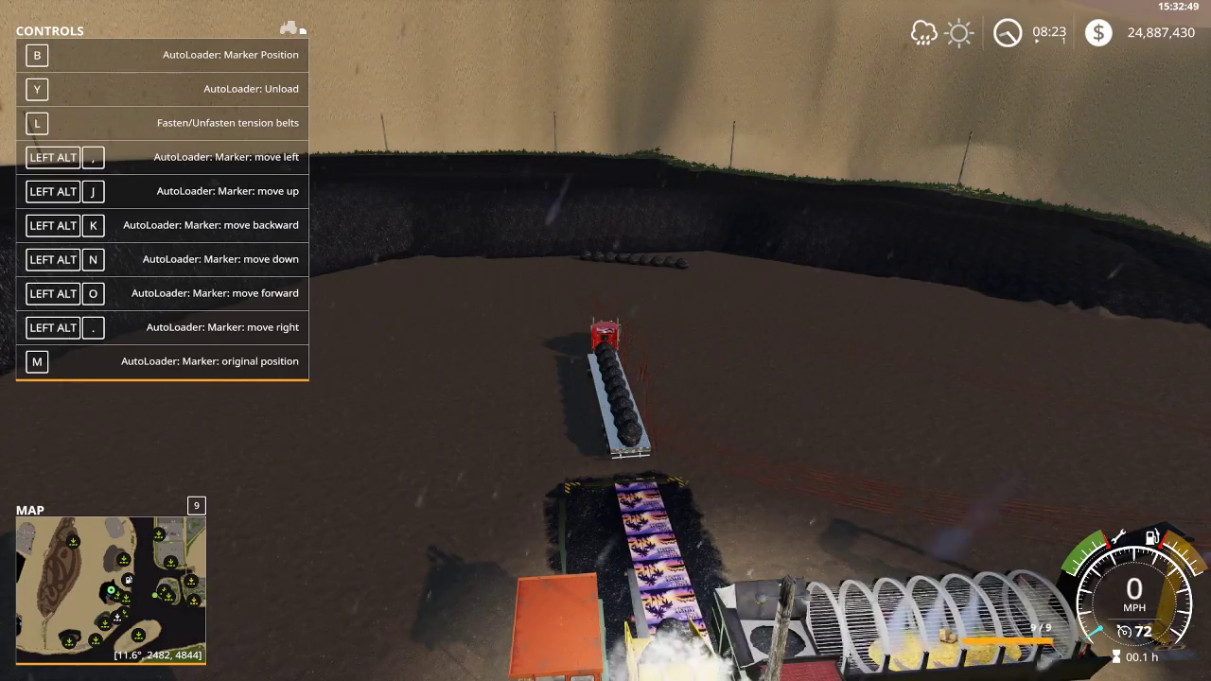
{"action": "key", "text": "y"}
{"action": "key", "text": "s"}
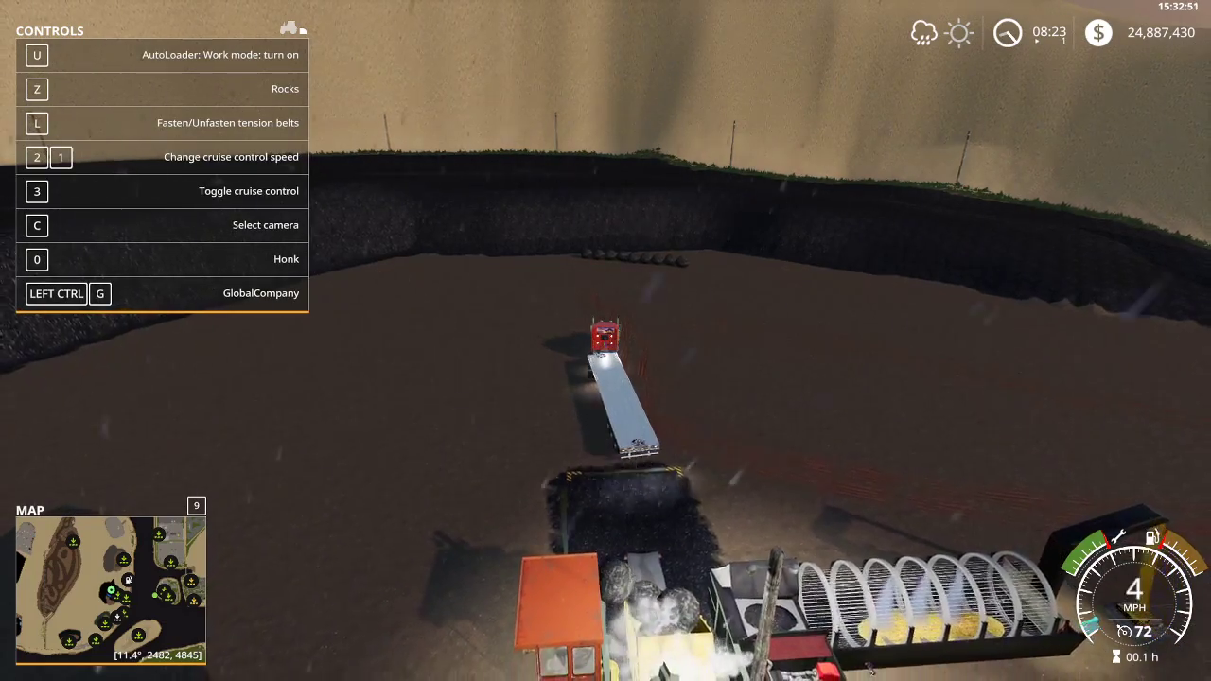
Pull the empty flatbed away from the crusher, turn the AutoLoader's work mode on and swing around beside the coal bank.
{"action": "key", "text": "w"}
{"action": "key", "text": "a"}
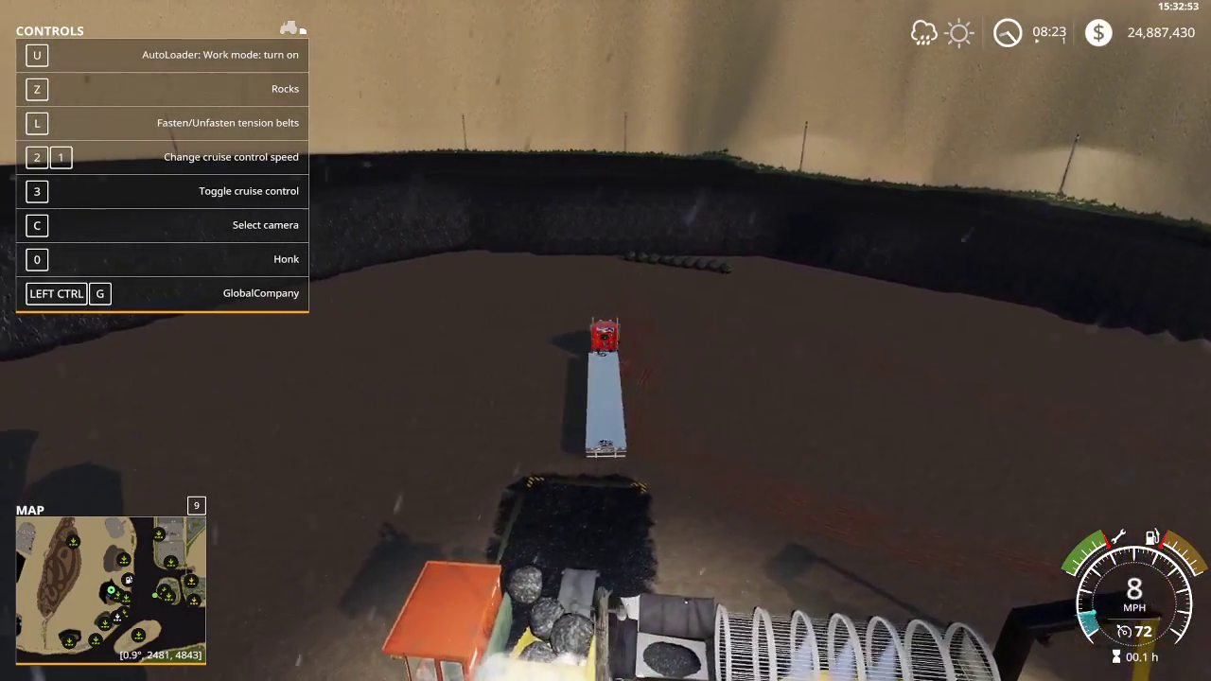
{"action": "key", "text": "s"}
{"action": "key", "text": "d"}
{"action": "key", "text": "u"}
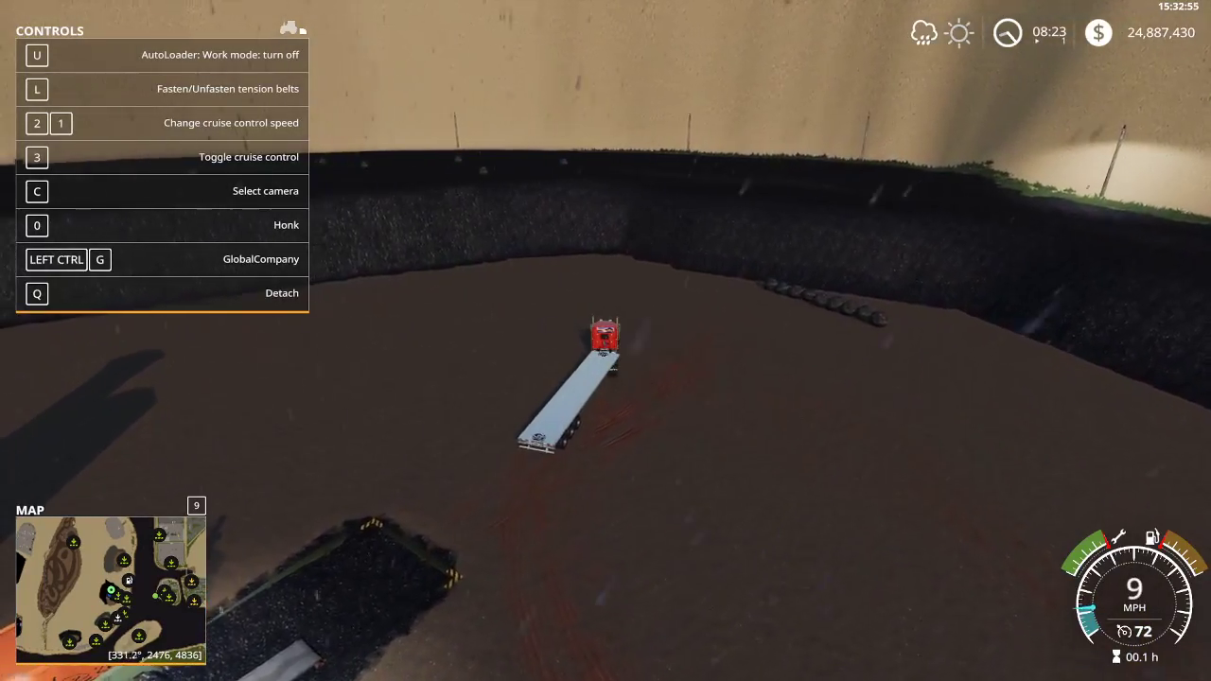
{"action": "key", "text": "s"}
{"action": "key", "text": "d"}
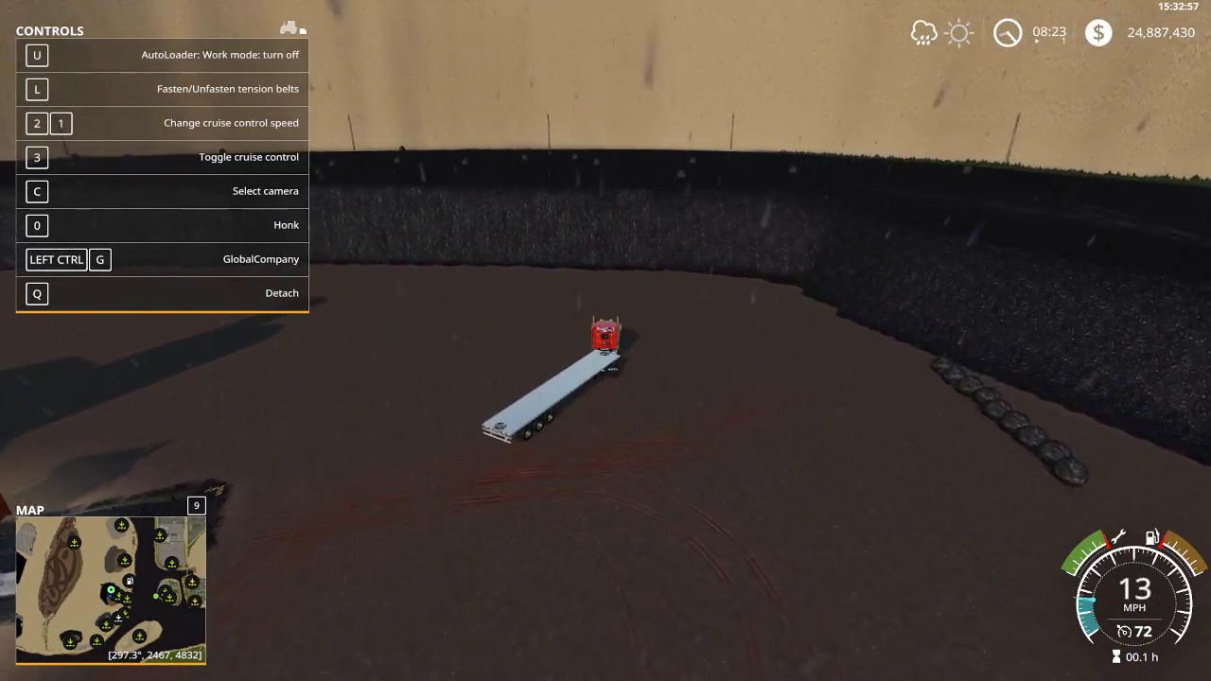
{"action": "key", "text": "s"}
{"action": "key", "text": "a"}
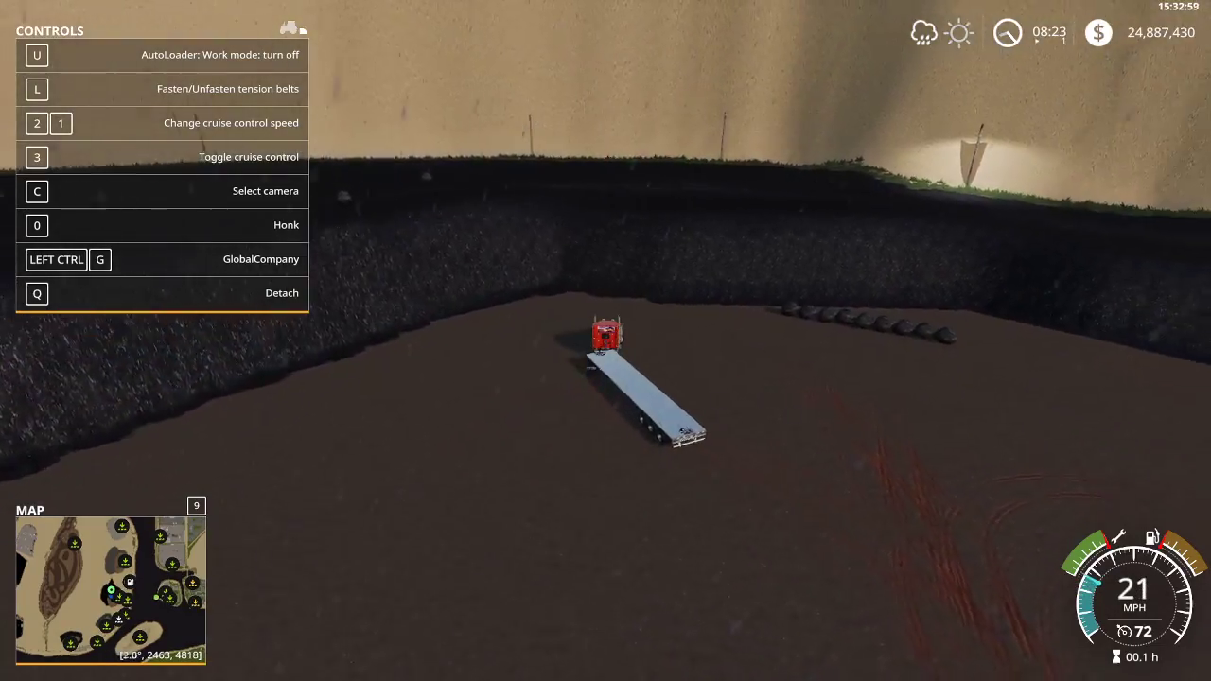
Drive past the row of rocks at the foot of the coal bank to auto-load nine of them.
{"action": "key", "text": "a"}
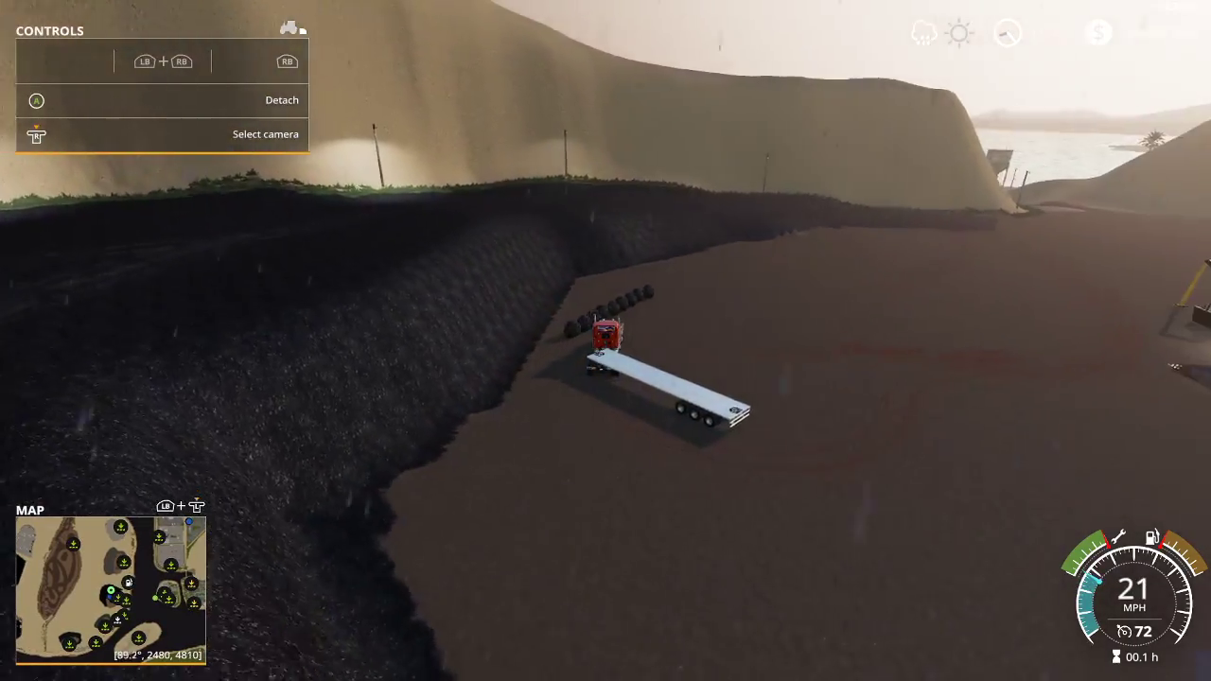
{"action": "key", "text": "w"}
{"action": "key", "text": "d"}
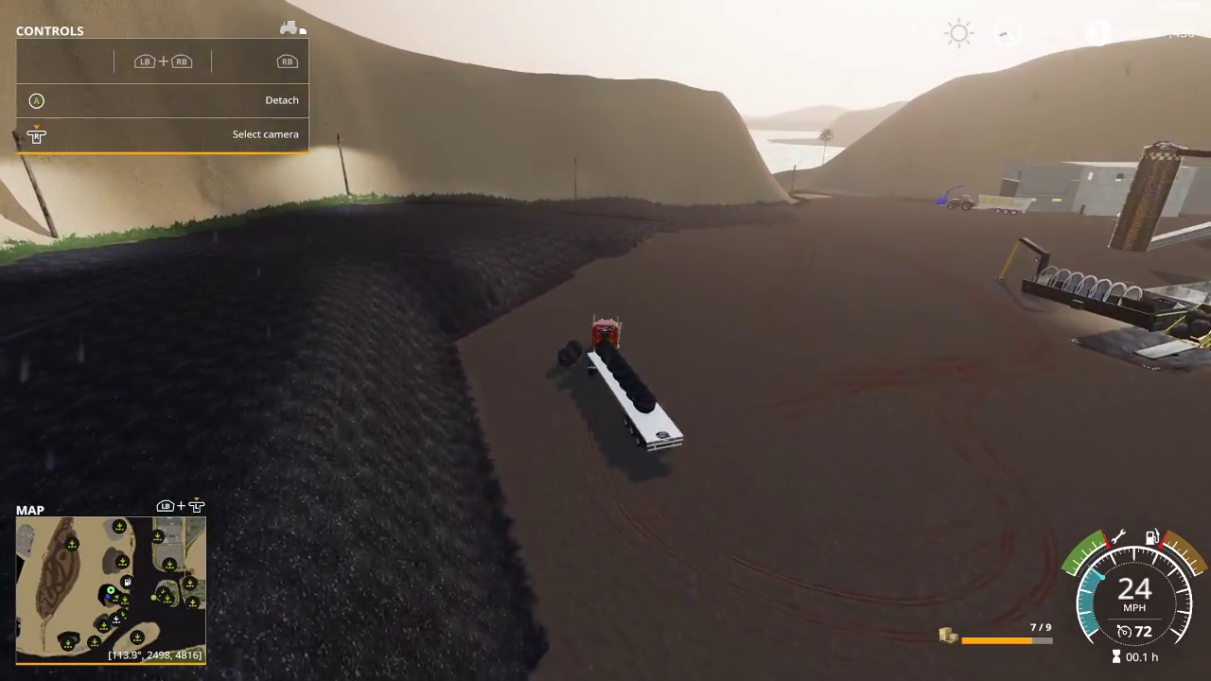
{"action": "key", "text": "w"}
{"action": "key", "text": "d"}
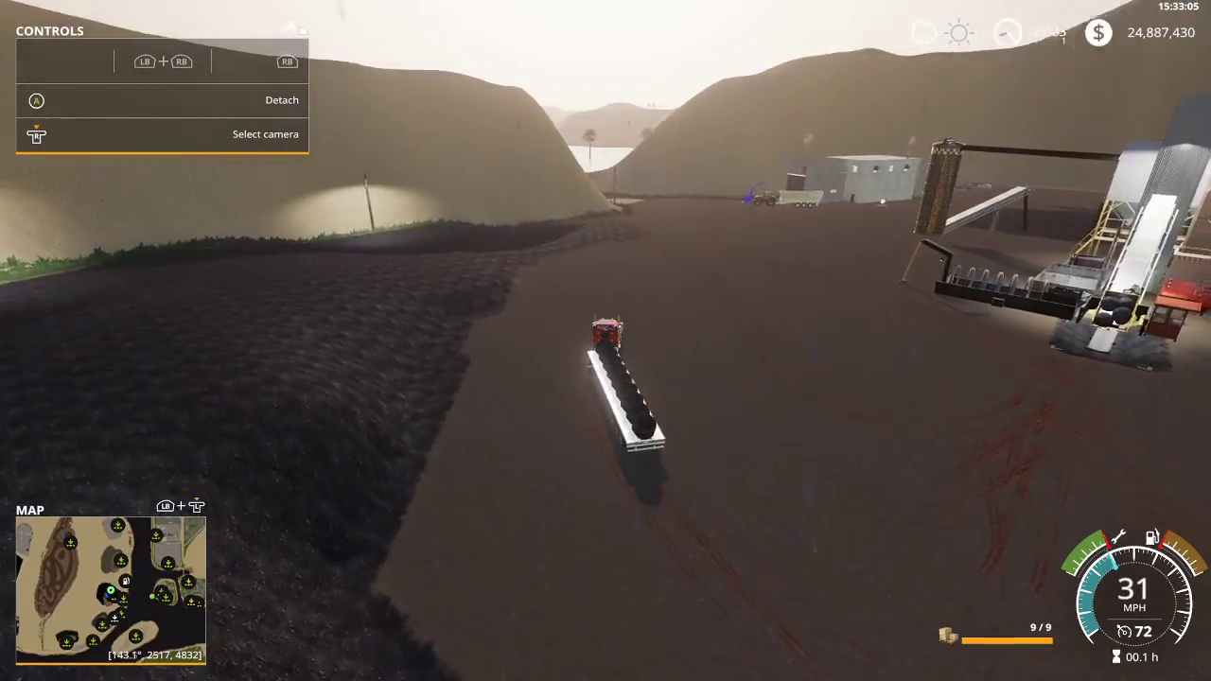
Drive the loaded flatbed from the coal bank back around past the crusher into the open area beyond its intake.
{"action": "key", "text": "a"}
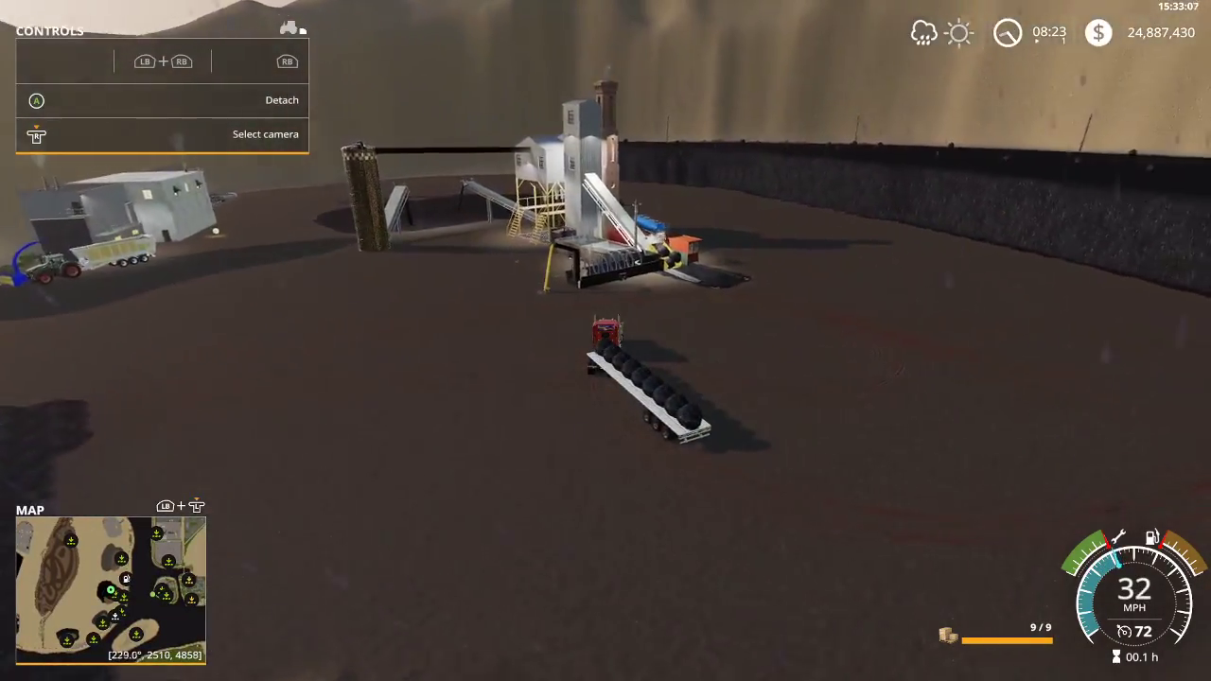
{"action": "key", "text": "d"}
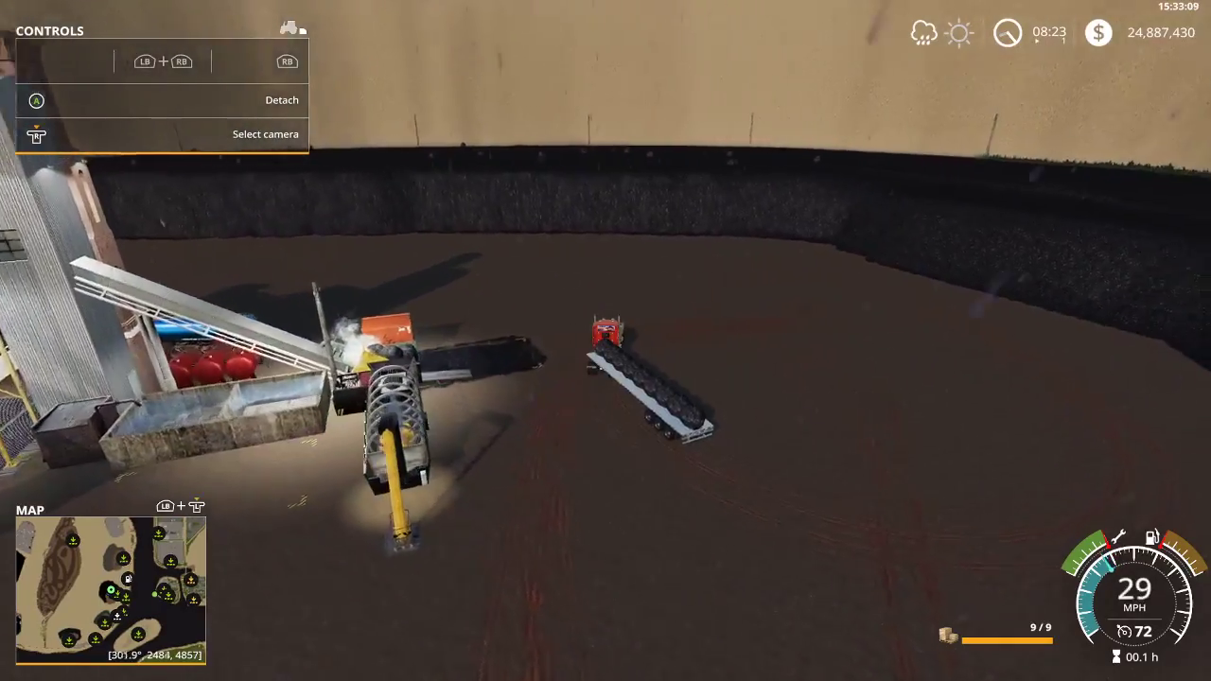
{"action": "key", "text": "d"}
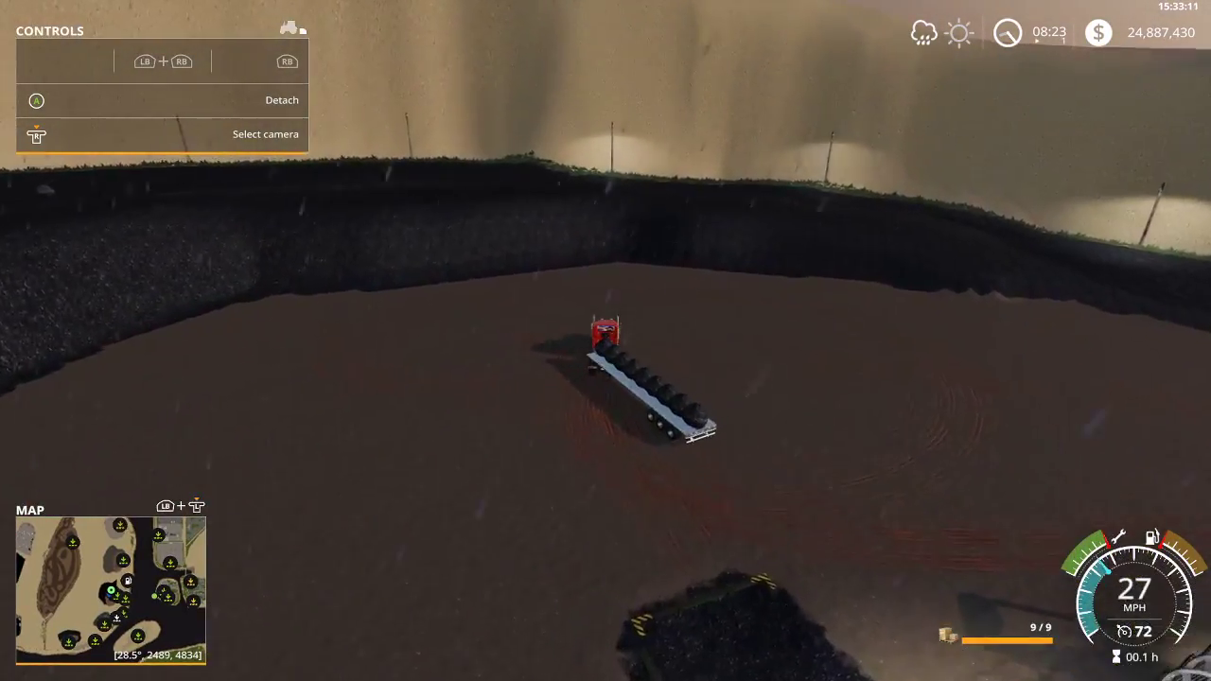
Back the loaded trailer toward the crusher, straightening it along the way, and stop at the edge of the rock intake.
{"action": "key", "text": "s"}
{"action": "key", "text": "s"}
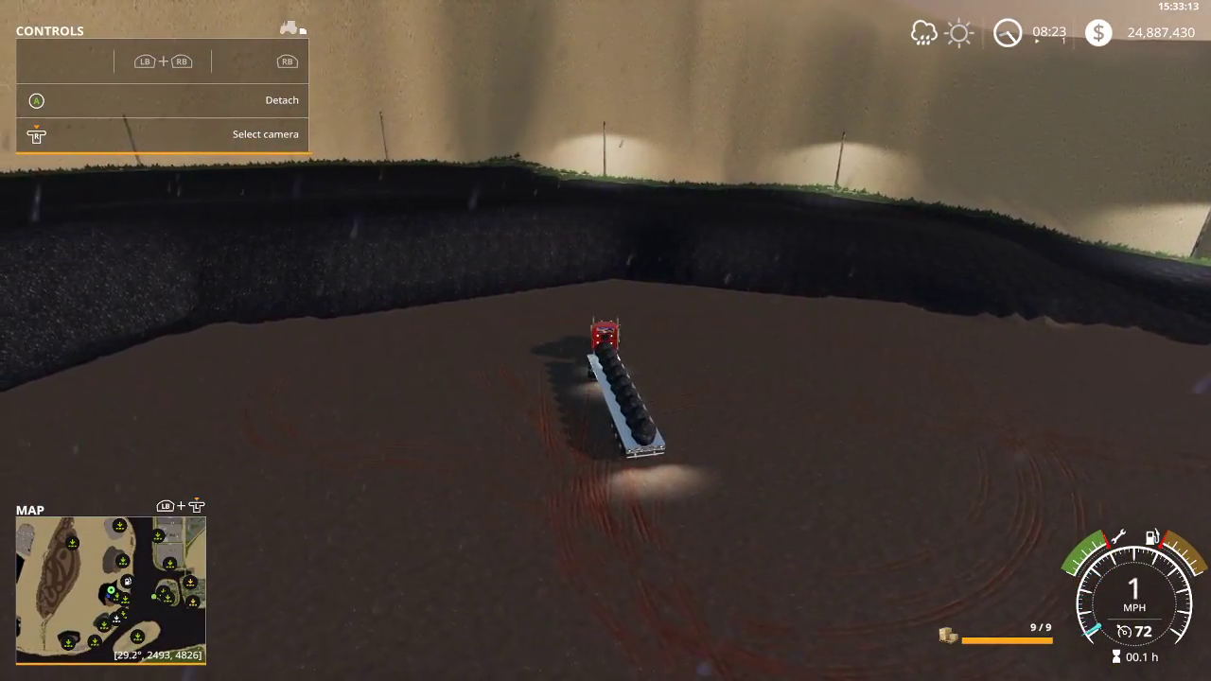
{"action": "key", "text": "s"}
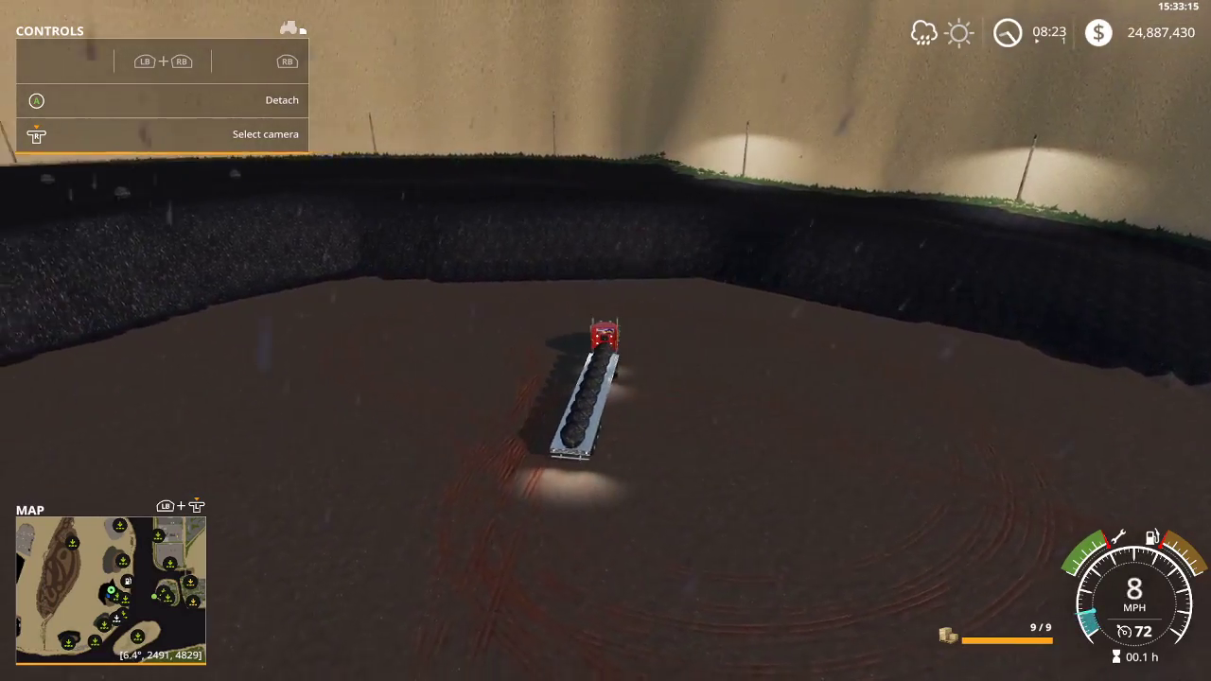
{"action": "key", "text": "a"}
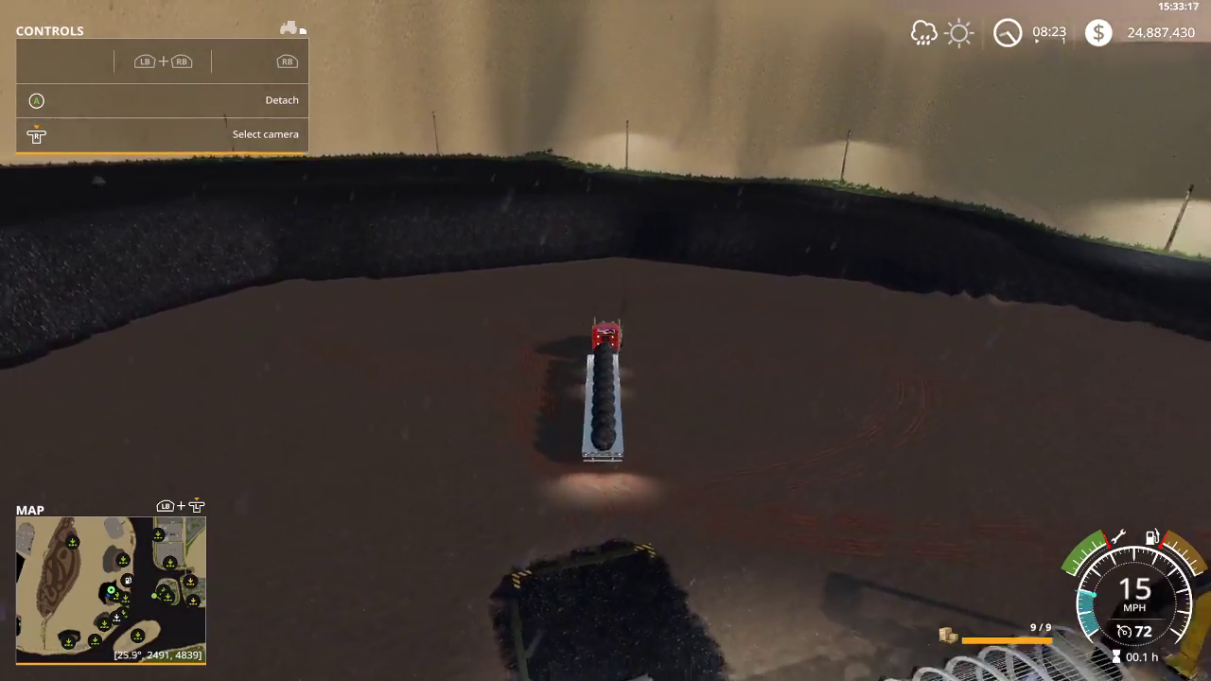
{"action": "key", "text": "w"}
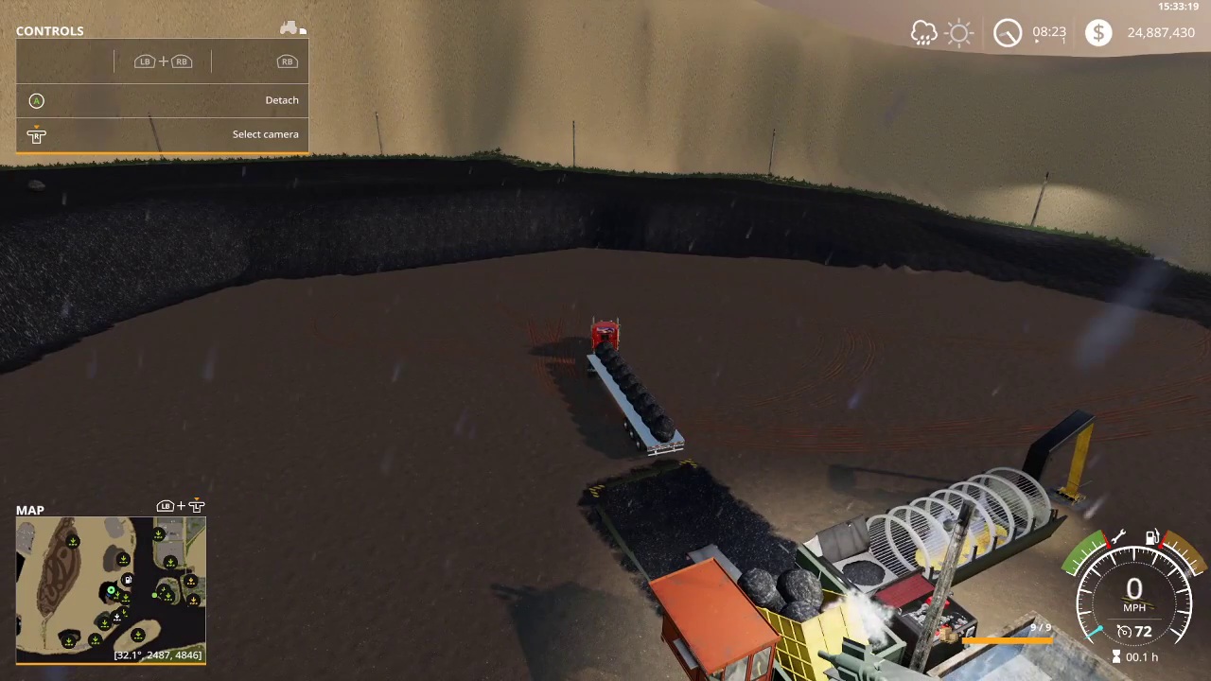
Place the AutoLoader marker behind the trailer over the crusher intake, unload the nine rocks and pull forward slightly.
{"action": "key", "text": "b"}
{"action": "key", "text": "b"}
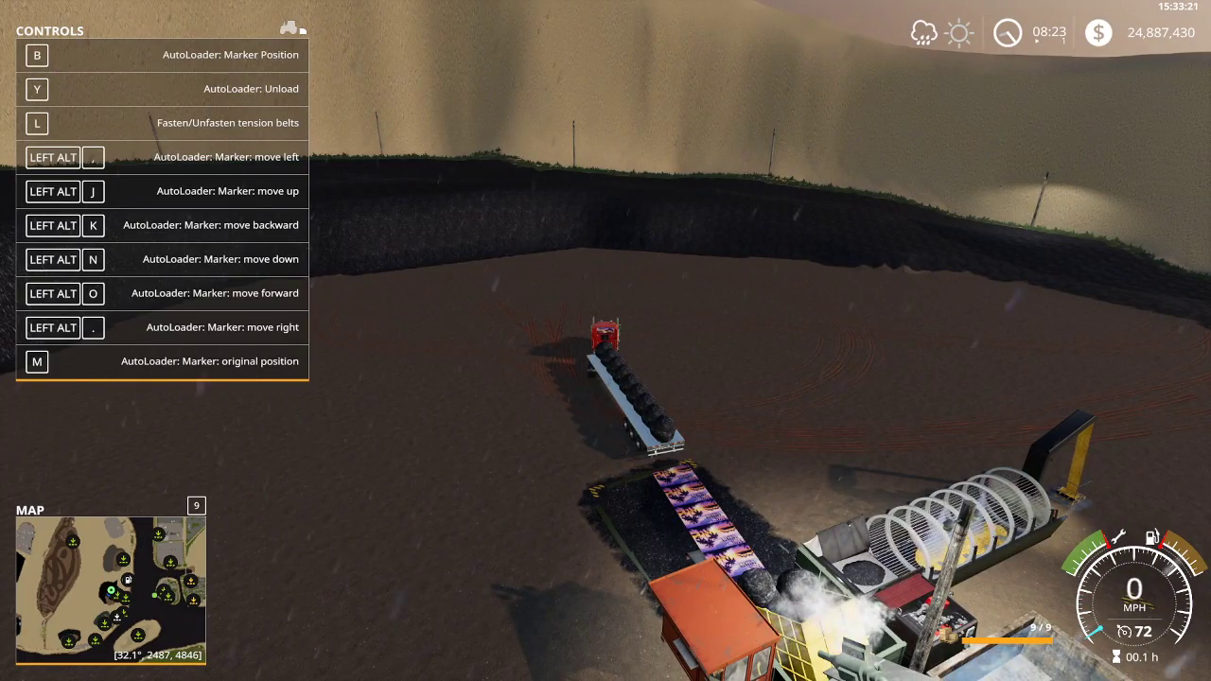
{"action": "key", "text": "y"}
{"action": "key", "text": "w"}
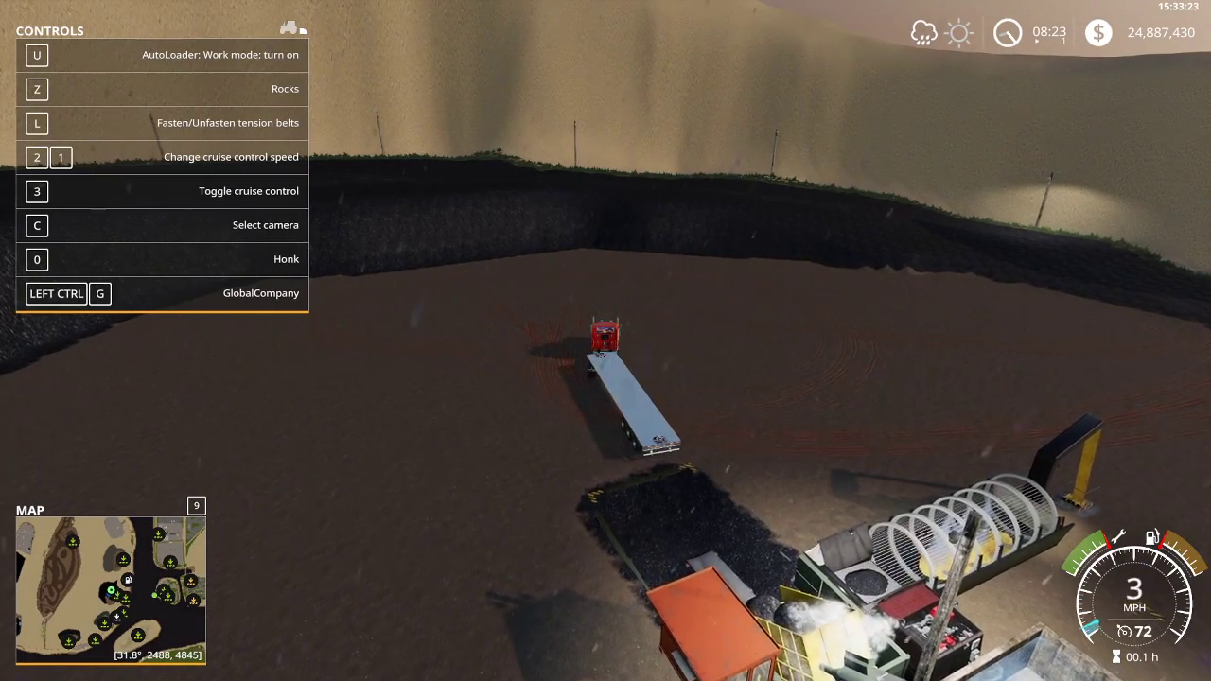
Leave the truck, go on foot to the marker beside the grey factory building and open the Coal Crusher overview.
{"action": "key", "text": "e"}
{"action": "key", "text": "w"}
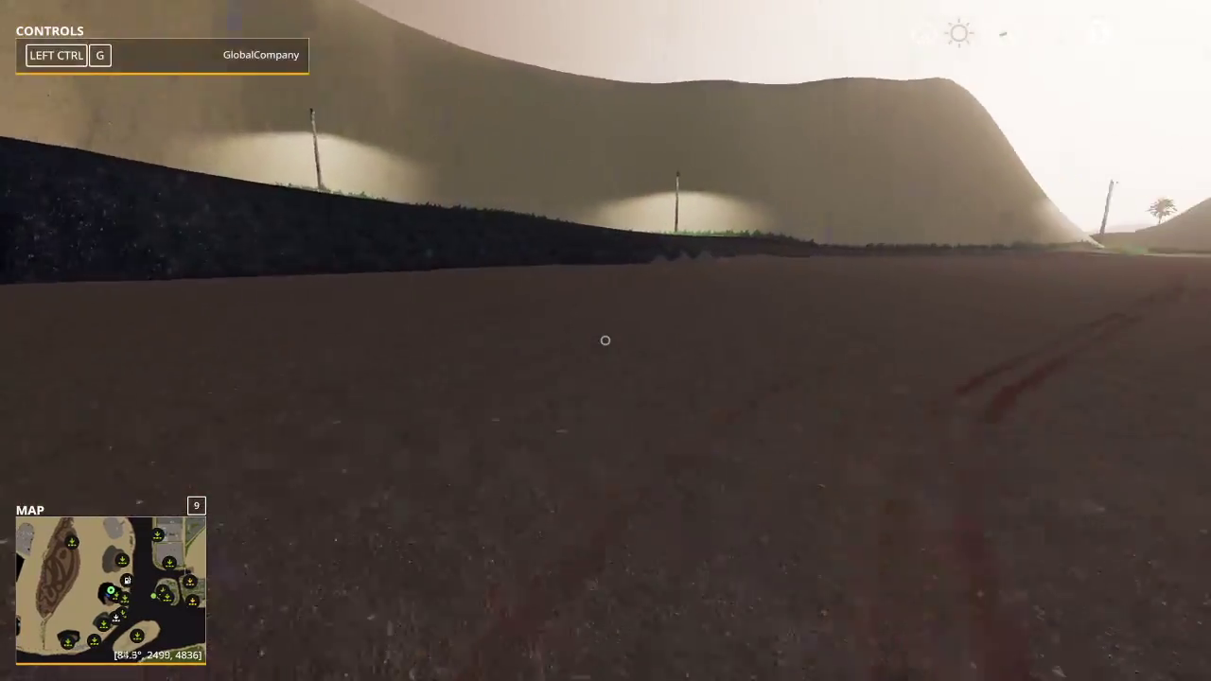
{"action": "key", "text": "w"}
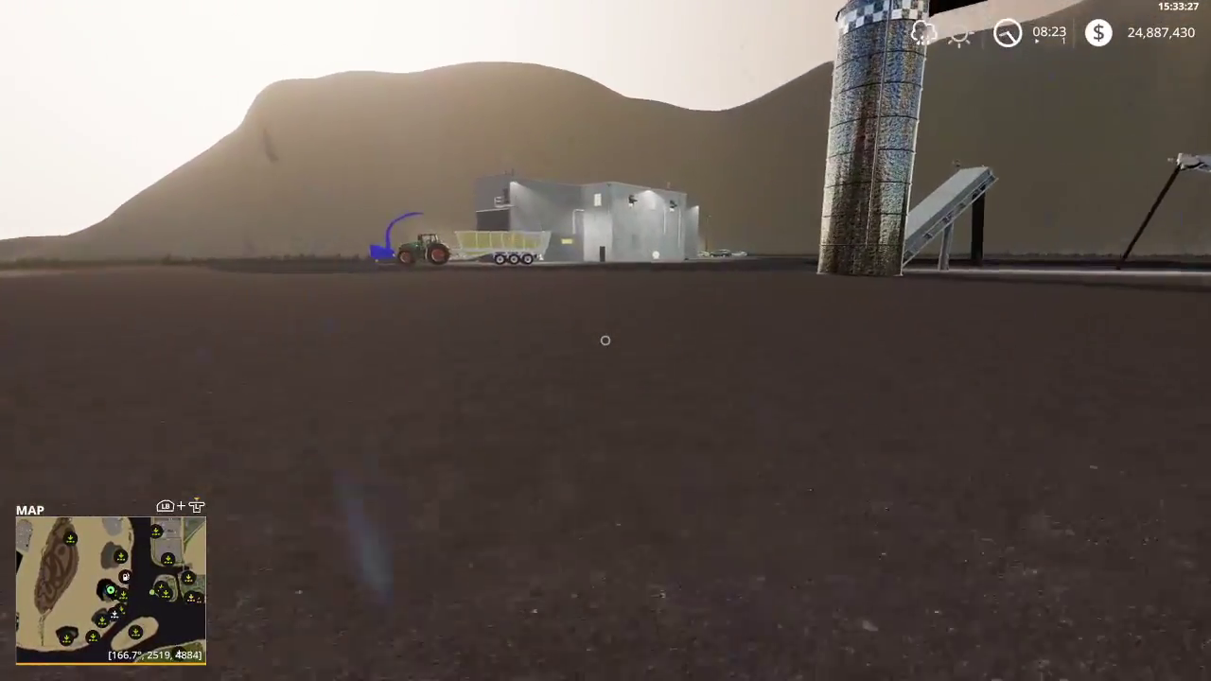
{"action": "key", "text": "w"}
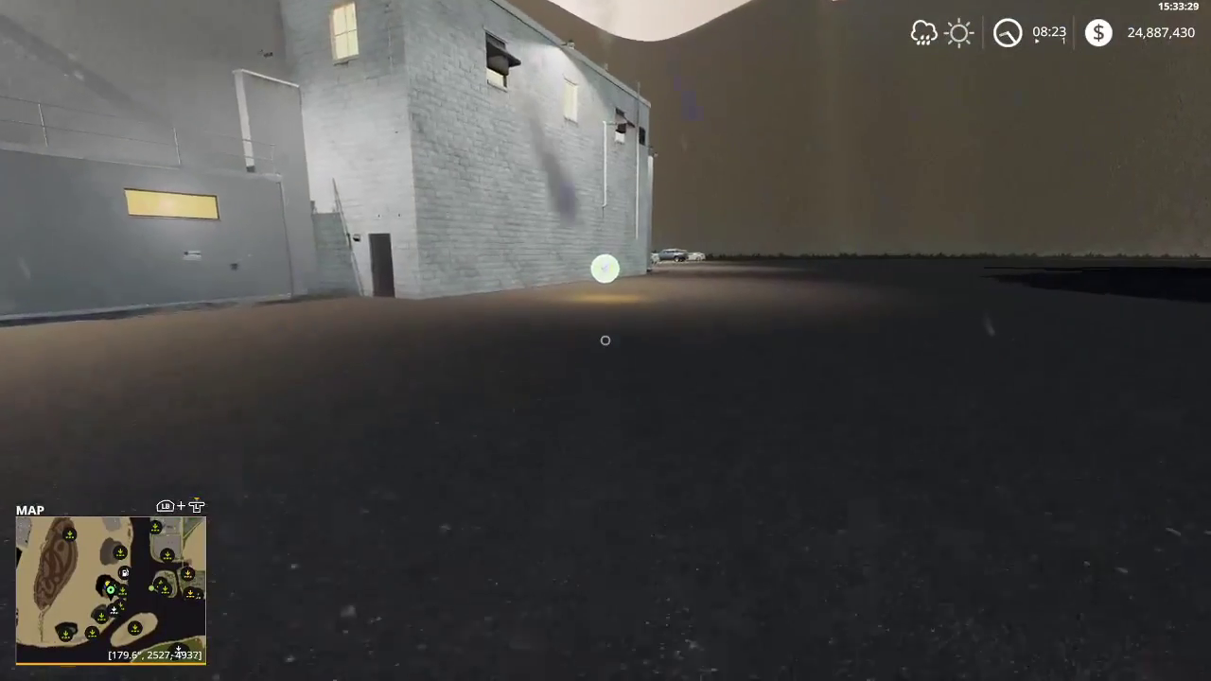
{"action": "key", "text": "r"}
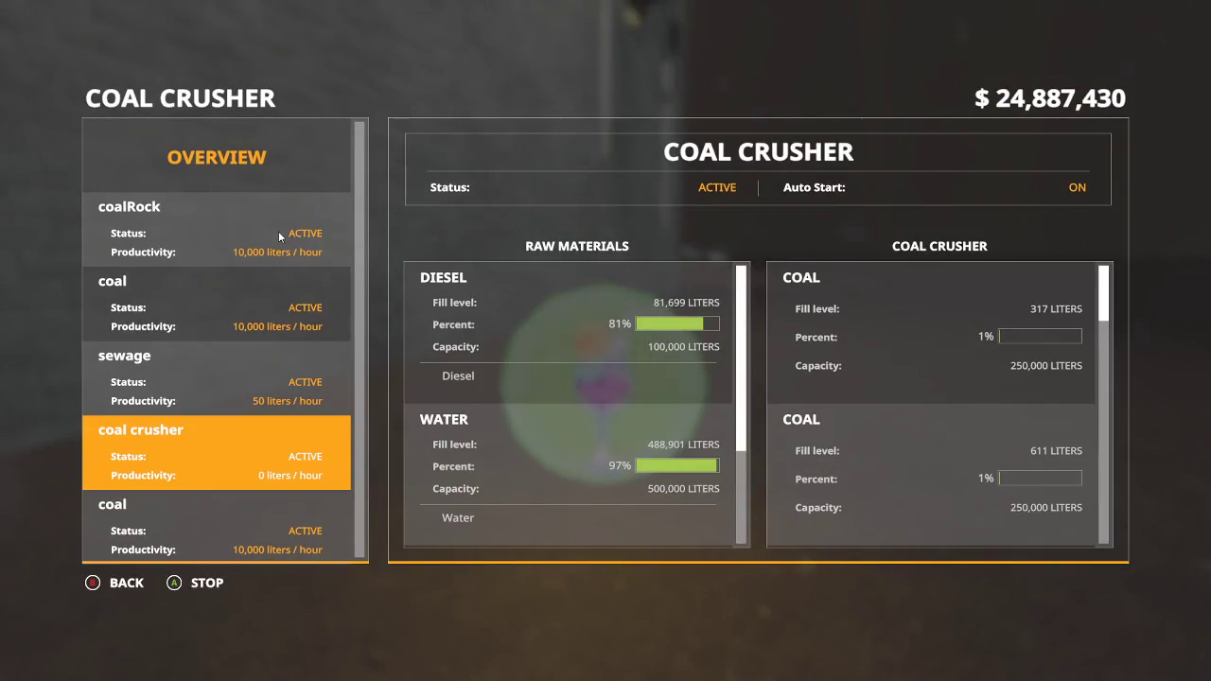
Examine the first coal product line's raw materials down to the coalRock fill level, then close the overview.
{"action": "left_click", "coordinate": [218, 306]}
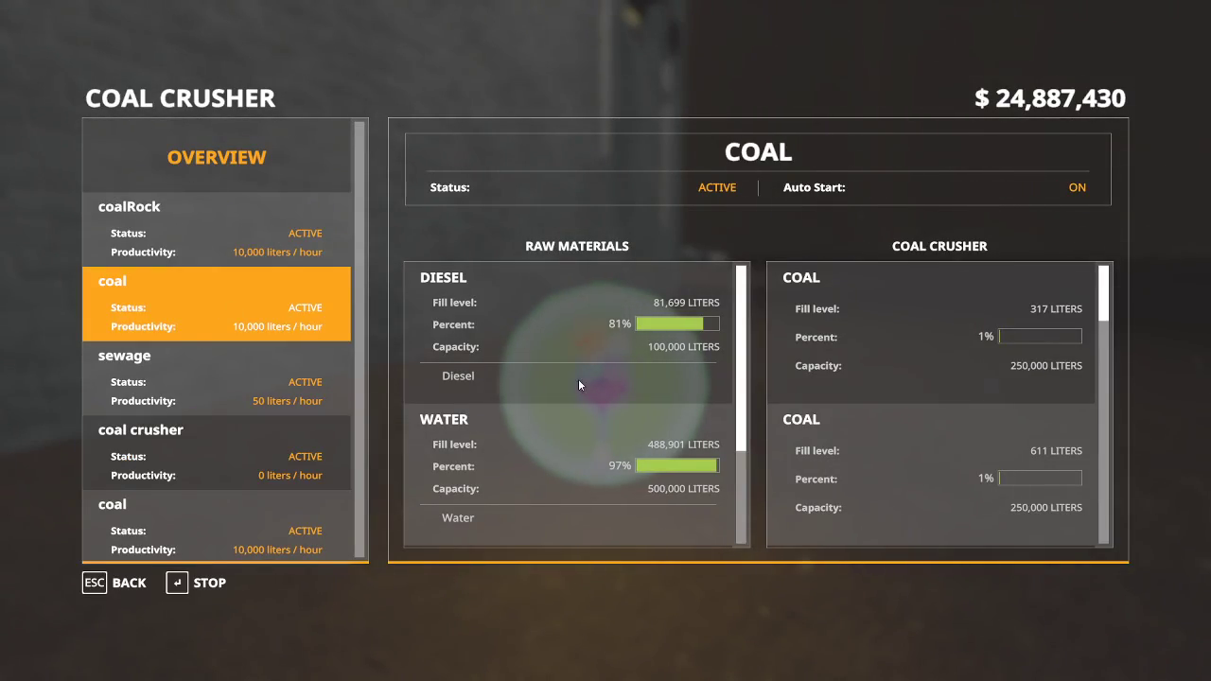
{"action": "scroll", "coordinate": [555, 383], "scroll_direction": "down", "scroll_amount": 1}
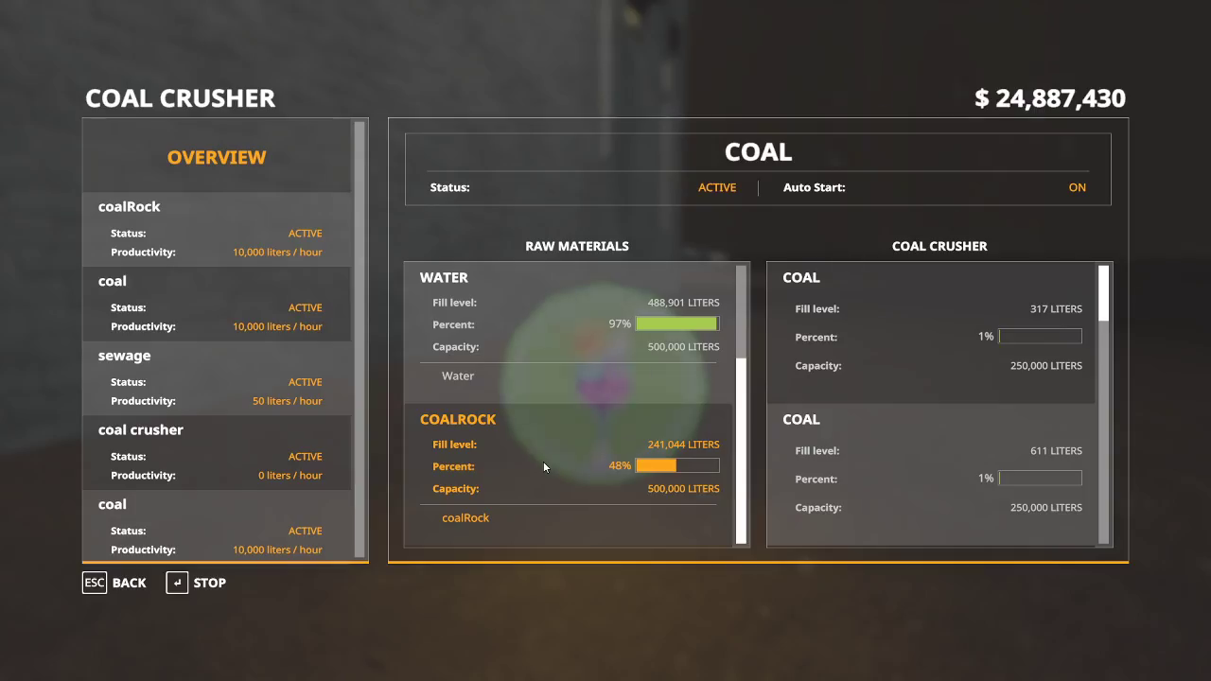
{"action": "key", "text": "Escape"}
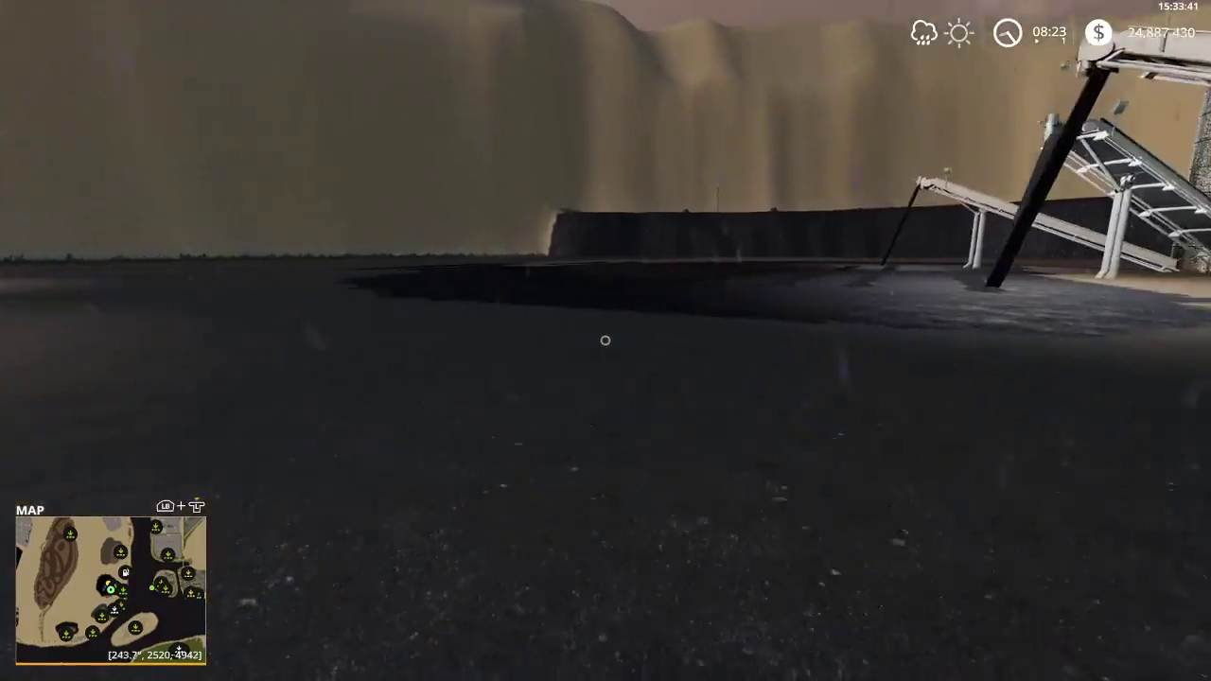
Walk back across the yard to the crusher and approach the rocks sitting in its yellow intake hopper.
{"action": "key", "text": "w"}
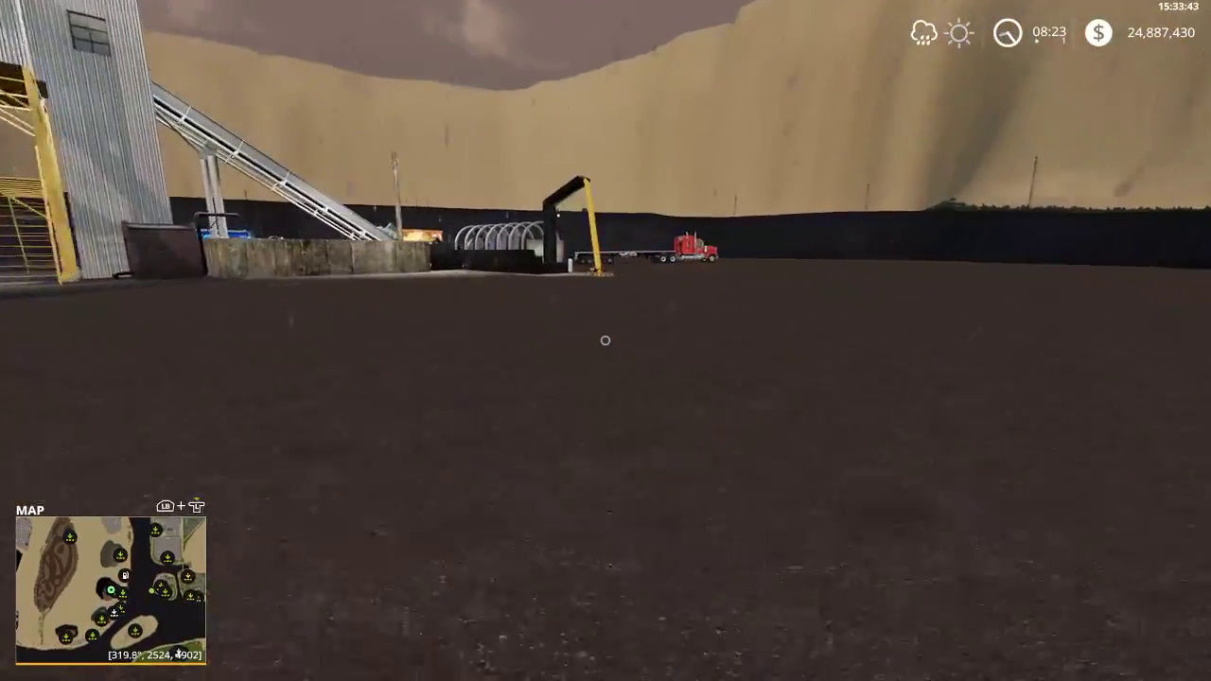
{"action": "key", "text": "w"}
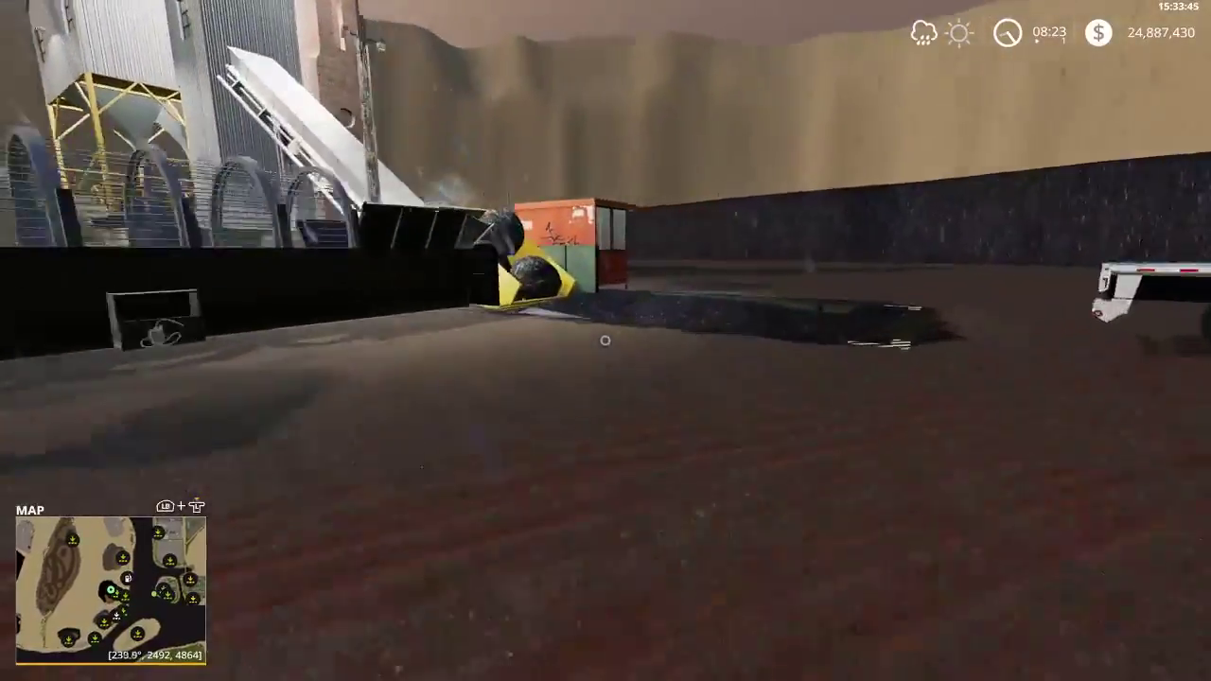
{"action": "key", "text": "w"}
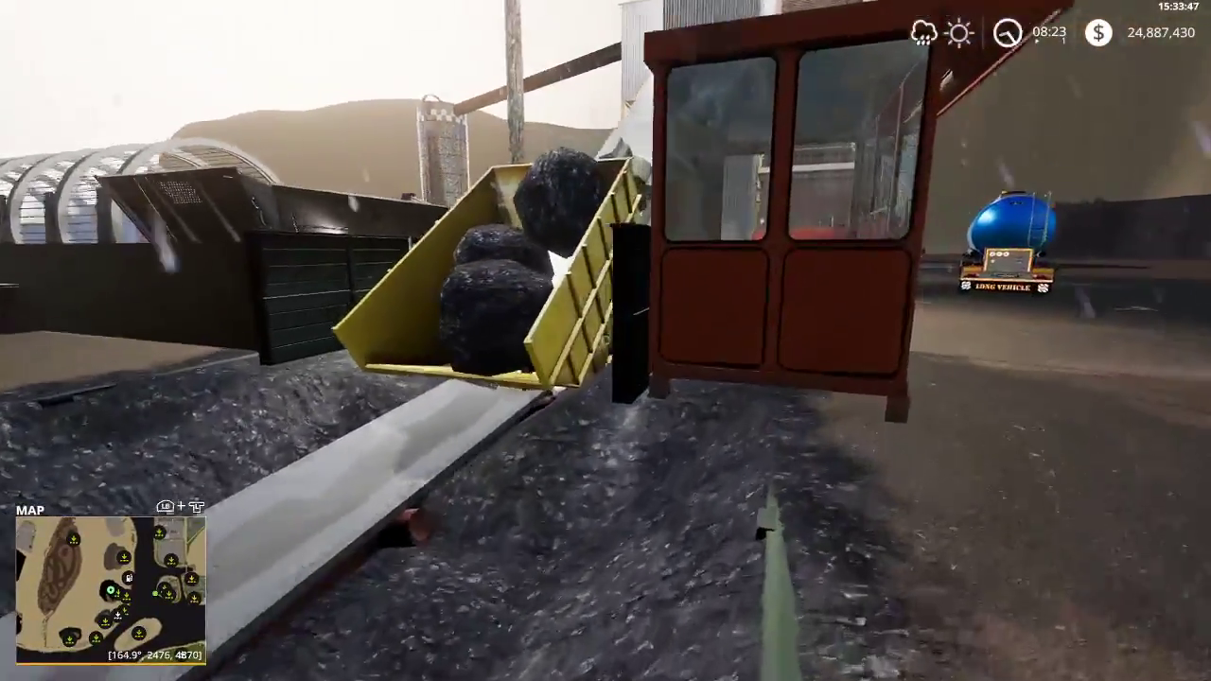
{"action": "key", "text": "w"}
{"action": "key", "text": "s"}
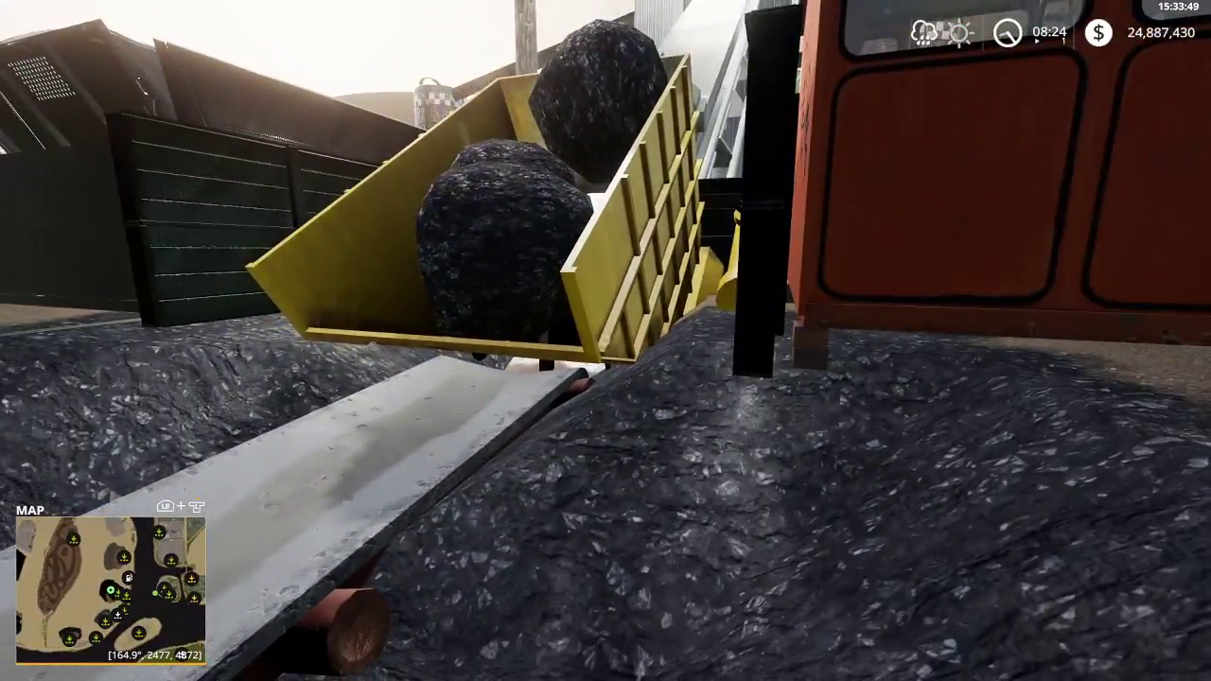
Turn on Super Strength in the Easy Development Commands player settings and step up to the lower rock in the hopper.
{"action": "key", "text": "alt+d"}
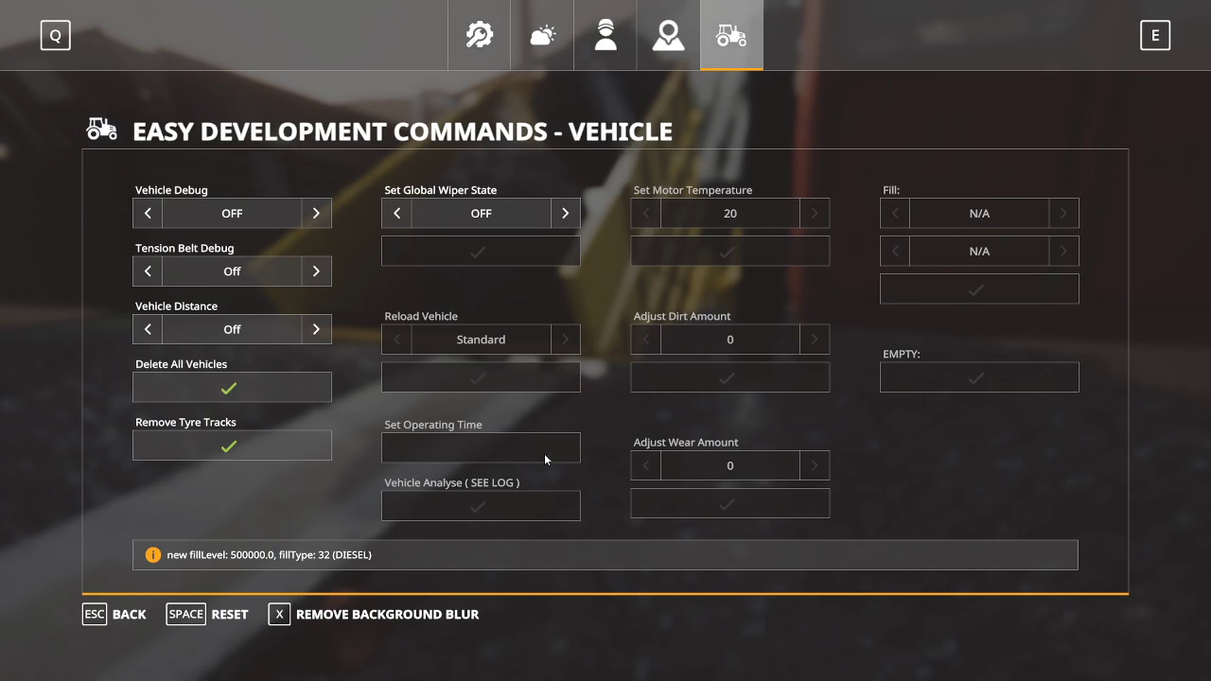
{"action": "left_click", "coordinate": [611, 29]}
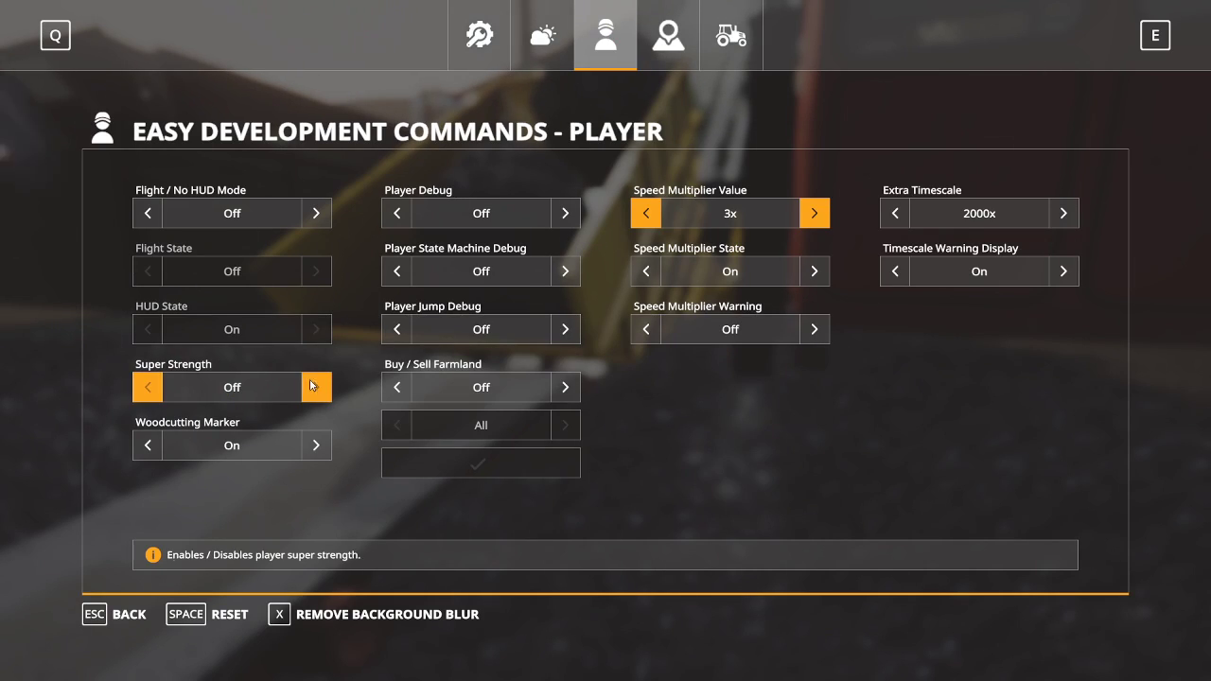
{"action": "key", "text": "Escape"}
{"action": "key", "text": "w"}
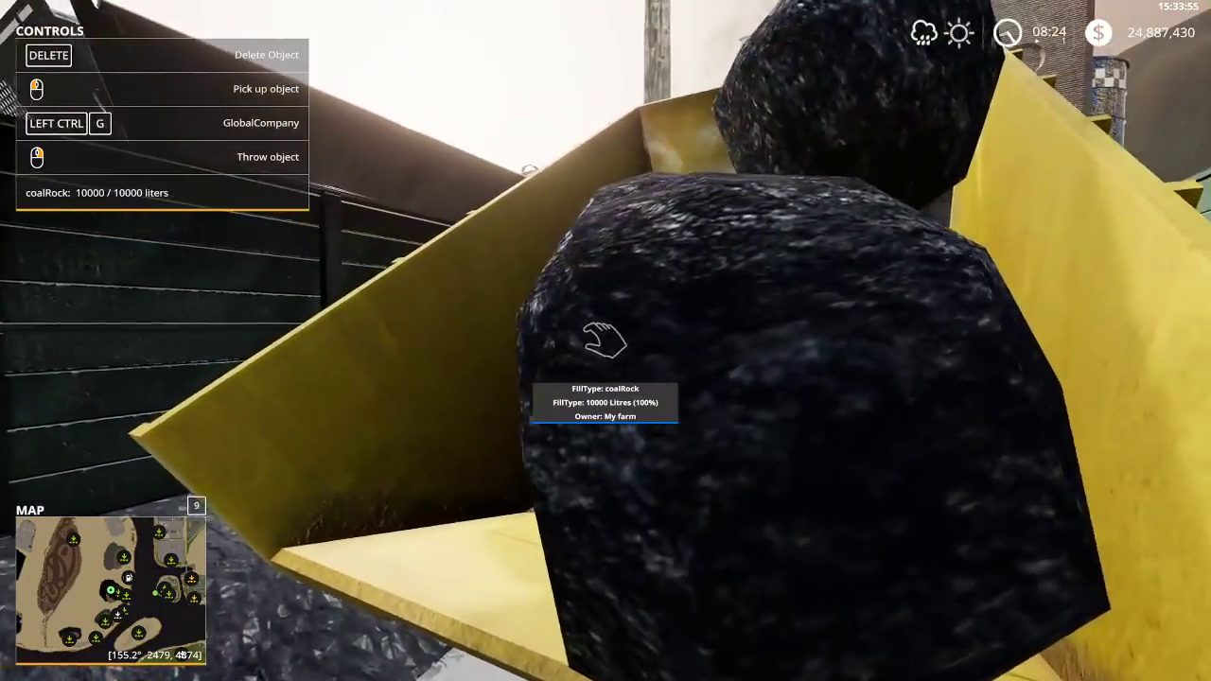
Pick up and reposition the full coal rock inside the yellow hopper, then back away from the hopper.
{"action": "left_click", "coordinate": [605, 339]}
{"action": "left_click", "coordinate": [606, 341]}
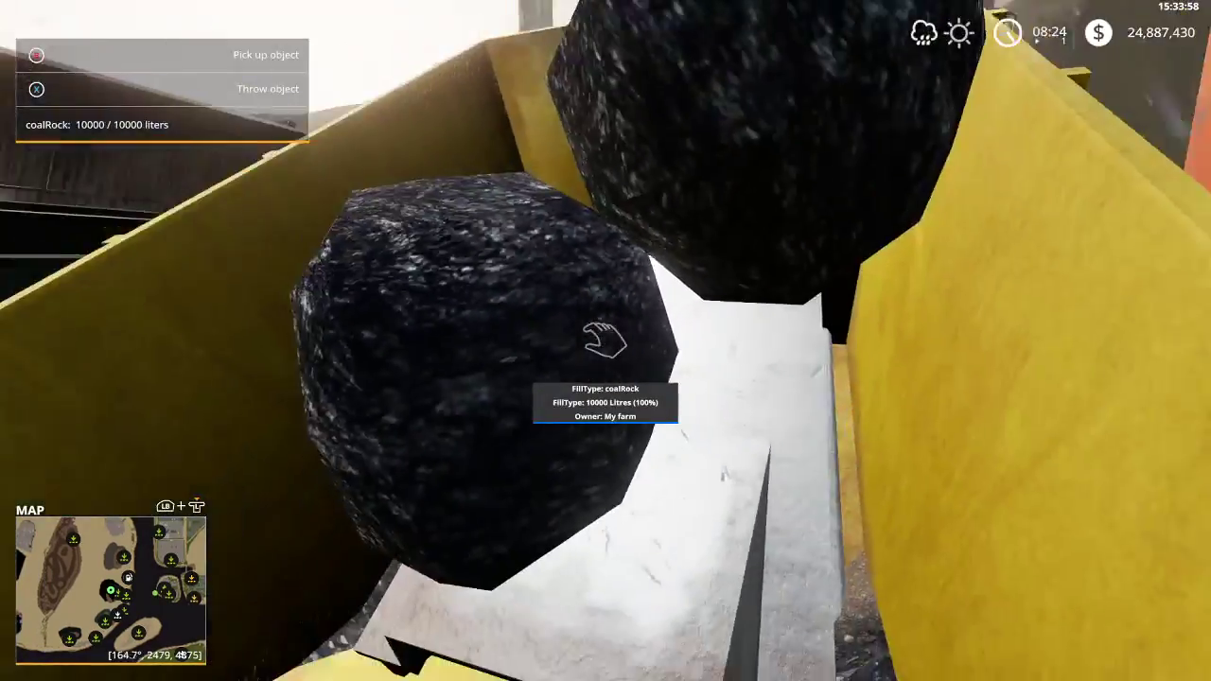
{"action": "left_click", "coordinate": [605, 340]}
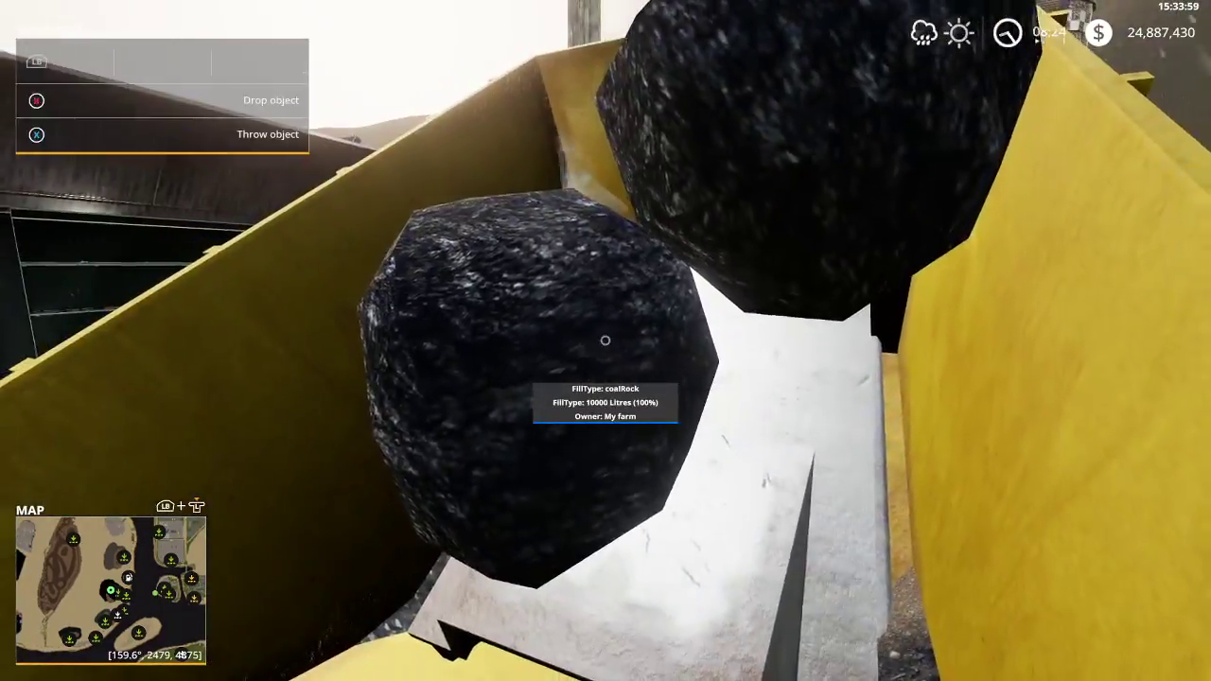
{"action": "left_click", "coordinate": [605, 341]}
{"action": "key", "text": "s"}
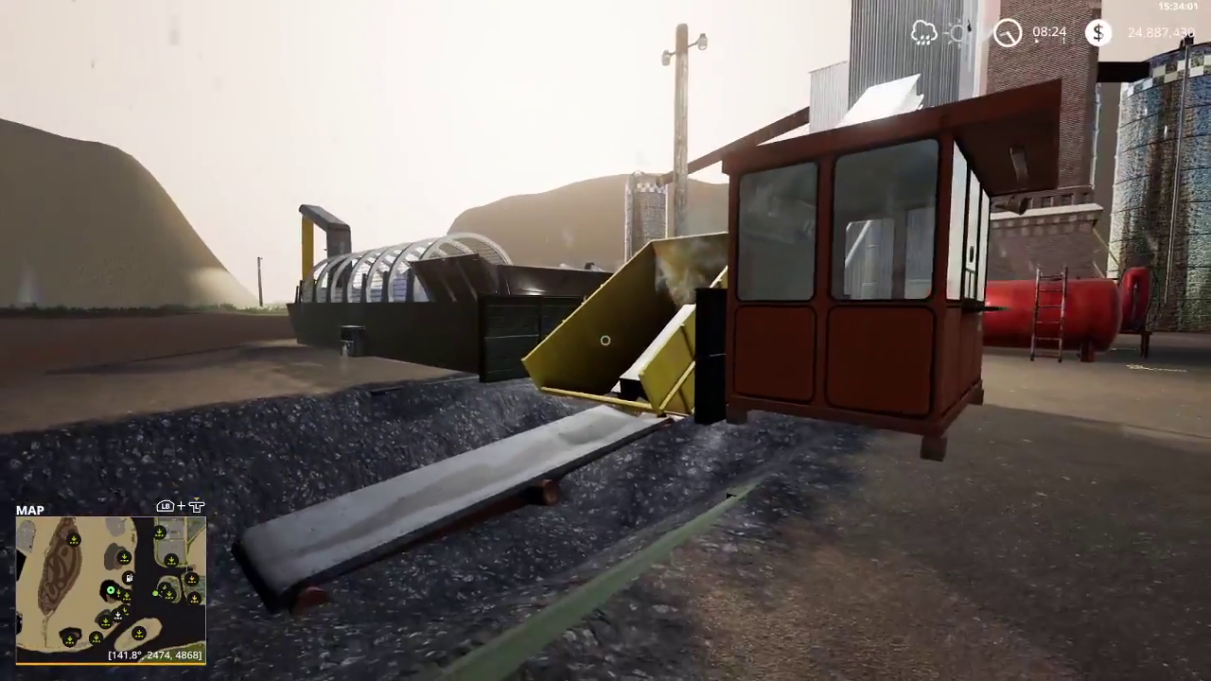
Circle the red cabin beside the conveyor and examine the partly filled coal rock inside it.
{"action": "key", "text": "w"}
{"action": "key", "text": "w"}
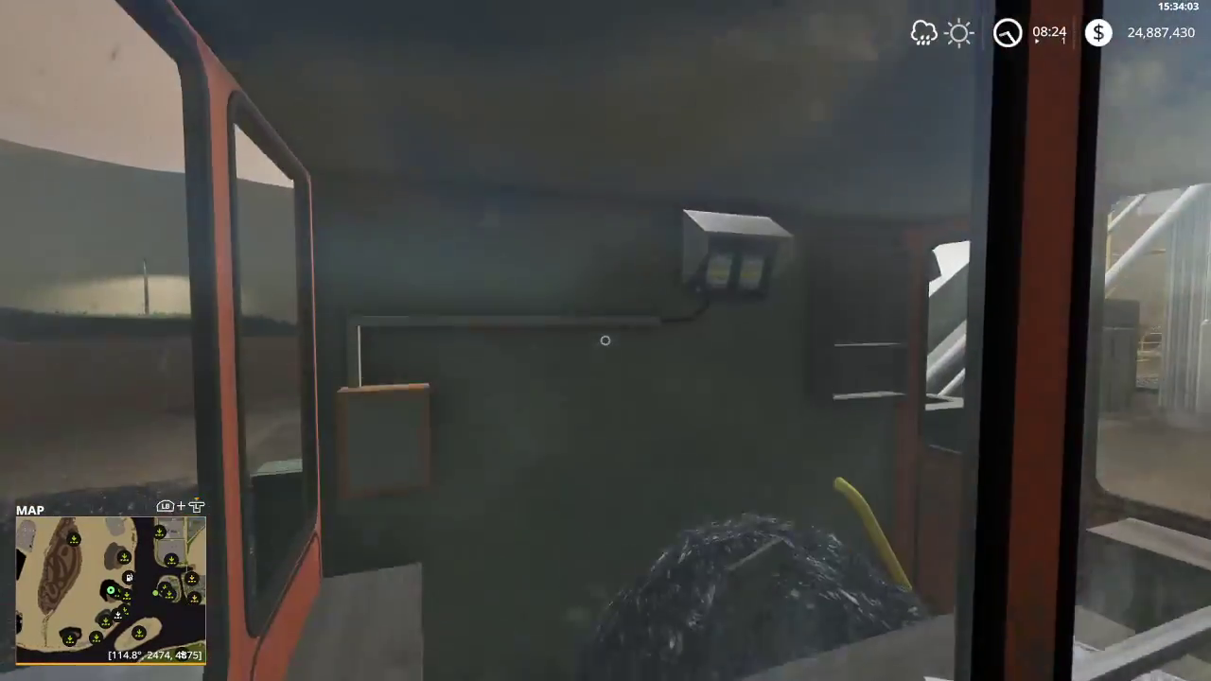
{"action": "key", "text": "s"}
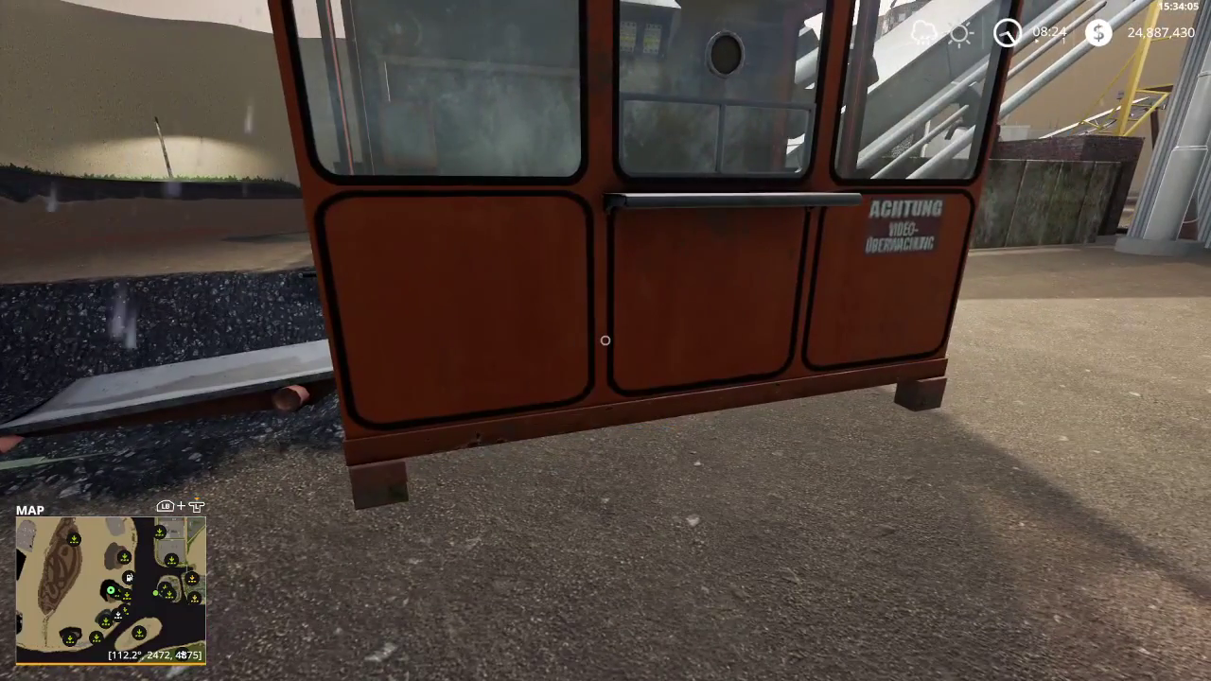
{"action": "key", "text": "s"}
{"action": "key", "text": "w"}
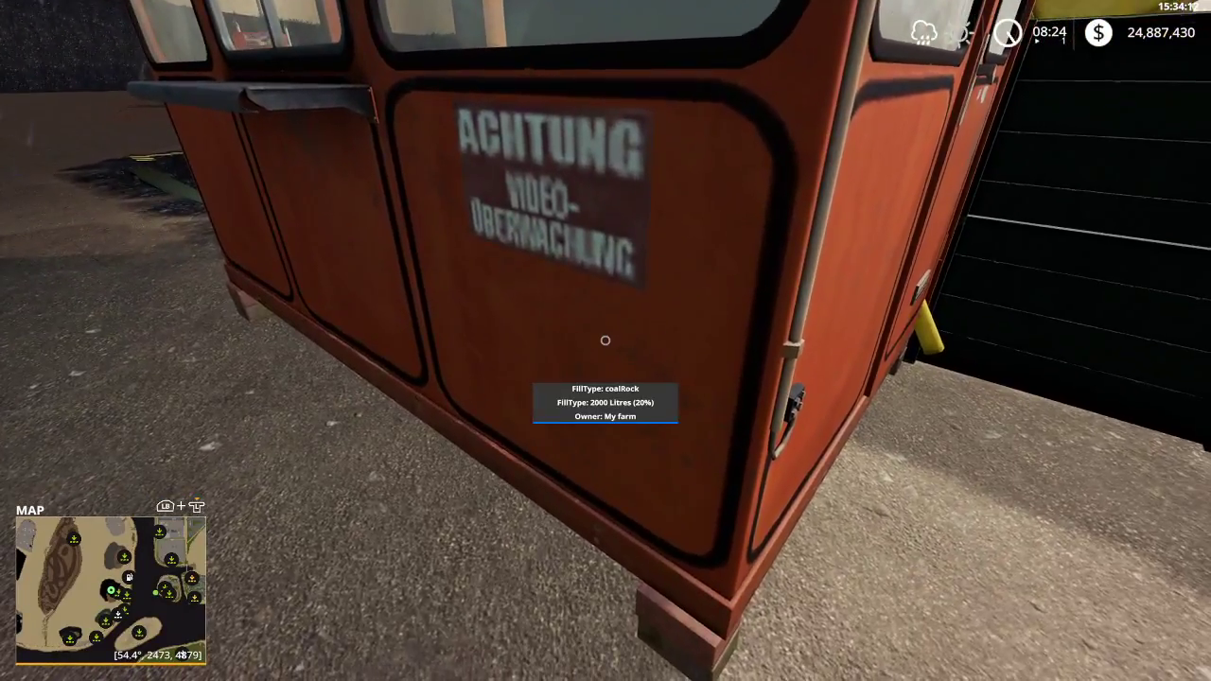
{"action": "key", "text": "w"}
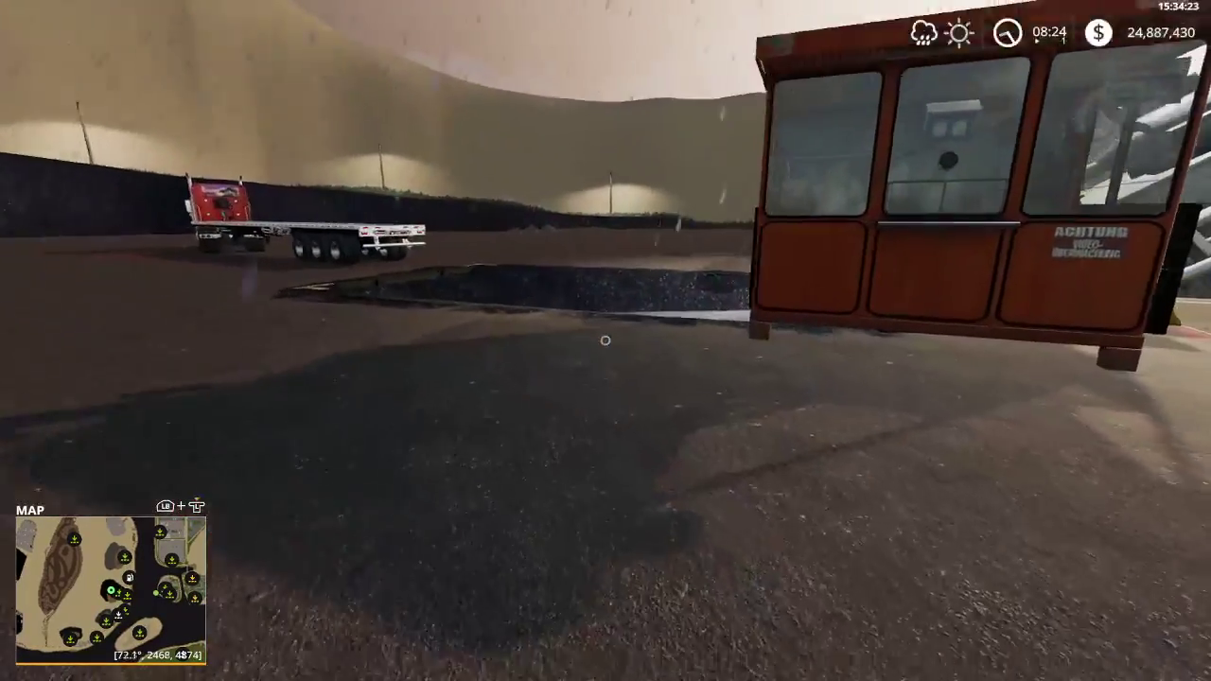
{"action": "key", "text": "w"}
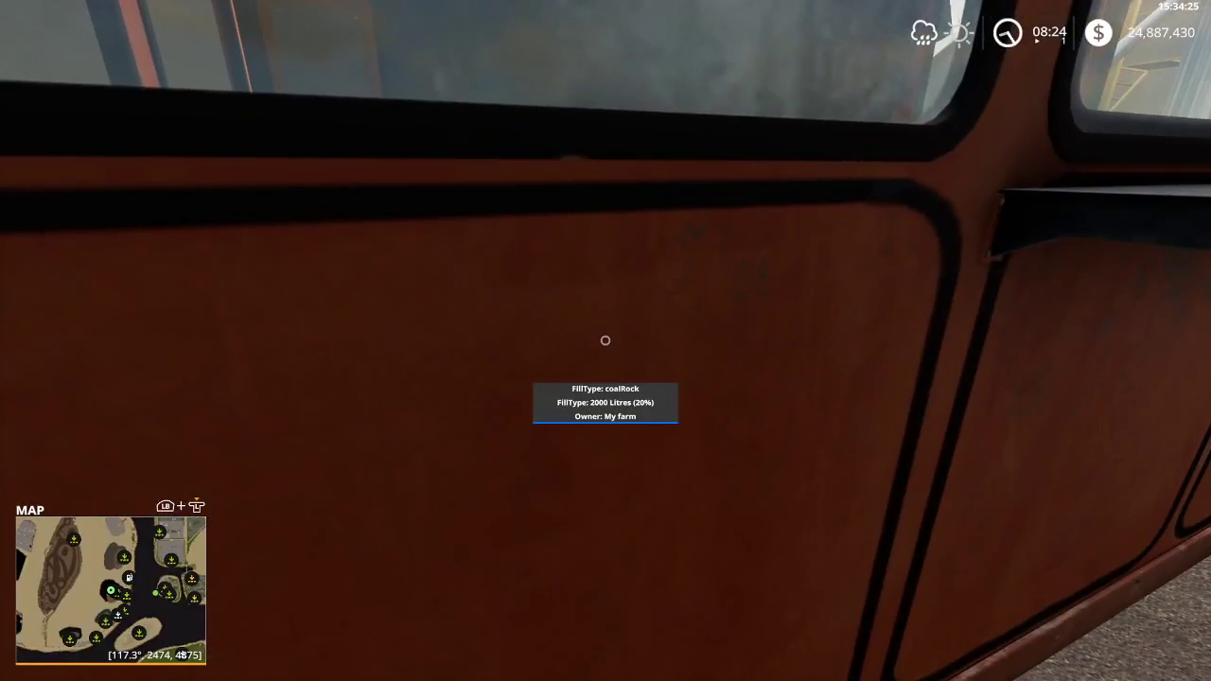
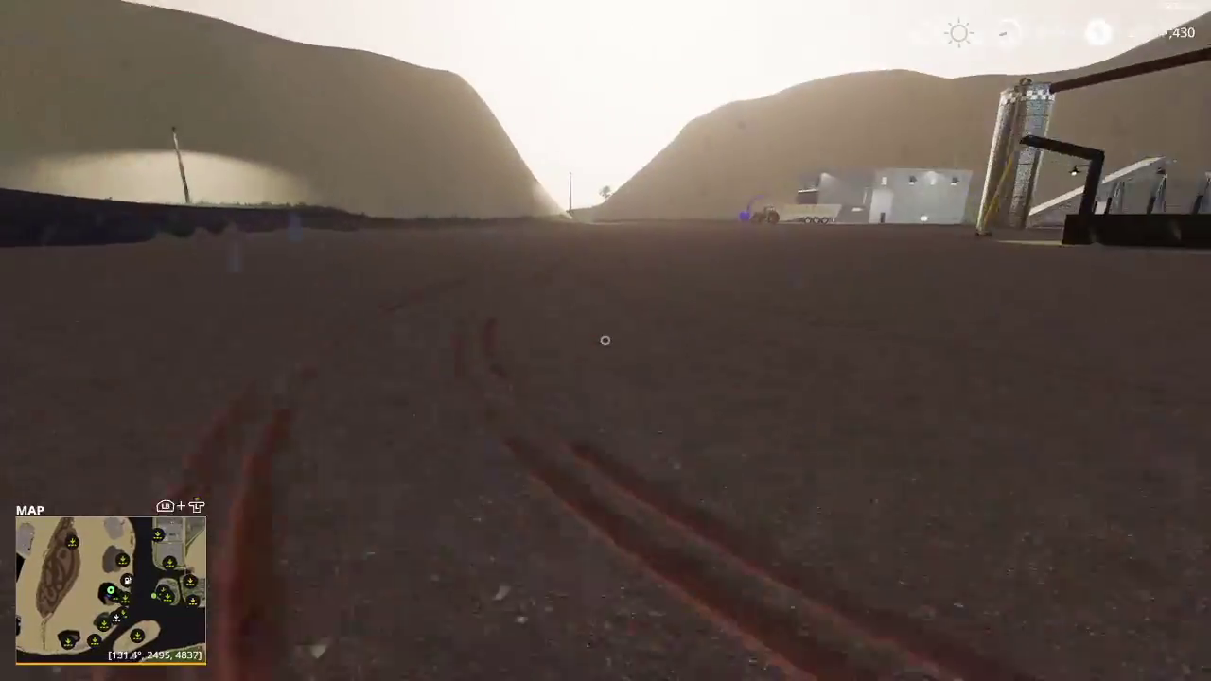
Walk to the coal yard beside the coal crusher and fast-forward the game time to about 13:16.
{"action": "key", "text": "w"}
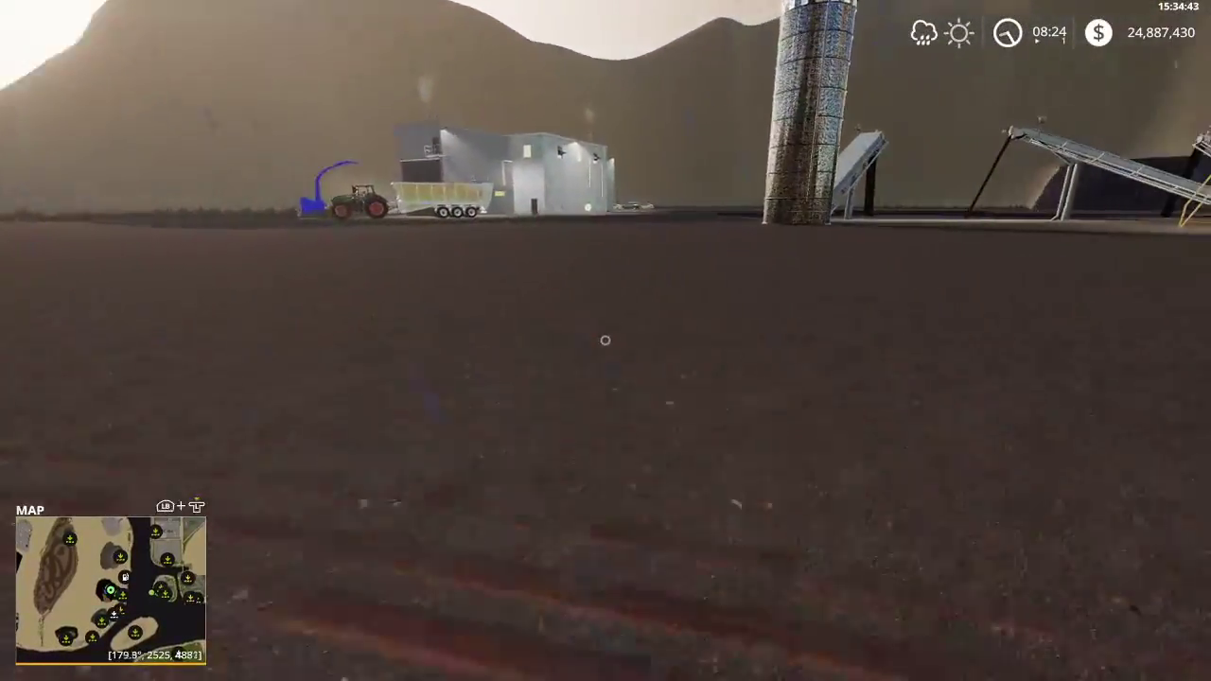
{"action": "key", "text": "w"}
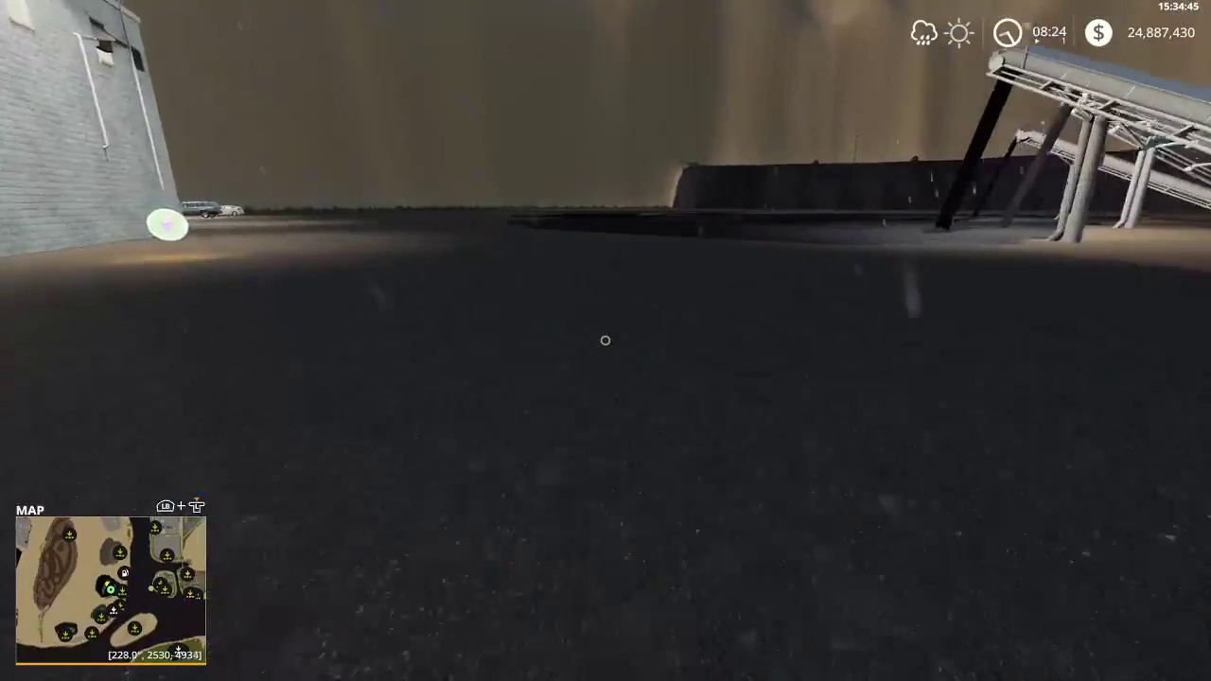
{"action": "key", "text": "w"}
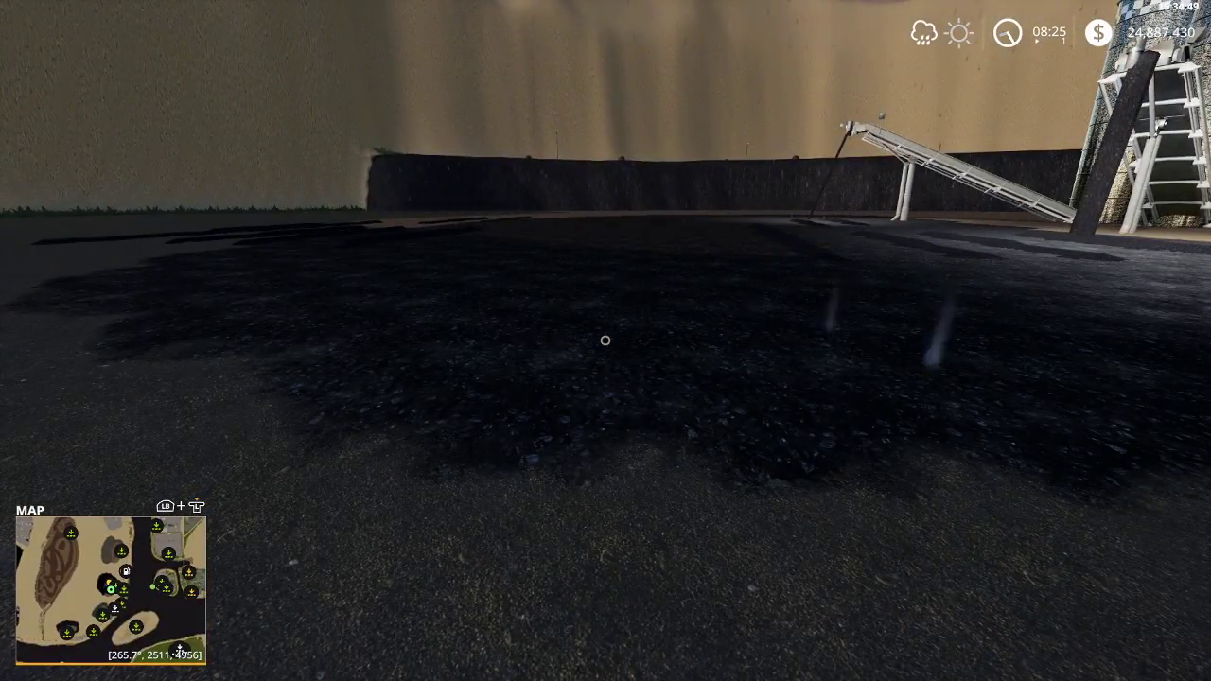
{"action": "key", "text": "8"}
{"action": "key", "text": "8"}
{"action": "key", "text": "8"}
{"action": "key", "text": "8"}
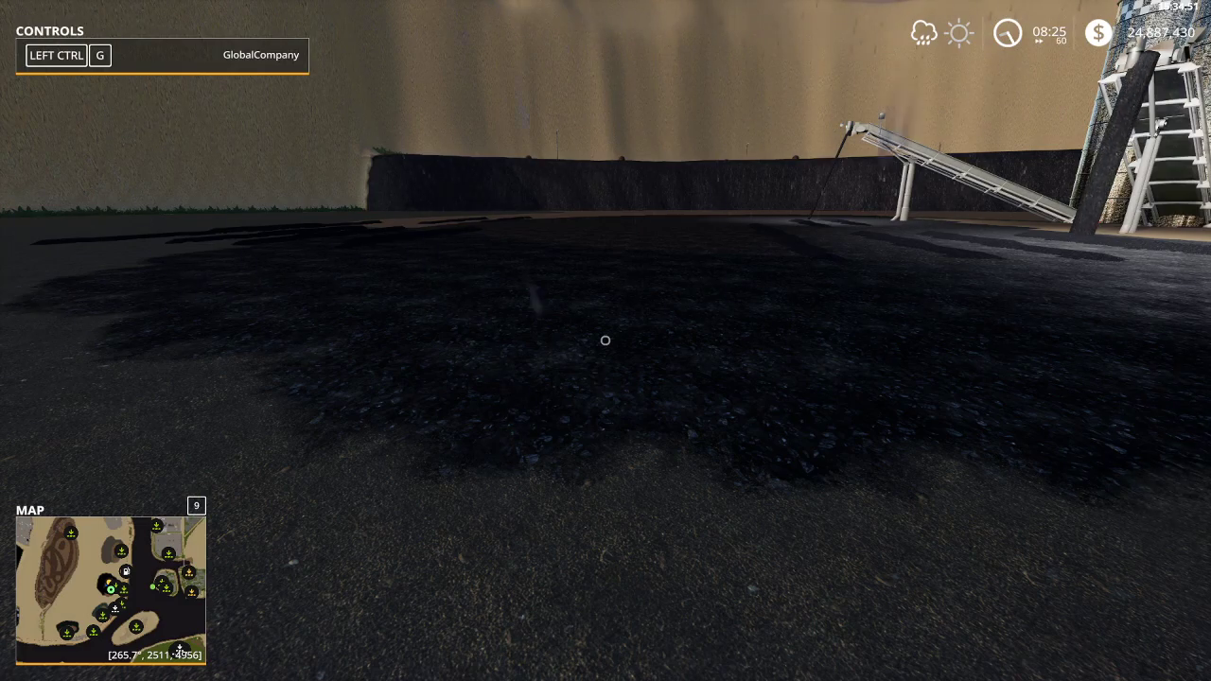
{"action": "key", "text": "8"}
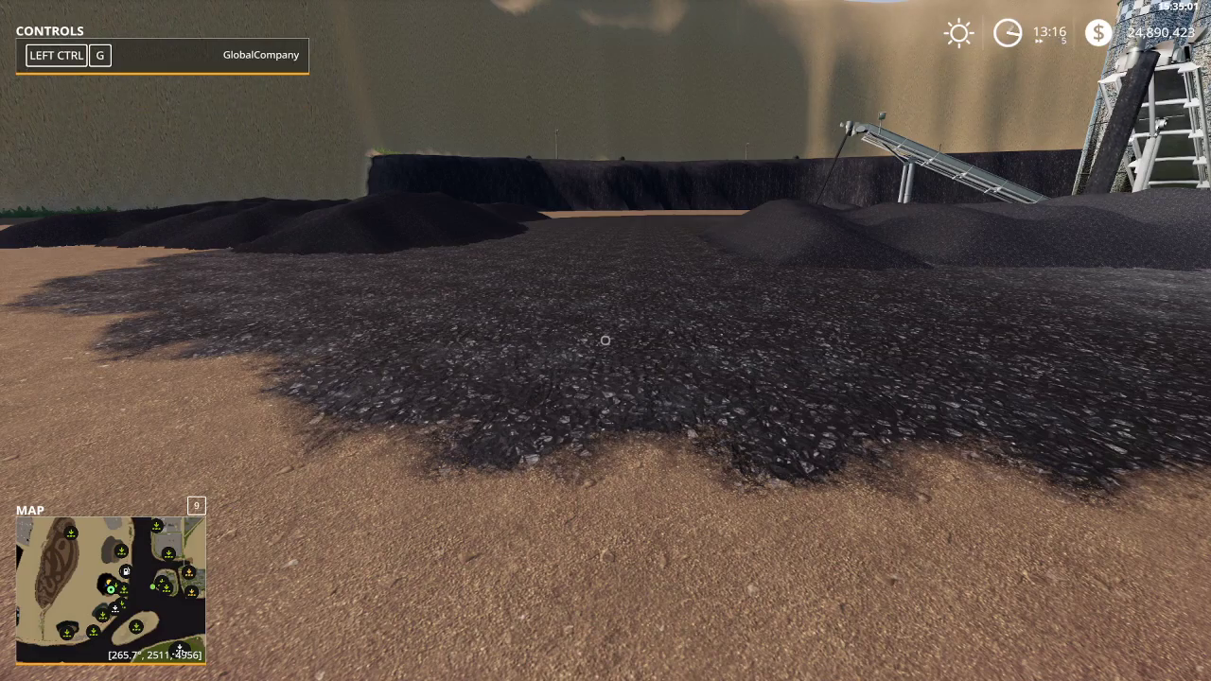
Walk around the coal piles and review the raw materials of a coal production line at the coal crusher.
{"action": "key", "text": "s"}
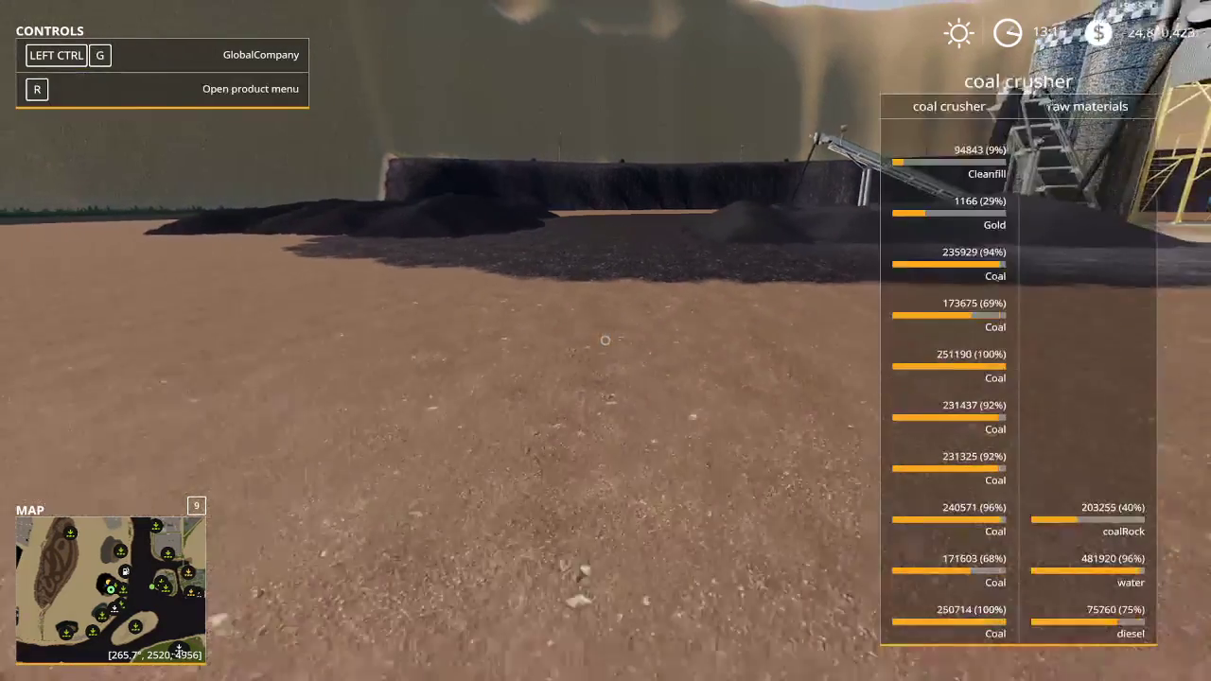
{"action": "key", "text": "w"}
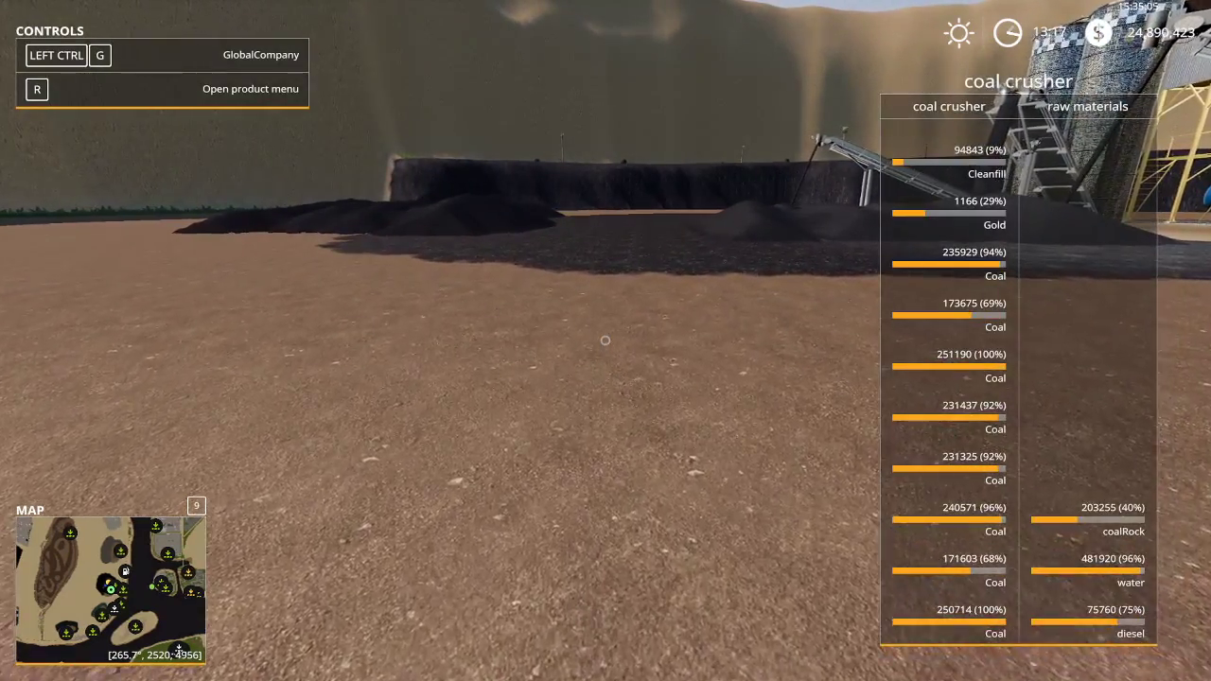
{"action": "key", "text": "w"}
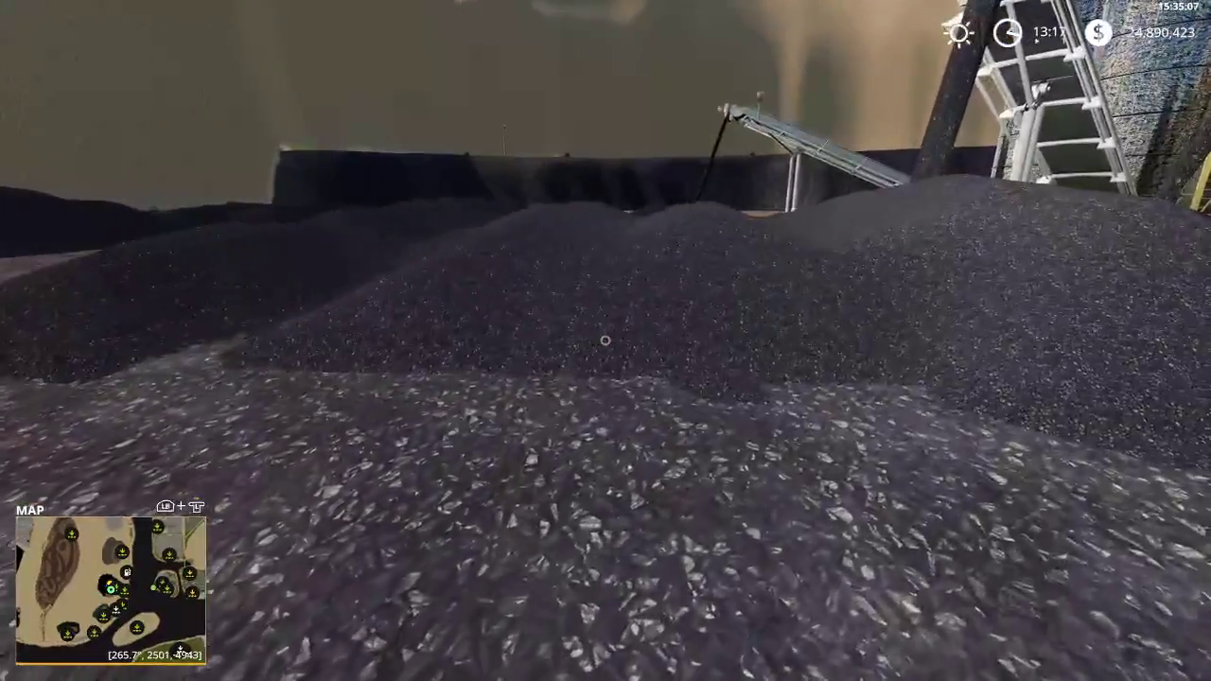
{"action": "key", "text": "w"}
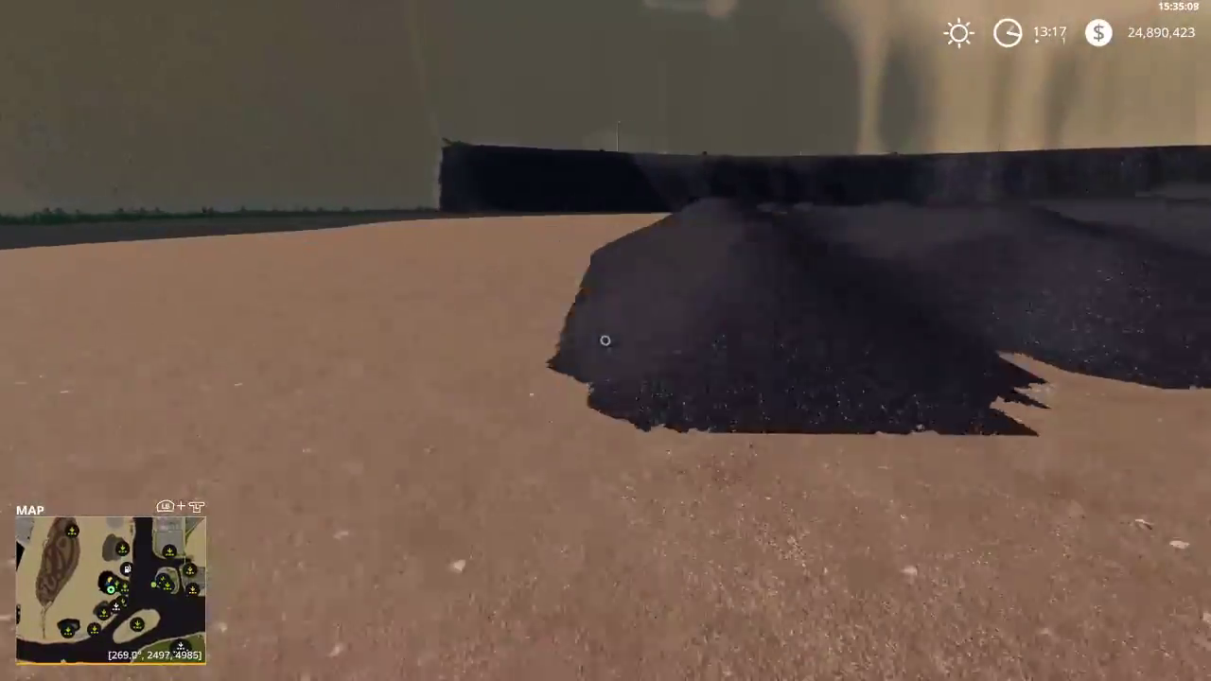
{"action": "key", "text": "w"}
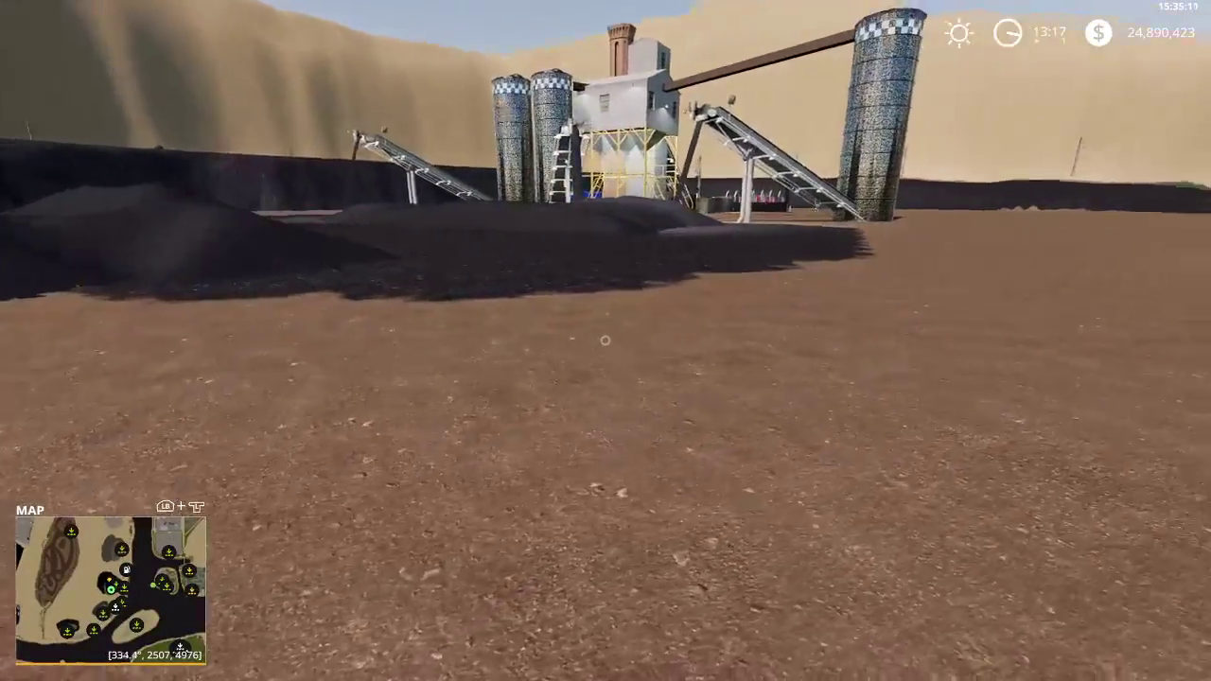
{"action": "key", "text": "w"}
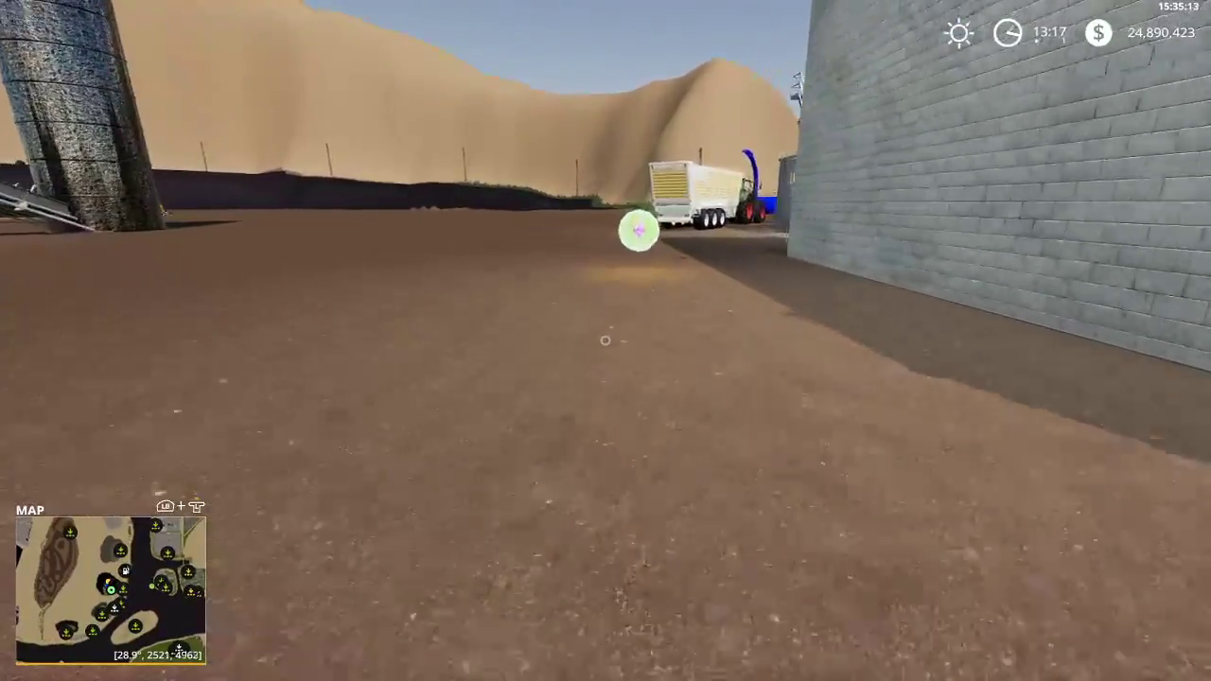
{"action": "key", "text": "r"}
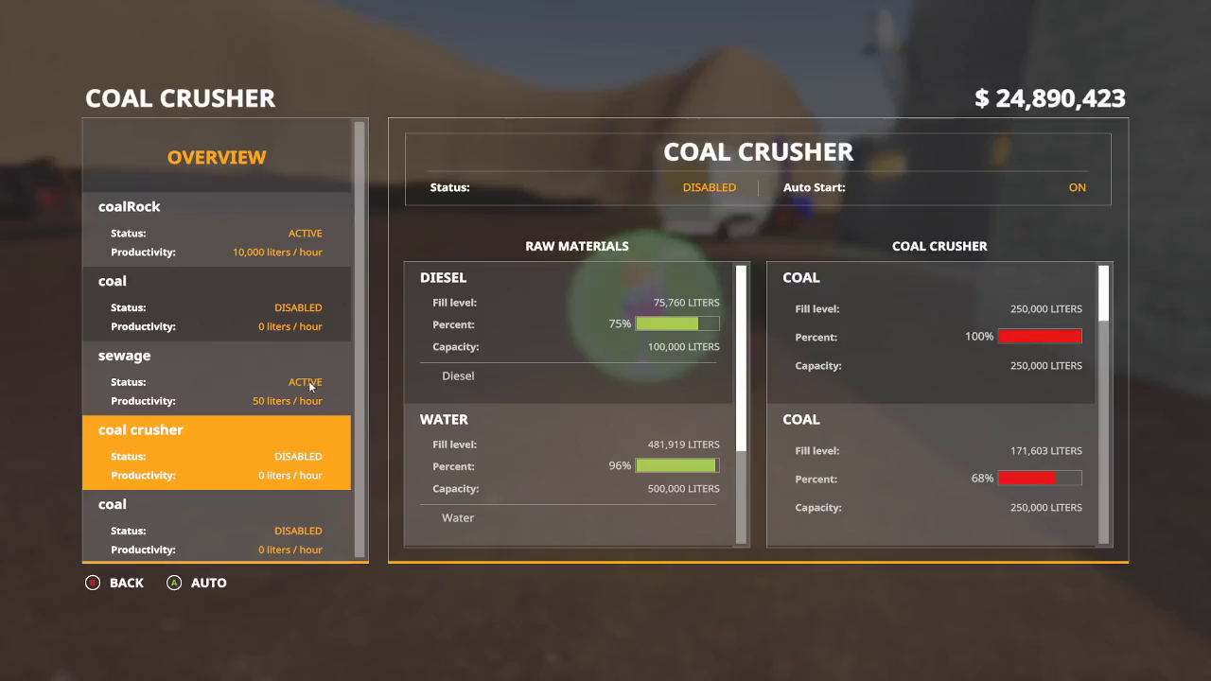
{"action": "left_click", "coordinate": [214, 314]}
{"action": "scroll", "coordinate": [599, 390], "scroll_direction": "down", "scroll_amount": 1}
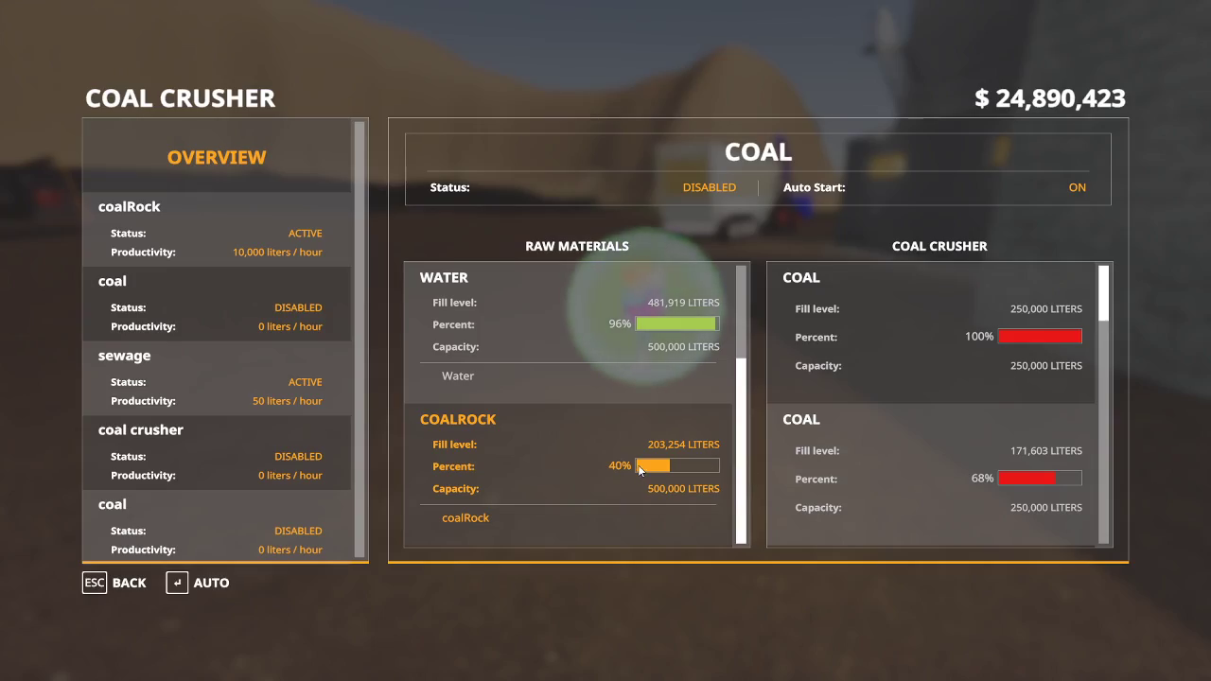
{"action": "key", "text": "Escape"}
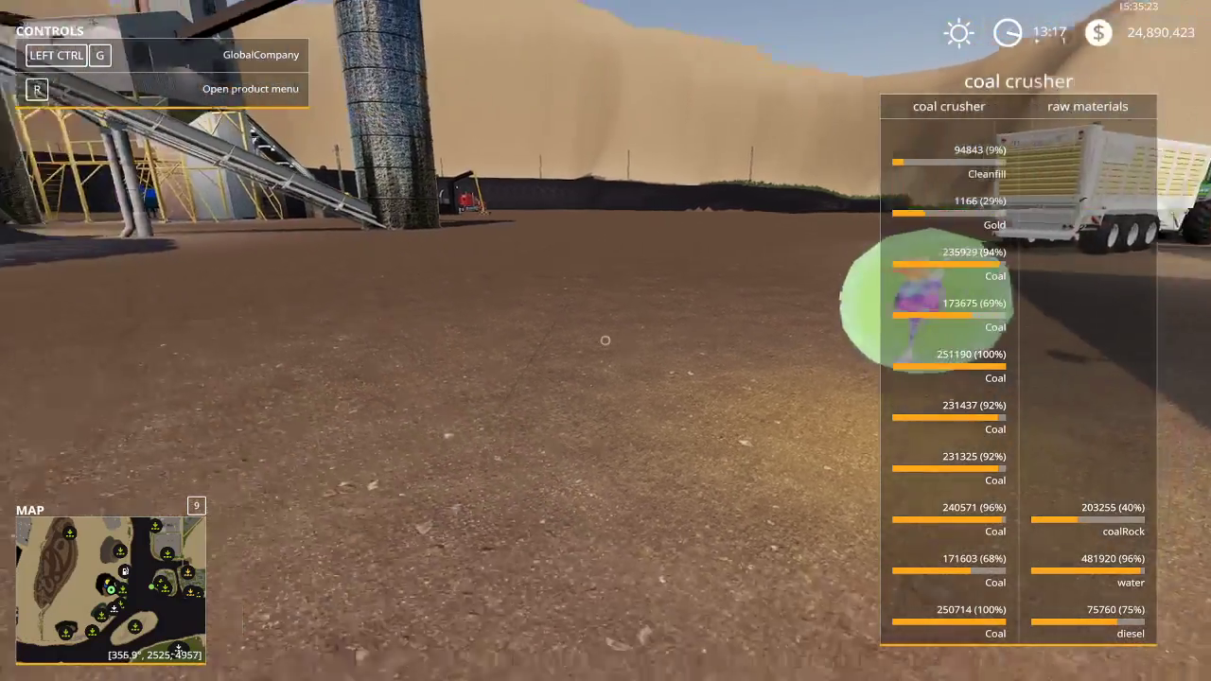
Walk over and around the coal piles beneath the crusher's conveyors to examine their size and spread.
{"action": "key", "text": "w"}
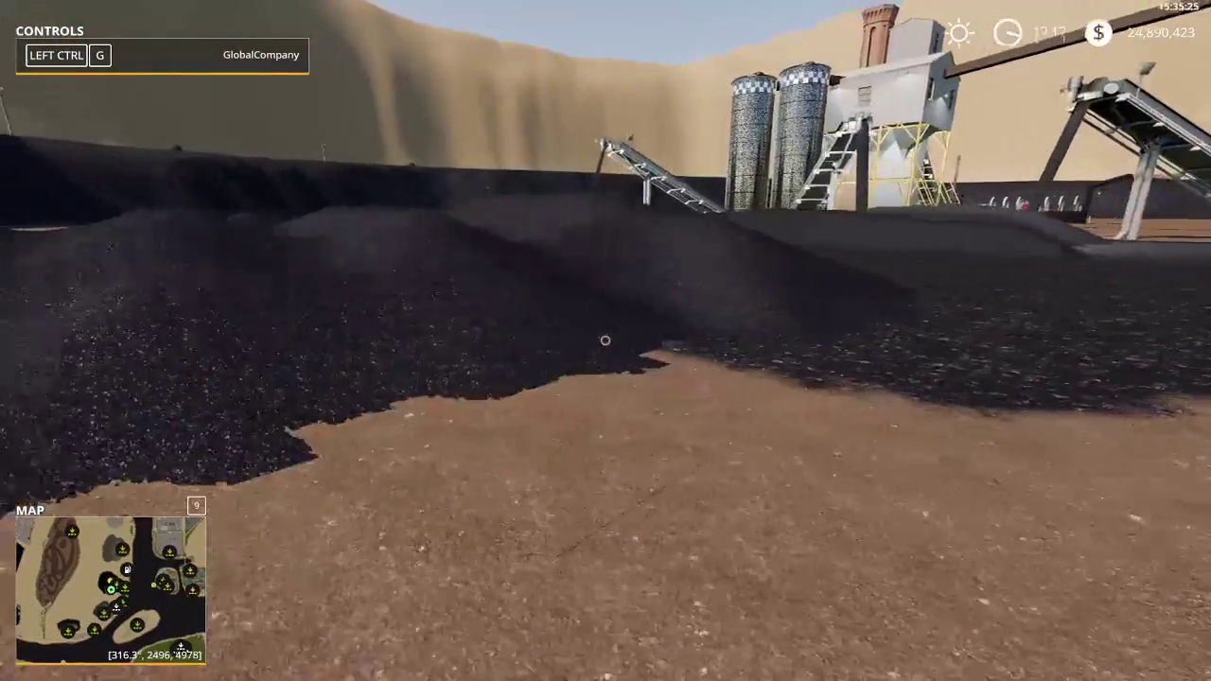
{"action": "key", "text": "w"}
{"action": "key", "text": "a"}
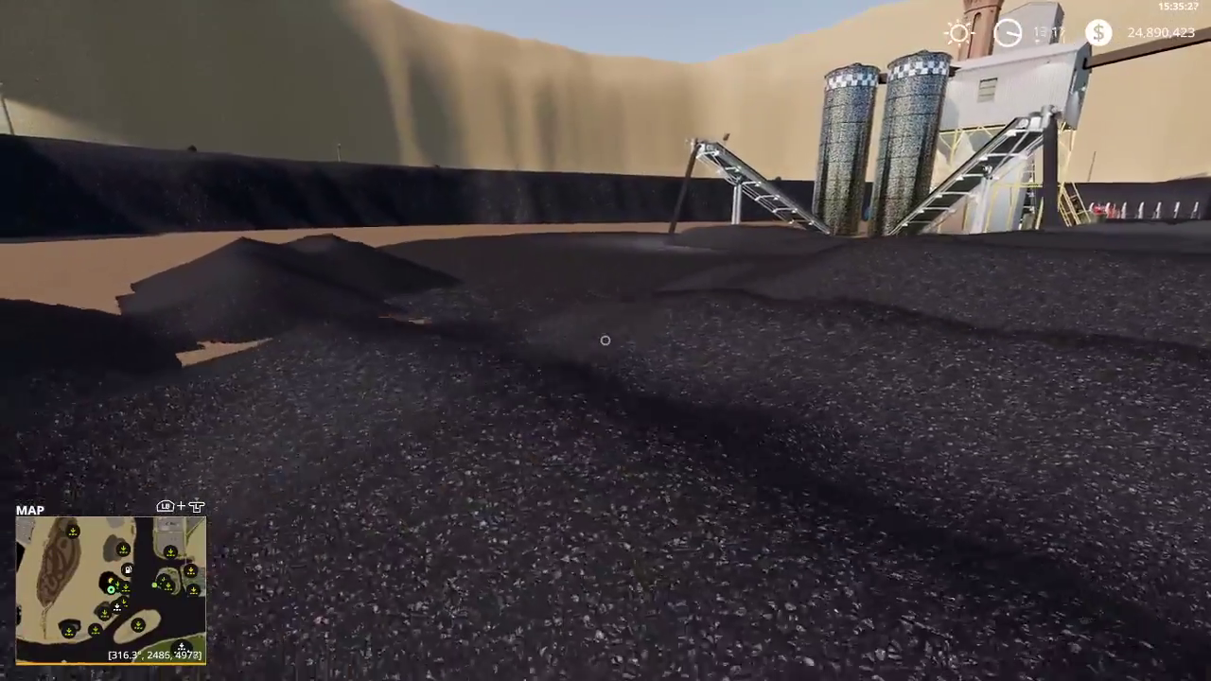
{"action": "key", "text": "a"}
{"action": "key", "text": "d"}
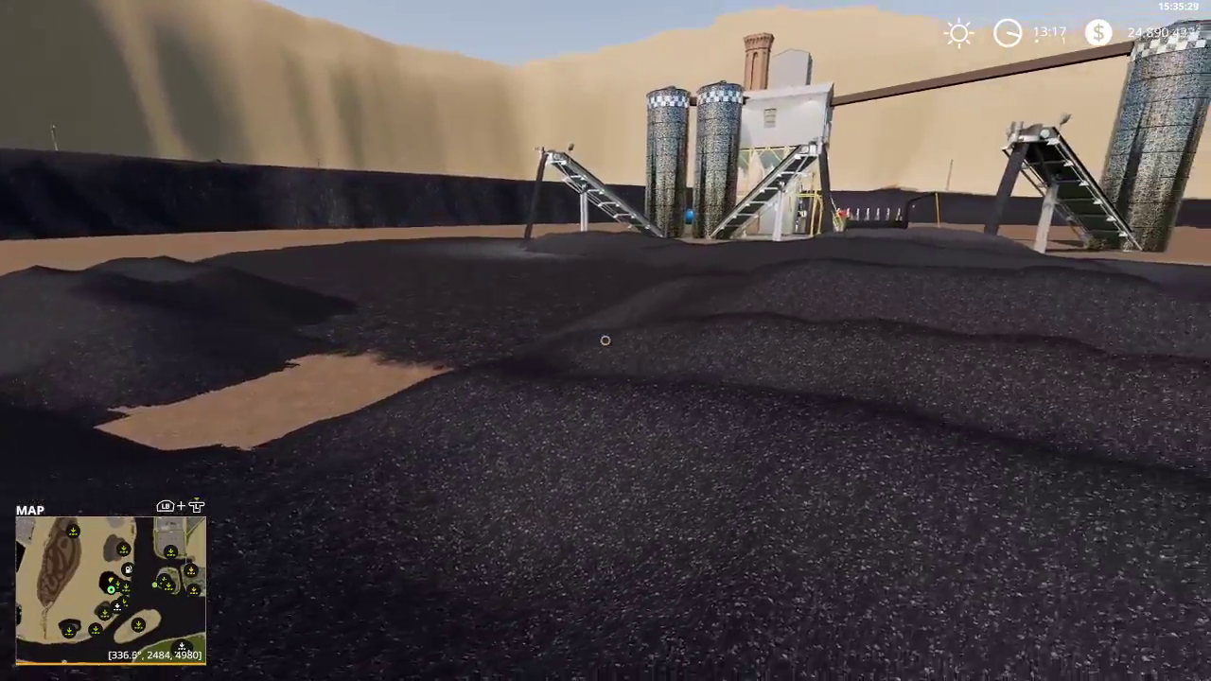
{"action": "key", "text": "w"}
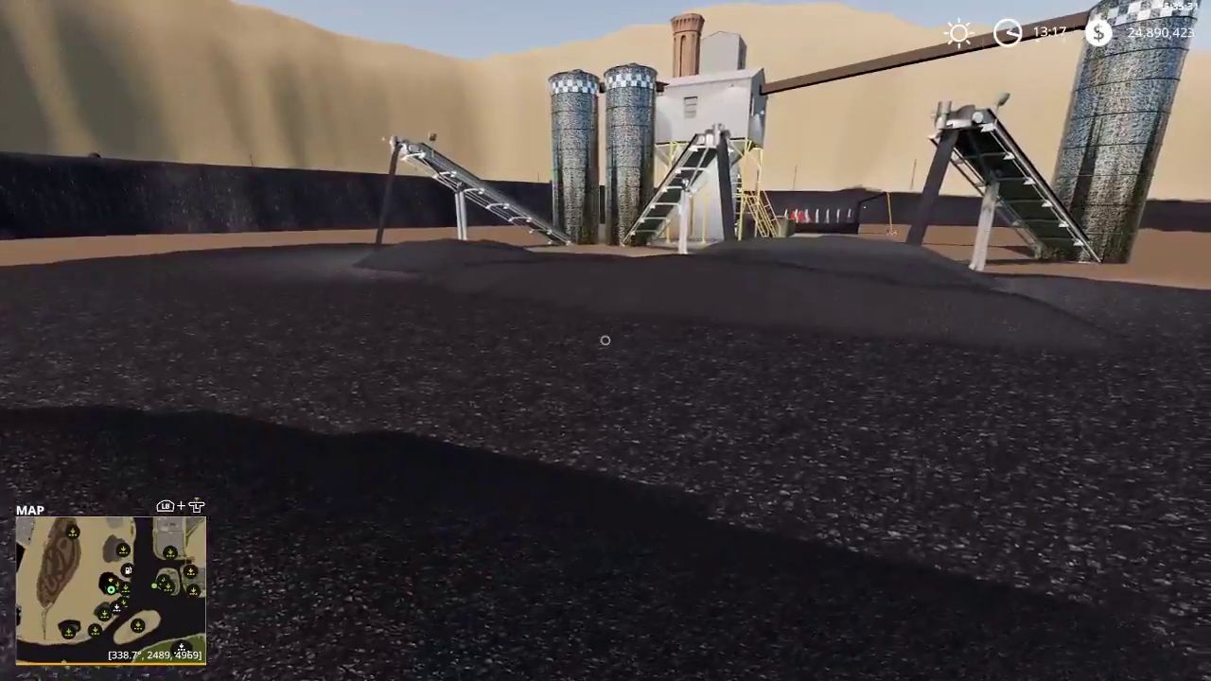
{"action": "key", "text": "s"}
{"action": "key", "text": "d"}
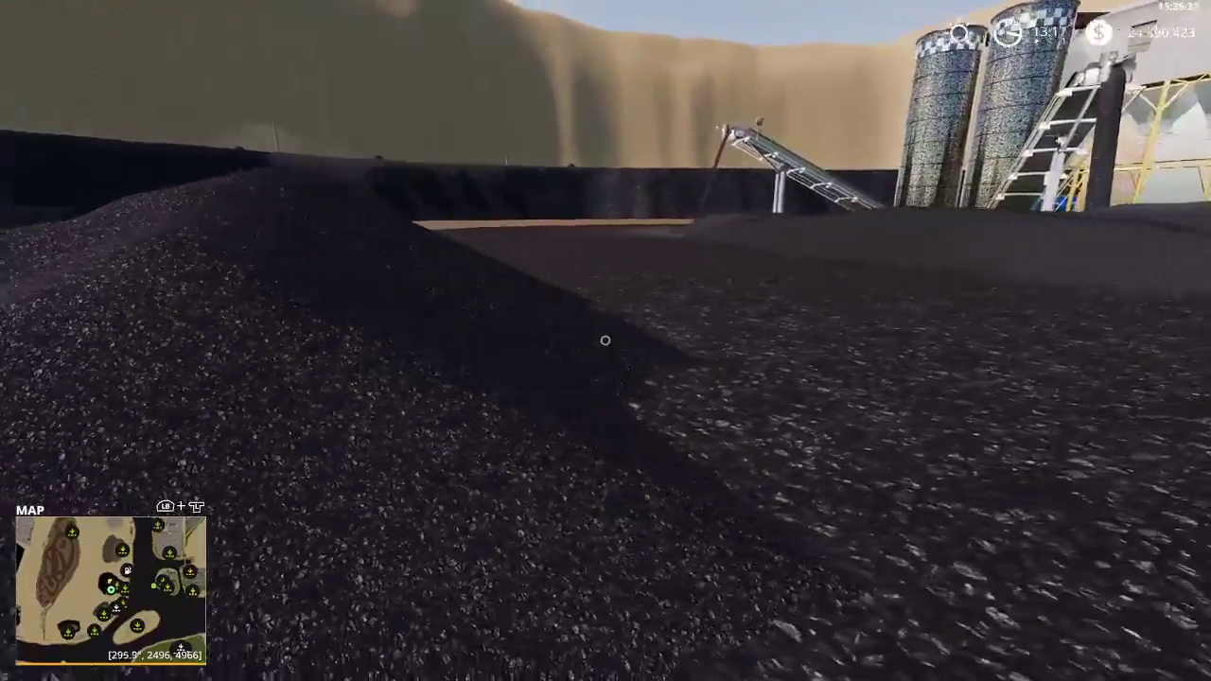
{"action": "key", "text": "w"}
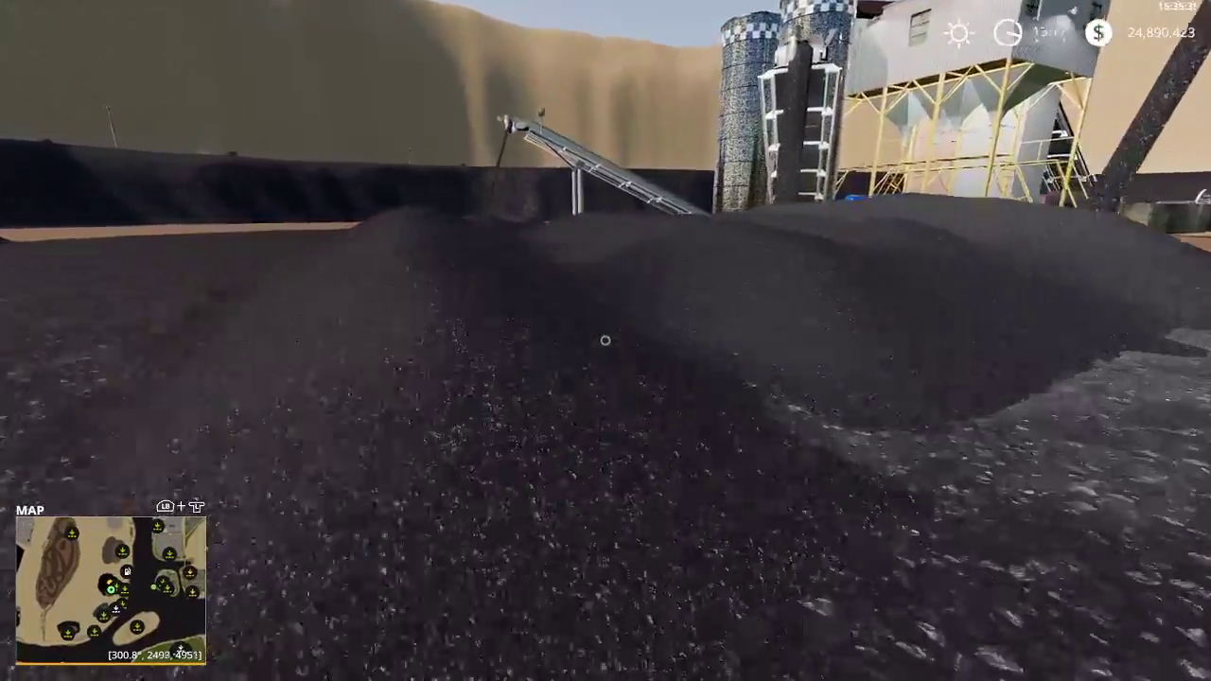
{"action": "key", "text": "d"}
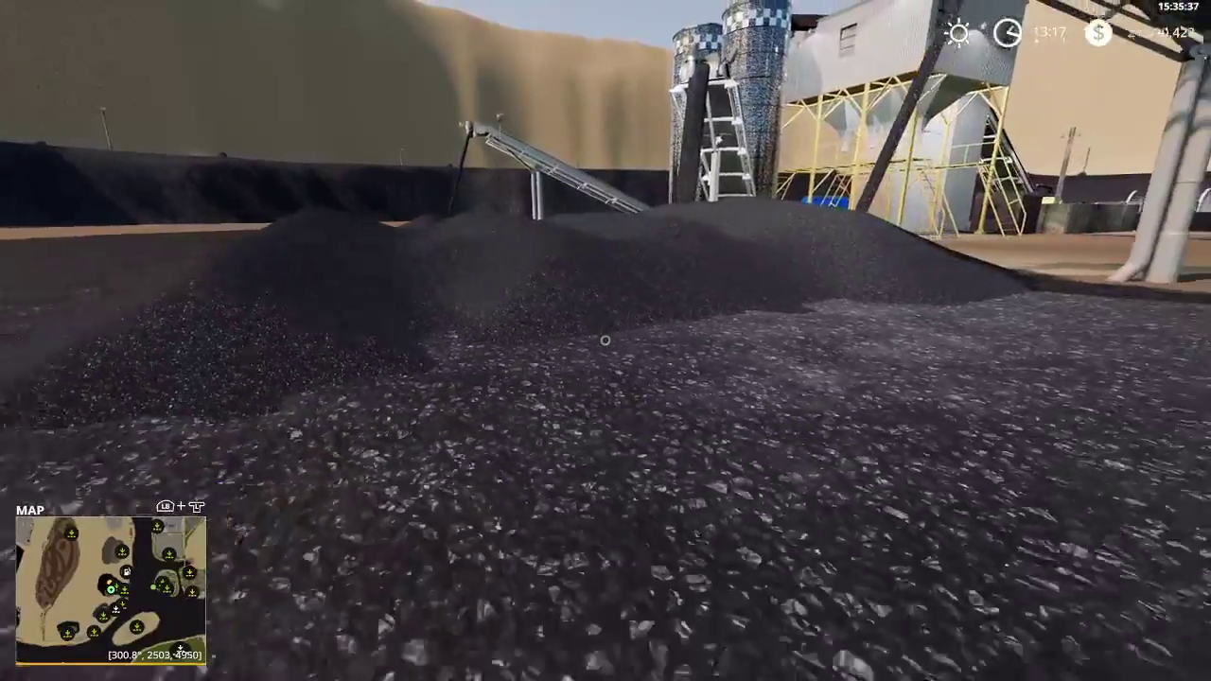
{"action": "key", "text": "s"}
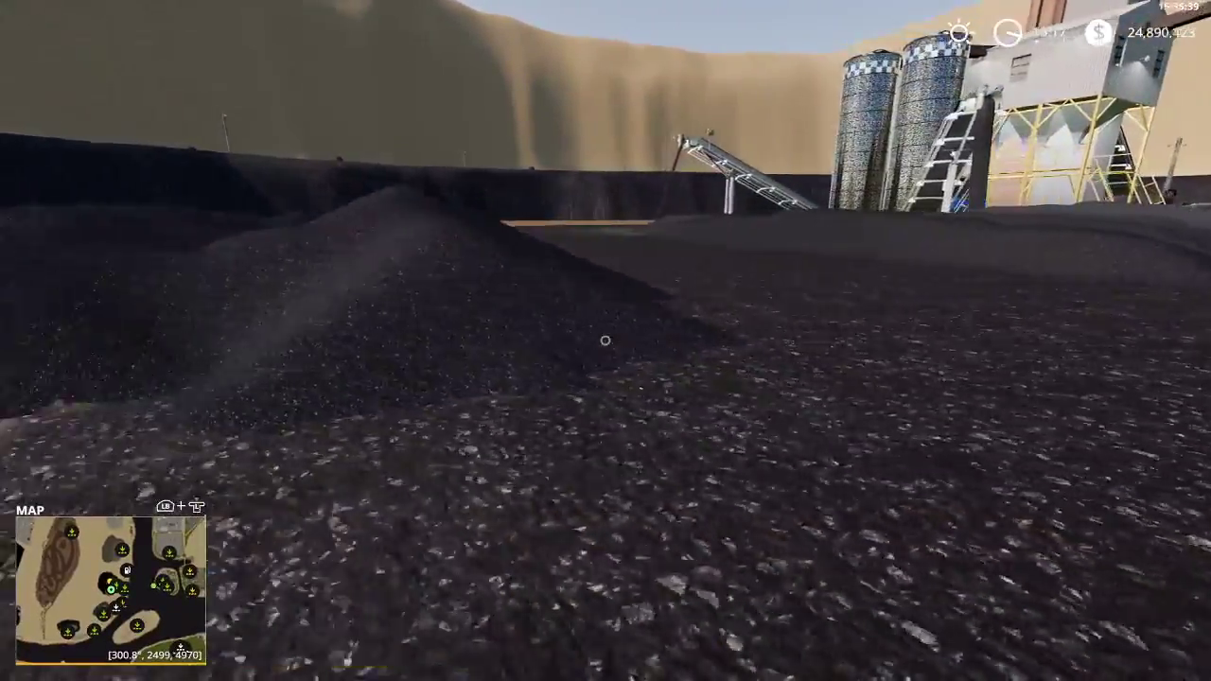
{"action": "key", "text": "s"}
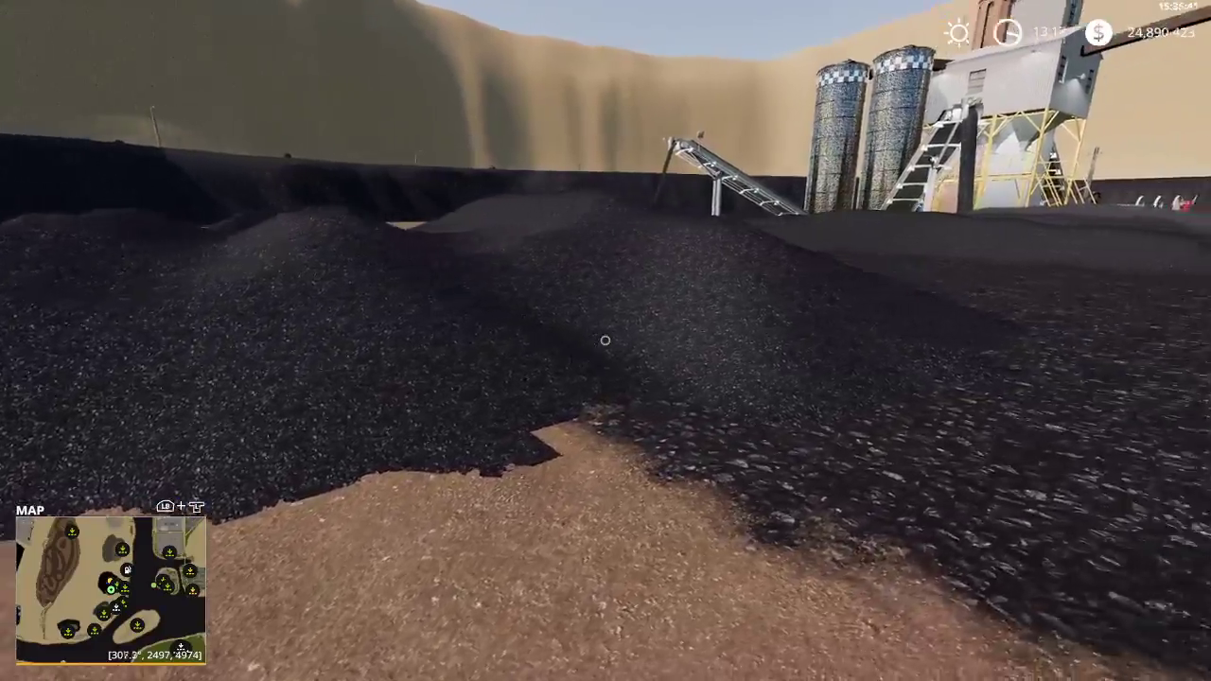
{"action": "key", "text": "w"}
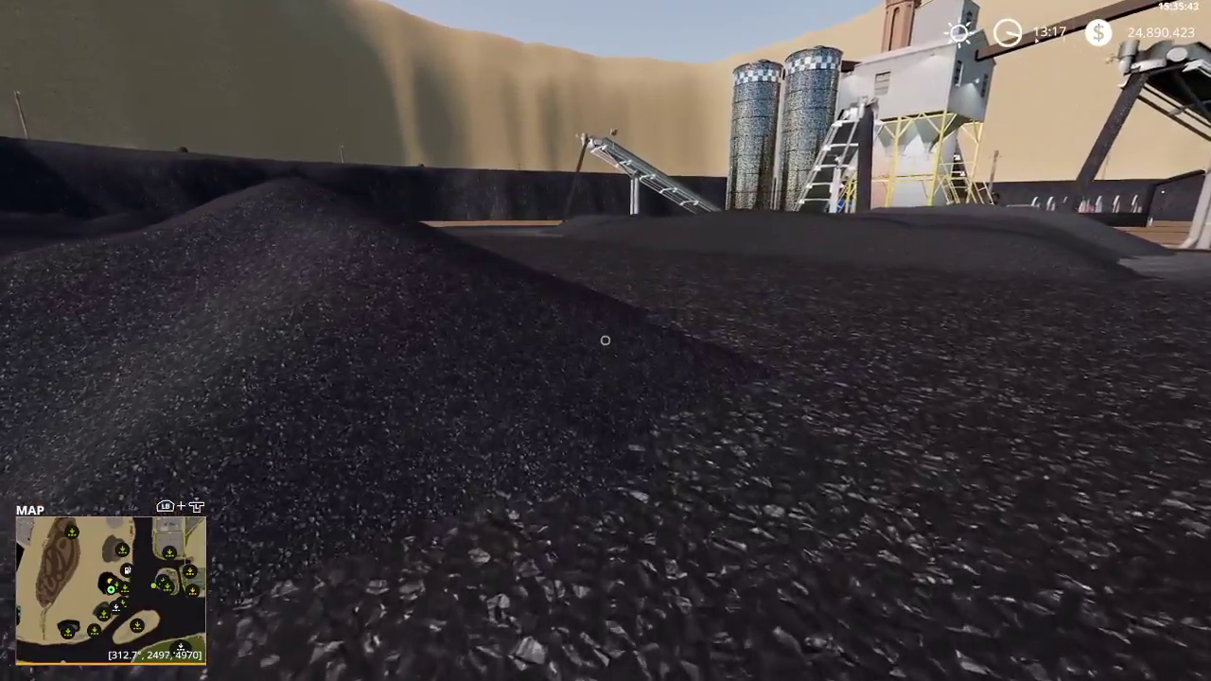
{"action": "key", "text": "w"}
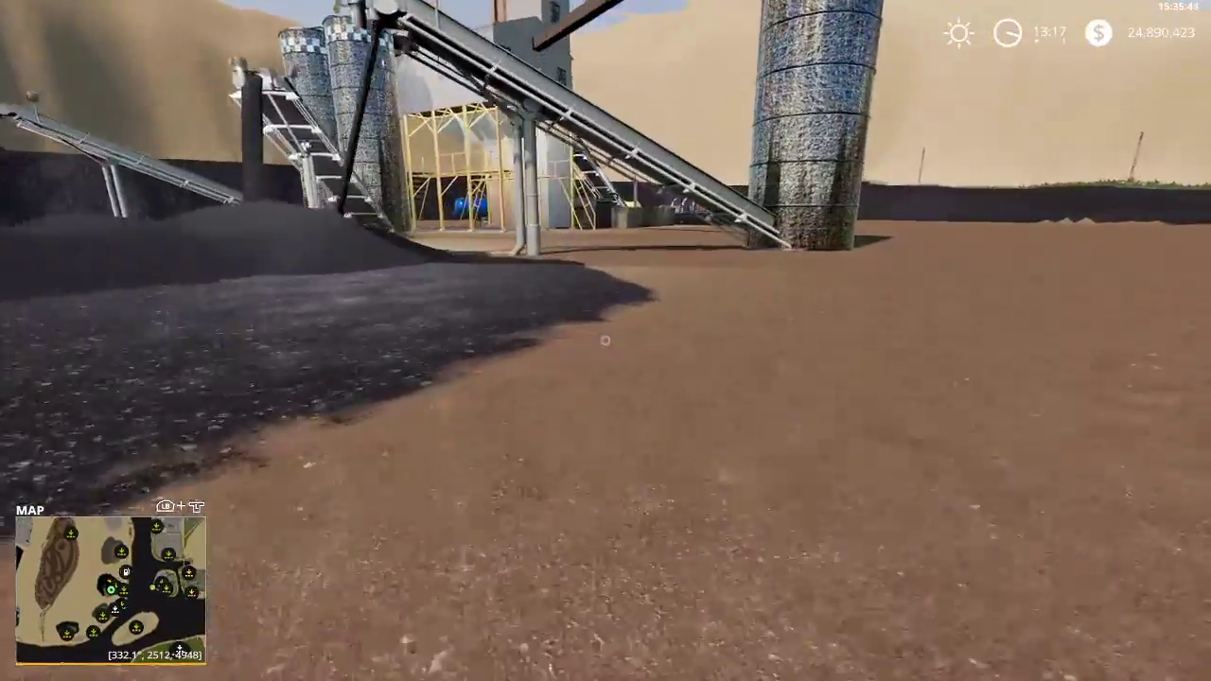
Save the current game and quit Farming Simulator 19 to the desktop.
{"action": "key", "text": "Escape"}
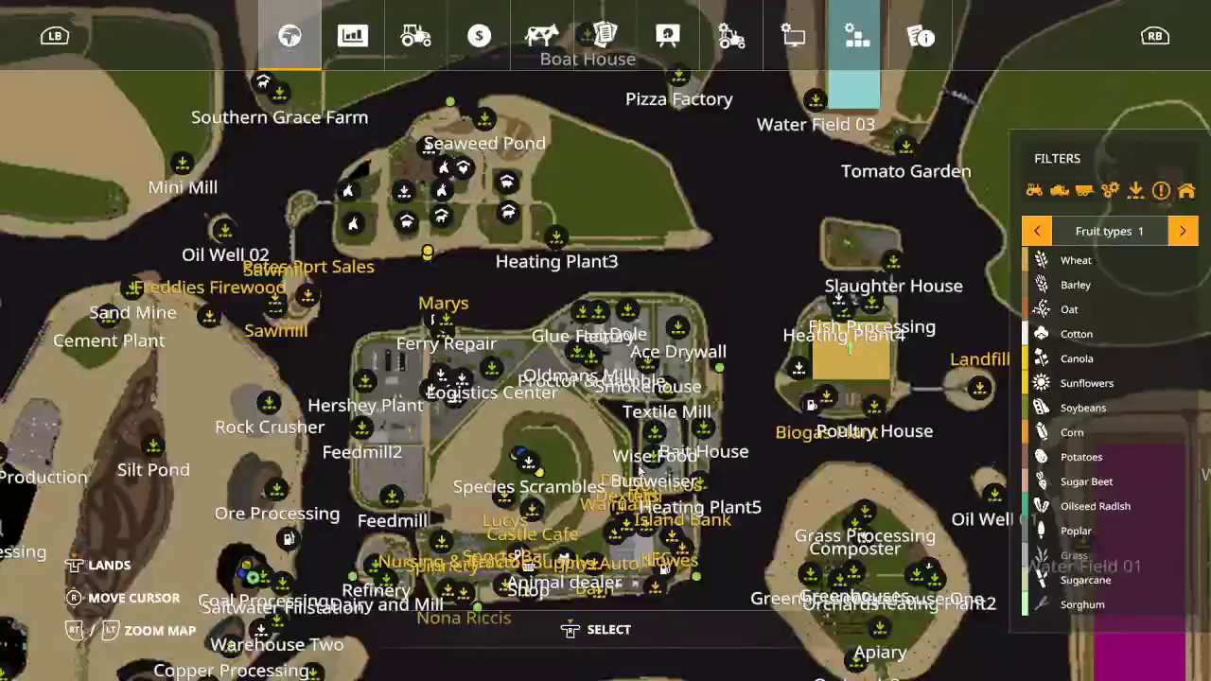
{"action": "left_click", "coordinate": [726, 40]}
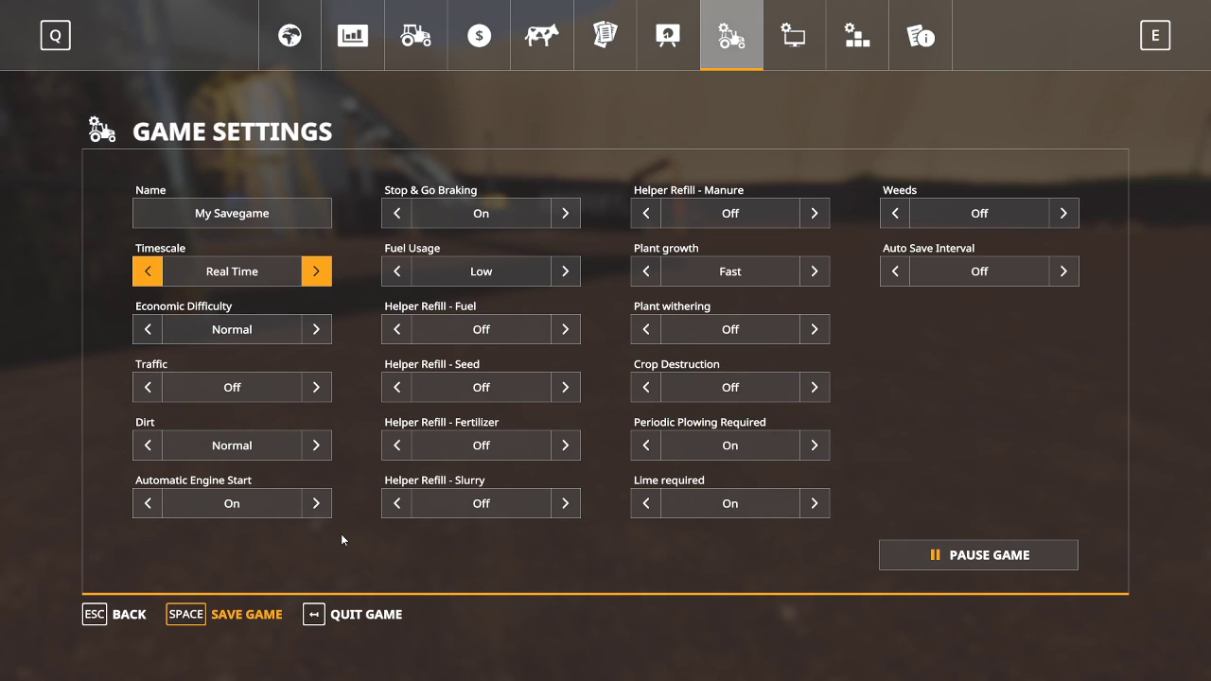
{"action": "key", "text": "space"}
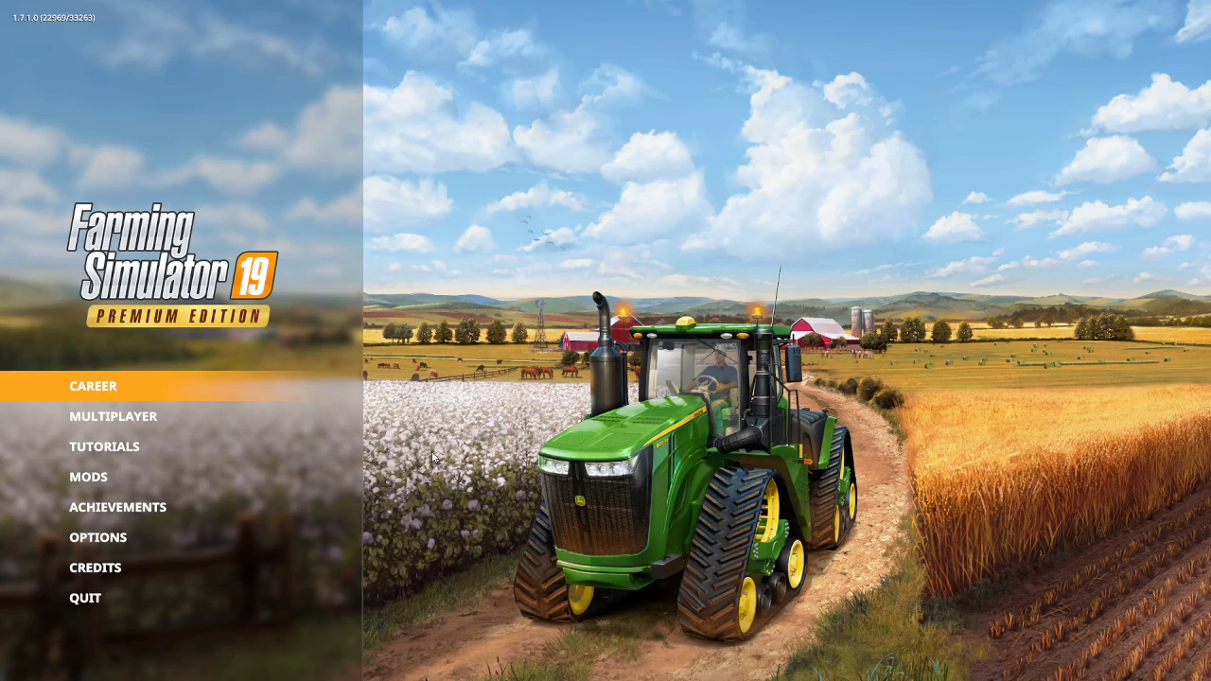
{"action": "left_click", "coordinate": [88, 605]}
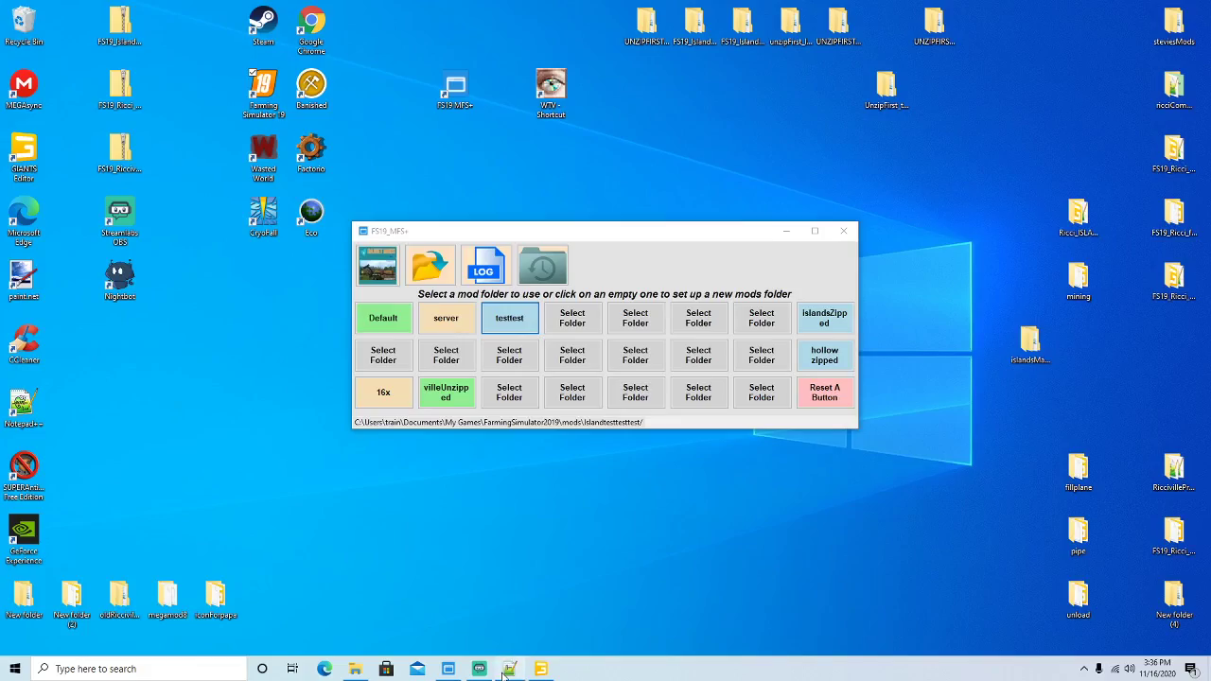
Switch to Notepad++ and reload the modified log.txt from its beginning.
{"action": "left_click", "coordinate": [508, 669]}
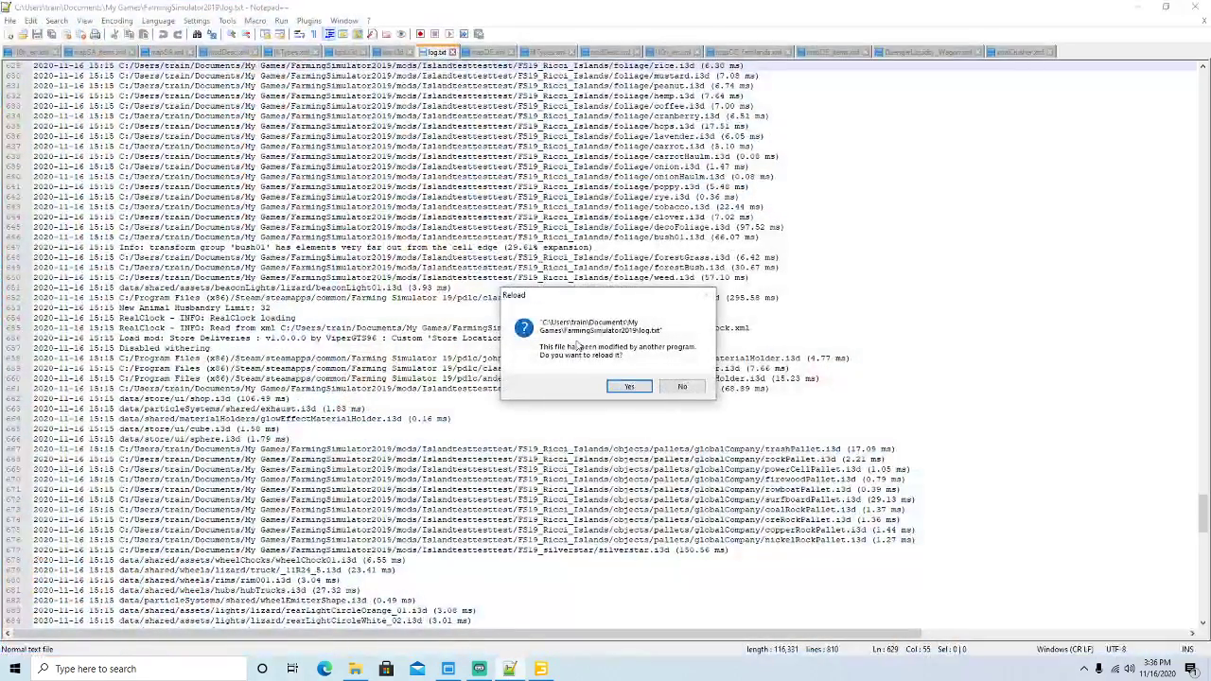
{"action": "left_click", "coordinate": [628, 387]}
{"action": "left_click_drag", "start_coordinate": [1204, 359], "coordinate": [1204, 80]}
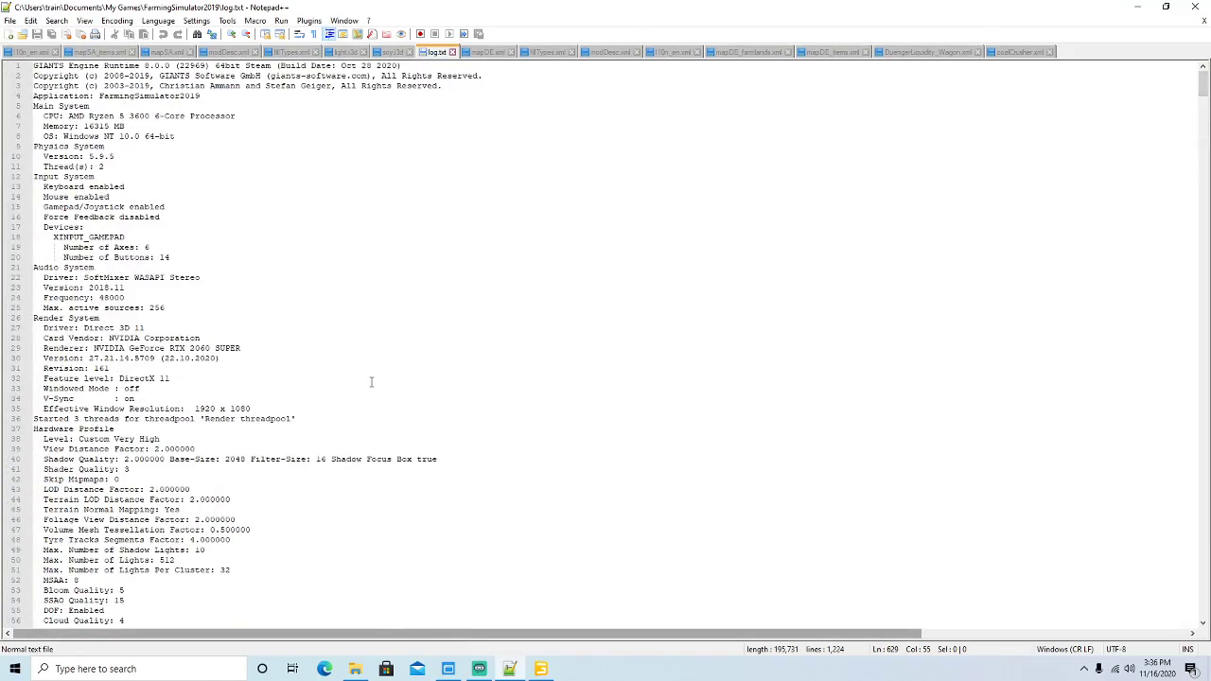
Read through log.txt up to the game-saved entry, checking for errors and warnings from the test session.
{"action": "scroll", "coordinate": [371, 391], "scroll_direction": "down", "scroll_amount": 20}
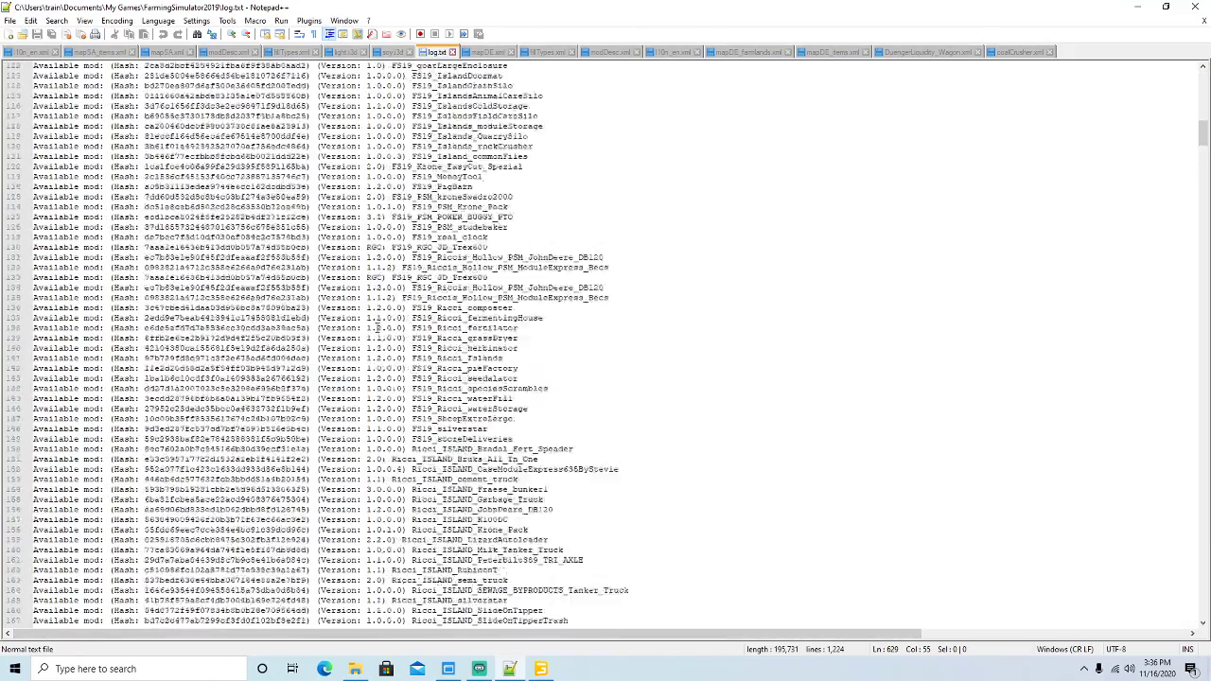
{"action": "scroll", "coordinate": [376, 329], "scroll_direction": "down", "scroll_amount": 20}
{"action": "scroll", "coordinate": [377, 328], "scroll_direction": "down", "scroll_amount": 20}
{"action": "scroll", "coordinate": [377, 326], "scroll_direction": "down", "scroll_amount": 20}
{"action": "scroll", "coordinate": [377, 327], "scroll_direction": "down", "scroll_amount": 20}
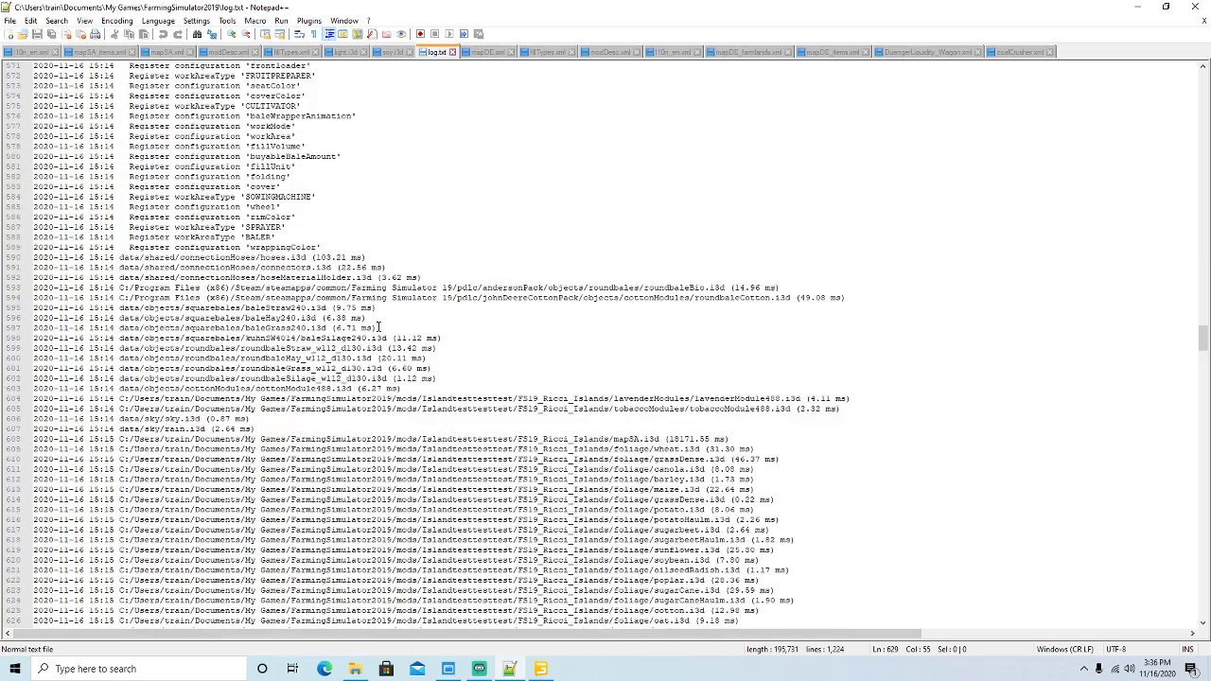
{"action": "scroll", "coordinate": [378, 327], "scroll_direction": "down", "scroll_amount": 17}
{"action": "scroll", "coordinate": [377, 327], "scroll_direction": "down", "scroll_amount": 20}
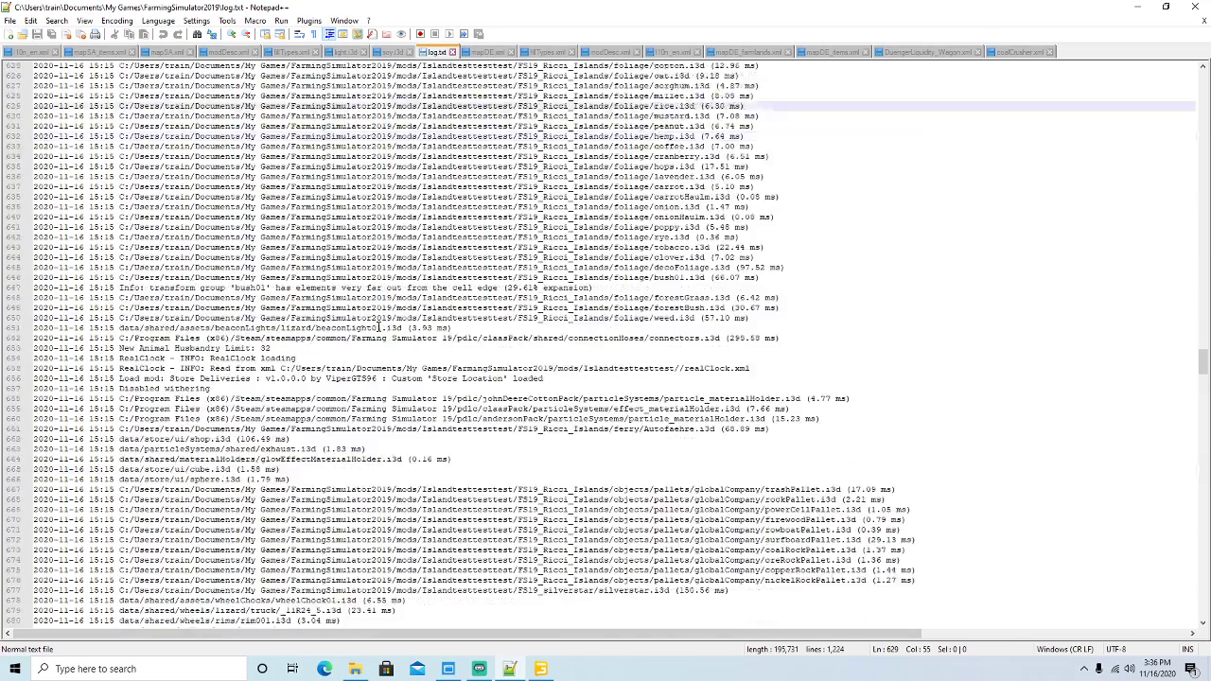
{"action": "scroll", "coordinate": [378, 326], "scroll_direction": "down", "scroll_amount": 5}
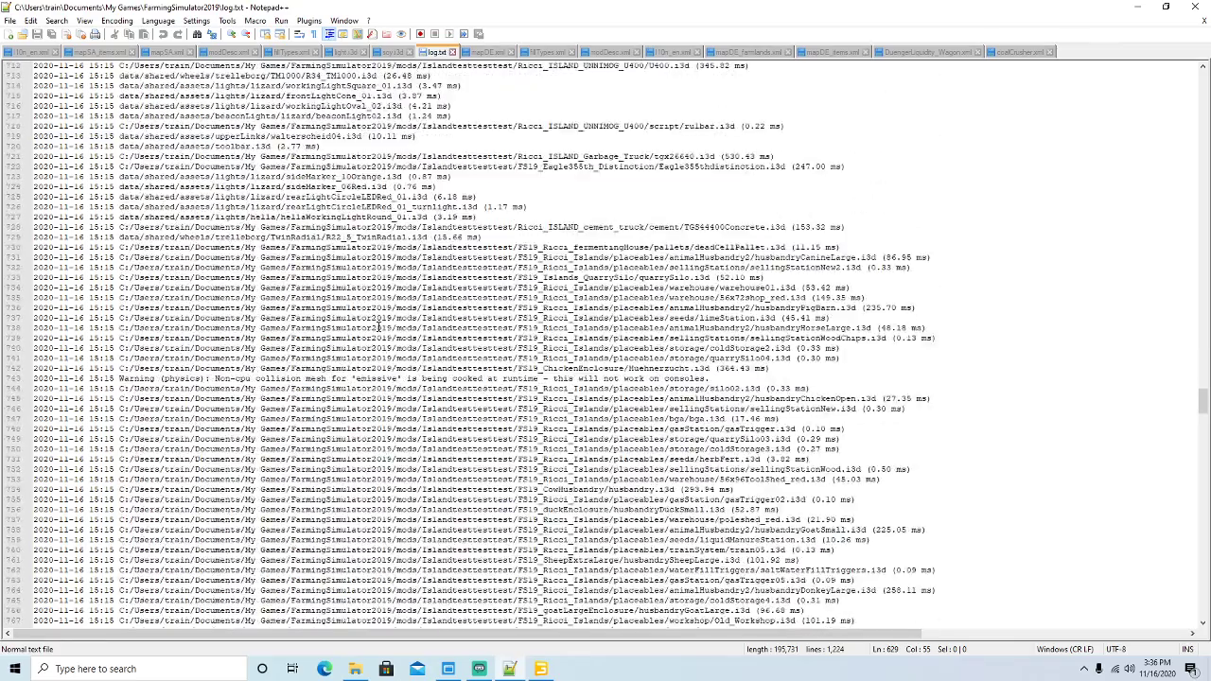
{"action": "scroll", "coordinate": [378, 327], "scroll_direction": "down", "scroll_amount": 18}
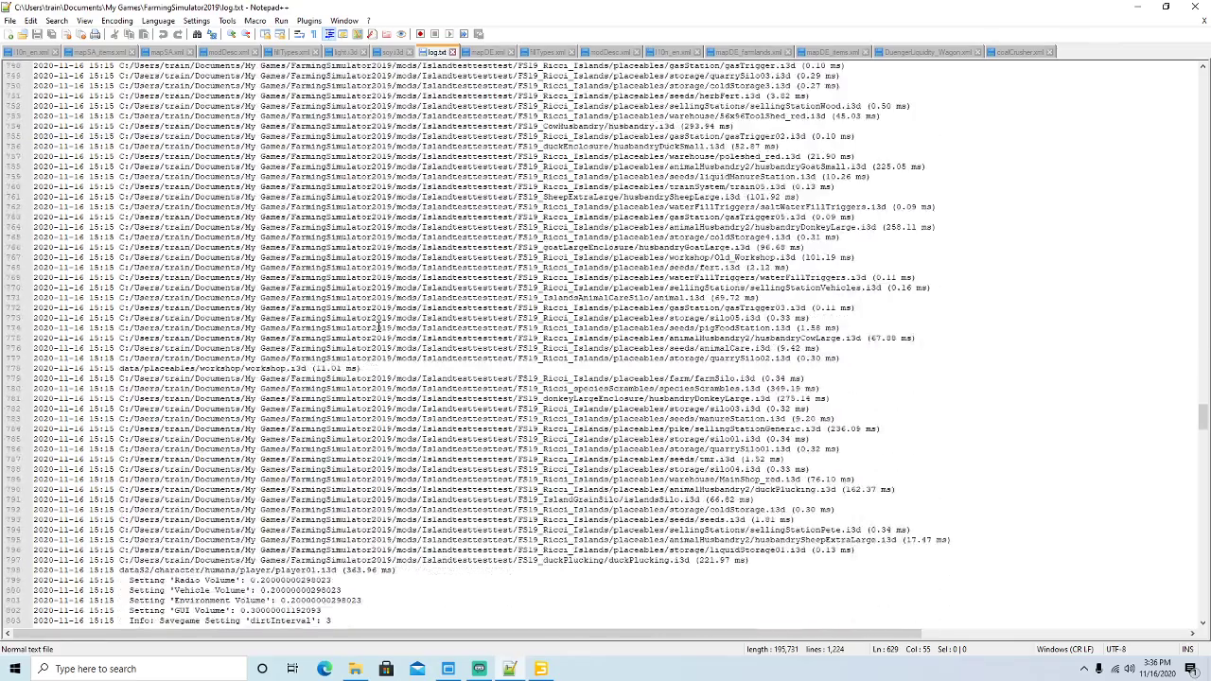
{"action": "scroll", "coordinate": [378, 327], "scroll_direction": "down", "scroll_amount": 5}
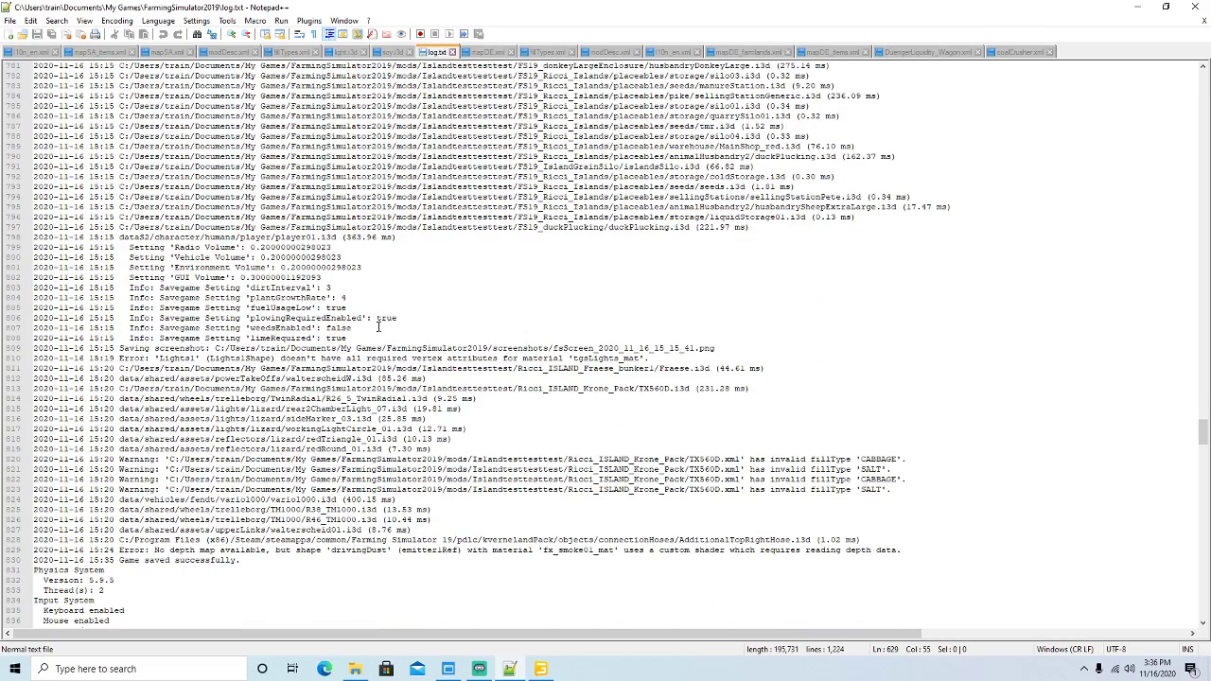
{"action": "scroll", "coordinate": [377, 327], "scroll_direction": "down", "scroll_amount": 2}
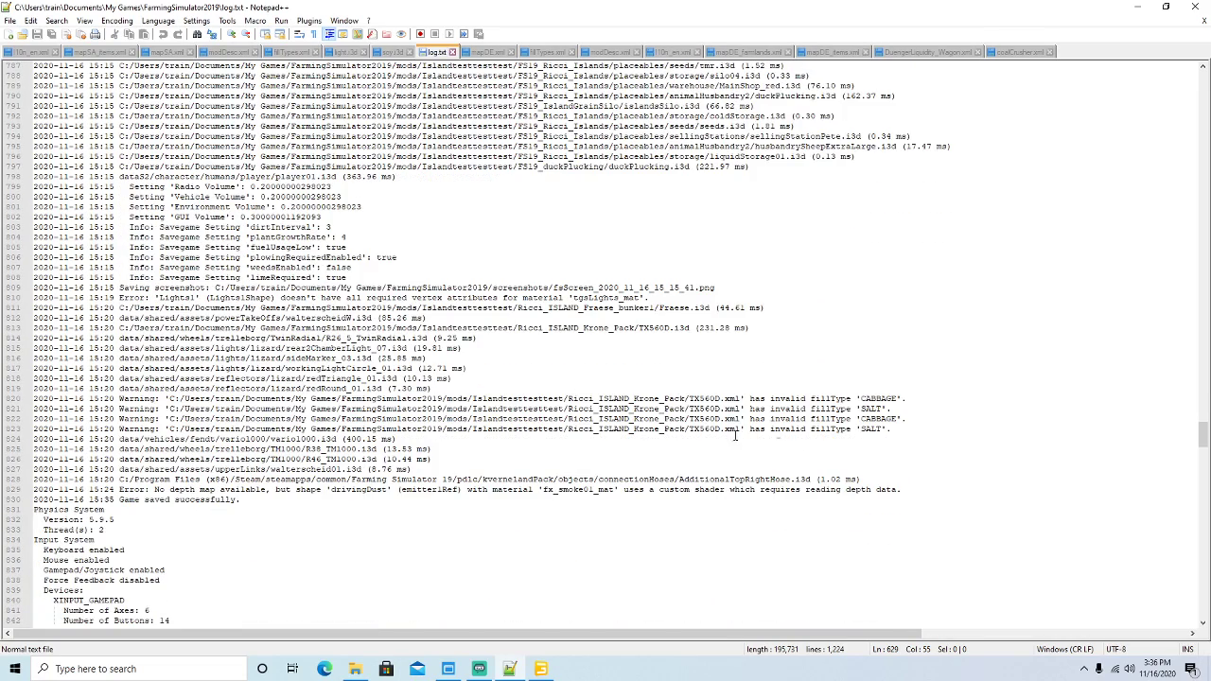
{"action": "scroll", "coordinate": [593, 424], "scroll_direction": "down", "scroll_amount": 1}
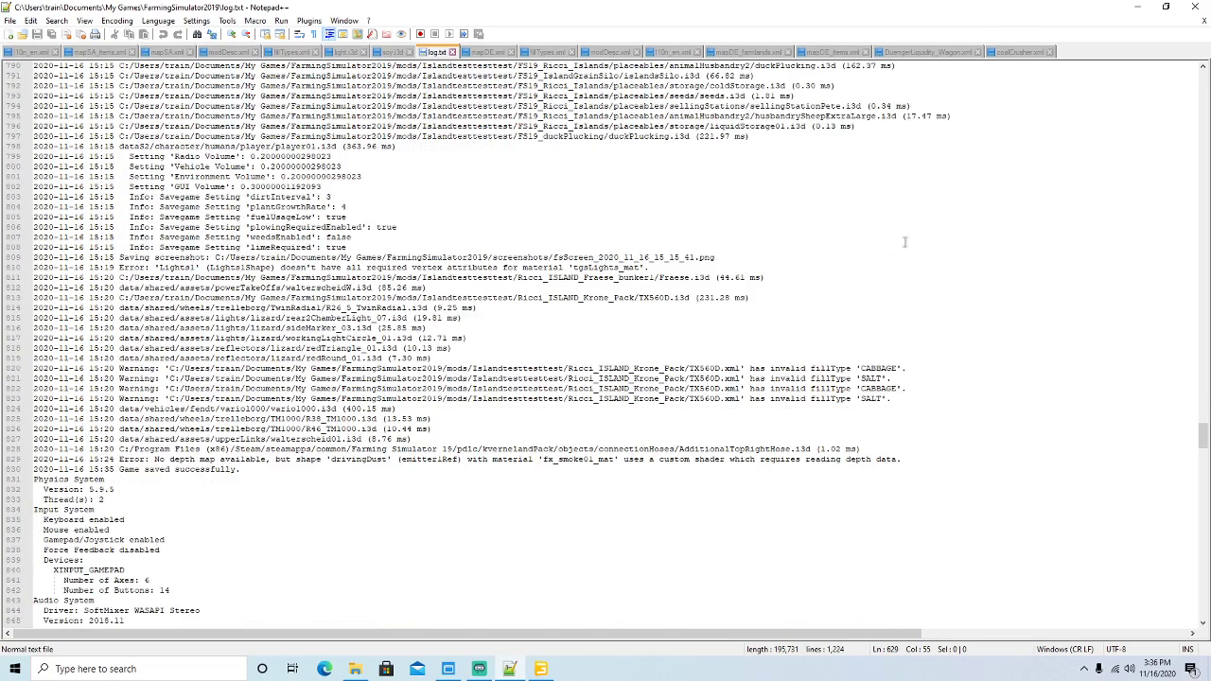
{"action": "left_click", "coordinate": [1137, 7]}
Switch to GIANTS Editor and examine the coal crusher's yellow hopper, loading belt and surrounding coal-textured ground.
{"action": "left_click", "coordinate": [785, 231]}
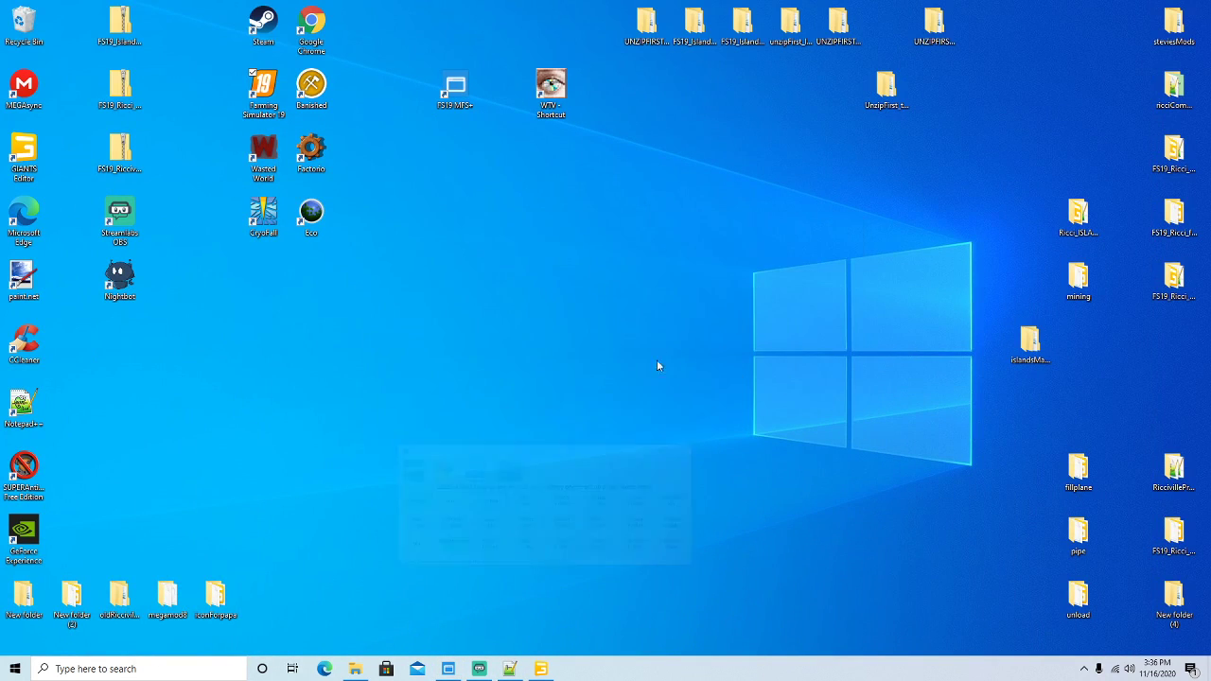
{"action": "left_click", "coordinate": [542, 669]}
{"action": "left_click_drag", "start_coordinate": [609, 409], "coordinate": [701, 320], "text": "alt"}
{"action": "scroll", "coordinate": [390, 328], "scroll_direction": "up", "scroll_amount": 8}
{"action": "scroll", "coordinate": [594, 317], "scroll_direction": "down", "scroll_amount": 4}
{"action": "scroll", "coordinate": [574, 291], "scroll_direction": "up", "scroll_amount": 3}
{"action": "scroll", "coordinate": [603, 278], "scroll_direction": "up", "scroll_amount": 3}
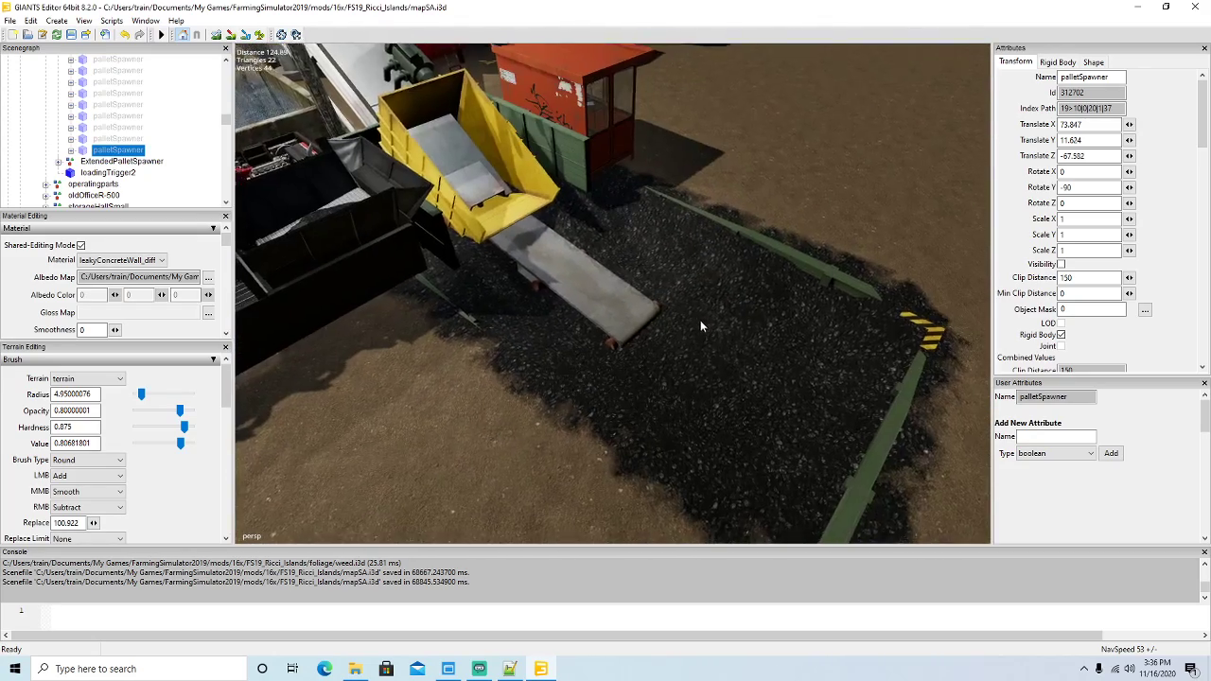
{"action": "scroll", "coordinate": [700, 326], "scroll_direction": "up", "scroll_amount": 5}
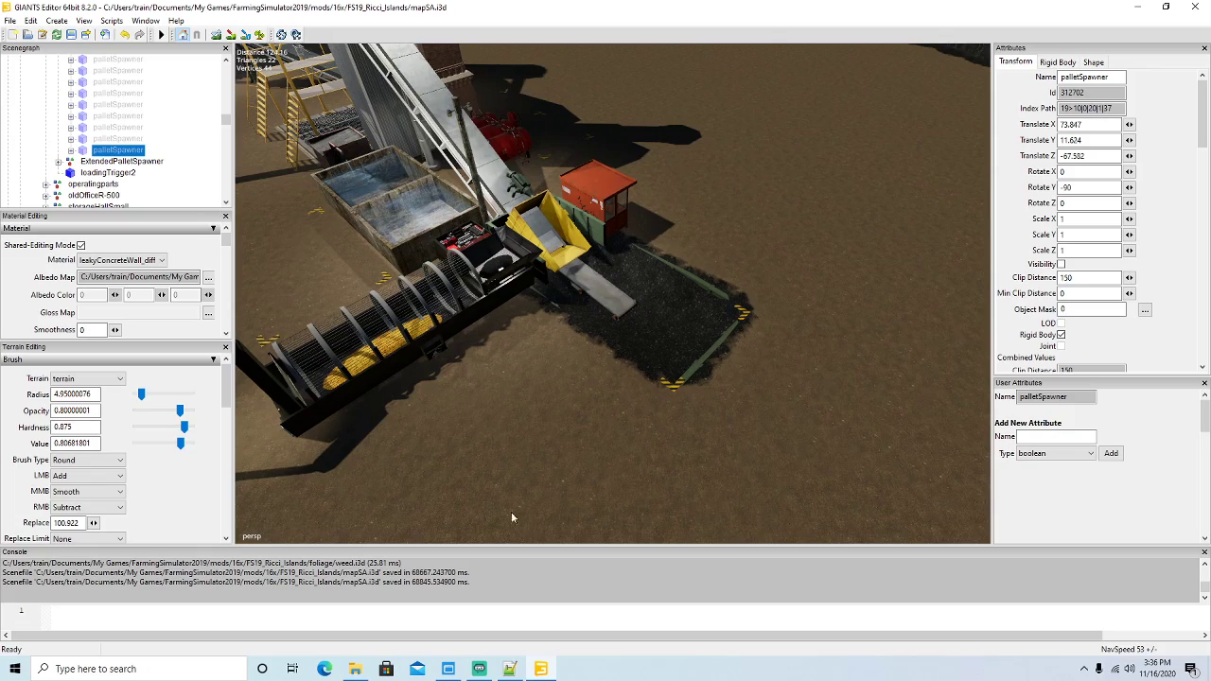
In Notepad++, set the IP_COALROCK input capacity in coalCrusher.xml to 1000000 and save the file.
{"action": "left_click", "coordinate": [509, 668]}
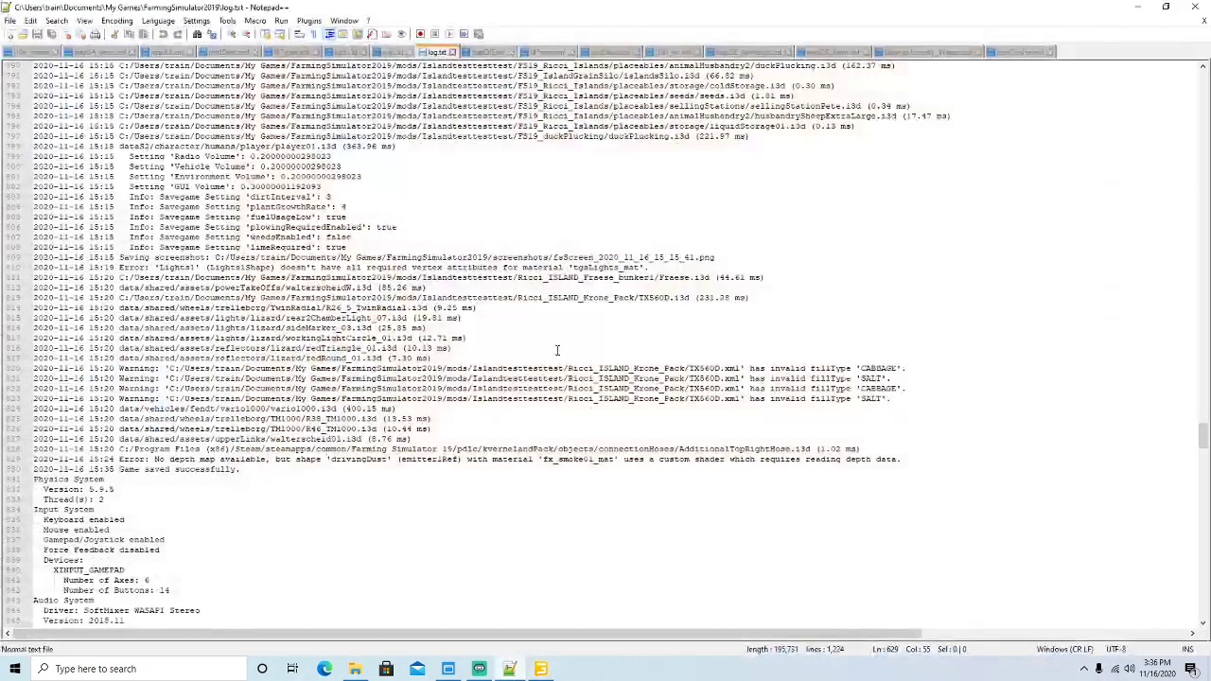
{"action": "left_click", "coordinate": [1008, 54]}
{"action": "scroll", "coordinate": [497, 237], "scroll_direction": "up", "scroll_amount": 18}
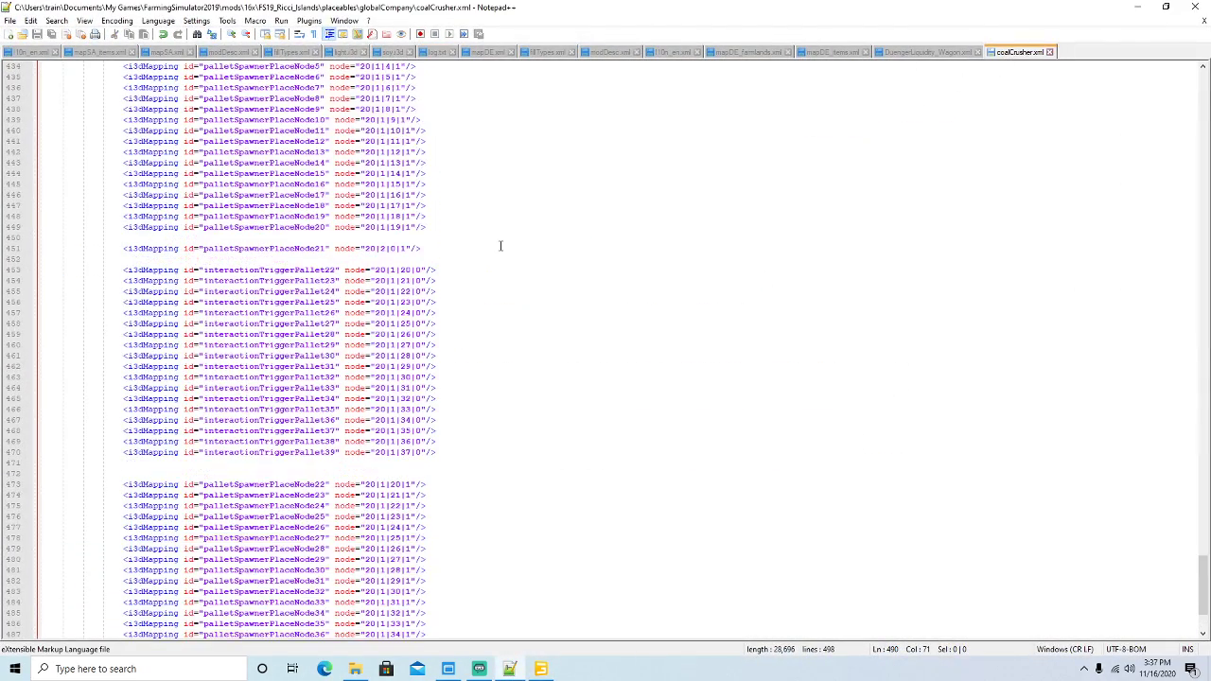
{"action": "scroll", "coordinate": [506, 303], "scroll_direction": "up", "scroll_amount": 20}
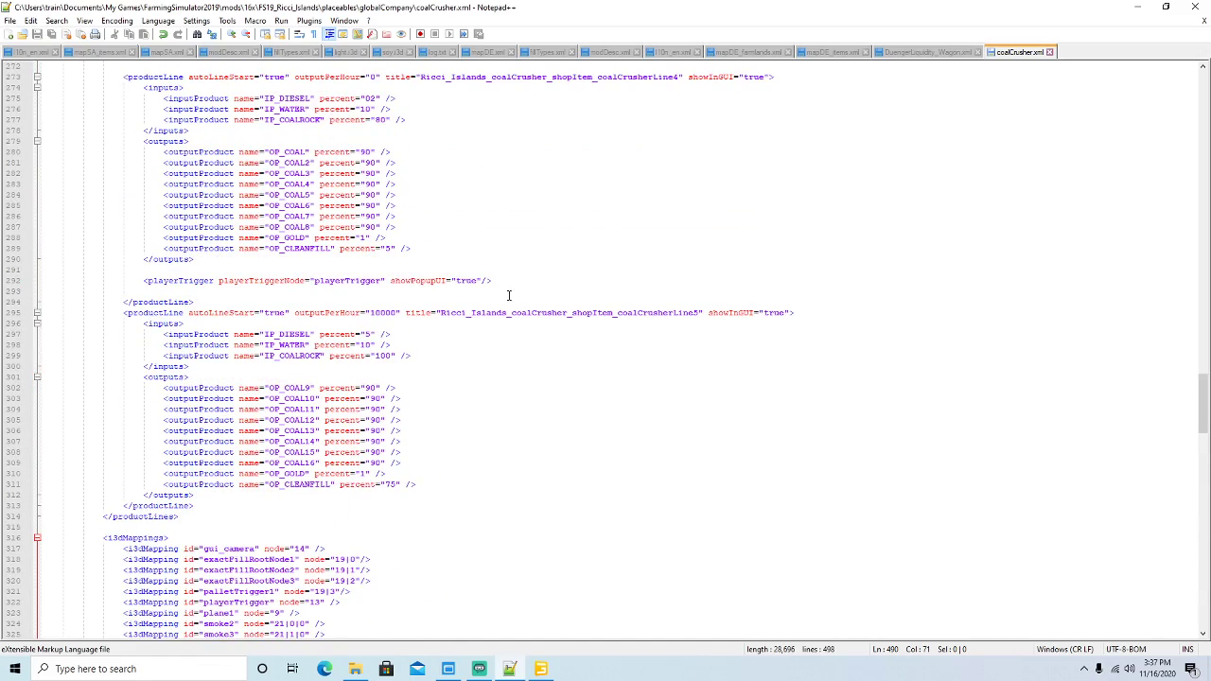
{"action": "scroll", "coordinate": [509, 296], "scroll_direction": "up", "scroll_amount": 20}
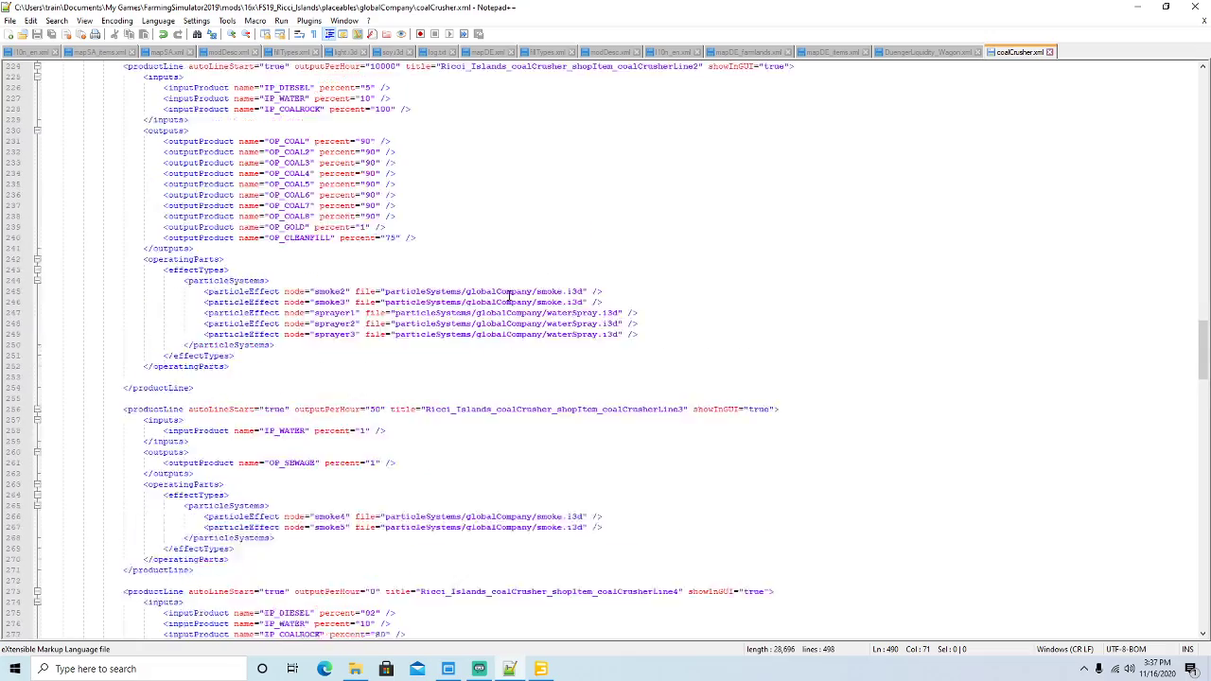
{"action": "scroll", "coordinate": [508, 296], "scroll_direction": "up", "scroll_amount": 20}
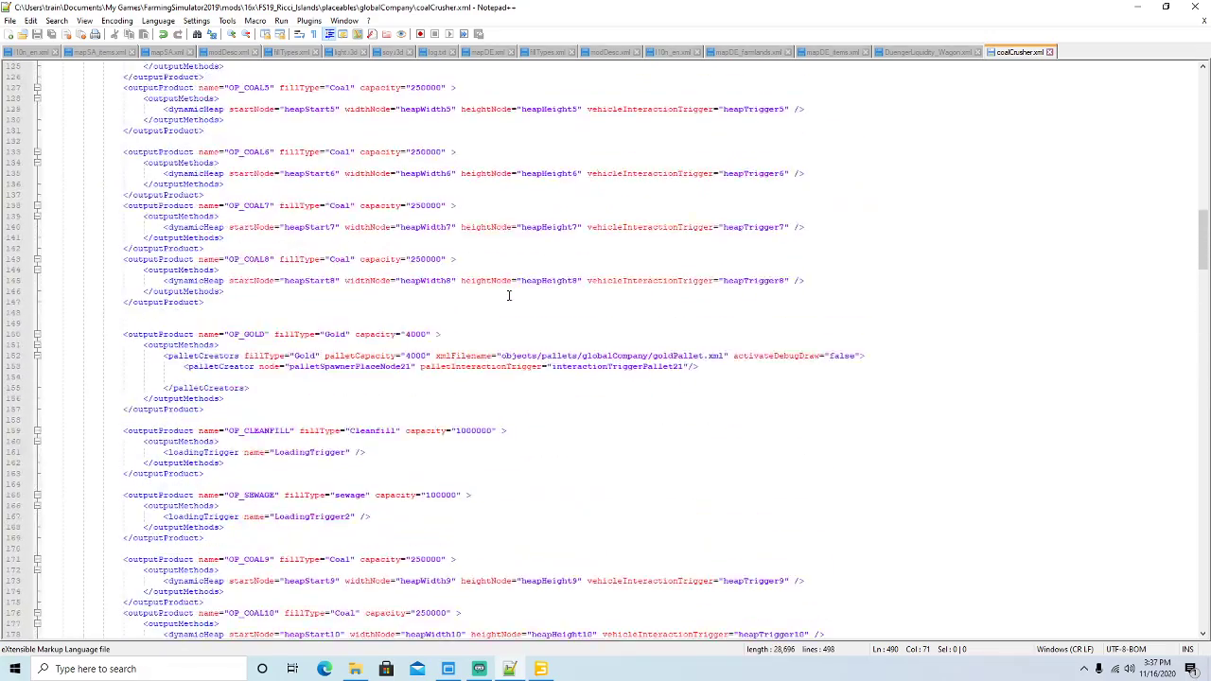
{"action": "scroll", "coordinate": [508, 296], "scroll_direction": "up", "scroll_amount": 20}
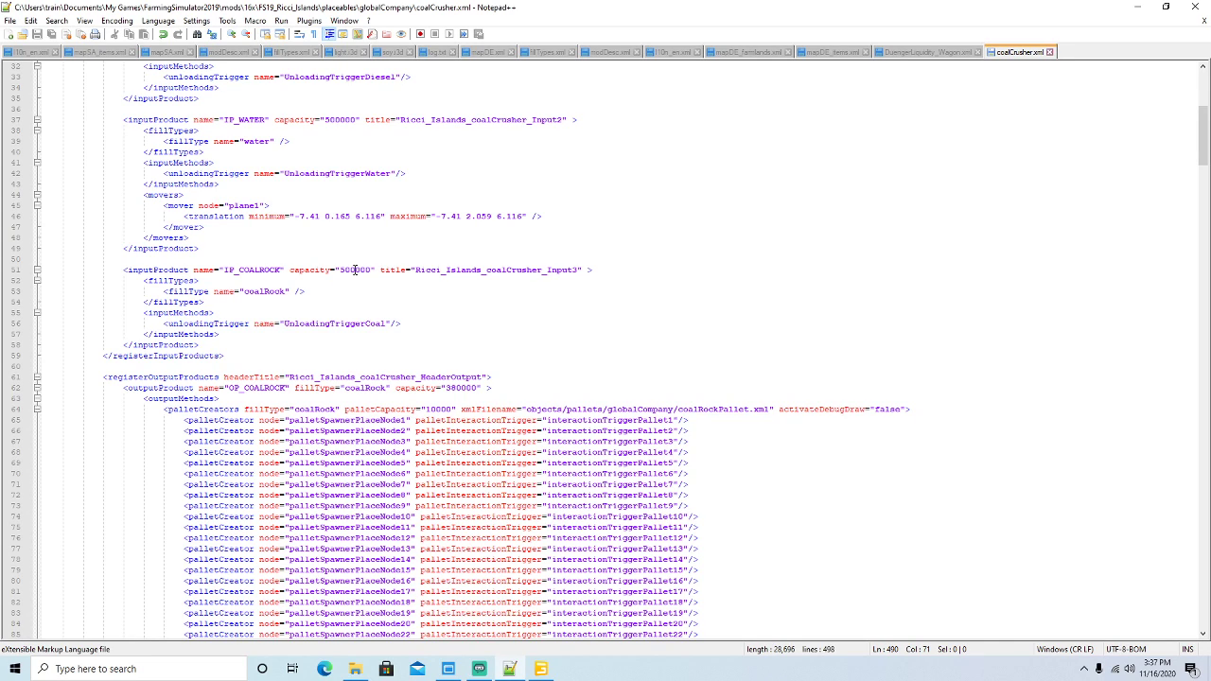
{"action": "left_click", "coordinate": [343, 270]}
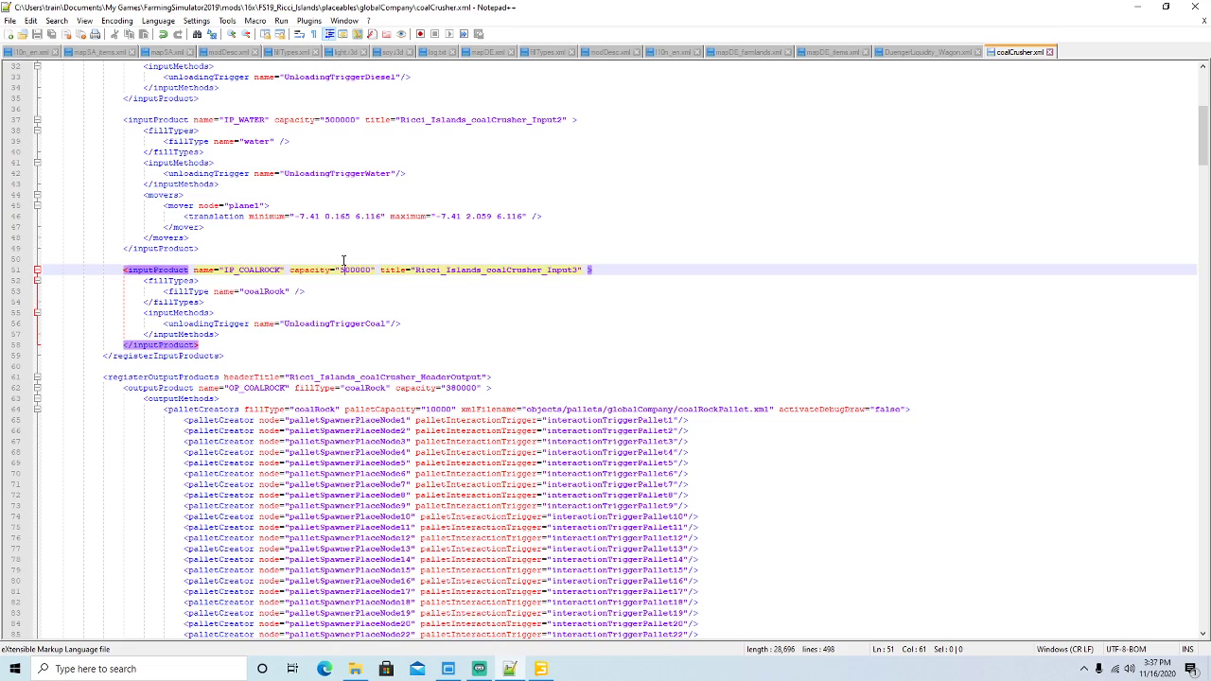
{"action": "key", "text": "BackSpace"}
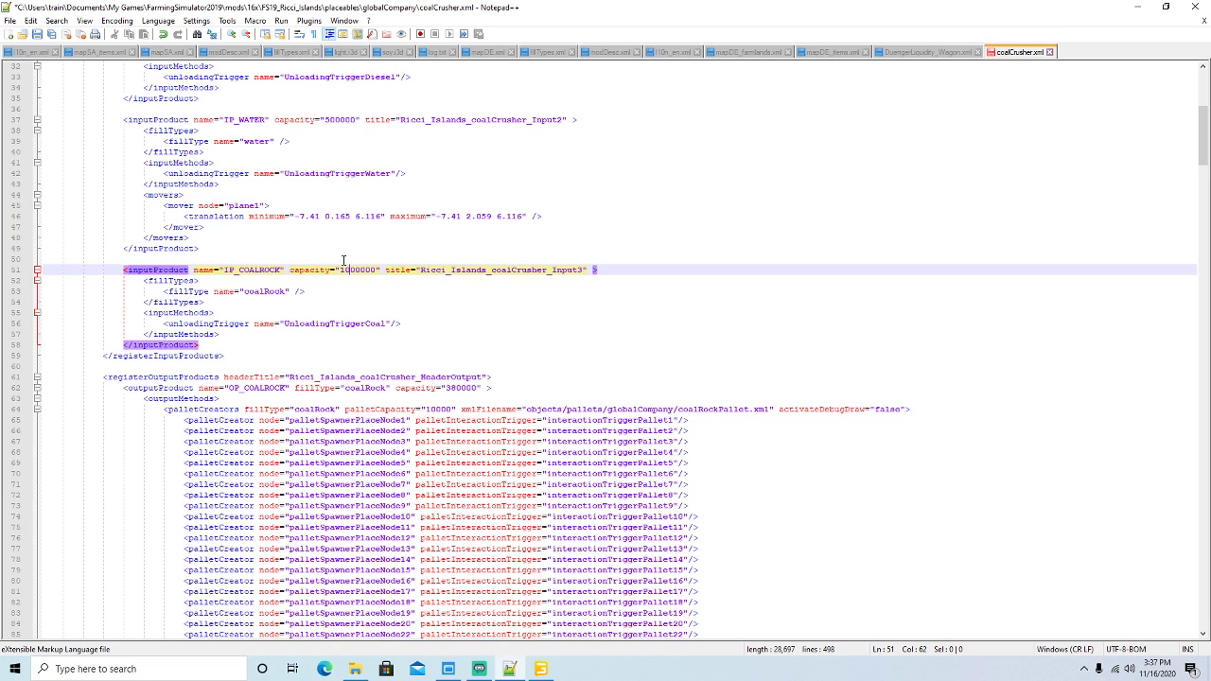
{"action": "left_click", "coordinate": [36, 35]}
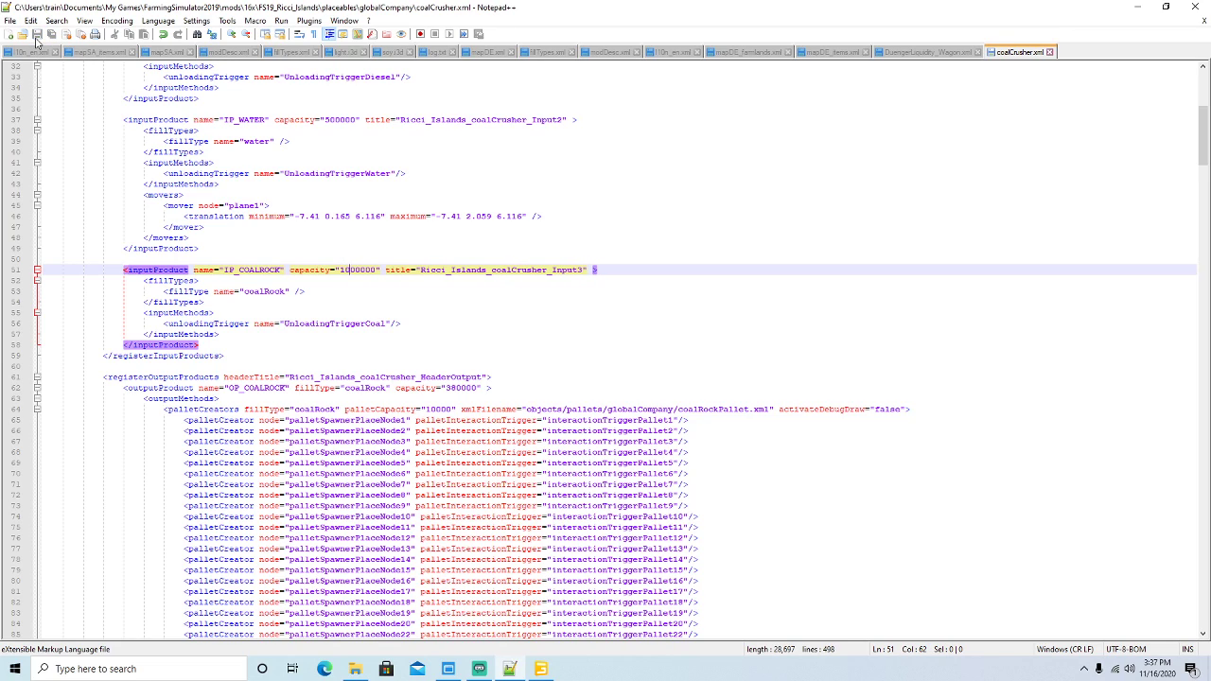
{"action": "scroll", "coordinate": [551, 232], "scroll_direction": "down", "scroll_amount": 3}
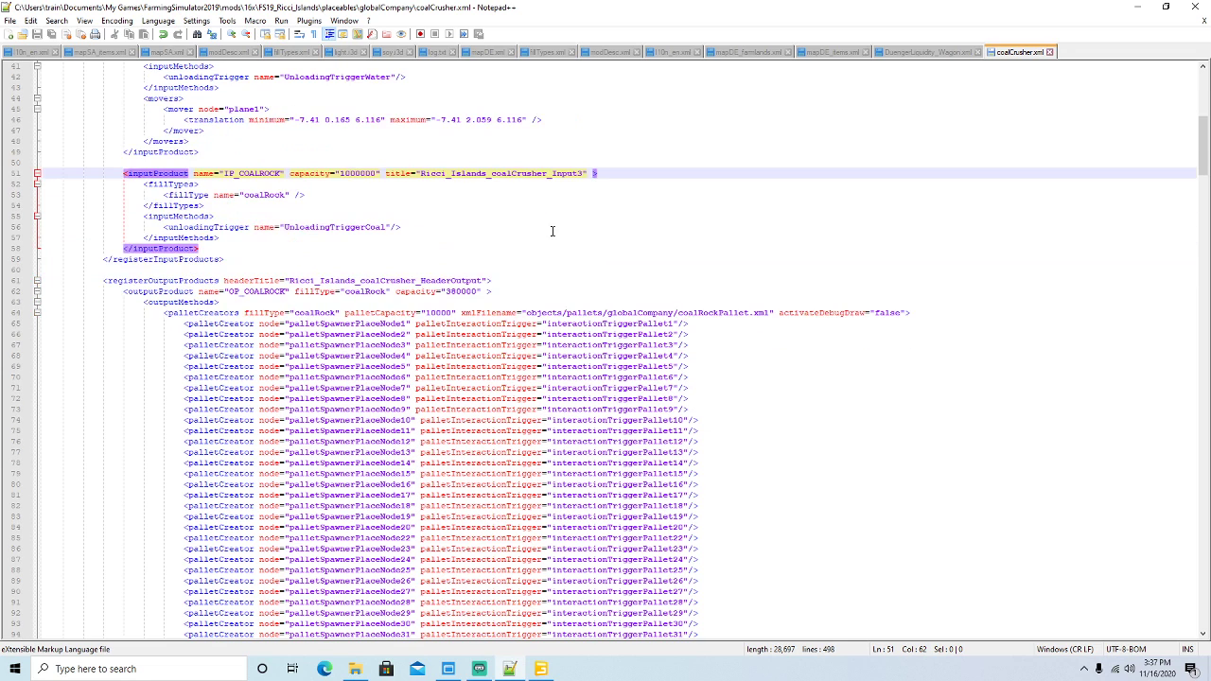
{"action": "scroll", "coordinate": [551, 231], "scroll_direction": "down", "scroll_amount": 4}
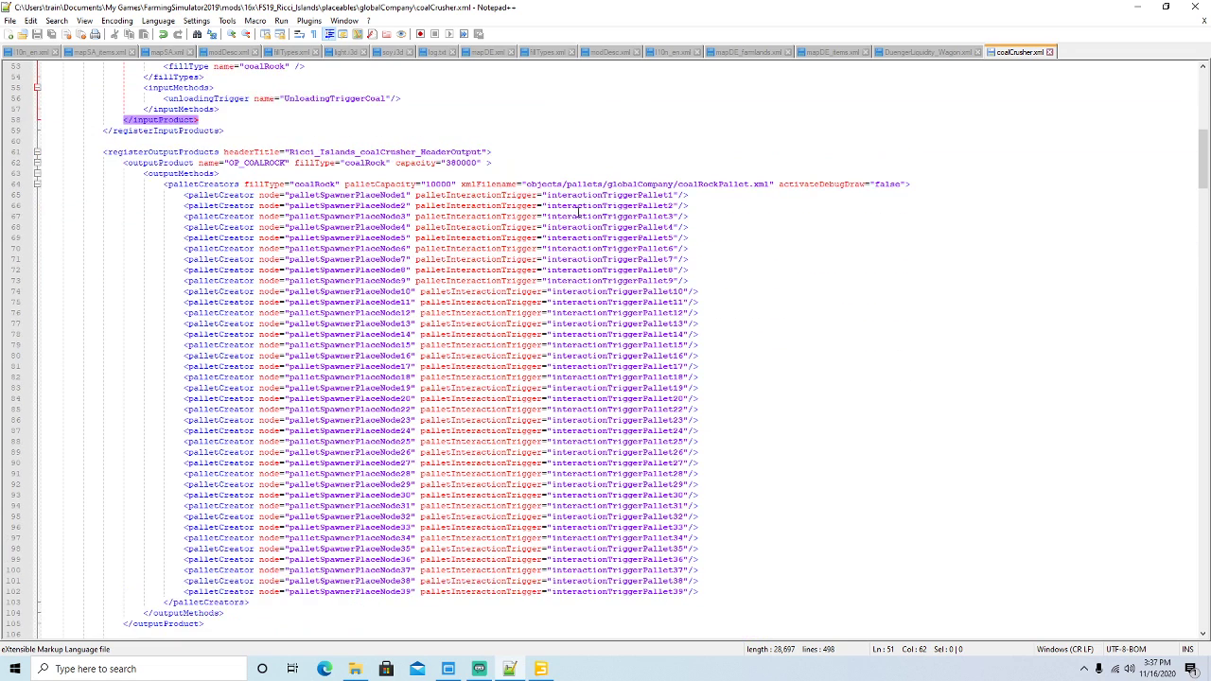
Return to GIANTS Editor and examine the coal crusher's yellow hopper, loading belt and red cabin from several angles.
{"action": "left_click", "coordinate": [1138, 11]}
{"action": "left_click_drag", "start_coordinate": [692, 284], "coordinate": [654, 345], "text": "alt"}
{"action": "scroll", "coordinate": [653, 349], "scroll_direction": "up", "scroll_amount": 6}
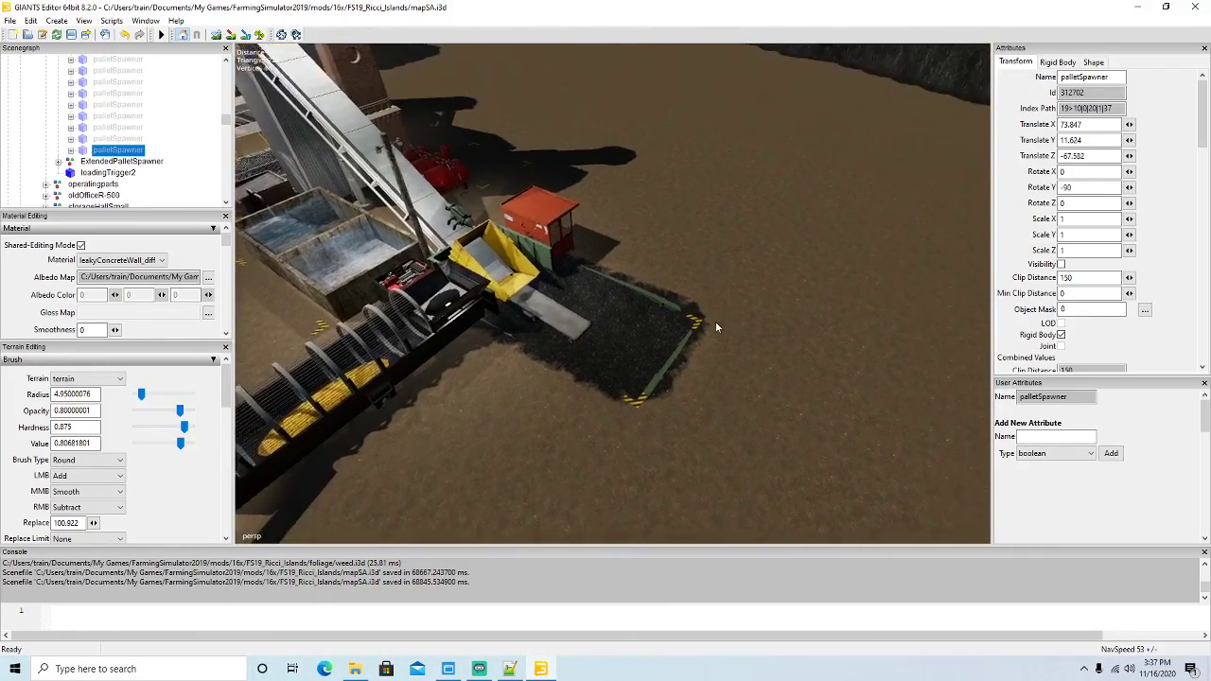
{"action": "scroll", "coordinate": [641, 333], "scroll_direction": "down", "scroll_amount": 5}
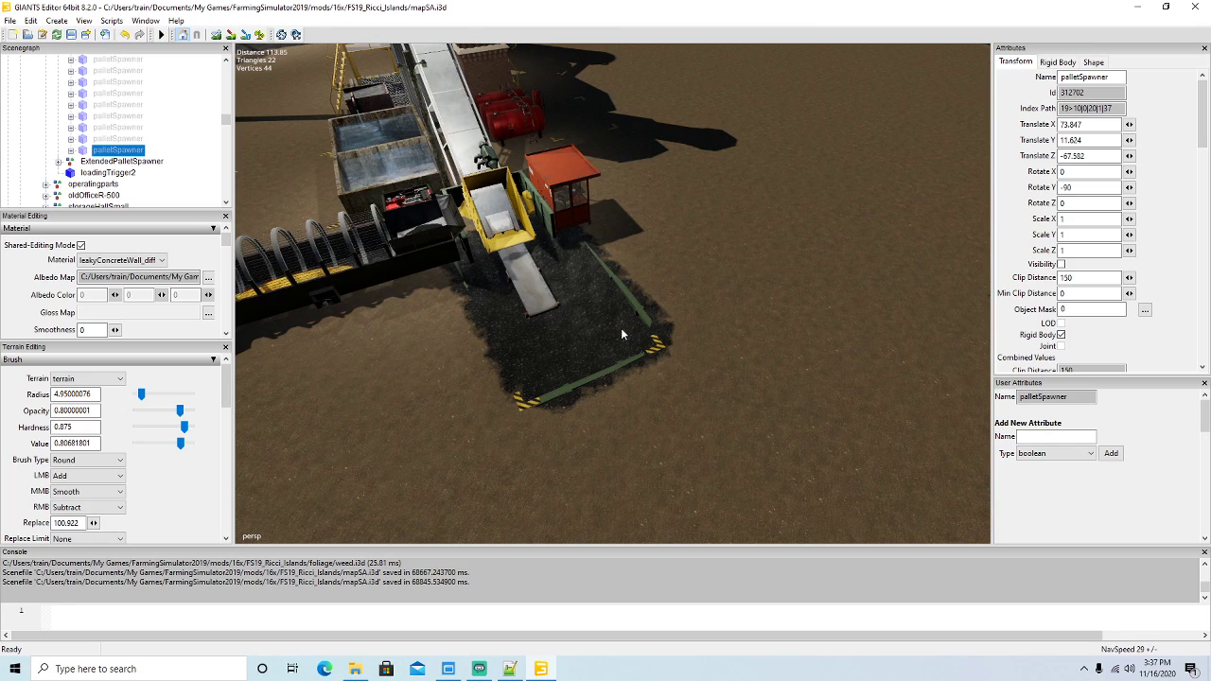
{"action": "left_click_drag", "start_coordinate": [666, 351], "coordinate": [625, 309], "text": "alt"}
{"action": "scroll", "coordinate": [752, 305], "scroll_direction": "up", "scroll_amount": 3}
{"action": "scroll", "coordinate": [624, 309], "scroll_direction": "up", "scroll_amount": 3}
{"action": "right_click_drag", "start_coordinate": [624, 308], "coordinate": [503, 336]}
{"action": "scroll", "coordinate": [502, 335], "scroll_direction": "down", "scroll_amount": 3}
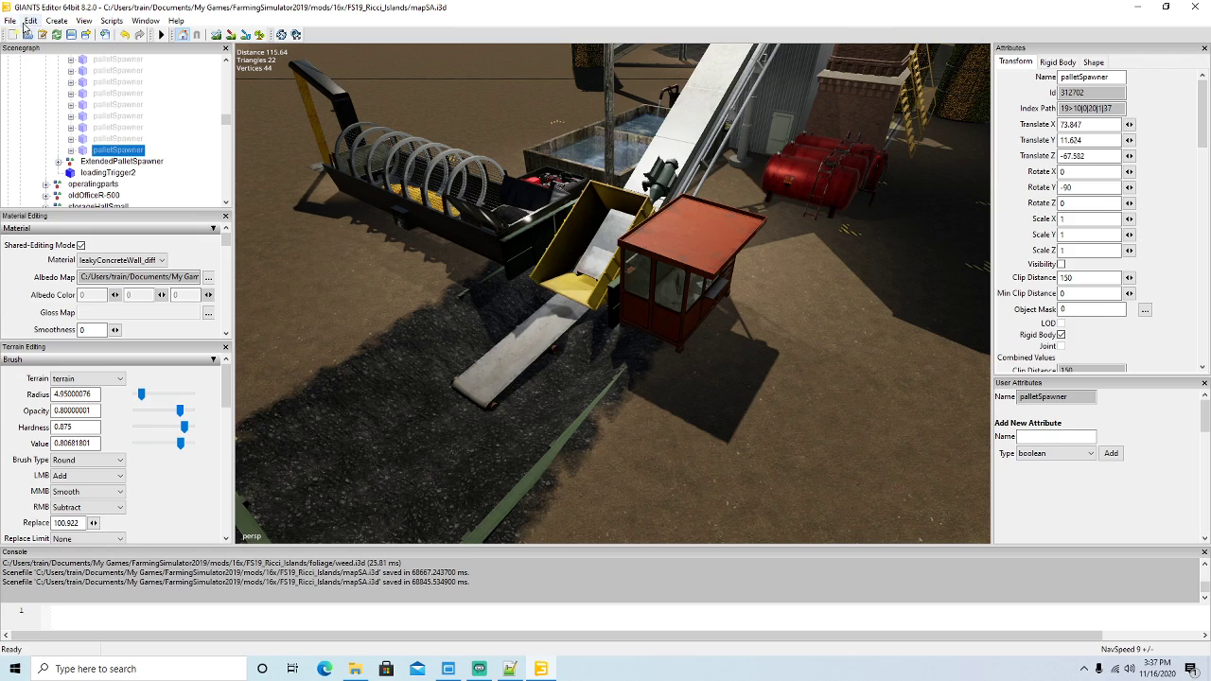
Create a plane primitive and select it at the end of the scenegraph.
{"action": "left_click", "coordinate": [57, 20]}
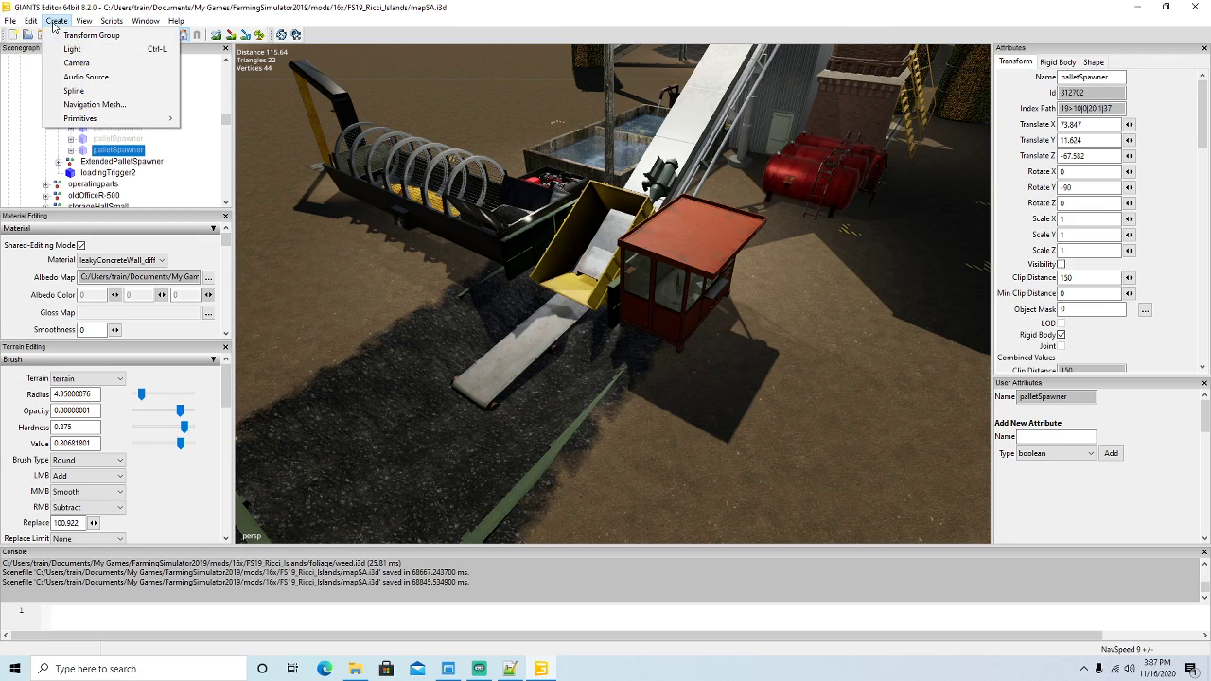
{"action": "mouse_move", "coordinate": [92, 122]}
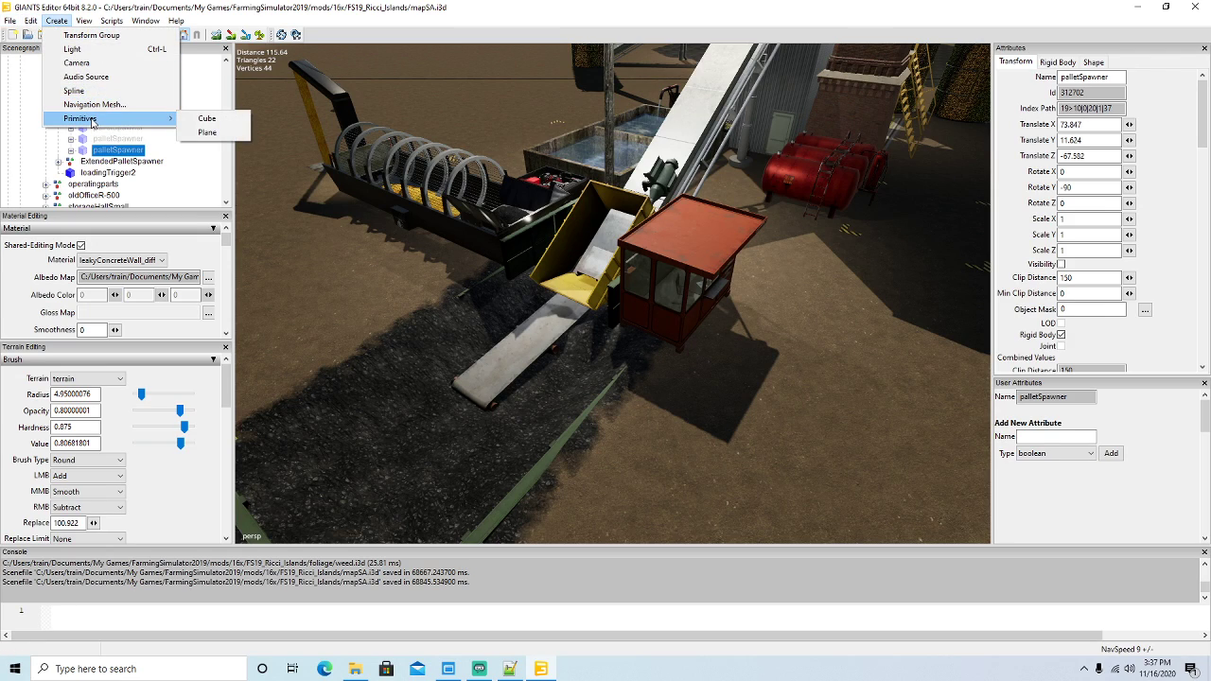
{"action": "left_click", "coordinate": [204, 132]}
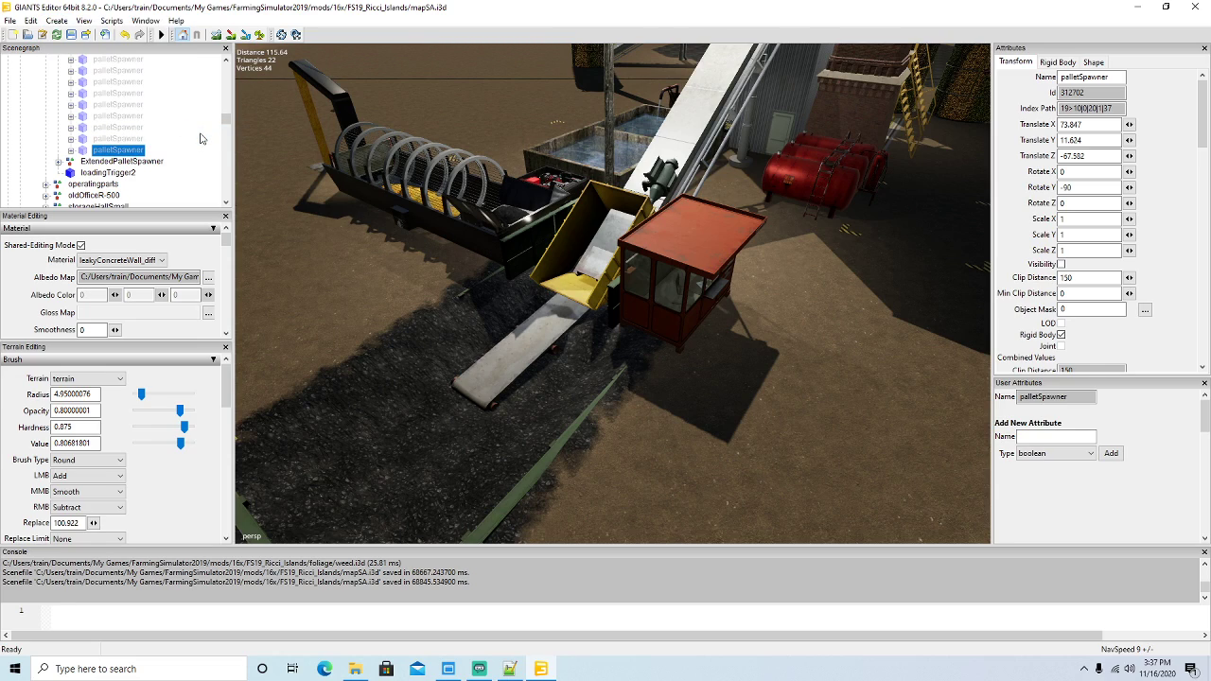
{"action": "left_click_drag", "start_coordinate": [222, 124], "coordinate": [226, 197]}
{"action": "left_click", "coordinate": [22, 188]}
Move the new plane into the inner coalCrusher group by cutting and pasting it, collapsing the OUT group on the way.
{"action": "scroll", "coordinate": [148, 163], "scroll_direction": "up", "scroll_amount": 5}
{"action": "scroll", "coordinate": [149, 163], "scroll_direction": "up", "scroll_amount": 8}
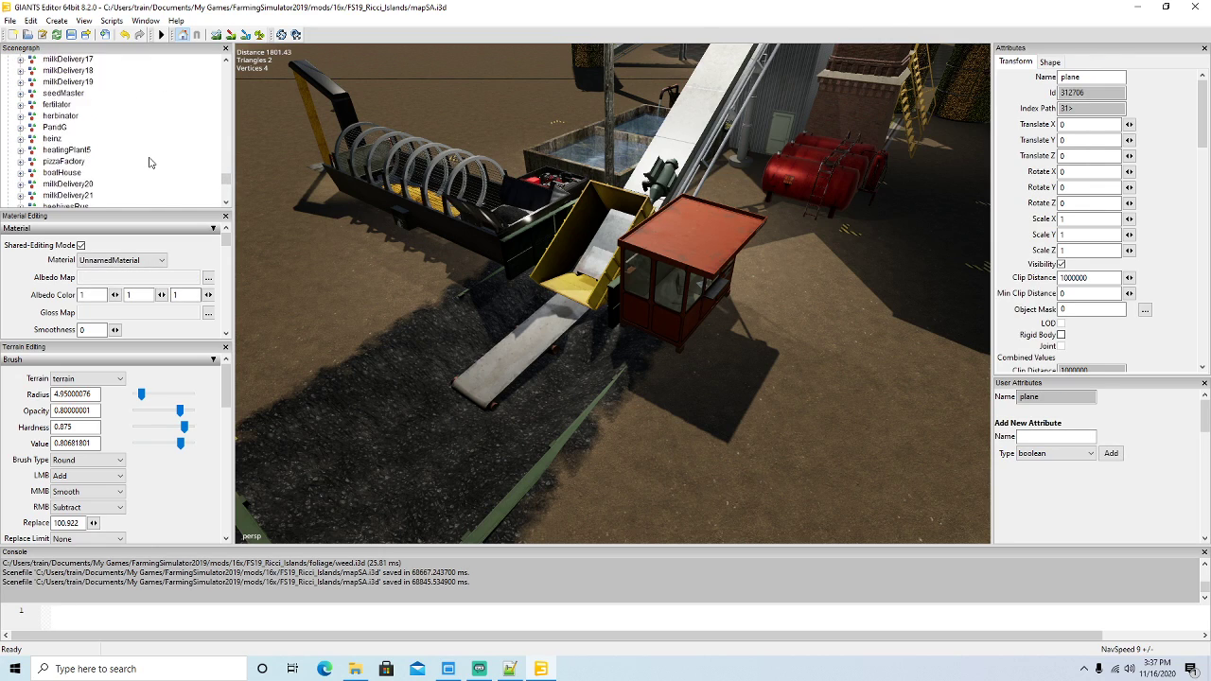
{"action": "scroll", "coordinate": [149, 163], "scroll_direction": "up", "scroll_amount": 8}
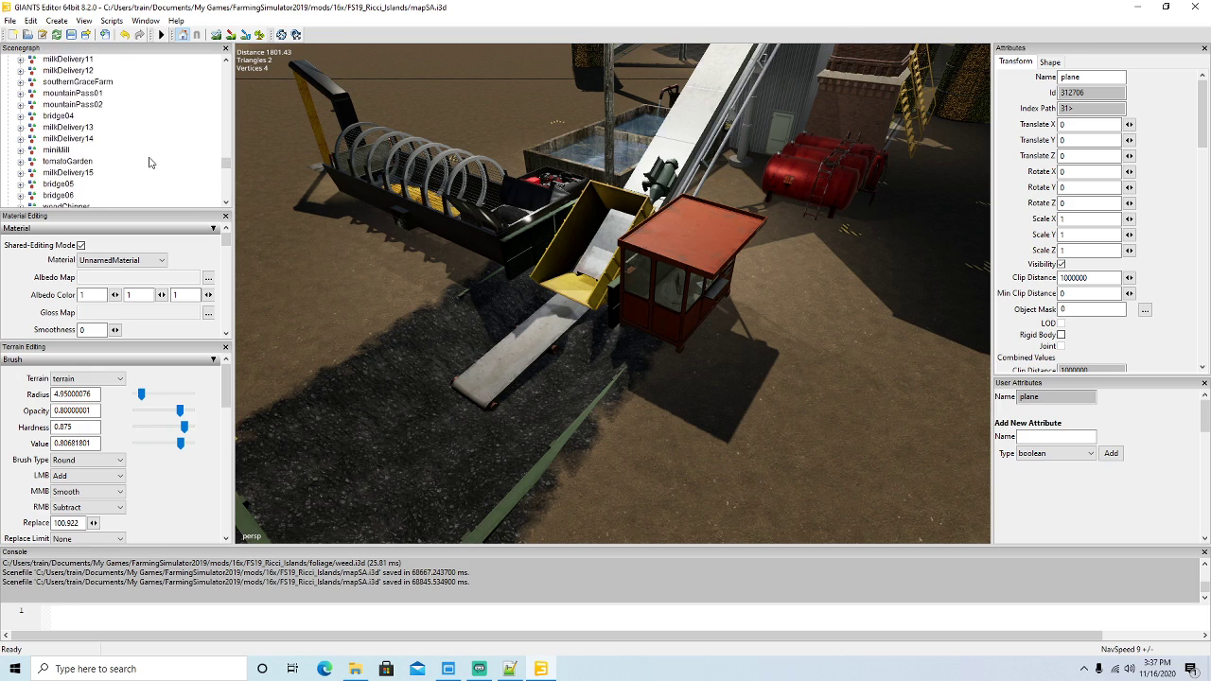
{"action": "scroll", "coordinate": [149, 162], "scroll_direction": "up", "scroll_amount": 8}
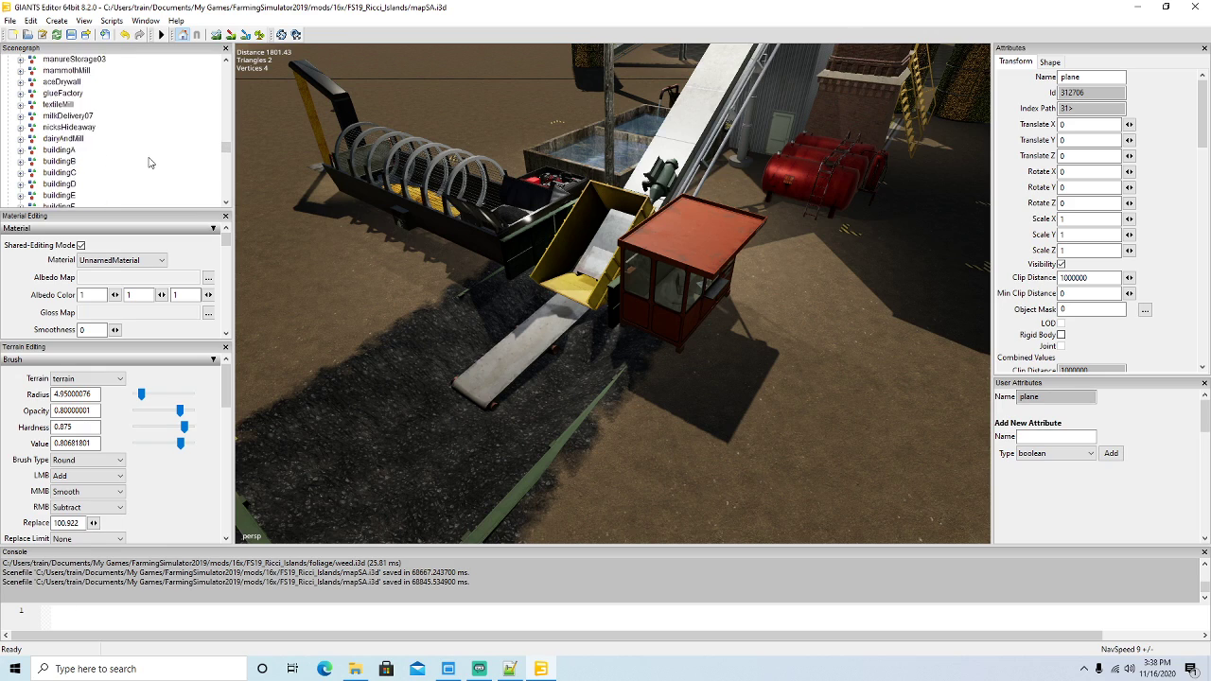
{"action": "scroll", "coordinate": [144, 160], "scroll_direction": "up", "scroll_amount": 8}
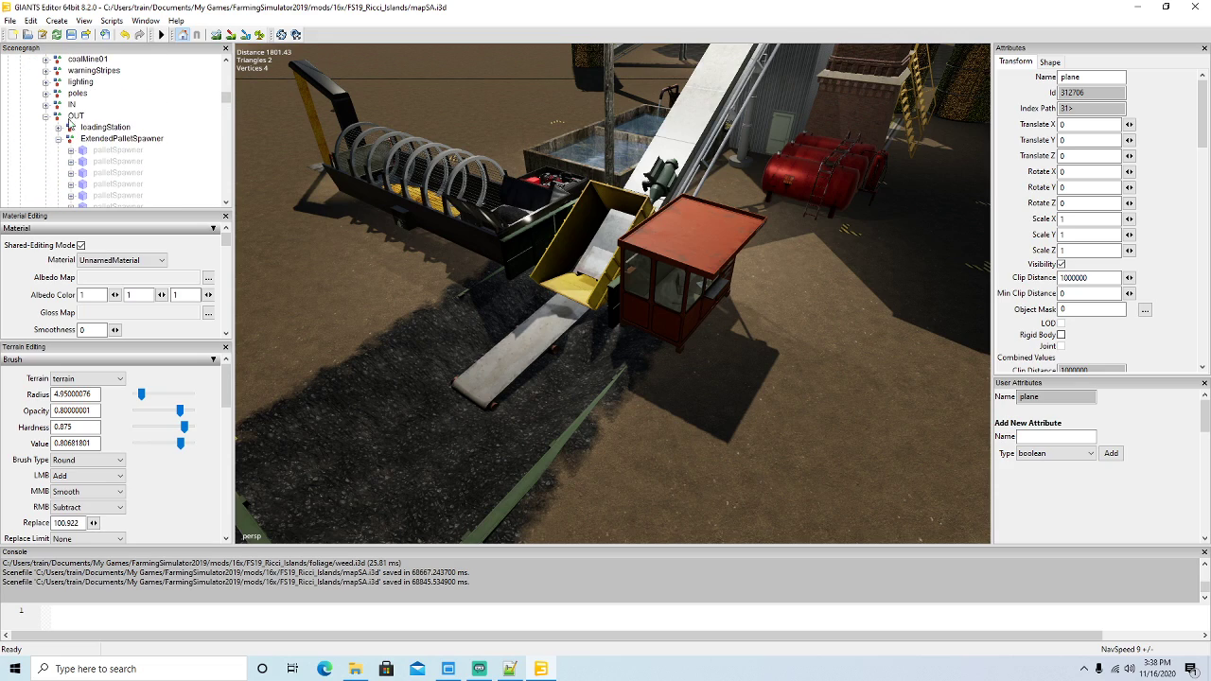
{"action": "left_click", "coordinate": [46, 116]}
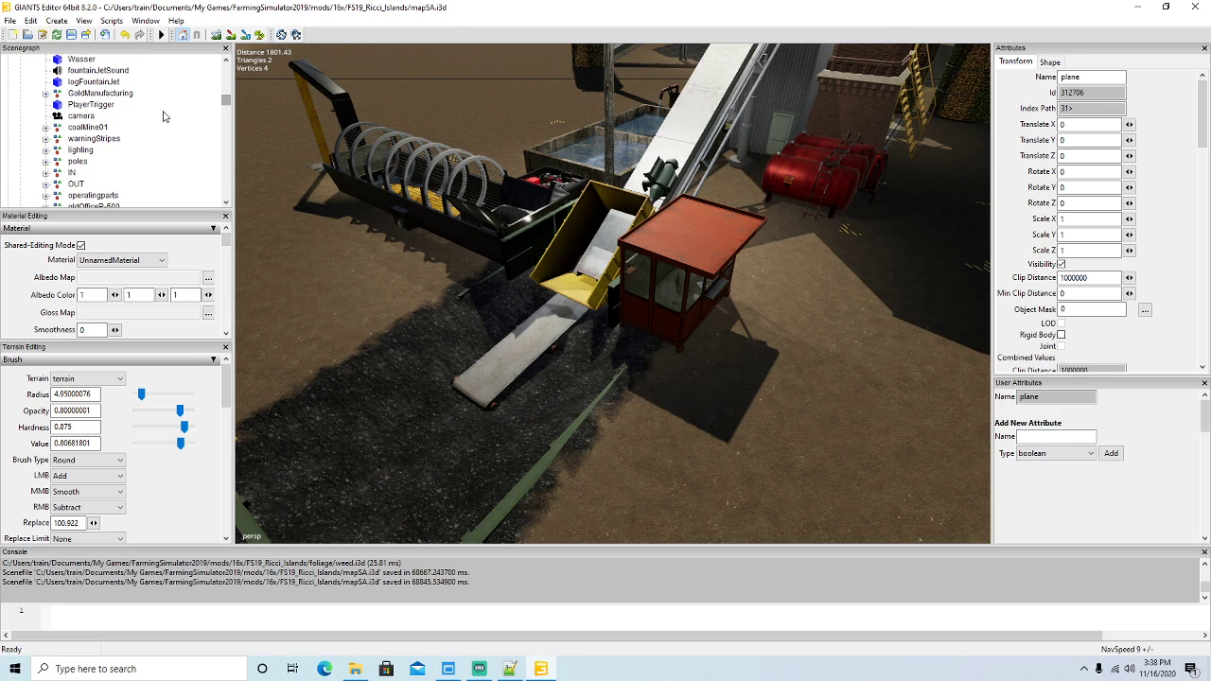
{"action": "scroll", "coordinate": [163, 115], "scroll_direction": "up", "scroll_amount": 3}
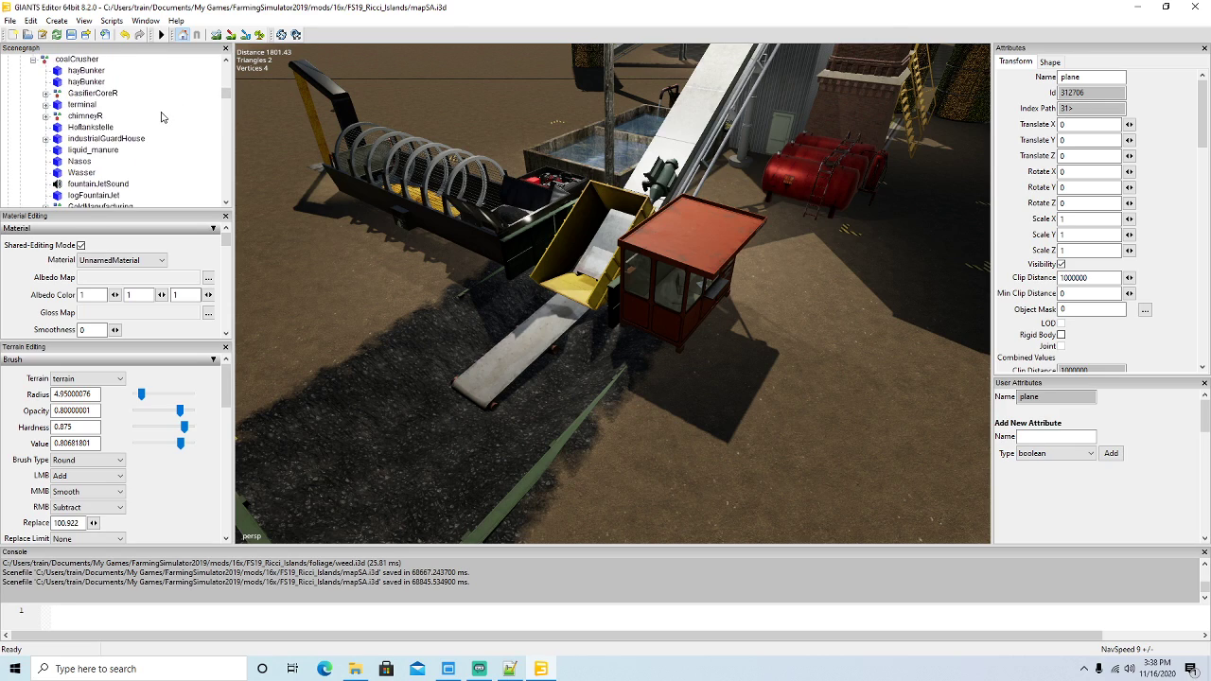
{"action": "left_click", "coordinate": [31, 21]}
{"action": "left_click", "coordinate": [40, 99]}
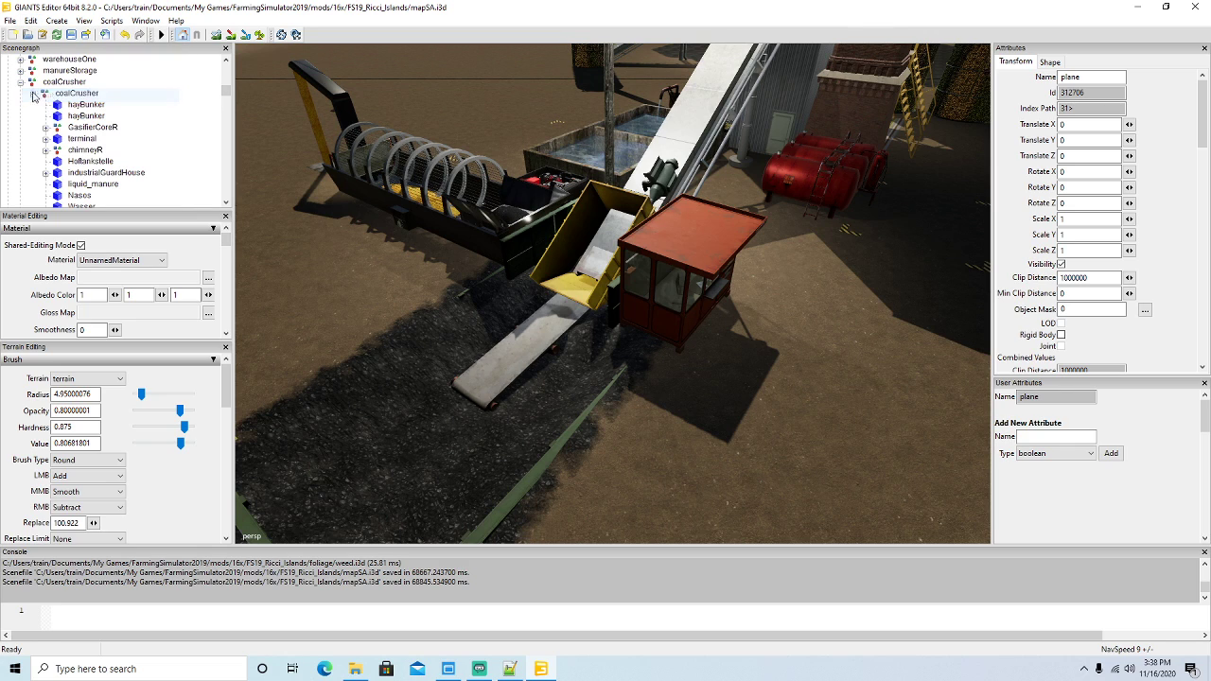
{"action": "left_click", "coordinate": [40, 97]}
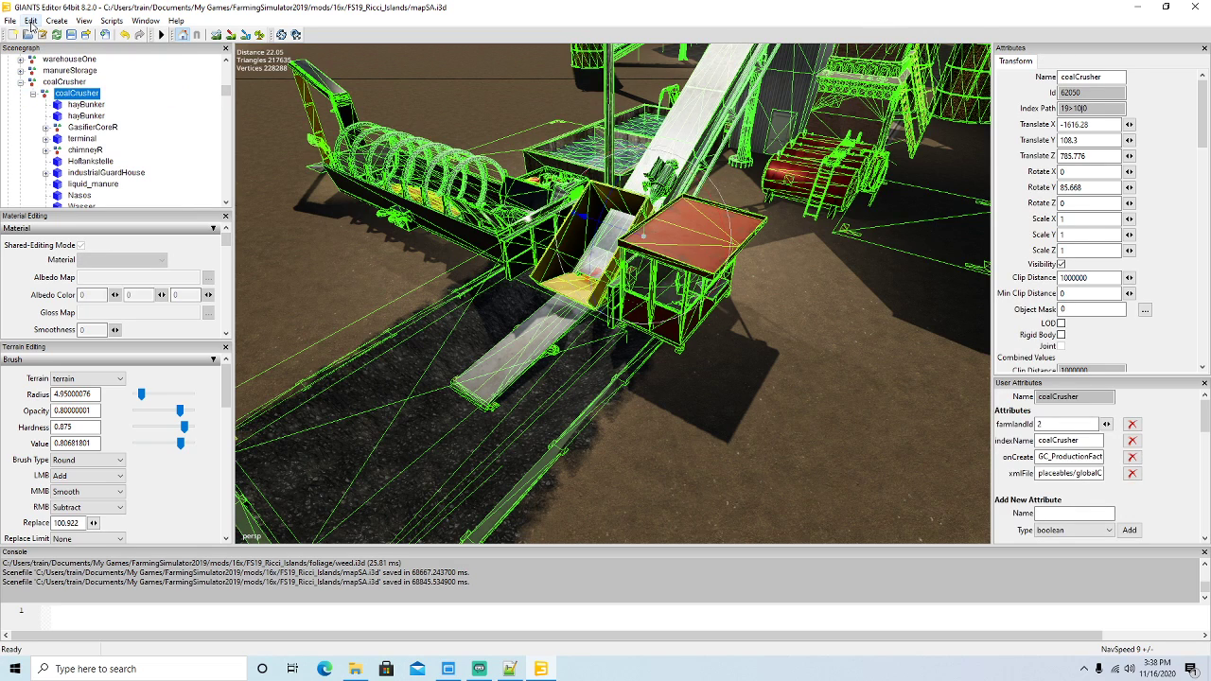
{"action": "left_click", "coordinate": [32, 21]}
{"action": "left_click", "coordinate": [47, 122]}
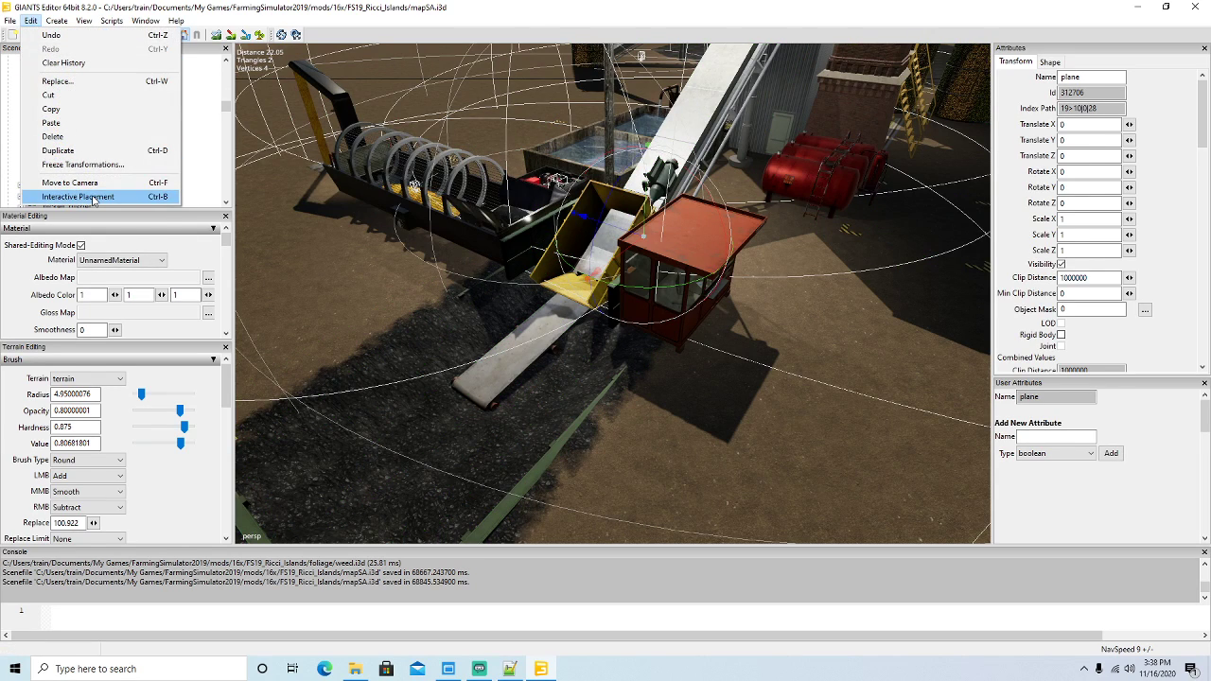
Use Interactive Placement to put the plane on the coal crusher's loading belt, just below the yellow hopper.
{"action": "left_click", "coordinate": [95, 198]}
{"action": "left_click", "coordinate": [606, 350]}
{"action": "scroll", "coordinate": [604, 349], "scroll_direction": "up", "scroll_amount": 2}
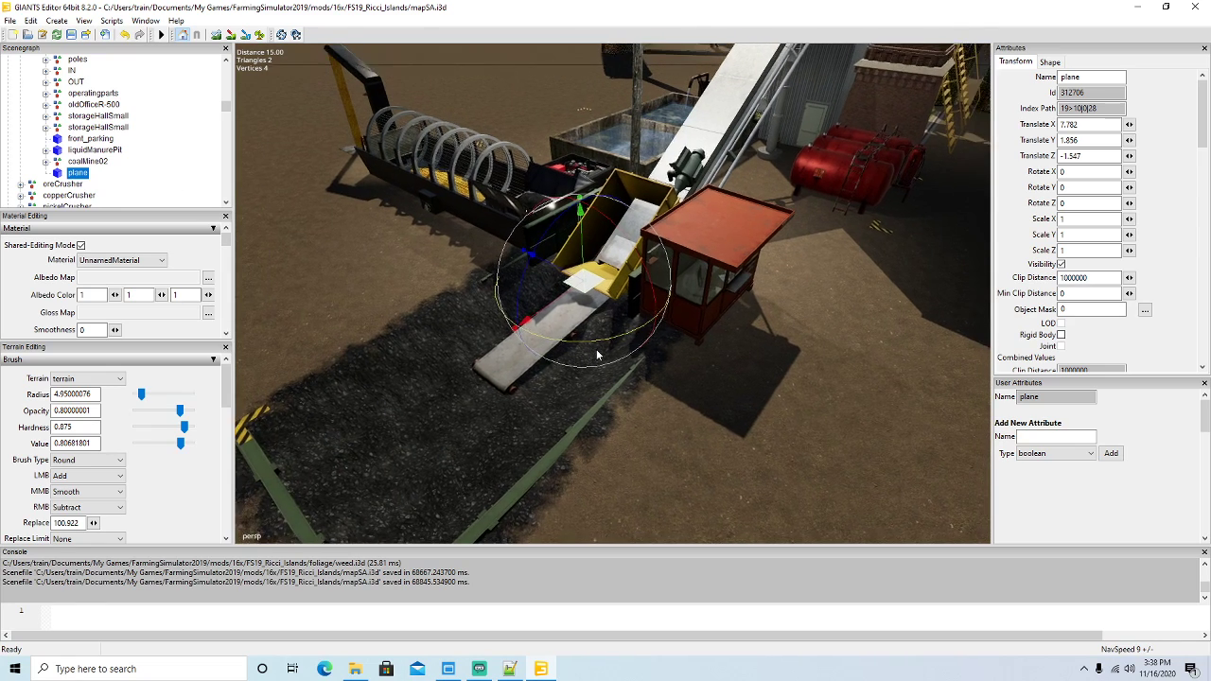
{"action": "scroll", "coordinate": [587, 335], "scroll_direction": "up", "scroll_amount": 1}
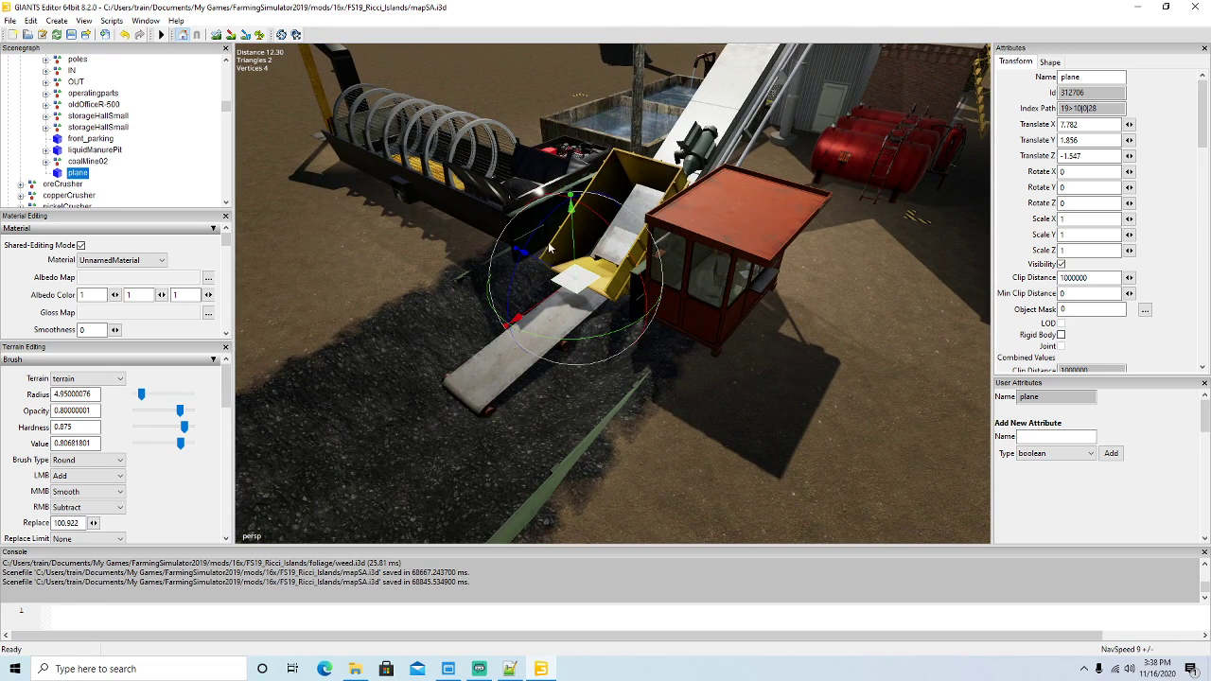
Rotate the plane upright across the loading belt, setting its Z rotation to exactly -90.
{"action": "left_click_drag", "start_coordinate": [546, 224], "coordinate": [528, 346]}
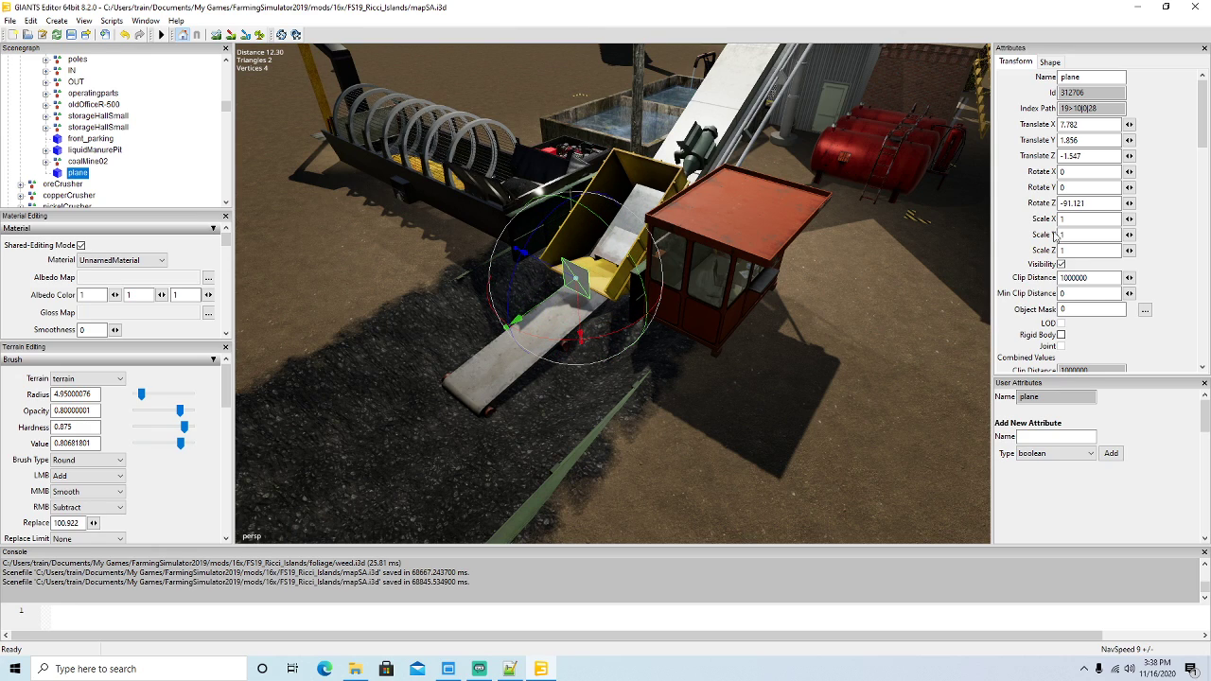
{"action": "left_click_drag", "start_coordinate": [1103, 203], "coordinate": [910, 208]}
{"action": "type", "text": "-90"}
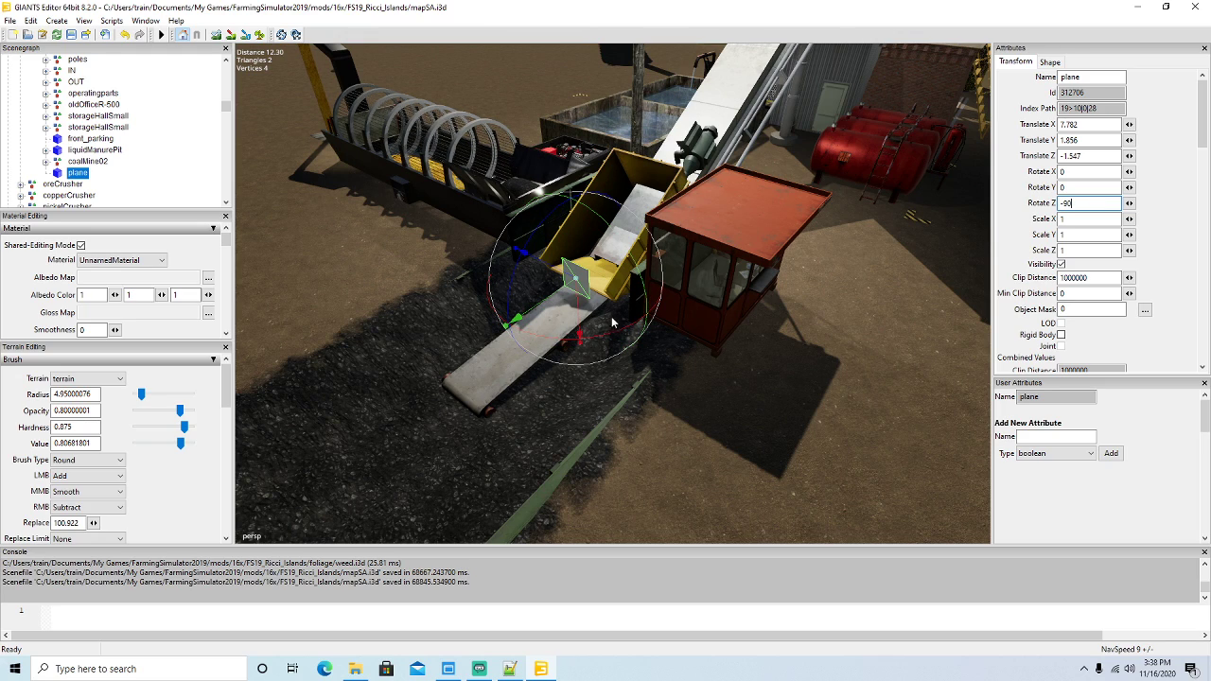
{"action": "key", "text": "Return"}
Stretch the plane into a wide wall across the belt, scaled to about 4.927 in X and 8.473 in Z.
{"action": "left_click_drag", "start_coordinate": [565, 298], "coordinate": [568, 296]}
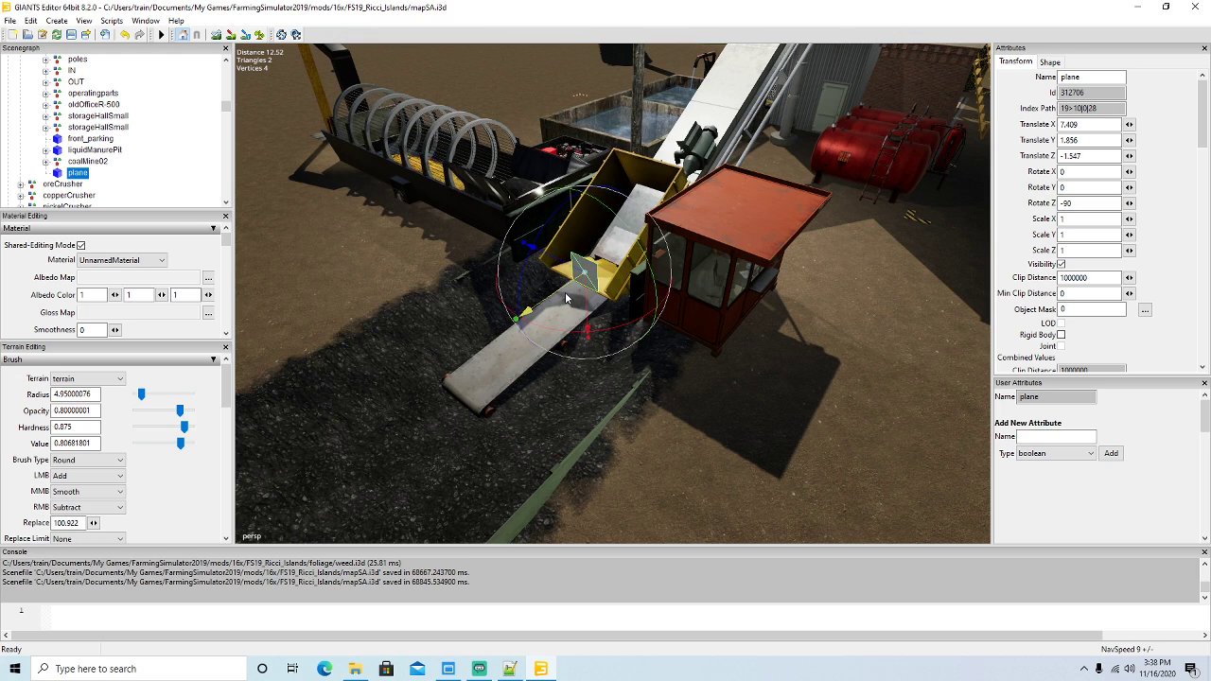
{"action": "left_click_drag", "start_coordinate": [525, 249], "coordinate": [223, 181]}
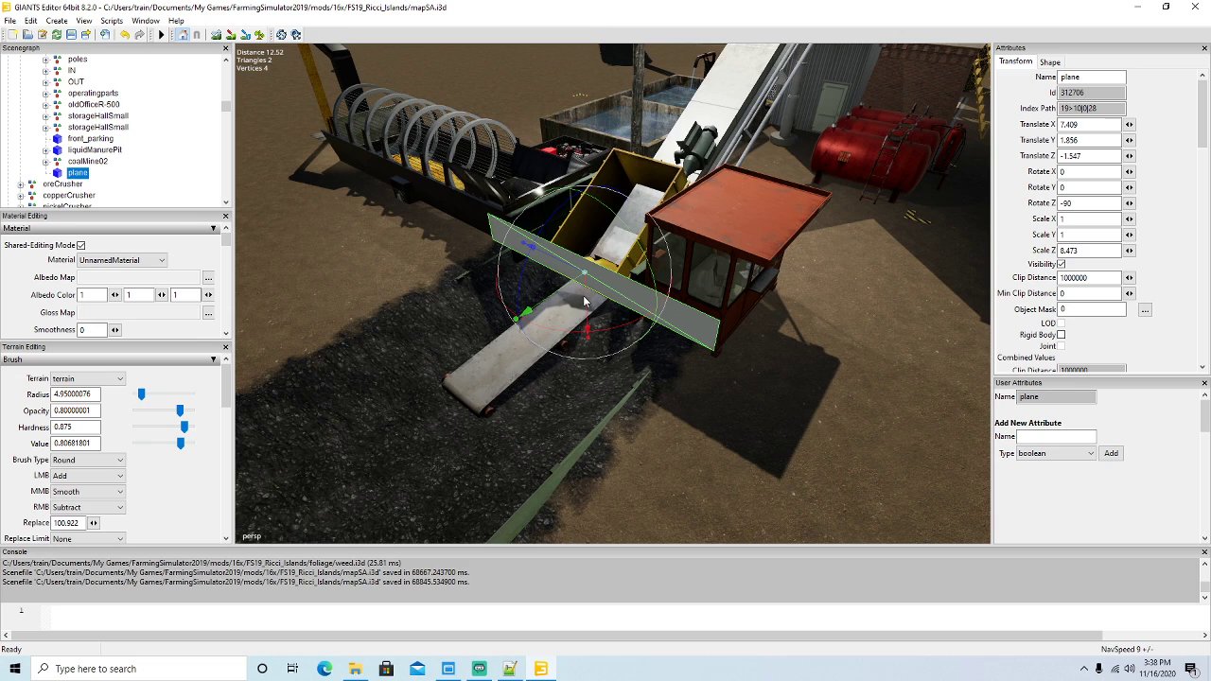
{"action": "left_click_drag", "start_coordinate": [553, 267], "coordinate": [601, 358]}
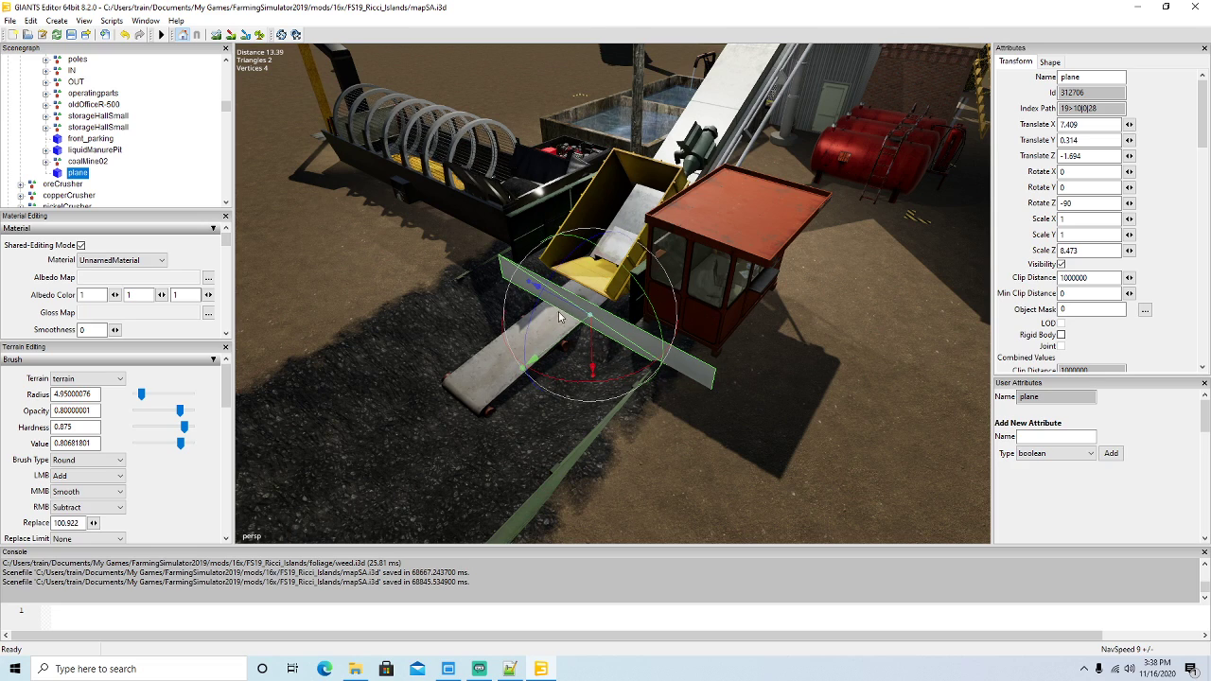
{"action": "left_click_drag", "start_coordinate": [545, 298], "coordinate": [571, 502]}
Position the plane in front of the hopper, centred on the belt at about X 6.429, Y 1.388, Z -0.488.
{"action": "left_click_drag", "start_coordinate": [579, 327], "coordinate": [696, 354]}
{"action": "scroll", "coordinate": [473, 286], "scroll_direction": "up", "scroll_amount": 5}
{"action": "scroll", "coordinate": [697, 355], "scroll_direction": "down", "scroll_amount": 5}
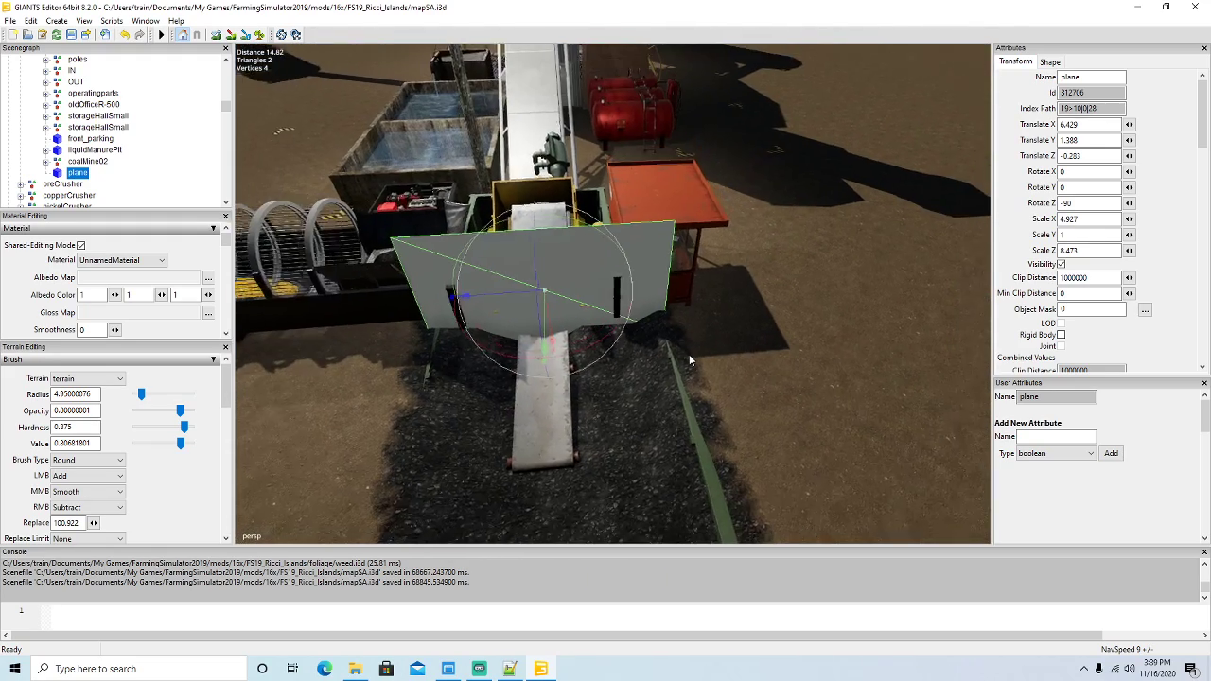
{"action": "left_click_drag", "start_coordinate": [516, 296], "coordinate": [519, 296]}
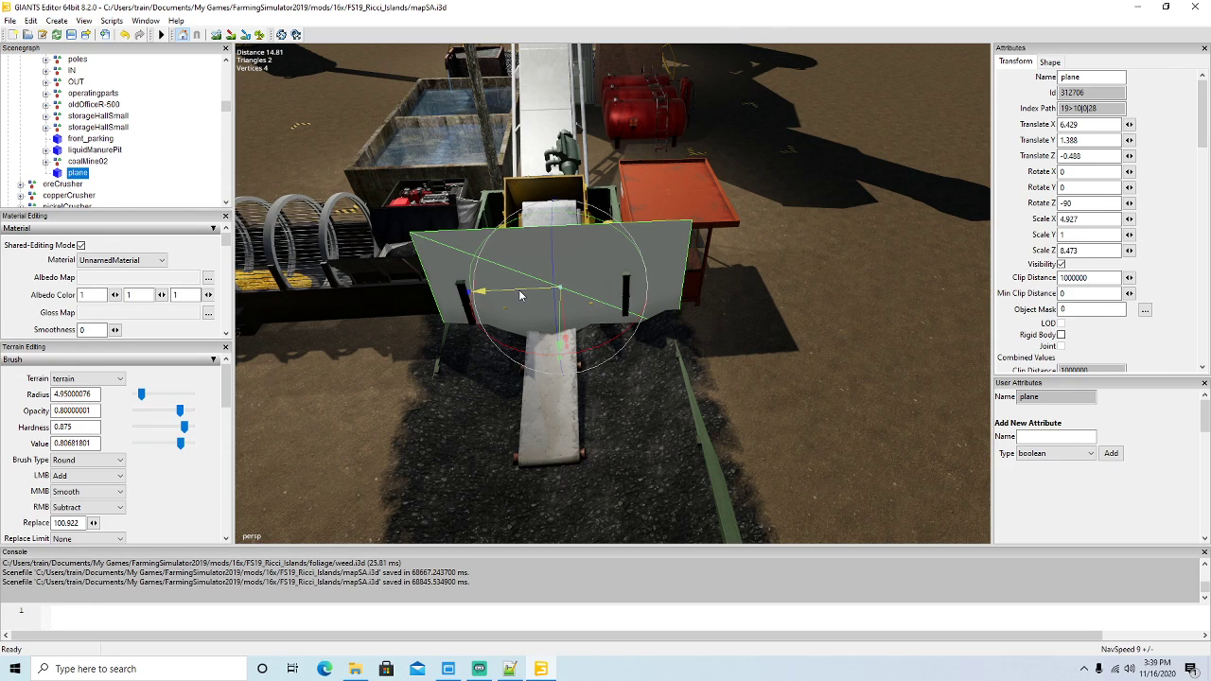
Make the plane an invisible static rigid body and save the map.
{"action": "left_click", "coordinate": [1062, 334]}
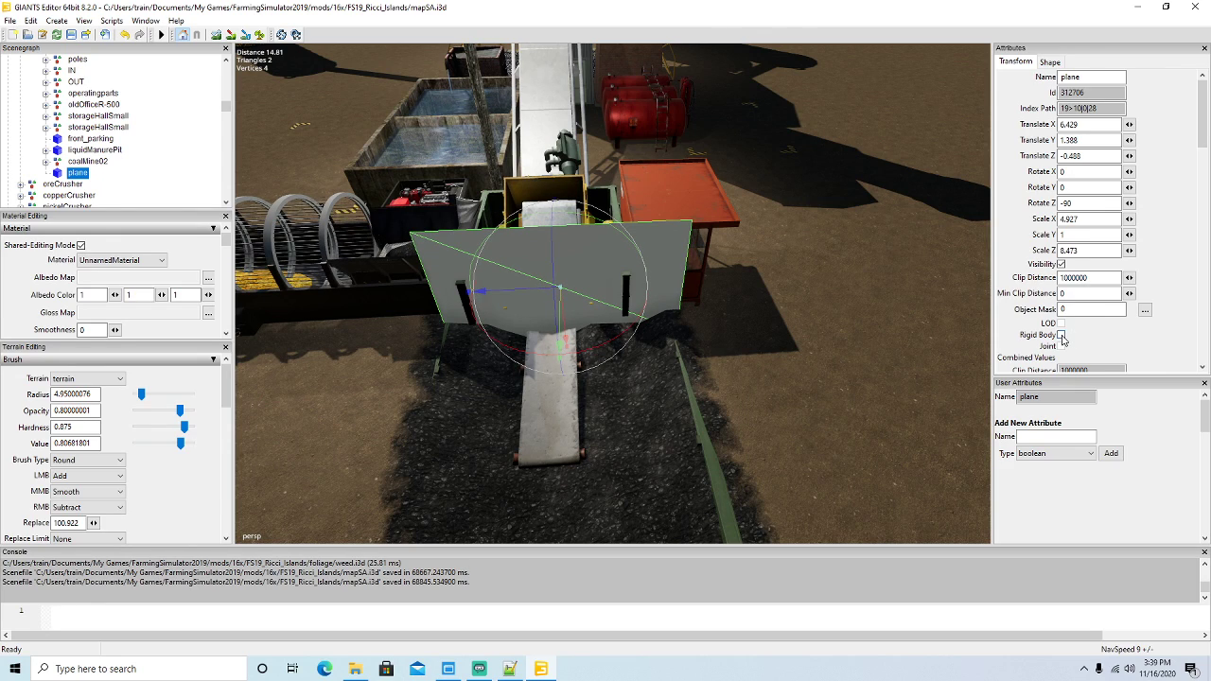
{"action": "left_click", "coordinate": [1057, 63]}
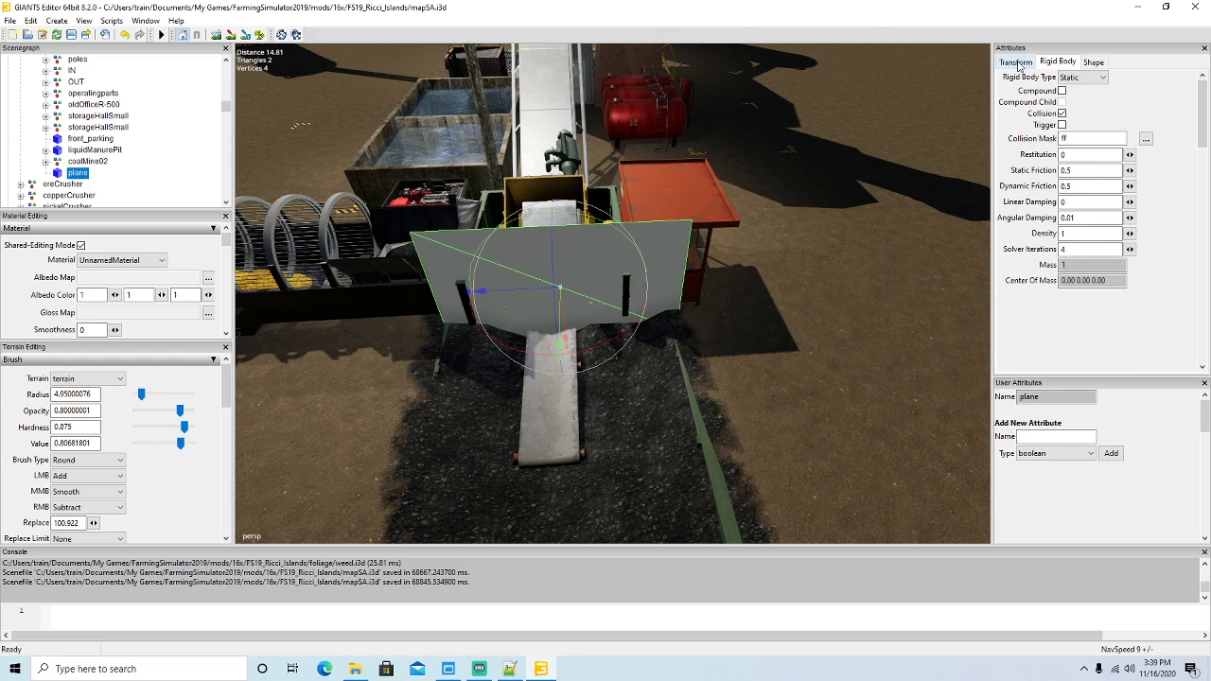
{"action": "left_click", "coordinate": [1016, 61]}
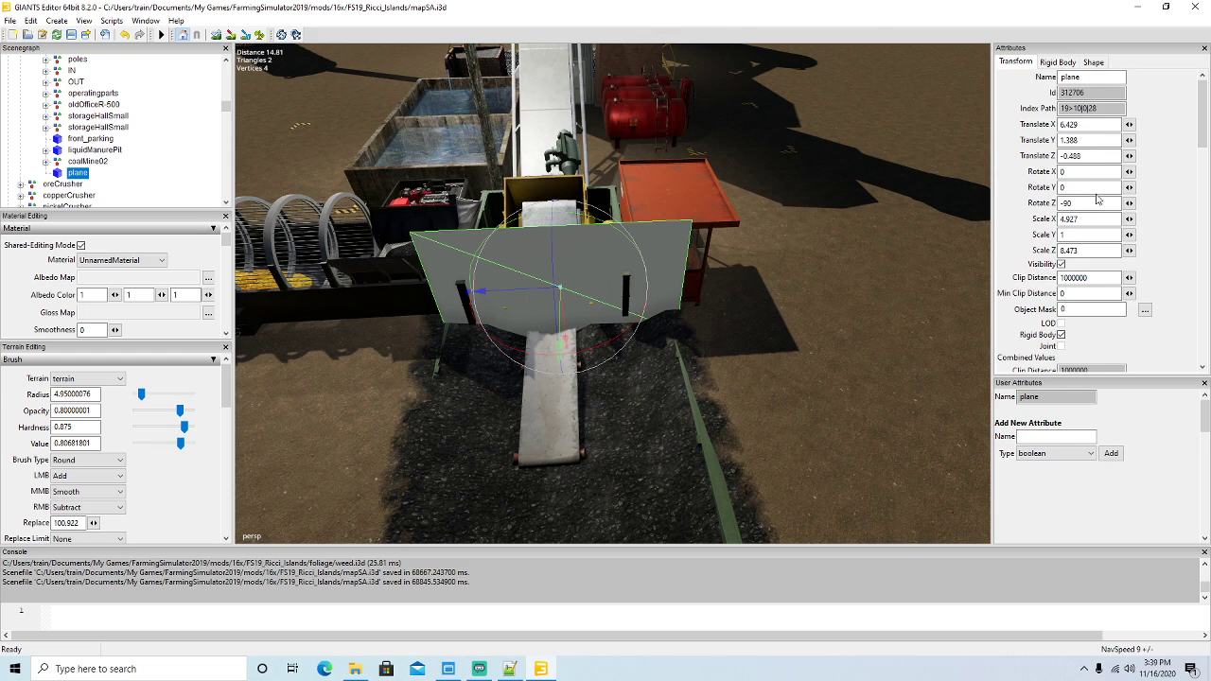
{"action": "left_click", "coordinate": [1062, 264]}
{"action": "scroll", "coordinate": [823, 310], "scroll_direction": "down", "scroll_amount": 10}
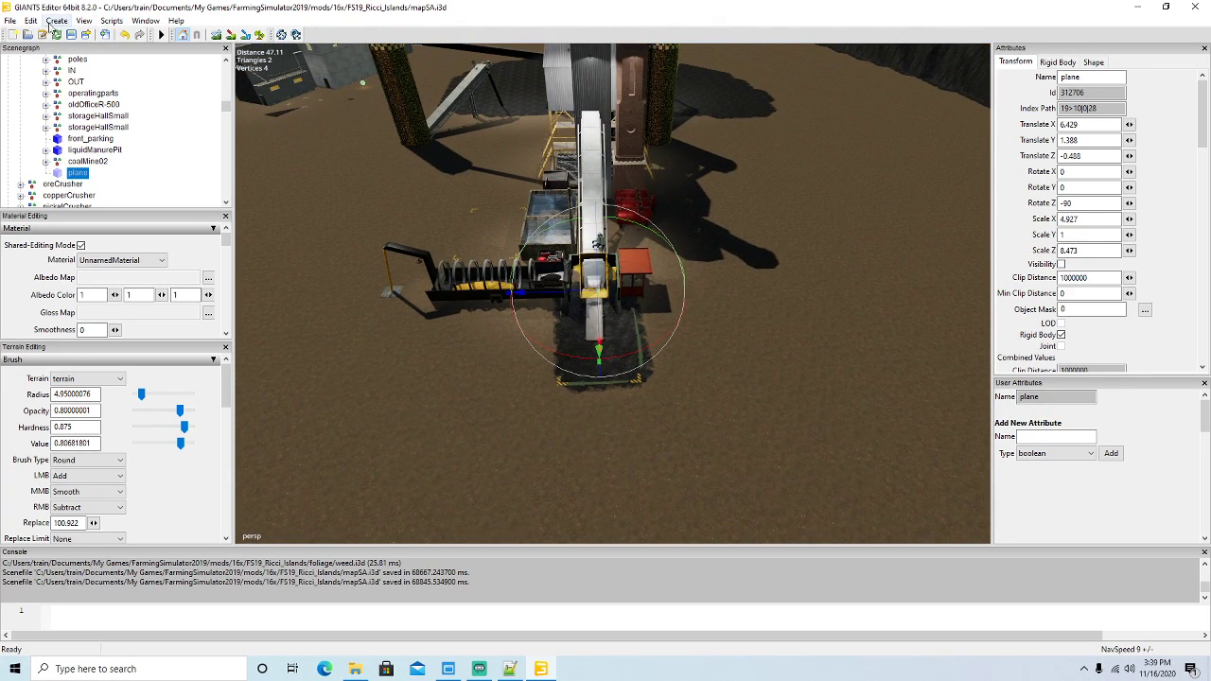
{"action": "left_click", "coordinate": [71, 35]}
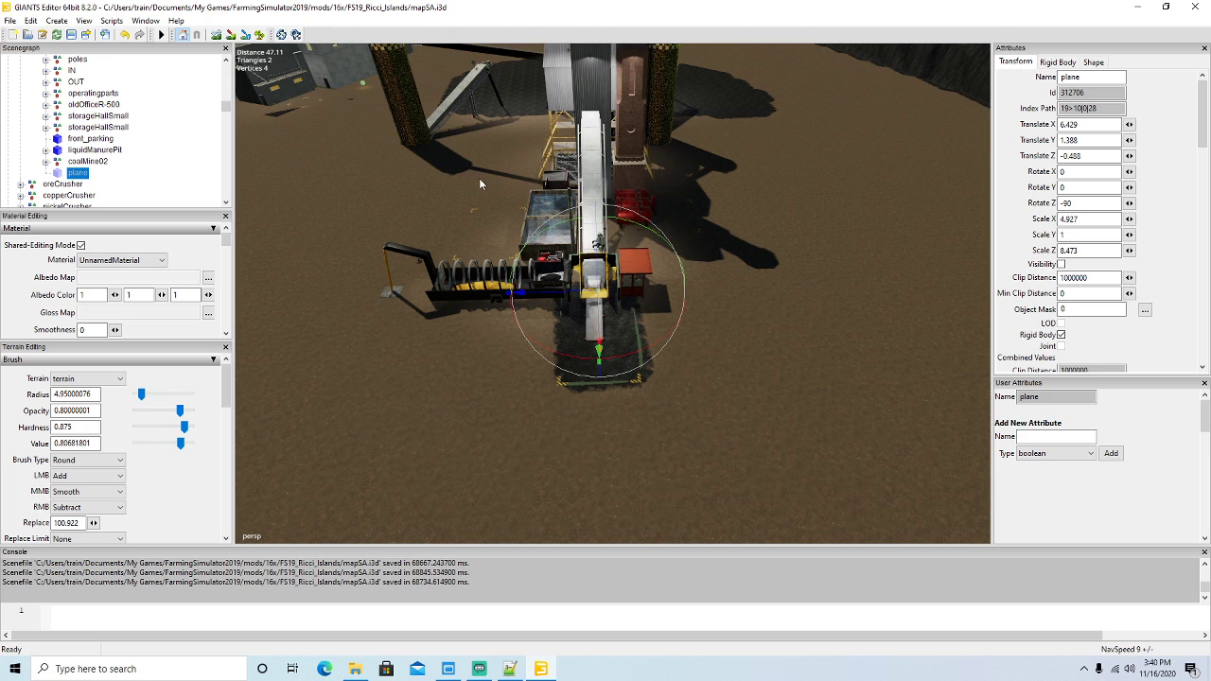
Switch to File Explorer and open the FS19_Ricci_Islands folder inside mods\16x.
{"action": "left_click", "coordinate": [1138, 6]}
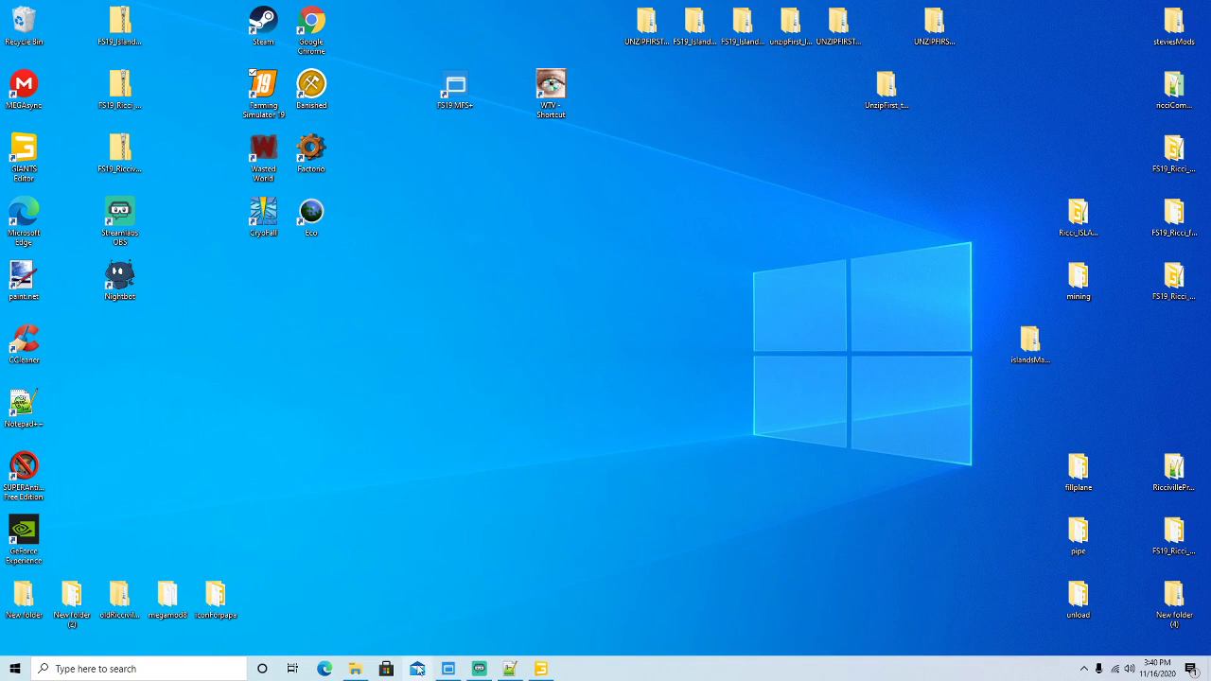
{"action": "left_click", "coordinate": [355, 669]}
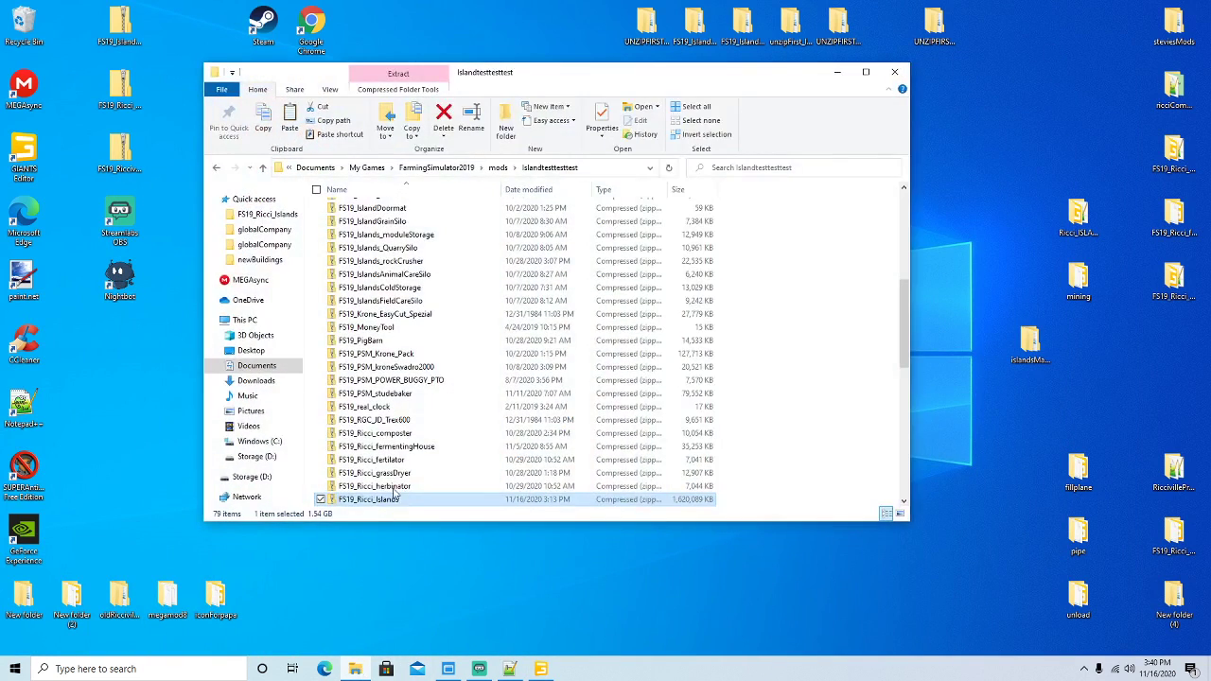
{"action": "left_click", "coordinate": [498, 168]}
{"action": "left_click", "coordinate": [345, 210]}
{"action": "double_click", "coordinate": [345, 209]}
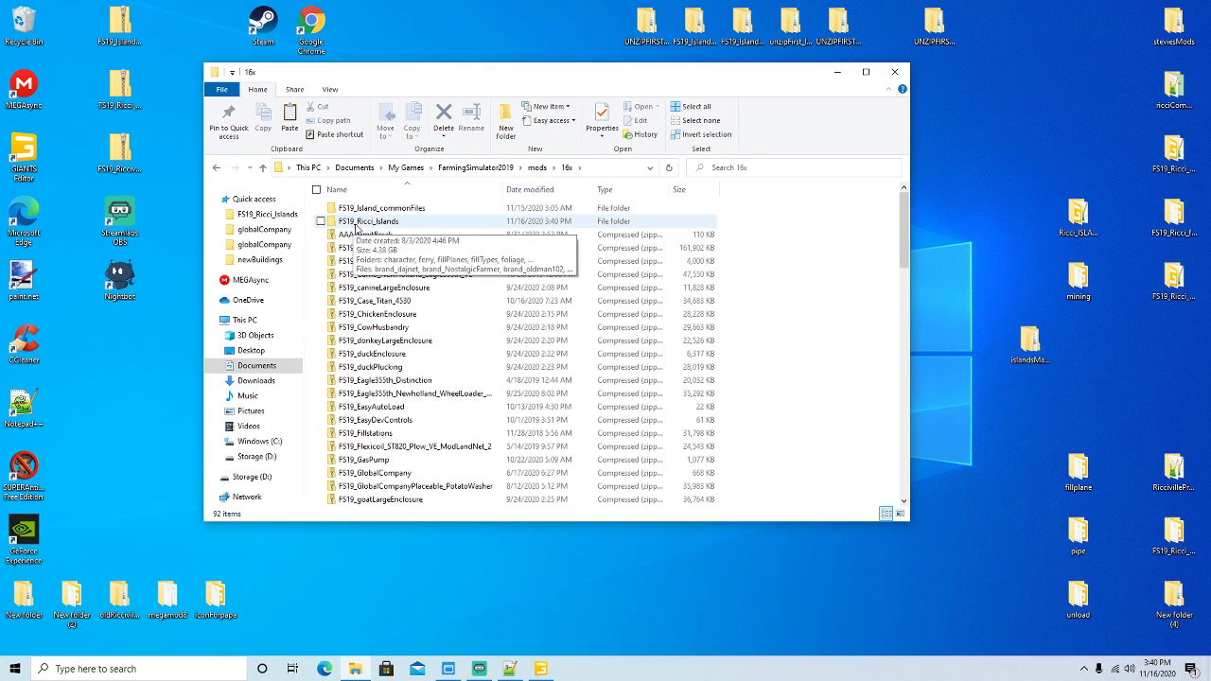
{"action": "double_click", "coordinate": [343, 222]}
{"action": "scroll", "coordinate": [400, 271], "scroll_direction": "down", "scroll_amount": 5}
{"action": "scroll", "coordinate": [400, 270], "scroll_direction": "down", "scroll_amount": 5}
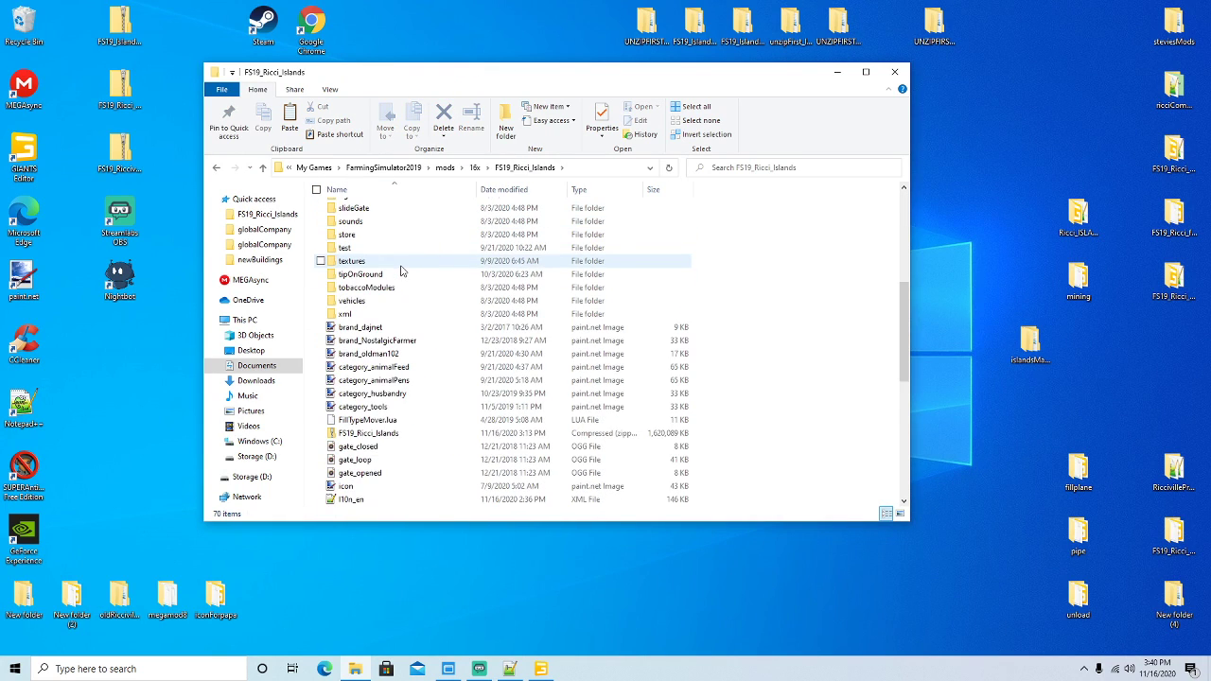
Delete the old FS19_Ricci_Islands zip archive from the map folder.
{"action": "left_click", "coordinate": [385, 320]}
{"action": "right_click", "coordinate": [385, 320]}
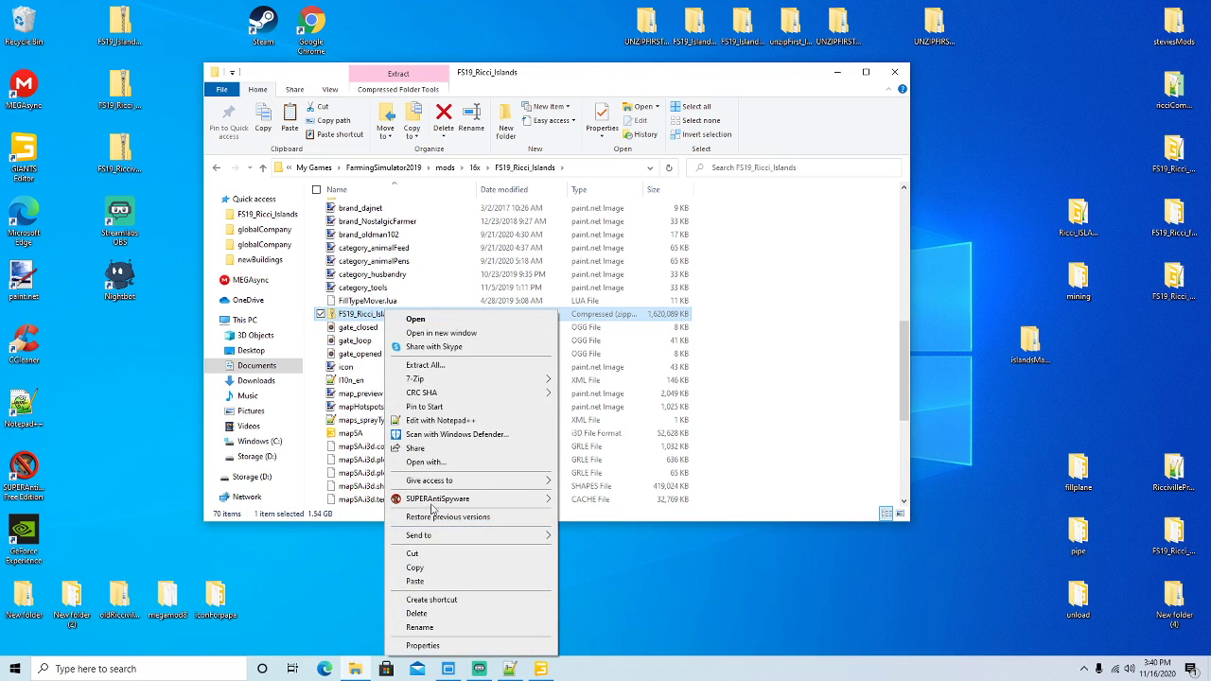
{"action": "left_click", "coordinate": [421, 615]}
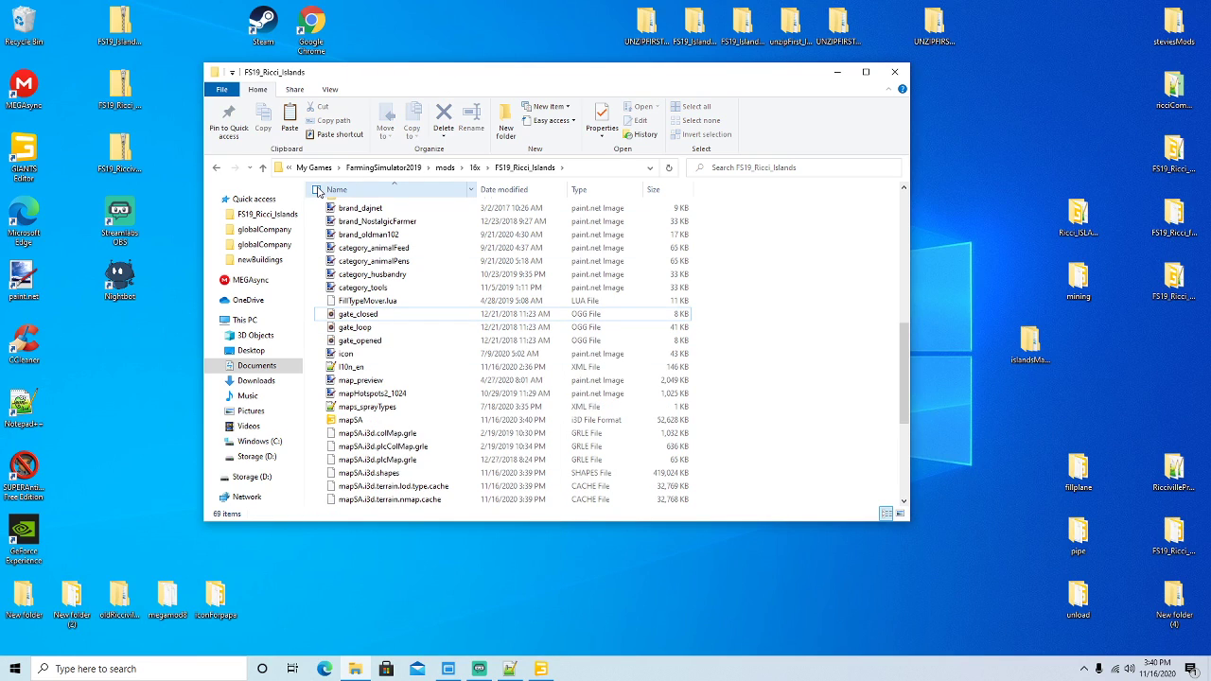
Compress all the map folder's contents into FS19_Ricci_Islands.zip with 7-Zip.
{"action": "left_click", "coordinate": [316, 189]}
{"action": "right_click", "coordinate": [372, 230]}
{"action": "mouse_move", "coordinate": [404, 239]}
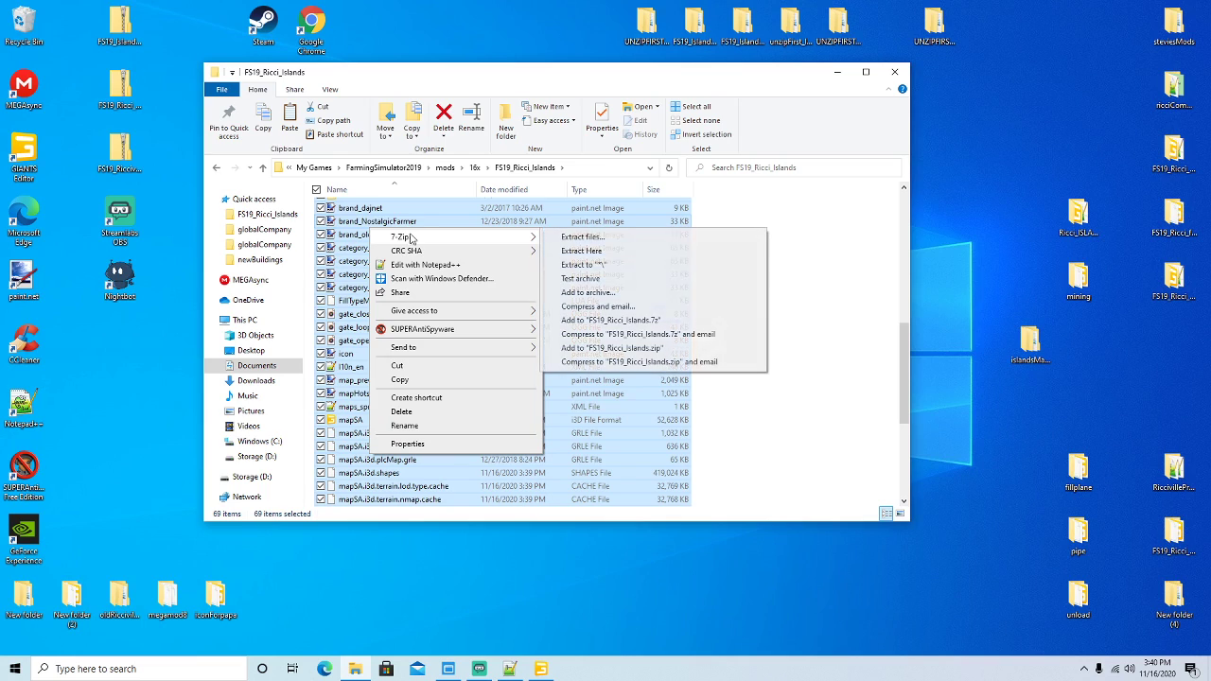
{"action": "left_click", "coordinate": [653, 350]}
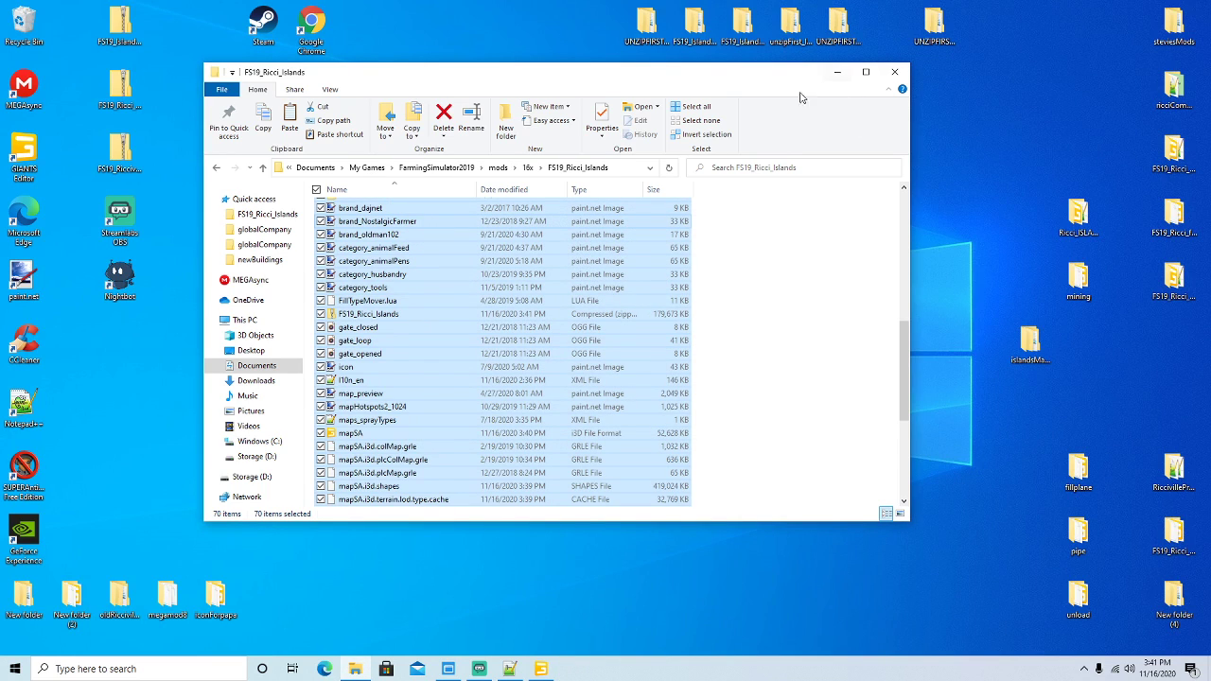
Copy the new FS19_Ricci_Islands zip into the mods\Islandtesttesttest folder, replacing the existing file.
{"action": "left_click", "coordinate": [389, 321]}
{"action": "right_click", "coordinate": [390, 313]}
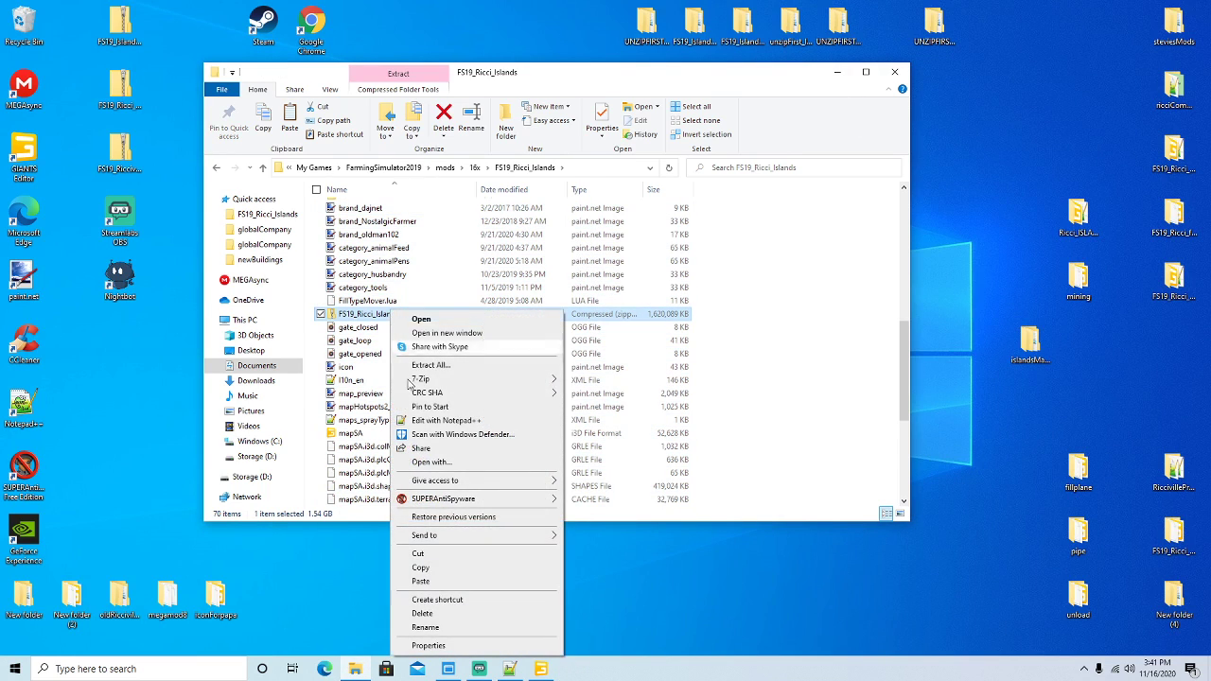
{"action": "left_click", "coordinate": [420, 569]}
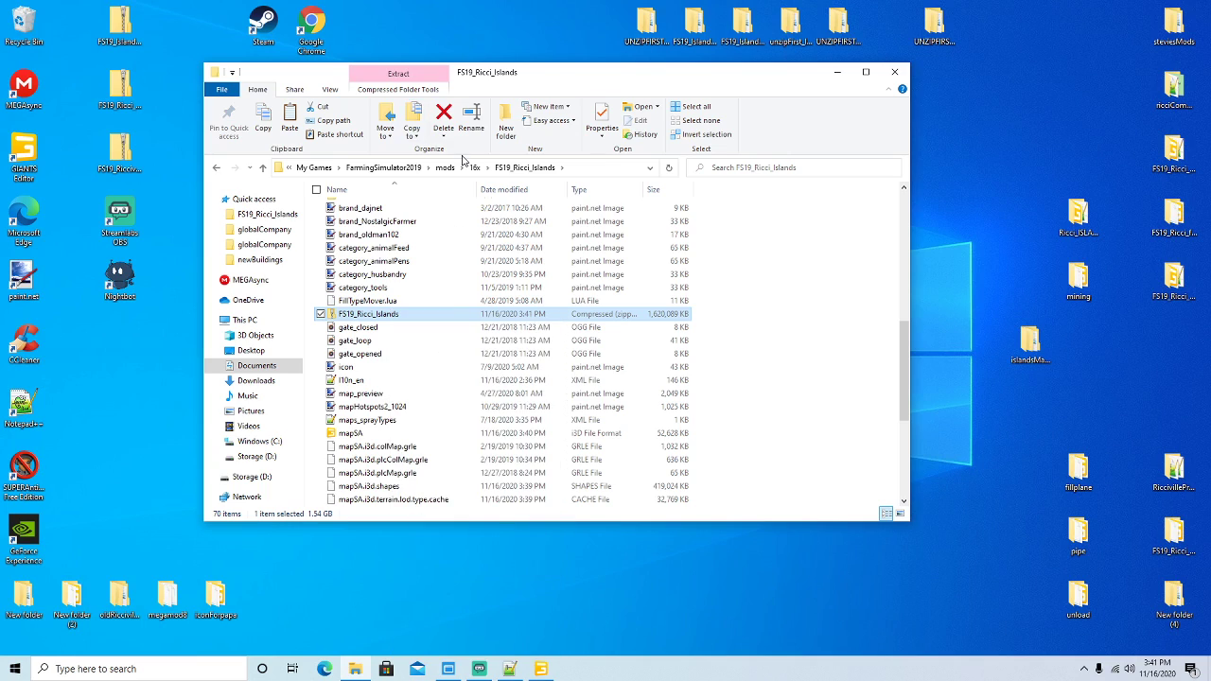
{"action": "left_click", "coordinate": [444, 167]}
{"action": "double_click", "coordinate": [379, 341]}
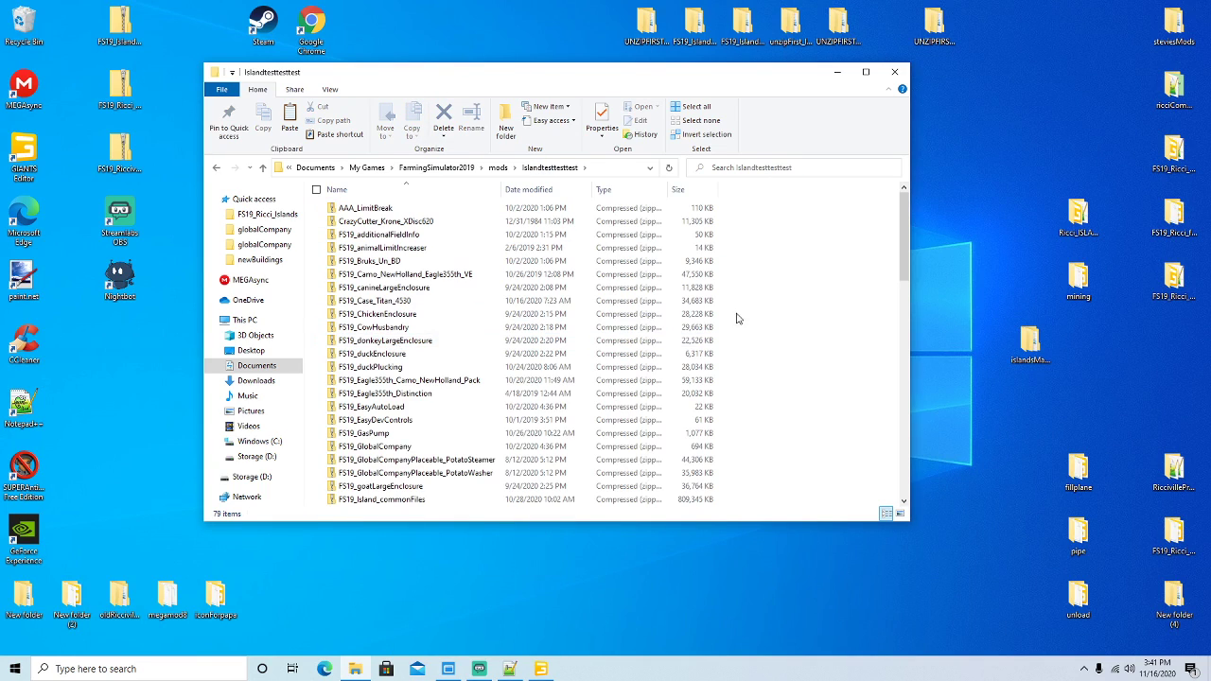
{"action": "right_click", "coordinate": [792, 311]}
{"action": "left_click", "coordinate": [821, 395]}
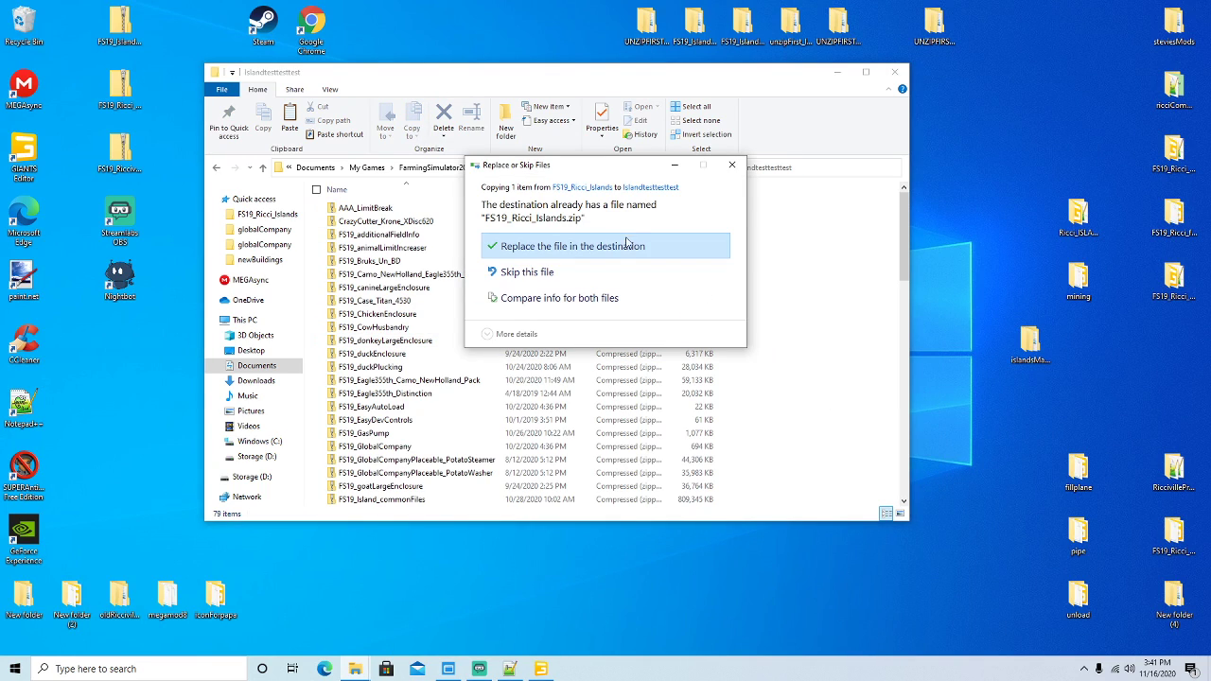
{"action": "left_click", "coordinate": [616, 244]}
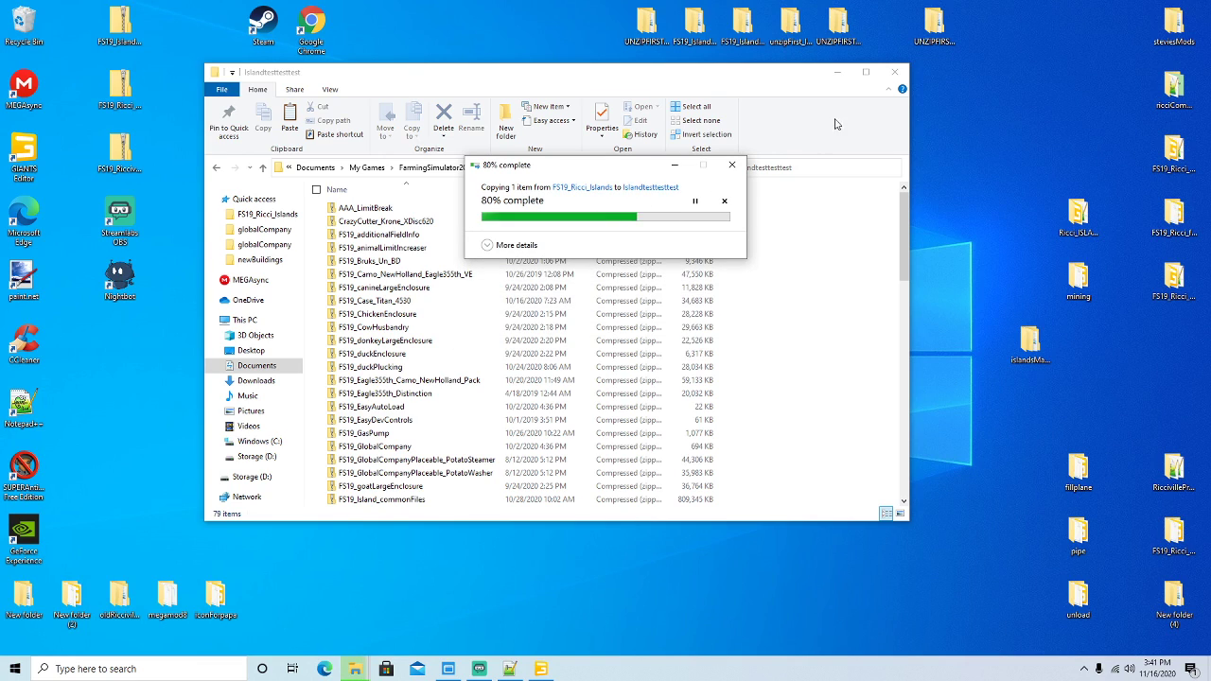
Minimize File Explorer, launch Farming Simulator 19 from the desktop and skip its intro.
{"action": "left_click", "coordinate": [839, 73]}
{"action": "left_click", "coordinate": [479, 671]}
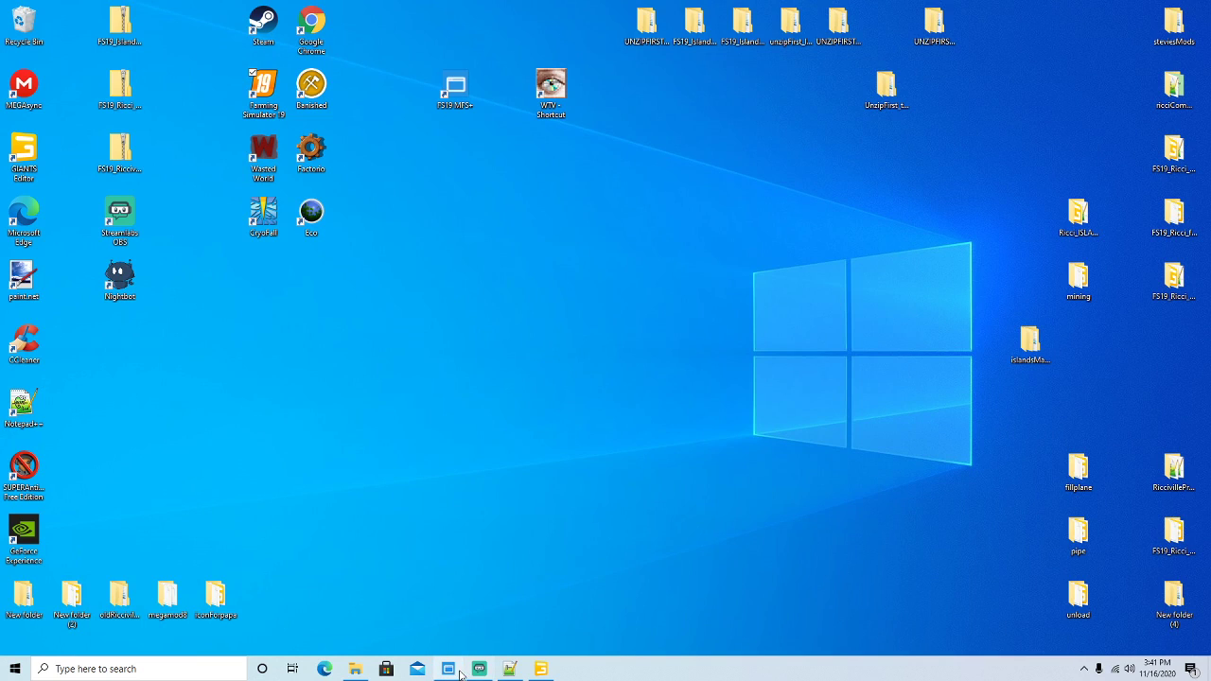
{"action": "right_click", "coordinate": [272, 90]}
{"action": "left_click", "coordinate": [281, 100]}
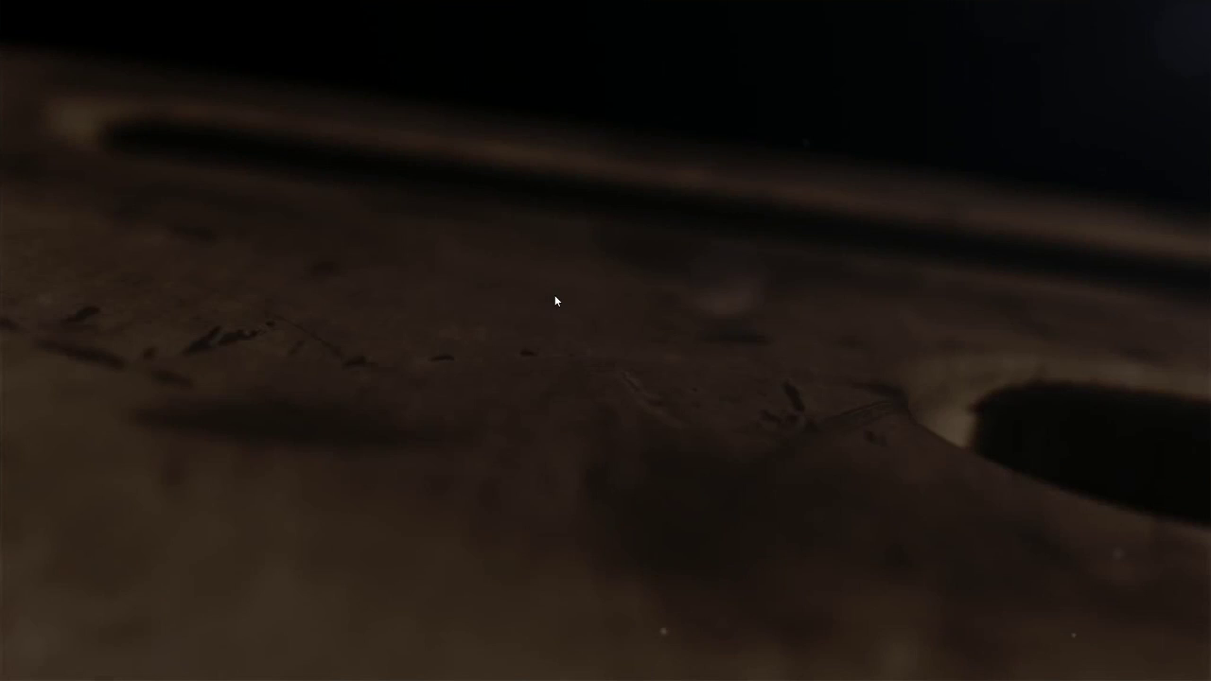
{"action": "left_click", "coordinate": [555, 295]}
{"action": "left_click", "coordinate": [554, 295]}
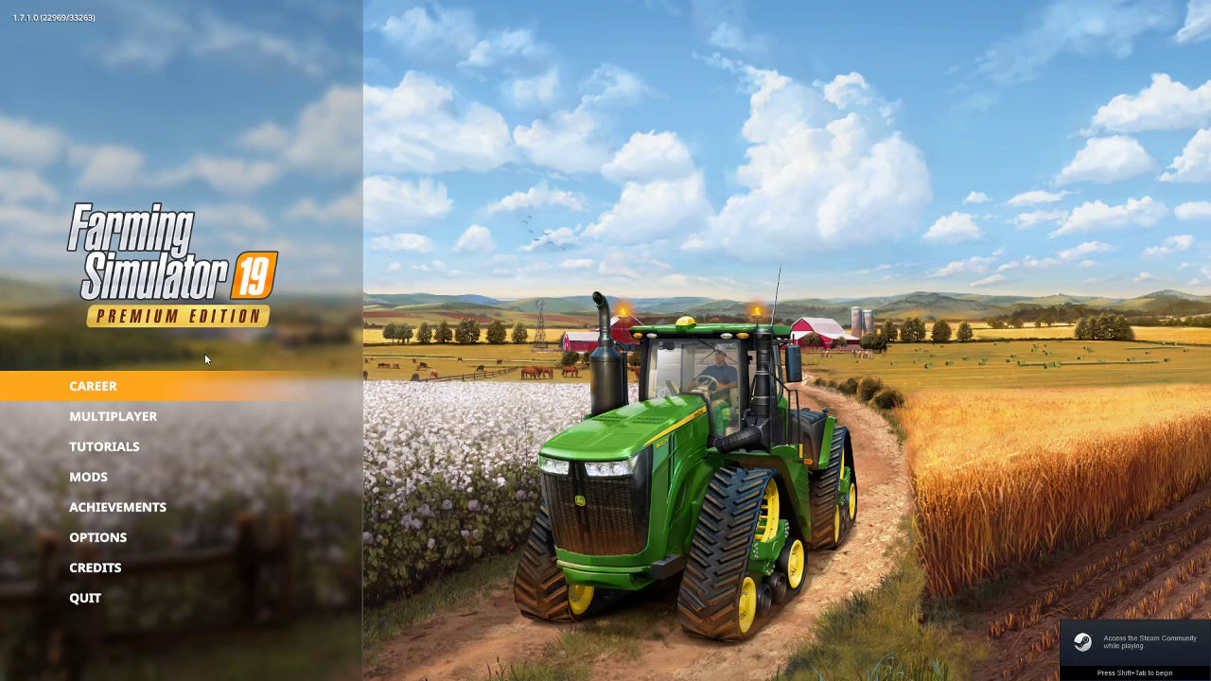
Load career Savegame 3 on the Ricci_Islands map and start the game.
{"action": "left_click", "coordinate": [100, 391]}
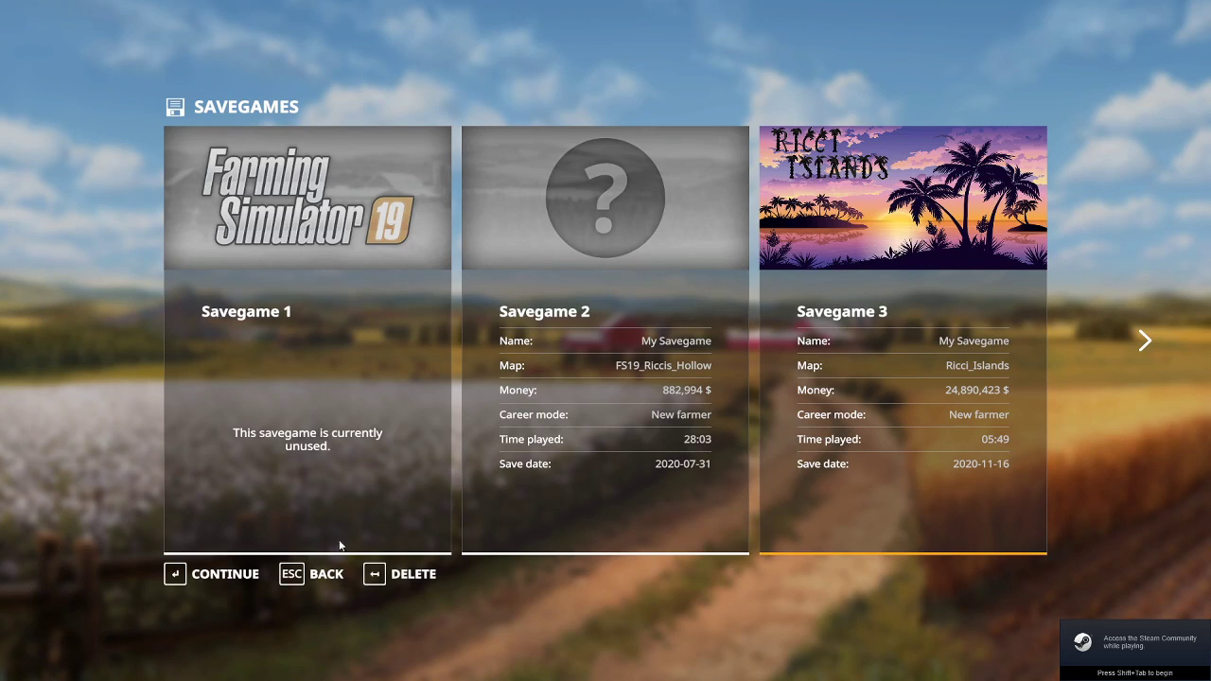
{"action": "left_click", "coordinate": [215, 574]}
{"action": "left_click", "coordinate": [214, 579]}
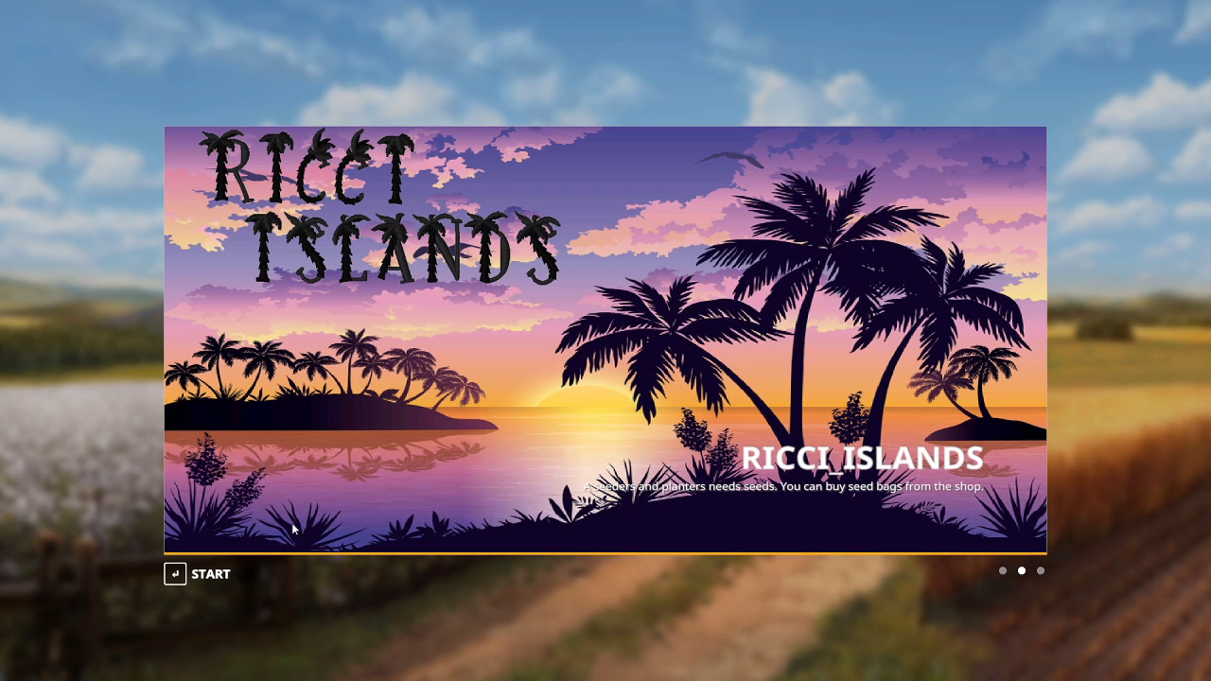
{"action": "left_click", "coordinate": [223, 573]}
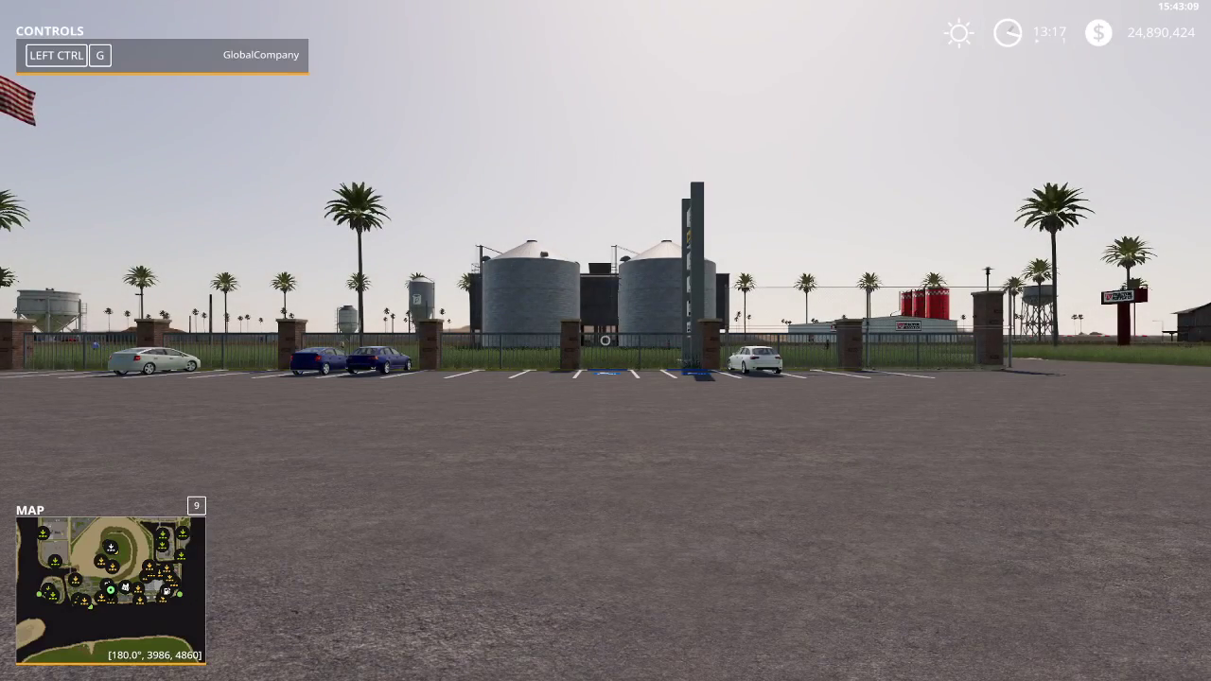
Jump to the U400 OM 904 LA truck by the Glue Factory using the map, and get out of it.
{"action": "key", "text": "Escape"}
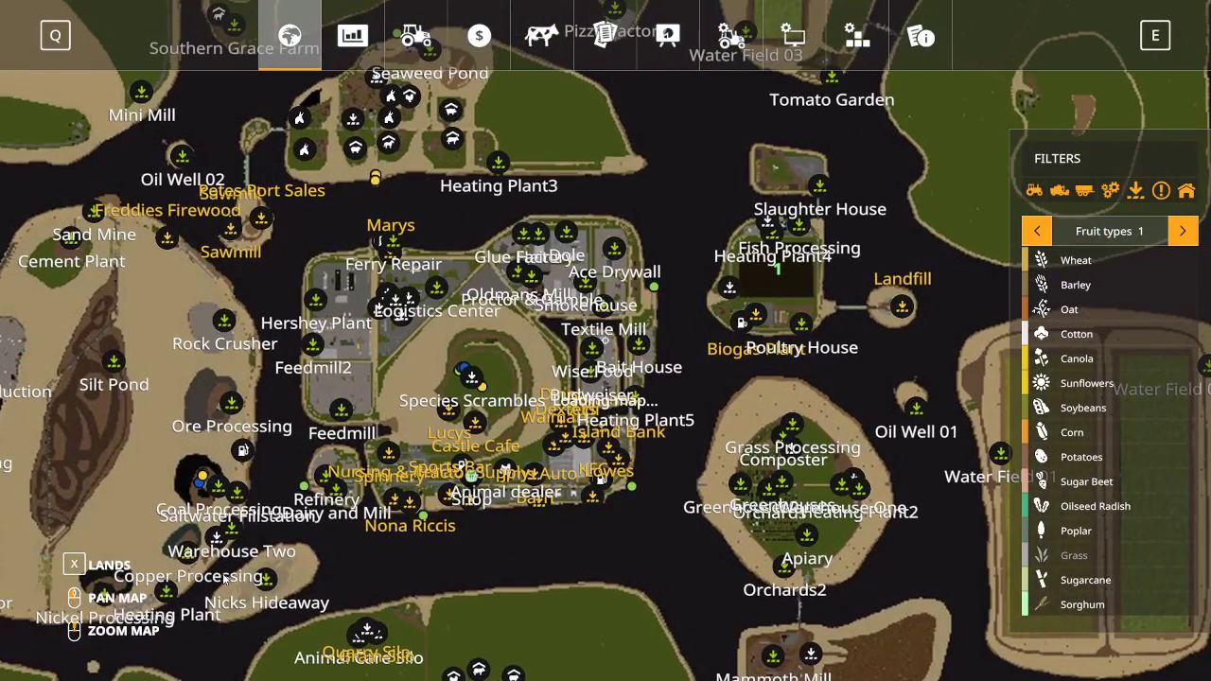
{"action": "left_click", "coordinate": [526, 236]}
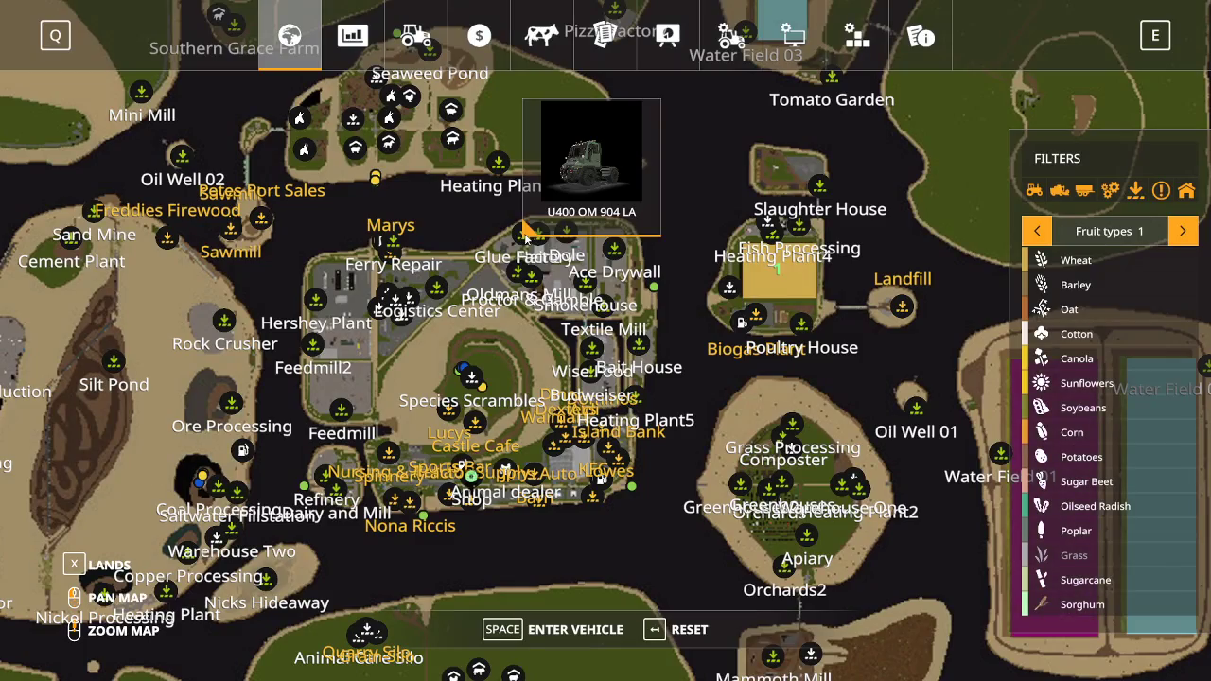
{"action": "key", "text": "space"}
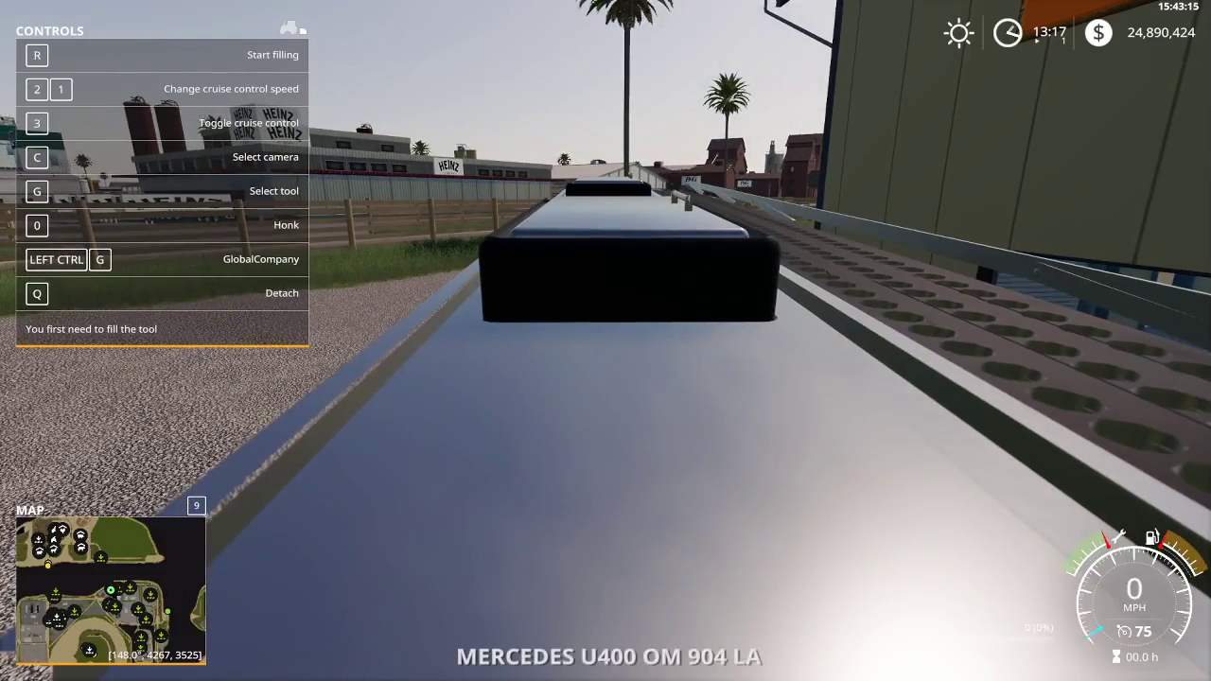
{"action": "key", "text": "e"}
{"action": "key", "text": "s"}
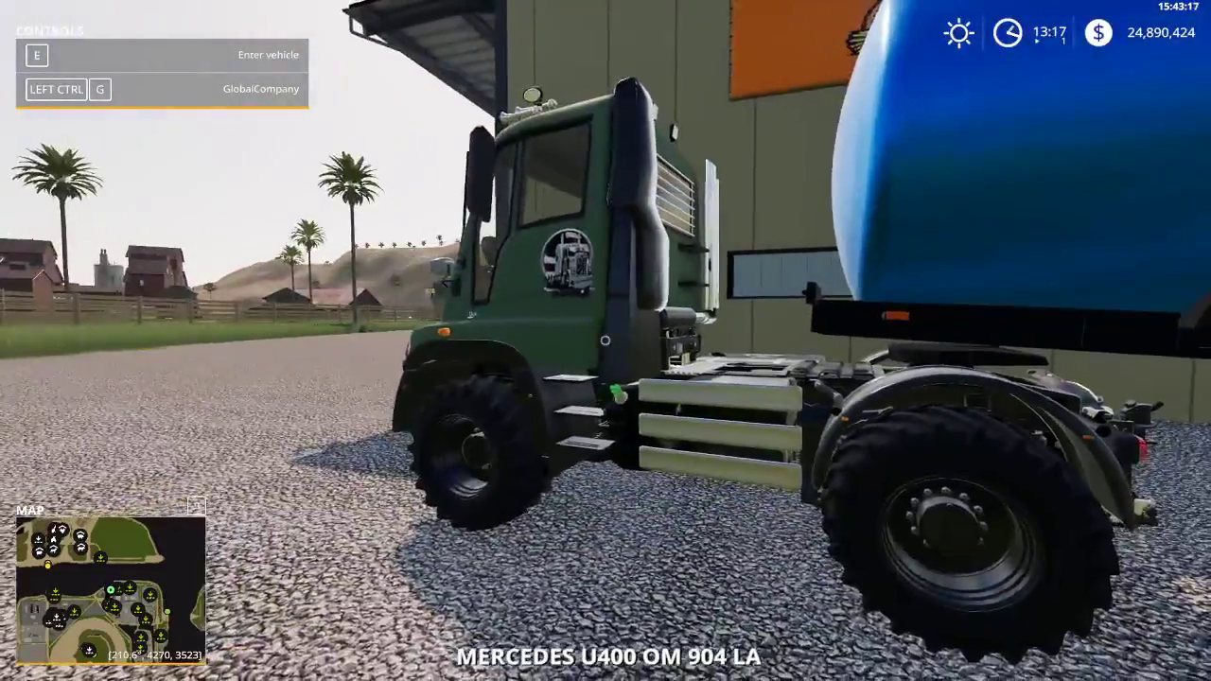
{"action": "key", "text": "s"}
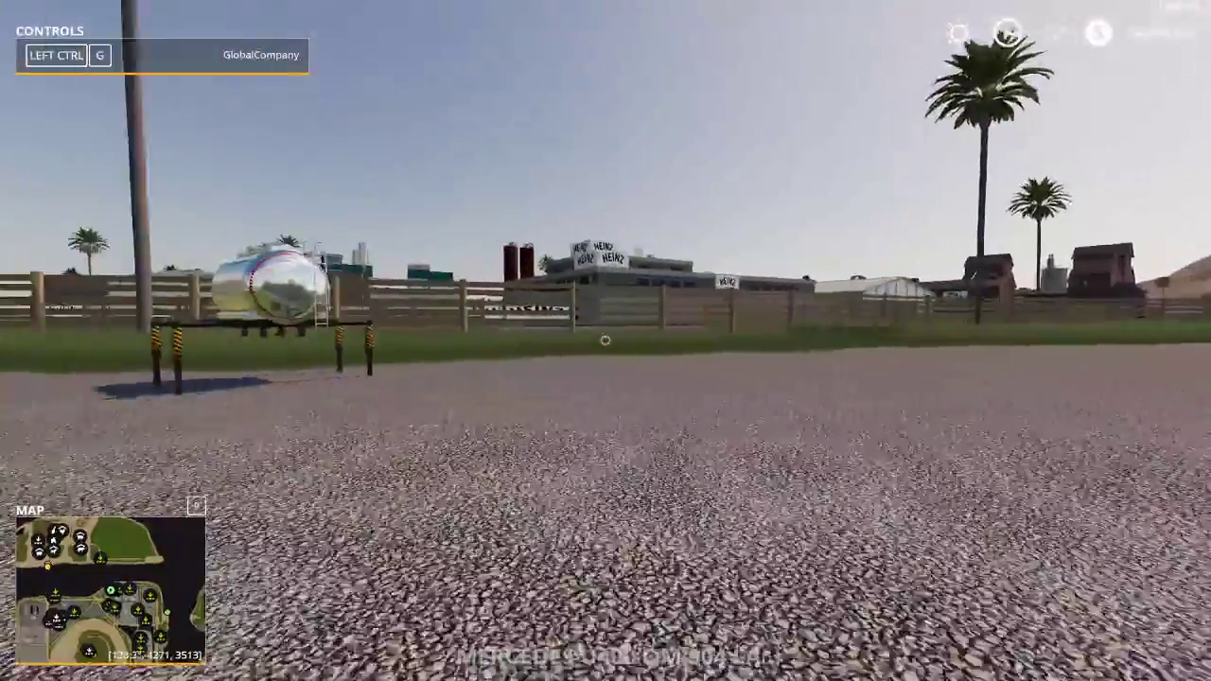
Enable the player speed multiplier at 3x in Easy Development Commands and turn off its warning.
{"action": "key", "text": "ctrl+d"}
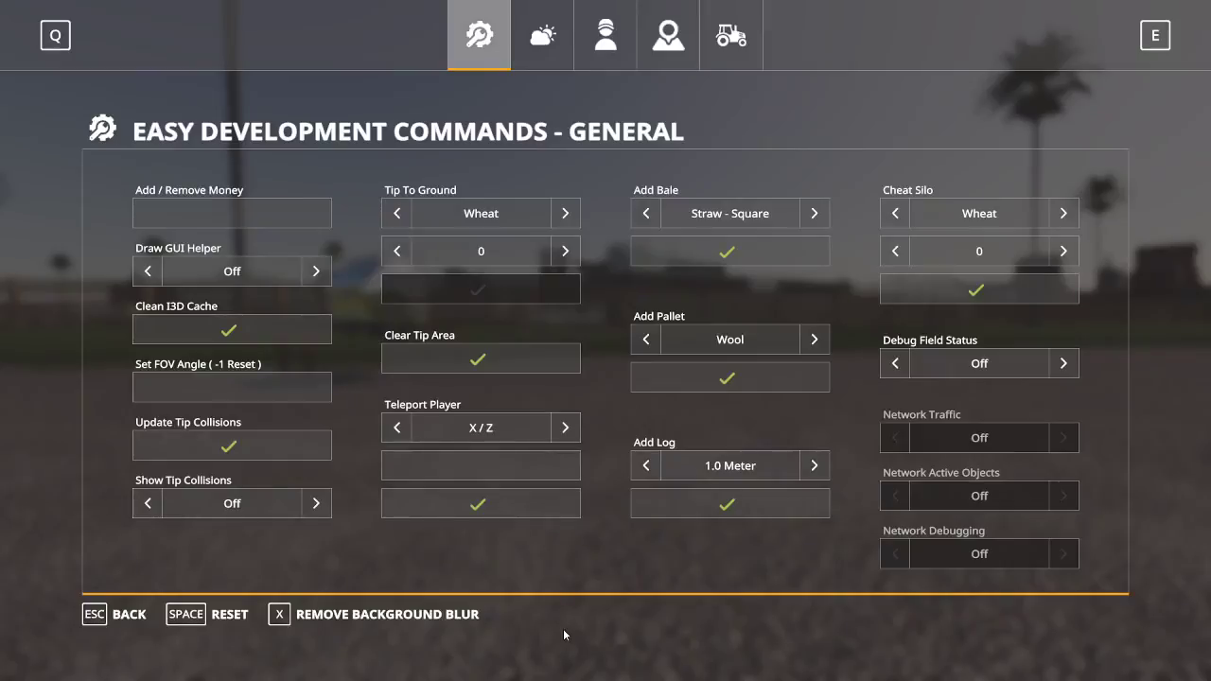
{"action": "left_click", "coordinate": [606, 38]}
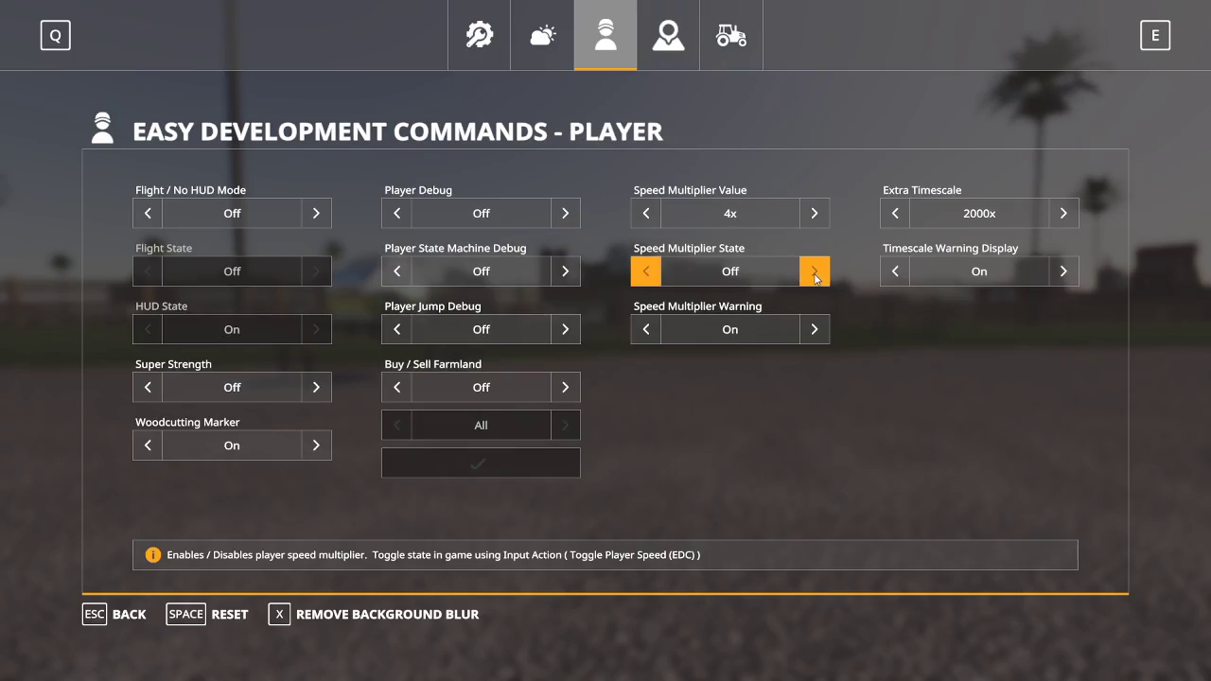
{"action": "left_click", "coordinate": [816, 272]}
{"action": "left_click", "coordinate": [646, 330]}
{"action": "left_click", "coordinate": [647, 214]}
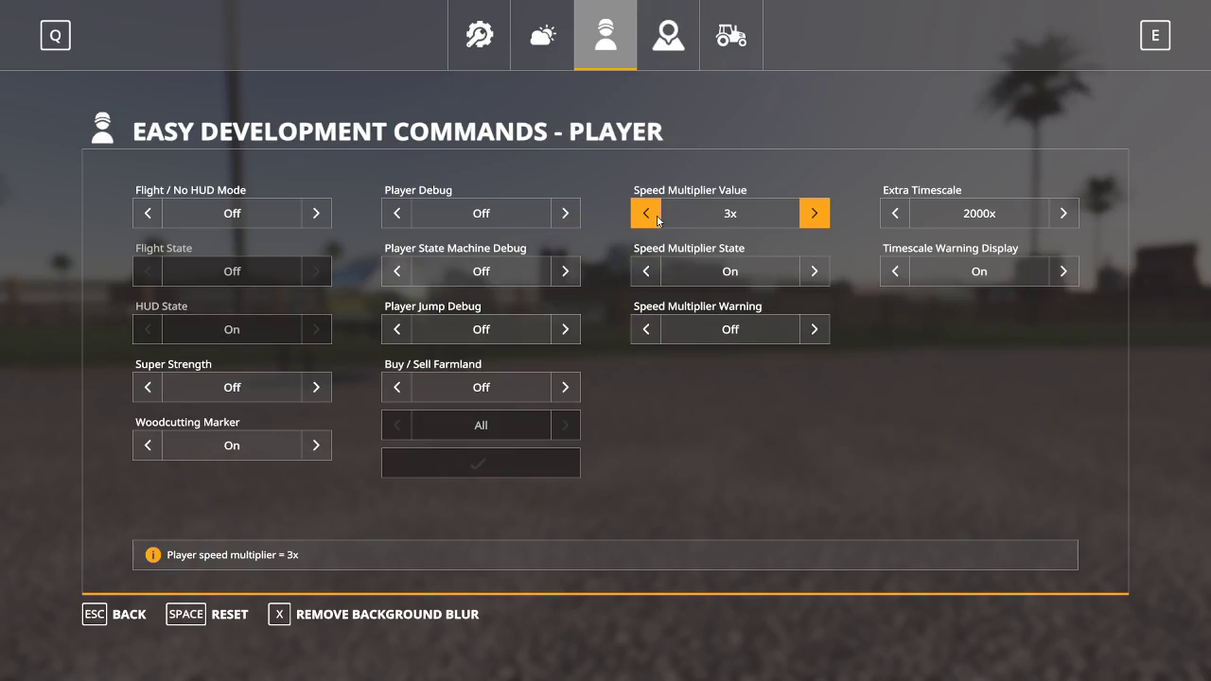
{"action": "key", "text": "Escape"}
Walk up to the chrome slide-on tank and back to the blue tanker trailer to inspect both.
{"action": "key", "text": "w"}
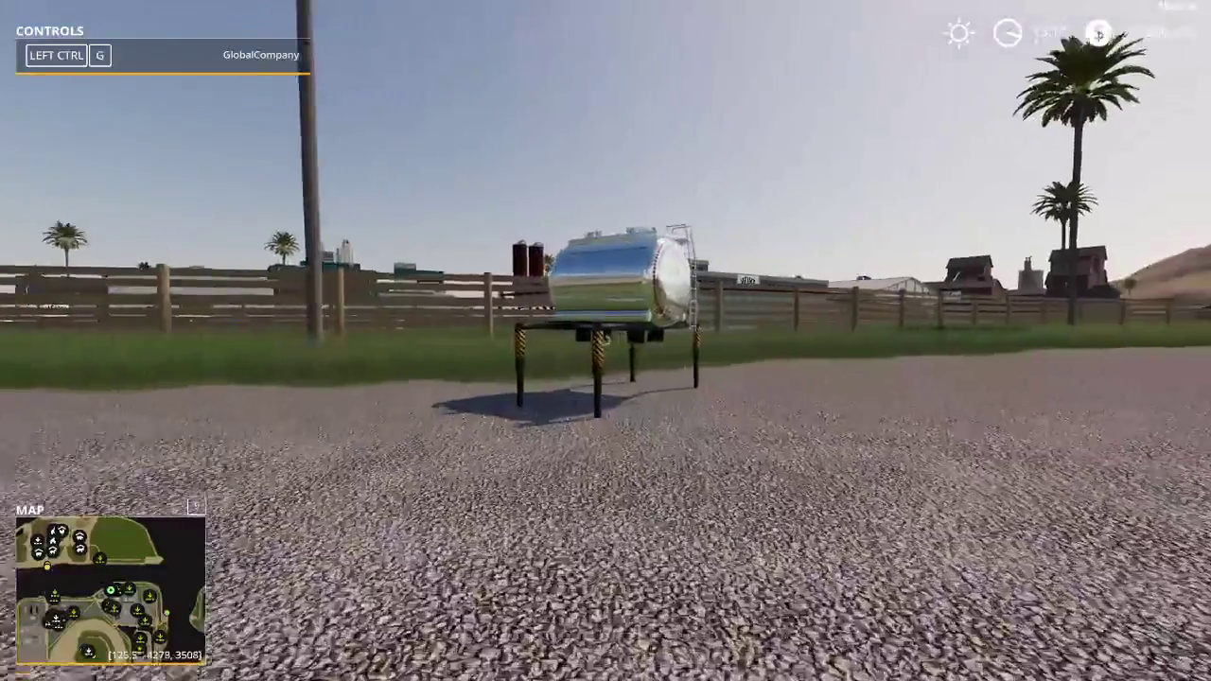
{"action": "key", "text": "w"}
{"action": "key", "text": "s"}
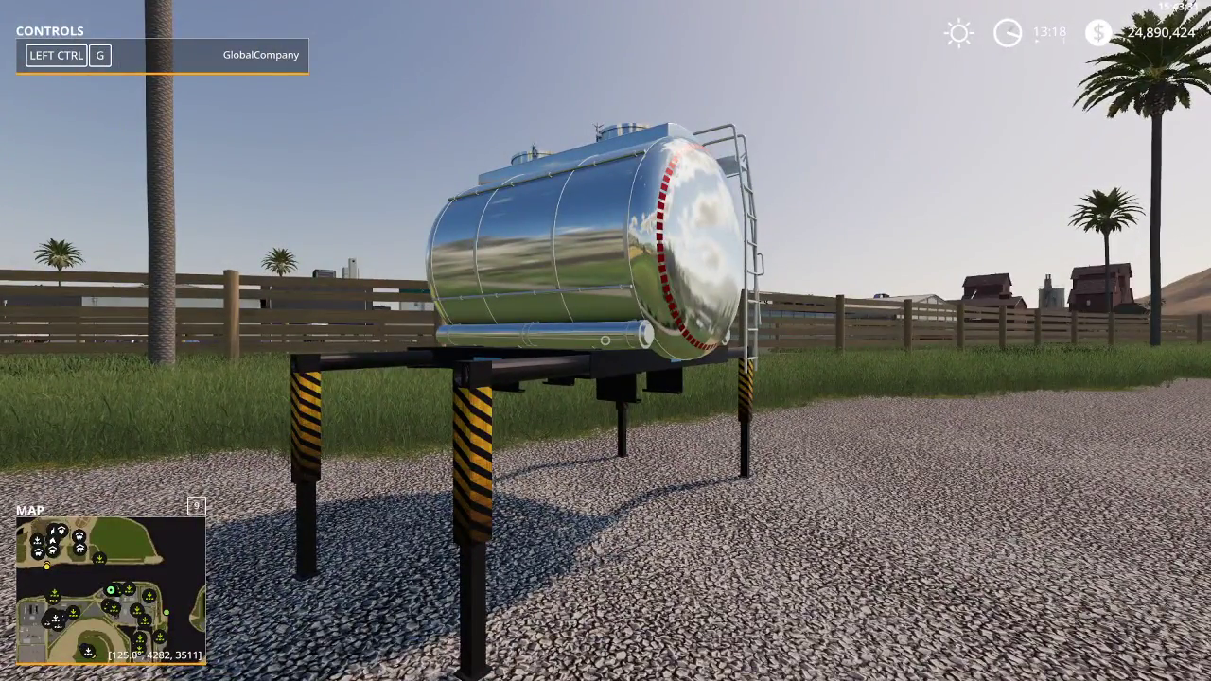
{"action": "key", "text": "w"}
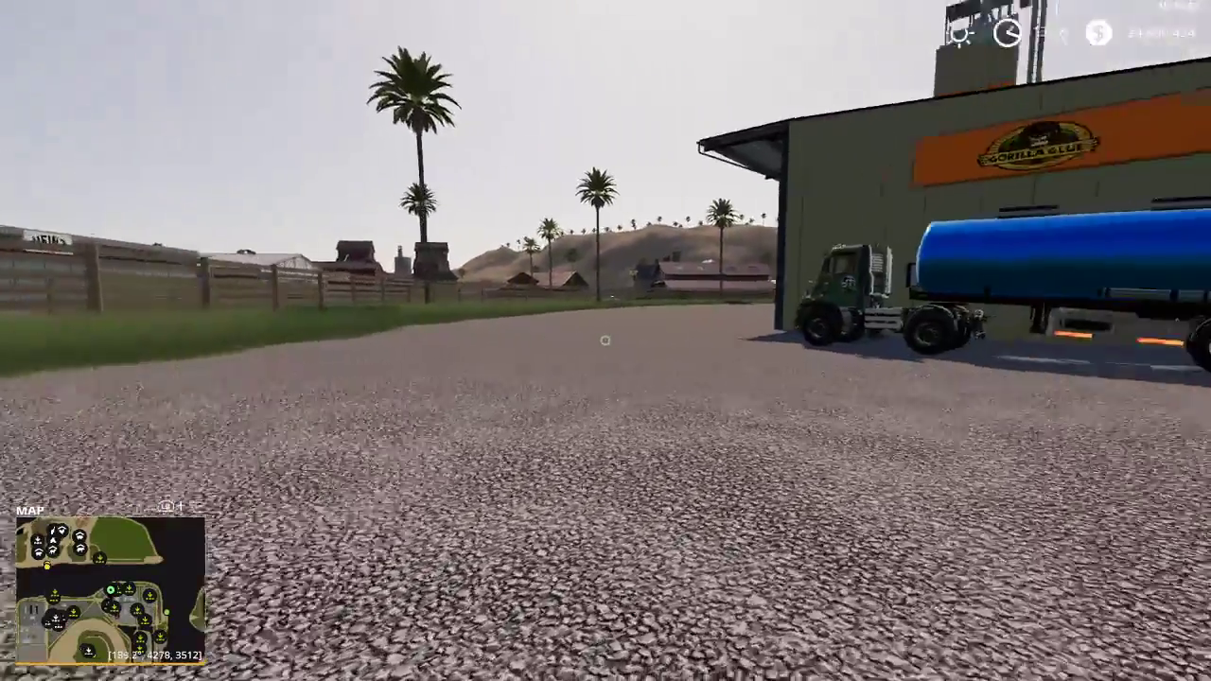
{"action": "key", "text": "w"}
{"action": "key", "text": "s"}
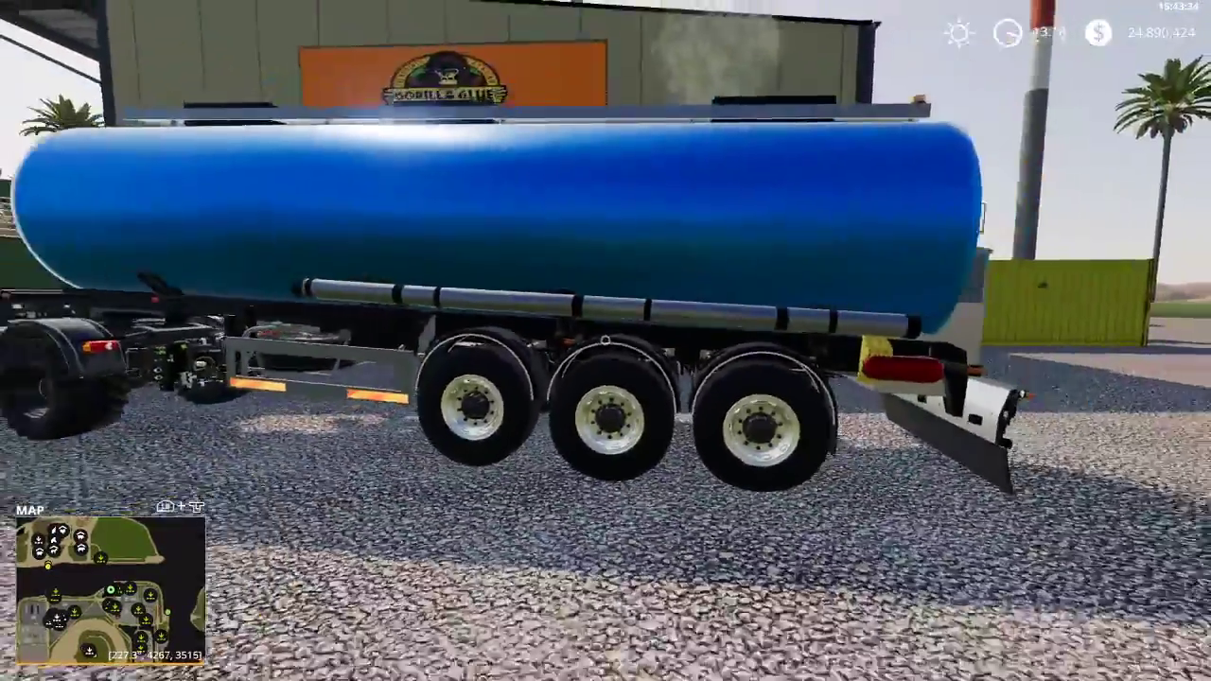
Browse the Ricci Collaboration Modding Team vehicle mods in the shop to find FS19_RICCIVILLE_TANKER.
{"action": "key", "text": "p"}
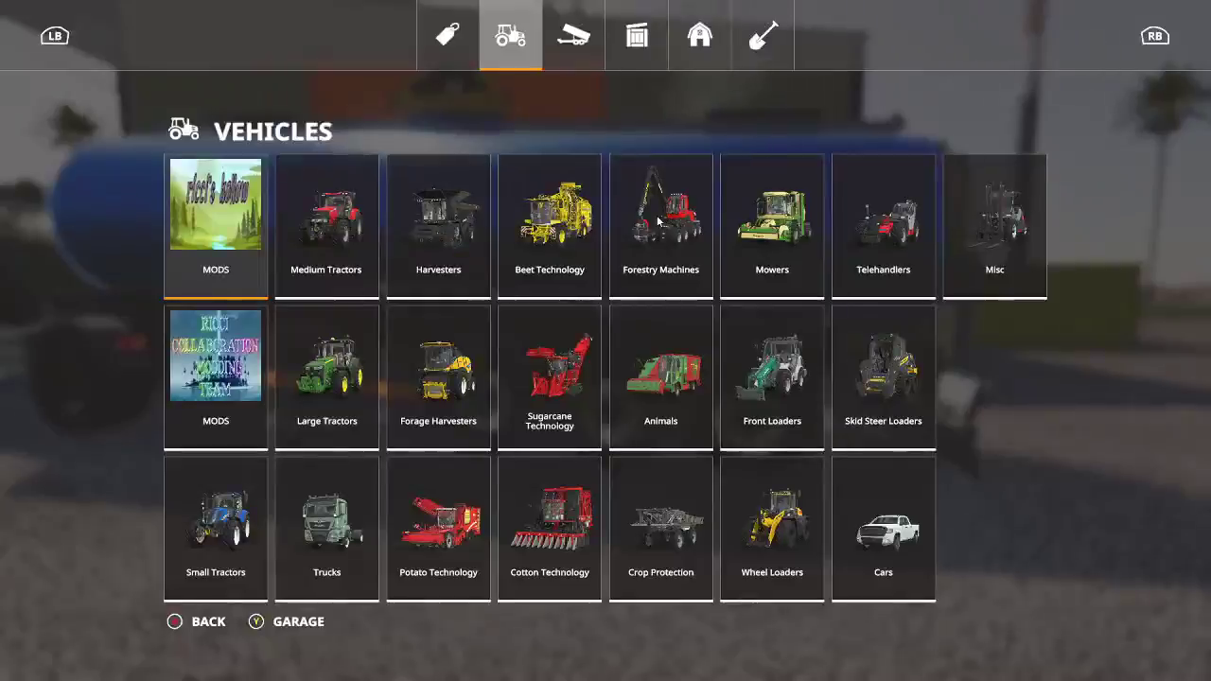
{"action": "left_click", "coordinate": [206, 352]}
{"action": "key", "text": "Right"}
{"action": "key", "text": "Right"}
{"action": "key", "text": "Right"}
{"action": "key", "text": "Right"}
{"action": "key", "text": "Right"}
{"action": "key", "text": "Right"}
{"action": "key", "text": "Right"}
{"action": "key", "text": "Right"}
{"action": "key", "text": "Right"}
{"action": "key", "text": "Right"}
{"action": "key", "text": "Right"}
{"action": "key", "text": "Right"}
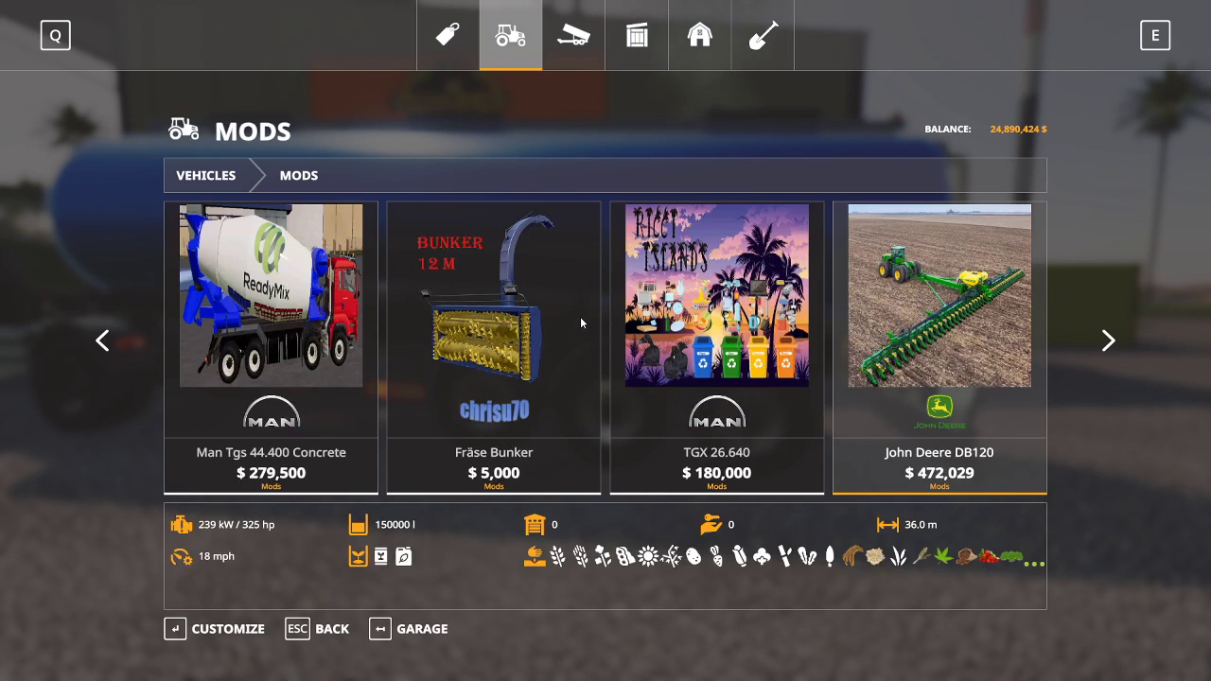
{"action": "key", "text": "Right"}
{"action": "key", "text": "Right"}
{"action": "key", "text": "Right"}
{"action": "key", "text": "Right"}
{"action": "key", "text": "Right"}
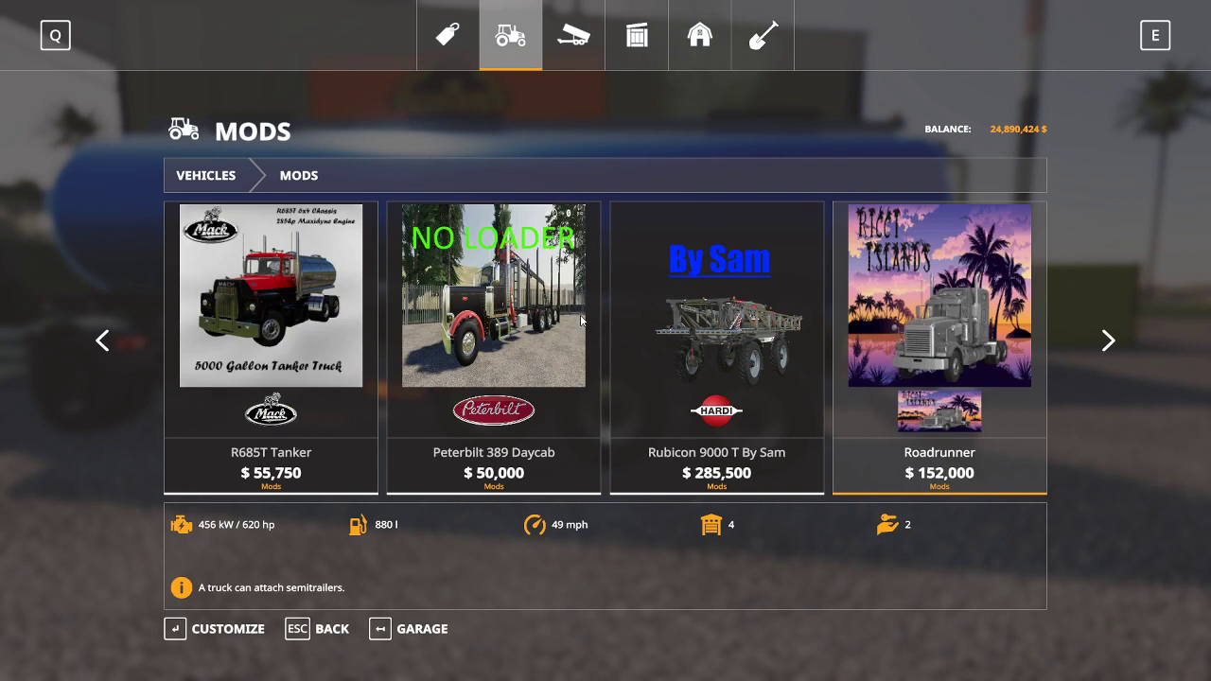
{"action": "key", "text": "Right"}
{"action": "key", "text": "Right"}
{"action": "key", "text": "Right"}
{"action": "key", "text": "Right"}
{"action": "key", "text": "Right"}
{"action": "key", "text": "Right"}
{"action": "key", "text": "Right"}
{"action": "key", "text": "Right"}
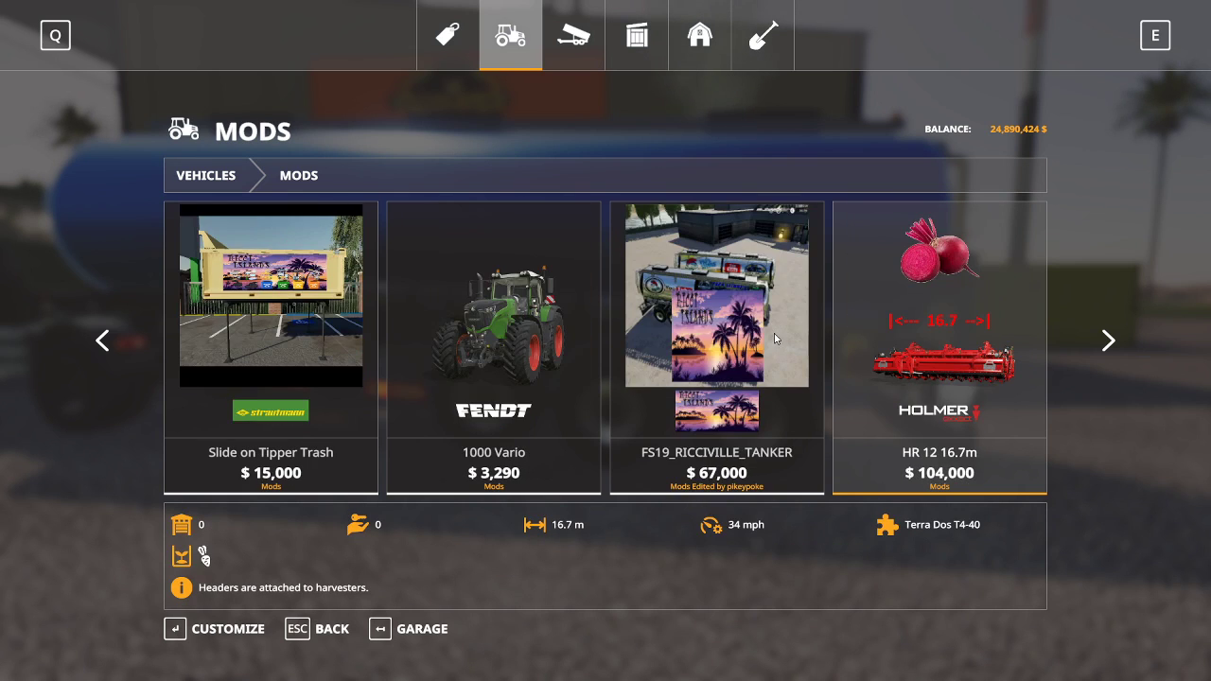
Examine the FS19_RICCIVILLE_TANKER's configuration and supported liquids, and leave the shop without buying.
{"action": "left_click", "coordinate": [328, 336]}
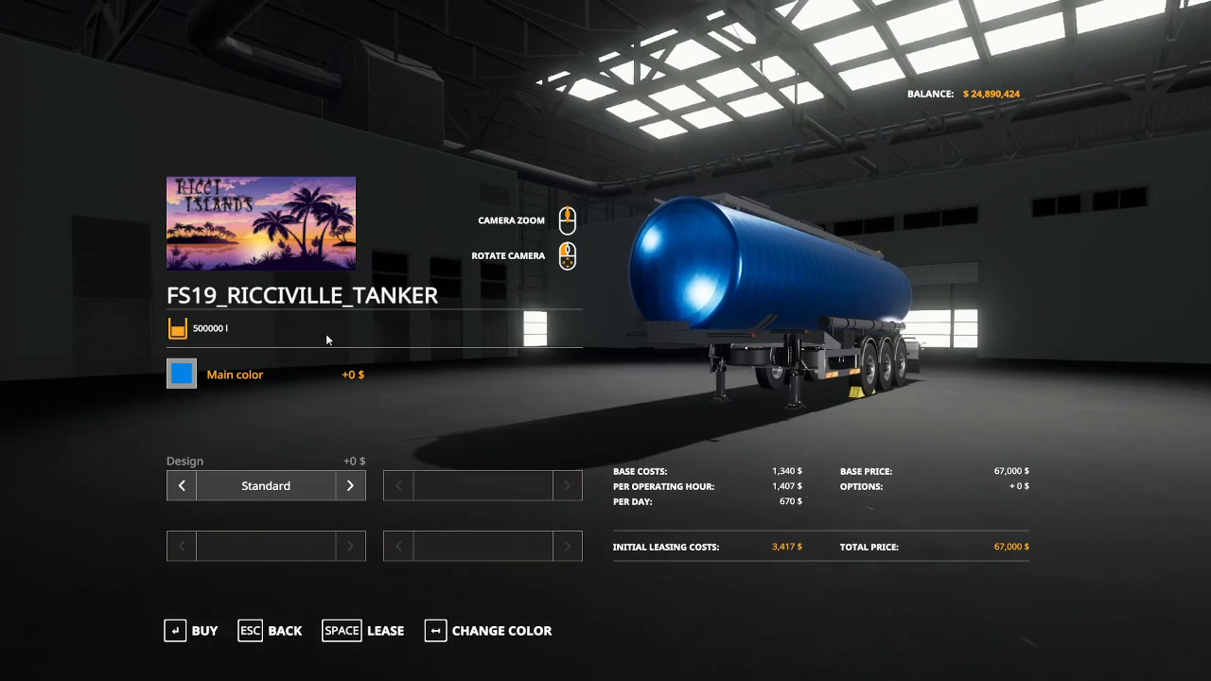
{"action": "left_click", "coordinate": [301, 629]}
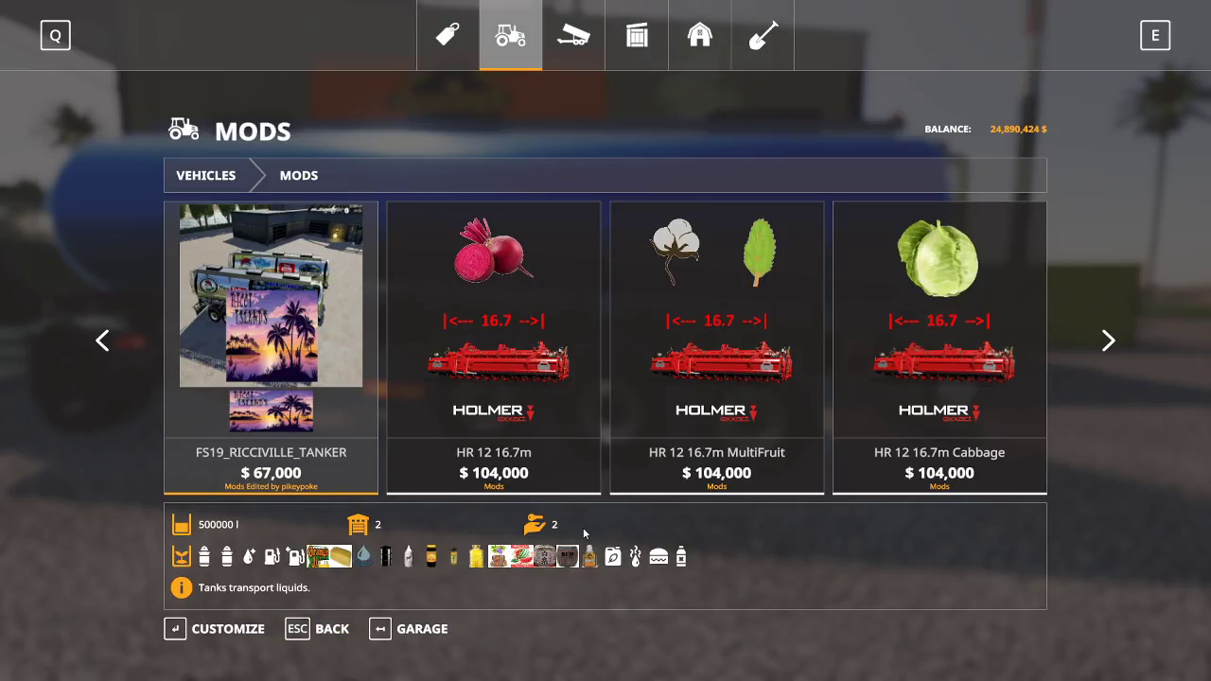
{"action": "key", "text": "Escape"}
{"action": "key", "text": "Escape"}
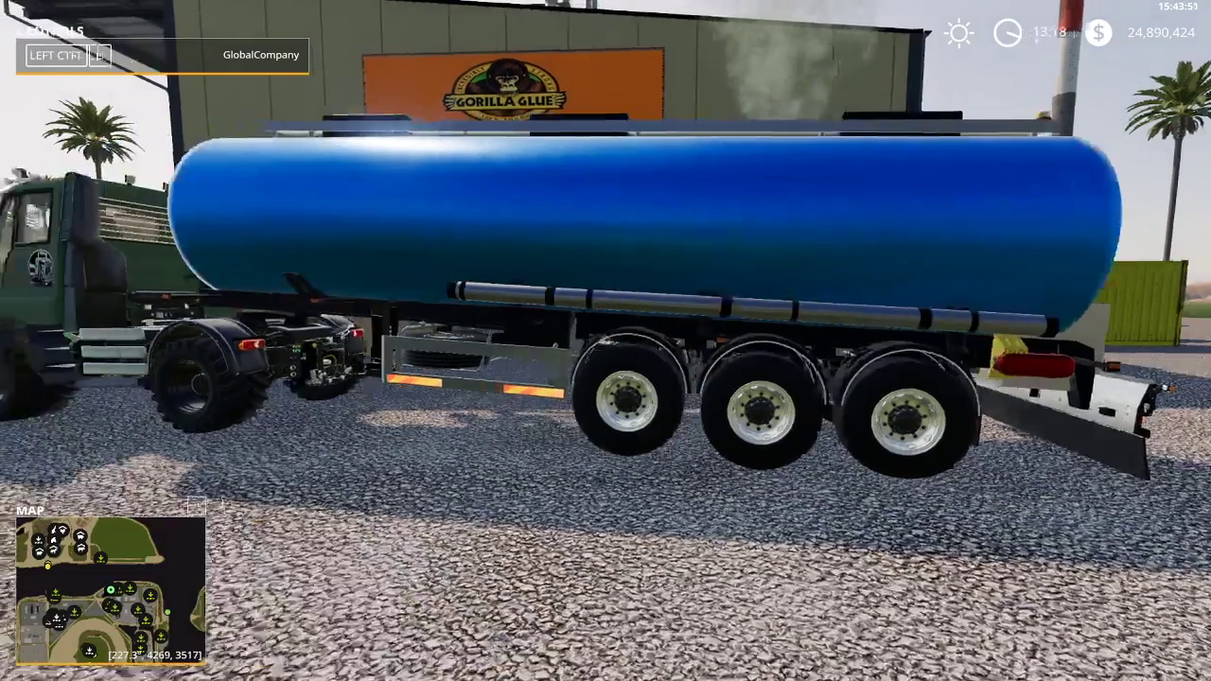
Re-enter the U400 truck, check the Glue Factory's loading options for the tanker without filling it, and move the truck slightly.
{"action": "key", "text": "w"}
{"action": "key", "text": "e"}
{"action": "scroll", "coordinate": [605, 340], "scroll_direction": "down", "scroll_amount": 5}
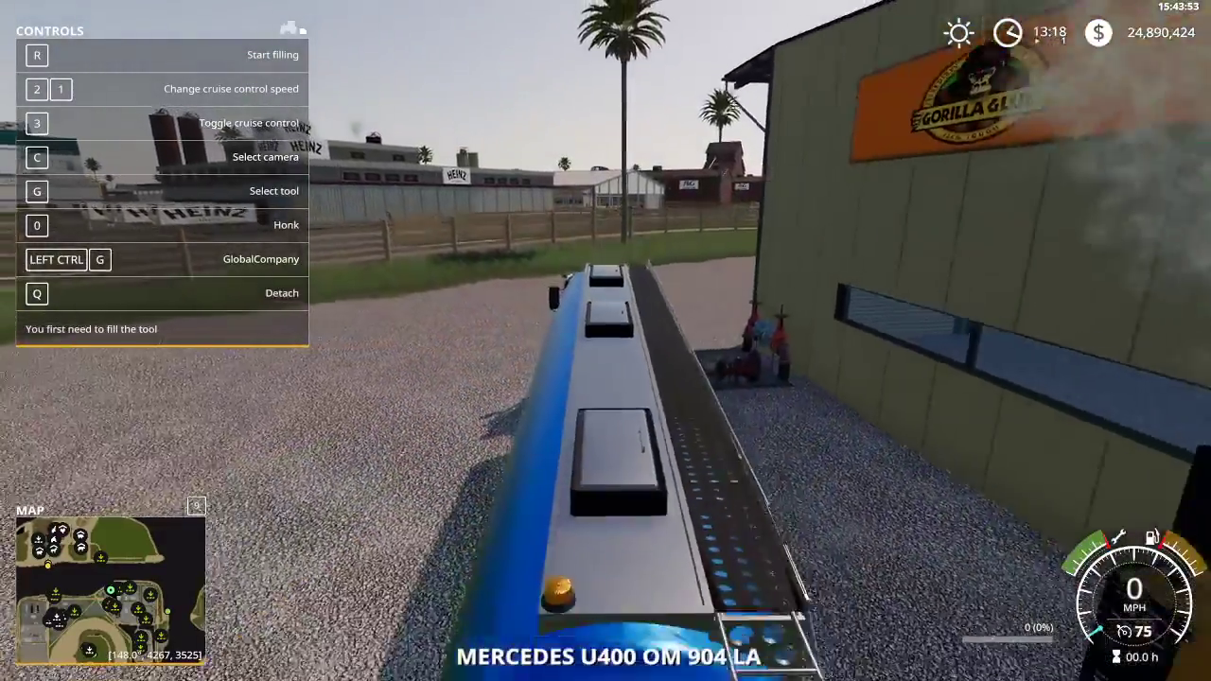
{"action": "scroll", "coordinate": [605, 341], "scroll_direction": "down", "scroll_amount": 8}
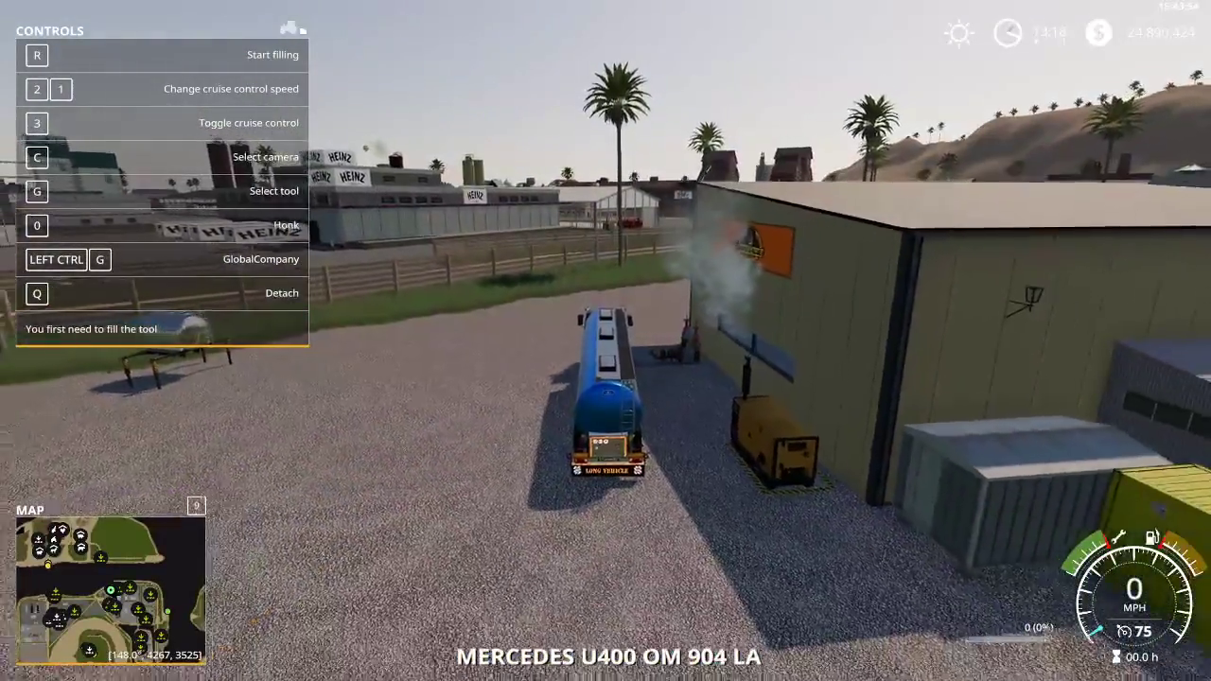
{"action": "key", "text": "r"}
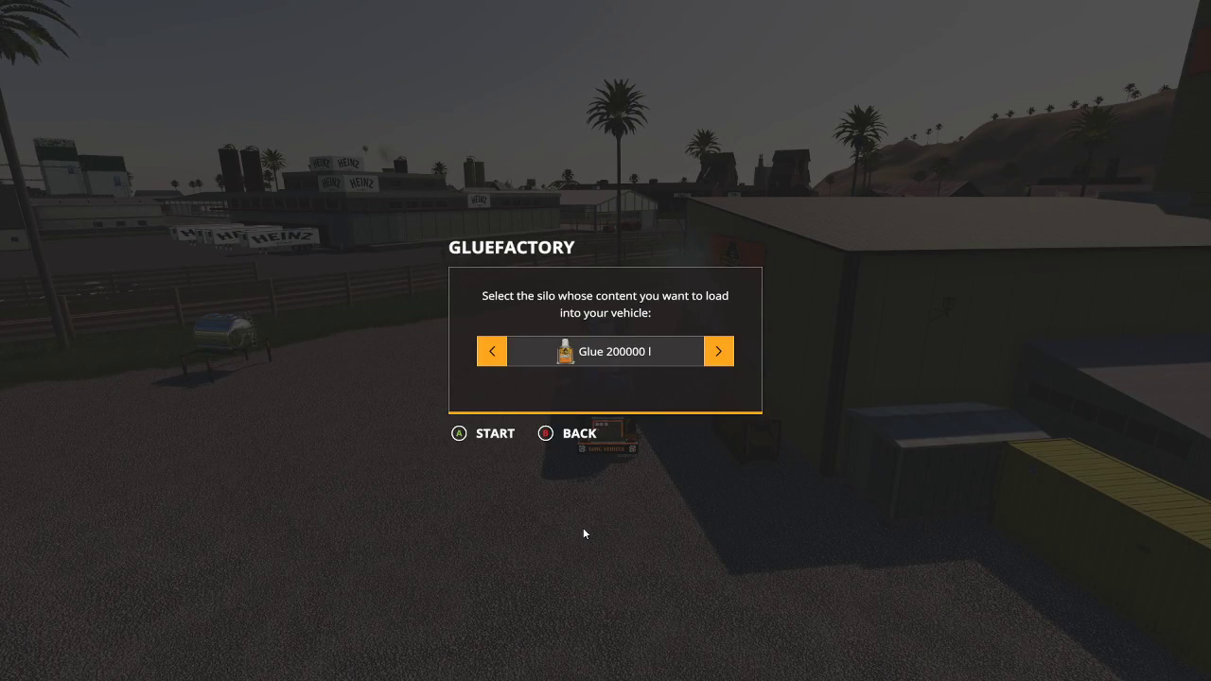
{"action": "key", "text": "Escape"}
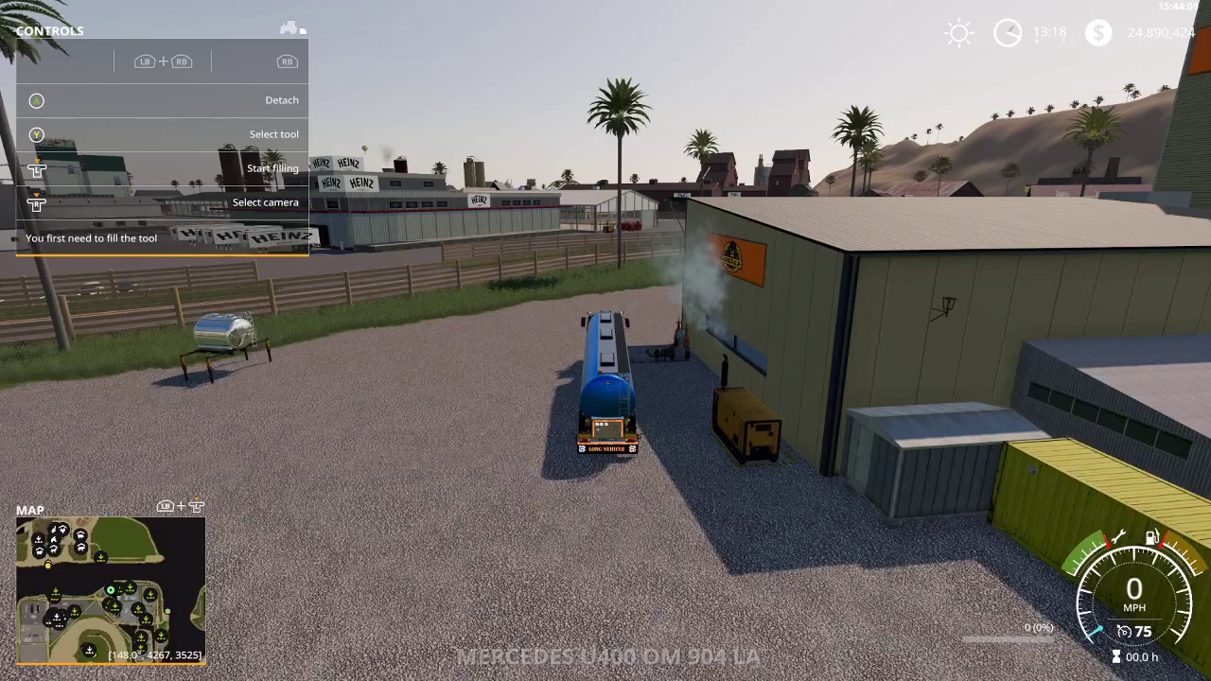
{"action": "key", "text": "w"}
{"action": "key", "text": "s"}
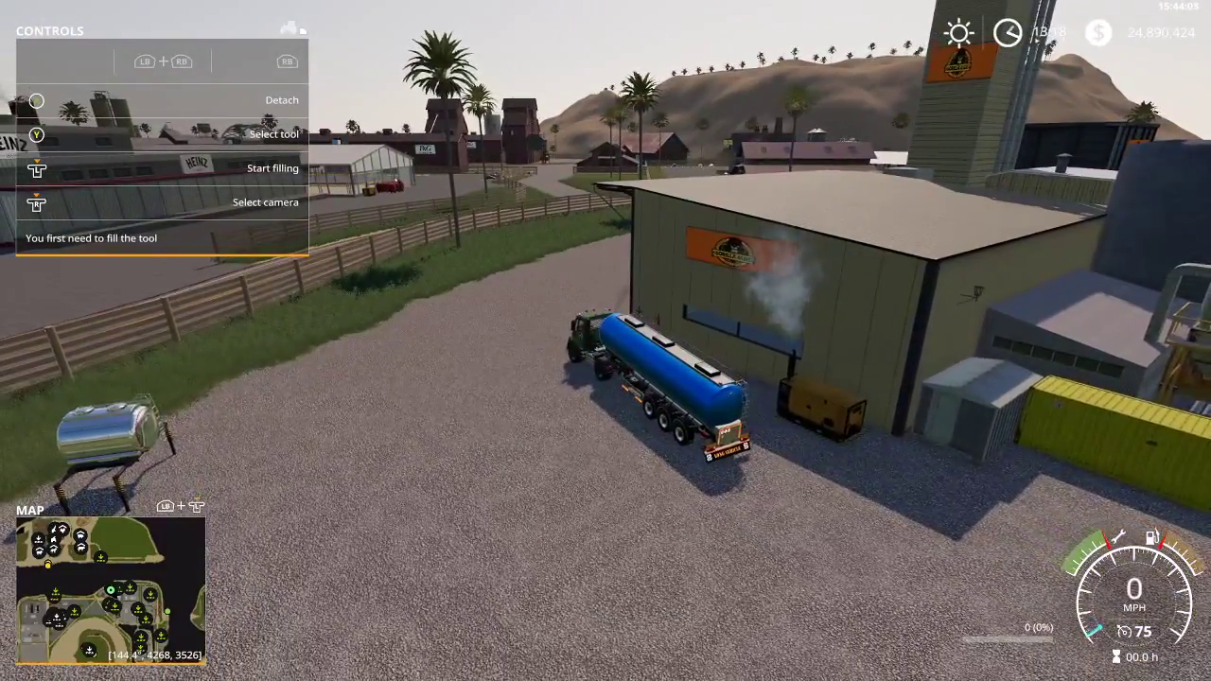
Leave the U400 tanker truck and use the map to switch to the Fendt 1038 at Coal Processing.
{"action": "key", "text": "e"}
{"action": "key", "text": "Escape"}
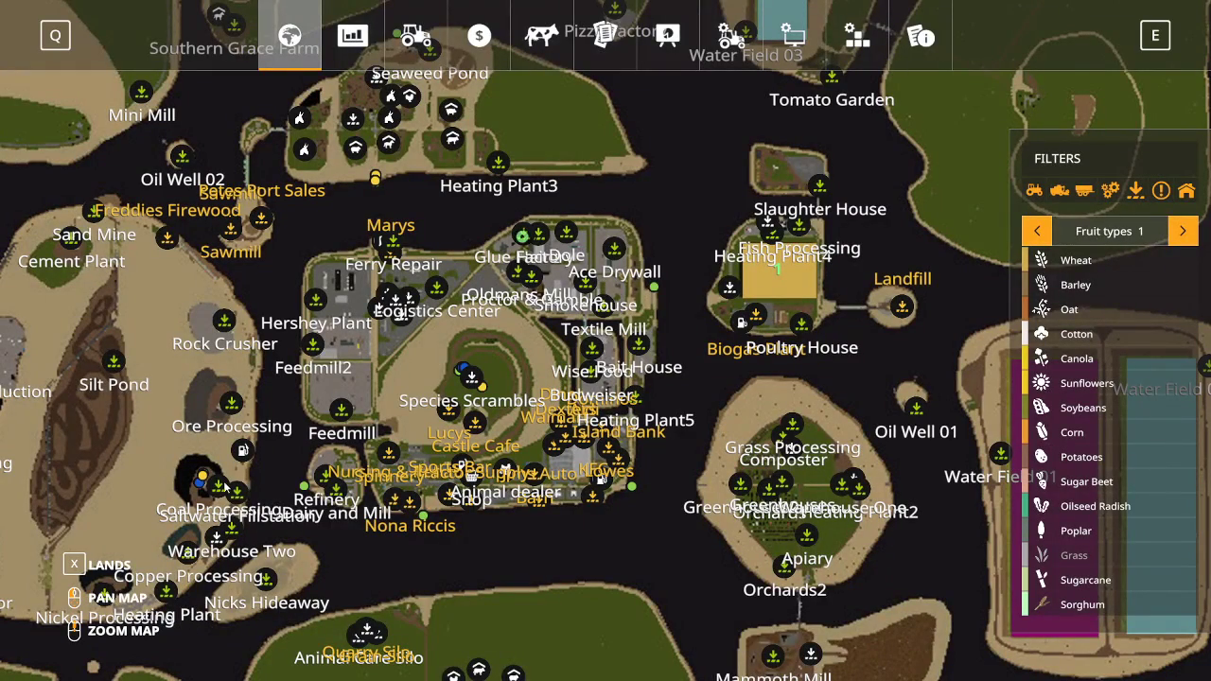
{"action": "left_click", "coordinate": [567, 630]}
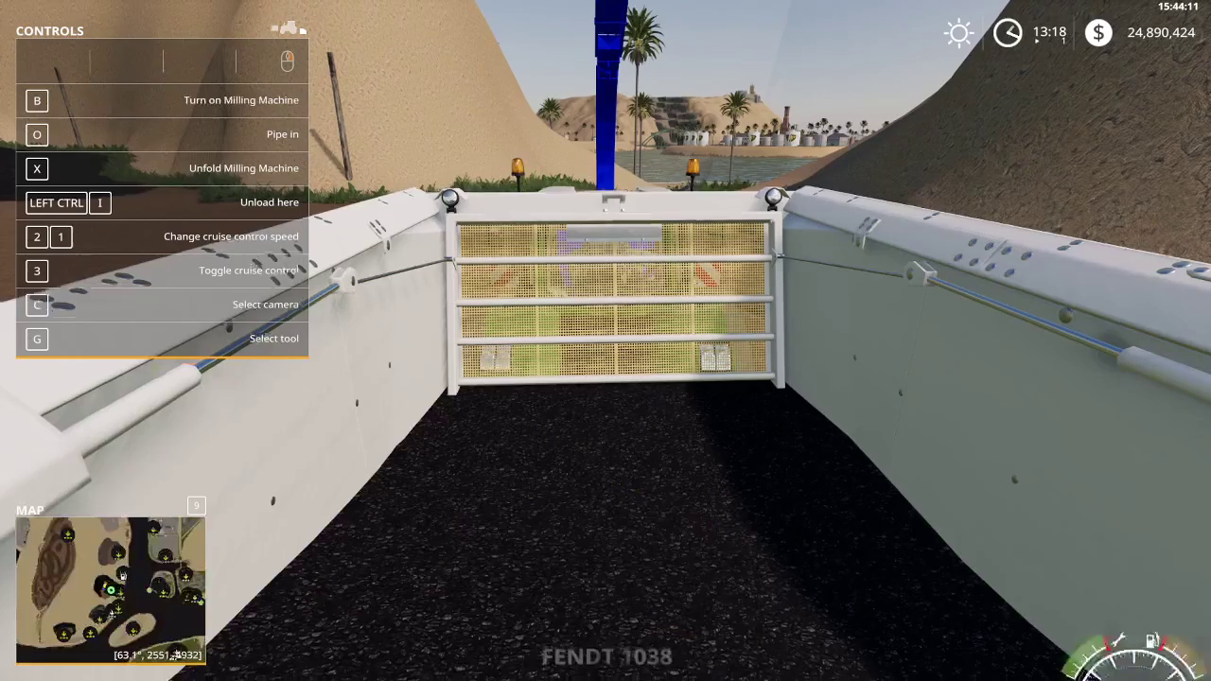
Leave the Fendt 1038, walk to the red Iconik Roadrunner truck with the flatbed trailer, and enter it.
{"action": "key", "text": "e"}
{"action": "key", "text": "shift+w"}
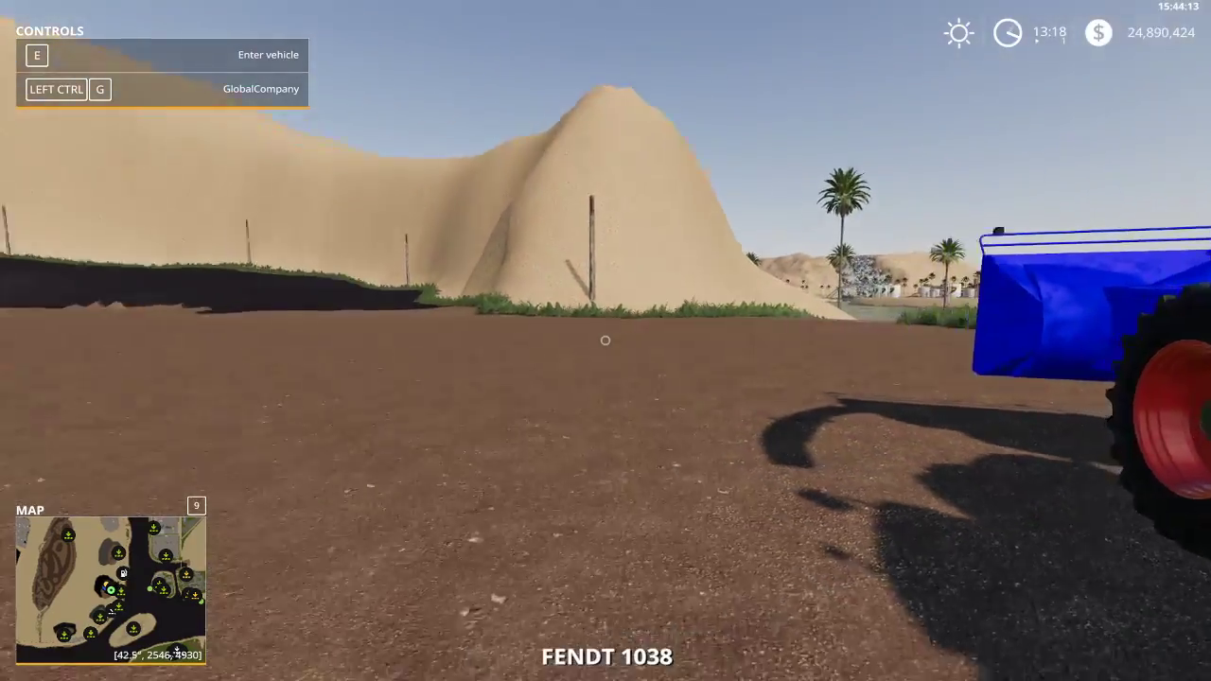
{"action": "key", "text": "w"}
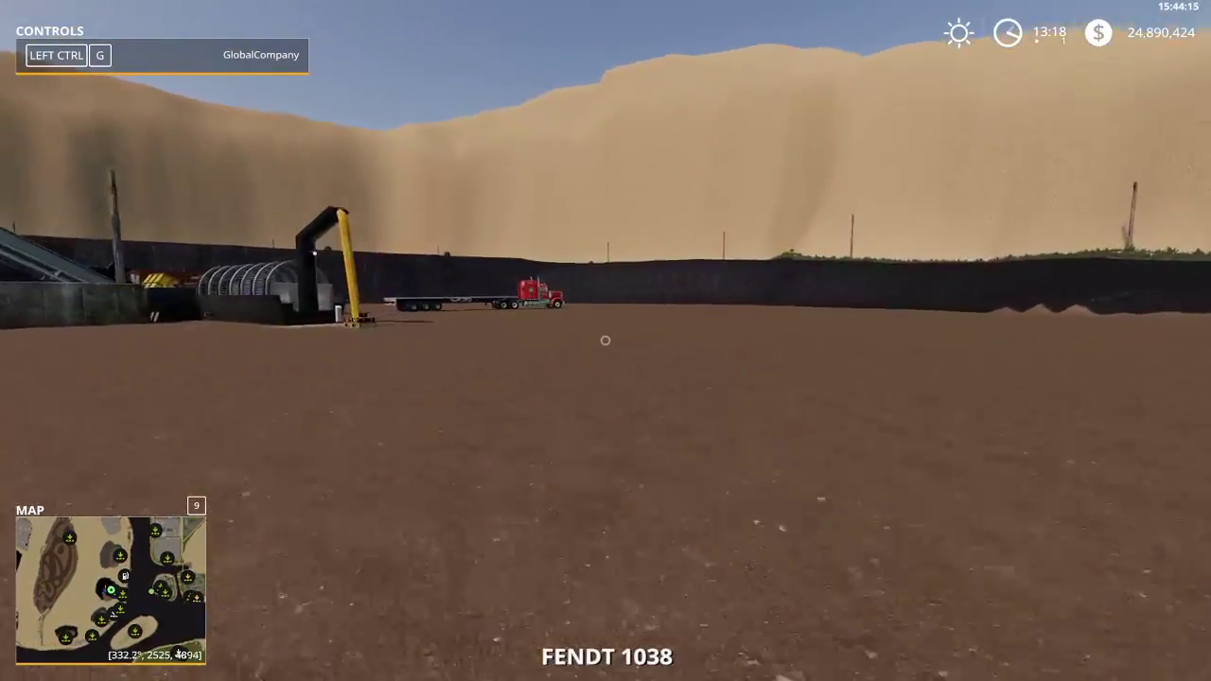
{"action": "key", "text": "w"}
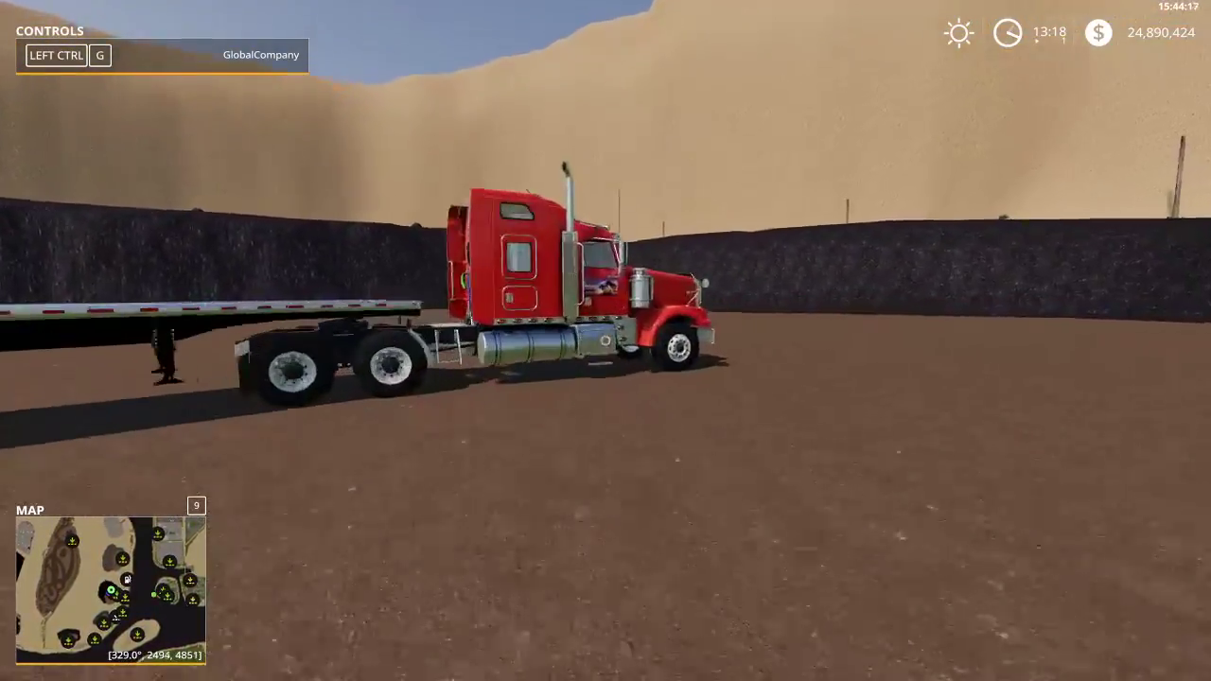
{"action": "key", "text": "e"}
{"action": "scroll", "coordinate": [606, 341], "scroll_direction": "down", "scroll_amount": 3}
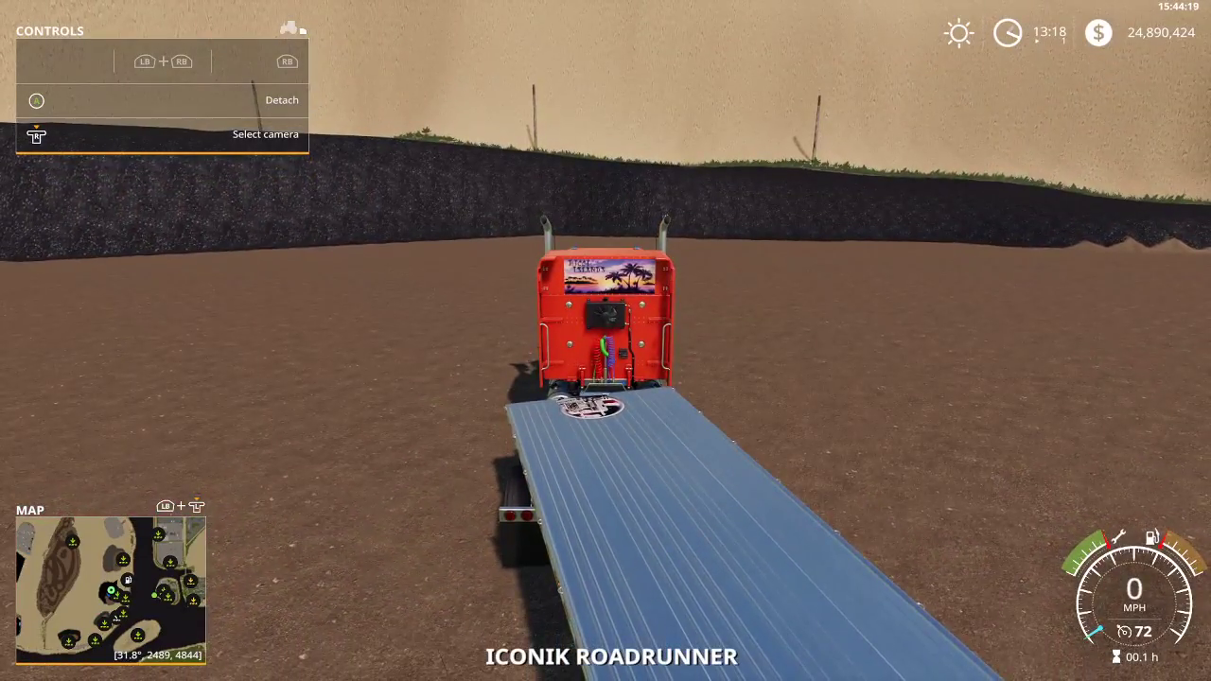
{"action": "scroll", "coordinate": [605, 340], "scroll_direction": "down", "scroll_amount": 3}
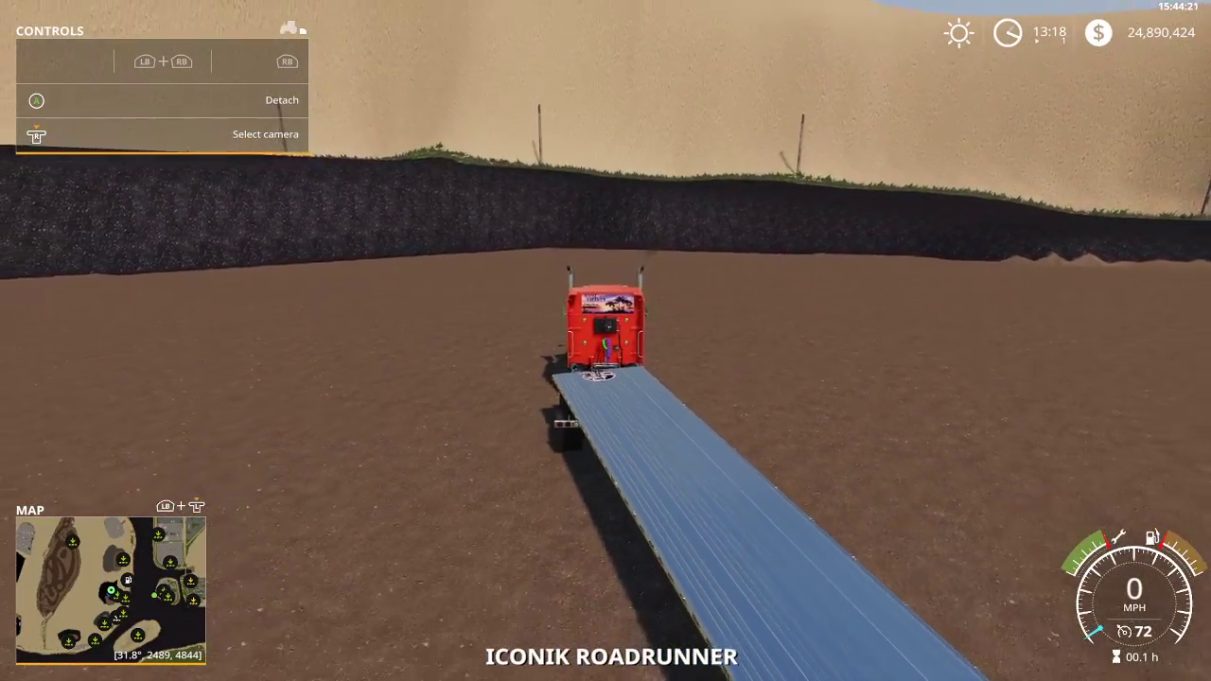
{"action": "scroll", "coordinate": [606, 341], "scroll_direction": "down", "scroll_amount": 1}
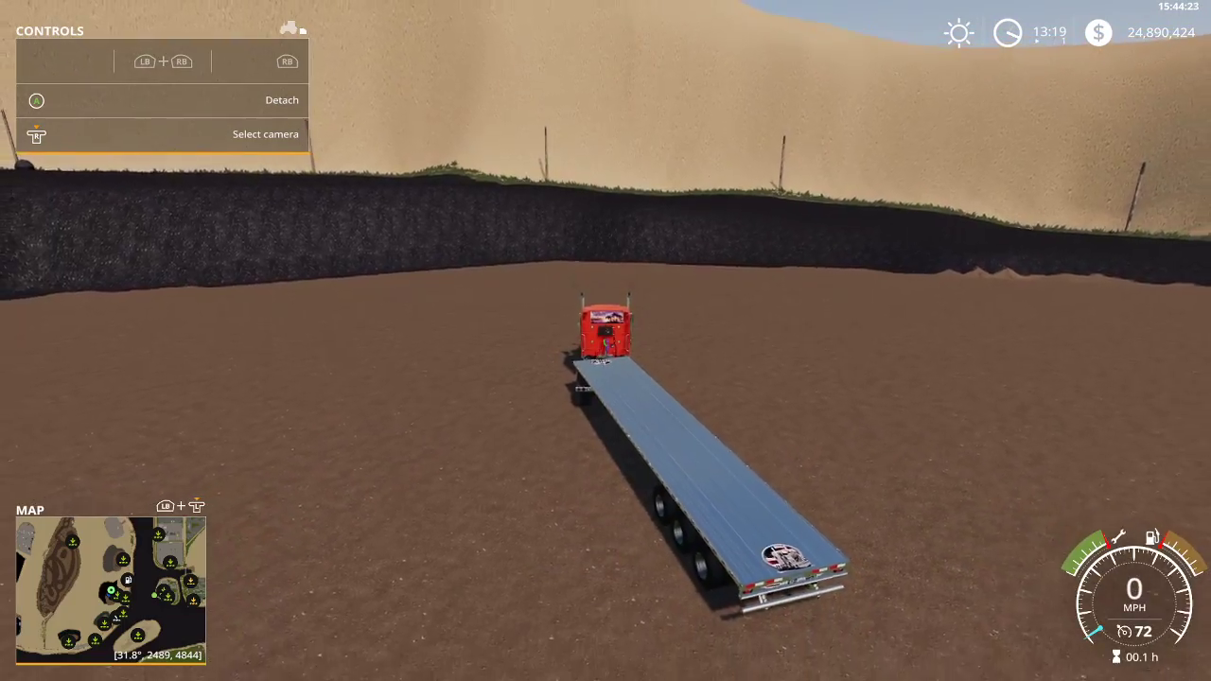
Drive the Iconik Roadrunner and flatbed across the pit and up the coal slope towards the scattered coal rocks.
{"action": "key", "text": "w"}
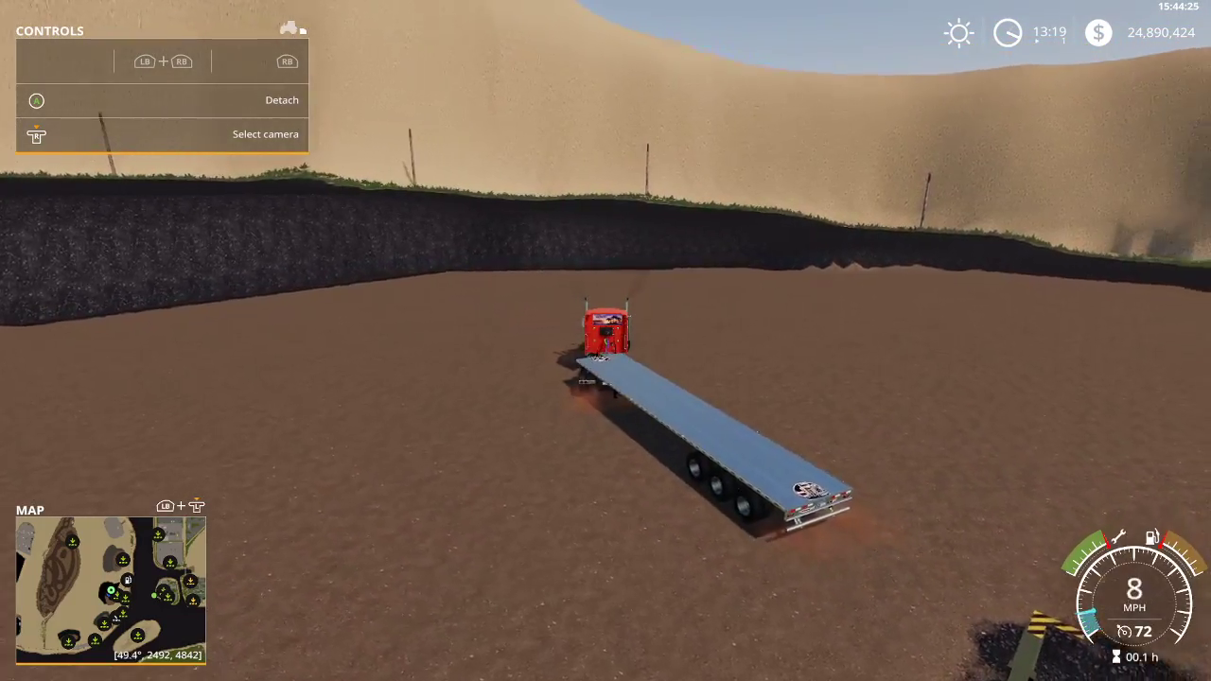
{"action": "key", "text": "w"}
{"action": "key", "text": "d"}
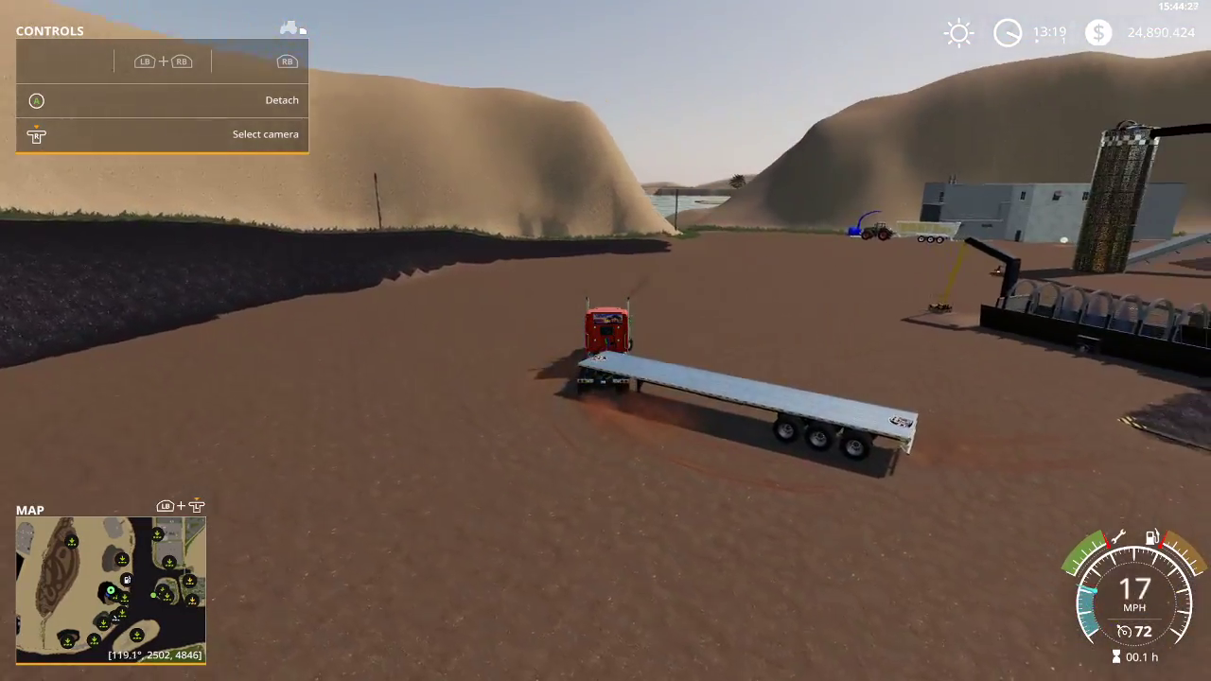
{"action": "key", "text": "w"}
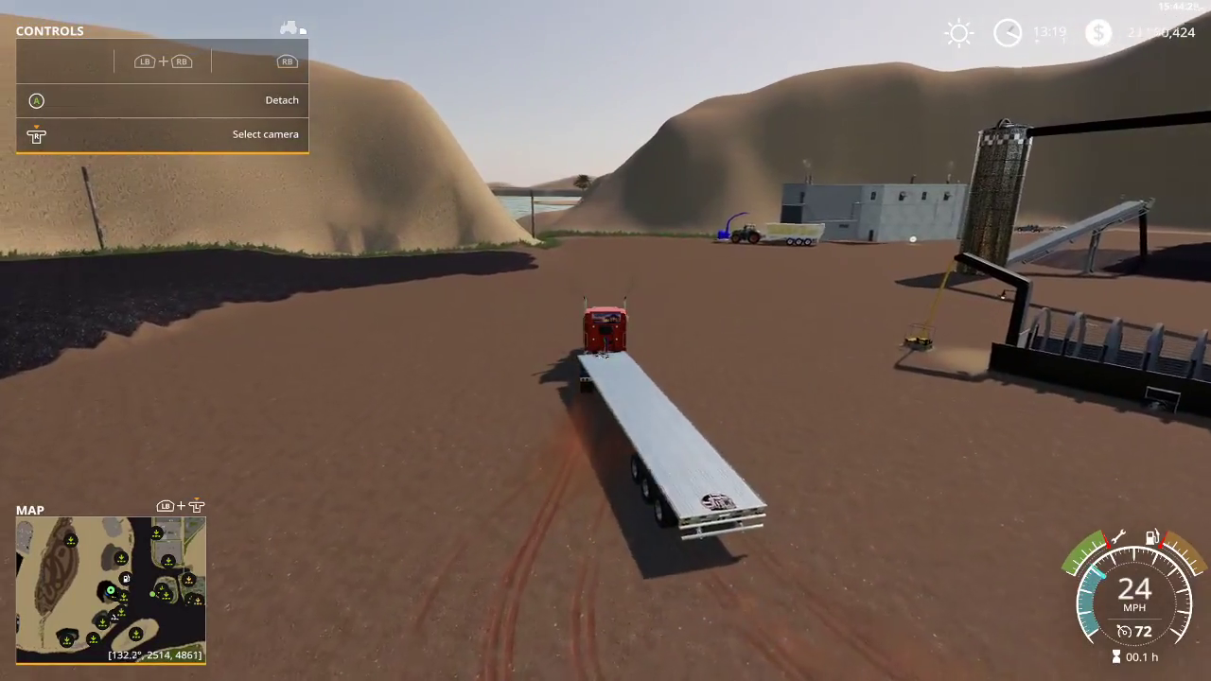
{"action": "key", "text": "w"}
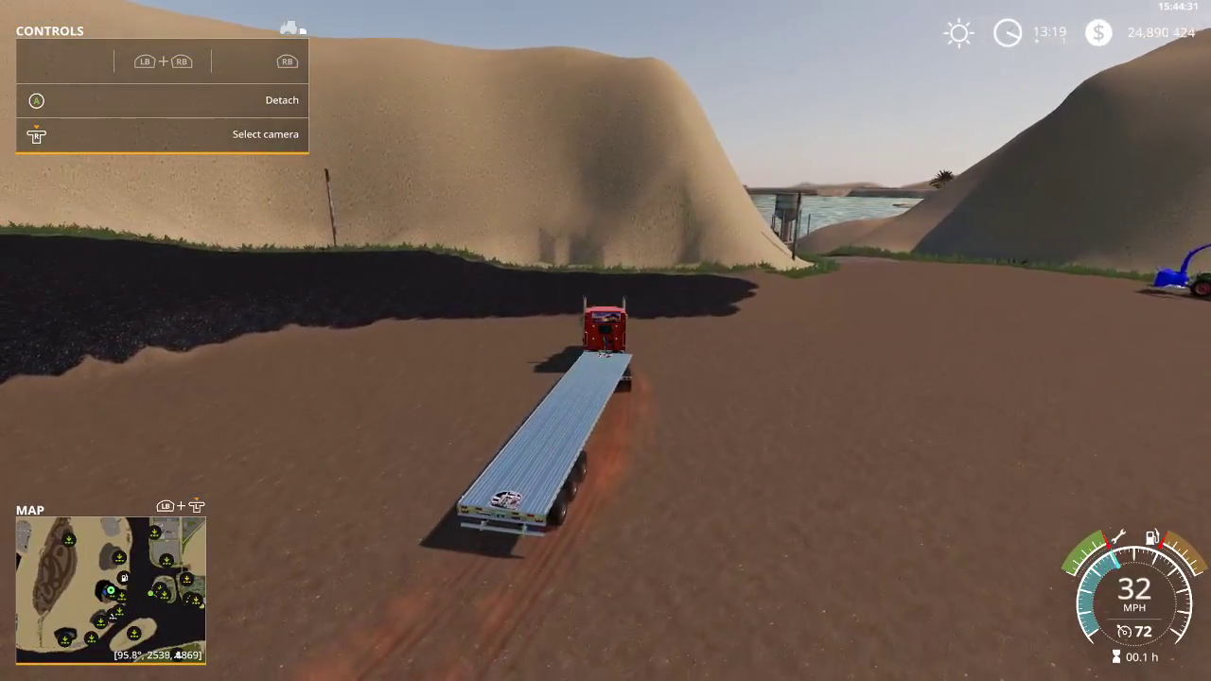
{"action": "key", "text": "w"}
{"action": "key", "text": "a"}
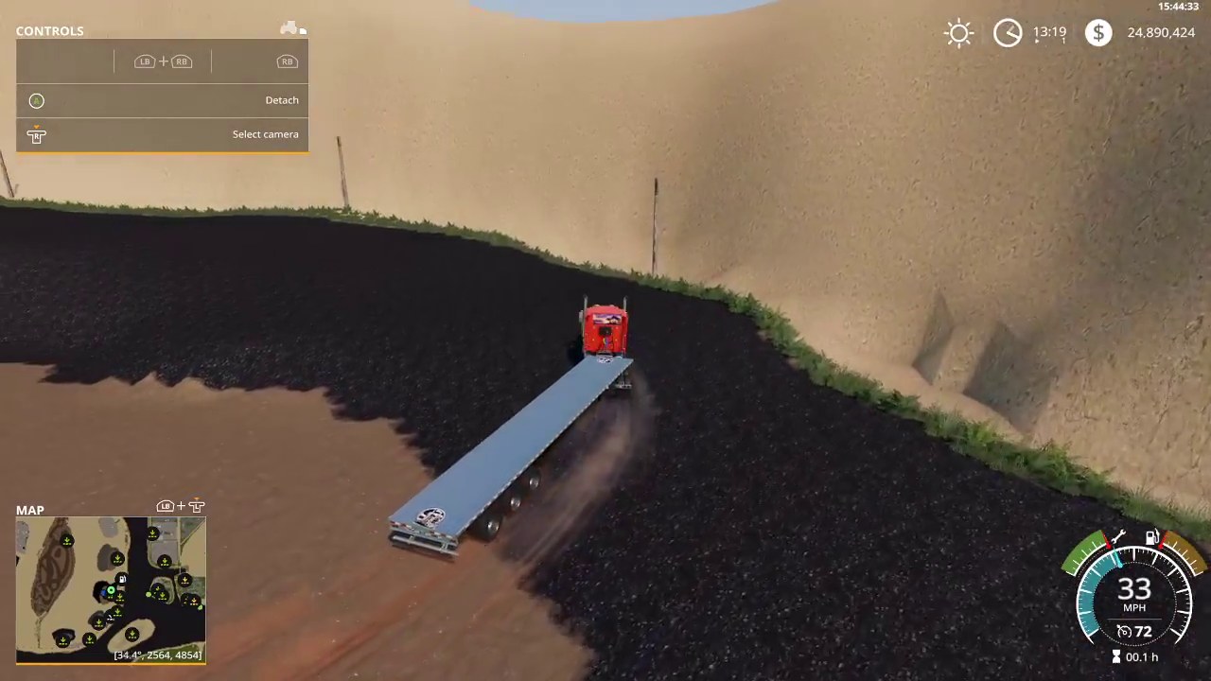
{"action": "key", "text": "w"}
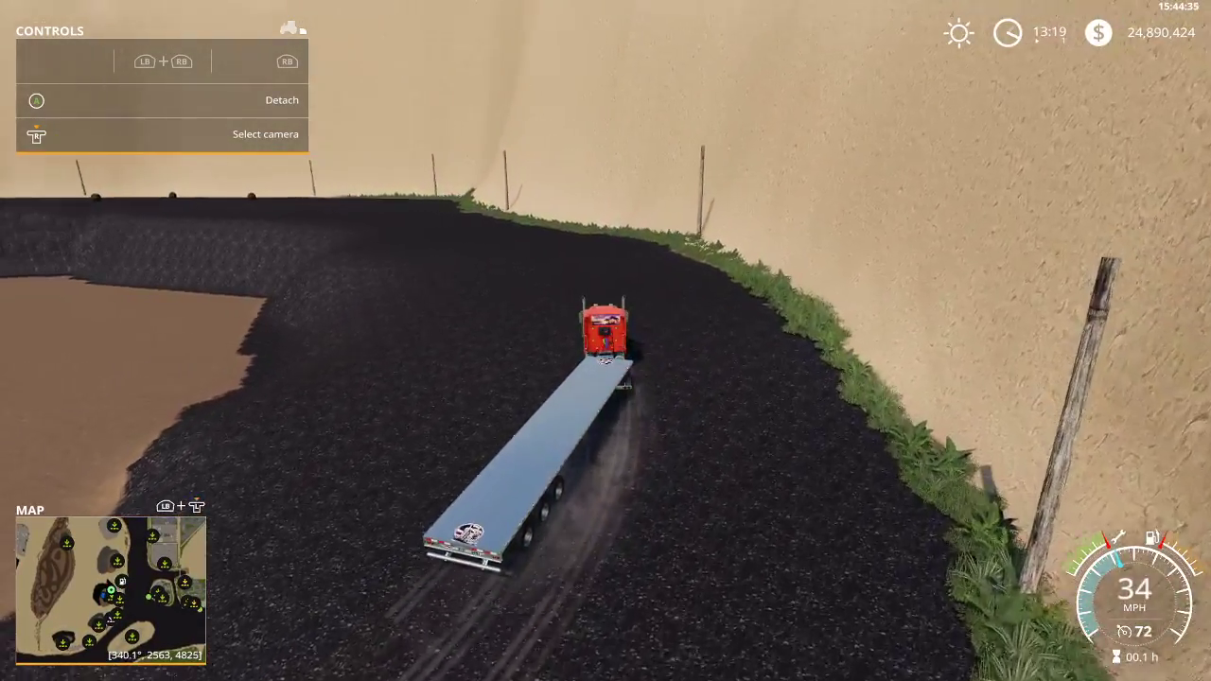
{"action": "key", "text": "w"}
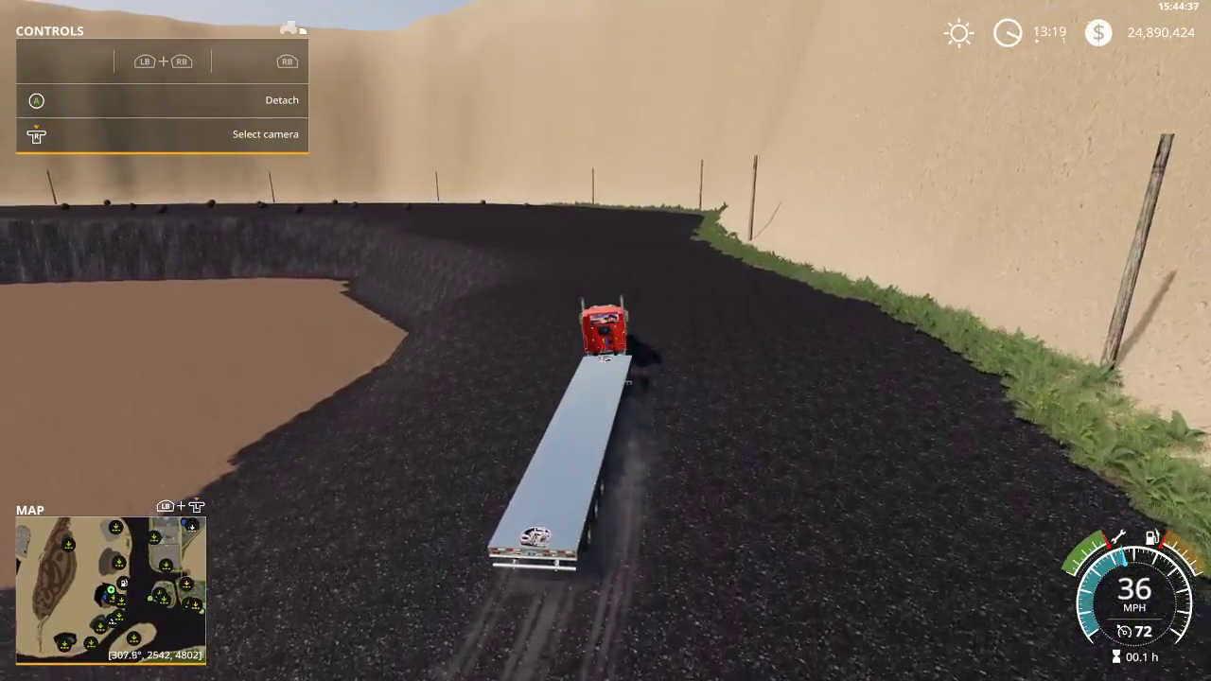
{"action": "key", "text": "w"}
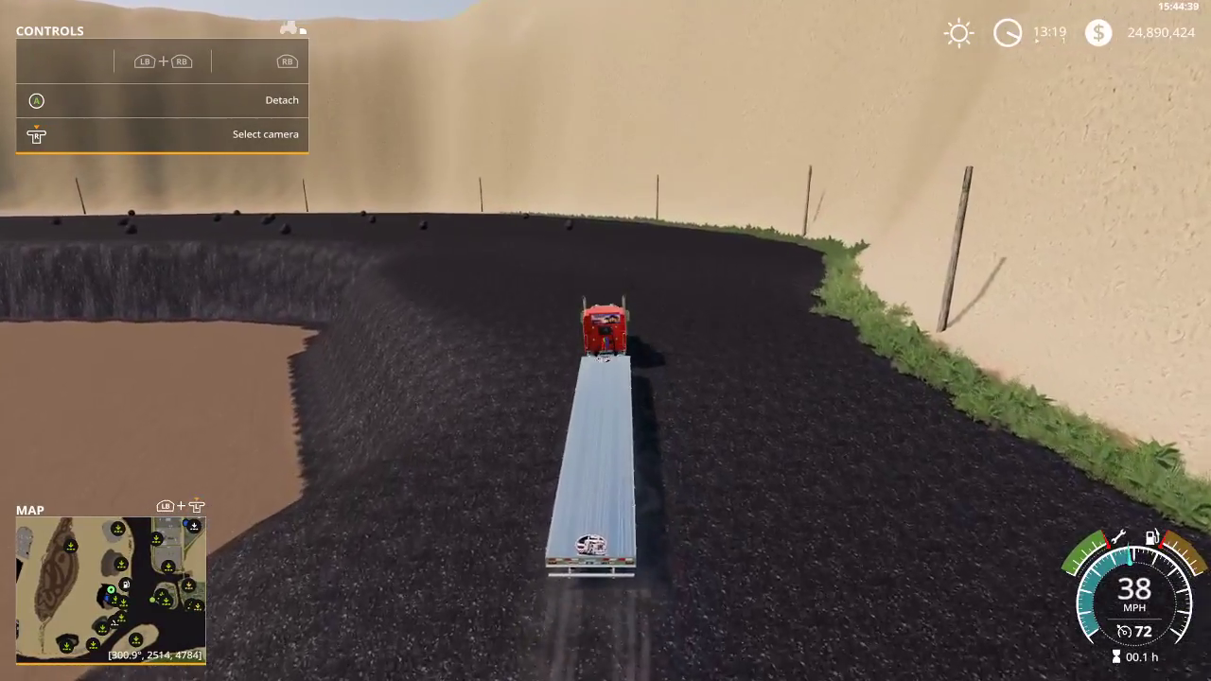
{"action": "key", "text": "w"}
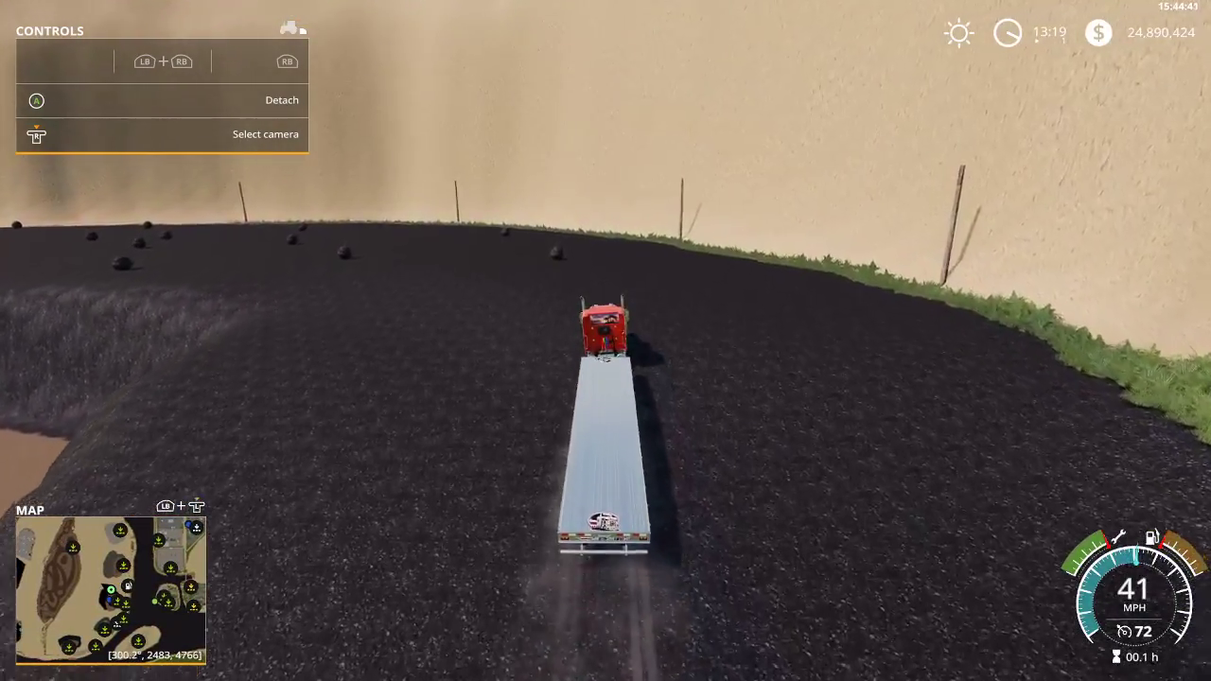
Turn on the flatbed's AutoLoader and drive past the scattered coal rocks to load nine of them.
{"action": "key", "text": "a"}
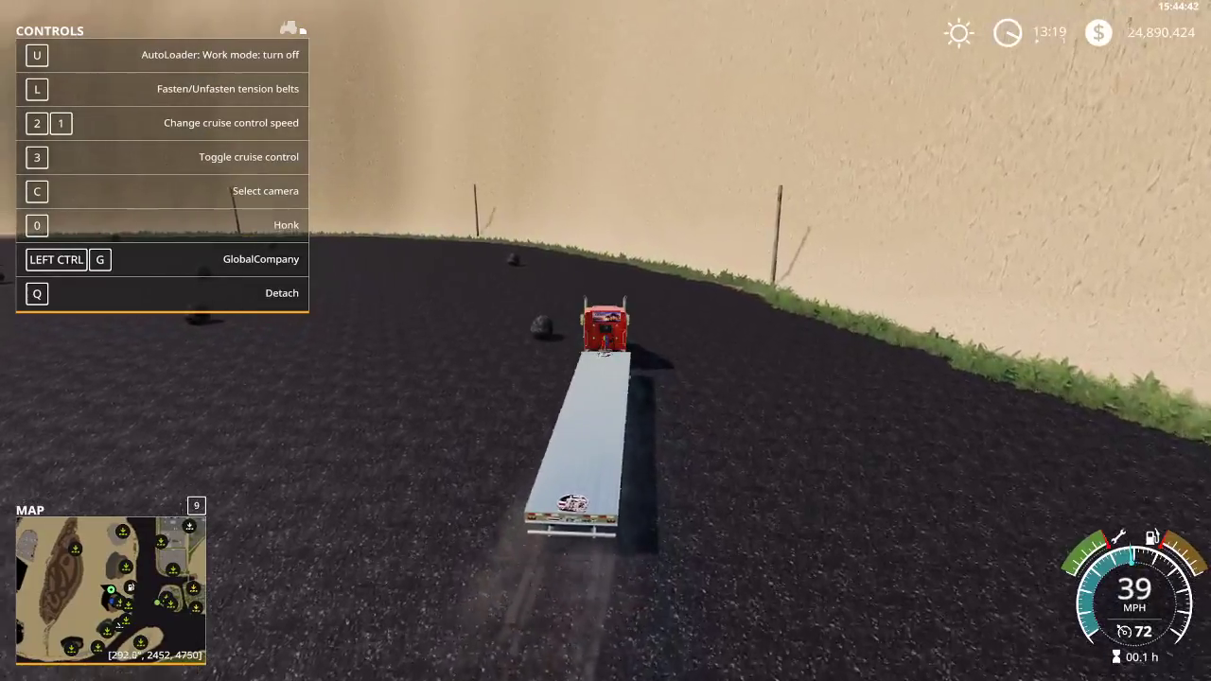
{"action": "key", "text": "w"}
{"action": "key", "text": "a"}
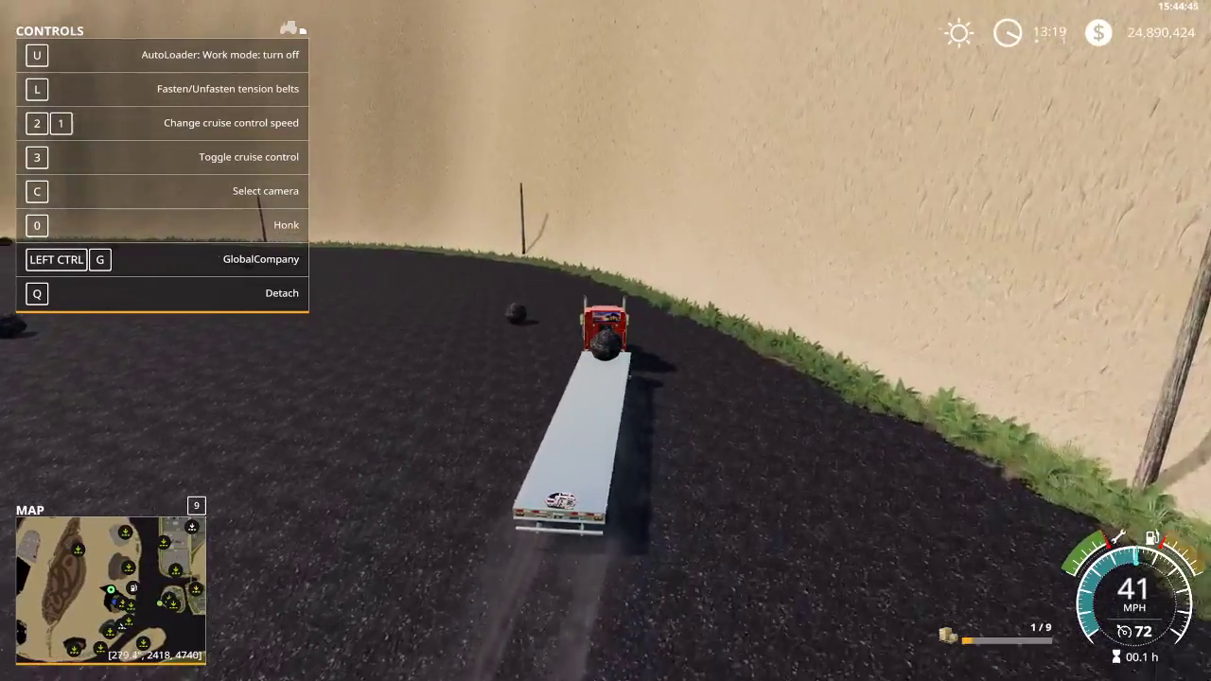
{"action": "key", "text": "w"}
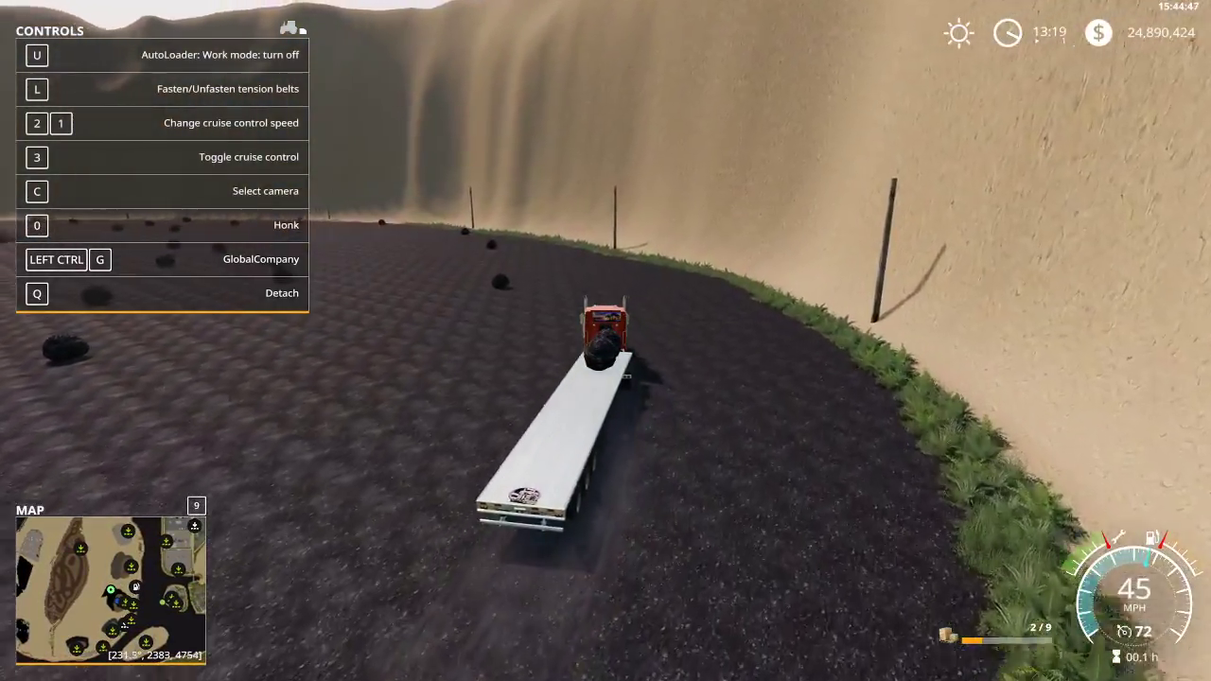
{"action": "key", "text": "w"}
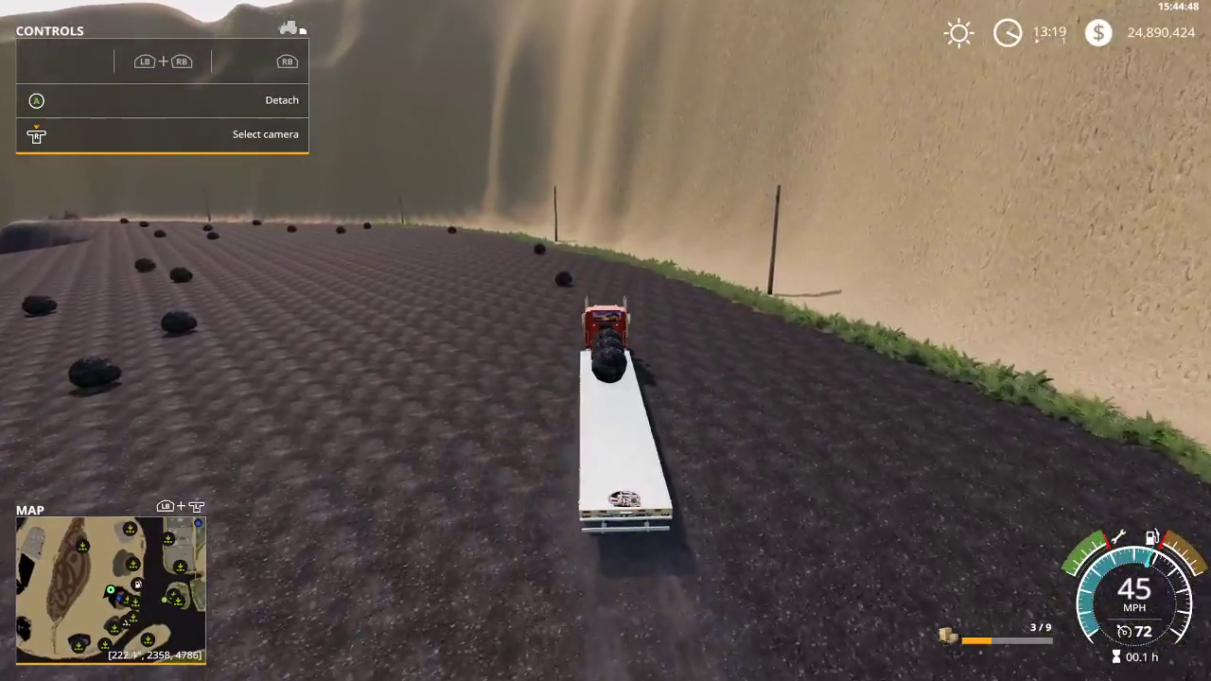
{"action": "key", "text": "w"}
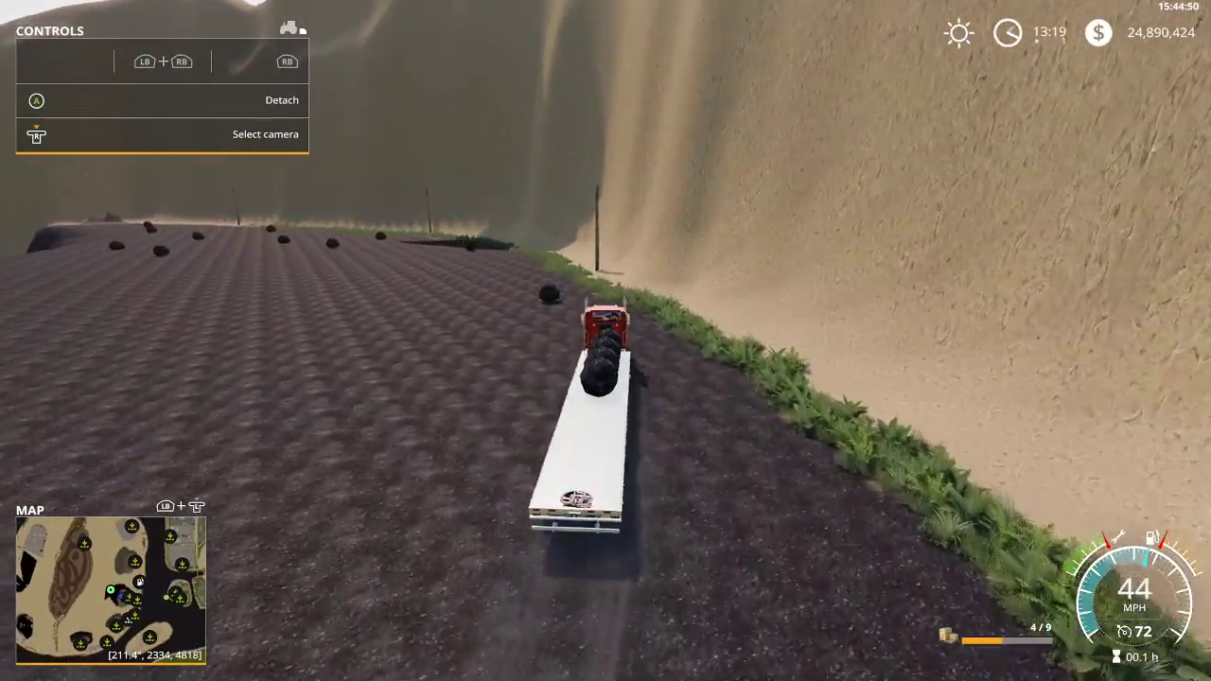
{"action": "key", "text": "w"}
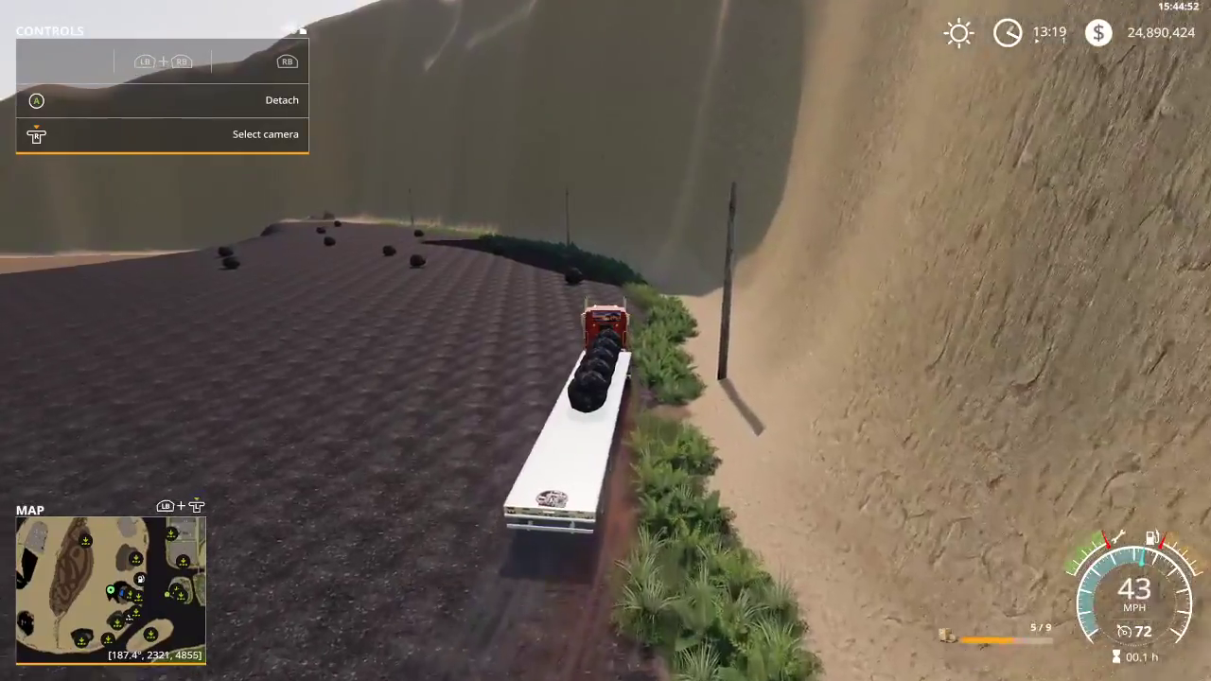
{"action": "key", "text": "a"}
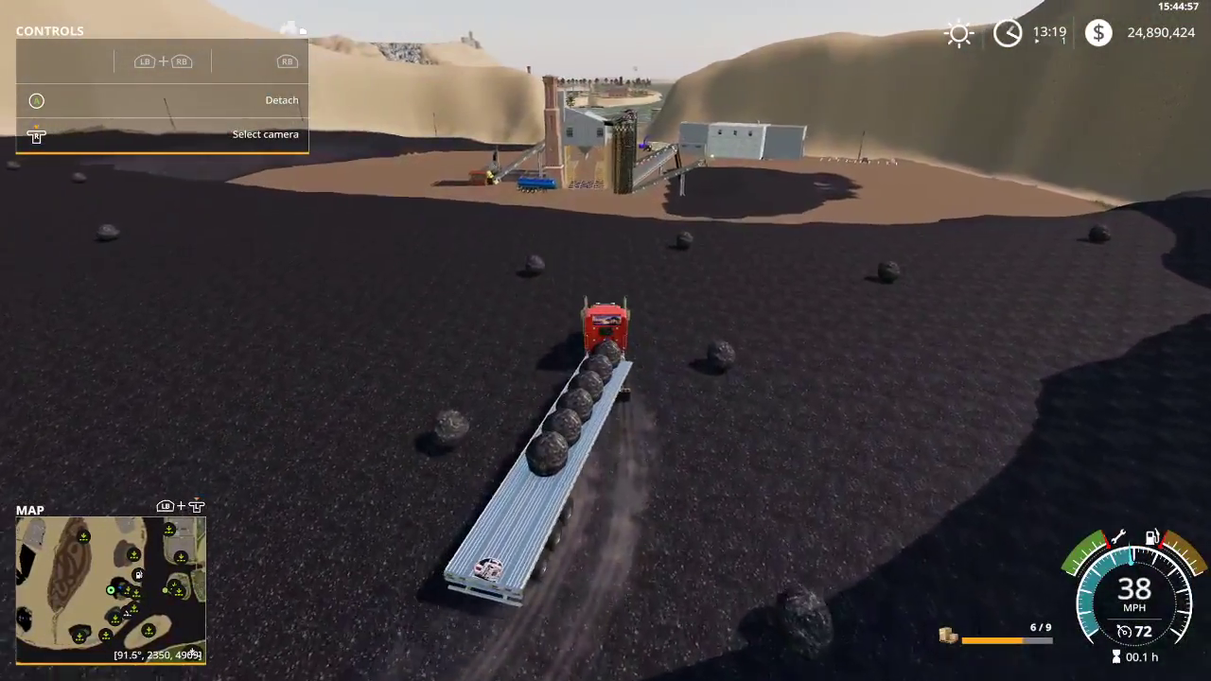
{"action": "key", "text": "a"}
Position the loaded flatbed at the coal crusher, set the AutoLoader marker behind the trailer, and unload the rocks into the hopper.
{"action": "key", "text": "w"}
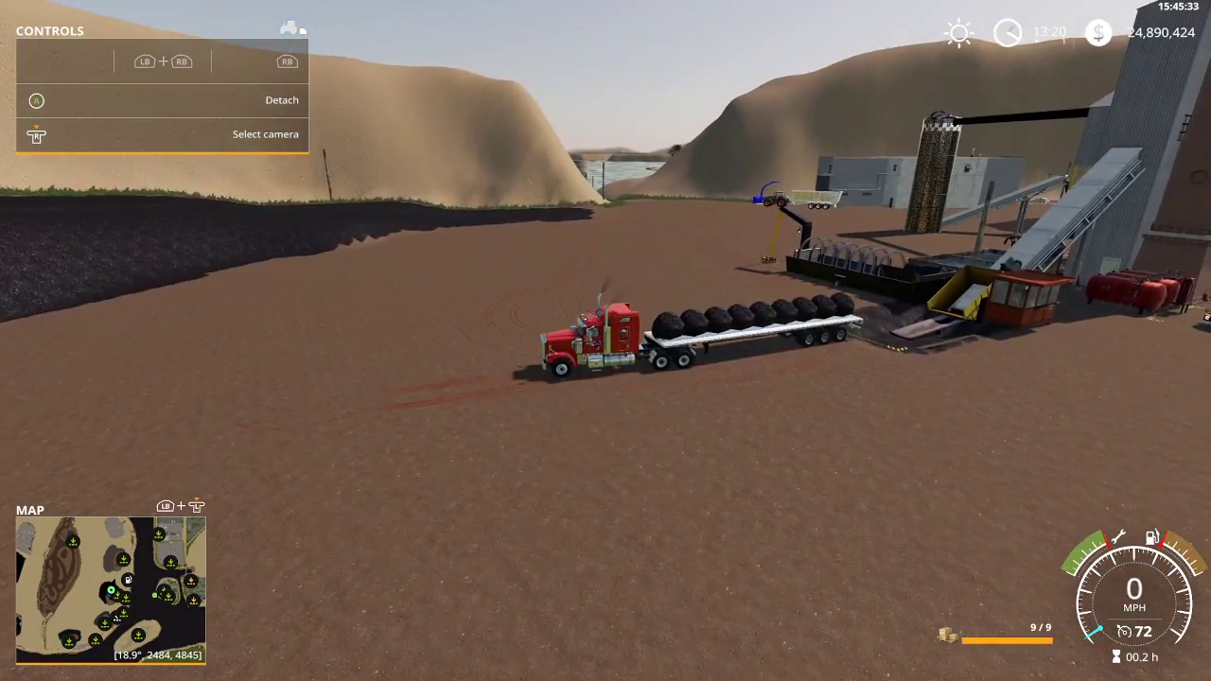
{"action": "key", "text": "b"}
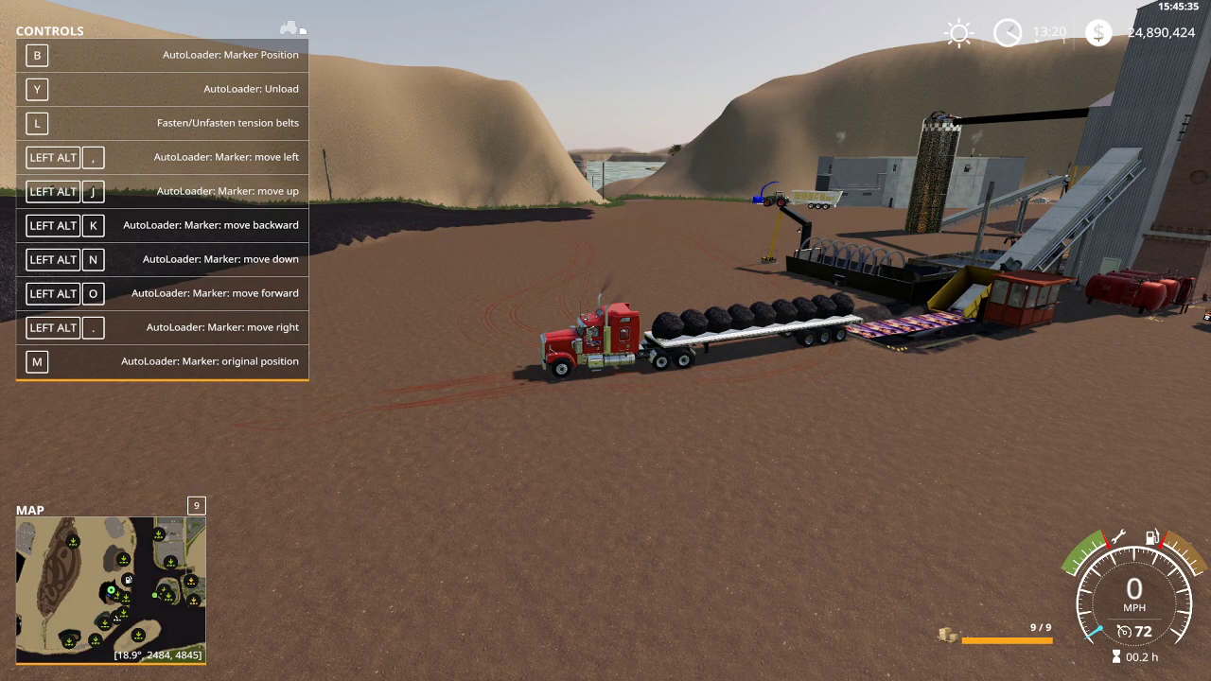
{"action": "key", "text": "y"}
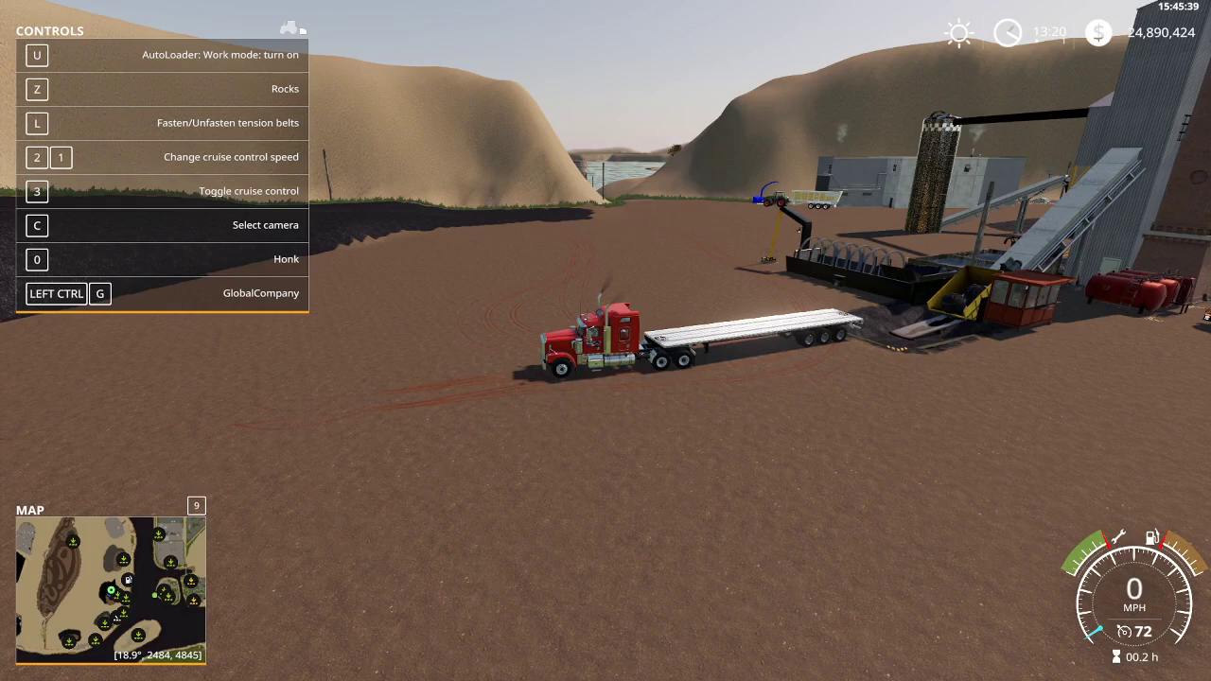
Leave the truck and walk around the crusher's yellow hopper to examine how the unloaded coal rocks sit inside it.
{"action": "key", "text": "e"}
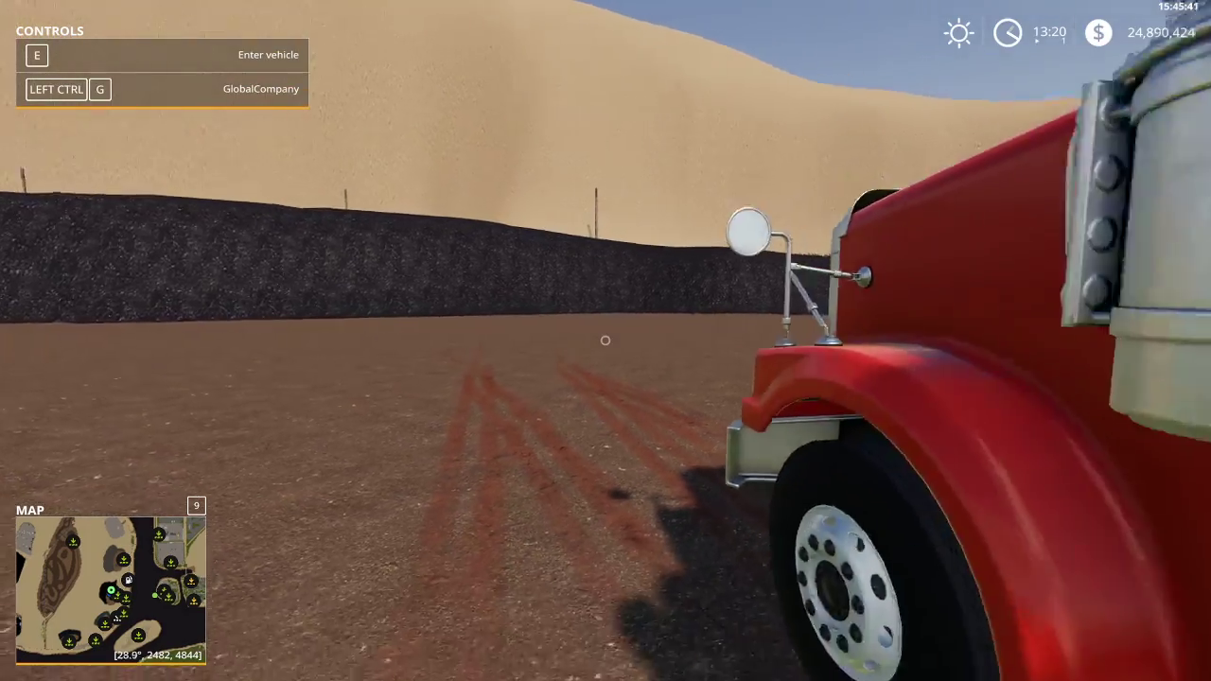
{"action": "key", "text": "shift+w"}
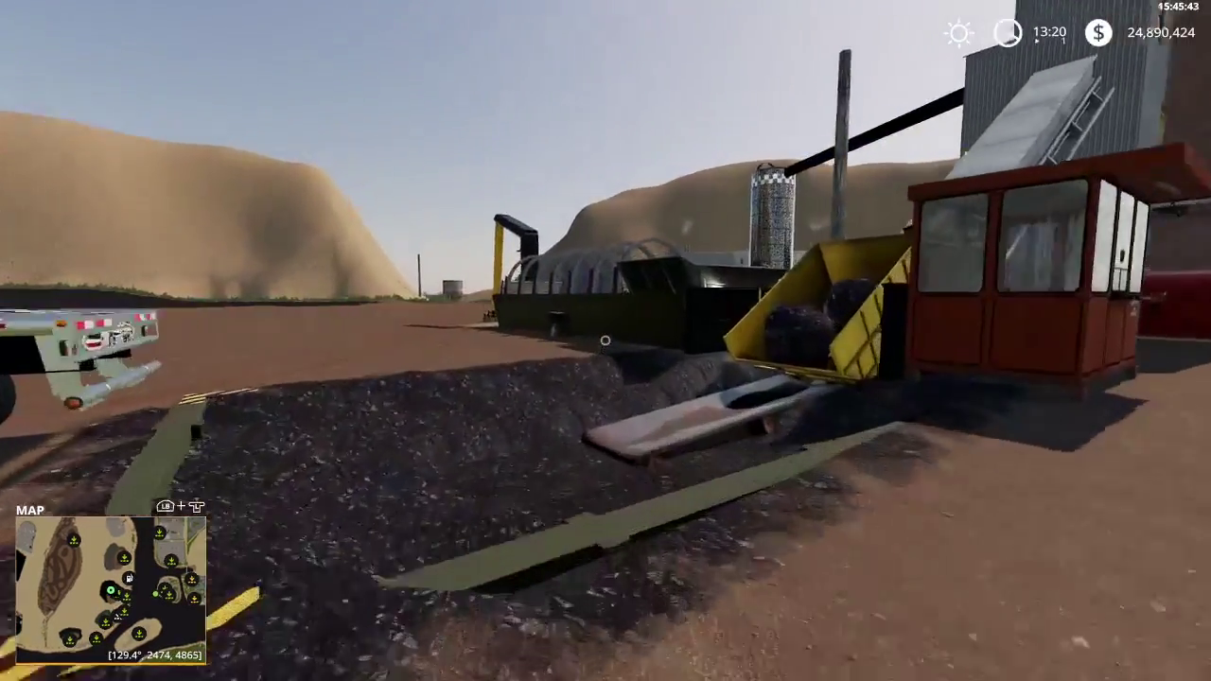
{"action": "key", "text": "s"}
{"action": "key", "text": "w"}
{"action": "key", "text": "s"}
{"action": "key", "text": "d"}
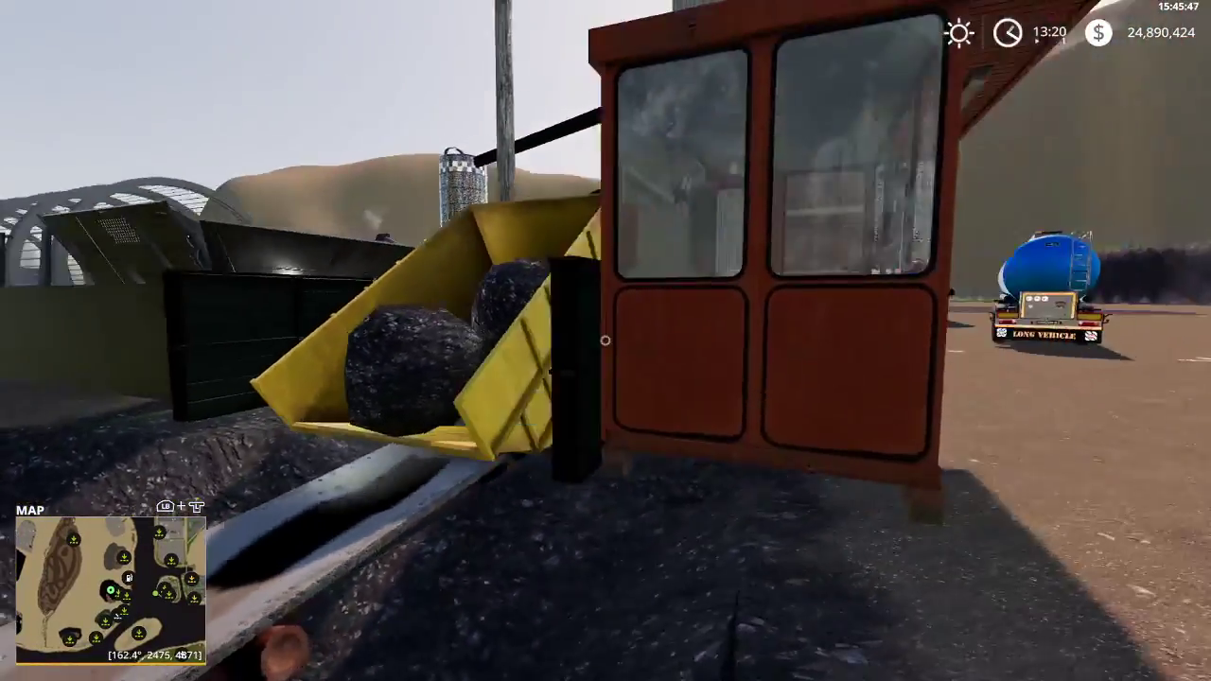
{"action": "key", "text": "a"}
{"action": "key", "text": "w"}
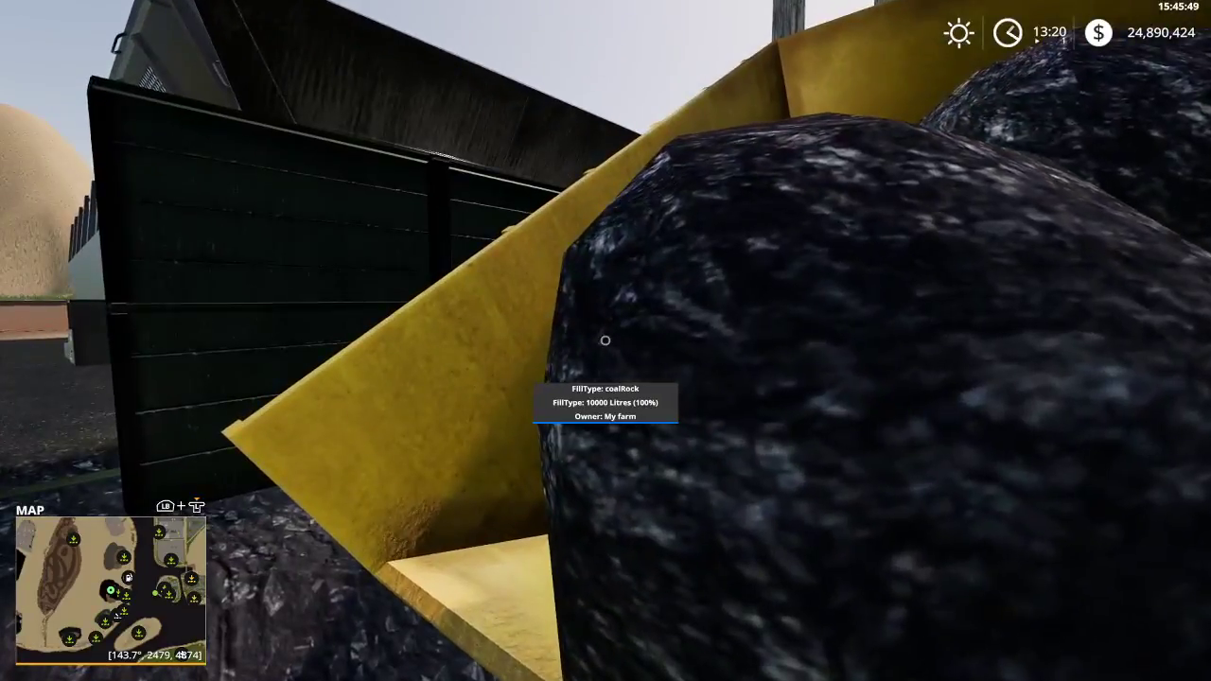
{"action": "key", "text": "s"}
{"action": "key", "text": "w"}
{"action": "key", "text": "s"}
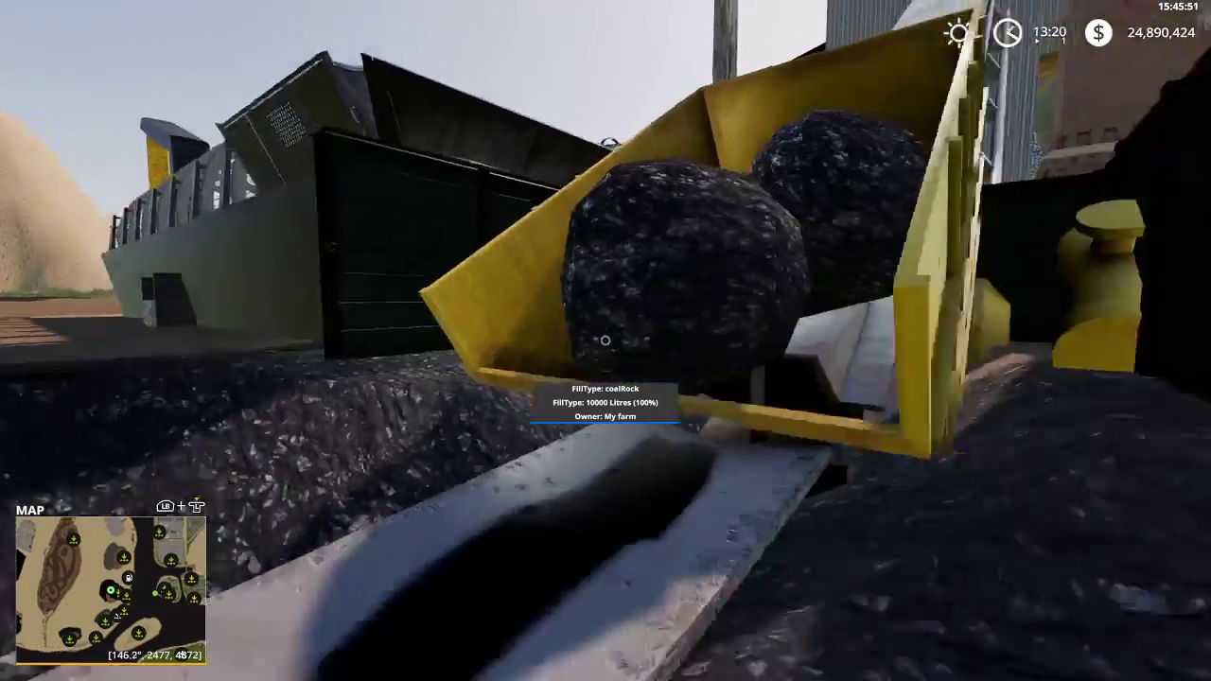
{"action": "key", "text": "w"}
{"action": "key", "text": "s"}
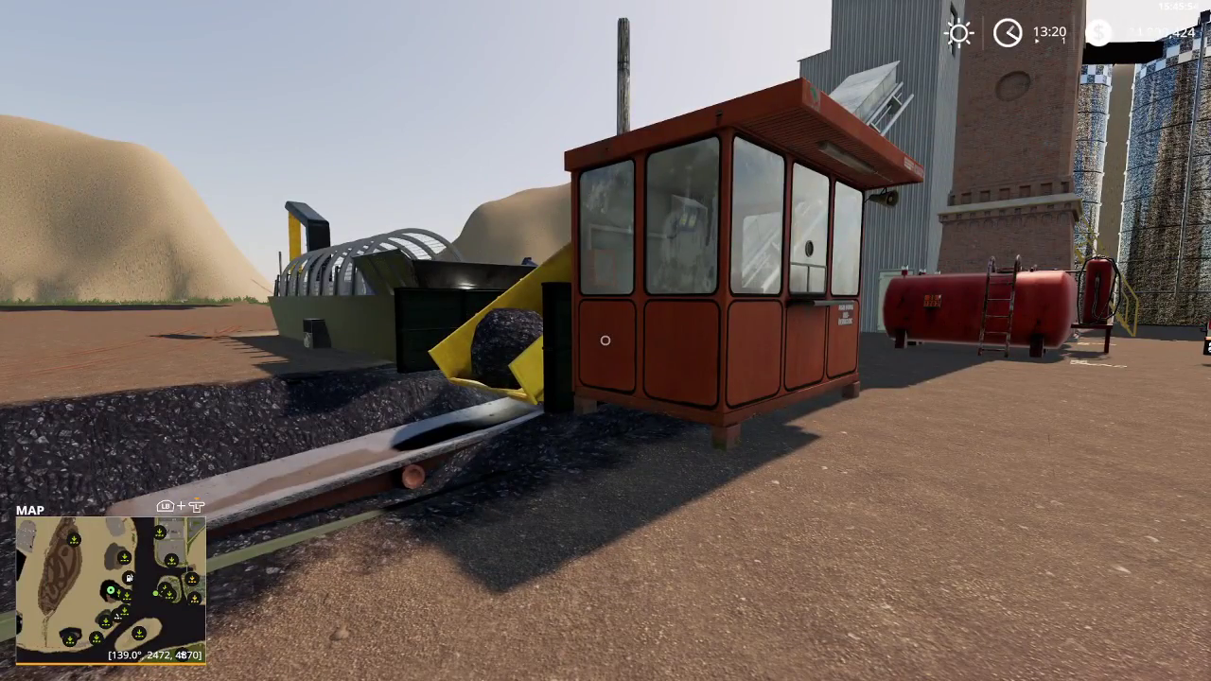
Turn on the collision wireframe display and examine the collision shapes around the crusher's hopper and operator cabin.
{"action": "key", "text": "ctrl+g"}
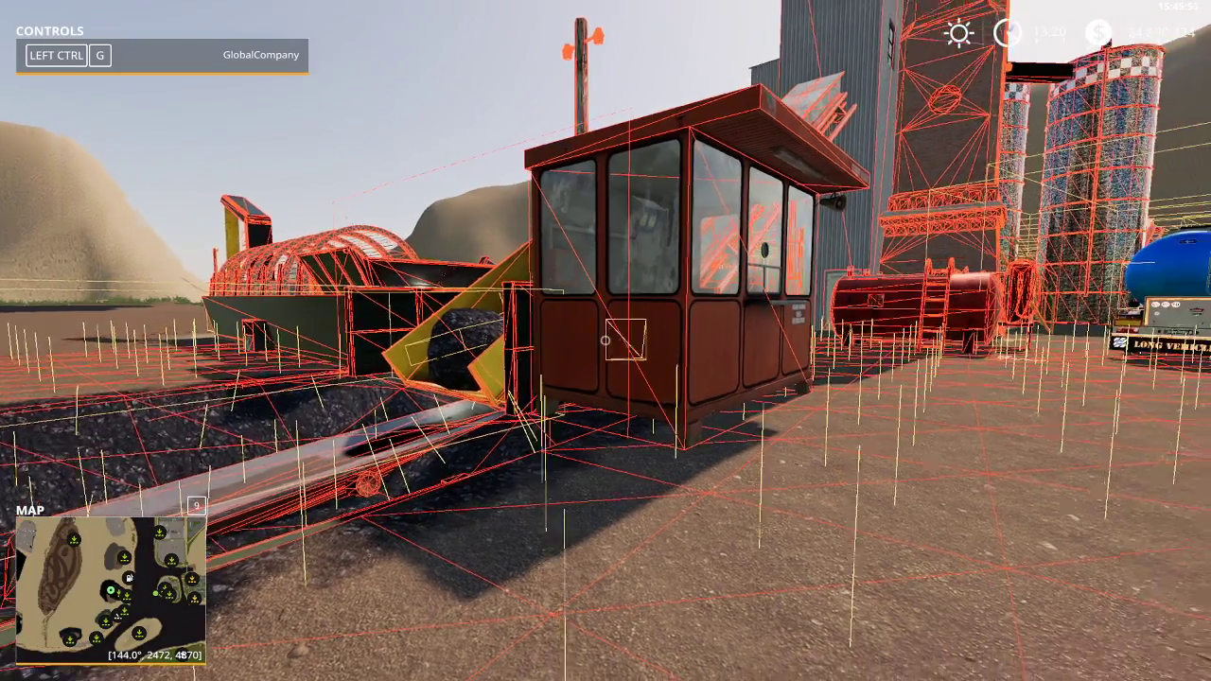
{"action": "key", "text": "a"}
{"action": "key", "text": "d"}
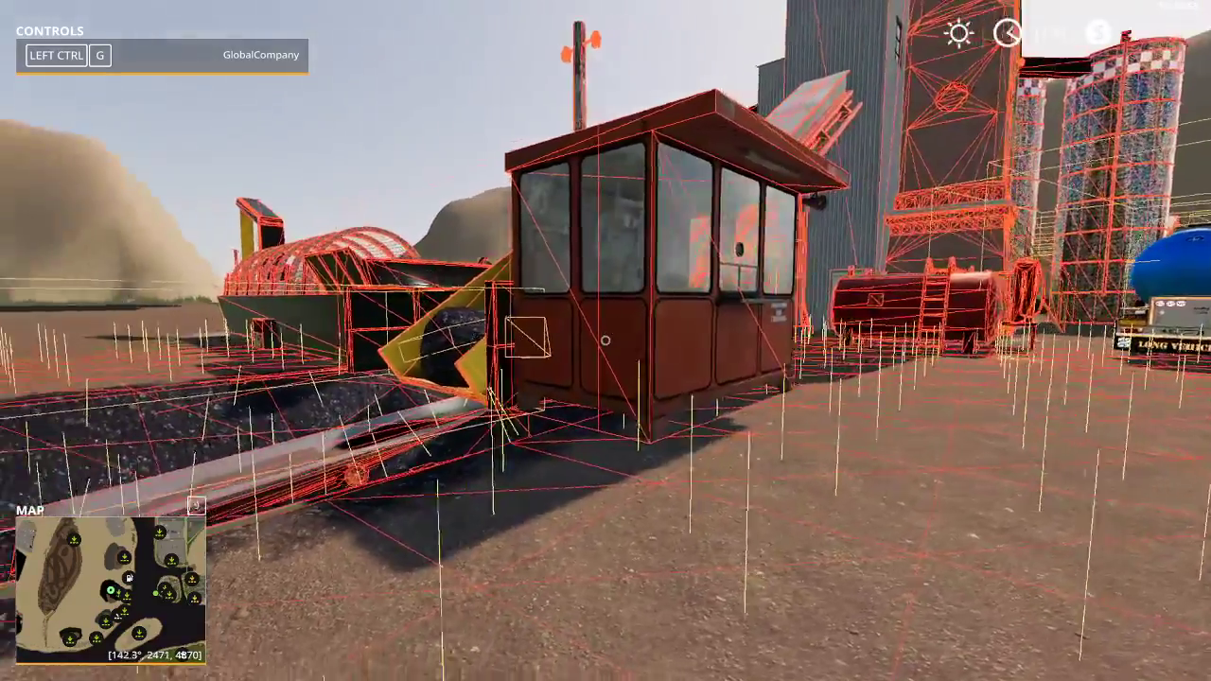
Examine the collision wireframe around the operator cabin's corner and turn the collision display off.
{"action": "key", "text": "w"}
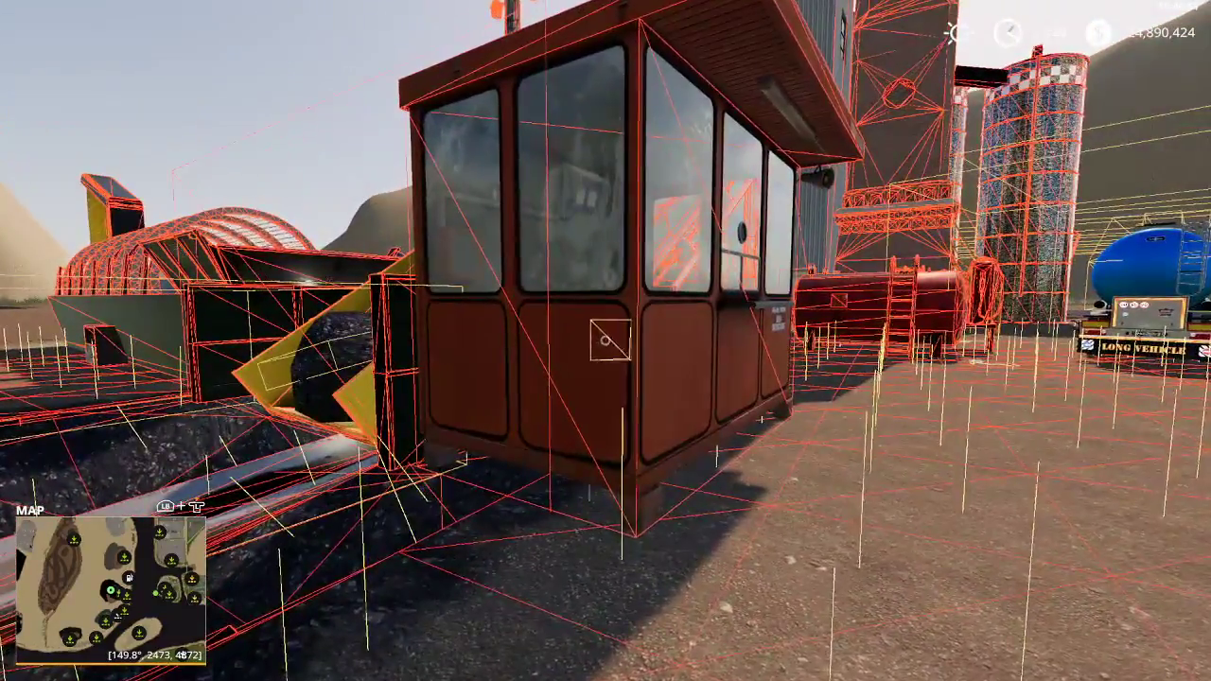
{"action": "key", "text": "s"}
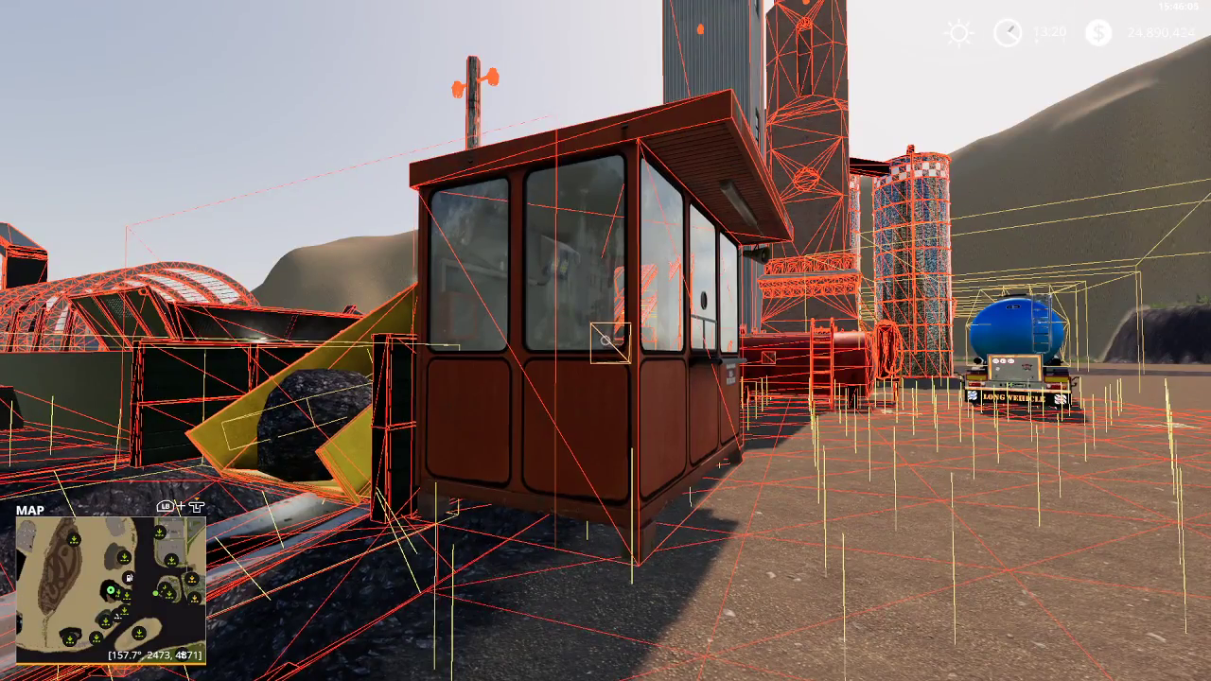
{"action": "key", "text": "a"}
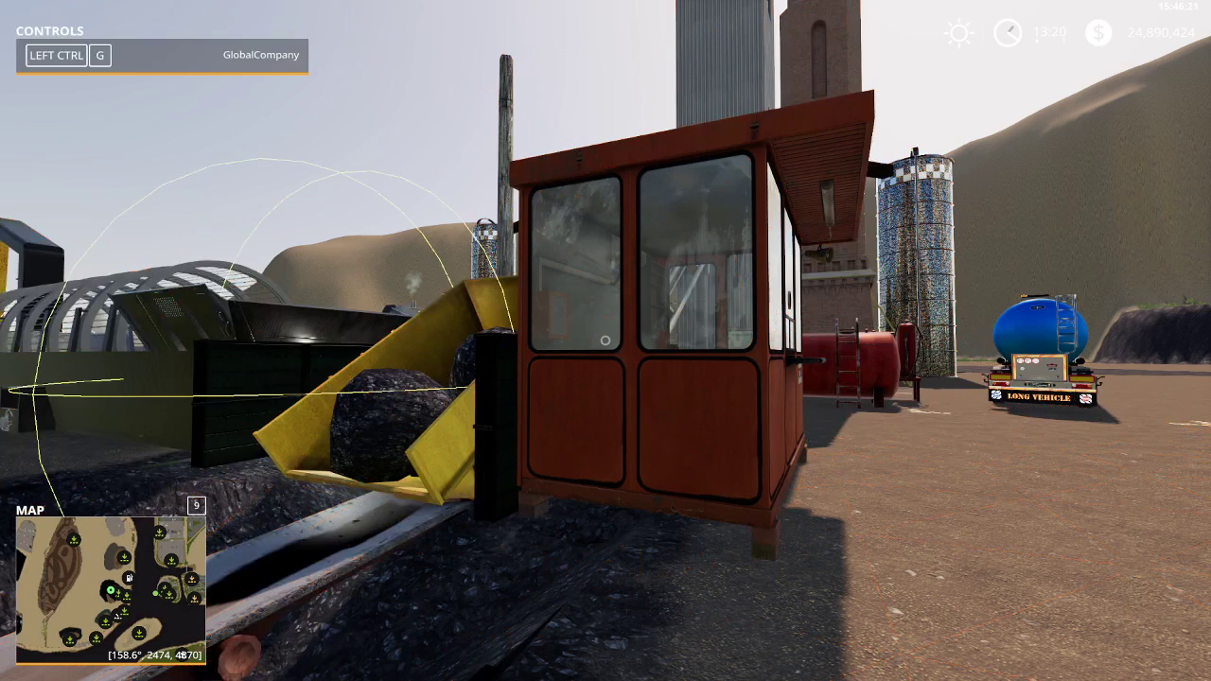
{"action": "key", "text": "ctrl+g"}
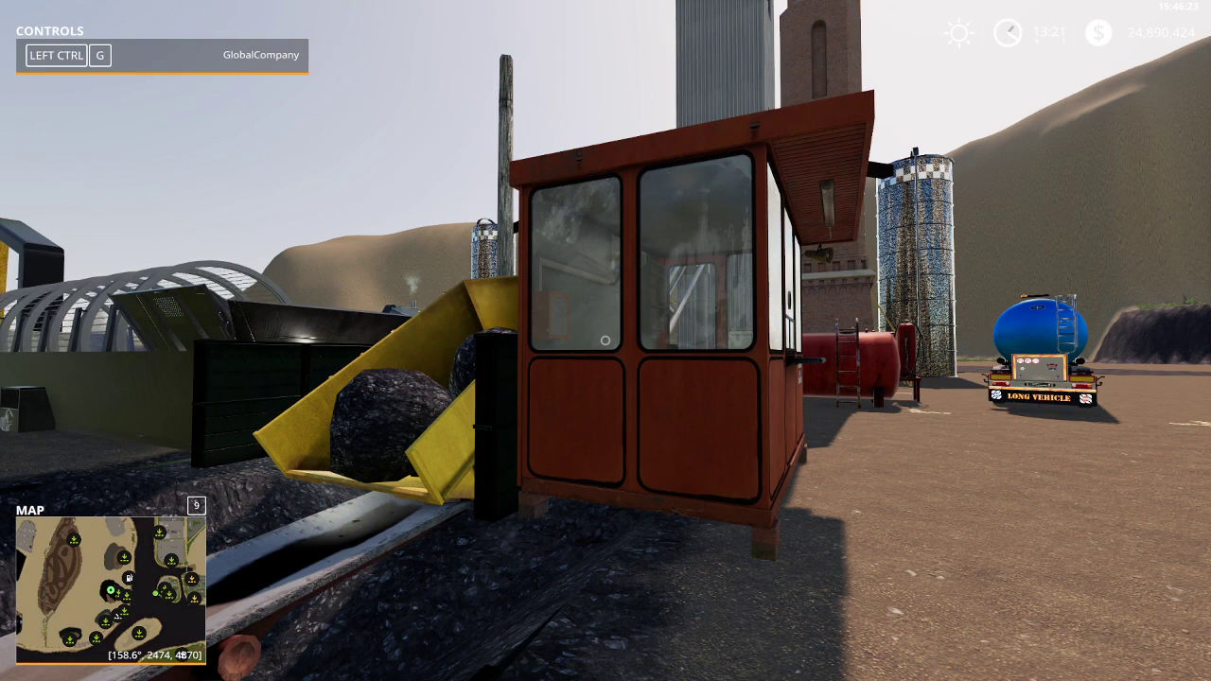
Walk back and forth in front of the crusher to examine the coal rocks in the yellow hopper beside the cabin.
{"action": "key", "text": "s"}
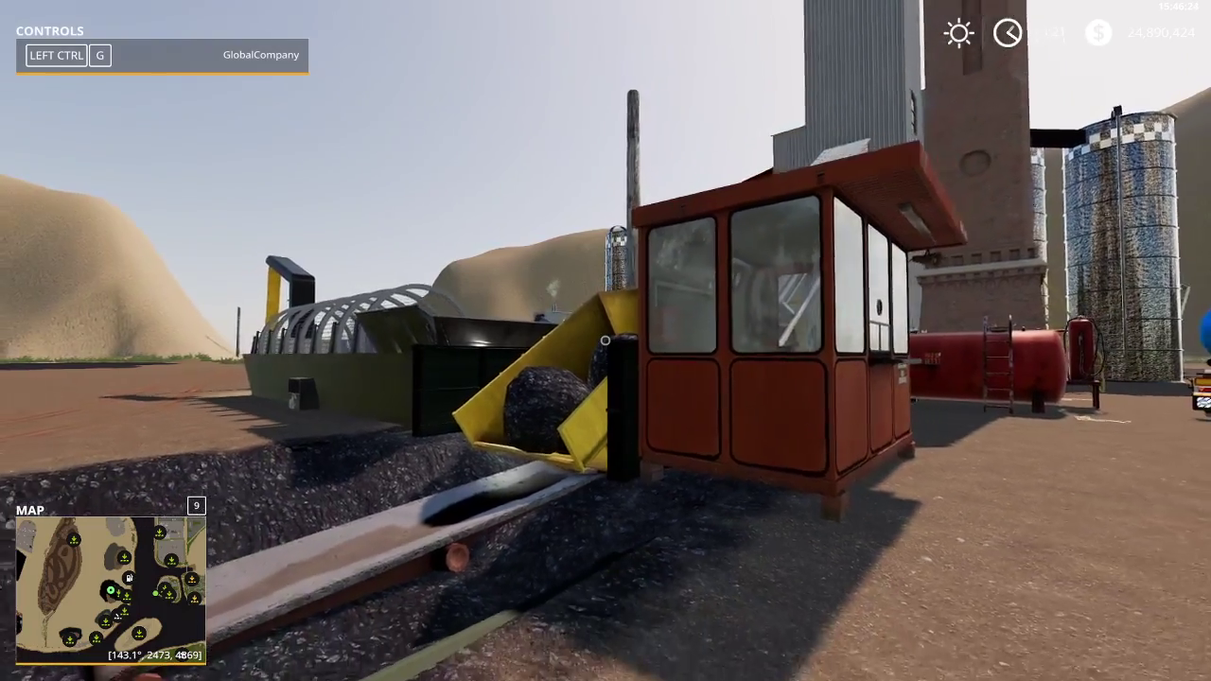
{"action": "key", "text": "s"}
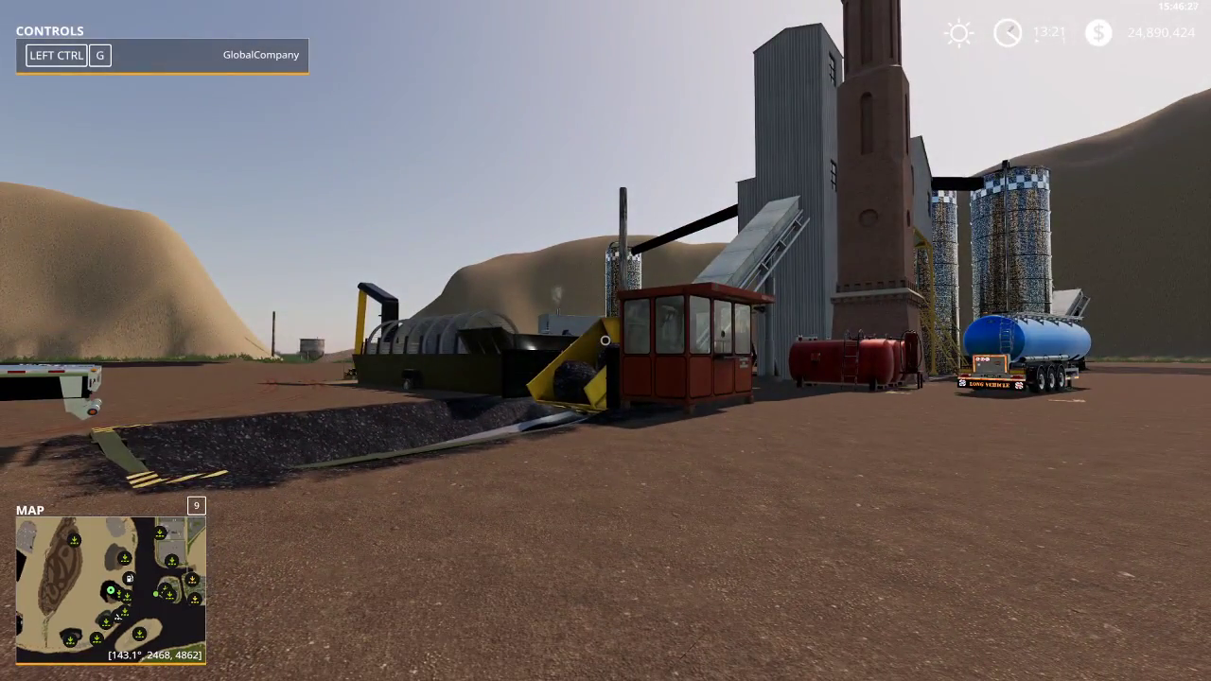
{"action": "key", "text": "w"}
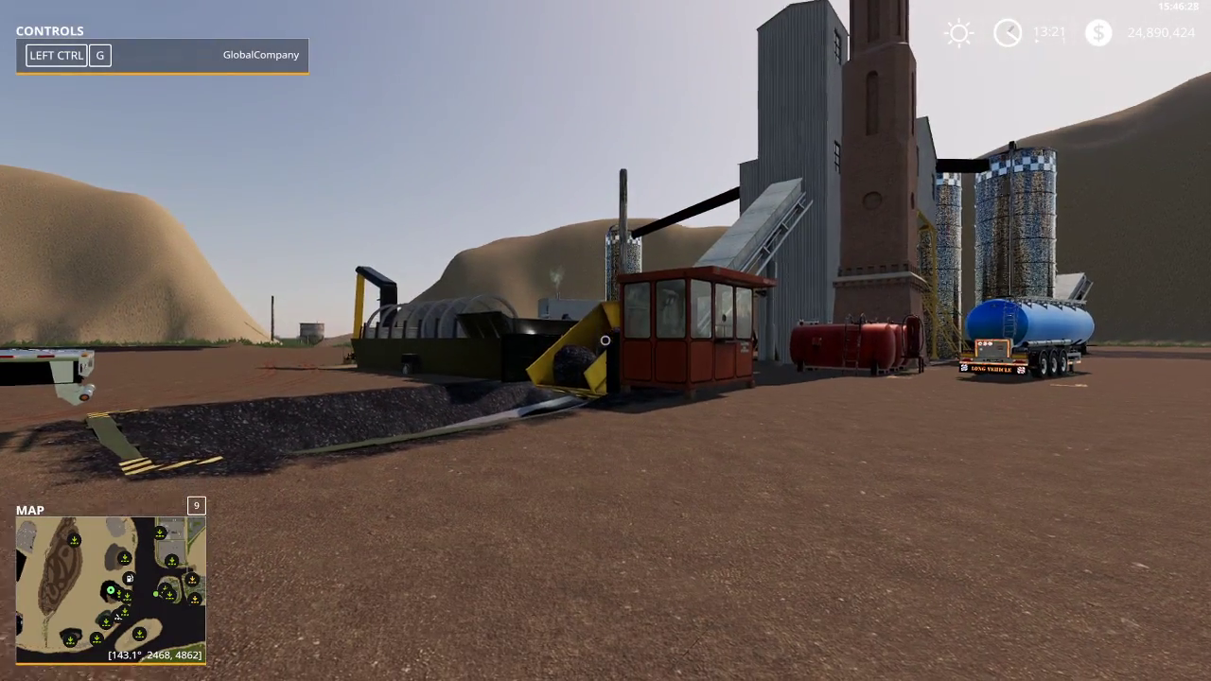
{"action": "key", "text": "w"}
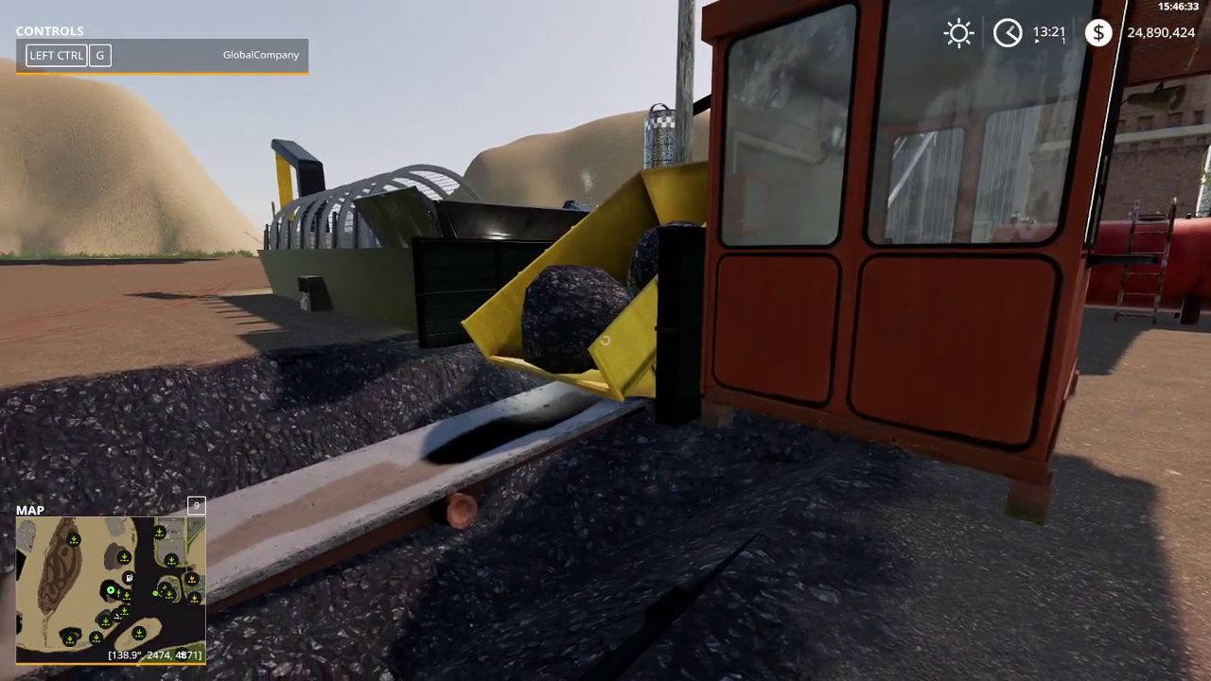
{"action": "key", "text": "w"}
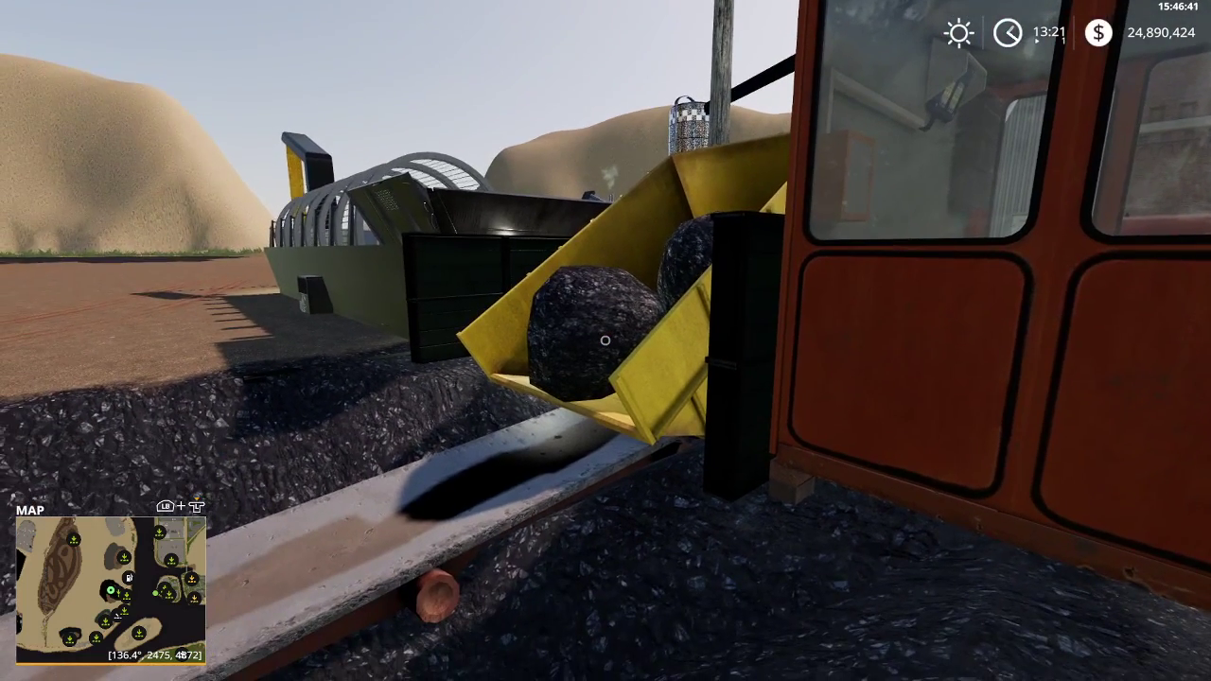
{"action": "key", "text": "w"}
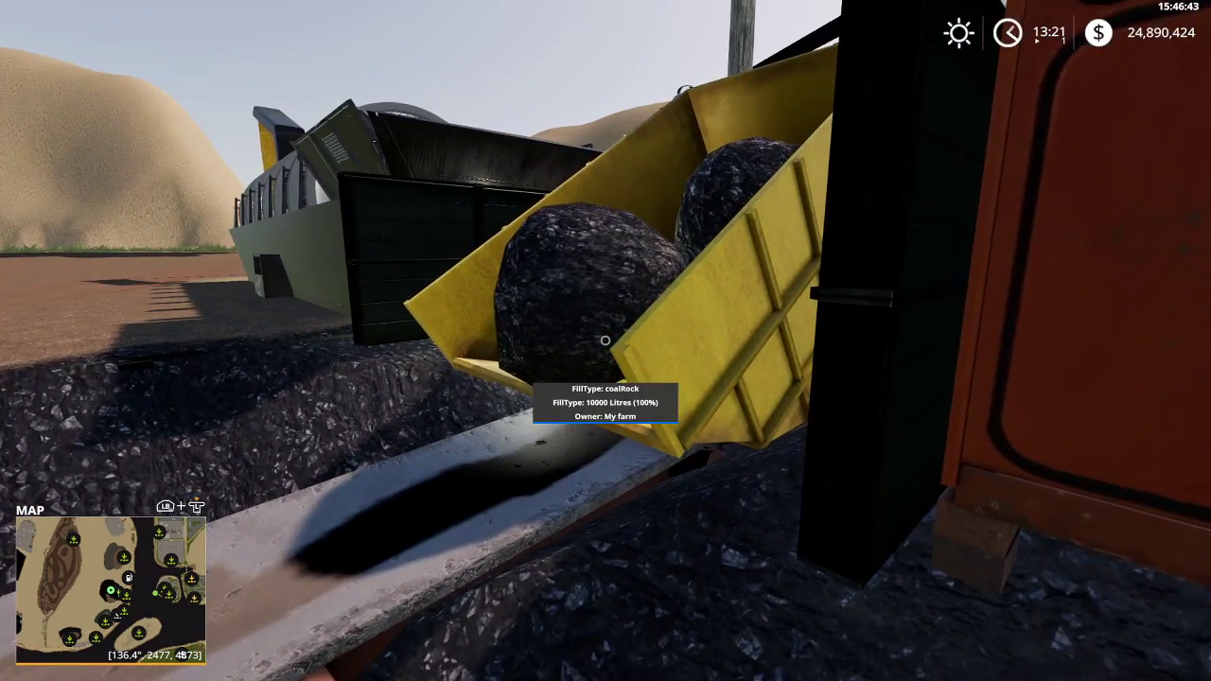
{"action": "key", "text": "s"}
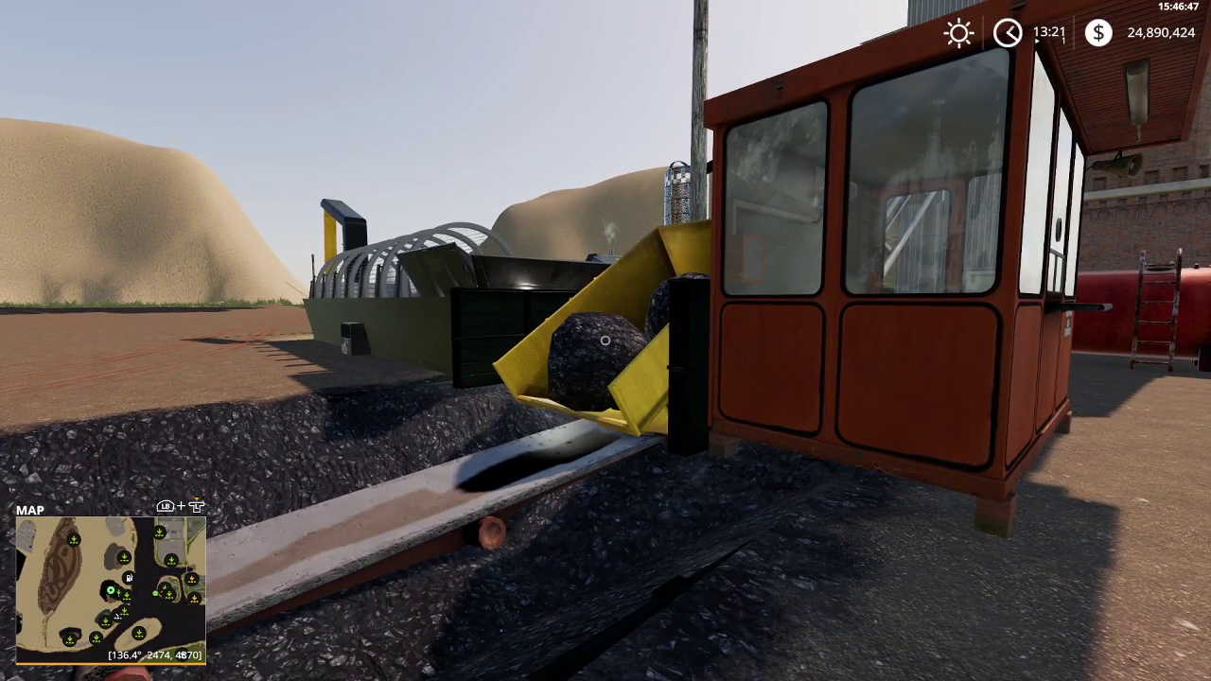
{"action": "key", "text": "s"}
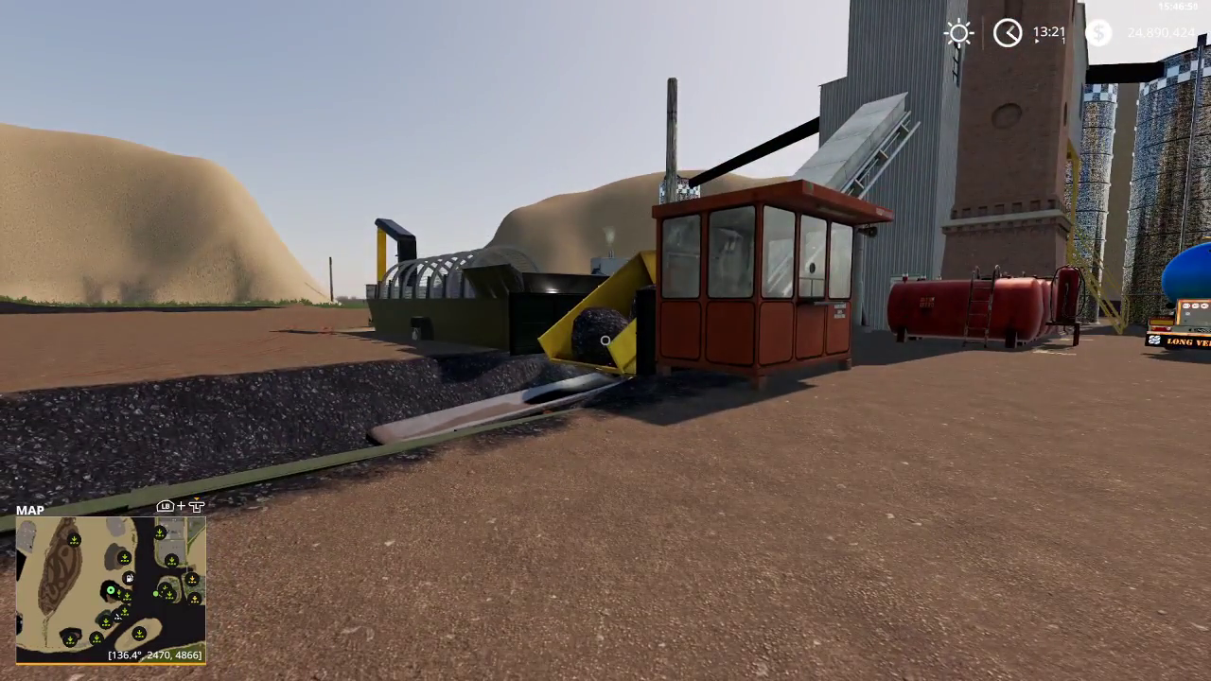
{"action": "key", "text": "w"}
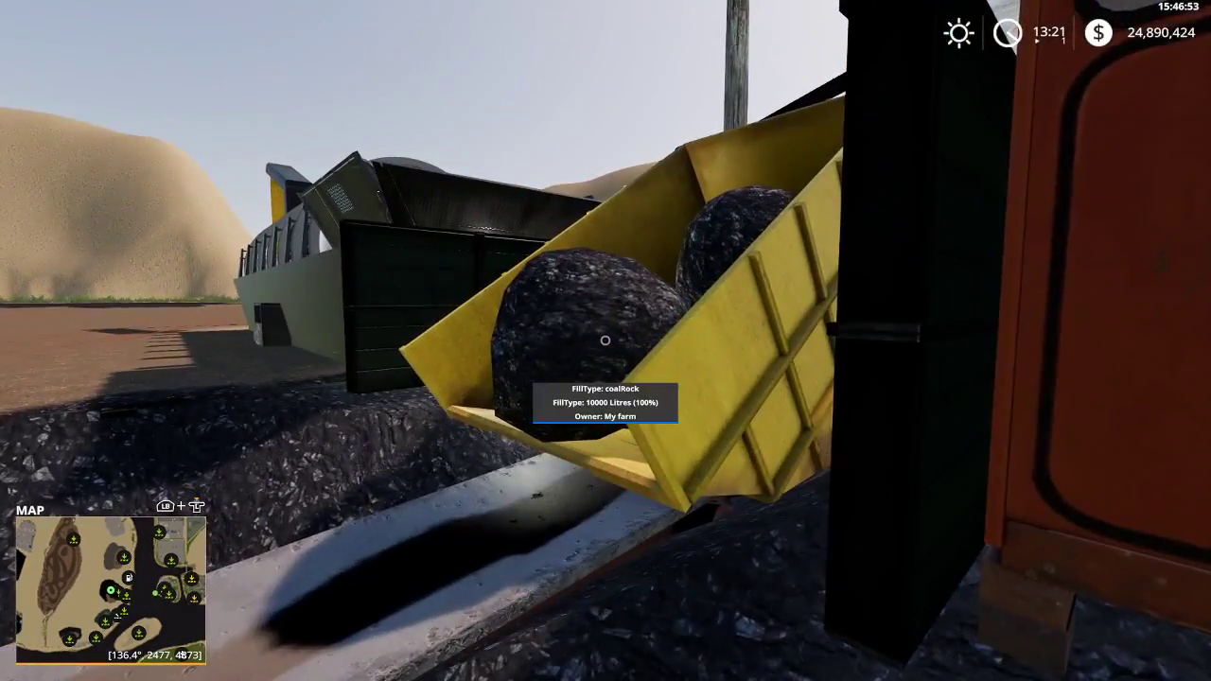
{"action": "key", "text": "s"}
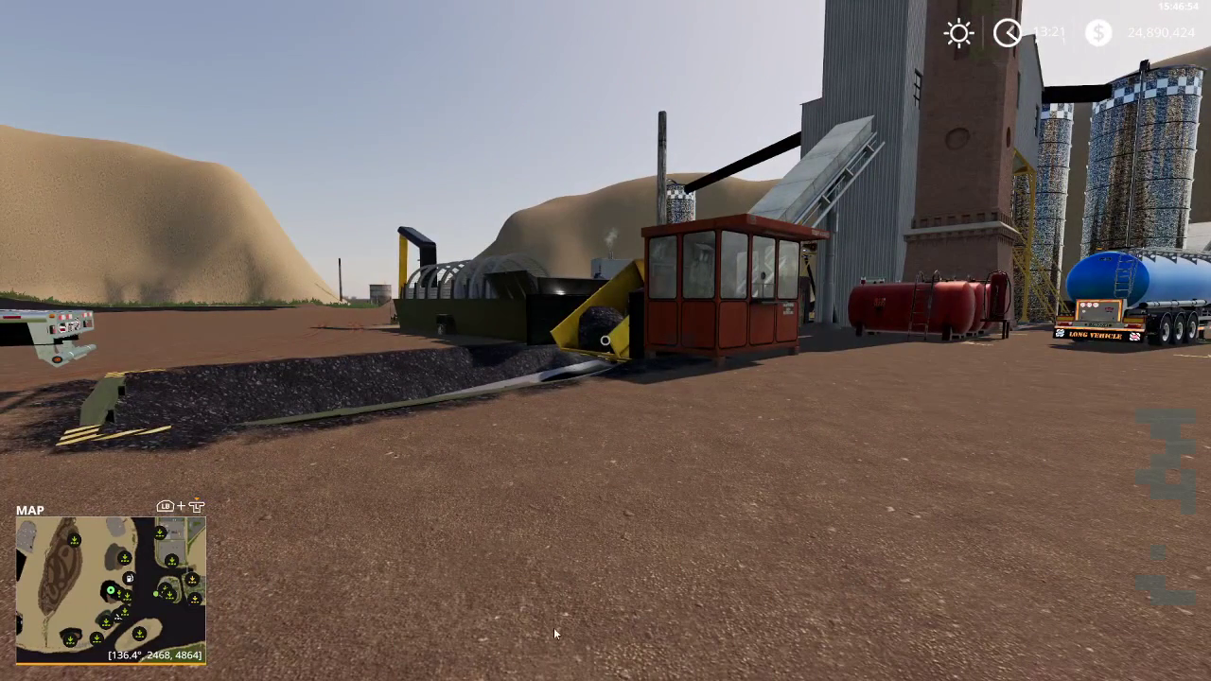
End the current game without saving and quit Farming Simulator 19 to the desktop.
{"action": "key", "text": "Escape"}
{"action": "left_click", "coordinate": [722, 42]}
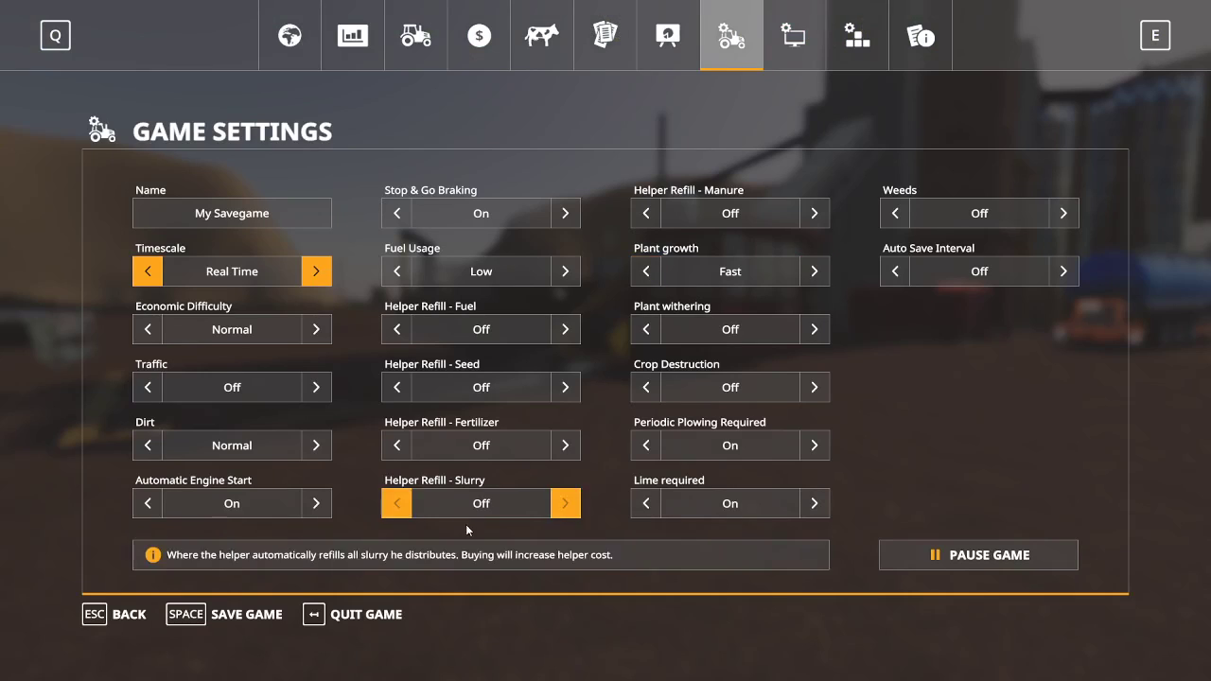
{"action": "left_click", "coordinate": [386, 615]}
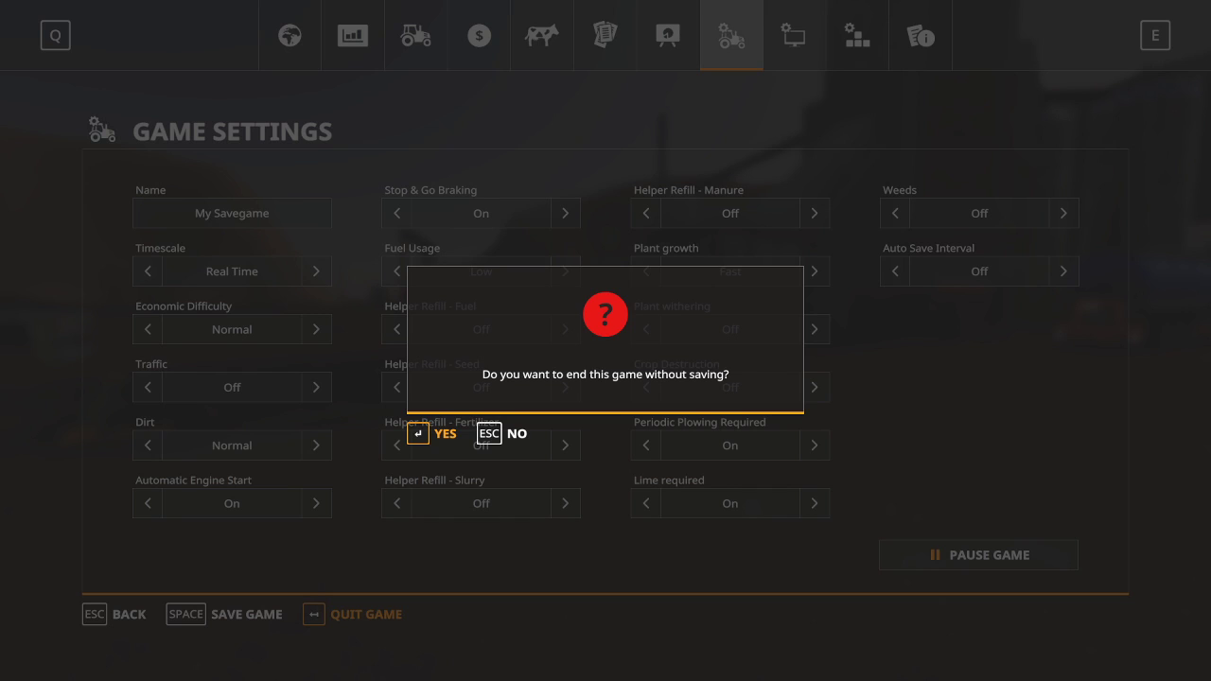
{"action": "key", "text": "Return"}
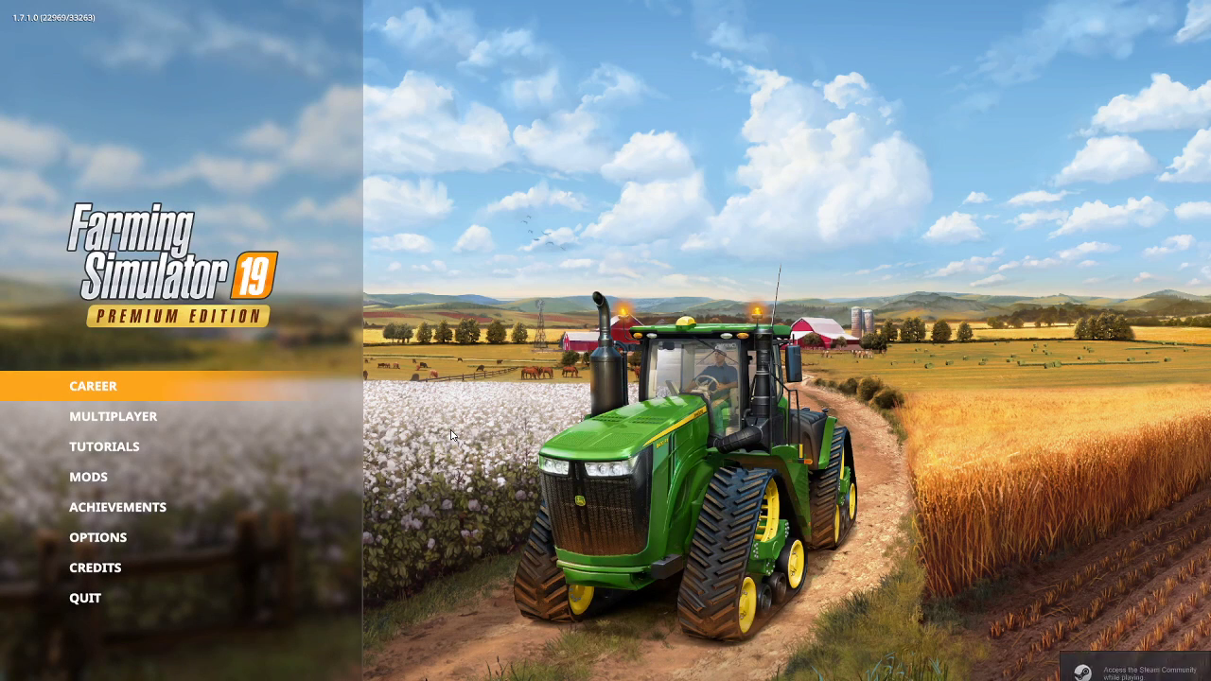
{"action": "left_click", "coordinate": [109, 602]}
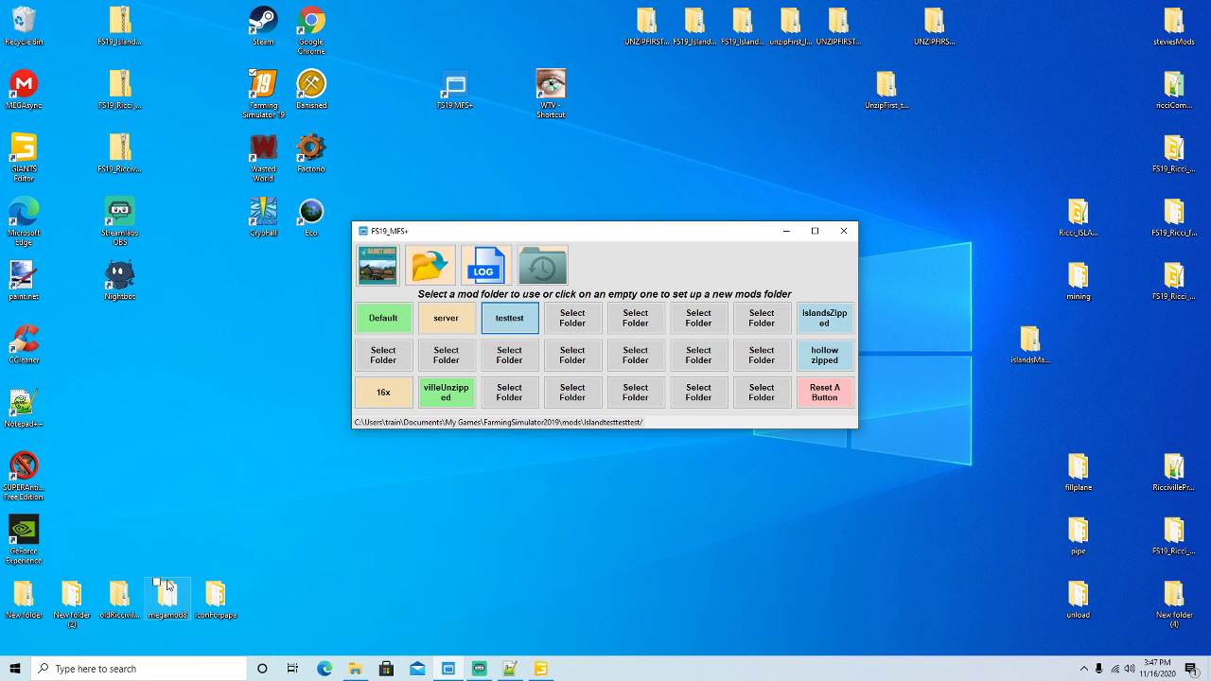
Switch to GIANTS Editor, make the plane in front of the coal crusher's hopper visible, and inspect its rigid body settings.
{"action": "left_click", "coordinate": [539, 674]}
{"action": "left_click_drag", "start_coordinate": [476, 399], "coordinate": [540, 388], "text": "alt"}
{"action": "right_click_drag", "start_coordinate": [542, 393], "coordinate": [391, 401]}
{"action": "scroll", "coordinate": [384, 404], "scroll_direction": "down", "scroll_amount": 3}
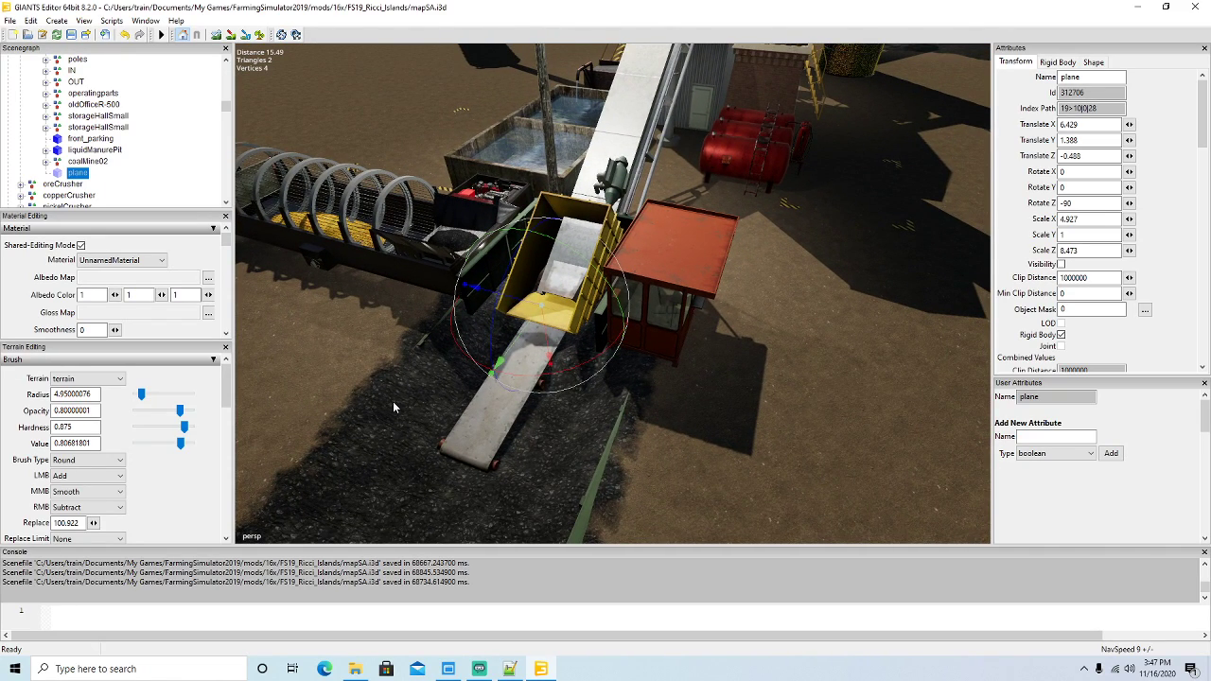
{"action": "scroll", "coordinate": [412, 411], "scroll_direction": "up", "scroll_amount": 3}
{"action": "scroll", "coordinate": [387, 411], "scroll_direction": "down", "scroll_amount": 3}
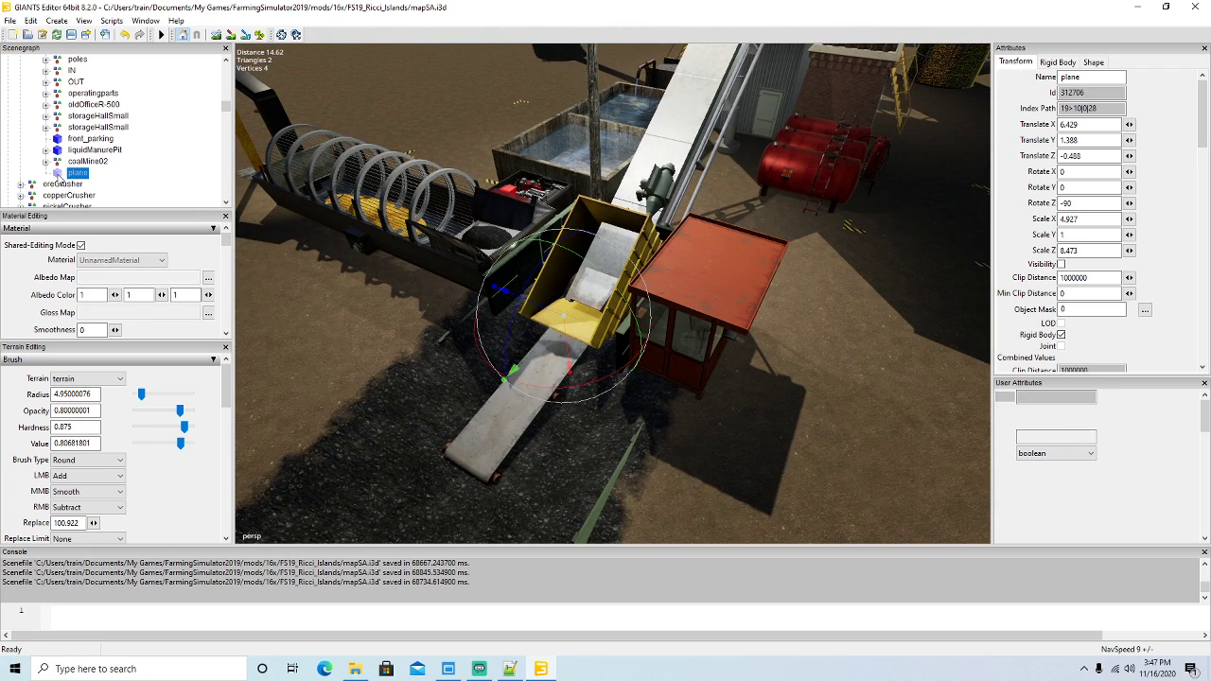
{"action": "left_click", "coordinate": [1061, 264]}
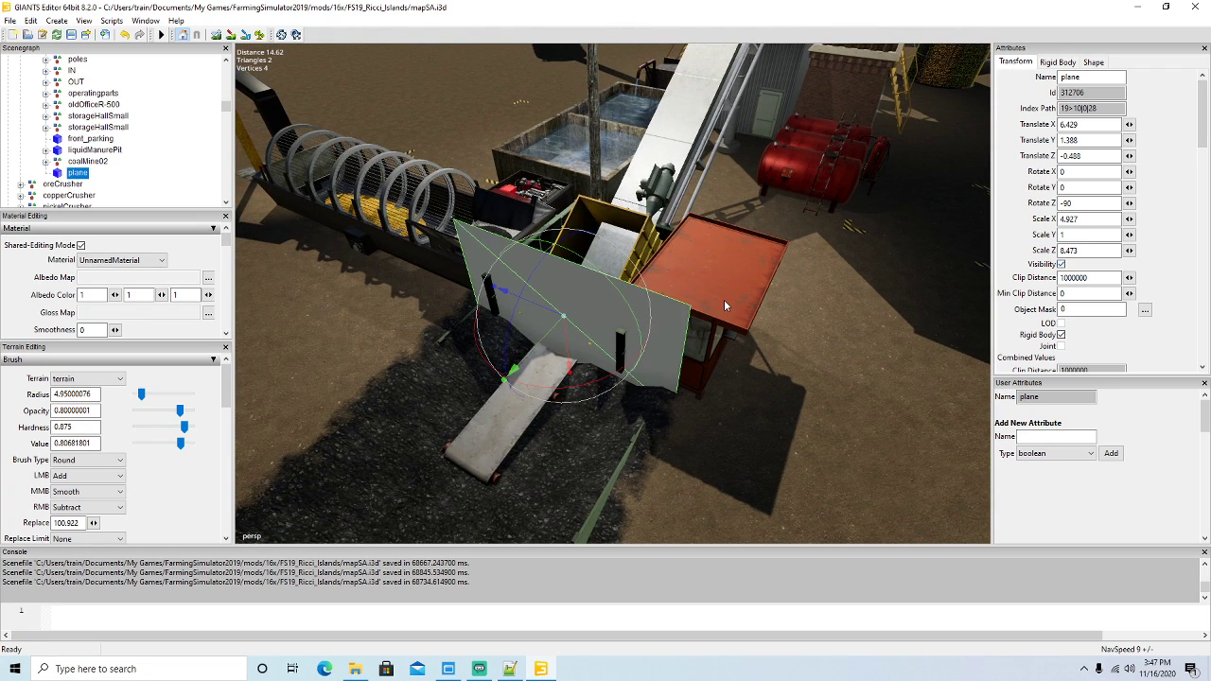
{"action": "left_click", "coordinate": [1057, 61]}
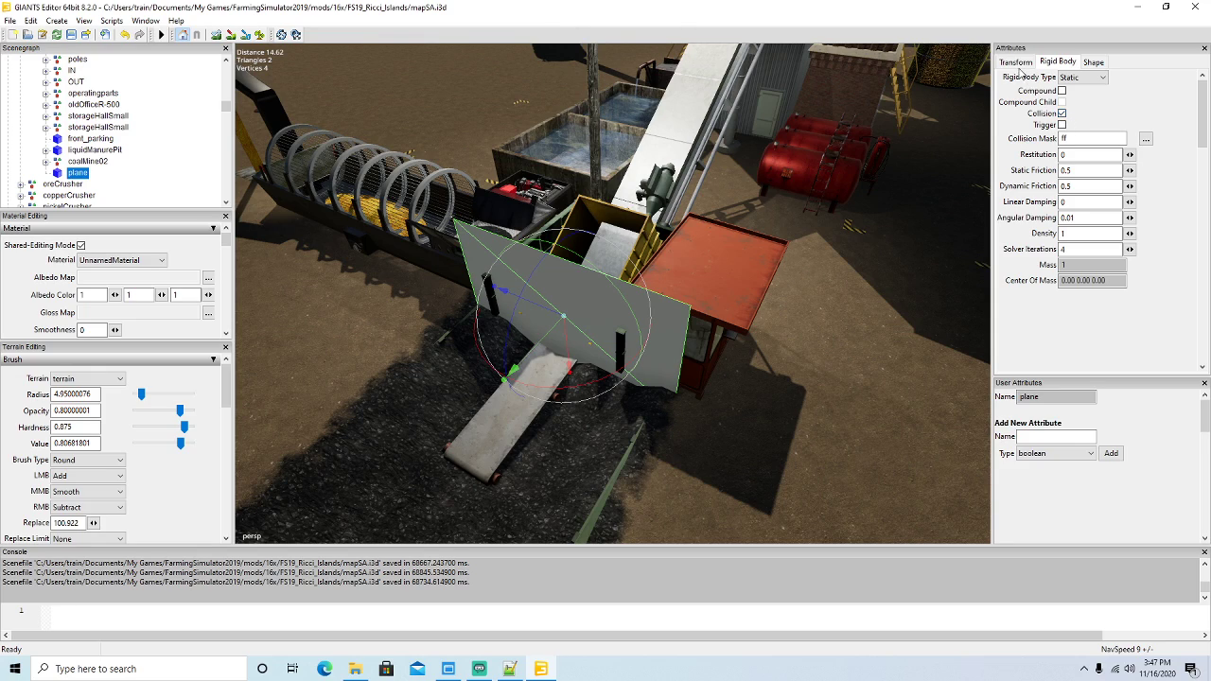
{"action": "left_click", "coordinate": [1018, 64]}
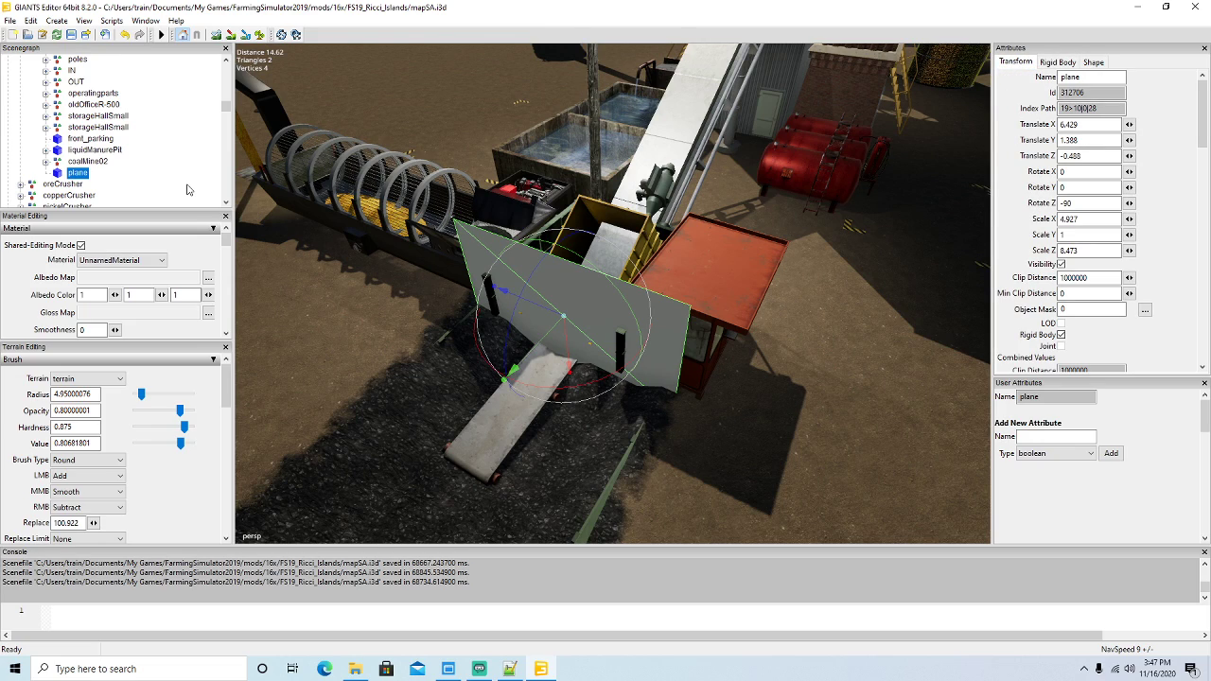
Delete the collision plane in front of the coal crusher's hopper.
{"action": "left_click", "coordinate": [745, 337]}
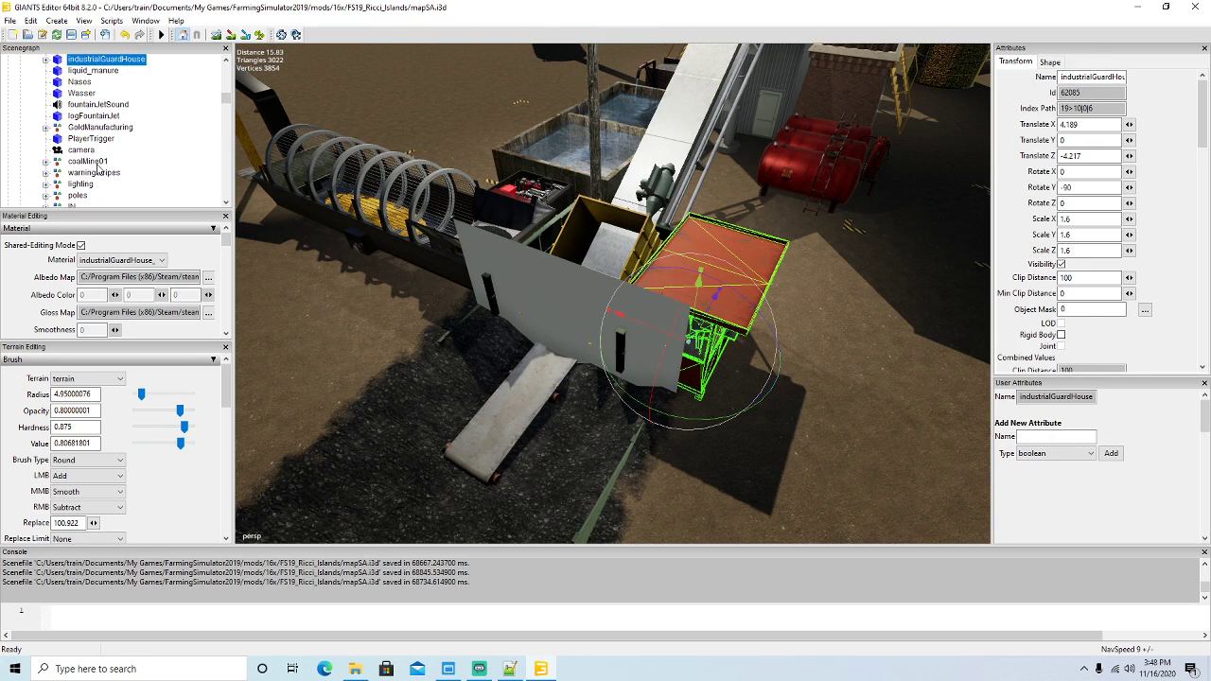
{"action": "scroll", "coordinate": [98, 169], "scroll_direction": "down", "scroll_amount": 4}
{"action": "left_click", "coordinate": [64, 186]}
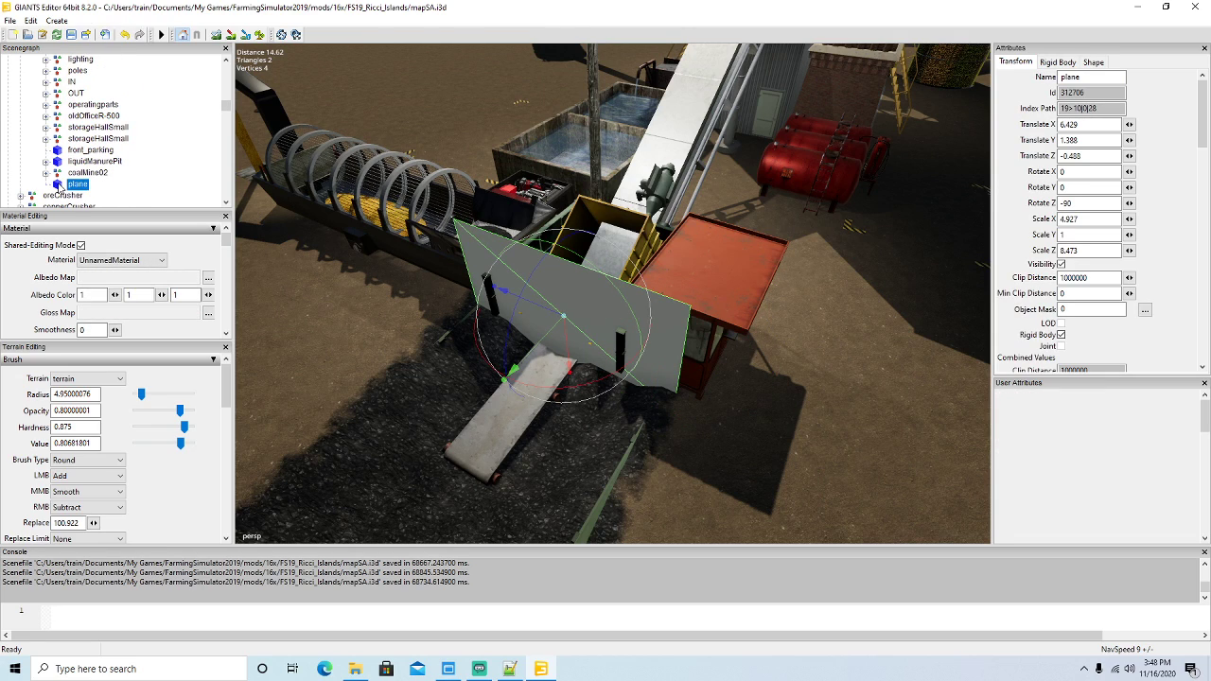
{"action": "key", "text": "Delete"}
Expand the industrialGuardHouse node and enable Rigid Body on the guard house and its glass.
{"action": "left_click", "coordinate": [734, 331]}
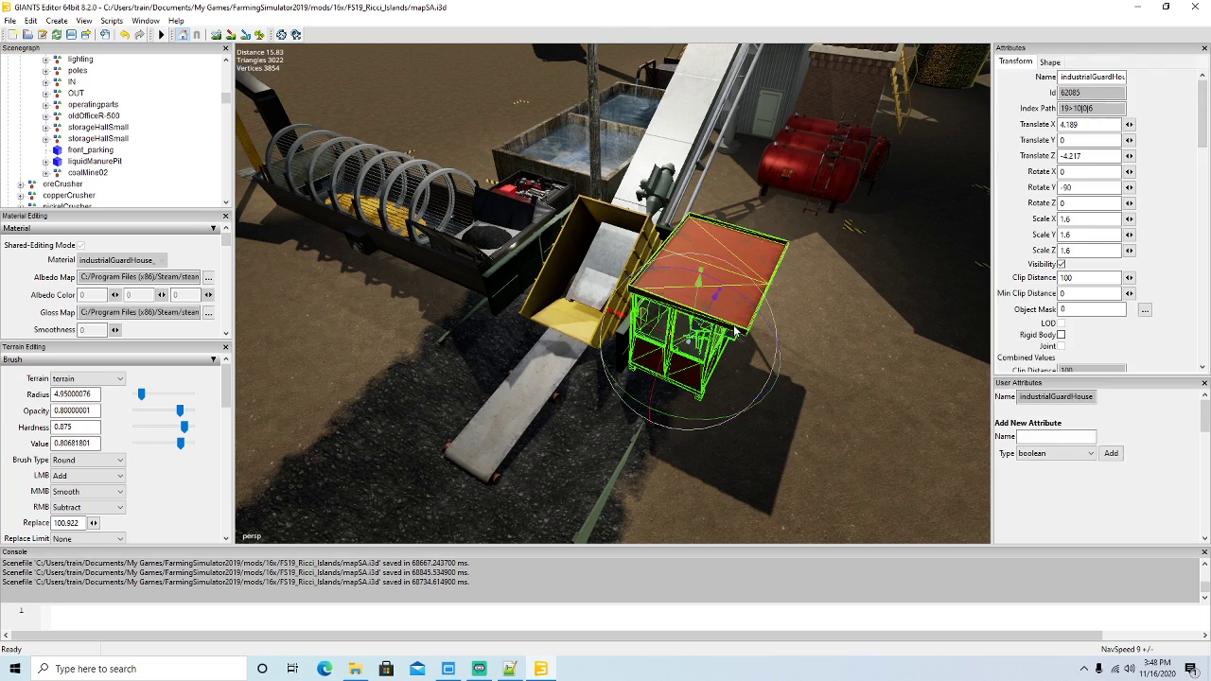
{"action": "scroll", "coordinate": [133, 109], "scroll_direction": "up", "scroll_amount": 1}
{"action": "left_click", "coordinate": [46, 93]}
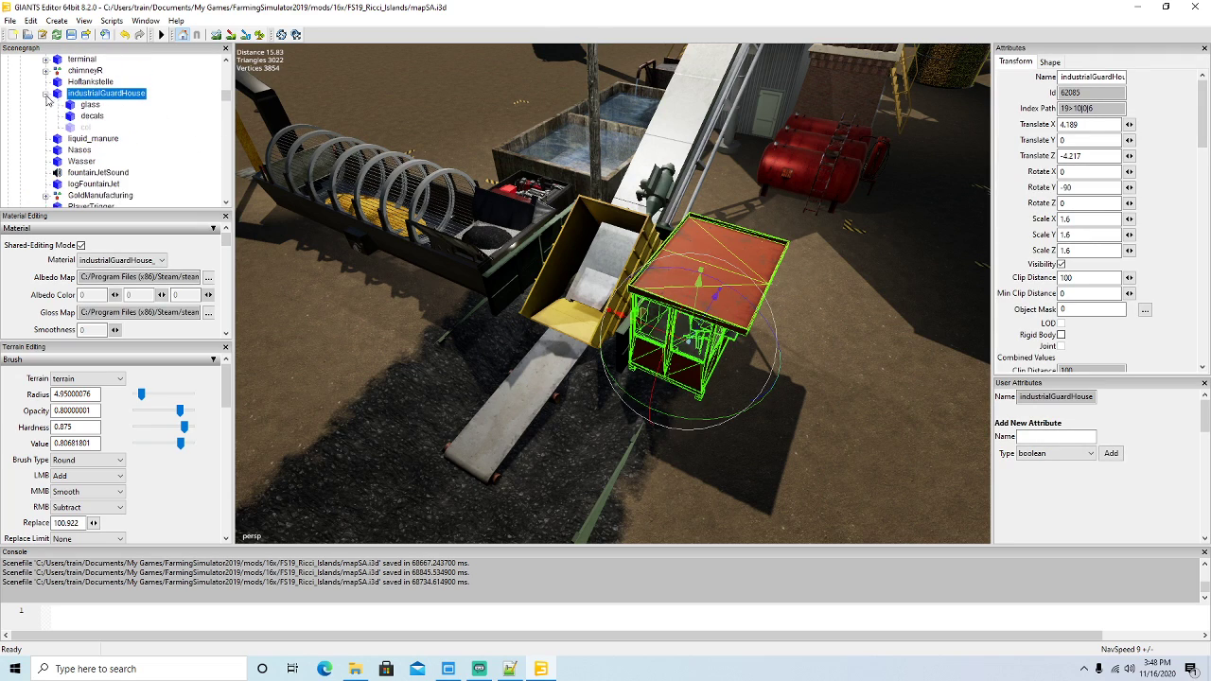
{"action": "left_click", "coordinate": [72, 105]}
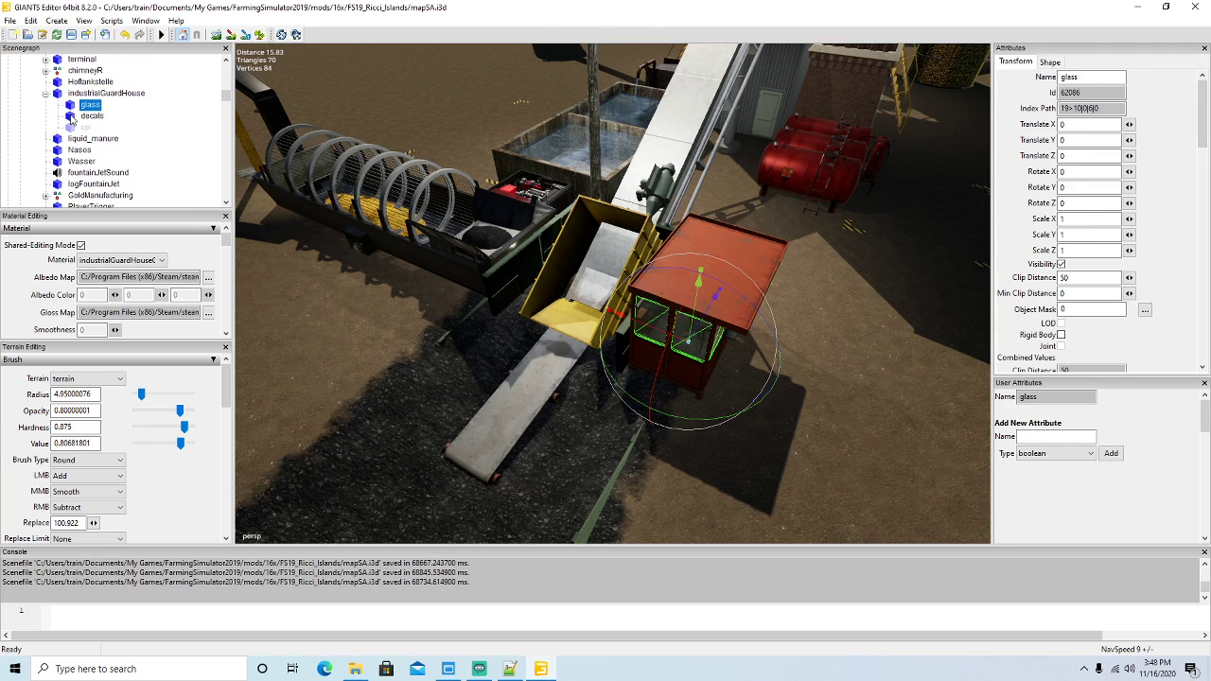
{"action": "left_click", "coordinate": [71, 117]}
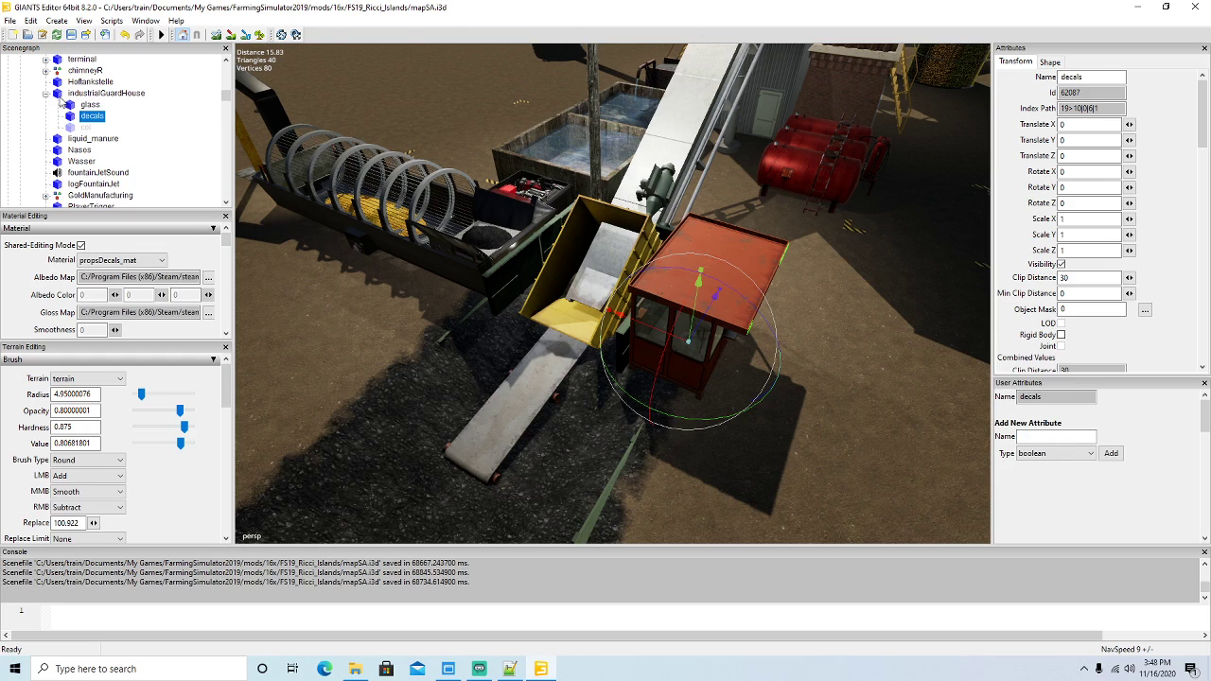
{"action": "left_click", "coordinate": [66, 93]}
{"action": "left_click", "coordinate": [1060, 335]}
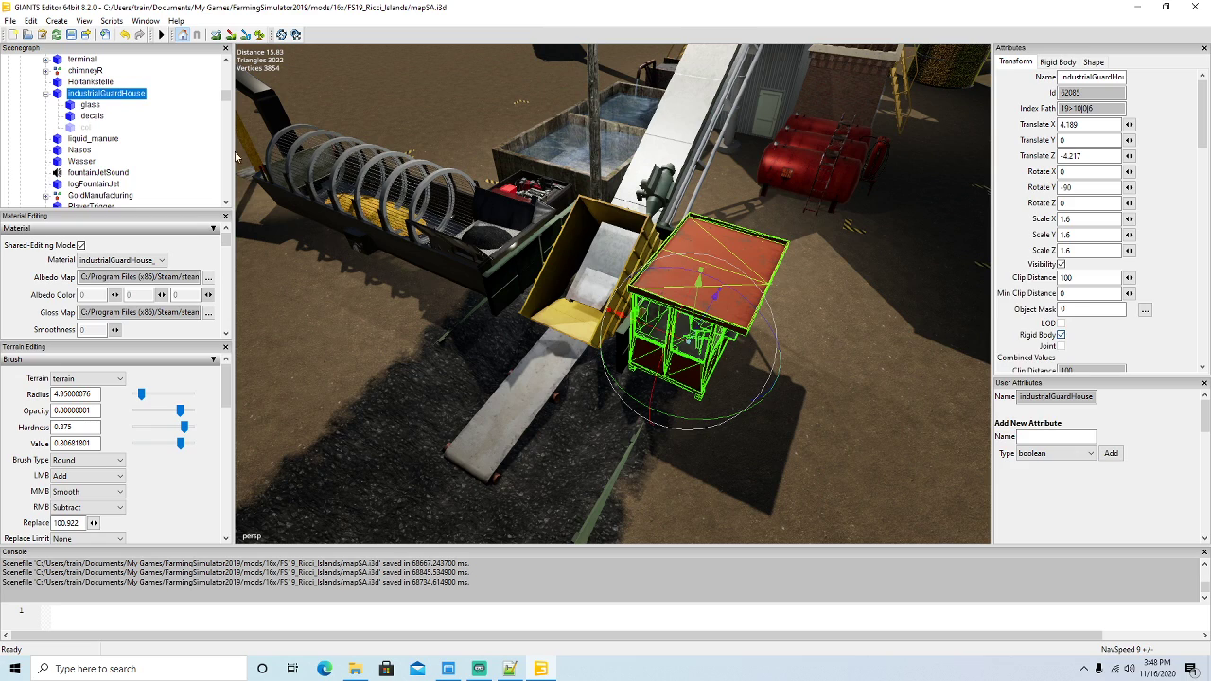
{"action": "left_click", "coordinate": [76, 105]}
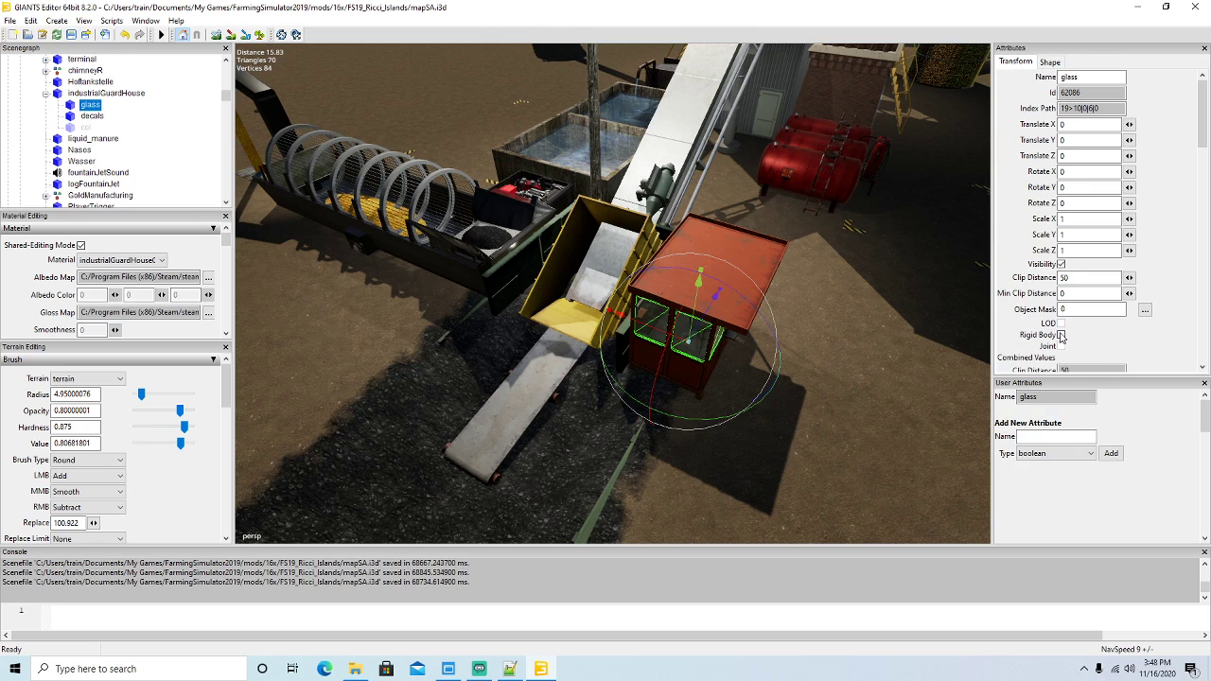
{"action": "left_click", "coordinate": [1062, 336]}
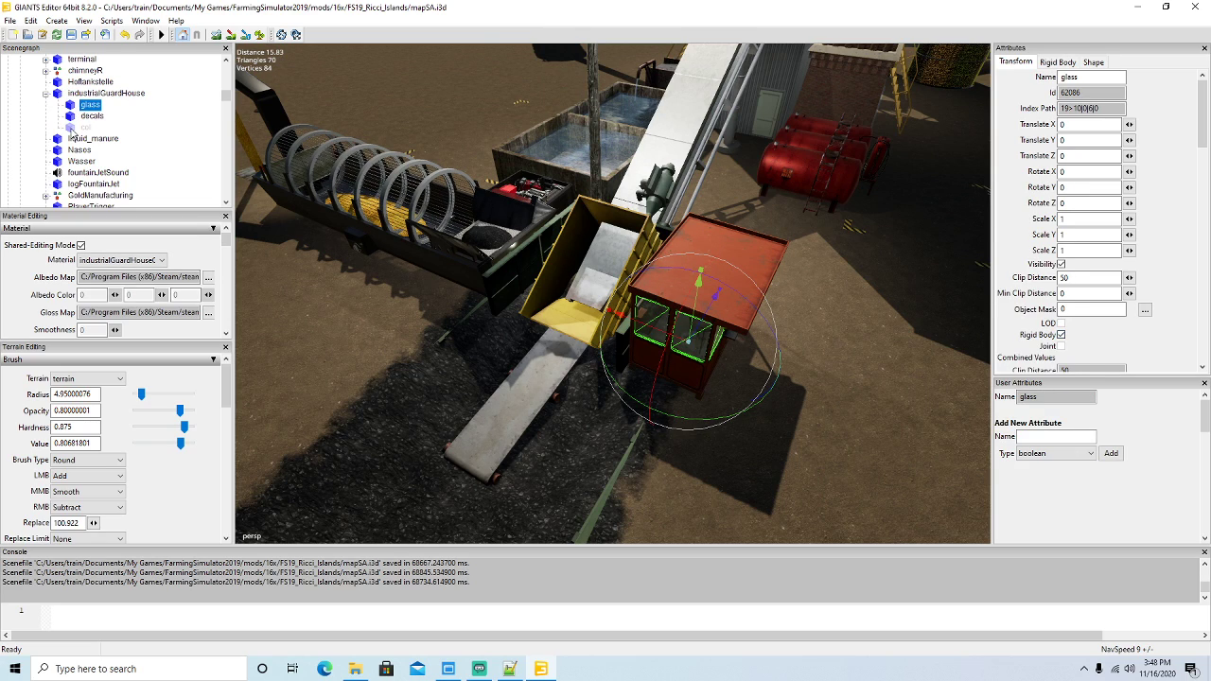
Show the guard house's col shape temporarily to check which area it covers, and hide it again.
{"action": "left_click", "coordinate": [84, 127]}
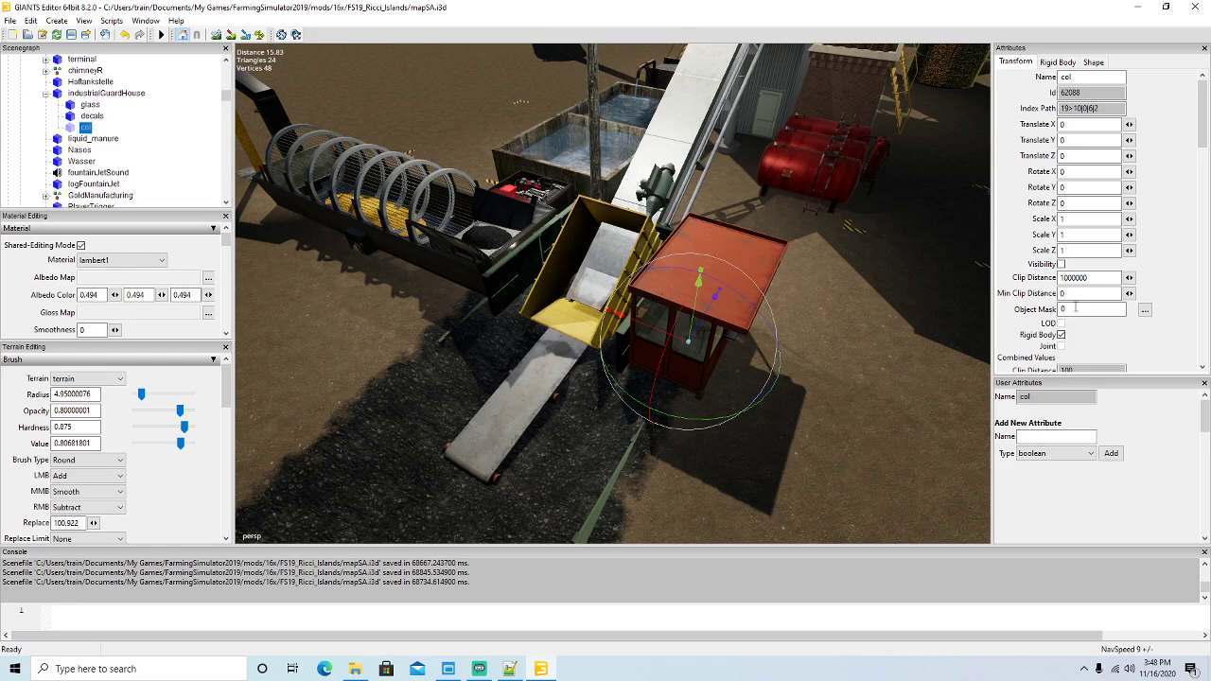
{"action": "left_click", "coordinate": [1062, 265]}
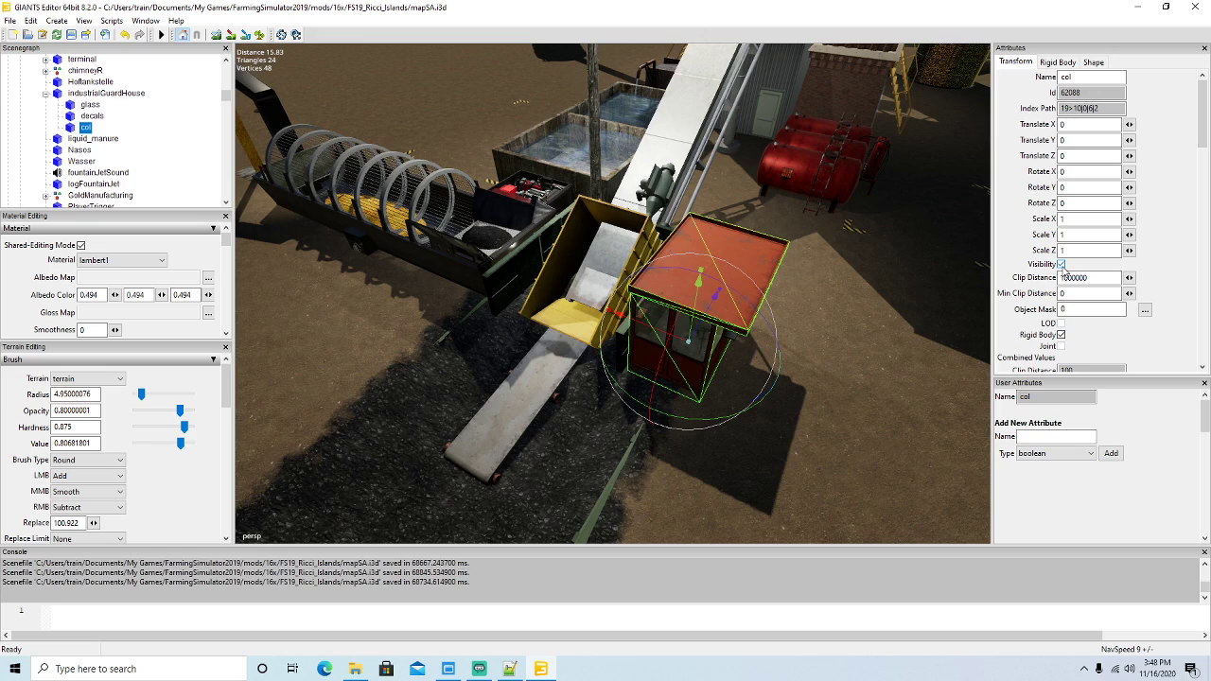
{"action": "left_click", "coordinate": [1062, 265]}
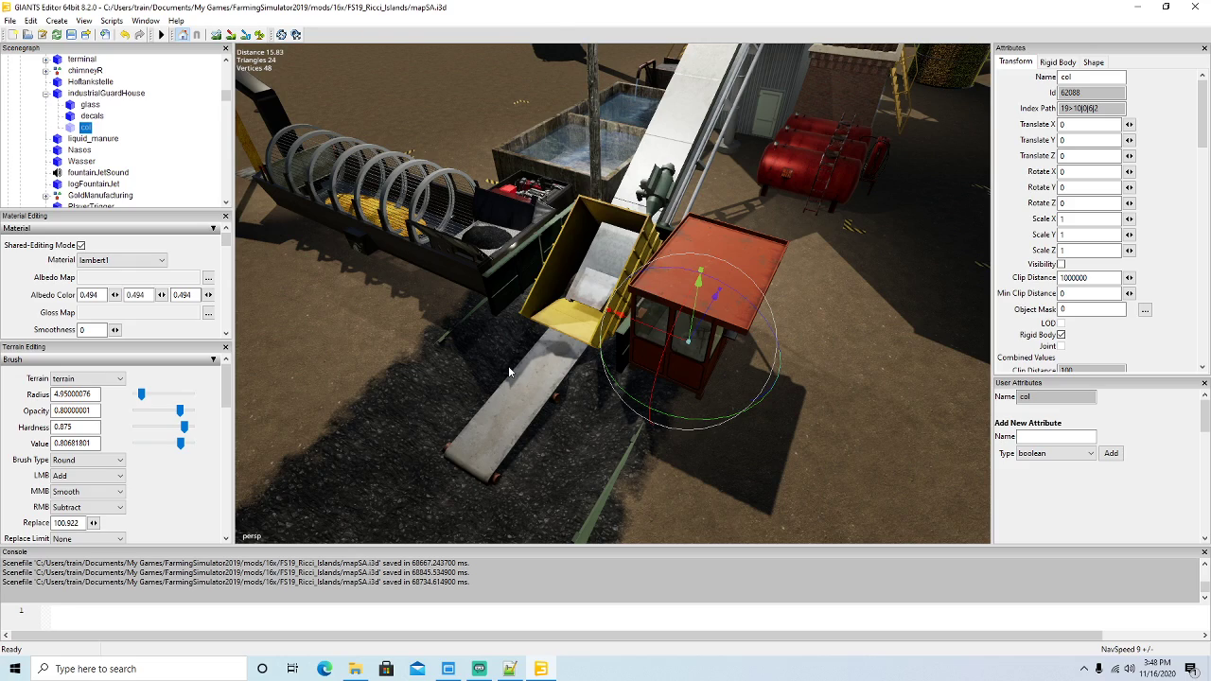
Browse to mods\16x\FS19_Ricci_Islands\placeables\globalCompany in File Explorer and open the glueFactory file in Notepad++.
{"action": "left_click", "coordinate": [509, 669]}
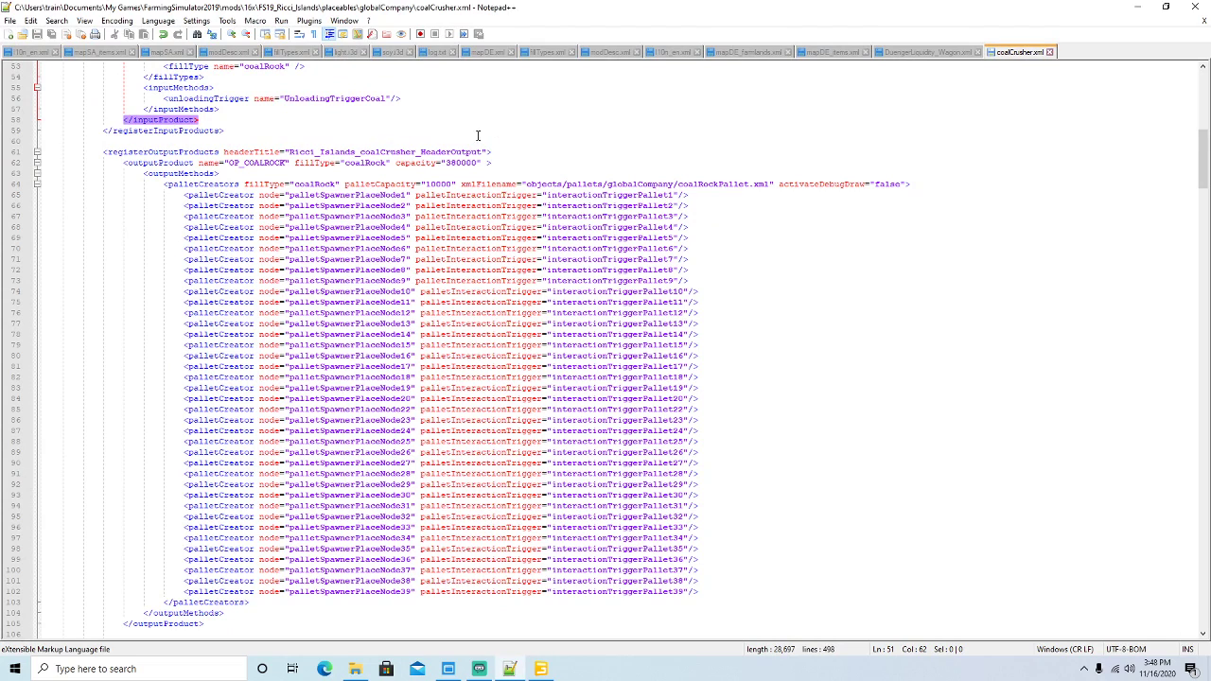
{"action": "left_click", "coordinate": [356, 667]}
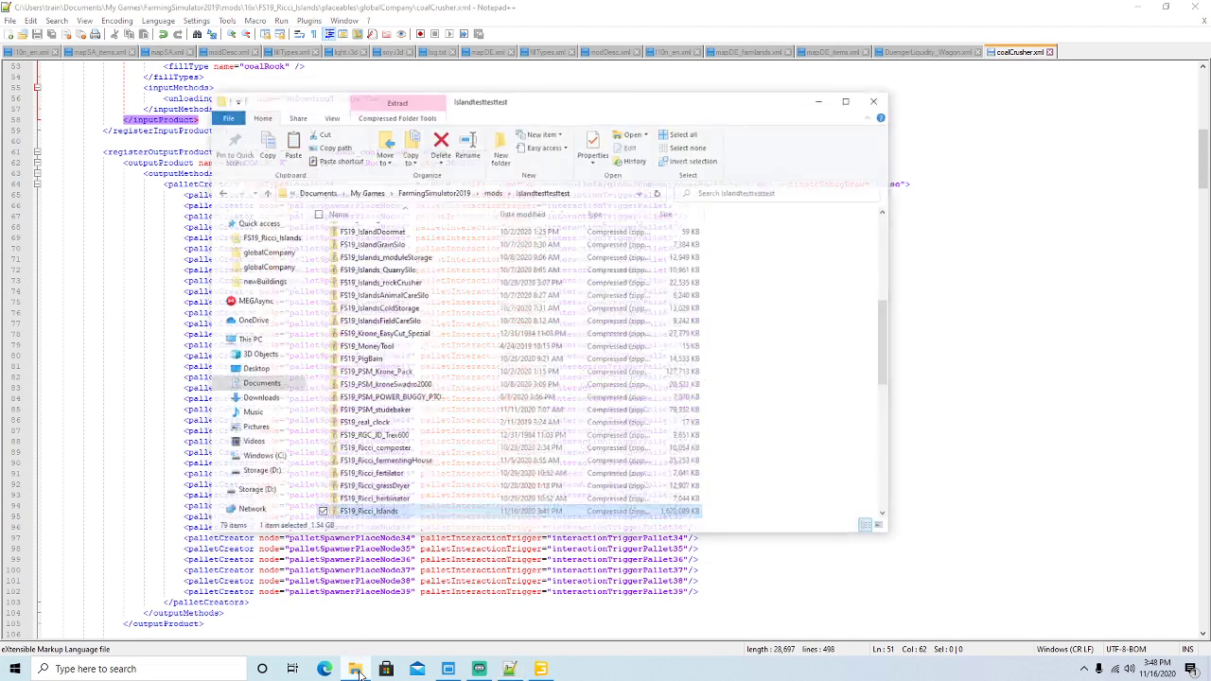
{"action": "left_click", "coordinate": [501, 167]}
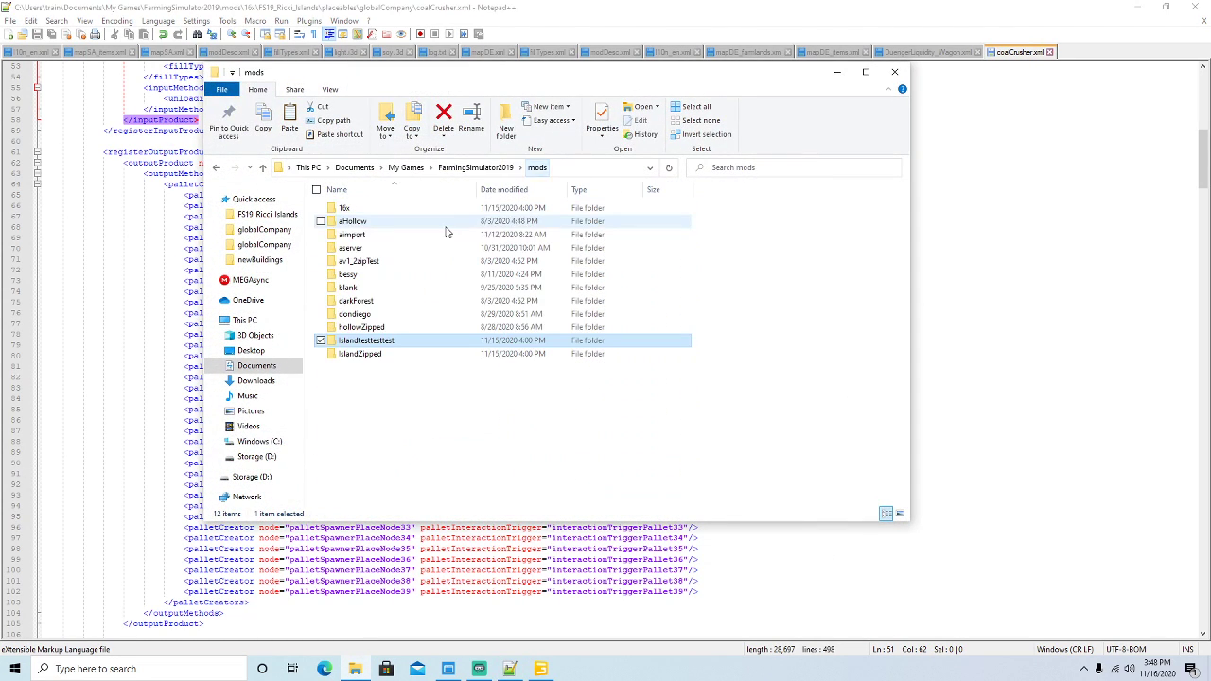
{"action": "double_click", "coordinate": [350, 208]}
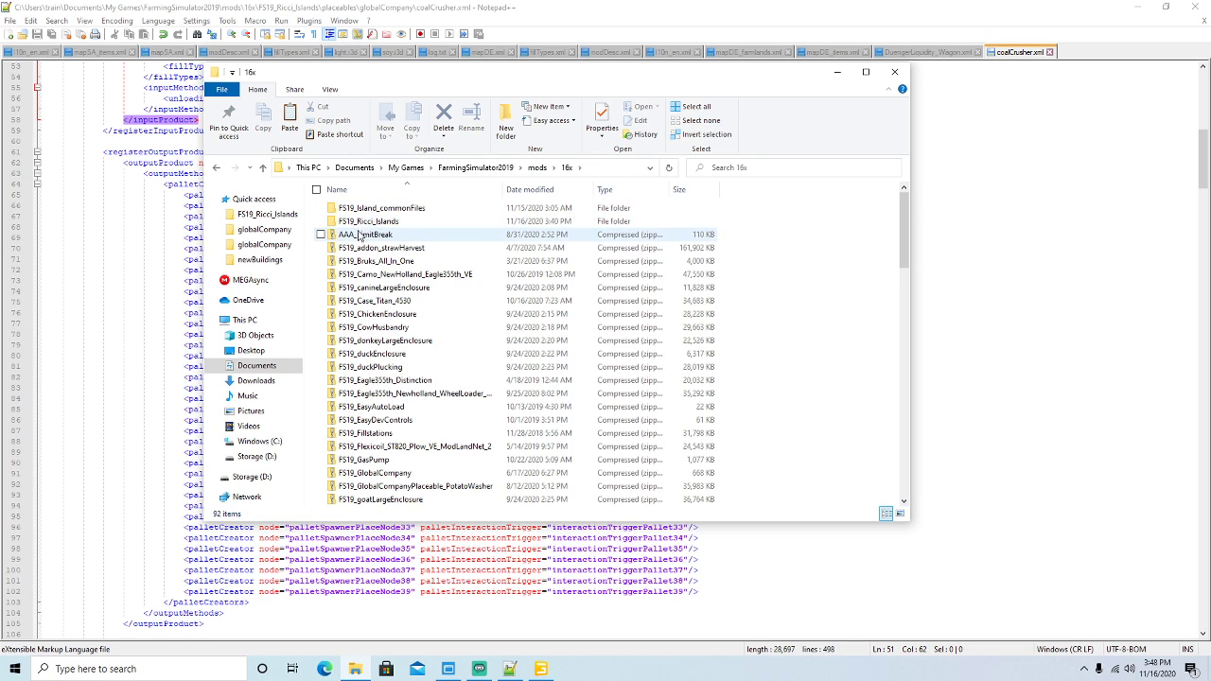
{"action": "double_click", "coordinate": [368, 221]}
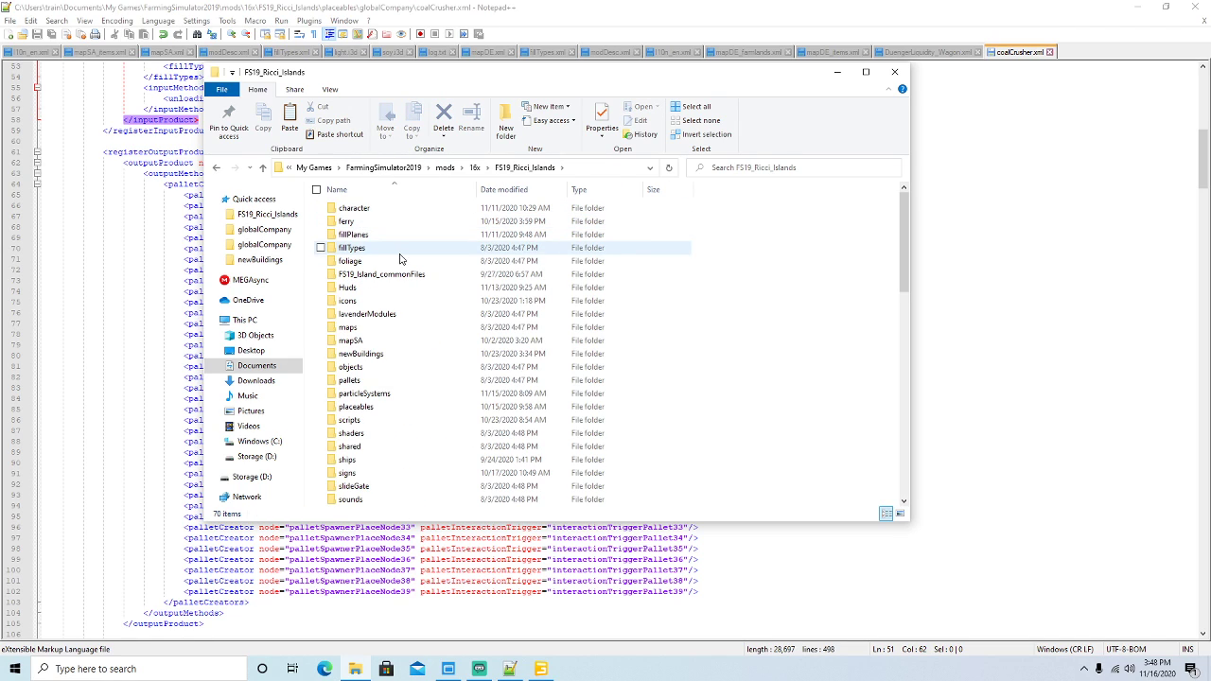
{"action": "double_click", "coordinate": [357, 409]}
{"action": "double_click", "coordinate": [371, 268]}
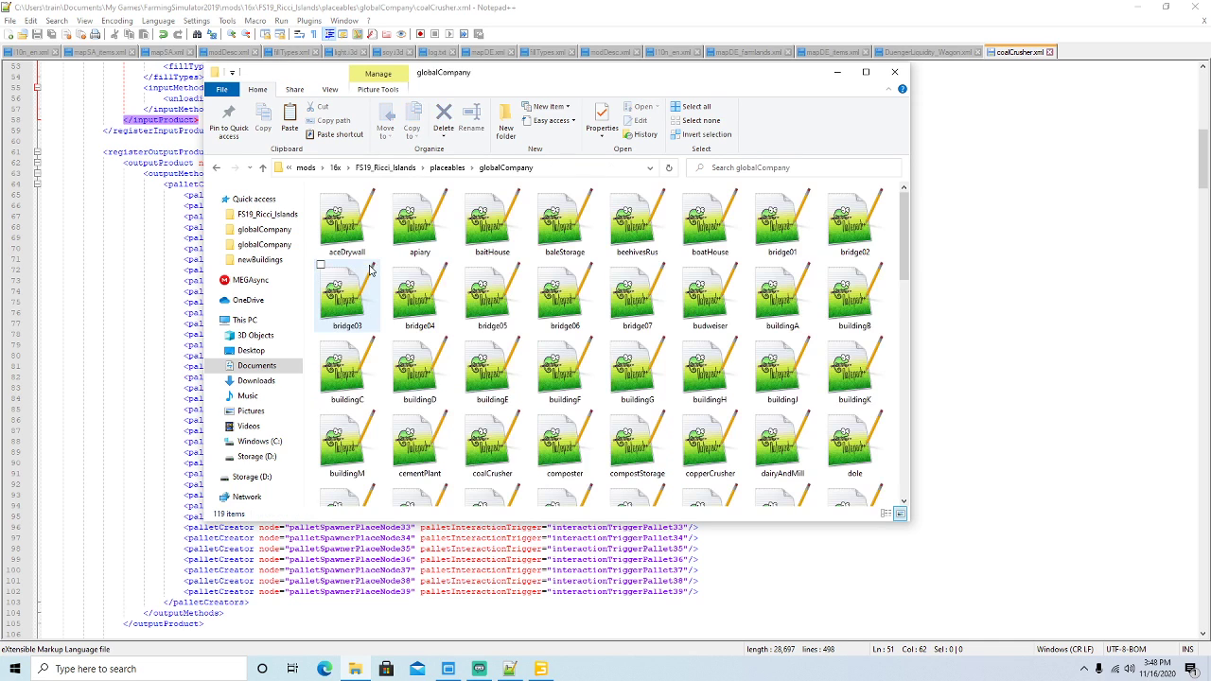
{"action": "left_click_drag", "start_coordinate": [907, 241], "coordinate": [910, 284]}
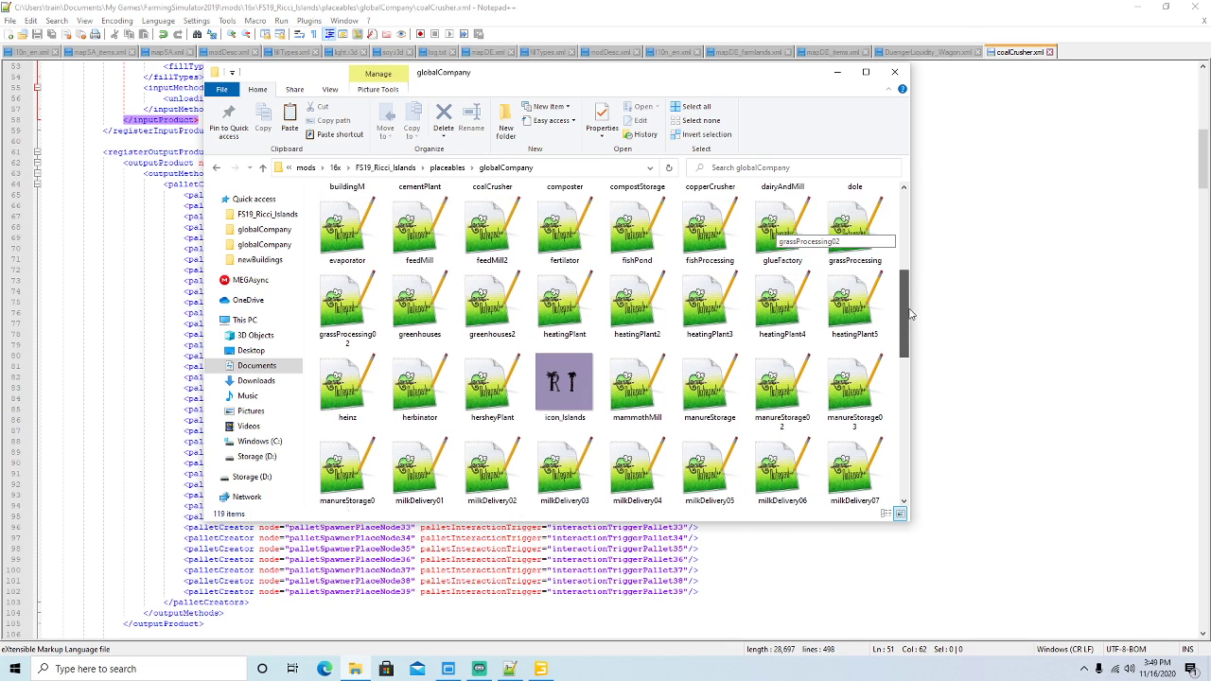
{"action": "right_click", "coordinate": [766, 256]}
{"action": "left_click", "coordinate": [803, 334]}
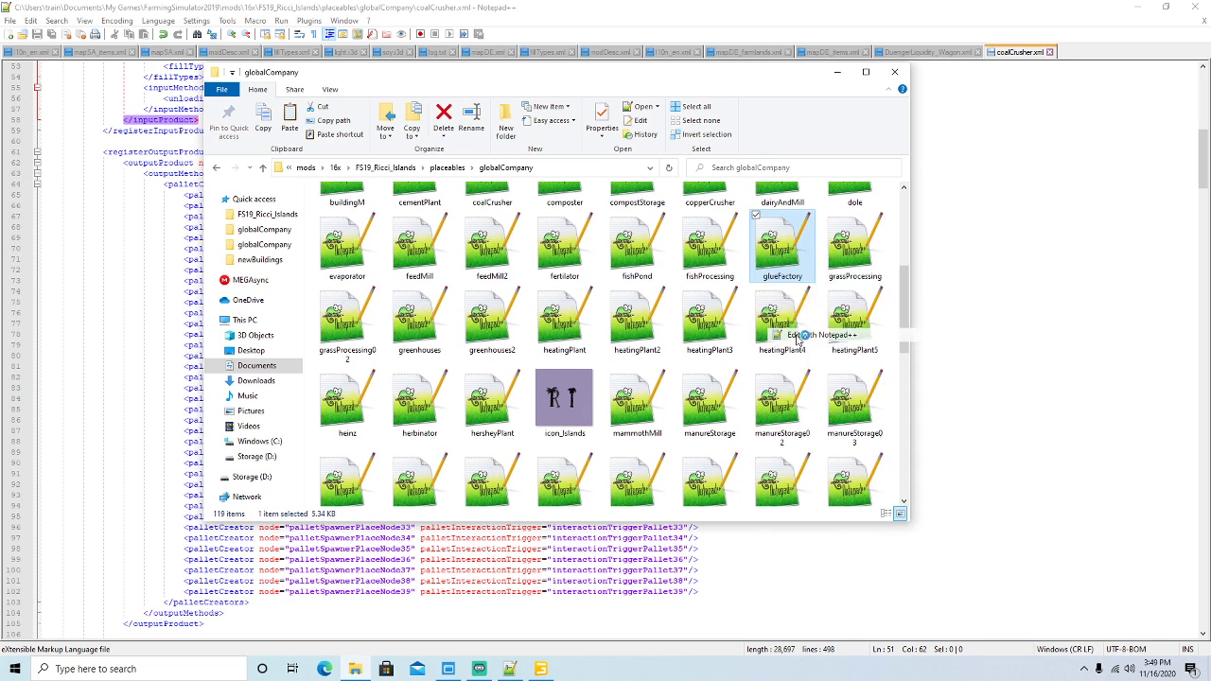
Set the OP_GLUE output capacity to 2000000, save and close glueFactory.xml, and return to GIANTS Editor.
{"action": "scroll", "coordinate": [599, 281], "scroll_direction": "down", "scroll_amount": 11}
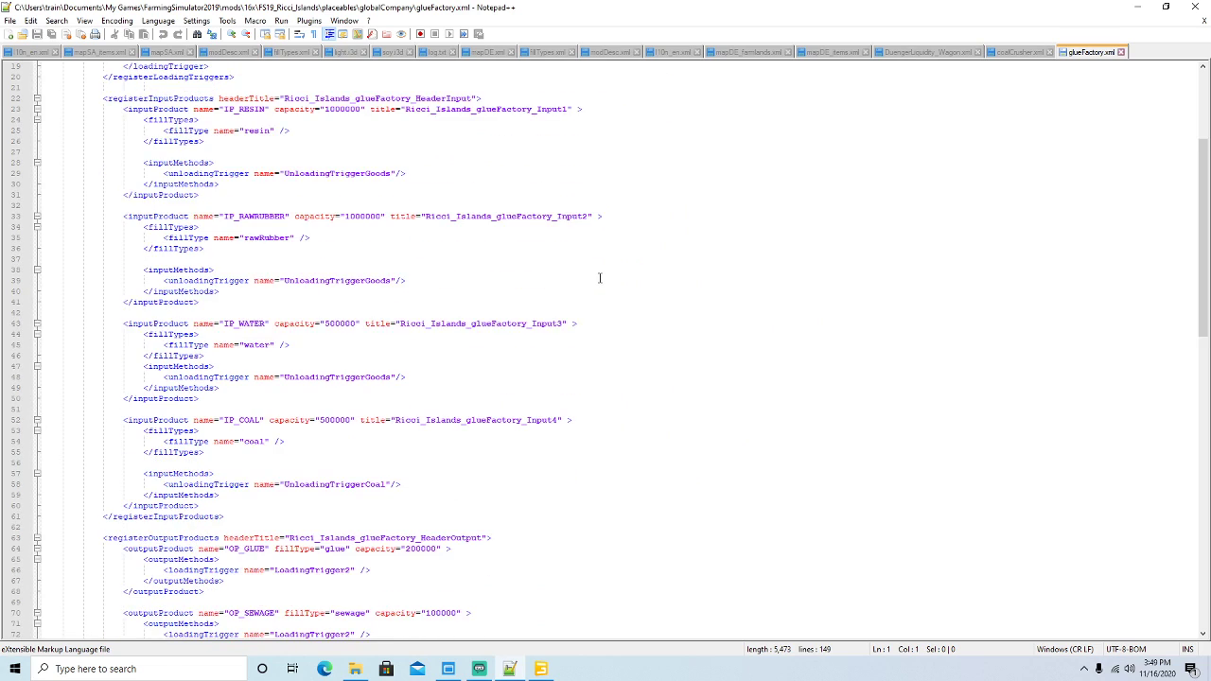
{"action": "scroll", "coordinate": [598, 277], "scroll_direction": "down", "scroll_amount": 3}
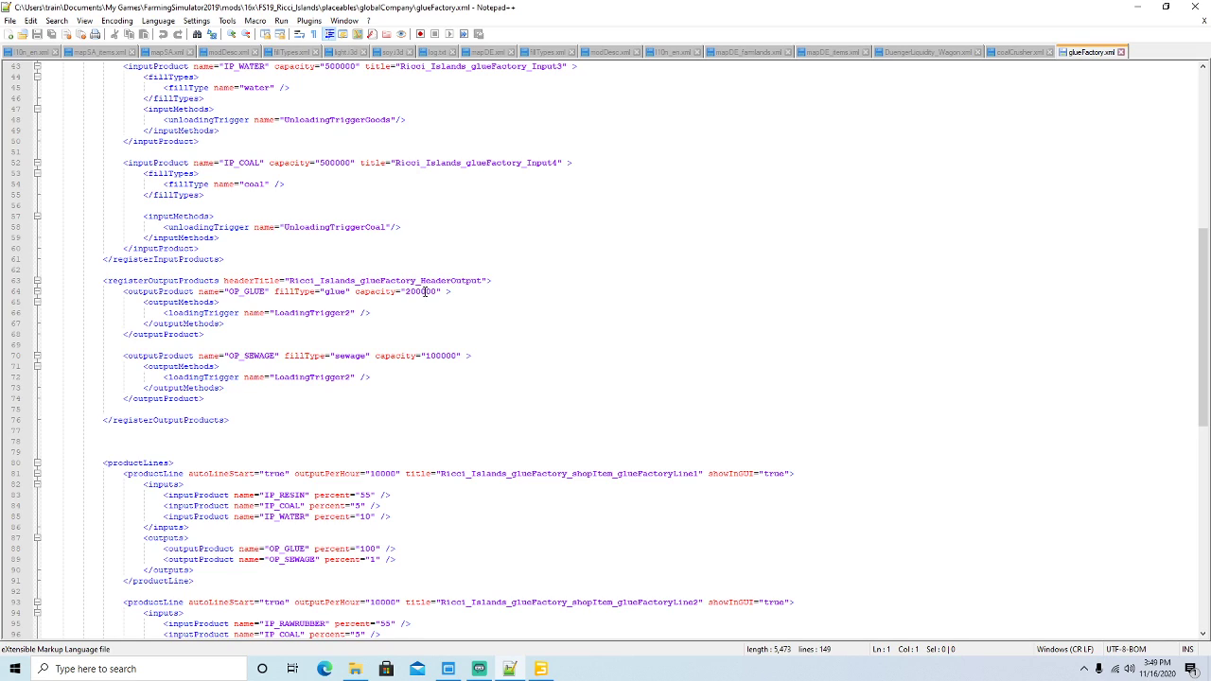
{"action": "left_click", "coordinate": [410, 291]}
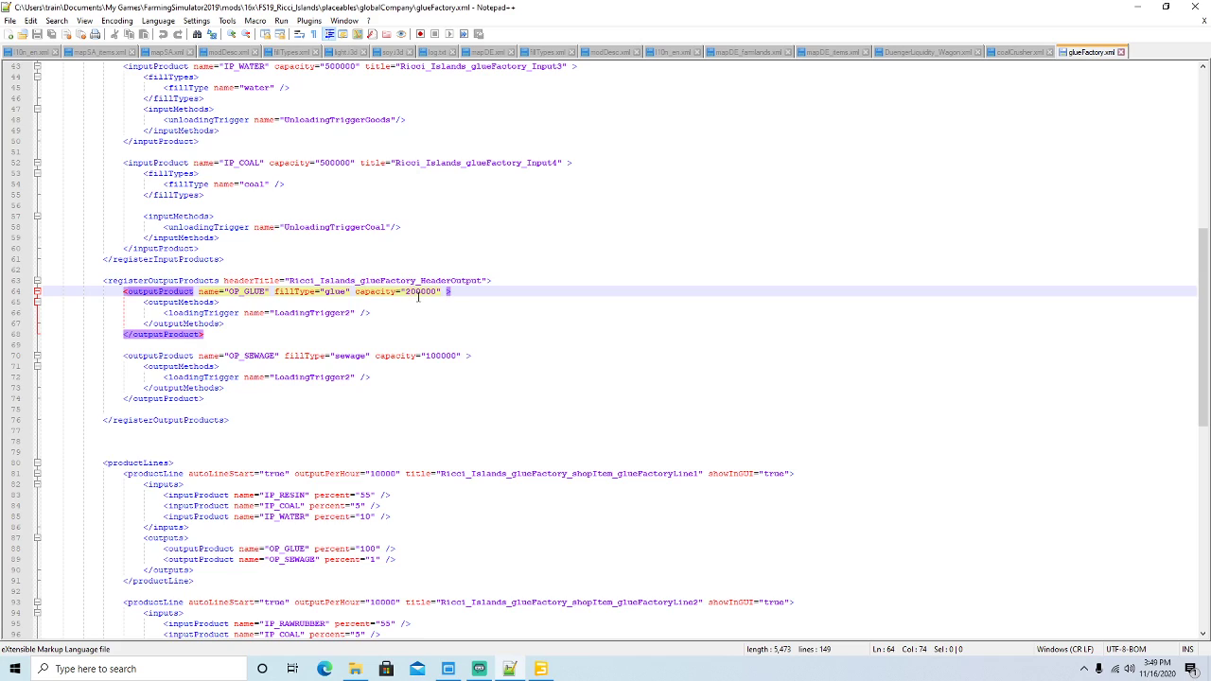
{"action": "type", "text": "0"}
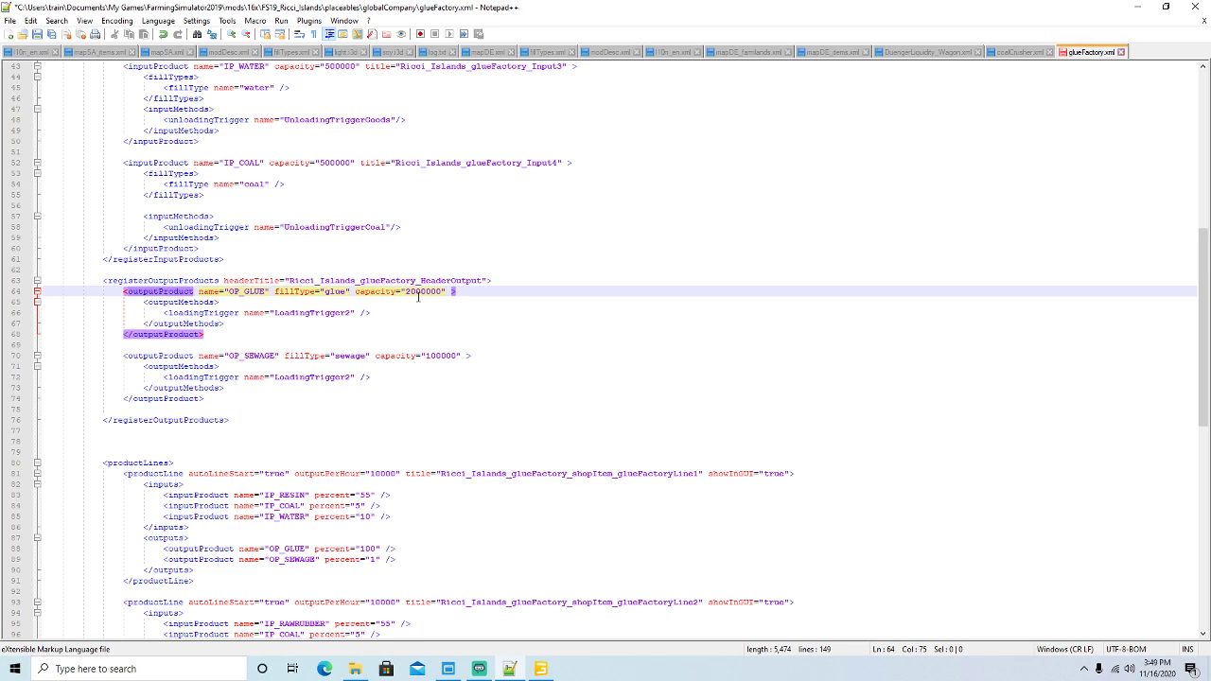
{"action": "left_click", "coordinate": [42, 36]}
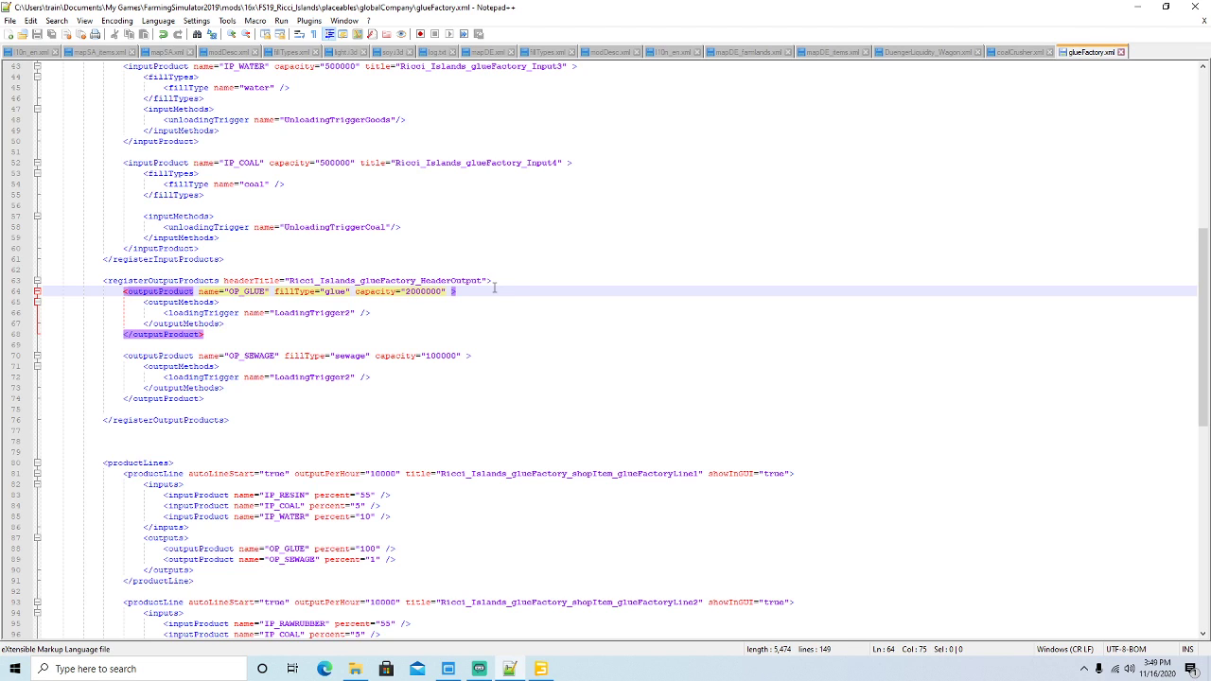
{"action": "left_click", "coordinate": [1120, 53]}
{"action": "left_click", "coordinate": [1137, 8]}
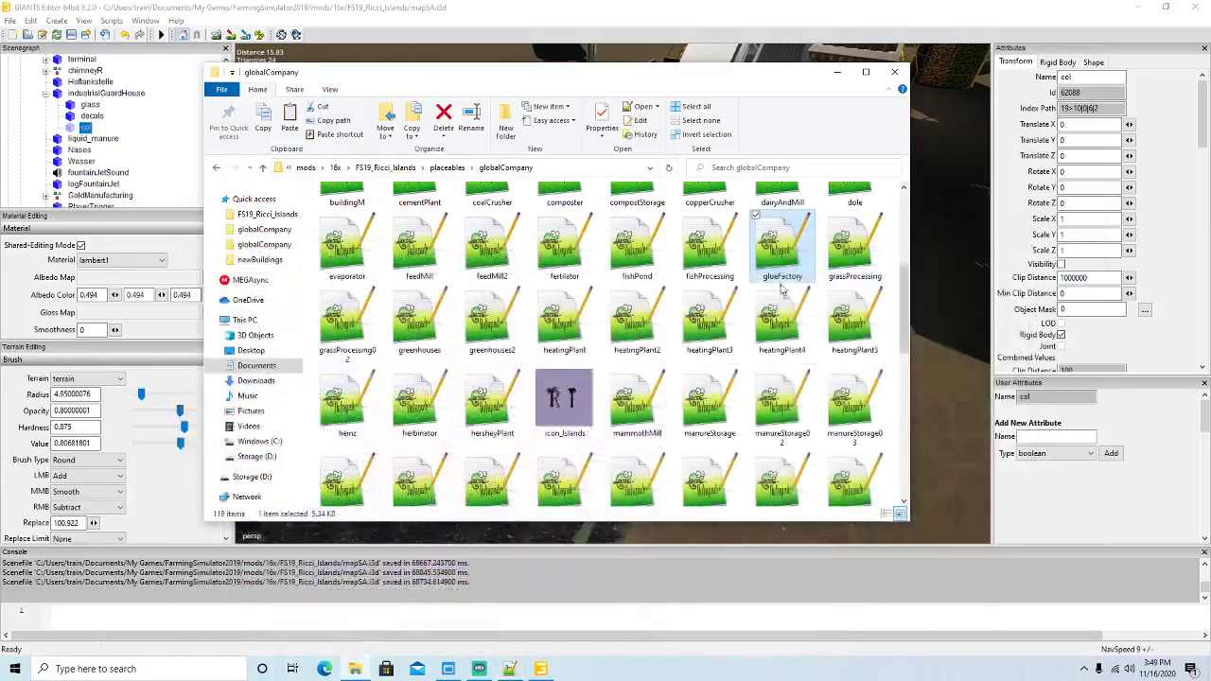
{"action": "left_click", "coordinate": [837, 67]}
Examine the coal crusher's hopper, conveyor and marked unloading area from several angles and distances.
{"action": "left_click_drag", "start_coordinate": [585, 387], "coordinate": [519, 377], "text": "alt"}
{"action": "scroll", "coordinate": [626, 388], "scroll_direction": "down", "scroll_amount": 3}
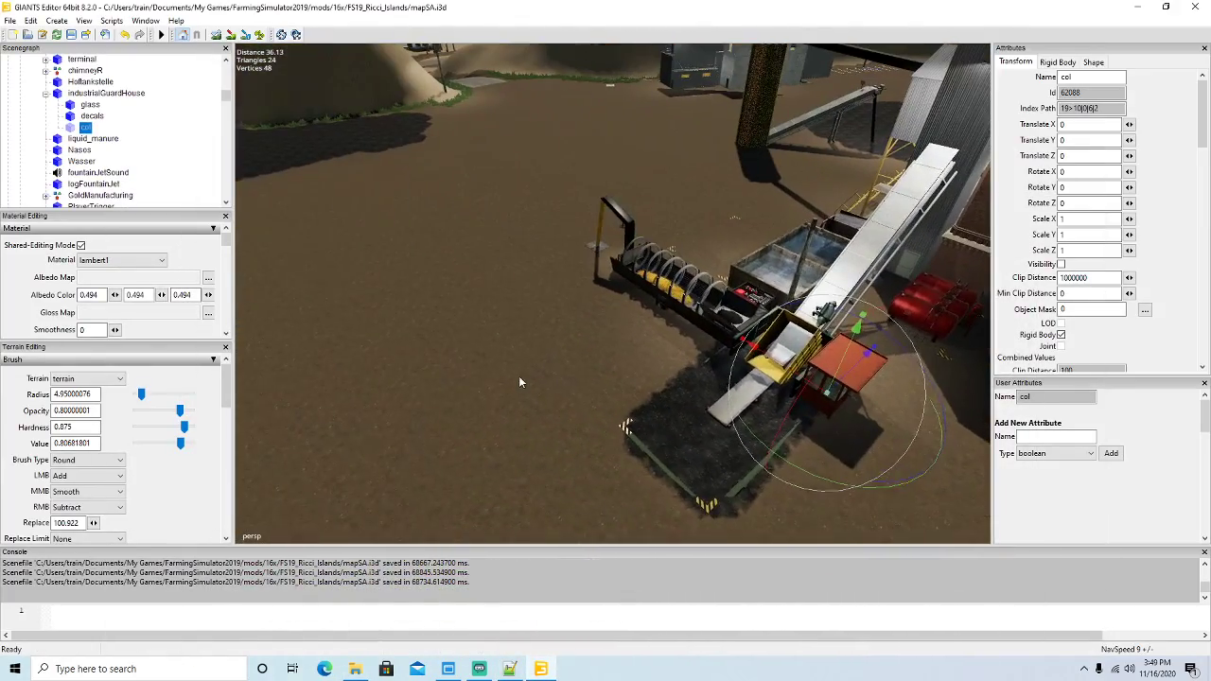
{"action": "middle_click_drag", "start_coordinate": [713, 365], "coordinate": [594, 416]}
{"action": "scroll", "coordinate": [593, 416], "scroll_direction": "down", "scroll_amount": 2}
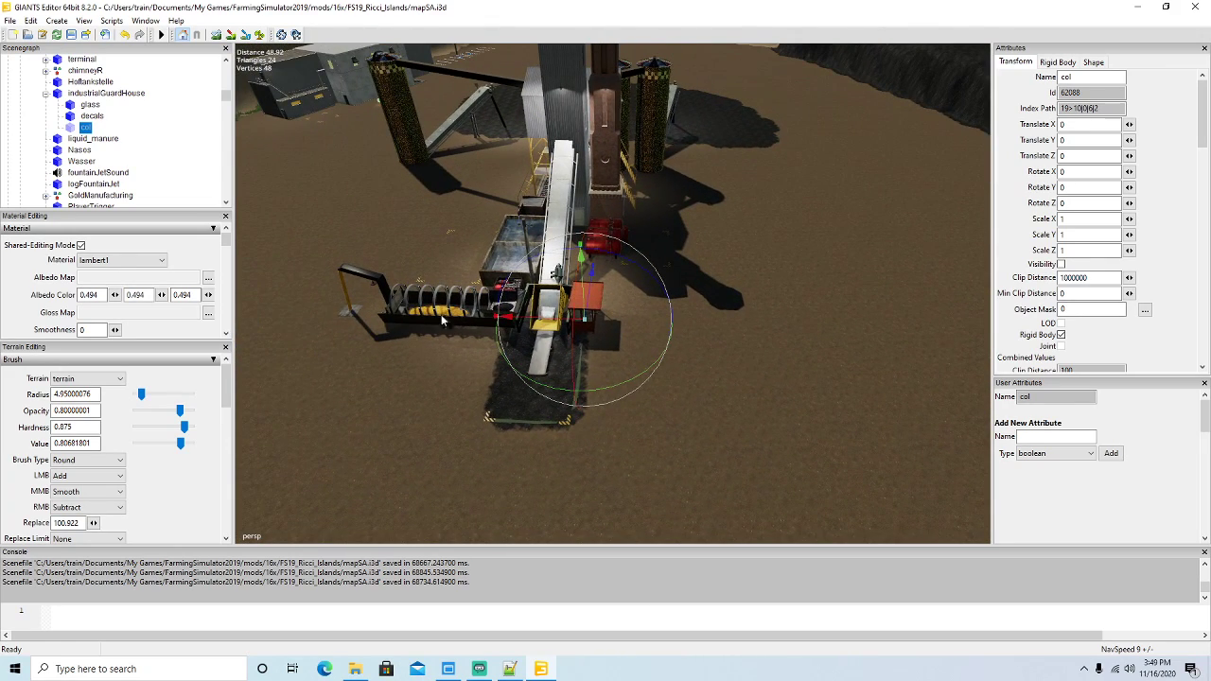
{"action": "mouse_move", "coordinate": [634, 376]}
{"action": "left_mouse_down", "text": "alt"}
{"action": "mouse_move", "coordinate": [602, 387]}
{"action": "mouse_move", "coordinate": [620, 392]}
{"action": "left_mouse_up", "text": "alt"}
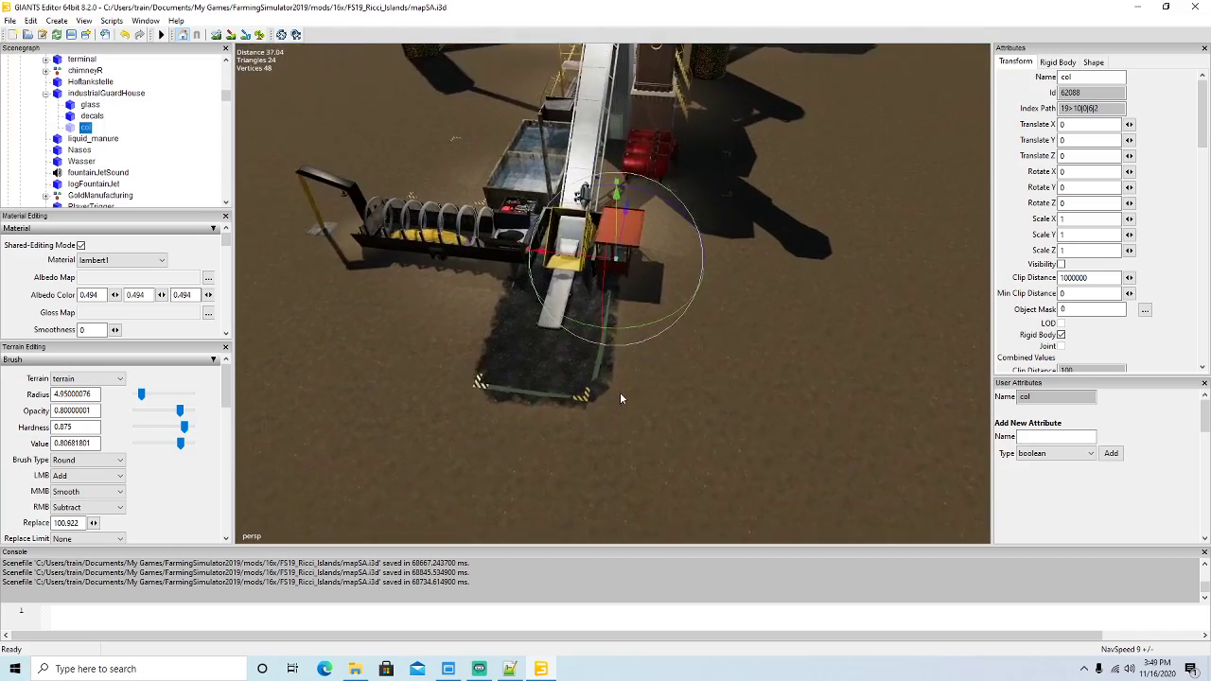
{"action": "scroll", "coordinate": [619, 392], "scroll_direction": "up", "scroll_amount": 5}
{"action": "scroll", "coordinate": [614, 391], "scroll_direction": "up", "scroll_amount": 3}
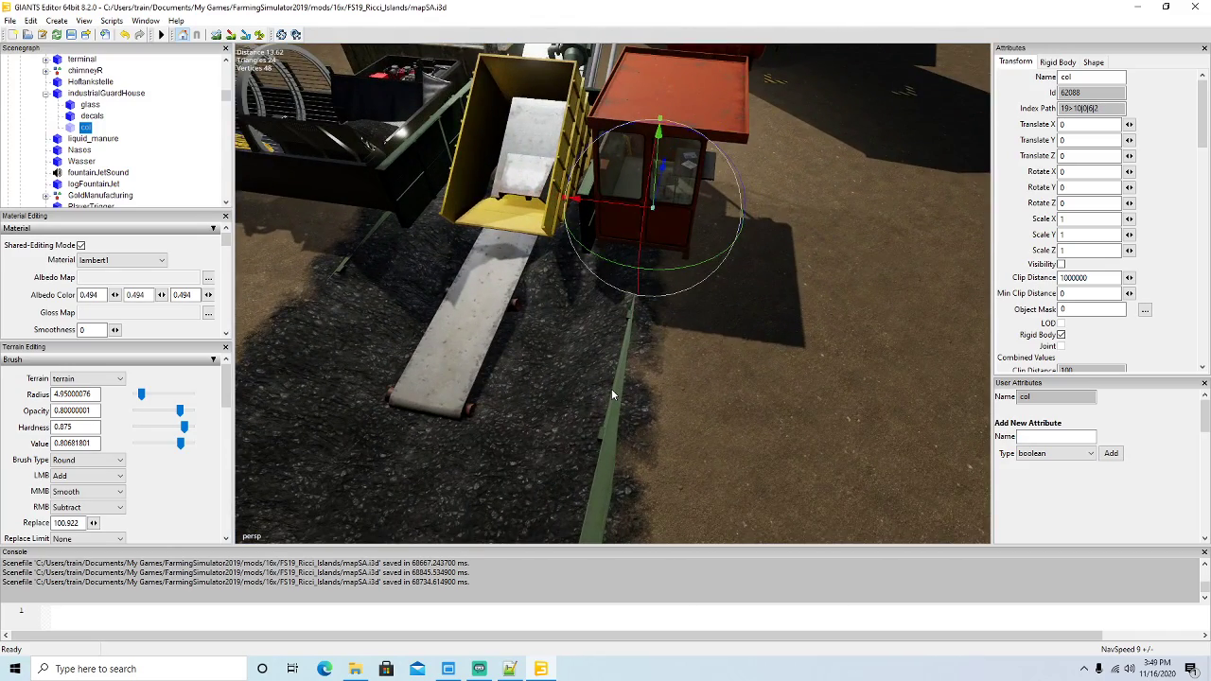
{"action": "scroll", "coordinate": [611, 388], "scroll_direction": "down", "scroll_amount": 3}
{"action": "middle_click_drag", "start_coordinate": [660, 395], "coordinate": [671, 372], "text": "alt"}
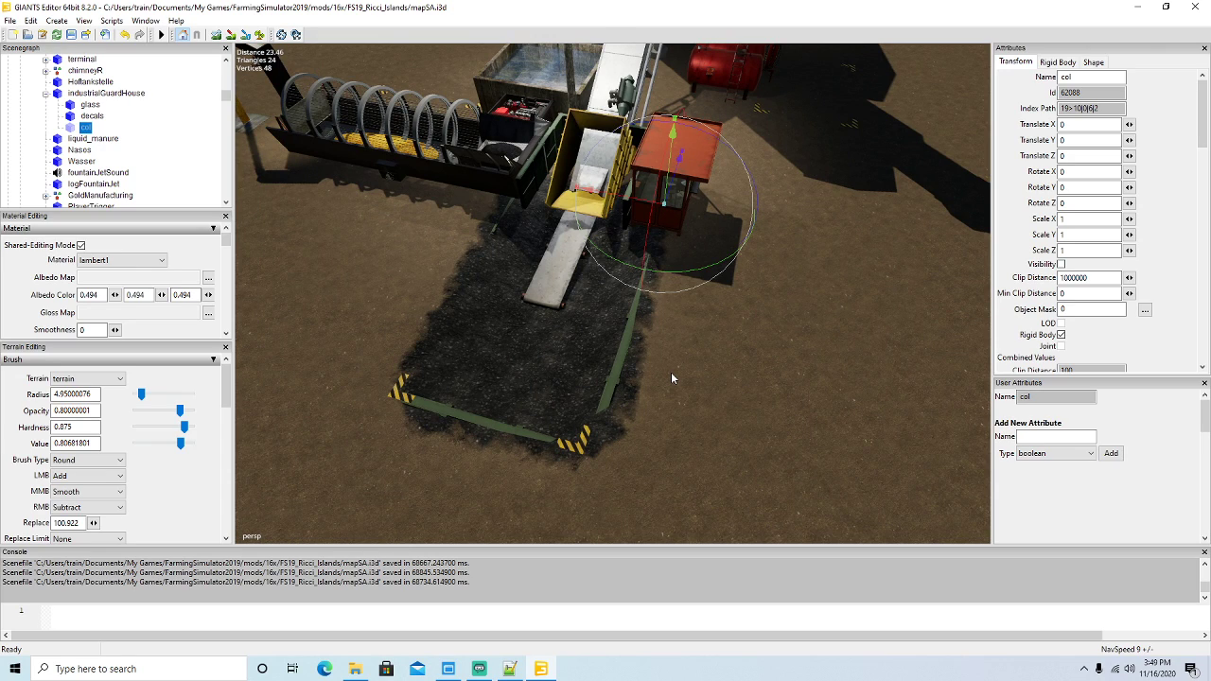
{"action": "scroll", "coordinate": [671, 372], "scroll_direction": "down", "scroll_amount": 3}
{"action": "left_click_drag", "start_coordinate": [670, 372], "coordinate": [566, 357], "text": "alt"}
{"action": "scroll", "coordinate": [539, 365], "scroll_direction": "down", "scroll_amount": 3}
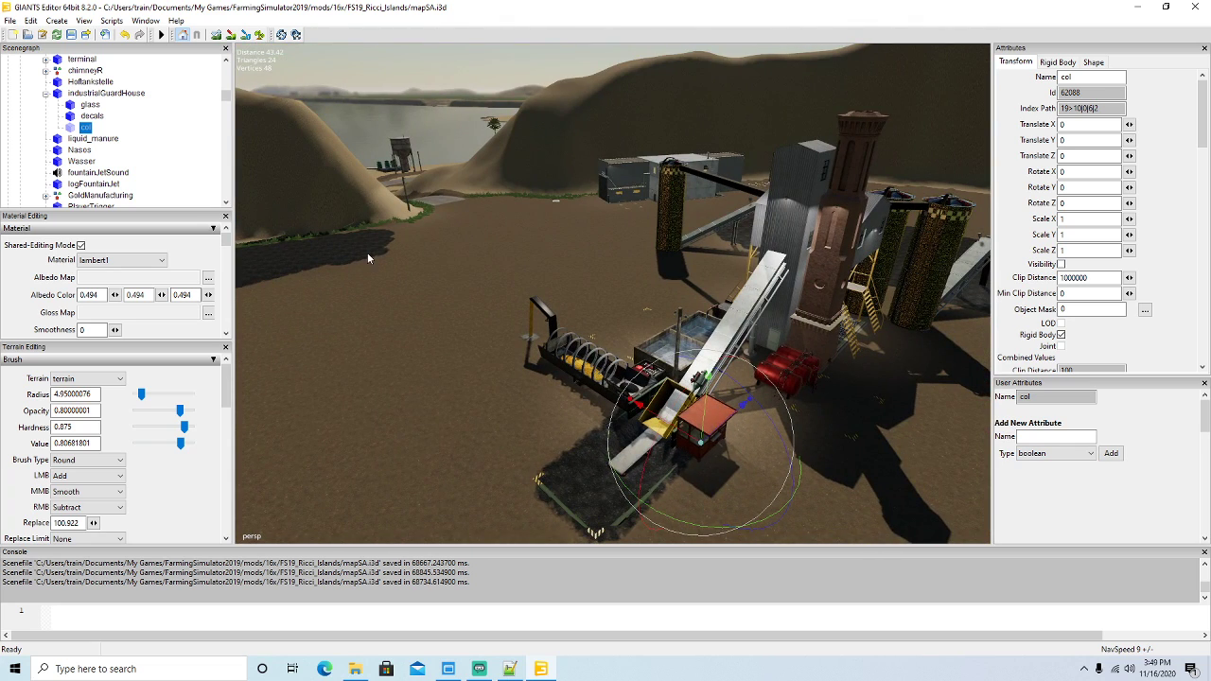
Collapse the coalCrusher node, expand oreCrusher and its inner group, and select the inner oreCrusher group.
{"action": "scroll", "coordinate": [86, 115], "scroll_direction": "up", "scroll_amount": 4}
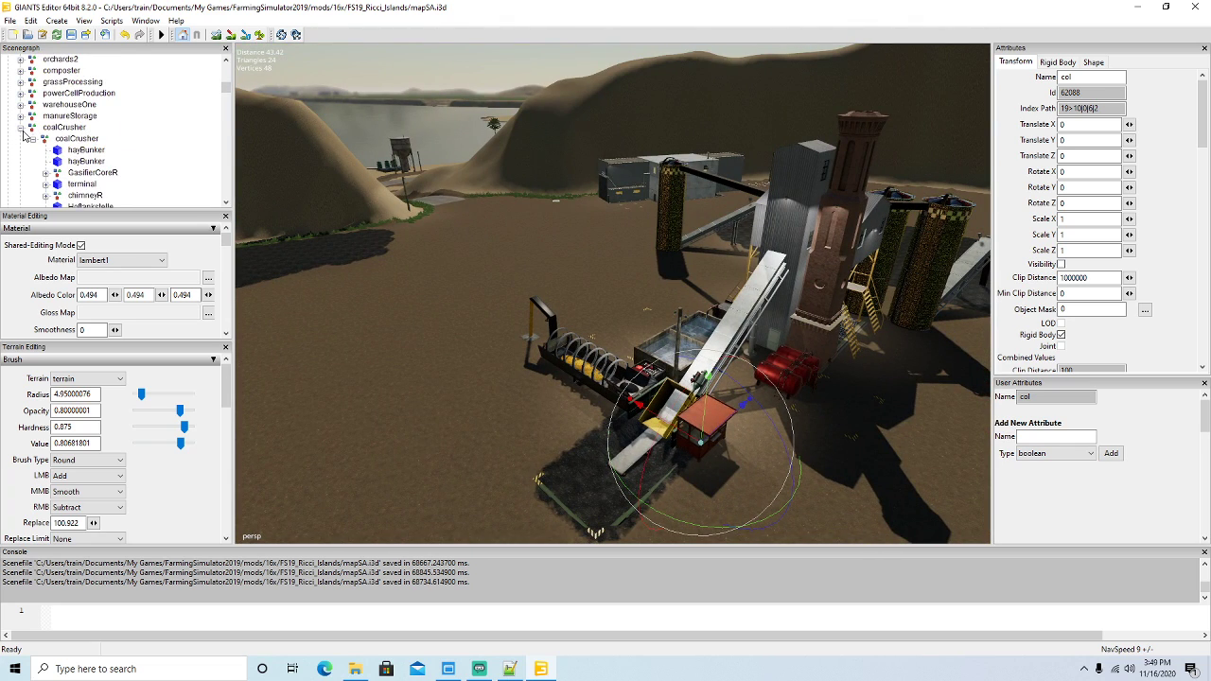
{"action": "left_click", "coordinate": [21, 128]}
{"action": "left_click", "coordinate": [21, 139]}
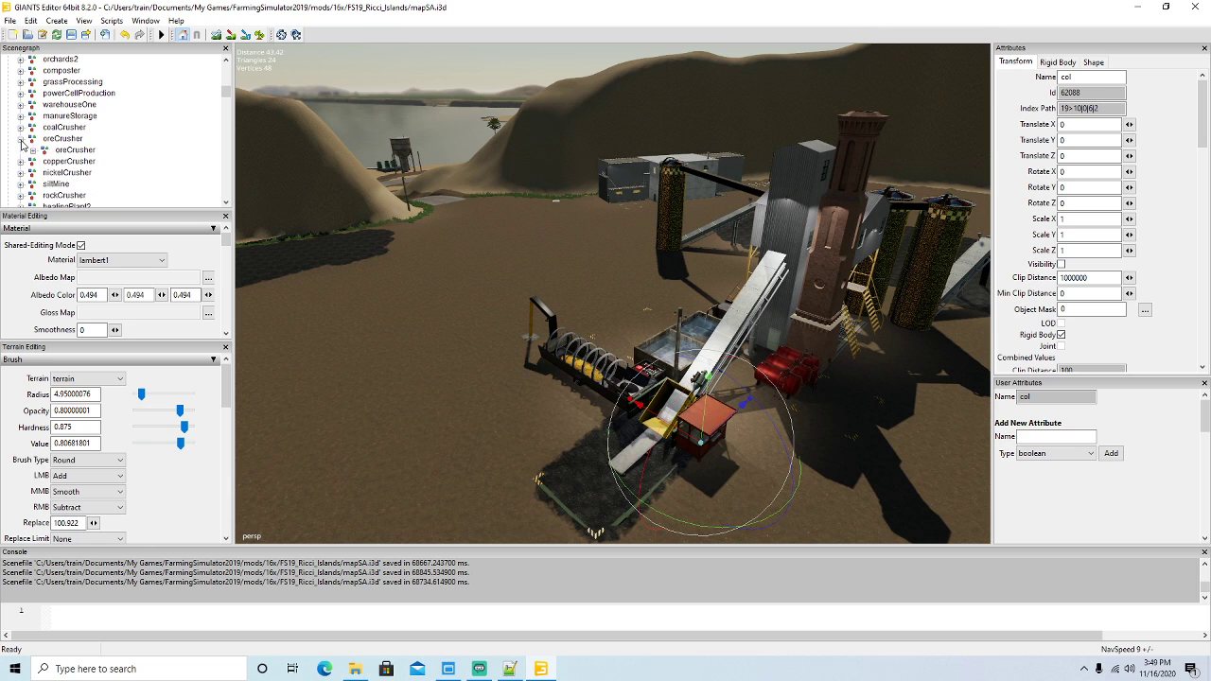
{"action": "left_click", "coordinate": [33, 150]}
{"action": "left_click_drag", "start_coordinate": [438, 346], "coordinate": [498, 286], "text": "alt"}
{"action": "scroll", "coordinate": [498, 286], "scroll_direction": "up", "scroll_amount": 3}
{"action": "scroll", "coordinate": [497, 286], "scroll_direction": "up", "scroll_amount": 4}
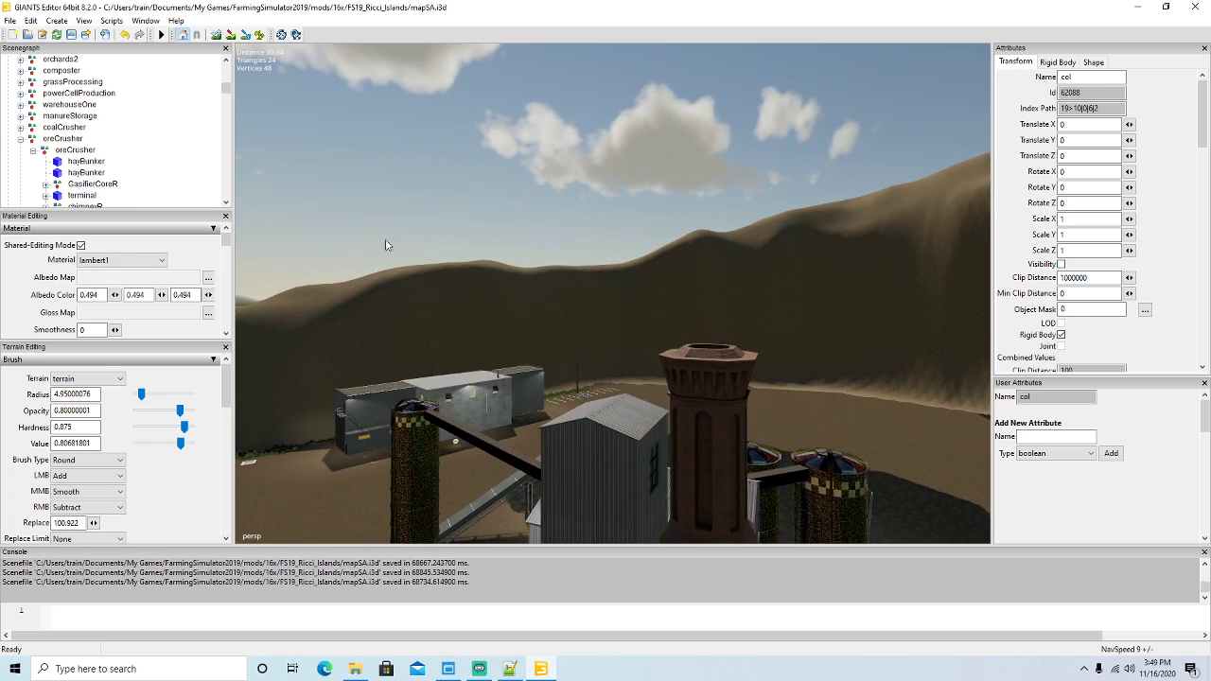
{"action": "left_click", "coordinate": [48, 150]}
Locate the ore crusher on the map and examine its buildings, silos and conveyor heaps from above.
{"action": "right_click_drag", "start_coordinate": [564, 311], "coordinate": [340, 299]}
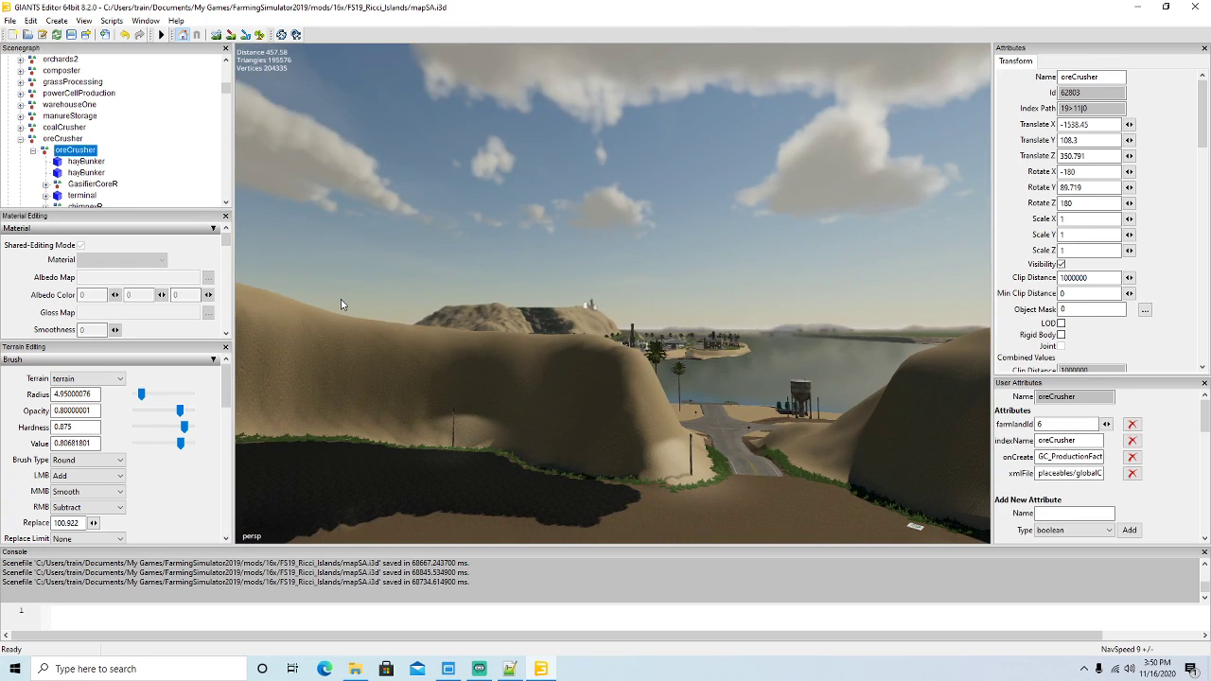
{"action": "left_click_drag", "start_coordinate": [695, 530], "coordinate": [722, 546], "text": "alt"}
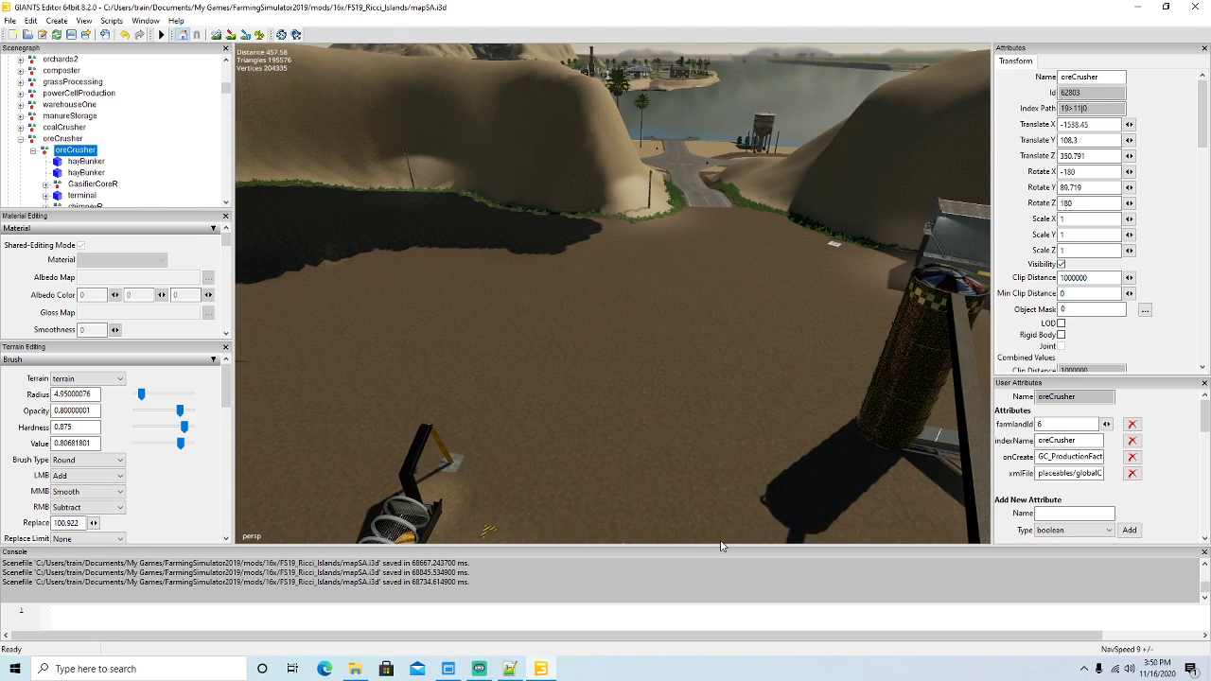
{"action": "scroll", "coordinate": [722, 544], "scroll_direction": "down", "scroll_amount": 3}
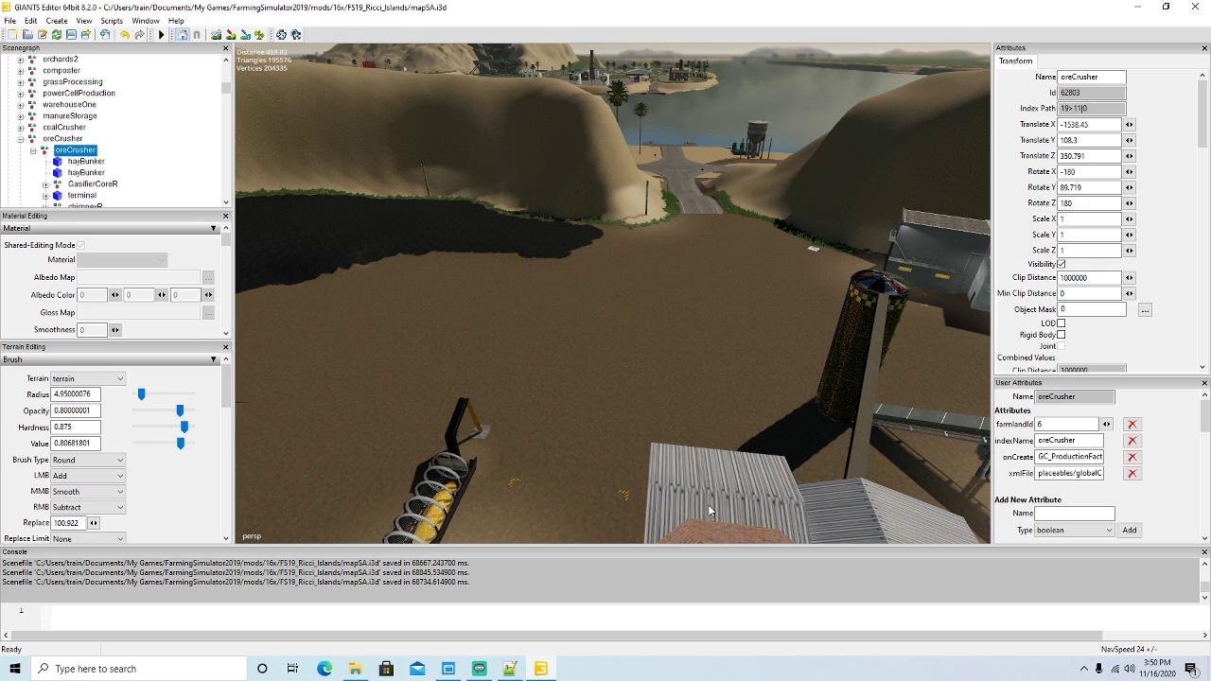
{"action": "left_click_drag", "start_coordinate": [639, 333], "coordinate": [455, 252], "text": "alt"}
{"action": "scroll", "coordinate": [632, 389], "scroll_direction": "down", "scroll_amount": 3}
{"action": "scroll", "coordinate": [455, 251], "scroll_direction": "up", "scroll_amount": 4}
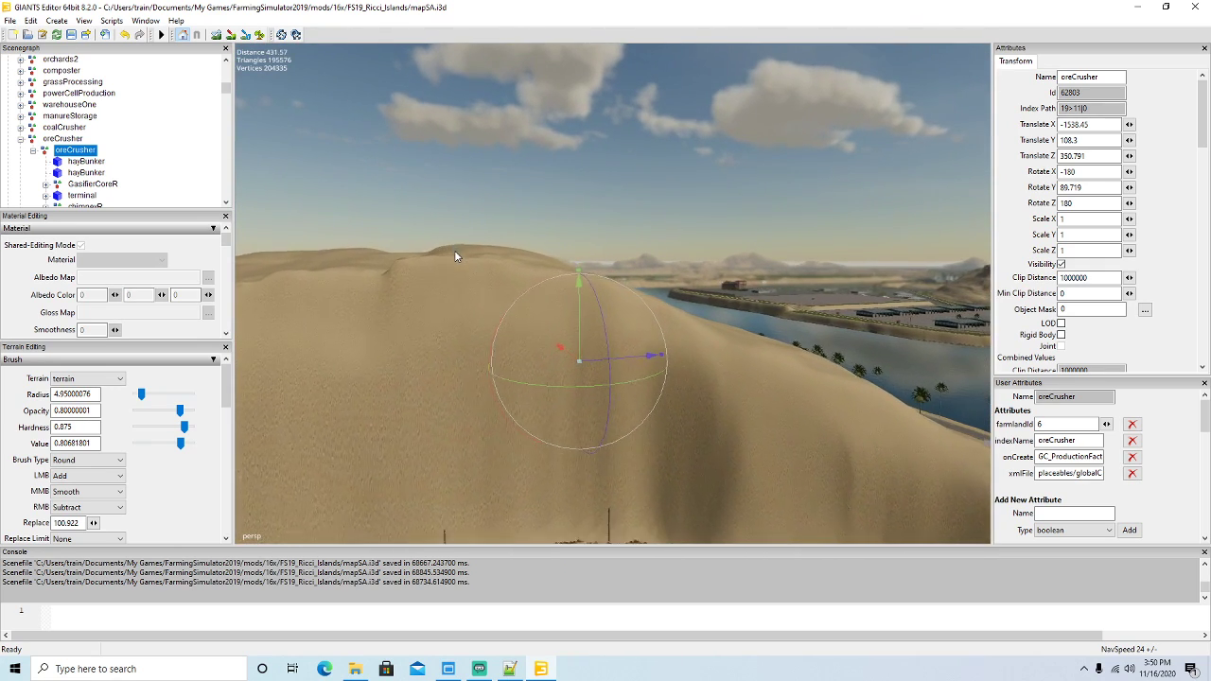
{"action": "scroll", "coordinate": [455, 251], "scroll_direction": "up", "scroll_amount": 6}
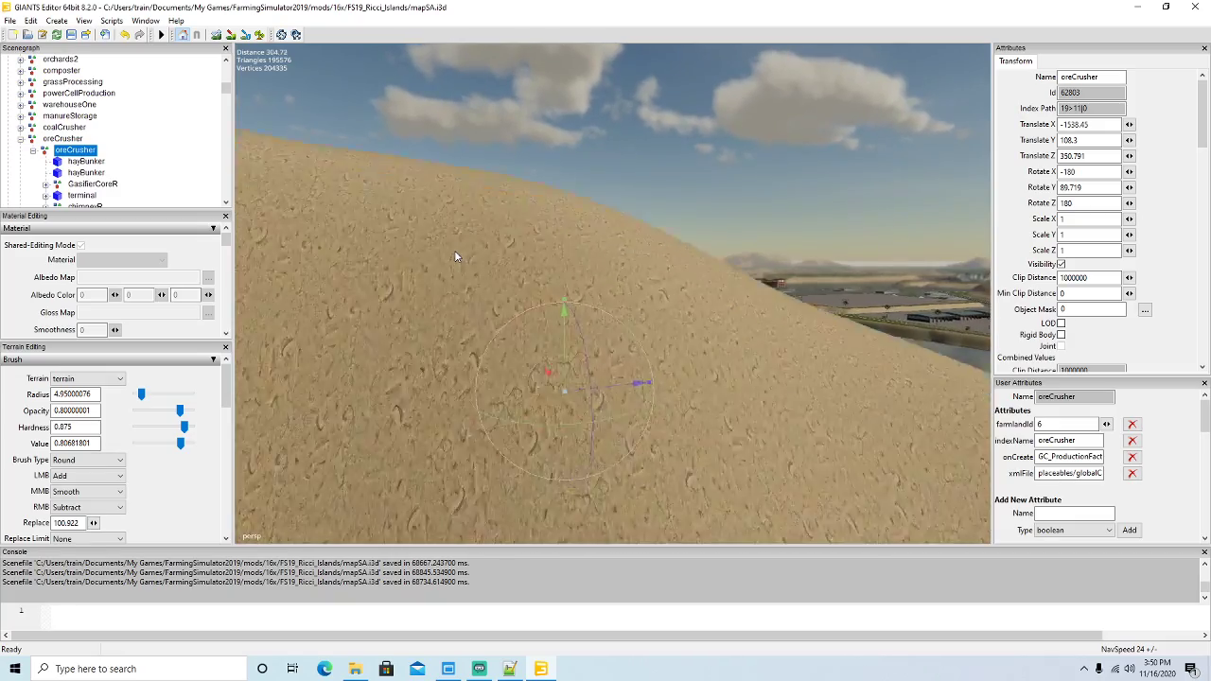
{"action": "right_click_drag", "start_coordinate": [455, 257], "coordinate": [616, 398]}
{"action": "key", "text": "w"}
{"action": "left_click_drag", "start_coordinate": [616, 399], "coordinate": [592, 415], "text": "alt"}
{"action": "scroll", "coordinate": [684, 387], "scroll_direction": "up", "scroll_amount": 3}
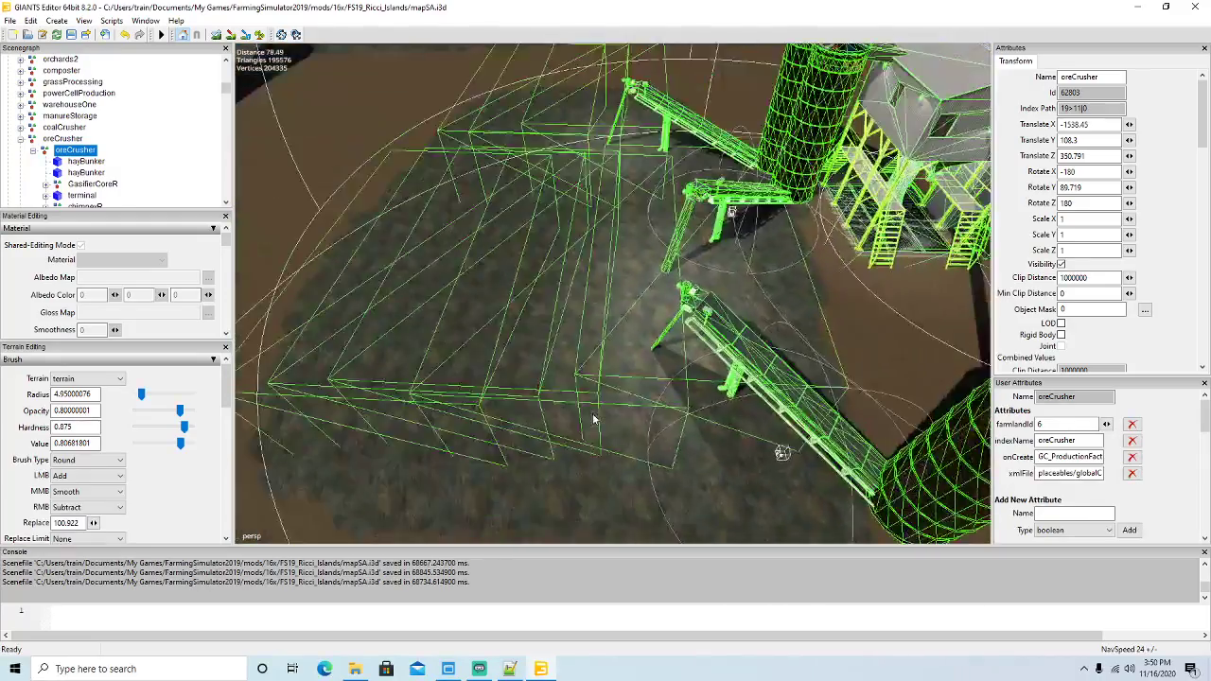
{"action": "scroll", "coordinate": [603, 420], "scroll_direction": "down", "scroll_amount": 1}
{"action": "scroll", "coordinate": [602, 419], "scroll_direction": "down", "scroll_amount": 4}
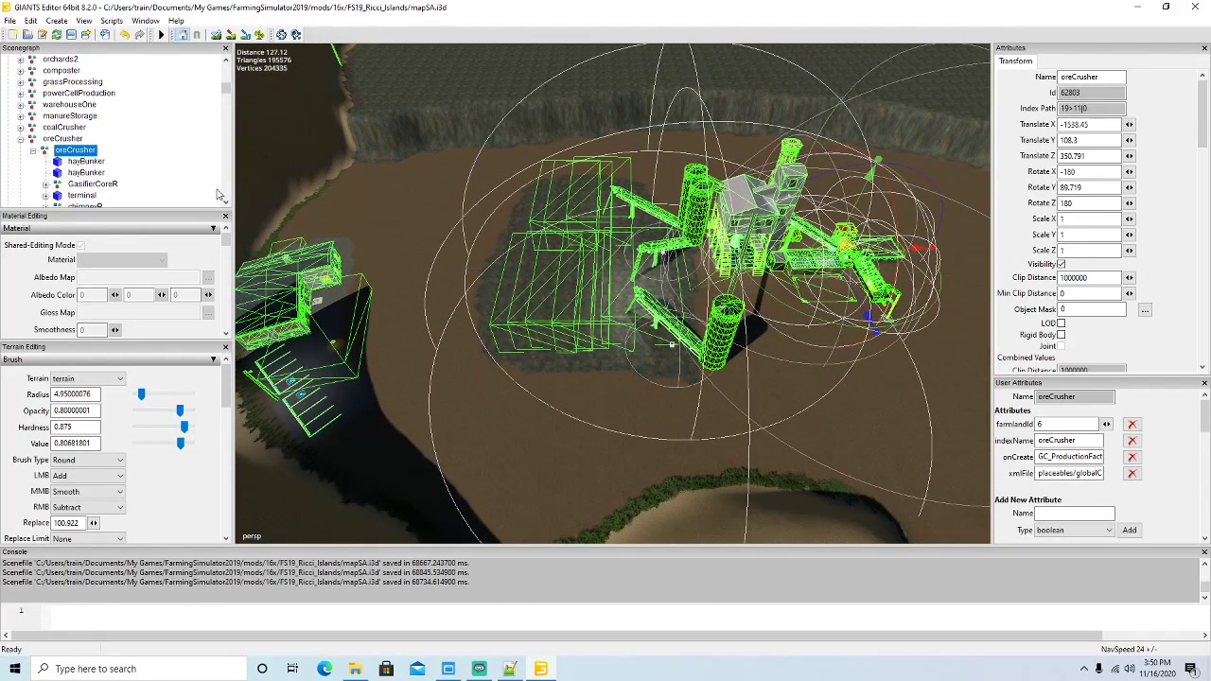
Duplicate the coalMine01 group inside the ore crusher.
{"action": "scroll", "coordinate": [135, 139], "scroll_direction": "down", "scroll_amount": 10}
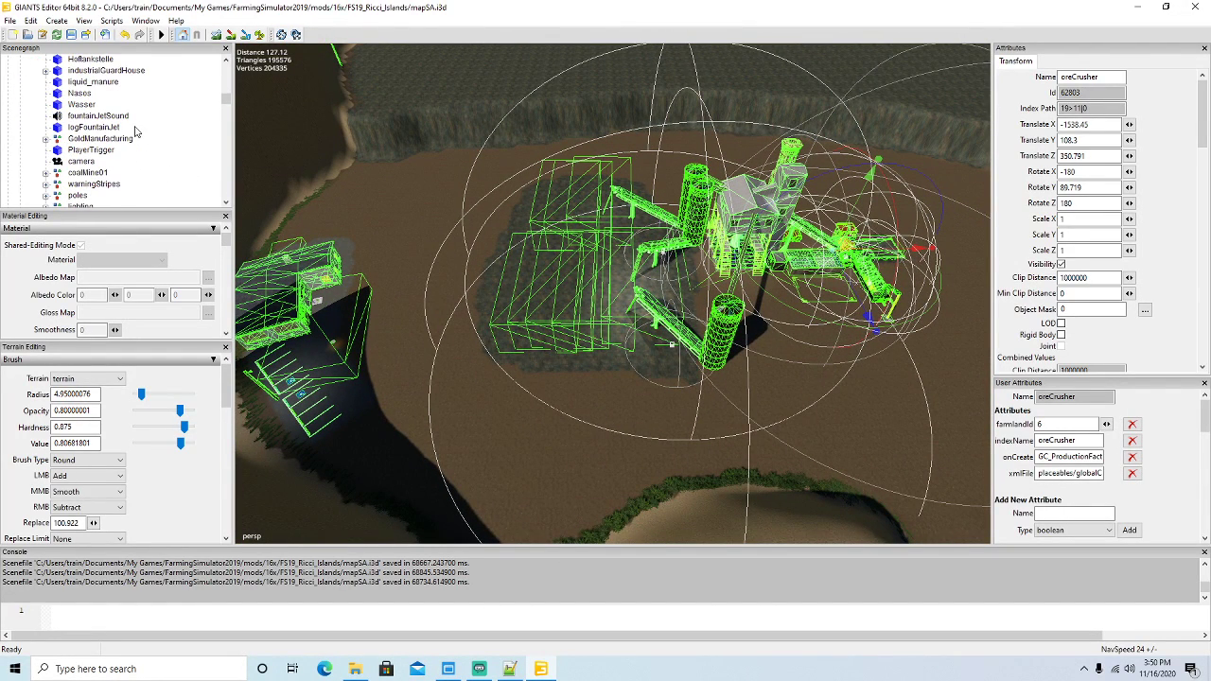
{"action": "left_click", "coordinate": [58, 151]}
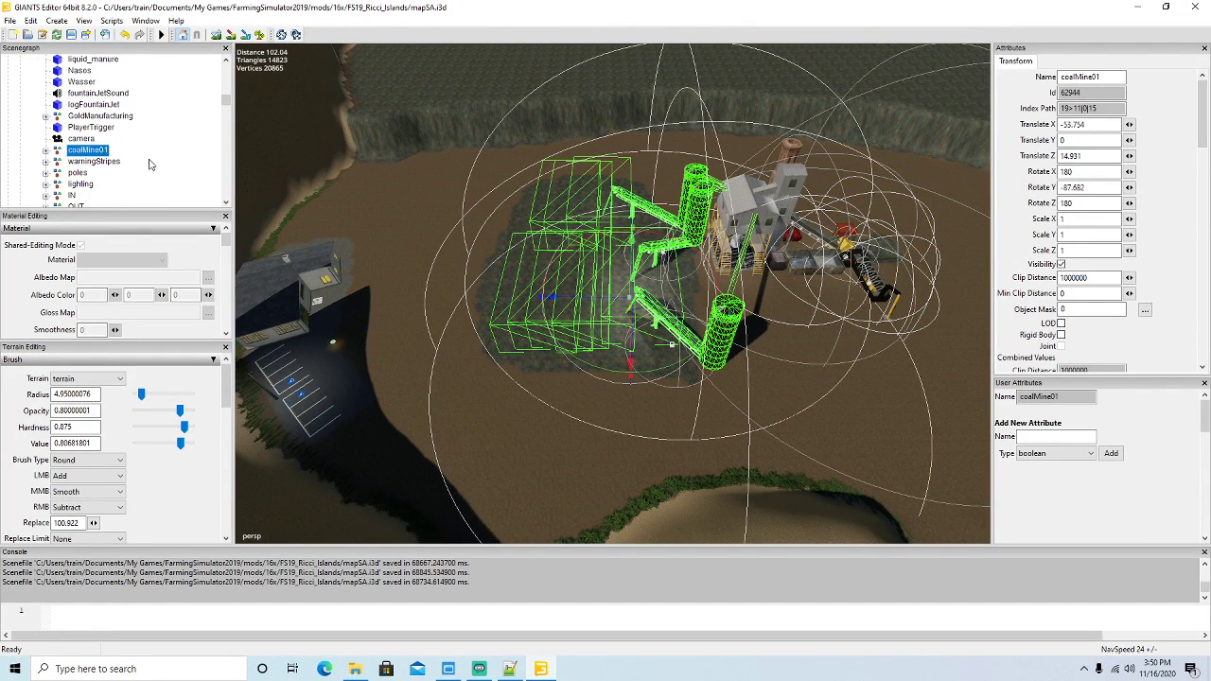
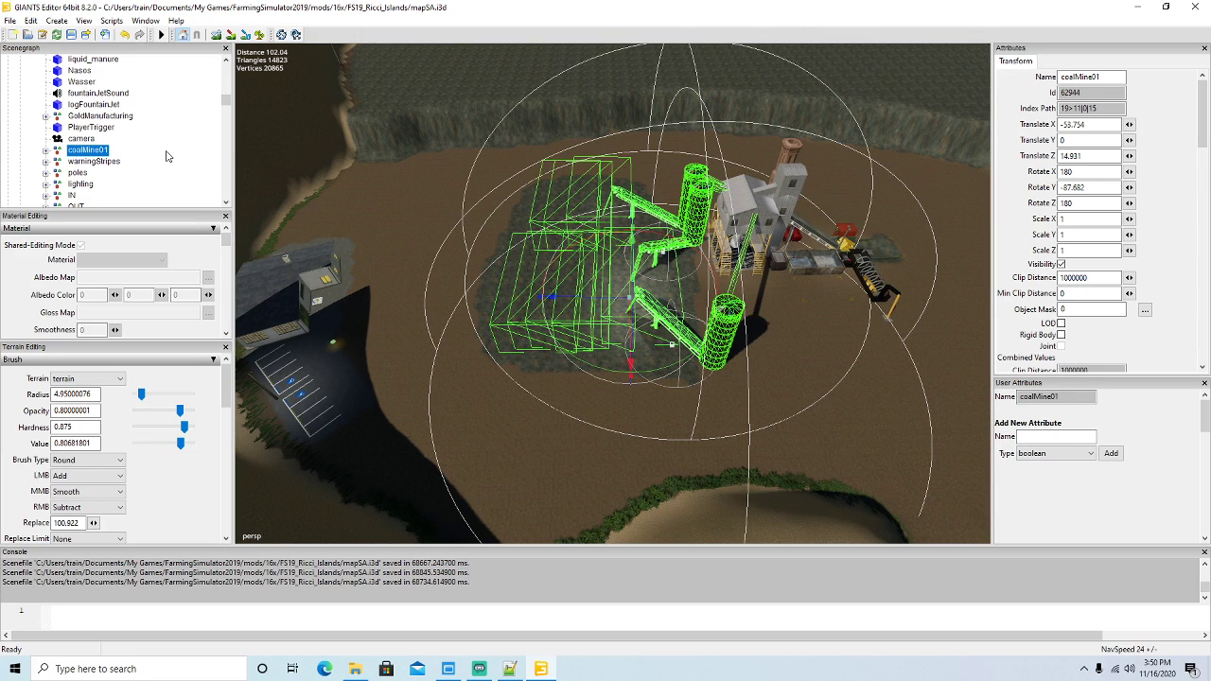
{"action": "key", "text": "ctrl+d"}
Expand the duplicated coalMine01 group and delete its Storage, gameplay, areaDefinitions and transform nodes.
{"action": "scroll", "coordinate": [146, 152], "scroll_direction": "down", "scroll_amount": 1}
{"action": "left_click", "coordinate": [46, 151]}
{"action": "scroll", "coordinate": [125, 140], "scroll_direction": "down", "scroll_amount": 2}
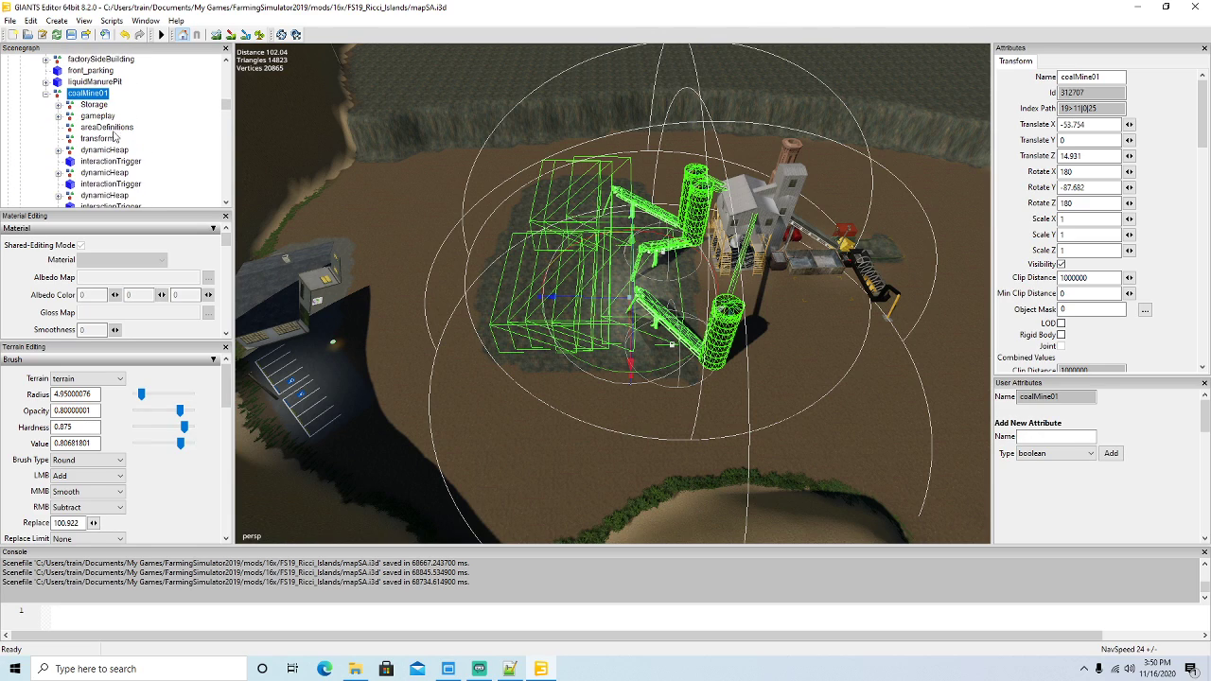
{"action": "left_click", "coordinate": [93, 104]}
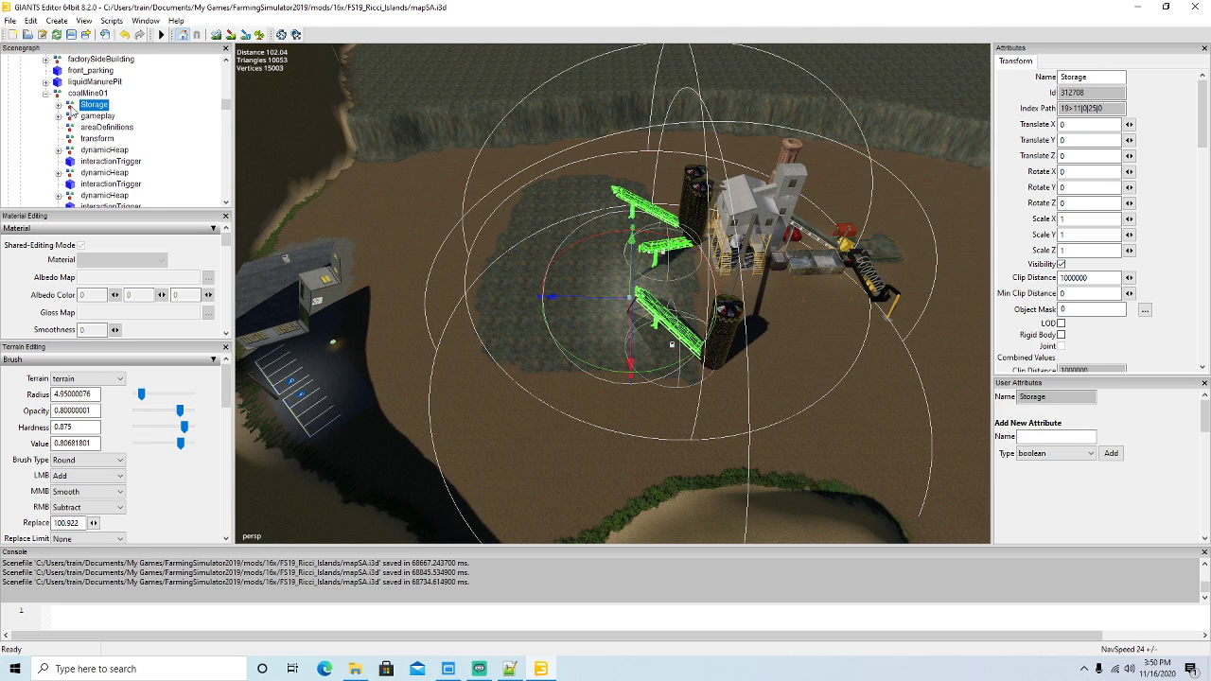
{"action": "key", "text": "Delete"}
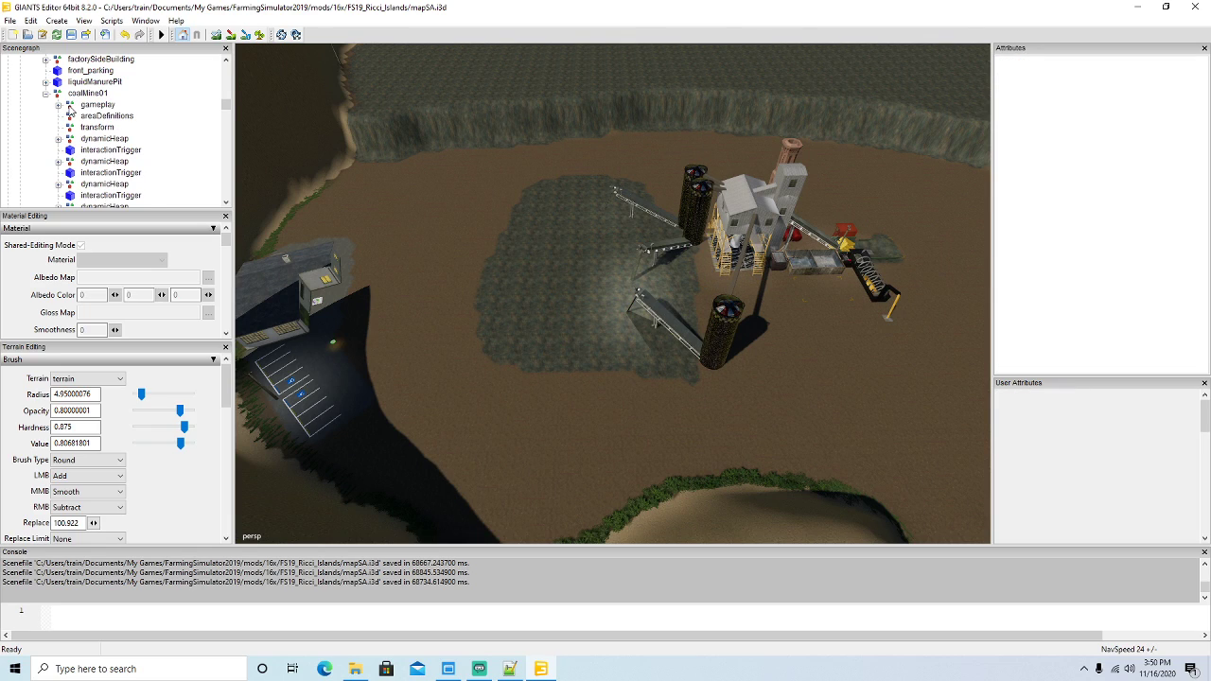
{"action": "left_click", "coordinate": [69, 106]}
{"action": "key", "text": "Delete"}
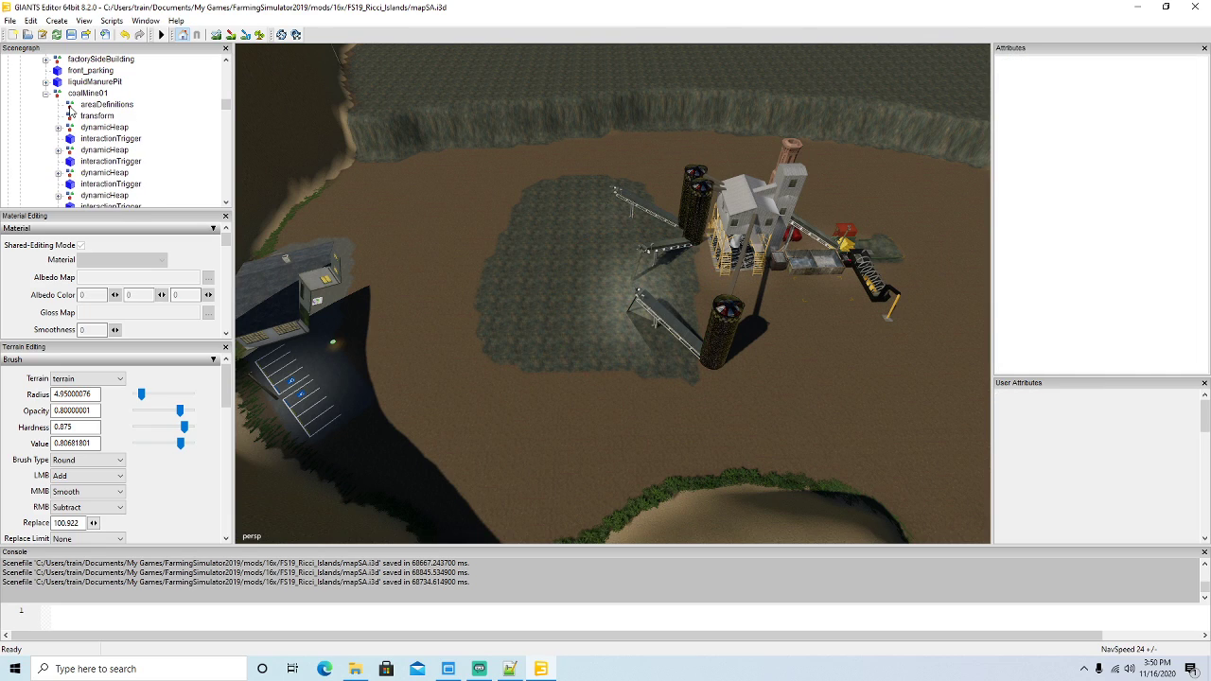
{"action": "left_click", "coordinate": [69, 107]}
{"action": "key", "text": "Delete"}
{"action": "left_click", "coordinate": [70, 107]}
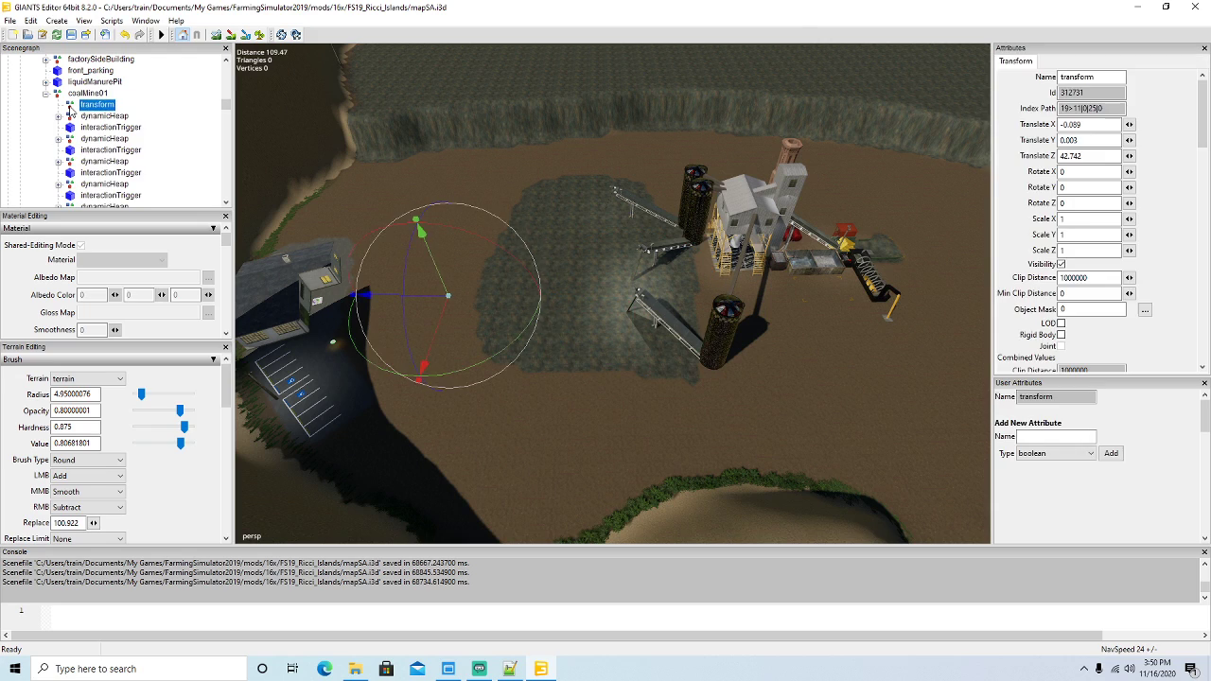
{"action": "key", "text": "Delete"}
Delete the two adjacent parts nodes and the two audio nodes from the duplicated coalMine01 group.
{"action": "scroll", "coordinate": [111, 133], "scroll_direction": "down", "scroll_amount": 3}
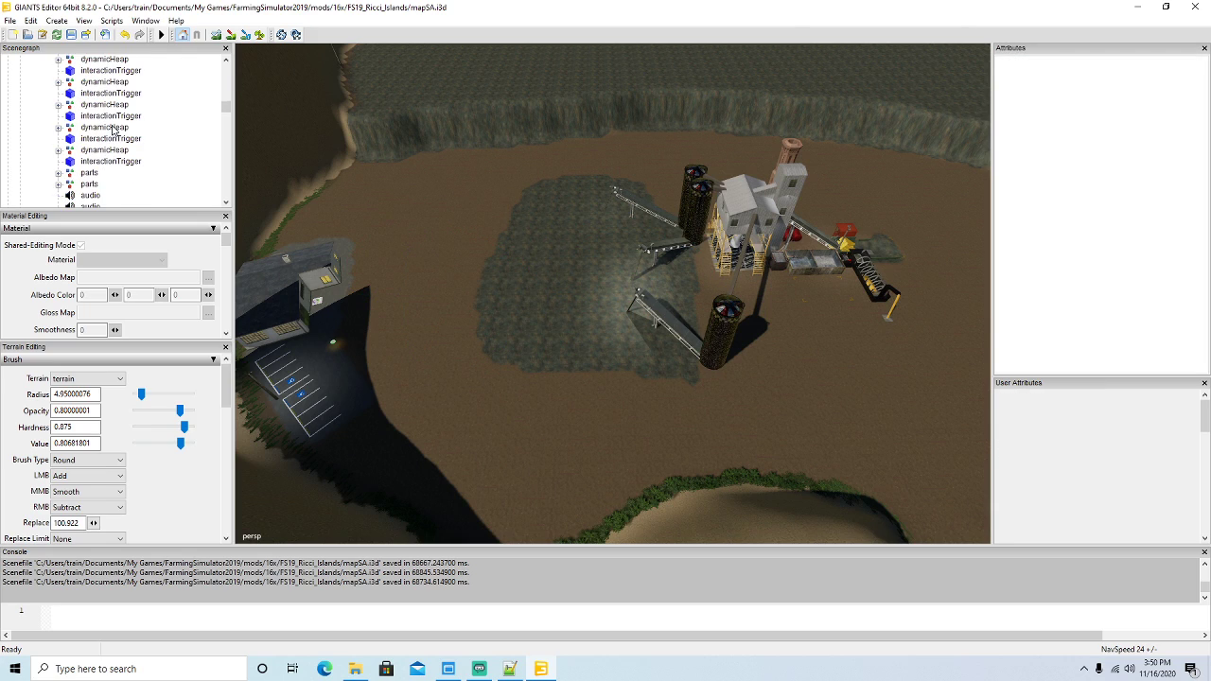
{"action": "left_click", "coordinate": [69, 130]}
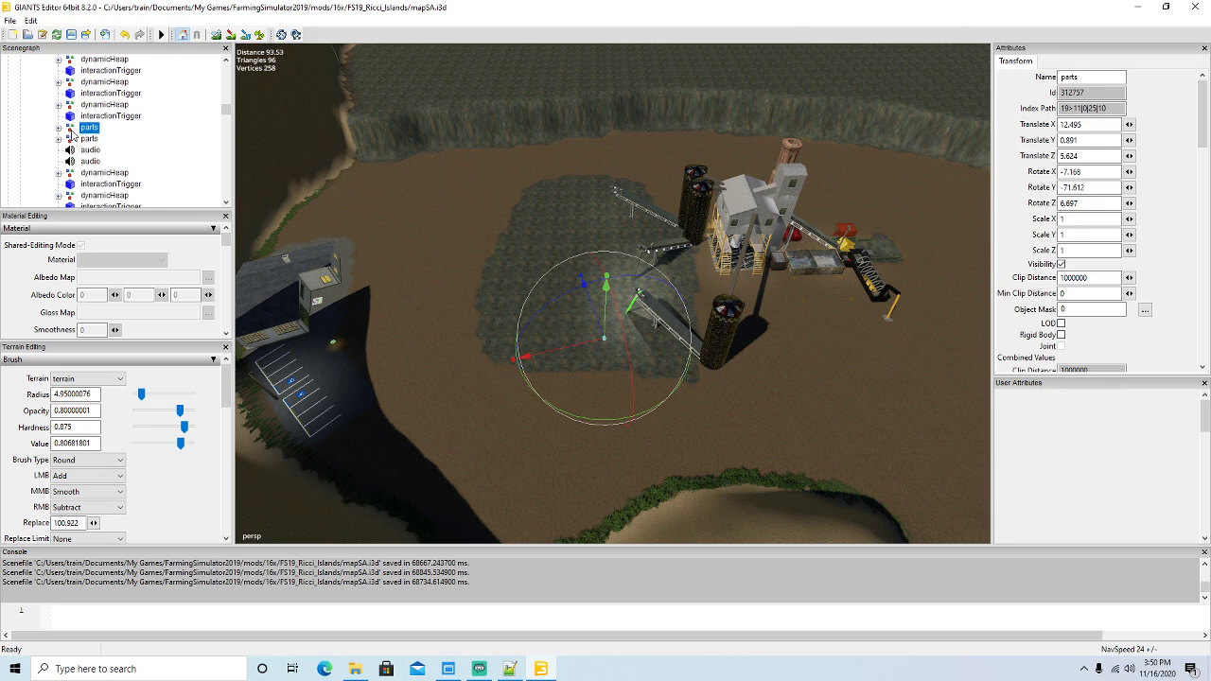
{"action": "key", "text": "Delete"}
{"action": "left_click", "coordinate": [71, 130]}
{"action": "key", "text": "Delete"}
{"action": "left_click", "coordinate": [71, 132]}
{"action": "key", "text": "Delete"}
{"action": "left_click", "coordinate": [71, 133]}
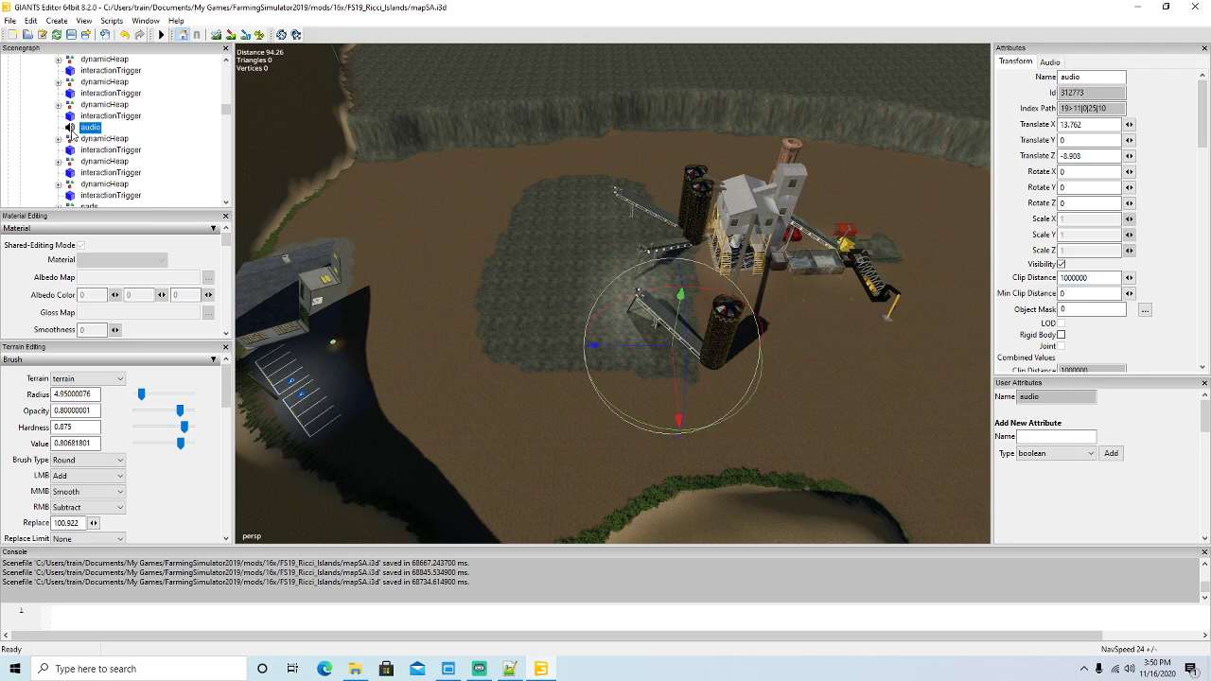
{"action": "key", "text": "Delete"}
Delete the remaining parts node and the three siloRed objects from the duplicated coalMine01 group.
{"action": "scroll", "coordinate": [76, 142], "scroll_direction": "down", "scroll_amount": 1}
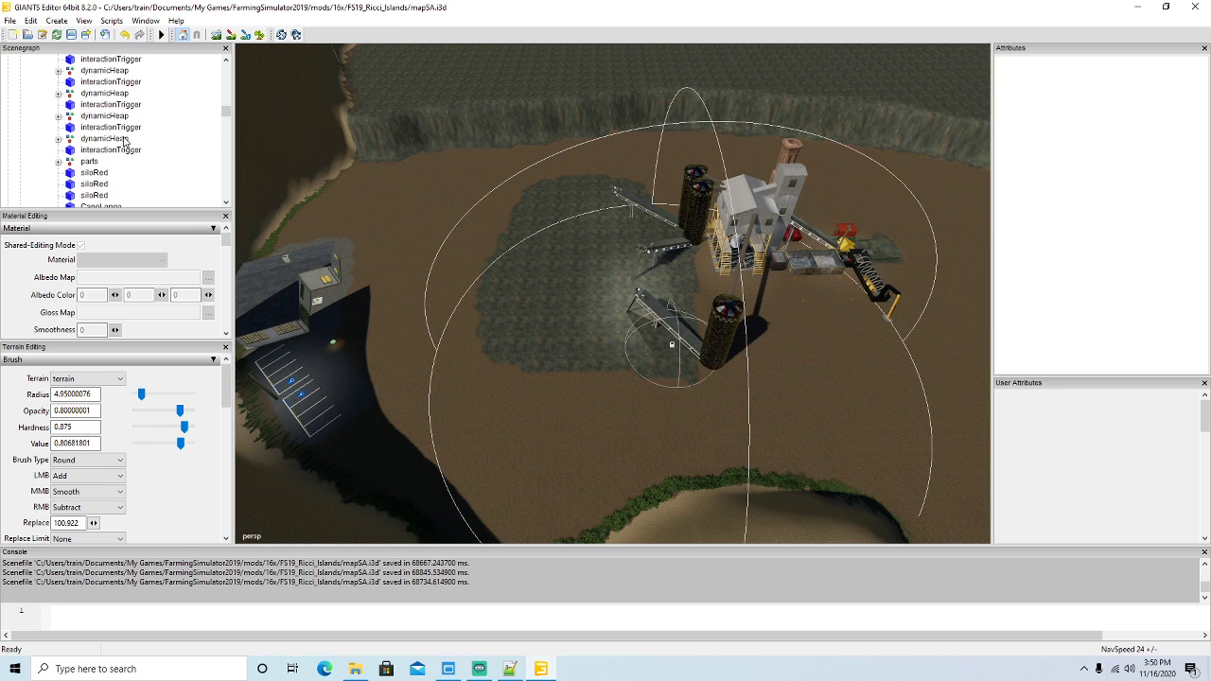
{"action": "left_click", "coordinate": [73, 140]}
{"action": "key", "text": "Delete"}
{"action": "left_click", "coordinate": [73, 140]}
{"action": "key", "text": "Delete"}
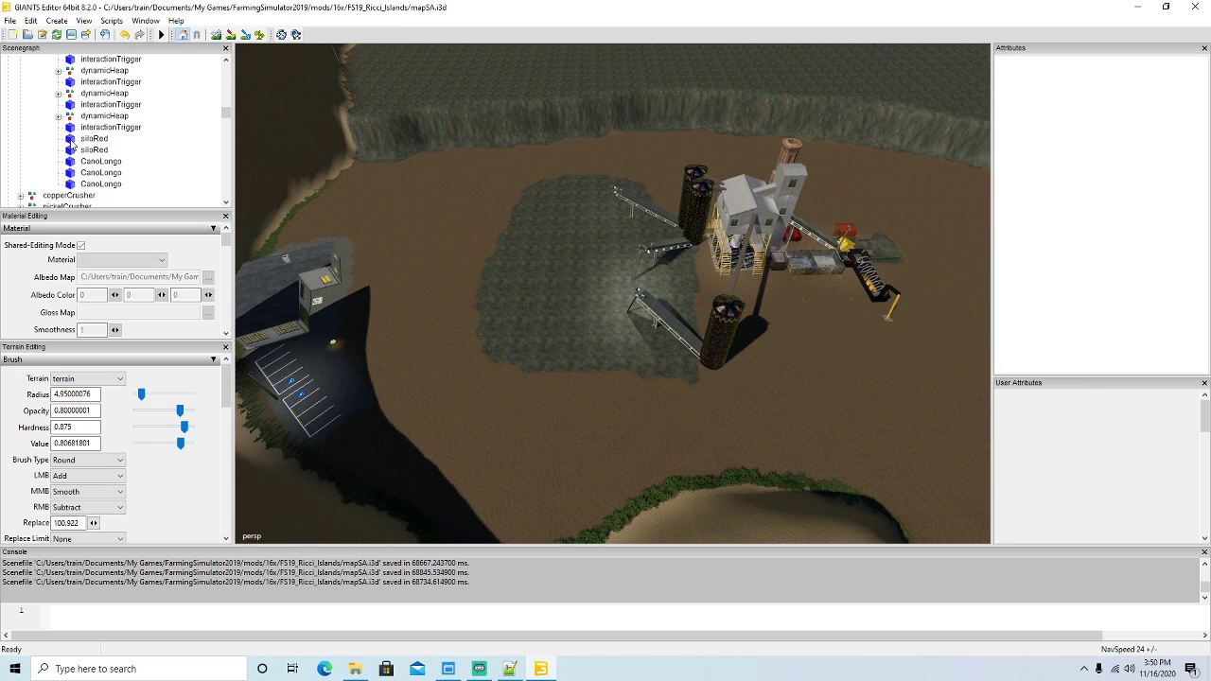
{"action": "left_click", "coordinate": [72, 141]}
{"action": "key", "text": "Delete"}
{"action": "left_click", "coordinate": [72, 141]}
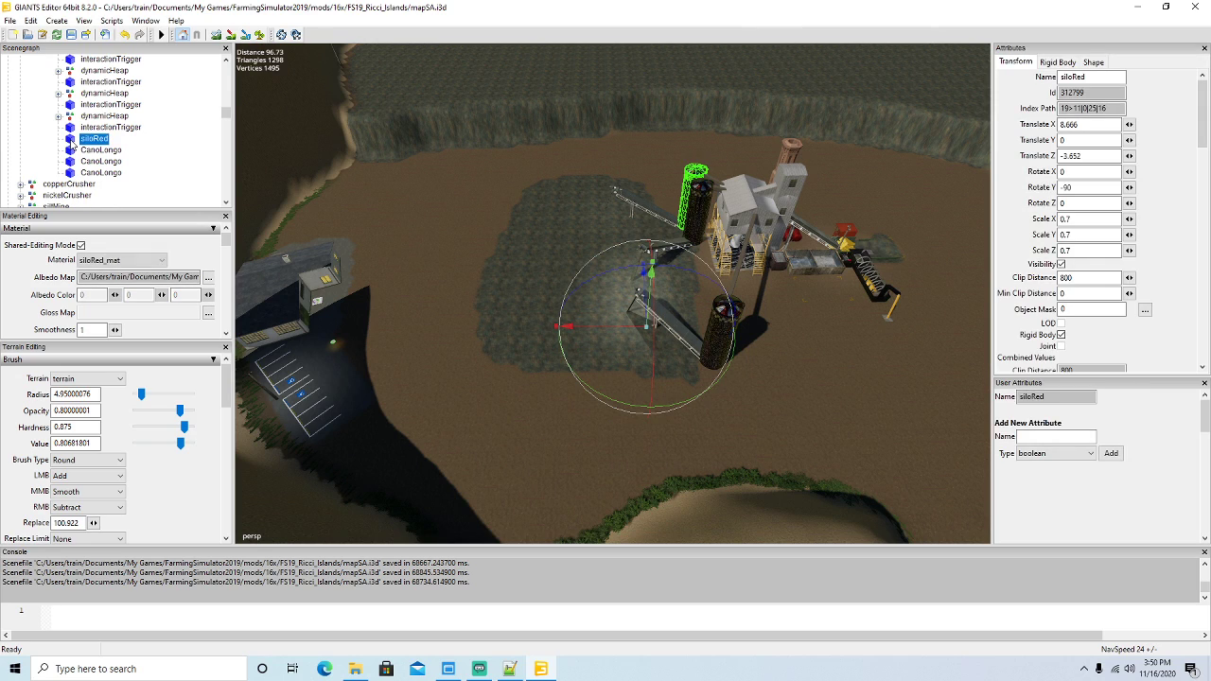
{"action": "key", "text": "Delete"}
Delete the three CanoLongo pipes from the duplicated coalMine01 group.
{"action": "left_click", "coordinate": [72, 141]}
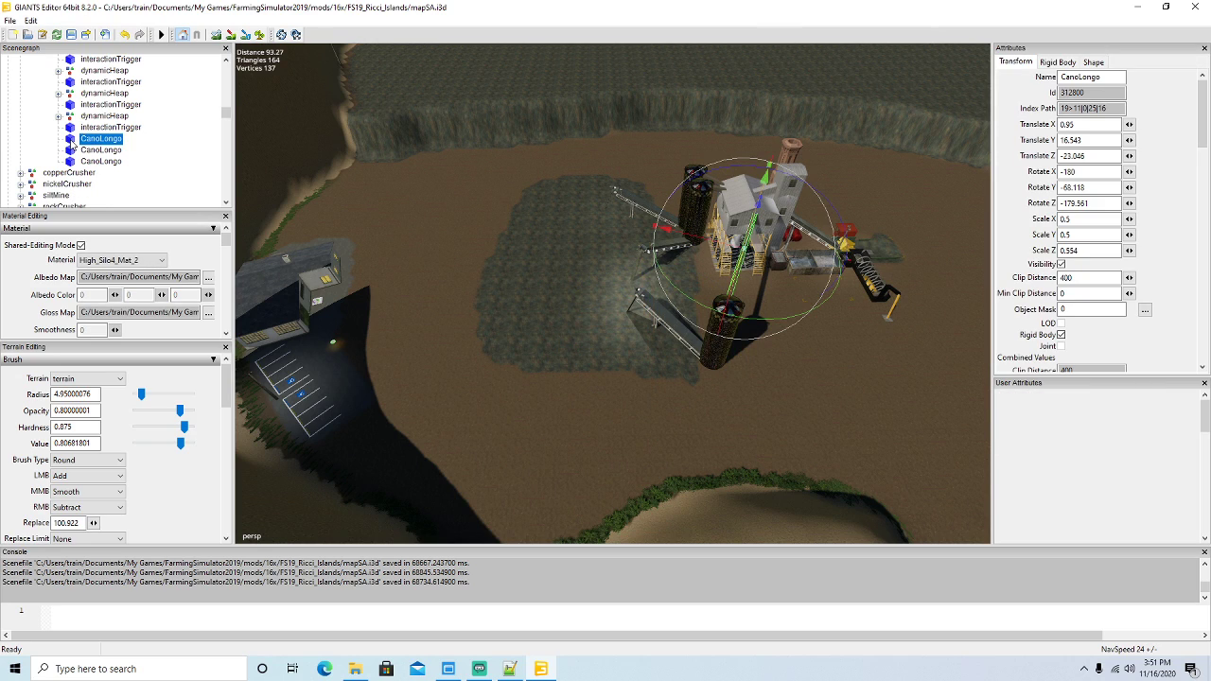
{"action": "key", "text": "Delete"}
{"action": "left_click", "coordinate": [72, 141]}
{"action": "key", "text": "Delete"}
{"action": "left_click", "coordinate": [72, 141]}
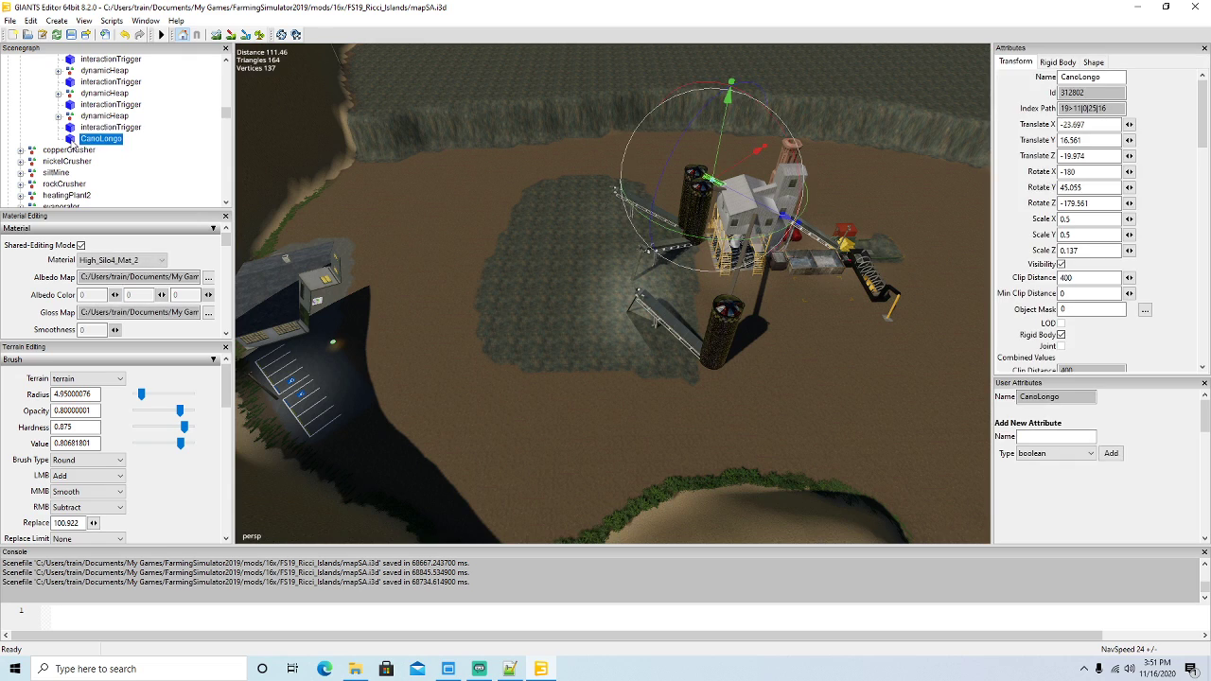
{"action": "key", "text": "Delete"}
Move the duplicated coalMine01 group away from the conveyors to about X -77.9, Z 14.0.
{"action": "scroll", "coordinate": [175, 157], "scroll_direction": "up", "scroll_amount": 4}
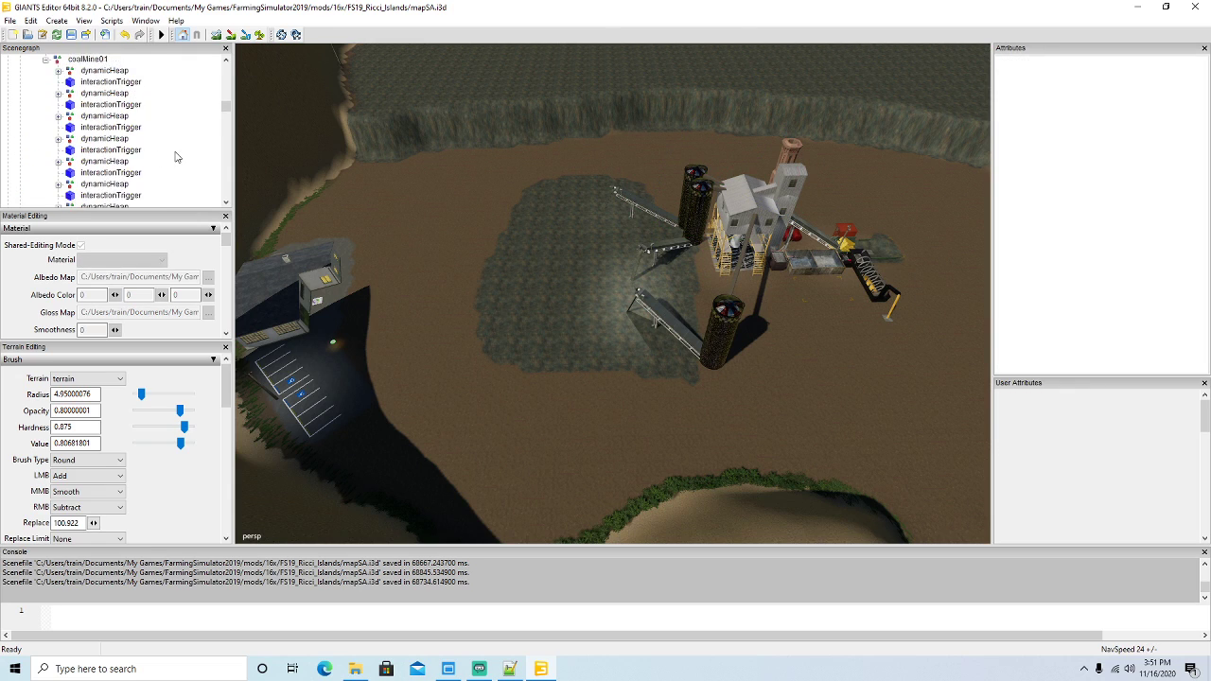
{"action": "left_click", "coordinate": [80, 104]}
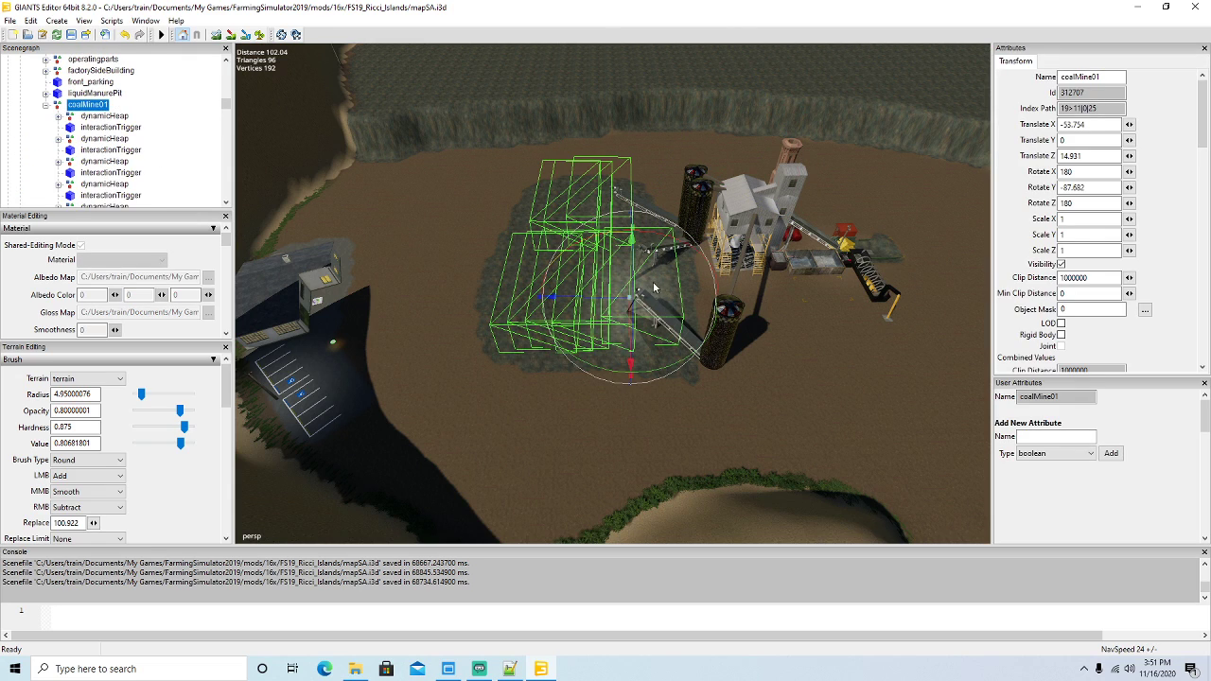
{"action": "left_click_drag", "start_coordinate": [586, 310], "coordinate": [466, 286]}
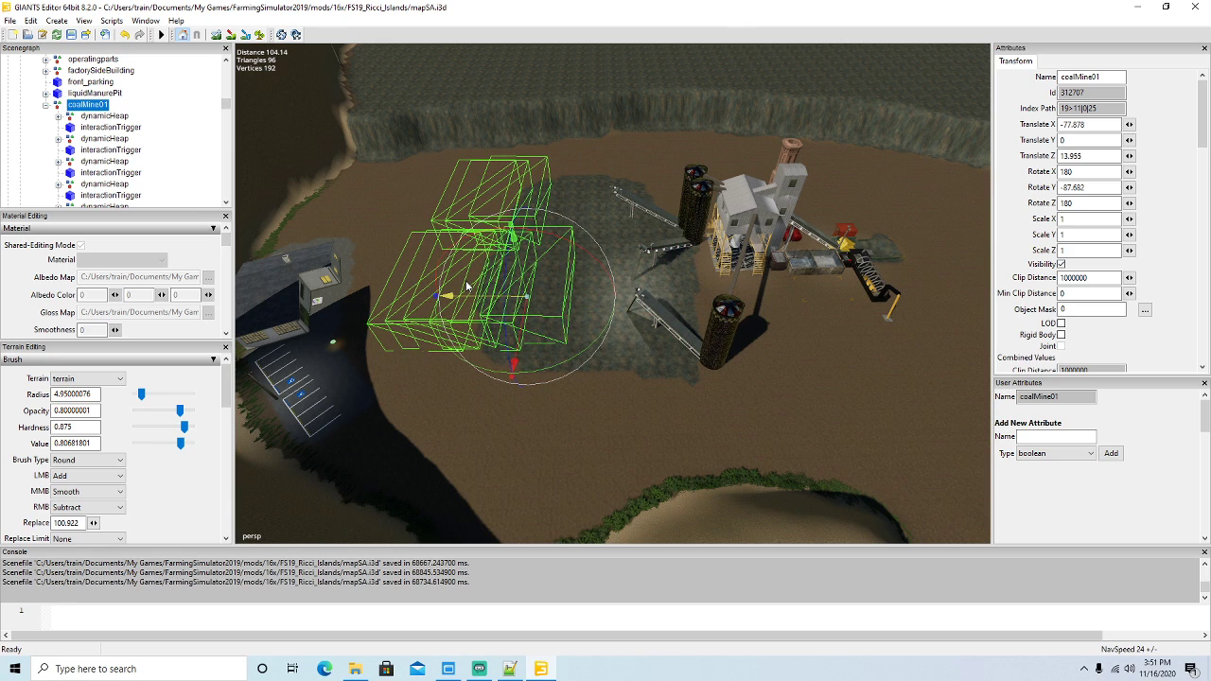
Rename the duplicated coalMine01 group at the end of the inner oreCrusher group as coalMine02.
{"action": "scroll", "coordinate": [130, 90], "scroll_direction": "up", "scroll_amount": 3}
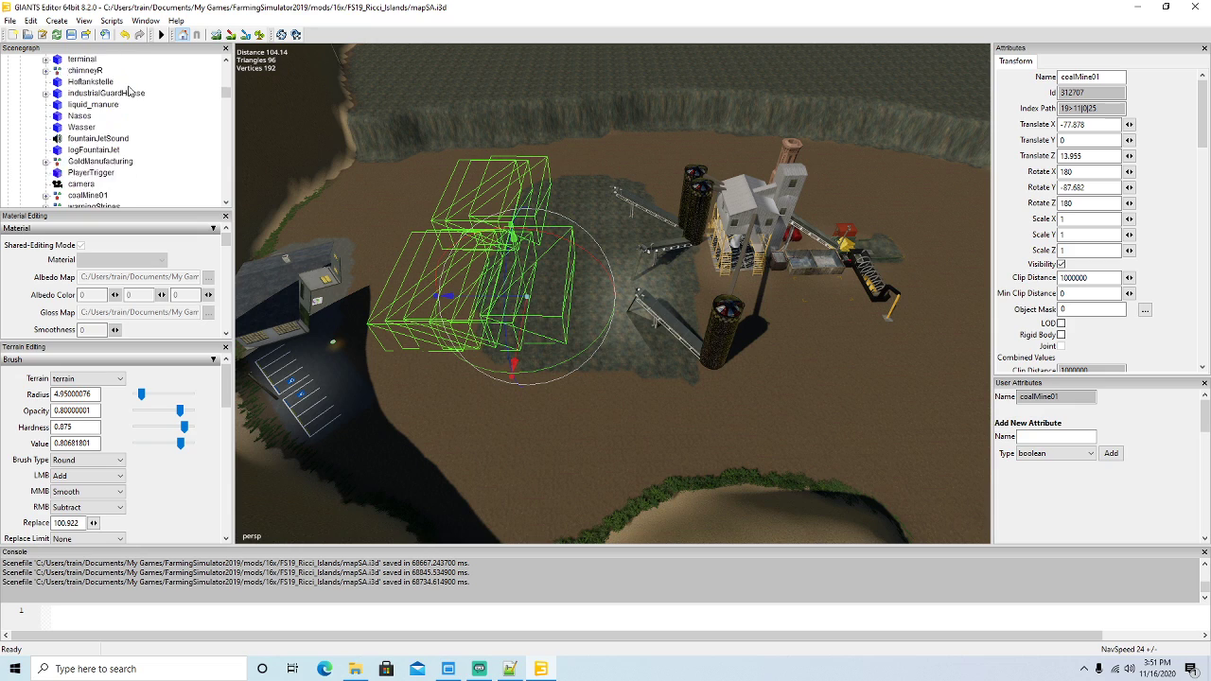
{"action": "scroll", "coordinate": [130, 90], "scroll_direction": "up", "scroll_amount": 2}
{"action": "left_click", "coordinate": [49, 94]}
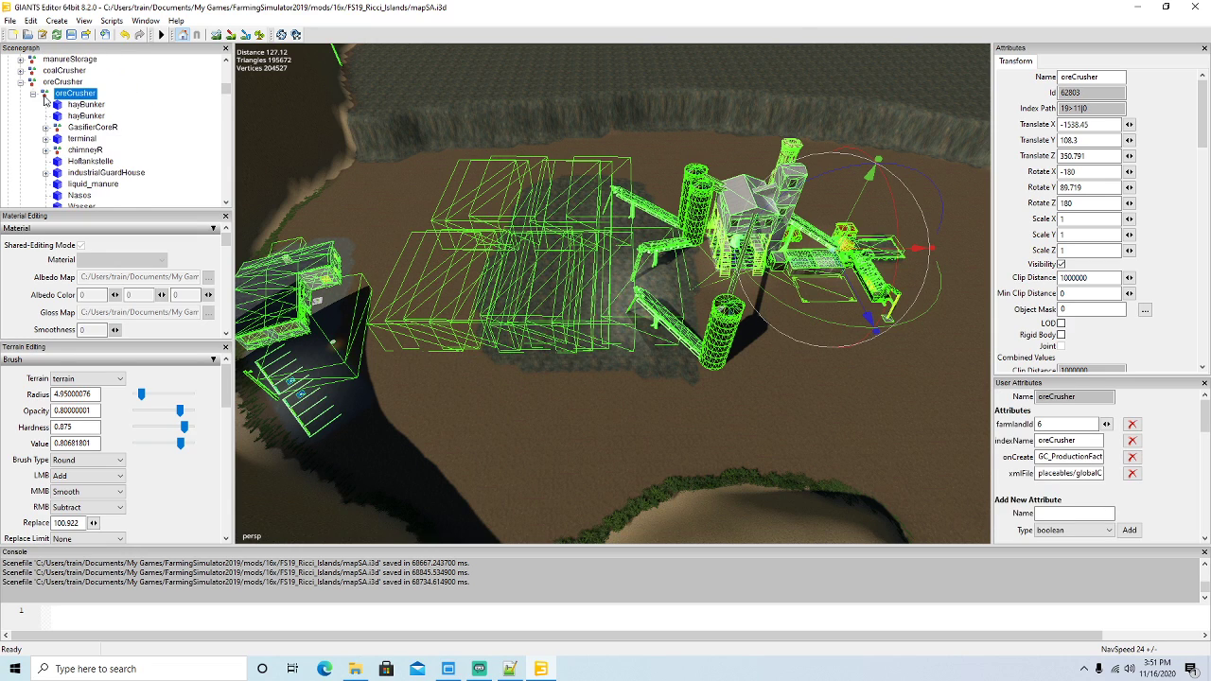
{"action": "scroll", "coordinate": [85, 119], "scroll_direction": "down", "scroll_amount": 5}
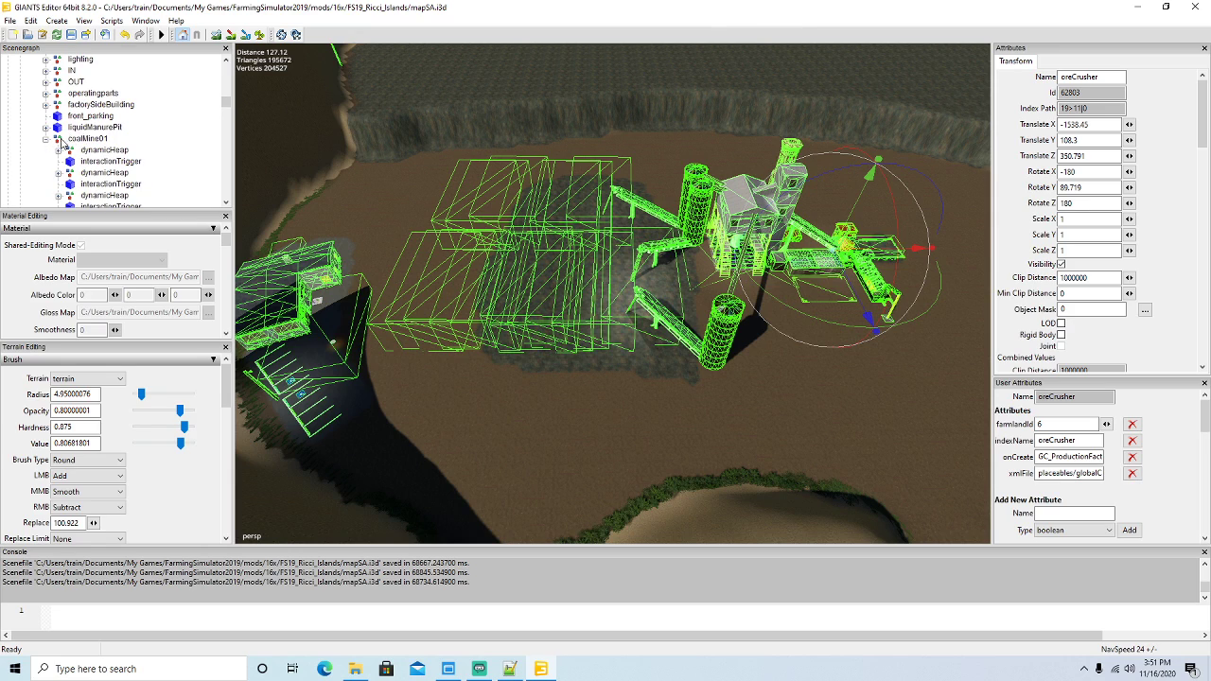
{"action": "left_click", "coordinate": [59, 140]}
{"action": "left_click", "coordinate": [1107, 76]}
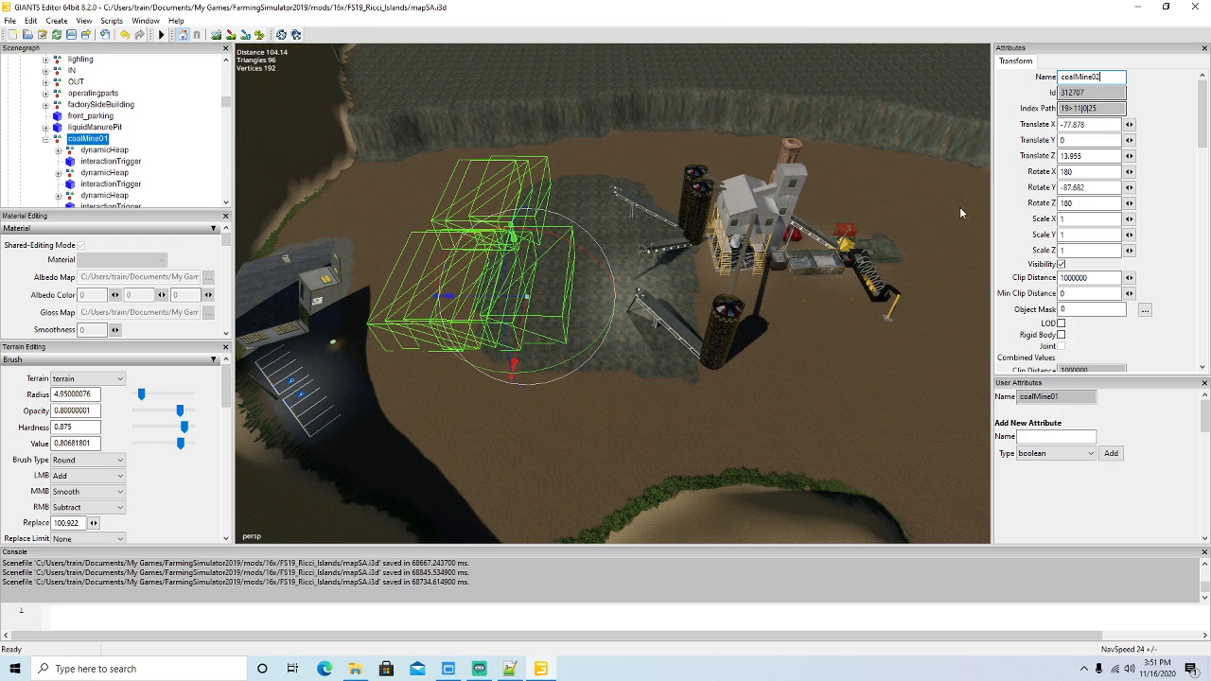
Reposition the coalMine02 heap group beside the original heaps, at about X -81.1, Z 13.8.
{"action": "left_click_drag", "start_coordinate": [466, 301], "coordinate": [439, 301]}
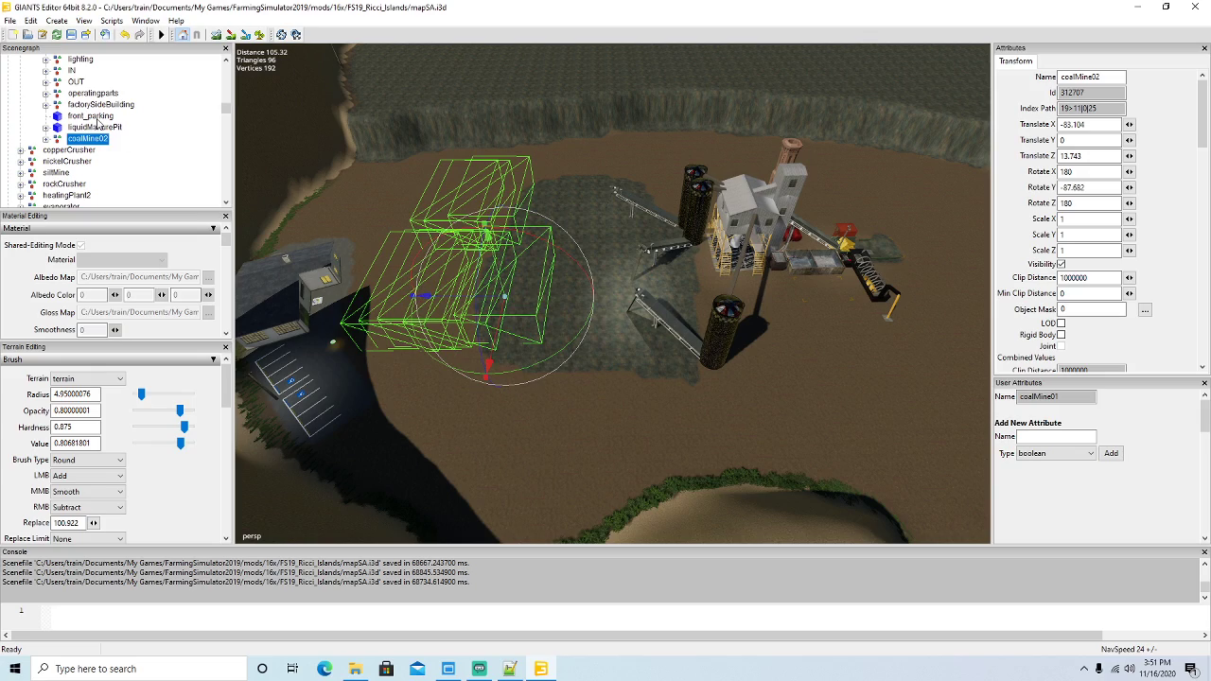
{"action": "left_click_drag", "start_coordinate": [488, 397], "coordinate": [465, 386], "text": "alt"}
{"action": "scroll", "coordinate": [418, 375], "scroll_direction": "up", "scroll_amount": 4}
{"action": "key", "text": "f"}
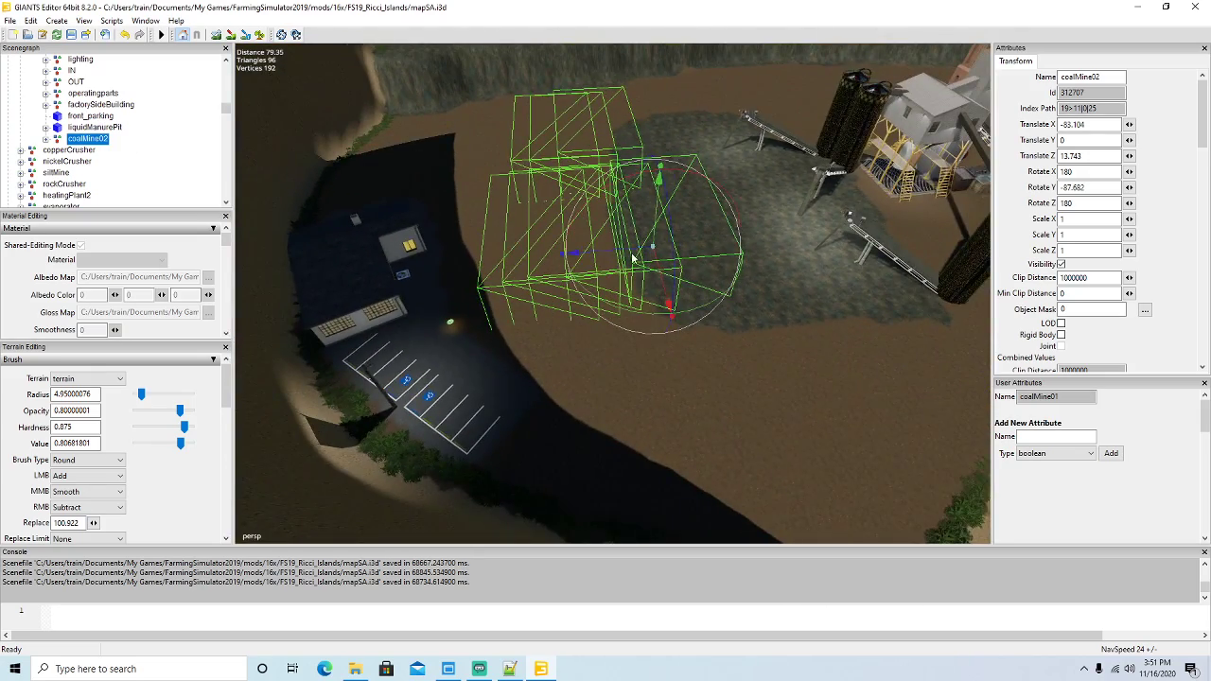
{"action": "left_click_drag", "start_coordinate": [621, 254], "coordinate": [788, 283]}
{"action": "scroll", "coordinate": [788, 283], "scroll_direction": "up", "scroll_amount": 3}
{"action": "key", "text": "f"}
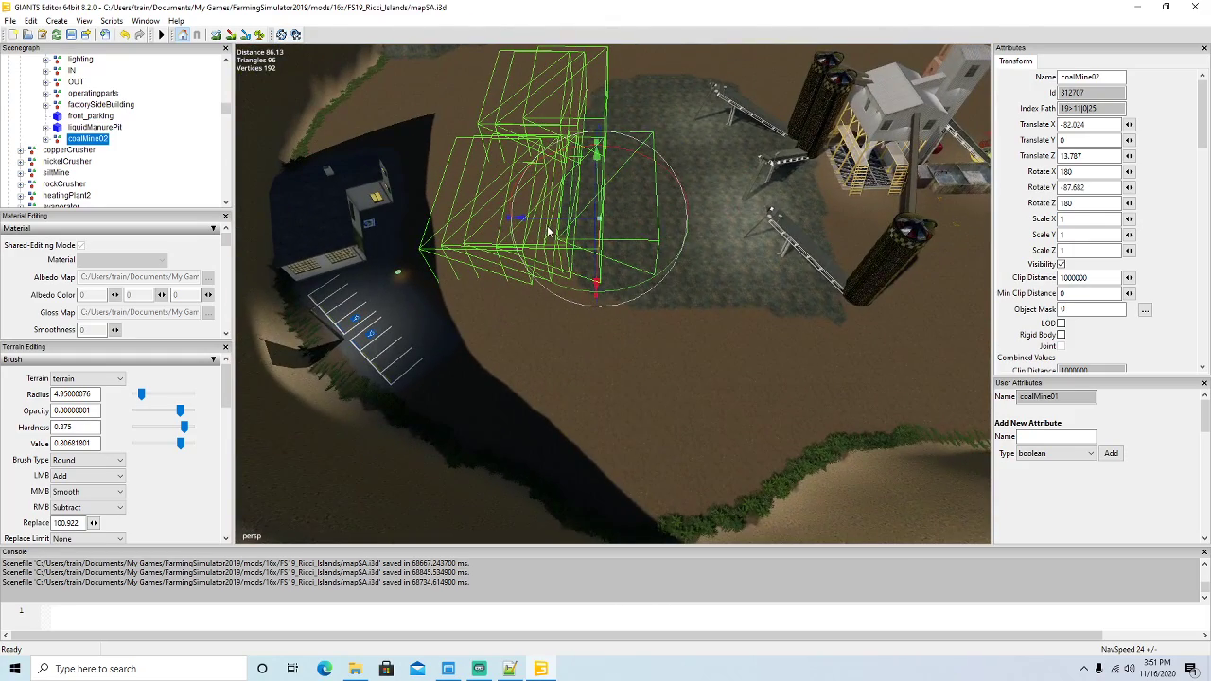
{"action": "left_click_drag", "start_coordinate": [552, 224], "coordinate": [558, 224]}
Select the inner oreCrusher group and examine how the original and duplicated heap areas line up.
{"action": "scroll", "coordinate": [145, 95], "scroll_direction": "up", "scroll_amount": 4}
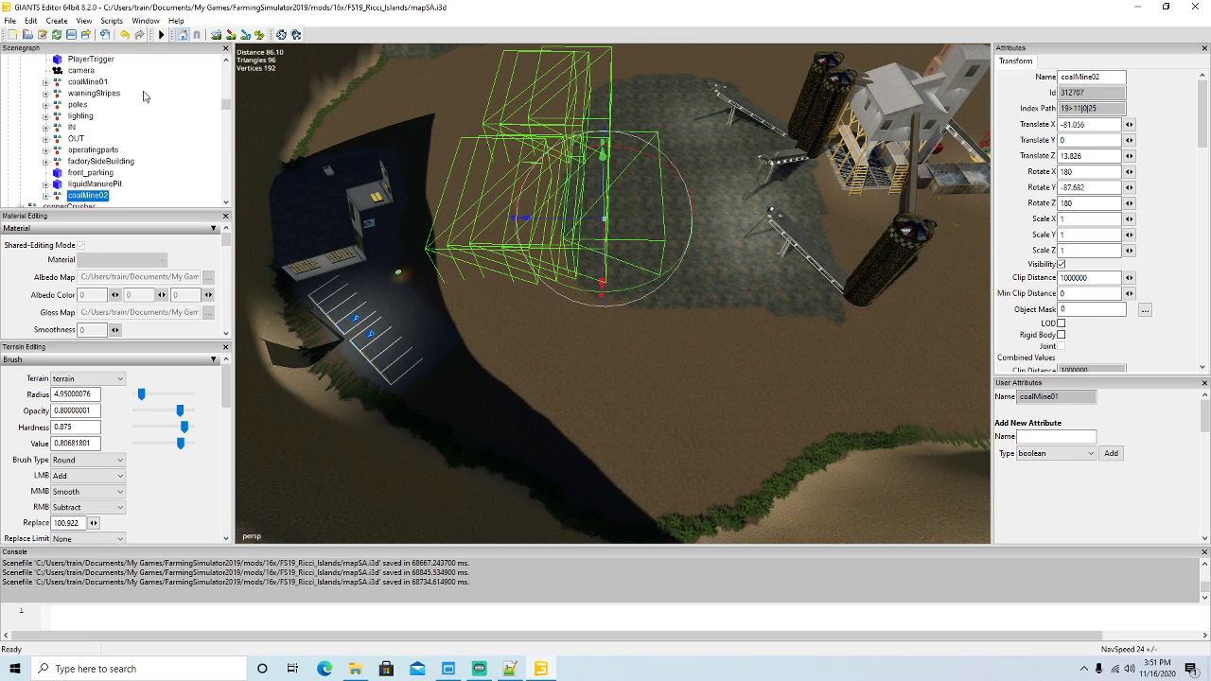
{"action": "scroll", "coordinate": [145, 95], "scroll_direction": "up", "scroll_amount": 3}
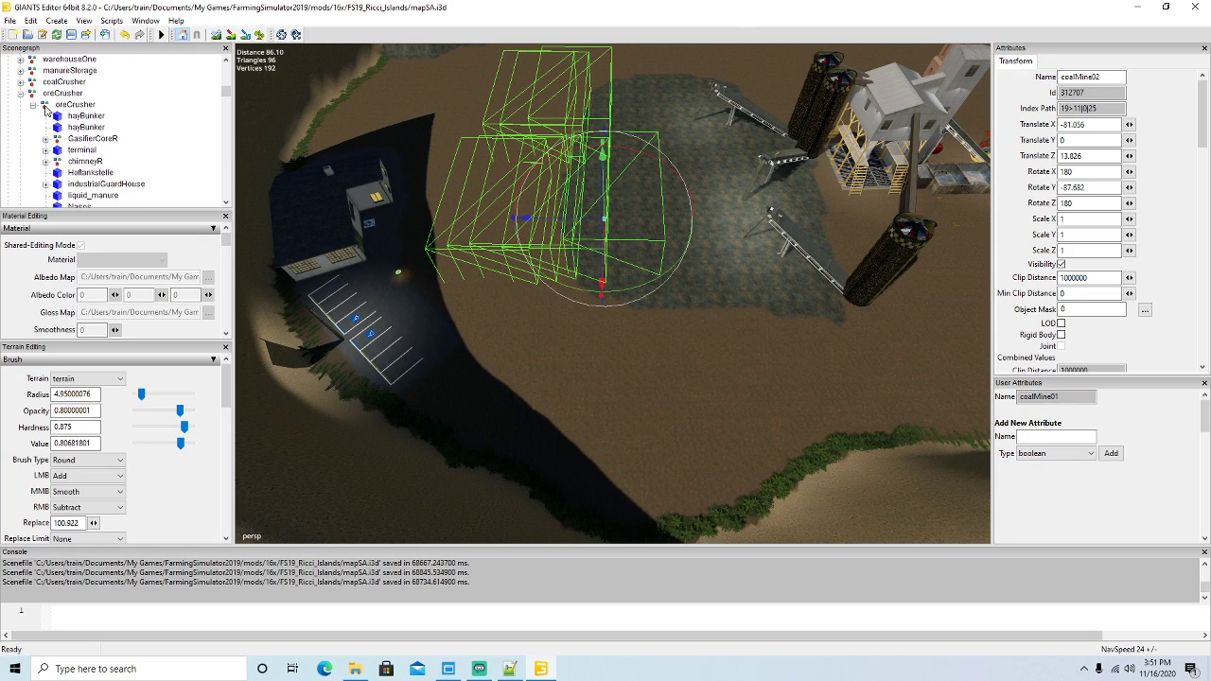
{"action": "left_click", "coordinate": [75, 104]}
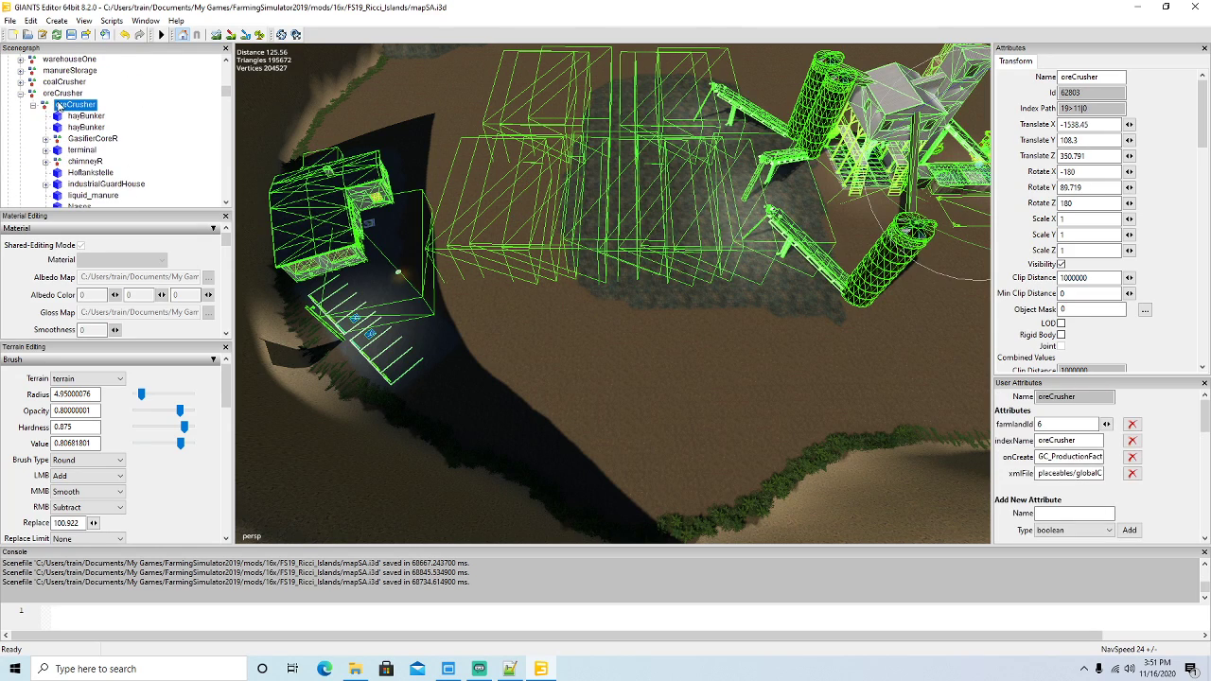
{"action": "mouse_move", "coordinate": [570, 296]}
{"action": "left_mouse_down", "text": "alt"}
{"action": "mouse_move", "coordinate": [450, 252]}
{"action": "mouse_move", "coordinate": [580, 301]}
{"action": "left_mouse_up", "text": "alt"}
{"action": "scroll", "coordinate": [449, 252], "scroll_direction": "up", "scroll_amount": 2}
{"action": "mouse_move", "coordinate": [580, 303]}
{"action": "right_mouse_down"}
{"action": "mouse_move", "coordinate": [698, 288]}
{"action": "mouse_move", "coordinate": [754, 223]}
{"action": "mouse_move", "coordinate": [583, 319]}
{"action": "right_mouse_up"}
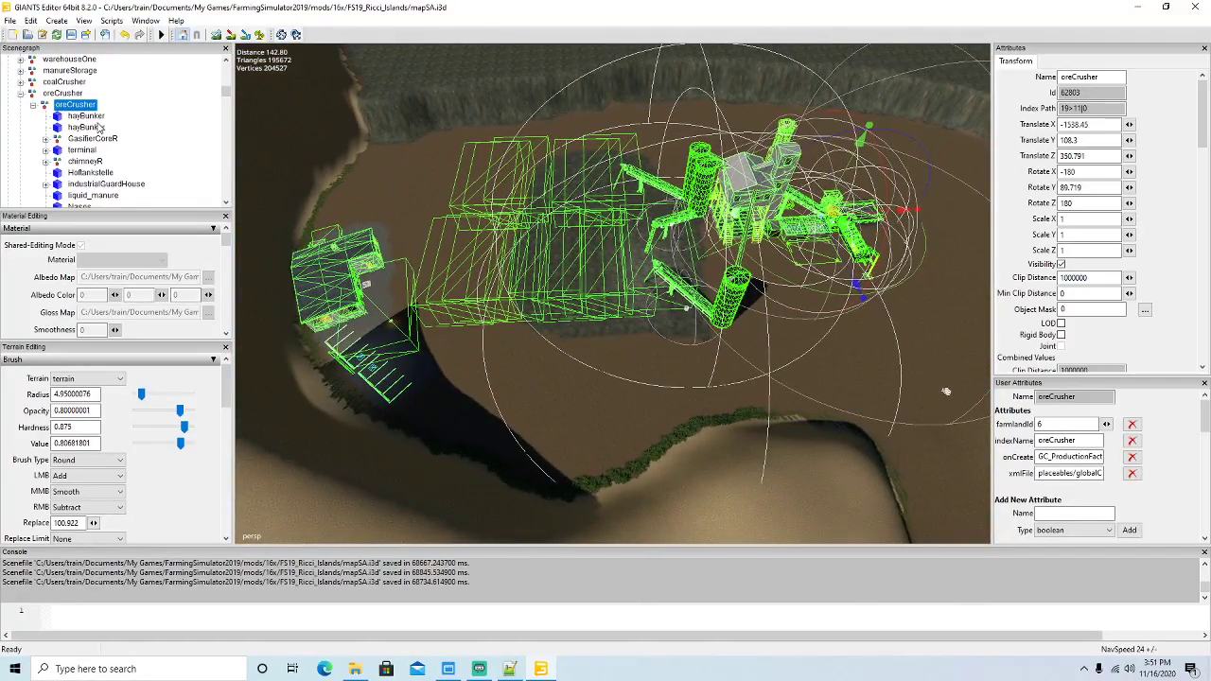
Expand OUT and its first ExtendedPalletSpawner in the ore crusher, and make the first three palletSpawner nodes visible.
{"action": "scroll", "coordinate": [111, 142], "scroll_direction": "down", "scroll_amount": 3}
{"action": "scroll", "coordinate": [111, 142], "scroll_direction": "down", "scroll_amount": 3}
{"action": "left_click", "coordinate": [45, 140]}
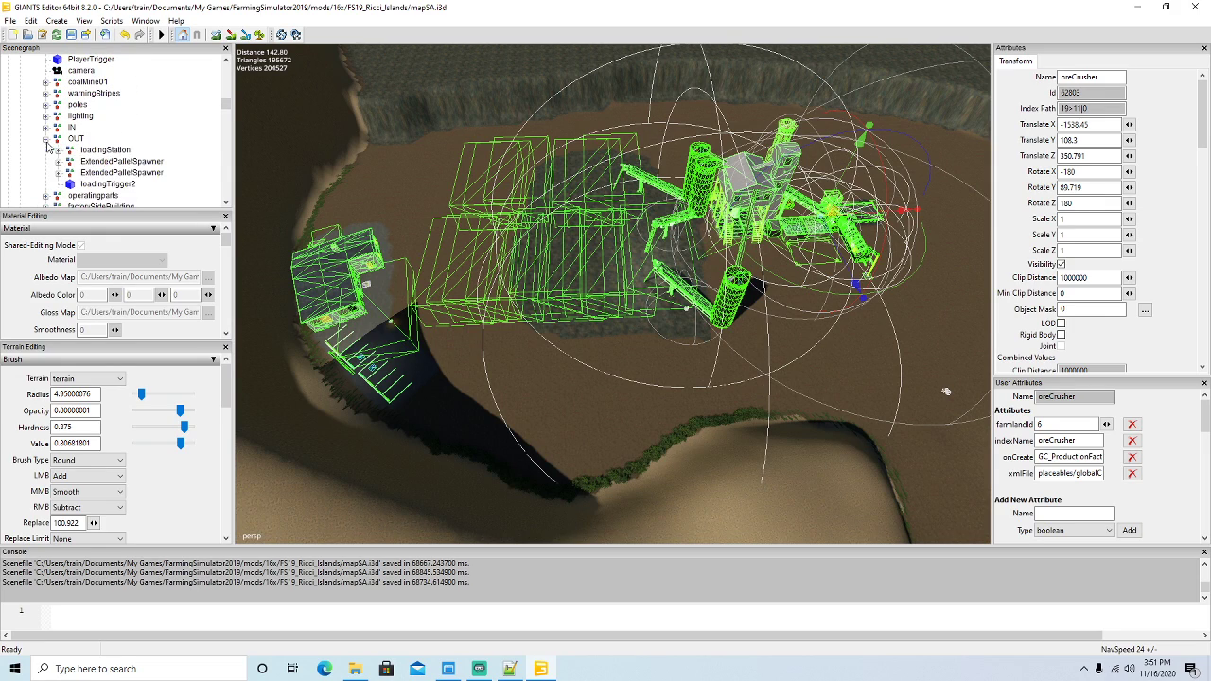
{"action": "scroll", "coordinate": [146, 154], "scroll_direction": "down", "scroll_amount": 1}
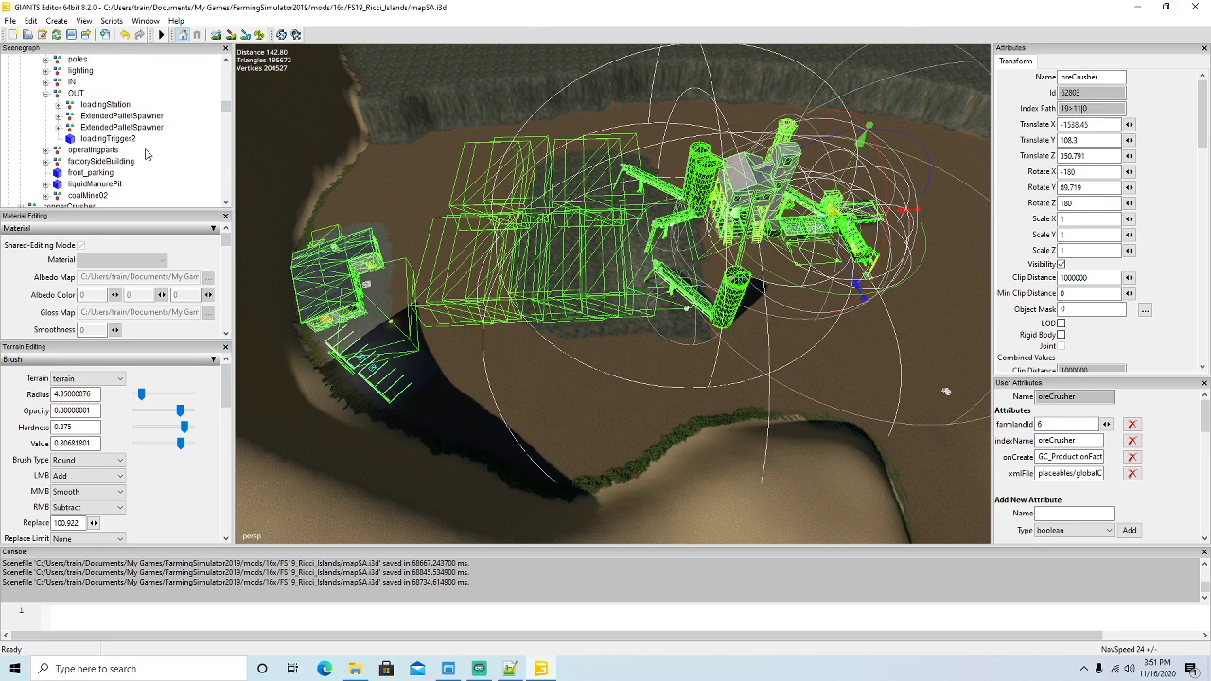
{"action": "left_click", "coordinate": [58, 116]}
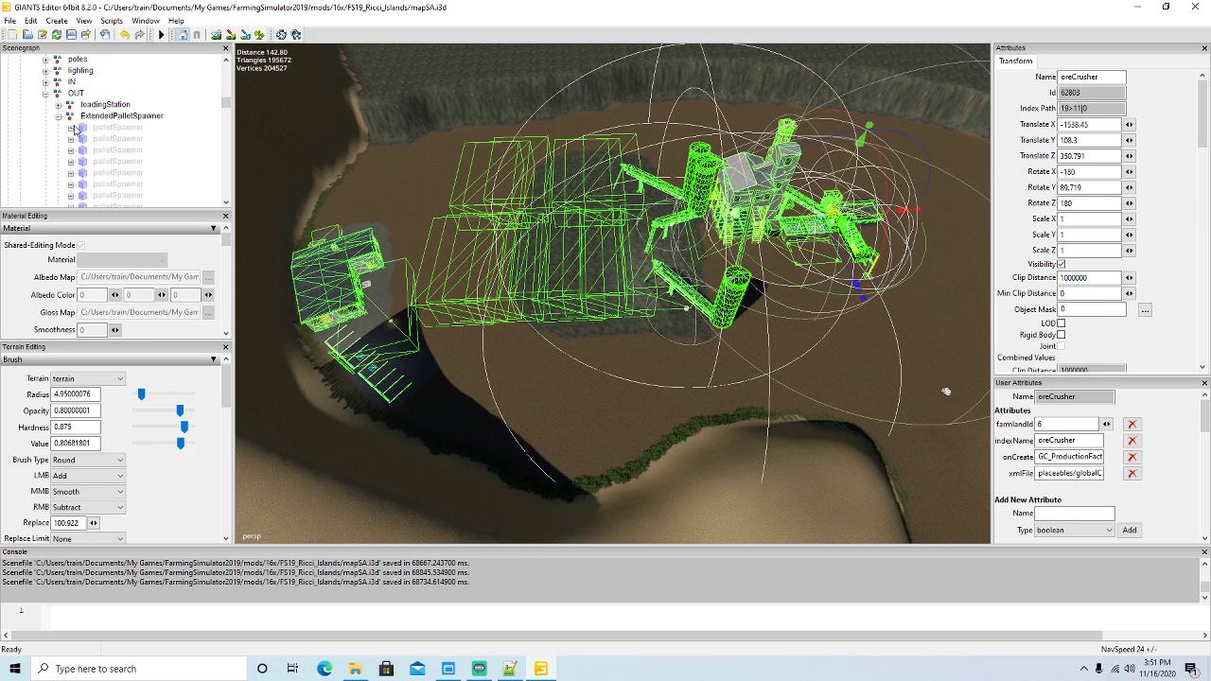
{"action": "left_click", "coordinate": [85, 130]}
{"action": "left_click", "coordinate": [1060, 264]}
{"action": "left_click", "coordinate": [81, 139]}
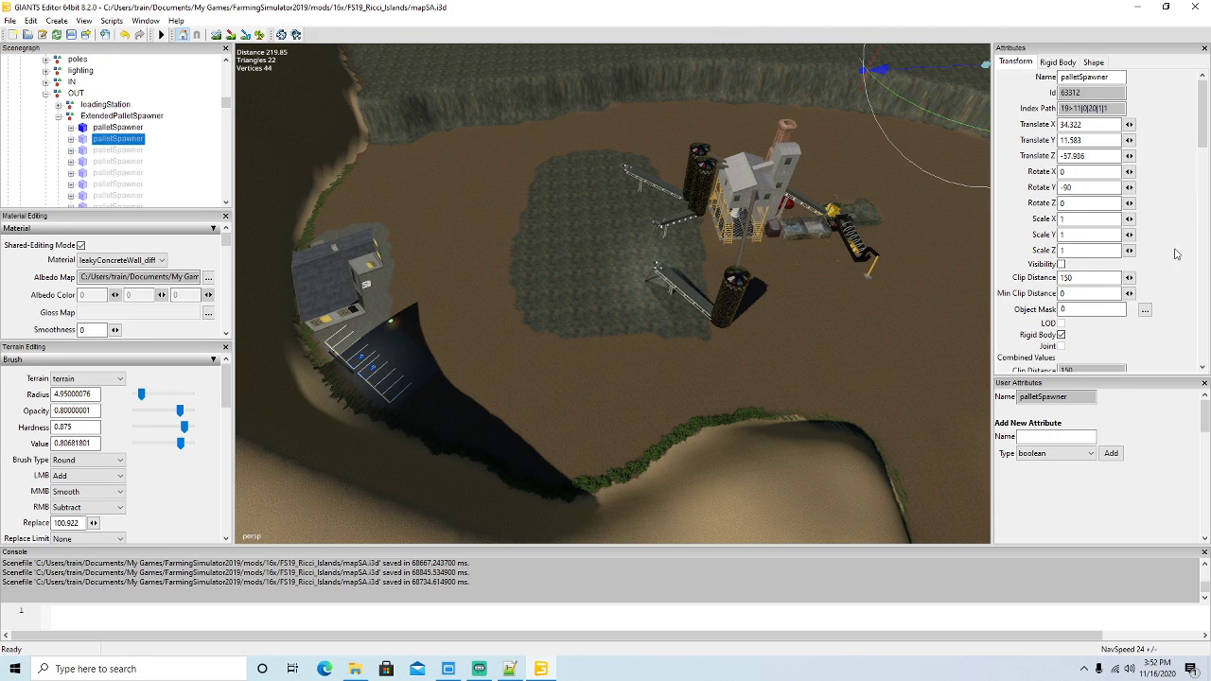
{"action": "left_click", "coordinate": [1061, 264]}
{"action": "left_click", "coordinate": [84, 152]}
{"action": "left_click", "coordinate": [1060, 264]}
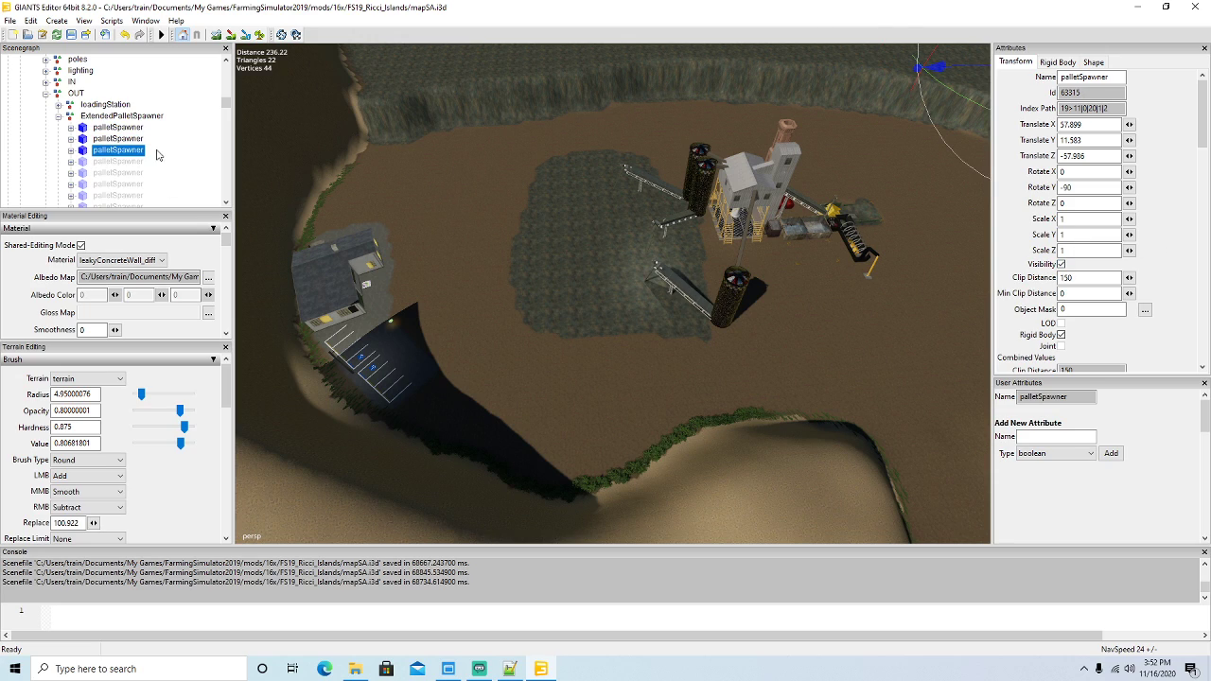
Make the fourth, fifth and sixth palletSpawner nodes of the first ExtendedPalletSpawner visible.
{"action": "left_click", "coordinate": [83, 163]}
{"action": "left_click", "coordinate": [1061, 264]}
{"action": "left_click", "coordinate": [112, 176]}
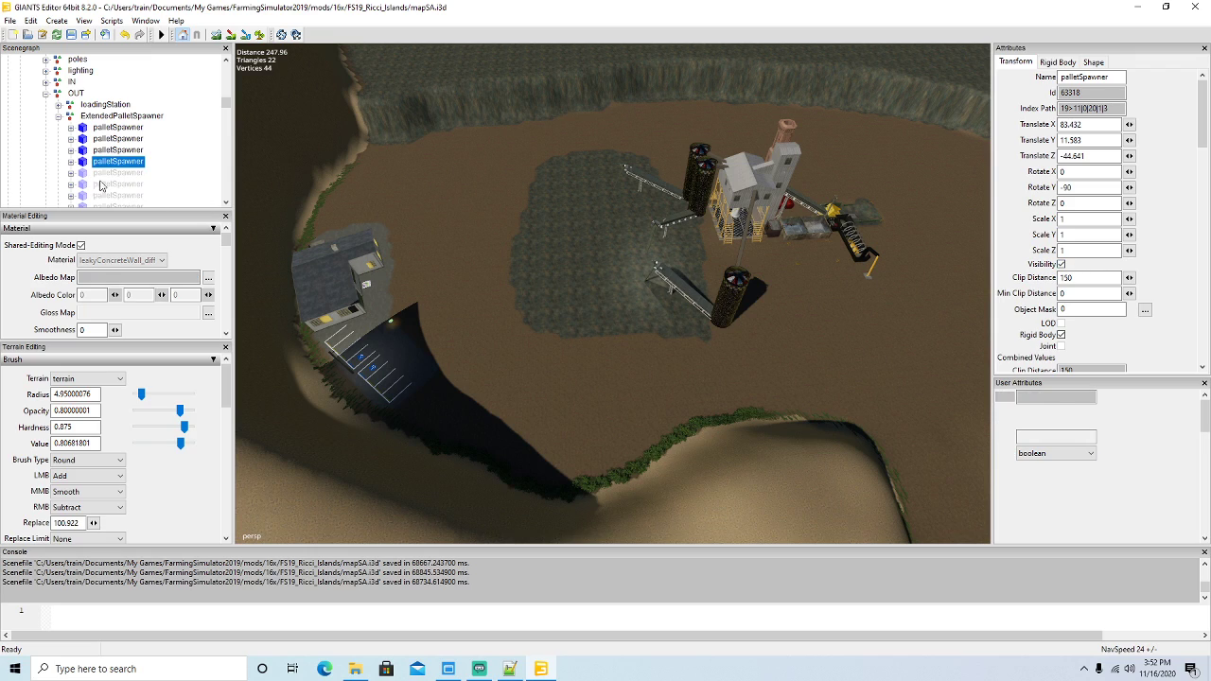
{"action": "left_click", "coordinate": [1062, 265]}
{"action": "scroll", "coordinate": [120, 167], "scroll_direction": "down", "scroll_amount": 1}
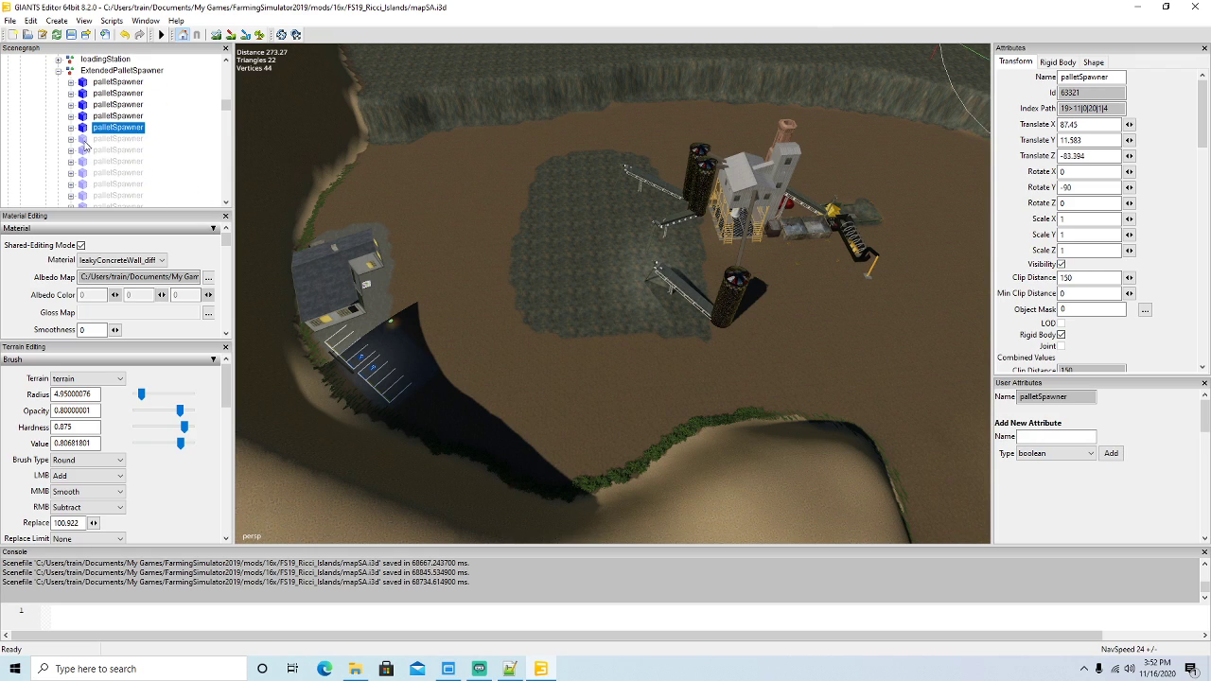
{"action": "left_click", "coordinate": [89, 139]}
{"action": "left_click", "coordinate": [1062, 264]}
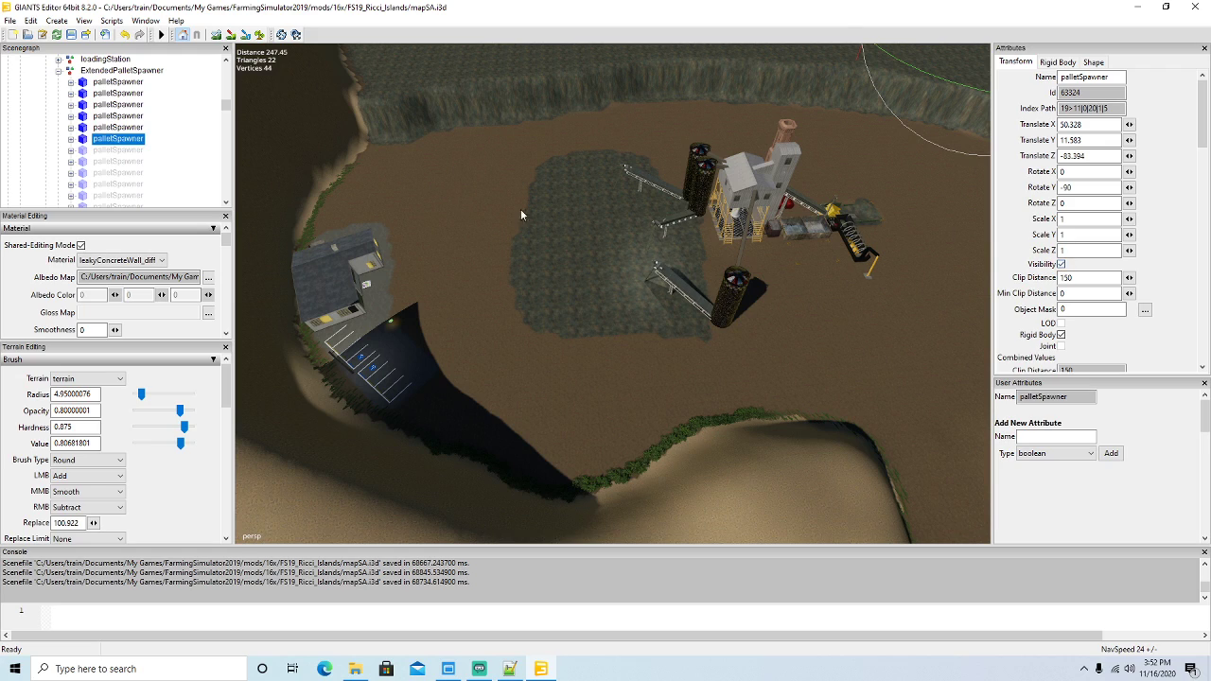
Make the seventh, eighth and ninth palletSpawner nodes of the first ExtendedPalletSpawner visible.
{"action": "left_click", "coordinate": [90, 151]}
{"action": "left_click", "coordinate": [1061, 265]}
{"action": "left_click", "coordinate": [84, 162]}
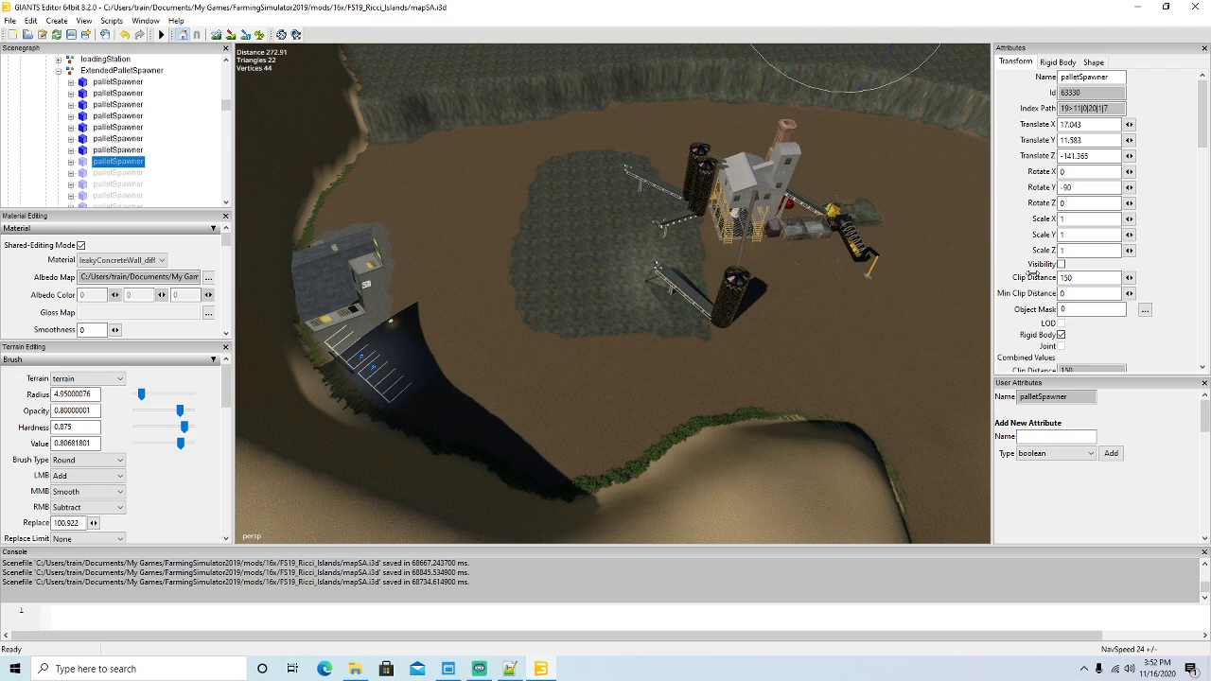
{"action": "left_click", "coordinate": [1062, 265]}
{"action": "scroll", "coordinate": [104, 142], "scroll_direction": "down", "scroll_amount": 2}
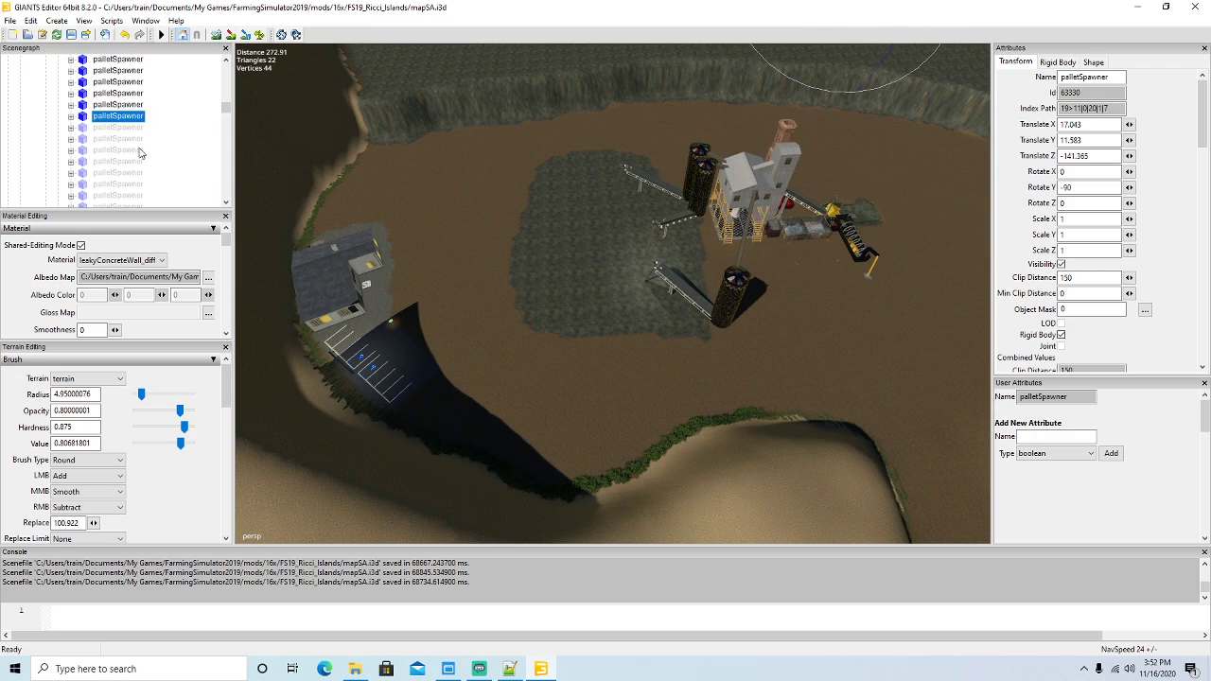
{"action": "left_click", "coordinate": [87, 106]}
{"action": "left_click", "coordinate": [98, 118]}
{"action": "left_click", "coordinate": [1061, 264]}
Make the tenth, eleventh and twelfth palletSpawner nodes of the first ExtendedPalletSpawner visible.
{"action": "left_click", "coordinate": [95, 126]}
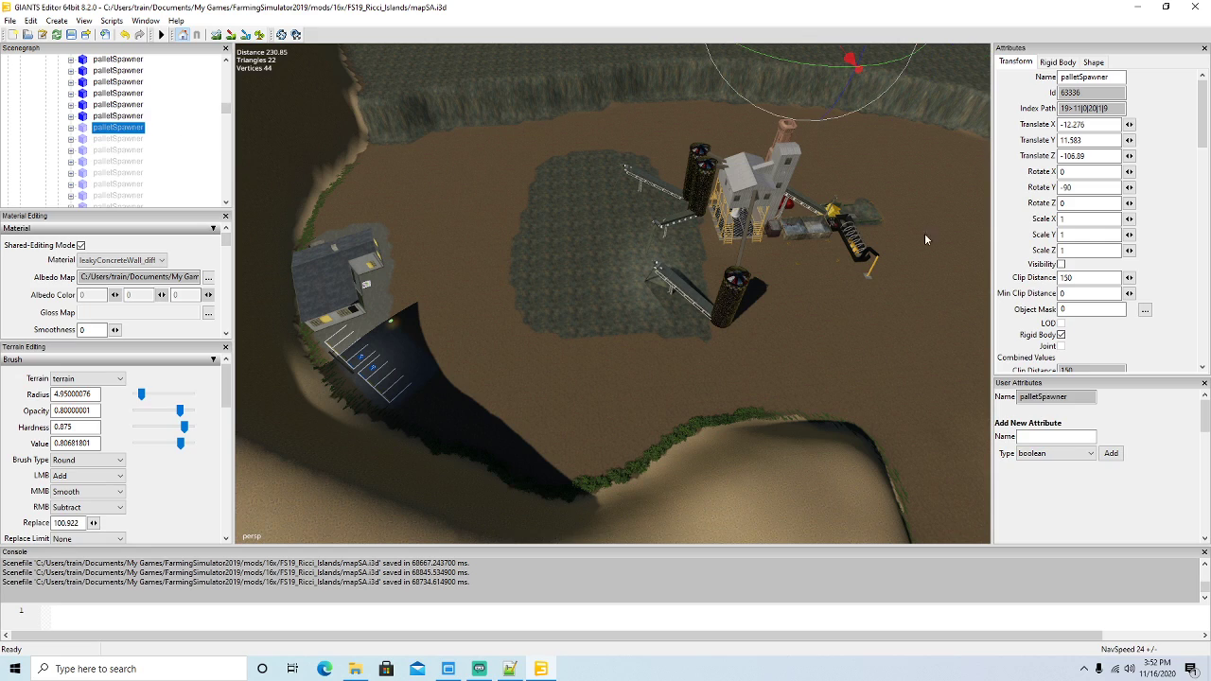
{"action": "left_click", "coordinate": [1062, 265]}
{"action": "left_click", "coordinate": [95, 138]}
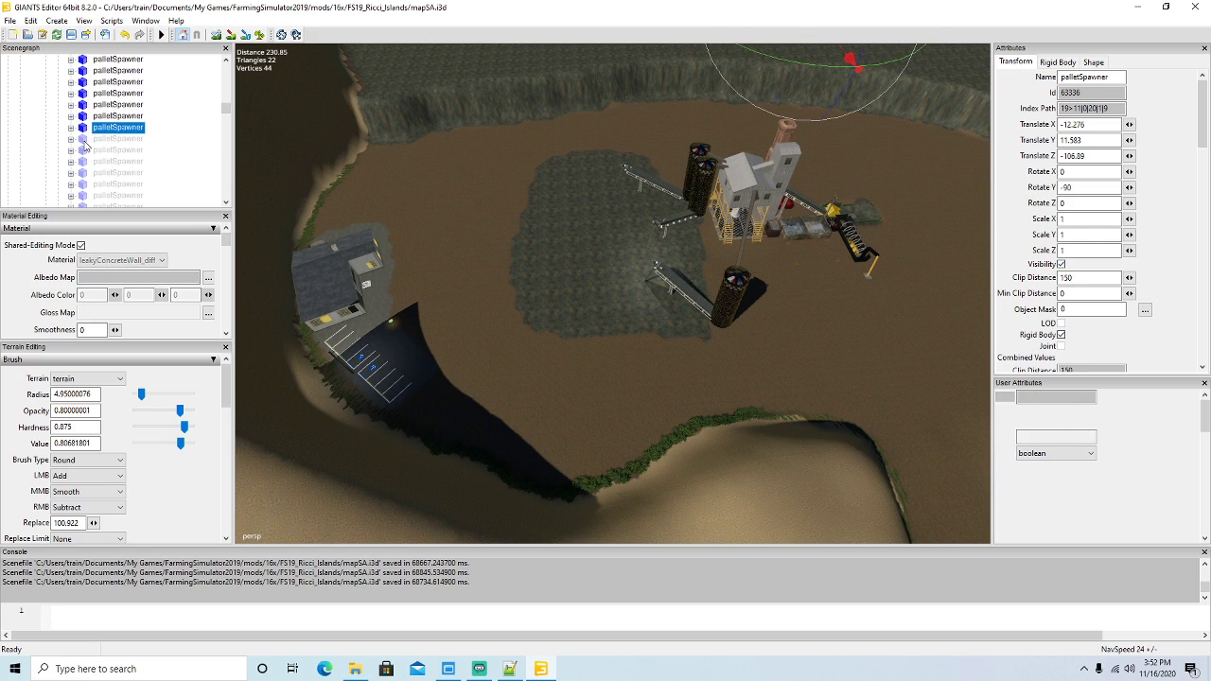
{"action": "left_click", "coordinate": [1061, 265]}
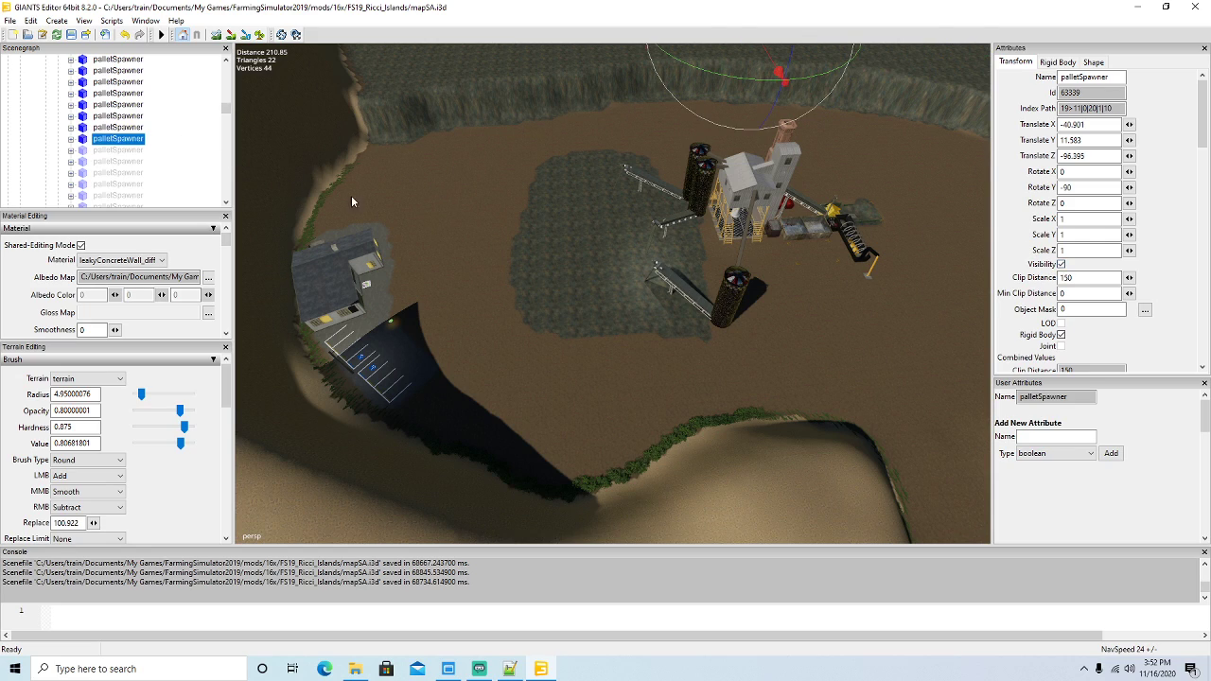
{"action": "left_click", "coordinate": [94, 150]}
{"action": "left_click", "coordinate": [1062, 265]}
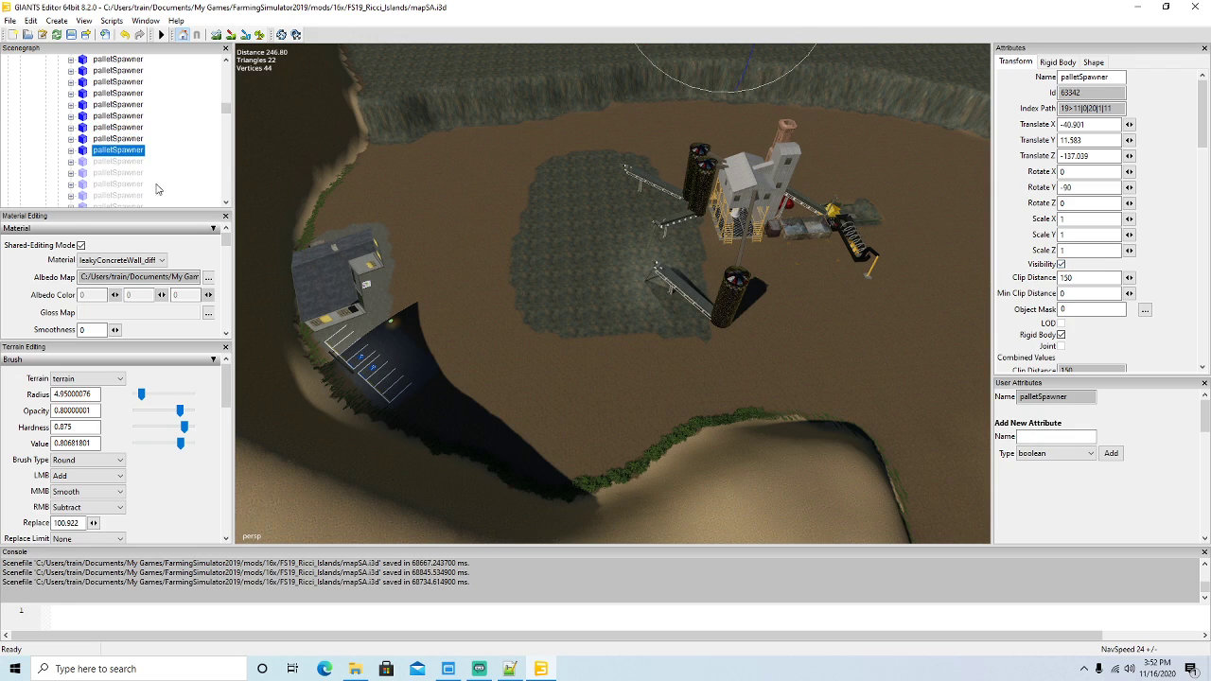
Make the thirteenth, fourteenth and fifteenth palletSpawner nodes of the first ExtendedPalletSpawner visible.
{"action": "left_click", "coordinate": [95, 161]}
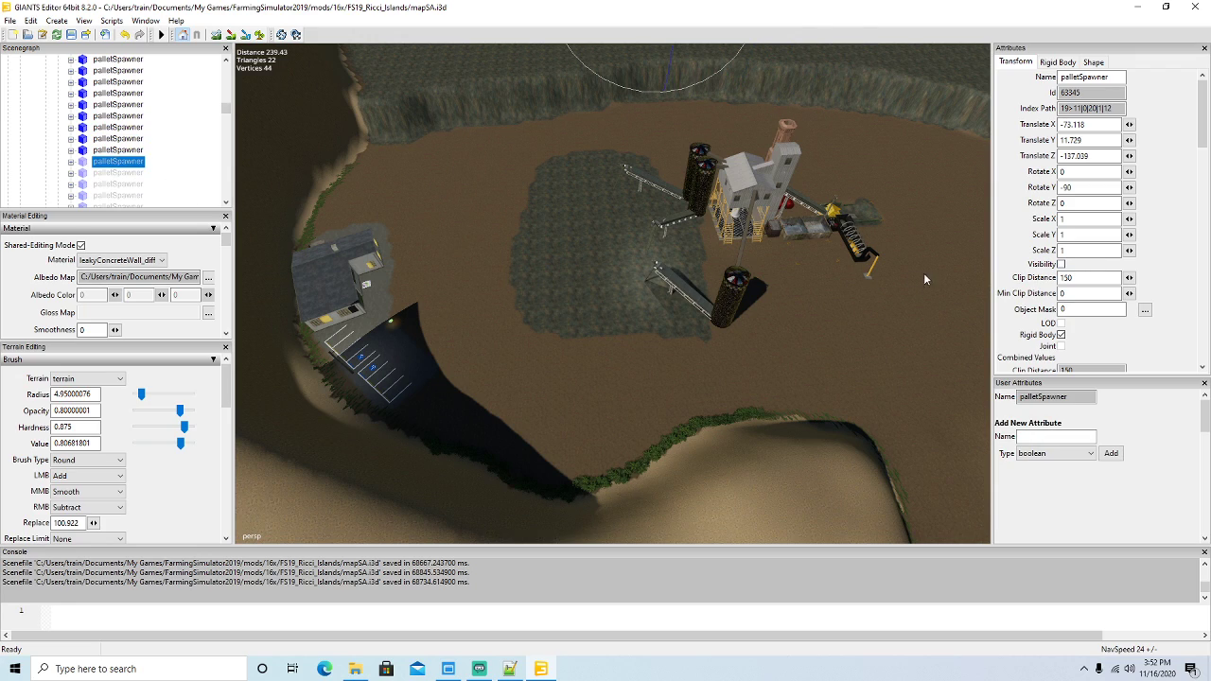
{"action": "left_click", "coordinate": [1061, 265]}
{"action": "scroll", "coordinate": [93, 139], "scroll_direction": "down", "scroll_amount": 1}
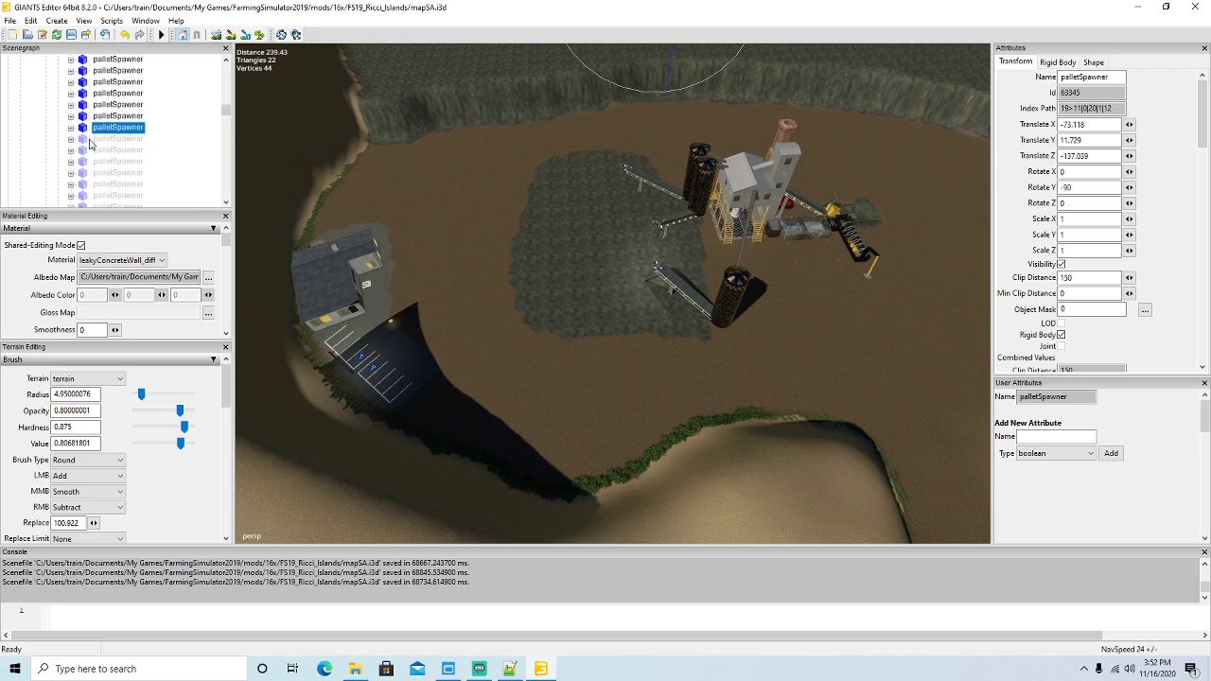
{"action": "left_click", "coordinate": [92, 140]}
{"action": "left_click", "coordinate": [1062, 265]}
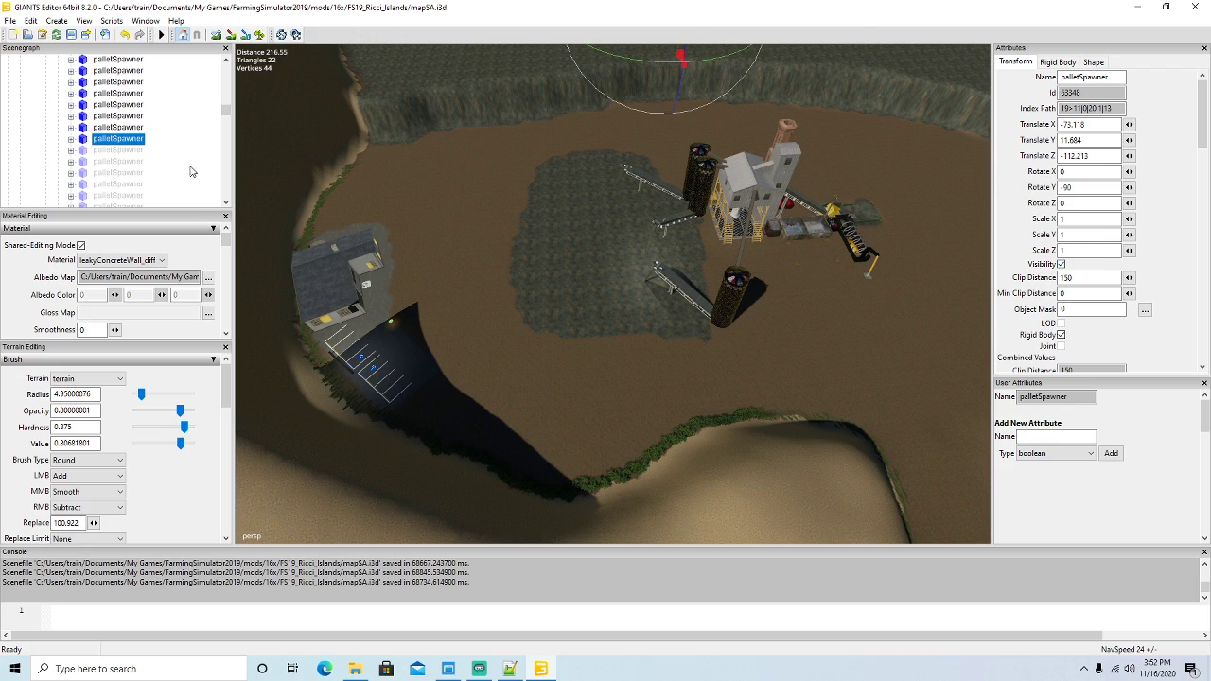
{"action": "left_click", "coordinate": [93, 151]}
{"action": "left_click", "coordinate": [1062, 265]}
Make the sixteenth, seventeenth and eighteenth palletSpawner nodes of the first ExtendedPalletSpawner visible.
{"action": "left_click", "coordinate": [83, 162]}
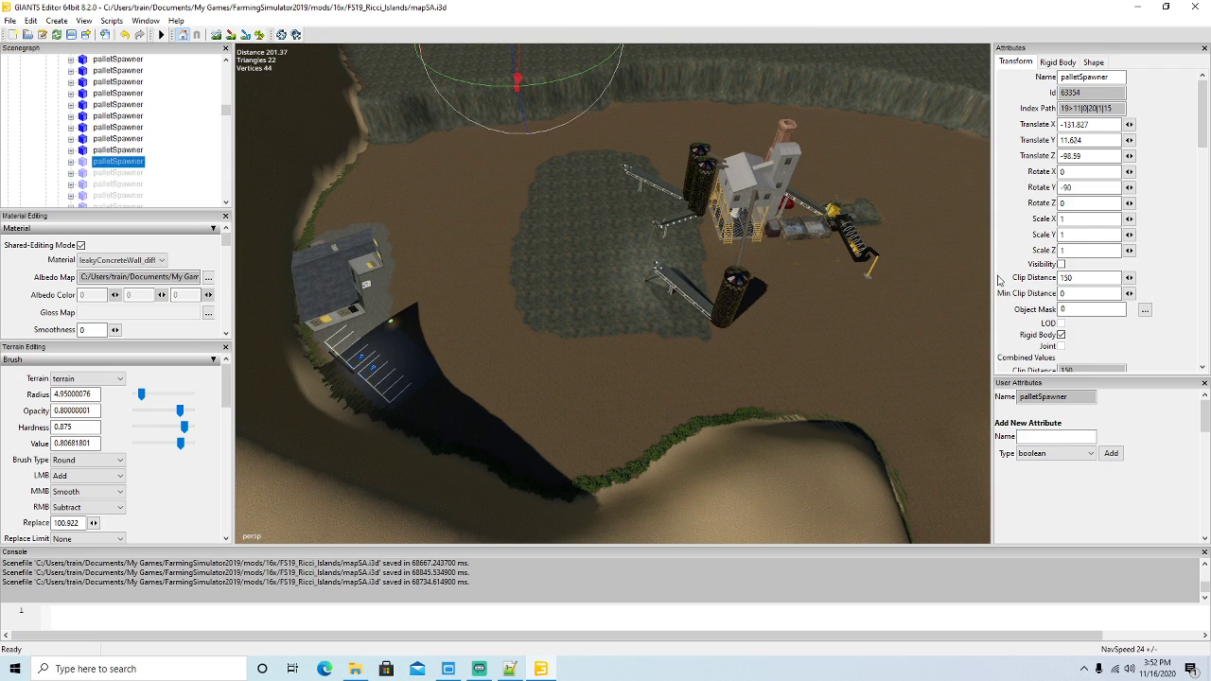
{"action": "left_click", "coordinate": [1061, 265]}
{"action": "scroll", "coordinate": [81, 136], "scroll_direction": "down", "scroll_amount": 1}
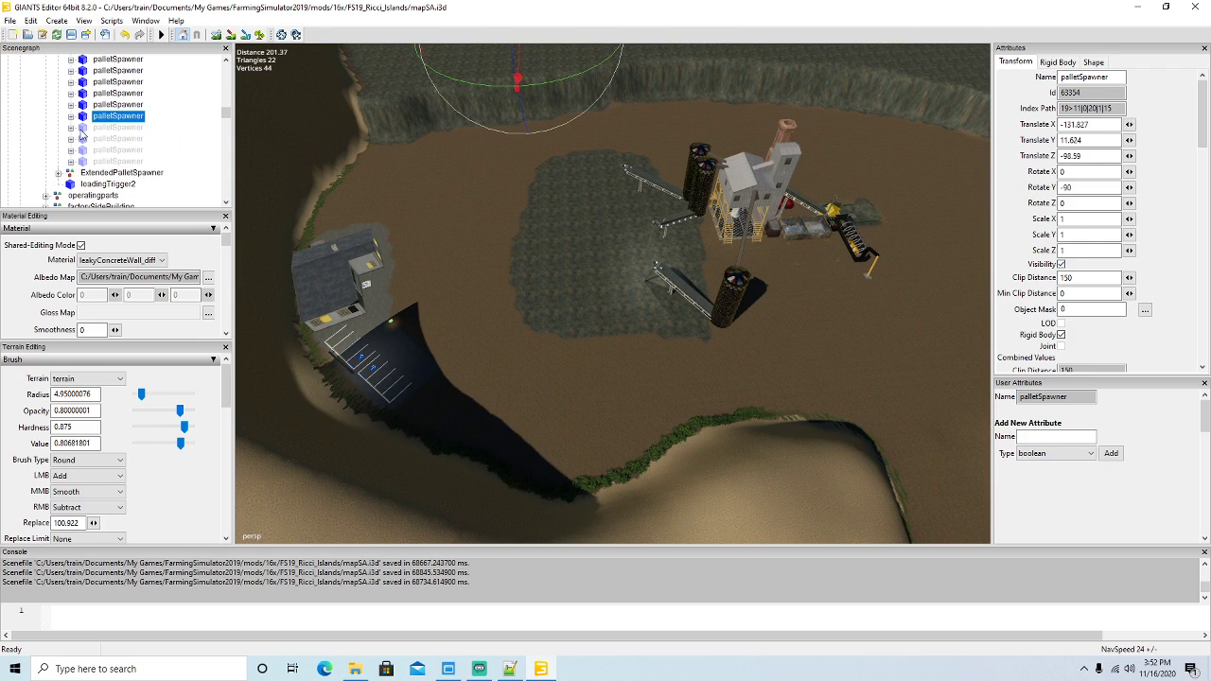
{"action": "left_click", "coordinate": [84, 128]}
{"action": "left_click", "coordinate": [1062, 265]}
{"action": "left_click", "coordinate": [82, 139]}
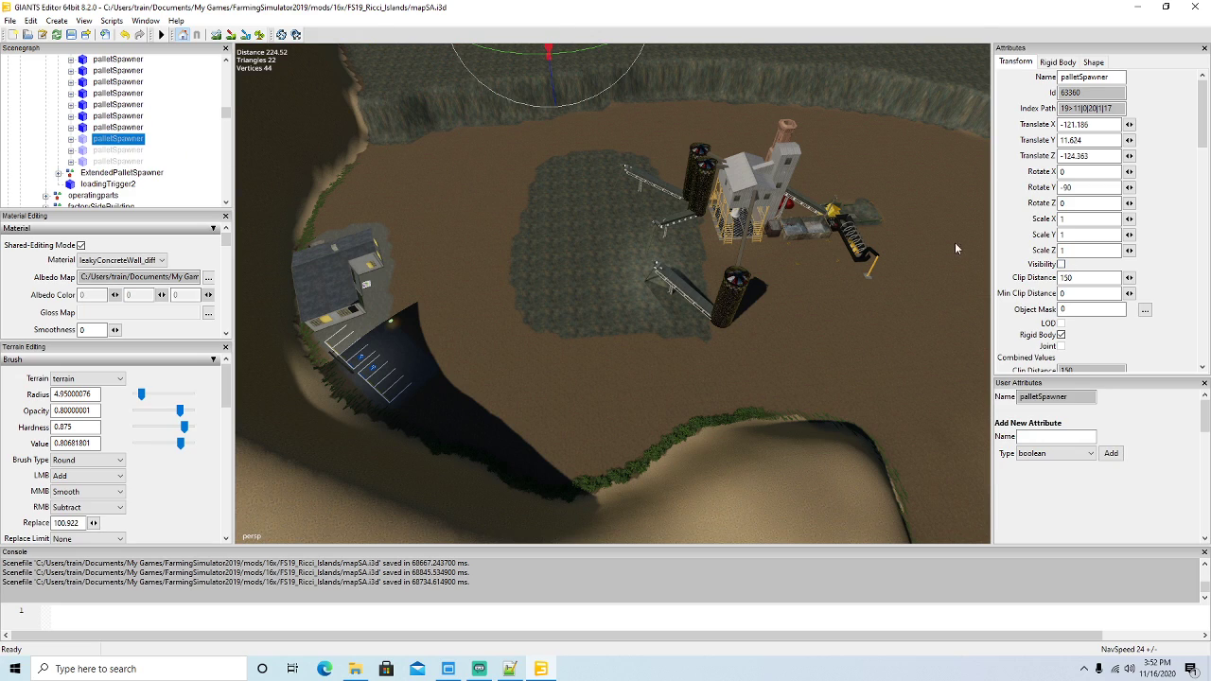
{"action": "left_click", "coordinate": [1061, 265]}
Make the last two palletSpawner nodes of the first ExtendedPalletSpawner visible.
{"action": "left_click", "coordinate": [82, 150]}
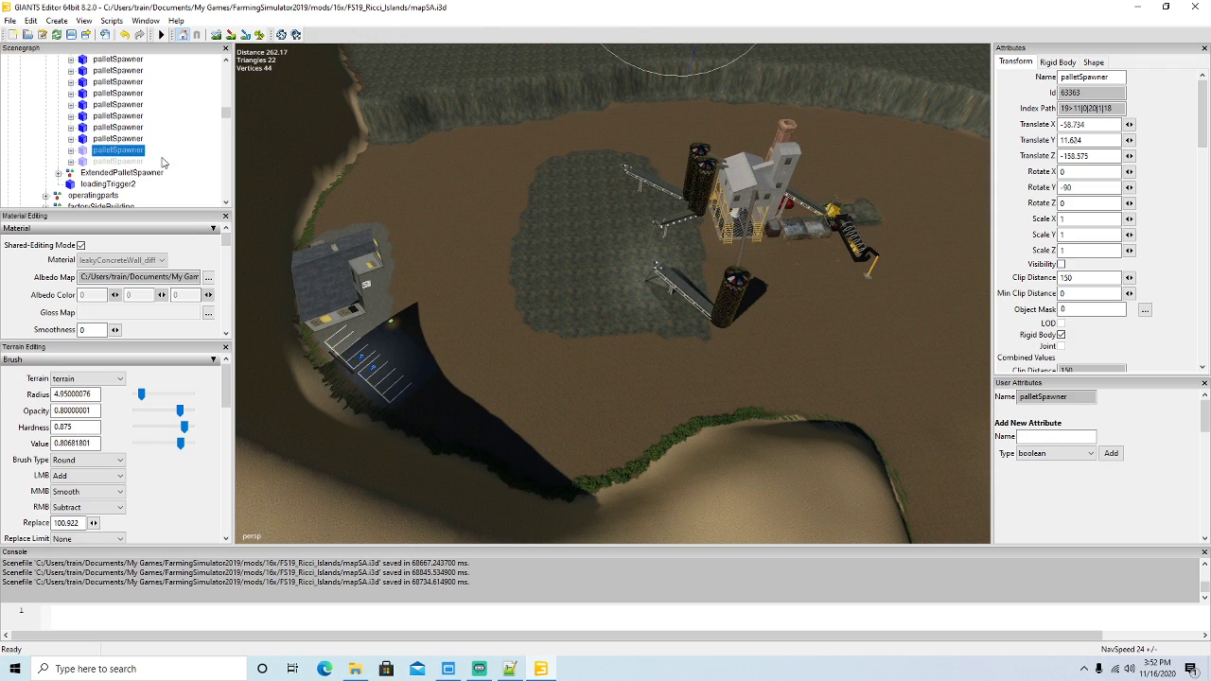
{"action": "left_click", "coordinate": [1061, 265]}
{"action": "left_click", "coordinate": [87, 161]}
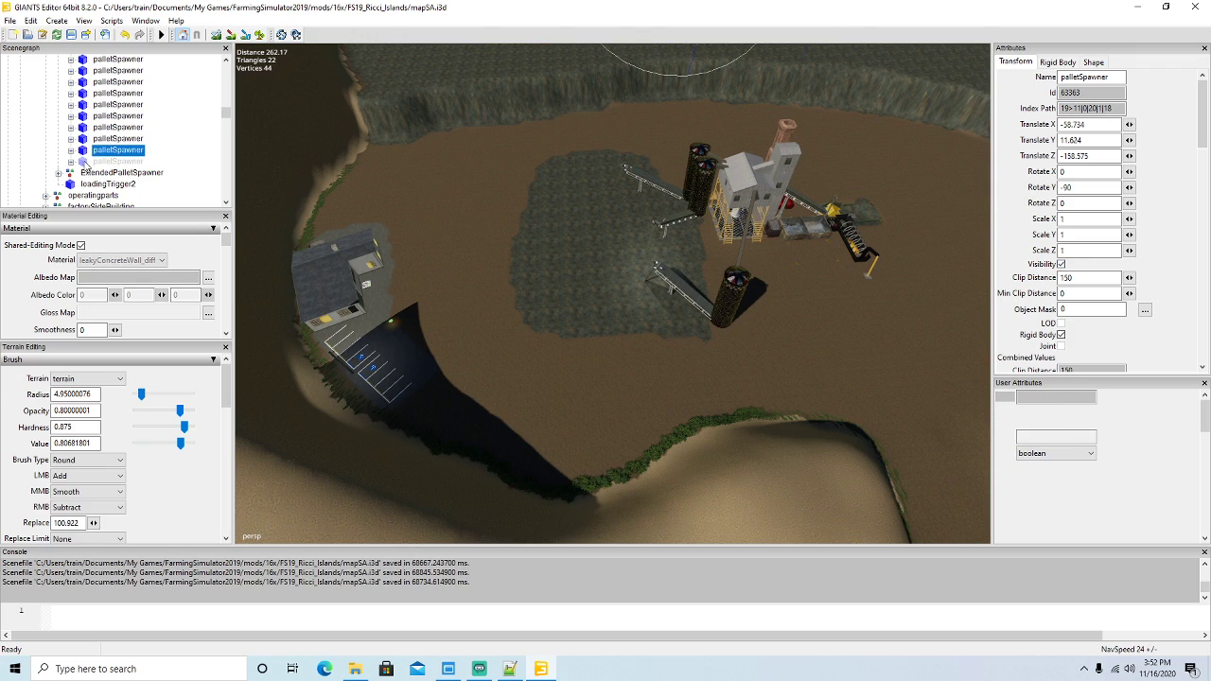
{"action": "left_click", "coordinate": [1062, 265]}
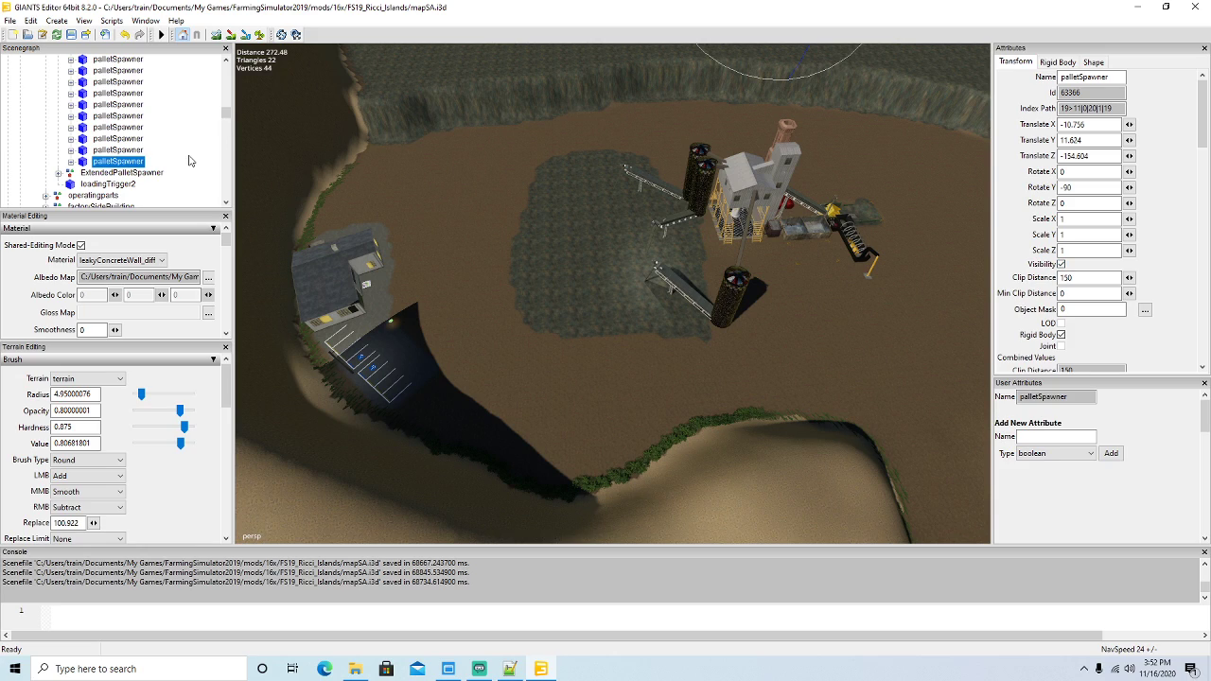
Duplicate the last palletSpawner and place the copy on the stone ledge at about X -84.1, Z -155.0.
{"action": "scroll", "coordinate": [189, 161], "scroll_direction": "down", "scroll_amount": 2}
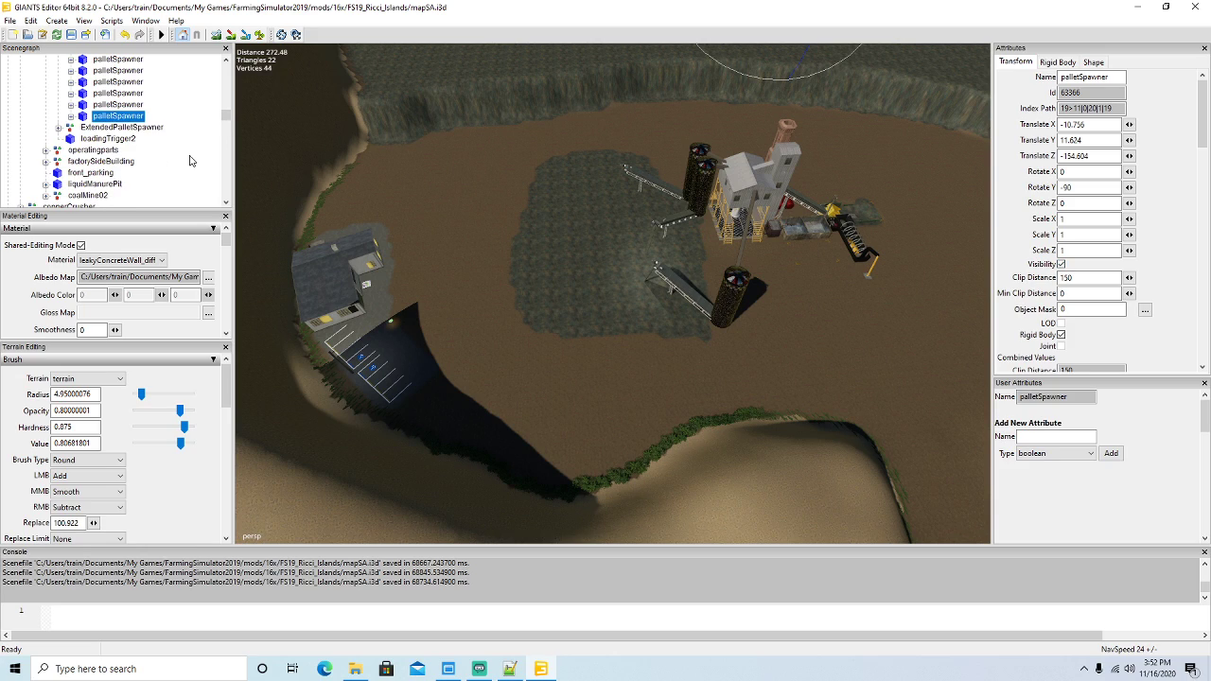
{"action": "left_click_drag", "start_coordinate": [570, 195], "coordinate": [620, 89], "text": "alt"}
{"action": "scroll", "coordinate": [620, 88], "scroll_direction": "up", "scroll_amount": 6}
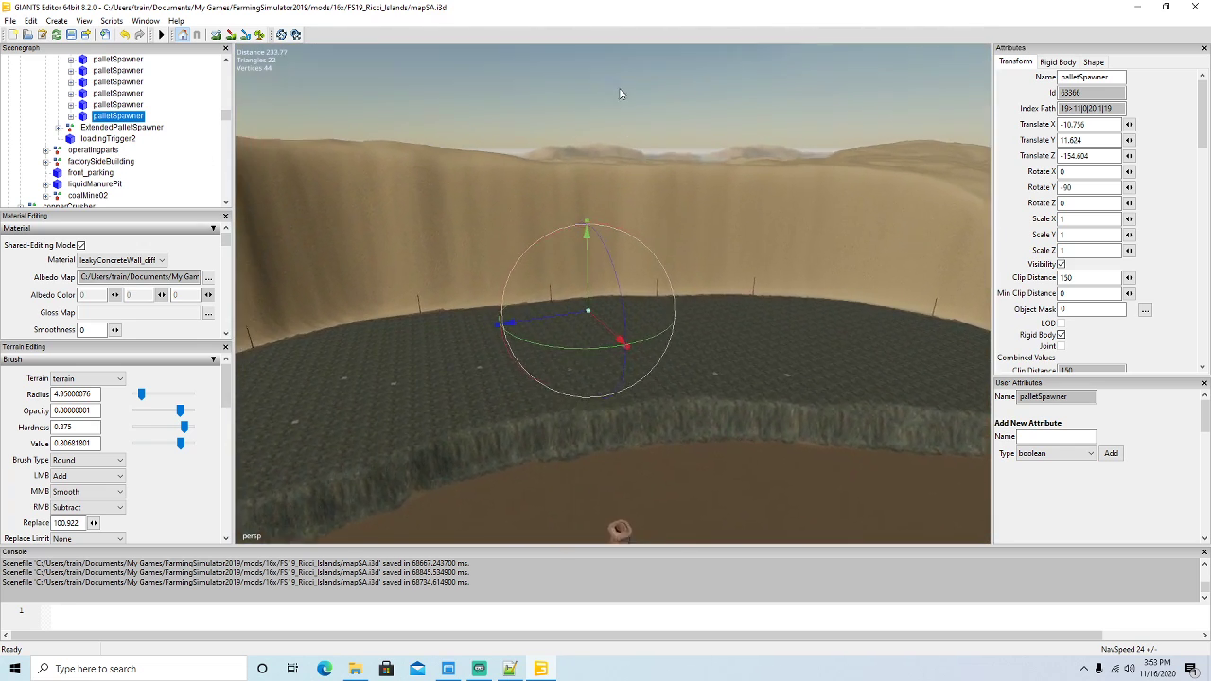
{"action": "right_click_drag", "start_coordinate": [619, 94], "coordinate": [555, 243]}
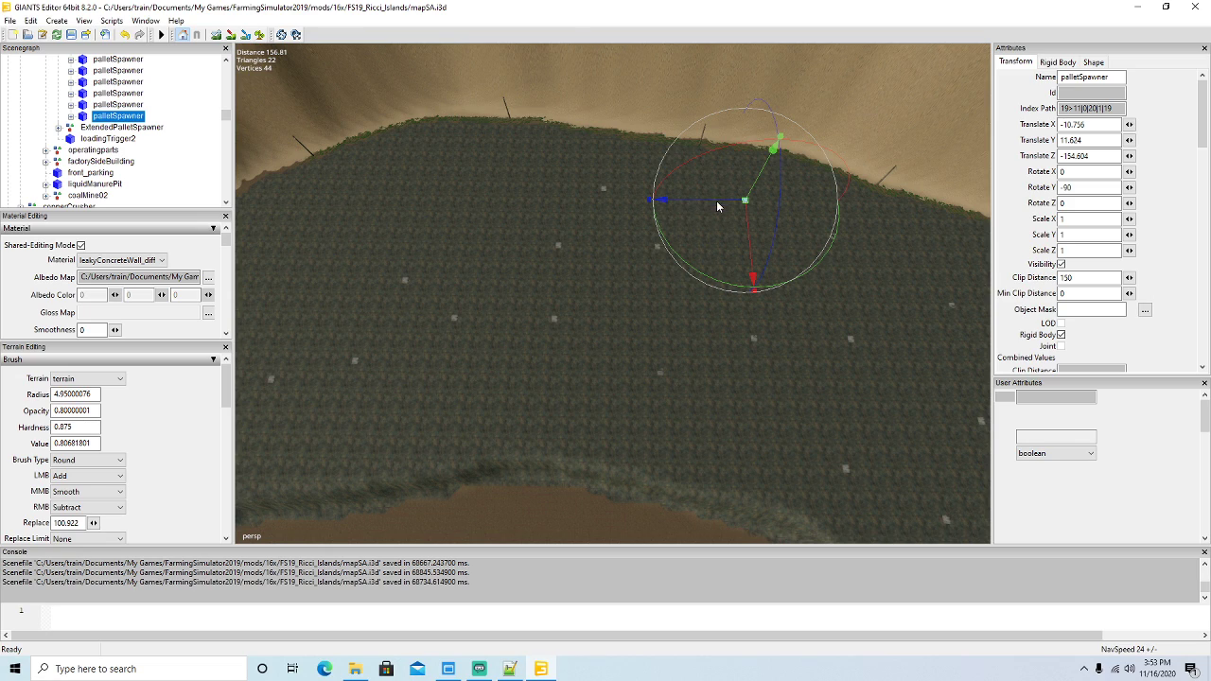
{"action": "key", "text": "ctrl+d"}
{"action": "left_click_drag", "start_coordinate": [706, 202], "coordinate": [455, 199]}
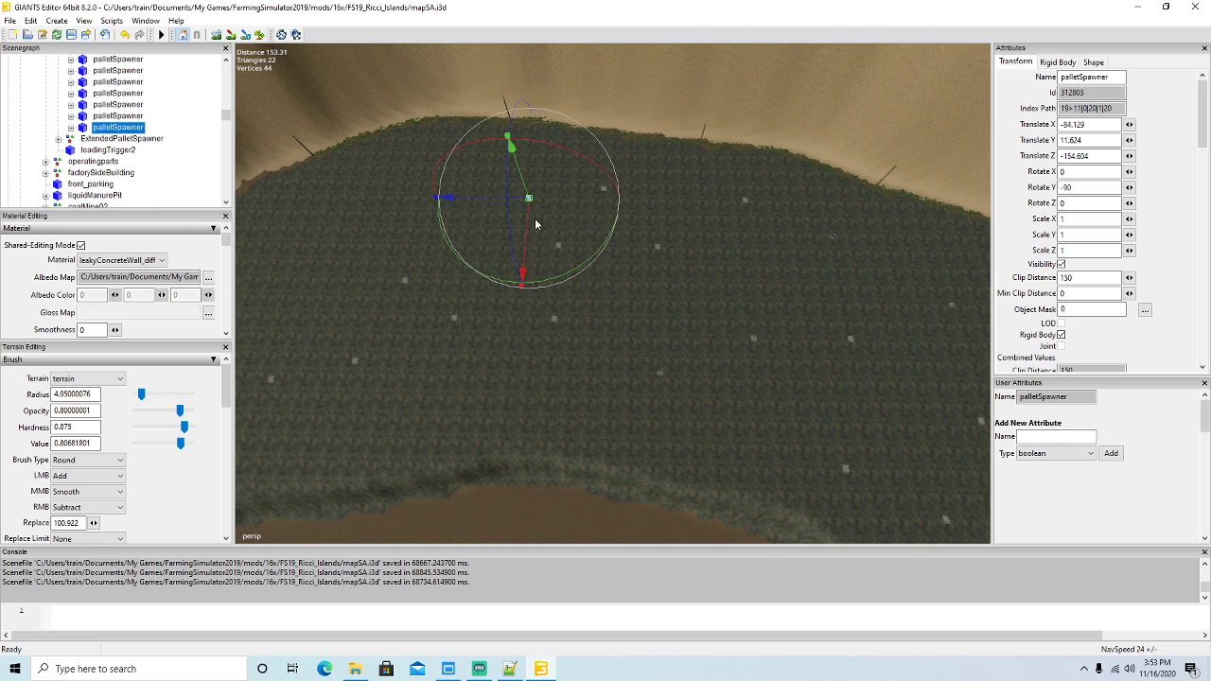
{"action": "left_click_drag", "start_coordinate": [528, 223], "coordinate": [561, 249]}
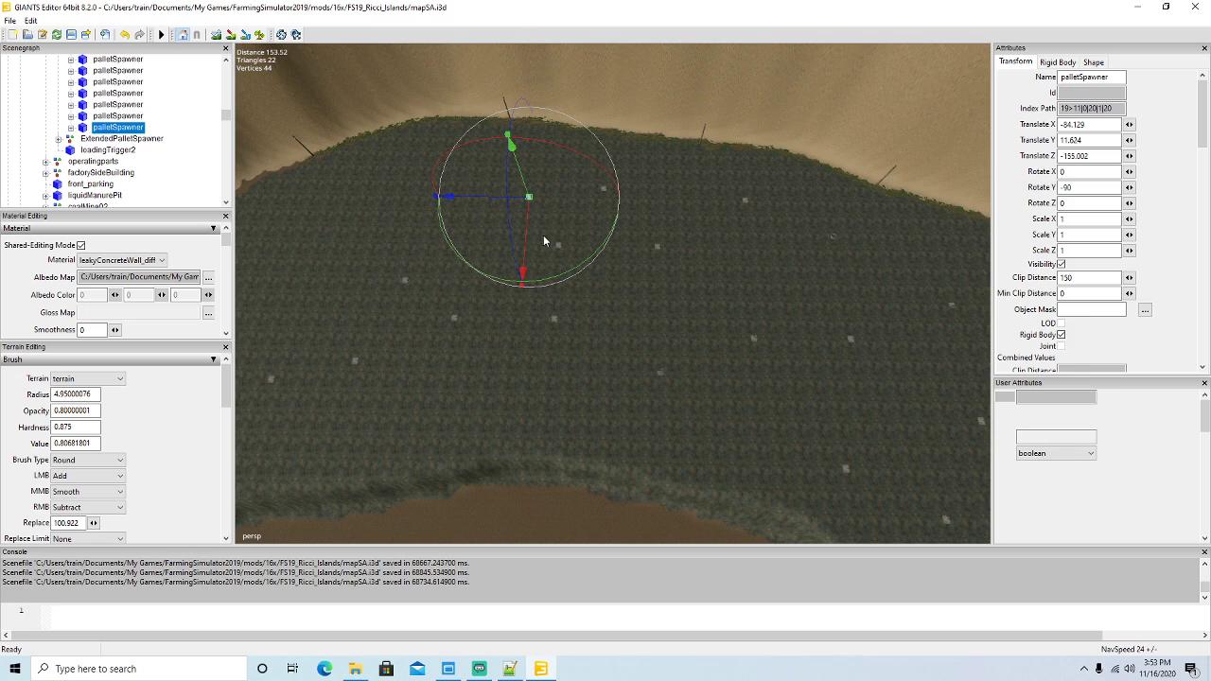
Add two more palletSpawner copies near the ledge's back edge, at about X -84.1, Z -174.9 and X -112.8, Z -167.4.
{"action": "key", "text": "ctrl+d"}
{"action": "left_click_drag", "start_coordinate": [541, 233], "coordinate": [548, 176]}
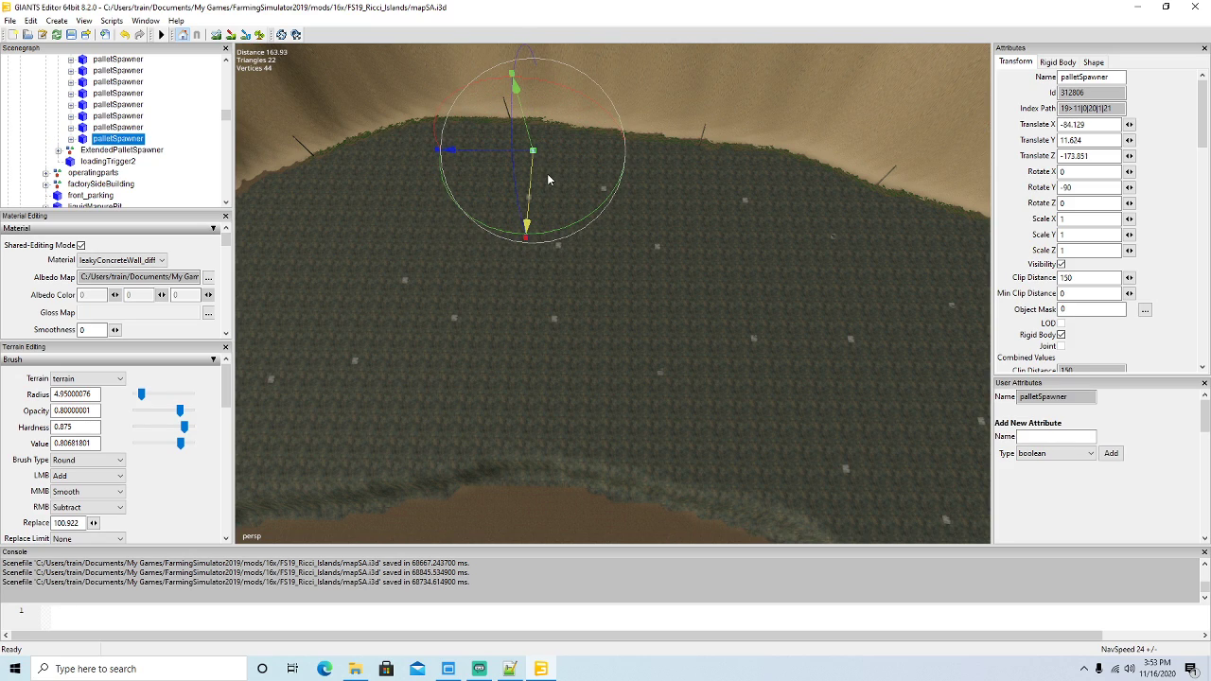
{"action": "middle_click_drag", "start_coordinate": [593, 242], "coordinate": [593, 245], "text": "alt"}
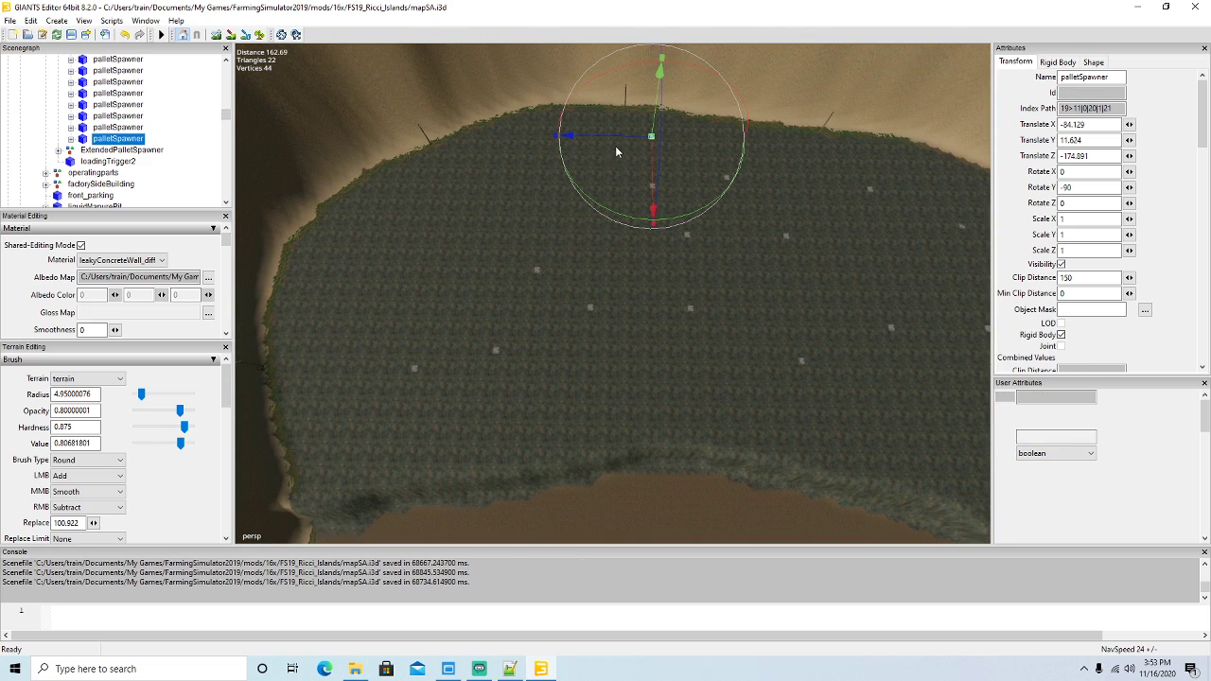
{"action": "key", "text": "ctrl+d"}
{"action": "left_click_drag", "start_coordinate": [608, 139], "coordinate": [571, 190]}
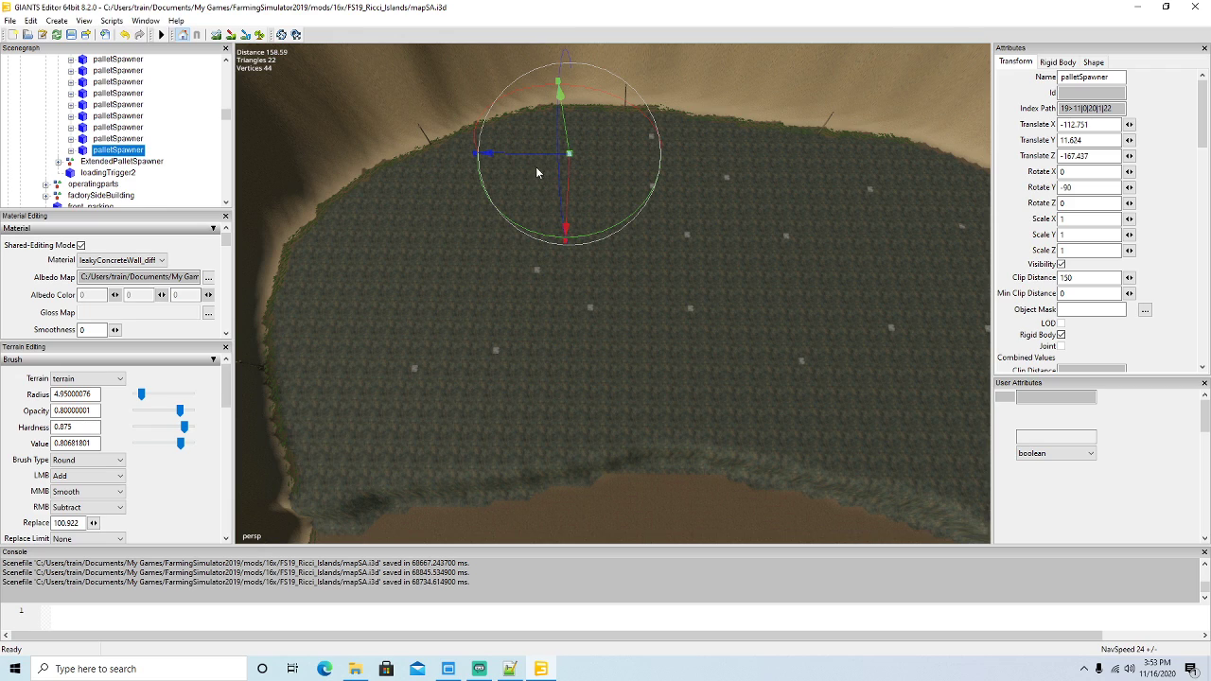
Continue the palletSpawner row along the curved edge with copies at about X -137.4, Z -162.0 and X -162.1, Z -151.5.
{"action": "key", "text": "ctrl+d"}
{"action": "left_click_drag", "start_coordinate": [527, 161], "coordinate": [448, 158]}
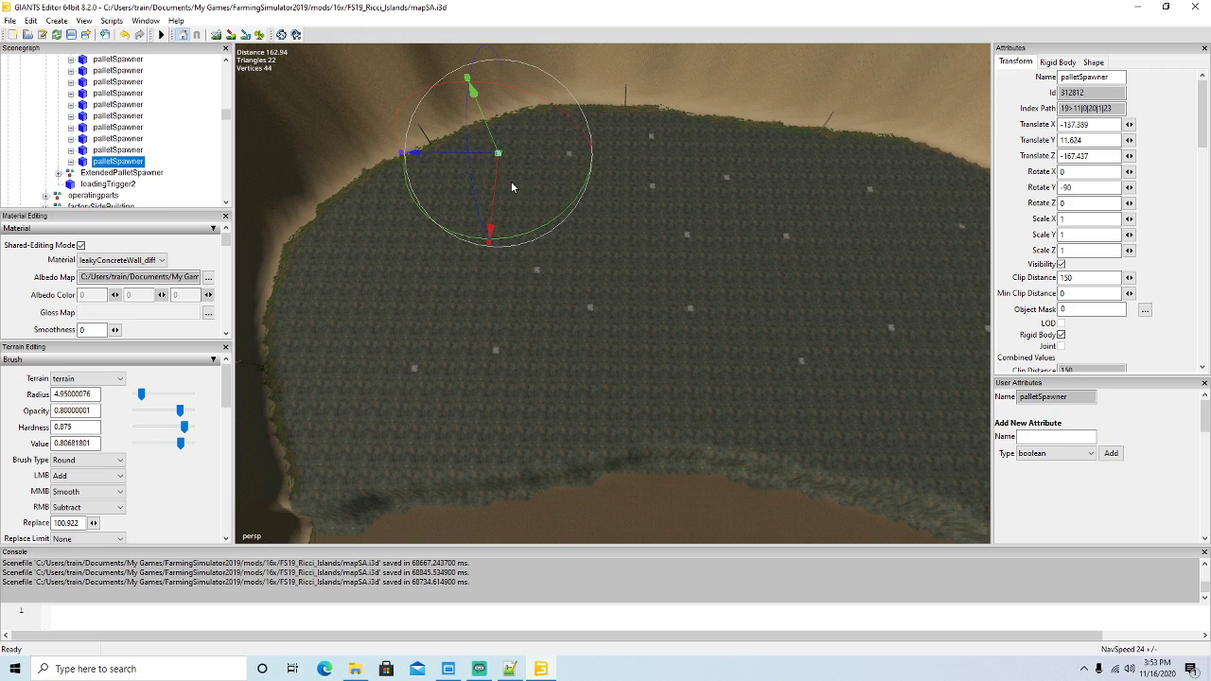
{"action": "left_click_drag", "start_coordinate": [497, 187], "coordinate": [495, 203]}
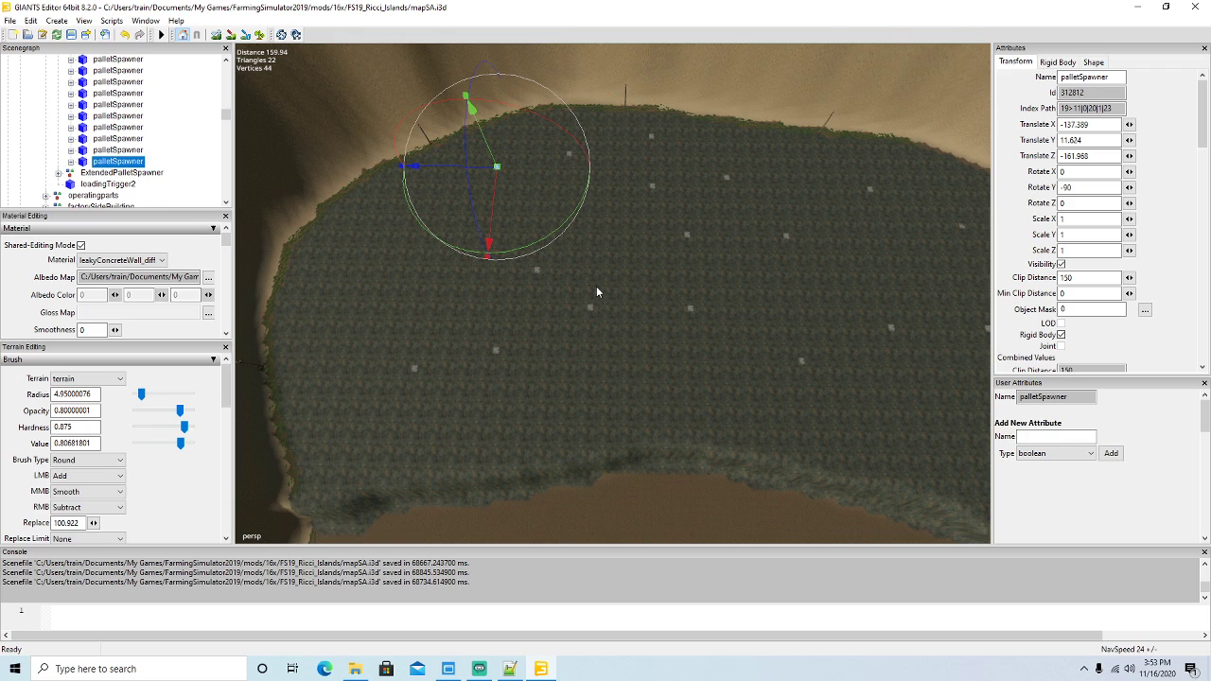
{"action": "key", "text": "ctrl+d"}
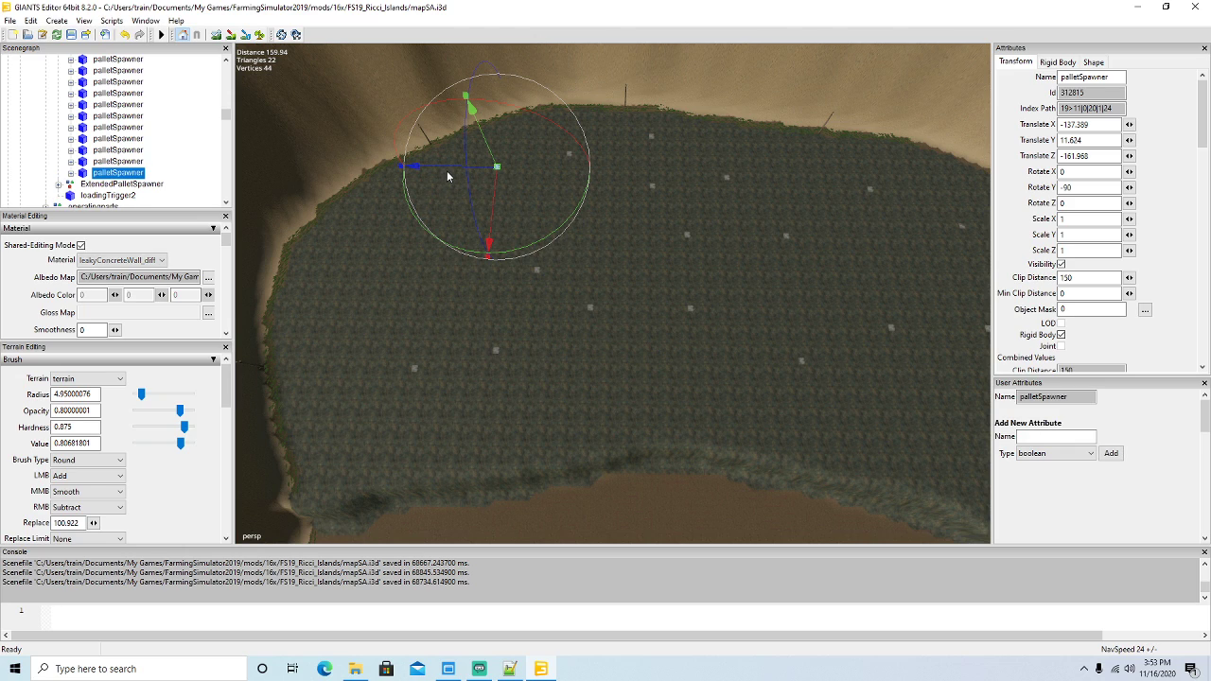
{"action": "left_click_drag", "start_coordinate": [410, 175], "coordinate": [361, 175]}
{"action": "left_click_drag", "start_coordinate": [423, 206], "coordinate": [422, 234]}
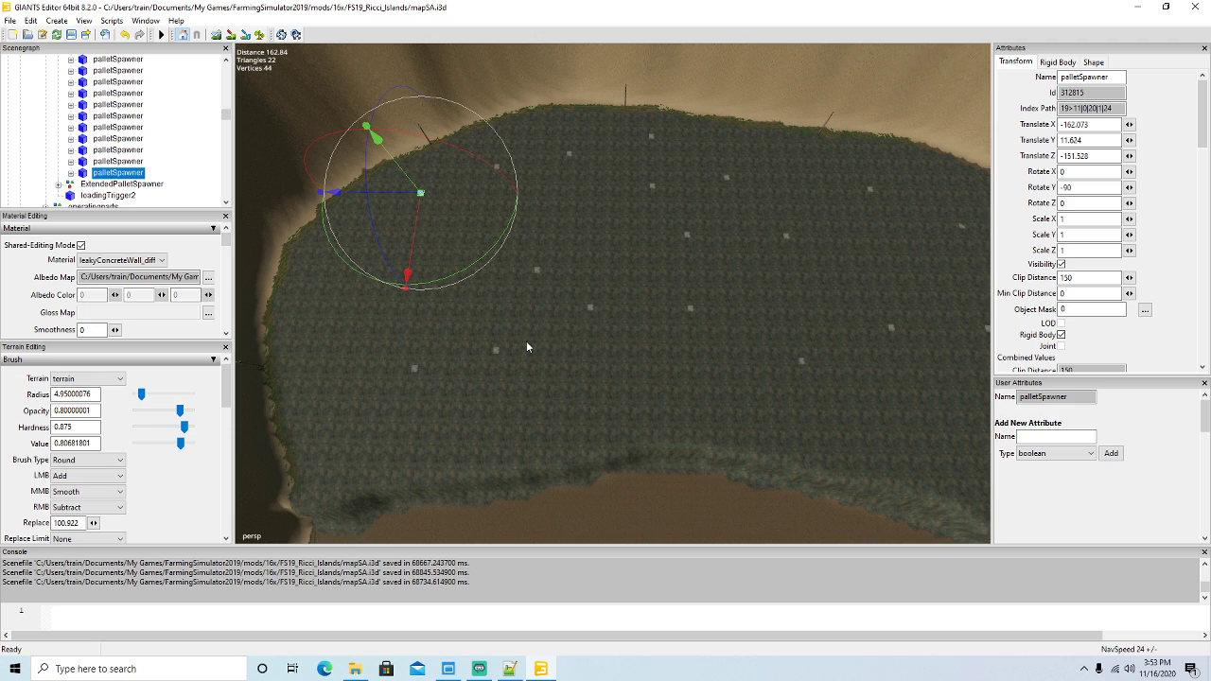
Place two further palletSpawner copies at the ledge's far end, at about X -177.8, Z -134.7 and X -177.8, Z -111.4.
{"action": "key", "text": "ctrl+d"}
{"action": "left_click_drag", "start_coordinate": [421, 229], "coordinate": [330, 243]}
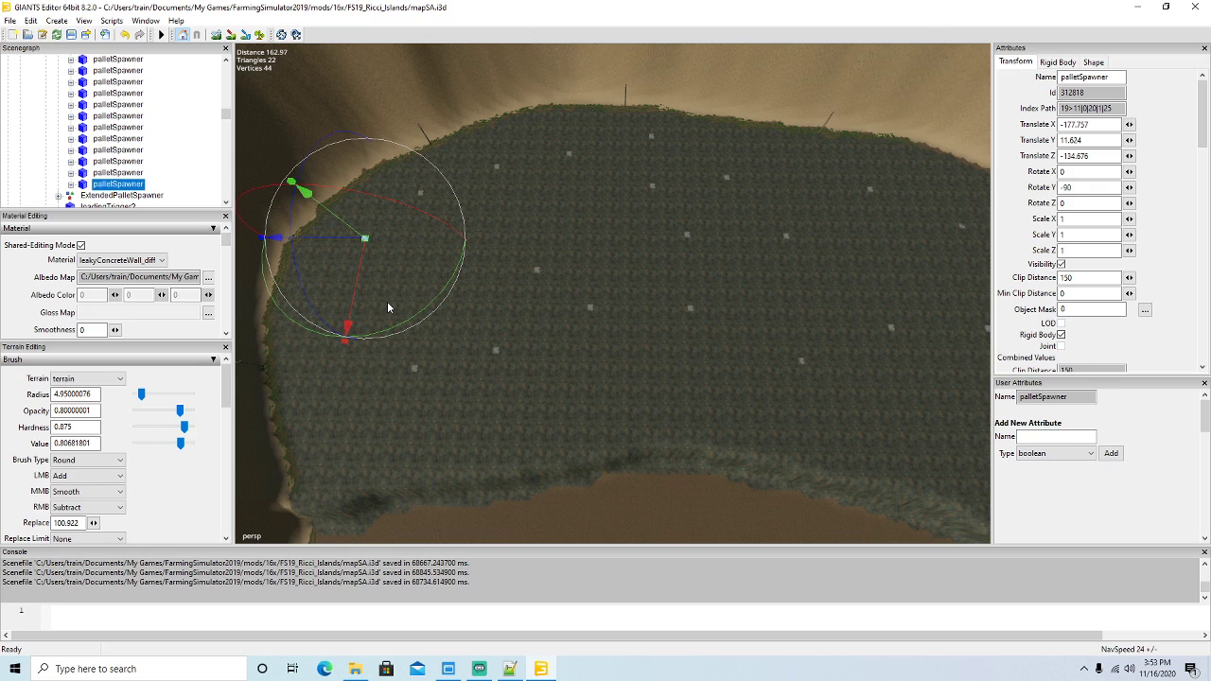
{"action": "key", "text": "ctrl+d"}
{"action": "left_click_drag", "start_coordinate": [359, 280], "coordinate": [406, 372]}
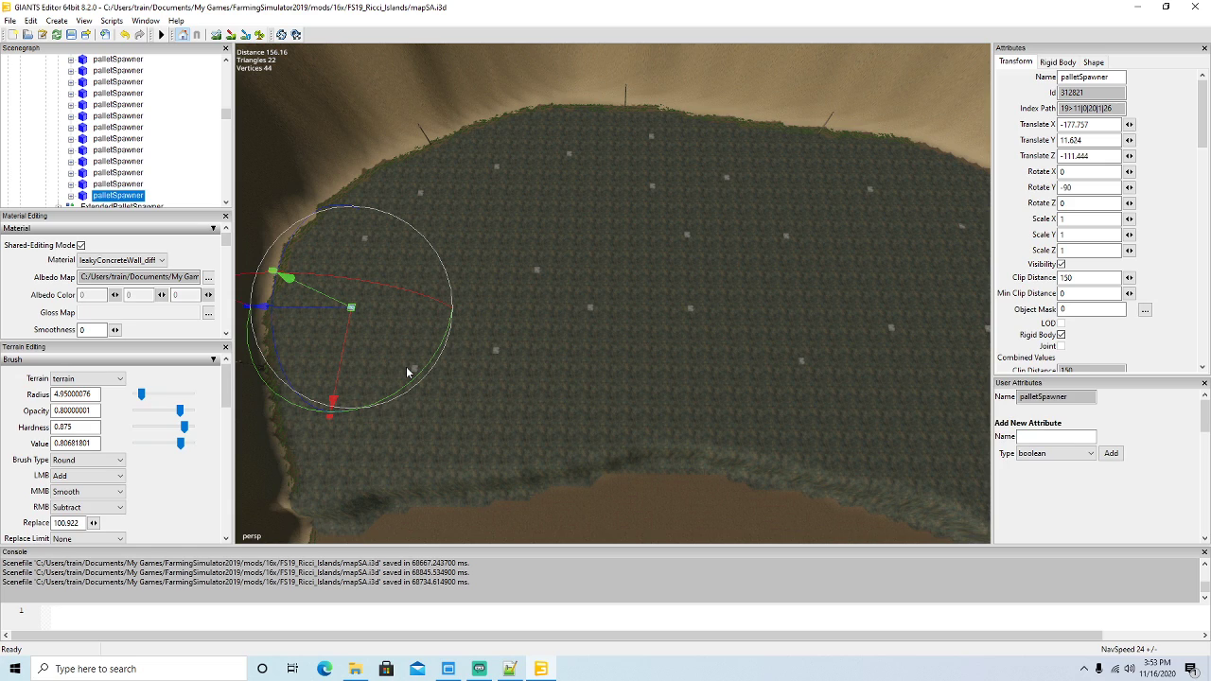
Start an inner palletSpawner row with three copies at about X -156.0, Z -120.8; X -144.1, Z -139.0; and X -122.2, Z -146.0.
{"action": "key", "text": "ctrl+d"}
{"action": "left_click_drag", "start_coordinate": [303, 308], "coordinate": [427, 308]}
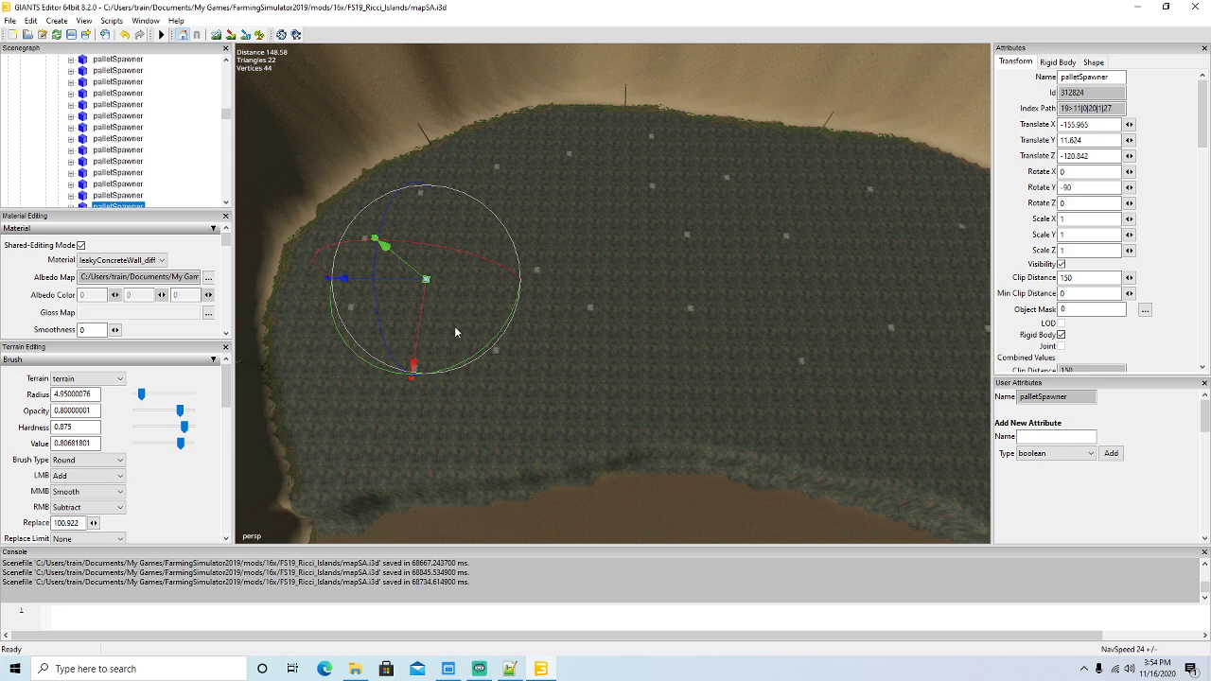
{"action": "key", "text": "ctrl+d"}
{"action": "left_click_drag", "start_coordinate": [422, 317], "coordinate": [447, 237]}
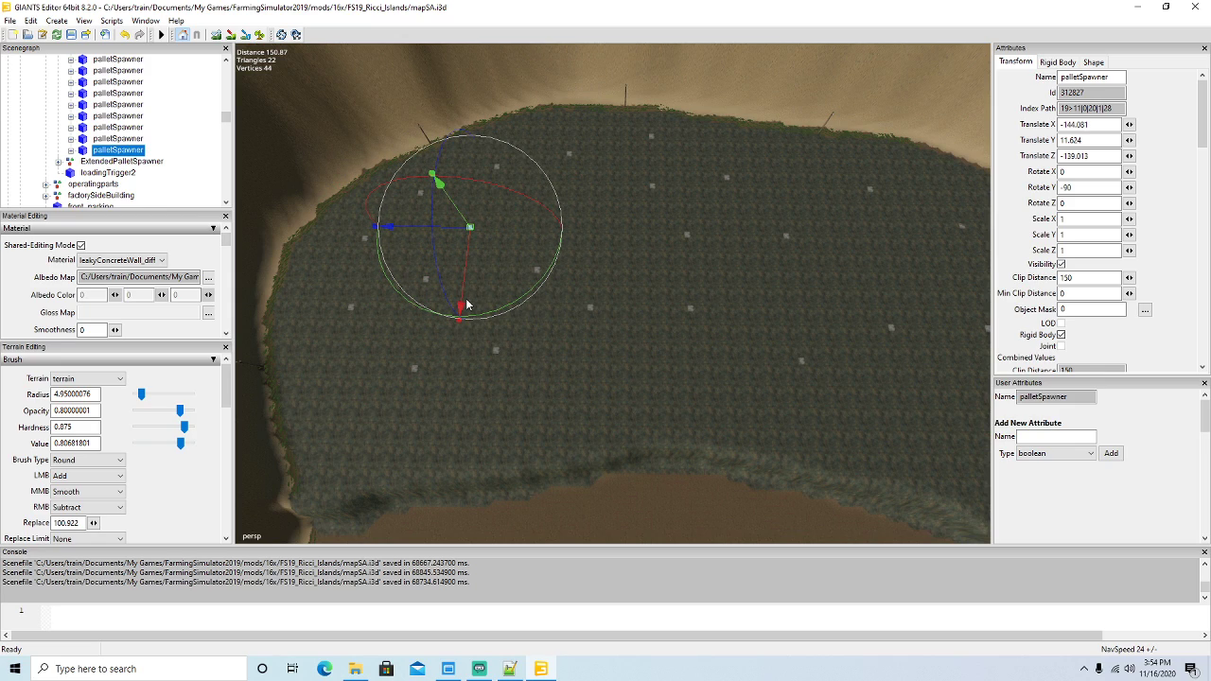
{"action": "key", "text": "ctrl+d"}
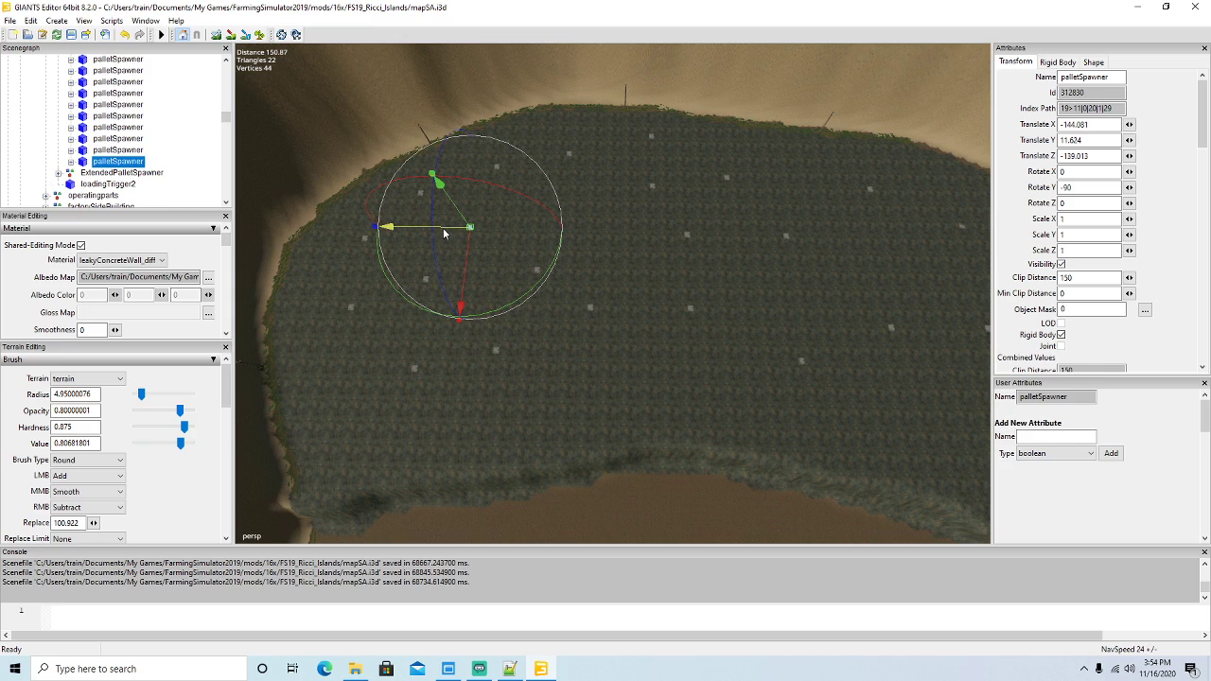
{"action": "left_click_drag", "start_coordinate": [446, 232], "coordinate": [544, 230]}
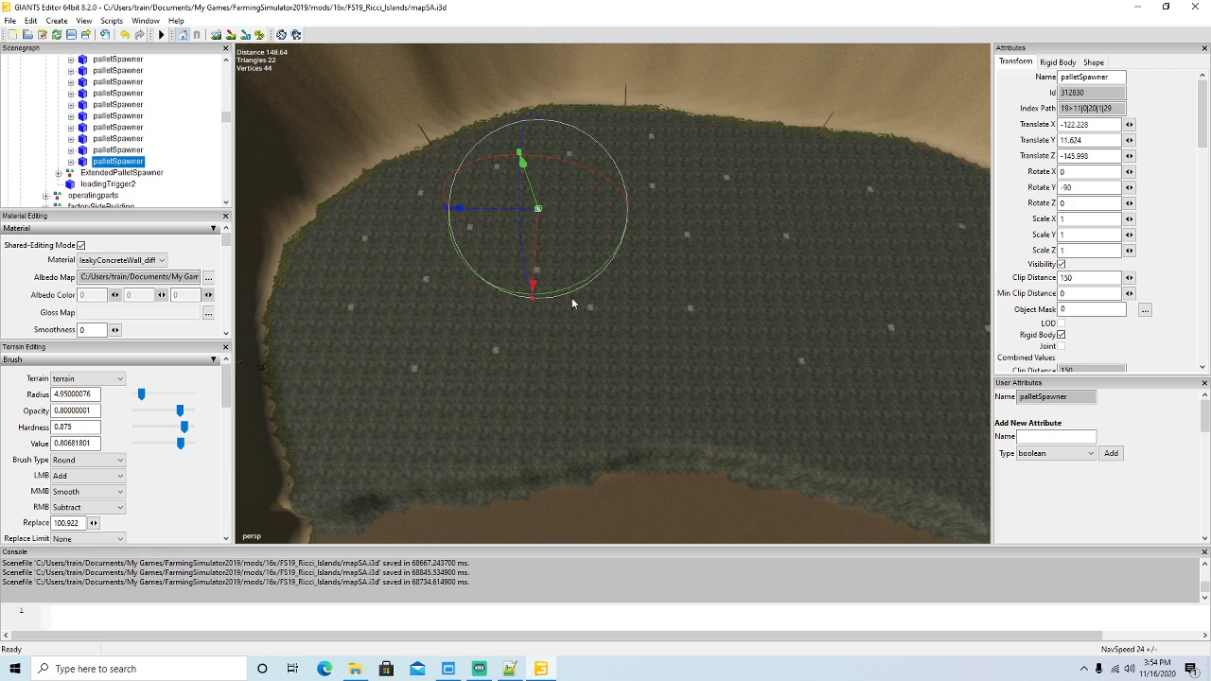
Duplicate the palletSpawner twice more, placing the copies at about X -96.5, Z -138.6 and X -96.5, Z -97.1.
{"action": "key", "text": "ctrl+d"}
{"action": "left_click_drag", "start_coordinate": [503, 224], "coordinate": [581, 226]}
{"action": "left_click_drag", "start_coordinate": [578, 276], "coordinate": [478, 241], "text": "alt"}
{"action": "right_click_drag", "start_coordinate": [476, 246], "coordinate": [618, 289]}
{"action": "left_click_drag", "start_coordinate": [583, 233], "coordinate": [549, 220]}
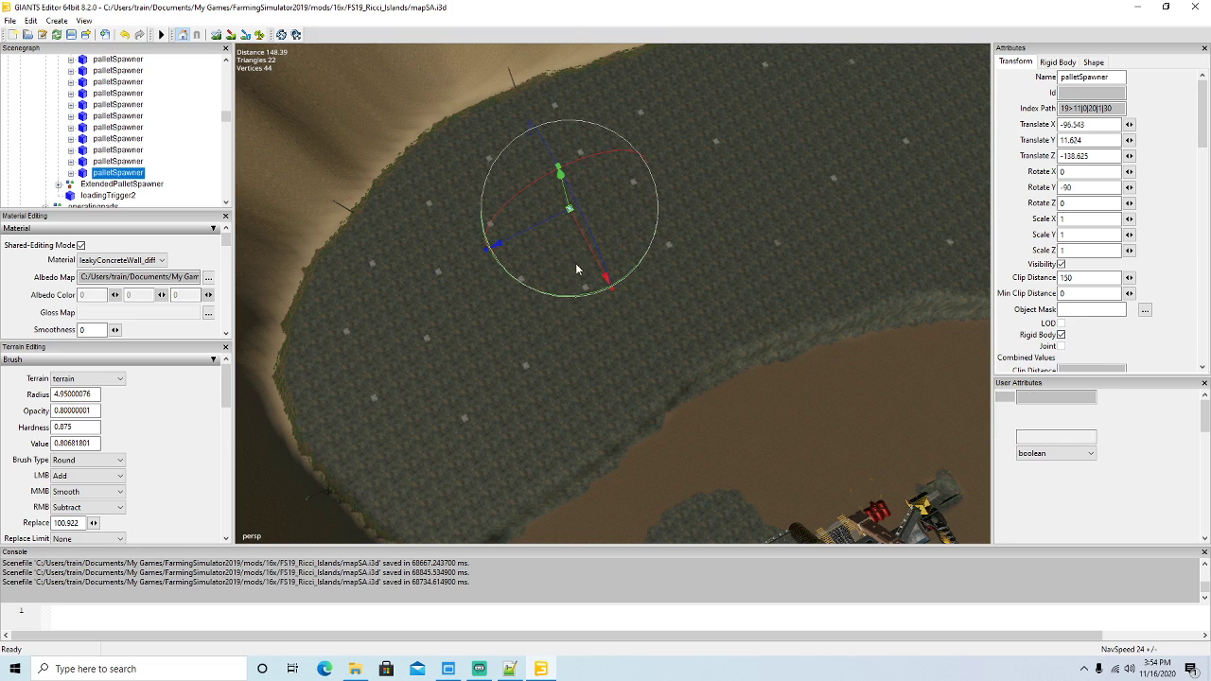
{"action": "key", "text": "ctrl+d"}
{"action": "left_click_drag", "start_coordinate": [581, 243], "coordinate": [670, 364]}
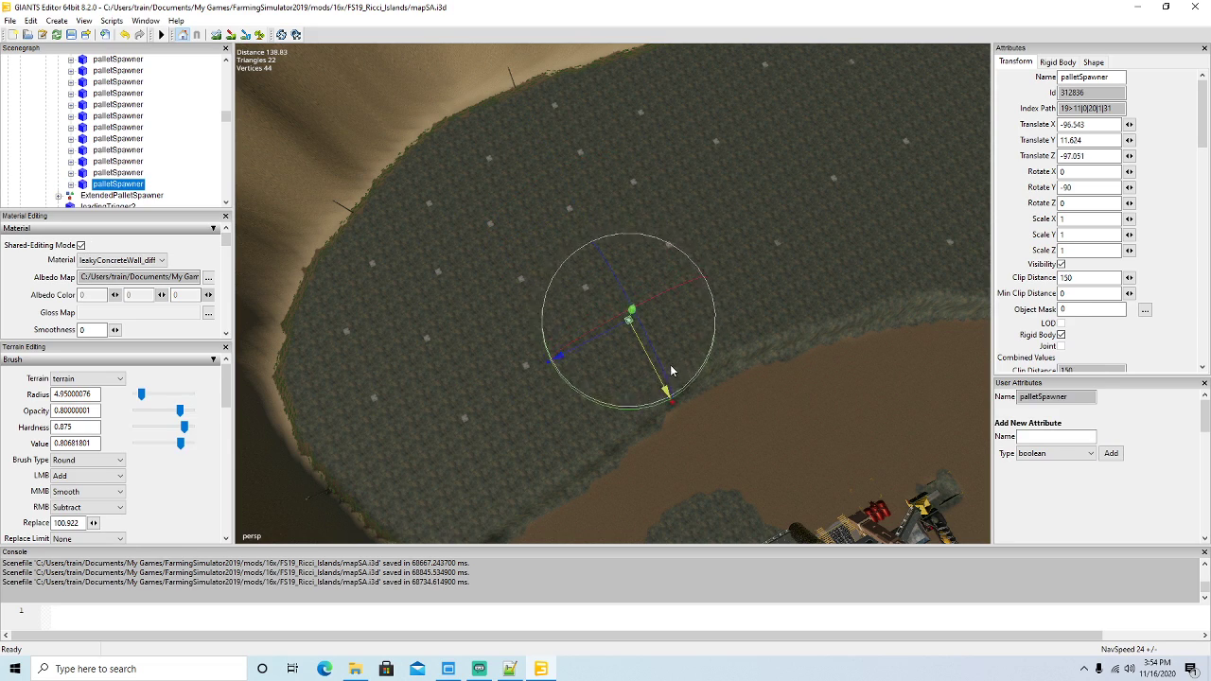
Duplicate the palletSpawner twice more, placing the copies at about X -51.2, Z -122.8 and X -4.9, Z -133.1.
{"action": "left_click_drag", "start_coordinate": [610, 426], "coordinate": [444, 370], "text": "alt"}
{"action": "scroll", "coordinate": [821, 312], "scroll_direction": "up", "scroll_amount": 4}
{"action": "scroll", "coordinate": [527, 395], "scroll_direction": "down", "scroll_amount": 4}
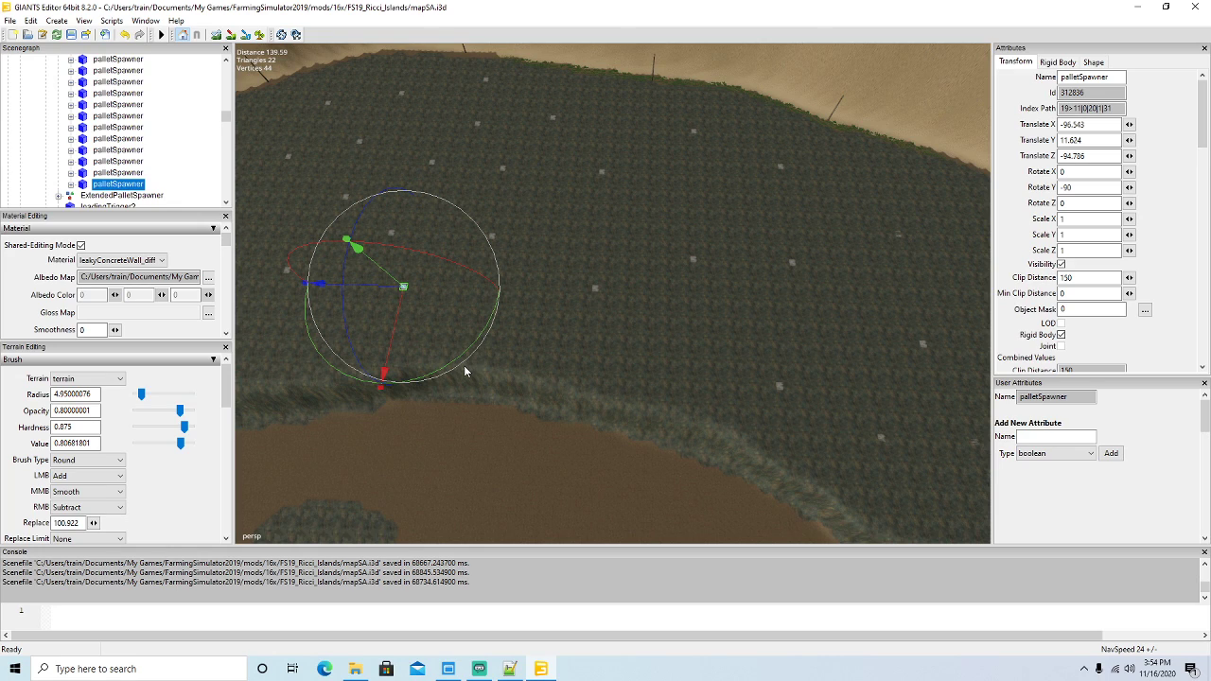
{"action": "key", "text": "ctrl+d"}
{"action": "left_click_drag", "start_coordinate": [365, 292], "coordinate": [531, 210]}
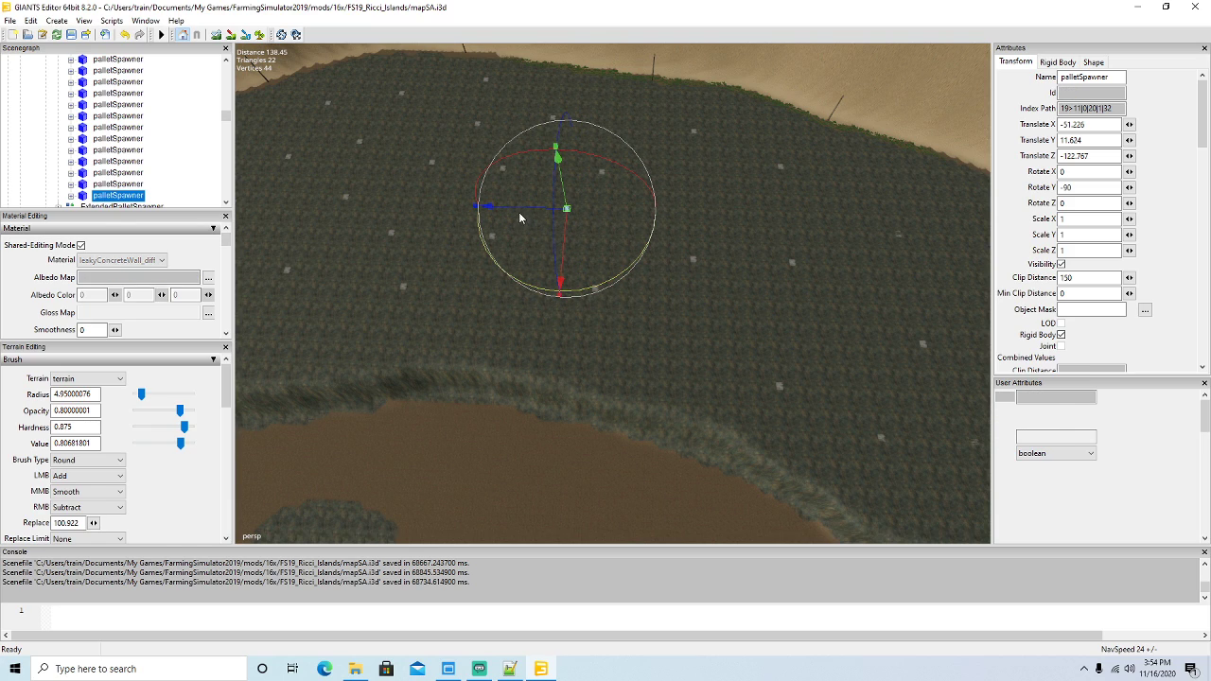
{"action": "key", "text": "ctrl+d"}
{"action": "left_click_drag", "start_coordinate": [516, 212], "coordinate": [670, 193]}
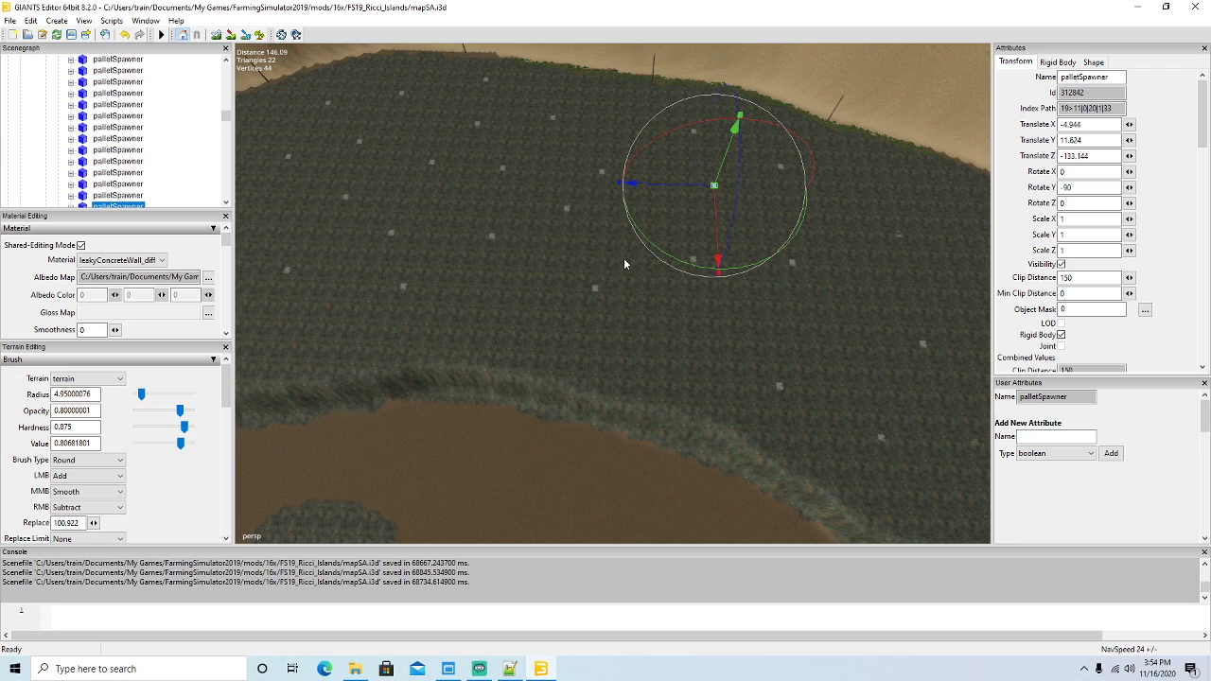
Add two palletSpawner copies closer to the ledge's inner edge, at about X -4.9, Z -89.8 and X 31.0, Z -89.8.
{"action": "key", "text": "ctrl+d"}
{"action": "left_click_drag", "start_coordinate": [715, 215], "coordinate": [666, 389]}
{"action": "scroll", "coordinate": [883, 292], "scroll_direction": "up", "scroll_amount": 3}
{"action": "scroll", "coordinate": [679, 383], "scroll_direction": "down", "scroll_amount": 3}
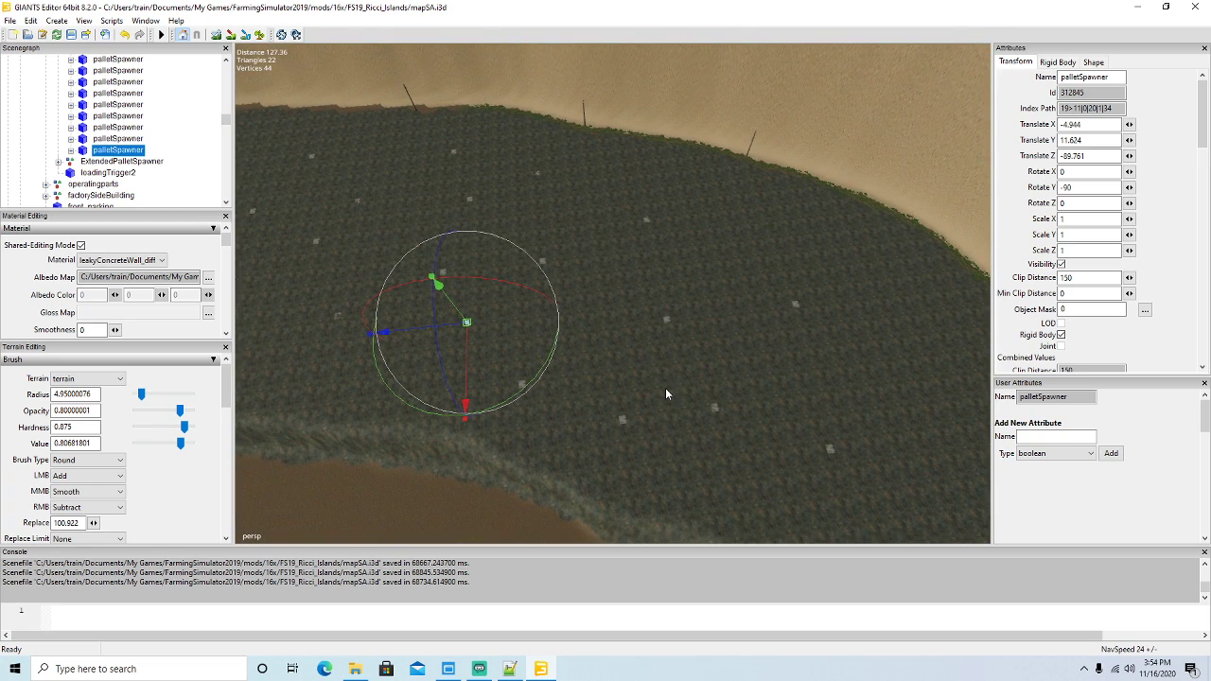
{"action": "key", "text": "ctrl+d"}
{"action": "left_click_drag", "start_coordinate": [407, 331], "coordinate": [569, 377]}
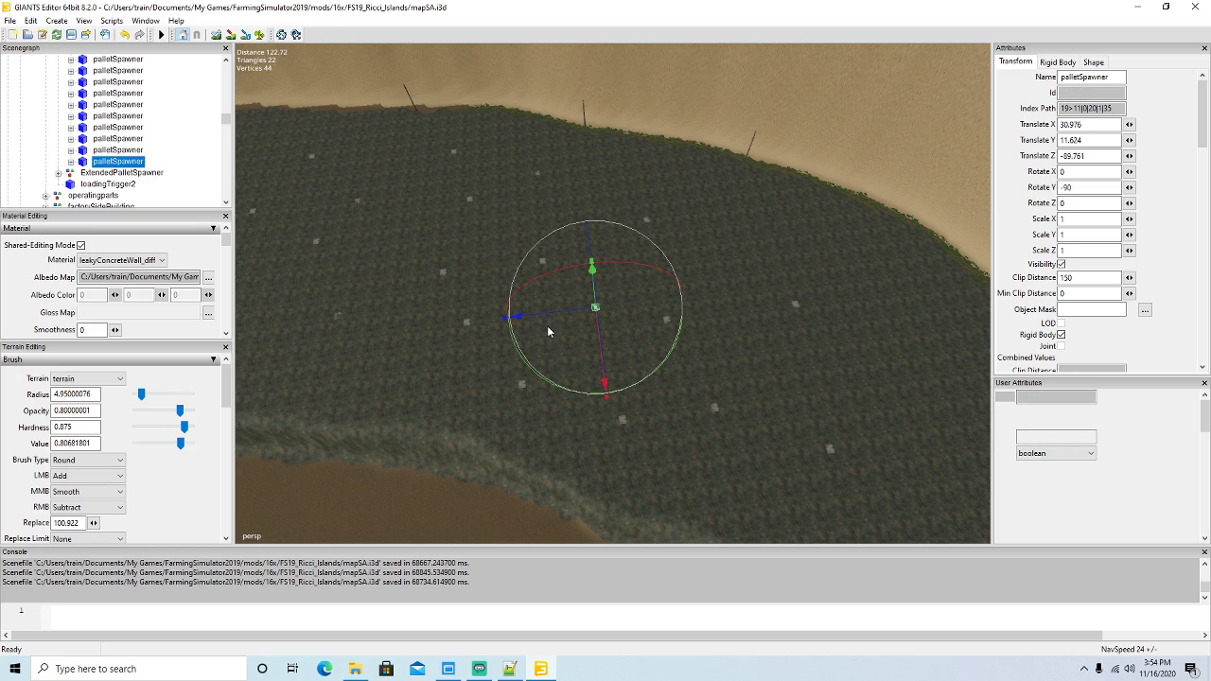
Place two more palletSpawner copies at about X 67.1, Z -101.5 and X 71.2, Z -72.9.
{"action": "key", "text": "ctrl+d"}
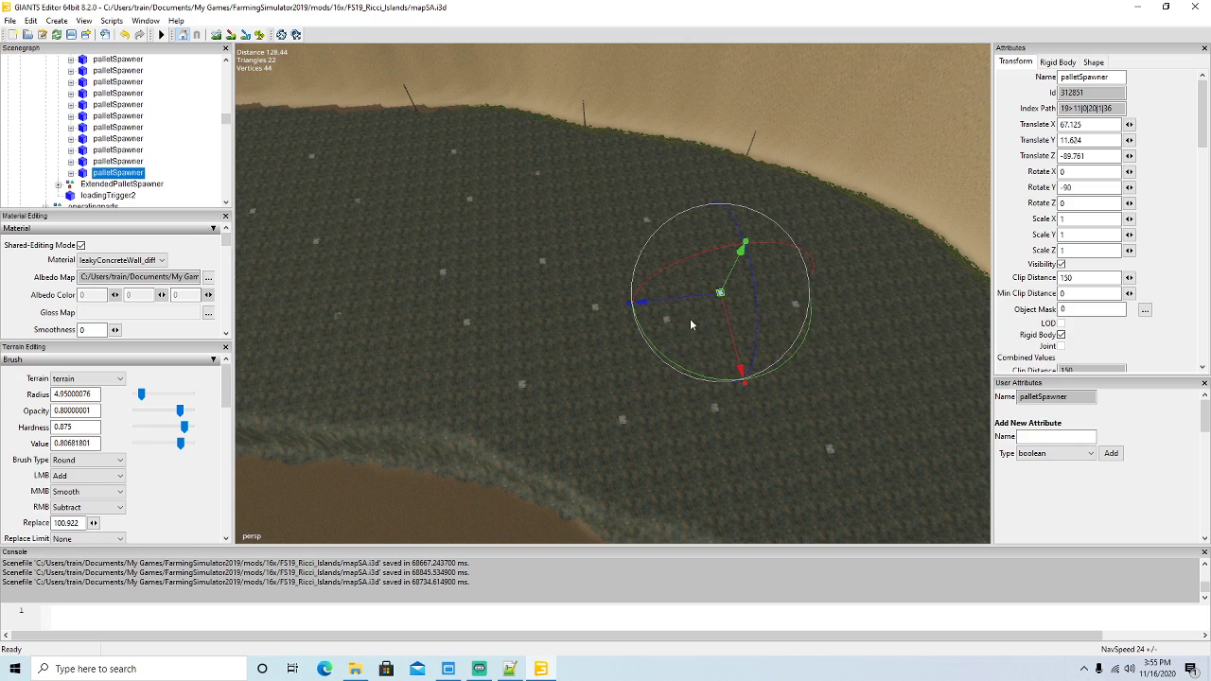
{"action": "left_click_drag", "start_coordinate": [738, 379], "coordinate": [742, 348]}
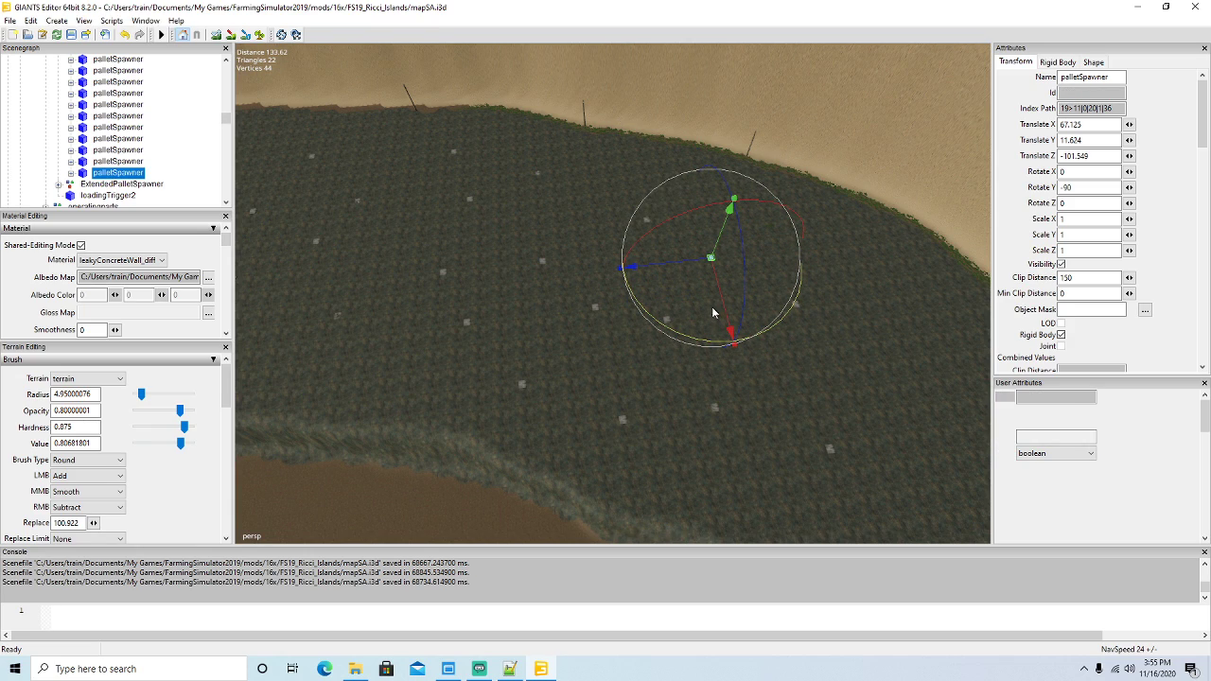
{"action": "key", "text": "ctrl+d"}
{"action": "left_click_drag", "start_coordinate": [741, 336], "coordinate": [788, 397]}
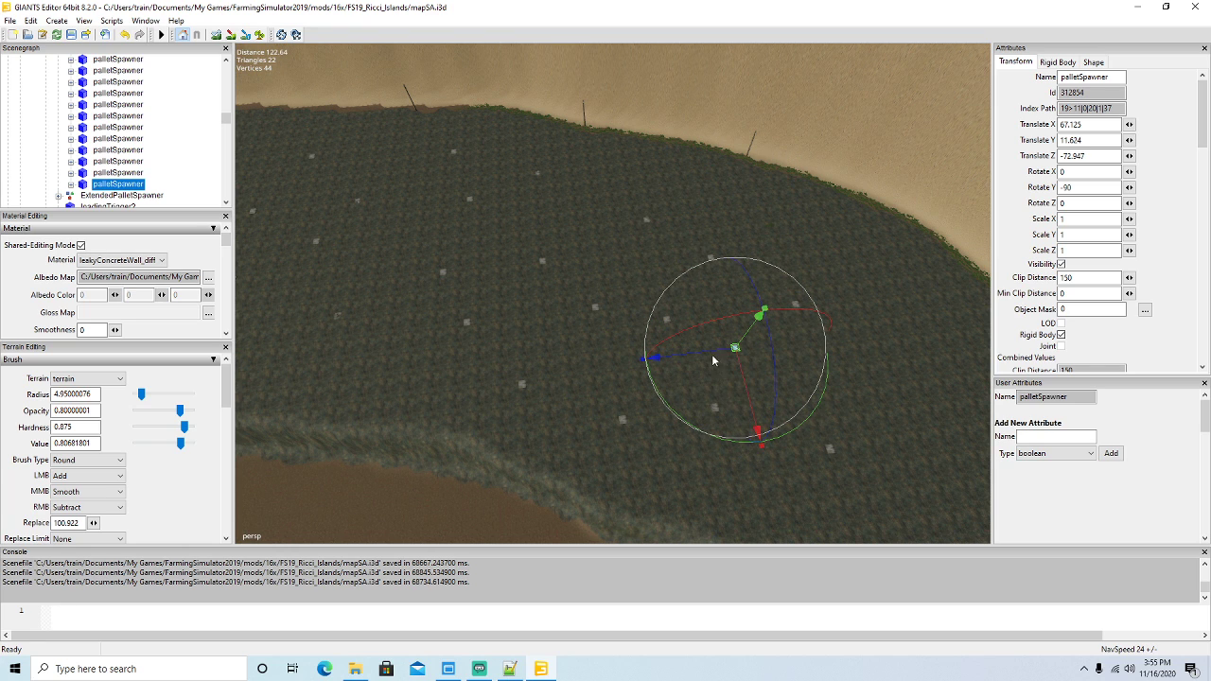
{"action": "left_click_drag", "start_coordinate": [722, 352], "coordinate": [724, 352]}
{"action": "left_click_drag", "start_coordinate": [722, 411], "coordinate": [893, 497], "text": "alt"}
{"action": "scroll", "coordinate": [561, 436], "scroll_direction": "up", "scroll_amount": 3}
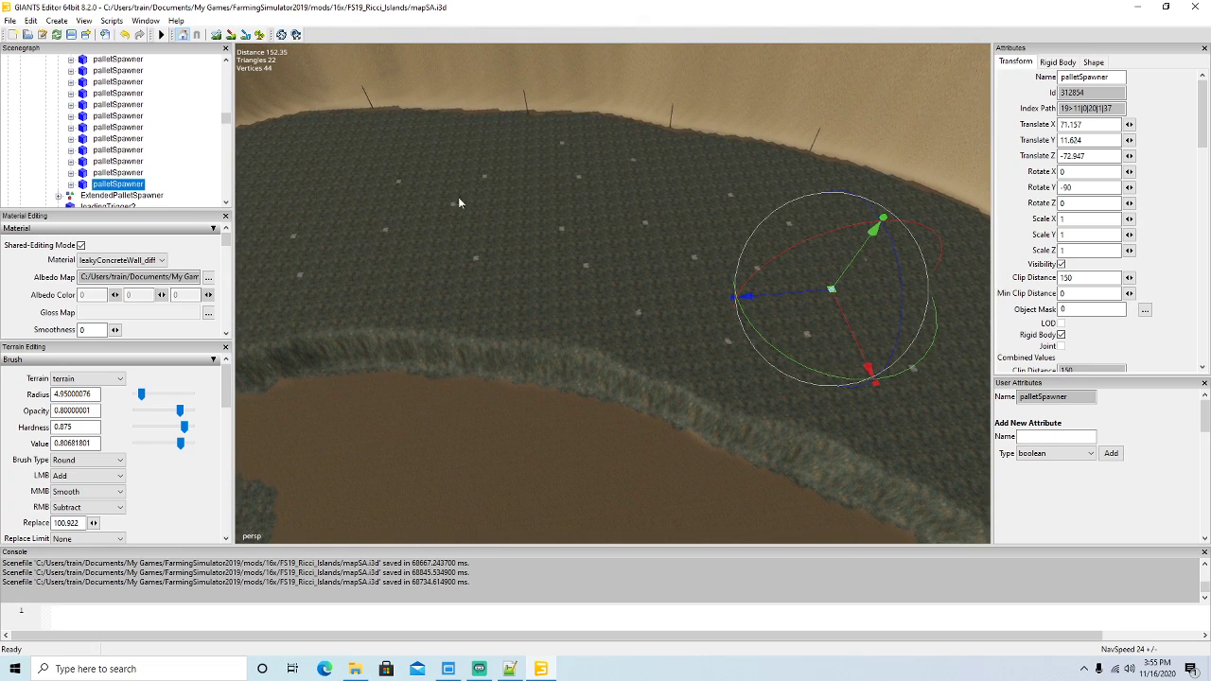
Turn off Visibility for the six newest palletSpawner copies, from X 71.2, Z -72.9 back to X -51.2, Z -122.8.
{"action": "left_click", "coordinate": [1061, 264]}
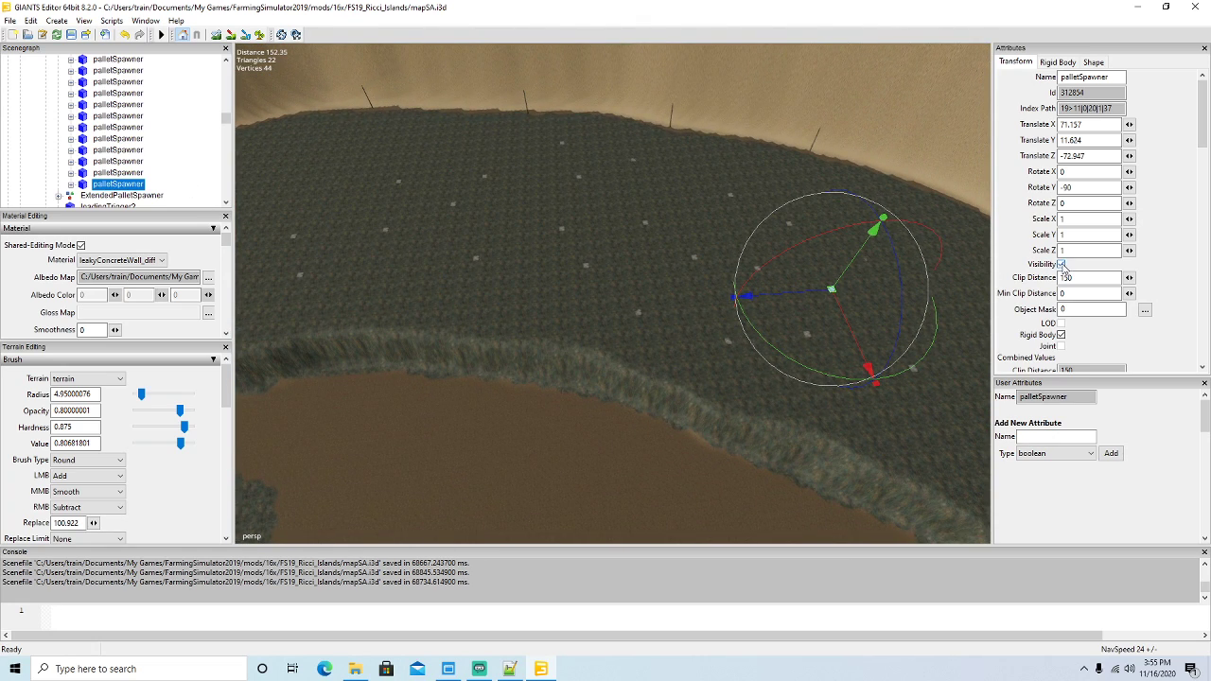
{"action": "left_click", "coordinate": [115, 172]}
{"action": "left_click", "coordinate": [1062, 264]}
{"action": "left_click", "coordinate": [113, 161]}
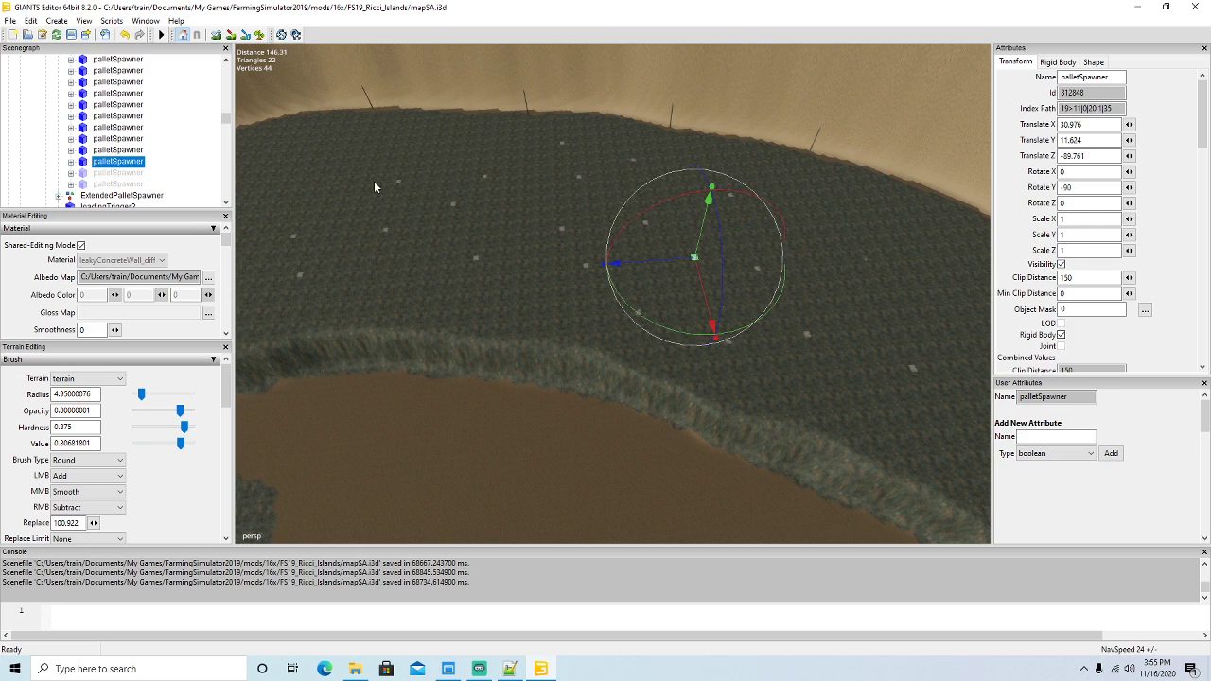
{"action": "left_click", "coordinate": [1062, 264]}
{"action": "left_click", "coordinate": [85, 151]}
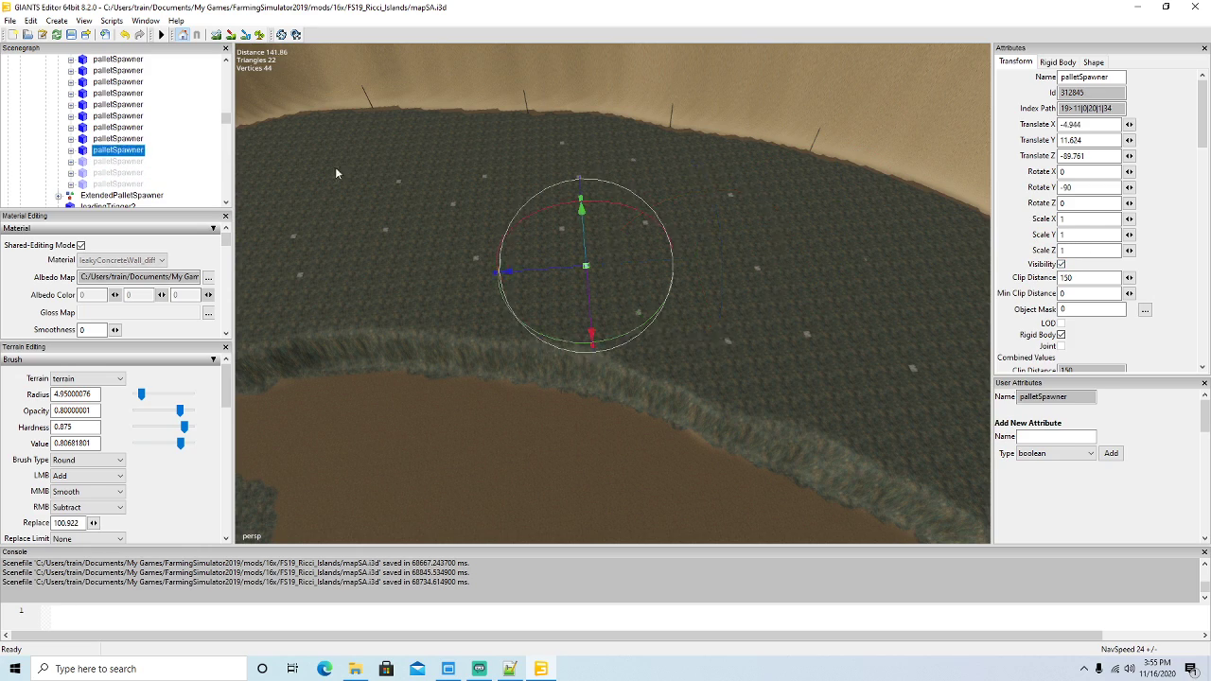
{"action": "left_click", "coordinate": [1062, 264]}
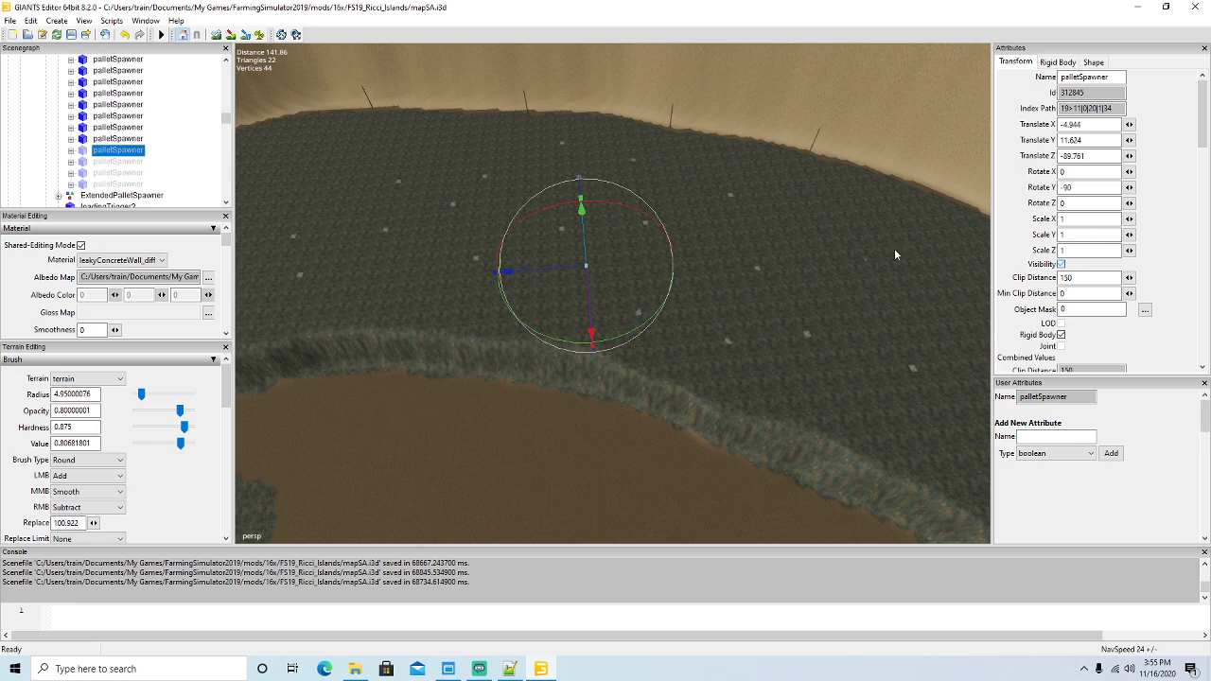
{"action": "left_click", "coordinate": [84, 139]}
{"action": "left_click", "coordinate": [1061, 265]}
{"action": "left_click", "coordinate": [83, 128]}
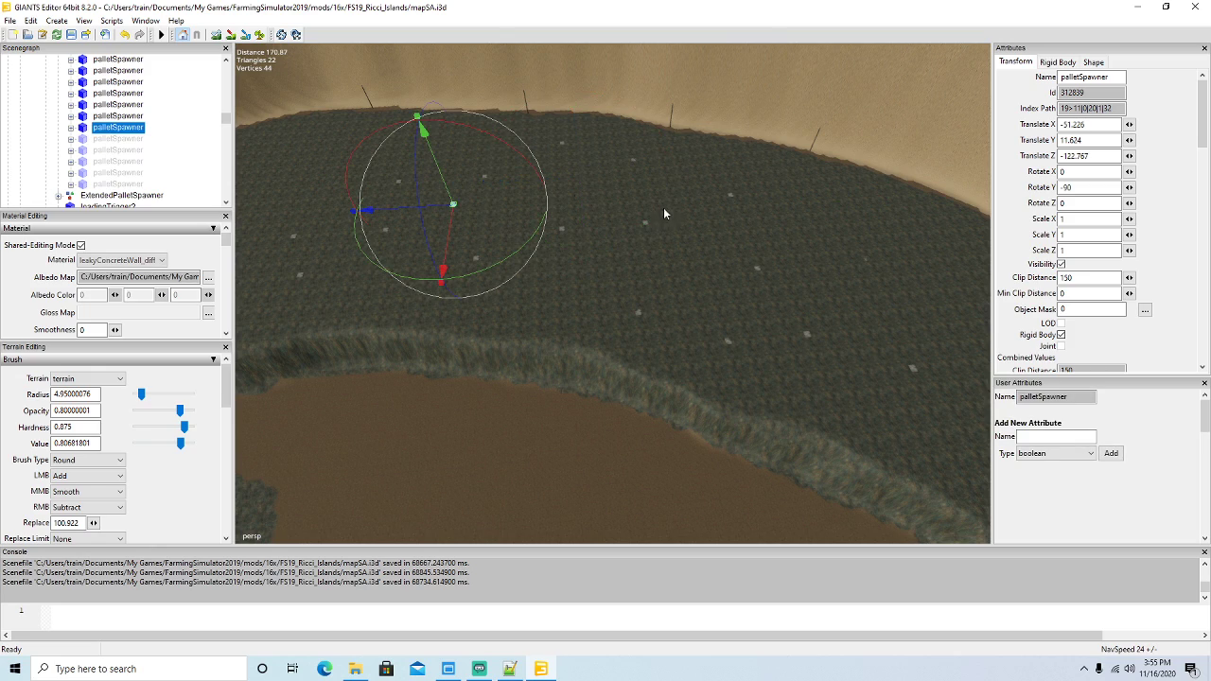
{"action": "left_click", "coordinate": [1062, 265]}
Turn off Visibility for the palletSpawners at X -96.5, Z -94.8; X -96.5, Z -138.6; and X -122.2, Z -146.0.
{"action": "left_click", "coordinate": [103, 151]}
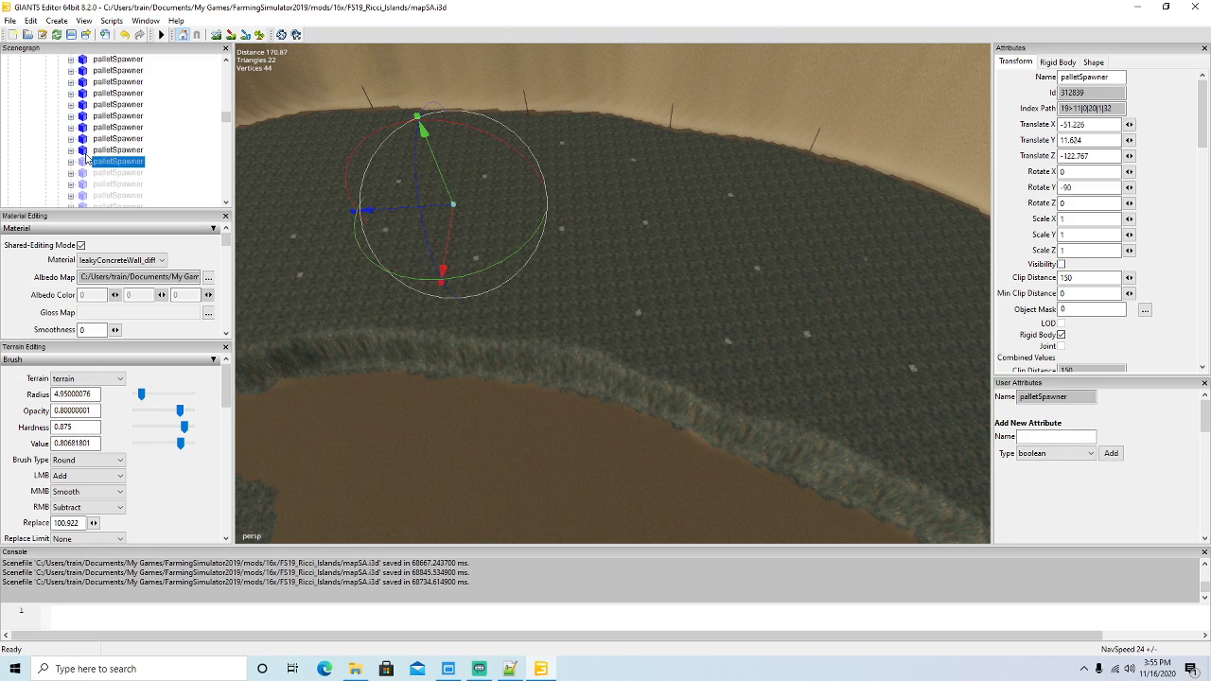
{"action": "left_click", "coordinate": [1062, 264]}
{"action": "left_click", "coordinate": [1062, 265]}
{"action": "left_click", "coordinate": [100, 139]}
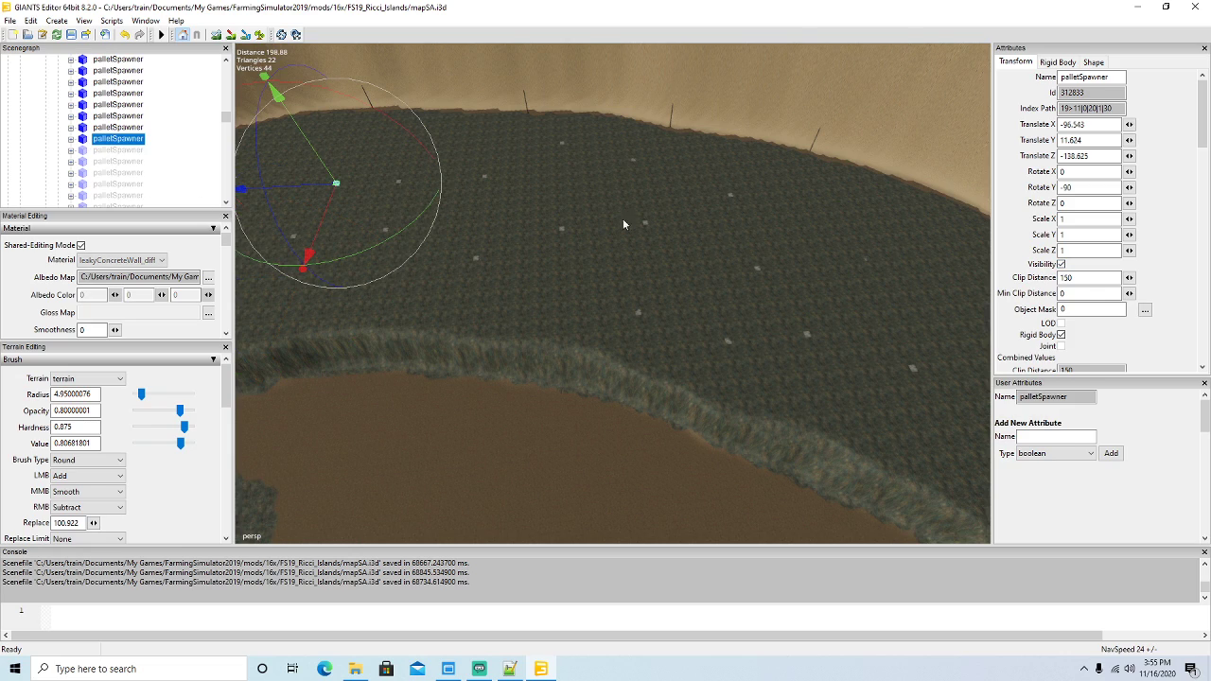
{"action": "left_click", "coordinate": [1062, 265]}
{"action": "left_click", "coordinate": [105, 128]}
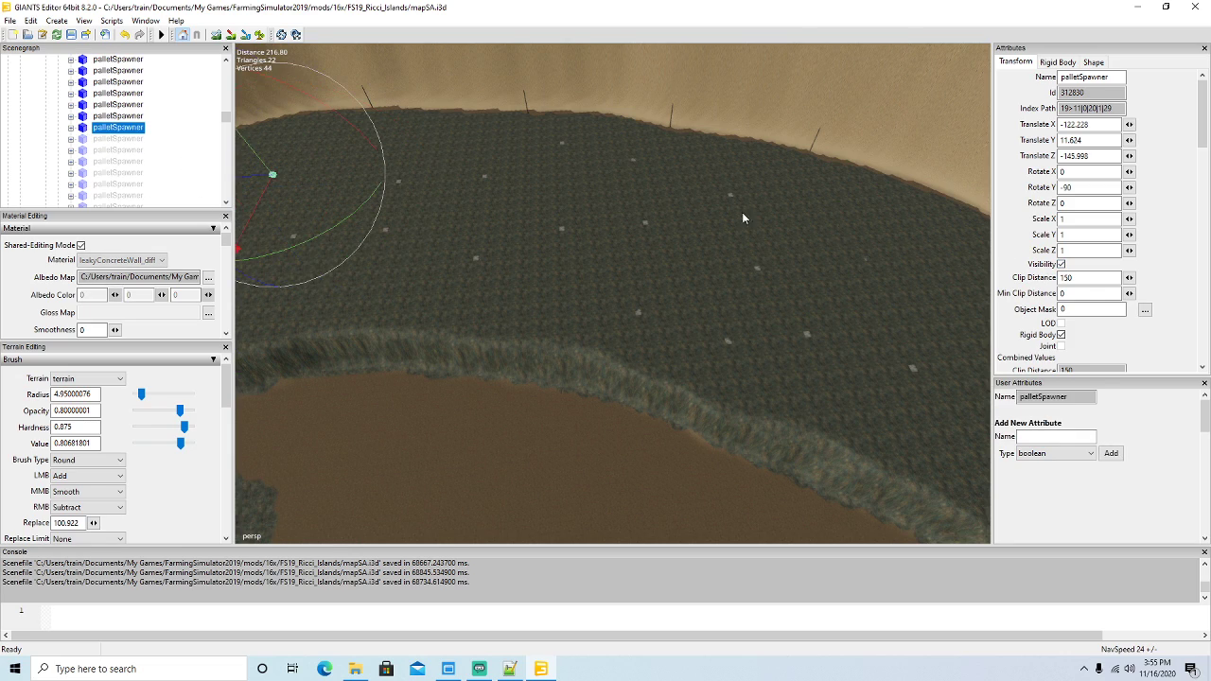
{"action": "left_click", "coordinate": [1062, 265]}
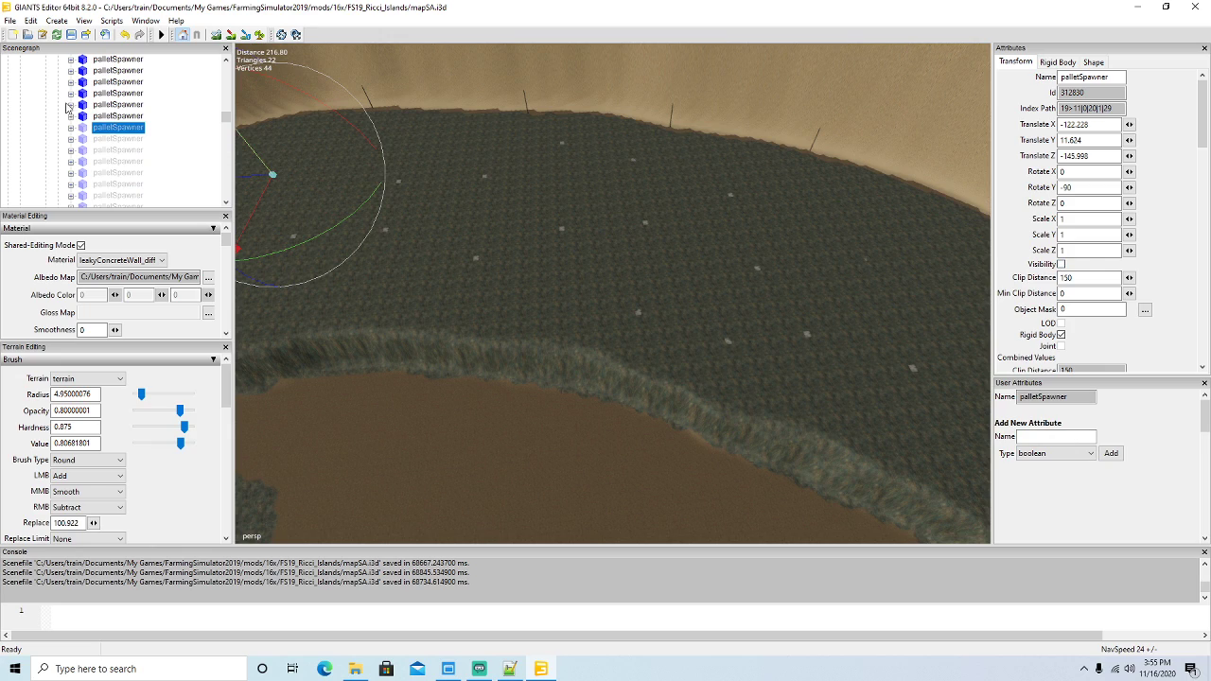
Hide the palletSpawners at X -144.1, Z -139.0 and X -156.0, Z -120.8, plus the one listed just above them.
{"action": "left_click", "coordinate": [140, 135]}
{"action": "left_click", "coordinate": [119, 115]}
{"action": "left_click", "coordinate": [1061, 265]}
{"action": "scroll", "coordinate": [107, 133], "scroll_direction": "up", "scroll_amount": 2}
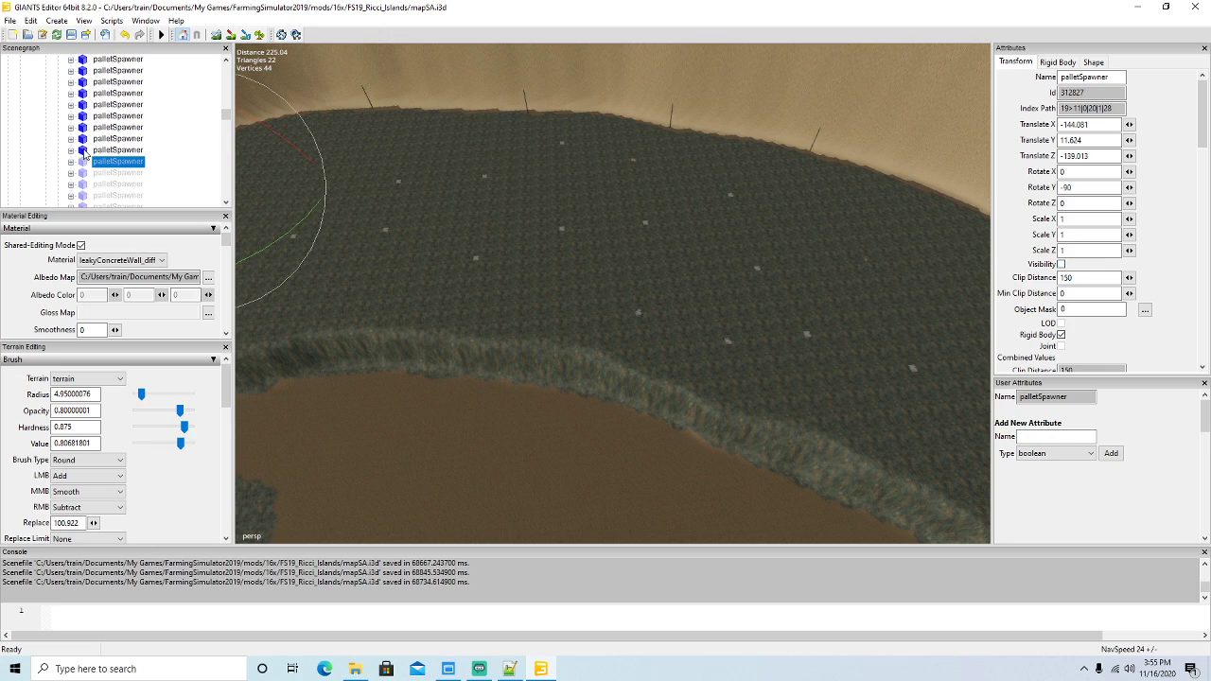
{"action": "left_click", "coordinate": [94, 149]}
{"action": "left_click", "coordinate": [1062, 265]}
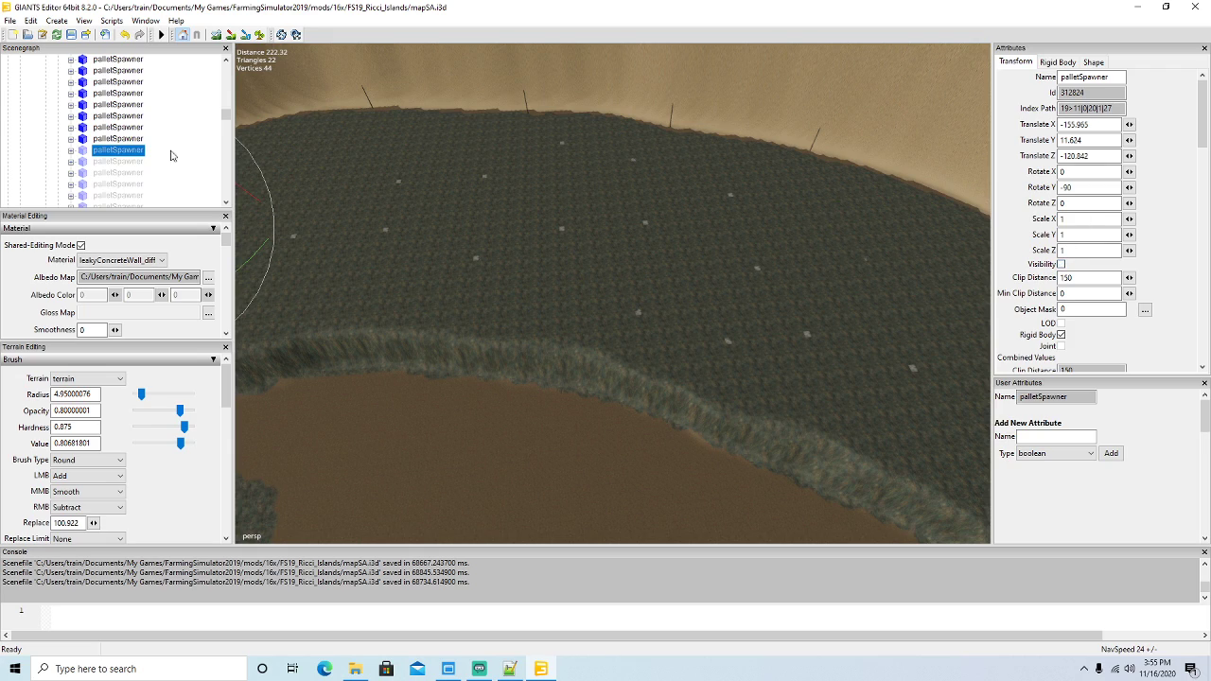
{"action": "left_click", "coordinate": [95, 139]}
{"action": "left_click", "coordinate": [1062, 265]}
Hide the palletSpawners at X -177.8, Z -134.7 and X -162.1, Z -151.5, plus the next one up in the scenegraph.
{"action": "left_click", "coordinate": [81, 129]}
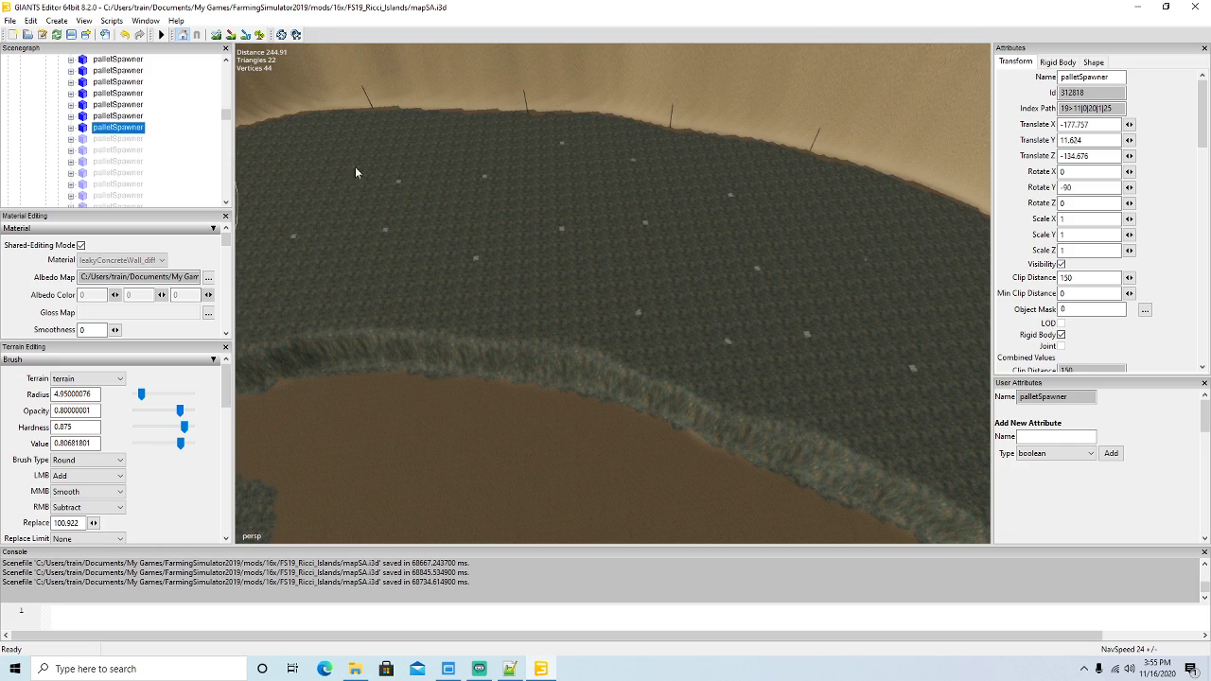
{"action": "left_click", "coordinate": [1061, 265]}
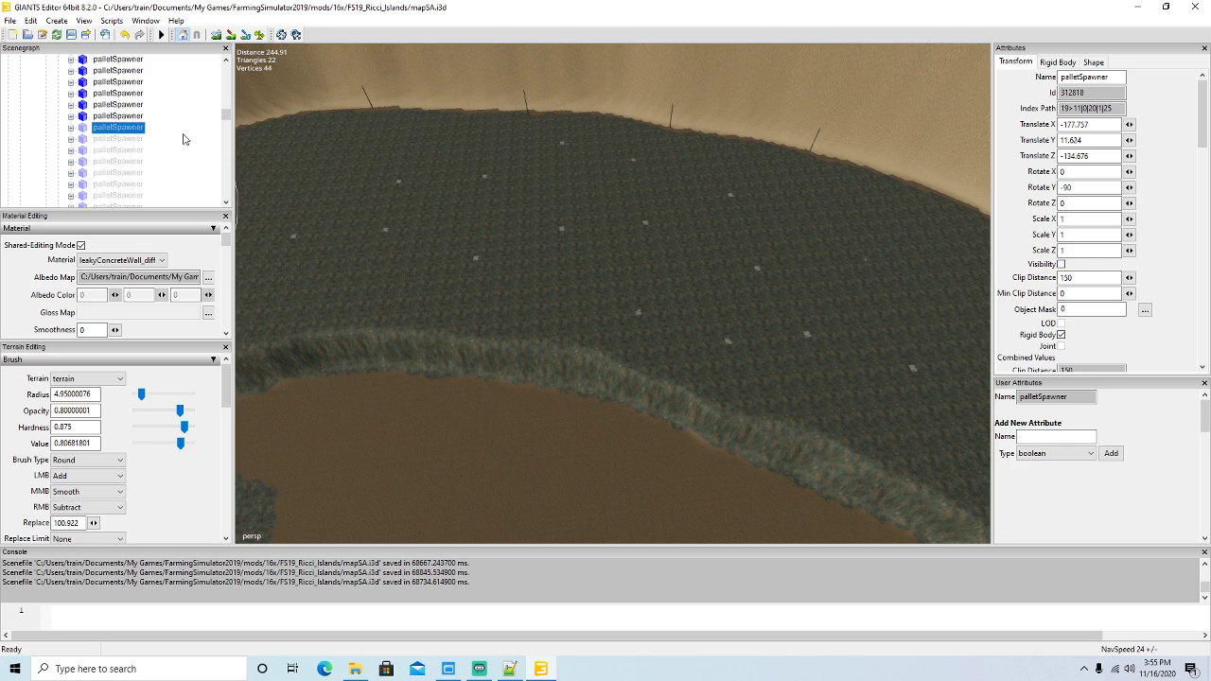
{"action": "left_click", "coordinate": [83, 116]}
{"action": "left_click", "coordinate": [1061, 265]}
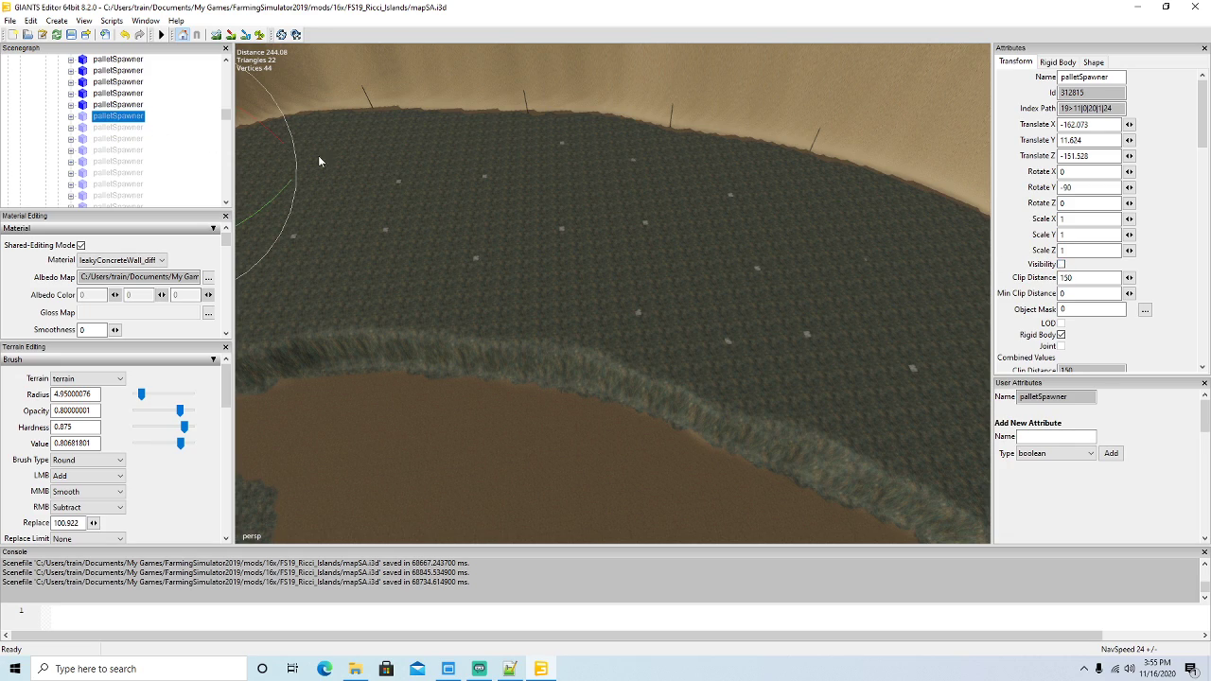
{"action": "left_click", "coordinate": [83, 105]}
{"action": "left_click", "coordinate": [1062, 265]}
Hide the next three palletSpawners up the scenegraph, including those at X -84.1, Z -174.9 and X -84.1, Z -155.0.
{"action": "scroll", "coordinate": [155, 147], "scroll_direction": "up", "scroll_amount": 1}
{"action": "left_click", "coordinate": [90, 139]}
{"action": "left_click", "coordinate": [1061, 265]}
{"action": "left_click", "coordinate": [87, 128]}
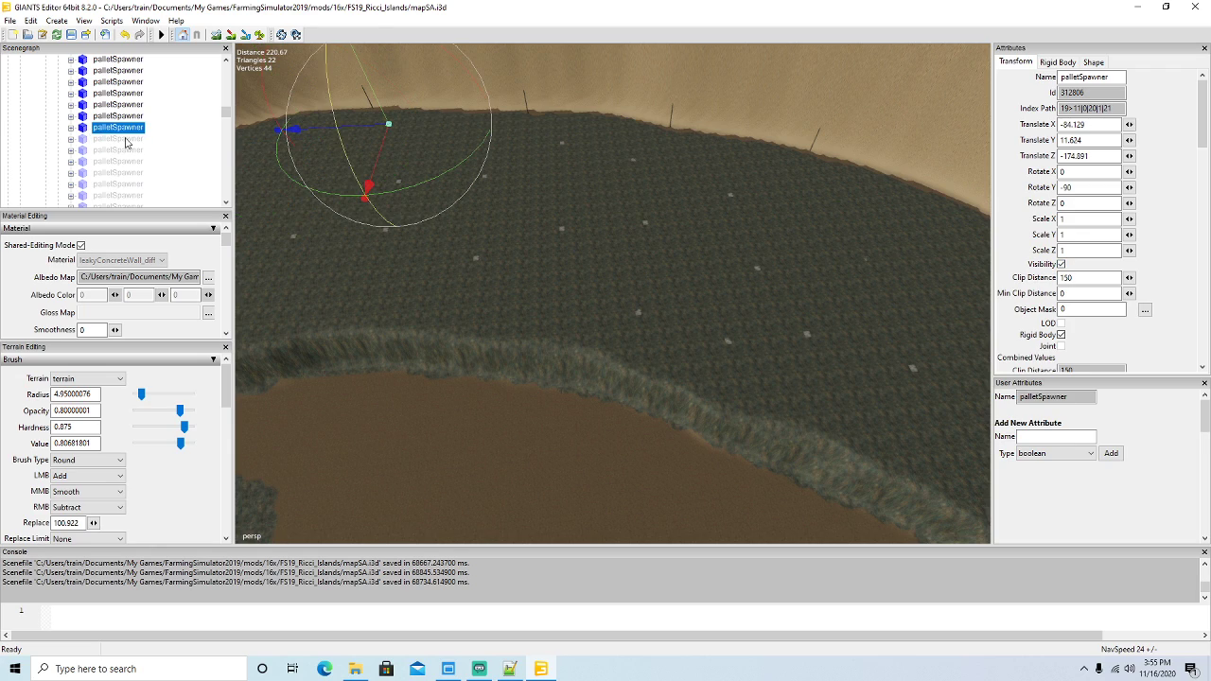
{"action": "left_click", "coordinate": [1062, 265]}
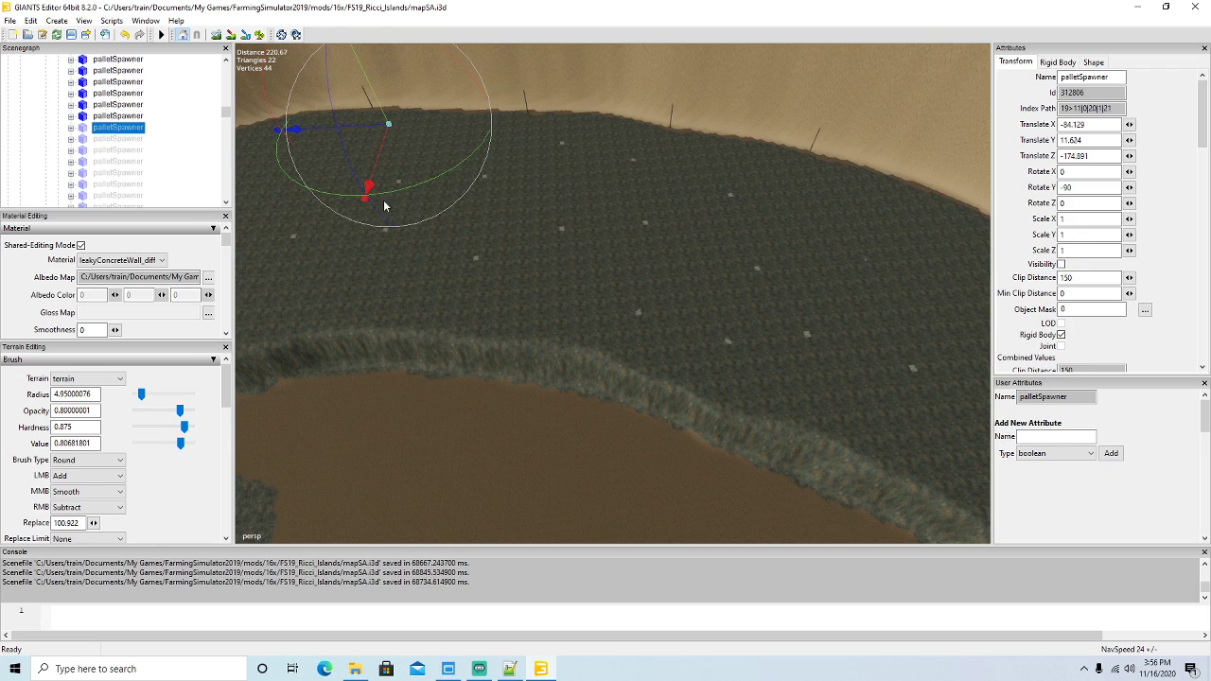
{"action": "left_click", "coordinate": [88, 116]}
{"action": "left_click", "coordinate": [1062, 264]}
Hide the three palletSpawners from the one at X -10.8, Z -154.6 up to the one at X -121.2, Z -124.4.
{"action": "left_click", "coordinate": [94, 150]}
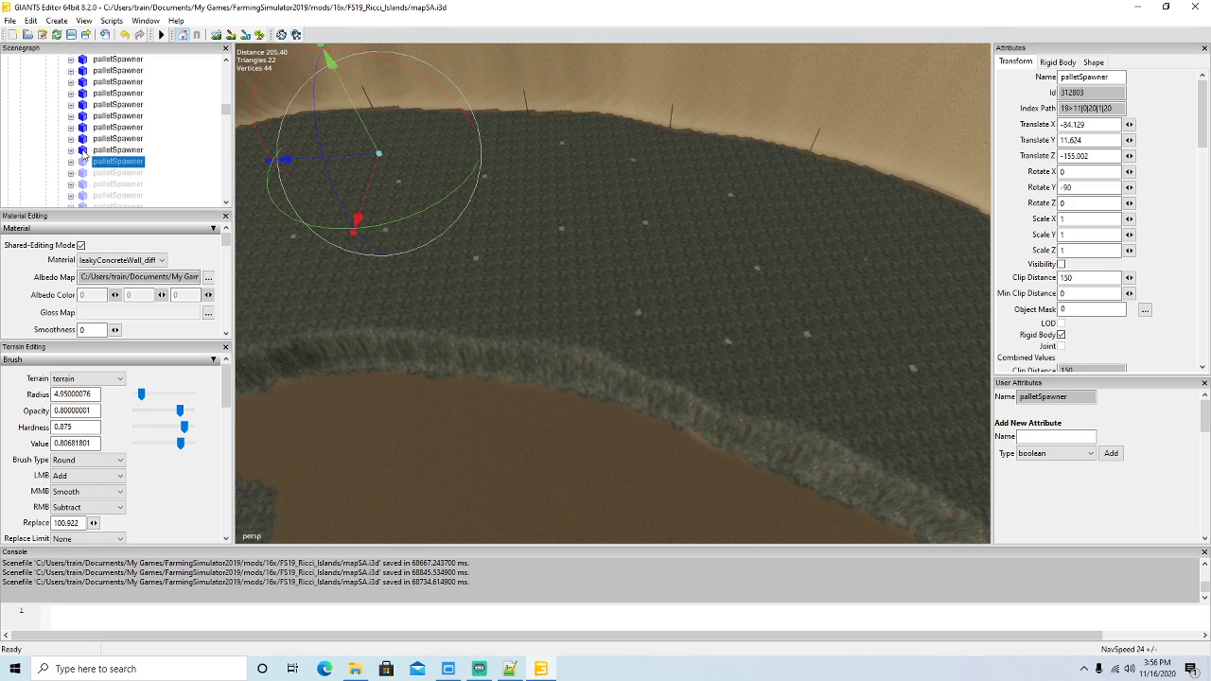
{"action": "left_click", "coordinate": [1063, 266]}
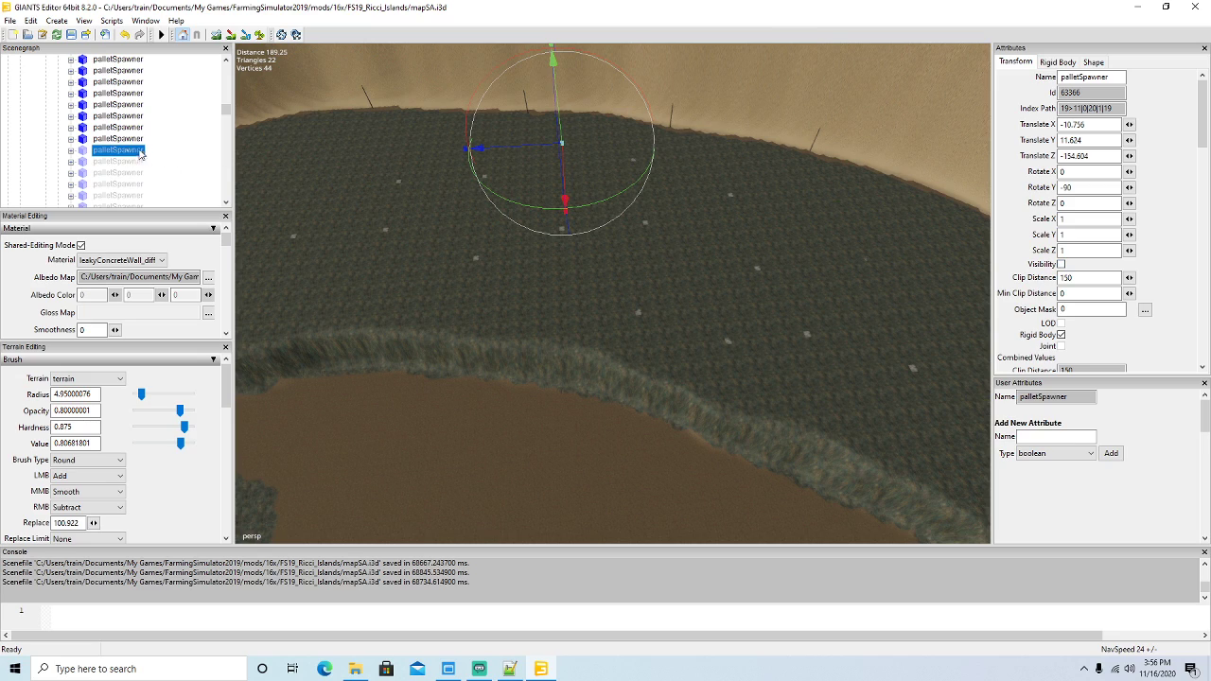
{"action": "left_click", "coordinate": [91, 140]}
{"action": "left_click", "coordinate": [1061, 265]}
{"action": "left_click", "coordinate": [84, 129]}
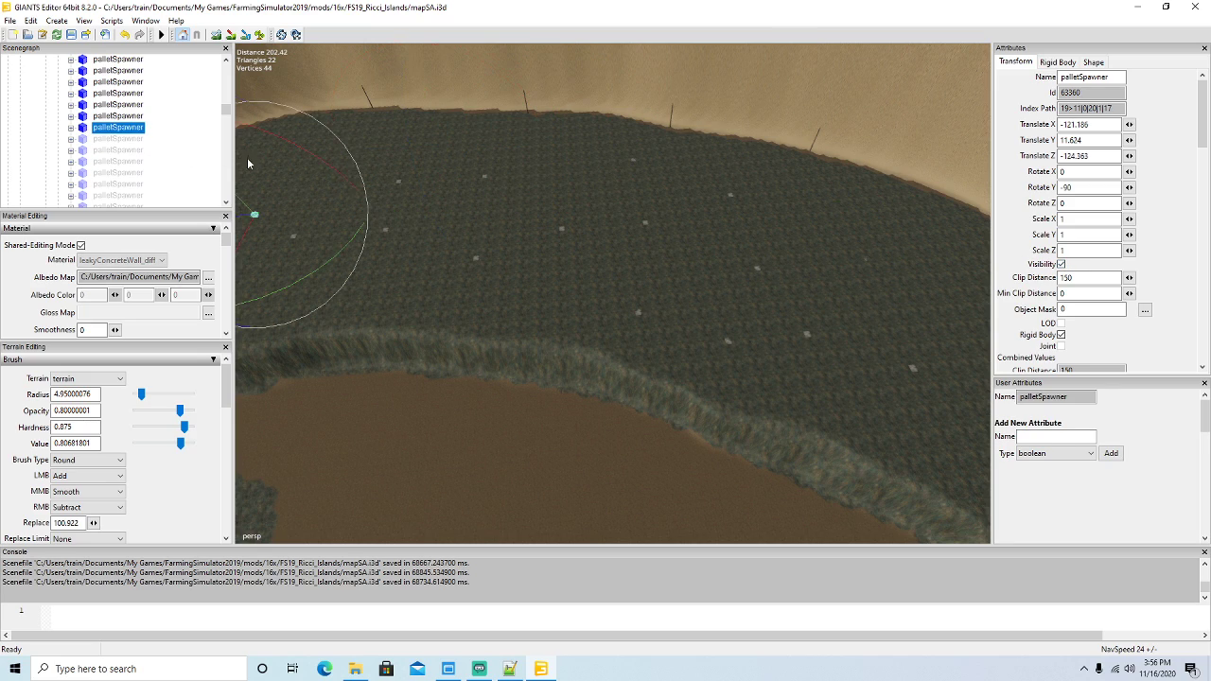
{"action": "left_click", "coordinate": [1062, 265]}
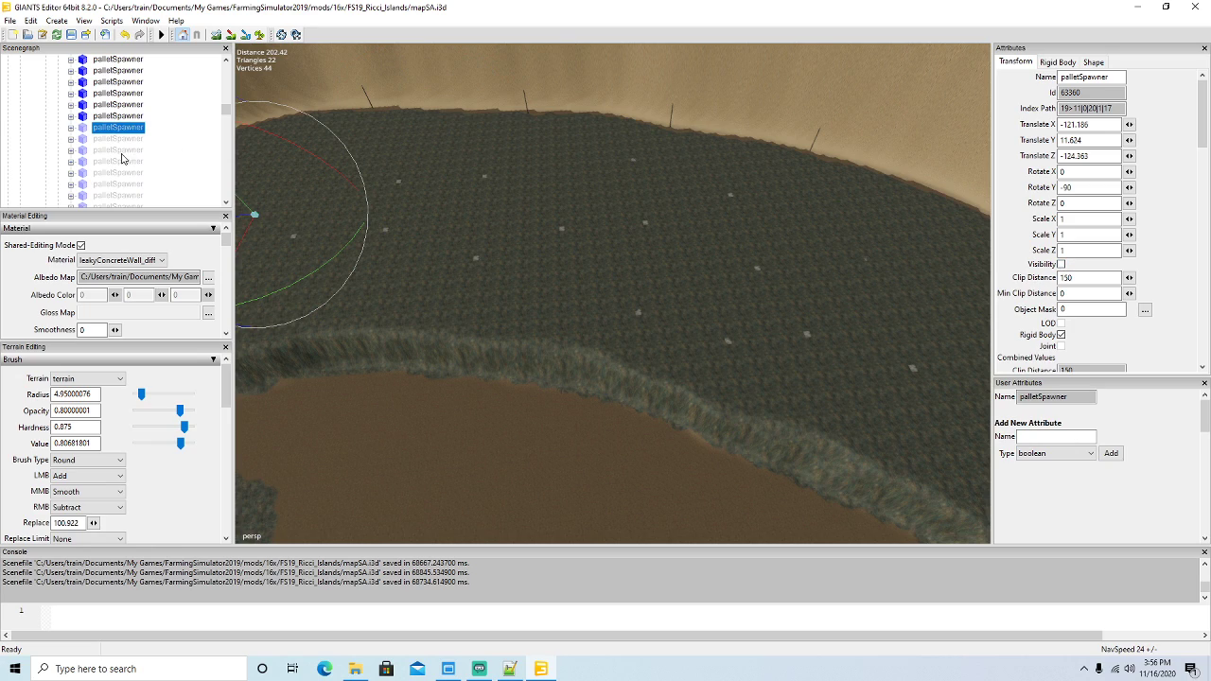
Turn off Visibility for the palletSpawner at X -131.8, Z -98.6 and its two direct neighbours in the scenegraph.
{"action": "scroll", "coordinate": [113, 159], "scroll_direction": "up", "scroll_amount": 2}
{"action": "left_click", "coordinate": [83, 162]}
{"action": "left_click", "coordinate": [1062, 265]}
{"action": "left_click", "coordinate": [83, 152]}
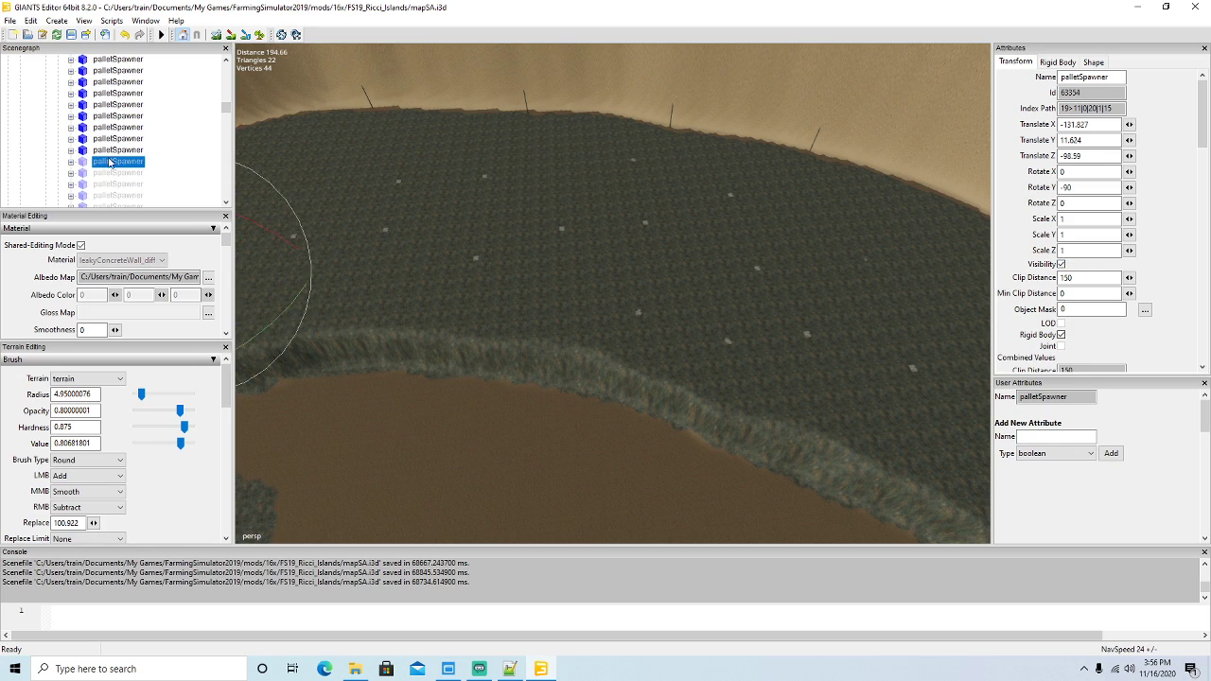
{"action": "left_click", "coordinate": [1061, 265]}
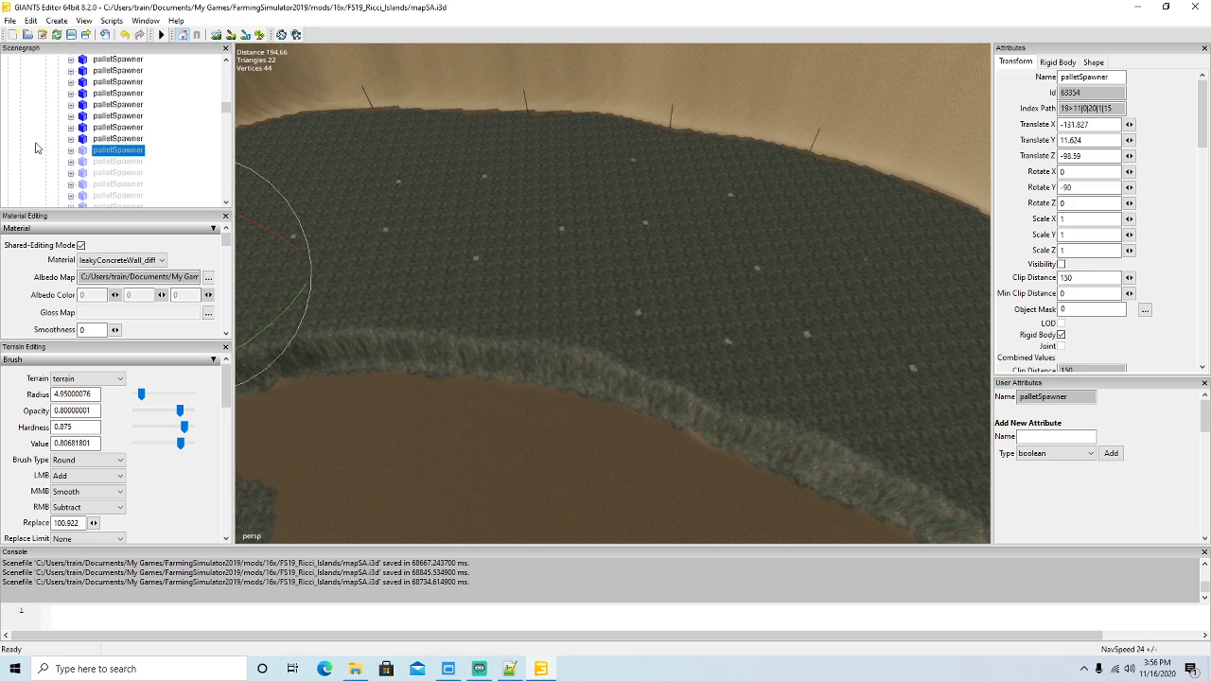
{"action": "left_click", "coordinate": [87, 143]}
{"action": "left_click", "coordinate": [1060, 265]}
Hide the palletSpawners at X -73.1, Z -112.2, at X -73.1, Z -137.0 and at X -40.9, Z -137.0.
{"action": "left_click", "coordinate": [88, 129]}
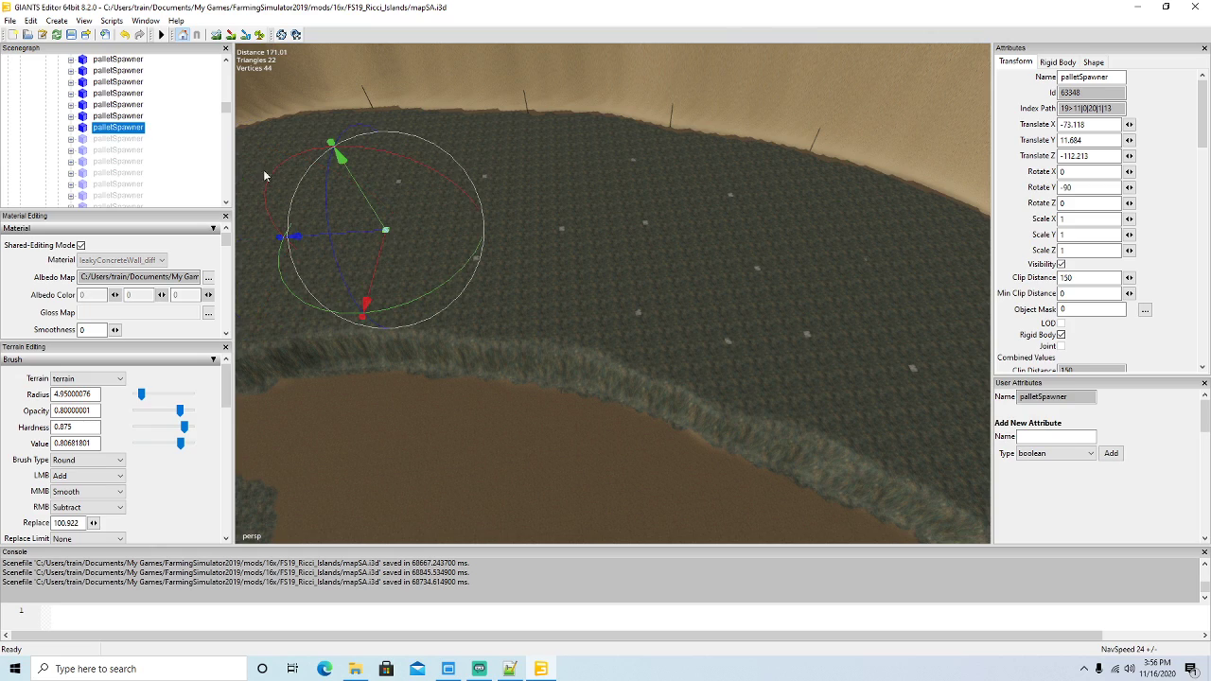
{"action": "left_click", "coordinate": [1061, 264]}
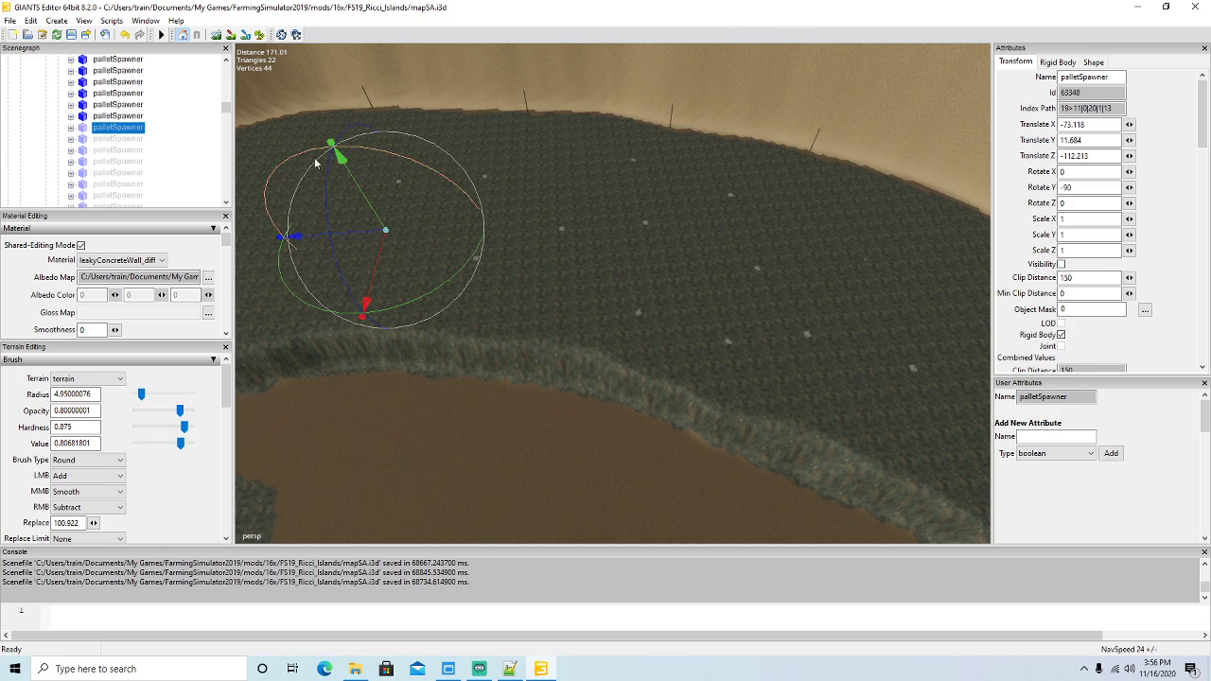
{"action": "left_click", "coordinate": [87, 116]}
{"action": "left_click", "coordinate": [1061, 265]}
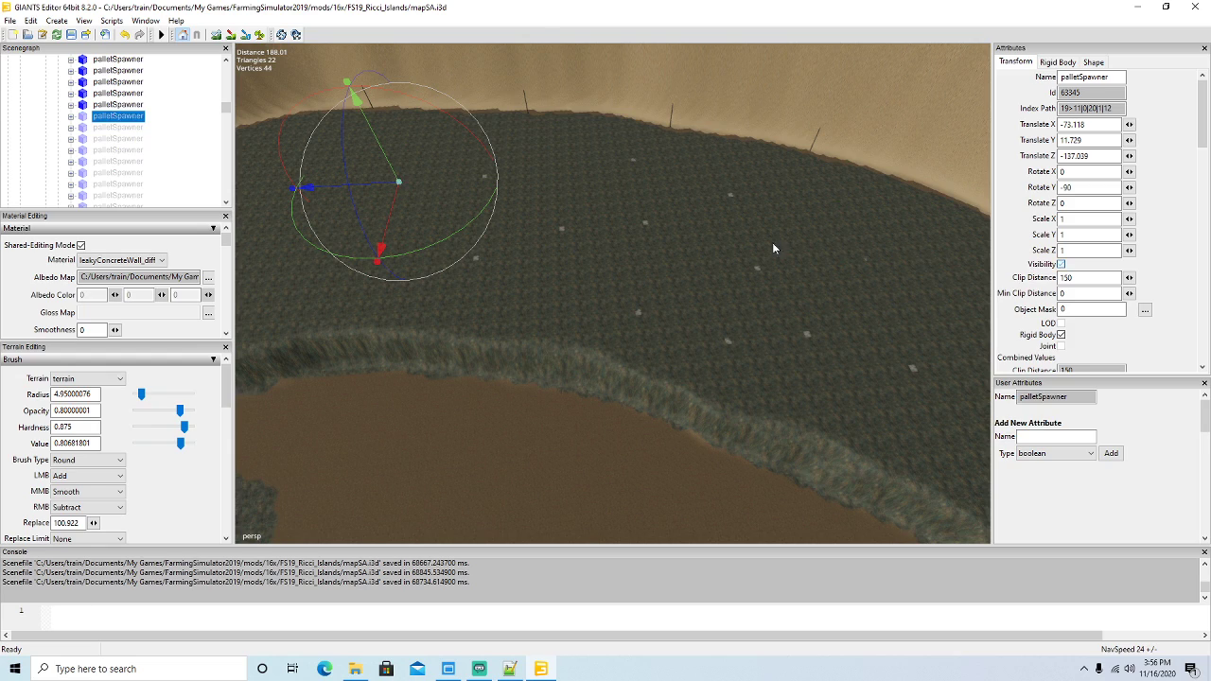
{"action": "scroll", "coordinate": [87, 142], "scroll_direction": "up", "scroll_amount": 2}
{"action": "left_click", "coordinate": [87, 162]}
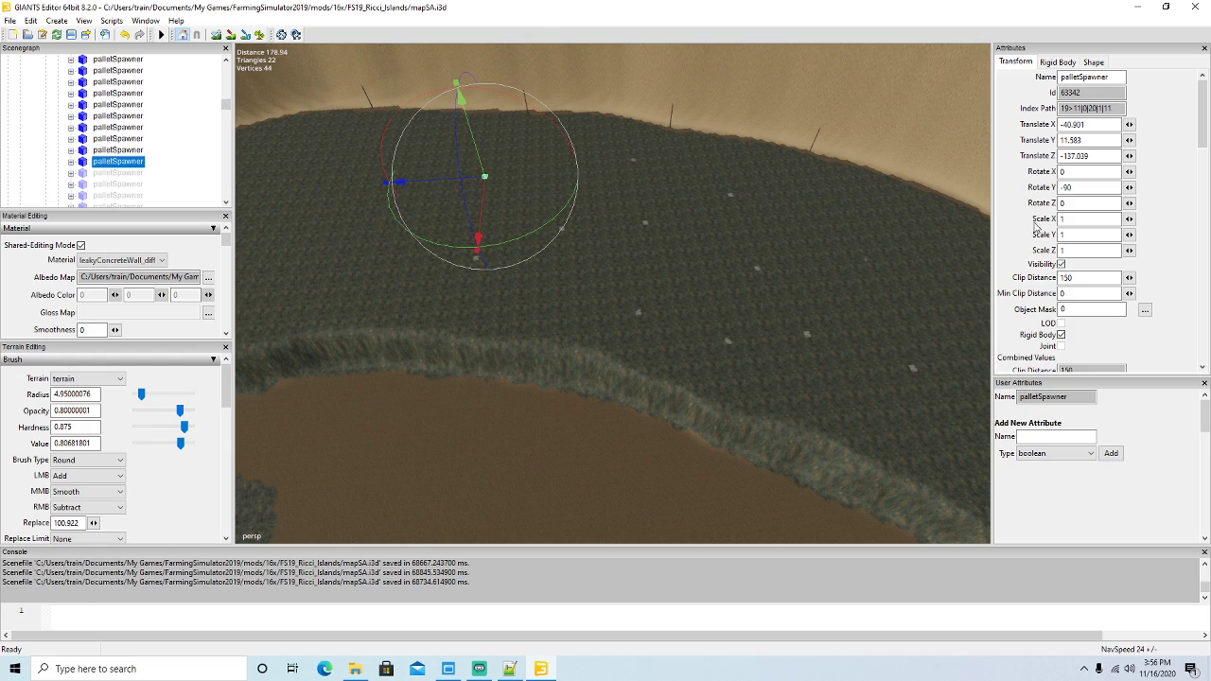
{"action": "left_click", "coordinate": [1061, 264]}
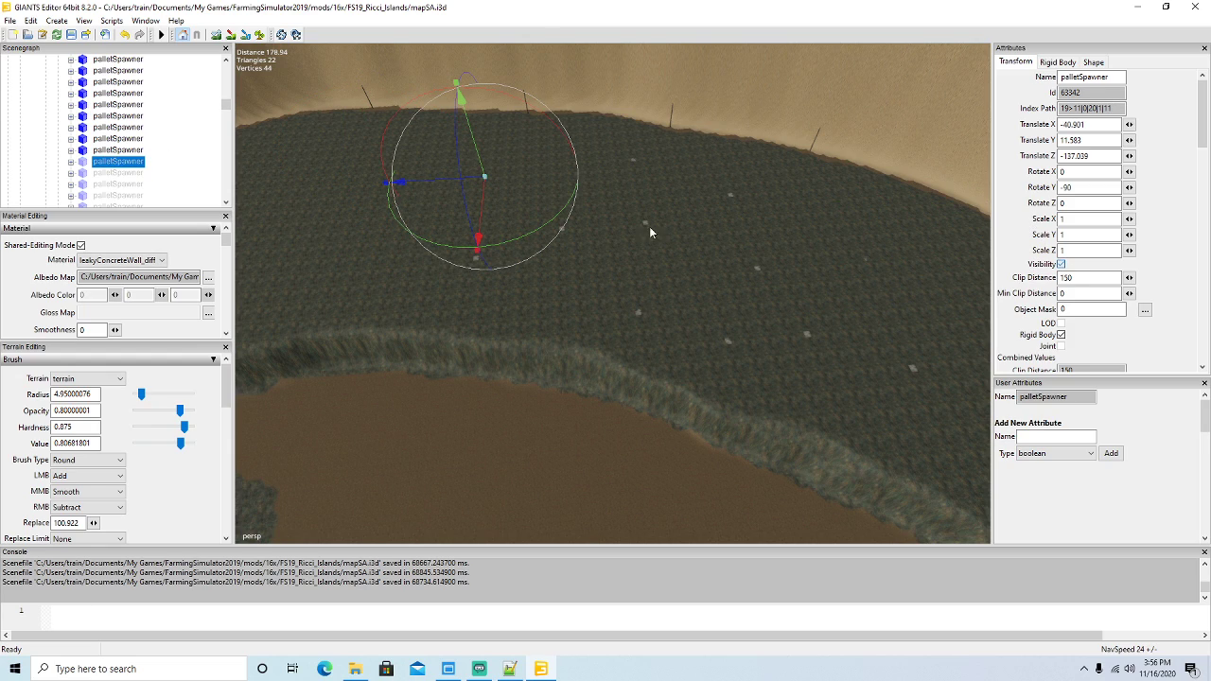
Turn off Visibility for the next three palletSpawners up the scenegraph, ending with the one at X 17.0, Z -106.9.
{"action": "left_click", "coordinate": [85, 151]}
{"action": "left_click", "coordinate": [1061, 265]}
{"action": "left_click", "coordinate": [87, 137]}
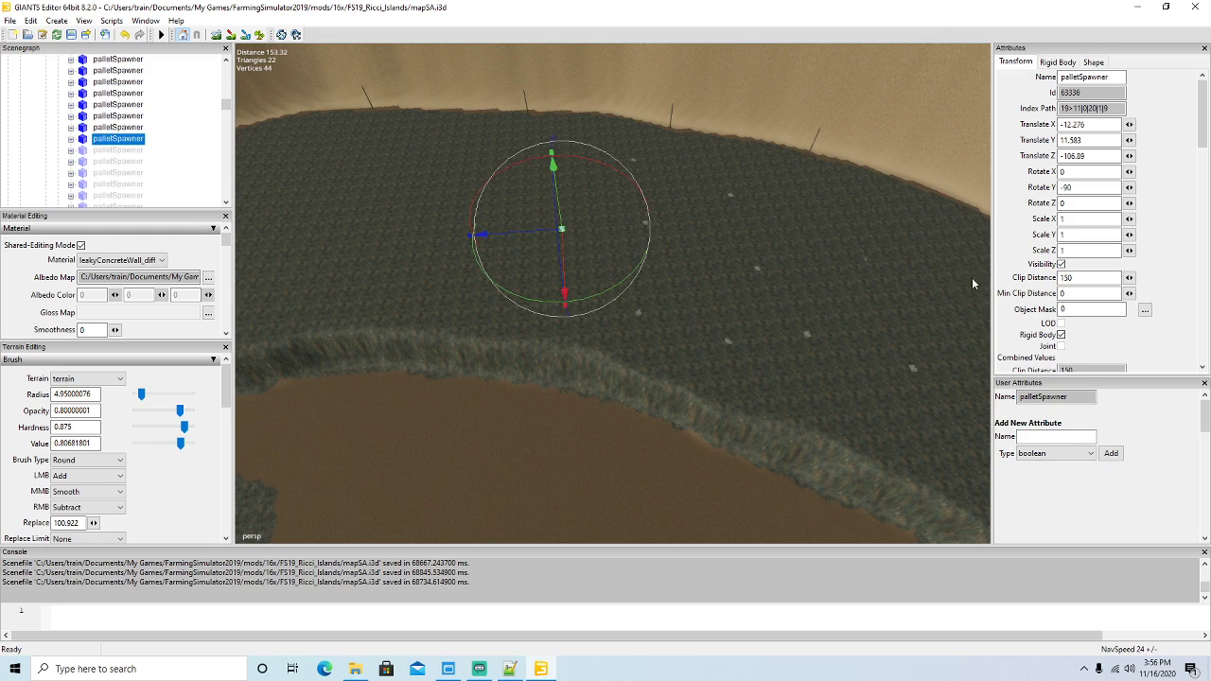
{"action": "left_click", "coordinate": [1060, 265]}
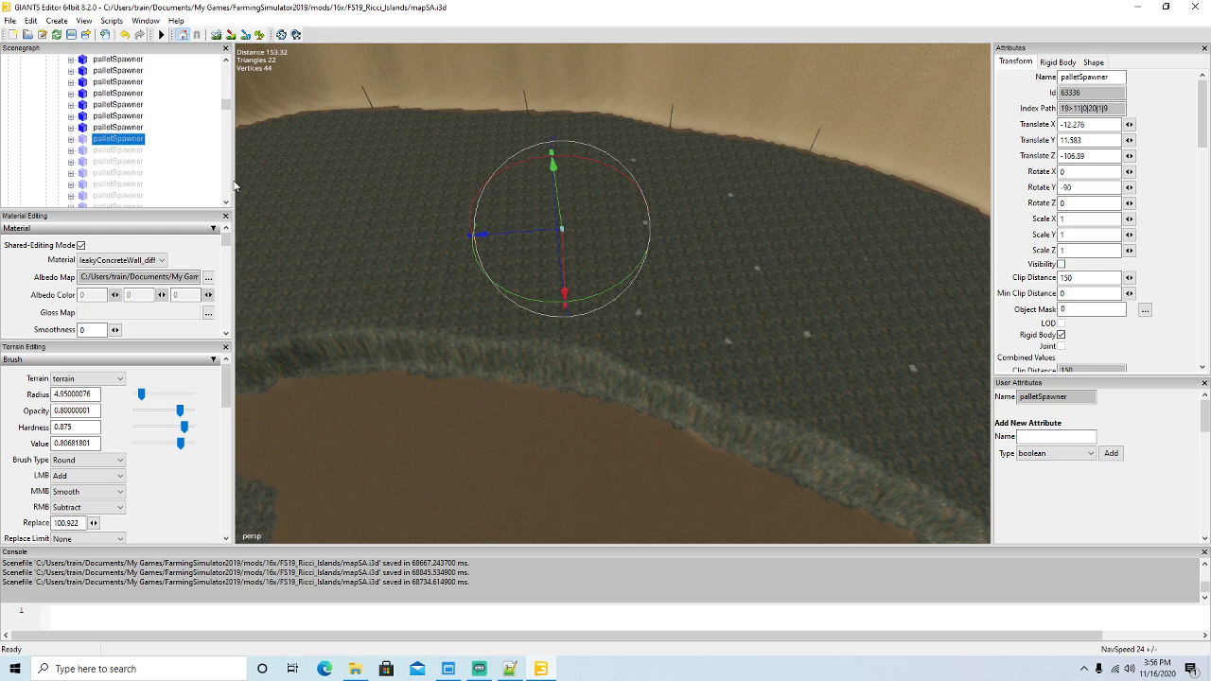
{"action": "left_click", "coordinate": [83, 128]}
{"action": "left_click", "coordinate": [1062, 265]}
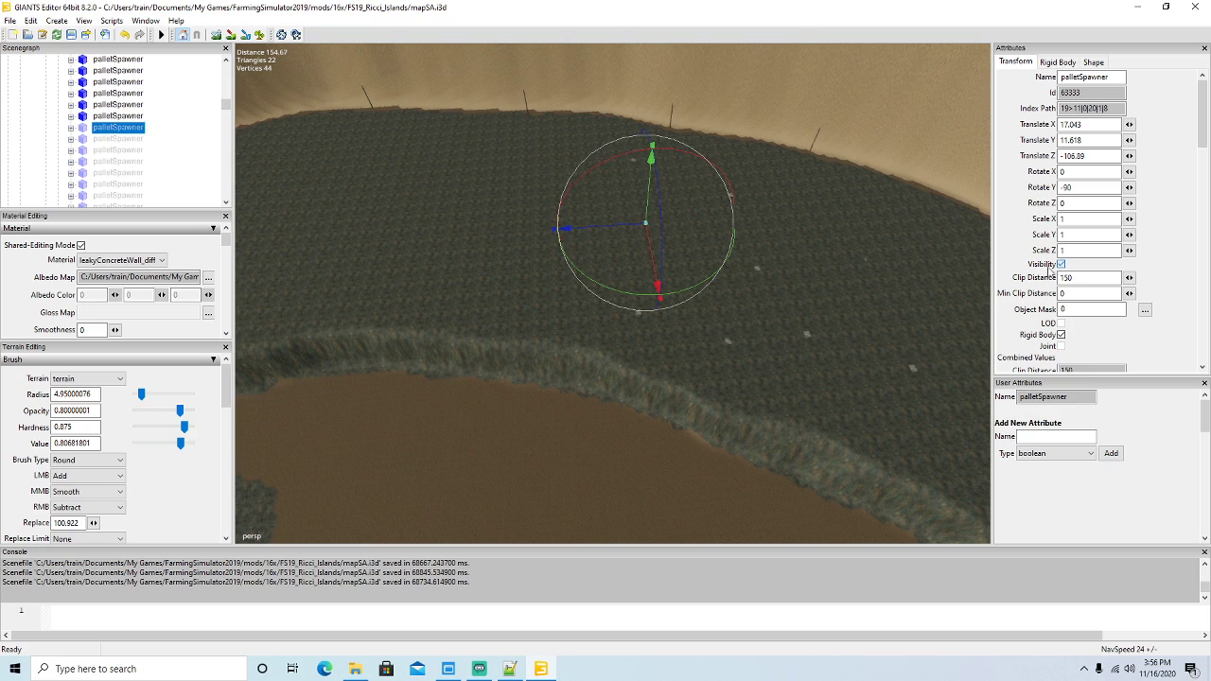
Hide the palletSpawners at X 17.0, Z -141.4 and X 50.3, Z -117.8, plus the one directly above them in the scenegraph.
{"action": "scroll", "coordinate": [95, 156], "scroll_direction": "up", "scroll_amount": 1}
{"action": "left_click", "coordinate": [83, 162]}
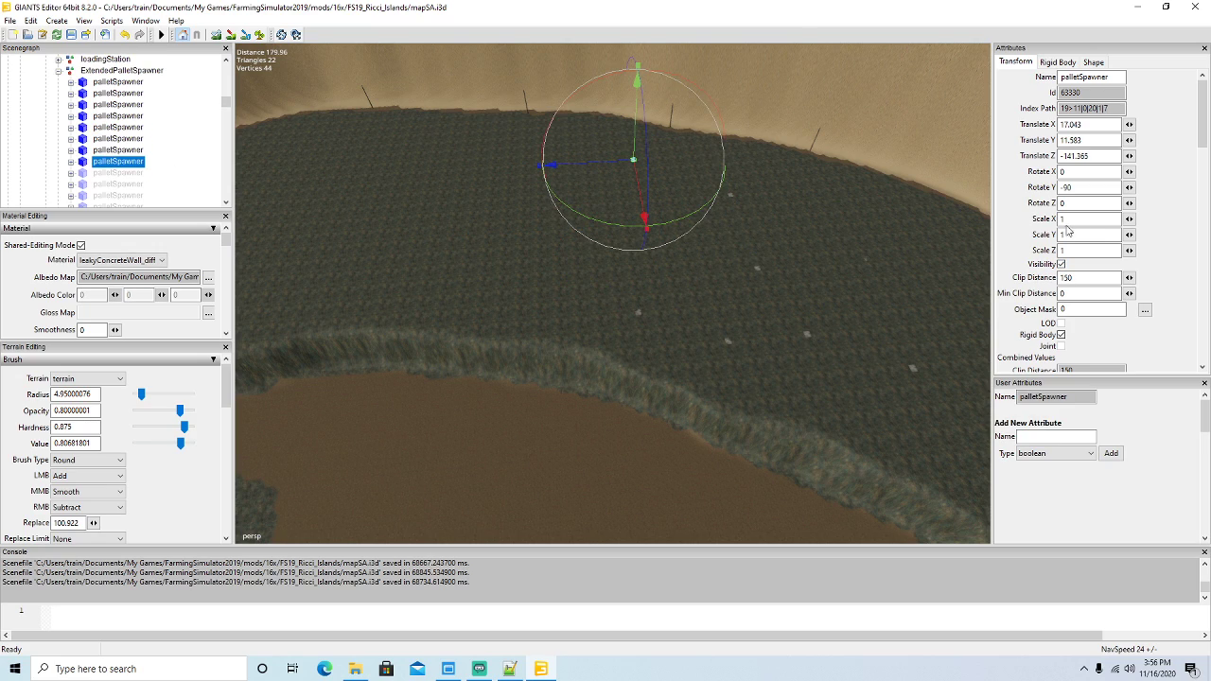
{"action": "left_click", "coordinate": [1062, 264]}
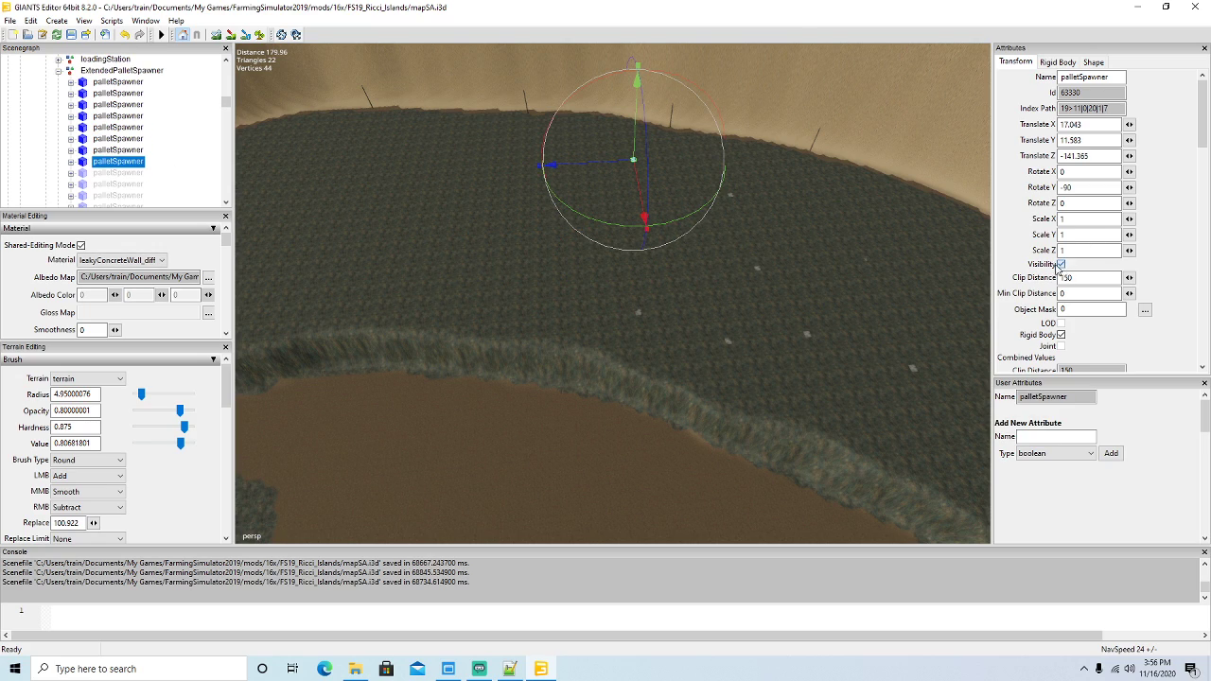
{"action": "left_click", "coordinate": [83, 151]}
{"action": "left_click", "coordinate": [1061, 264]}
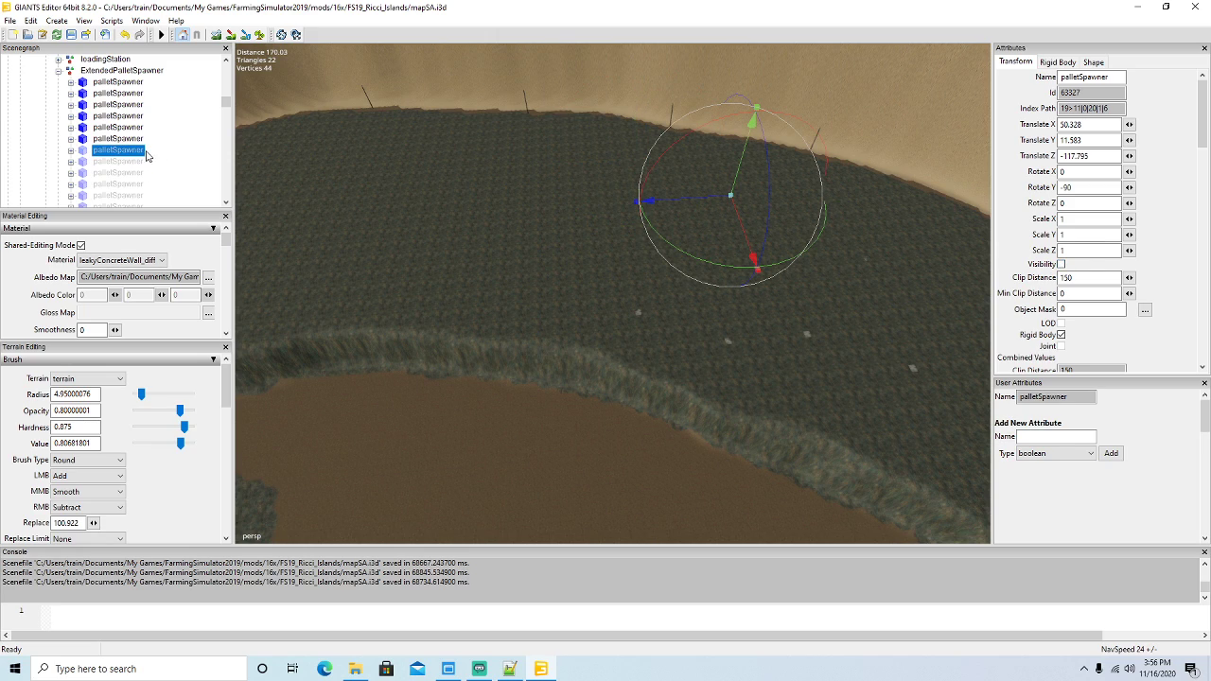
{"action": "left_click", "coordinate": [83, 139]}
{"action": "left_click", "coordinate": [1062, 264]}
Hide the palletSpawners at X 87.5, Z -83.4, at X 83.4, Z -44.6 and at X 57.9, Z -57.9.
{"action": "left_click", "coordinate": [83, 128]}
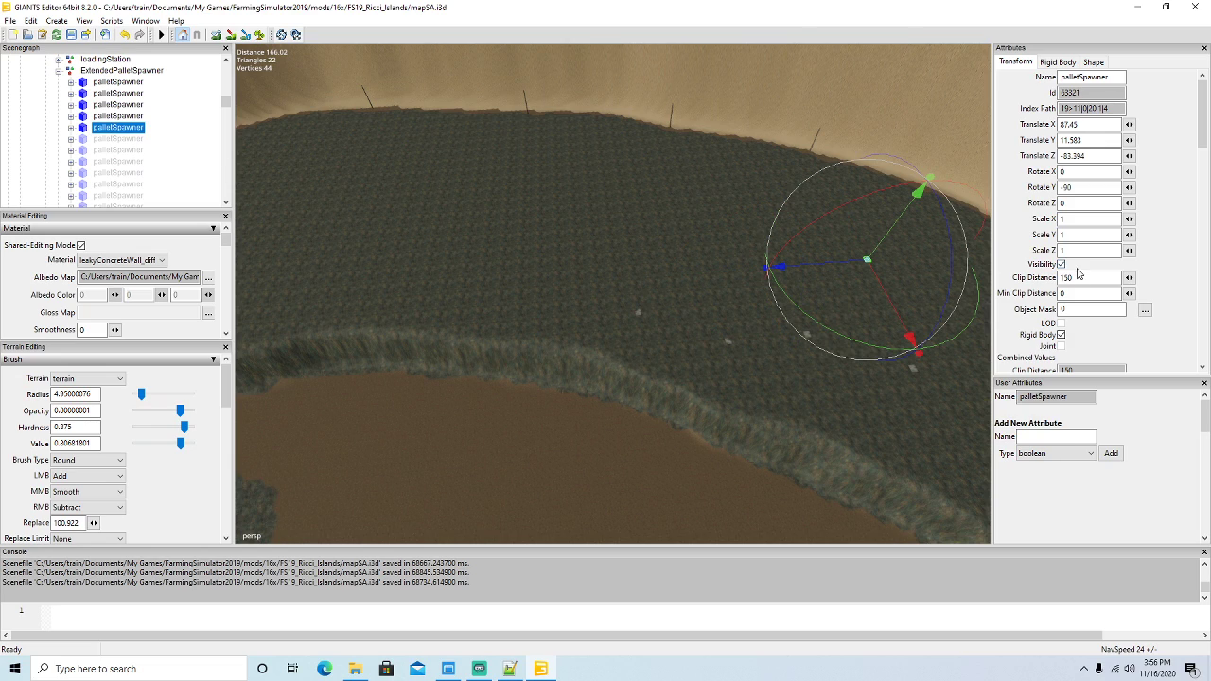
{"action": "left_click", "coordinate": [1062, 265]}
{"action": "left_click", "coordinate": [83, 116]}
{"action": "left_click", "coordinate": [1062, 265]}
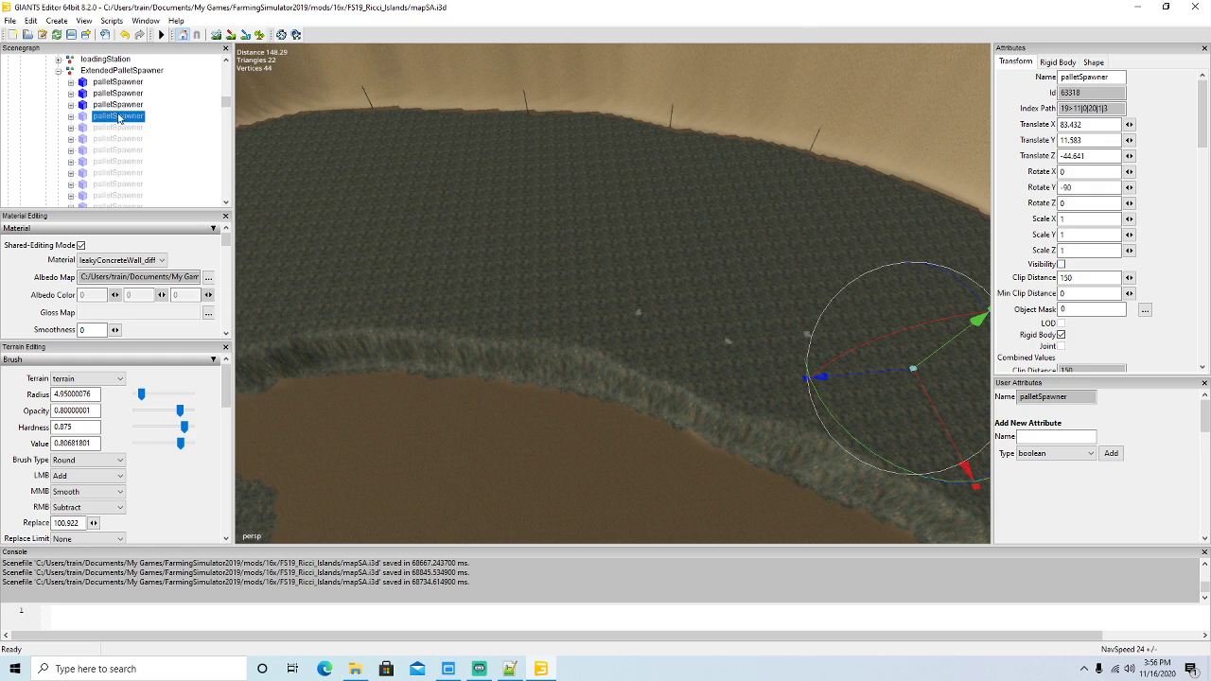
{"action": "left_click", "coordinate": [85, 105]}
{"action": "left_click", "coordinate": [1062, 265]}
Hide the first two palletSpawners under ExtendedPalletSpawner, at X 34.3, Z -57.9 and X 9.6, Z -70.3, and save the map.
{"action": "left_click", "coordinate": [87, 94]}
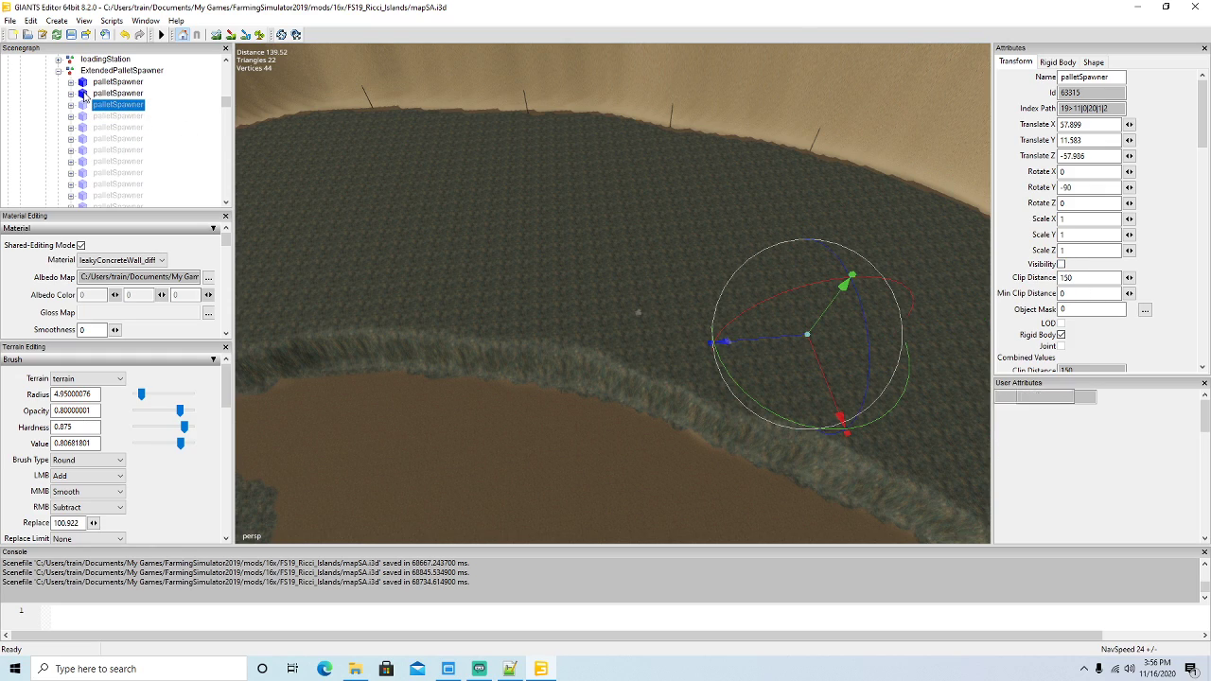
{"action": "left_click", "coordinate": [1061, 264]}
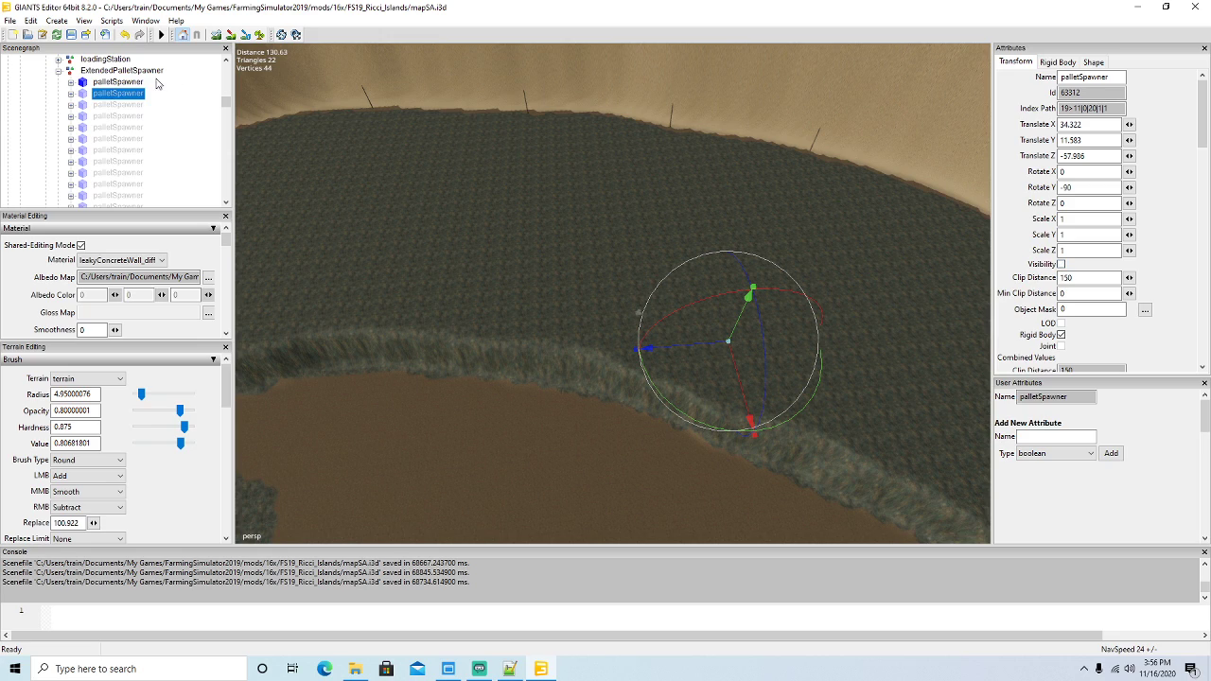
{"action": "left_click", "coordinate": [85, 82]}
{"action": "left_click", "coordinate": [1061, 265]}
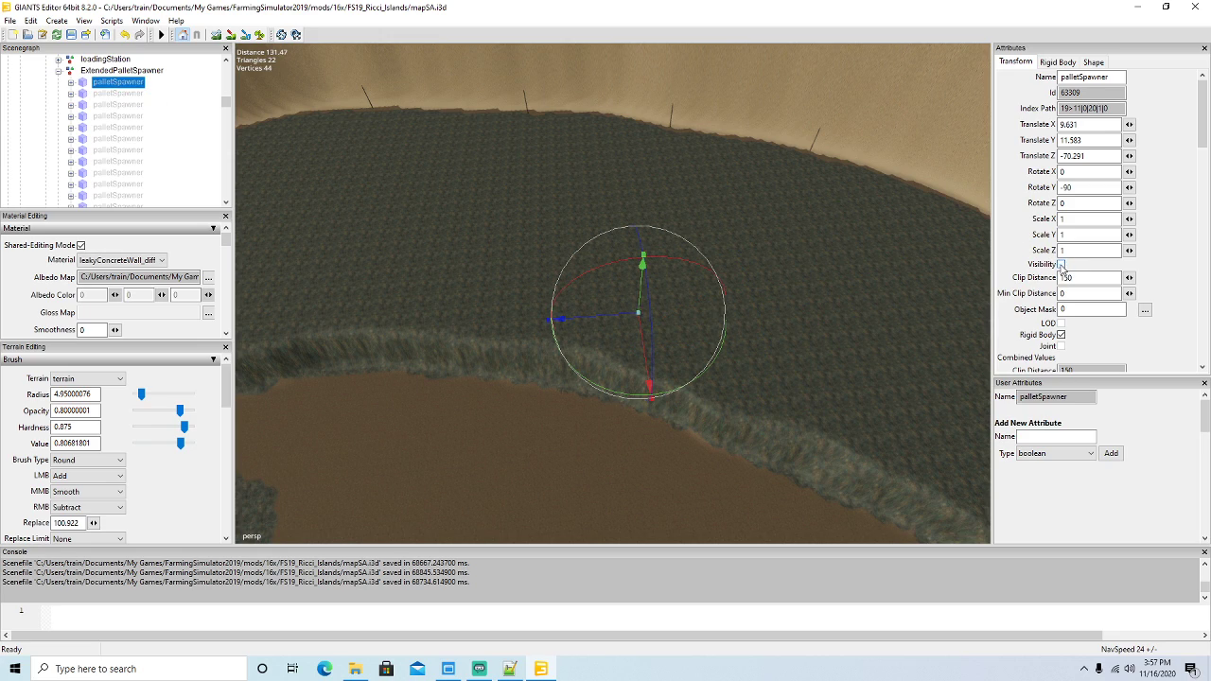
{"action": "left_click", "coordinate": [71, 35]}
Open oreCrusher.xml from the placeables/globalCompany folder in Notepad++.
{"action": "left_click", "coordinate": [509, 669]}
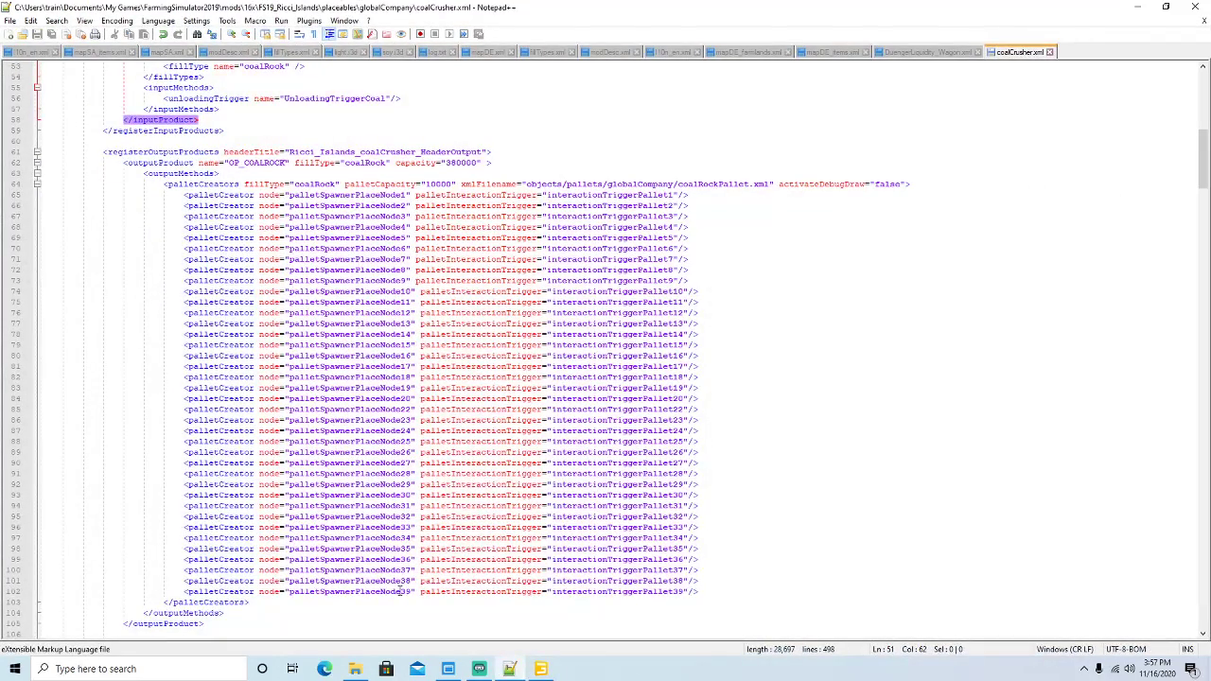
{"action": "left_click", "coordinate": [360, 668]}
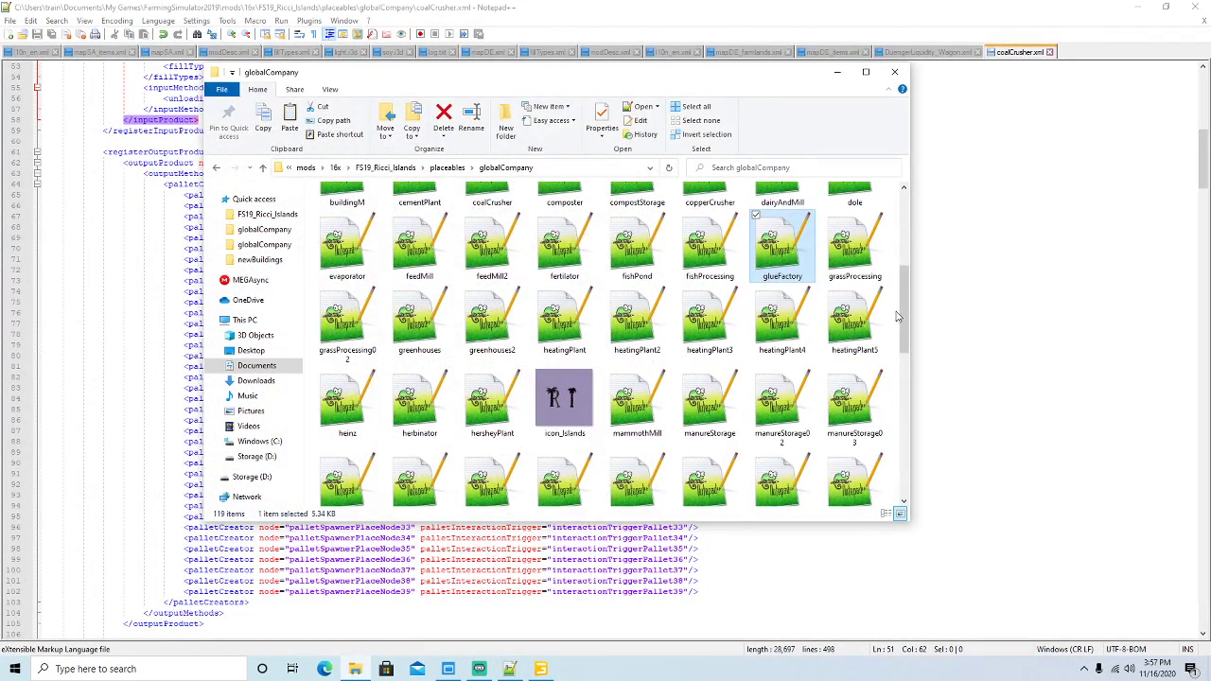
{"action": "left_click_drag", "start_coordinate": [904, 320], "coordinate": [908, 399]}
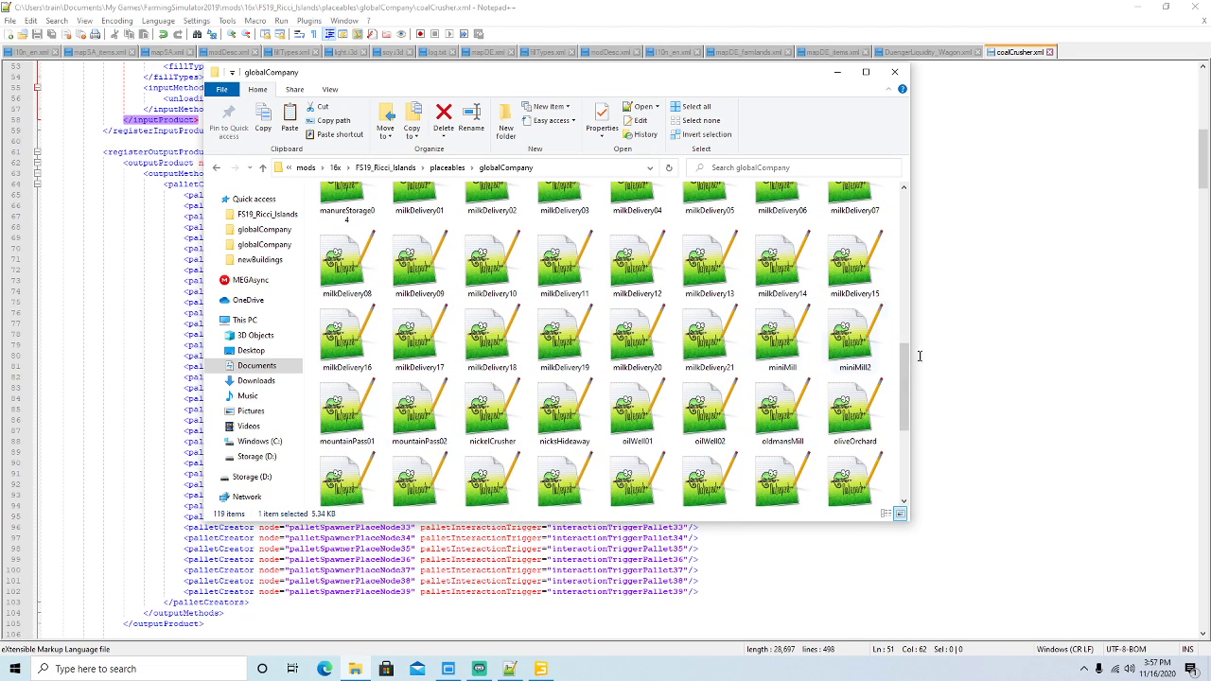
{"action": "left_click_drag", "start_coordinate": [906, 355], "coordinate": [907, 402]}
{"action": "right_click", "coordinate": [486, 407]}
{"action": "left_click", "coordinate": [544, 182]}
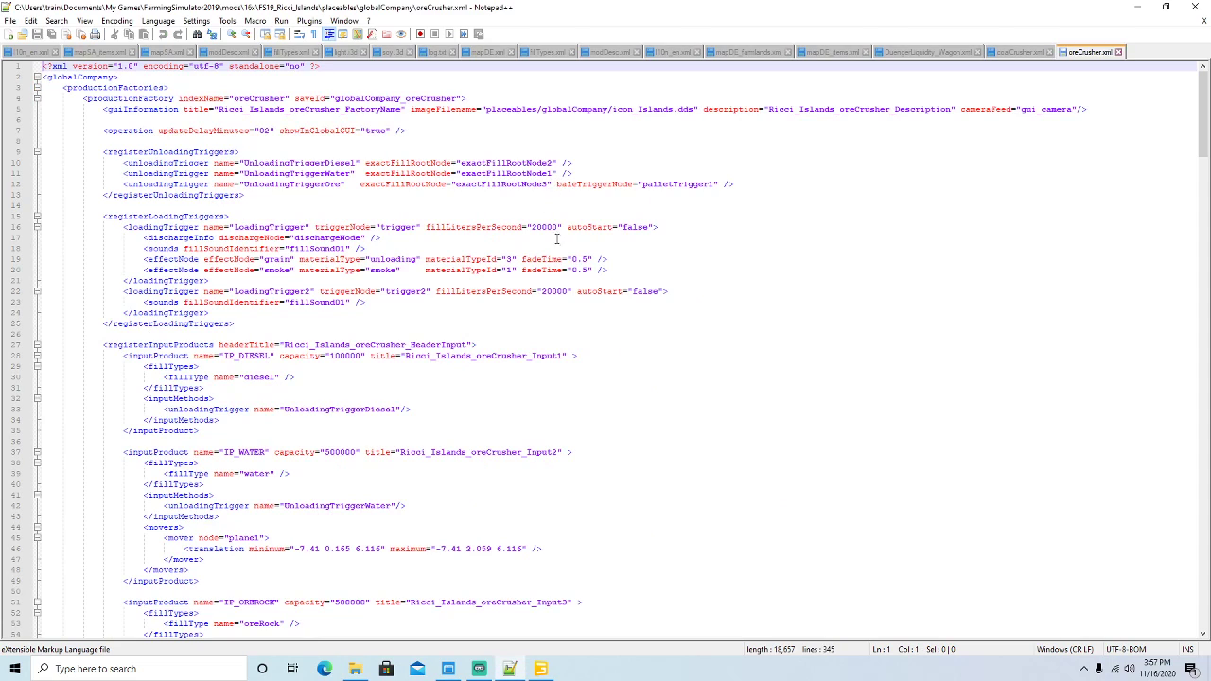
Set the IP_OREROCK input product's capacity to 1000000 in oreCrusher.xml and save the file.
{"action": "scroll", "coordinate": [558, 241], "scroll_direction": "down", "scroll_amount": 9}
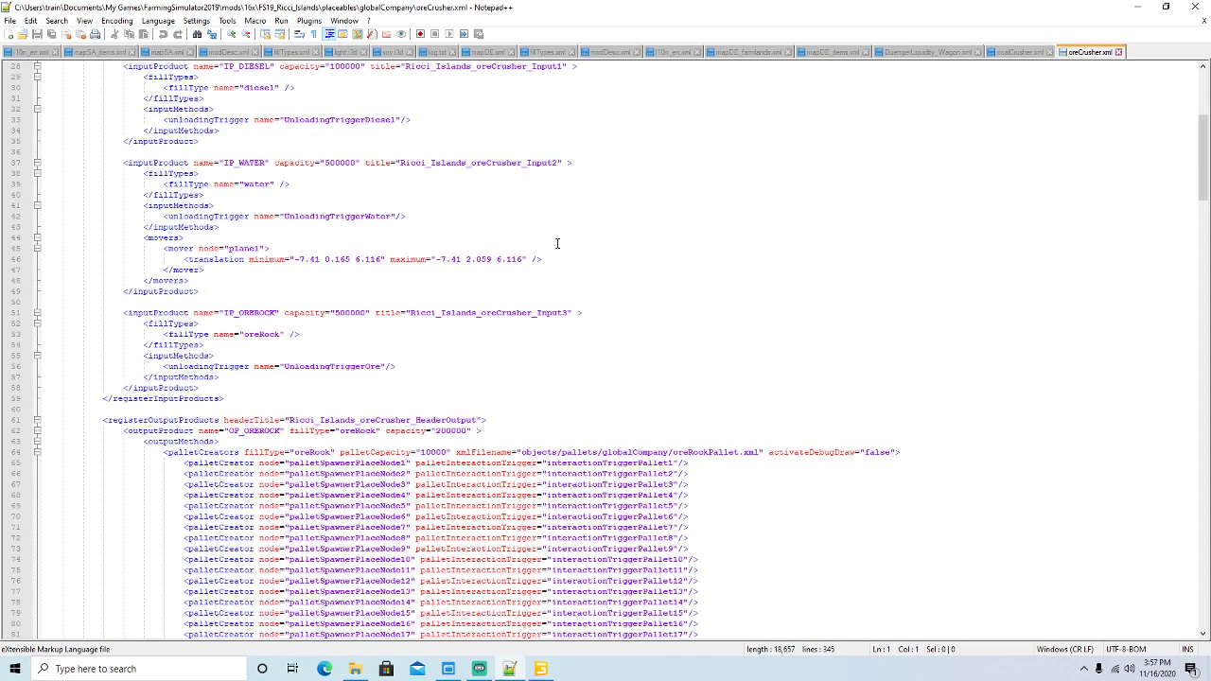
{"action": "scroll", "coordinate": [557, 243], "scroll_direction": "down", "scroll_amount": 1}
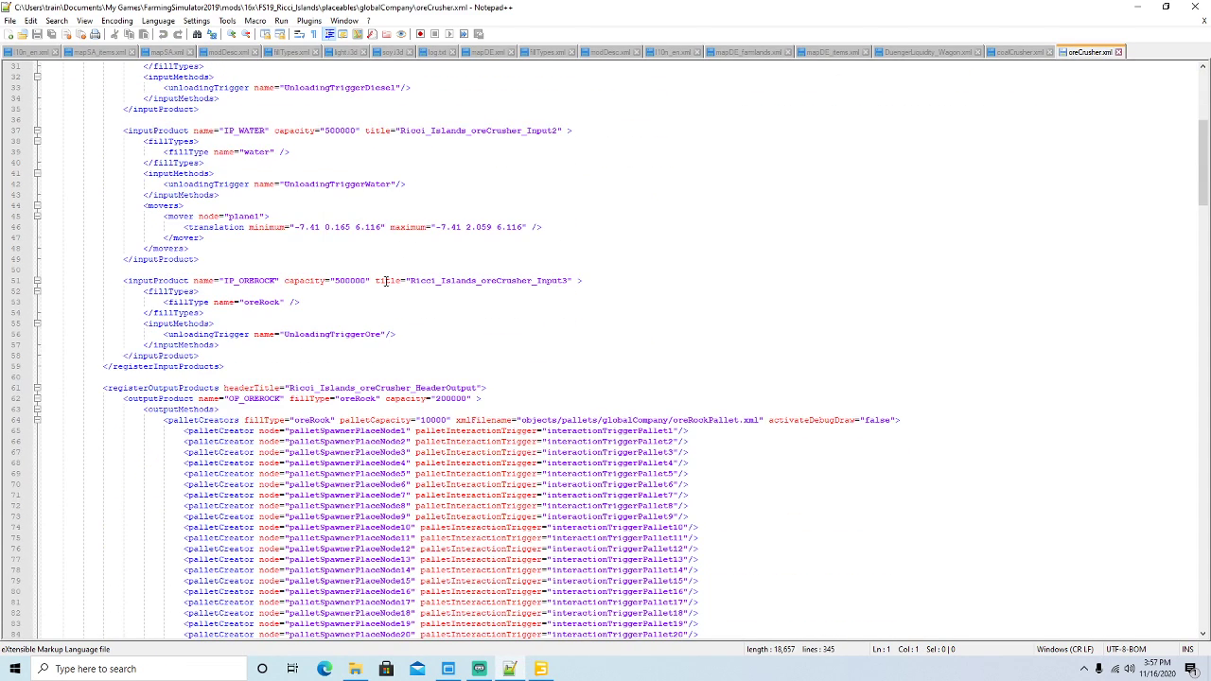
{"action": "left_click", "coordinate": [340, 281]}
{"action": "key", "text": "BackSpace"}
{"action": "type", "text": "10"}
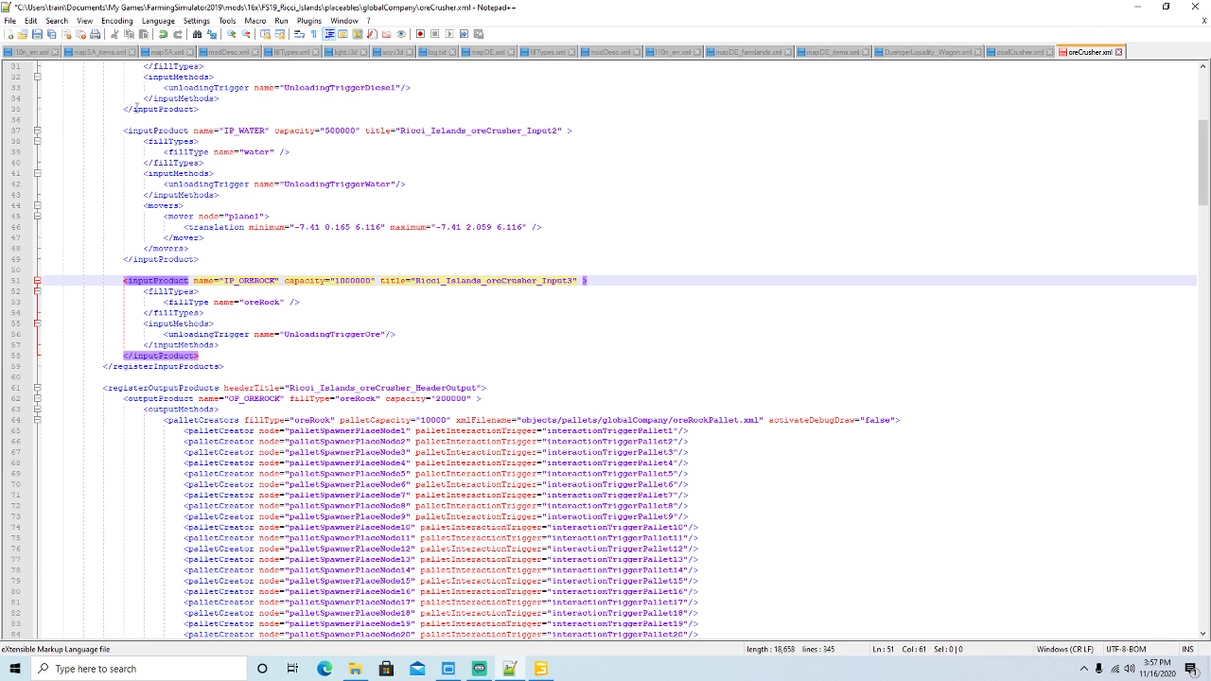
{"action": "left_click", "coordinate": [38, 35]}
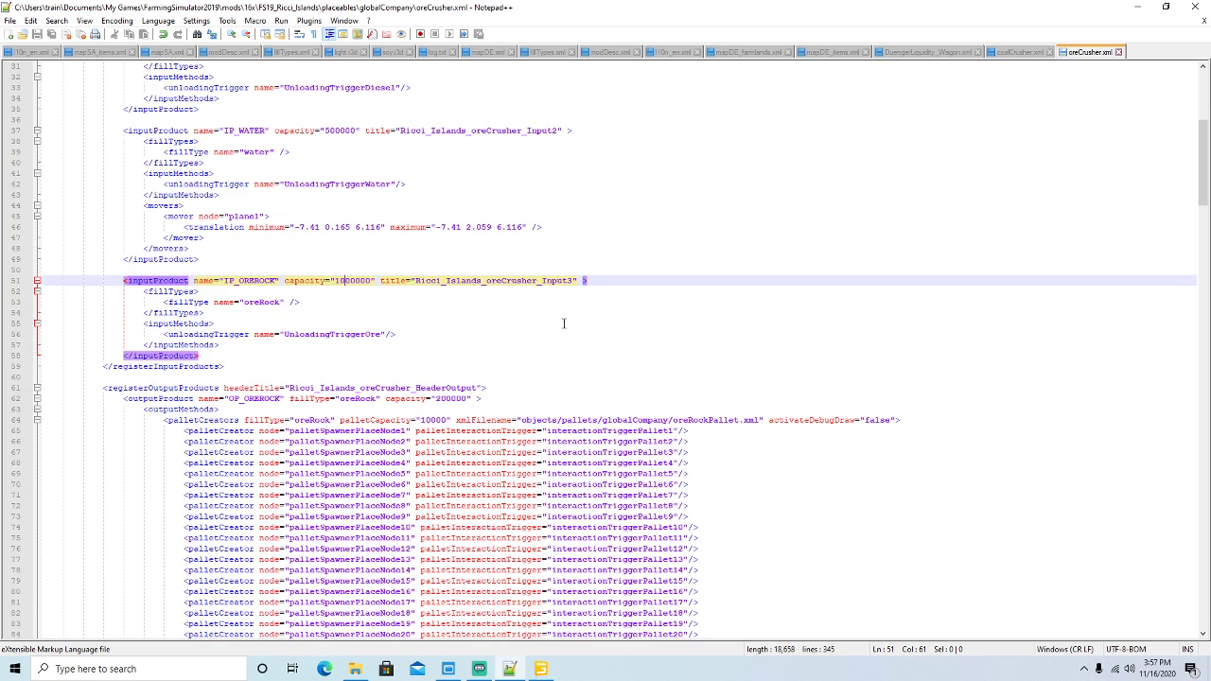
Copy the palletCreator lines 22 to 39 from coalCrusher.xml below palletSpawnerPlaceNode20 in oreCrusher.xml and save the file.
{"action": "scroll", "coordinate": [563, 323], "scroll_direction": "down", "scroll_amount": 6}
{"action": "scroll", "coordinate": [537, 296], "scroll_direction": "down", "scroll_amount": 2}
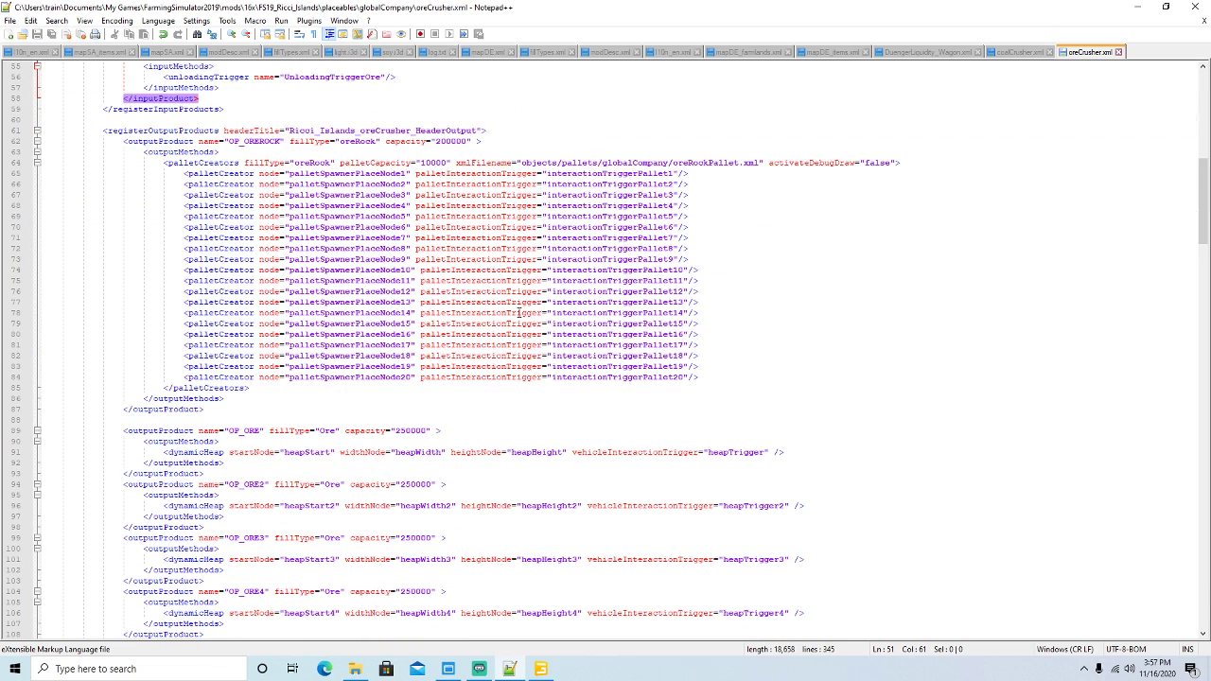
{"action": "left_click", "coordinate": [700, 377]}
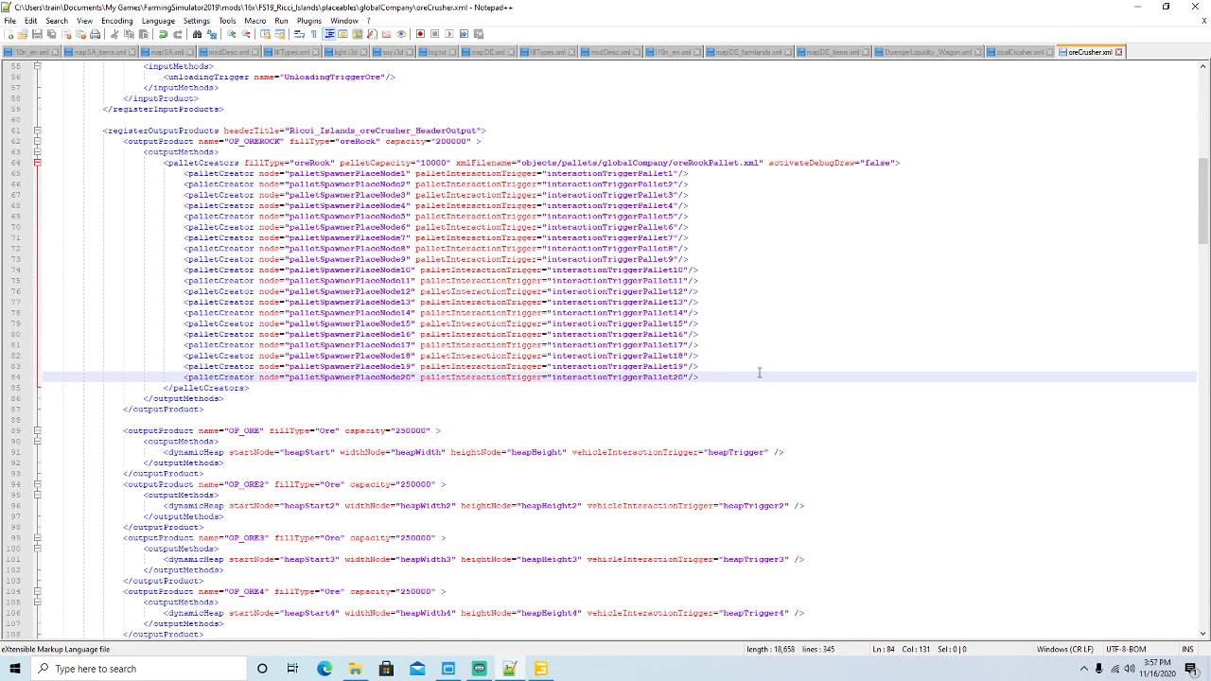
{"action": "key", "text": "Return"}
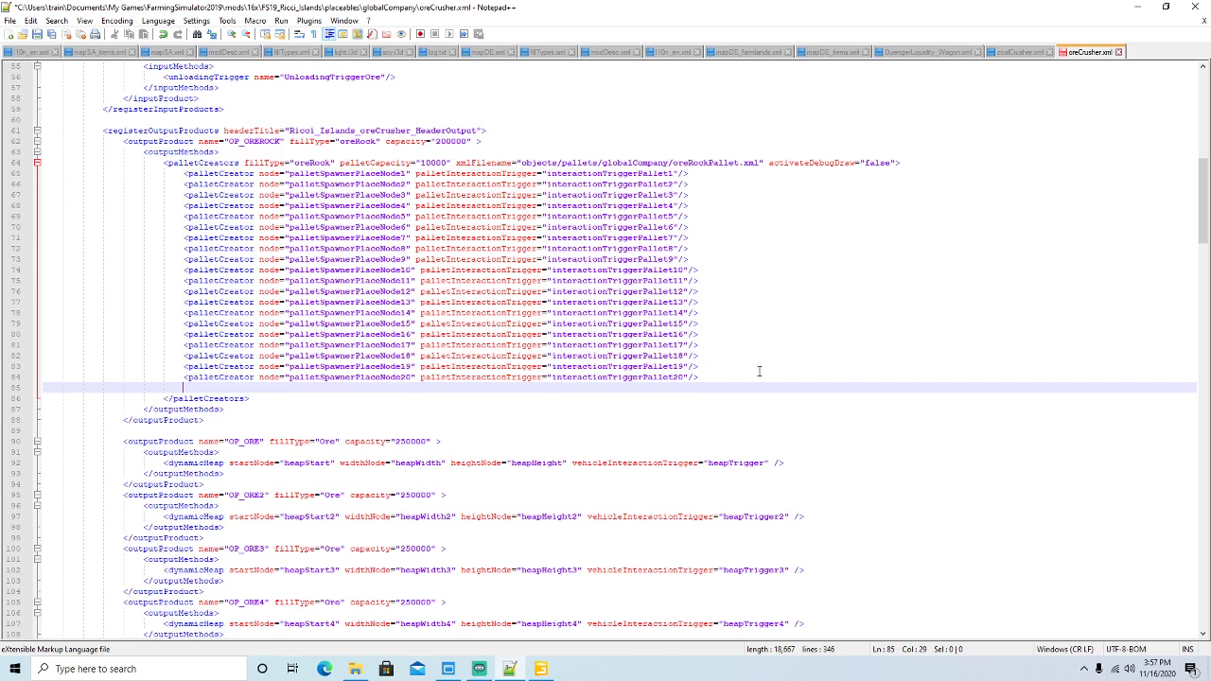
{"action": "left_click", "coordinate": [1015, 53]}
{"action": "left_click_drag", "start_coordinate": [714, 584], "coordinate": [38, 407]}
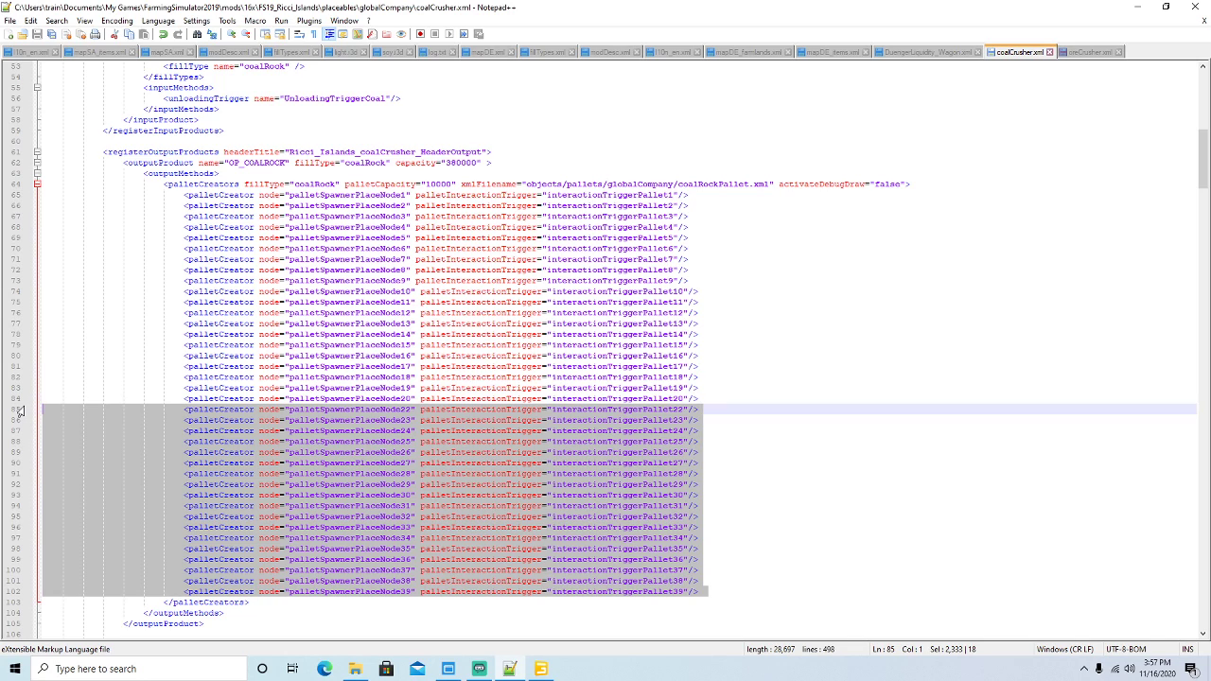
{"action": "left_click", "coordinate": [1086, 53]}
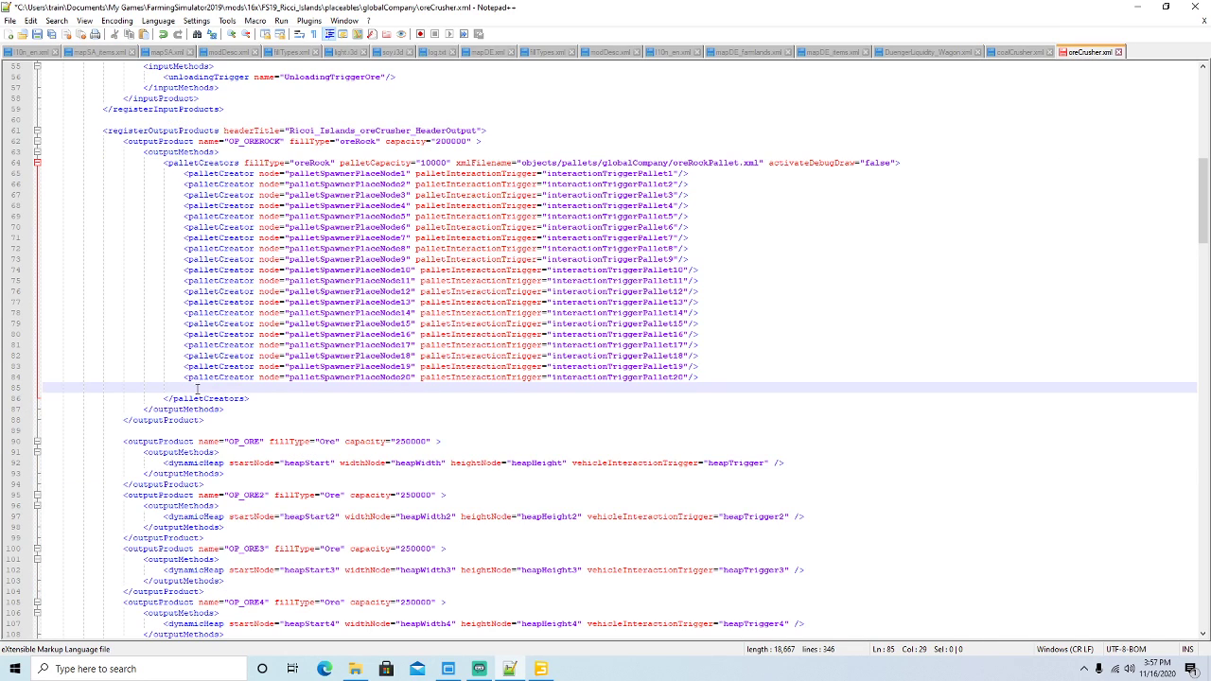
{"action": "key", "text": "Home"}
{"action": "key", "text": "ctrl+v"}
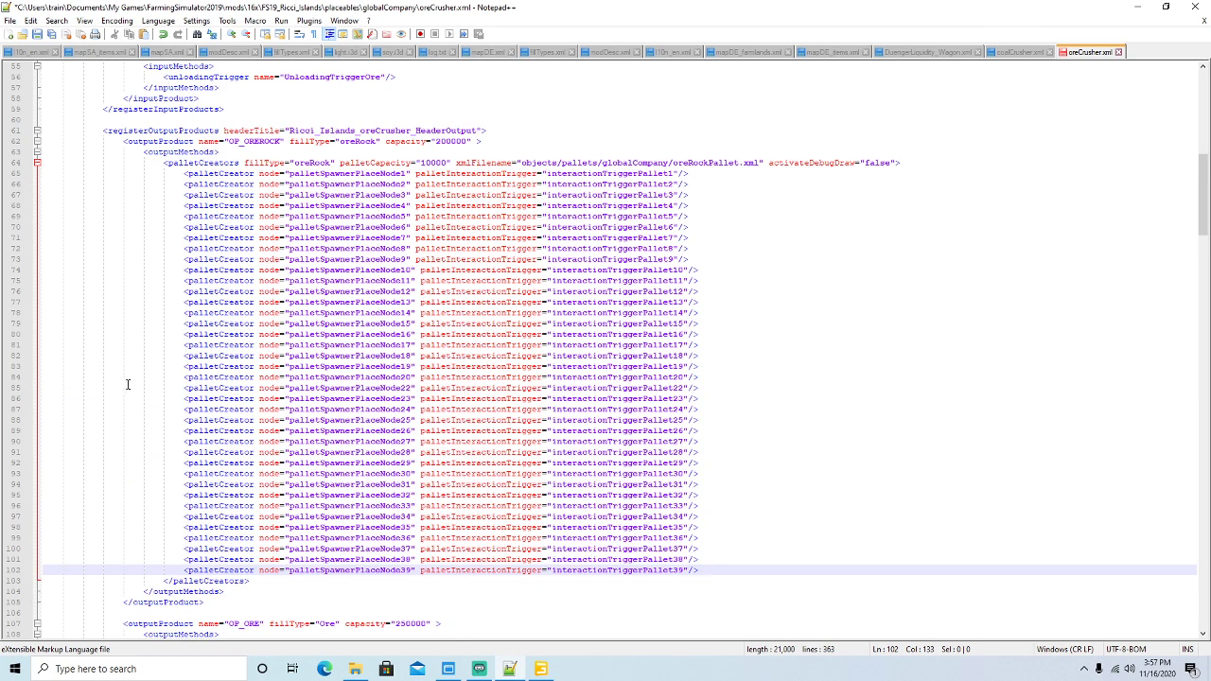
{"action": "left_click", "coordinate": [37, 34]}
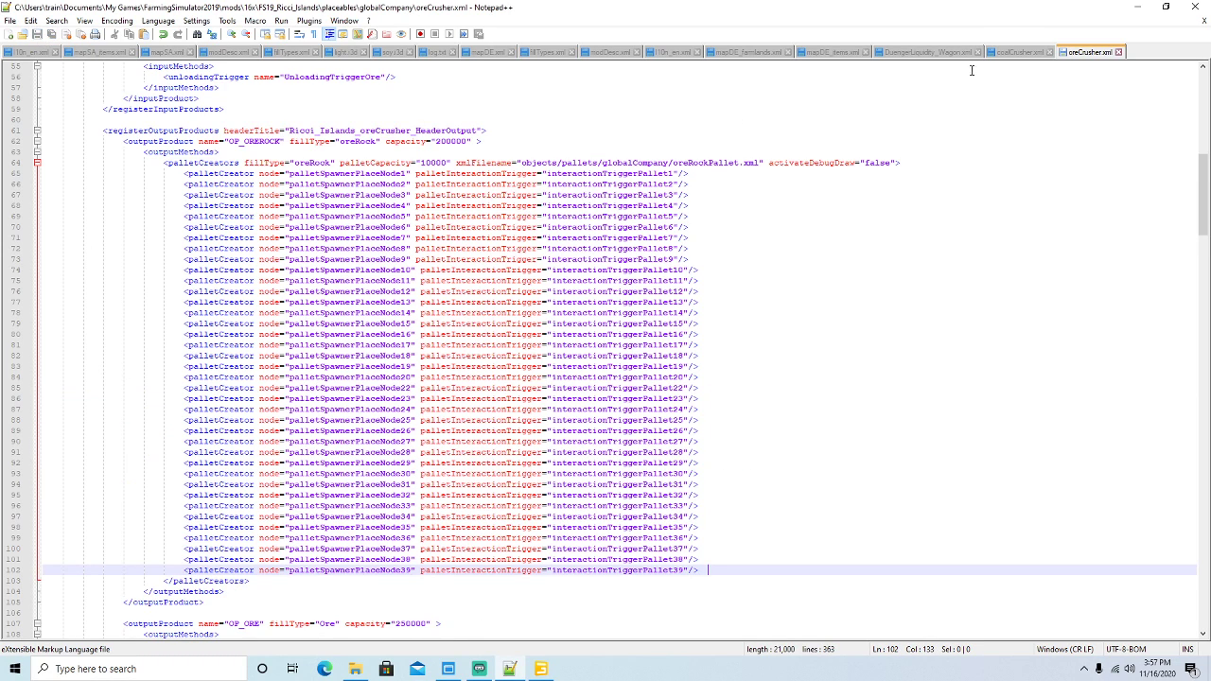
Copy the i3dMapping lines for interactionTriggerPallet22 to 39 and palletSpawnerPlaceNode22 to 39 from coalCrusher.xml.
{"action": "left_click", "coordinate": [1010, 53]}
{"action": "scroll", "coordinate": [624, 361], "scroll_direction": "down", "scroll_amount": 20}
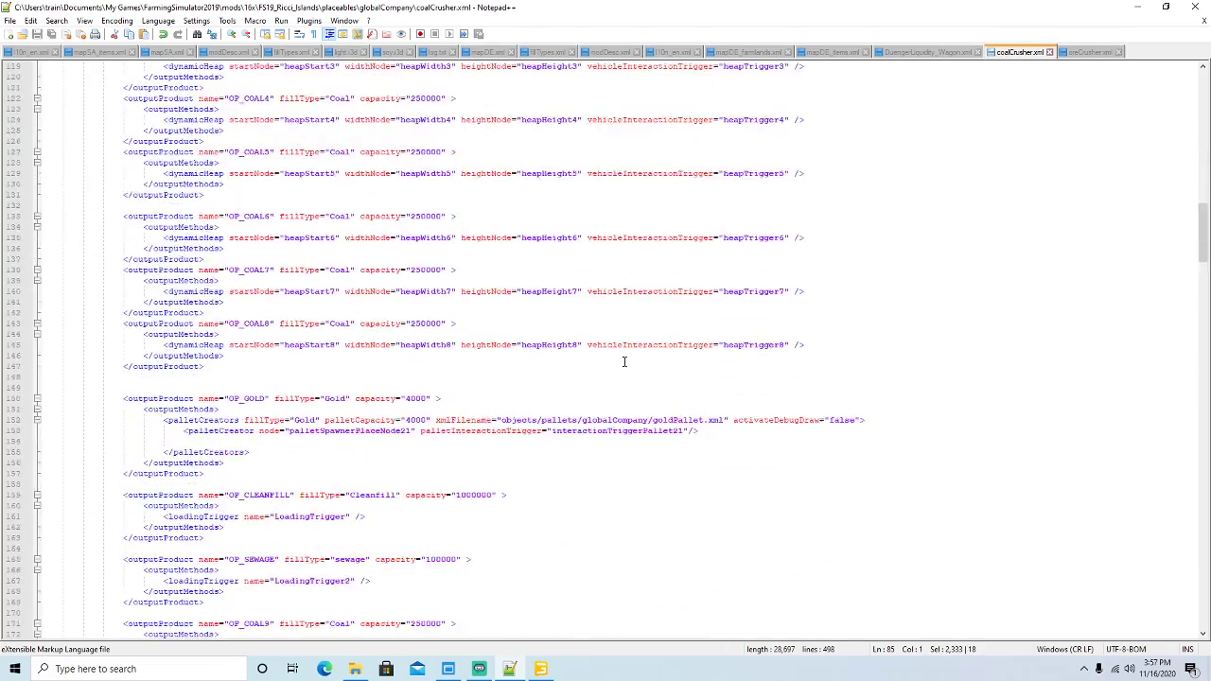
{"action": "scroll", "coordinate": [624, 362], "scroll_direction": "down", "scroll_amount": 20}
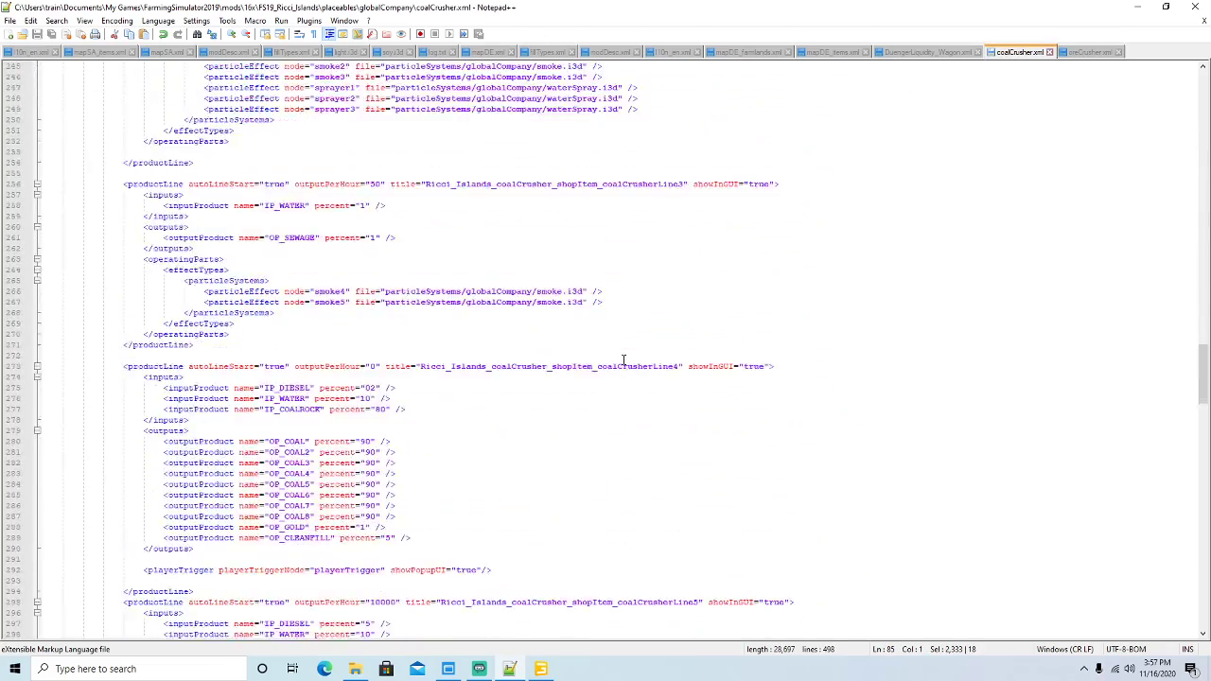
{"action": "scroll", "coordinate": [624, 360], "scroll_direction": "down", "scroll_amount": 20}
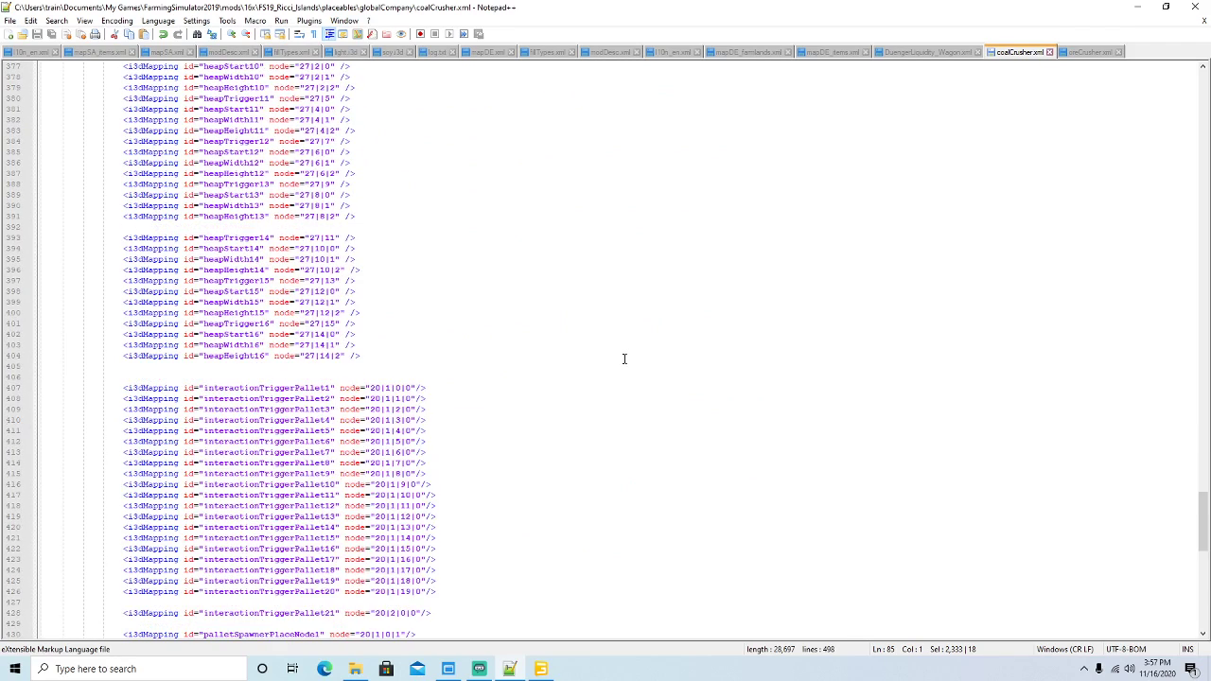
{"action": "scroll", "coordinate": [625, 359], "scroll_direction": "down", "scroll_amount": 17}
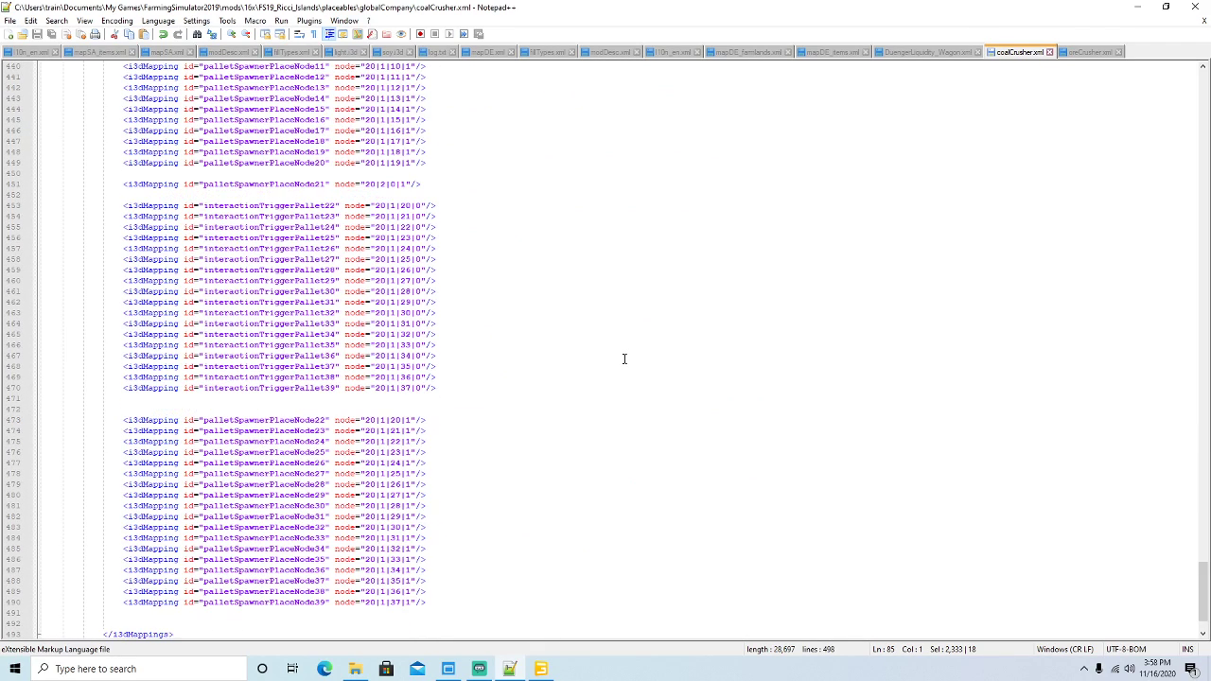
{"action": "scroll", "coordinate": [430, 584], "scroll_direction": "up", "scroll_amount": 2}
{"action": "left_click_drag", "start_coordinate": [430, 602], "coordinate": [42, 205]}
{"action": "key", "text": "ctrl+c"}
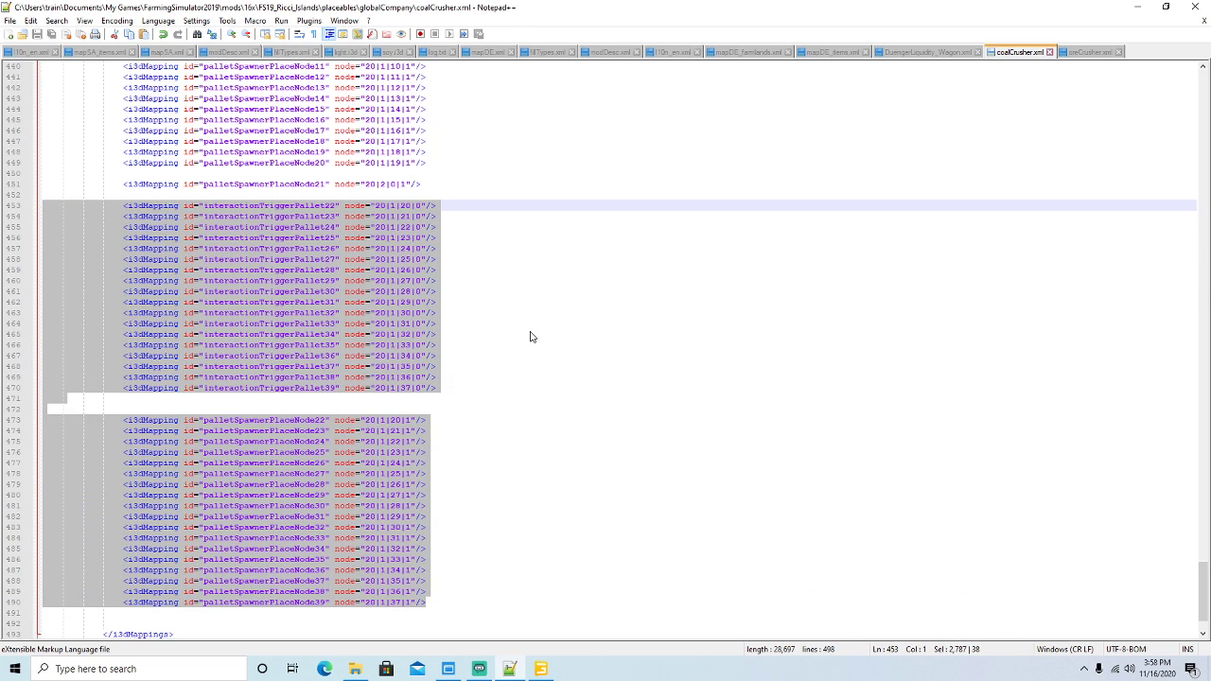
Paste the copied i3dMapping lines below the palletSpawnerPlaceNode21 mapping in oreCrusher.xml, separated by a blank line.
{"action": "left_click", "coordinate": [1090, 52]}
{"action": "scroll", "coordinate": [651, 411], "scroll_direction": "down", "scroll_amount": 6}
{"action": "scroll", "coordinate": [652, 411], "scroll_direction": "down", "scroll_amount": 20}
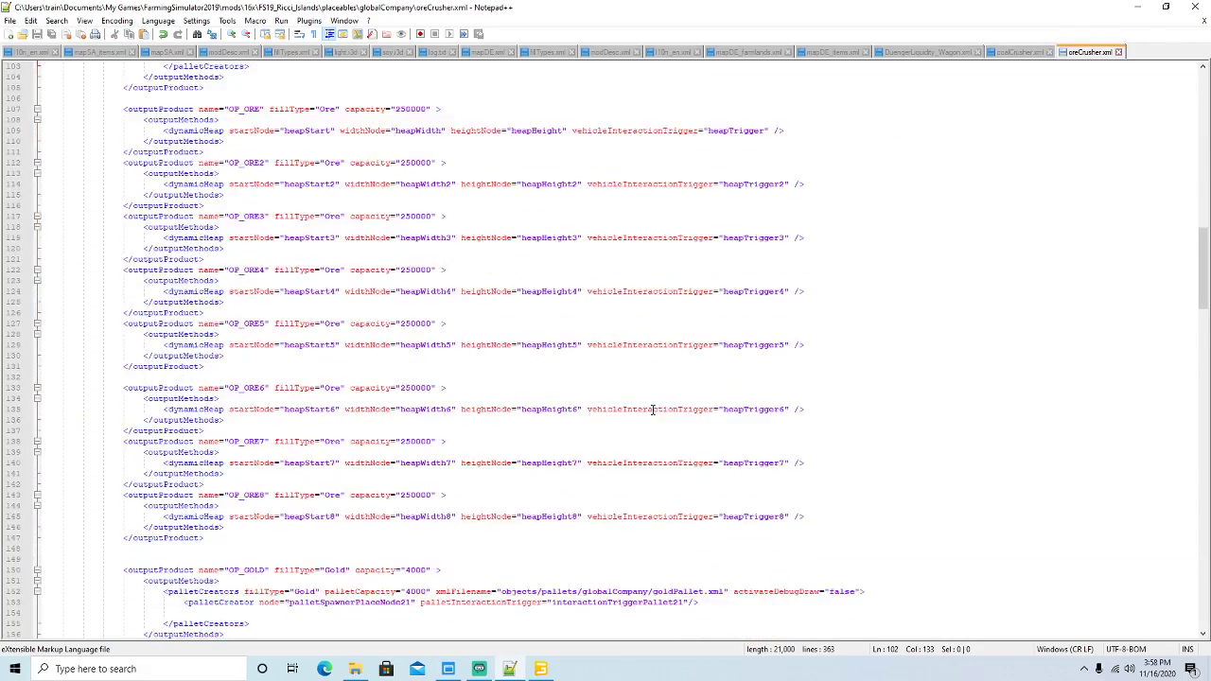
{"action": "scroll", "coordinate": [653, 407], "scroll_direction": "down", "scroll_amount": 20}
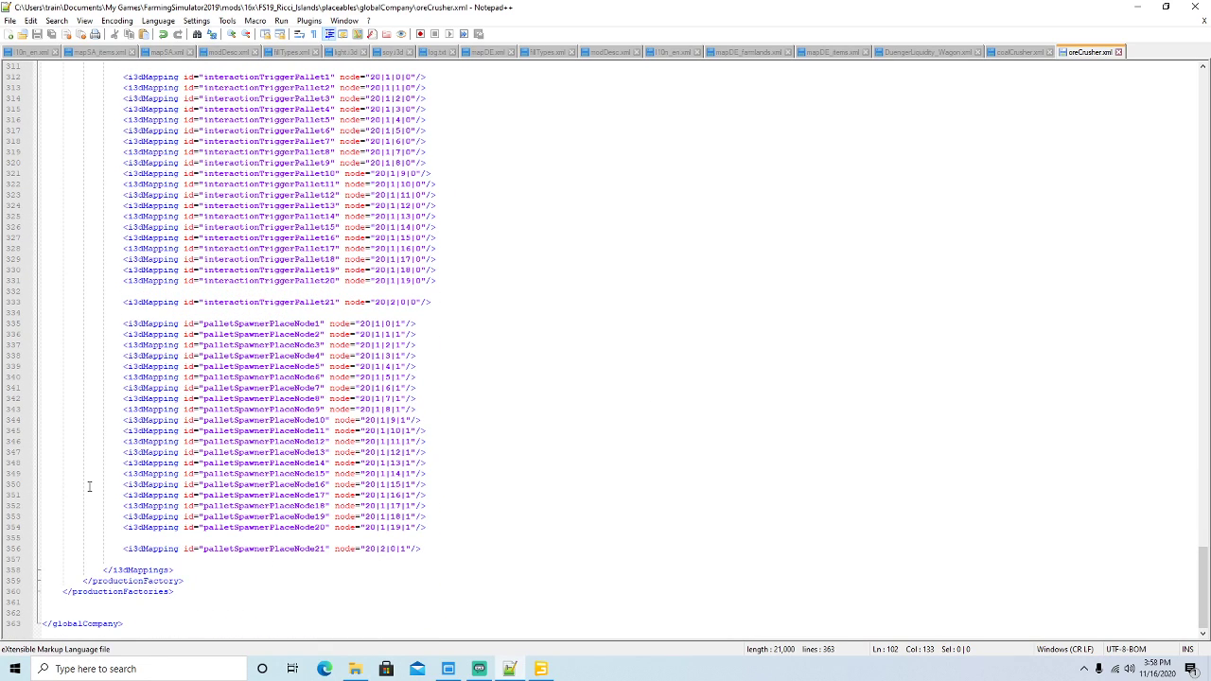
{"action": "left_click", "coordinate": [492, 552]}
{"action": "key", "text": "Return"}
{"action": "key", "text": "Return"}
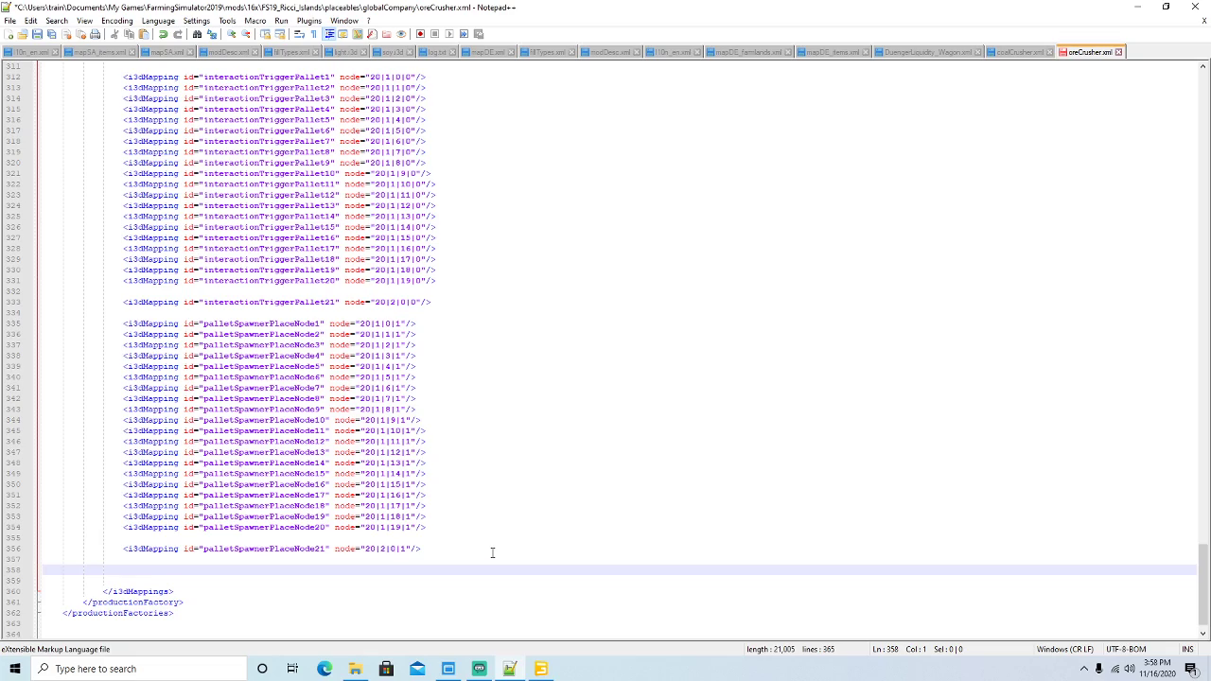
{"action": "key", "text": "ctrl+v"}
Examine the oreCrusherLine2 product line and the output product definitions above it in oreCrusher.xml.
{"action": "scroll", "coordinate": [652, 346], "scroll_direction": "up", "scroll_amount": 20}
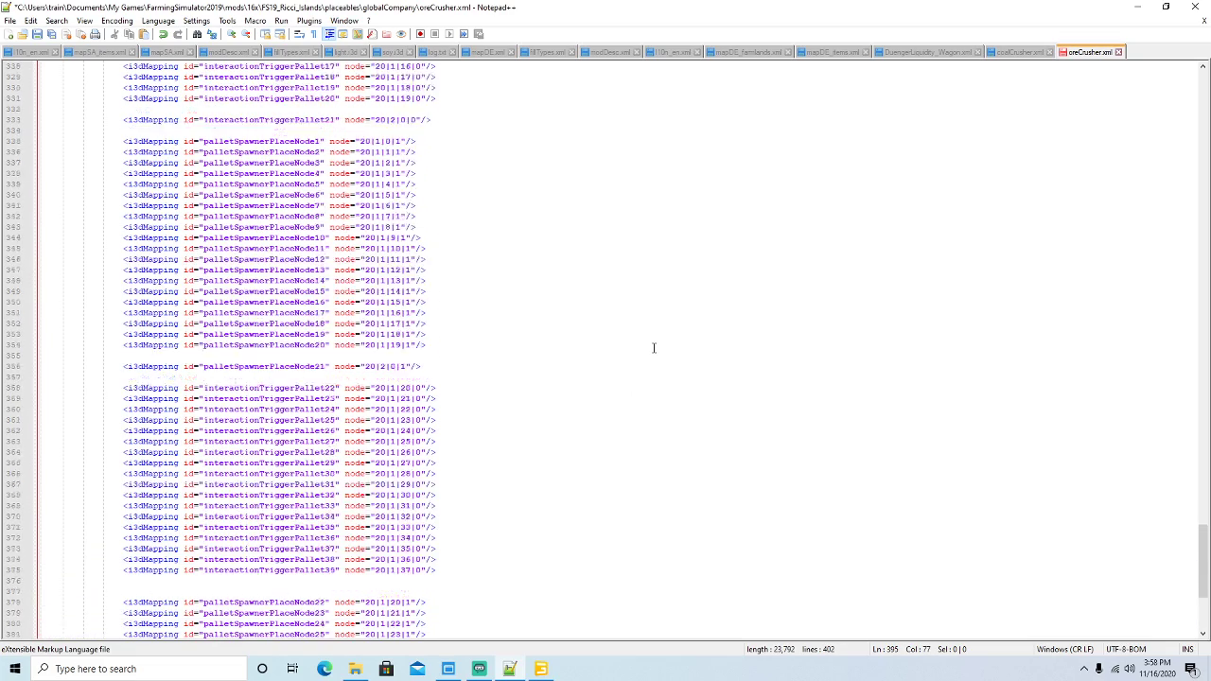
{"action": "scroll", "coordinate": [653, 347], "scroll_direction": "up", "scroll_amount": 16}
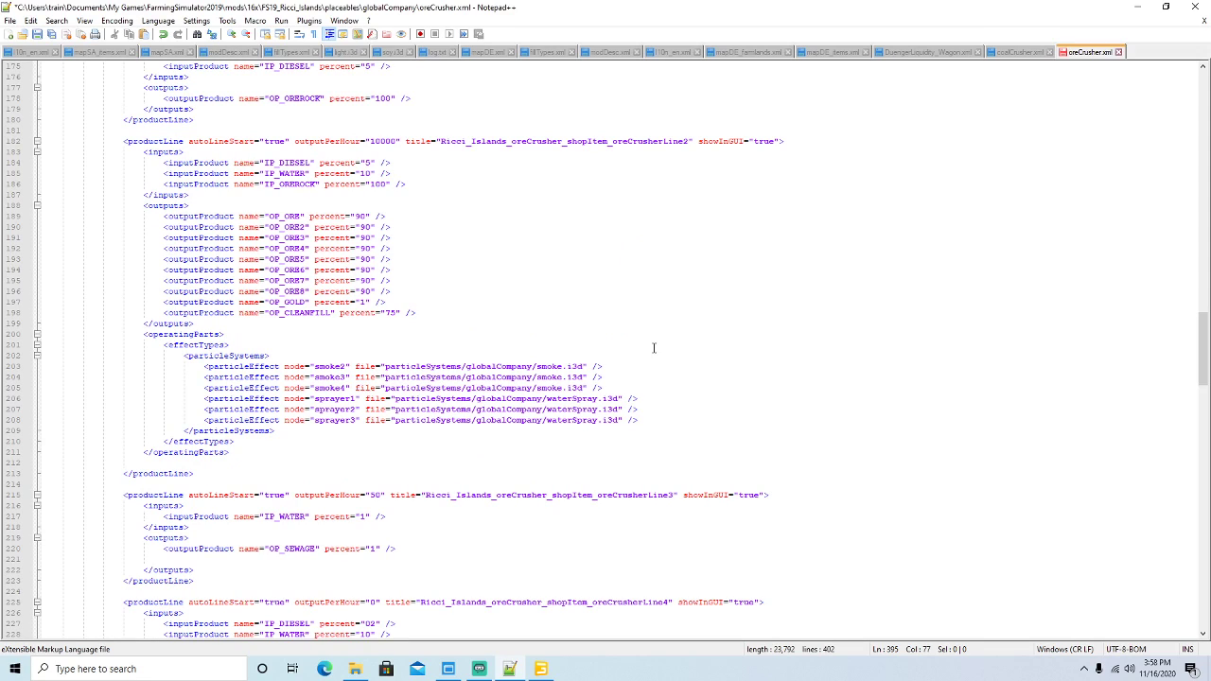
{"action": "left_click", "coordinate": [175, 140]}
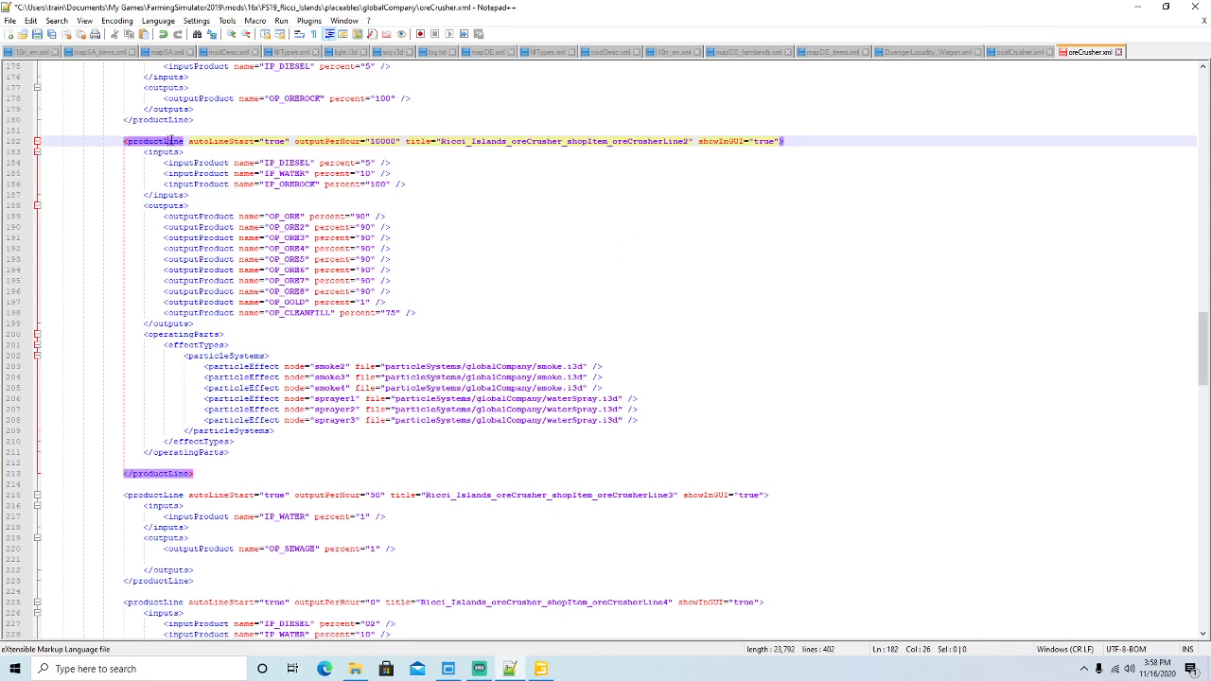
{"action": "scroll", "coordinate": [256, 190], "scroll_direction": "up", "scroll_amount": 20}
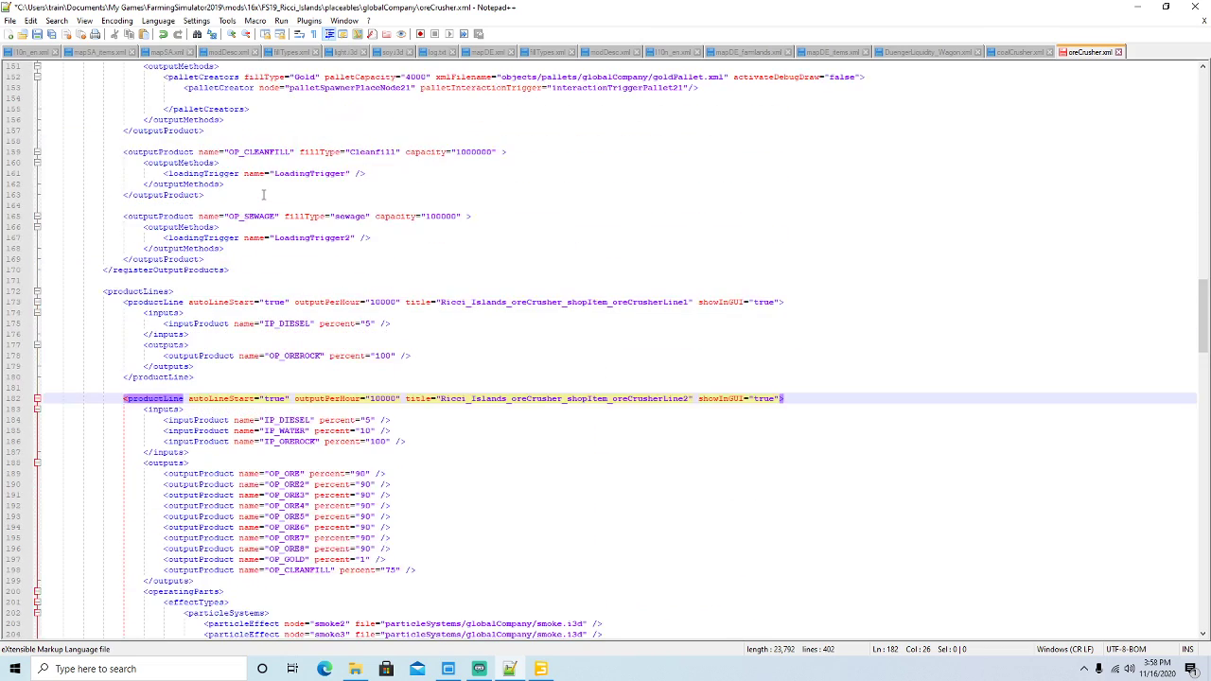
Copy the OP_ORE through OP_ORE8 outputProduct blocks and paste them below the OP_SEWAGE block, inside registerOutputProducts.
{"action": "scroll", "coordinate": [263, 194], "scroll_direction": "up", "scroll_amount": 1}
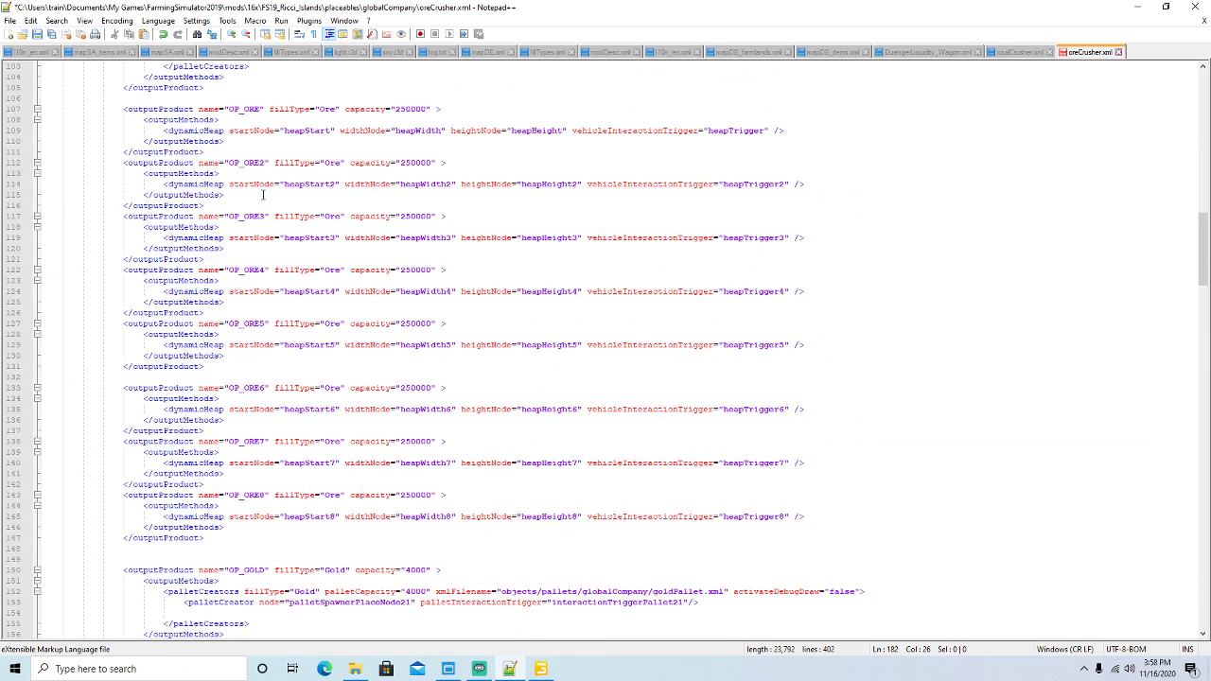
{"action": "left_click", "coordinate": [173, 109]}
{"action": "left_click", "coordinate": [191, 496]}
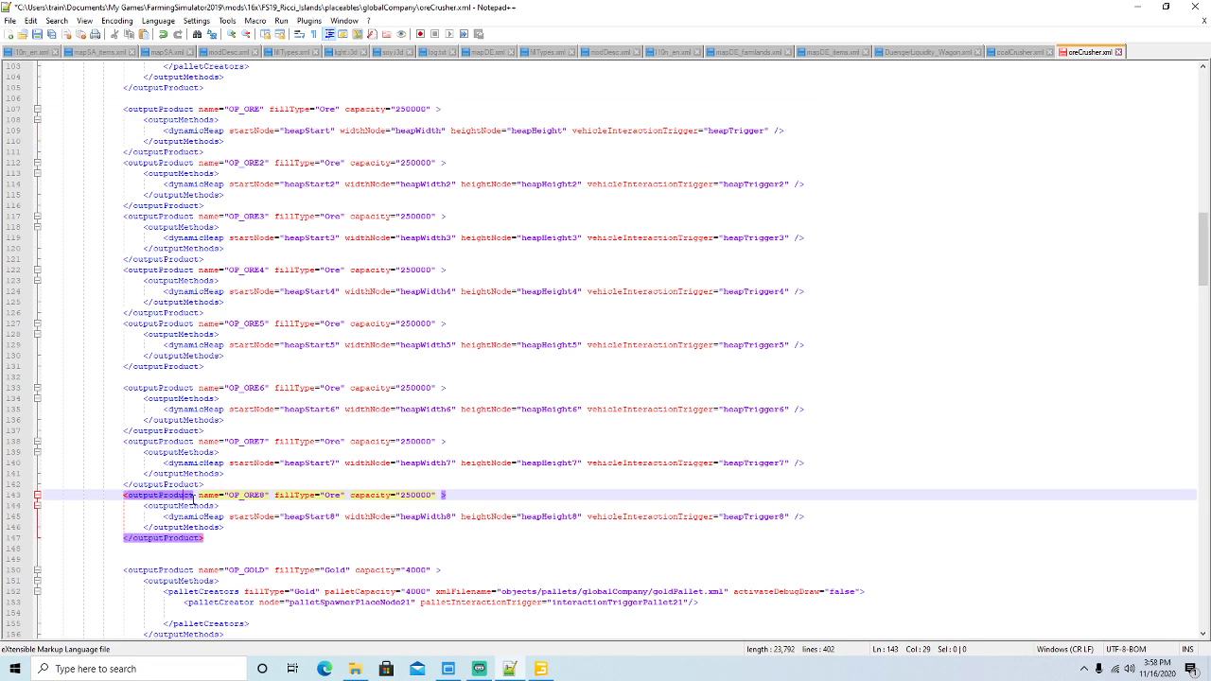
{"action": "left_click_drag", "start_coordinate": [204, 540], "coordinate": [41, 107]}
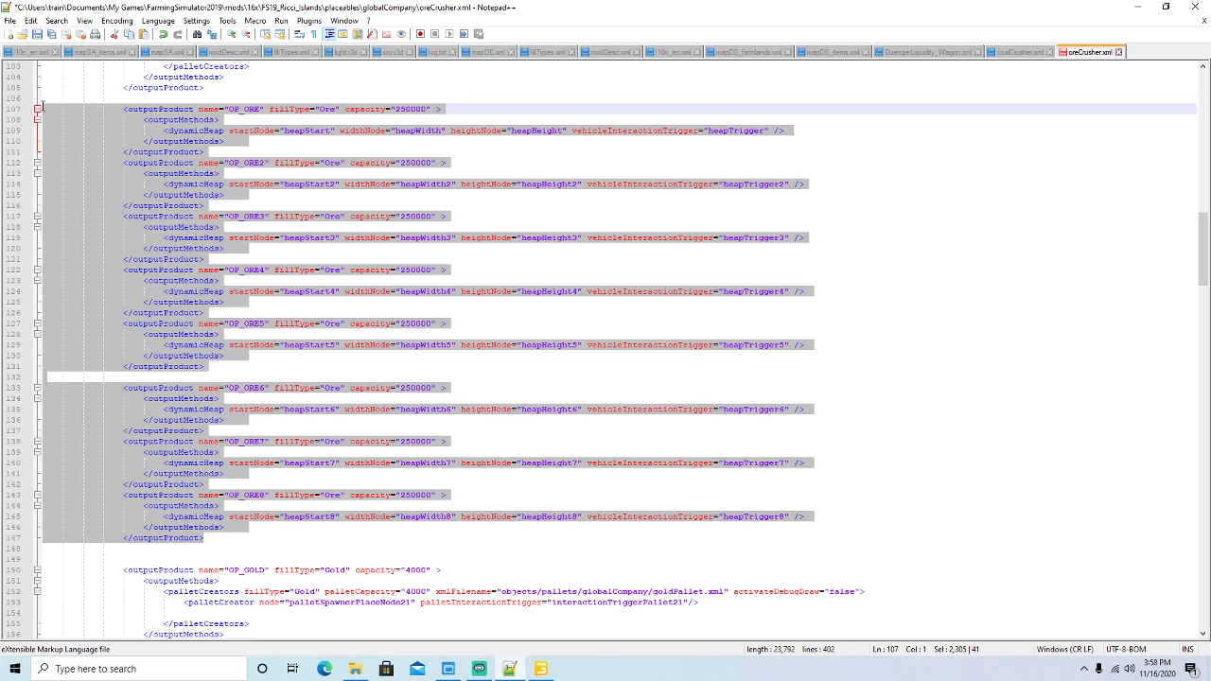
{"action": "scroll", "coordinate": [426, 255], "scroll_direction": "down", "scroll_amount": 13}
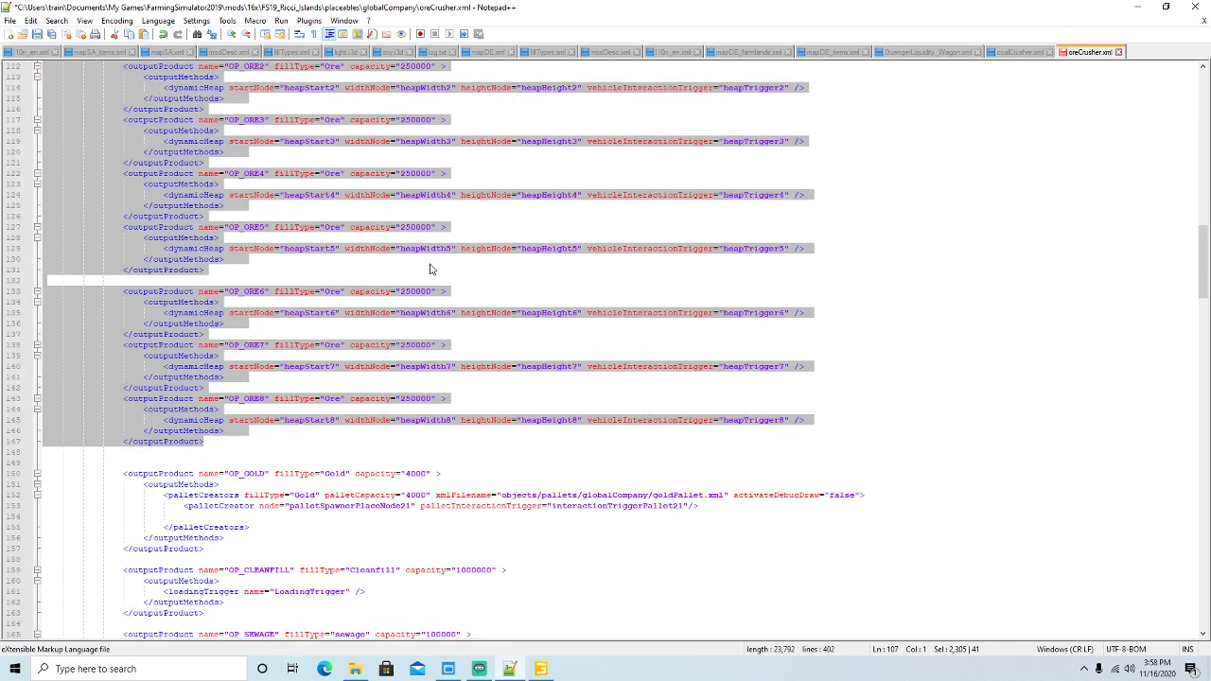
{"action": "left_click", "coordinate": [170, 313]}
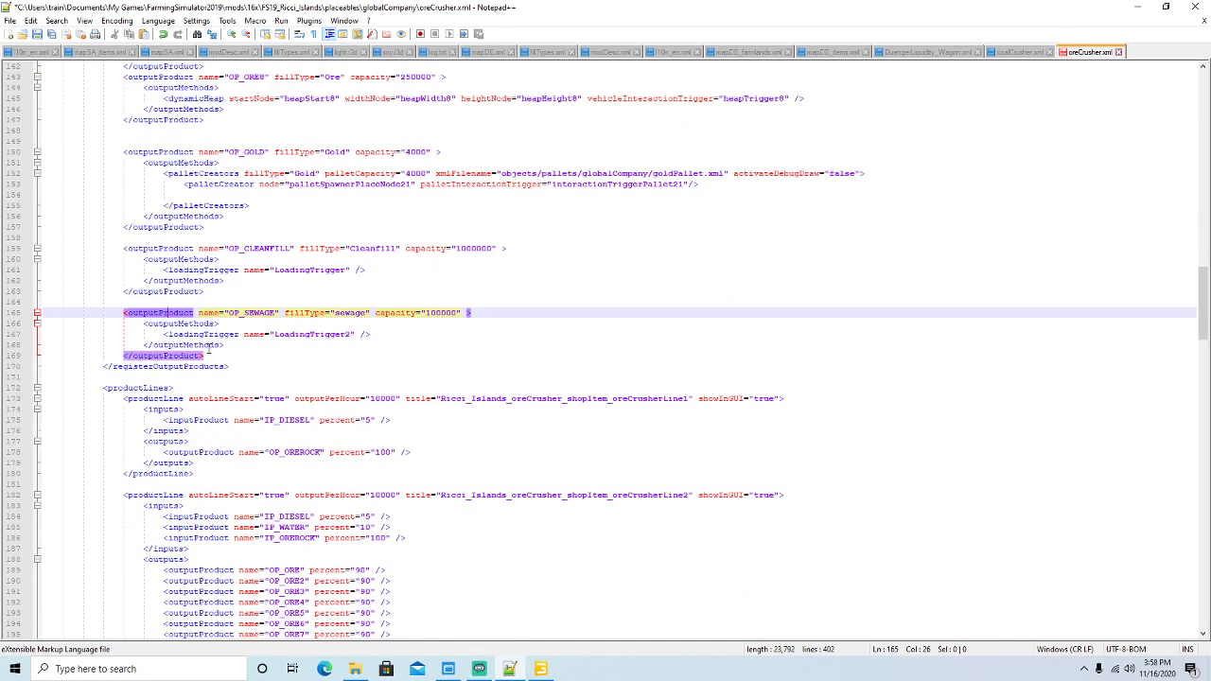
{"action": "left_click", "coordinate": [257, 356]}
{"action": "key", "text": "Return"}
{"action": "key", "text": "Return"}
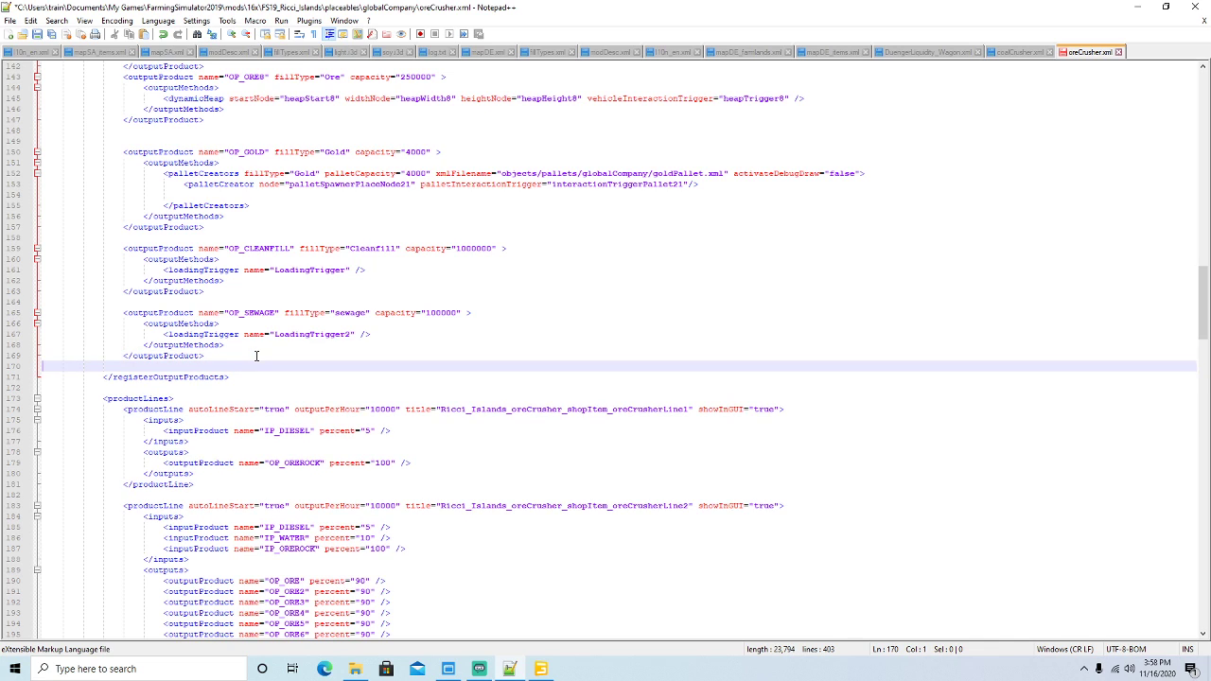
{"action": "key", "text": "ctrl+v"}
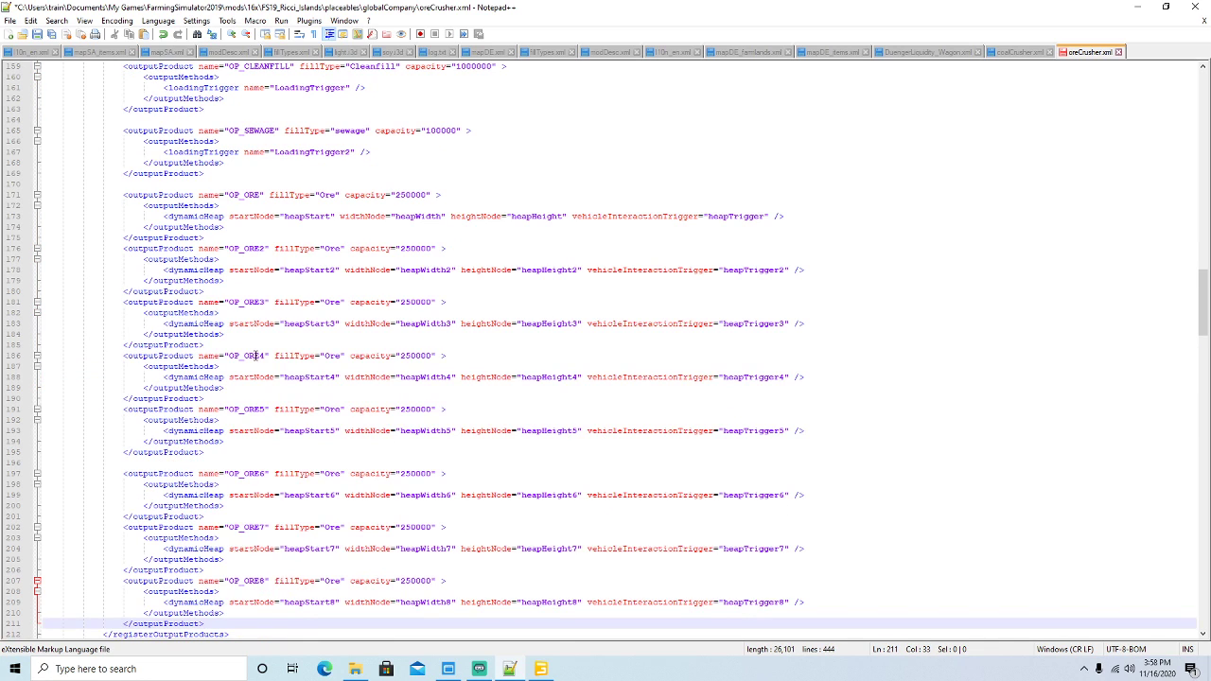
Rename the first pasted output product, directly below OP_SEWAGE, to OP_ORE9.
{"action": "scroll", "coordinate": [282, 273], "scroll_direction": "up", "scroll_amount": 2}
{"action": "left_click", "coordinate": [261, 258]}
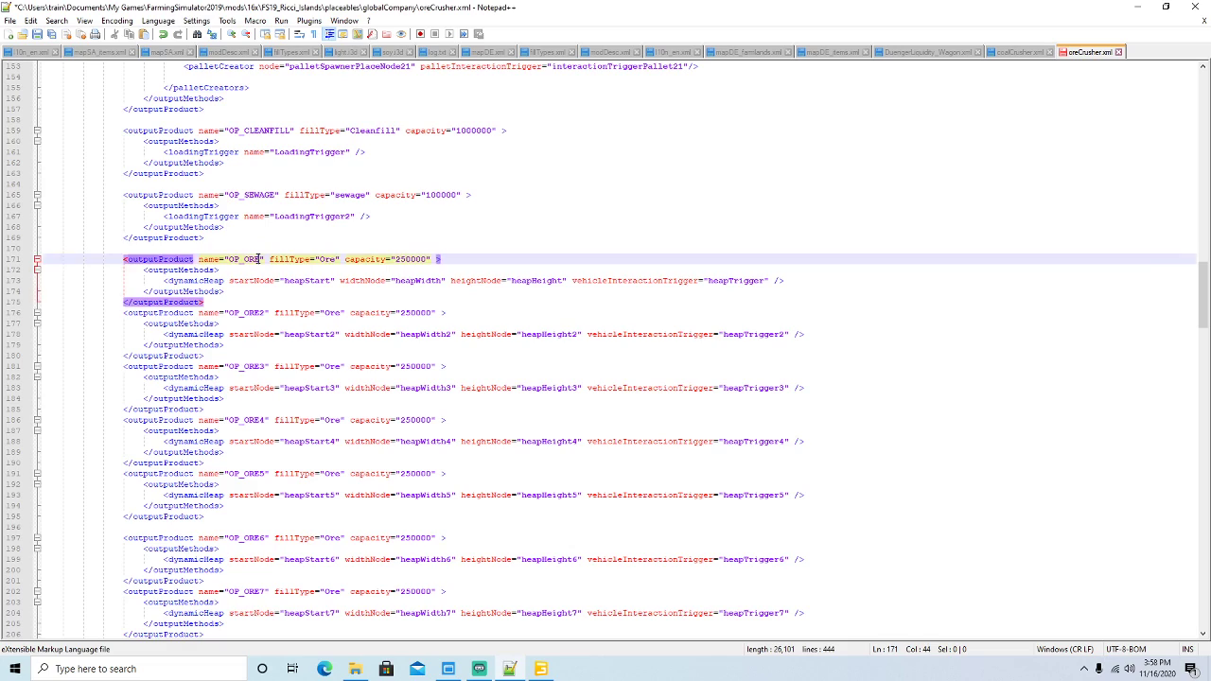
{"action": "type", "text": "9"}
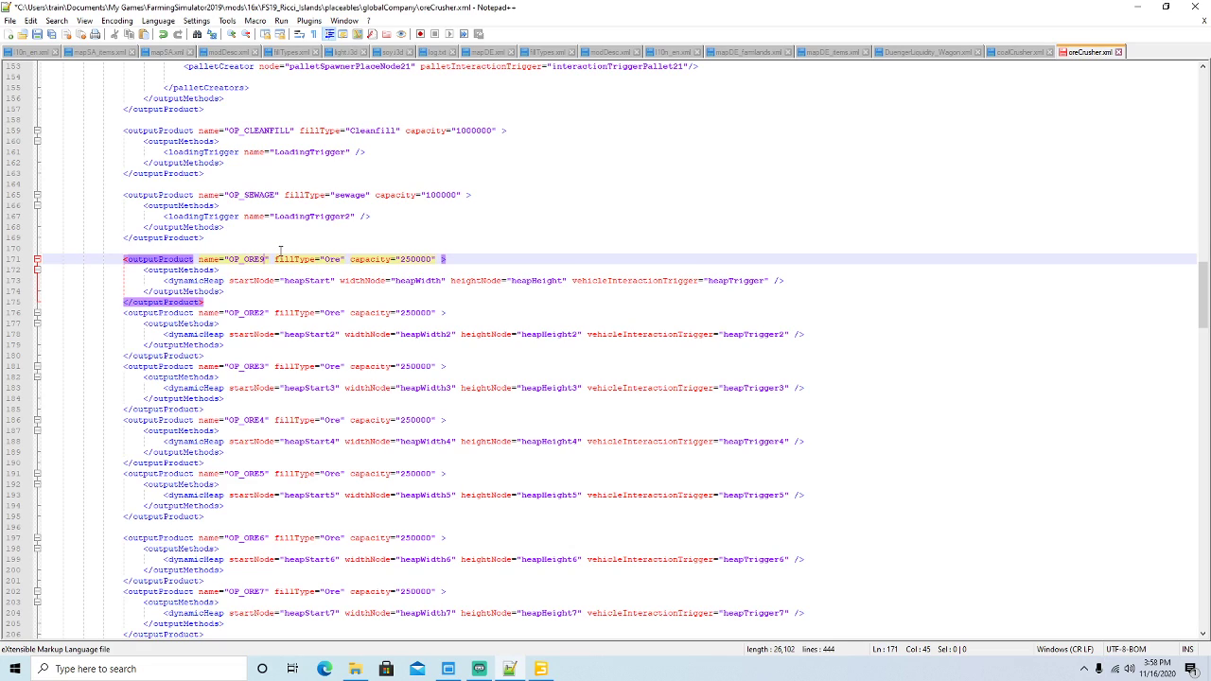
In the OP_ORE9 block's dynamicHeap line, set the startNode to heapStart9 and the widthNode to heapWidth9.
{"action": "key", "text": "Down"}
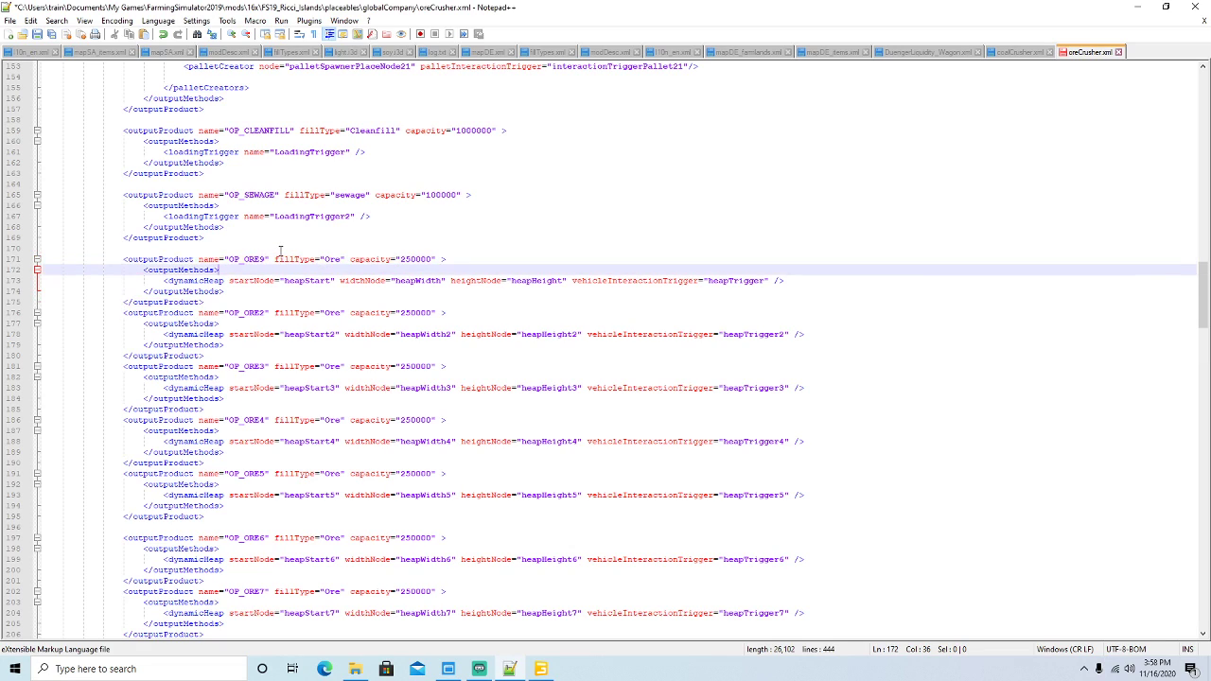
{"action": "key", "text": "Down"}
{"action": "key", "text": "Right"}
{"action": "key", "text": "Right"}
{"action": "key", "text": "Right"}
{"action": "key", "text": "Right"}
{"action": "key", "text": "Right"}
{"action": "key", "text": "Right"}
{"action": "key", "text": "Right"}
{"action": "key", "text": "Right"}
{"action": "key", "text": "Right"}
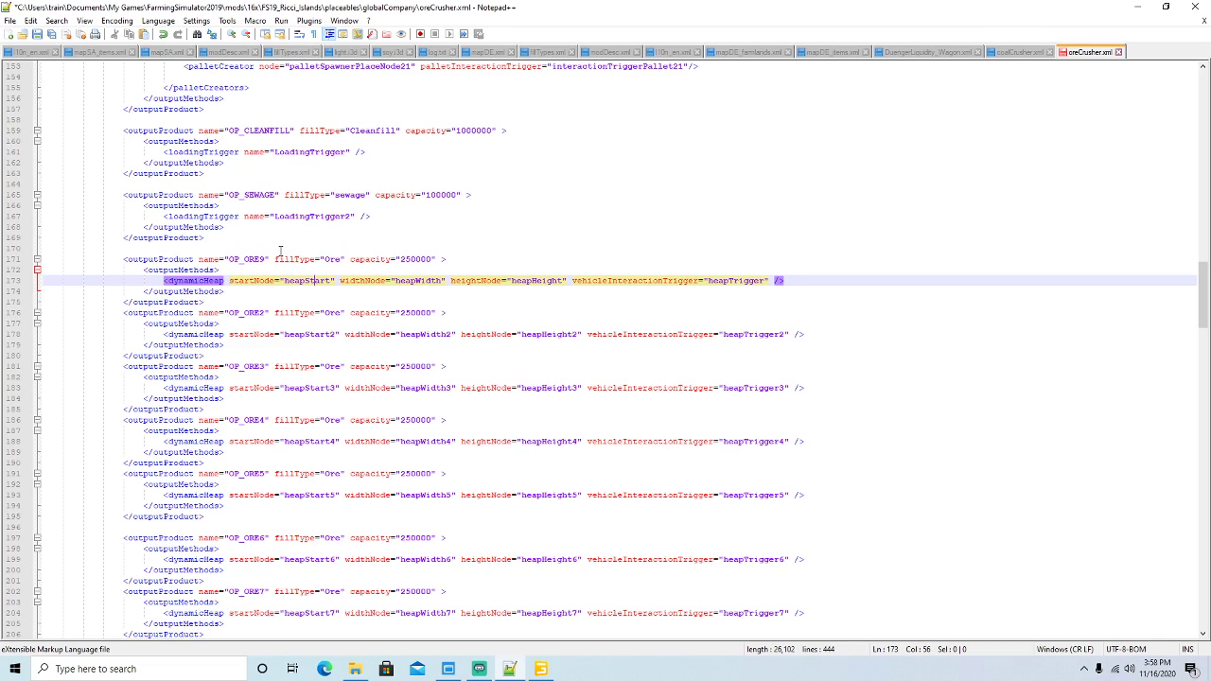
{"action": "type", "text": "9"}
{"action": "key", "text": "Right"}
{"action": "key", "text": "Right"}
{"action": "key", "text": "Right"}
{"action": "key", "text": "Right"}
{"action": "key", "text": "Right"}
{"action": "key", "text": "Right"}
{"action": "key", "text": "Right"}
{"action": "key", "text": "Right"}
{"action": "key", "text": "Right"}
{"action": "key", "text": "Right"}
{"action": "key", "text": "Right"}
{"action": "key", "text": "Right"}
{"action": "key", "text": "Right"}
{"action": "key", "text": "Right"}
{"action": "type", "text": "9"}
In the OP_ORE9 block, set the heightNode to heapHeight9 and the vehicleInteractionTrigger to heapTrigger9.
{"action": "key", "text": "Right"}
{"action": "key", "text": "Right"}
{"action": "key", "text": "Right"}
{"action": "key", "text": "Right"}
{"action": "key", "text": "Right"}
{"action": "key", "text": "Right"}
{"action": "key", "text": "Right"}
{"action": "key", "text": "Right"}
{"action": "key", "text": "Right"}
{"action": "key", "text": "Right"}
{"action": "key", "text": "Right"}
{"action": "key", "text": "Right"}
{"action": "key", "text": "Right"}
{"action": "key", "text": "Right"}
{"action": "key", "text": "Right"}
{"action": "key", "text": "Right"}
{"action": "key", "text": "Right"}
{"action": "type", "text": "9"}
{"action": "key", "text": "Right"}
{"action": "key", "text": "Right"}
{"action": "key", "text": "Right"}
{"action": "key", "text": "Right"}
{"action": "key", "text": "Right"}
{"action": "key", "text": "Right"}
{"action": "key", "text": "Right"}
{"action": "key", "text": "Right"}
{"action": "key", "text": "Right"}
{"action": "key", "text": "Right"}
{"action": "key", "text": "Right"}
{"action": "key", "text": "Right"}
{"action": "key", "text": "Right"}
{"action": "key", "text": "Right"}
{"action": "key", "text": "Right"}
{"action": "key", "text": "Right"}
{"action": "key", "text": "Right"}
{"action": "key", "text": "Right"}
{"action": "key", "text": "Right"}
{"action": "key", "text": "Right"}
{"action": "type", "text": "9"}
Rename the output product in the block directly after OP_ORE9 to OP_ORE10.
{"action": "left_click", "coordinate": [269, 313]}
{"action": "key", "text": "BackSpace"}
{"action": "type", "text": "10"}
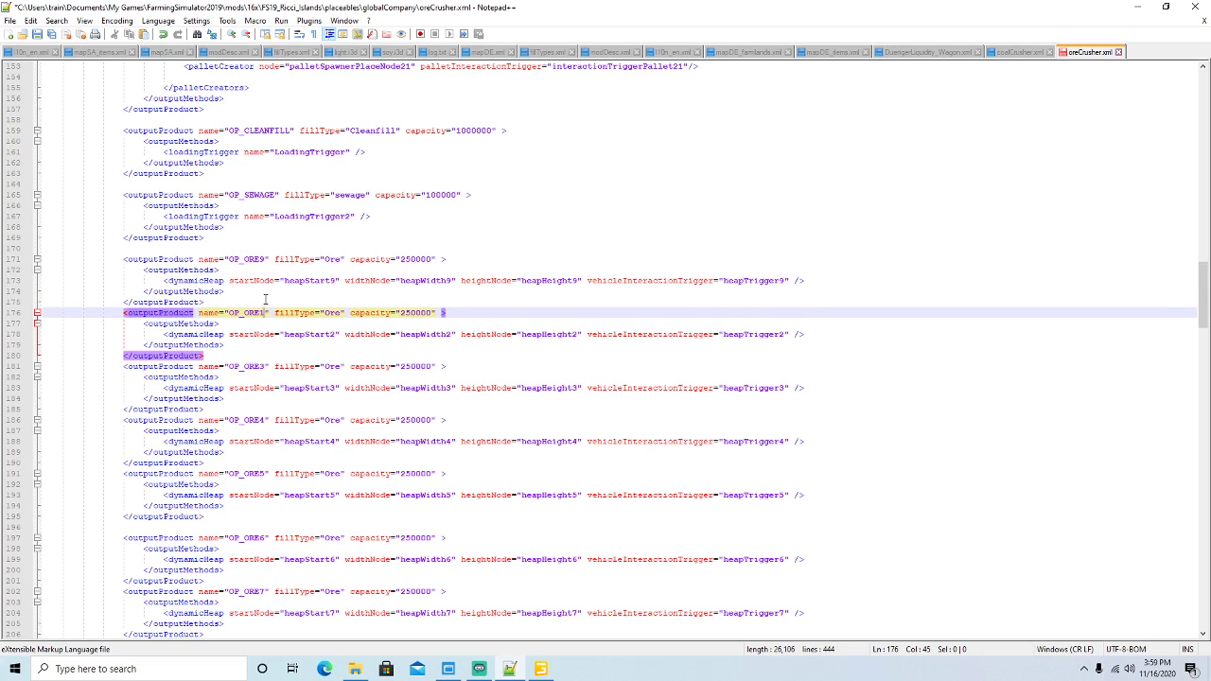
In the OP_ORE10 block's dynamicHeap line, set the startNode to heapStart10 and the widthNode to heapWidth10.
{"action": "left_click", "coordinate": [336, 334]}
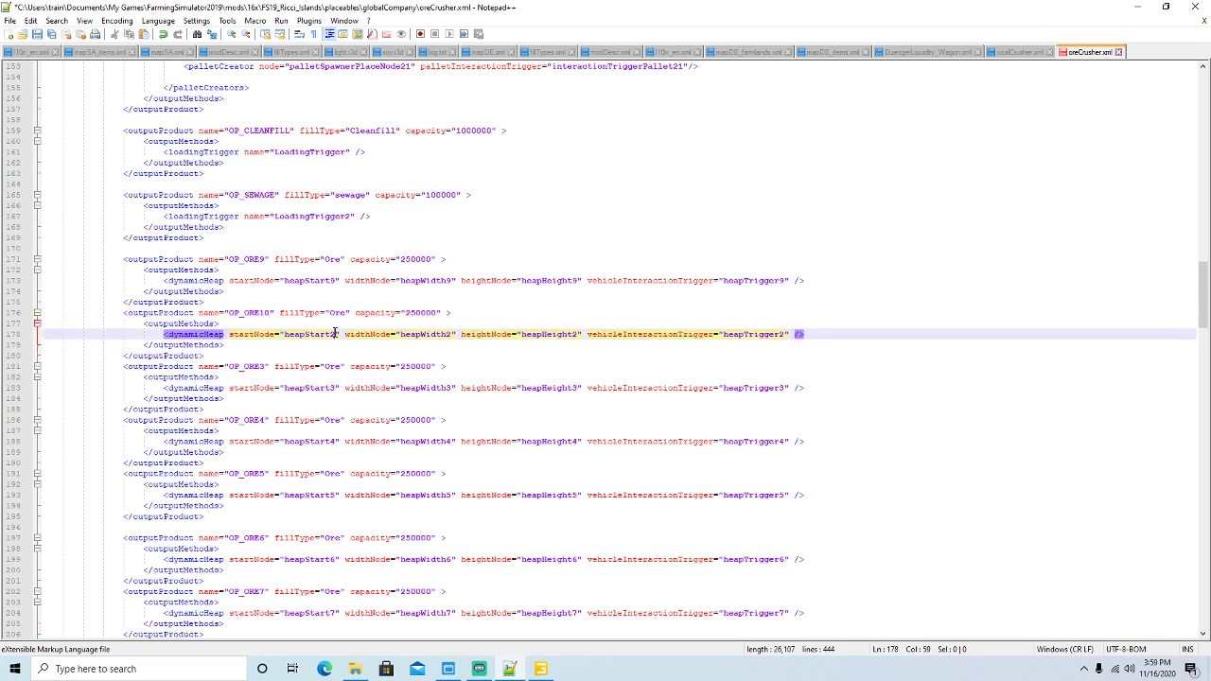
{"action": "type", "text": "10"}
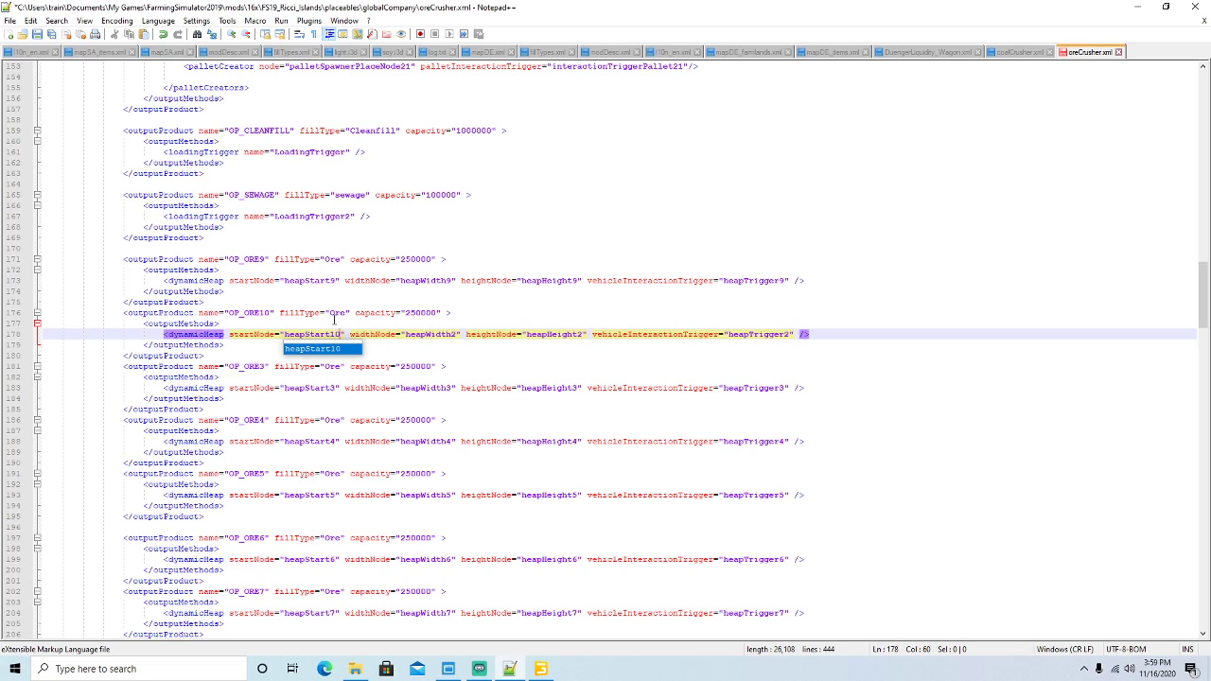
{"action": "key", "text": "Right"}
{"action": "key", "text": "Right"}
{"action": "key", "text": "Right"}
{"action": "key", "text": "Right"}
{"action": "key", "text": "Right"}
{"action": "key", "text": "Right"}
{"action": "key", "text": "Right"}
{"action": "key", "text": "Right"}
{"action": "key", "text": "Right"}
{"action": "key", "text": "Right"}
{"action": "key", "text": "Right"}
{"action": "key", "text": "Right"}
{"action": "key", "text": "Right"}
{"action": "key", "text": "Right"}
{"action": "key", "text": "Right"}
{"action": "key", "text": "Right"}
{"action": "key", "text": "Right"}
{"action": "key", "text": "Right"}
{"action": "key", "text": "Right"}
{"action": "key", "text": "Right"}
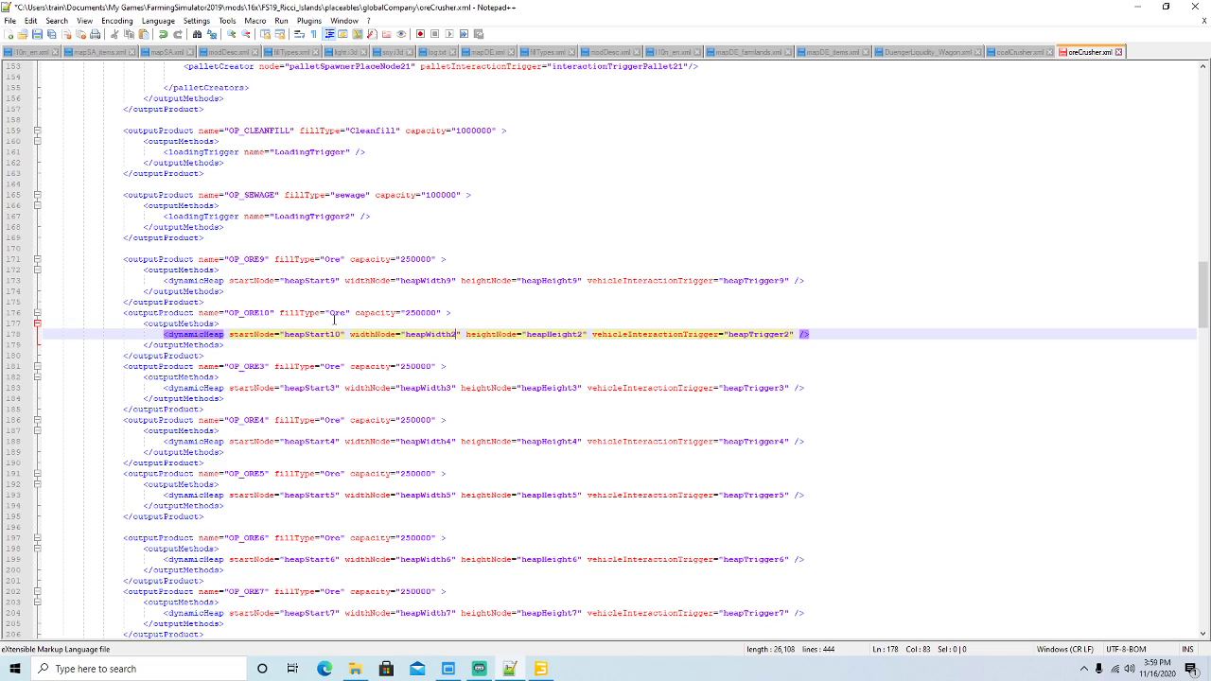
{"action": "key", "text": "BackSpace"}
{"action": "type", "text": "10"}
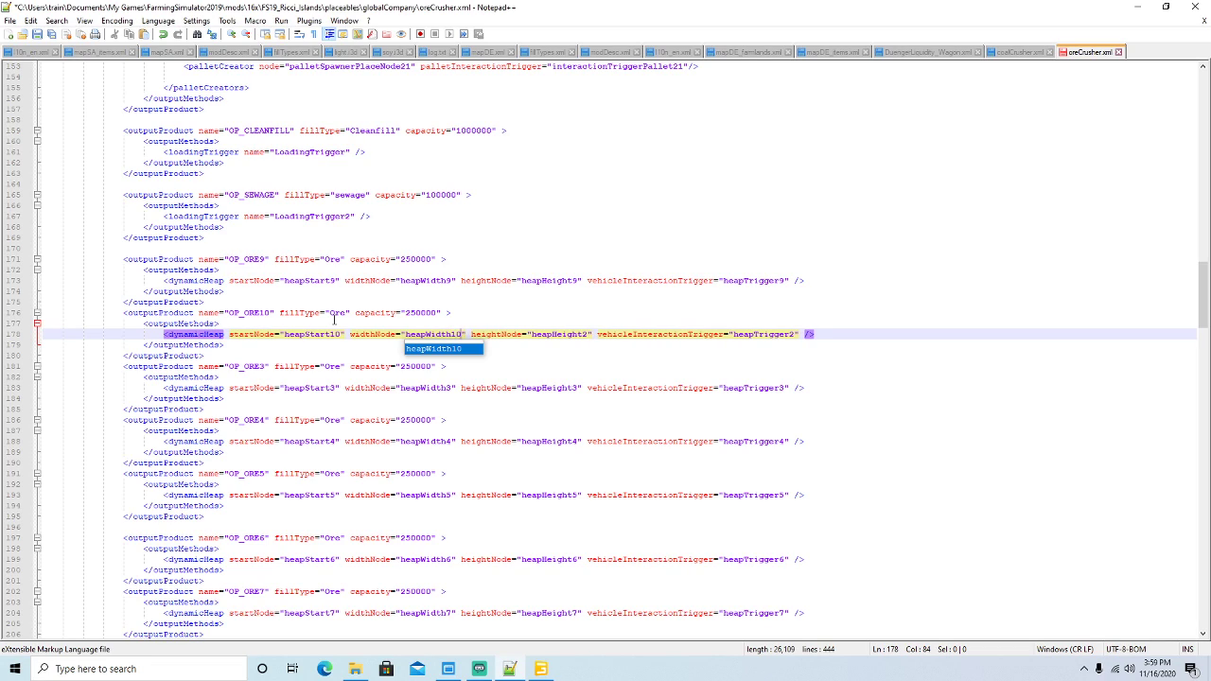
In the OP_ORE10 block, set the heightNode to heapHeight10 and the vehicleInteractionTrigger to heapTrigger10.
{"action": "key", "text": "Right"}
{"action": "key", "text": "Right"}
{"action": "key", "text": "Right"}
{"action": "key", "text": "Right"}
{"action": "key", "text": "Right"}
{"action": "key", "text": "Right"}
{"action": "key", "text": "Right"}
{"action": "key", "text": "Right"}
{"action": "key", "text": "Right"}
{"action": "key", "text": "Right"}
{"action": "key", "text": "Right"}
{"action": "key", "text": "Right"}
{"action": "key", "text": "Right"}
{"action": "key", "text": "Right"}
{"action": "key", "text": "Right"}
{"action": "key", "text": "Right"}
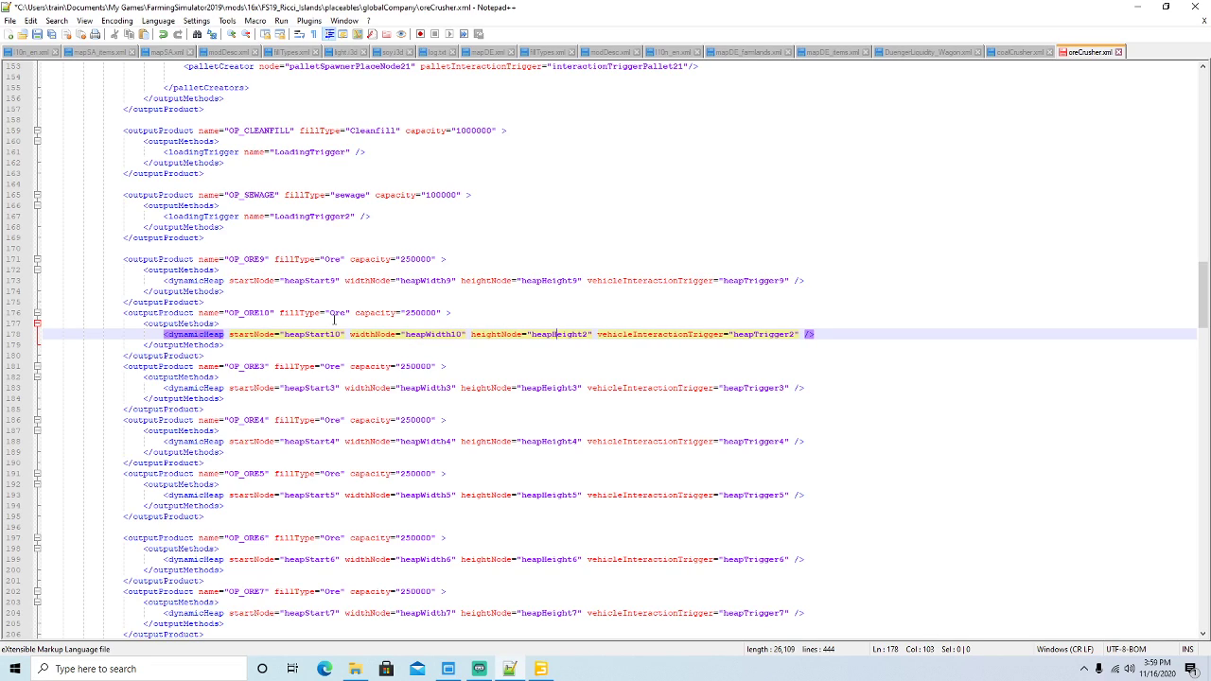
{"action": "key", "text": "BackSpace"}
{"action": "type", "text": "10"}
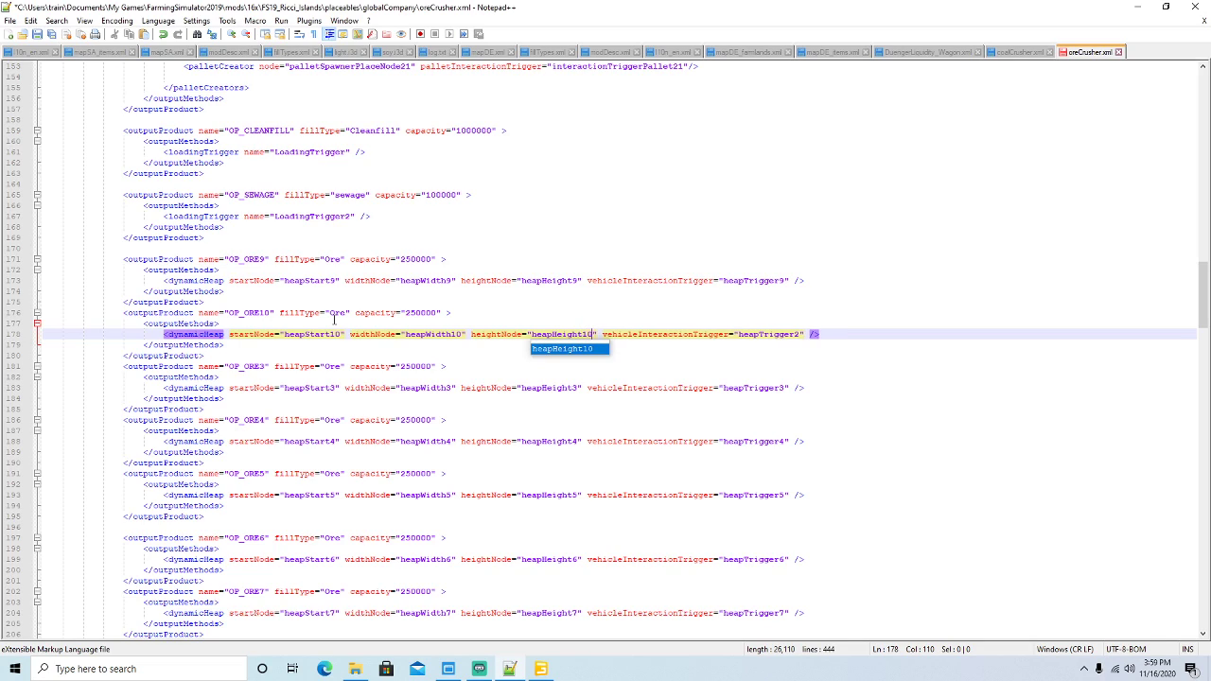
{"action": "key", "text": "Right"}
{"action": "key", "text": "Right"}
{"action": "key", "text": "Right"}
{"action": "key", "text": "Right"}
{"action": "key", "text": "Right"}
{"action": "key", "text": "Right"}
{"action": "key", "text": "Right"}
{"action": "key", "text": "Right"}
{"action": "key", "text": "Right"}
{"action": "key", "text": "Right"}
{"action": "key", "text": "Right"}
{"action": "key", "text": "Right"}
{"action": "key", "text": "Right"}
{"action": "key", "text": "Right"}
{"action": "key", "text": "Right"}
{"action": "key", "text": "Right"}
{"action": "key", "text": "Right"}
{"action": "key", "text": "Right"}
{"action": "key", "text": "Right"}
{"action": "key", "text": "Right"}
{"action": "key", "text": "Right"}
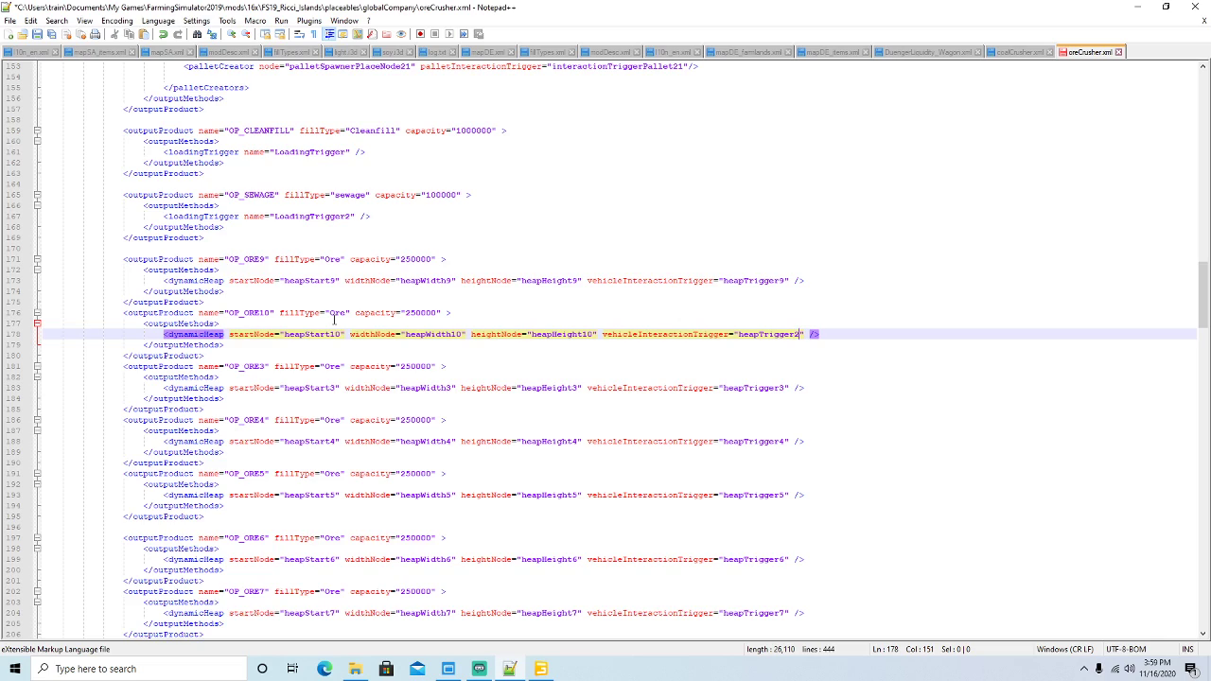
{"action": "key", "text": "BackSpace"}
{"action": "type", "text": "10"}
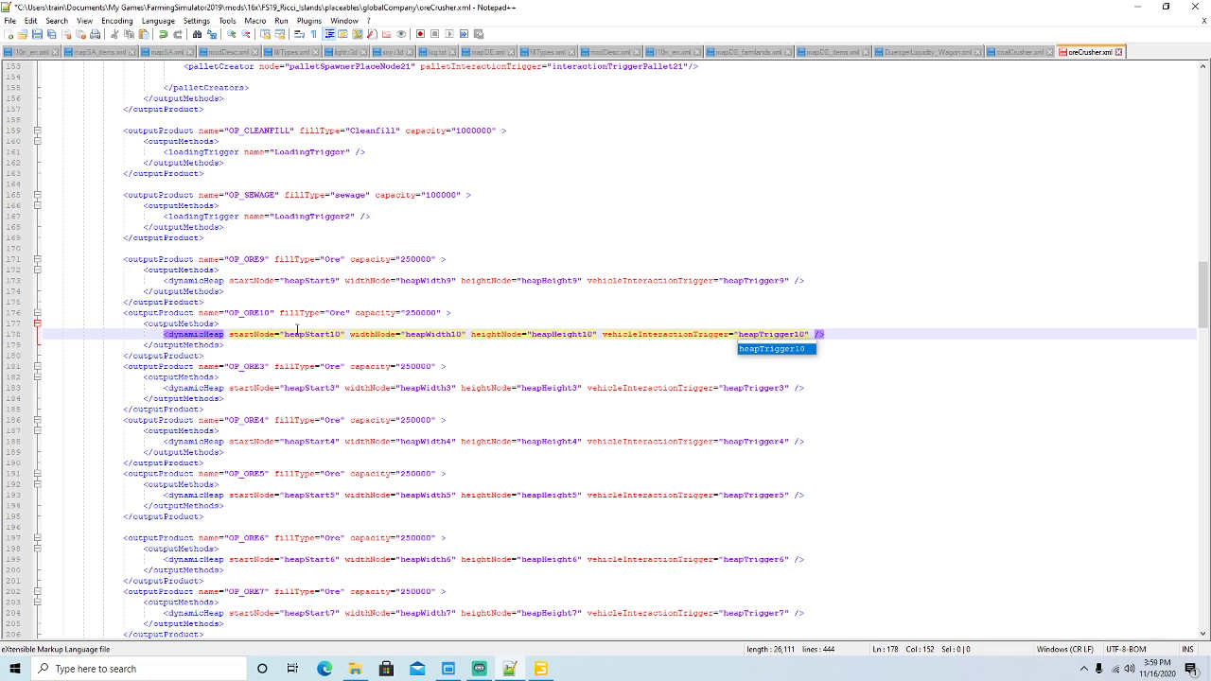
Rename the output product in the block directly after OP_ORE10 to OP_ORE11.
{"action": "left_click", "coordinate": [266, 366]}
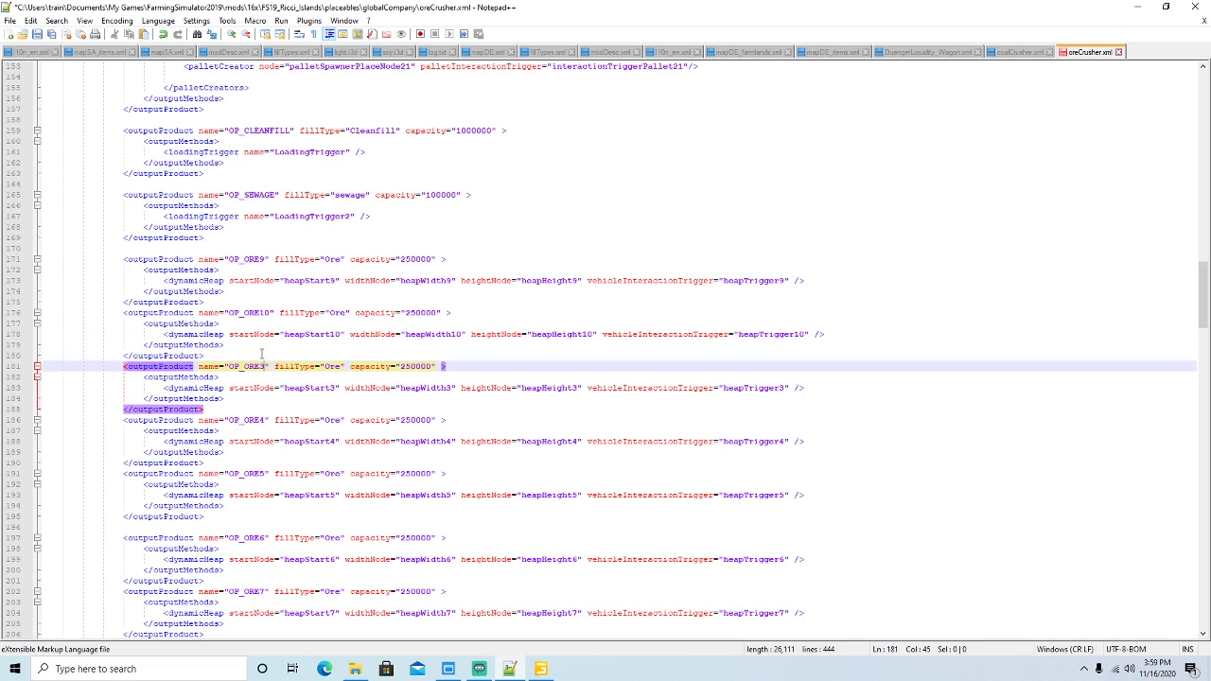
{"action": "key", "text": "BackSpace"}
{"action": "type", "text": "11"}
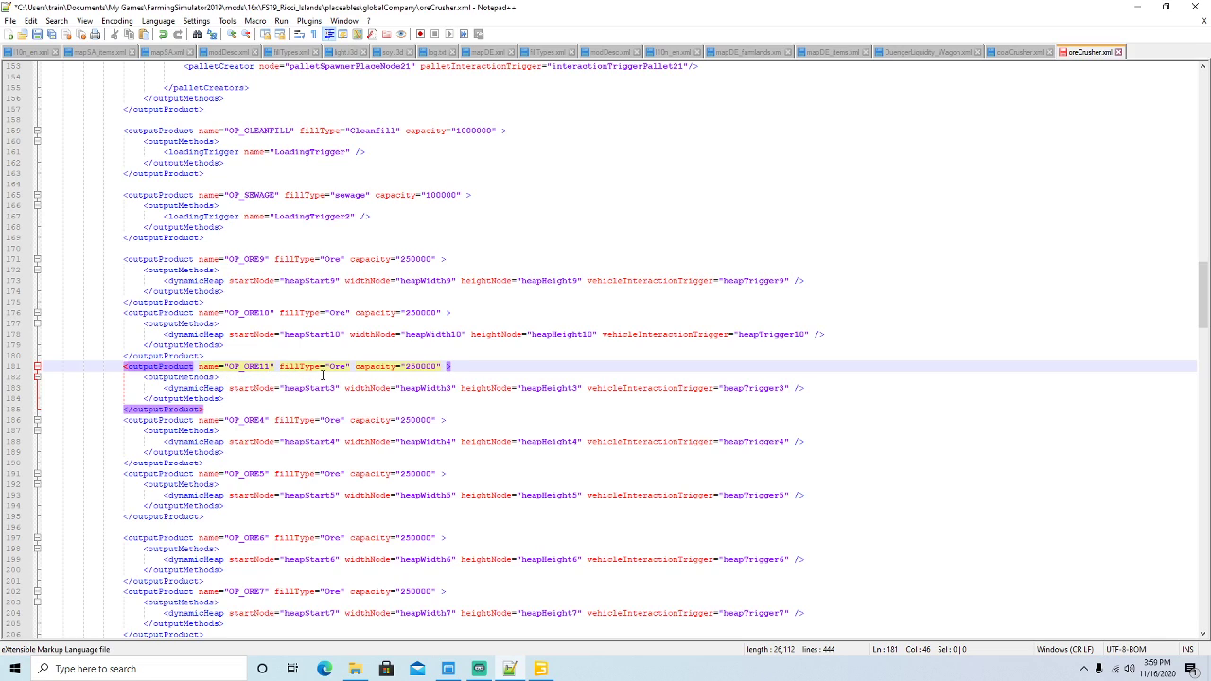
In the OP_ORE11 block's dynamicHeap line, set the startNode to heapStart11 and the widthNode to heapWidth11.
{"action": "left_click", "coordinate": [337, 385]}
{"action": "key", "text": "BackSpace"}
{"action": "type", "text": "11"}
{"action": "key", "text": "Right"}
{"action": "key", "text": "Right"}
{"action": "key", "text": "Right"}
{"action": "key", "text": "Right"}
{"action": "key", "text": "Right"}
{"action": "key", "text": "Right"}
{"action": "key", "text": "Right"}
{"action": "key", "text": "Right"}
{"action": "key", "text": "Right"}
{"action": "key", "text": "Right"}
{"action": "key", "text": "Right"}
{"action": "key", "text": "Right"}
{"action": "key", "text": "Right"}
{"action": "key", "text": "Right"}
{"action": "key", "text": "Right"}
{"action": "key", "text": "Right"}
{"action": "key", "text": "Right"}
{"action": "key", "text": "Right"}
{"action": "key", "text": "Right"}
{"action": "key", "text": "BackSpace"}
{"action": "type", "text": "11"}
In the OP_ORE11 block, set the heightNode to heapHeight11 and the vehicleInteractionTrigger to heapTrigger11.
{"action": "key", "text": "Right"}
{"action": "key", "text": "Right"}
{"action": "key", "text": "Right"}
{"action": "key", "text": "Right"}
{"action": "key", "text": "Right"}
{"action": "key", "text": "Right"}
{"action": "key", "text": "Right"}
{"action": "key", "text": "Right"}
{"action": "key", "text": "Right"}
{"action": "key", "text": "Right"}
{"action": "key", "text": "Right"}
{"action": "key", "text": "Right"}
{"action": "key", "text": "Right"}
{"action": "key", "text": "Right"}
{"action": "key", "text": "Right"}
{"action": "key", "text": "Right"}
{"action": "key", "text": "Right"}
{"action": "key", "text": "Right"}
{"action": "key", "text": "Right"}
{"action": "key", "text": "Right"}
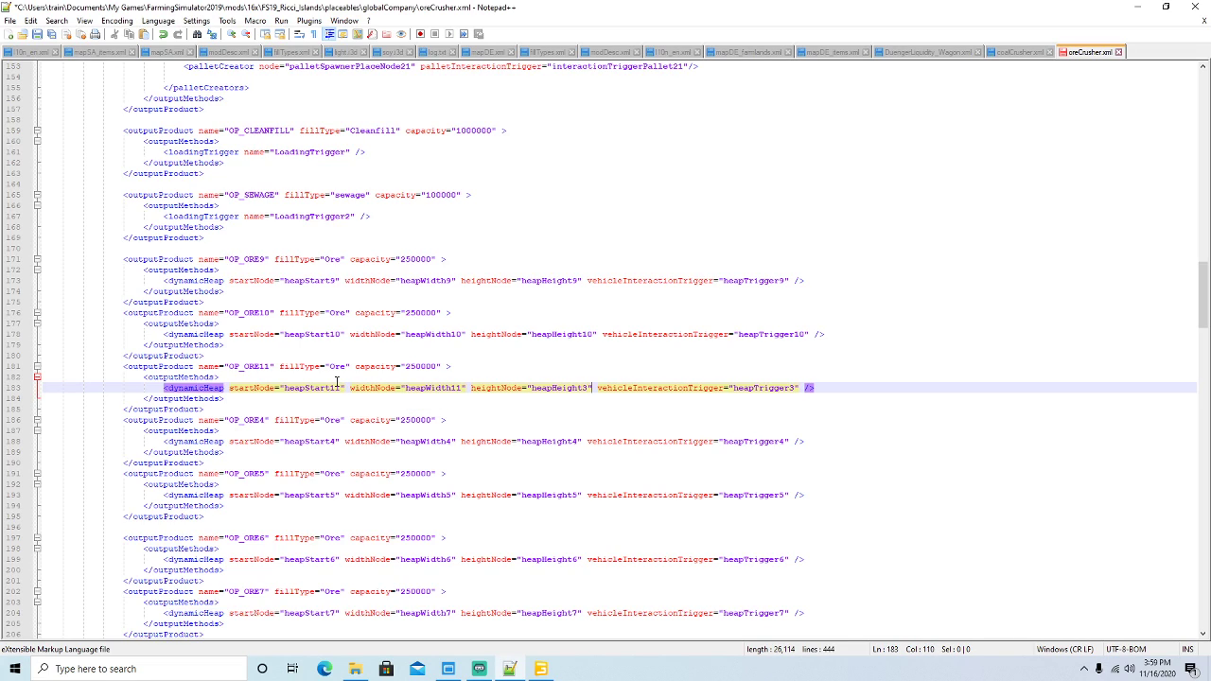
{"action": "key", "text": "BackSpace"}
{"action": "type", "text": "11"}
{"action": "key", "text": "Right"}
{"action": "key", "text": "Right"}
{"action": "key", "text": "Right"}
{"action": "key", "text": "Right"}
{"action": "key", "text": "Right"}
{"action": "key", "text": "Right"}
{"action": "key", "text": "Right"}
{"action": "key", "text": "Right"}
{"action": "key", "text": "Right"}
{"action": "key", "text": "Right"}
{"action": "key", "text": "Right"}
{"action": "key", "text": "Right"}
{"action": "key", "text": "Right"}
{"action": "key", "text": "Right"}
{"action": "key", "text": "Right"}
{"action": "key", "text": "Right"}
{"action": "key", "text": "Right"}
{"action": "key", "text": "Right"}
{"action": "key", "text": "Right"}
{"action": "key", "text": "Right"}
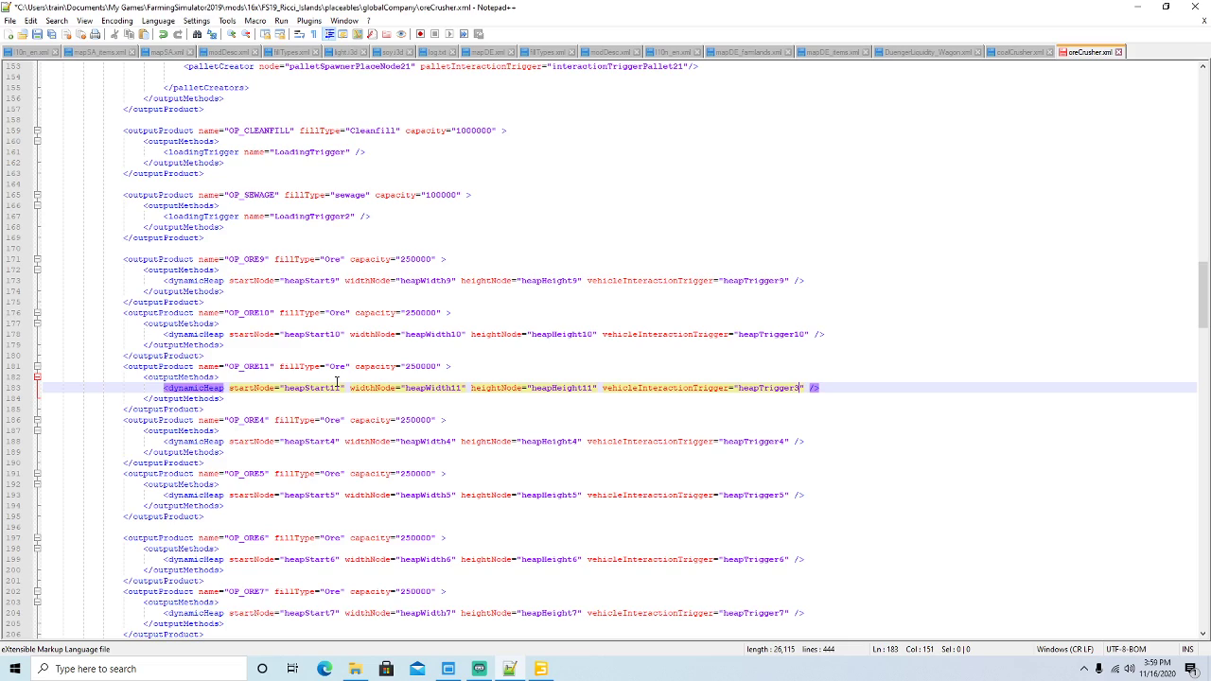
{"action": "key", "text": "BackSpace"}
{"action": "type", "text": "11"}
Rename the output product in the block directly after OP_ORE11 to OP_ORE12.
{"action": "left_click", "coordinate": [266, 419]}
{"action": "key", "text": "BackSpace"}
{"action": "type", "text": "12"}
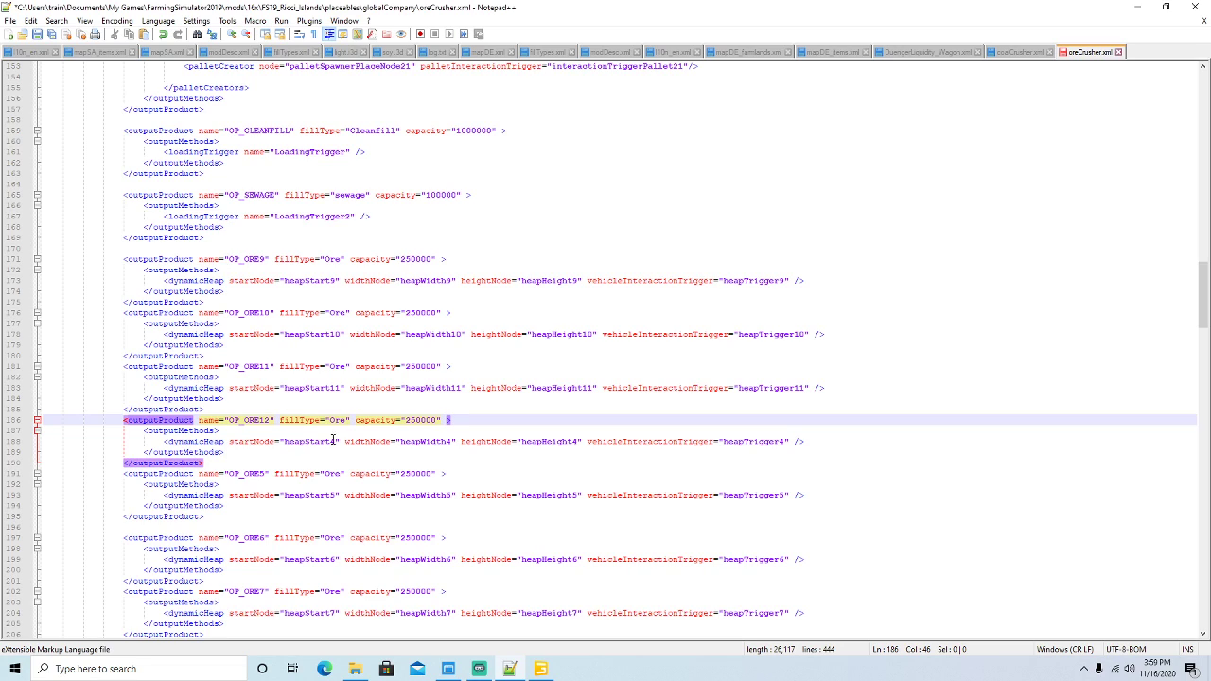
In the OP_ORE12 block's dynamicHeap line, set the startNode to heapStart12 and the widthNode to heapWidth12.
{"action": "left_click", "coordinate": [337, 441]}
{"action": "key", "text": "BackSpace"}
{"action": "type", "text": "12"}
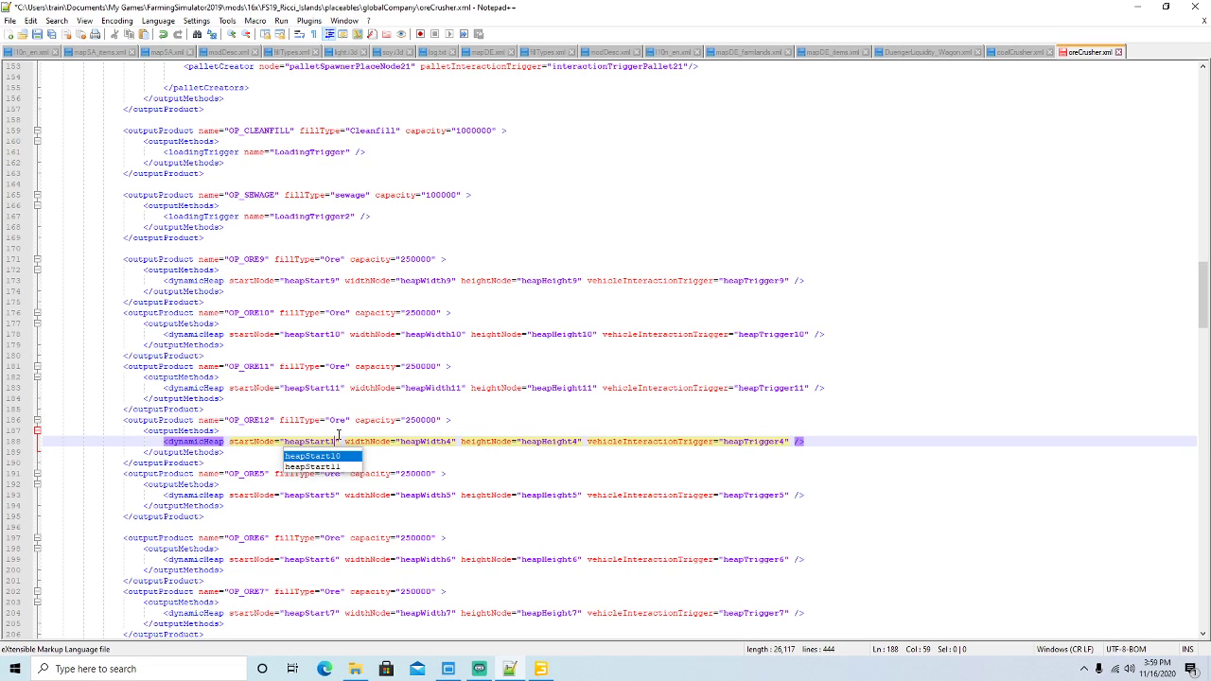
{"action": "key", "text": "Right"}
{"action": "key", "text": "Right"}
{"action": "key", "text": "Right"}
{"action": "key", "text": "Right"}
{"action": "key", "text": "Right"}
{"action": "key", "text": "Right"}
{"action": "key", "text": "Right"}
{"action": "key", "text": "Right"}
{"action": "key", "text": "Right"}
{"action": "key", "text": "Right"}
{"action": "key", "text": "Right"}
{"action": "key", "text": "Right"}
{"action": "key", "text": "Right"}
{"action": "key", "text": "Right"}
{"action": "key", "text": "Right"}
{"action": "key", "text": "Right"}
{"action": "key", "text": "Right"}
{"action": "key", "text": "Right"}
{"action": "key", "text": "Right"}
{"action": "key", "text": "Right"}
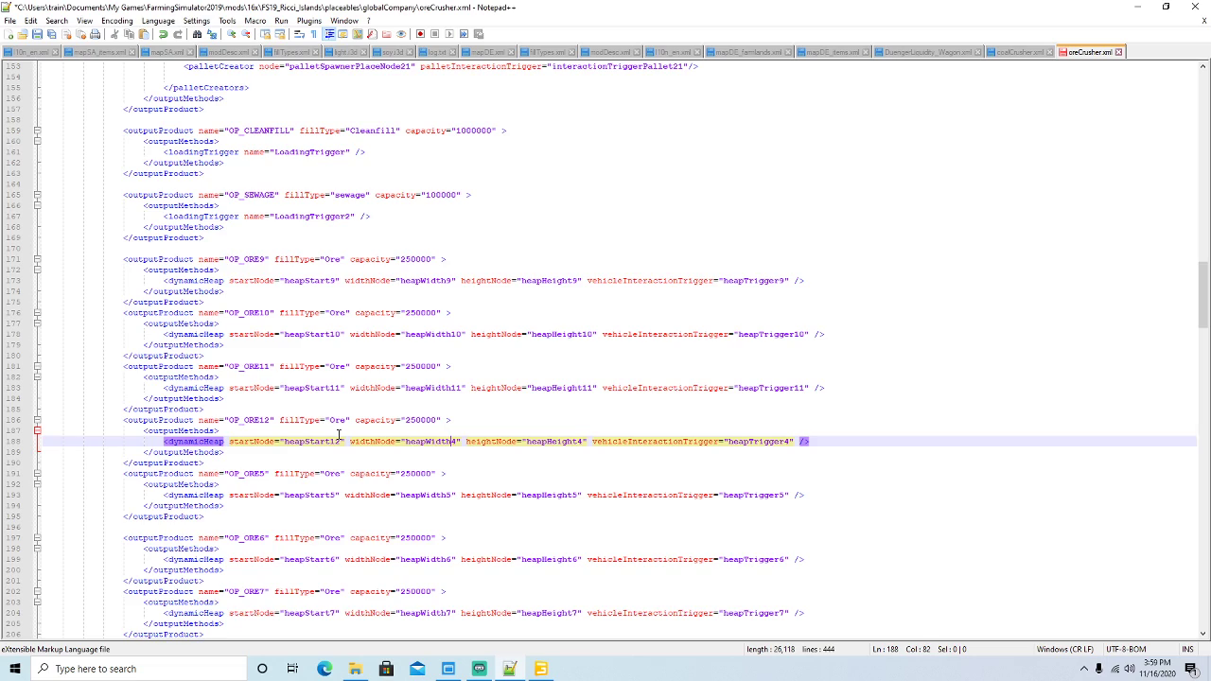
{"action": "key", "text": "BackSpace"}
{"action": "type", "text": "12"}
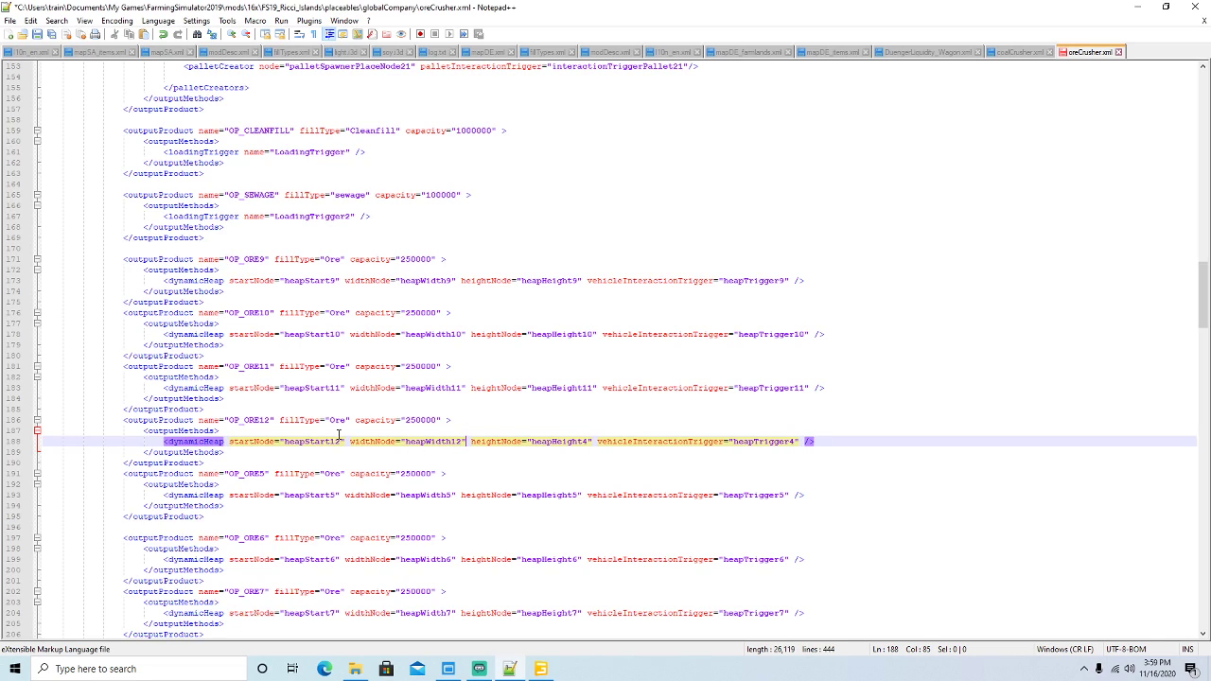
In the OP_ORE12 block, set the heightNode to heapHeight12 and the vehicleInteractionTrigger to heapTrigger12.
{"action": "key", "text": "Right"}
{"action": "key", "text": "Right"}
{"action": "key", "text": "Right"}
{"action": "key", "text": "Right"}
{"action": "key", "text": "Right"}
{"action": "key", "text": "Right"}
{"action": "key", "text": "Right"}
{"action": "key", "text": "Right"}
{"action": "key", "text": "Right"}
{"action": "key", "text": "Right"}
{"action": "key", "text": "Right"}
{"action": "key", "text": "Right"}
{"action": "key", "text": "Right"}
{"action": "key", "text": "Right"}
{"action": "key", "text": "Right"}
{"action": "key", "text": "BackSpace"}
{"action": "type", "text": "12"}
{"action": "key", "text": "Right"}
{"action": "key", "text": "Right"}
{"action": "key", "text": "Right"}
{"action": "key", "text": "Right"}
{"action": "key", "text": "Right"}
{"action": "key", "text": "Right"}
{"action": "key", "text": "Right"}
{"action": "key", "text": "Right"}
{"action": "key", "text": "Right"}
{"action": "key", "text": "Right"}
{"action": "key", "text": "Right"}
{"action": "key", "text": "Right"}
{"action": "key", "text": "Right"}
{"action": "key", "text": "Right"}
{"action": "key", "text": "Right"}
{"action": "key", "text": "Right"}
{"action": "key", "text": "Right"}
{"action": "key", "text": "Right"}
{"action": "key", "text": "Right"}
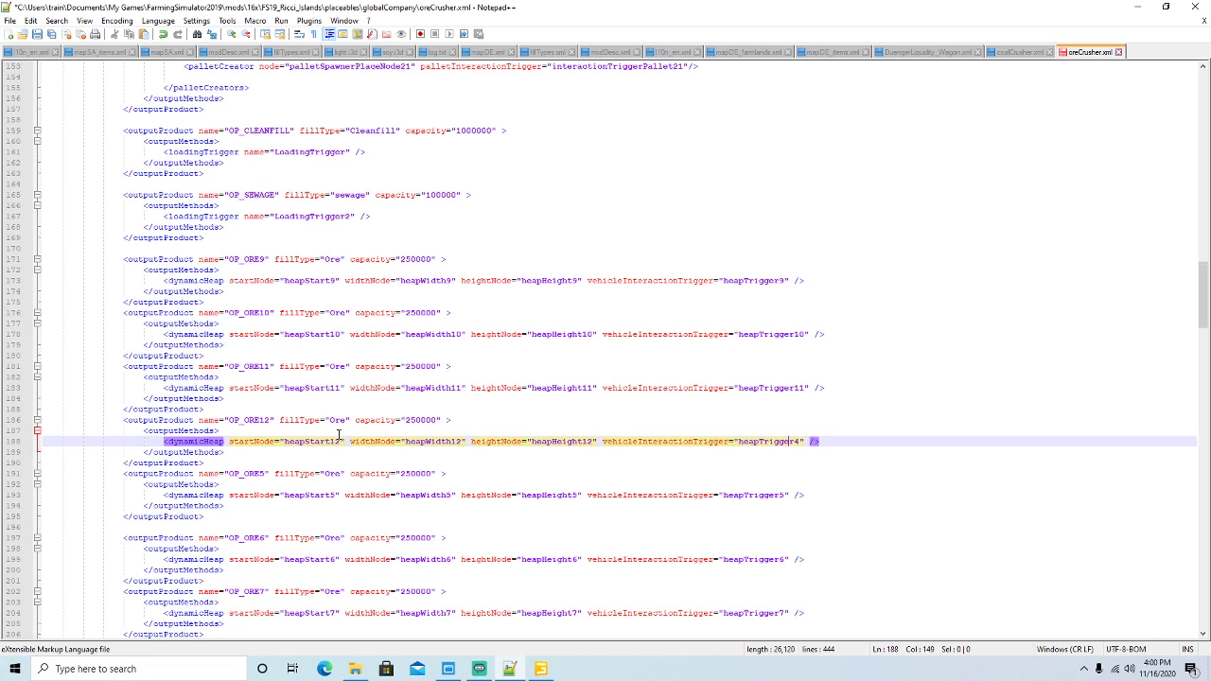
{"action": "key", "text": "BackSpace"}
{"action": "type", "text": "12"}
Rename the output product in the block directly after OP_ORE12 to OP_ORE13.
{"action": "left_click", "coordinate": [267, 473]}
{"action": "key", "text": "BackSpace"}
{"action": "type", "text": "13"}
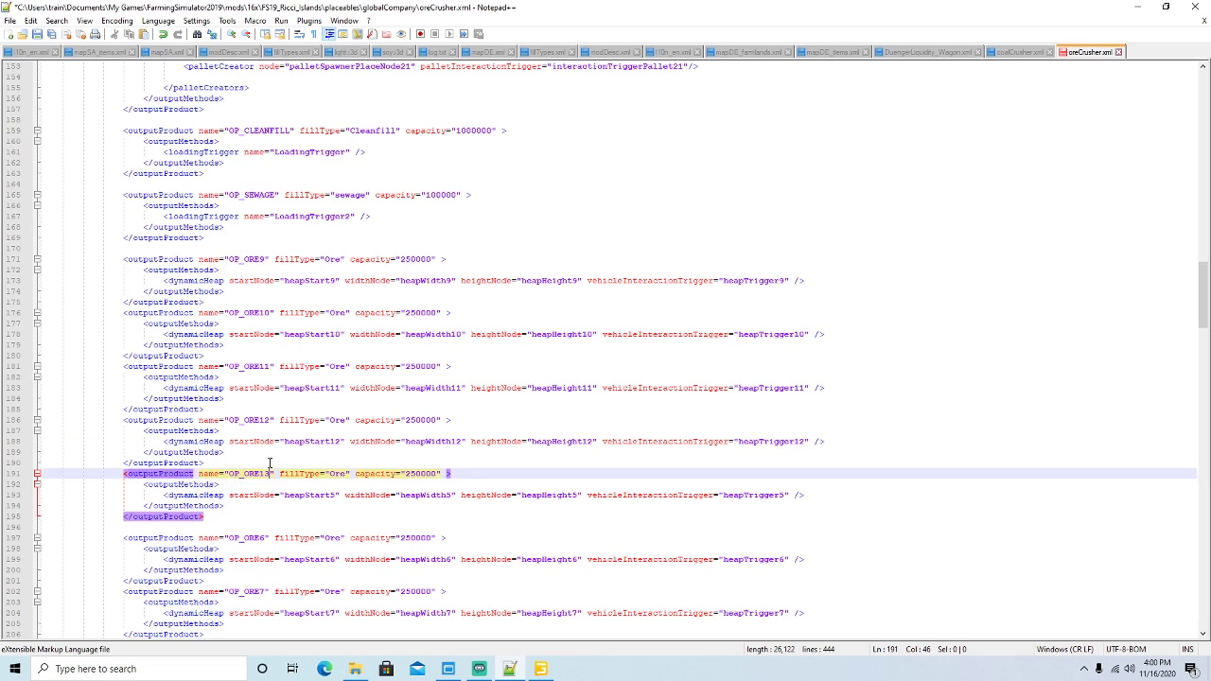
In the OP_ORE13 block's dynamicHeap line, set the startNode to heapStart13 and the widthNode to heapWidth13.
{"action": "left_click", "coordinate": [338, 494]}
{"action": "key", "text": "BackSpace"}
{"action": "type", "text": "1"}
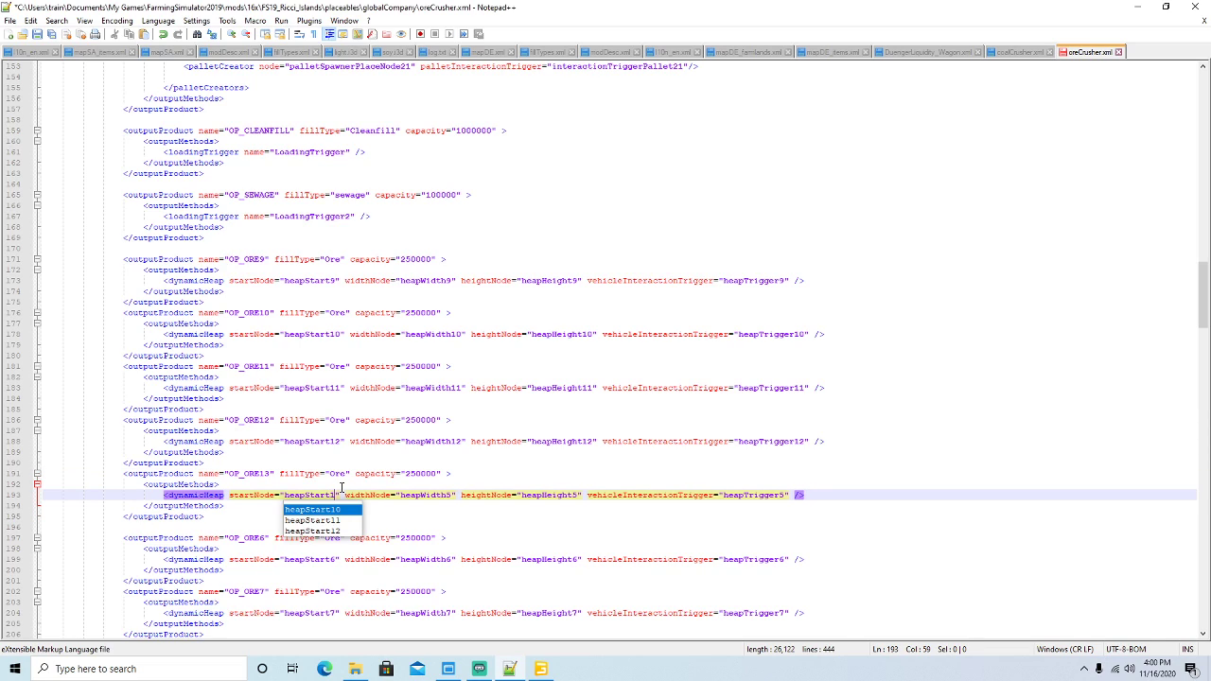
{"action": "type", "text": "3"}
{"action": "key", "text": "Right"}
{"action": "key", "text": "Right"}
{"action": "key", "text": "Right"}
{"action": "key", "text": "Right"}
{"action": "key", "text": "Right"}
{"action": "key", "text": "Right"}
{"action": "key", "text": "Right"}
{"action": "key", "text": "Right"}
{"action": "key", "text": "Right"}
{"action": "key", "text": "Right"}
{"action": "key", "text": "Right"}
{"action": "key", "text": "Right"}
{"action": "key", "text": "Right"}
{"action": "key", "text": "Right"}
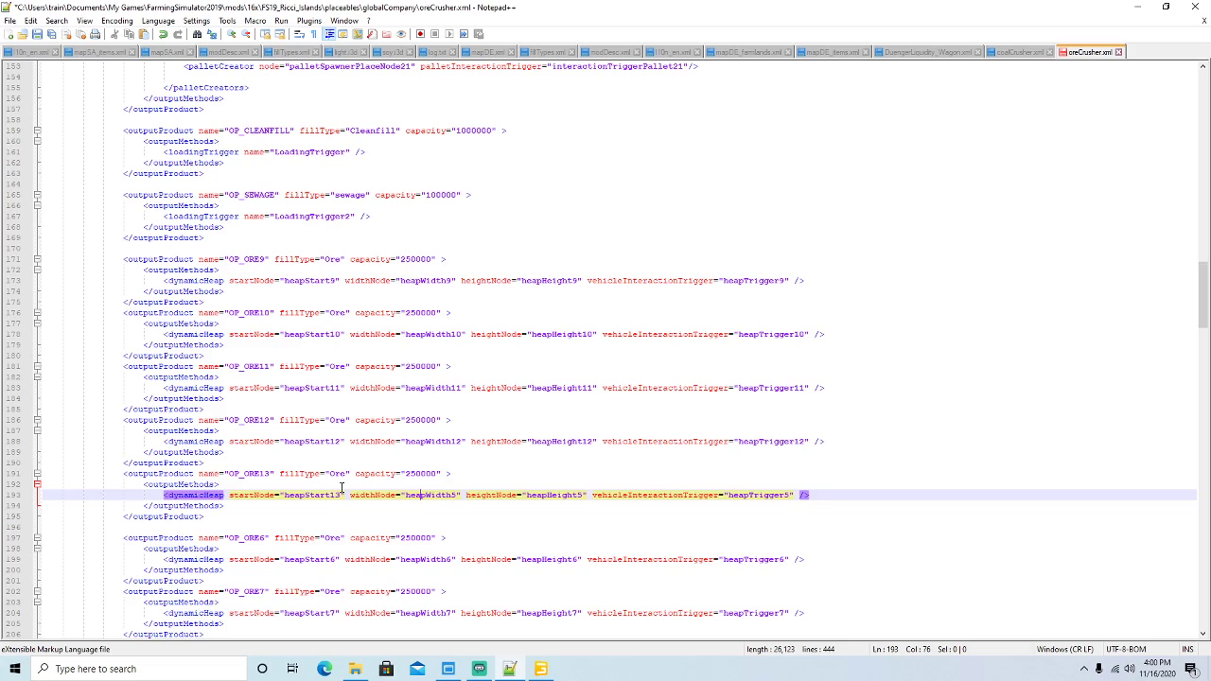
{"action": "key", "text": "BackSpace"}
{"action": "type", "text": "13"}
In the OP_ORE13 block, set the heightNode to heapHeight13 and the vehicleInteractionTrigger to heapTrigger13.
{"action": "key", "text": "Right"}
{"action": "key", "text": "Right"}
{"action": "key", "text": "Right"}
{"action": "key", "text": "Right"}
{"action": "key", "text": "Right"}
{"action": "key", "text": "Right"}
{"action": "key", "text": "Right"}
{"action": "key", "text": "Right"}
{"action": "key", "text": "Right"}
{"action": "key", "text": "Right"}
{"action": "key", "text": "Right"}
{"action": "key", "text": "Right"}
{"action": "key", "text": "Right"}
{"action": "key", "text": "Right"}
{"action": "key", "text": "Right"}
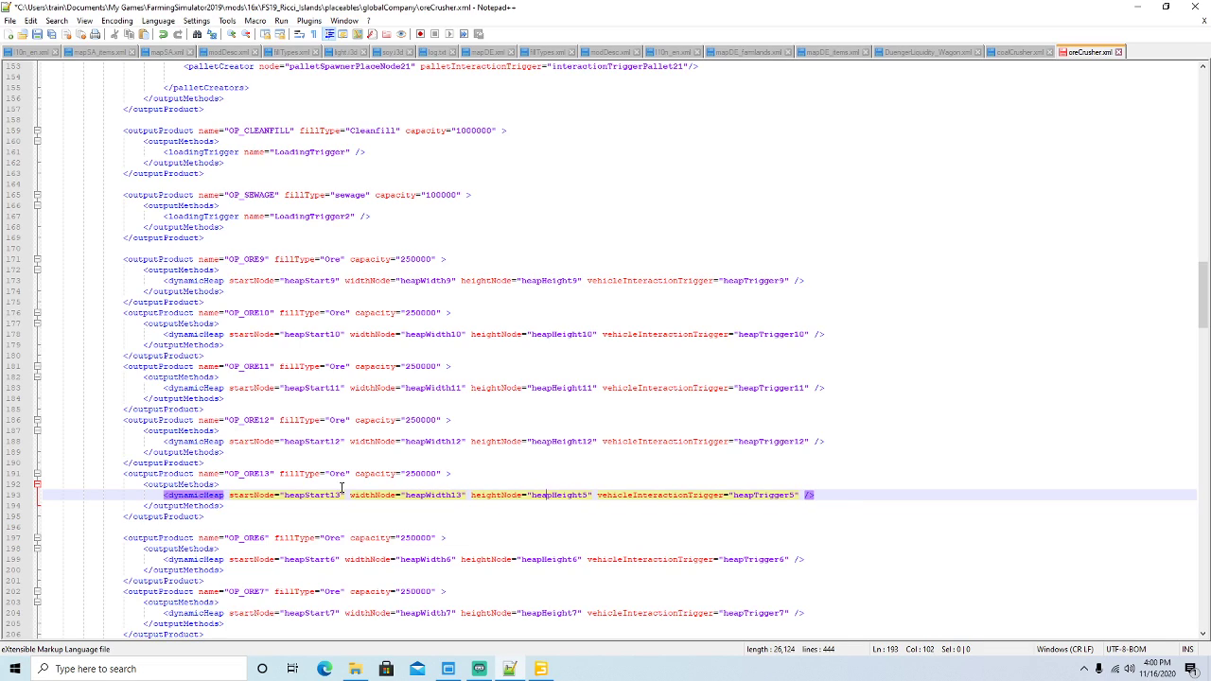
{"action": "key", "text": "BackSpace"}
{"action": "type", "text": "13"}
{"action": "key", "text": "Right"}
{"action": "key", "text": "Right"}
{"action": "key", "text": "Right"}
{"action": "key", "text": "Right"}
{"action": "key", "text": "Right"}
{"action": "key", "text": "Right"}
{"action": "key", "text": "Right"}
{"action": "key", "text": "Right"}
{"action": "key", "text": "Right"}
{"action": "key", "text": "Right"}
{"action": "key", "text": "Right"}
{"action": "key", "text": "Right"}
{"action": "key", "text": "Right"}
{"action": "key", "text": "Right"}
{"action": "key", "text": "Right"}
{"action": "key", "text": "Right"}
{"action": "key", "text": "Right"}
{"action": "key", "text": "Right"}
{"action": "key", "text": "Right"}
{"action": "key", "text": "Right"}
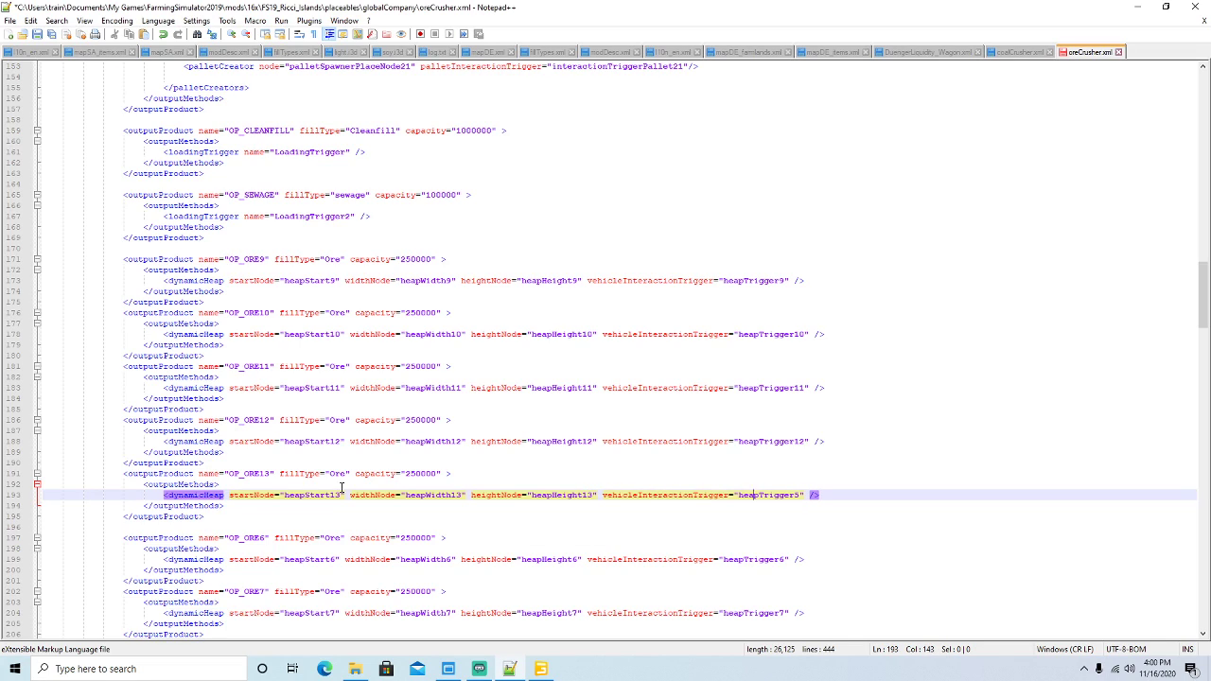
{"action": "key", "text": "BackSpace"}
{"action": "type", "text": "13"}
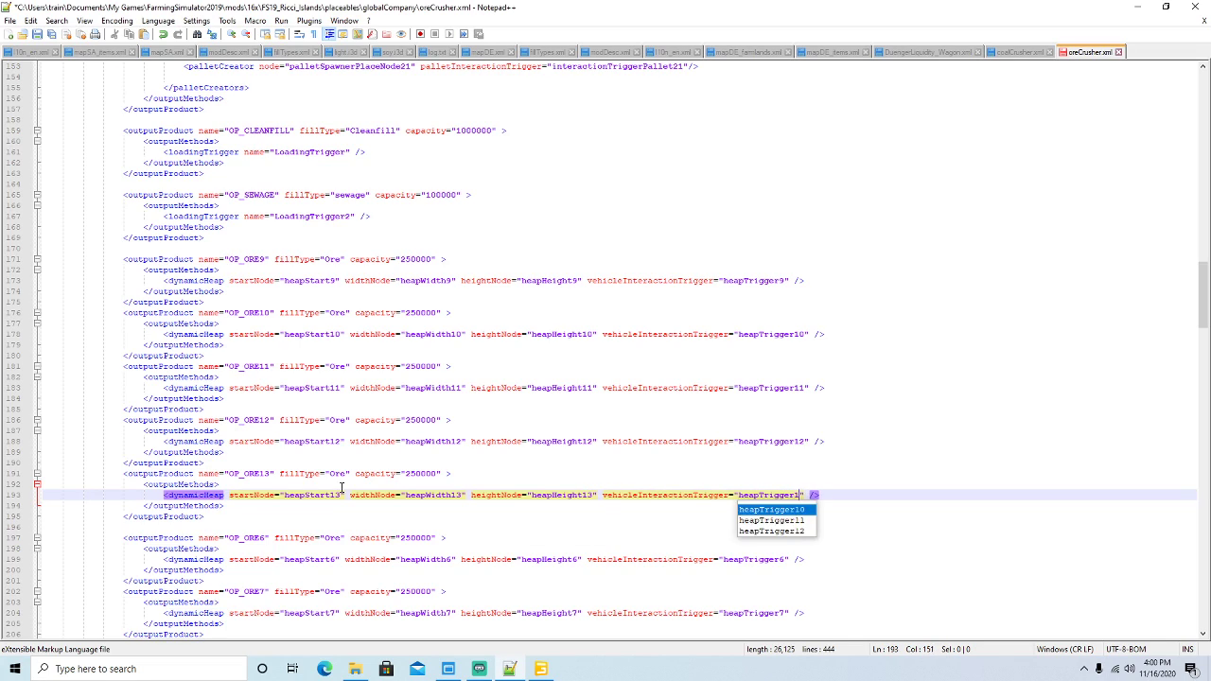
Rename the output product in the block directly after OP_ORE13 to OP_ORE14.
{"action": "scroll", "coordinate": [399, 491], "scroll_direction": "down", "scroll_amount": 6}
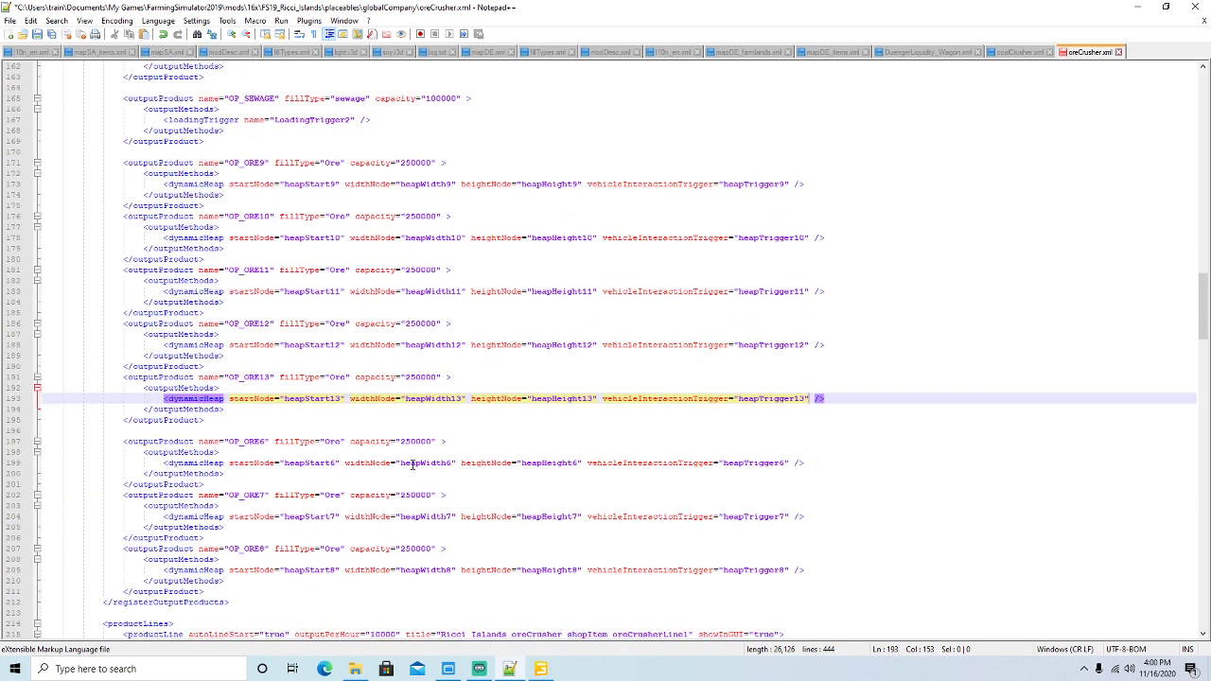
{"action": "left_click", "coordinate": [265, 344]}
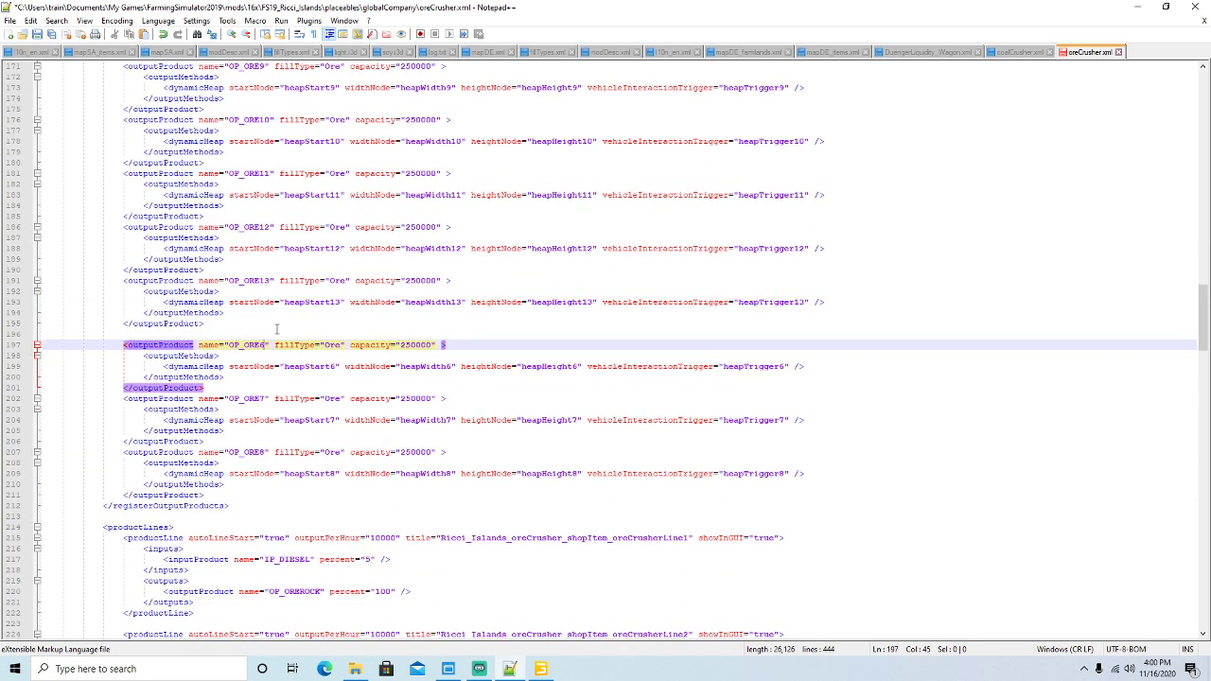
{"action": "key", "text": "BackSpace"}
{"action": "type", "text": "14"}
In the OP_ORE14 block's dynamicHeap line, set the startNode to heapStart14 and the widthNode to heapWidth14.
{"action": "left_click", "coordinate": [337, 366]}
{"action": "key", "text": "BackSpace"}
{"action": "type", "text": "14"}
{"action": "key", "text": "Right"}
{"action": "key", "text": "Right"}
{"action": "key", "text": "Right"}
{"action": "key", "text": "Right"}
{"action": "key", "text": "Right"}
{"action": "key", "text": "Right"}
{"action": "key", "text": "Right"}
{"action": "key", "text": "Right"}
{"action": "key", "text": "Right"}
{"action": "key", "text": "Right"}
{"action": "key", "text": "Right"}
{"action": "key", "text": "Right"}
{"action": "key", "text": "Right"}
{"action": "key", "text": "Right"}
{"action": "key", "text": "Right"}
{"action": "key", "text": "Right"}
{"action": "key", "text": "Right"}
{"action": "key", "text": "Right"}
{"action": "key", "text": "Right"}
{"action": "key", "text": "Right"}
{"action": "key", "text": "BackSpace"}
{"action": "type", "text": "14"}
In the OP_ORE14 block, set the heightNode to heapHeight14 and the vehicleInteractionTrigger to heapTrigger14.
{"action": "key", "text": "Right"}
{"action": "key", "text": "Right"}
{"action": "key", "text": "Right"}
{"action": "key", "text": "Right"}
{"action": "key", "text": "Right"}
{"action": "key", "text": "Right"}
{"action": "key", "text": "Right"}
{"action": "key", "text": "Right"}
{"action": "key", "text": "Right"}
{"action": "key", "text": "Right"}
{"action": "key", "text": "Right"}
{"action": "key", "text": "Right"}
{"action": "key", "text": "Right"}
{"action": "key", "text": "Right"}
{"action": "key", "text": "Right"}
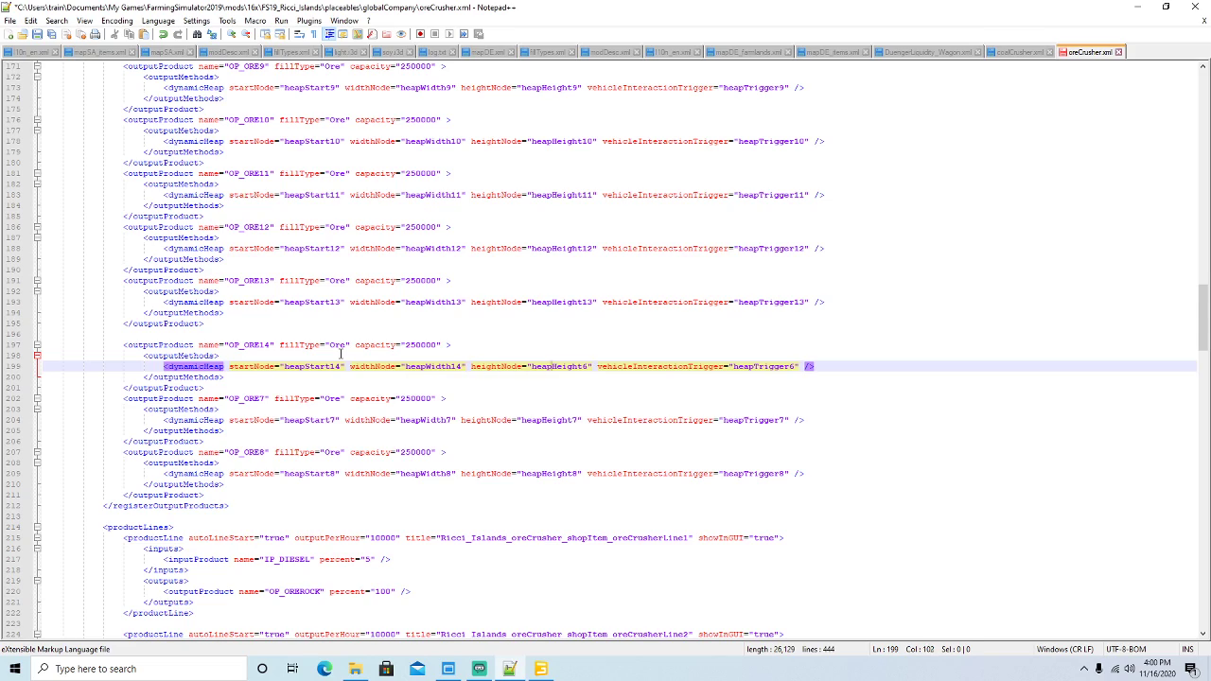
{"action": "key", "text": "BackSpace"}
{"action": "type", "text": "14"}
{"action": "key", "text": "Right"}
{"action": "key", "text": "Right"}
{"action": "key", "text": "Right"}
{"action": "key", "text": "Right"}
{"action": "key", "text": "Right"}
{"action": "key", "text": "Right"}
{"action": "key", "text": "Right"}
{"action": "key", "text": "Right"}
{"action": "key", "text": "Right"}
{"action": "key", "text": "Right"}
{"action": "key", "text": "Right"}
{"action": "key", "text": "Right"}
{"action": "key", "text": "Right"}
{"action": "key", "text": "Right"}
{"action": "key", "text": "Right"}
{"action": "key", "text": "Right"}
{"action": "key", "text": "Right"}
{"action": "key", "text": "Right"}
{"action": "key", "text": "Right"}
{"action": "key", "text": "Right"}
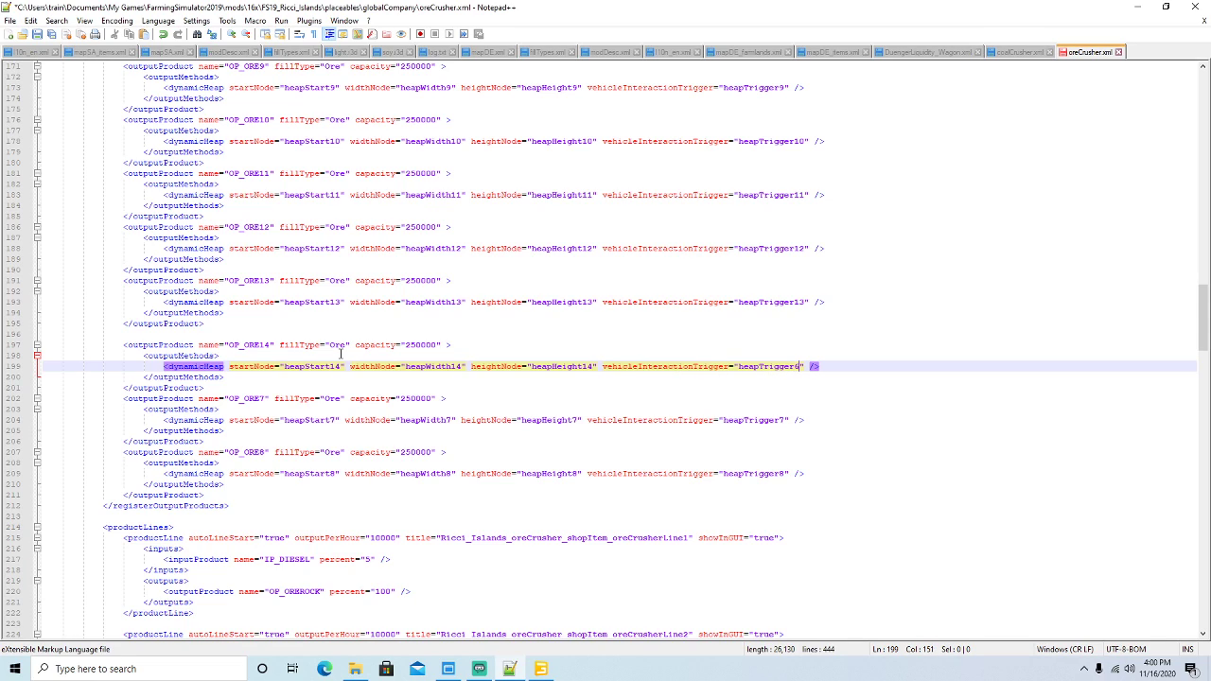
{"action": "key", "text": "BackSpace"}
{"action": "type", "text": "14"}
Rename the output product in the block directly after OP_ORE14 to OP_ORE15.
{"action": "left_click", "coordinate": [268, 399]}
{"action": "key", "text": "BackSpace"}
{"action": "type", "text": "15"}
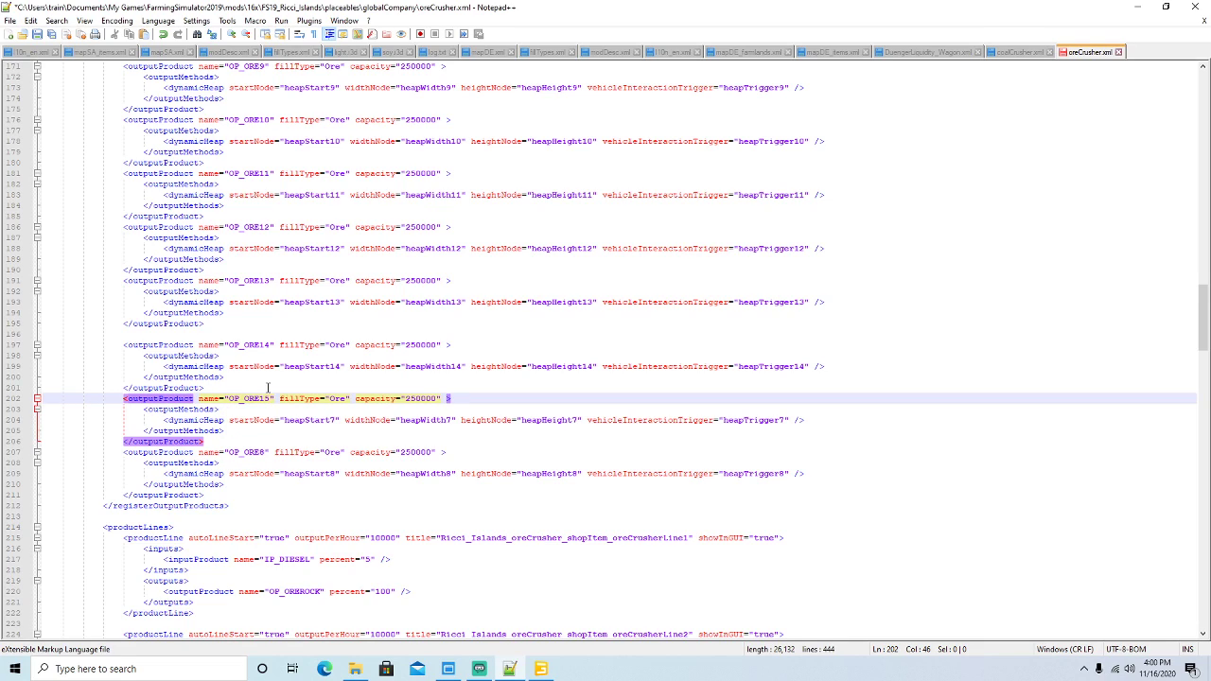
In the OP_ORE15 block's dynamicHeap line, set the startNode to heapStart15 and the widthNode to heapWidth15.
{"action": "left_click_drag", "start_coordinate": [335, 419], "coordinate": [341, 417]}
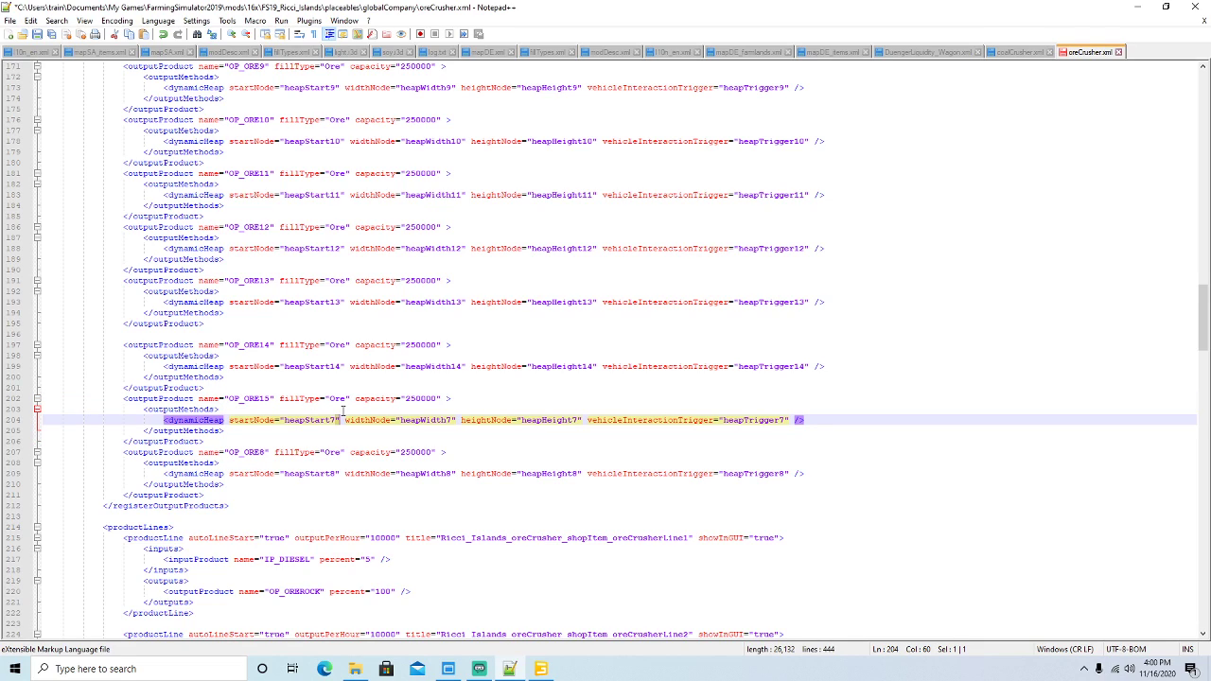
{"action": "key", "text": "Left"}
{"action": "key", "text": "Delete"}
{"action": "type", "text": "1"}
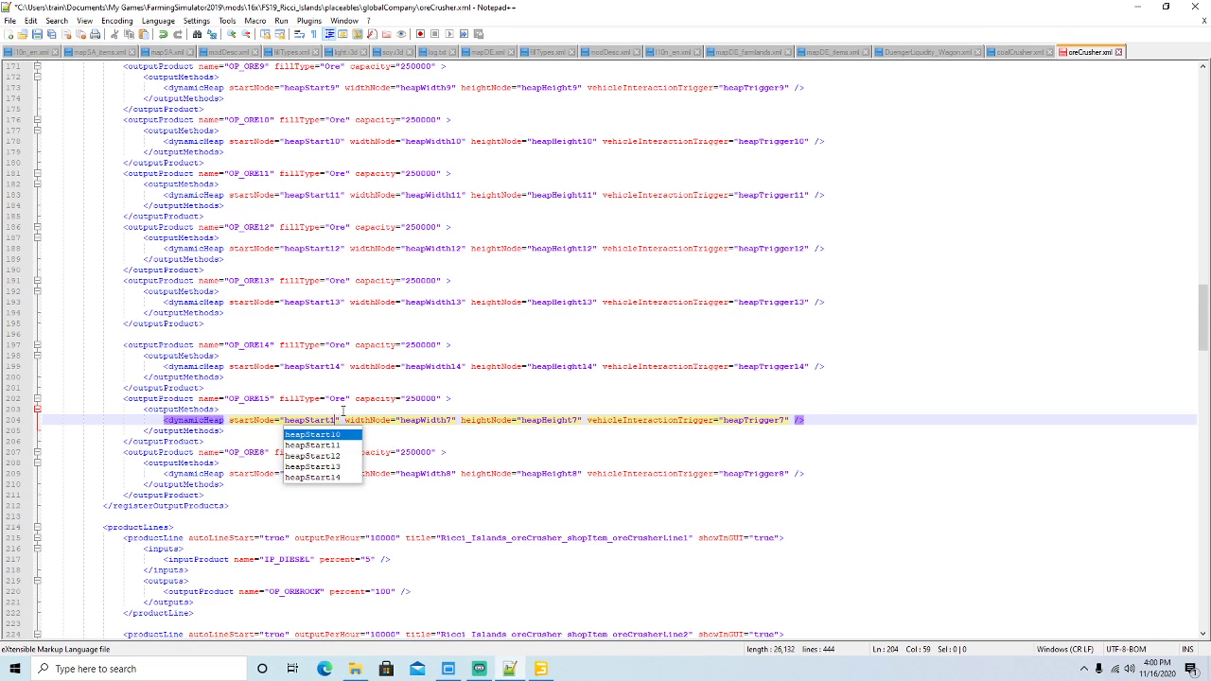
{"action": "type", "text": "5"}
{"action": "key", "text": "Right"}
{"action": "key", "text": "Right"}
{"action": "key", "text": "Right"}
{"action": "key", "text": "Right"}
{"action": "key", "text": "Right"}
{"action": "key", "text": "Right"}
{"action": "key", "text": "Right"}
{"action": "key", "text": "Right"}
{"action": "key", "text": "Right"}
{"action": "key", "text": "Right"}
{"action": "key", "text": "Right"}
{"action": "key", "text": "Right"}
{"action": "key", "text": "Right"}
{"action": "key", "text": "Right"}
{"action": "key", "text": "Right"}
{"action": "key", "text": "Right"}
{"action": "key", "text": "Right"}
{"action": "key", "text": "Right"}
{"action": "key", "text": "Right"}
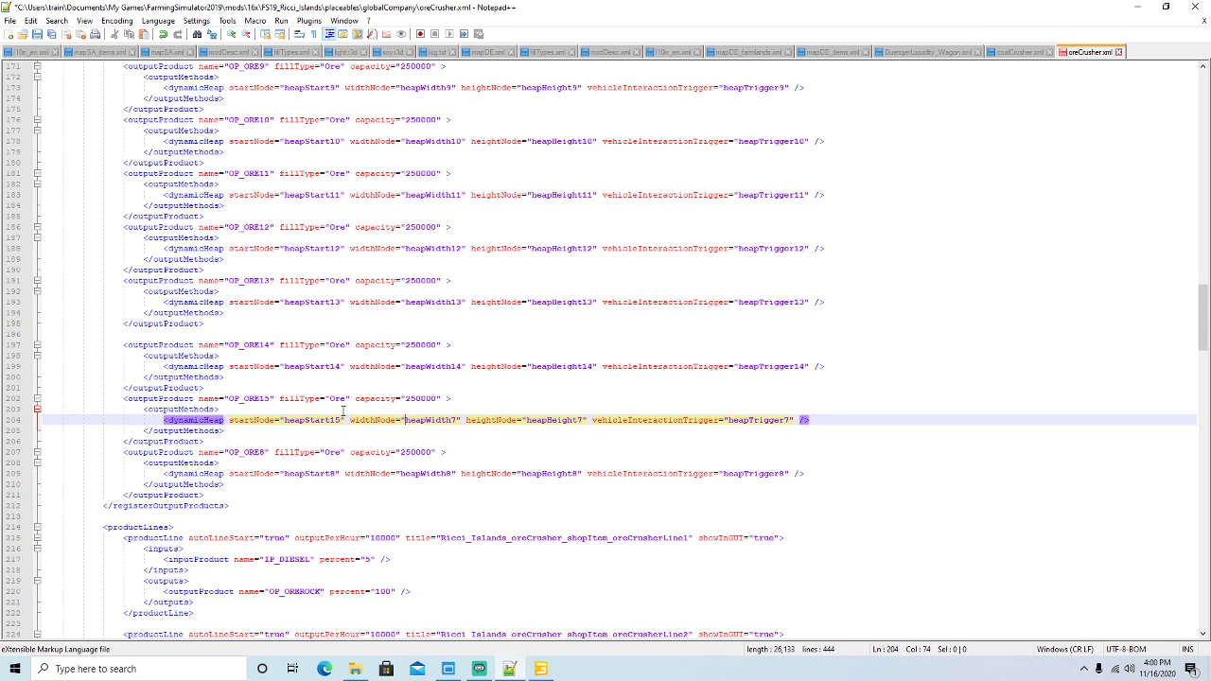
{"action": "key", "text": "BackSpace"}
{"action": "type", "text": "15"}
In the OP_ORE15 block, set the heightNode to heapHeight15 and the vehicleInteractionTrigger to heapTrigger15.
{"action": "key", "text": "Right"}
{"action": "key", "text": "Right"}
{"action": "key", "text": "Right"}
{"action": "key", "text": "Right"}
{"action": "key", "text": "Right"}
{"action": "key", "text": "Right"}
{"action": "key", "text": "Right"}
{"action": "key", "text": "Right"}
{"action": "key", "text": "Right"}
{"action": "key", "text": "Right"}
{"action": "key", "text": "Right"}
{"action": "key", "text": "Right"}
{"action": "key", "text": "Right"}
{"action": "key", "text": "Right"}
{"action": "key", "text": "Right"}
{"action": "key", "text": "BackSpace"}
{"action": "type", "text": "15"}
{"action": "key", "text": "Right"}
{"action": "key", "text": "Right"}
{"action": "key", "text": "Right"}
{"action": "key", "text": "Right"}
{"action": "key", "text": "Right"}
{"action": "key", "text": "Right"}
{"action": "key", "text": "Right"}
{"action": "key", "text": "Right"}
{"action": "key", "text": "Right"}
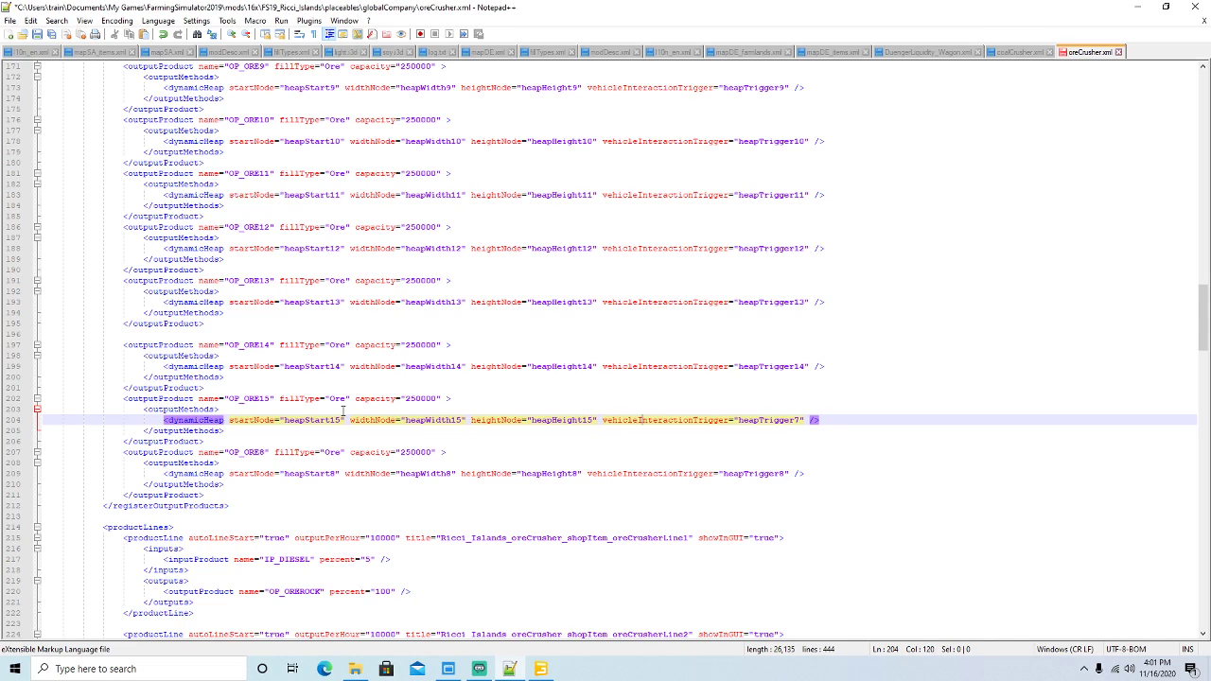
{"action": "key", "text": "Right"}
{"action": "key", "text": "Right"}
{"action": "key", "text": "Right"}
{"action": "key", "text": "Right"}
{"action": "key", "text": "Right"}
{"action": "key", "text": "Right"}
{"action": "key", "text": "Right"}
{"action": "key", "text": "Right"}
{"action": "key", "text": "Right"}
{"action": "key", "text": "Right"}
{"action": "key", "text": "Right"}
{"action": "key", "text": "Right"}
{"action": "key", "text": "Right"}
{"action": "key", "text": "Right"}
{"action": "key", "text": "Right"}
{"action": "key", "text": "Right"}
{"action": "key", "text": "BackSpace"}
{"action": "type", "text": "15"}
Rename the output product in the block directly after OP_ORE15 to OP_ORE16.
{"action": "left_click", "coordinate": [269, 452]}
{"action": "key", "text": "BackSpace"}
{"action": "type", "text": "1"}
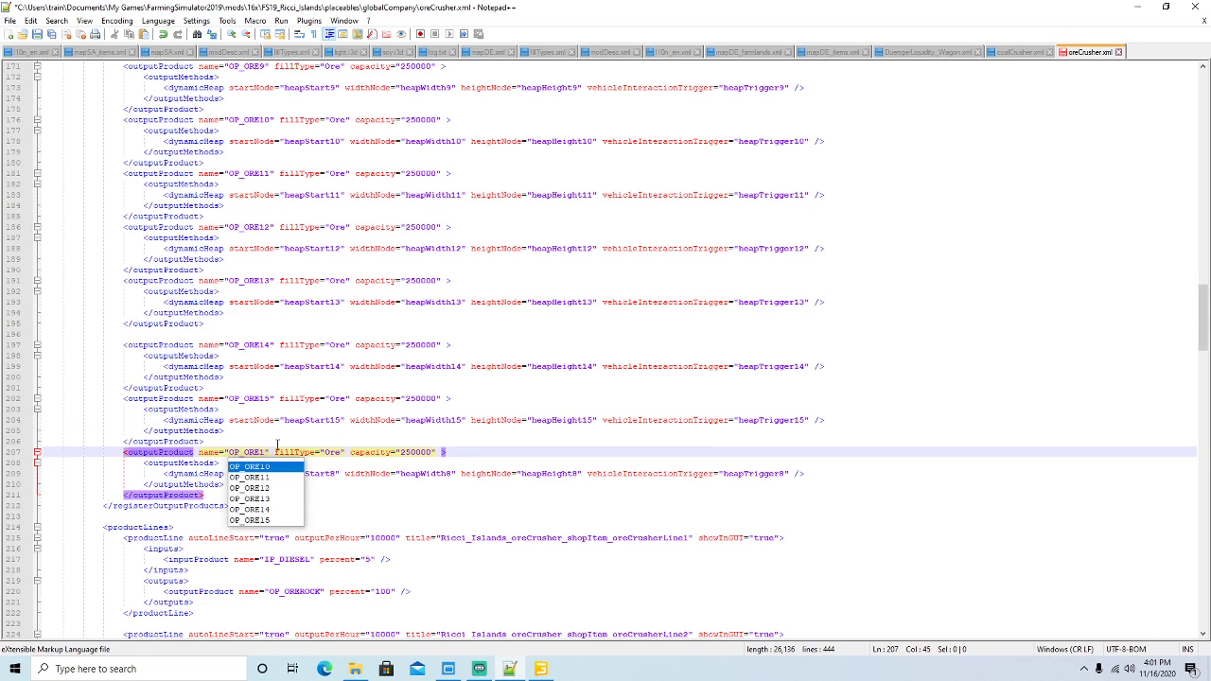
{"action": "key", "text": "Return"}
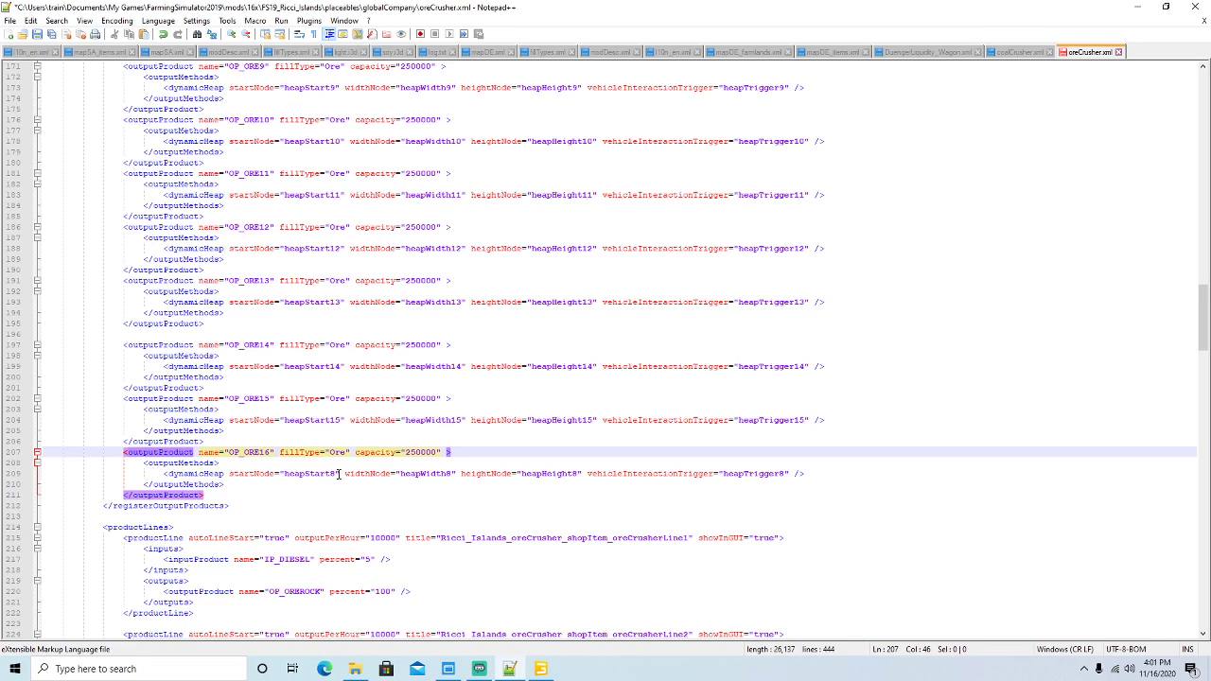
In the OP_ORE16 block's dynamicHeap line, set the startNode to heapStart16 and the widthNode to heapWidth16.
{"action": "left_click", "coordinate": [336, 473]}
{"action": "type", "text": "16"}
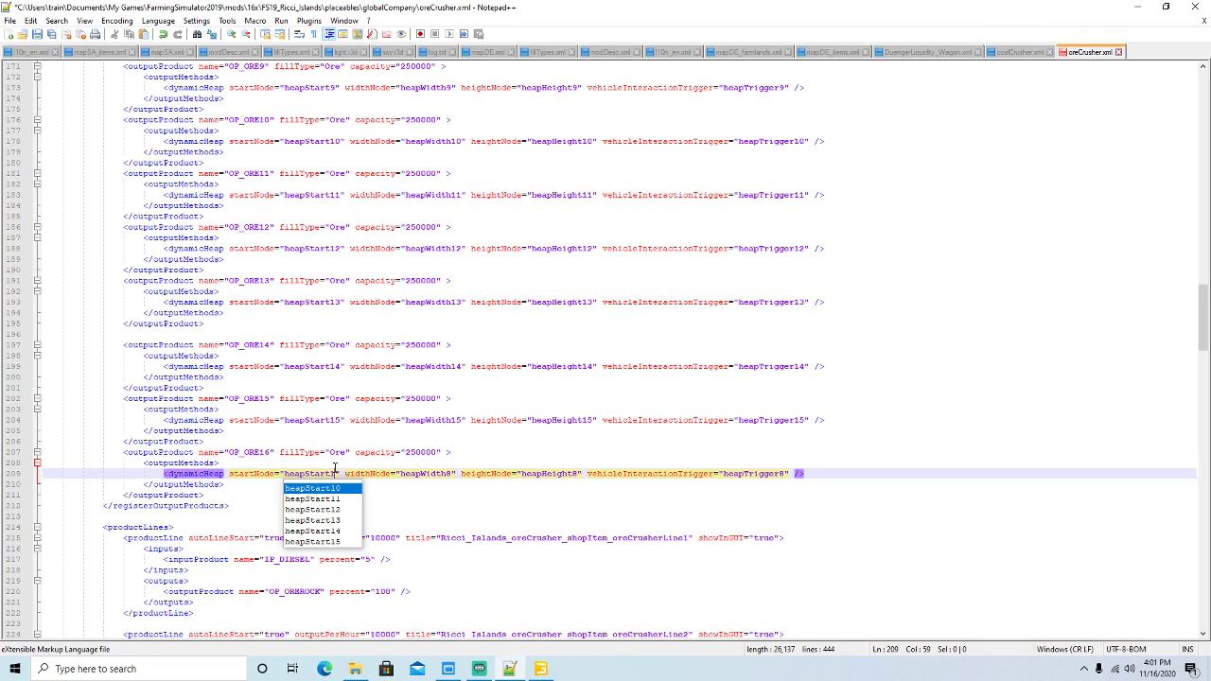
{"action": "key", "text": "Right"}
{"action": "key", "text": "Right"}
{"action": "key", "text": "Right"}
{"action": "key", "text": "Right"}
{"action": "key", "text": "Right"}
{"action": "key", "text": "Right"}
{"action": "key", "text": "Right"}
{"action": "key", "text": "Right"}
{"action": "key", "text": "Right"}
{"action": "key", "text": "Right"}
{"action": "key", "text": "Right"}
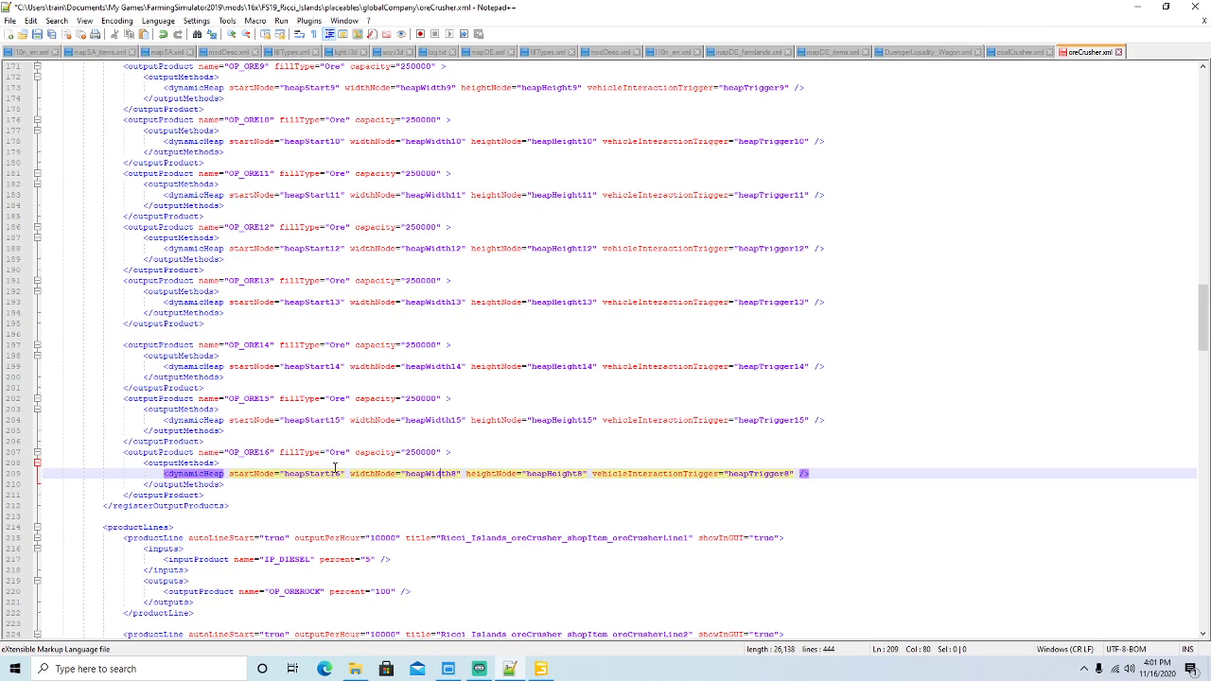
{"action": "key", "text": "BackSpace"}
{"action": "type", "text": "1"}
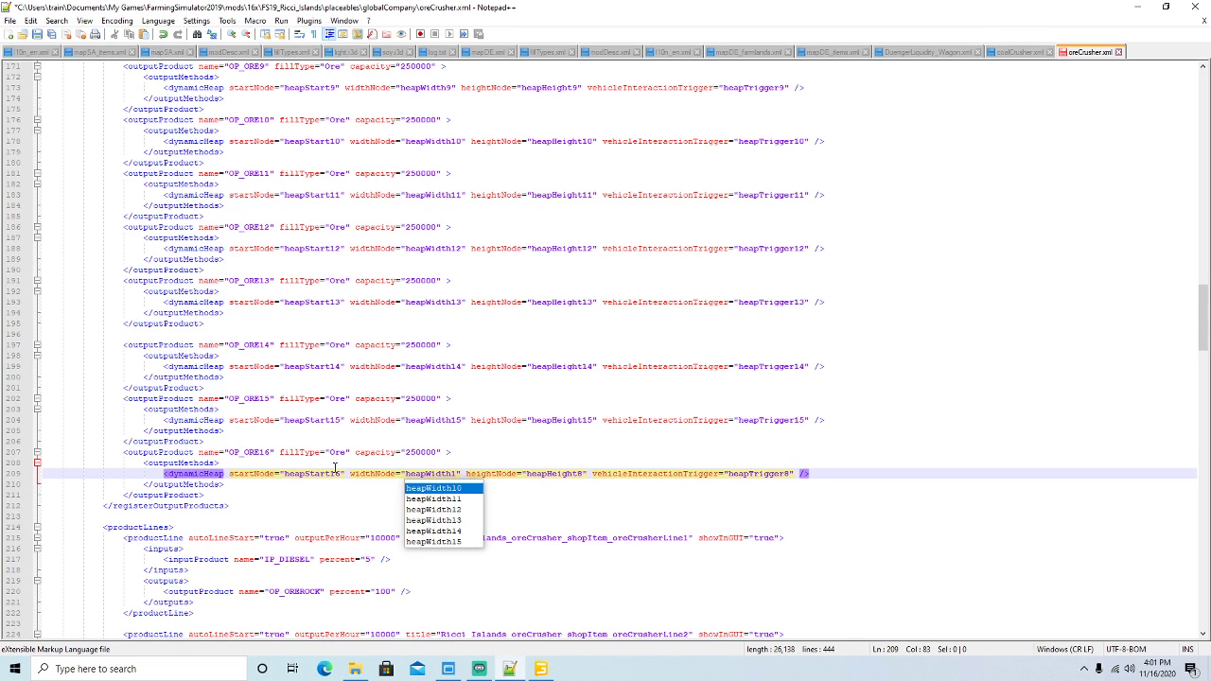
{"action": "type", "text": "6"}
Complete the OP_ORE16 block with heightNode heapHeight16 and vehicleInteractionTrigger heapTrigger16, and save the file.
{"action": "key", "text": "Right"}
{"action": "key", "text": "Right"}
{"action": "key", "text": "Right"}
{"action": "key", "text": "Right"}
{"action": "key", "text": "Right"}
{"action": "key", "text": "Right"}
{"action": "key", "text": "Right"}
{"action": "key", "text": "Right"}
{"action": "key", "text": "Right"}
{"action": "key", "text": "Right"}
{"action": "key", "text": "Right"}
{"action": "key", "text": "Right"}
{"action": "key", "text": "Right"}
{"action": "key", "text": "Right"}
{"action": "key", "text": "Right"}
{"action": "key", "text": "Right"}
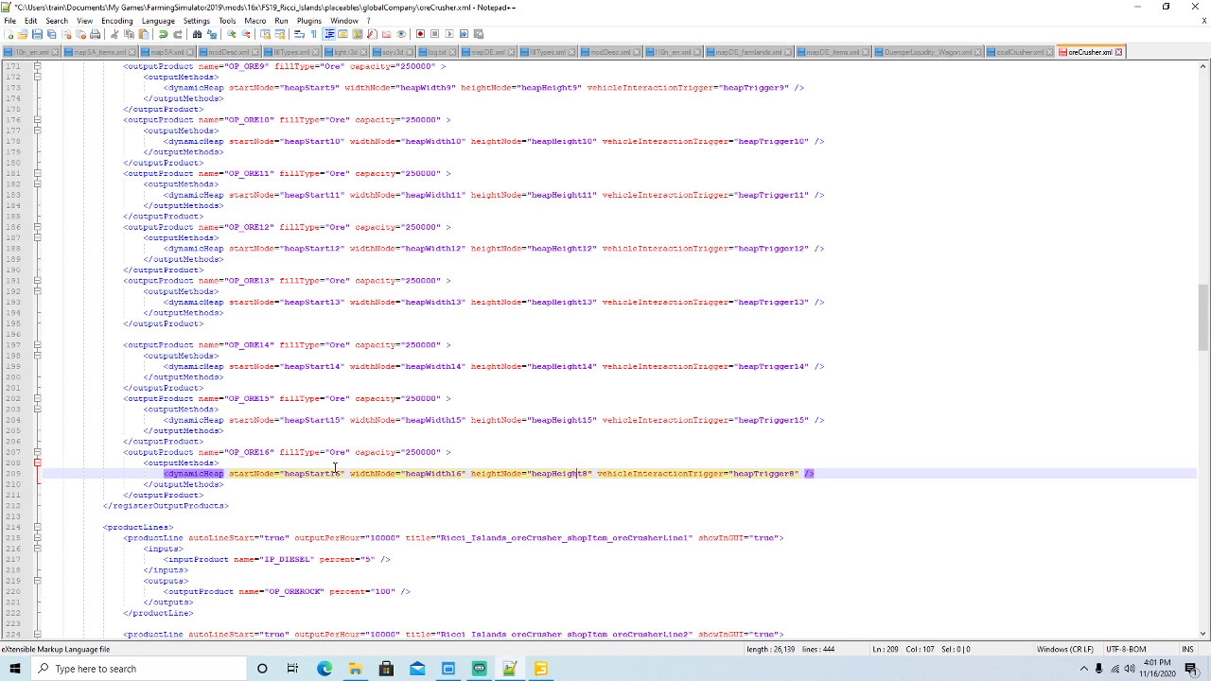
{"action": "key", "text": "BackSpace"}
{"action": "type", "text": "16"}
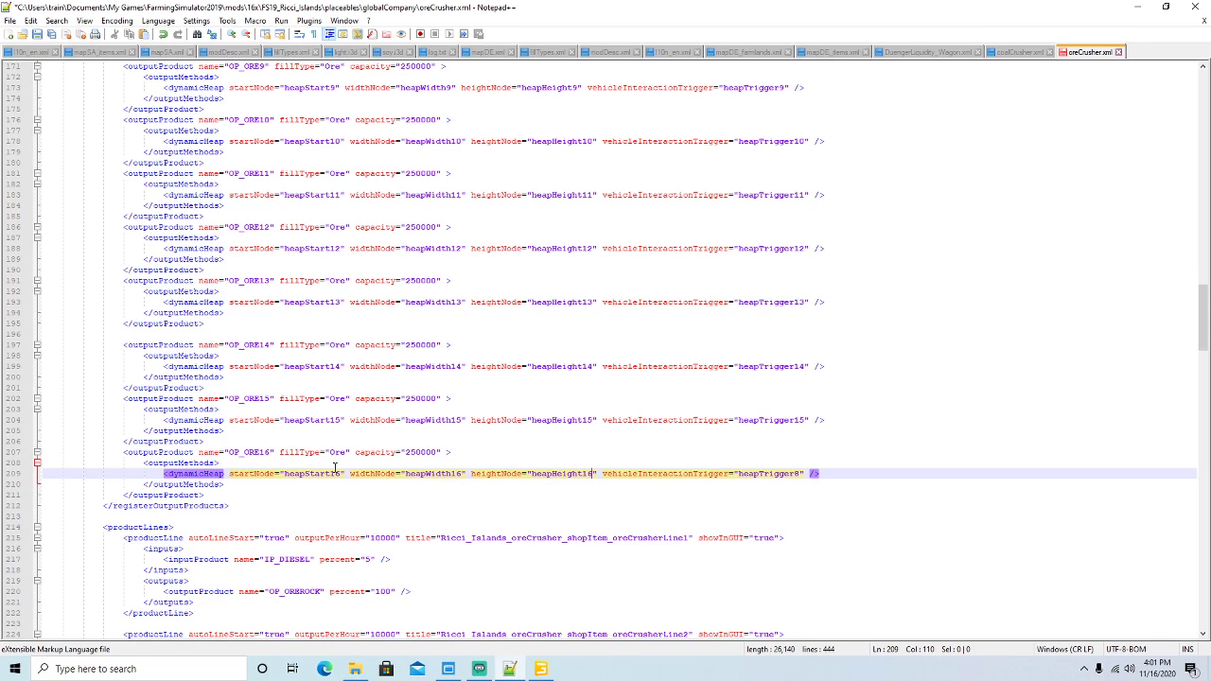
{"action": "key", "text": "Right"}
{"action": "key", "text": "Right"}
{"action": "key", "text": "Right"}
{"action": "key", "text": "Right"}
{"action": "key", "text": "Right"}
{"action": "key", "text": "Right"}
{"action": "key", "text": "Right"}
{"action": "key", "text": "Right"}
{"action": "key", "text": "Right"}
{"action": "key", "text": "Right"}
{"action": "key", "text": "Right"}
{"action": "key", "text": "Right"}
{"action": "key", "text": "Right"}
{"action": "key", "text": "Right"}
{"action": "key", "text": "Right"}
{"action": "key", "text": "Right"}
{"action": "key", "text": "Right"}
{"action": "key", "text": "Right"}
{"action": "key", "text": "Right"}
{"action": "key", "text": "Right"}
{"action": "key", "text": "BackSpace"}
{"action": "type", "text": "16"}
{"action": "left_click", "coordinate": [37, 34]}
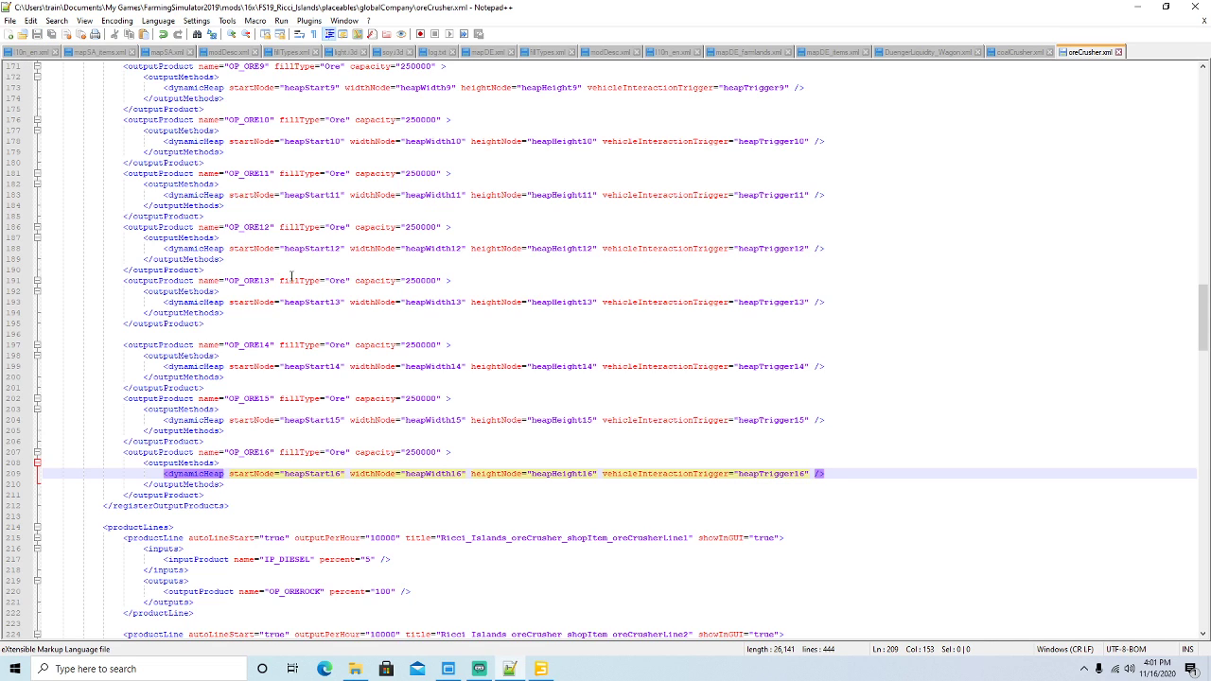
Copy the entire productLine block titled Ricci_Islands_oreCrusher_shopItem_oreCrusherLine2, including its inputs, outputs and operatingParts.
{"action": "scroll", "coordinate": [285, 275], "scroll_direction": "down", "scroll_amount": 10}
{"action": "scroll", "coordinate": [357, 301], "scroll_direction": "down", "scroll_amount": 1}
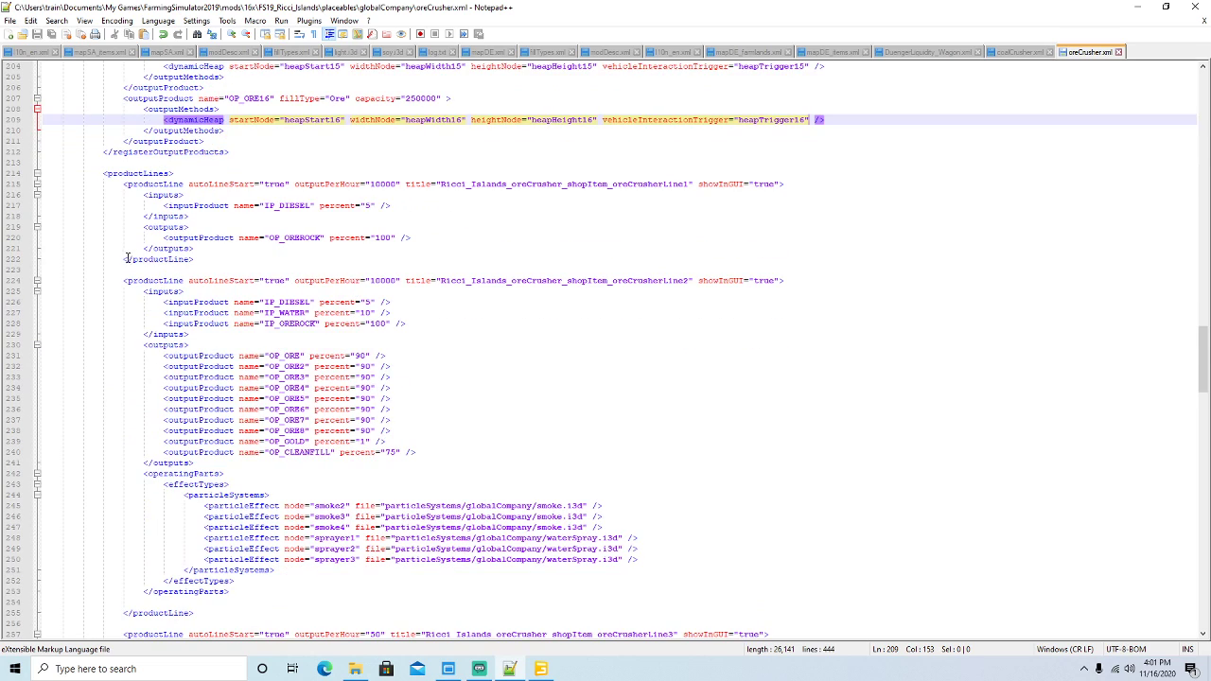
{"action": "left_click", "coordinate": [161, 282]}
{"action": "scroll", "coordinate": [161, 282], "scroll_direction": "down", "scroll_amount": 1}
{"action": "left_click_drag", "start_coordinate": [197, 581], "coordinate": [105, 301]}
{"action": "left_click_drag", "start_coordinate": [93, 249], "coordinate": [34, 252]}
{"action": "key", "text": "ctrl+c"}
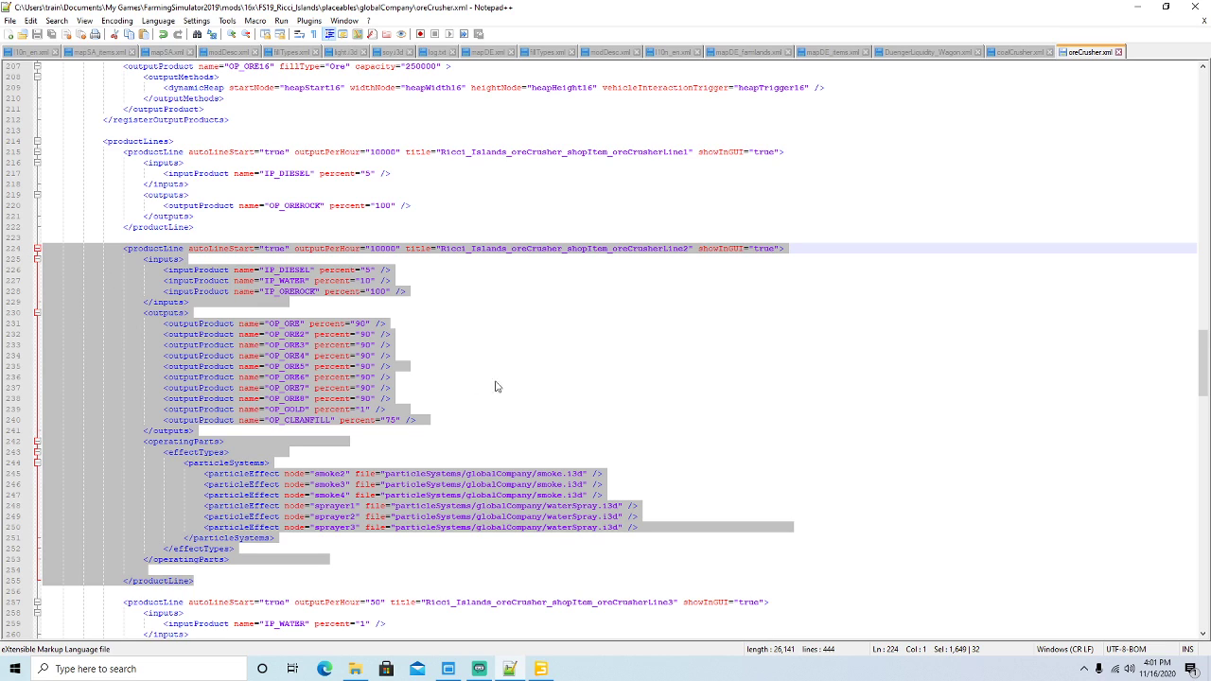
Paste the copied product line after the oreCrusherLine4 block, before the closing productLines tag, with a blank line between them.
{"action": "scroll", "coordinate": [505, 380], "scroll_direction": "down", "scroll_amount": 15}
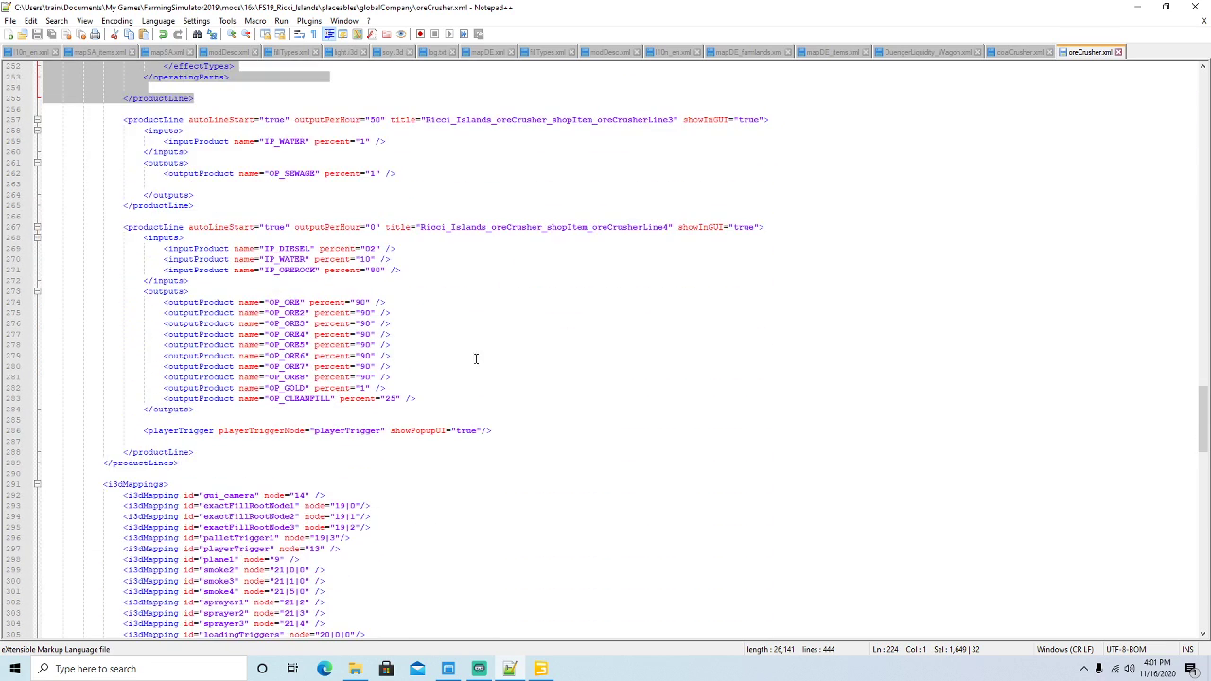
{"action": "left_click", "coordinate": [158, 228]}
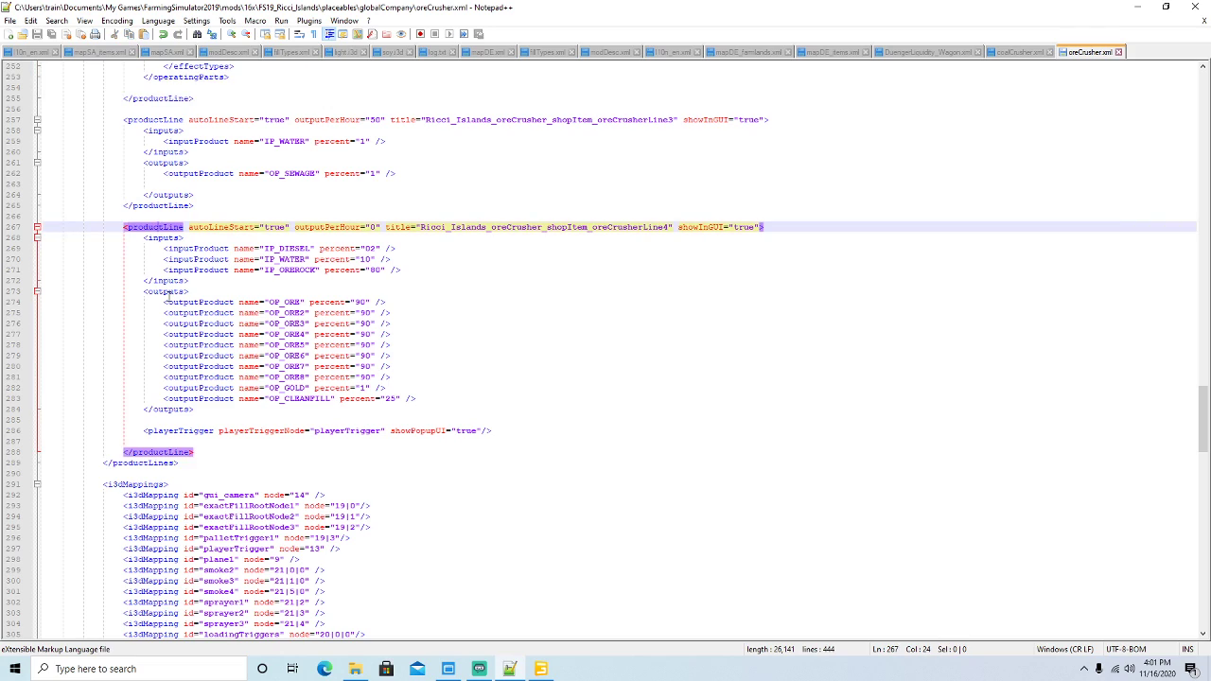
{"action": "left_click", "coordinate": [203, 451]}
{"action": "key", "text": "Return"}
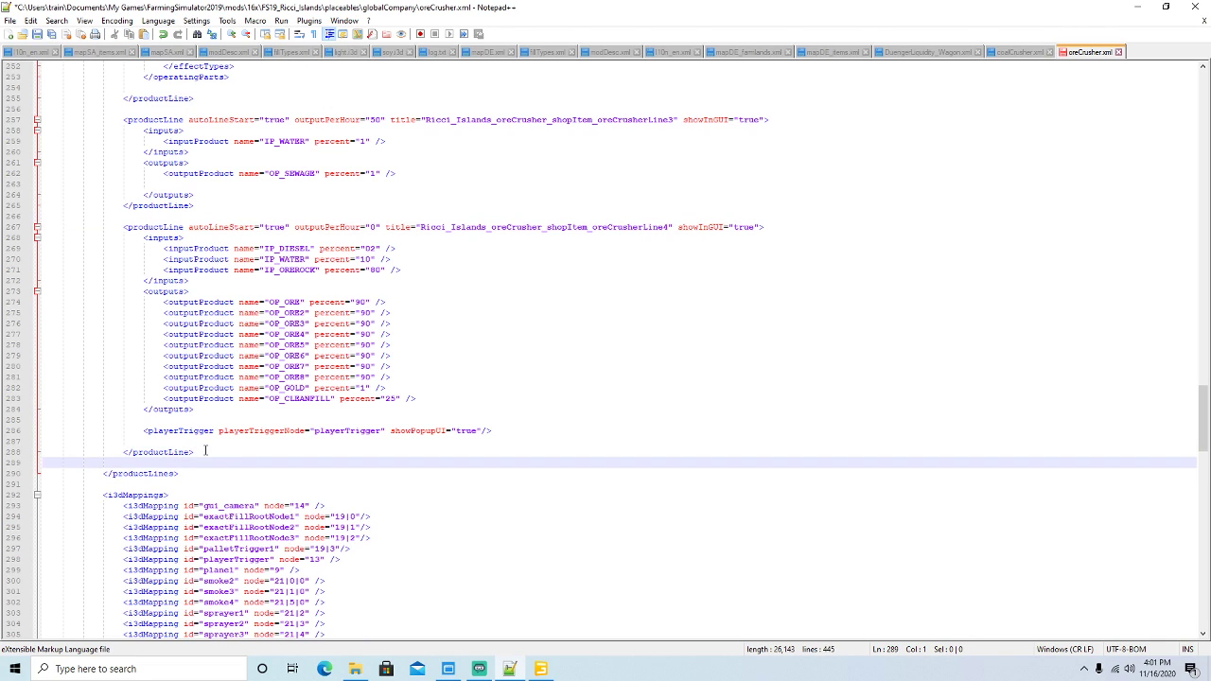
{"action": "key", "text": "Return"}
{"action": "key", "text": "ctrl+v"}
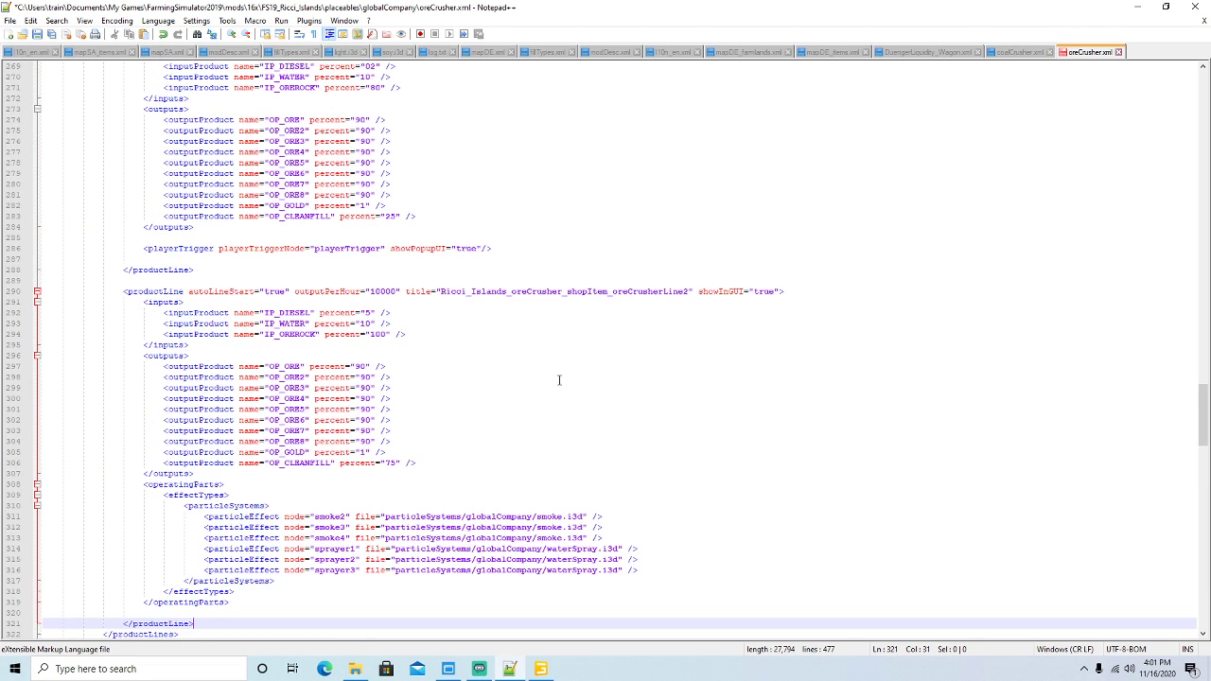
Set the pasted product line's title to Ricci_Islands_oreCrusher_shopItem_oreCrusherLine5.
{"action": "left_click", "coordinate": [690, 291]}
{"action": "key", "text": "BackSpace"}
{"action": "type", "text": "5"}
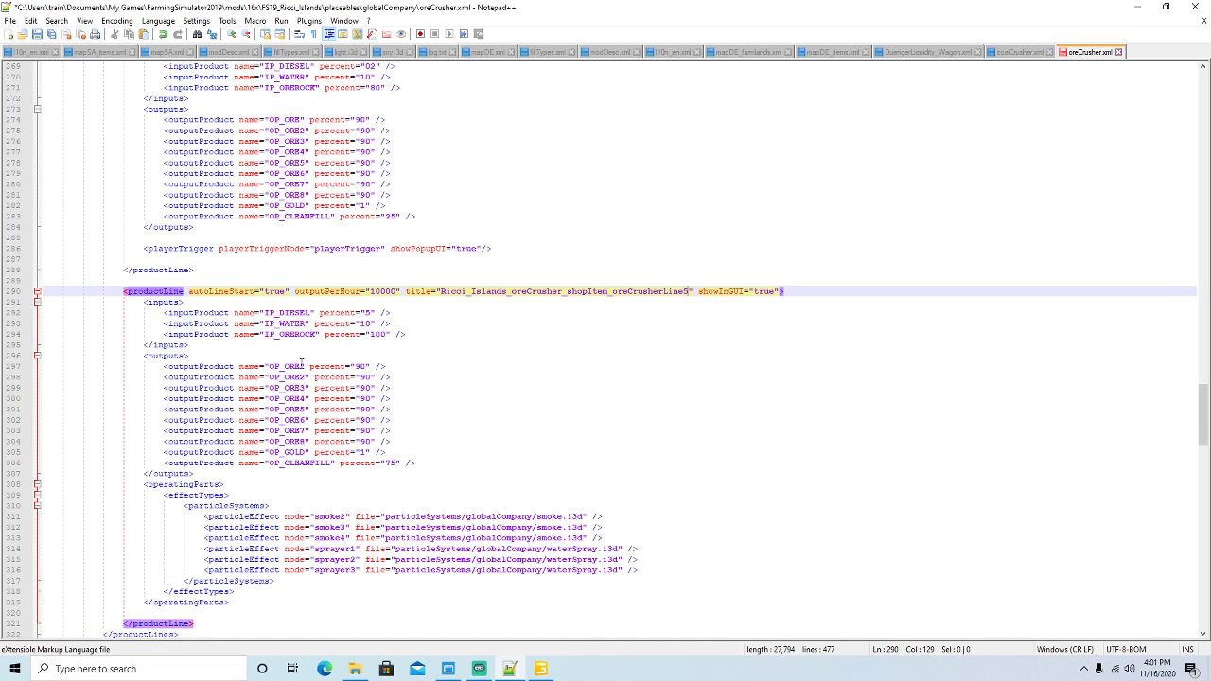
In the oreCrusherLine5 outputs, rename the first three ore products to OP_ORE9, OP_ORE10 and OP_ORE11.
{"action": "left_click", "coordinate": [301, 366]}
{"action": "type", "text": "9"}
{"action": "key", "text": "Down"}
{"action": "key", "text": "BackSpace"}
{"action": "type", "text": "10"}
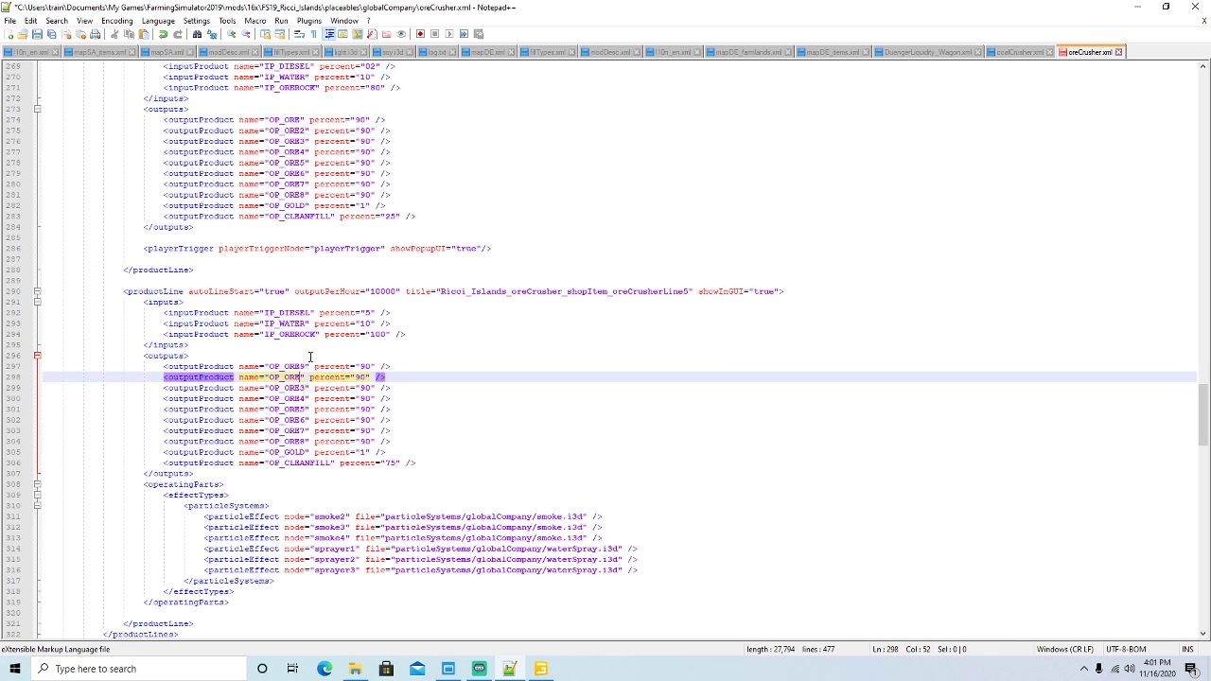
{"action": "key", "text": "Escape"}
{"action": "key", "text": "Down"}
{"action": "key", "text": "Left"}
{"action": "key", "text": "BackSpace"}
{"action": "type", "text": "11"}
{"action": "key", "text": "Escape"}
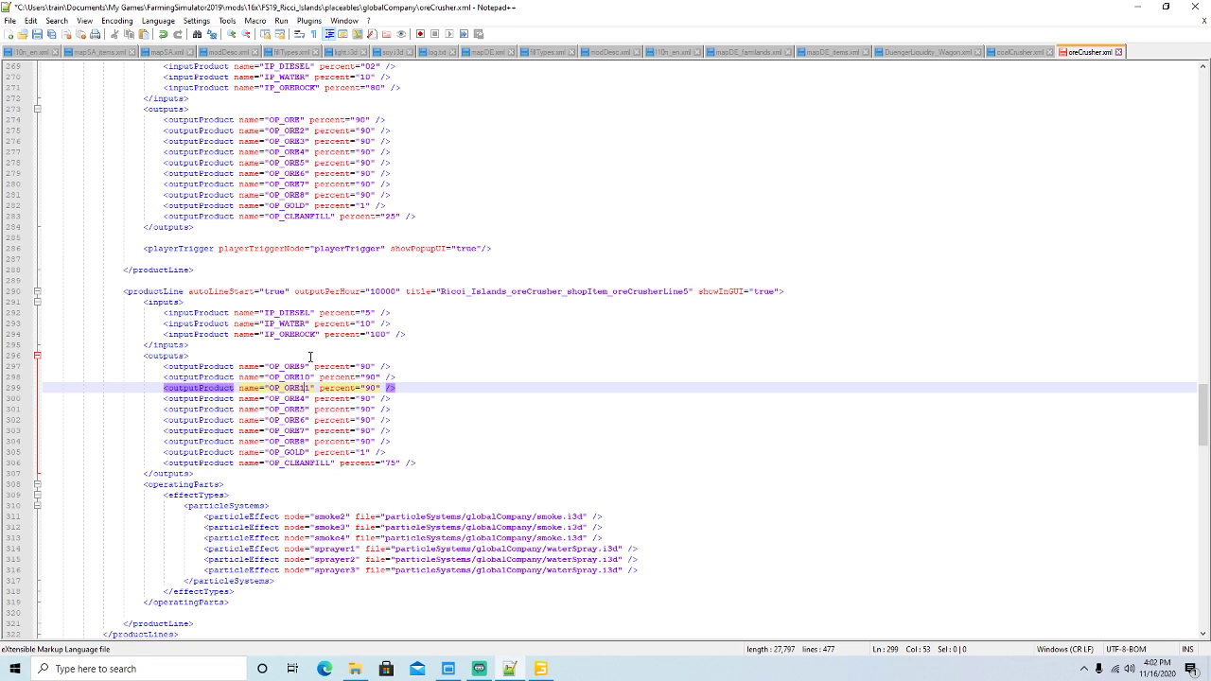
In the oreCrusherLine5 outputs, rename the fourth and fifth ore products to OP_ORE12 and OP_ORE13.
{"action": "key", "text": "Down"}
{"action": "key", "text": "Left"}
{"action": "key", "text": "BackSpace"}
{"action": "type", "text": "12"}
{"action": "key", "text": "Escape"}
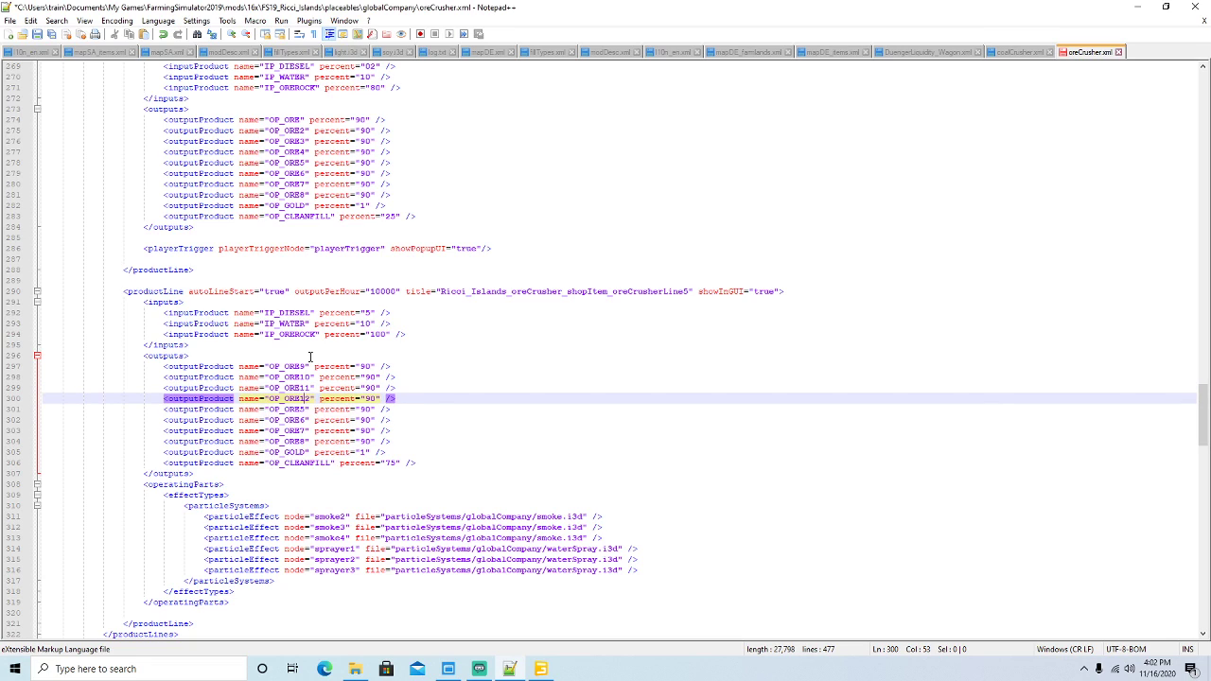
{"action": "key", "text": "Down"}
{"action": "key", "text": "Left"}
{"action": "key", "text": "BackSpace"}
{"action": "type", "text": "13"}
{"action": "key", "text": "Escape"}
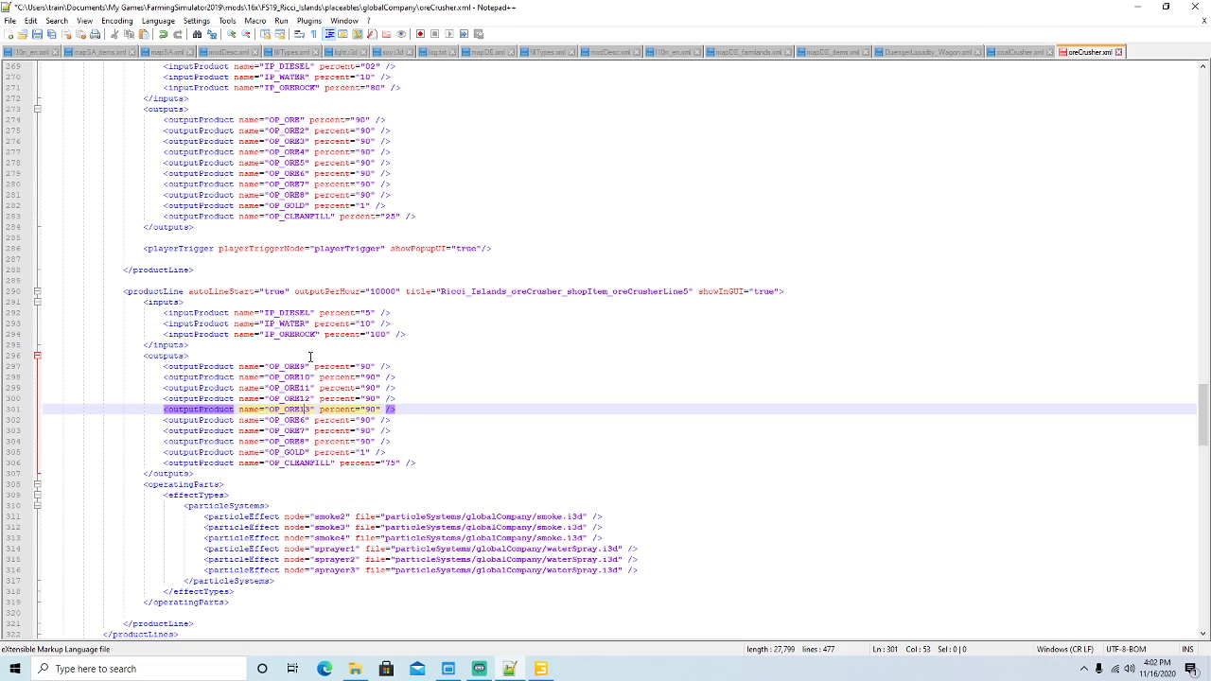
Rename the remaining three ore products in the oreCrusherLine5 outputs to OP_ORE14, OP_ORE15 and OP_ORE16.
{"action": "key", "text": "Down"}
{"action": "key", "text": "Left"}
{"action": "type", "text": "14"}
{"action": "key", "text": "Escape"}
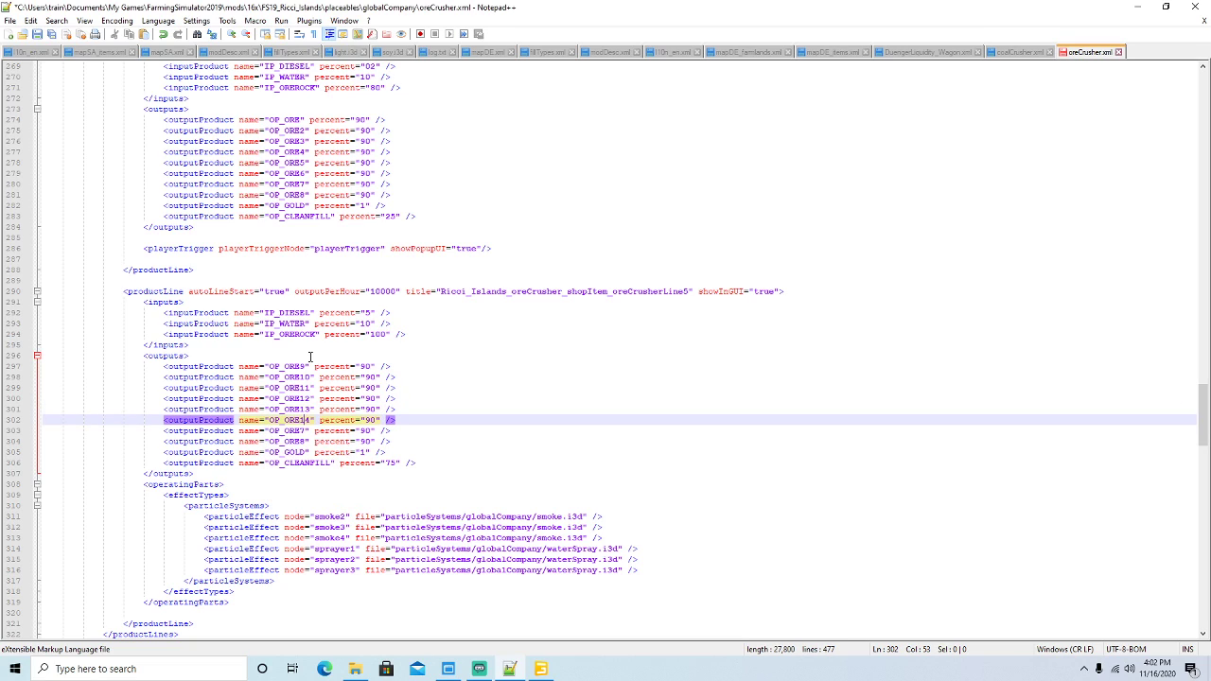
{"action": "key", "text": "Down"}
{"action": "key", "text": "Left"}
{"action": "key", "text": "BackSpace"}
{"action": "type", "text": "15"}
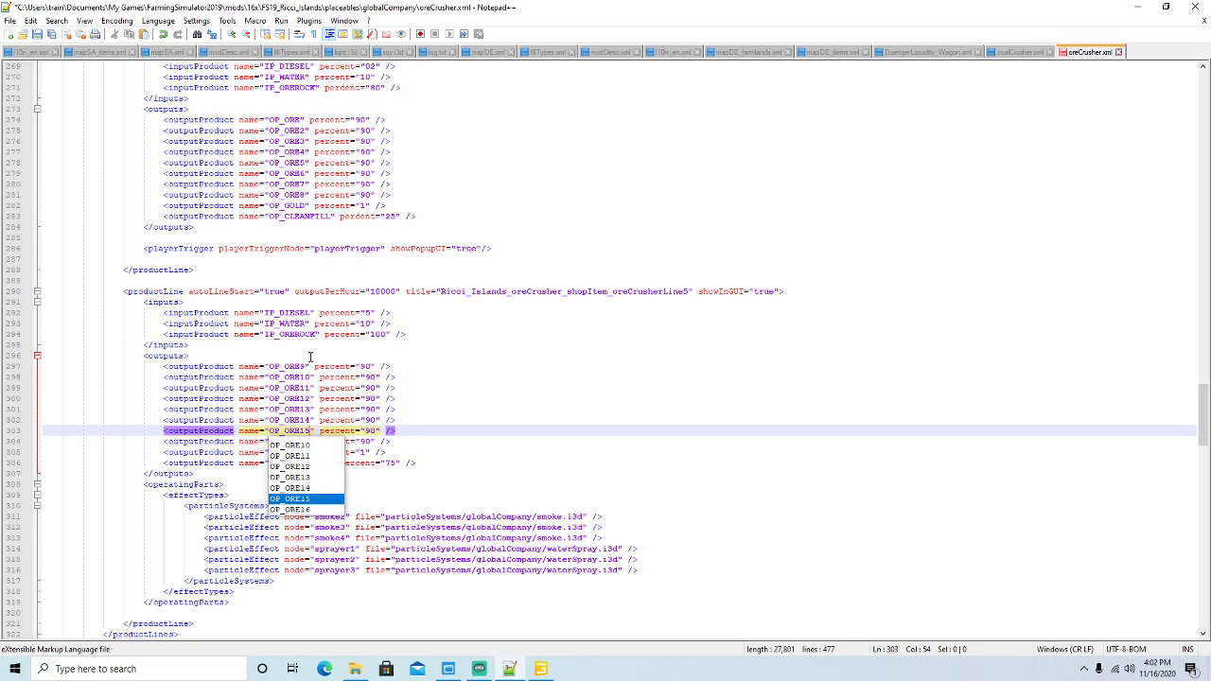
{"action": "key", "text": "Escape"}
{"action": "key", "text": "Down"}
{"action": "key", "text": "Left"}
{"action": "key", "text": "BackSpace"}
{"action": "type", "text": "16"}
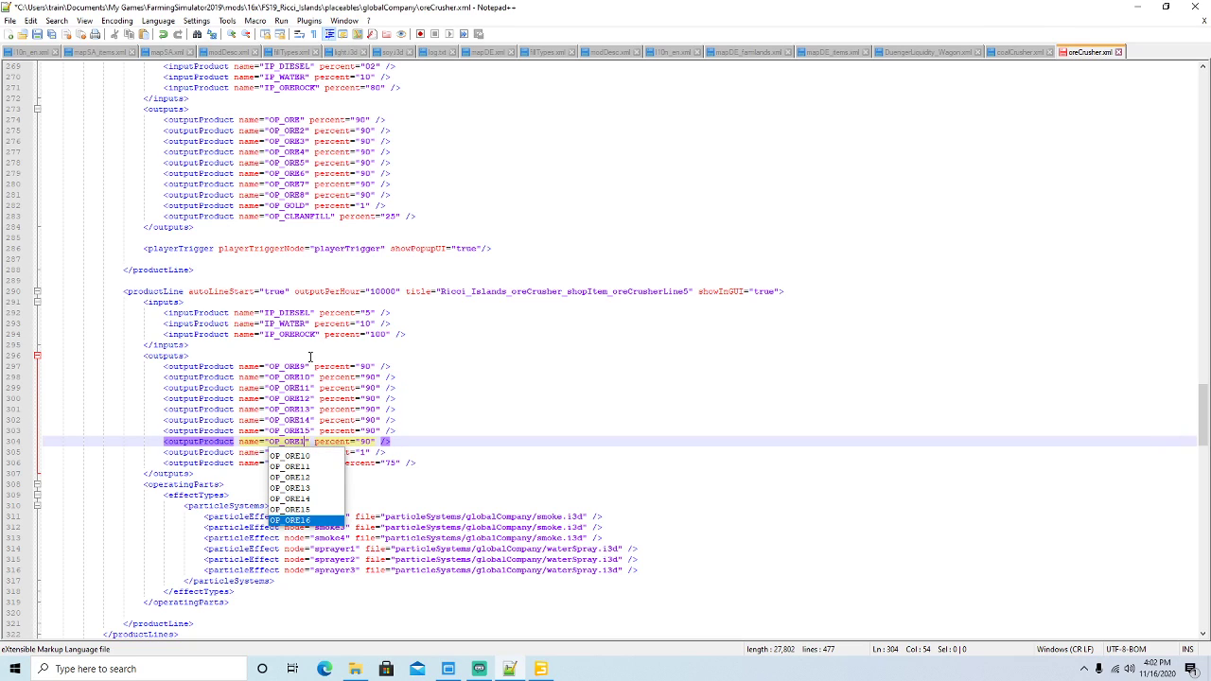
{"action": "key", "text": "Escape"}
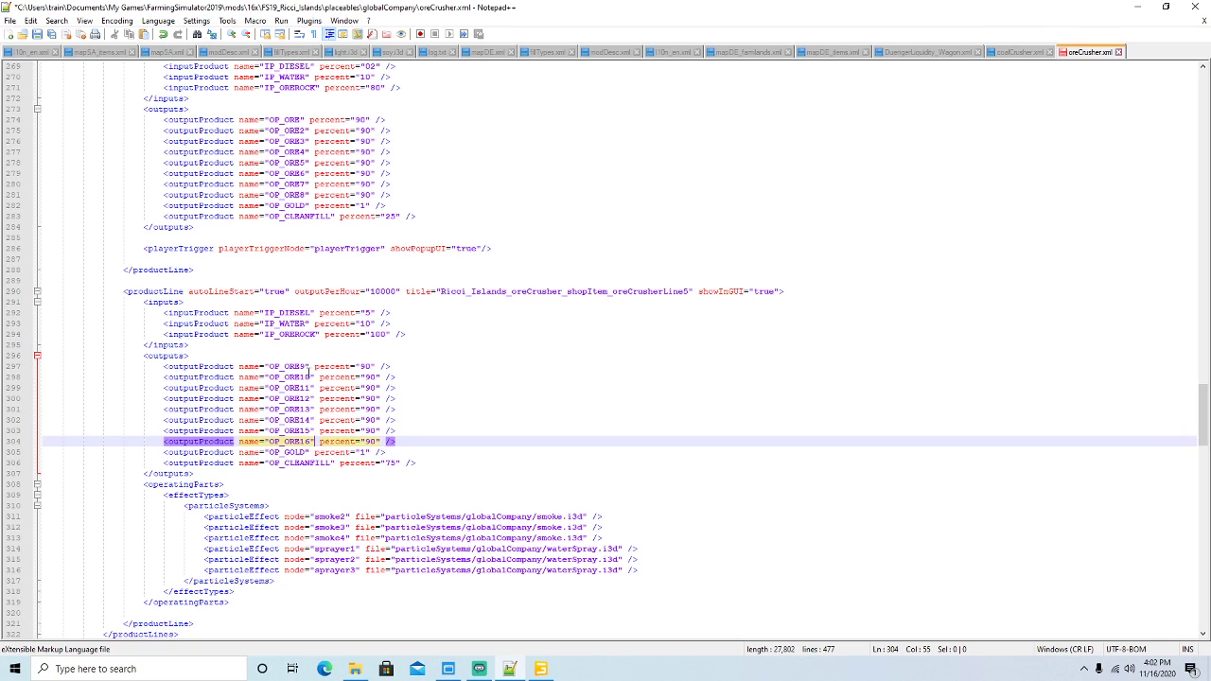
Delete the operatingParts block and the blank lines after the oreCrusherLine5 outputs, and save oreCrusher.xml.
{"action": "scroll", "coordinate": [224, 476], "scroll_direction": "down", "scroll_amount": 4}
{"action": "left_click", "coordinate": [180, 356]}
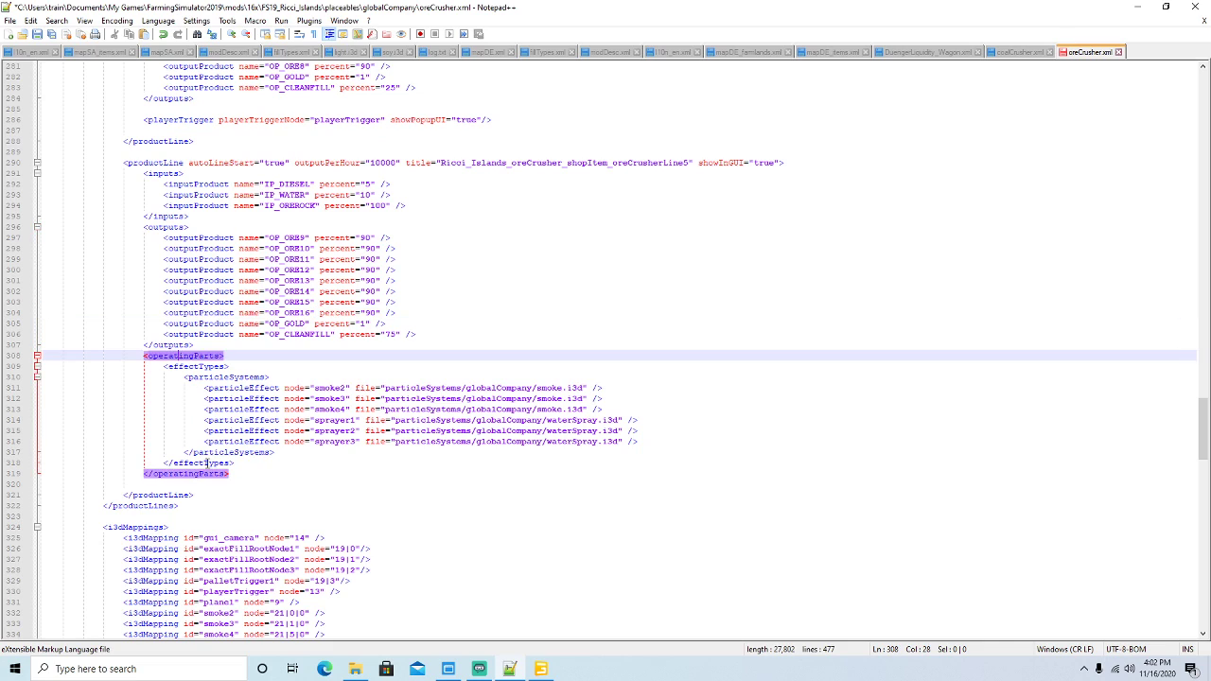
{"action": "left_click_drag", "start_coordinate": [229, 474], "coordinate": [49, 353]}
{"action": "key", "text": "Delete"}
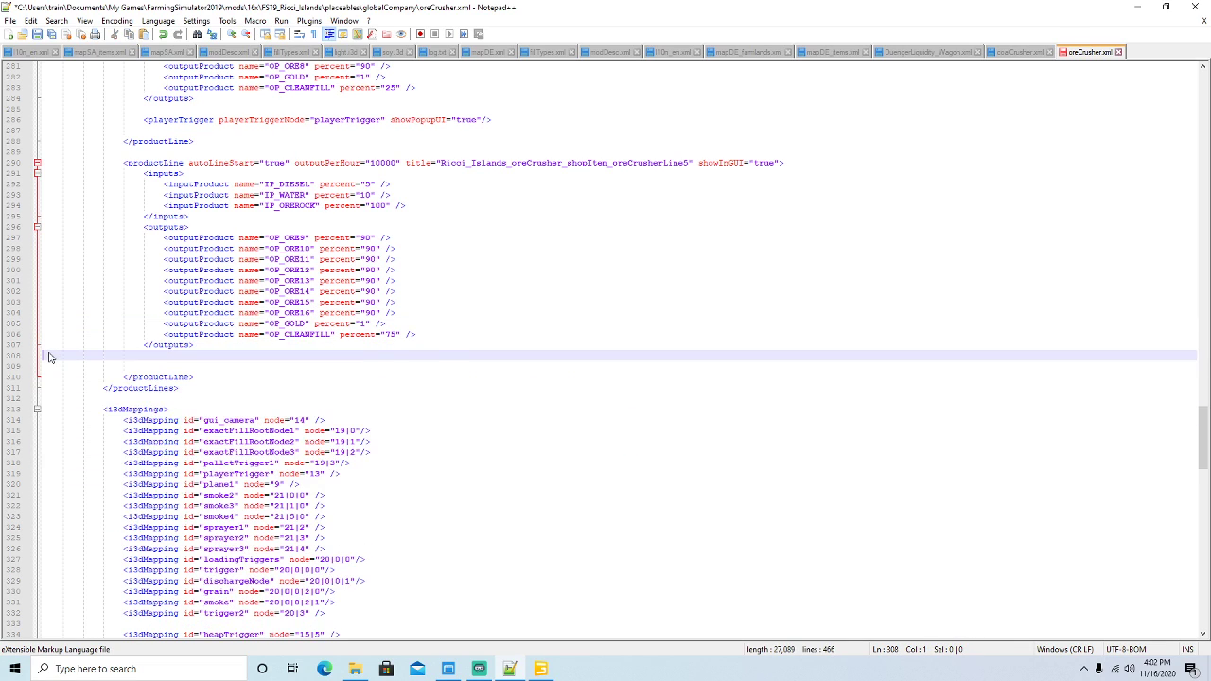
{"action": "key", "text": "Delete"}
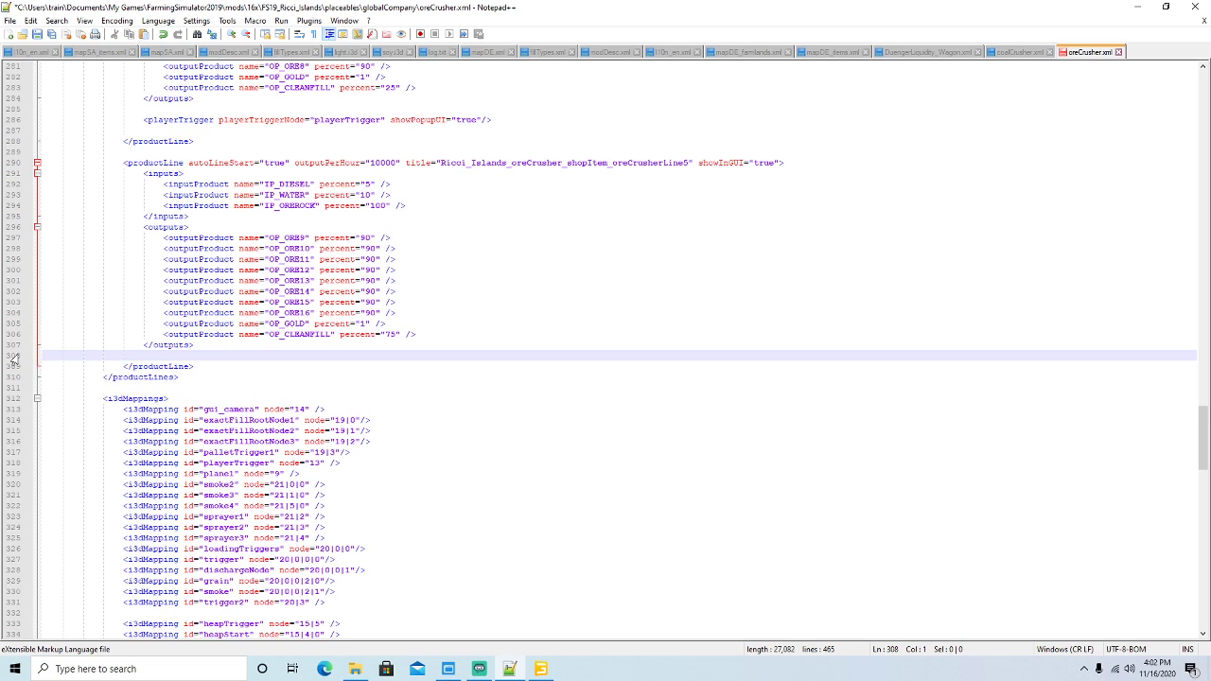
{"action": "key", "text": "Delete"}
{"action": "key", "text": "Delete"}
{"action": "key", "text": "Delete"}
{"action": "key", "text": "Delete"}
{"action": "key", "text": "Delete"}
{"action": "key", "text": "Delete"}
{"action": "key", "text": "Delete"}
{"action": "left_click", "coordinate": [37, 35]}
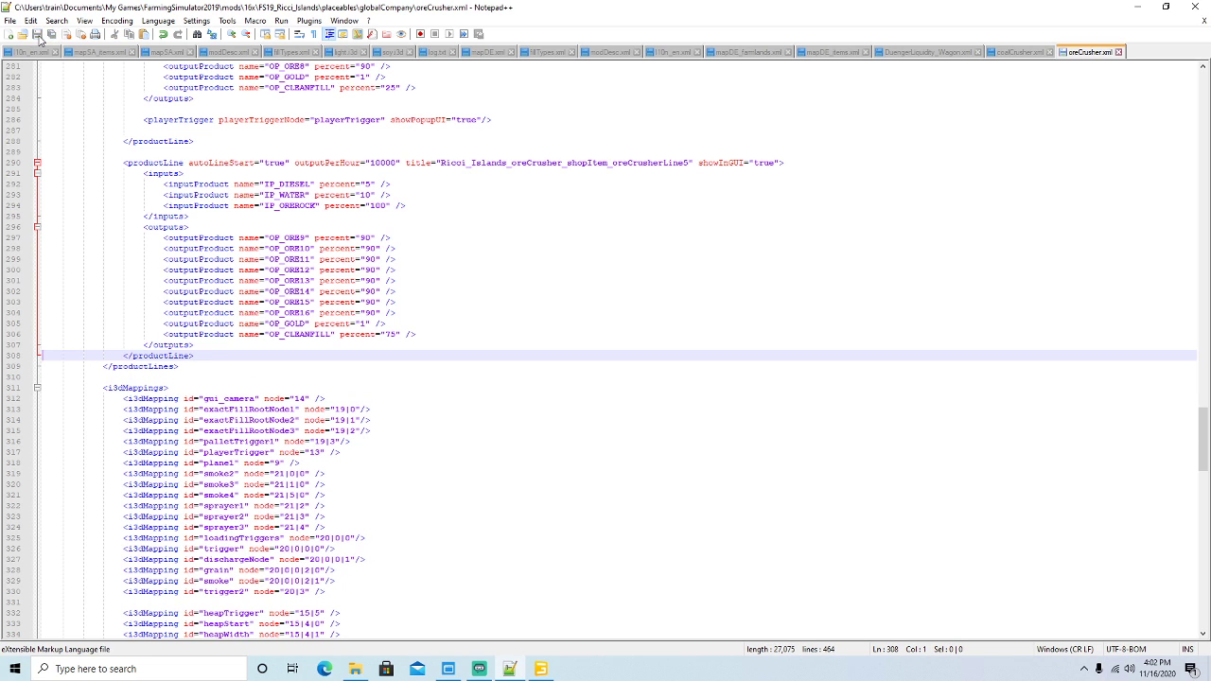
In l10n_en.xml, duplicate the oreCrusherLine2 entry below the oreCrusherLine4 entry and renumber the copy as oreCrusherLine5.
{"action": "left_click", "coordinate": [41, 53]}
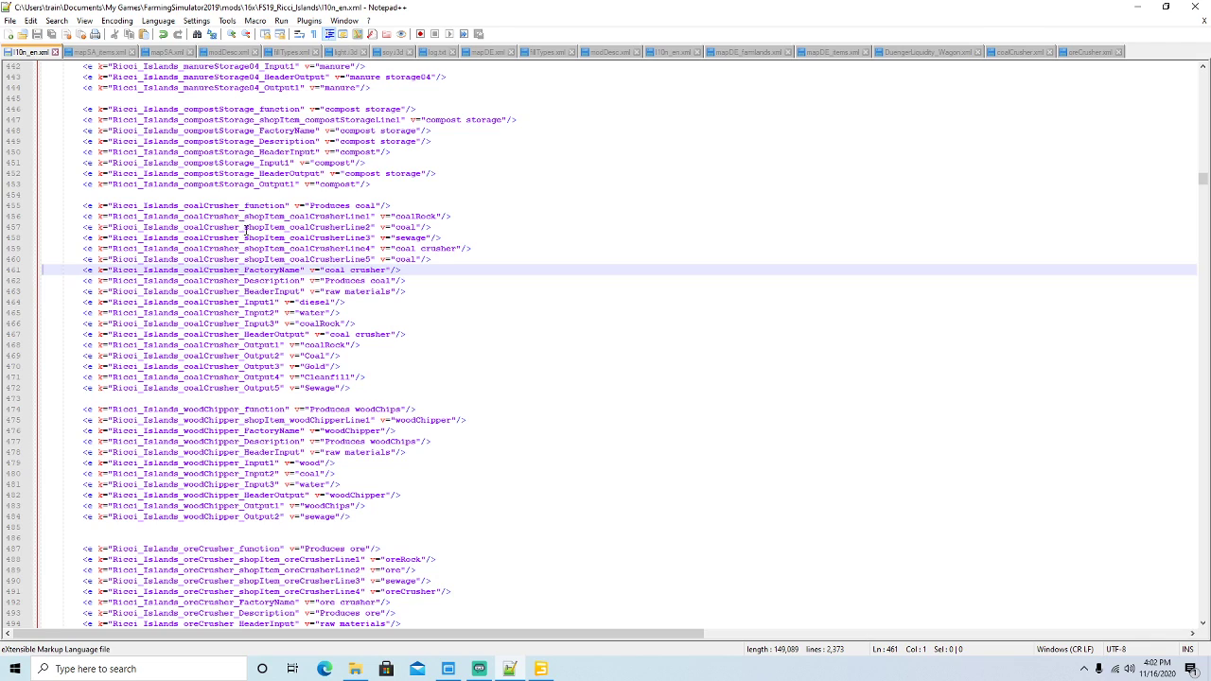
{"action": "scroll", "coordinate": [269, 259], "scroll_direction": "down", "scroll_amount": 7}
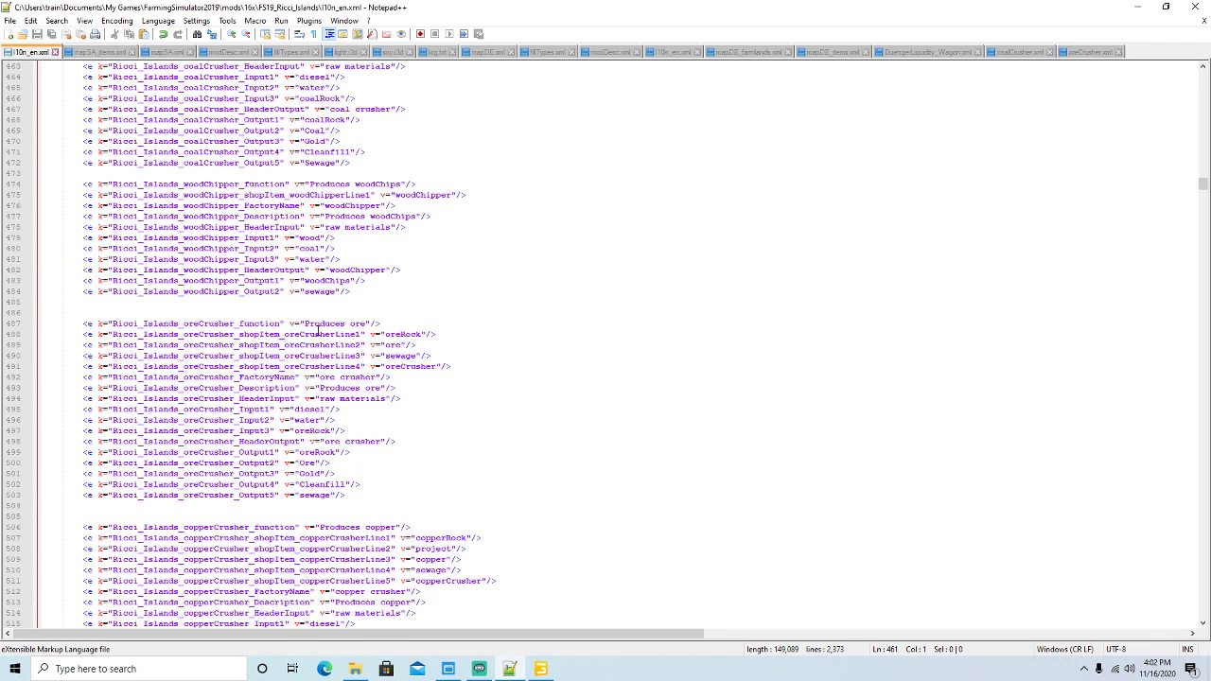
{"action": "left_click", "coordinate": [416, 346]}
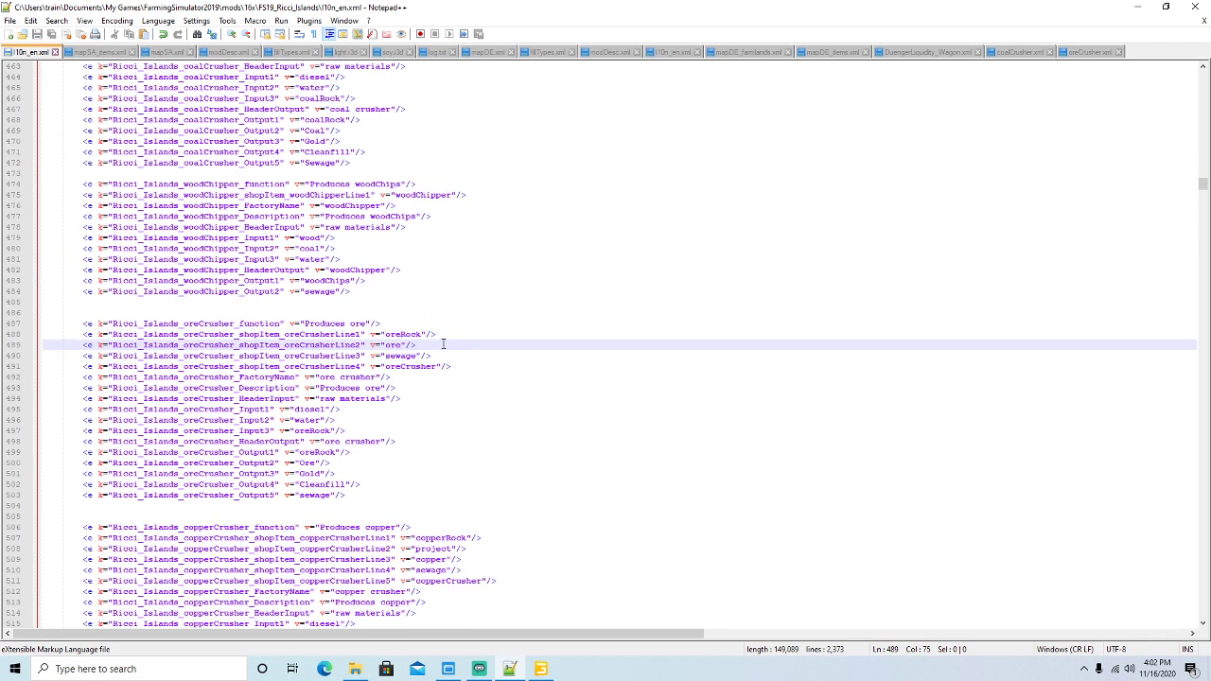
{"action": "key", "text": "Return"}
{"action": "left_click", "coordinate": [13, 346]}
{"action": "key", "text": "ctrl+c"}
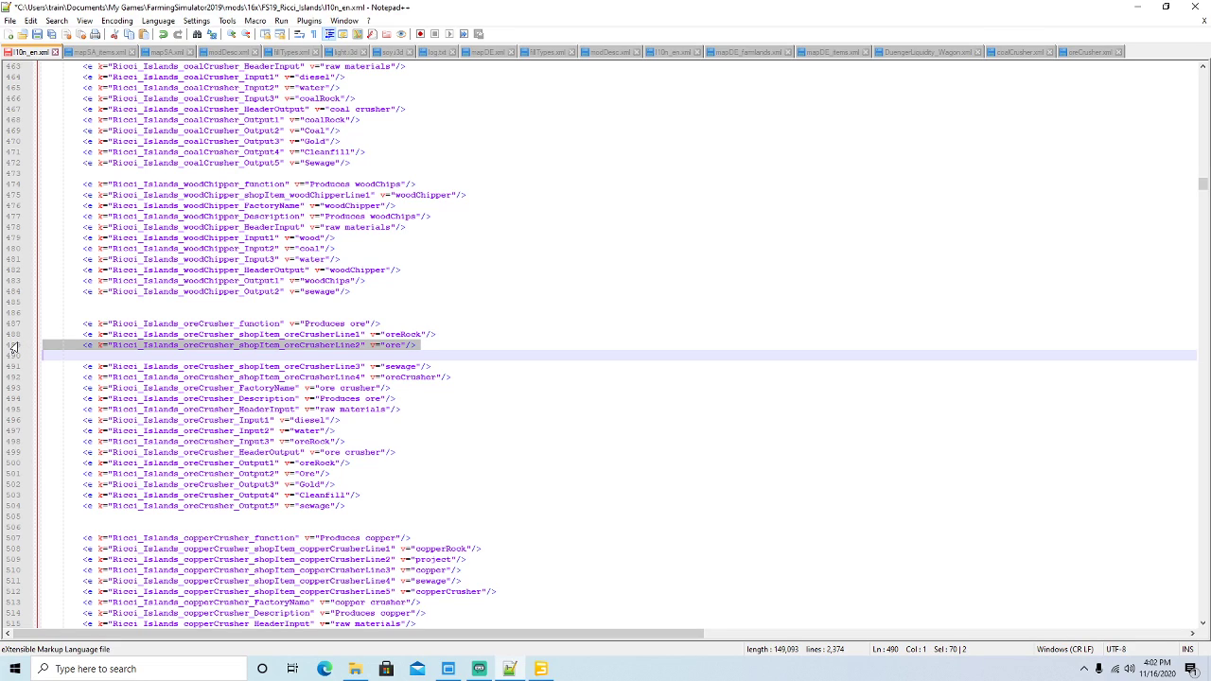
{"action": "left_click", "coordinate": [455, 381]}
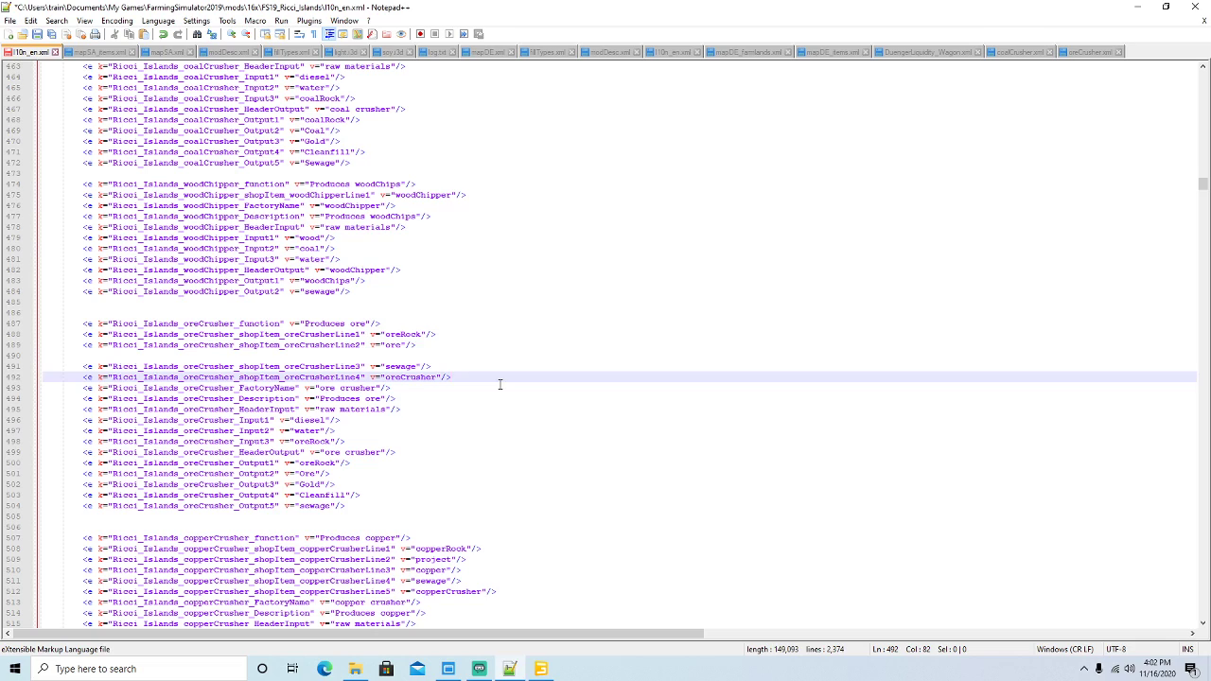
{"action": "key", "text": "Return"}
{"action": "key", "text": "BackSpace"}
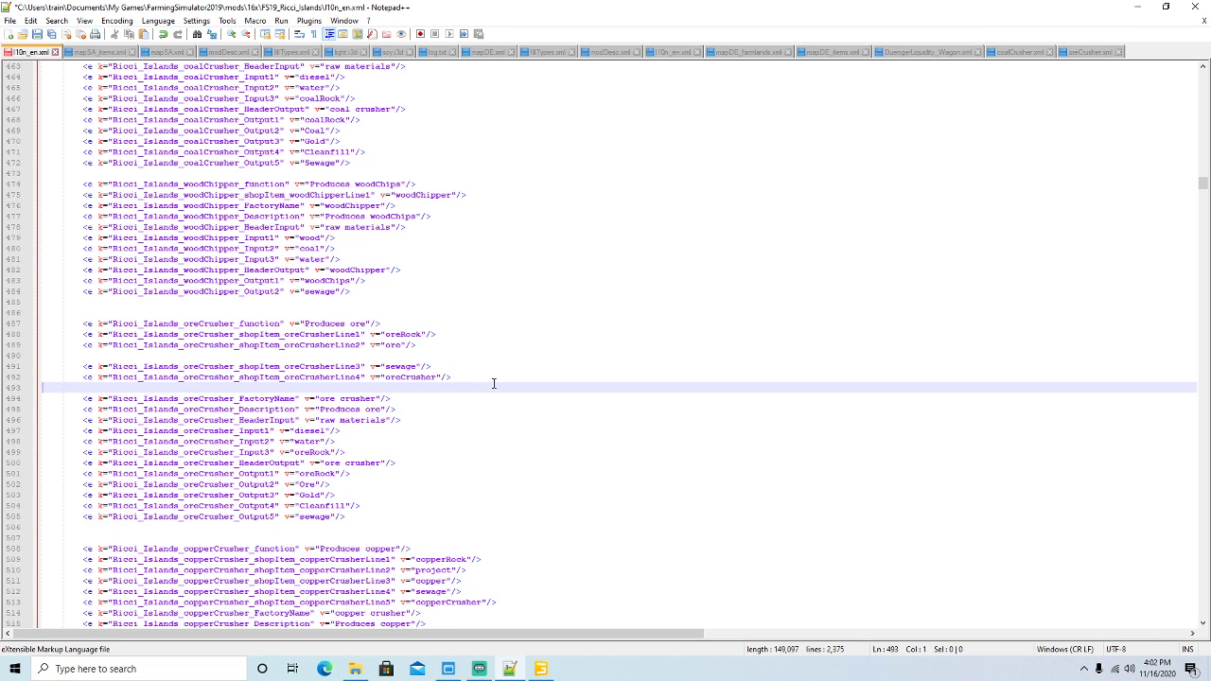
{"action": "key", "text": "ctrl+v"}
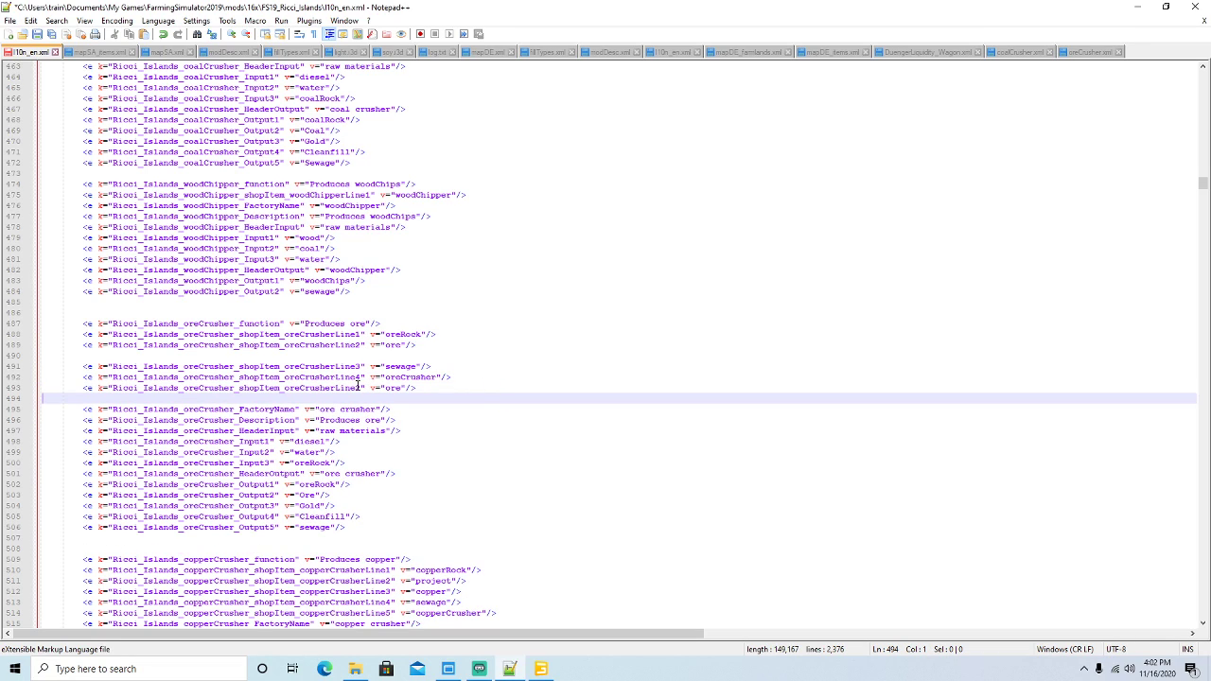
{"action": "left_click", "coordinate": [363, 387]}
{"action": "key", "text": "BackSpace"}
{"action": "type", "text": "5"}
Remove the blank lines after the oreCrusherLine2 and oreCrusherLine5 entries and save l10n_en.xml.
{"action": "left_click", "coordinate": [9, 356]}
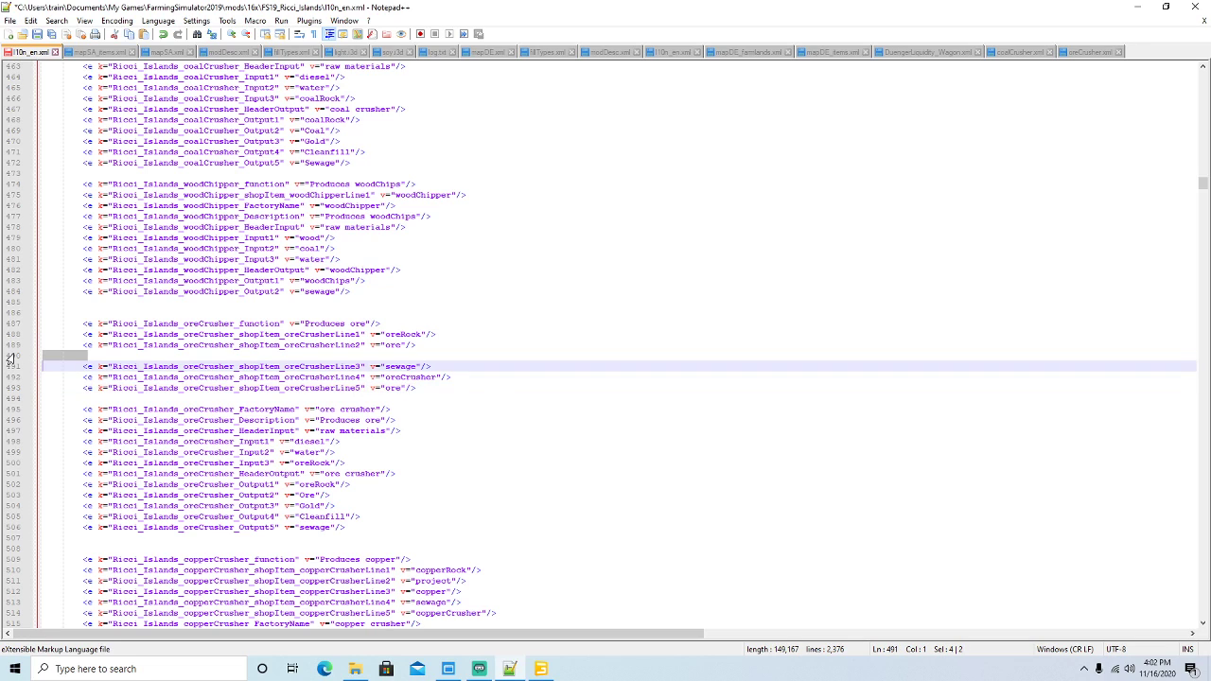
{"action": "key", "text": "Delete"}
{"action": "left_click", "coordinate": [11, 388]}
{"action": "key", "text": "Delete"}
{"action": "left_click", "coordinate": [38, 34]}
Return to oreCrusher.xml and reduce its window so the GIANTS Editor scenegraph and attributes can be seen beside it.
{"action": "left_click", "coordinate": [1090, 52]}
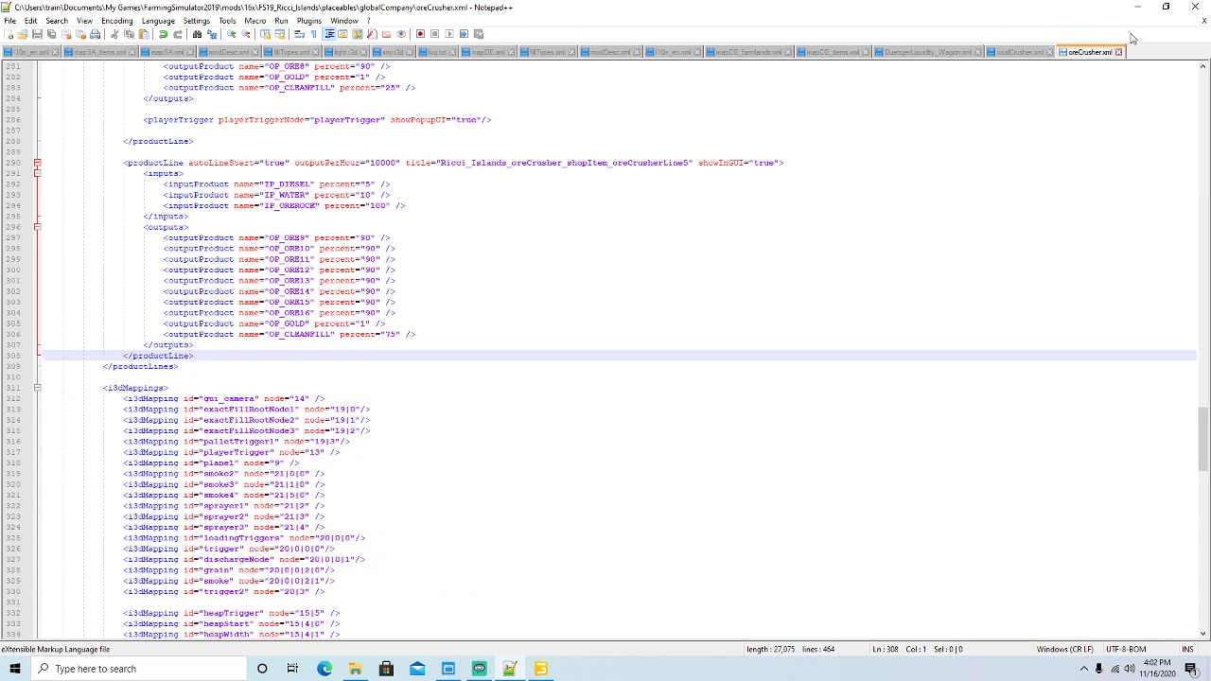
{"action": "left_click", "coordinate": [1166, 7]}
{"action": "left_click_drag", "start_coordinate": [724, 86], "coordinate": [700, 118]}
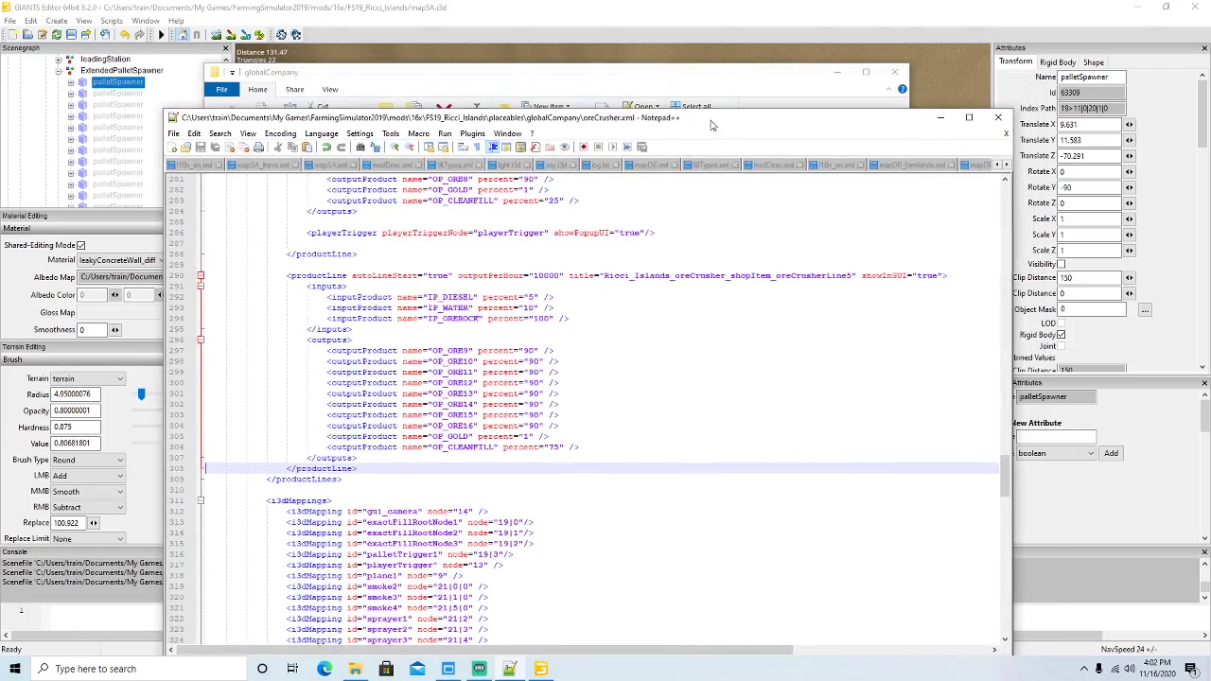
{"action": "left_click", "coordinate": [833, 75]}
{"action": "left_click", "coordinate": [837, 74]}
{"action": "left_click_drag", "start_coordinate": [852, 116], "coordinate": [855, 54]}
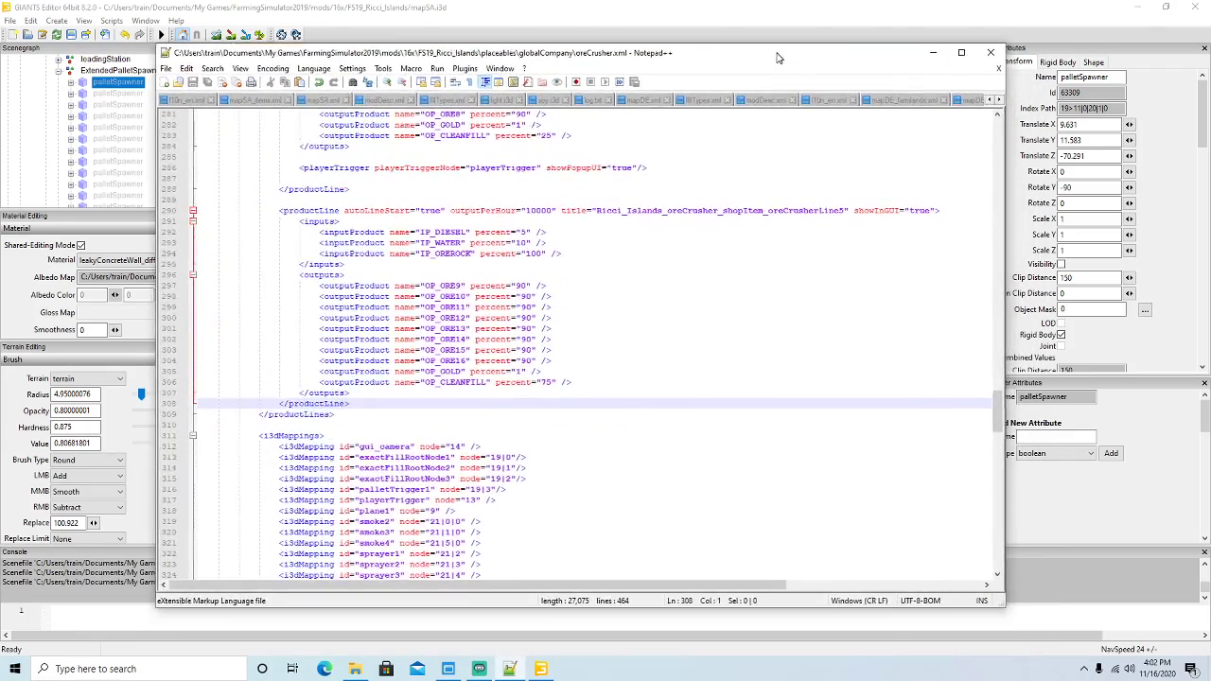
Examine the interactionTriggerPallet22 to 39 mappings and the index path of the last palletSpawner's place node in GIANTS Editor.
{"action": "left_click", "coordinate": [582, 281]}
{"action": "scroll", "coordinate": [582, 281], "scroll_direction": "down", "scroll_amount": 20}
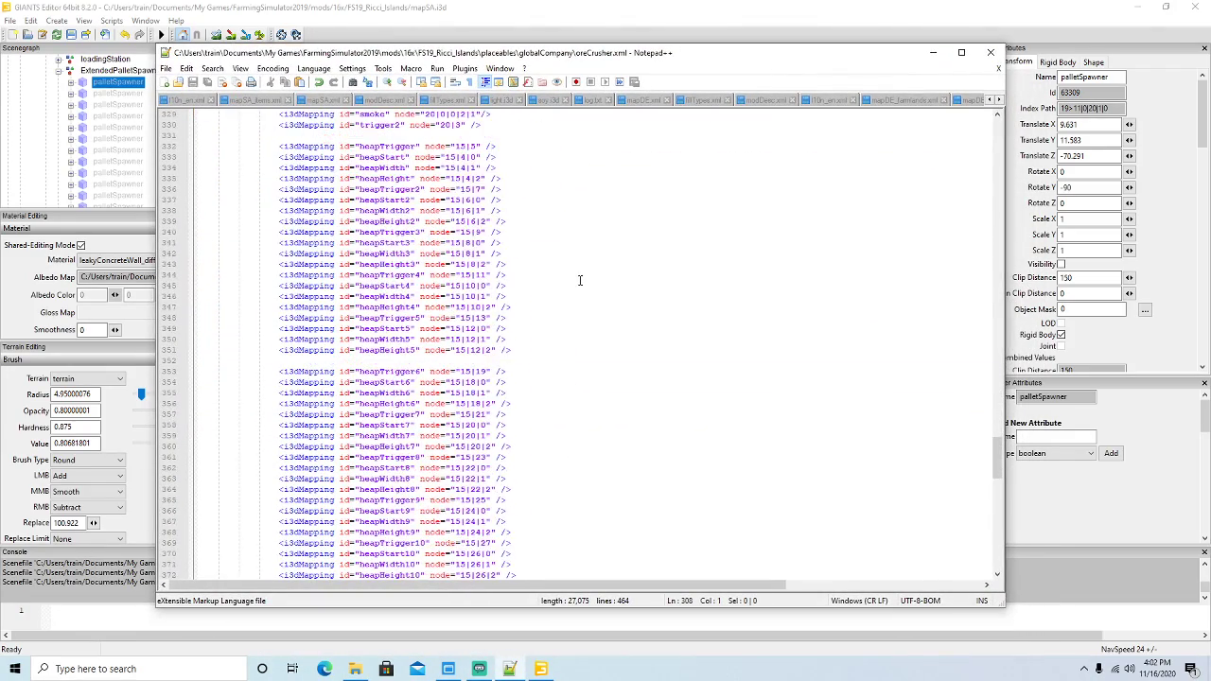
{"action": "scroll", "coordinate": [579, 277], "scroll_direction": "down", "scroll_amount": 15}
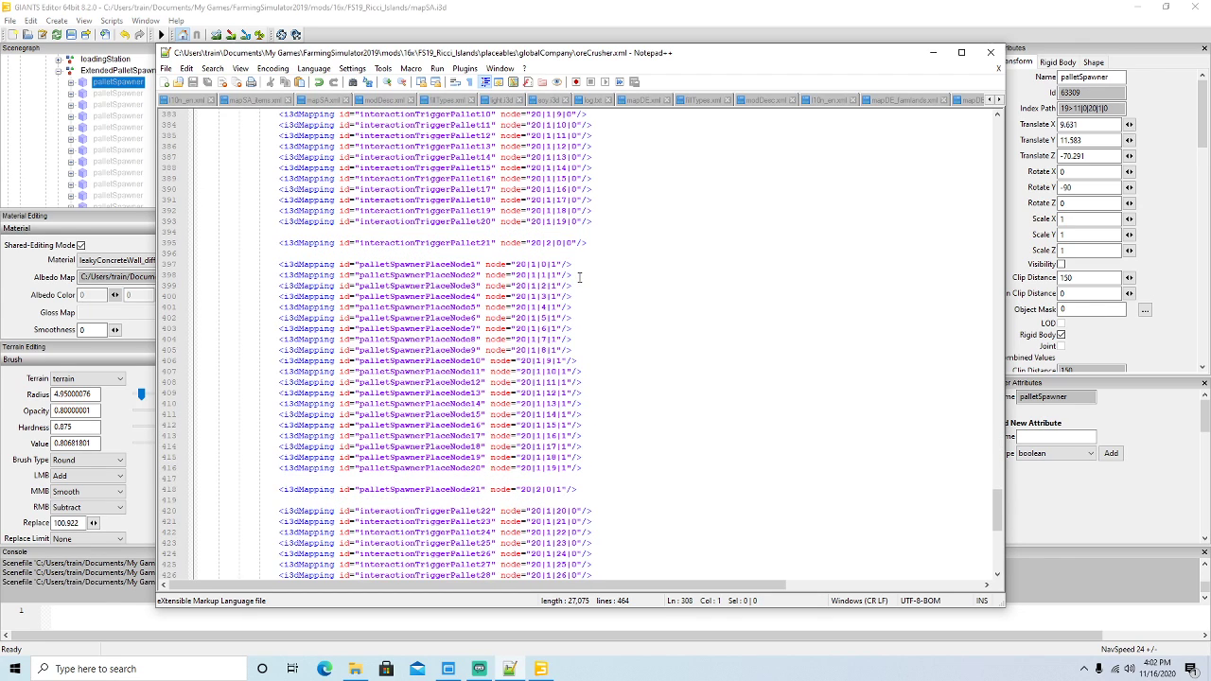
{"action": "scroll", "coordinate": [579, 275], "scroll_direction": "down", "scroll_amount": 4}
{"action": "scroll", "coordinate": [579, 275], "scroll_direction": "up", "scroll_amount": 4}
{"action": "left_click", "coordinate": [476, 222]}
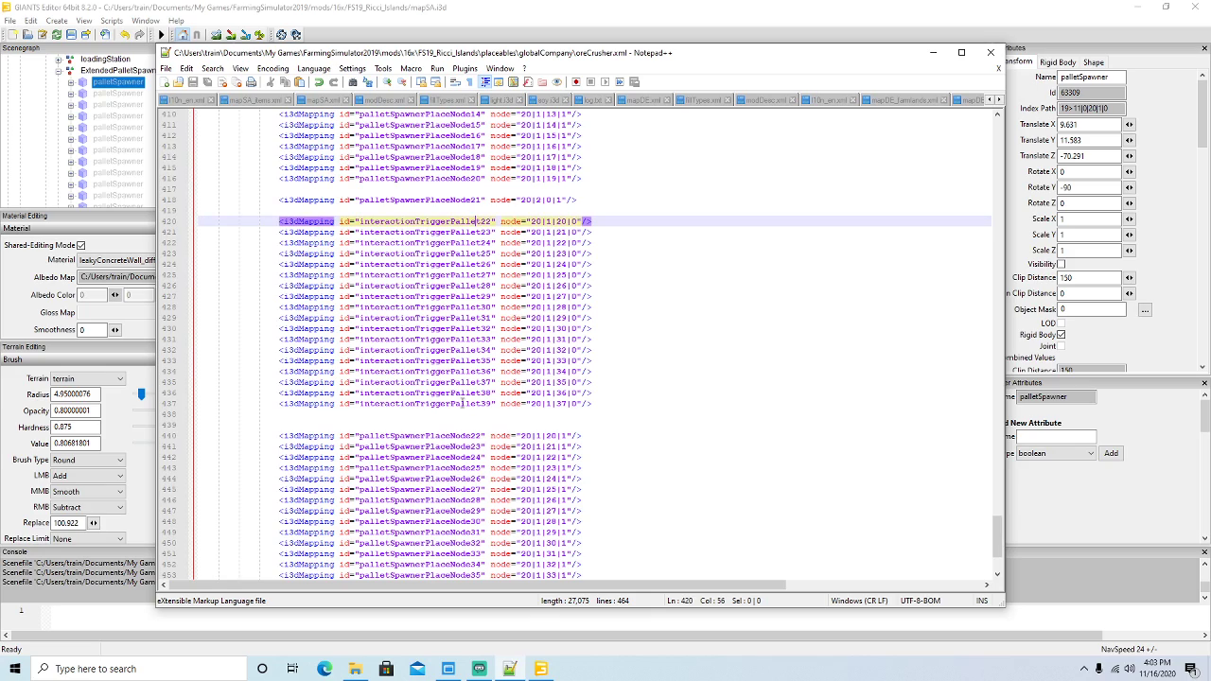
{"action": "left_click", "coordinate": [461, 403]}
{"action": "scroll", "coordinate": [114, 126], "scroll_direction": "down", "scroll_amount": 1}
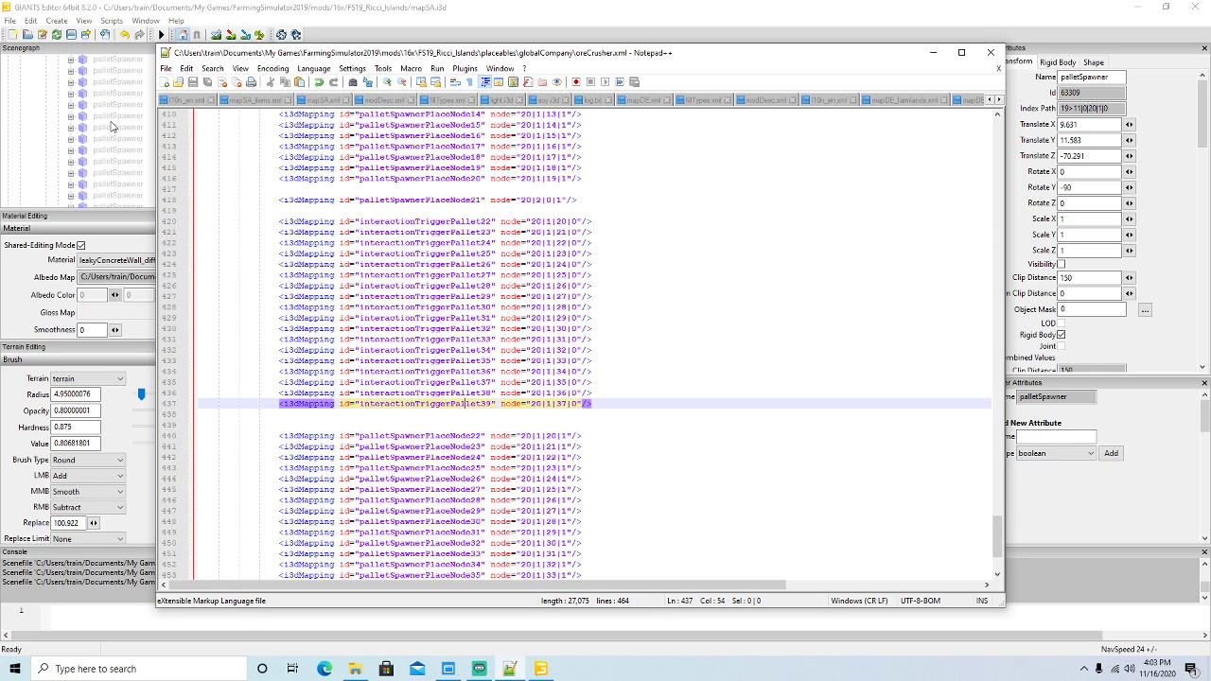
{"action": "scroll", "coordinate": [111, 126], "scroll_direction": "down", "scroll_amount": 2}
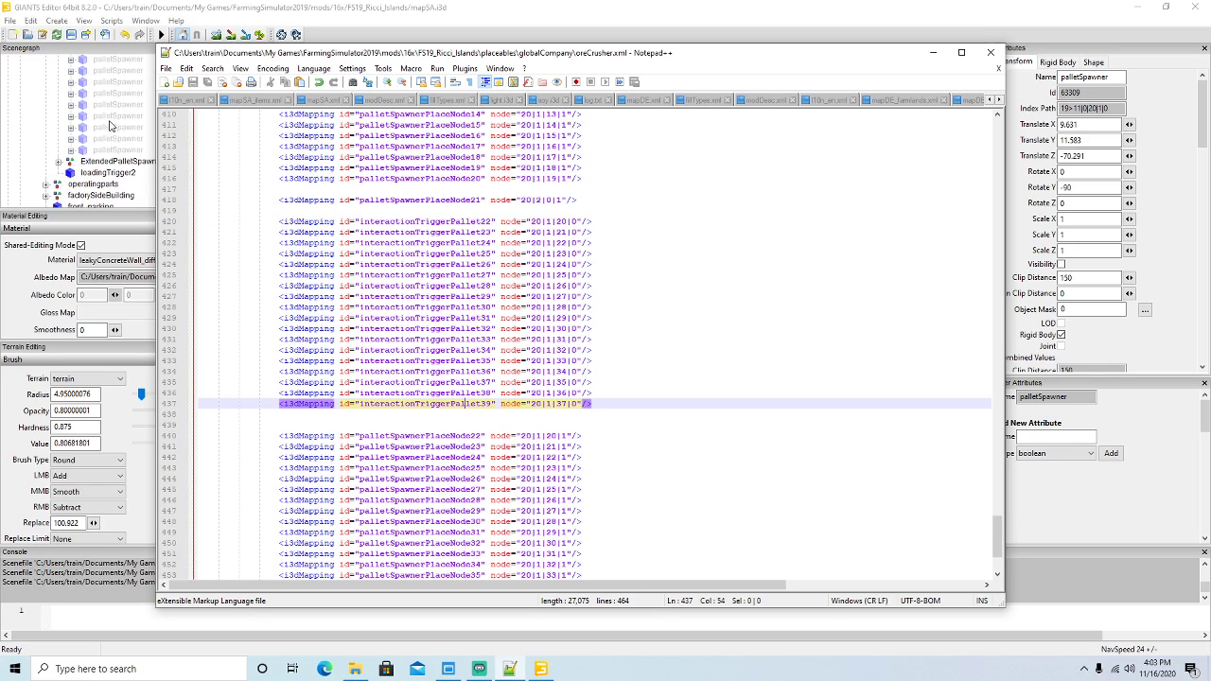
{"action": "left_click", "coordinate": [71, 152]}
{"action": "left_click", "coordinate": [149, 172]}
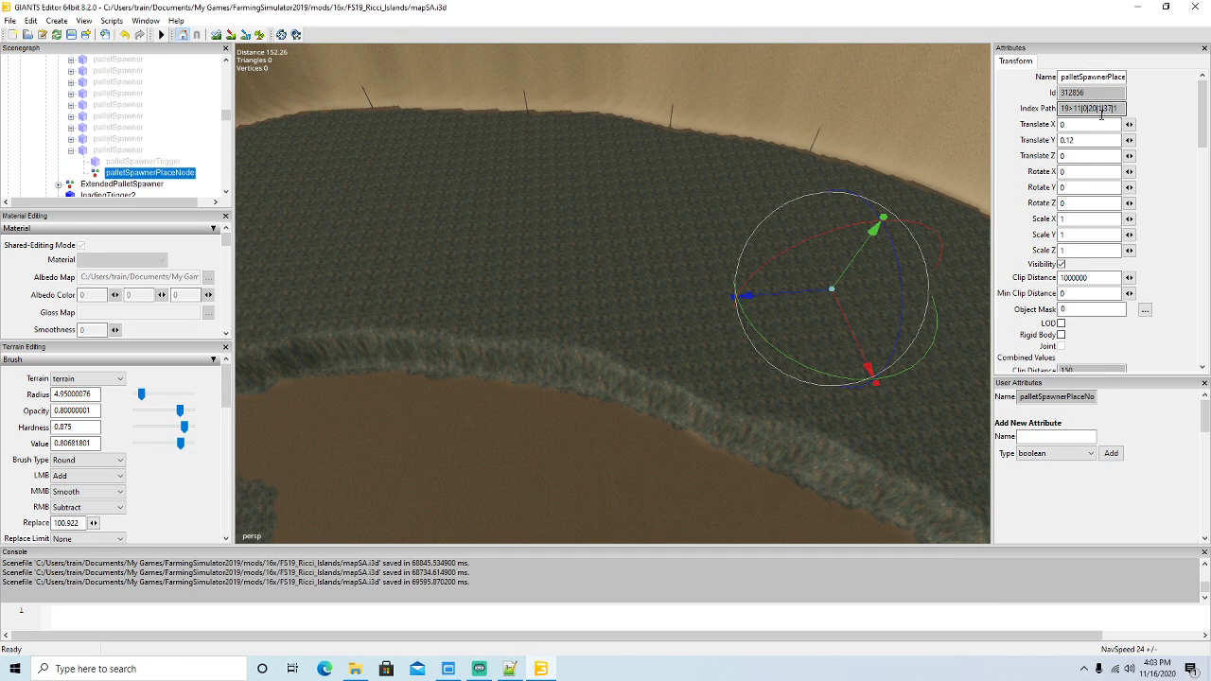
Return to oreCrusher.xml and check the palletSpawnerPlaceNode39 mapping against the scene's index path.
{"action": "left_click", "coordinate": [513, 666]}
{"action": "scroll", "coordinate": [524, 480], "scroll_direction": "down", "scroll_amount": 4}
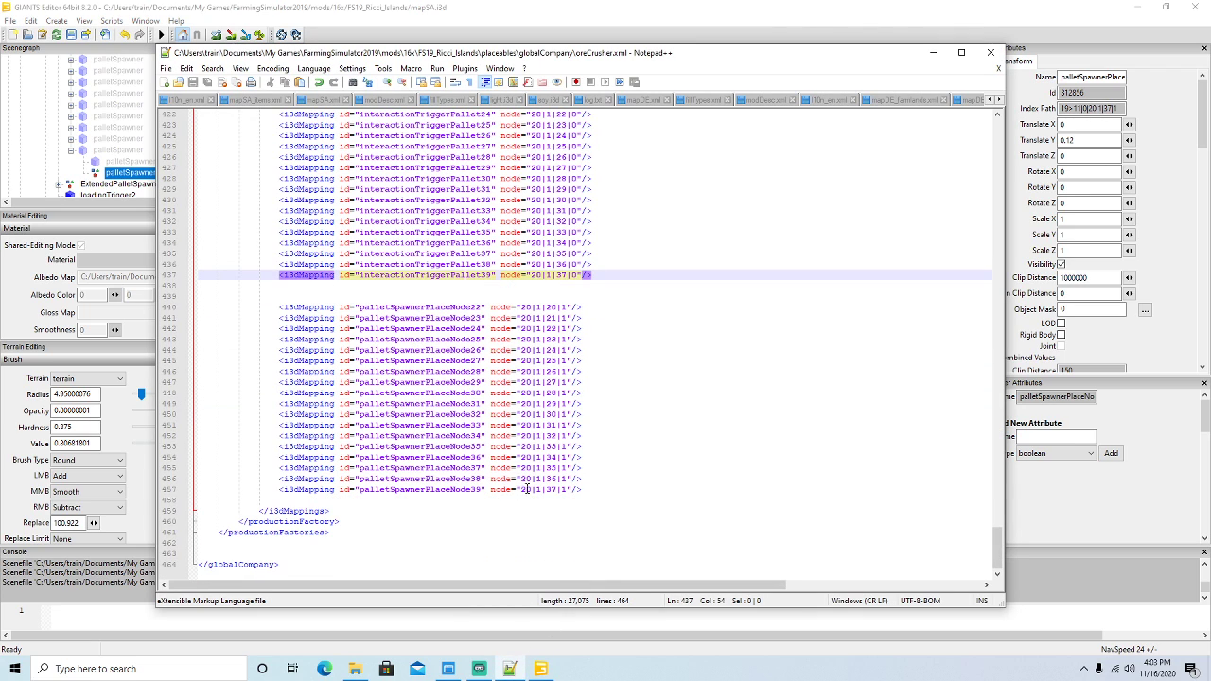
{"action": "left_click", "coordinate": [584, 488]}
{"action": "scroll", "coordinate": [651, 422], "scroll_direction": "up", "scroll_amount": 12}
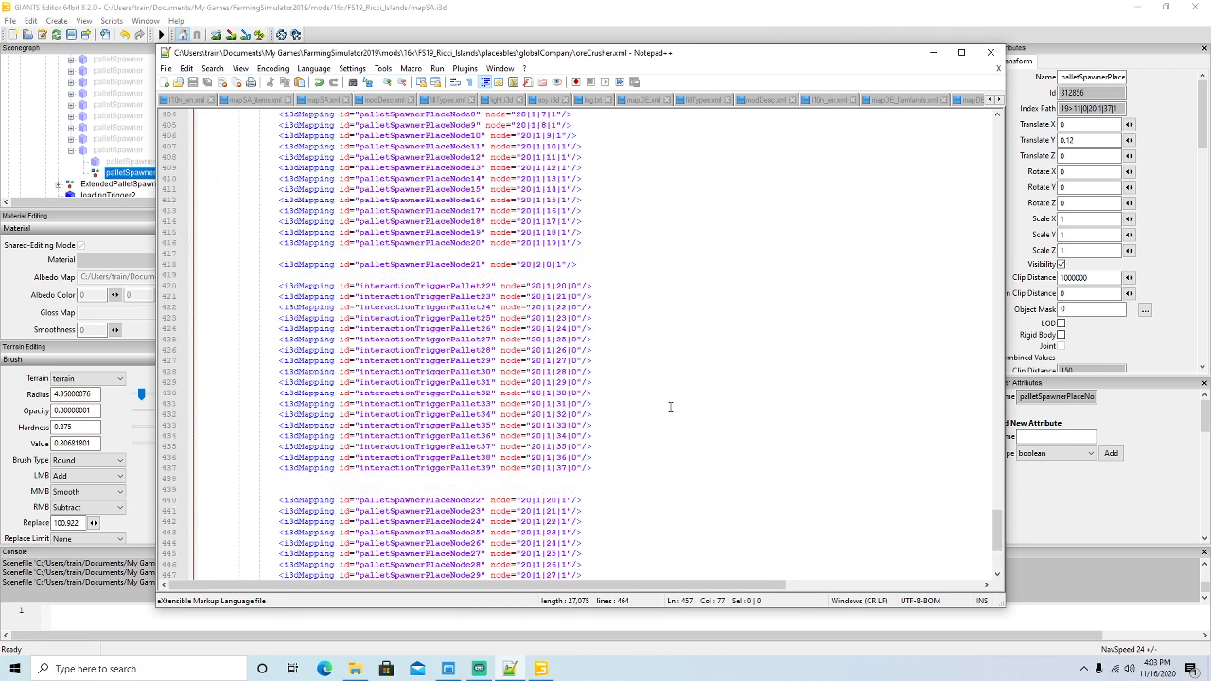
{"action": "scroll", "coordinate": [672, 409], "scroll_direction": "up", "scroll_amount": 14}
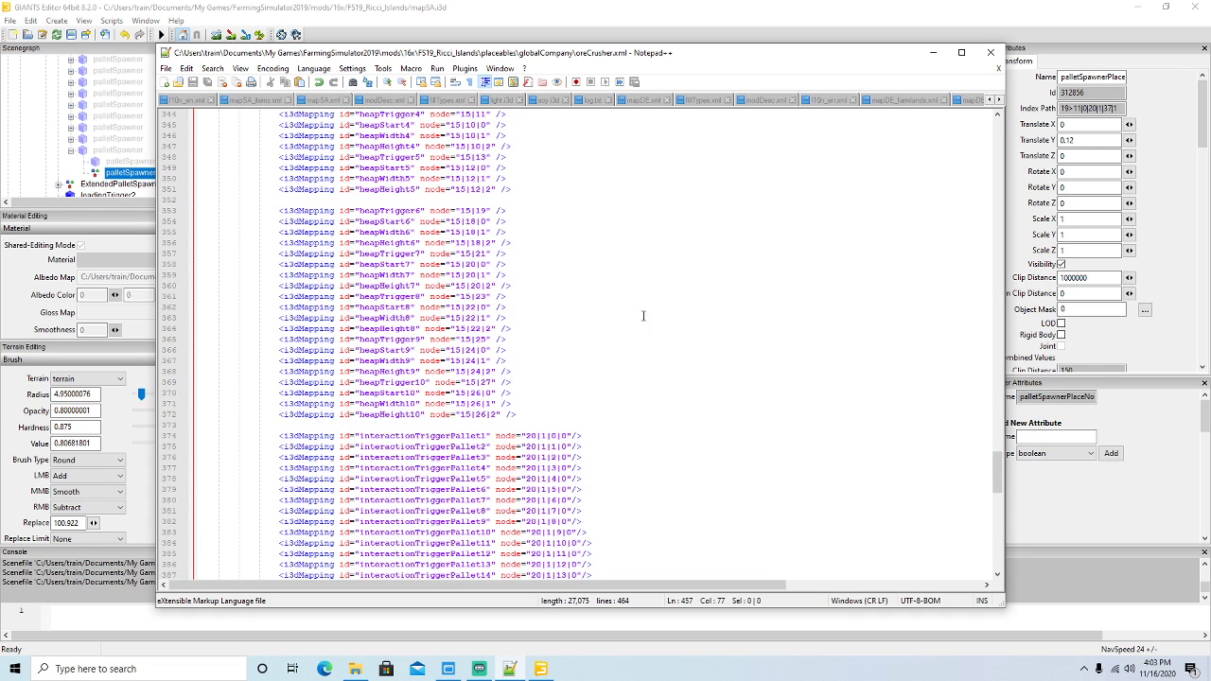
Enlarge the editor window and select the heapTrigger9 to heapHeight16 mappings in coalCrusher.xml for copying.
{"action": "left_click", "coordinate": [961, 52]}
{"action": "scroll", "coordinate": [544, 208], "scroll_direction": "up", "scroll_amount": 3}
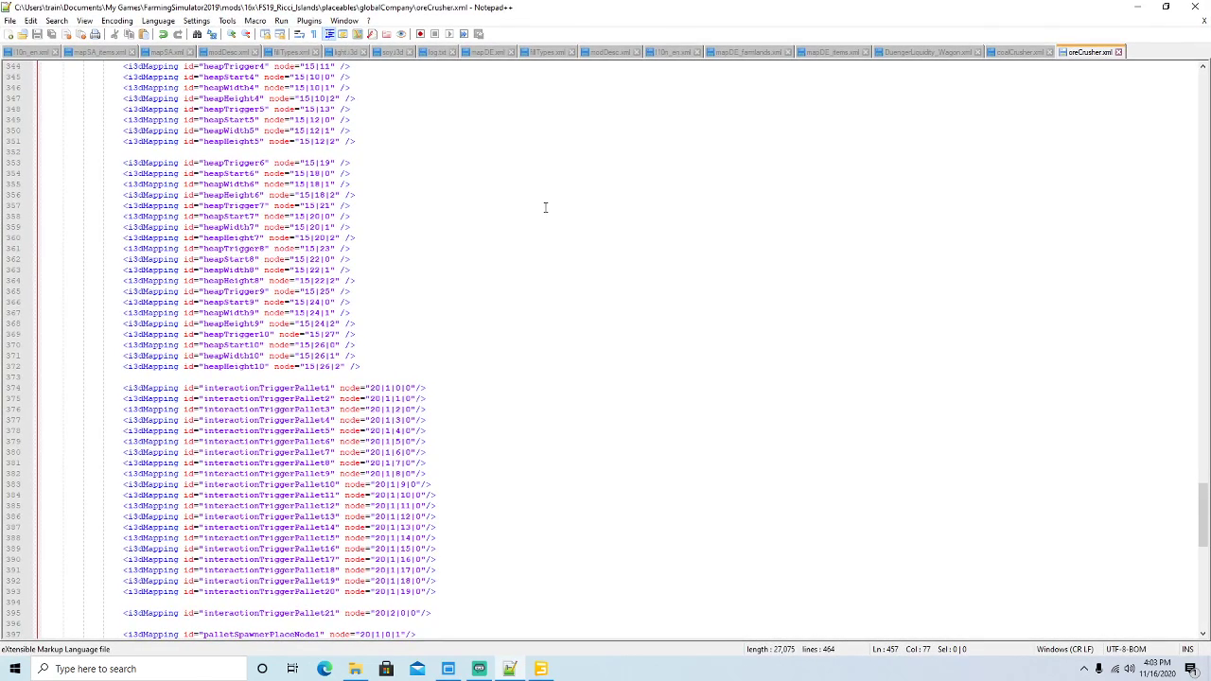
{"action": "scroll", "coordinate": [544, 208], "scroll_direction": "up", "scroll_amount": 4}
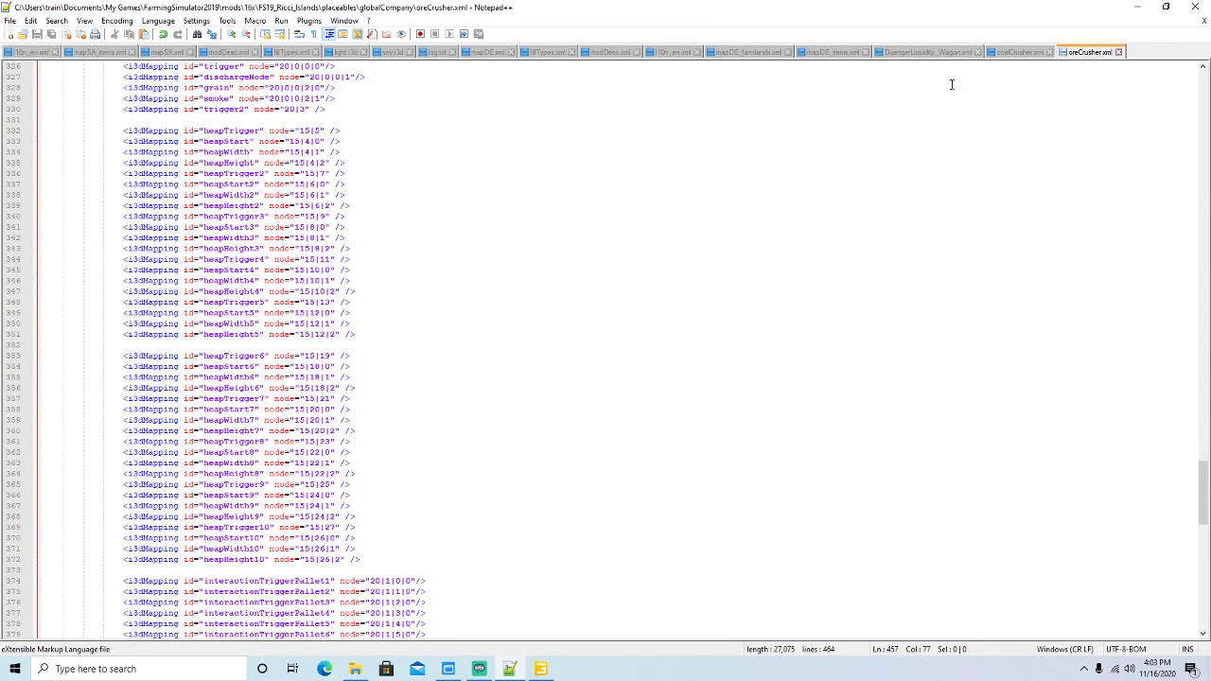
{"action": "left_click", "coordinate": [1020, 52]}
{"action": "scroll", "coordinate": [554, 290], "scroll_direction": "up", "scroll_amount": 7}
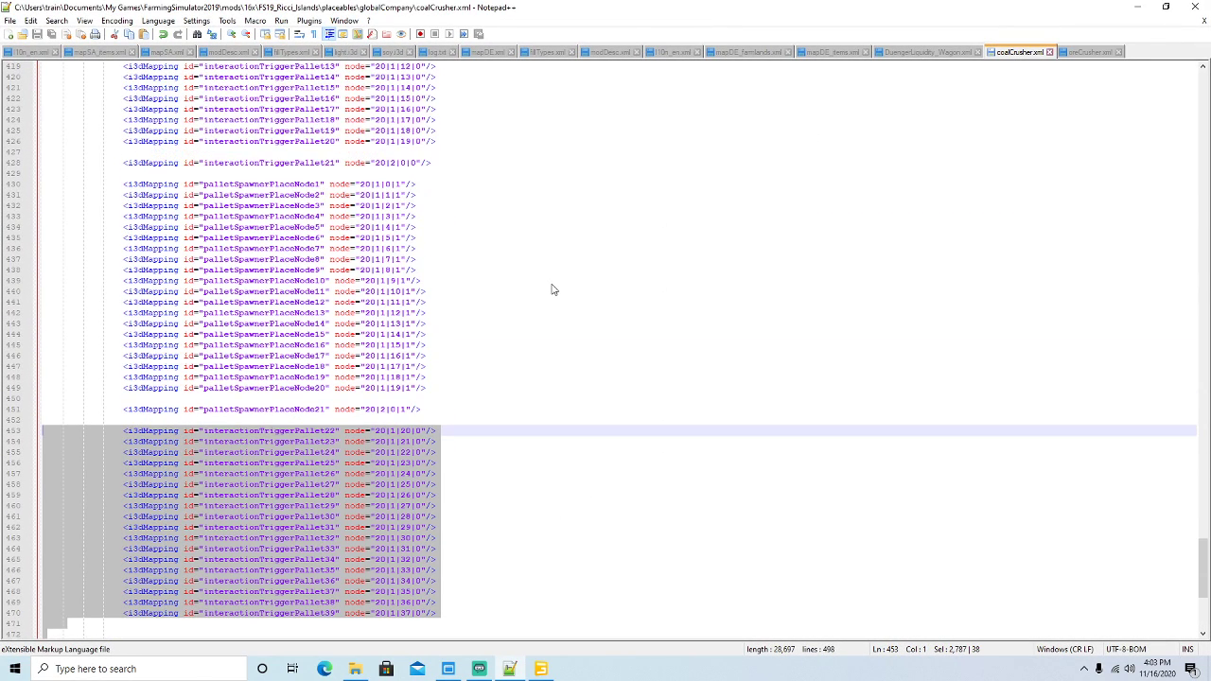
{"action": "scroll", "coordinate": [553, 289], "scroll_direction": "up", "scroll_amount": 6}
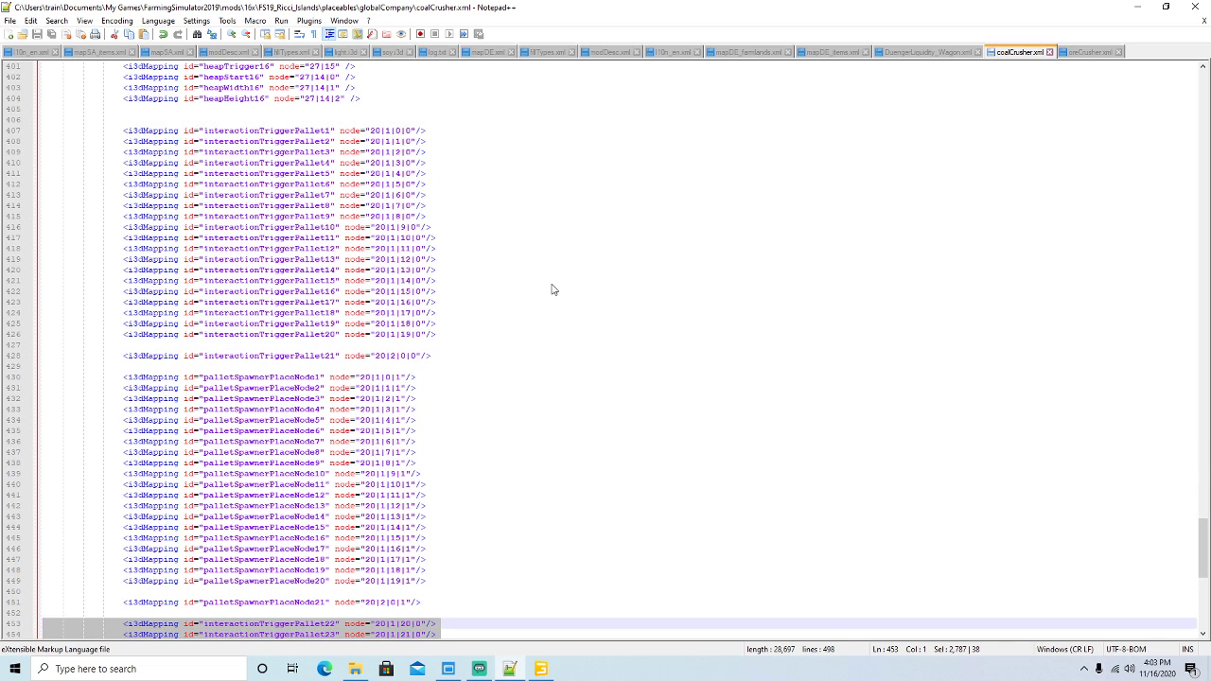
{"action": "scroll", "coordinate": [554, 290], "scroll_direction": "up", "scroll_amount": 11}
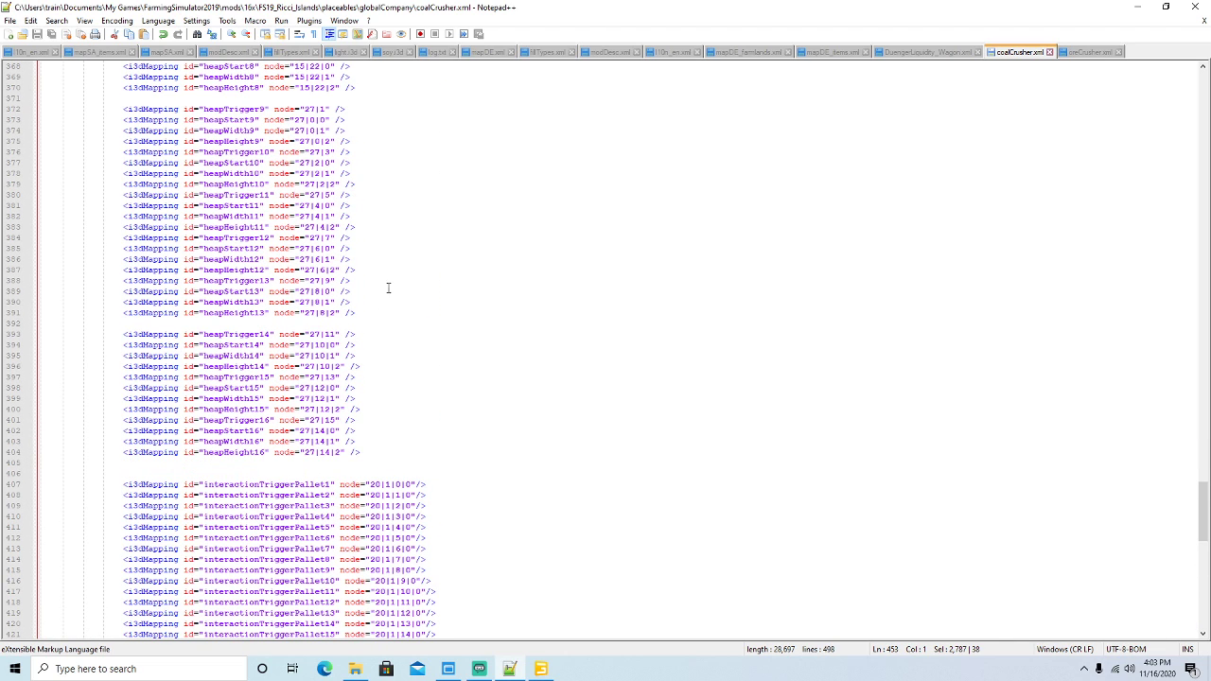
{"action": "left_click_drag", "start_coordinate": [360, 456], "coordinate": [43, 112]}
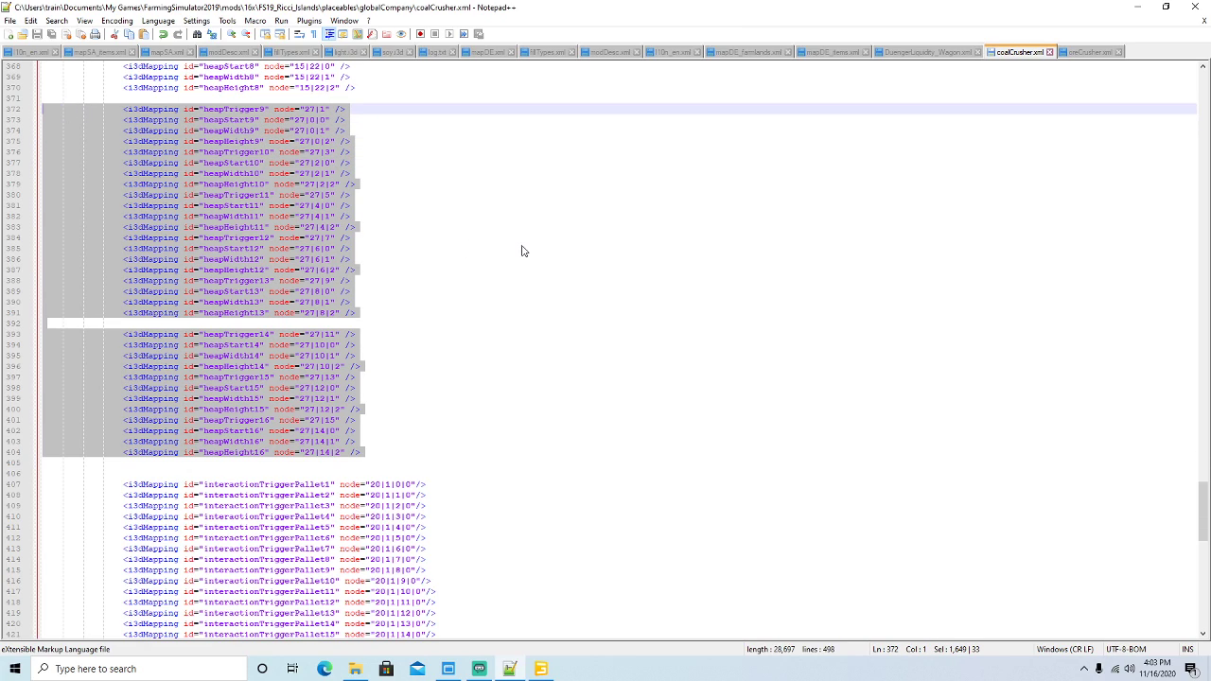
Paste the copied heapTrigger9 to heapHeight16 mappings into oreCrusher.xml below the heapHeight10 mapping, separated by a blank line.
{"action": "left_click", "coordinate": [1081, 51]}
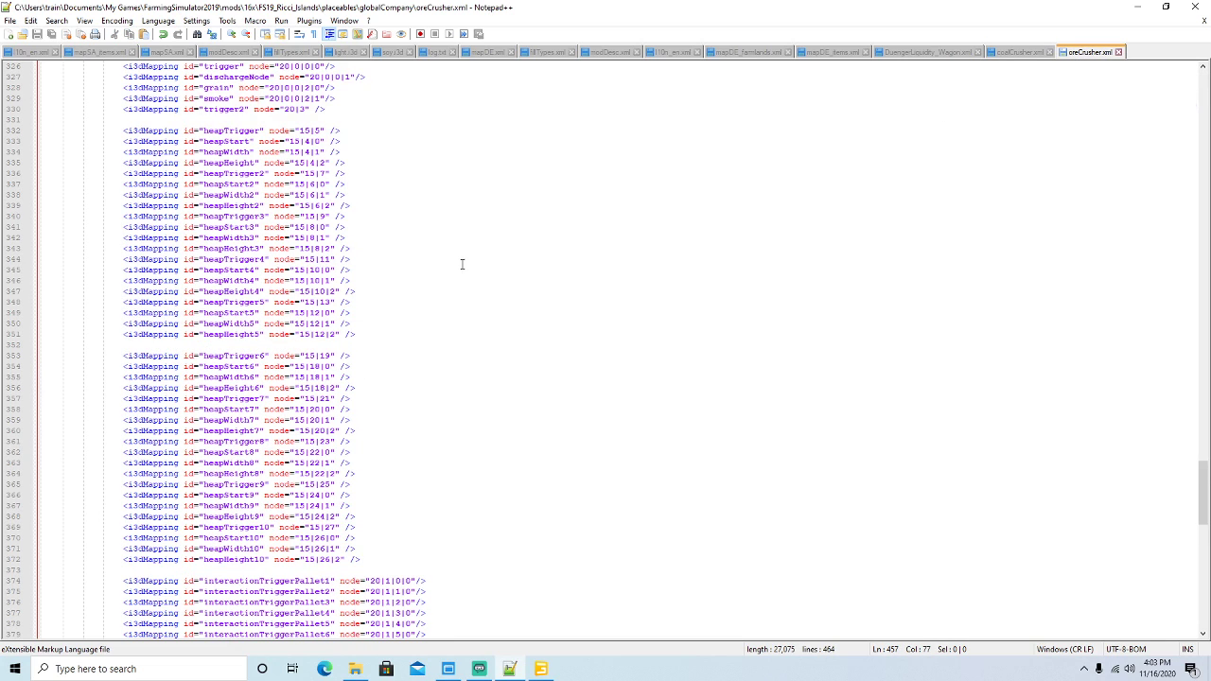
{"action": "scroll", "coordinate": [462, 265], "scroll_direction": "down", "scroll_amount": 6}
{"action": "left_click", "coordinate": [365, 366]}
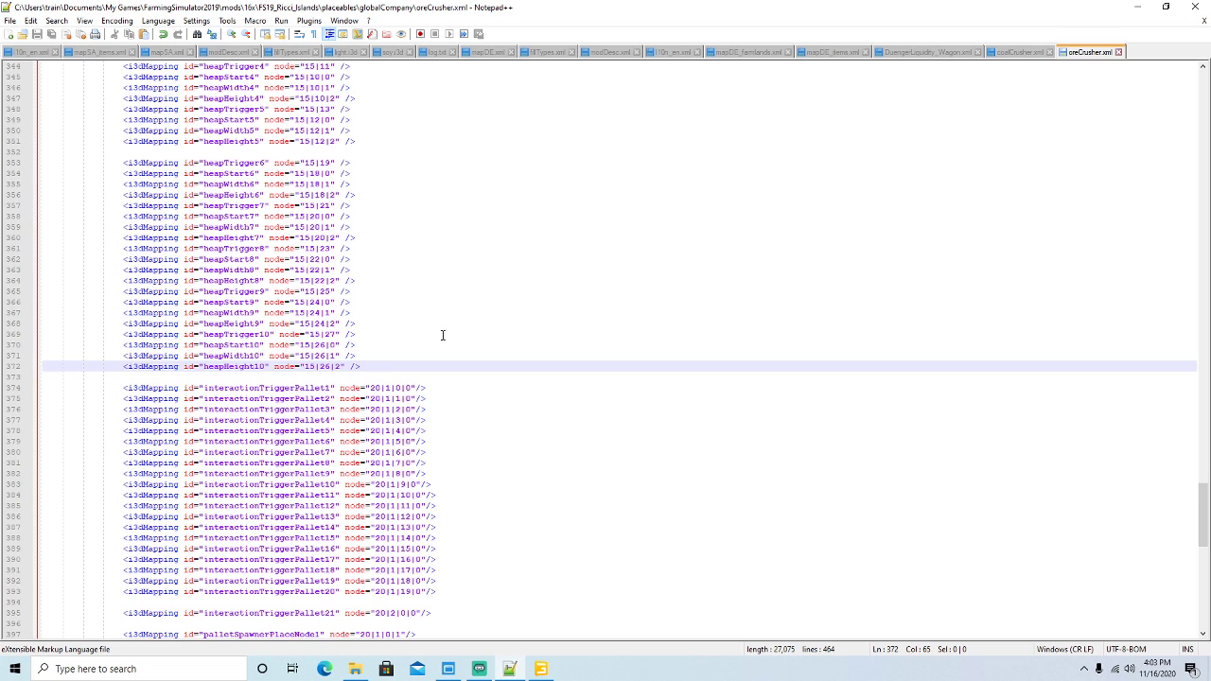
{"action": "scroll", "coordinate": [442, 335], "scroll_direction": "up", "scroll_amount": 4}
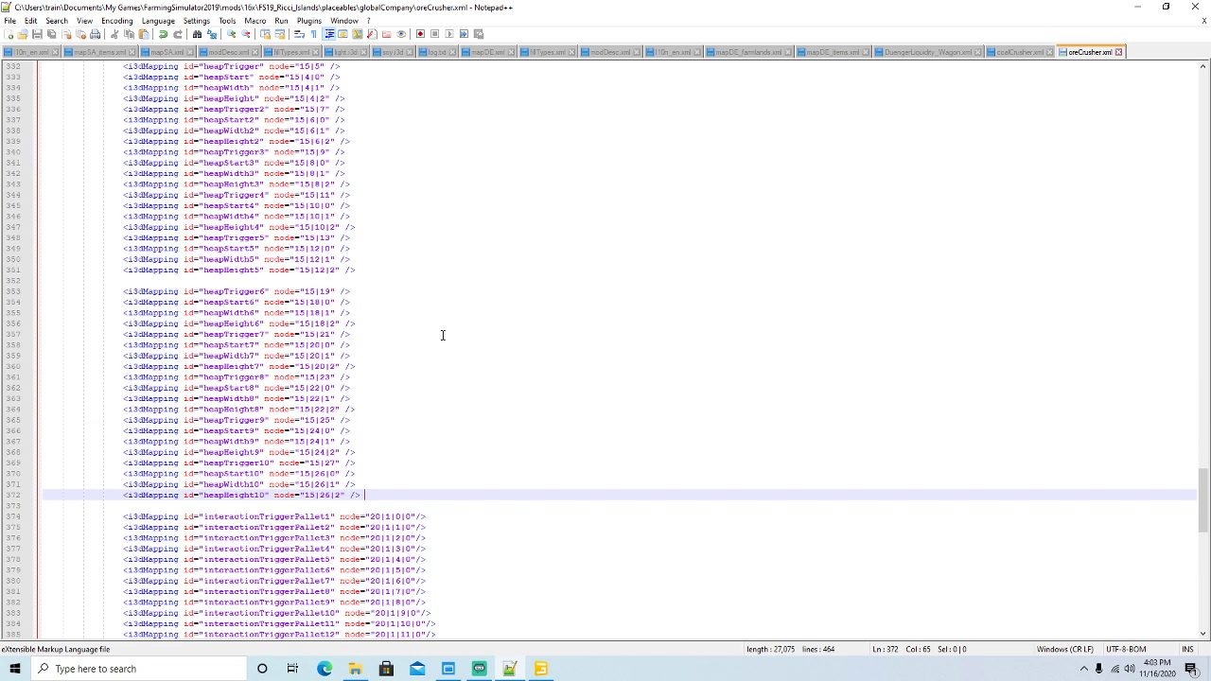
{"action": "scroll", "coordinate": [442, 335], "scroll_direction": "down", "scroll_amount": 4}
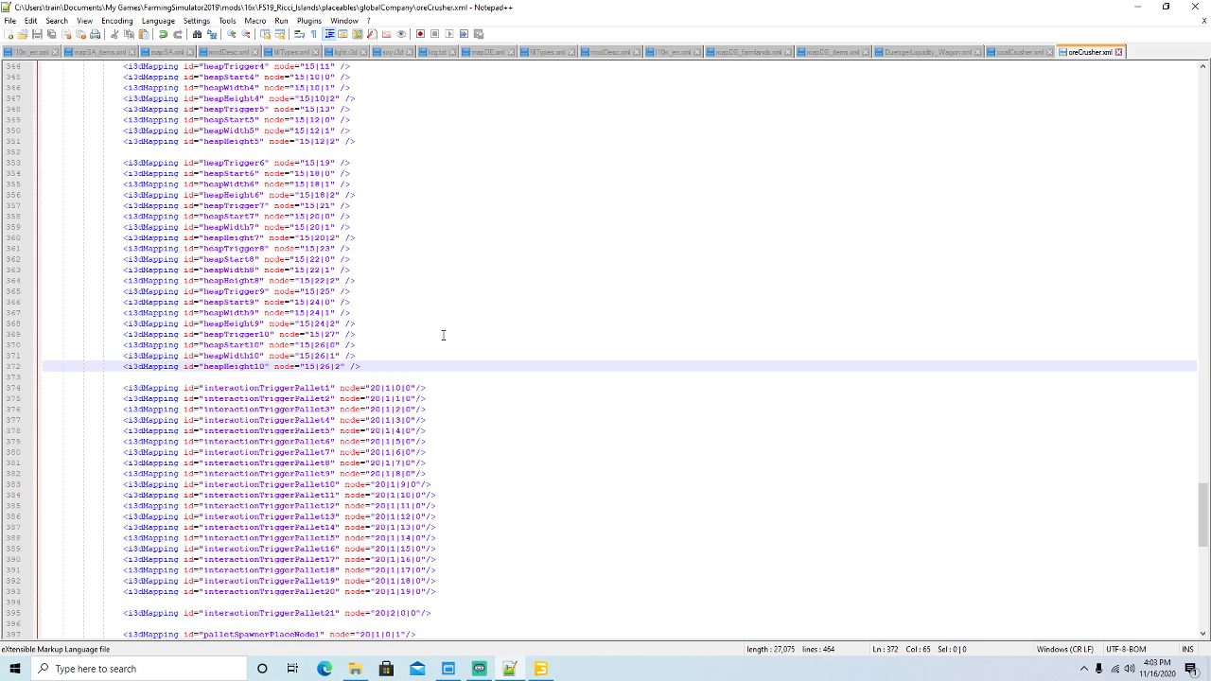
{"action": "key", "text": "Return"}
{"action": "key", "text": "Return"}
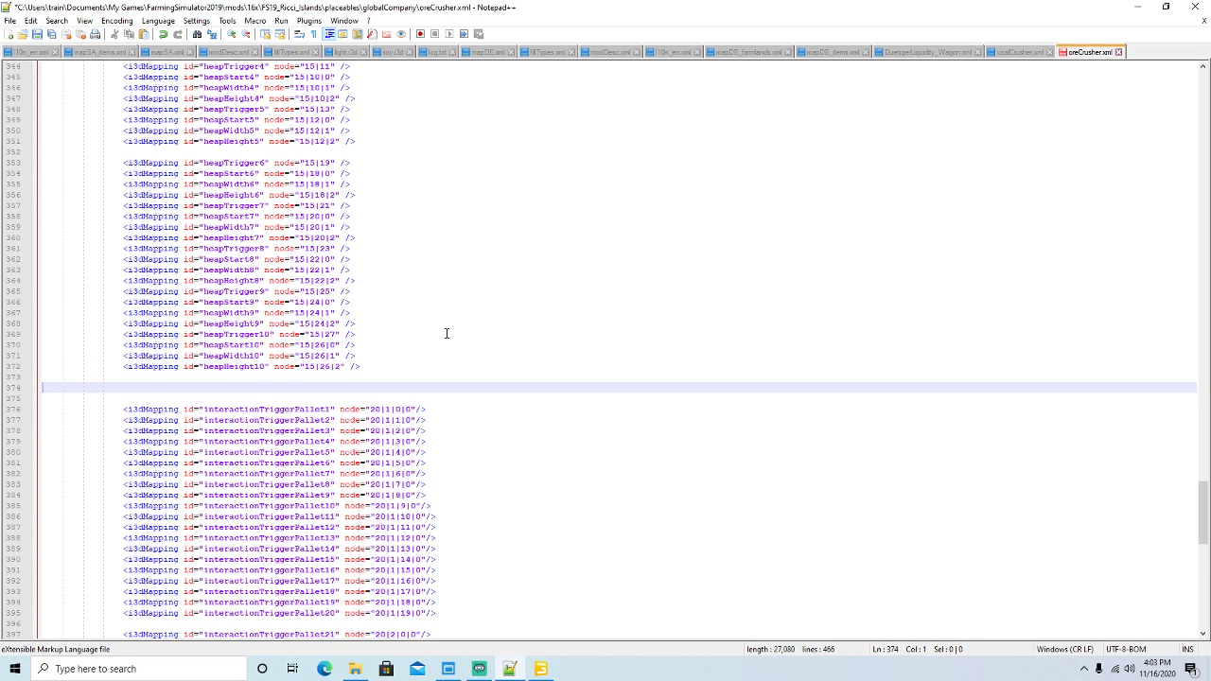
{"action": "type", "text": "<i3dMapping id=\"heapTrigger9\" node=\"27|1\" /> <i3dMapping id=\"heapStart9\" node=\"27|0|0\" /> <i3dMapping id=\"heapWidth9\" node=\"27|0|1\" /> <i3dMapping id=\"heapHeight9\" node=\"27|0|2\" /> <i3dMapping id=\"heapTrigger10\" node=\"27|3\" /> <i3dMapping id=\"heapStart10\" node=\"27|2|0\" /> <i3dMapping id=\"heapWidth10\" node=\"27|2|1\" /> <i3dMapping id=\"heapHeight10\" node=\"27|2|2\" /> <i3dMapping id=\"heapTrigger11\" node=\"27|5\" /> <i3dMapping id=\"heapStart11\" node=\"27|4|0\" /> <i3dMapping id=\"heapWidth11\" node=\"27|4|1\" /> <i3dMapping id=\"heapHeight11\" node=\"27|4|2\" /> <i3dMapping id=\"heapTrigger12\" node=\"27|7\" /> <i3dMapping id=\"heapStart12\" node=\"27|6|0\" /> <i3dMapping id=\"heapWidth12\" node=\"27|6|1\" /> <i3dMapping id=\"heapHeight12\" node=\"27|6|2\" /> <i3dMapping id=\"heapTrigger13\" node=\"27|9\" /> <i3dMapping id=\"heapStart13\" node=\"27|8|0\" /> <i3dMapping id=\"heapWidth13\" node=\"27|8|1\" /> <i3dMapping id=\"heapHeight13\" node=\"27|8|2\" />  <i3dMapping id=\"heapTrigger14\" node=\"27|11\" /> <i3dMapping id=\"heapStart14\" node=\"27|10|0\" /> <i3dMapping id=\"heapWidth14\" node=\"27|10|1\" /> <i3dMapping id=\"heapHeight14\" node=\"27|10|2\" /> <i3dMapping id=\"heapTrigger15\" node=\"27|13\" /> <i3dMapping id=\"heapStart15\" node=\"27|12|0\" /> <i3dMapping id=\"heapWidth15\" node=\"27|12|1\" /> <i3dMapping id=\"heapHeight15\" node=\"27|12|2\" /> <i3dMapping id=\"heapTrigger16\" node=\"27|15\" /> <i3dMapping id=\"heapStart16\" node=\"27|14|0\" /> <i3dMapping id=\"heapWidth16\" node=\"27|14|1\" /> <i3dMapping id=\"heapHeight16\" node=\"27|14|2\" />"}
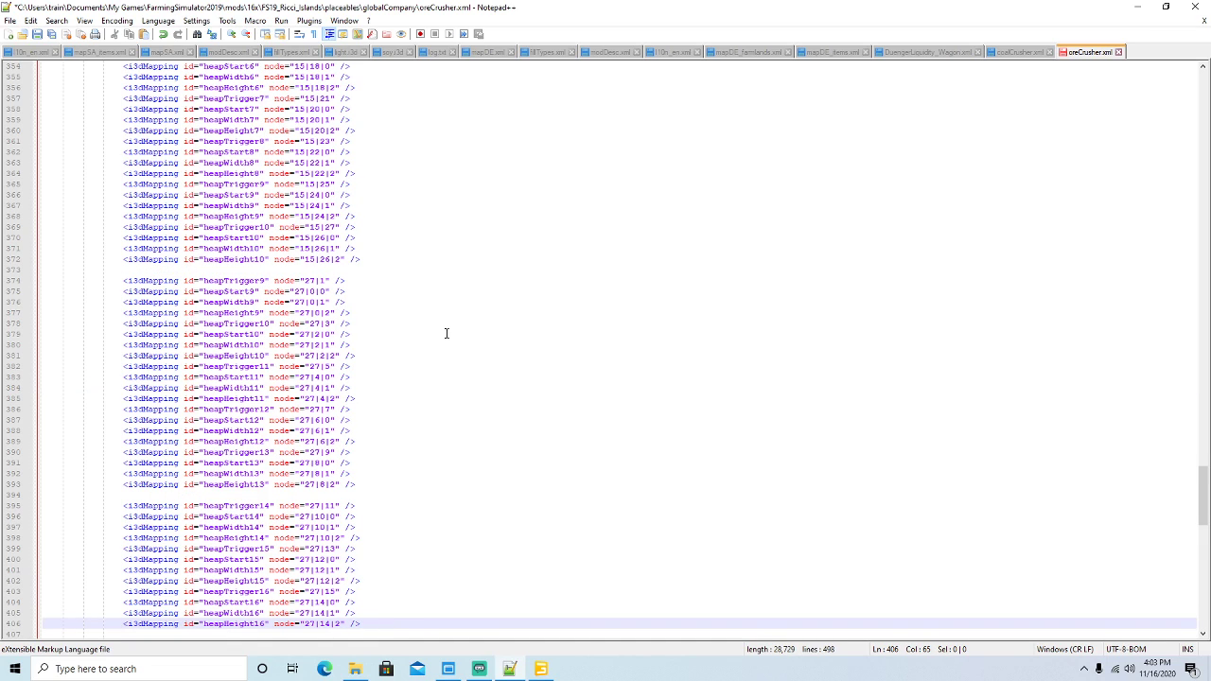
Select the old duplicate heap 9 and 10 mappings, switch to GIANTS Editor and look through the crusher's pallet spawner nodes.
{"action": "scroll", "coordinate": [447, 333], "scroll_direction": "up", "scroll_amount": 3}
{"action": "left_click_drag", "start_coordinate": [364, 356], "coordinate": [45, 303]}
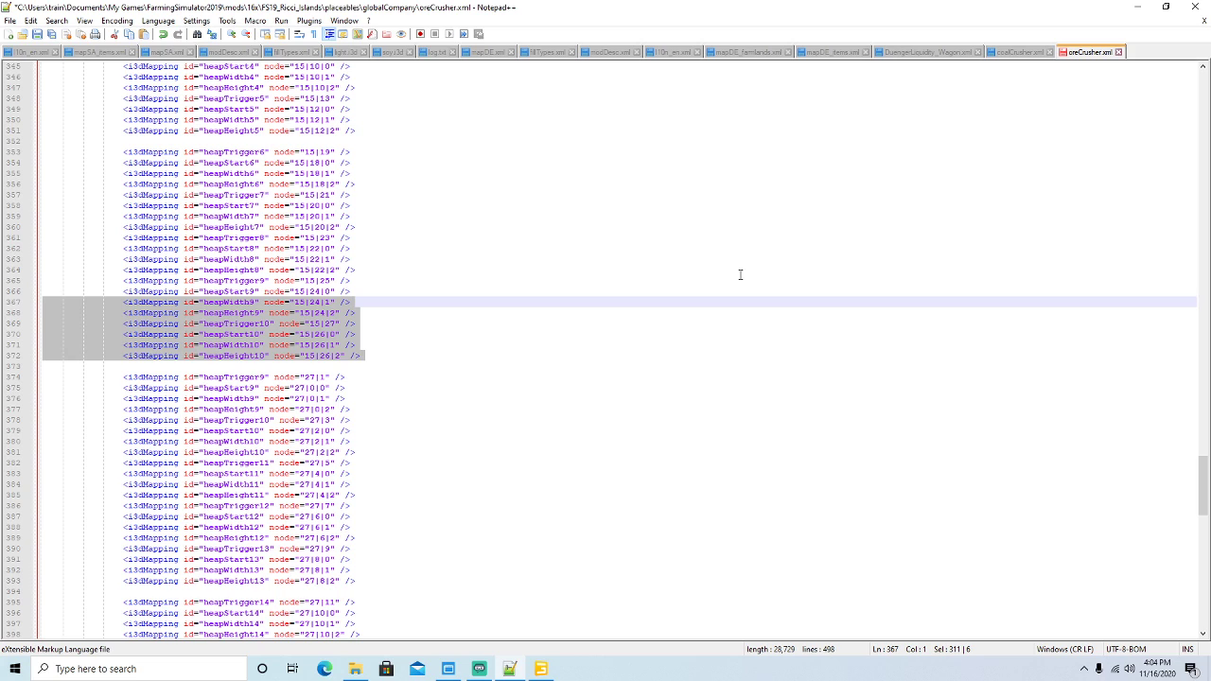
{"action": "left_click", "coordinate": [540, 667]}
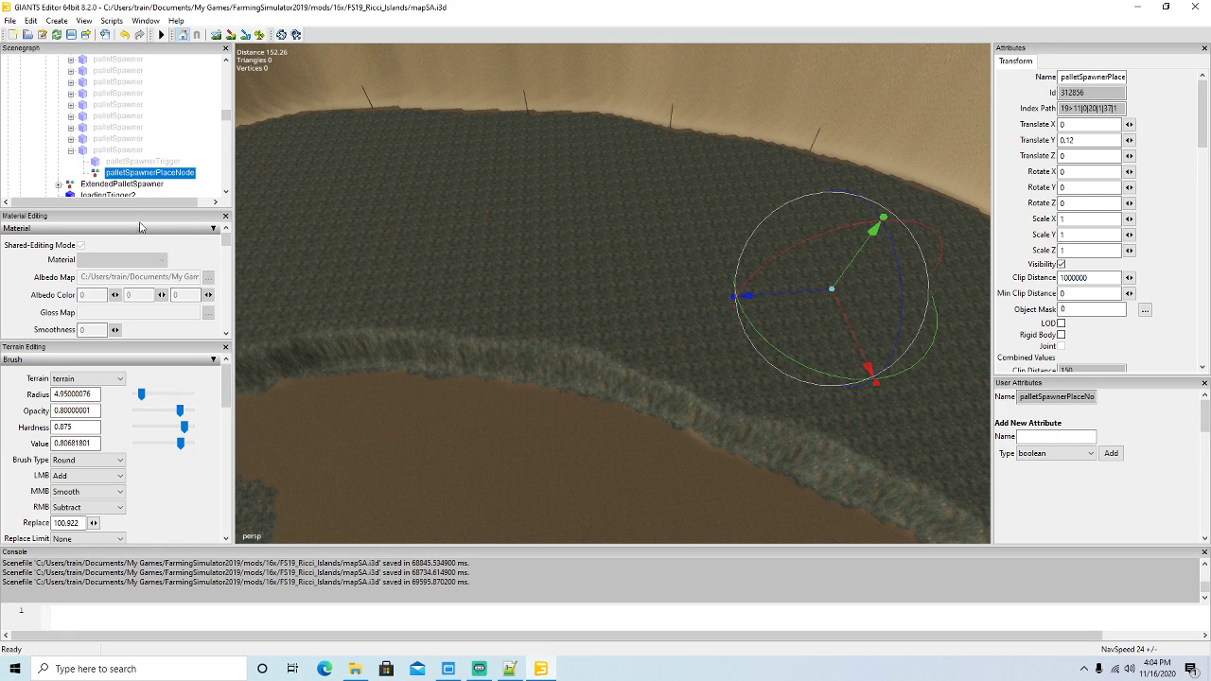
{"action": "scroll", "coordinate": [146, 149], "scroll_direction": "down", "scroll_amount": 3}
{"action": "scroll", "coordinate": [146, 148], "scroll_direction": "up", "scroll_amount": 3}
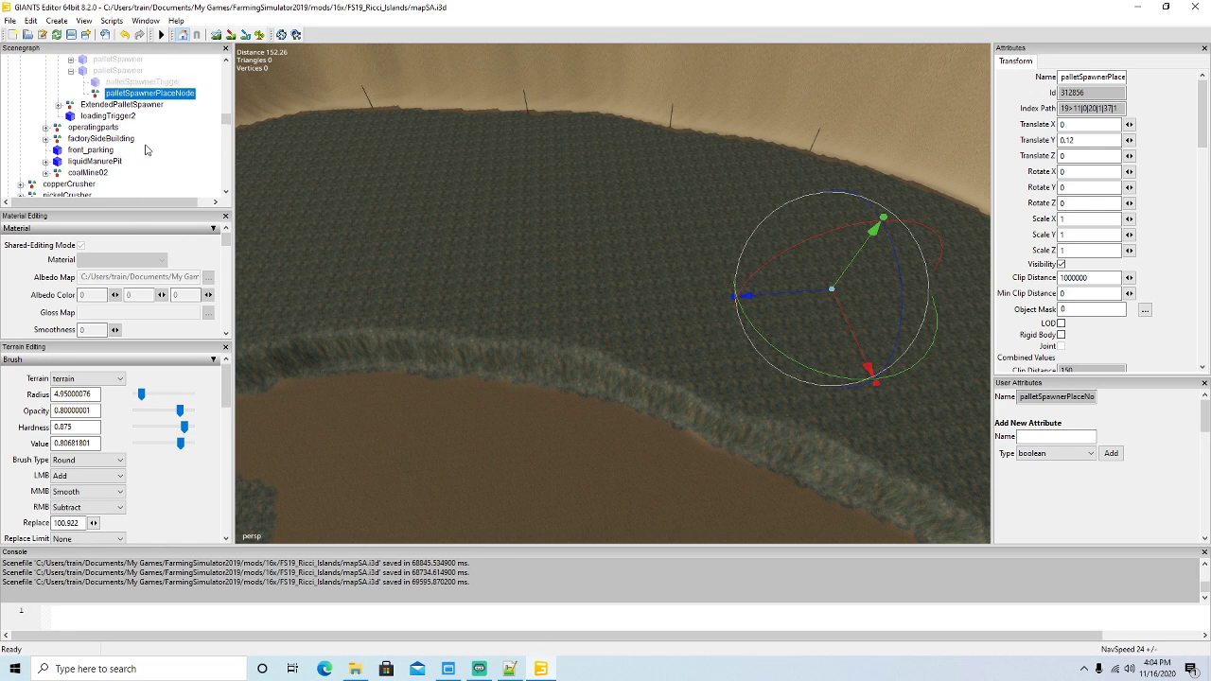
{"action": "scroll", "coordinate": [147, 152], "scroll_direction": "up", "scroll_amount": 1}
{"action": "scroll", "coordinate": [150, 147], "scroll_direction": "down", "scroll_amount": 3}
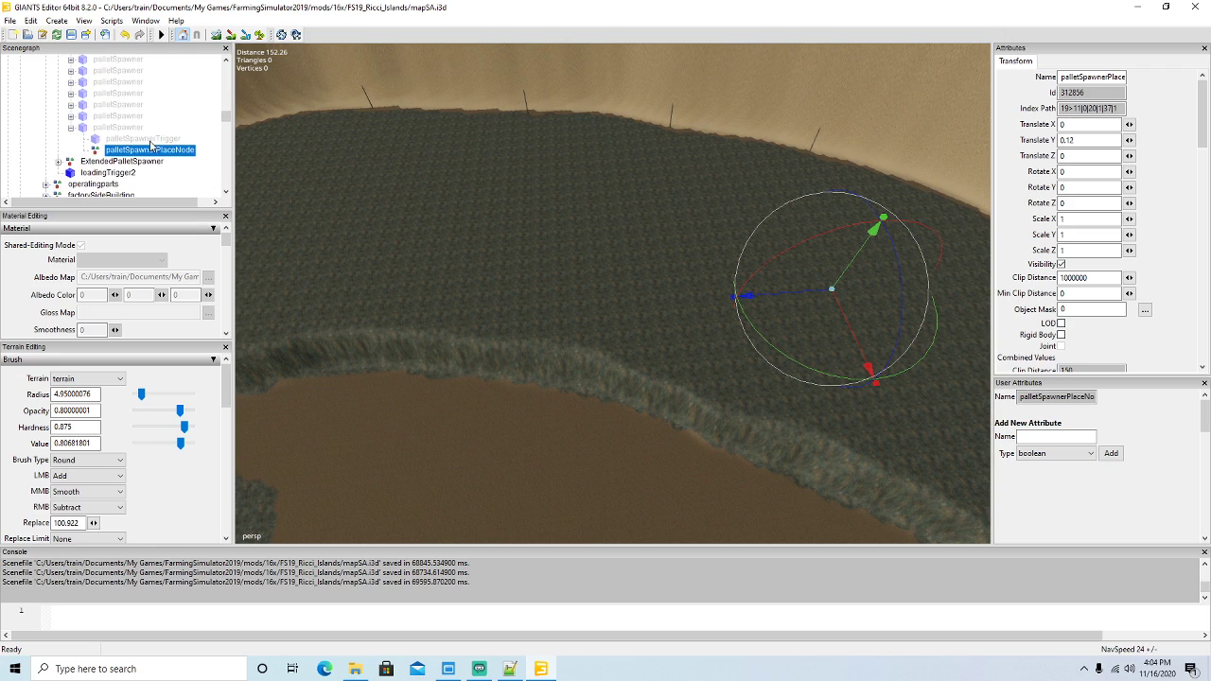
{"action": "scroll", "coordinate": [150, 146], "scroll_direction": "down", "scroll_amount": 2}
{"action": "scroll", "coordinate": [142, 144], "scroll_direction": "up", "scroll_amount": 5}
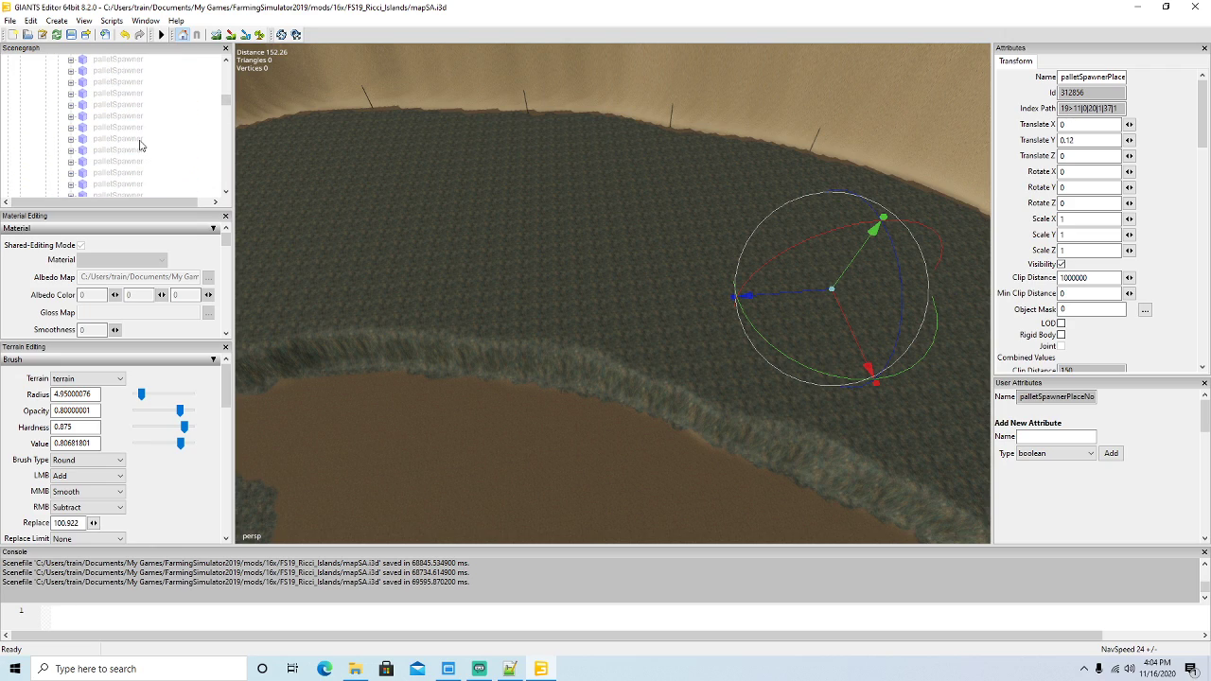
{"action": "scroll", "coordinate": [140, 144], "scroll_direction": "up", "scroll_amount": 2}
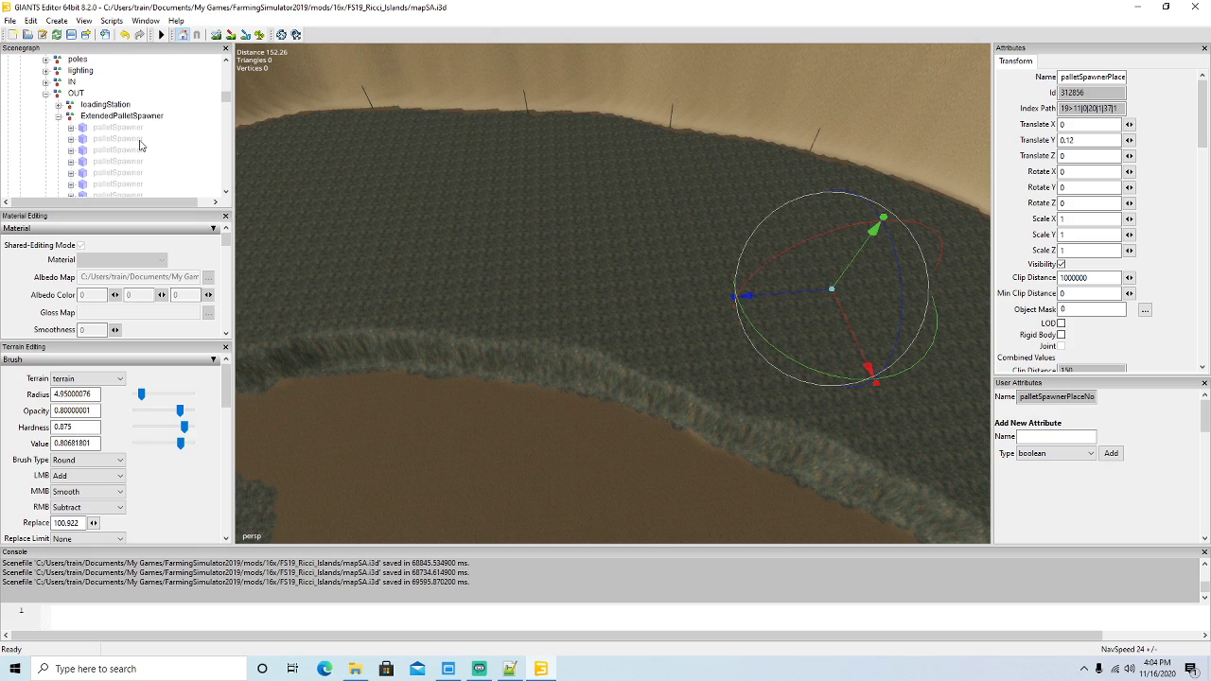
Collapse the ExtendedPalletSpawner and OUT groups, then find the first heap interactionTrigger and frame it in the viewport.
{"action": "left_click", "coordinate": [58, 116]}
{"action": "left_click", "coordinate": [45, 94]}
{"action": "scroll", "coordinate": [119, 122], "scroll_direction": "up", "scroll_amount": 2}
{"action": "left_click", "coordinate": [46, 117]}
{"action": "scroll", "coordinate": [142, 140], "scroll_direction": "down", "scroll_amount": 4}
{"action": "left_click", "coordinate": [78, 94]}
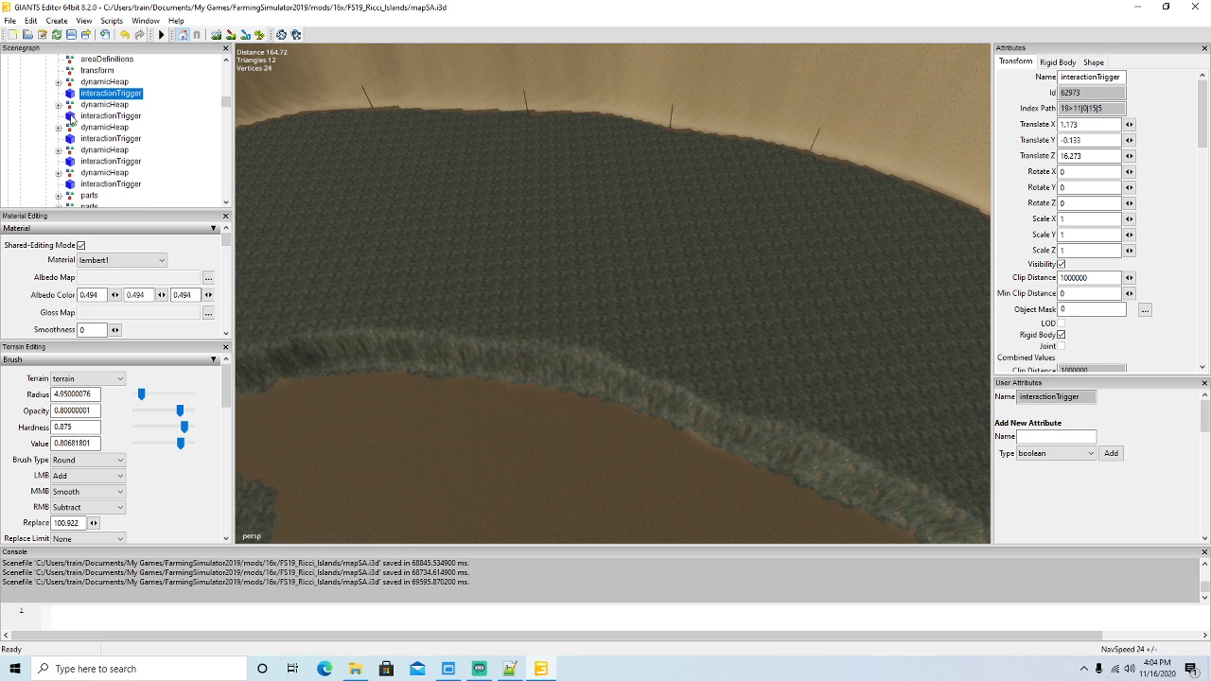
{"action": "key", "text": "f"}
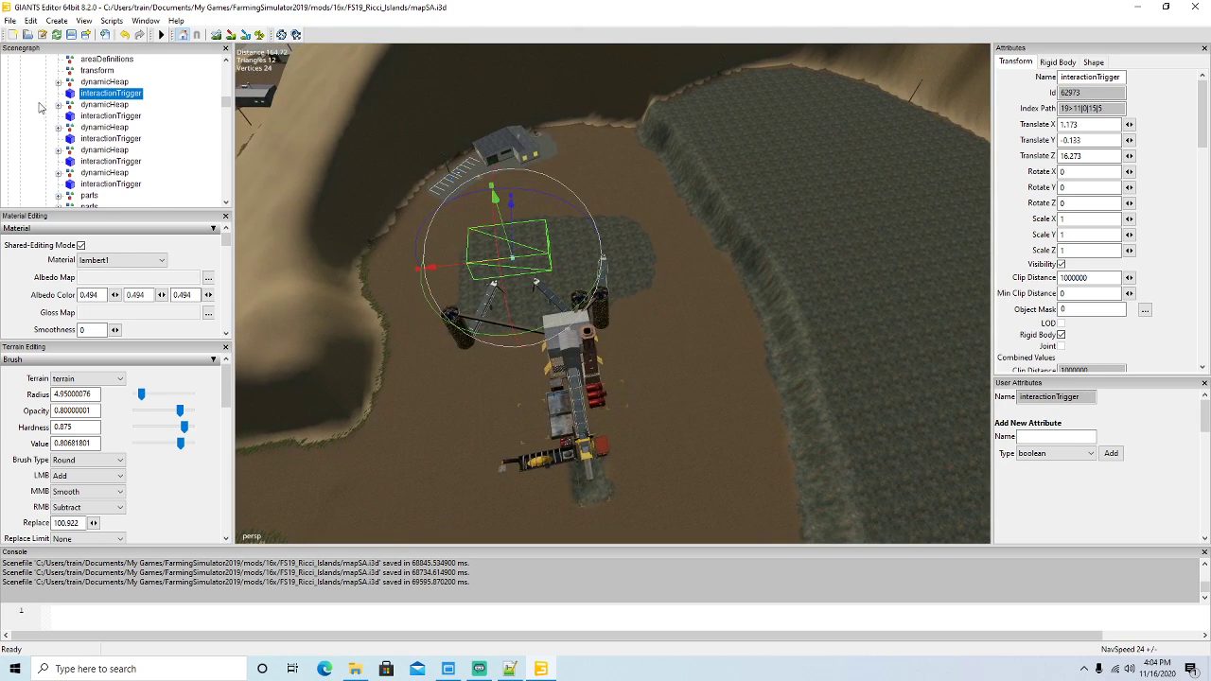
Check the index paths and positions of the remaining heap interactionTrigger nodes against the old heap mappings.
{"action": "left_click", "coordinate": [77, 116]}
{"action": "left_click", "coordinate": [76, 139]}
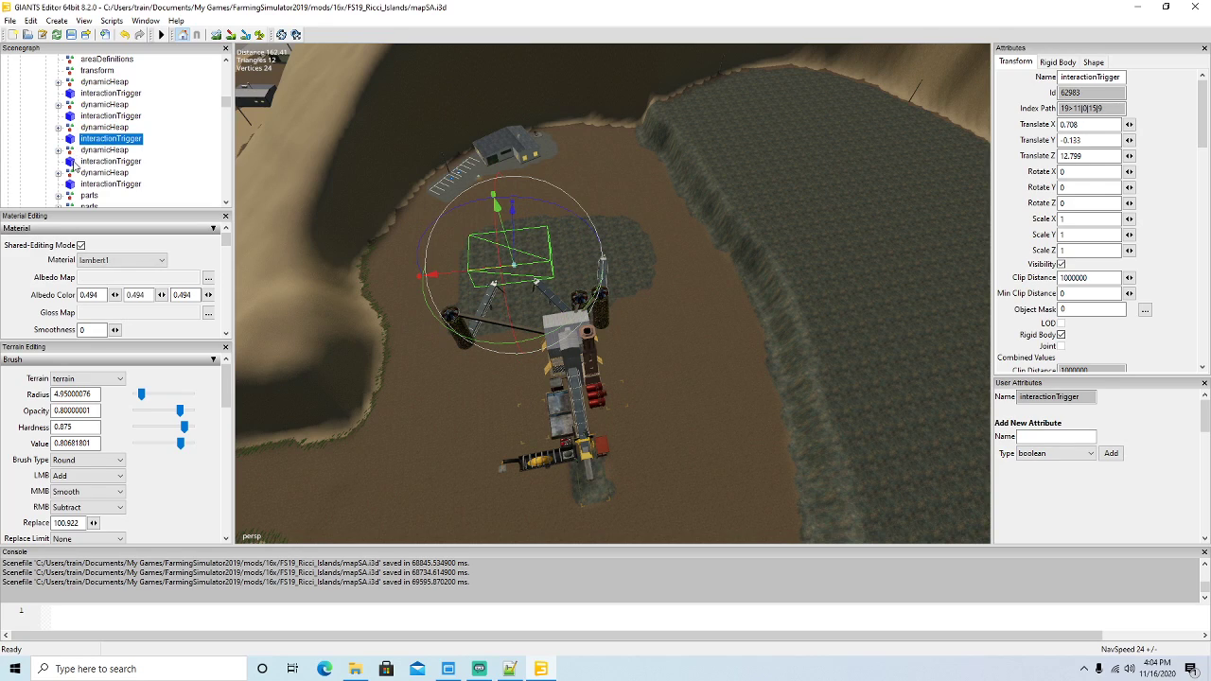
{"action": "left_click", "coordinate": [77, 161]}
{"action": "left_click", "coordinate": [78, 184]}
{"action": "scroll", "coordinate": [123, 184], "scroll_direction": "down", "scroll_amount": 2}
{"action": "scroll", "coordinate": [123, 183], "scroll_direction": "down", "scroll_amount": 2}
{"action": "left_click", "coordinate": [76, 140]}
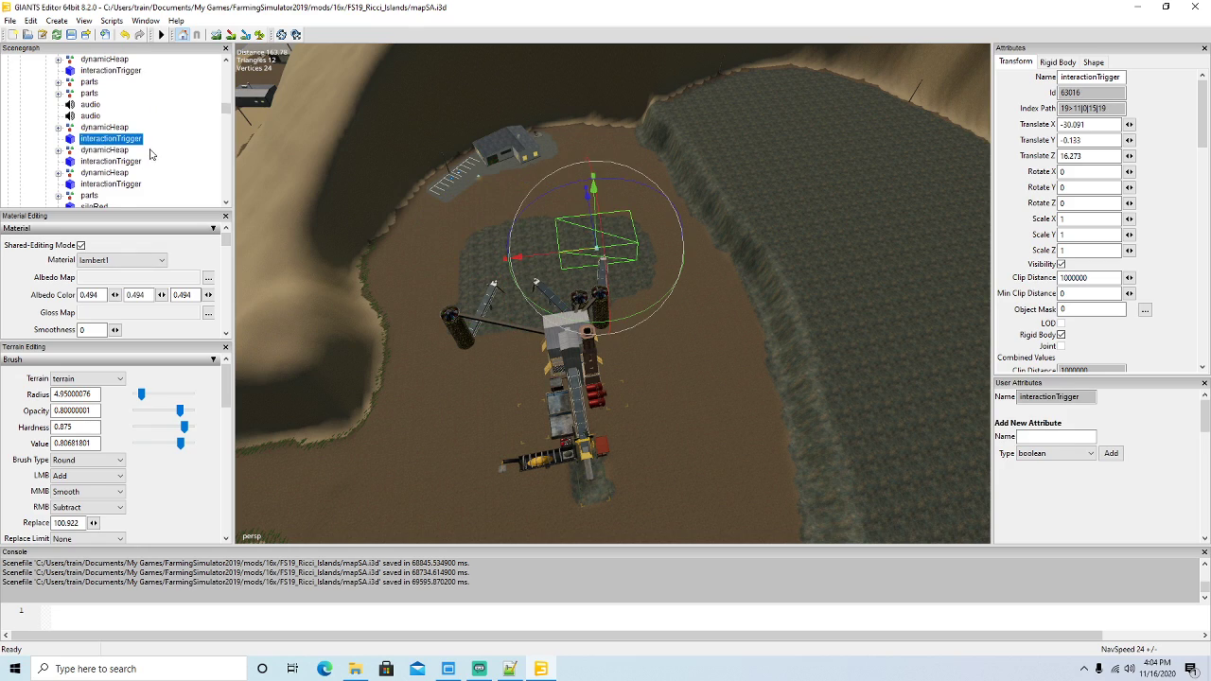
{"action": "scroll", "coordinate": [149, 155], "scroll_direction": "down", "scroll_amount": 2}
{"action": "left_click", "coordinate": [76, 116]}
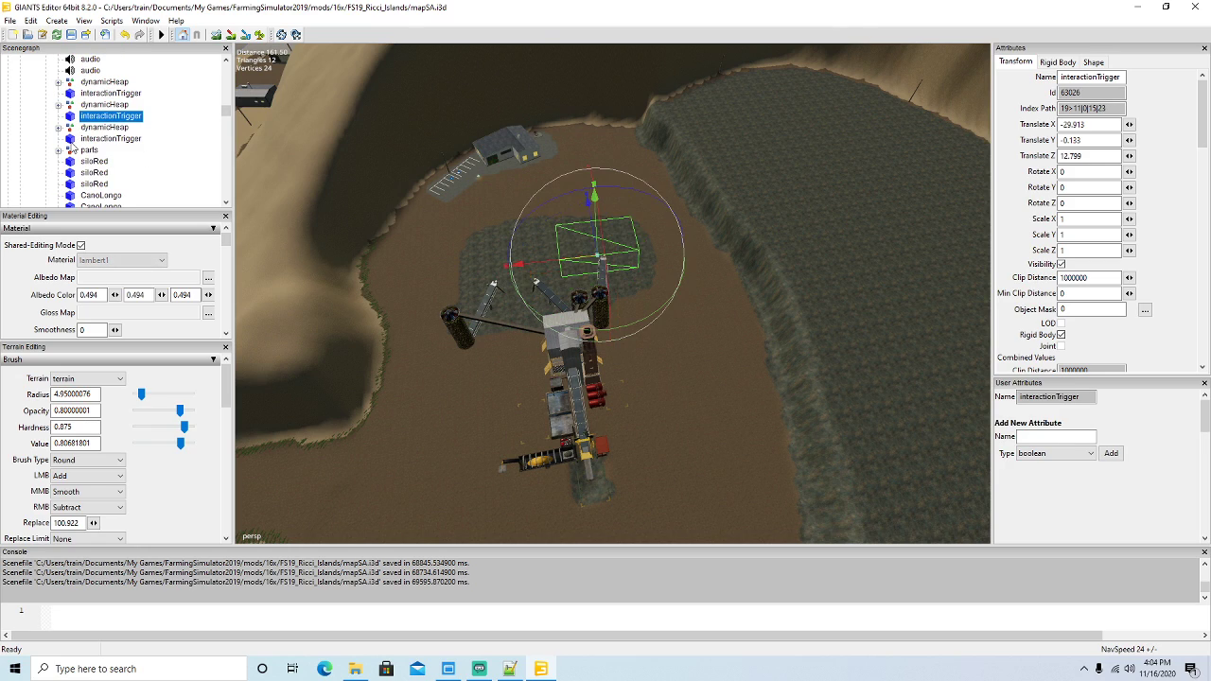
{"action": "left_click", "coordinate": [75, 139]}
{"action": "scroll", "coordinate": [128, 149], "scroll_direction": "down", "scroll_amount": 1}
{"action": "scroll", "coordinate": [127, 150], "scroll_direction": "down", "scroll_amount": 1}
Return to oreCrusher.xml, comment out the old heapStart9 to heapHeight10 mappings on nodes 15|24|0 to 15|26|2, and save the file.
{"action": "left_click", "coordinate": [509, 669]}
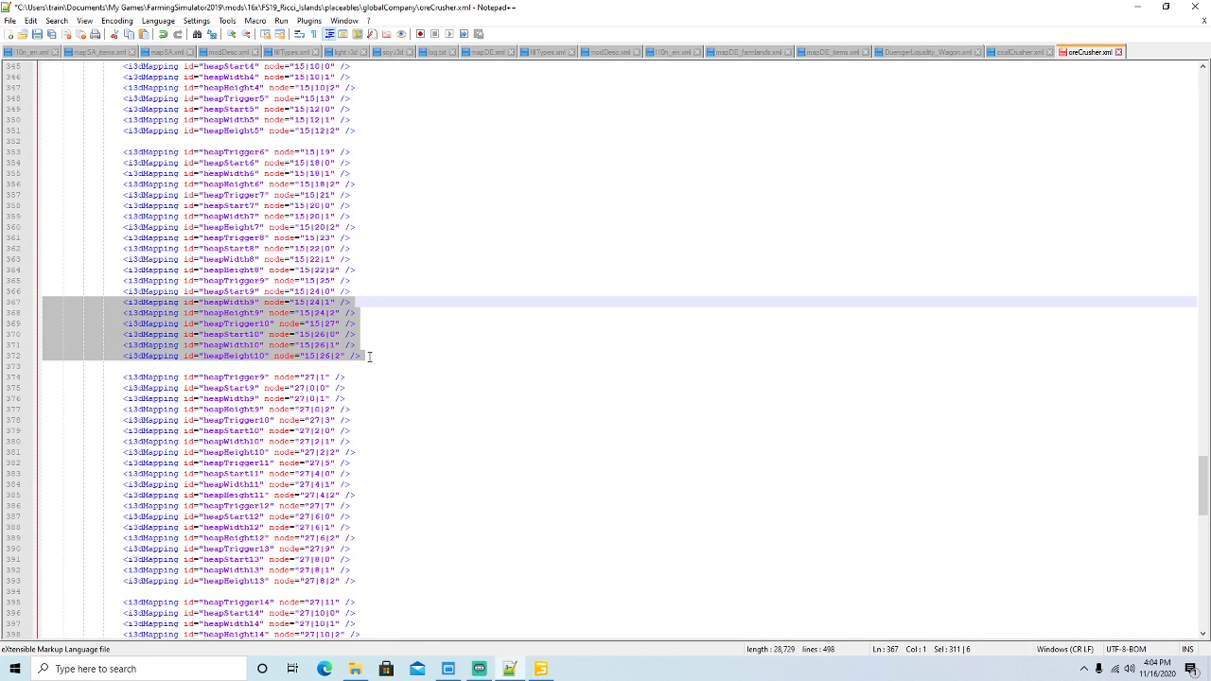
{"action": "left_click_drag", "start_coordinate": [369, 357], "coordinate": [158, 290]}
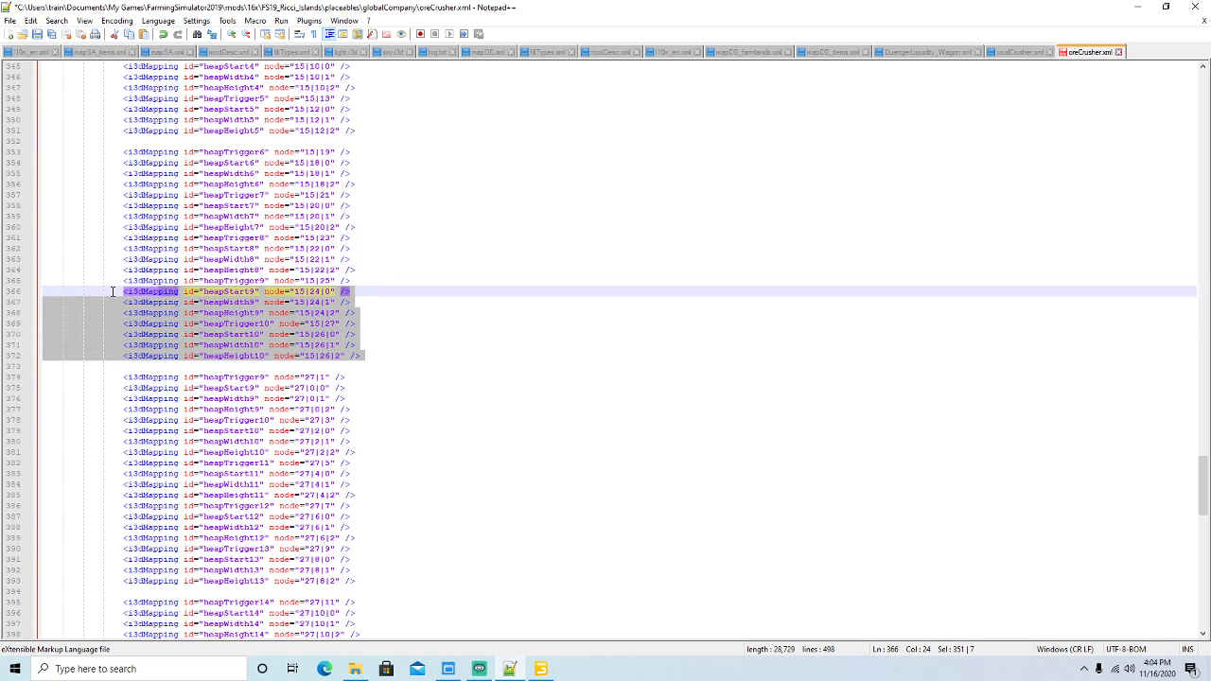
{"action": "left_click", "coordinate": [185, 295]}
{"action": "type", "text": "<    "}
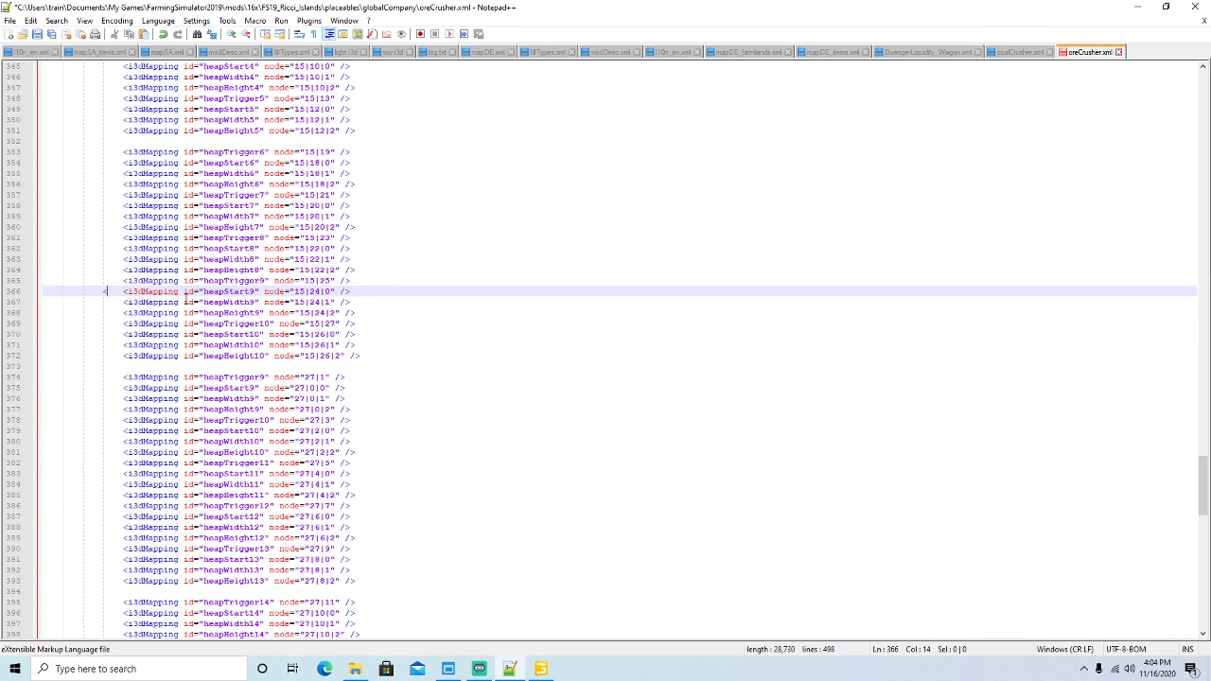
{"action": "type", "text": "!--"}
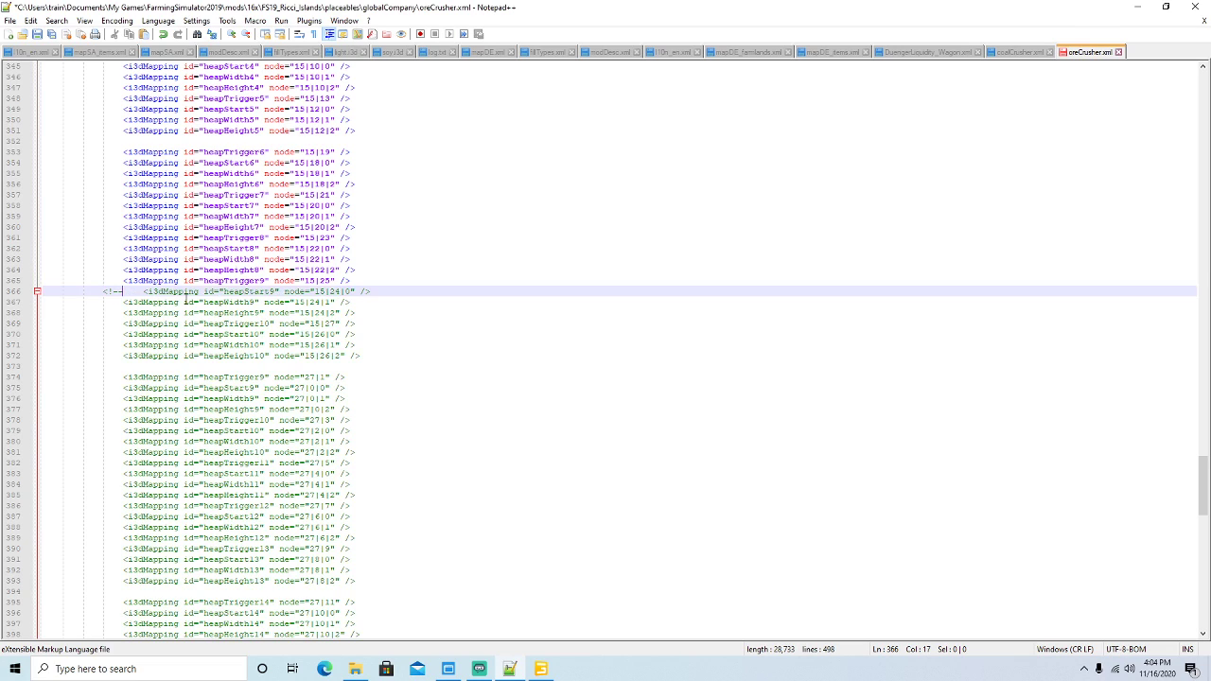
{"action": "left_click", "coordinate": [366, 357]}
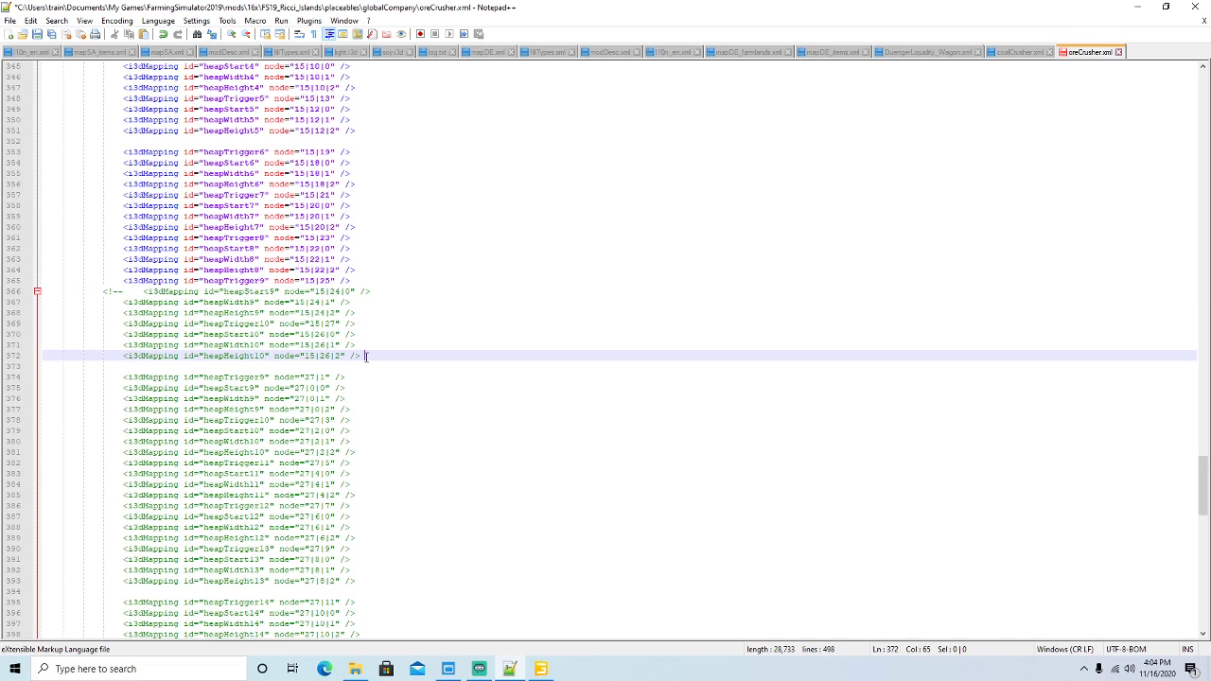
{"action": "type", "text": "-->"}
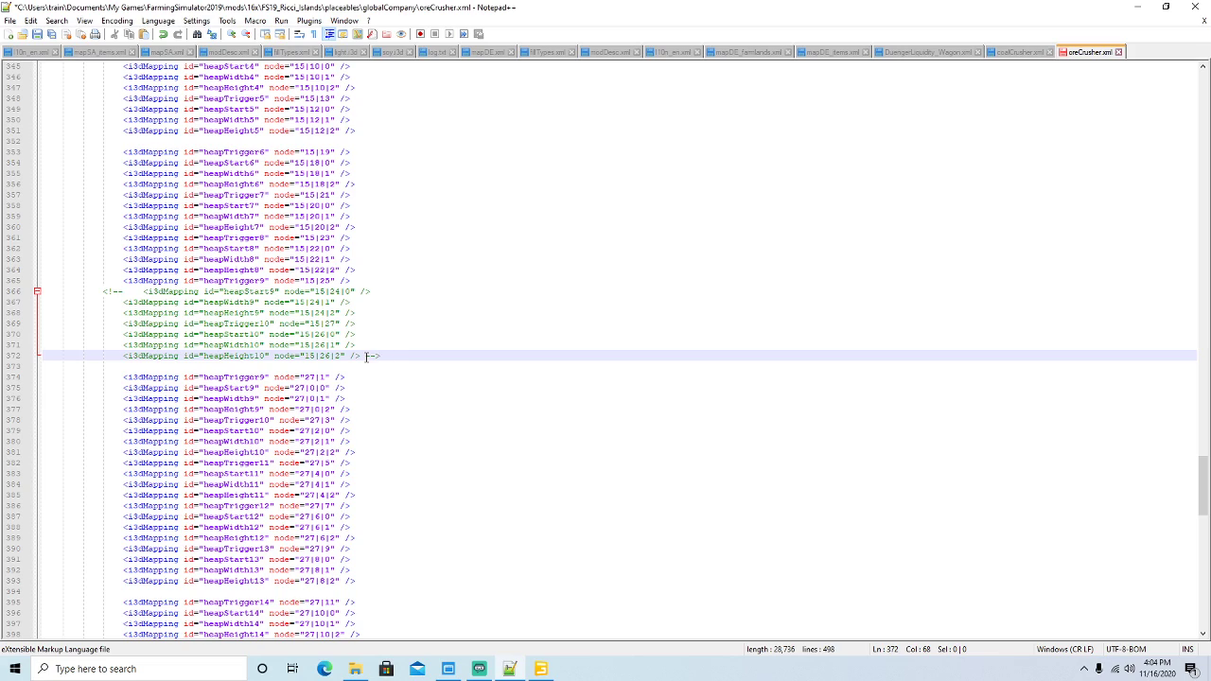
{"action": "left_click", "coordinate": [37, 34]}
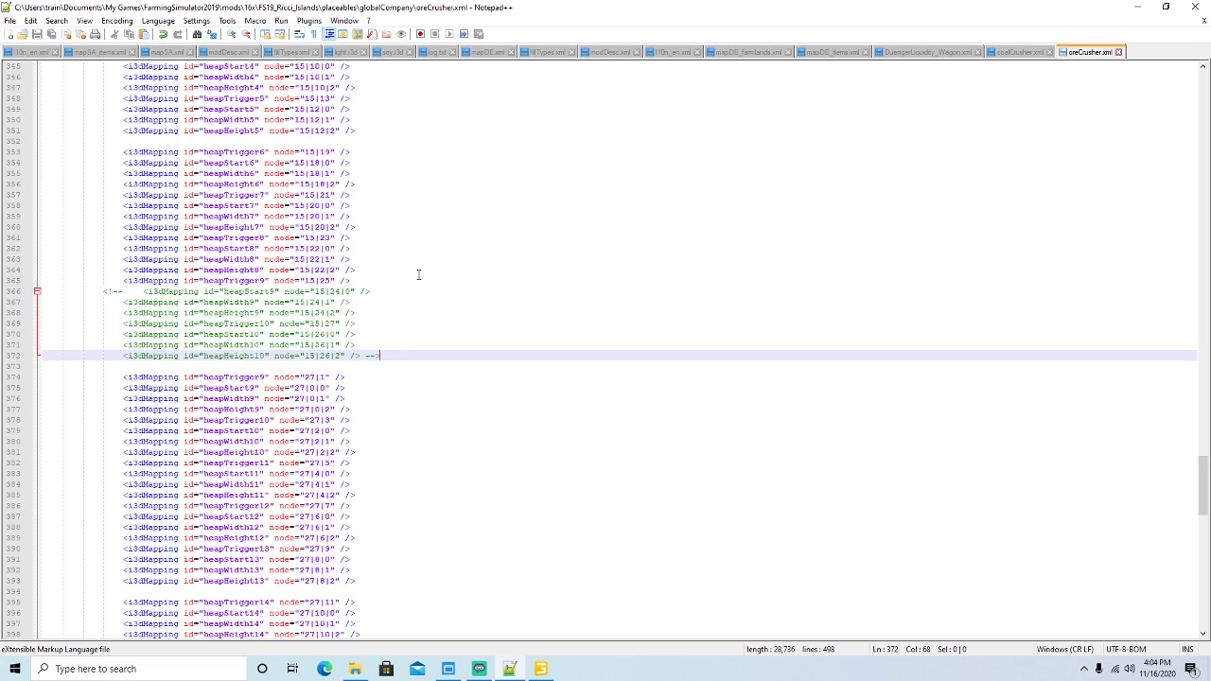
Move the comment's opening marker up one line to include the old heapTrigger9 mapping on node 15|25.
{"action": "left_click", "coordinate": [123, 291]}
{"action": "key", "text": "BackSpace"}
{"action": "key", "text": "BackSpace"}
{"action": "key", "text": "BackSpace"}
{"action": "key", "text": "BackSpace"}
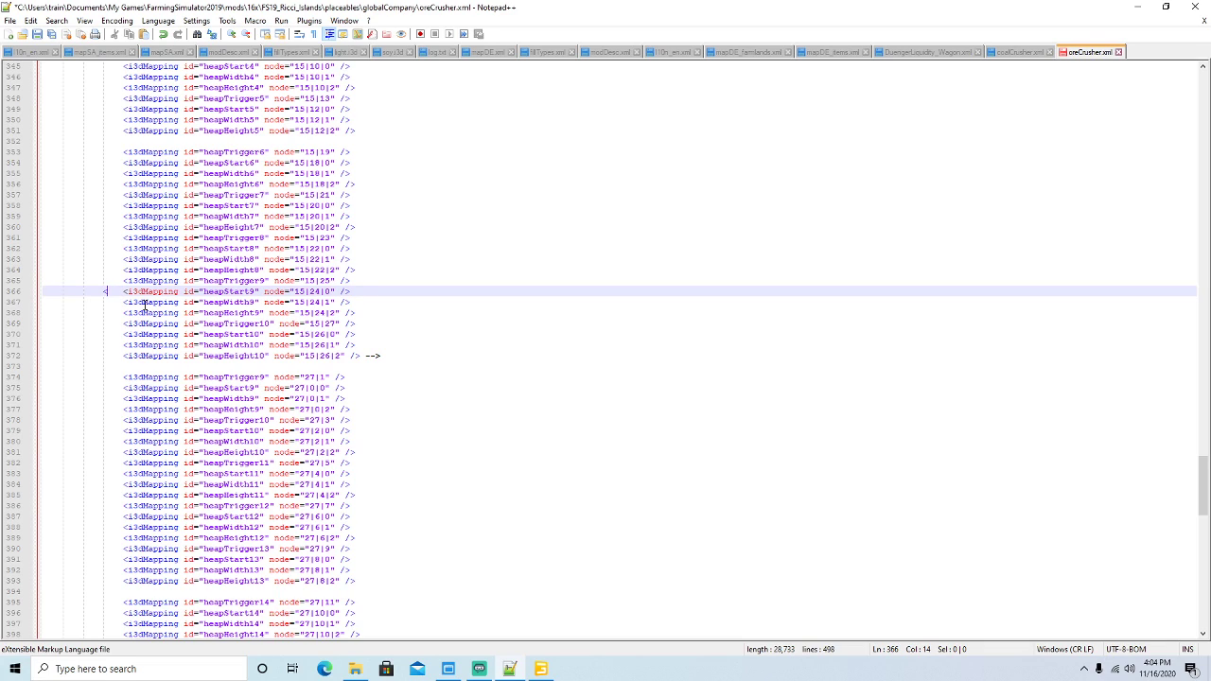
{"action": "left_click", "coordinate": [118, 281]}
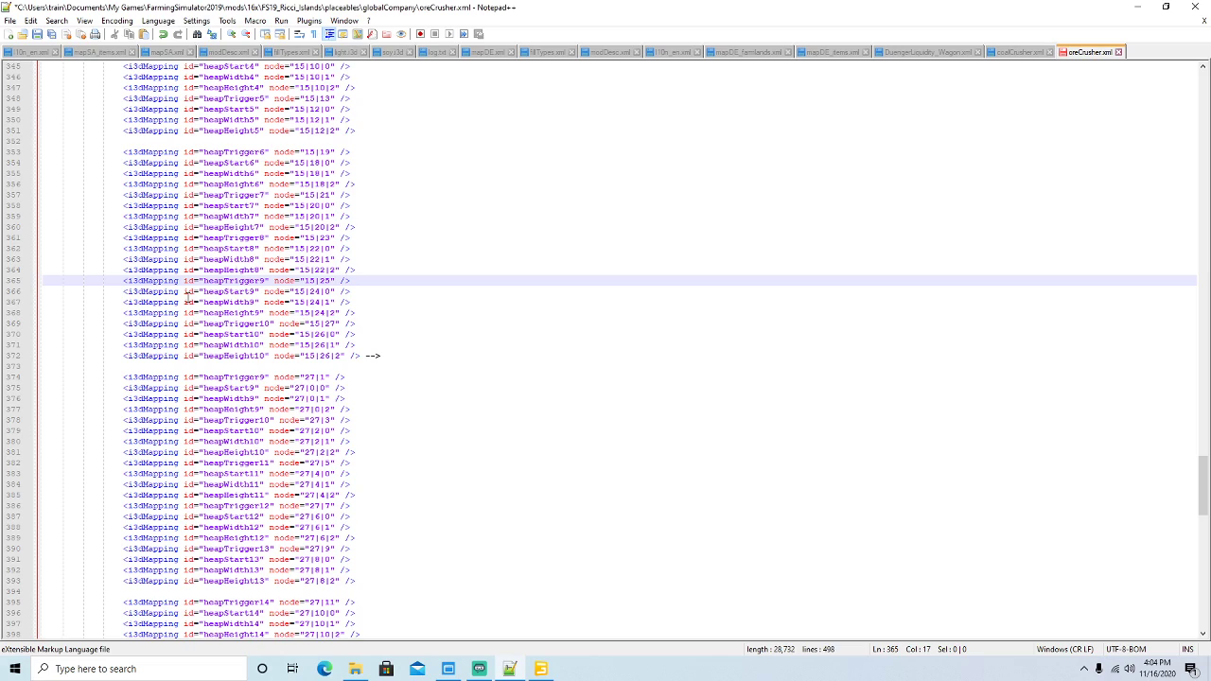
{"action": "type", "text": "<!"}
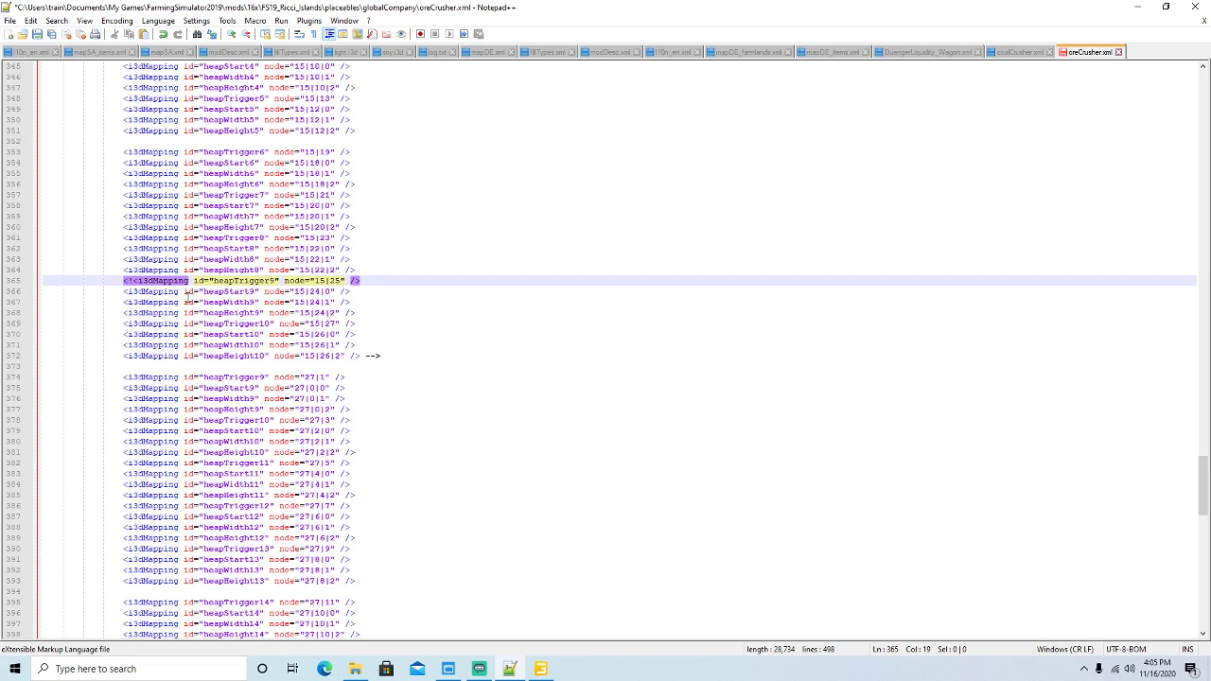
{"action": "type", "text": "--"}
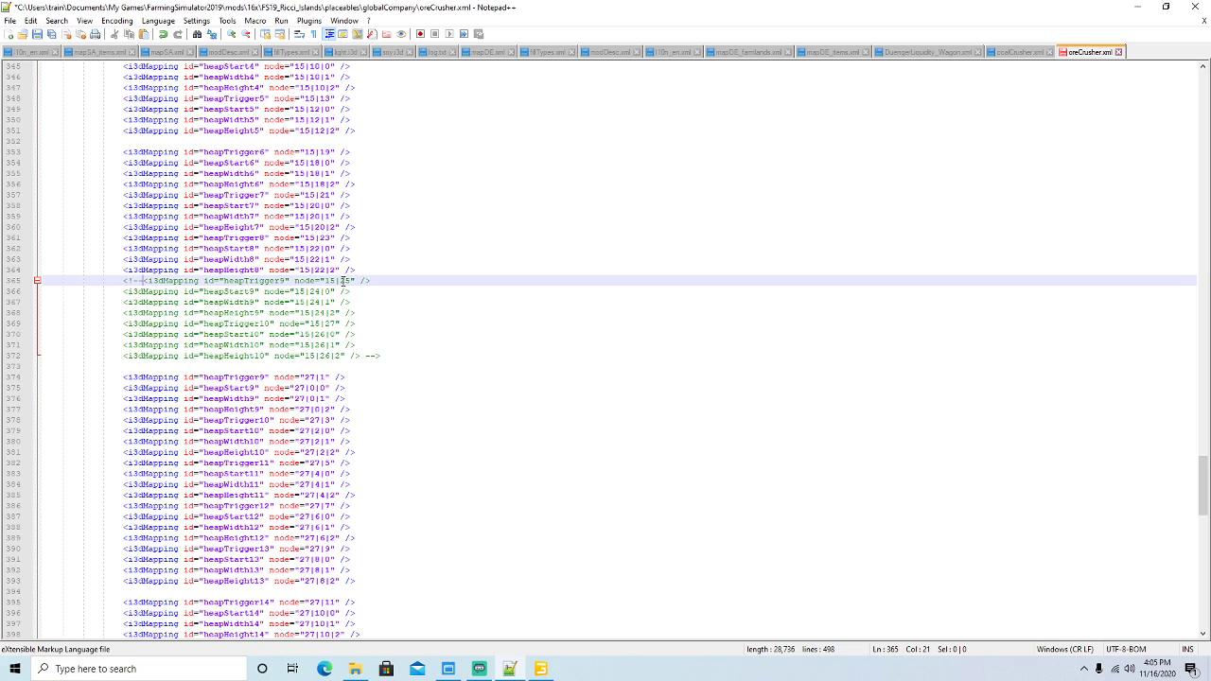
{"action": "scroll", "coordinate": [416, 287], "scroll_direction": "down", "scroll_amount": 3}
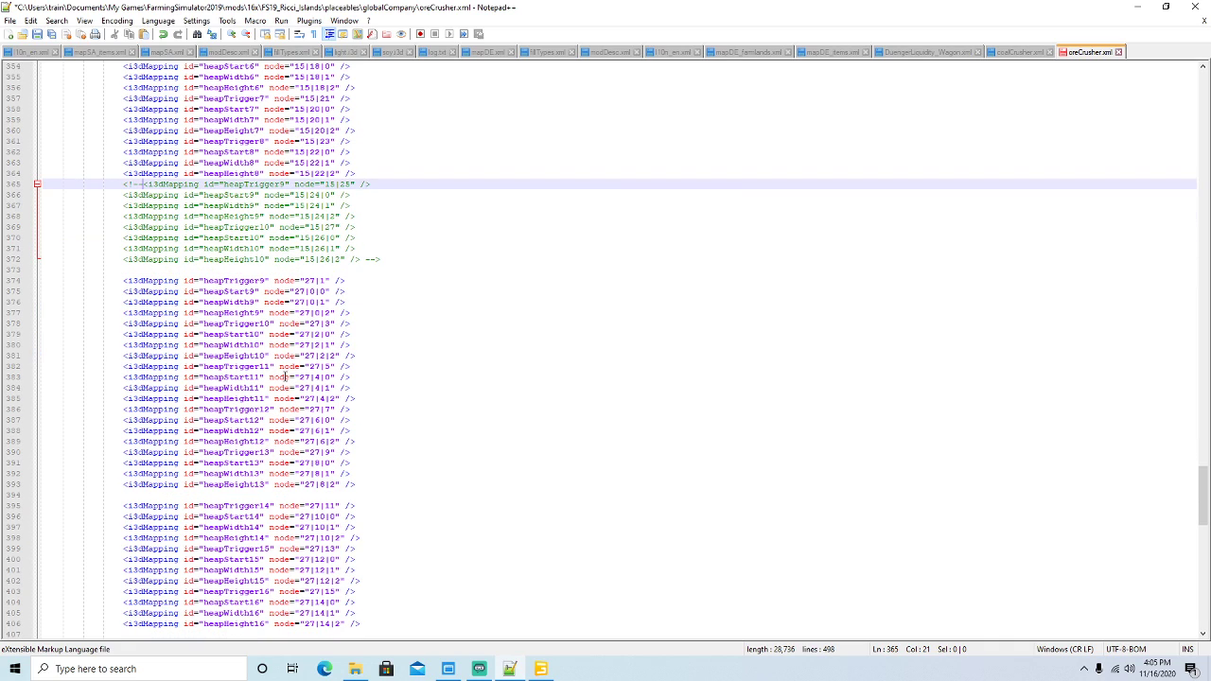
Switch to GIANTS Editor, expand coalMine02 and select its first interactionTrigger to check the index path.
{"action": "scroll", "coordinate": [271, 354], "scroll_direction": "down", "scroll_amount": 1}
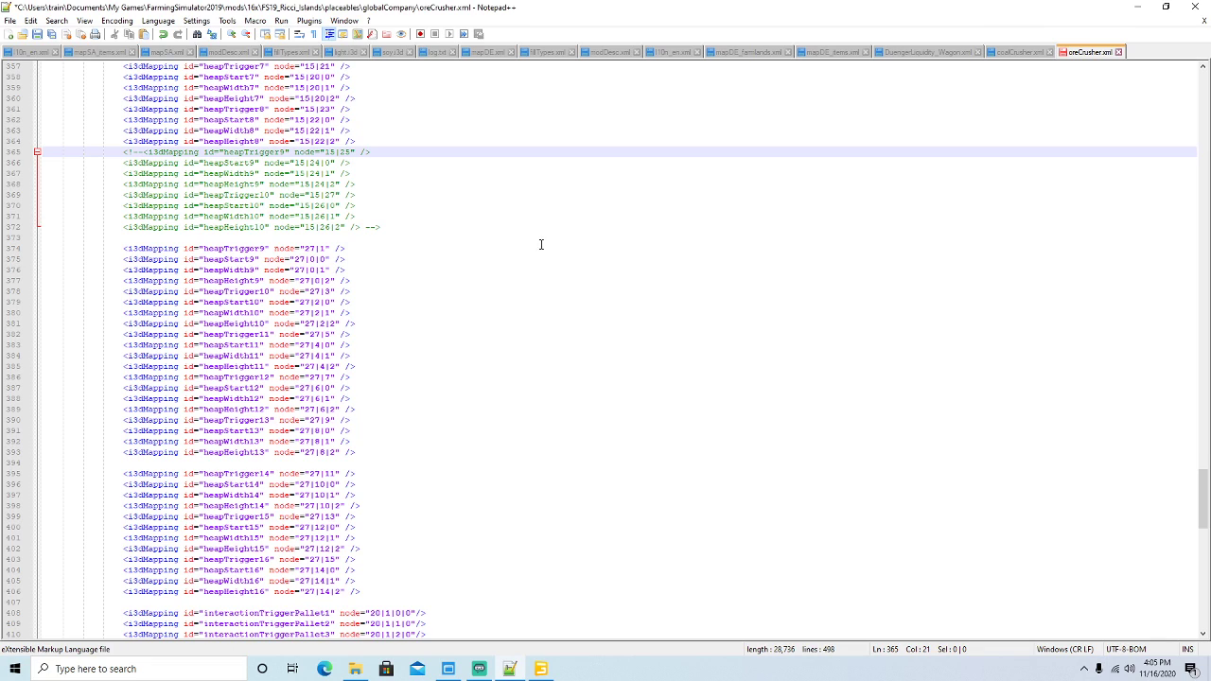
{"action": "left_click", "coordinate": [1165, 7]}
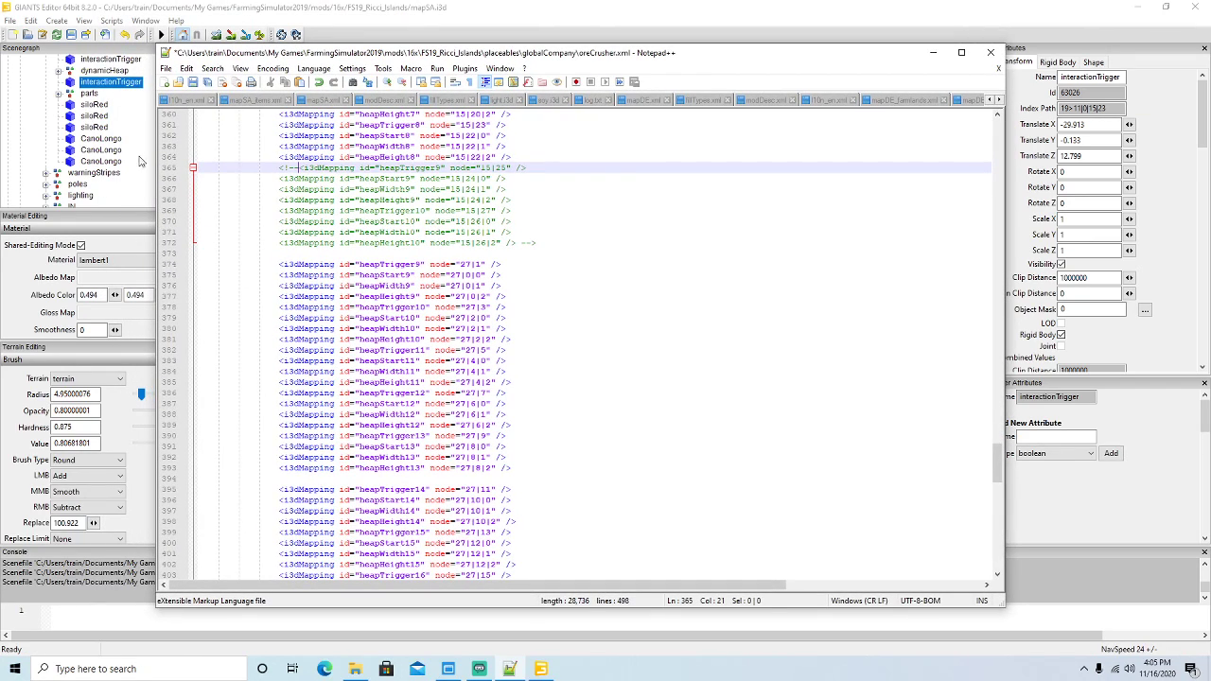
{"action": "scroll", "coordinate": [106, 166], "scroll_direction": "down", "scroll_amount": 8}
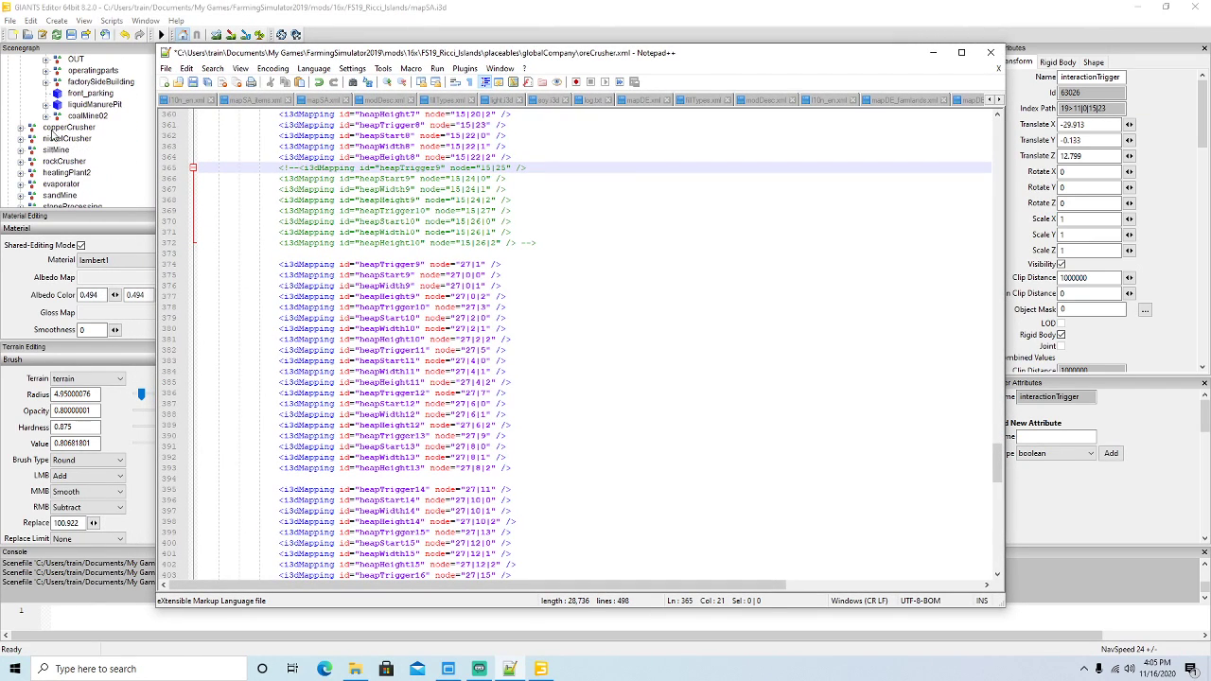
{"action": "left_click", "coordinate": [46, 116]}
{"action": "scroll", "coordinate": [70, 127], "scroll_direction": "down", "scroll_amount": 2}
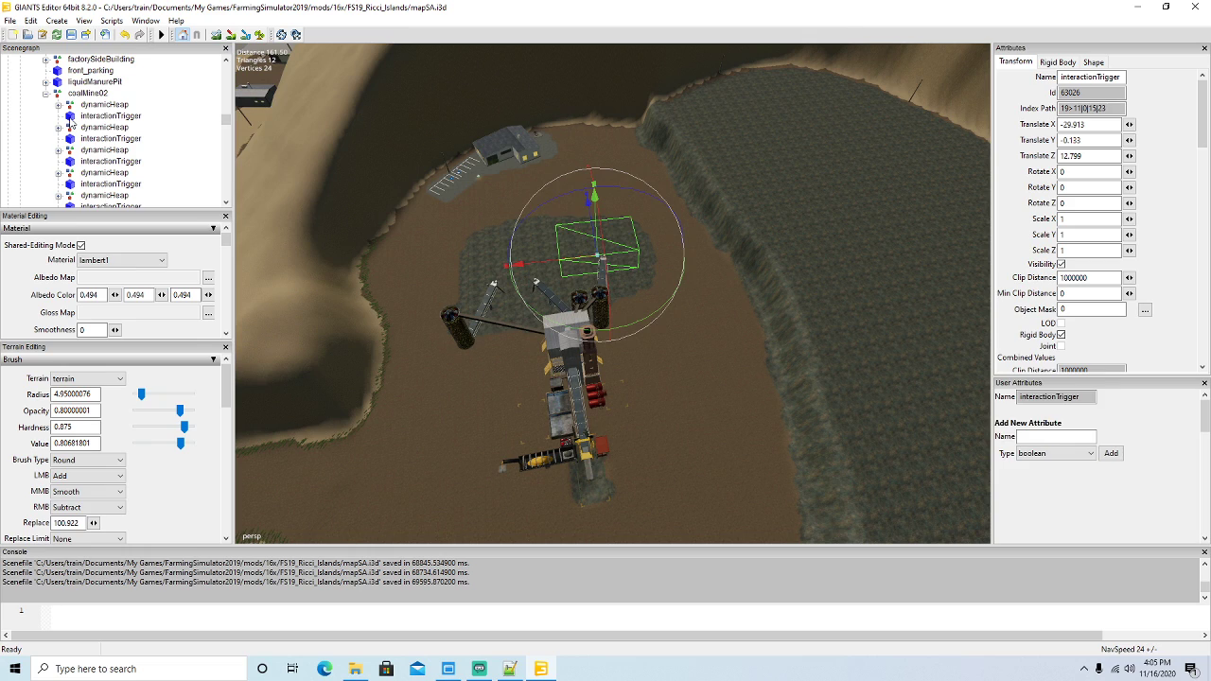
{"action": "left_click", "coordinate": [70, 117]}
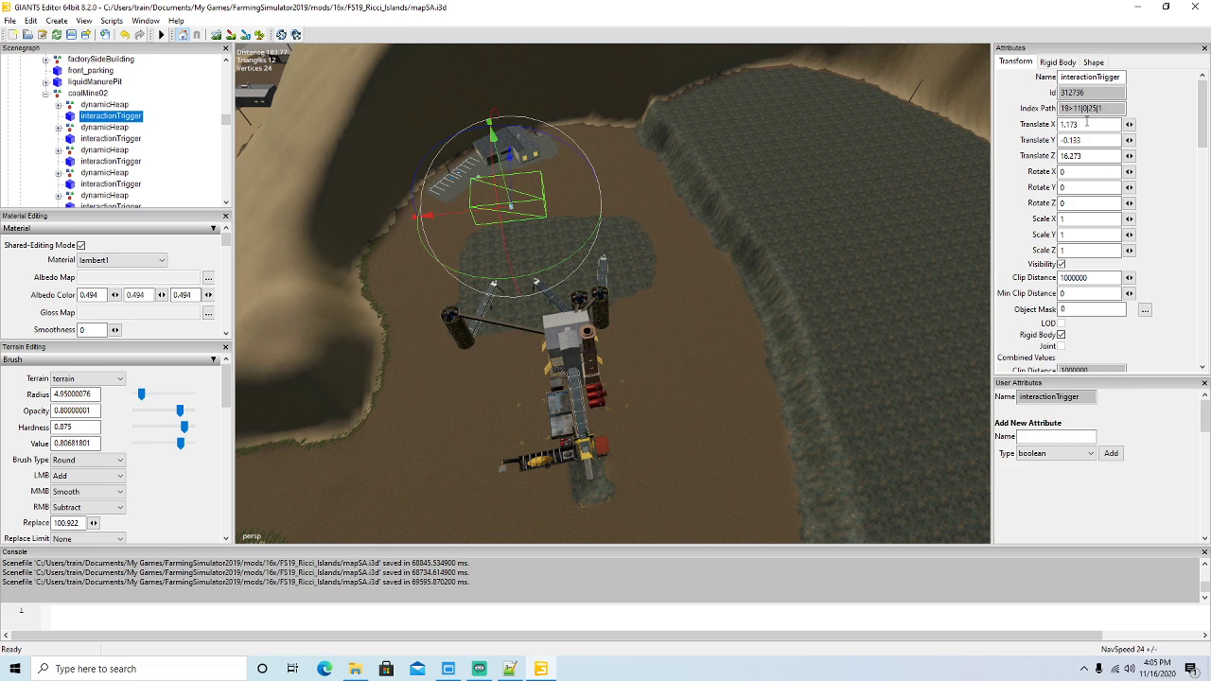
Return to oreCrusher.xml and point the uncommented heapTrigger9, heapStart9, heapWidth9 and heapHeight9 mappings at nodes 25|1 and 25|0|0 to 25|0|2.
{"action": "left_click", "coordinate": [510, 669]}
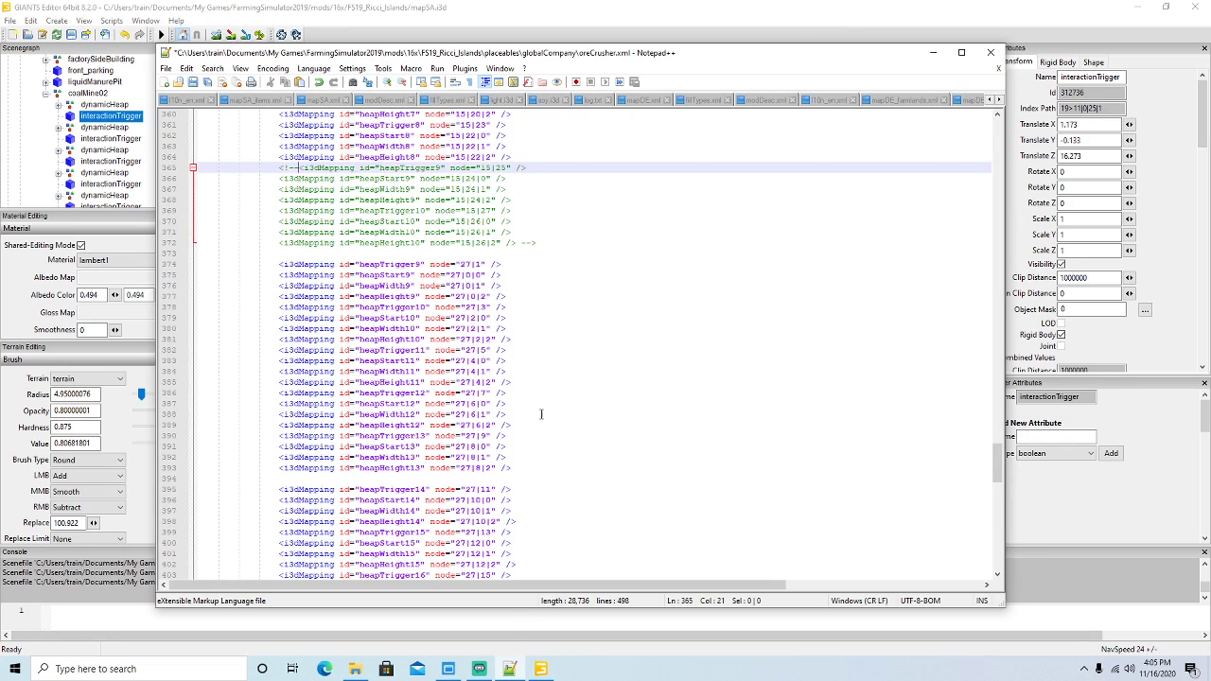
{"action": "left_click", "coordinate": [485, 264]}
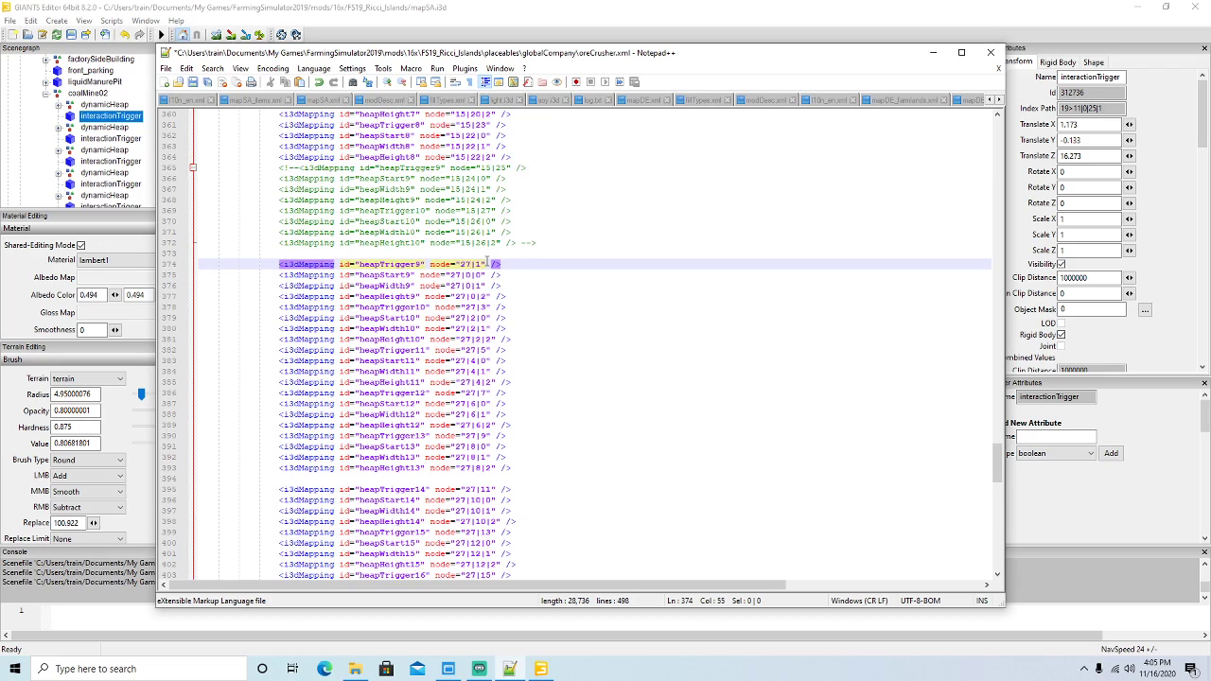
{"action": "key", "text": "BackSpace"}
{"action": "type", "text": "5"}
{"action": "key", "text": "Down"}
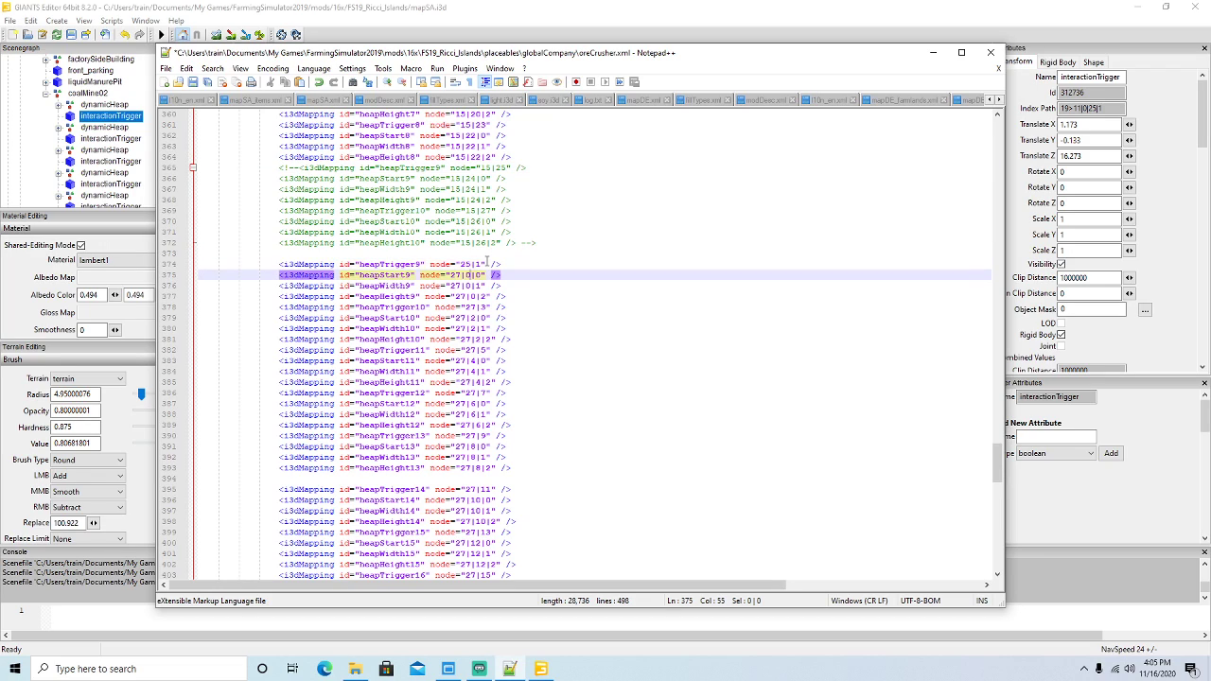
{"action": "key", "text": "BackSpace"}
{"action": "type", "text": "5"}
{"action": "key", "text": "Down"}
{"action": "key", "text": "BackSpace"}
{"action": "type", "text": "5"}
{"action": "key", "text": "Down"}
{"action": "key", "text": "BackSpace"}
{"action": "type", "text": "5"}
Set the uncommented heapTrigger10 mapping to node 25|3 and heapStart10, heapWidth10 and heapHeight10 to 25|2|0, 25|2|1 and 25|2|2.
{"action": "key", "text": "Down"}
{"action": "key", "text": "BackSpace"}
{"action": "type", "text": "5"}
{"action": "key", "text": "Down"}
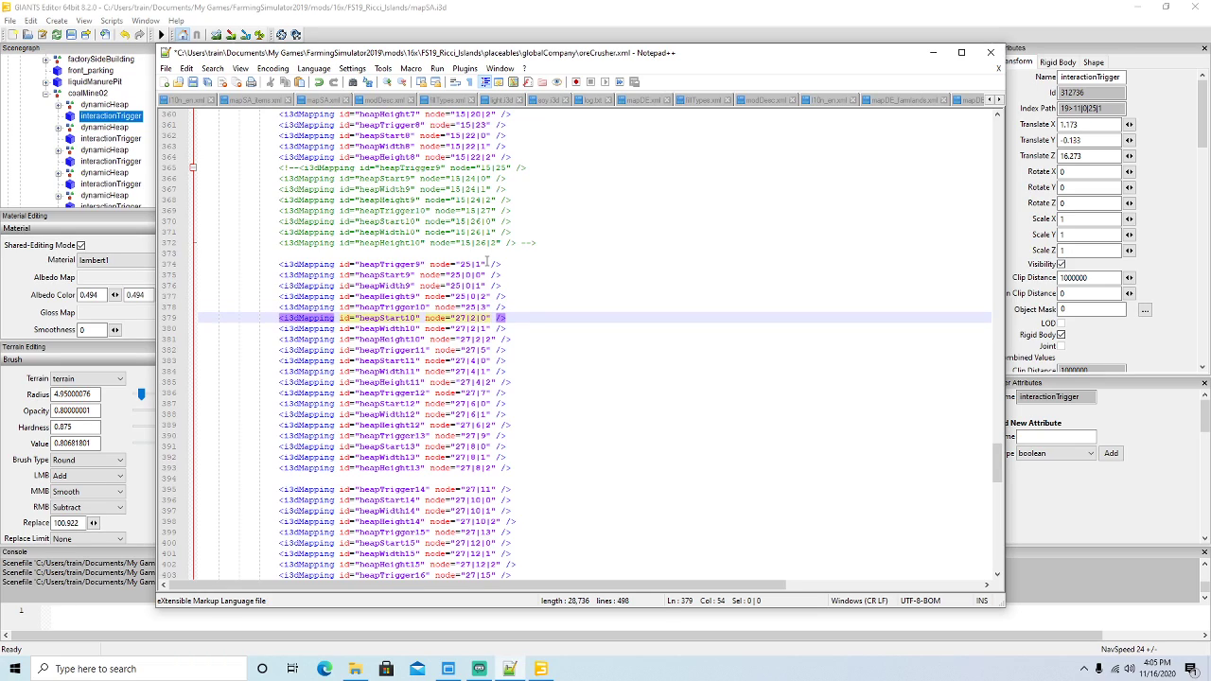
{"action": "key", "text": "BackSpace"}
{"action": "type", "text": "5"}
{"action": "key", "text": "Down"}
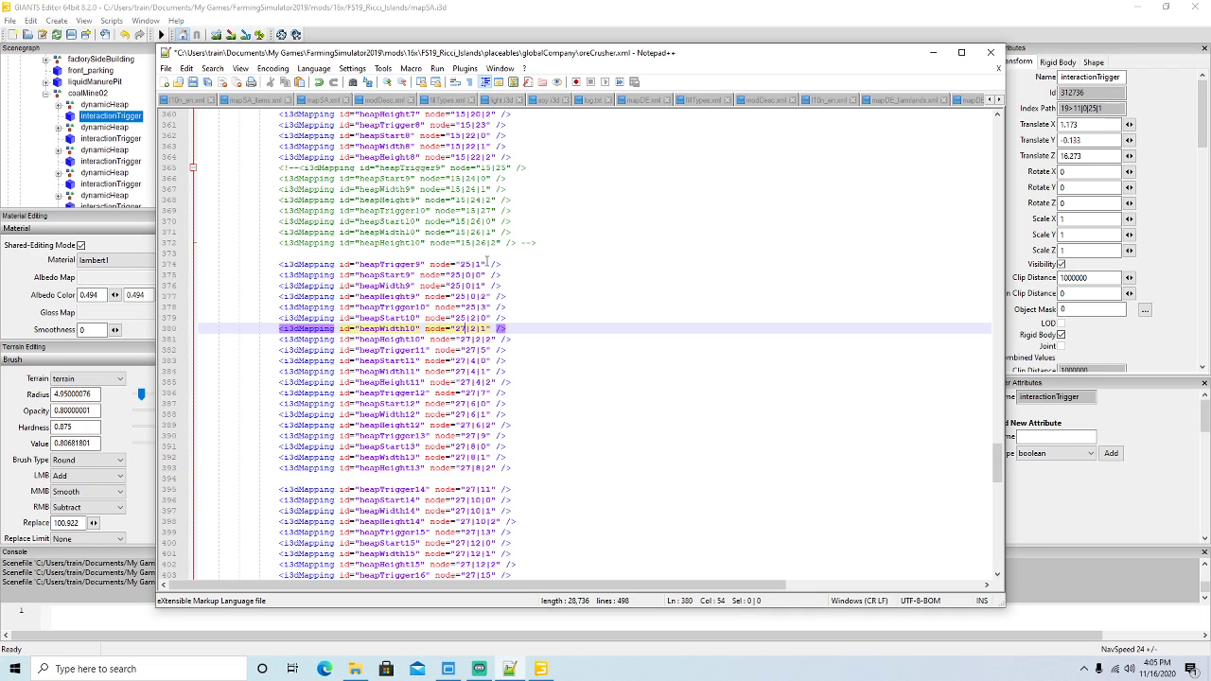
{"action": "key", "text": "BackSpace"}
{"action": "type", "text": "5"}
{"action": "key", "text": "Down"}
{"action": "key", "text": "BackSpace"}
{"action": "type", "text": "5"}
Set the heapTrigger11 mapping to node 25|5 and heapStart11, heapWidth11 and heapHeight11 to 25|4|0, 25|4|1 and 25|4|2.
{"action": "key", "text": "Down"}
{"action": "key", "text": "BackSpace"}
{"action": "type", "text": "5"}
{"action": "key", "text": "Down"}
{"action": "key", "text": "BackSpace"}
{"action": "type", "text": "5"}
{"action": "key", "text": "Down"}
{"action": "key", "text": "BackSpace"}
{"action": "type", "text": "5"}
{"action": "key", "text": "Down"}
{"action": "key", "text": "BackSpace"}
{"action": "type", "text": "5"}
Set the heapTrigger12 mapping to node 25|7 and heapStart12, heapWidth12 and heapHeight12 to 25|6|0, 25|6|1 and 25|6|2.
{"action": "key", "text": "Down"}
{"action": "key", "text": "BackSpace"}
{"action": "type", "text": "5"}
{"action": "key", "text": "Down"}
{"action": "key", "text": "BackSpace"}
{"action": "type", "text": "5"}
{"action": "key", "text": "Down"}
{"action": "key", "text": "BackSpace"}
{"action": "type", "text": "5"}
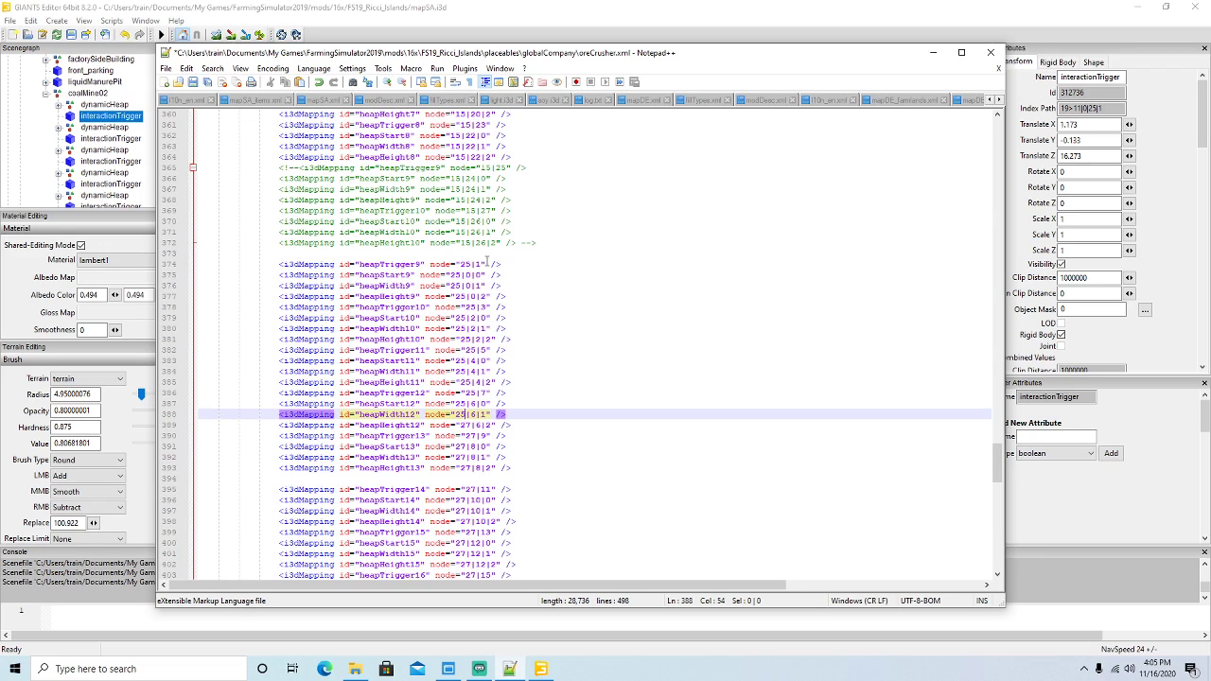
{"action": "key", "text": "Down"}
{"action": "key", "text": "BackSpace"}
{"action": "type", "text": "5"}
Set the heapTrigger13 mapping to node 25|9 and heapStart13, heapWidth13 and heapHeight13 to 25|8|0, 25|8|1 and 25|8|2.
{"action": "key", "text": "Down"}
{"action": "key", "text": "BackSpace"}
{"action": "type", "text": "5"}
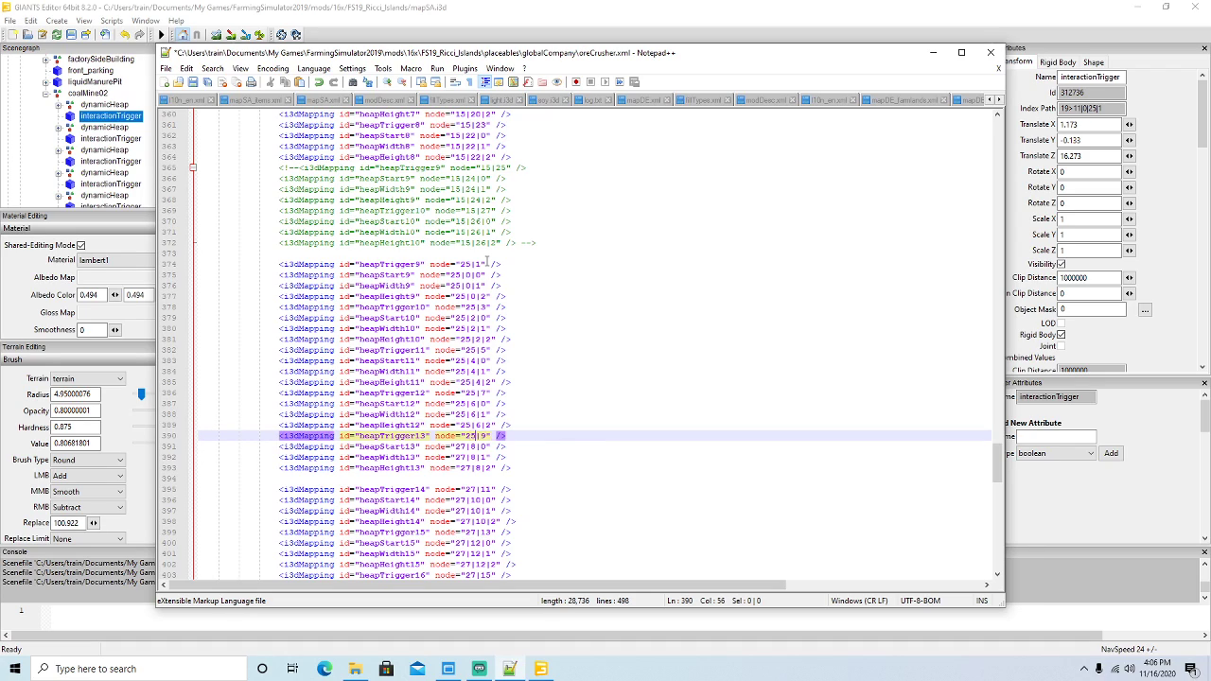
{"action": "key", "text": "Down"}
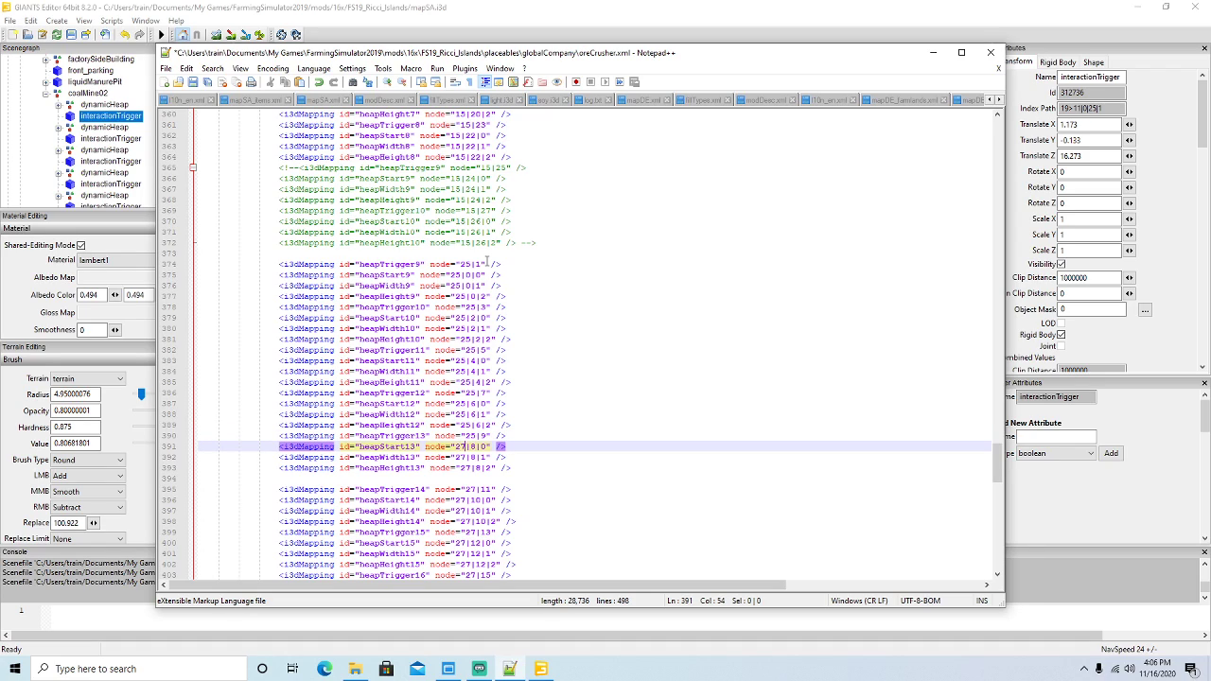
{"action": "key", "text": "BackSpace"}
{"action": "type", "text": "5"}
{"action": "key", "text": "Down"}
{"action": "key", "text": "BackSpace"}
{"action": "type", "text": "5"}
{"action": "key", "text": "Down"}
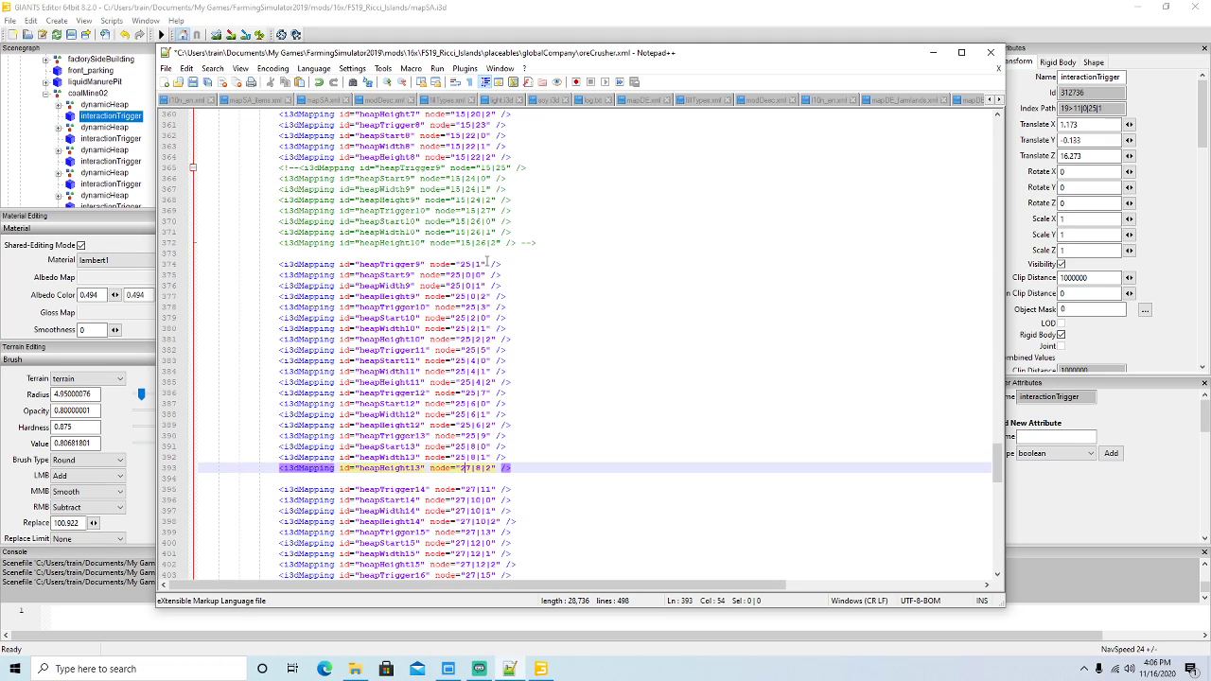
{"action": "key", "text": "BackSpace"}
{"action": "type", "text": "5"}
Set the heapTrigger14 mapping to node 25|11 and heapStart14, heapWidth14 and heapHeight14 to 25|10|0, 25|10|1 and 25|10|2.
{"action": "scroll", "coordinate": [605, 364], "scroll_direction": "down", "scroll_amount": 8}
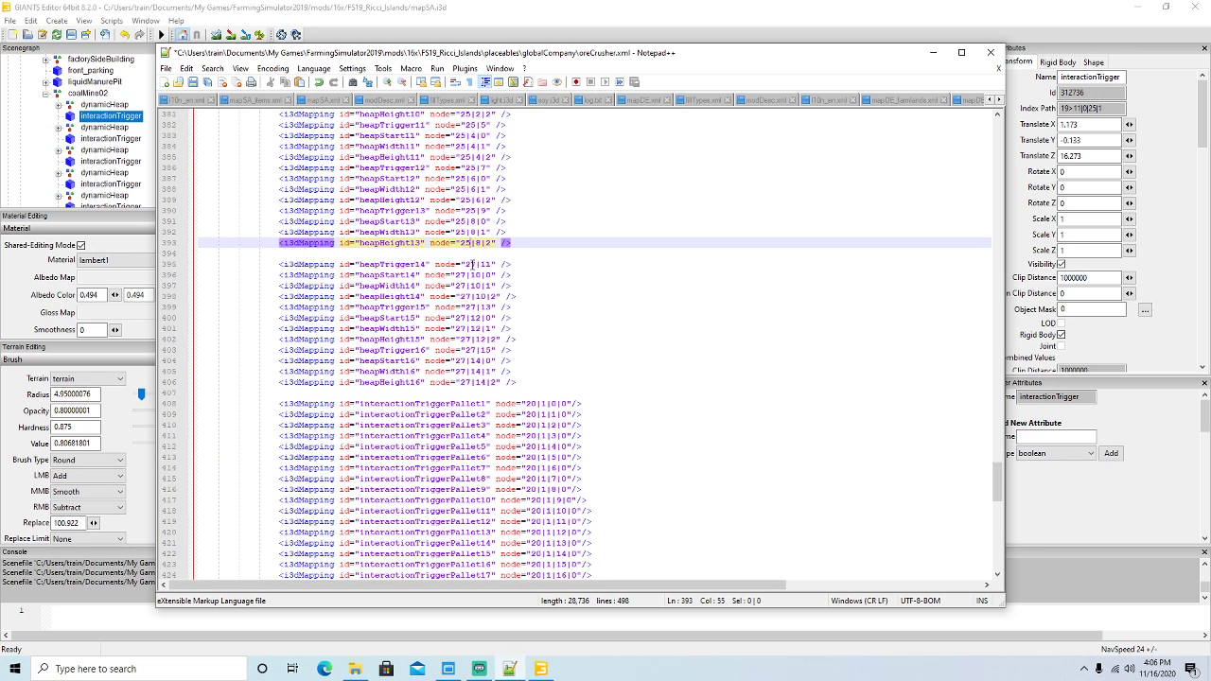
{"action": "key", "text": "Down"}
{"action": "key", "text": "Down"}
{"action": "key", "text": "BackSpace"}
{"action": "type", "text": "5"}
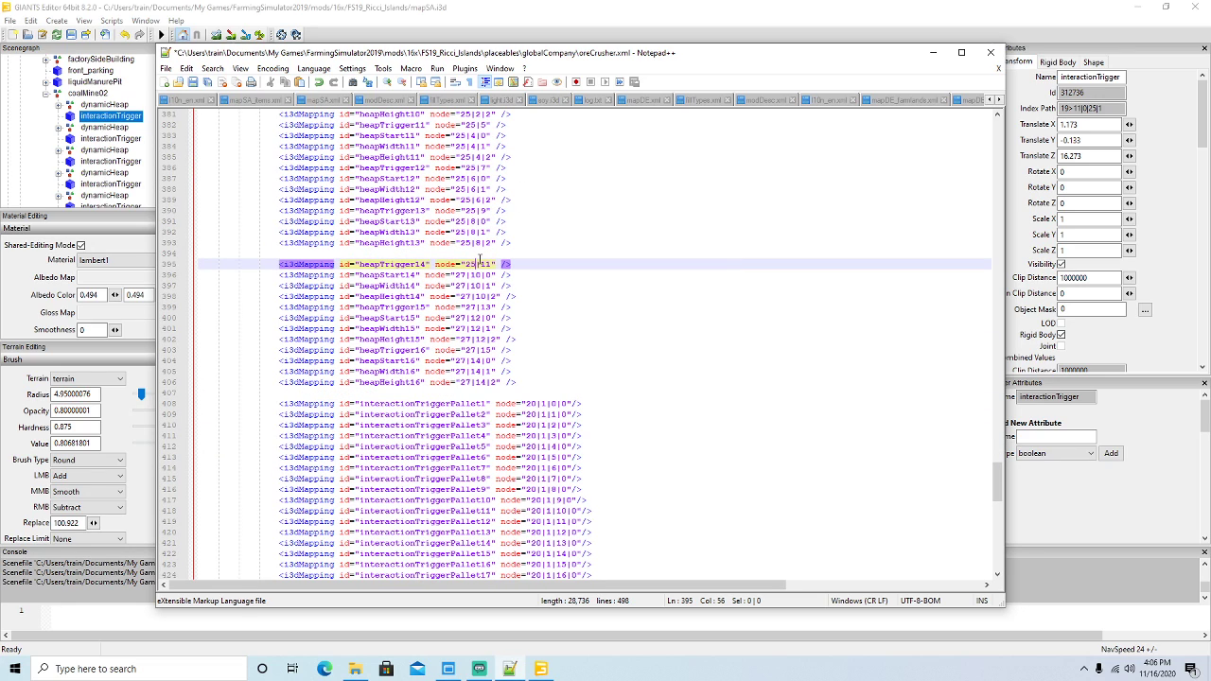
{"action": "key", "text": "Down"}
{"action": "key", "text": "BackSpace"}
{"action": "type", "text": "5"}
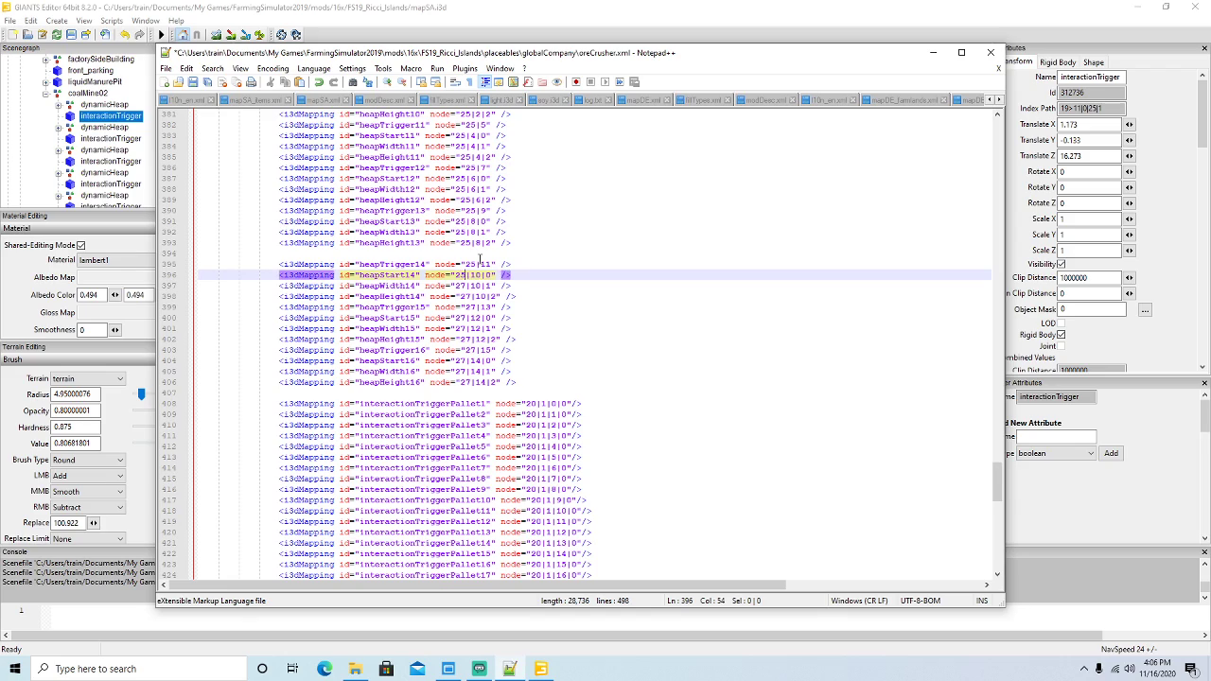
{"action": "key", "text": "Down"}
{"action": "key", "text": "BackSpace"}
{"action": "type", "text": "5"}
{"action": "key", "text": "Down"}
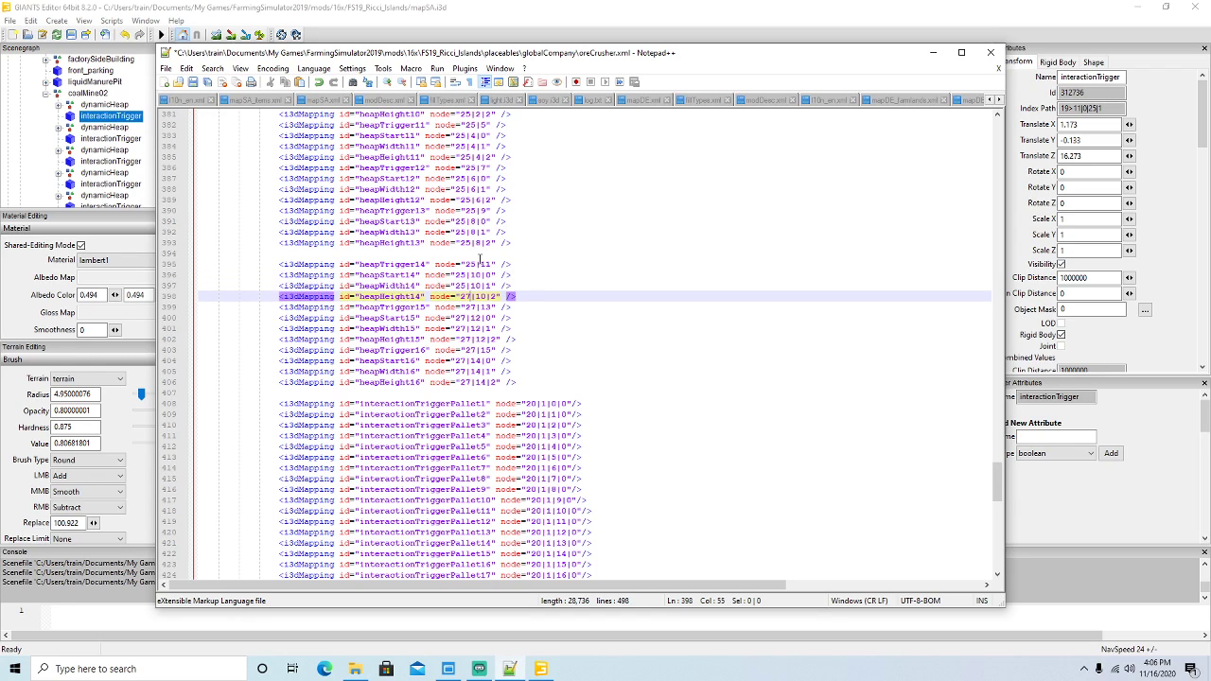
{"action": "key", "text": "BackSpace"}
{"action": "type", "text": "5"}
Set the heapTrigger15 mapping to node 25|13 and heapStart15, heapWidth15 and heapHeight15 to 25|12|0, 25|12|1 and 25|12|2.
{"action": "key", "text": "Down"}
{"action": "key", "text": "BackSpace"}
{"action": "type", "text": "5"}
{"action": "key", "text": "Down"}
{"action": "key", "text": "BackSpace"}
{"action": "type", "text": "5"}
{"action": "key", "text": "Down"}
{"action": "key", "text": "BackSpace"}
{"action": "type", "text": "5"}
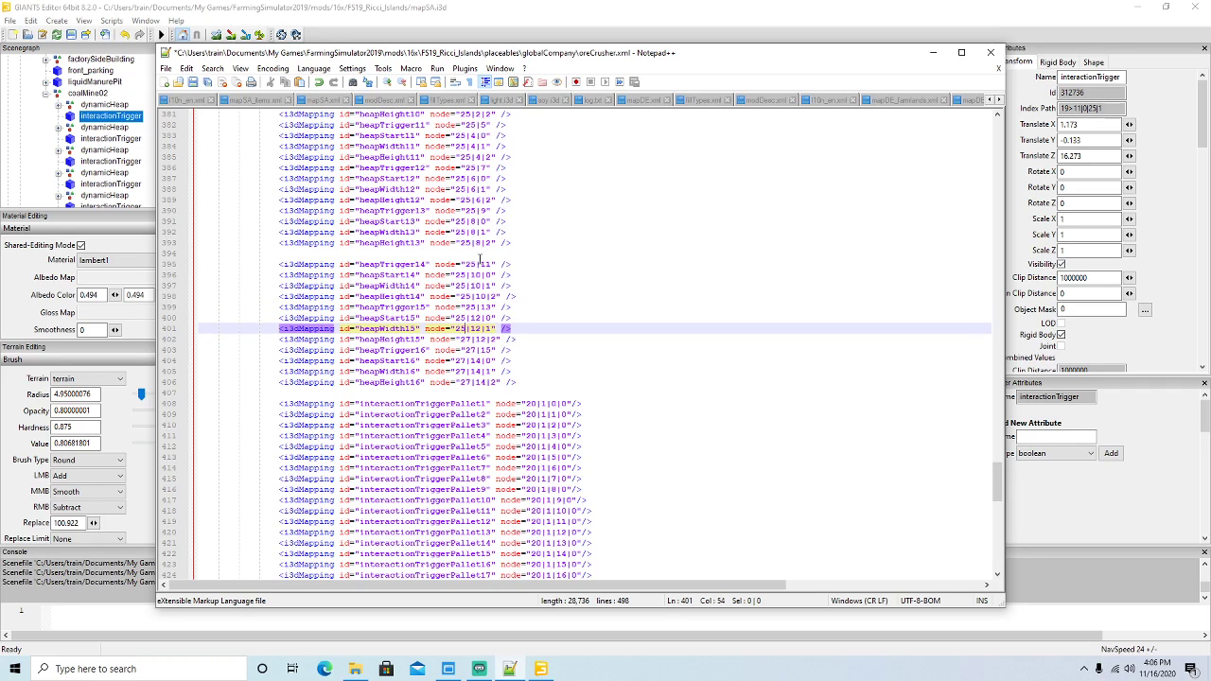
{"action": "key", "text": "Down"}
{"action": "key", "text": "BackSpace"}
{"action": "type", "text": "5"}
Set the heapTrigger16 mapping to node 25|15 and its start, width and height to 25|14|0, 25|14|1 and 25|14|2, and save the file.
{"action": "key", "text": "Down"}
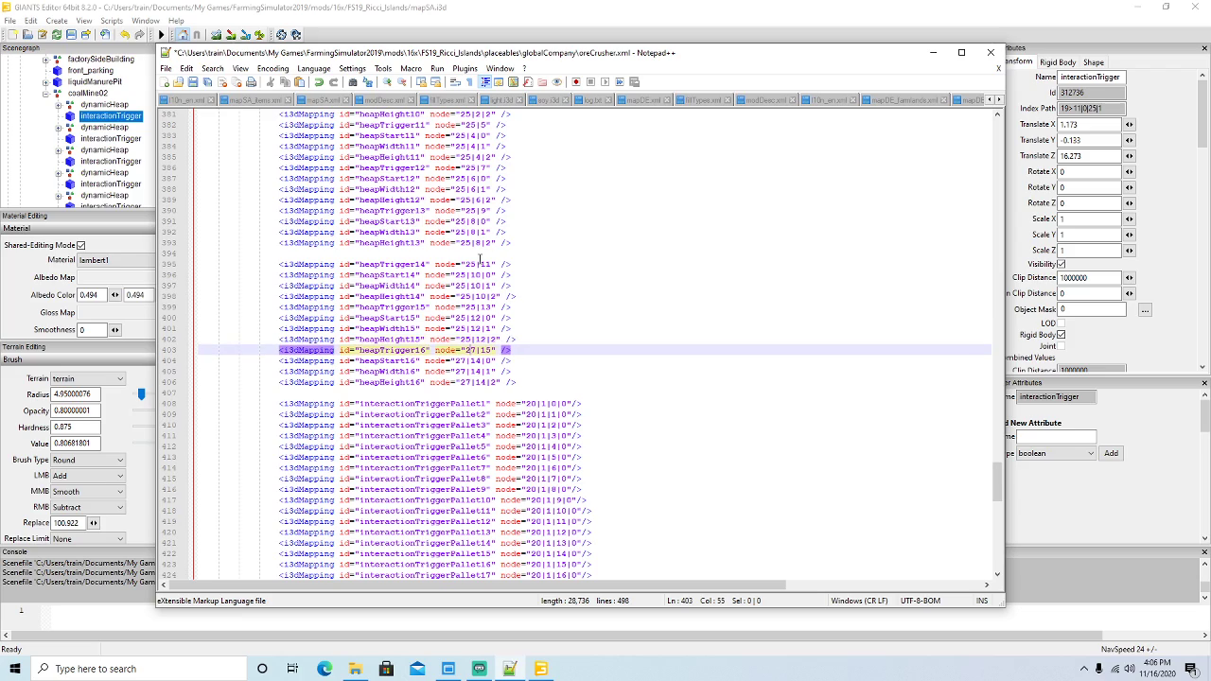
{"action": "key", "text": "BackSpace"}
{"action": "type", "text": "5"}
{"action": "key", "text": "Down"}
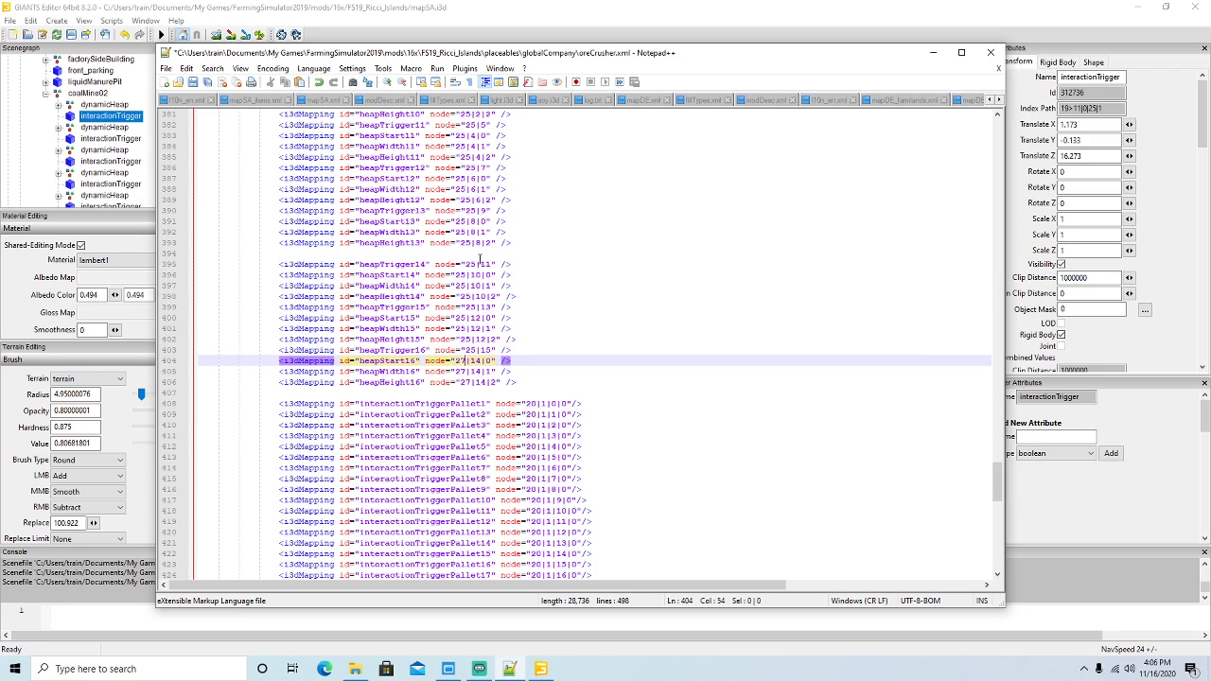
{"action": "key", "text": "BackSpace"}
{"action": "type", "text": "5"}
{"action": "key", "text": "Down"}
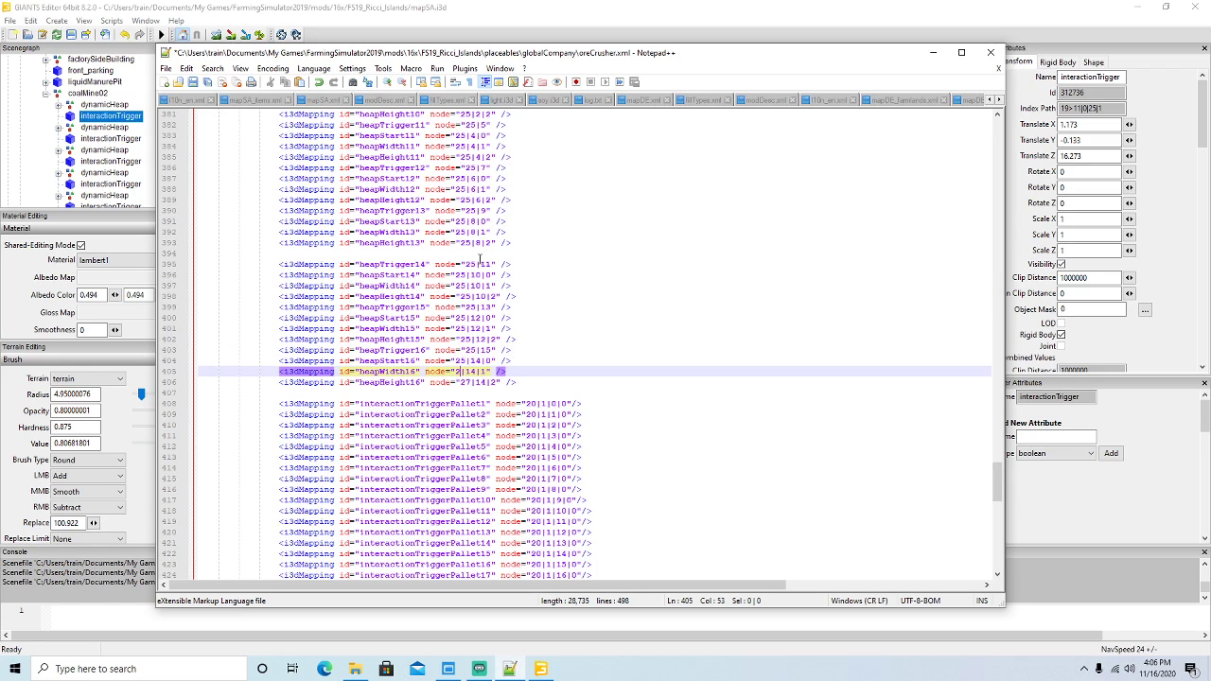
{"action": "key", "text": "Down"}
{"action": "key", "text": "BackSpace"}
{"action": "type", "text": "5"}
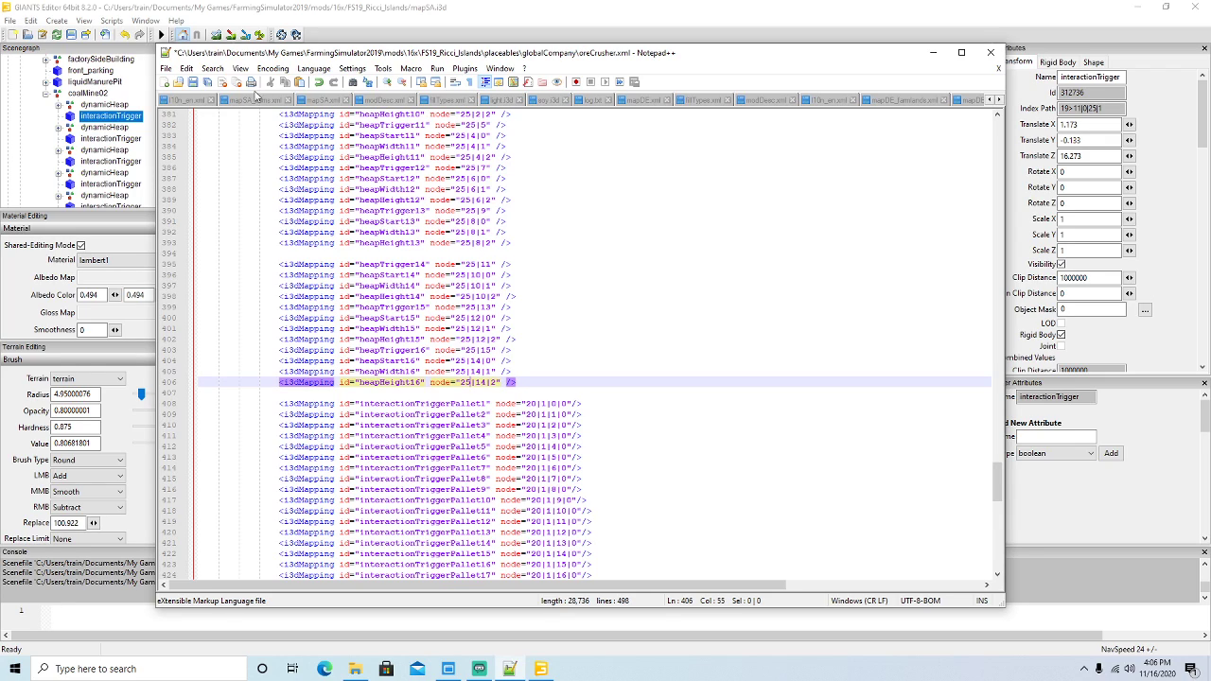
{"action": "left_click", "coordinate": [193, 83]}
Check the index path of the last coalMine02 dynamicHeap's height node in GIANTS Editor against the heapHeight16 mapping.
{"action": "scroll", "coordinate": [108, 152], "scroll_direction": "down", "scroll_amount": 5}
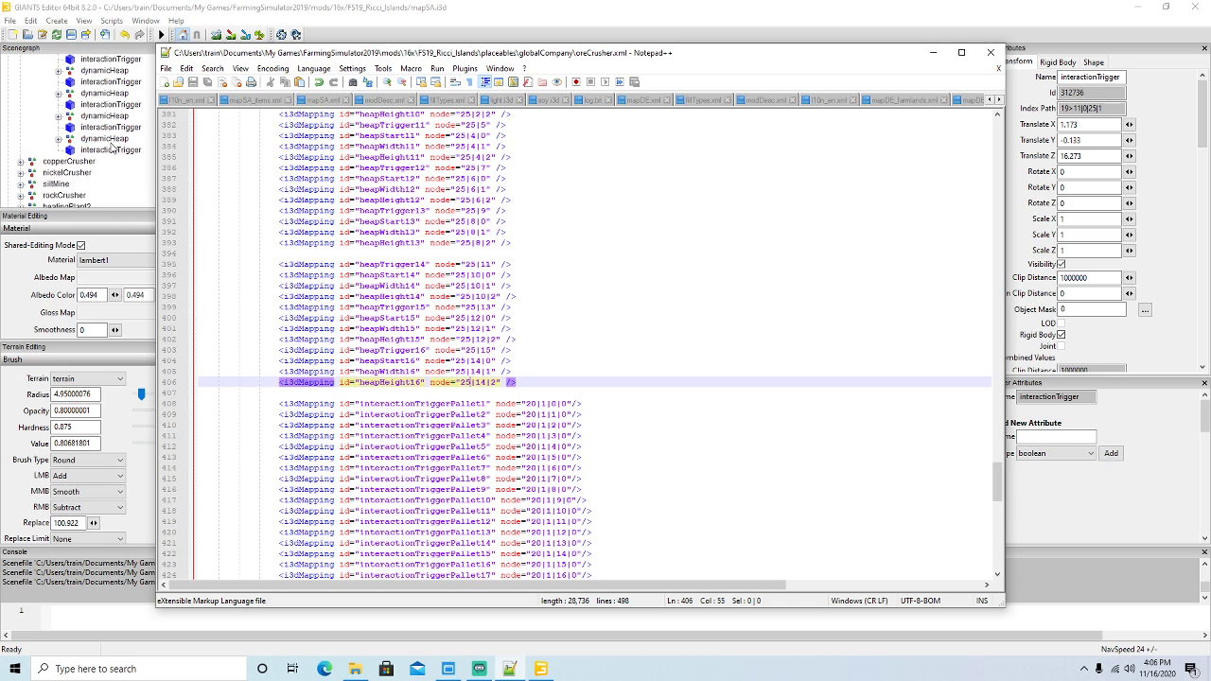
{"action": "left_click", "coordinate": [60, 141]}
{"action": "left_click", "coordinate": [59, 138]}
{"action": "left_click", "coordinate": [87, 151]}
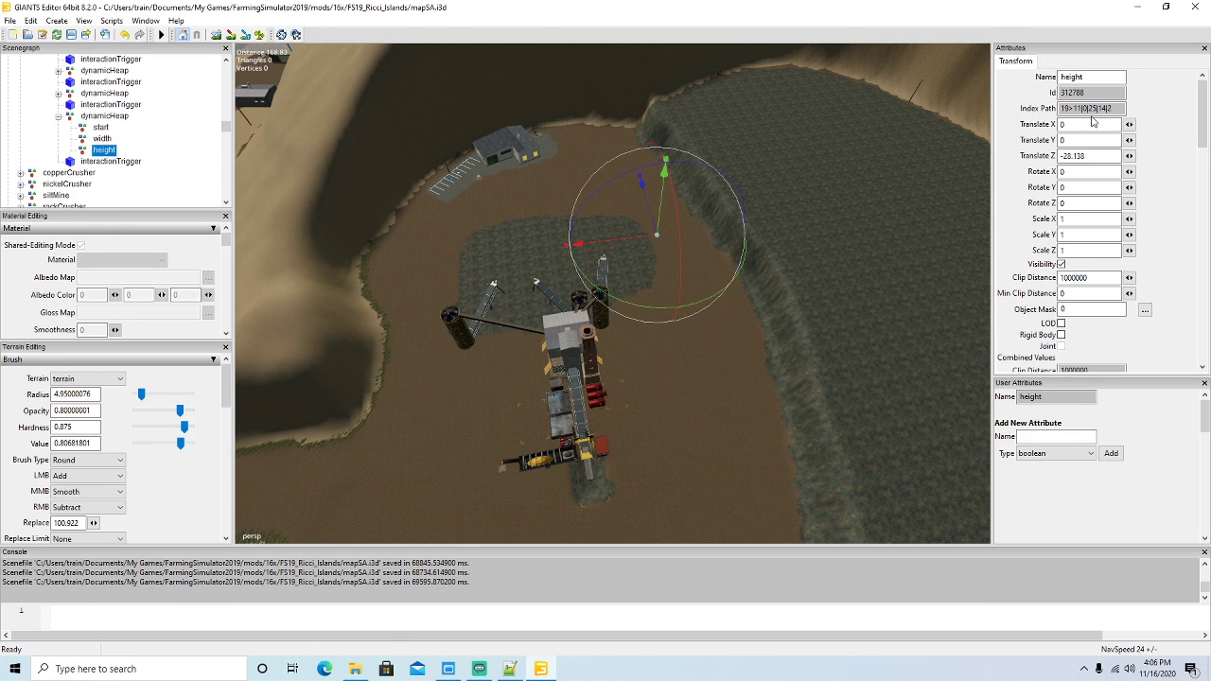
{"action": "left_click", "coordinate": [509, 669]}
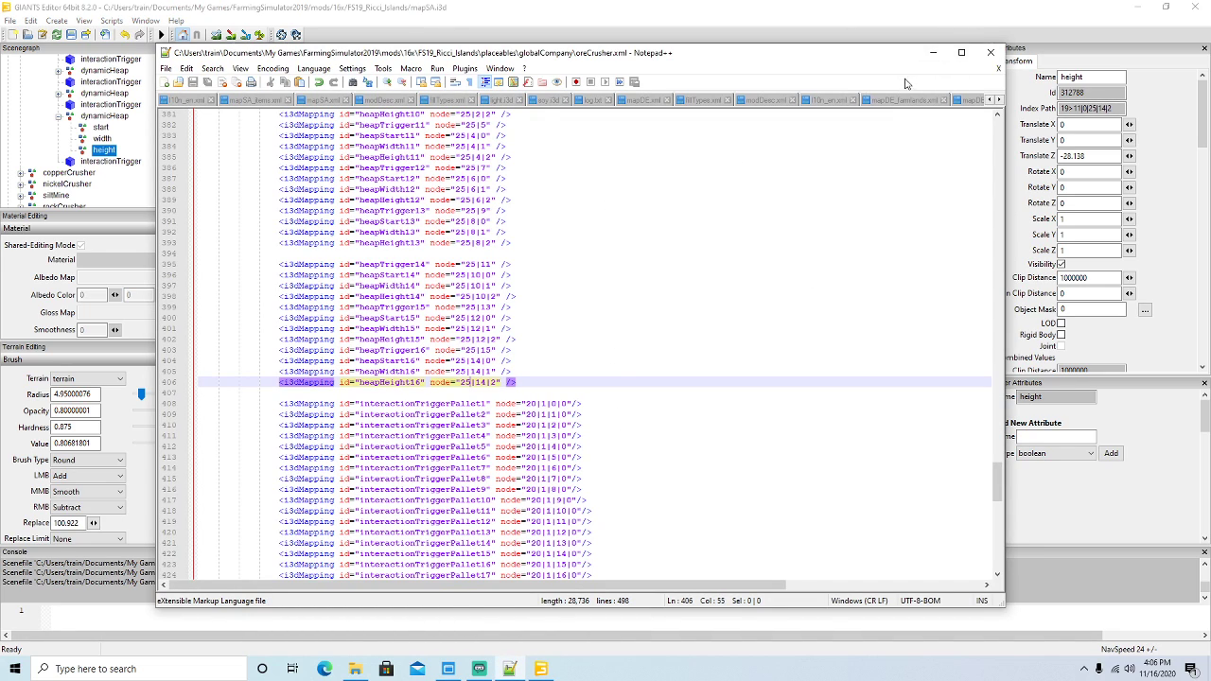
{"action": "left_click", "coordinate": [935, 54]}
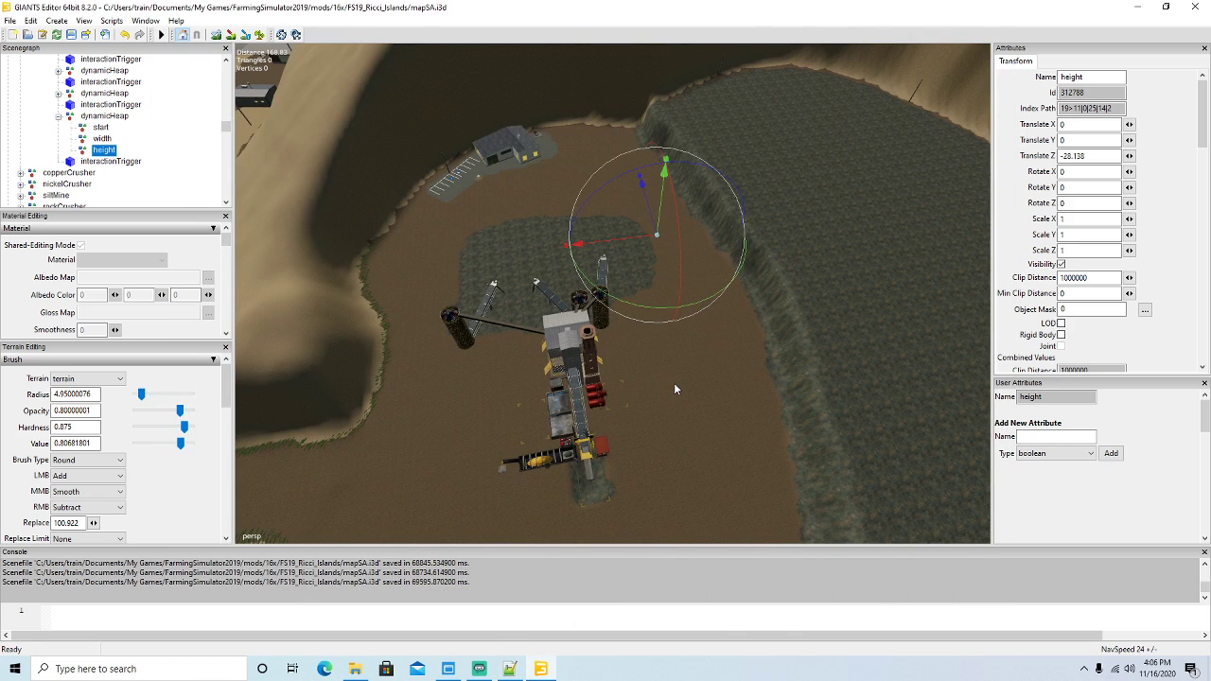
Select the coalMine01 interactionTrigger nodes one after another and examine their heap positions and index paths.
{"action": "scroll", "coordinate": [149, 166], "scroll_direction": "up", "scroll_amount": 4}
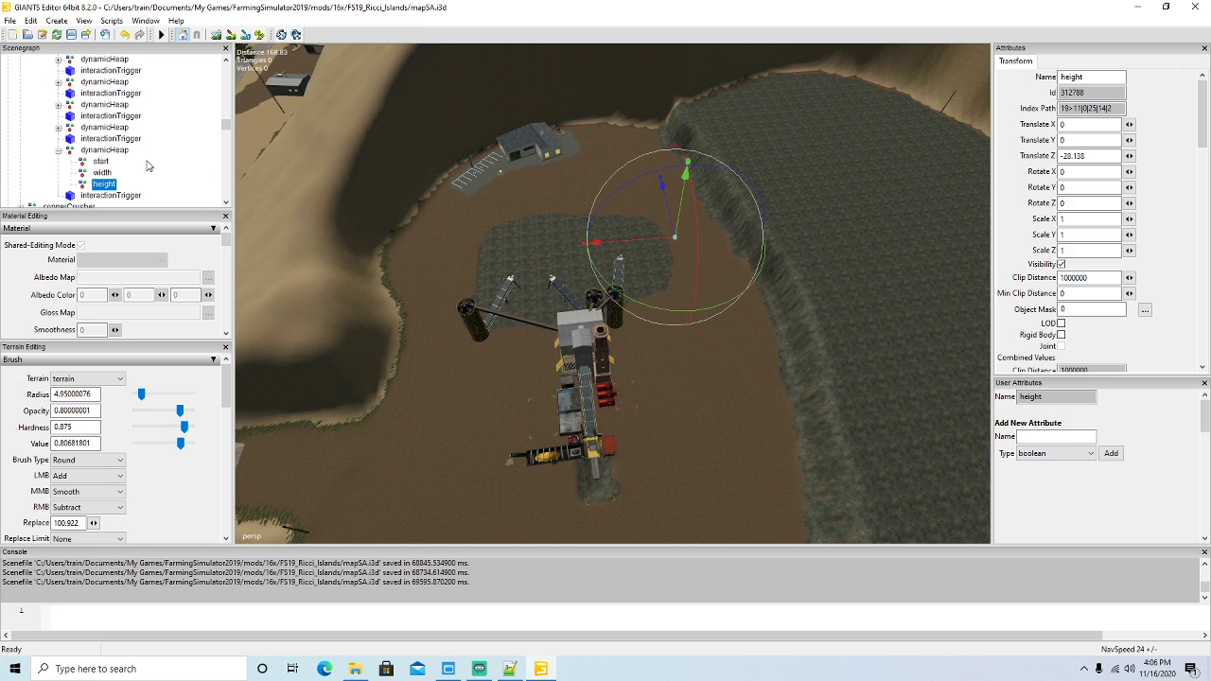
{"action": "scroll", "coordinate": [148, 166], "scroll_direction": "up", "scroll_amount": 8}
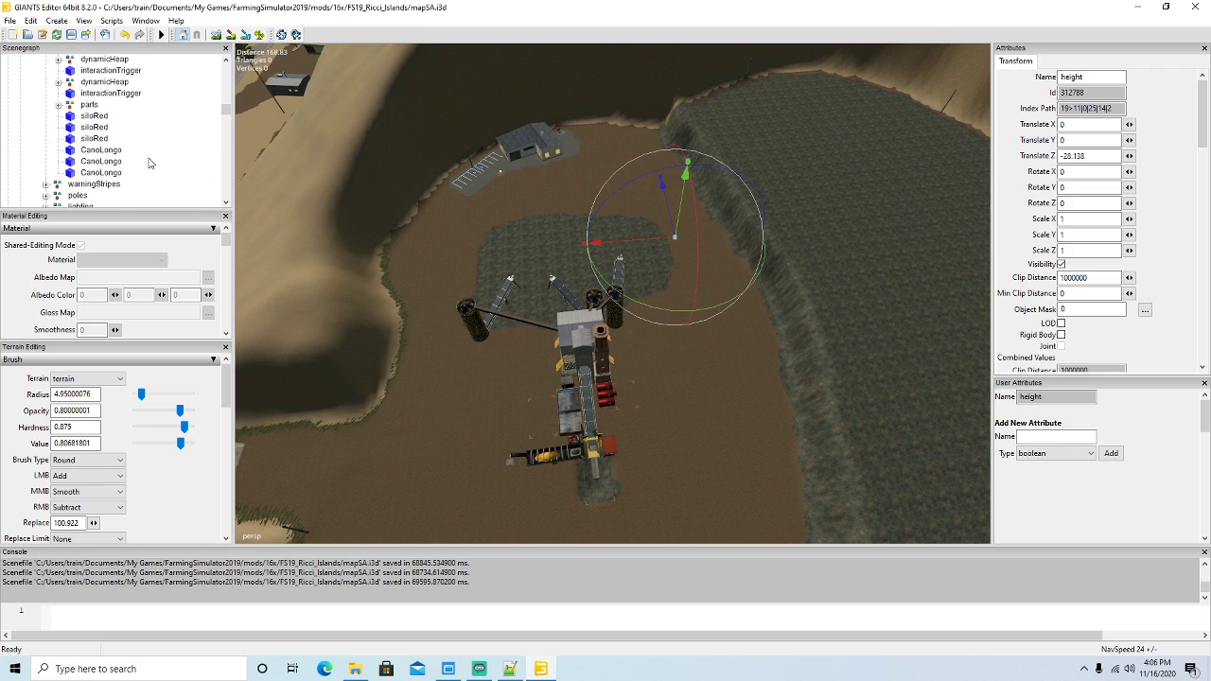
{"action": "scroll", "coordinate": [149, 166], "scroll_direction": "up", "scroll_amount": 6}
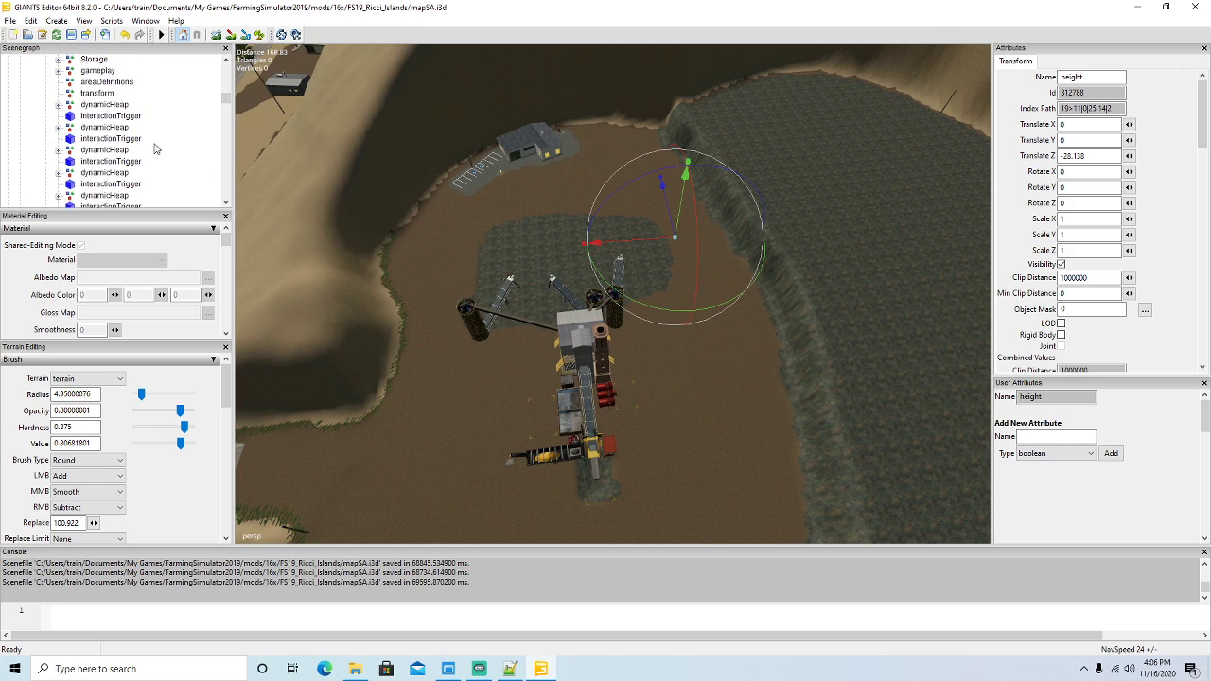
{"action": "scroll", "coordinate": [157, 136], "scroll_direction": "up", "scroll_amount": 1}
{"action": "left_click", "coordinate": [67, 83]}
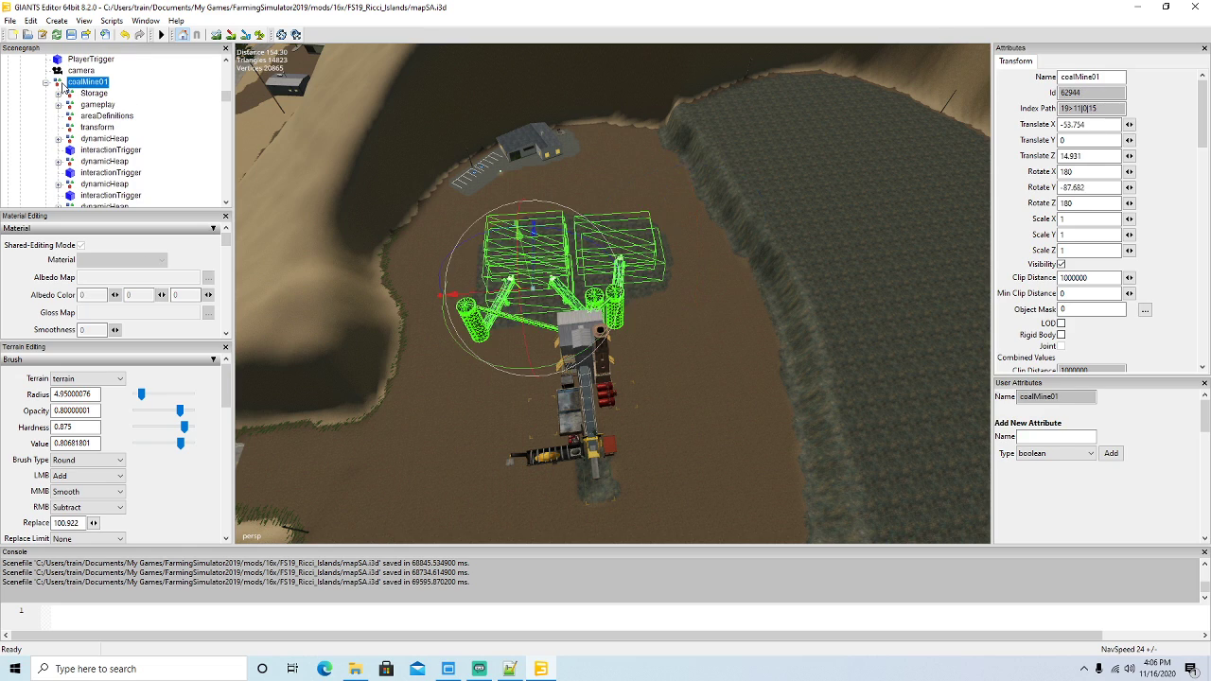
{"action": "scroll", "coordinate": [140, 118], "scroll_direction": "down", "scroll_amount": 1}
{"action": "left_click", "coordinate": [75, 127]}
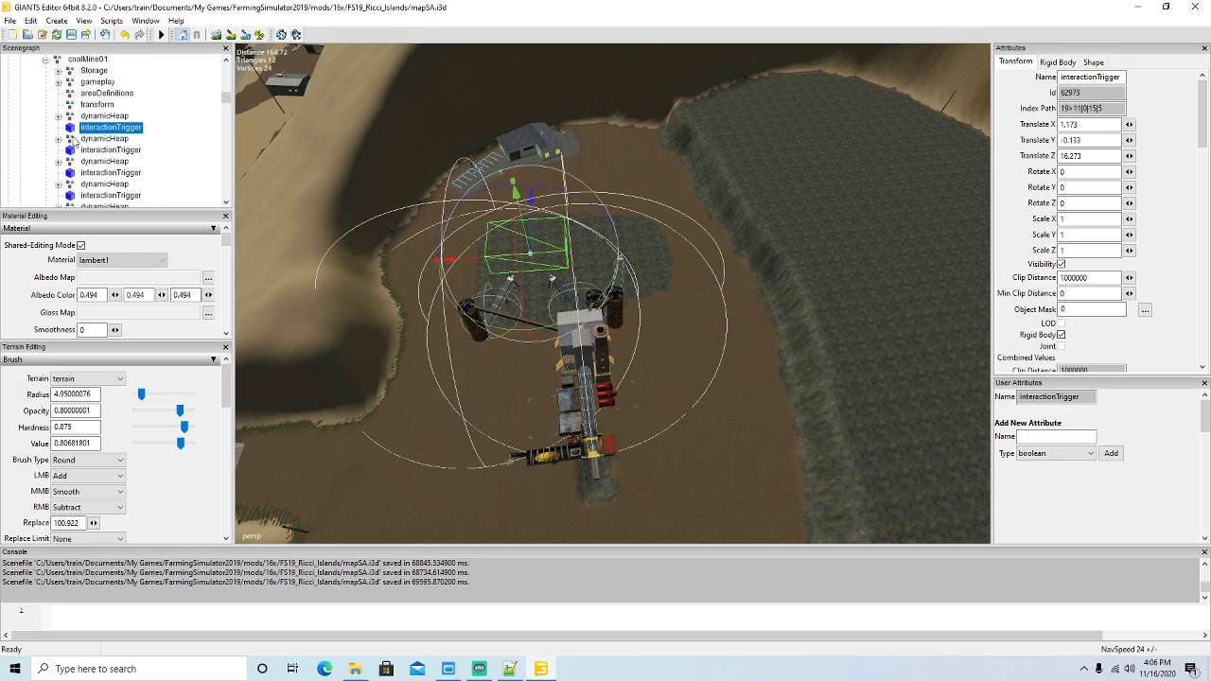
{"action": "left_click", "coordinate": [70, 151]}
{"action": "left_click", "coordinate": [74, 174]}
{"action": "left_click", "coordinate": [74, 195]}
{"action": "scroll", "coordinate": [155, 163], "scroll_direction": "down", "scroll_amount": 3}
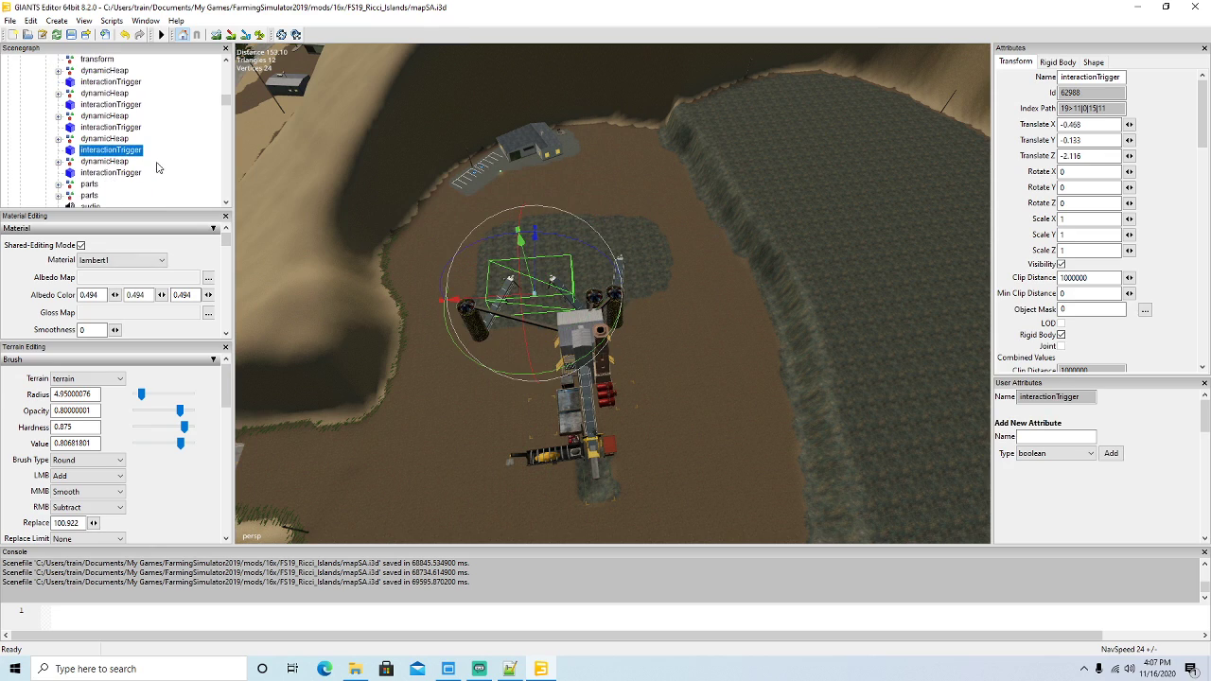
{"action": "left_click", "coordinate": [75, 151]}
{"action": "scroll", "coordinate": [167, 152], "scroll_direction": "down", "scroll_amount": 4}
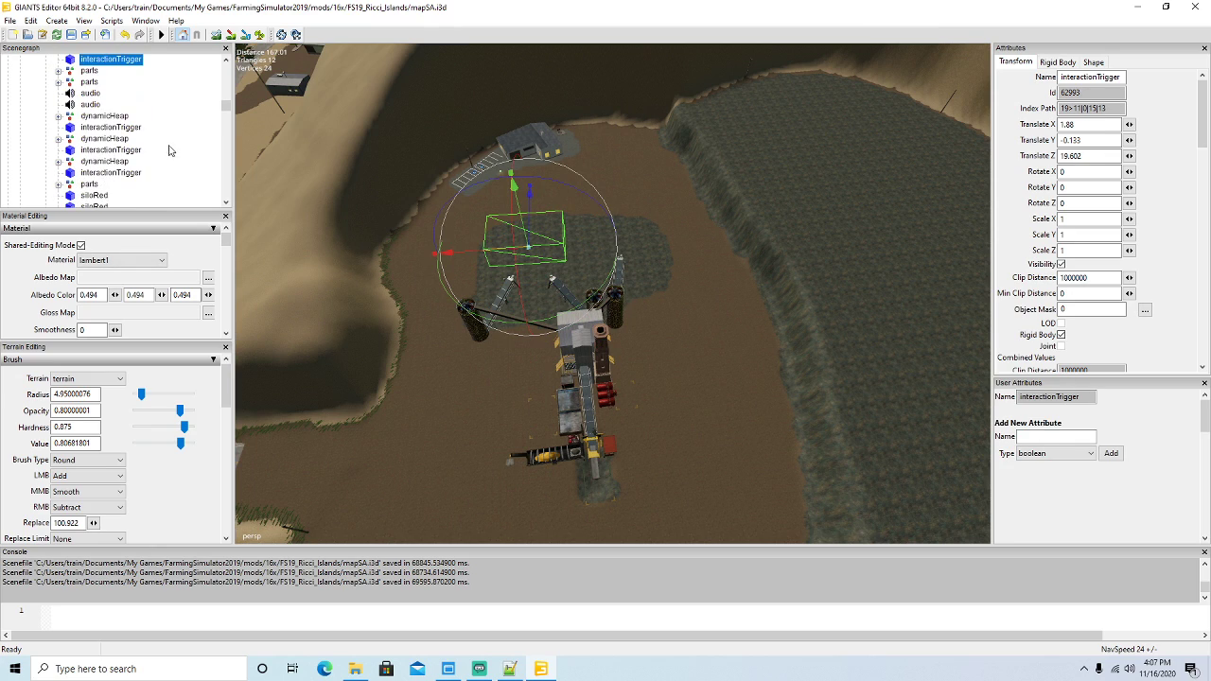
{"action": "left_click", "coordinate": [76, 128]}
{"action": "left_click", "coordinate": [95, 150]}
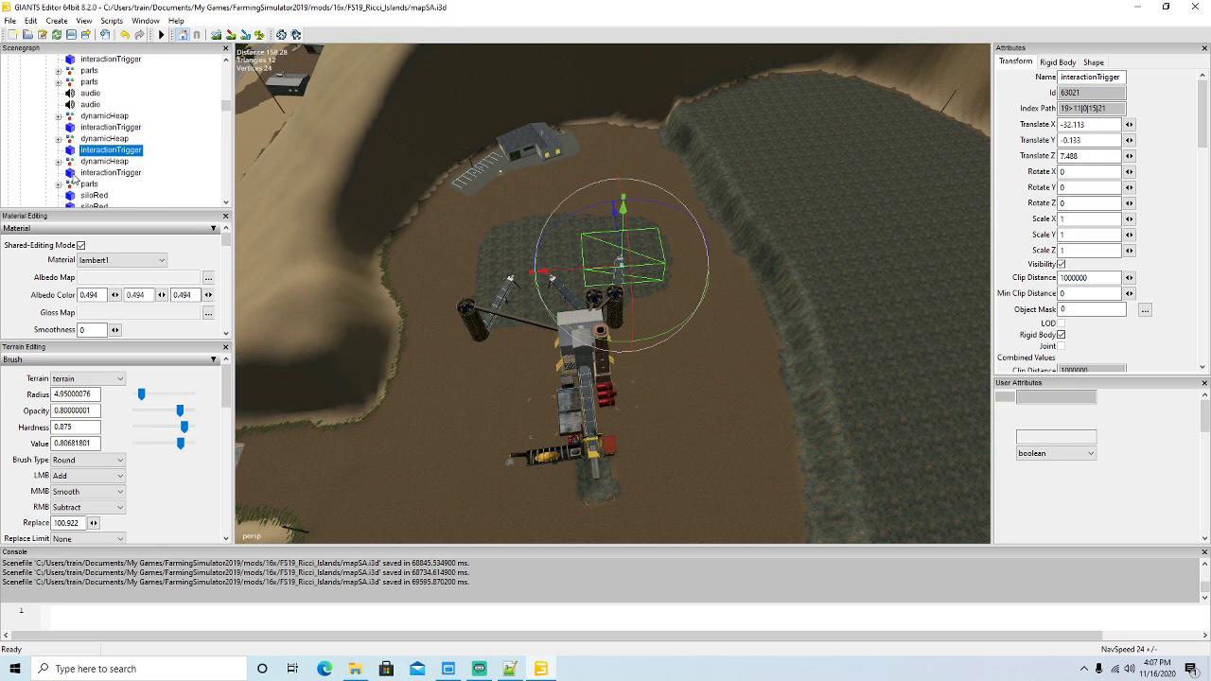
{"action": "left_click", "coordinate": [132, 173]}
{"action": "scroll", "coordinate": [172, 177], "scroll_direction": "down", "scroll_amount": 6}
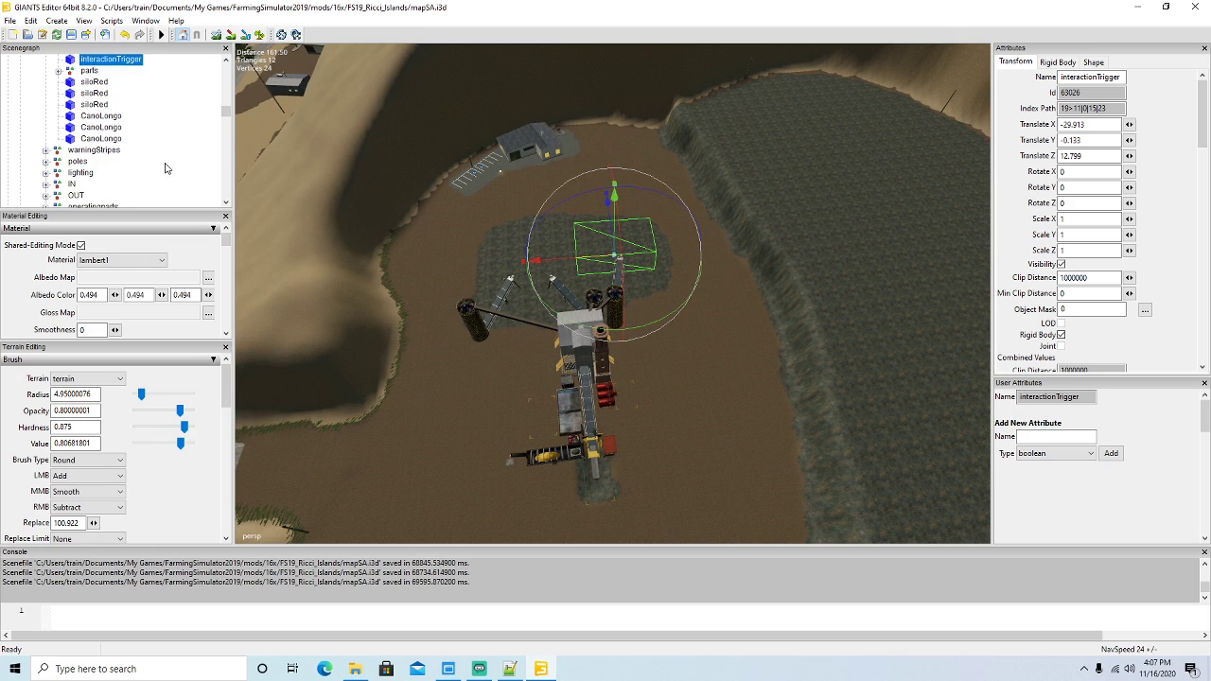
Go through the coalMine02 interactionTrigger nodes to the last one and examine their heap positions and index paths.
{"action": "scroll", "coordinate": [164, 166], "scroll_direction": "down", "scroll_amount": 6}
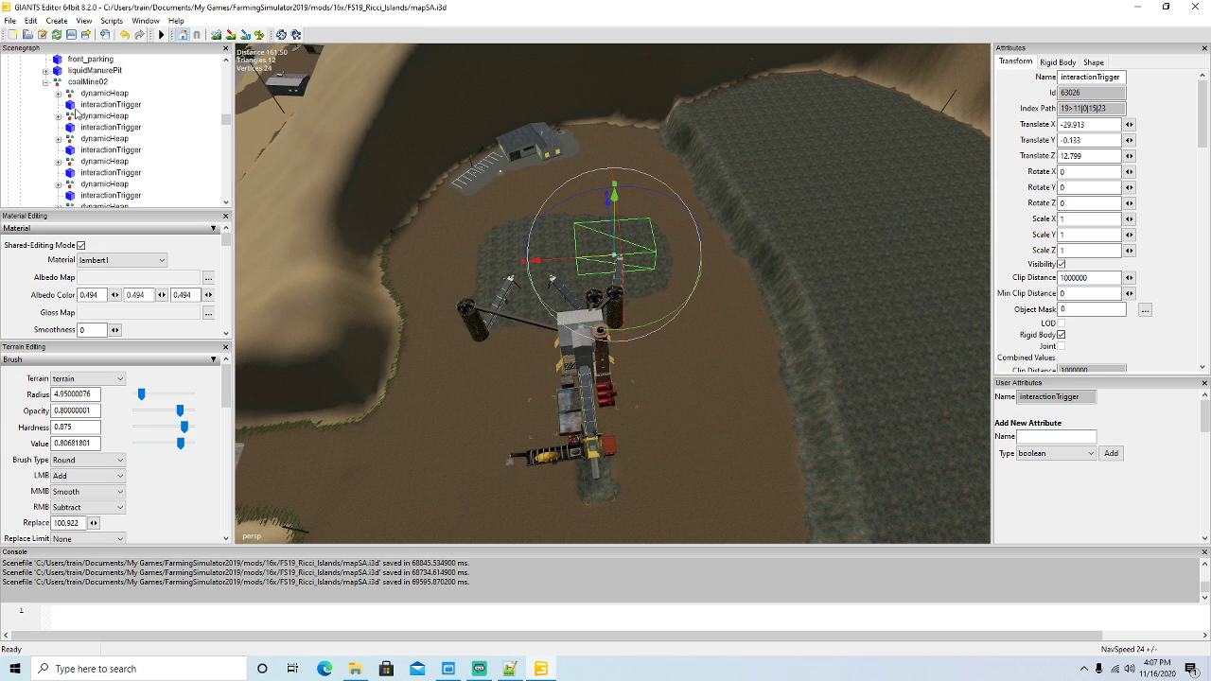
{"action": "left_click", "coordinate": [75, 105]}
{"action": "left_click", "coordinate": [76, 128]}
{"action": "left_click", "coordinate": [77, 151]}
{"action": "left_click", "coordinate": [104, 174]}
{"action": "scroll", "coordinate": [106, 178], "scroll_direction": "down", "scroll_amount": 4}
{"action": "left_click", "coordinate": [76, 117]}
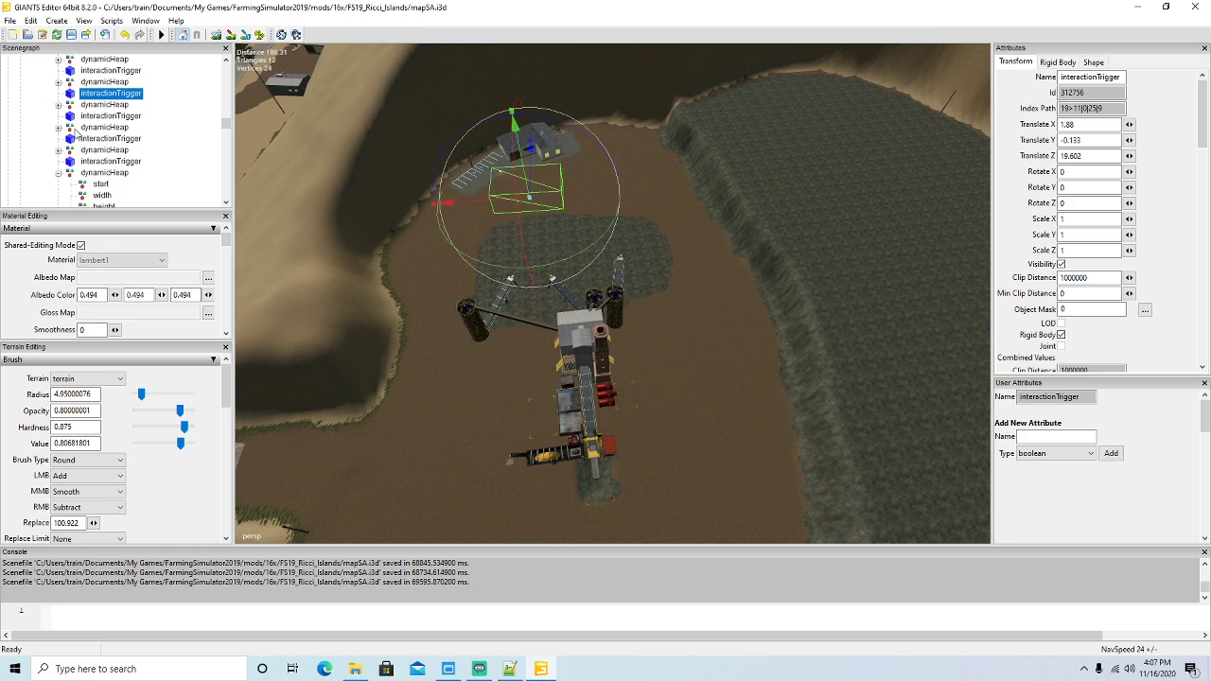
{"action": "left_click", "coordinate": [74, 162]}
{"action": "scroll", "coordinate": [74, 171], "scroll_direction": "down", "scroll_amount": 1}
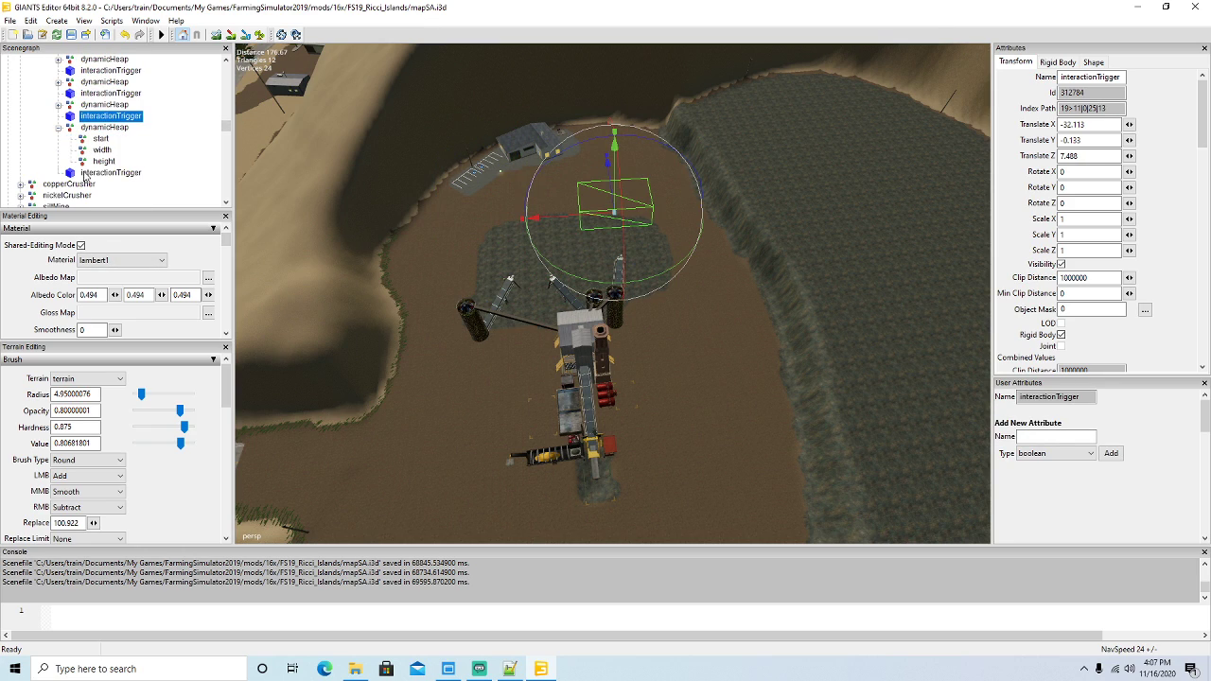
{"action": "left_click", "coordinate": [76, 173]}
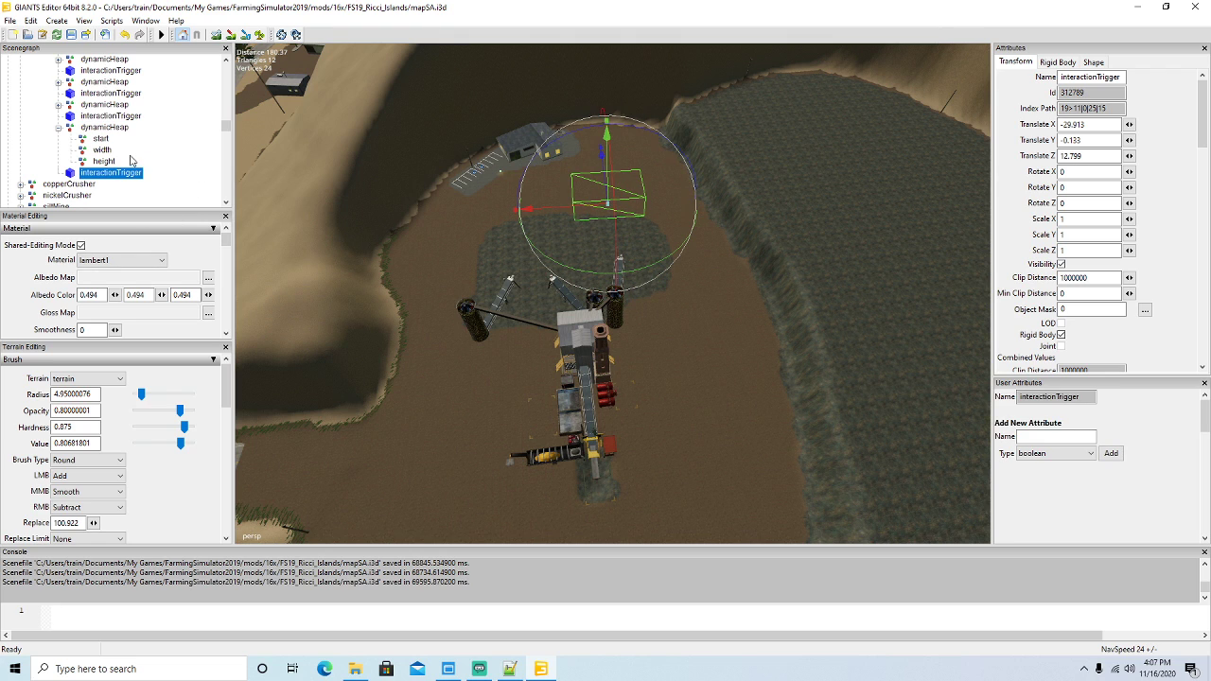
Compare the index path of the last coalMine01 dynamicHeap's height node with the heapHeight8 mapping in oreCrusher.xml.
{"action": "left_click", "coordinate": [511, 672]}
{"action": "scroll", "coordinate": [521, 353], "scroll_direction": "up", "scroll_amount": 10}
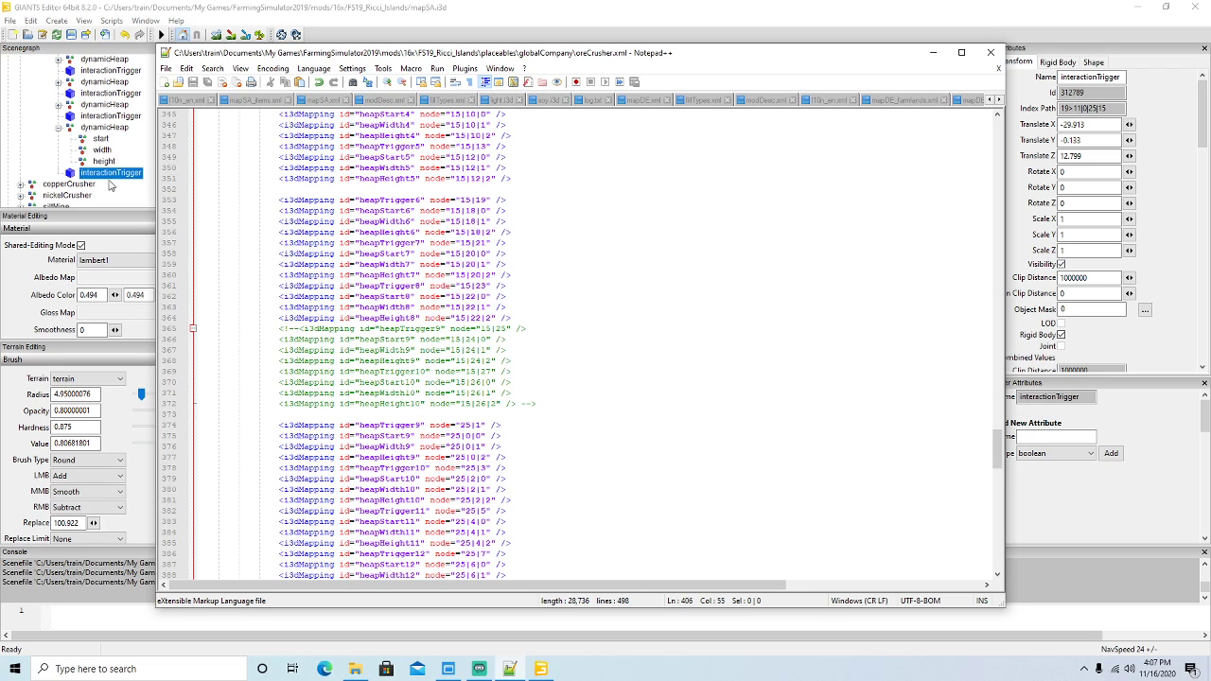
{"action": "scroll", "coordinate": [142, 182], "scroll_direction": "up", "scroll_amount": 3}
{"action": "scroll", "coordinate": [142, 182], "scroll_direction": "up", "scroll_amount": 10}
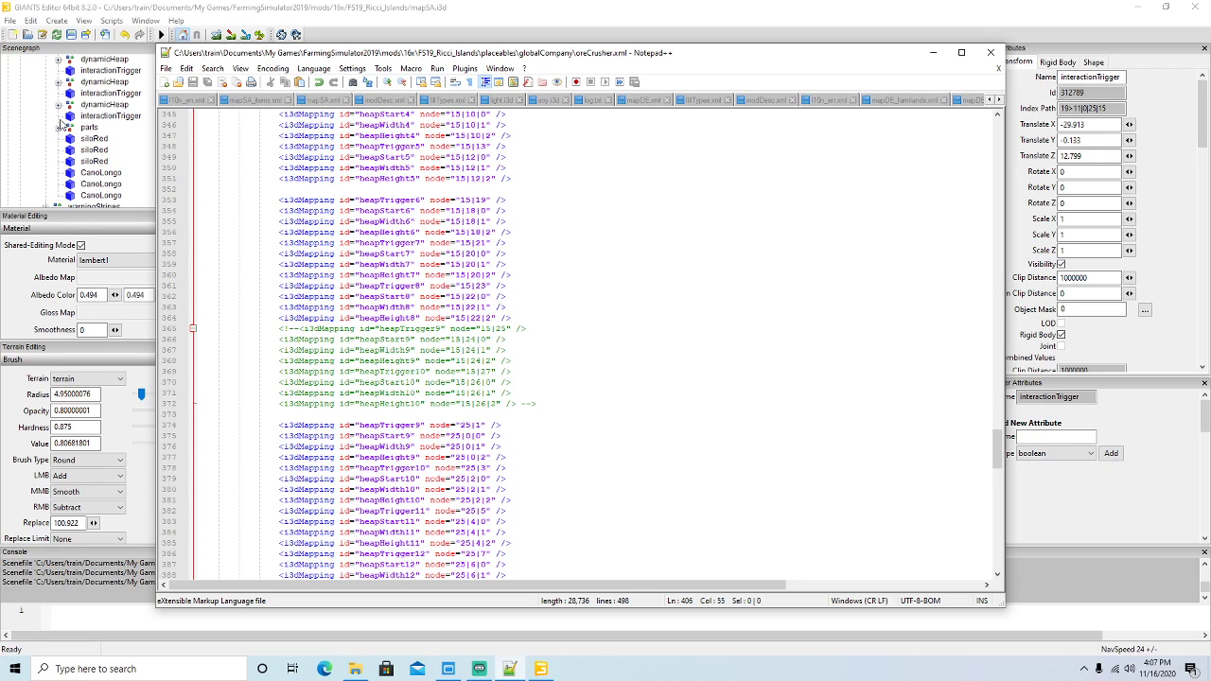
{"action": "left_click", "coordinate": [58, 106]}
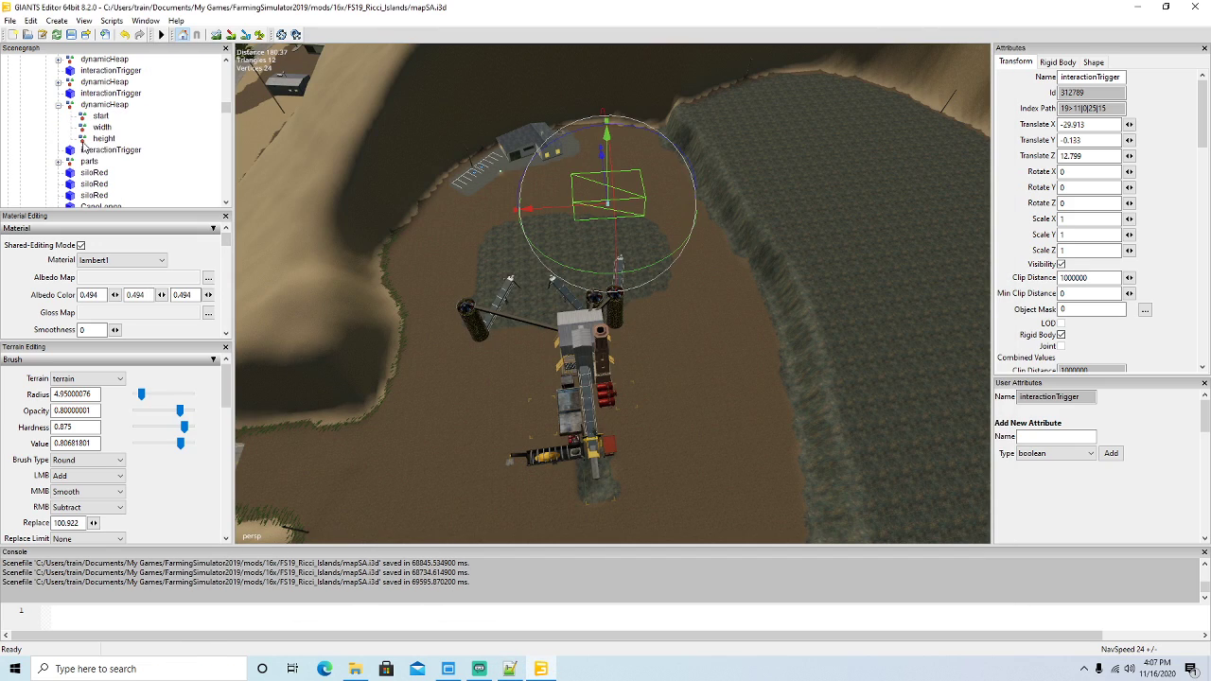
{"action": "left_click", "coordinate": [103, 138]}
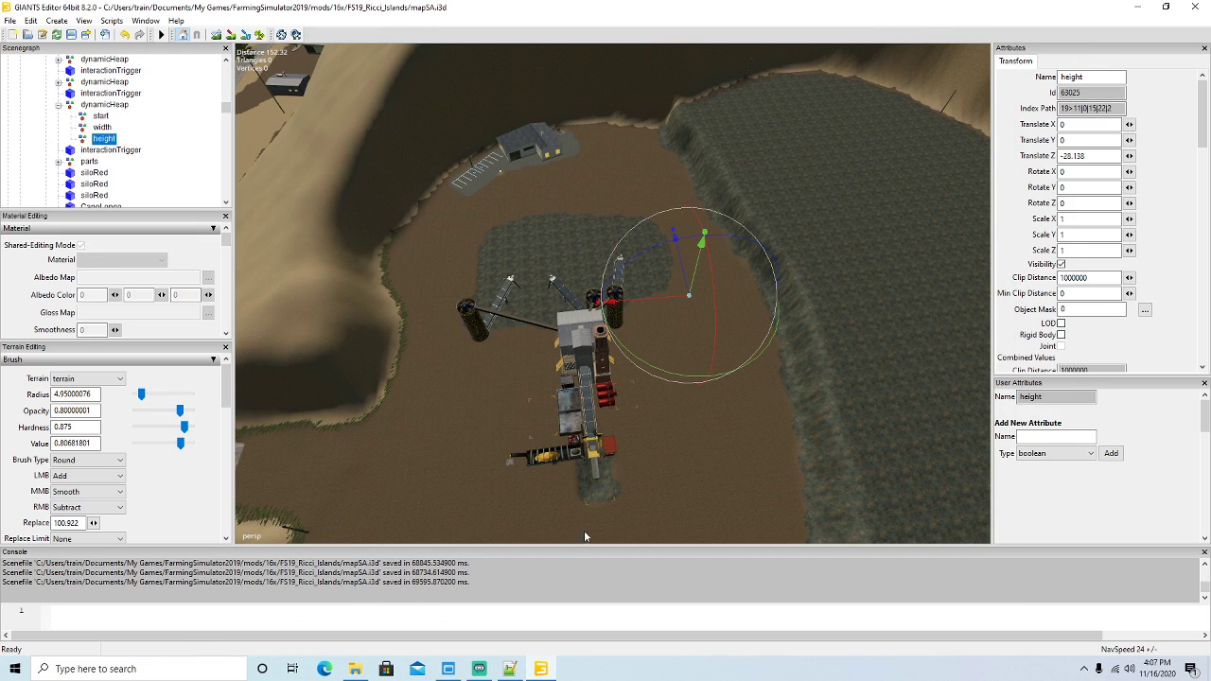
{"action": "left_click", "coordinate": [510, 669]}
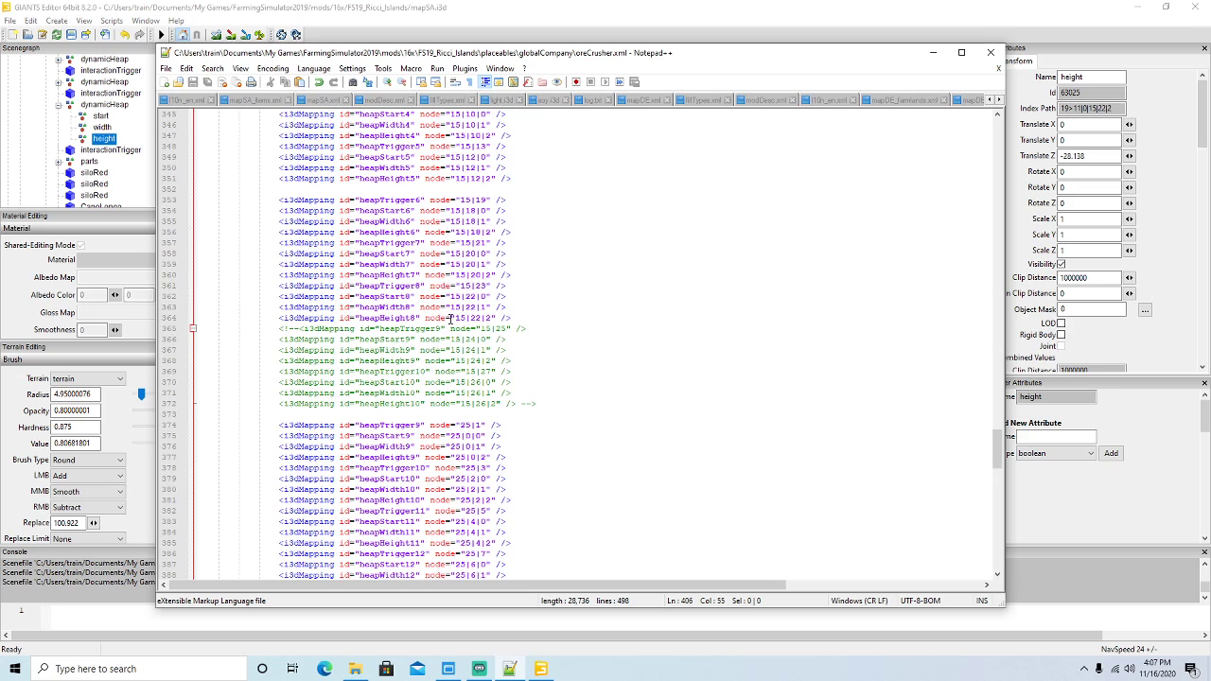
{"action": "left_click_drag", "start_coordinate": [451, 319], "coordinate": [505, 318]}
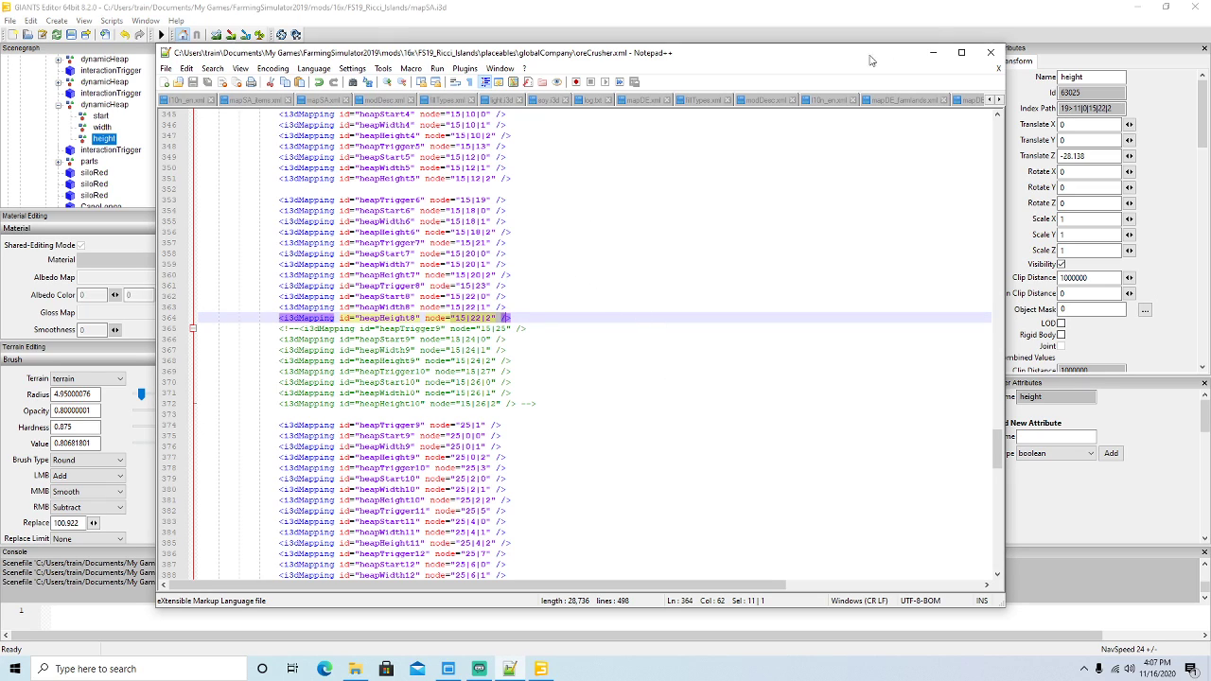
Minimize Notepad++ and save the mapSA.i3d scene in GIANTS Editor.
{"action": "left_click", "coordinate": [933, 52]}
{"action": "left_click_drag", "start_coordinate": [635, 341], "coordinate": [1047, 327], "text": "alt"}
{"action": "scroll", "coordinate": [605, 300], "scroll_direction": "up", "scroll_amount": 5}
{"action": "scroll", "coordinate": [1044, 330], "scroll_direction": "down", "scroll_amount": 8}
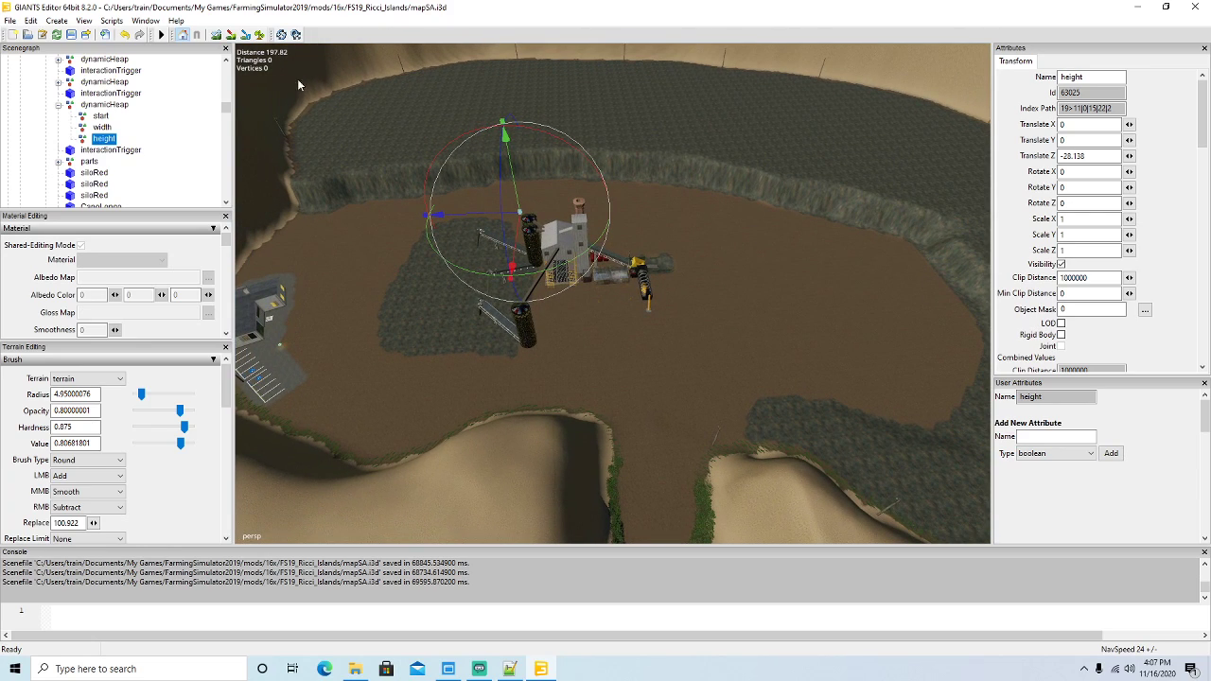
{"action": "left_click", "coordinate": [72, 36]}
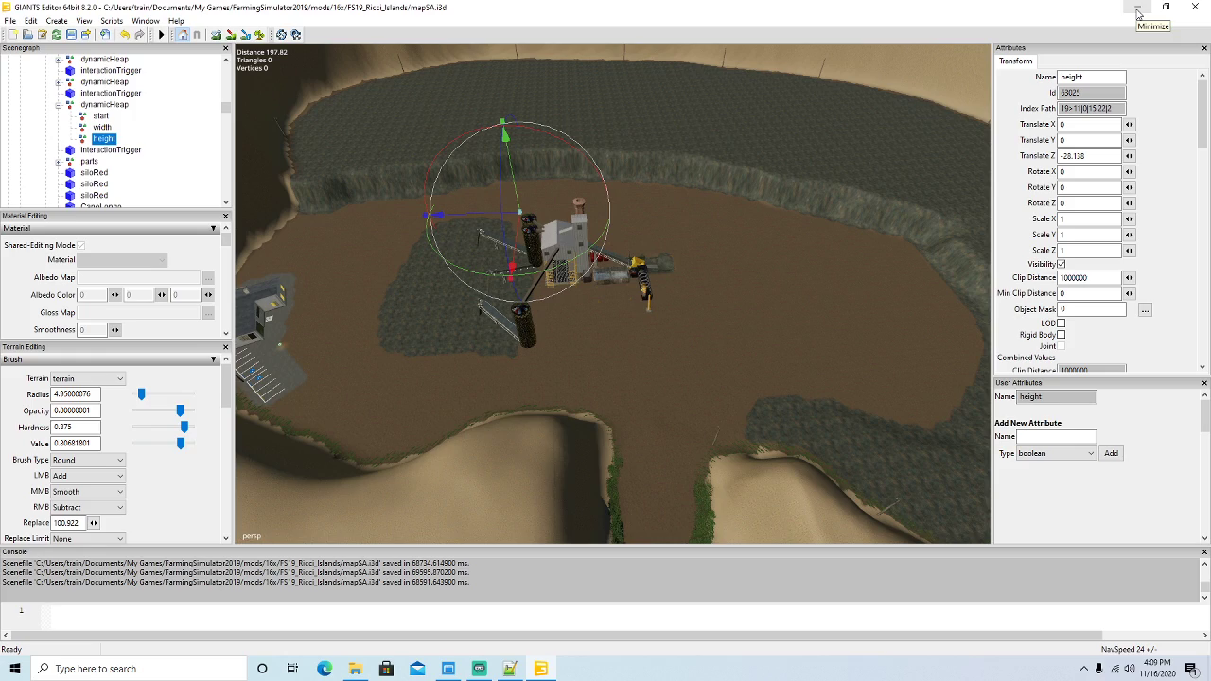
Minimize GIANTS Editor and switch the live stream to the Be Right Back scene in Streamlabs OBS.
{"action": "left_click", "coordinate": [1138, 12]}
{"action": "left_click", "coordinate": [479, 669]}
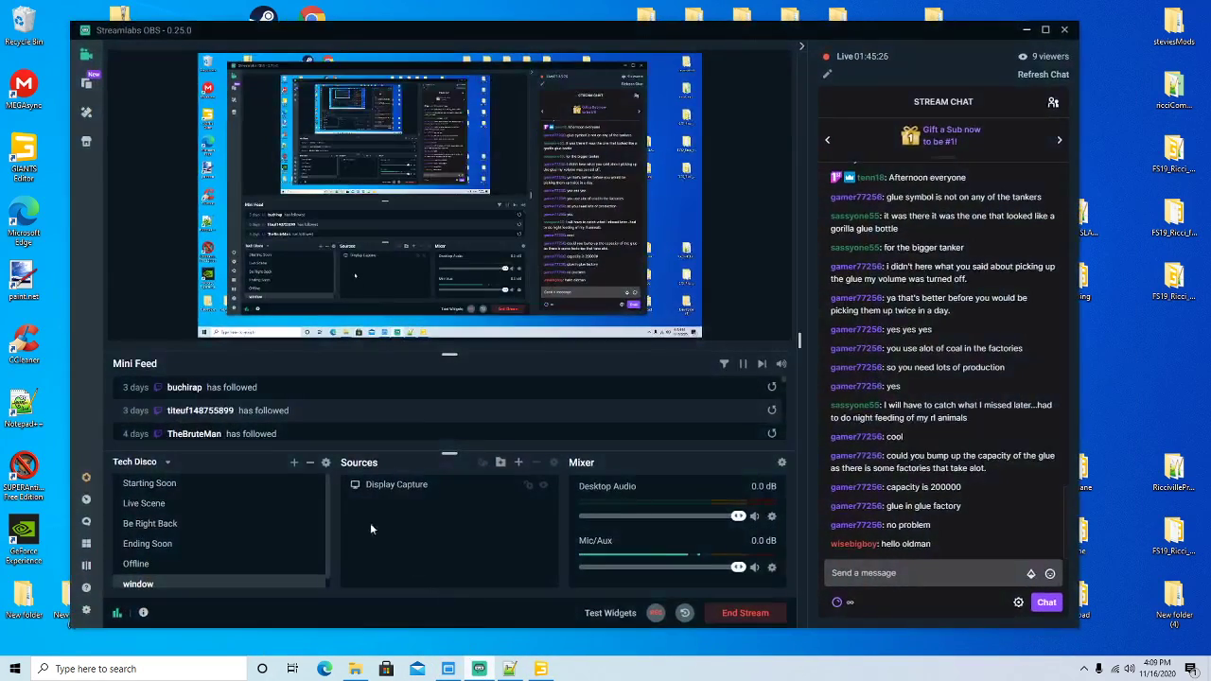
{"action": "left_click", "coordinate": [167, 522]}
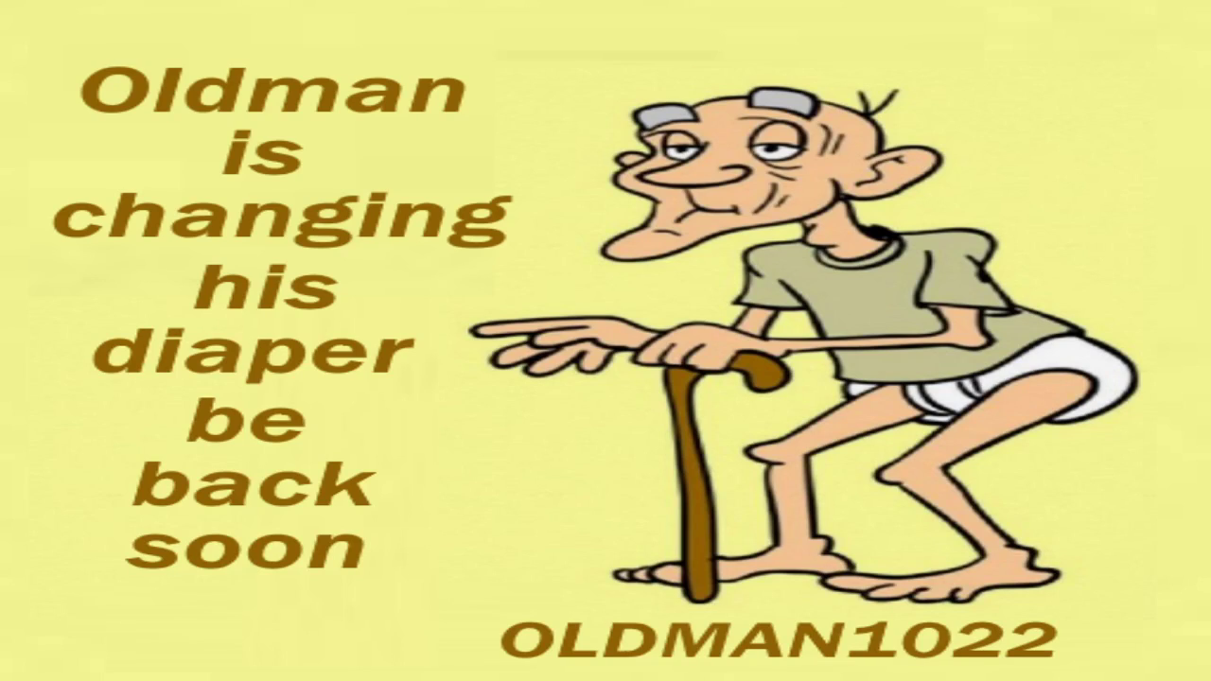
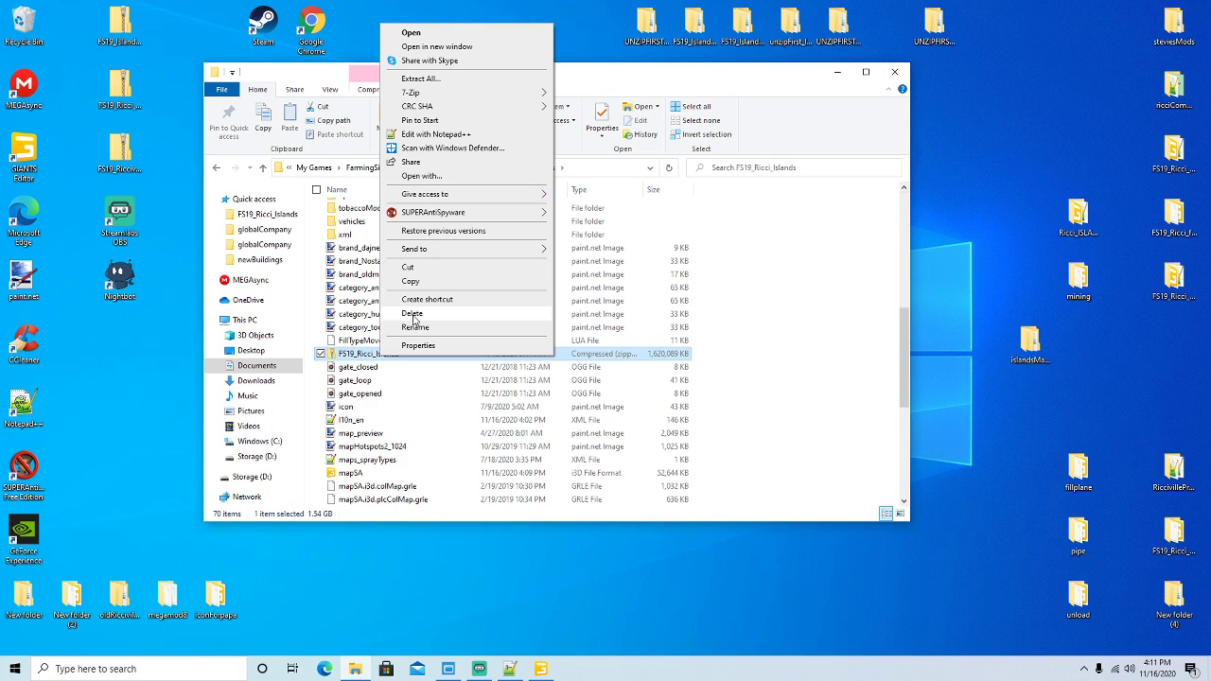
Delete the old FS19_Ricci_Islands zip and pack all of the mod folder's contents into a new FS19_Ricci_Islands zip with 7-Zip.
{"action": "left_click", "coordinate": [413, 314]}
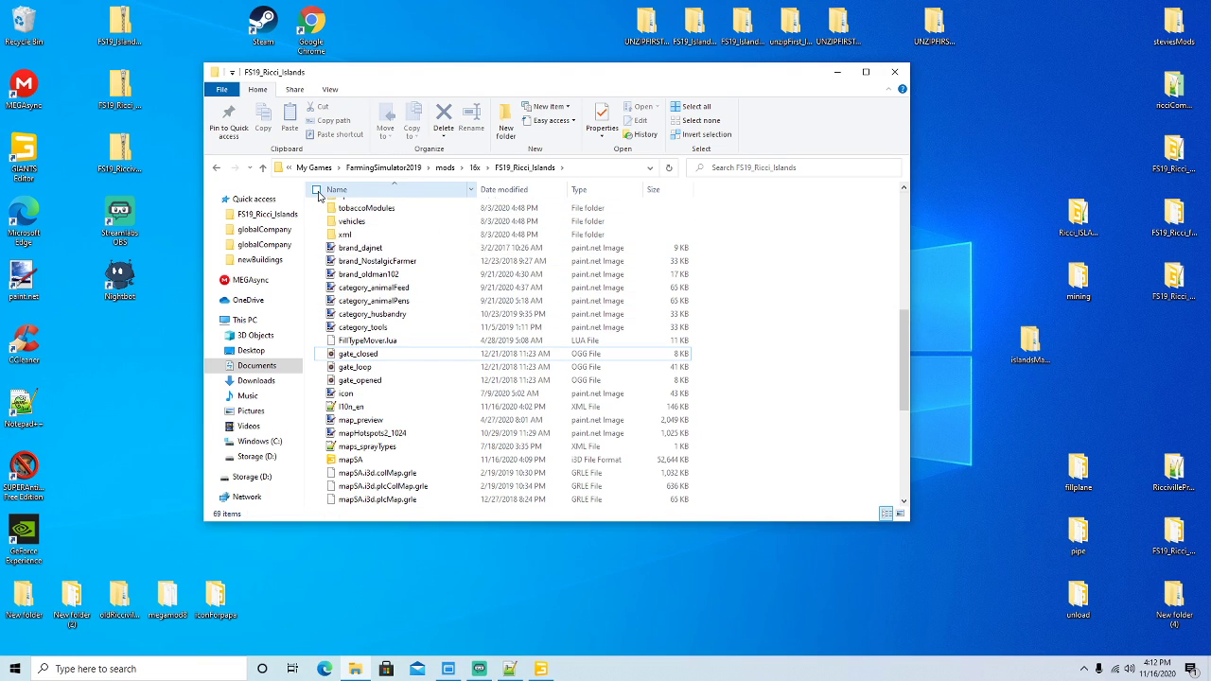
{"action": "left_click", "coordinate": [317, 190]}
{"action": "right_click", "coordinate": [370, 230]}
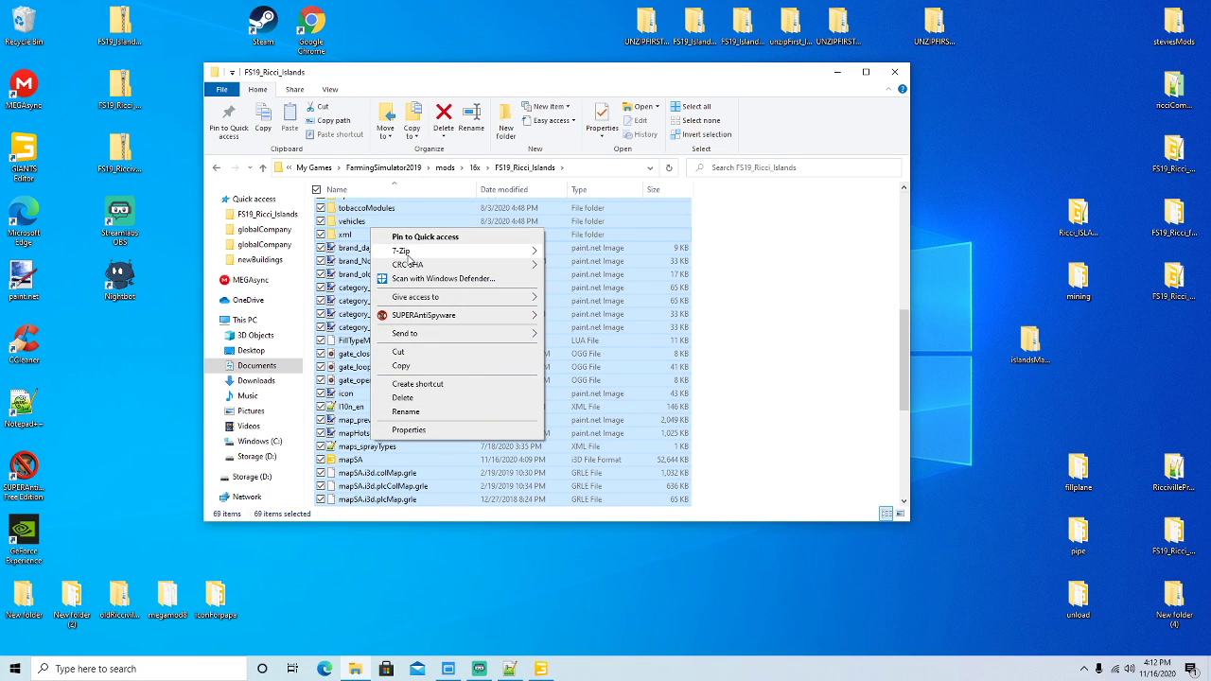
{"action": "mouse_move", "coordinate": [407, 253]}
{"action": "left_click", "coordinate": [657, 365]}
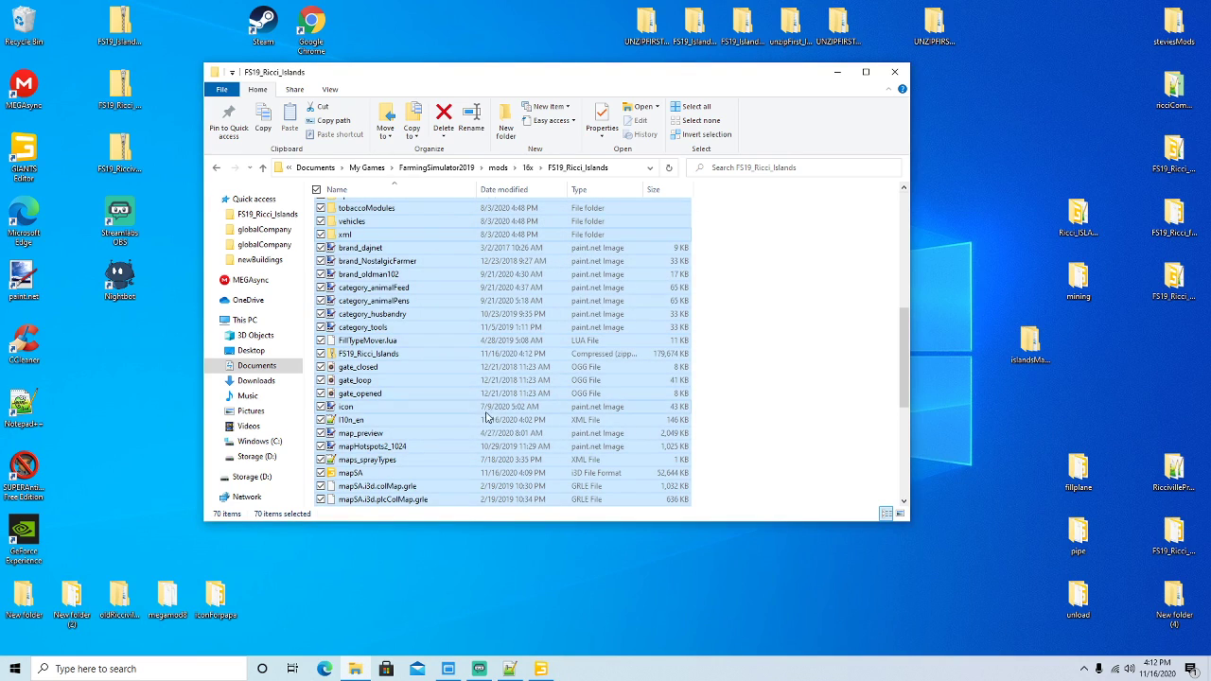
Copy the new FS19_Ricci_Islands zip into the Islandtesttesttest mods folder, replacing the existing file.
{"action": "right_click", "coordinate": [393, 356]}
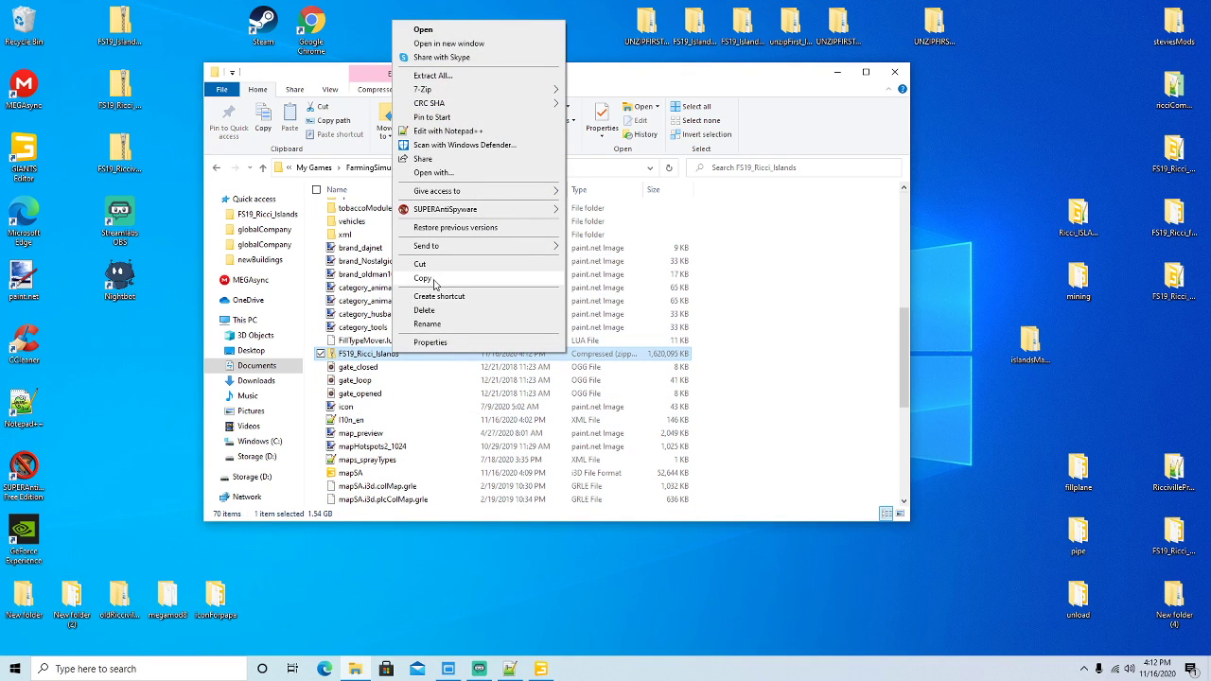
{"action": "left_click", "coordinate": [425, 279]}
{"action": "left_click", "coordinate": [450, 169]}
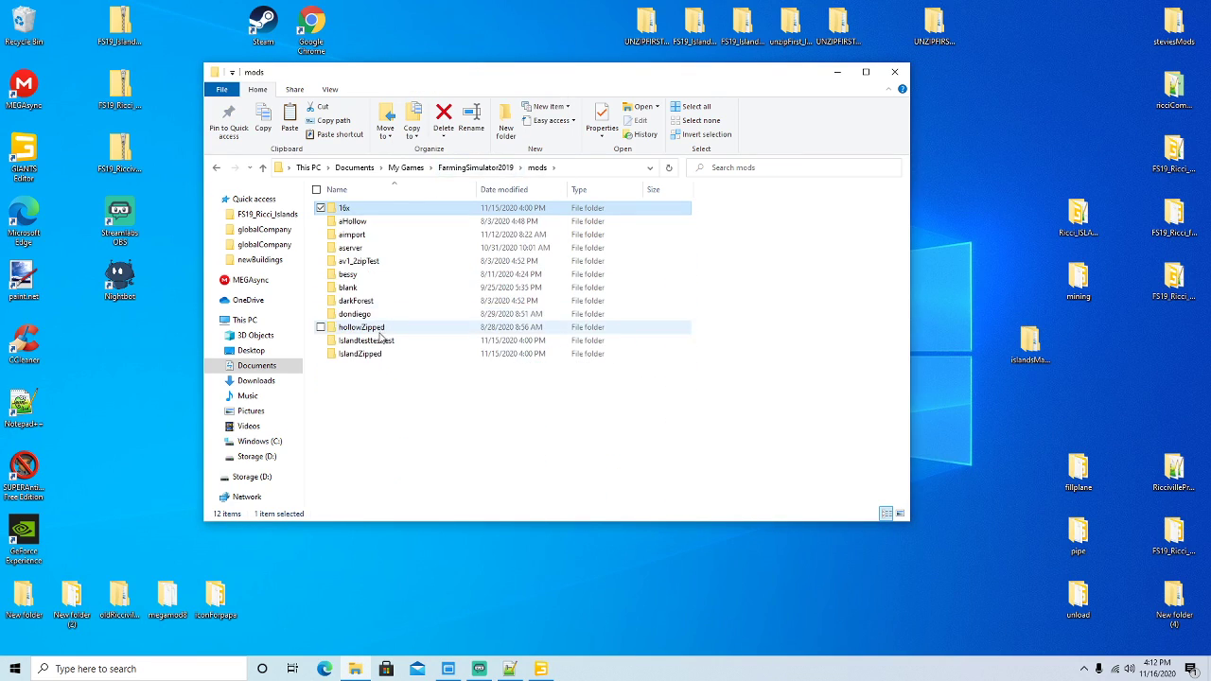
{"action": "double_click", "coordinate": [375, 343]}
{"action": "right_click", "coordinate": [806, 351]}
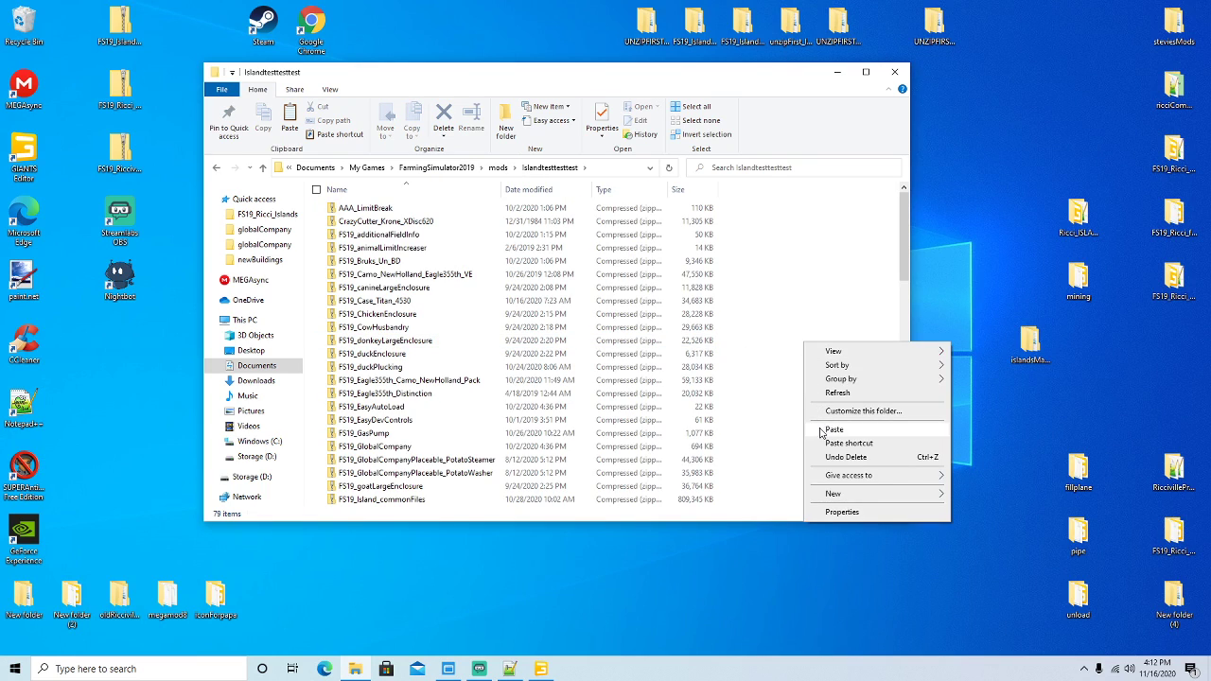
{"action": "left_click", "coordinate": [824, 431]}
{"action": "left_click", "coordinate": [567, 248]}
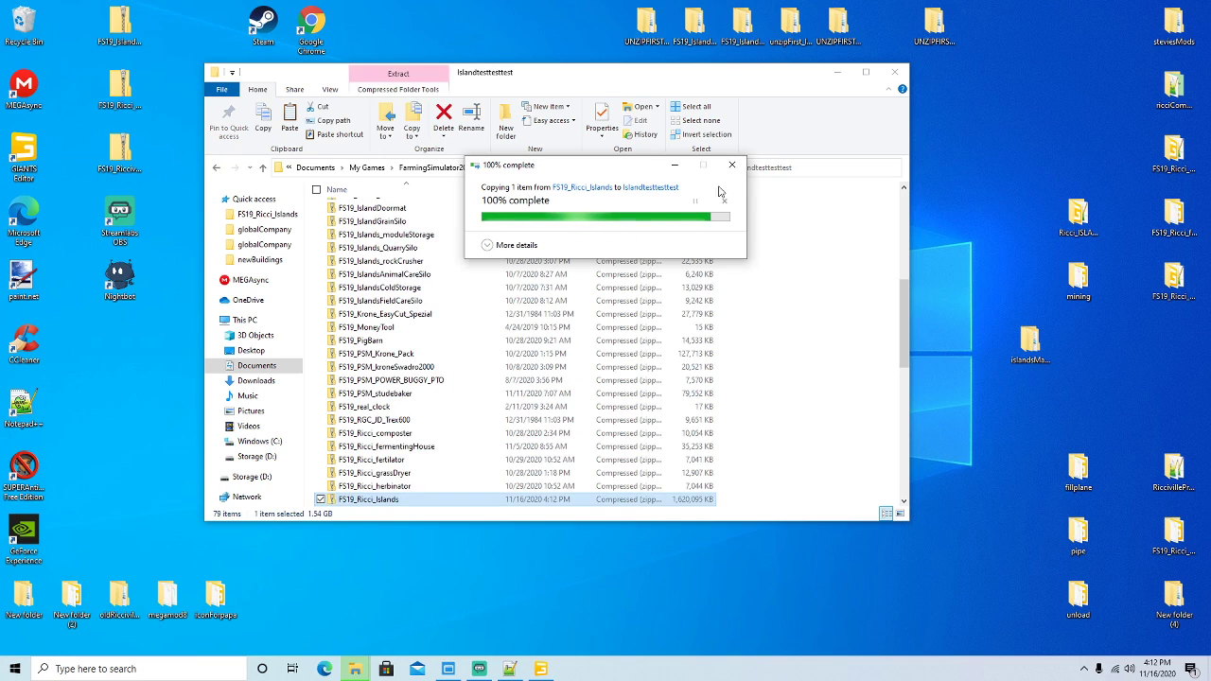
Minimize File Explorer, launch Farming Simulator 19 and load career Savegame 3 on the Ricci_Islands map.
{"action": "left_click", "coordinate": [836, 72]}
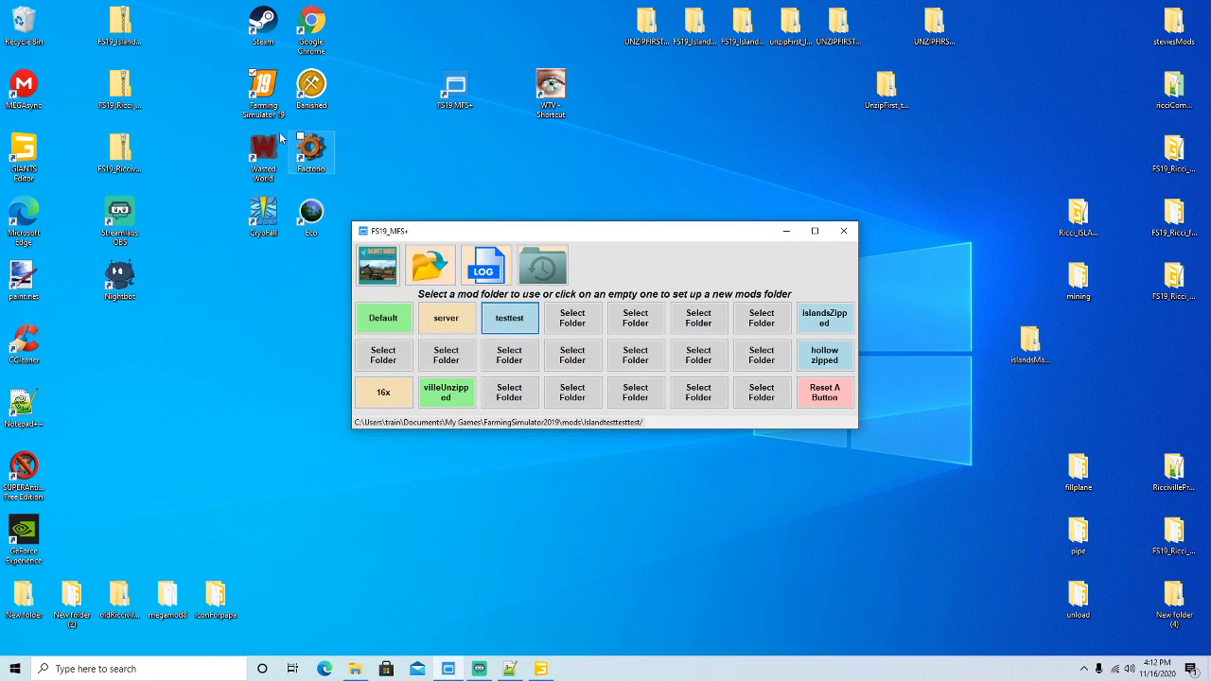
{"action": "right_click", "coordinate": [269, 89]}
{"action": "left_click", "coordinate": [274, 98]}
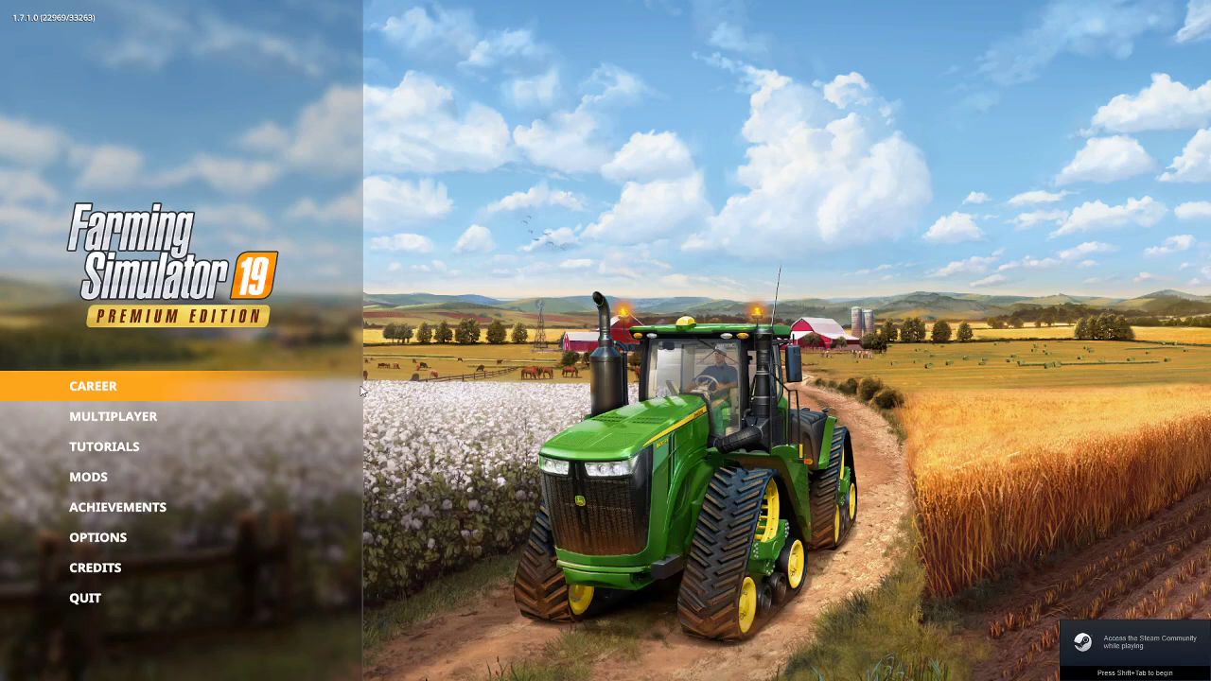
{"action": "left_click", "coordinate": [98, 397]}
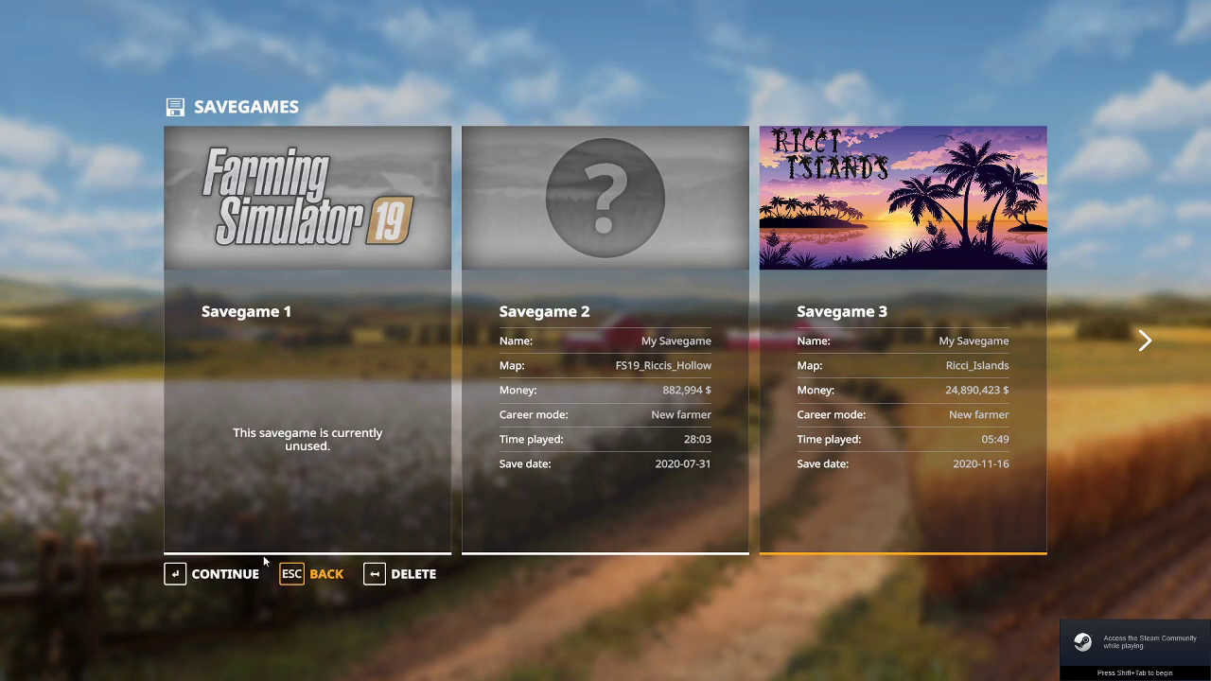
{"action": "left_click", "coordinate": [225, 574]}
{"action": "left_click", "coordinate": [214, 574]}
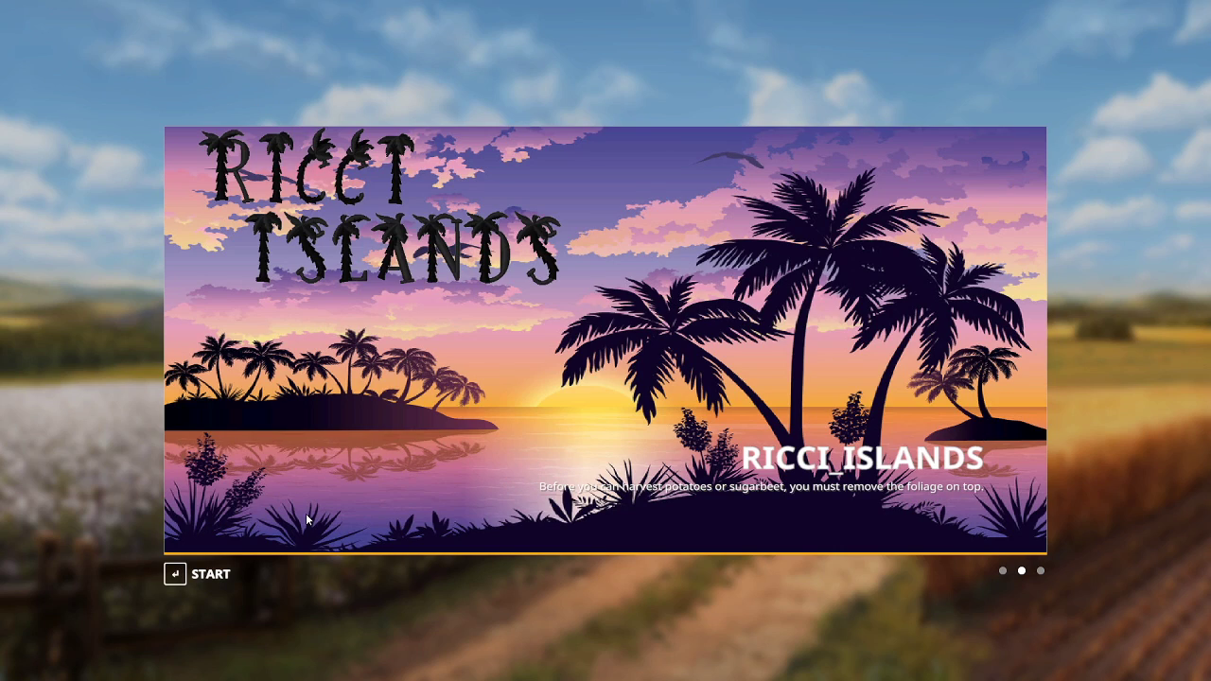
Start the loaded savegame, switch to Notepad++ and reload the modified log.txt from disk.
{"action": "left_click", "coordinate": [216, 576]}
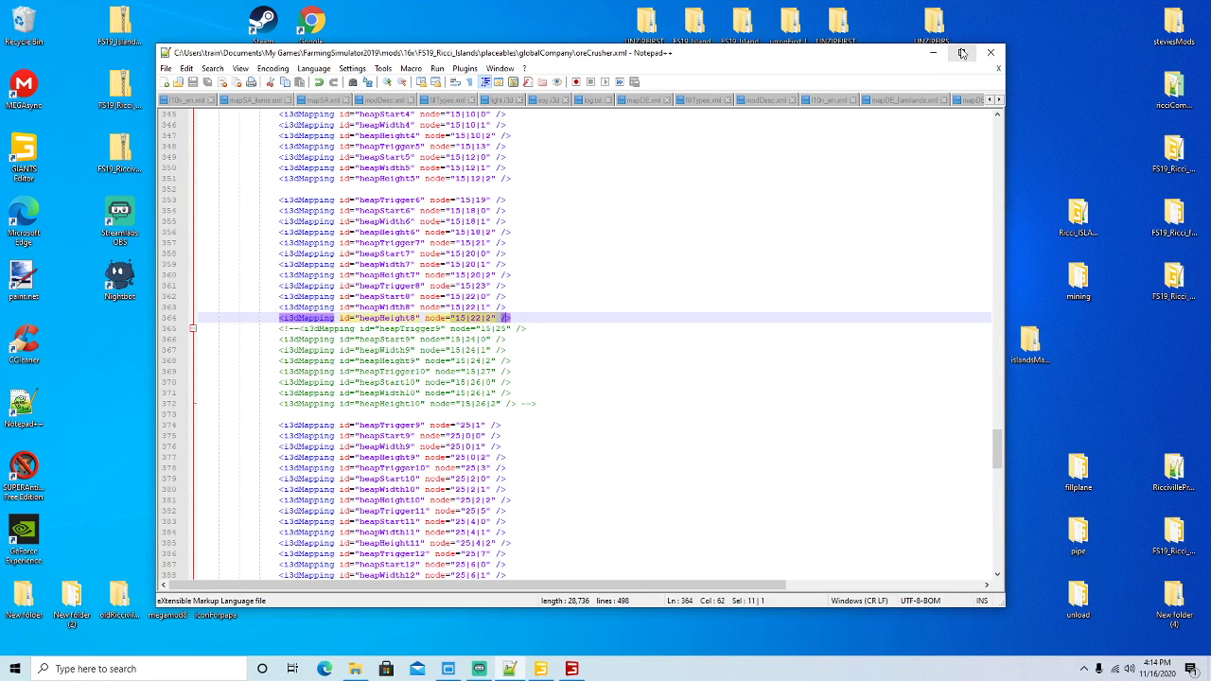
{"action": "left_click", "coordinate": [967, 53]}
{"action": "left_click", "coordinate": [435, 52]}
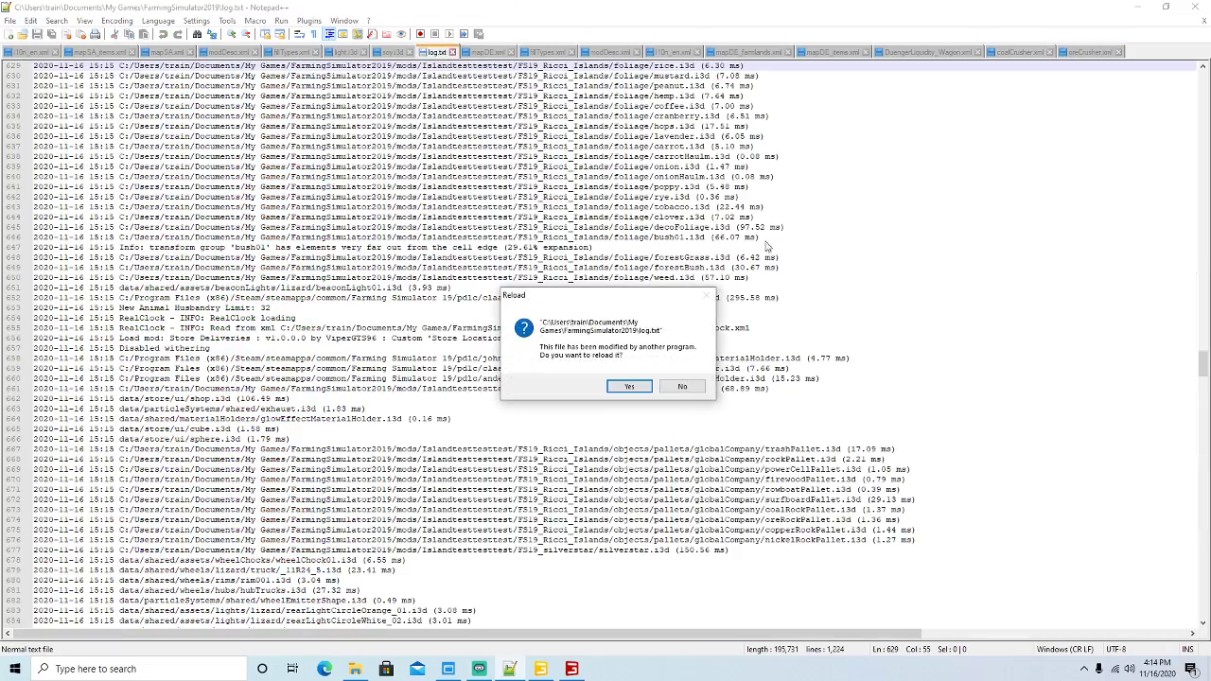
{"action": "left_click", "coordinate": [624, 386]}
Examine the reloaded log.txt from beginning to end for errors and warnings, and minimize Notepad++.
{"action": "left_click_drag", "start_coordinate": [1207, 508], "coordinate": [1205, 86]}
{"action": "scroll", "coordinate": [333, 354], "scroll_direction": "down", "scroll_amount": 4}
{"action": "scroll", "coordinate": [333, 353], "scroll_direction": "down", "scroll_amount": 20}
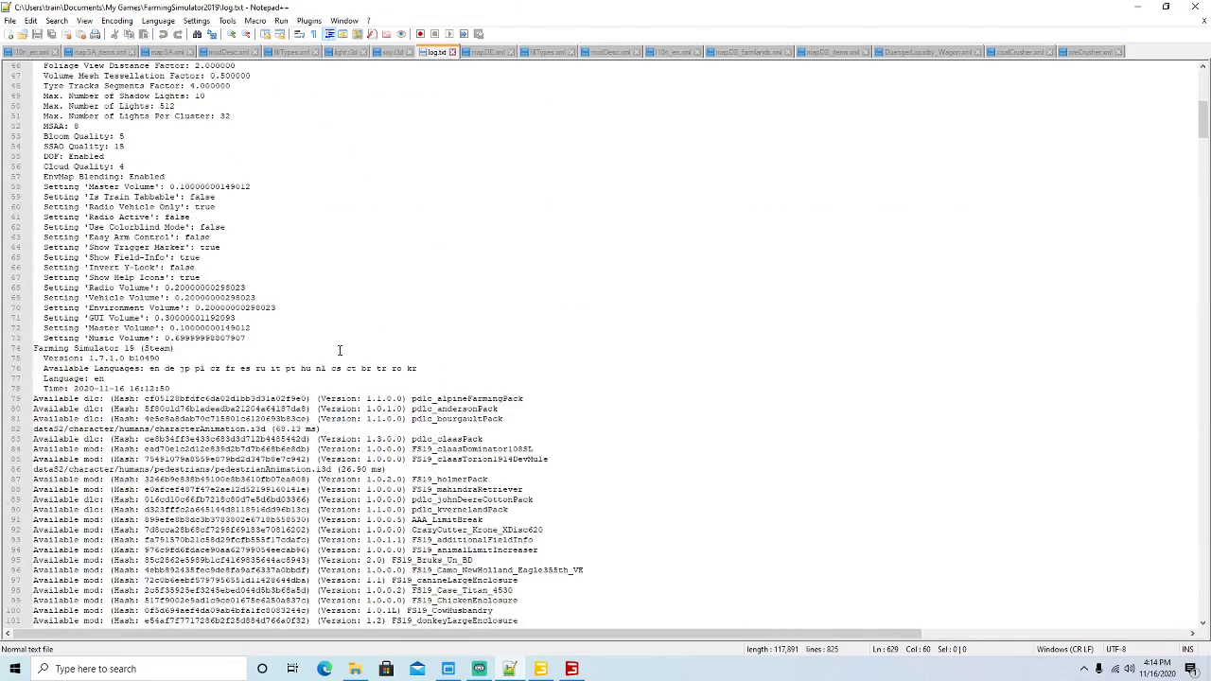
{"action": "scroll", "coordinate": [353, 336], "scroll_direction": "down", "scroll_amount": 20}
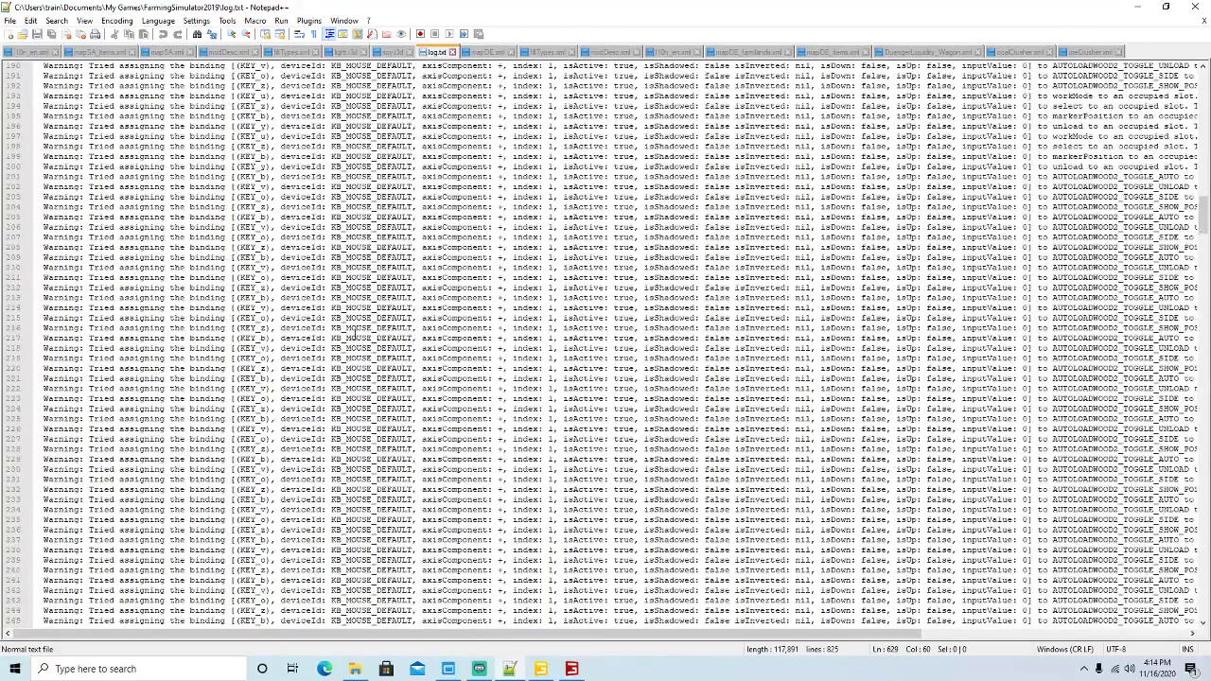
{"action": "scroll", "coordinate": [355, 334], "scroll_direction": "down", "scroll_amount": 20}
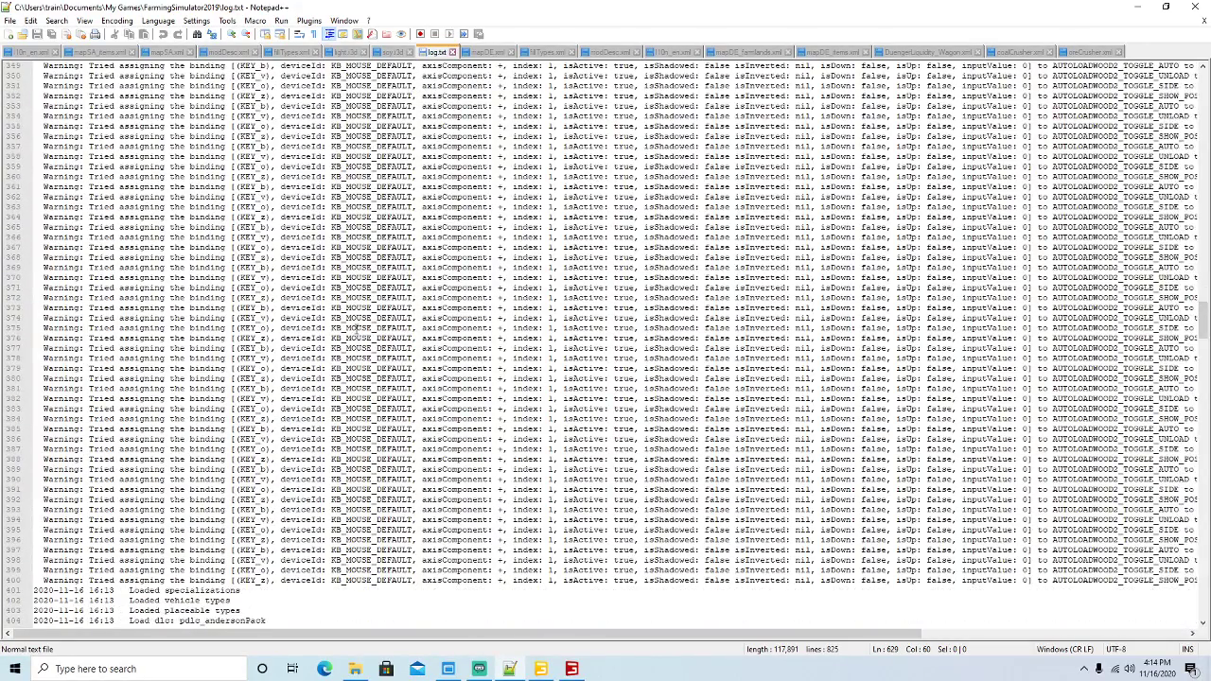
{"action": "scroll", "coordinate": [359, 328], "scroll_direction": "down", "scroll_amount": 20}
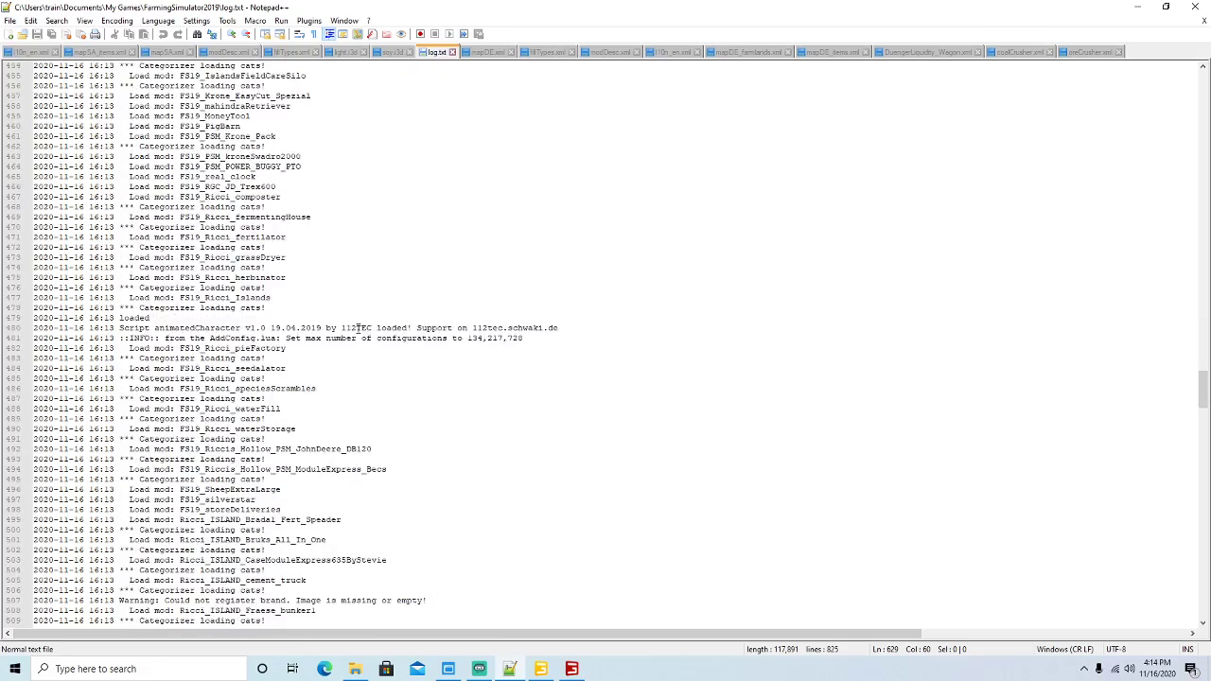
{"action": "scroll", "coordinate": [360, 328], "scroll_direction": "down", "scroll_amount": 20}
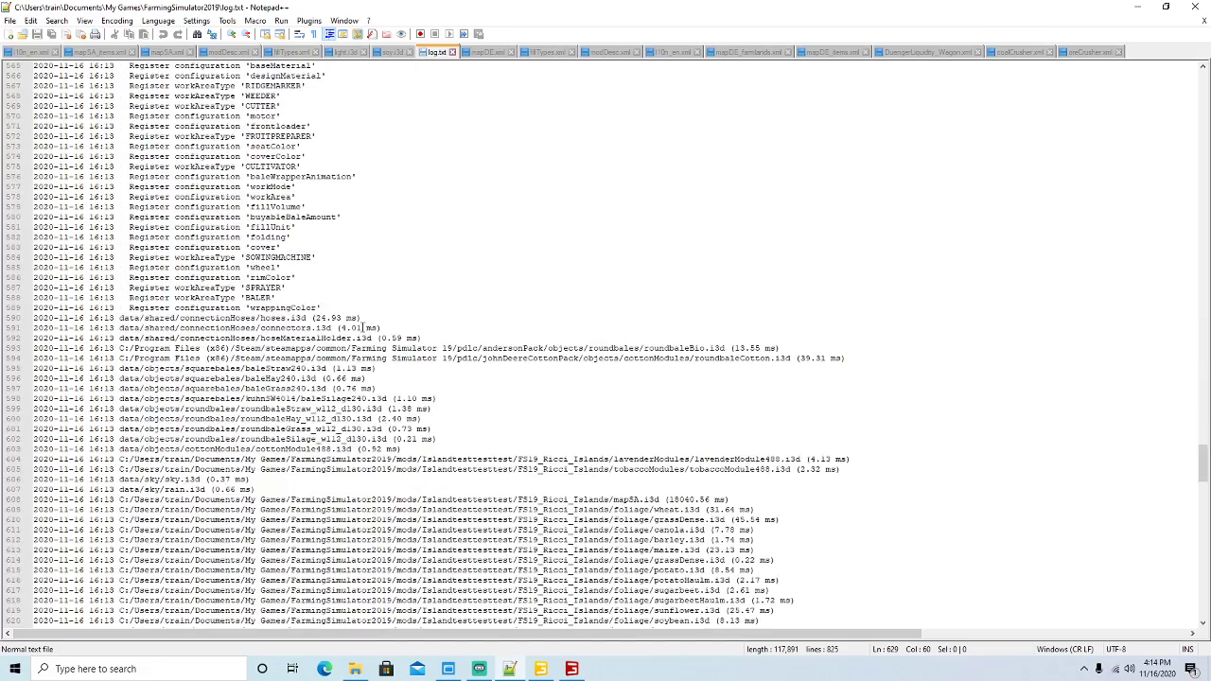
{"action": "scroll", "coordinate": [361, 327], "scroll_direction": "down", "scroll_amount": 20}
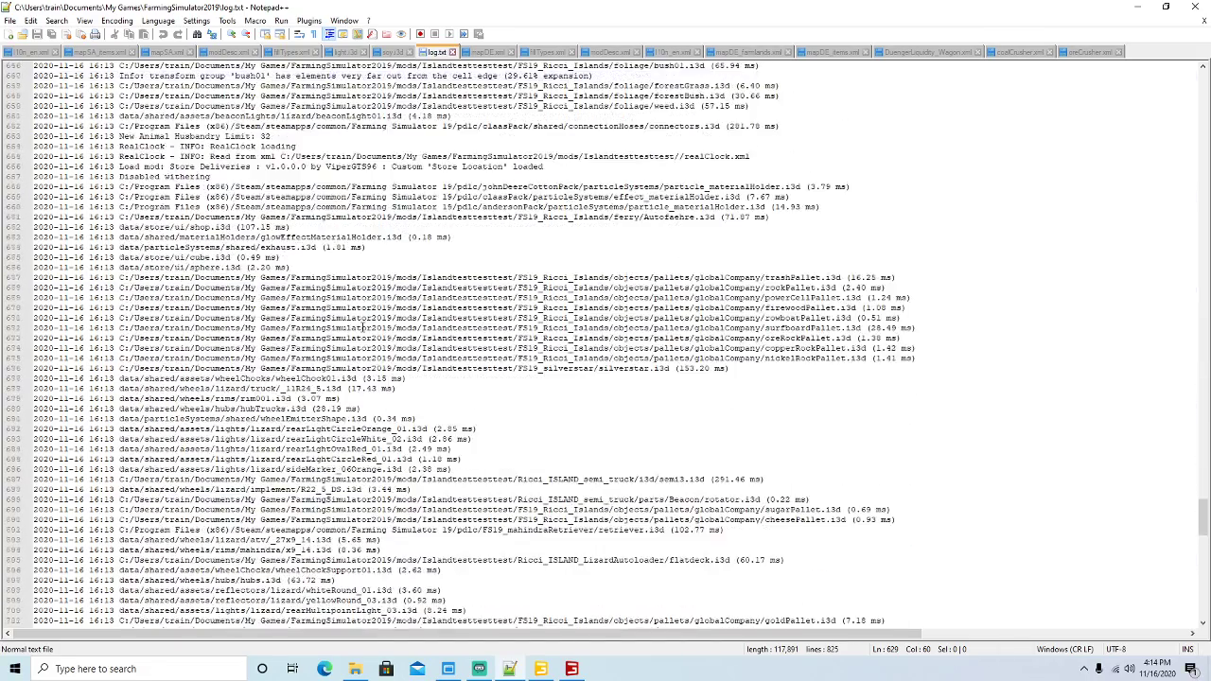
{"action": "scroll", "coordinate": [362, 327], "scroll_direction": "down", "scroll_amount": 18}
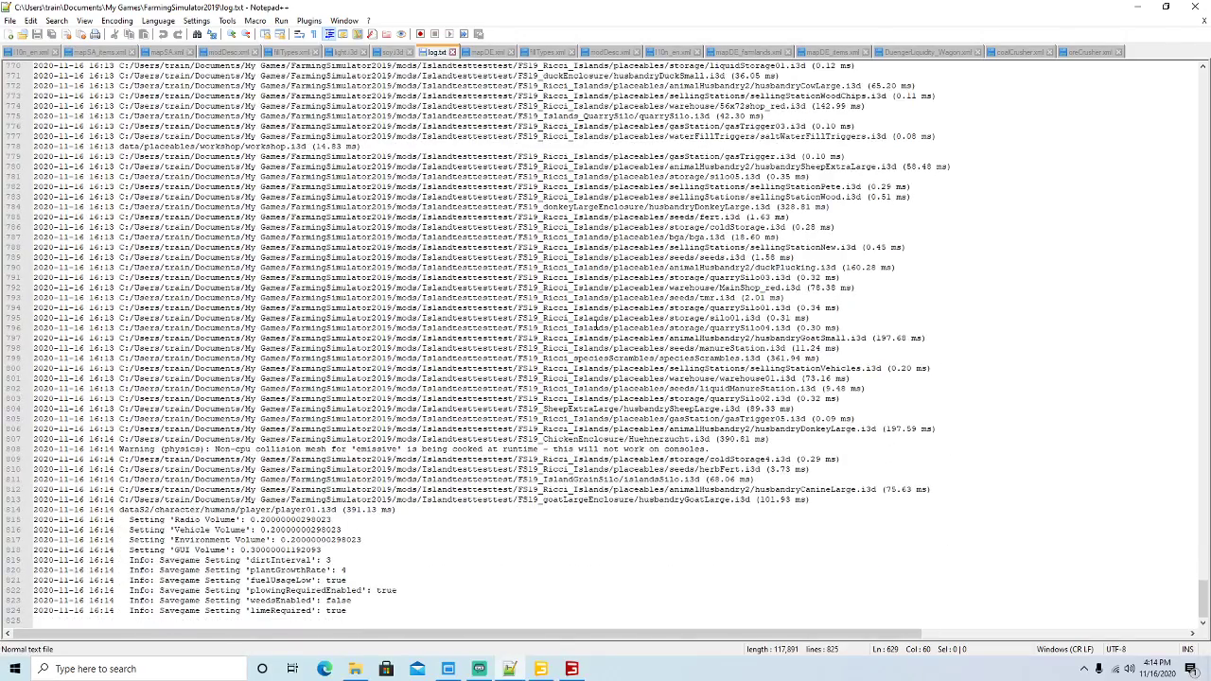
{"action": "left_click", "coordinate": [1141, 9]}
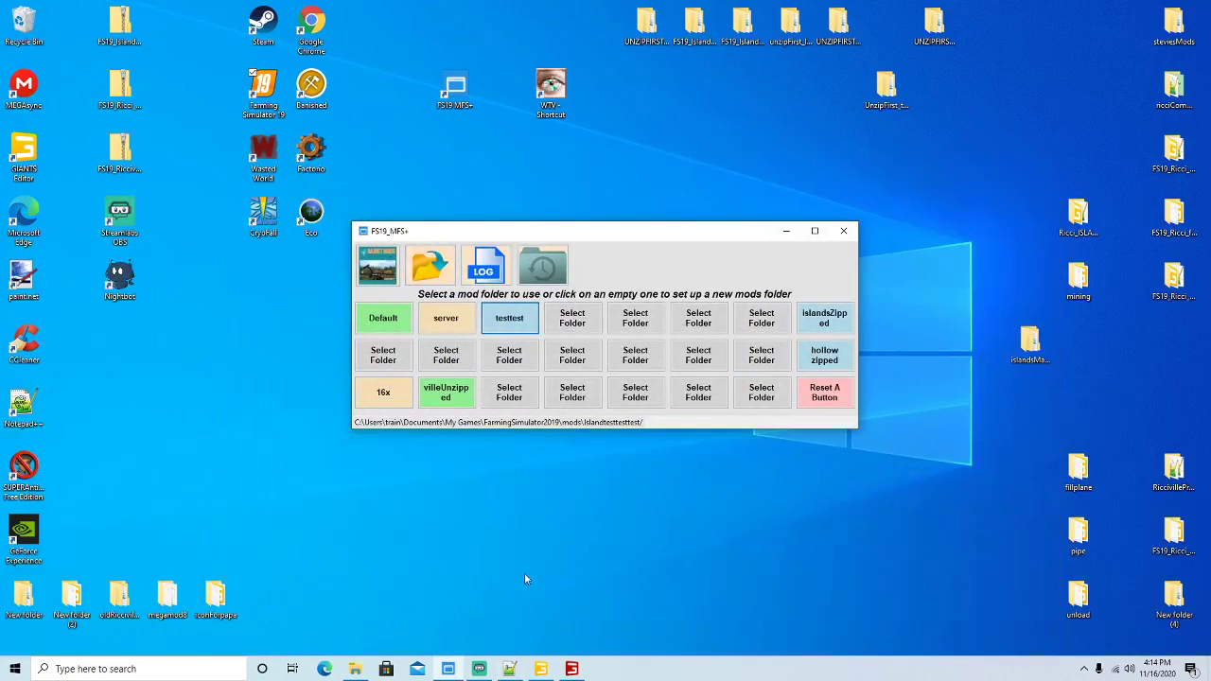
Return to Farming Simulator 19 and turn the player speed multiplier on at 3x with its warning off.
{"action": "left_click", "coordinate": [571, 669]}
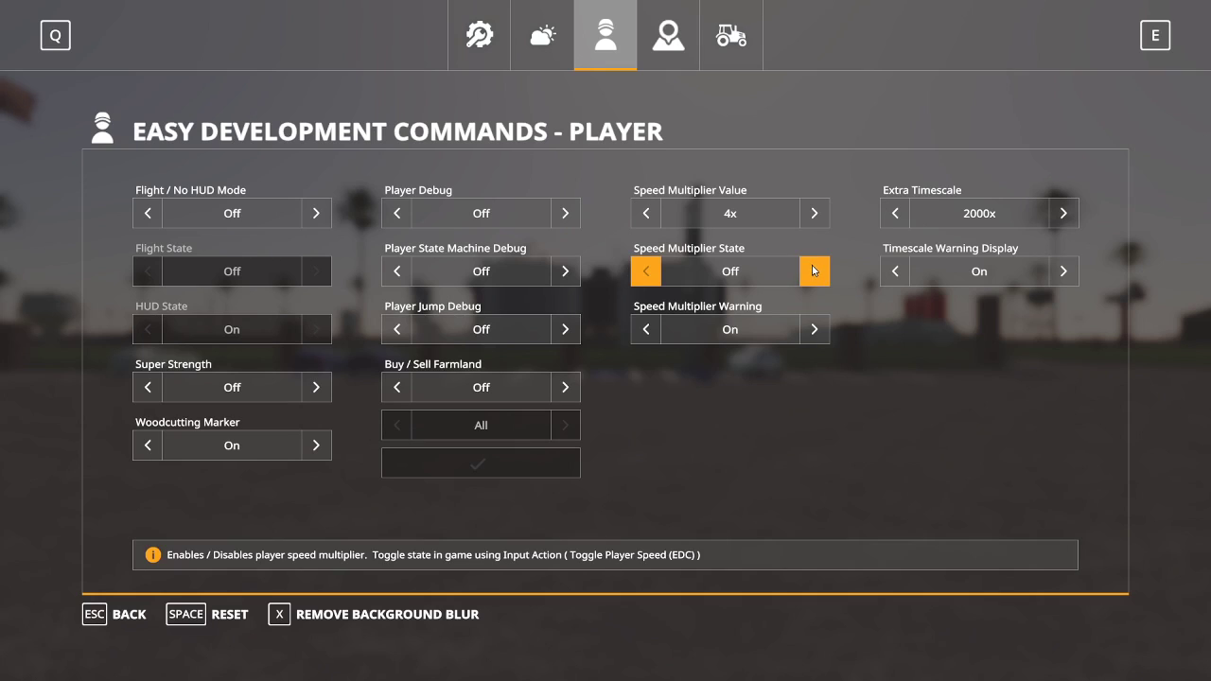
{"action": "left_click", "coordinate": [814, 272]}
{"action": "left_click", "coordinate": [815, 329]}
{"action": "left_click", "coordinate": [647, 213]}
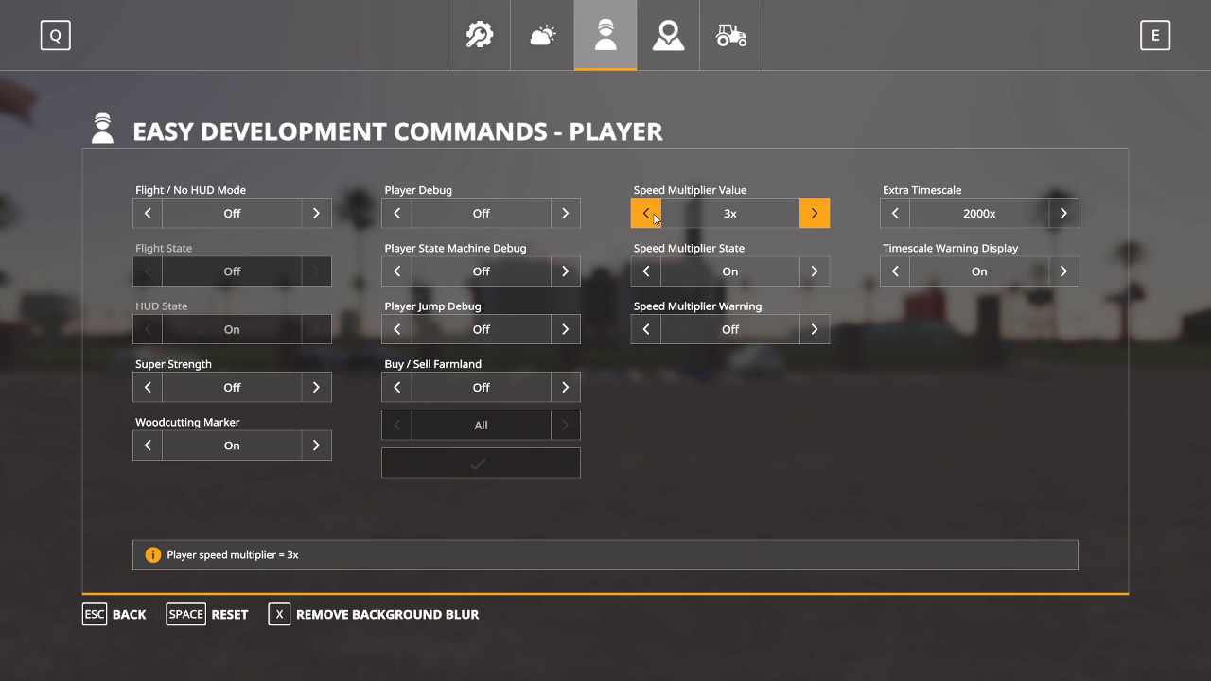
{"action": "key", "text": "Escape"}
{"action": "key", "text": "Escape"}
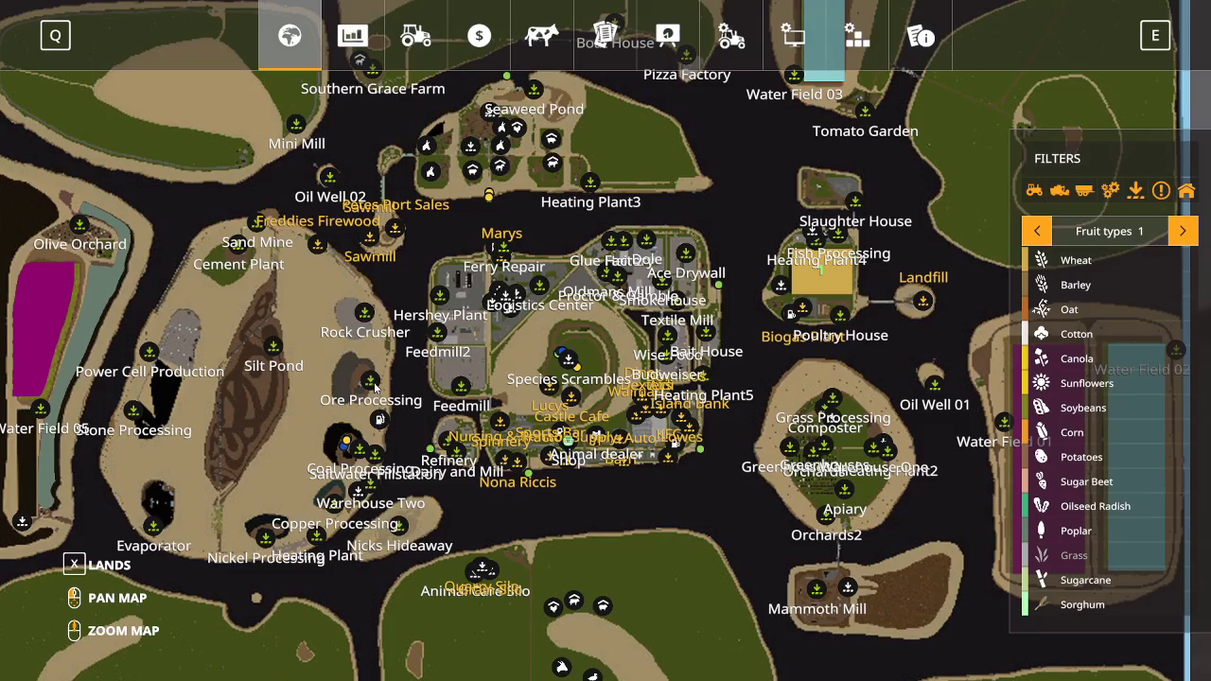
Visit Ore Processing from the map and walk to the ore crusher's marker beside the white building.
{"action": "left_click", "coordinate": [379, 388]}
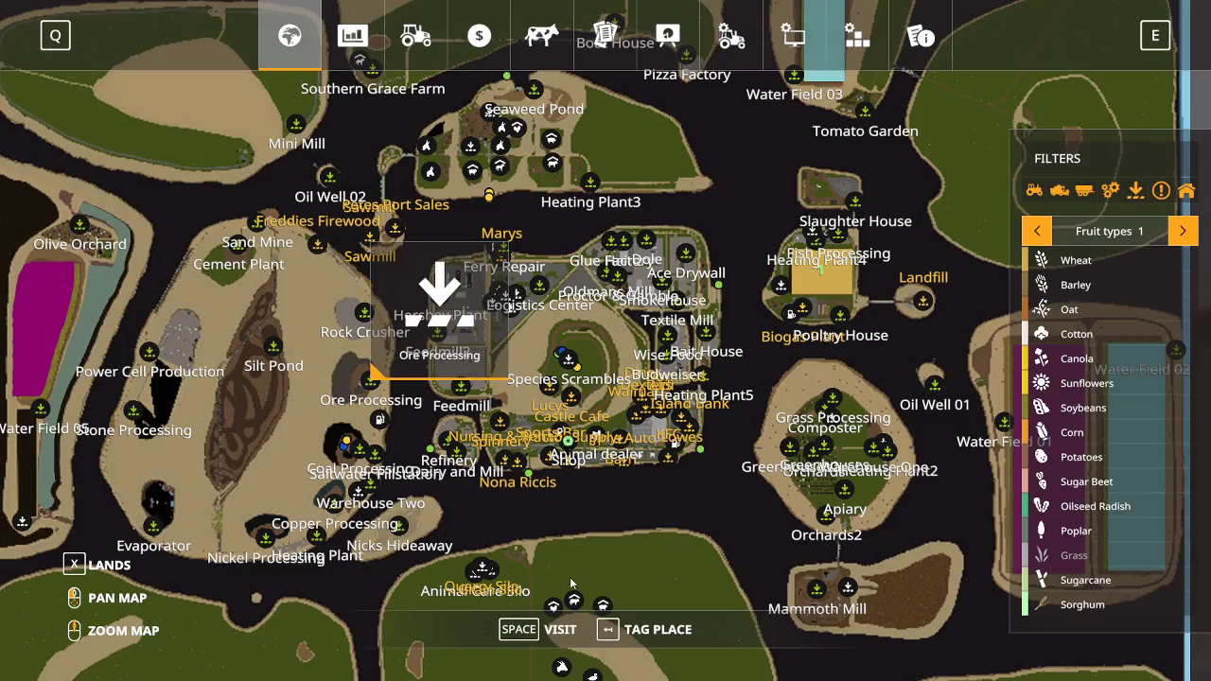
{"action": "left_click", "coordinate": [564, 629]}
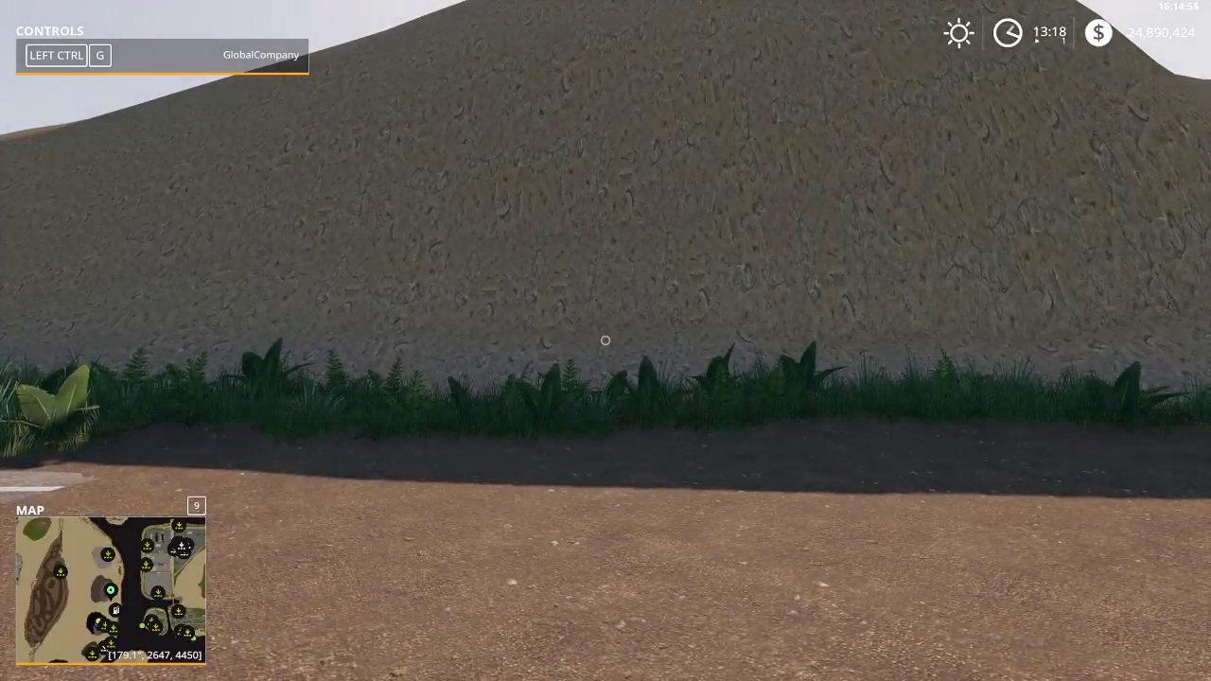
{"action": "key", "text": "s"}
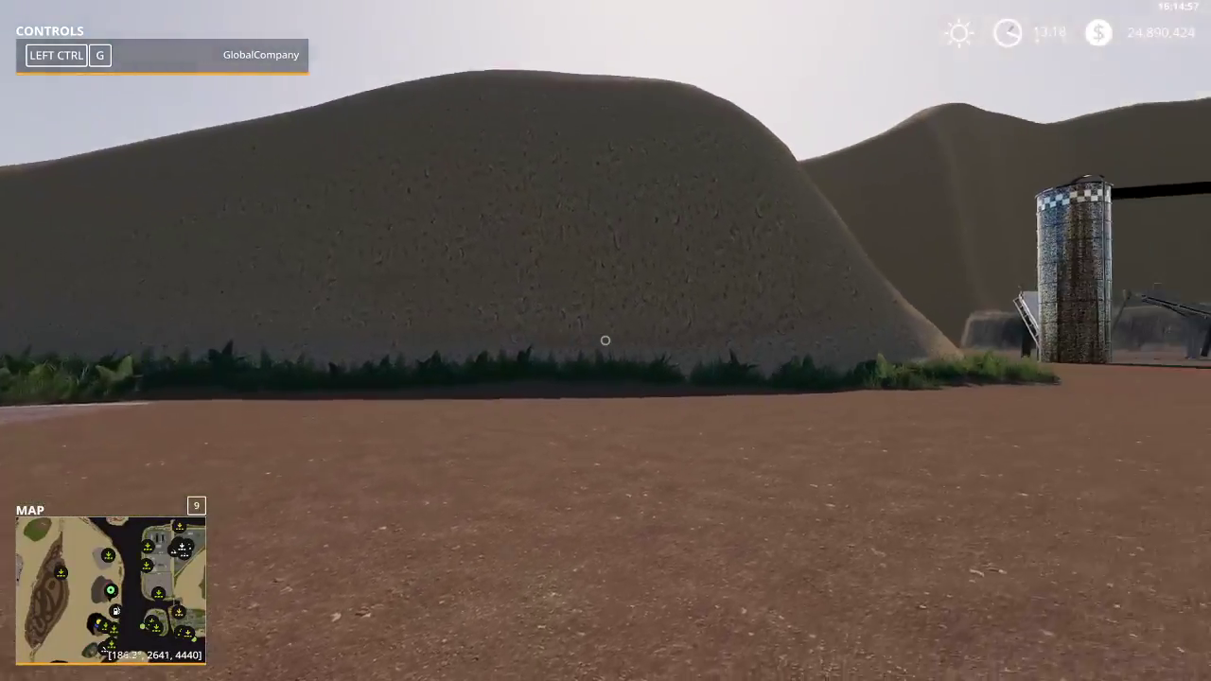
{"action": "key", "text": "d"}
{"action": "key", "text": "w"}
{"action": "key", "text": "w"}
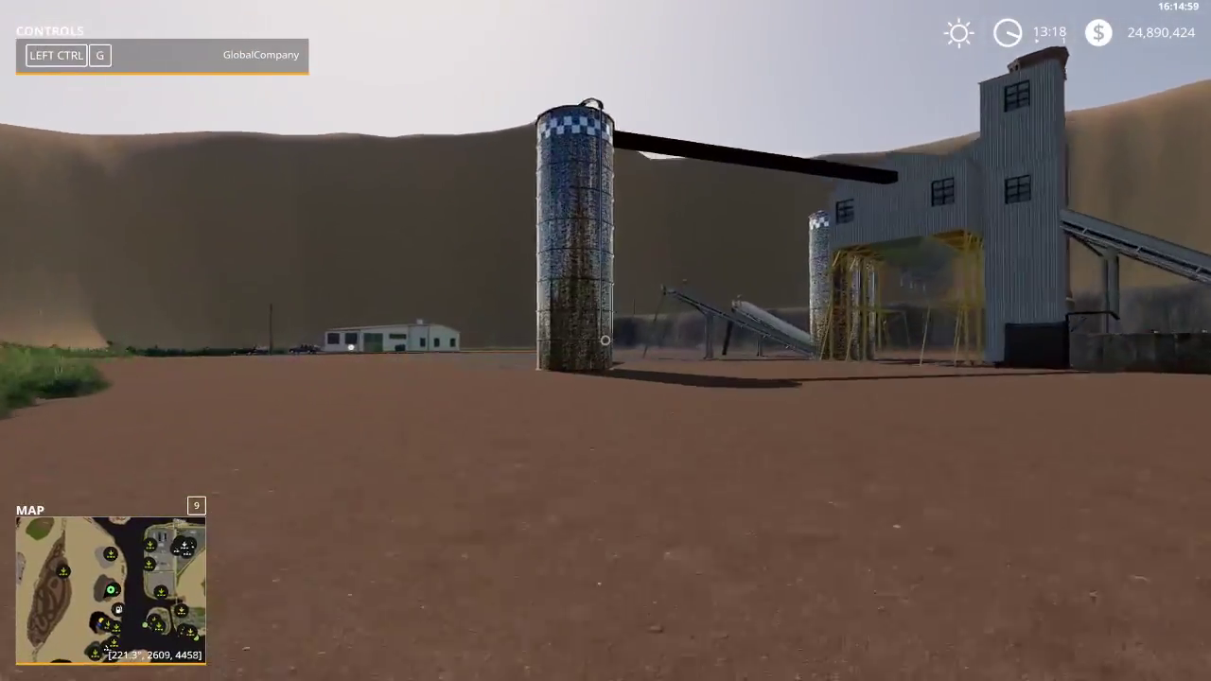
{"action": "key", "text": "w"}
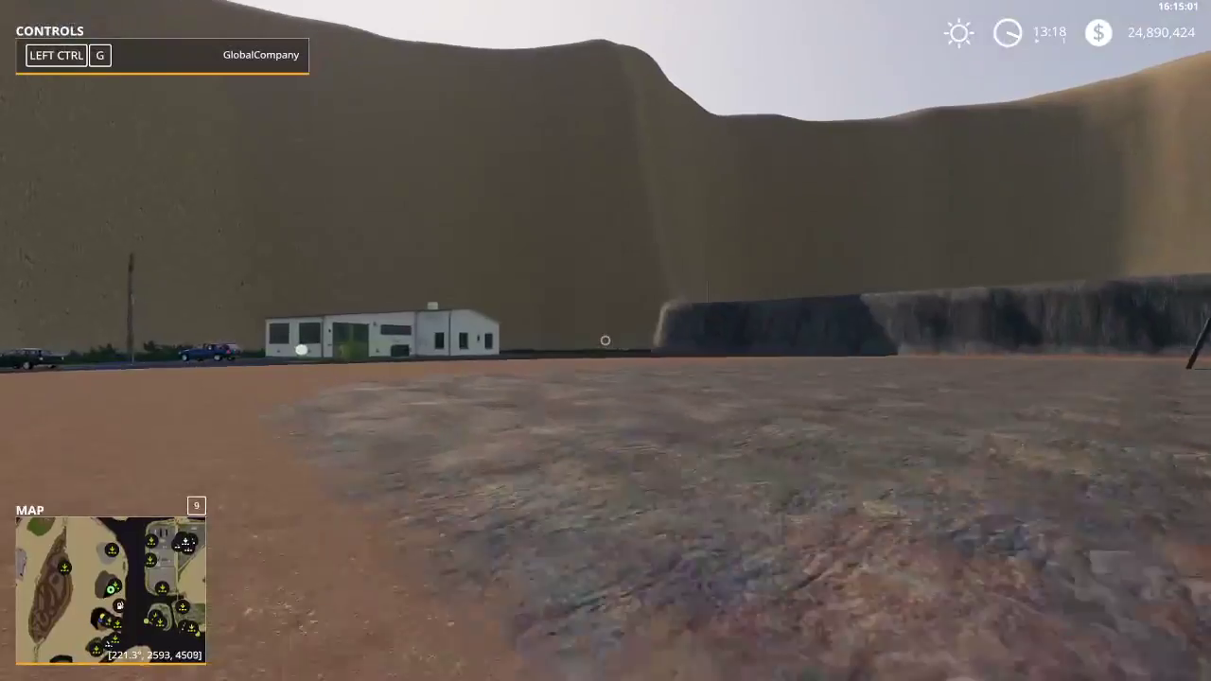
{"action": "key", "text": "w"}
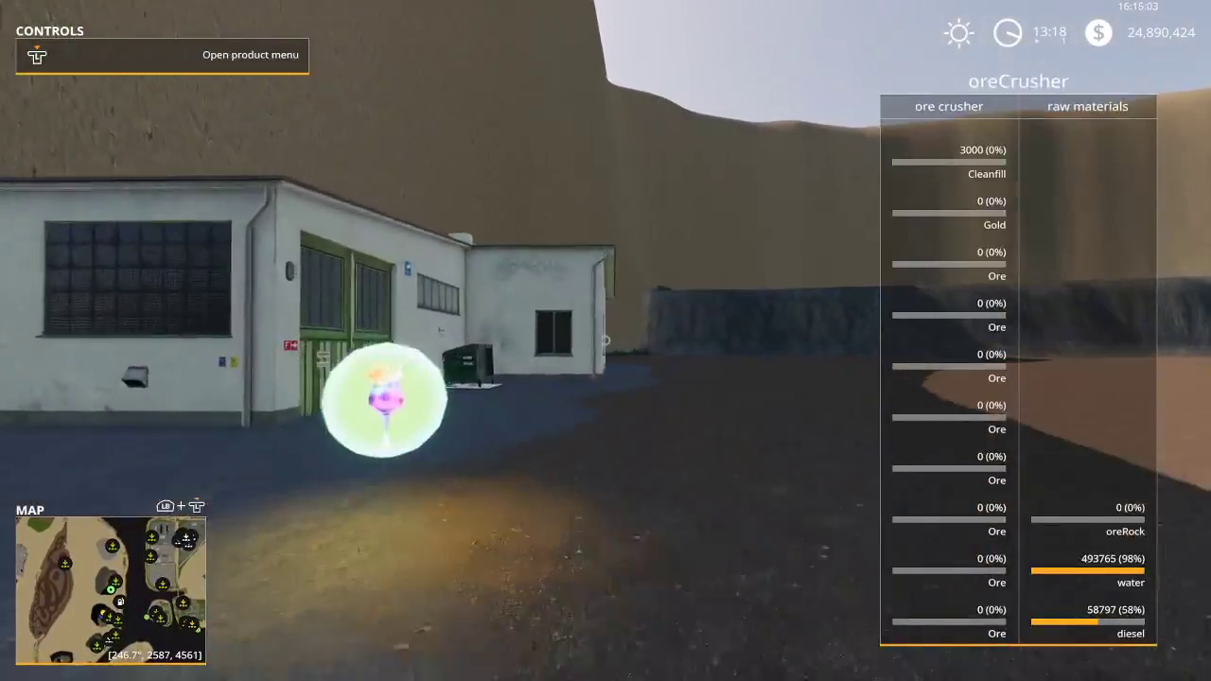
Open the Ore Crusher product menu and examine the raw materials and outputs of the ore, oreCrusher and oreRock lines.
{"action": "key", "text": "r"}
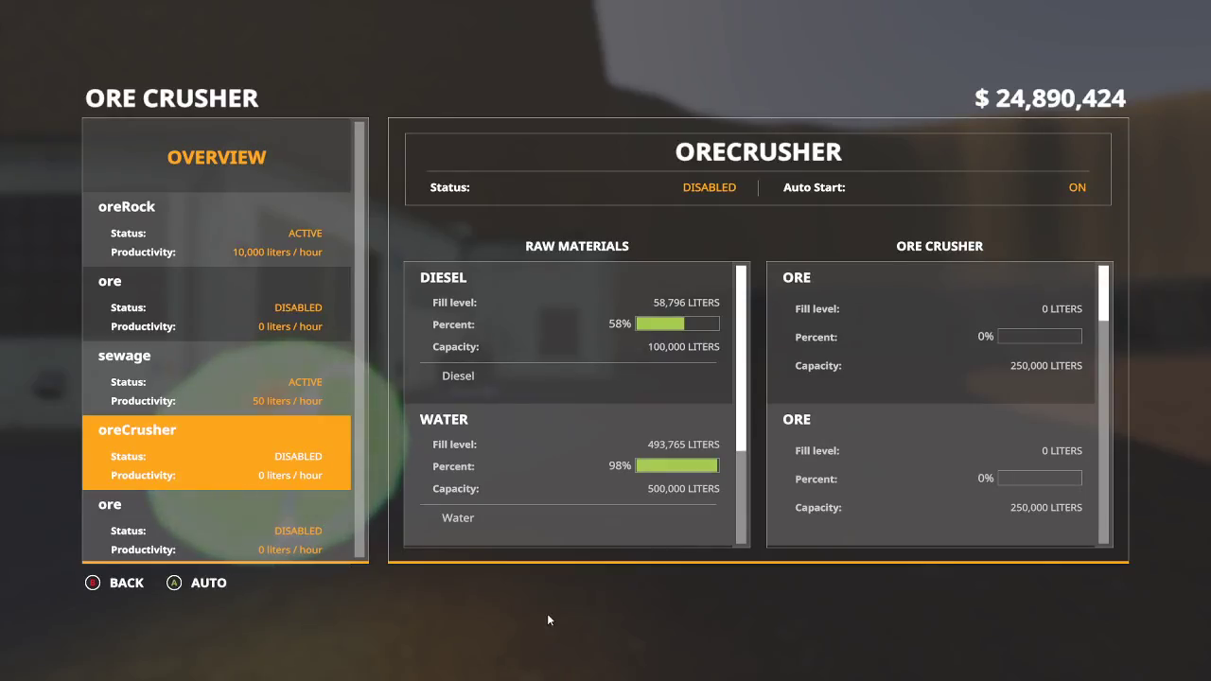
{"action": "left_click", "coordinate": [219, 311]}
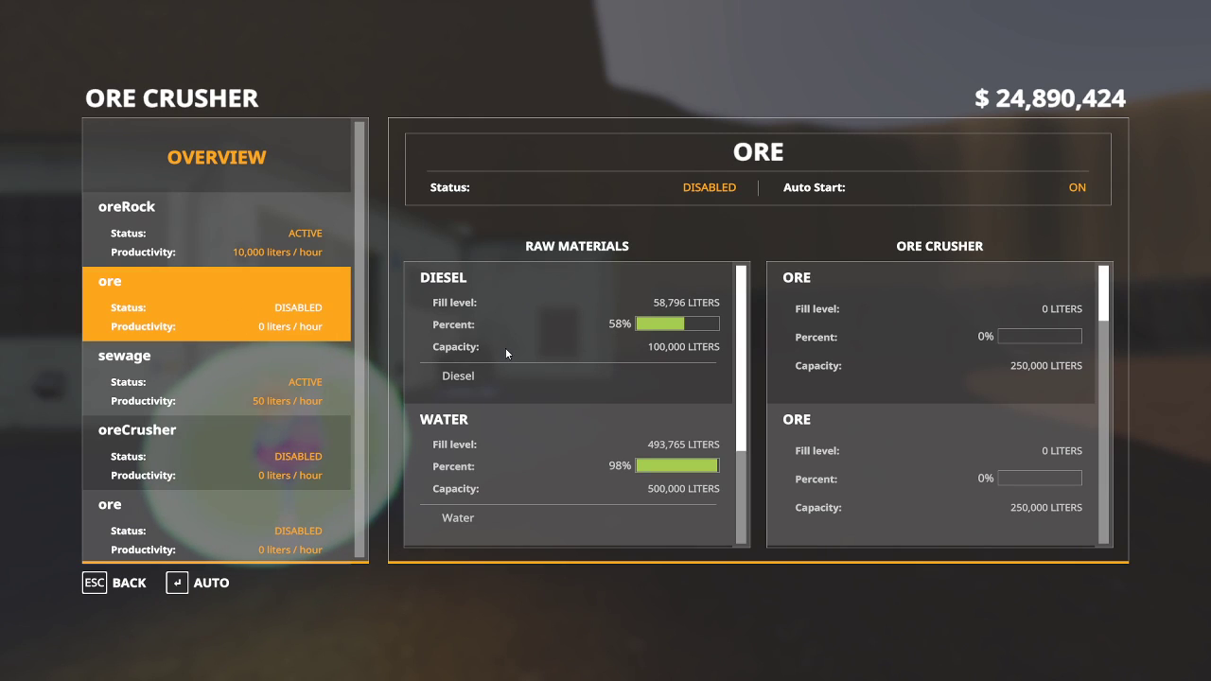
{"action": "left_click", "coordinate": [221, 445]}
{"action": "left_click", "coordinate": [215, 250]}
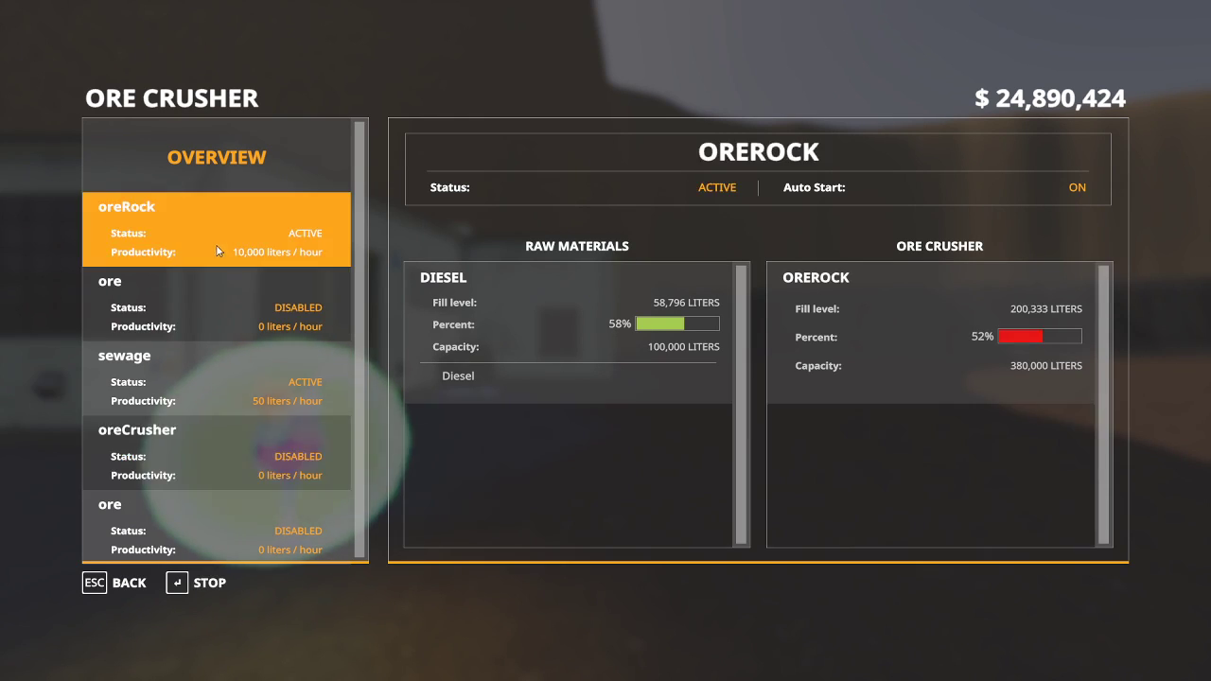
{"action": "left_click", "coordinate": [209, 303]}
{"action": "scroll", "coordinate": [510, 370], "scroll_direction": "down", "scroll_amount": 1}
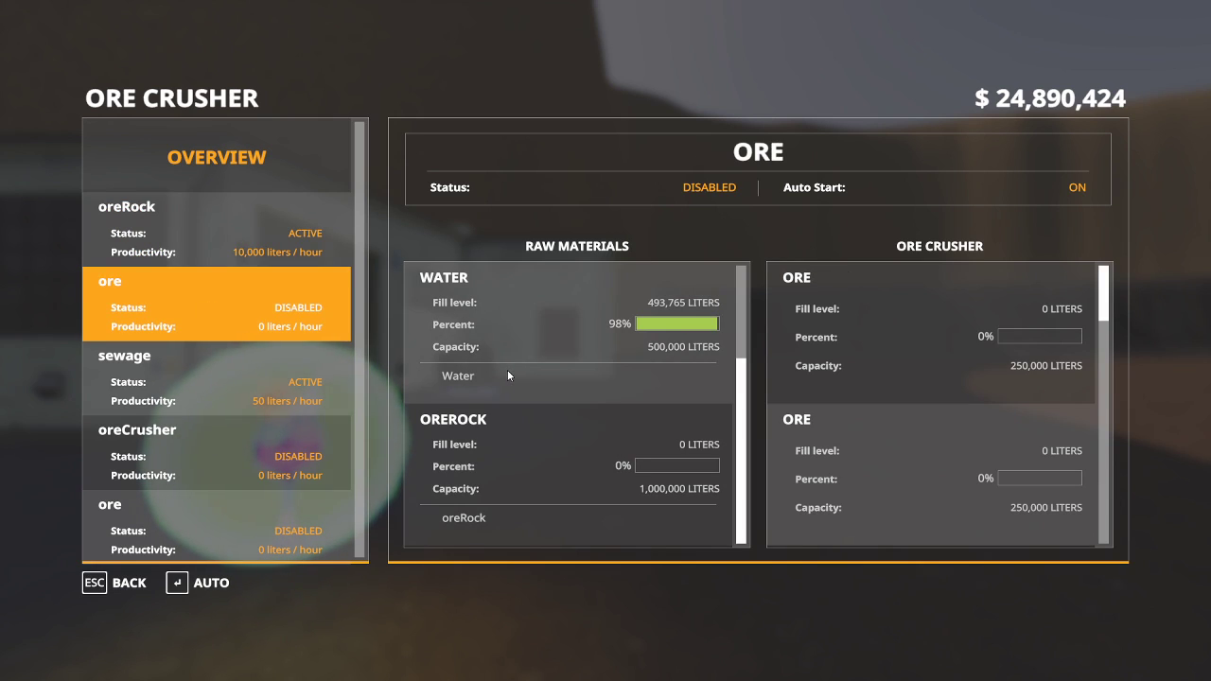
{"action": "key", "text": "Escape"}
Walk through the ore processing yard past the conveyors and silos to inspect the output areas.
{"action": "key", "text": "shift+w"}
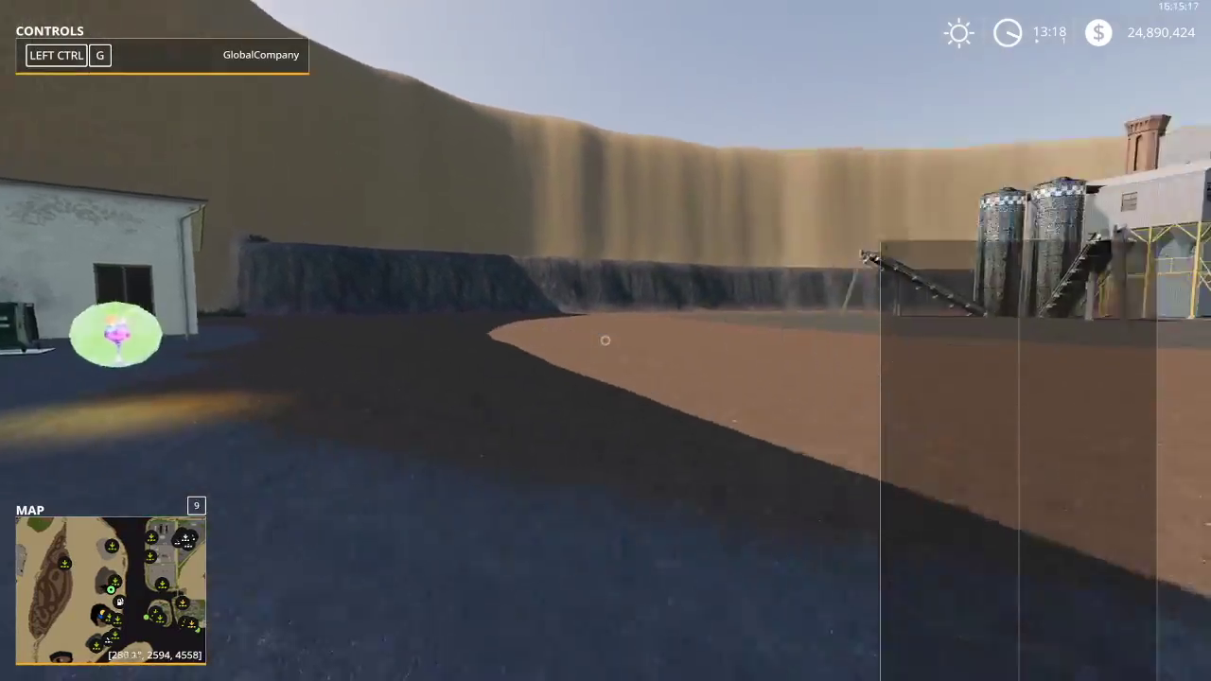
{"action": "key", "text": "w"}
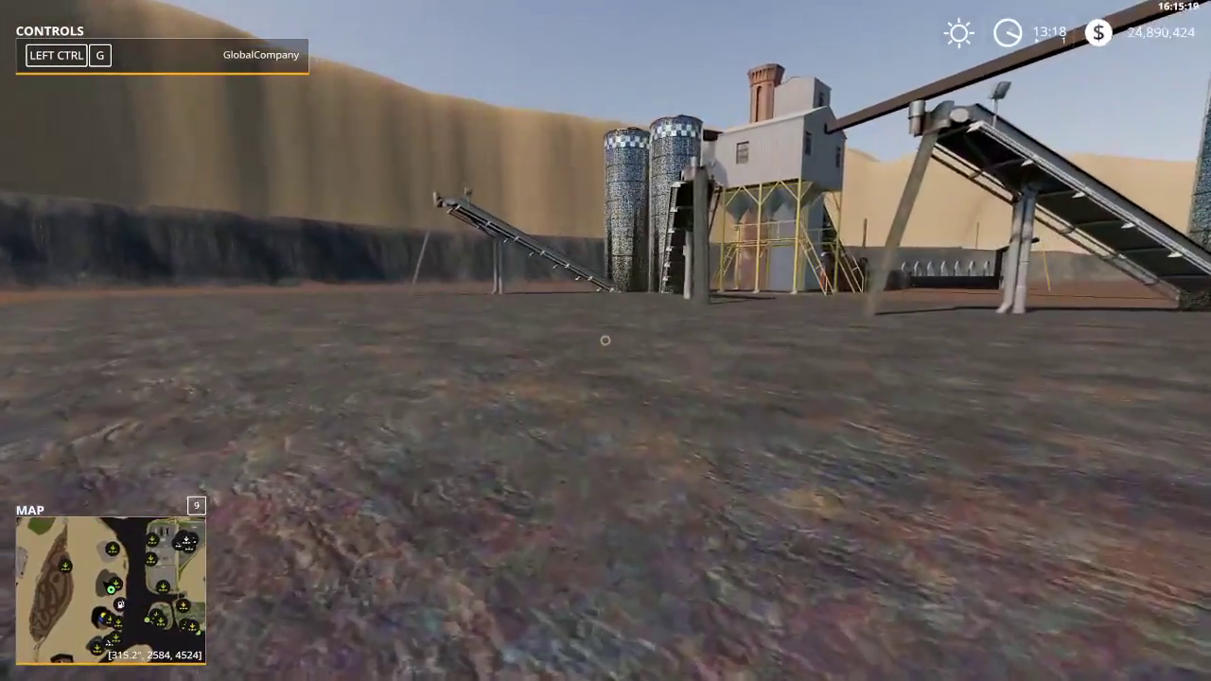
{"action": "key", "text": "d"}
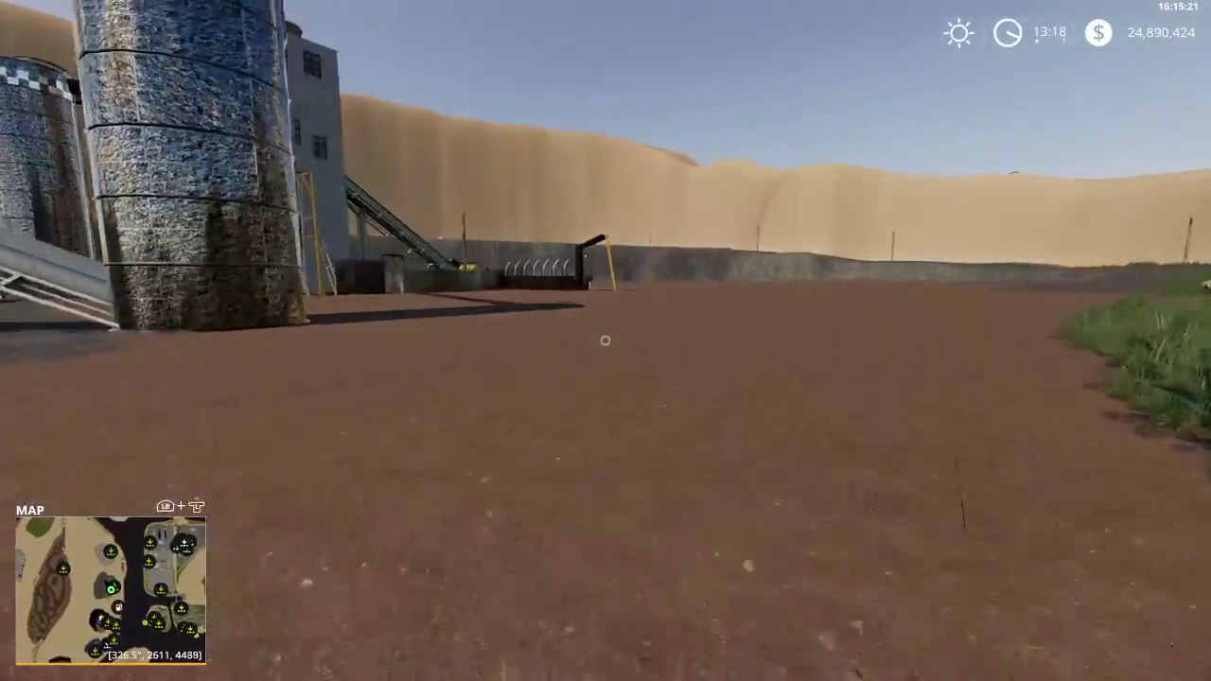
Switch through the owned vehicles to the red Iconik Roadrunner hitched to the flatbed trailer at the mine.
{"action": "key", "text": "Tab"}
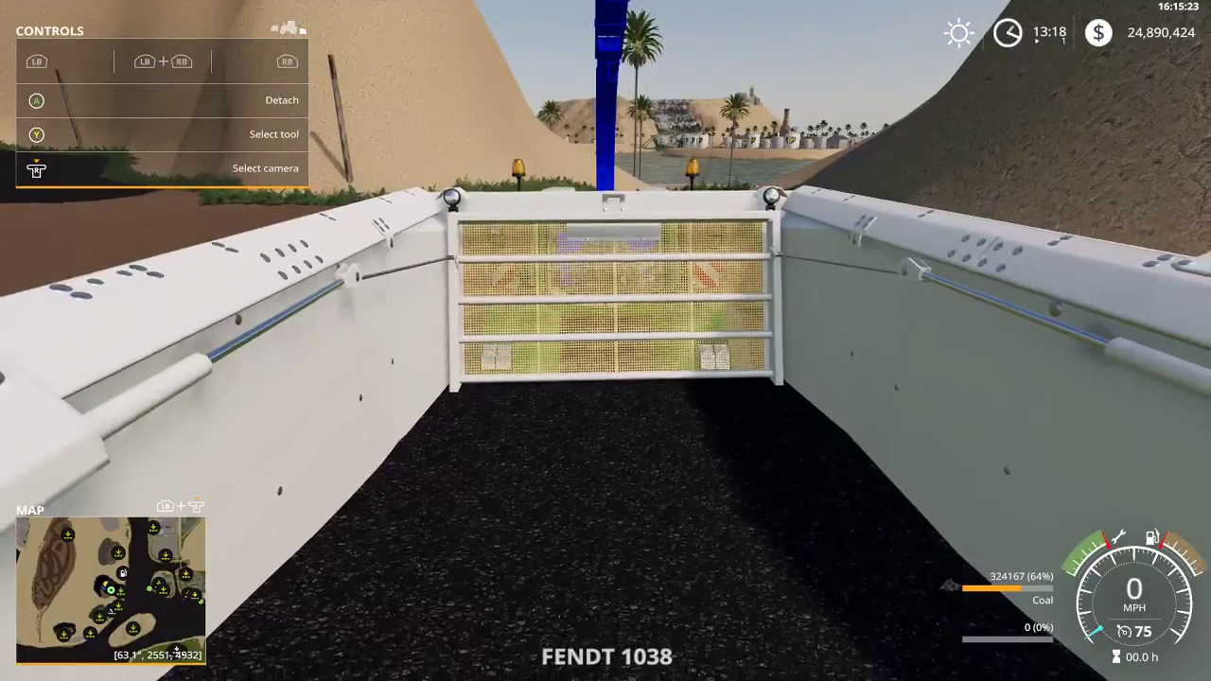
{"action": "scroll", "coordinate": [605, 340], "scroll_direction": "down", "scroll_amount": 5}
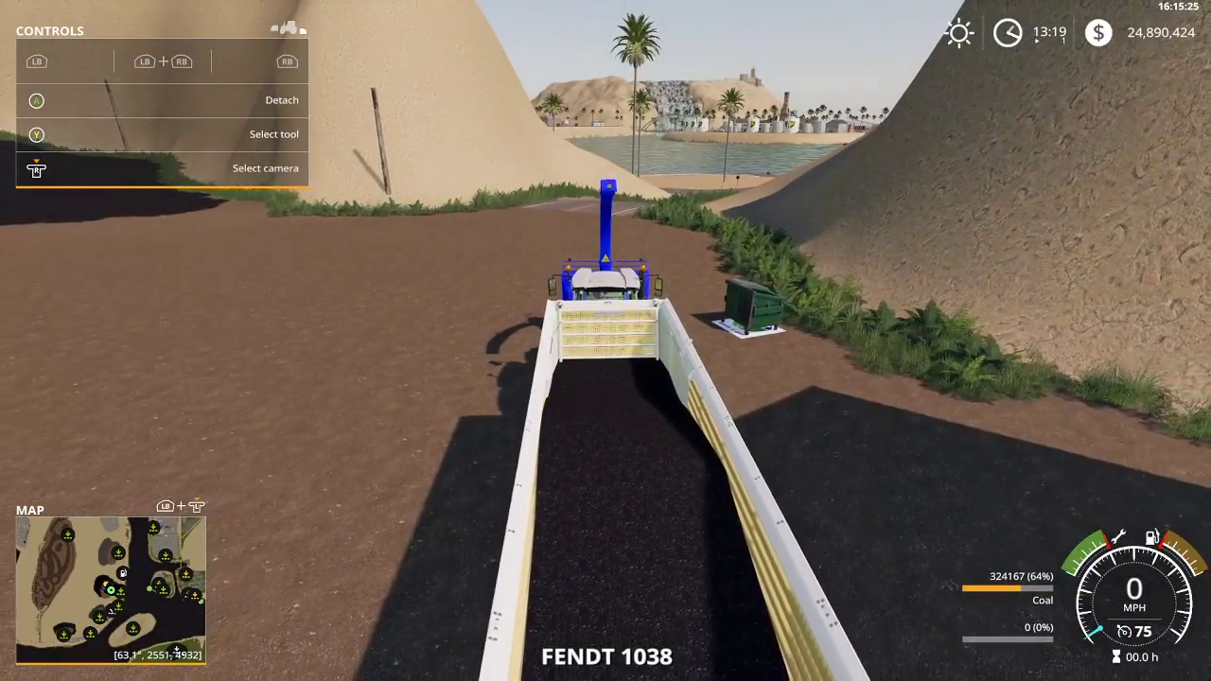
{"action": "key", "text": "Tab"}
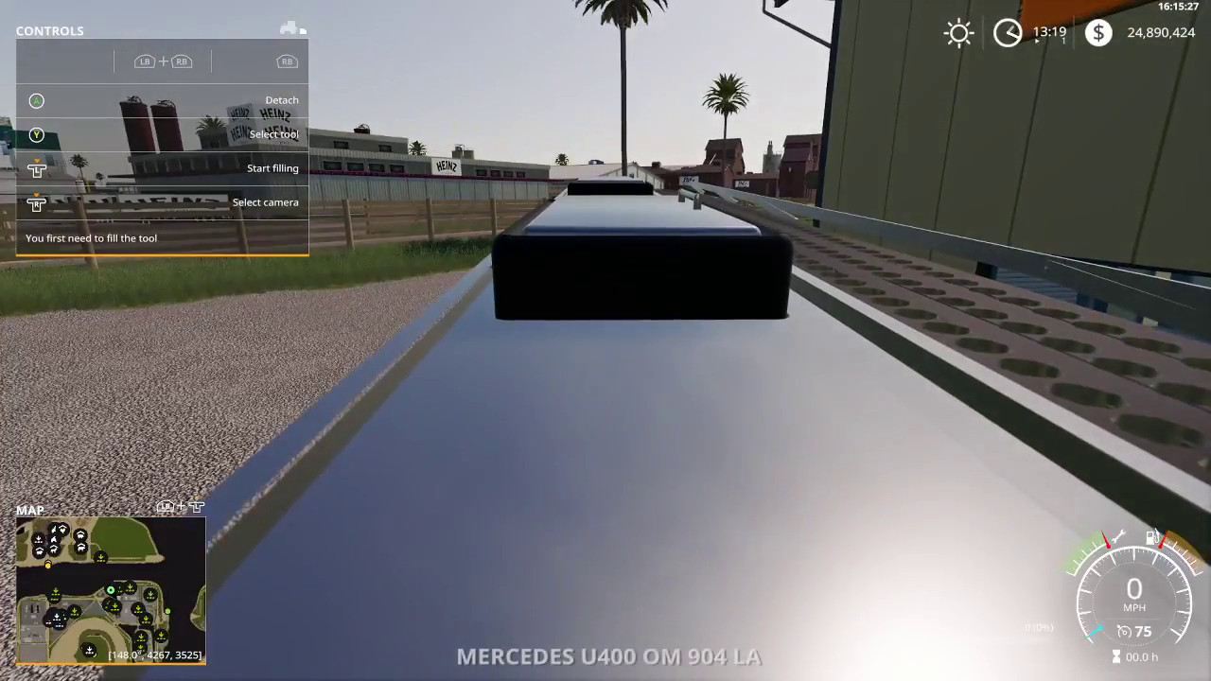
{"action": "key", "text": "Tab"}
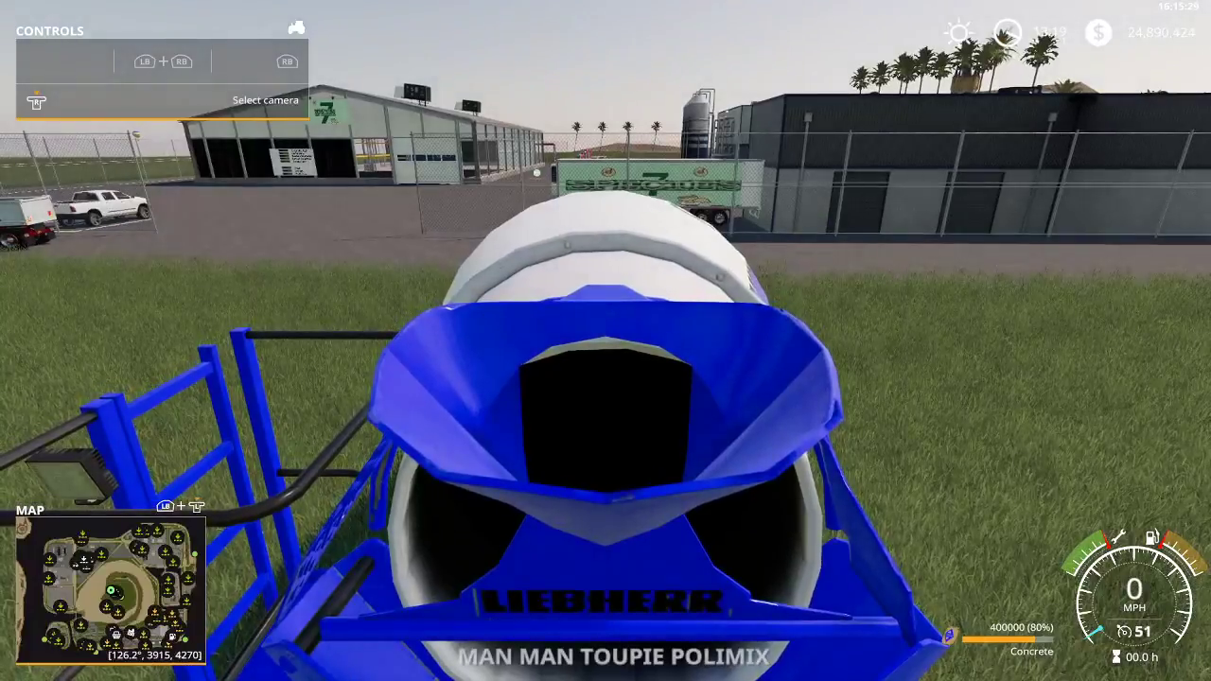
{"action": "key", "text": "Tab"}
{"action": "key", "text": "Tab"}
{"action": "key", "text": "Tab"}
{"action": "key", "text": "Tab"}
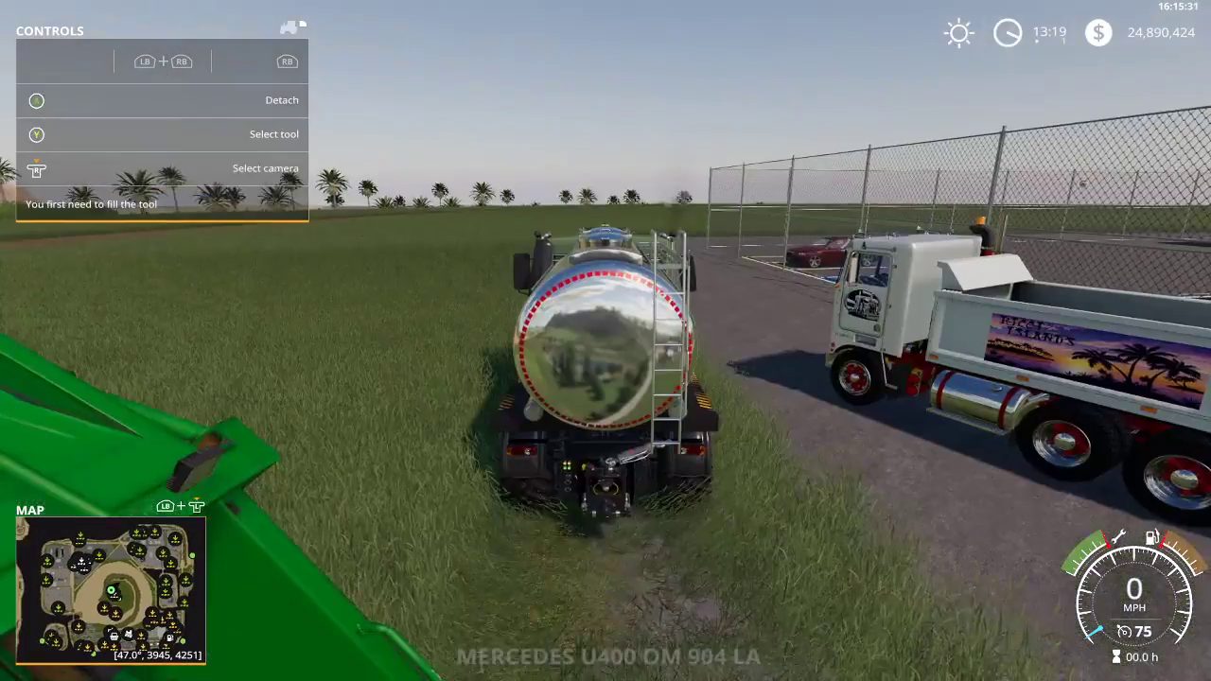
{"action": "key", "text": "Tab"}
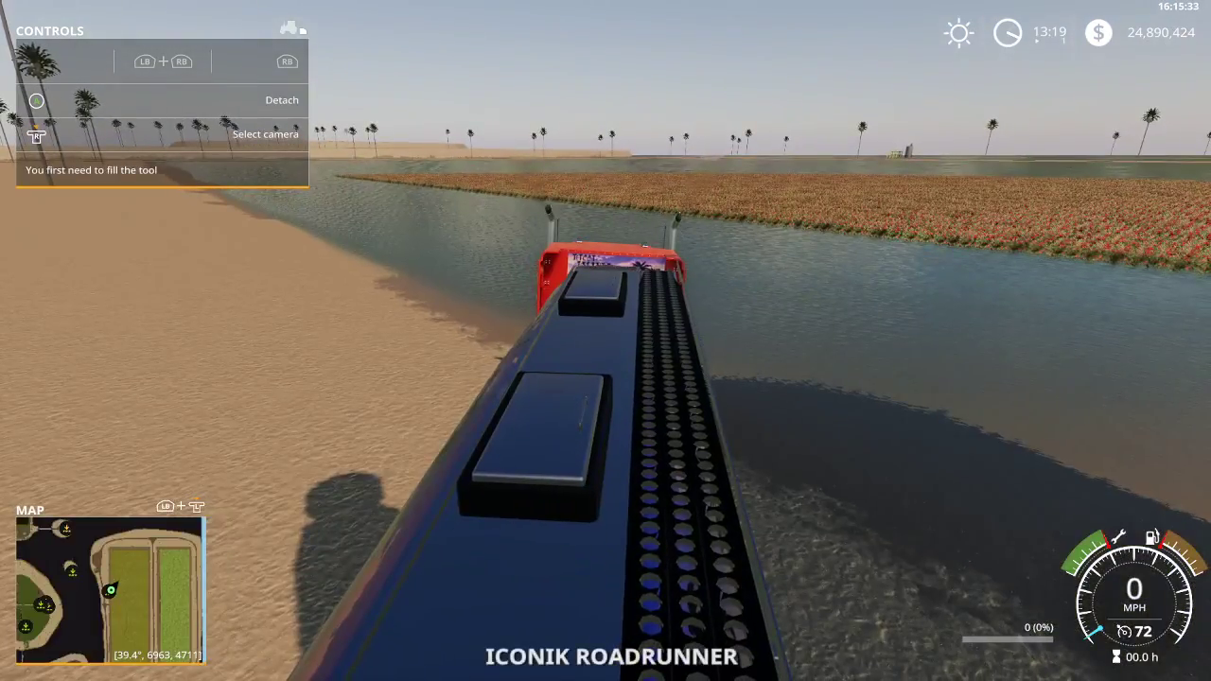
{"action": "key", "text": "Tab"}
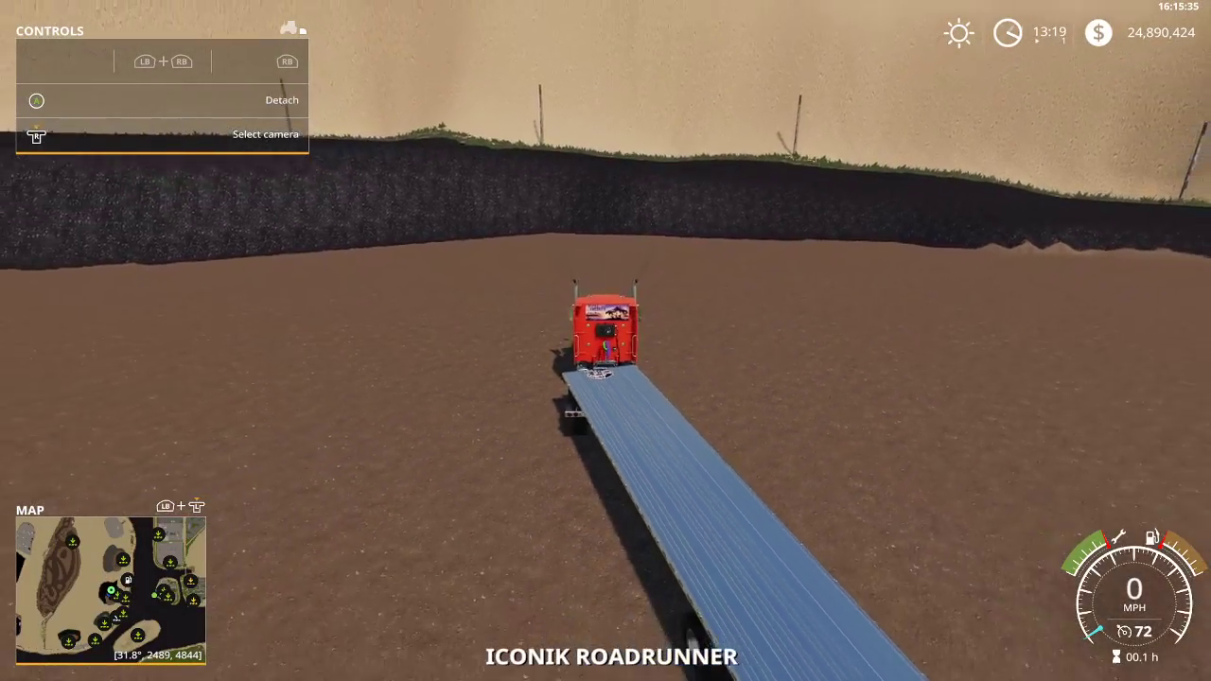
Drive the Roadrunner and flatbed out of the coal yard and turn onto the coastal road.
{"action": "key", "text": "w"}
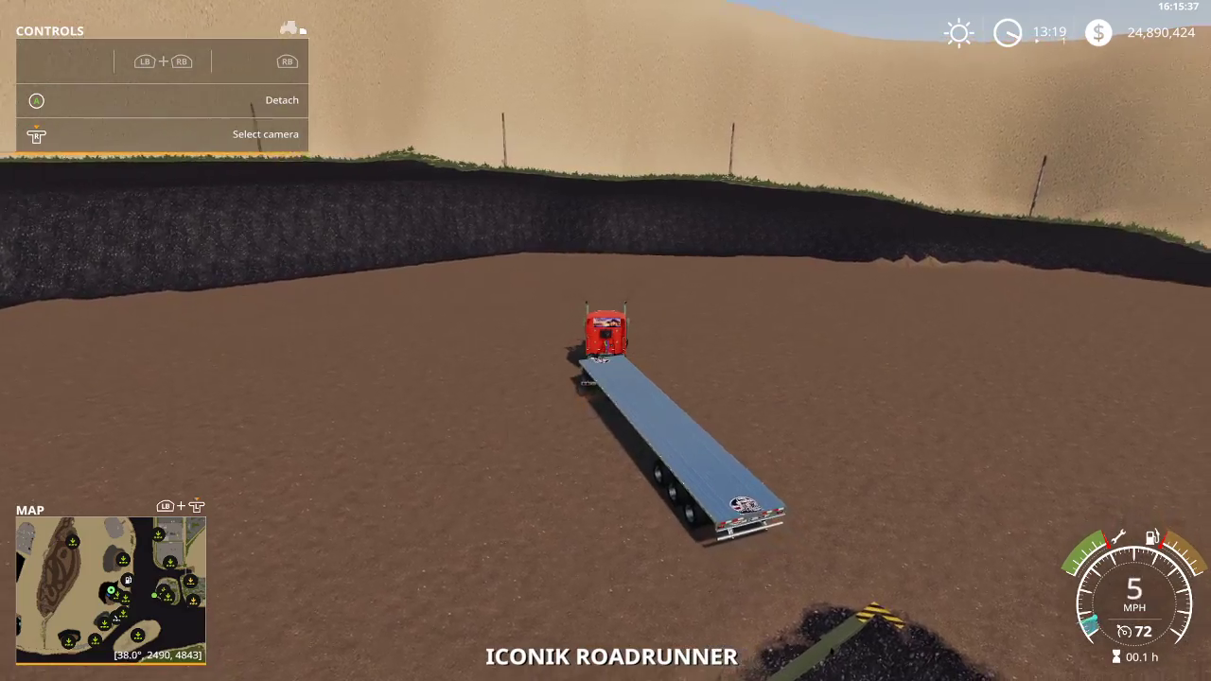
{"action": "key", "text": "w"}
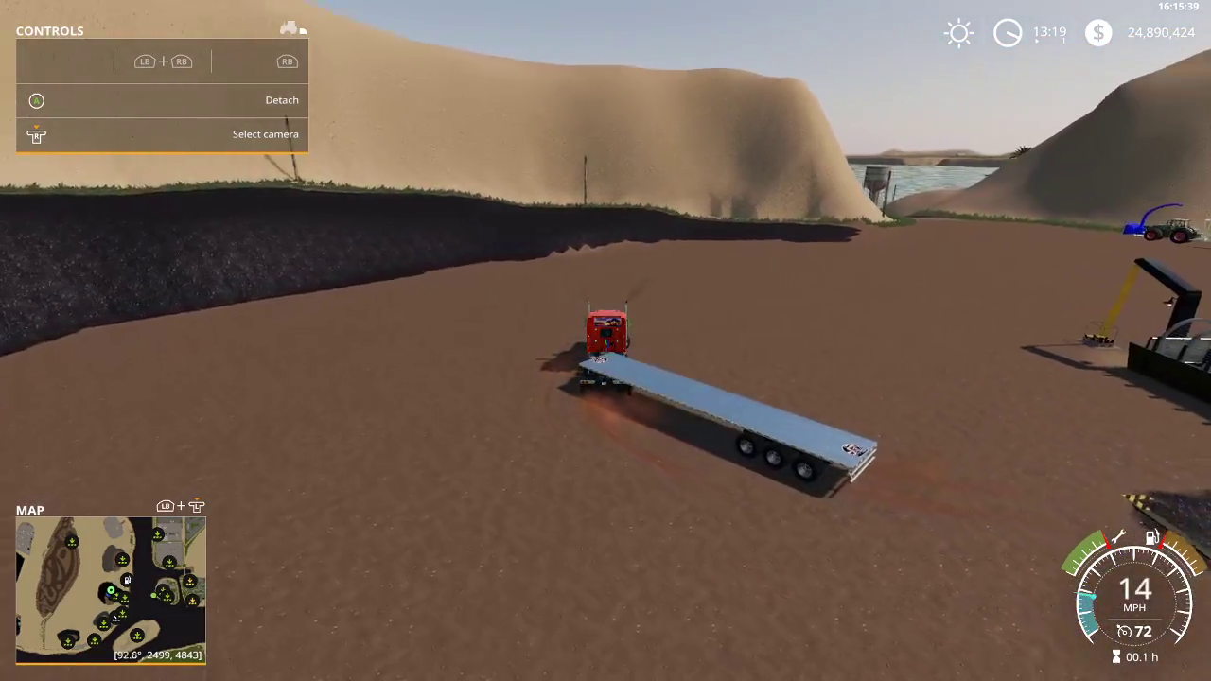
{"action": "key", "text": "w"}
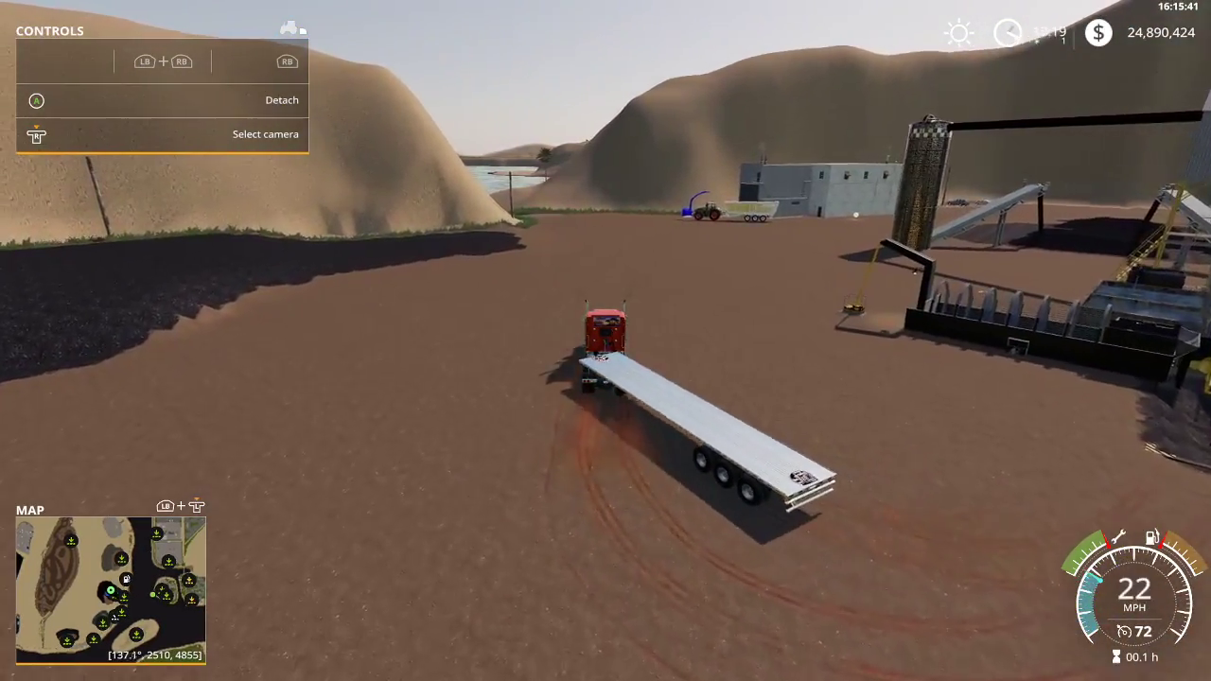
{"action": "key", "text": "w"}
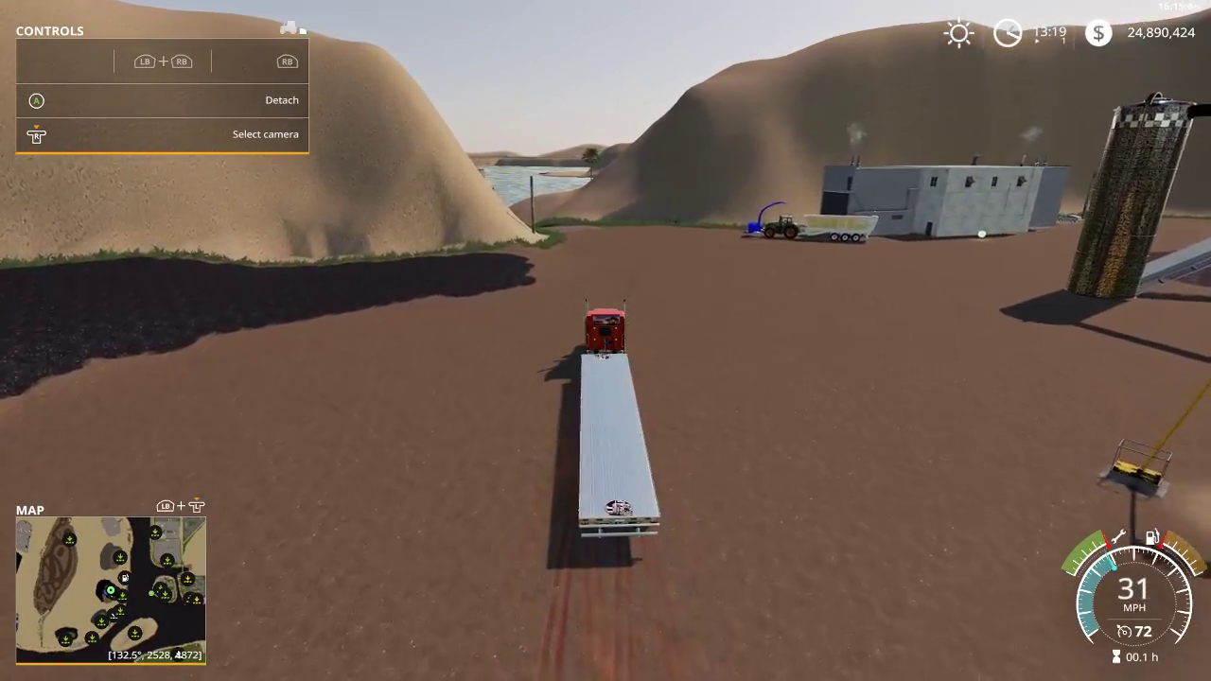
{"action": "key", "text": "w"}
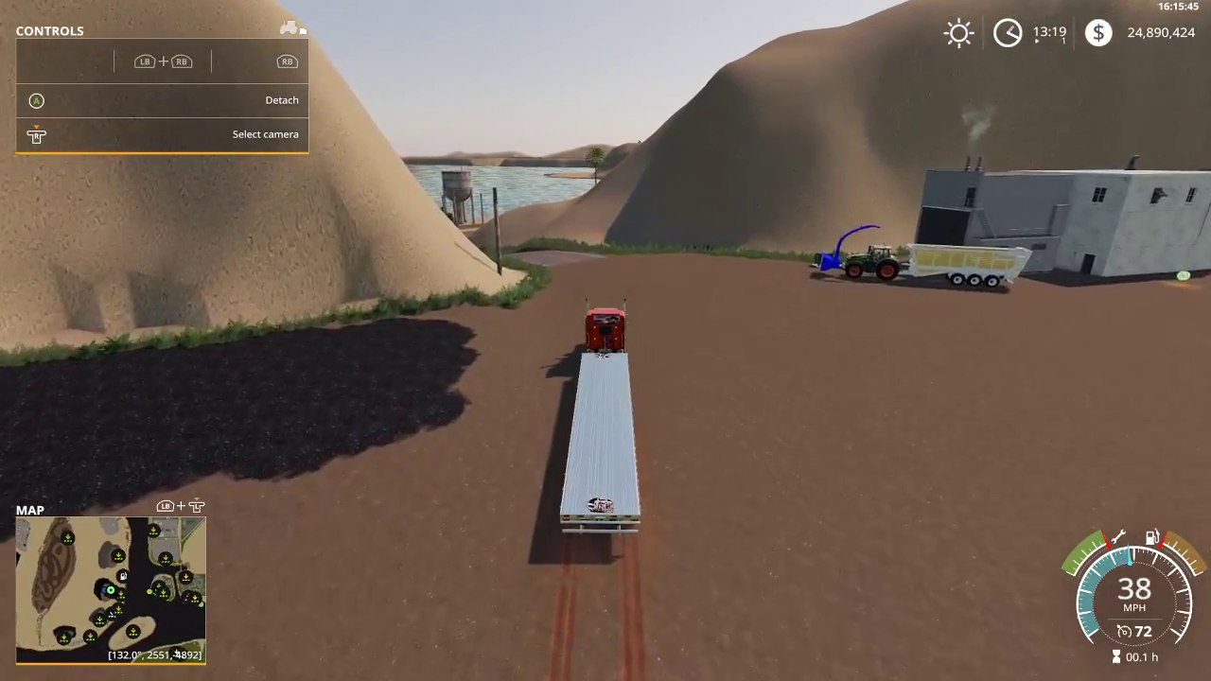
{"action": "key", "text": "w"}
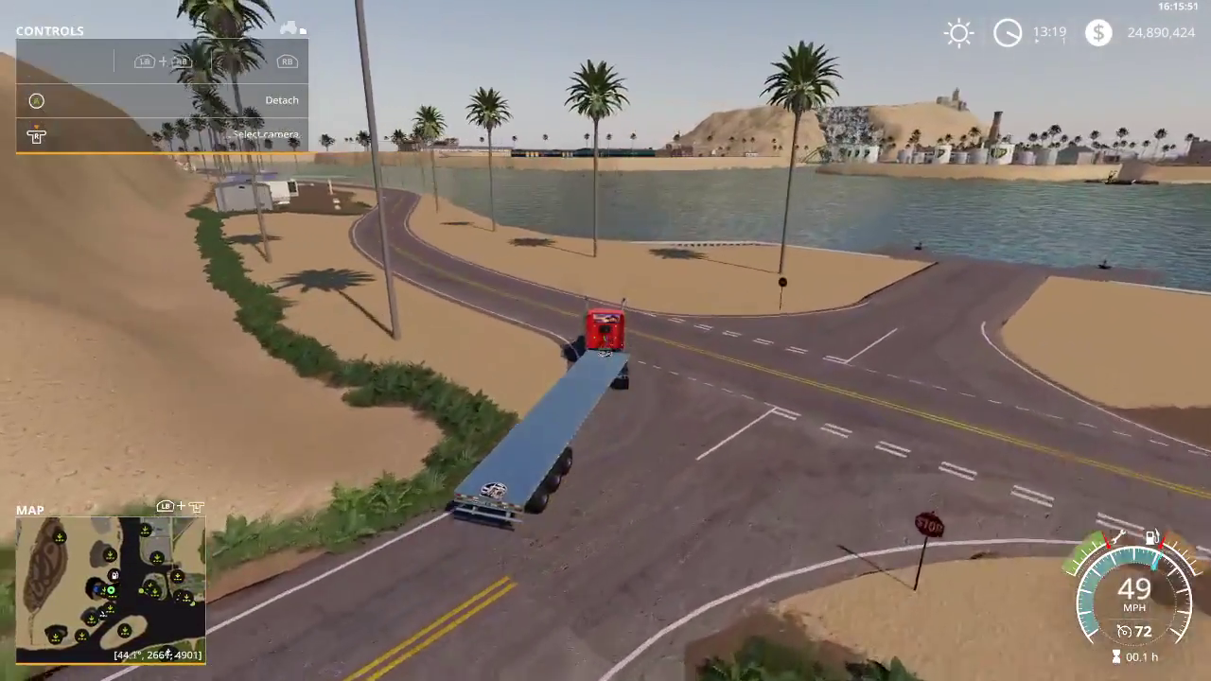
Follow the coastal road past the fuel station towards the ore processing turn-off.
{"action": "key", "text": "w"}
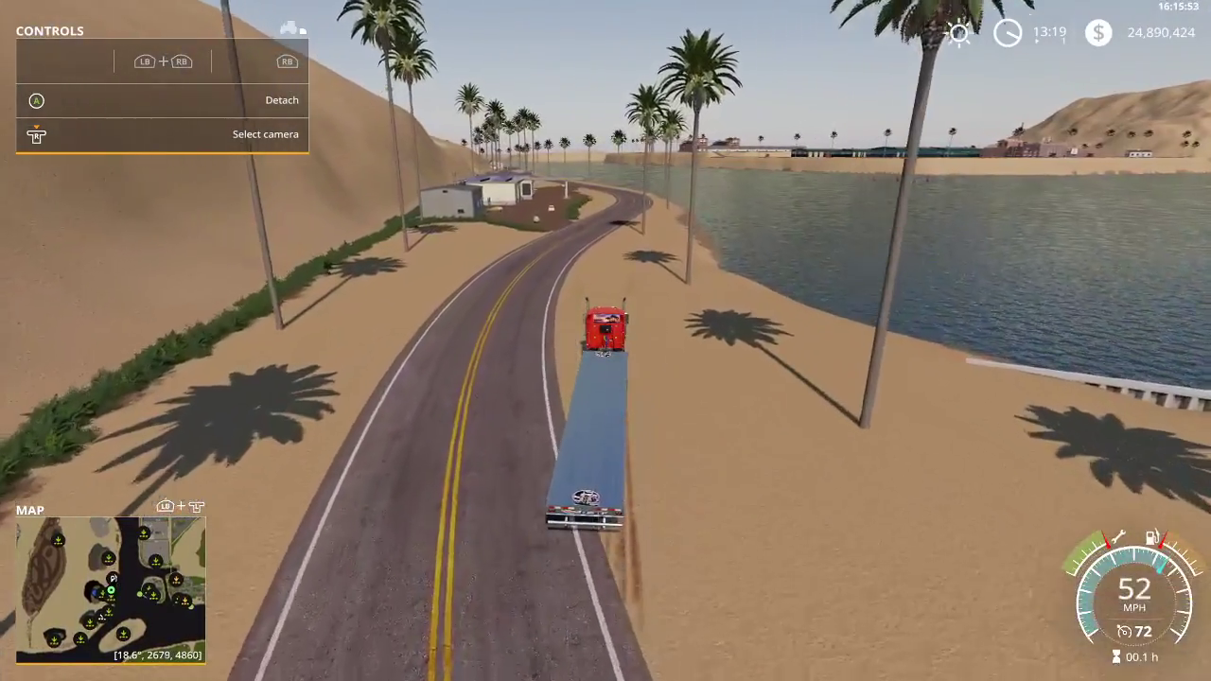
{"action": "key", "text": "w"}
{"action": "key", "text": "w"}
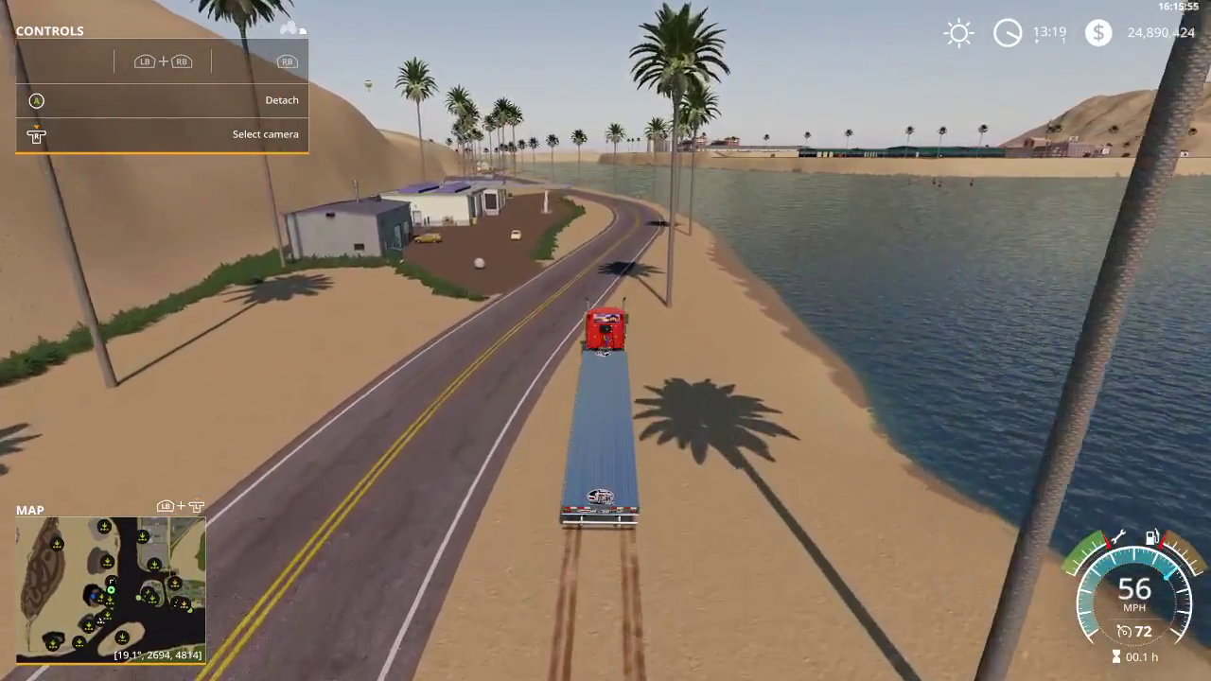
{"action": "key", "text": "w"}
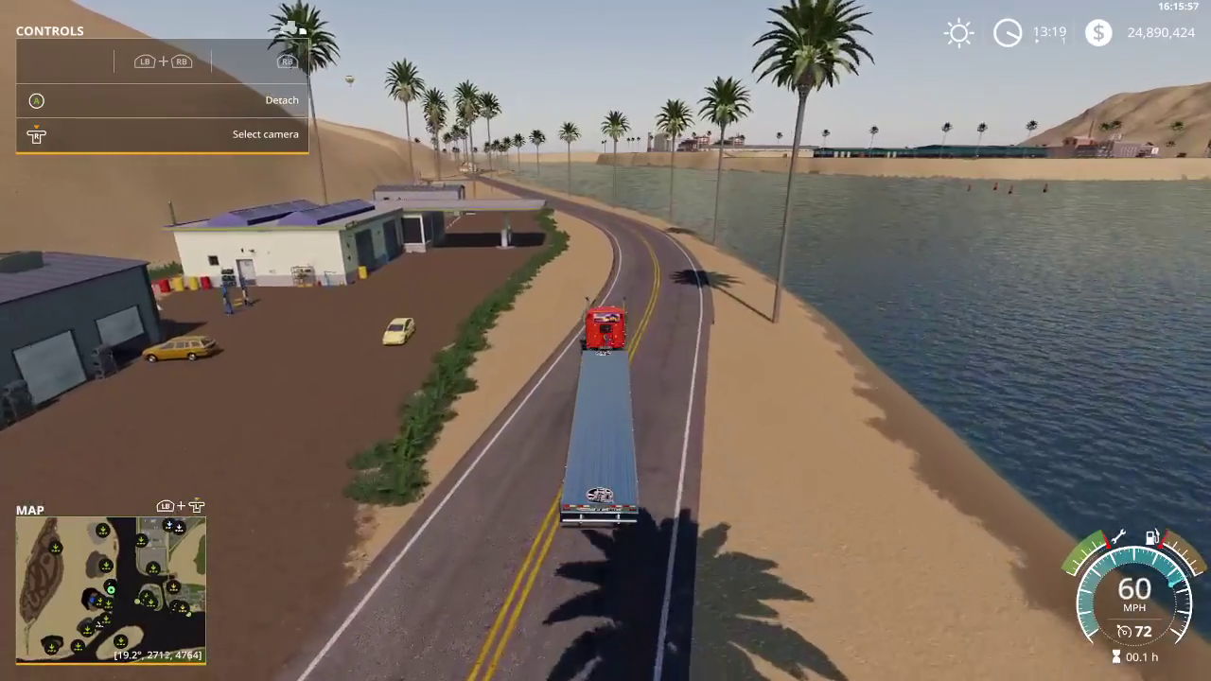
{"action": "key", "text": "w"}
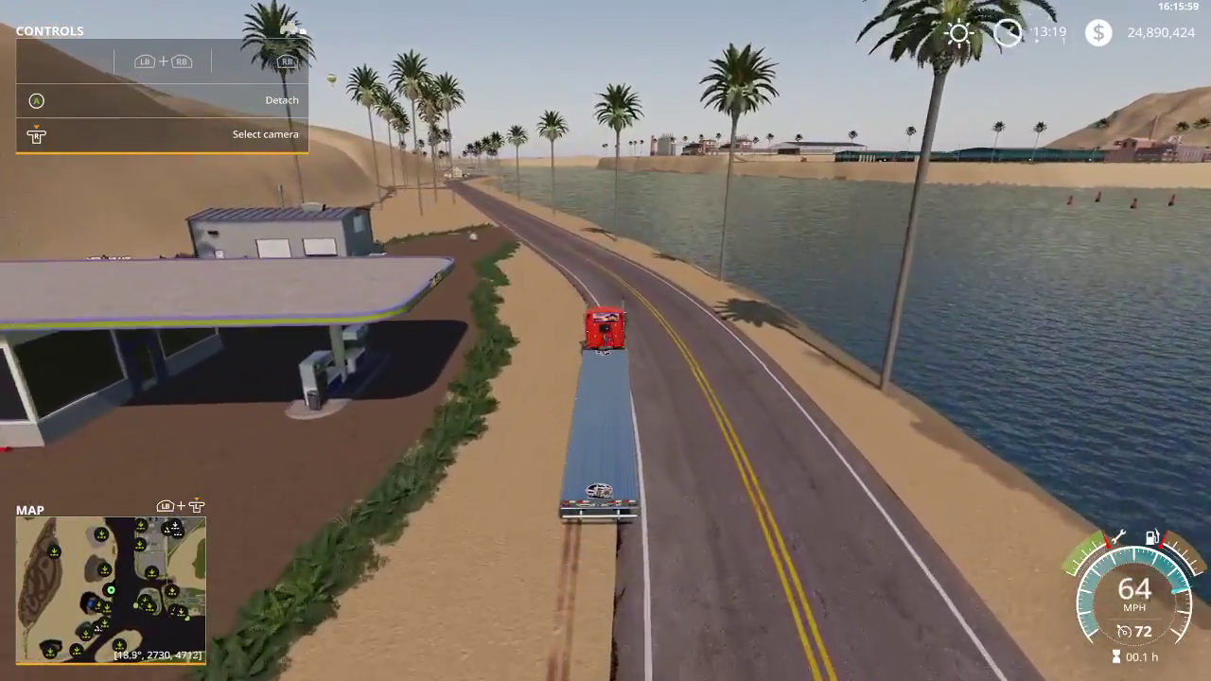
{"action": "key", "text": "w"}
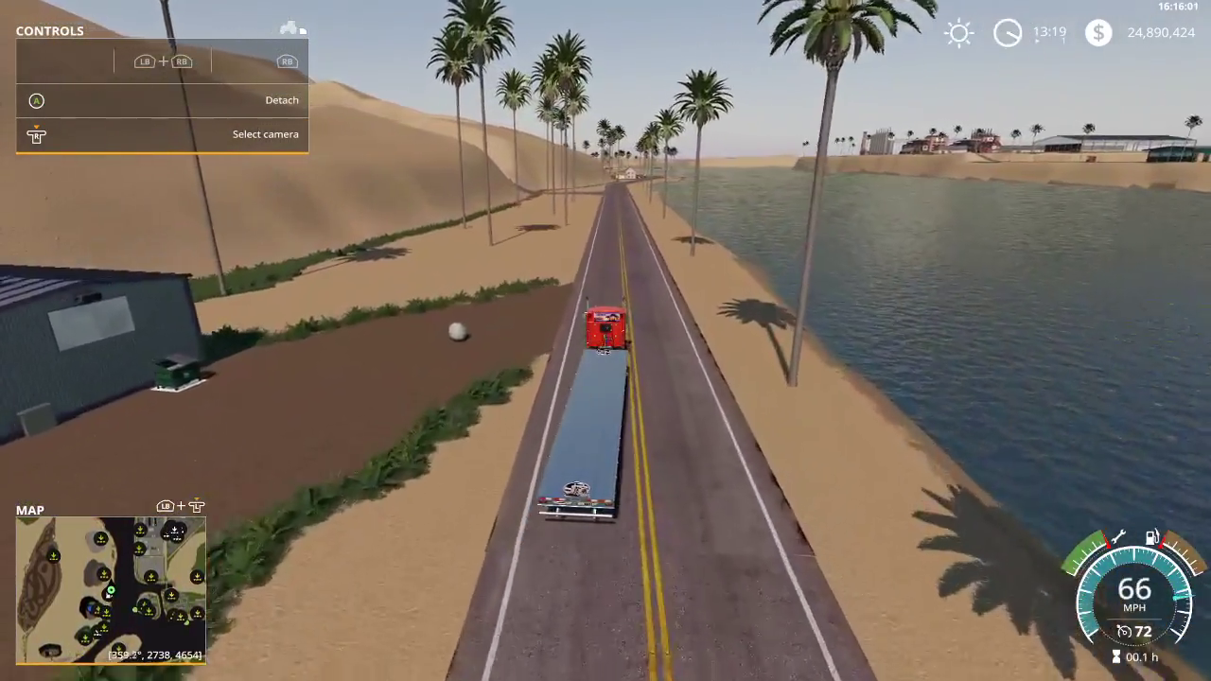
{"action": "key", "text": "w"}
{"action": "key", "text": "w"}
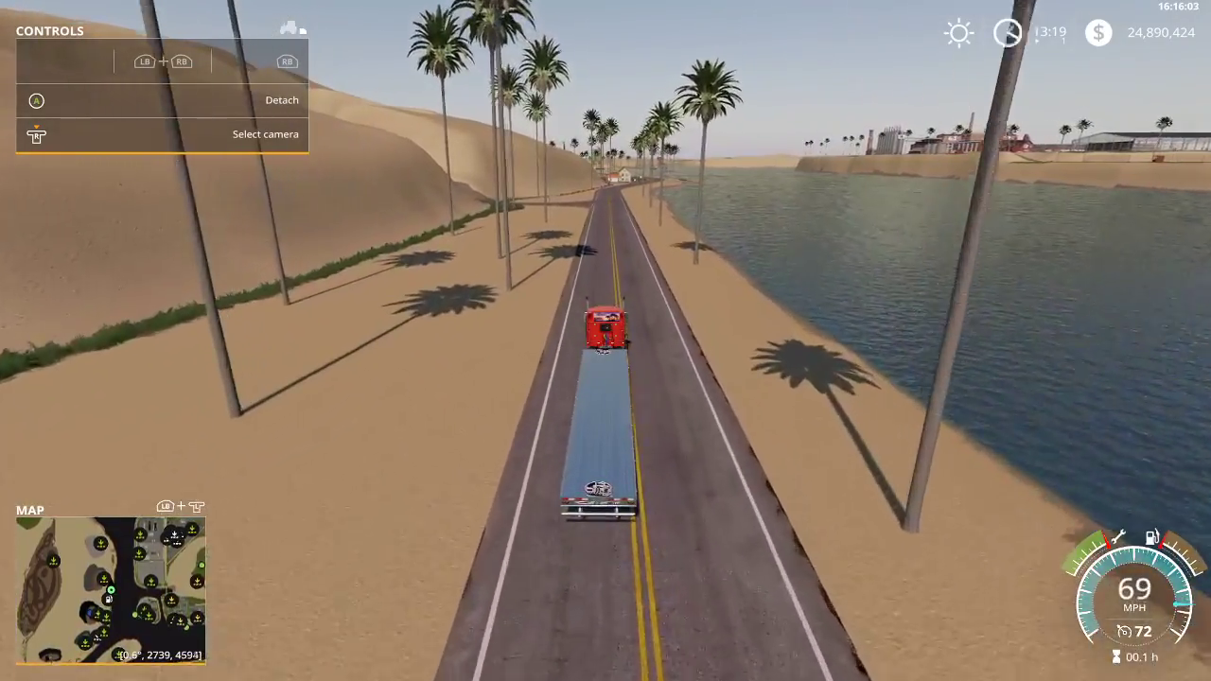
{"action": "key", "text": "w"}
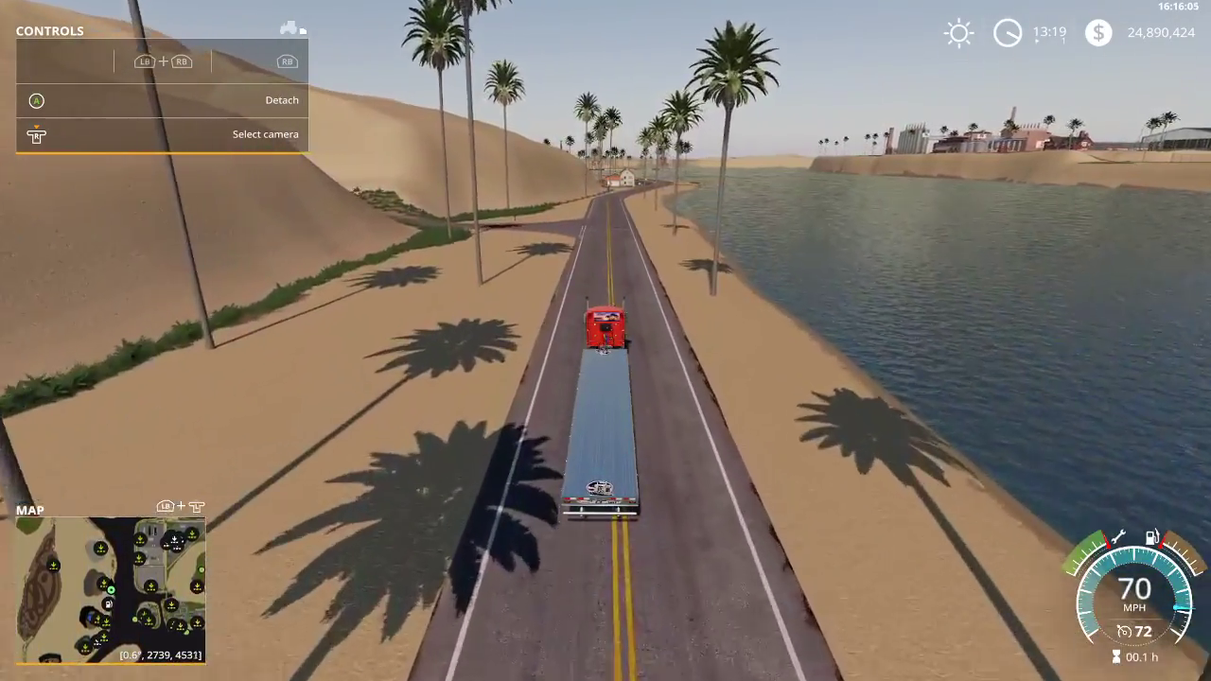
Turn inland onto the side road into the ore processing site and load nine ore rocks onto the flatbed.
{"action": "key", "text": "s"}
{"action": "key", "text": "a"}
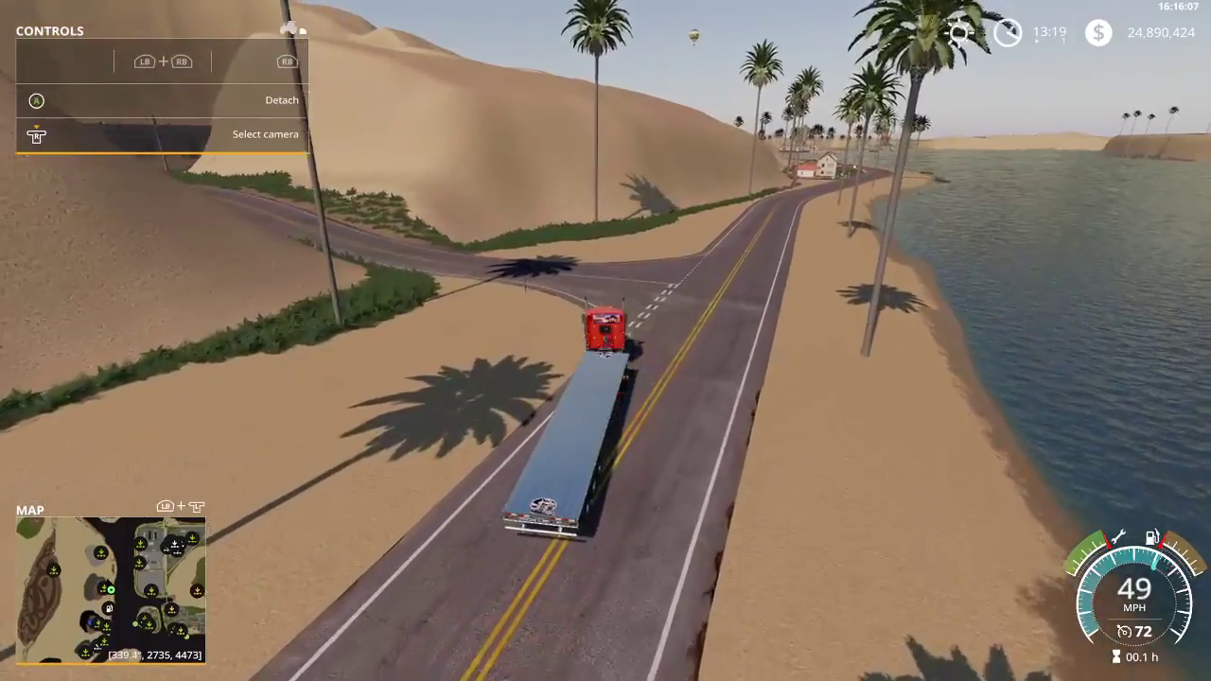
{"action": "key", "text": "a"}
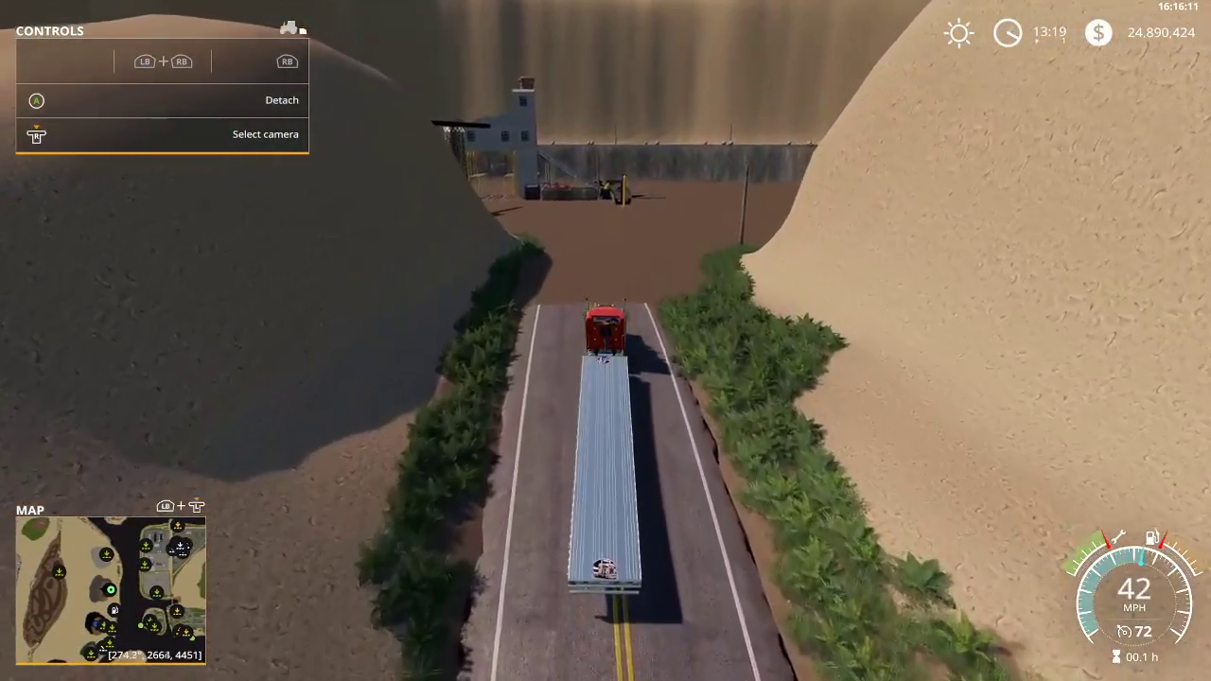
{"action": "key", "text": "d"}
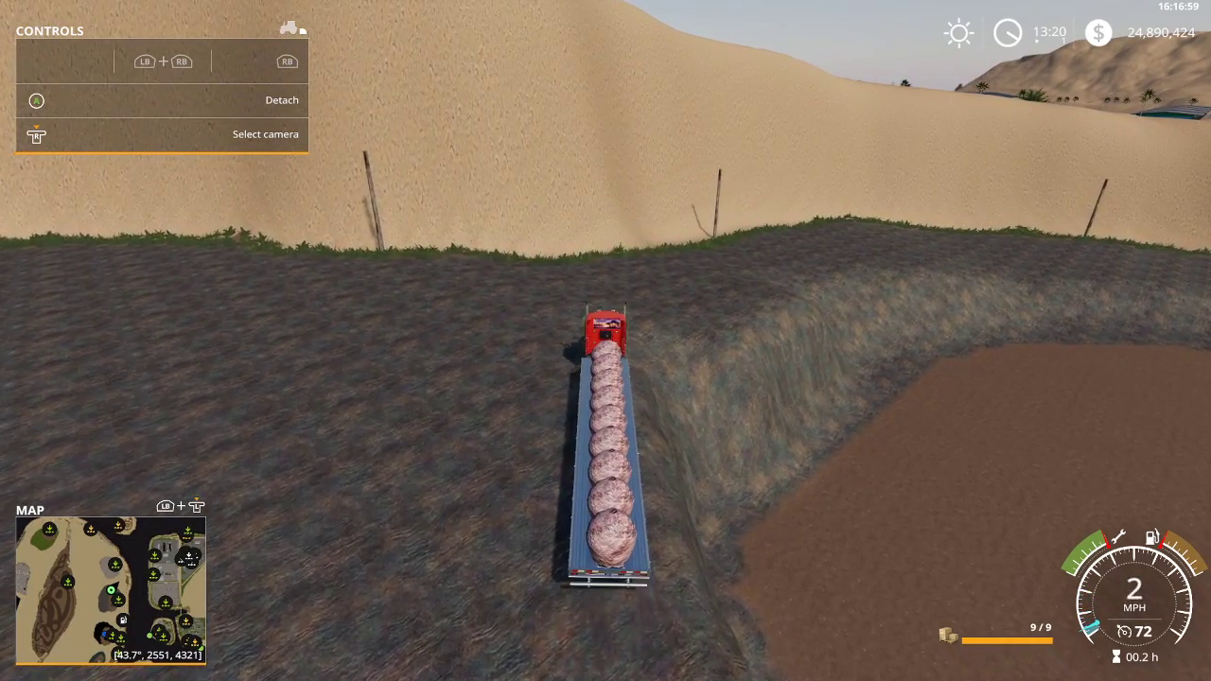
Unload the ore rocks over the ledge into the pit and turn the truck around on the rocky plateau.
{"action": "key", "text": "b"}
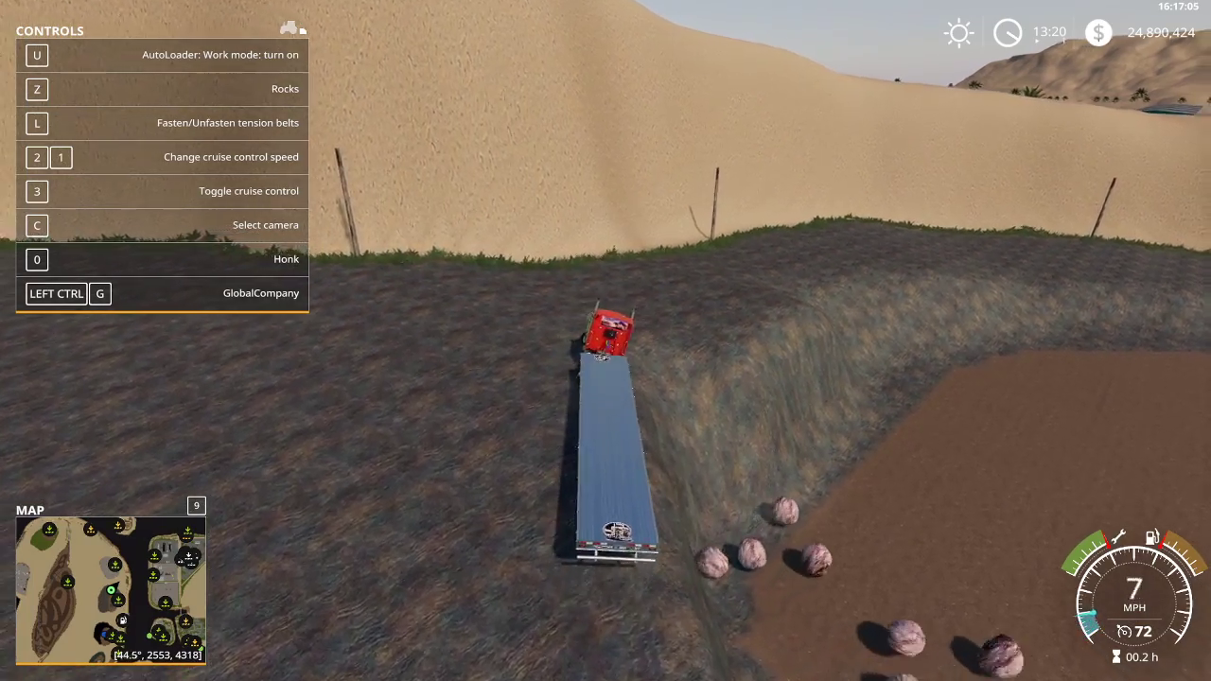
{"action": "key", "text": "a"}
{"action": "key", "text": "w"}
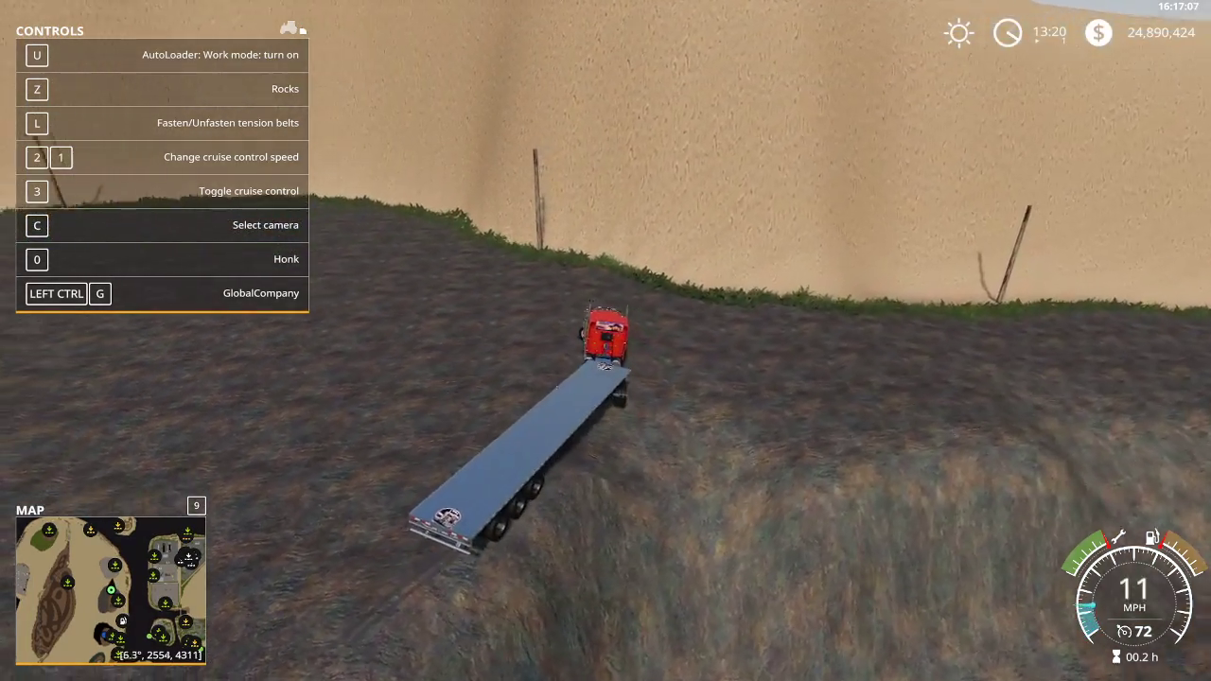
{"action": "key", "text": "w"}
{"action": "key", "text": "a"}
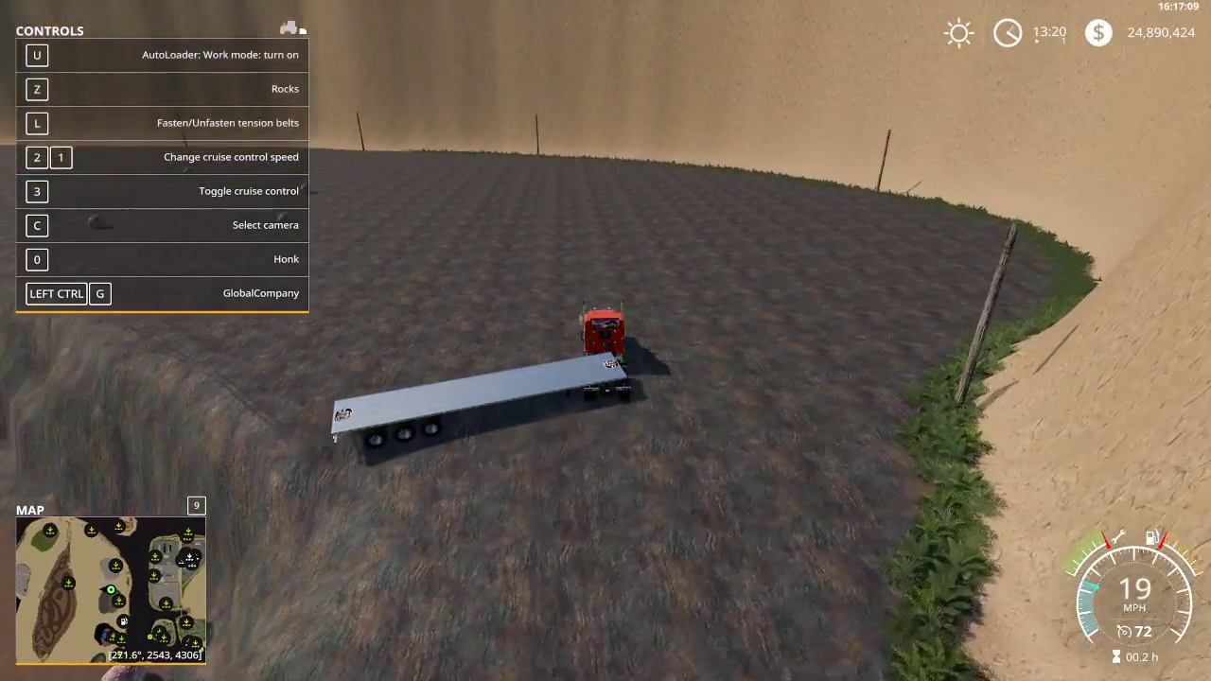
{"action": "key", "text": "a"}
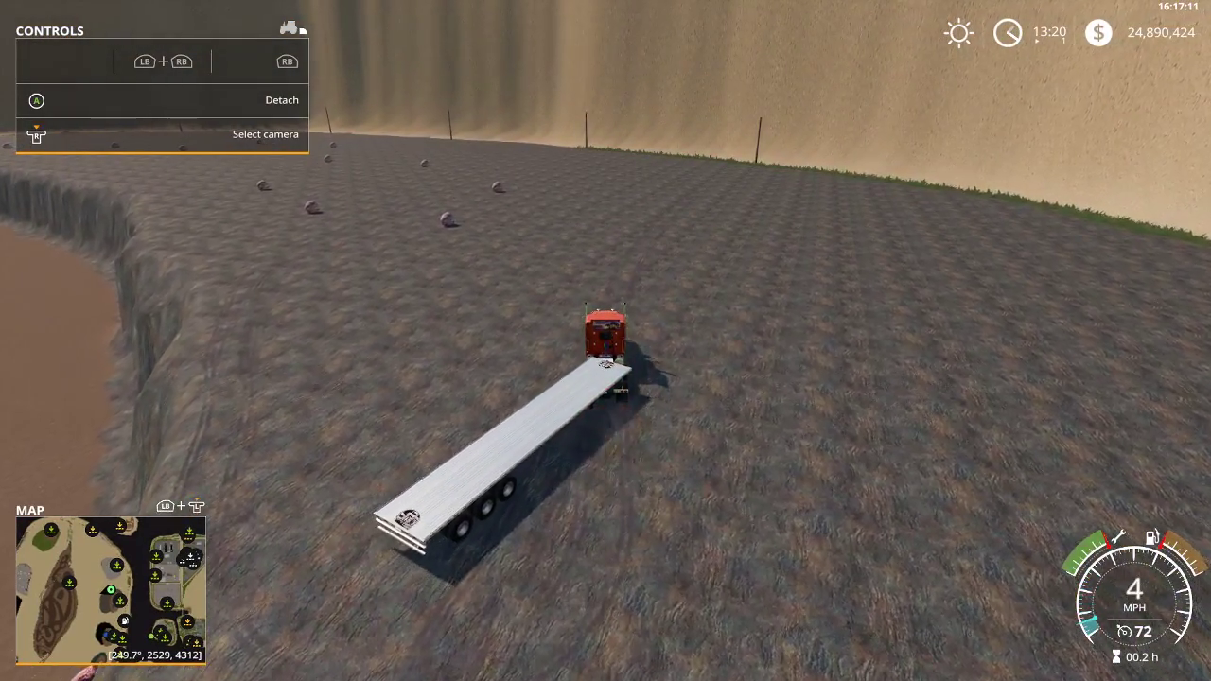
Leave the truck and walk past the crusher to the marker by the white building to check the oreCrusher levels.
{"action": "key", "text": "e"}
{"action": "key", "text": "w"}
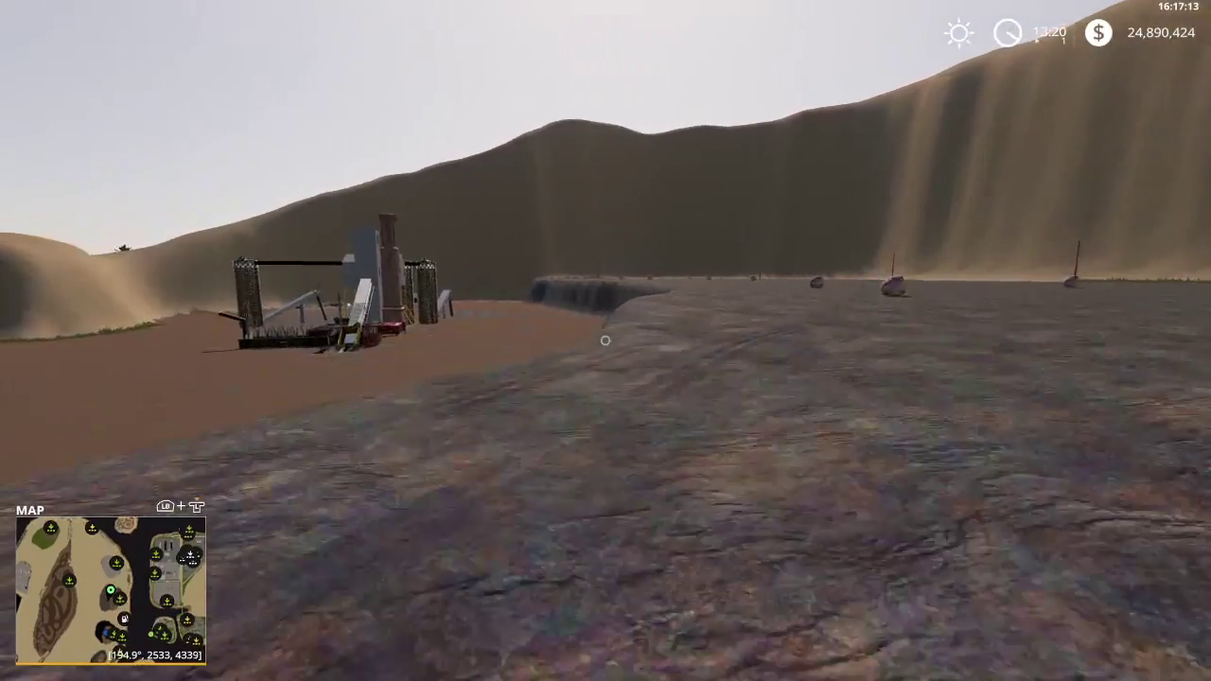
{"action": "key", "text": "w"}
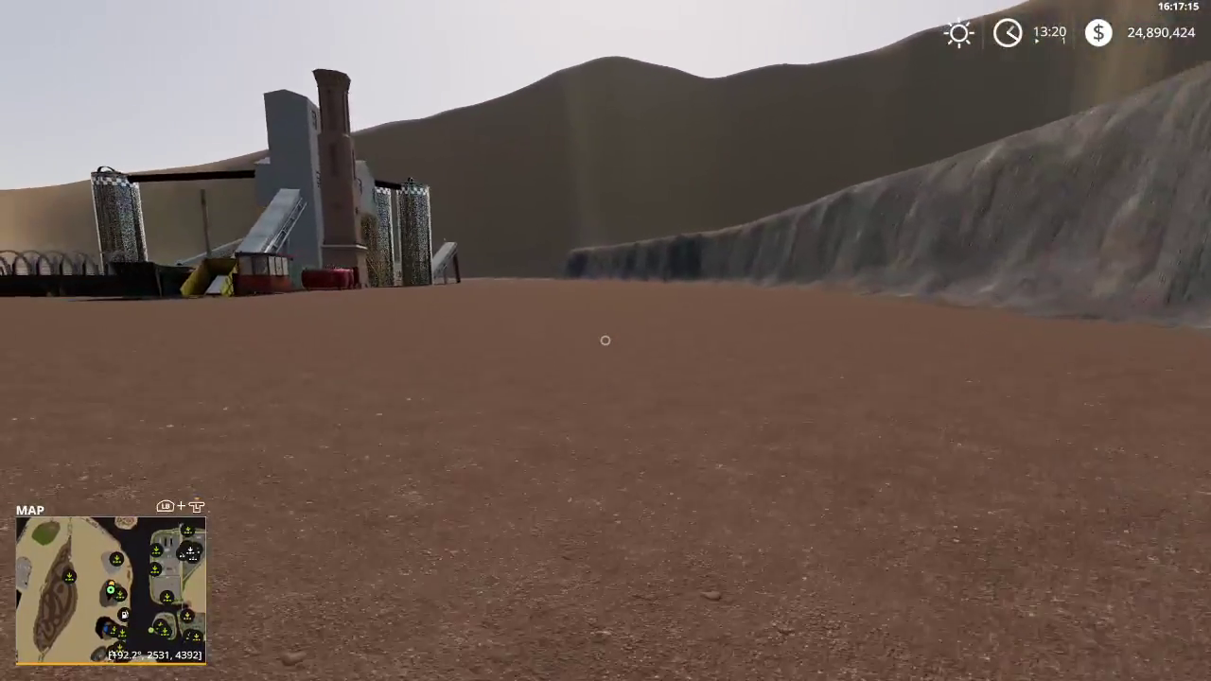
{"action": "key", "text": "w"}
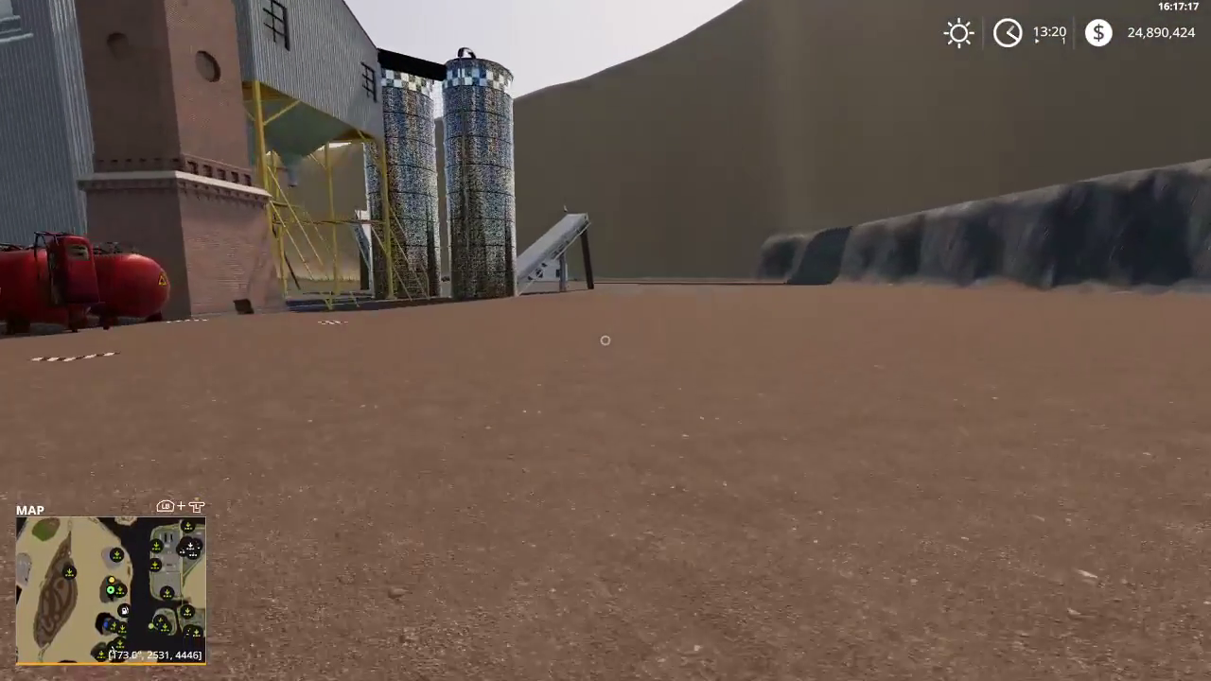
{"action": "key", "text": "w"}
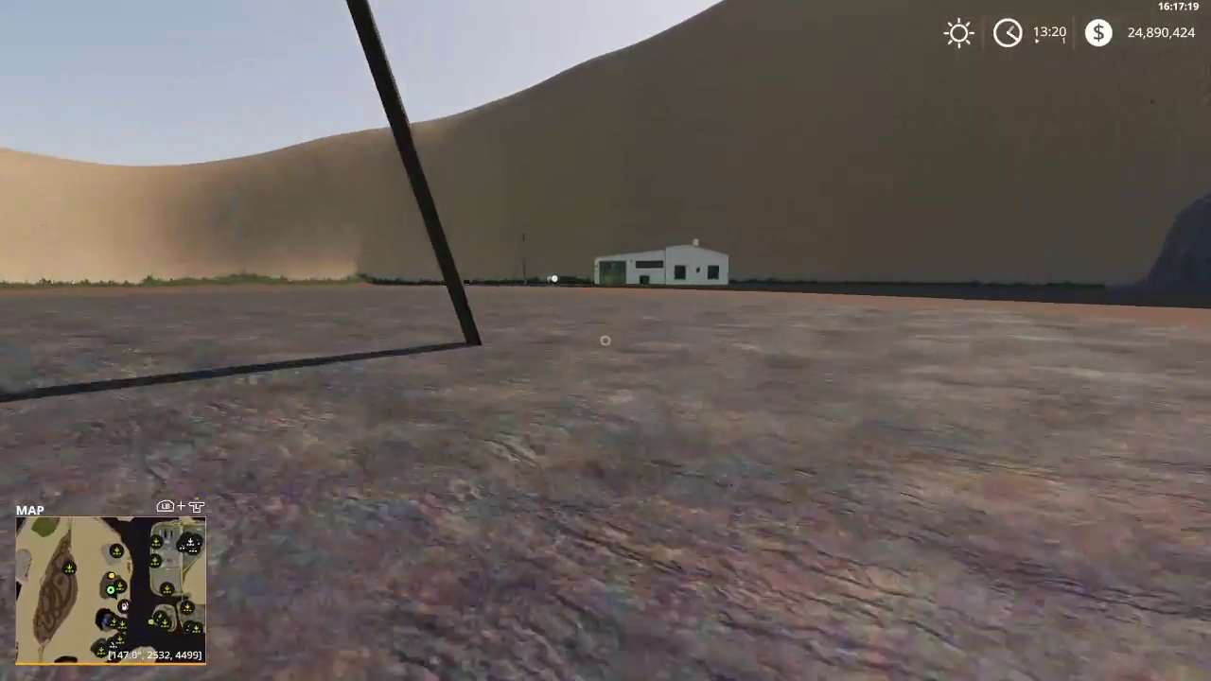
{"action": "key", "text": "w"}
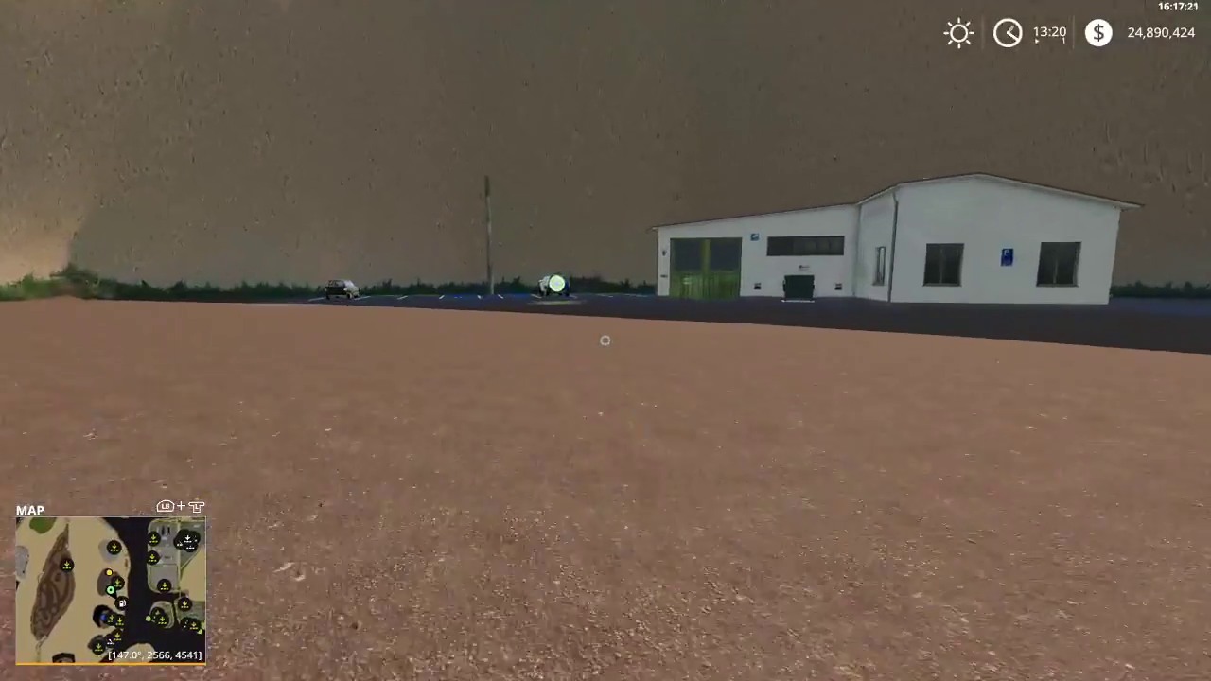
{"action": "key", "text": "w"}
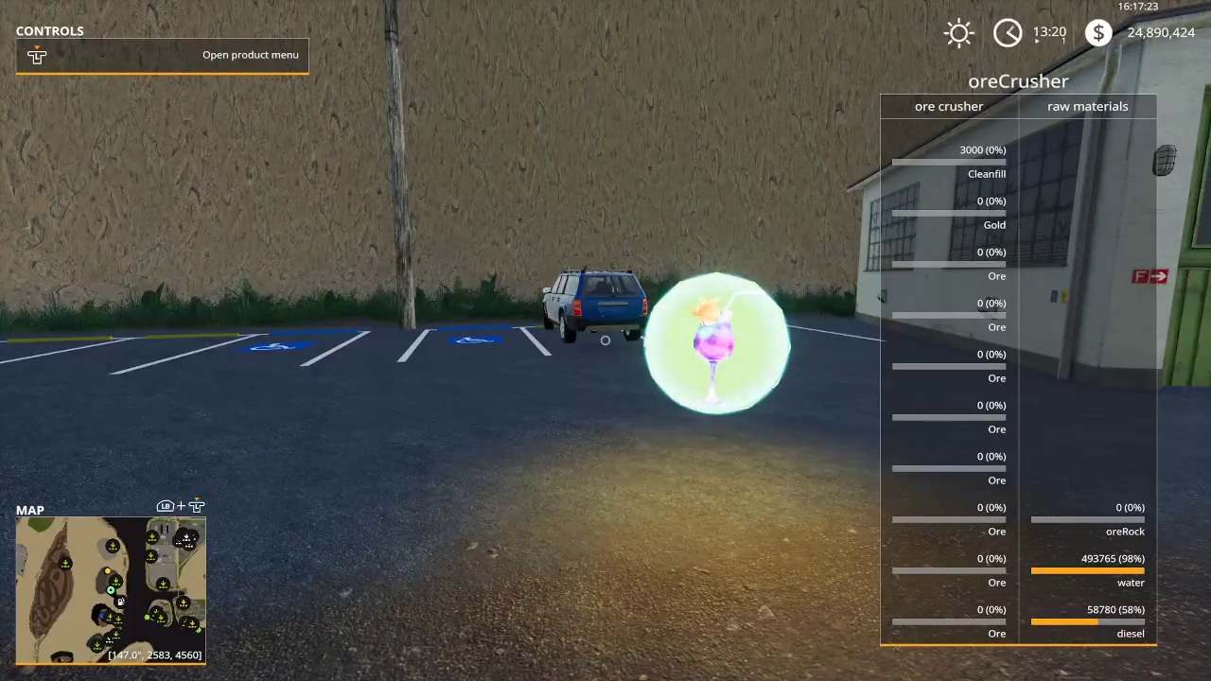
Walk away from the oreCrusher marker and switch through the vehicles to the Iconik Roadrunner with the empty flatbed on the rocky plateau.
{"action": "key", "text": "w"}
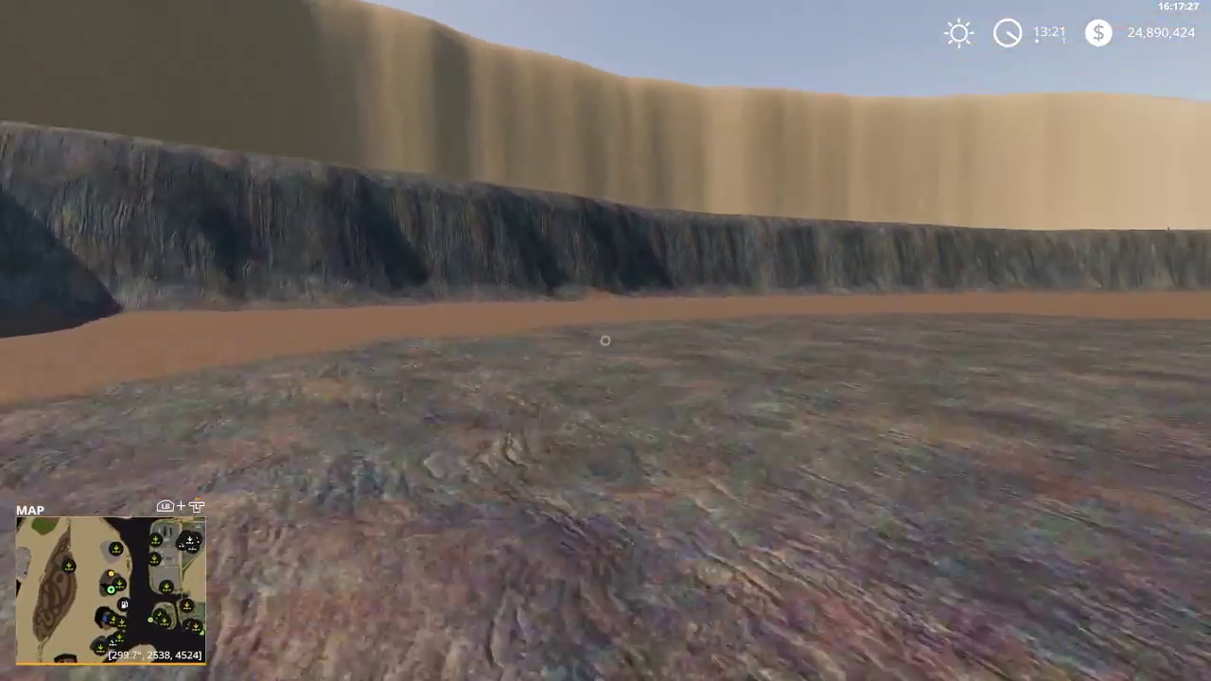
{"action": "key", "text": "Tab"}
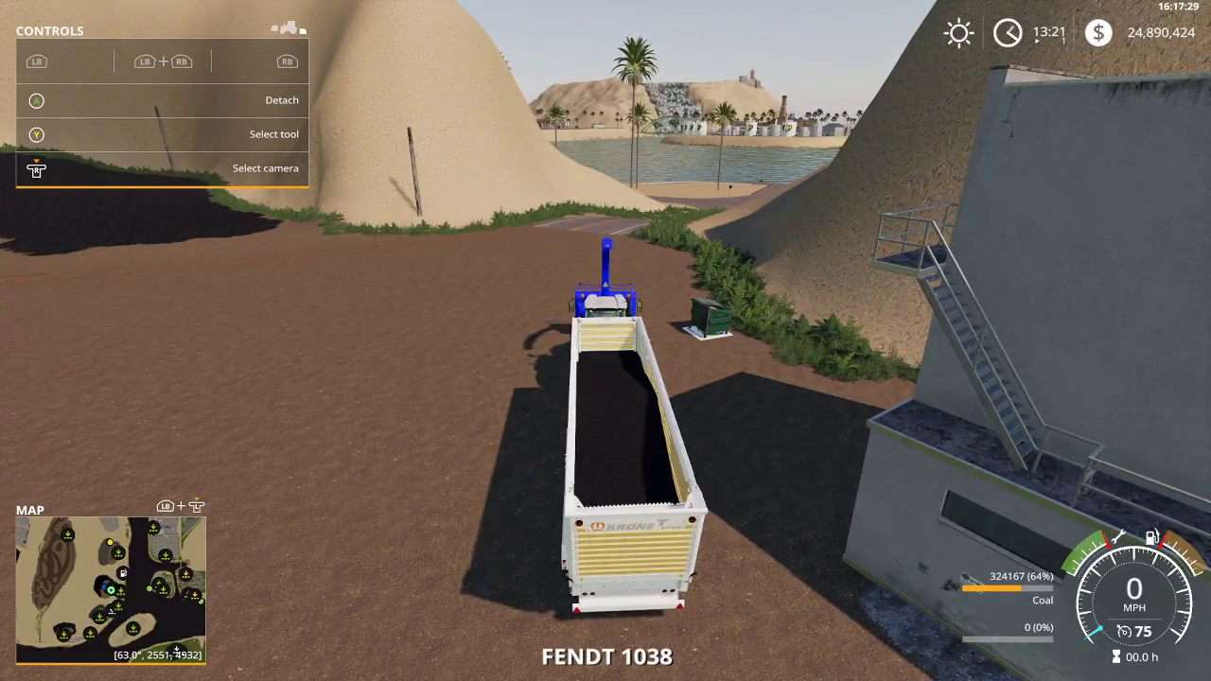
{"action": "key", "text": "Tab"}
{"action": "key", "text": "Tab"}
{"action": "key", "text": "Tab"}
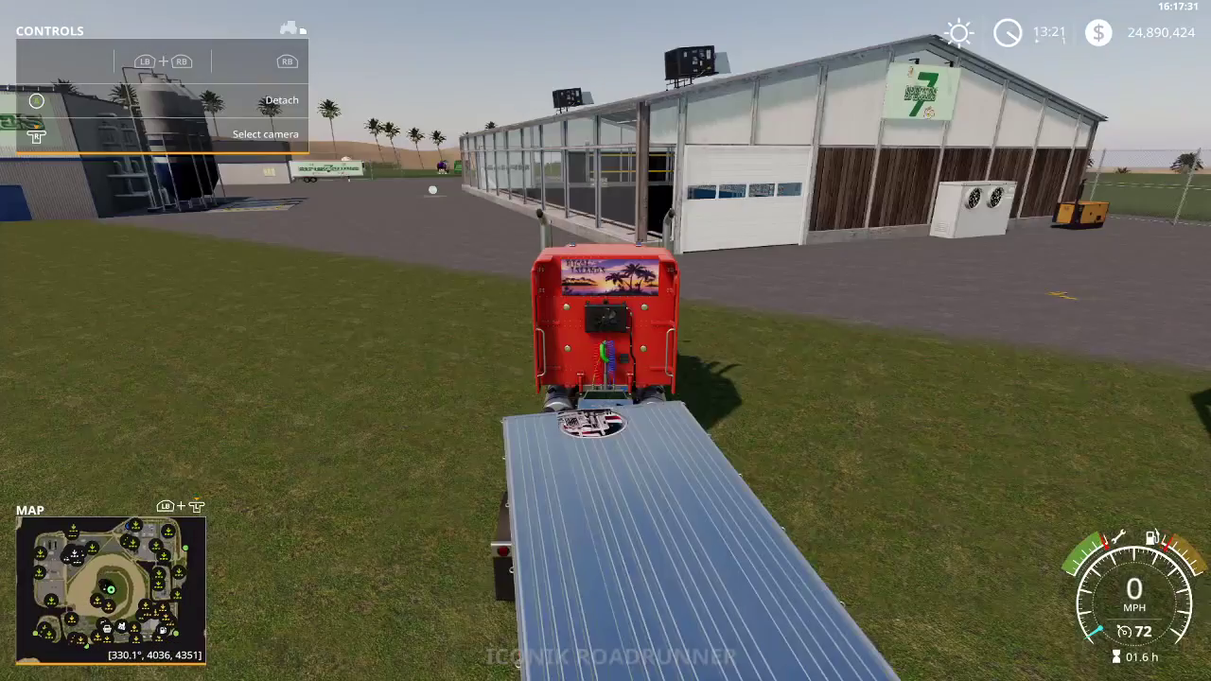
{"action": "key", "text": "Tab"}
{"action": "key", "text": "Tab"}
{"action": "key", "text": "Tab"}
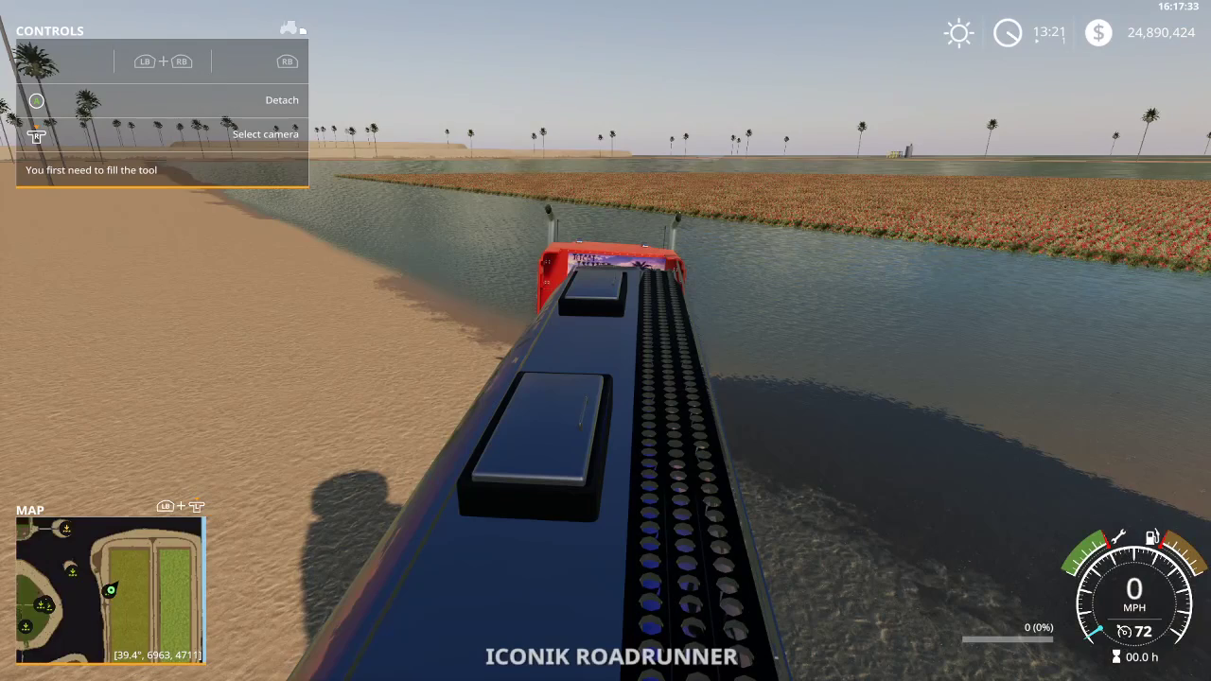
{"action": "key", "text": "Tab"}
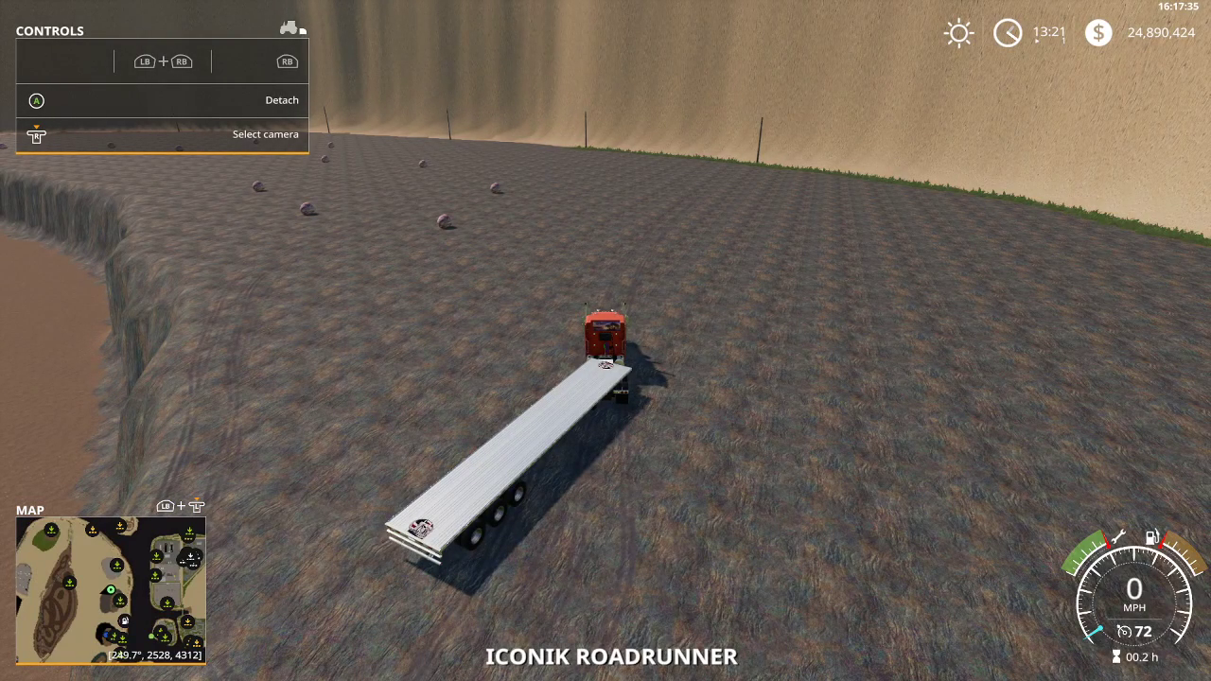
Speed up the game time and let it run until about 08:03 the next morning for fresh ore rocks.
{"action": "key", "text": "8"}
{"action": "key", "text": "8"}
{"action": "key", "text": "8"}
{"action": "key", "text": "8"}
{"action": "key", "text": "8"}
{"action": "key", "text": "8"}
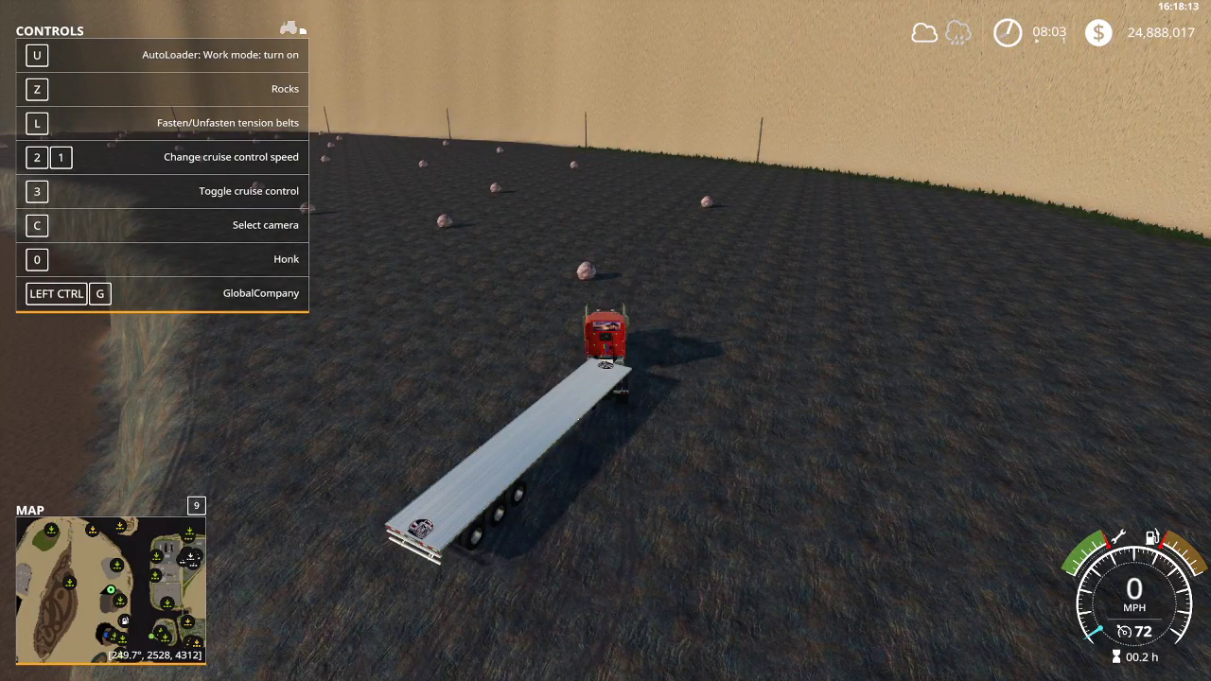
Leave the truck, walk past the crusher to the marker by the white building and check the oreRock line in the product menu.
{"action": "key", "text": "e"}
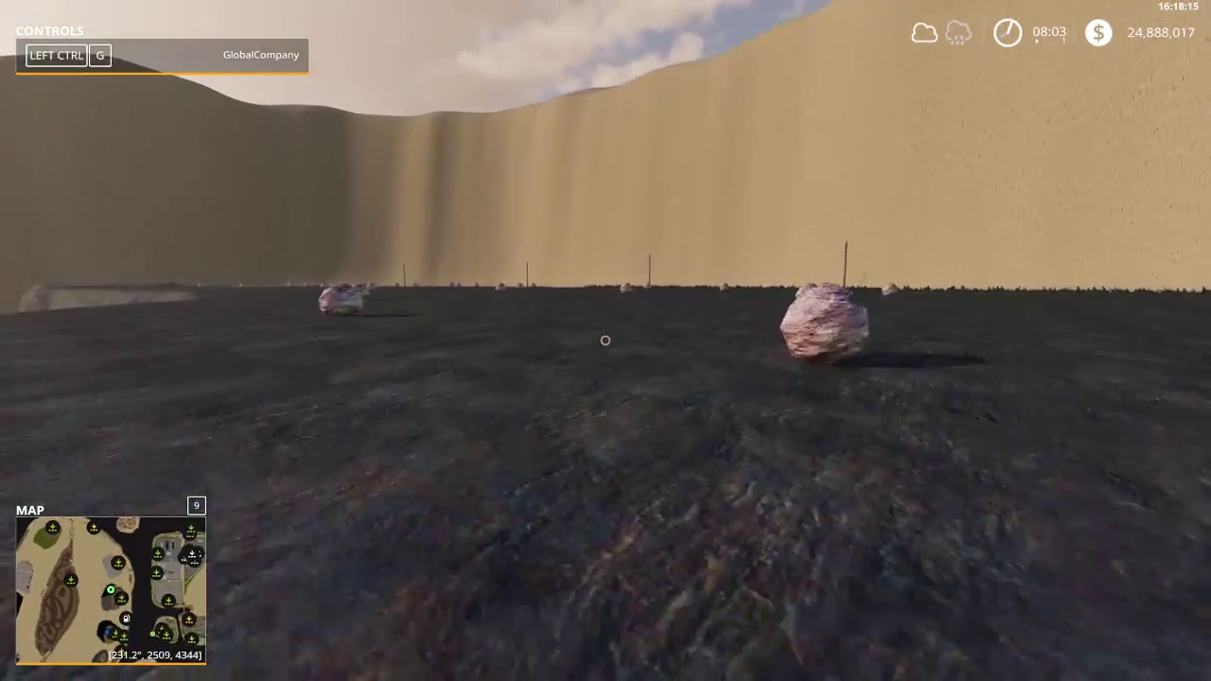
{"action": "key", "text": "shift+w"}
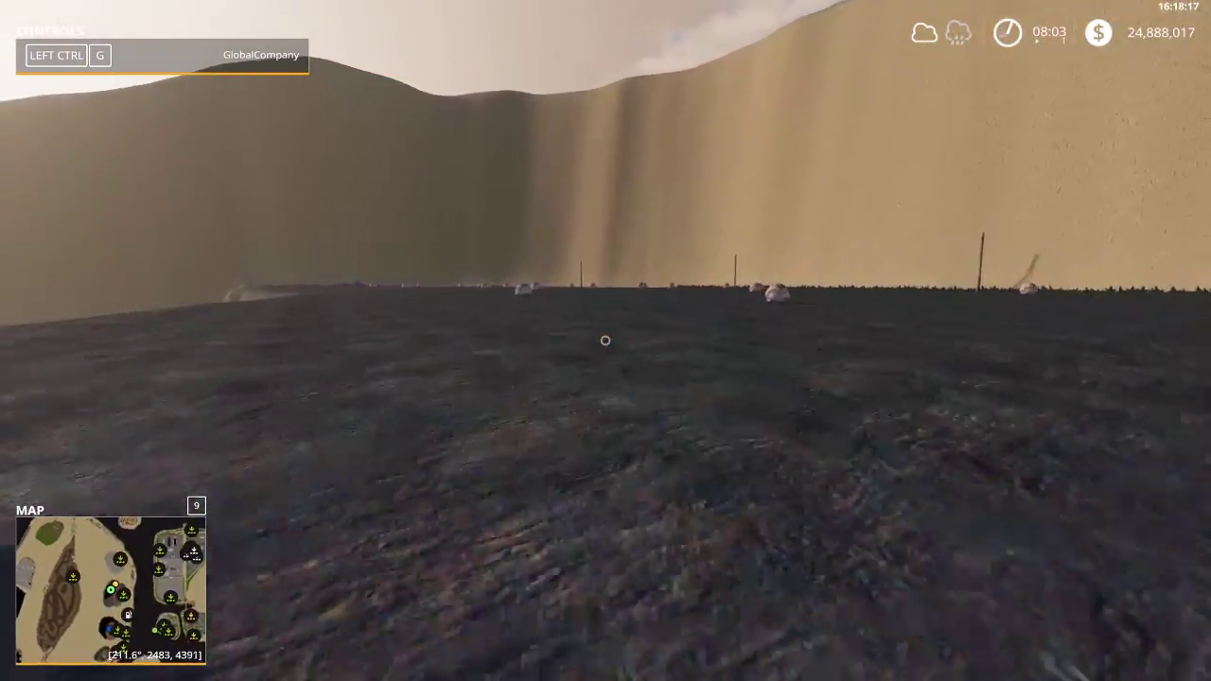
{"action": "key", "text": "w"}
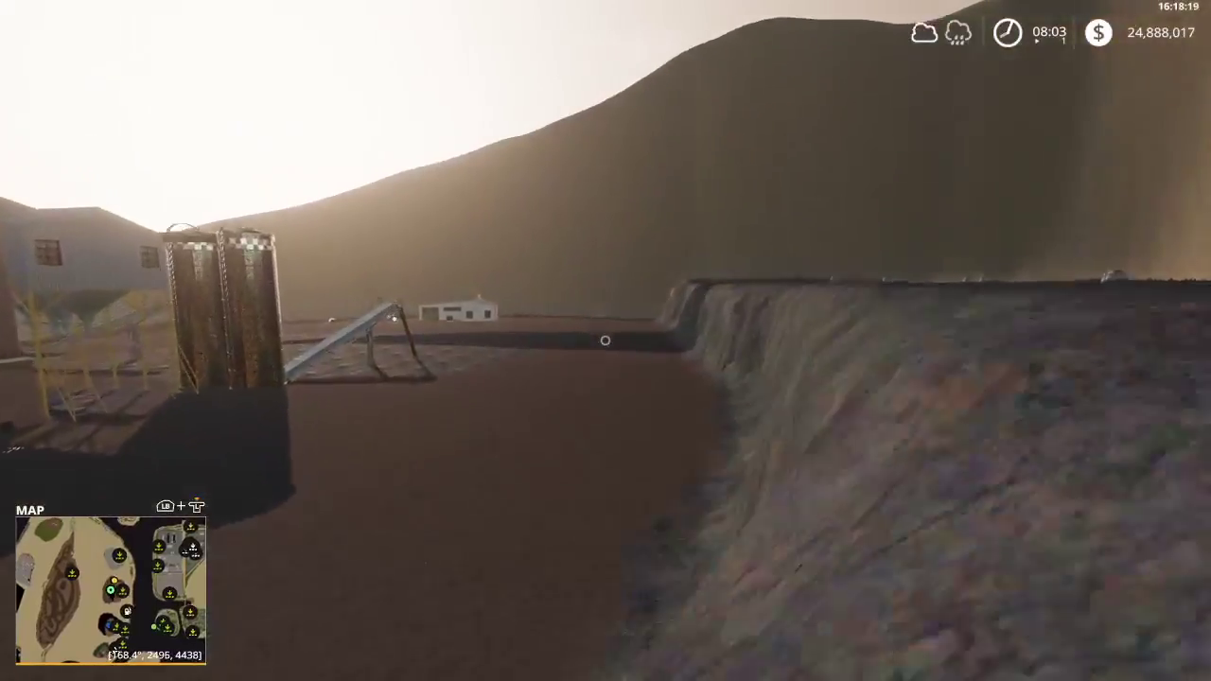
{"action": "key", "text": "w"}
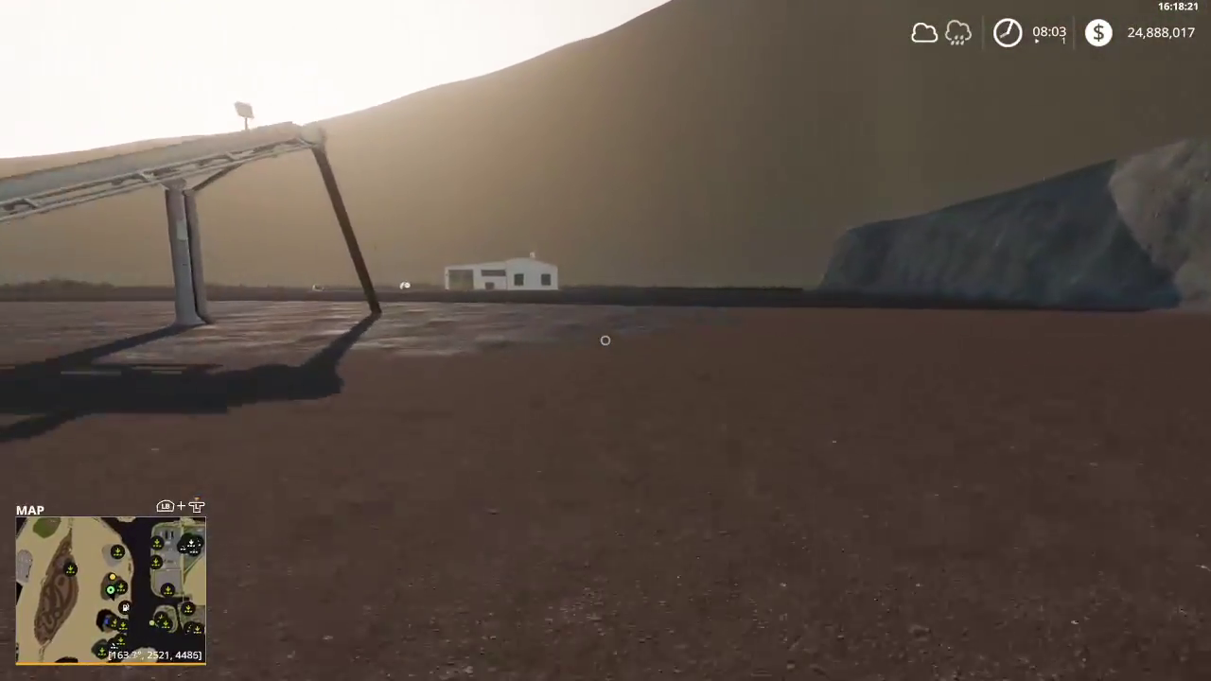
{"action": "key", "text": "w"}
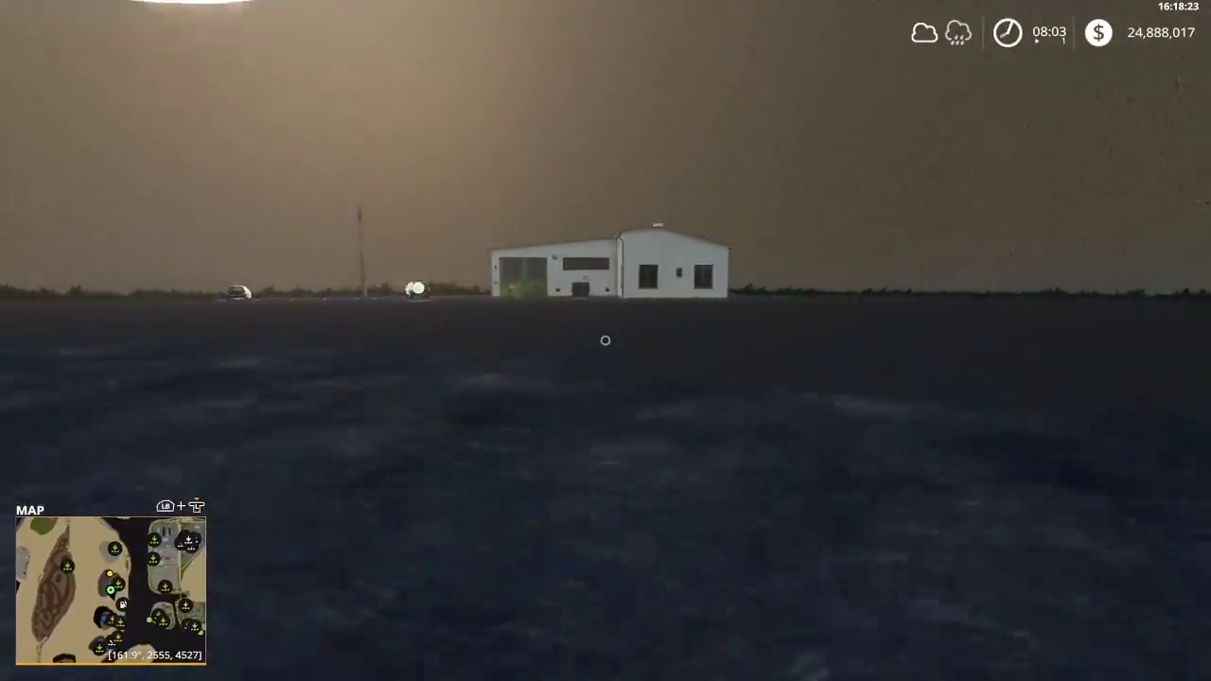
{"action": "key", "text": "w"}
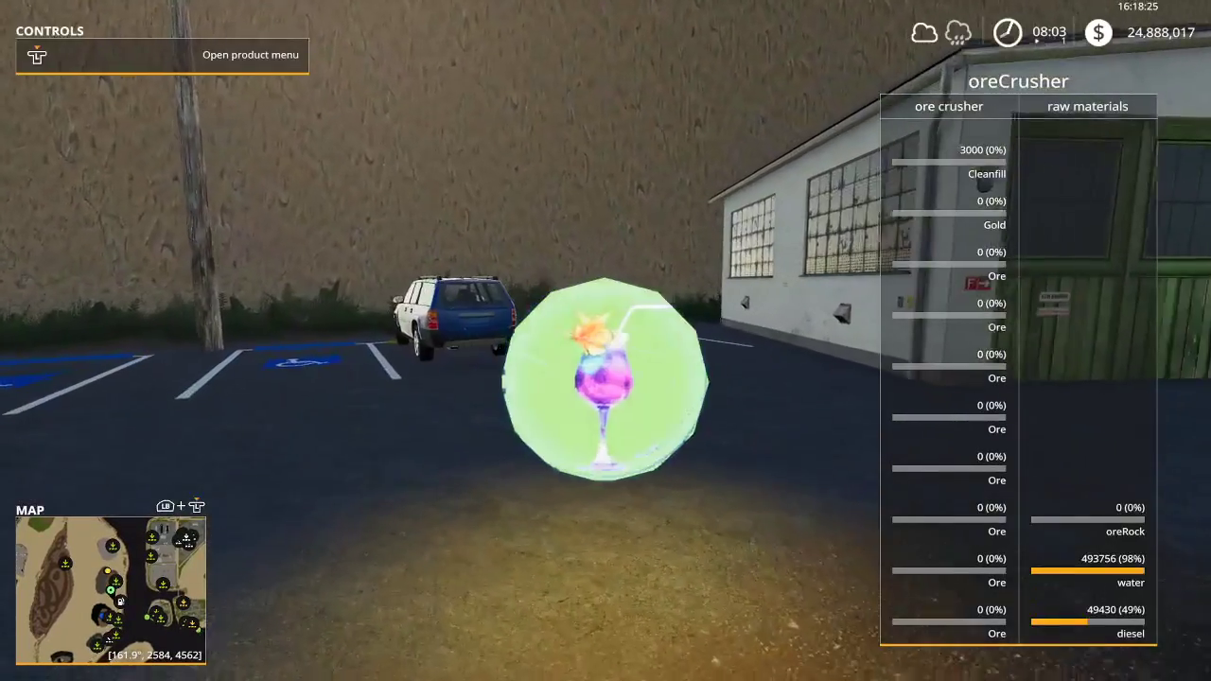
{"action": "key", "text": "w"}
{"action": "key", "text": "r"}
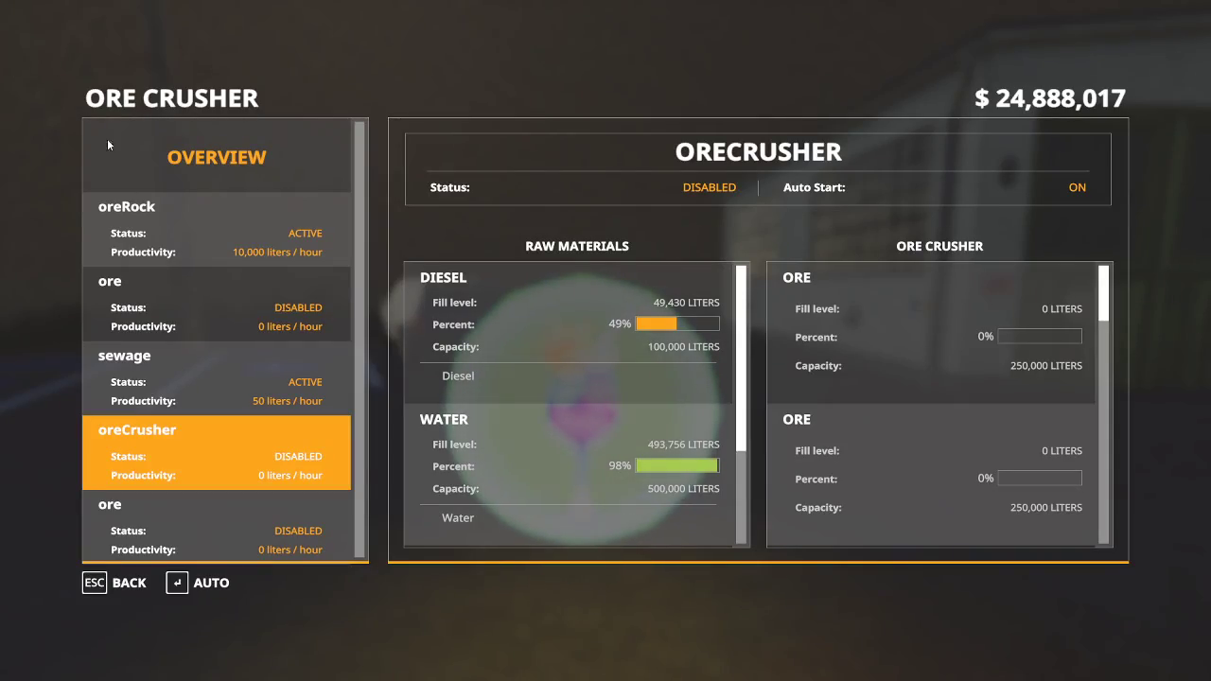
{"action": "left_click", "coordinate": [181, 223]}
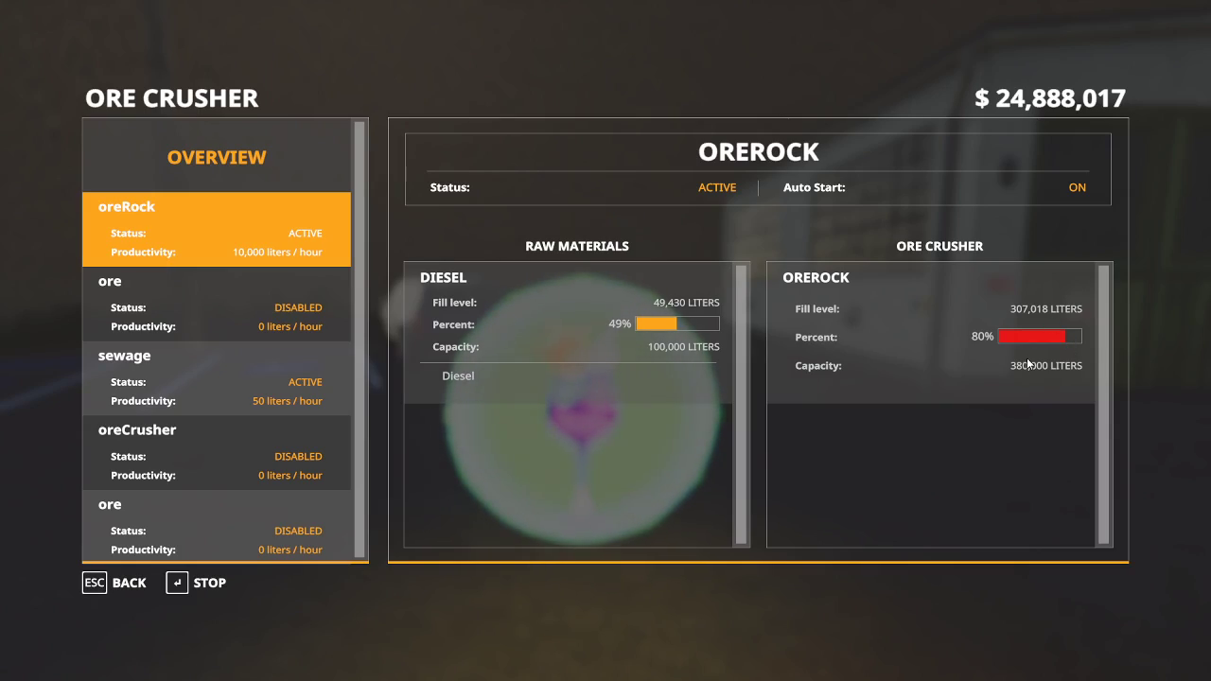
{"action": "key", "text": "Escape"}
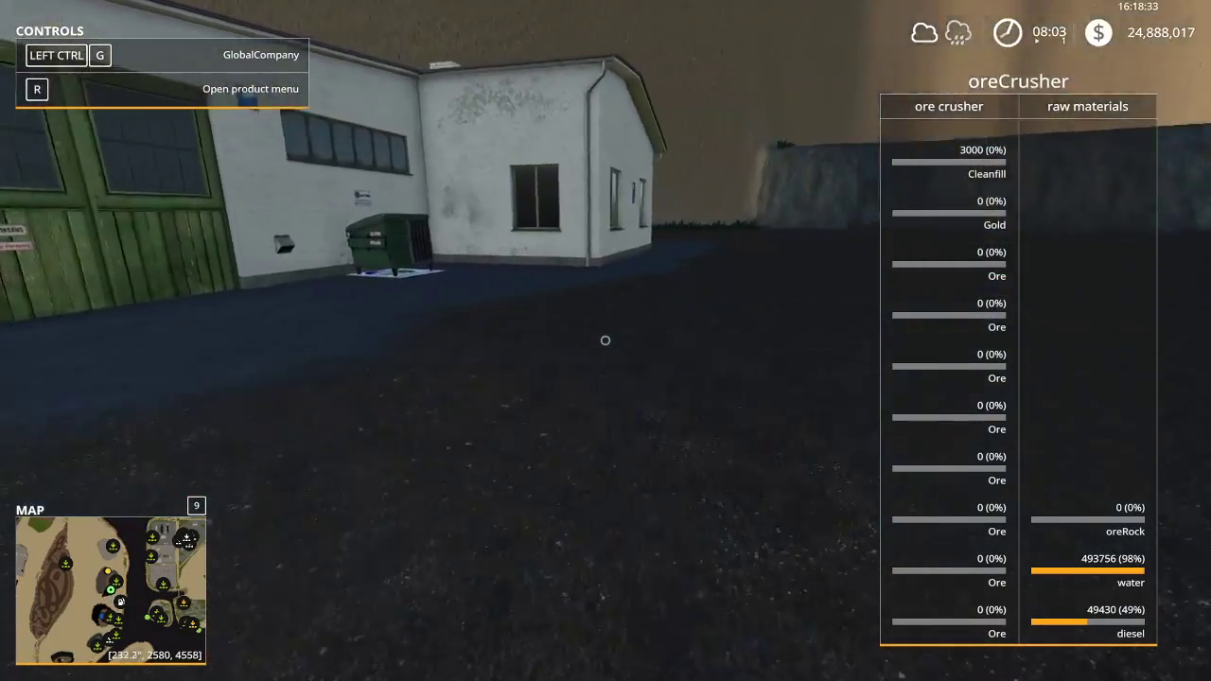
Return across the pit and up onto the rocky plateau, board the parked truck and turn on AutoLoader work mode.
{"action": "key", "text": "shift+w"}
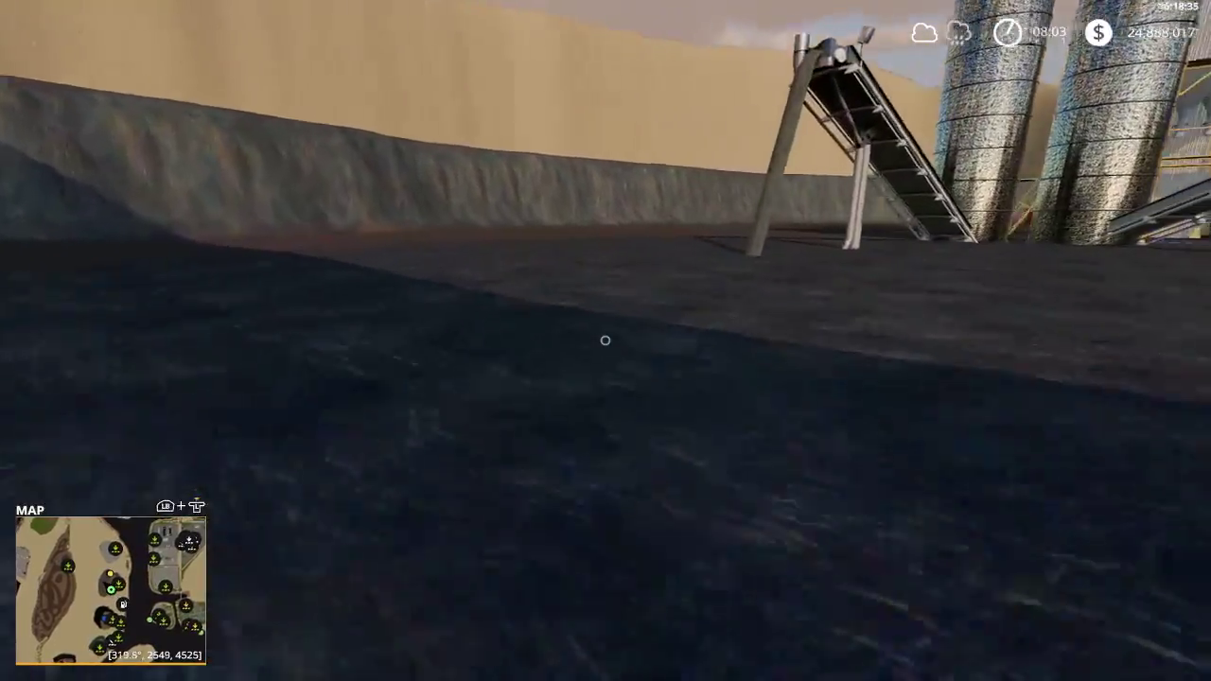
{"action": "key", "text": "w"}
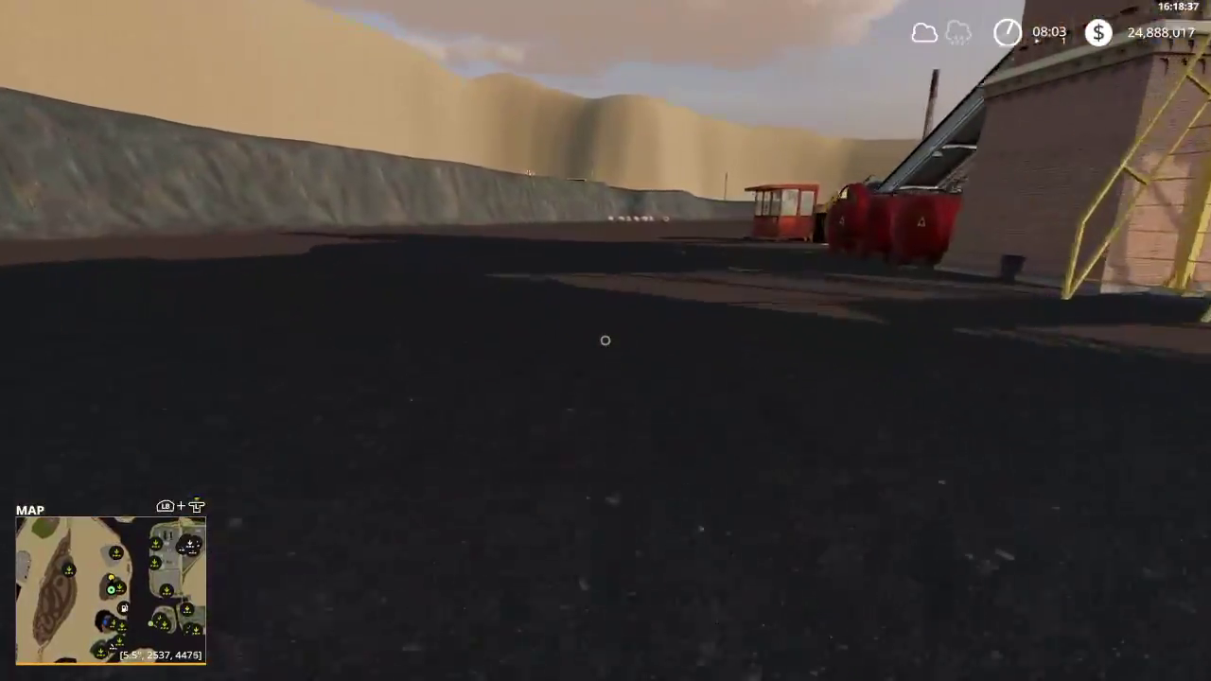
{"action": "key", "text": "w"}
{"action": "key", "text": "w"}
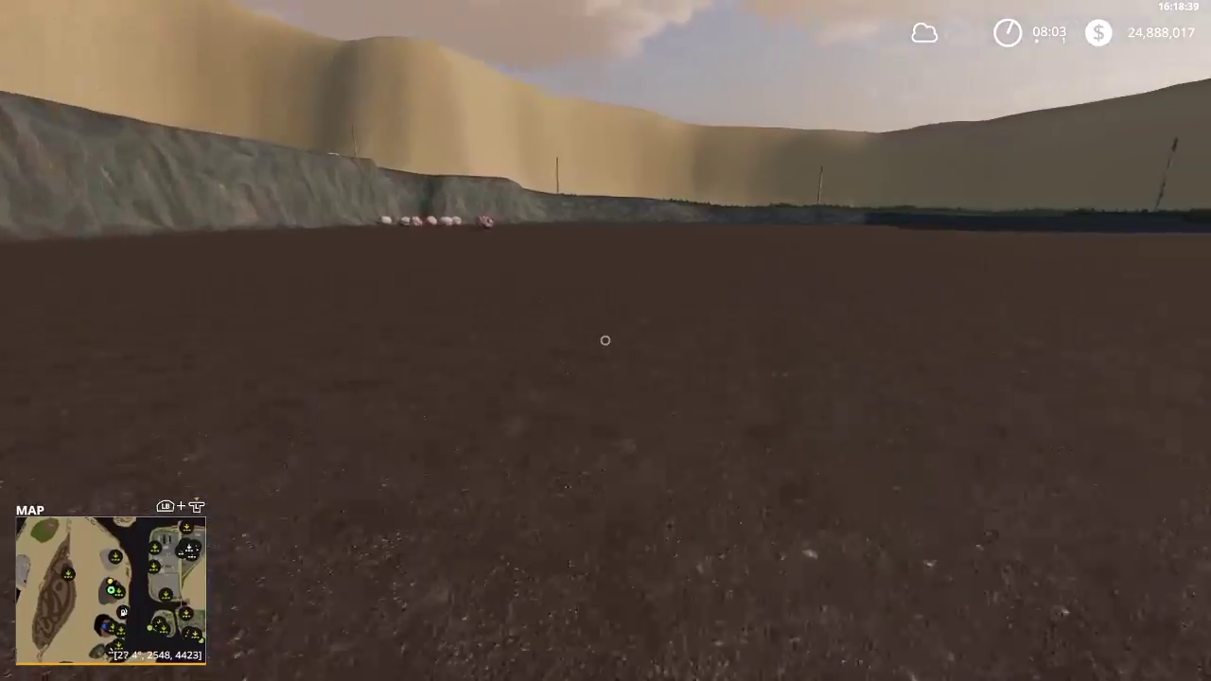
{"action": "key", "text": "w"}
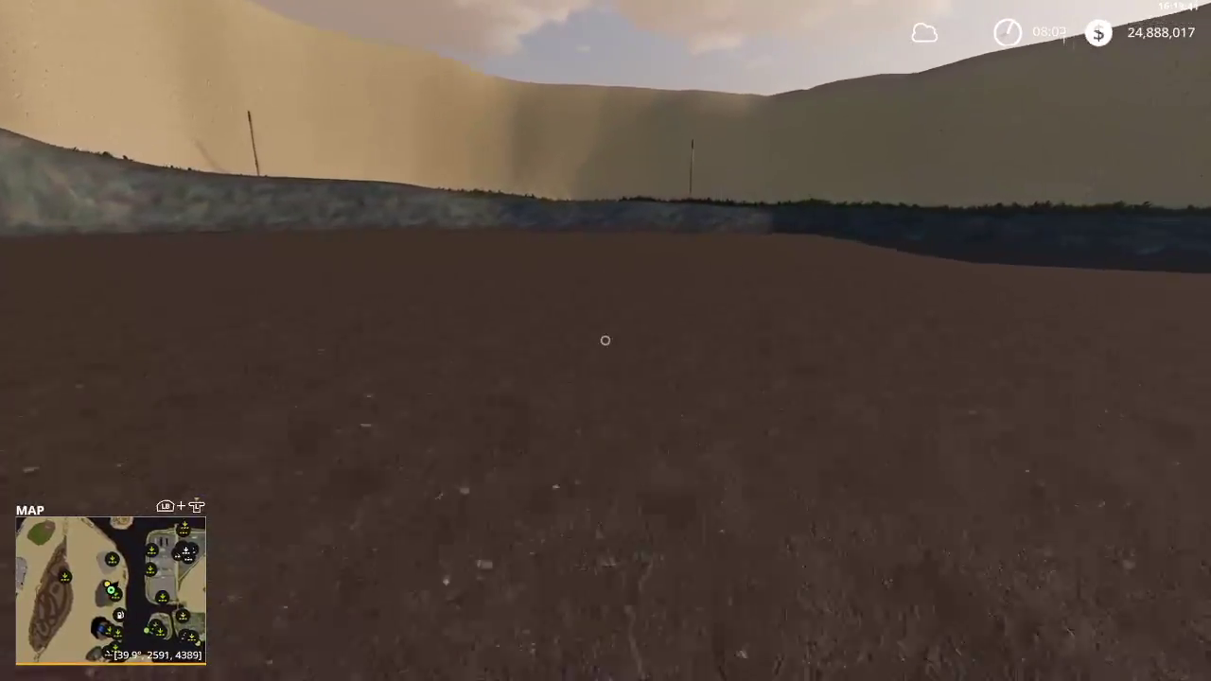
{"action": "key", "text": "w"}
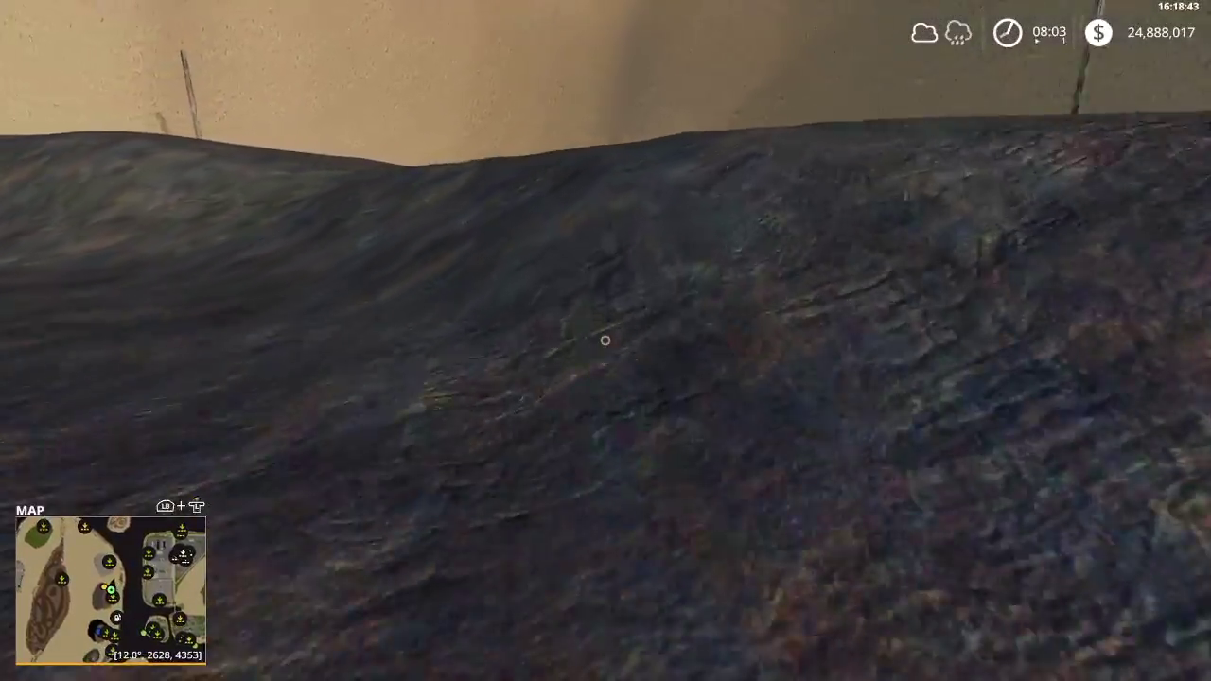
{"action": "key", "text": "w"}
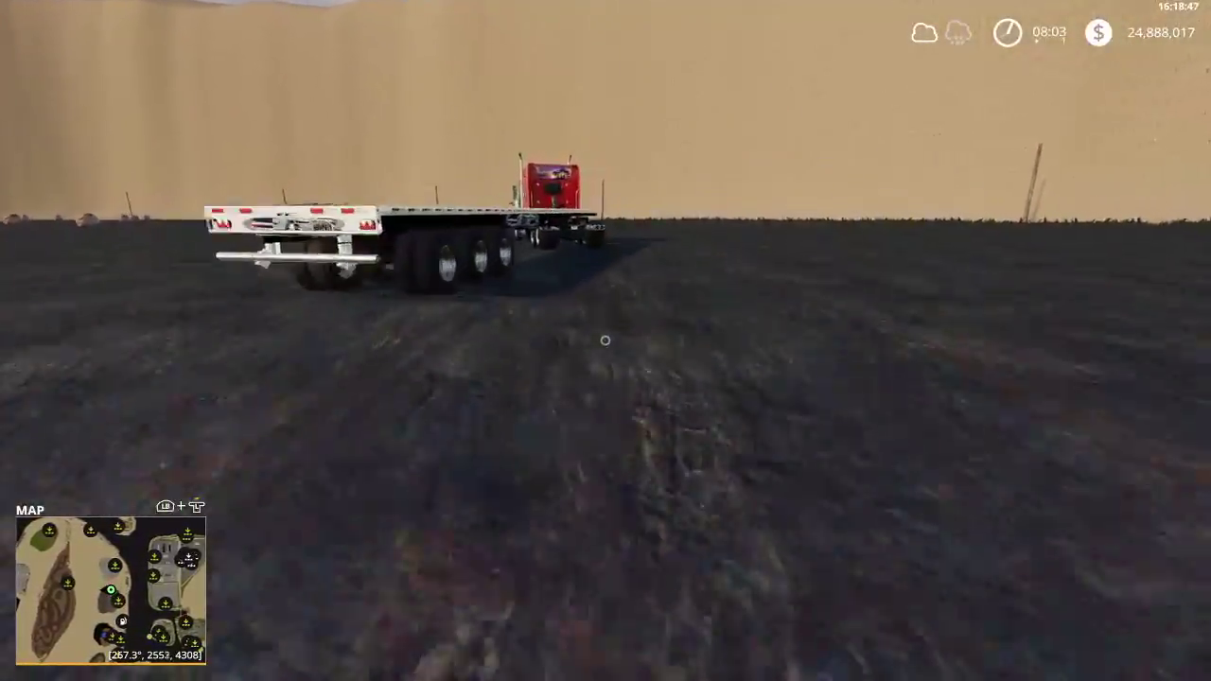
{"action": "key", "text": "w"}
{"action": "key", "text": "e"}
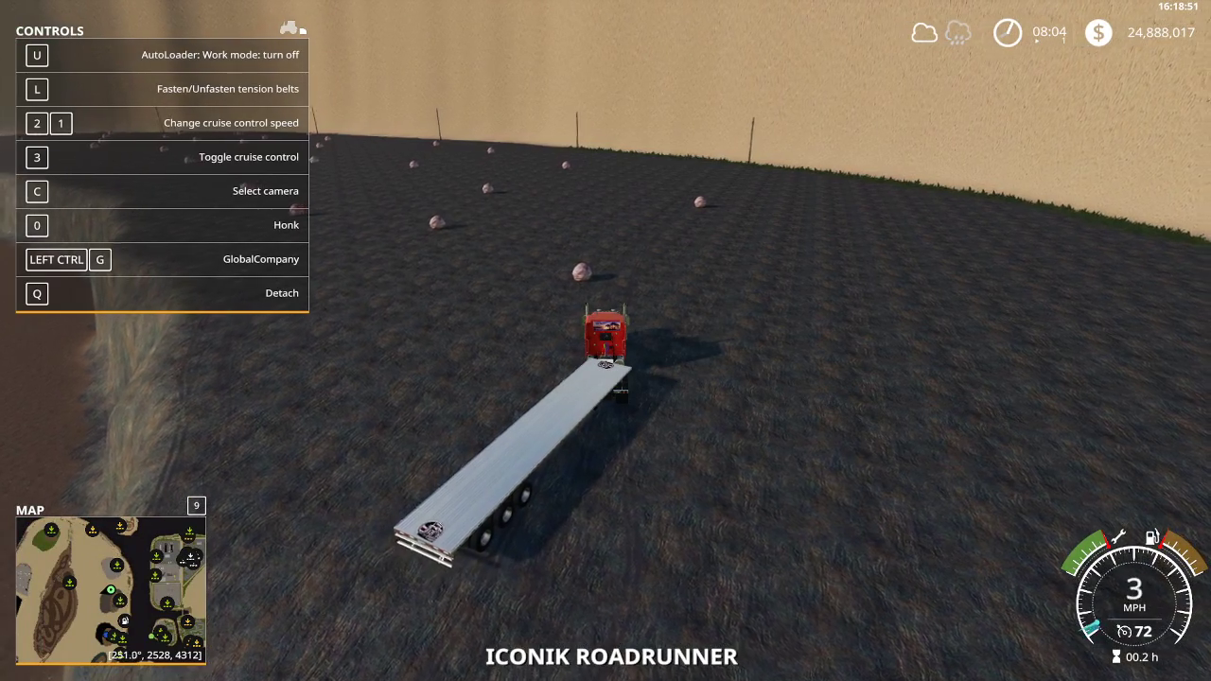
Drive a loop over the rocky plateau and load nine ore rocks onto the flatbed.
{"action": "key", "text": "w"}
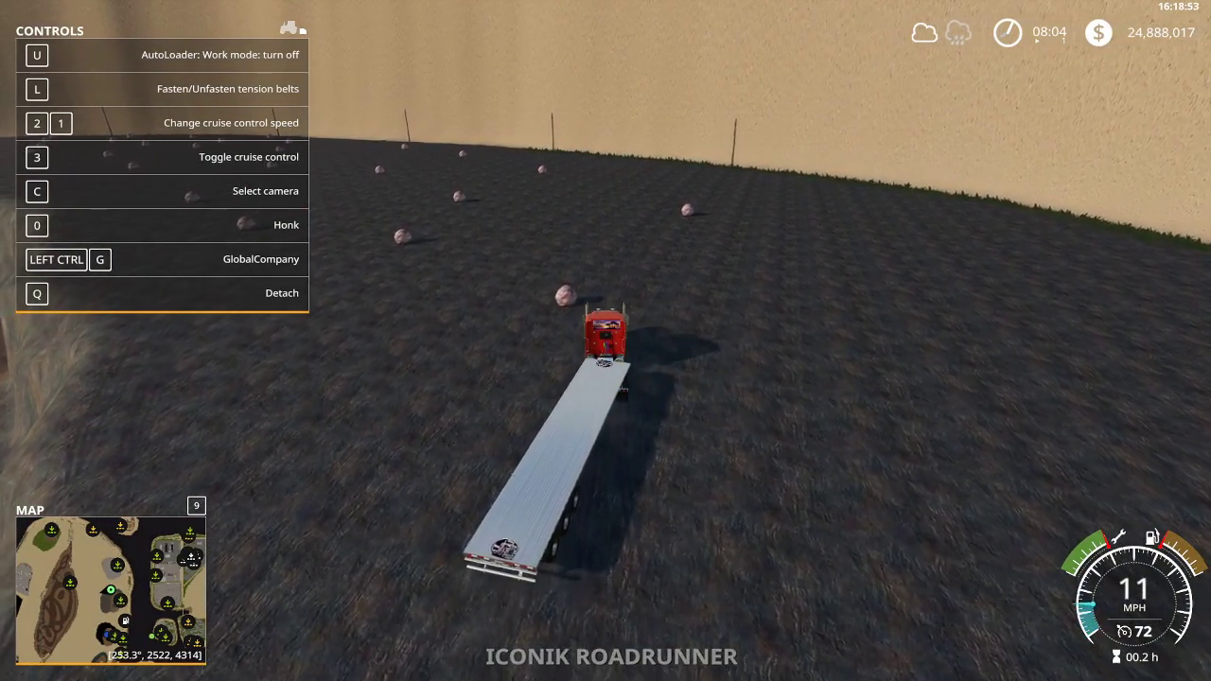
{"action": "key", "text": "w"}
{"action": "key", "text": "d"}
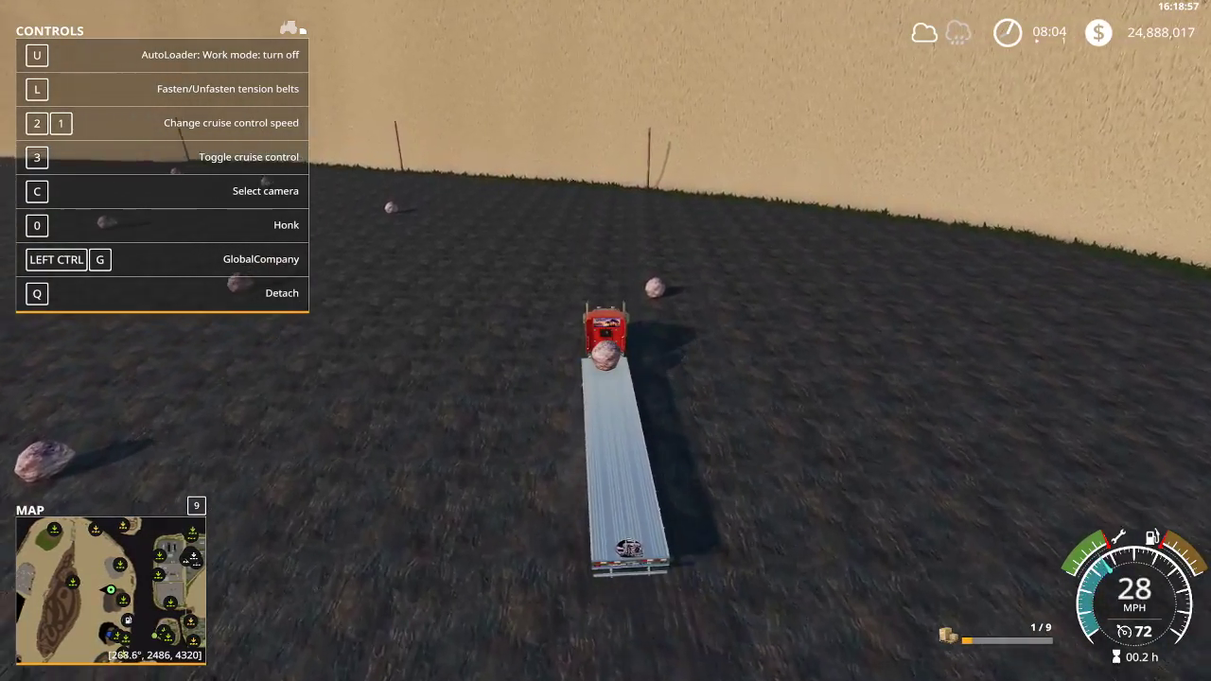
{"action": "key", "text": "d"}
{"action": "key", "text": "w"}
{"action": "key", "text": "a"}
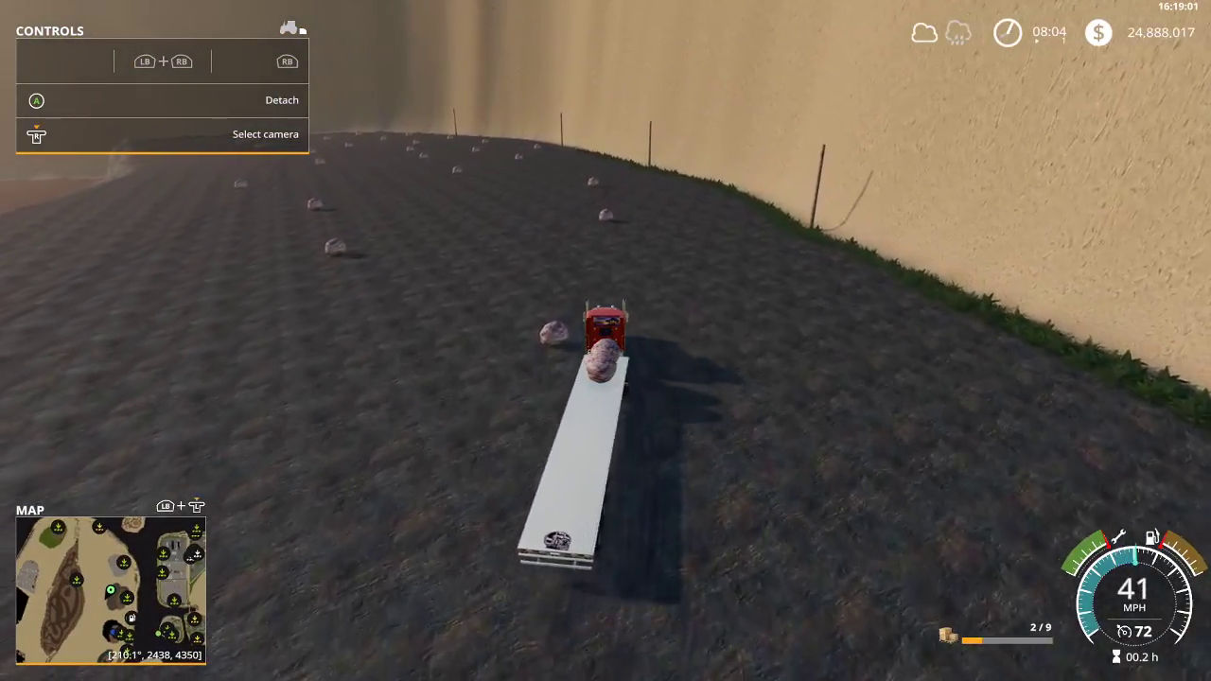
{"action": "key", "text": "w"}
{"action": "key", "text": "a"}
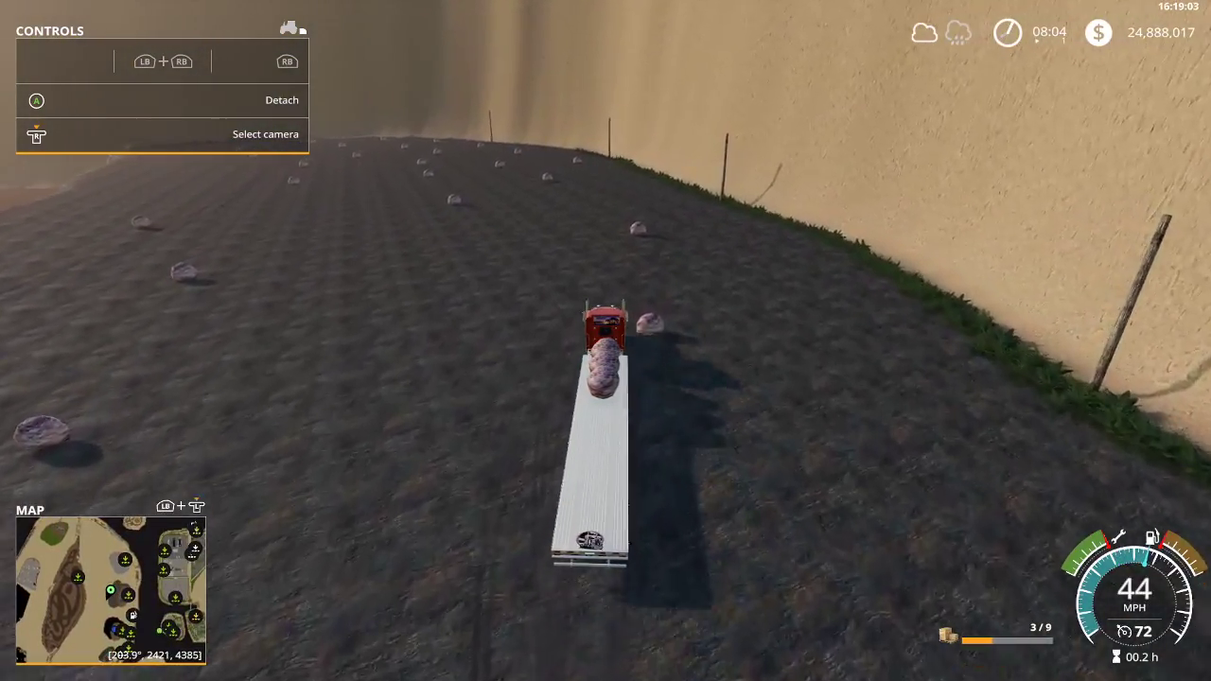
{"action": "key", "text": "w"}
{"action": "key", "text": "d"}
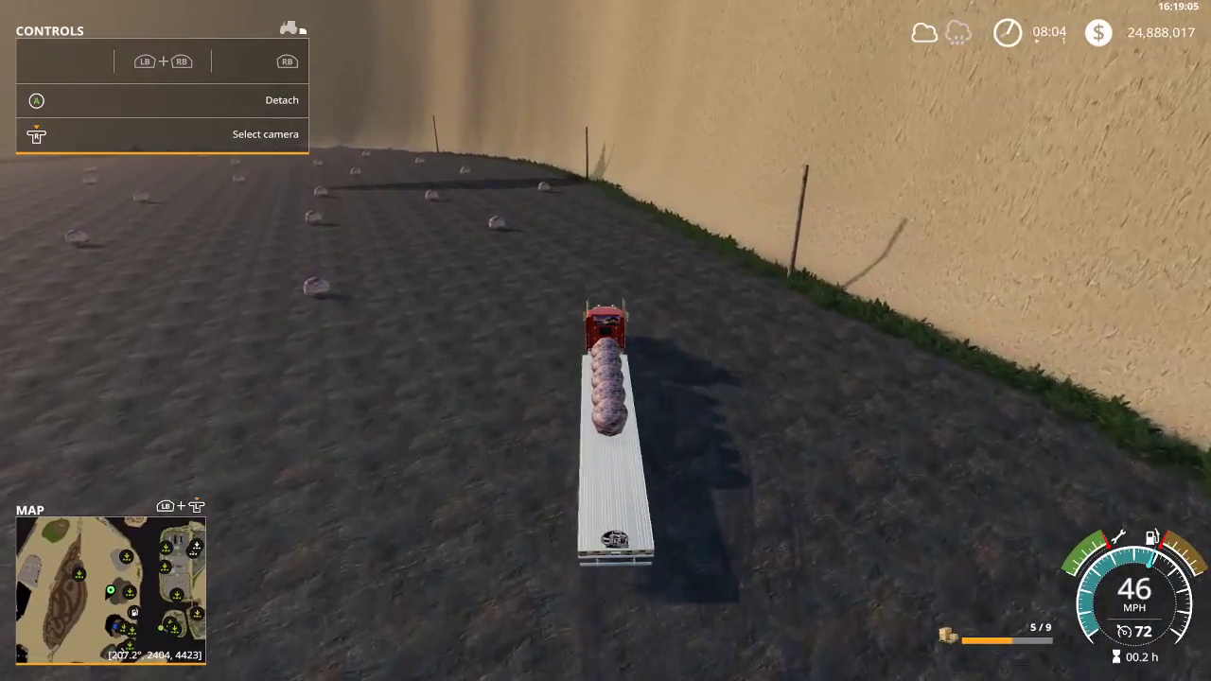
{"action": "key", "text": "a"}
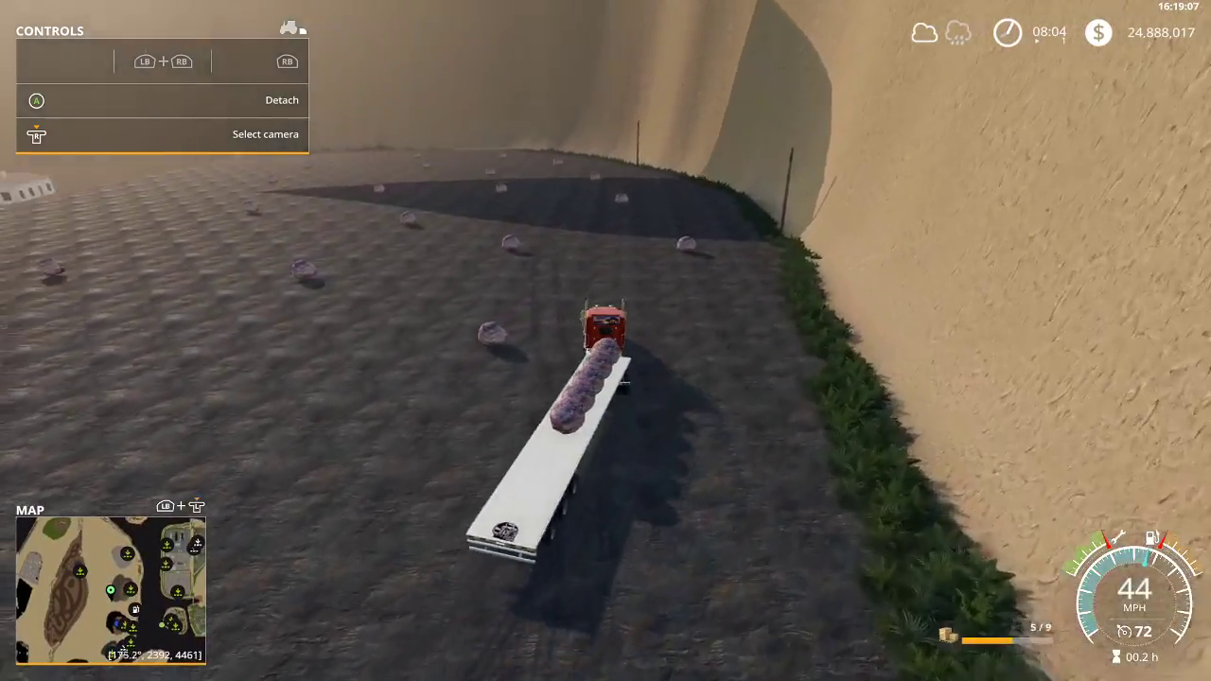
{"action": "key", "text": "a"}
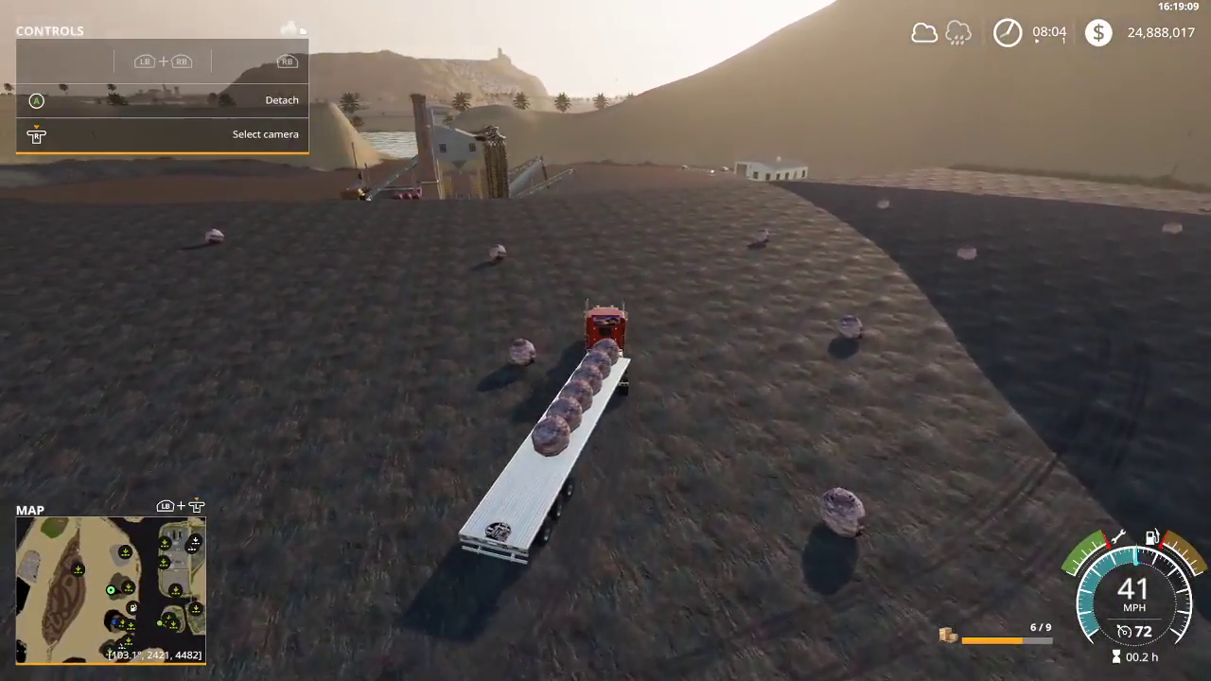
{"action": "key", "text": "a"}
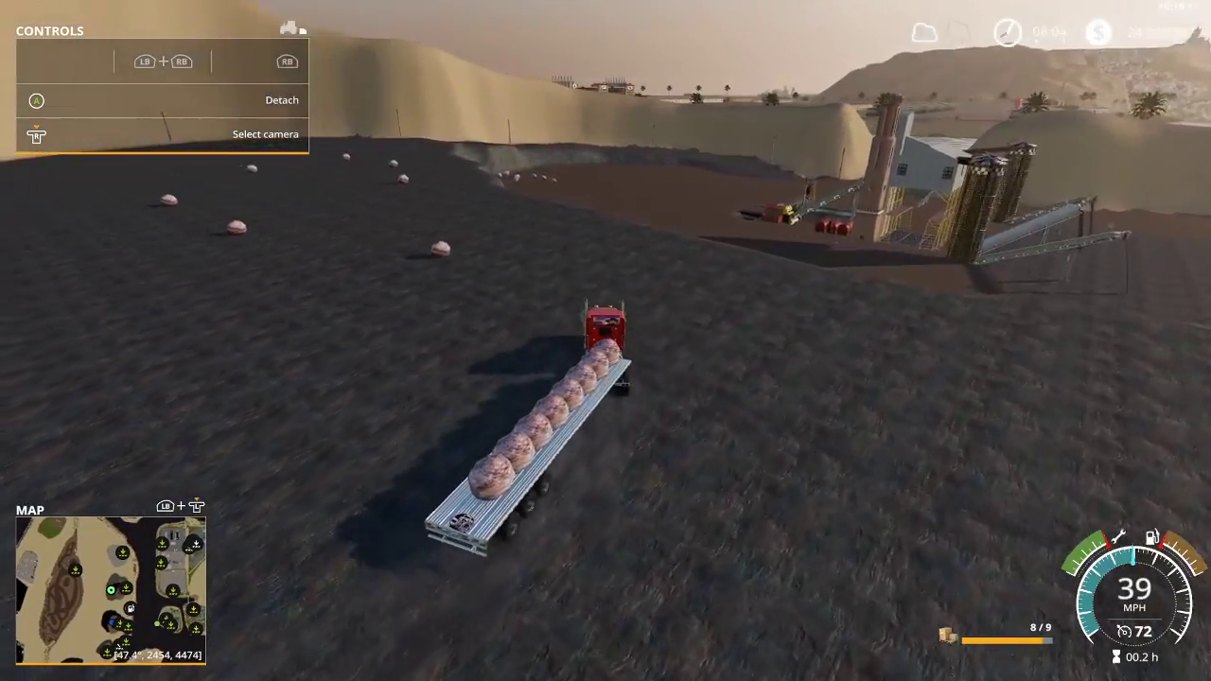
{"action": "key", "text": "a"}
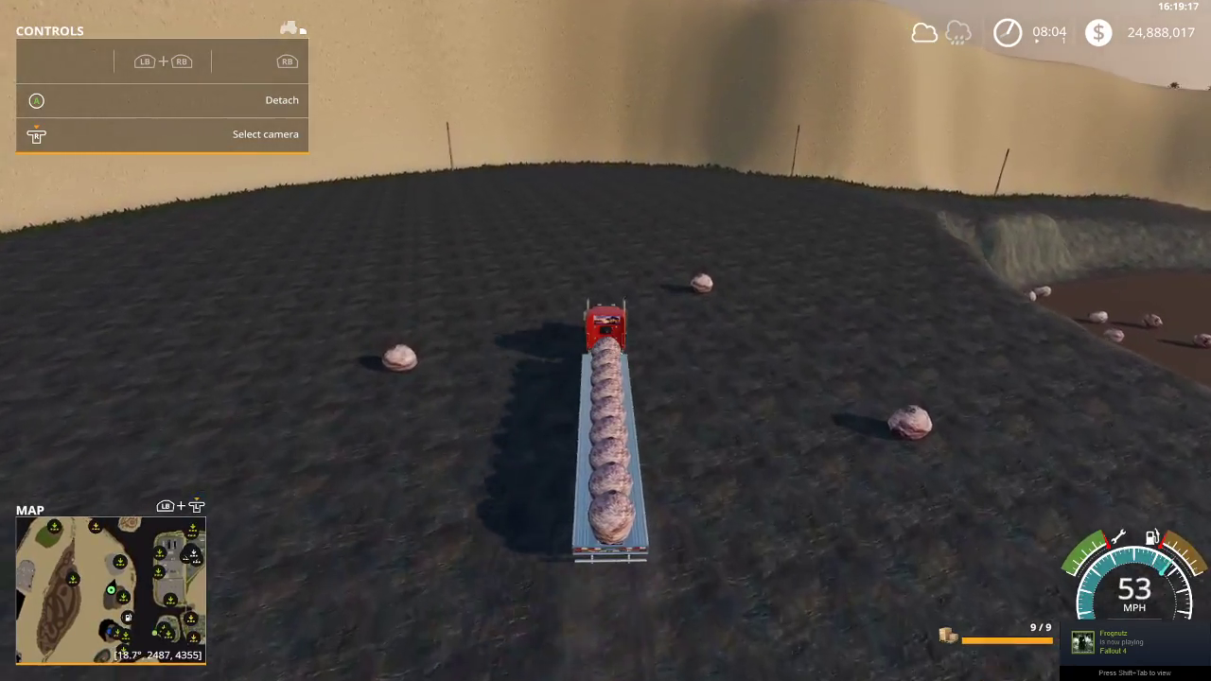
Drive the loaded truck down into the pit, stop beside the striped corner markings and show the AutoLoader unload marker alongside the flatbed.
{"action": "key", "text": "d"}
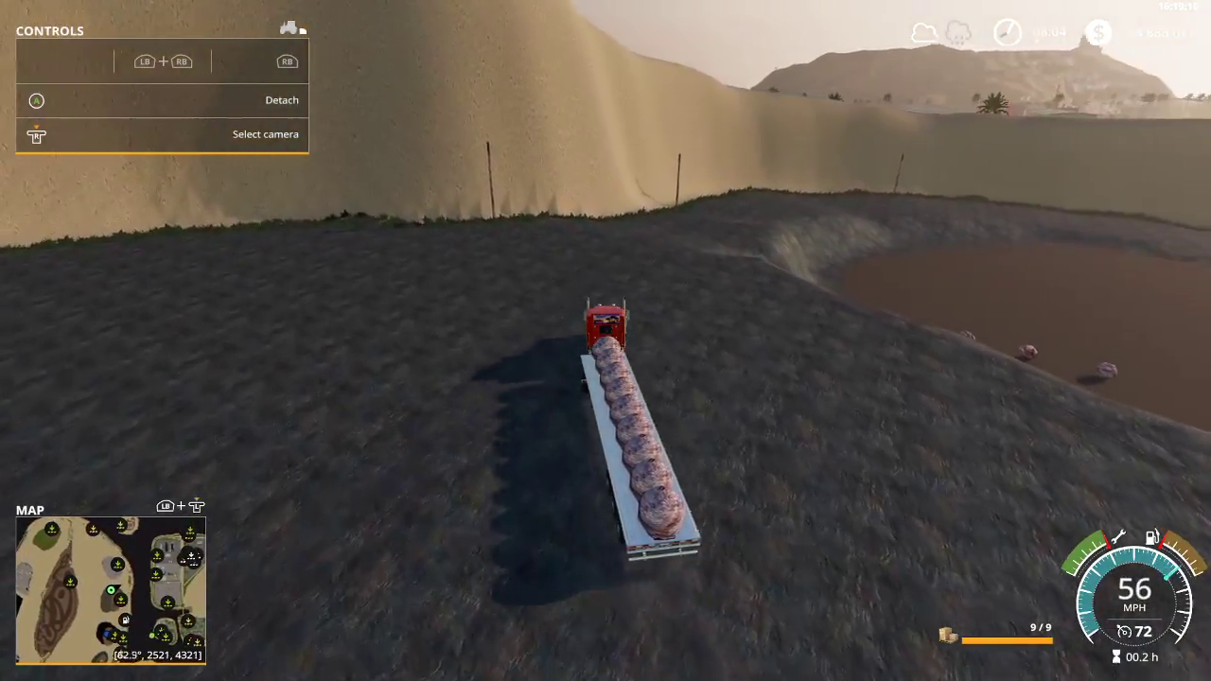
{"action": "key", "text": "s"}
{"action": "key", "text": "d"}
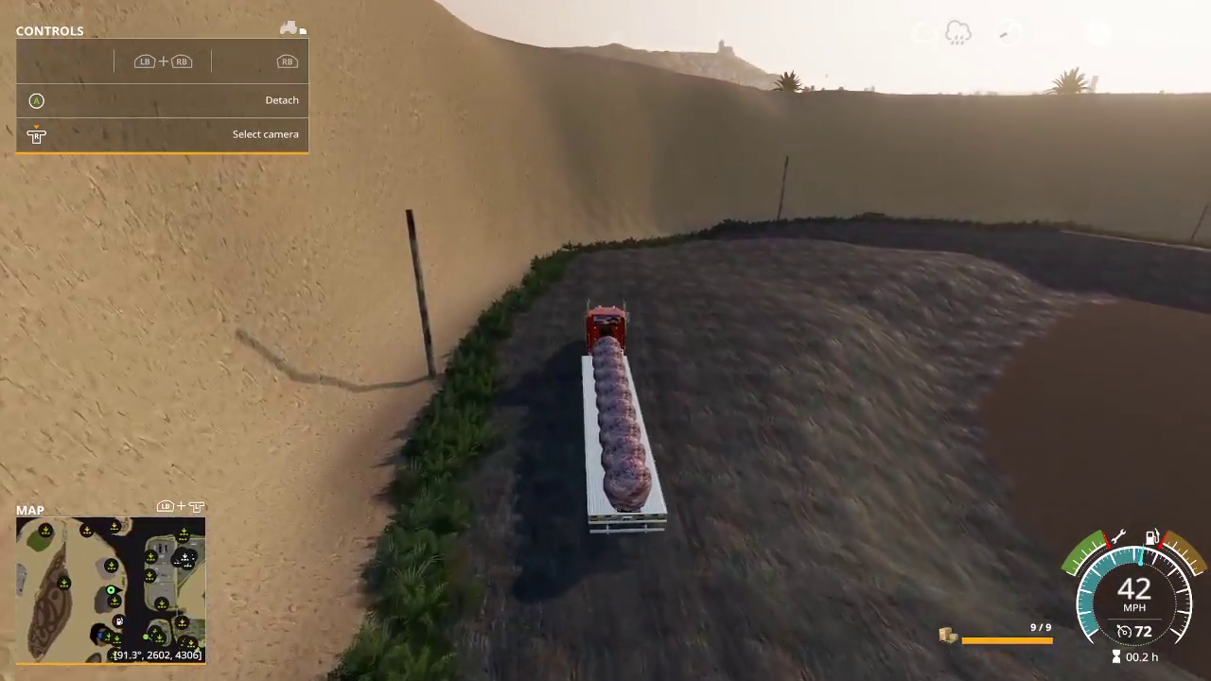
{"action": "key", "text": "d"}
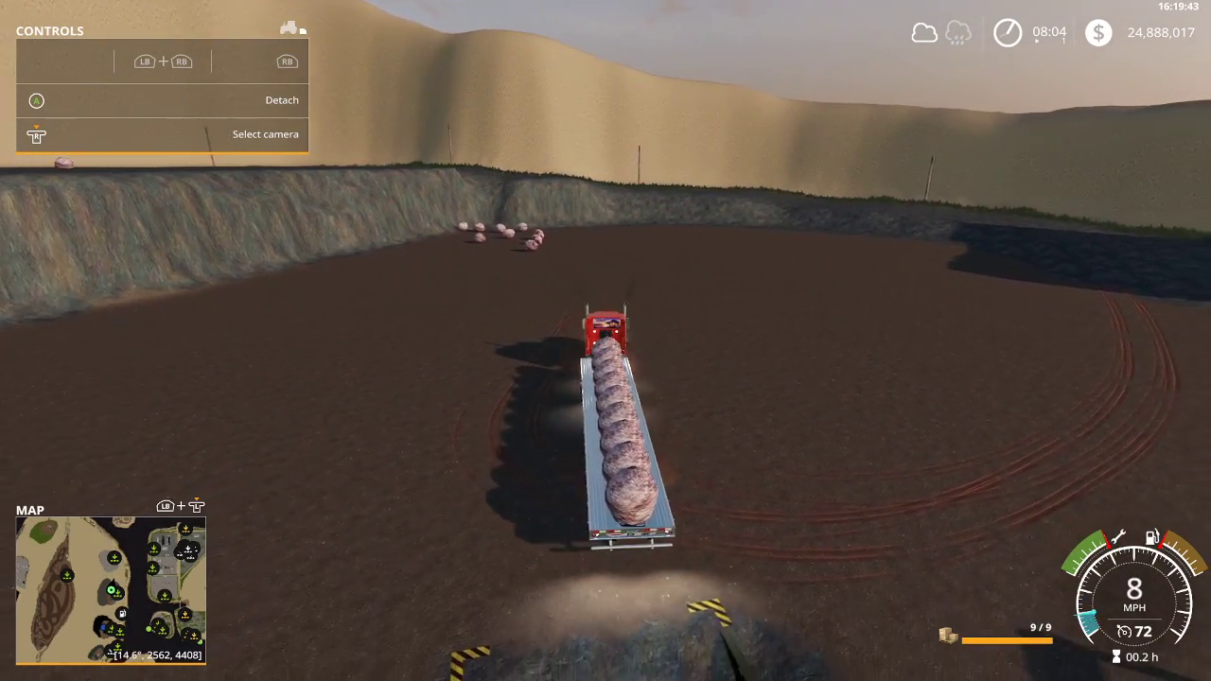
{"action": "key", "text": "r"}
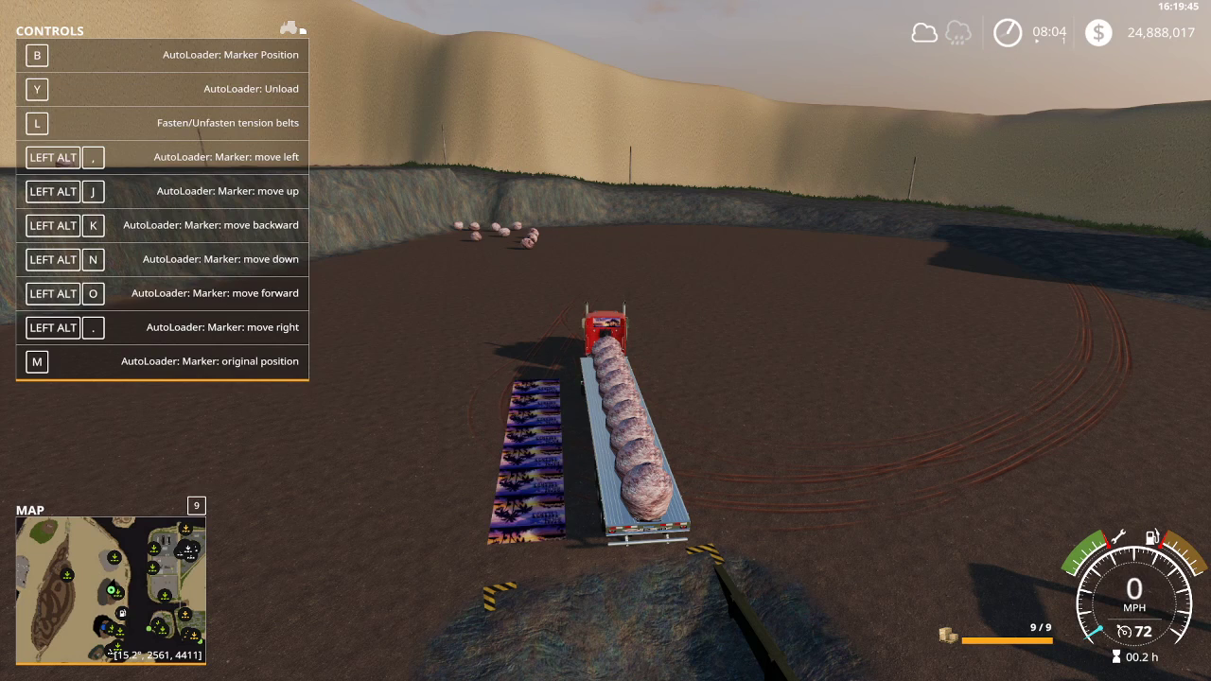
Unload the nine ore rocks at the striped corner markings and pull the empty flatbed away from the crusher intake.
{"action": "key", "text": "r"}
{"action": "key", "text": "y"}
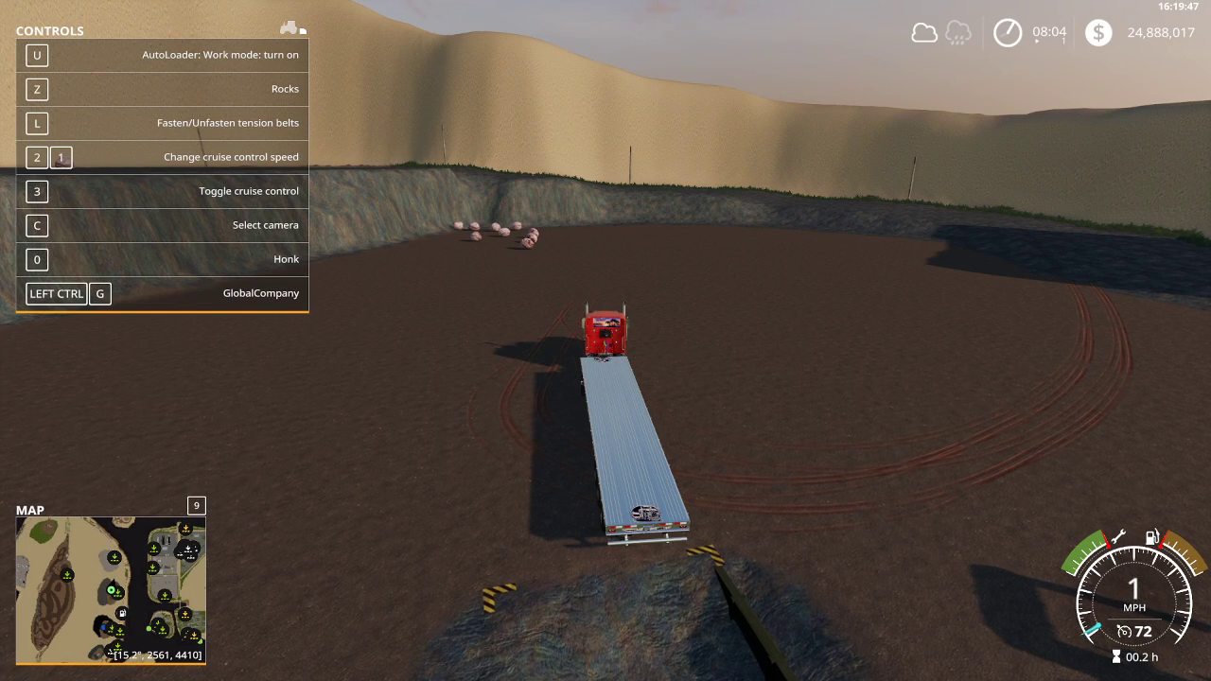
{"action": "key", "text": "w"}
{"action": "key", "text": "d"}
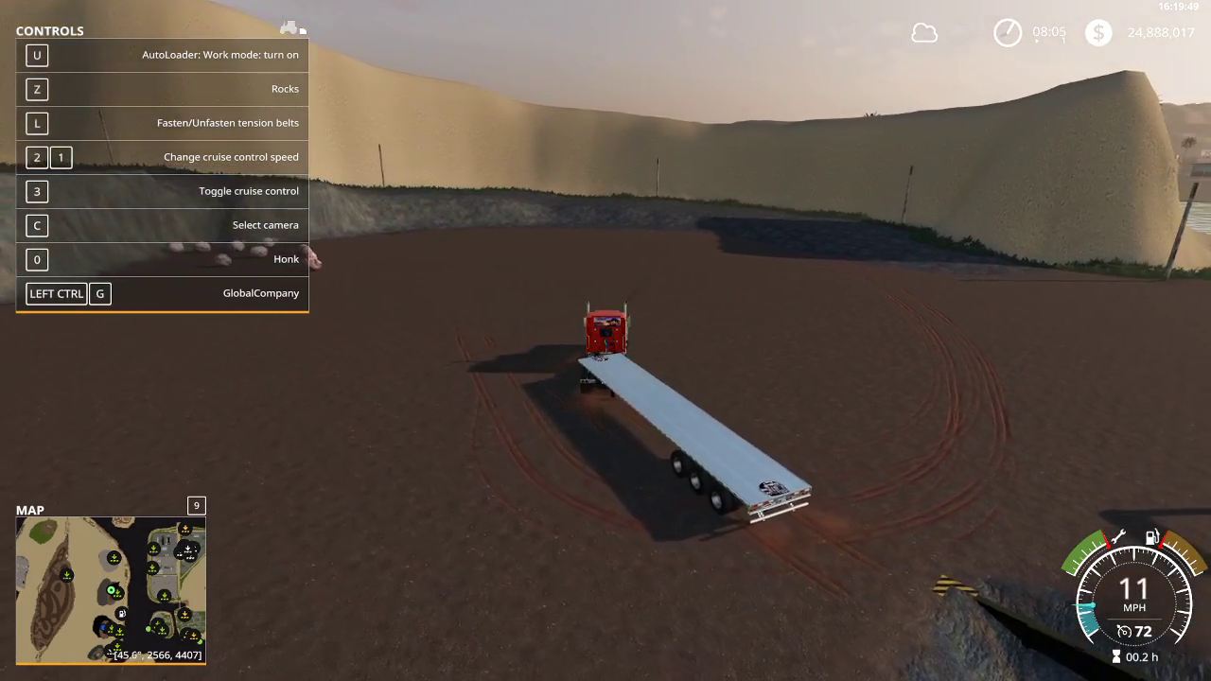
Drive the empty truck around the pit rim up onto the rocky plateau and turn on AutoLoader work mode.
{"action": "key", "text": "w"}
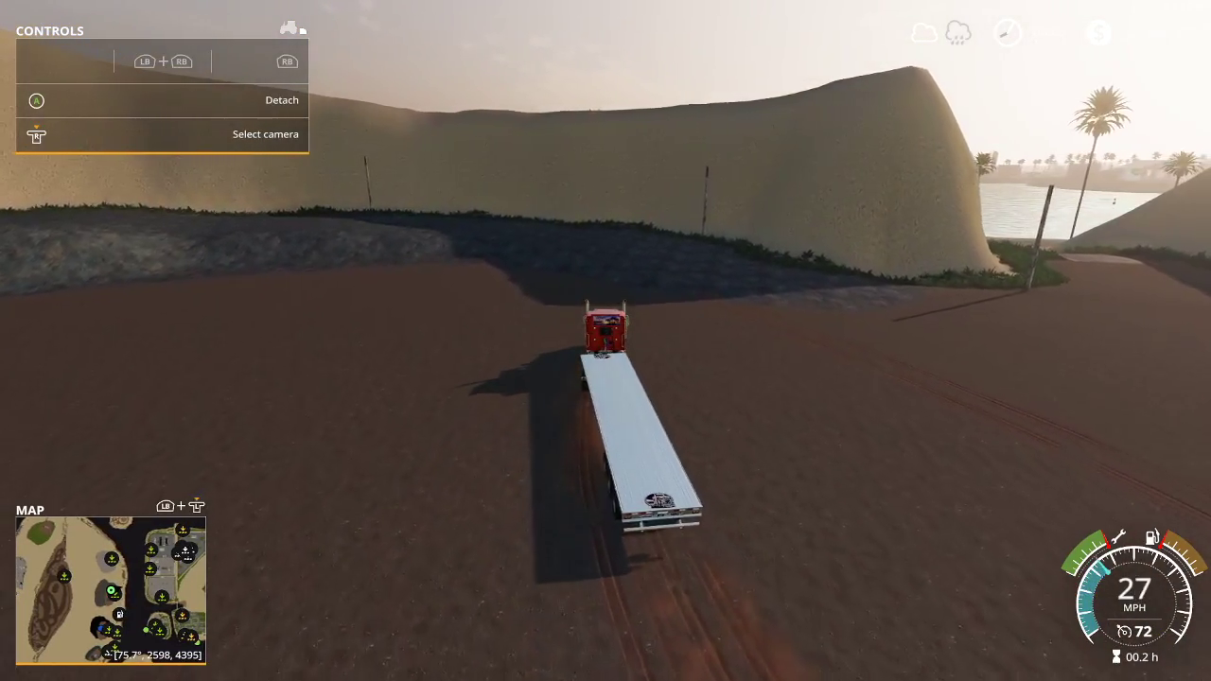
{"action": "key", "text": "w"}
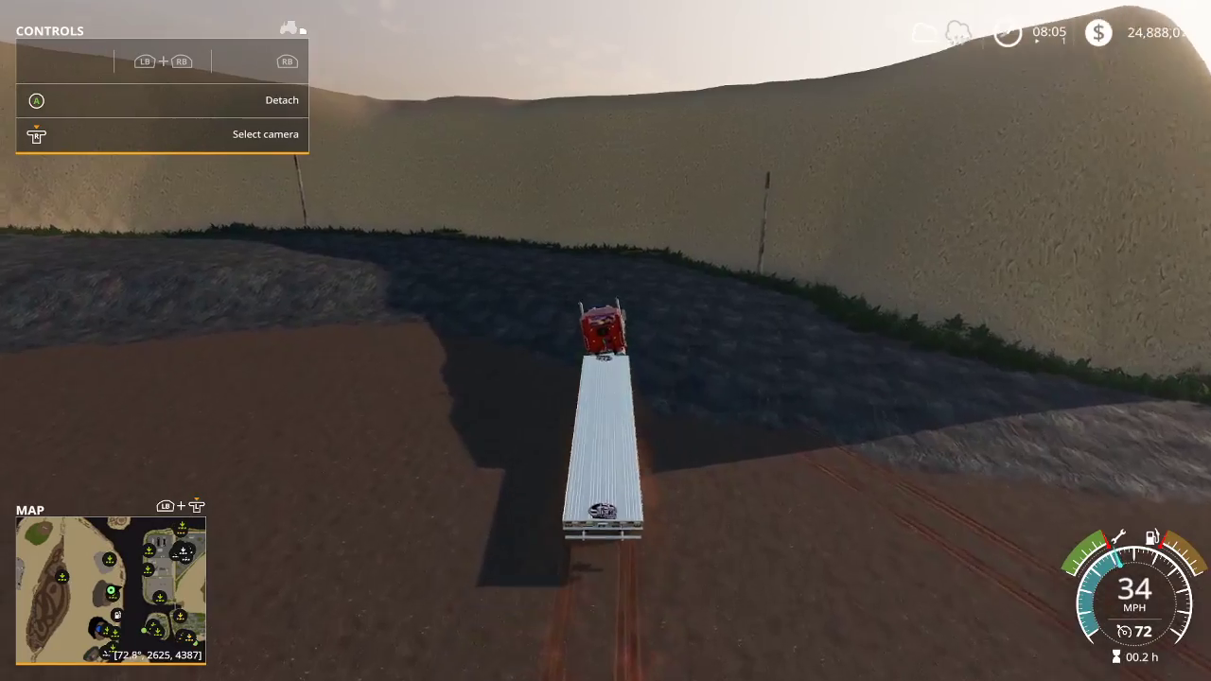
{"action": "key", "text": "a"}
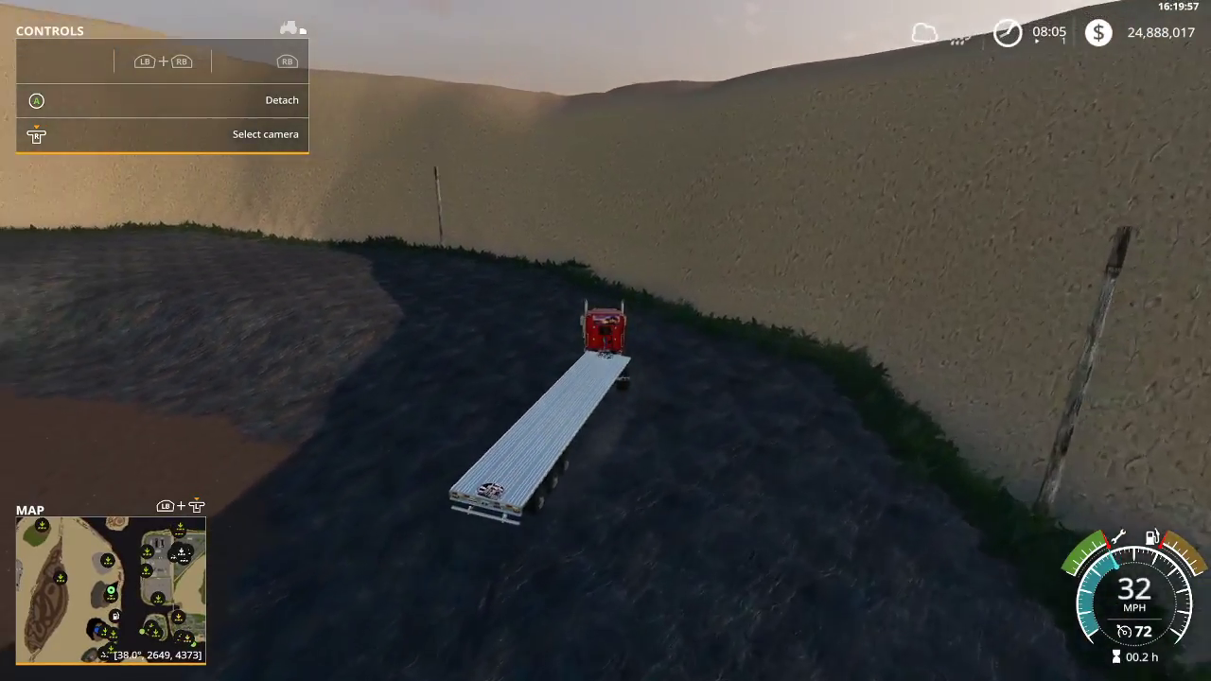
{"action": "key", "text": "w"}
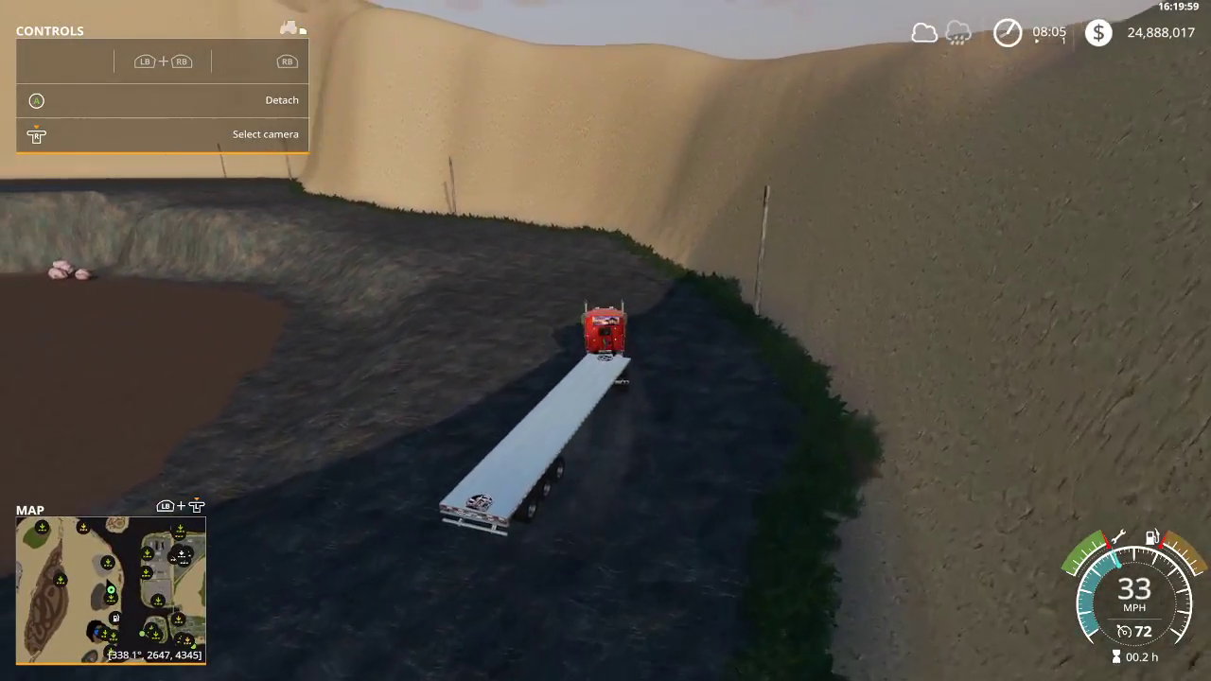
{"action": "key", "text": "w"}
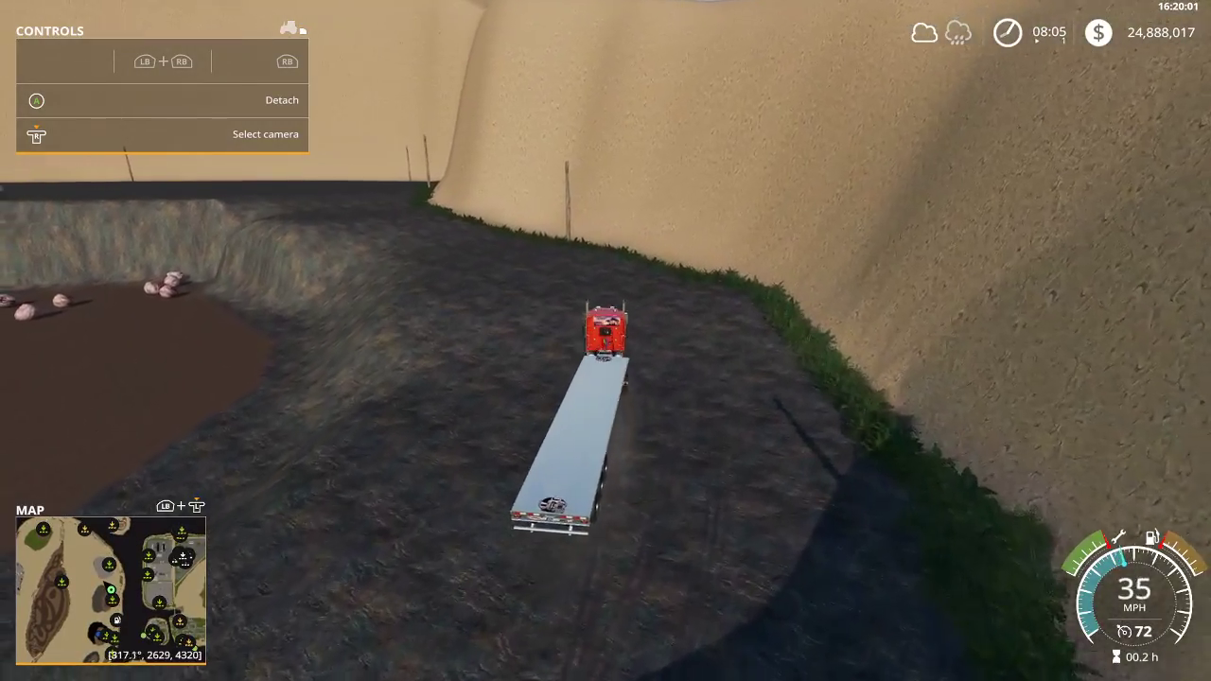
{"action": "key", "text": "w"}
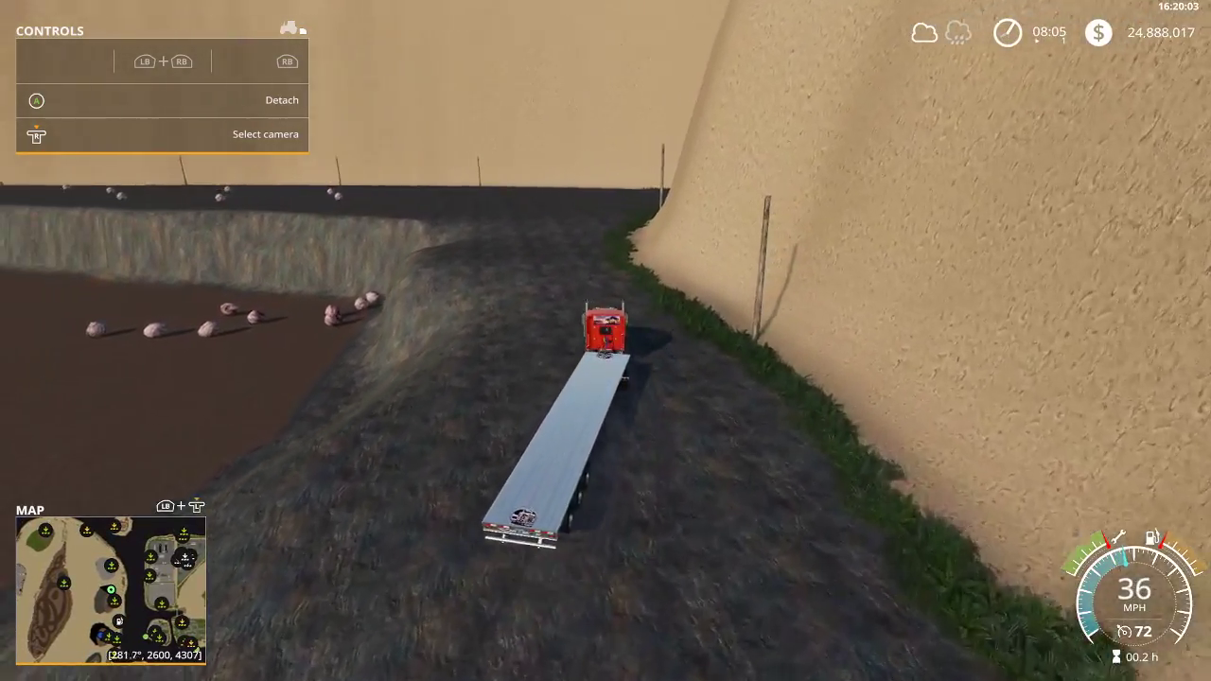
{"action": "key", "text": "w"}
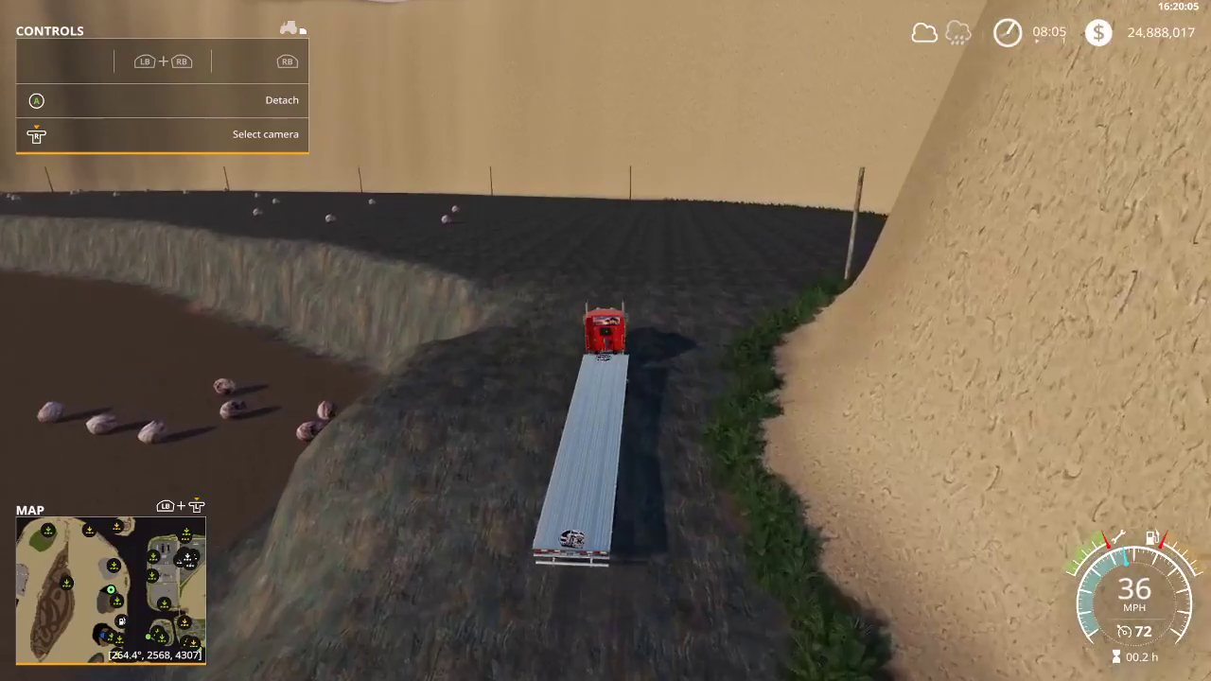
{"action": "key", "text": "w"}
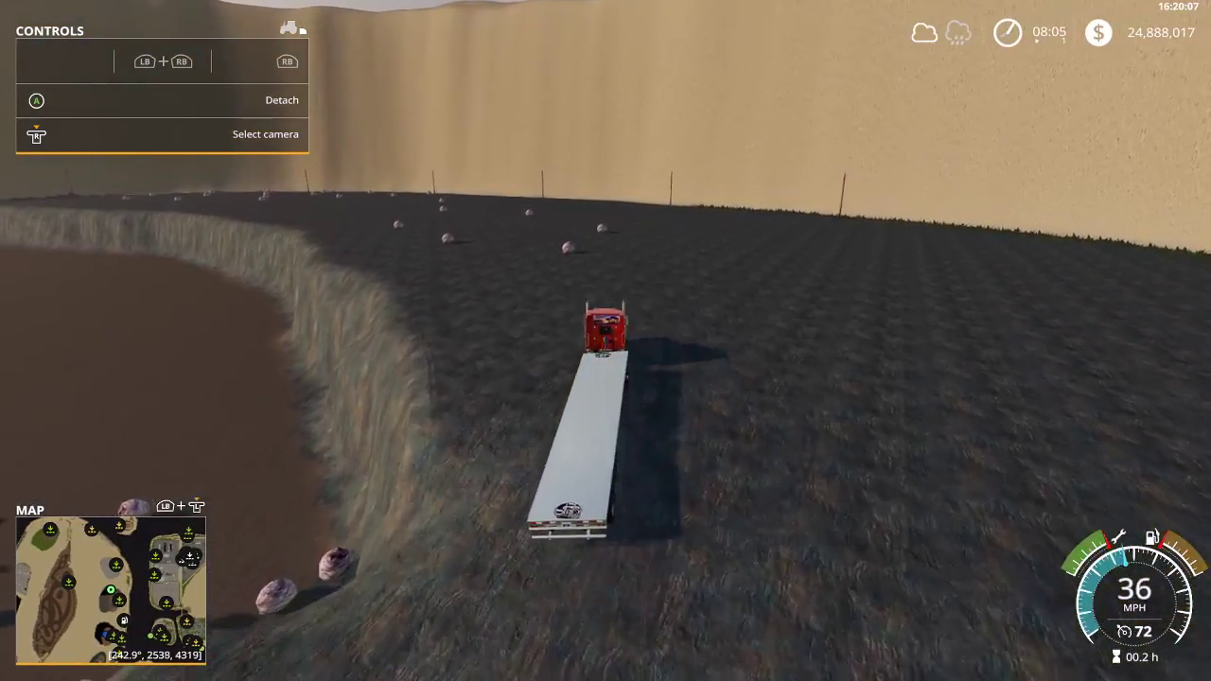
{"action": "key", "text": "w"}
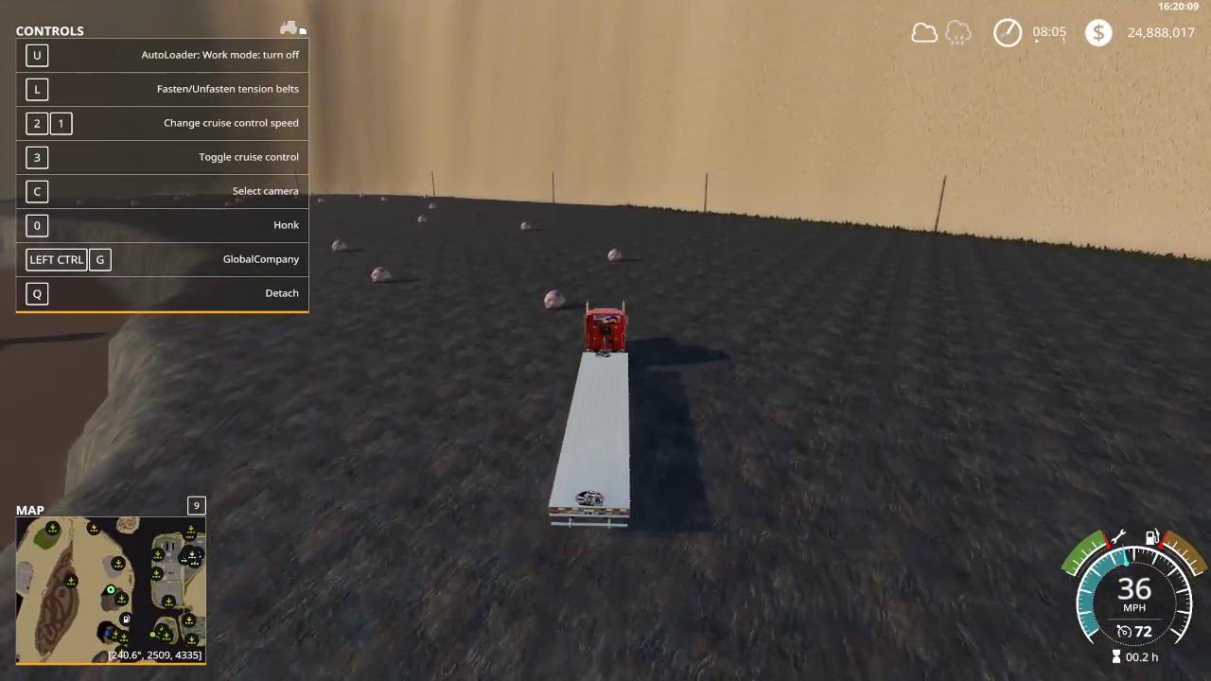
Drive across the plateau through the nearest scattered rocks and load four onto the flatbed.
{"action": "key", "text": "w"}
{"action": "key", "text": "w"}
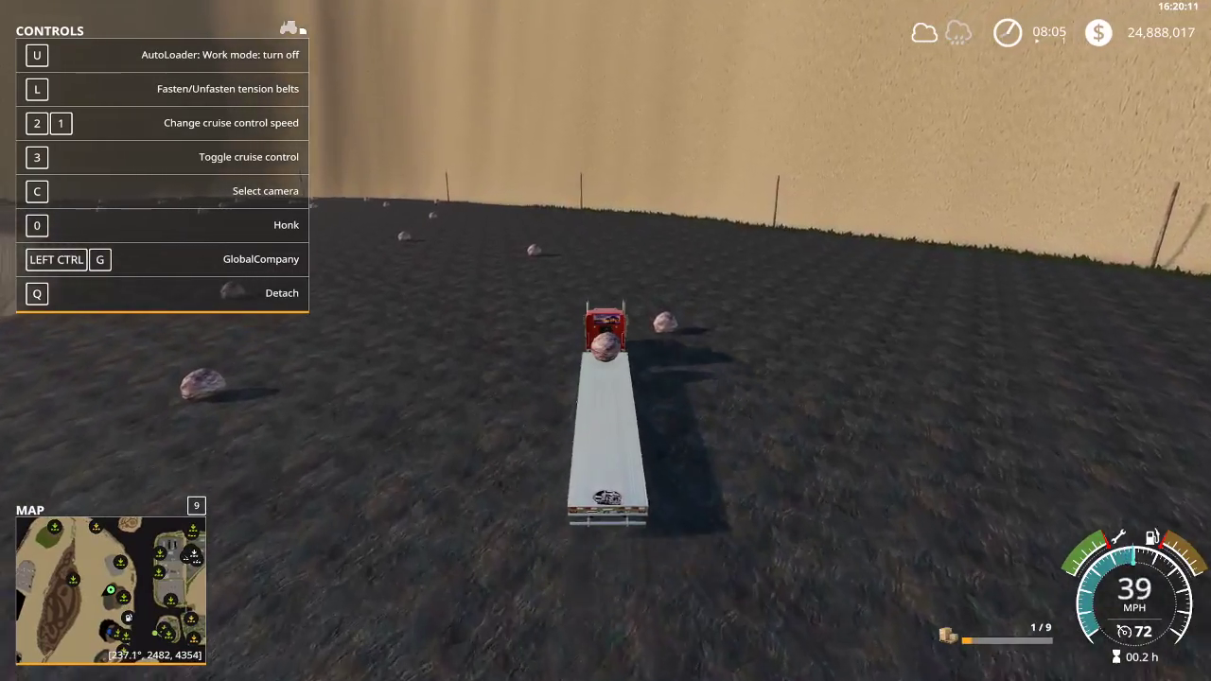
{"action": "key", "text": "w"}
{"action": "key", "text": "a"}
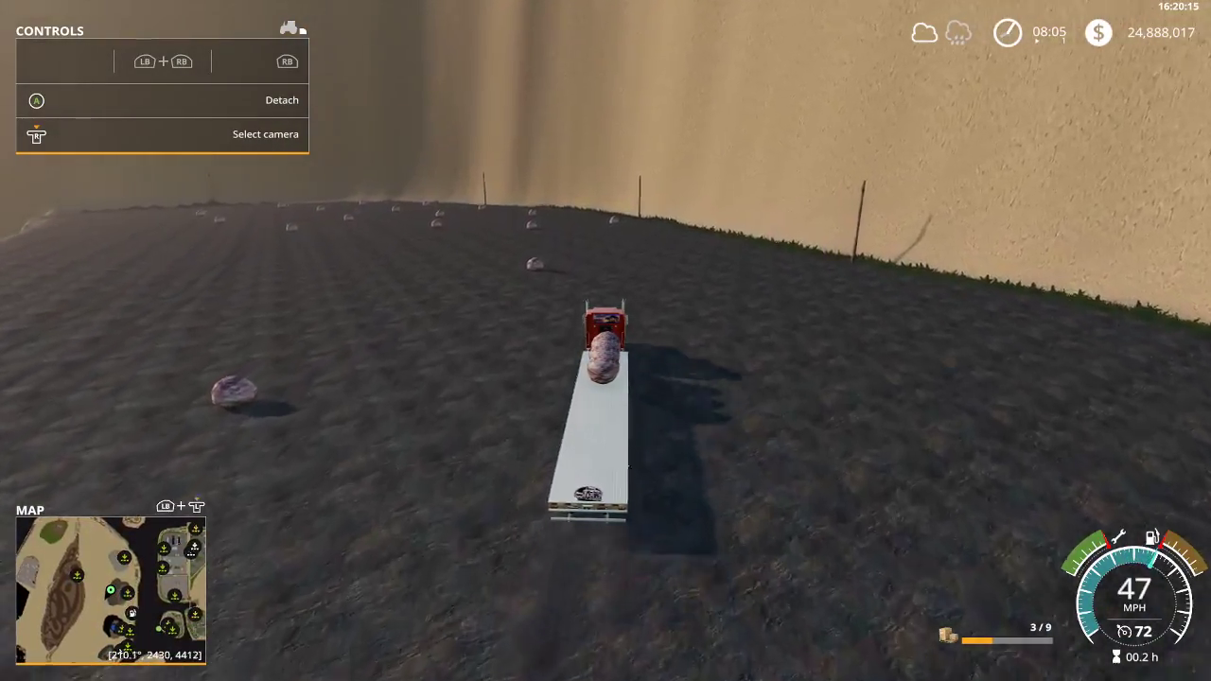
{"action": "key", "text": "a"}
{"action": "key", "text": "a"}
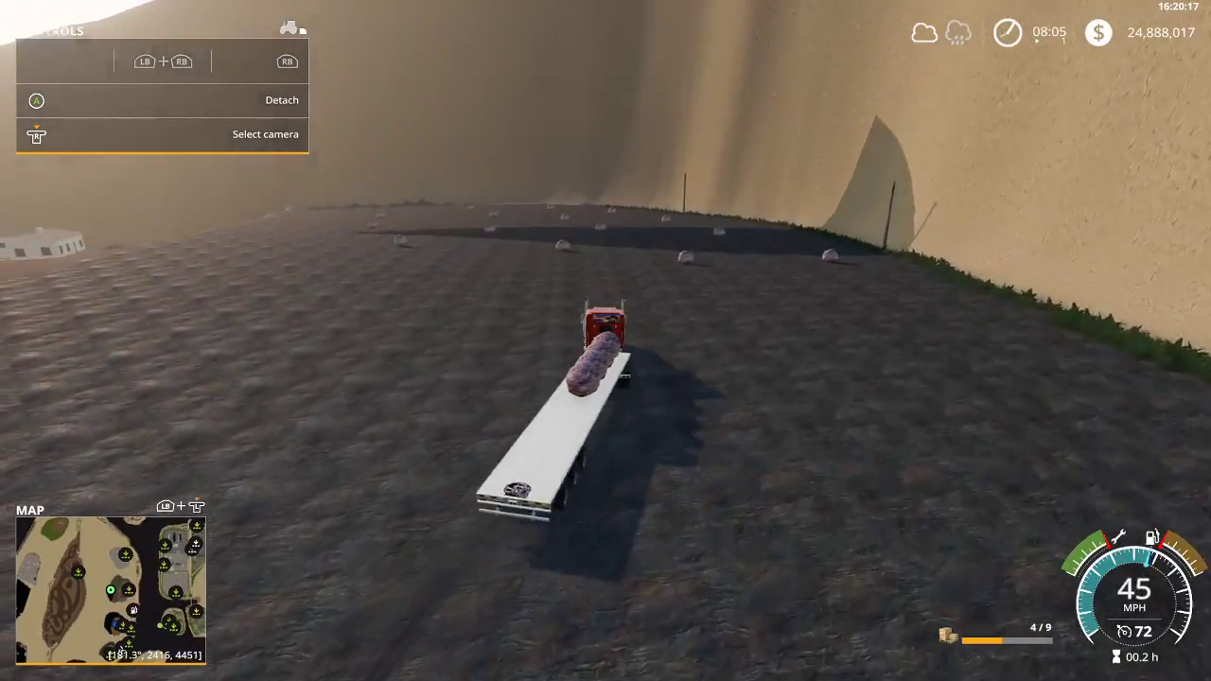
Circle back over the plateau and its shaded far side to load five more rocks, filling the flatbed to 9 / 9.
{"action": "key", "text": "a"}
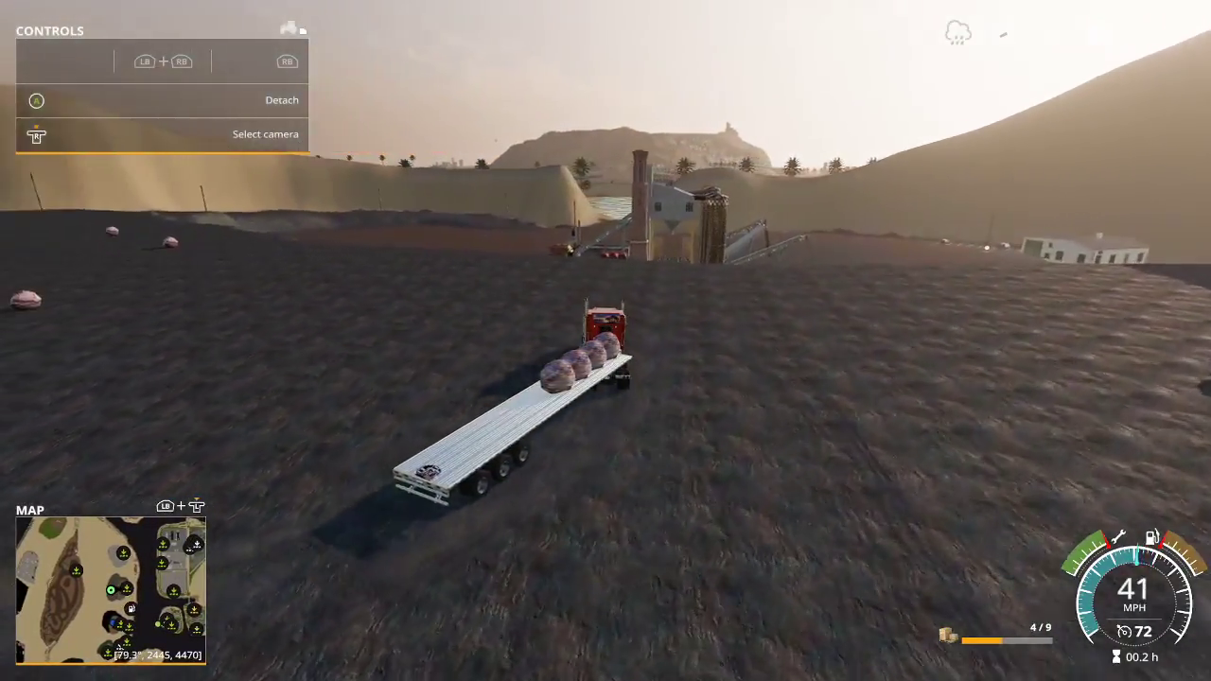
{"action": "key", "text": "a"}
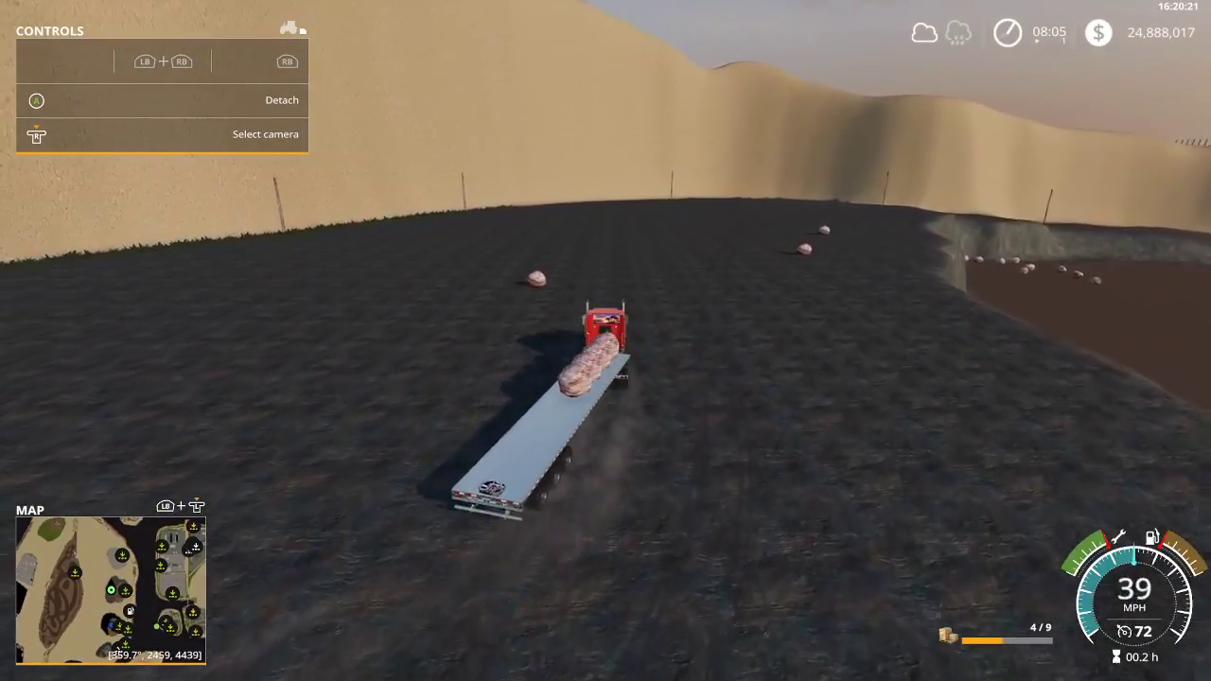
{"action": "key", "text": "a"}
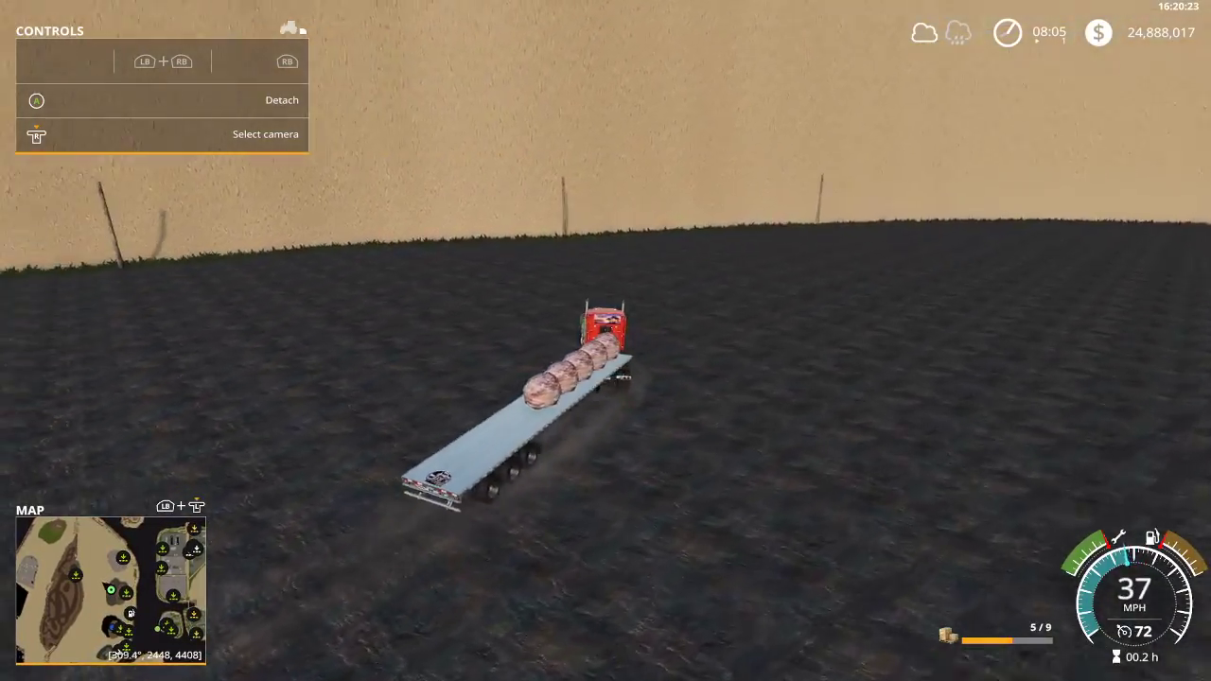
{"action": "key", "text": "a"}
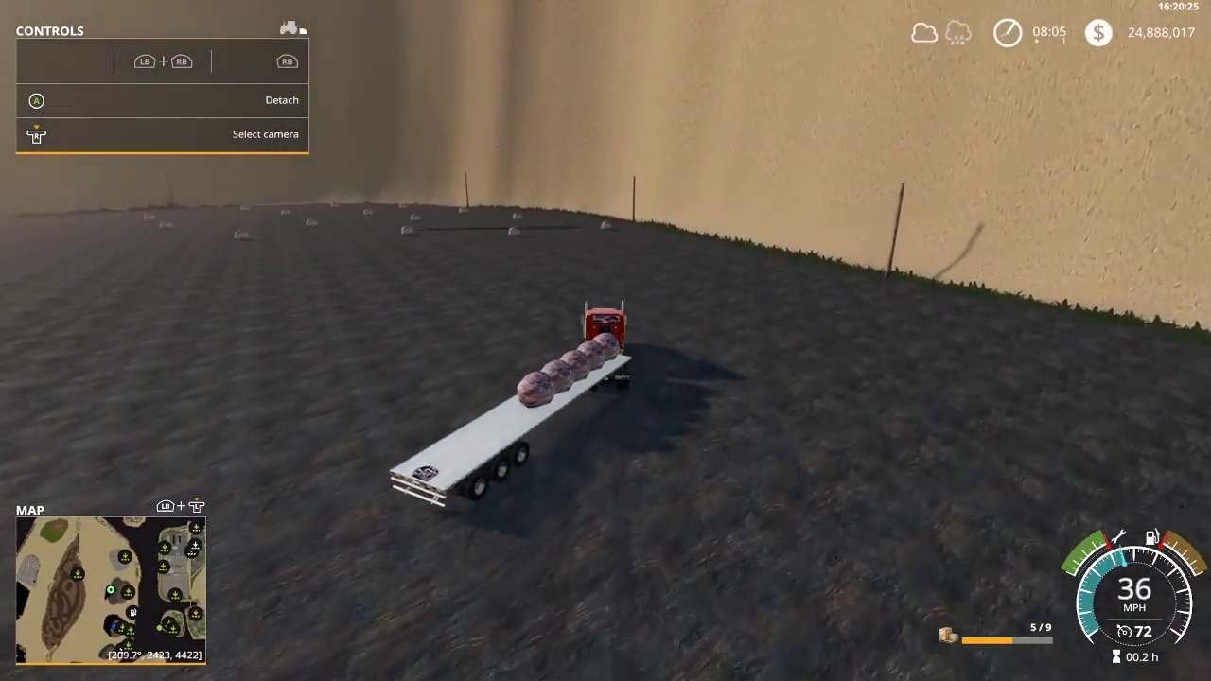
{"action": "key", "text": "d"}
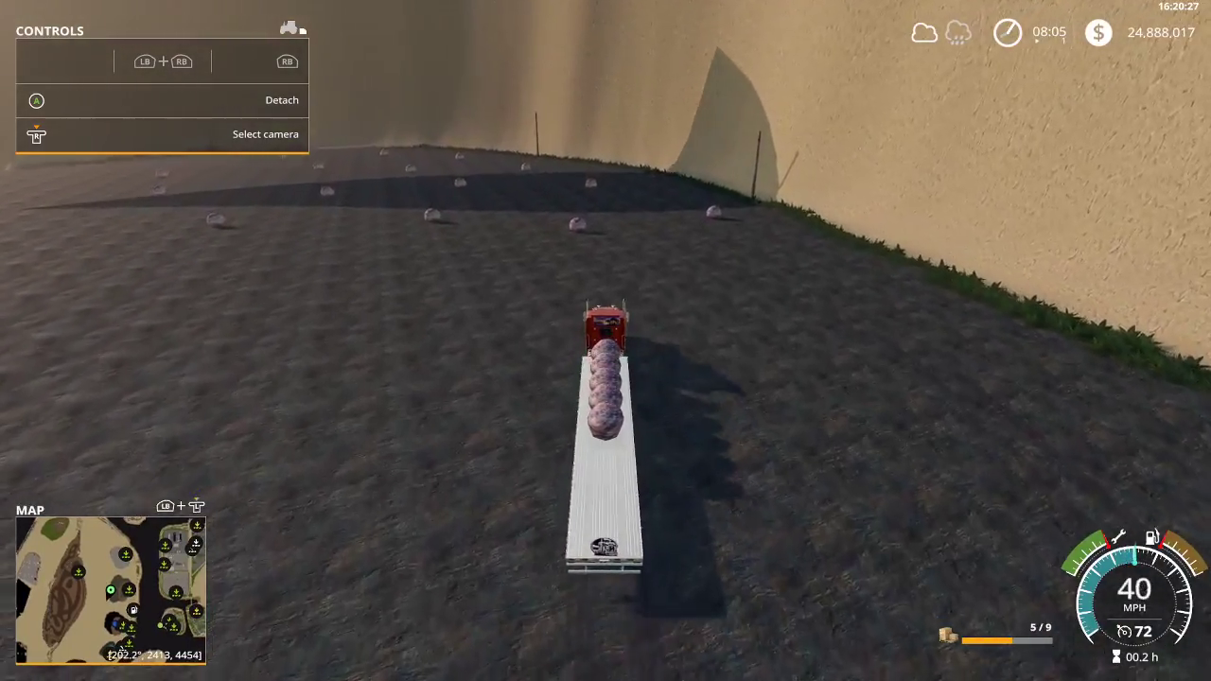
{"action": "key", "text": "a"}
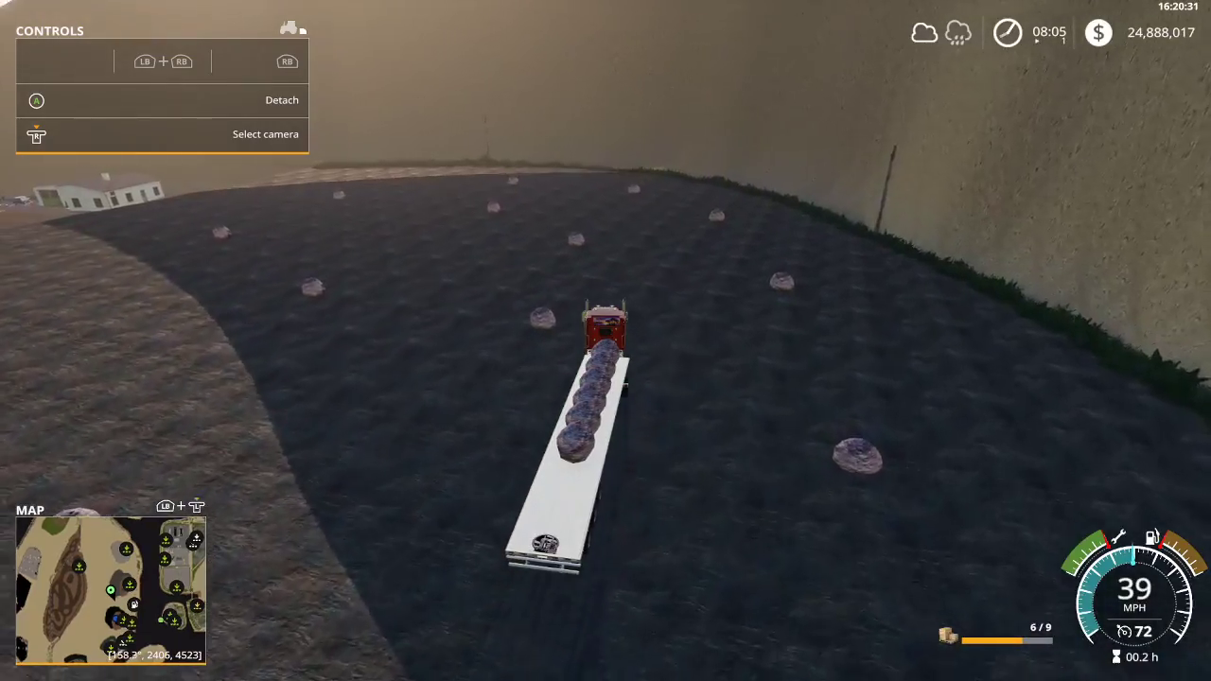
{"action": "key", "text": "a"}
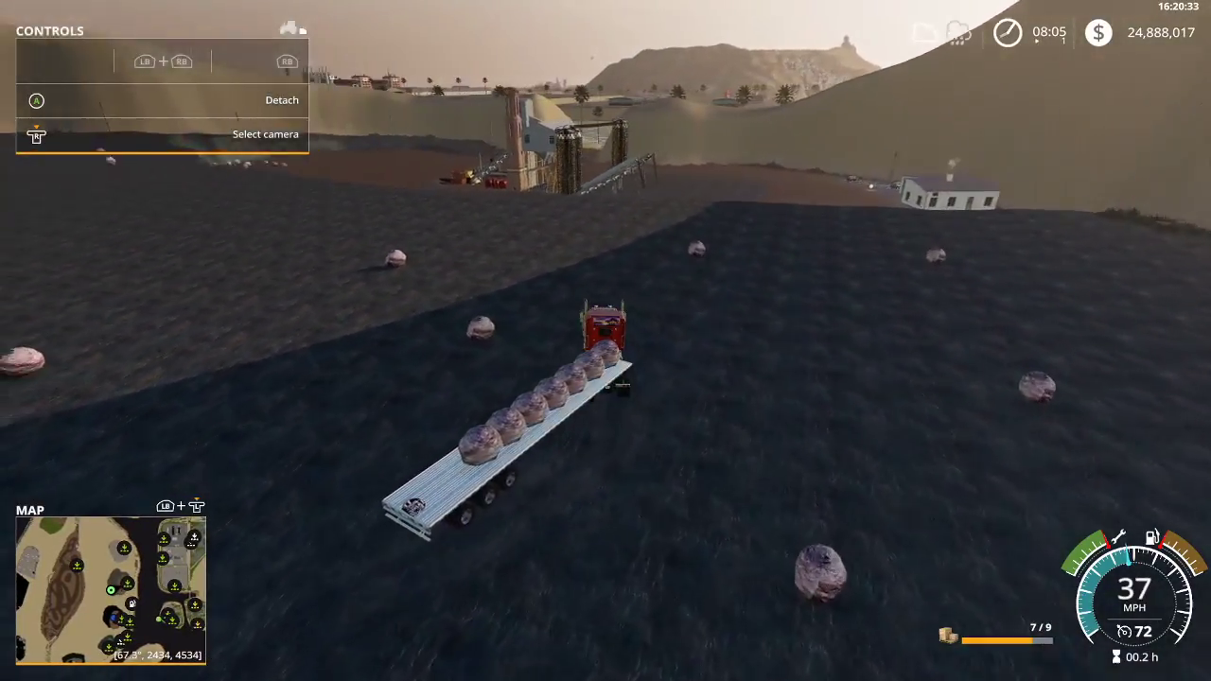
{"action": "key", "text": "a"}
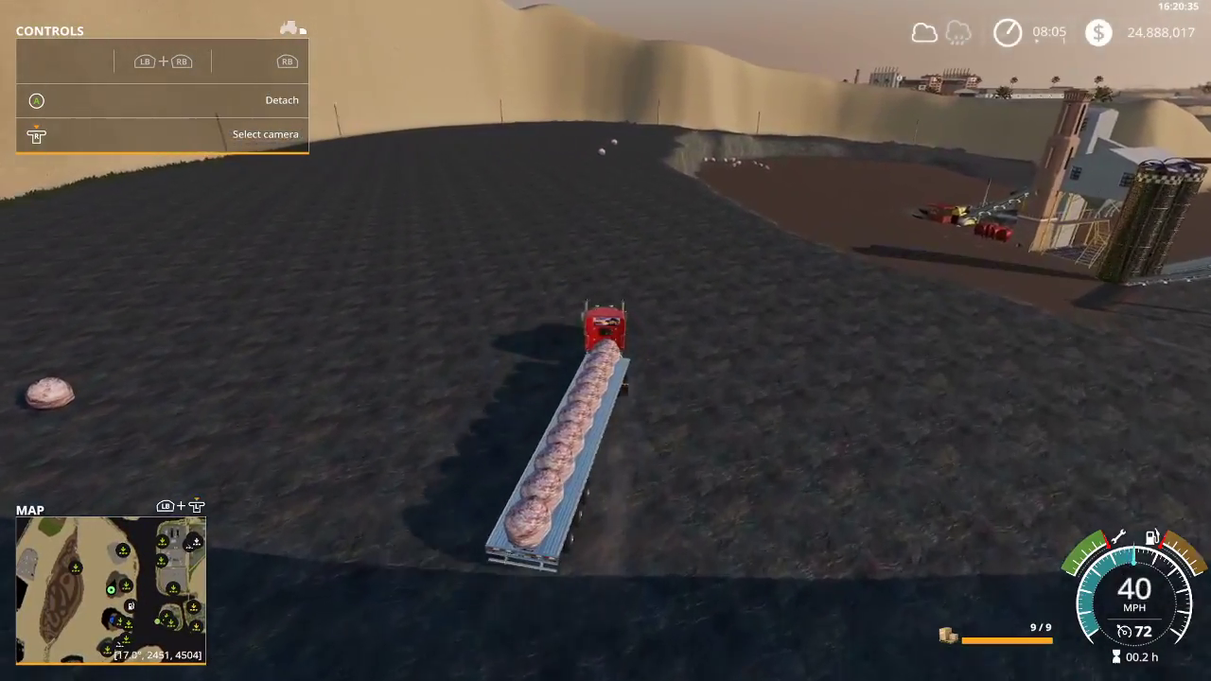
Drive the loaded truck back along the pit rim, down into the pit and around past the ore crusher.
{"action": "key", "text": "a"}
{"action": "key", "text": "d"}
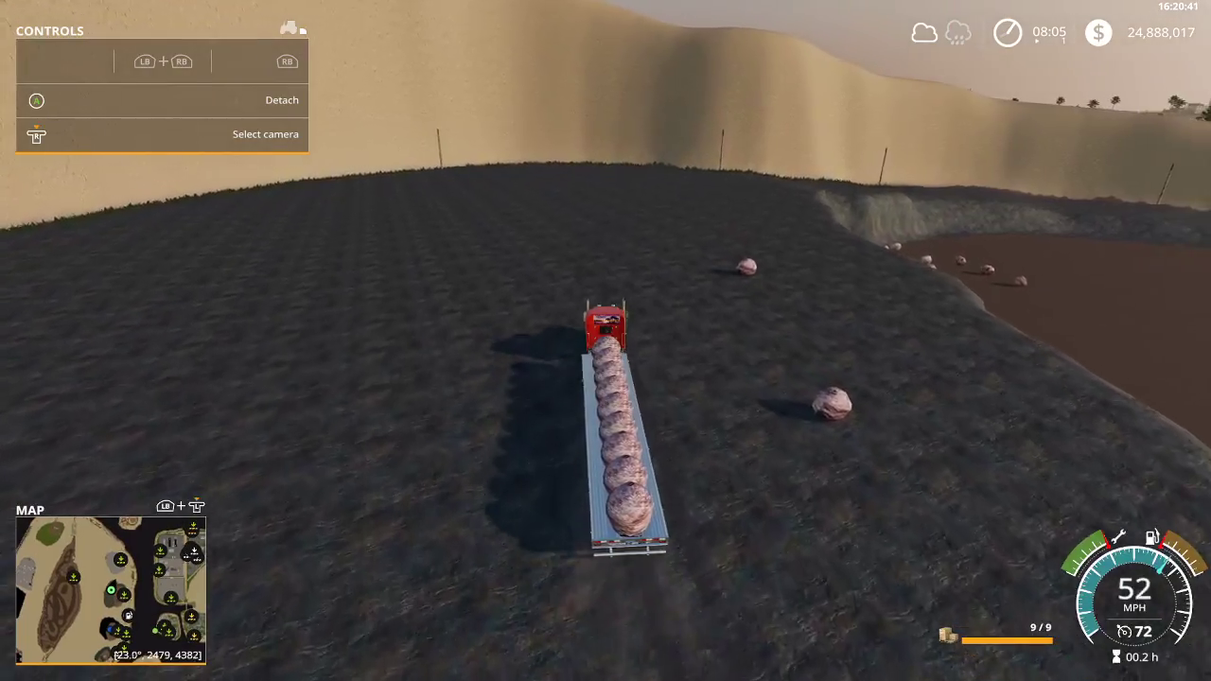
{"action": "key", "text": "d"}
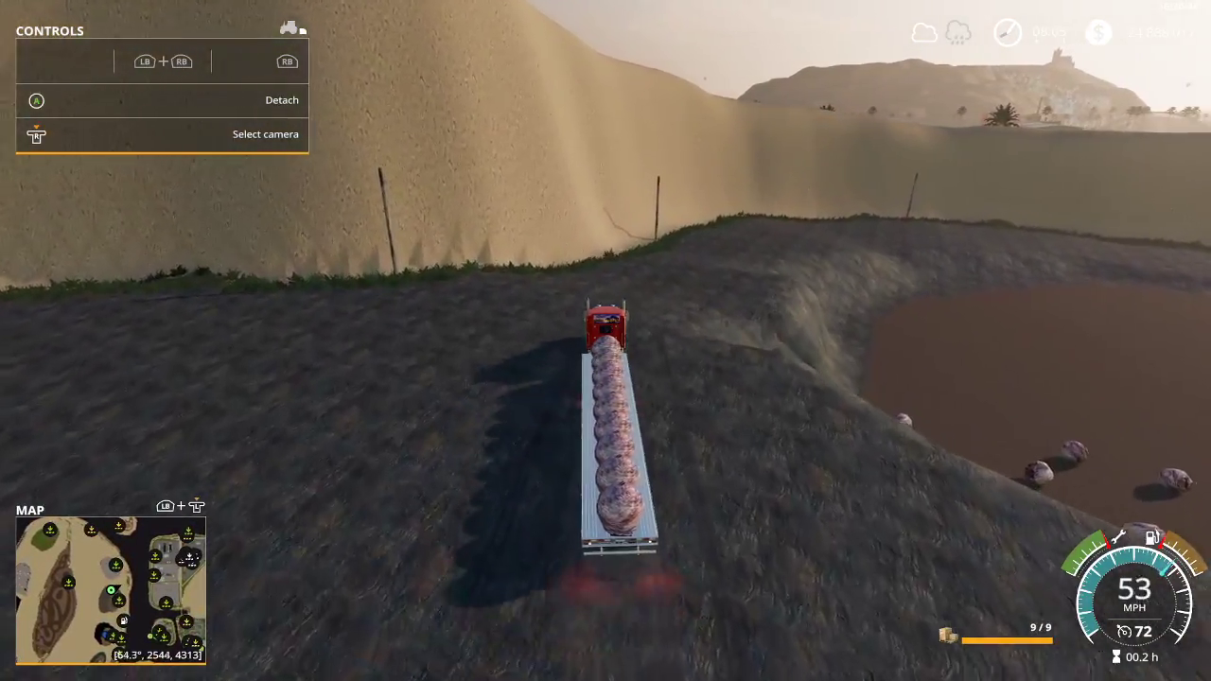
{"action": "key", "text": "d"}
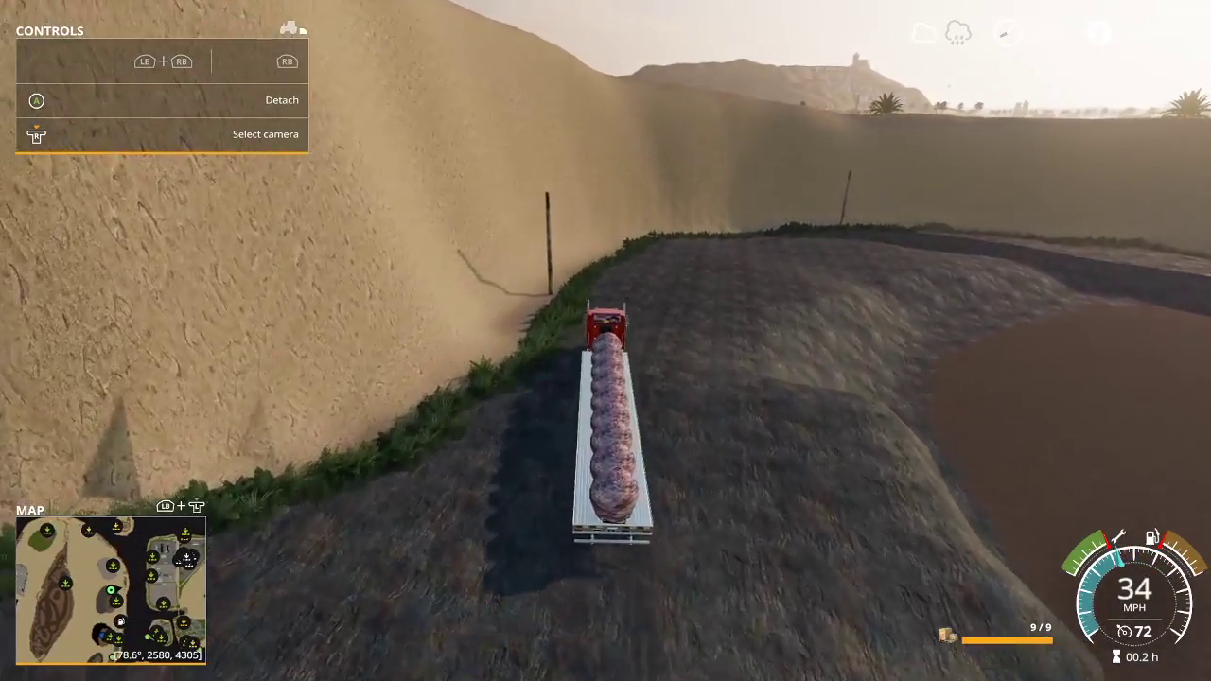
{"action": "key", "text": "d"}
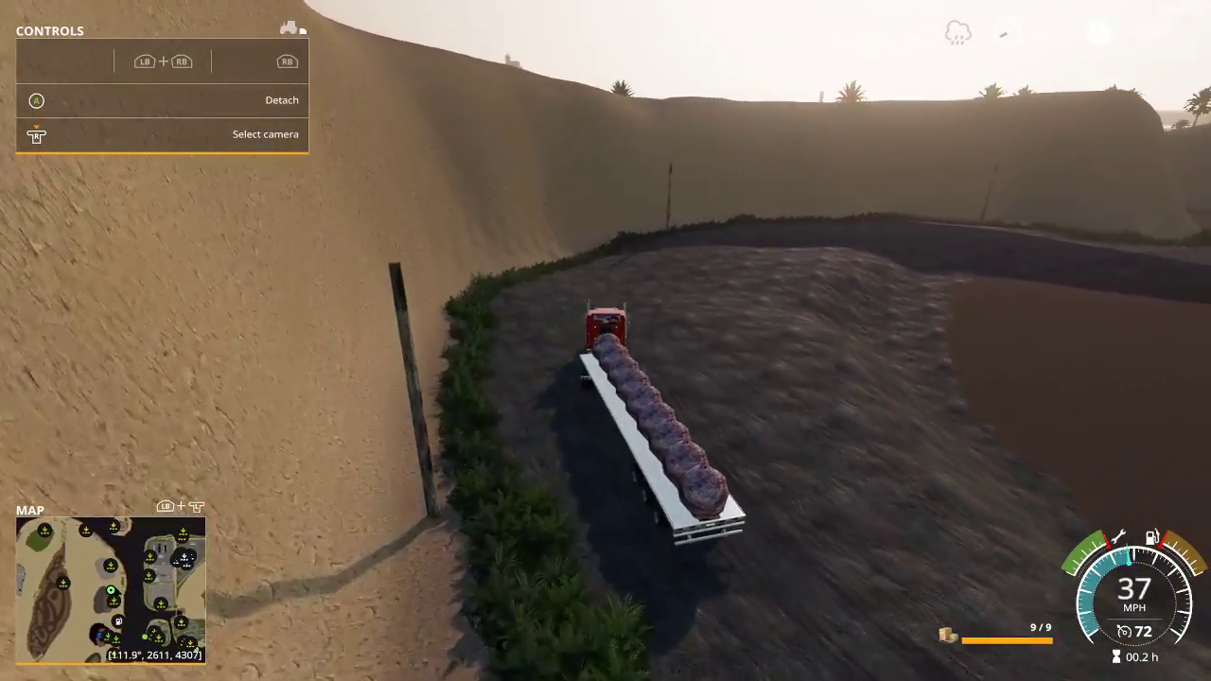
{"action": "key", "text": "d"}
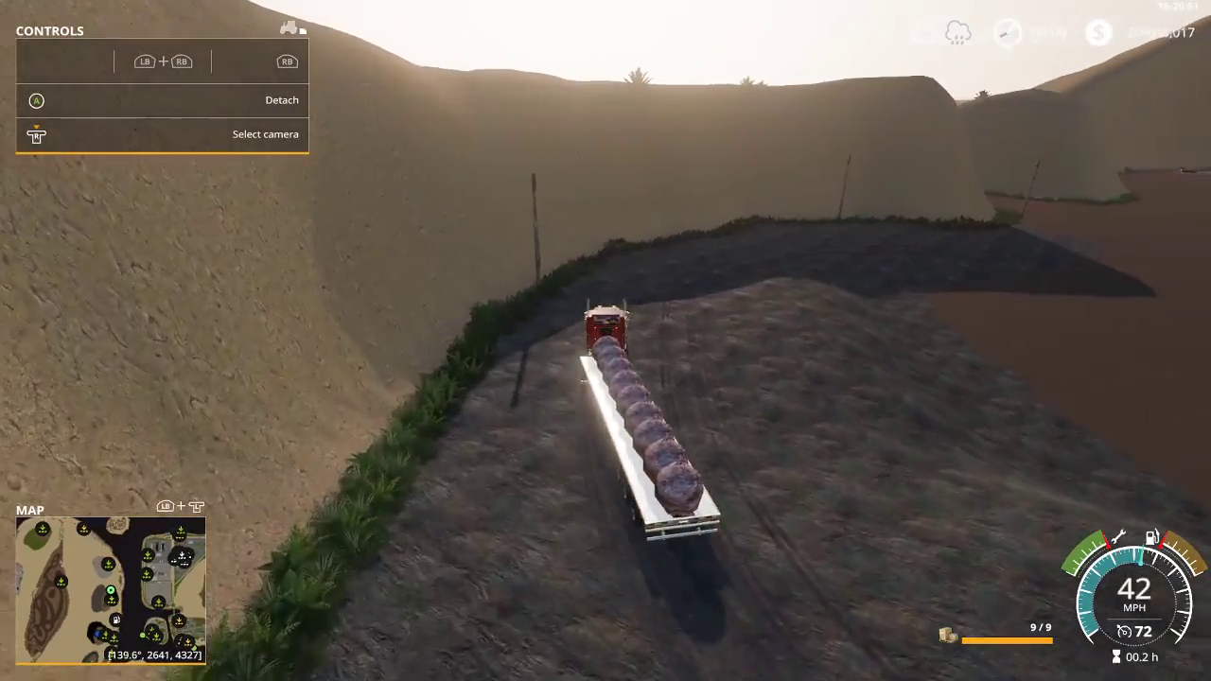
{"action": "key", "text": "d"}
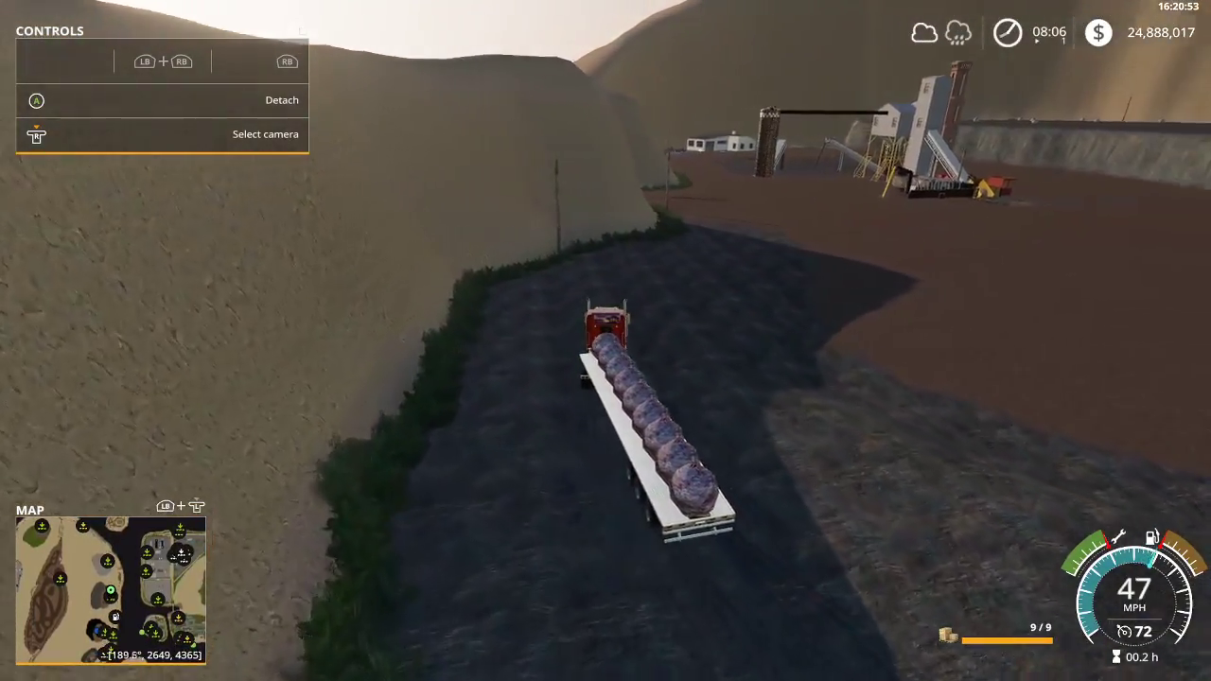
{"action": "key", "text": "d"}
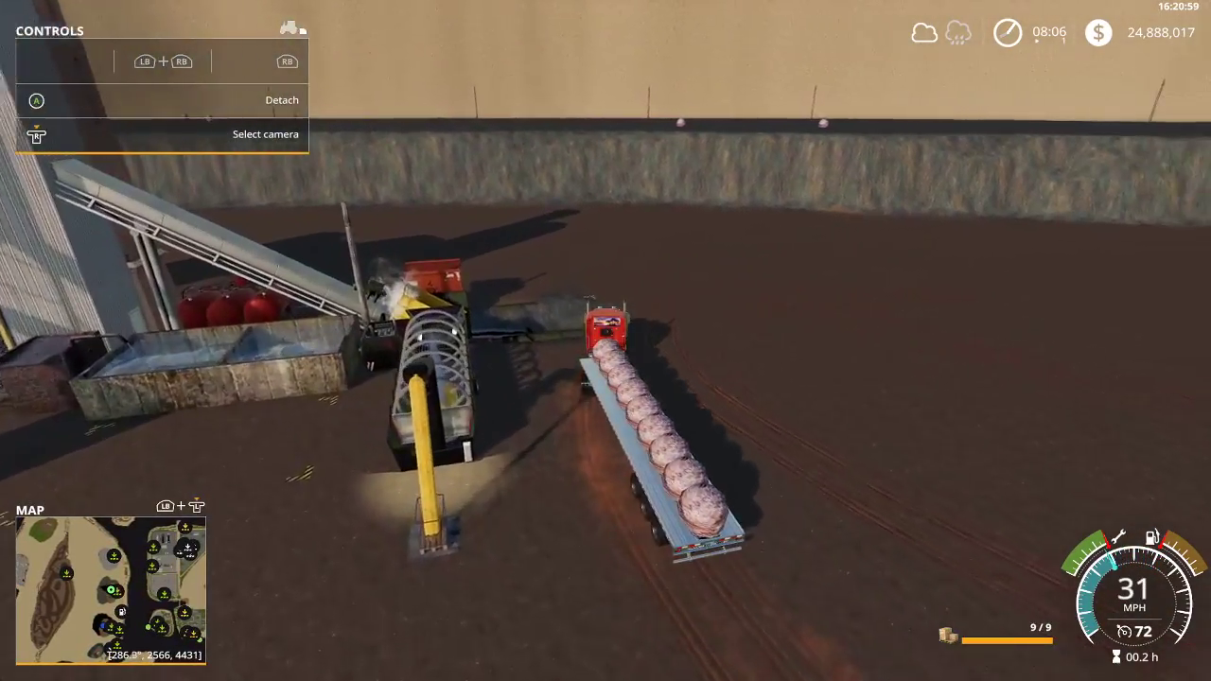
{"action": "key", "text": "d"}
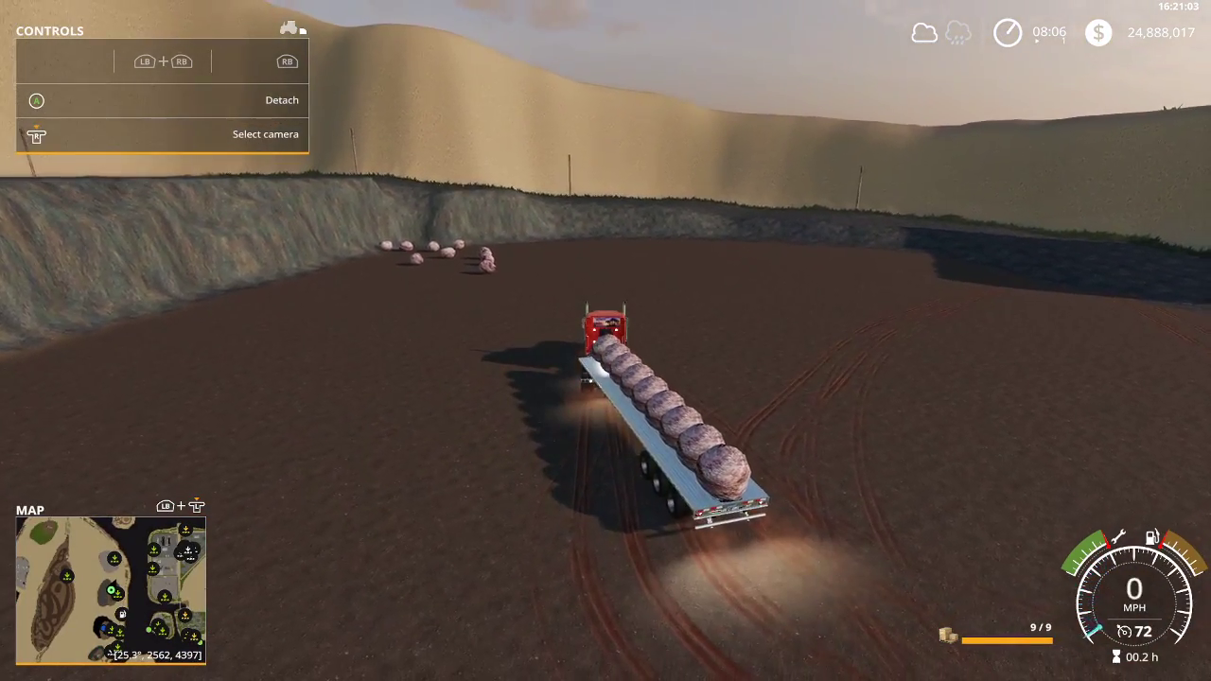
Back the loaded flatbed toward the ore crusher's intake ramp, steering to line the trailer up with the striped markers.
{"action": "key", "text": "w"}
{"action": "key", "text": "a"}
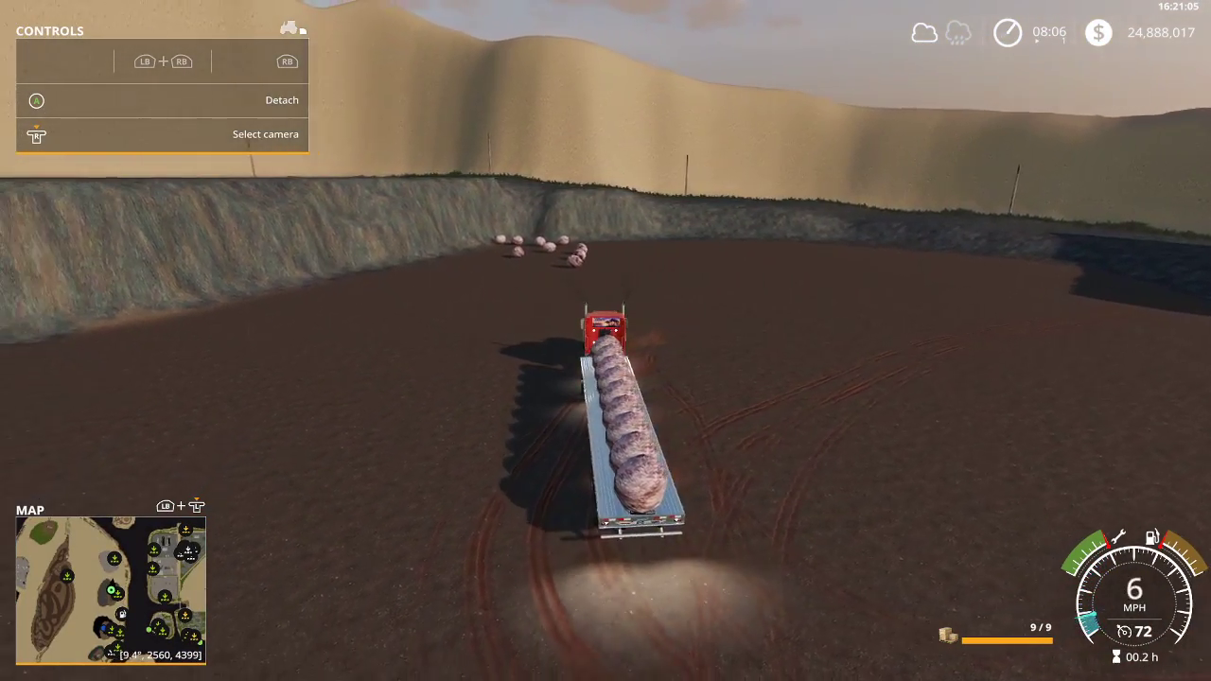
{"action": "key", "text": "d"}
{"action": "key", "text": "d"}
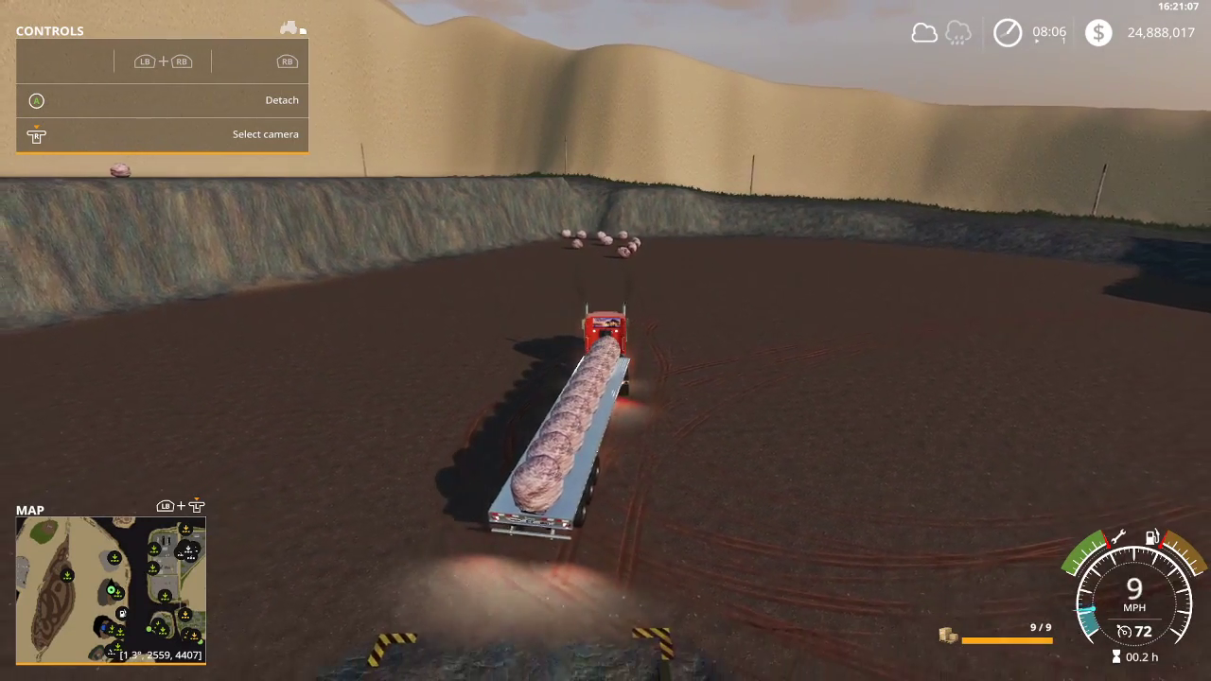
{"action": "key", "text": "s"}
{"action": "key", "text": "w"}
{"action": "key", "text": "a"}
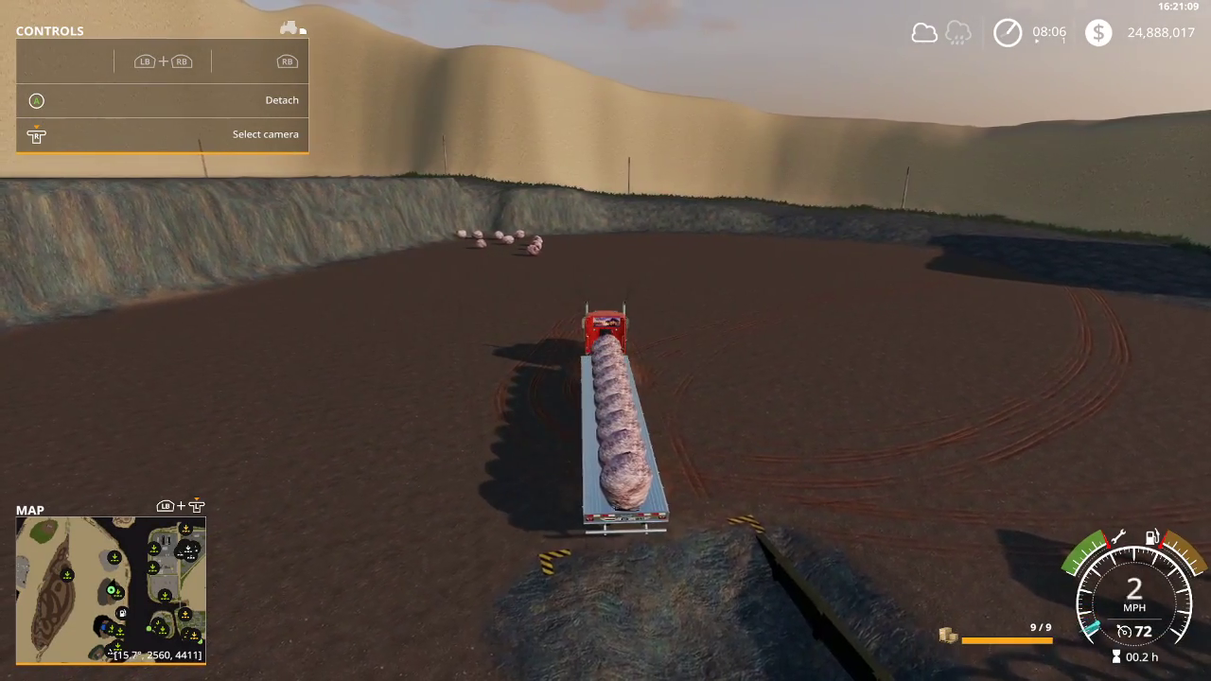
Angle the trailer's rear up to the intake ramp and unload the nine rocks into the crusher with AutoLoader.
{"action": "key", "text": "s"}
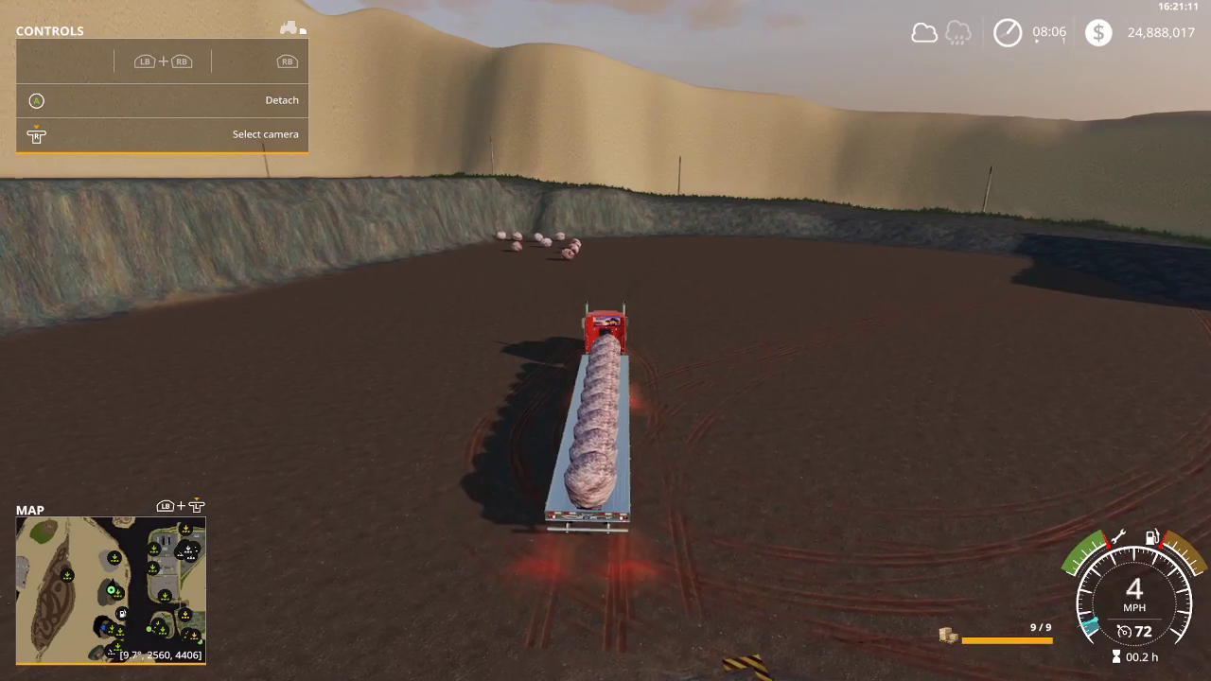
{"action": "key", "text": "a"}
{"action": "key", "text": "d"}
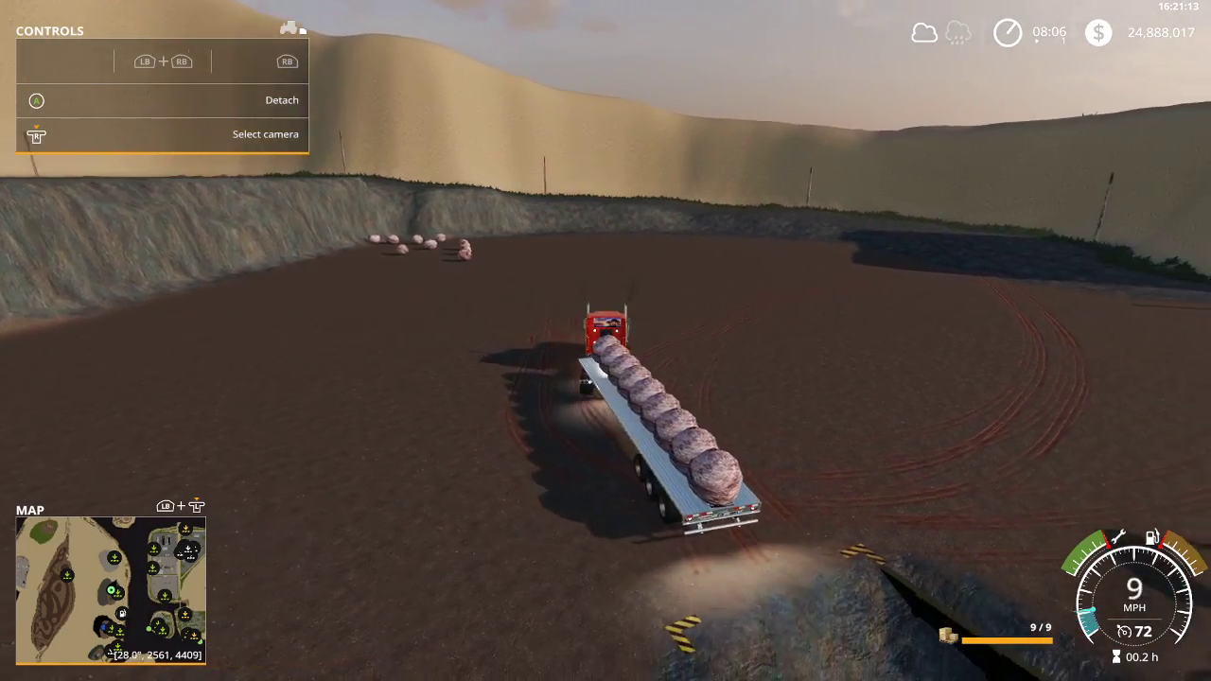
{"action": "key", "text": "s"}
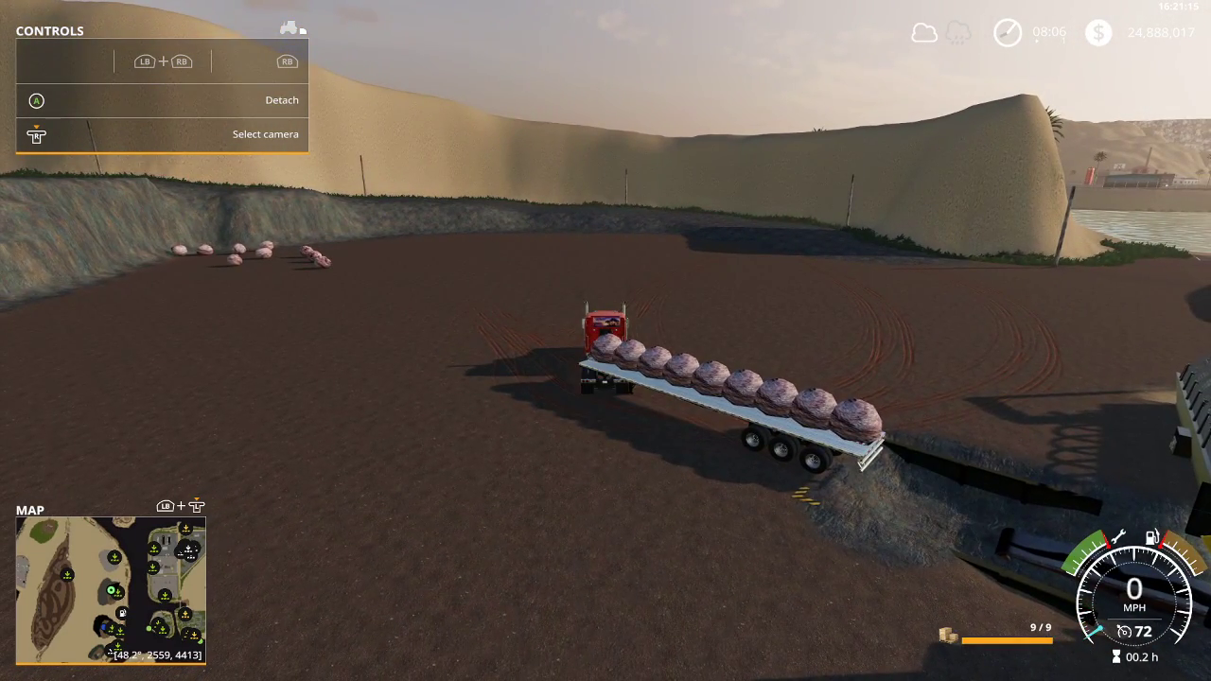
{"action": "key", "text": "r"}
{"action": "key", "text": "r"}
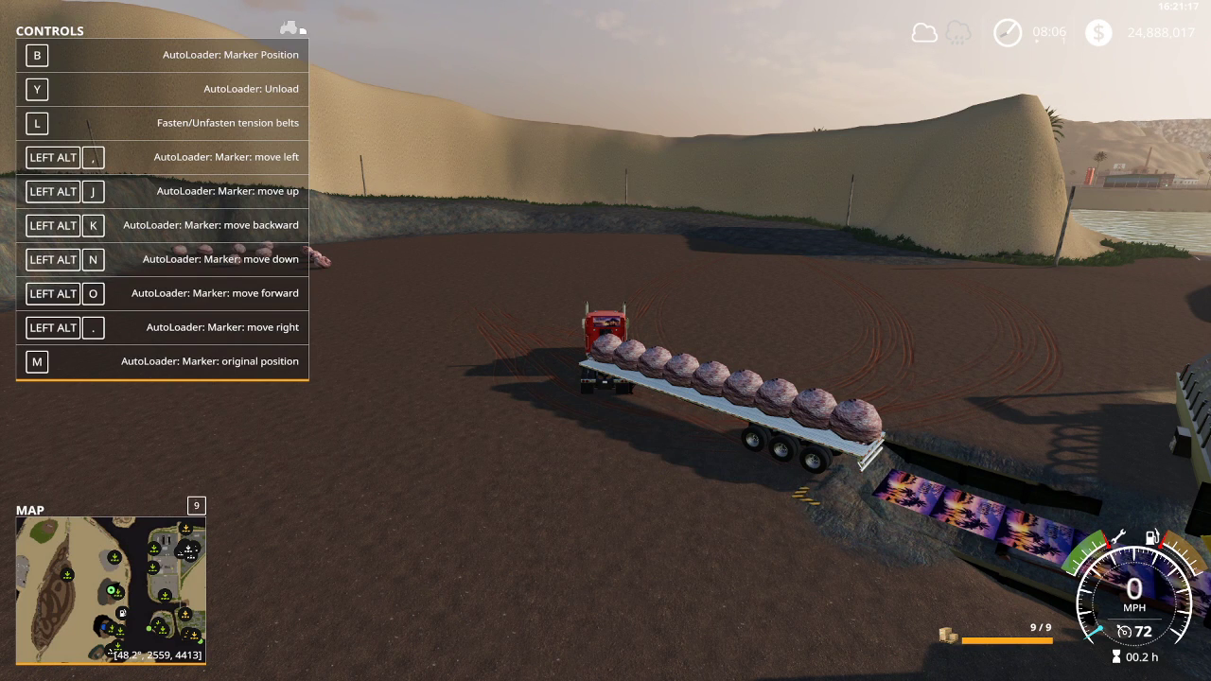
{"action": "key", "text": "y"}
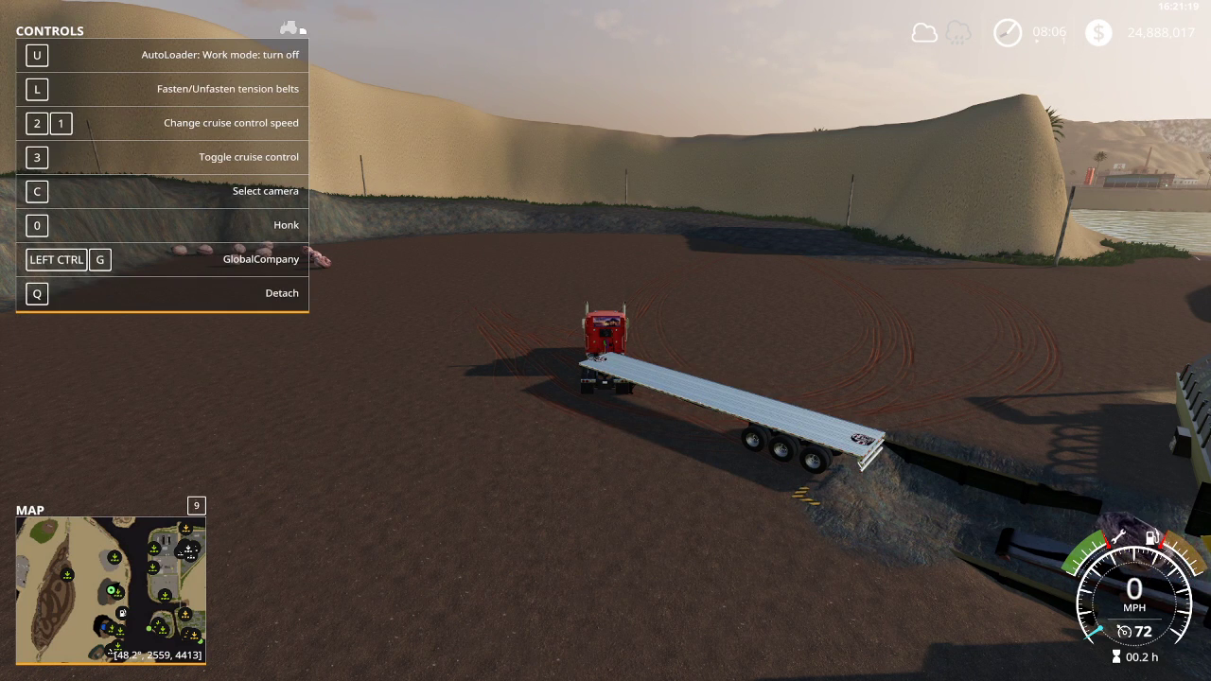
Drive the empty truck away from the crusher and across the pit floor toward the rocks near the far wall.
{"action": "key", "text": "w"}
{"action": "key", "text": "a"}
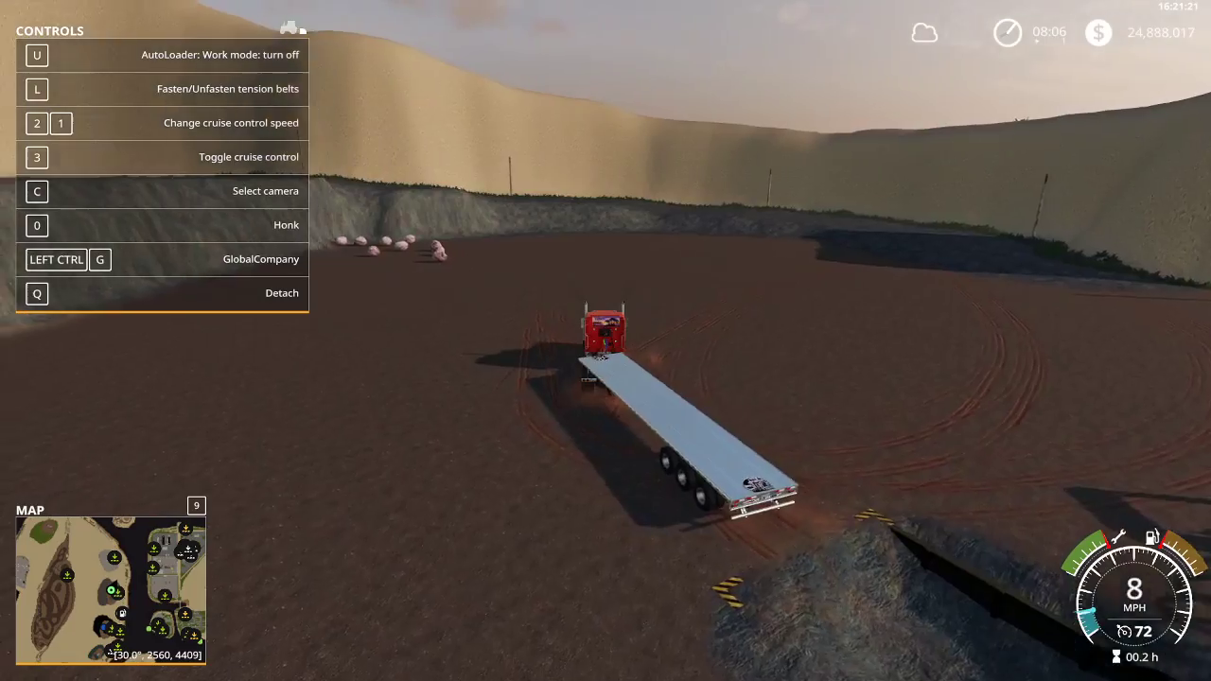
{"action": "key", "text": "w"}
{"action": "key", "text": "a"}
{"action": "key", "text": "w"}
{"action": "key", "text": "a"}
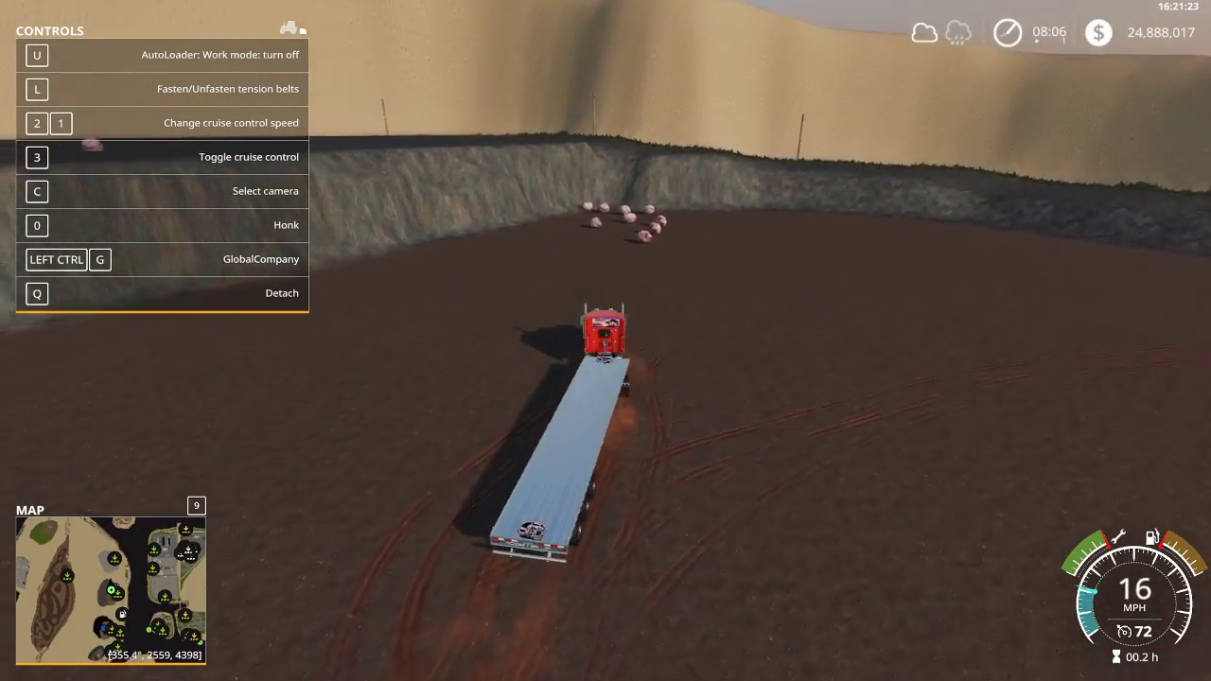
{"action": "key", "text": "w"}
{"action": "key", "text": "d"}
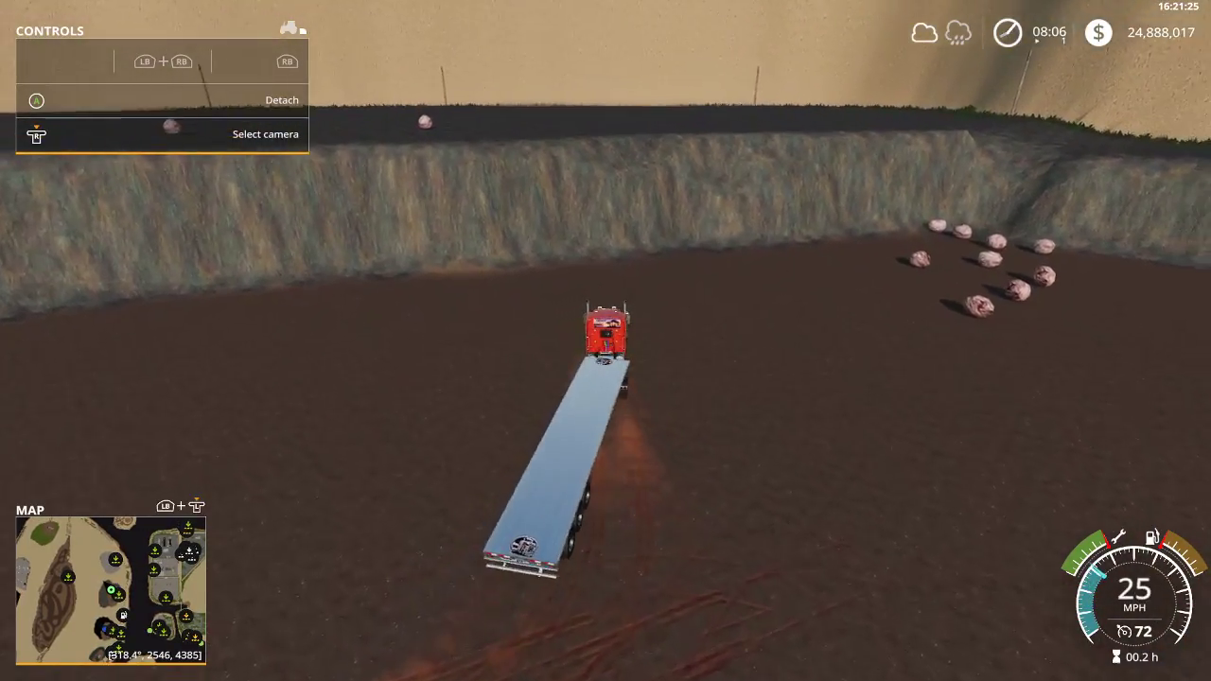
Follow the pit wall slowly into the rock cluster and load the first three rocks onto the flatbed.
{"action": "key", "text": "d"}
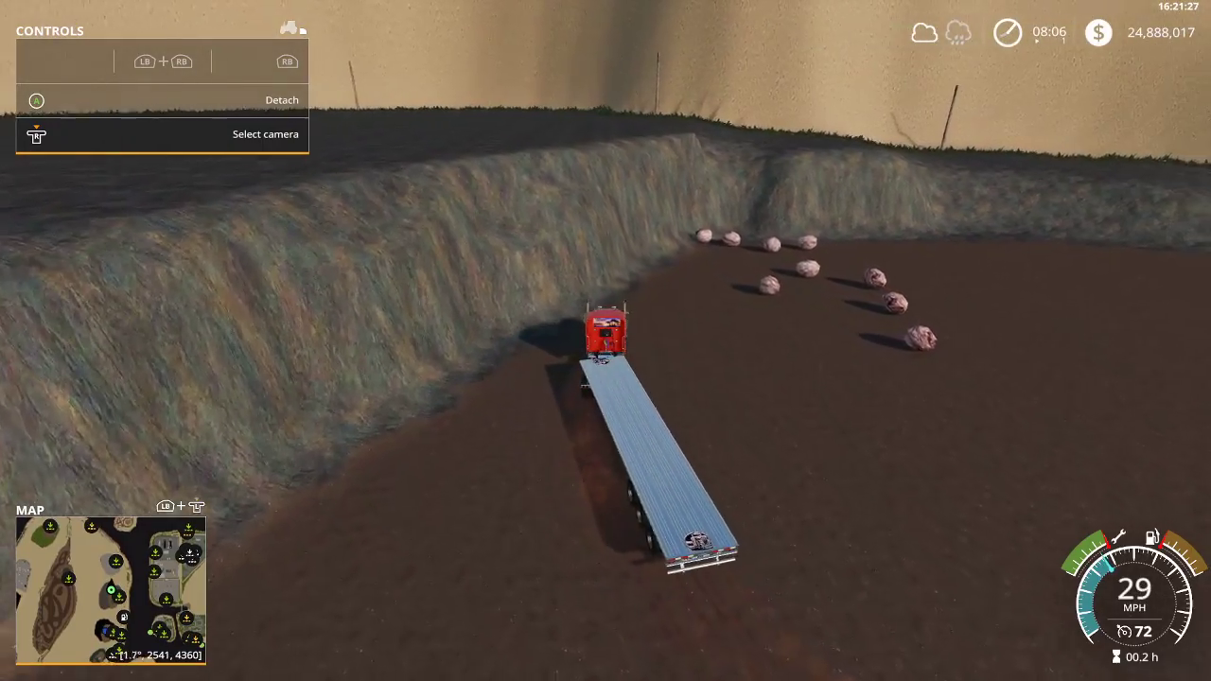
{"action": "key", "text": "s"}
{"action": "key", "text": "s"}
{"action": "key", "text": "d"}
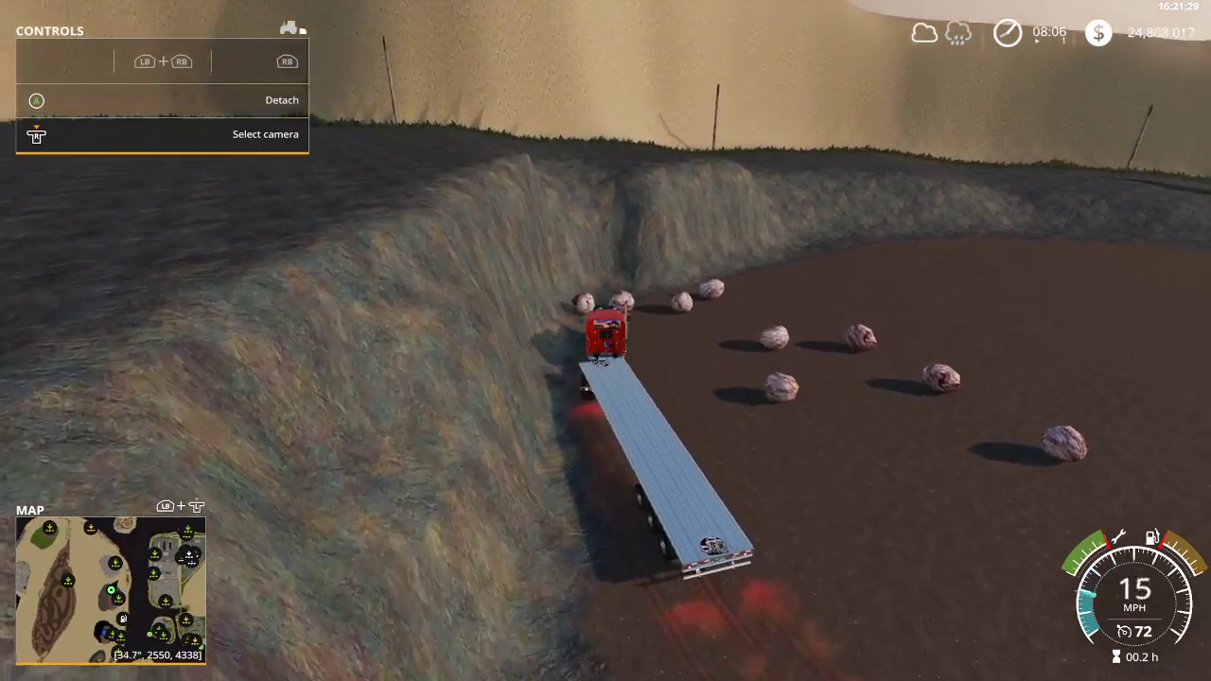
{"action": "key", "text": "d"}
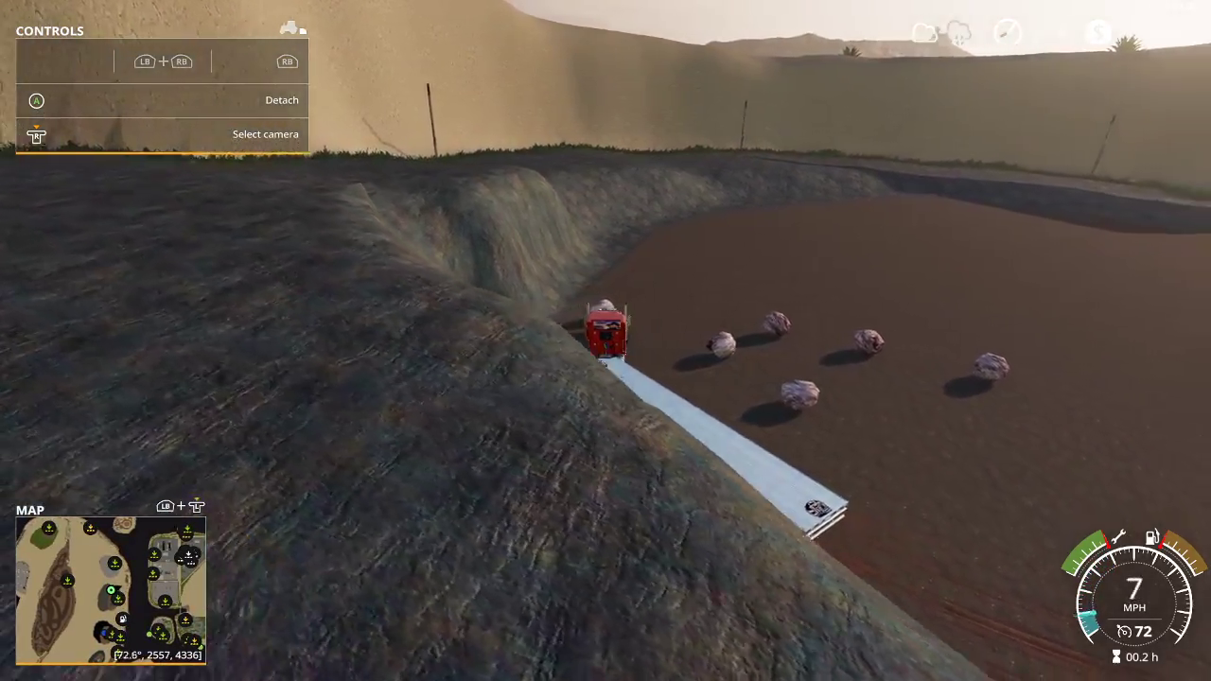
{"action": "key", "text": "w"}
{"action": "key", "text": "w"}
{"action": "key", "text": "d"}
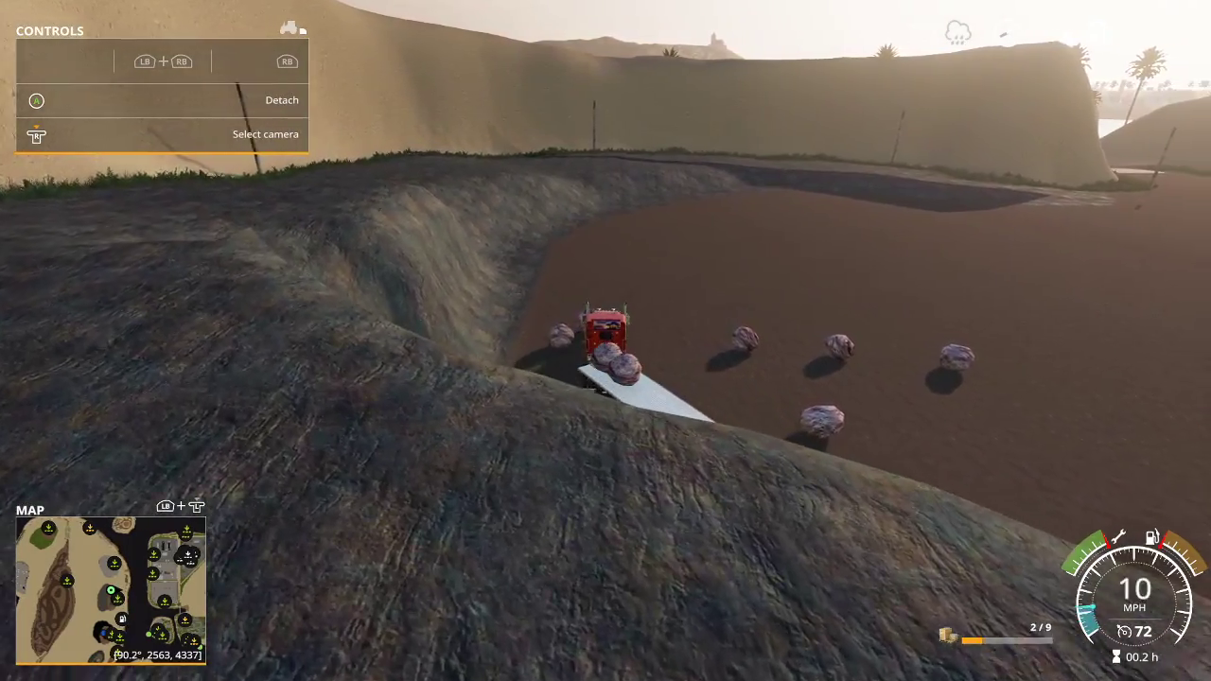
{"action": "key", "text": "w"}
{"action": "key", "text": "d"}
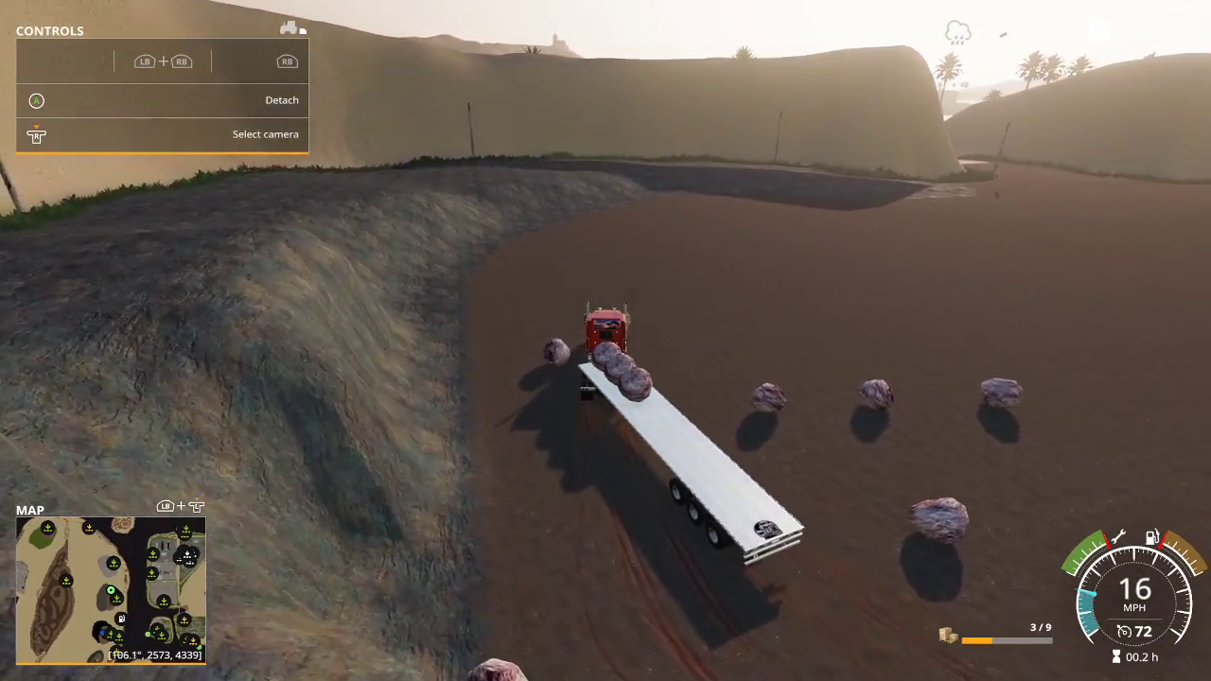
Circle the truck tightly through the remaining cluster and load five more rocks, bringing the flatbed to 8 / 9.
{"action": "key", "text": "w"}
{"action": "key", "text": "d"}
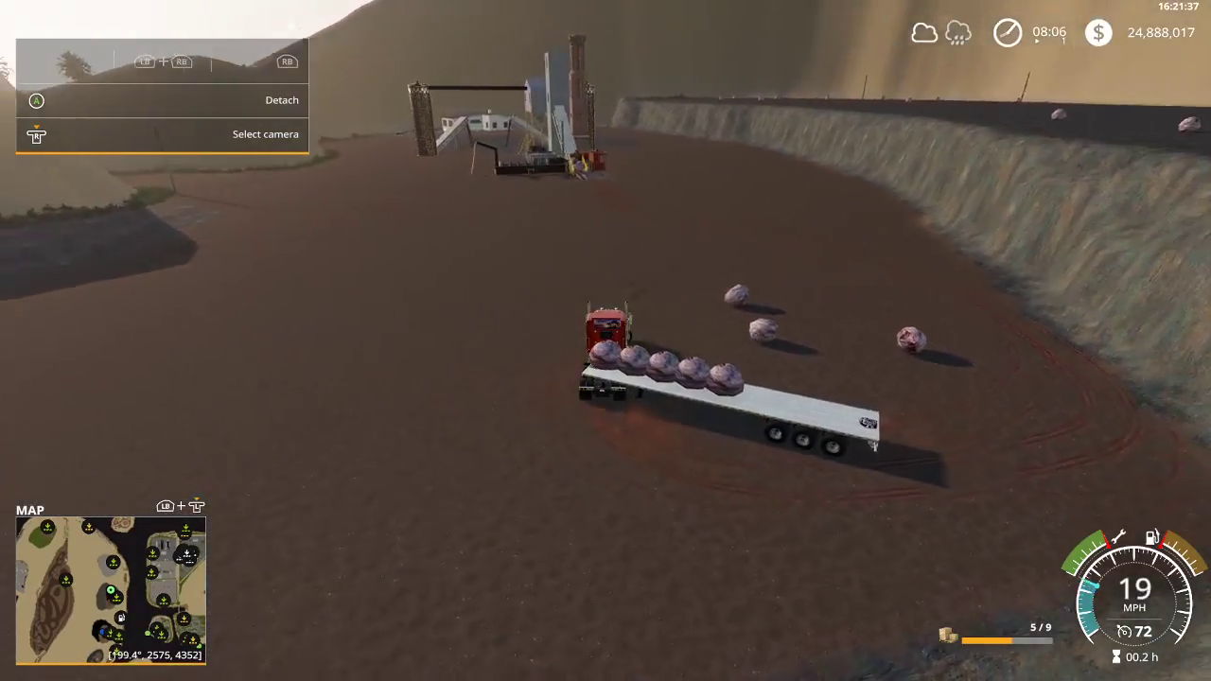
{"action": "key", "text": "w"}
{"action": "key", "text": "d"}
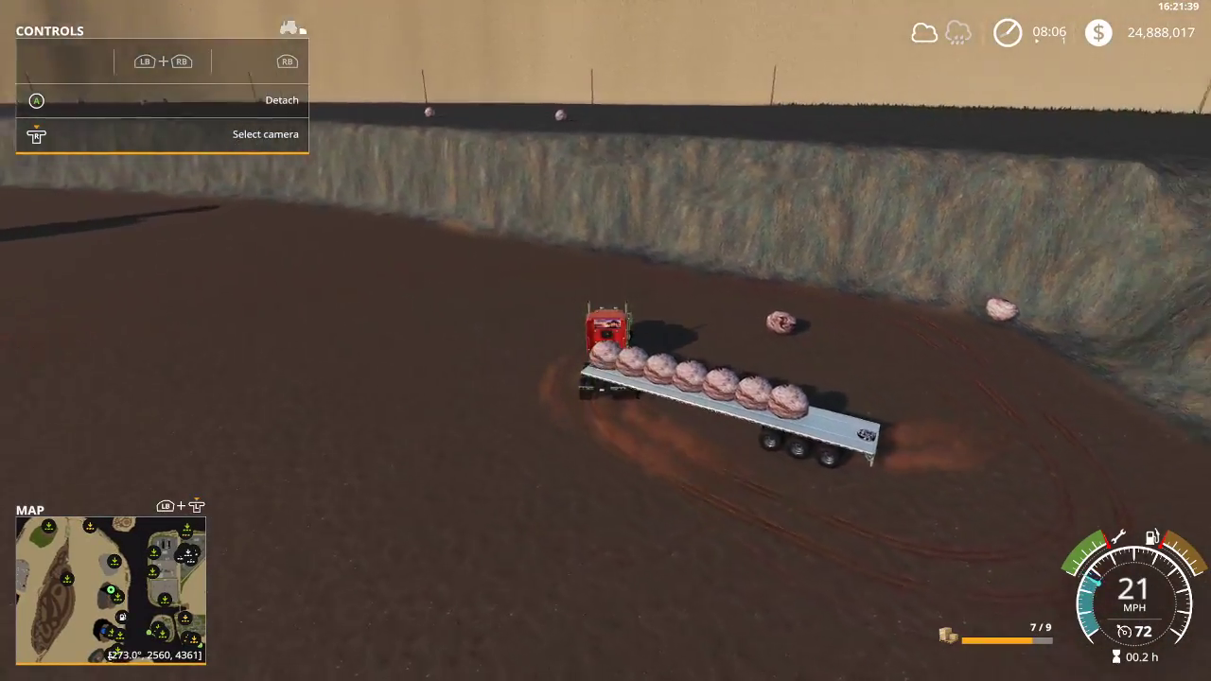
{"action": "key", "text": "w"}
{"action": "key", "text": "d"}
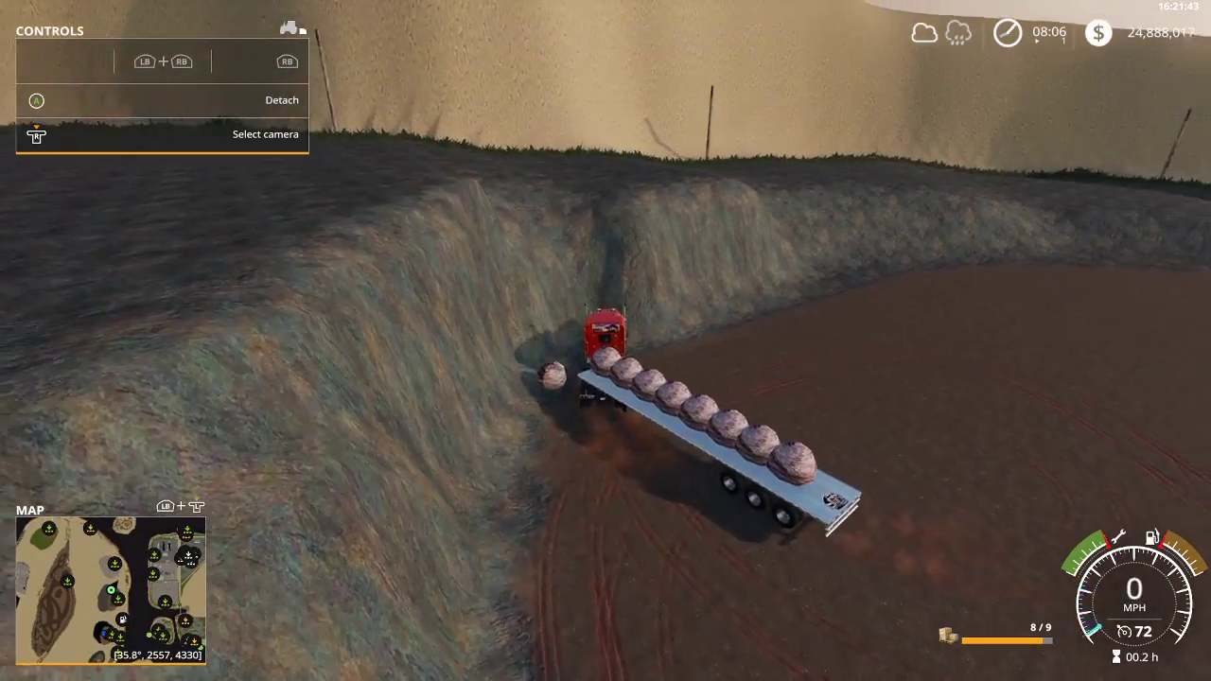
Back away from the pit wall and try another pass alongside the last rock lying against it.
{"action": "key", "text": "s"}
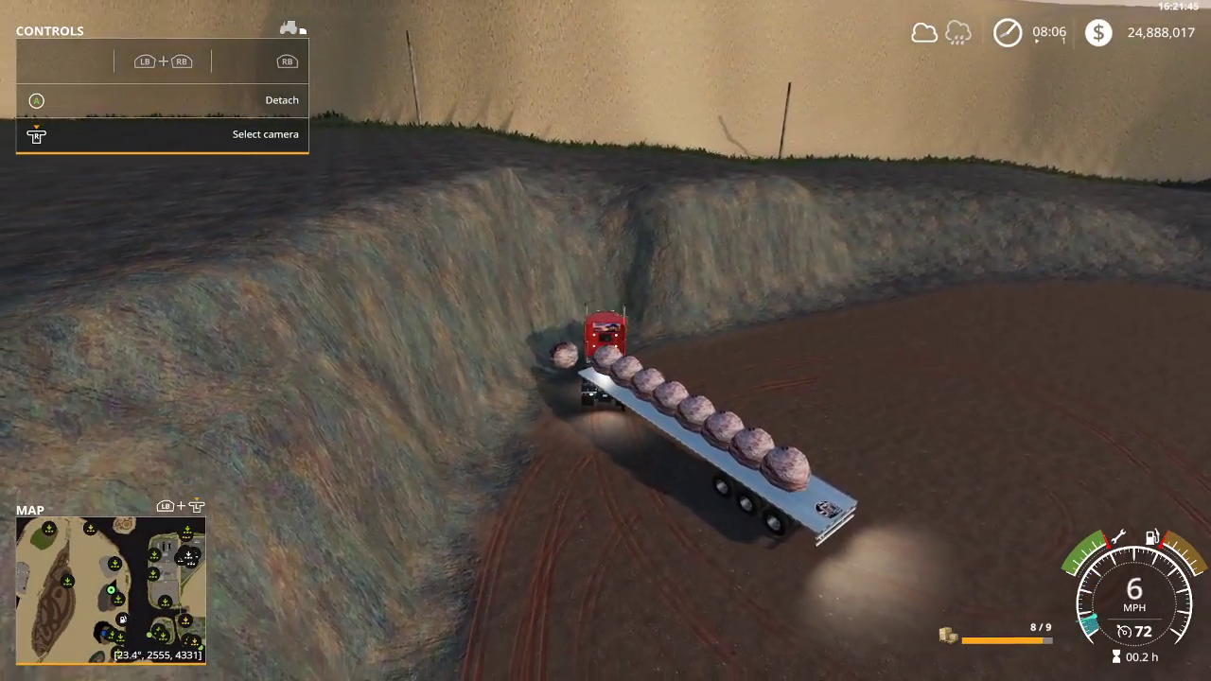
{"action": "key", "text": "s"}
{"action": "key", "text": "s"}
{"action": "key", "text": "w"}
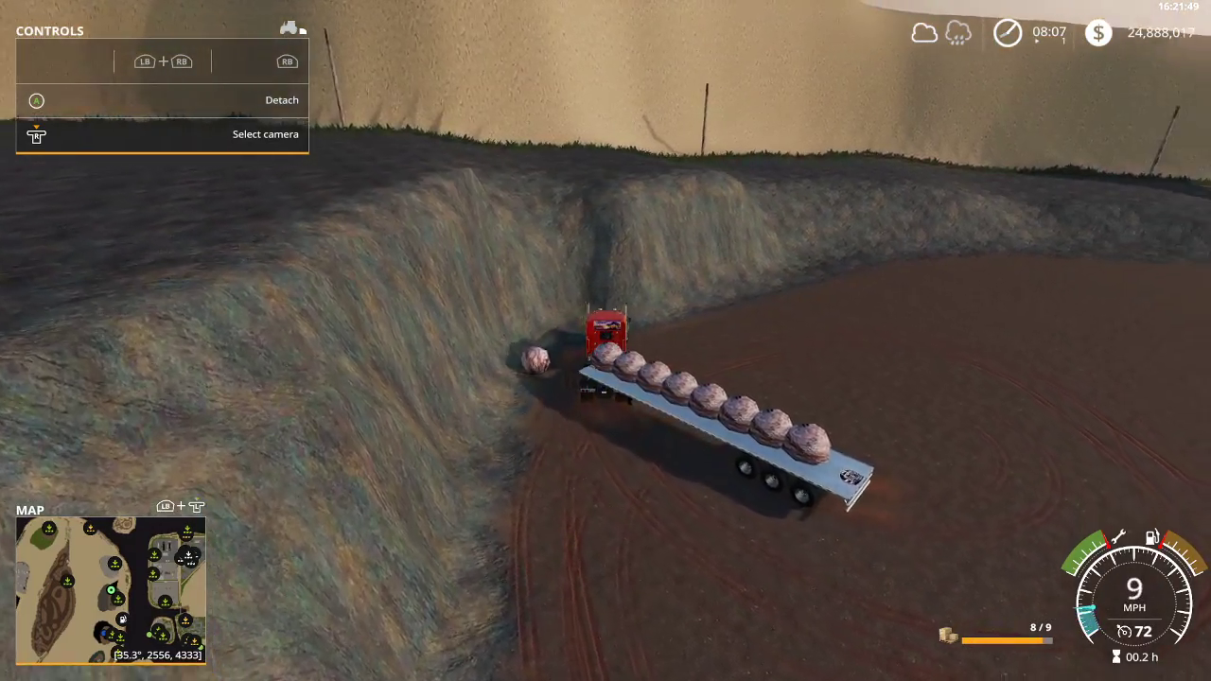
{"action": "key", "text": "w"}
{"action": "key", "text": "d"}
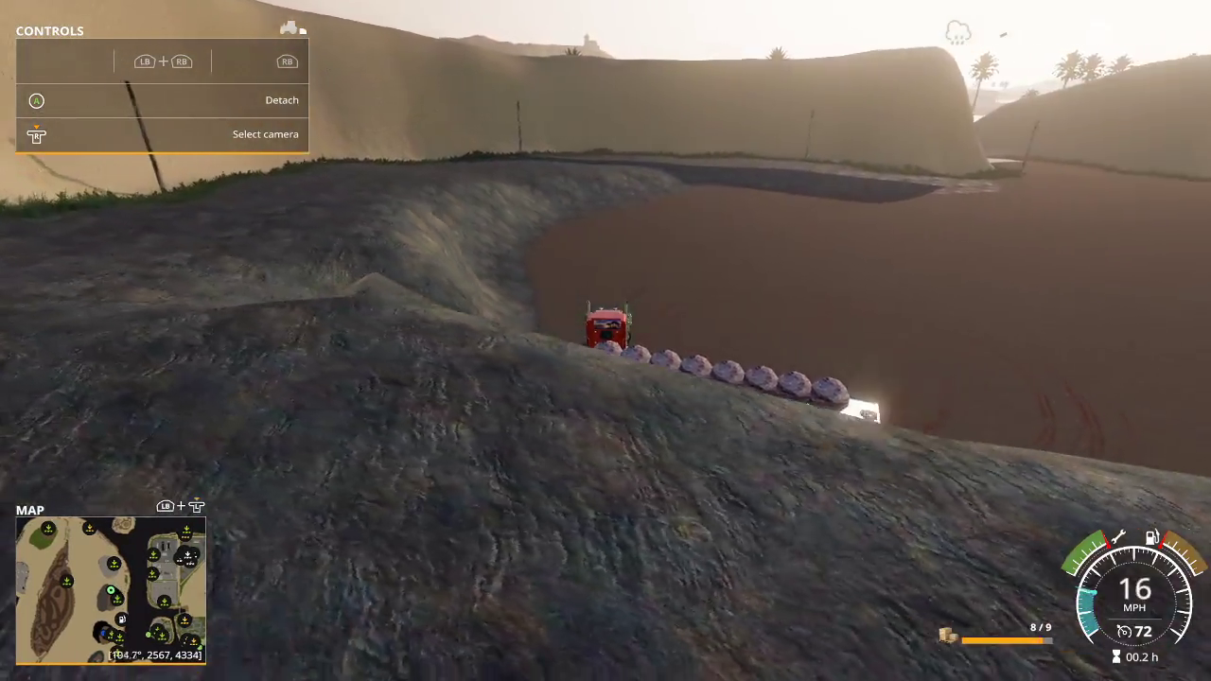
{"action": "key", "text": "w"}
{"action": "key", "text": "a"}
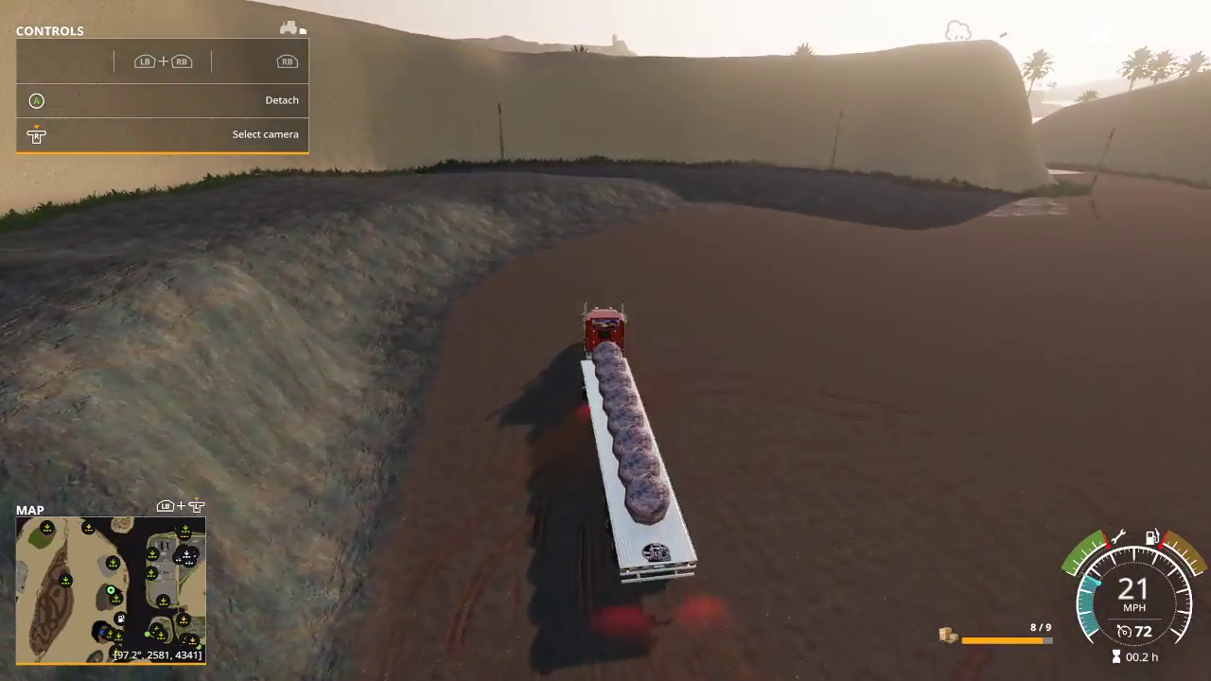
Bring the full 9 / 9 load to the crusher's intake ramp and unload it behind the trailer with AutoLoader.
{"action": "key", "text": "s"}
{"action": "key", "text": "s"}
{"action": "key", "text": "w"}
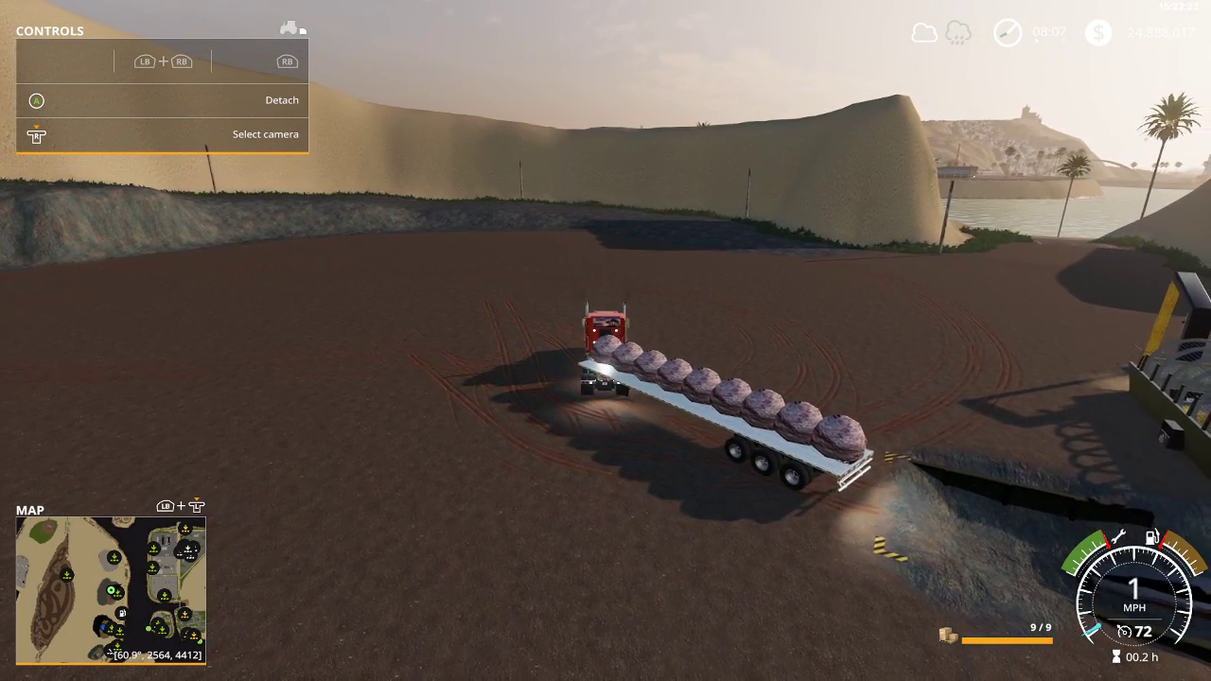
{"action": "key", "text": "b"}
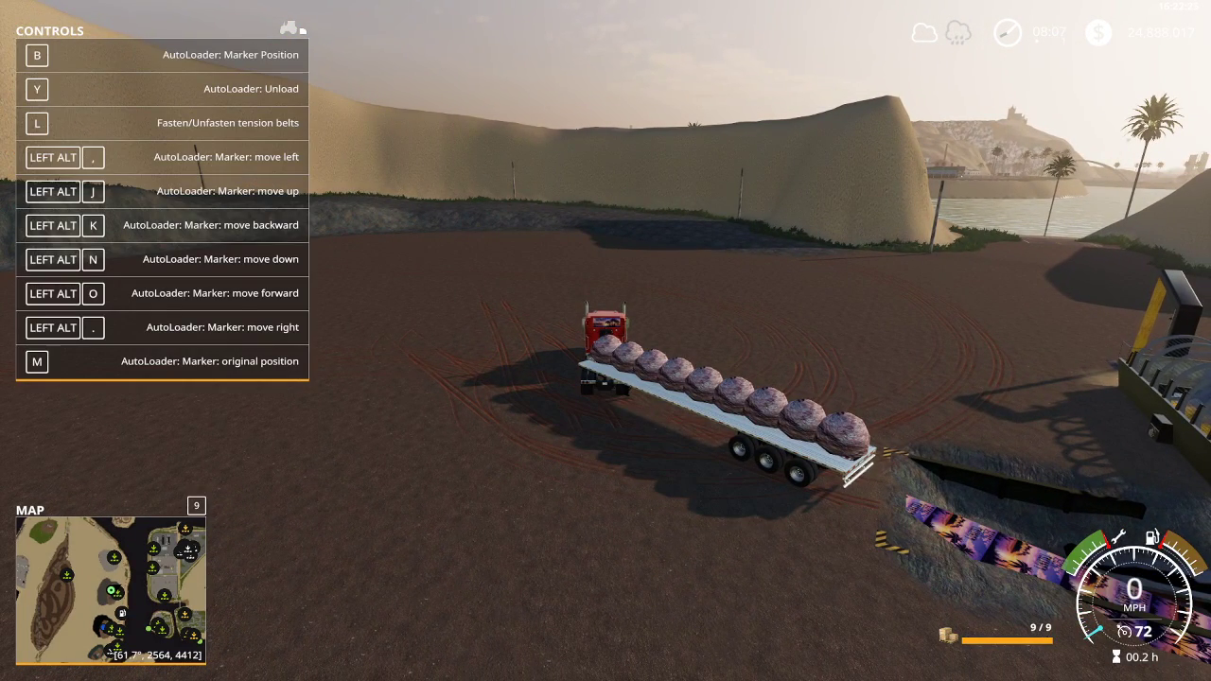
{"action": "key", "text": "y"}
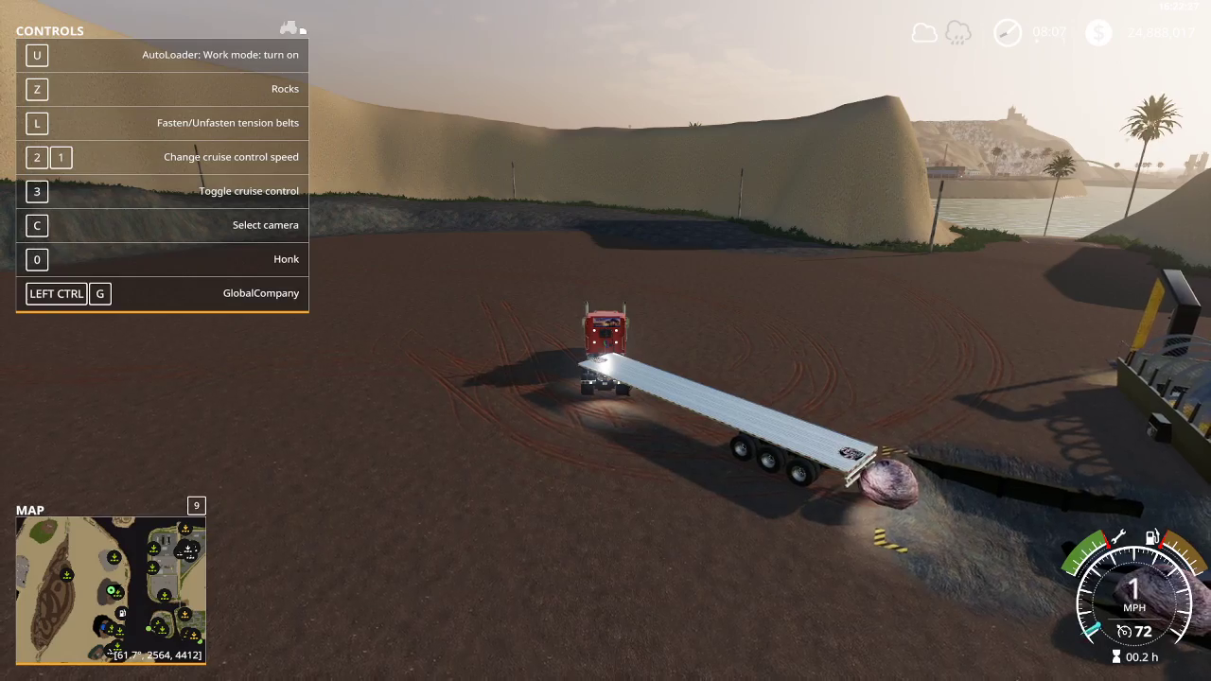
Leave the truck and walk around the ore crusher to the open ground by its output conveyors.
{"action": "key", "text": "w"}
{"action": "key", "text": "e"}
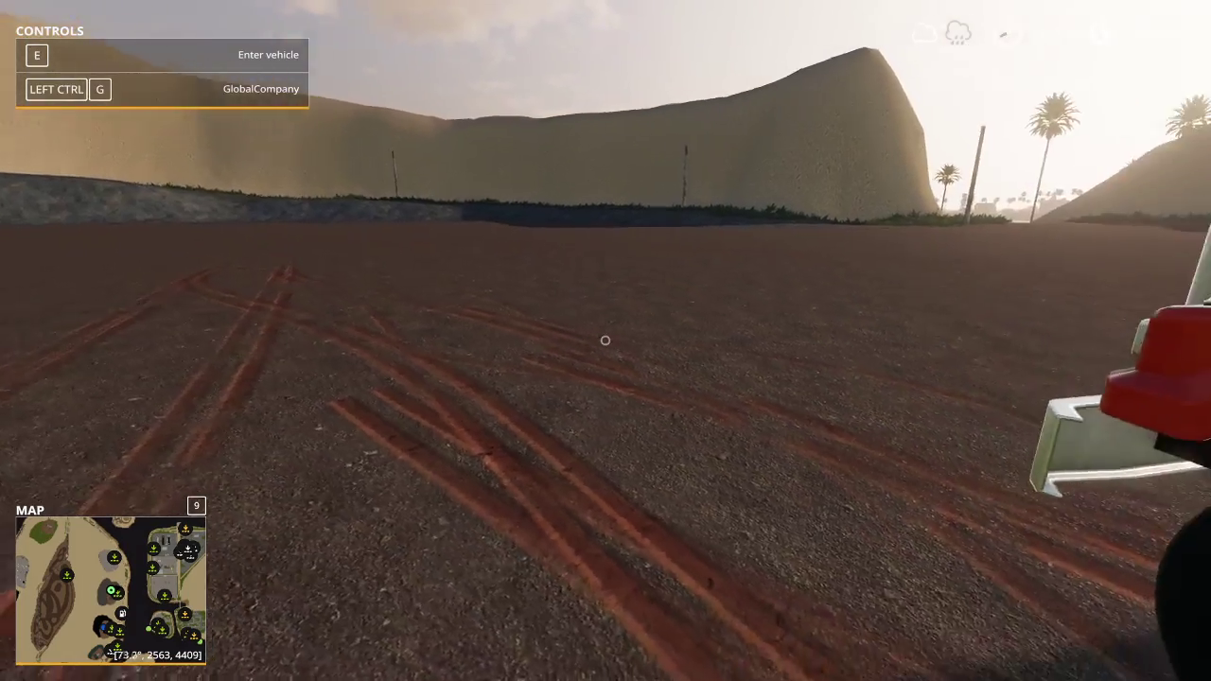
{"action": "key", "text": "w"}
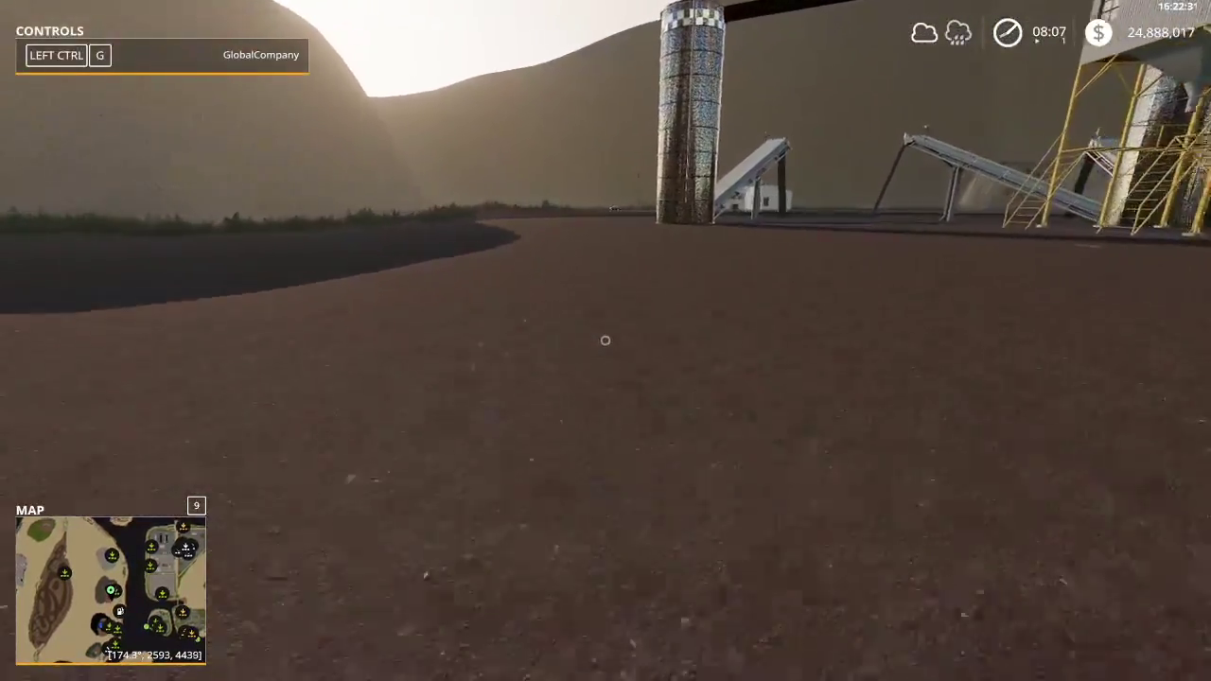
{"action": "key", "text": "w"}
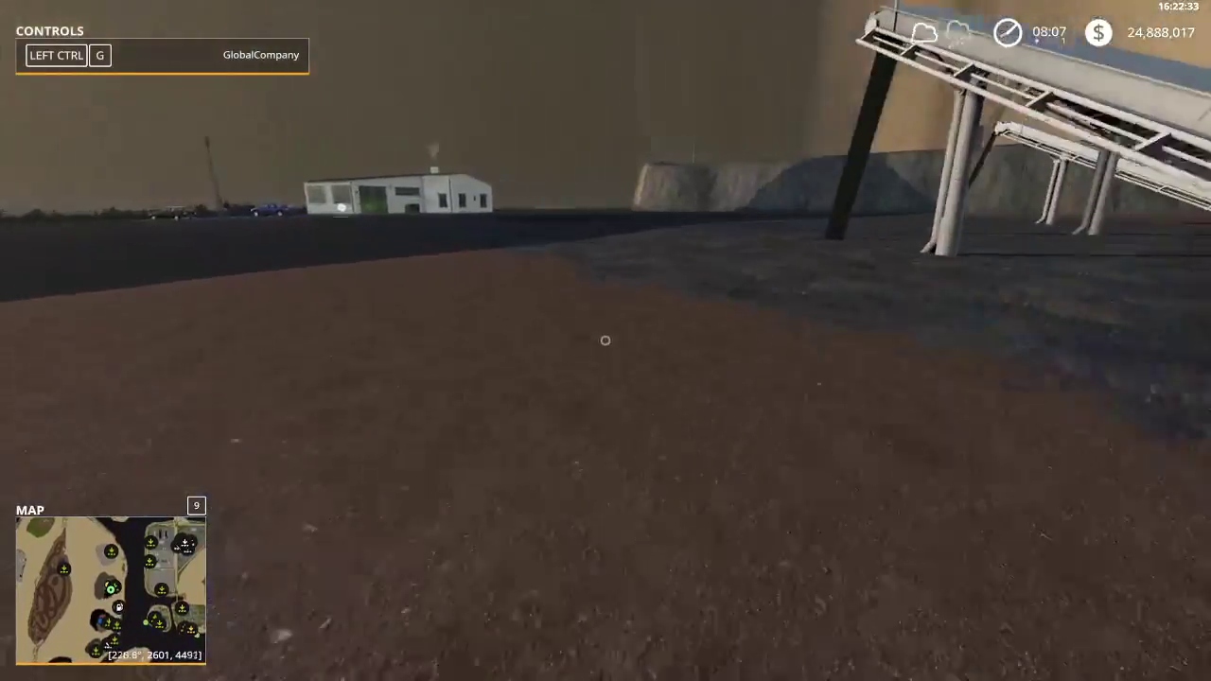
{"action": "key", "text": "w"}
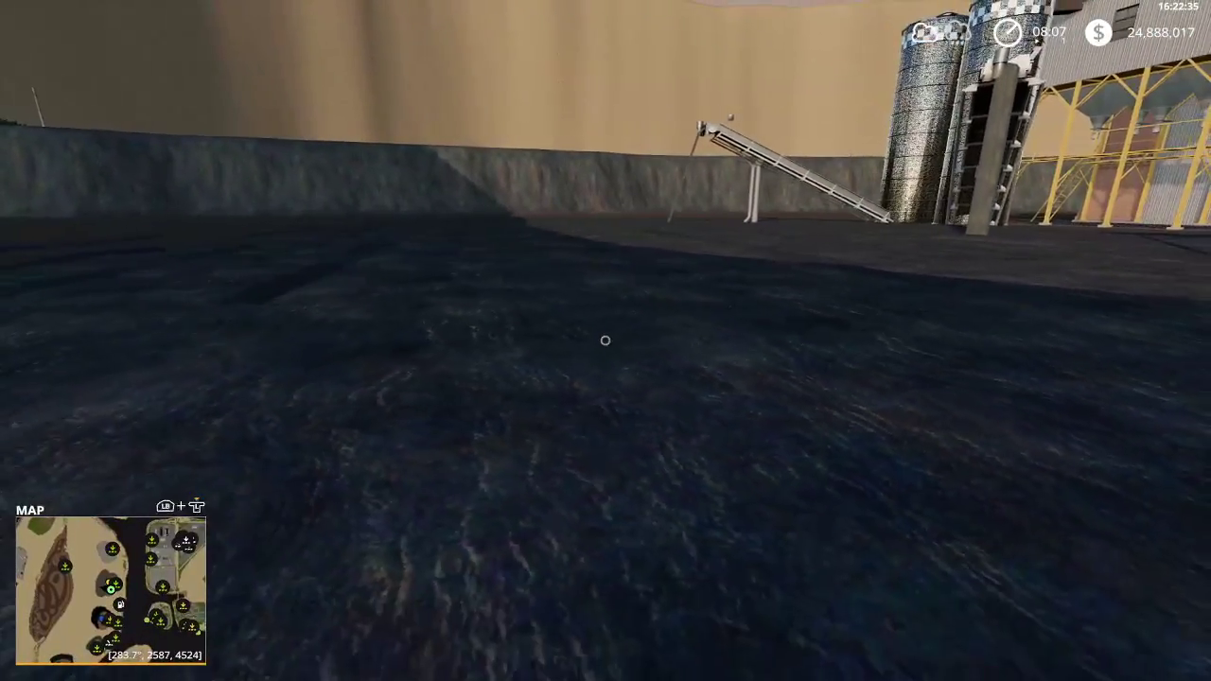
Raise the time scale to 2000x to speed up the crusher's production.
{"action": "key", "text": "8"}
{"action": "key", "text": "8"}
{"action": "key", "text": "8"}
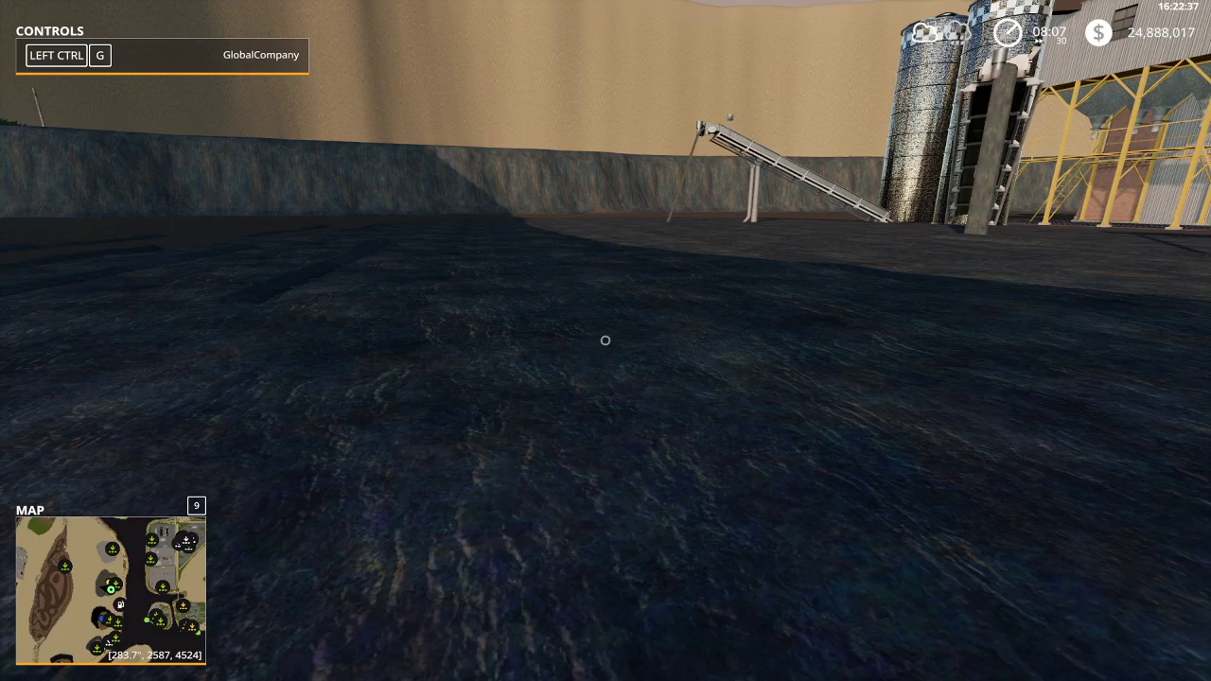
{"action": "key", "text": "8"}
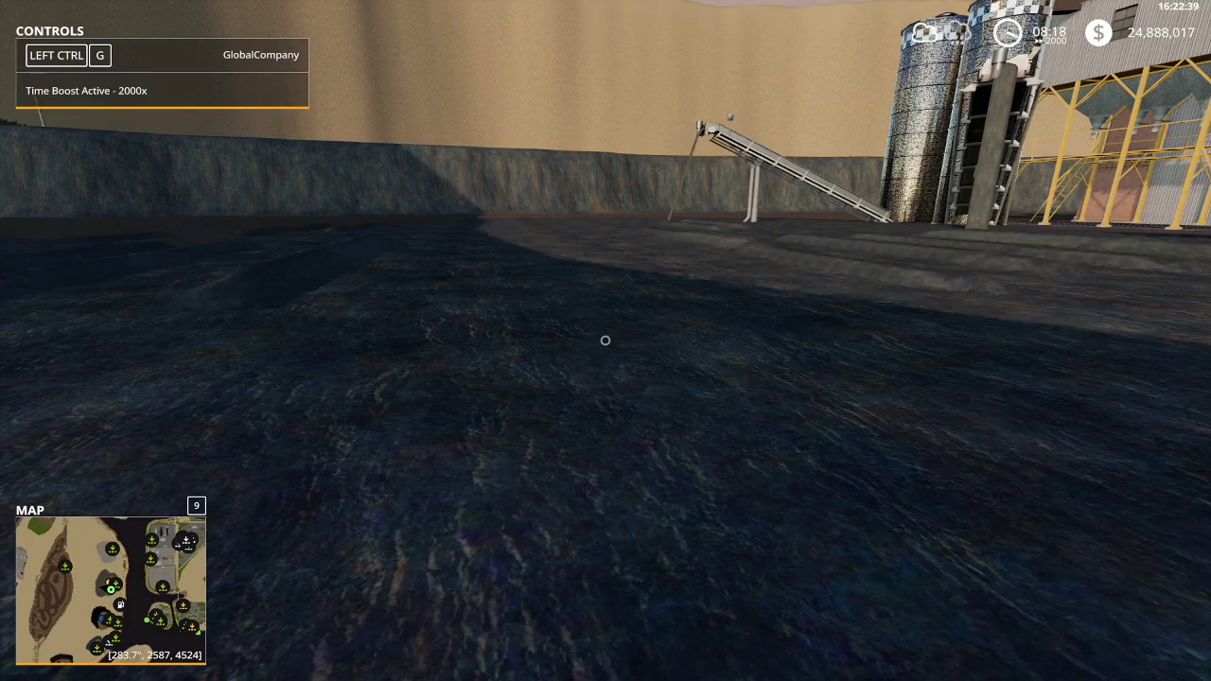
Walk around and onto the ore piles beneath the output conveyors to examine what the crusher has produced.
{"action": "key", "text": "a"}
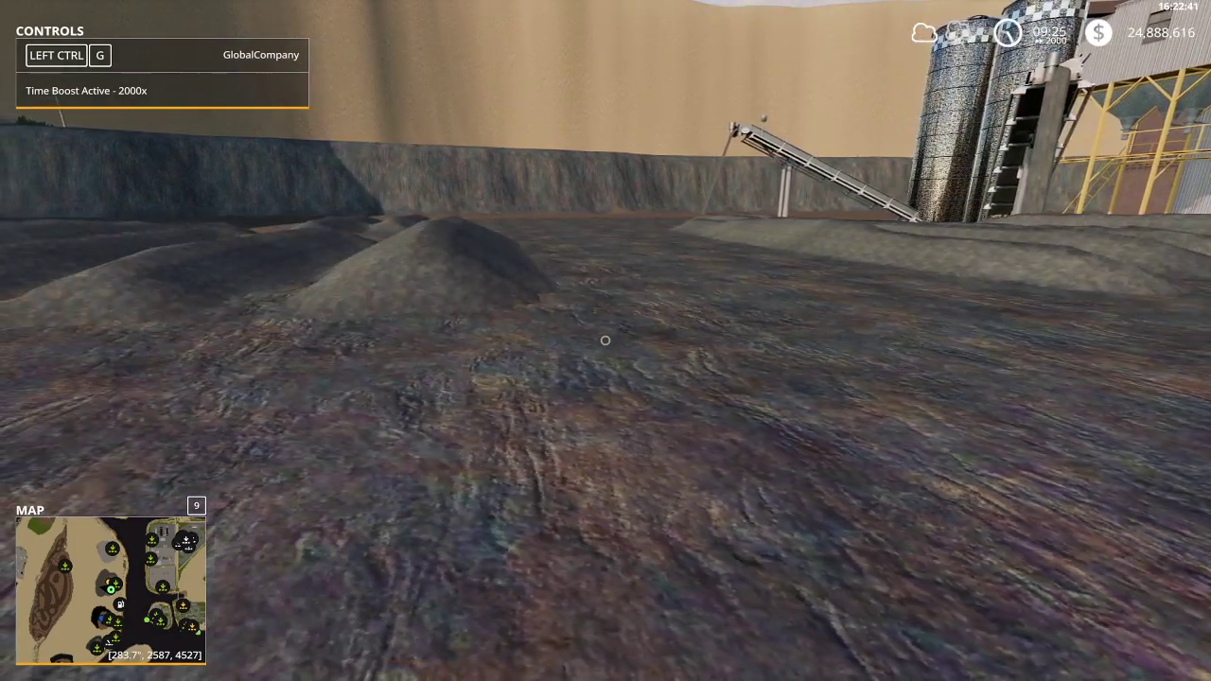
{"action": "key", "text": "s"}
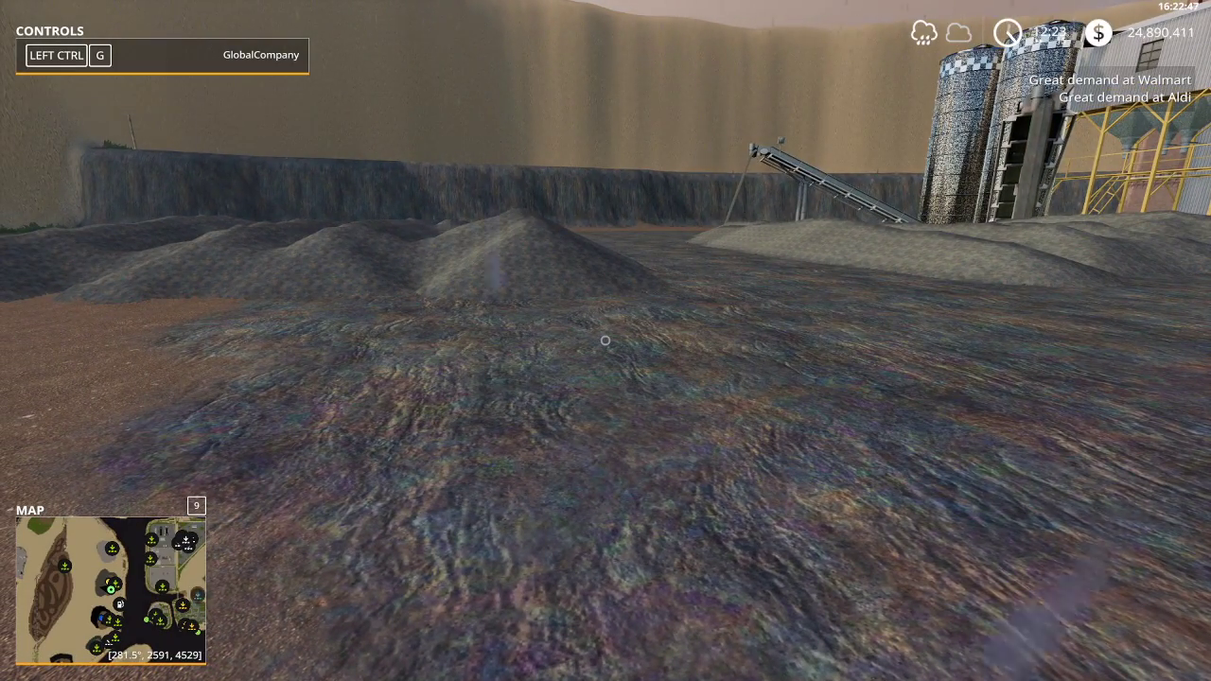
{"action": "key", "text": "w"}
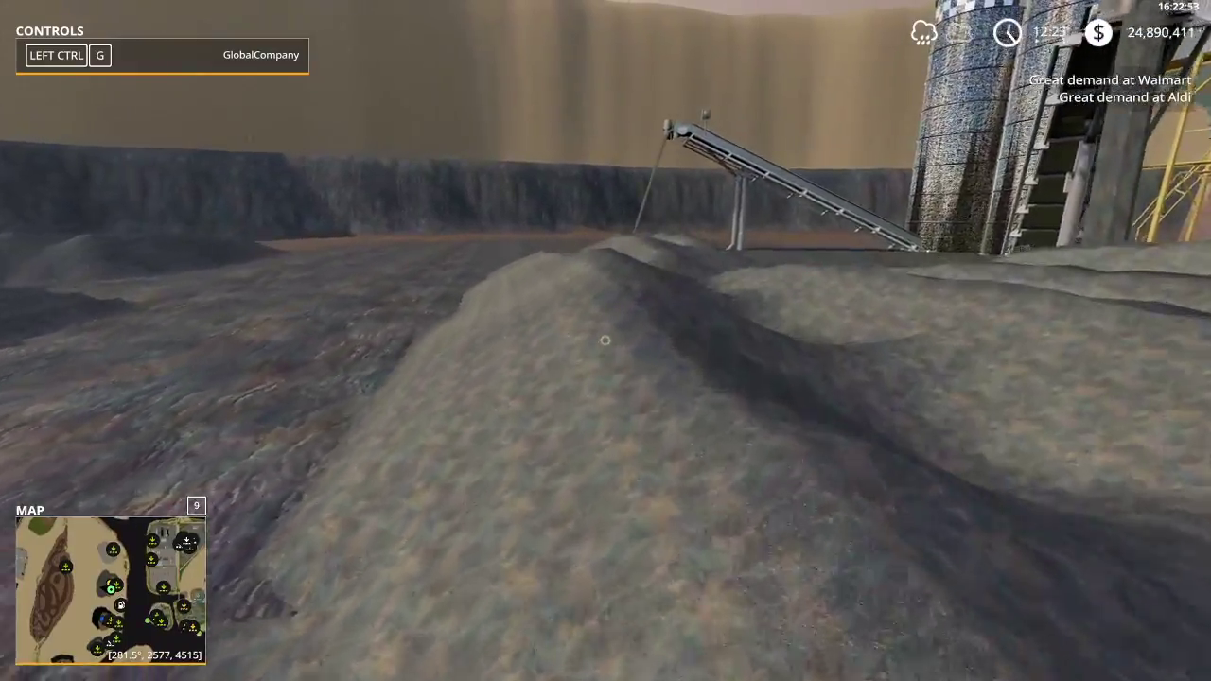
Circle the ore heaps in front of the crusher and inspect the ground between and beside them.
{"action": "key", "text": "w"}
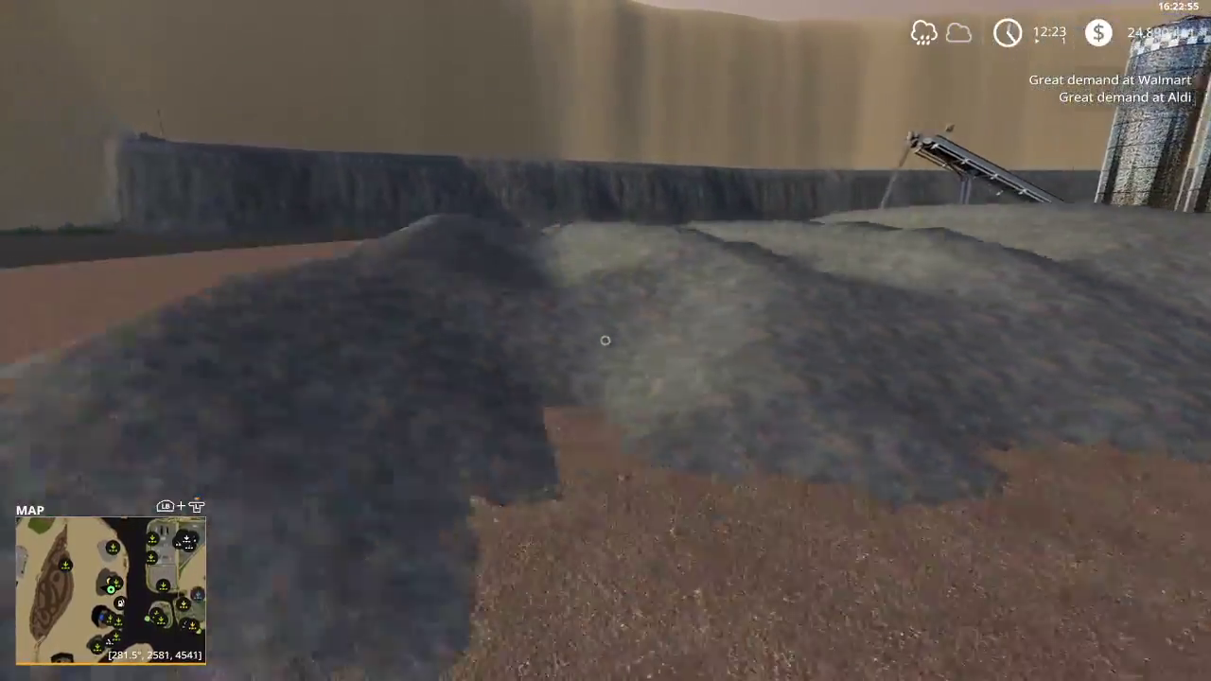
{"action": "key", "text": "w"}
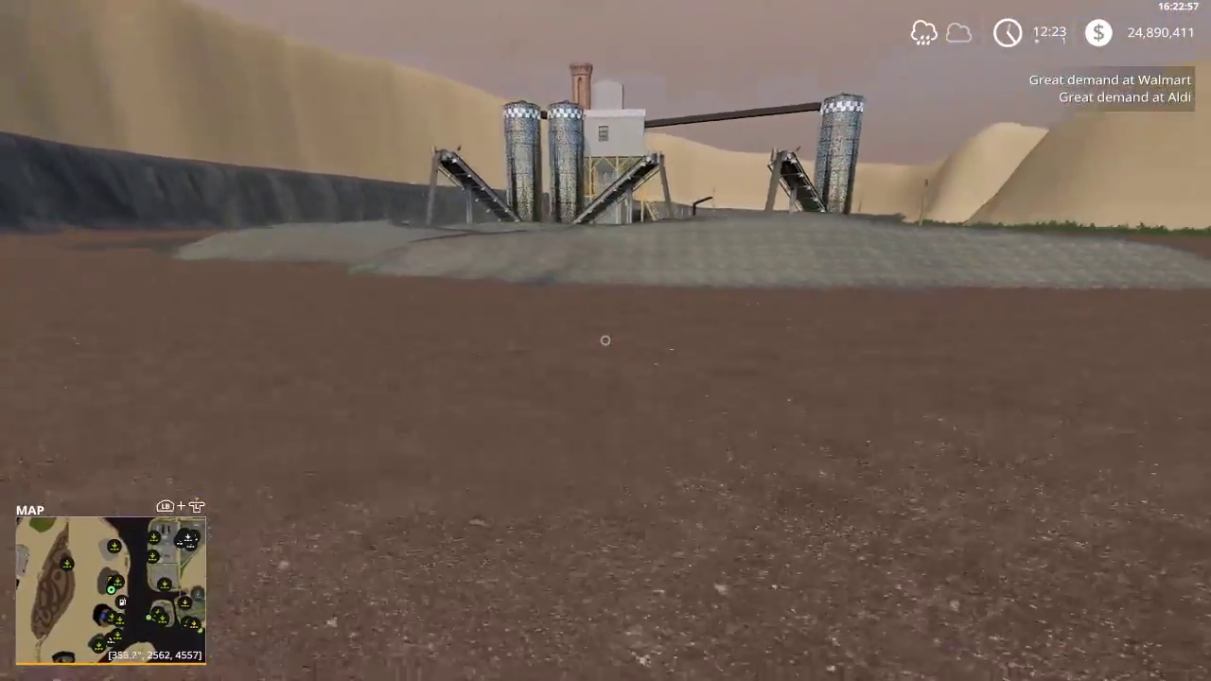
{"action": "key", "text": "w"}
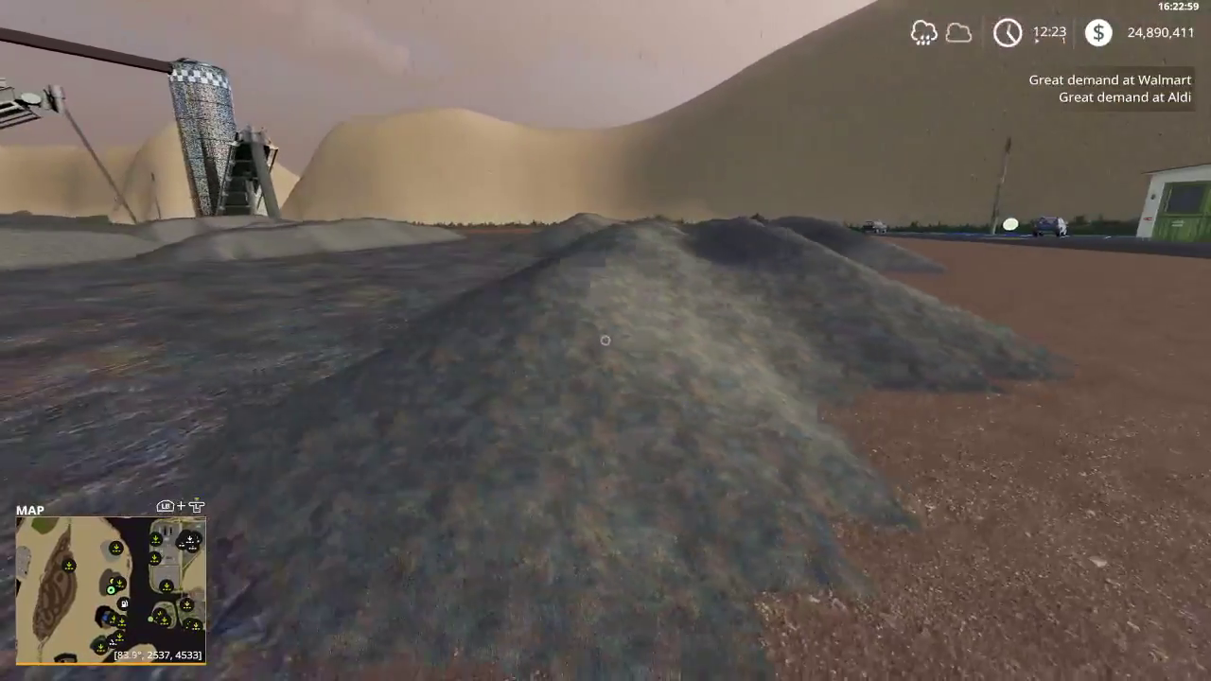
{"action": "key", "text": "w"}
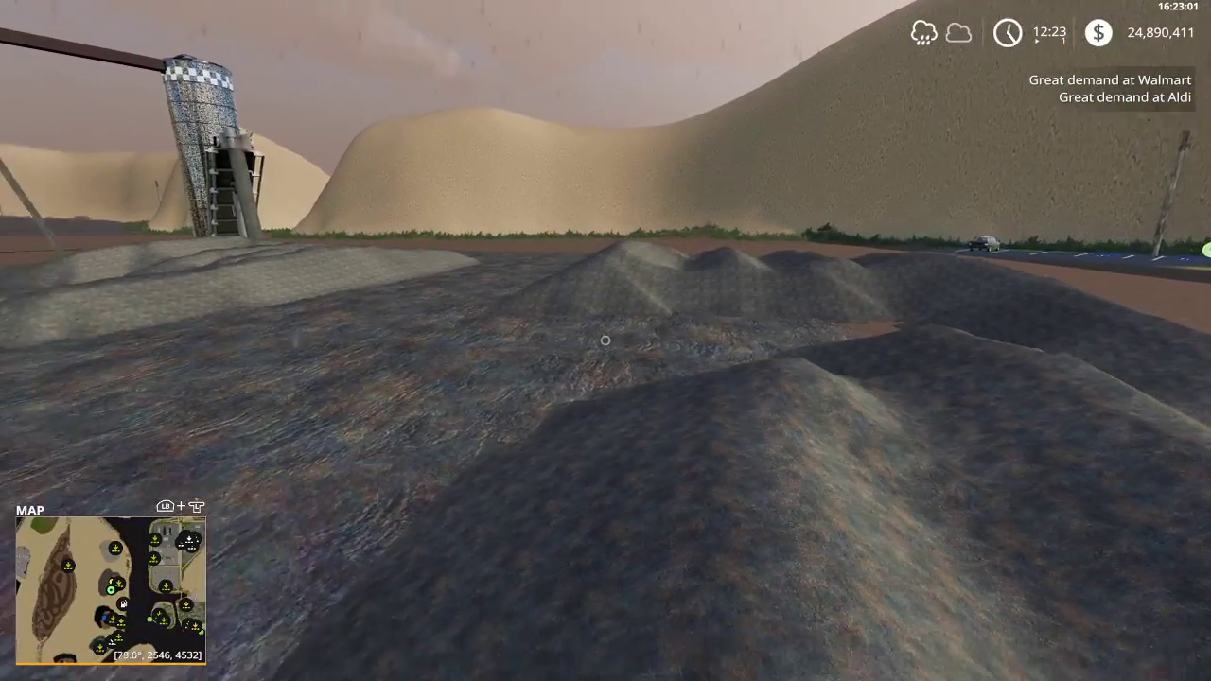
{"action": "key", "text": "w"}
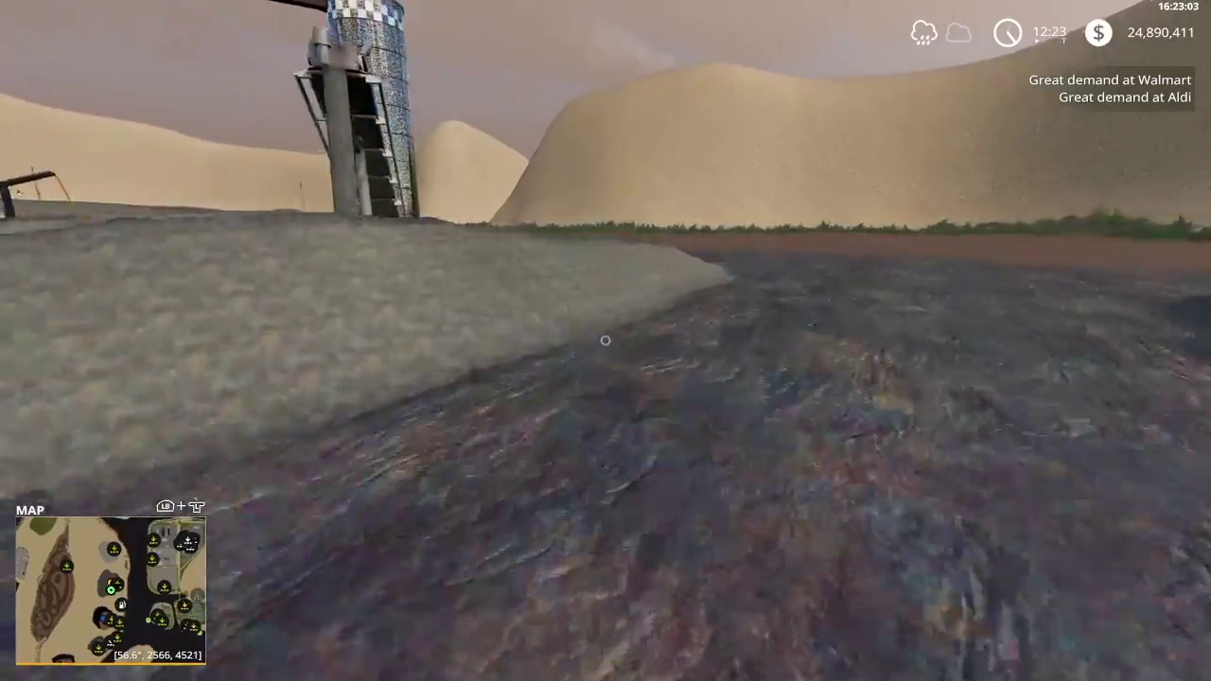
{"action": "key", "text": "w"}
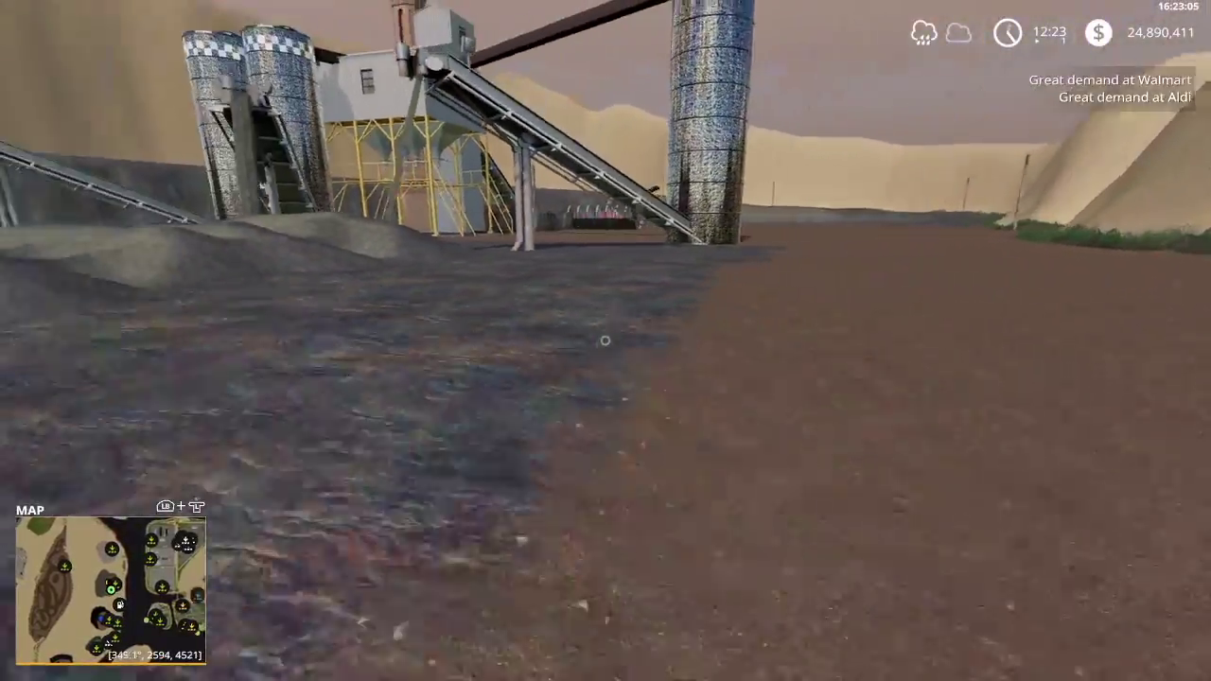
{"action": "key", "text": "w"}
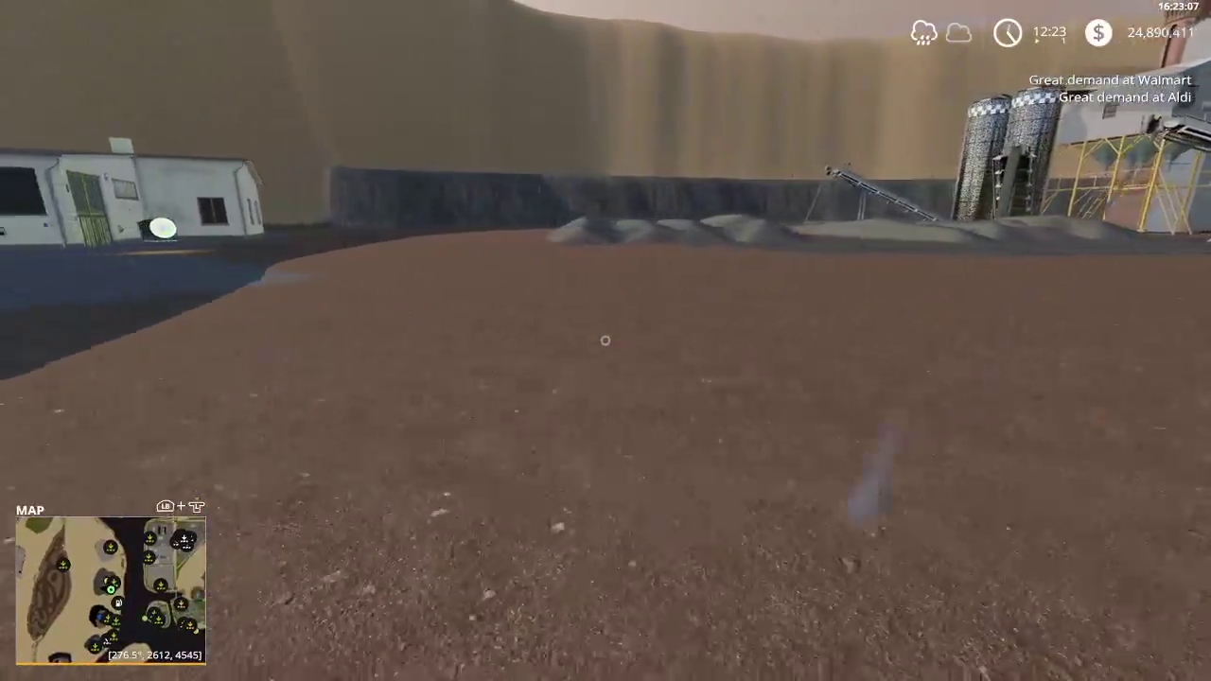
Open the ore crusher's product menu at its office and review the output fill levels under the oreCrusher and ore production lines.
{"action": "key", "text": "w"}
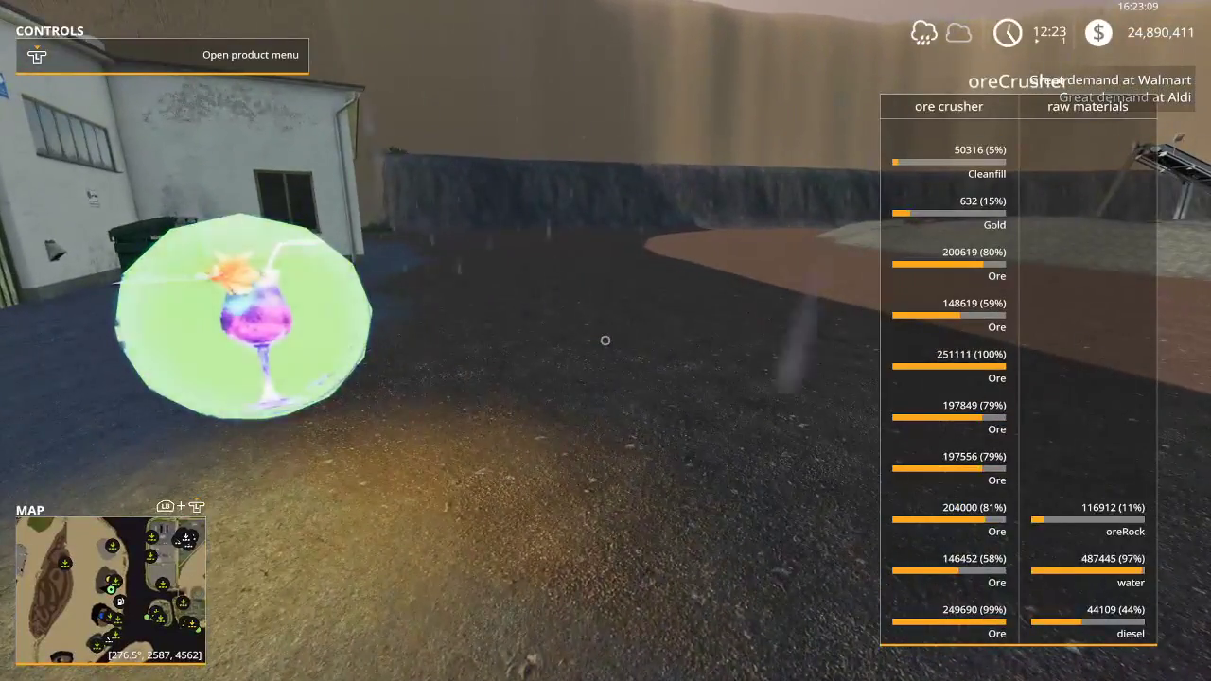
{"action": "key", "text": "r"}
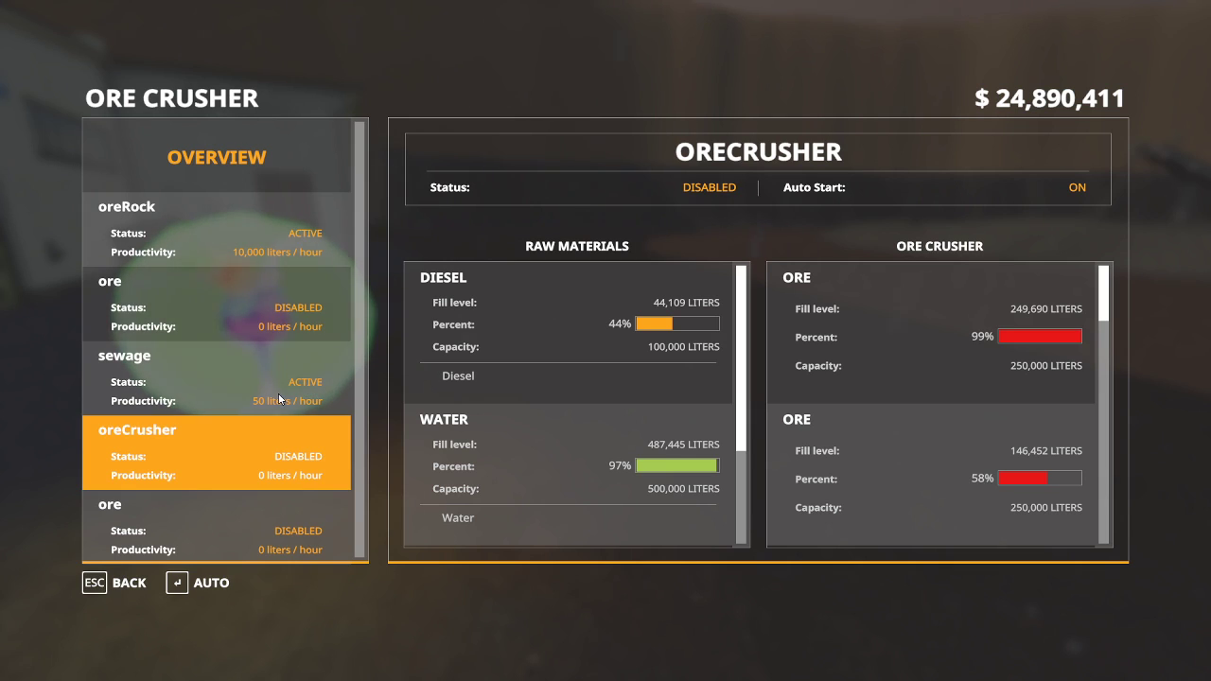
{"action": "scroll", "coordinate": [820, 435], "scroll_direction": "down", "scroll_amount": 5}
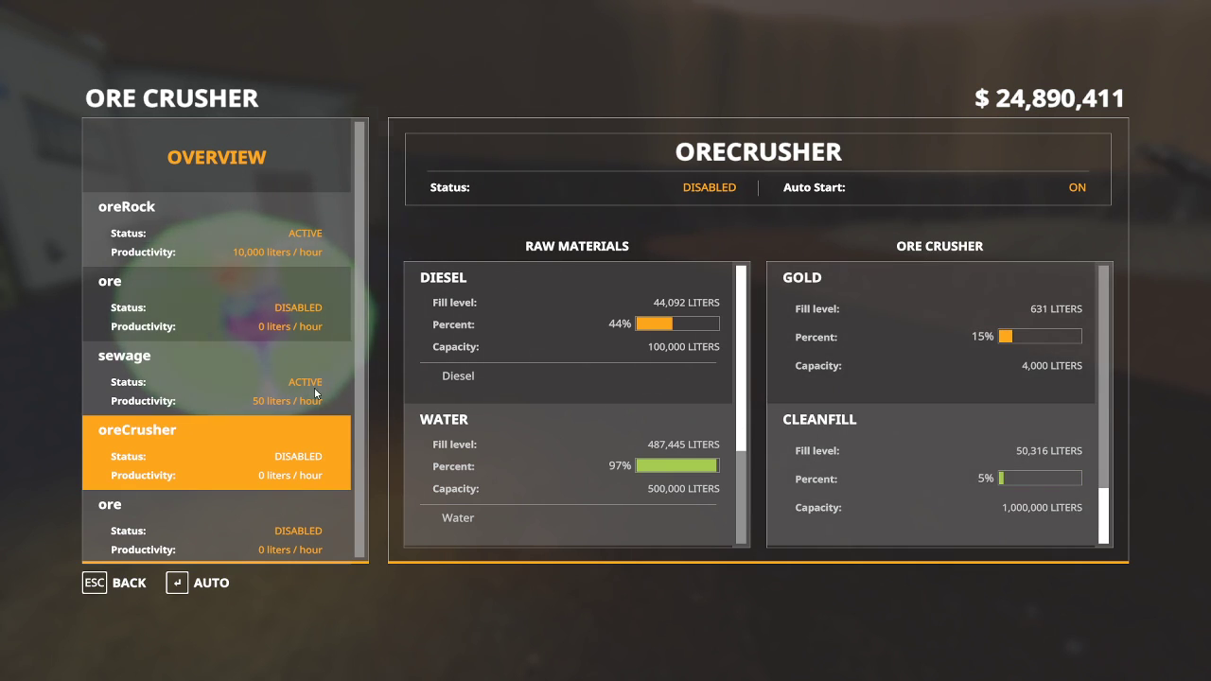
{"action": "left_click", "coordinate": [196, 297]}
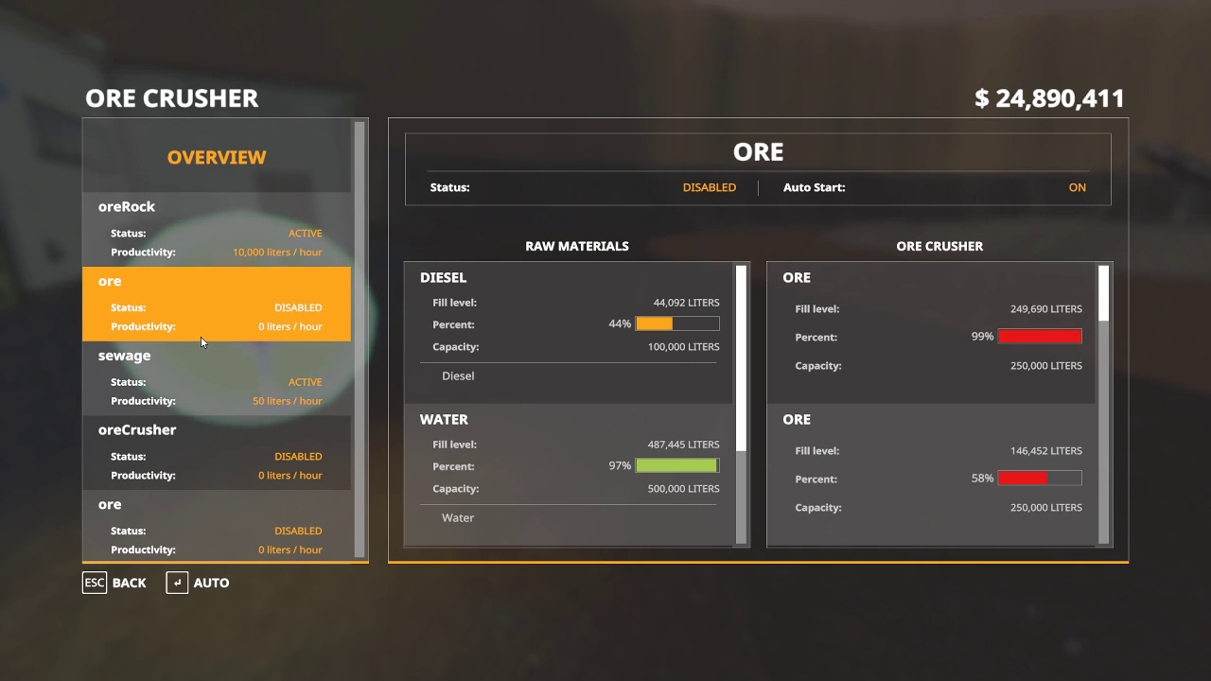
{"action": "scroll", "coordinate": [888, 437], "scroll_direction": "down", "scroll_amount": 3}
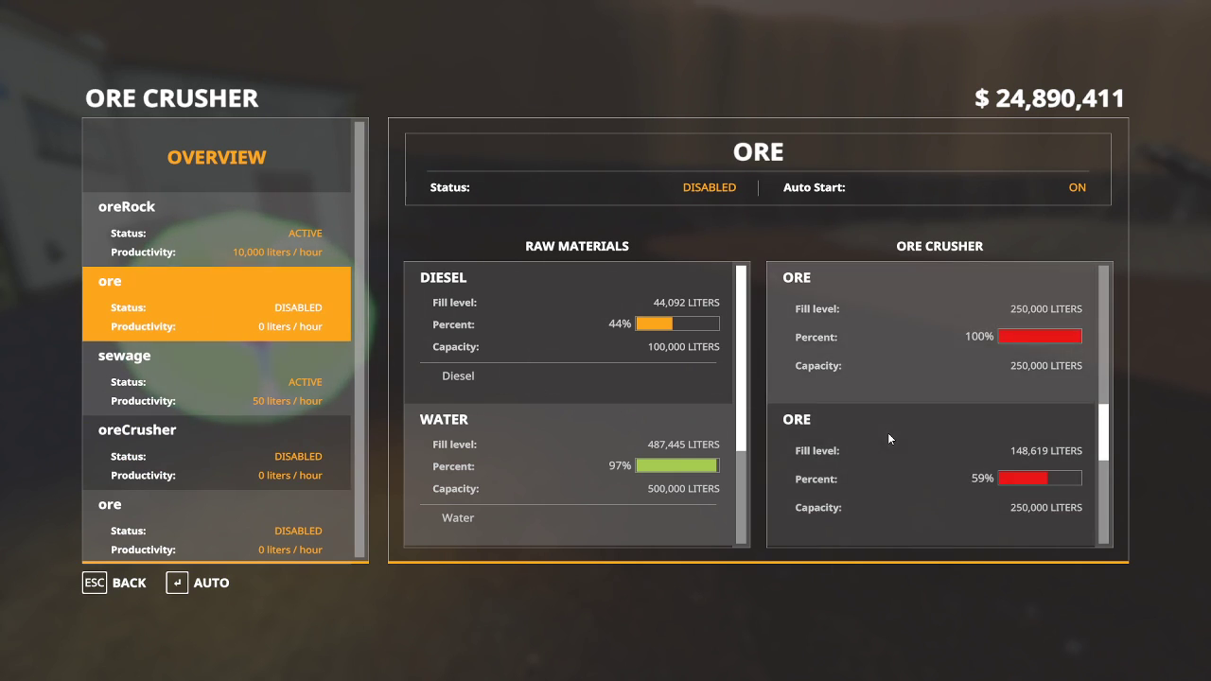
{"action": "scroll", "coordinate": [887, 433], "scroll_direction": "up", "scroll_amount": 3}
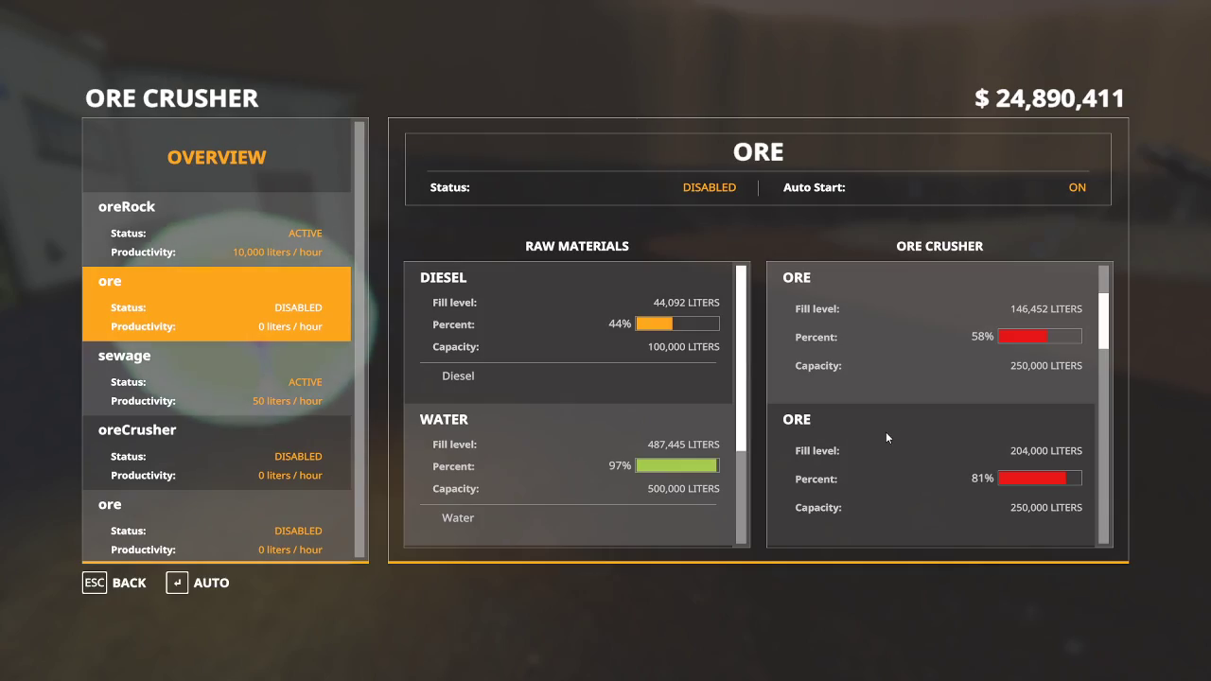
{"action": "key", "text": "Escape"}
Return across the ore heaps to the crusher's conveyors for a last inspection of the piles.
{"action": "key", "text": "w"}
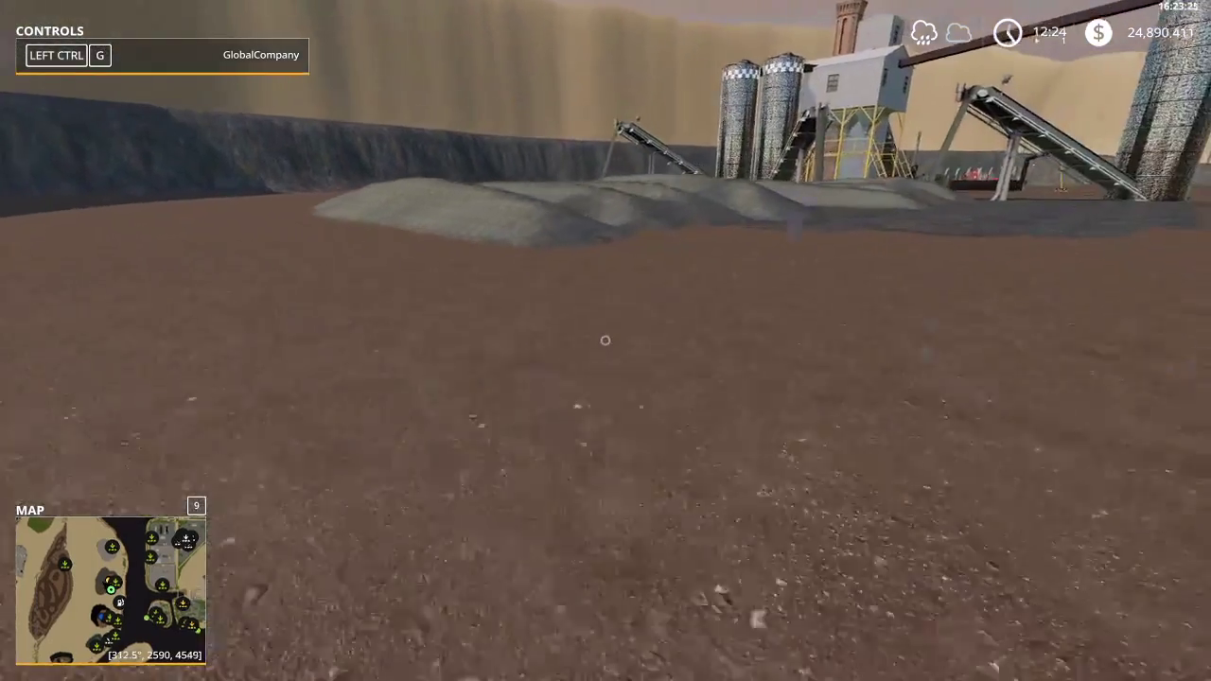
{"action": "key", "text": "w"}
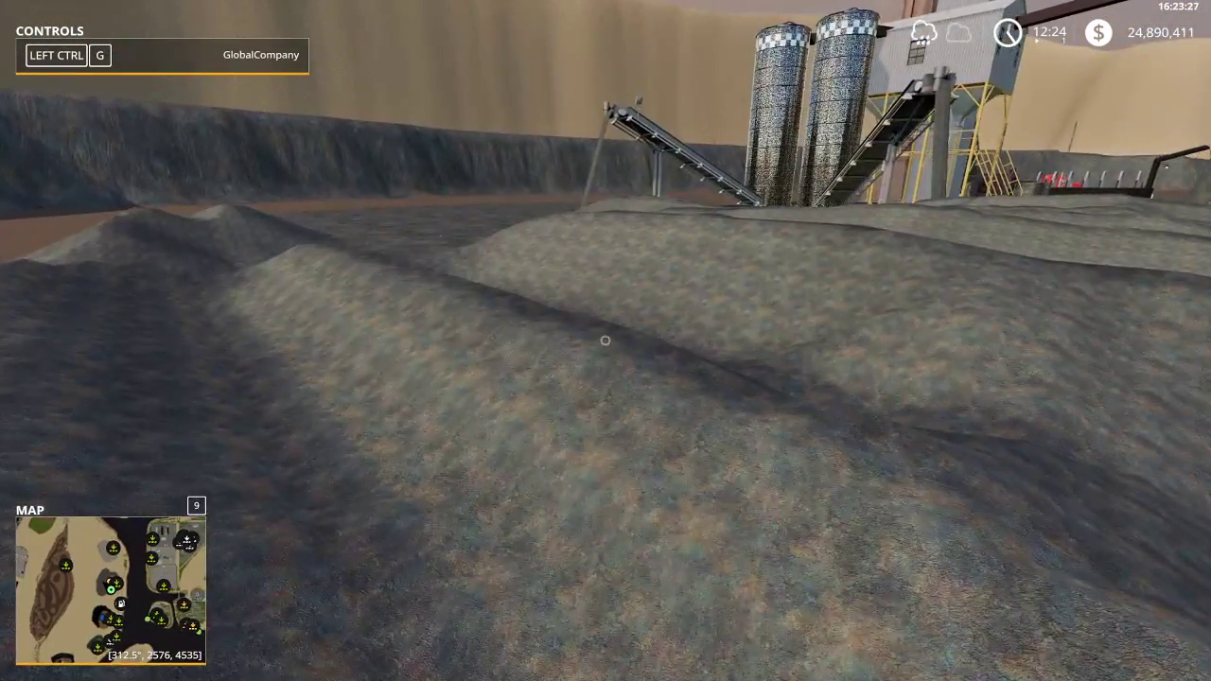
{"action": "key", "text": "d"}
{"action": "key", "text": "w"}
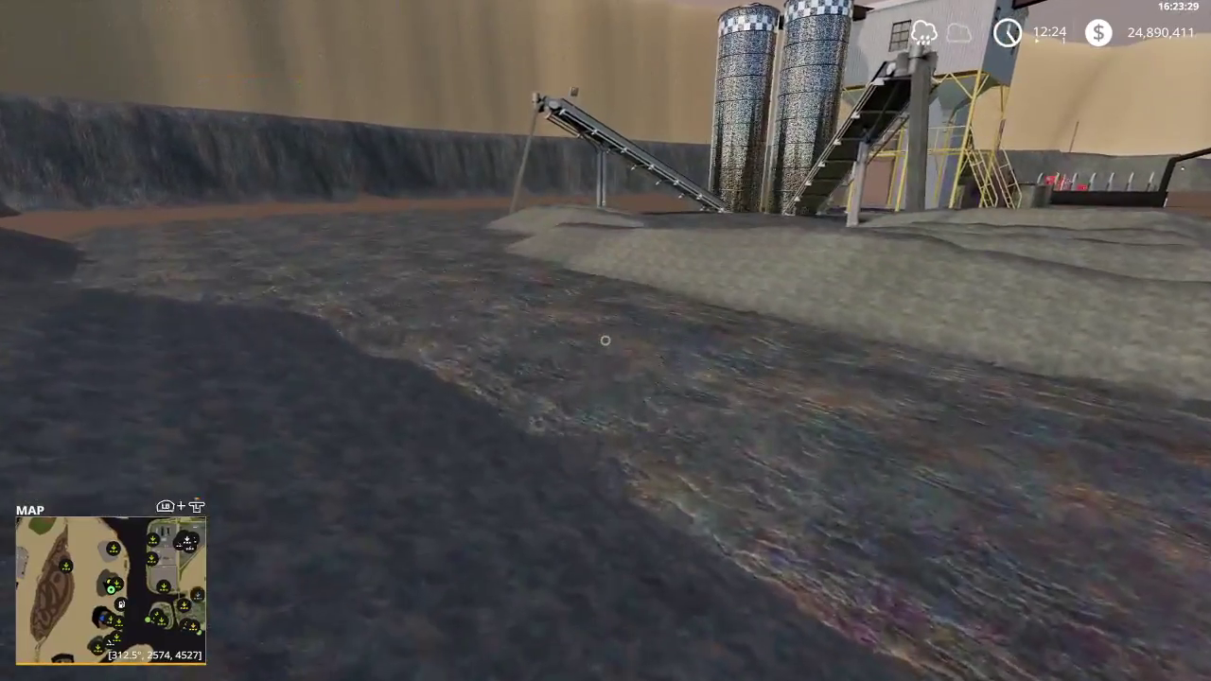
{"action": "key", "text": "w"}
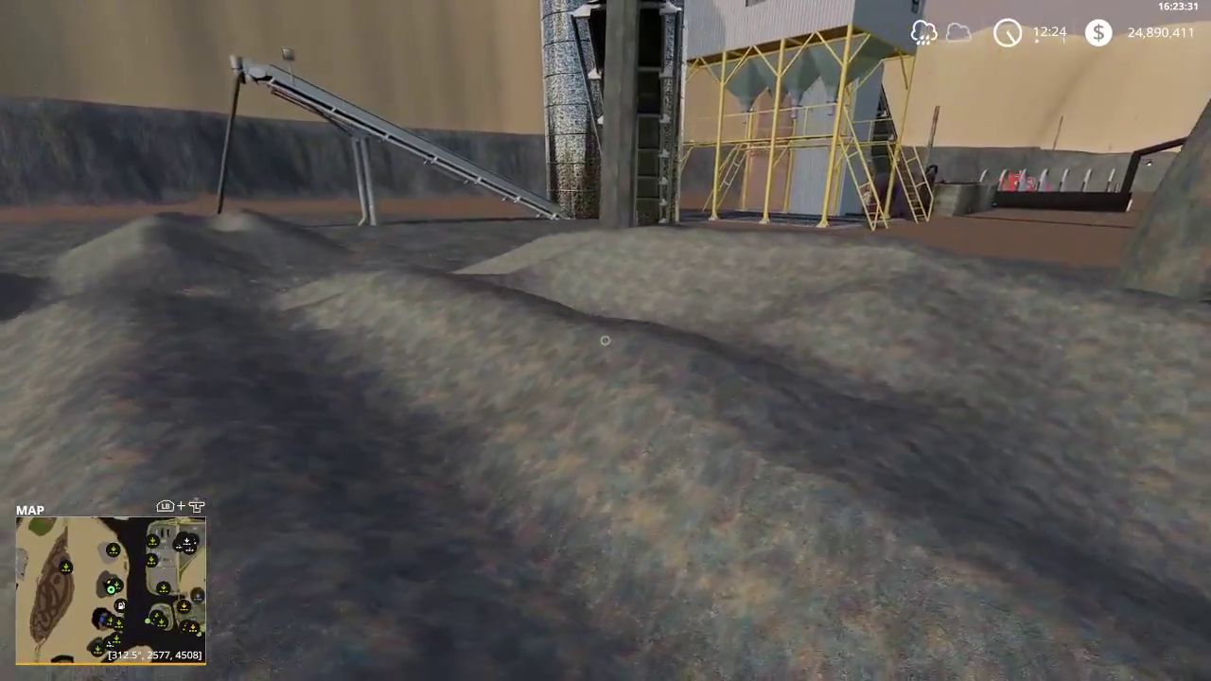
{"action": "key", "text": "w"}
Save the game from the game settings, then leave the savegame and quit Farming Simulator 19.
{"action": "key", "text": "Escape"}
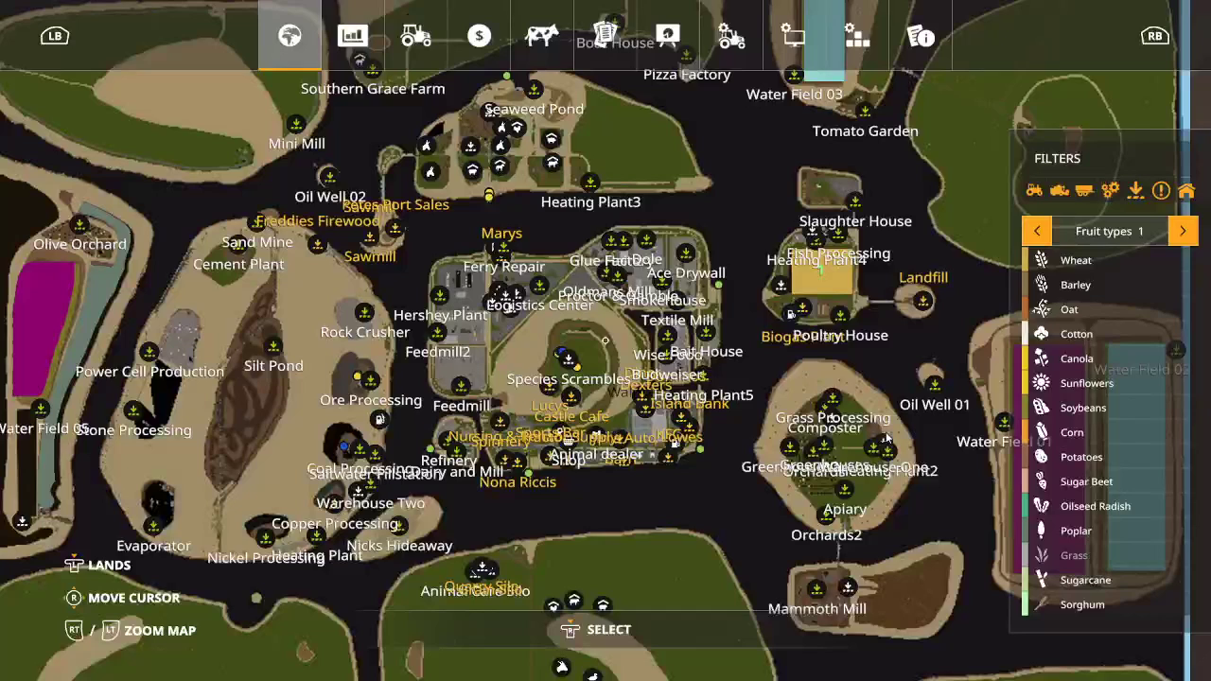
{"action": "left_click", "coordinate": [729, 57]}
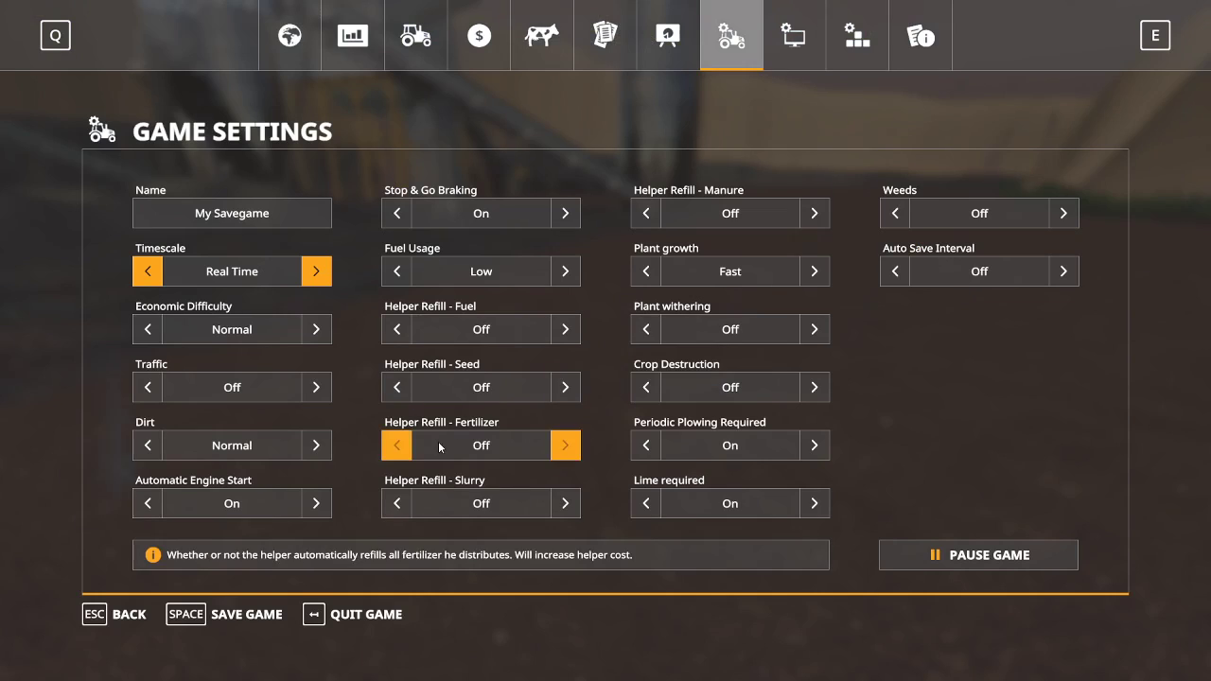
{"action": "left_click", "coordinate": [242, 605]}
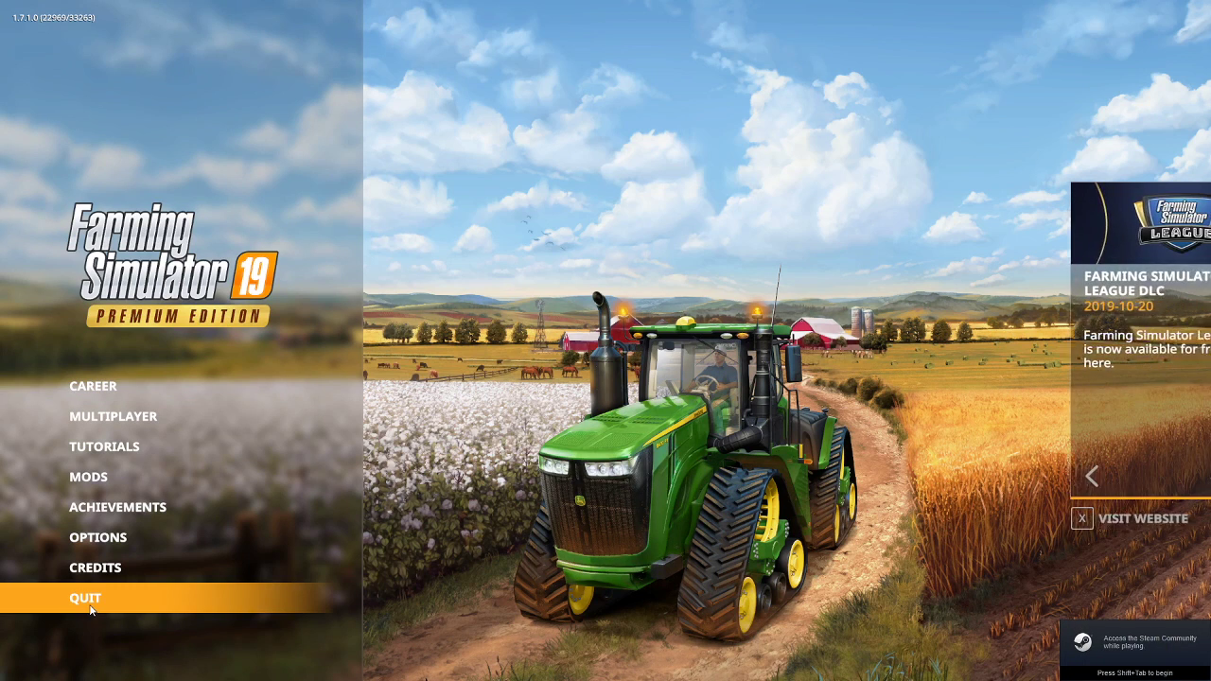
{"action": "left_click", "coordinate": [84, 606]}
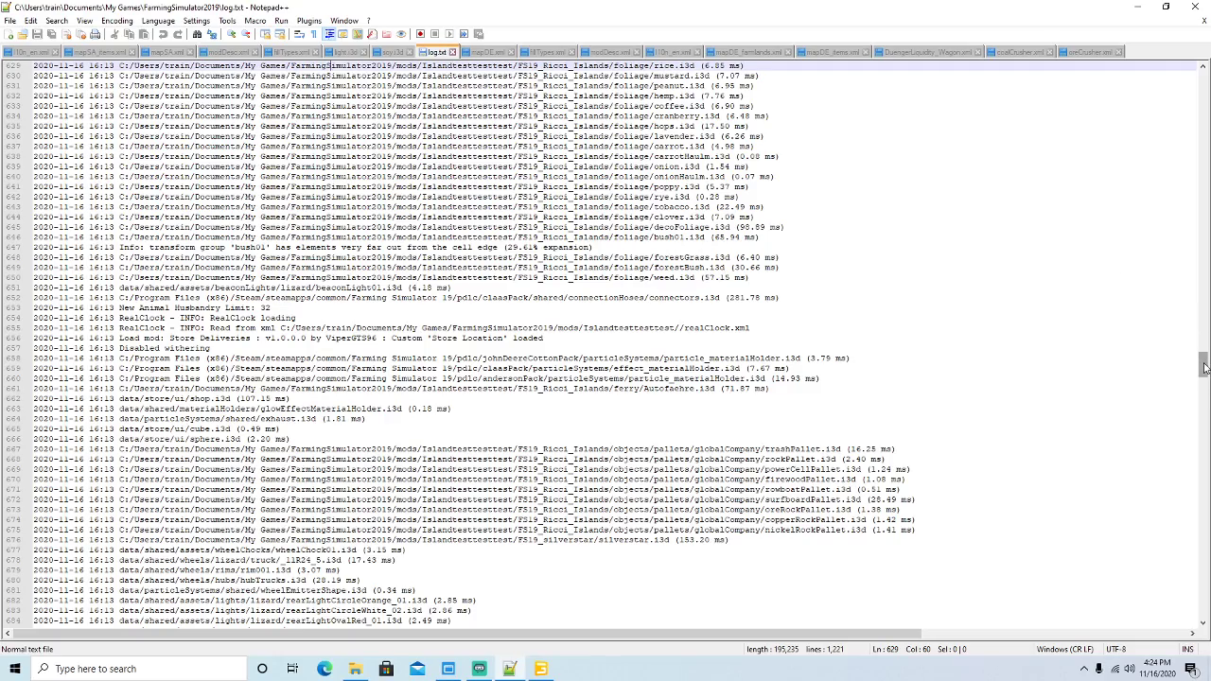
Read through log.txt in Notepad++ from its beginning to the game-saved entry, checking for errors and warnings.
{"action": "left_click_drag", "start_coordinate": [1204, 367], "coordinate": [1202, 88]}
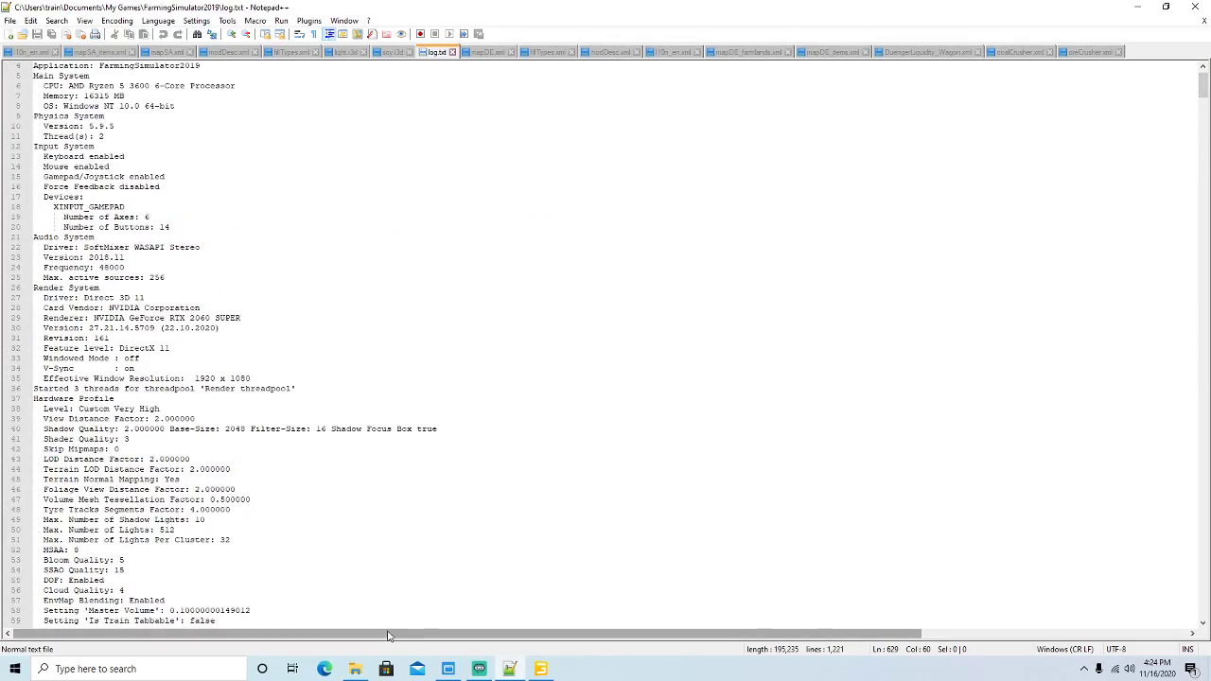
{"action": "scroll", "coordinate": [272, 355], "scroll_direction": "down", "scroll_amount": 19}
{"action": "scroll", "coordinate": [272, 355], "scroll_direction": "down", "scroll_amount": 20}
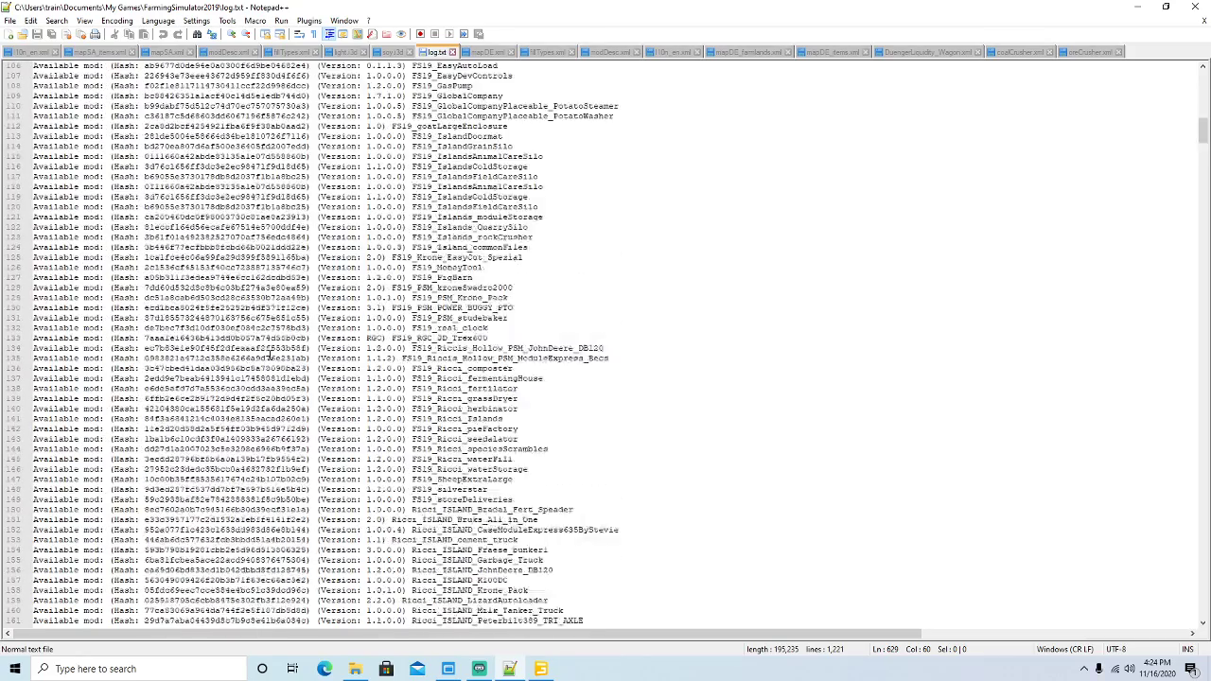
{"action": "scroll", "coordinate": [272, 352], "scroll_direction": "down", "scroll_amount": 20}
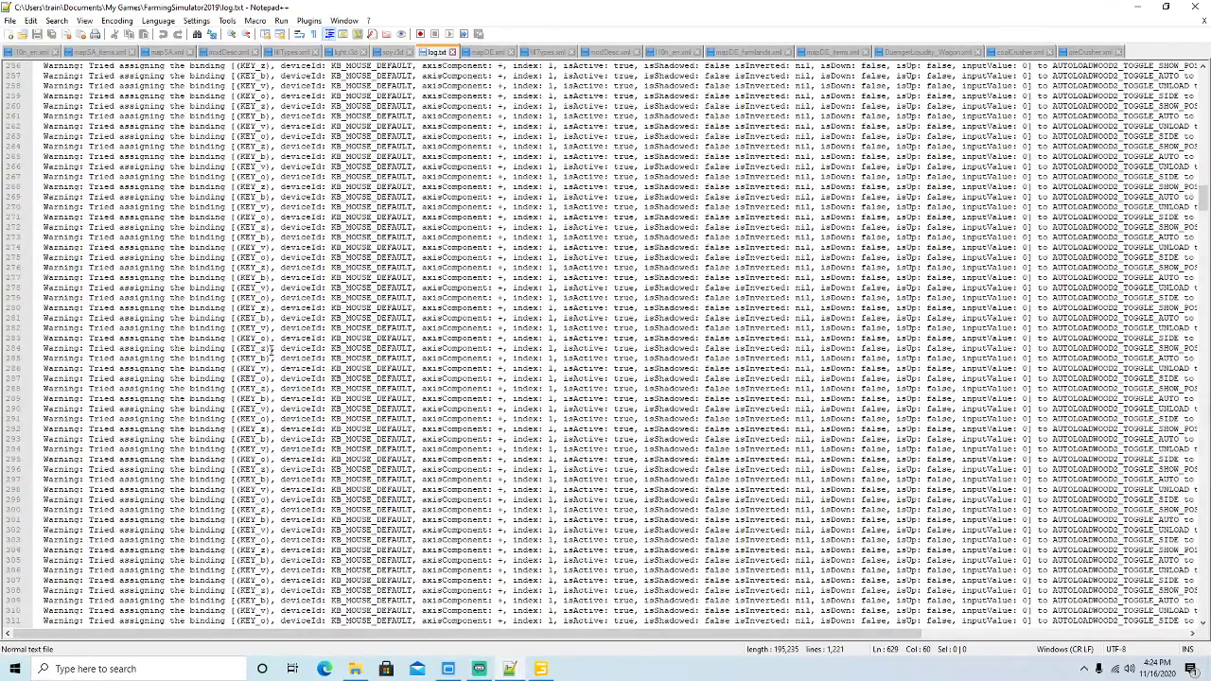
{"action": "scroll", "coordinate": [273, 346], "scroll_direction": "down", "scroll_amount": 20}
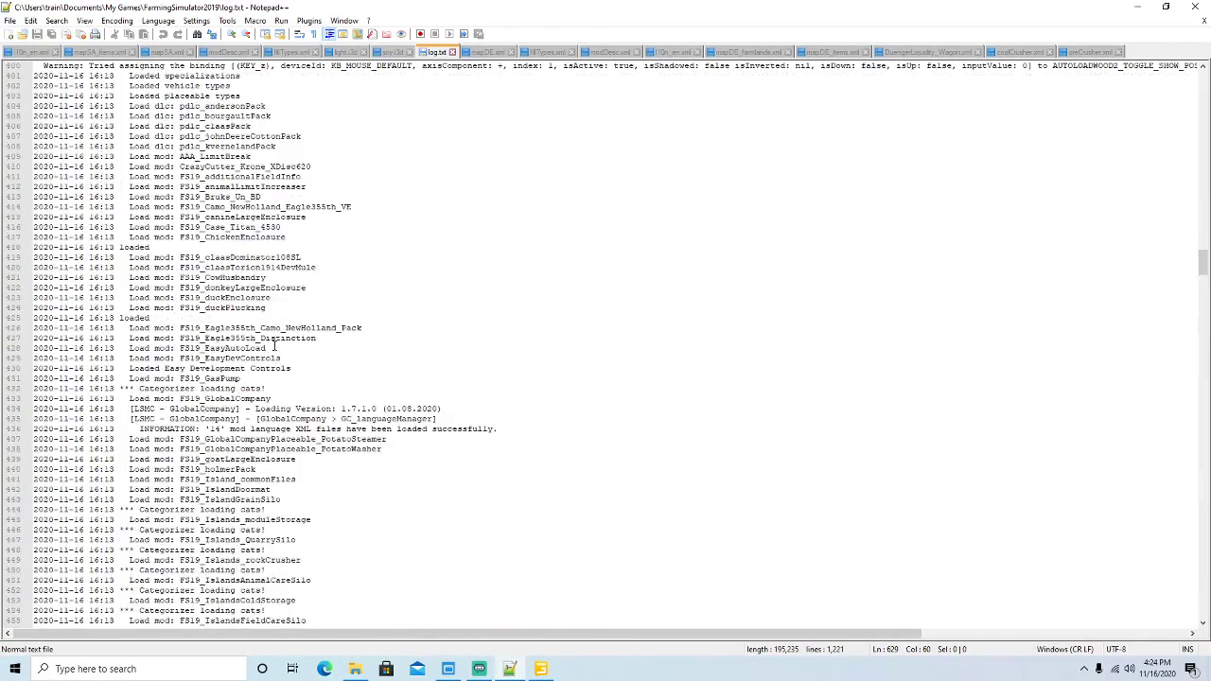
{"action": "scroll", "coordinate": [274, 346], "scroll_direction": "down", "scroll_amount": 20}
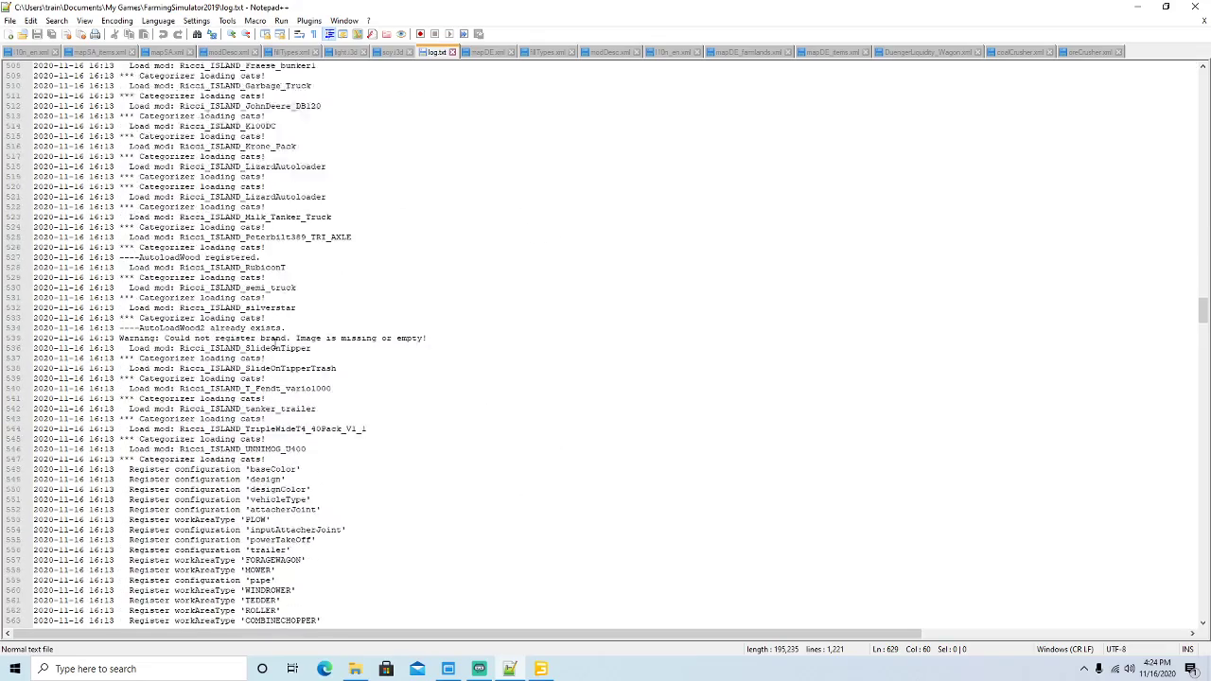
{"action": "scroll", "coordinate": [273, 346], "scroll_direction": "down", "scroll_amount": 20}
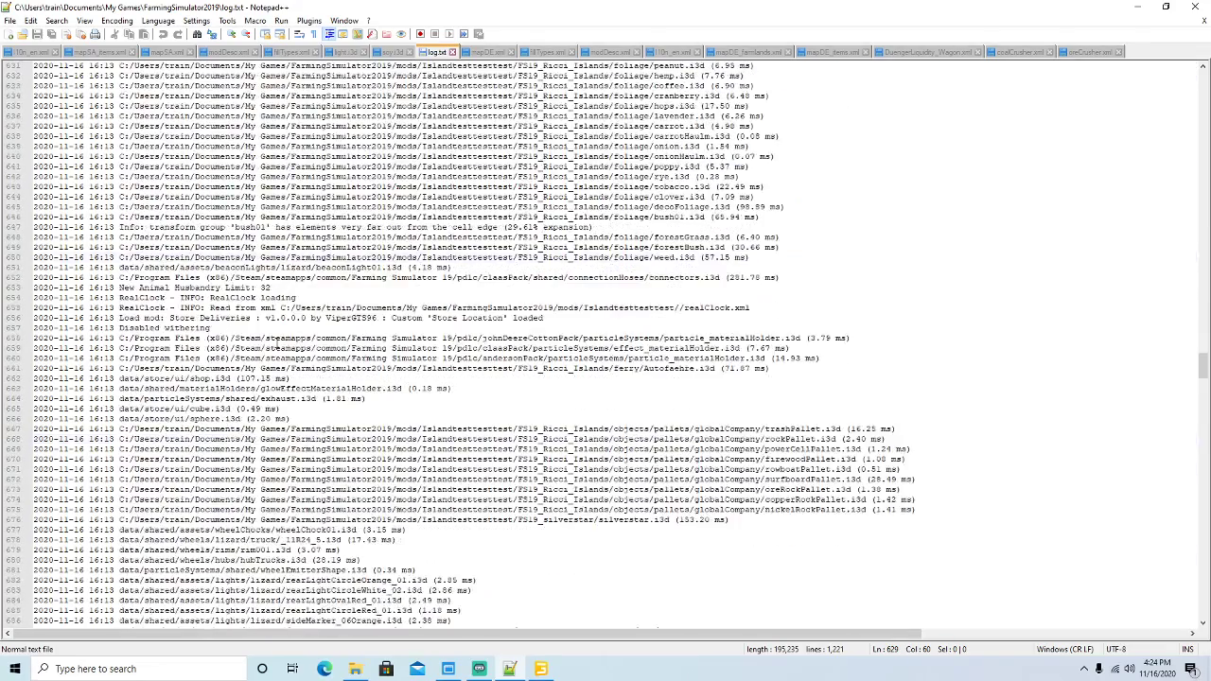
{"action": "scroll", "coordinate": [274, 346], "scroll_direction": "down", "scroll_amount": 20}
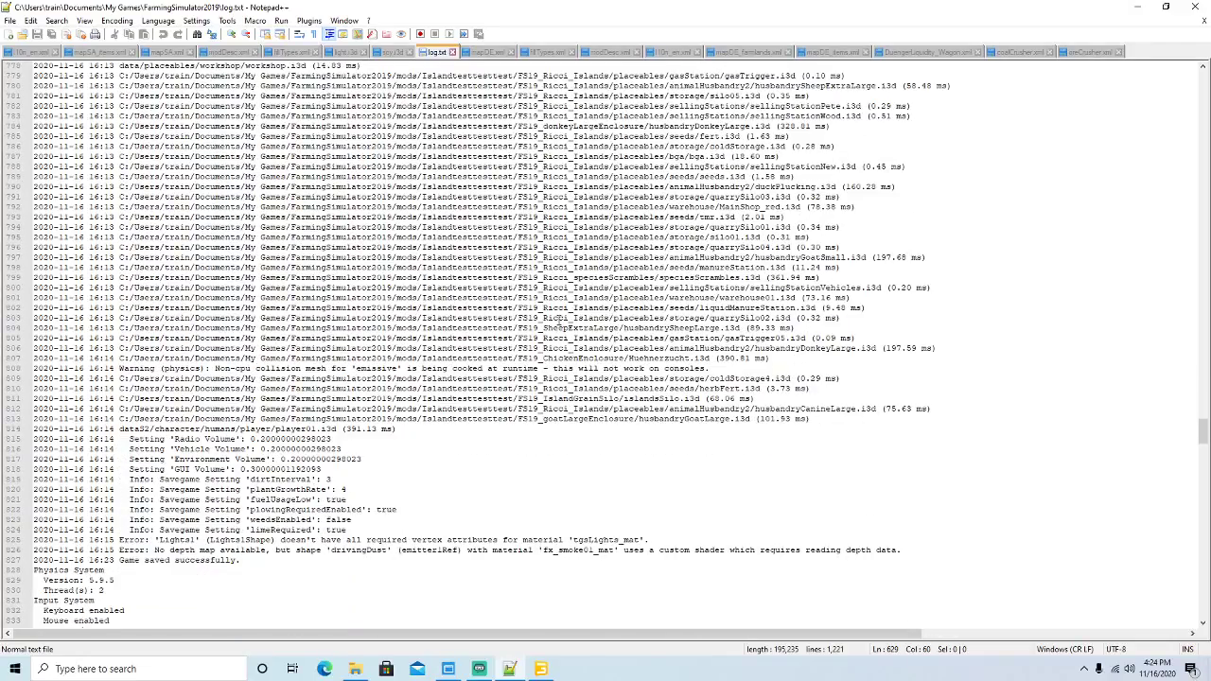
Close oreCrusher.xml, leaving coalCrusher.xml open, and minimize Notepad++.
{"action": "left_click", "coordinate": [1017, 52]}
{"action": "left_click", "coordinate": [1088, 52]}
{"action": "left_click", "coordinate": [1119, 52]}
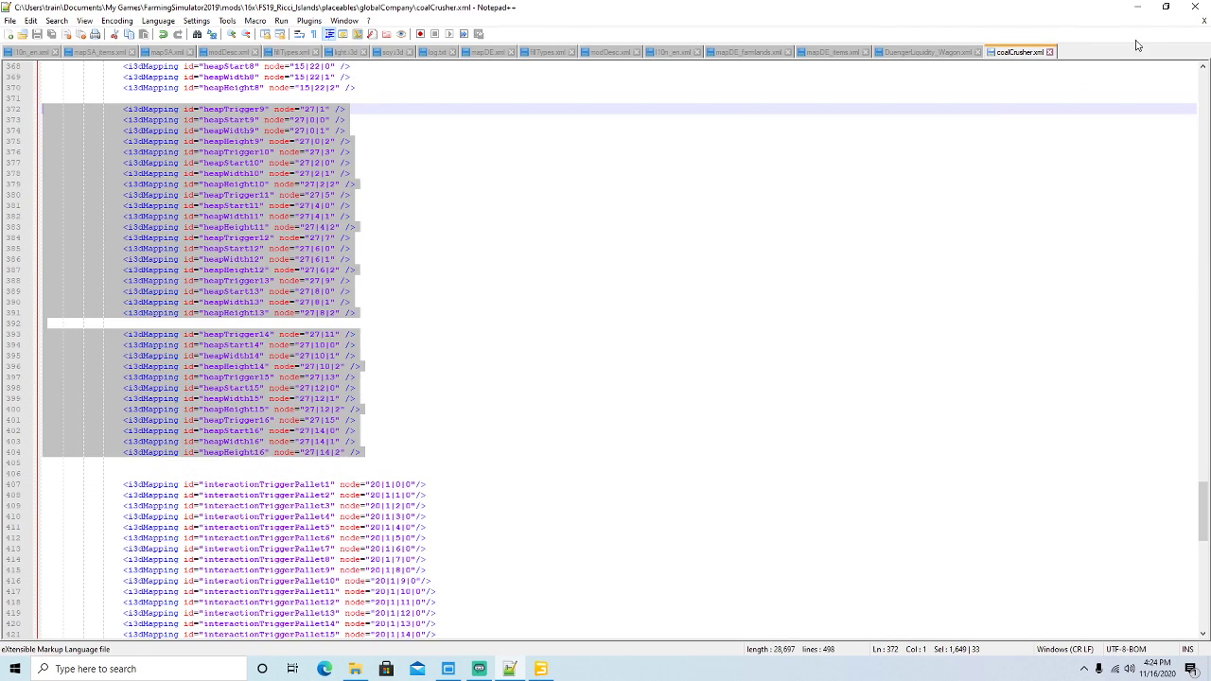
{"action": "left_click", "coordinate": [1137, 7]}
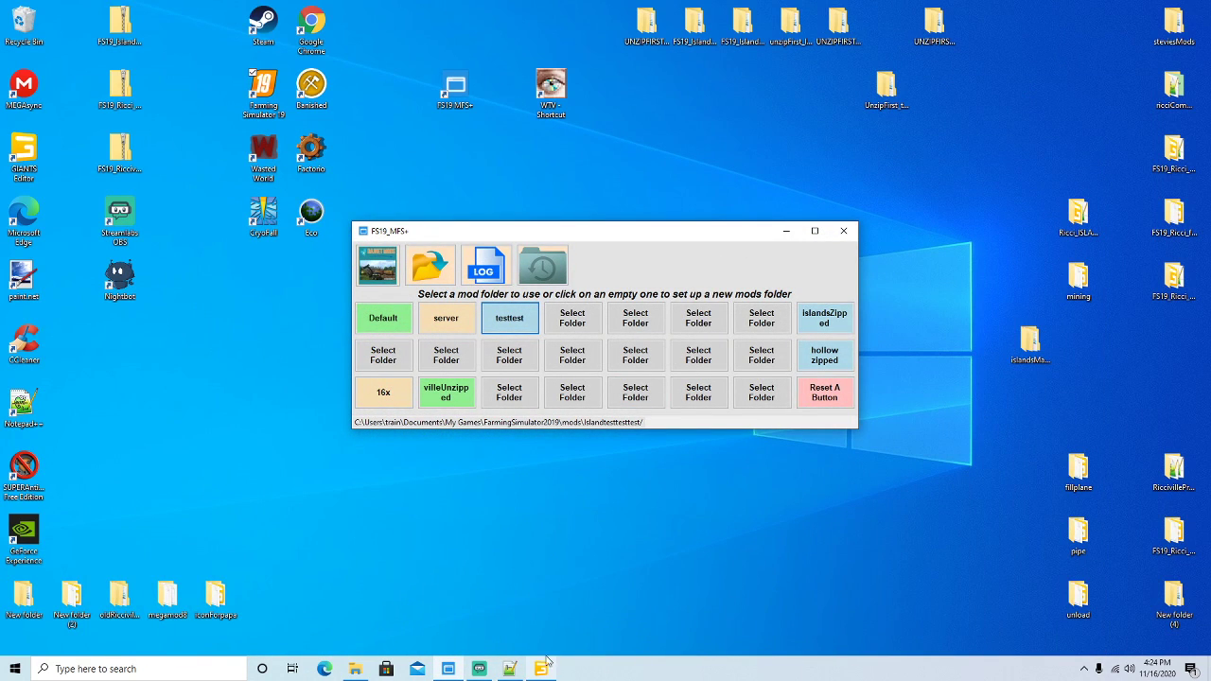
Switch to GIANTS Editor and travel across mapSA.i3d from the ore crusher to the neighbouring crusher yard with its office and output conveyors.
{"action": "left_click", "coordinate": [539, 668]}
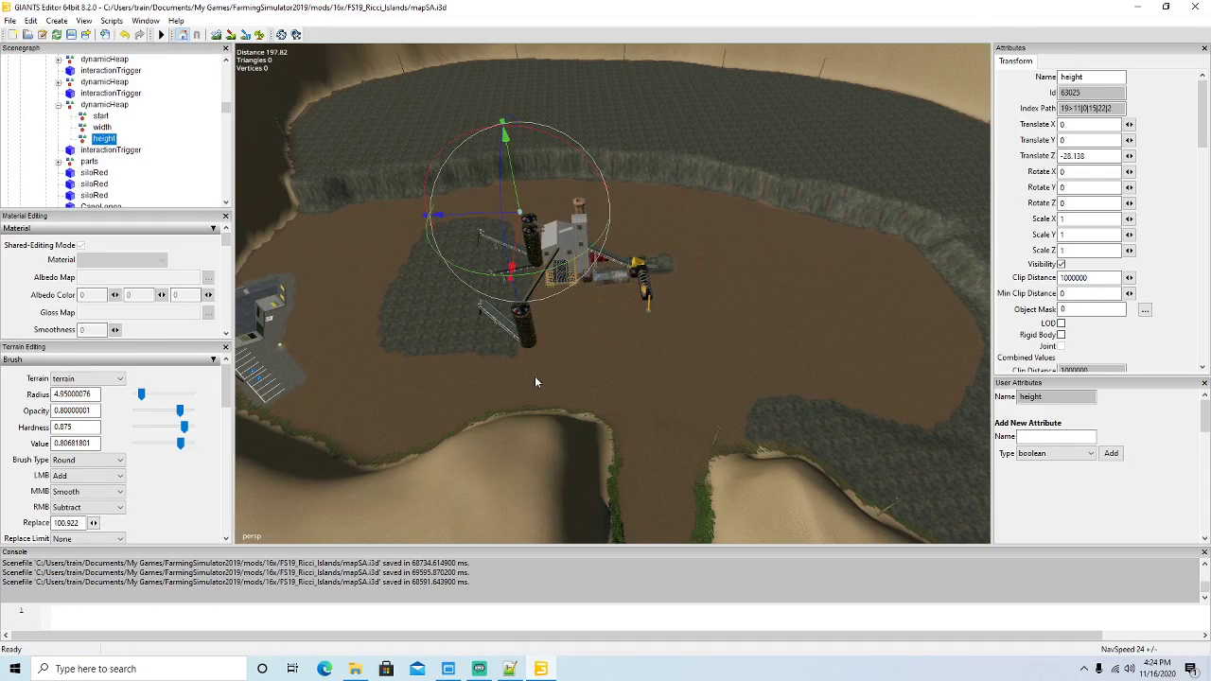
{"action": "left_click_drag", "start_coordinate": [574, 374], "coordinate": [702, 302], "text": "alt"}
{"action": "scroll", "coordinate": [709, 308], "scroll_direction": "up", "scroll_amount": 5}
{"action": "scroll", "coordinate": [703, 302], "scroll_direction": "up", "scroll_amount": 3}
{"action": "right_click_drag", "start_coordinate": [702, 302], "coordinate": [703, 314]}
{"action": "scroll", "coordinate": [704, 314], "scroll_direction": "up", "scroll_amount": 6}
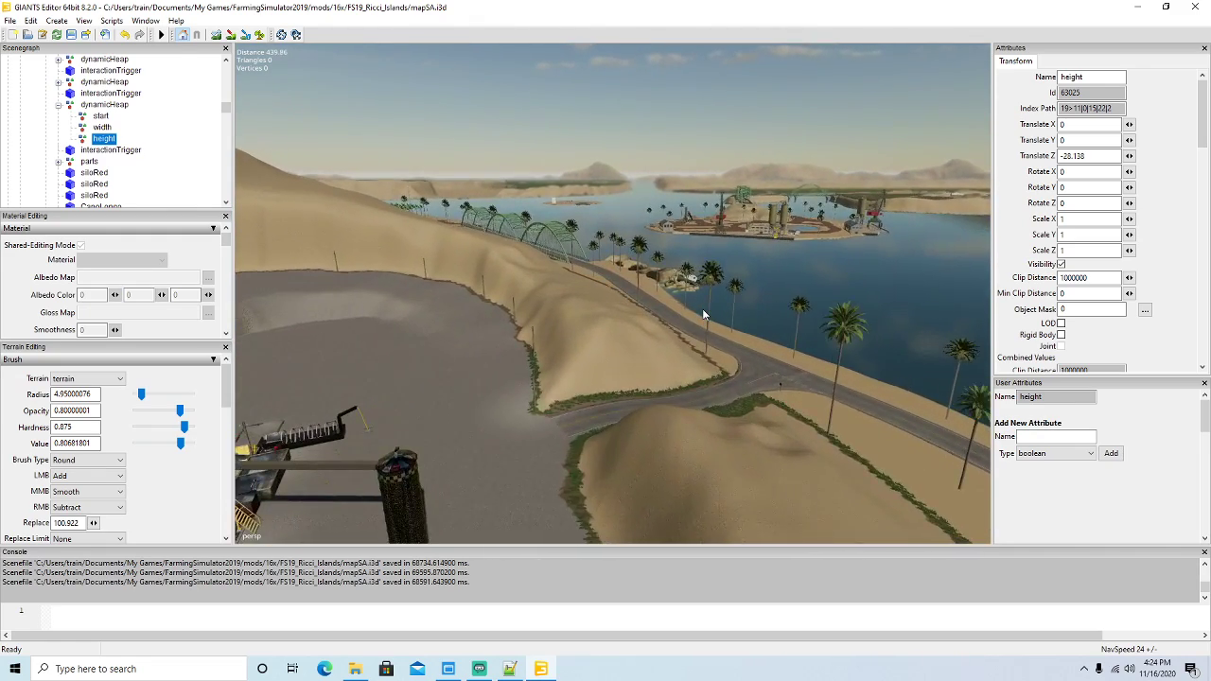
{"action": "left_click_drag", "start_coordinate": [703, 314], "coordinate": [341, 382], "text": "alt"}
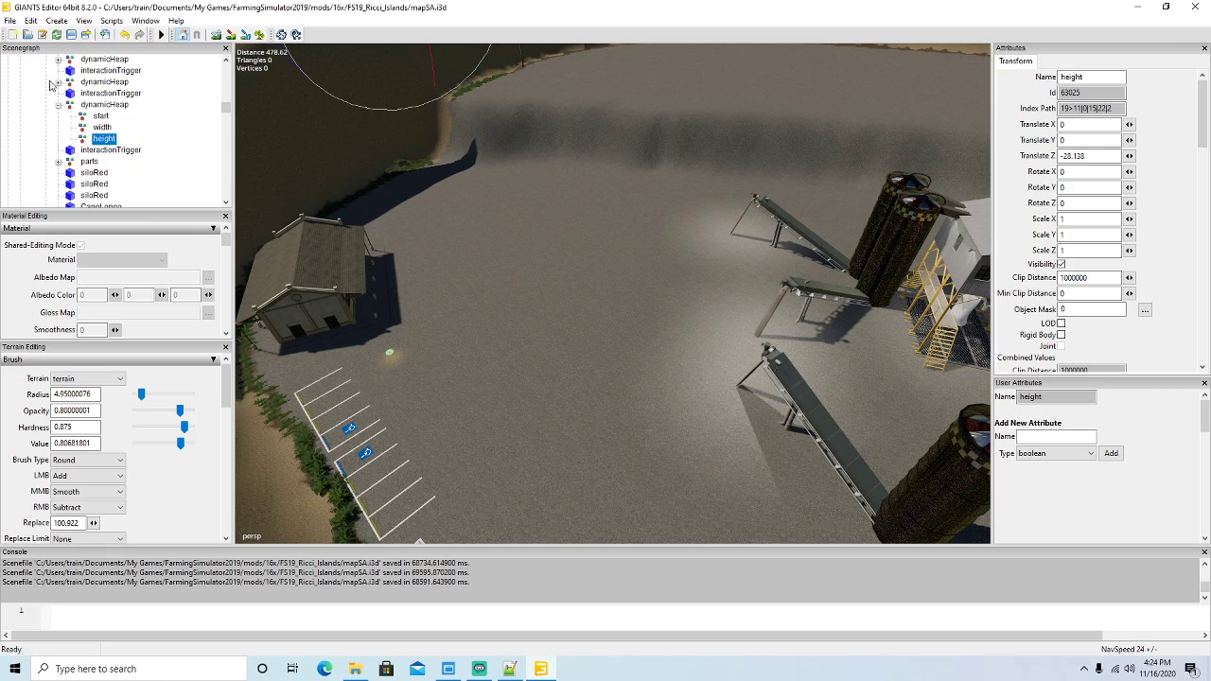
Select the interaction trigger in front of the conveyors and collapse the oreCrusher group in the scene tree.
{"action": "scroll", "coordinate": [52, 86], "scroll_direction": "up", "scroll_amount": 4}
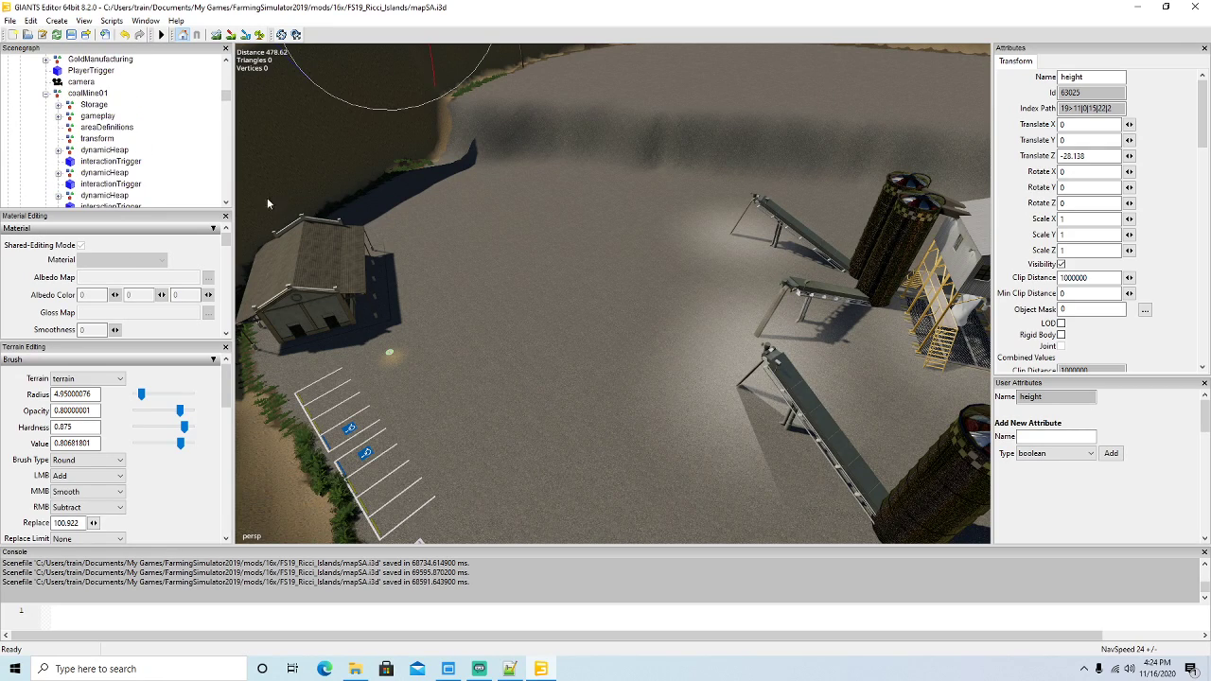
{"action": "left_click", "coordinate": [637, 356]}
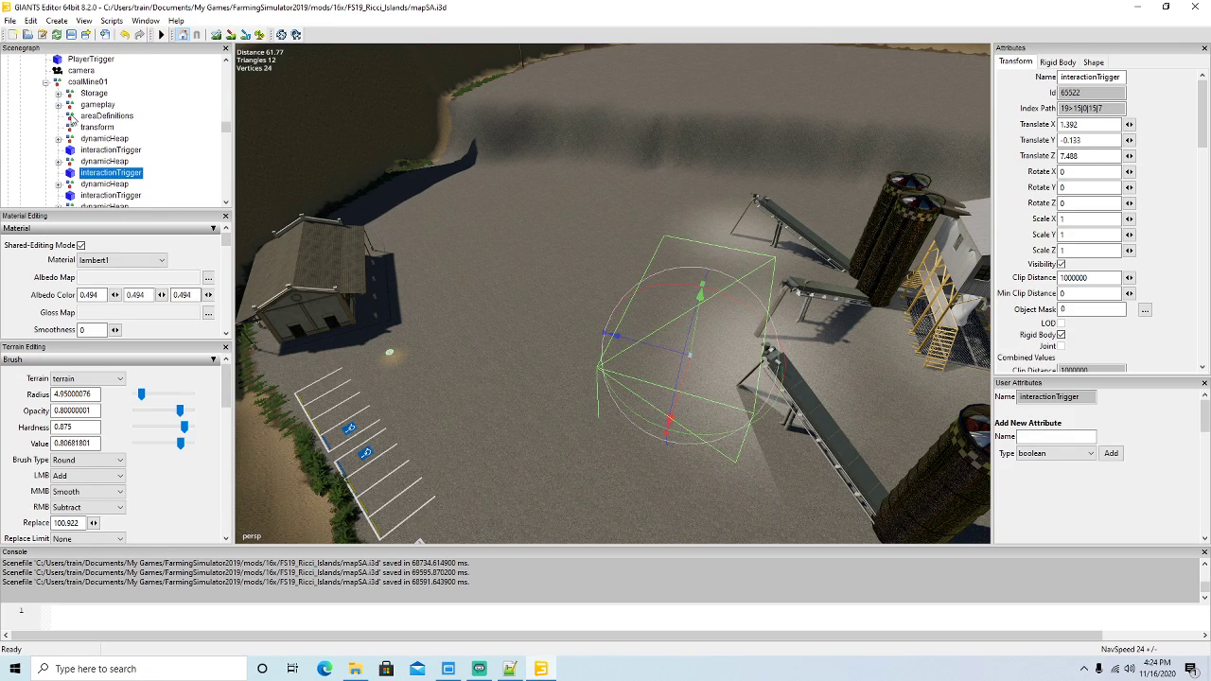
{"action": "scroll", "coordinate": [118, 151], "scroll_direction": "down", "scroll_amount": 5}
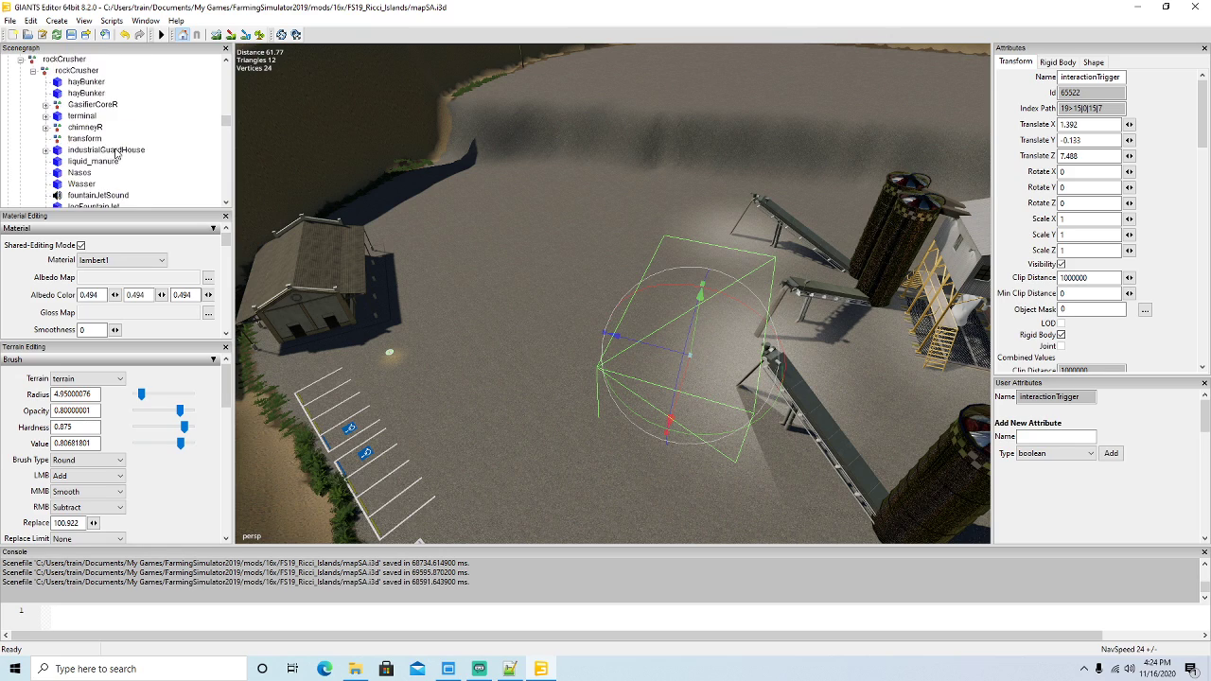
{"action": "scroll", "coordinate": [107, 137], "scroll_direction": "down", "scroll_amount": 10}
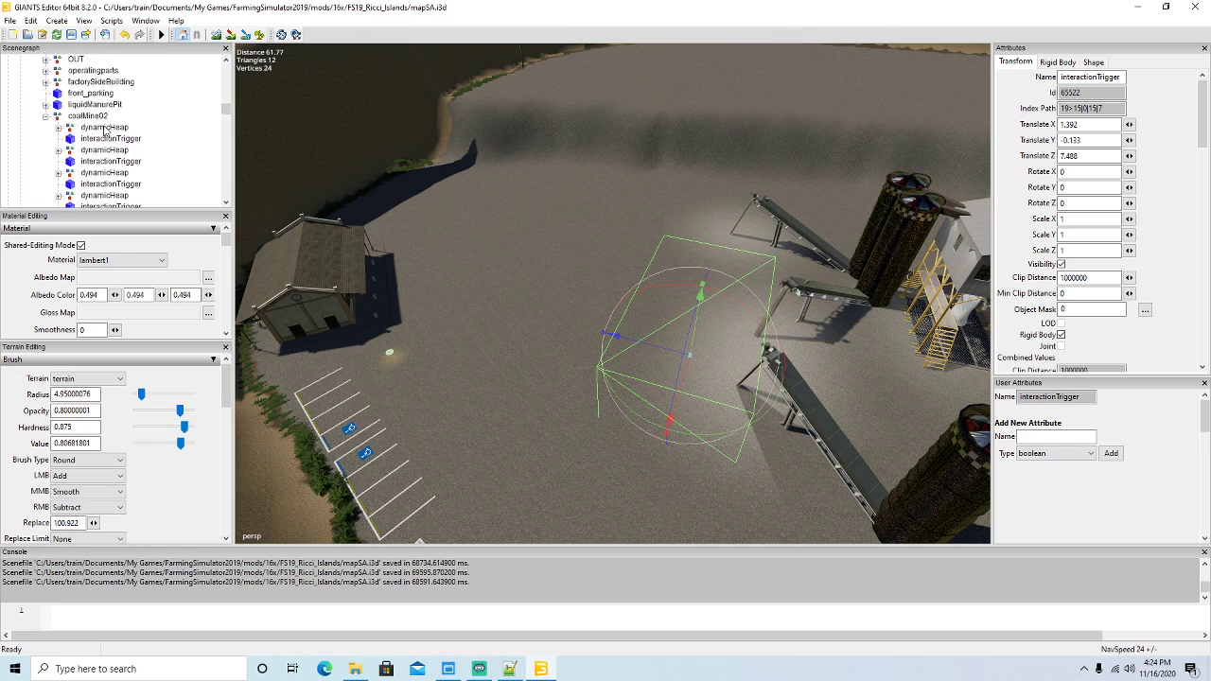
{"action": "scroll", "coordinate": [105, 128], "scroll_direction": "up", "scroll_amount": 15}
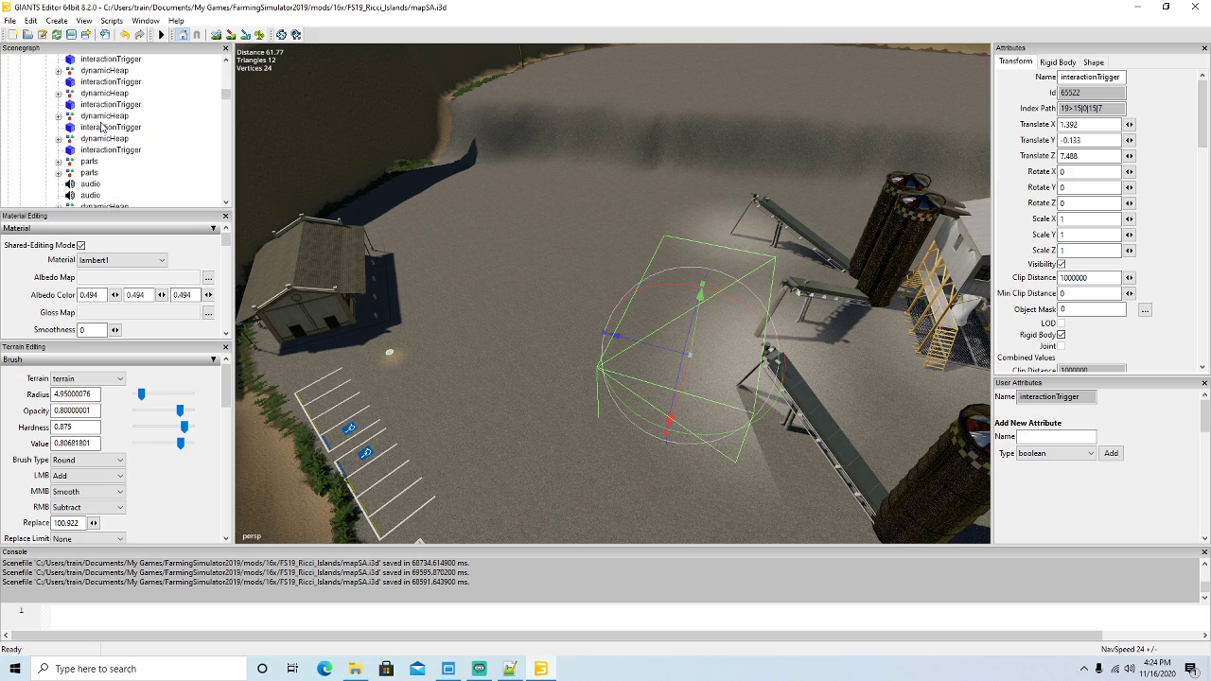
{"action": "scroll", "coordinate": [97, 126], "scroll_direction": "up", "scroll_amount": 3}
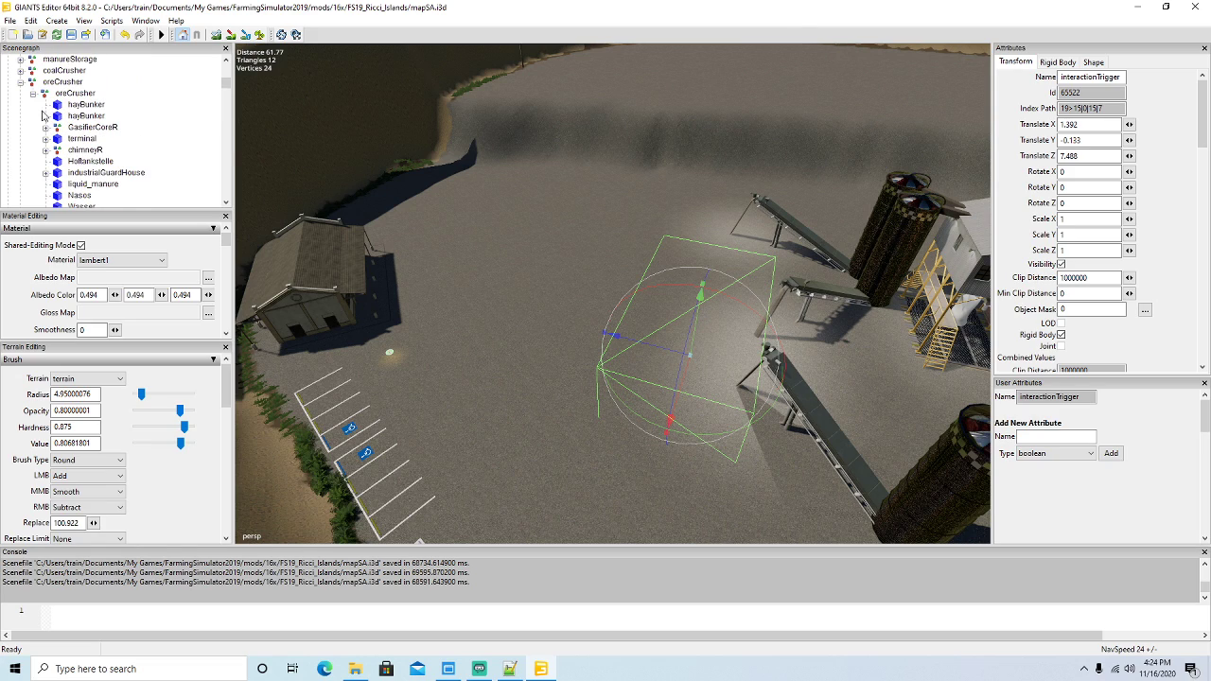
{"action": "left_click", "coordinate": [33, 94]}
{"action": "left_click", "coordinate": [21, 83]}
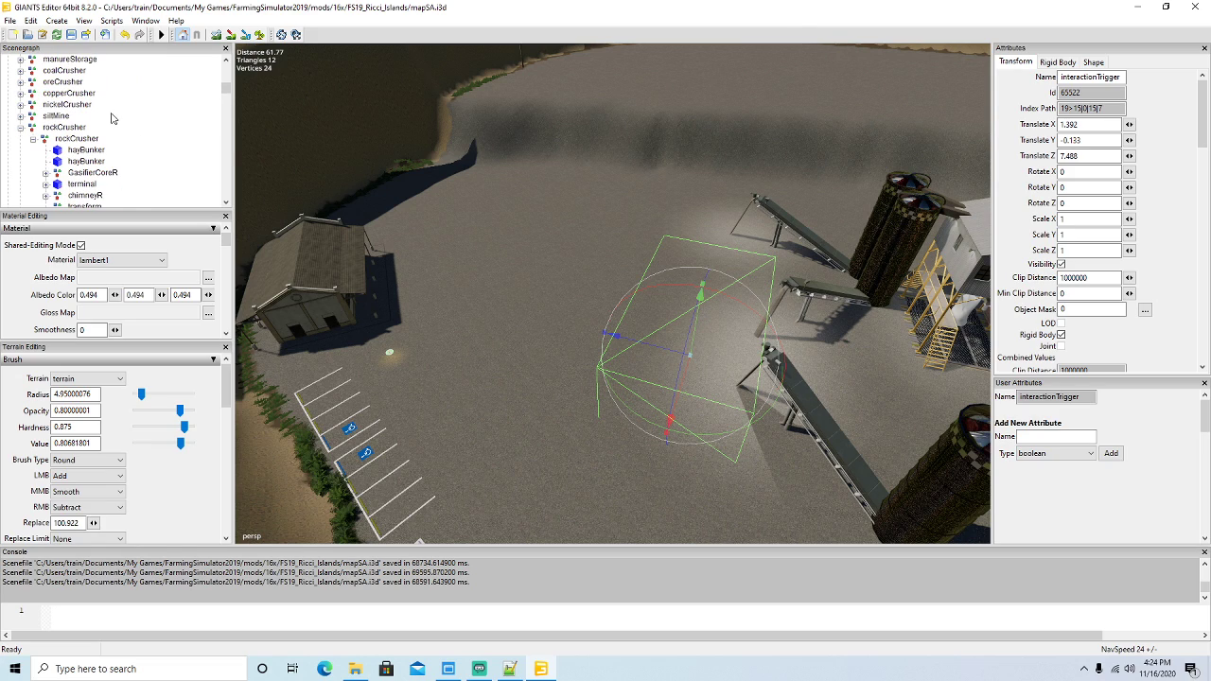
Collapse the coalMine01 group inside rockCrusher, select it, and frame it in the 3D view.
{"action": "scroll", "coordinate": [111, 117], "scroll_direction": "down", "scroll_amount": 12}
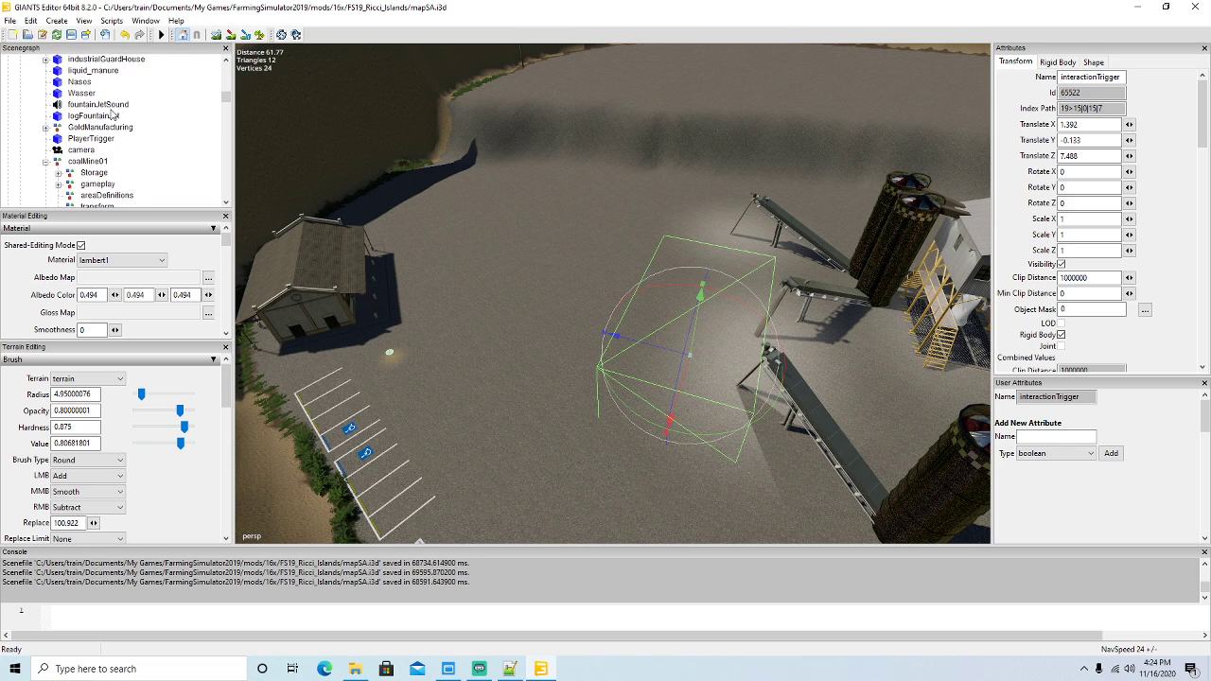
{"action": "scroll", "coordinate": [112, 115], "scroll_direction": "down", "scroll_amount": 1}
{"action": "left_click", "coordinate": [46, 127]}
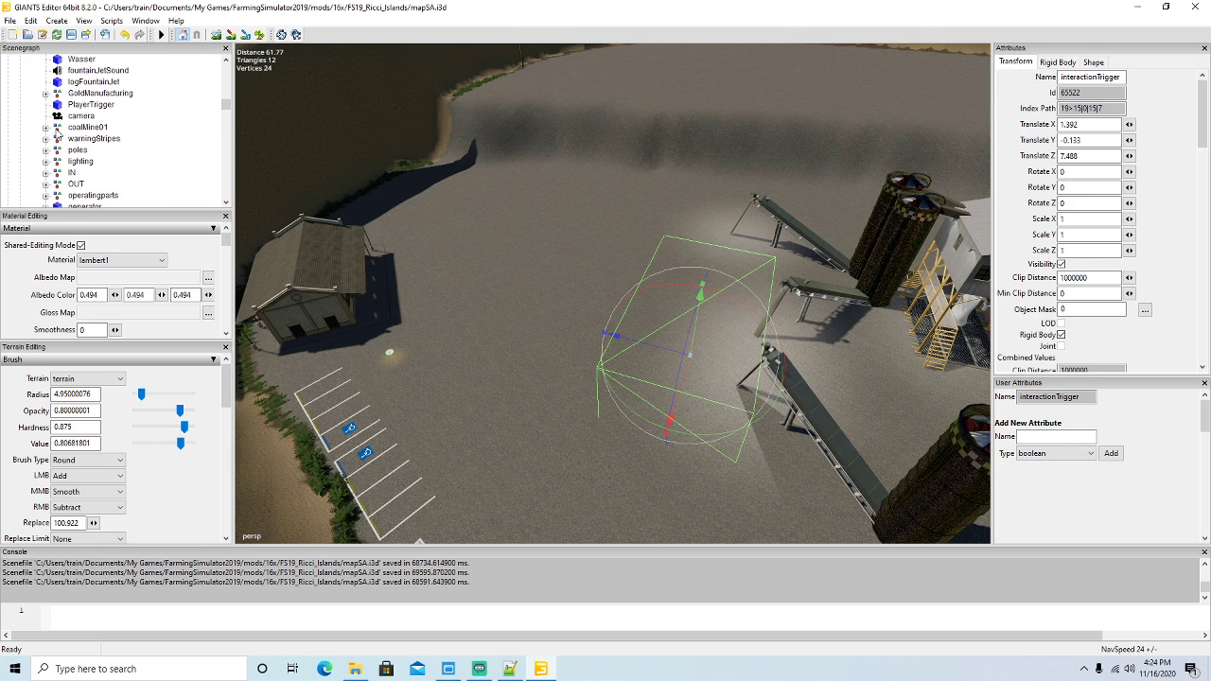
{"action": "left_click", "coordinate": [56, 129]}
{"action": "key", "text": "f"}
{"action": "scroll", "coordinate": [537, 376], "scroll_direction": "down", "scroll_amount": 4}
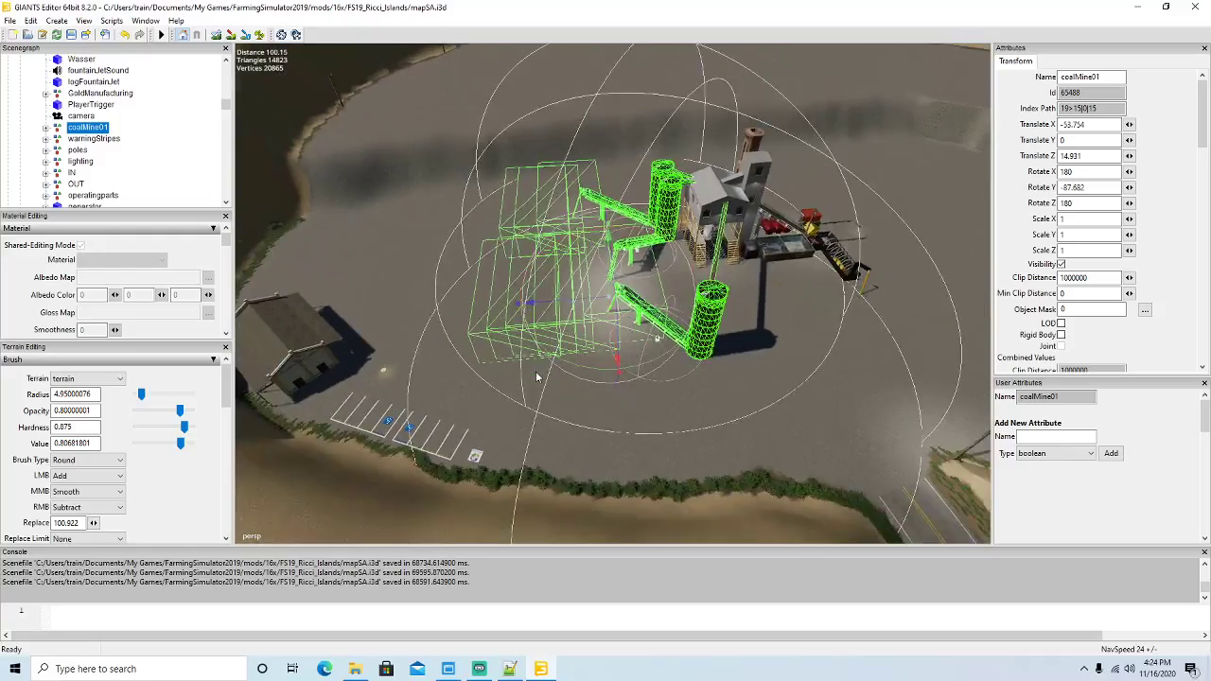
Duplicate the coalMine01 group, rename the copy coalMine02, and expand its child nodes.
{"action": "left_click_drag", "start_coordinate": [536, 377], "coordinate": [489, 396], "text": "alt"}
{"action": "scroll", "coordinate": [467, 339], "scroll_direction": "up", "scroll_amount": 4}
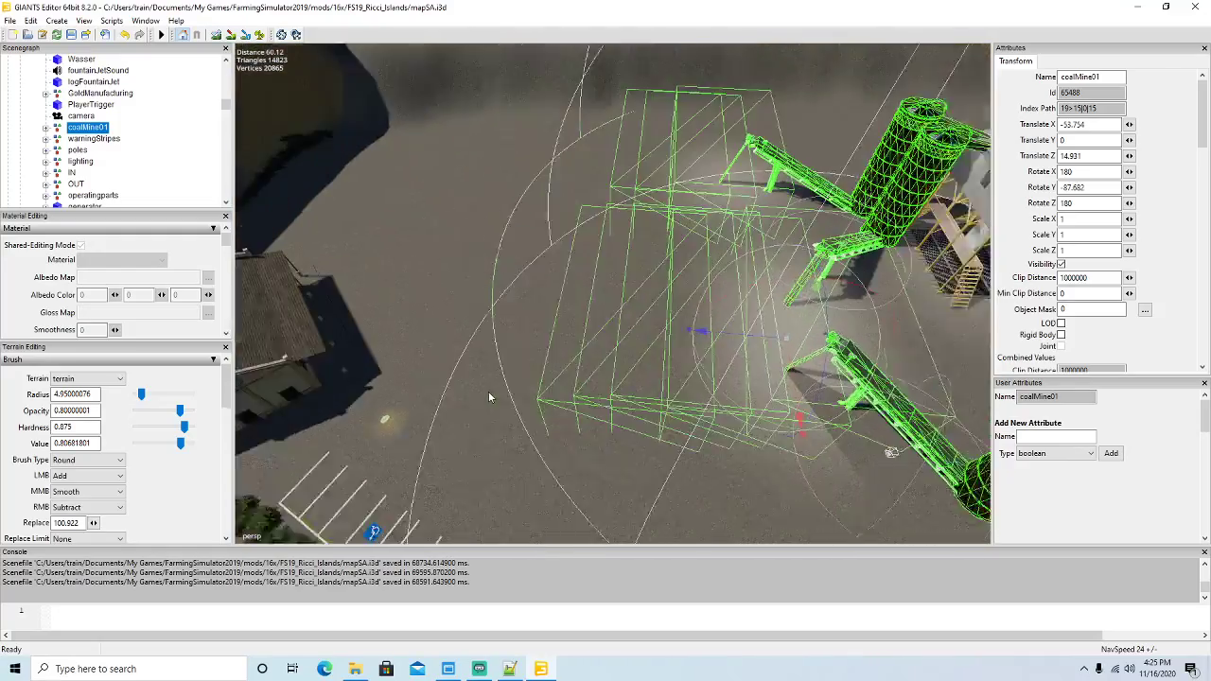
{"action": "scroll", "coordinate": [490, 397], "scroll_direction": "down", "scroll_amount": 3}
{"action": "left_click_drag", "start_coordinate": [540, 356], "coordinate": [553, 362], "text": "alt"}
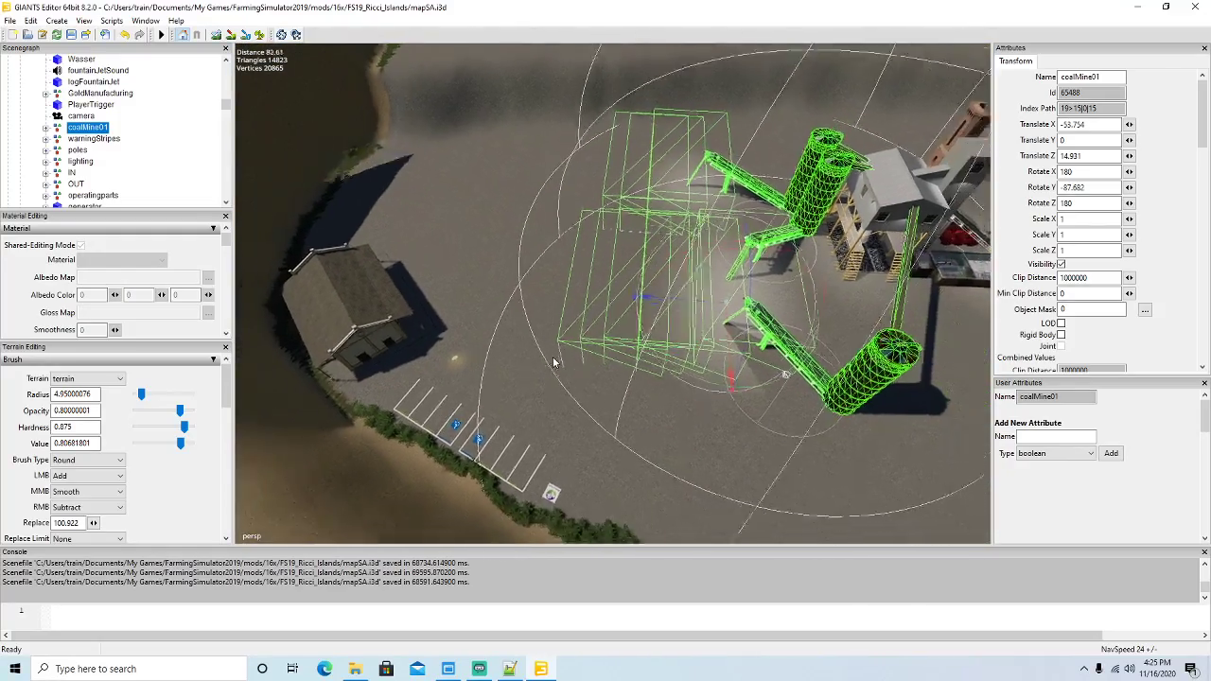
{"action": "right_click_drag", "start_coordinate": [553, 362], "coordinate": [568, 362]}
{"action": "mouse_move", "coordinate": [568, 360]}
{"action": "left_mouse_down", "text": "alt"}
{"action": "mouse_move", "coordinate": [636, 350]}
{"action": "mouse_move", "coordinate": [570, 362]}
{"action": "left_mouse_up", "text": "alt"}
{"action": "scroll", "coordinate": [636, 350], "scroll_direction": "up", "scroll_amount": 4}
{"action": "scroll", "coordinate": [586, 361], "scroll_direction": "down", "scroll_amount": 4}
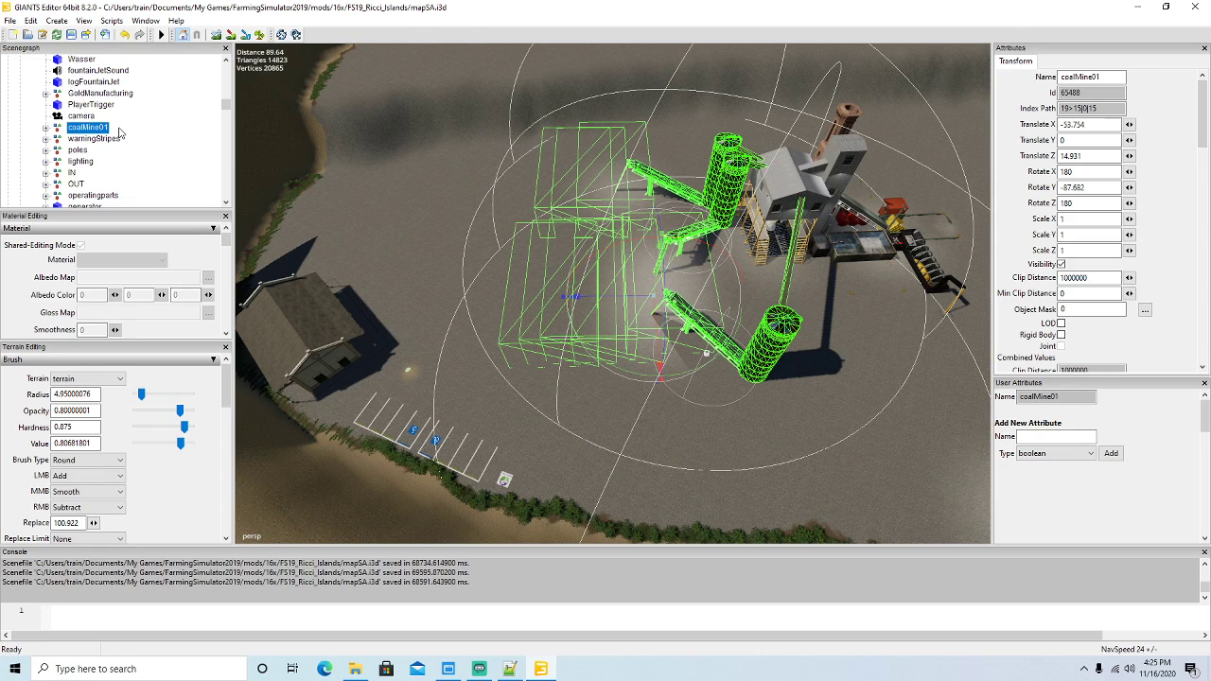
{"action": "key", "text": "ctrl+d"}
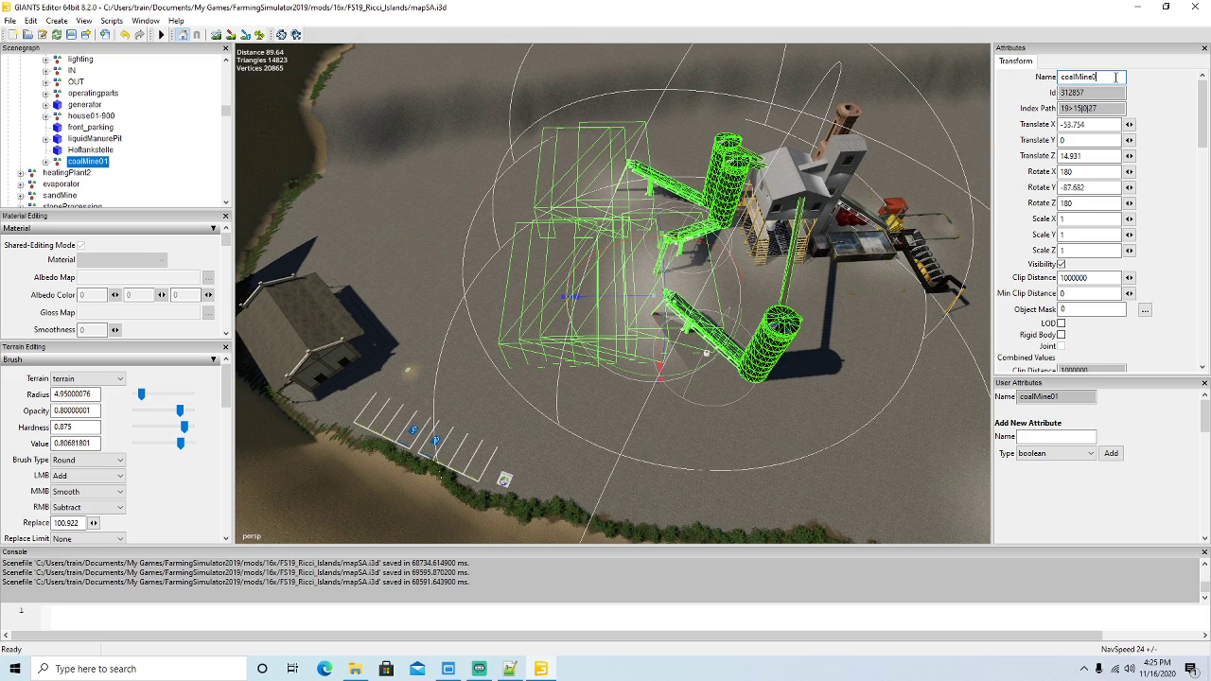
{"action": "left_click", "coordinate": [45, 162]}
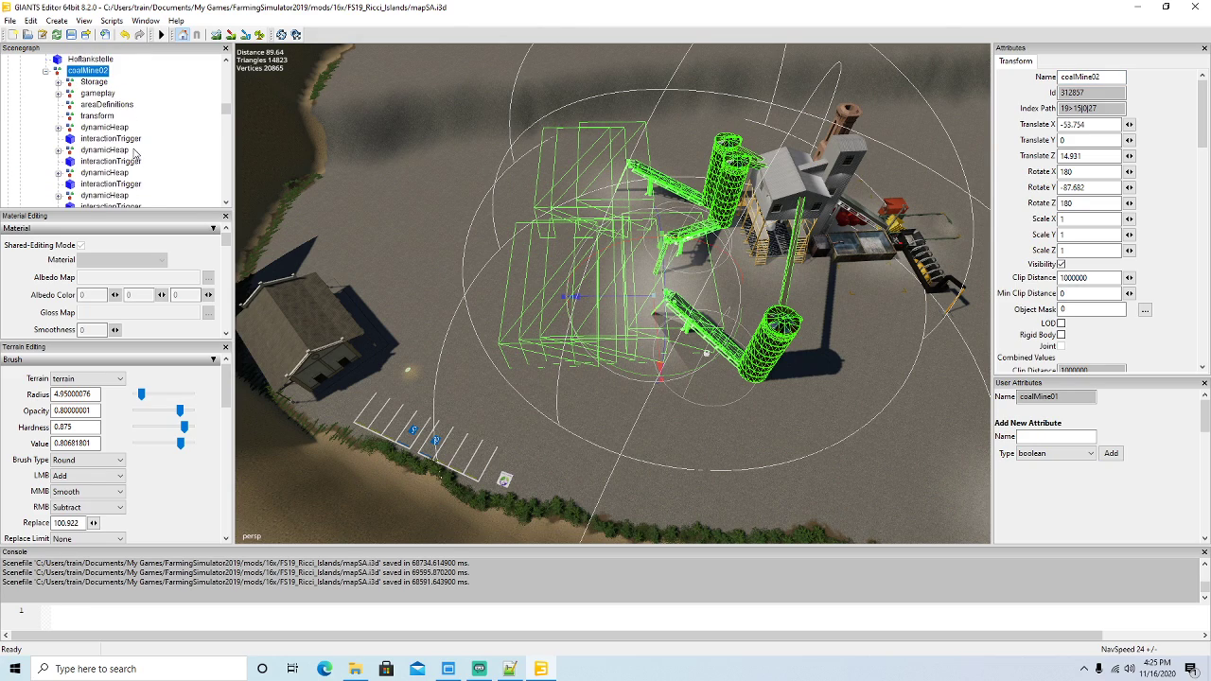
Delete the Storage, gameplay, areaDefinitions and transform nodes from the coalMine02 group.
{"action": "scroll", "coordinate": [123, 148], "scroll_direction": "up", "scroll_amount": 1}
{"action": "left_click", "coordinate": [70, 105]}
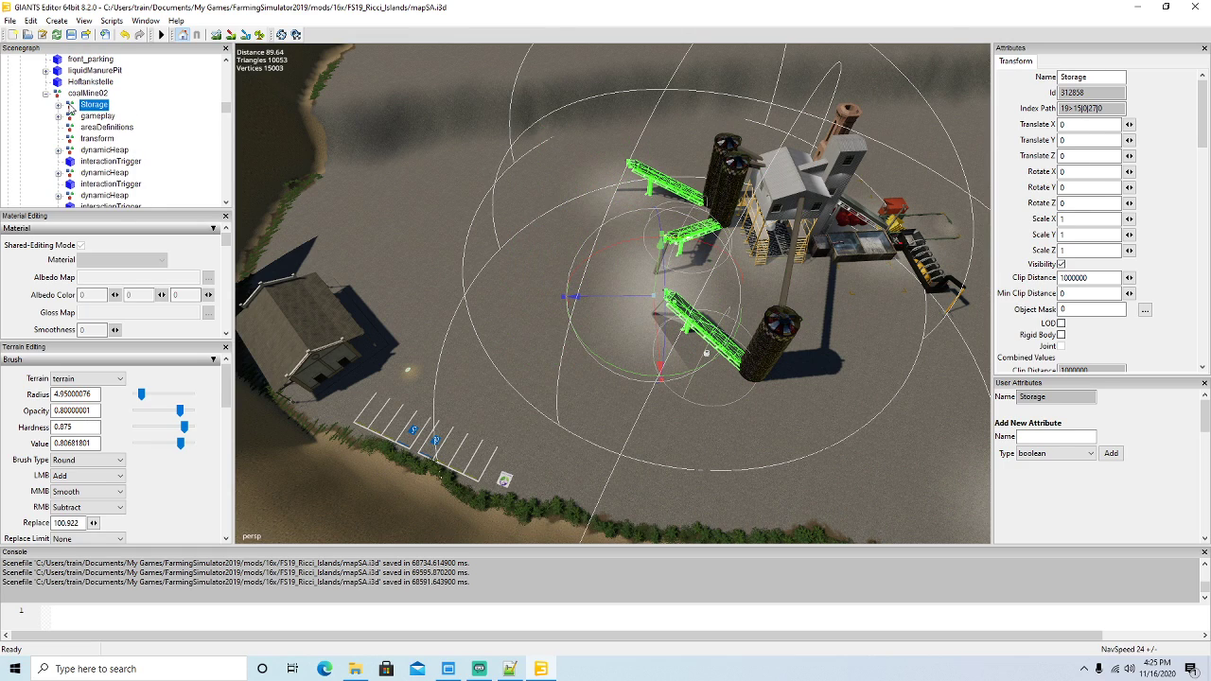
{"action": "key", "text": "Delete"}
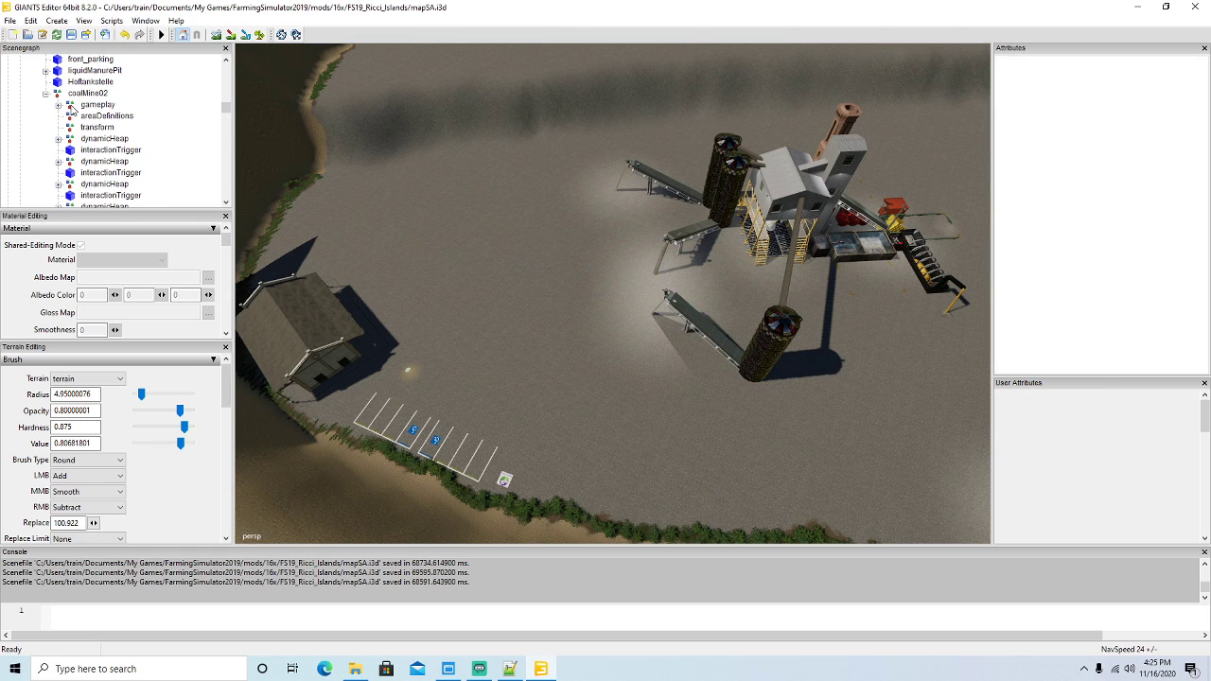
{"action": "key", "text": "Delete"}
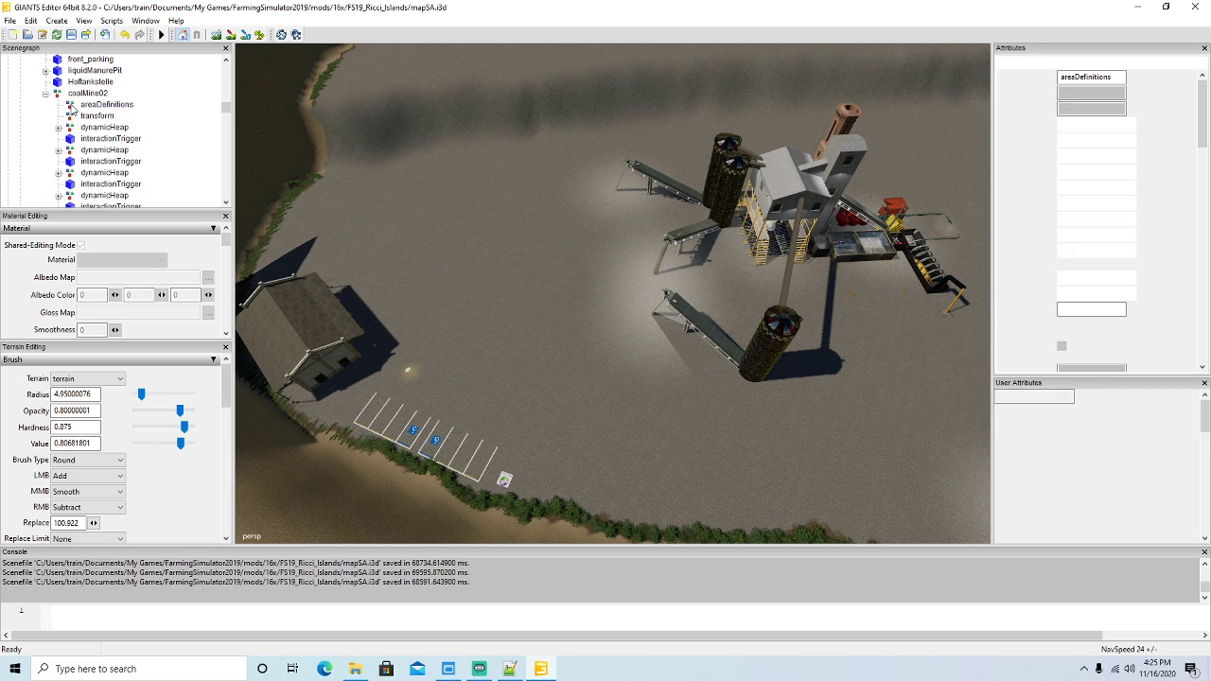
{"action": "key", "text": "Delete"}
{"action": "left_click", "coordinate": [71, 105]}
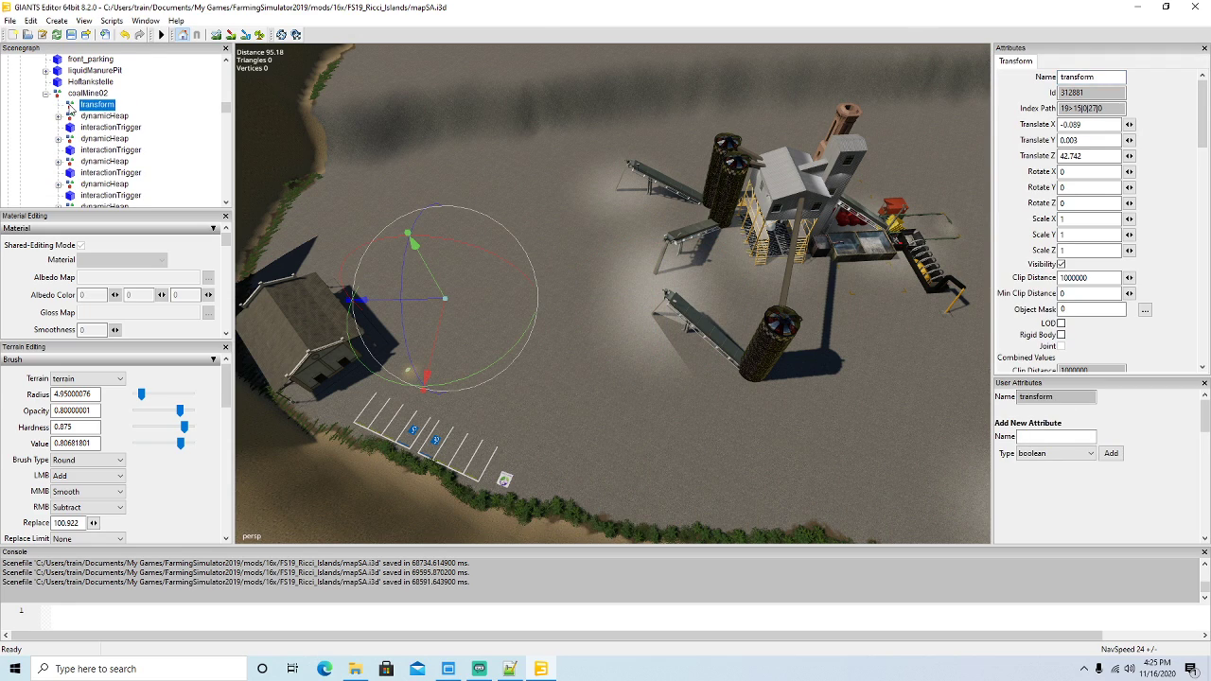
{"action": "key", "text": "Delete"}
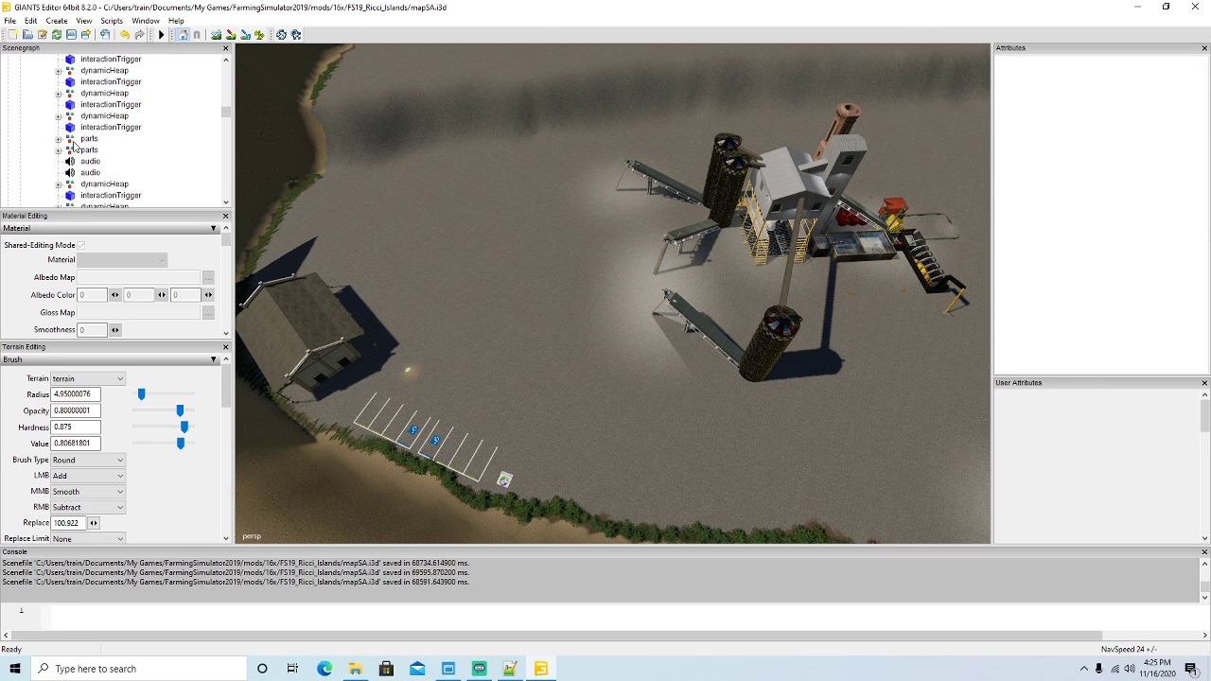
Delete the two adjacent parts groups and the two audio nodes following them from coalMine02.
{"action": "left_click", "coordinate": [72, 142]}
{"action": "key", "text": "Delete"}
{"action": "left_click", "coordinate": [71, 142]}
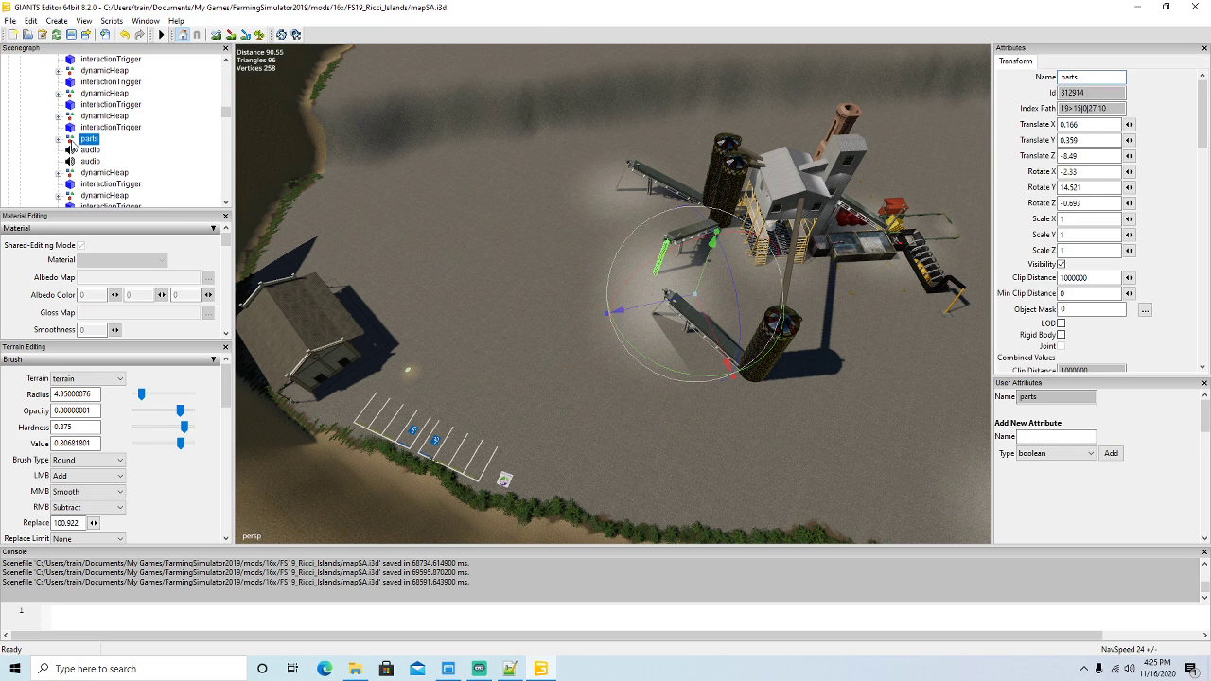
{"action": "key", "text": "Delete"}
{"action": "left_click", "coordinate": [72, 140]}
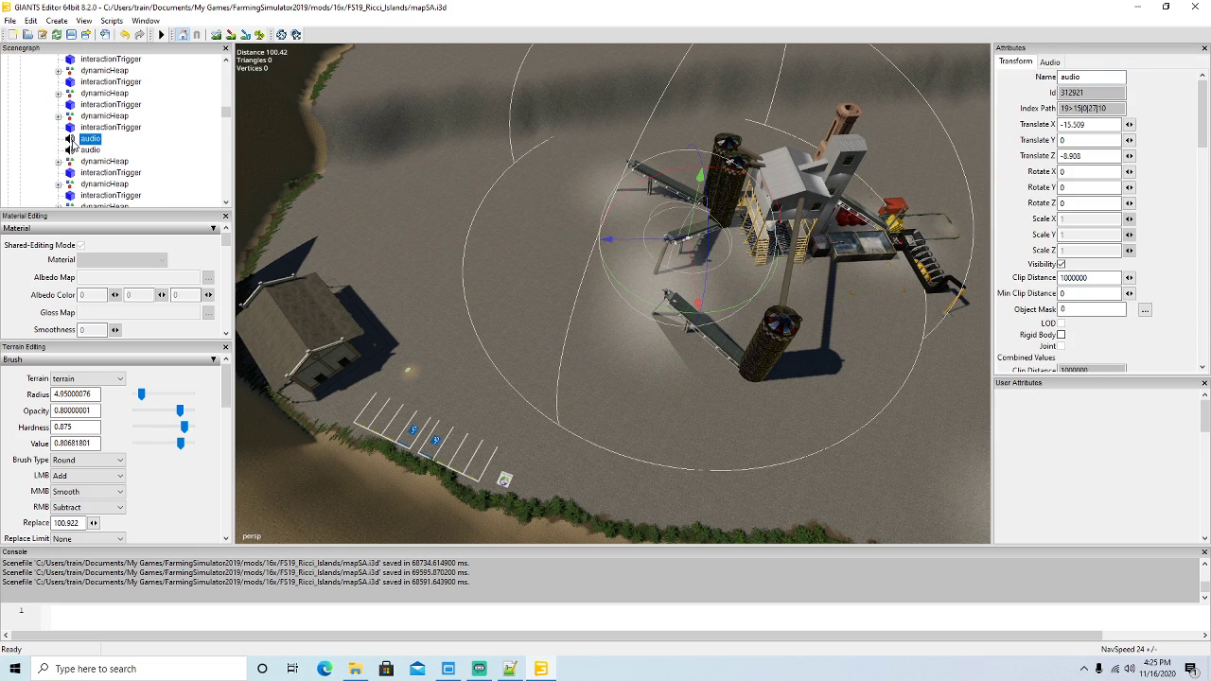
{"action": "key", "text": "Delete"}
{"action": "left_click", "coordinate": [72, 140]}
{"action": "key", "text": "Delete"}
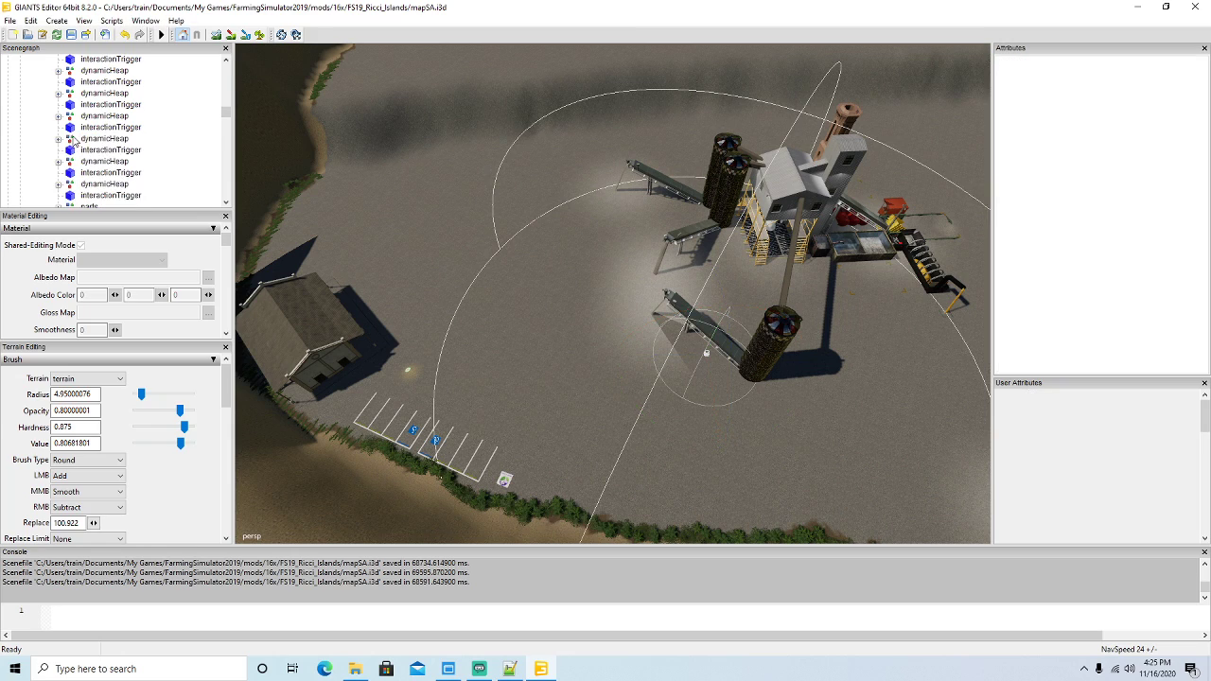
Delete the remaining parts group and the three siloRed objects from coalMine02.
{"action": "left_click", "coordinate": [71, 163]}
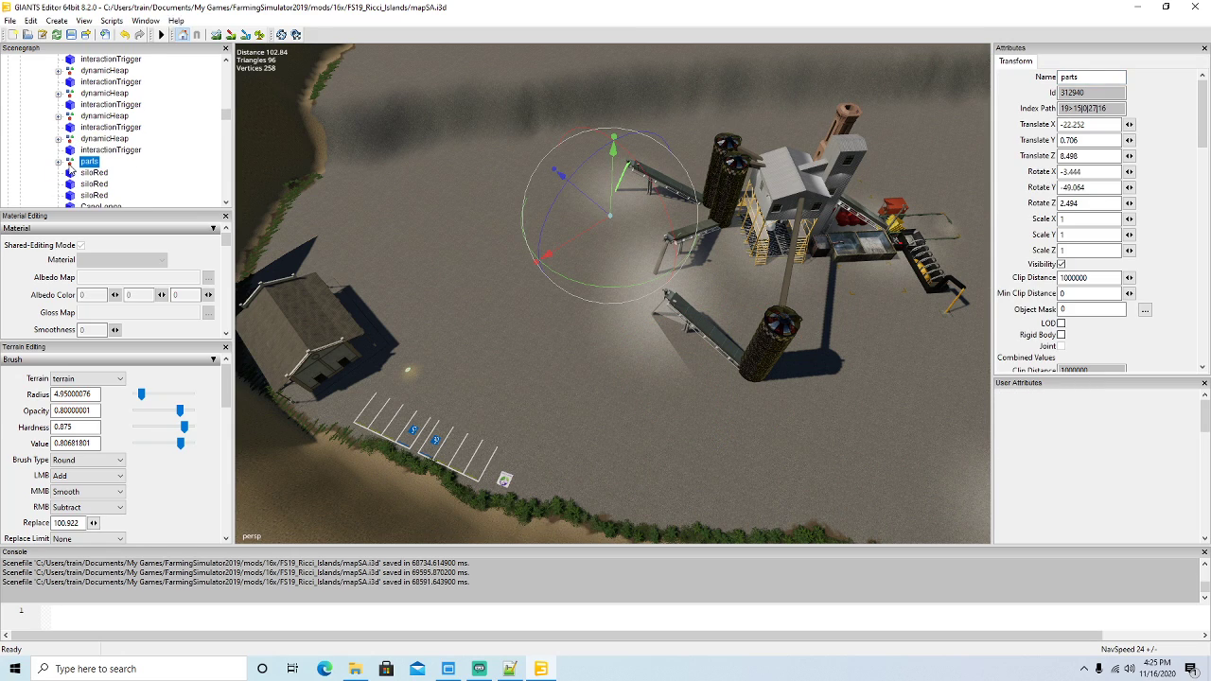
{"action": "key", "text": "Delete"}
{"action": "left_click", "coordinate": [71, 164]}
{"action": "key", "text": "Delete"}
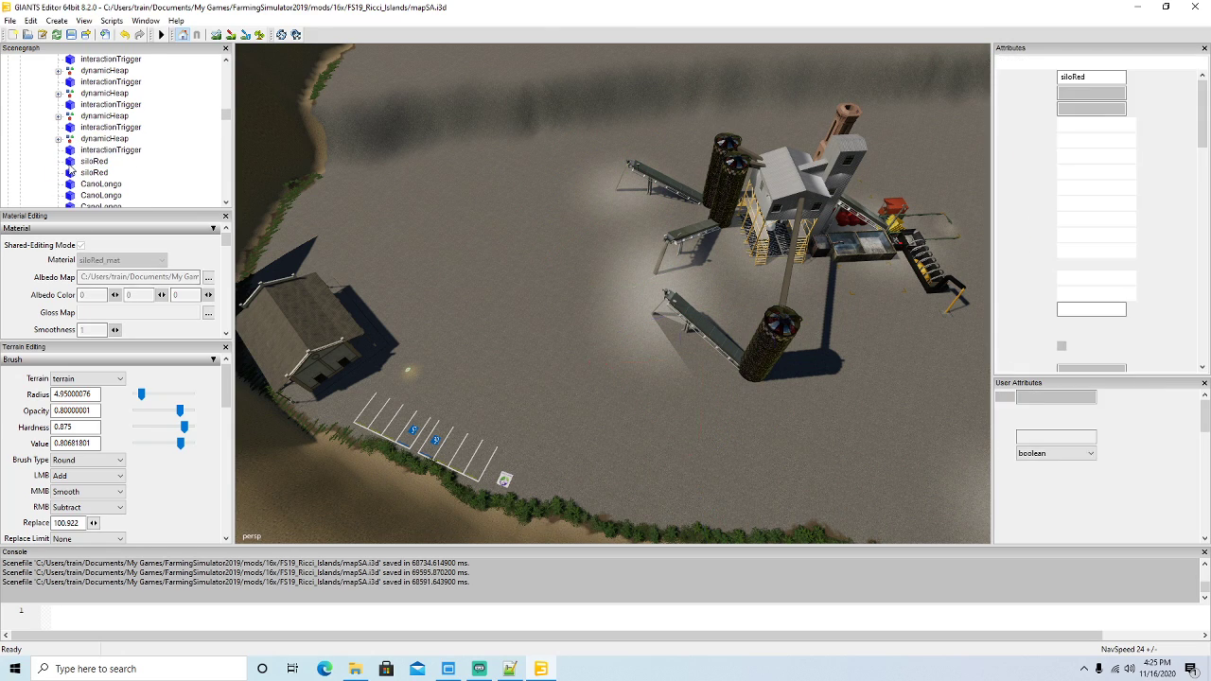
{"action": "left_click", "coordinate": [71, 166]}
{"action": "key", "text": "Delete"}
{"action": "left_click", "coordinate": [71, 166]}
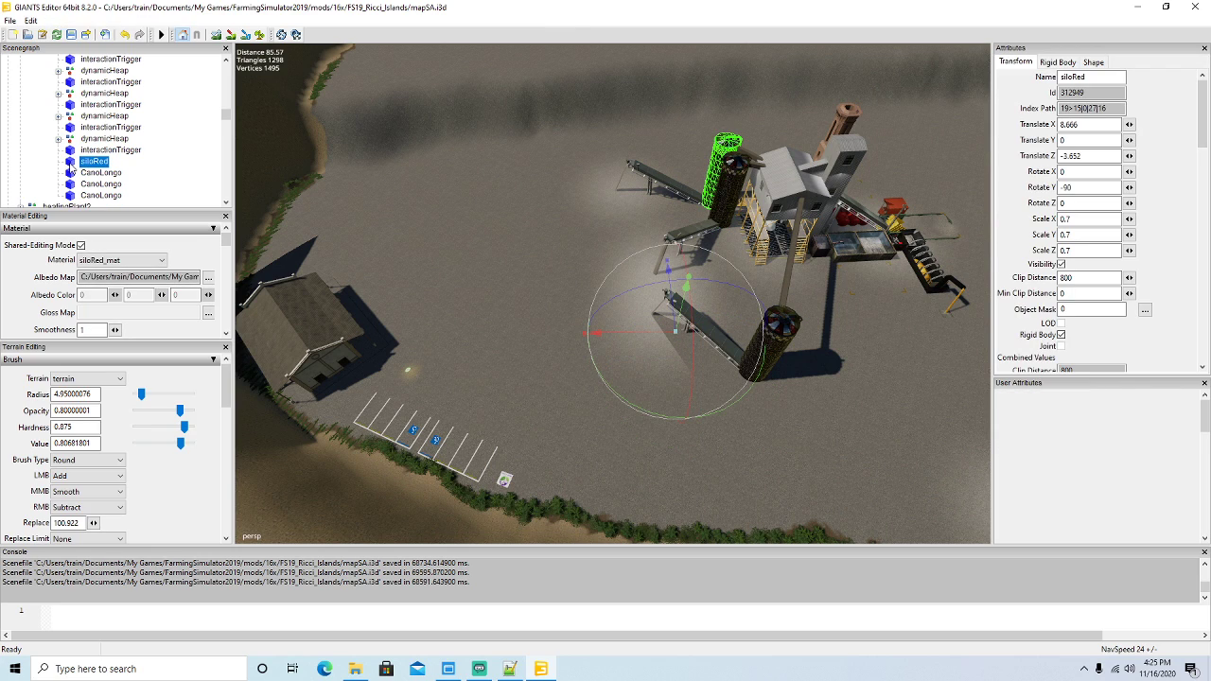
{"action": "key", "text": "Delete"}
Delete the three CanoLongo pipe objects from coalMine02, keeping only its dynamic heaps and interaction triggers.
{"action": "left_click", "coordinate": [71, 166]}
{"action": "key", "text": "Delete"}
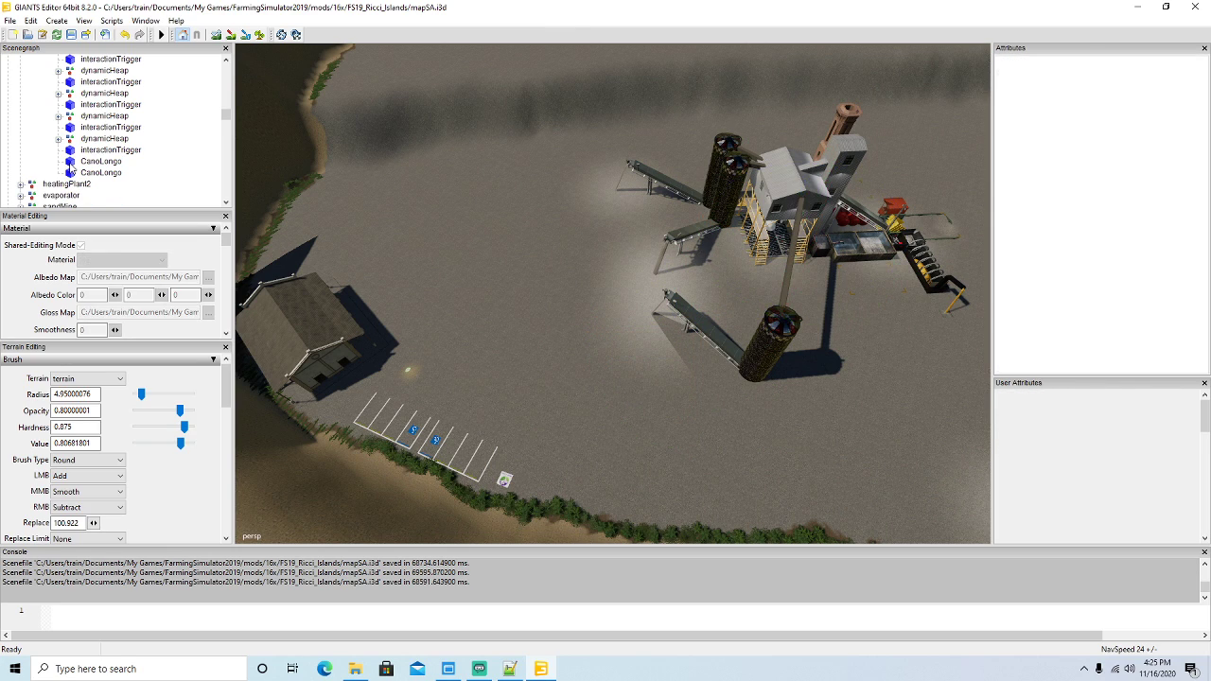
{"action": "left_click", "coordinate": [71, 162]}
{"action": "key", "text": "Delete"}
{"action": "left_click", "coordinate": [71, 163]}
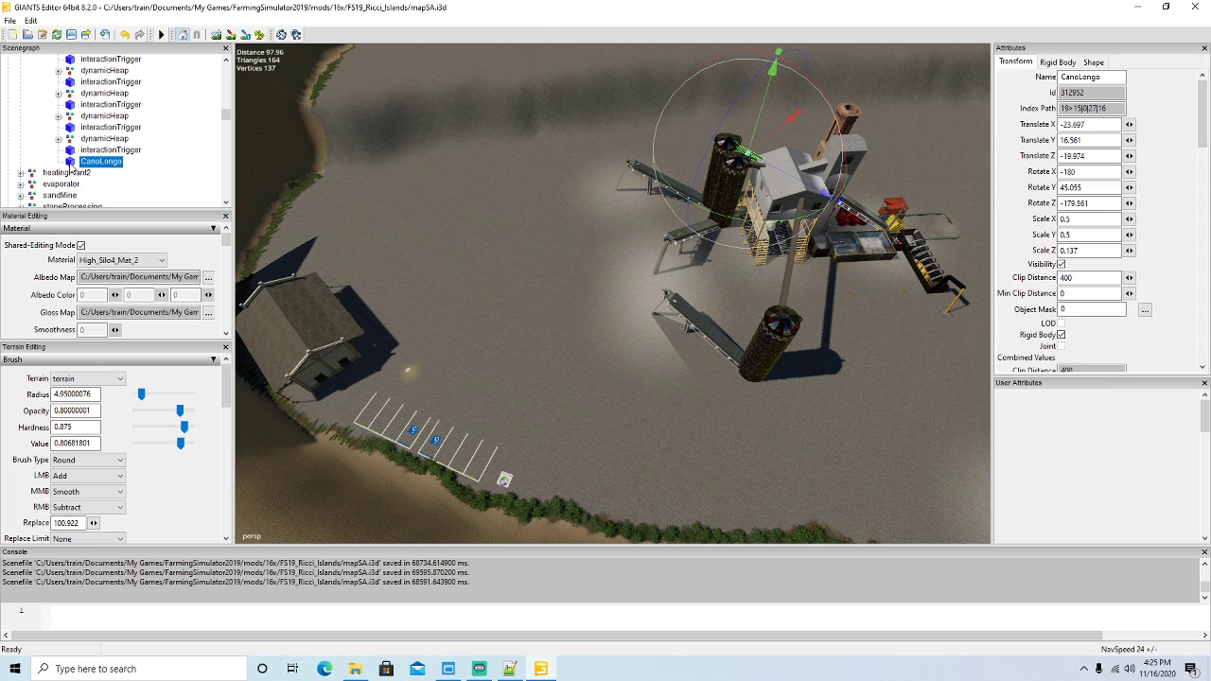
{"action": "key", "text": "Delete"}
Move the coalMine02 group away from the conveyors onto the open ground, to about X -74.1 and Z 8.6.
{"action": "scroll", "coordinate": [109, 135], "scroll_direction": "up", "scroll_amount": 2}
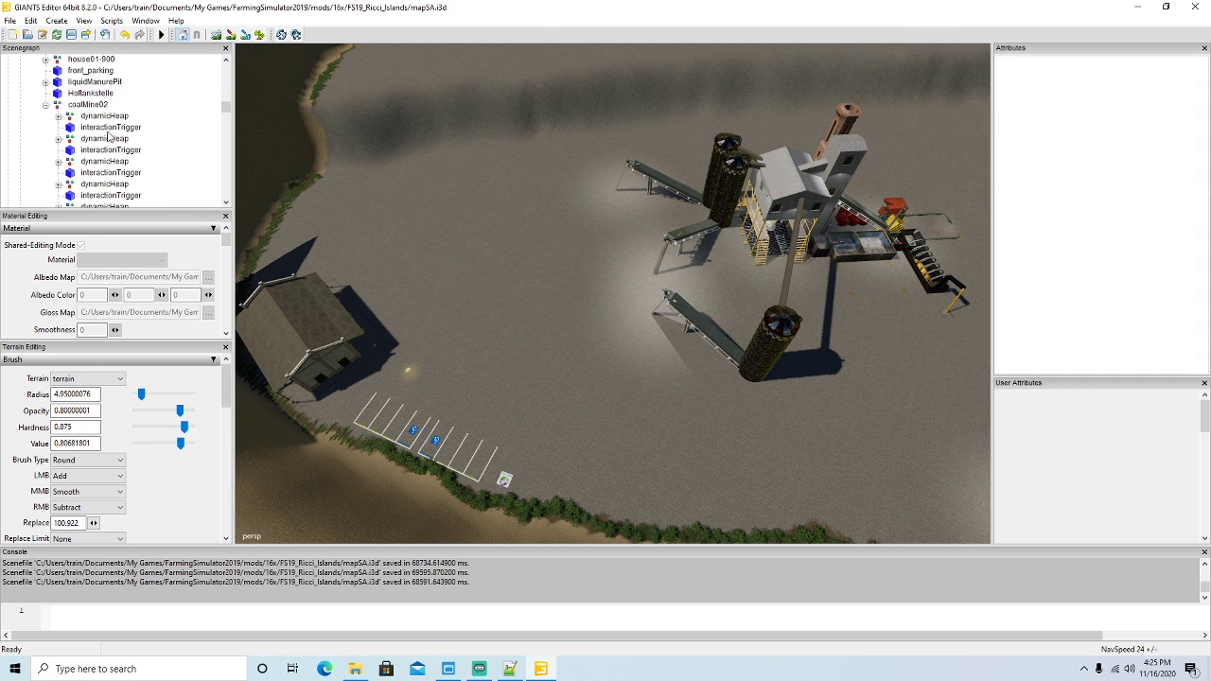
{"action": "left_click", "coordinate": [60, 107]}
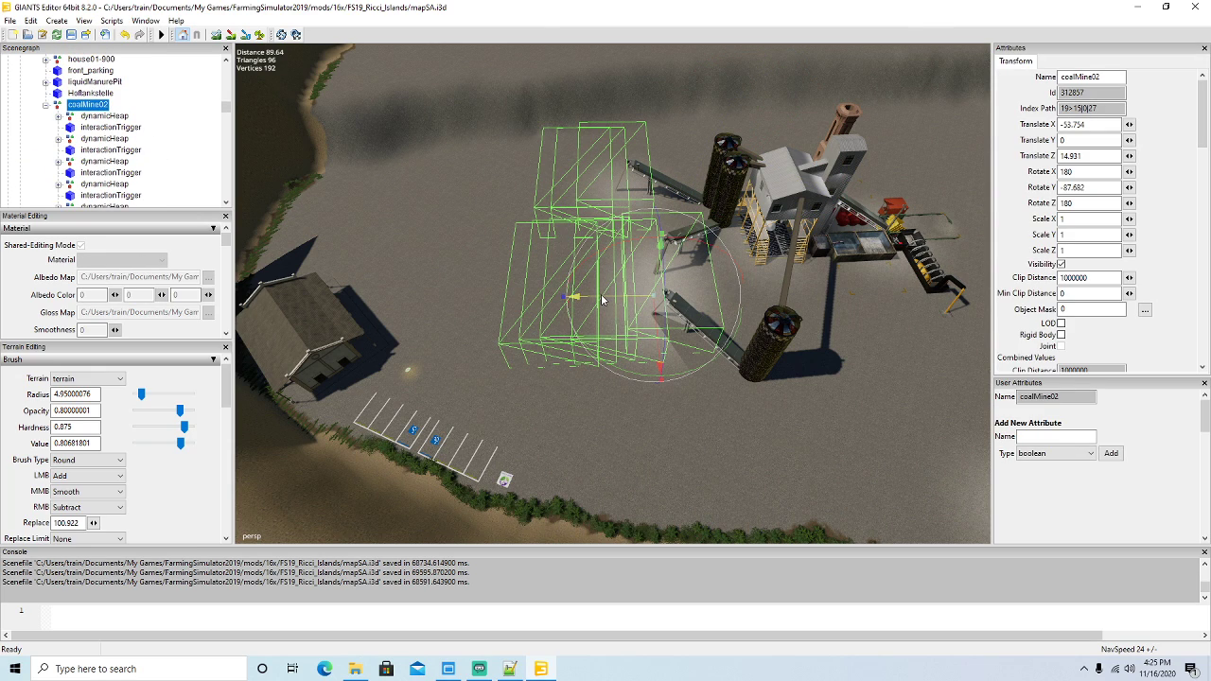
{"action": "left_click_drag", "start_coordinate": [601, 293], "coordinate": [488, 283]}
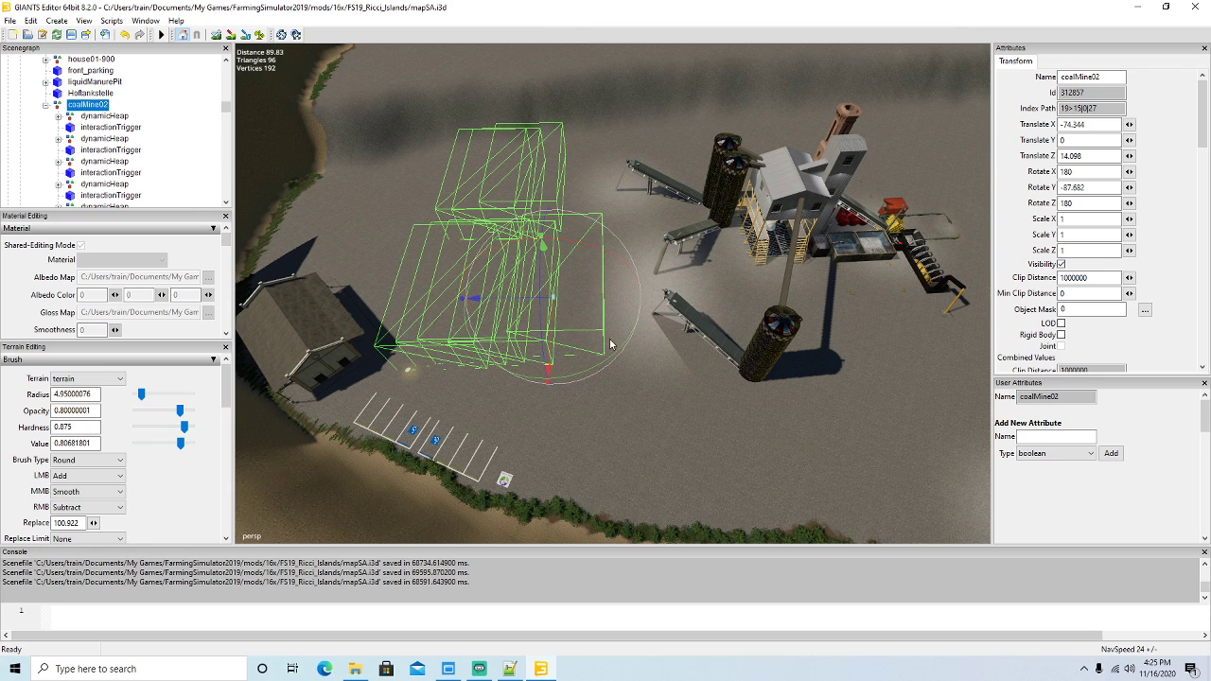
{"action": "left_click_drag", "start_coordinate": [610, 340], "coordinate": [863, 316], "text": "alt"}
{"action": "scroll", "coordinate": [512, 255], "scroll_direction": "up", "scroll_amount": 5}
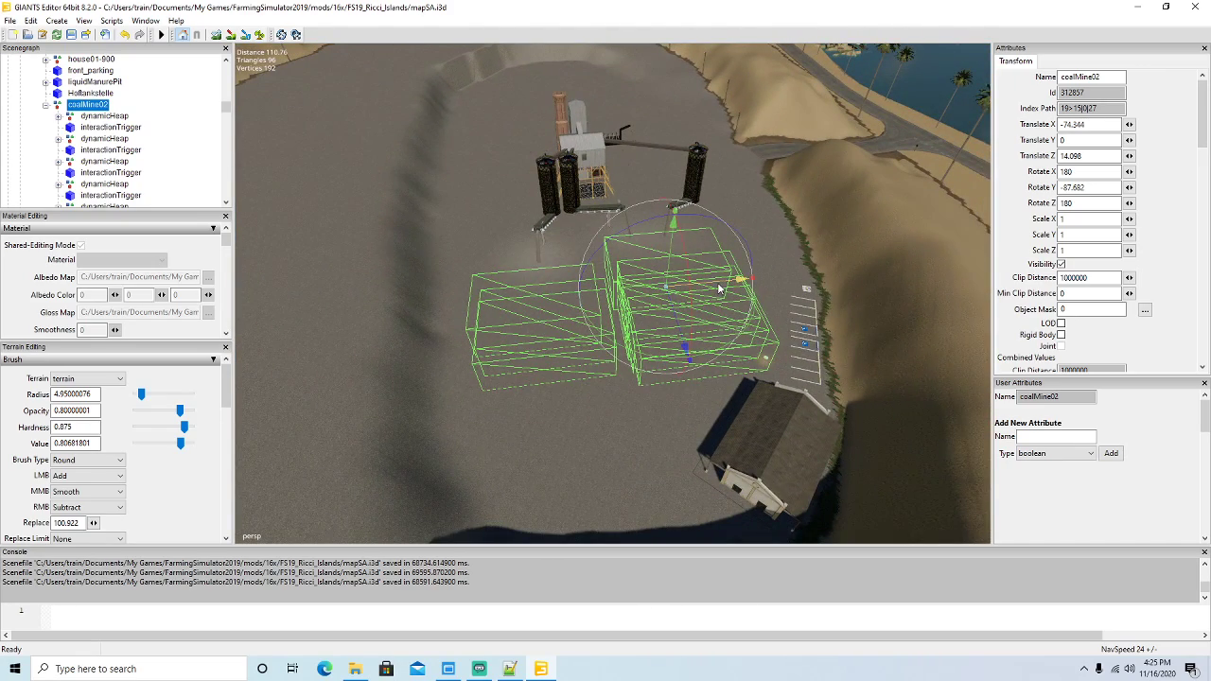
{"action": "left_click_drag", "start_coordinate": [720, 288], "coordinate": [694, 289]}
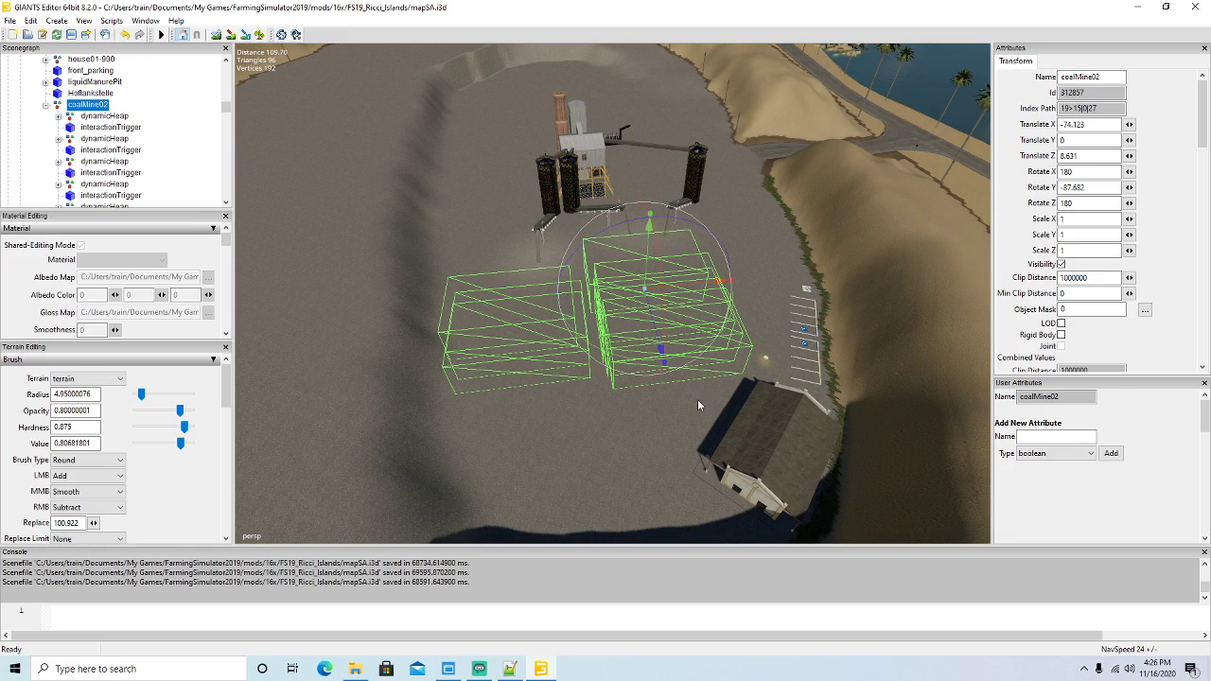
{"action": "left_click_drag", "start_coordinate": [698, 405], "coordinate": [942, 425], "text": "alt"}
{"action": "scroll", "coordinate": [642, 339], "scroll_direction": "up", "scroll_amount": 3}
{"action": "scroll", "coordinate": [941, 427], "scroll_direction": "down", "scroll_amount": 3}
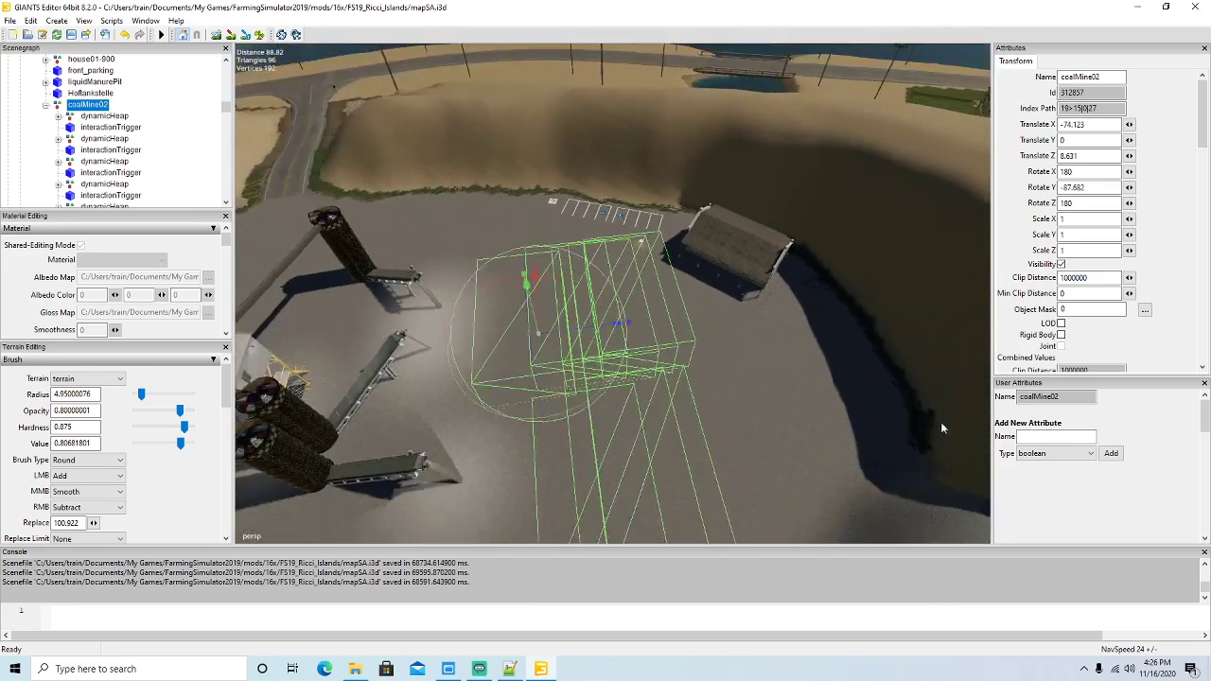
{"action": "middle_click_drag", "start_coordinate": [941, 429], "coordinate": [899, 416]}
{"action": "scroll", "coordinate": [144, 125], "scroll_direction": "up", "scroll_amount": 3}
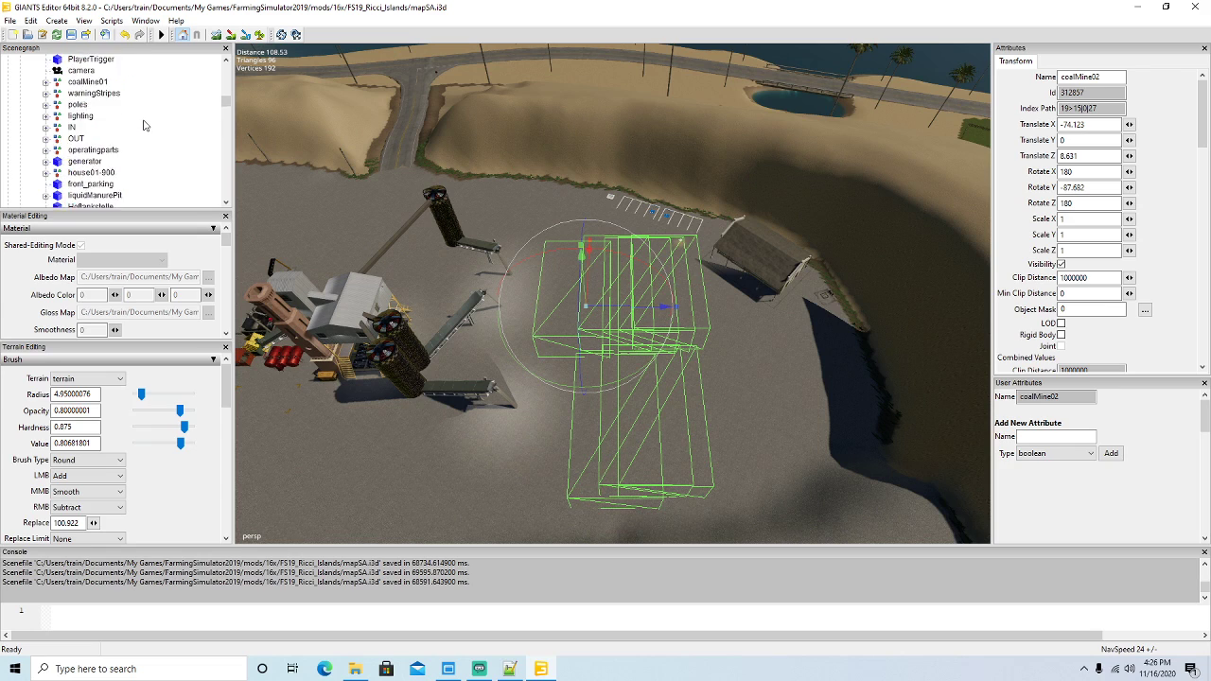
Examine how the coalMine02 heap areas sit against the conveyors and coalMine01, with the whole rockCrusher group highlighted.
{"action": "scroll", "coordinate": [144, 125], "scroll_direction": "up", "scroll_amount": 5}
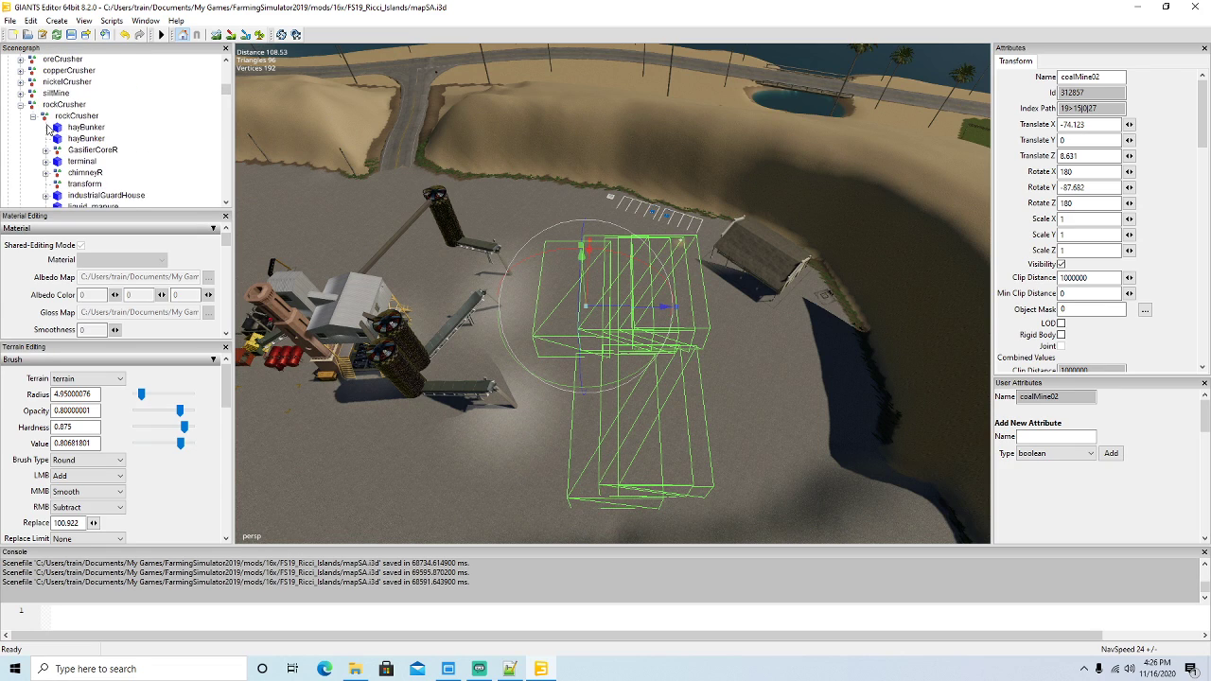
{"action": "left_click", "coordinate": [42, 116]}
{"action": "left_click_drag", "start_coordinate": [375, 307], "coordinate": [367, 347], "text": "alt"}
{"action": "scroll", "coordinate": [375, 346], "scroll_direction": "up", "scroll_amount": 2}
{"action": "scroll", "coordinate": [374, 346], "scroll_direction": "down", "scroll_amount": 3}
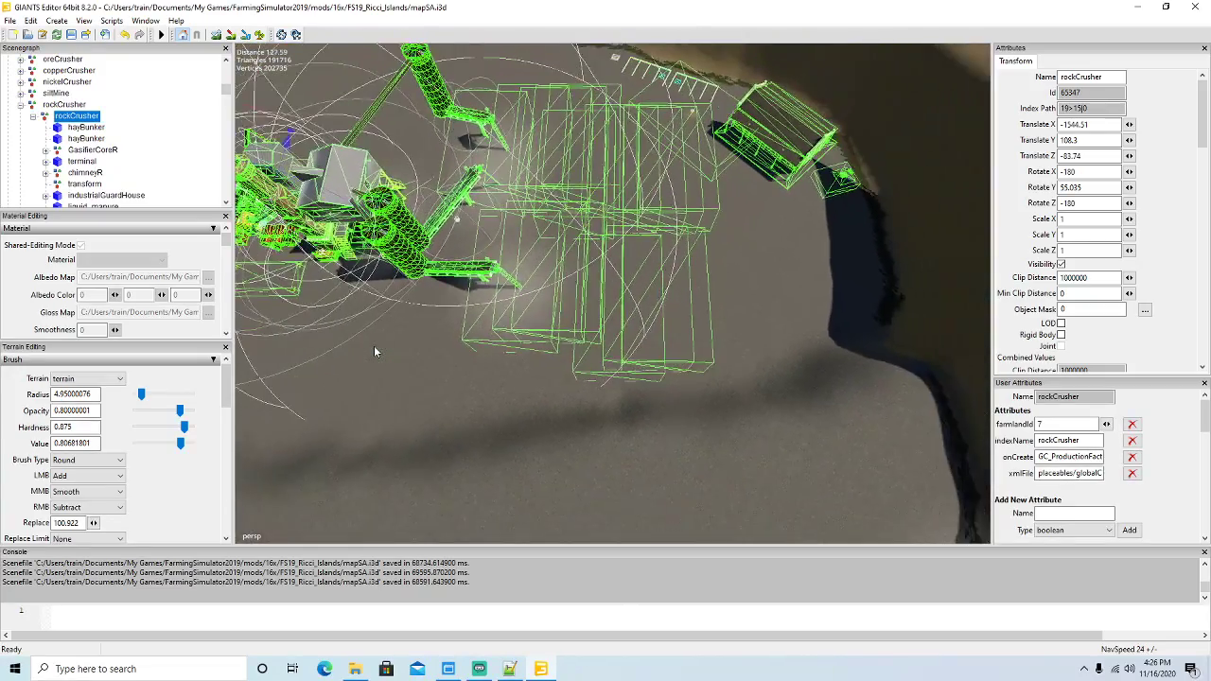
{"action": "scroll", "coordinate": [375, 347], "scroll_direction": "up", "scroll_amount": 2}
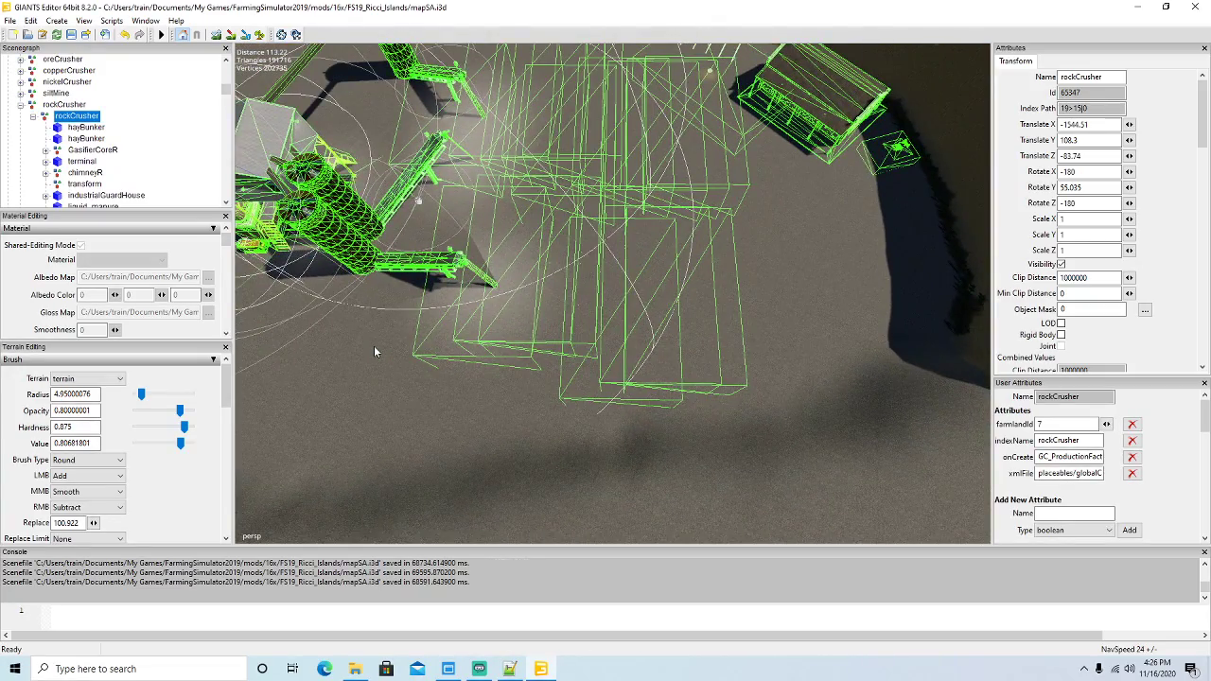
{"action": "scroll", "coordinate": [374, 347], "scroll_direction": "down", "scroll_amount": 3}
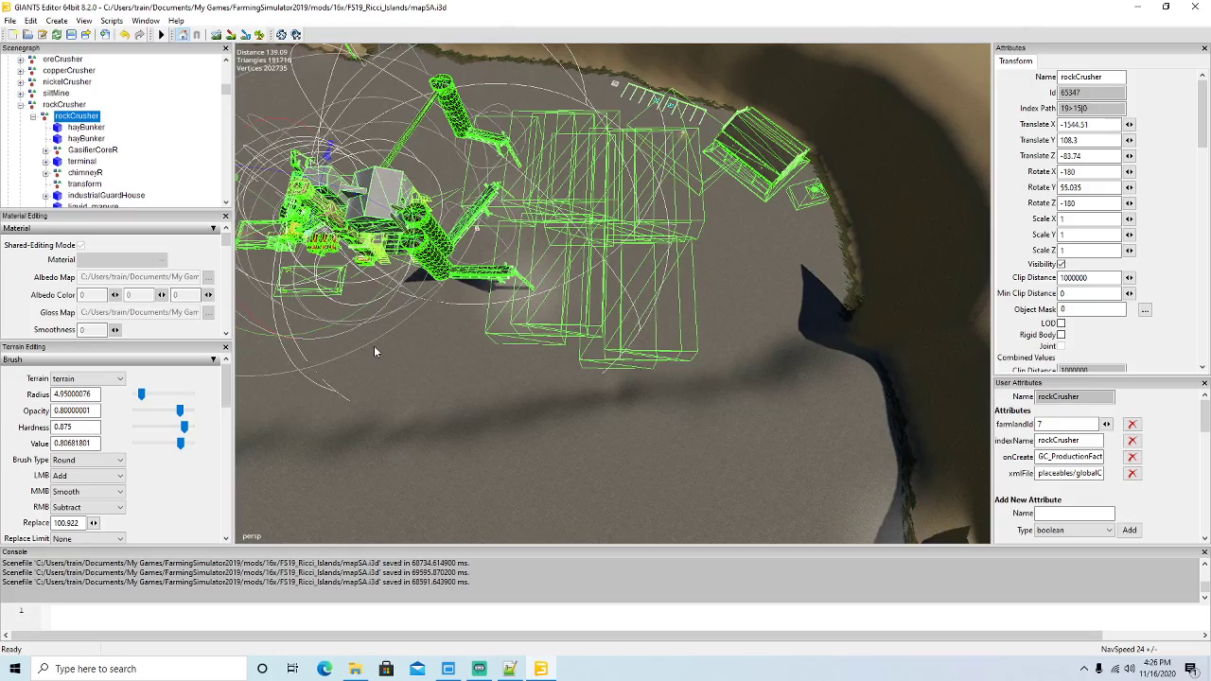
{"action": "middle_click_drag", "start_coordinate": [374, 351], "coordinate": [437, 372]}
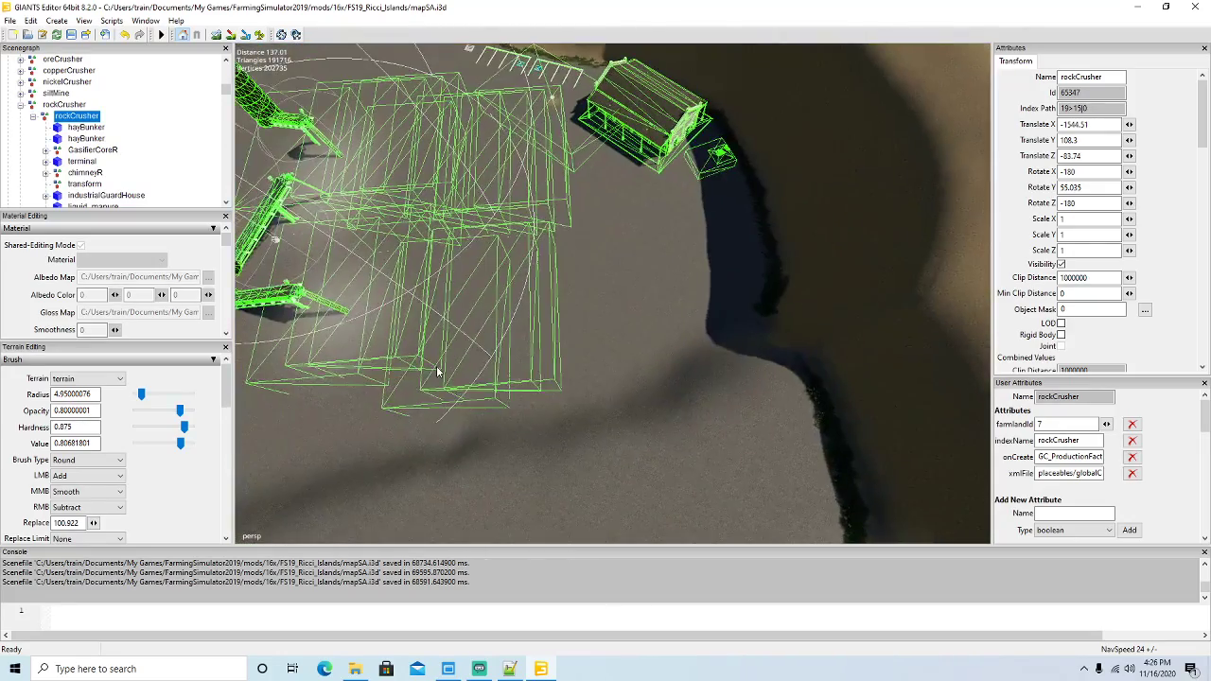
{"action": "left_click_drag", "start_coordinate": [437, 372], "coordinate": [422, 365], "text": "alt"}
{"action": "scroll", "coordinate": [422, 365], "scroll_direction": "down", "scroll_amount": 2}
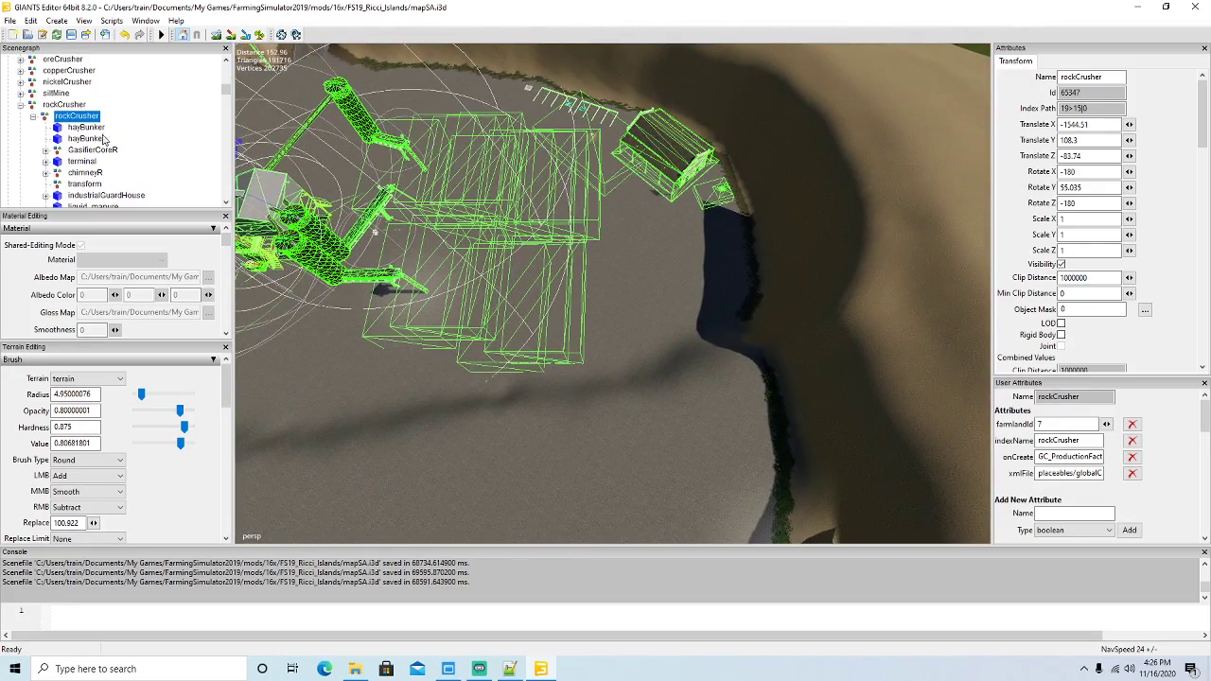
Shift the coalMine02 group slightly farther from the conveyors, to about X -77.8 and Z 8.5.
{"action": "scroll", "coordinate": [99, 142], "scroll_direction": "down", "scroll_amount": 10}
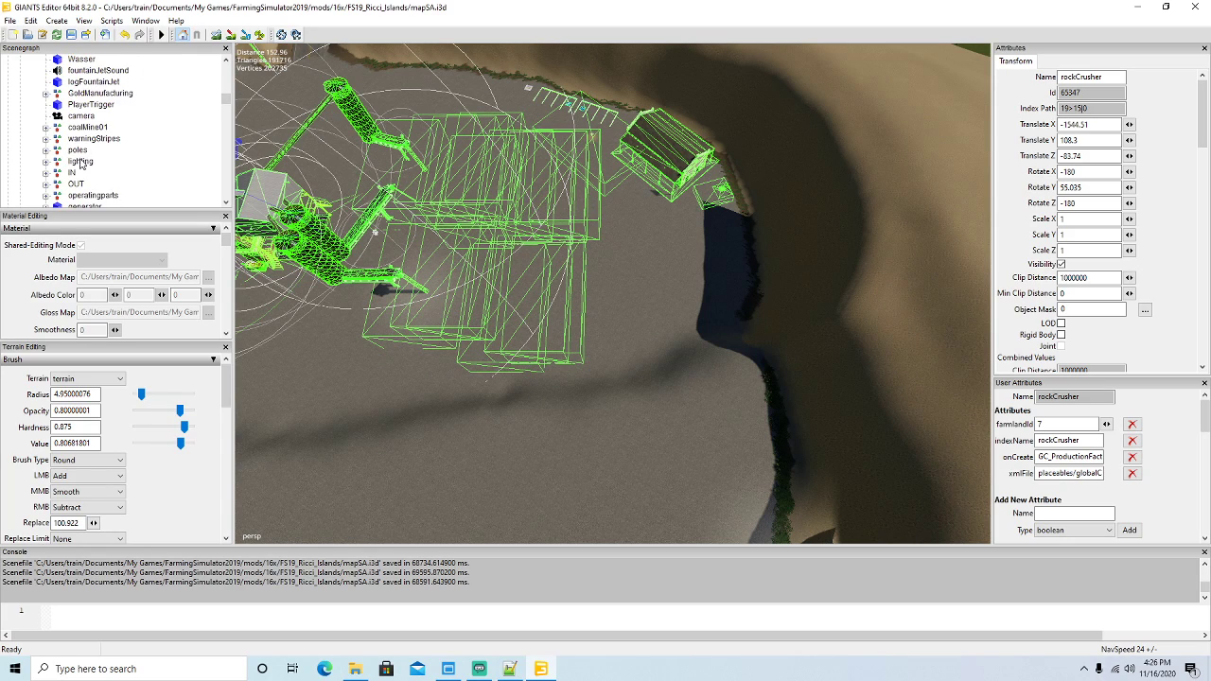
{"action": "scroll", "coordinate": [82, 164], "scroll_direction": "down", "scroll_amount": 4}
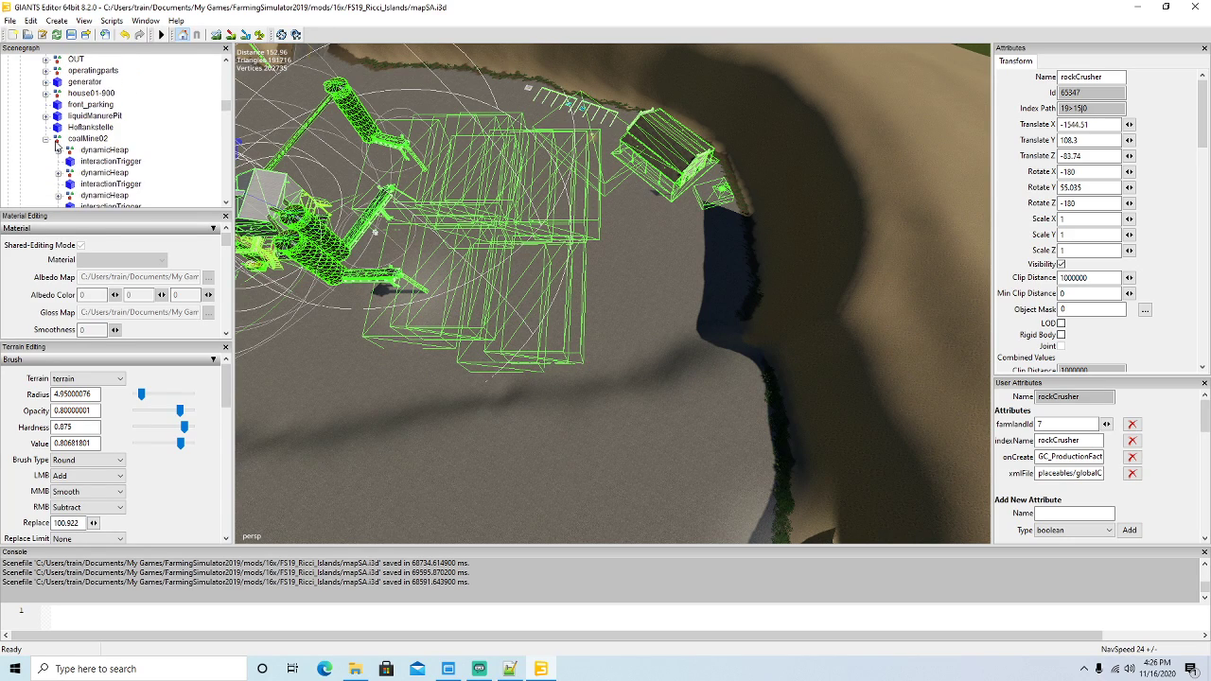
{"action": "left_click", "coordinate": [57, 140]}
{"action": "left_click_drag", "start_coordinate": [565, 209], "coordinate": [581, 208]}
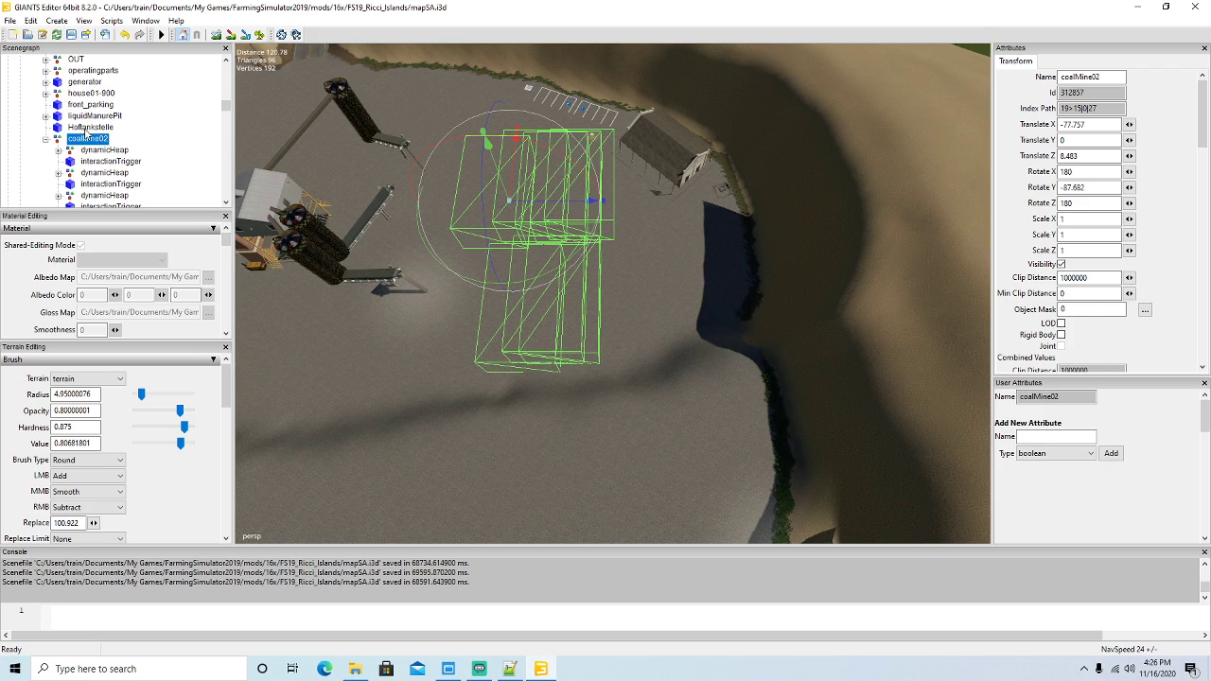
Move the rockCrusher's PlayerTrigger beside the parking bays to about X -101.8, Z 32.8, and reduce its X scale to about 7.3.
{"action": "scroll", "coordinate": [120, 138], "scroll_direction": "up", "scroll_amount": 4}
{"action": "scroll", "coordinate": [117, 138], "scroll_direction": "up", "scroll_amount": 4}
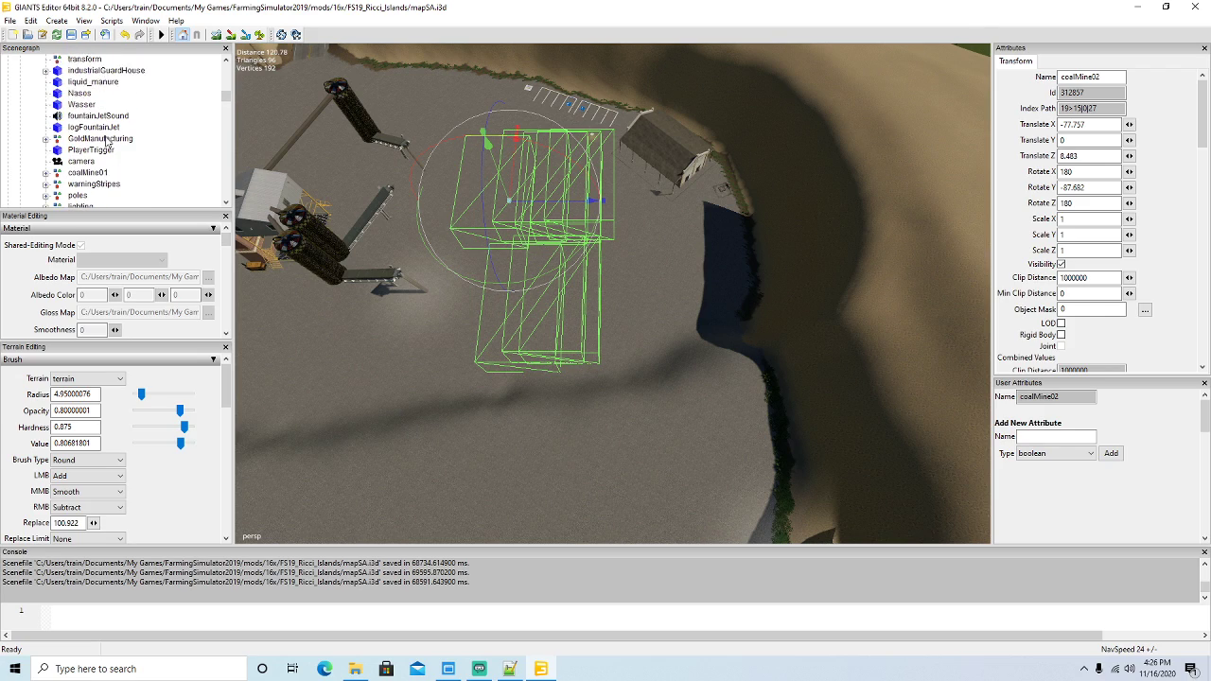
{"action": "left_click", "coordinate": [47, 84]}
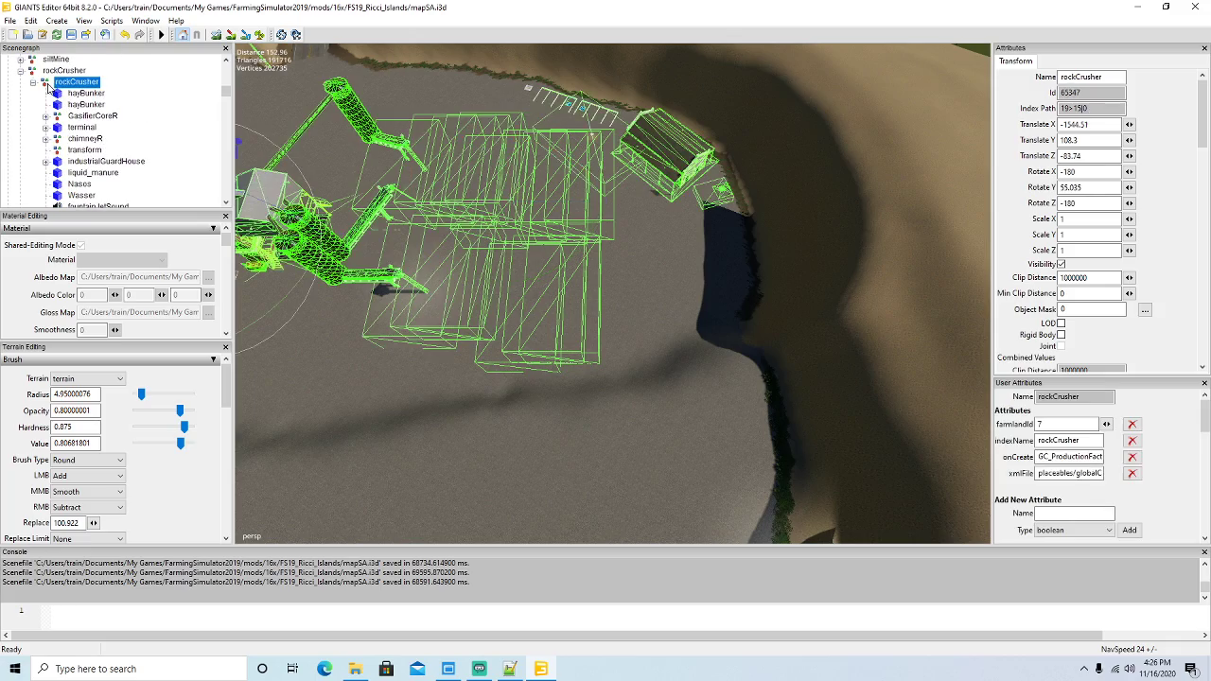
{"action": "left_click_drag", "start_coordinate": [449, 336], "coordinate": [483, 235], "text": "alt"}
{"action": "scroll", "coordinate": [434, 329], "scroll_direction": "up", "scroll_amount": 3}
{"action": "scroll", "coordinate": [483, 235], "scroll_direction": "up", "scroll_amount": 5}
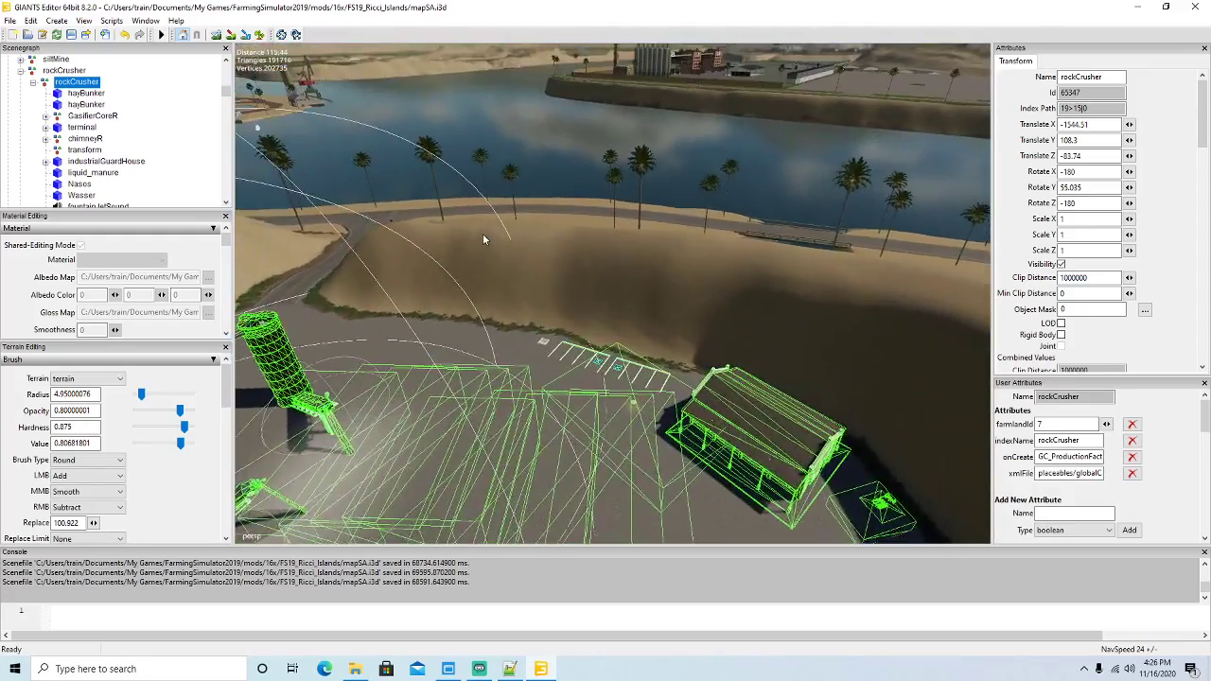
{"action": "right_click_drag", "start_coordinate": [483, 239], "coordinate": [604, 287]}
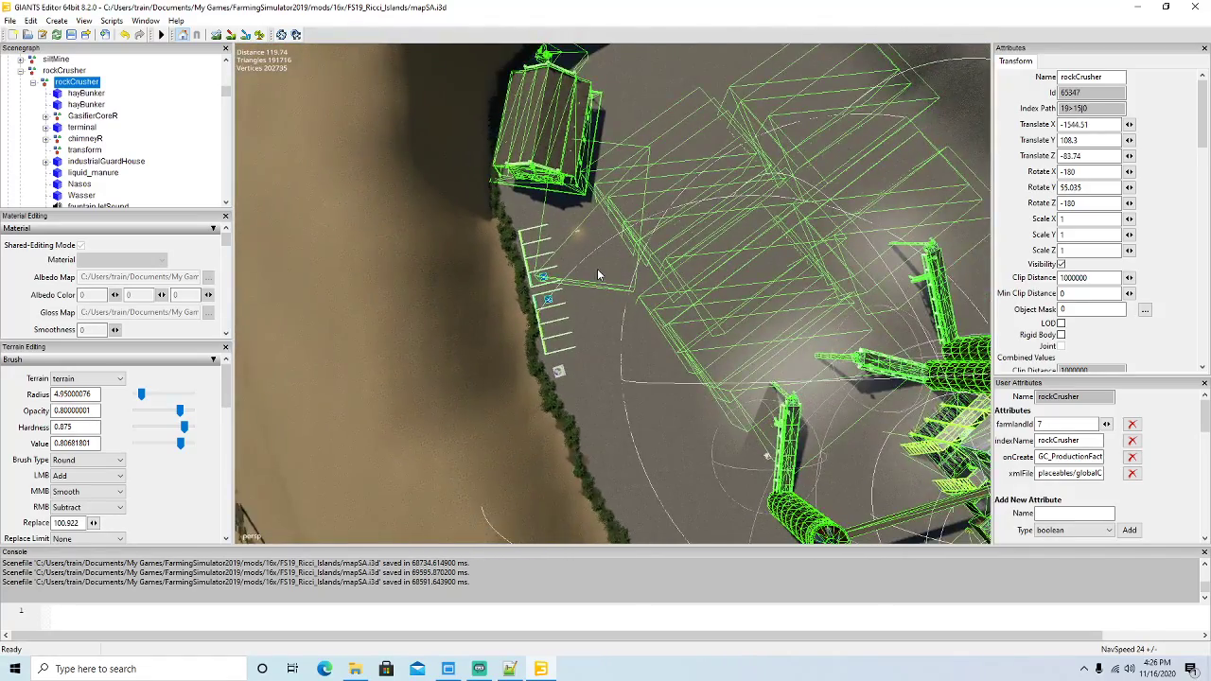
{"action": "left_click", "coordinate": [594, 258]}
{"action": "left_click_drag", "start_coordinate": [593, 242], "coordinate": [542, 324]}
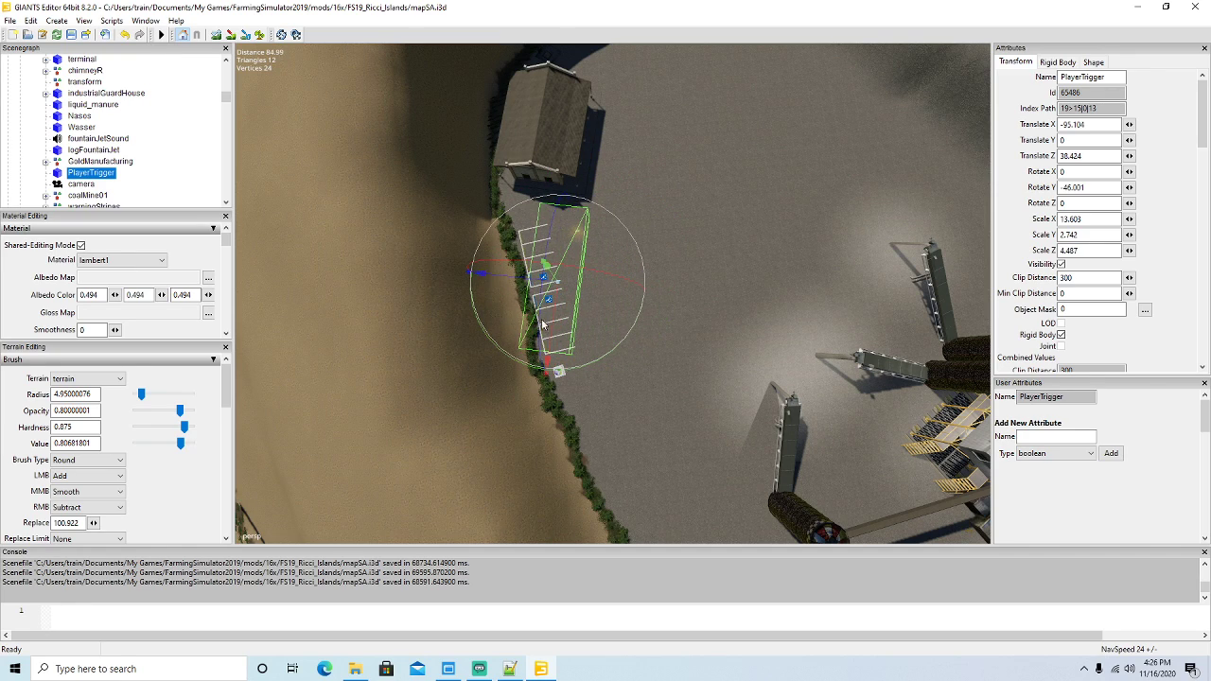
{"action": "left_click_drag", "start_coordinate": [546, 372], "coordinate": [581, 320]}
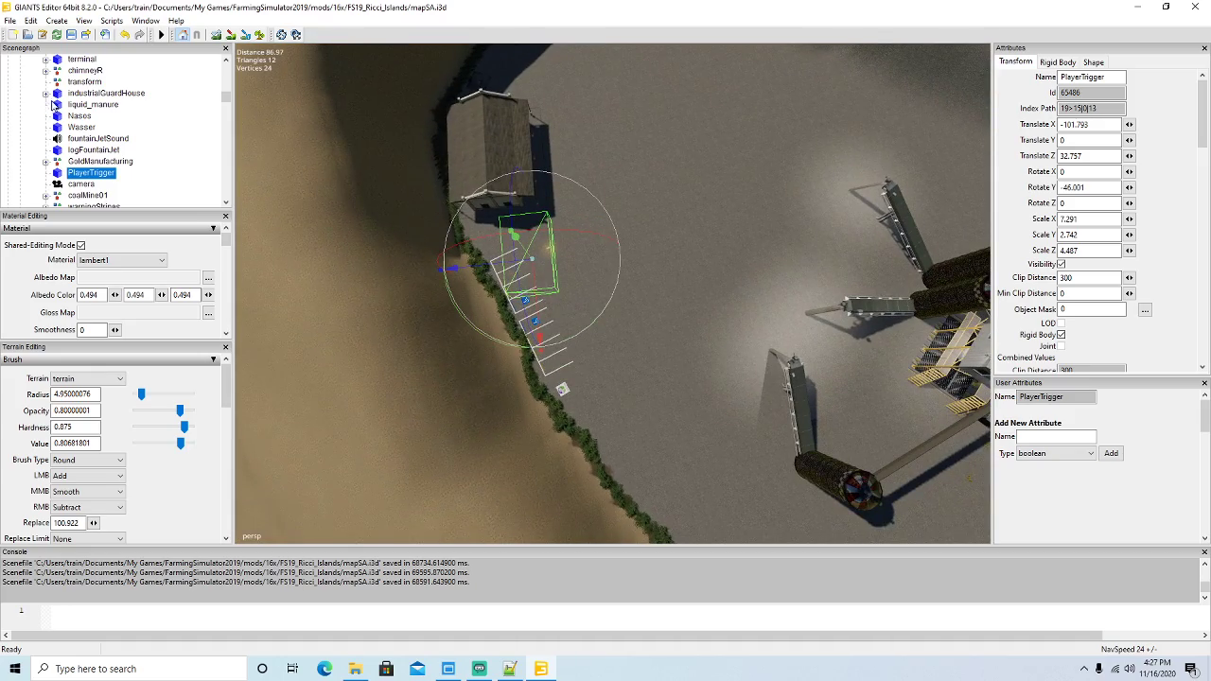
Examine the complete rockCrusher site from several angles, including the heap areas, parking bays and open ground beyond the plant.
{"action": "scroll", "coordinate": [49, 106], "scroll_direction": "up", "scroll_amount": 3}
{"action": "left_click", "coordinate": [75, 115]}
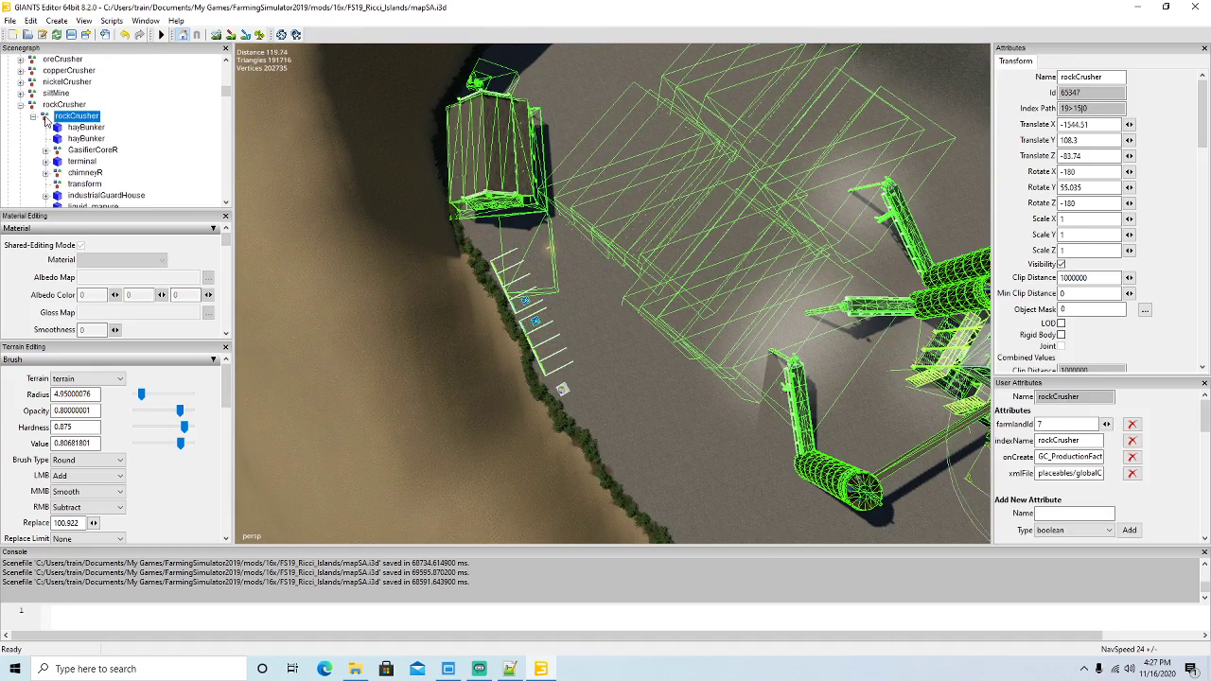
{"action": "left_click_drag", "start_coordinate": [436, 293], "coordinate": [568, 265], "text": "alt"}
{"action": "scroll", "coordinate": [348, 253], "scroll_direction": "up", "scroll_amount": 4}
{"action": "scroll", "coordinate": [568, 265], "scroll_direction": "down", "scroll_amount": 4}
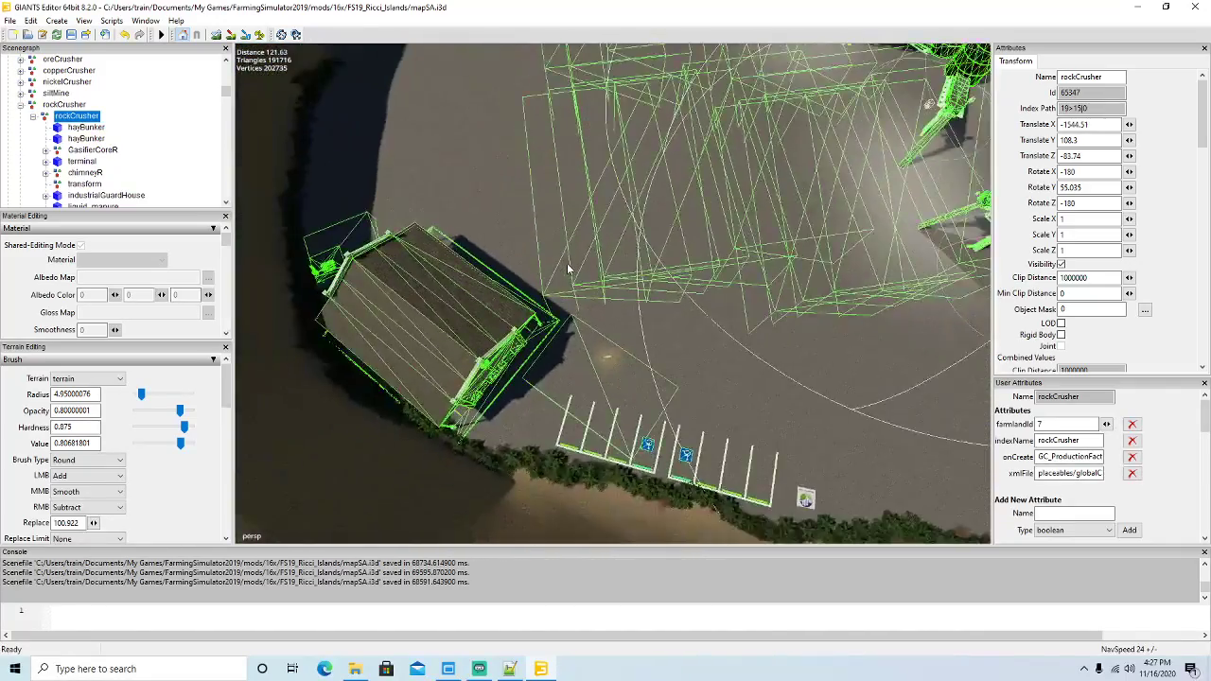
{"action": "right_click_drag", "start_coordinate": [569, 270], "coordinate": [501, 257]}
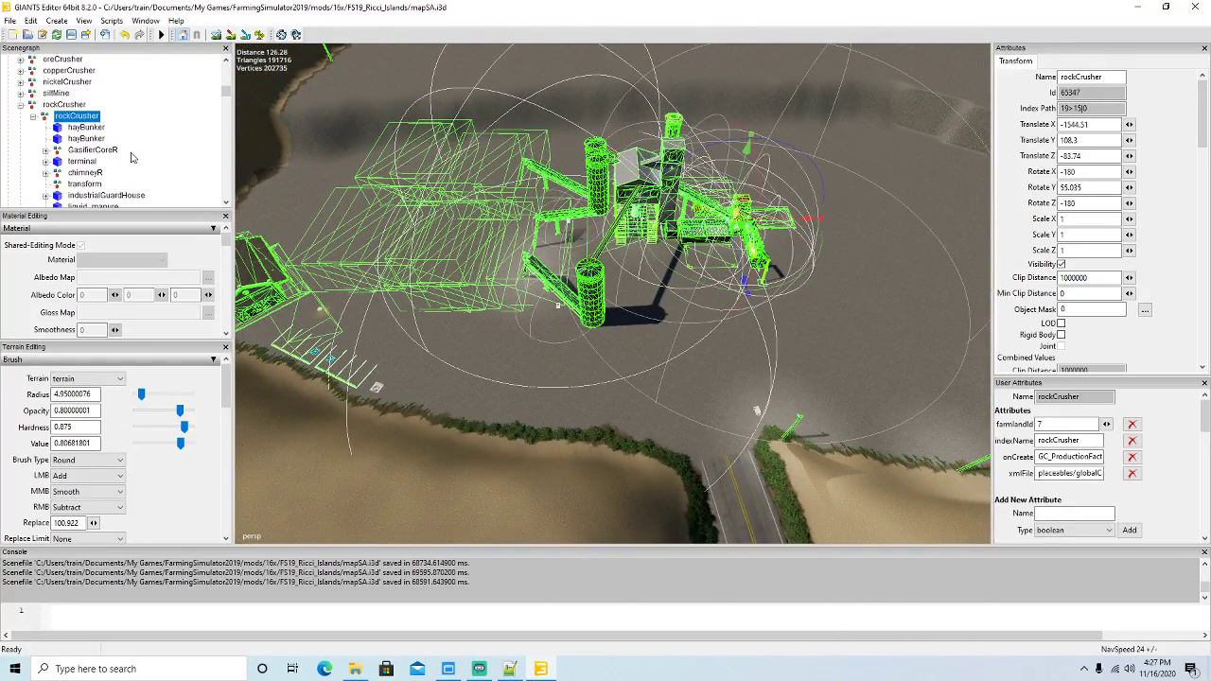
{"action": "left_click_drag", "start_coordinate": [617, 278], "coordinate": [672, 163], "text": "alt"}
{"action": "scroll", "coordinate": [672, 163], "scroll_direction": "up", "scroll_amount": 2}
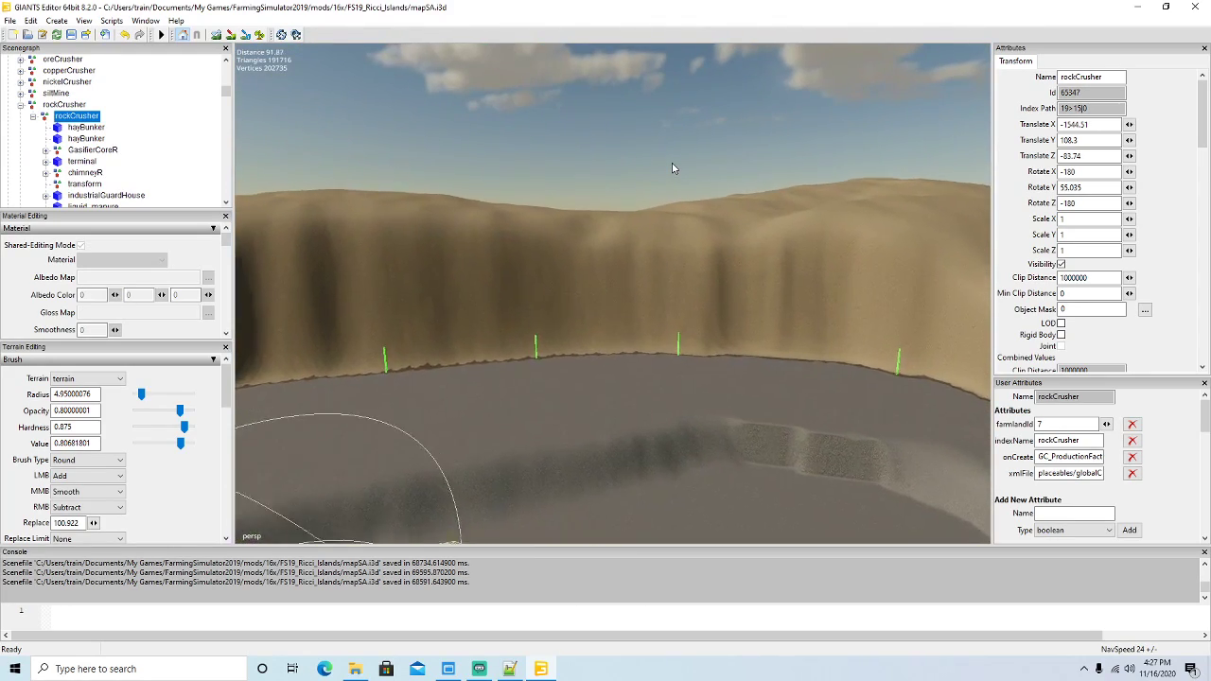
{"action": "right_click_drag", "start_coordinate": [672, 168], "coordinate": [639, 284]}
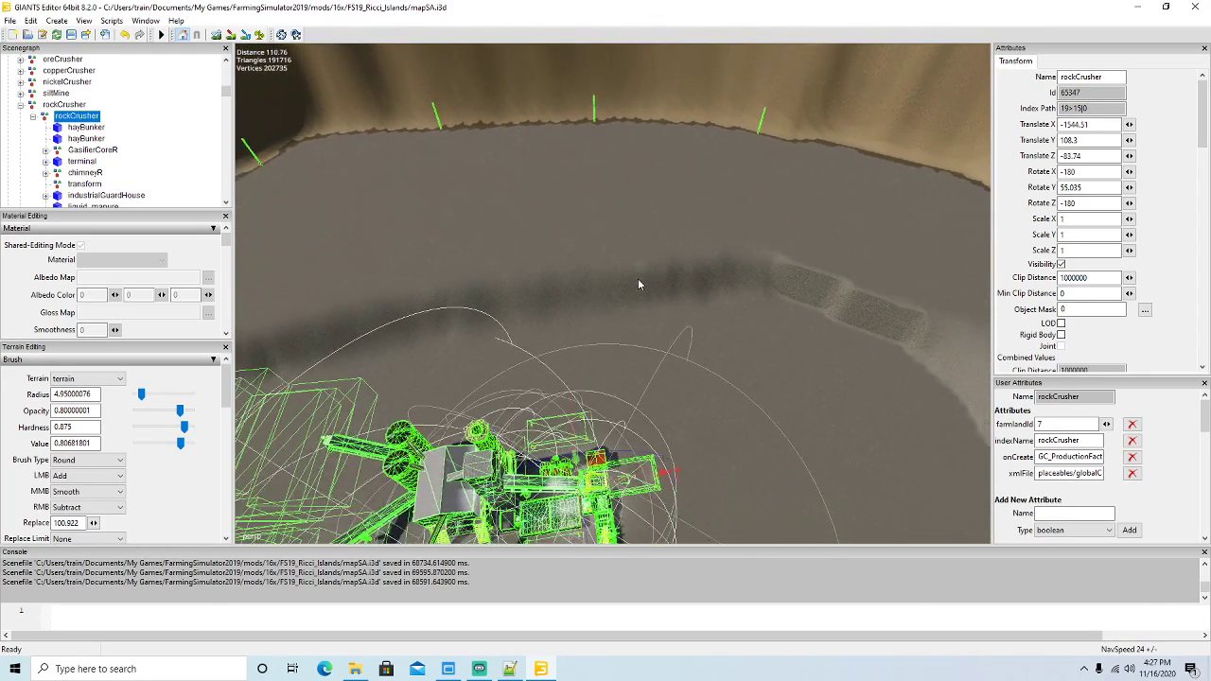
Make the first palletSpawner visible in the first ExtendedPalletSpawner of the rockCrusher's OUT group.
{"action": "scroll", "coordinate": [62, 151], "scroll_direction": "down", "scroll_amount": 8}
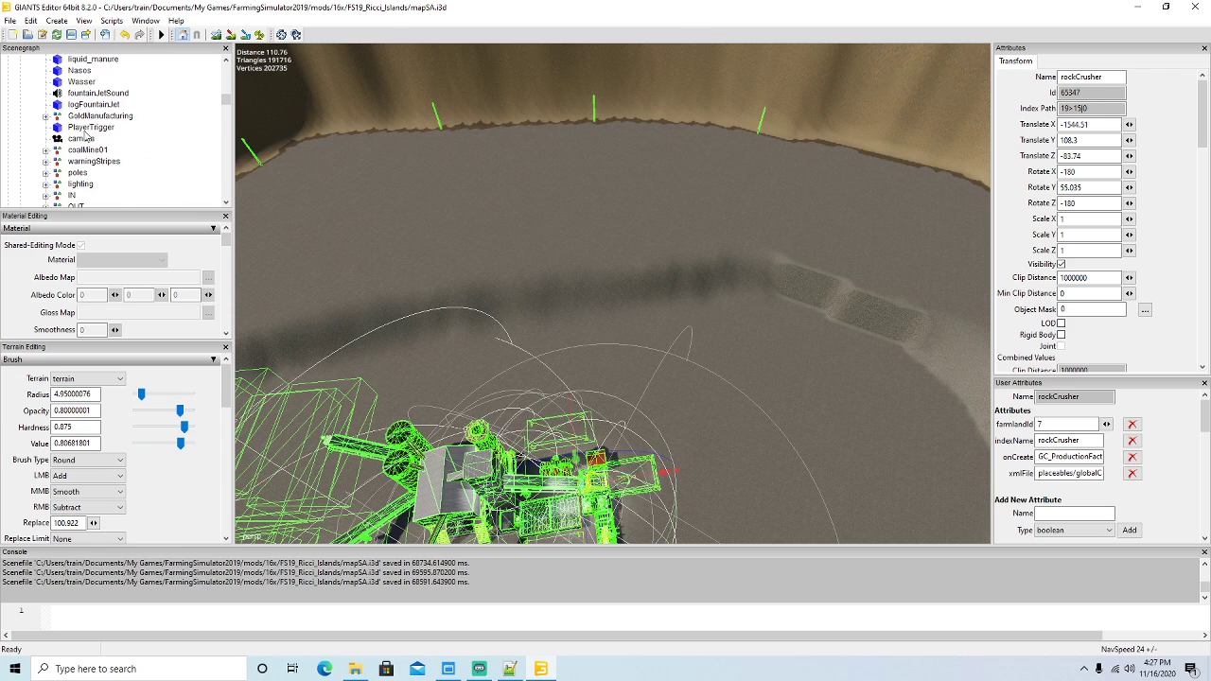
{"action": "left_click", "coordinate": [46, 150]}
{"action": "scroll", "coordinate": [68, 149], "scroll_direction": "down", "scroll_amount": 2}
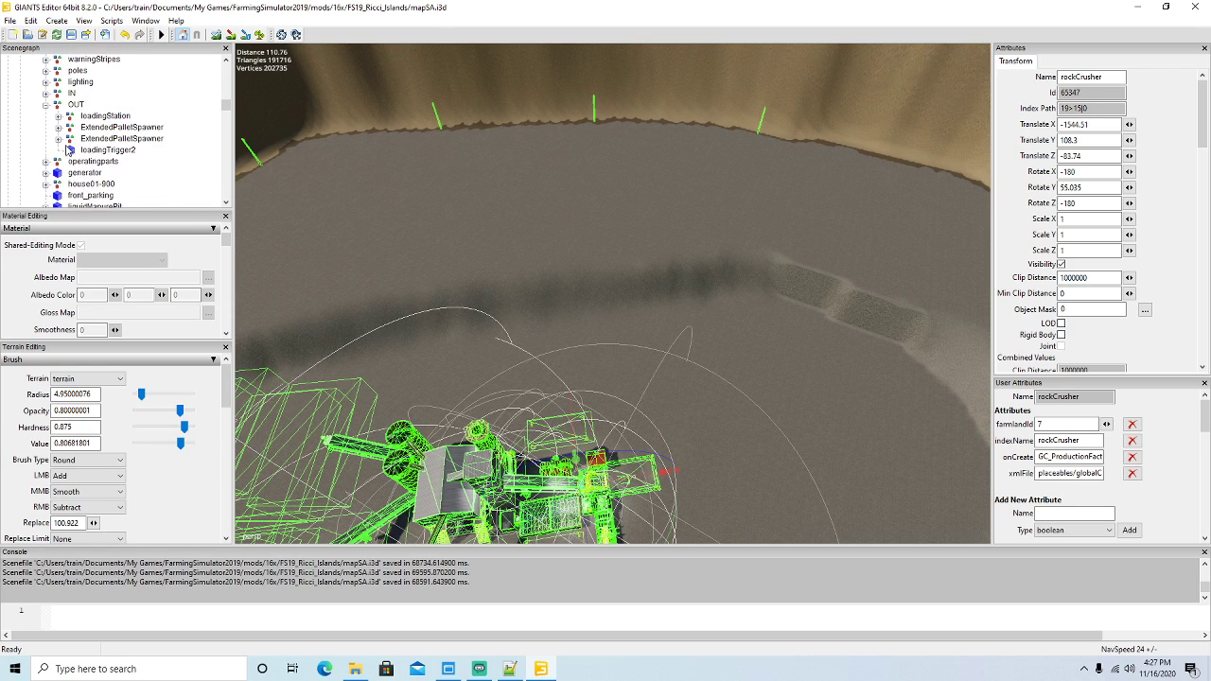
{"action": "left_click", "coordinate": [57, 127]}
{"action": "scroll", "coordinate": [68, 131], "scroll_direction": "down", "scroll_amount": 1}
{"action": "left_click", "coordinate": [104, 115]}
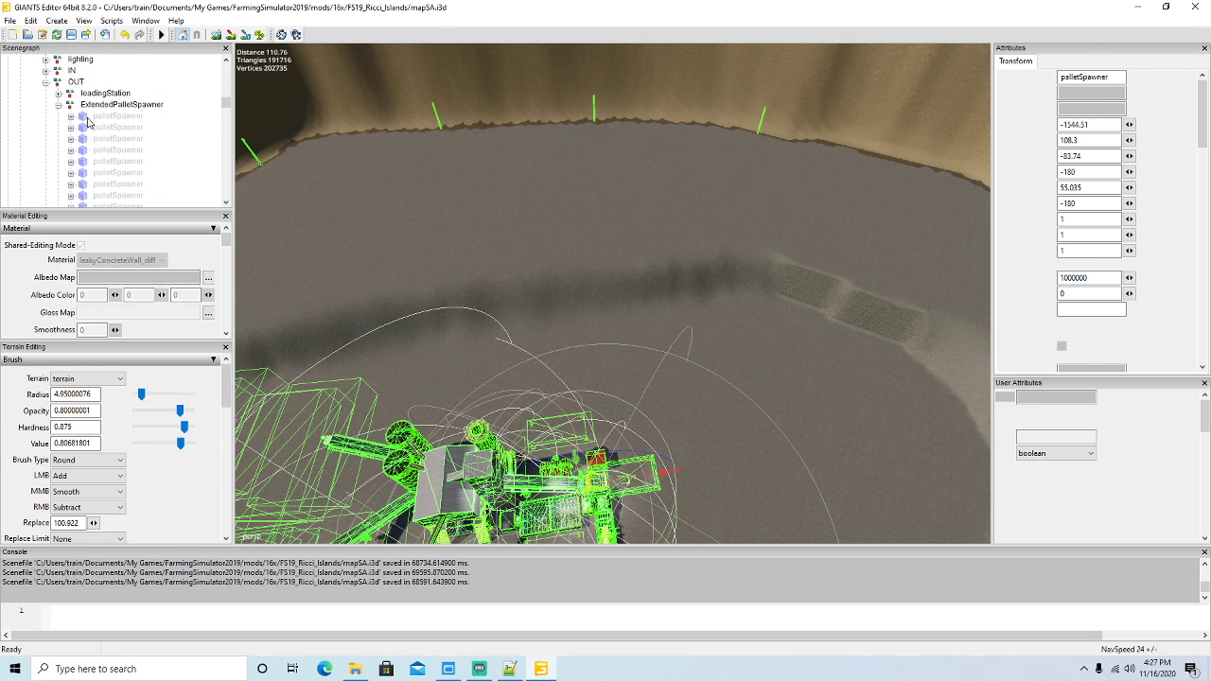
{"action": "left_click", "coordinate": [1061, 265]}
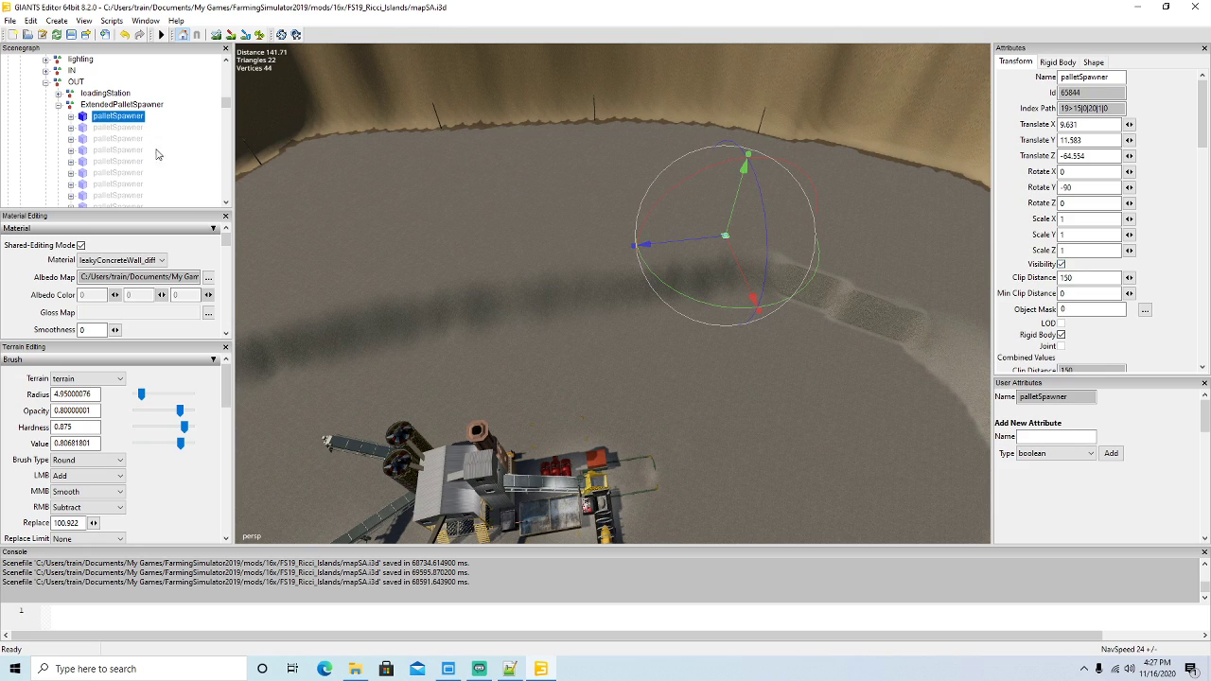
Turn on visibility for the second, third and fourth palletSpawner objects in the first ExtendedPalletSpawner.
{"action": "left_click", "coordinate": [112, 127]}
{"action": "left_click", "coordinate": [1061, 265]}
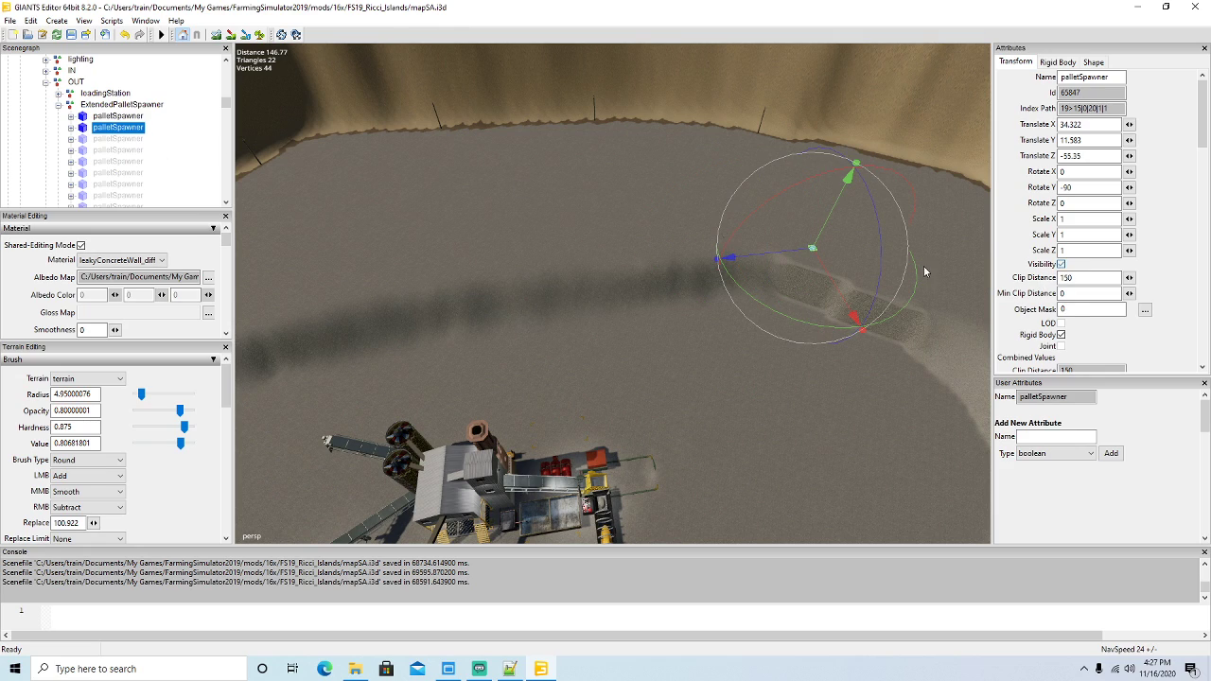
{"action": "left_click", "coordinate": [106, 138]}
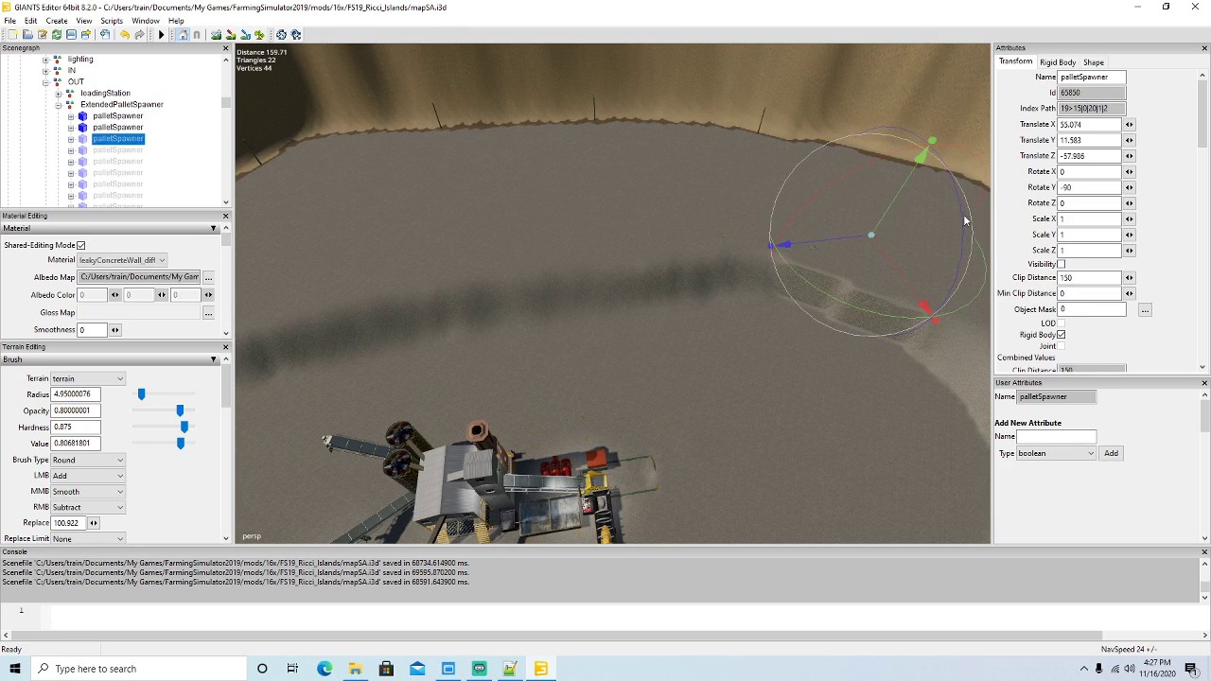
{"action": "left_click", "coordinate": [1062, 265]}
{"action": "left_click", "coordinate": [83, 150]}
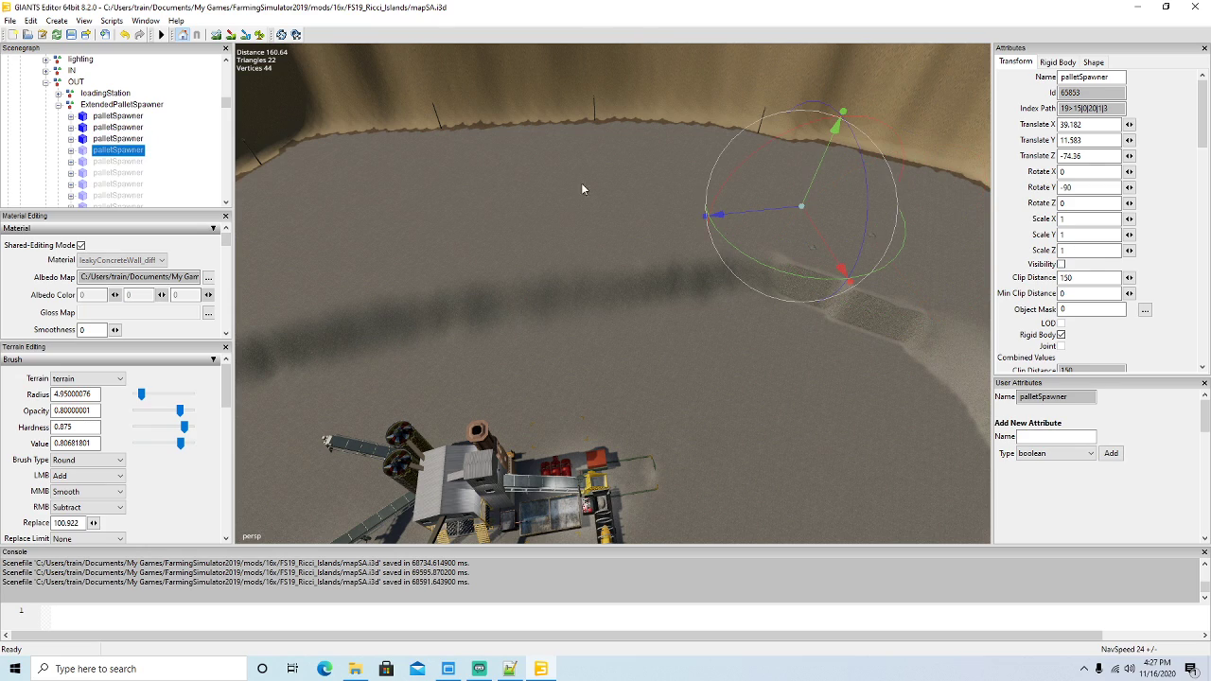
{"action": "left_click", "coordinate": [1061, 265]}
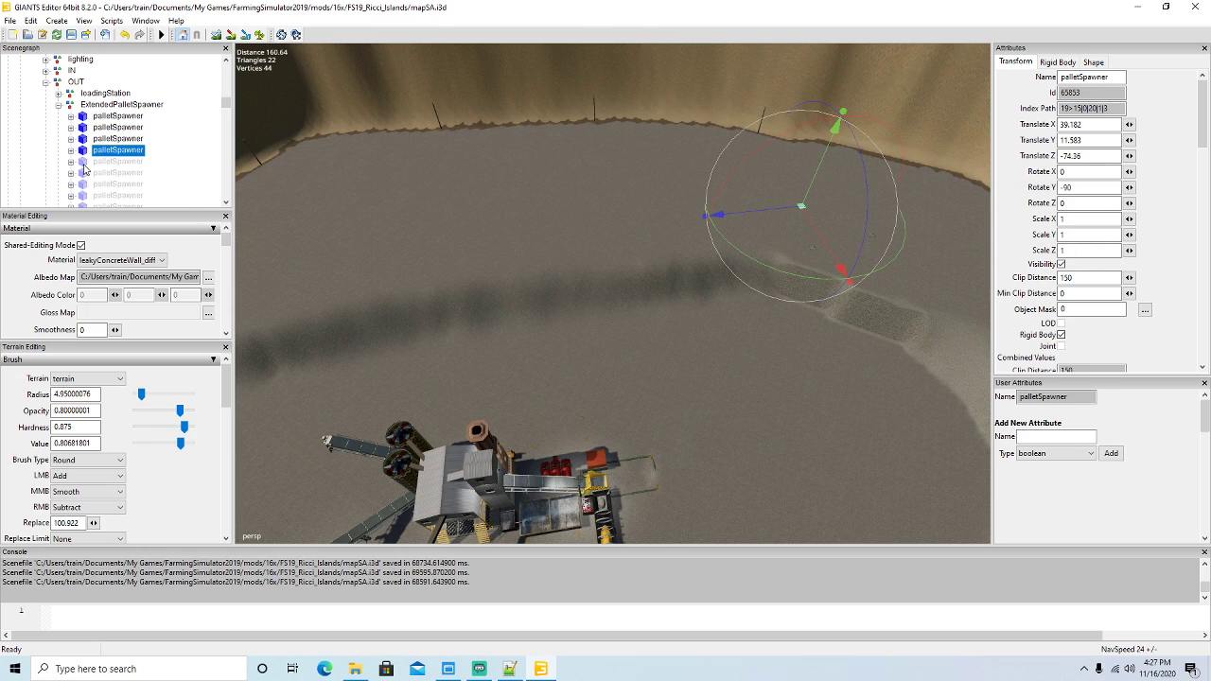
Turn on visibility for the fifth, sixth and seventh palletSpawner objects in the first ExtendedPalletSpawner.
{"action": "left_click", "coordinate": [83, 163]}
{"action": "left_click", "coordinate": [1061, 265]}
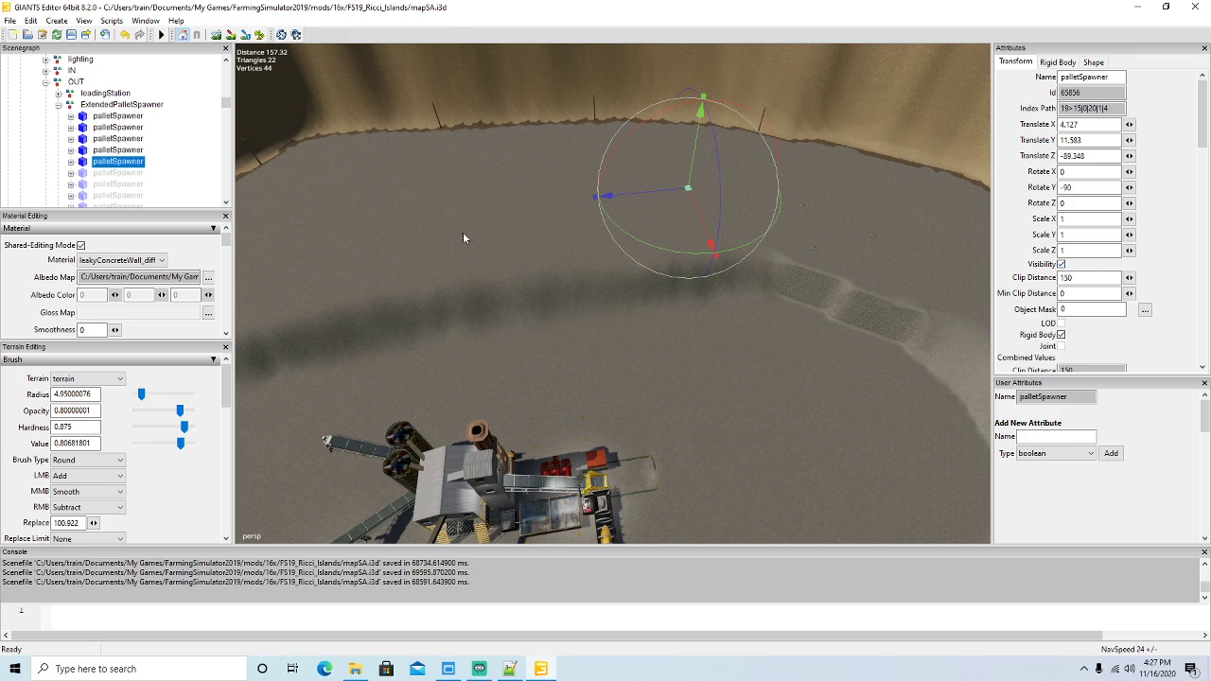
{"action": "left_click", "coordinate": [85, 173]}
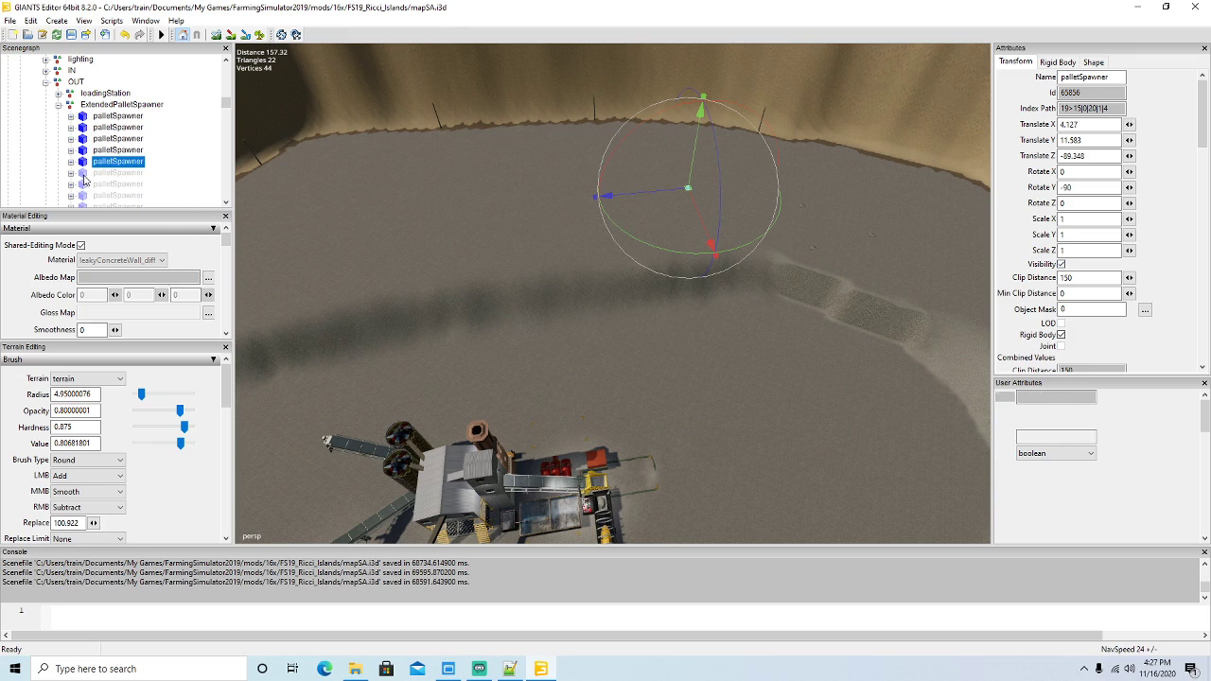
{"action": "left_click", "coordinate": [1062, 265]}
{"action": "left_click", "coordinate": [85, 184]}
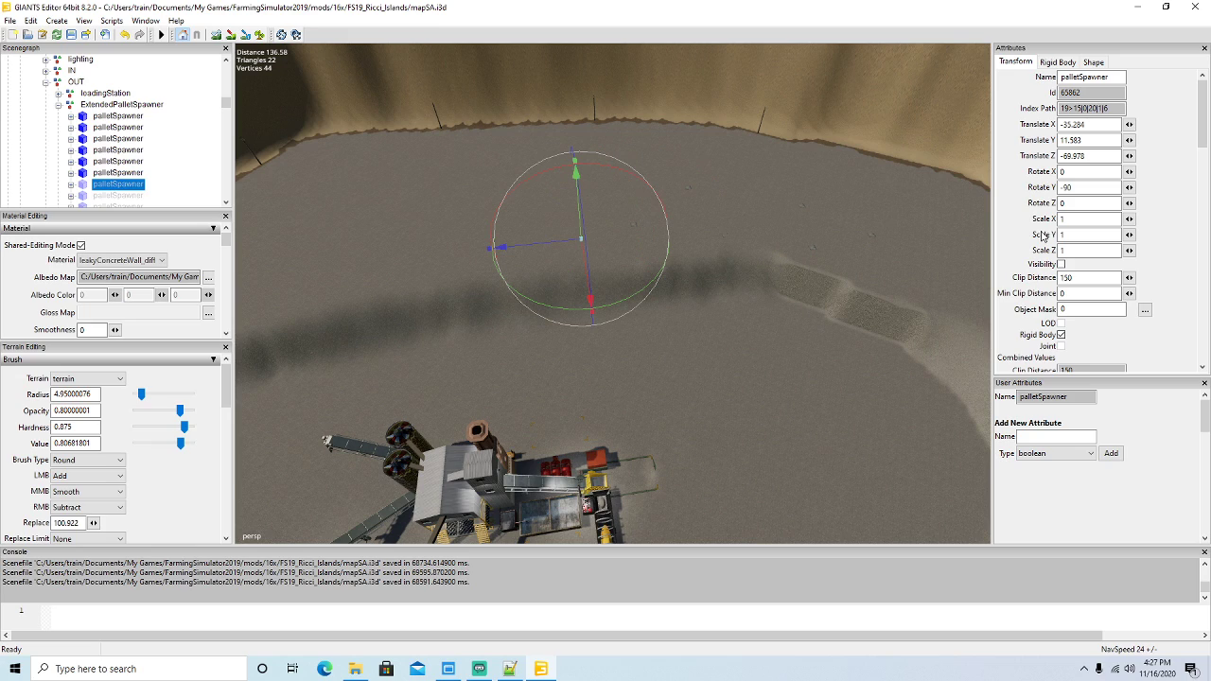
{"action": "left_click", "coordinate": [1062, 265]}
Turn on visibility for the eighth, ninth and tenth palletSpawner objects in the first ExtendedPalletSpawner.
{"action": "scroll", "coordinate": [115, 143], "scroll_direction": "down", "scroll_amount": 3}
{"action": "left_click", "coordinate": [83, 117]}
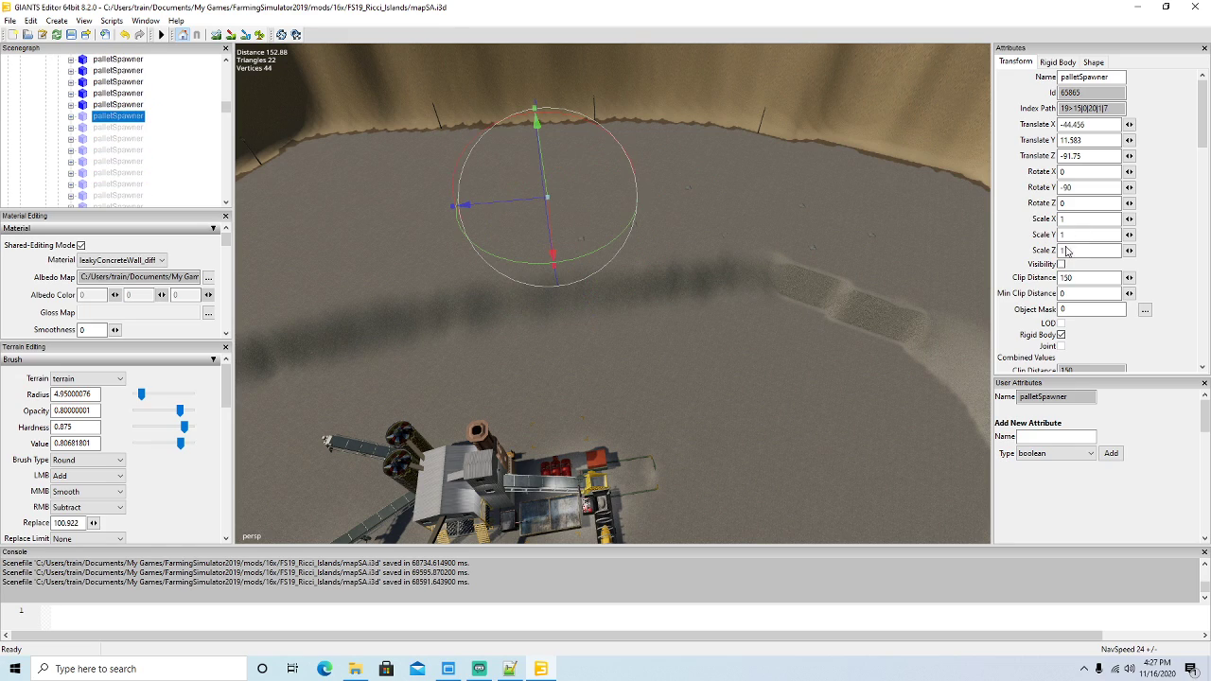
{"action": "left_click", "coordinate": [1062, 264]}
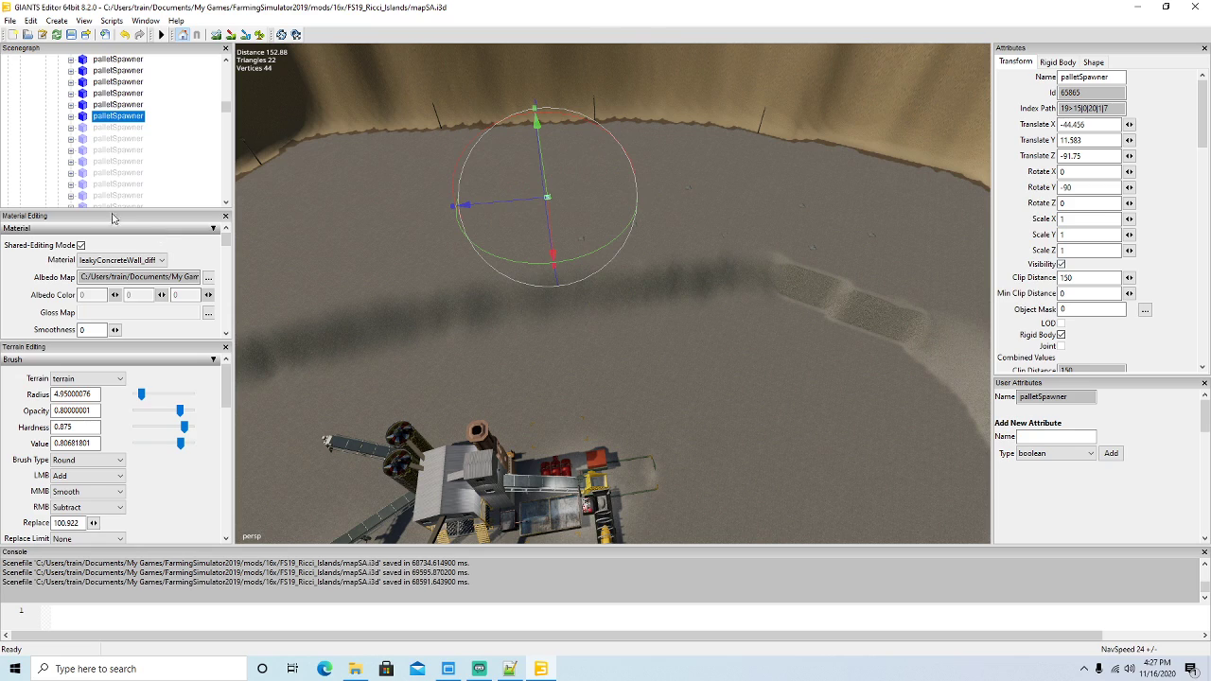
{"action": "left_click", "coordinate": [85, 130]}
{"action": "left_click", "coordinate": [1062, 265]}
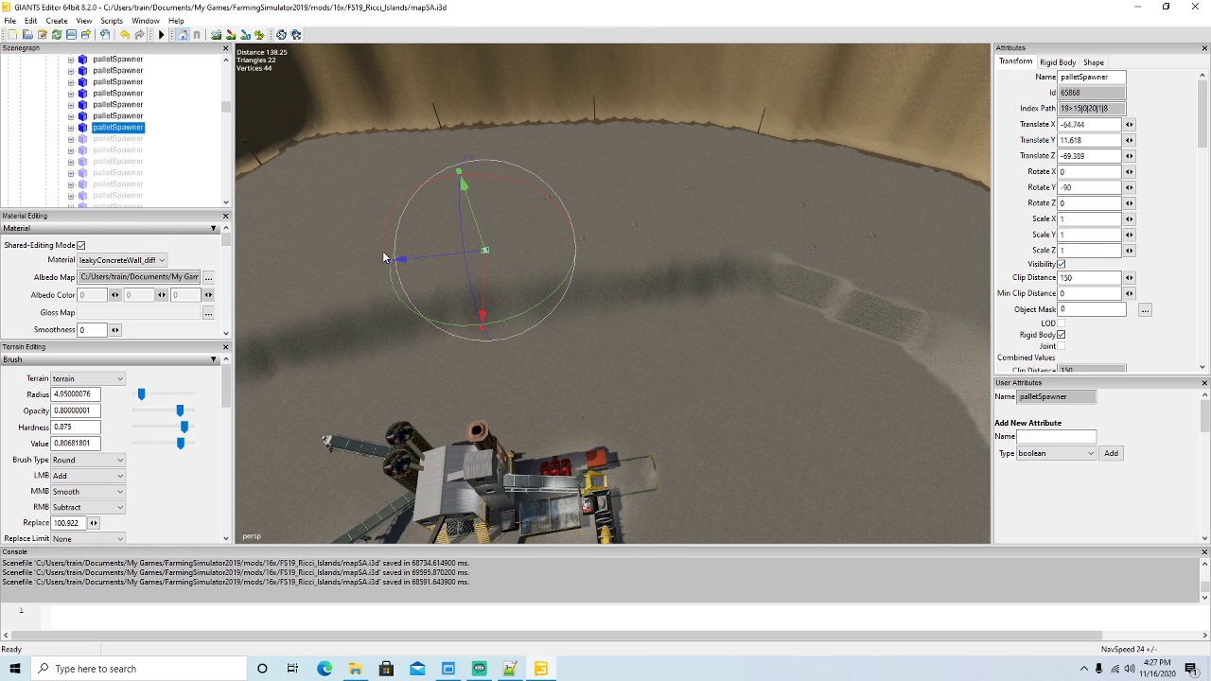
{"action": "left_click", "coordinate": [83, 141]}
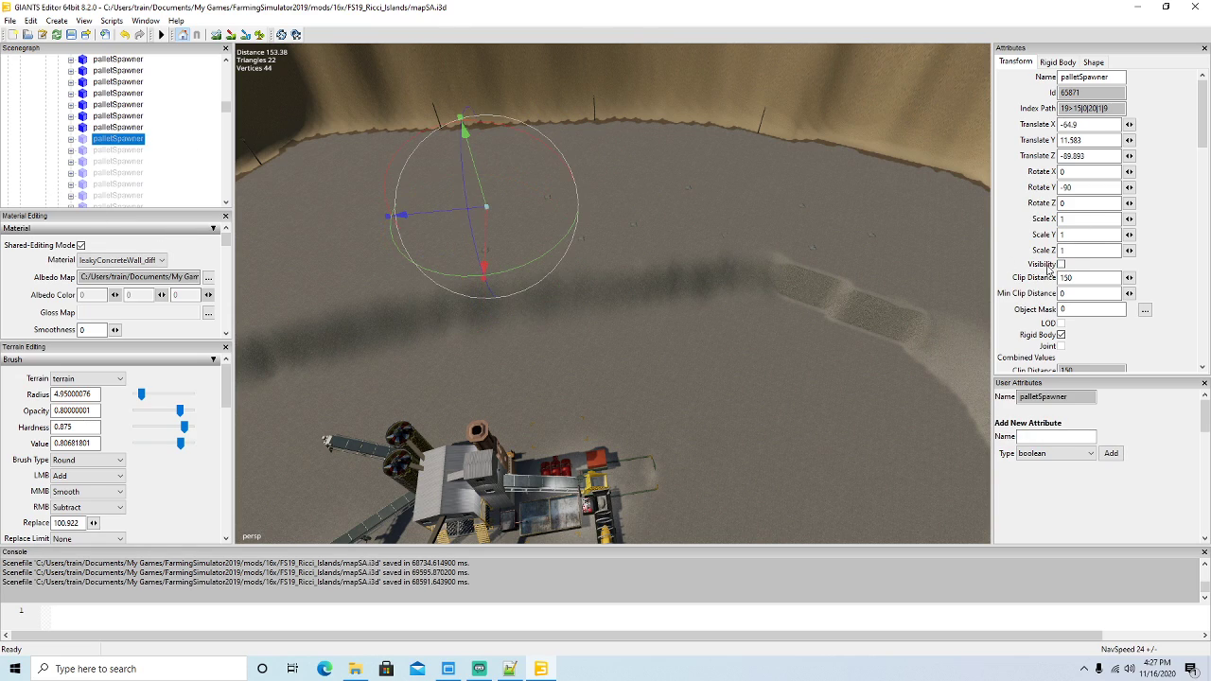
{"action": "left_click", "coordinate": [1061, 264]}
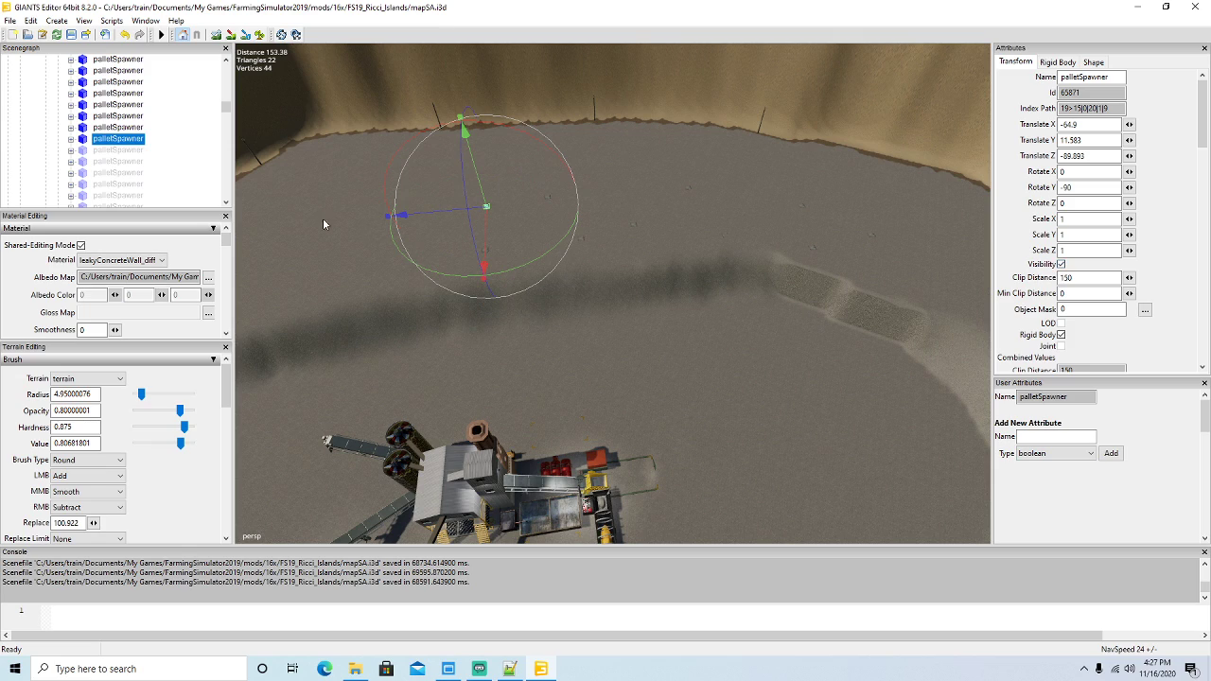
Turn on visibility for the eleventh, twelfth and thirteenth palletSpawner objects in the first ExtendedPalletSpawner.
{"action": "left_click", "coordinate": [83, 153]}
{"action": "left_click", "coordinate": [1061, 265]}
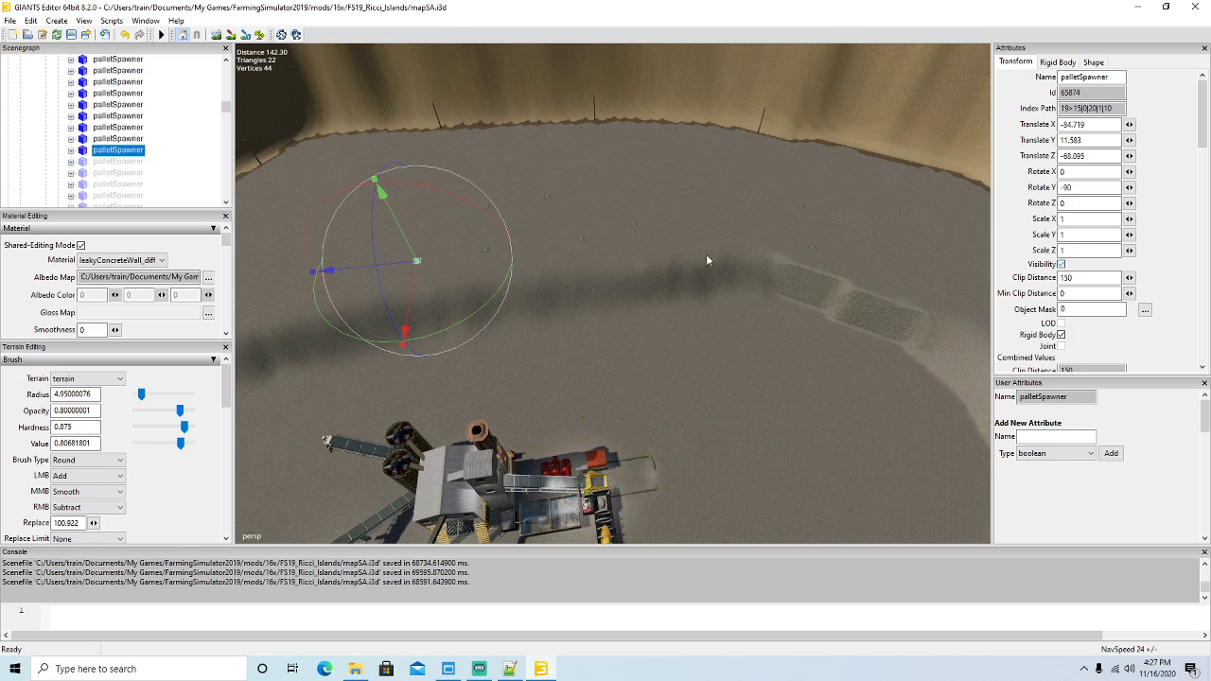
{"action": "left_click", "coordinate": [87, 162]}
{"action": "left_click", "coordinate": [1062, 265]}
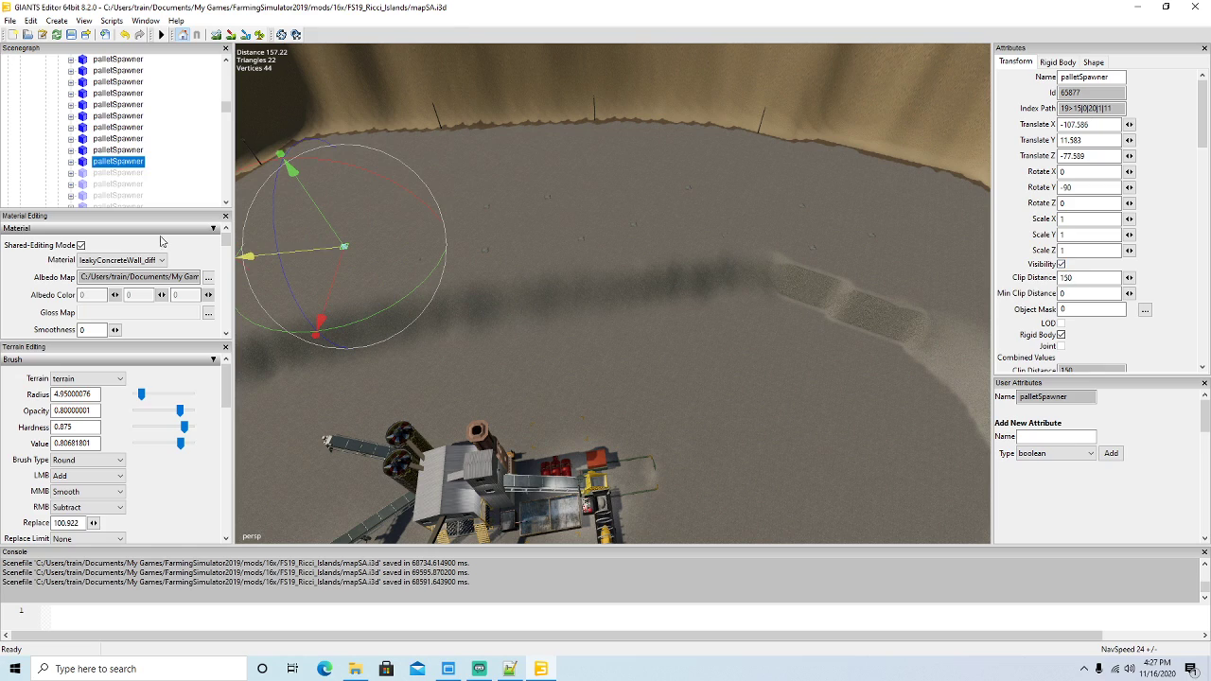
{"action": "left_click", "coordinate": [87, 173]}
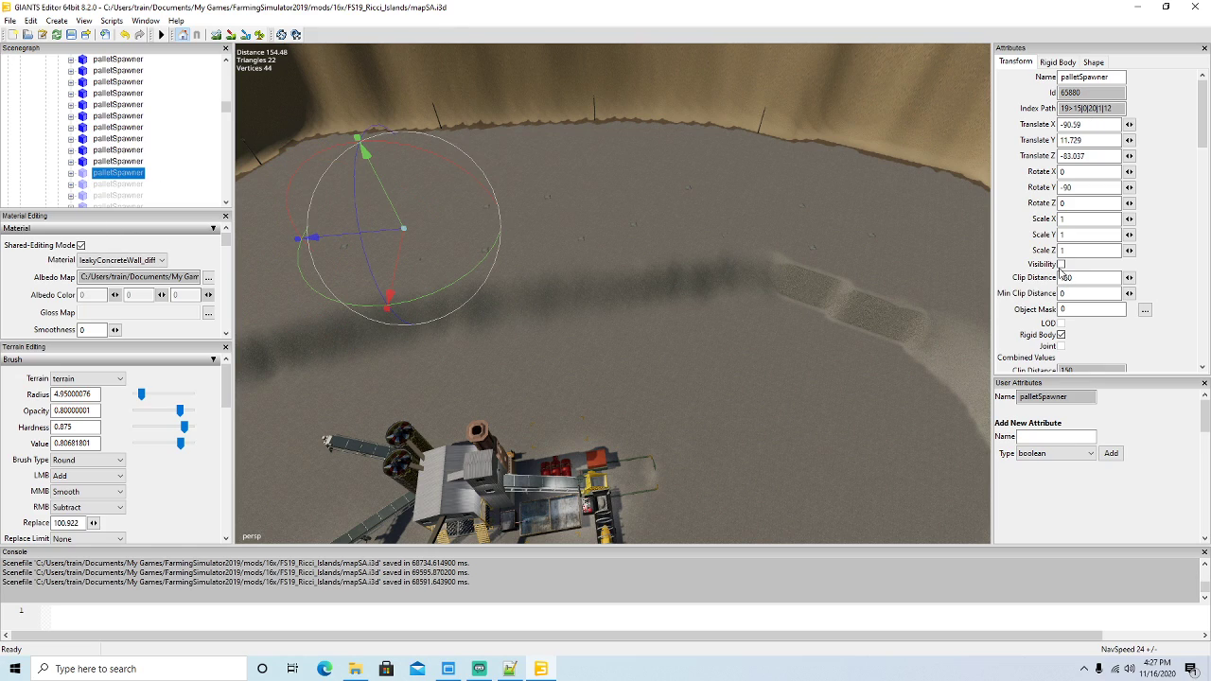
{"action": "left_click", "coordinate": [1061, 265]}
Turn on visibility for the fourteenth, fifteenth and sixteenth palletSpawner objects in the first ExtendedPalletSpawner.
{"action": "scroll", "coordinate": [142, 139], "scroll_direction": "down", "scroll_amount": 1}
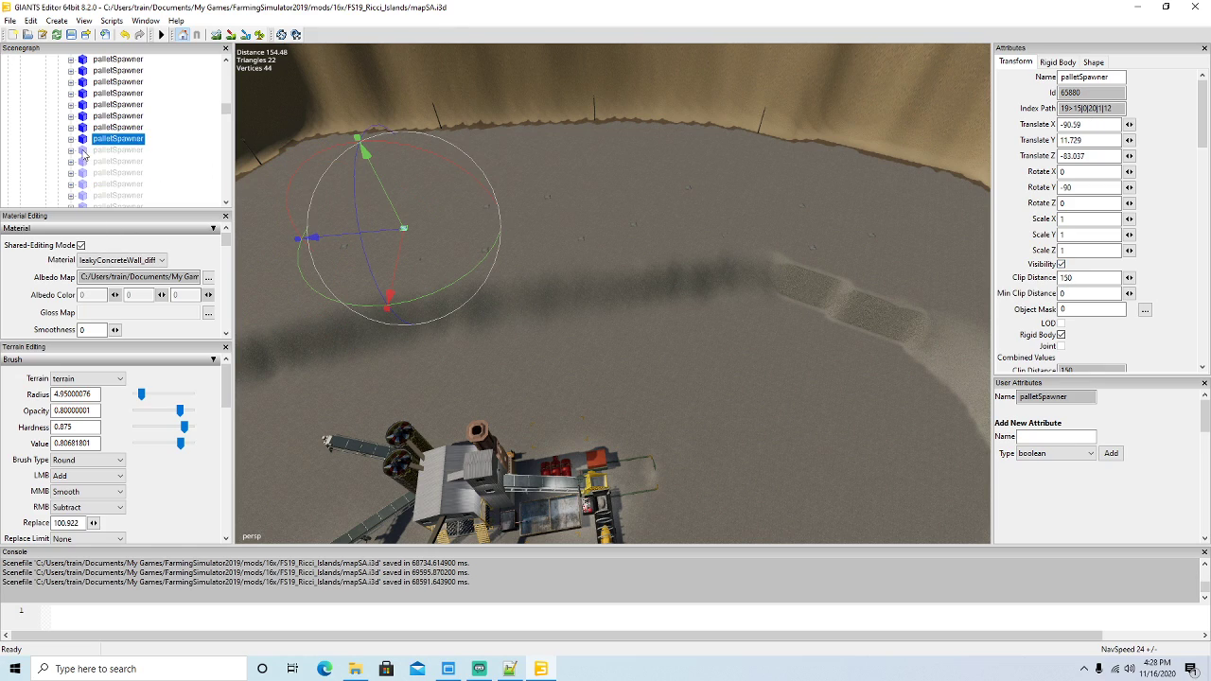
{"action": "left_click", "coordinate": [85, 151]}
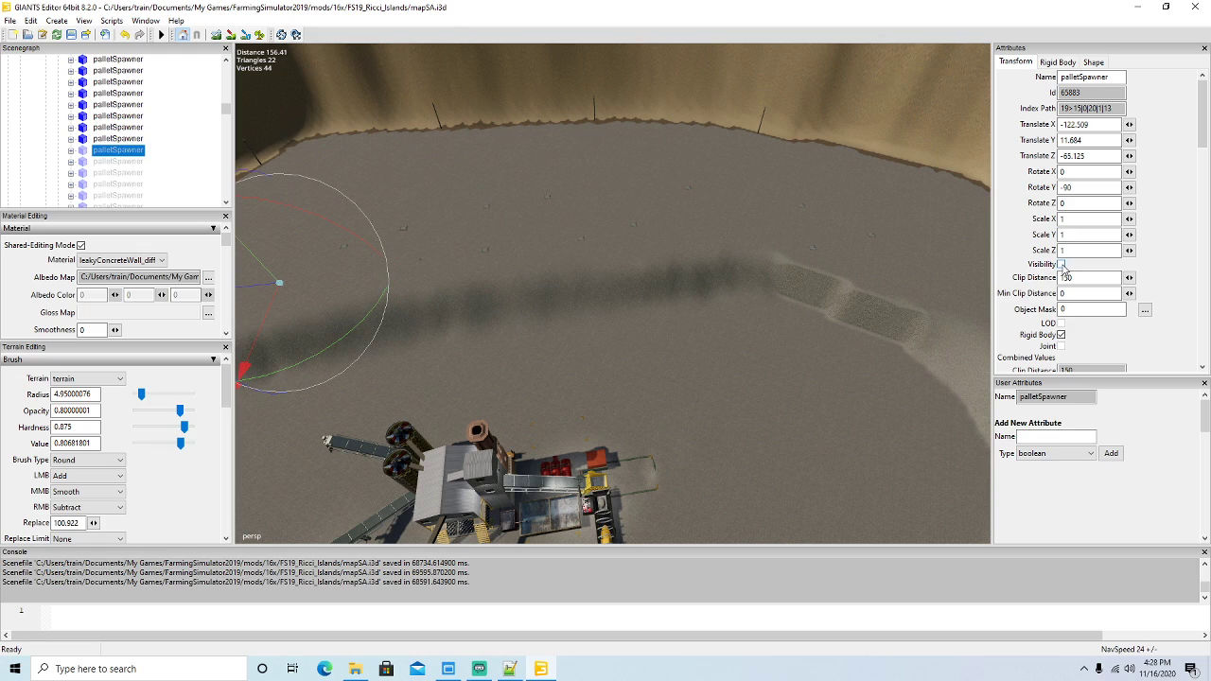
{"action": "left_click", "coordinate": [1062, 265]}
{"action": "left_click", "coordinate": [86, 162]}
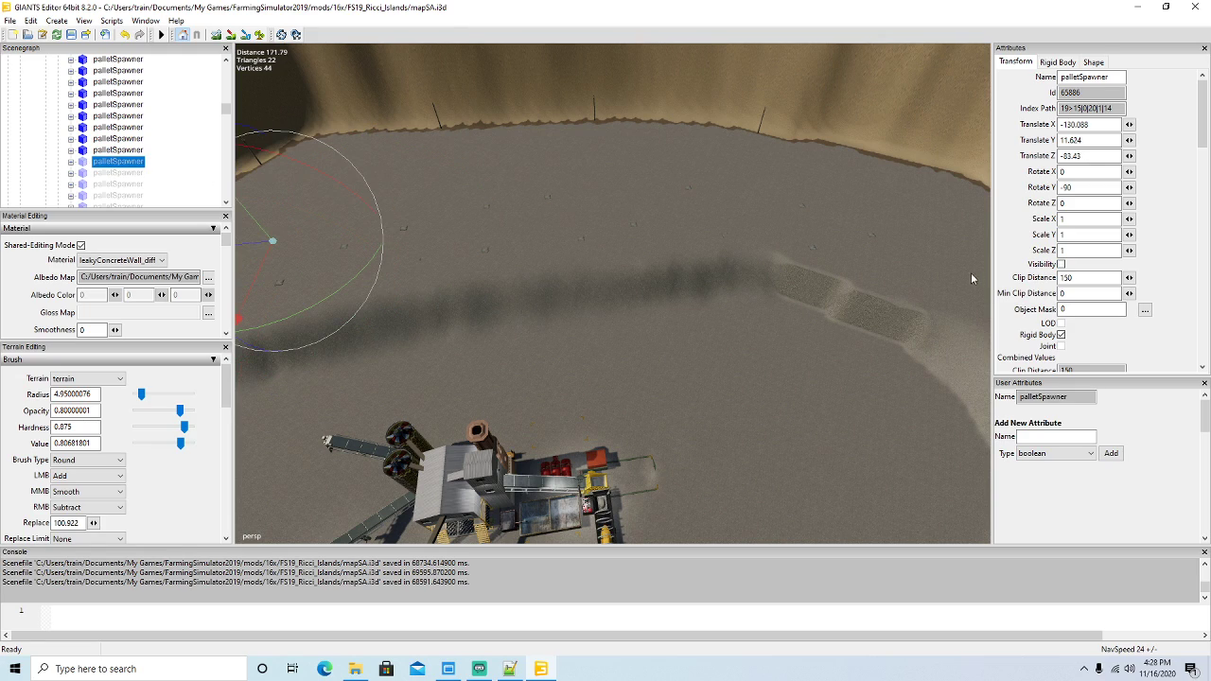
{"action": "left_click", "coordinate": [1061, 265]}
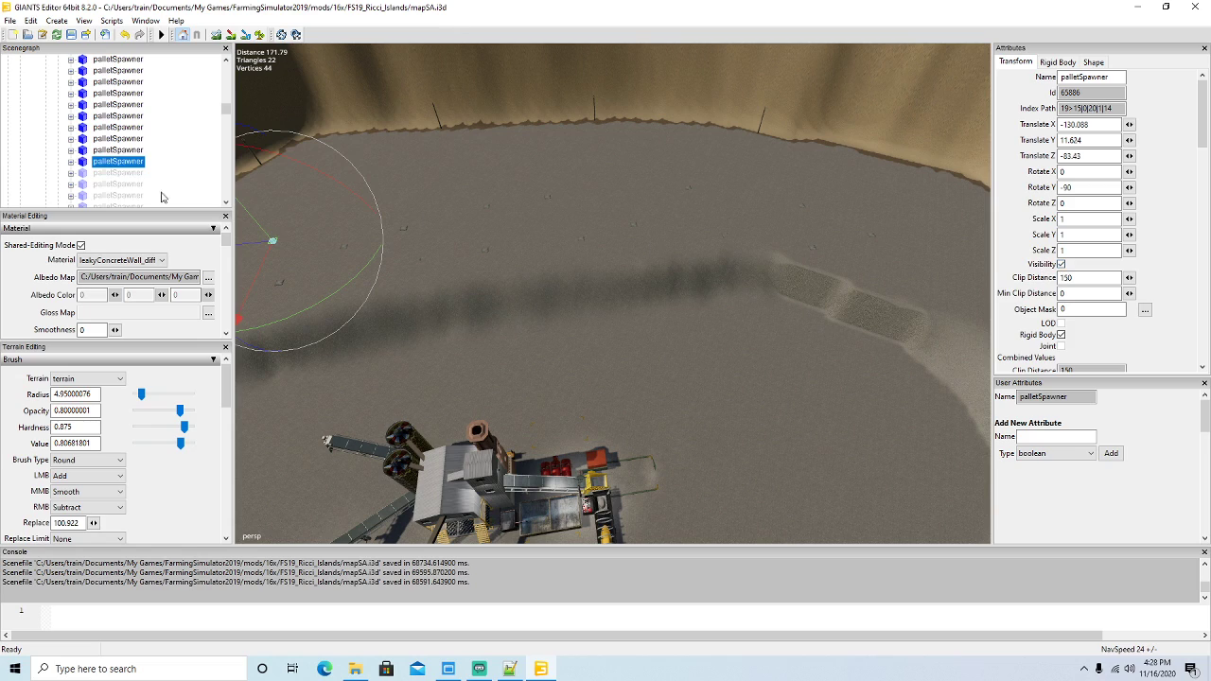
{"action": "left_click", "coordinate": [82, 173]}
{"action": "left_click", "coordinate": [1061, 265]}
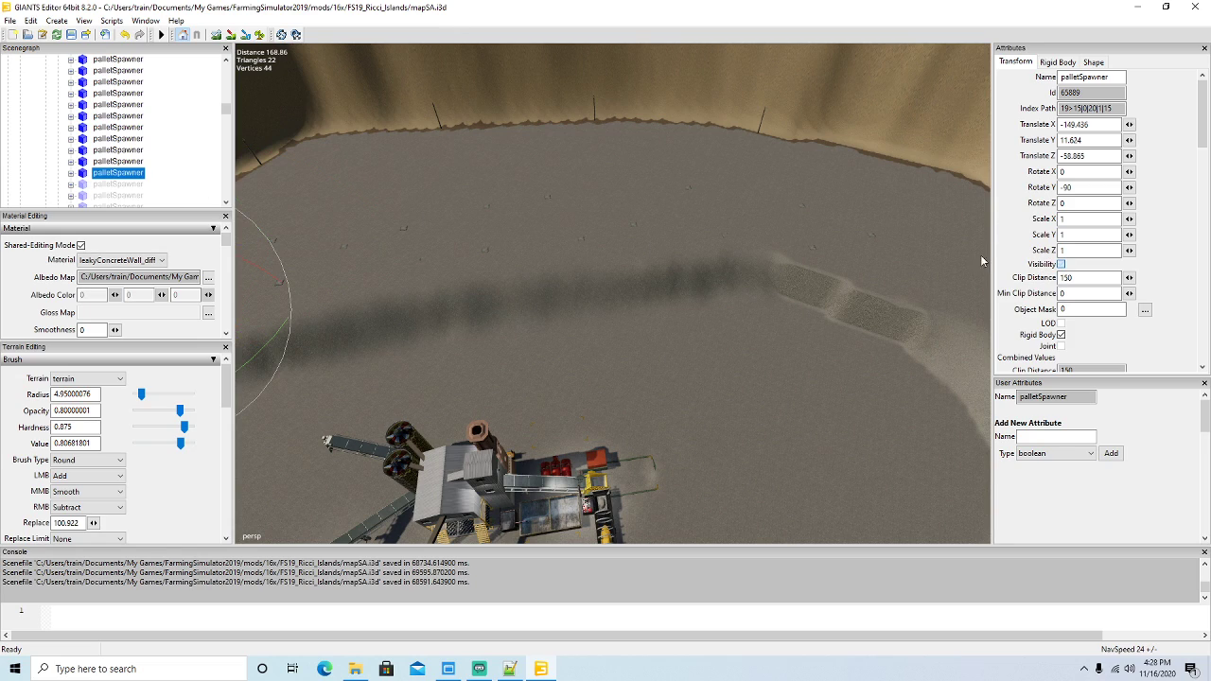
Turn on visibility for the last four palletSpawner objects, seventeenth to twentieth, in the first ExtendedPalletSpawner.
{"action": "left_click", "coordinate": [84, 185]}
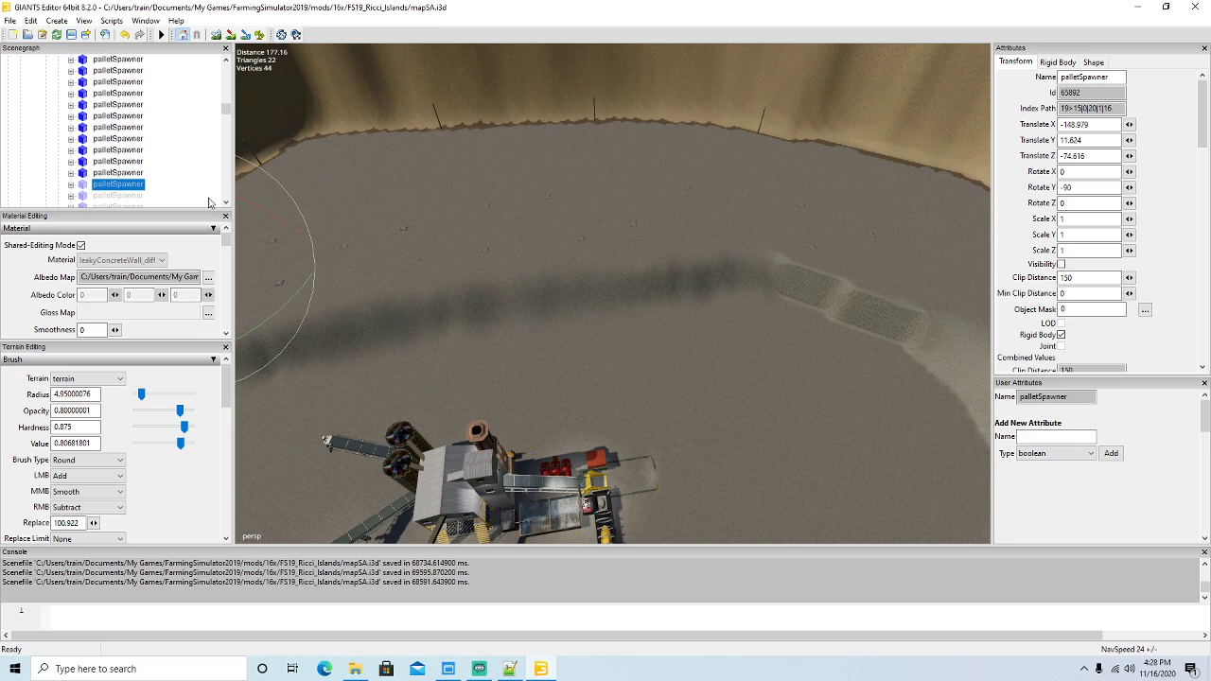
{"action": "left_click", "coordinate": [1062, 265]}
{"action": "scroll", "coordinate": [121, 162], "scroll_direction": "down", "scroll_amount": 1}
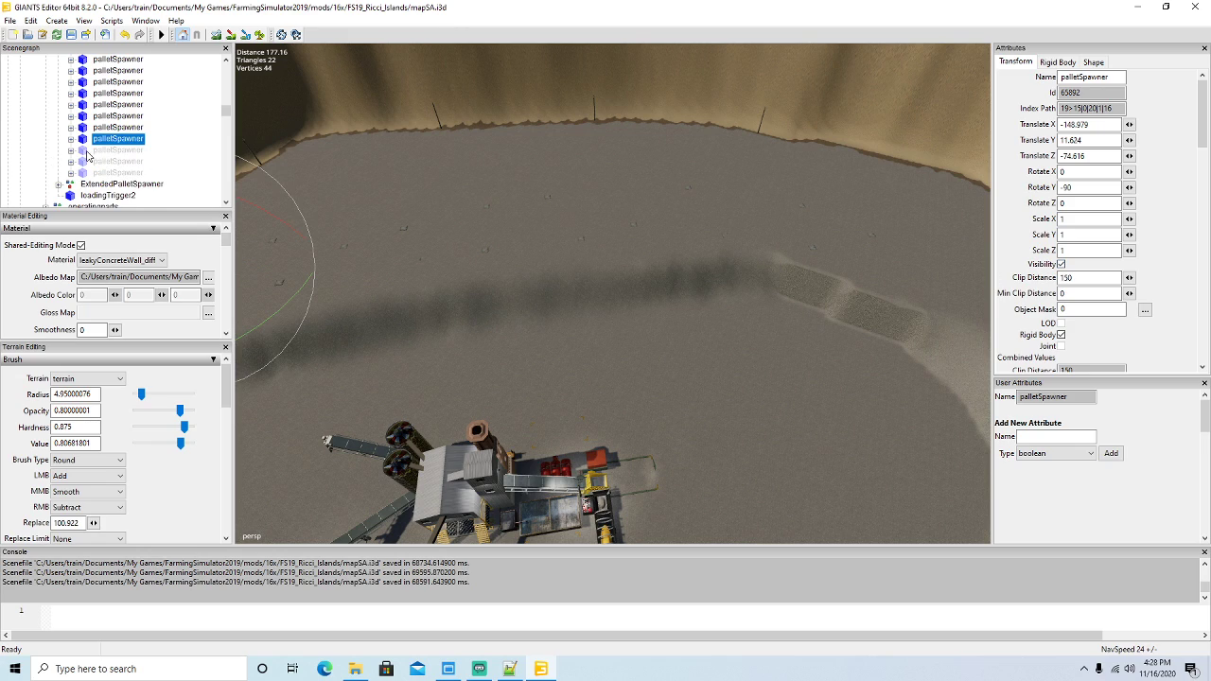
{"action": "left_click", "coordinate": [86, 151]}
{"action": "left_click", "coordinate": [1062, 265]}
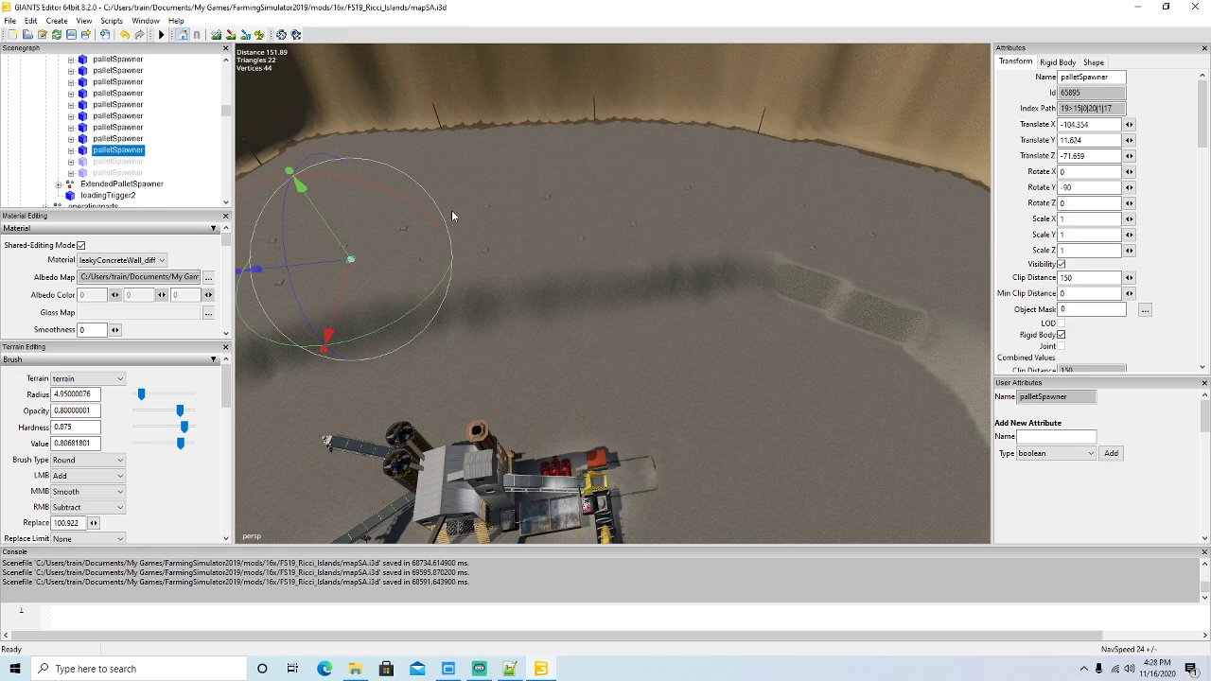
{"action": "left_click", "coordinate": [83, 161]}
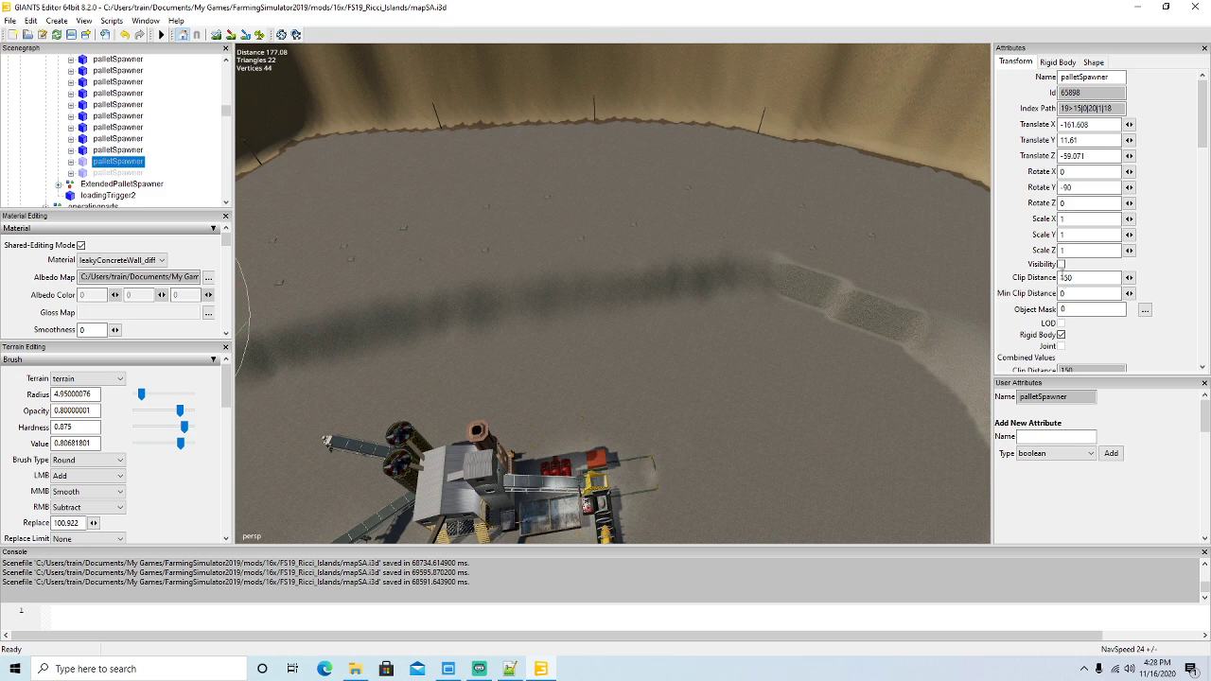
{"action": "left_click", "coordinate": [1062, 265]}
{"action": "left_click", "coordinate": [83, 173]}
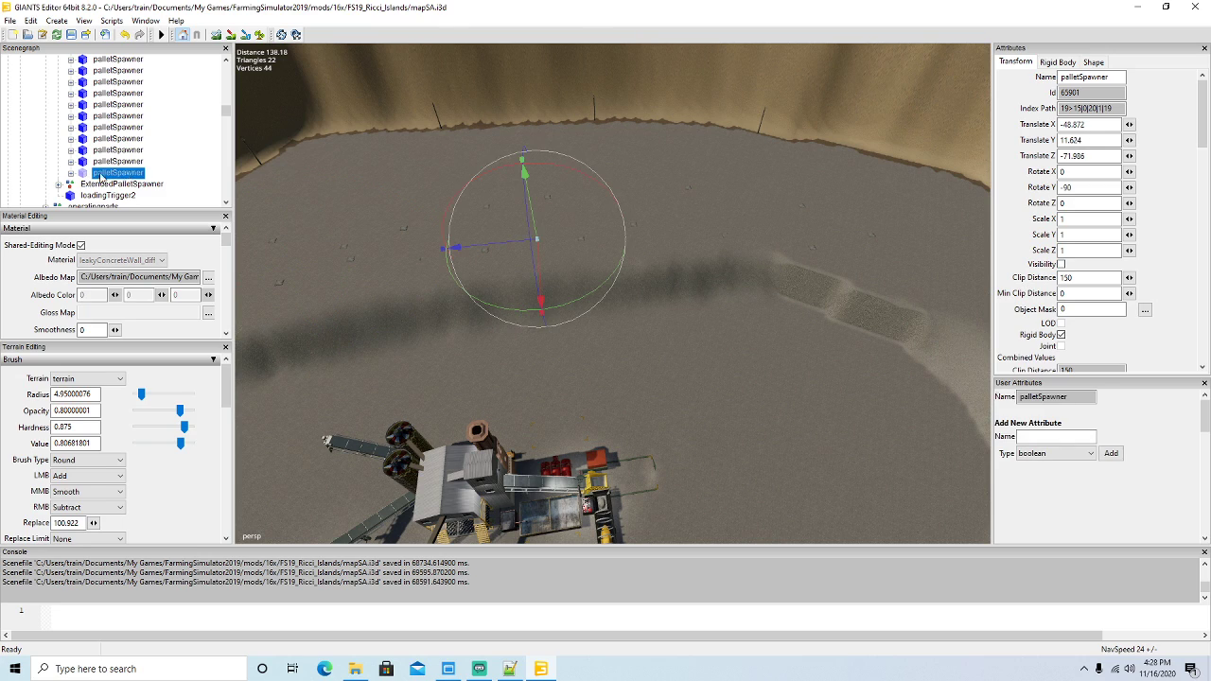
{"action": "left_click", "coordinate": [1062, 265]}
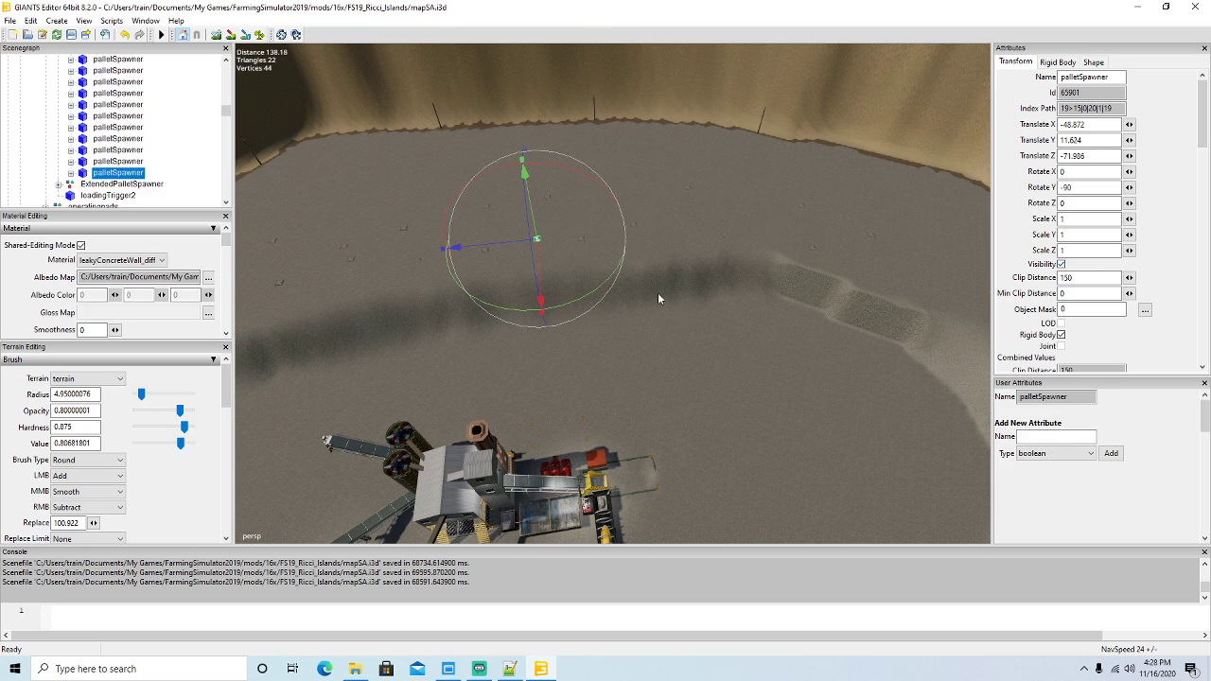
Duplicate the last palletSpawner and move the copy toward the pit wall, to about X -53.9, Z -106.5.
{"action": "left_click_drag", "start_coordinate": [658, 293], "coordinate": [646, 354], "text": "alt"}
{"action": "scroll", "coordinate": [584, 229], "scroll_direction": "up", "scroll_amount": 3}
{"action": "scroll", "coordinate": [609, 222], "scroll_direction": "up", "scroll_amount": 3}
{"action": "scroll", "coordinate": [675, 344], "scroll_direction": "down", "scroll_amount": 3}
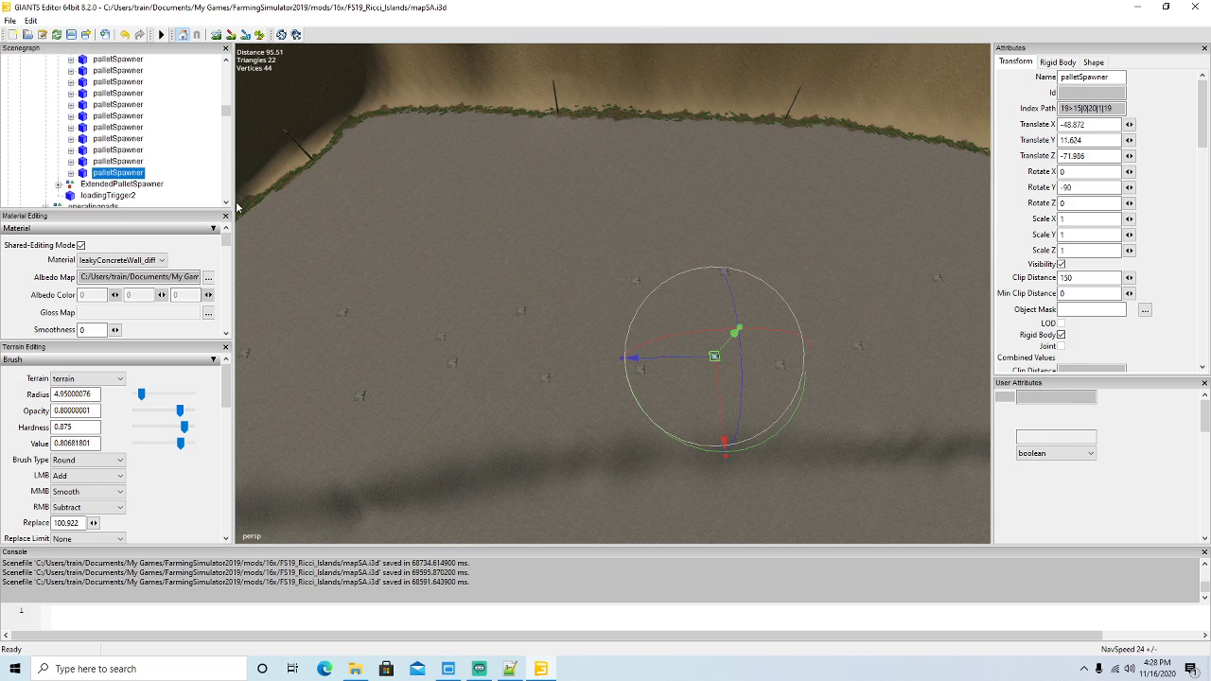
{"action": "key", "text": "ctrl+d"}
{"action": "left_click_drag", "start_coordinate": [720, 398], "coordinate": [691, 236]}
{"action": "left_click_drag", "start_coordinate": [675, 288], "coordinate": [676, 230], "text": "alt"}
{"action": "right_click_drag", "start_coordinate": [678, 235], "coordinate": [688, 258]}
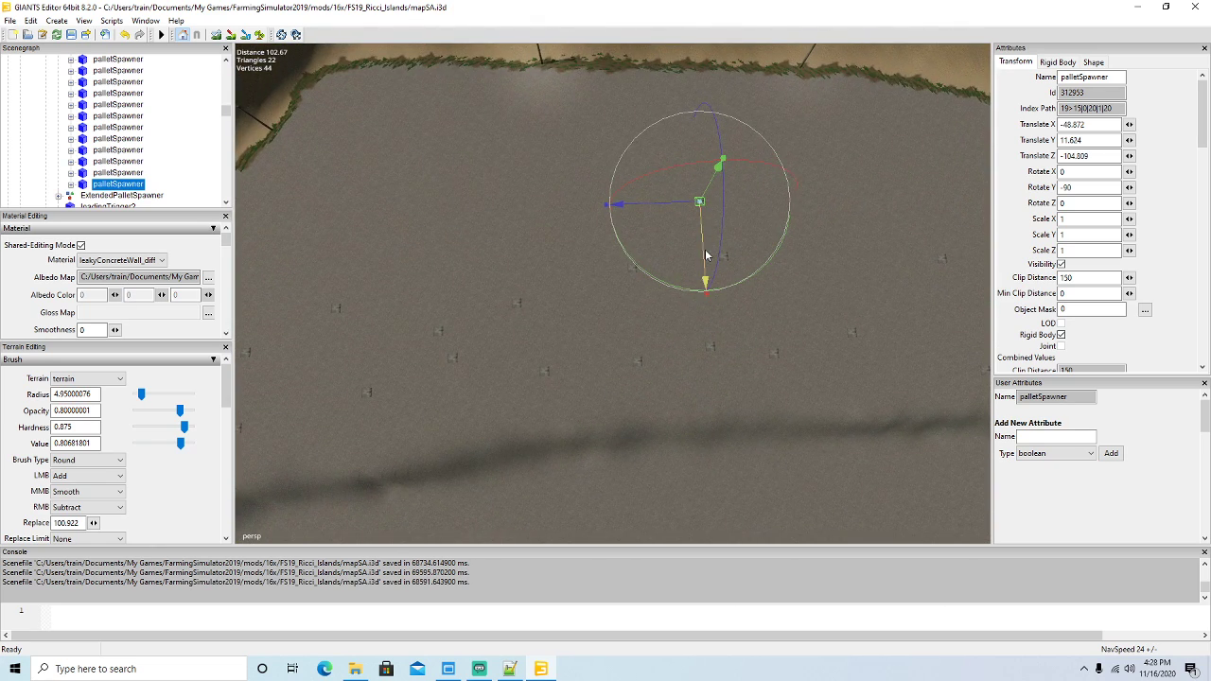
{"action": "left_click_drag", "start_coordinate": [705, 250], "coordinate": [705, 247]}
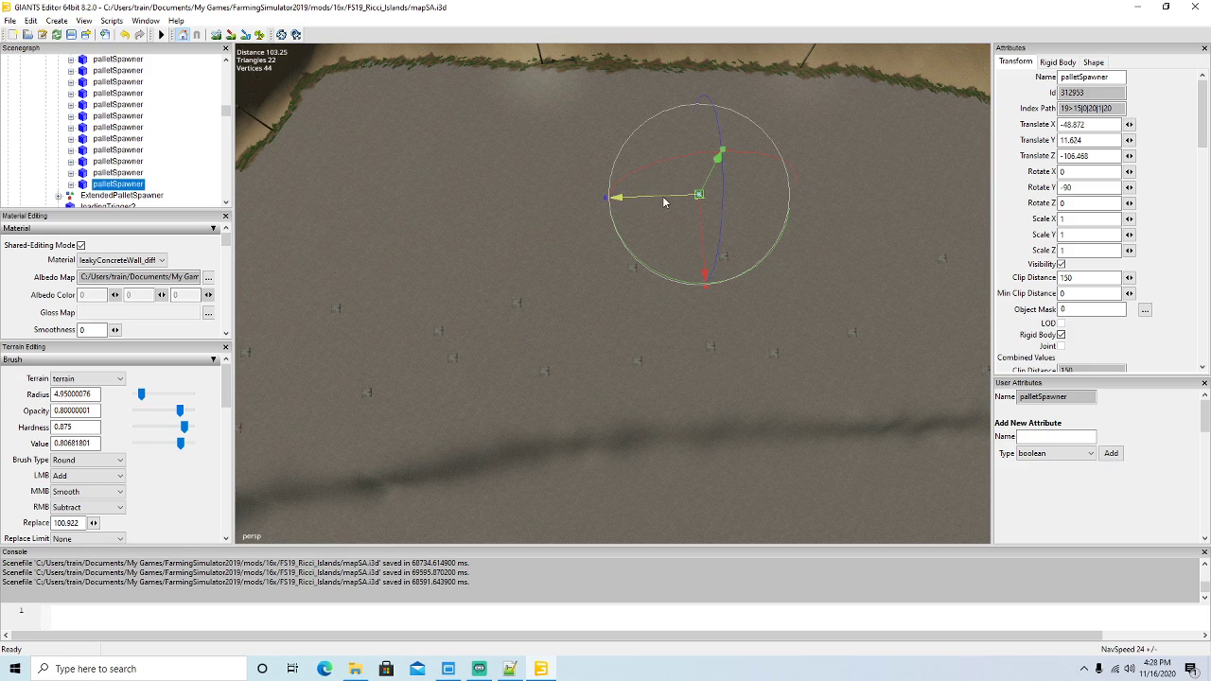
{"action": "left_click_drag", "start_coordinate": [665, 202], "coordinate": [636, 202]}
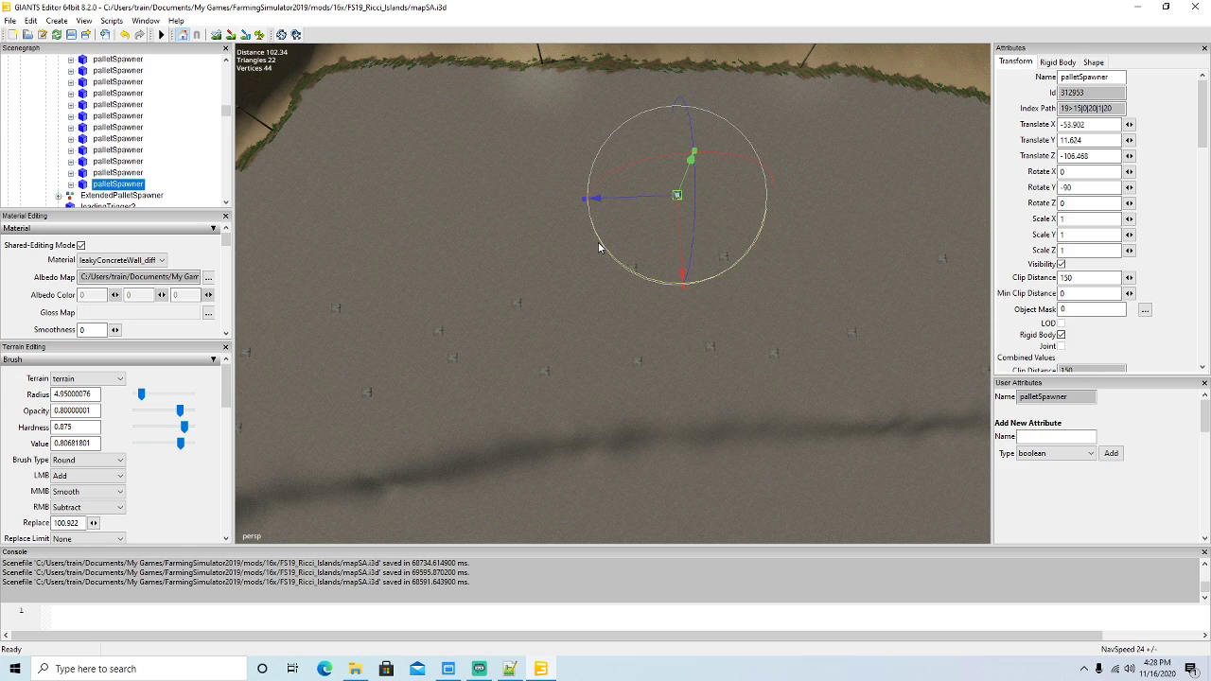
Add two more palletSpawner copies along the new row, at about X -77.8 and X -101.4, both at Z -104.1.
{"action": "key", "text": "ctrl+d"}
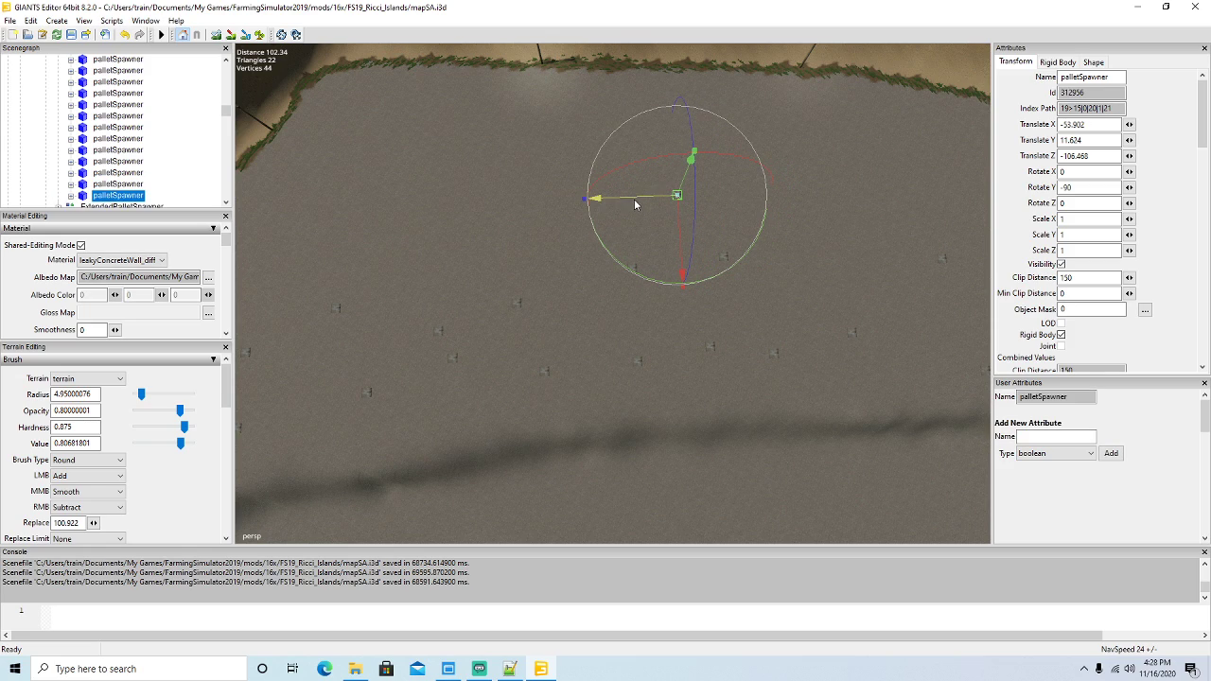
{"action": "left_click_drag", "start_coordinate": [634, 202], "coordinate": [516, 209]}
{"action": "left_click_drag", "start_coordinate": [581, 230], "coordinate": [585, 266]}
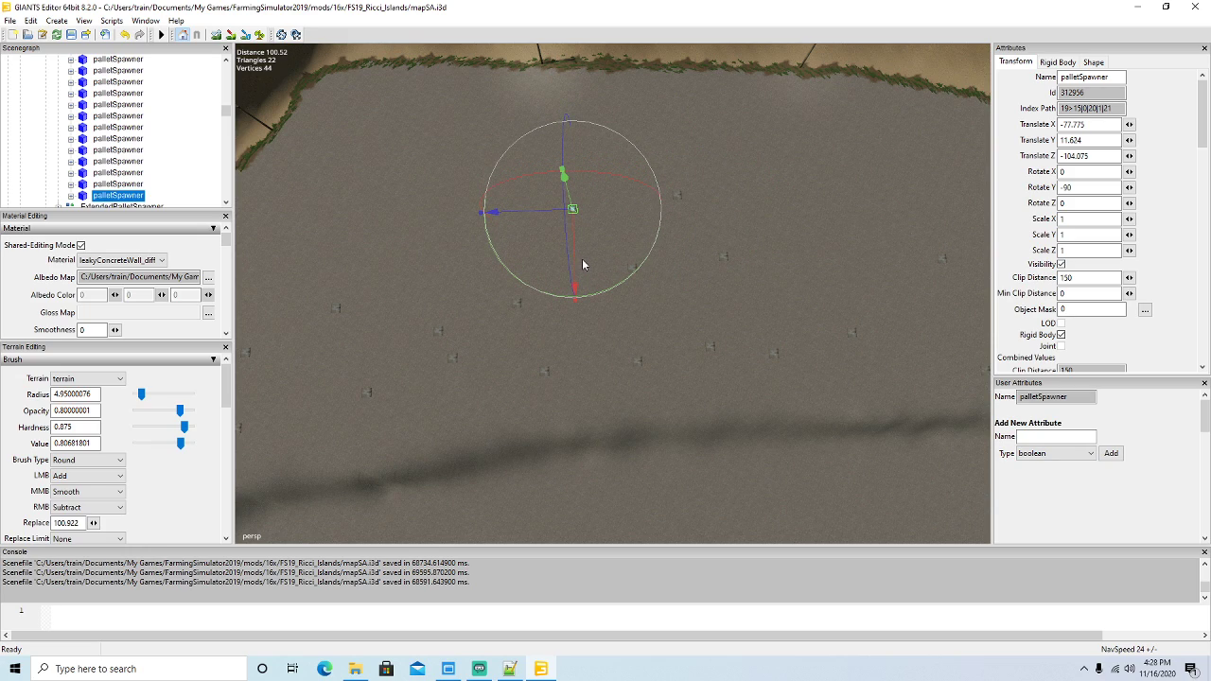
{"action": "key", "text": "ctrl+d"}
{"action": "left_click_drag", "start_coordinate": [534, 211], "coordinate": [420, 216]}
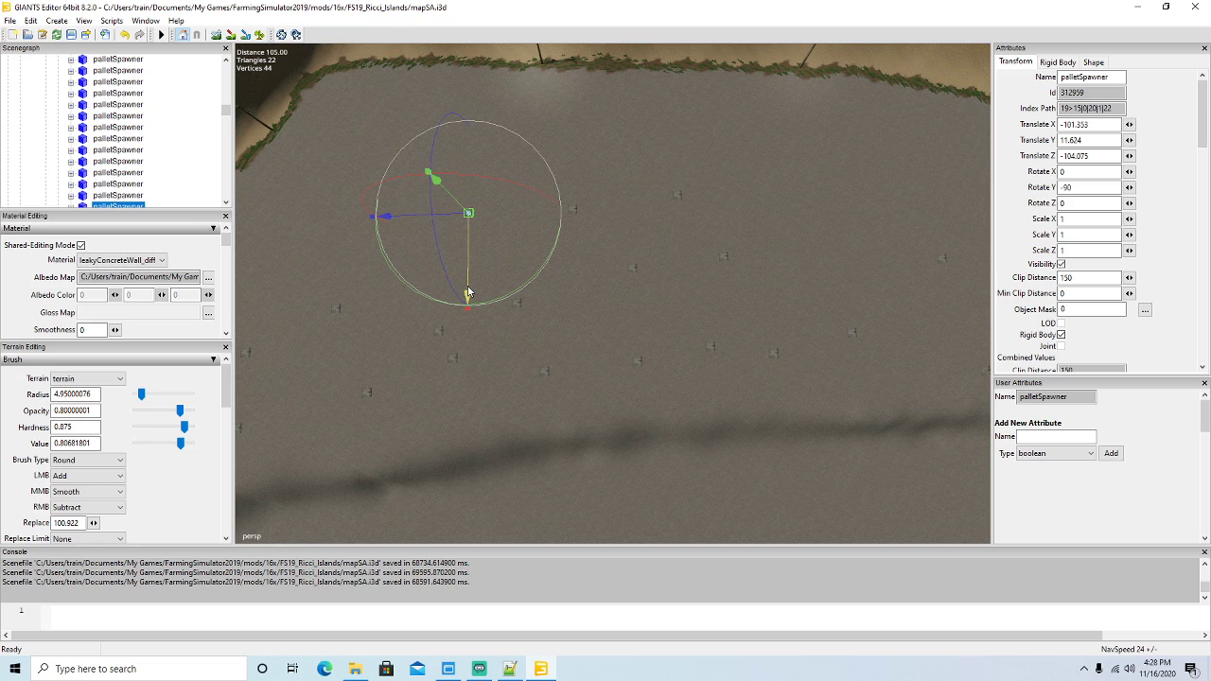
Extend the row with two palletSpawner copies at about X -121.3 and X -136.8, keeping Z at about -104.1.
{"action": "key", "text": "ctrl+d"}
{"action": "left_click_drag", "start_coordinate": [378, 217], "coordinate": [289, 214]}
{"action": "left_click_drag", "start_coordinate": [529, 350], "coordinate": [489, 322], "text": "alt"}
{"action": "scroll", "coordinate": [322, 200], "scroll_direction": "up", "scroll_amount": 3}
{"action": "scroll", "coordinate": [490, 328], "scroll_direction": "down", "scroll_amount": 2}
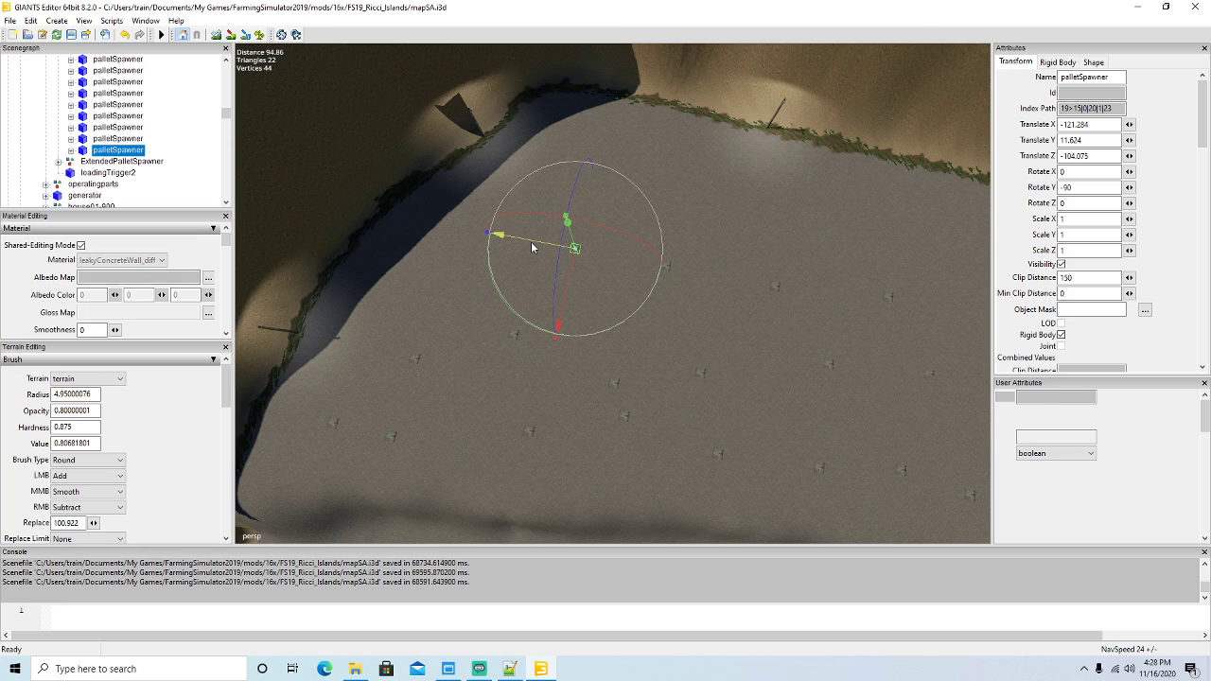
{"action": "key", "text": "ctrl+d"}
{"action": "left_click_drag", "start_coordinate": [531, 241], "coordinate": [448, 229]}
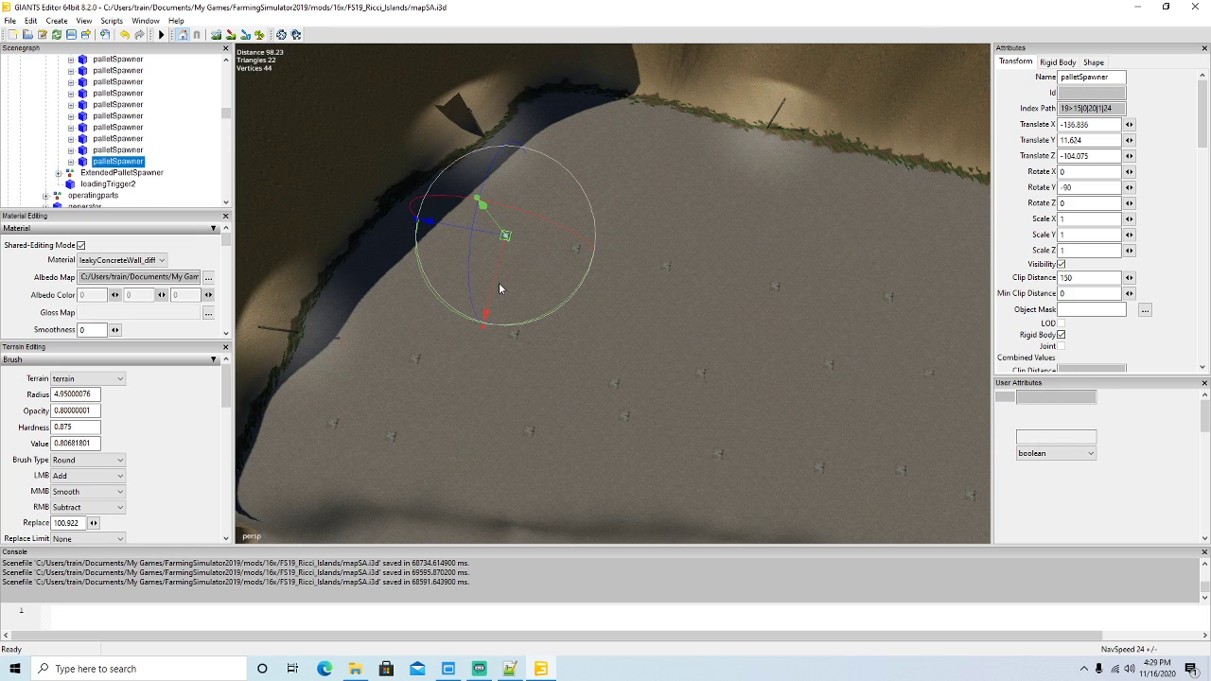
Start a row nearer the pit wall with three palletSpawner copies at about X -128.5, -109.8 and -89.0, all at Z -123.0.
{"action": "key", "text": "ctrl+d"}
{"action": "left_click_drag", "start_coordinate": [513, 269], "coordinate": [564, 215]}
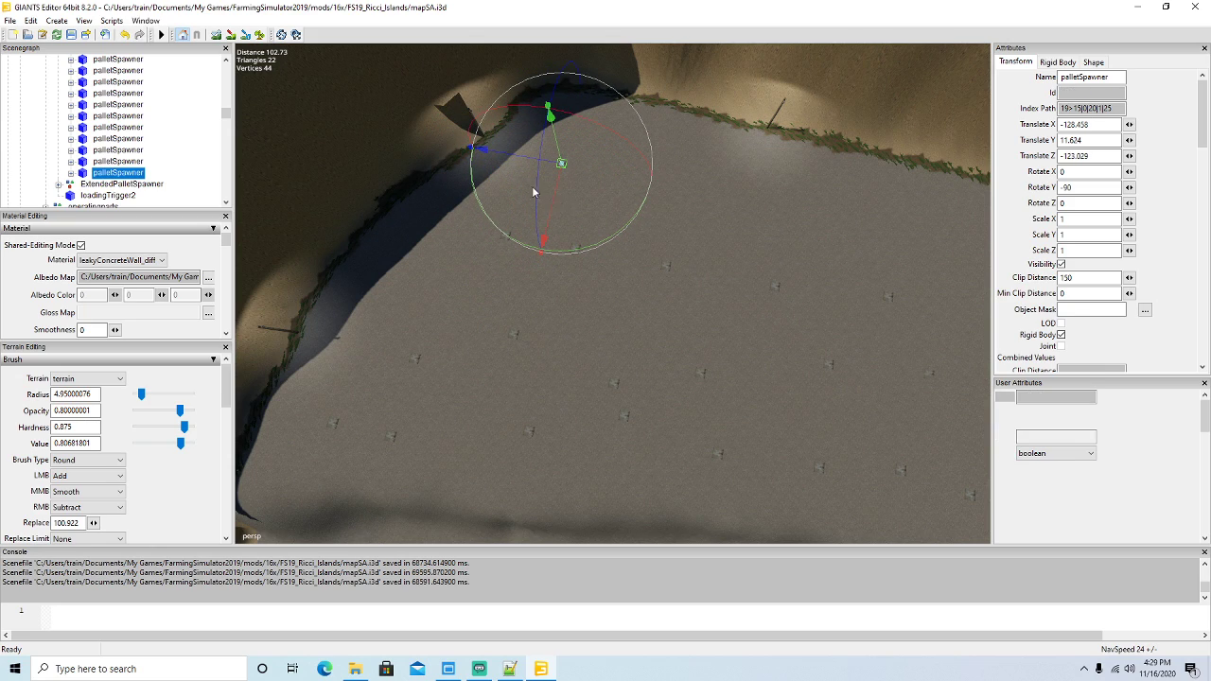
{"action": "key", "text": "ctrl+d"}
{"action": "left_click_drag", "start_coordinate": [514, 159], "coordinate": [605, 183]}
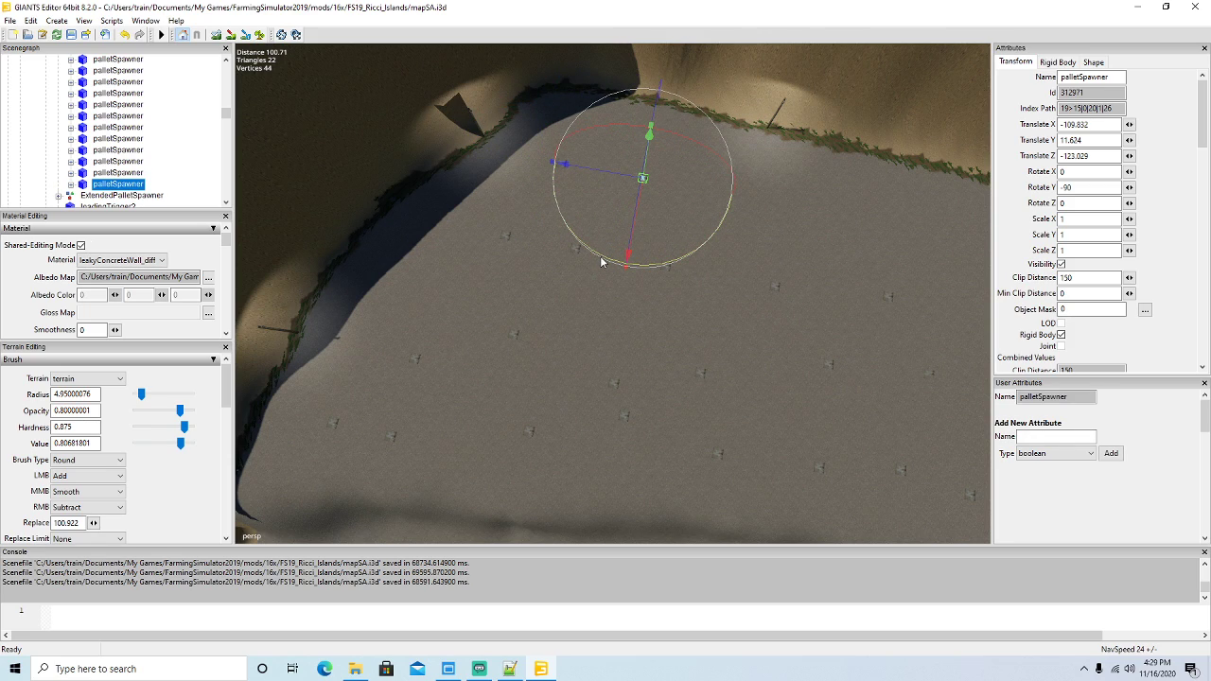
{"action": "key", "text": "ctrl+d"}
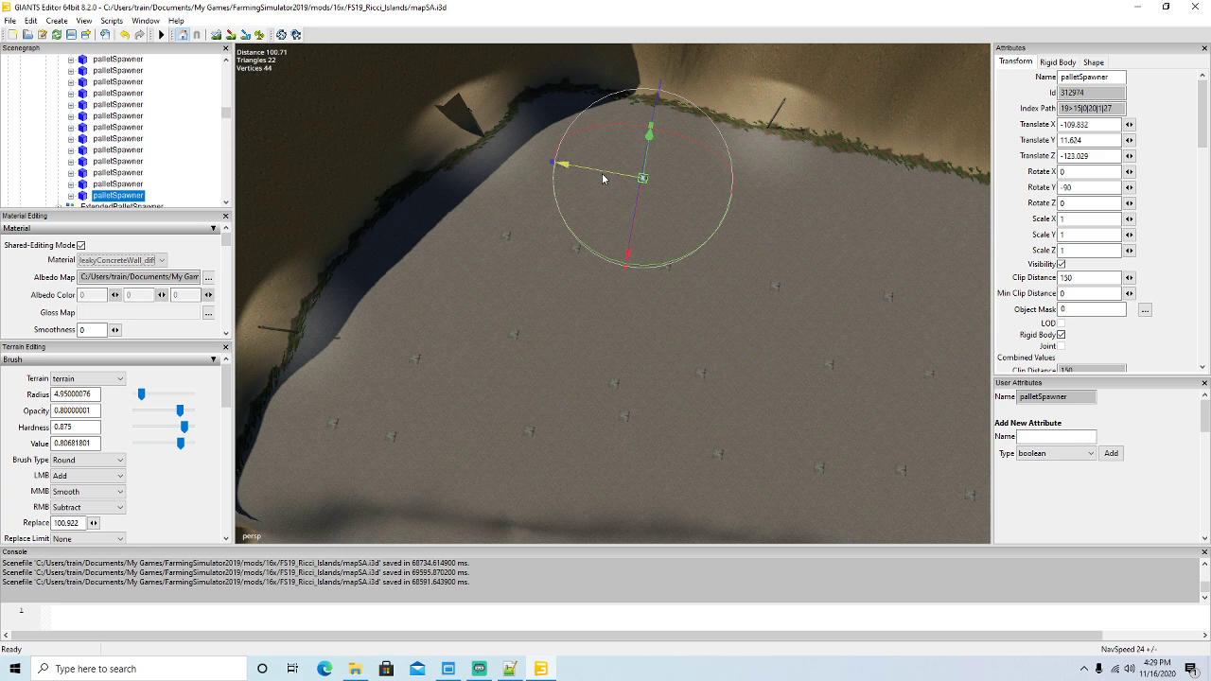
{"action": "left_click_drag", "start_coordinate": [611, 180], "coordinate": [708, 197]}
Continue the row beside the pit wall with two palletSpawner copies at about X -65.6 and X -40.0, Z -123.0.
{"action": "mouse_move", "coordinate": [671, 269]}
{"action": "left_mouse_down", "text": "alt"}
{"action": "mouse_move", "coordinate": [711, 308]}
{"action": "mouse_move", "coordinate": [875, 194]}
{"action": "mouse_move", "coordinate": [835, 220]}
{"action": "mouse_move", "coordinate": [652, 282]}
{"action": "mouse_move", "coordinate": [669, 285]}
{"action": "left_mouse_up", "text": "alt"}
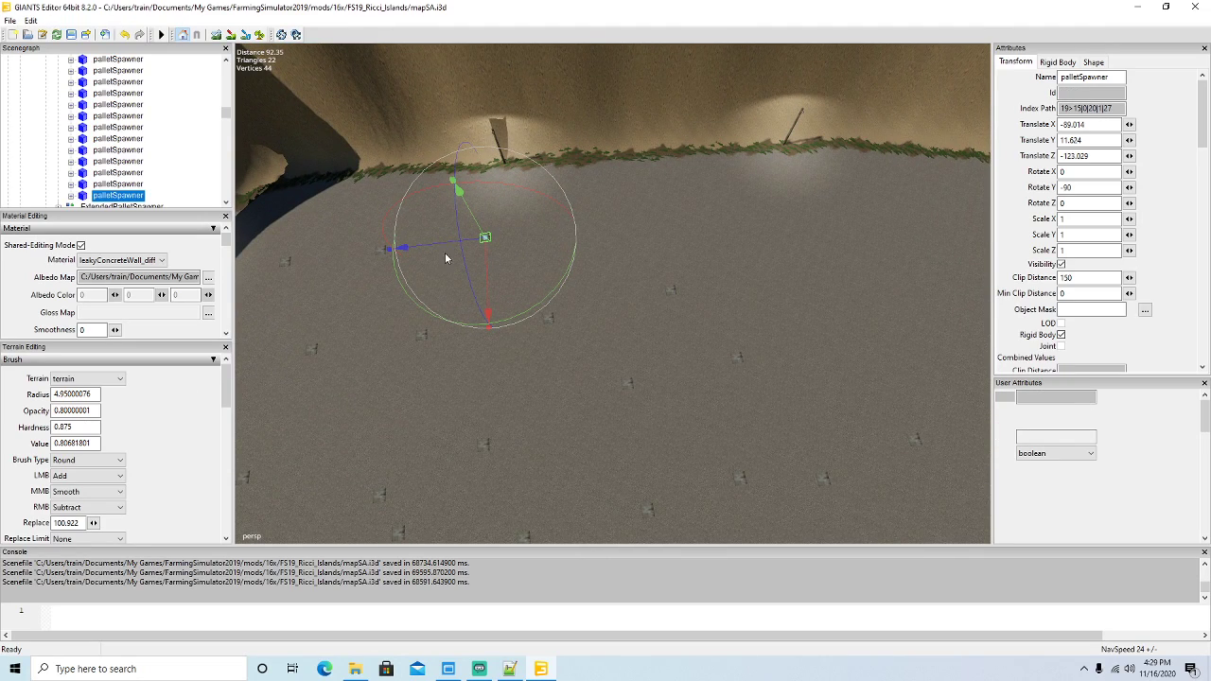
{"action": "key", "text": "ctrl+d"}
{"action": "left_click_drag", "start_coordinate": [434, 245], "coordinate": [563, 252]}
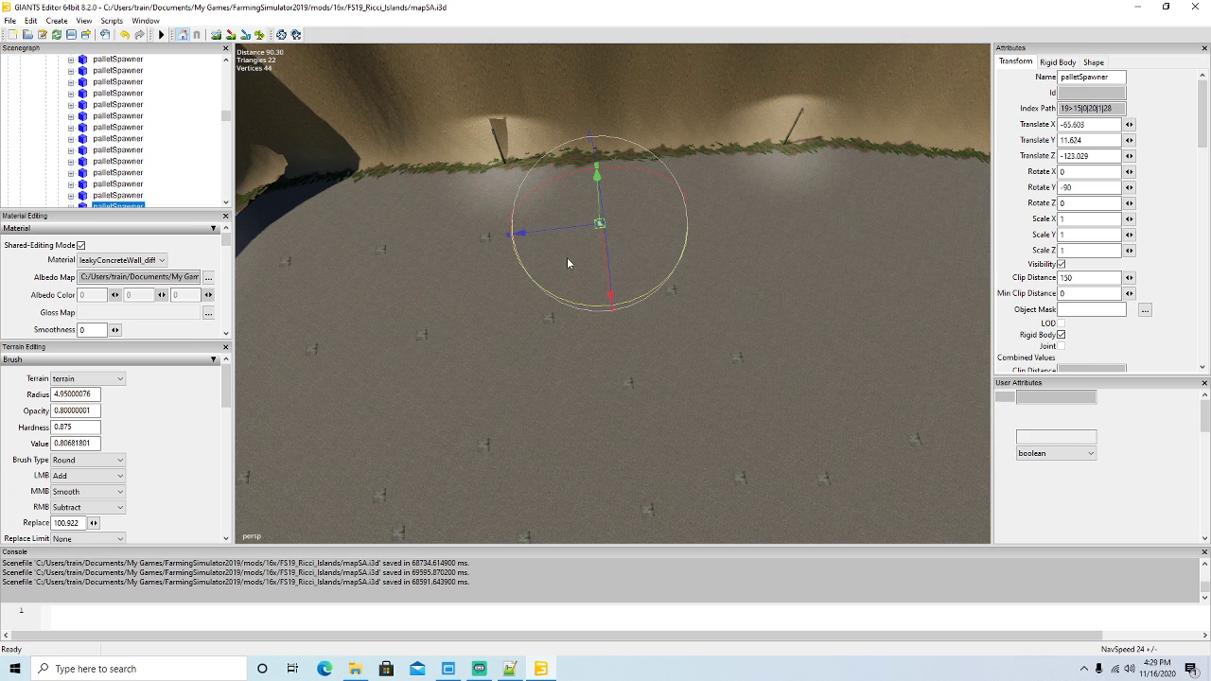
{"action": "key", "text": "ctrl+d"}
{"action": "left_click_drag", "start_coordinate": [554, 239], "coordinate": [693, 240]}
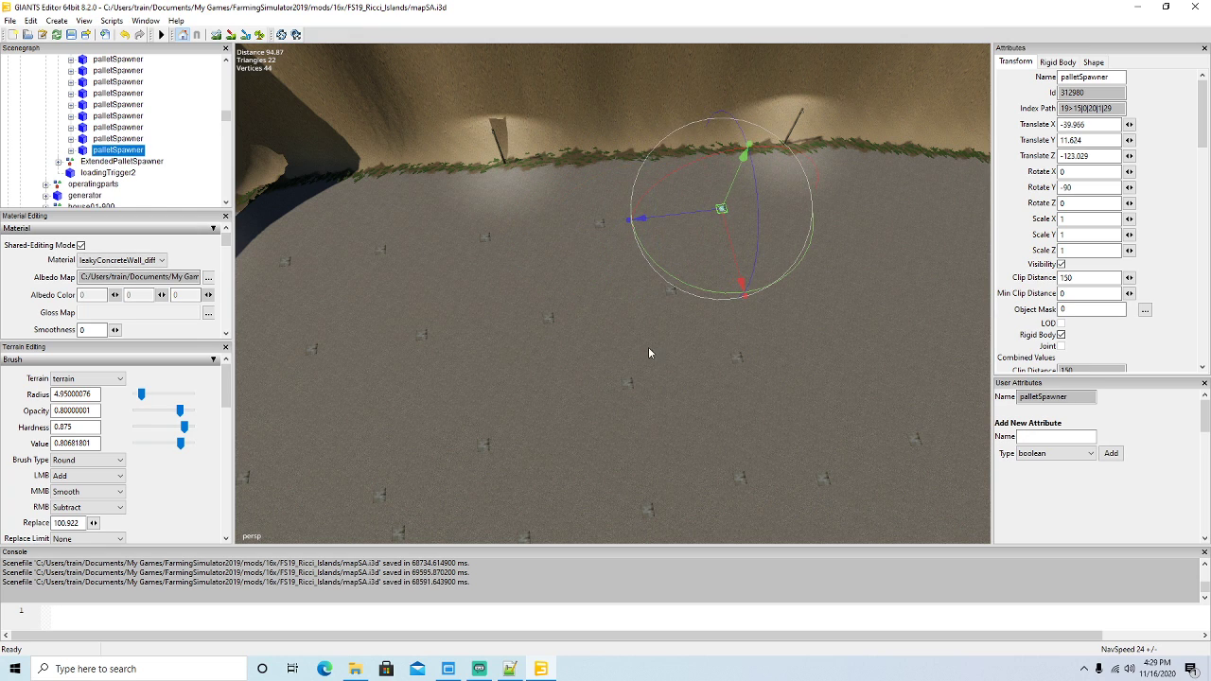
{"action": "right_click_drag", "start_coordinate": [648, 347], "coordinate": [874, 258]}
{"action": "left_click_drag", "start_coordinate": [876, 254], "coordinate": [686, 345], "text": "alt"}
{"action": "right_click_drag", "start_coordinate": [687, 351], "coordinate": [738, 349]}
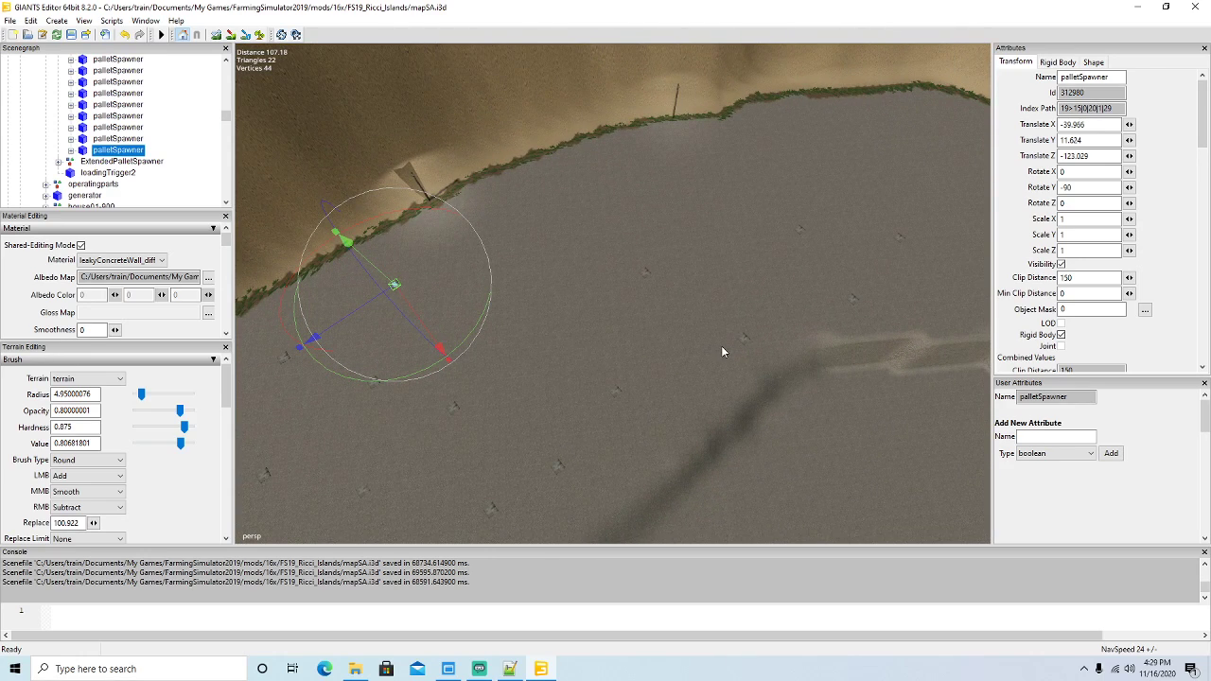
Add two palletSpawner copies along the pit wall, at about X -21.7, Z -123.0 and X 1.6, Z -113.6.
{"action": "key", "text": "ctrl+d"}
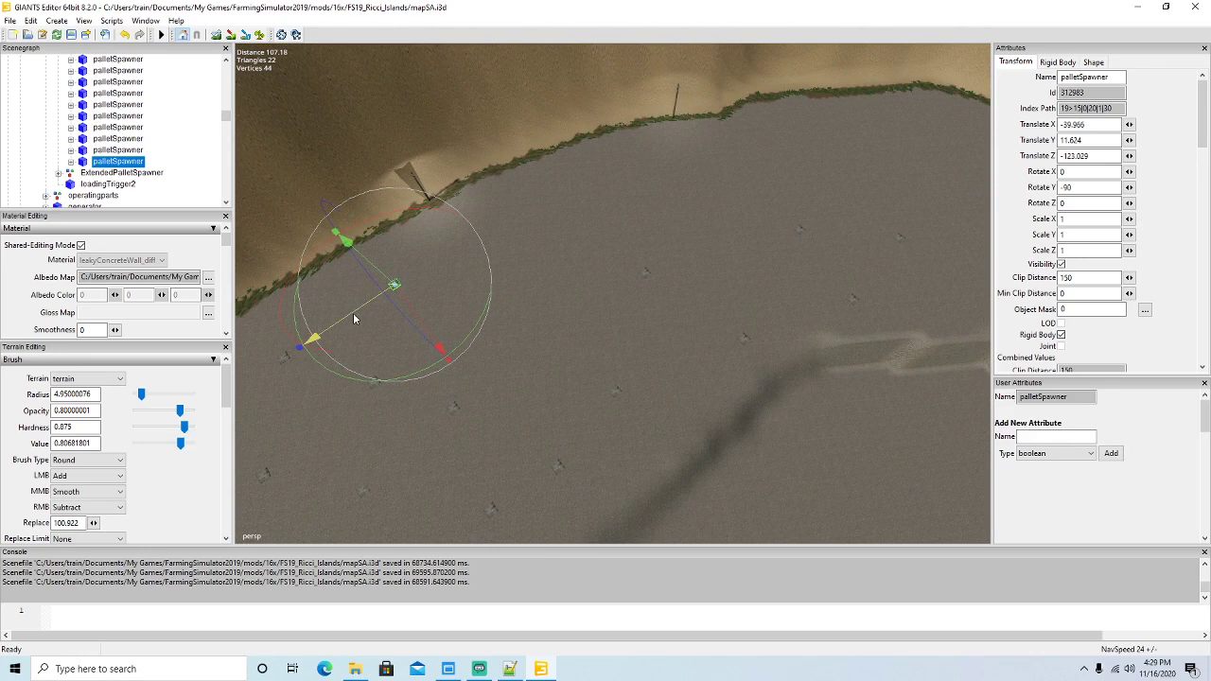
{"action": "left_click_drag", "start_coordinate": [319, 335], "coordinate": [460, 295]}
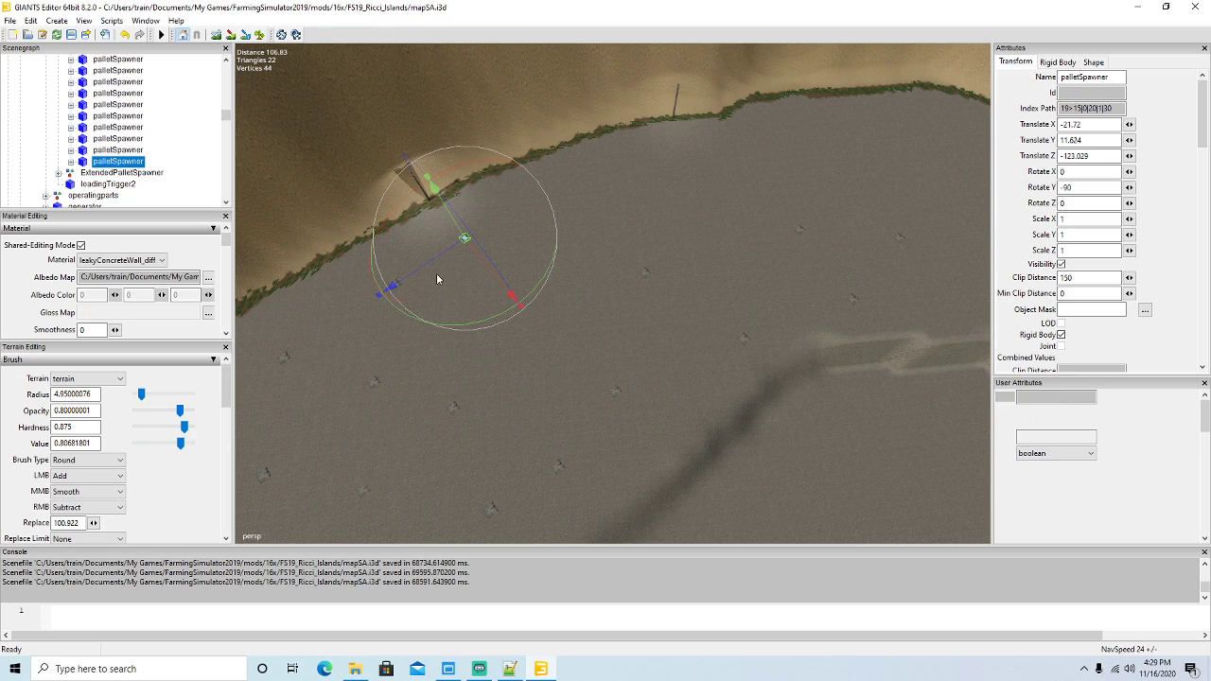
{"action": "key", "text": "ctrl+d"}
{"action": "left_click_drag", "start_coordinate": [424, 269], "coordinate": [610, 244]}
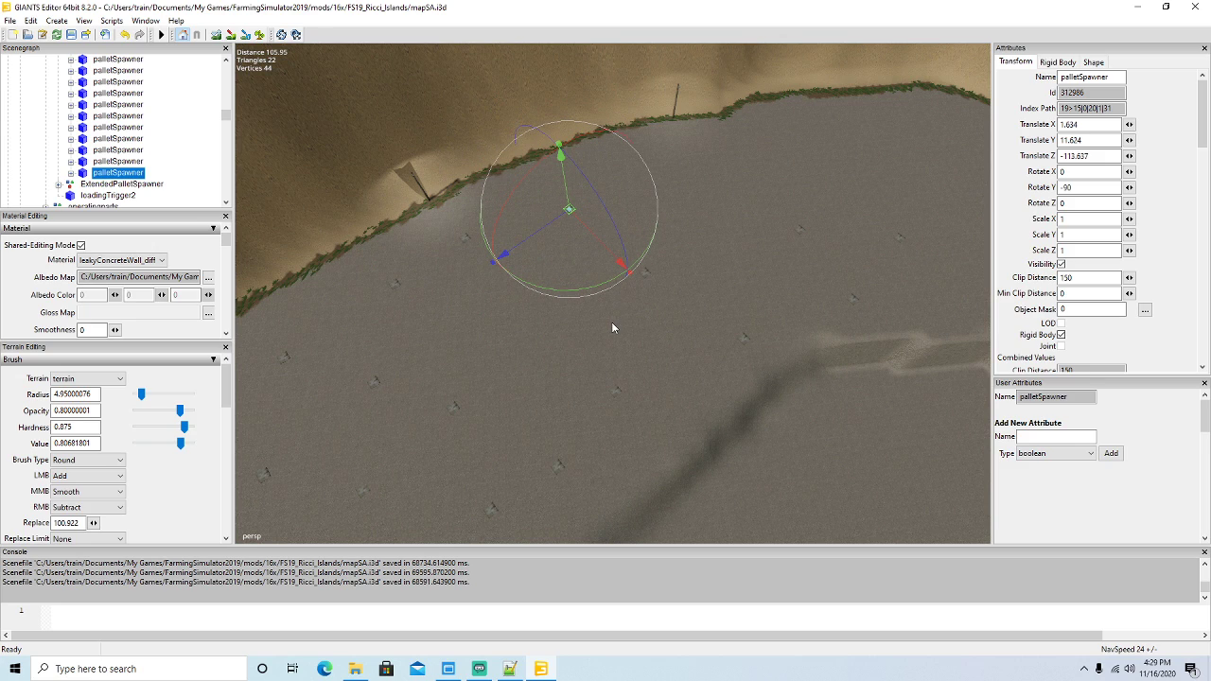
Add two palletSpawner copies farther from the pit wall at about X -29.1 and X -10.4, both at Z -106.4.
{"action": "key", "text": "ctrl+d"}
{"action": "left_click_drag", "start_coordinate": [530, 255], "coordinate": [473, 351]}
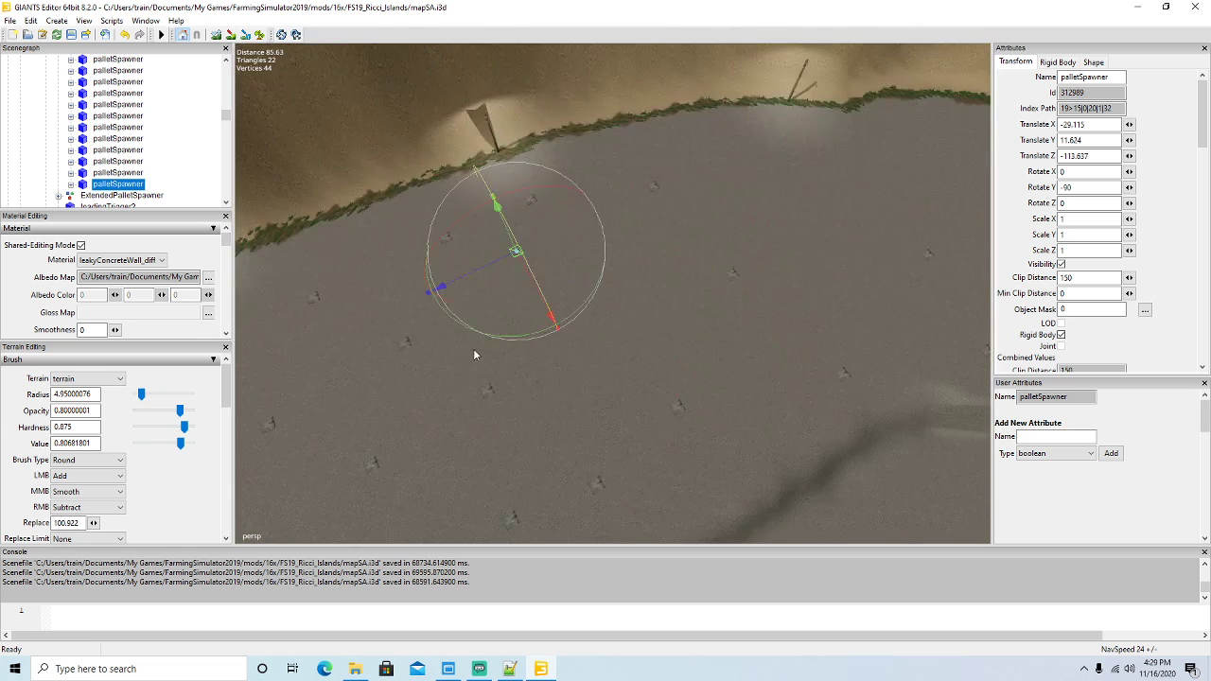
{"action": "left_click_drag", "start_coordinate": [530, 287], "coordinate": [587, 404]}
{"action": "scroll", "coordinate": [758, 320], "scroll_direction": "up", "scroll_amount": 3}
{"action": "scroll", "coordinate": [598, 398], "scroll_direction": "down", "scroll_amount": 5}
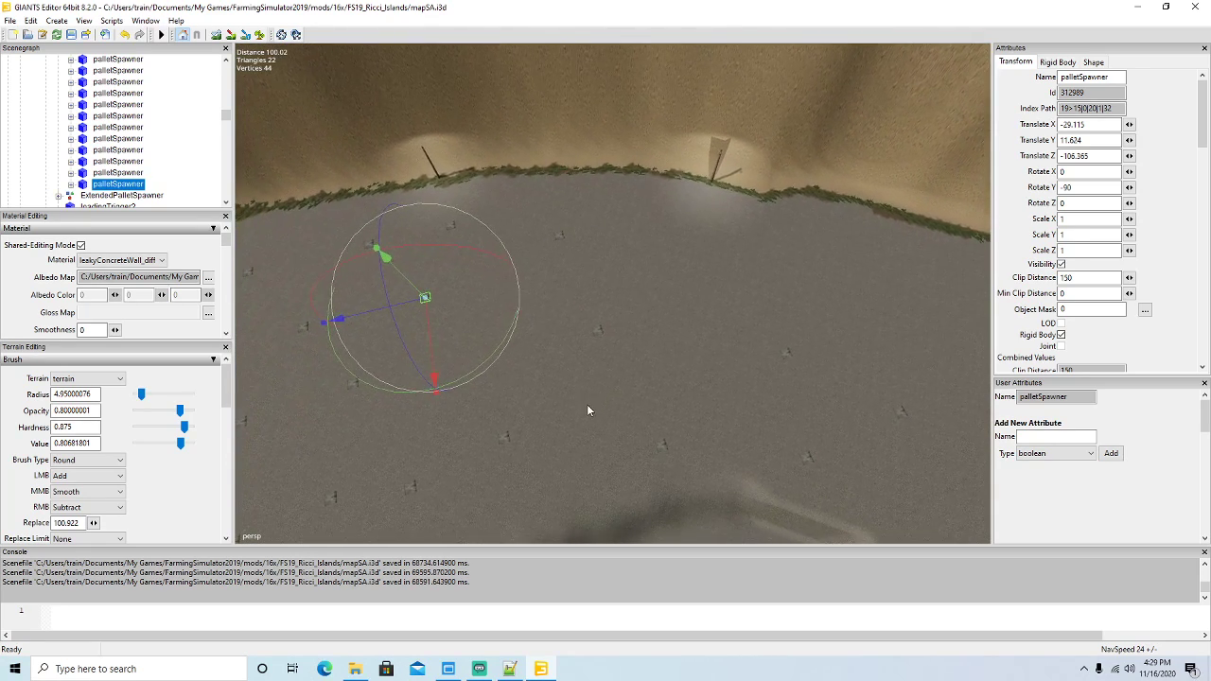
{"action": "key", "text": "ctrl+d"}
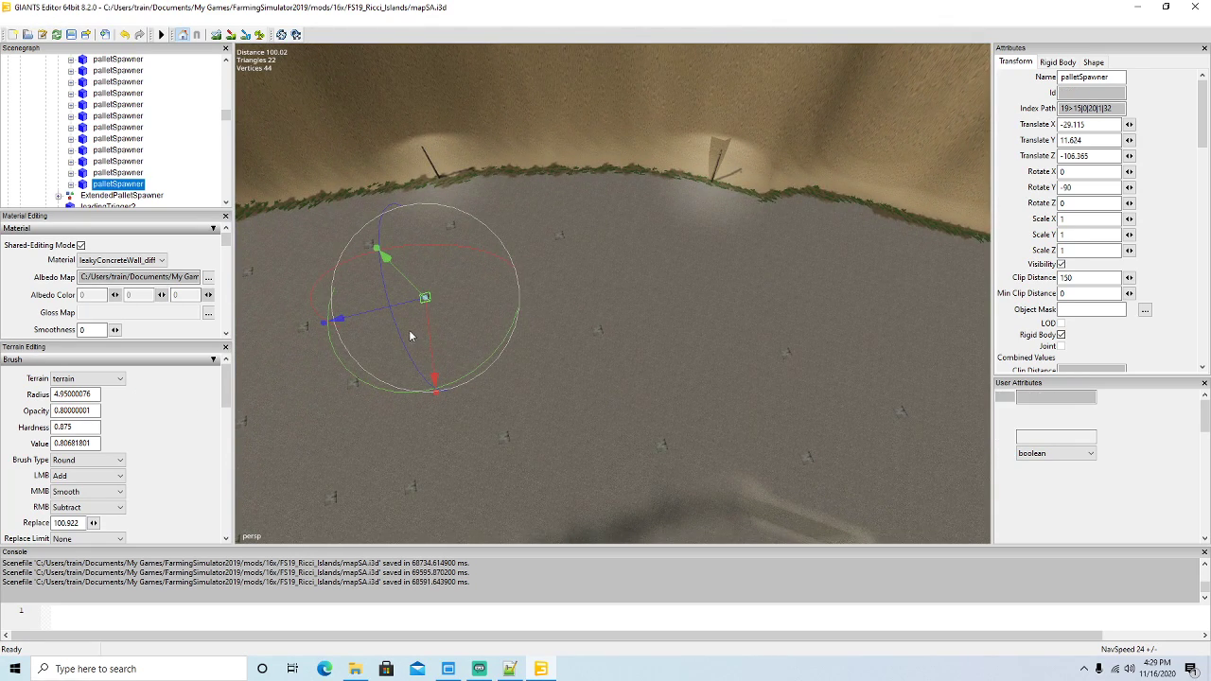
{"action": "key", "text": "ctrl+d"}
{"action": "left_click_drag", "start_coordinate": [369, 312], "coordinate": [469, 313]}
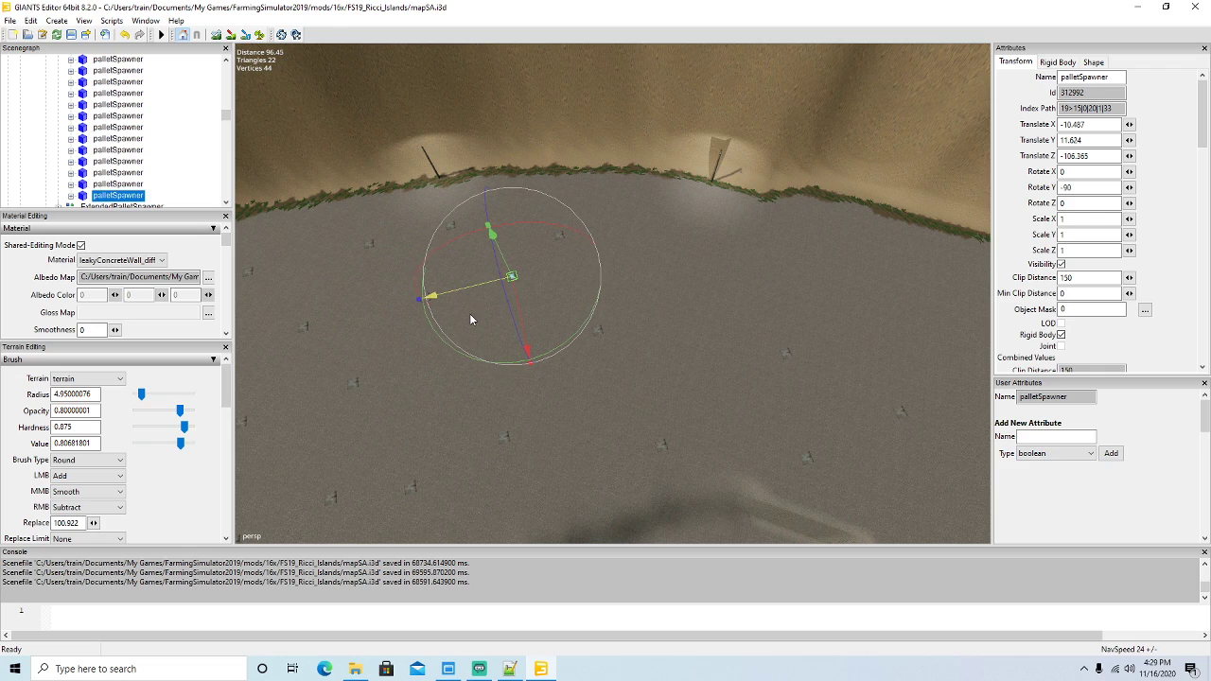
Continue along the curved wall with palletSpawner copies at about X 25.2, Z -98.4 and X 47.7, Z -90.9.
{"action": "key", "text": "ctrl+d"}
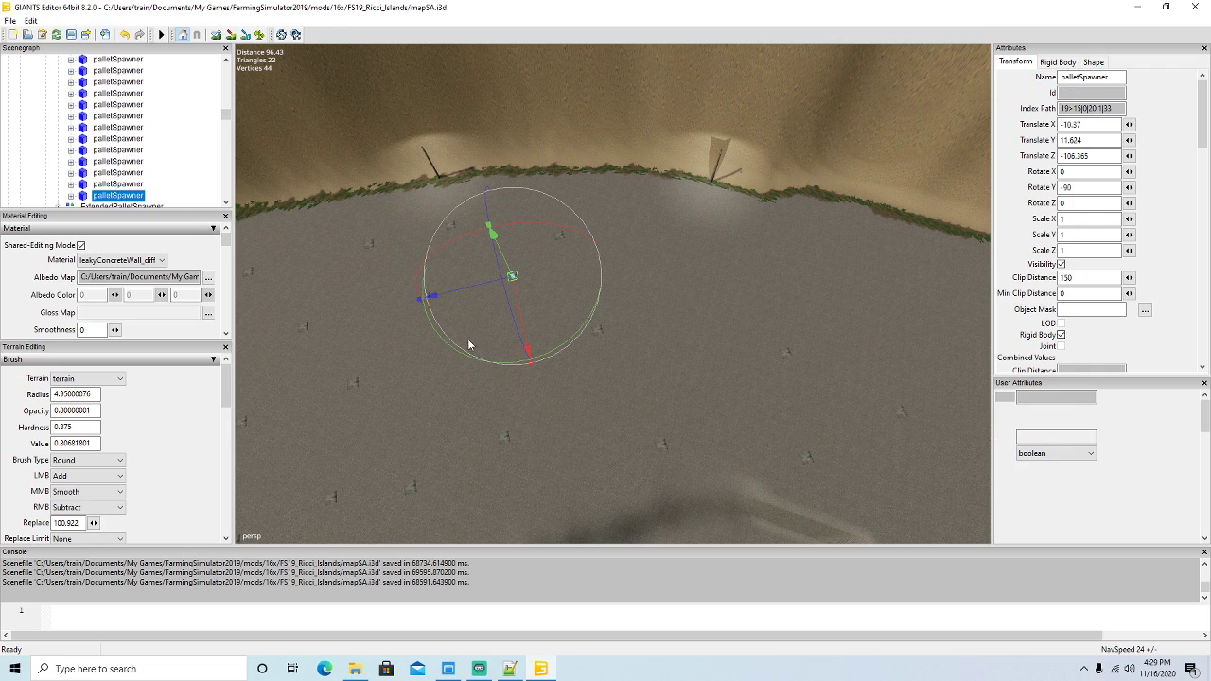
{"action": "left_click_drag", "start_coordinate": [460, 297], "coordinate": [639, 390]}
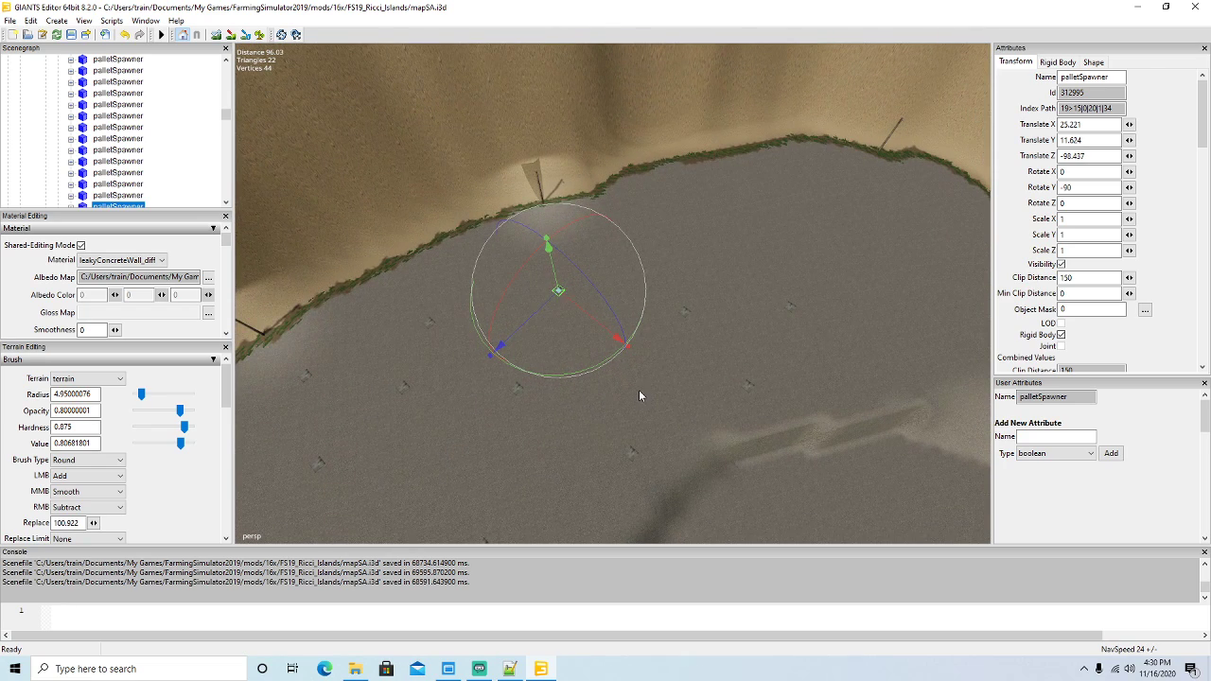
{"action": "key", "text": "ctrl+d"}
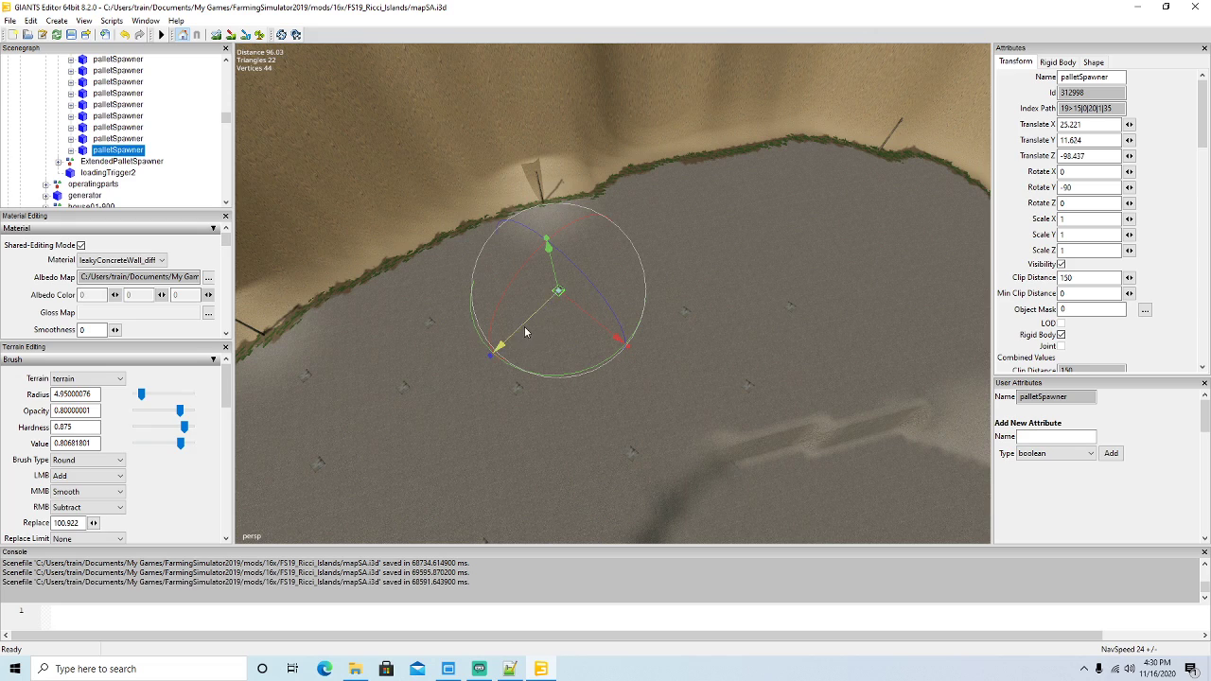
{"action": "left_click_drag", "start_coordinate": [525, 330], "coordinate": [703, 281]}
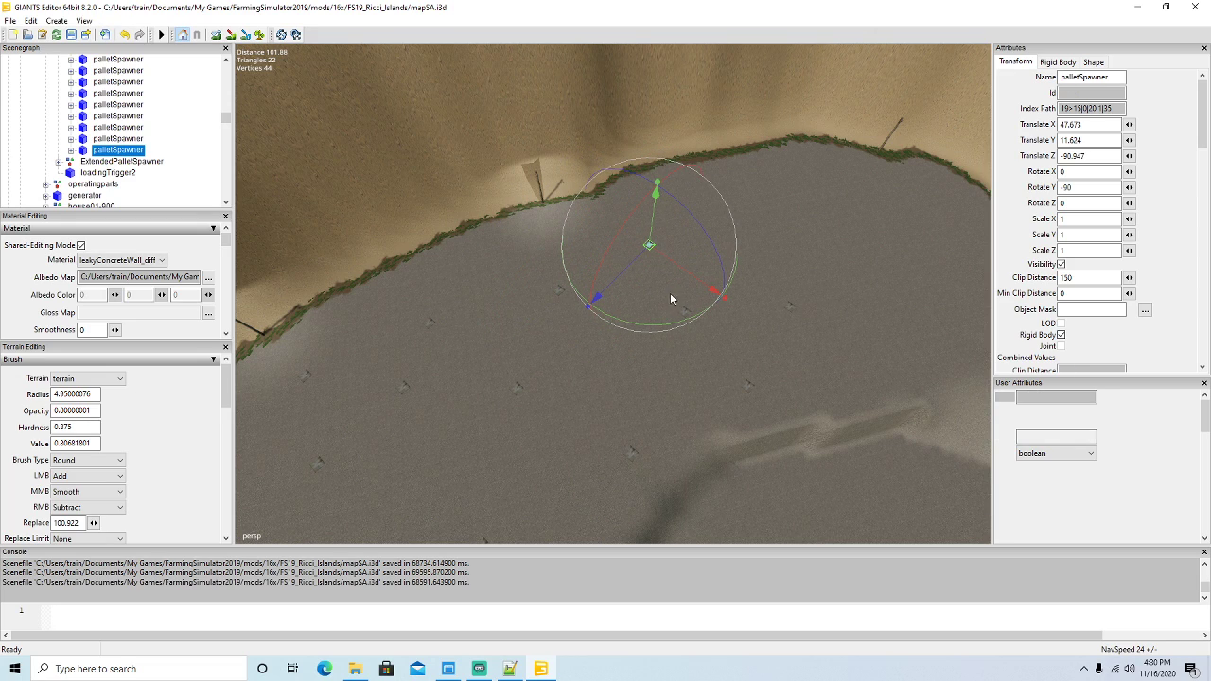
Add the last two palletSpawner copies along the curve, at about X 63.7, Z -77 and X 79.9, Z -64.4.
{"action": "key", "text": "ctrl+d"}
{"action": "left_click_drag", "start_coordinate": [624, 278], "coordinate": [792, 271]}
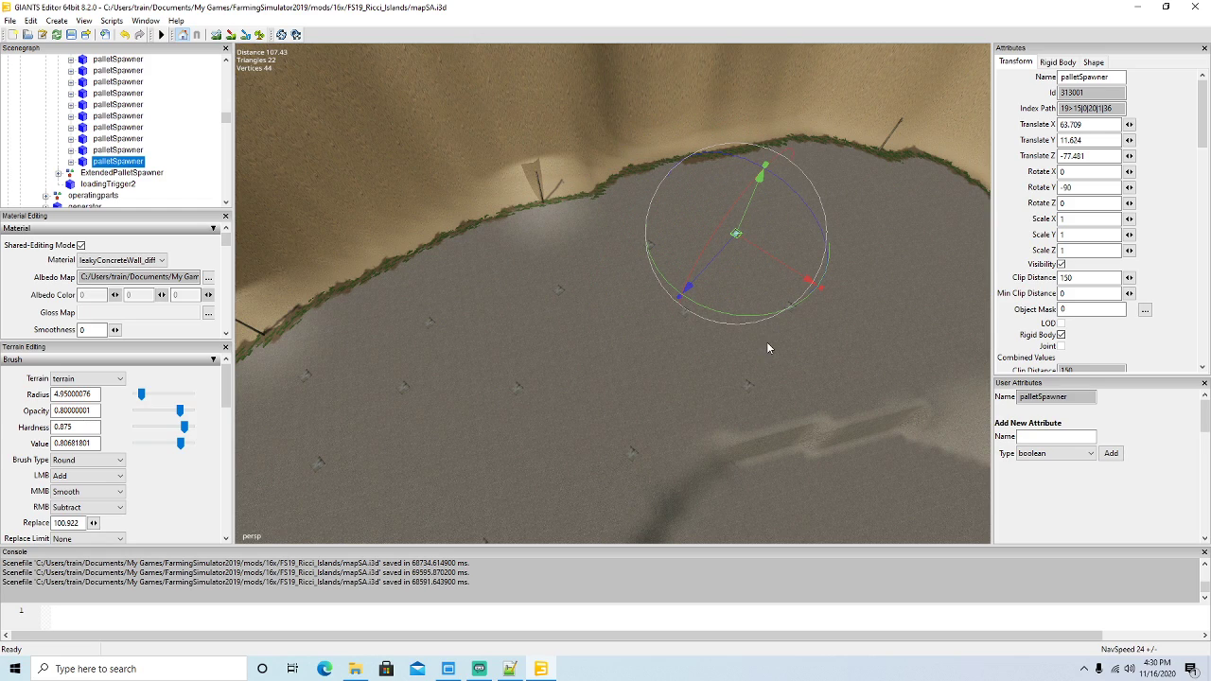
{"action": "key", "text": "ctrl+d"}
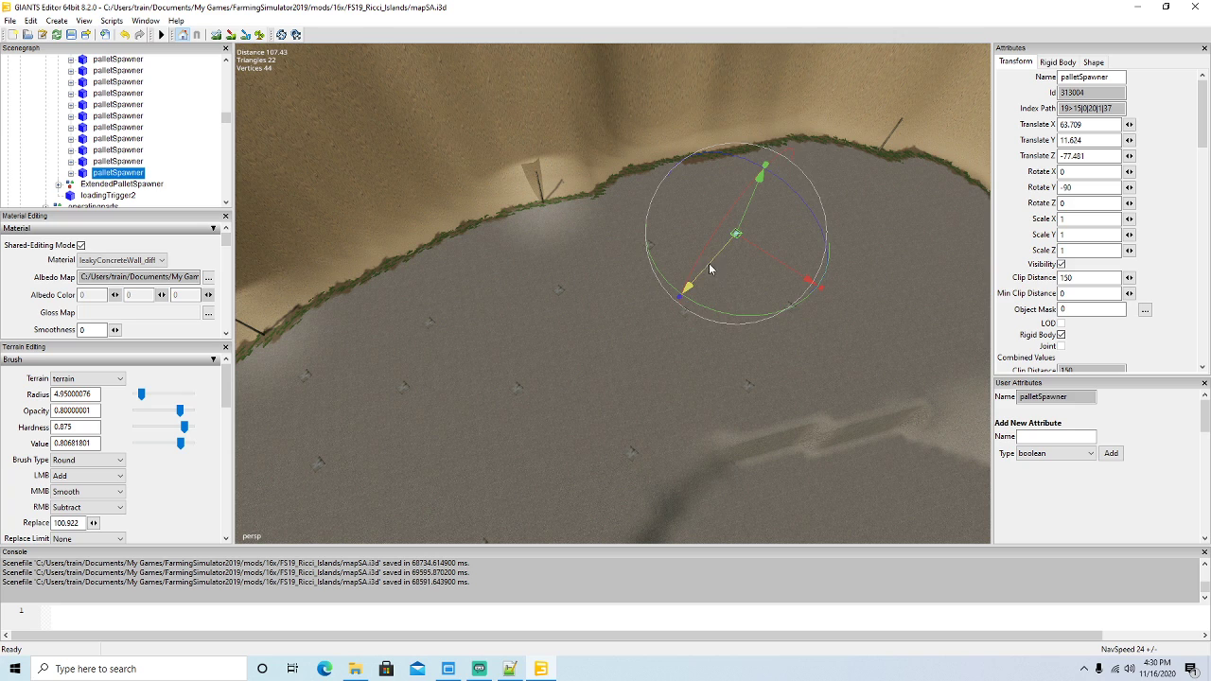
{"action": "left_click_drag", "start_coordinate": [709, 263], "coordinate": [863, 247]}
{"action": "left_click_drag", "start_coordinate": [714, 355], "coordinate": [609, 397], "text": "alt"}
{"action": "scroll", "coordinate": [803, 295], "scroll_direction": "up", "scroll_amount": 3}
{"action": "scroll", "coordinate": [556, 361], "scroll_direction": "down", "scroll_amount": 3}
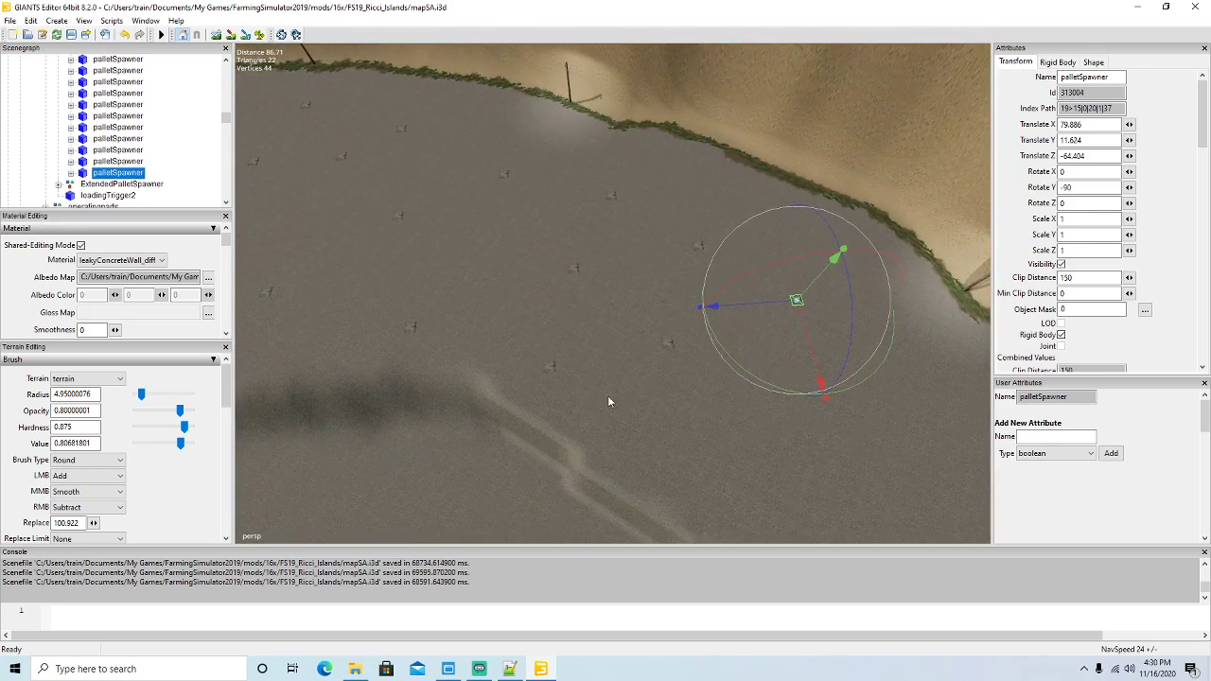
{"action": "right_click_drag", "start_coordinate": [607, 401], "coordinate": [343, 320]}
{"action": "left_click_drag", "start_coordinate": [343, 315], "coordinate": [640, 367], "text": "alt"}
{"action": "scroll", "coordinate": [589, 352], "scroll_direction": "down", "scroll_amount": 3}
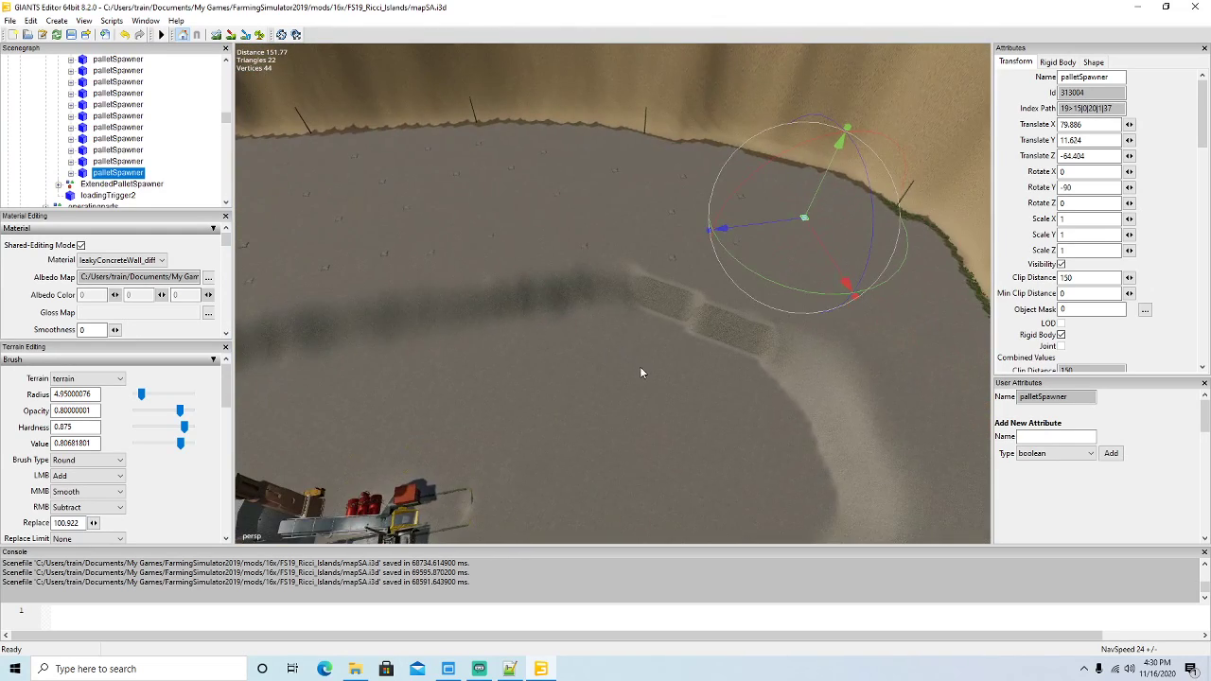
Turn off visibility for the last four palletSpawner copies in the scenegraph, from X 79.9 back to X 25.2.
{"action": "left_click", "coordinate": [1061, 264]}
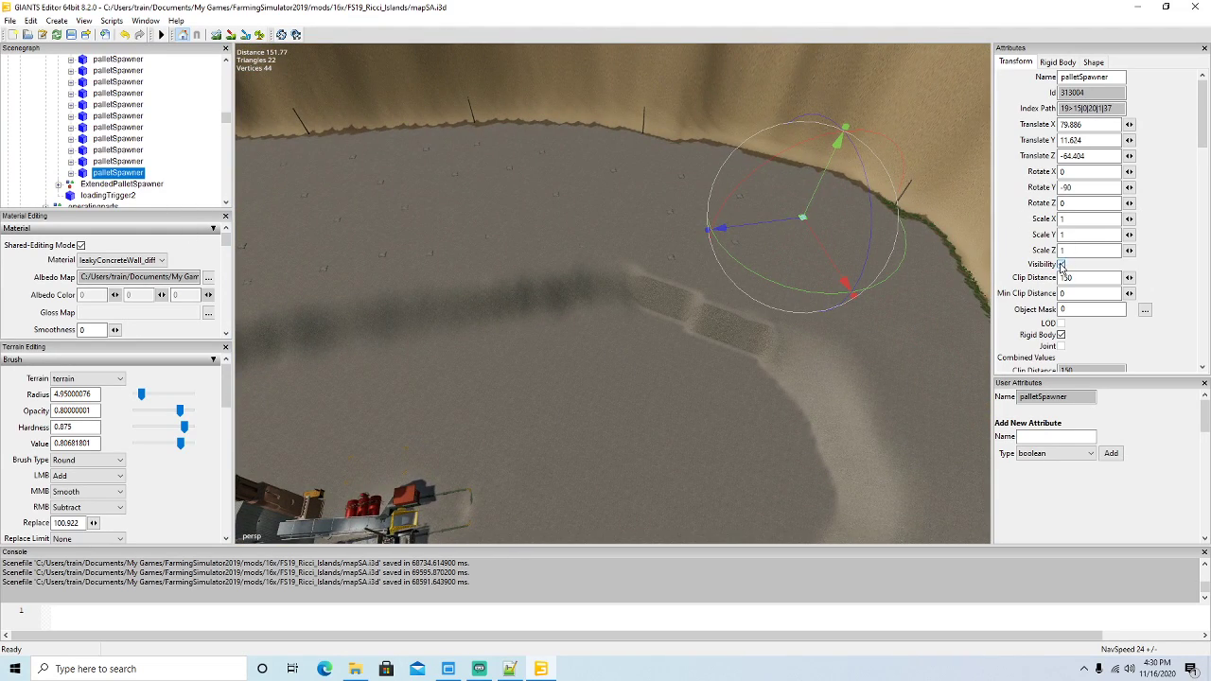
{"action": "left_click", "coordinate": [111, 161]}
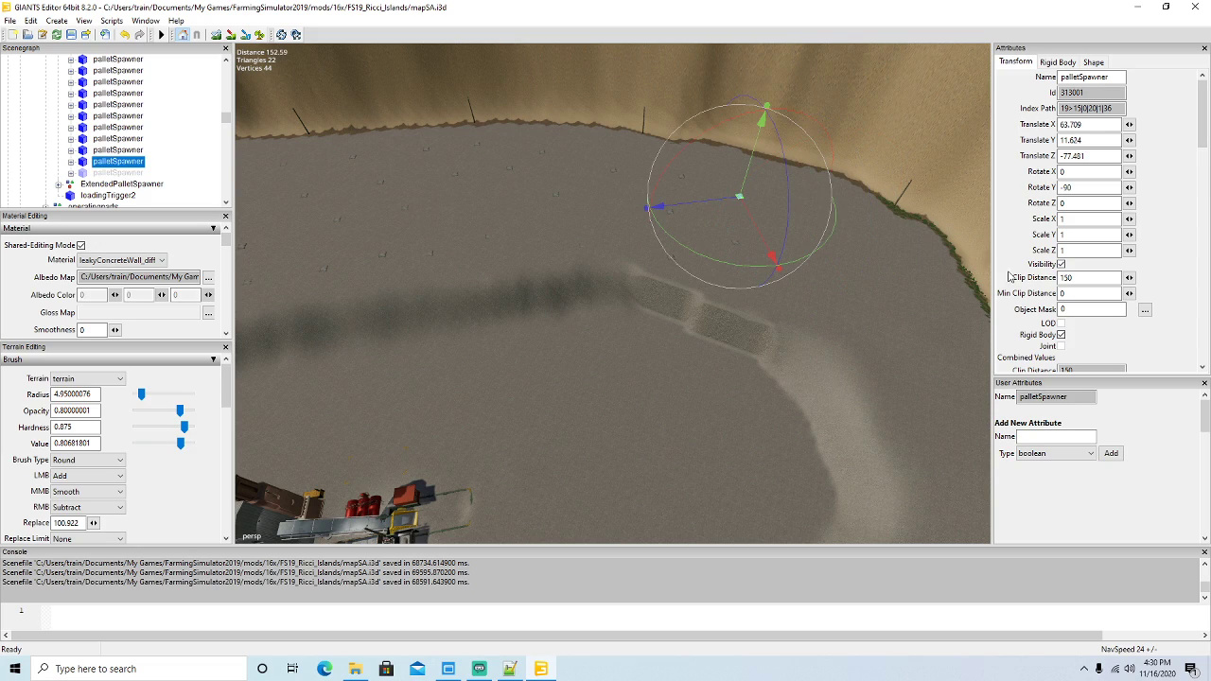
{"action": "left_click", "coordinate": [109, 149]}
{"action": "left_click", "coordinate": [1062, 264]}
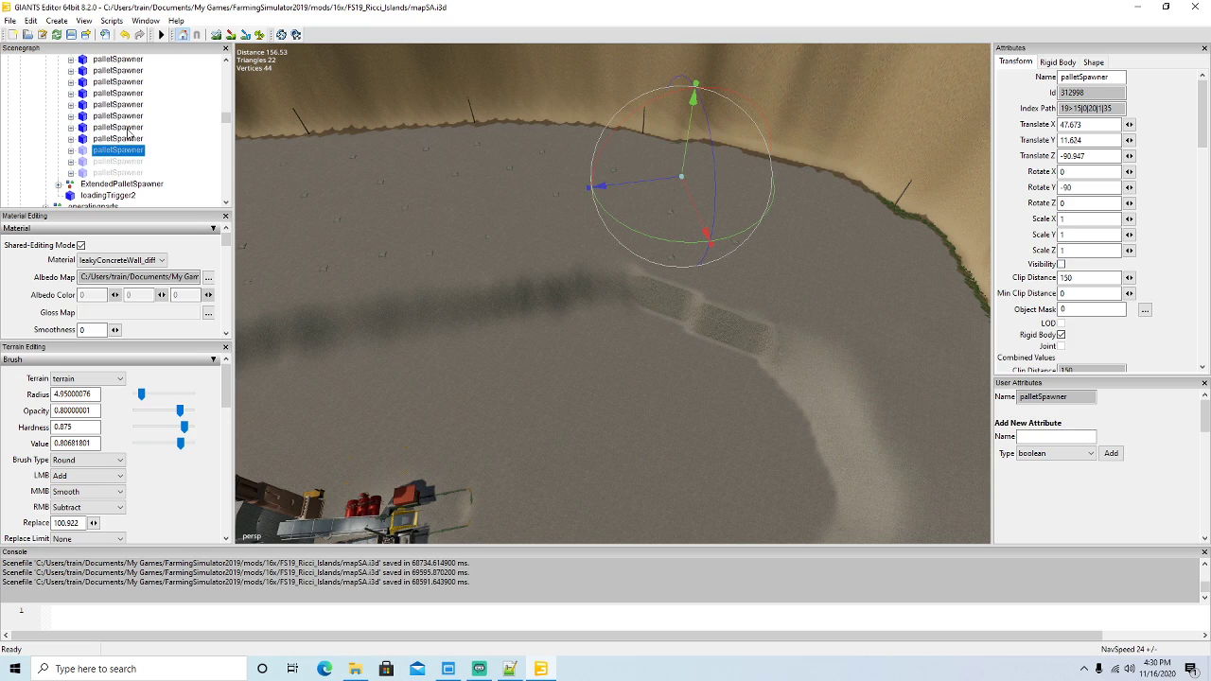
{"action": "left_click", "coordinate": [83, 139]}
{"action": "left_click", "coordinate": [1062, 264]}
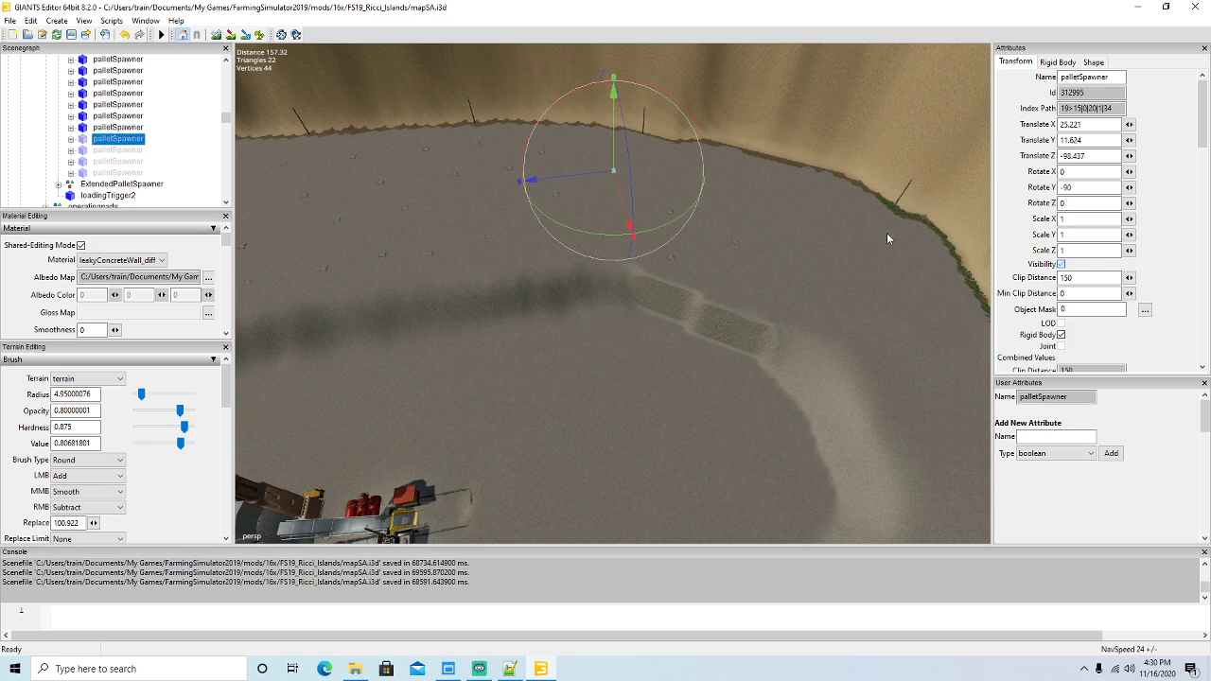
Turn off visibility for the four preceding palletSpawner copies, at about X -10.4, -29.1, 1.6 and -21.7.
{"action": "left_click", "coordinate": [85, 128]}
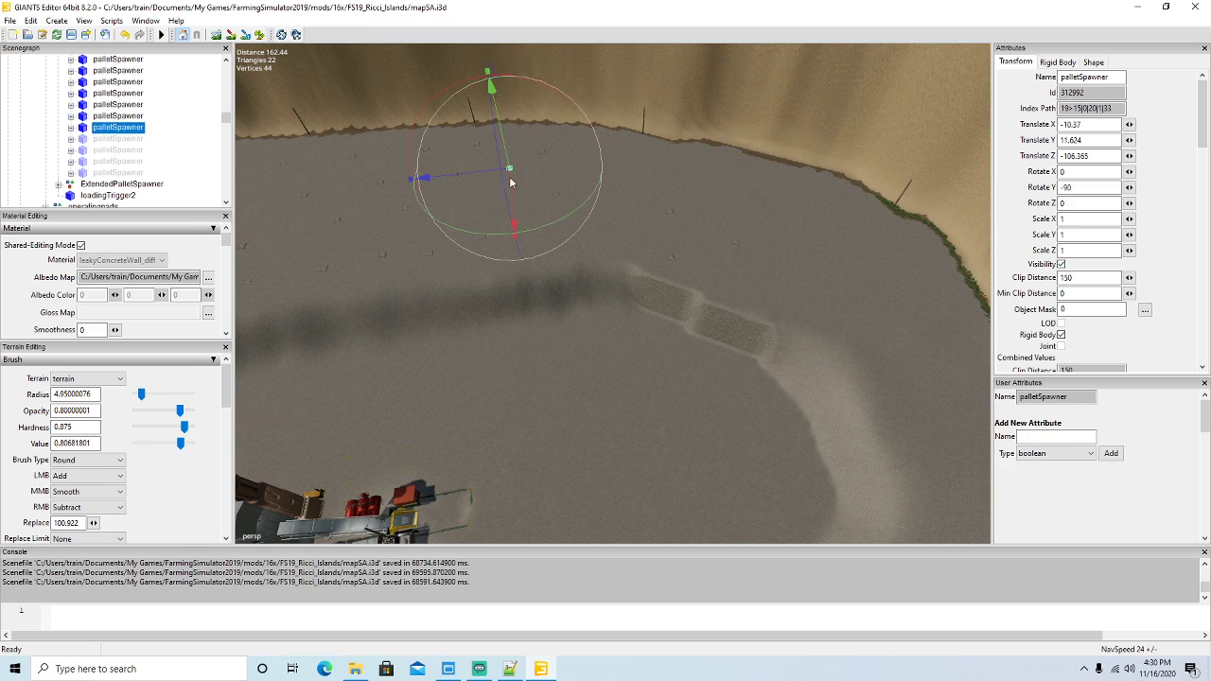
{"action": "left_click", "coordinate": [1062, 264]}
{"action": "left_click", "coordinate": [84, 116]}
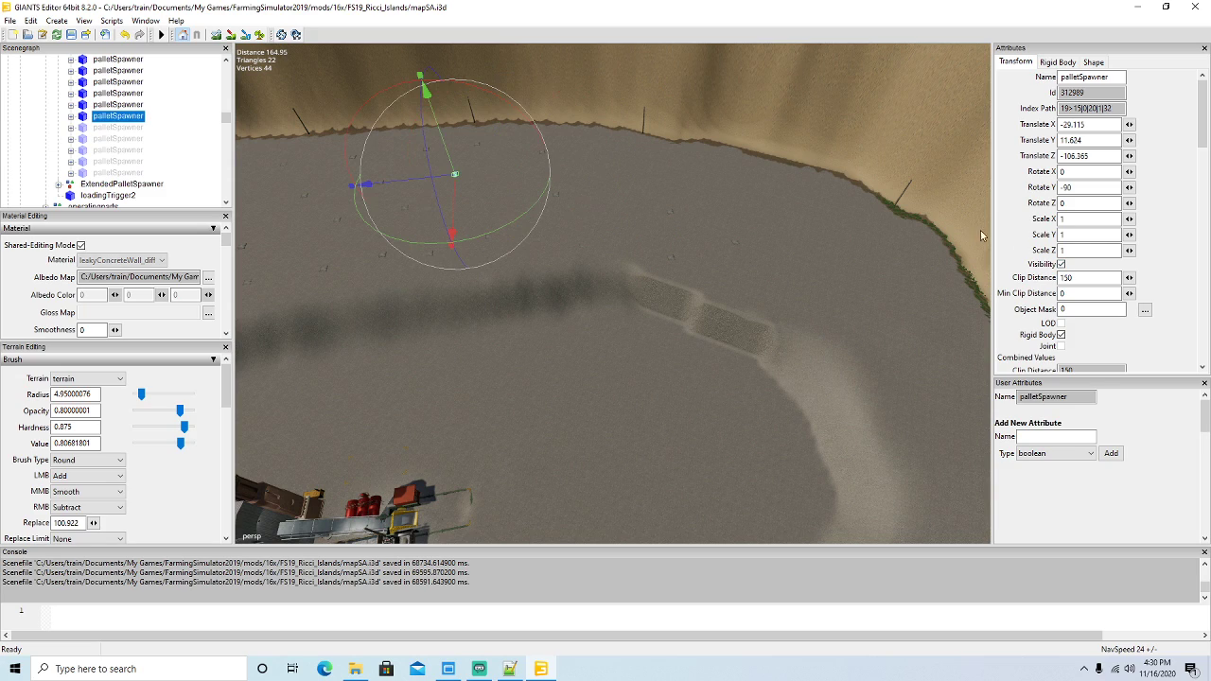
{"action": "left_click", "coordinate": [1062, 264]}
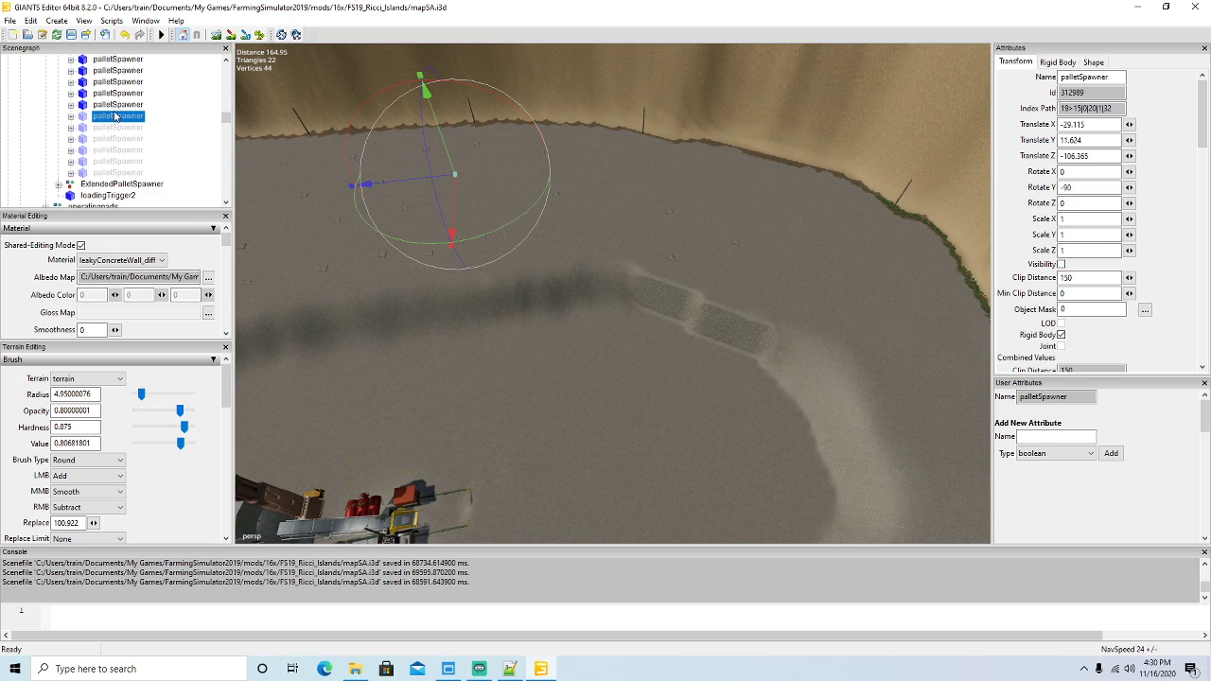
{"action": "left_click", "coordinate": [84, 105]}
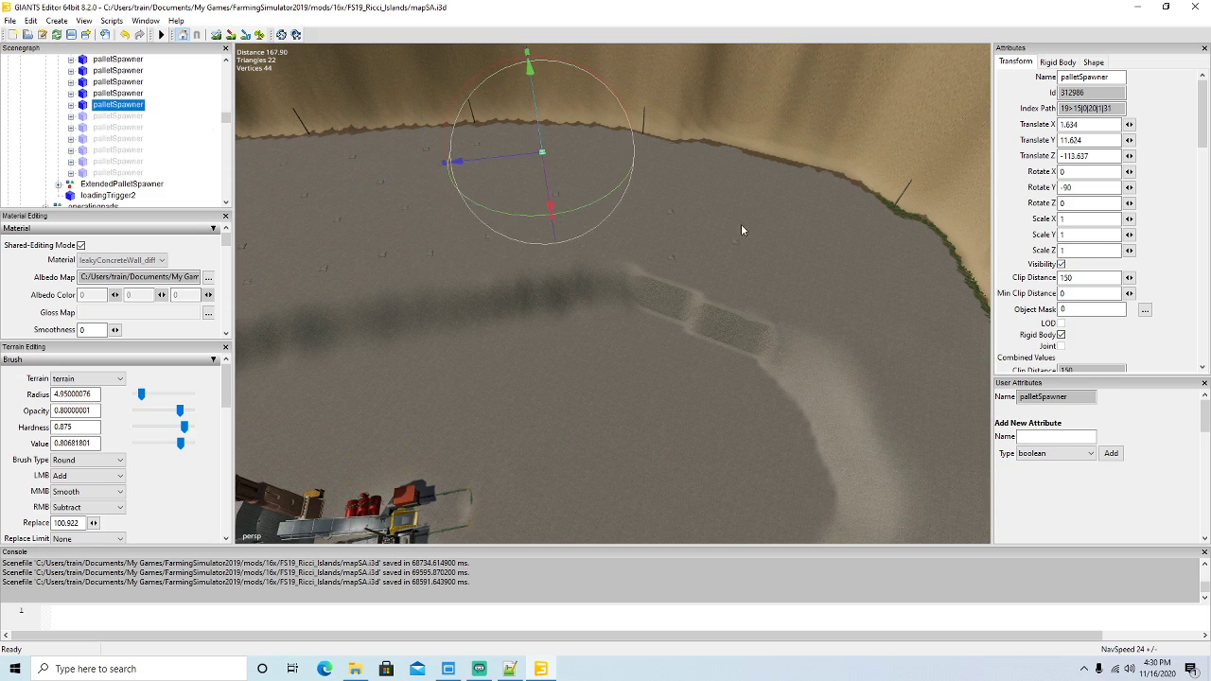
{"action": "left_click", "coordinate": [1062, 264]}
{"action": "left_click", "coordinate": [84, 93]}
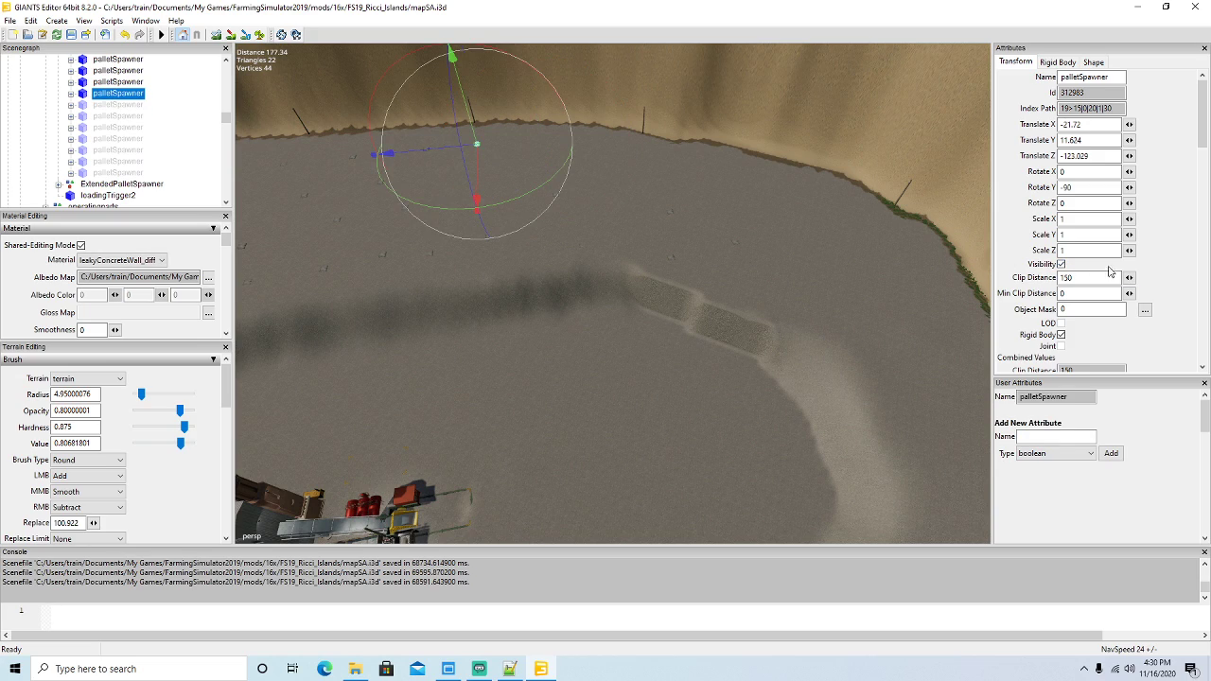
{"action": "left_click", "coordinate": [1062, 264]}
Hide the three palletSpawner copies beside the pit wall at about X -40.0, -65.6 and -89.0.
{"action": "scroll", "coordinate": [170, 153], "scroll_direction": "up", "scroll_amount": 2}
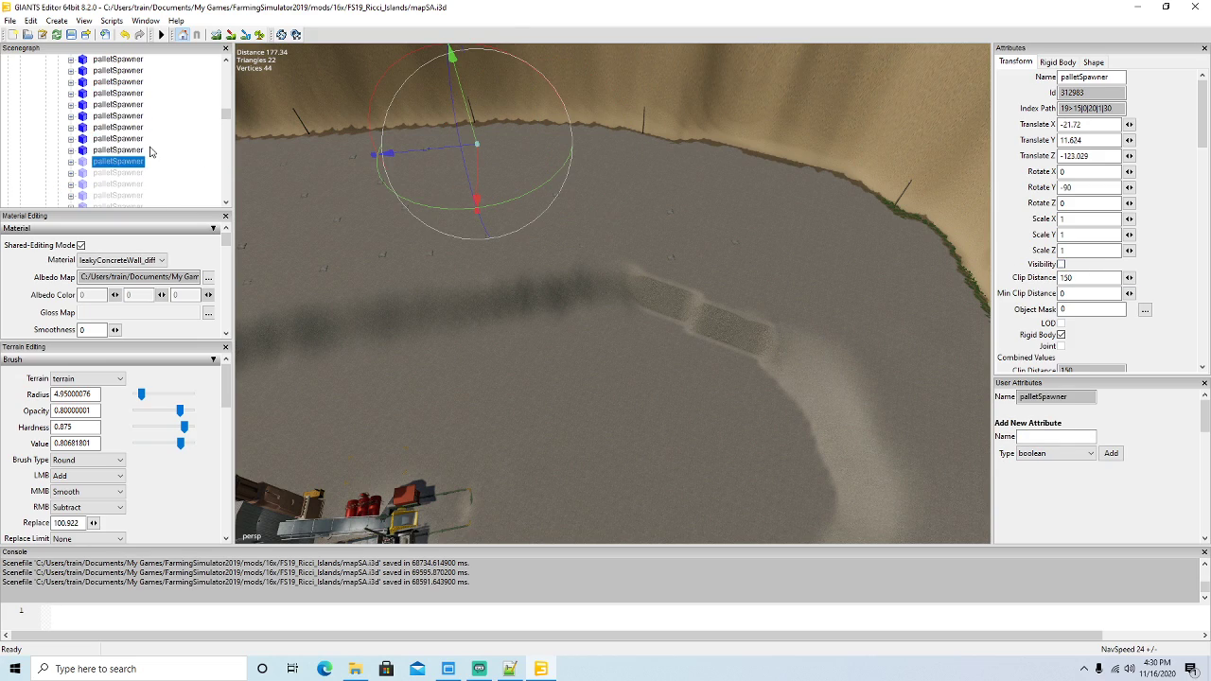
{"action": "left_click", "coordinate": [83, 151]}
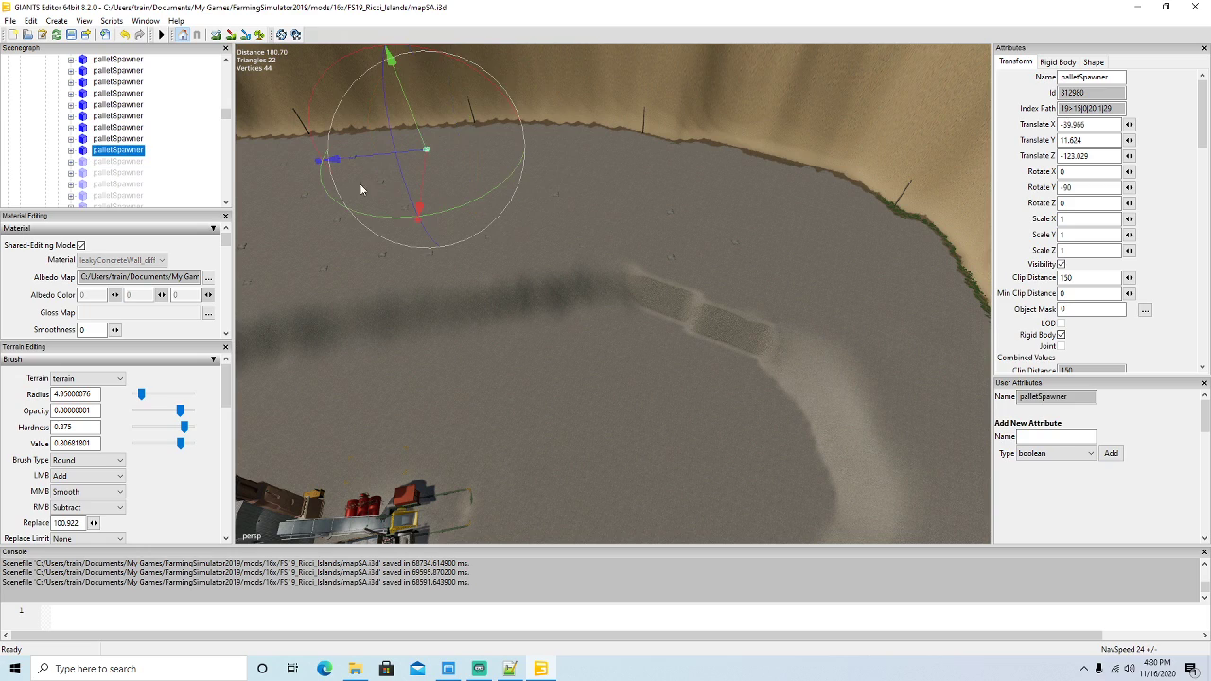
{"action": "left_click", "coordinate": [1061, 264]}
{"action": "left_click", "coordinate": [86, 140]}
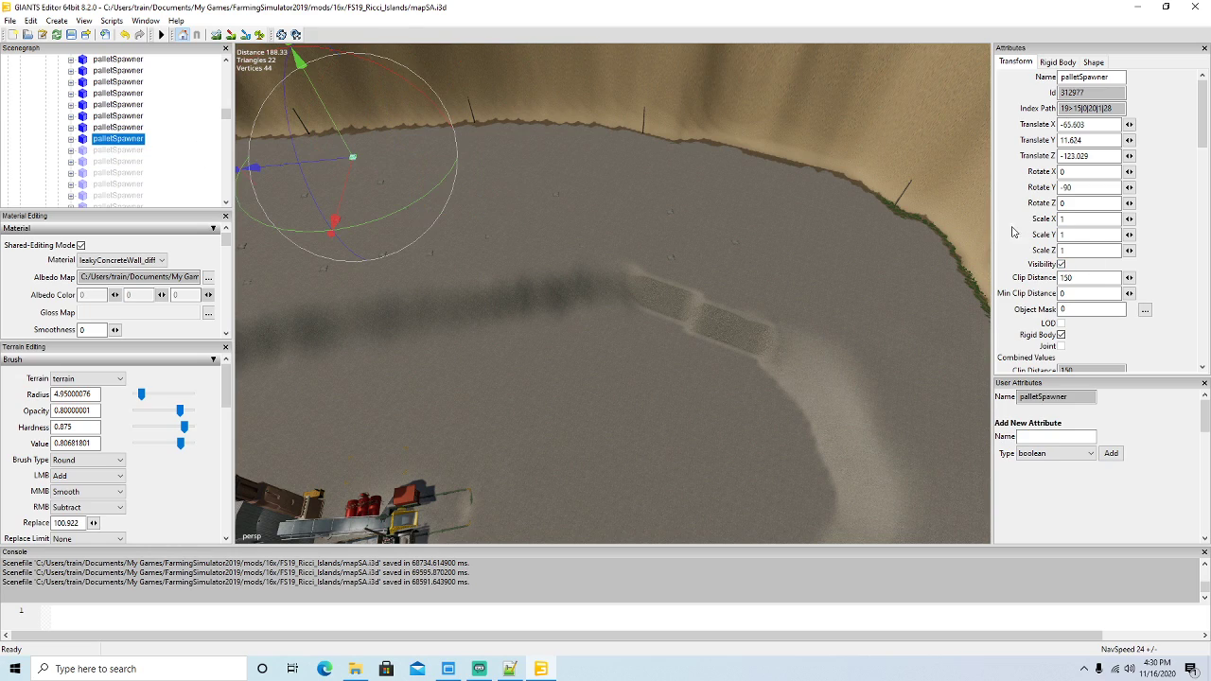
{"action": "left_click", "coordinate": [1062, 264]}
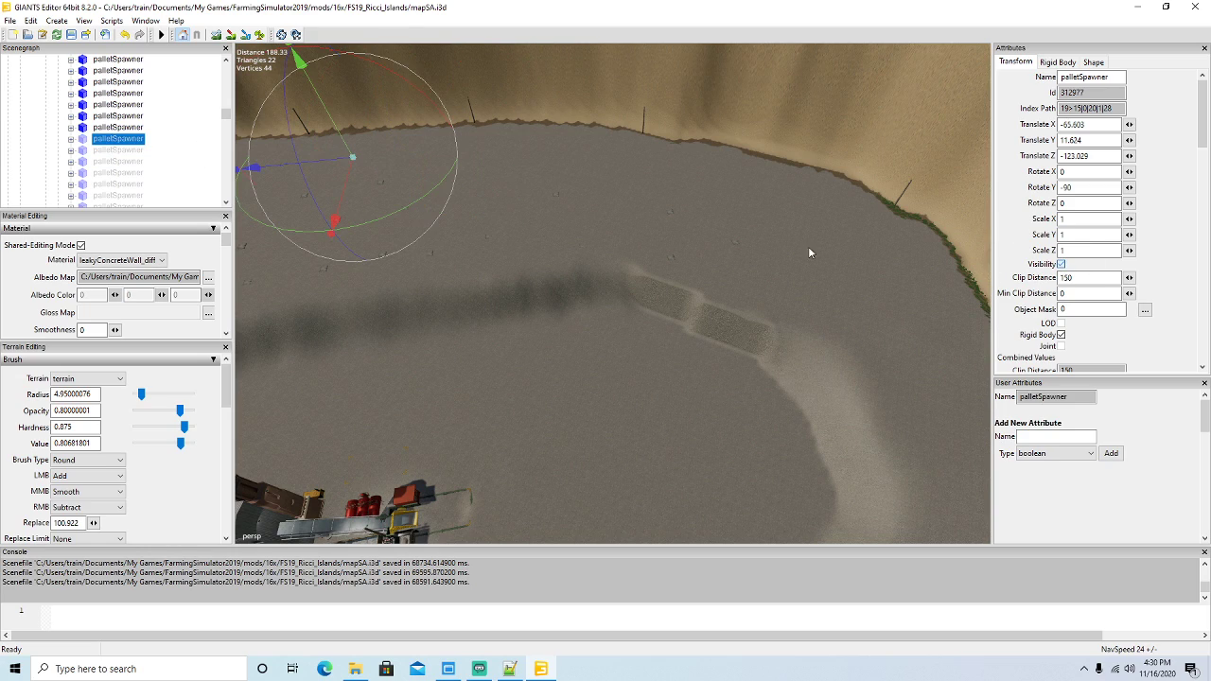
{"action": "left_click", "coordinate": [84, 130]}
{"action": "left_click", "coordinate": [1061, 264]}
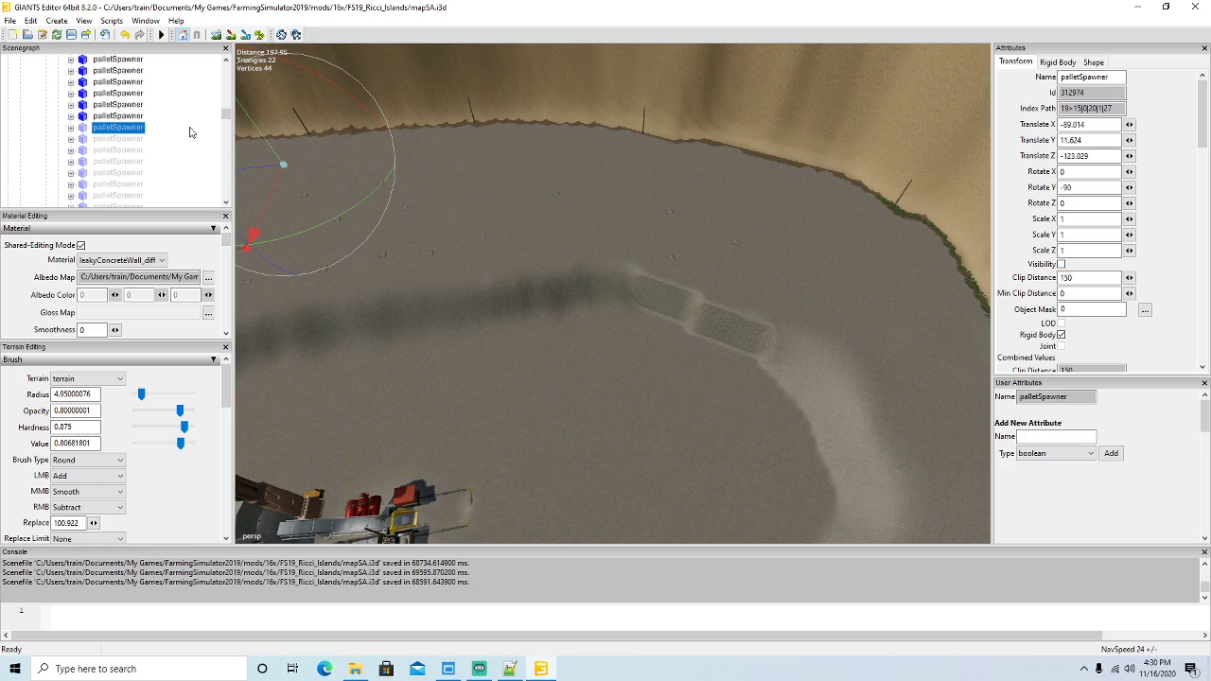
Hide the remaining two palletSpawner copies of the Z -123.0 row, at about X -109.8 and X -128.5.
{"action": "scroll", "coordinate": [126, 149], "scroll_direction": "up", "scroll_amount": 1}
{"action": "left_click", "coordinate": [90, 164]}
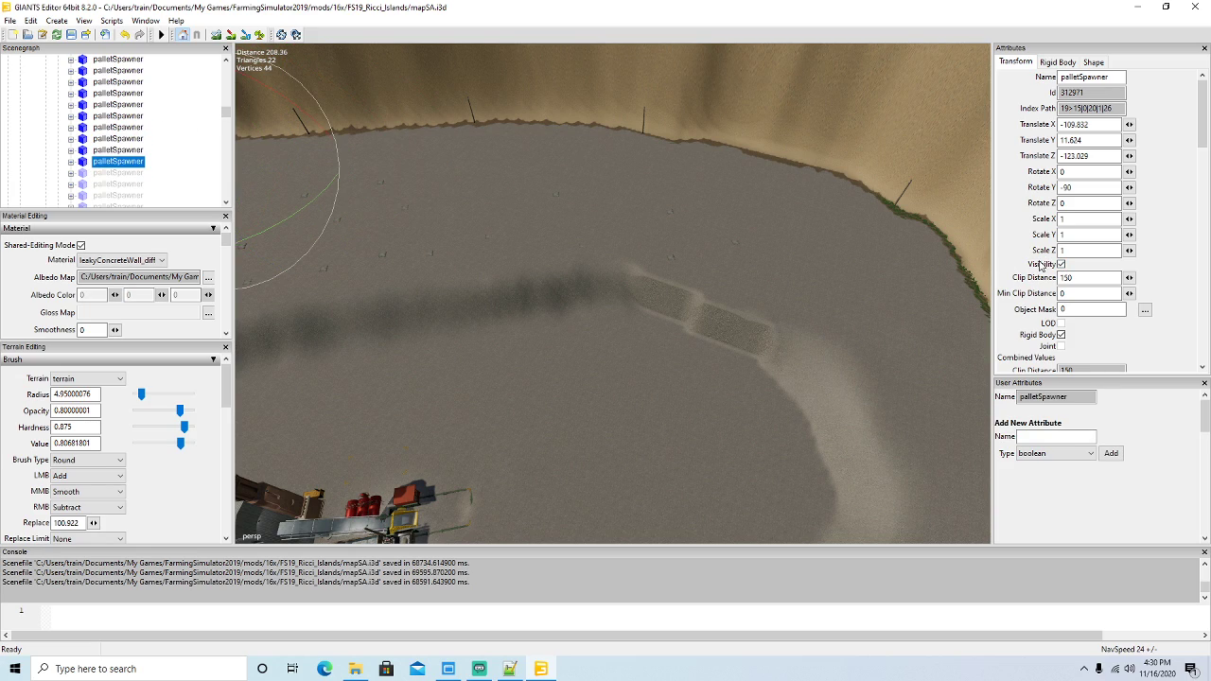
{"action": "left_click", "coordinate": [1062, 264]}
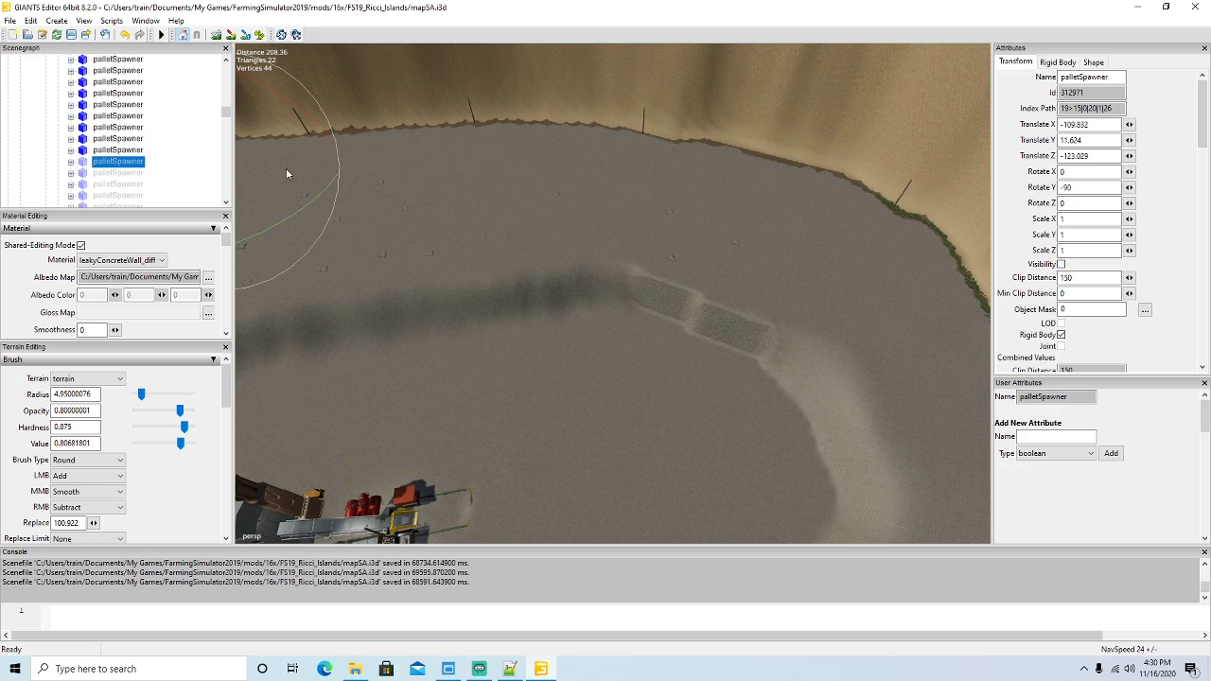
{"action": "left_click", "coordinate": [84, 150]}
{"action": "left_click", "coordinate": [1062, 264]}
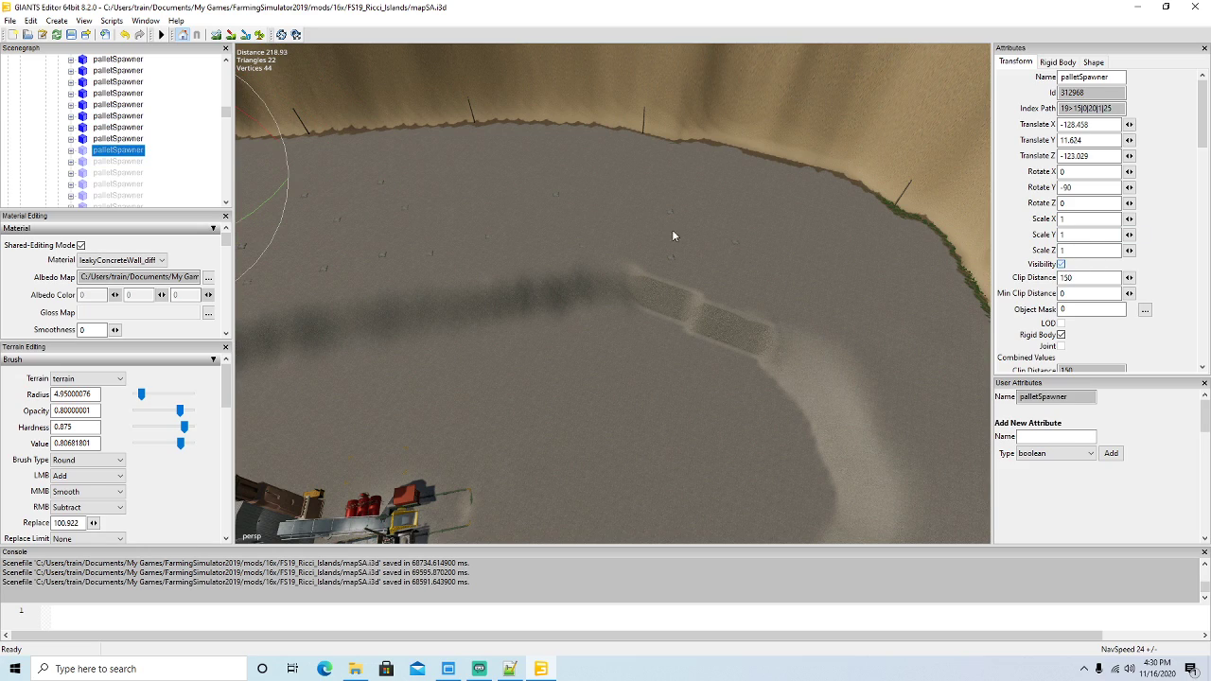
Turn off visibility for the palletSpawner copies at about X -136.8 and X -121.3 in the Z -104.1 row.
{"action": "left_click", "coordinate": [85, 139]}
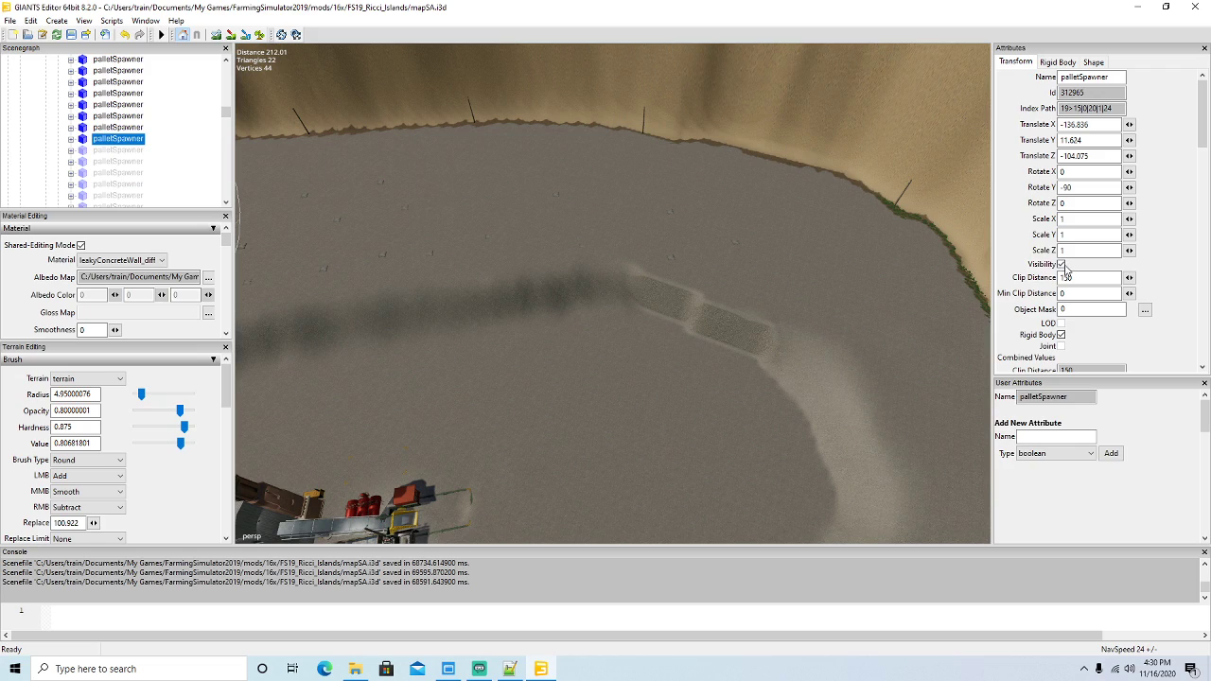
{"action": "left_click", "coordinate": [1062, 264]}
{"action": "left_click", "coordinate": [85, 127]}
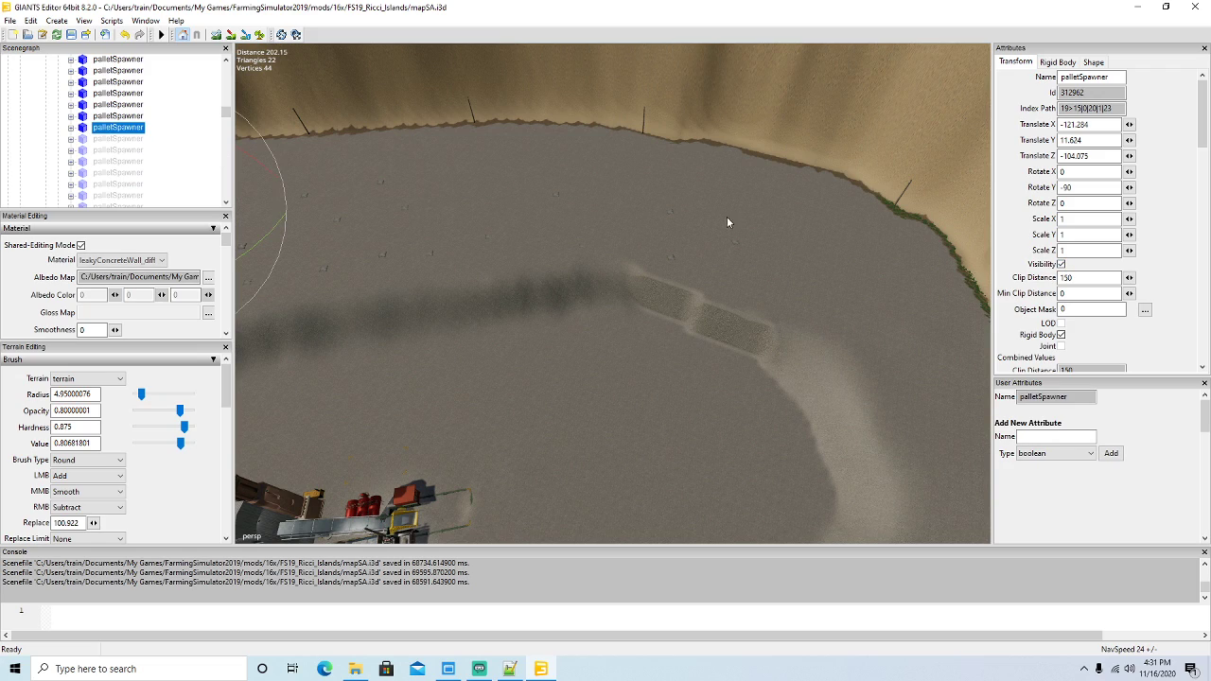
{"action": "left_click", "coordinate": [1062, 264]}
{"action": "scroll", "coordinate": [147, 156], "scroll_direction": "up", "scroll_amount": 1}
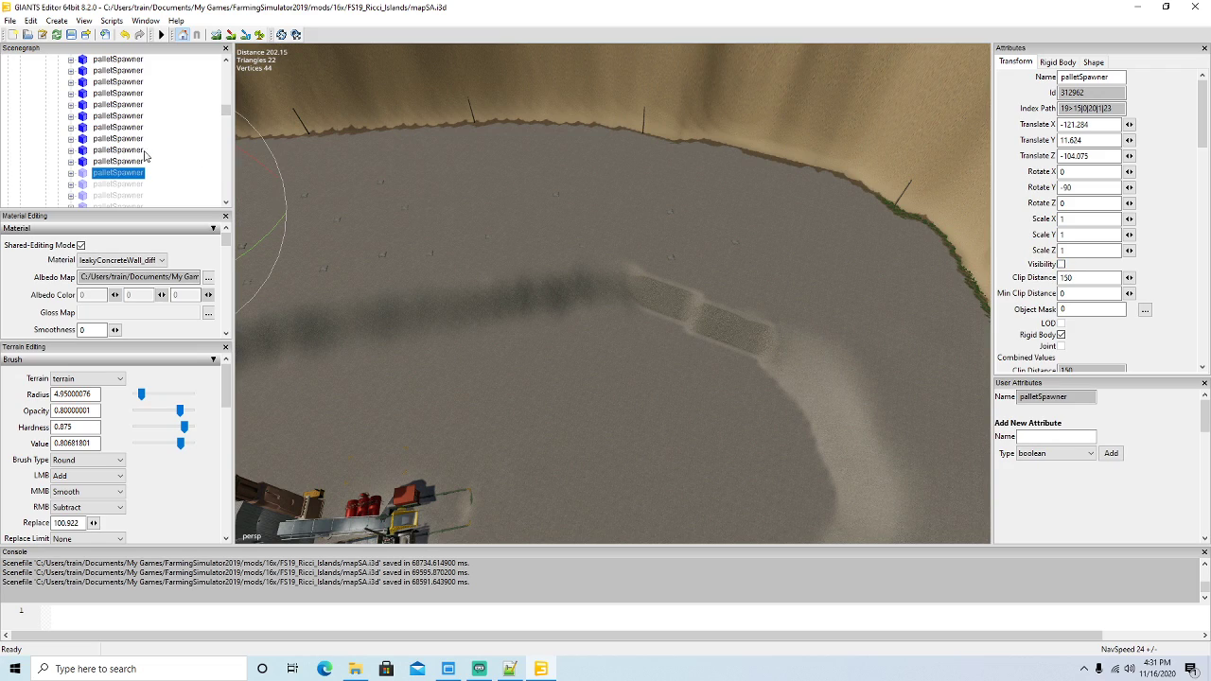
Hide the next three palletSpawner copies up the list, at about X -101.4, -77.8 and -53.9.
{"action": "left_click", "coordinate": [86, 162]}
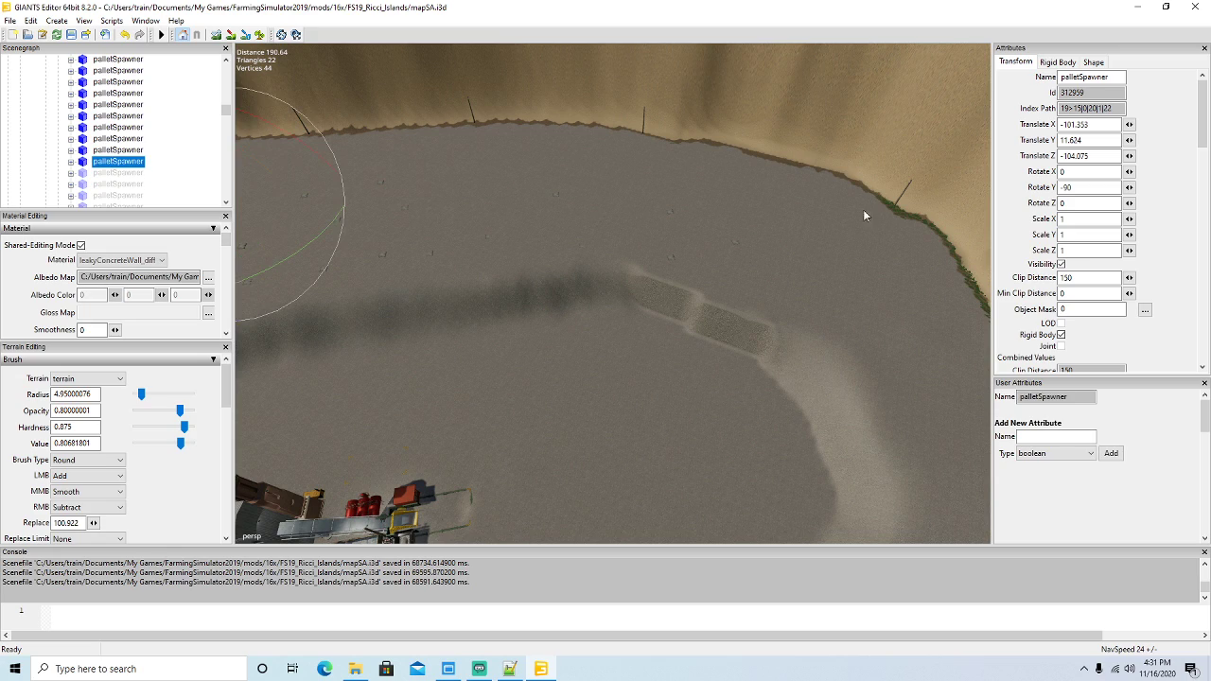
{"action": "left_click", "coordinate": [1061, 264]}
{"action": "left_click", "coordinate": [84, 150]}
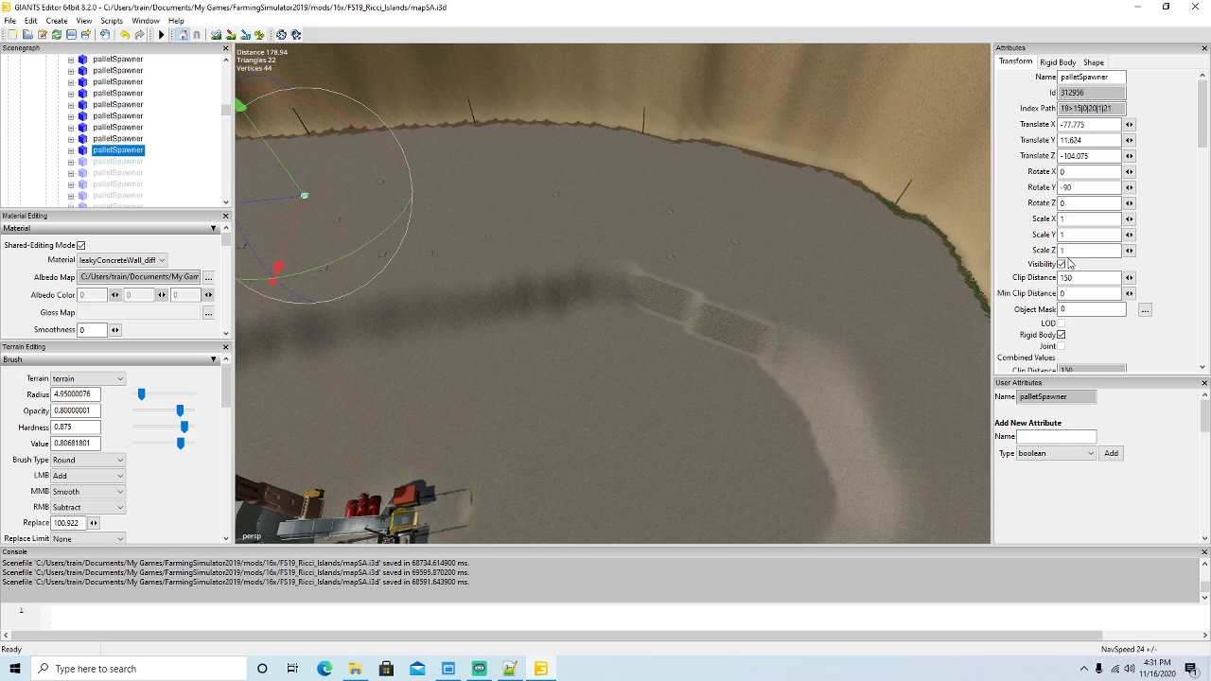
{"action": "left_click", "coordinate": [1062, 264]}
{"action": "left_click", "coordinate": [83, 139]}
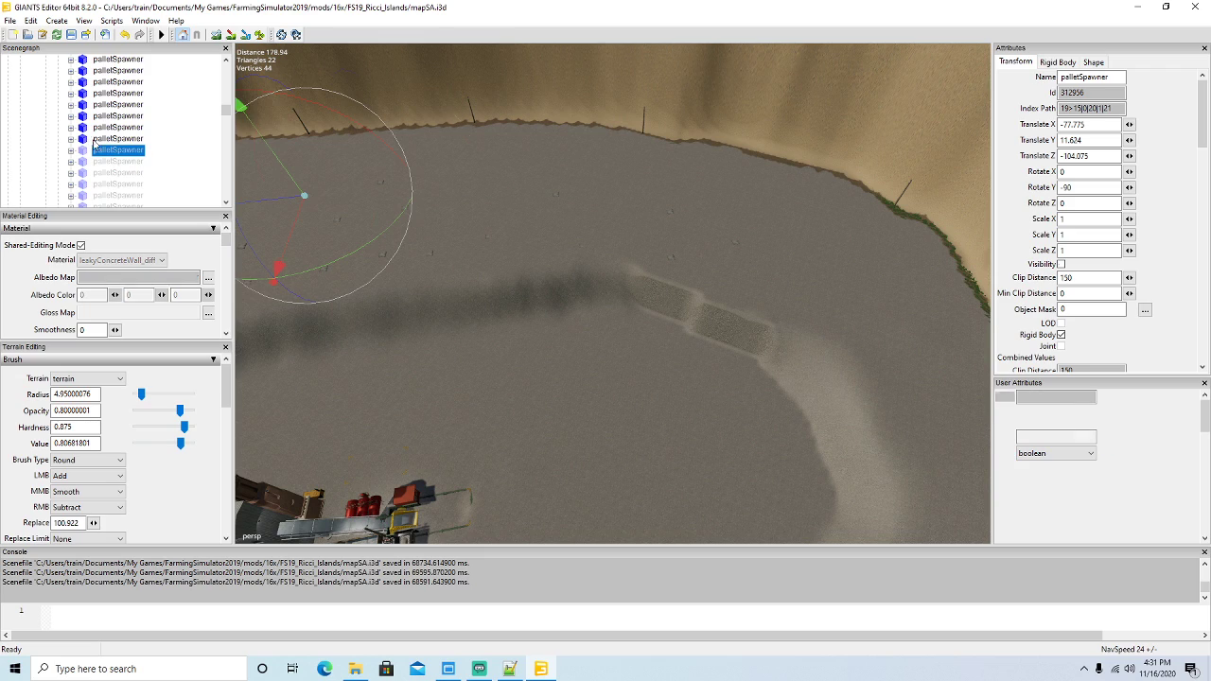
{"action": "left_click", "coordinate": [1062, 264]}
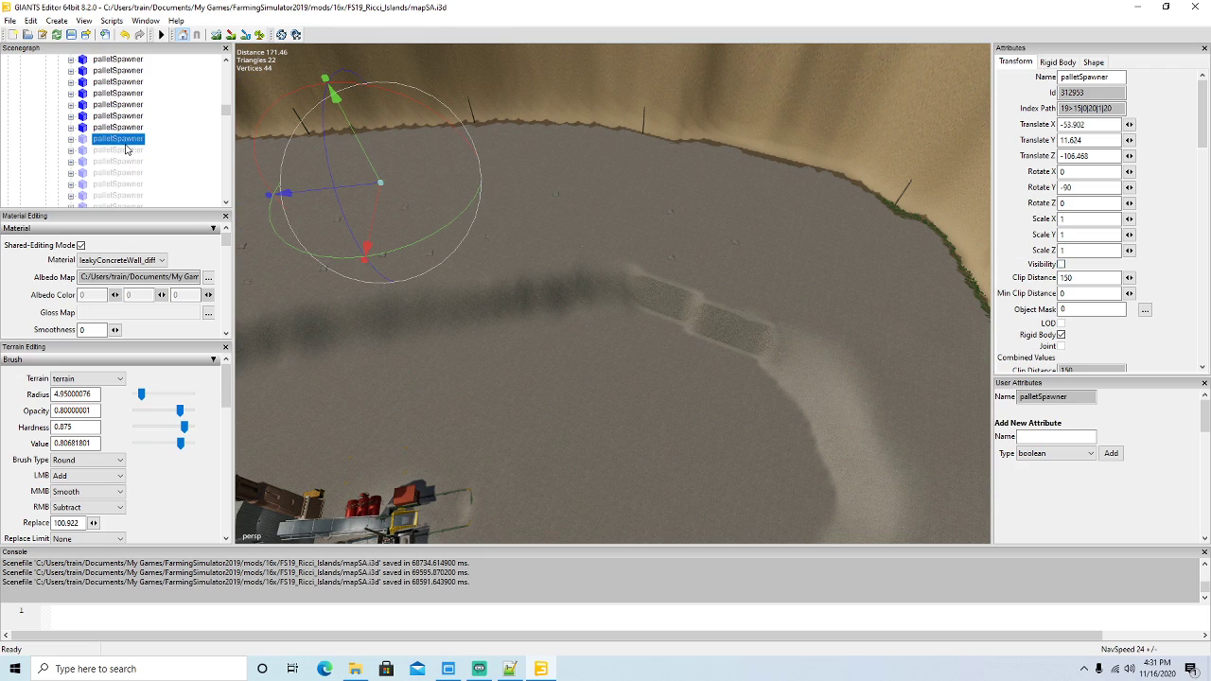
Turn off visibility for the palletSpawner copies at about X -48.9, -161.6 and -104.4.
{"action": "left_click", "coordinate": [83, 128]}
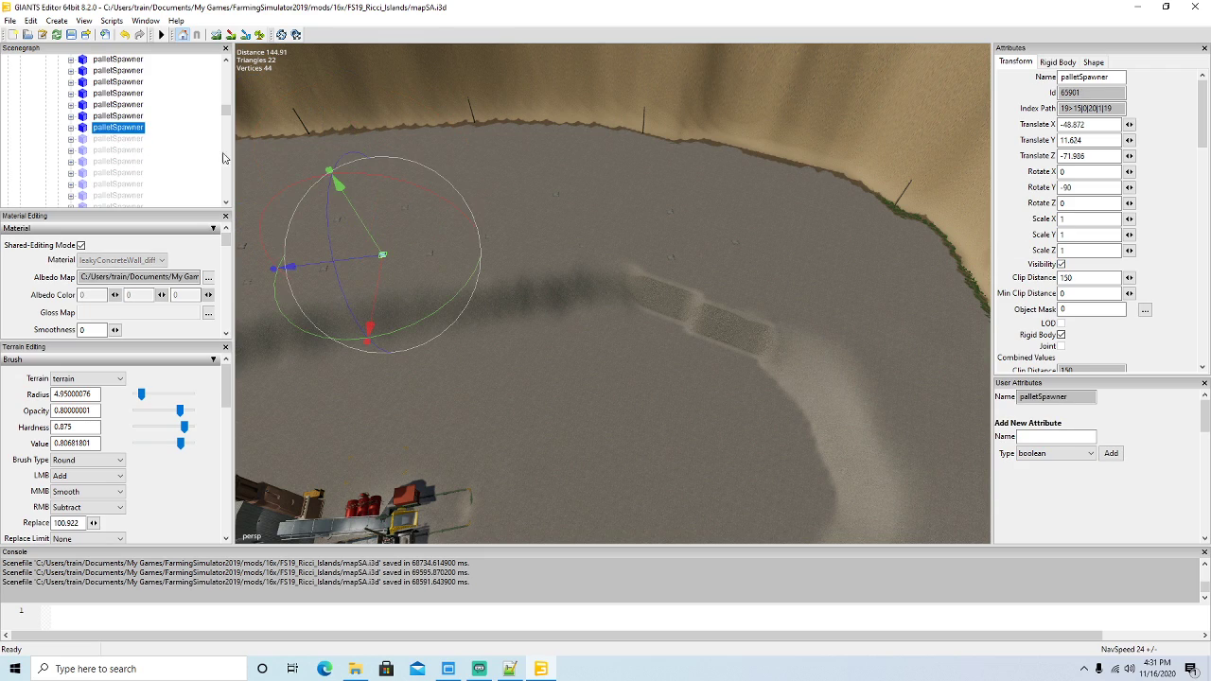
{"action": "left_click", "coordinate": [1062, 264]}
{"action": "left_click", "coordinate": [83, 116]}
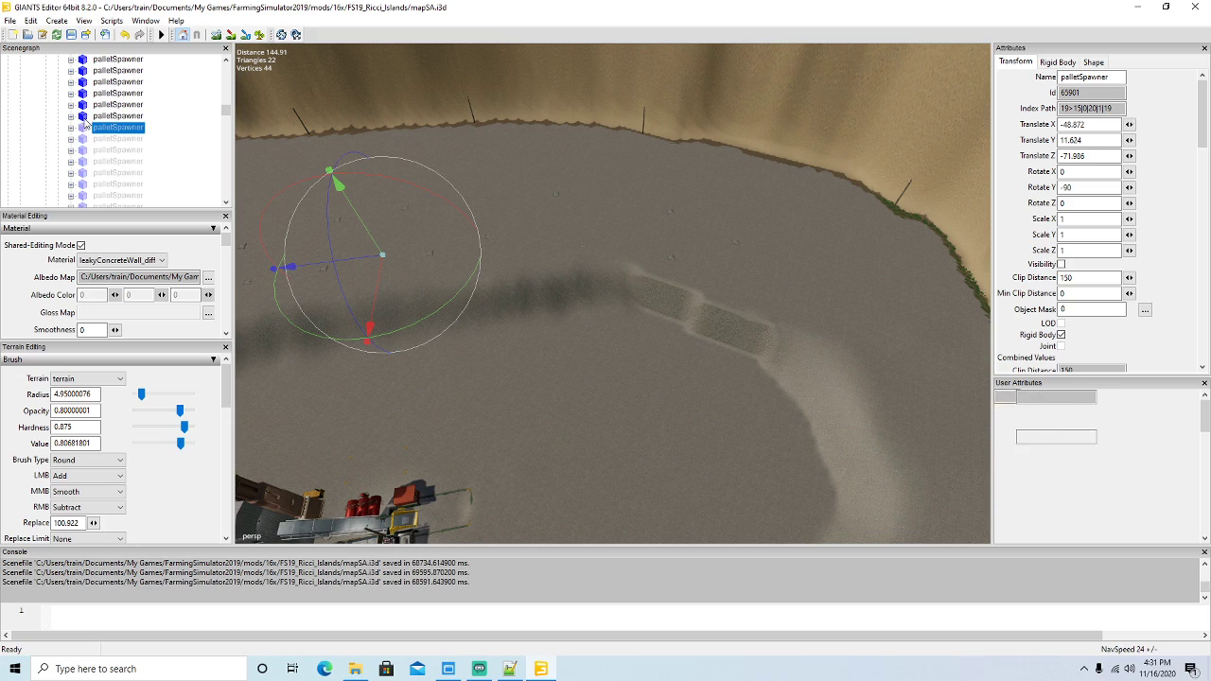
{"action": "left_click", "coordinate": [1034, 267]}
{"action": "scroll", "coordinate": [94, 146], "scroll_direction": "up", "scroll_amount": 1}
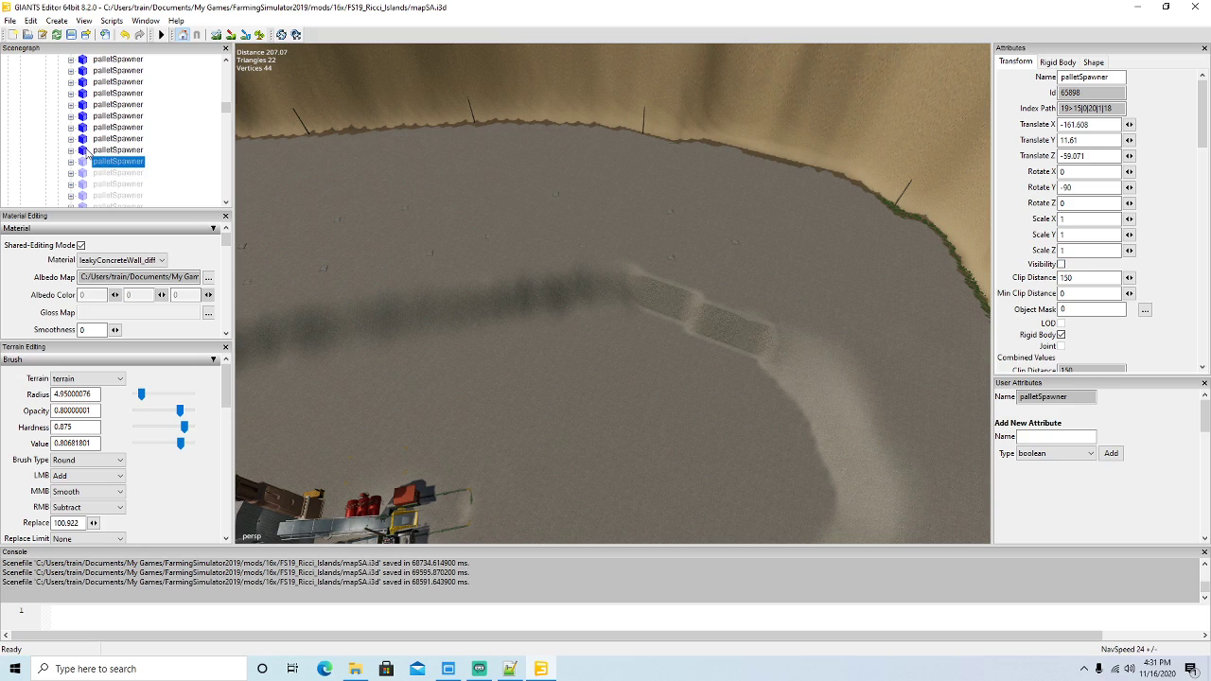
{"action": "left_click", "coordinate": [85, 149]}
{"action": "left_click", "coordinate": [1062, 264]}
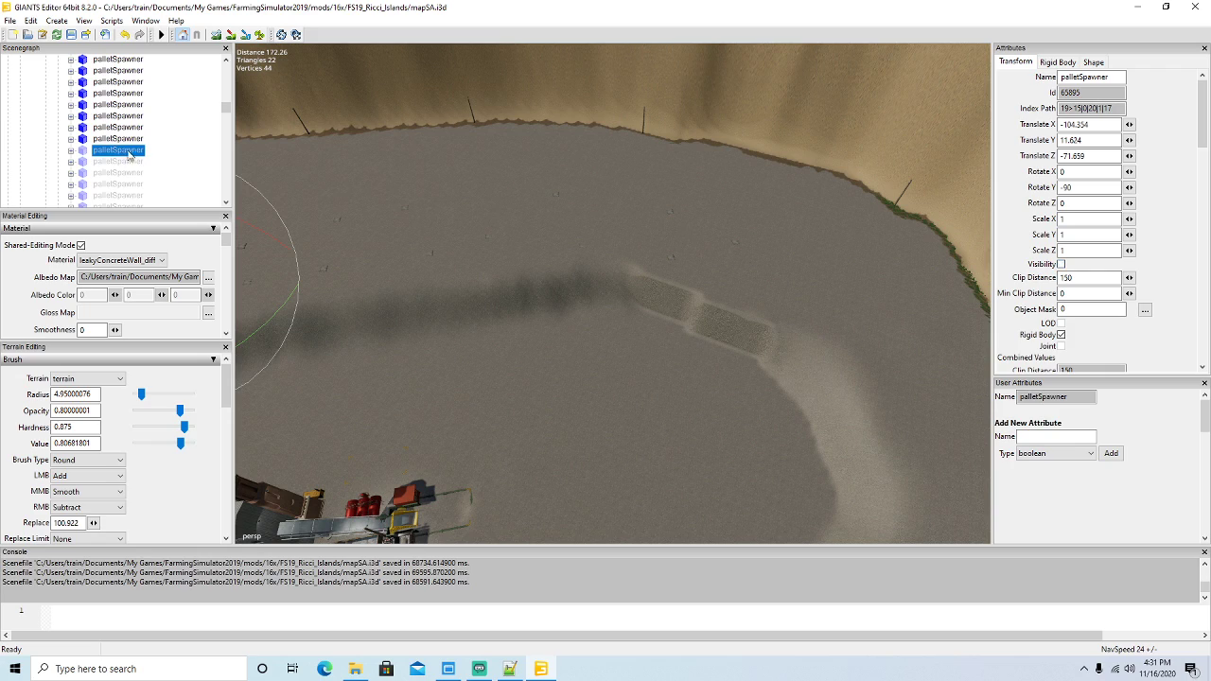
Hide the three preceding palletSpawner copies, at about X -149.0, -149.4 and -130.1.
{"action": "left_click", "coordinate": [85, 139]}
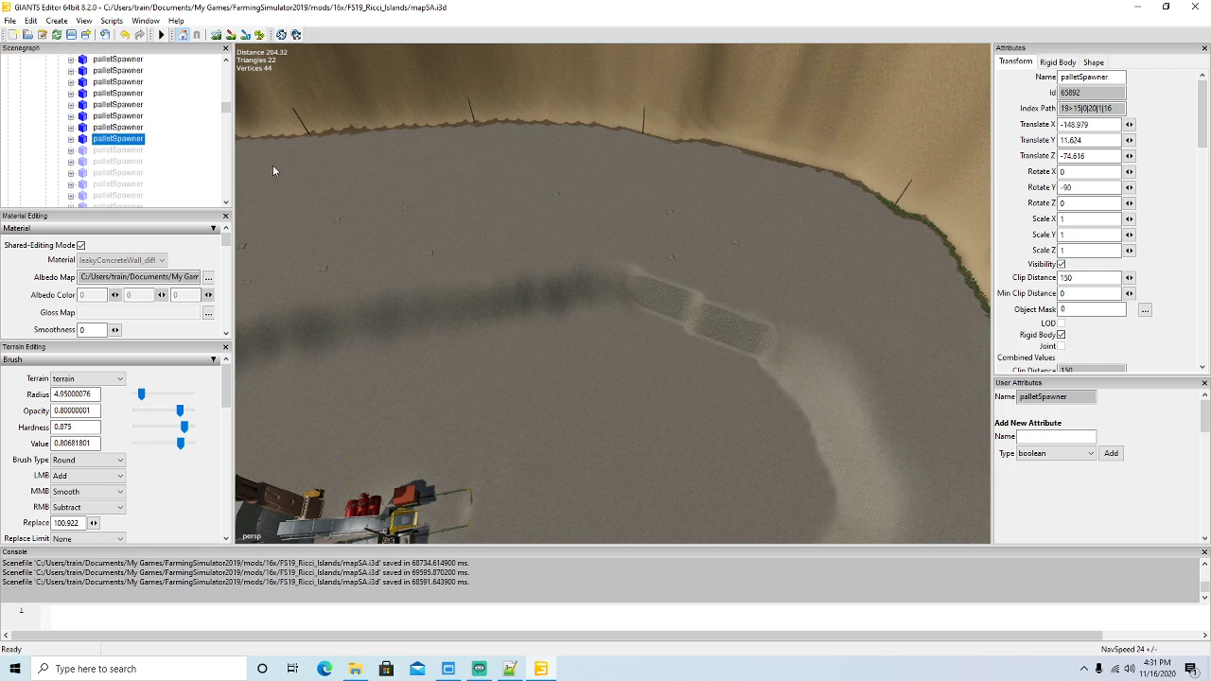
{"action": "left_click", "coordinate": [1062, 265]}
{"action": "left_click", "coordinate": [84, 129]}
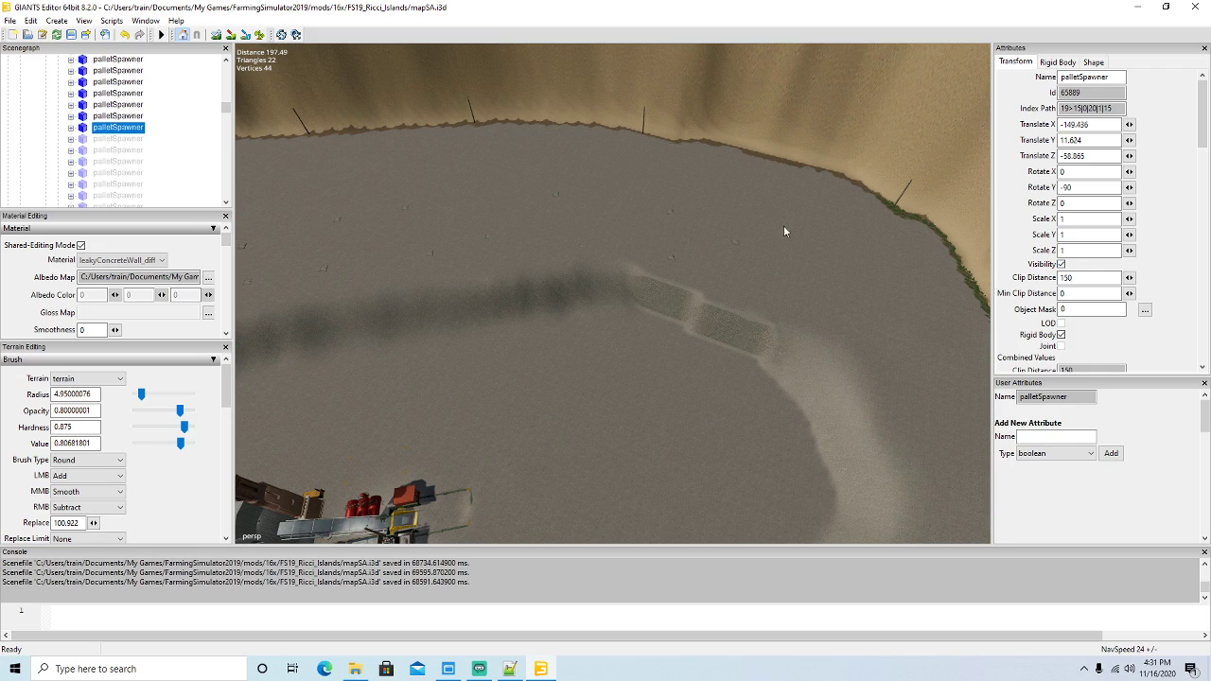
{"action": "left_click", "coordinate": [1061, 265]}
{"action": "left_click", "coordinate": [83, 116]}
{"action": "left_click", "coordinate": [1062, 265]}
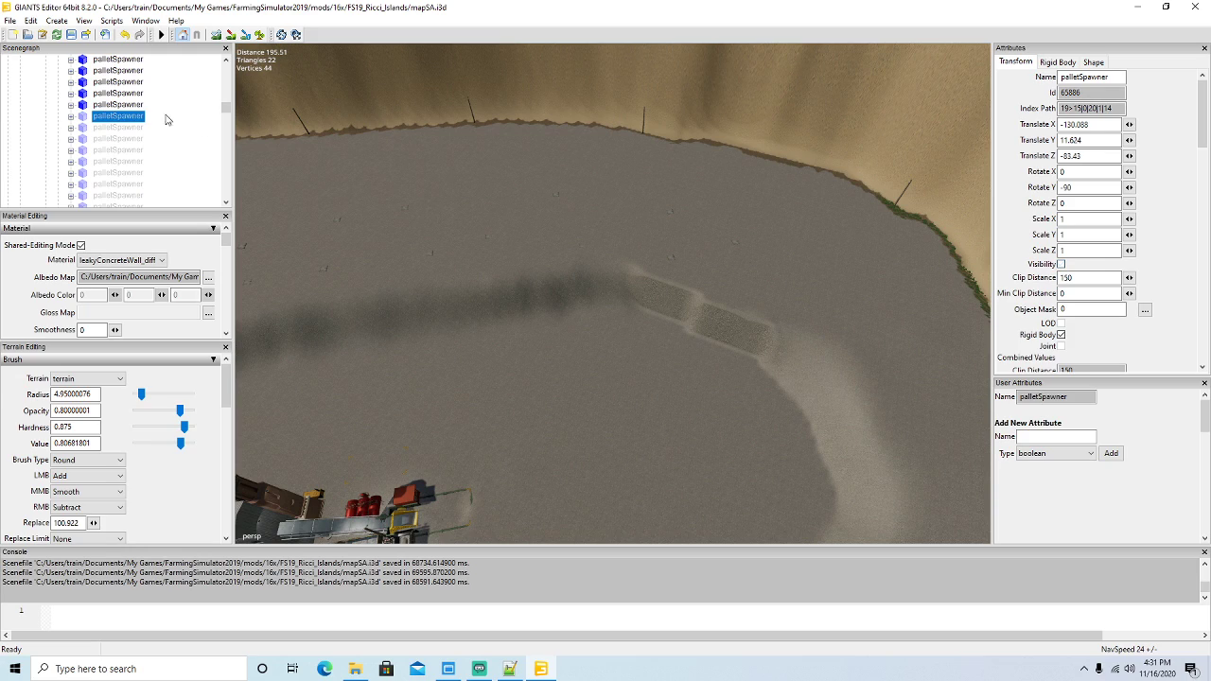
Turn off visibility for the palletSpawner copies at about X -122.5, -90.6 and -107.6.
{"action": "scroll", "coordinate": [114, 130], "scroll_direction": "up", "scroll_amount": 2}
{"action": "left_click", "coordinate": [85, 162]}
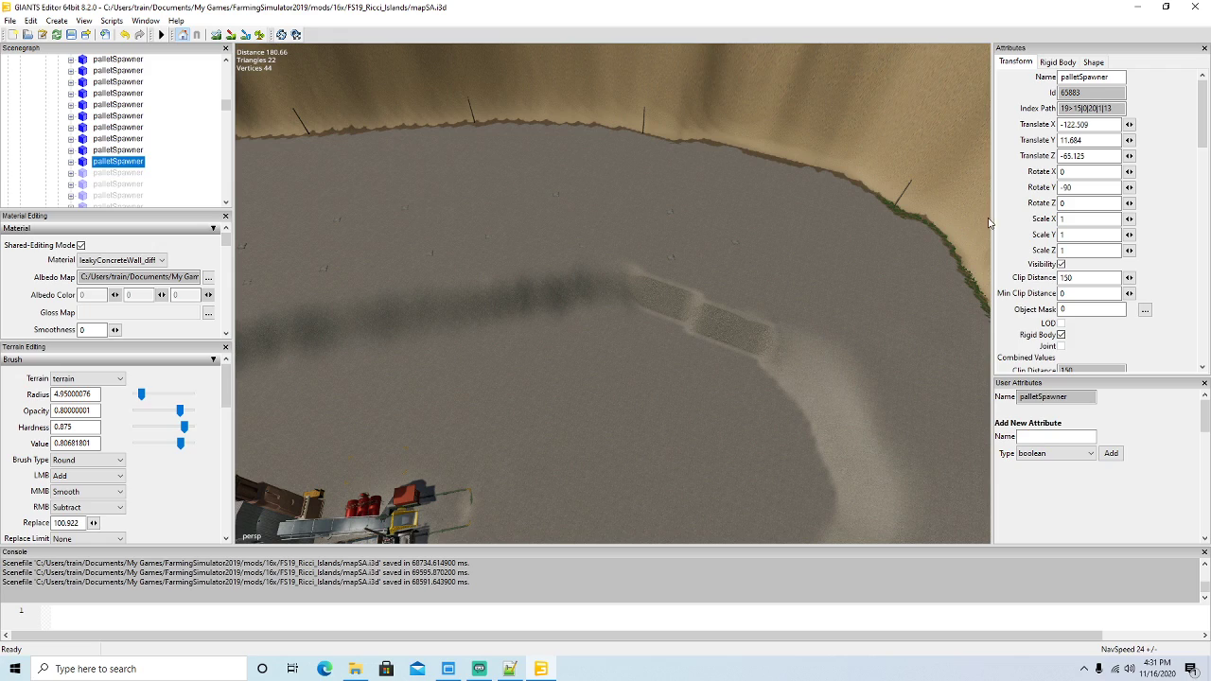
{"action": "left_click", "coordinate": [1062, 265]}
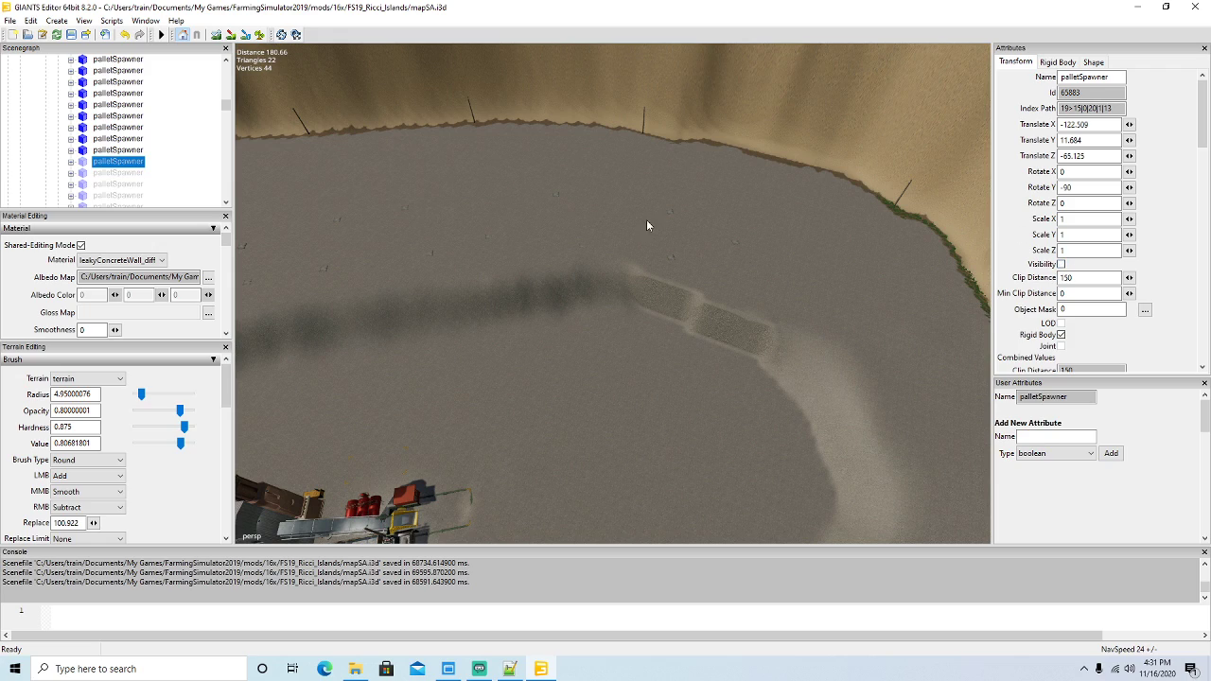
{"action": "left_click", "coordinate": [86, 150]}
{"action": "left_click", "coordinate": [1062, 265]}
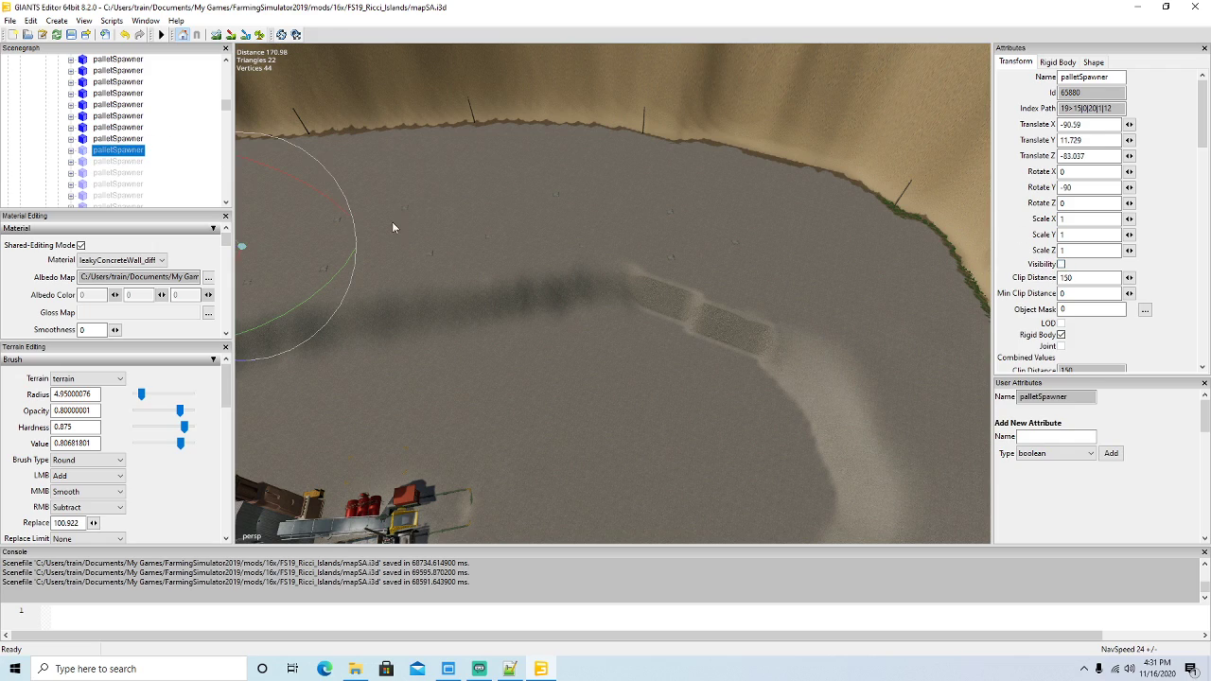
{"action": "left_click", "coordinate": [85, 139]}
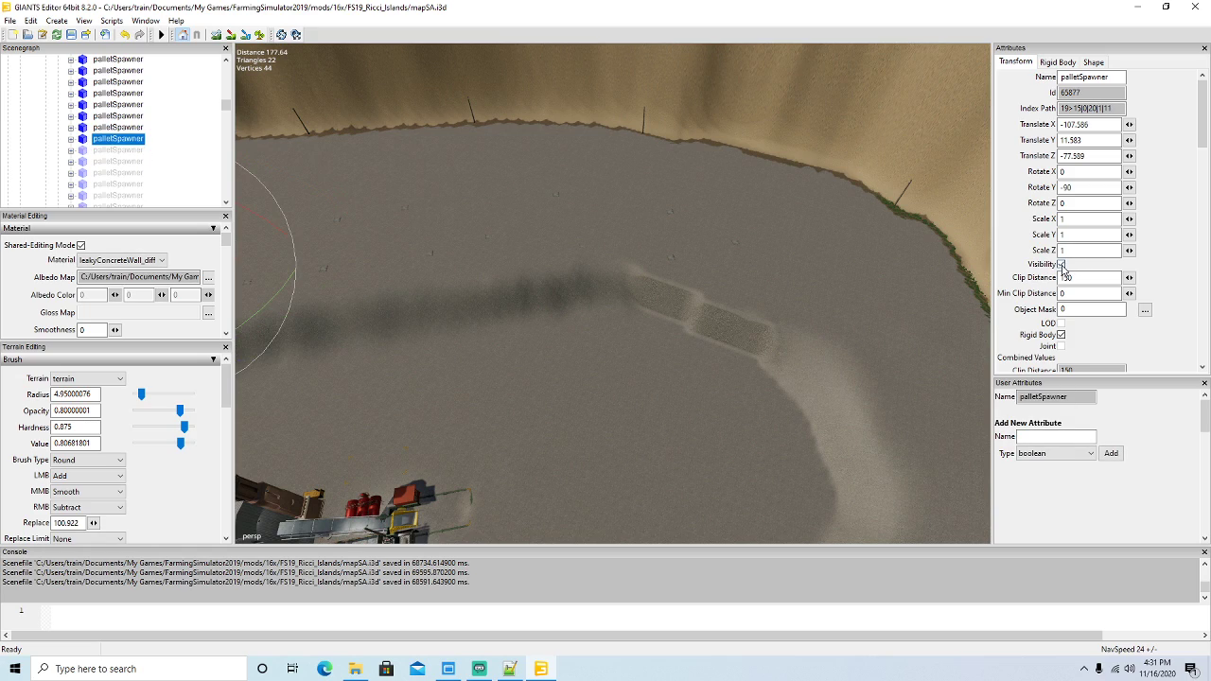
{"action": "left_click", "coordinate": [1062, 265]}
Hide the palletSpawner copy at about X -84.7 and the two near X -65, at about Z -89.9 and -69.4.
{"action": "left_click", "coordinate": [84, 127]}
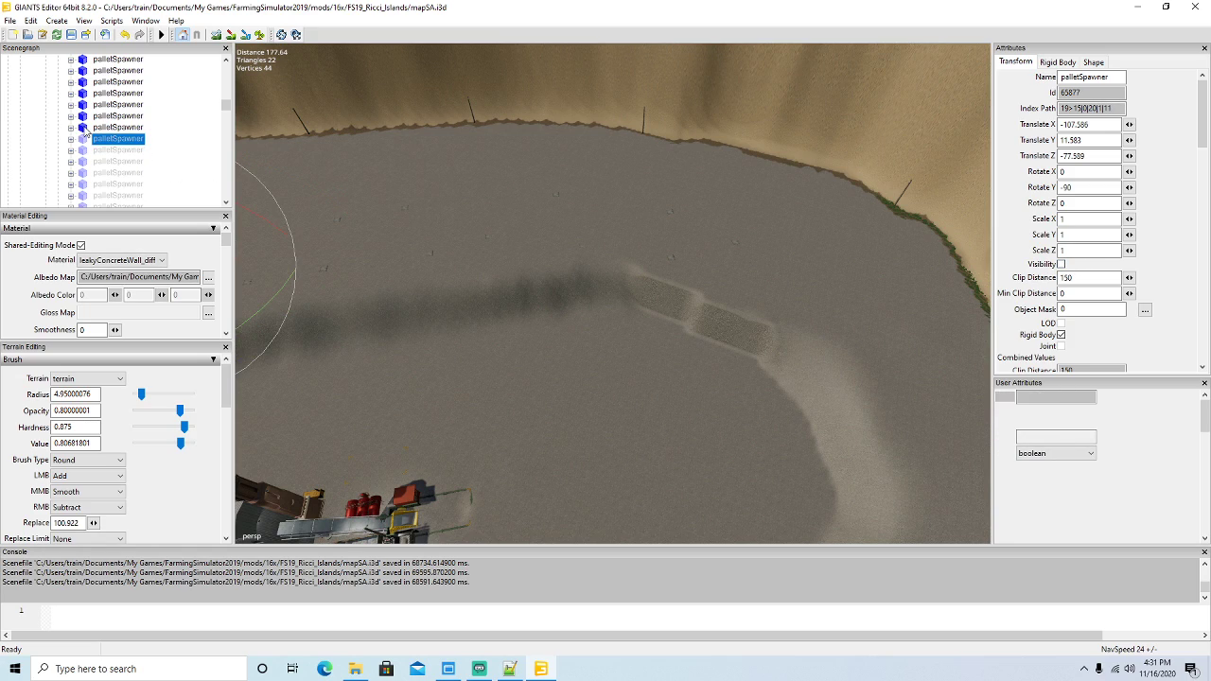
{"action": "left_click", "coordinate": [1062, 265]}
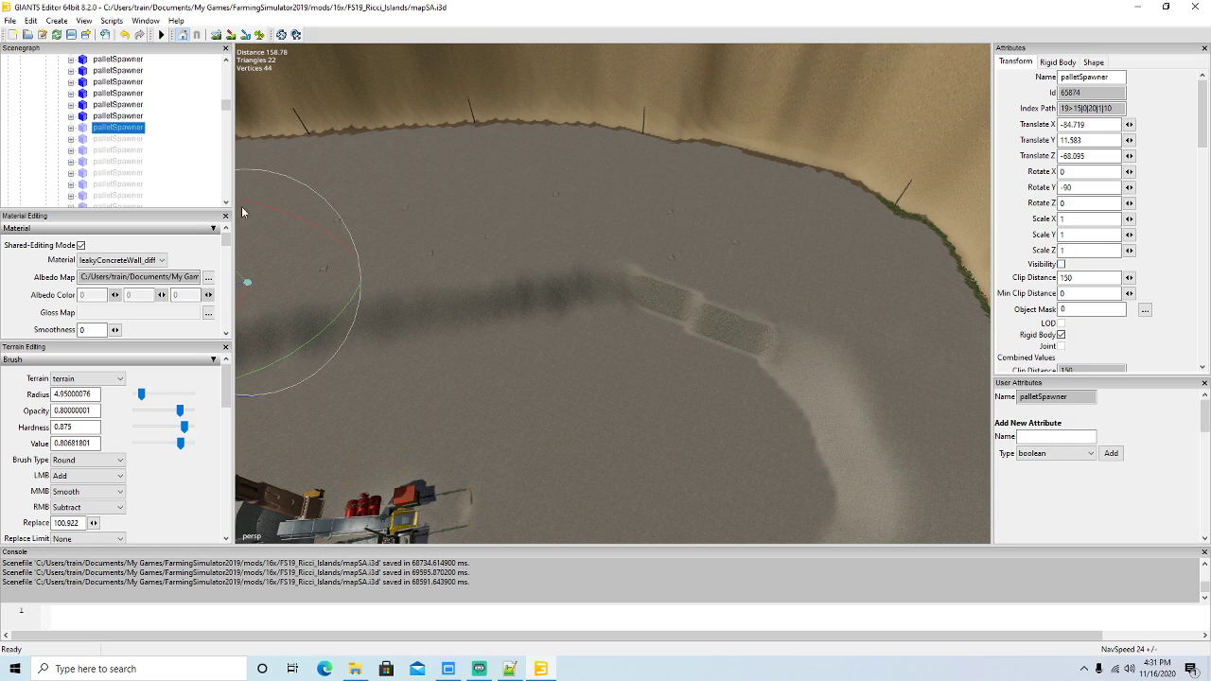
{"action": "left_click", "coordinate": [84, 116]}
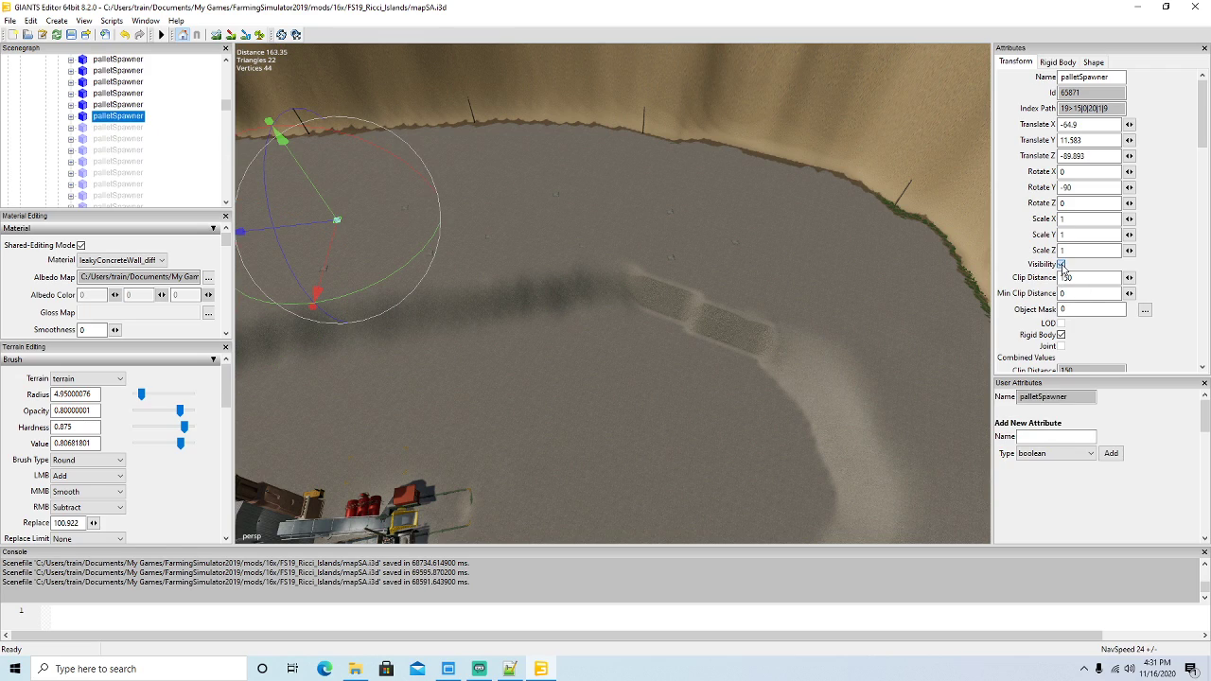
{"action": "left_click", "coordinate": [1062, 265]}
{"action": "scroll", "coordinate": [85, 144], "scroll_direction": "up", "scroll_amount": 1}
{"action": "left_click", "coordinate": [86, 149]}
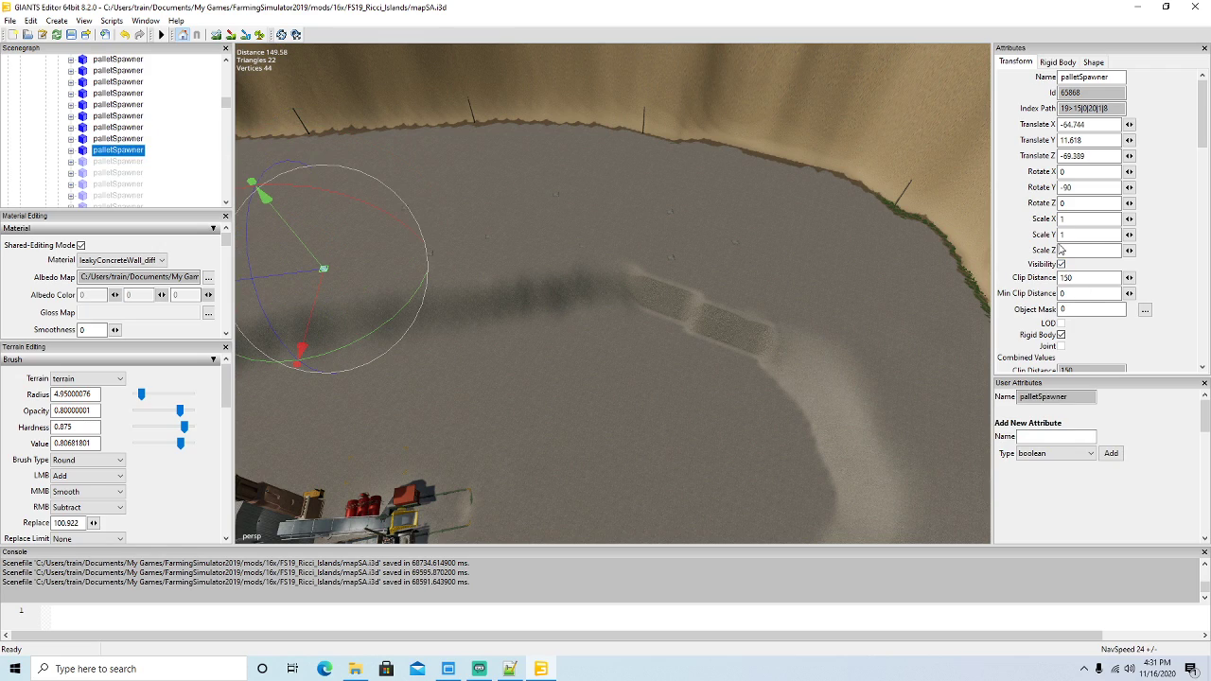
{"action": "left_click", "coordinate": [1061, 265]}
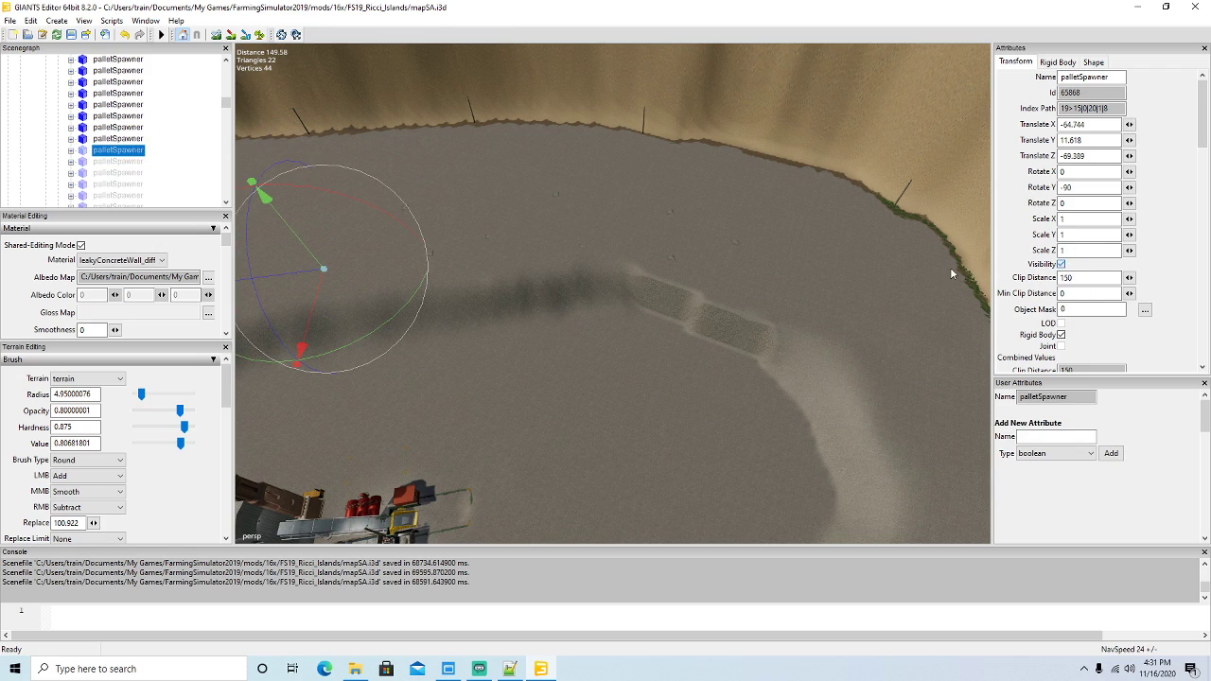
Turn off visibility for the palletSpawner copies at about X -44.5, -35.3 and -18.0.
{"action": "left_click", "coordinate": [85, 140]}
{"action": "left_click", "coordinate": [1062, 265]}
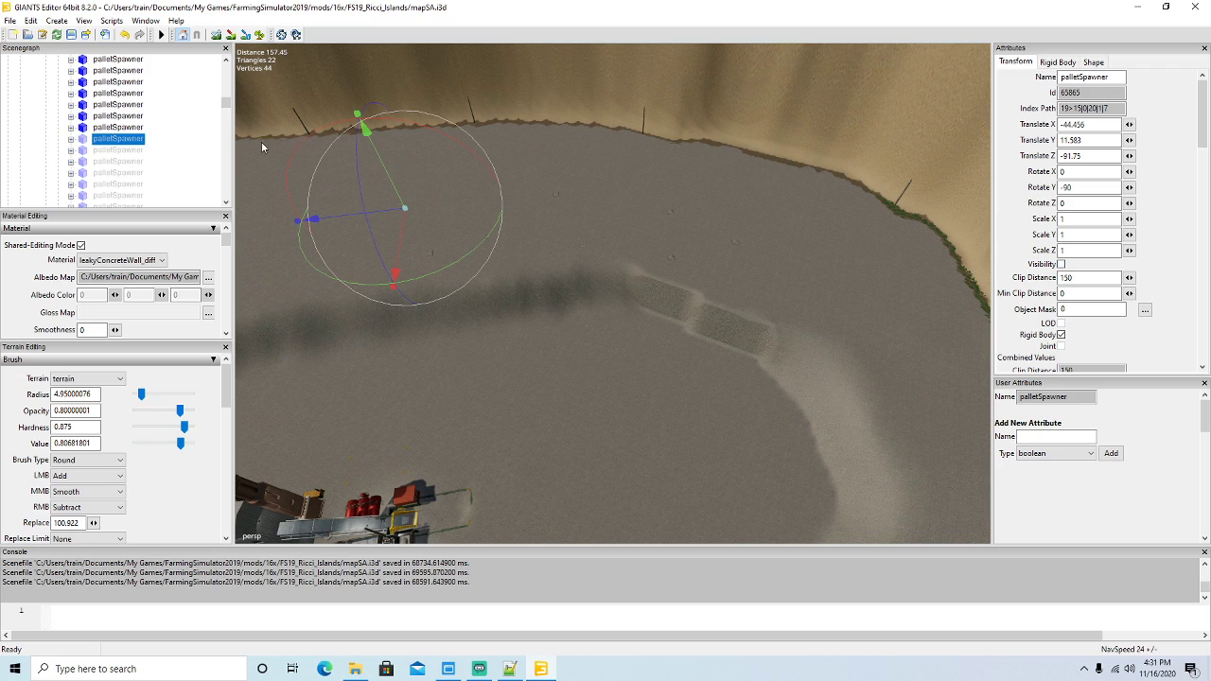
{"action": "left_click", "coordinate": [99, 128]}
{"action": "left_click", "coordinate": [1061, 265]}
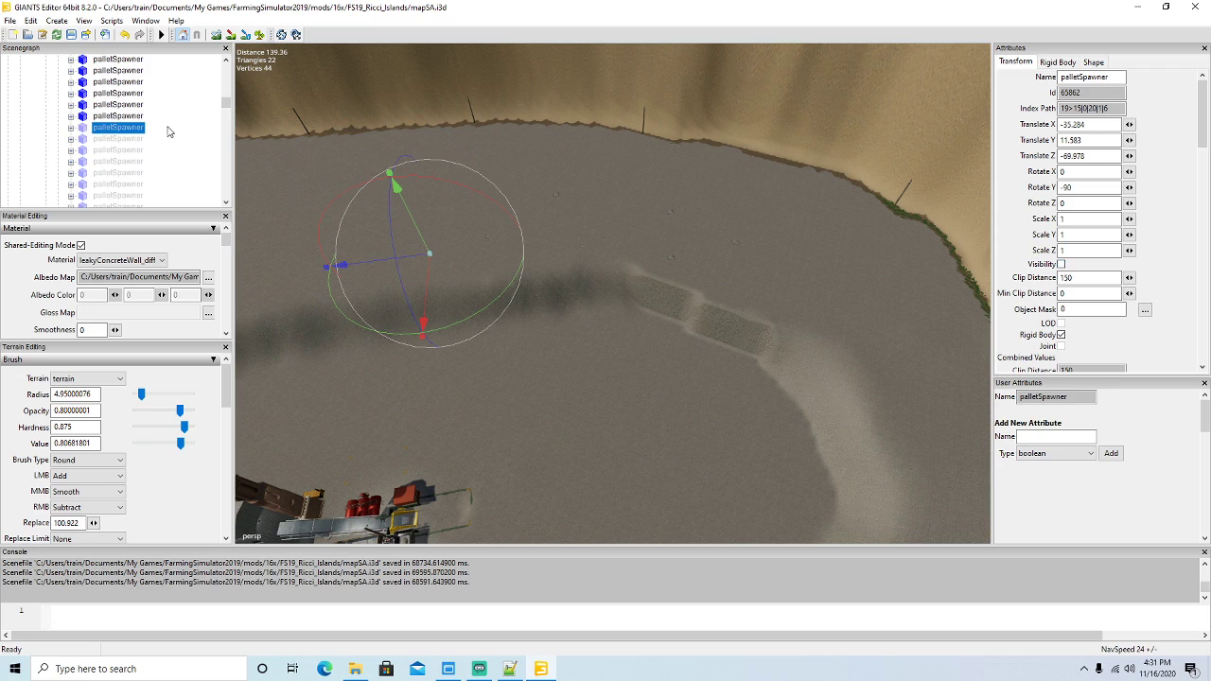
{"action": "left_click", "coordinate": [91, 117]}
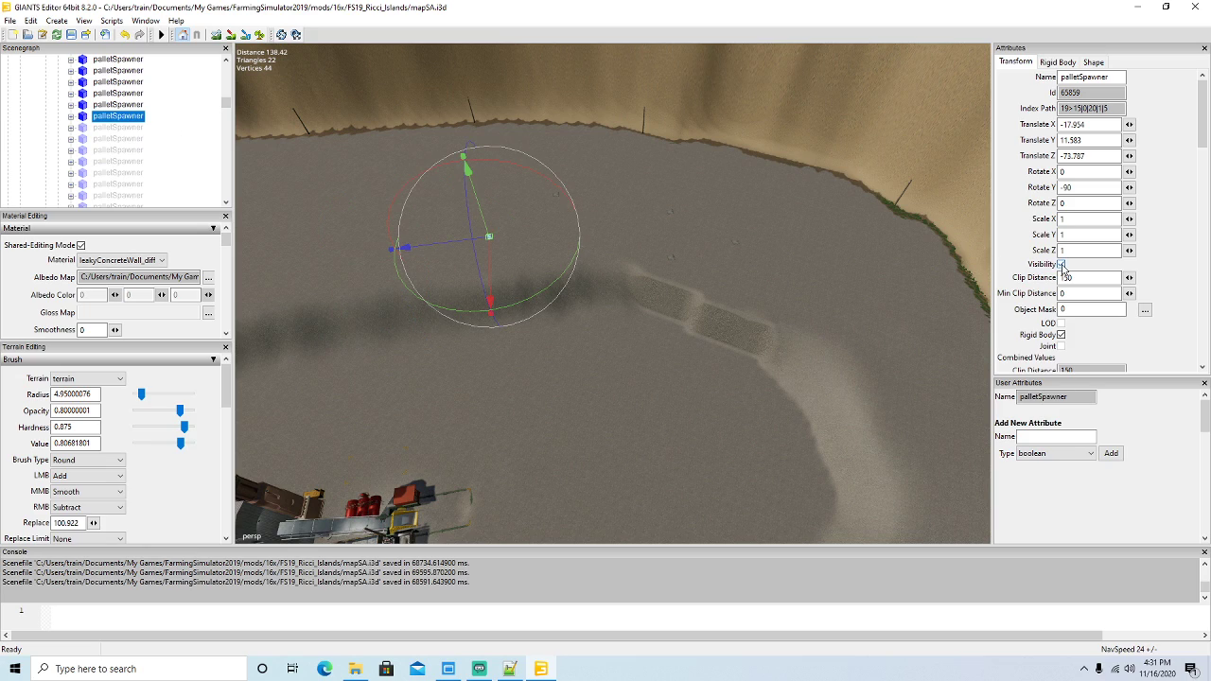
{"action": "left_click", "coordinate": [1062, 265]}
Hide the palletSpawner copies at about X 4.1, 39.2 and 55.1 near the start of the ExtendedPalletSpawner group.
{"action": "left_click", "coordinate": [84, 105]}
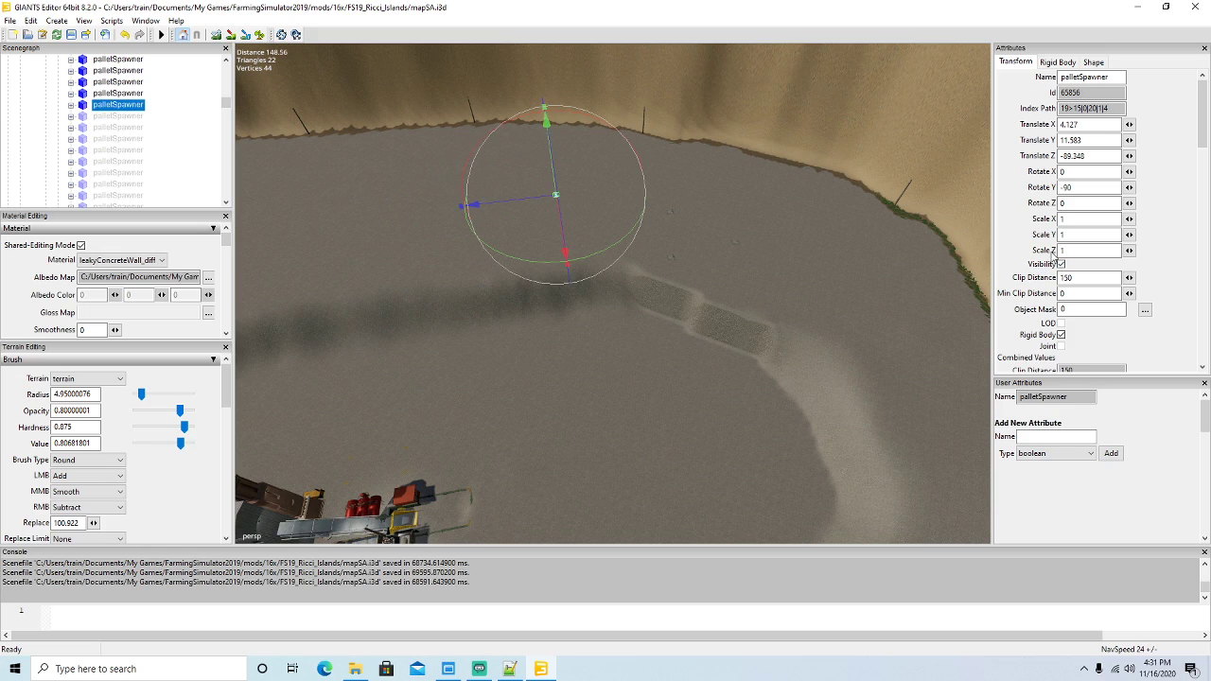
{"action": "left_click", "coordinate": [1062, 265]}
{"action": "scroll", "coordinate": [169, 127], "scroll_direction": "up", "scroll_amount": 2}
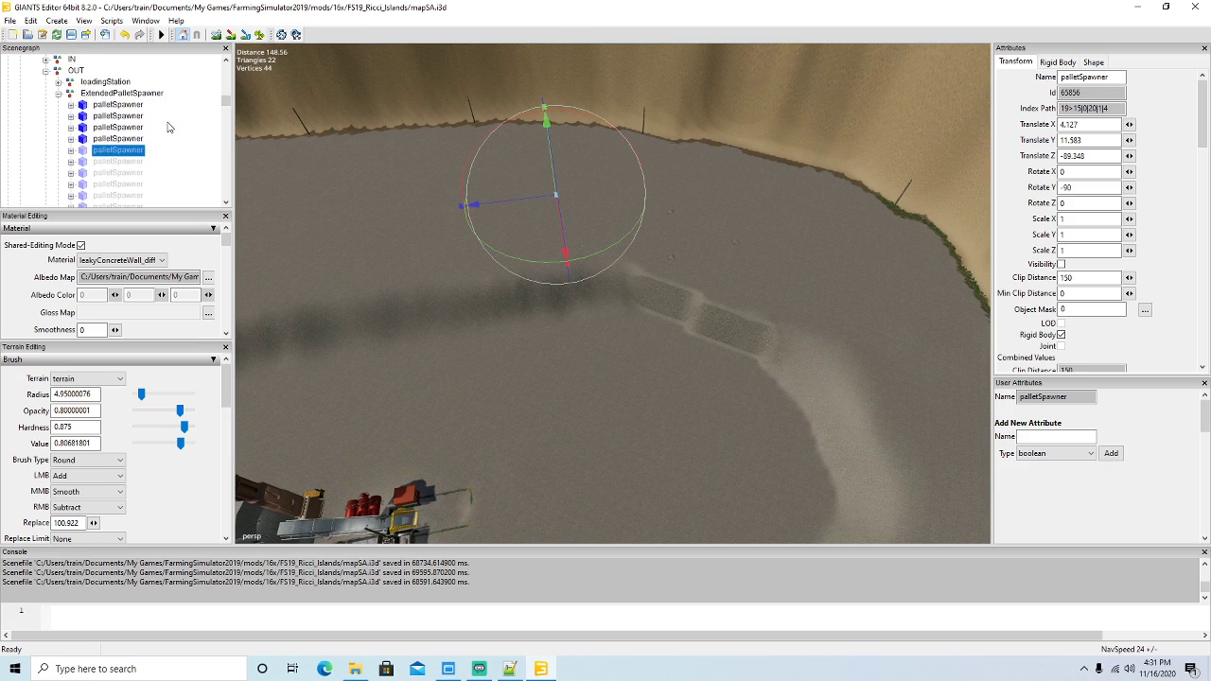
{"action": "left_click", "coordinate": [85, 140]}
{"action": "left_click", "coordinate": [1062, 265]}
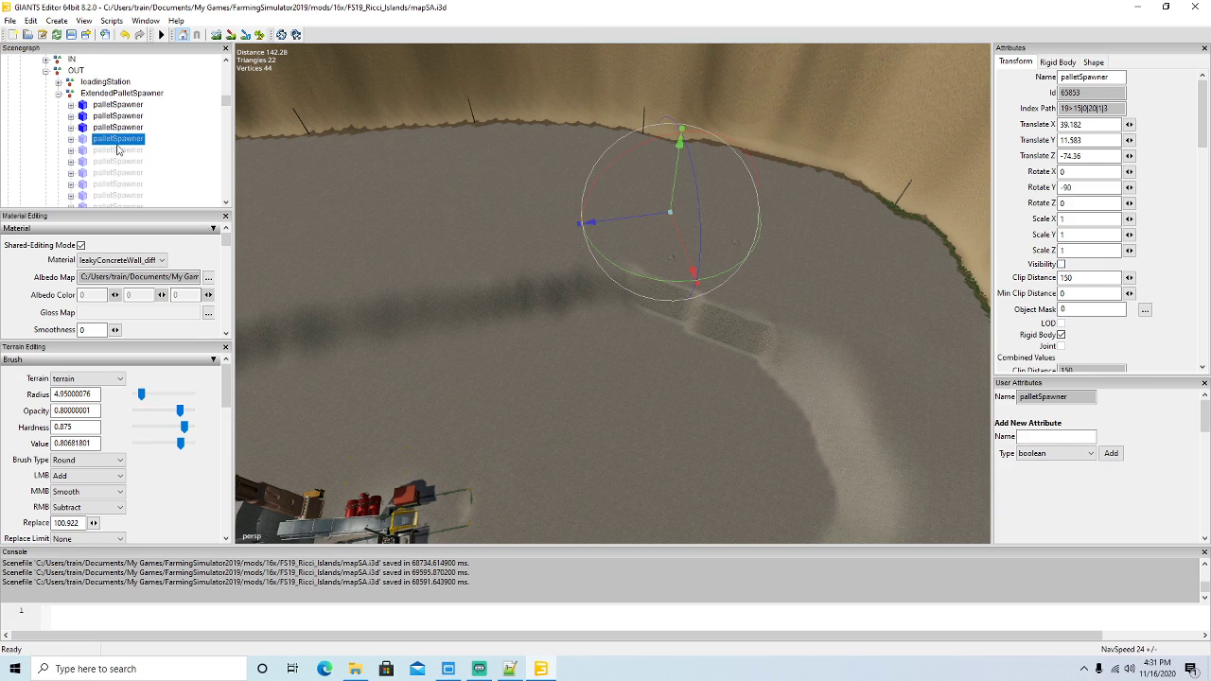
{"action": "left_click", "coordinate": [83, 128]}
{"action": "left_click", "coordinate": [1061, 265]}
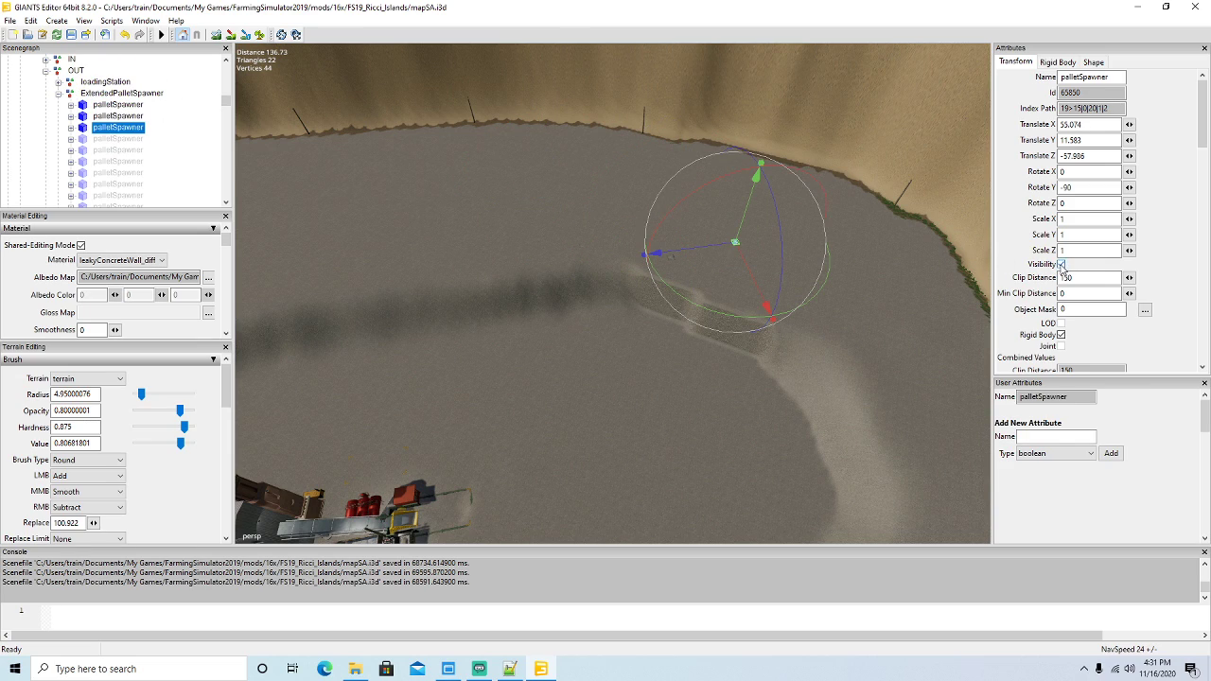
Hide the first two palletSpawner nodes under ExtendedPalletSpawner, at about X 34.3 and 9.6, and save the map scene.
{"action": "left_click", "coordinate": [98, 119]}
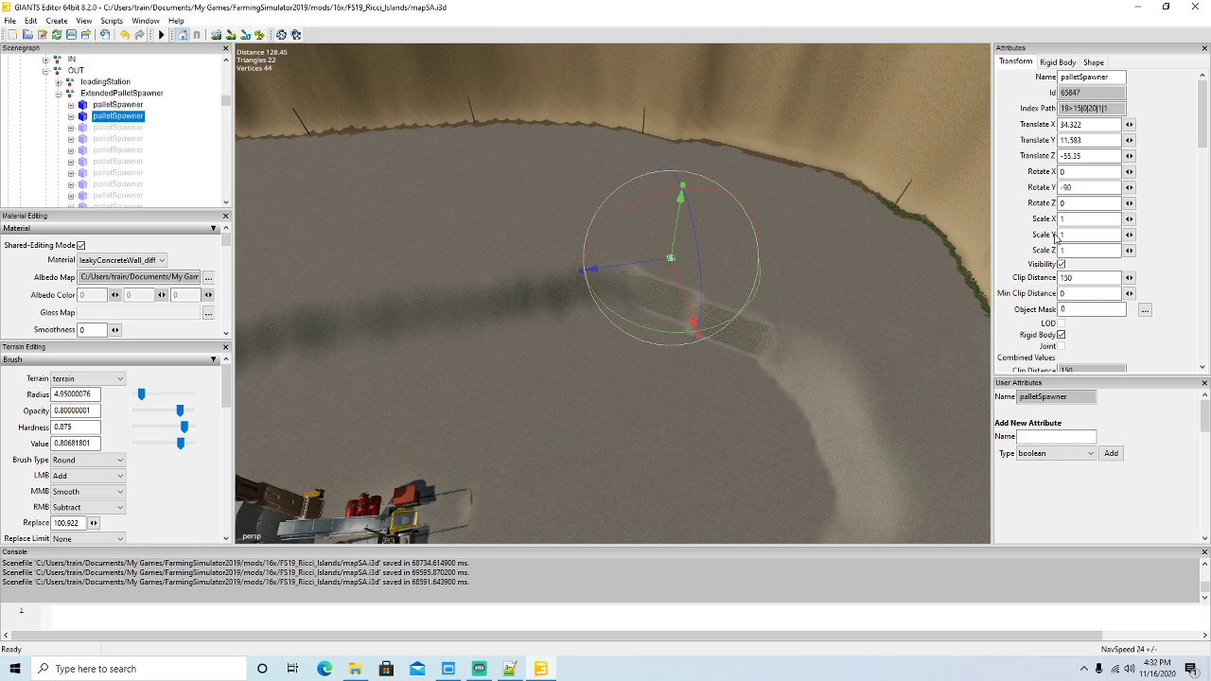
{"action": "left_click", "coordinate": [1061, 265]}
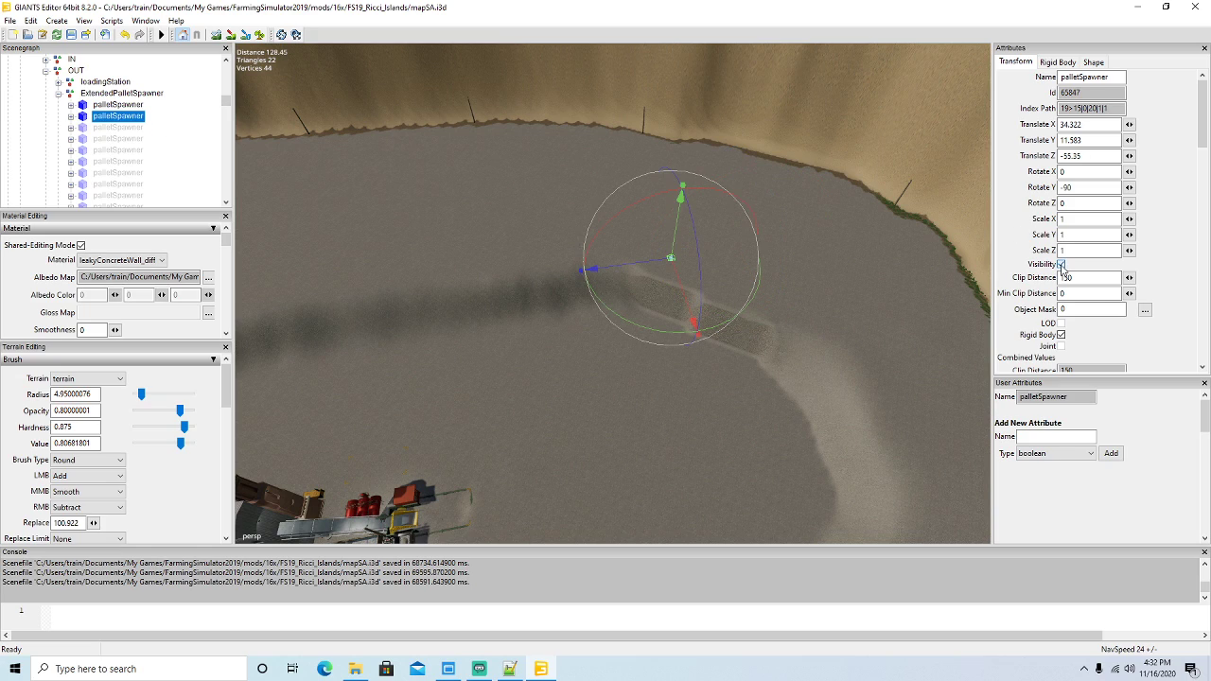
{"action": "left_click", "coordinate": [87, 105]}
{"action": "left_click", "coordinate": [1060, 265]}
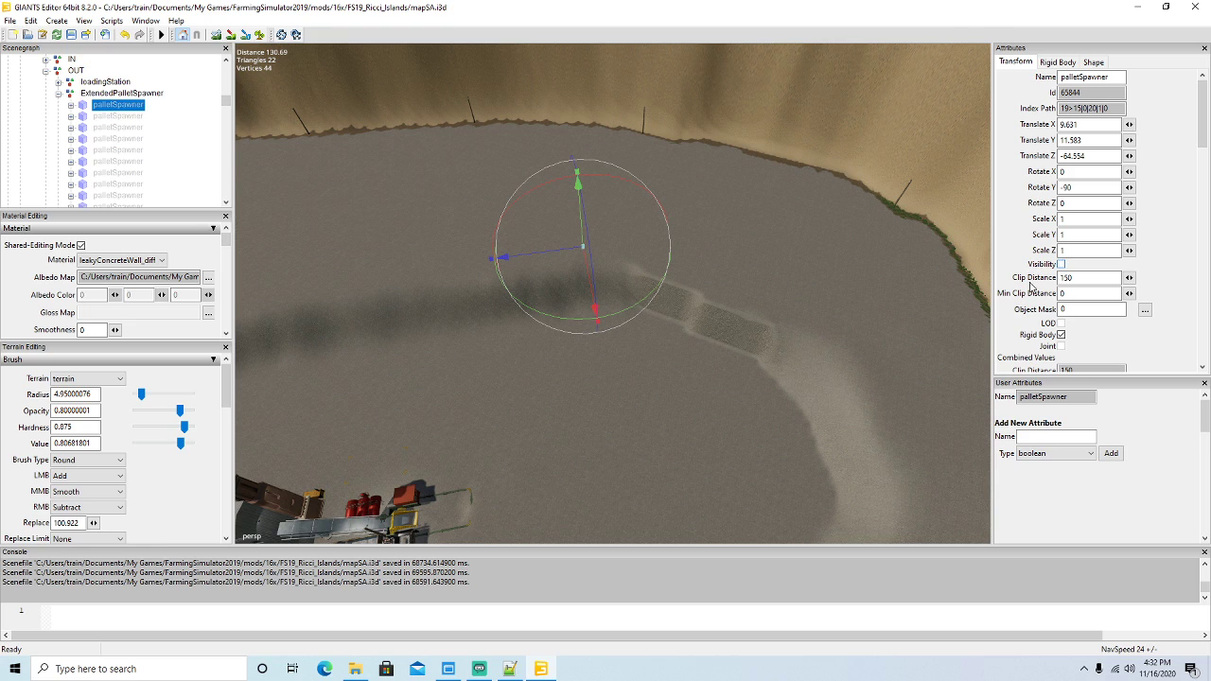
{"action": "left_click", "coordinate": [71, 35]}
Switch to l10n_en.xml in Notepad++ and review the text entries for the ore, copper and nickel crushers and the woodChipper.
{"action": "left_click", "coordinate": [509, 668]}
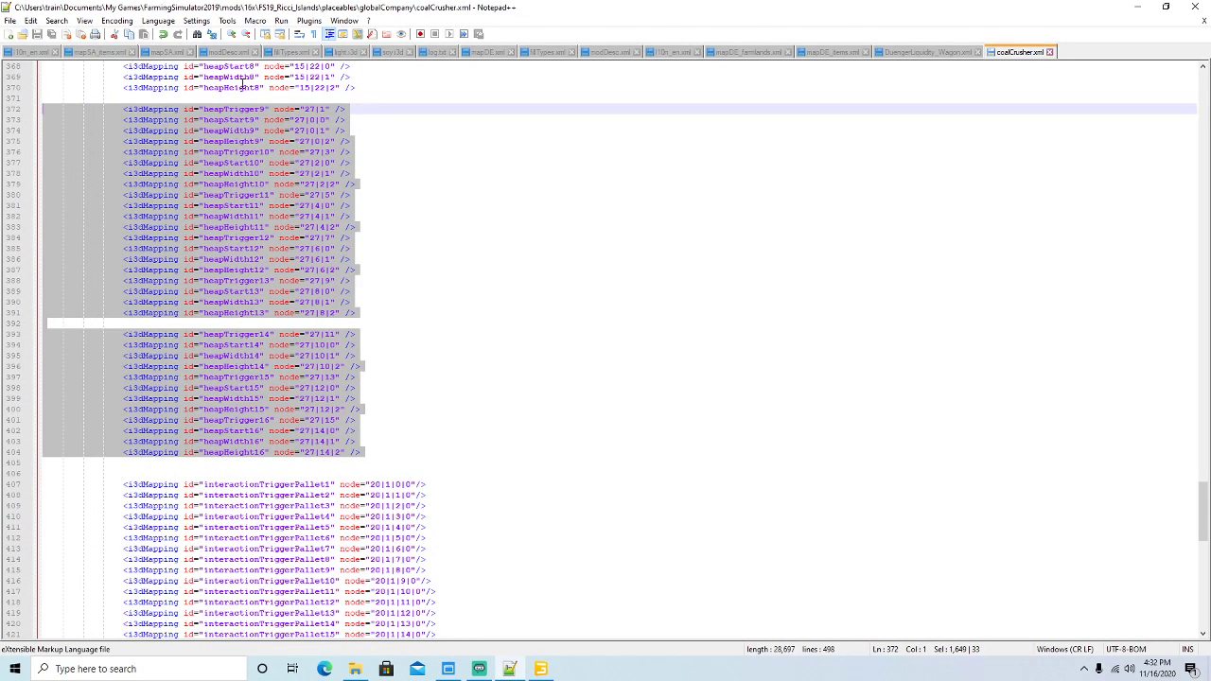
{"action": "left_click", "coordinate": [34, 53]}
{"action": "scroll", "coordinate": [329, 261], "scroll_direction": "down", "scroll_amount": 8}
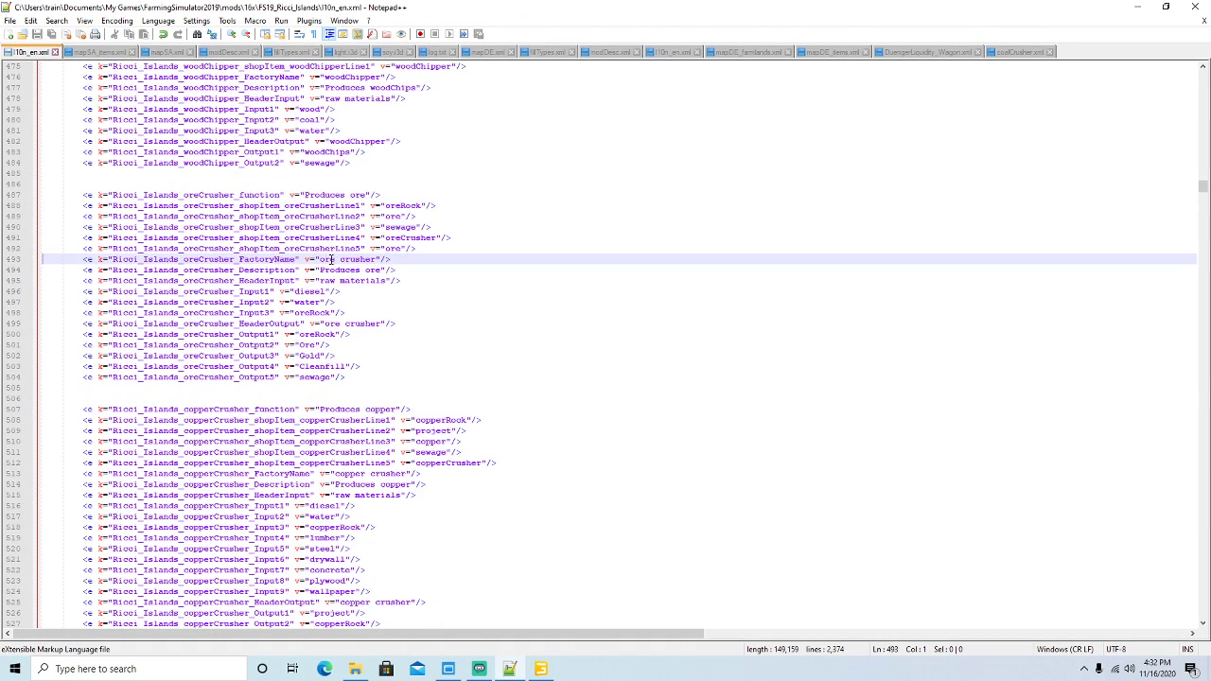
{"action": "scroll", "coordinate": [333, 260], "scroll_direction": "down", "scroll_amount": 7}
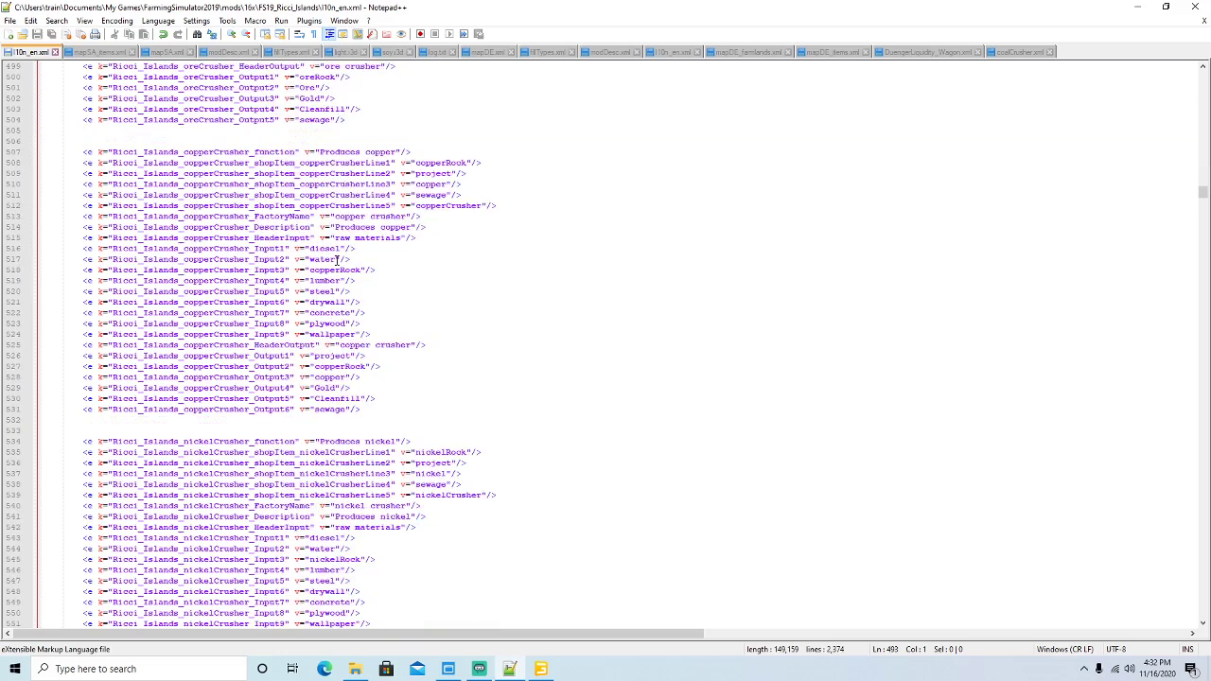
{"action": "scroll", "coordinate": [335, 260], "scroll_direction": "up", "scroll_amount": 10}
{"action": "scroll", "coordinate": [339, 259], "scroll_direction": "up", "scroll_amount": 19}
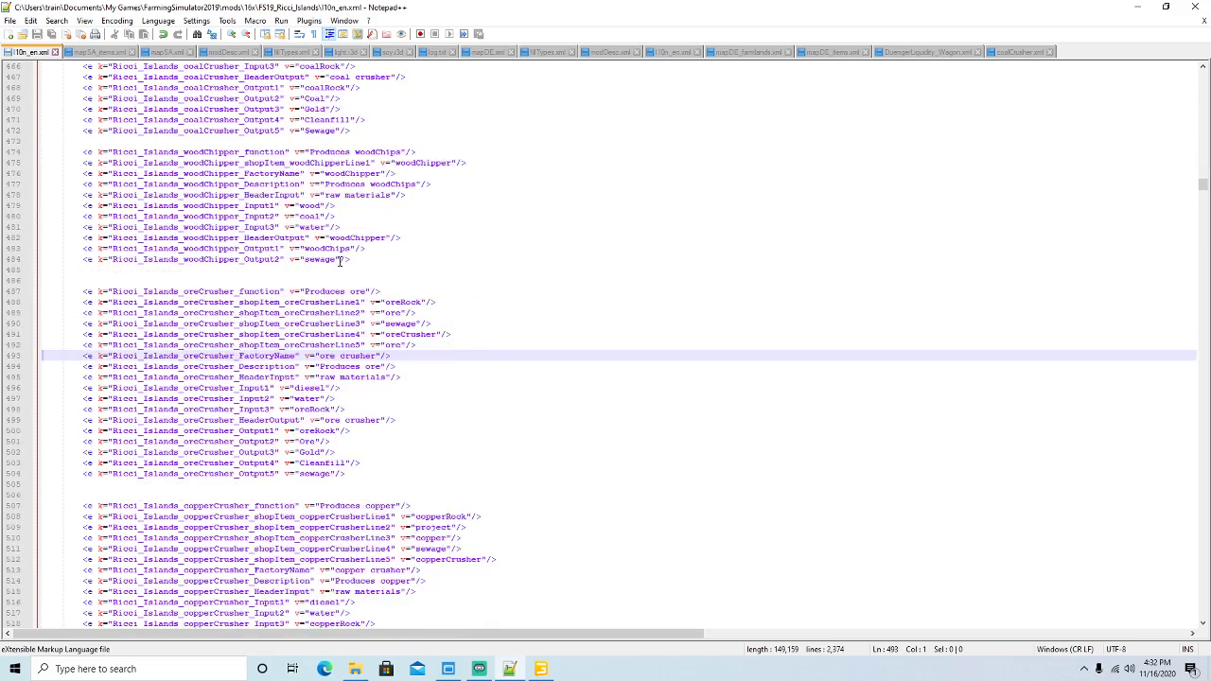
{"action": "scroll", "coordinate": [345, 262], "scroll_direction": "down", "scroll_amount": 16}
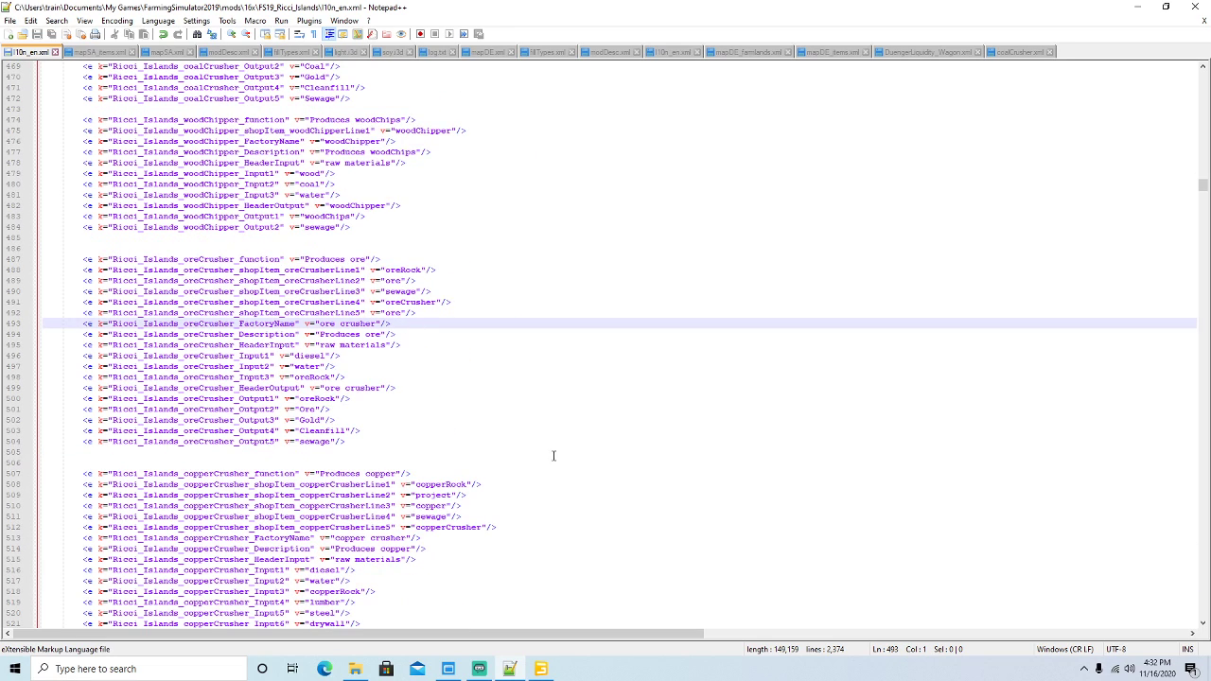
Review the coal, ore, copper and rock crusher text entries in l10n_en.xml after checking on the map save in GIANTS Editor.
{"action": "left_click", "coordinate": [1136, 6]}
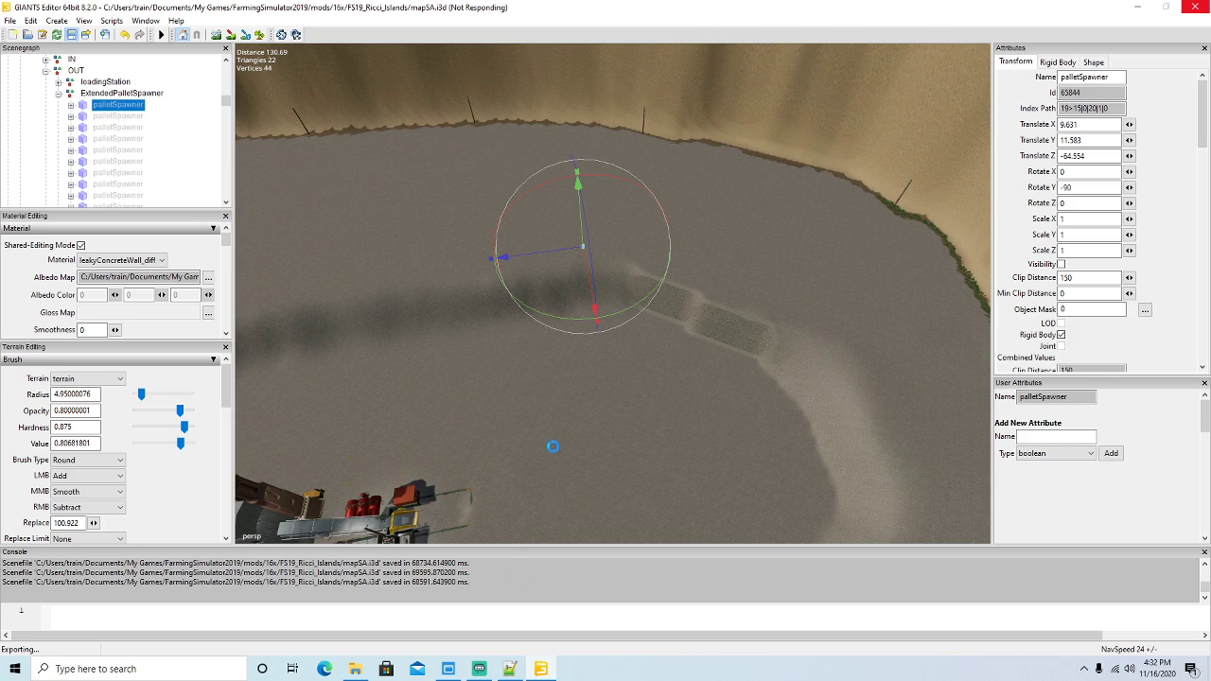
{"action": "left_click", "coordinate": [509, 669]}
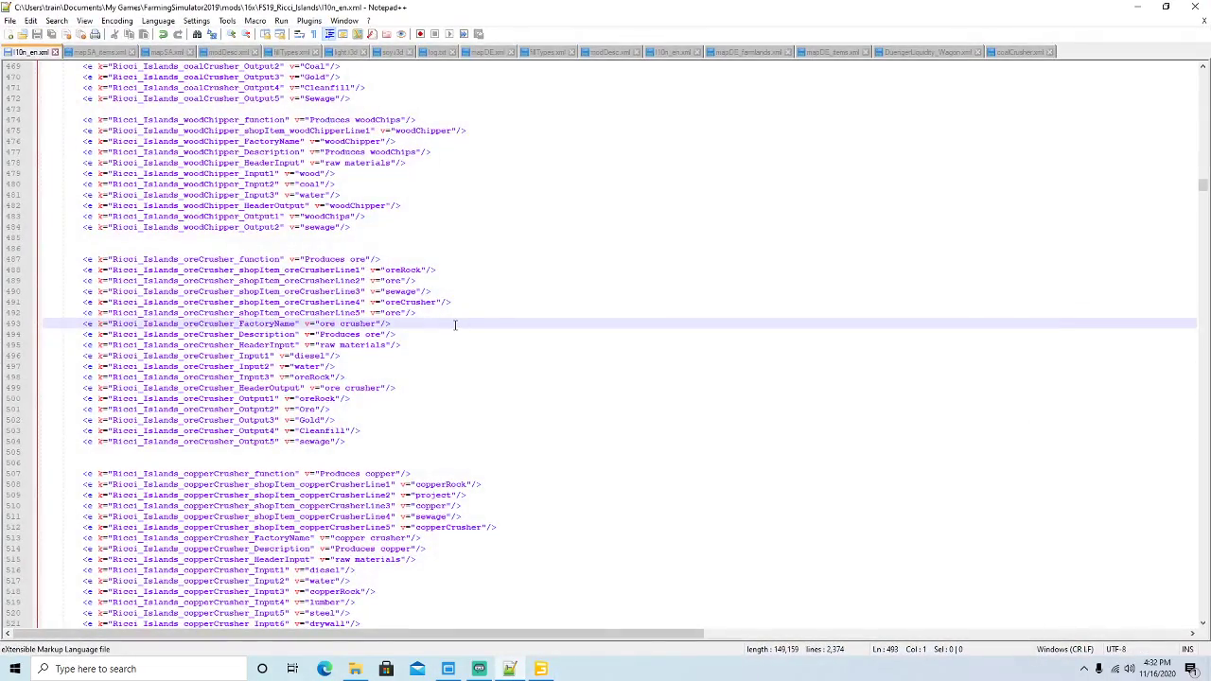
{"action": "scroll", "coordinate": [456, 325], "scroll_direction": "up", "scroll_amount": 16}
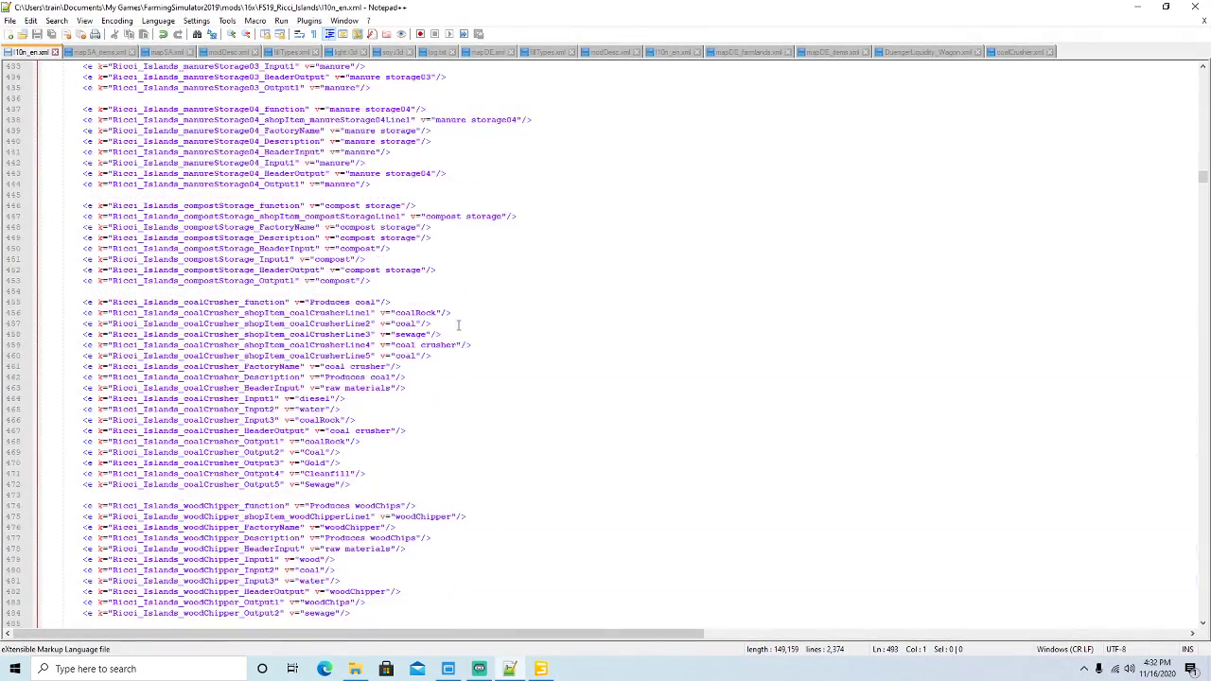
{"action": "scroll", "coordinate": [458, 325], "scroll_direction": "down", "scroll_amount": 20}
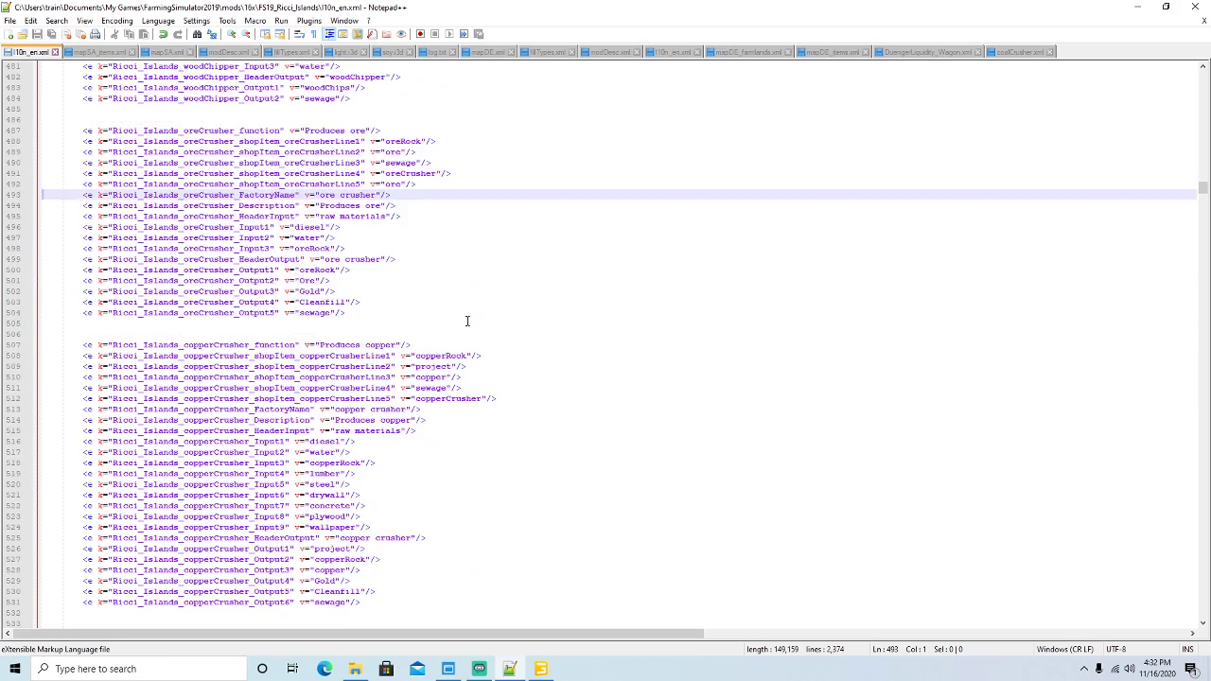
{"action": "scroll", "coordinate": [469, 320], "scroll_direction": "down", "scroll_amount": 20}
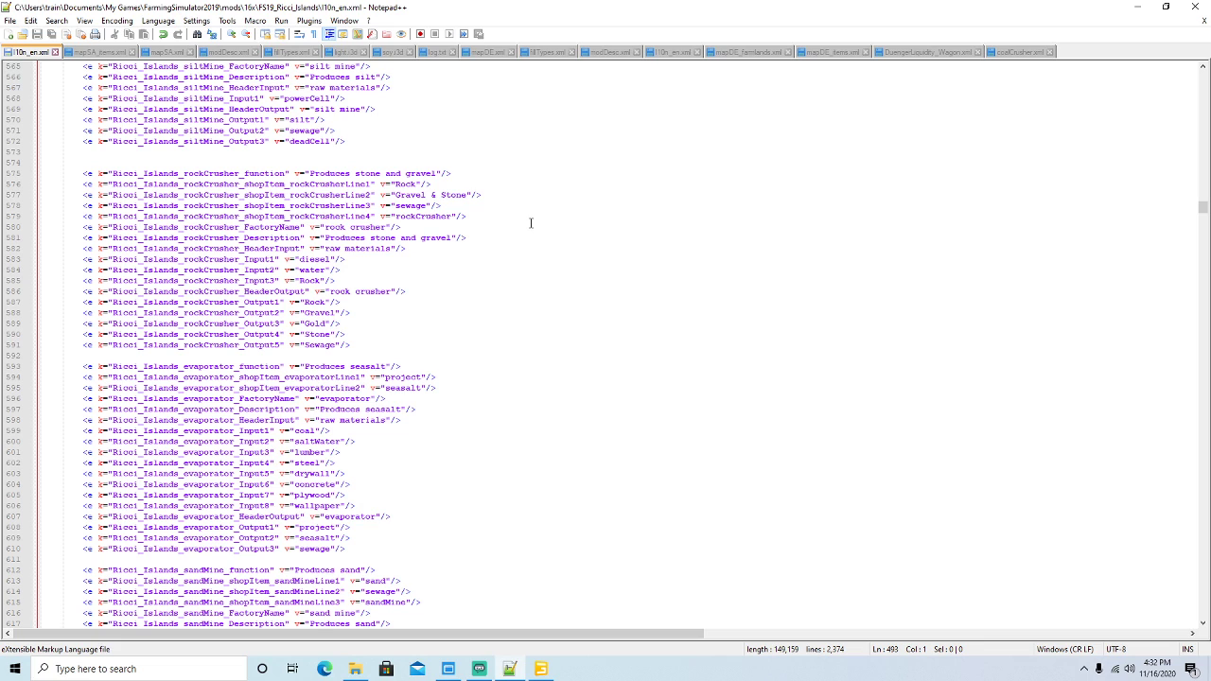
Switch to GIANTS Editor and look up the rockCrusher group and its child nodes in the scenegraph.
{"action": "left_click", "coordinate": [1137, 7]}
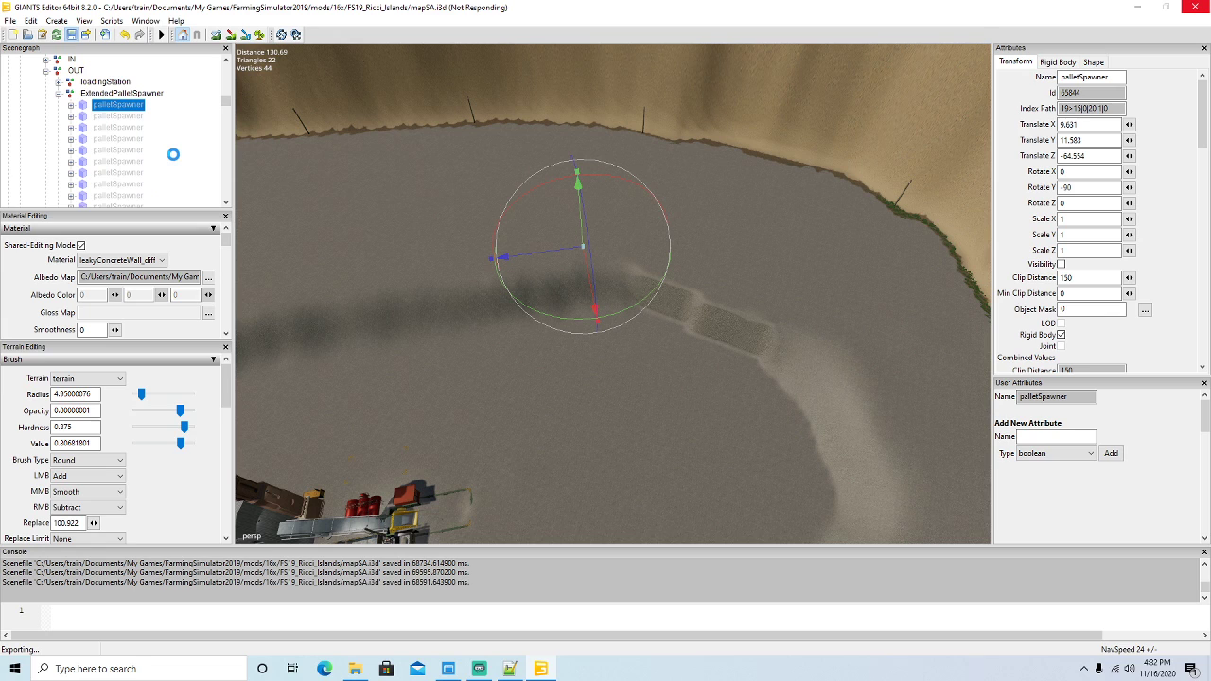
{"action": "left_click", "coordinate": [354, 669]}
{"action": "left_click", "coordinate": [838, 72]}
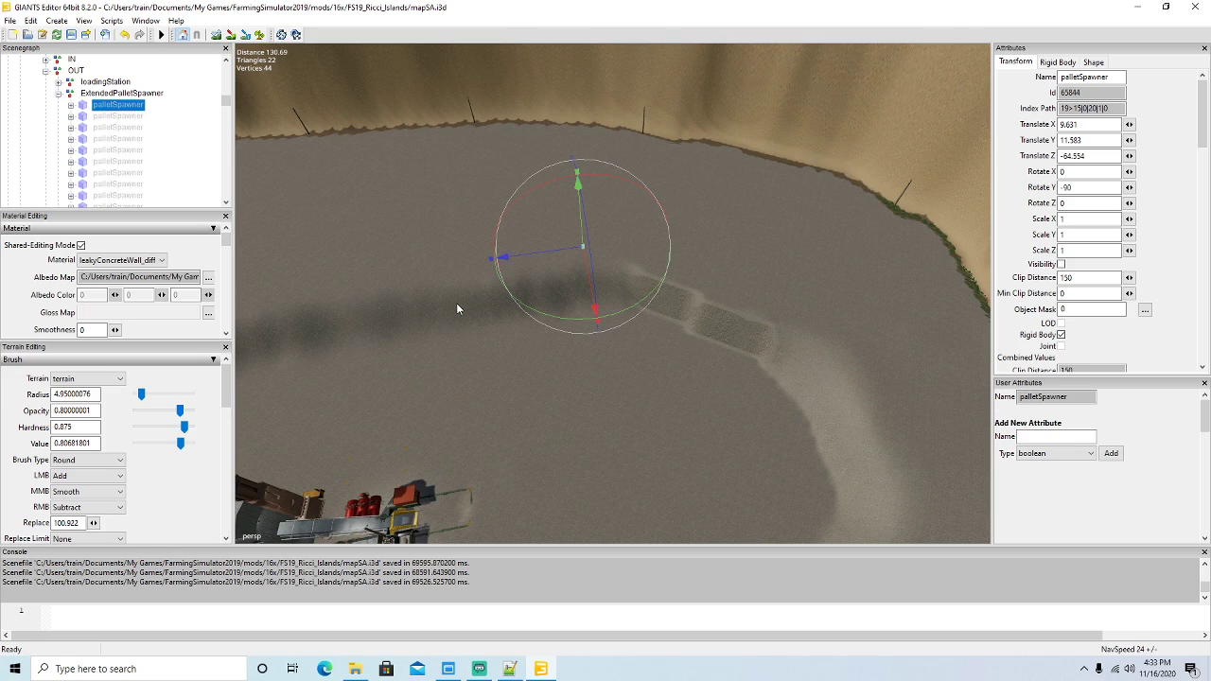
{"action": "scroll", "coordinate": [131, 166], "scroll_direction": "up", "scroll_amount": 15}
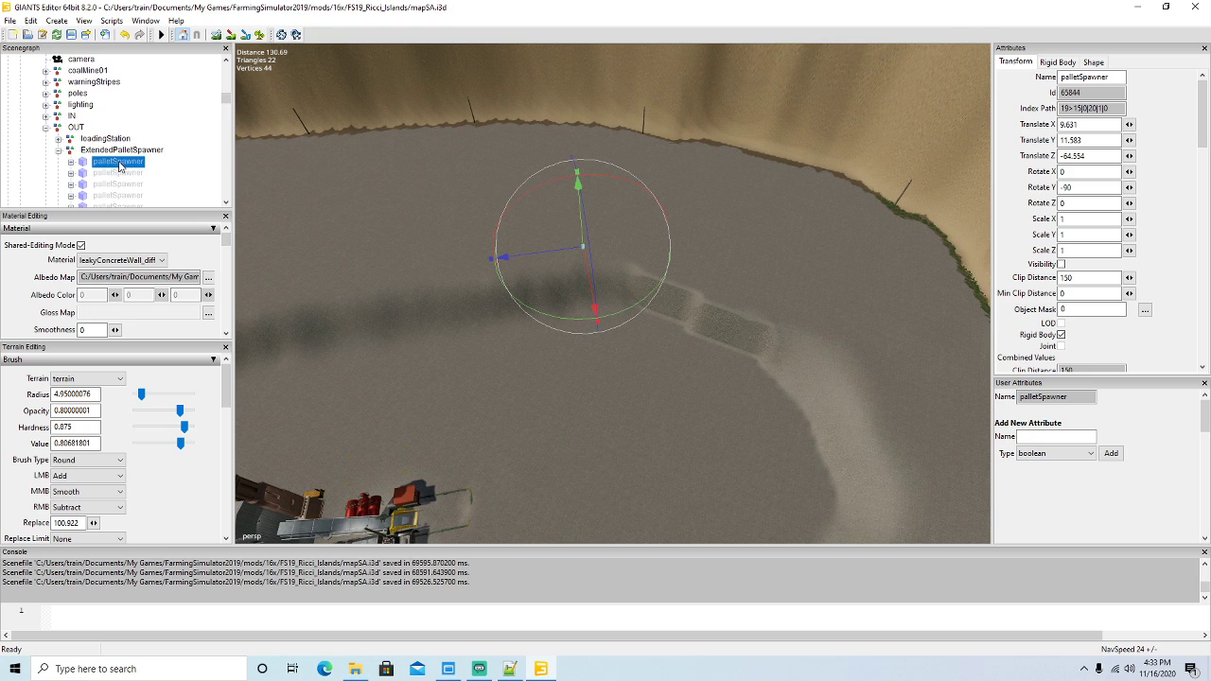
{"action": "scroll", "coordinate": [131, 167], "scroll_direction": "up", "scroll_amount": 3}
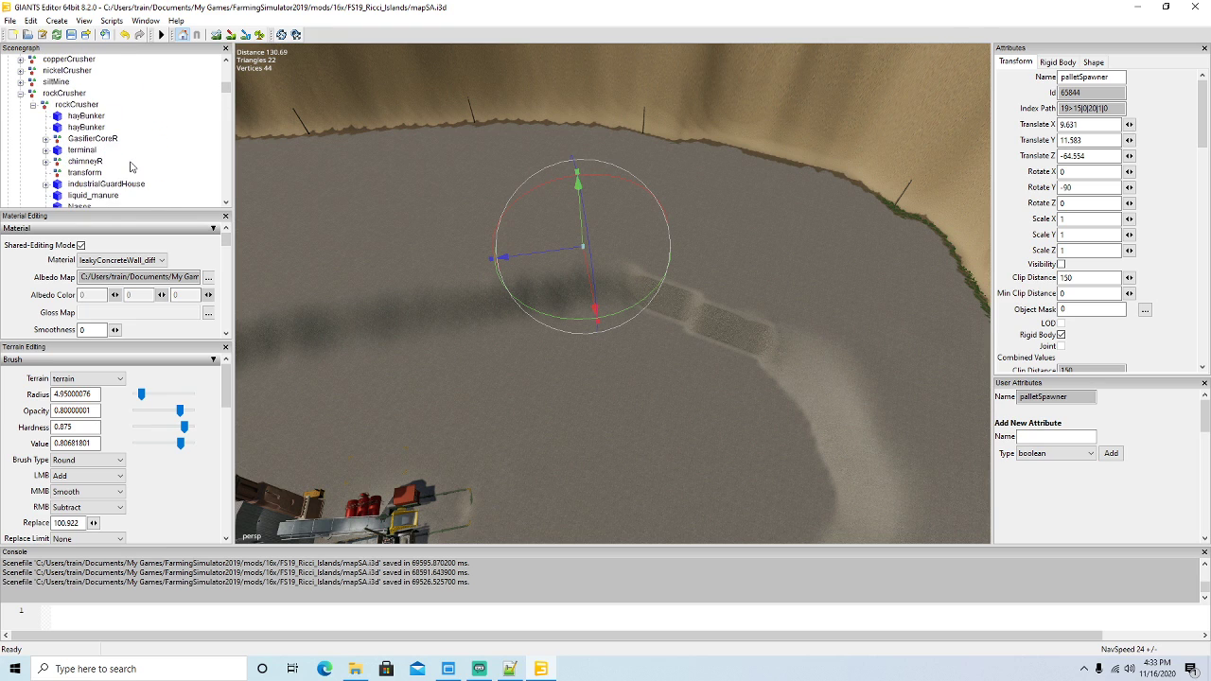
Browse in File Explorer to mods/16x/FS19_Ricci_Islands/placeables/globalCompany and open the rockCrusher file in Notepad++.
{"action": "left_click", "coordinate": [355, 669]}
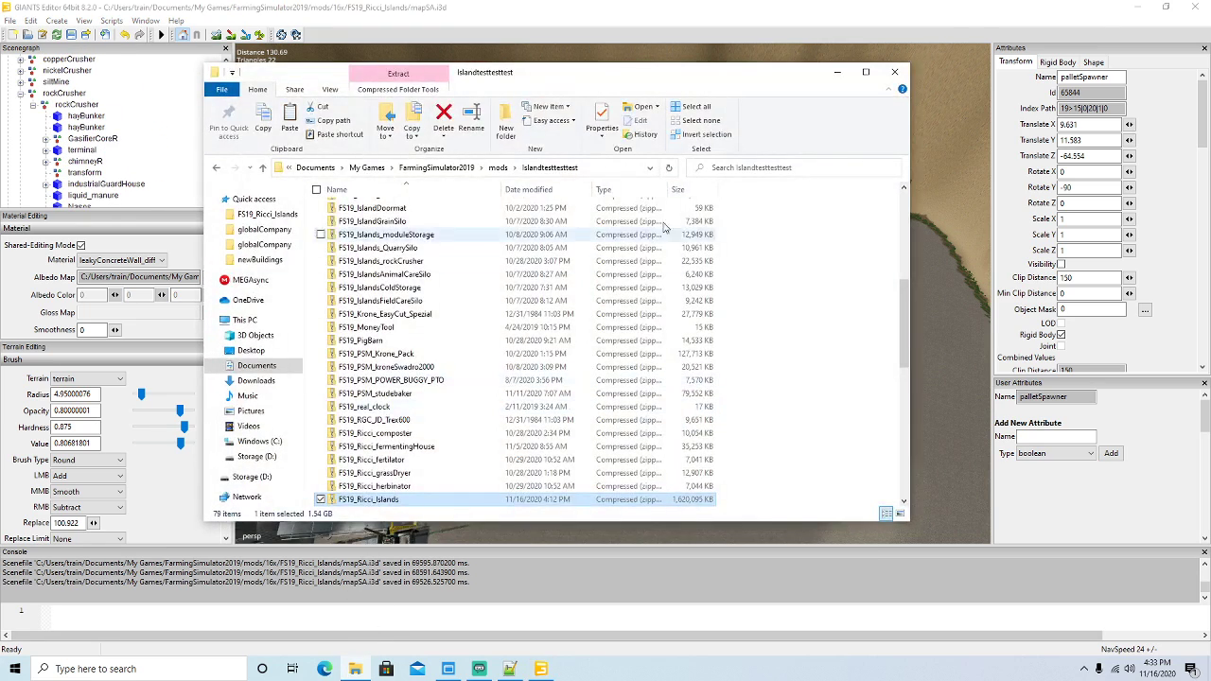
{"action": "left_click", "coordinate": [498, 169]}
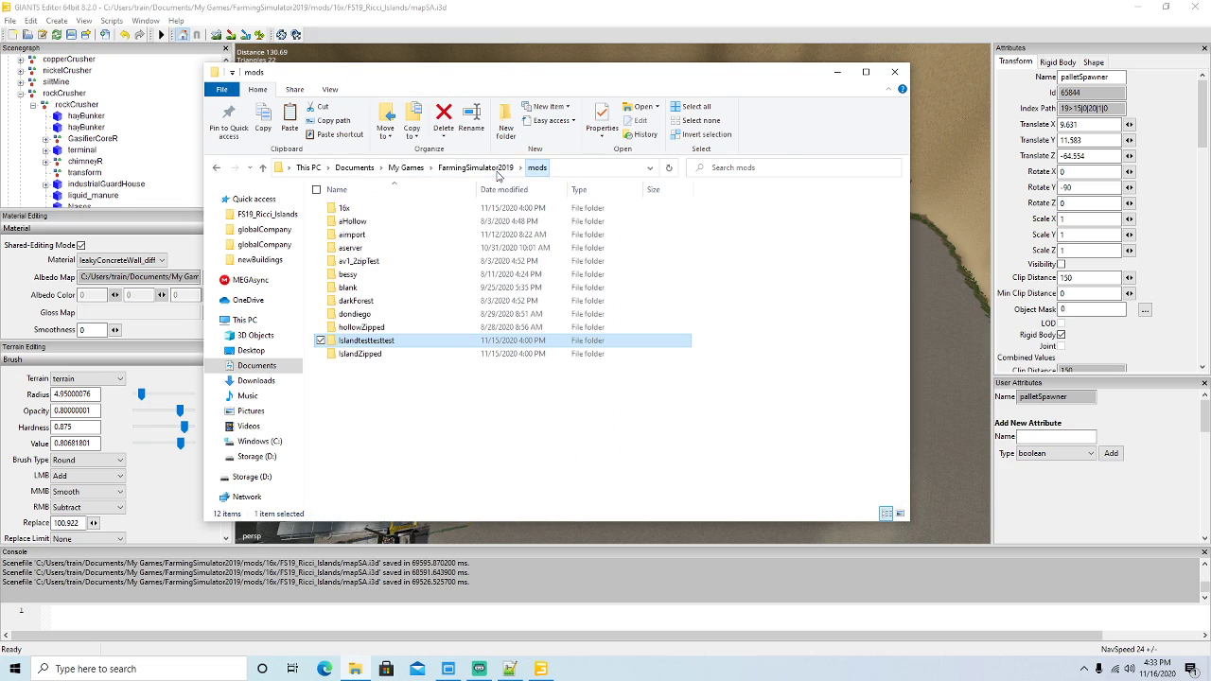
{"action": "double_click", "coordinate": [346, 208]}
{"action": "double_click", "coordinate": [367, 223]}
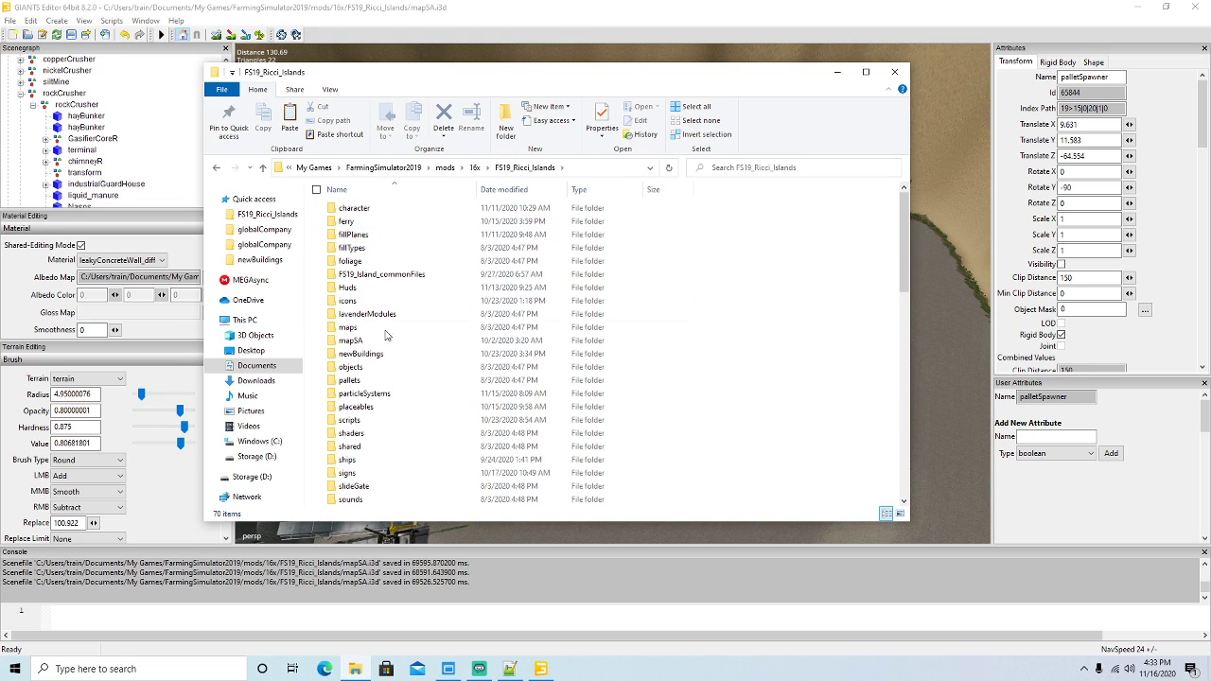
{"action": "double_click", "coordinate": [362, 407]}
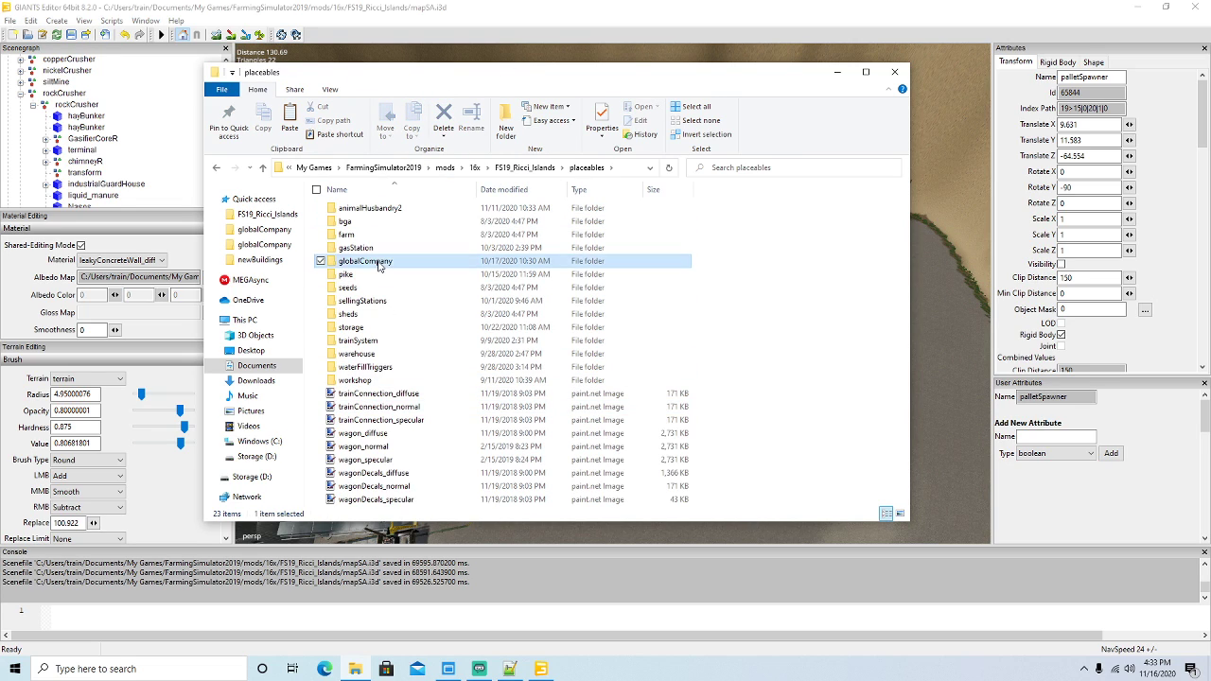
{"action": "double_click", "coordinate": [374, 263]}
{"action": "left_click_drag", "start_coordinate": [904, 260], "coordinate": [885, 456]}
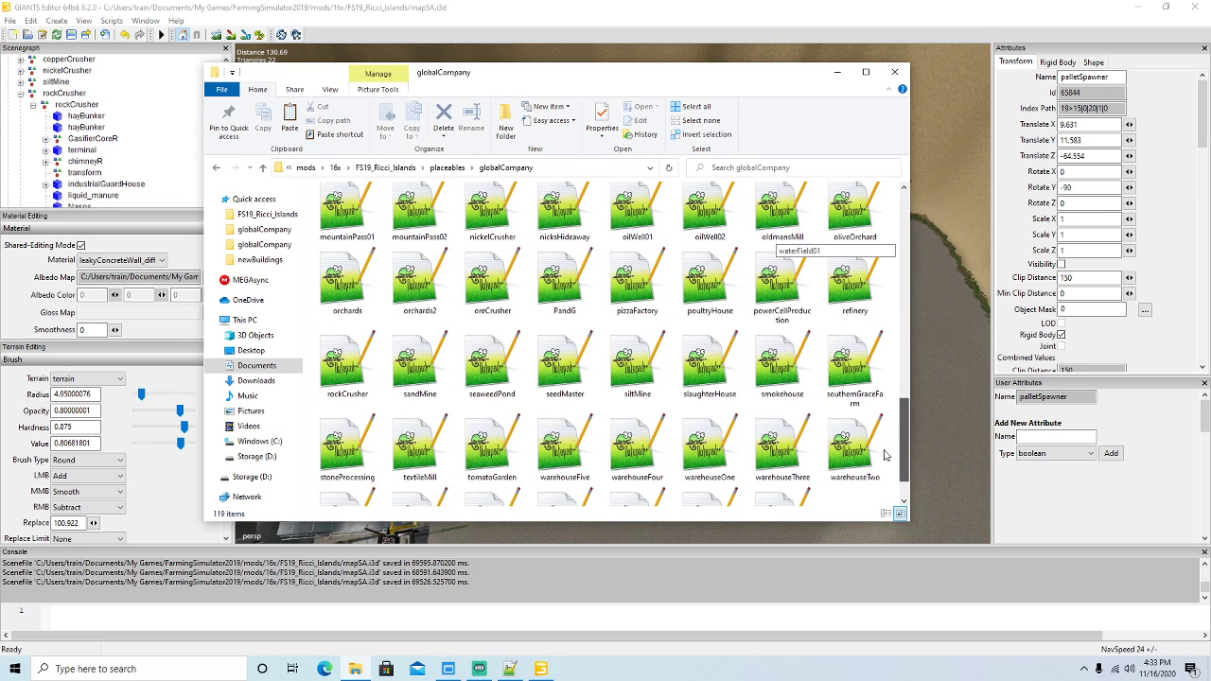
{"action": "left_click", "coordinate": [345, 371]}
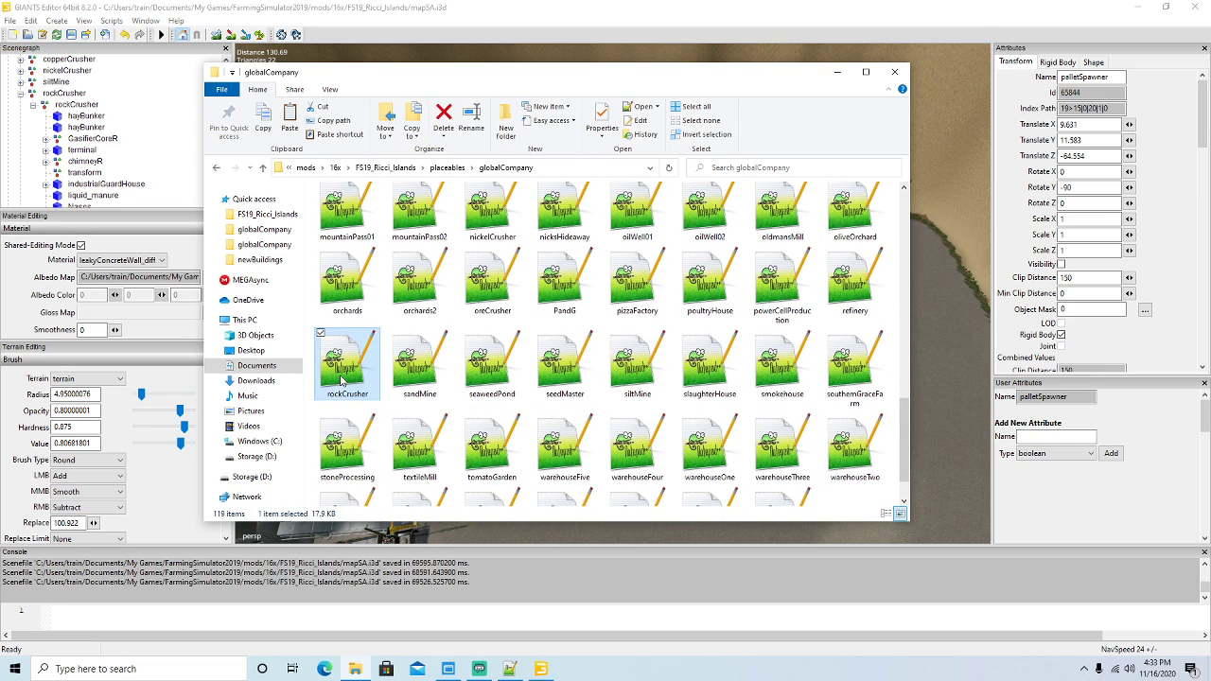
{"action": "right_click", "coordinate": [342, 378]}
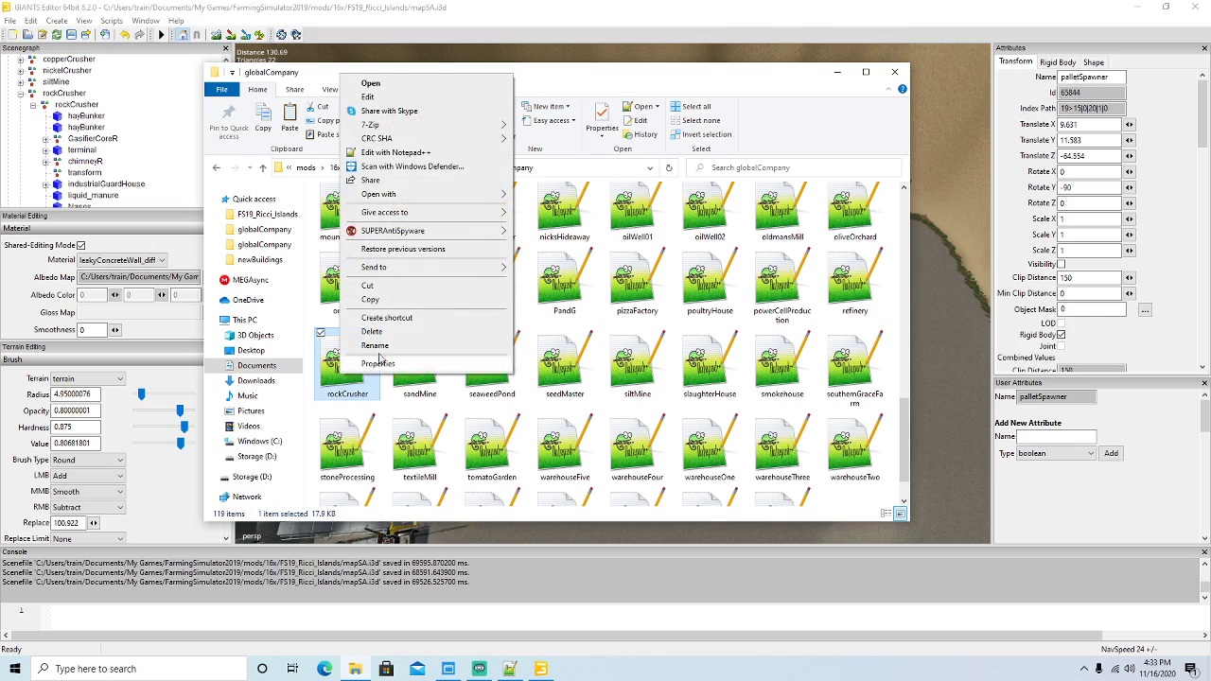
{"action": "left_click", "coordinate": [437, 158]}
Set the capacity of the IP_ROCK input product to 1000000 and save rockCrusher.xml.
{"action": "scroll", "coordinate": [581, 286], "scroll_direction": "down", "scroll_amount": 10}
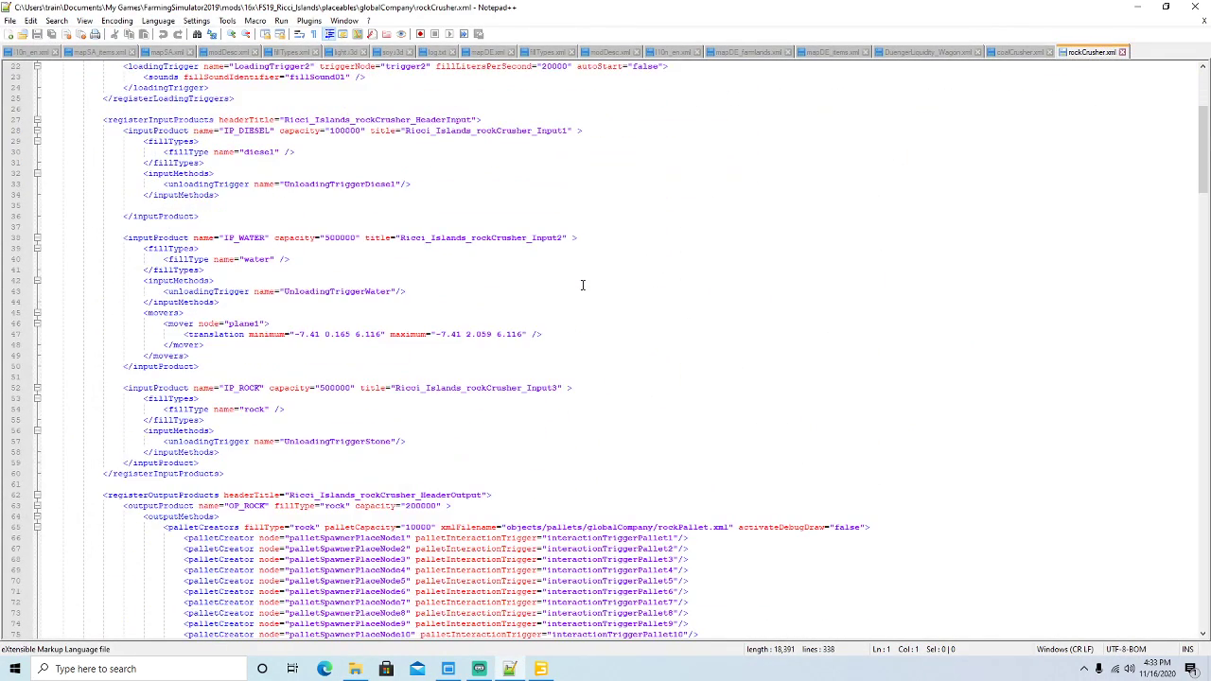
{"action": "left_click", "coordinate": [323, 291]}
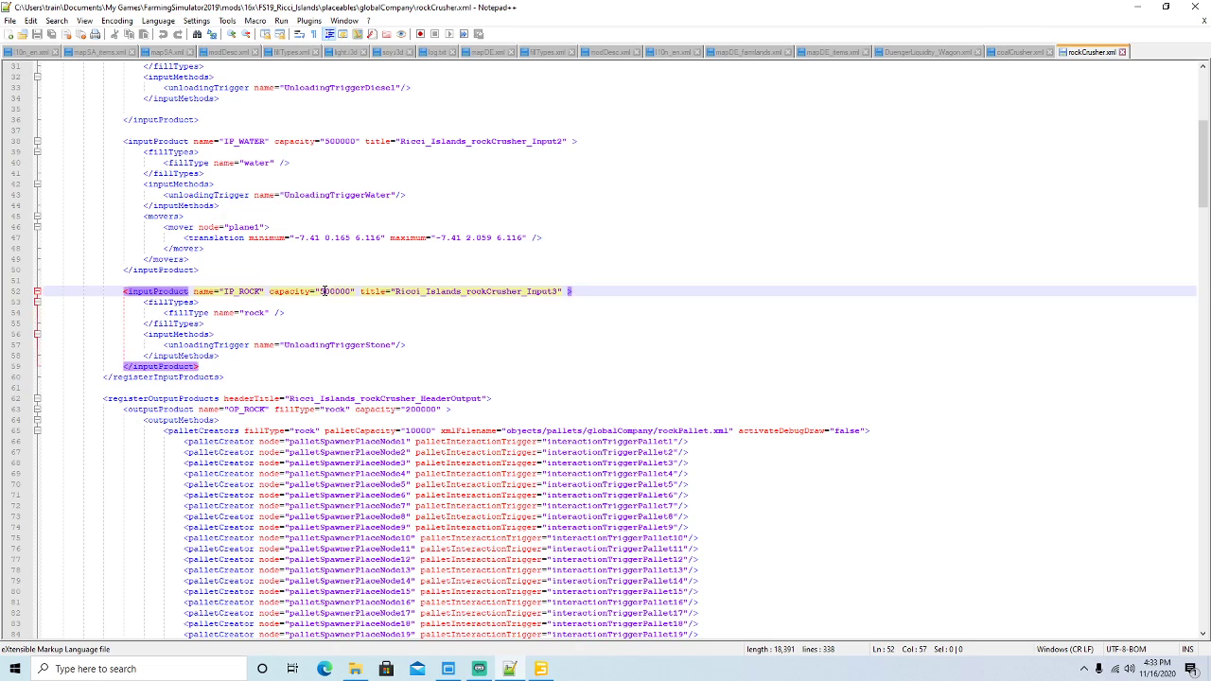
{"action": "key", "text": "BackSpace"}
{"action": "type", "text": "10"}
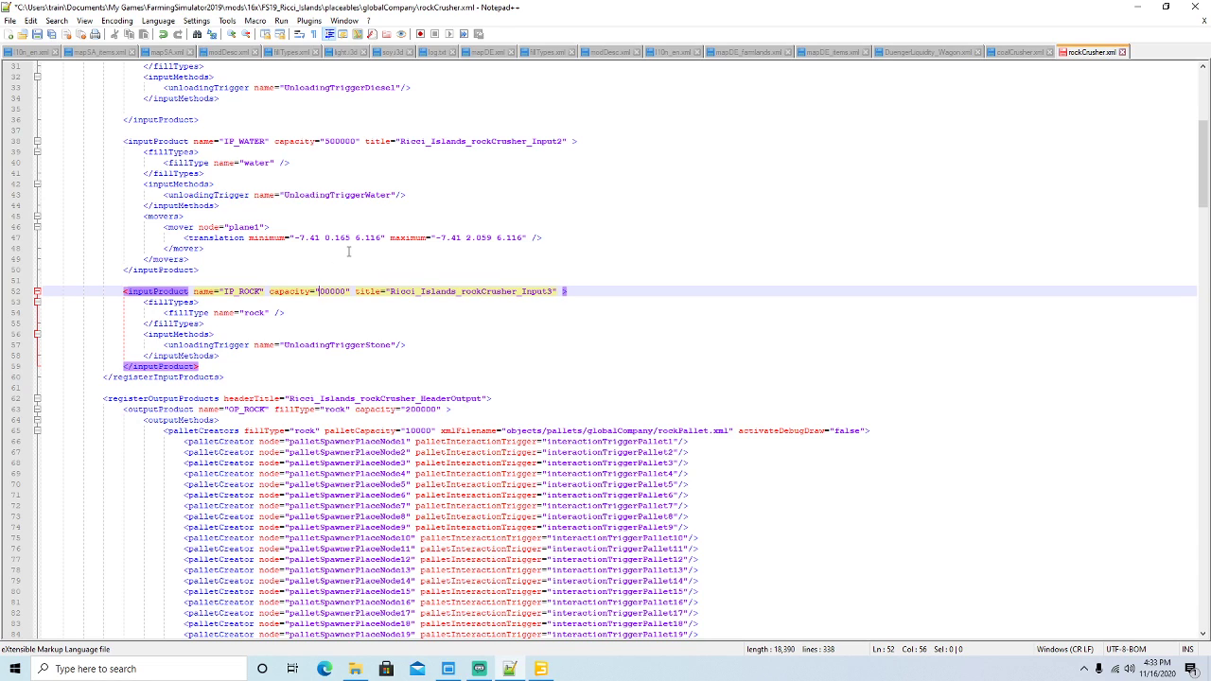
{"action": "left_click", "coordinate": [38, 35]}
Add an empty line after the palletSpawnerPlaceNode20 entry in the OP_ROCK pallet creators.
{"action": "scroll", "coordinate": [383, 297], "scroll_direction": "down", "scroll_amount": 6}
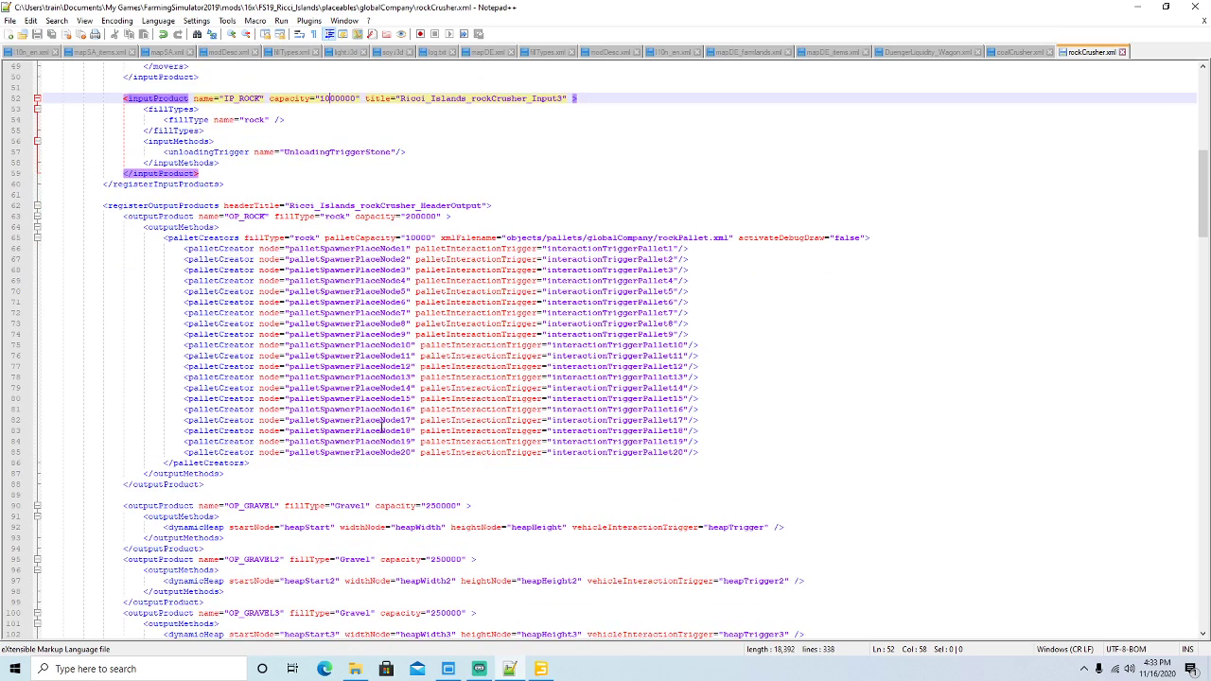
{"action": "left_click", "coordinate": [697, 452]}
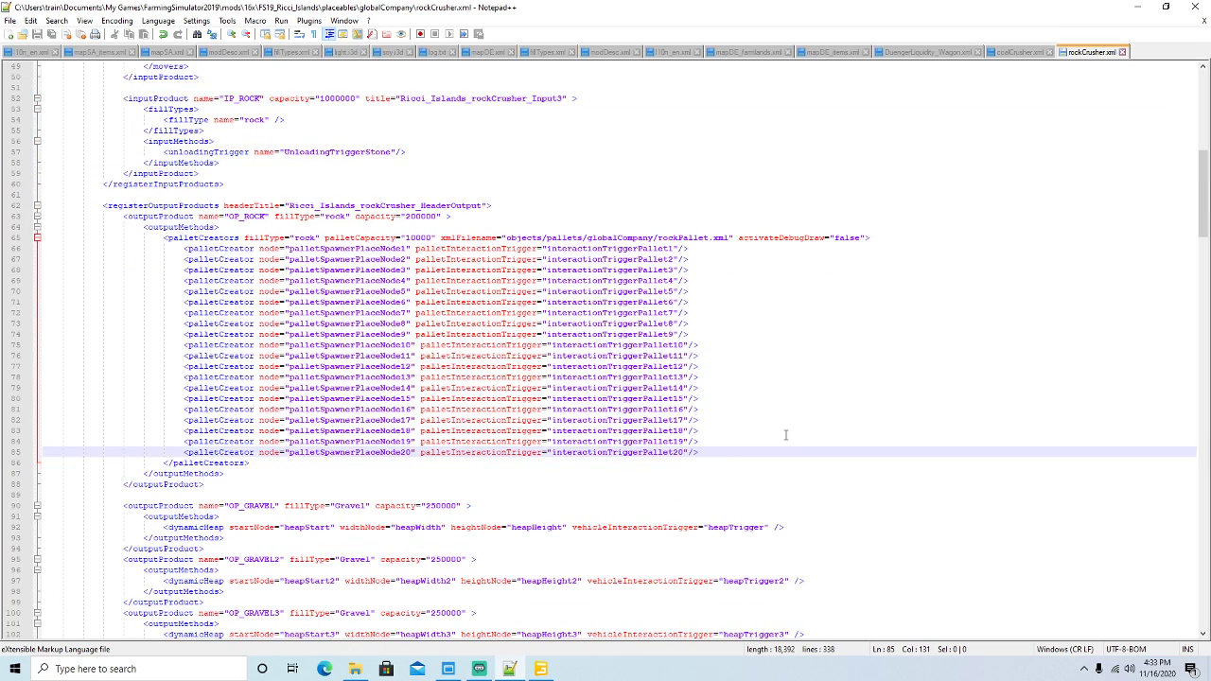
{"action": "key", "text": "Return"}
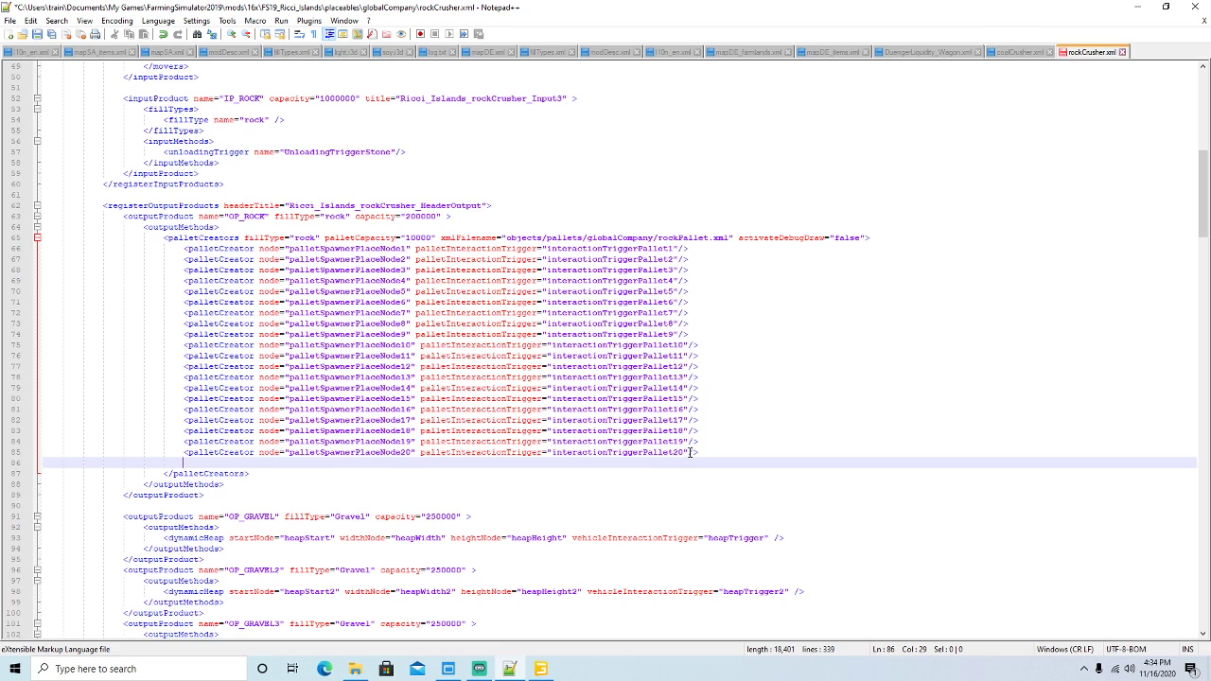
{"action": "scroll", "coordinate": [824, 355], "scroll_direction": "down", "scroll_amount": 1}
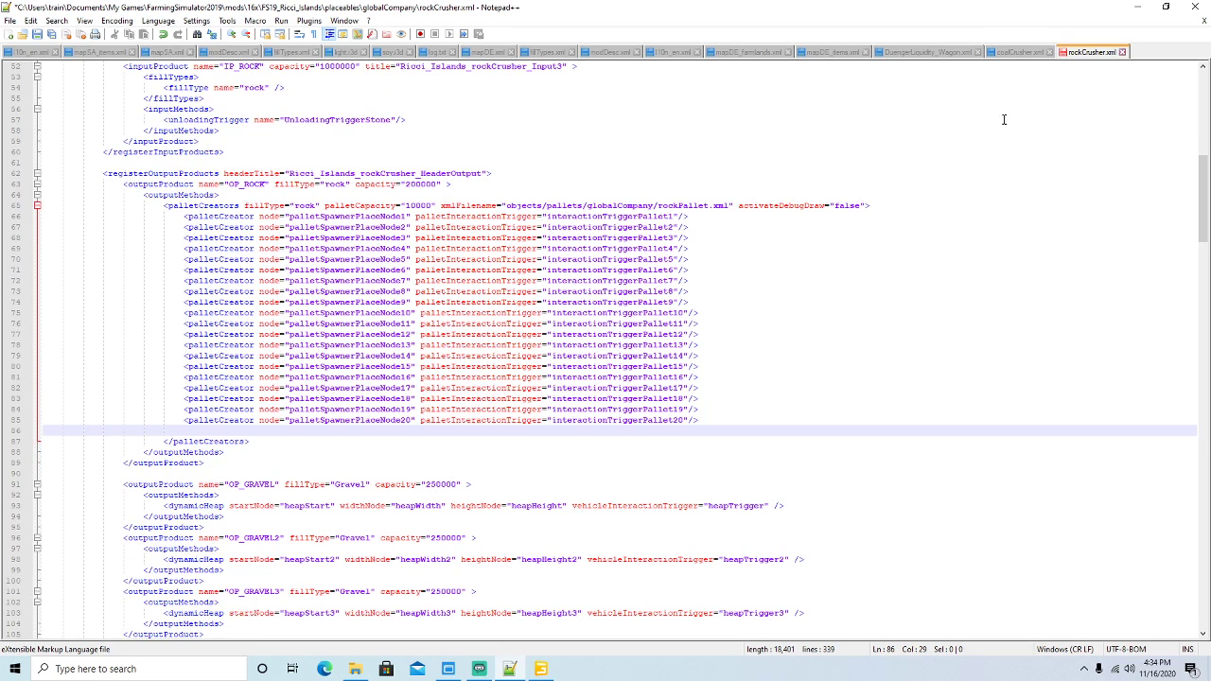
Copy the palletCreator lines for palletSpawnerPlaceNode22 through palletSpawnerPlaceNode39 from coalCrusher.xml.
{"action": "left_click", "coordinate": [1016, 53]}
{"action": "scroll", "coordinate": [545, 341], "scroll_direction": "up", "scroll_amount": 13}
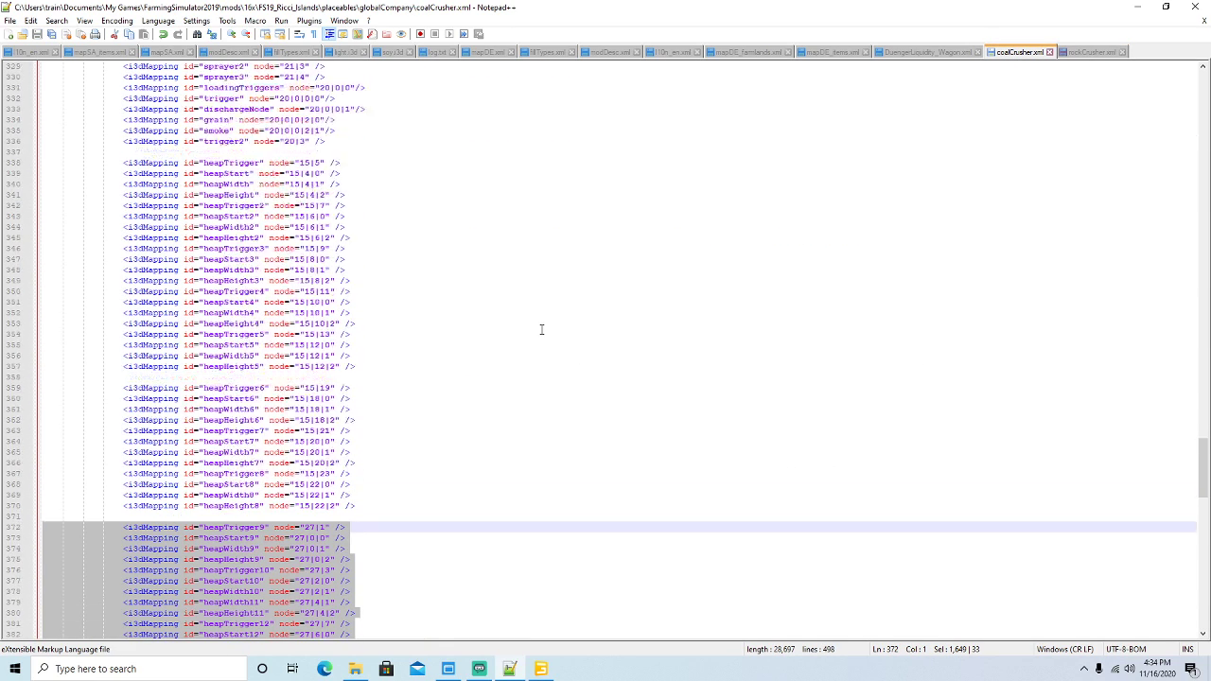
{"action": "scroll", "coordinate": [541, 329], "scroll_direction": "up", "scroll_amount": 20}
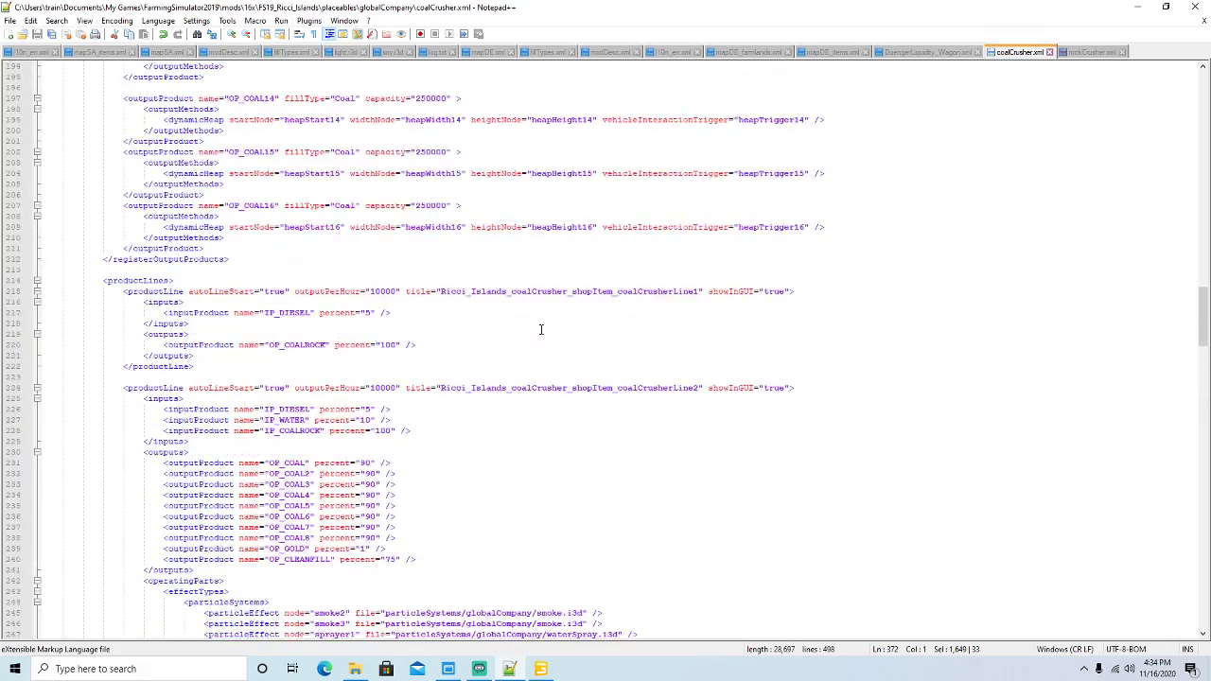
{"action": "scroll", "coordinate": [542, 329], "scroll_direction": "up", "scroll_amount": 20}
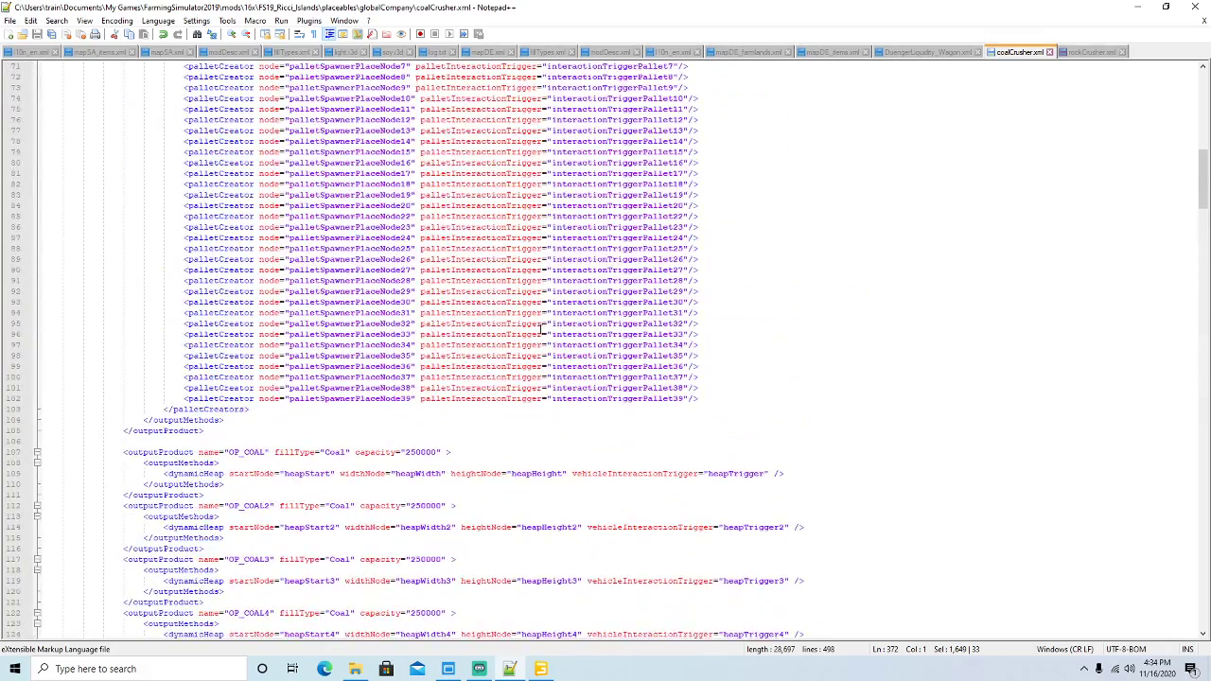
{"action": "scroll", "coordinate": [542, 328], "scroll_direction": "up", "scroll_amount": 2}
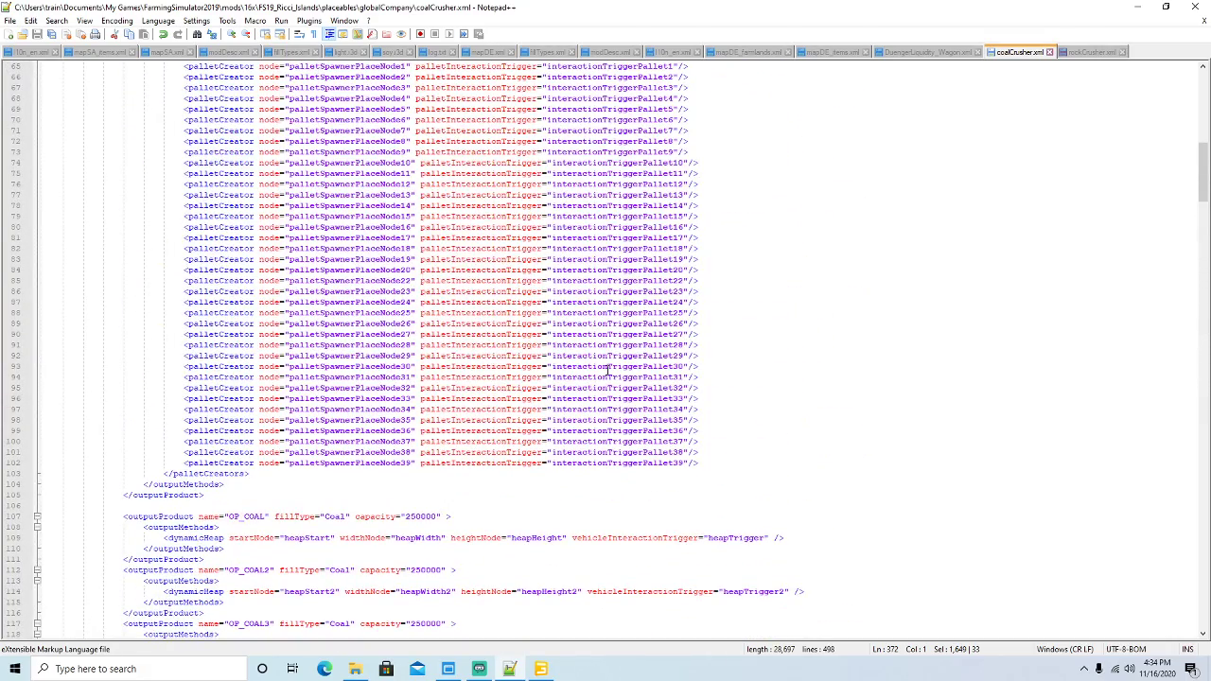
{"action": "left_click_drag", "start_coordinate": [708, 464], "coordinate": [35, 271]}
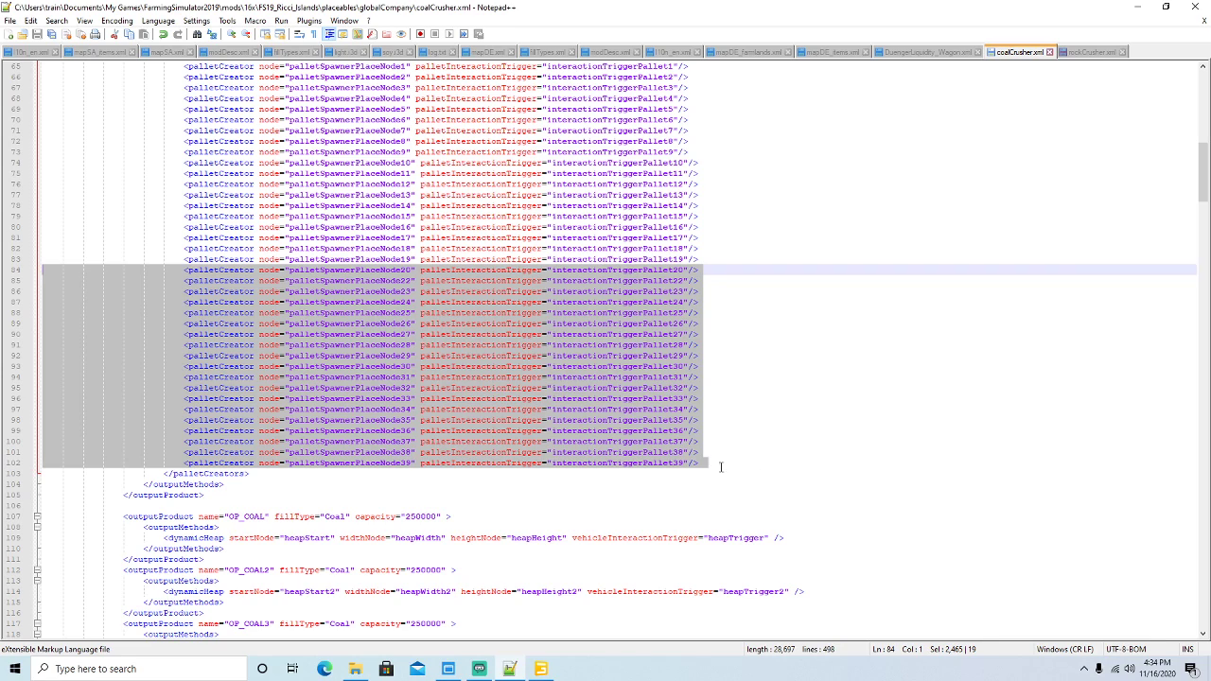
{"action": "left_click_drag", "start_coordinate": [719, 464], "coordinate": [39, 282]}
{"action": "key", "text": "ctrl+c"}
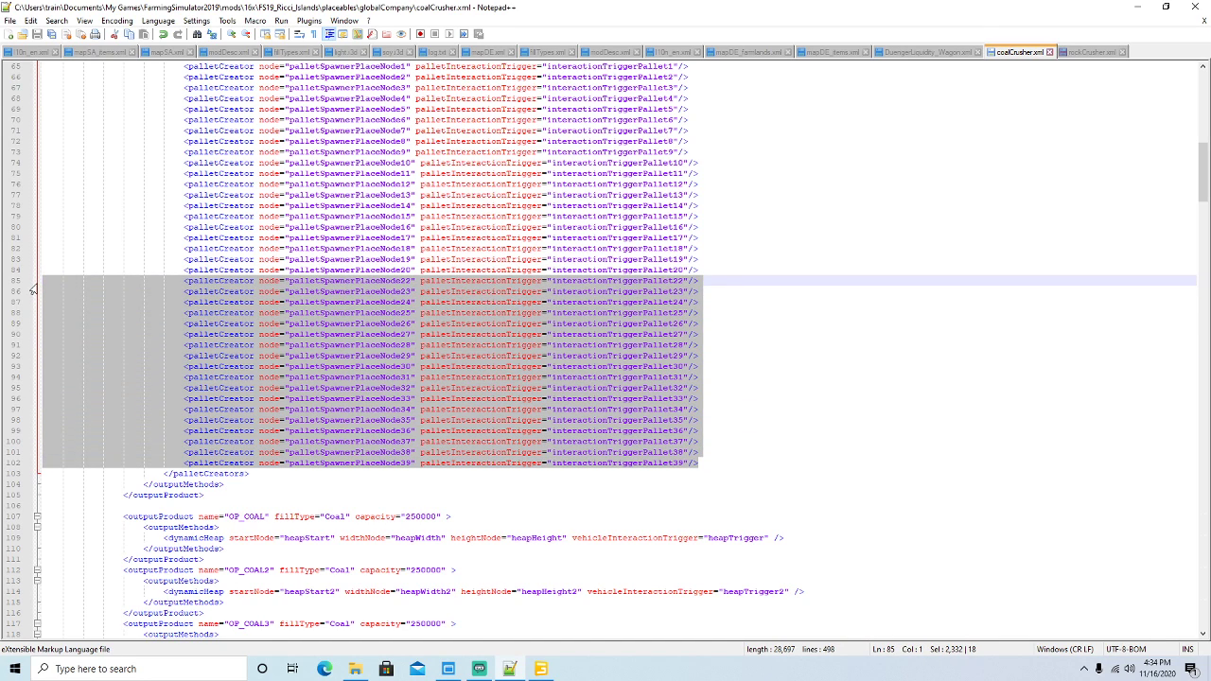
Paste the copied palletCreator lines below palletSpawnerPlaceNode20 in rockCrusher.xml.
{"action": "left_click", "coordinate": [1097, 53]}
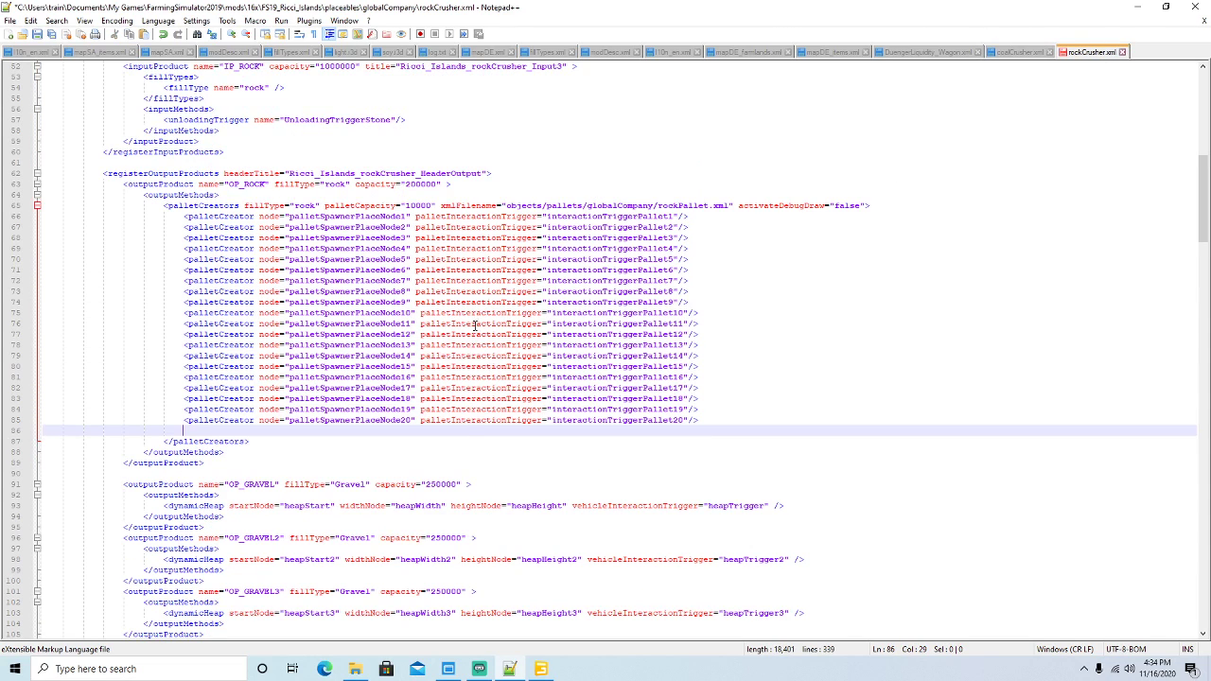
{"action": "left_click", "coordinate": [45, 431]}
{"action": "key", "text": "ctrl+v"}
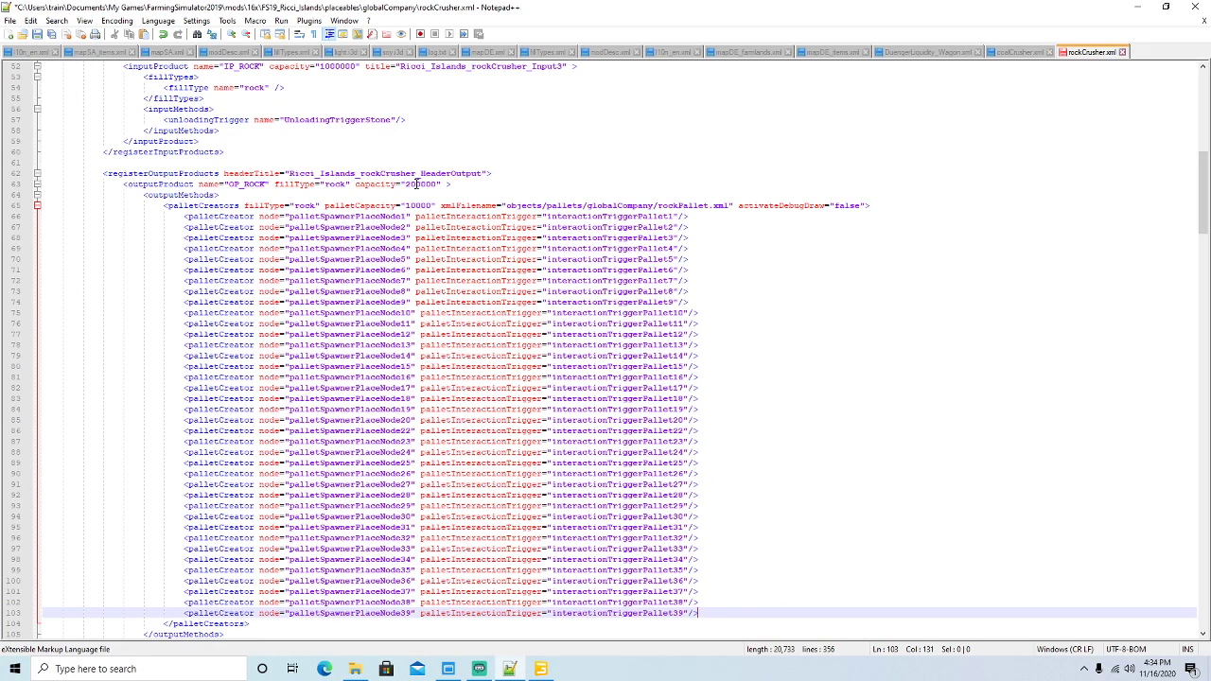
Set the capacity of the OP_ROCK output product to 380000 and save rockCrusher.xml.
{"action": "left_click", "coordinate": [416, 183]}
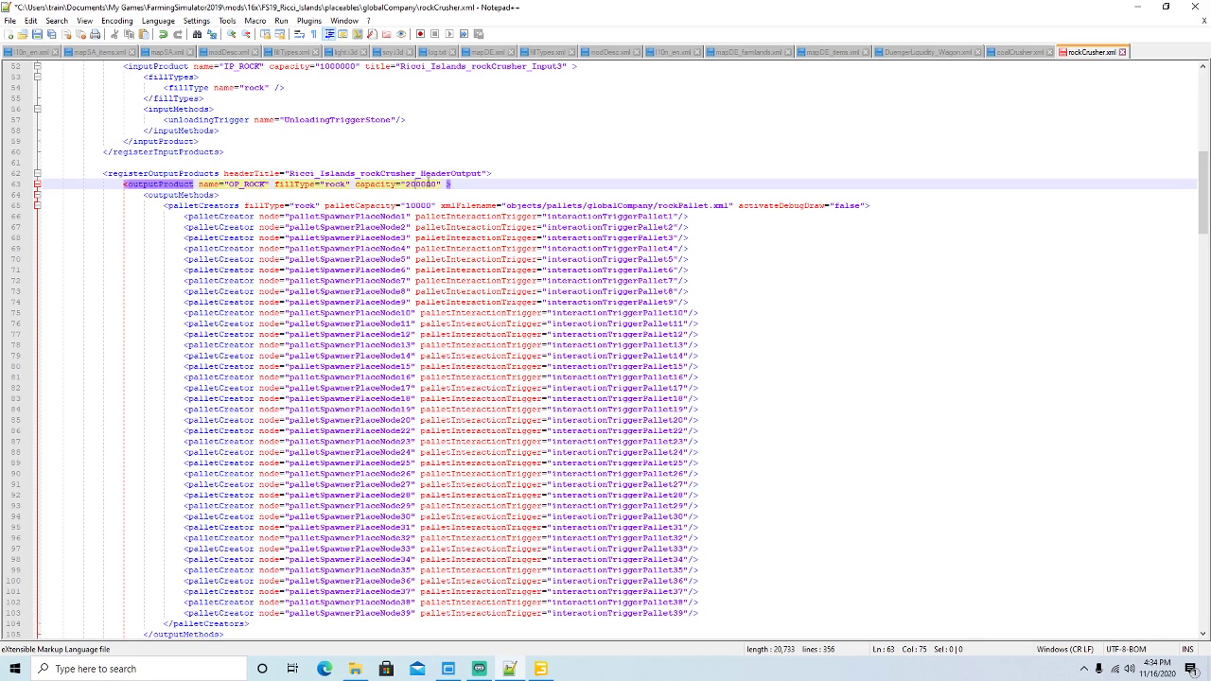
{"action": "key", "text": "BackSpace"}
{"action": "key", "text": "BackSpace"}
{"action": "type", "text": "39"}
{"action": "key", "text": "BackSpace"}
{"action": "type", "text": "6"}
{"action": "key", "text": "BackSpace"}
{"action": "type", "text": "8"}
{"action": "left_click", "coordinate": [38, 35]}
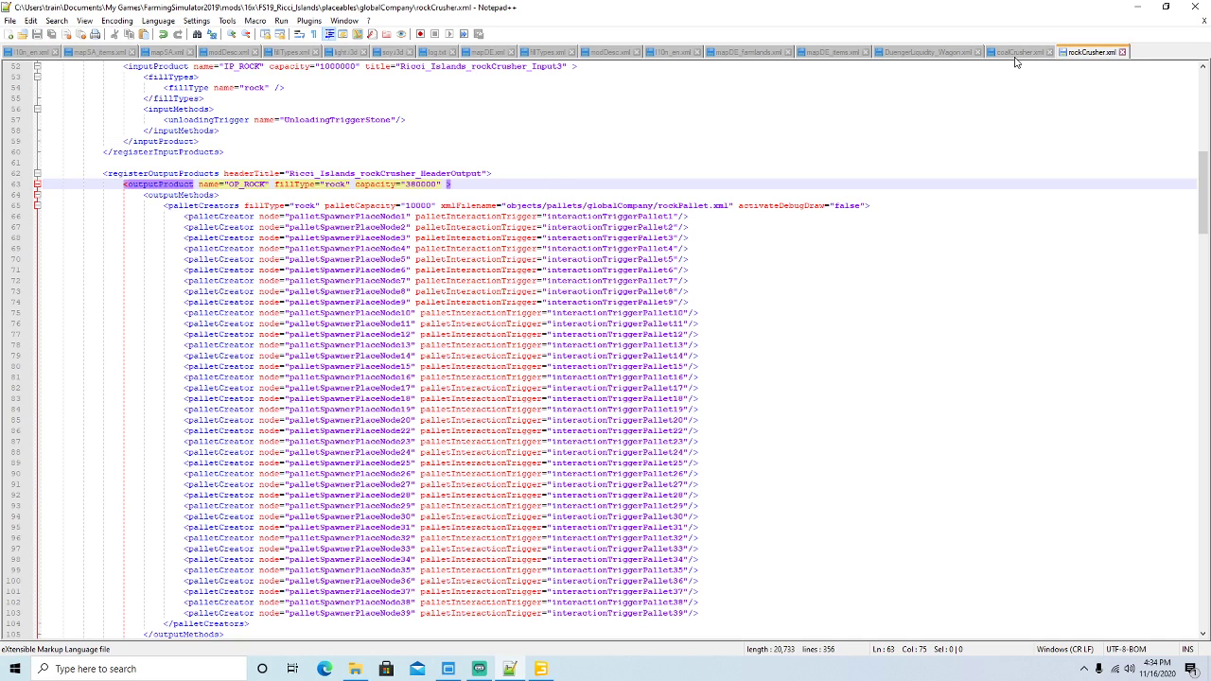
Open oreCrusher.xml from the globalCompany folder in Notepad++.
{"action": "left_click", "coordinate": [355, 668]}
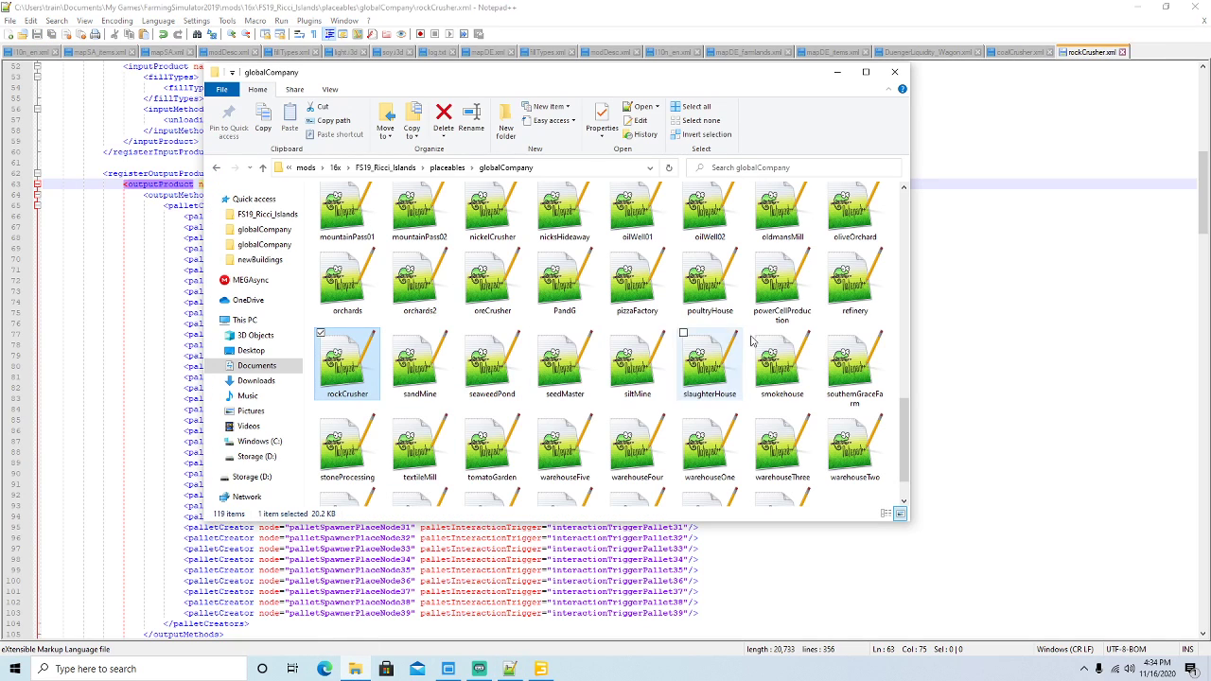
{"action": "left_click_drag", "start_coordinate": [907, 421], "coordinate": [914, 391]}
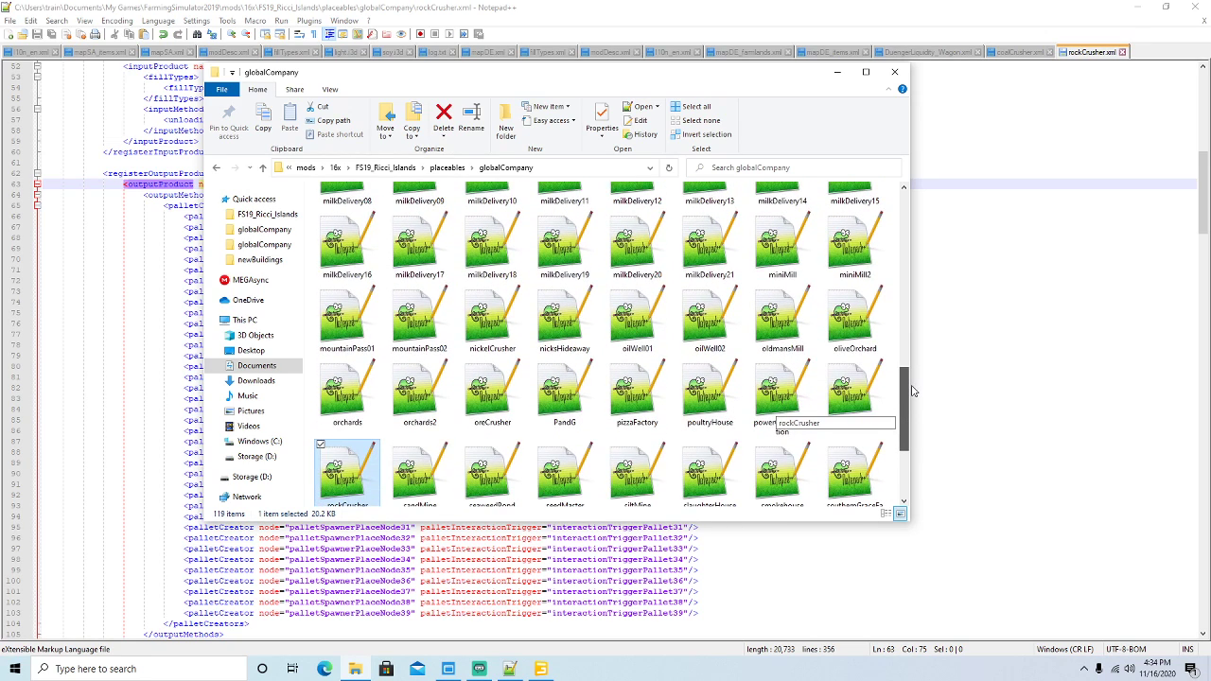
{"action": "right_click", "coordinate": [489, 390]}
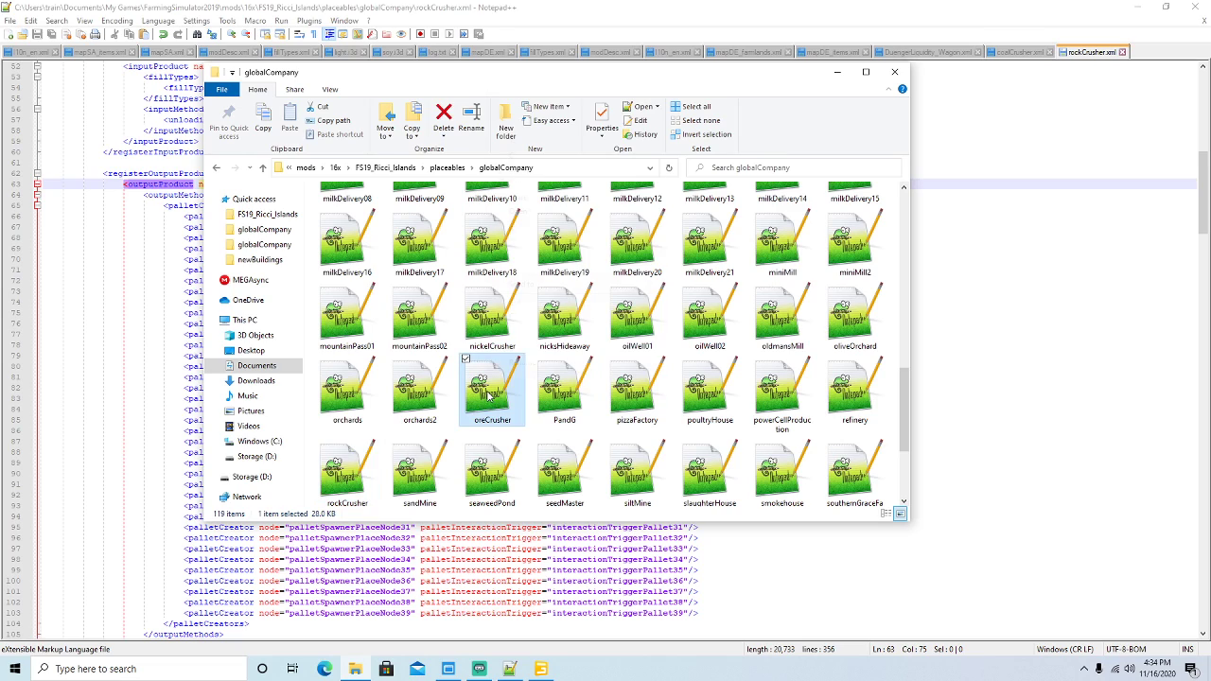
{"action": "left_click", "coordinate": [566, 171]}
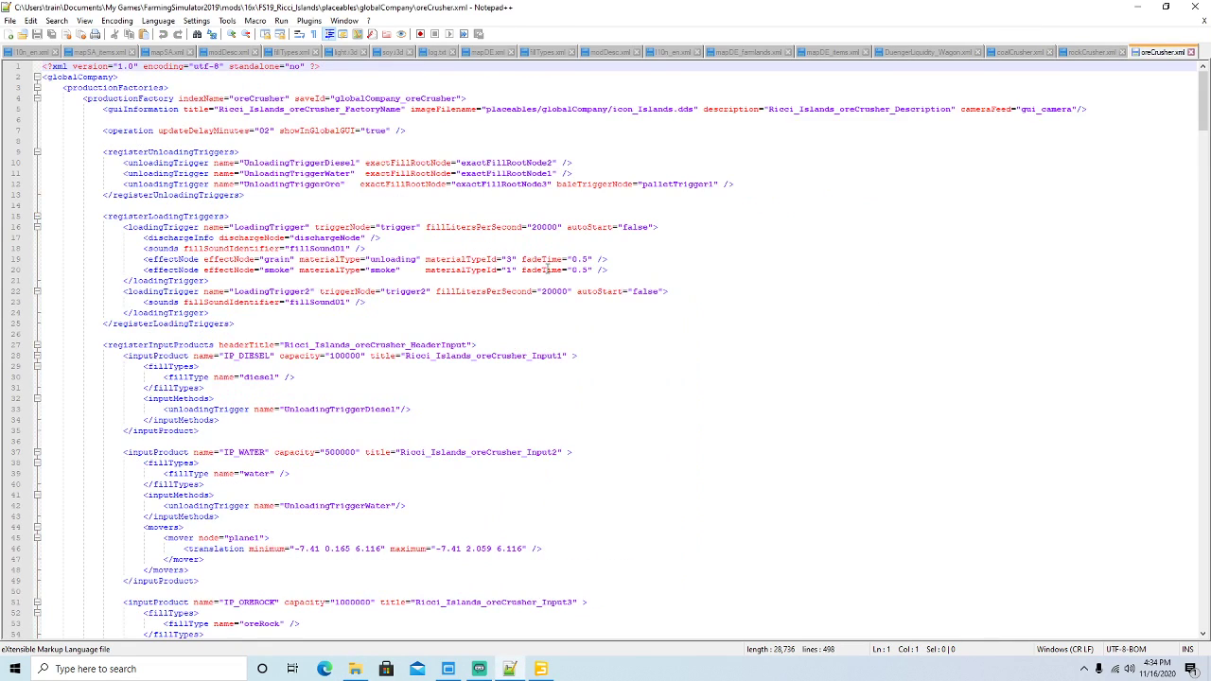
Change the capacity of the OP_OREROCK output product, save oreCrusher.xml and close it.
{"action": "scroll", "coordinate": [546, 269], "scroll_direction": "down", "scroll_amount": 3}
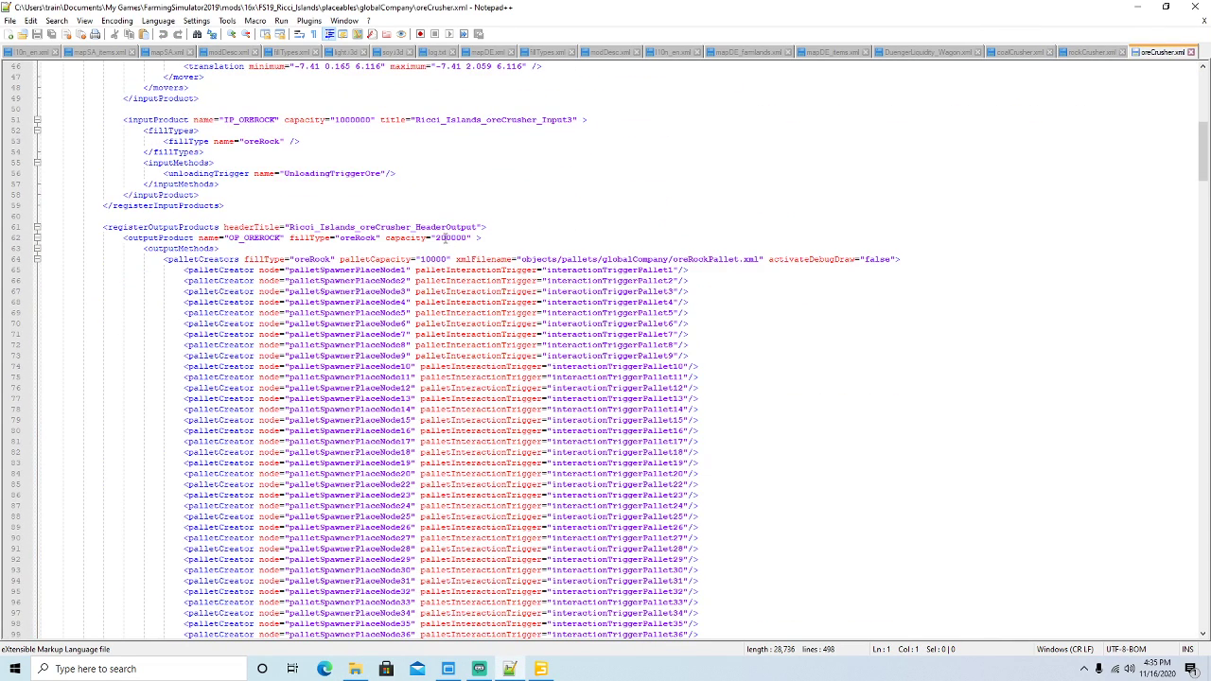
{"action": "left_click", "coordinate": [481, 236]}
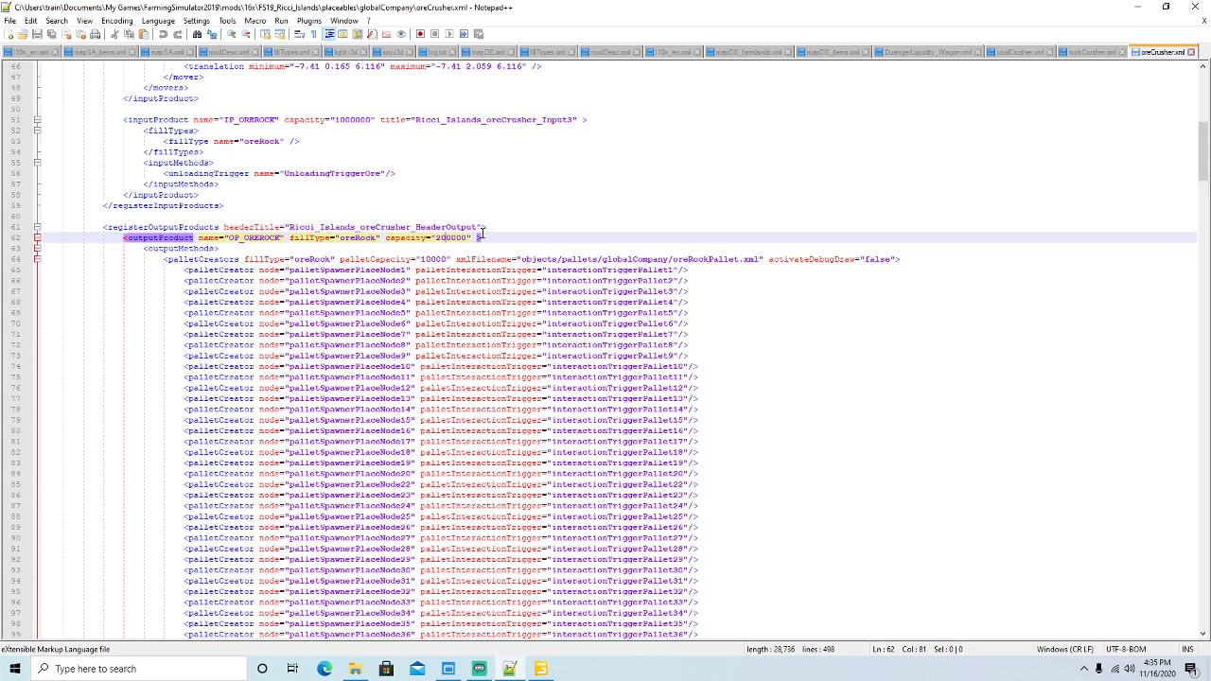
{"action": "key", "text": "BackSpace"}
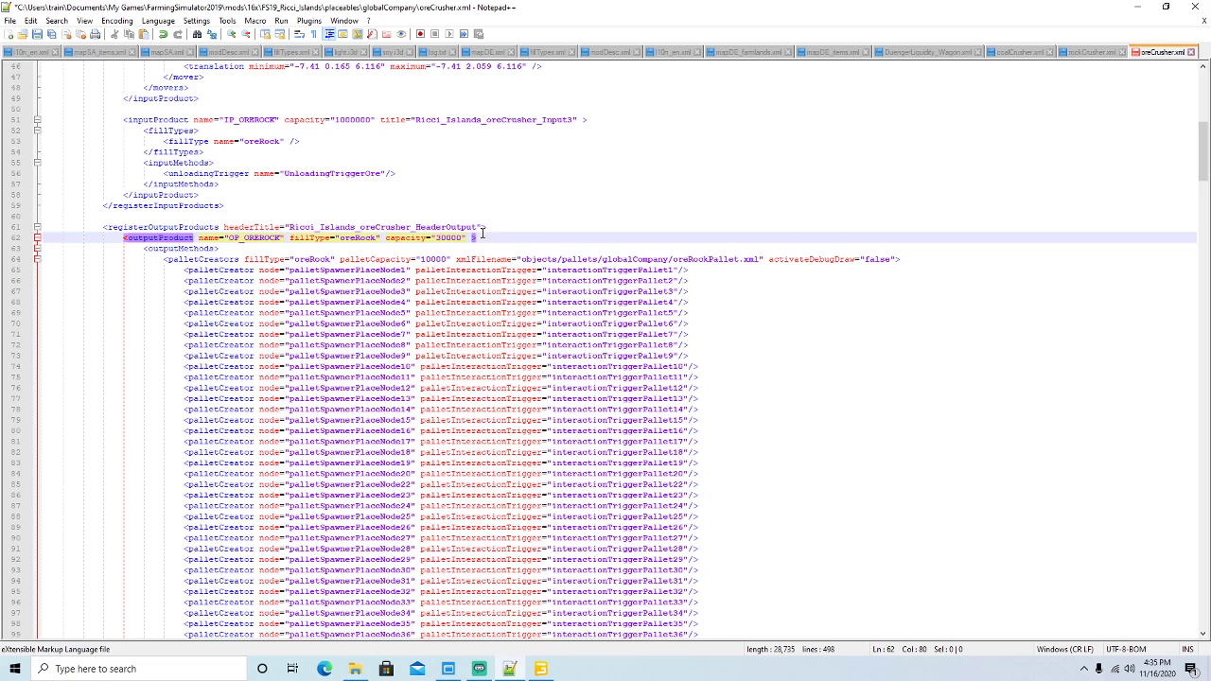
{"action": "type", "text": "00"}
{"action": "left_click", "coordinate": [475, 237]}
{"action": "key", "text": "BackSpace"}
{"action": "left_click", "coordinate": [37, 34]}
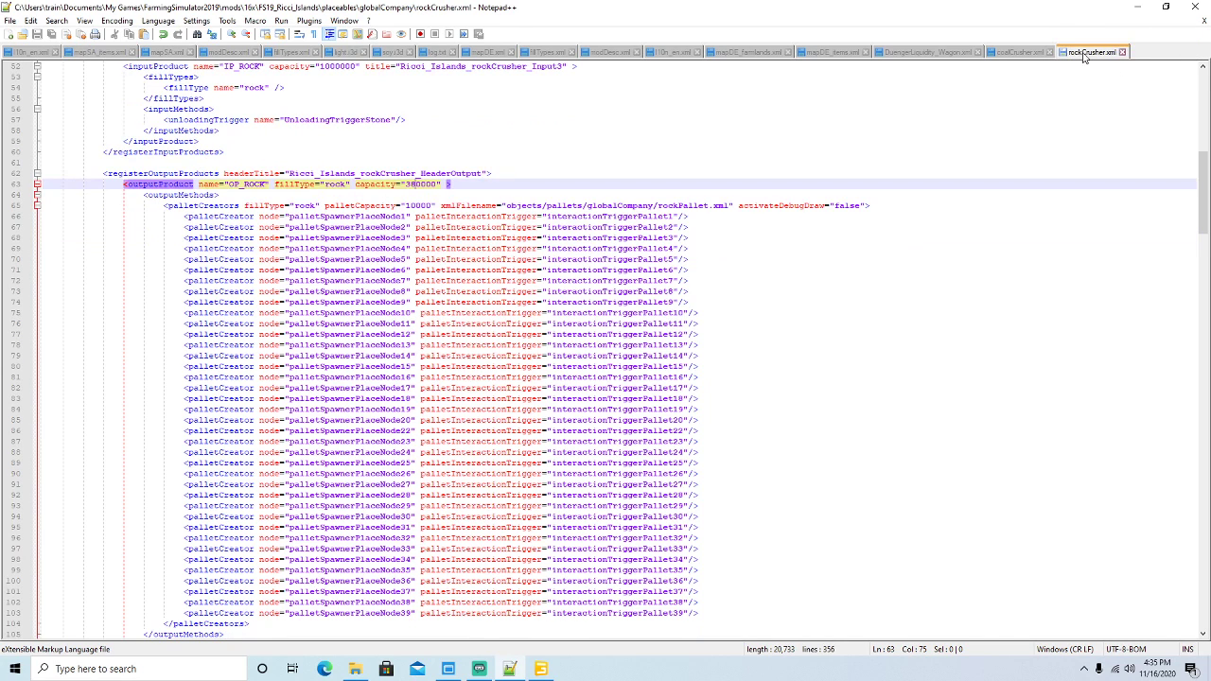
Copy the i3dMapping lines for interactionTriggerPallet22 to 39 and palletSpawnerPlaceNode22 to 39 from coalCrusher.xml.
{"action": "scroll", "coordinate": [612, 207], "scroll_direction": "down", "scroll_amount": 3}
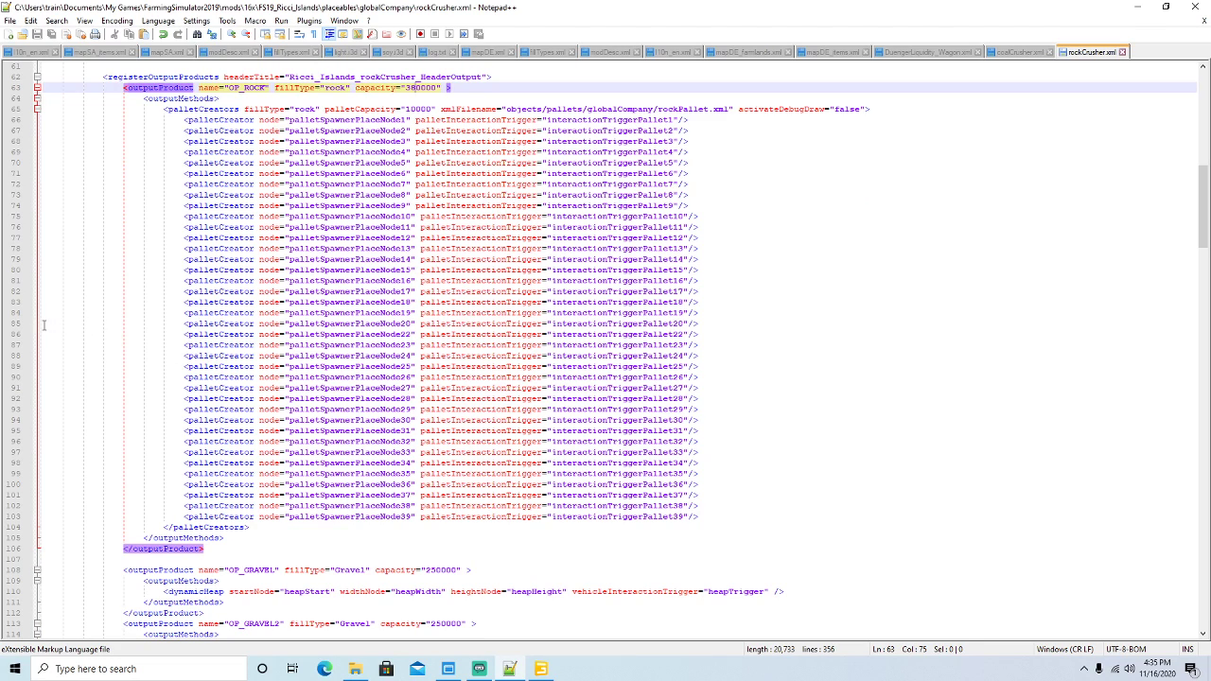
{"action": "left_click_drag", "start_coordinate": [43, 324], "coordinate": [789, 460]}
{"action": "left_click", "coordinate": [1020, 52]}
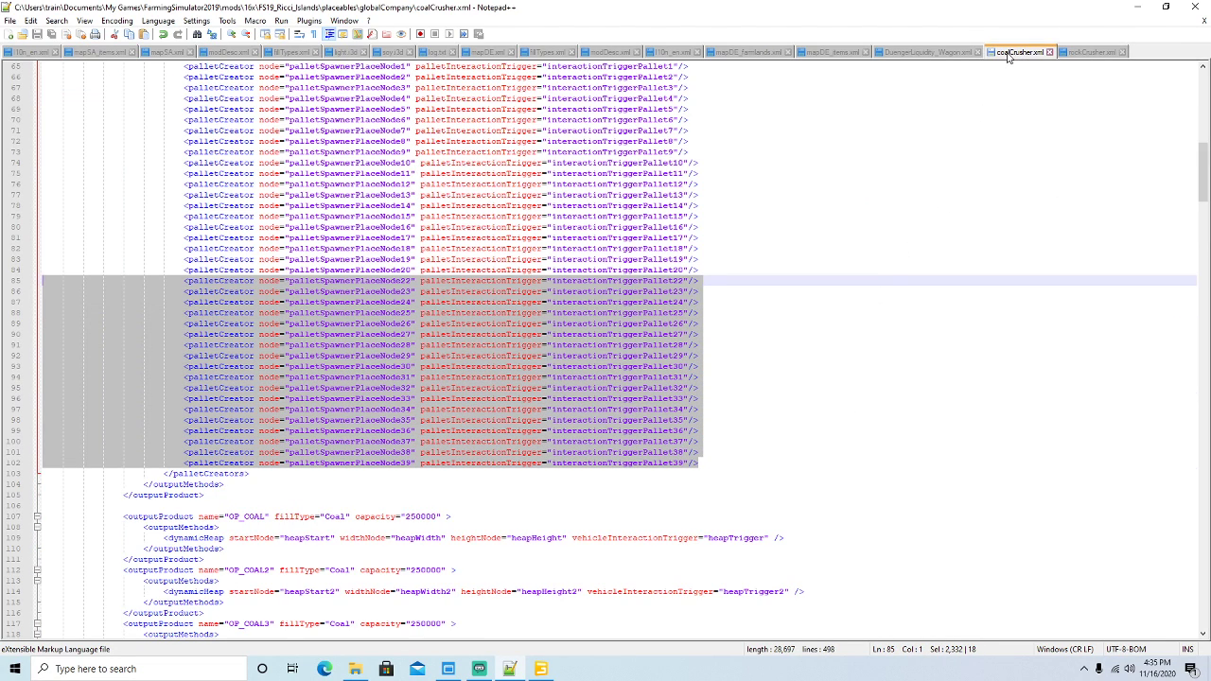
{"action": "left_click", "coordinate": [1088, 52]}
{"action": "left_click", "coordinate": [1020, 52]}
{"action": "scroll", "coordinate": [842, 256], "scroll_direction": "down", "scroll_amount": 20}
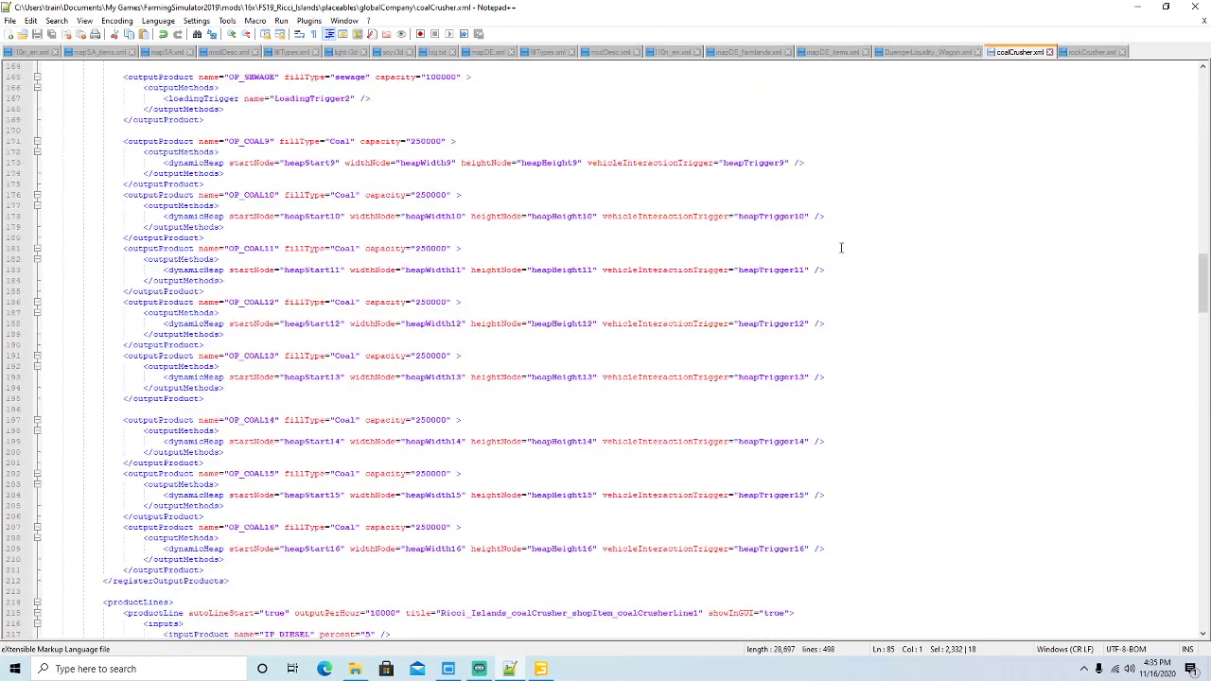
{"action": "scroll", "coordinate": [841, 248], "scroll_direction": "down", "scroll_amount": 20}
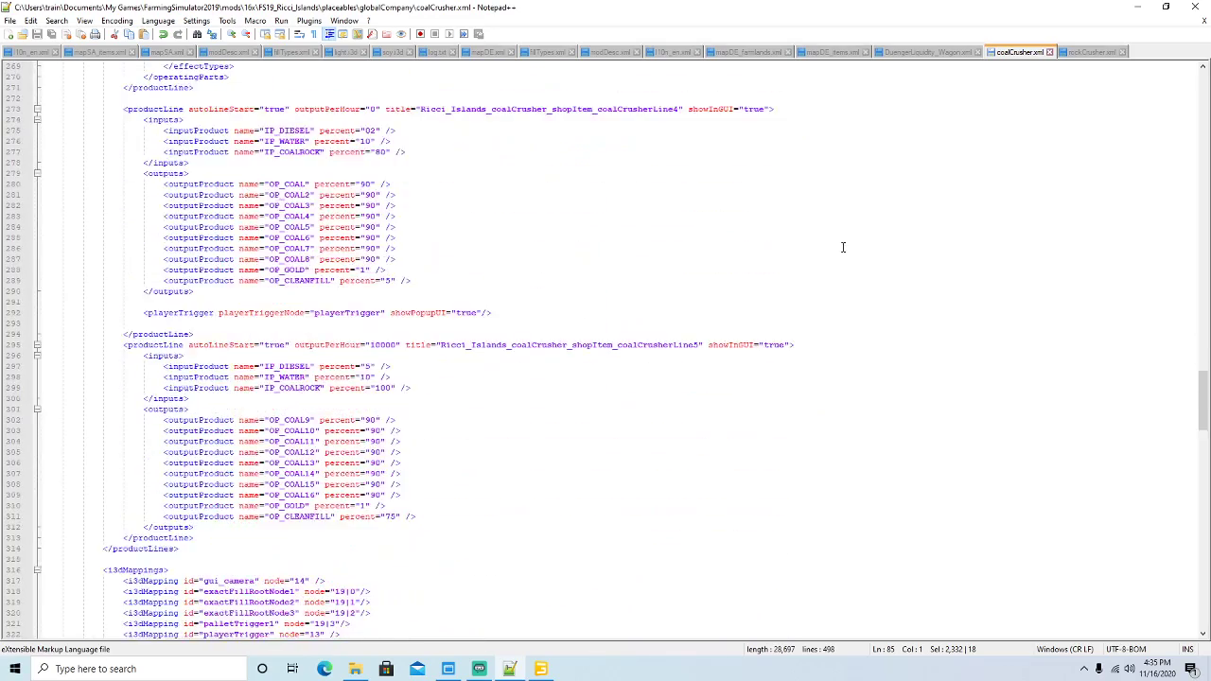
{"action": "scroll", "coordinate": [843, 247], "scroll_direction": "down", "scroll_amount": 20}
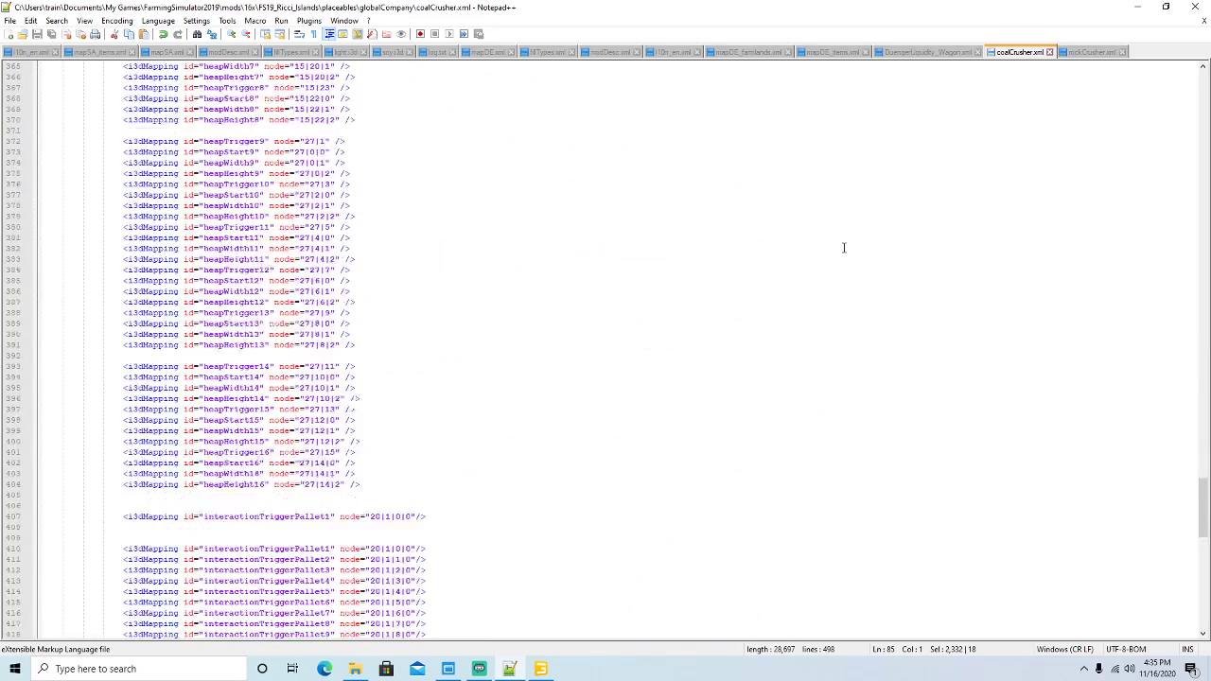
{"action": "scroll", "coordinate": [844, 247], "scroll_direction": "down", "scroll_amount": 20}
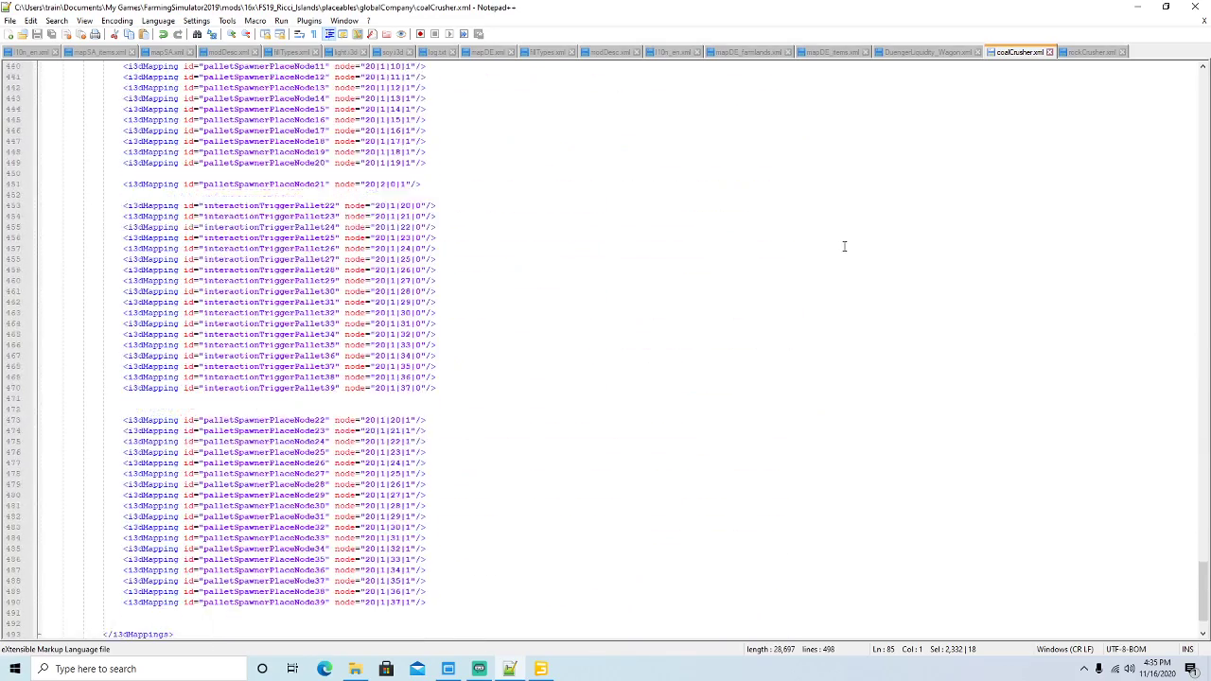
{"action": "scroll", "coordinate": [844, 247], "scroll_direction": "down", "scroll_amount": 1}
{"action": "left_click_drag", "start_coordinate": [427, 570], "coordinate": [43, 172]}
{"action": "key", "text": "ctrl+c"}
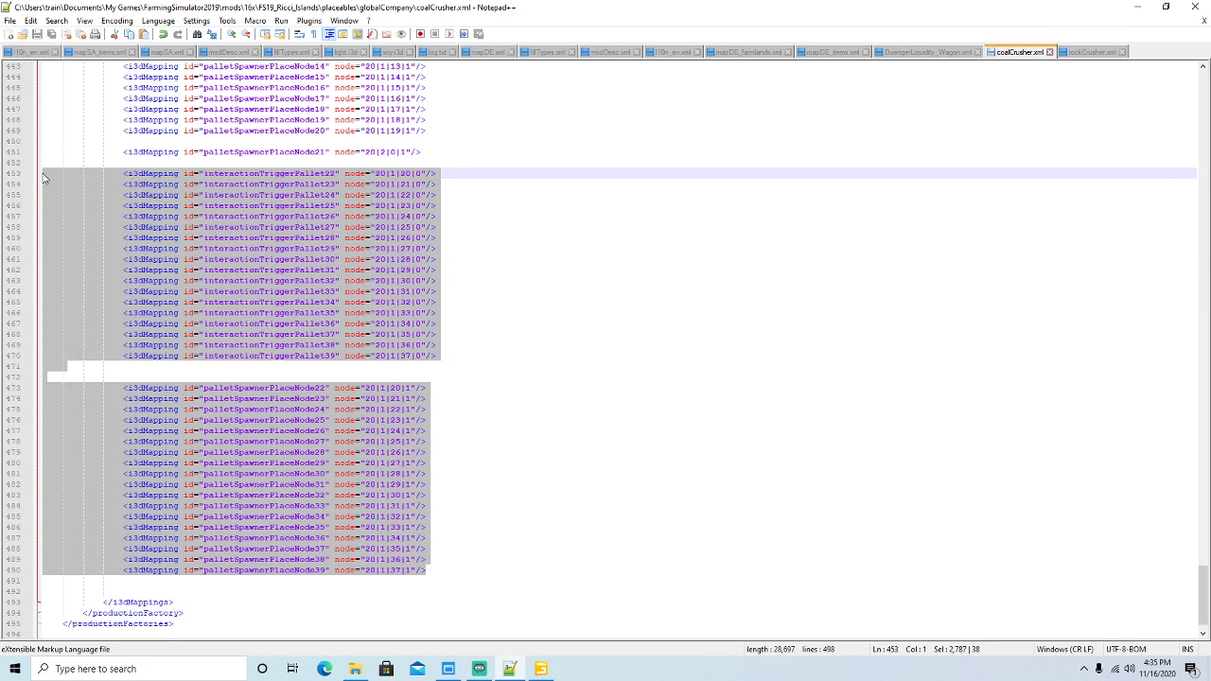
Paste the copied i3dMapping lines below the palletSpawnerPlaceNode21 mapping in rockCrusher.xml and save the file.
{"action": "left_click", "coordinate": [1079, 53]}
{"action": "scroll", "coordinate": [608, 374], "scroll_direction": "down", "scroll_amount": 15}
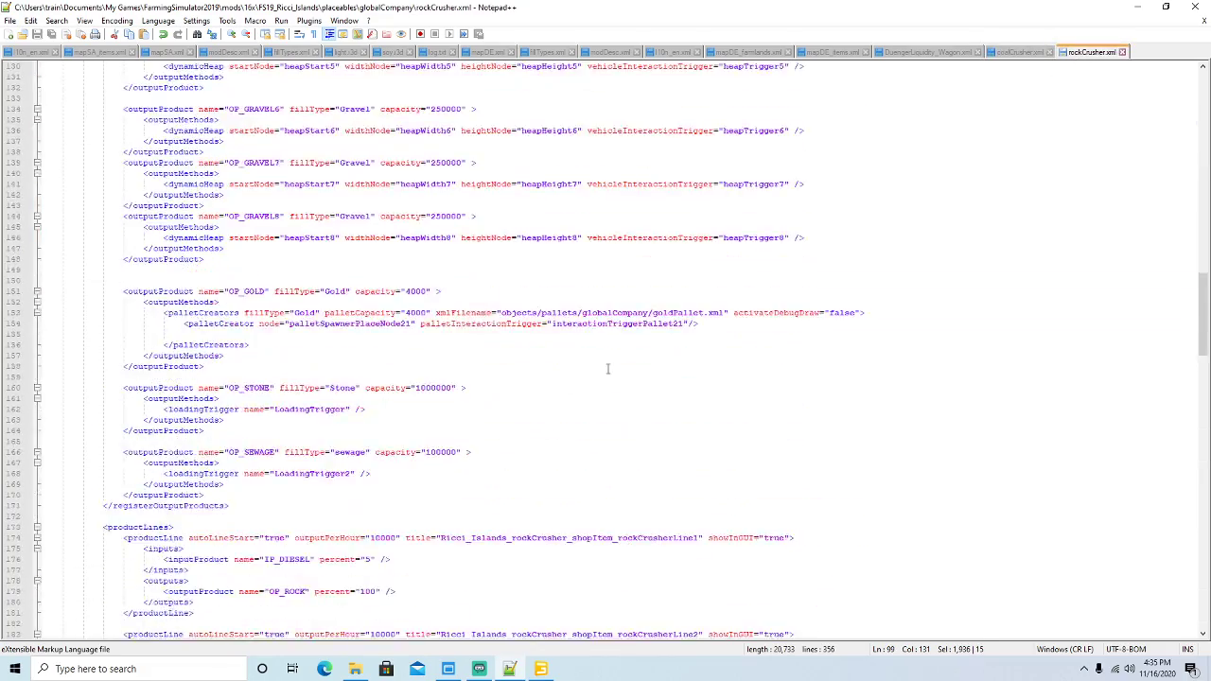
{"action": "scroll", "coordinate": [608, 369], "scroll_direction": "down", "scroll_amount": 20}
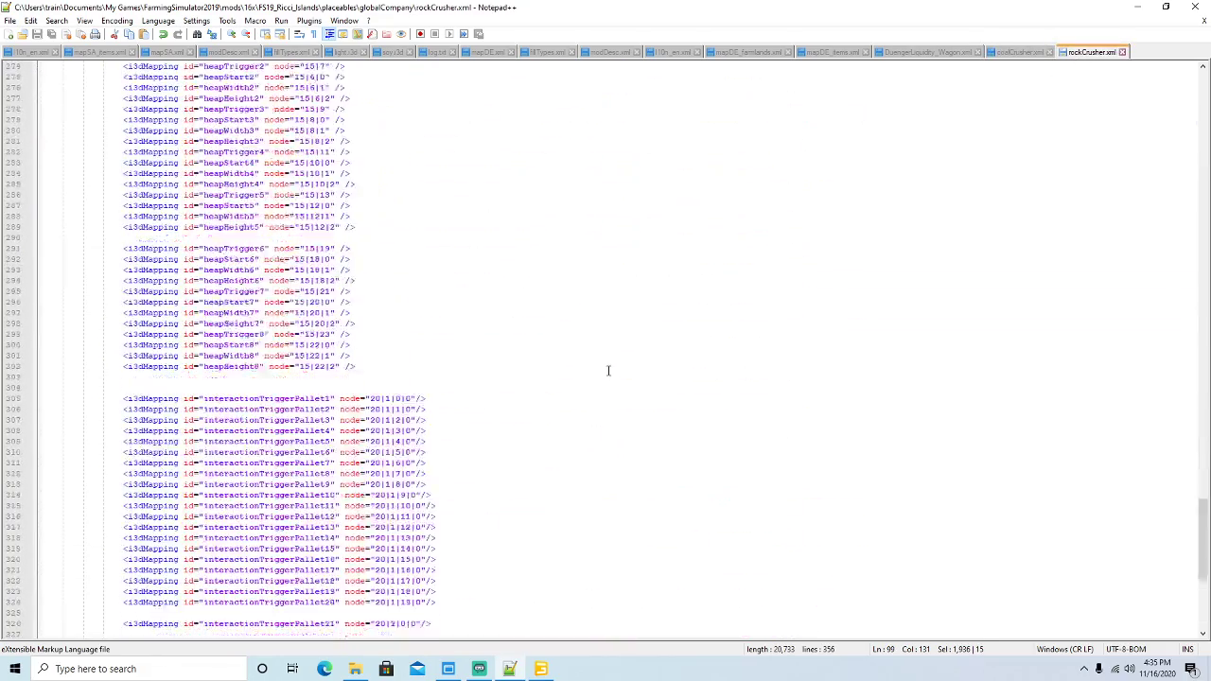
{"action": "scroll", "coordinate": [608, 370], "scroll_direction": "down", "scroll_amount": 10}
{"action": "left_click", "coordinate": [459, 548]}
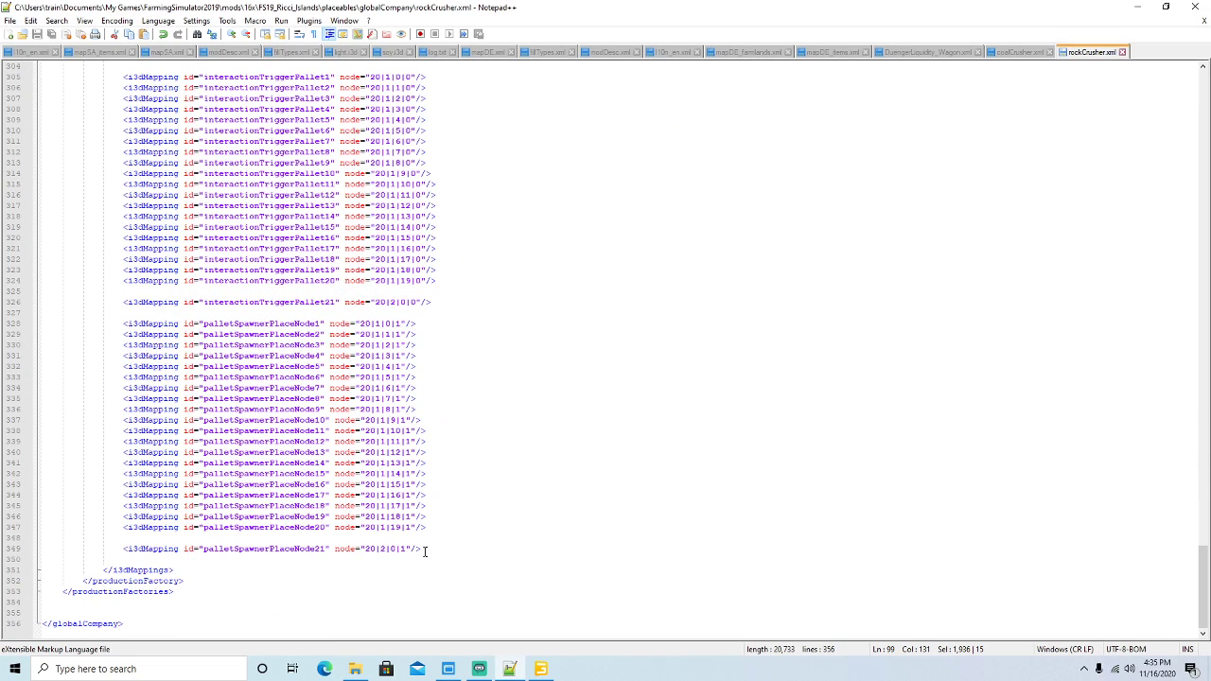
{"action": "key", "text": "Return"}
{"action": "key", "text": "Return"}
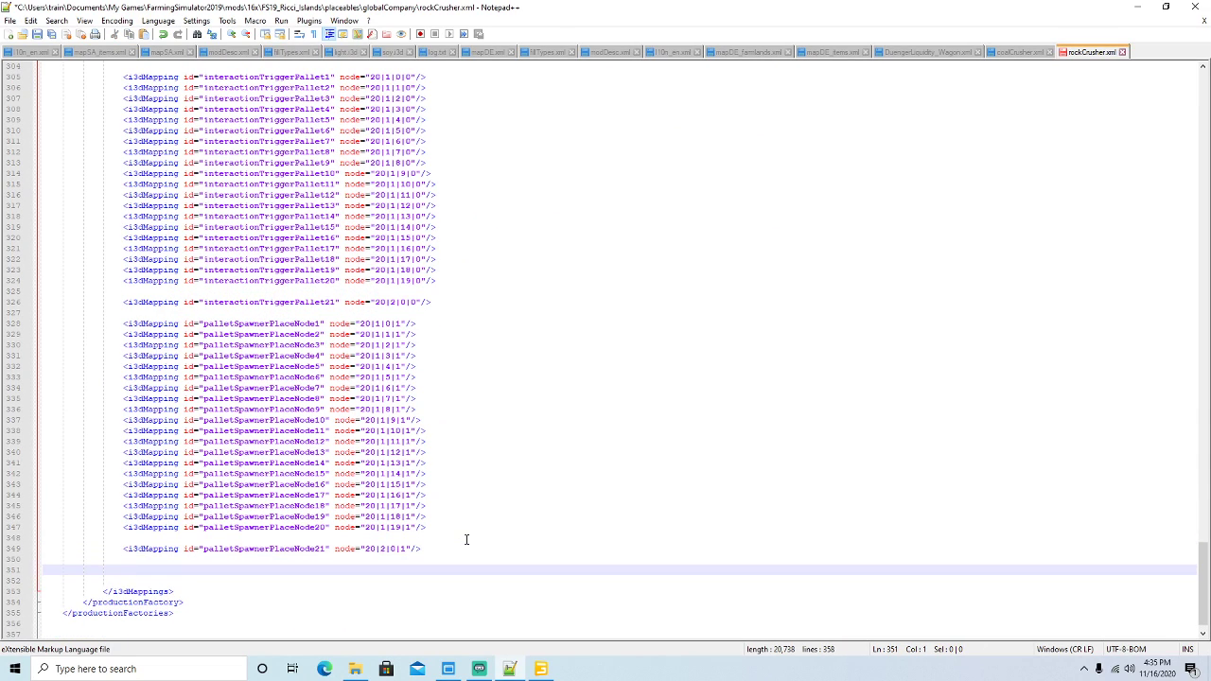
{"action": "key", "text": "ctrl+v"}
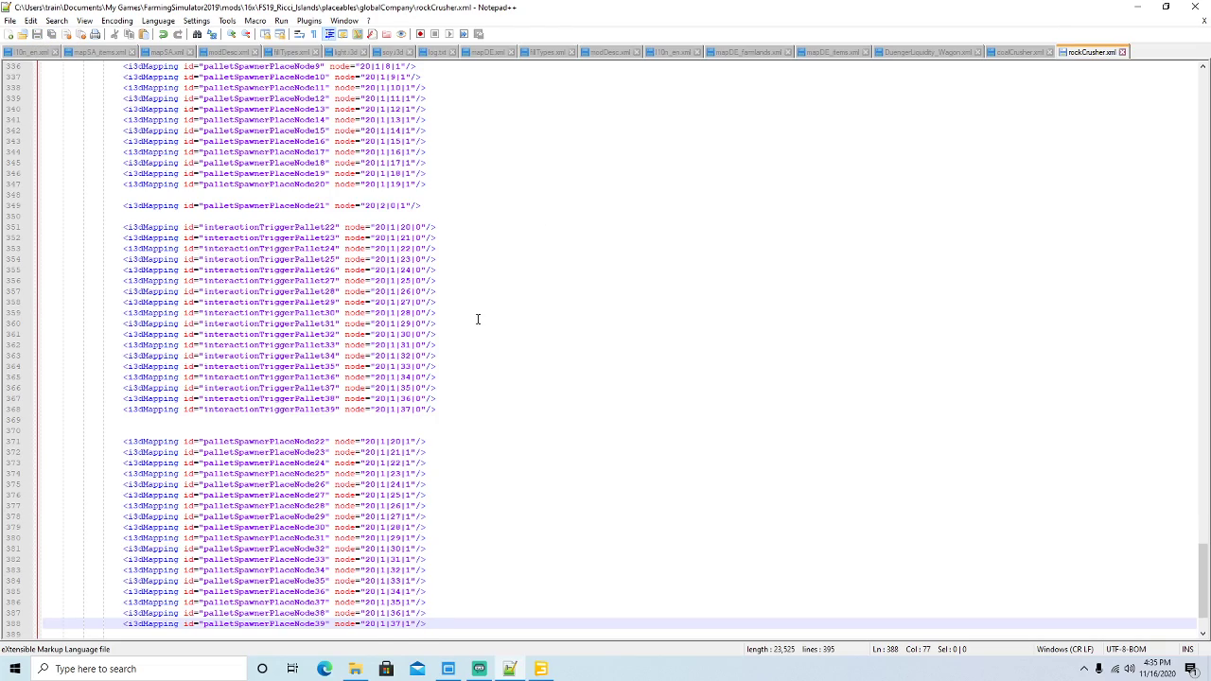
Copy the output product blocks from OP_GRAVEL through OP_GRAVEL8 in rockCrusher.xml.
{"action": "scroll", "coordinate": [478, 315], "scroll_direction": "up", "scroll_amount": 20}
{"action": "scroll", "coordinate": [477, 315], "scroll_direction": "up", "scroll_amount": 20}
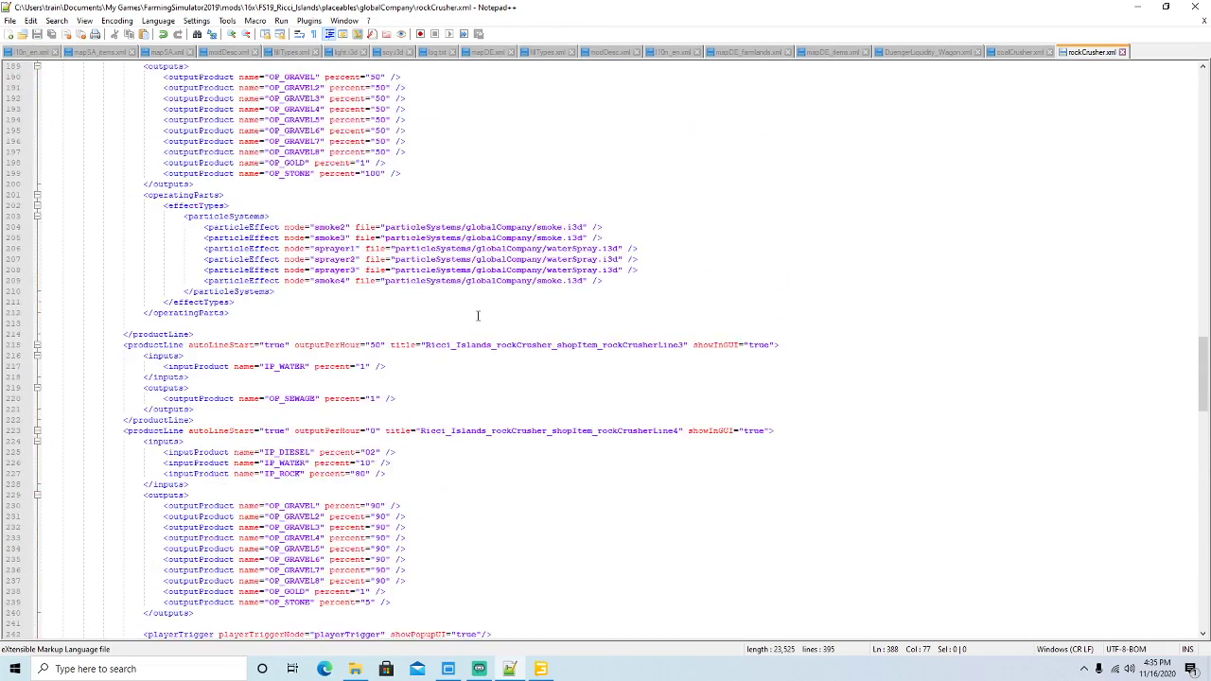
{"action": "scroll", "coordinate": [478, 315], "scroll_direction": "up", "scroll_amount": 13}
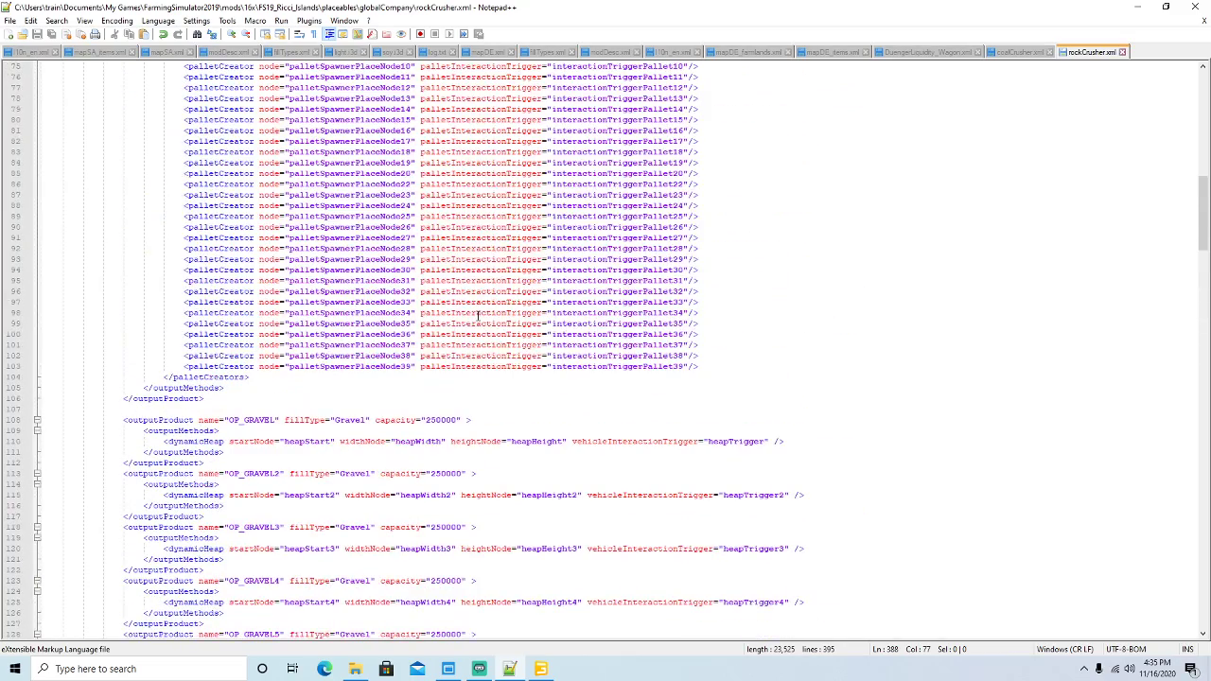
{"action": "scroll", "coordinate": [485, 278], "scroll_direction": "down", "scroll_amount": 13}
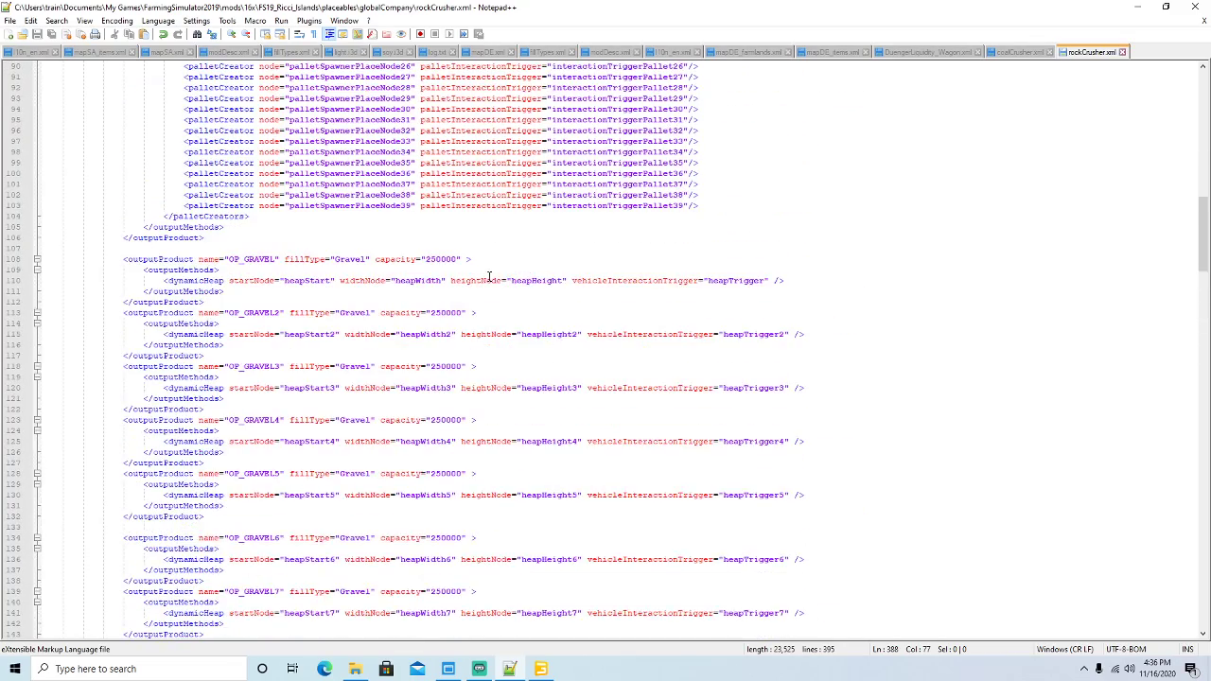
{"action": "left_click", "coordinate": [155, 129]}
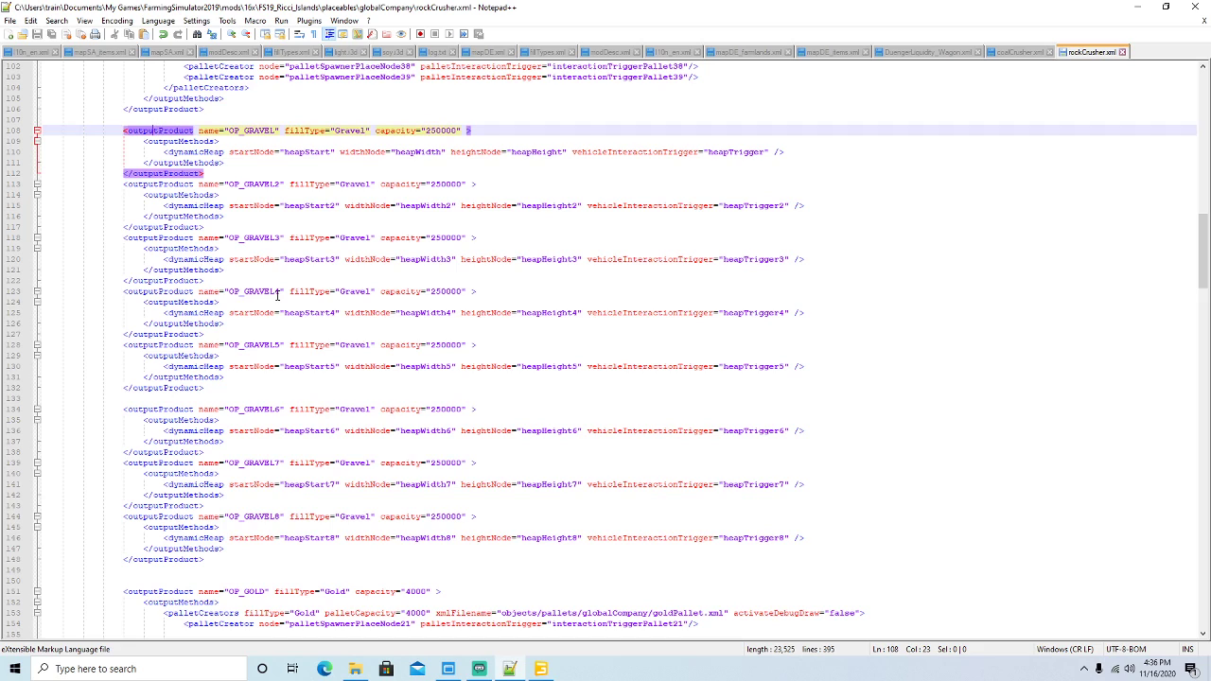
{"action": "scroll", "coordinate": [281, 296], "scroll_direction": "down", "scroll_amount": 1}
{"action": "left_click", "coordinate": [183, 483]}
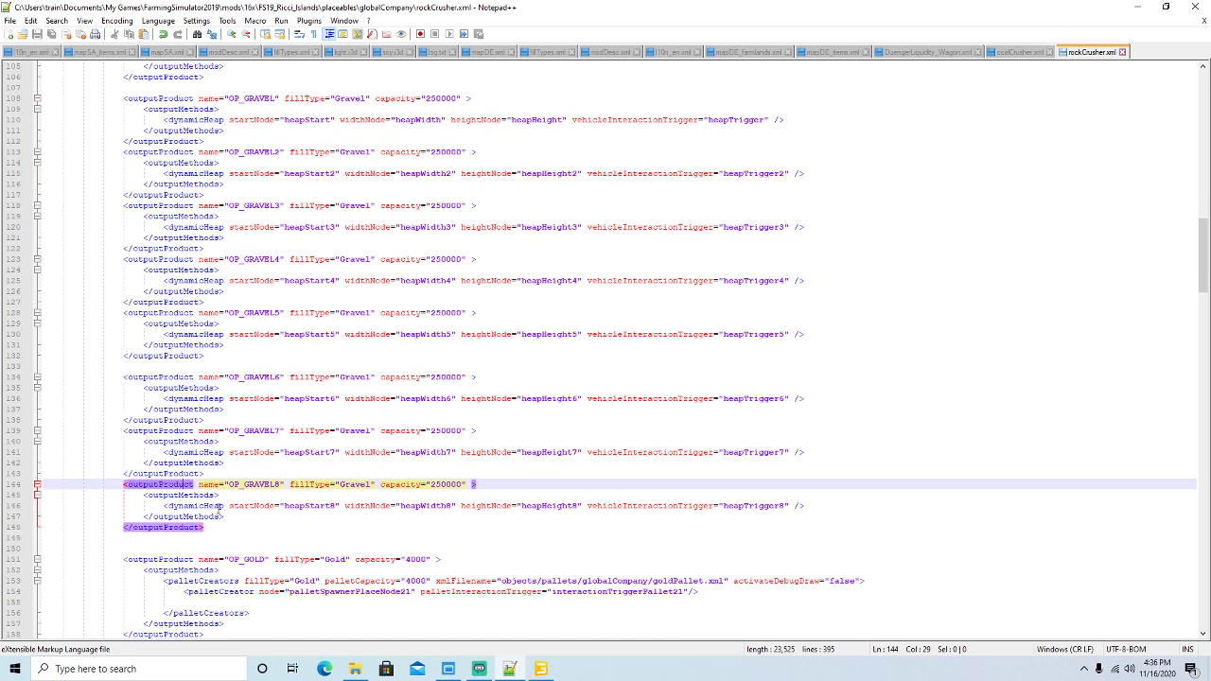
{"action": "left_click_drag", "start_coordinate": [204, 526], "coordinate": [46, 99]}
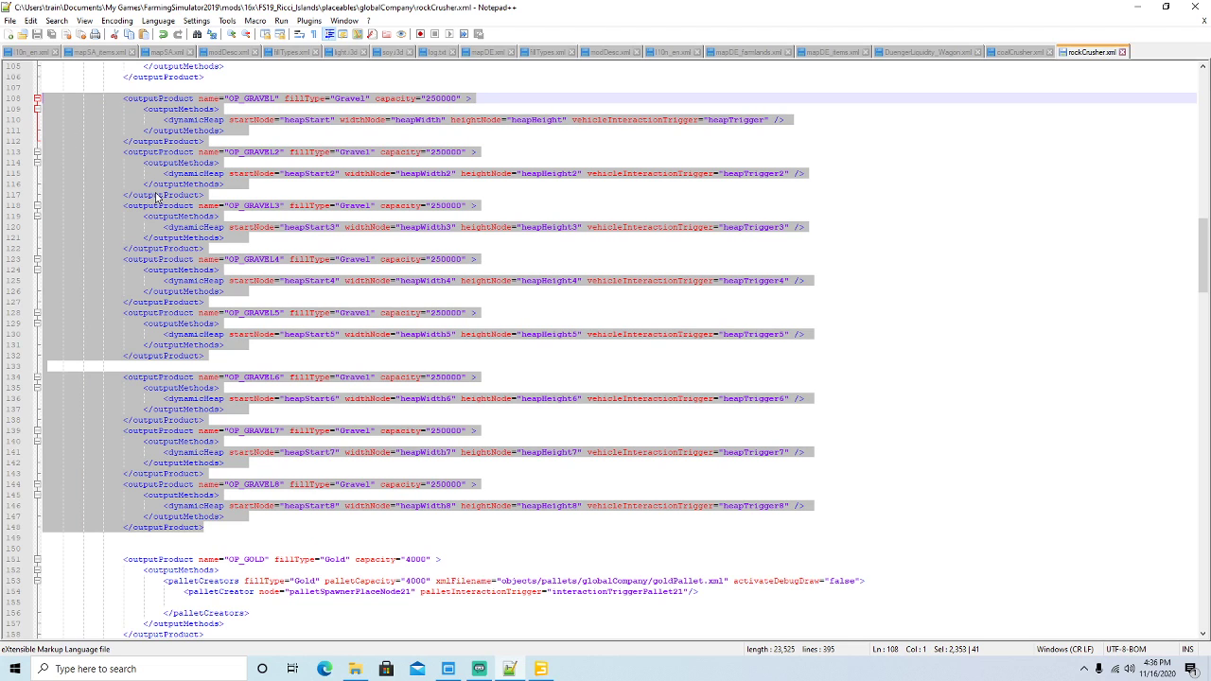
Paste the copied gravel output products below the OP_SEWAGE block, separated by an empty line.
{"action": "scroll", "coordinate": [452, 359], "scroll_direction": "down", "scroll_amount": 9}
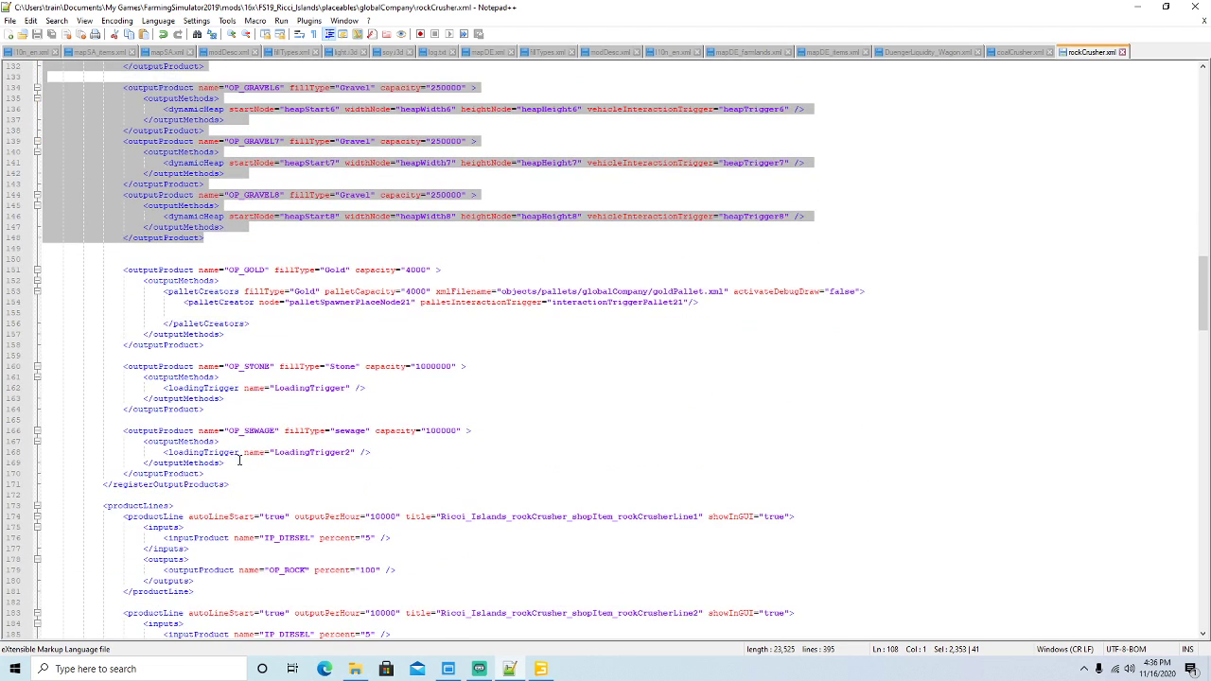
{"action": "left_click", "coordinate": [182, 431]}
{"action": "left_click", "coordinate": [263, 476]}
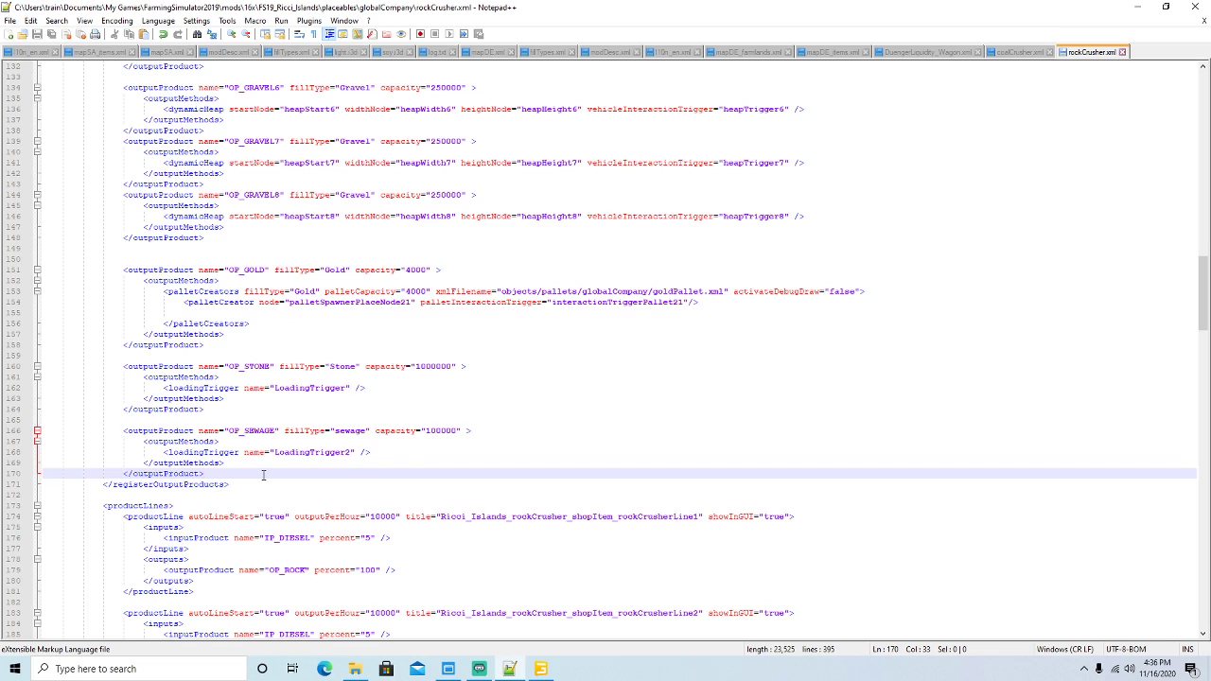
{"action": "key", "text": "Return"}
{"action": "key", "text": "Return"}
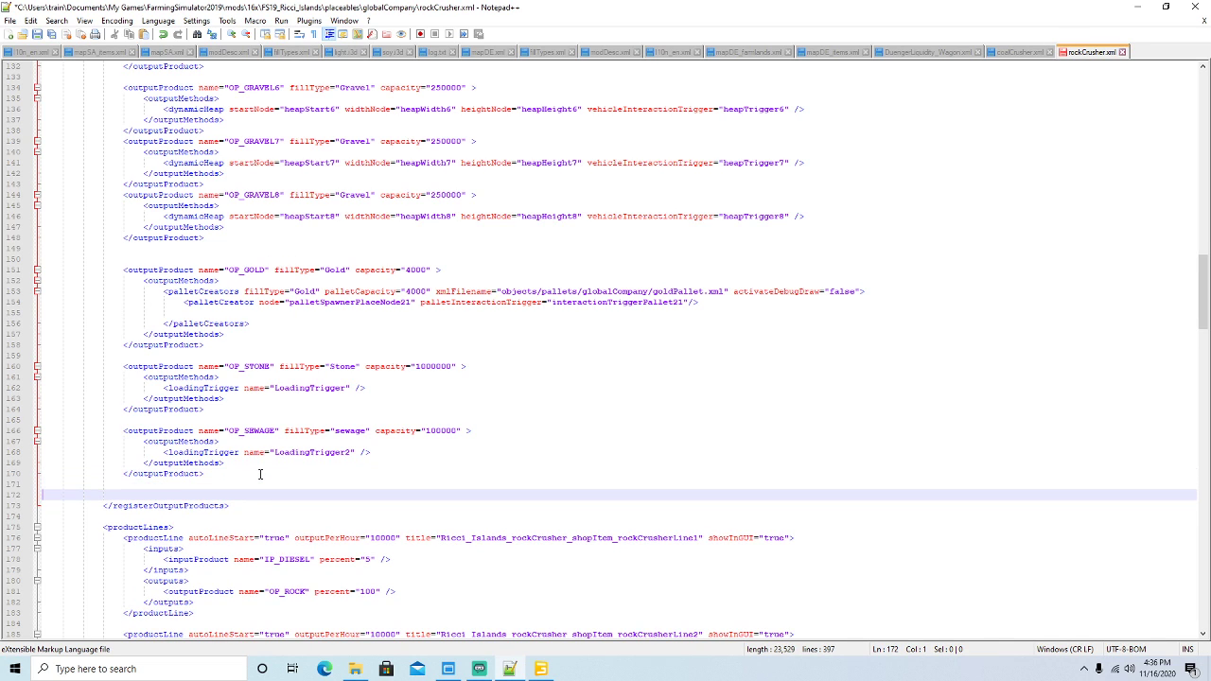
{"action": "key", "text": "ctrl+v"}
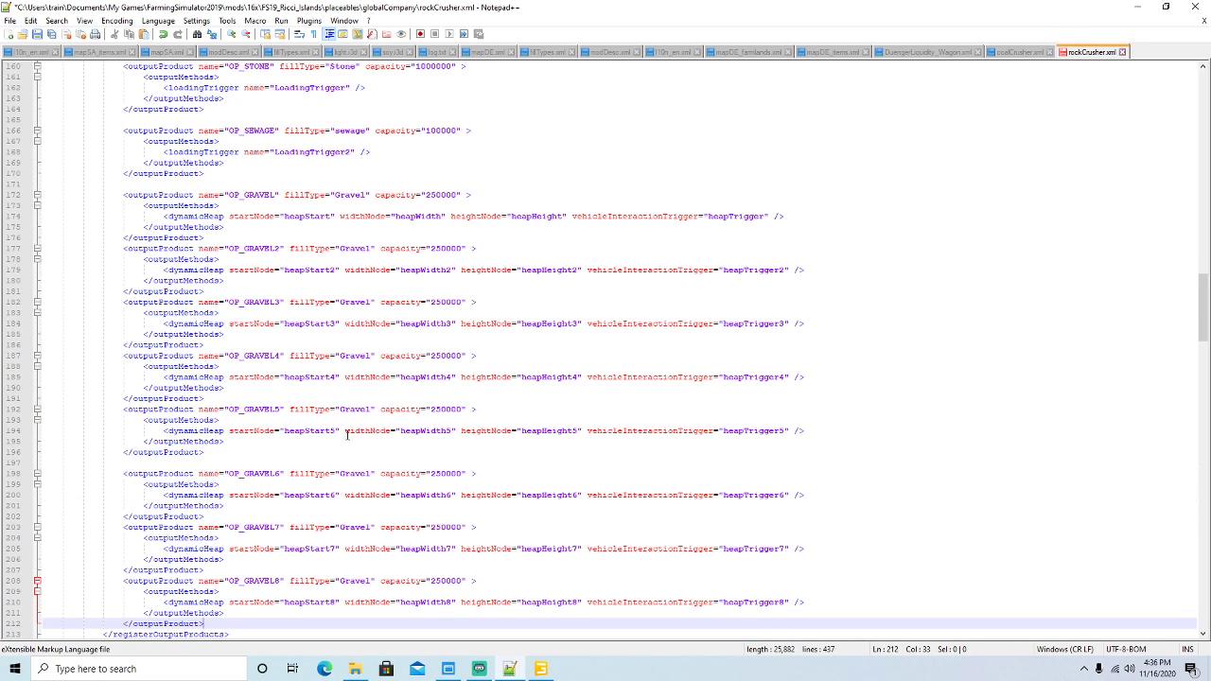
Renumber the first pasted gravel block to OP_GRAVEL9 with heapStart9, heapWidth9, heapHeight9 and heapTrigger9.
{"action": "scroll", "coordinate": [329, 269], "scroll_direction": "up", "scroll_amount": 3}
{"action": "left_click", "coordinate": [275, 291]}
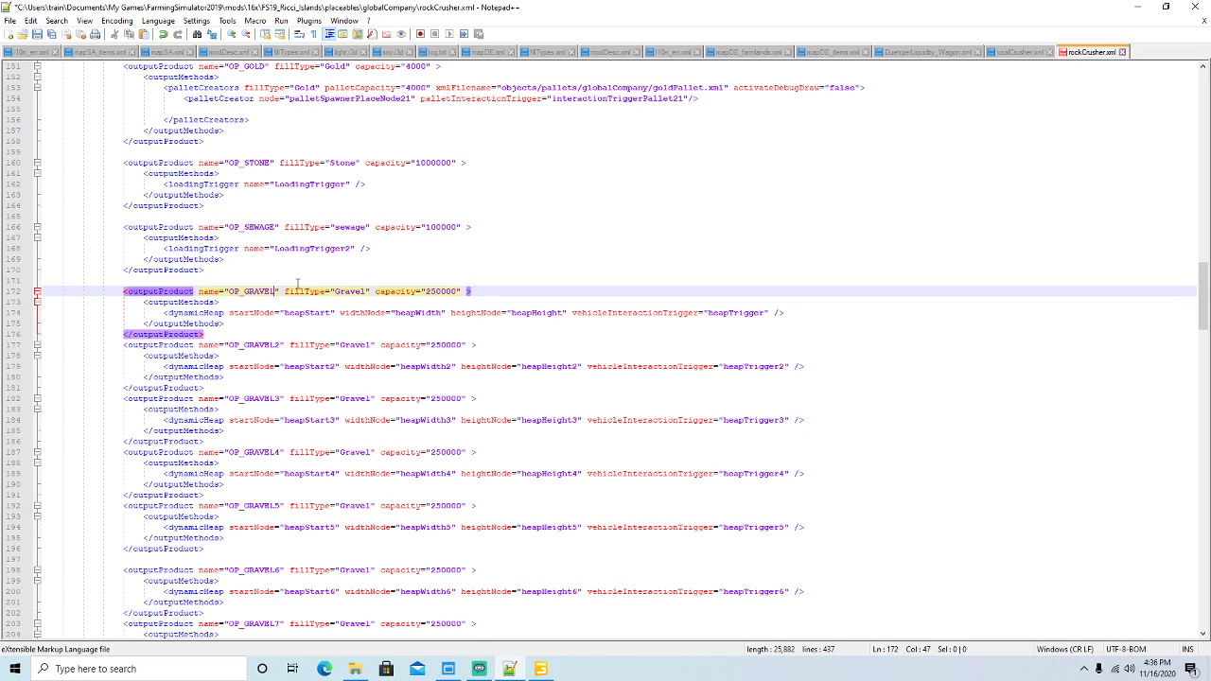
{"action": "type", "text": "9"}
{"action": "left_click", "coordinate": [331, 313]}
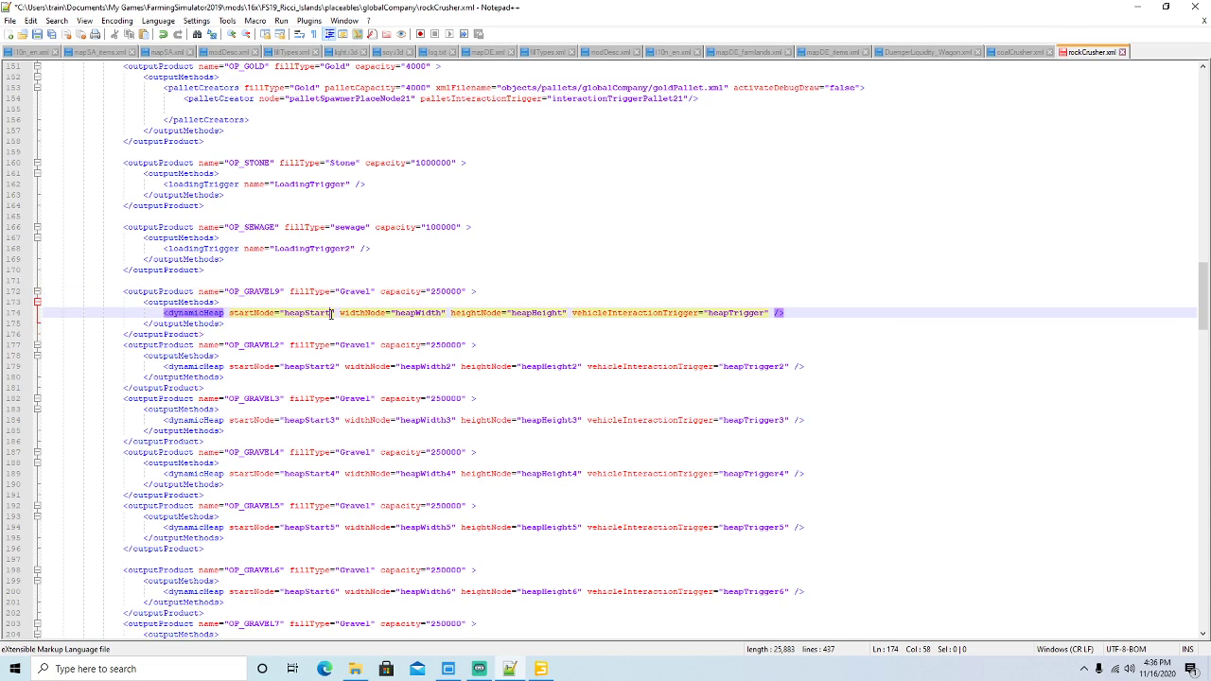
{"action": "type", "text": "9"}
{"action": "left_click", "coordinate": [445, 314]}
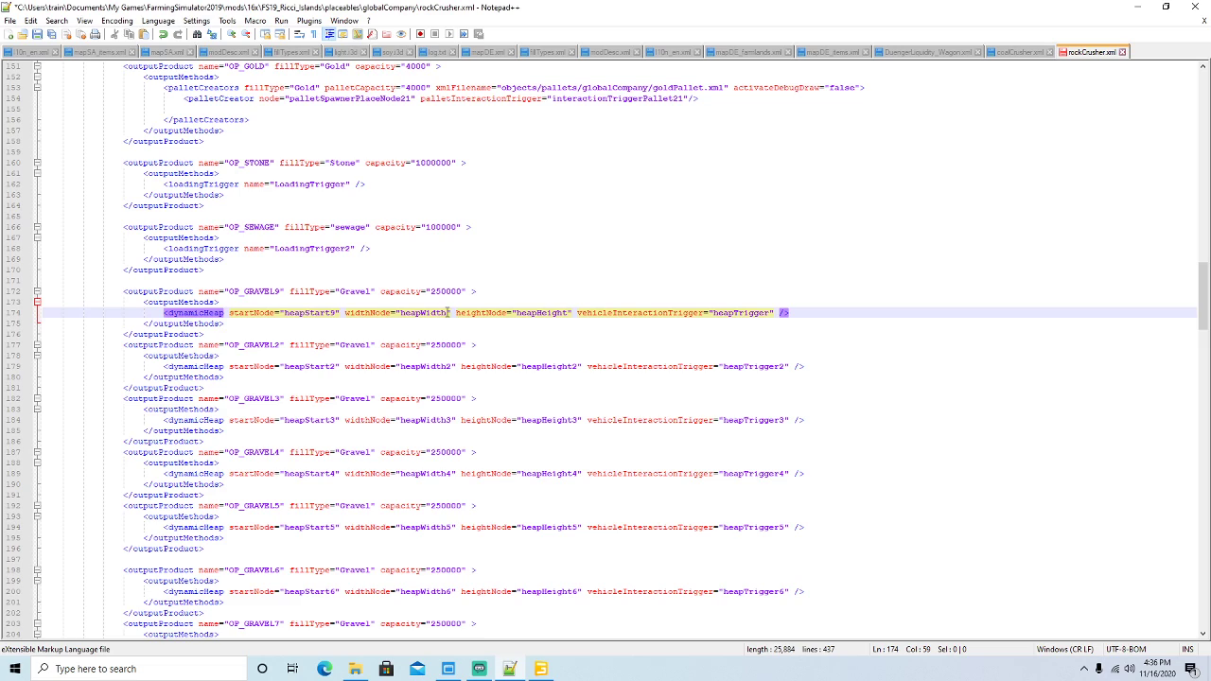
{"action": "type", "text": "9"}
{"action": "type", "text": "9"}
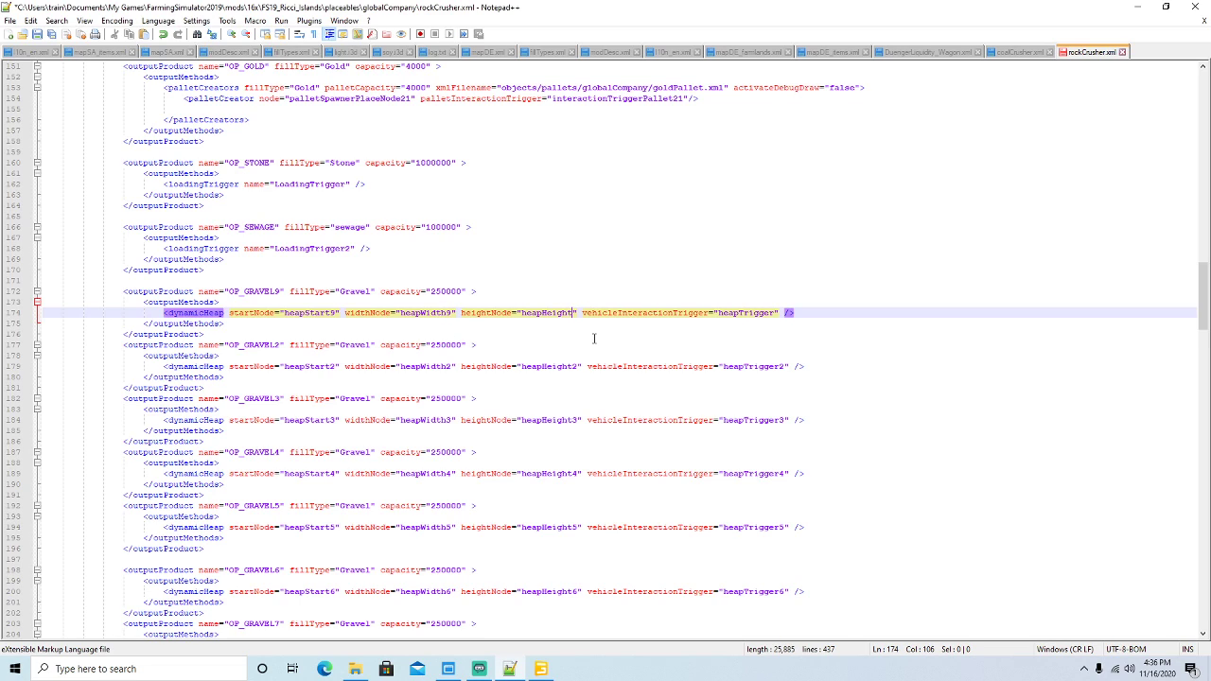
{"action": "left_click", "coordinate": [783, 313]}
{"action": "type", "text": "9"}
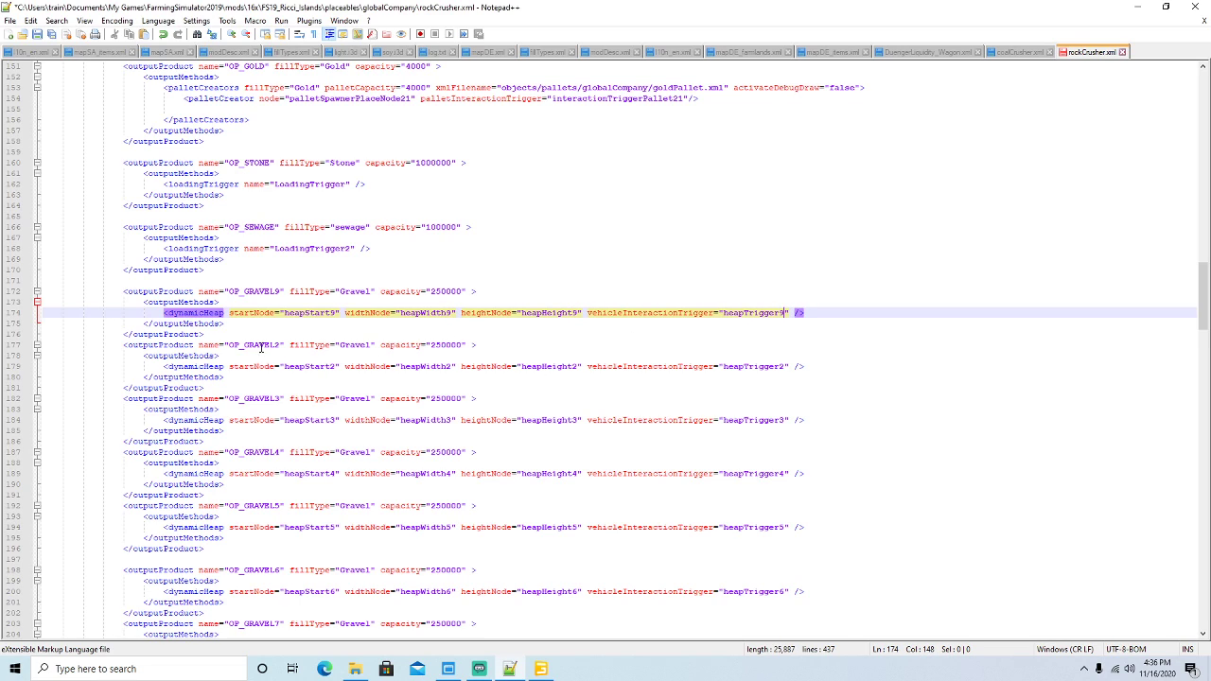
Renumber the second pasted gravel block to OP_GRAVEL10 with heapStart10, heapWidth10, heapHeight10 and heapTrigger10.
{"action": "left_click", "coordinate": [281, 345]}
{"action": "key", "text": "BackSpace"}
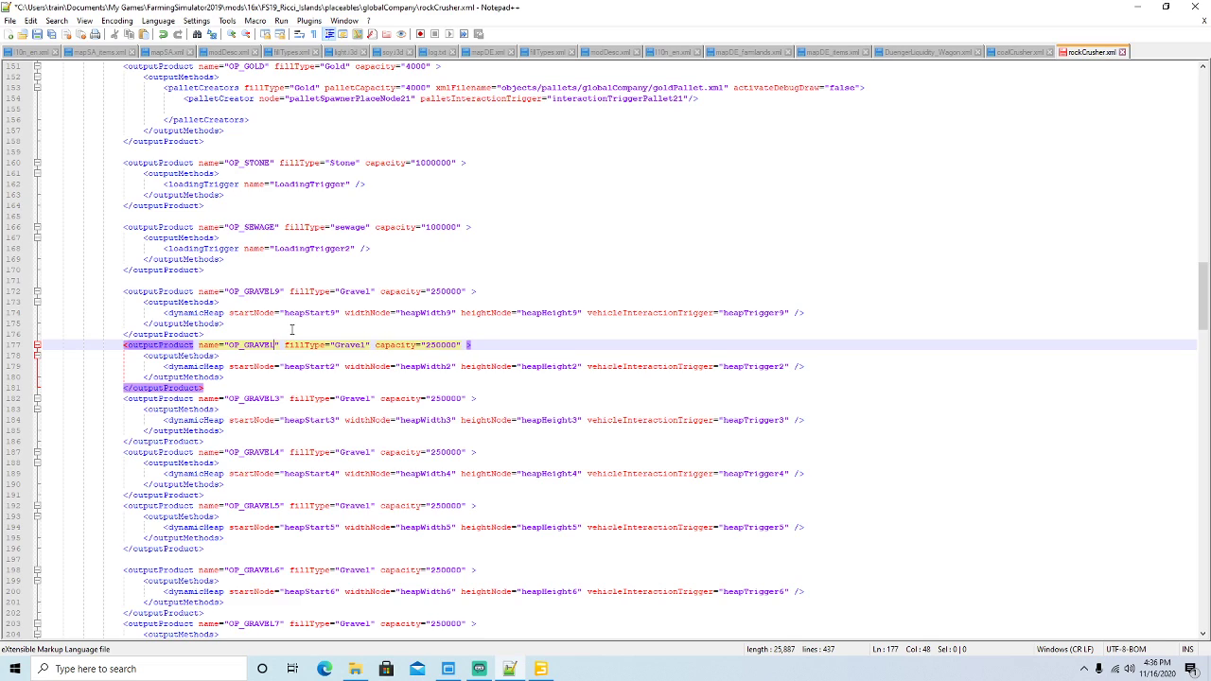
{"action": "type", "text": "10"}
{"action": "left_click", "coordinate": [336, 366]}
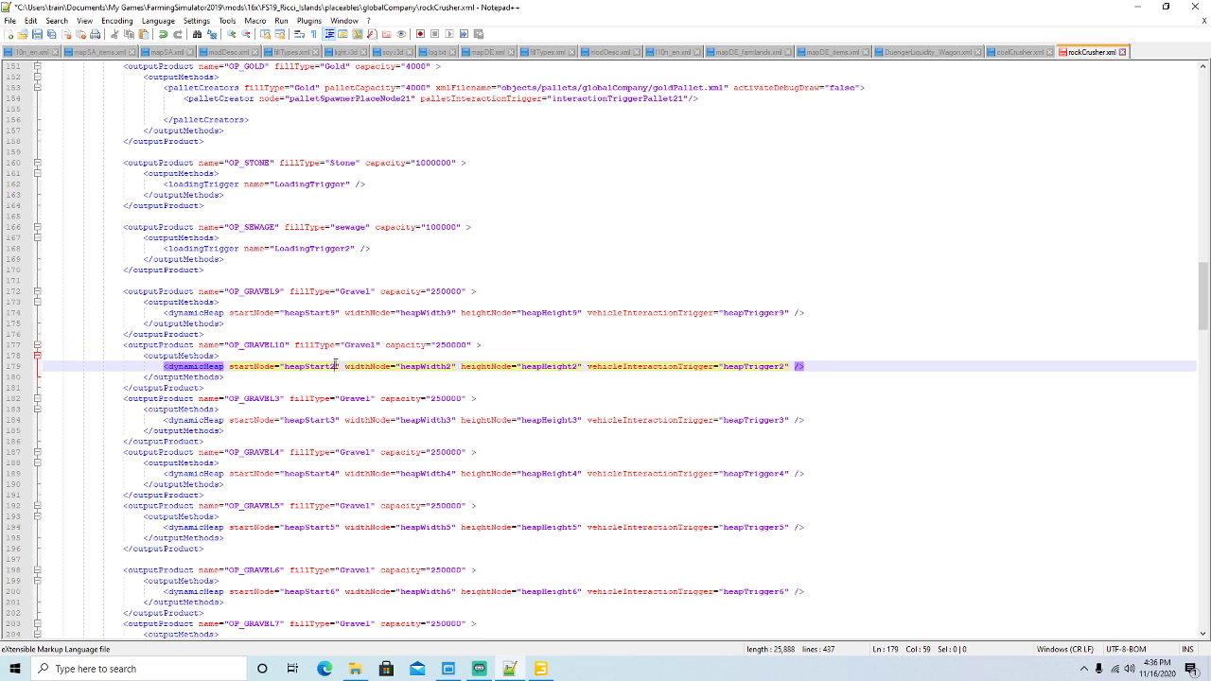
{"action": "key", "text": "BackSpace"}
{"action": "type", "text": "10"}
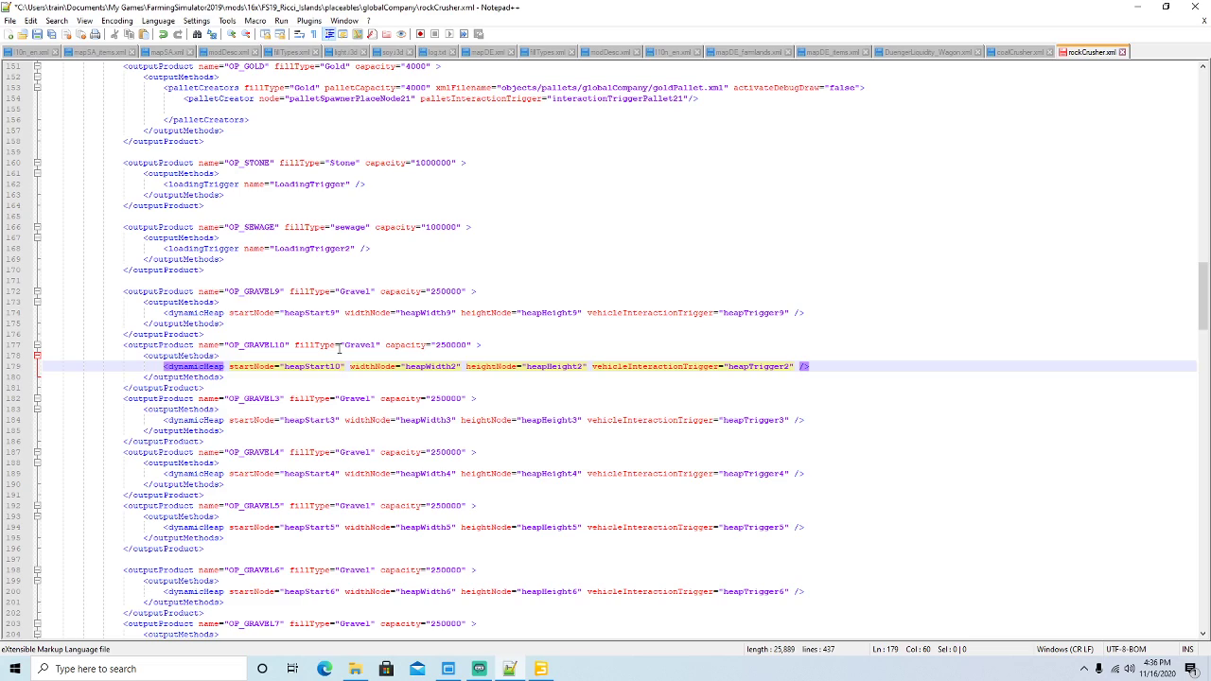
{"action": "key", "text": "Right"}
{"action": "key", "text": "Right"}
{"action": "key", "text": "Right"}
{"action": "key", "text": "Right"}
{"action": "key", "text": "Right"}
{"action": "key", "text": "Right"}
{"action": "key", "text": "Right"}
{"action": "key", "text": "Right"}
{"action": "key", "text": "Right"}
{"action": "key", "text": "Right"}
{"action": "key", "text": "Right"}
{"action": "key", "text": "Right"}
{"action": "key", "text": "Right"}
{"action": "key", "text": "Right"}
{"action": "key", "text": "BackSpace"}
{"action": "type", "text": "10"}
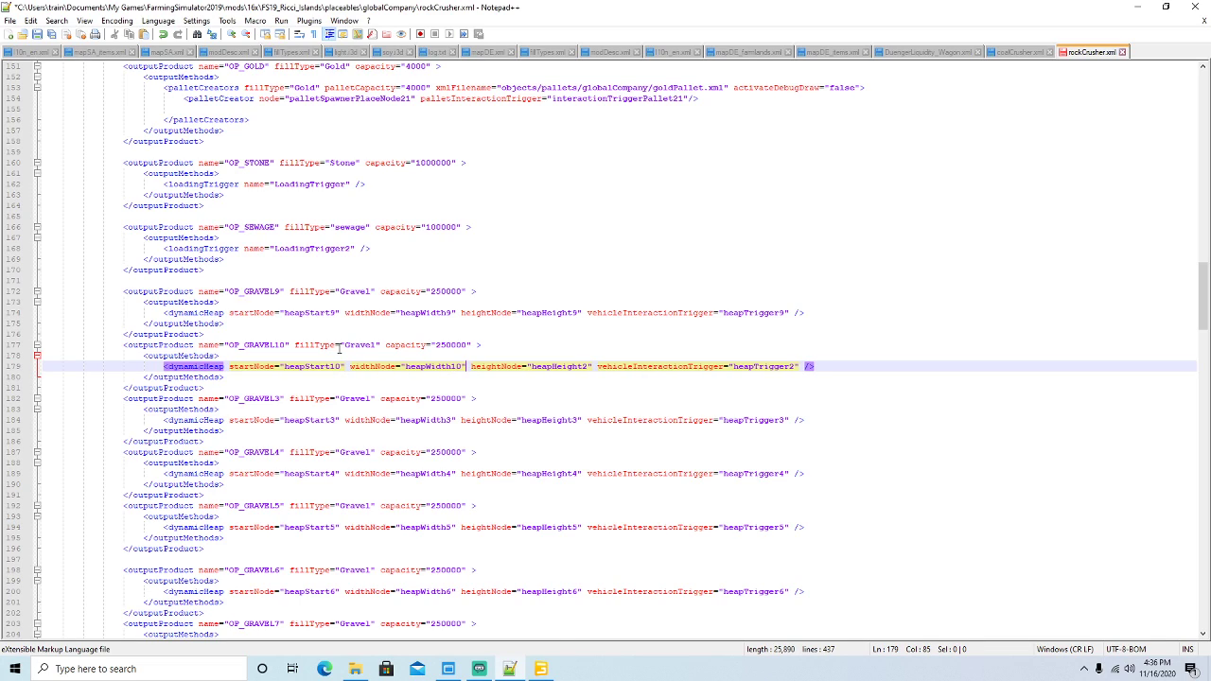
{"action": "key", "text": "Right"}
{"action": "key", "text": "Right"}
{"action": "key", "text": "Right"}
{"action": "key", "text": "Right"}
{"action": "key", "text": "Right"}
{"action": "key", "text": "Right"}
{"action": "key", "text": "Right"}
{"action": "key", "text": "Right"}
{"action": "key", "text": "Right"}
{"action": "key", "text": "Right"}
{"action": "key", "text": "Right"}
{"action": "key", "text": "Right"}
{"action": "key", "text": "Right"}
{"action": "key", "text": "BackSpace"}
{"action": "type", "text": "10"}
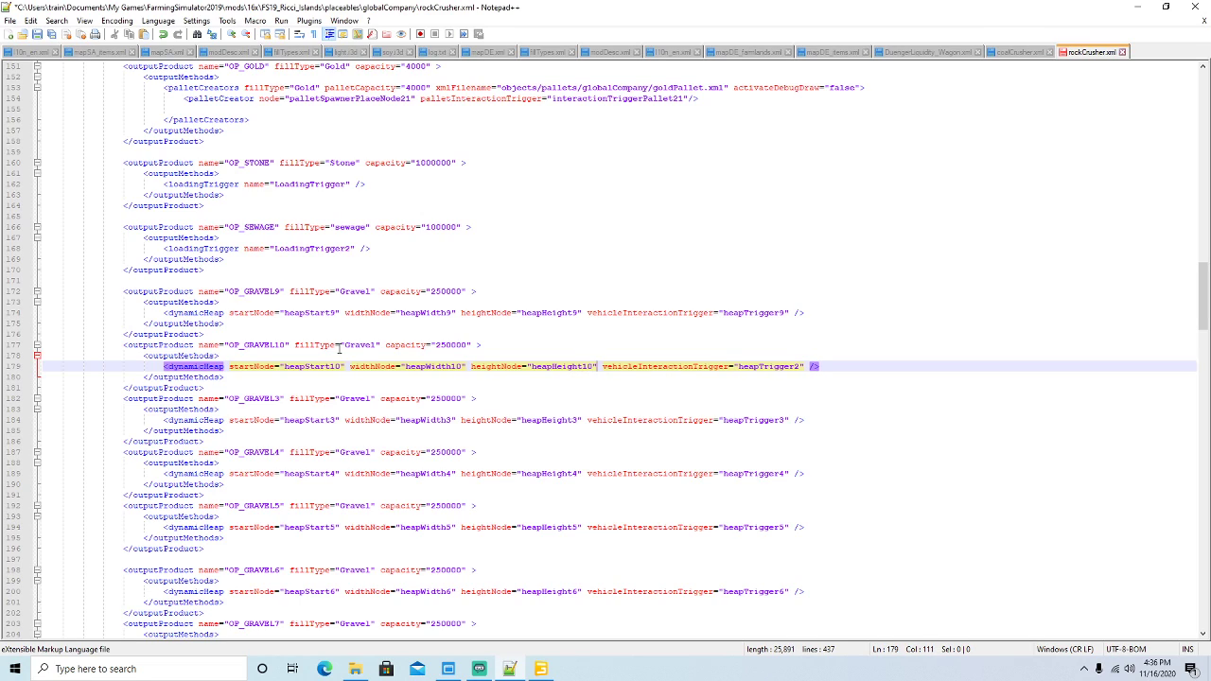
{"action": "key", "text": "Right"}
{"action": "key", "text": "Right"}
{"action": "key", "text": "Right"}
{"action": "key", "text": "Right"}
{"action": "key", "text": "Right"}
{"action": "key", "text": "Right"}
{"action": "key", "text": "Right"}
{"action": "key", "text": "Right"}
{"action": "key", "text": "Right"}
{"action": "key", "text": "Right"}
{"action": "key", "text": "Right"}
{"action": "key", "text": "Right"}
{"action": "key", "text": "Right"}
{"action": "key", "text": "Right"}
{"action": "key", "text": "Right"}
{"action": "key", "text": "Right"}
{"action": "key", "text": "Right"}
{"action": "key", "text": "Right"}
{"action": "key", "text": "Right"}
{"action": "key", "text": "Right"}
{"action": "key", "text": "BackSpace"}
{"action": "type", "text": "10"}
Renumber the third pasted gravel block to OP_GRAVEL11 with heapStart11, heapWidth11, heapHeight11 and heapTrigger11.
{"action": "left_click_drag", "start_coordinate": [290, 398], "coordinate": [284, 398]}
{"action": "key", "text": "Left"}
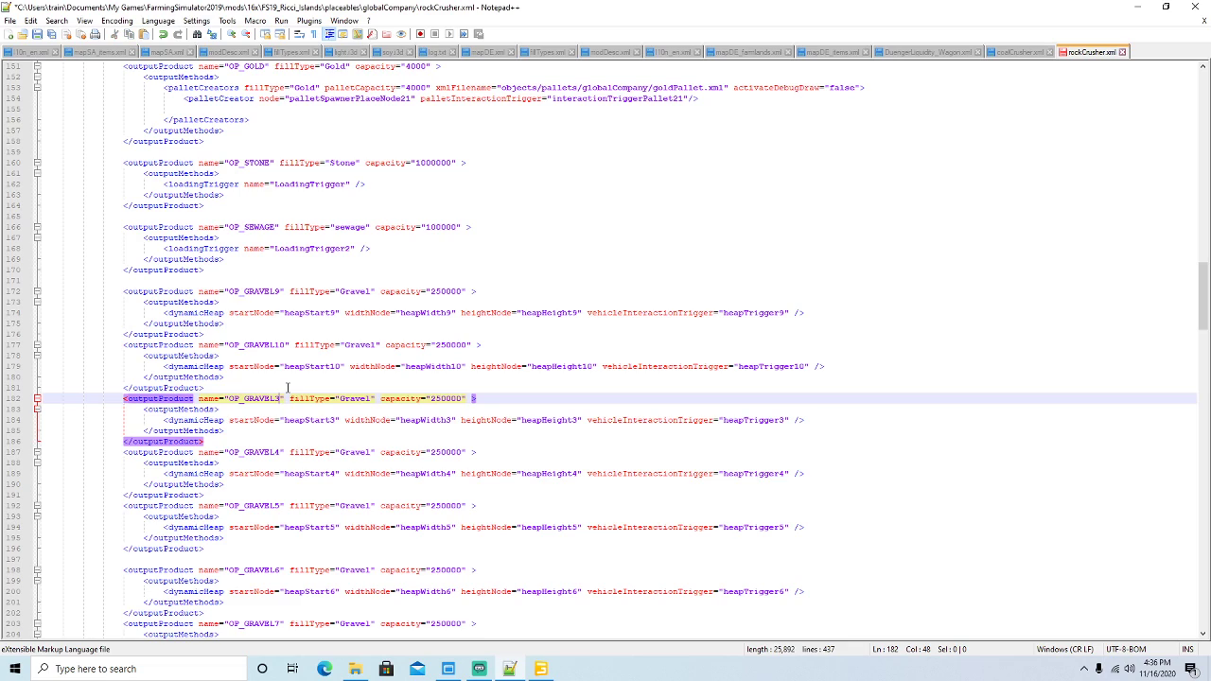
{"action": "key", "text": "BackSpace"}
{"action": "type", "text": "11"}
{"action": "left_click_drag", "start_coordinate": [334, 421], "coordinate": [342, 420]}
{"action": "type", "text": "11"}
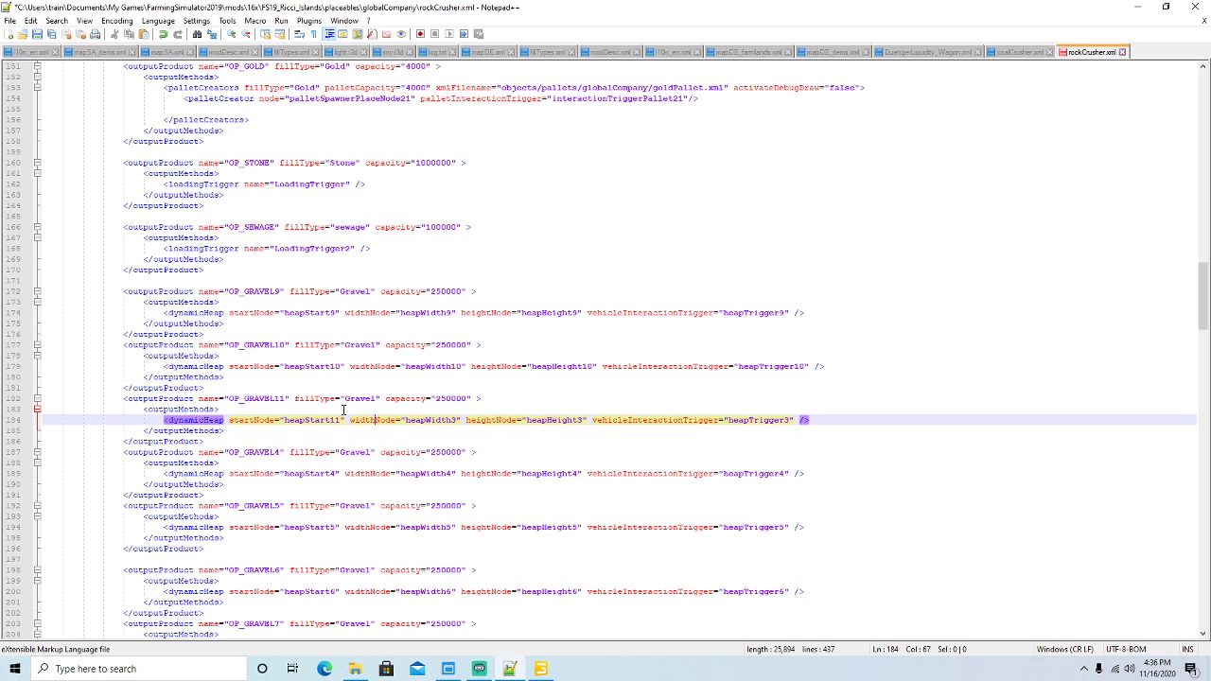
{"action": "key", "text": "Right"}
{"action": "key", "text": "Right"}
{"action": "key", "text": "Right"}
{"action": "key", "text": "Right"}
{"action": "key", "text": "Right"}
{"action": "key", "text": "Right"}
{"action": "key", "text": "Right"}
{"action": "key", "text": "Right"}
{"action": "key", "text": "Right"}
{"action": "key", "text": "Right"}
{"action": "key", "text": "Right"}
{"action": "key", "text": "Right"}
{"action": "key", "text": "Right"}
{"action": "key", "text": "Right"}
{"action": "key", "text": "Right"}
{"action": "key", "text": "BackSpace"}
{"action": "type", "text": "11"}
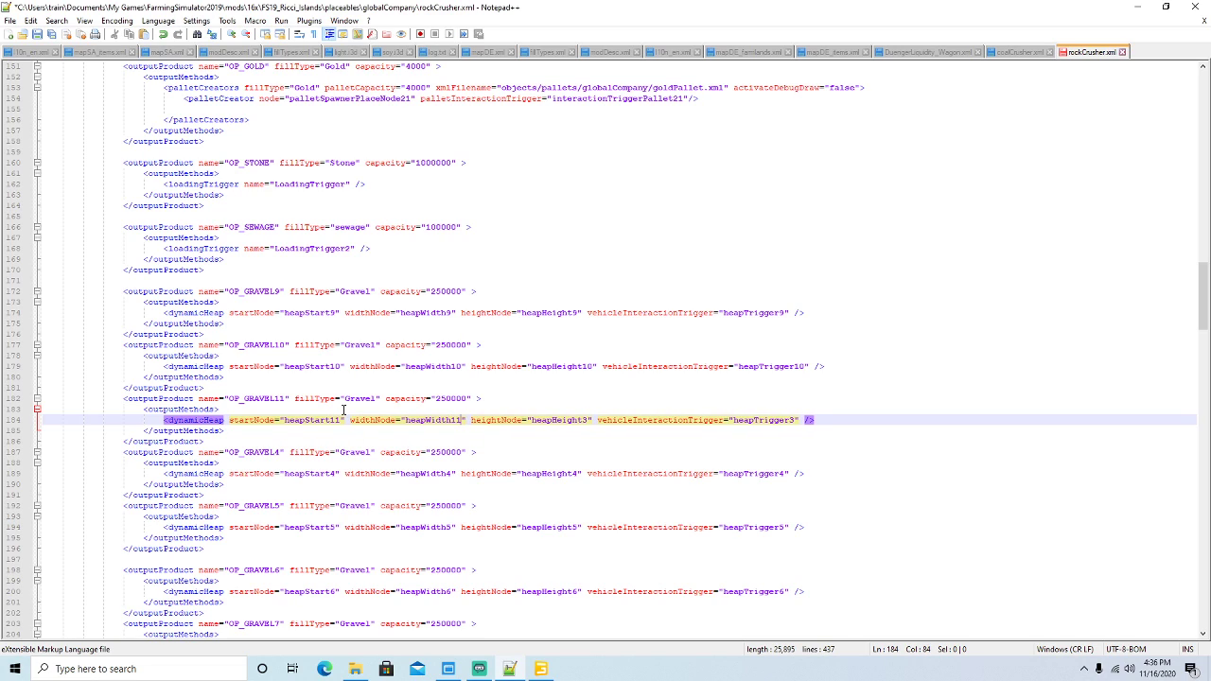
{"action": "key", "text": "Right"}
{"action": "key", "text": "Right"}
{"action": "key", "text": "Right"}
{"action": "key", "text": "Right"}
{"action": "key", "text": "Right"}
{"action": "key", "text": "Right"}
{"action": "key", "text": "Right"}
{"action": "key", "text": "Right"}
{"action": "key", "text": "Right"}
{"action": "key", "text": "Right"}
{"action": "key", "text": "Right"}
{"action": "key", "text": "Right"}
{"action": "key", "text": "Right"}
{"action": "key", "text": "Right"}
{"action": "key", "text": "Right"}
{"action": "key", "text": "Right"}
{"action": "key", "text": "Right"}
{"action": "key", "text": "Right"}
{"action": "key", "text": "Right"}
{"action": "key", "text": "Right"}
{"action": "key", "text": "BackSpace"}
{"action": "type", "text": "11"}
{"action": "key", "text": "Right"}
{"action": "key", "text": "Right"}
{"action": "key", "text": "Right"}
{"action": "key", "text": "Right"}
{"action": "key", "text": "Right"}
{"action": "key", "text": "Right"}
{"action": "key", "text": "Right"}
{"action": "key", "text": "Right"}
{"action": "key", "text": "Right"}
{"action": "key", "text": "Right"}
{"action": "key", "text": "Right"}
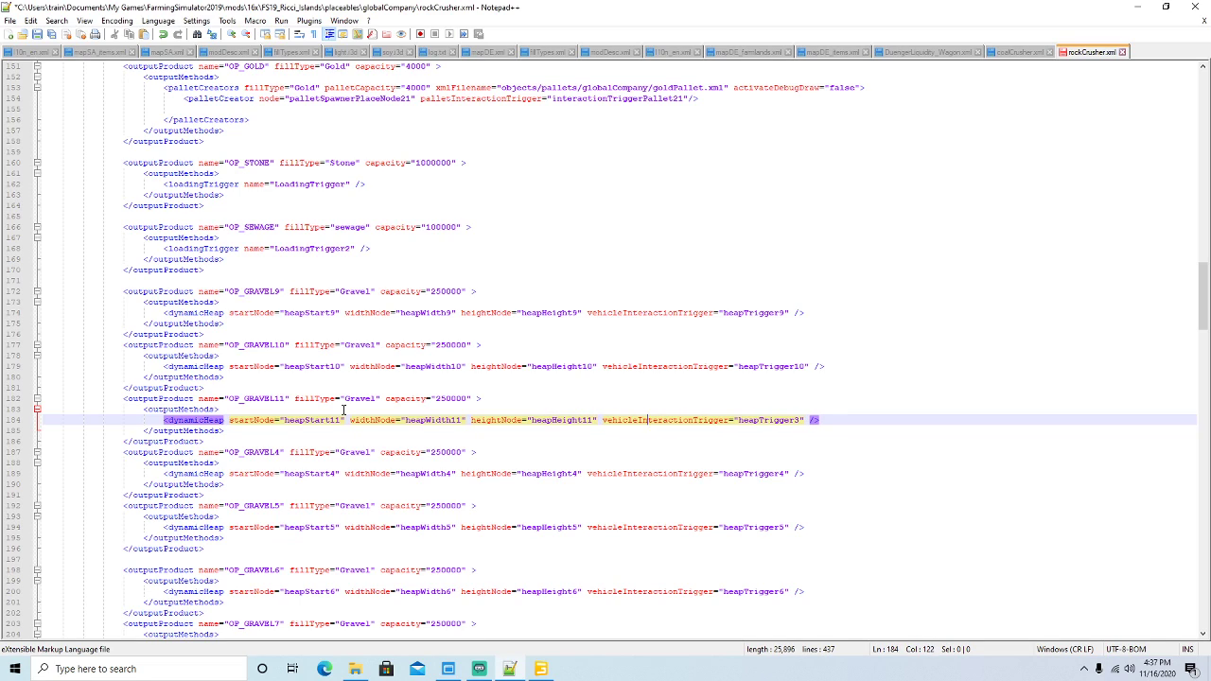
{"action": "key", "text": "Right"}
{"action": "key", "text": "Right"}
{"action": "key", "text": "Right"}
{"action": "key", "text": "Right"}
{"action": "key", "text": "Right"}
{"action": "key", "text": "Right"}
{"action": "key", "text": "Right"}
{"action": "key", "text": "Right"}
{"action": "key", "text": "Right"}
{"action": "key", "text": "Right"}
{"action": "key", "text": "Right"}
{"action": "key", "text": "Right"}
{"action": "key", "text": "Right"}
{"action": "key", "text": "Right"}
{"action": "key", "text": "BackSpace"}
{"action": "type", "text": "11"}
Renumber the fourth pasted gravel block to OP_GRAVEL12 with heapStart12, heapWidth12, heapHeight12 and heapTrigger12.
{"action": "left_click", "coordinate": [282, 452]}
{"action": "key", "text": "BackSpace"}
{"action": "type", "text": "12"}
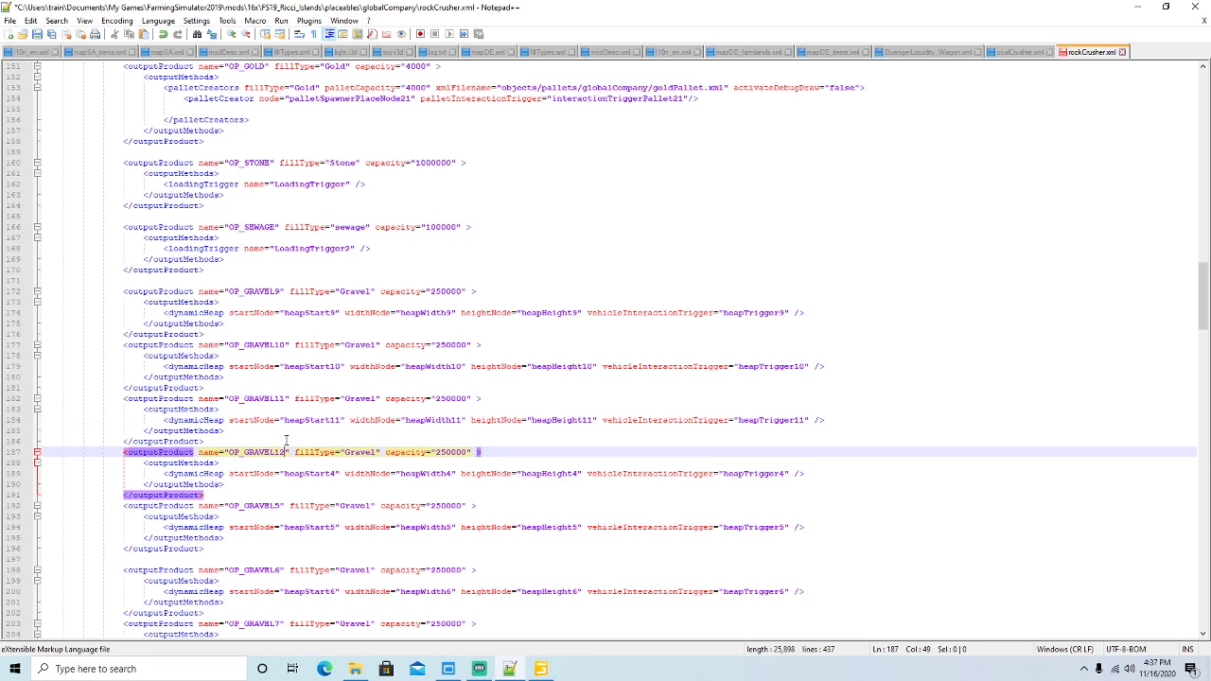
{"action": "left_click", "coordinate": [337, 473]}
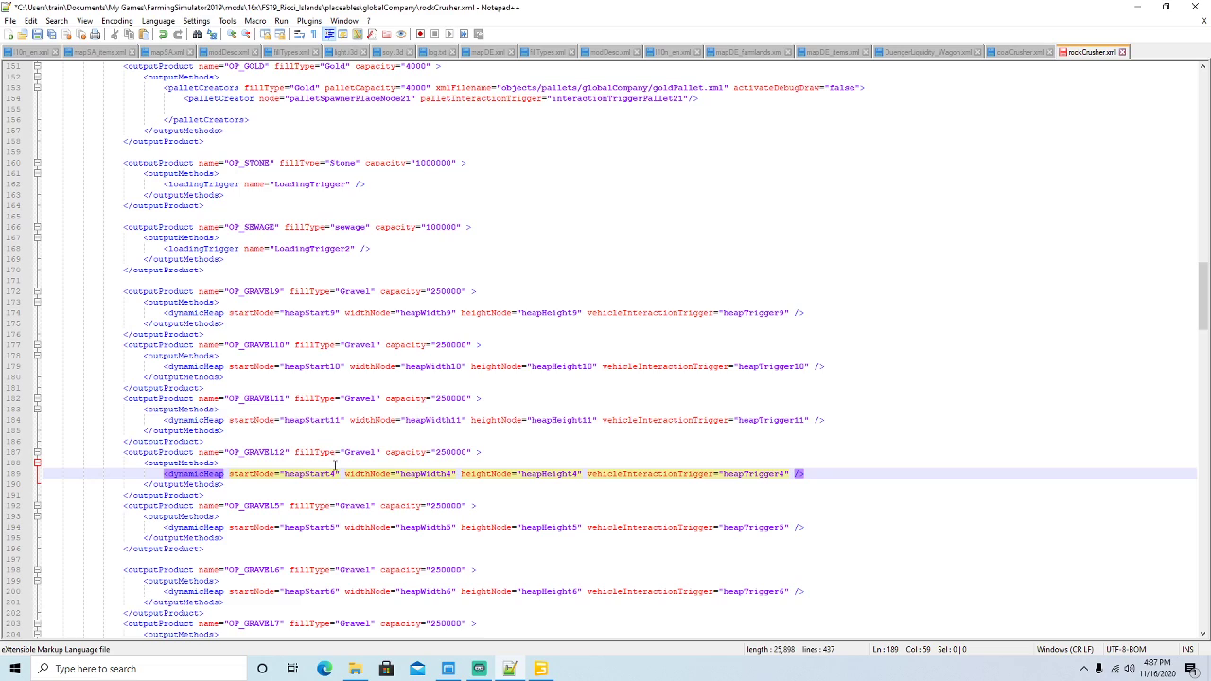
{"action": "key", "text": "BackSpace"}
{"action": "type", "text": "12"}
{"action": "key", "text": "Right"}
{"action": "key", "text": "Right"}
{"action": "key", "text": "Right"}
{"action": "key", "text": "Right"}
{"action": "key", "text": "Right"}
{"action": "key", "text": "Right"}
{"action": "key", "text": "Right"}
{"action": "key", "text": "Right"}
{"action": "key", "text": "Right"}
{"action": "key", "text": "Right"}
{"action": "key", "text": "Right"}
{"action": "key", "text": "Right"}
{"action": "key", "text": "Right"}
{"action": "key", "text": "Right"}
{"action": "key", "text": "Right"}
{"action": "key", "text": "Right"}
{"action": "key", "text": "Right"}
{"action": "key", "text": "Right"}
{"action": "key", "text": "Right"}
{"action": "key", "text": "Right"}
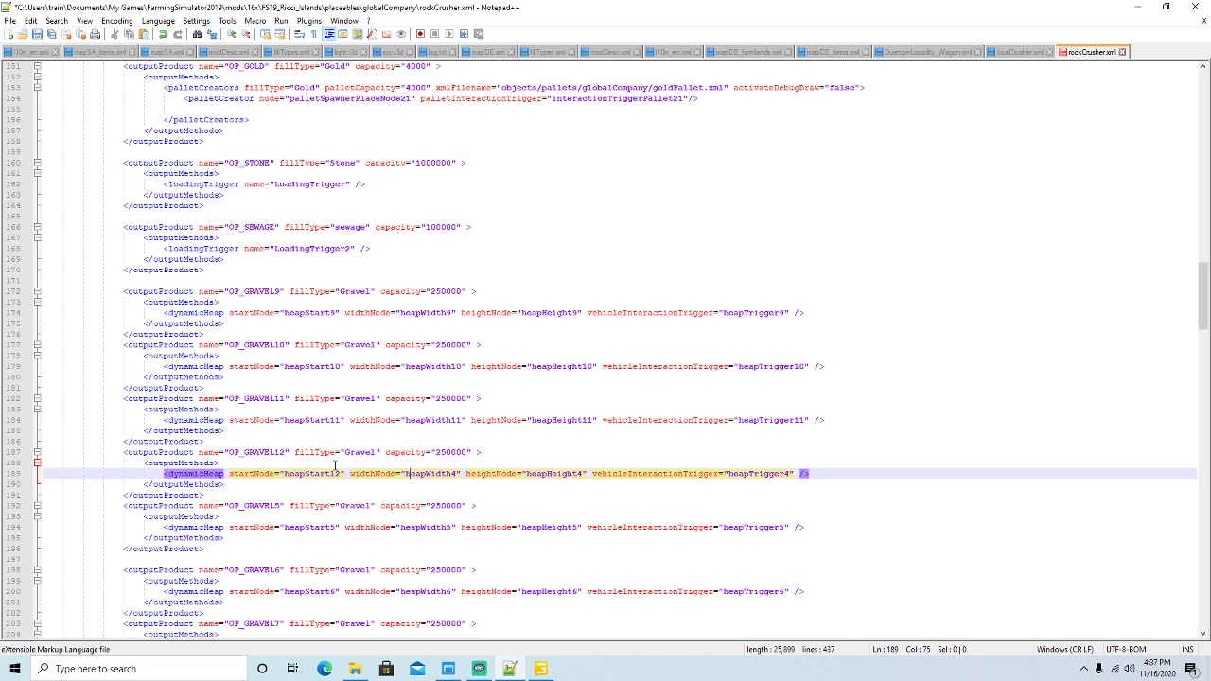
{"action": "key", "text": "BackSpace"}
{"action": "type", "text": "12"}
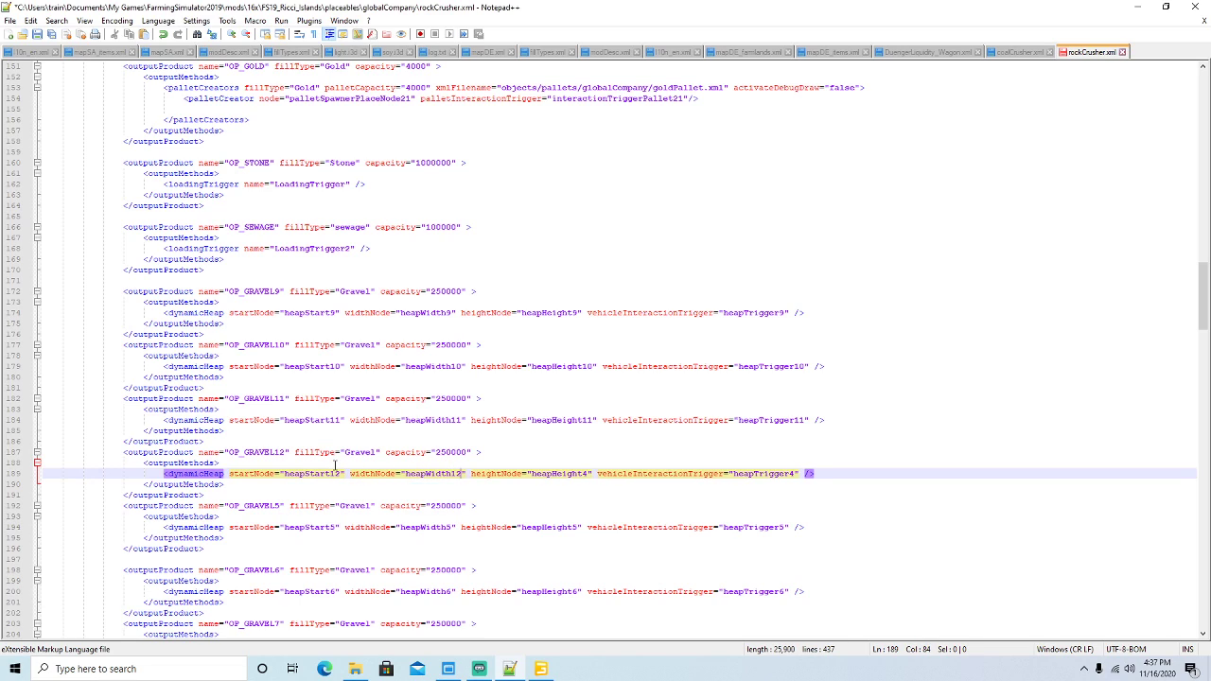
{"action": "key", "text": "Right"}
{"action": "key", "text": "Right"}
{"action": "key", "text": "Right"}
{"action": "key", "text": "Right"}
{"action": "key", "text": "Right"}
{"action": "key", "text": "Right"}
{"action": "key", "text": "Right"}
{"action": "key", "text": "Right"}
{"action": "key", "text": "Right"}
{"action": "key", "text": "Right"}
{"action": "key", "text": "Right"}
{"action": "key", "text": "Right"}
{"action": "key", "text": "Right"}
{"action": "key", "text": "Right"}
{"action": "key", "text": "Right"}
{"action": "key", "text": "Right"}
{"action": "key", "text": "Right"}
{"action": "key", "text": "Right"}
{"action": "key", "text": "Right"}
{"action": "key", "text": "Right"}
{"action": "key", "text": "BackSpace"}
{"action": "type", "text": "12"}
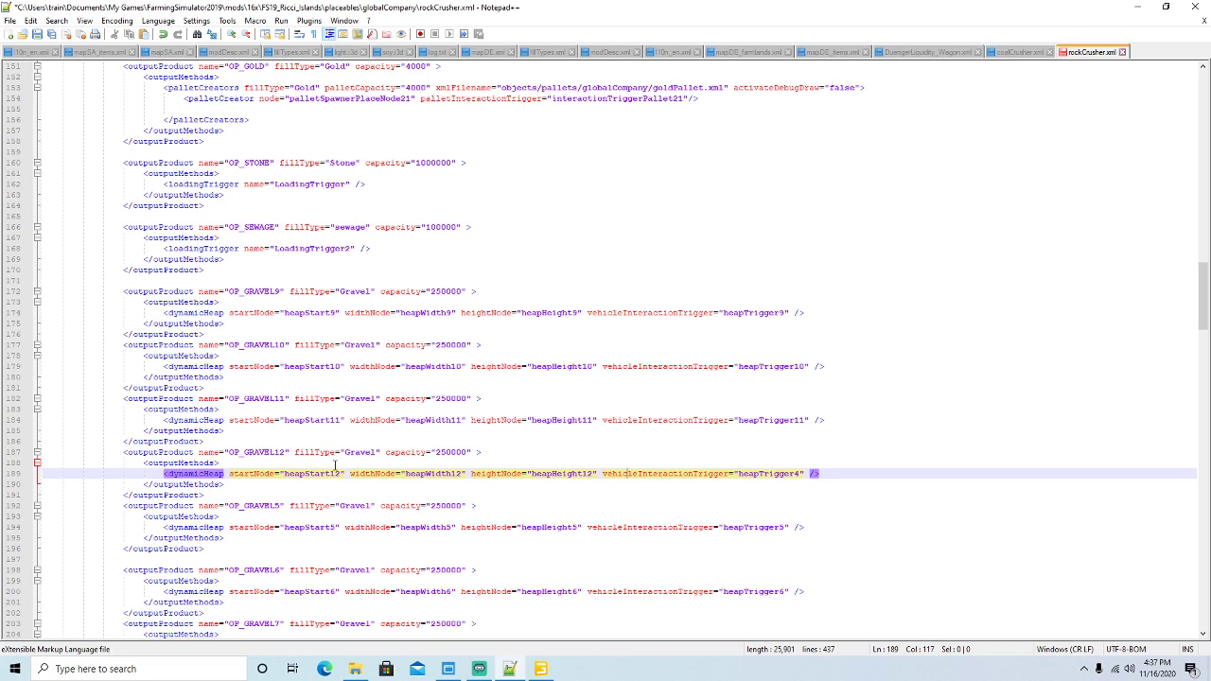
{"action": "key", "text": "Right"}
{"action": "key", "text": "Right"}
{"action": "key", "text": "Right"}
{"action": "key", "text": "Right"}
{"action": "key", "text": "Right"}
{"action": "key", "text": "Right"}
{"action": "key", "text": "Right"}
{"action": "key", "text": "Right"}
{"action": "key", "text": "Right"}
{"action": "key", "text": "Right"}
{"action": "key", "text": "Right"}
{"action": "key", "text": "Right"}
{"action": "key", "text": "Right"}
{"action": "key", "text": "Right"}
{"action": "key", "text": "Right"}
{"action": "key", "text": "Right"}
{"action": "key", "text": "Right"}
{"action": "key", "text": "Right"}
{"action": "key", "text": "Right"}
{"action": "key", "text": "Right"}
{"action": "key", "text": "BackSpace"}
{"action": "type", "text": "12"}
Renumber the fifth pasted gravel block to OP_GRAVEL13 with heapStart13, heapWidth13, heapHeight13 and heapTrigger13.
{"action": "scroll", "coordinate": [342, 461], "scroll_direction": "down", "scroll_amount": 5}
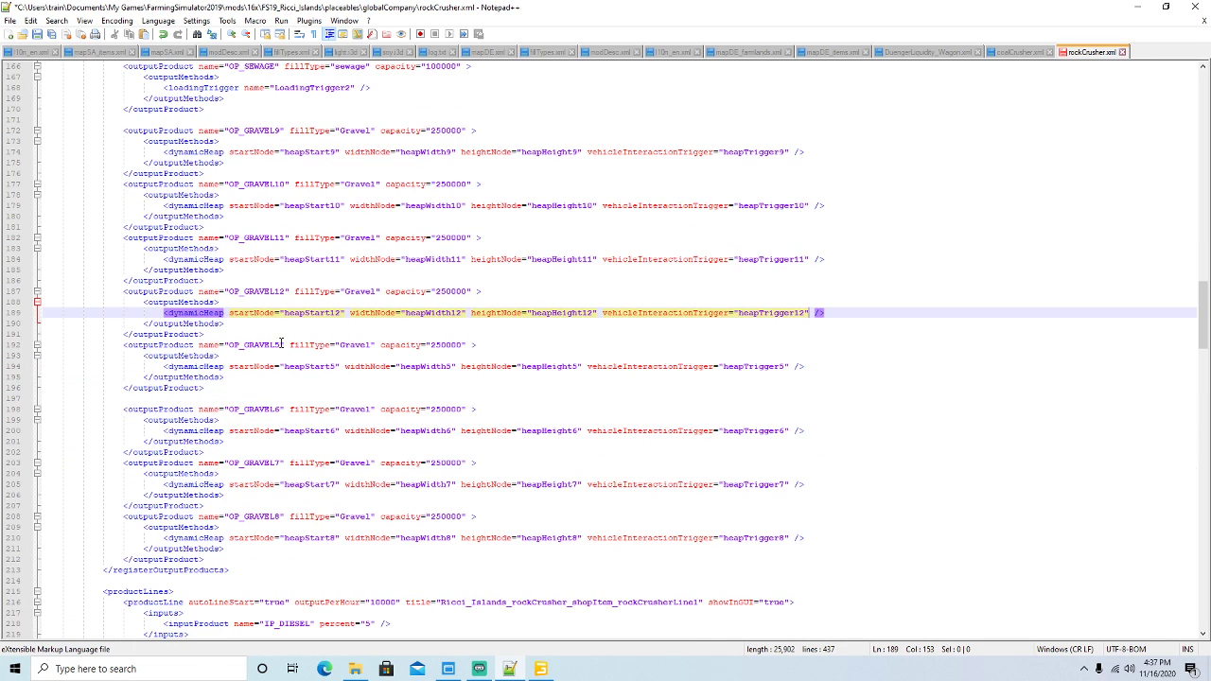
{"action": "left_click", "coordinate": [282, 343]}
{"action": "key", "text": "BackSpace"}
{"action": "type", "text": "13"}
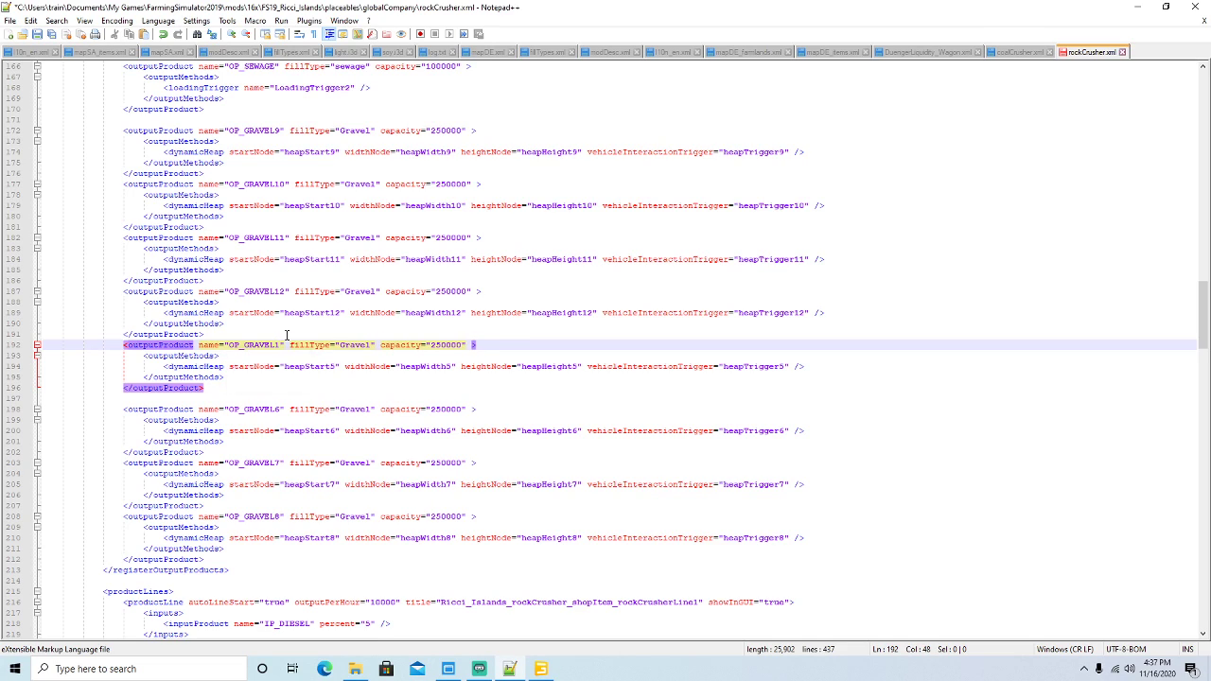
{"action": "left_click", "coordinate": [336, 366]}
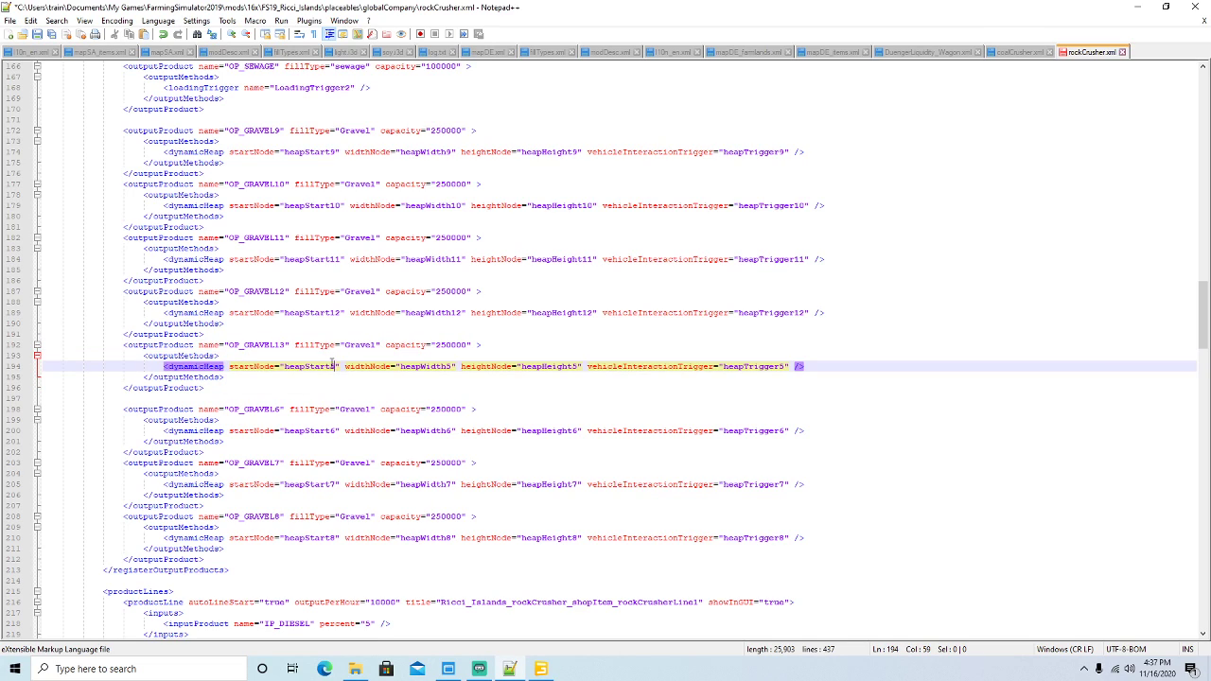
{"action": "key", "text": "BackSpace"}
{"action": "type", "text": "13"}
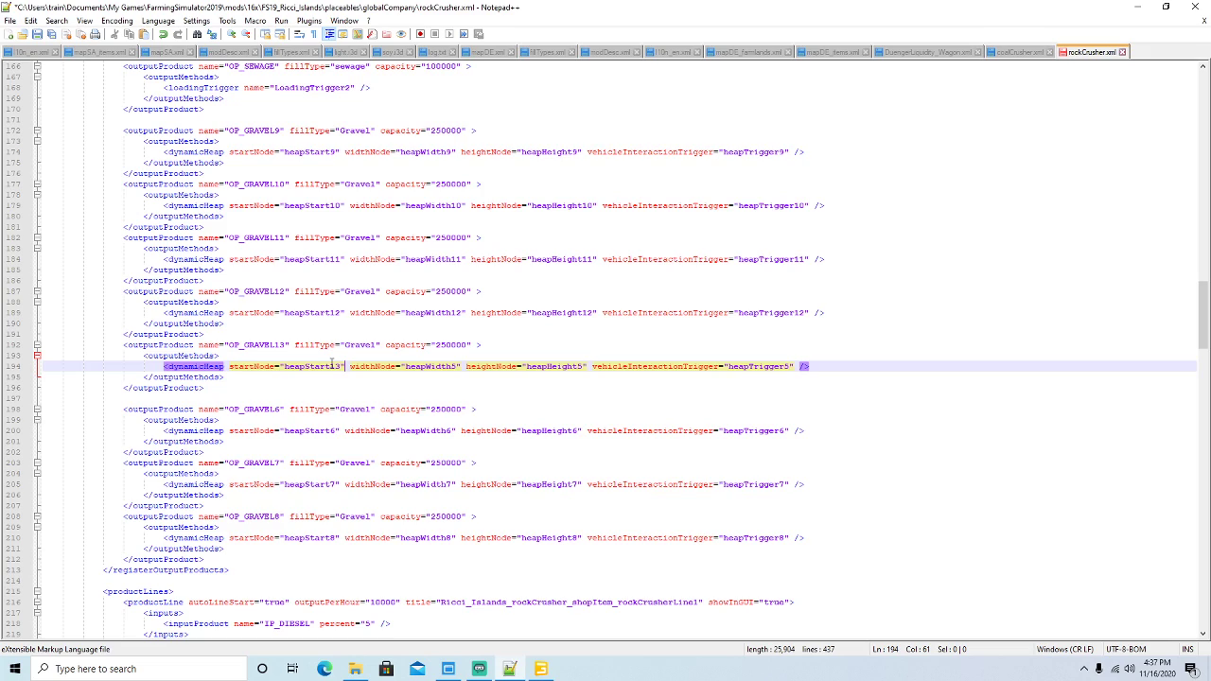
{"action": "key", "text": "Right"}
{"action": "key", "text": "Right"}
{"action": "key", "text": "Right"}
{"action": "key", "text": "Right"}
{"action": "key", "text": "Right"}
{"action": "key", "text": "Right"}
{"action": "key", "text": "Right"}
{"action": "key", "text": "Right"}
{"action": "key", "text": "Right"}
{"action": "key", "text": "Right"}
{"action": "key", "text": "Right"}
{"action": "key", "text": "Right"}
{"action": "key", "text": "Right"}
{"action": "key", "text": "Right"}
{"action": "key", "text": "Right"}
{"action": "key", "text": "Right"}
{"action": "key", "text": "Right"}
{"action": "key", "text": "Right"}
{"action": "key", "text": "Right"}
{"action": "key", "text": "Right"}
{"action": "key", "text": "BackSpace"}
{"action": "type", "text": "13"}
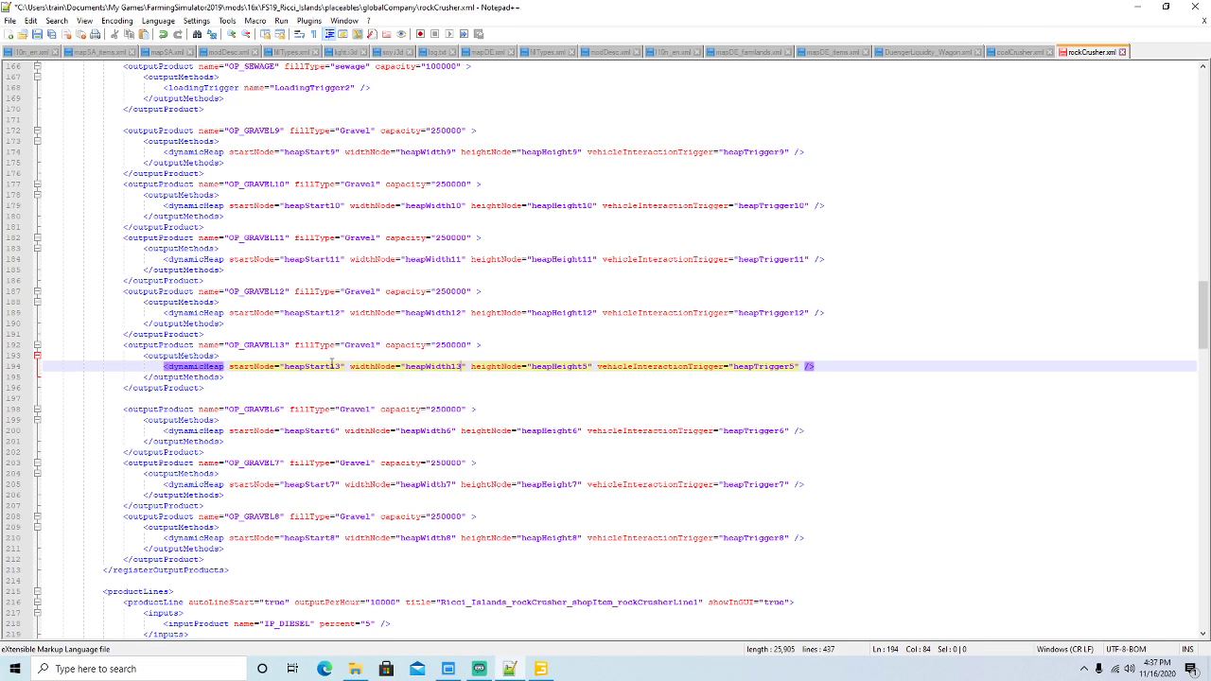
{"action": "key", "text": "Right"}
{"action": "key", "text": "Right"}
{"action": "key", "text": "Right"}
{"action": "key", "text": "Right"}
{"action": "key", "text": "Right"}
{"action": "key", "text": "Right"}
{"action": "key", "text": "Right"}
{"action": "key", "text": "Right"}
{"action": "key", "text": "Right"}
{"action": "key", "text": "Right"}
{"action": "key", "text": "Right"}
{"action": "key", "text": "Right"}
{"action": "key", "text": "Right"}
{"action": "key", "text": "Right"}
{"action": "key", "text": "Right"}
{"action": "key", "text": "Right"}
{"action": "key", "text": "Right"}
{"action": "key", "text": "Right"}
{"action": "key", "text": "Right"}
{"action": "key", "text": "Right"}
{"action": "key", "text": "BackSpace"}
{"action": "type", "text": "13"}
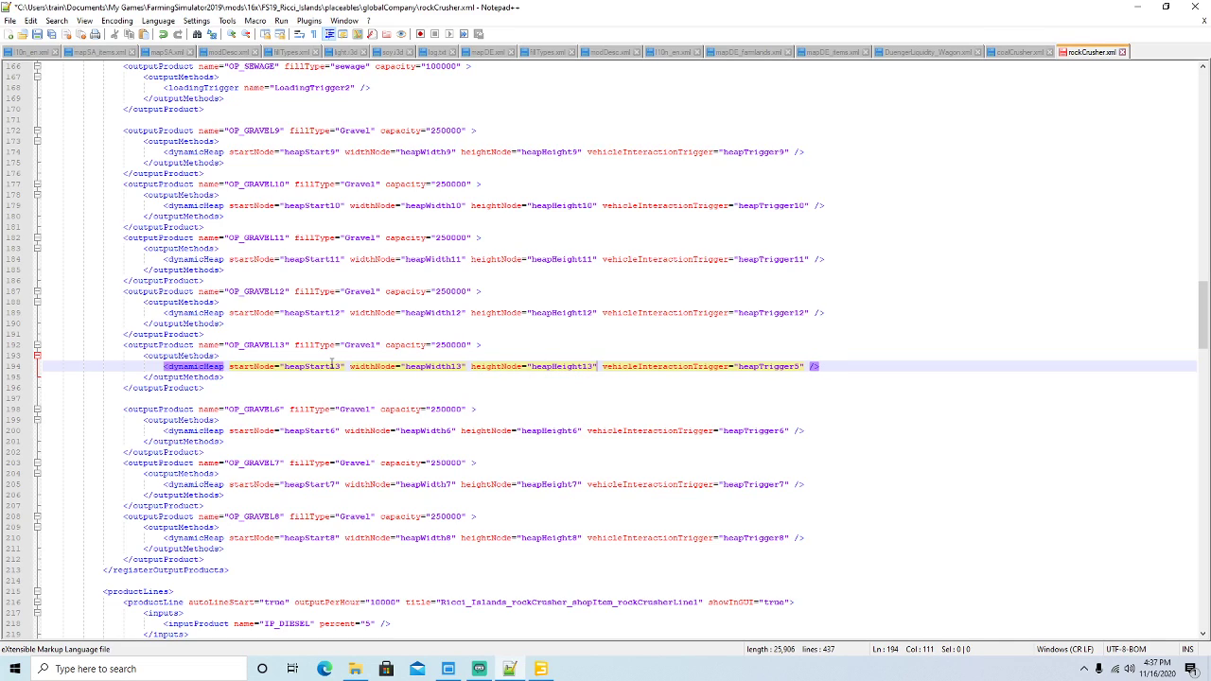
{"action": "key", "text": "Right"}
{"action": "key", "text": "Right"}
{"action": "key", "text": "Right"}
{"action": "key", "text": "Right"}
{"action": "key", "text": "Right"}
{"action": "key", "text": "Right"}
{"action": "key", "text": "Right"}
{"action": "key", "text": "Right"}
{"action": "key", "text": "Right"}
{"action": "key", "text": "Right"}
{"action": "key", "text": "Right"}
{"action": "key", "text": "Right"}
{"action": "key", "text": "Right"}
{"action": "key", "text": "Right"}
{"action": "key", "text": "Right"}
{"action": "key", "text": "Right"}
{"action": "key", "text": "Right"}
{"action": "key", "text": "Right"}
{"action": "key", "text": "Right"}
{"action": "key", "text": "Right"}
{"action": "key", "text": "Right"}
{"action": "key", "text": "Right"}
{"action": "key", "text": "Right"}
{"action": "key", "text": "Right"}
{"action": "key", "text": "Right"}
{"action": "key", "text": "BackSpace"}
{"action": "type", "text": "13"}
Renumber the sixth pasted gravel block to OP_GRAVEL14 with heapStart14, heapWidth14, heapHeight14 and heapTrigger14.
{"action": "left_click", "coordinate": [282, 409]}
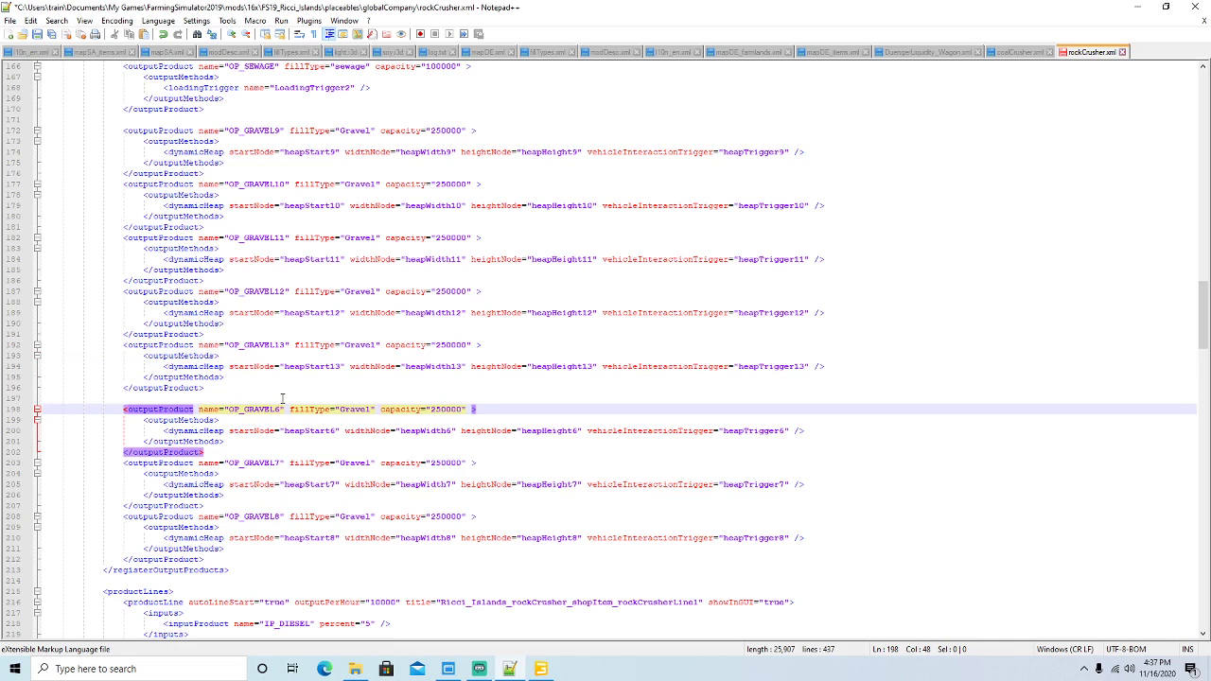
{"action": "key", "text": "BackSpace"}
{"action": "type", "text": "14"}
{"action": "key", "text": "Down"}
{"action": "key", "text": "Down"}
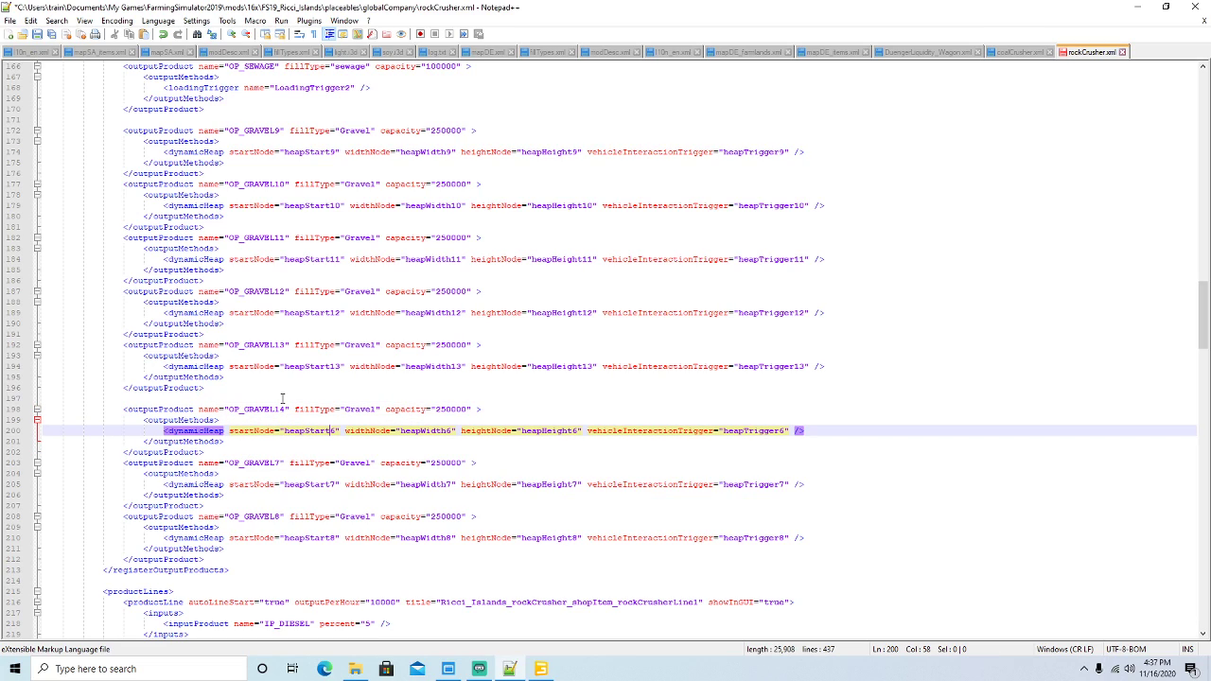
{"action": "key", "text": "BackSpace"}
{"action": "type", "text": "14"}
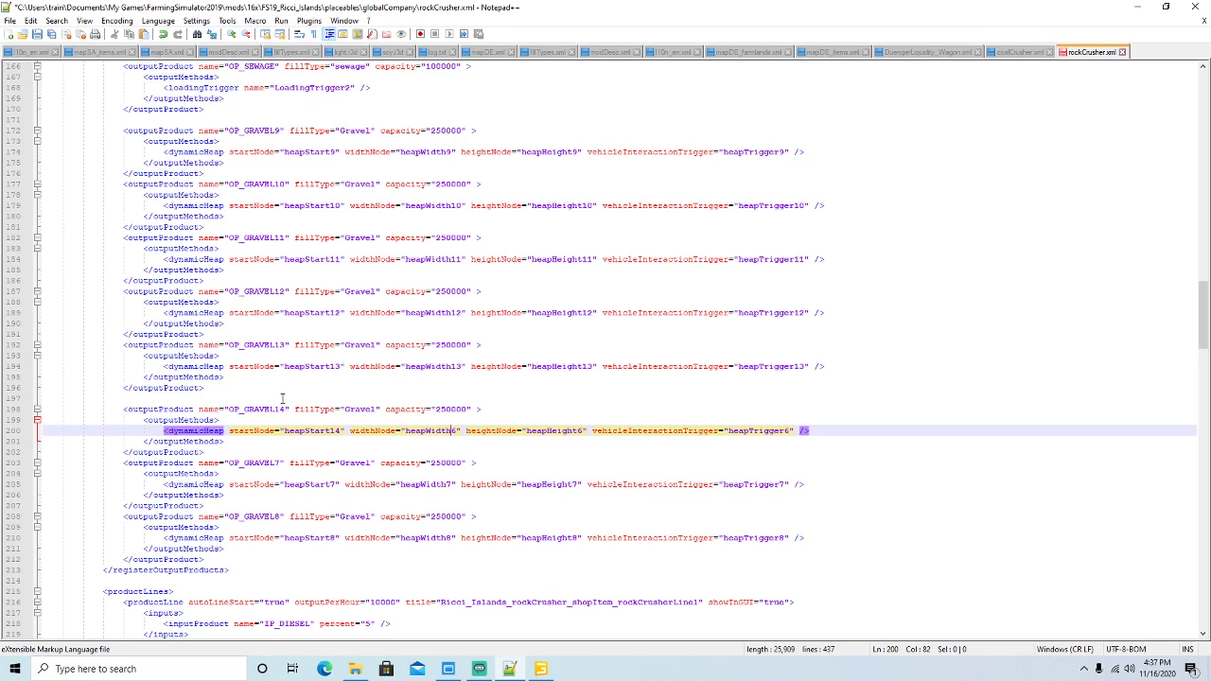
{"action": "type", "text": "4"}
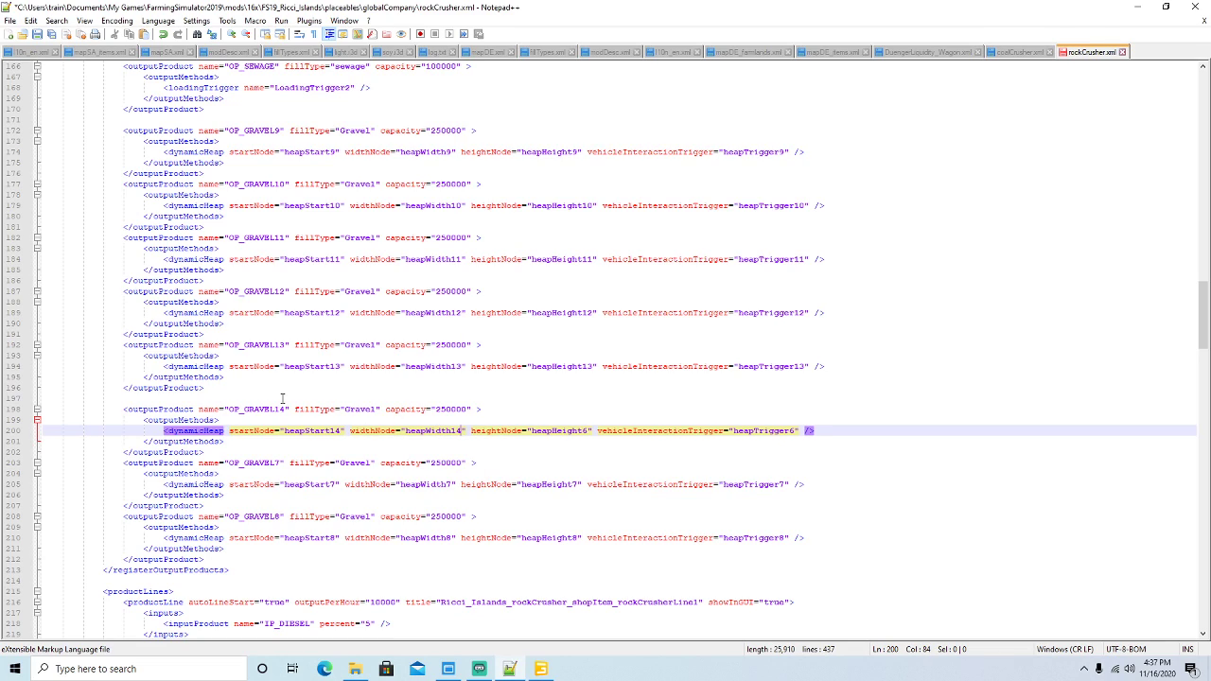
{"action": "key", "text": "Right"}
{"action": "key", "text": "Right"}
{"action": "key", "text": "Right"}
{"action": "key", "text": "Right"}
{"action": "key", "text": "Right"}
{"action": "key", "text": "Right"}
{"action": "key", "text": "Right"}
{"action": "key", "text": "Right"}
{"action": "key", "text": "Right"}
{"action": "key", "text": "Right"}
{"action": "key", "text": "Right"}
{"action": "key", "text": "Right"}
{"action": "key", "text": "Right"}
{"action": "key", "text": "Right"}
{"action": "key", "text": "Right"}
{"action": "key", "text": "Right"}
{"action": "key", "text": "Right"}
{"action": "key", "text": "Right"}
{"action": "key", "text": "Right"}
{"action": "key", "text": "Right"}
{"action": "key", "text": "BackSpace"}
{"action": "type", "text": "14"}
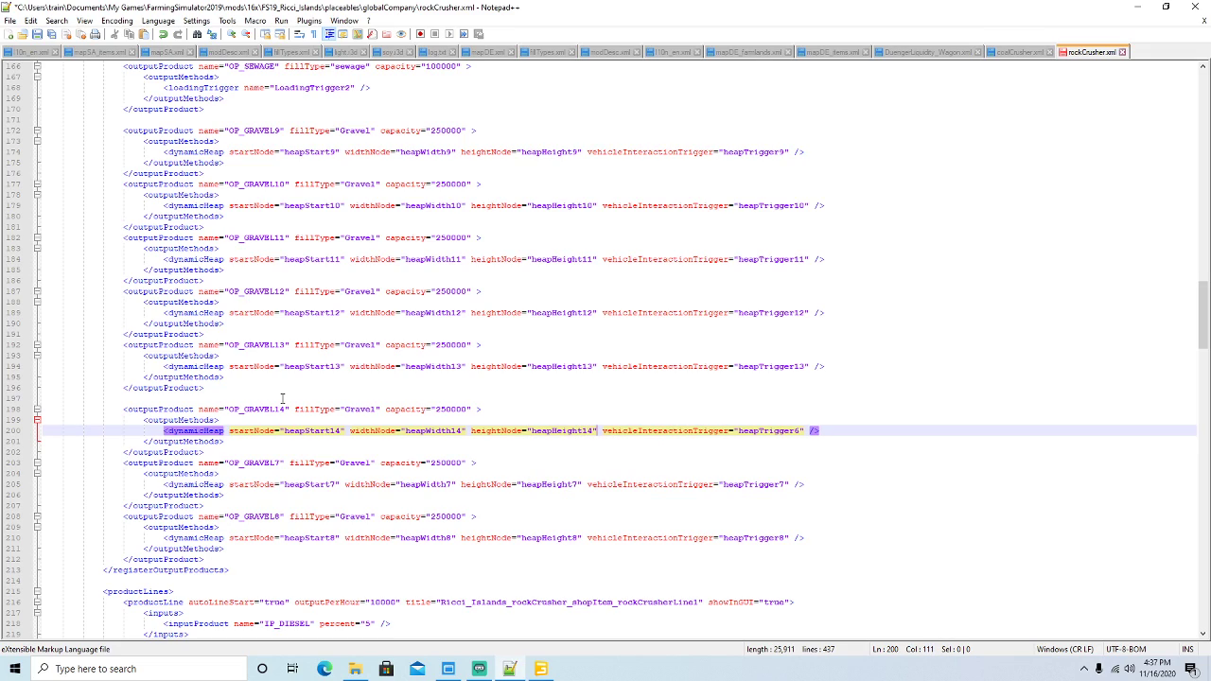
{"action": "key", "text": "Right"}
{"action": "key", "text": "Right"}
{"action": "key", "text": "Right"}
{"action": "key", "text": "Right"}
{"action": "key", "text": "Right"}
{"action": "key", "text": "Right"}
{"action": "key", "text": "Right"}
{"action": "key", "text": "Right"}
{"action": "key", "text": "Right"}
{"action": "key", "text": "Right"}
{"action": "key", "text": "Right"}
{"action": "key", "text": "BackSpace"}
{"action": "type", "text": "14"}
Renumber the seventh pasted gravel block to OP_GRAVEL15 with heapStart15, heapWidth15, heapHeight15 and heapTrigger15.
{"action": "scroll", "coordinate": [282, 399], "scroll_direction": "down", "scroll_amount": 2}
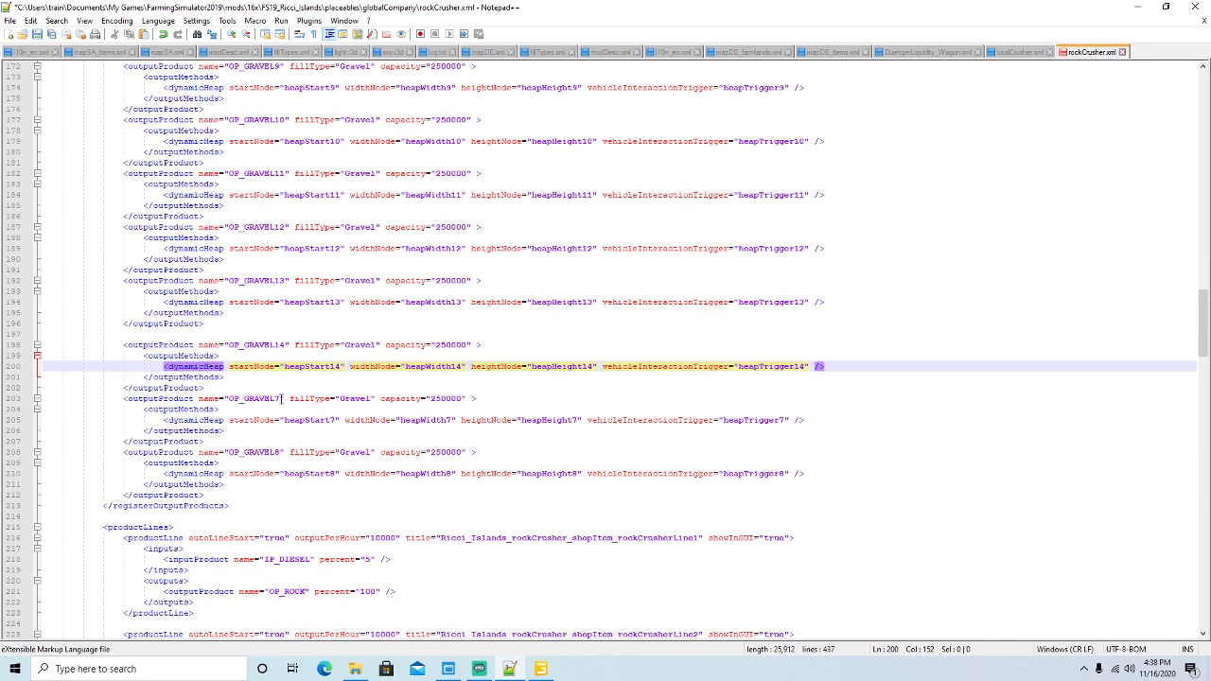
{"action": "left_click_drag", "start_coordinate": [280, 399], "coordinate": [285, 399]}
{"action": "type", "text": "1"}
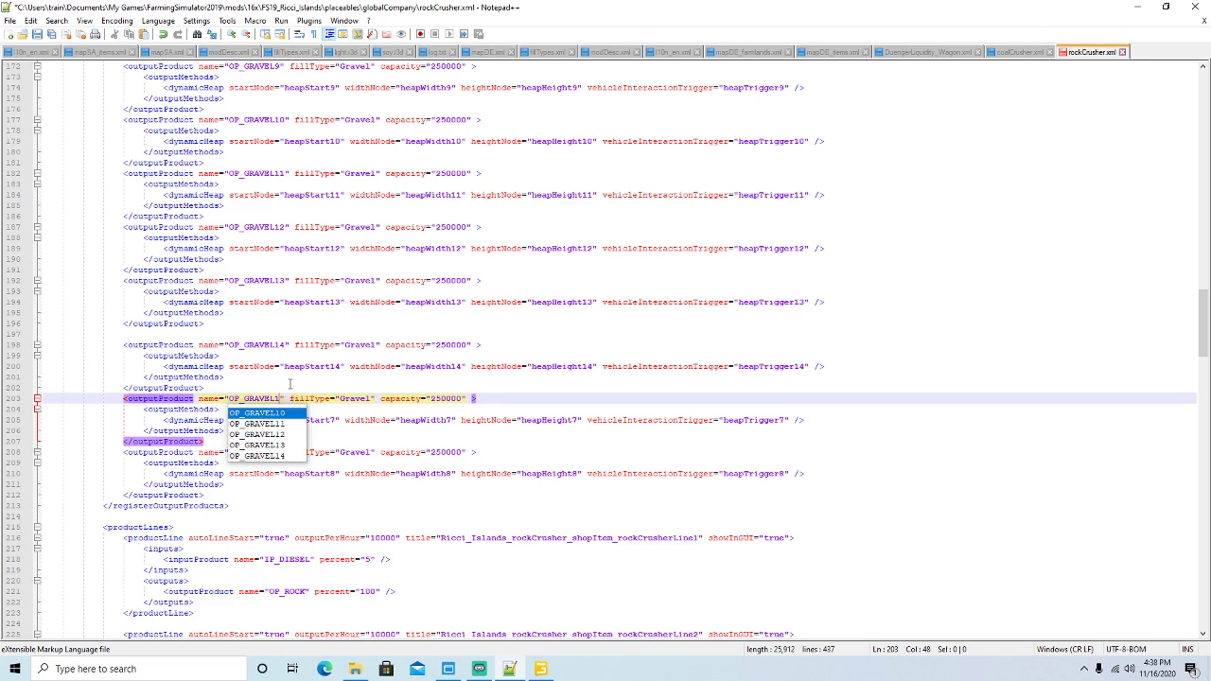
{"action": "type", "text": "5"}
{"action": "left_click", "coordinate": [336, 419]}
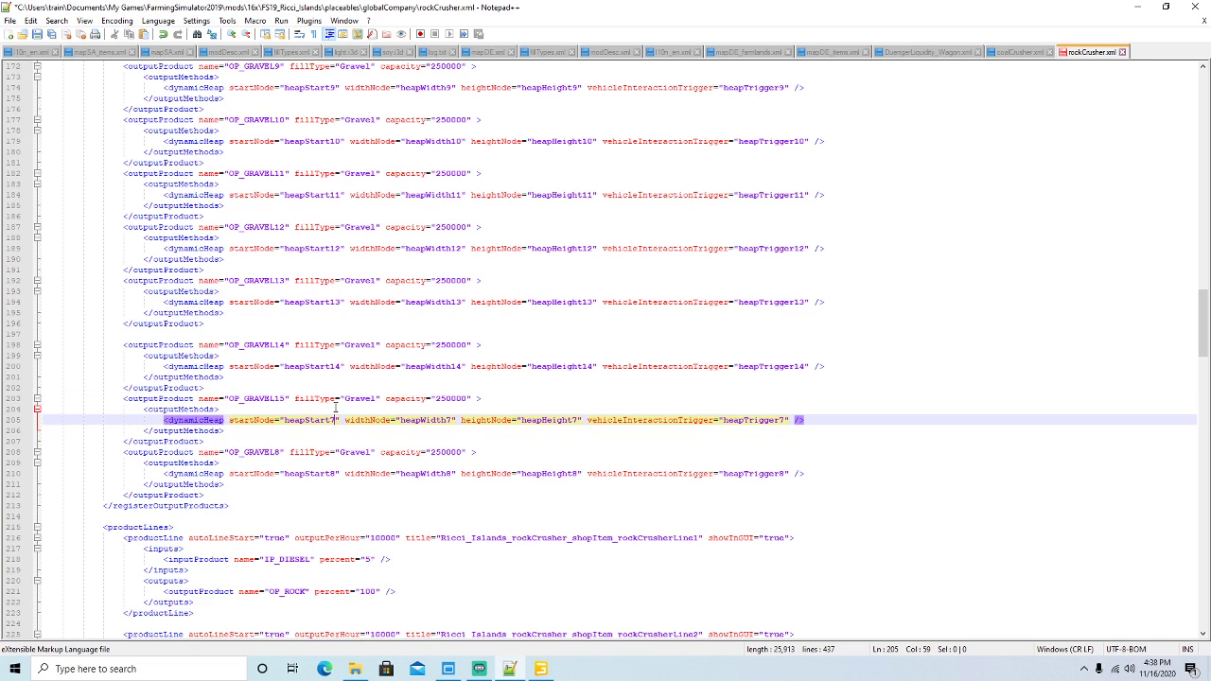
{"action": "key", "text": "BackSpace"}
{"action": "type", "text": "15"}
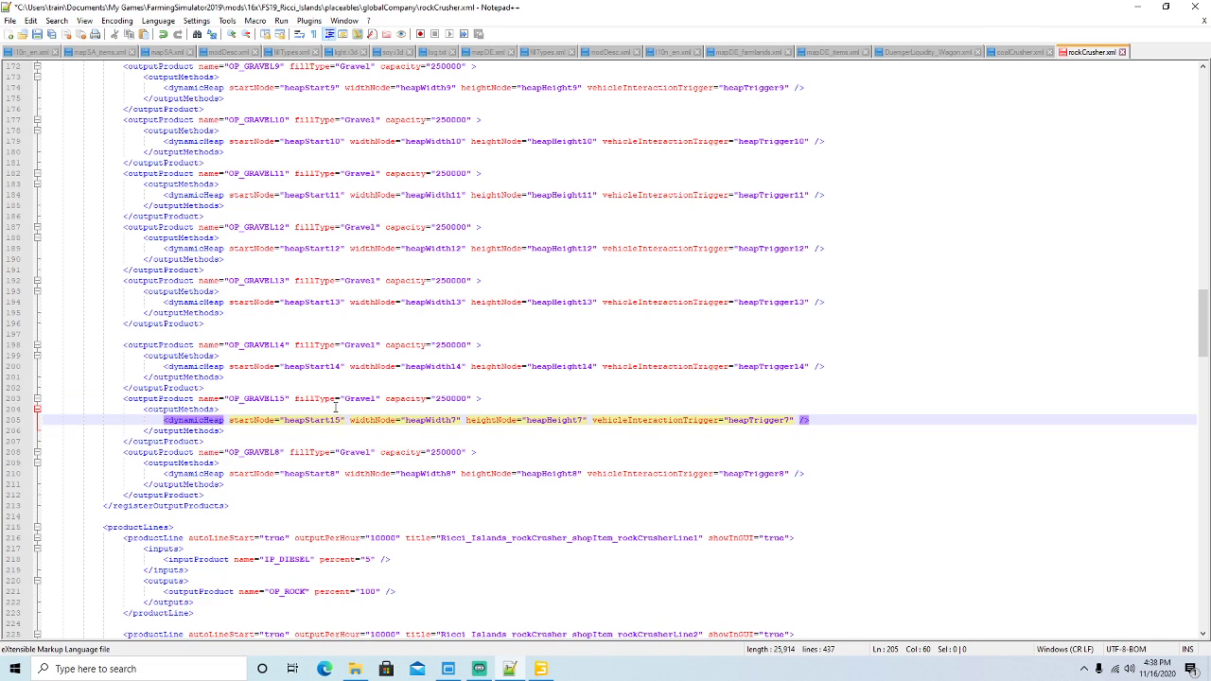
{"action": "key", "text": "Right"}
{"action": "key", "text": "Right"}
{"action": "key", "text": "Right"}
{"action": "key", "text": "Right"}
{"action": "key", "text": "Right"}
{"action": "key", "text": "Right"}
{"action": "key", "text": "Right"}
{"action": "key", "text": "Right"}
{"action": "key", "text": "Right"}
{"action": "key", "text": "Right"}
{"action": "key", "text": "Right"}
{"action": "key", "text": "Right"}
{"action": "key", "text": "Right"}
{"action": "key", "text": "Right"}
{"action": "key", "text": "Right"}
{"action": "key", "text": "Right"}
{"action": "key", "text": "Right"}
{"action": "key", "text": "Right"}
{"action": "key", "text": "Right"}
{"action": "key", "text": "Right"}
{"action": "key", "text": "BackSpace"}
{"action": "type", "text": "15"}
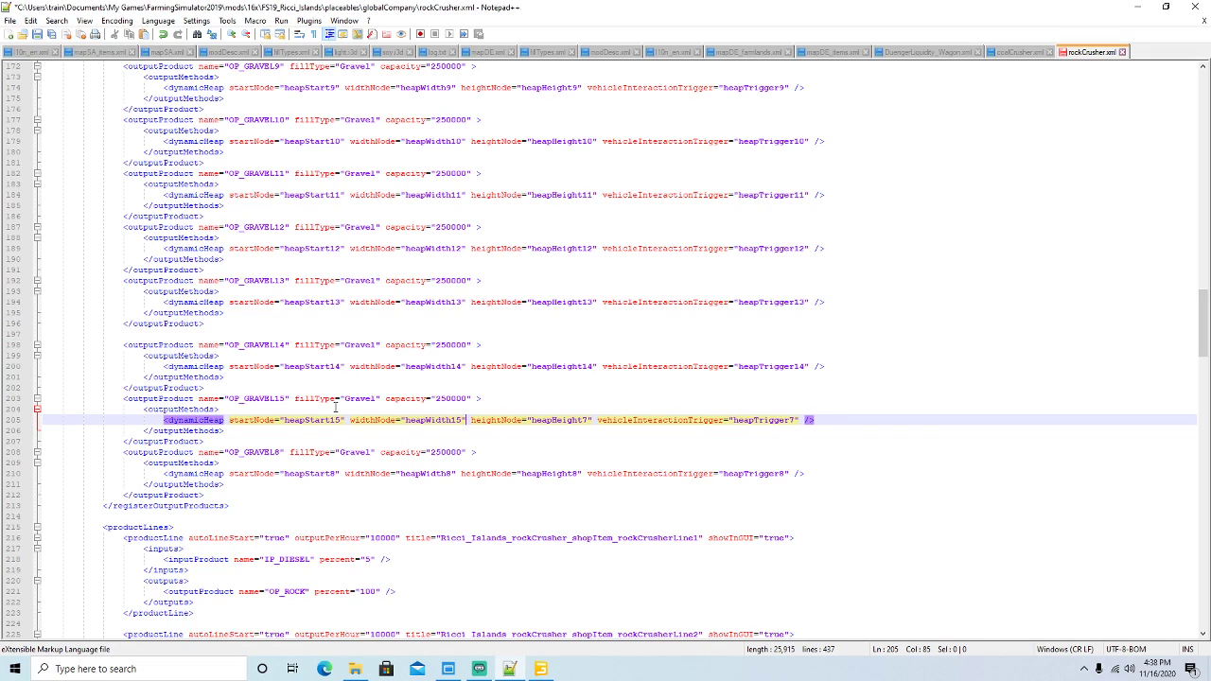
{"action": "key", "text": "Right"}
{"action": "key", "text": "Right"}
{"action": "key", "text": "Right"}
{"action": "key", "text": "Right"}
{"action": "key", "text": "Right"}
{"action": "key", "text": "Right"}
{"action": "key", "text": "Right"}
{"action": "key", "text": "Right"}
{"action": "key", "text": "Right"}
{"action": "key", "text": "Right"}
{"action": "key", "text": "Right"}
{"action": "key", "text": "Right"}
{"action": "key", "text": "Right"}
{"action": "key", "text": "Right"}
{"action": "key", "text": "Right"}
{"action": "key", "text": "Right"}
{"action": "key", "text": "Right"}
{"action": "key", "text": "Right"}
{"action": "key", "text": "Right"}
{"action": "key", "text": "Right"}
{"action": "key", "text": "BackSpace"}
{"action": "type", "text": "15"}
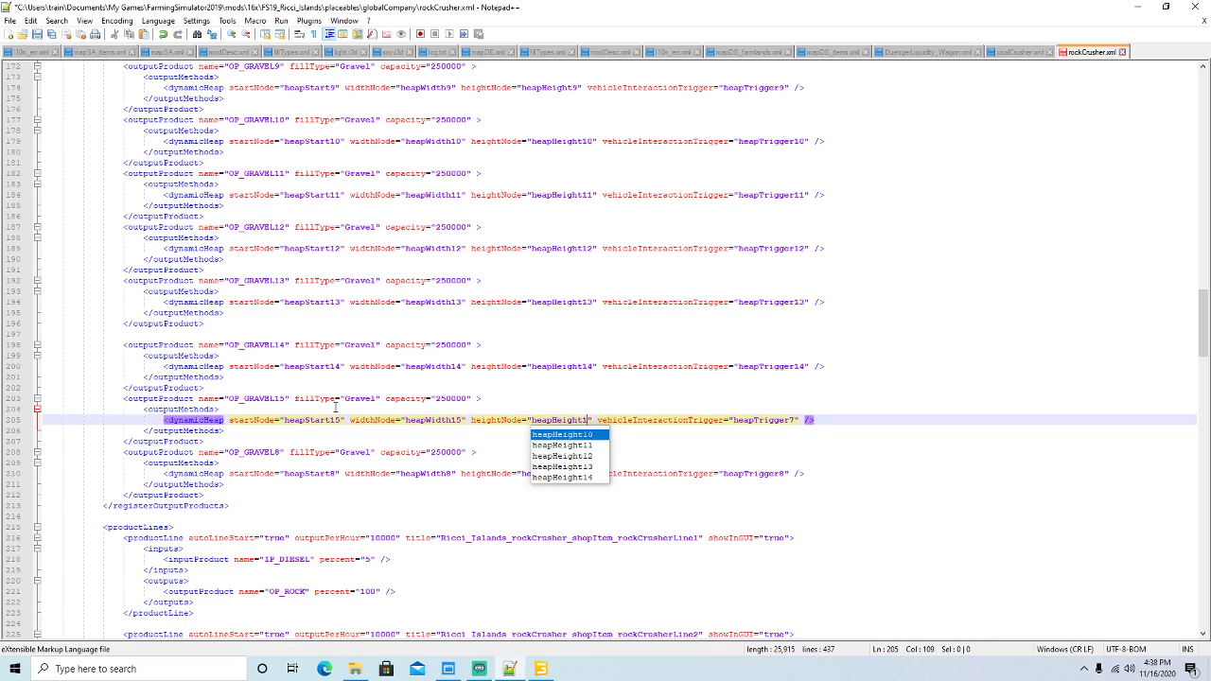
{"action": "key", "text": "Right"}
{"action": "key", "text": "Right"}
{"action": "key", "text": "Right"}
{"action": "key", "text": "Right"}
{"action": "key", "text": "Right"}
{"action": "key", "text": "Right"}
{"action": "key", "text": "Right"}
{"action": "key", "text": "Right"}
{"action": "key", "text": "Right"}
{"action": "key", "text": "Right"}
{"action": "key", "text": "Right"}
{"action": "key", "text": "Right"}
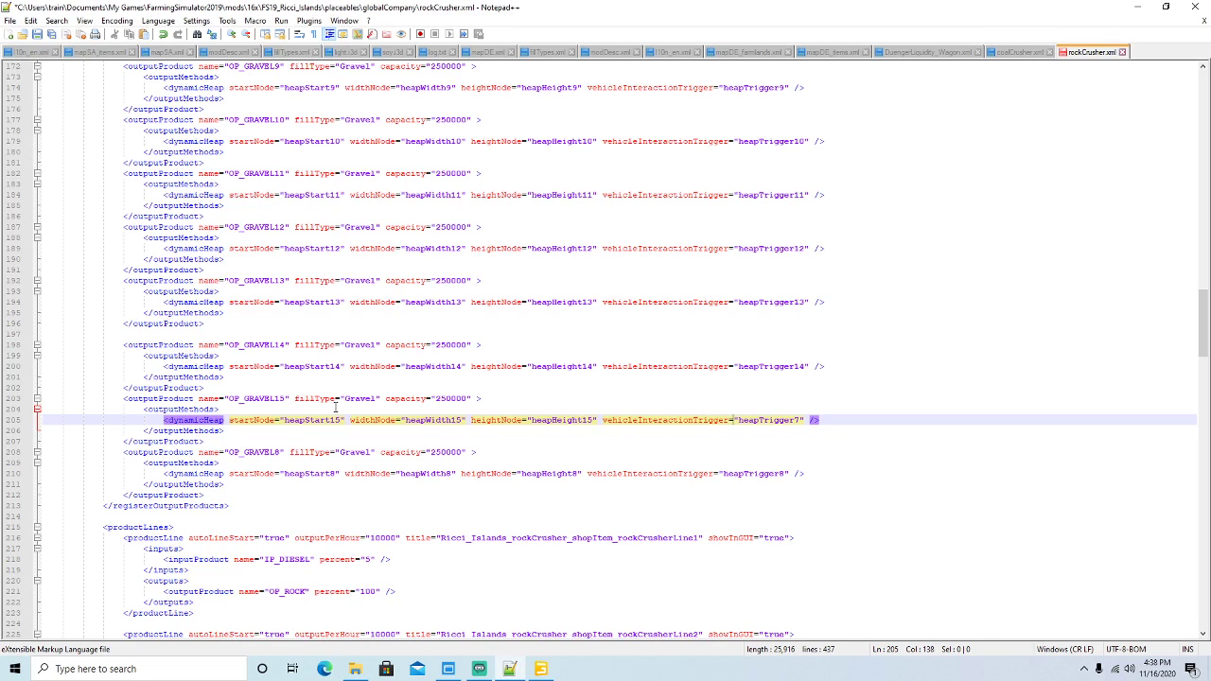
{"action": "key", "text": "BackSpace"}
{"action": "type", "text": "15"}
Renumber the eighth pasted gravel block to OP_GRAVEL16 with heapStart16, heapWidth16, heapHeight16 and heapTrigger16, and save rockCrusher.xml.
{"action": "left_click", "coordinate": [281, 452]}
{"action": "key", "text": "BackSpace"}
{"action": "type", "text": "1"}
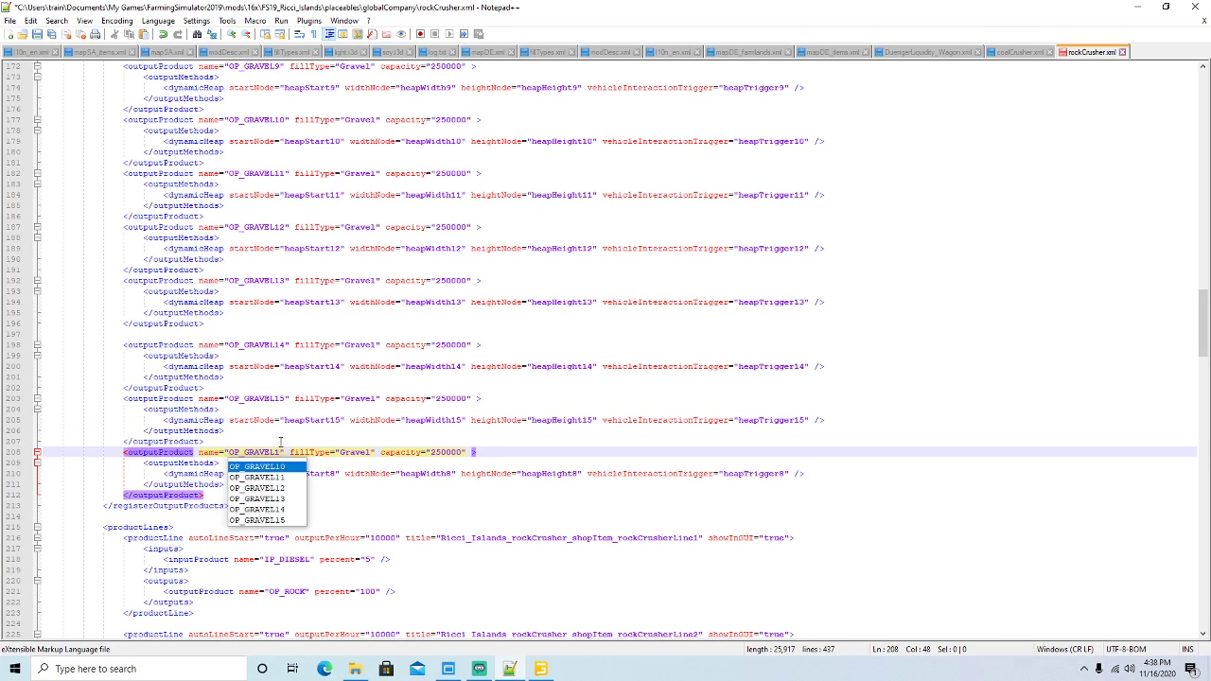
{"action": "type", "text": "6"}
{"action": "key", "text": "Down"}
{"action": "key", "text": "Down"}
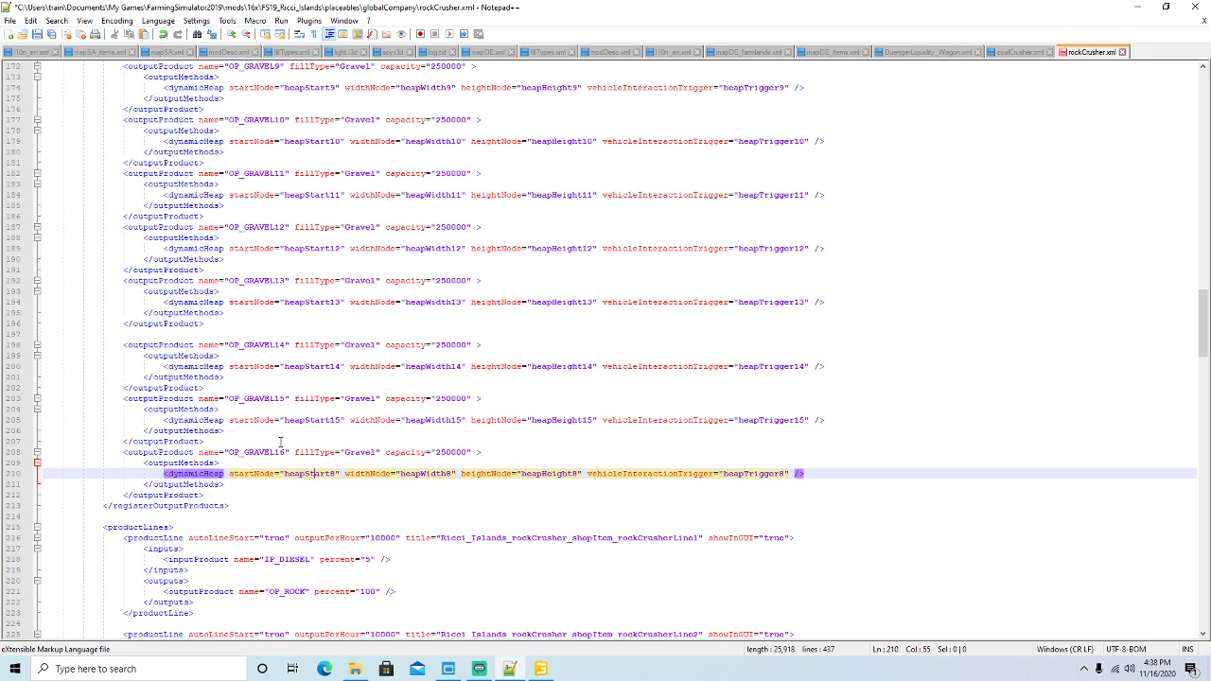
{"action": "key", "text": "BackSpace"}
{"action": "type", "text": "16"}
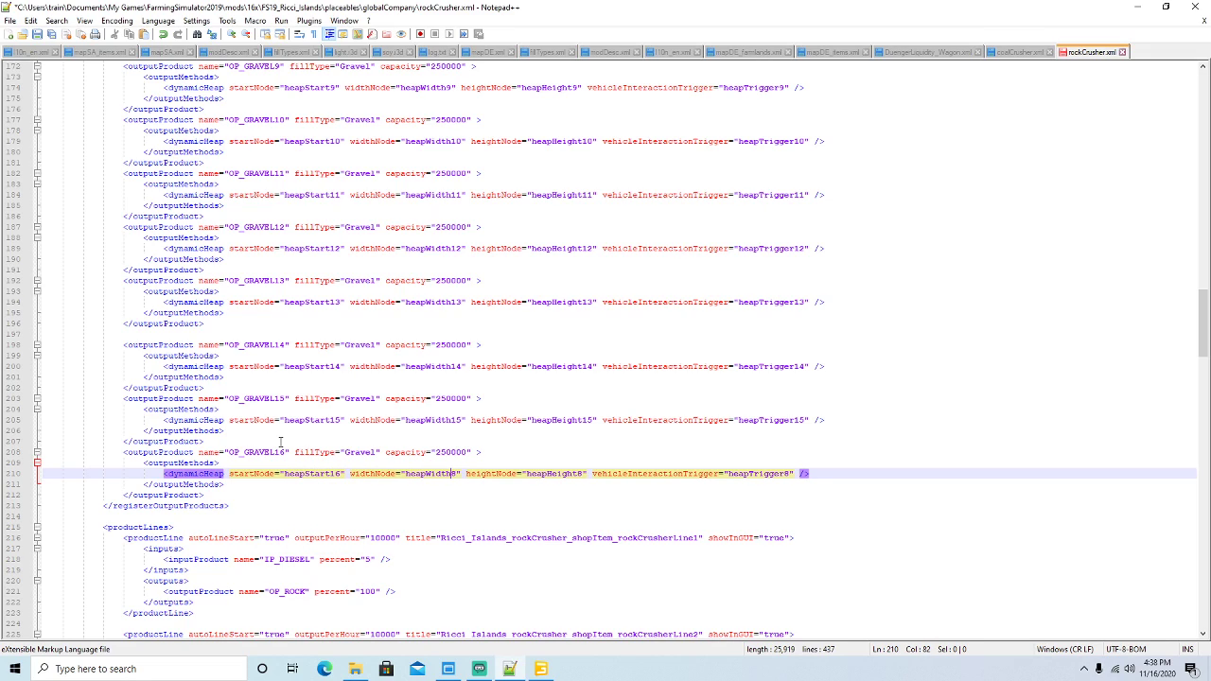
{"action": "key", "text": "BackSpace"}
{"action": "type", "text": "16"}
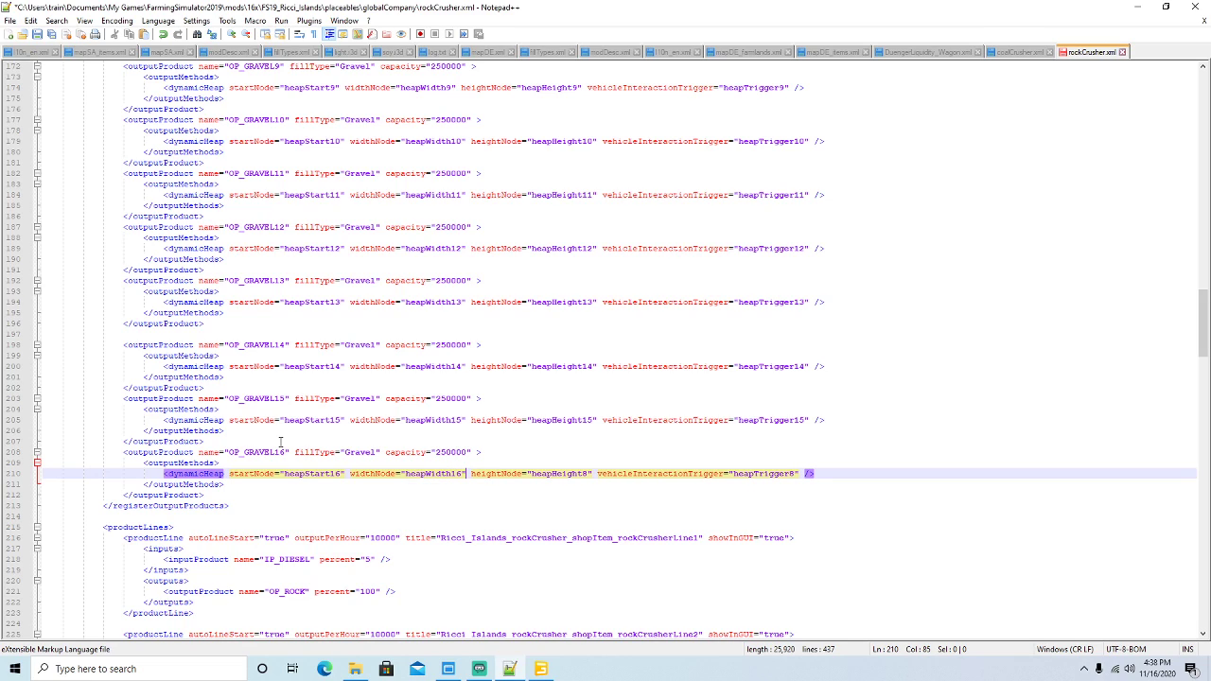
{"action": "key", "text": "Right"}
{"action": "key", "text": "Right"}
{"action": "key", "text": "Right"}
{"action": "key", "text": "Right"}
{"action": "key", "text": "Right"}
{"action": "key", "text": "Right"}
{"action": "key", "text": "Right"}
{"action": "key", "text": "Right"}
{"action": "key", "text": "Right"}
{"action": "key", "text": "Right"}
{"action": "key", "text": "Right"}
{"action": "key", "text": "Right"}
{"action": "key", "text": "Right"}
{"action": "key", "text": "Right"}
{"action": "key", "text": "Right"}
{"action": "key", "text": "BackSpace"}
{"action": "type", "text": "16"}
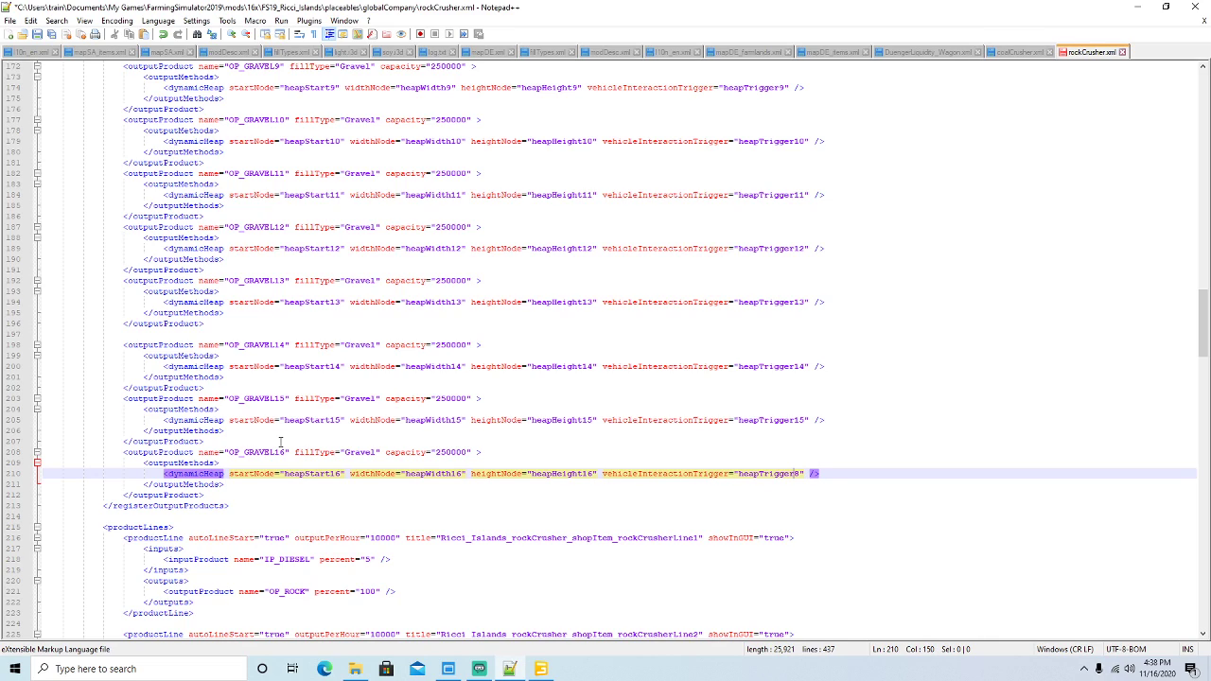
{"action": "key", "text": "BackSpace"}
{"action": "type", "text": "6"}
{"action": "left_click", "coordinate": [37, 34]}
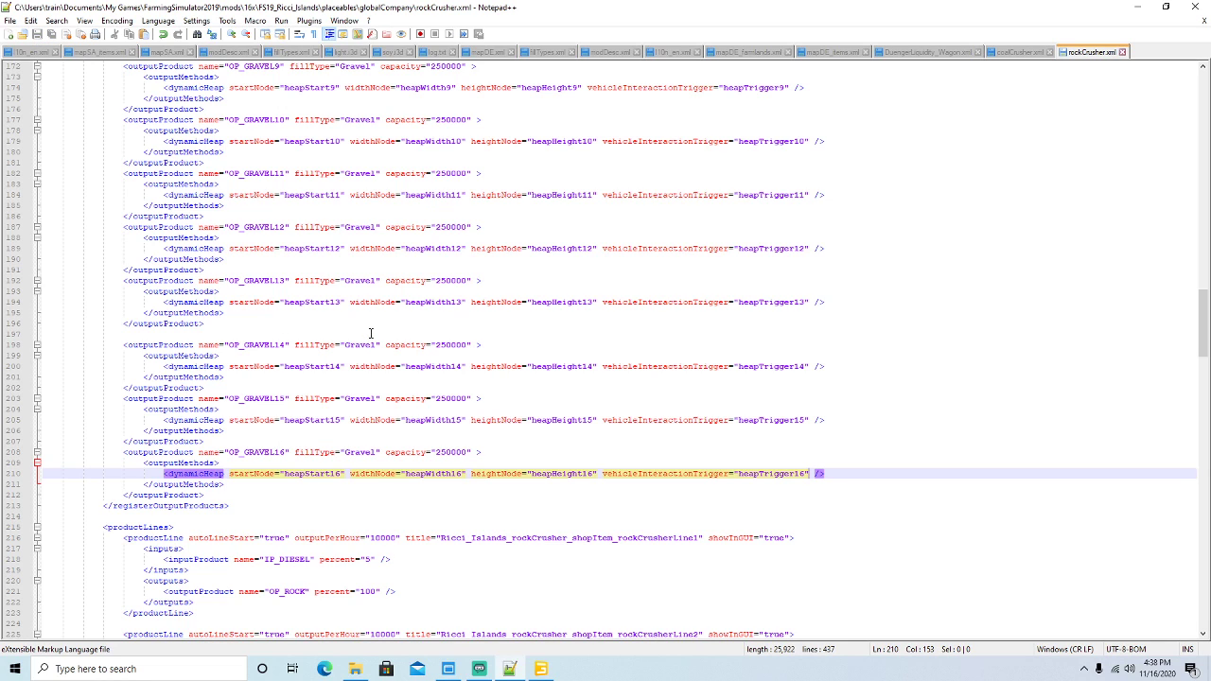
Copy the i3dMapping lines from heapTrigger9 through heapHeight16 in coalCrusher.xml.
{"action": "scroll", "coordinate": [375, 333], "scroll_direction": "down", "scroll_amount": 2}
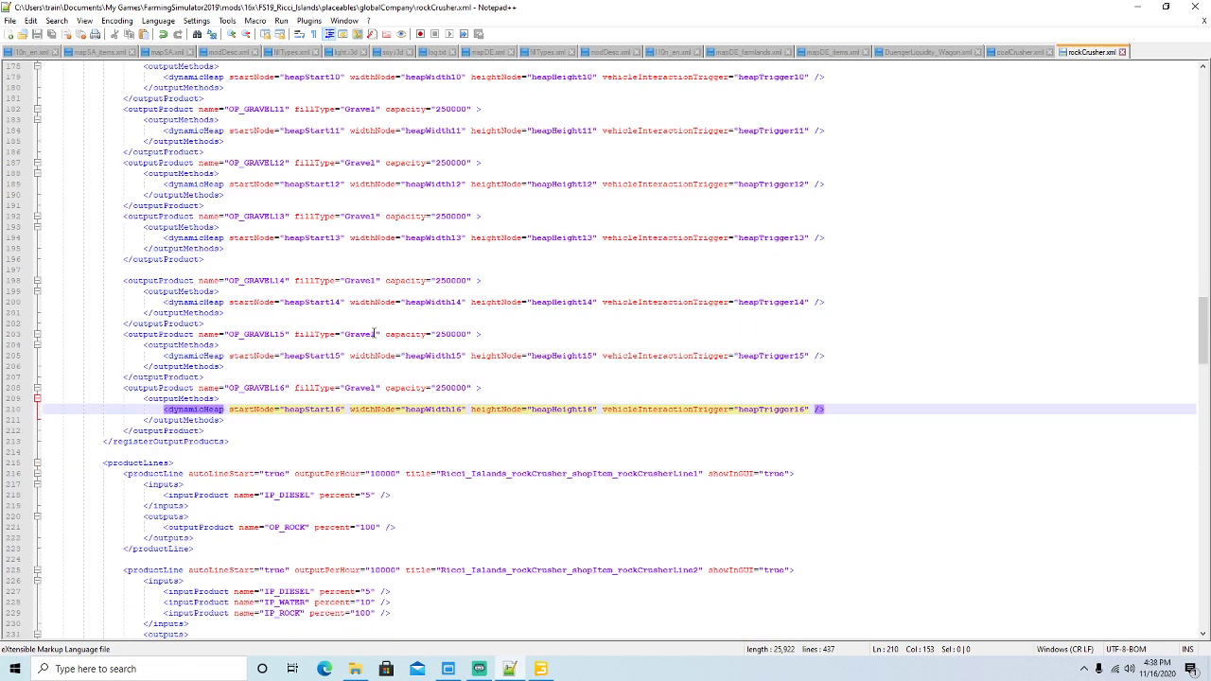
{"action": "left_click", "coordinate": [1019, 53]}
{"action": "scroll", "coordinate": [700, 255], "scroll_direction": "up", "scroll_amount": 10}
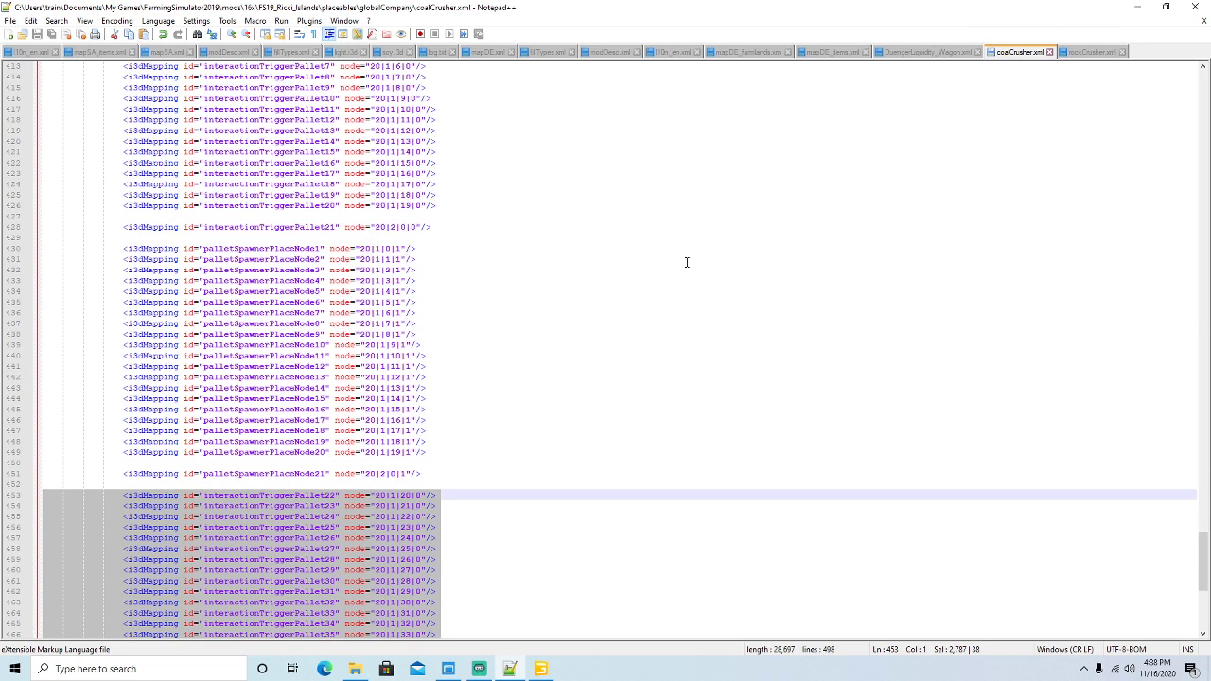
{"action": "scroll", "coordinate": [688, 262], "scroll_direction": "up", "scroll_amount": 16}
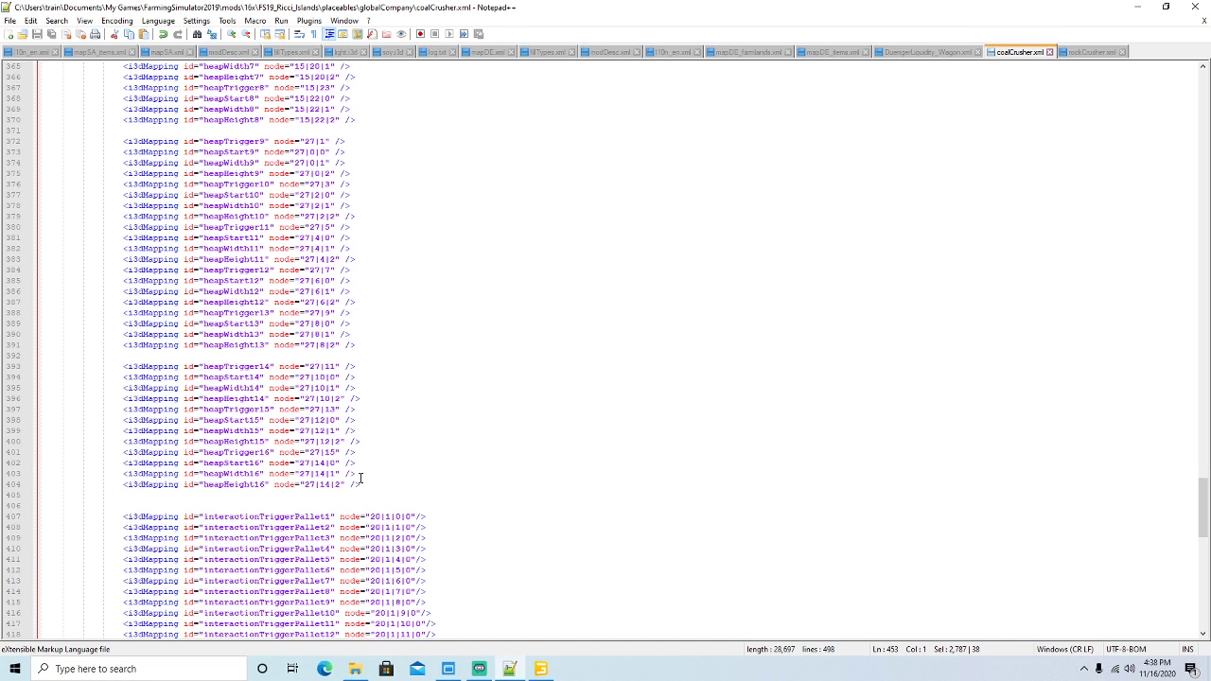
{"action": "left_click_drag", "start_coordinate": [360, 484], "coordinate": [47, 145]}
{"action": "key", "text": "ctrl+c"}
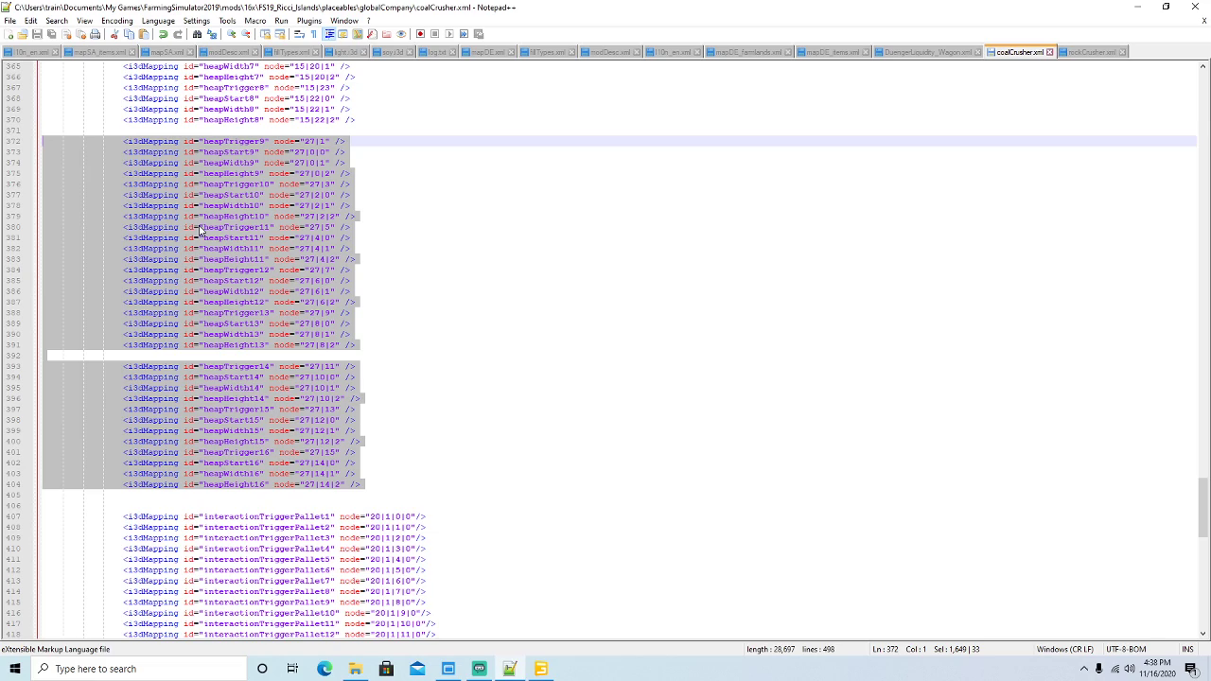
Paste the copied heap mappings into rockCrusher.xml below the heapHeight8 mapping, set off by a blank line, and save the file.
{"action": "left_click", "coordinate": [1091, 52]}
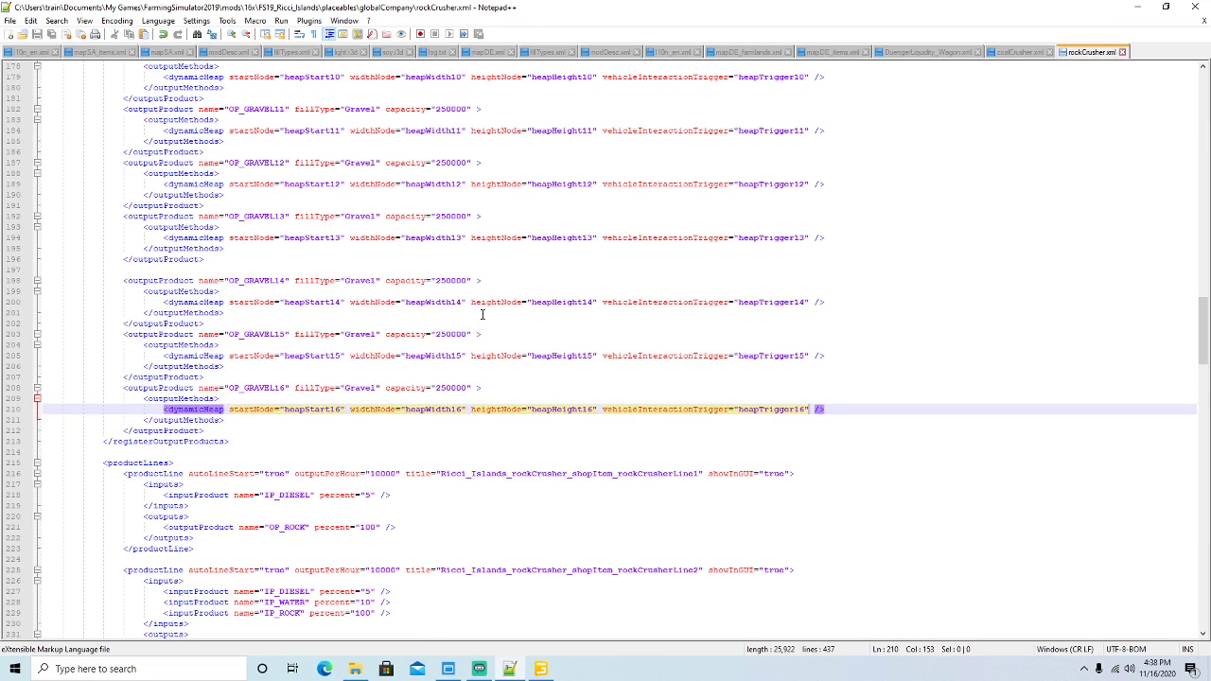
{"action": "scroll", "coordinate": [481, 314], "scroll_direction": "down", "scroll_amount": 20}
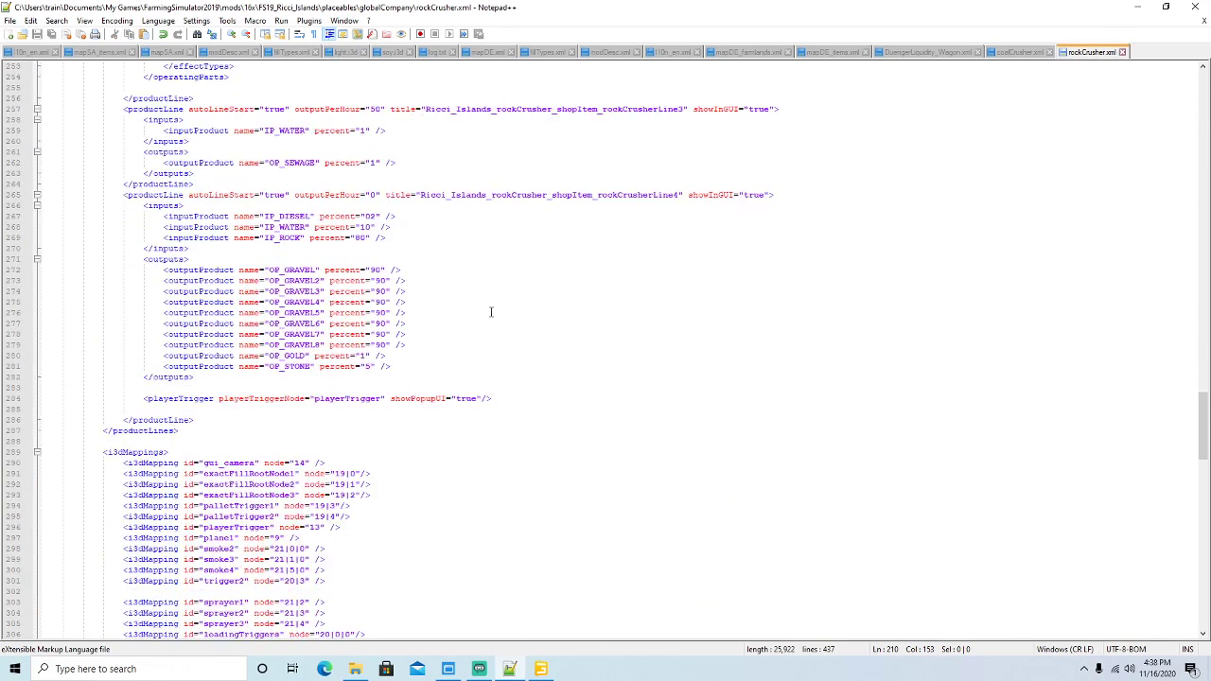
{"action": "scroll", "coordinate": [491, 313], "scroll_direction": "down", "scroll_amount": 20}
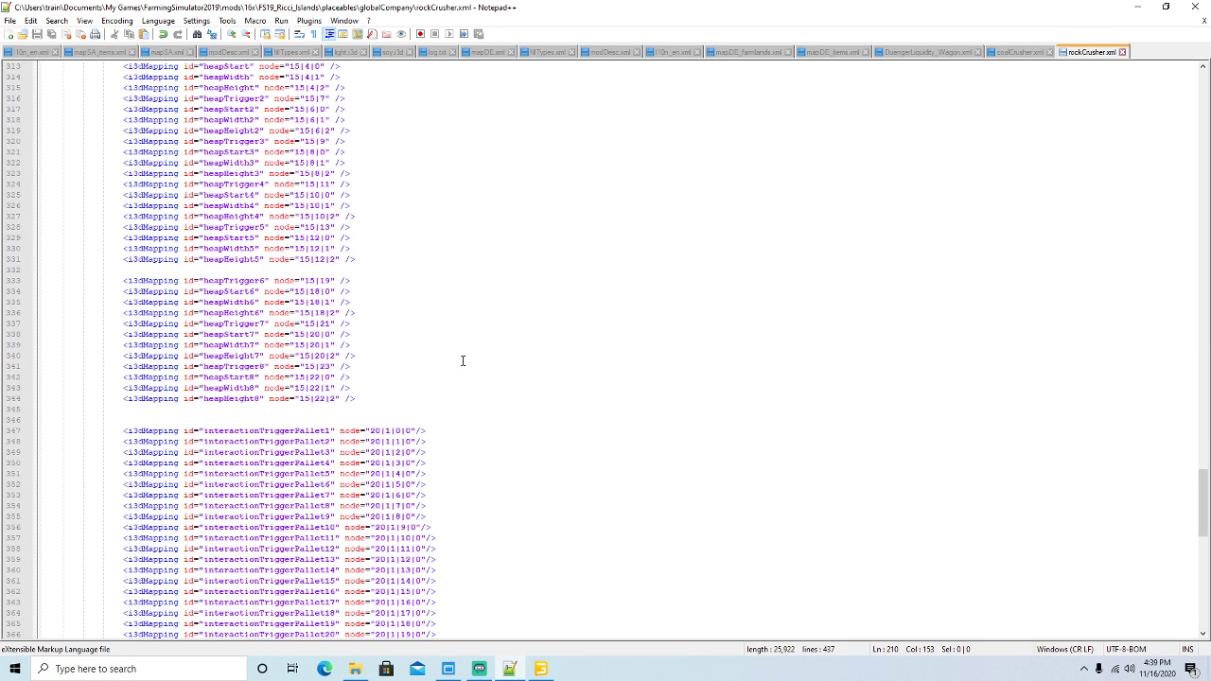
{"action": "left_click", "coordinate": [362, 399]}
{"action": "key", "text": "Return"}
{"action": "key", "text": "Return"}
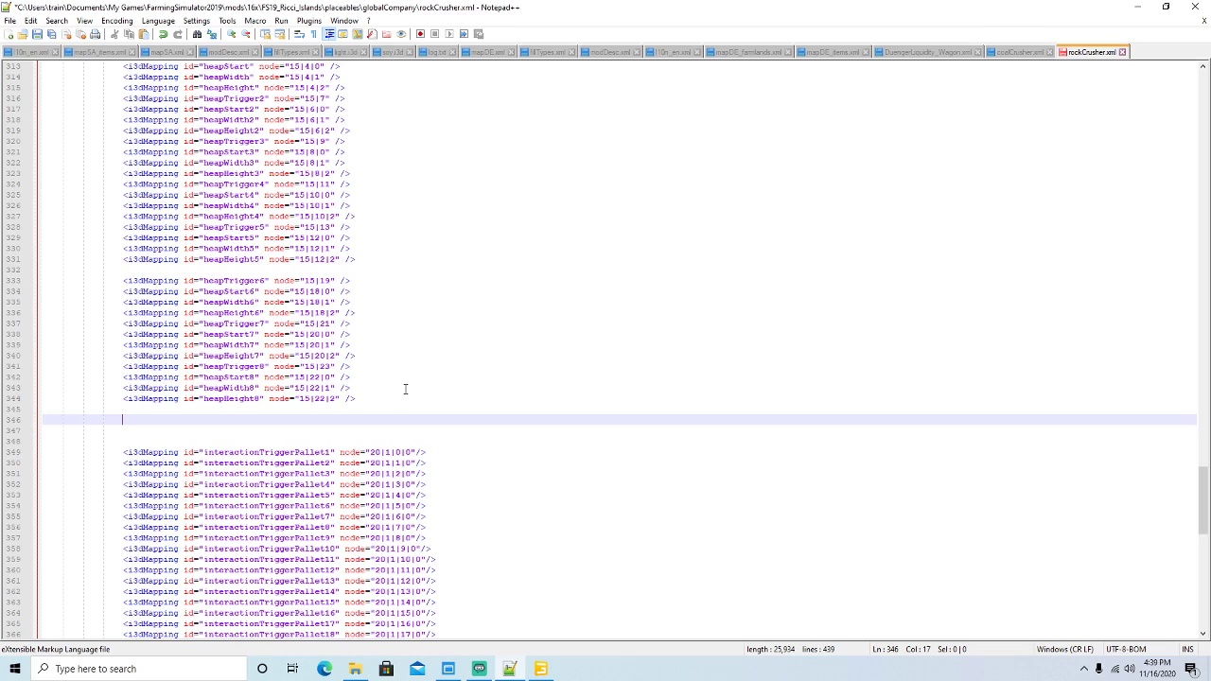
{"action": "key", "text": "Left"}
{"action": "key", "text": "Left"}
{"action": "key", "text": "ctrl+v"}
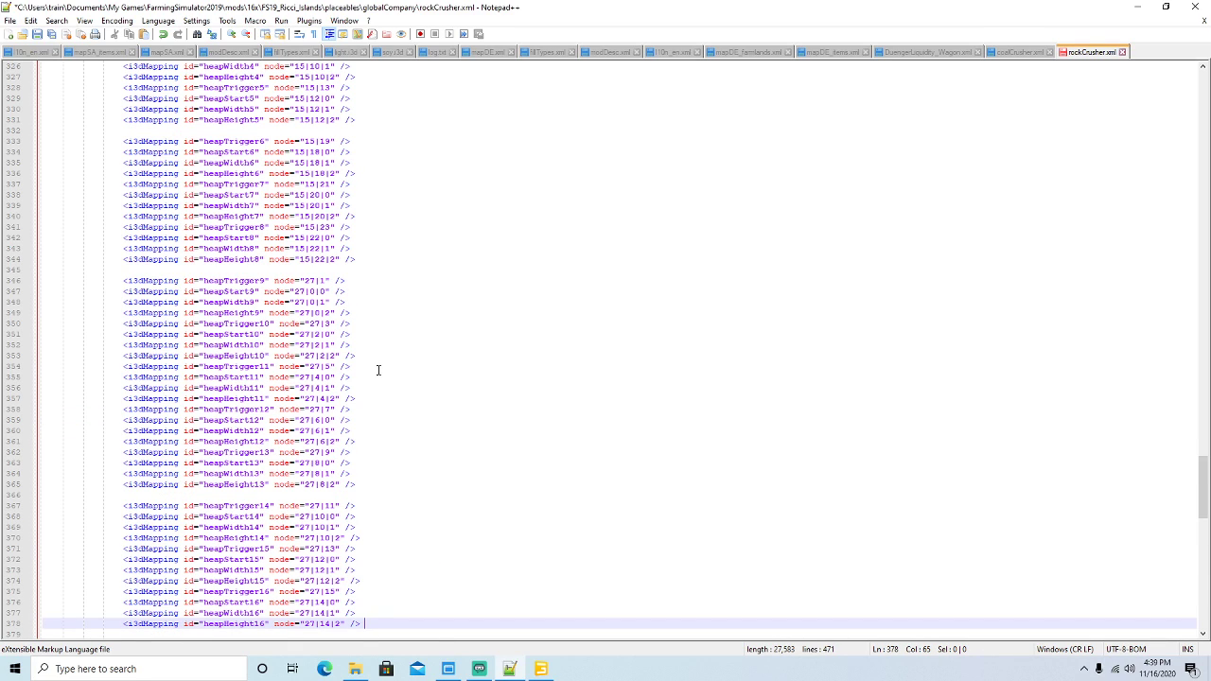
{"action": "key", "text": "ctrl+s"}
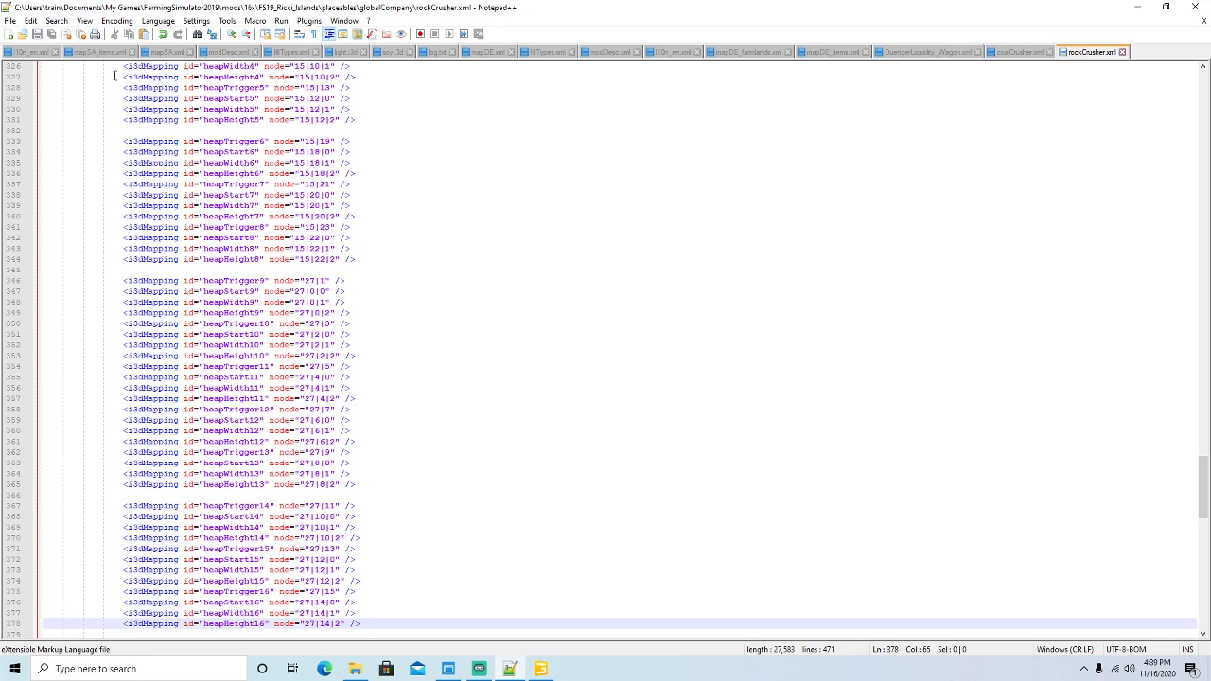
Copy the entire rockCrusherLine2 productLine block in rockCrusher.xml.
{"action": "scroll", "coordinate": [605, 323], "scroll_direction": "up", "scroll_amount": 3}
{"action": "scroll", "coordinate": [606, 323], "scroll_direction": "up", "scroll_amount": 20}
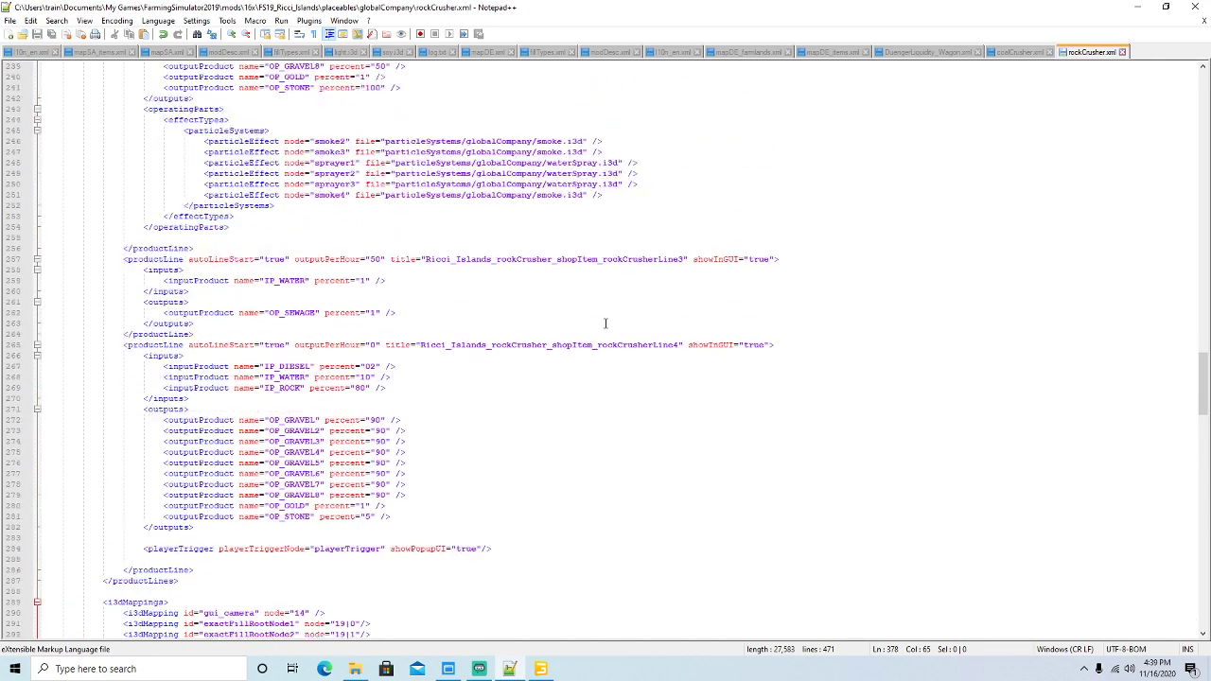
{"action": "scroll", "coordinate": [606, 323], "scroll_direction": "up", "scroll_amount": 9}
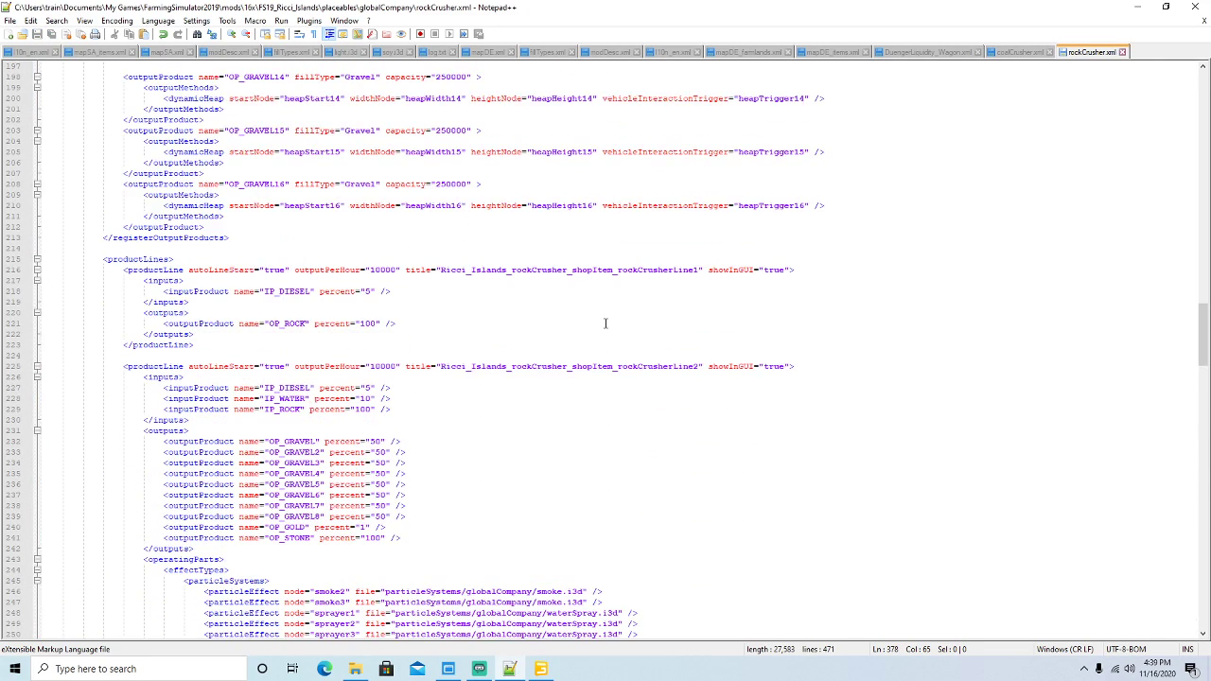
{"action": "scroll", "coordinate": [606, 323], "scroll_direction": "up", "scroll_amount": 2}
{"action": "scroll", "coordinate": [605, 324], "scroll_direction": "down", "scroll_amount": 6}
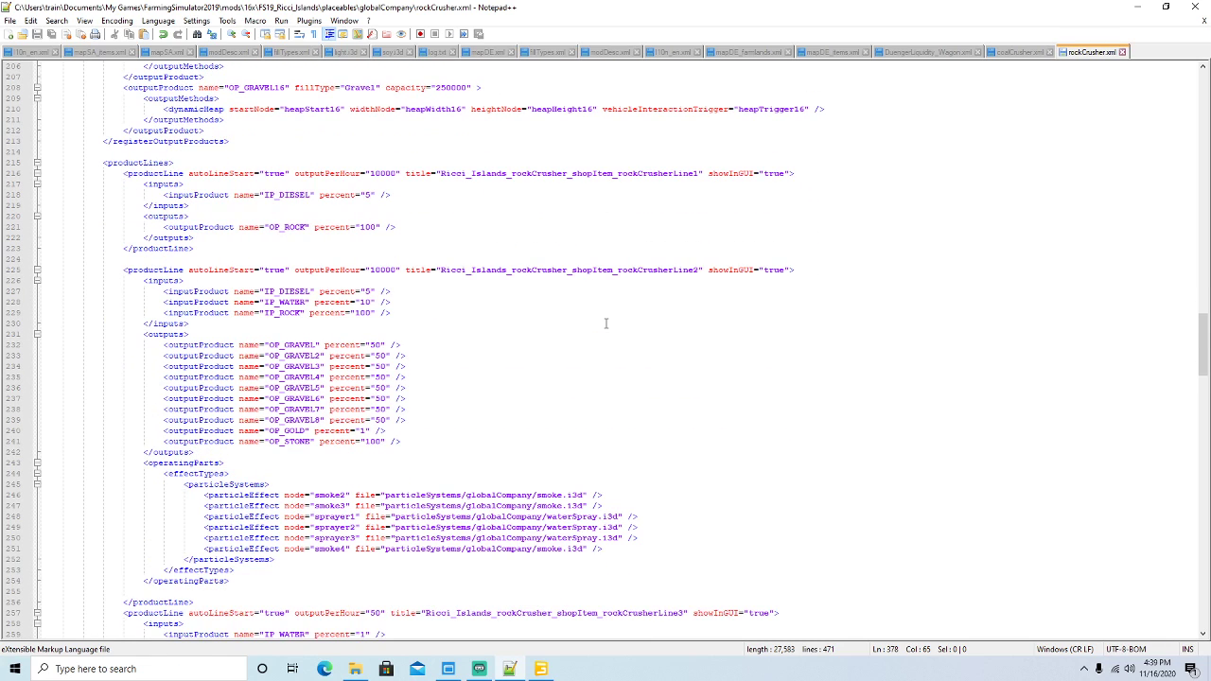
{"action": "left_click", "coordinate": [152, 237]}
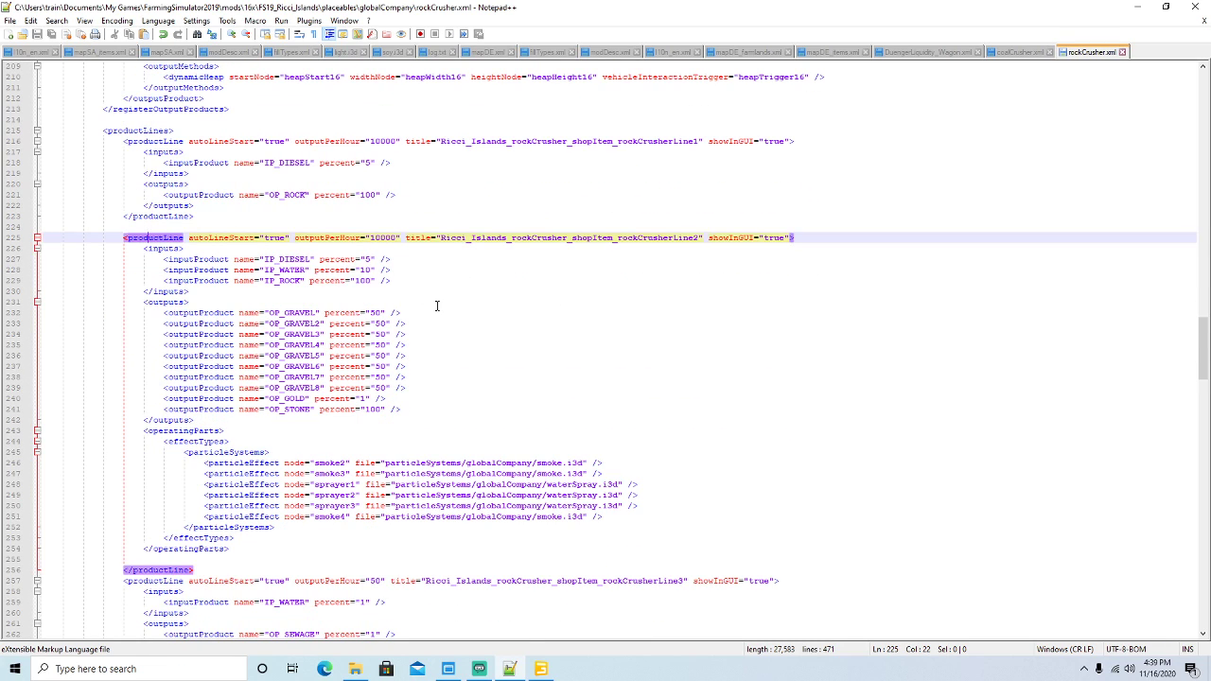
{"action": "scroll", "coordinate": [436, 306], "scroll_direction": "down", "scroll_amount": 2}
{"action": "left_click_drag", "start_coordinate": [197, 505], "coordinate": [47, 173]}
{"action": "key", "text": "ctrl+c"}
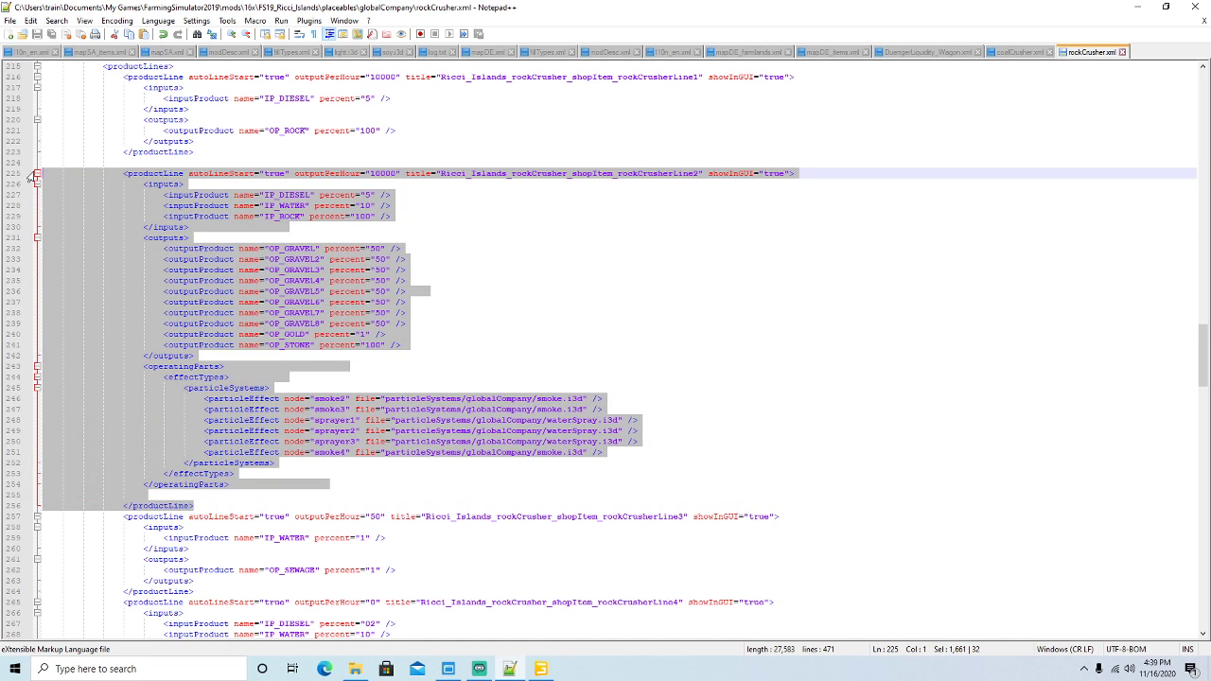
Paste the copied productLine block after the rockCrusherLine4 block, before the closing productLines tag, separated by a blank line.
{"action": "scroll", "coordinate": [425, 335], "scroll_direction": "down", "scroll_amount": 10}
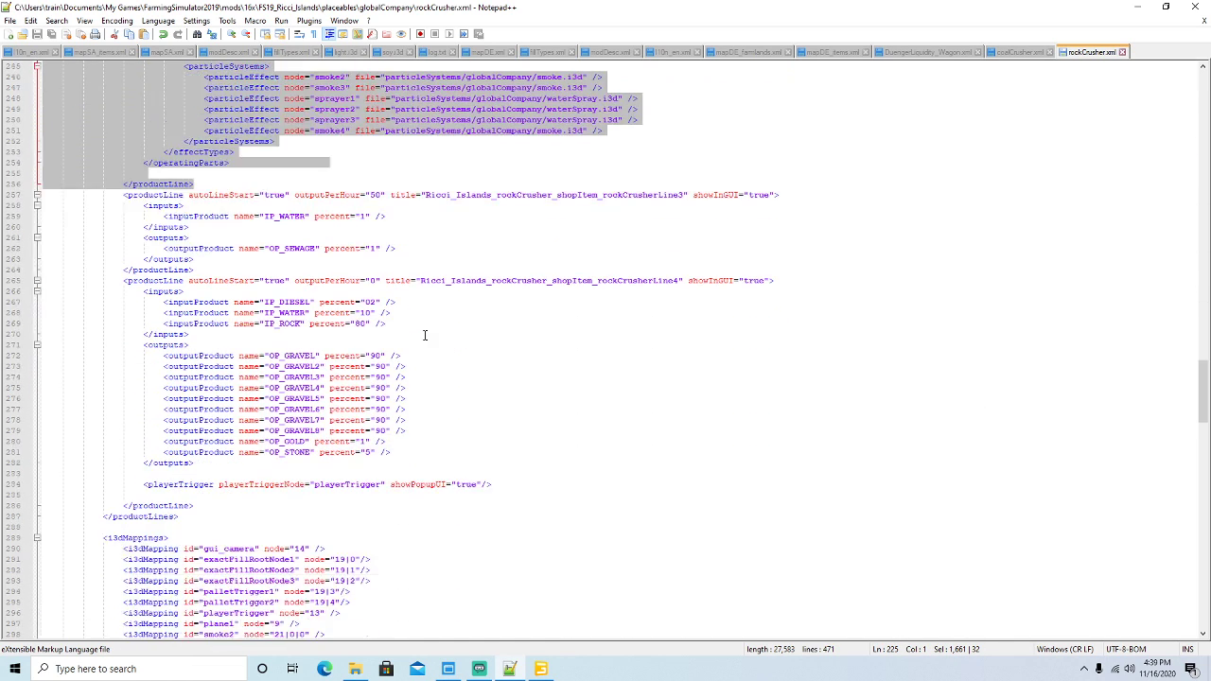
{"action": "scroll", "coordinate": [426, 332], "scroll_direction": "down", "scroll_amount": 3}
{"action": "left_click", "coordinate": [157, 180]}
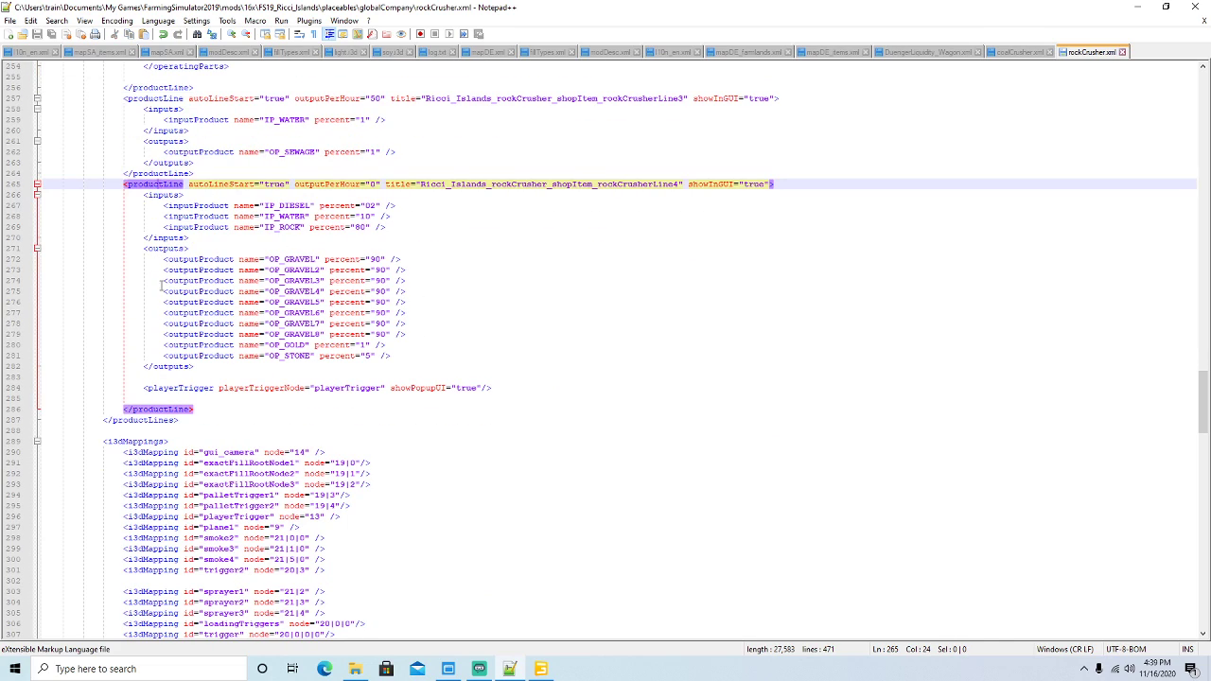
{"action": "left_click", "coordinate": [200, 410]}
{"action": "key", "text": "Return"}
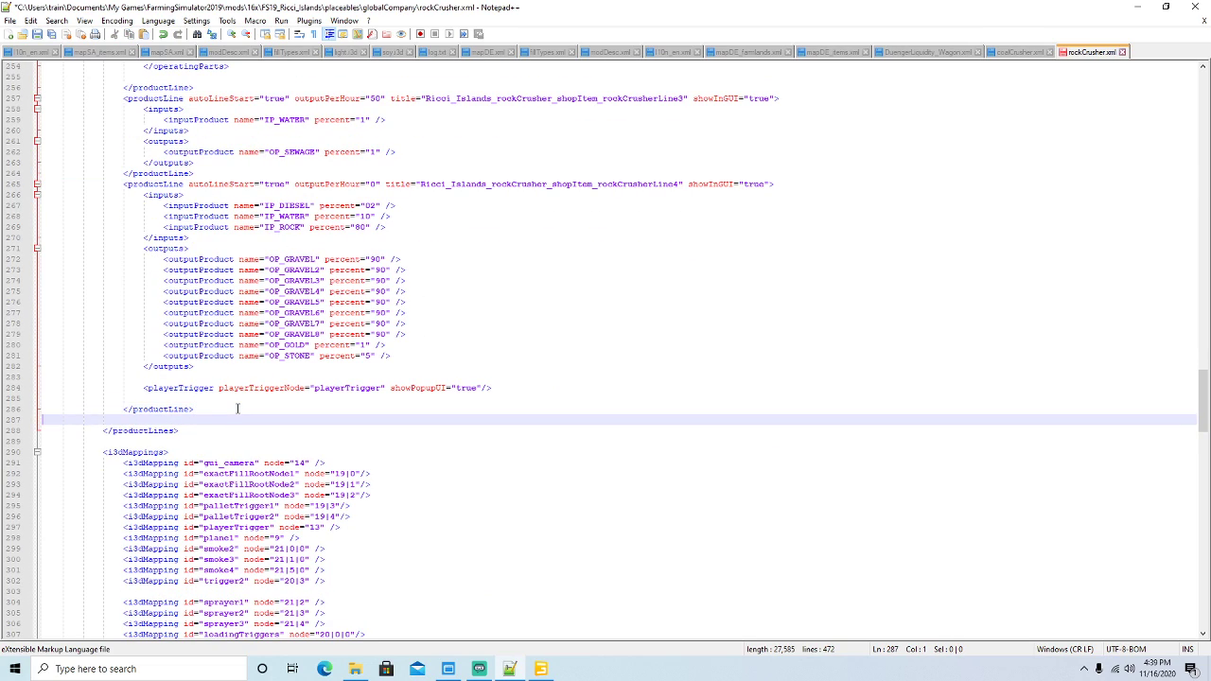
{"action": "key", "text": "Return"}
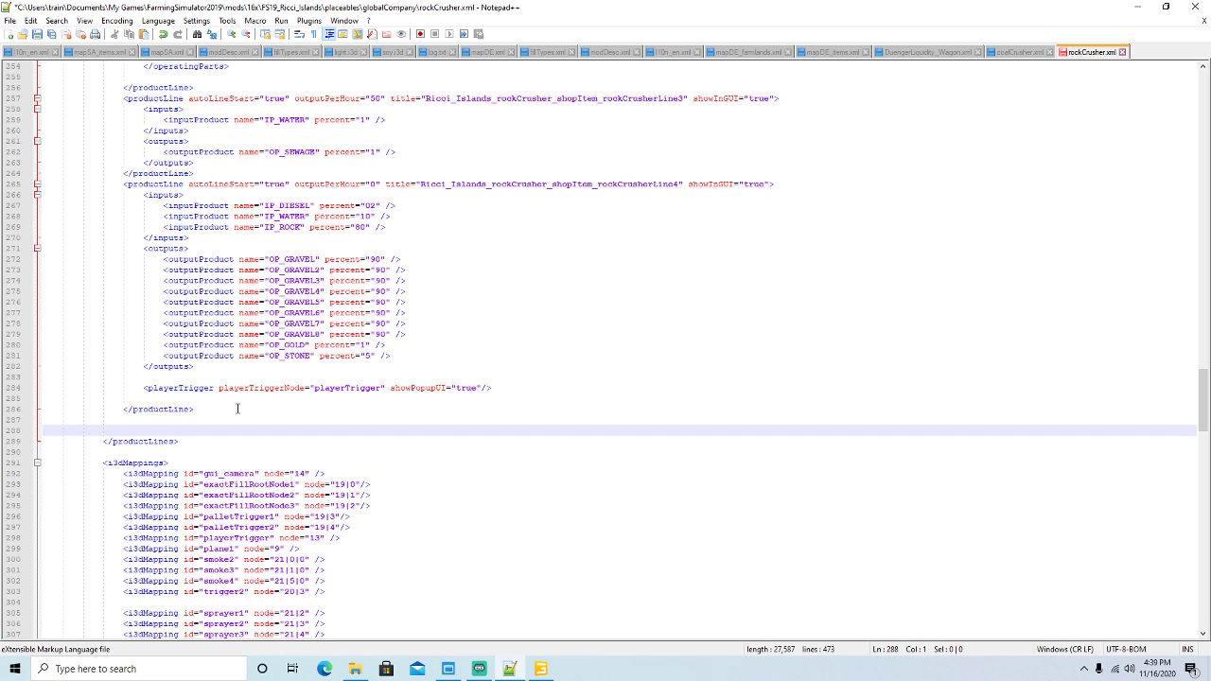
{"action": "key", "text": "ctrl+v"}
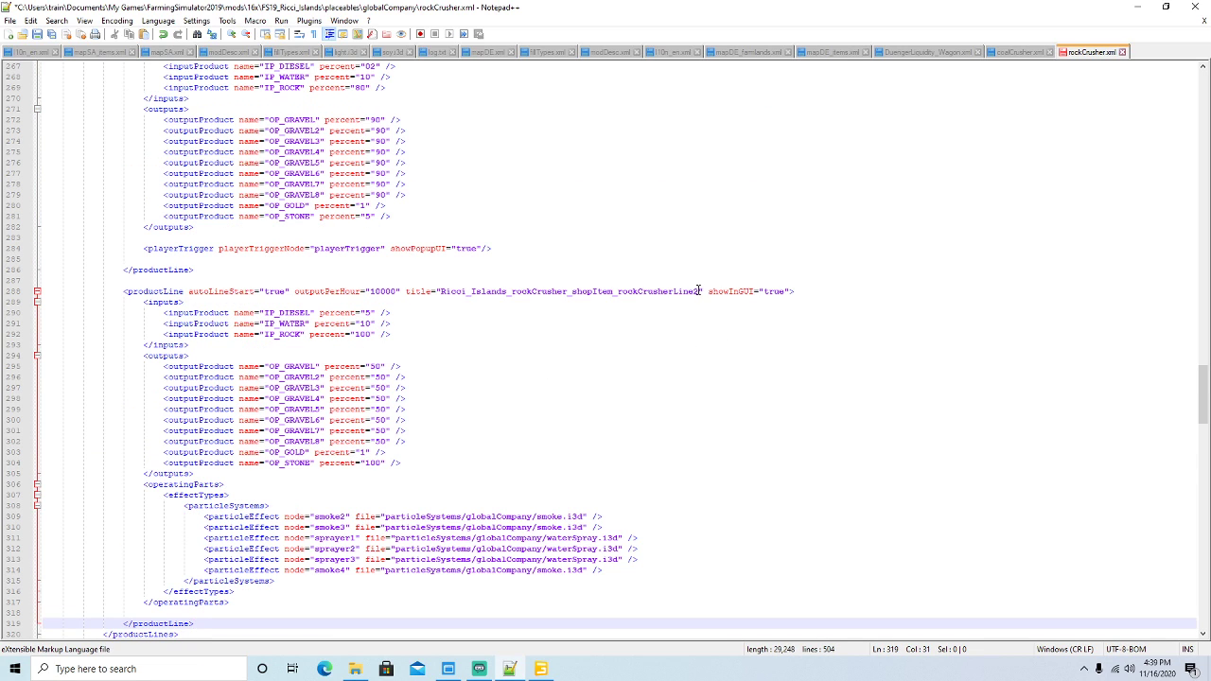
Change the pasted product line's title to end in rockCrusherLine5.
{"action": "left_click", "coordinate": [699, 290]}
{"action": "key", "text": "BackSpace"}
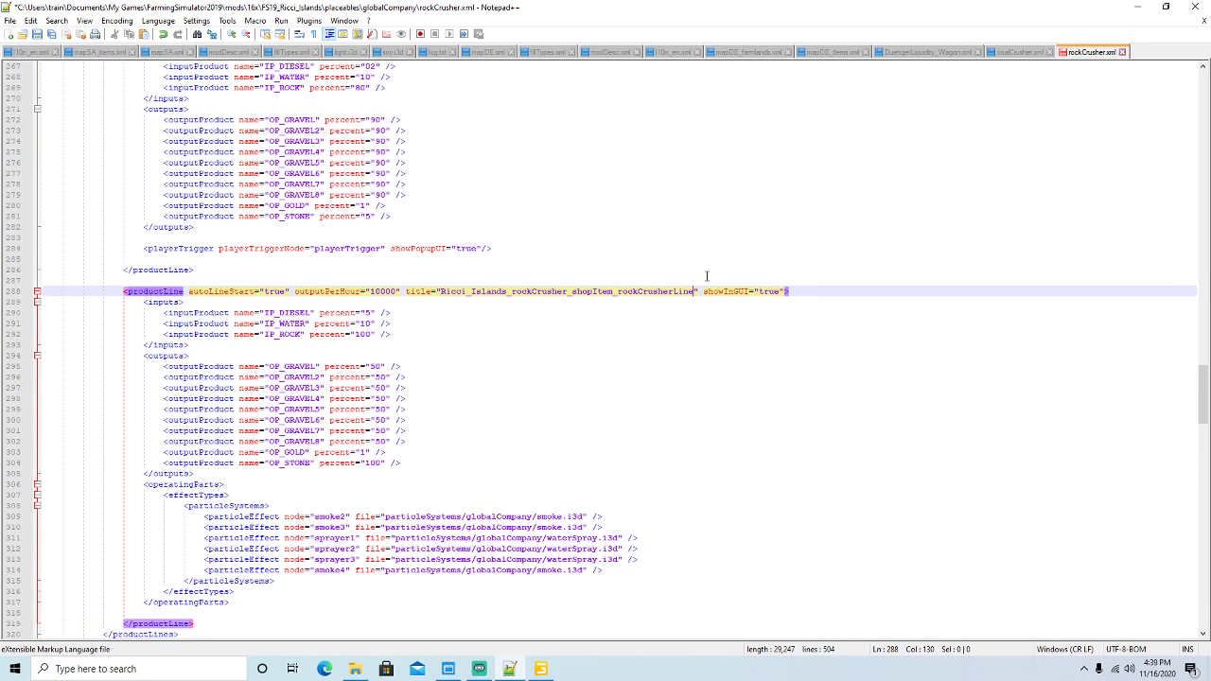
{"action": "type", "text": "3"}
Rename the first four gravel outputs in the rockCrusherLine5 product line to OP_GRAVEL9, OP_GRAVEL10, OP_GRAVEL11 and OP_GRAVEL12.
{"action": "left_click", "coordinate": [317, 366]}
{"action": "type", "text": "9"}
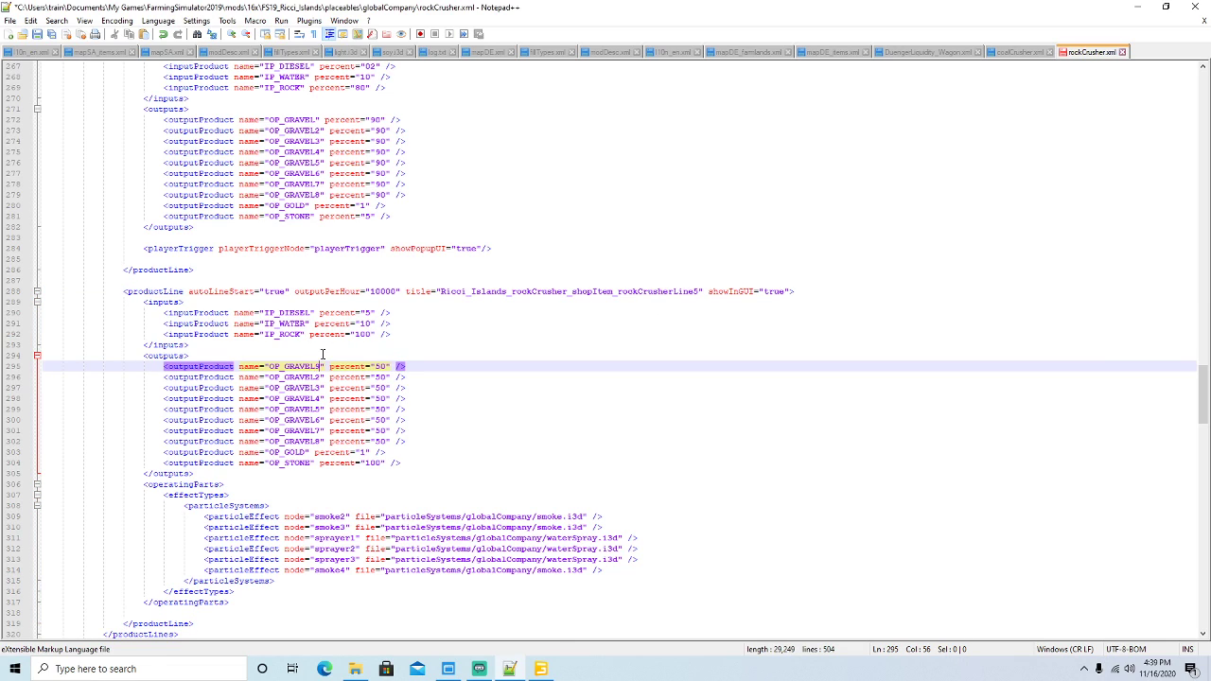
{"action": "key", "text": "Down"}
{"action": "key", "text": "BackSpace"}
{"action": "type", "text": "10"}
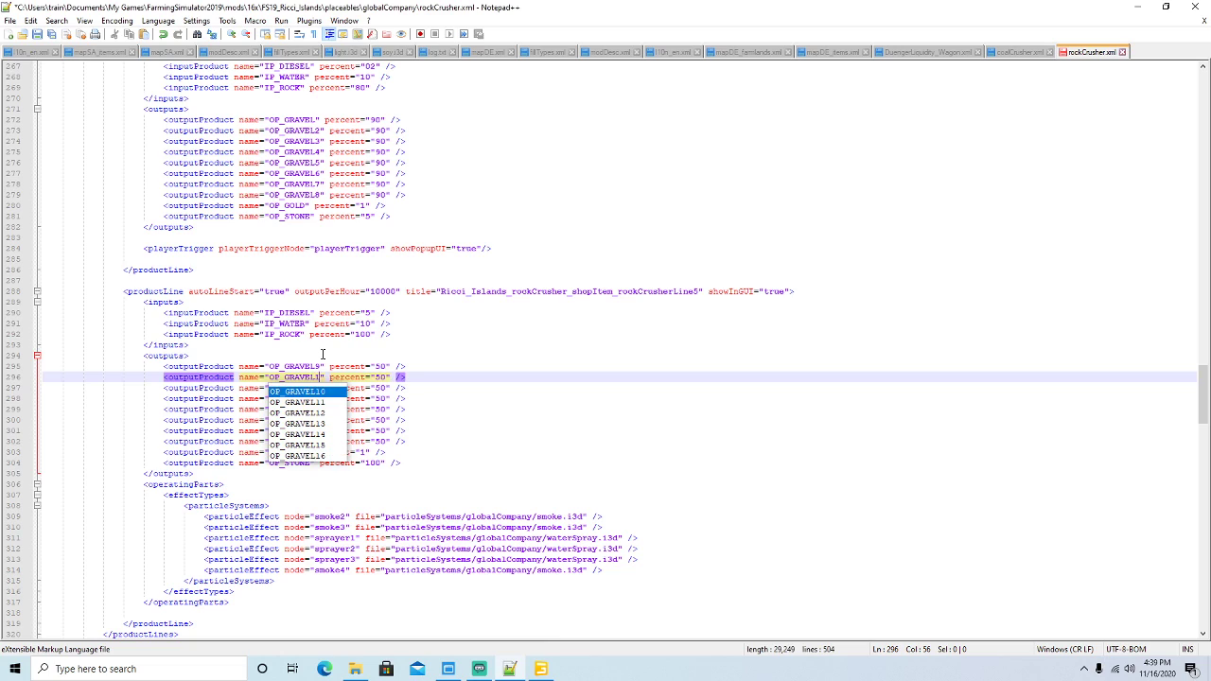
{"action": "key", "text": "Left"}
{"action": "key", "text": "Down"}
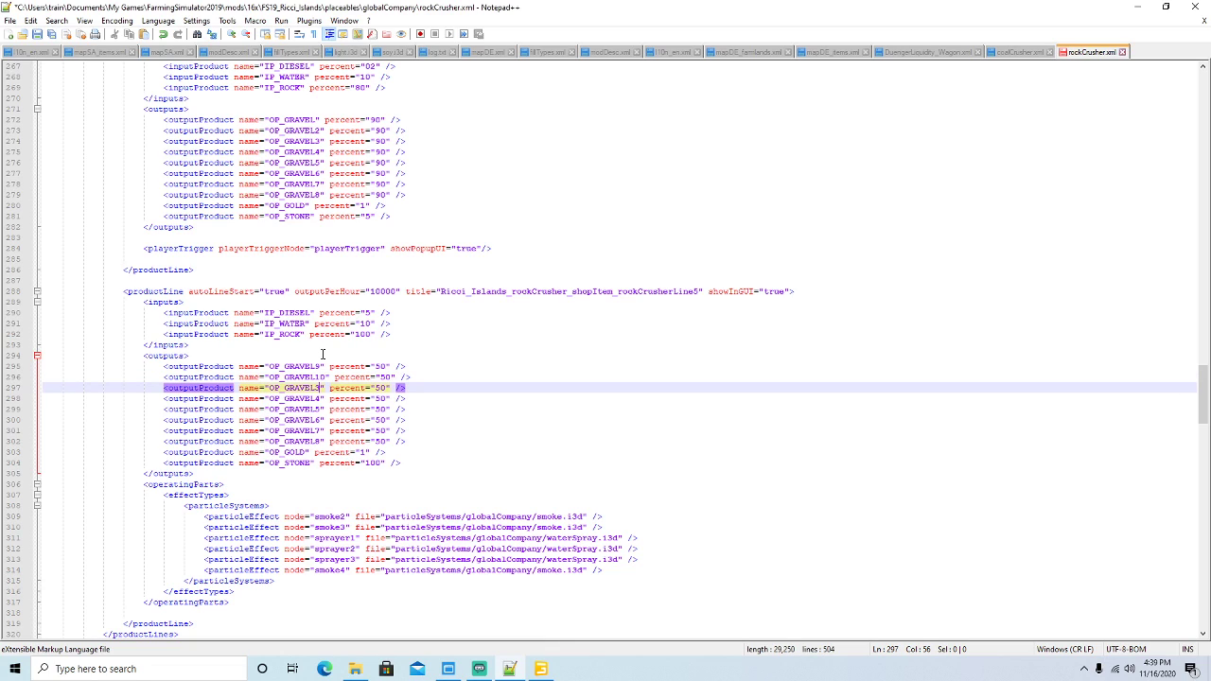
{"action": "key", "text": "BackSpace"}
{"action": "type", "text": "11"}
{"action": "key", "text": "Left"}
{"action": "key", "text": "Down"}
{"action": "key", "text": "BackSpace"}
{"action": "type", "text": "12"}
{"action": "key", "text": "Left"}
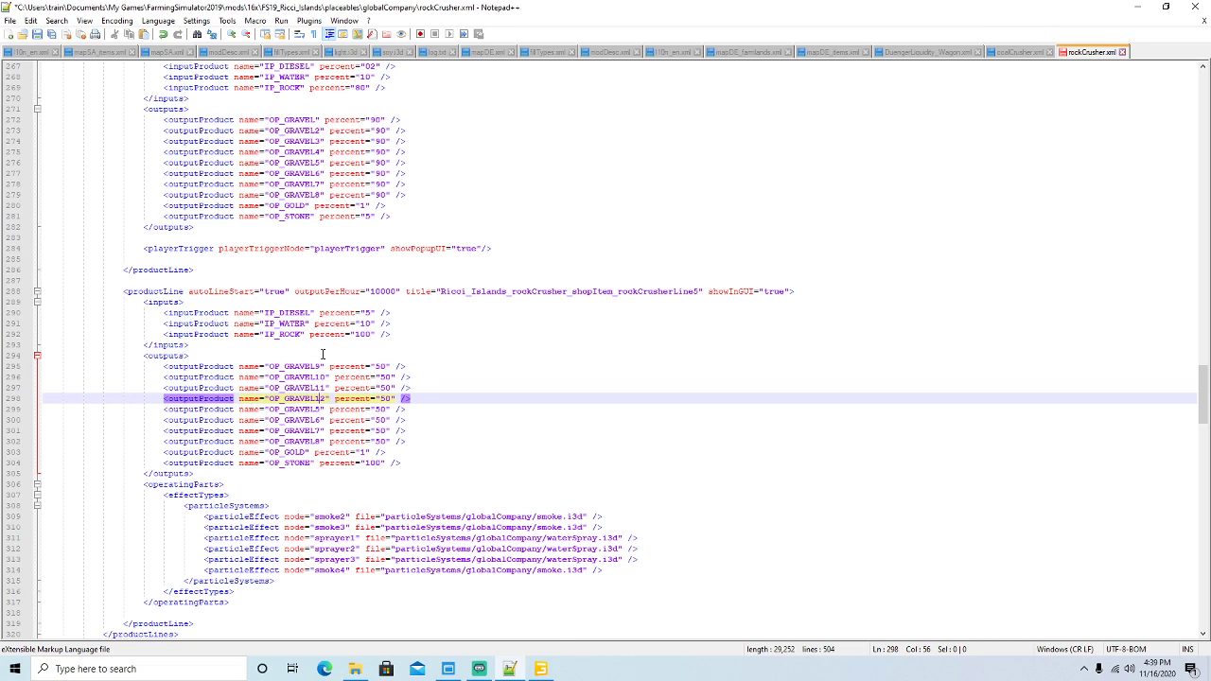
Rename the remaining four gravel outputs in the rockCrusherLine5 product line to OP_GRAVEL13, OP_GRAVEL14, OP_GRAVEL15 and OP_GRAVEL16.
{"action": "key", "text": "Down"}
{"action": "key", "text": "BackSpace"}
{"action": "type", "text": "13"}
{"action": "key", "text": "Left"}
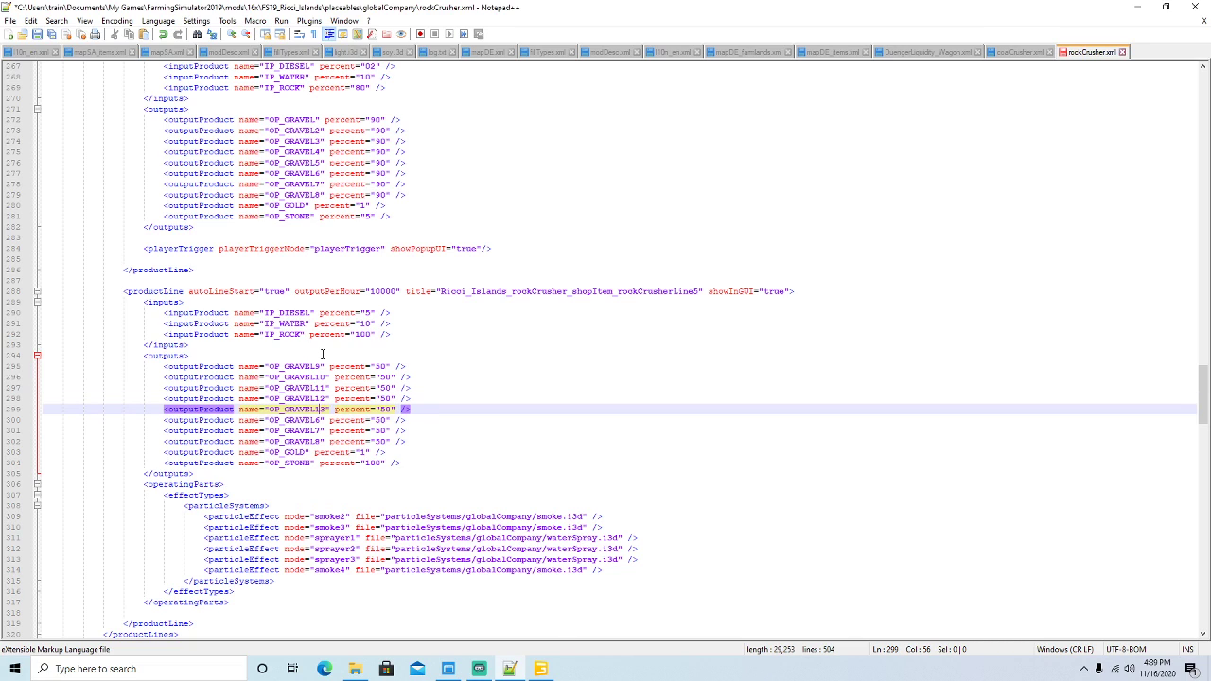
{"action": "key", "text": "Down"}
{"action": "key", "text": "BackSpace"}
{"action": "type", "text": "14"}
{"action": "key", "text": "Left"}
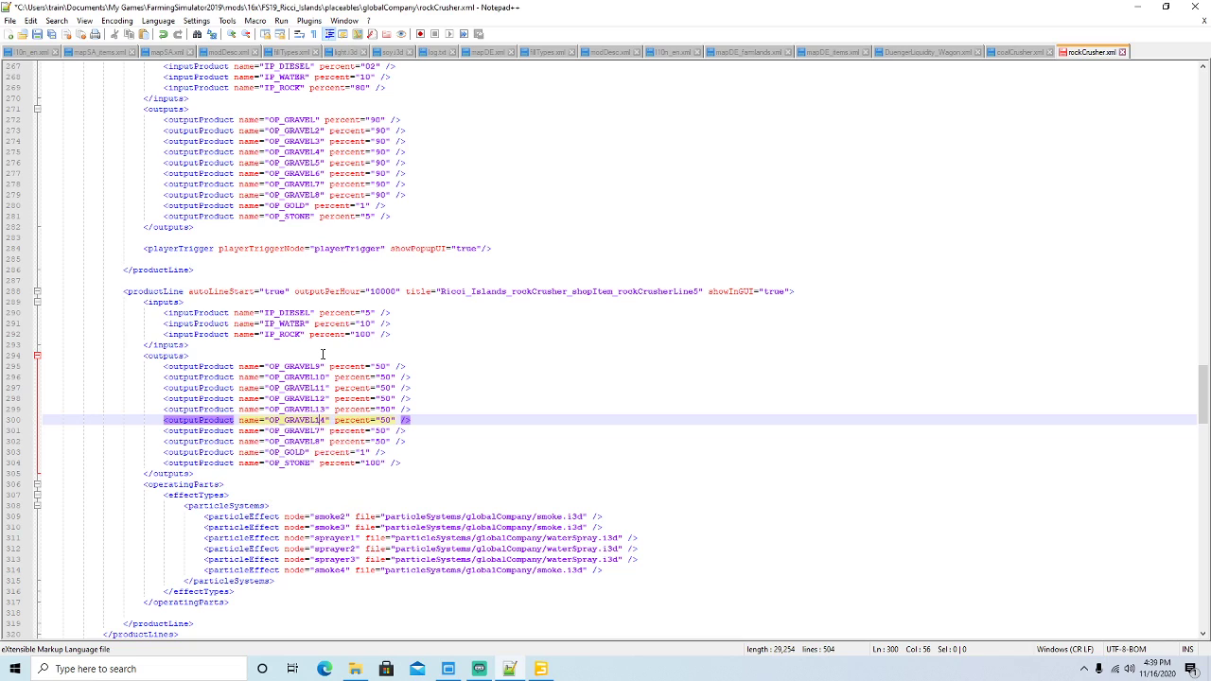
{"action": "key", "text": "Down"}
{"action": "key", "text": "BackSpace"}
{"action": "type", "text": "15"}
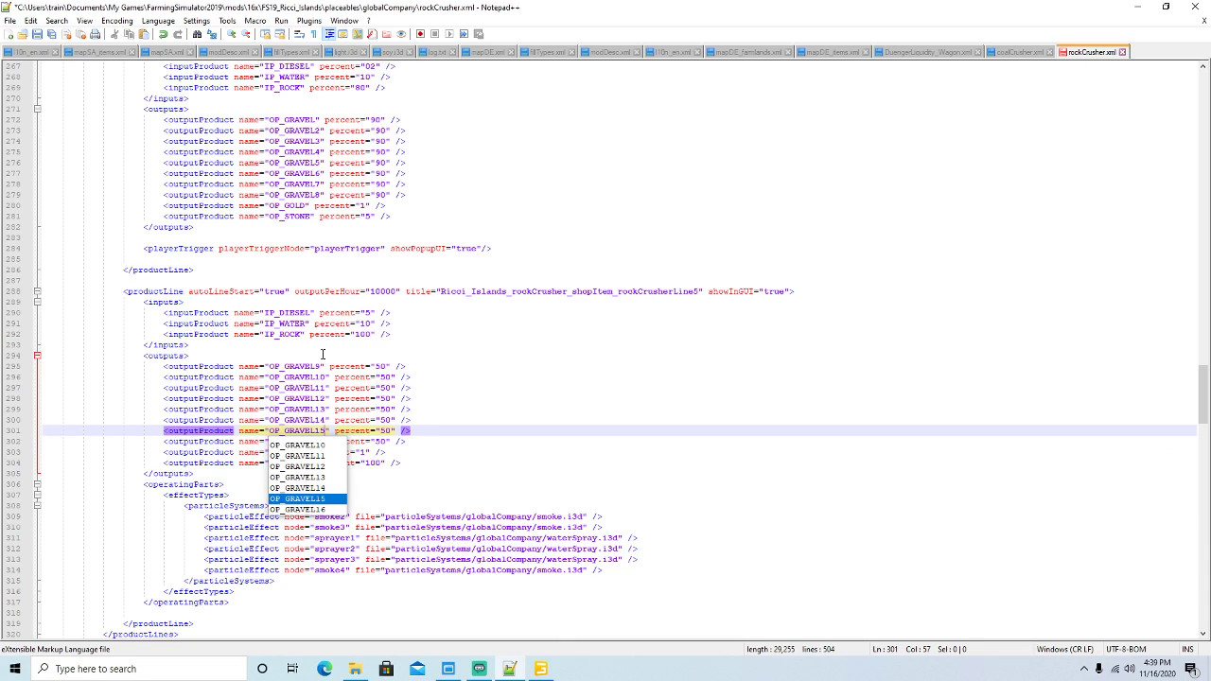
{"action": "key", "text": "Left"}
{"action": "key", "text": "Down"}
{"action": "key", "text": "BackSpace"}
{"action": "type", "text": "16"}
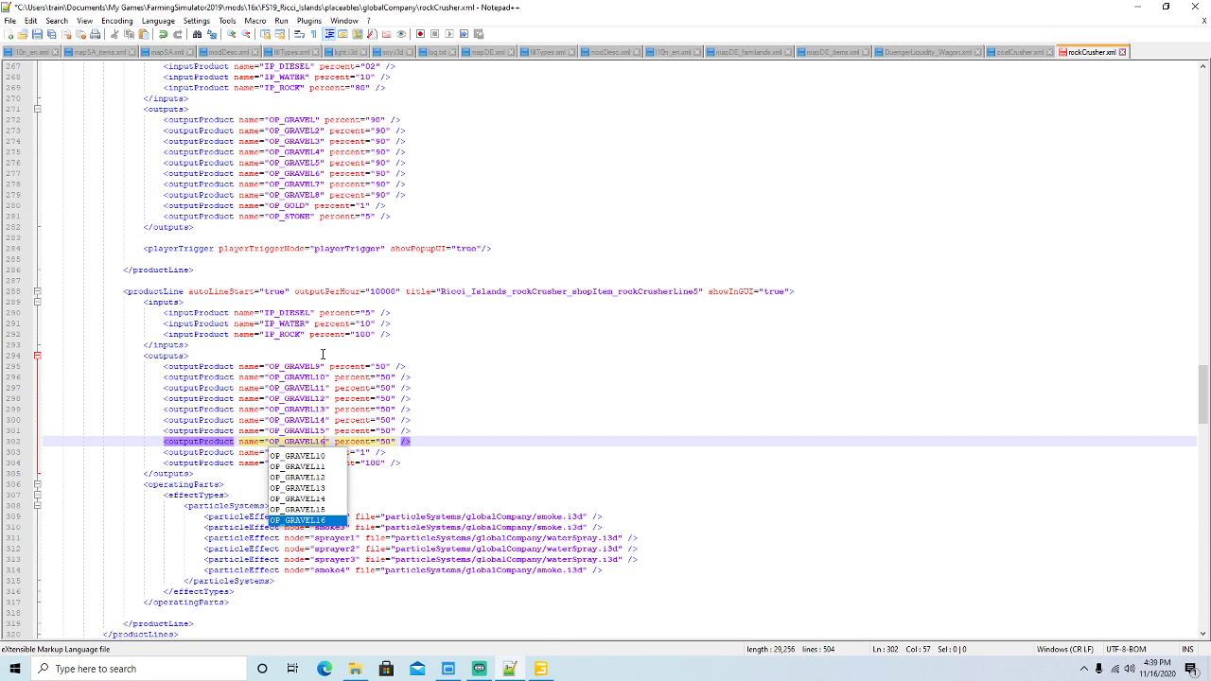
{"action": "key", "text": "Left"}
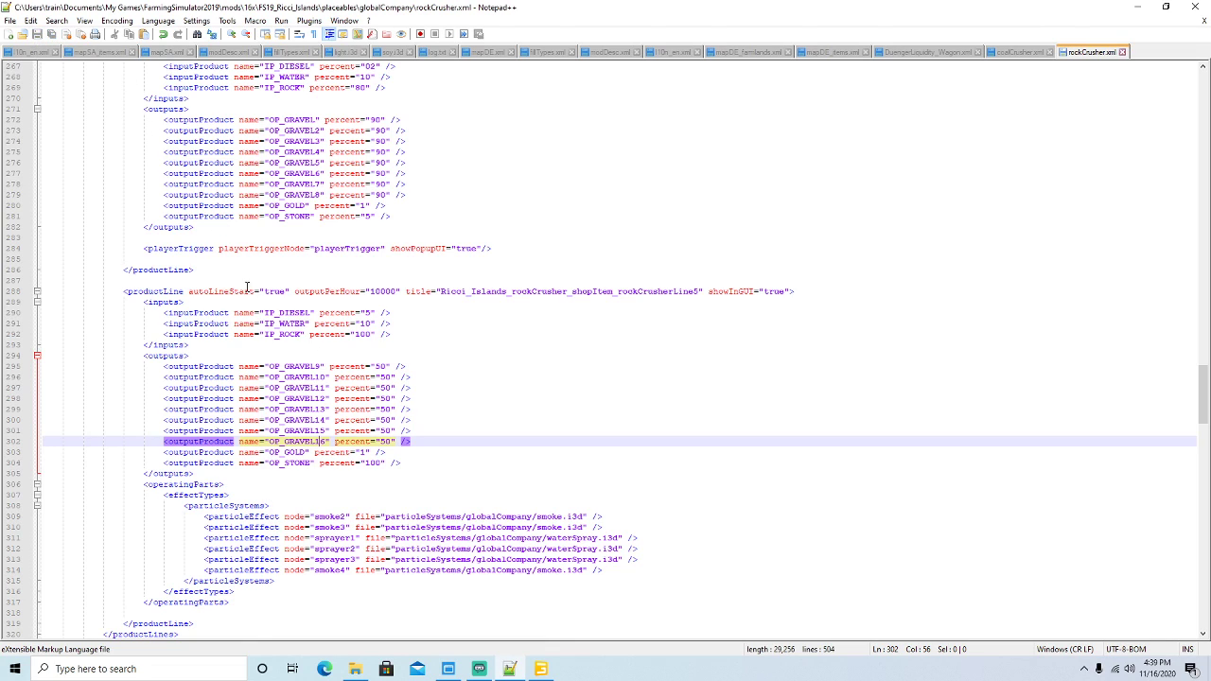
Delete the operatingParts block and the leftover blank lines from the rockCrusherLine5 product line, and save rockCrusher.xml.
{"action": "scroll", "coordinate": [295, 378], "scroll_direction": "down", "scroll_amount": 3}
{"action": "left_click", "coordinate": [182, 388]}
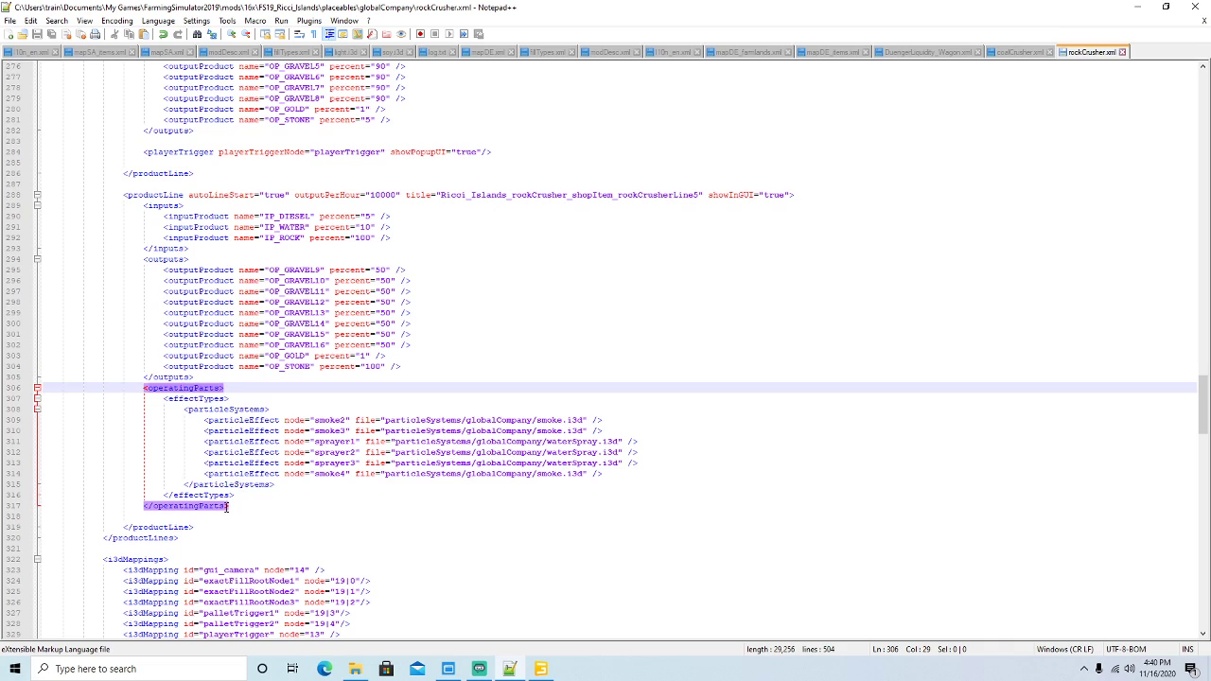
{"action": "left_click_drag", "start_coordinate": [230, 506], "coordinate": [48, 388]}
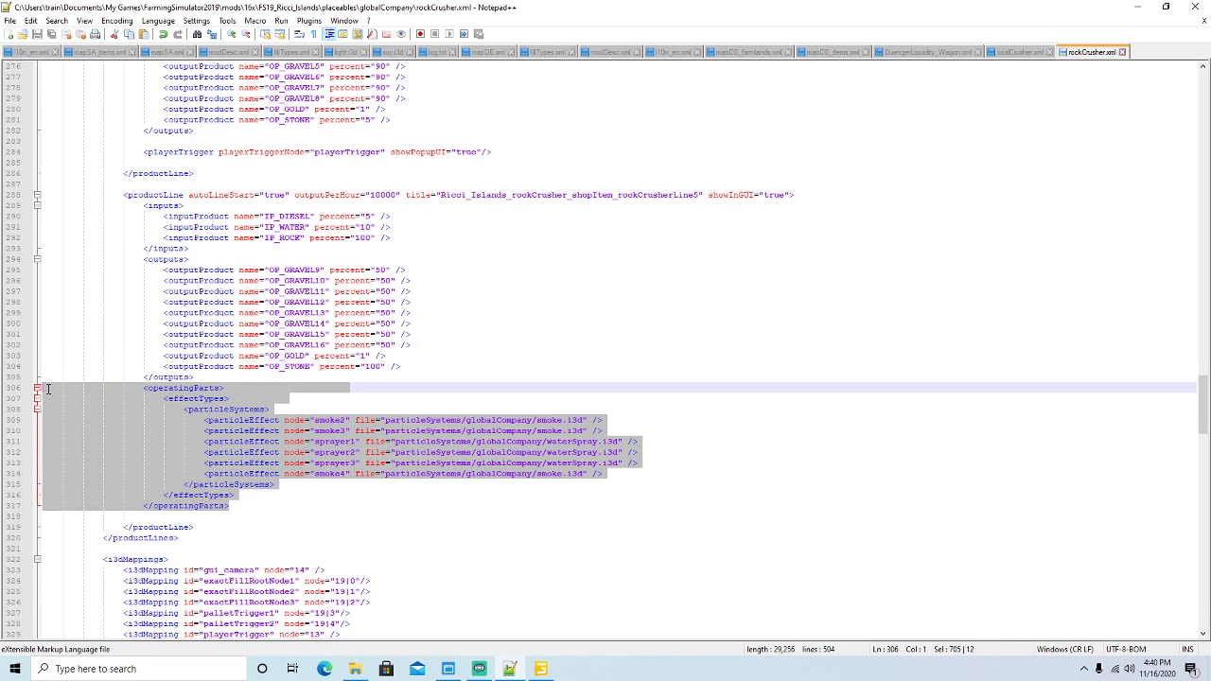
{"action": "key", "text": "Delete"}
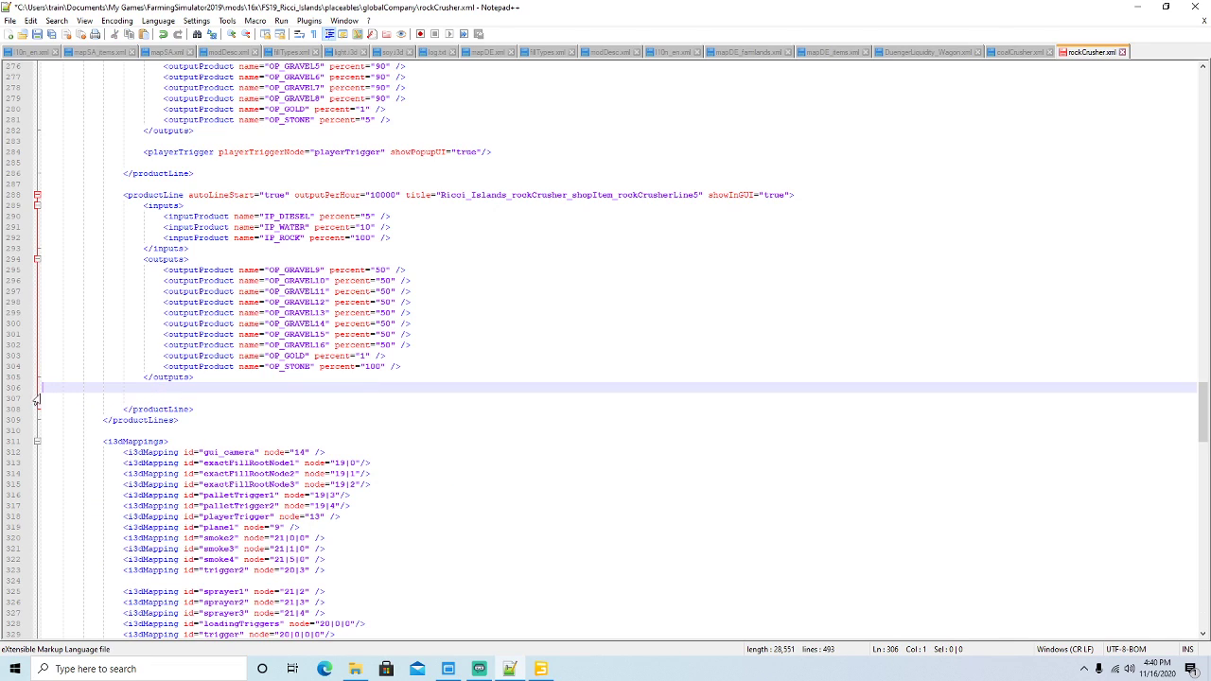
{"action": "key", "text": "Delete"}
{"action": "left_click", "coordinate": [12, 393]}
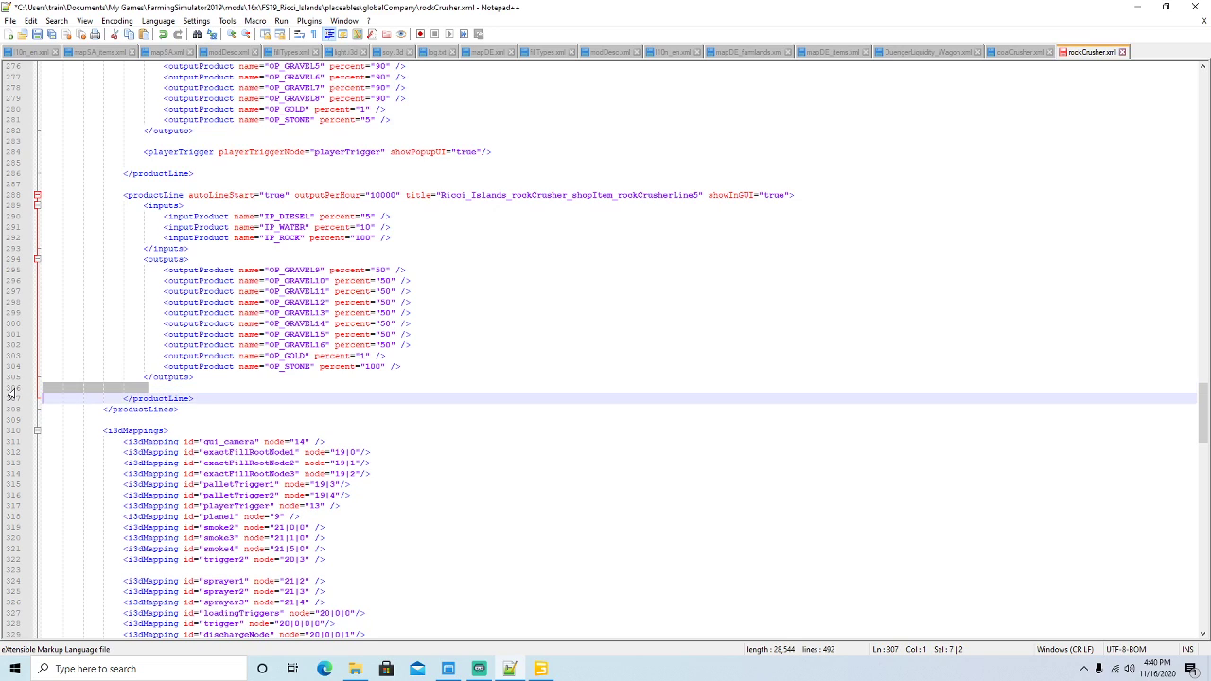
{"action": "key", "text": "Delete"}
{"action": "left_click", "coordinate": [156, 195]}
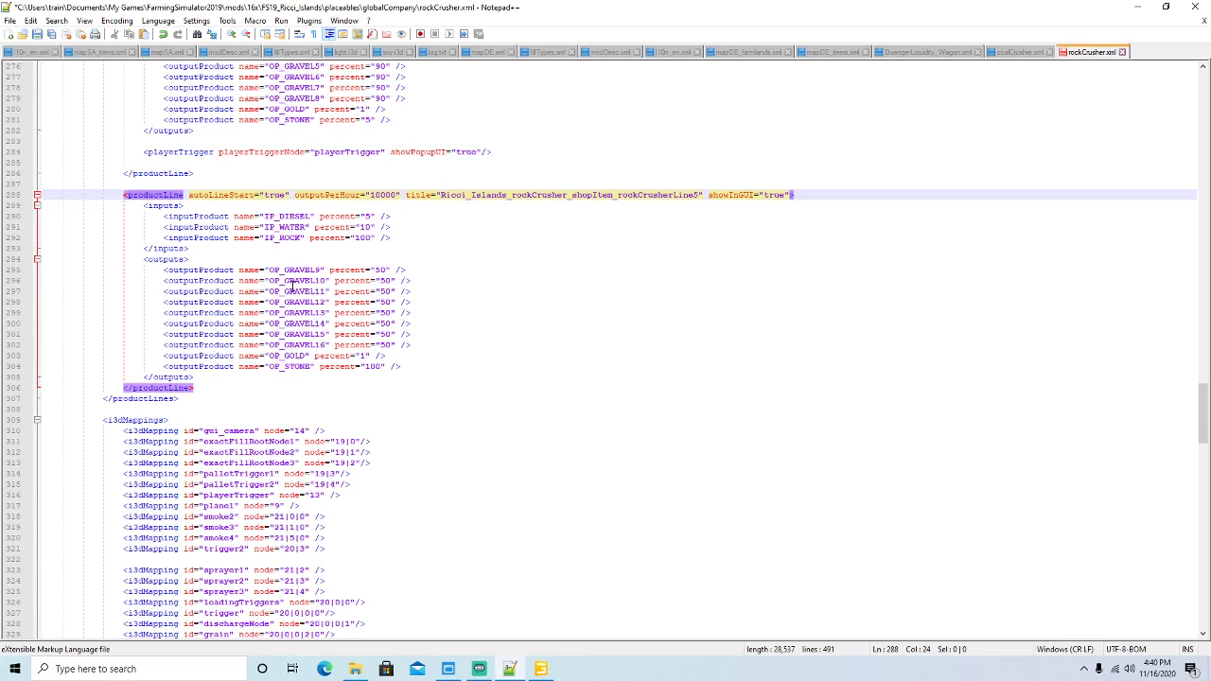
{"action": "left_click", "coordinate": [39, 38]}
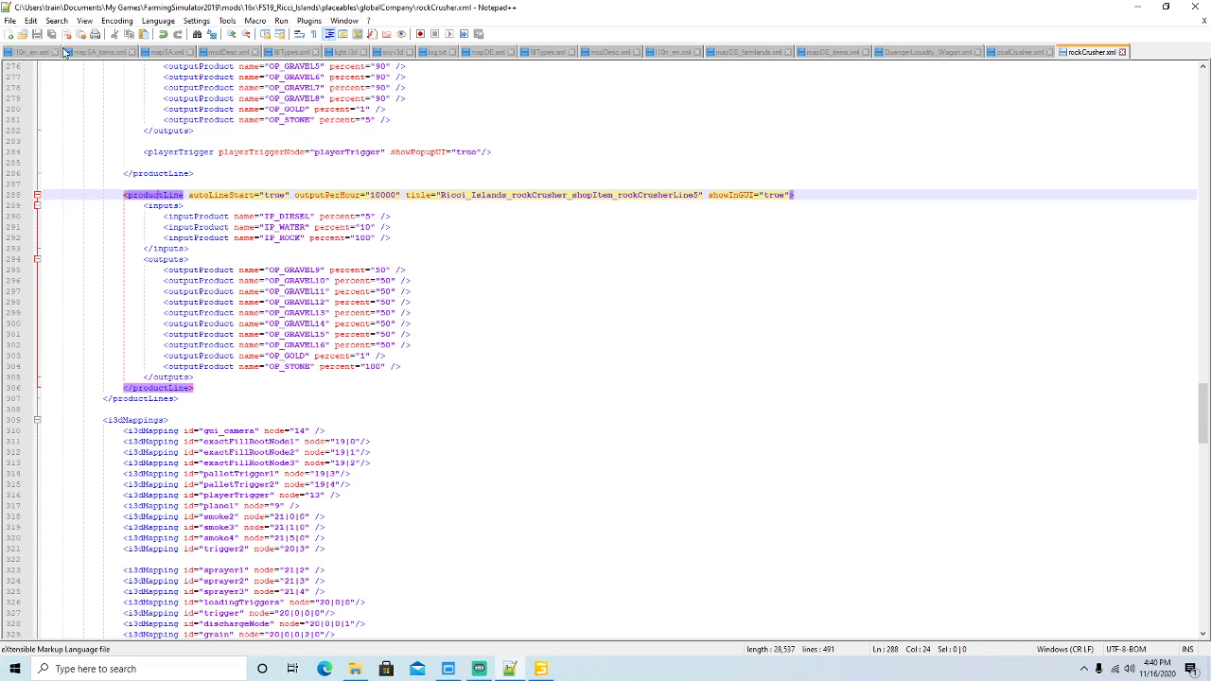
In l10n_en.xml, copy the rockCrusherLine2 text entry and paste it on a new line below the rockCrusherLine4 entry.
{"action": "left_click", "coordinate": [44, 53]}
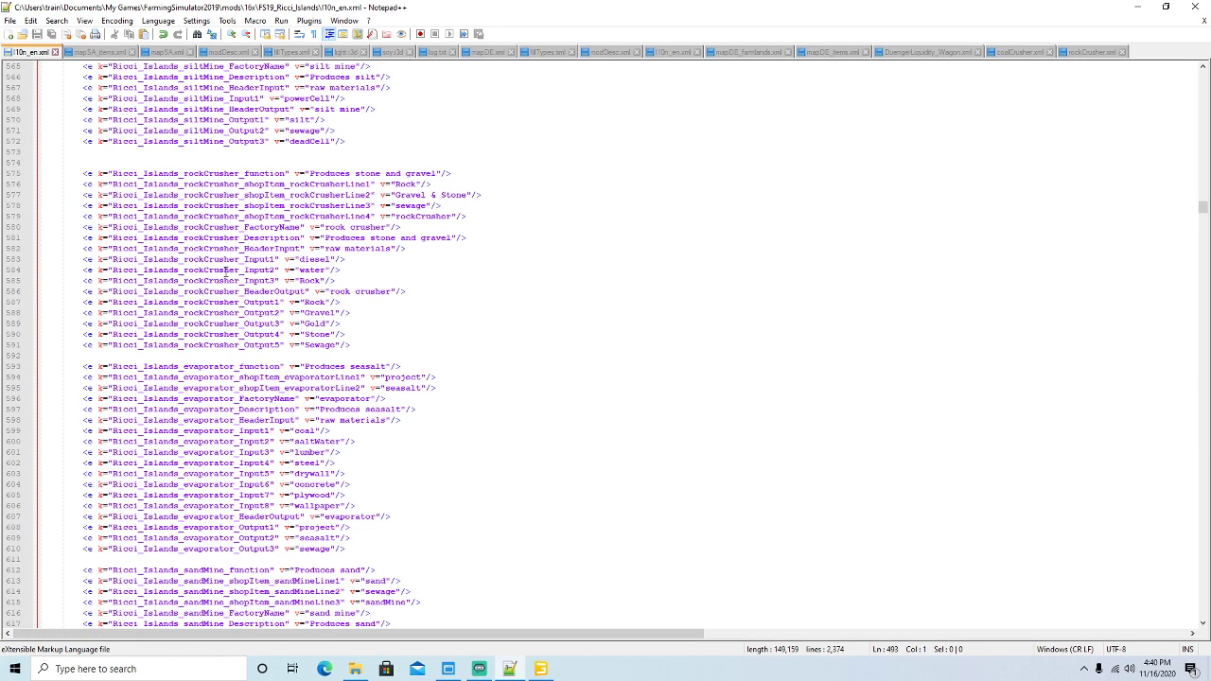
{"action": "left_click", "coordinate": [16, 197]}
{"action": "key", "text": "ctrl+c"}
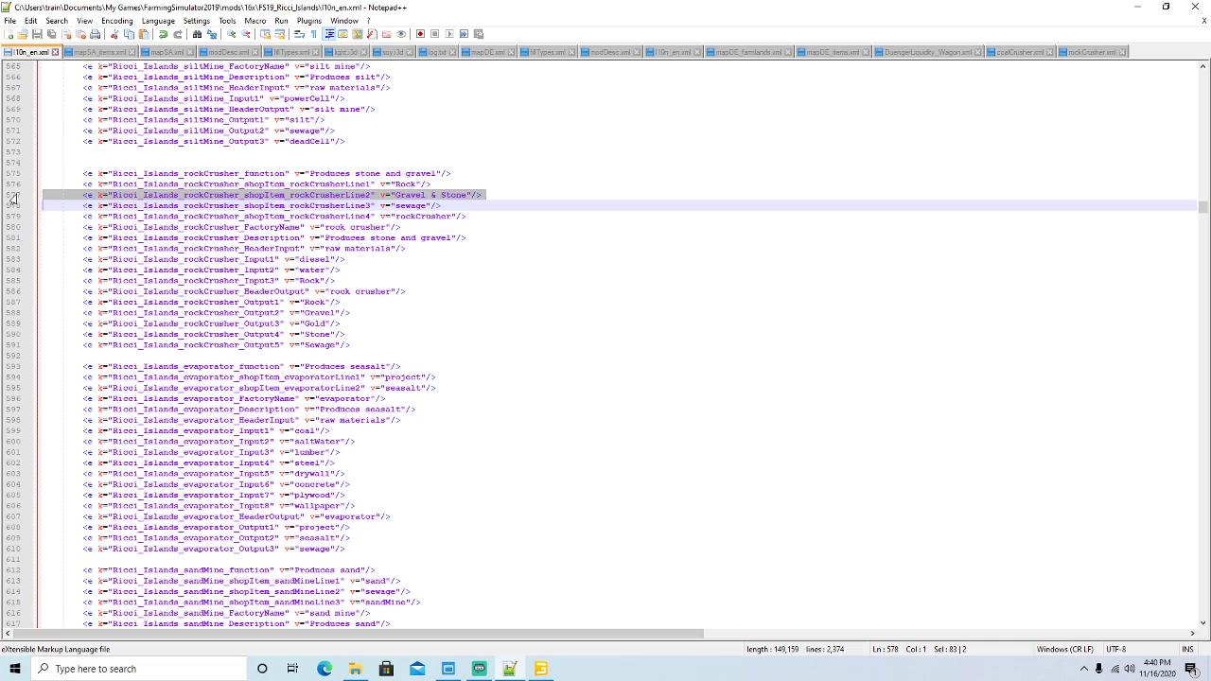
{"action": "left_click", "coordinate": [470, 218]}
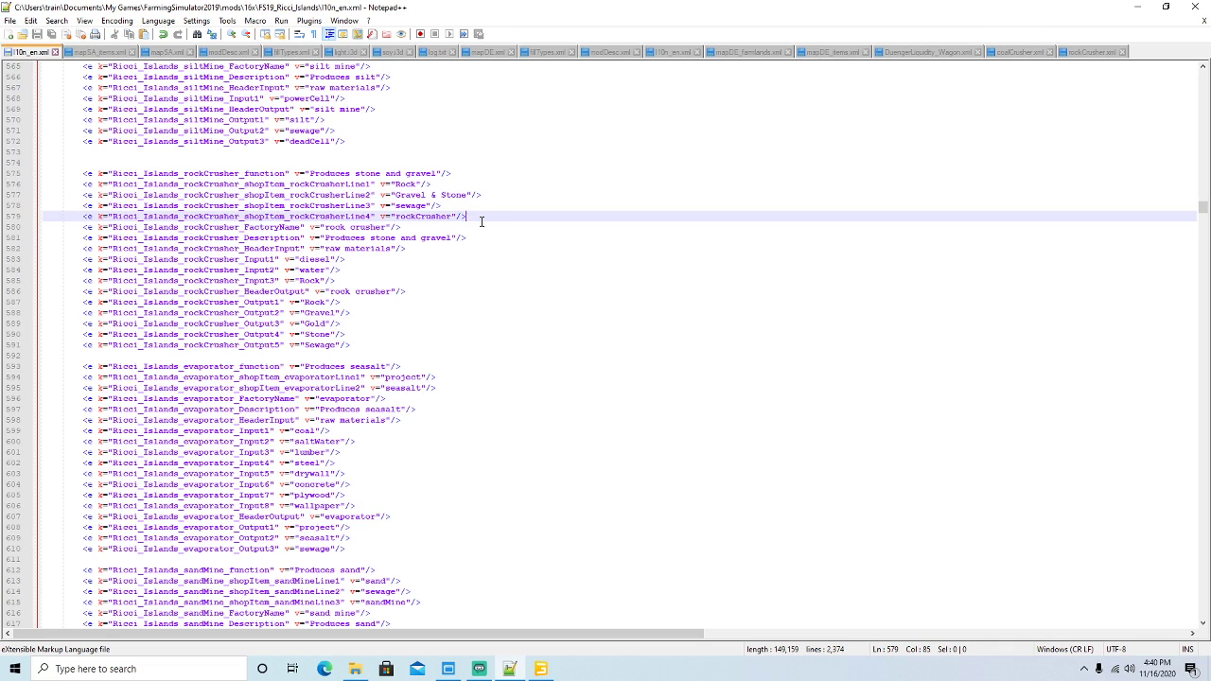
{"action": "key", "text": "Return"}
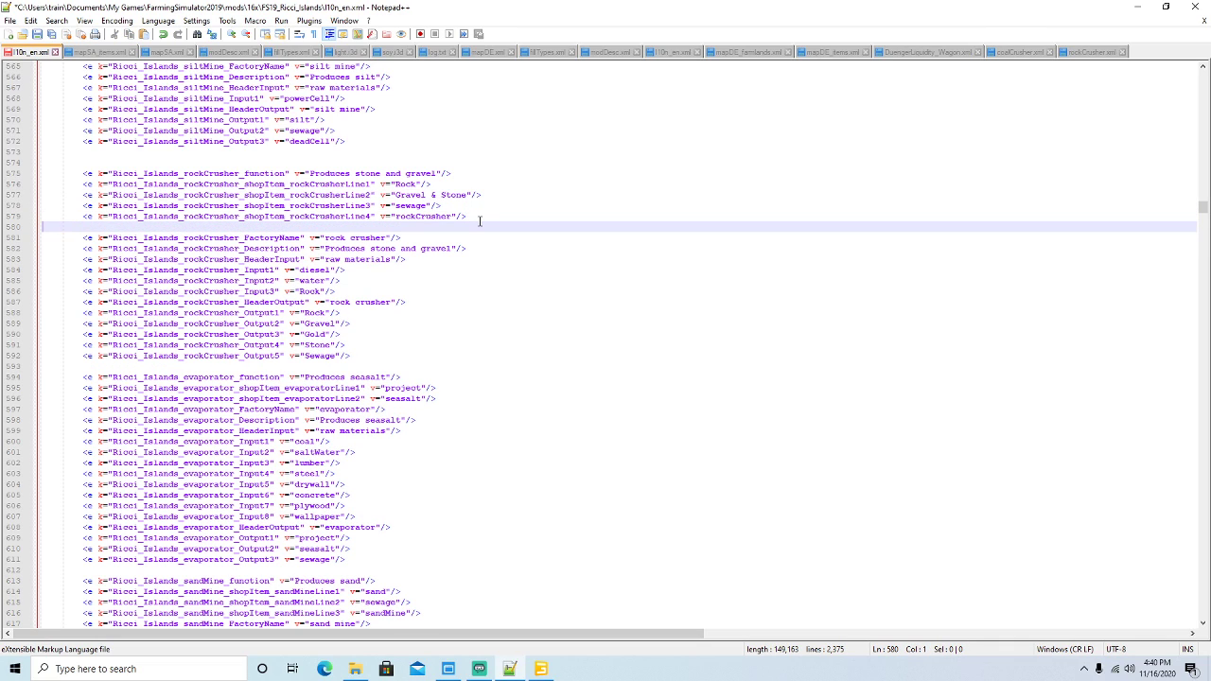
{"action": "key", "text": "ctrl+v"}
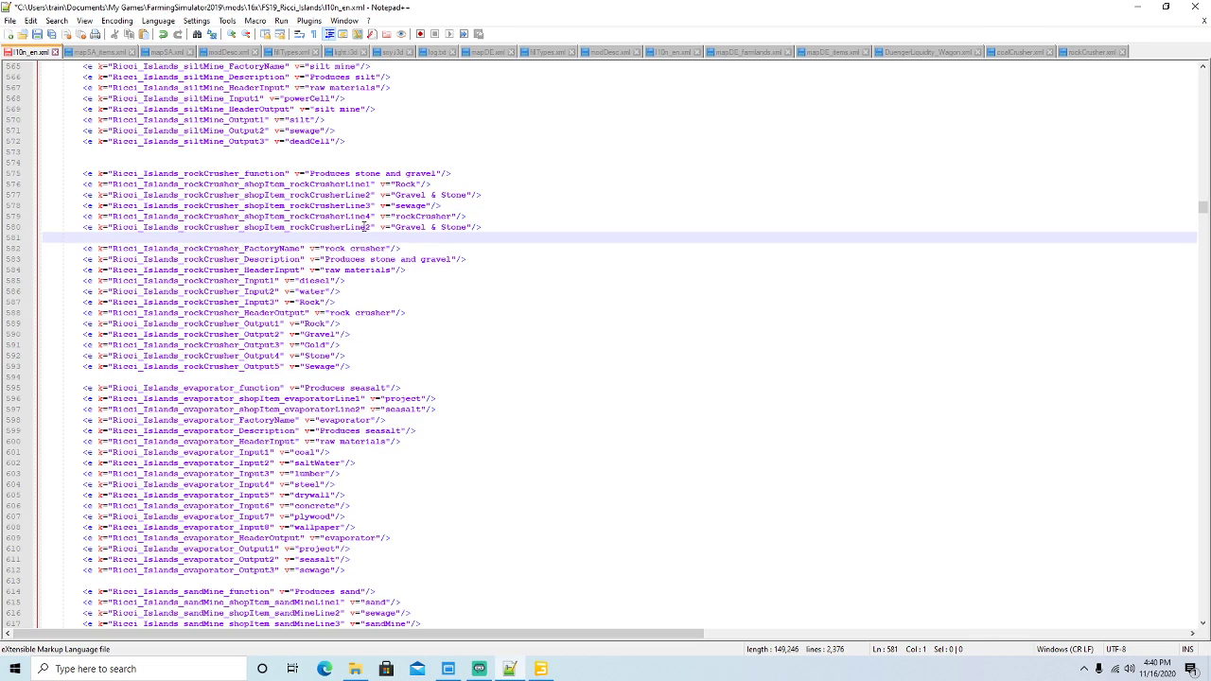
Change the pasted entry's key to end in rockCrusherLine5, remove the empty line below it, and save l10n_en.xml.
{"action": "key", "text": "Left"}
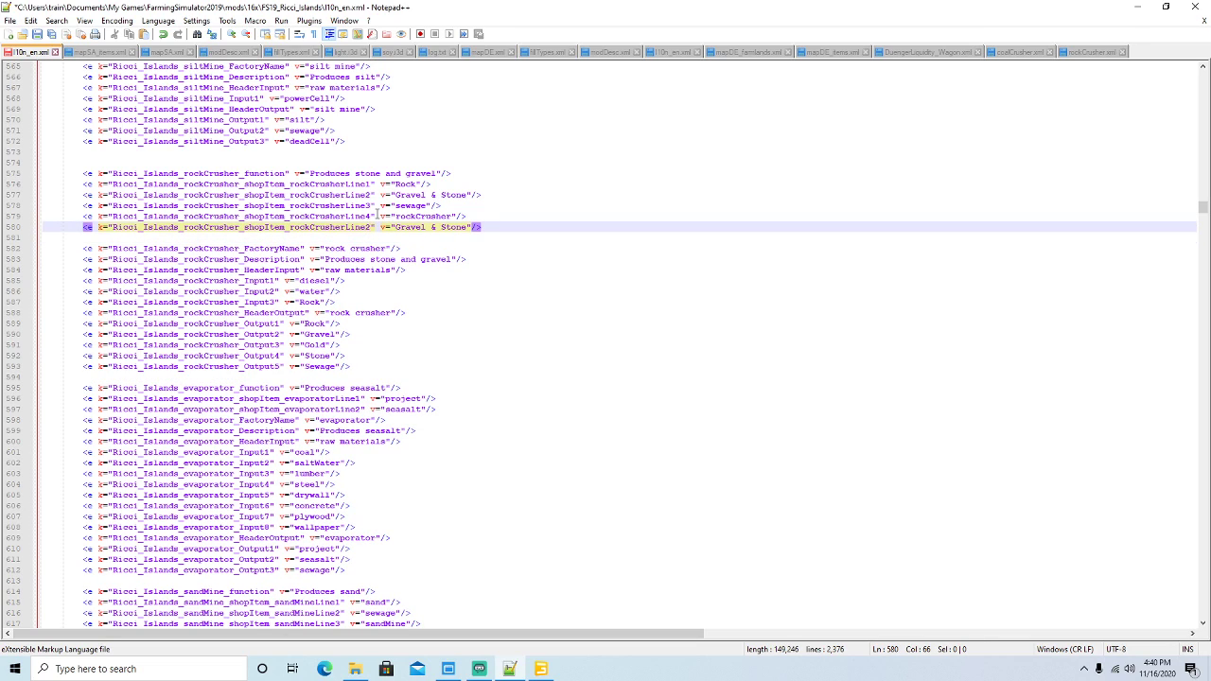
{"action": "key", "text": "ctrl+Left"}
{"action": "key", "text": "ctrl+Left"}
{"action": "key", "text": "ctrl+Left"}
{"action": "key", "text": "ctrl+Left"}
{"action": "key", "text": "ctrl+Left"}
{"action": "key", "text": "ctrl+Left"}
{"action": "key", "text": "ctrl+Left"}
{"action": "key", "text": "BackSpace"}
{"action": "type", "text": "5"}
{"action": "key", "text": "End"}
{"action": "left_click", "coordinate": [13, 239]}
{"action": "key", "text": "BackSpace"}
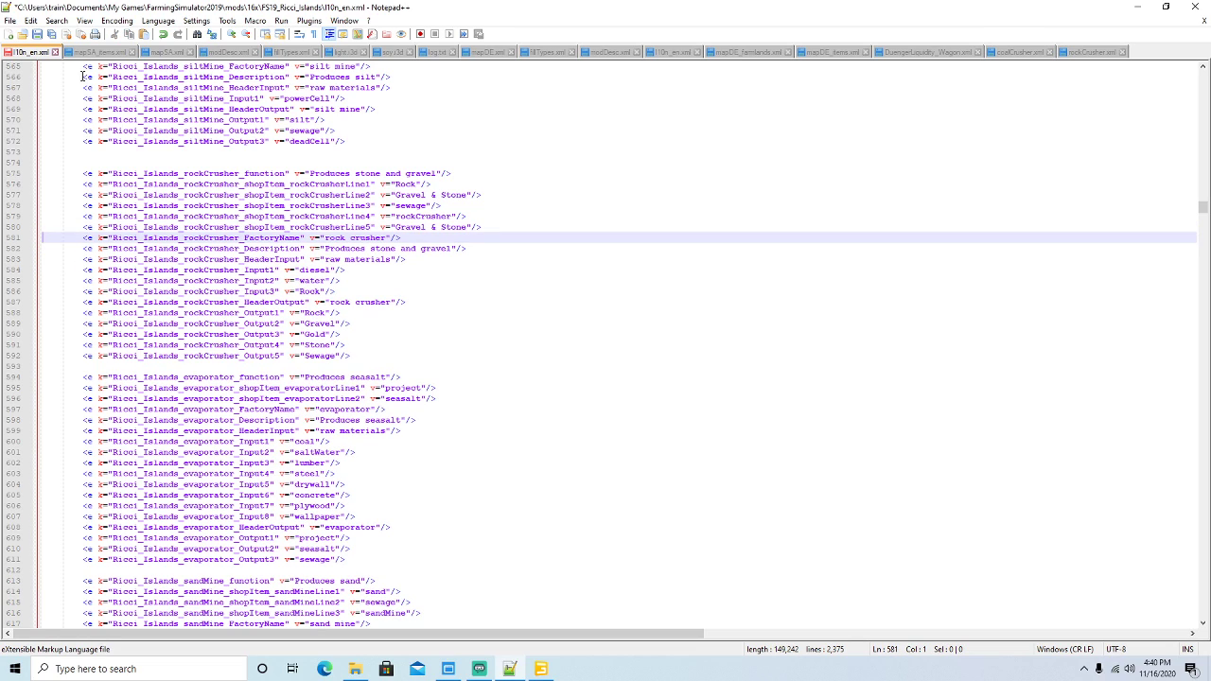
{"action": "key", "text": "ctrl+s"}
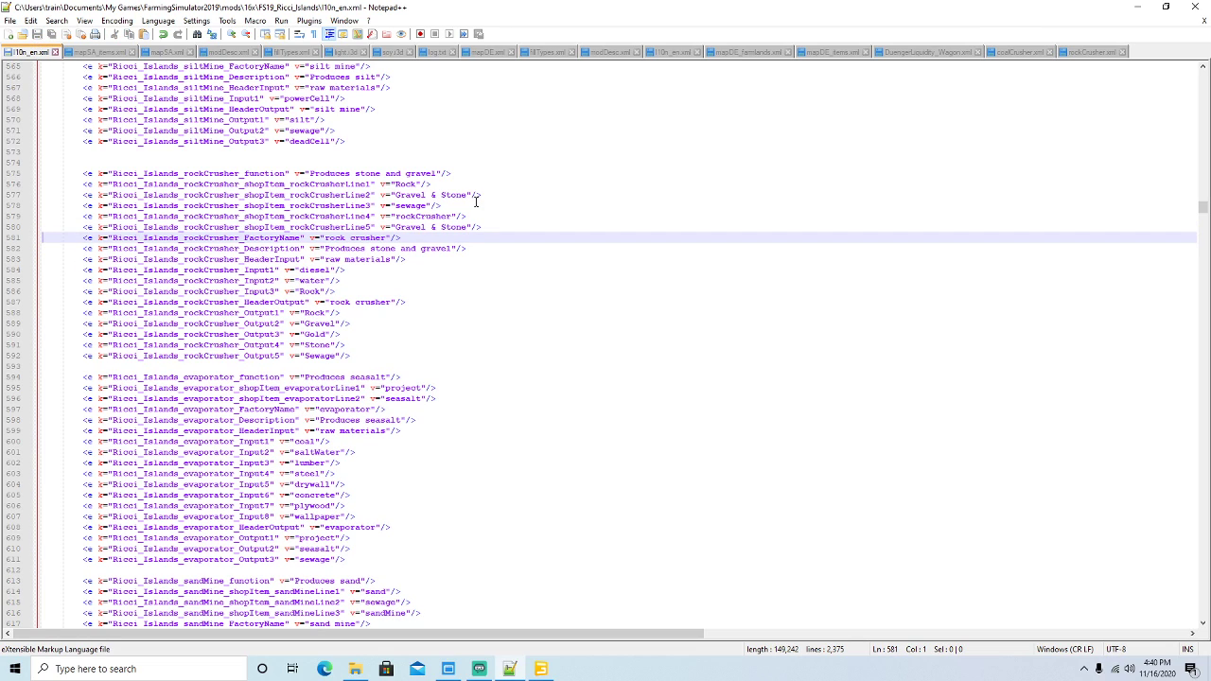
Return to rockCrusher.xml in a smaller window and review its product lines and i3dMappings down to the palletSpawnerPlaceNode39 node path.
{"action": "left_click", "coordinate": [1083, 53]}
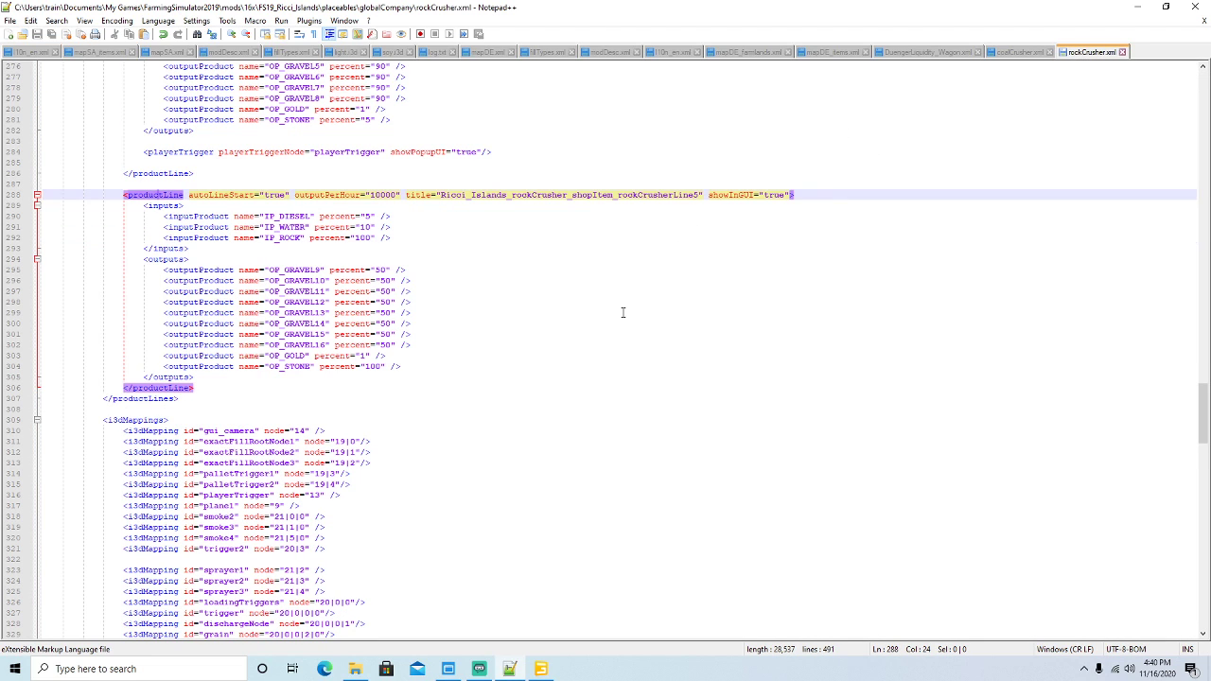
{"action": "scroll", "coordinate": [623, 312], "scroll_direction": "up", "scroll_amount": 4}
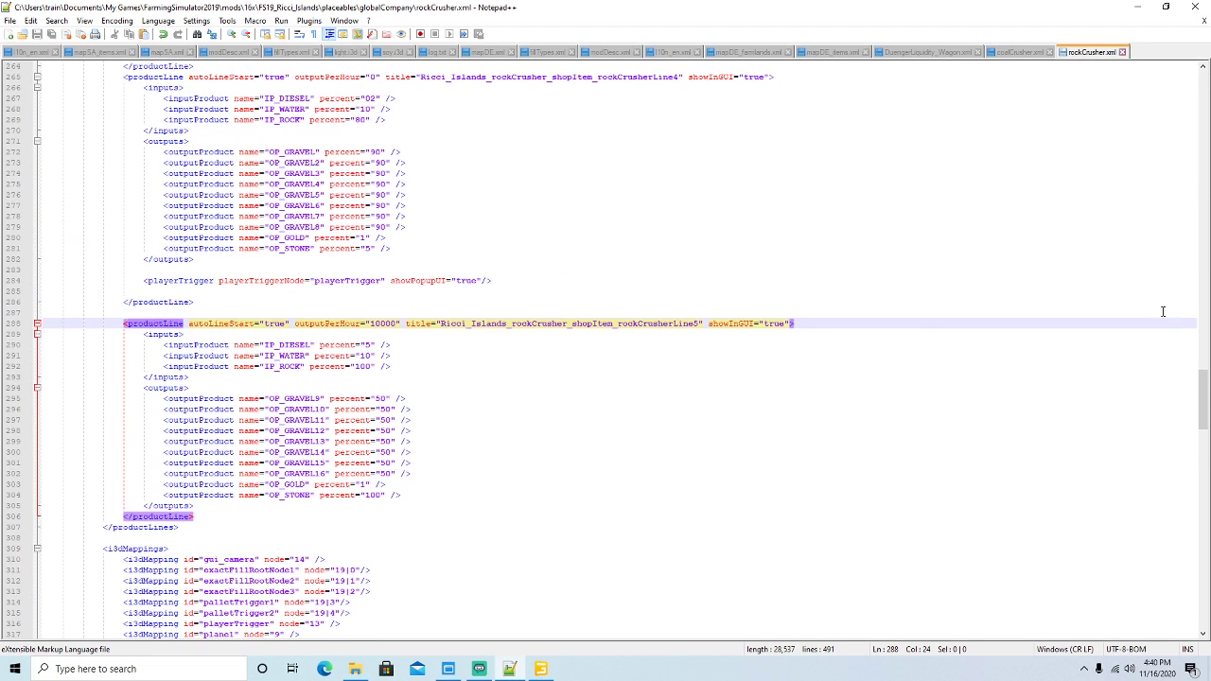
{"action": "left_click", "coordinate": [1167, 7]}
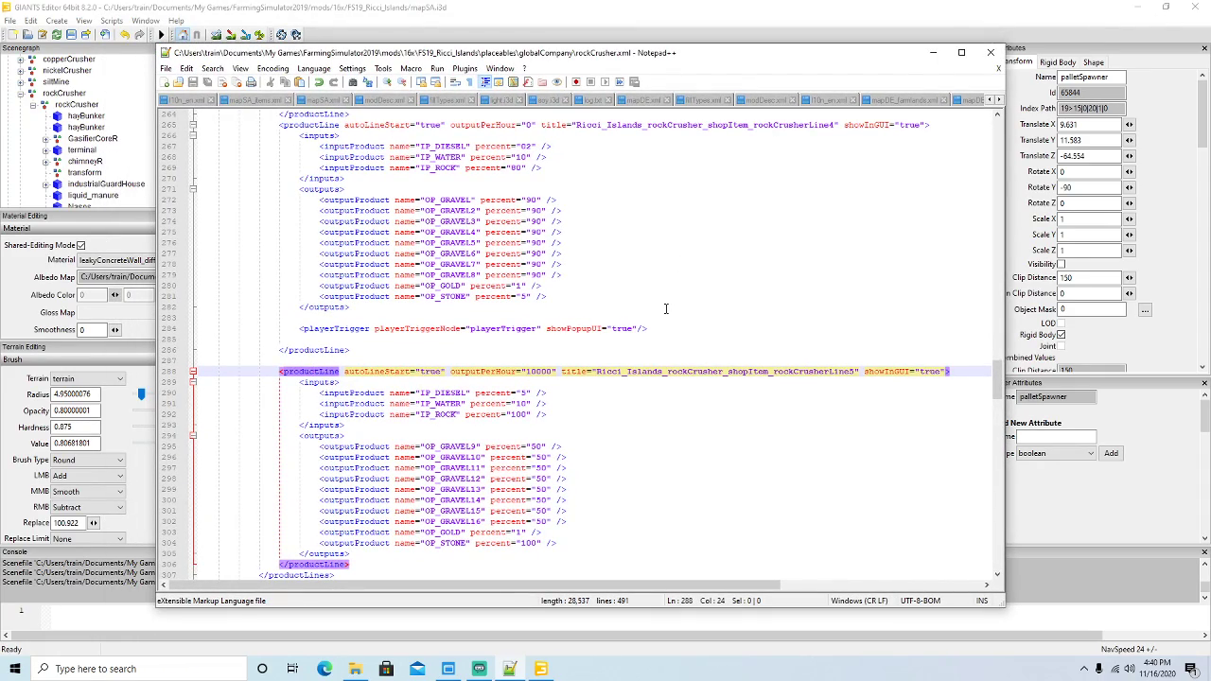
{"action": "scroll", "coordinate": [665, 308], "scroll_direction": "up", "scroll_amount": 15}
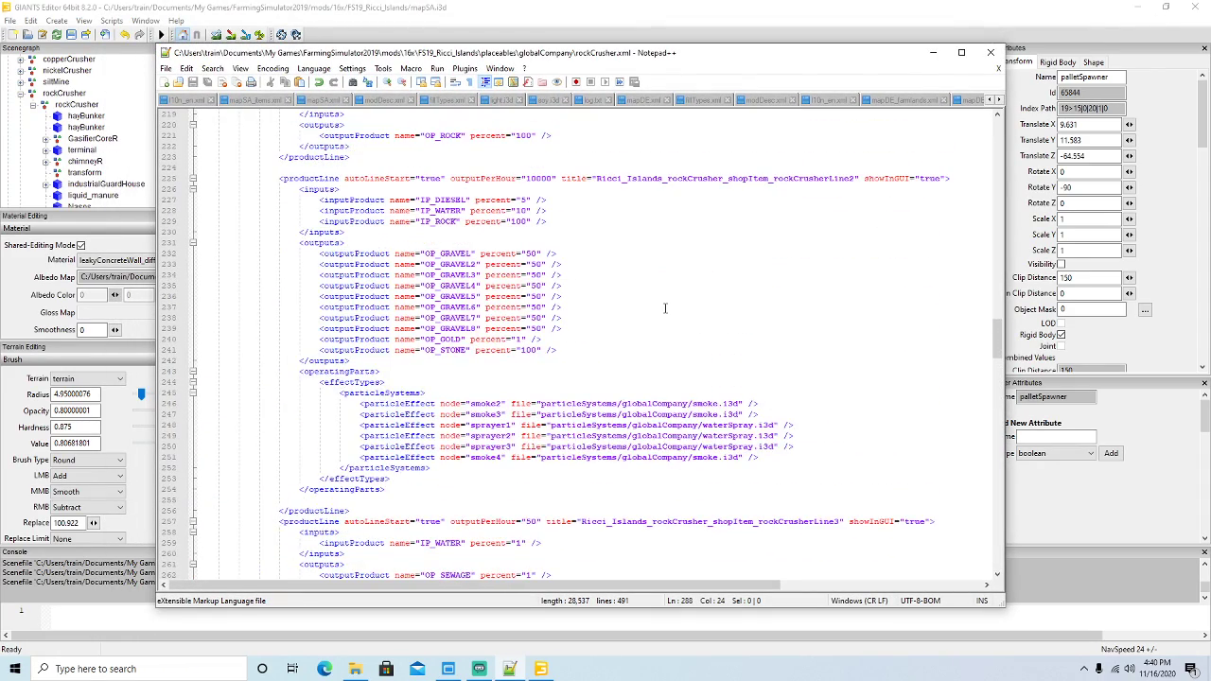
{"action": "scroll", "coordinate": [665, 308], "scroll_direction": "down", "scroll_amount": 20}
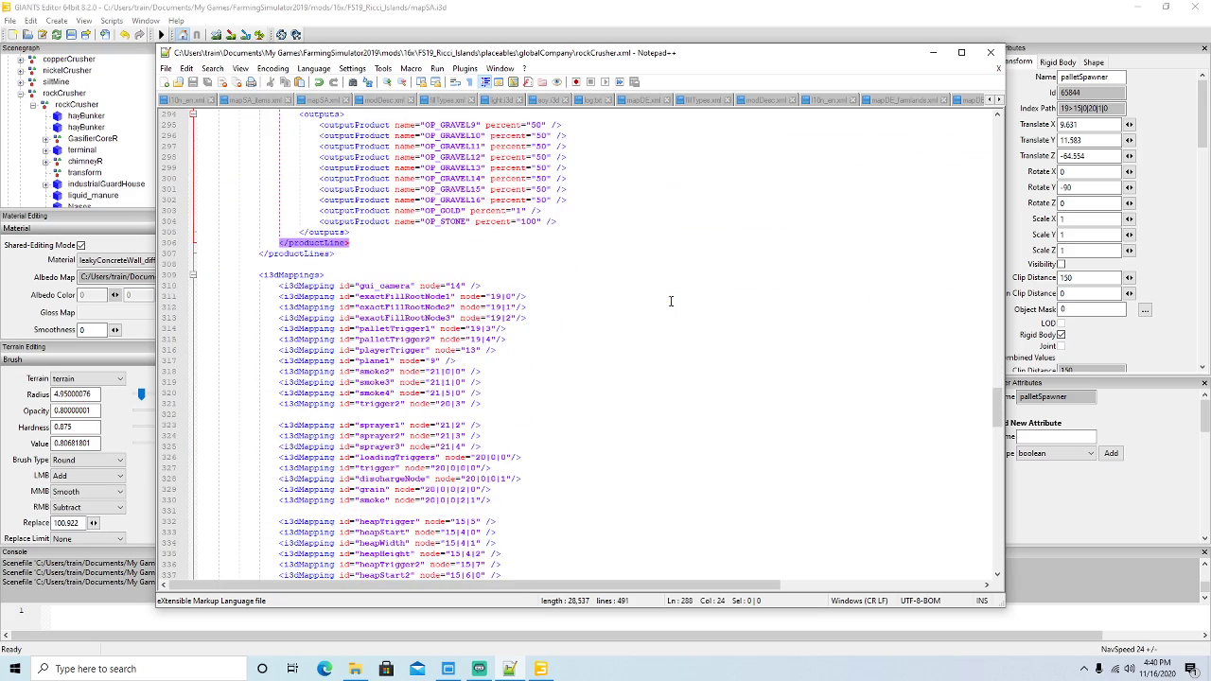
{"action": "scroll", "coordinate": [671, 301], "scroll_direction": "down", "scroll_amount": 20}
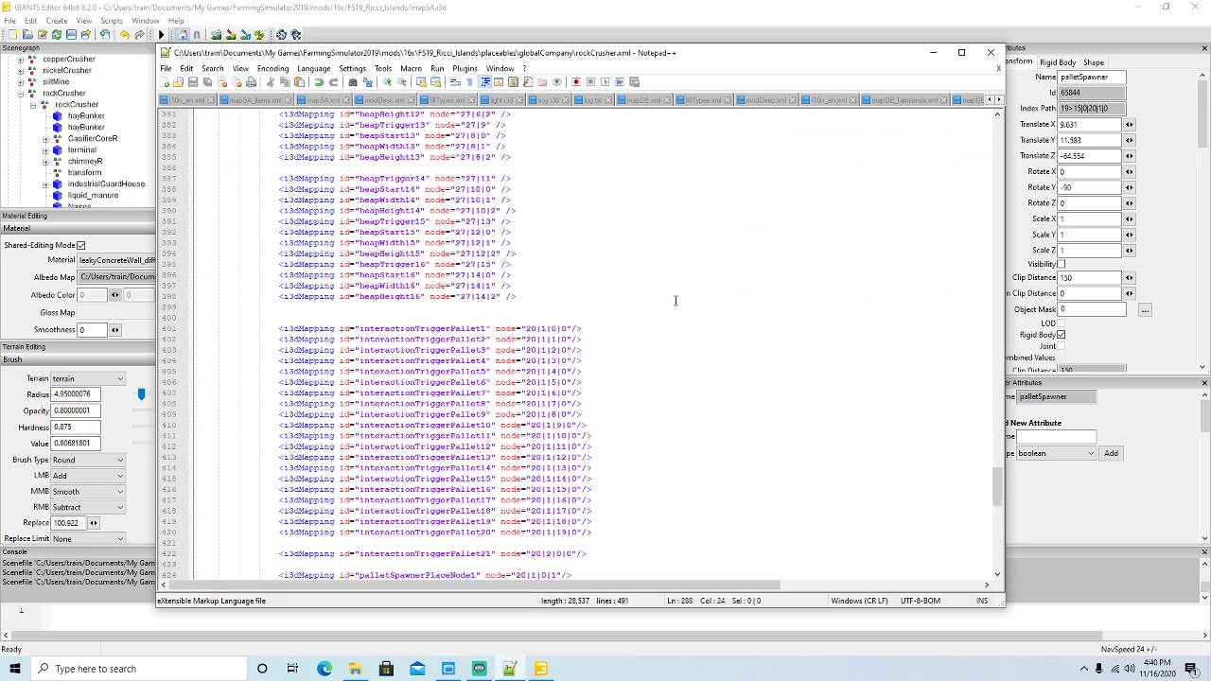
{"action": "scroll", "coordinate": [675, 301], "scroll_direction": "down", "scroll_amount": 20}
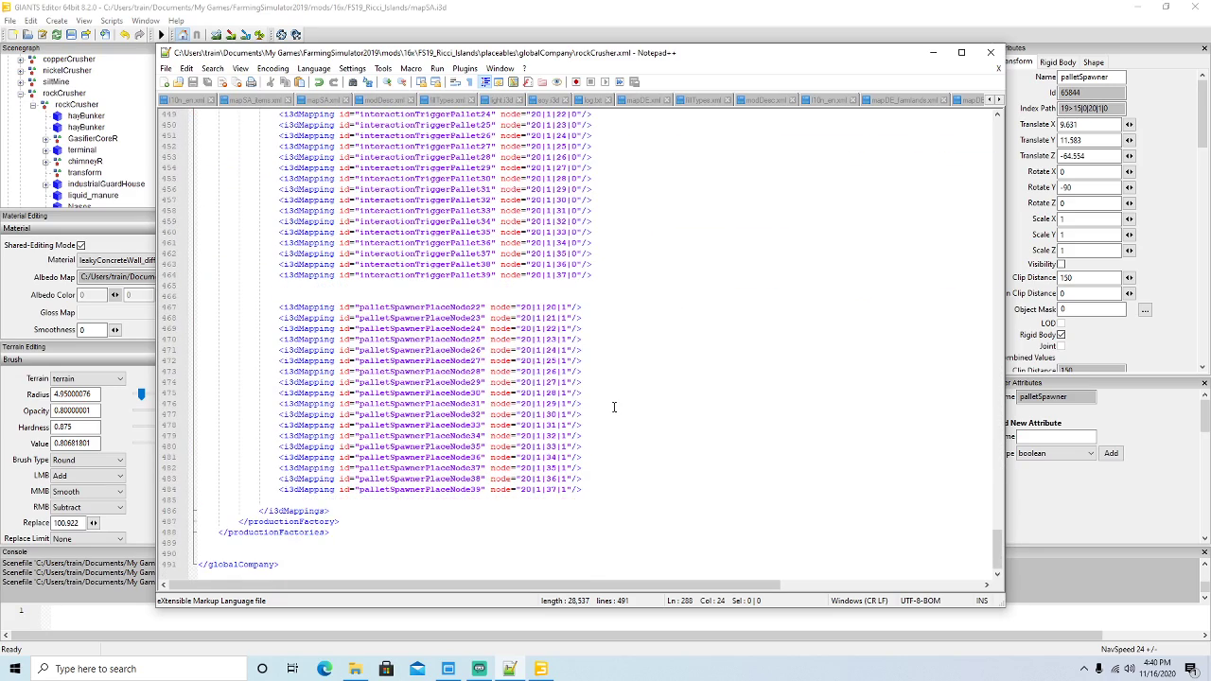
{"action": "left_click_drag", "start_coordinate": [523, 489], "coordinate": [577, 490]}
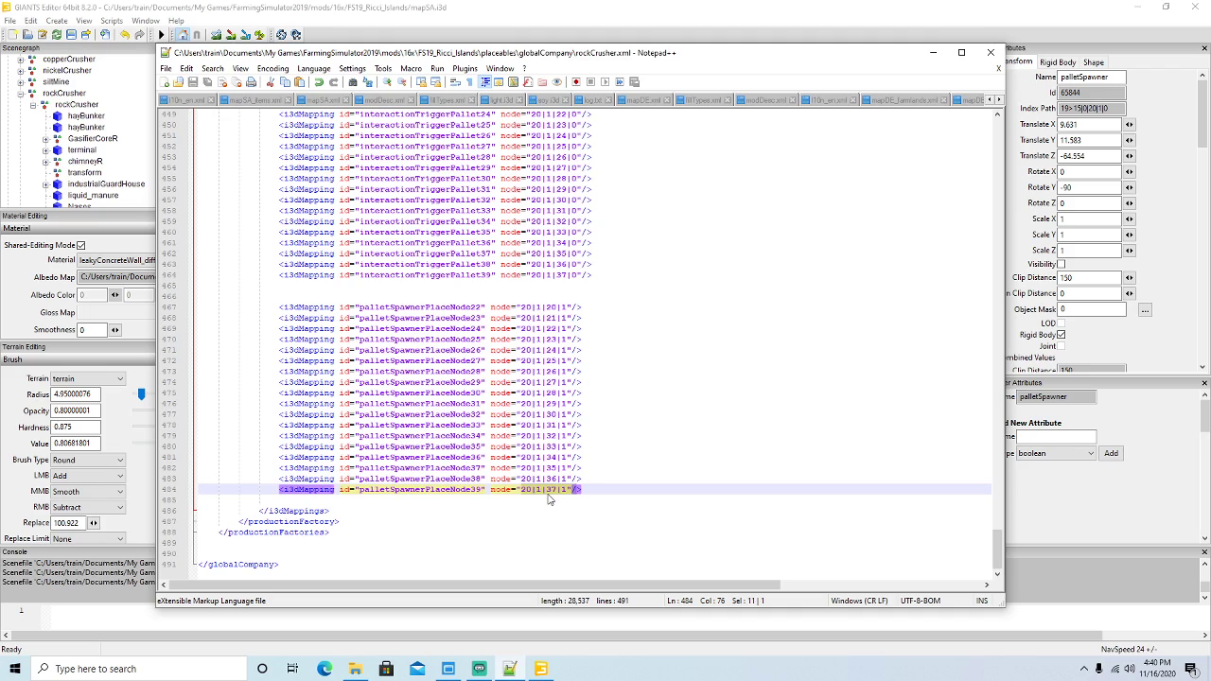
In the GIANTS Editor scene, select the last pallet spawner's palletSpawnerPlaceNode to check its index path against the palletSpawnerPlaceNode39 mapping in rockCrusher.xml.
{"action": "scroll", "coordinate": [80, 130], "scroll_direction": "down", "scroll_amount": 3}
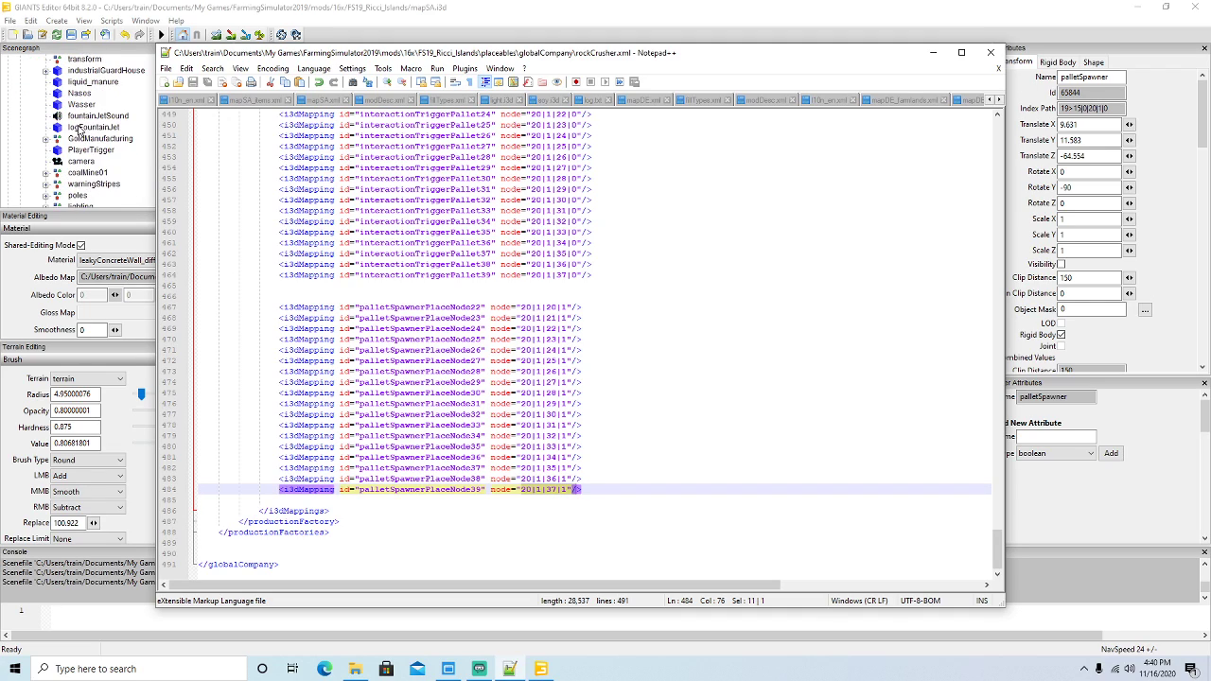
{"action": "scroll", "coordinate": [79, 131], "scroll_direction": "down", "scroll_amount": 2}
{"action": "scroll", "coordinate": [80, 130], "scroll_direction": "down", "scroll_amount": 5}
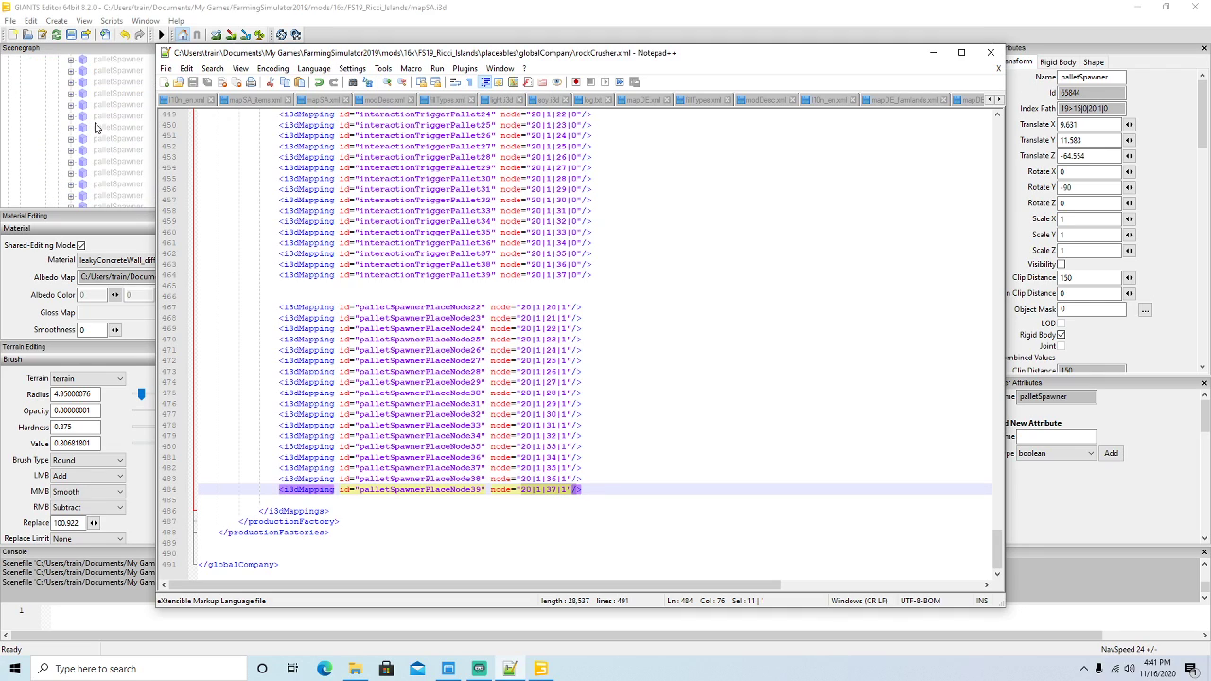
{"action": "scroll", "coordinate": [94, 128], "scroll_direction": "down", "scroll_amount": 2}
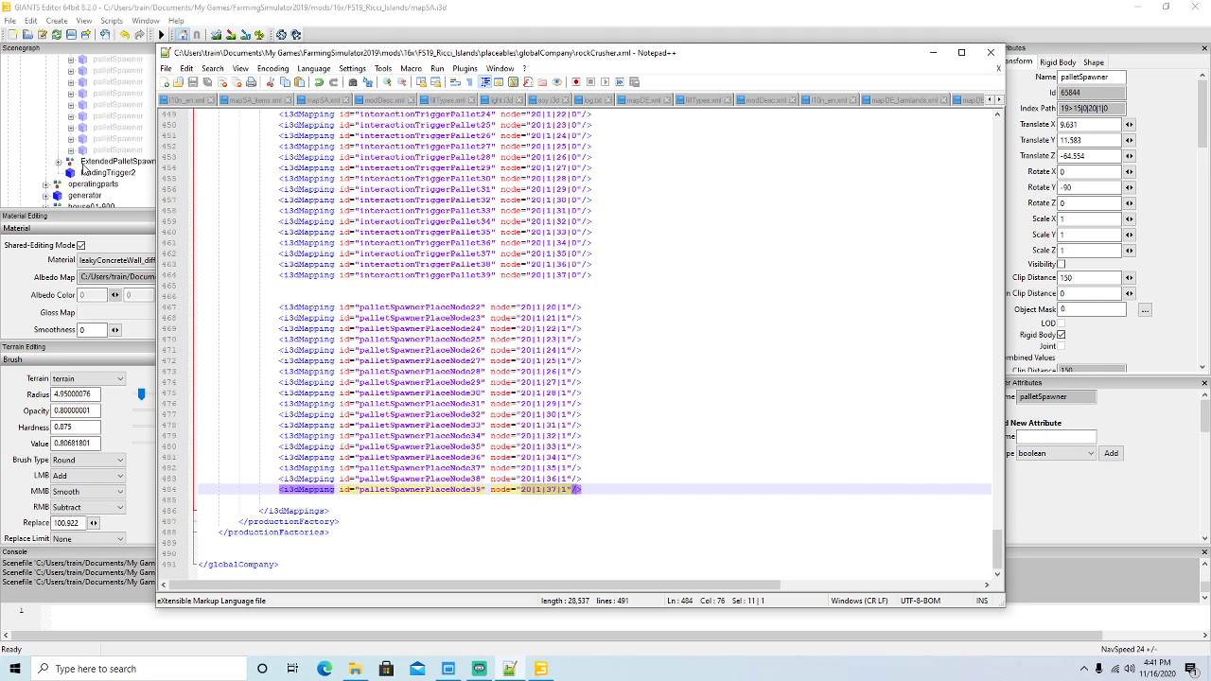
{"action": "left_click", "coordinate": [71, 151]}
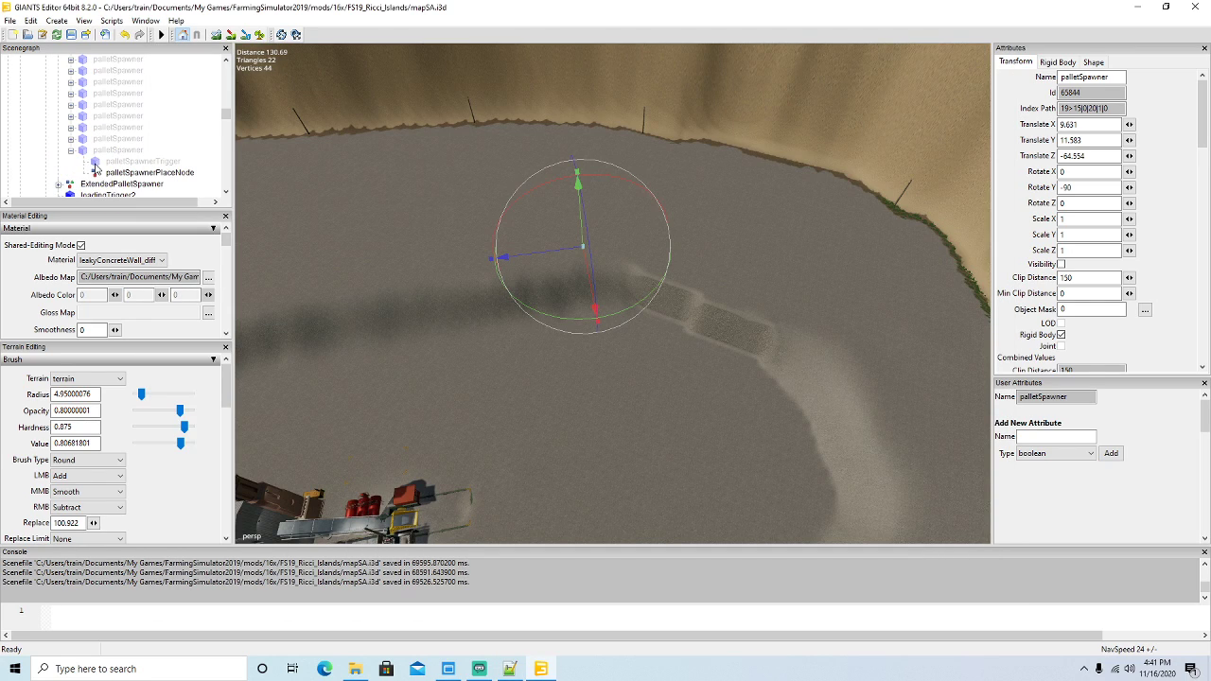
{"action": "left_click", "coordinate": [93, 163]}
{"action": "left_click", "coordinate": [98, 174]}
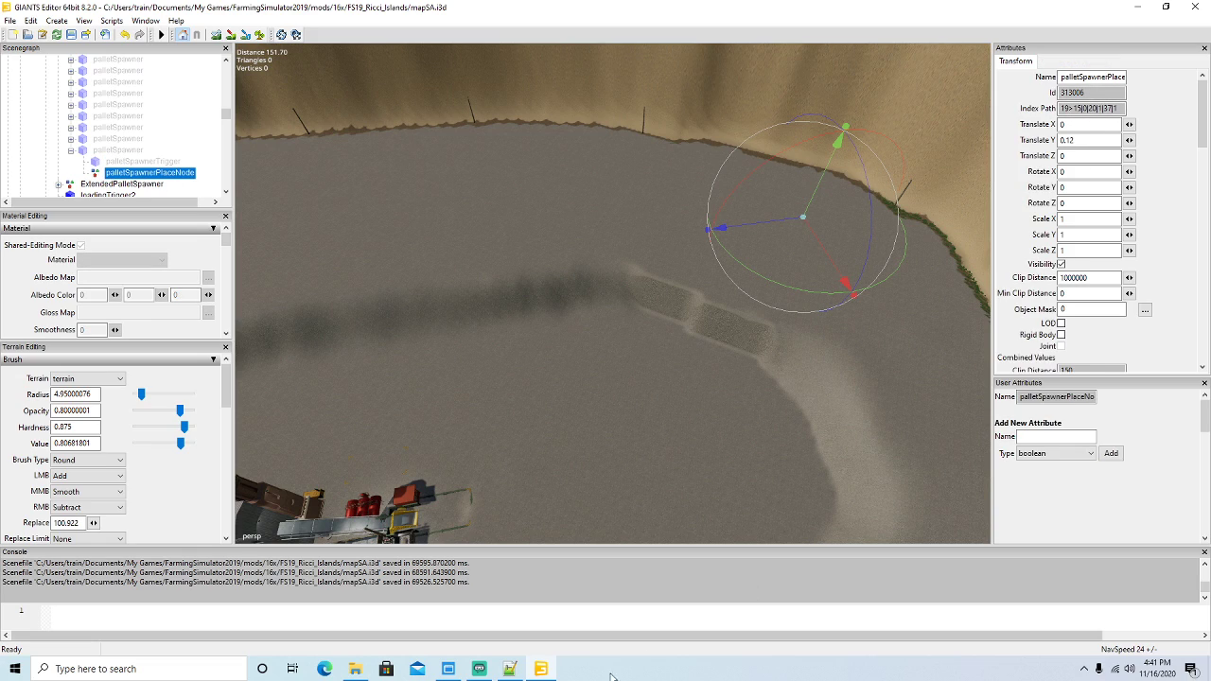
{"action": "left_click", "coordinate": [512, 671]}
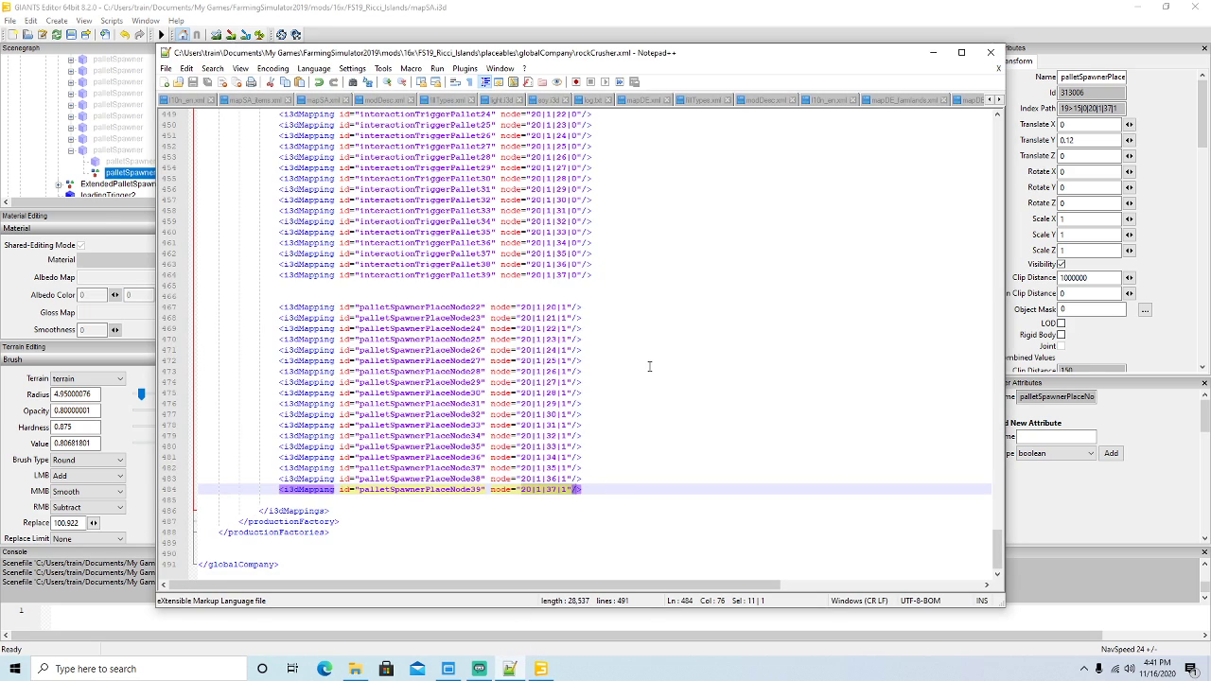
Check the index path of the rock crusher's last heap interactionTrigger against the heapTrigger16 mapping in rockCrusher.xml.
{"action": "scroll", "coordinate": [649, 366], "scroll_direction": "up", "scroll_amount": 11}
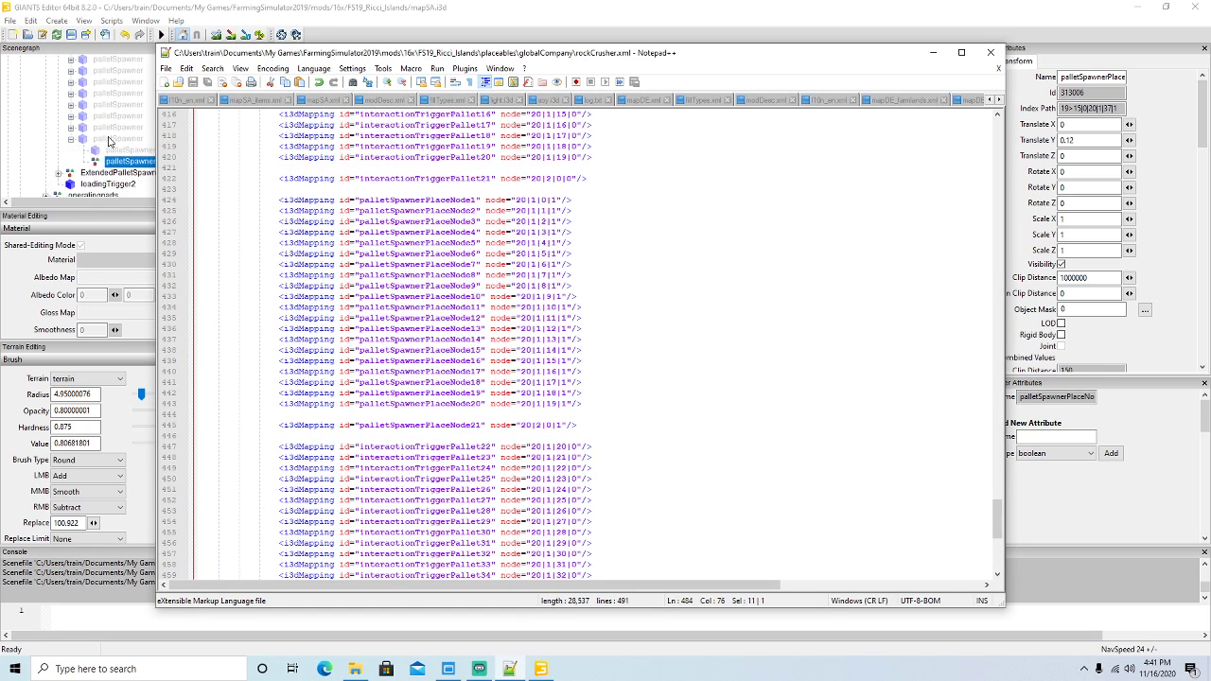
{"action": "scroll", "coordinate": [109, 140], "scroll_direction": "down", "scroll_amount": 10}
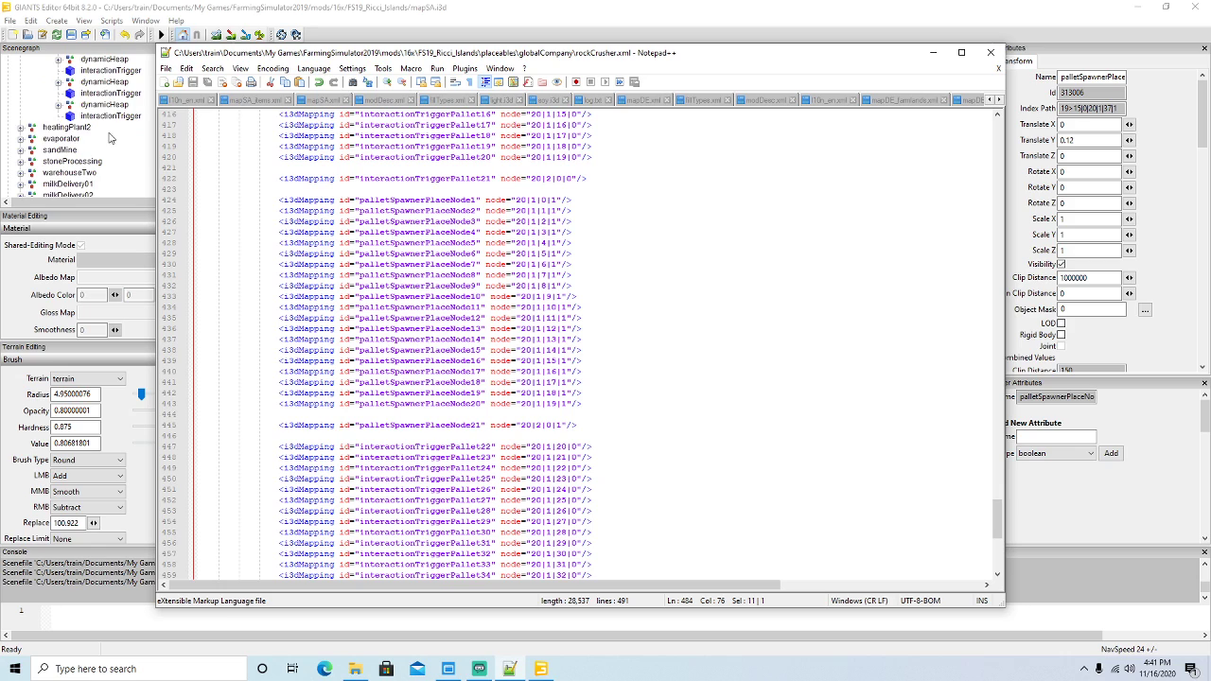
{"action": "left_click", "coordinate": [74, 165]}
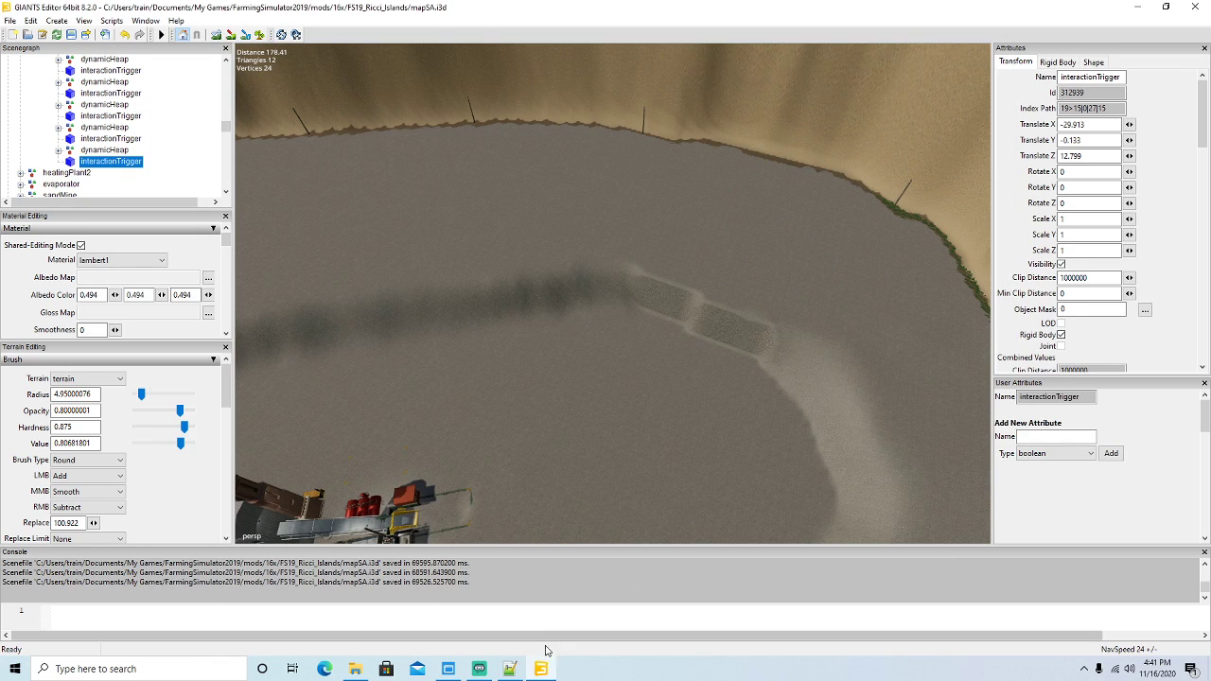
{"action": "left_click", "coordinate": [509, 669]}
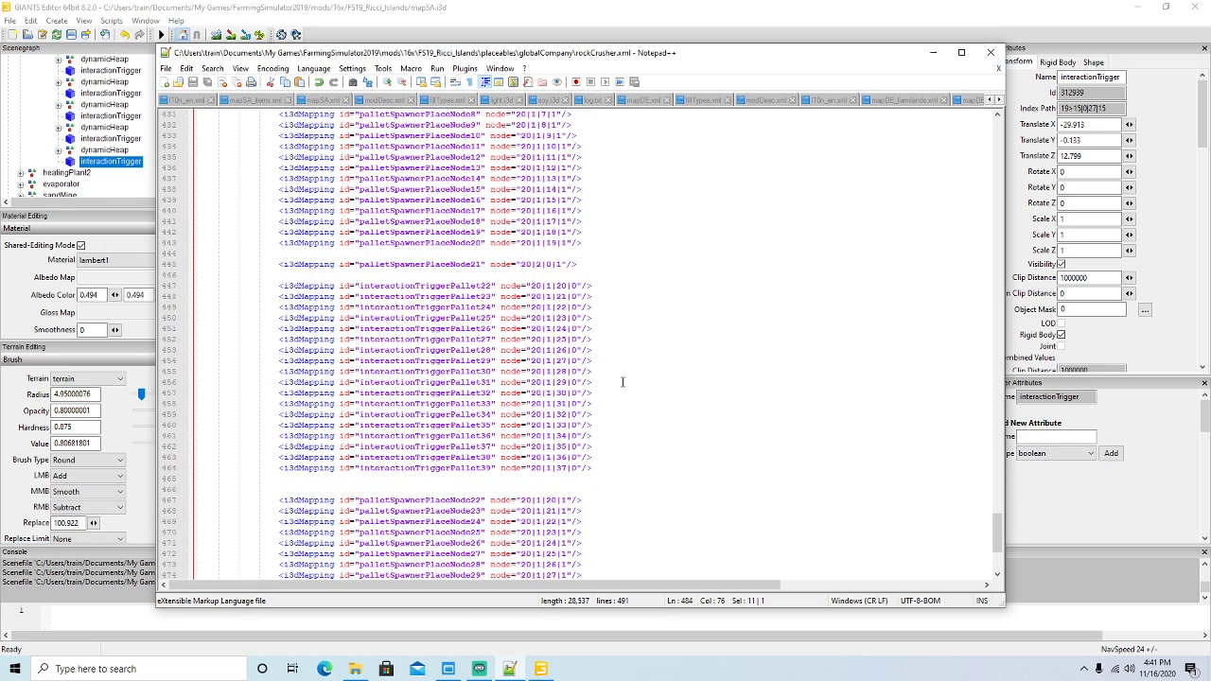
{"action": "scroll", "coordinate": [615, 387], "scroll_direction": "down", "scroll_amount": 8}
{"action": "scroll", "coordinate": [625, 386], "scroll_direction": "up", "scroll_amount": 2}
{"action": "scroll", "coordinate": [624, 385], "scroll_direction": "up", "scroll_amount": 20}
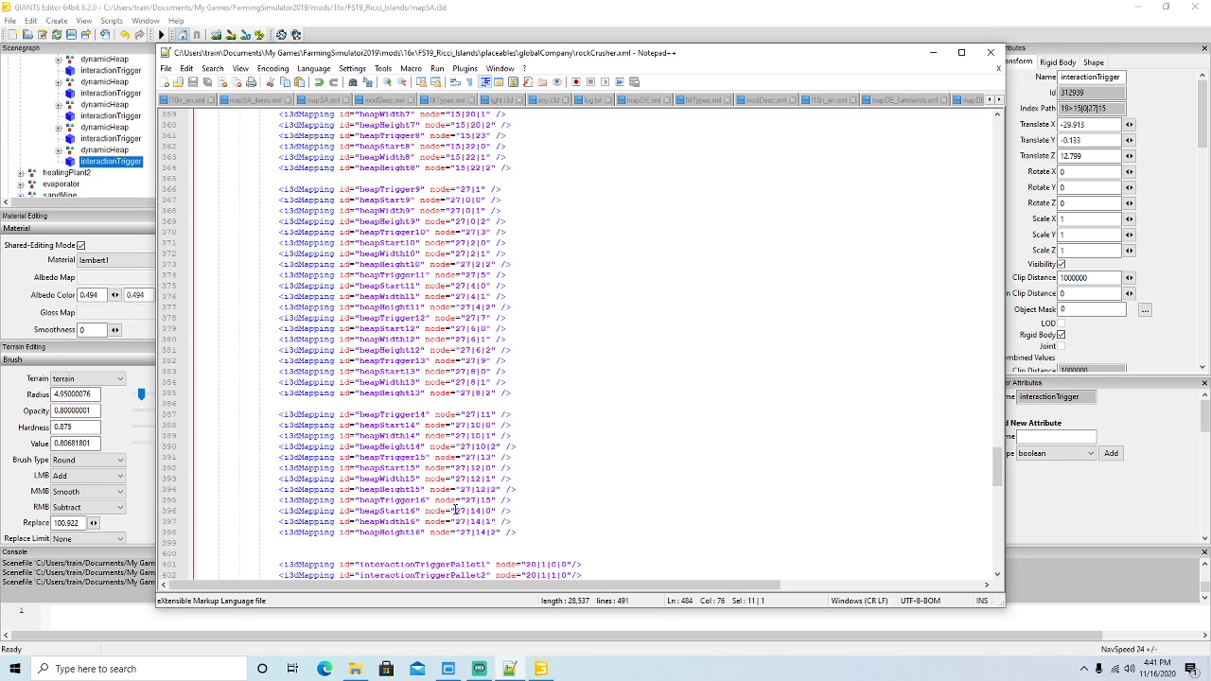
{"action": "left_click_drag", "start_coordinate": [416, 500], "coordinate": [514, 499]}
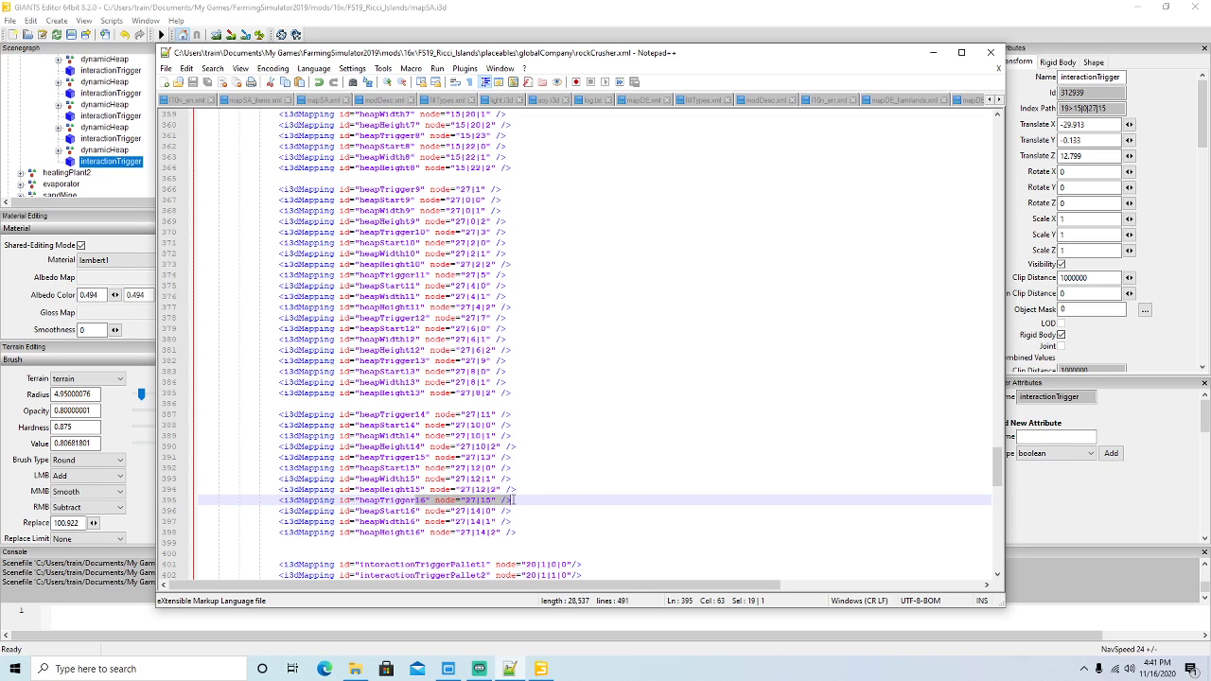
Expand the last dynamicHeap and compare its height node's index path with the heapHeight16 mapping.
{"action": "left_click", "coordinate": [59, 150]}
{"action": "left_click", "coordinate": [84, 185]}
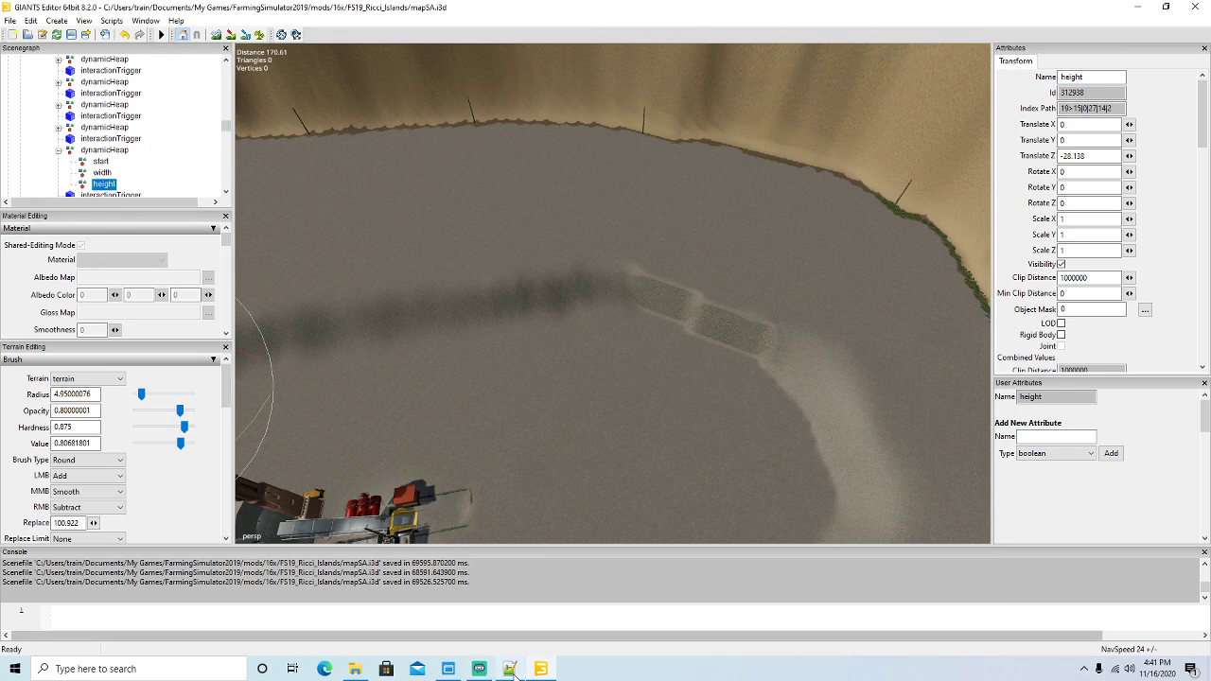
{"action": "left_click", "coordinate": [509, 669]}
{"action": "left_click_drag", "start_coordinate": [461, 532], "coordinate": [521, 533]}
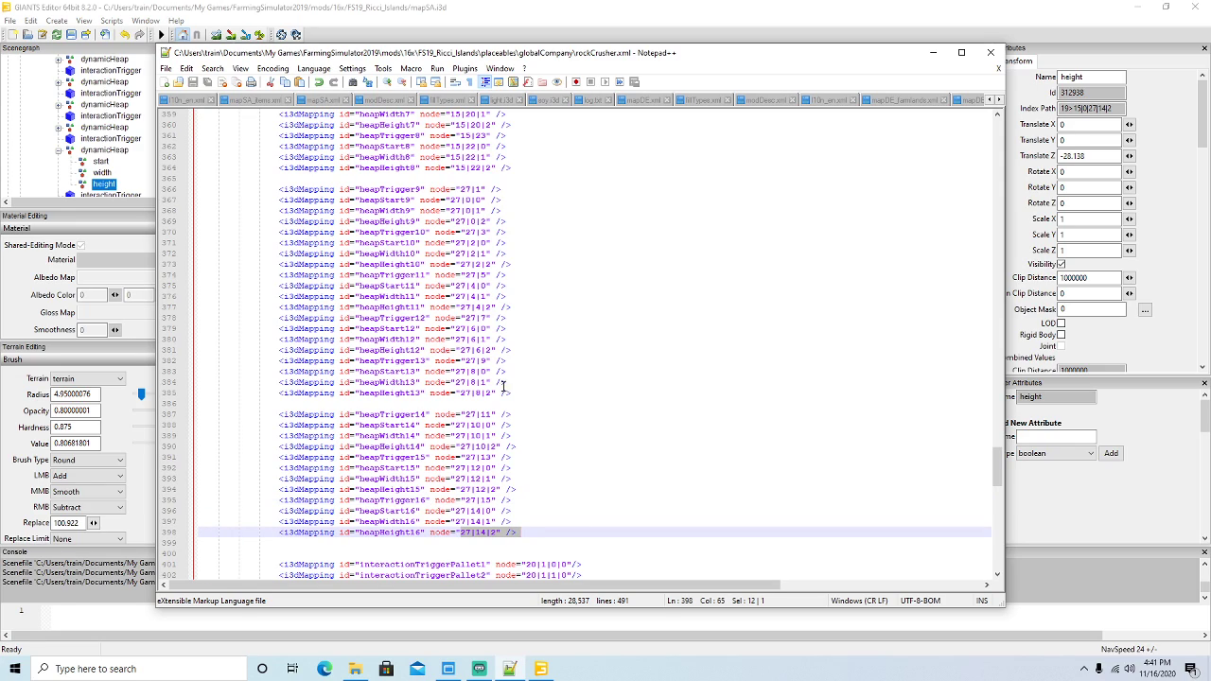
Maximize the rockCrusher.xml window and review it upward from the heap mappings to the IP_ROCK input and OP_ROCK output.
{"action": "left_click", "coordinate": [964, 54]}
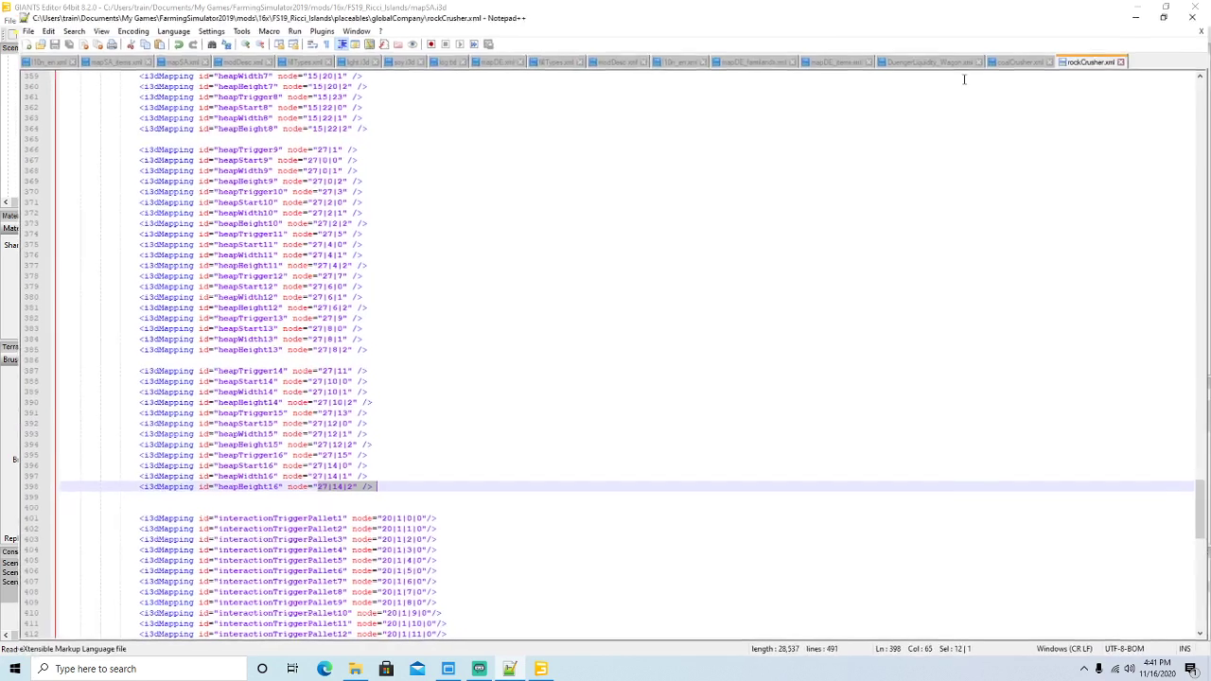
{"action": "scroll", "coordinate": [746, 289], "scroll_direction": "up", "scroll_amount": 20}
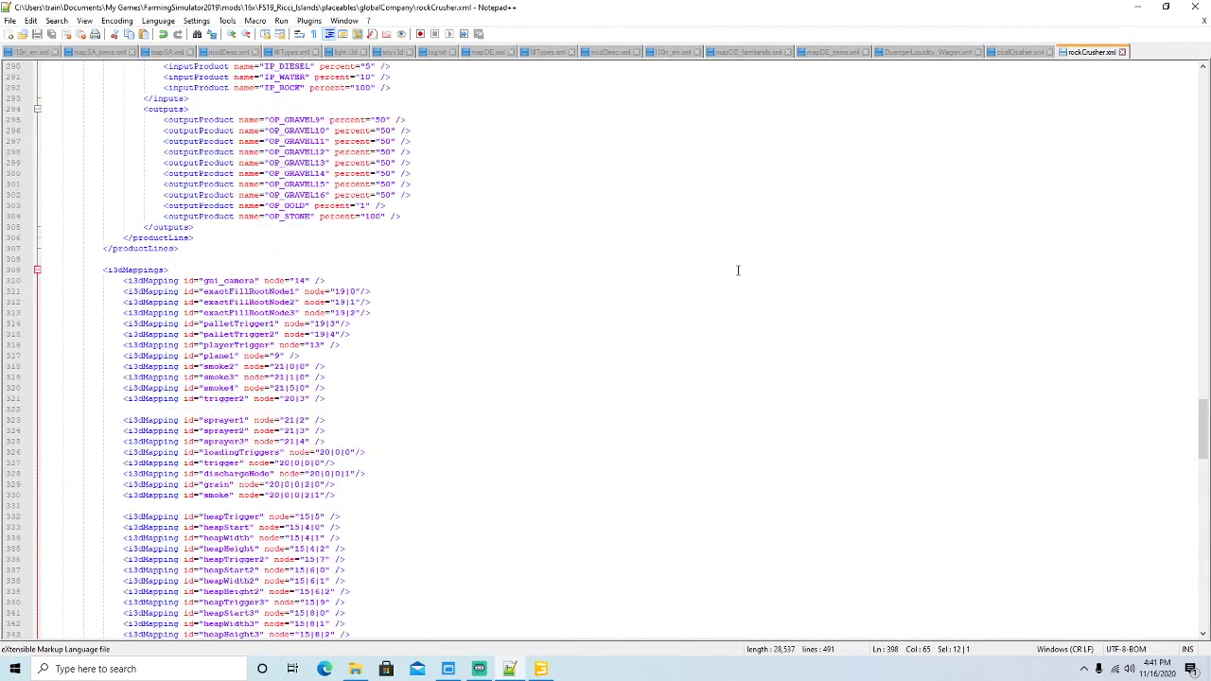
{"action": "scroll", "coordinate": [738, 270], "scroll_direction": "up", "scroll_amount": 12}
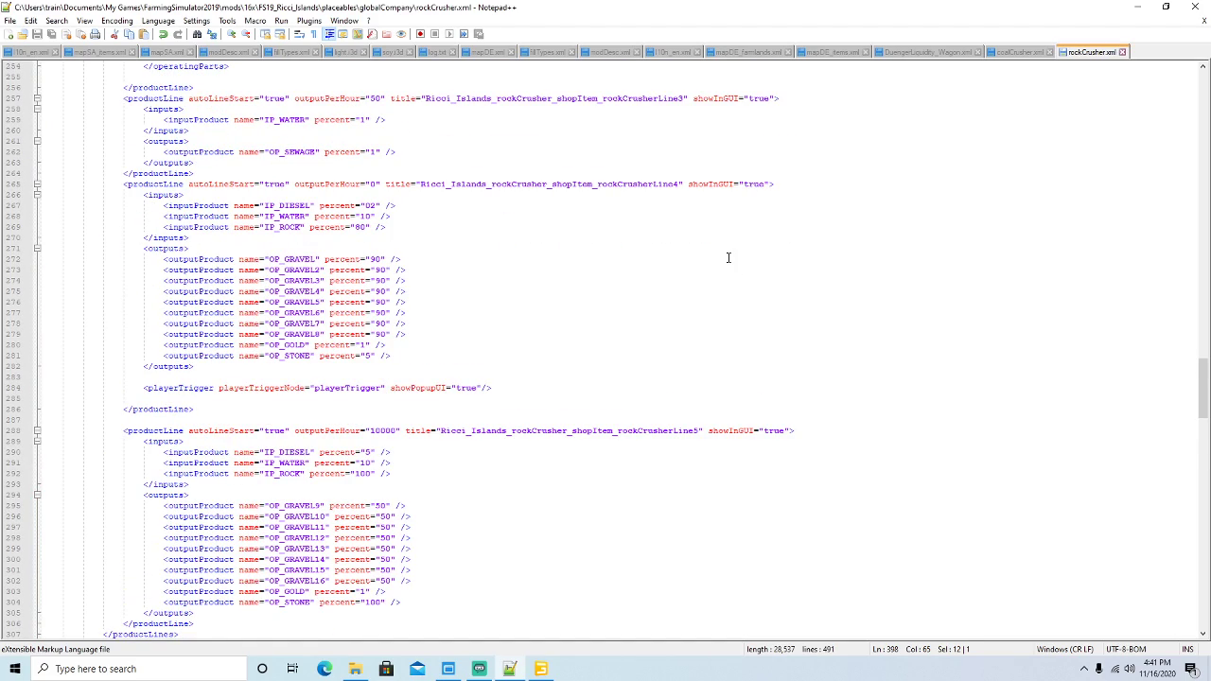
{"action": "scroll", "coordinate": [734, 266], "scroll_direction": "up", "scroll_amount": 20}
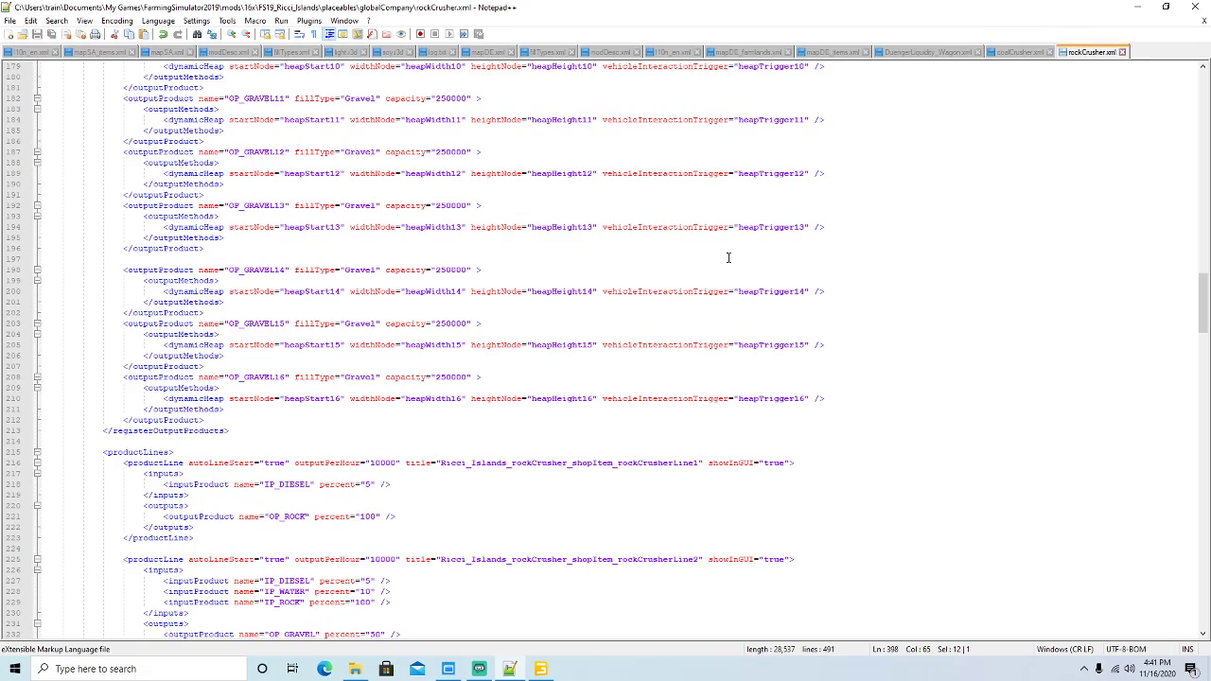
{"action": "scroll", "coordinate": [729, 258], "scroll_direction": "up", "scroll_amount": 20}
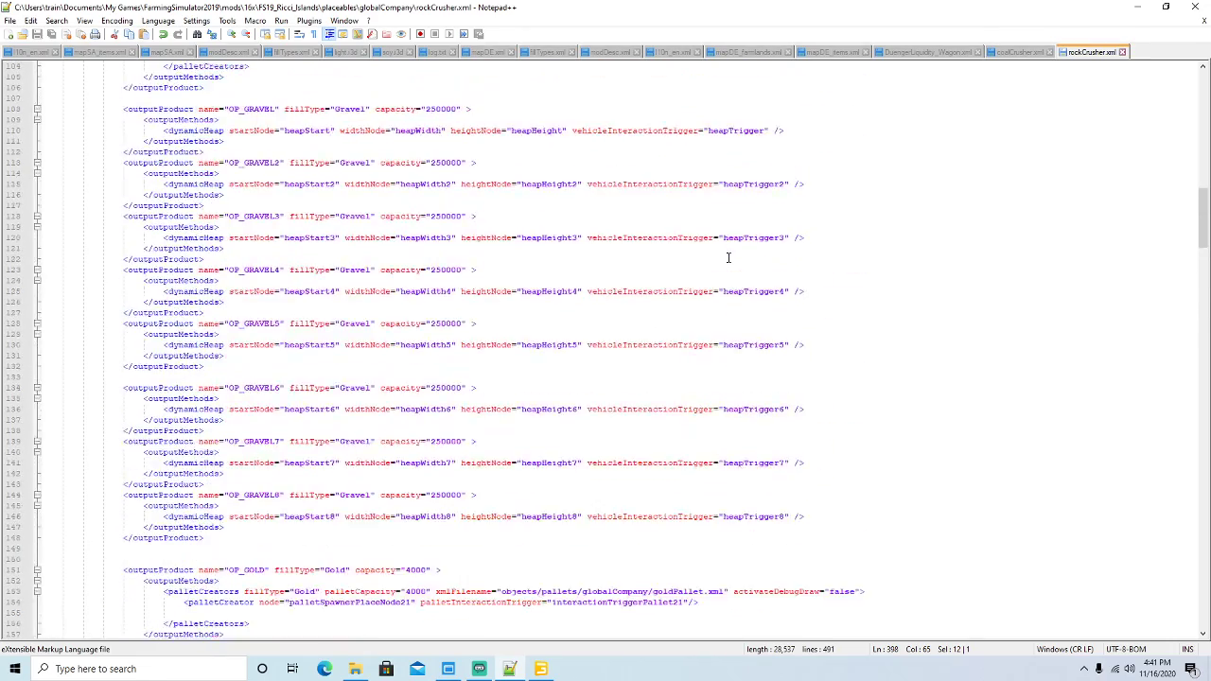
{"action": "scroll", "coordinate": [729, 257], "scroll_direction": "up", "scroll_amount": 5}
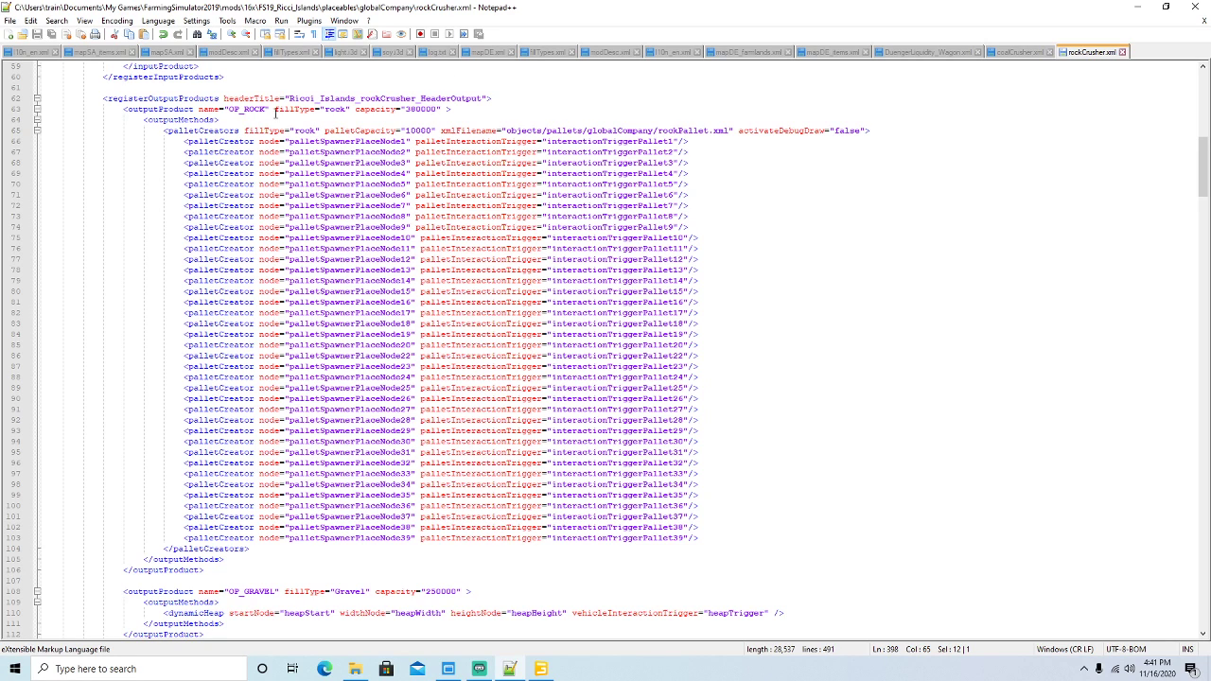
{"action": "scroll", "coordinate": [291, 132], "scroll_direction": "up", "scroll_amount": 7}
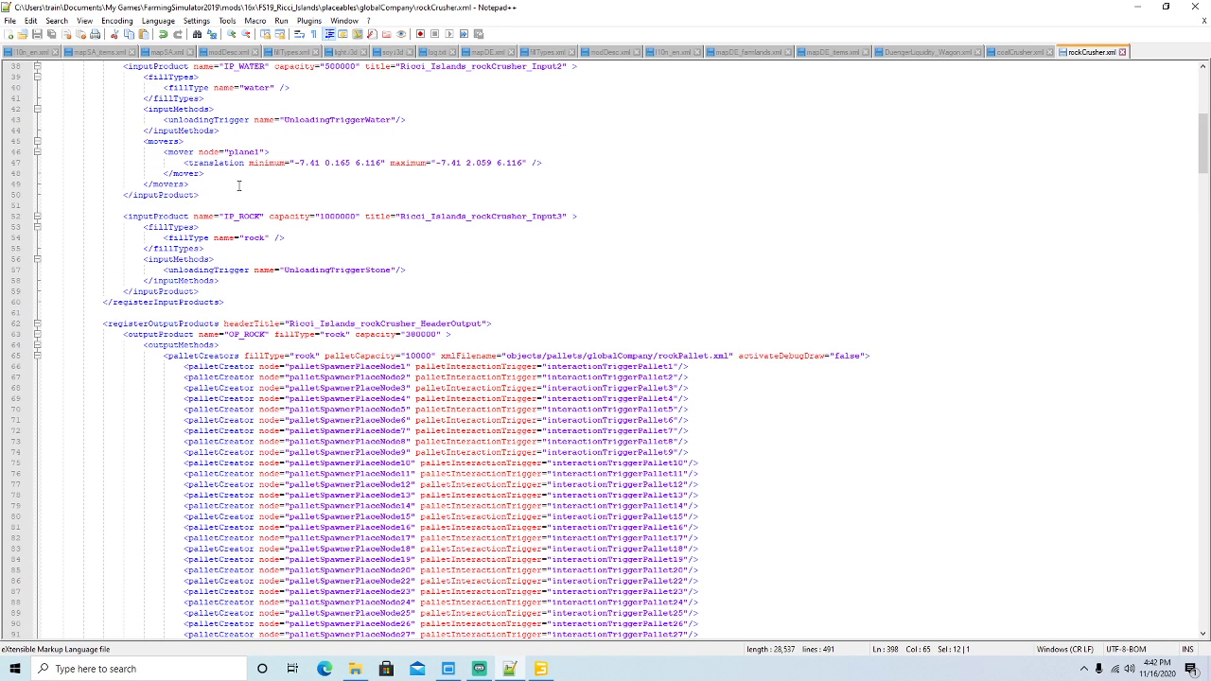
{"action": "left_click", "coordinate": [190, 215]}
{"action": "scroll", "coordinate": [190, 189], "scroll_direction": "down", "scroll_amount": 6}
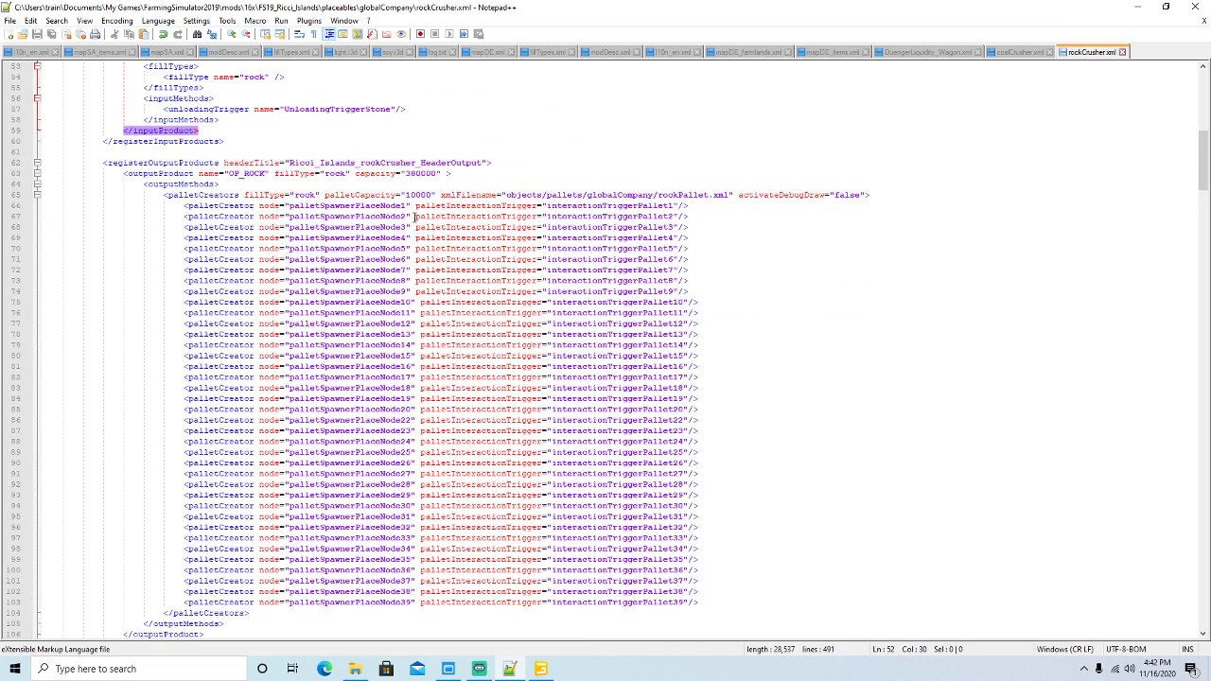
{"action": "left_click", "coordinate": [154, 141]}
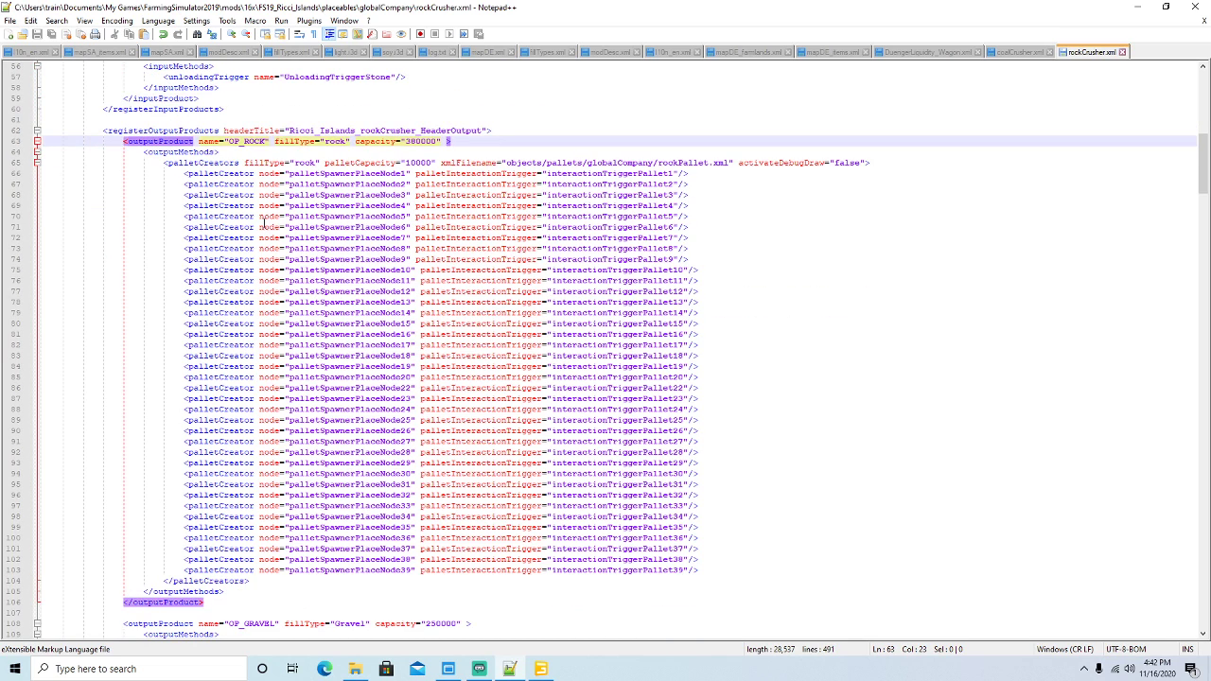
Review the OP_GRAVEL9 to OP_GRAVEL16 output products and the rockCrusherLine5 product line in rockCrusher.xml.
{"action": "scroll", "coordinate": [263, 224], "scroll_direction": "down", "scroll_amount": 20}
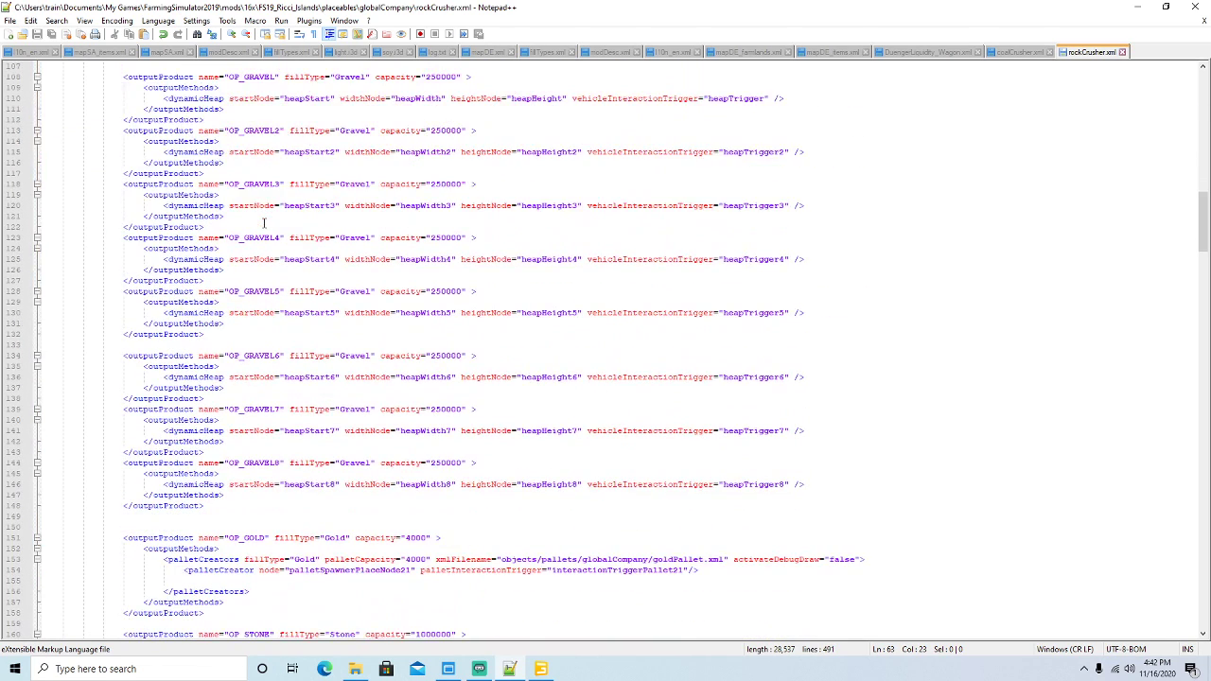
{"action": "scroll", "coordinate": [264, 224], "scroll_direction": "down", "scroll_amount": 8}
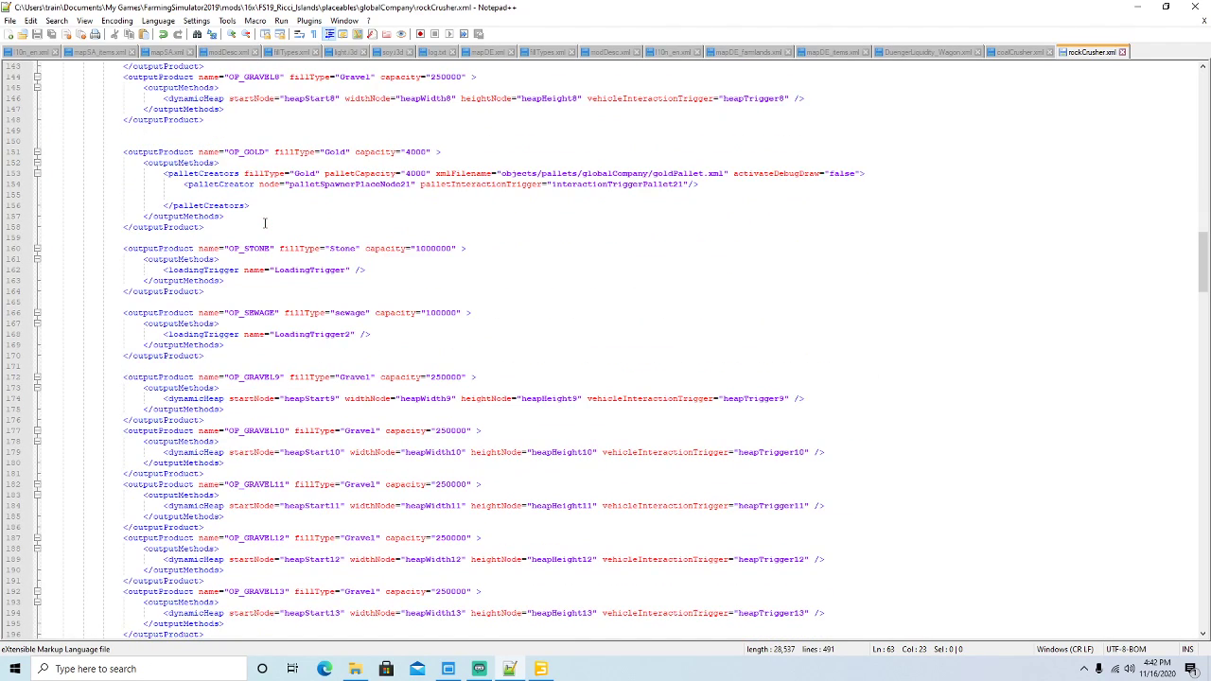
{"action": "scroll", "coordinate": [264, 223], "scroll_direction": "down", "scroll_amount": 4}
{"action": "left_click", "coordinate": [168, 248]}
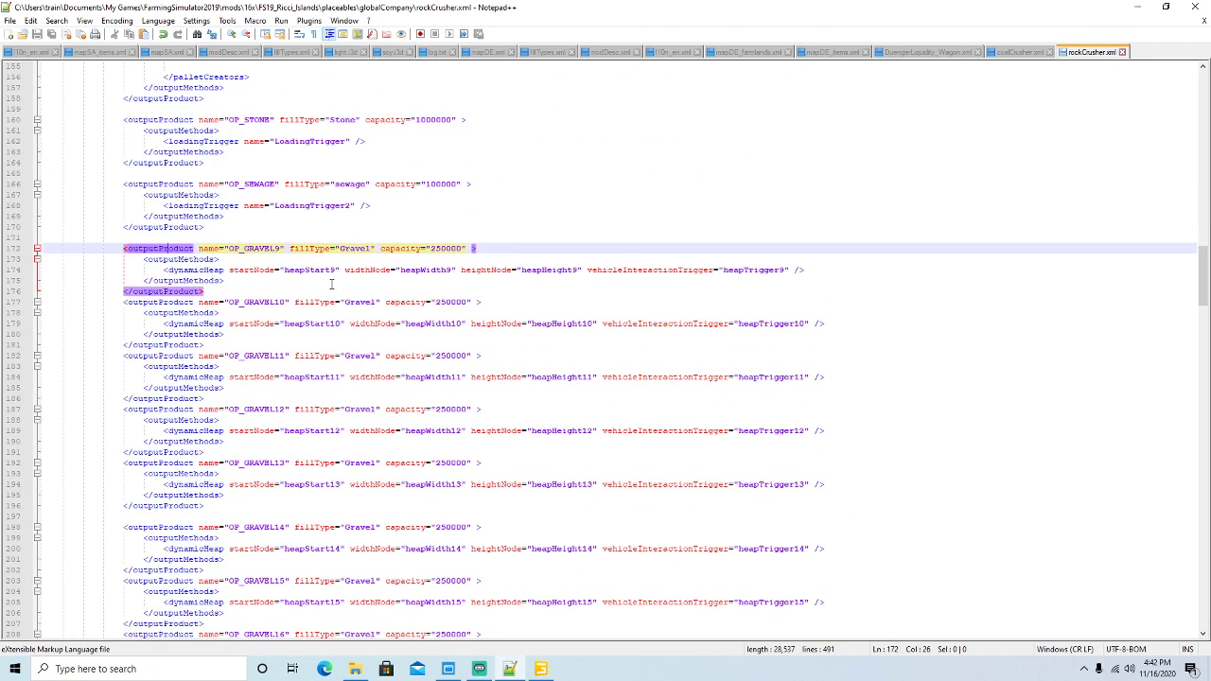
{"action": "scroll", "coordinate": [358, 285], "scroll_direction": "down", "scroll_amount": 3}
{"action": "scroll", "coordinate": [358, 286], "scroll_direction": "down", "scroll_amount": 3}
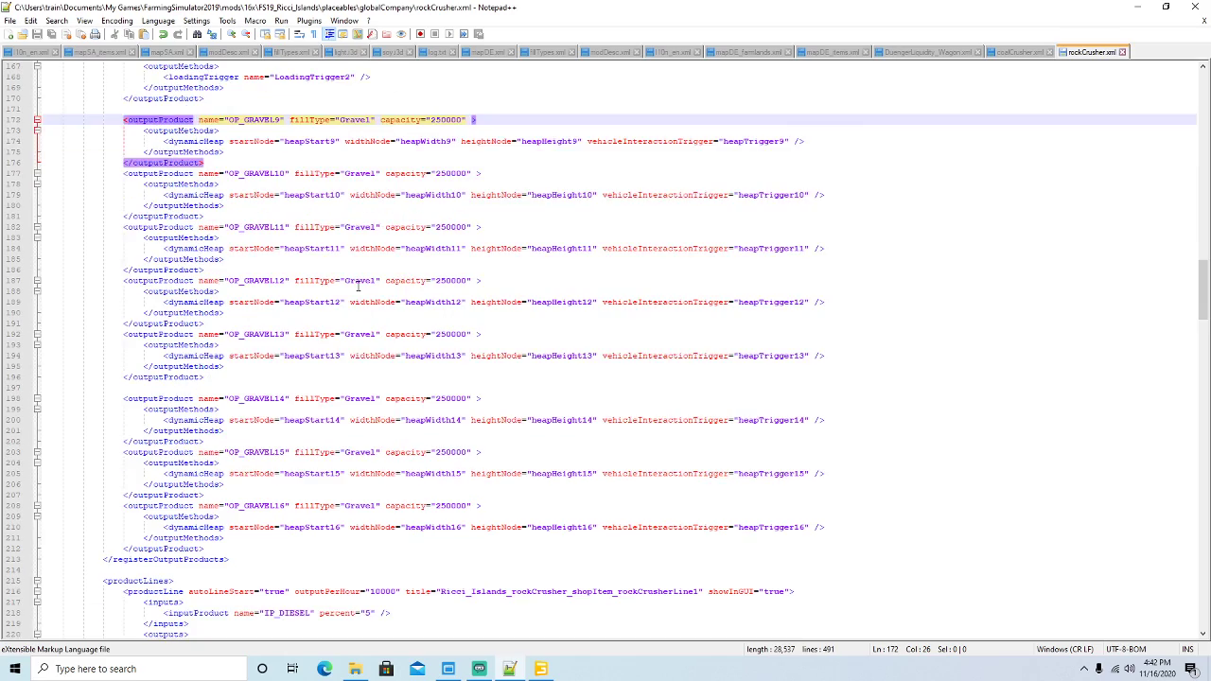
{"action": "scroll", "coordinate": [358, 286], "scroll_direction": "down", "scroll_amount": 20}
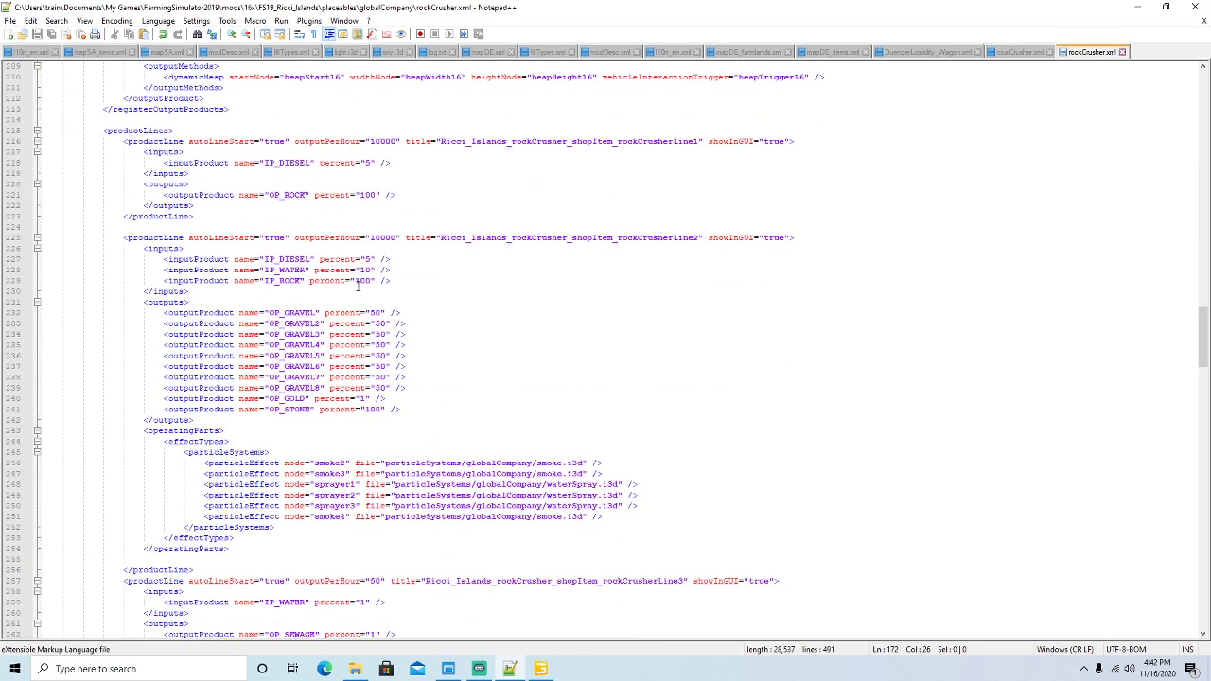
{"action": "scroll", "coordinate": [358, 286], "scroll_direction": "down", "scroll_amount": 12}
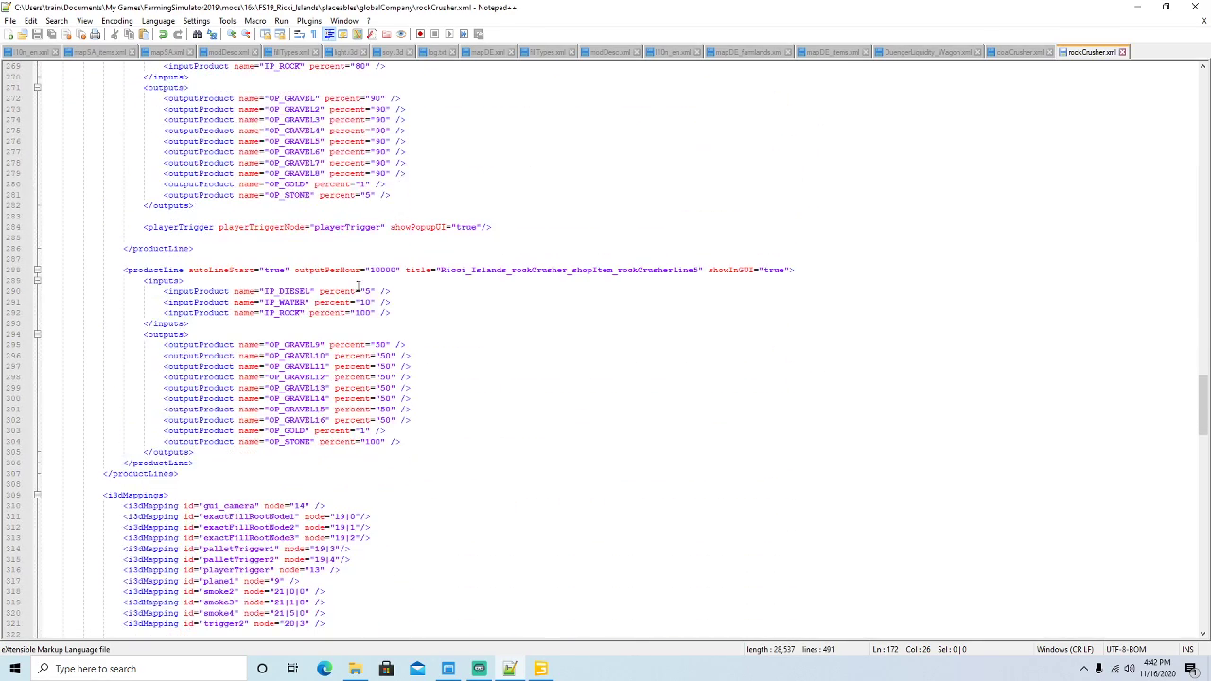
{"action": "left_click", "coordinate": [173, 269]}
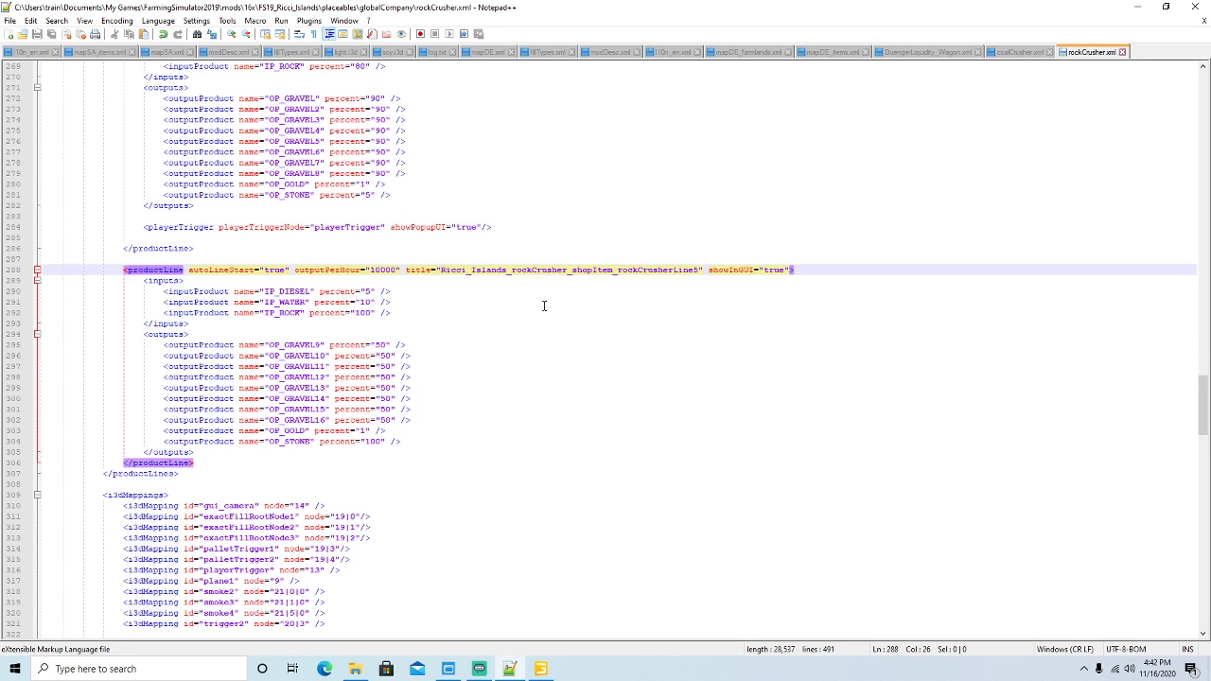
Switch back to GIANTS Editor, look over the rock crusher site, and save the mapSA.i3d scene.
{"action": "left_click", "coordinate": [1139, 7]}
{"action": "left_click_drag", "start_coordinate": [583, 290], "coordinate": [779, 300], "text": "alt"}
{"action": "scroll", "coordinate": [423, 282], "scroll_direction": "up", "scroll_amount": 4}
{"action": "scroll", "coordinate": [759, 335], "scroll_direction": "down", "scroll_amount": 5}
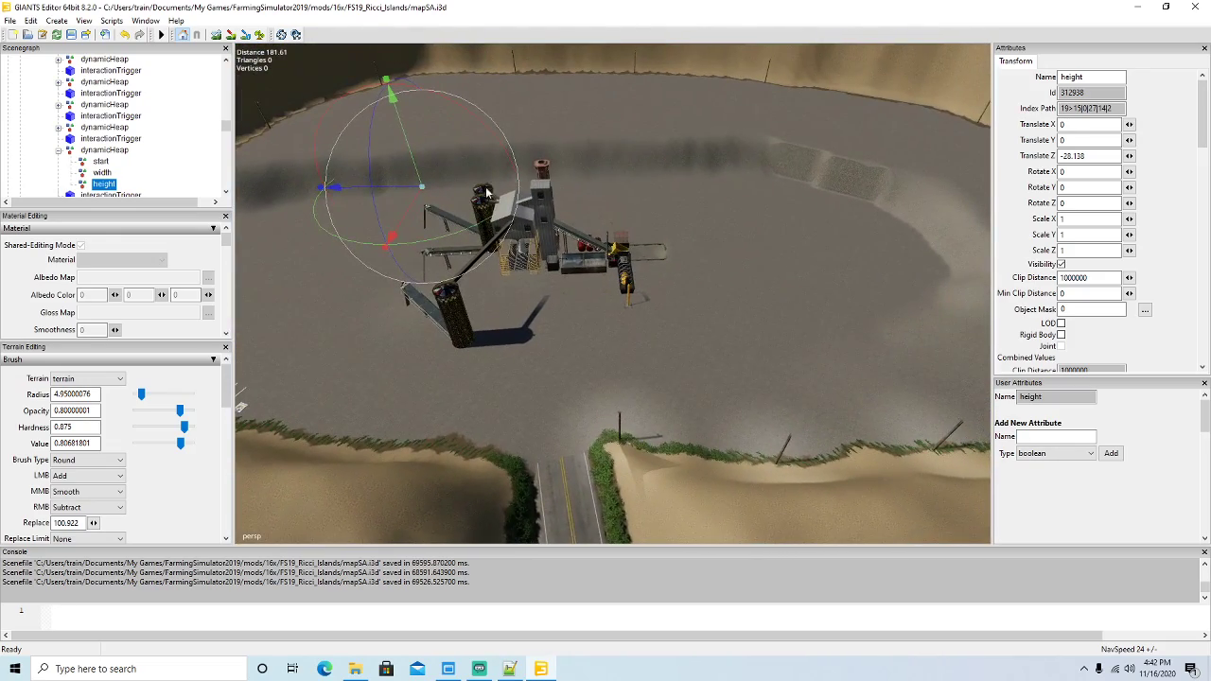
{"action": "left_click", "coordinate": [72, 38]}
In File Explorer, go up to the FS19_Ricci_Islands mod folder and delete the old FS19_Ricci_Islands zip archive inside it.
{"action": "left_click", "coordinate": [1141, 10]}
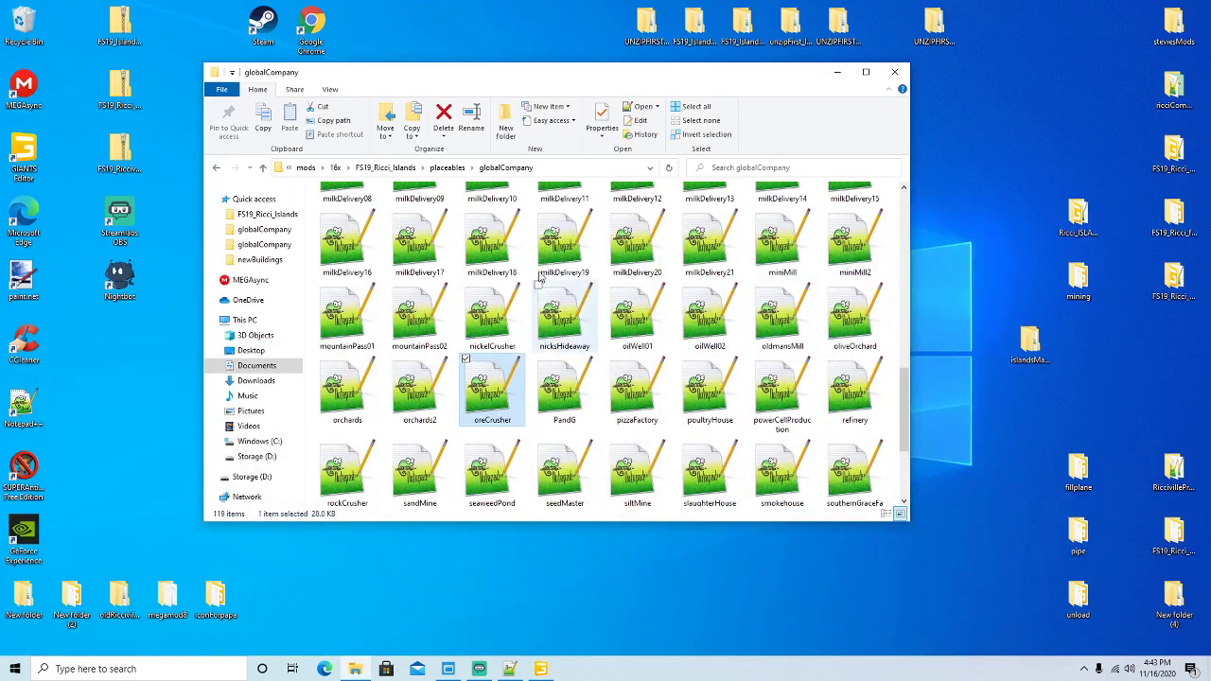
{"action": "left_click", "coordinate": [416, 168]}
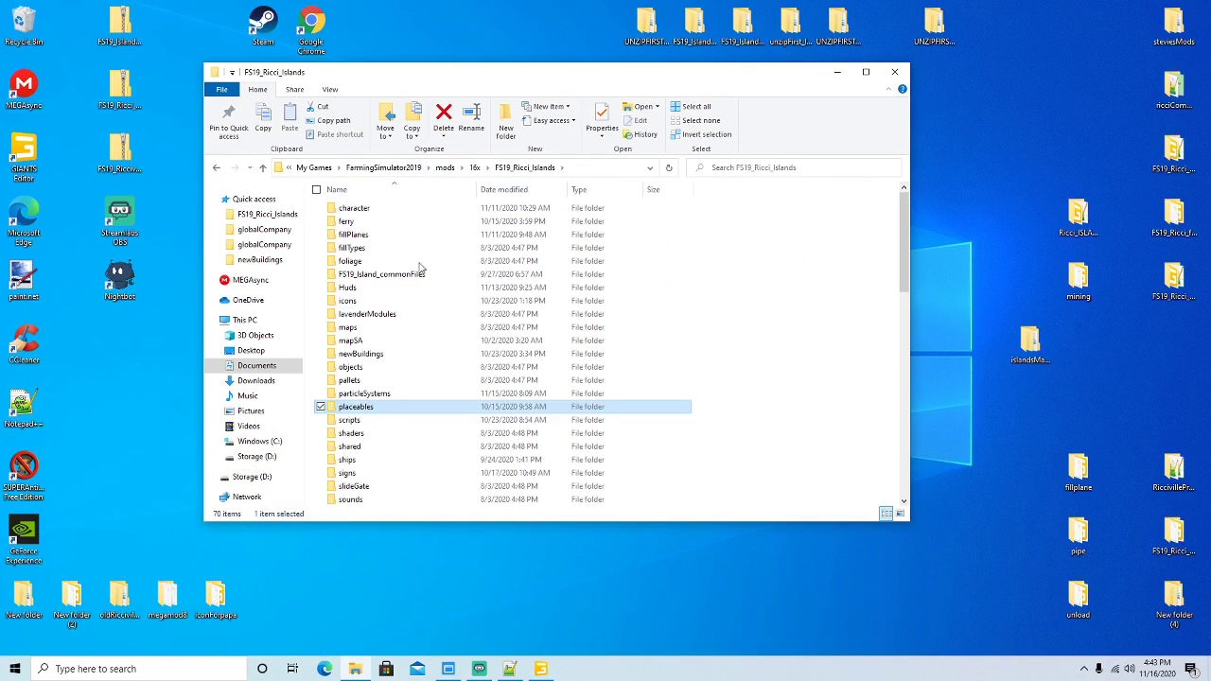
{"action": "scroll", "coordinate": [424, 303], "scroll_direction": "down", "scroll_amount": 8}
{"action": "scroll", "coordinate": [428, 327], "scroll_direction": "down", "scroll_amount": 1}
{"action": "left_click", "coordinate": [352, 433]}
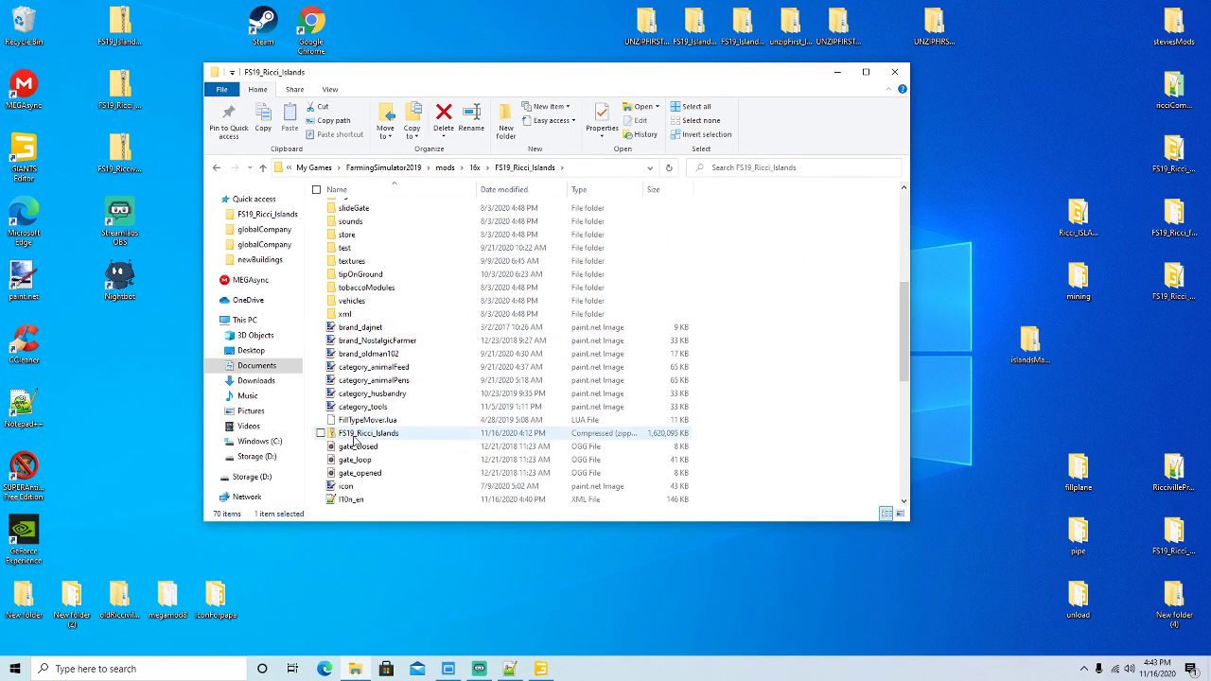
{"action": "right_click", "coordinate": [351, 437]}
{"action": "left_click", "coordinate": [383, 390]}
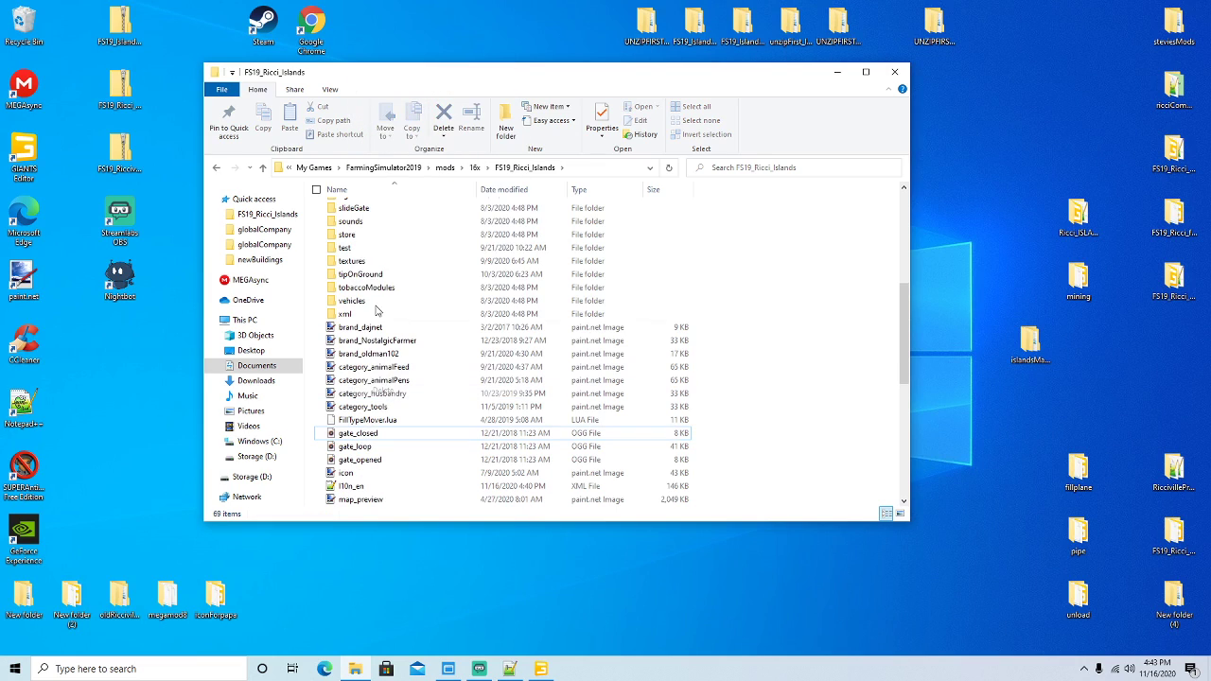
Compress all files and folders of the FS19_Ricci_Islands mod folder into FS19_Ricci_Islands.zip with 7-Zip.
{"action": "left_click", "coordinate": [316, 189]}
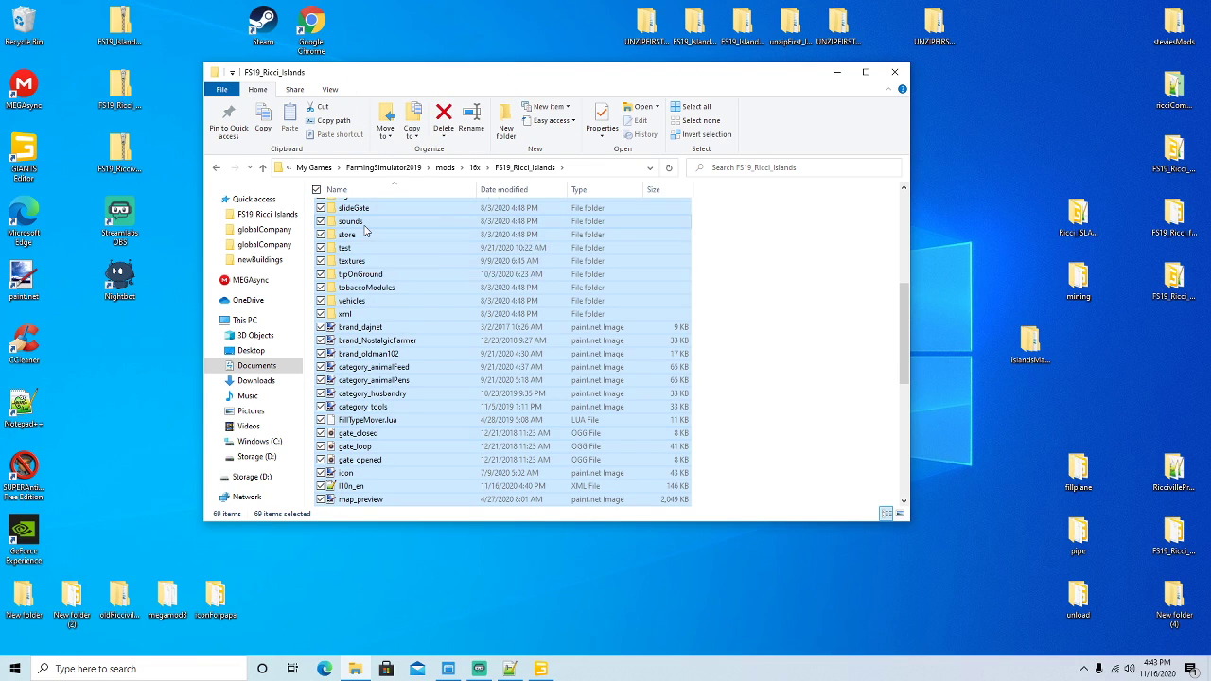
{"action": "right_click", "coordinate": [366, 228]}
{"action": "mouse_move", "coordinate": [393, 293]}
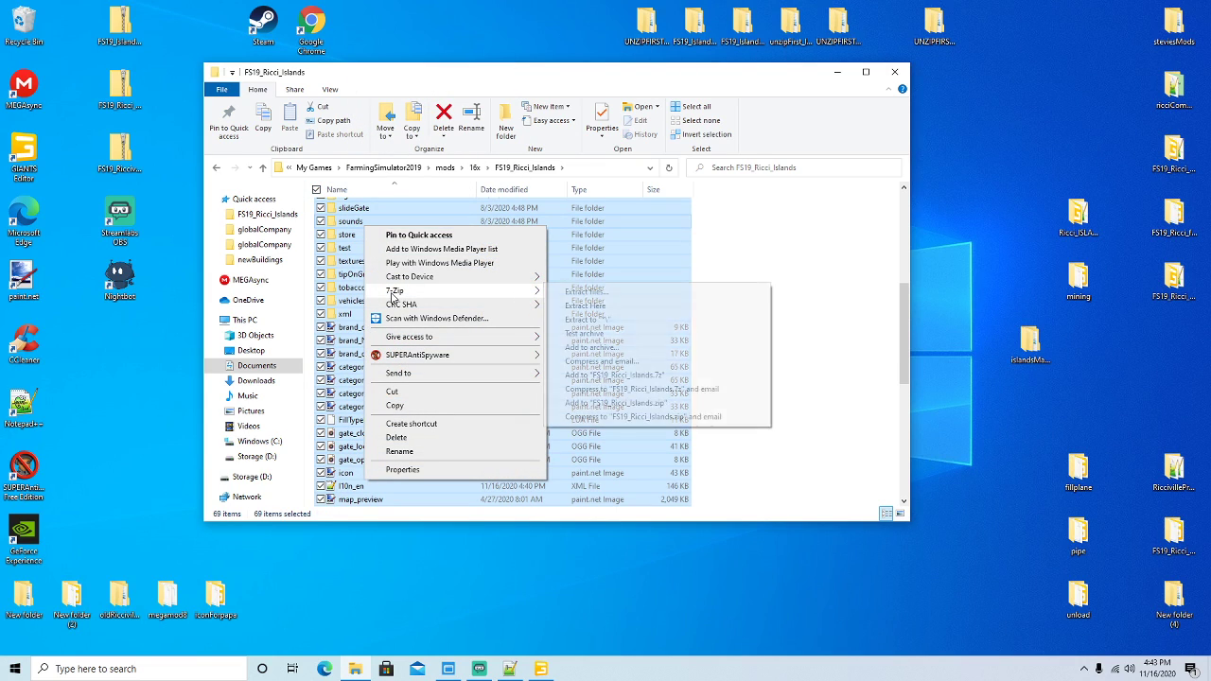
{"action": "left_click", "coordinate": [639, 404]}
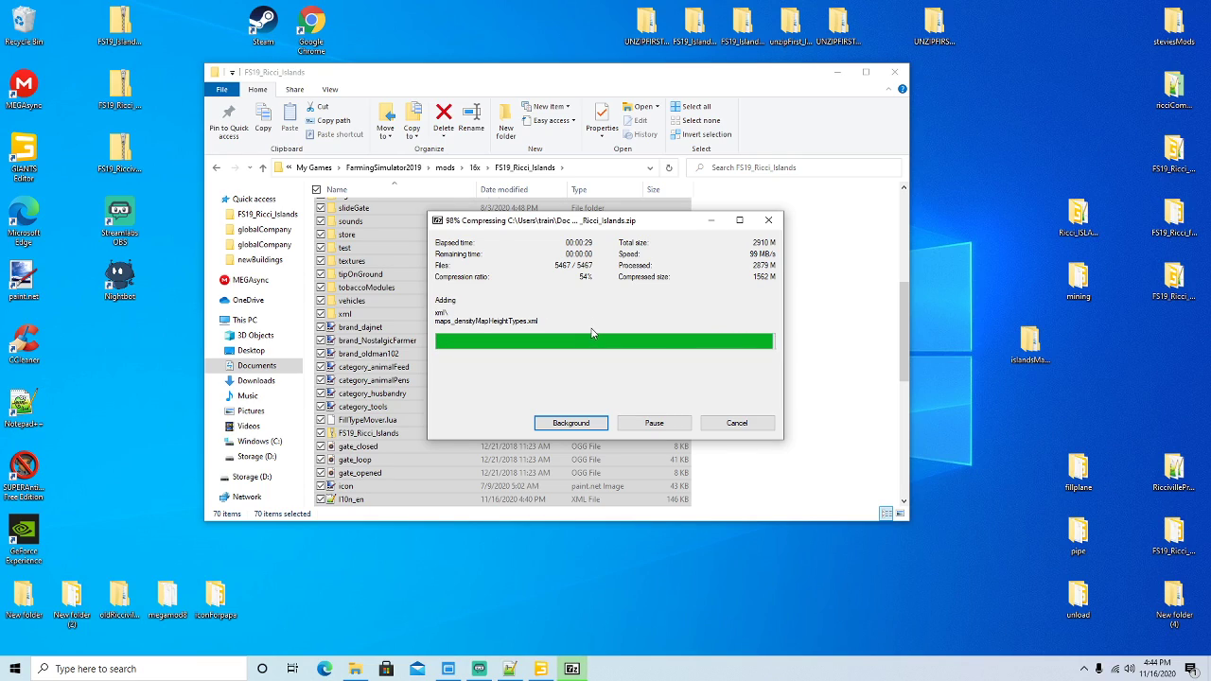
Copy the new FS19_Ricci_Islands zip into the Islandtesttesttest folder under mods, replacing the existing file there.
{"action": "left_click", "coordinate": [391, 434]}
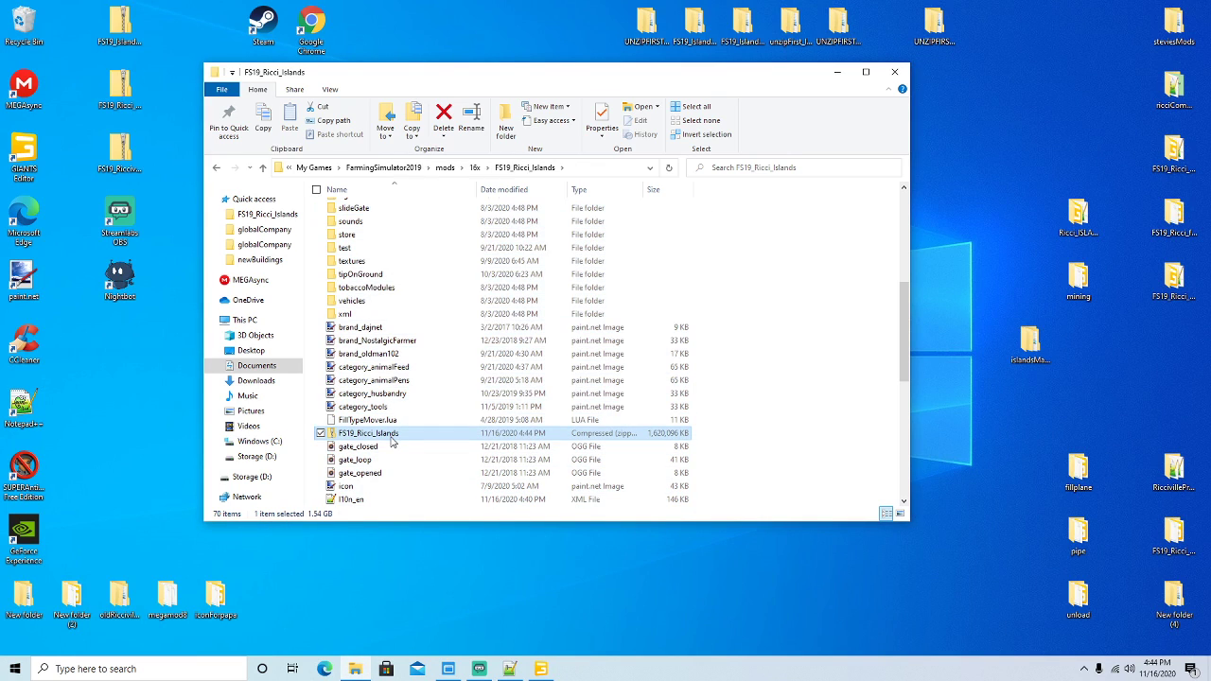
{"action": "right_click", "coordinate": [392, 435]}
{"action": "left_click", "coordinate": [422, 363]}
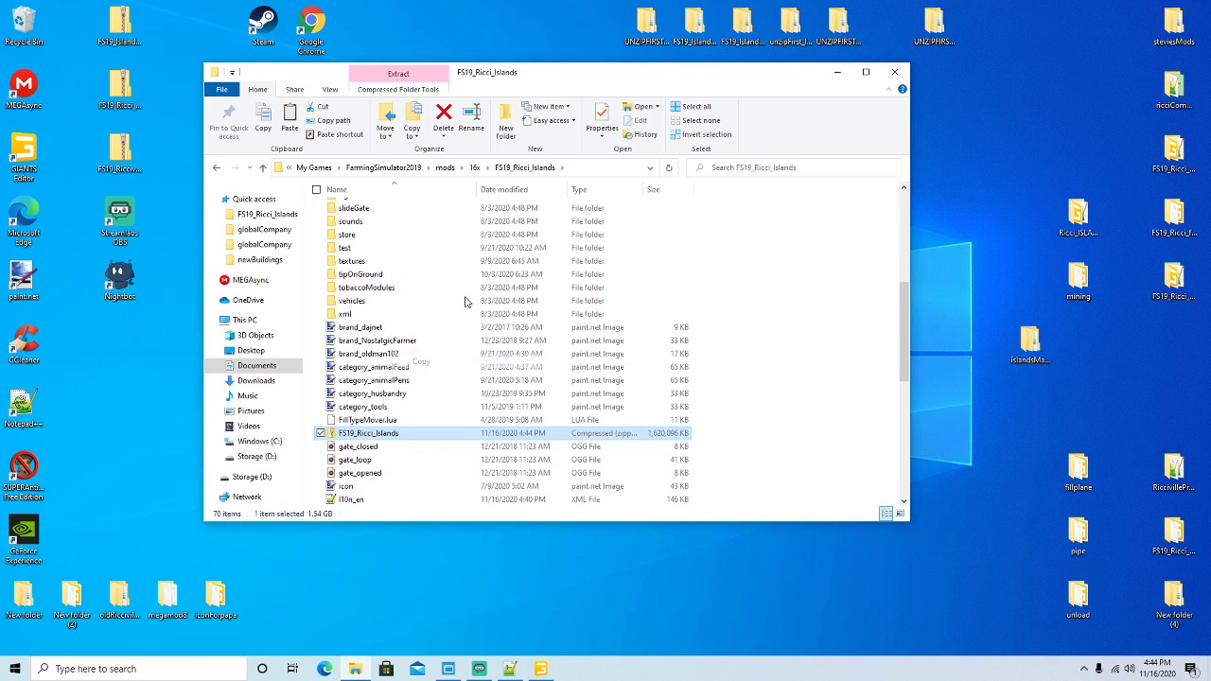
{"action": "left_click", "coordinate": [450, 167]}
{"action": "double_click", "coordinate": [375, 345]}
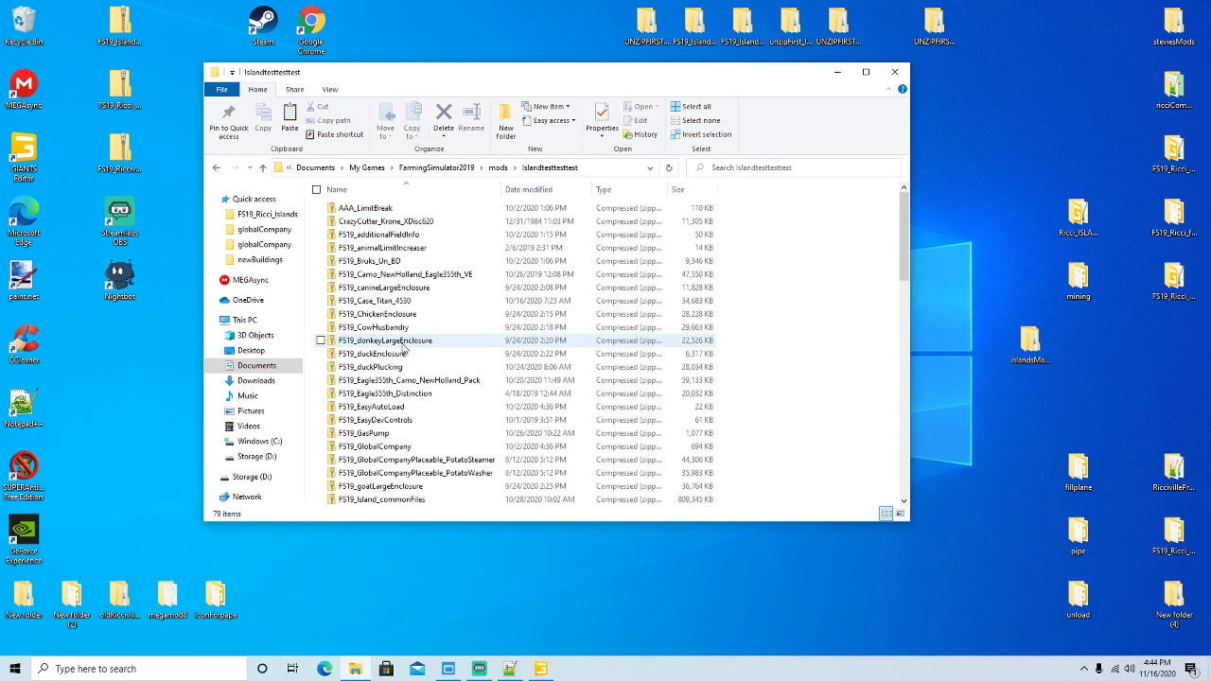
{"action": "right_click", "coordinate": [752, 312]}
{"action": "left_click", "coordinate": [778, 395]}
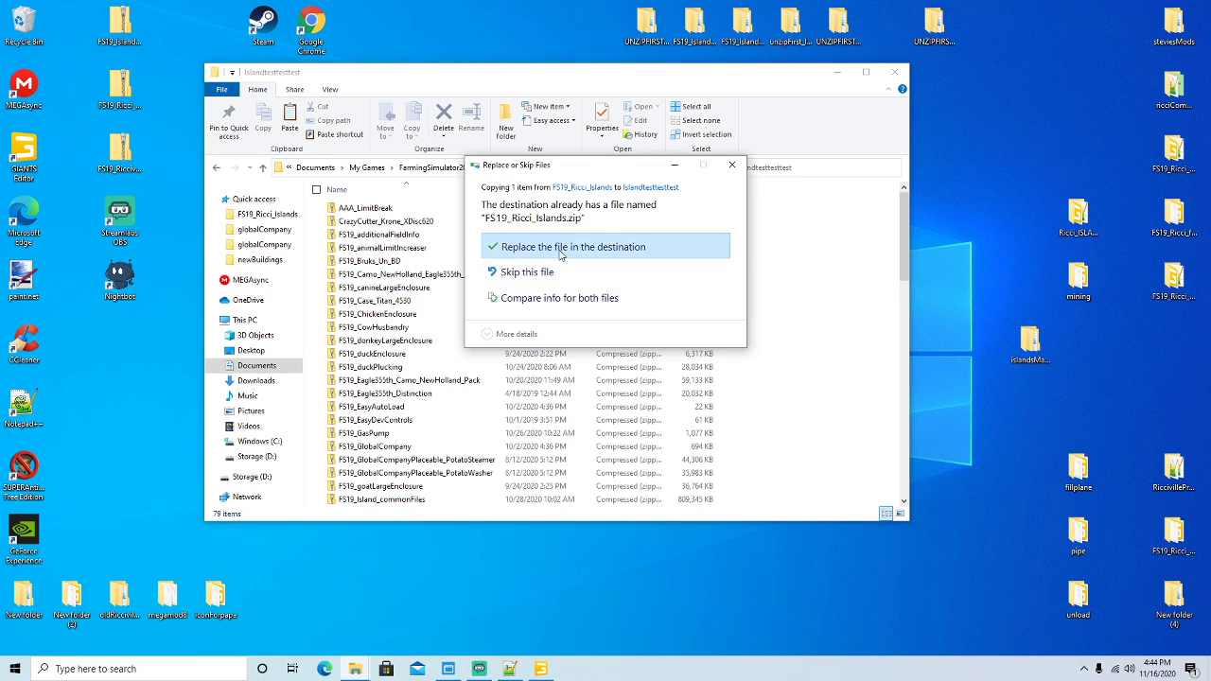
{"action": "left_click", "coordinate": [567, 242]}
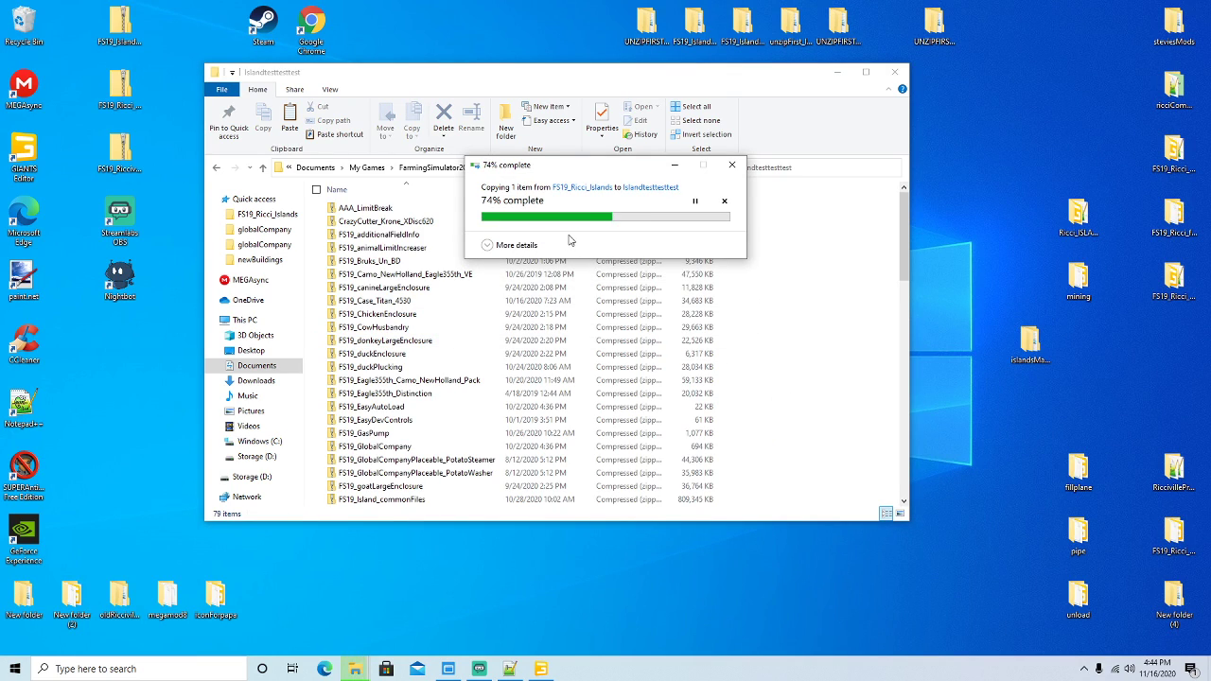
Minimize the File Explorer window and launch Farming Simulator 19 from its desktop shortcut.
{"action": "left_click", "coordinate": [841, 73]}
{"action": "right_click", "coordinate": [252, 93]}
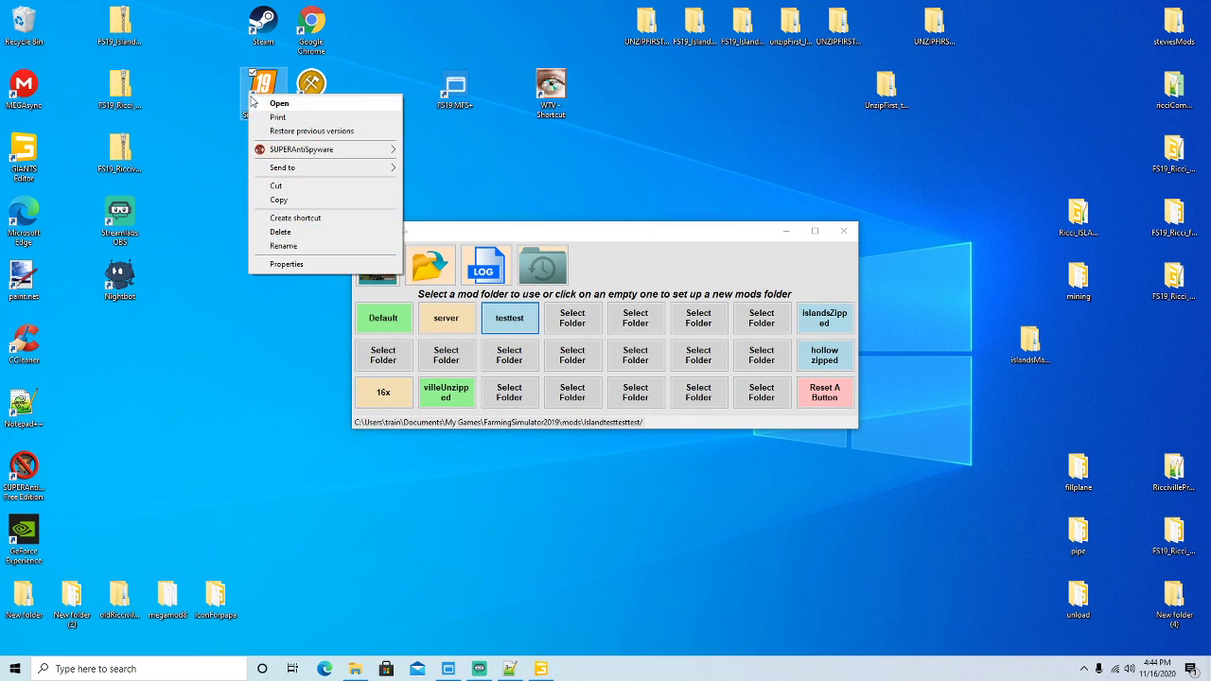
{"action": "left_click", "coordinate": [272, 101]}
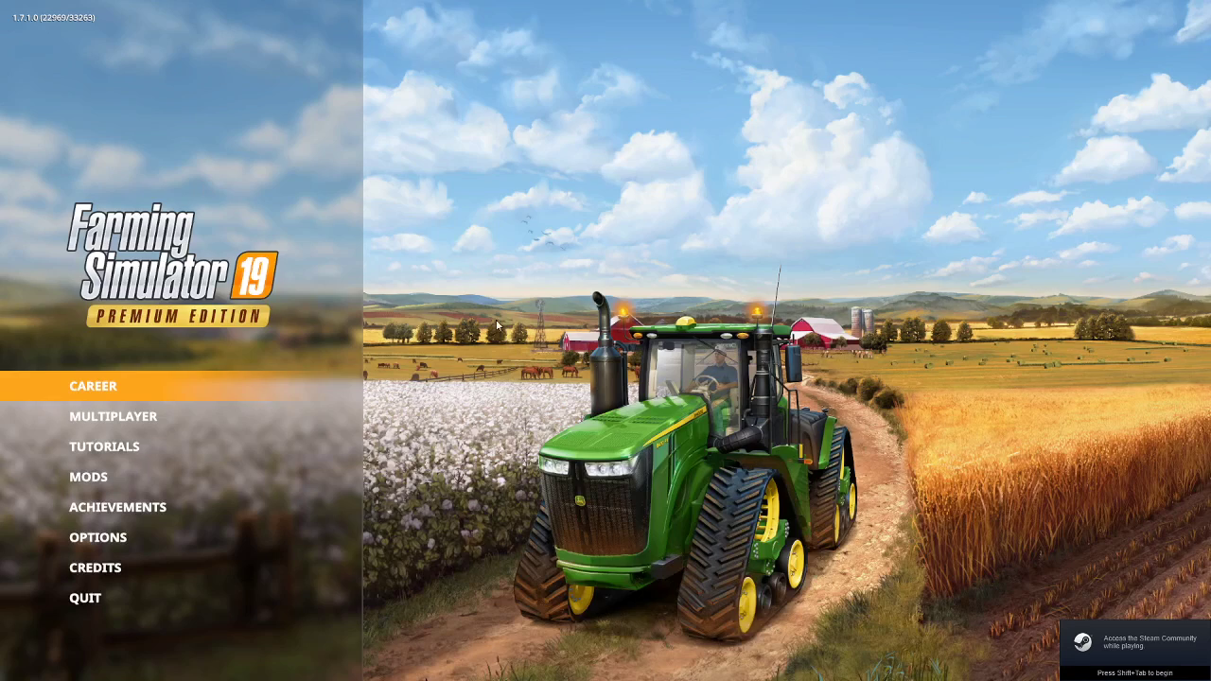
Load the Ricci_Islands career savegame, Savegame 3, with the preselected mods and start playing.
{"action": "left_click", "coordinate": [100, 386]}
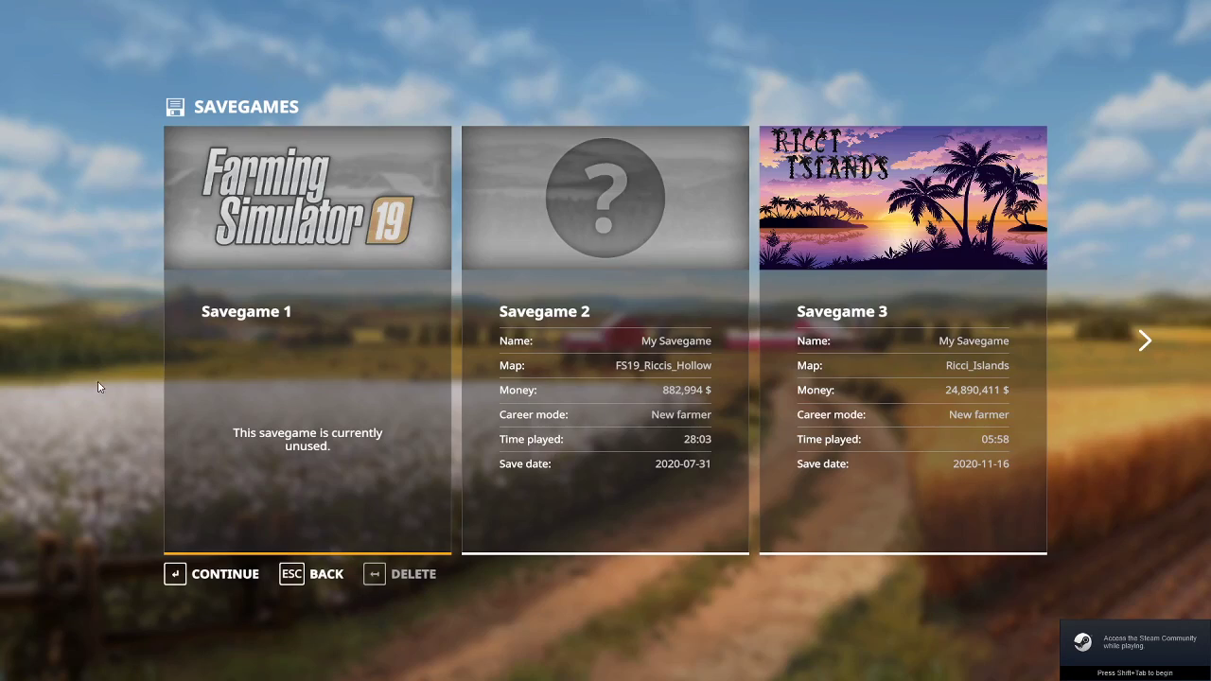
{"action": "left_click", "coordinate": [216, 573]}
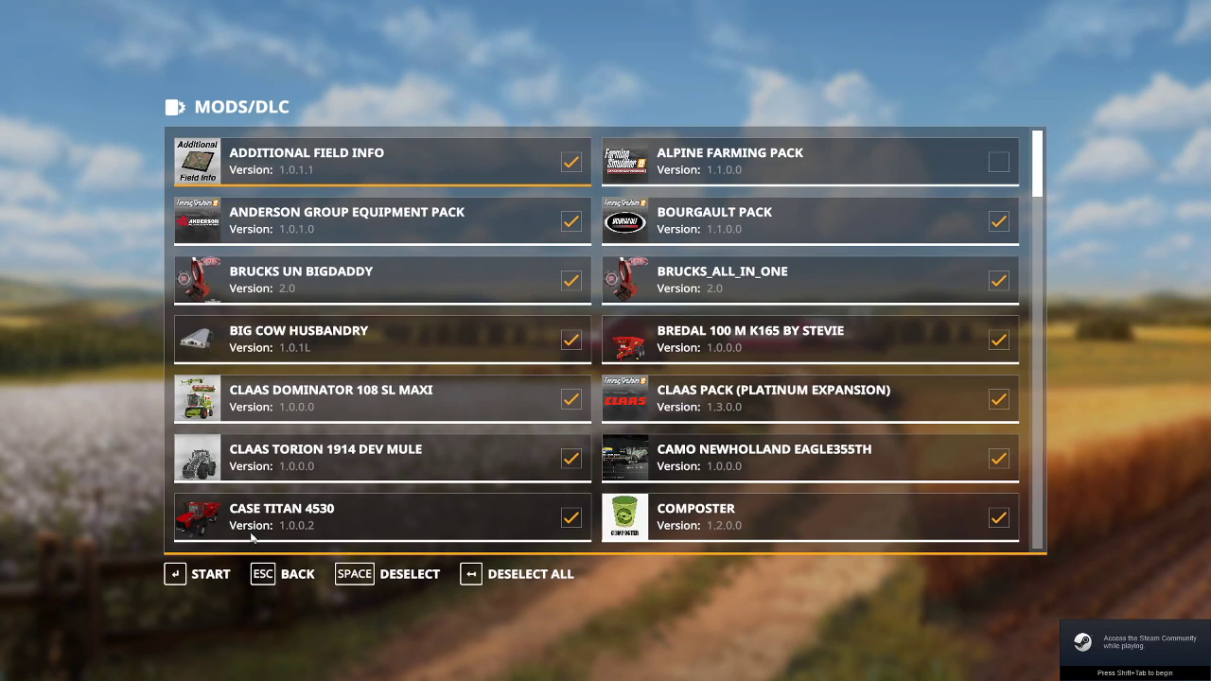
{"action": "left_click", "coordinate": [210, 580]}
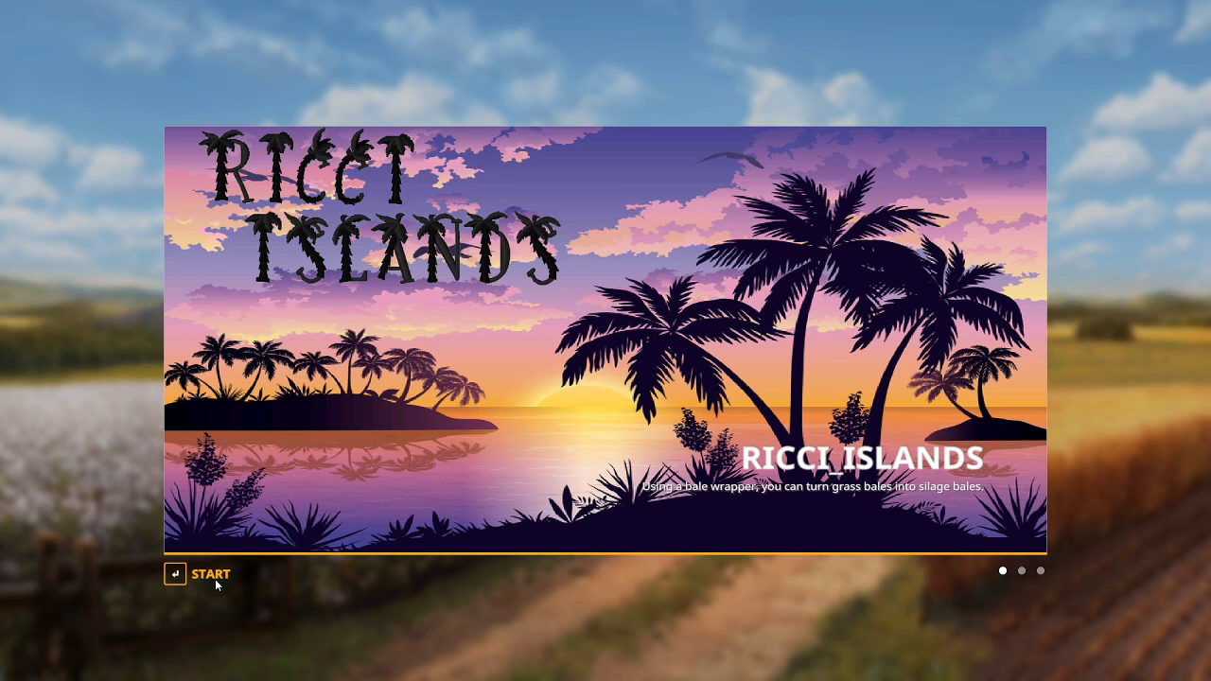
{"action": "left_click", "coordinate": [216, 581]}
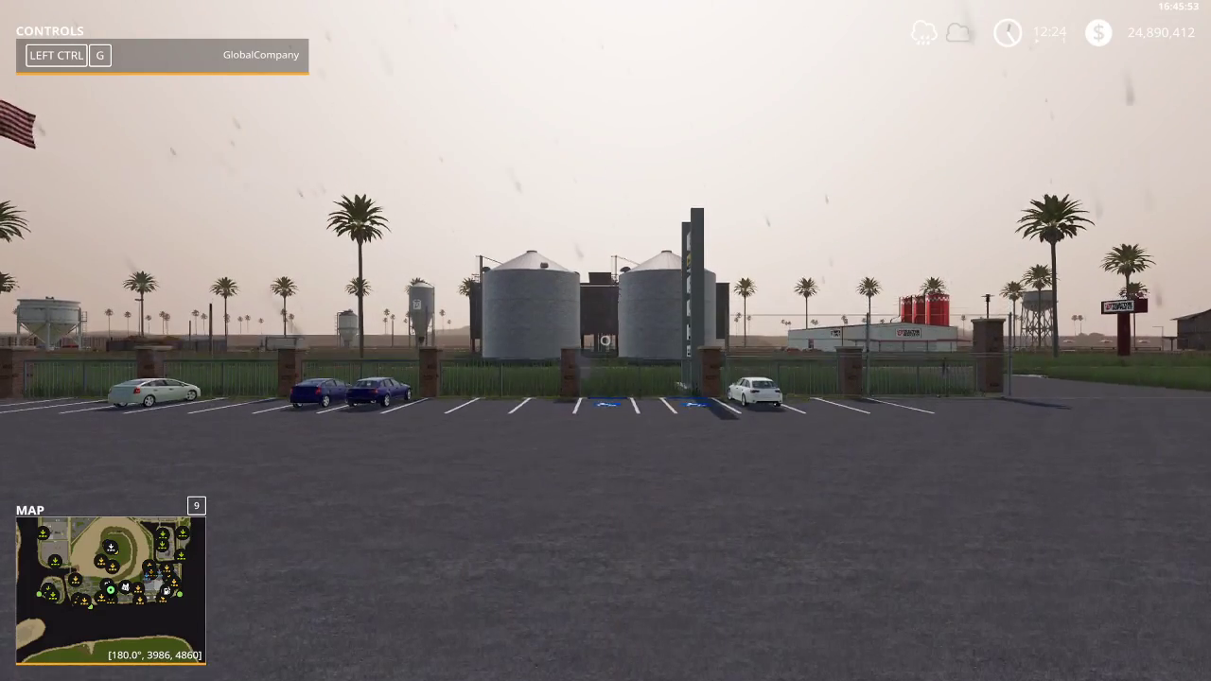
Open the in-game map and select the Roadrunner truck near Ore Processing.
{"action": "key", "text": "d"}
{"action": "key", "text": "Escape"}
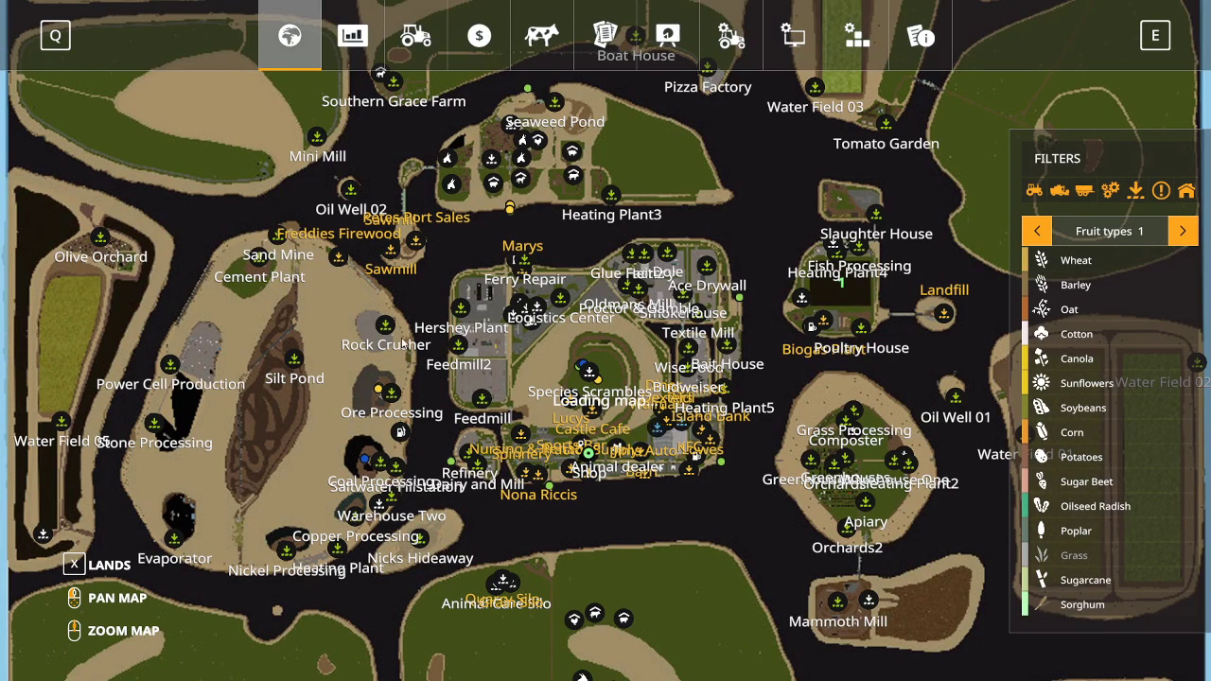
{"action": "mouse_move", "coordinate": [380, 396]}
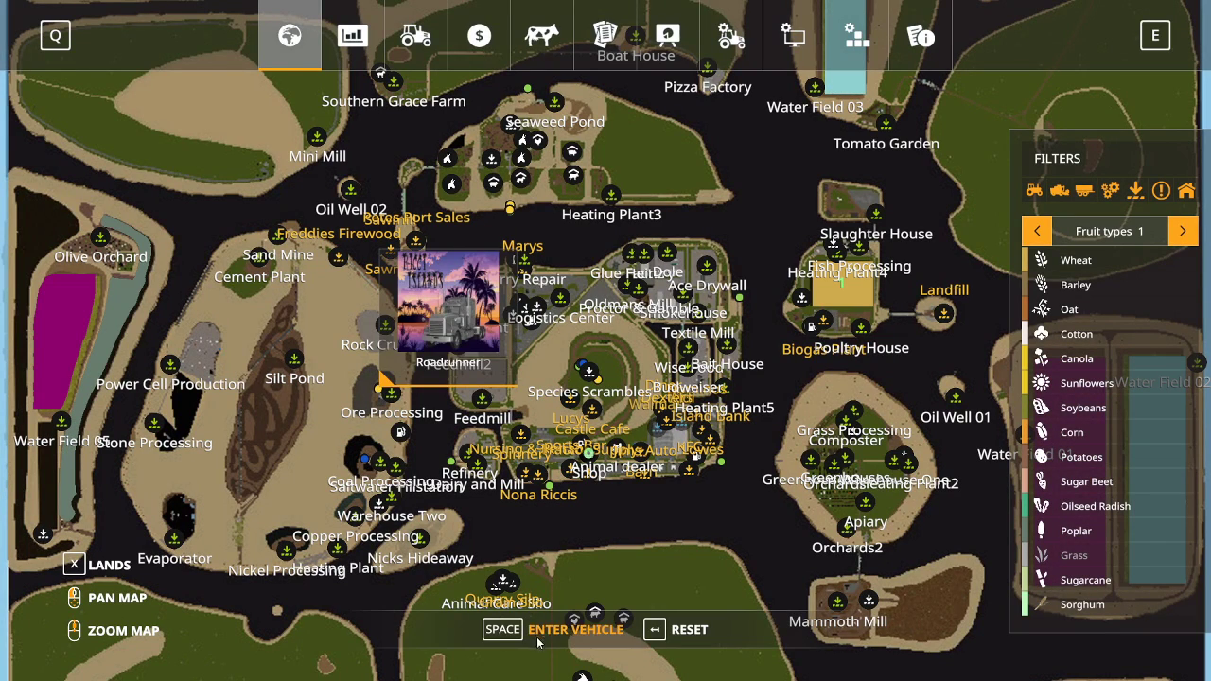